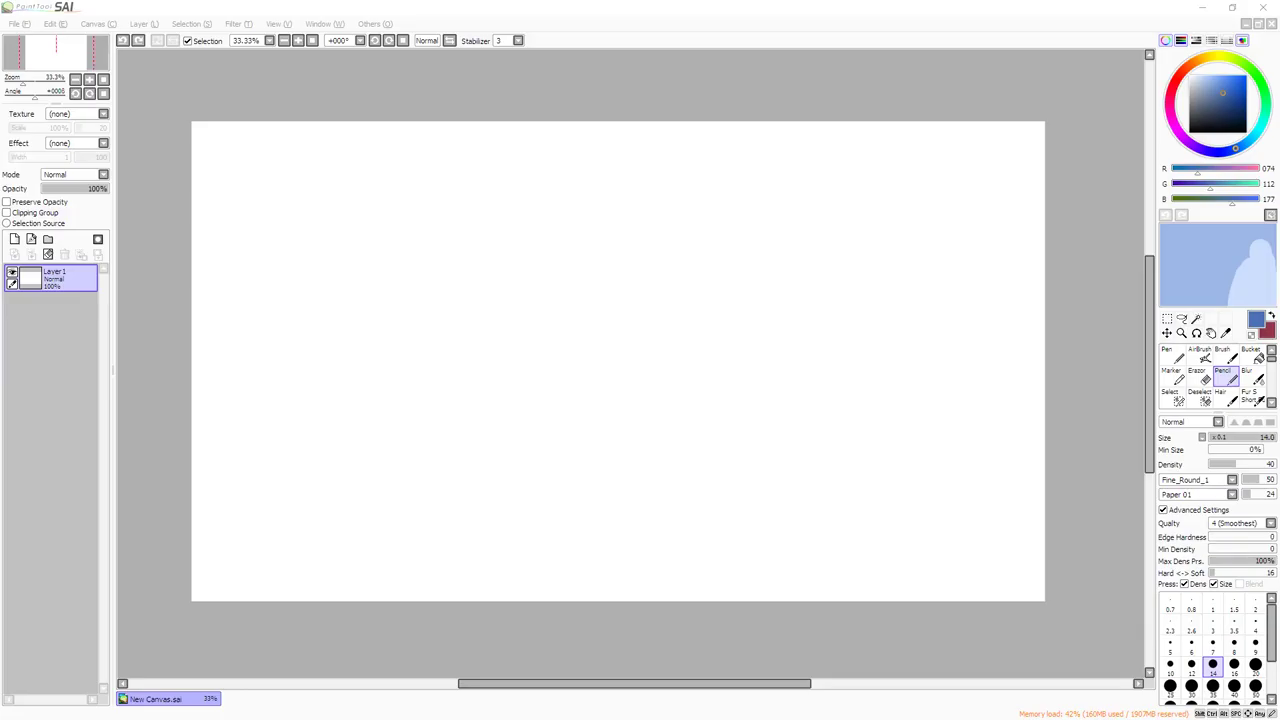
Paste the pony reference image onto the canvas as a new layer and scale it up to about 2.5 times its size.
click(1122, 340)
key(ctrl+v)
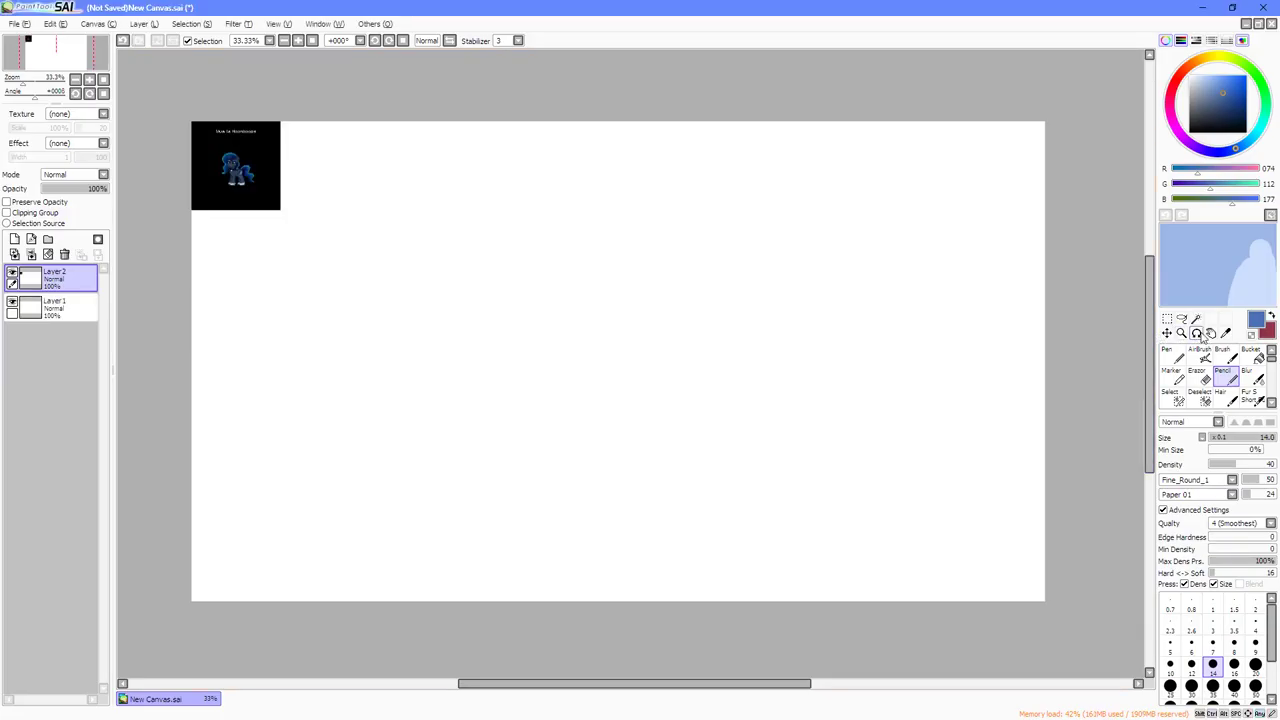
click(1179, 321)
click(1165, 322)
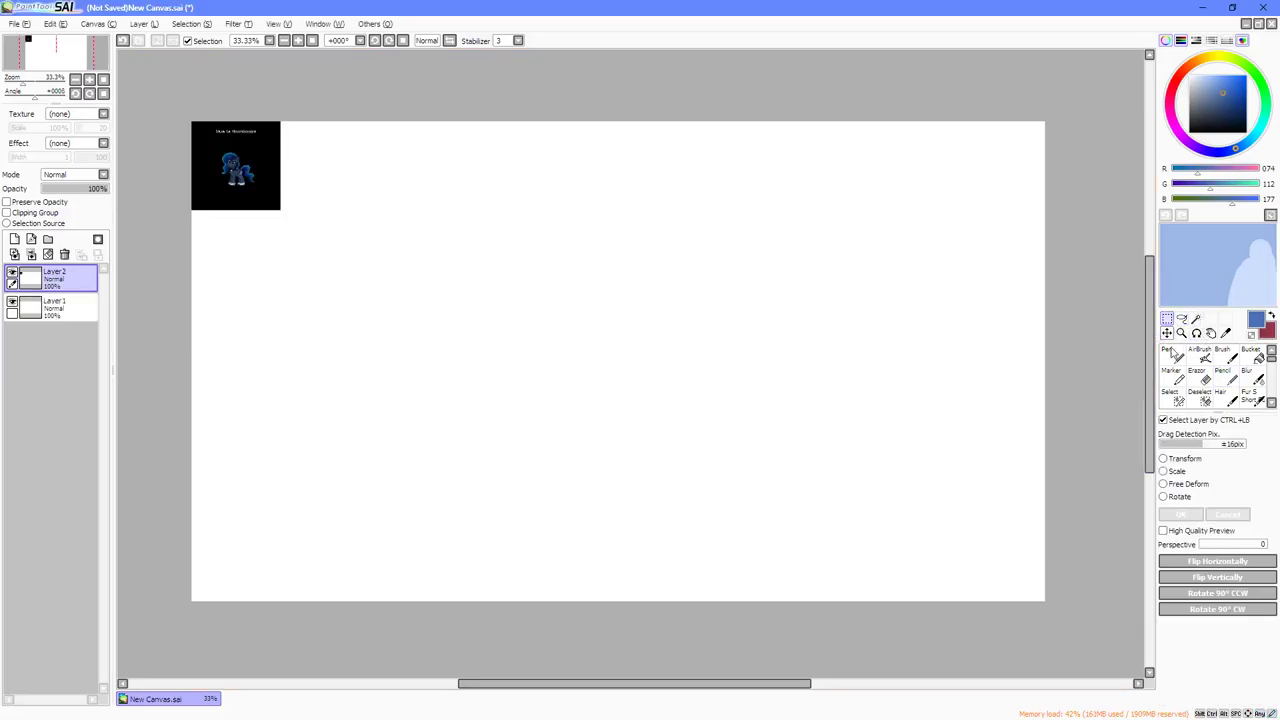
click(1166, 470)
drag(283, 220, 394, 354)
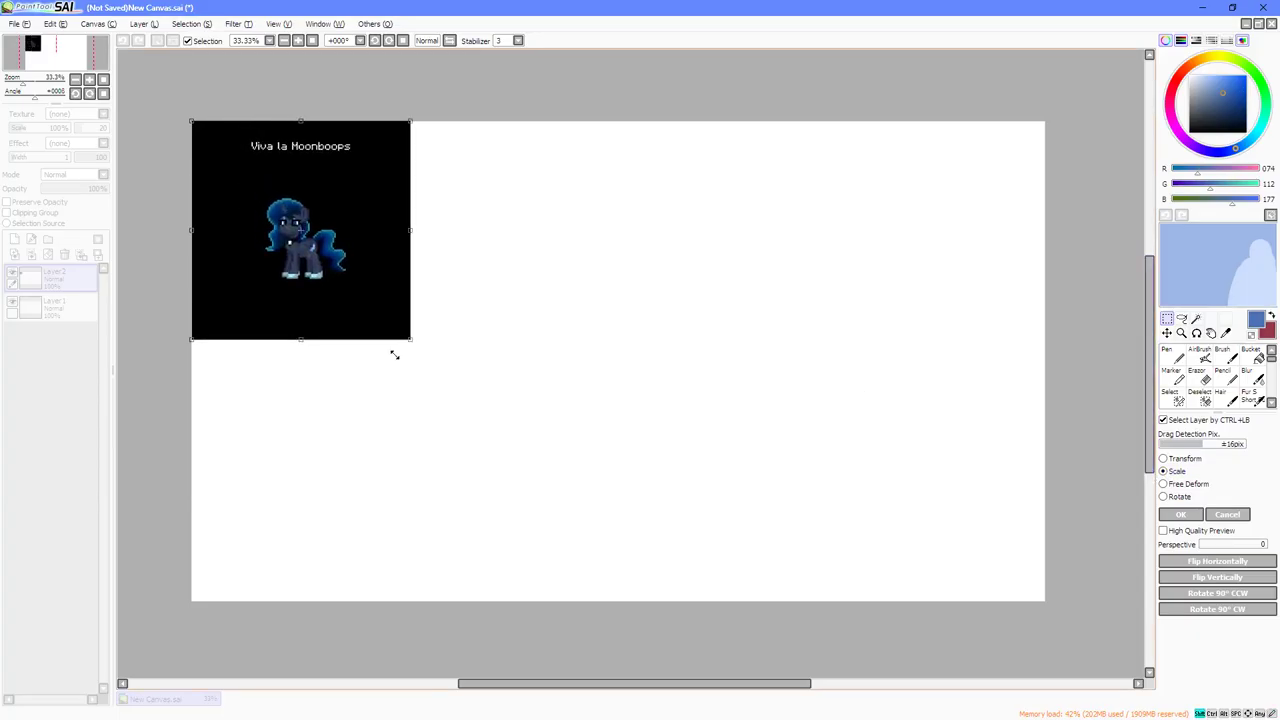
scroll(290, 230, up, 5)
scroll(517, 280, down, 2)
scroll(566, 291, down, 1)
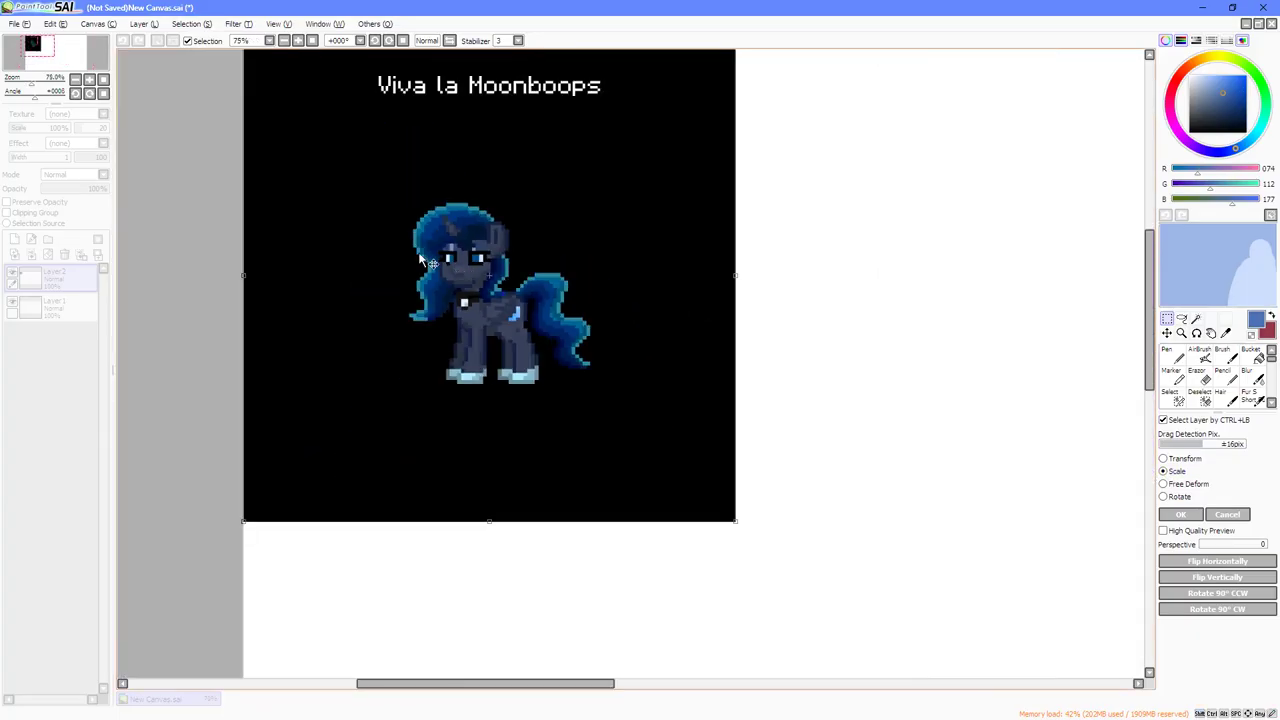
scroll(430, 262, up, 1)
scroll(545, 249, up, 5)
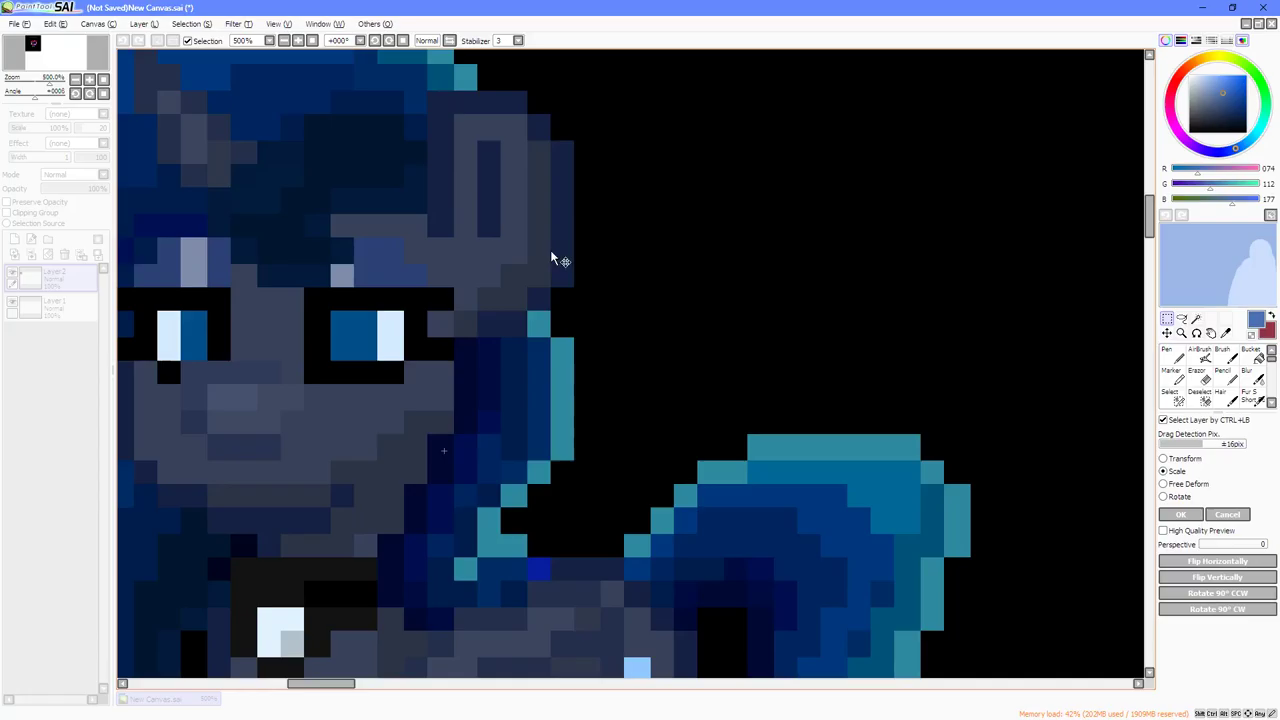
Sample the teal of the pony's tail outline, apply the pending scaling and switch to the Marker.
right_click(784, 449)
scroll(718, 349, down, 1)
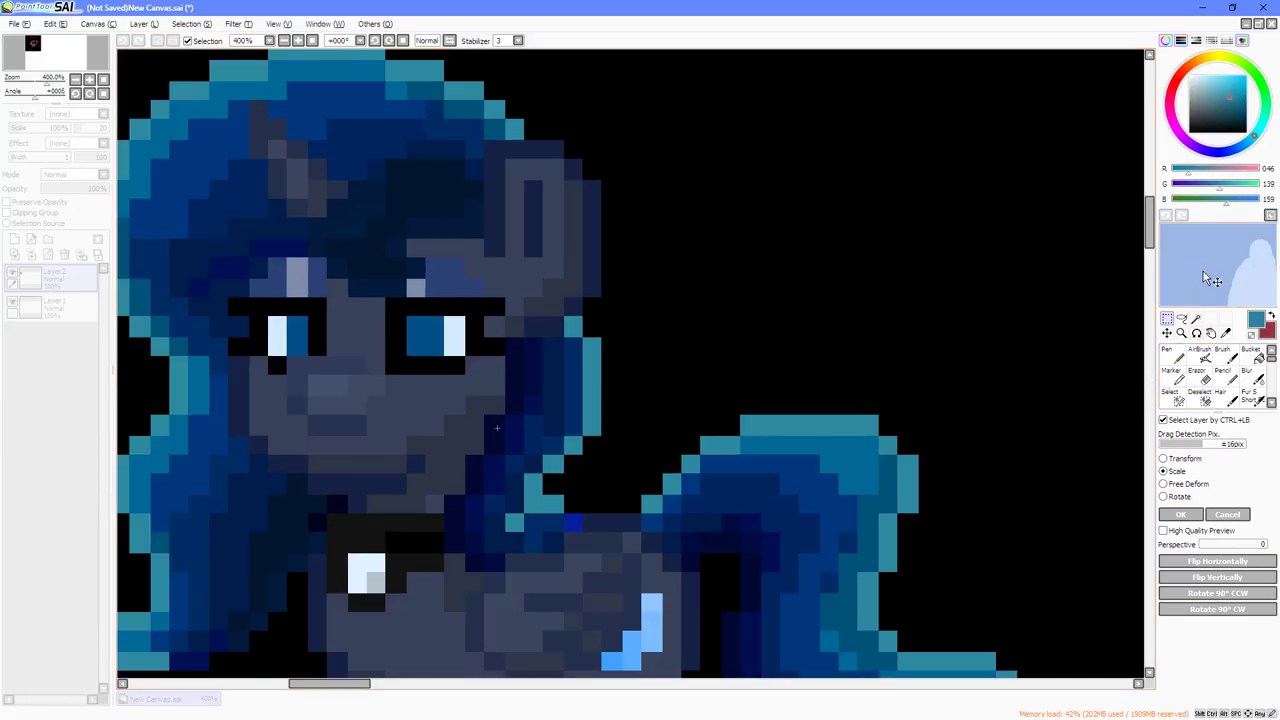
click(1173, 380)
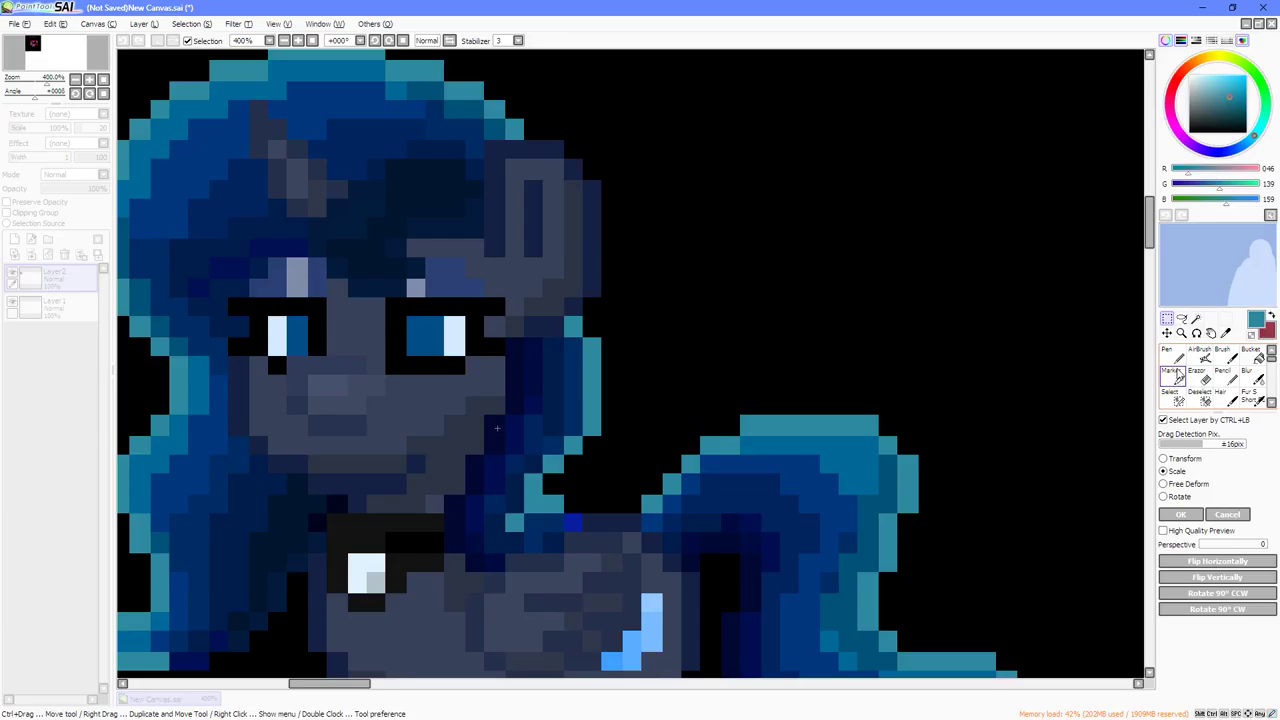
click(1185, 516)
click(1180, 384)
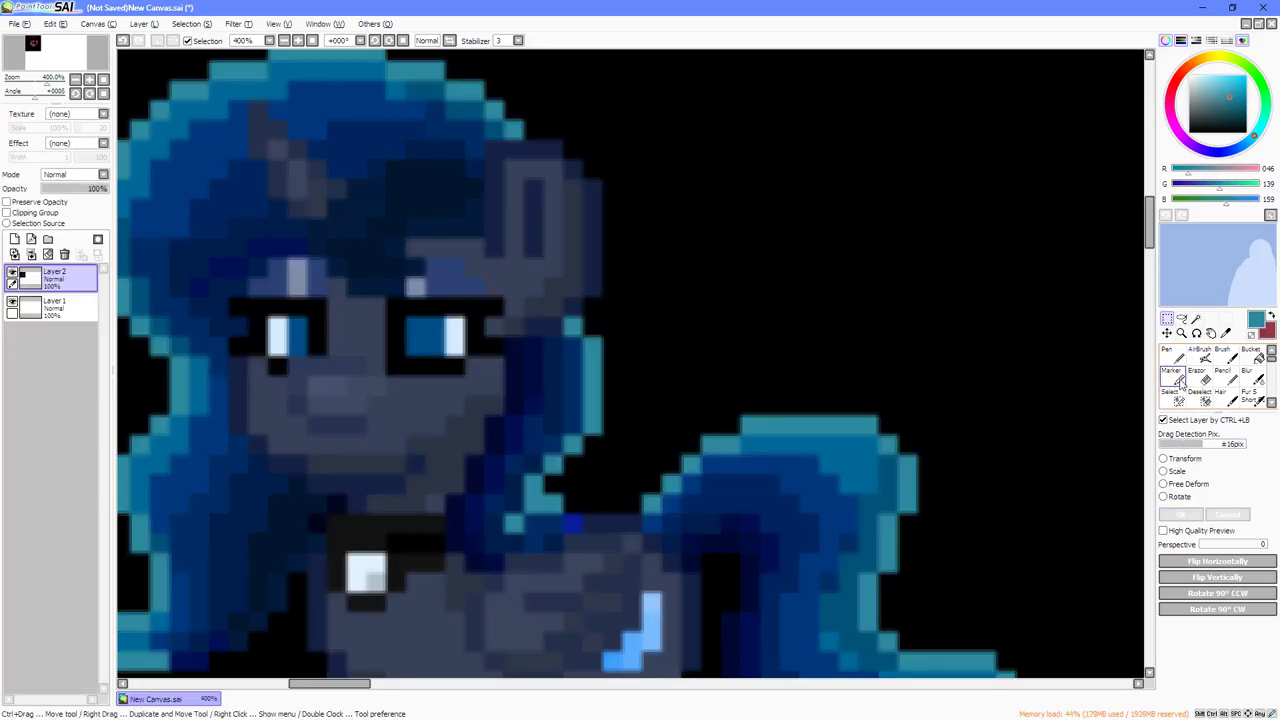
Enlarge the Marker to size 160 and cover the whole scratchpad with the sampled teal.
key(bracketright)
key(bracketright)
key(bracketright)
key(bracketright)
key(bracketright)
key(bracketright)
key(bracketright)
key(bracketright)
key(bracketright)
key(bracketright)
key(bracketright)
key(bracketright)
key(bracketright)
key(bracketright)
key(bracketright)
key(bracketright)
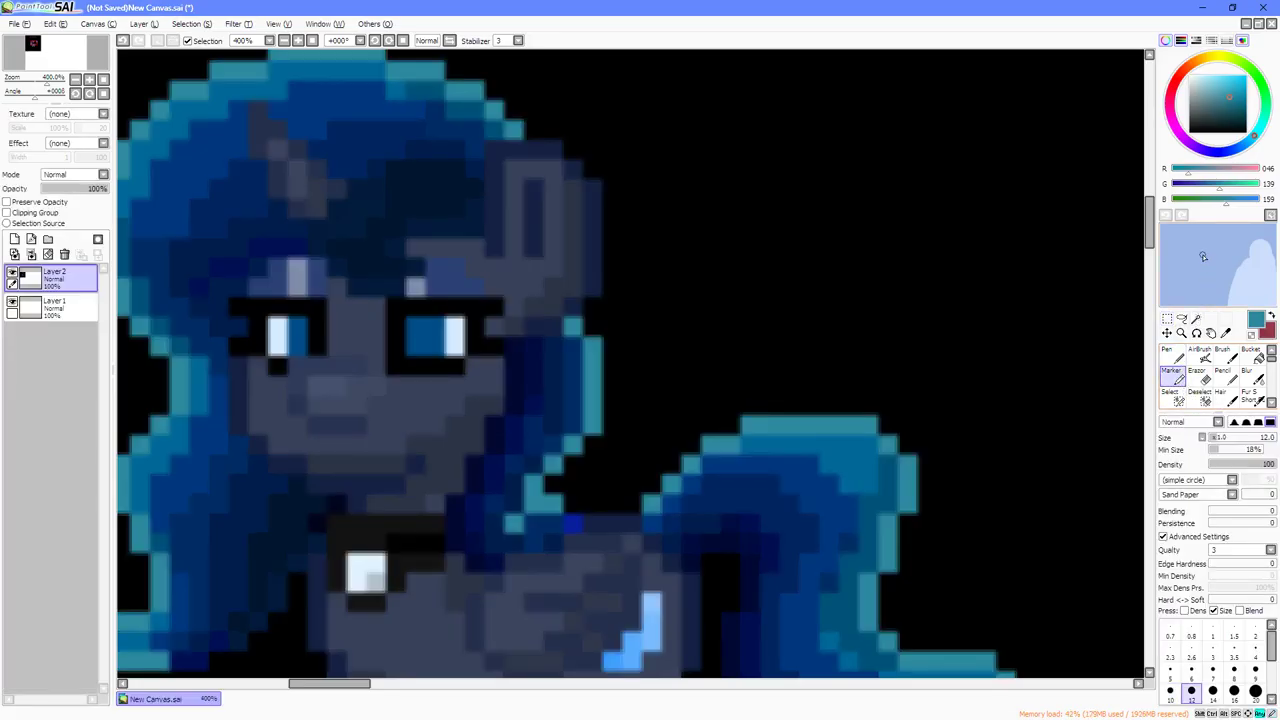
mouse_move(1203, 256)
mouse_down()
mouse_move(1183, 295)
mouse_move(1224, 271)
mouse_up()
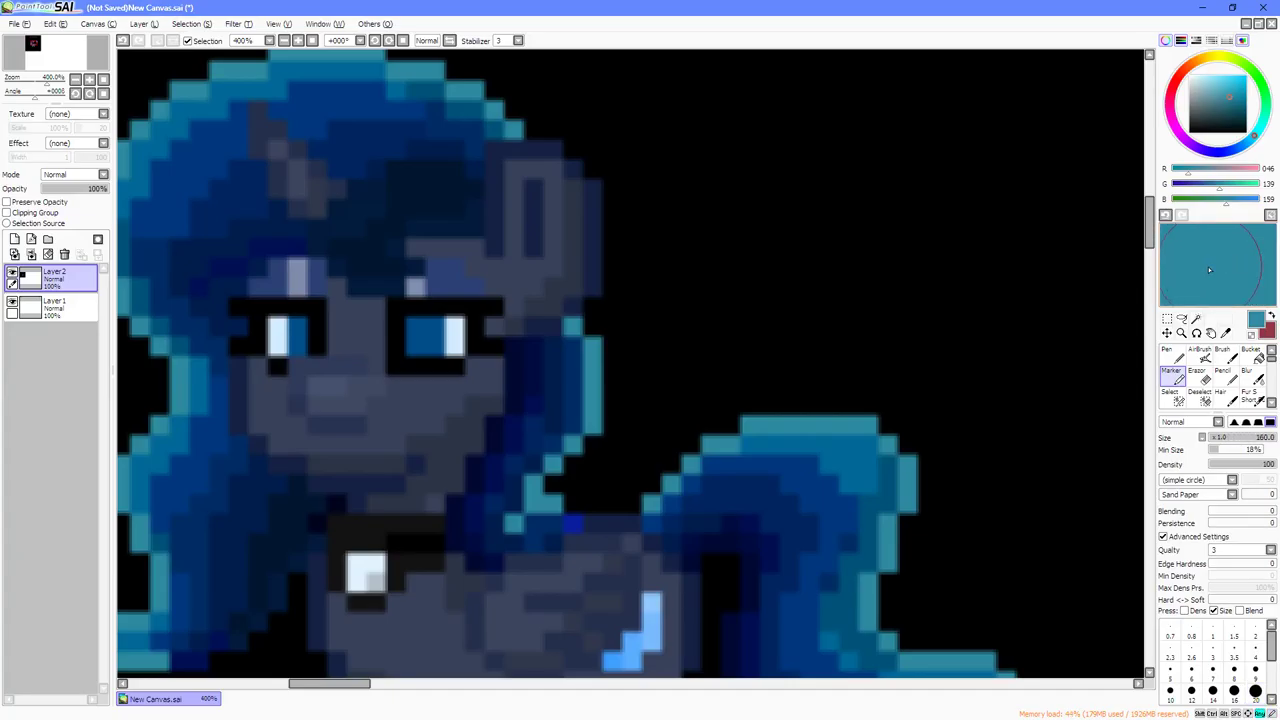
Set the Marker size to 40 and paint a swatch of the tail's lighter blue on the scratchpad.
key(bracketleft)
key(bracketleft)
key(bracketleft)
key(bracketleft)
key(bracketleft)
key(bracketleft)
key(bracketleft)
key(bracketleft)
key(bracketleft)
key(bracketleft)
key(bracketleft)
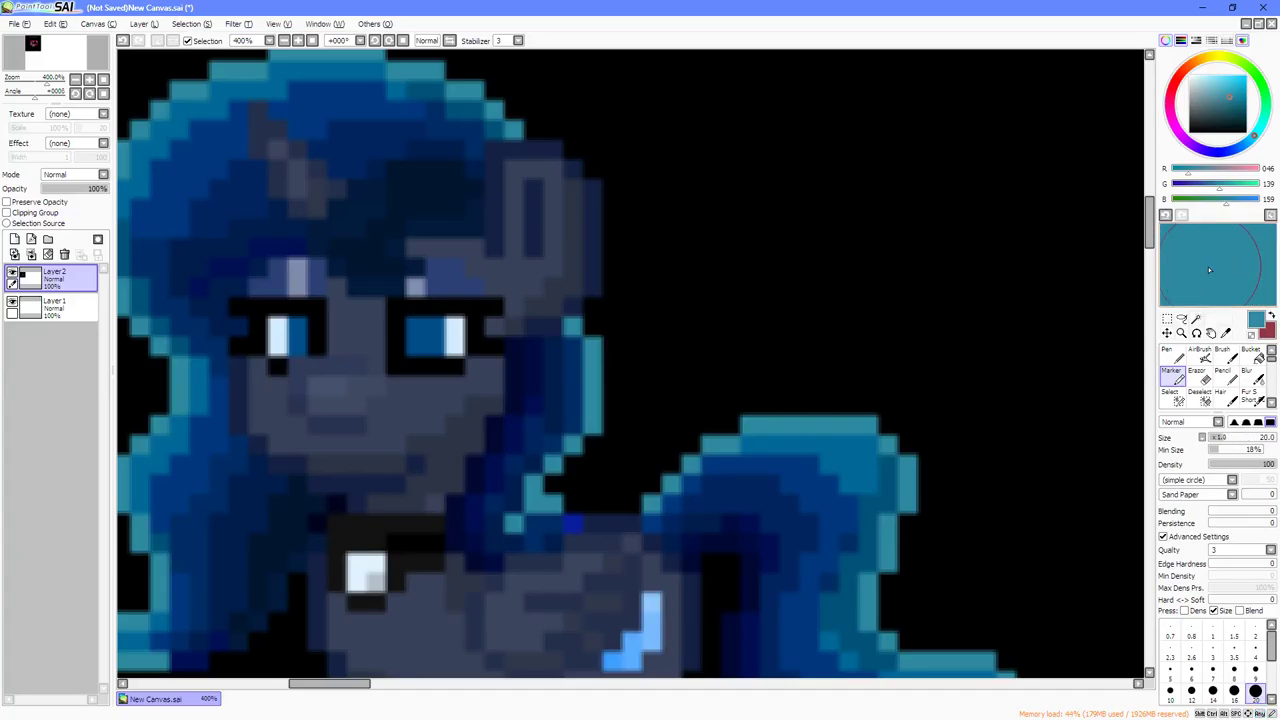
key(bracketright)
key(bracketright)
key(bracketright)
key(bracketright)
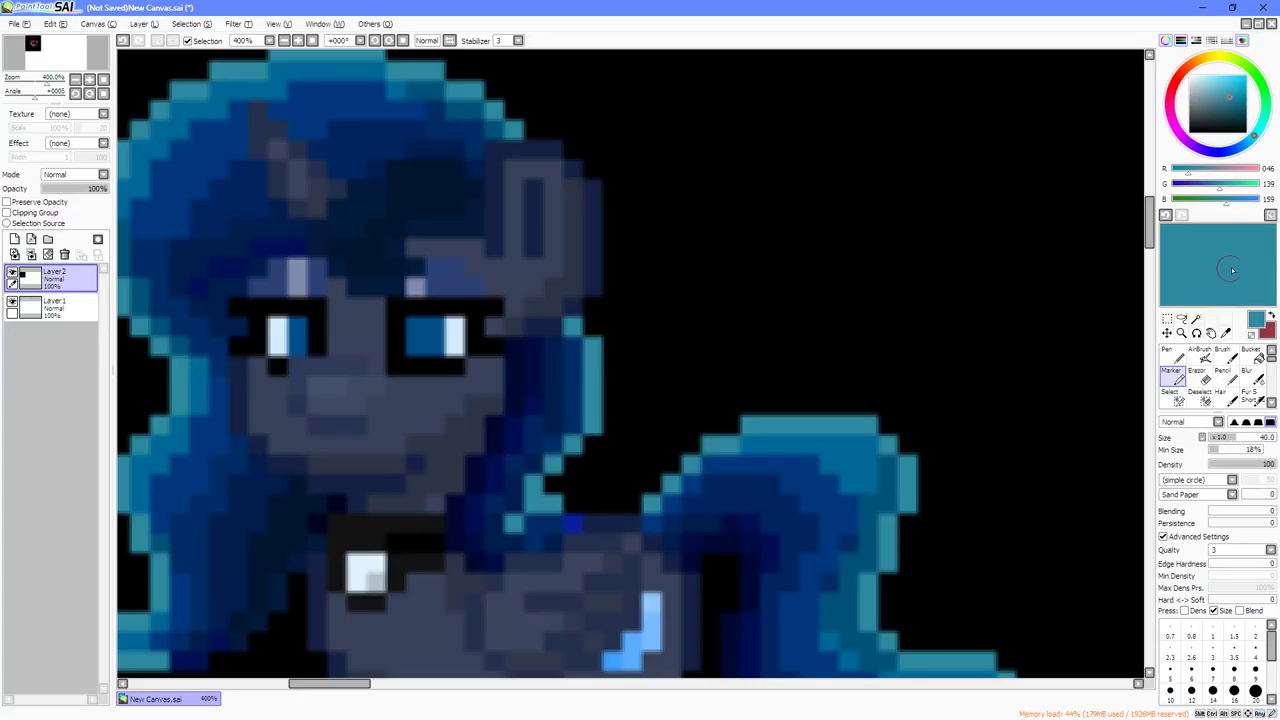
right_click(829, 457)
drag(1179, 244, 1175, 298)
Add scratchpad swatches of the tail's darker blues, including RGB 0, 37, 95 and the navy 0, 8, 50.
right_click(817, 507)
right_click(770, 505)
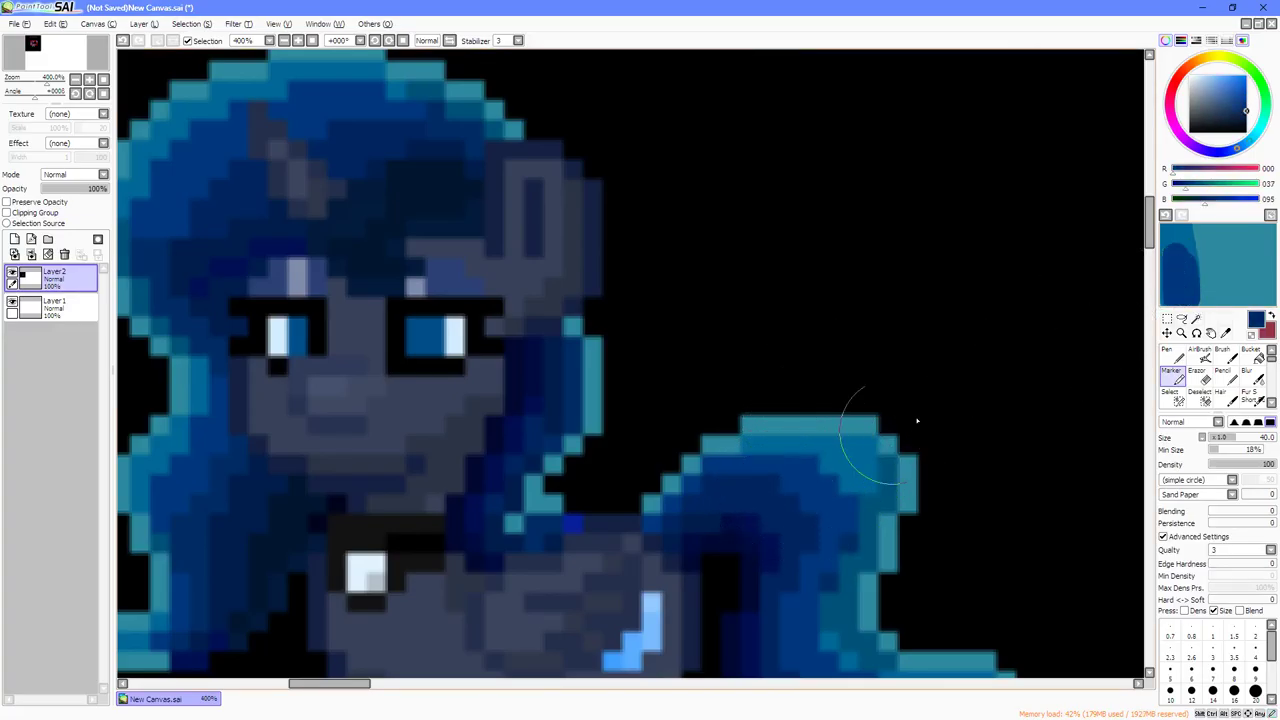
drag(1170, 285, 1188, 292)
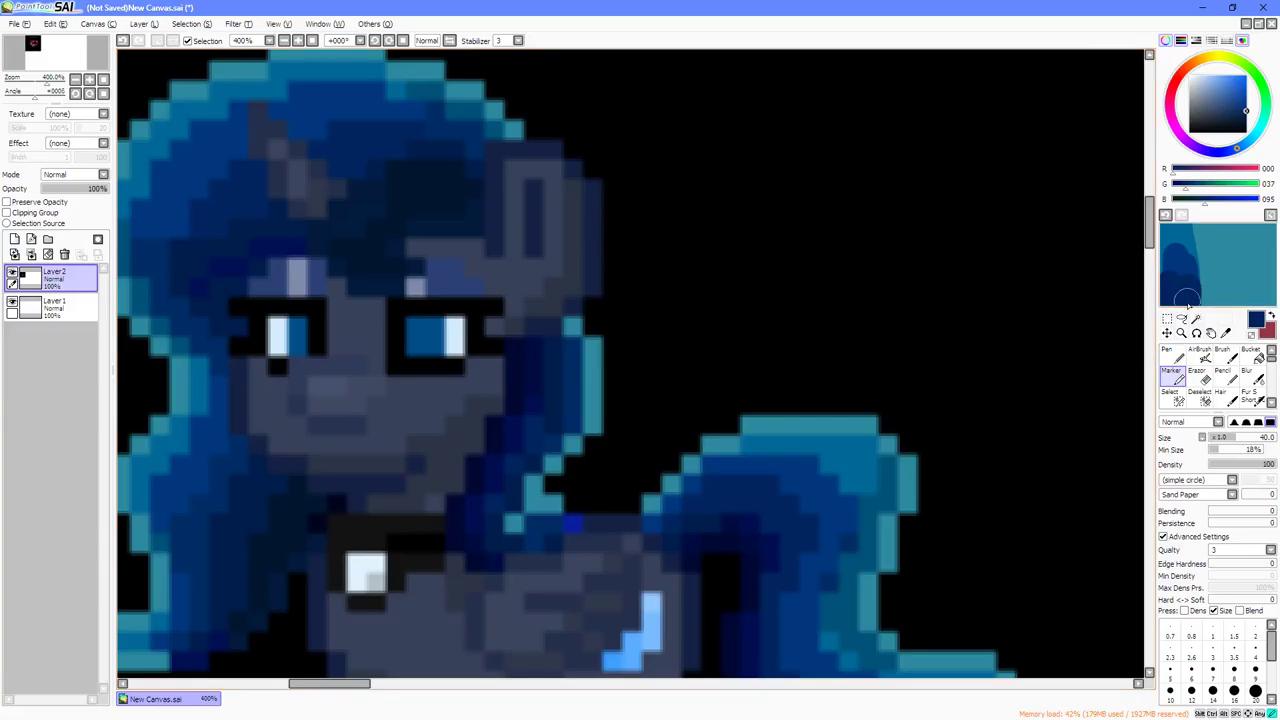
right_click(729, 543)
mouse_move(1175, 290)
mouse_down()
mouse_move(1166, 312)
mouse_move(1168, 293)
mouse_up()
Sample the pony's slate body shades (RGB 56, 65, 89; 44, 52, 71; 37, 48, 77) and paint them as scratchpad swatches.
scroll(940, 310, down, 3)
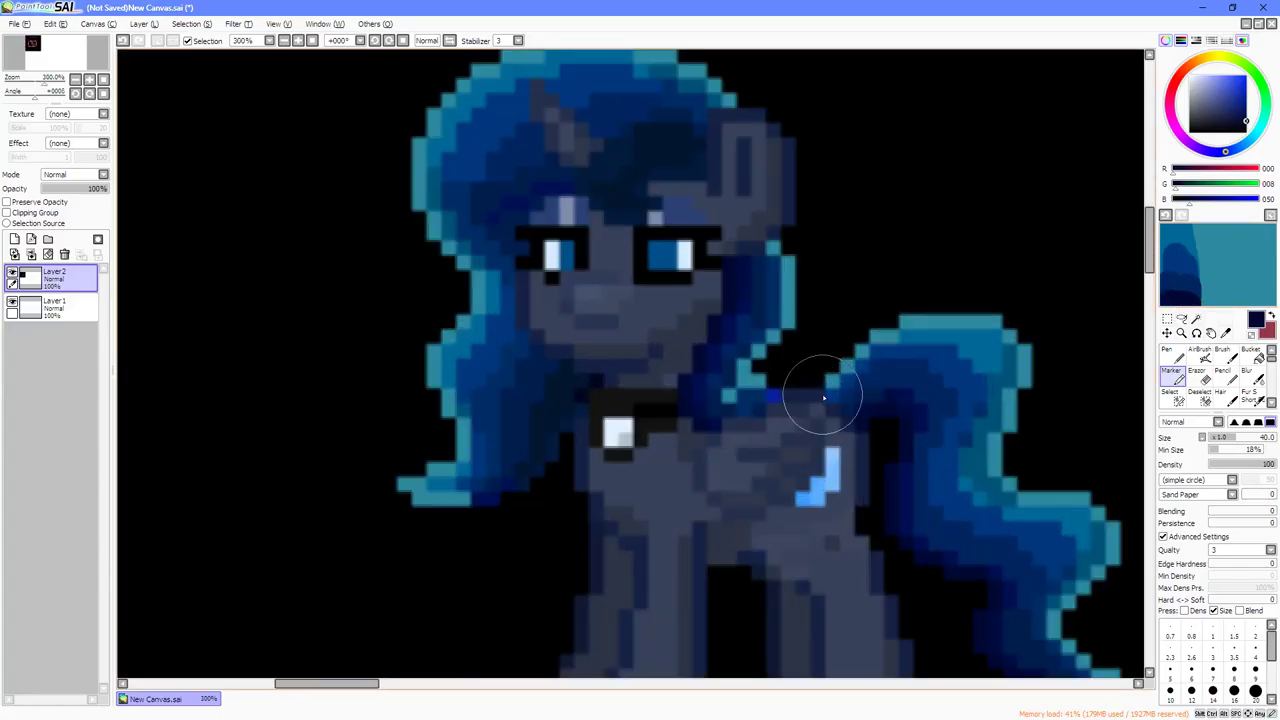
scroll(891, 334, up, 2)
right_click(663, 477)
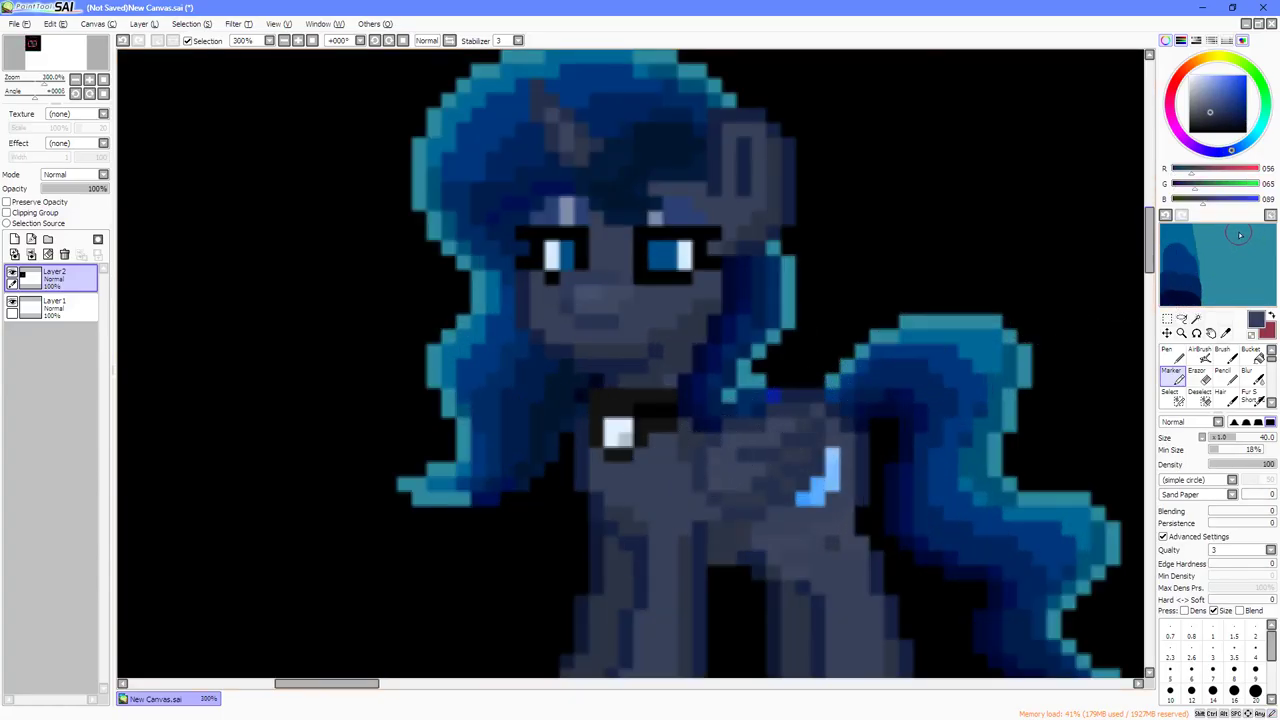
mouse_move(1226, 226)
mouse_down()
mouse_move(1236, 308)
mouse_move(1230, 240)
mouse_move(1205, 233)
mouse_move(1212, 258)
mouse_move(1209, 238)
mouse_move(1210, 253)
mouse_move(1249, 234)
mouse_move(1269, 241)
mouse_move(1265, 291)
mouse_up()
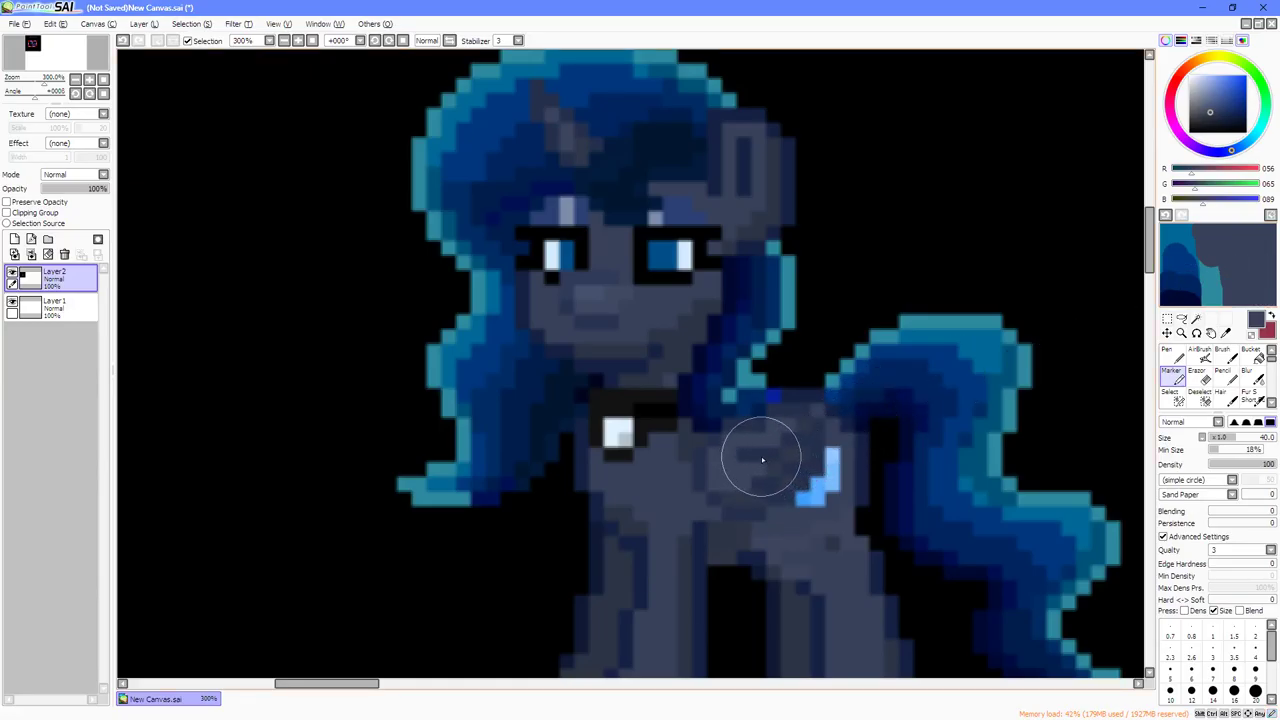
alt+click(675, 345)
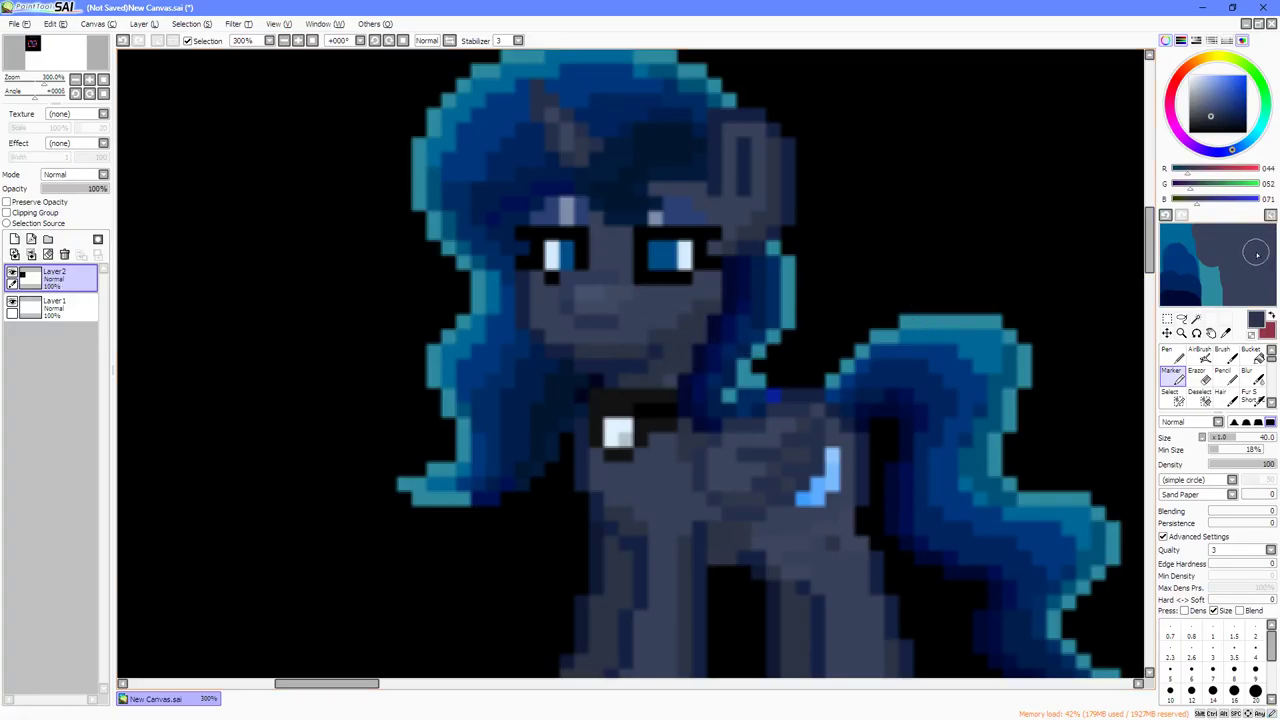
mouse_move(1237, 228)
mouse_down()
mouse_move(1238, 305)
mouse_move(1244, 246)
mouse_move(1260, 279)
mouse_move(1261, 243)
mouse_move(1268, 298)
mouse_up()
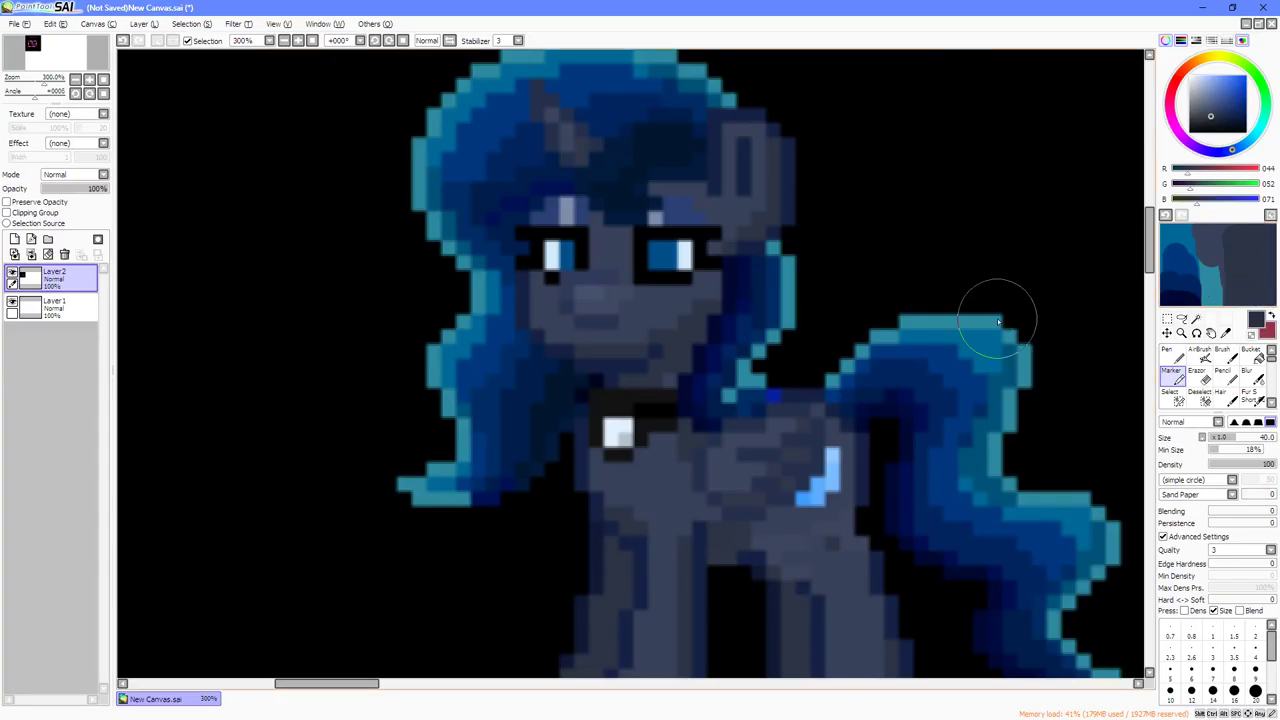
alt+click(755, 460)
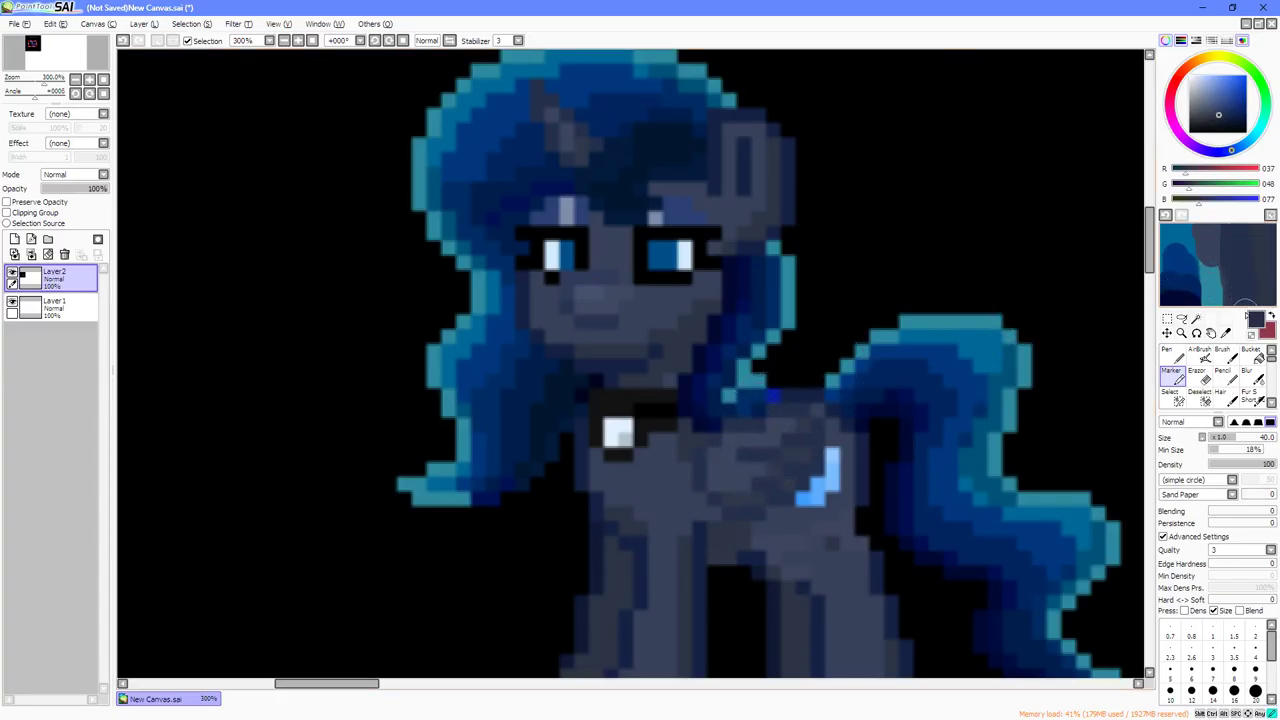
Sample the hoof's pale blue, RGB 170, 234, 255, and paint a swatch of it along the scratchpad's lower edge.
scroll(785, 314, down, 3)
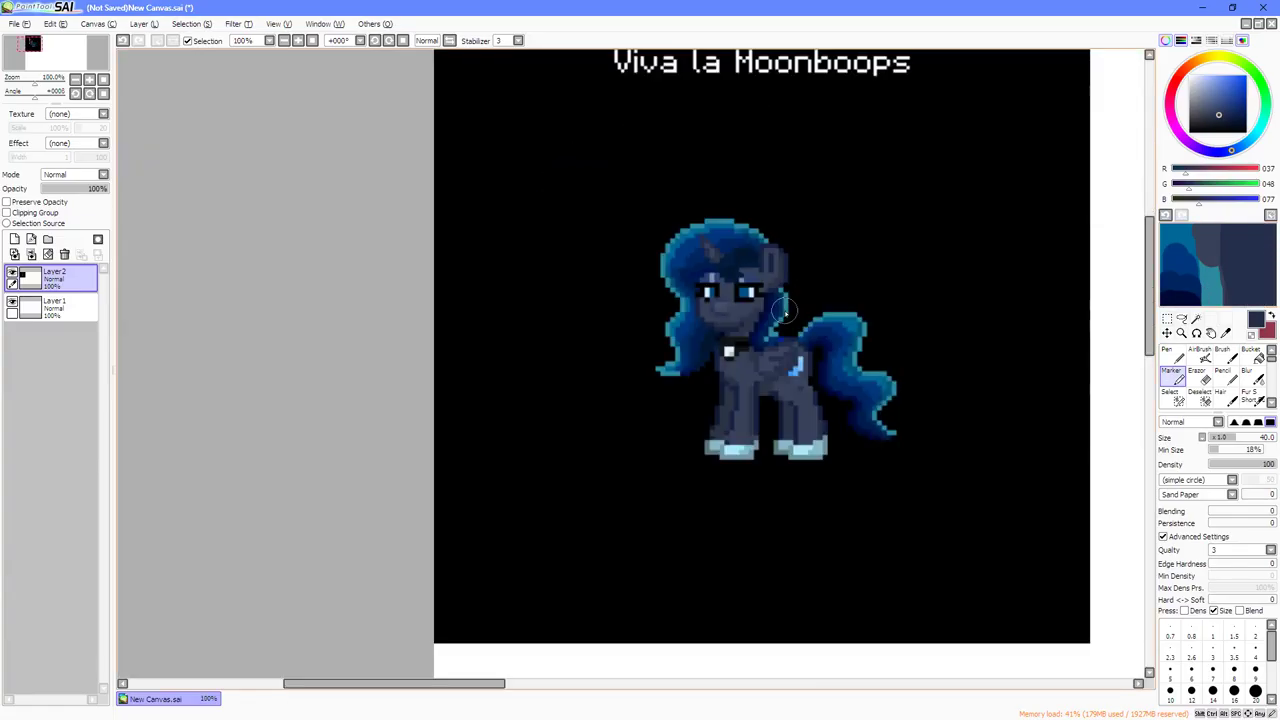
scroll(785, 348, up, 2)
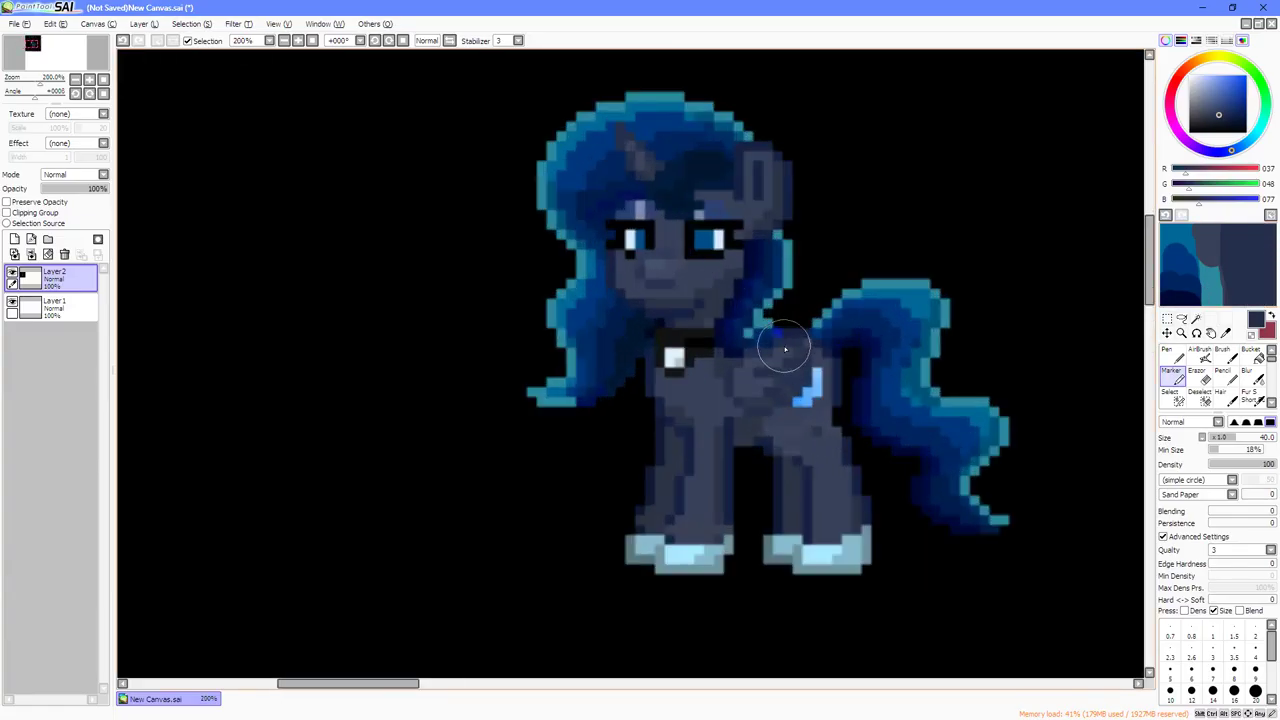
alt+click(670, 560)
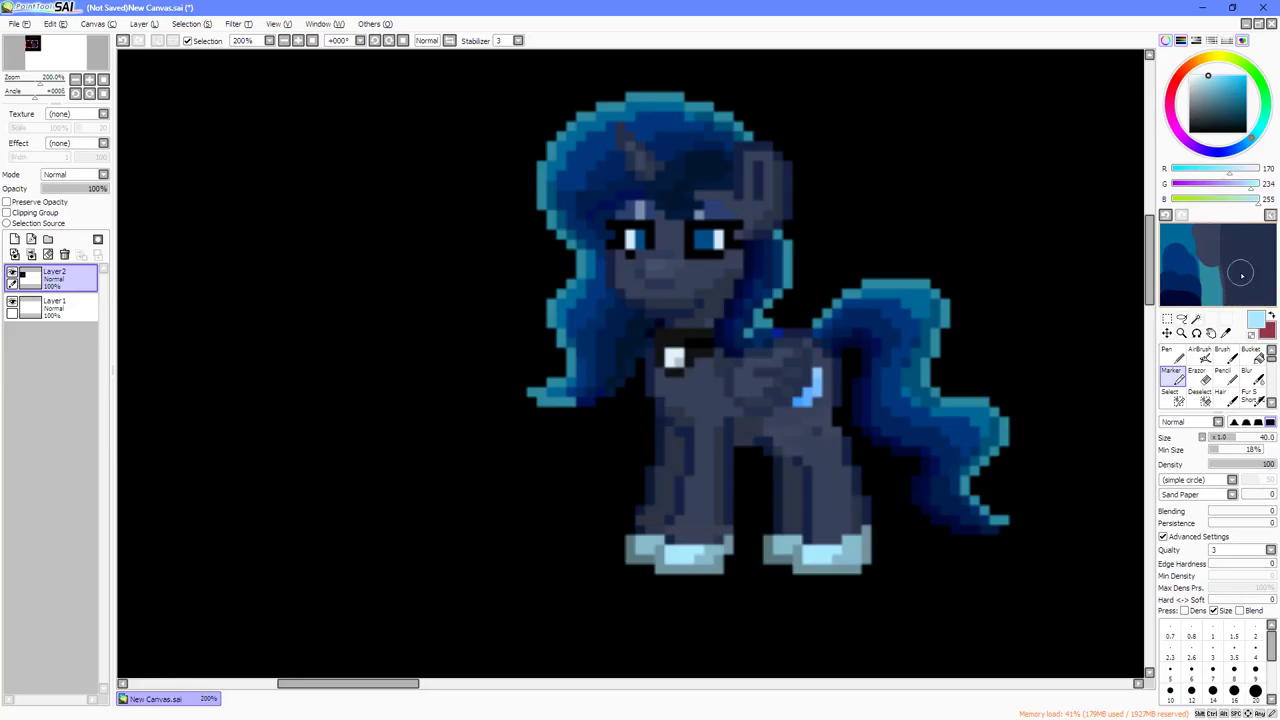
drag(1226, 296, 1269, 302)
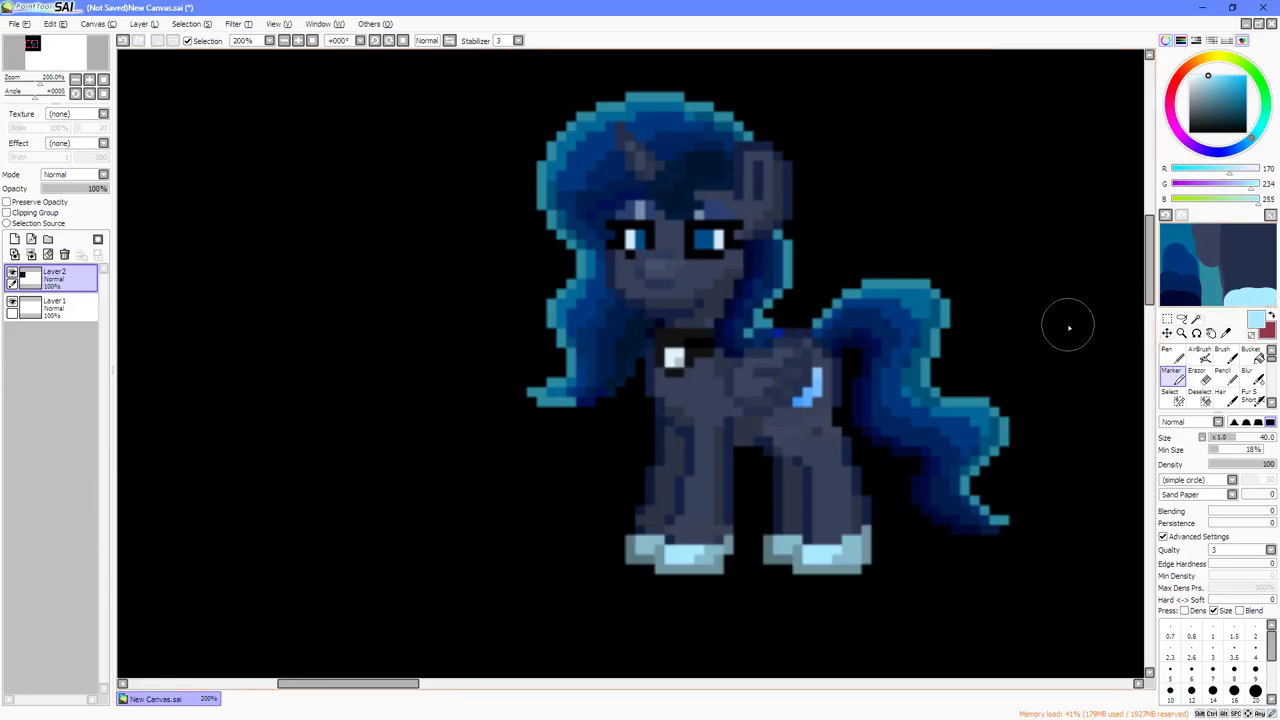
Sample the eye's iris blue, RGB 0, 78, 136, and add it as a scratchpad swatch.
scroll(733, 350, down, 2)
scroll(733, 350, up, 3)
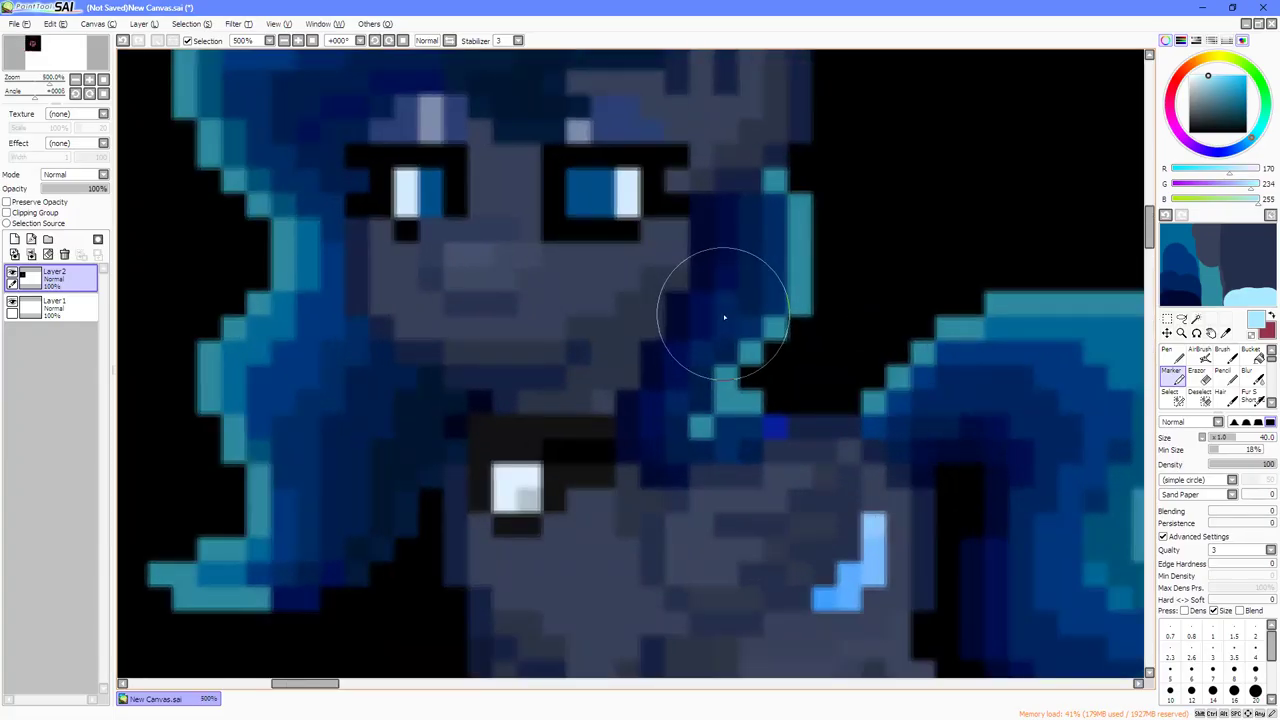
alt+click(586, 194)
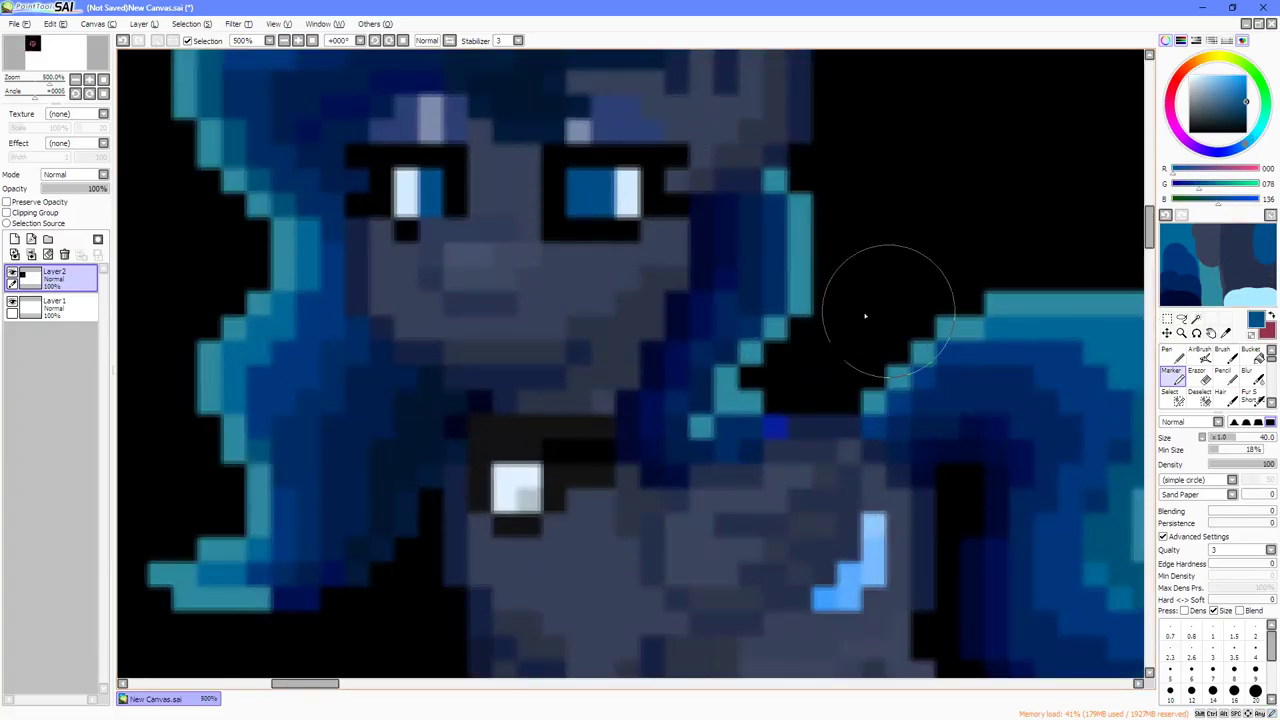
scroll(820, 363, down, 3)
scroll(769, 313, down, 1)
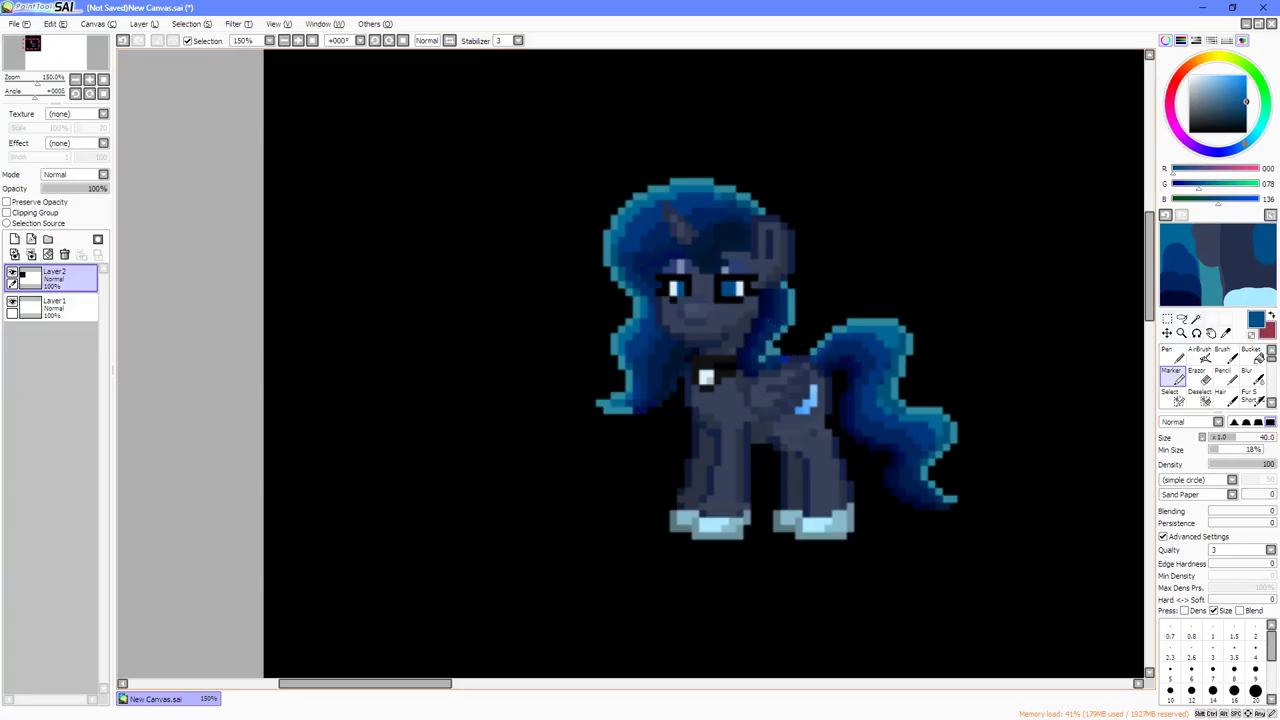
Delete the layer holding the pasted pony reference, leaving the blank canvas layer.
key(alt+Tab)
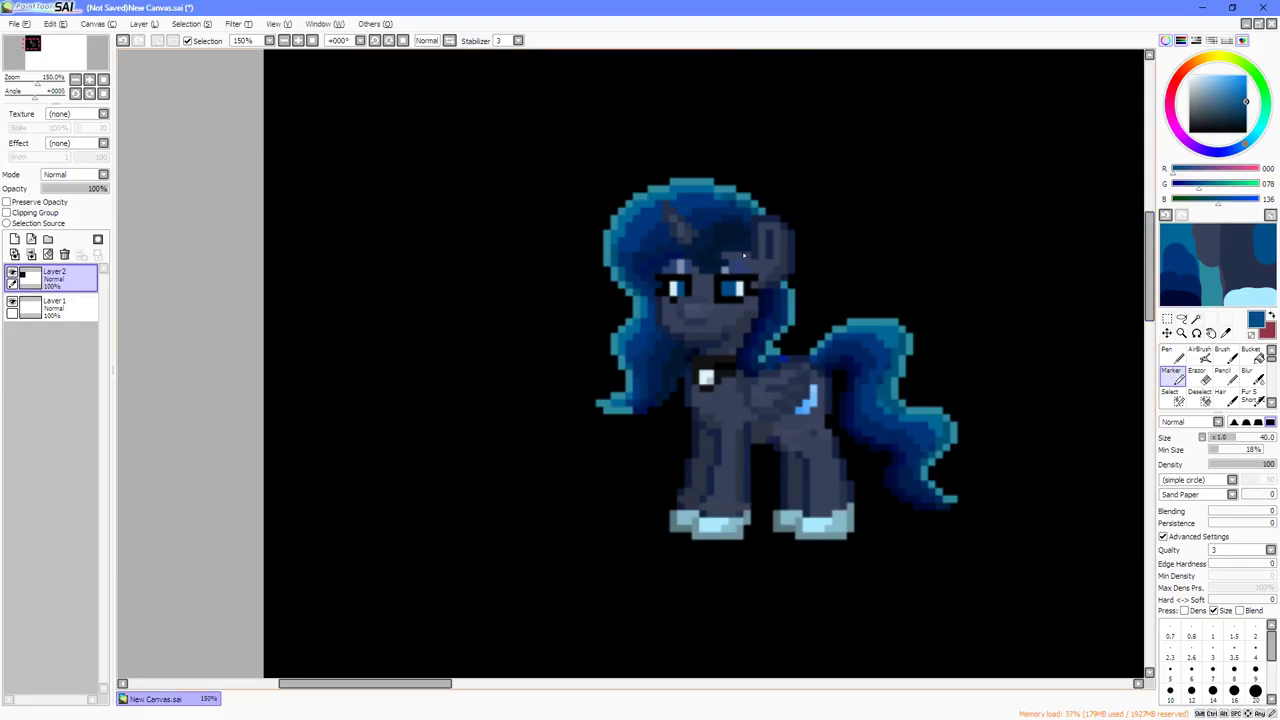
scroll(523, 272, down, 2)
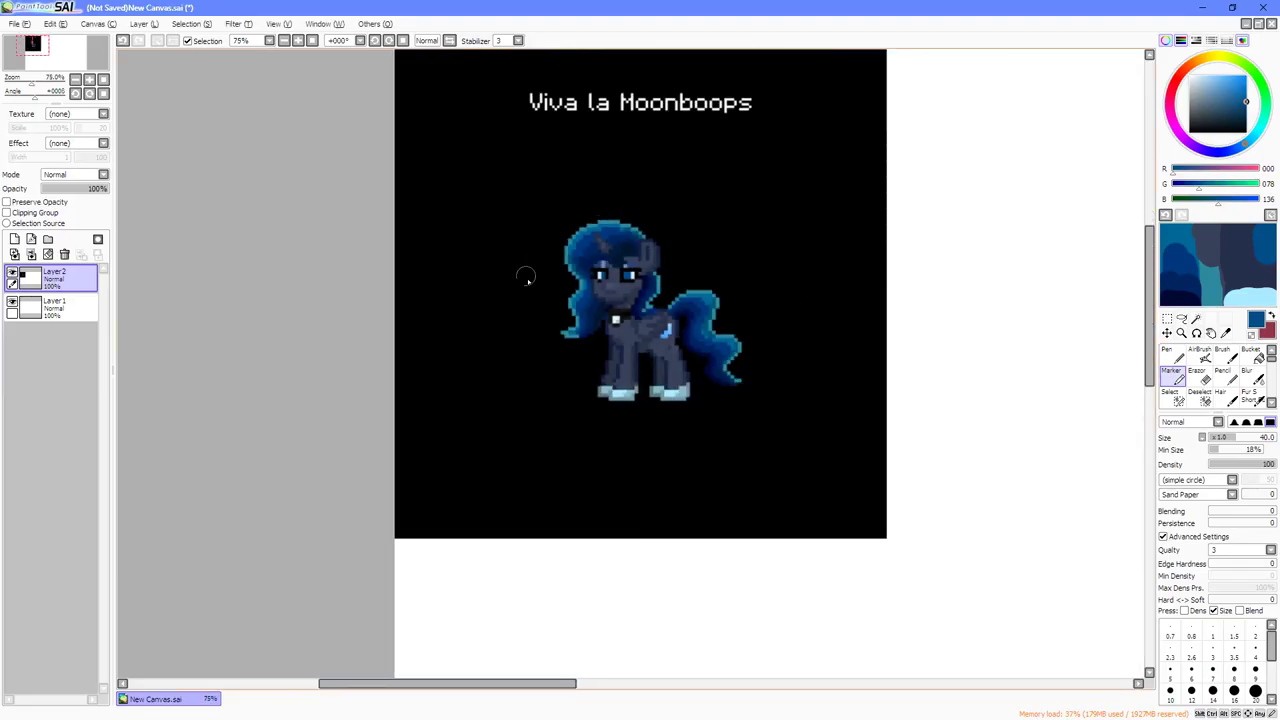
click(64, 256)
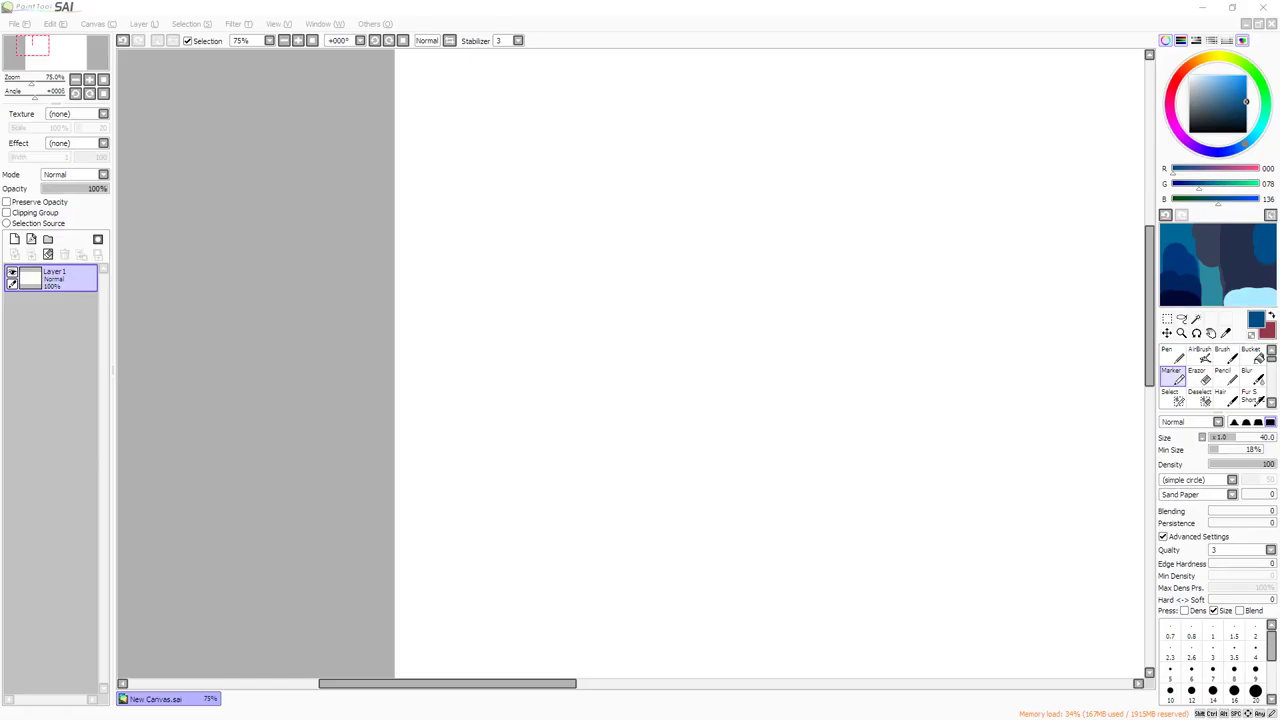
Switch to the Pencil and sample the dark slate body colour, RGB 37, 48, 77, from the scratchpad palette.
click(1048, 500)
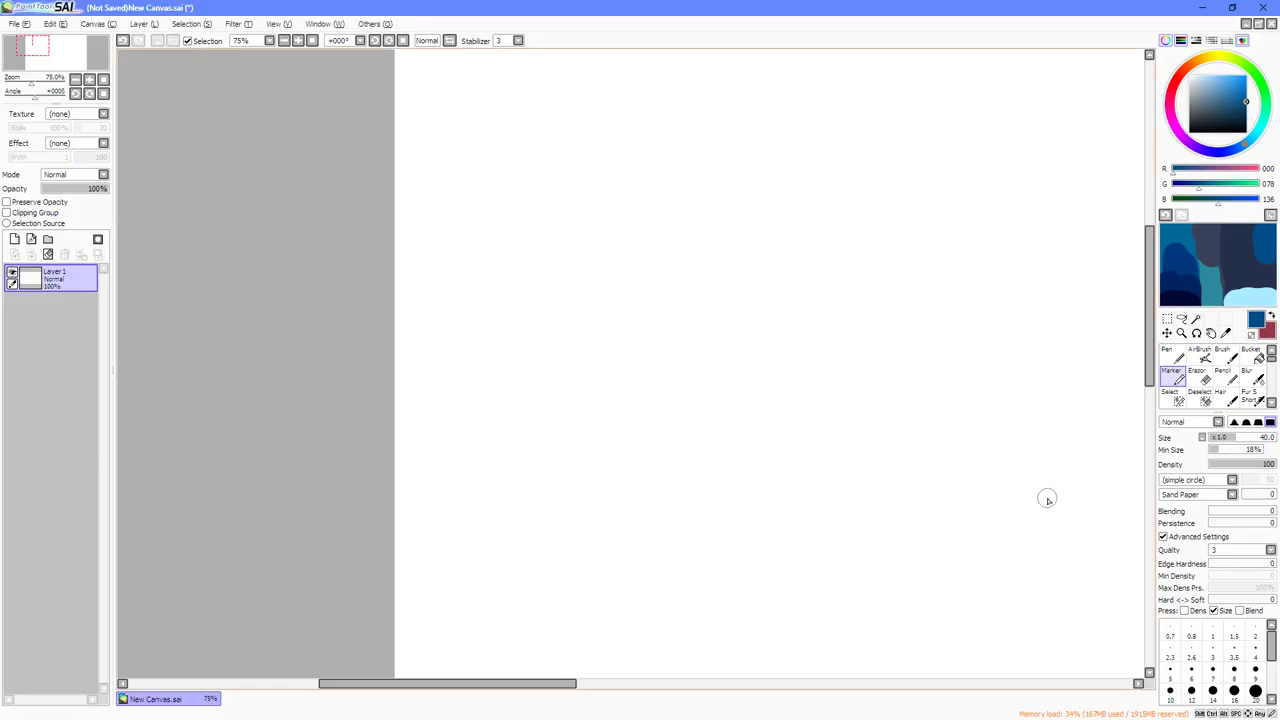
scroll(740, 317, down, 4)
key(Right)
key(Right)
key(Right)
key(Right)
key(Right)
key(Right)
key(Right)
key(Right)
key(Right)
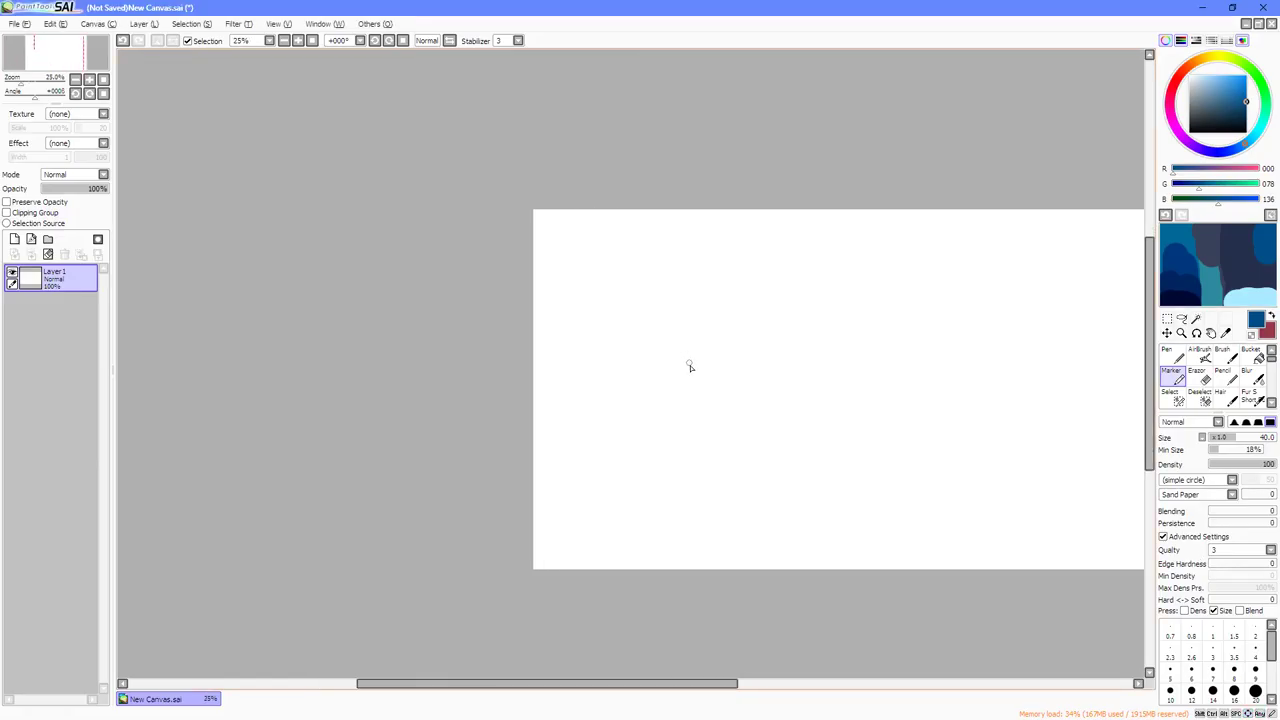
scroll(682, 375, up, 1)
click(1226, 377)
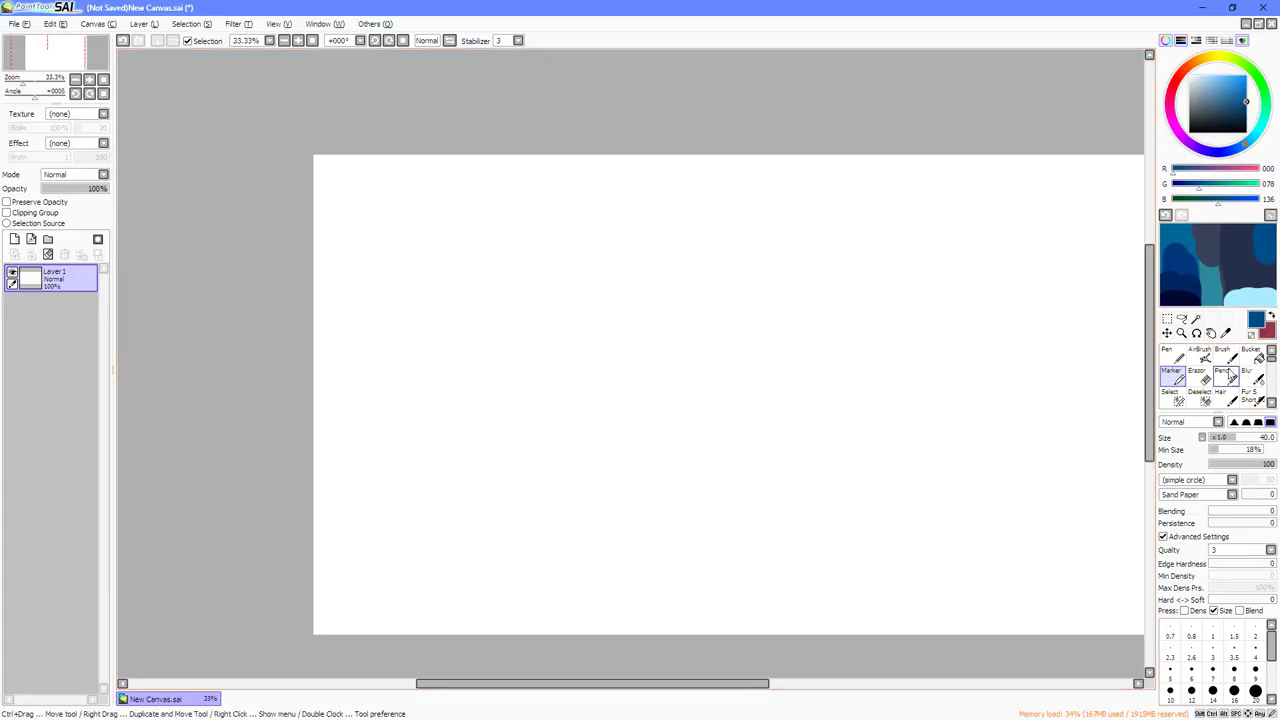
scroll(726, 366, up, 1)
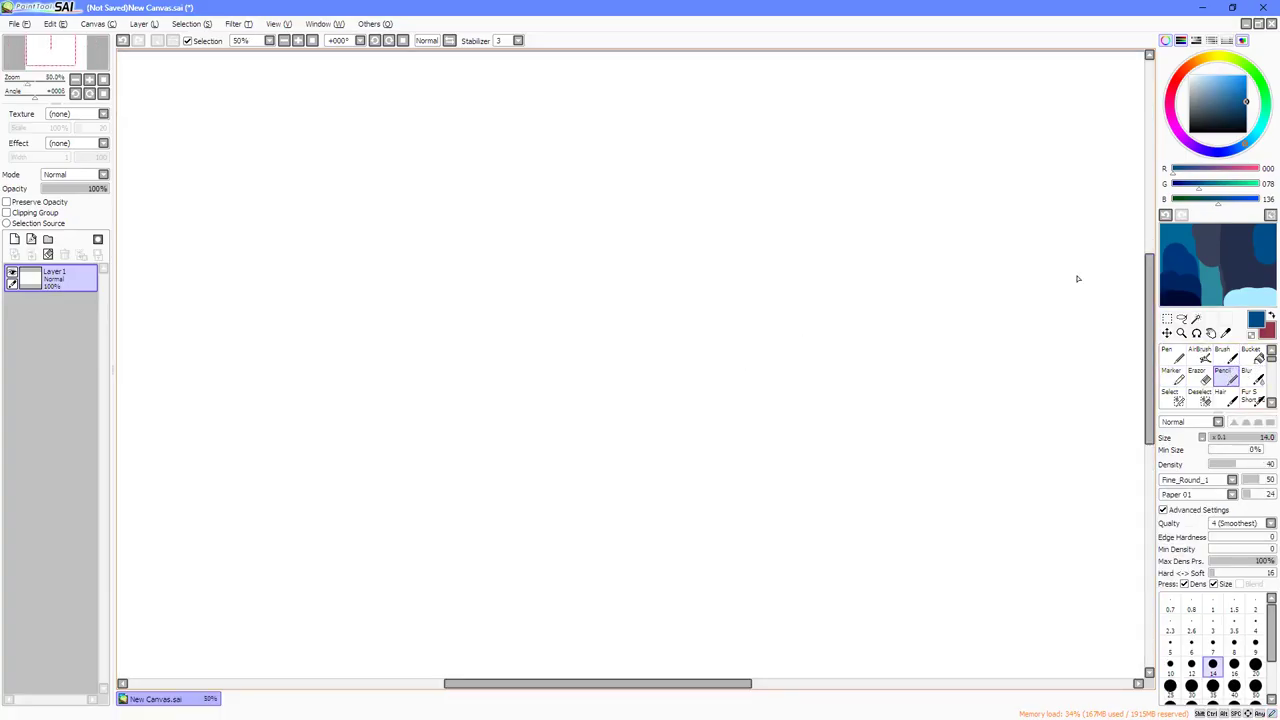
alt+click(1246, 259)
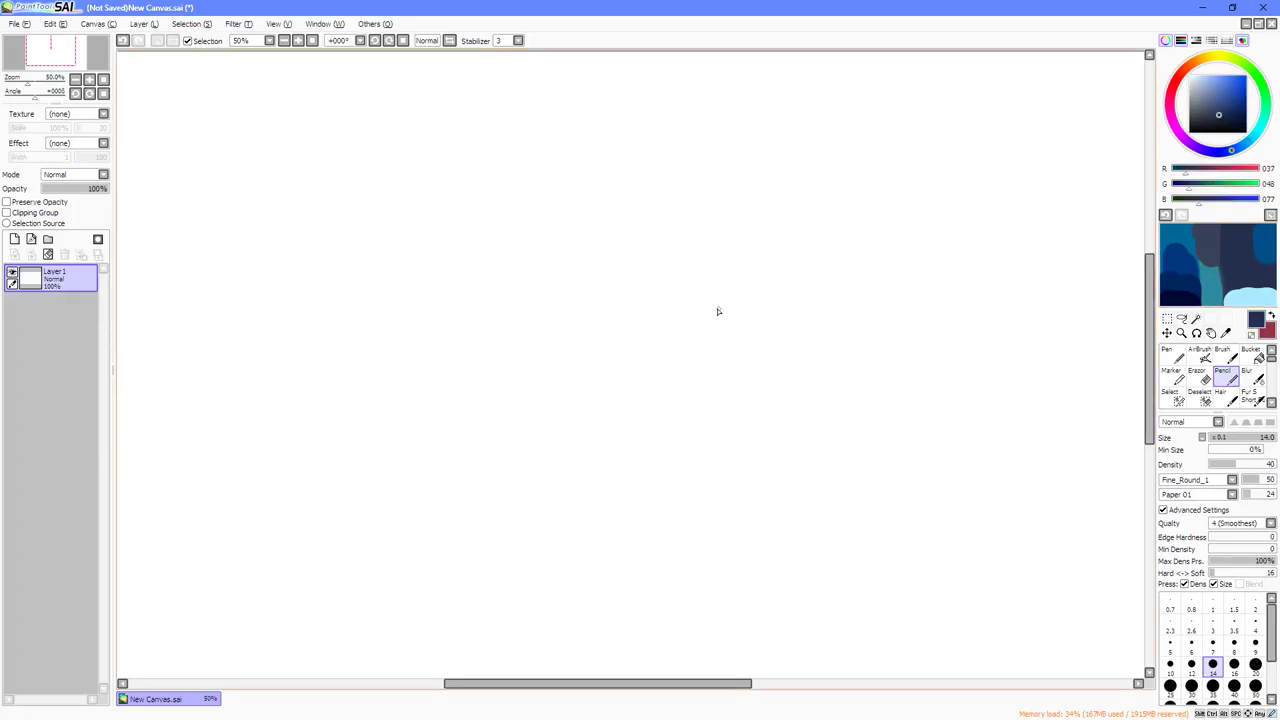
scroll(714, 319, down, 1)
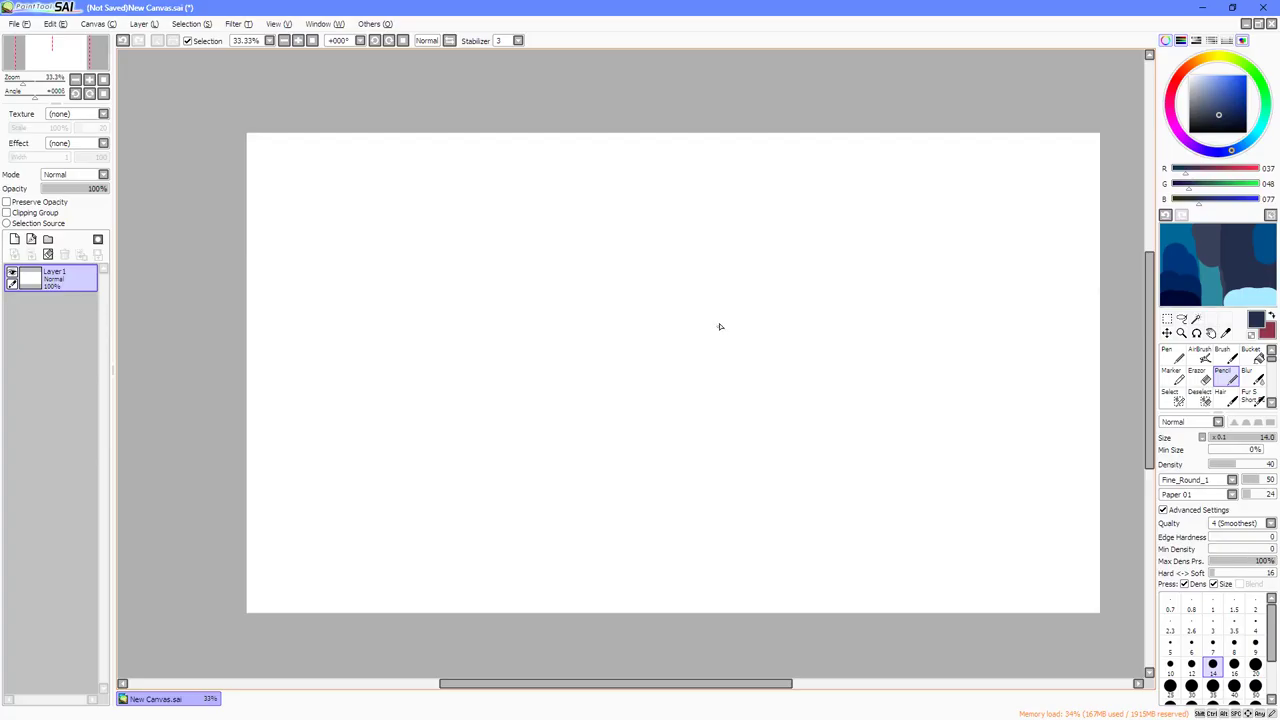
scroll(685, 335, up, 1)
scroll(669, 325, down, 1)
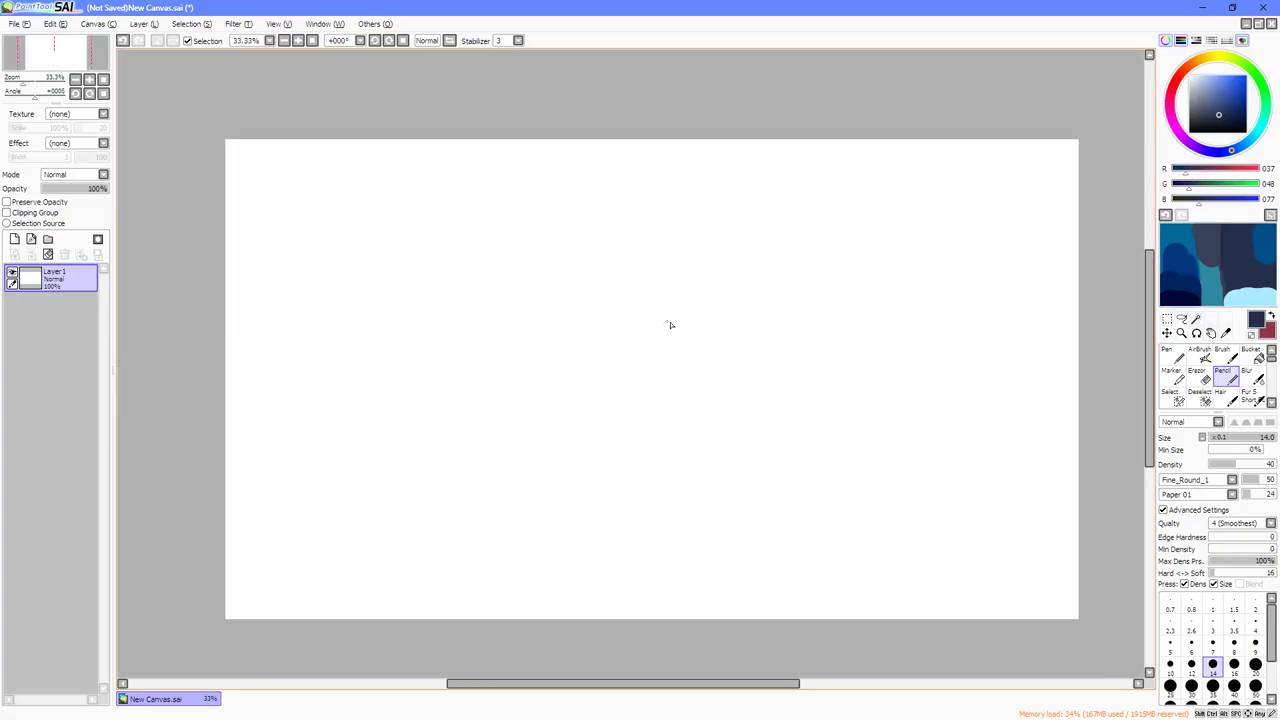
drag(650, 371, 671, 349)
scroll(560, 350, up, 1)
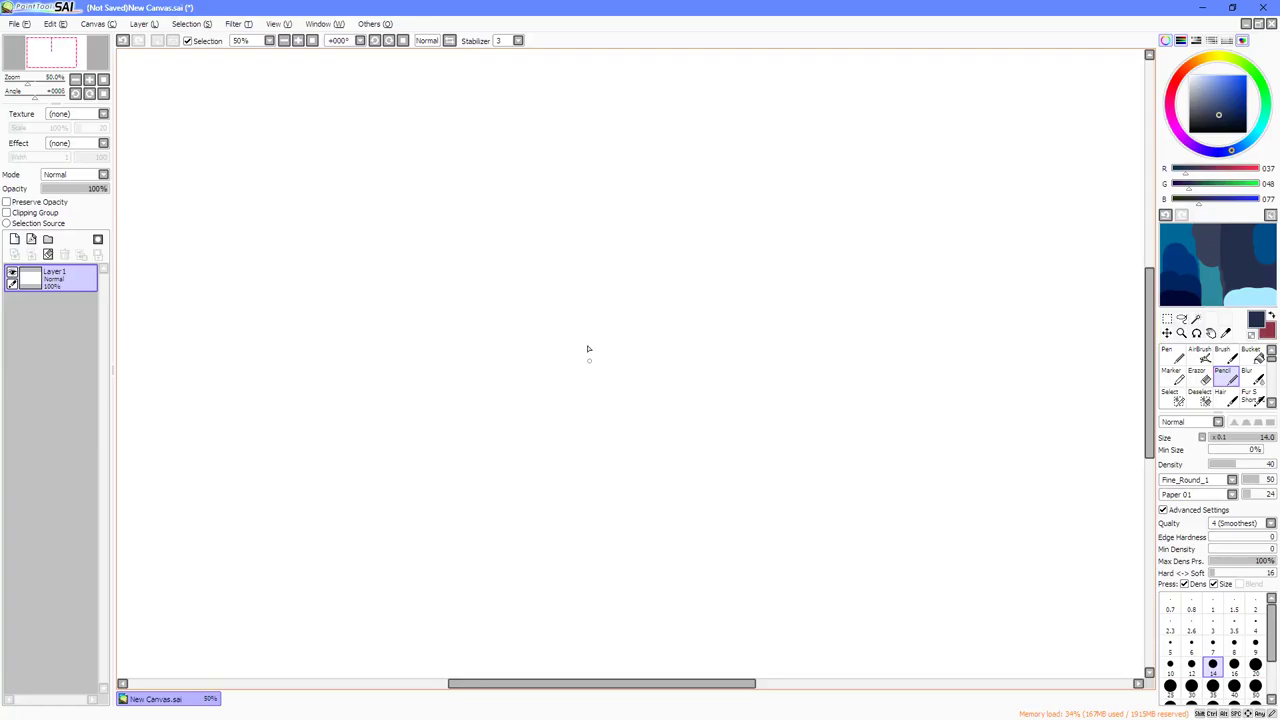
scroll(588, 349, down, 2)
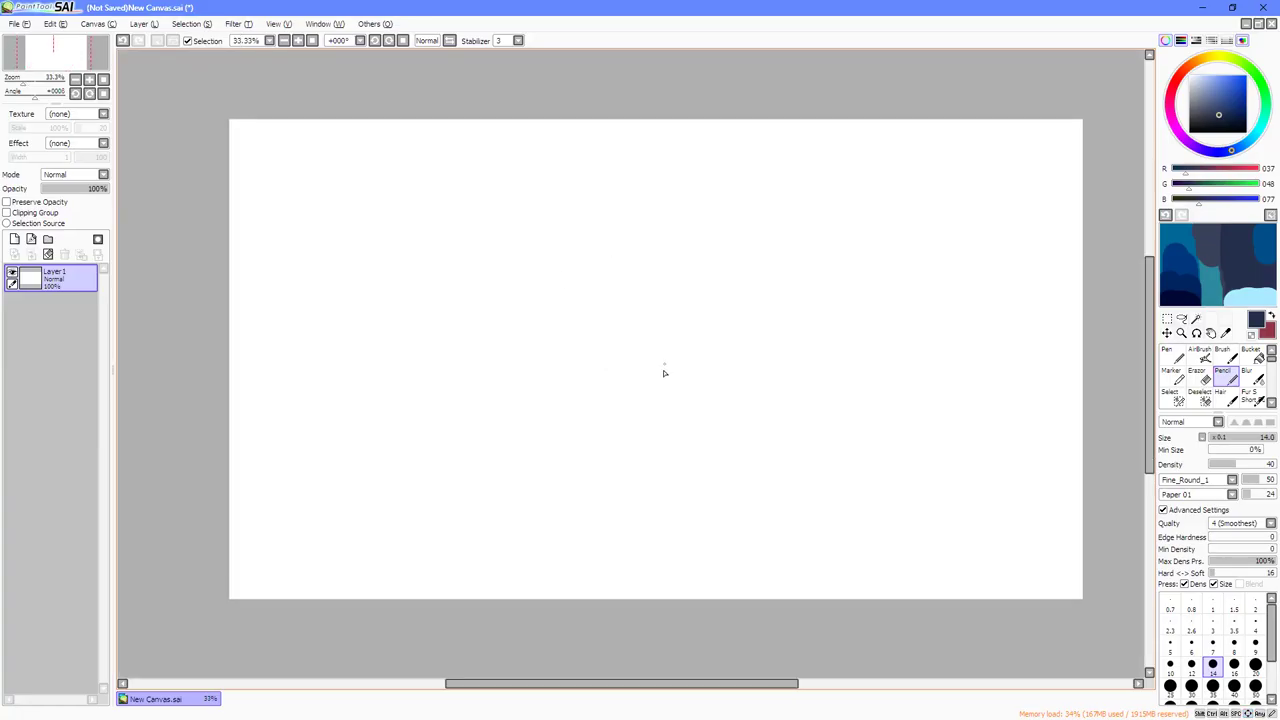
scroll(660, 370, up, 1)
scroll(627, 371, down, 1)
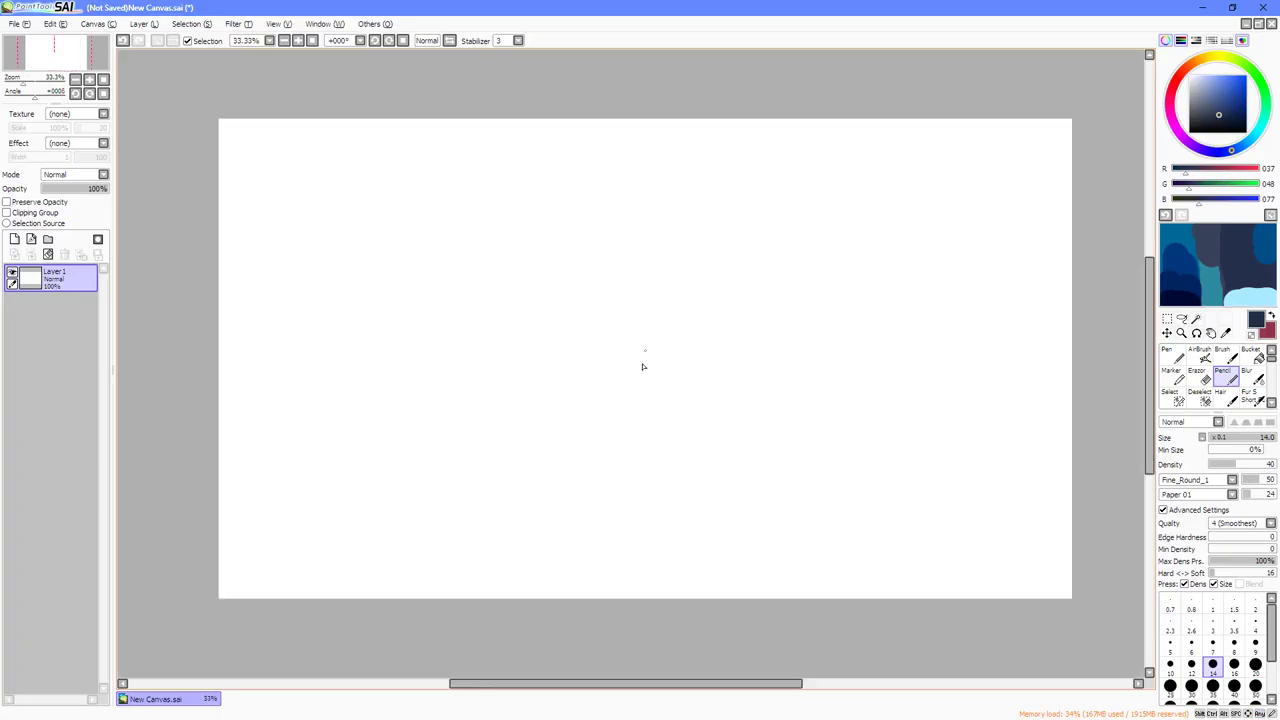
scroll(644, 367, up, 1)
scroll(597, 357, down, 1)
Sketch a loose round head circle in the upper-left part of the canvas with overlapping pencil strokes.
key(Left)
key(Left)
scroll(511, 273, up, 1)
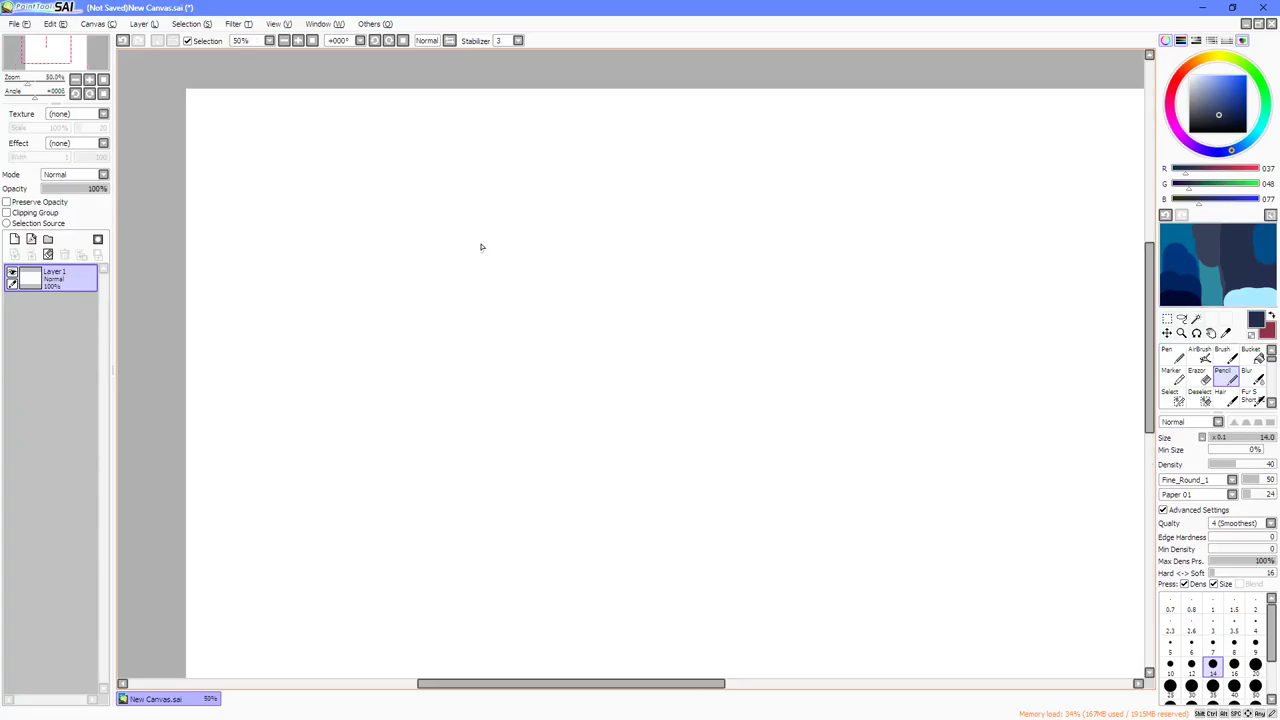
drag(429, 242, 426, 201)
mouse_move(432, 257)
mouse_down()
mouse_move(490, 215)
mouse_move(431, 233)
mouse_up()
scroll(490, 255, up, 1)
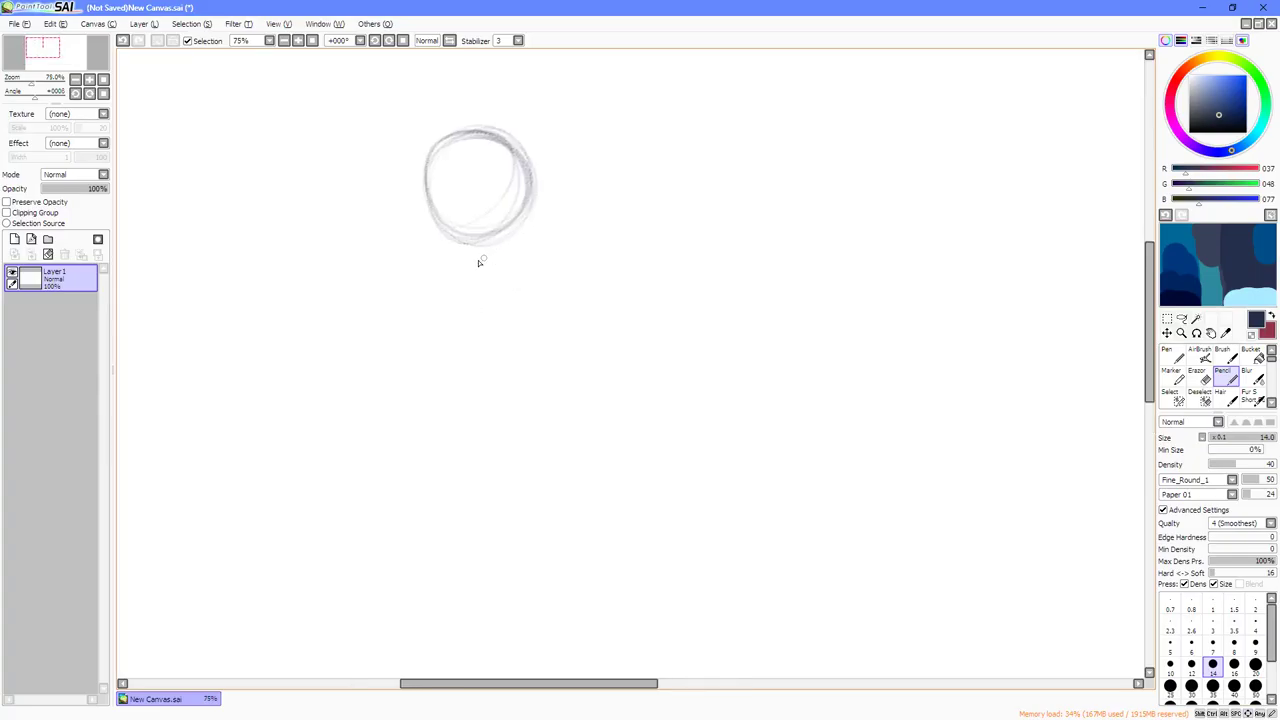
Sketch a short neck line down from the head and a smaller chest circle at its lower end.
mouse_move(464, 242)
mouse_down()
mouse_move(471, 295)
mouse_move(448, 304)
mouse_move(460, 287)
mouse_move(505, 296)
mouse_move(522, 335)
mouse_move(482, 356)
mouse_move(457, 334)
mouse_move(490, 311)
mouse_move(478, 287)
mouse_move(530, 327)
mouse_move(496, 364)
mouse_move(457, 323)
mouse_up()
key(ctrl+z)
key(ctrl+z)
mouse_move(478, 296)
mouse_down()
mouse_move(520, 318)
mouse_move(507, 367)
mouse_move(458, 372)
mouse_move(455, 311)
mouse_move(477, 287)
mouse_move(489, 296)
mouse_move(463, 327)
mouse_move(494, 317)
mouse_up()
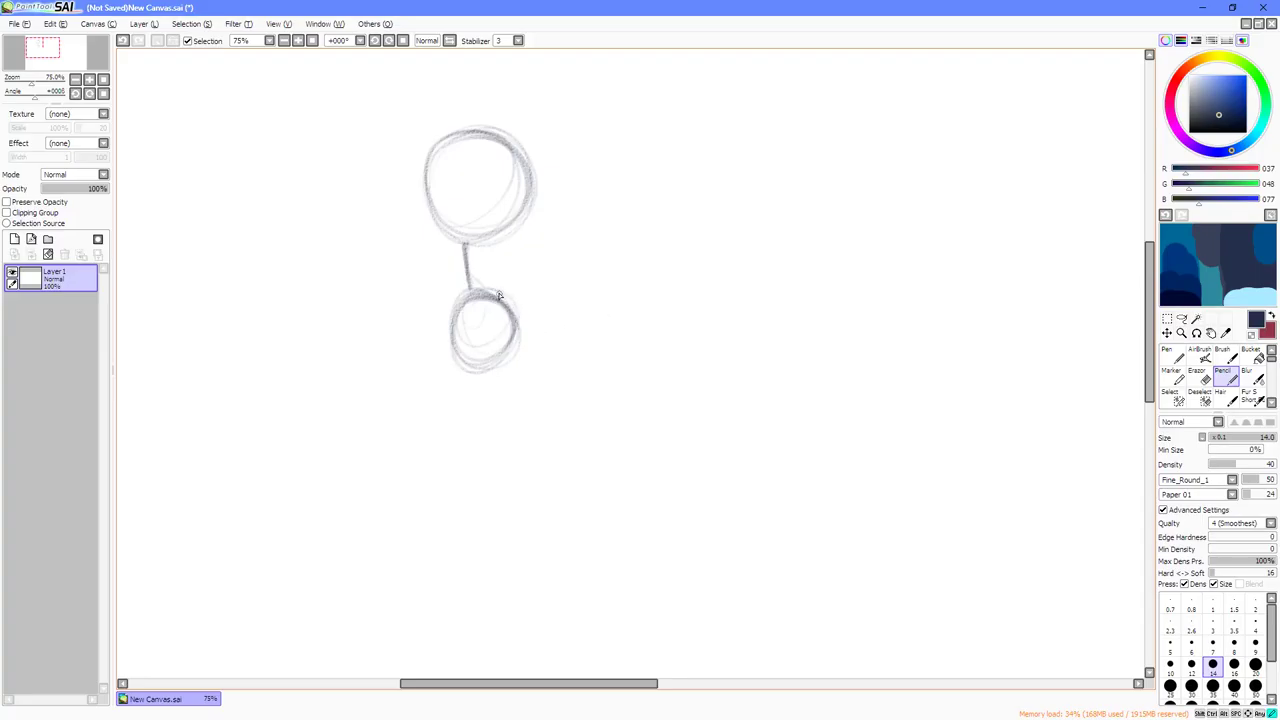
Sketch the back line and a hip circle to the right of the chest, and mark joint dots on both circles.
mouse_move(485, 289)
mouse_down()
mouse_move(548, 283)
mouse_move(526, 295)
mouse_move(548, 275)
mouse_move(578, 309)
mouse_move(536, 357)
mouse_move(524, 302)
mouse_move(534, 289)
mouse_move(575, 301)
mouse_move(547, 312)
mouse_up()
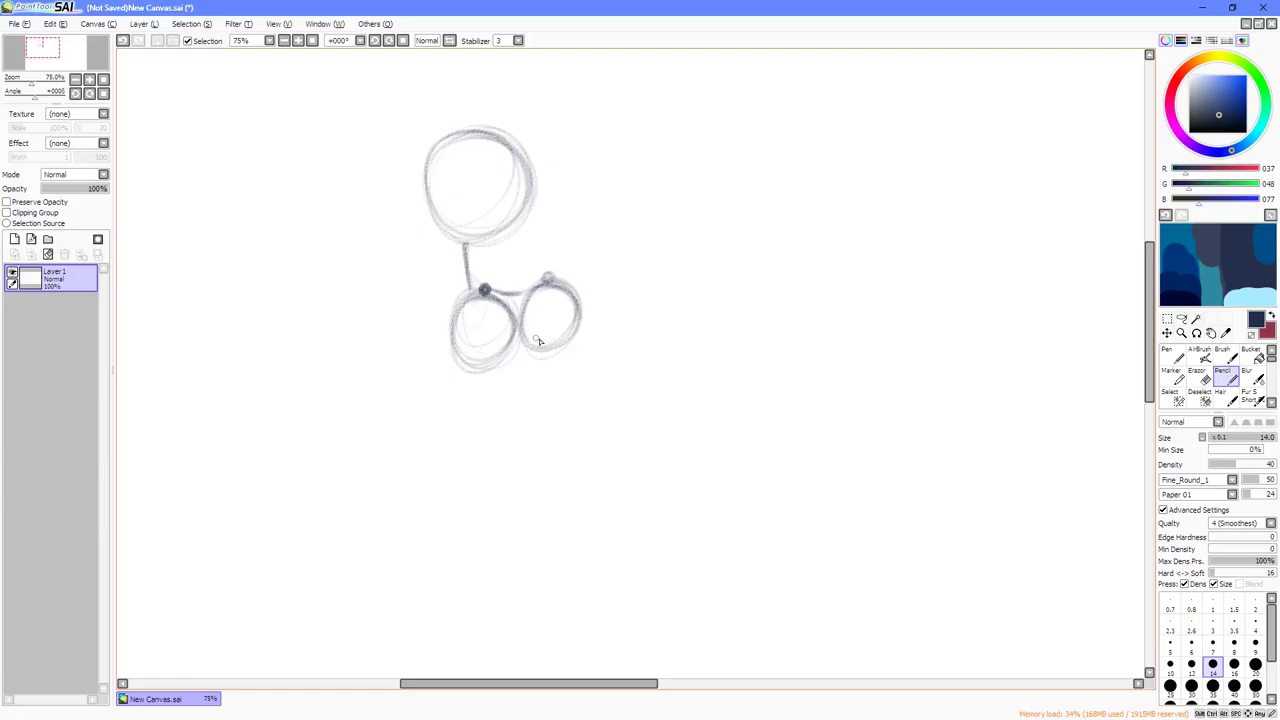
scroll(536, 344, down, 2)
scroll(516, 351, up, 2)
drag(531, 338, 551, 339)
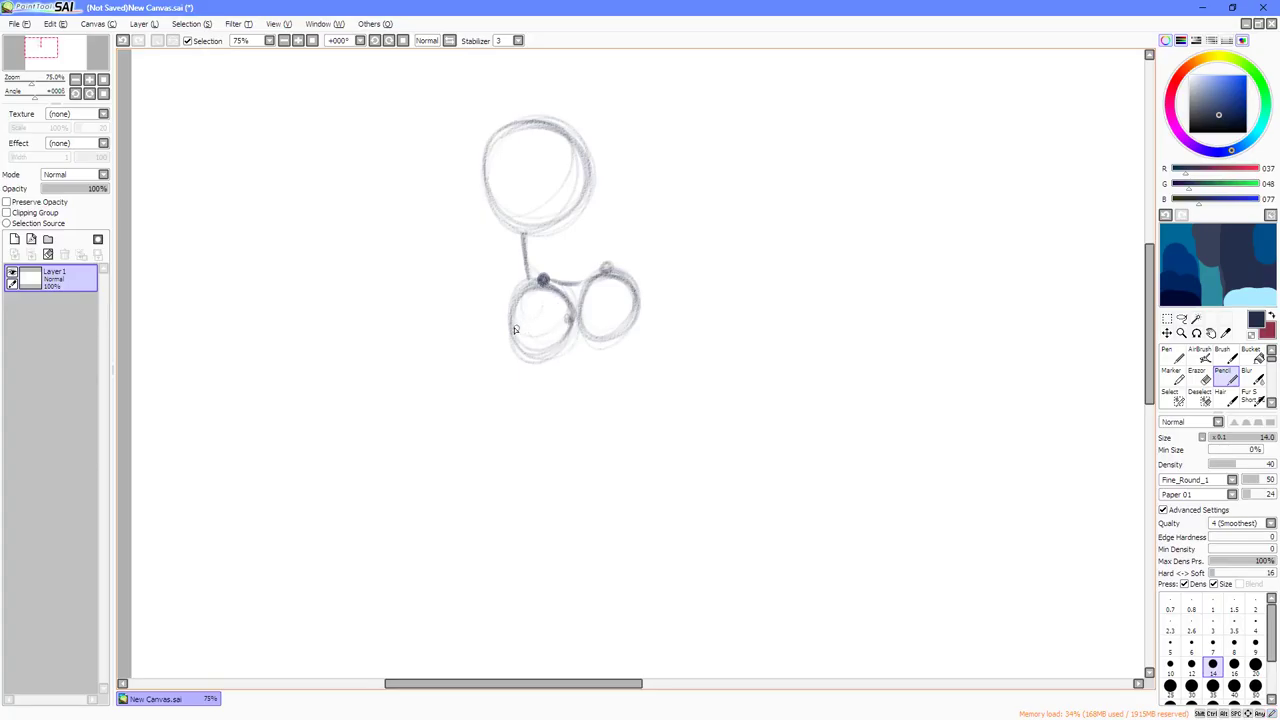
click(510, 320)
click(568, 320)
click(637, 302)
click(579, 312)
Reduce the Pencil size to 9 and sketch angled upper-leg lines around the chest circle and over the top of the hip circle.
drag(566, 294, 568, 330)
drag(527, 287, 502, 328)
key(bracketleft)
key(bracketleft)
key(bracketleft)
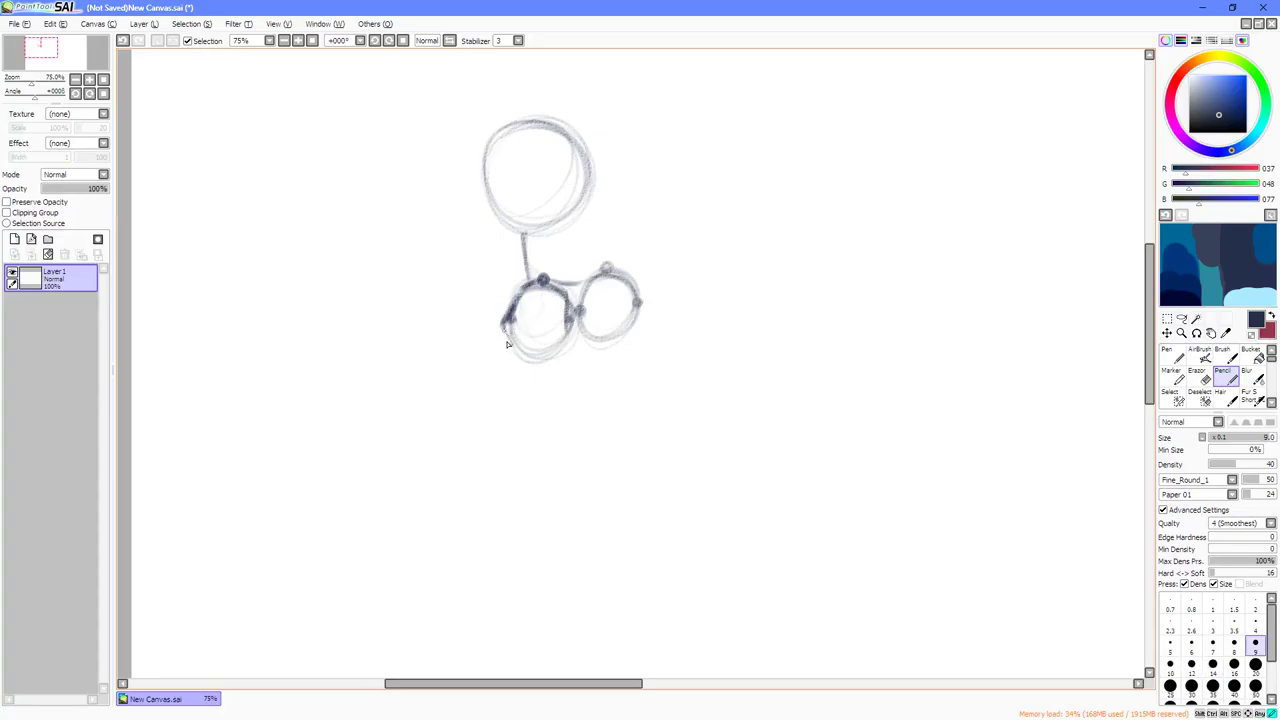
drag(502, 322, 515, 360)
key(ctrl+z)
key(ctrl+z)
key(ctrl+z)
key(ctrl+z)
mouse_move(540, 282)
mouse_down()
mouse_move(494, 322)
mouse_move(518, 295)
mouse_move(499, 313)
mouse_move(513, 308)
mouse_move(500, 317)
mouse_move(512, 349)
mouse_move(498, 314)
mouse_move(537, 285)
mouse_move(571, 357)
mouse_up()
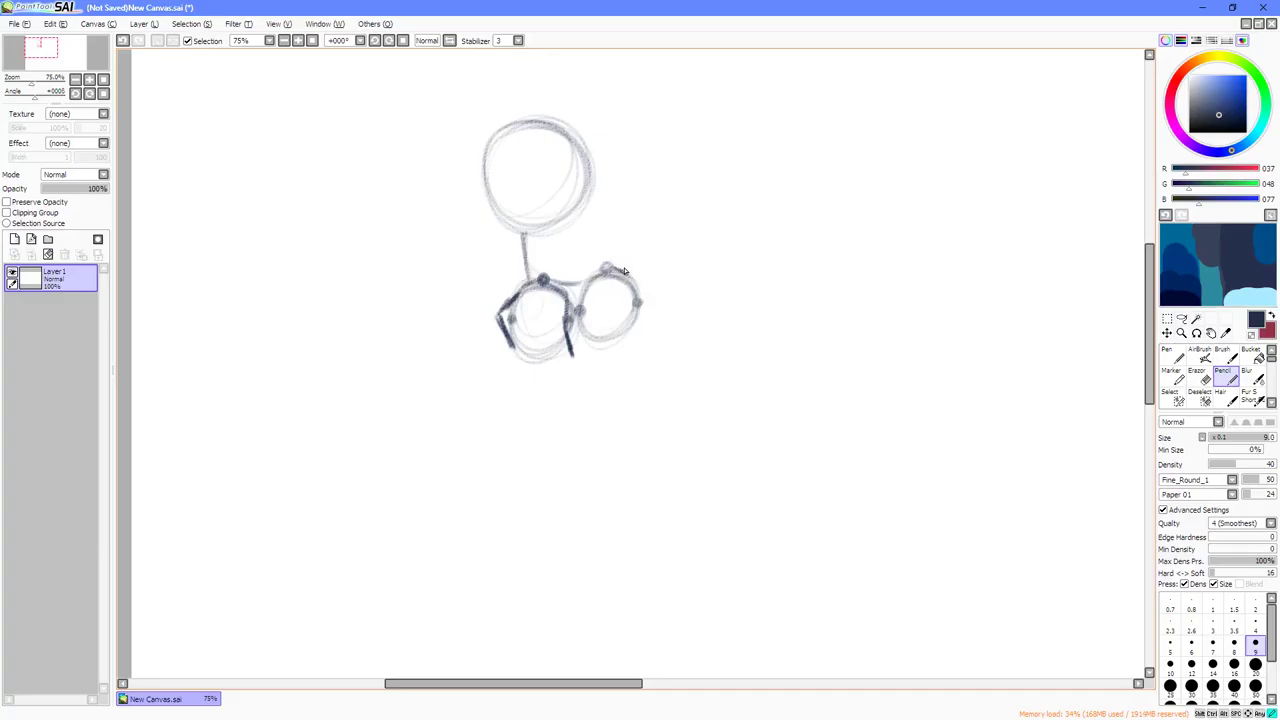
mouse_move(636, 281)
mouse_down()
mouse_move(602, 268)
mouse_move(584, 280)
mouse_move(640, 272)
mouse_up()
Draw curved horizontal and vertical face guidelines on the right side of the head circle.
drag(579, 184, 522, 188)
key(ctrl+z)
drag(588, 179, 527, 189)
key(ctrl+z)
key(ctrl+z)
drag(580, 190, 577, 207)
mouse_move(572, 143)
mouse_down()
mouse_move(573, 200)
mouse_move(551, 183)
mouse_move(582, 188)
mouse_move(561, 222)
mouse_move(576, 166)
mouse_move(579, 194)
mouse_move(558, 132)
mouse_move(568, 210)
mouse_move(578, 176)
mouse_up()
drag(578, 184, 551, 220)
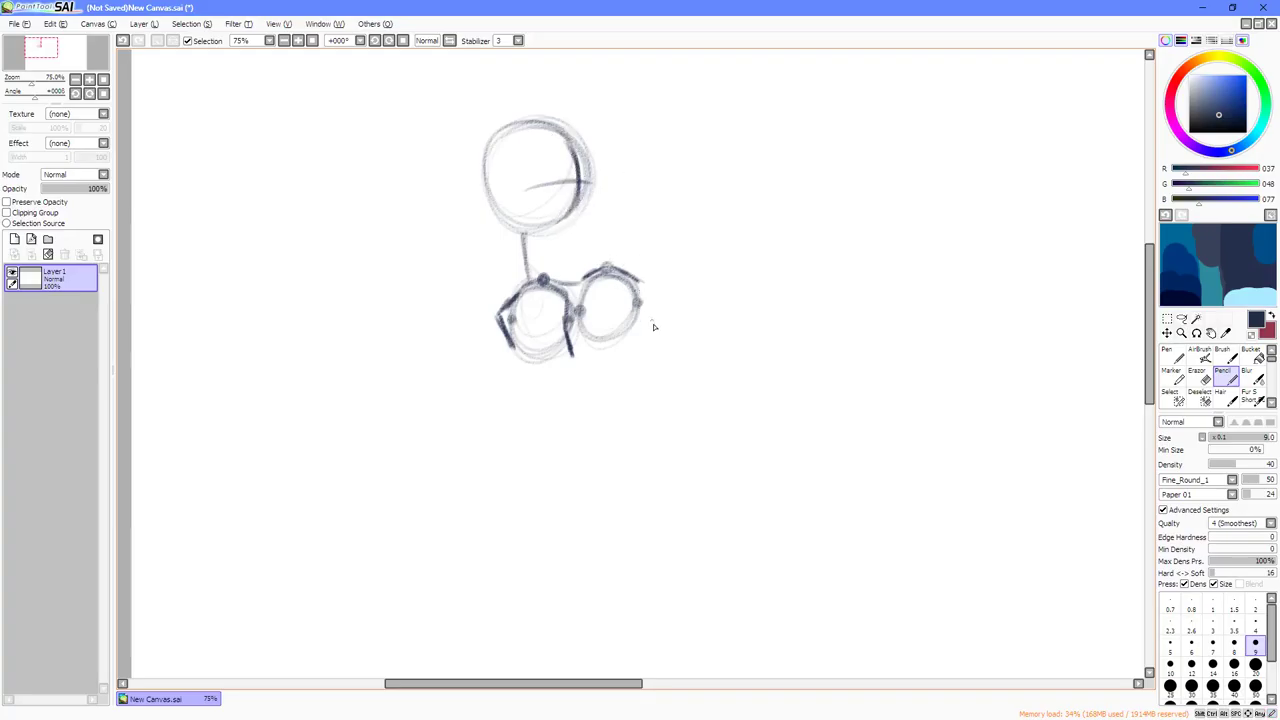
Try to sketch the hind-leg lines down both sides of the hip circle.
drag(638, 282, 642, 348)
drag(639, 300, 641, 345)
drag(584, 281, 567, 351)
key(ctrl+z)
key(ctrl+z)
key(ctrl+z)
key(ctrl+z)
key(ctrl+z)
Erase the hip circle with its joints and lines, using the Eraser at size 80.
click(1197, 377)
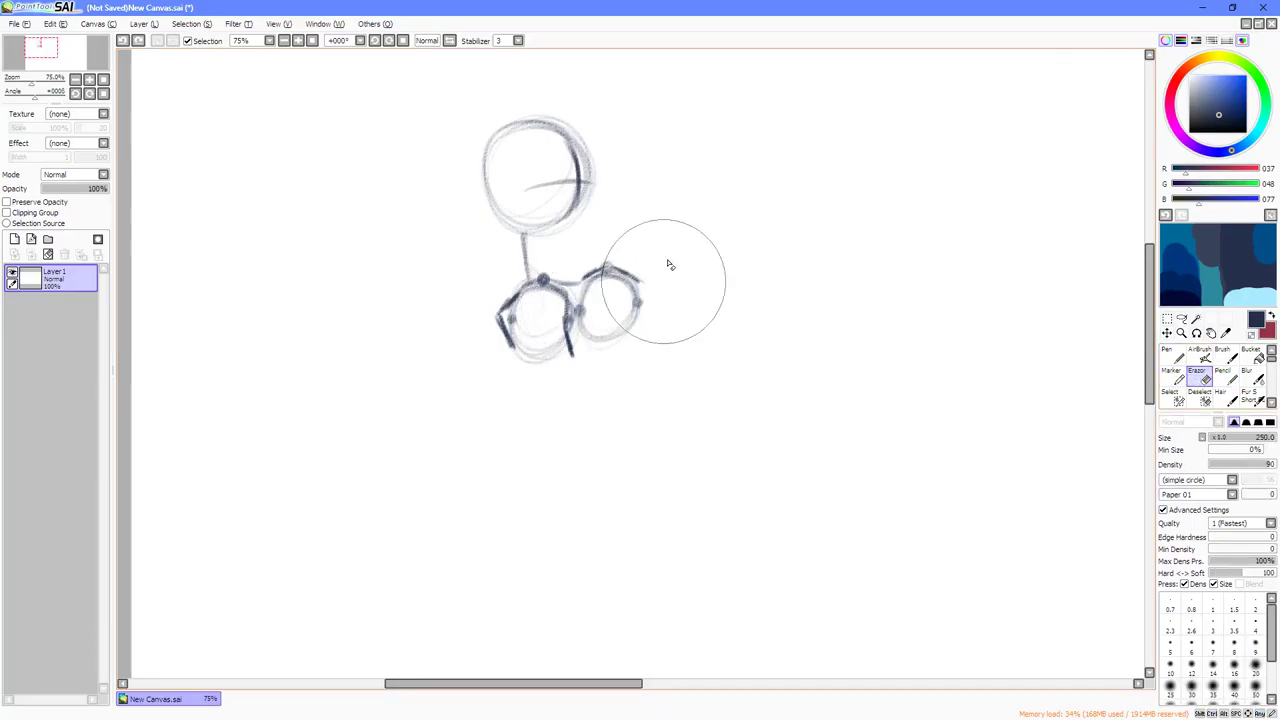
key(bracketleft)
key(bracketleft)
key(bracketleft)
key(bracketleft)
key(bracketleft)
mouse_move(617, 287)
mouse_down()
mouse_move(595, 268)
mouse_move(590, 320)
mouse_move(591, 290)
mouse_move(617, 266)
mouse_up()
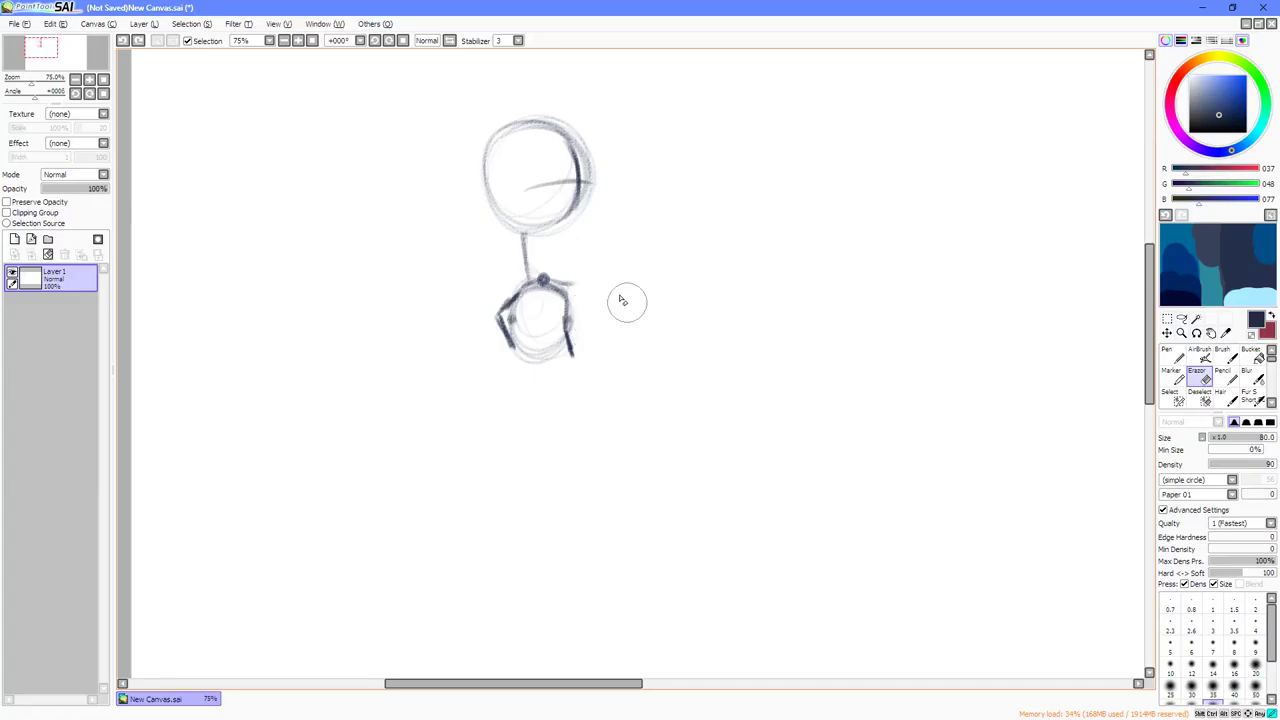
Redraw the back line with the Pencil, rising from the shoulder joint to a new, higher hip circle with a top joint.
click(1223, 377)
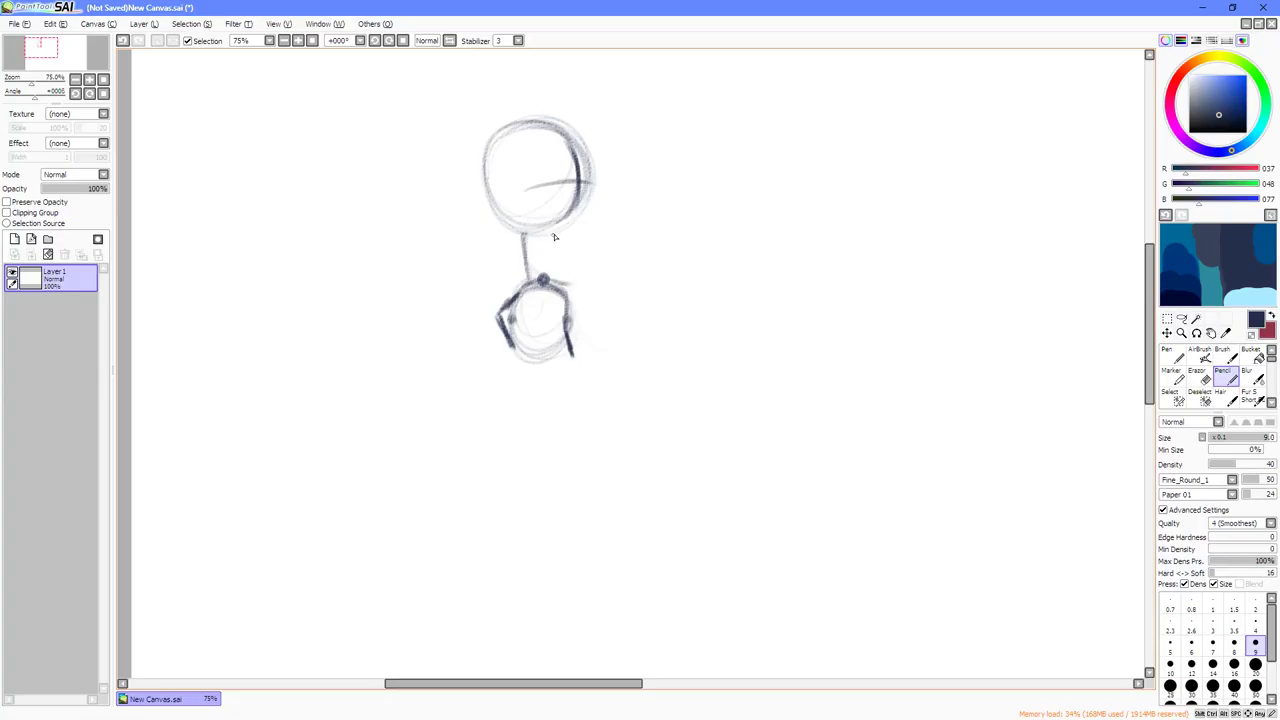
scroll(573, 281, up, 1)
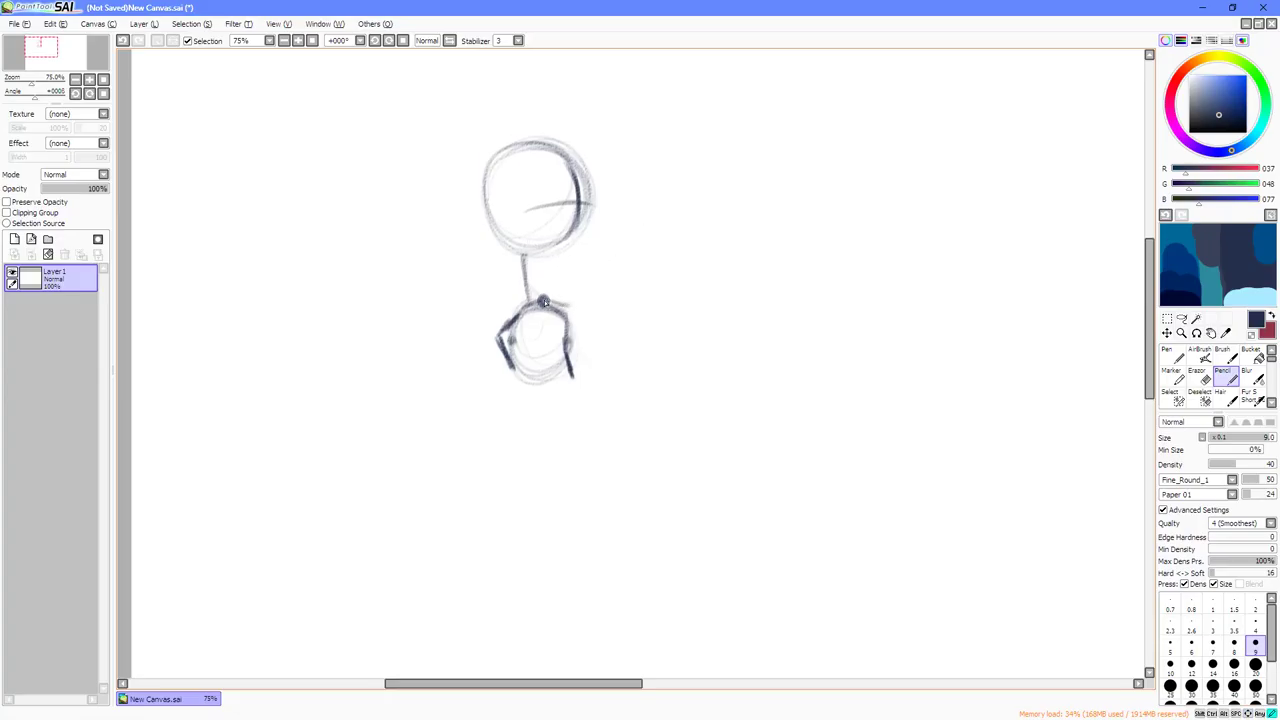
drag(549, 301, 573, 301)
drag(556, 302, 586, 292)
mouse_move(550, 301)
mouse_down()
mouse_move(606, 275)
mouse_move(586, 285)
mouse_move(629, 286)
mouse_move(646, 311)
mouse_move(620, 344)
mouse_move(594, 349)
mouse_move(585, 292)
mouse_move(628, 288)
mouse_move(607, 299)
mouse_move(642, 282)
mouse_up()
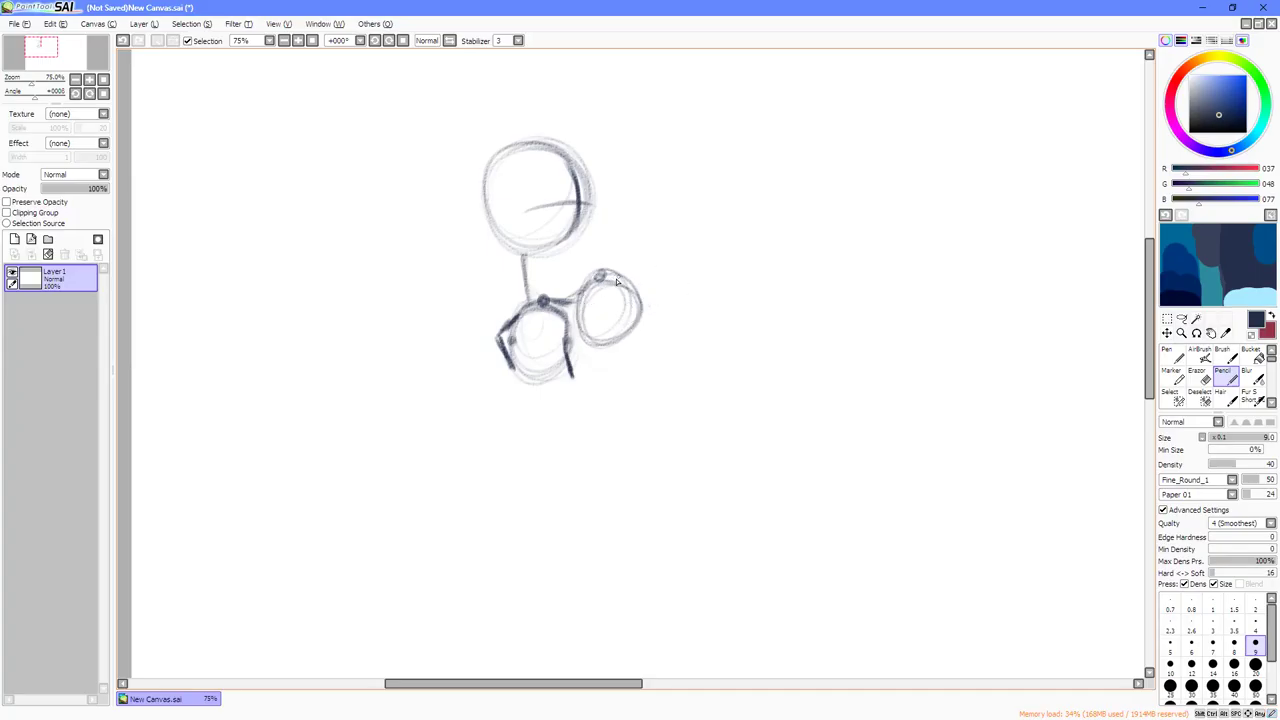
Mark the hip circle's side joints and sketch the outer thigh line and the complete angled inner hind leg.
mouse_move(640, 298)
mouse_down()
mouse_move(576, 308)
mouse_move(636, 320)
mouse_move(685, 296)
mouse_move(606, 285)
mouse_move(636, 292)
mouse_move(647, 313)
mouse_move(632, 283)
mouse_move(652, 338)
mouse_up()
mouse_move(632, 285)
mouse_down()
mouse_move(650, 332)
mouse_move(634, 289)
mouse_move(656, 353)
mouse_move(621, 293)
mouse_move(641, 309)
mouse_move(633, 281)
mouse_move(634, 368)
mouse_up()
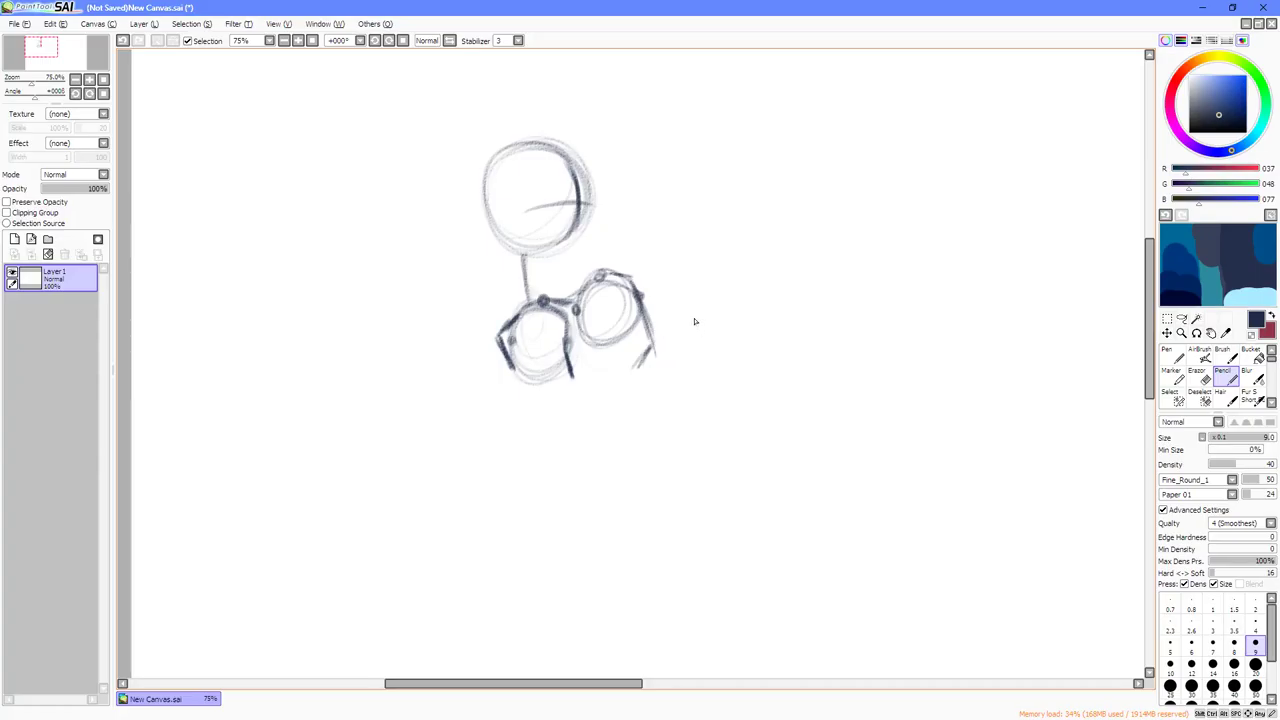
key(ctrl+z)
key(ctrl+z)
key(ctrl+z)
key(ctrl+z)
key(ctrl+z)
drag(631, 276, 649, 344)
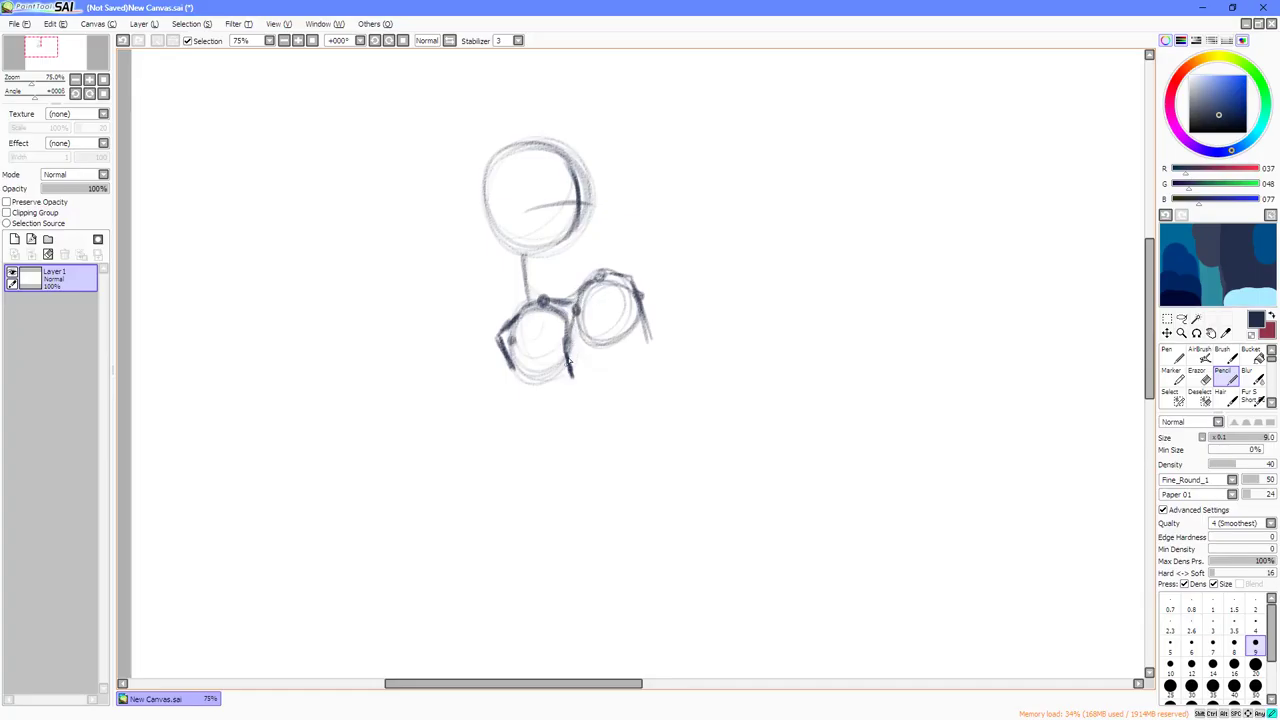
mouse_move(573, 320)
mouse_down()
mouse_move(570, 363)
mouse_move(590, 288)
mouse_move(606, 367)
mouse_move(578, 378)
mouse_move(567, 361)
mouse_move(603, 389)
mouse_move(592, 454)
mouse_move(601, 392)
mouse_up()
mouse_move(598, 450)
mouse_down()
mouse_move(573, 545)
mouse_move(575, 518)
mouse_up()
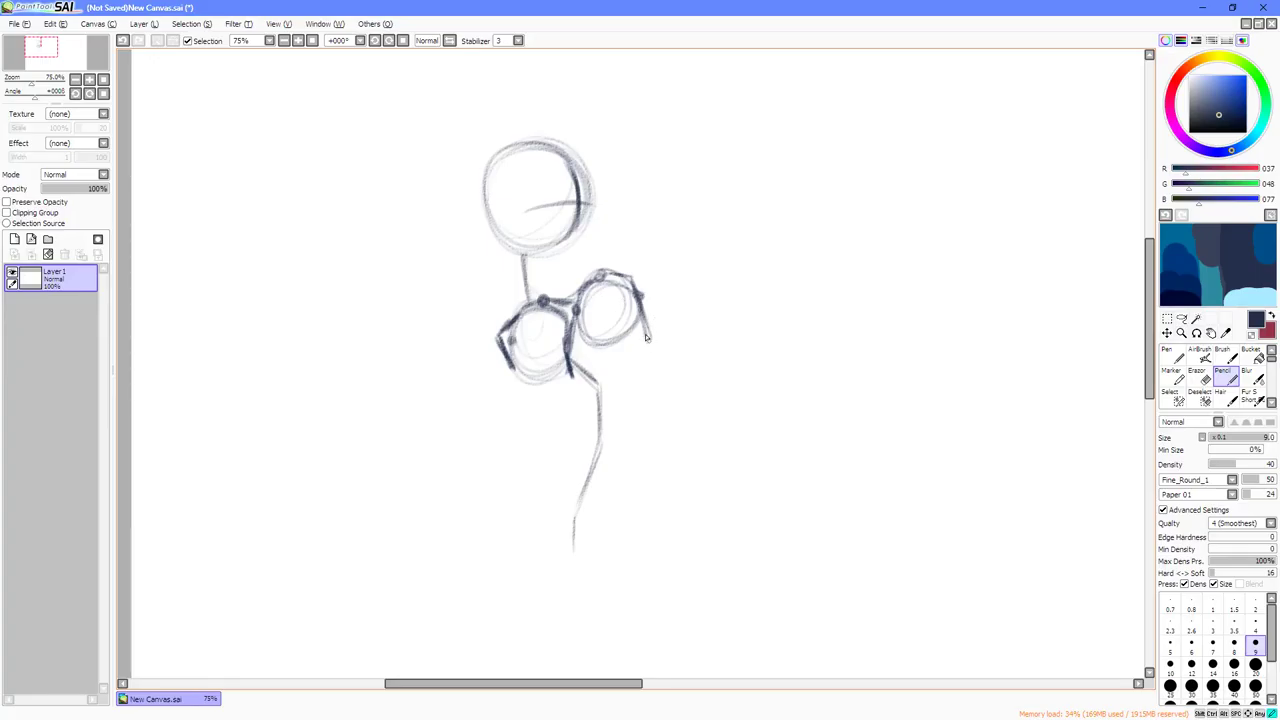
Try to extend the outer hind leg diagonally outward from the end of the thigh line.
drag(650, 341, 664, 352)
drag(664, 356, 693, 388)
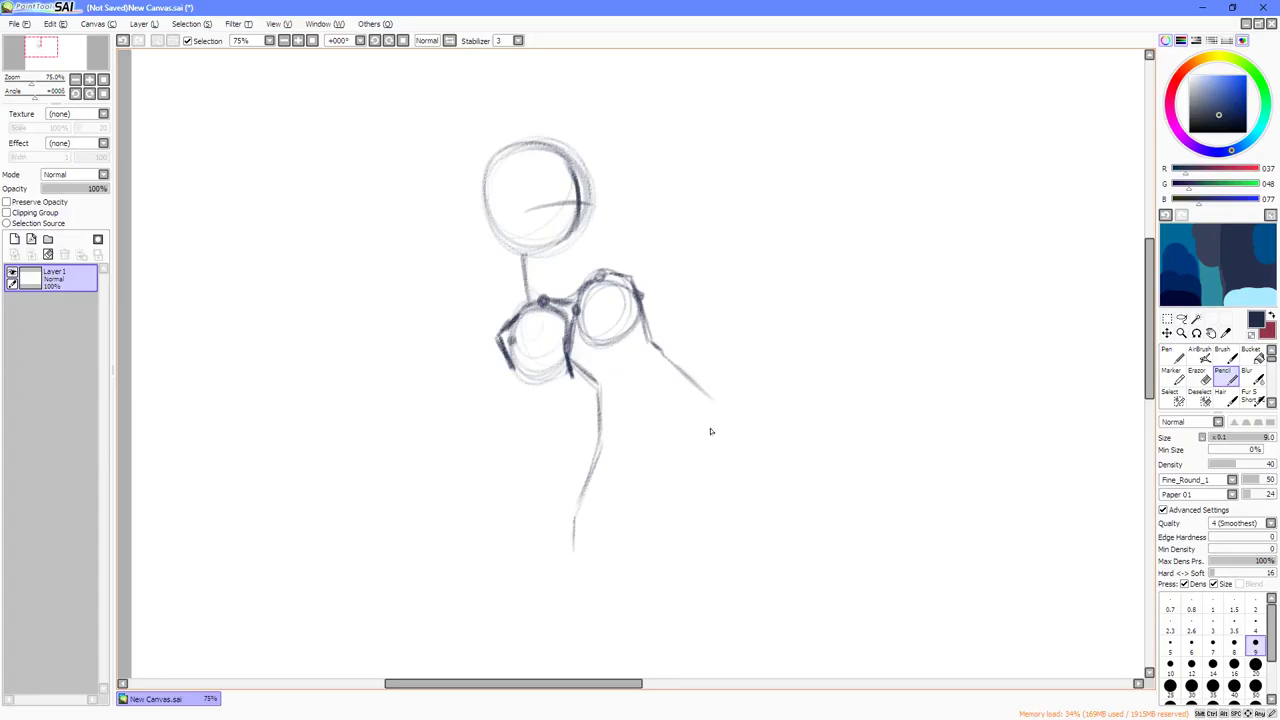
key(ctrl+z)
Sketch the straight foreleg from the chest's right elbow down through the knee to the hoof, darkening it with repeated strokes.
drag(571, 375, 567, 484)
key(ctrl+z)
mouse_move(571, 378)
mouse_down()
mouse_move(563, 474)
mouse_move(571, 376)
mouse_move(549, 525)
mouse_up()
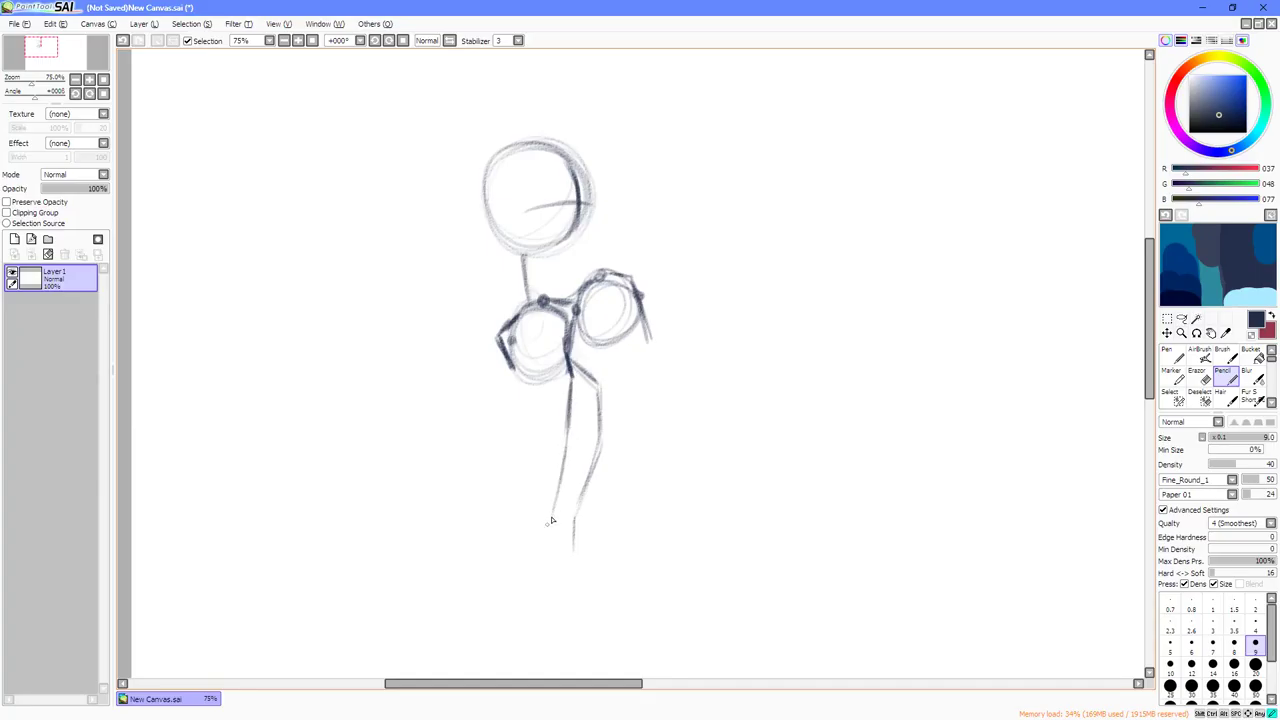
drag(566, 450, 554, 505)
drag(569, 438, 556, 499)
mouse_move(570, 378)
mouse_down()
mouse_move(573, 455)
mouse_move(572, 442)
mouse_move(546, 566)
mouse_move(548, 554)
mouse_up()
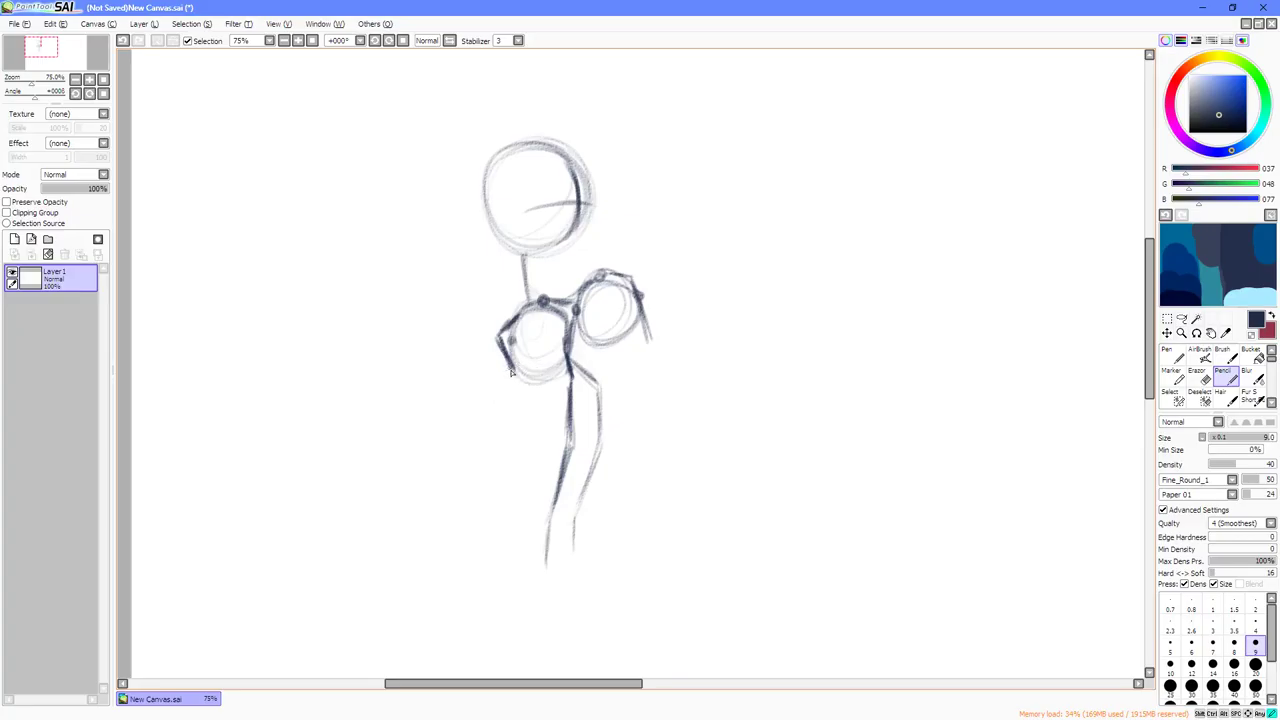
Try to sketch a wide, raised foreleg outward from the chest's left elbow.
mouse_move(481, 381)
mouse_down()
mouse_move(508, 375)
mouse_move(458, 408)
mouse_up()
drag(452, 405, 464, 482)
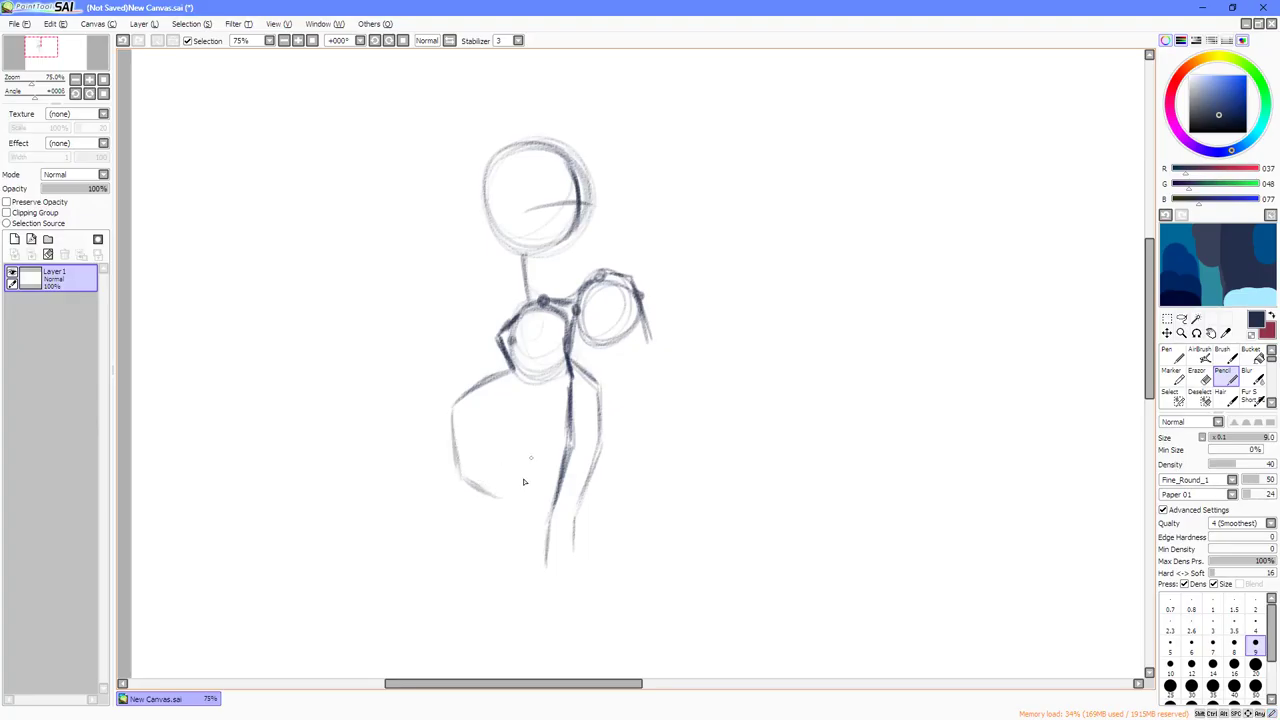
key(ctrl+z)
key(ctrl+z)
drag(453, 410, 447, 477)
key(ctrl+z)
key(ctrl+z)
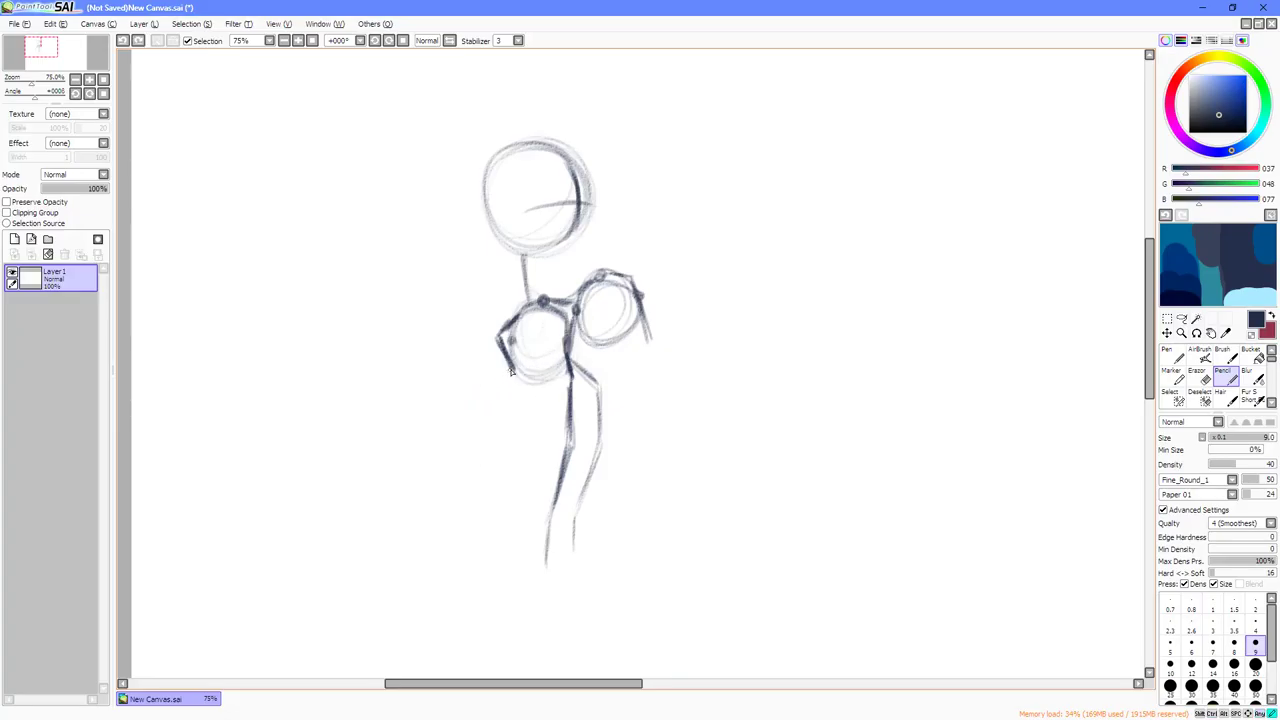
Sketch the left foreleg bent sharply at the knee, with its lower part crossing to the straight foreleg.
drag(510, 373, 478, 420)
drag(477, 423, 524, 461)
drag(532, 469, 553, 488)
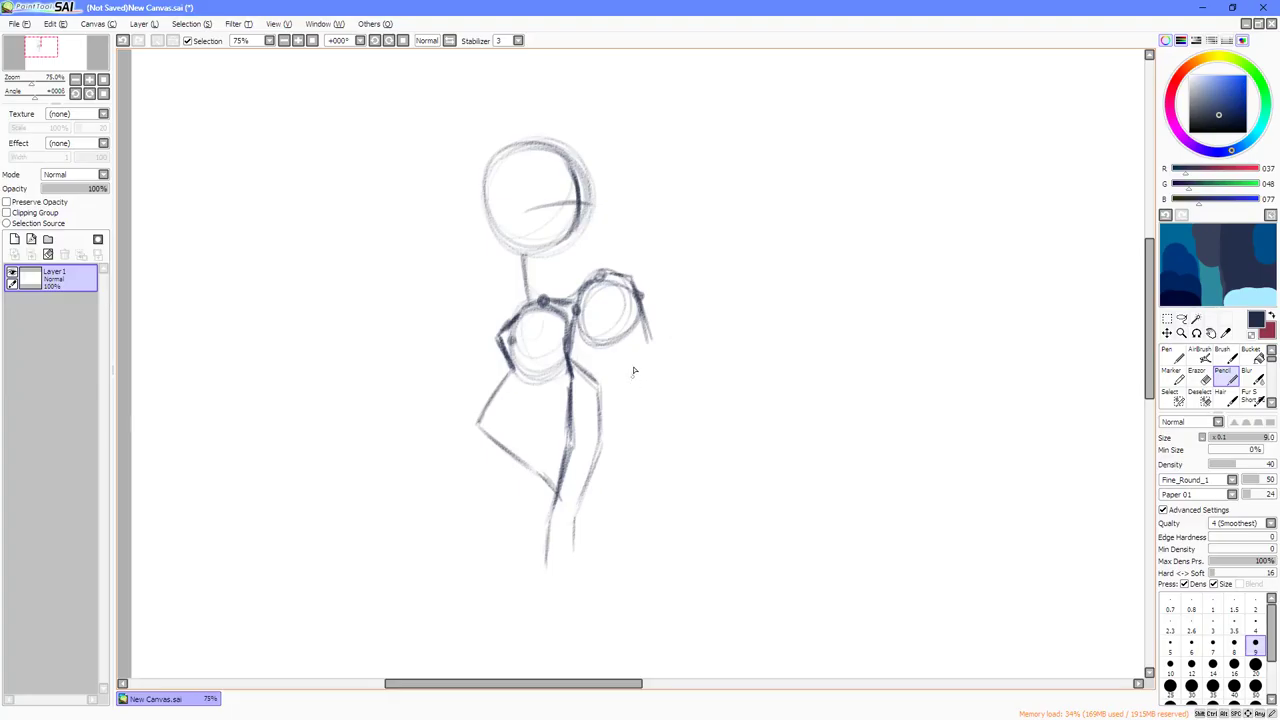
Try to sketch the lower part of the outer hind leg as a long line bending down from the thigh.
mouse_move(641, 316)
mouse_down()
mouse_move(653, 346)
mouse_move(573, 399)
mouse_up()
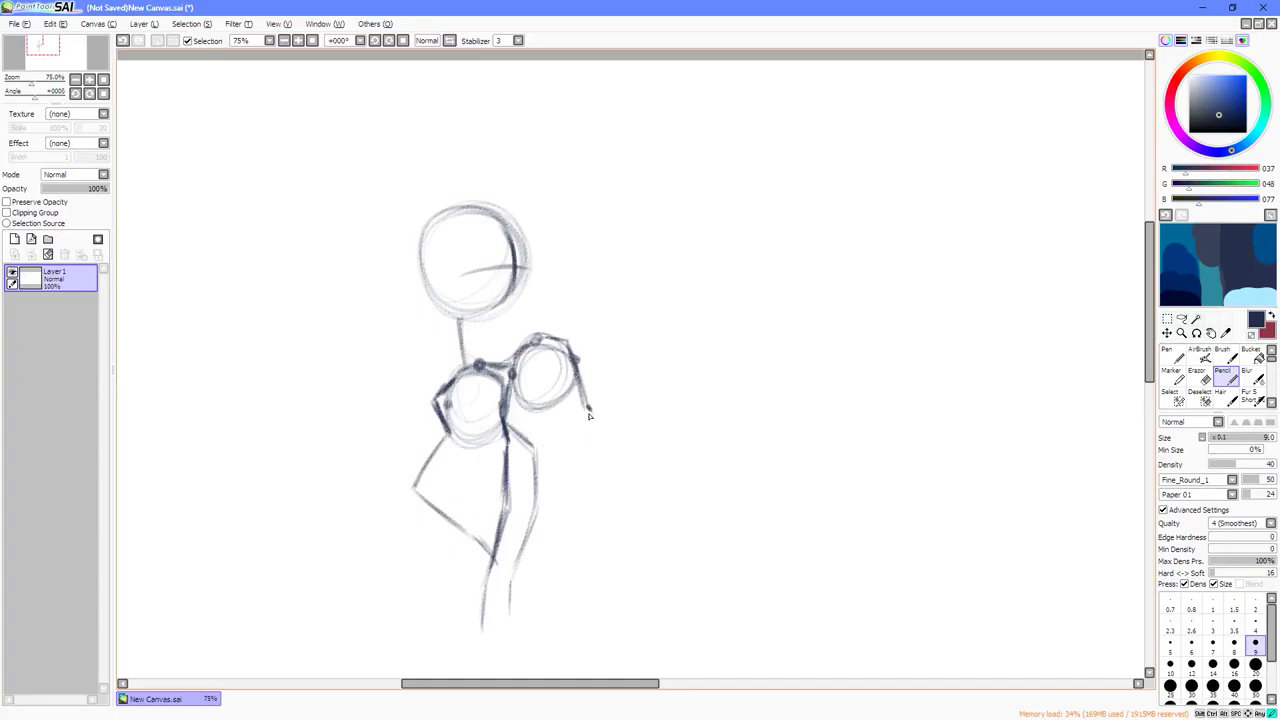
mouse_move(578, 384)
mouse_down()
mouse_move(611, 461)
mouse_move(600, 434)
mouse_move(594, 505)
mouse_up()
drag(601, 440, 589, 530)
drag(598, 490, 586, 547)
mouse_move(600, 434)
mouse_down()
mouse_move(602, 480)
mouse_move(603, 426)
mouse_move(596, 522)
mouse_up()
mouse_move(601, 468)
mouse_down()
mouse_move(578, 566)
mouse_move(598, 543)
mouse_up()
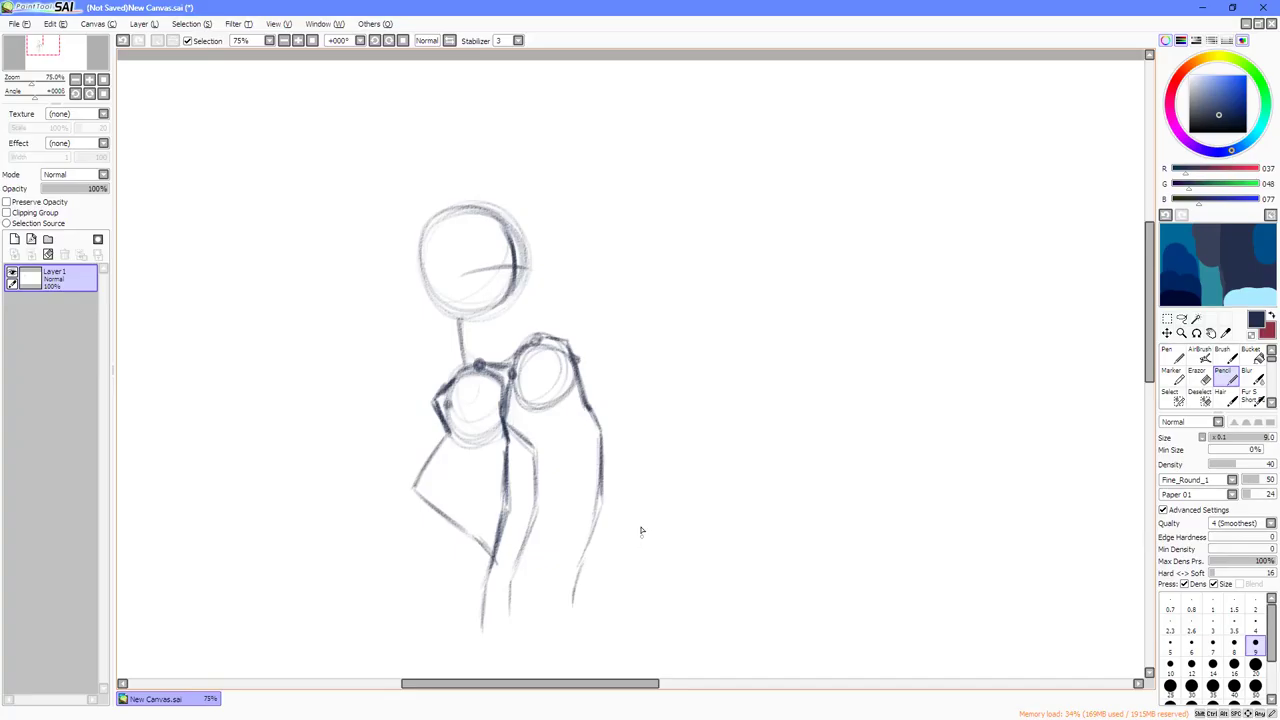
key(ctrl+z)
key(ctrl+z)
key(ctrl+z)
key(ctrl+z)
key(ctrl+z)
key(ctrl+z)
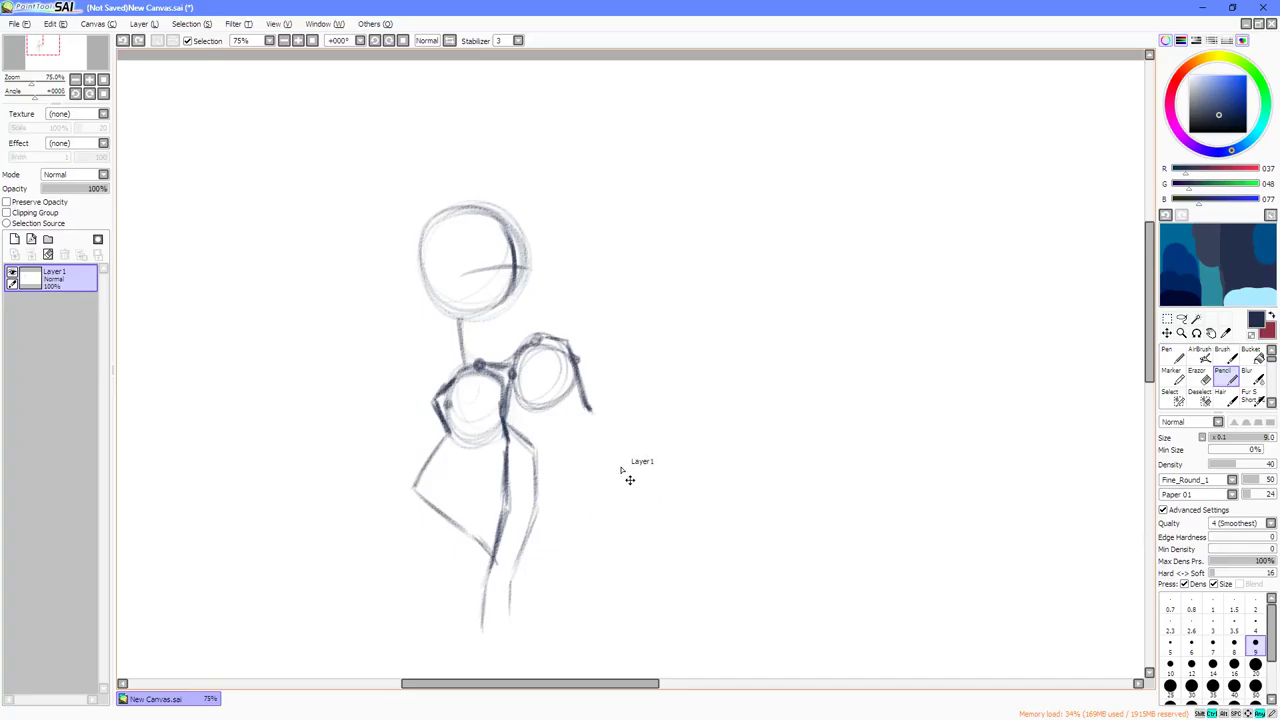
key(ctrl+z)
key(ctrl+z)
key(ctrl+t)
key(Return)
Erase the outer thigh line beside the hip circle with the Eraser at size 40.
key(e)
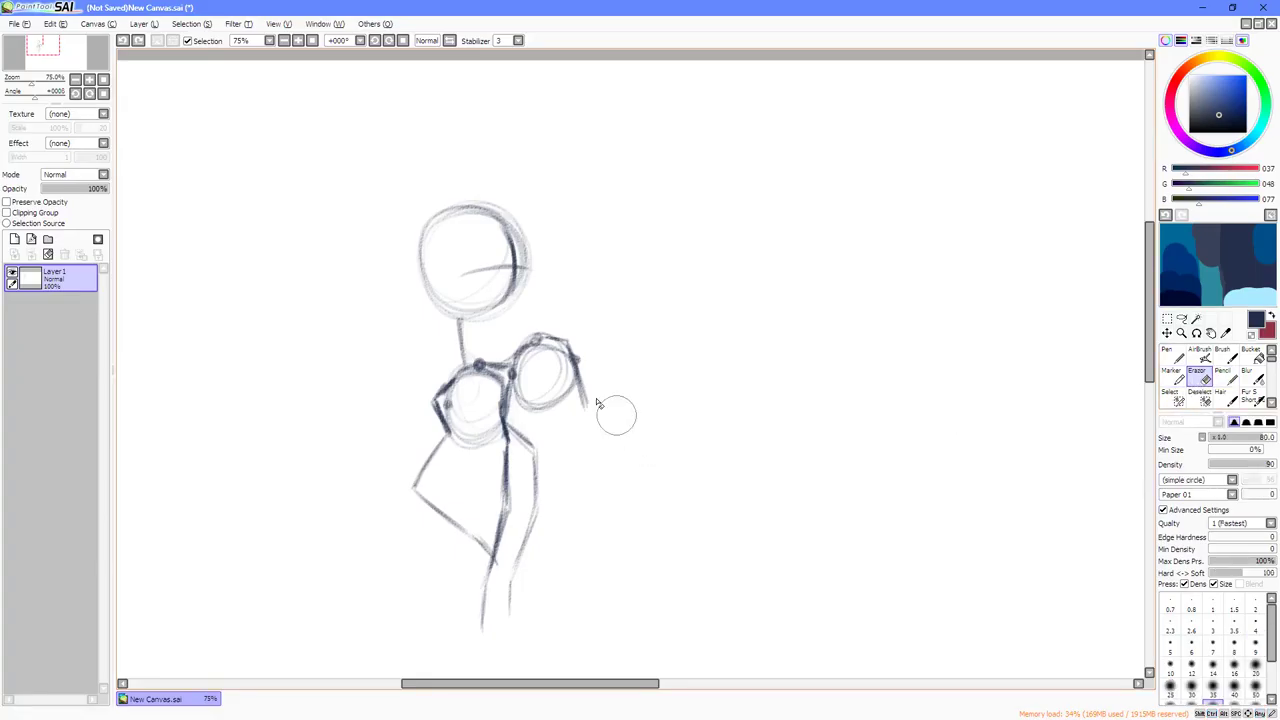
key(bracketleft)
key(bracketleft)
key(bracketleft)
key(bracketleft)
key(bracketleft)
key(bracketleft)
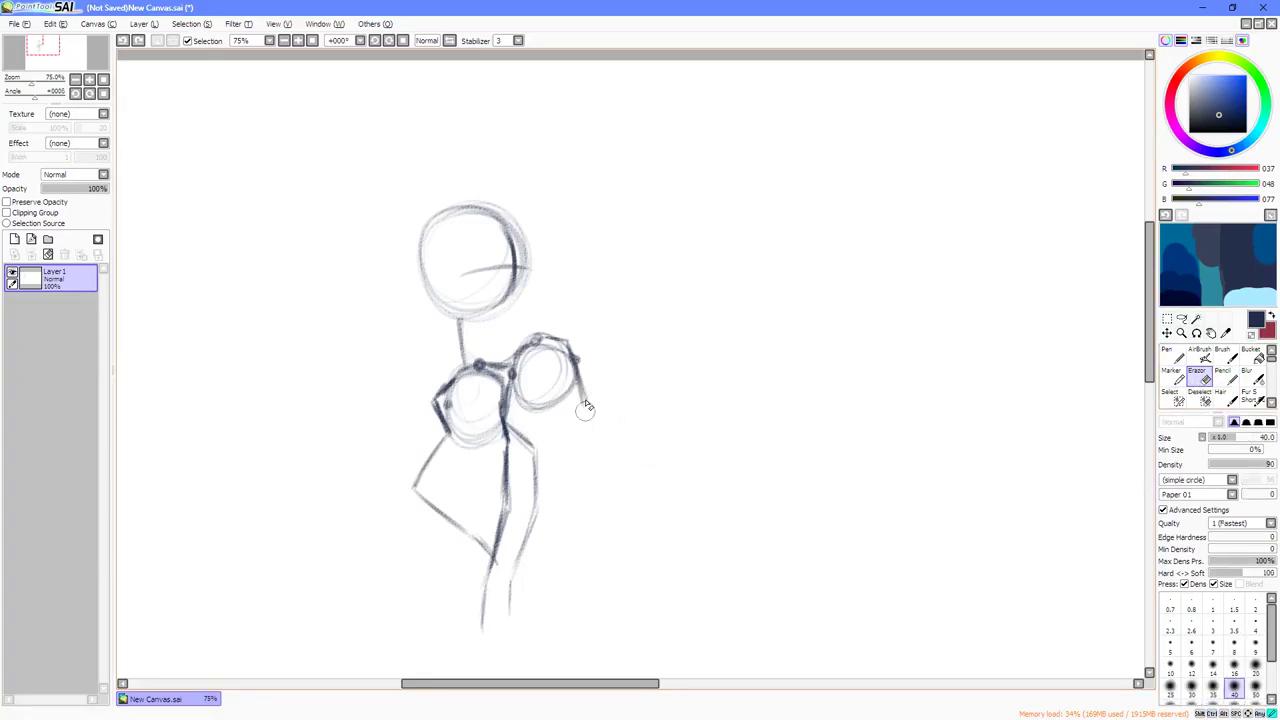
Redraw the outer hind leg with the Pencil, from the hip's top edge down the thigh, out to the knee and back inward.
click(1222, 375)
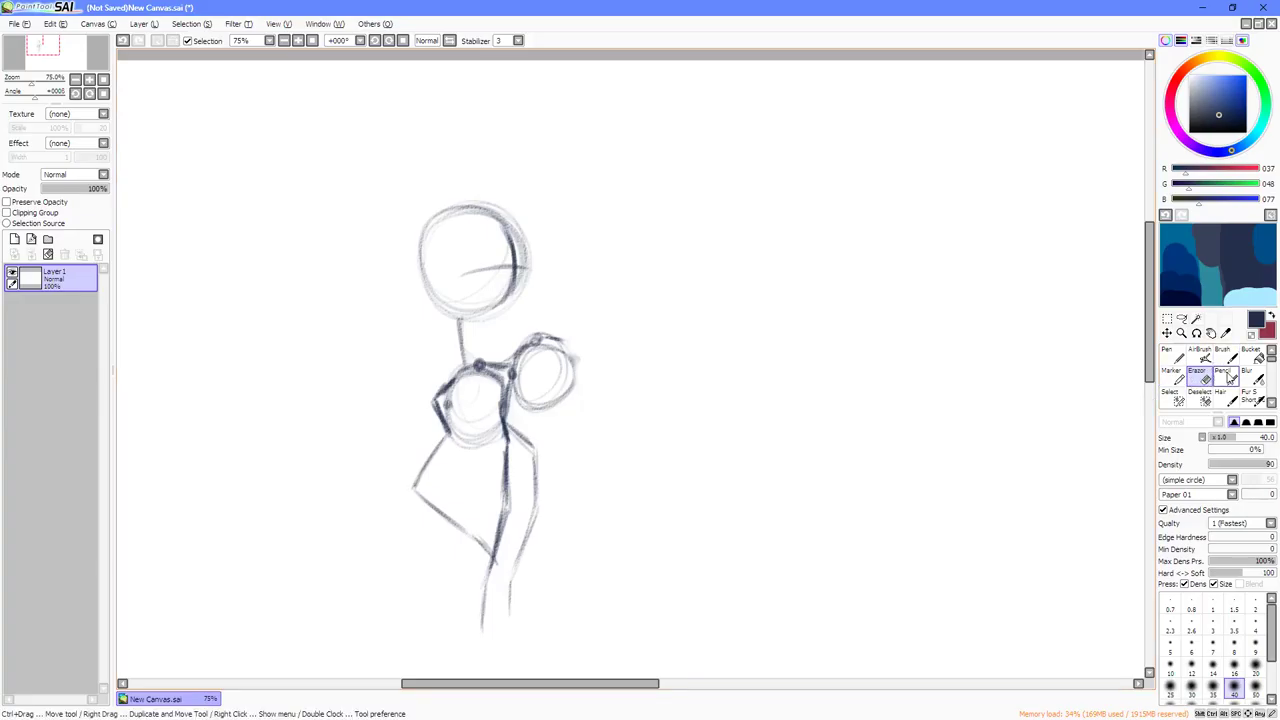
mouse_move(545, 342)
mouse_down()
mouse_move(577, 407)
mouse_move(570, 395)
mouse_move(580, 406)
mouse_move(571, 348)
mouse_move(593, 421)
mouse_move(583, 454)
mouse_move(594, 421)
mouse_move(576, 476)
mouse_up()
drag(592, 424, 561, 496)
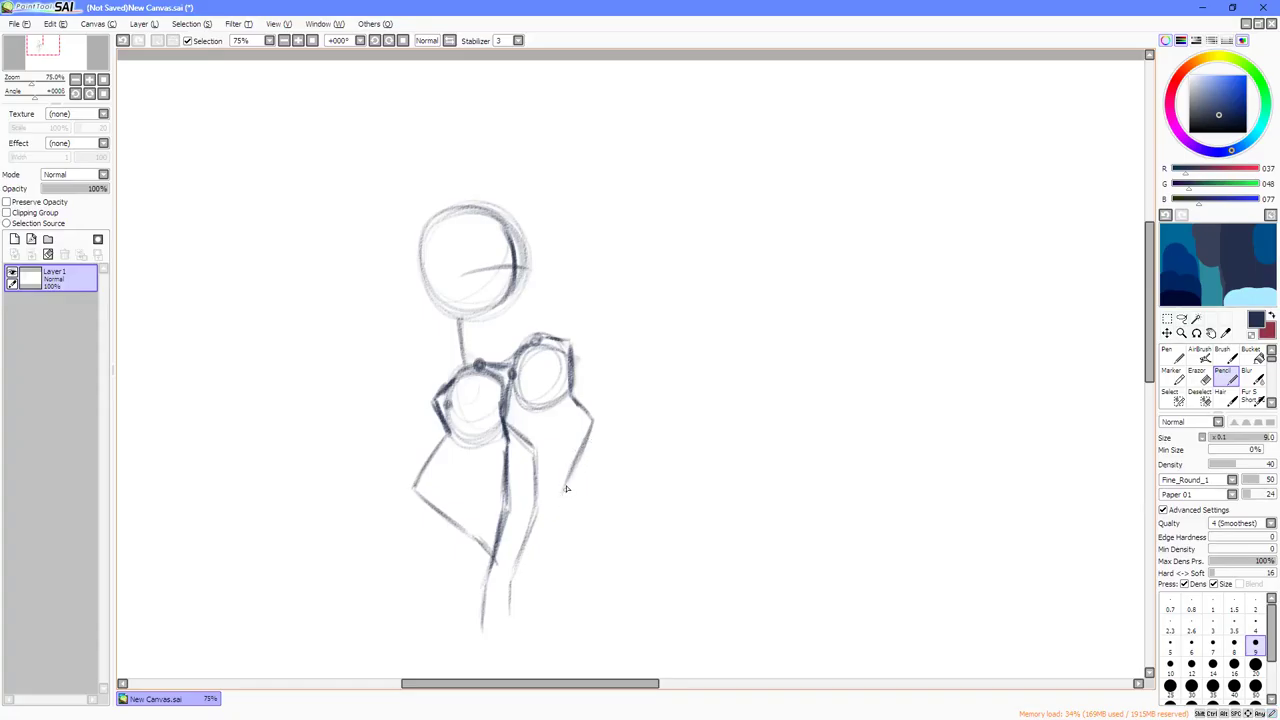
mouse_move(578, 466)
mouse_down()
mouse_move(566, 510)
mouse_move(578, 558)
mouse_up()
mouse_move(566, 504)
mouse_down()
mouse_move(577, 552)
mouse_move(577, 534)
mouse_up()
key(ctrl+z)
key(ctrl+z)
key(ctrl+z)
key(ctrl+z)
mouse_move(574, 476)
mouse_down()
mouse_move(562, 524)
mouse_move(569, 487)
mouse_move(586, 513)
mouse_move(563, 519)
mouse_move(562, 551)
mouse_move(570, 477)
mouse_move(562, 506)
mouse_up()
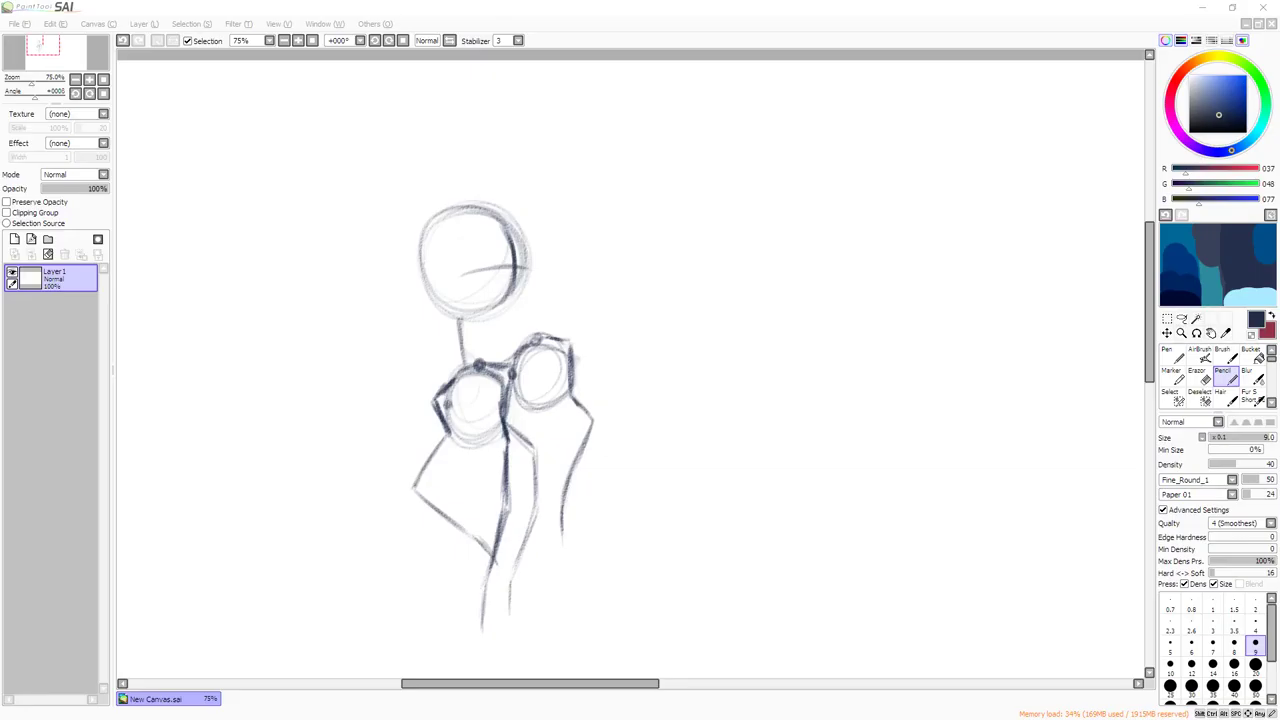
Sketch the right wing's guideline from the shoulder joint, rising behind the hip circle and bending outward to a long tip.
click(872, 429)
scroll(854, 261, down, 1)
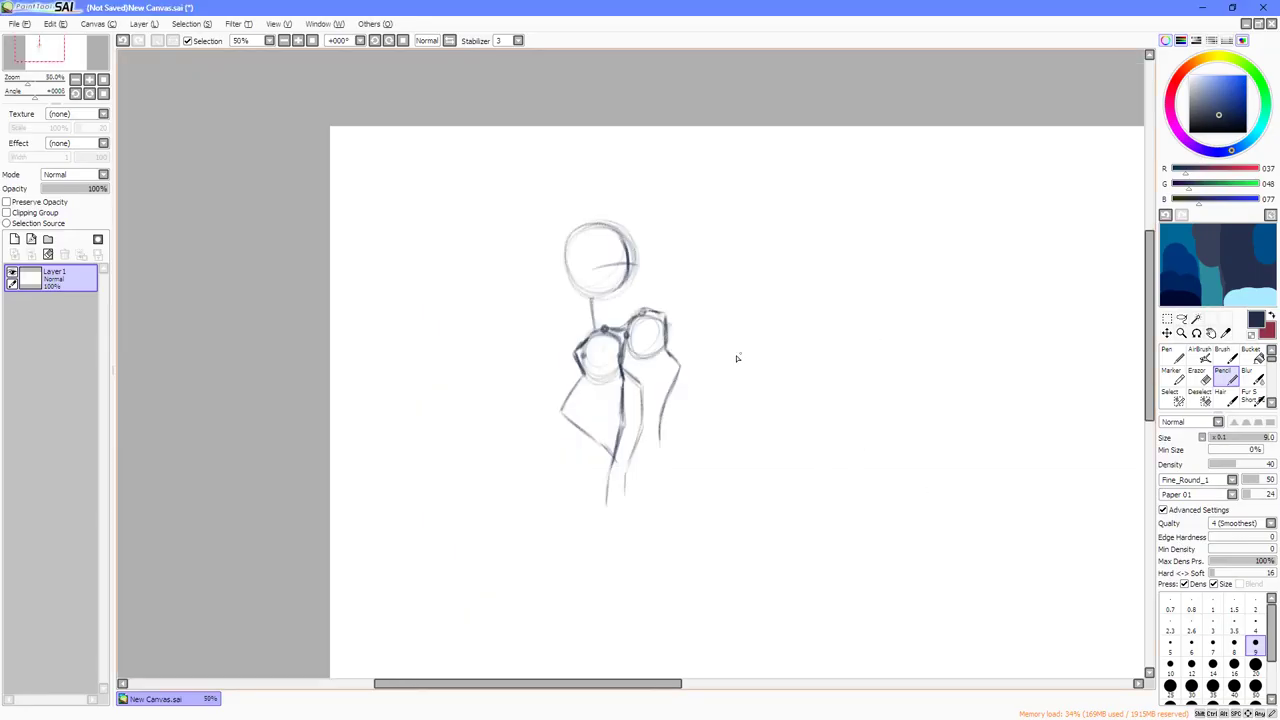
scroll(722, 363, up, 1)
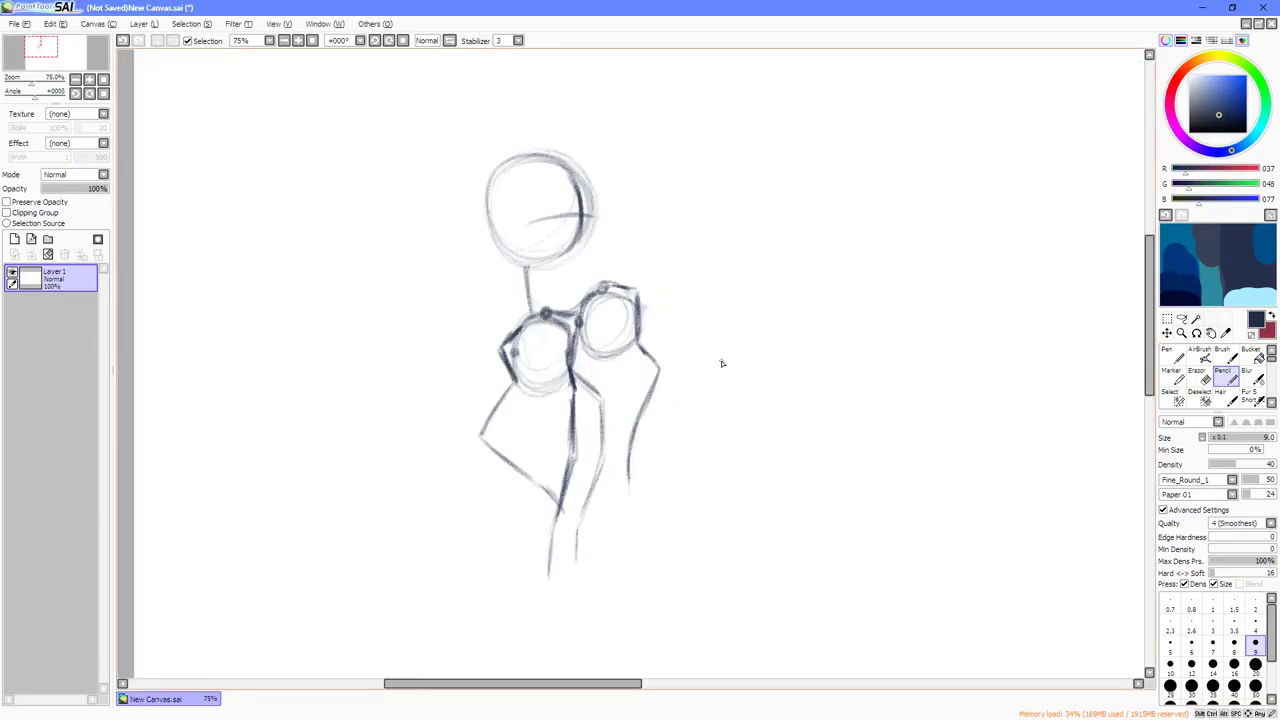
scroll(575, 404, down, 1)
scroll(572, 346, up, 3)
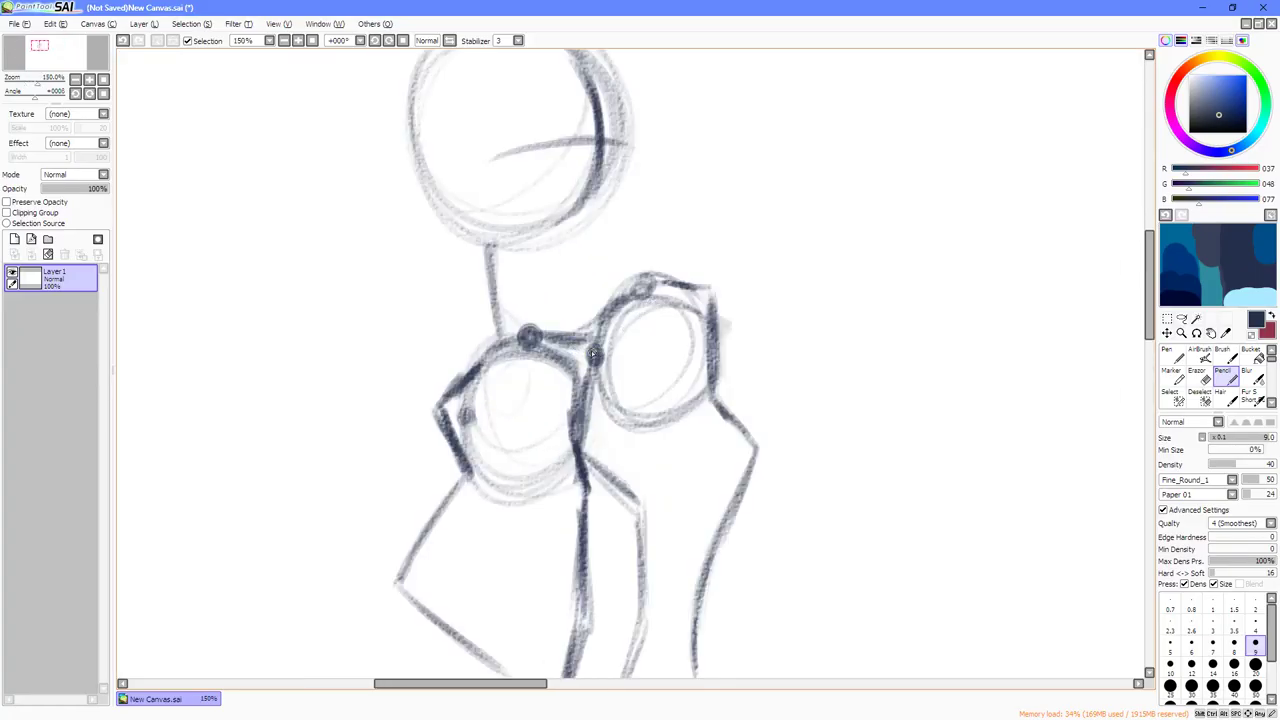
scroll(587, 367, down, 1)
drag(587, 367, 544, 388)
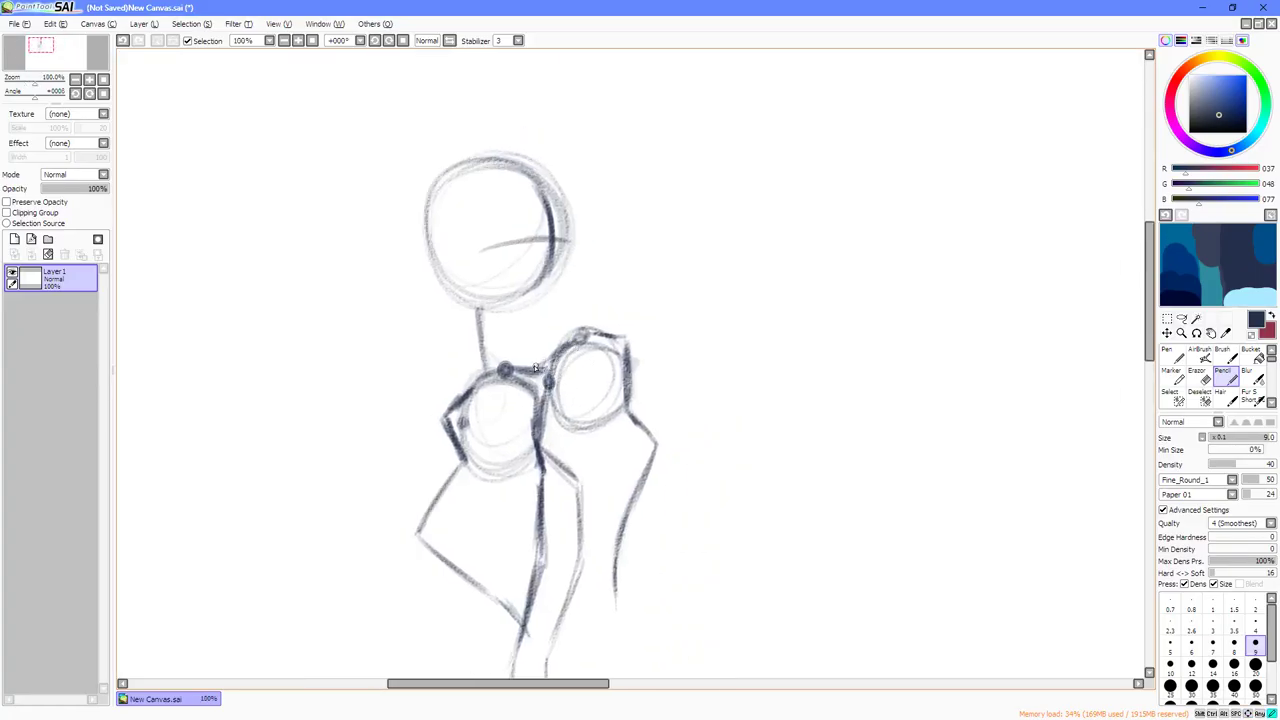
mouse_move(540, 367)
mouse_down()
mouse_move(604, 364)
mouse_move(568, 376)
mouse_move(671, 362)
mouse_move(711, 304)
mouse_move(649, 366)
mouse_move(723, 314)
mouse_up()
drag(663, 360, 766, 260)
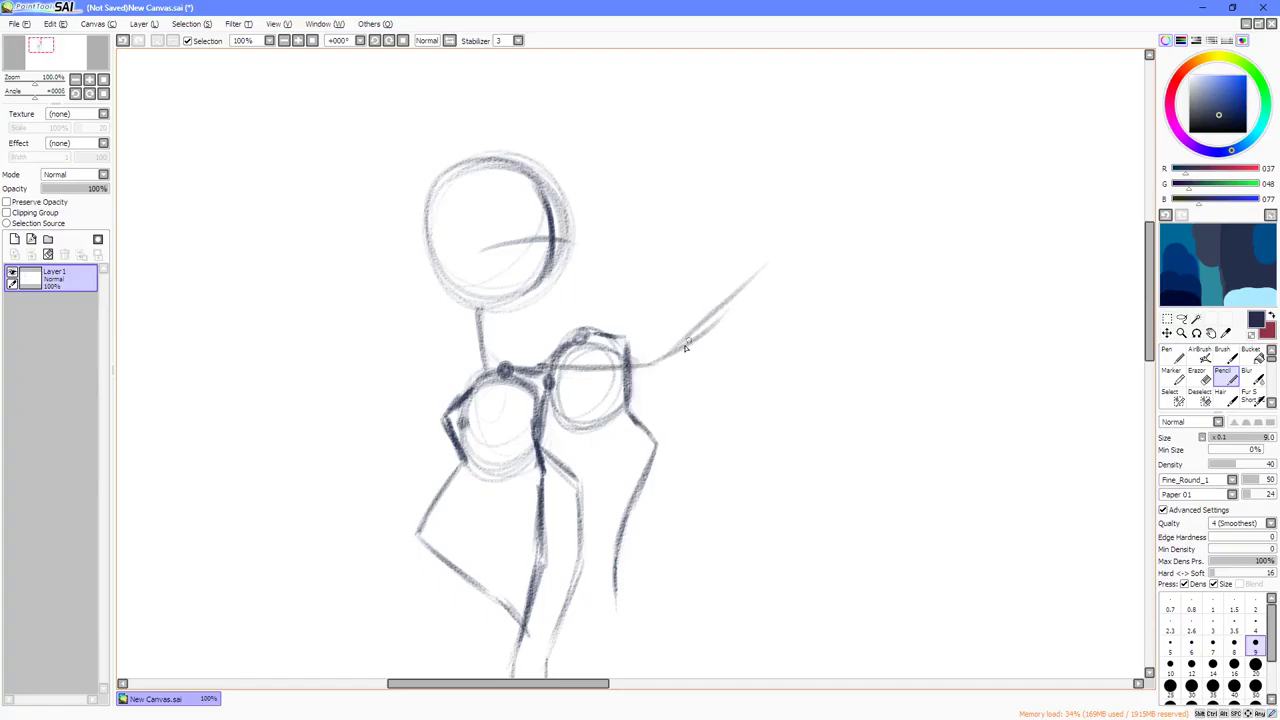
mouse_move(683, 348)
mouse_down()
mouse_move(776, 250)
mouse_move(1024, 189)
mouse_up()
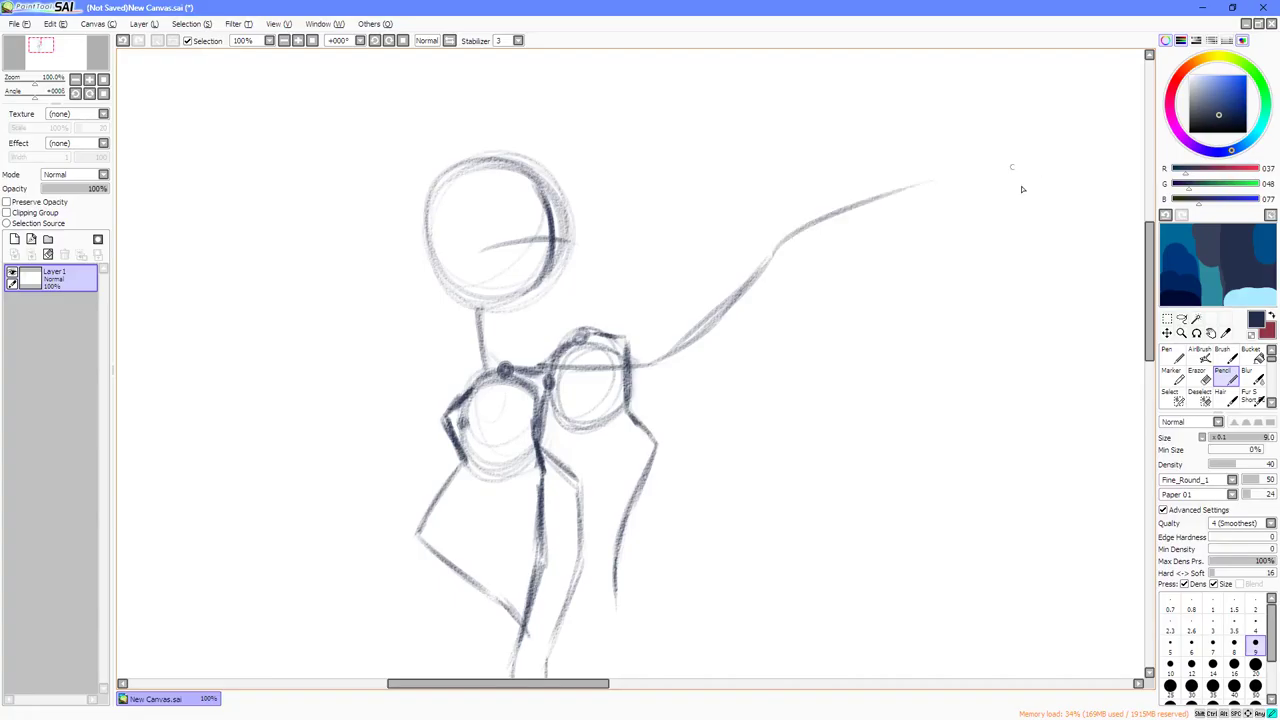
drag(845, 212, 1010, 172)
scroll(670, 340, down, 2)
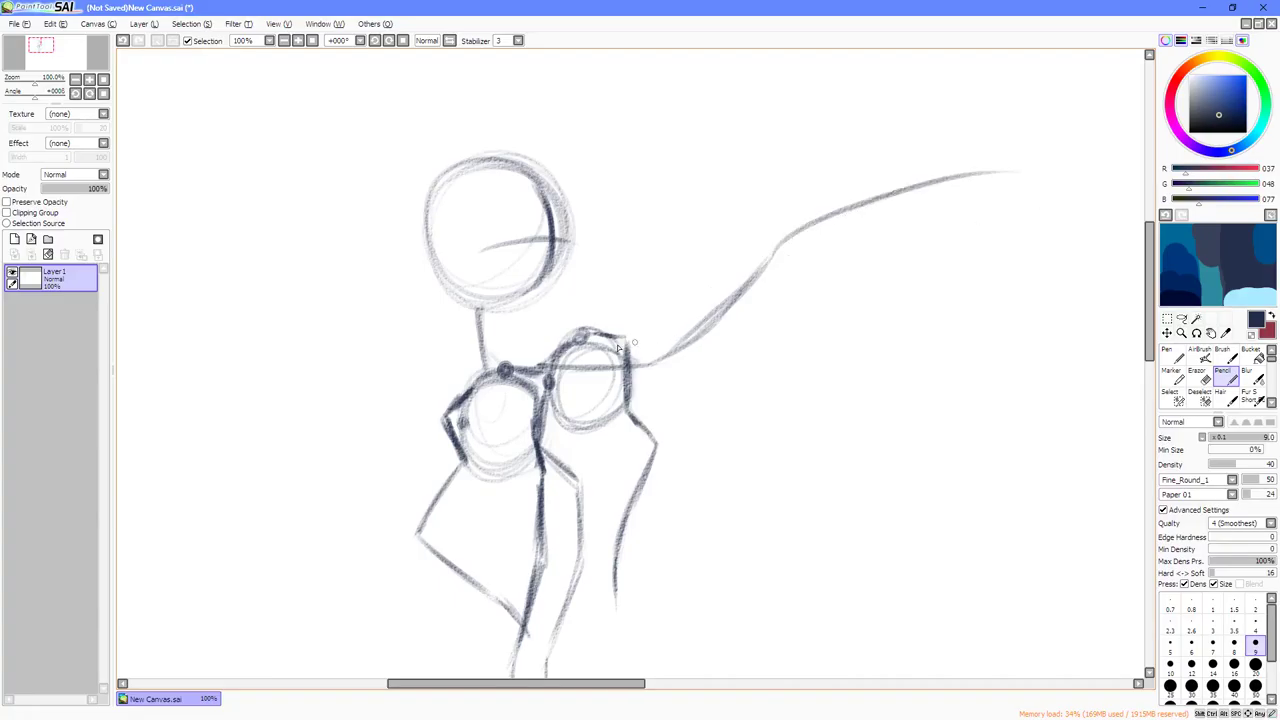
Sketch the left wing's guideline from the shoulder joint, rising outward and bending level toward its tip.
scroll(506, 377, up, 2)
mouse_move(552, 357)
mouse_down()
mouse_move(562, 354)
mouse_move(484, 384)
mouse_move(368, 321)
mouse_up()
mouse_move(450, 366)
mouse_down()
mouse_move(340, 284)
mouse_move(280, 295)
mouse_up()
scroll(470, 346, down, 1)
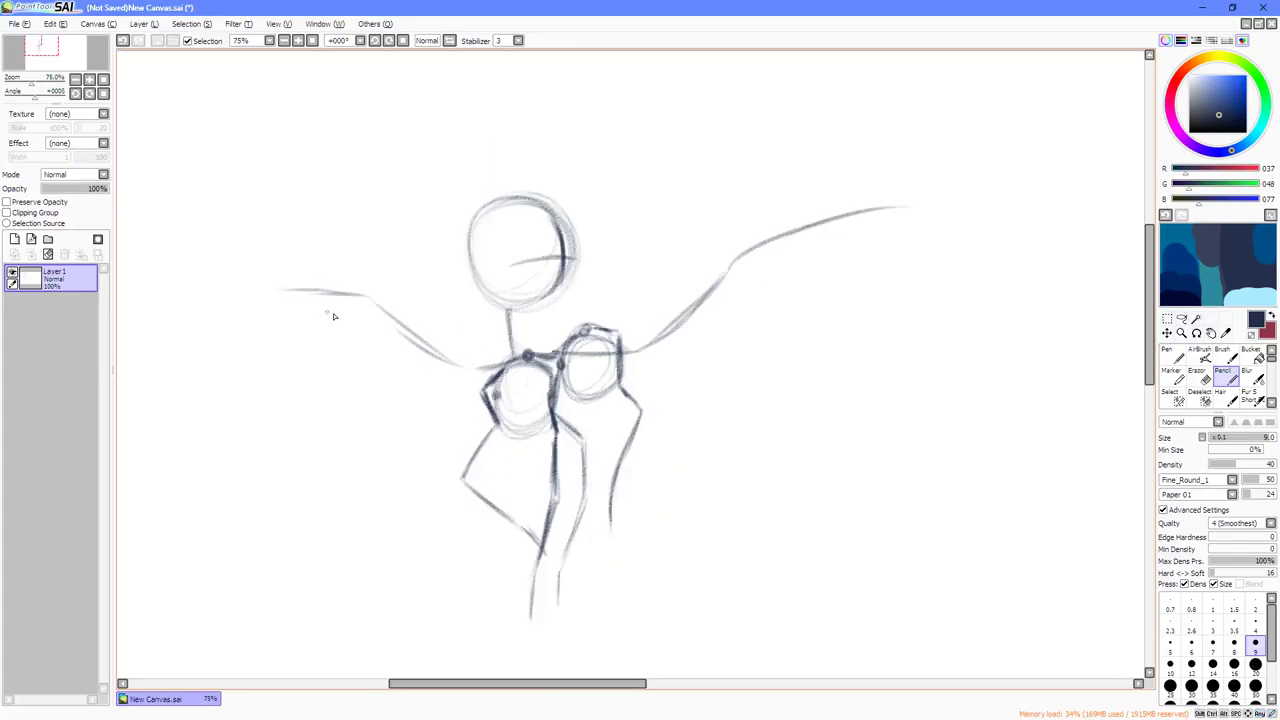
scroll(486, 407, down, 2)
Select the whole sketch and scale it up to fill most of the canvas, moving it toward the centre.
scroll(521, 444, up, 1)
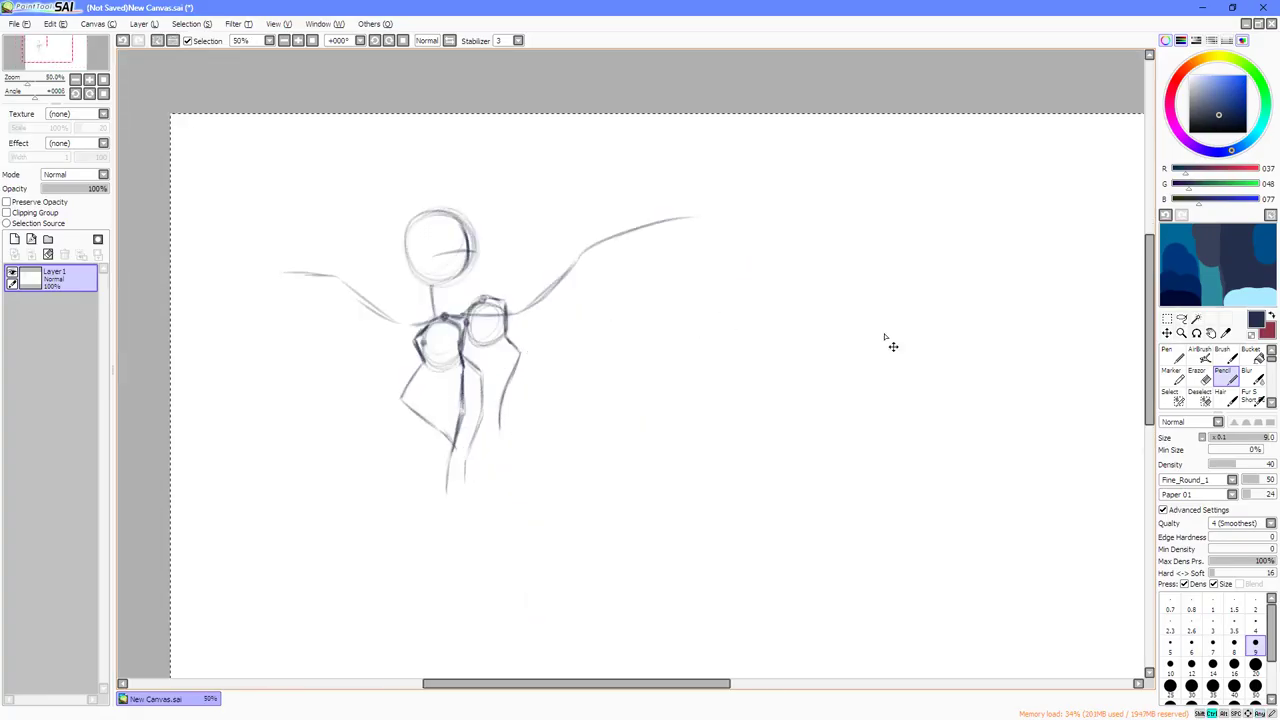
click(1167, 322)
drag(223, 178, 829, 544)
click(1163, 471)
scroll(490, 295, down, 4)
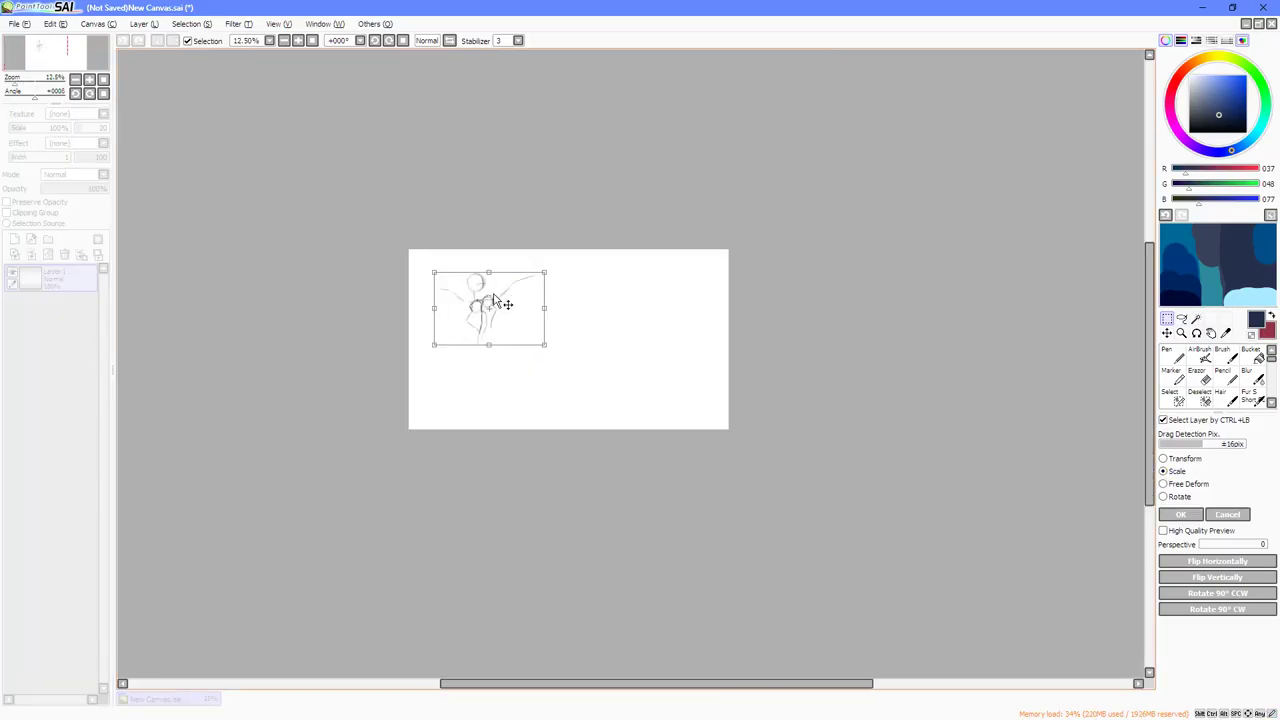
scroll(546, 341, up, 1)
drag(544, 350, 683, 442)
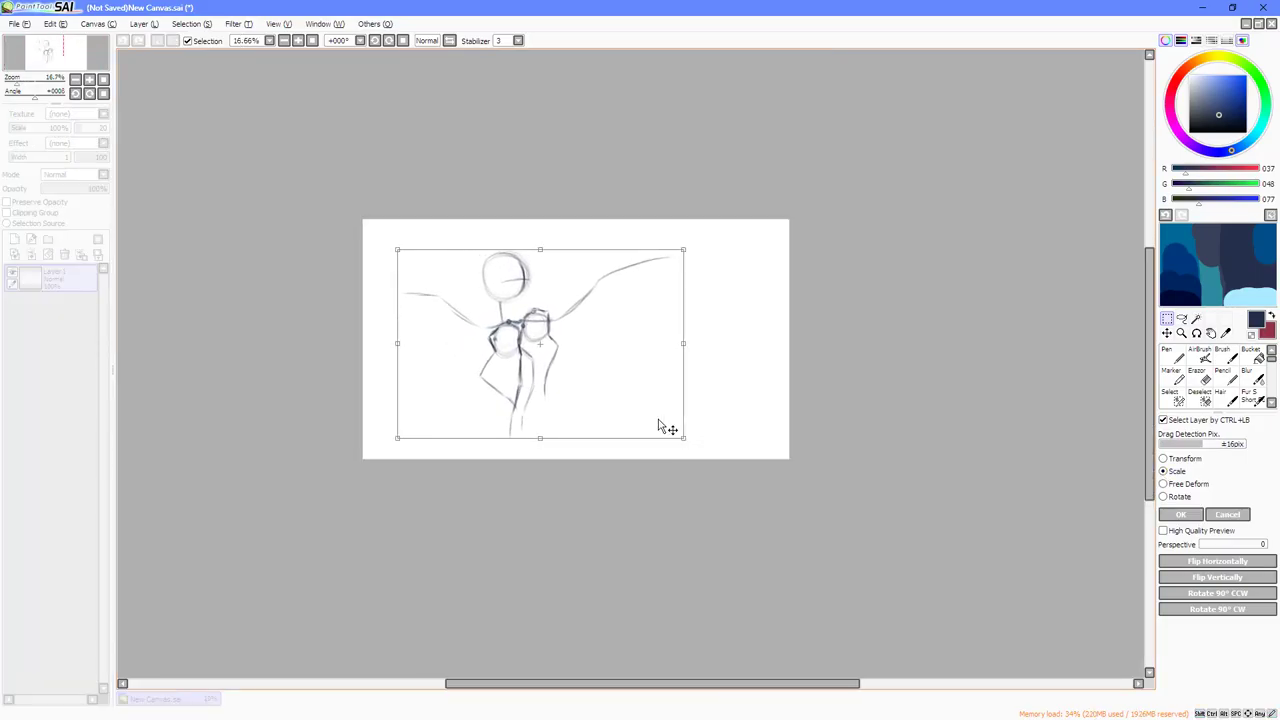
mouse_move(607, 393)
mouse_down()
mouse_move(602, 409)
mouse_move(629, 402)
mouse_up()
click(1180, 514)
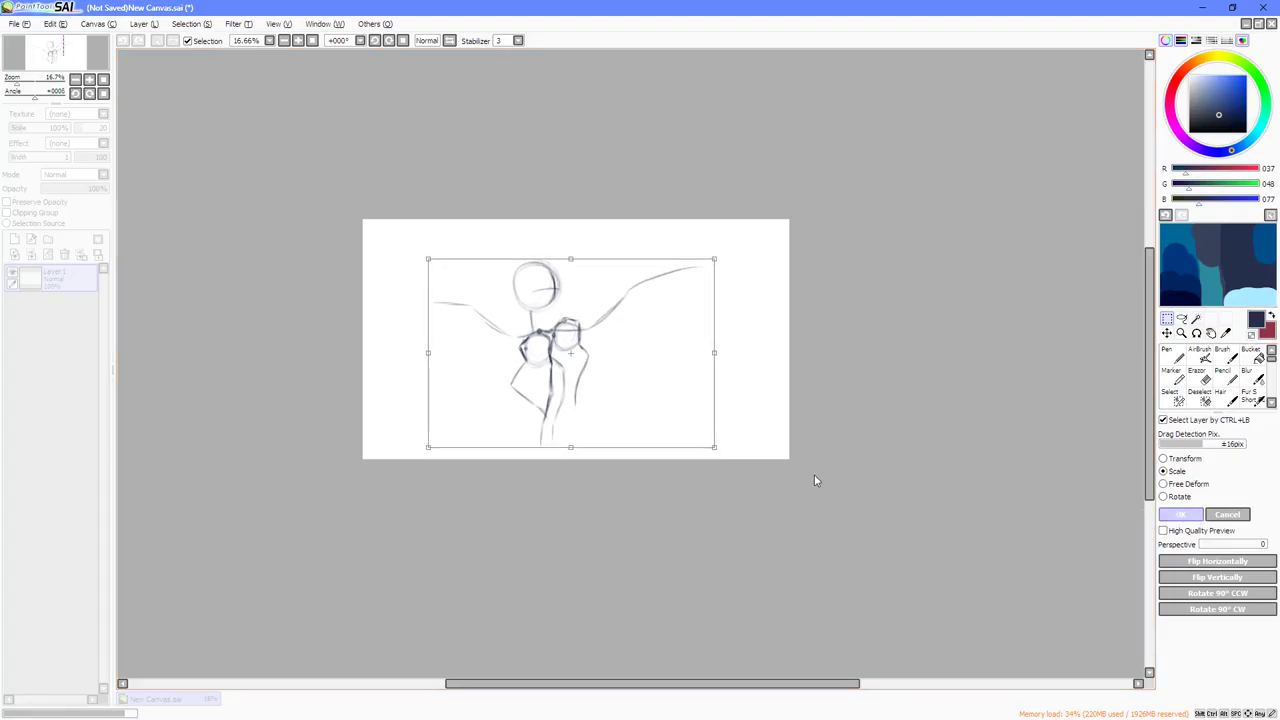
scroll(554, 327, up, 5)
scroll(669, 344, down, 4)
scroll(672, 340, up, 1)
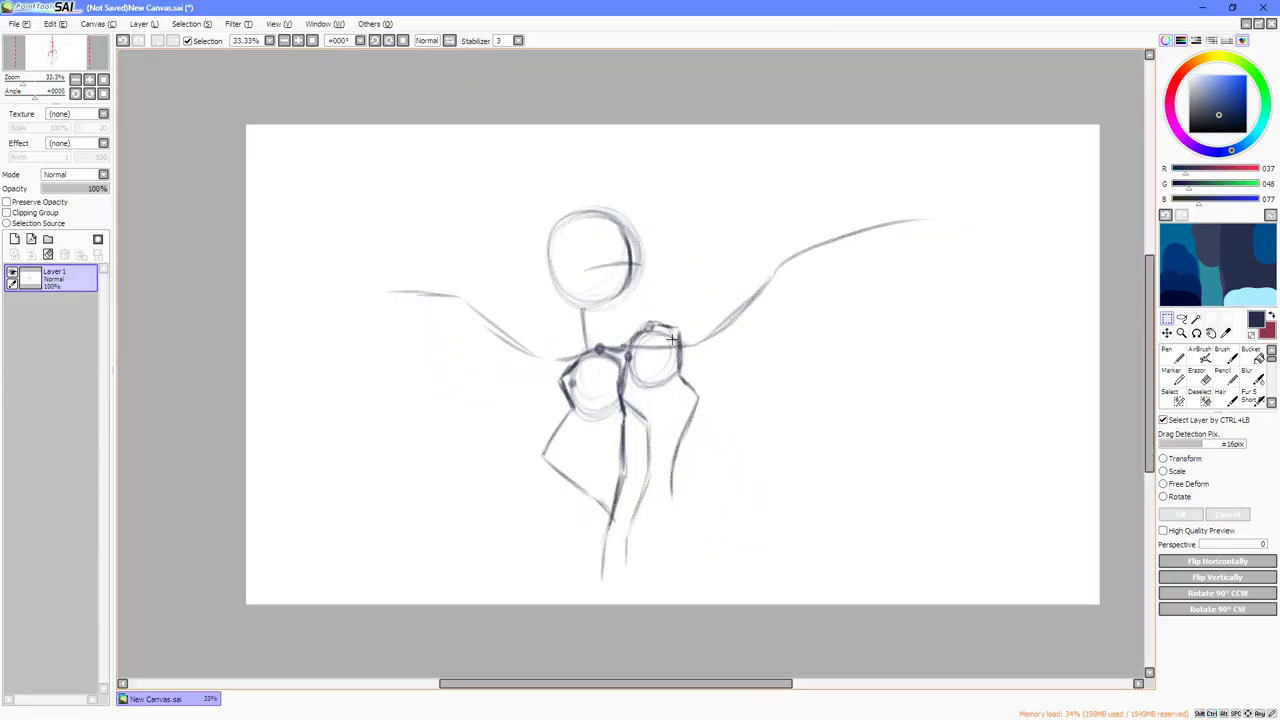
Add a new layer beneath the sketch layer and hide the sketch.
click(14, 241)
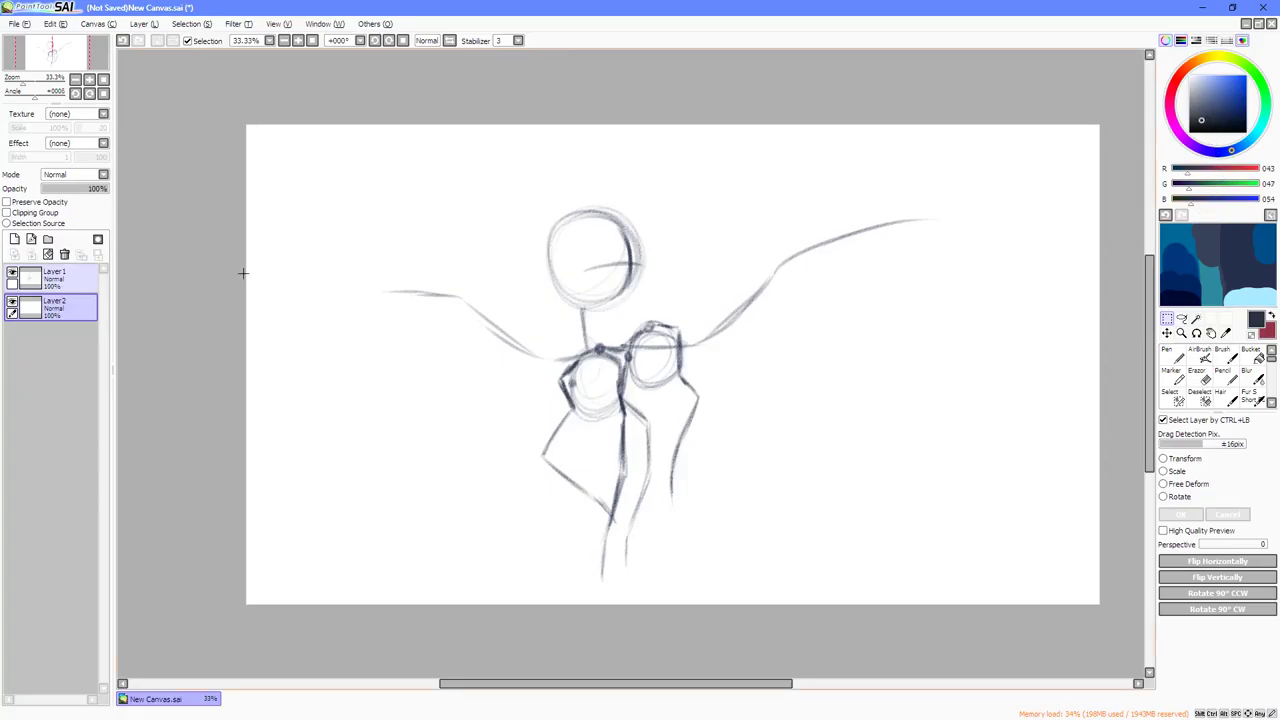
click(12, 273)
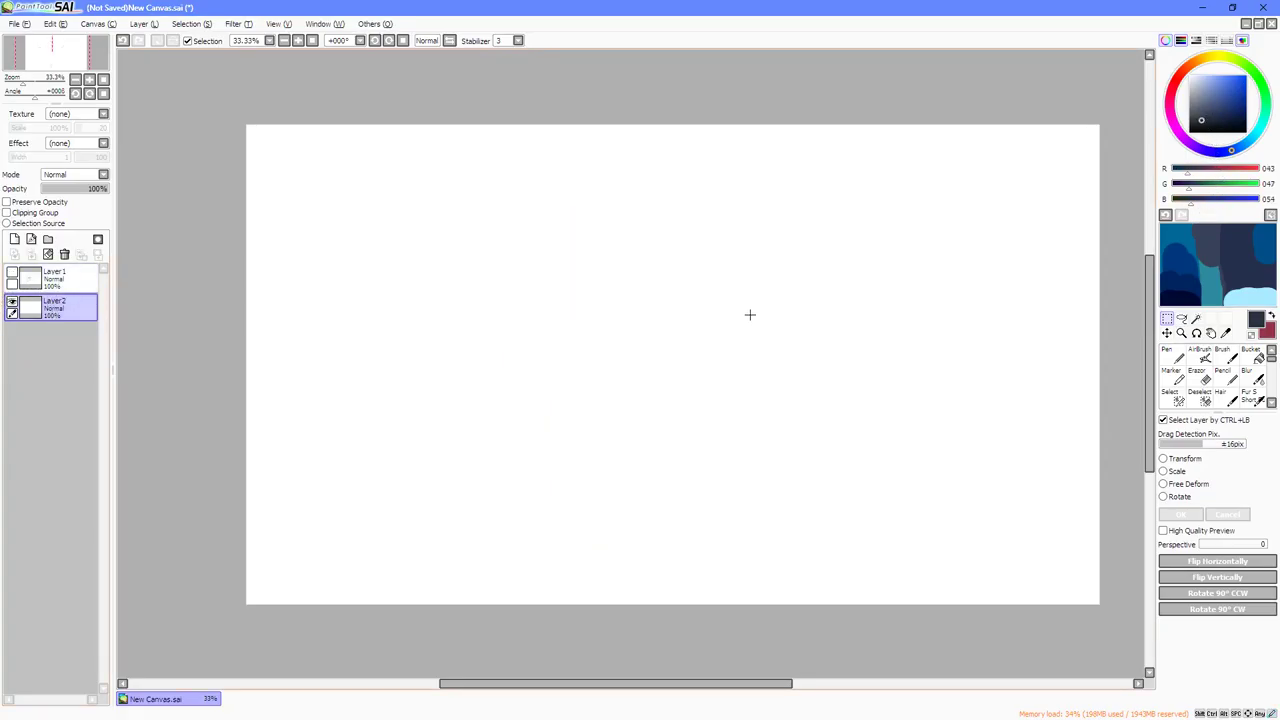
Enlarge the Marker's brush size to 500.
click(1172, 377)
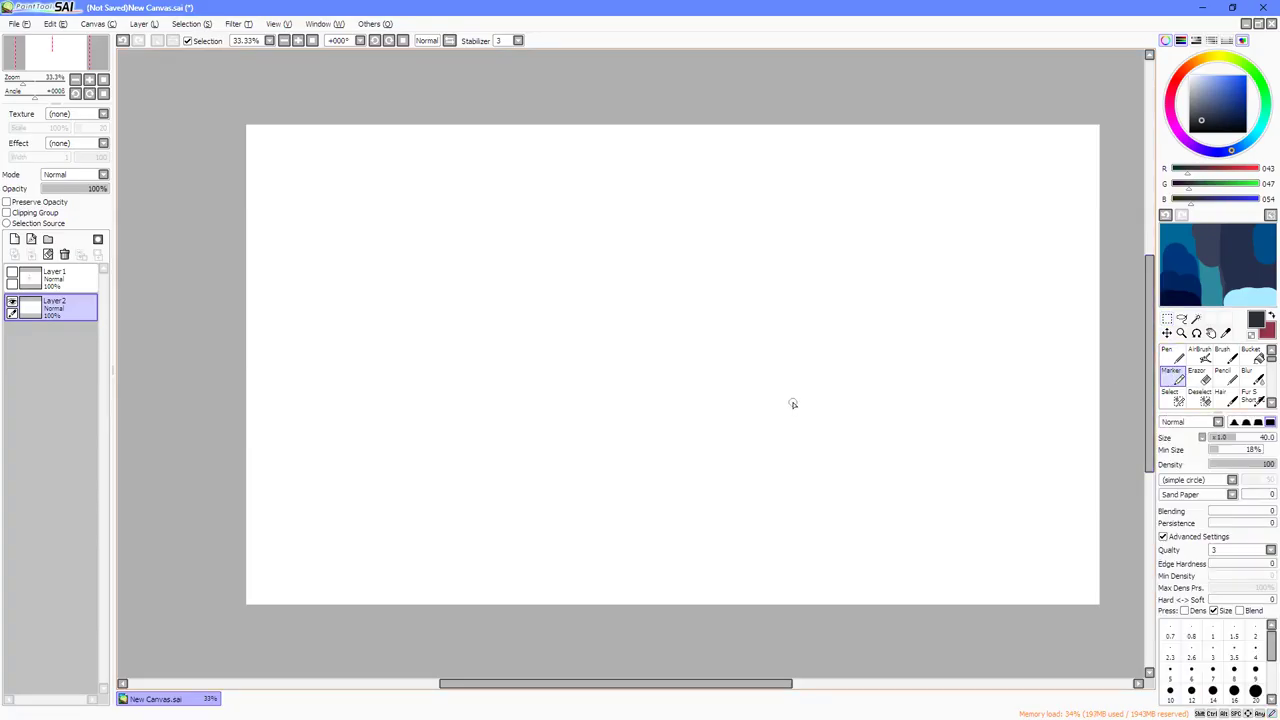
key(bracketright)
key(bracketright)
key(bracketright)
key(bracketright)
key(bracketright)
key(bracketright)
key(bracketright)
key(bracketright)
key(bracketright)
key(bracketright)
key(bracketright)
key(bracketright)
key(bracketright)
key(bracketright)
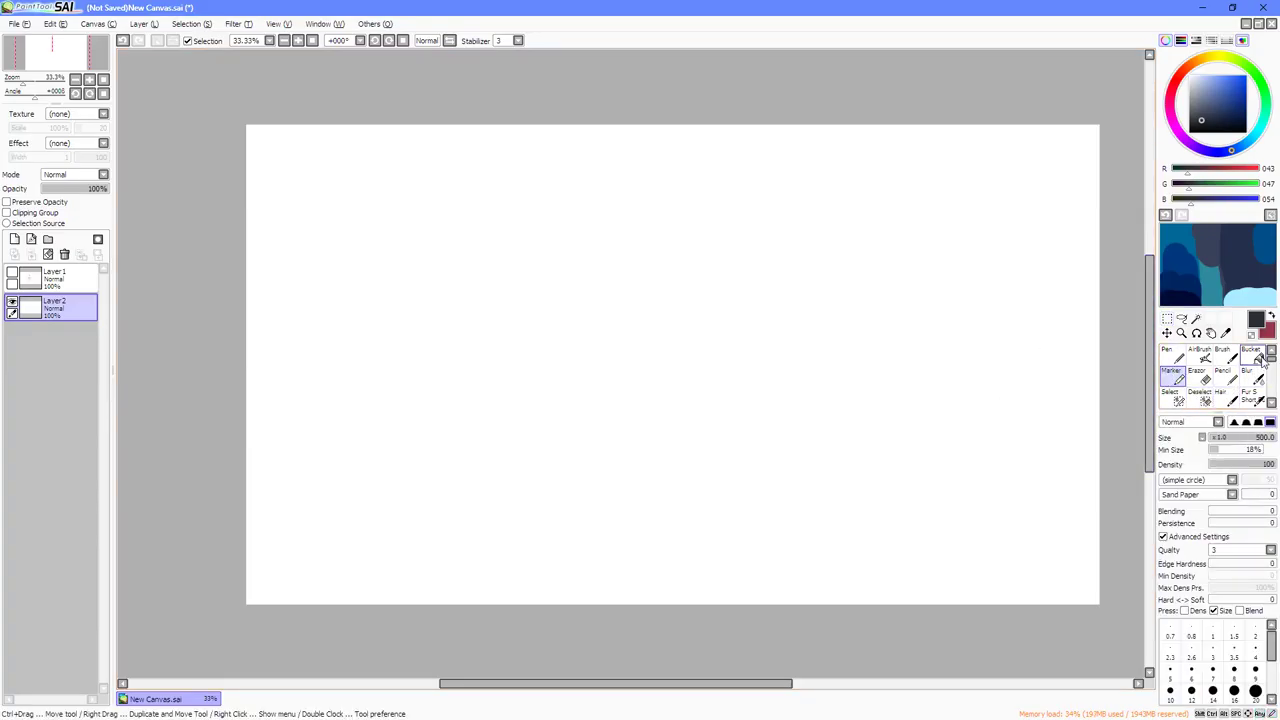
Fill the new layer with dark blue-grey (RGB 43, 47, 54) using the Bucket, and show the sketch layer again.
click(1258, 358)
click(900, 372)
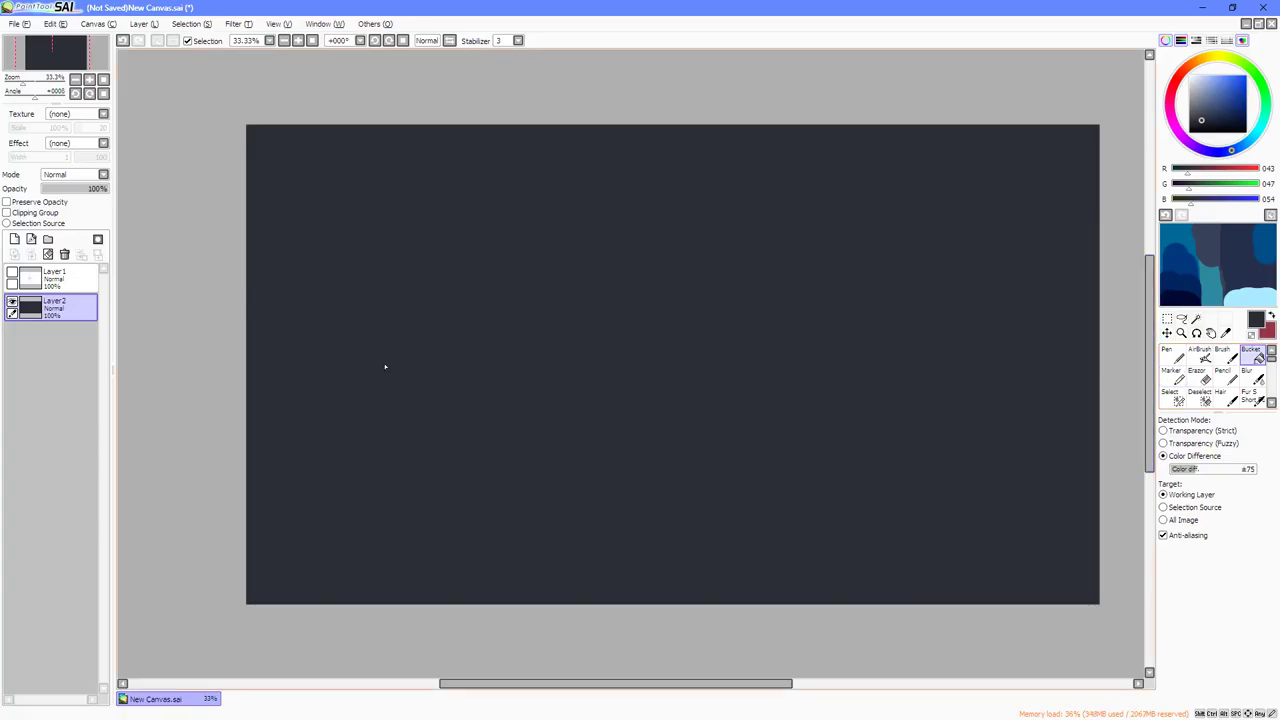
click(12, 276)
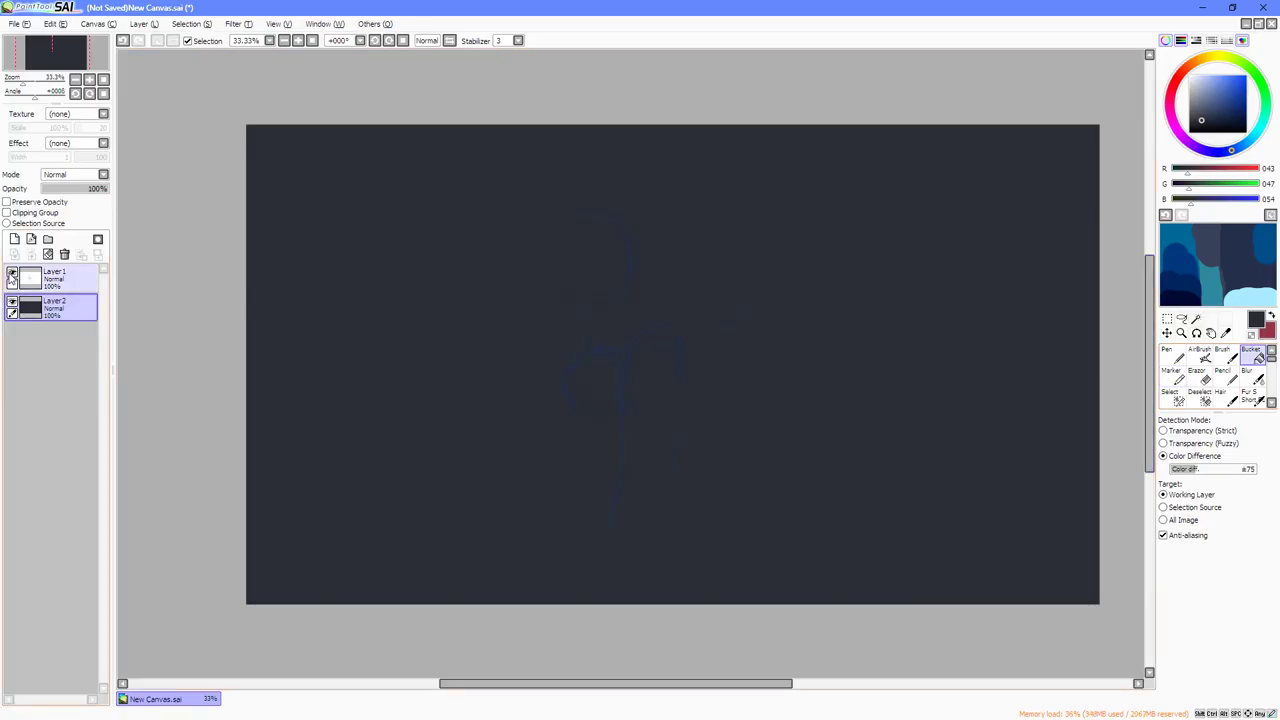
click(12, 276)
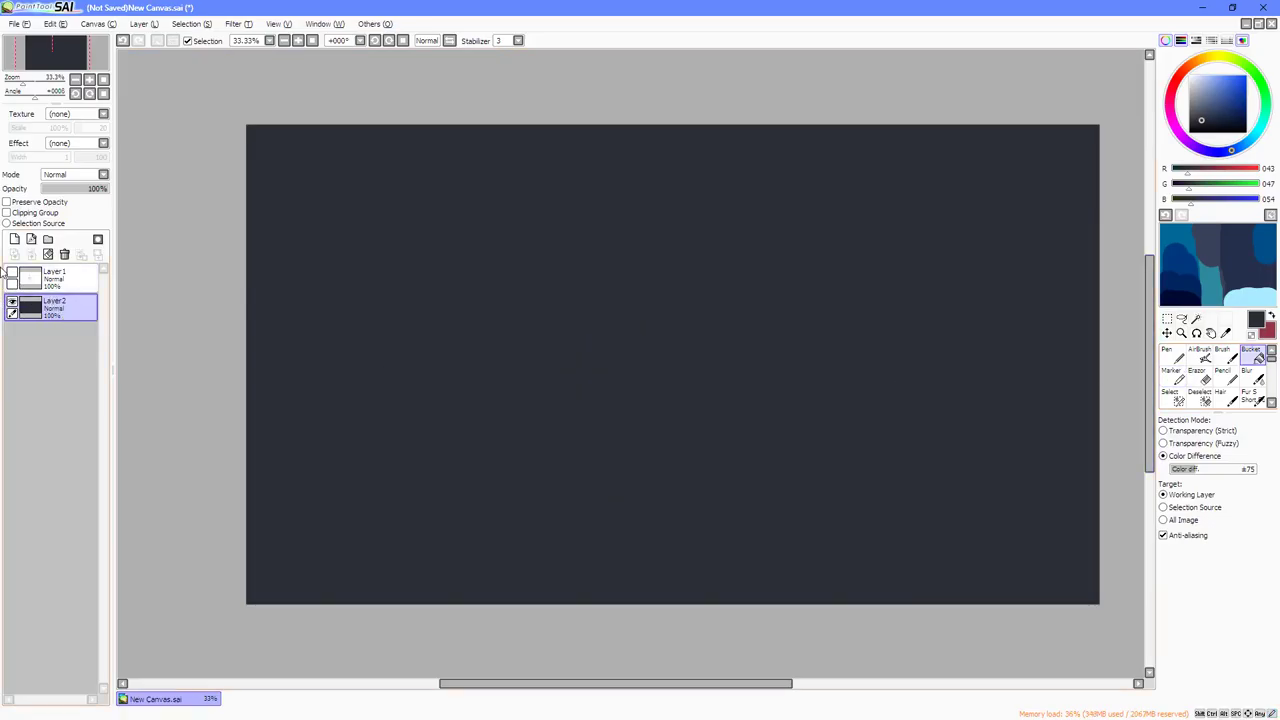
click(12, 276)
Preserve the sketch layer's opacity and recolour its lines with the palette's light blue (RGB 170, 234, 255) using the Marker.
click(50, 278)
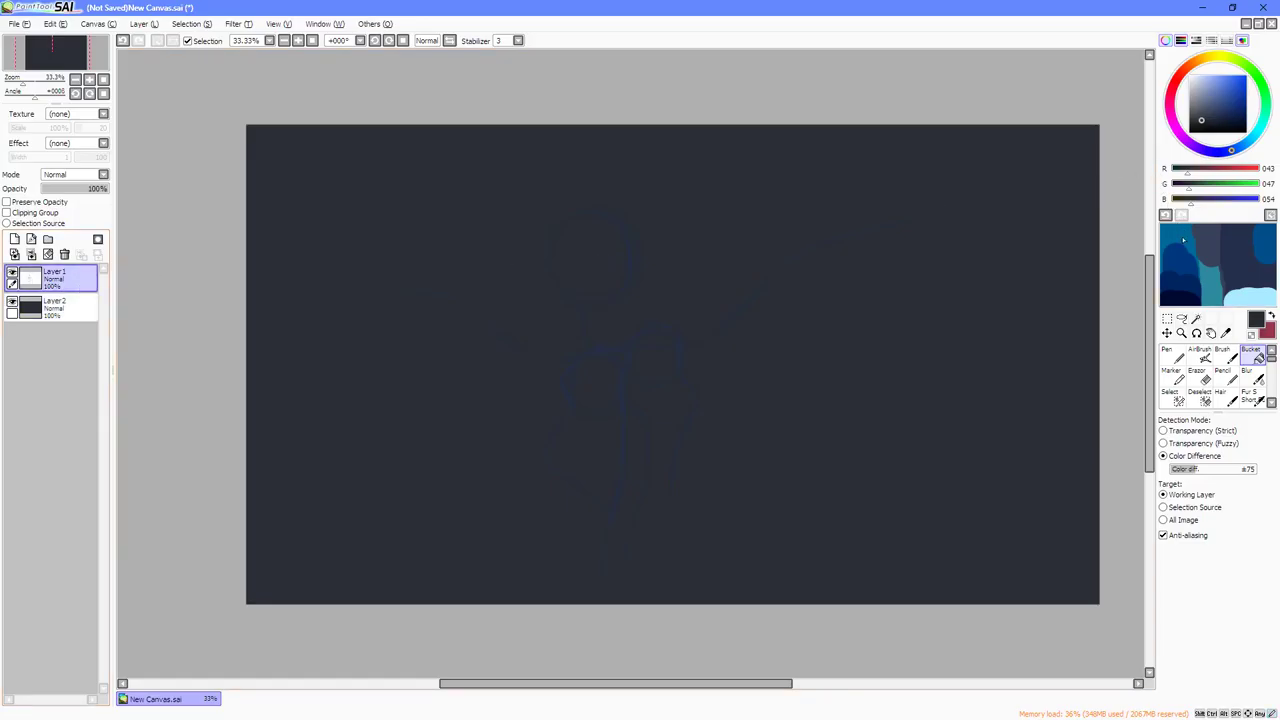
right_click(1245, 302)
click(6, 202)
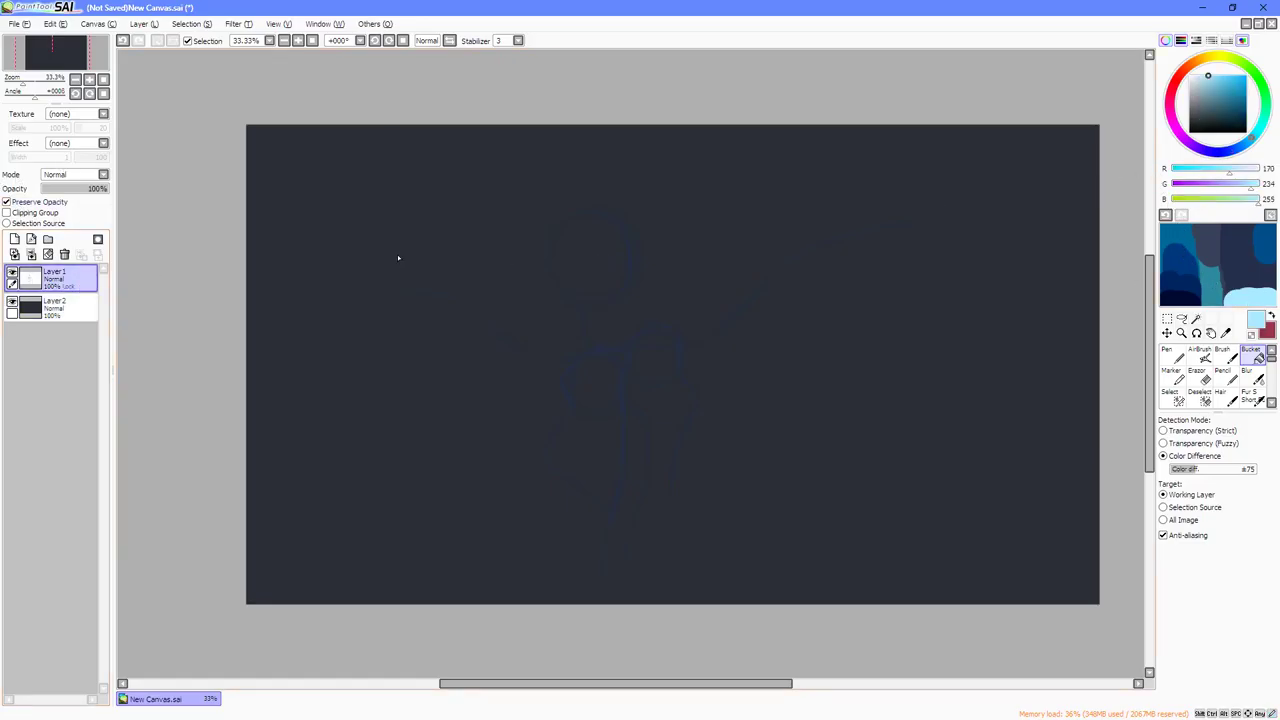
click(1173, 377)
mouse_move(863, 337)
mouse_down()
mouse_move(563, 344)
mouse_move(457, 301)
mouse_move(555, 226)
mouse_move(749, 329)
mouse_move(711, 511)
mouse_move(683, 571)
mouse_up()
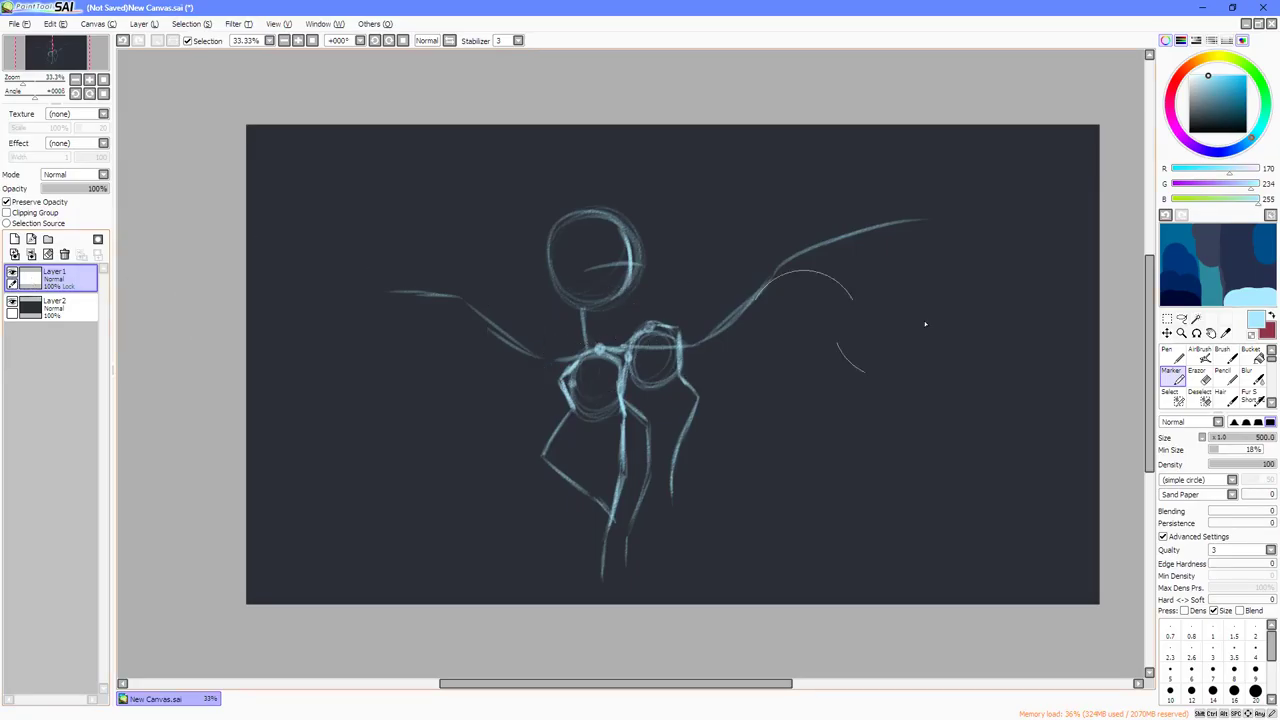
Recolour the sketch lines muted grey-blue (RGB 114, 125, 153) and turn off Preserve Opacity for the layer.
click(1210, 247)
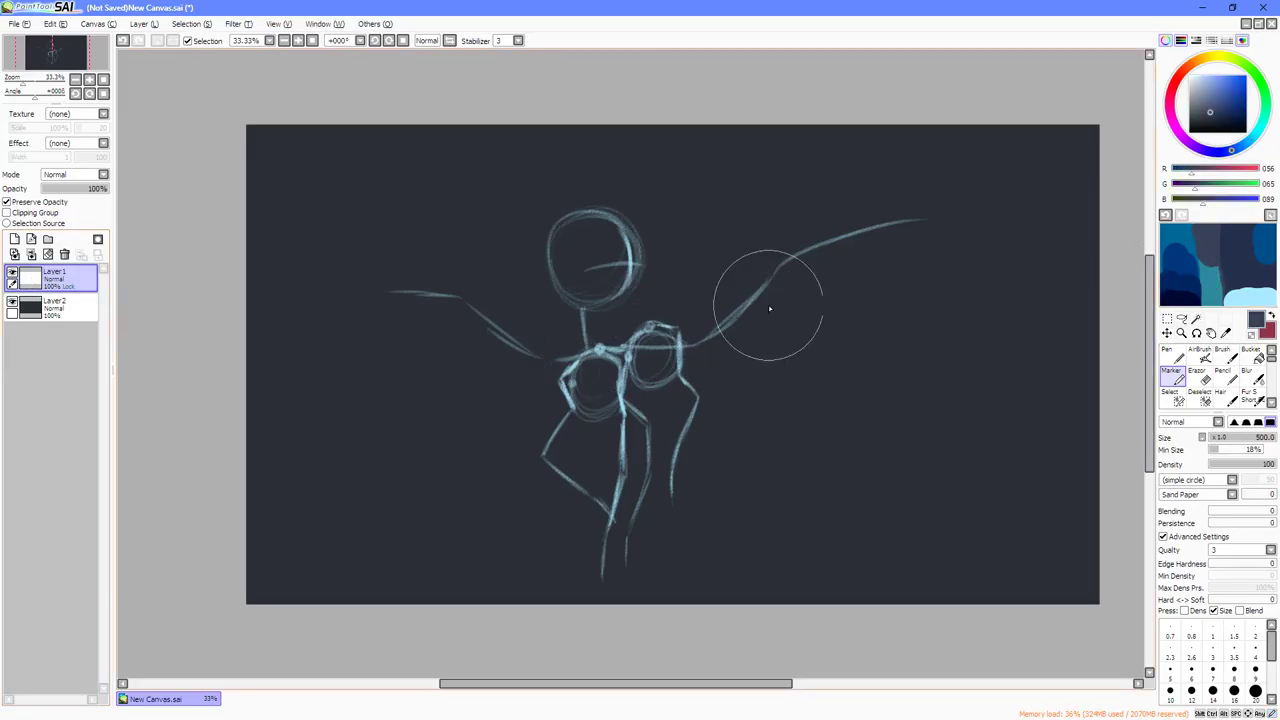
mouse_move(766, 289)
mouse_down()
mouse_move(495, 361)
mouse_move(828, 357)
mouse_up()
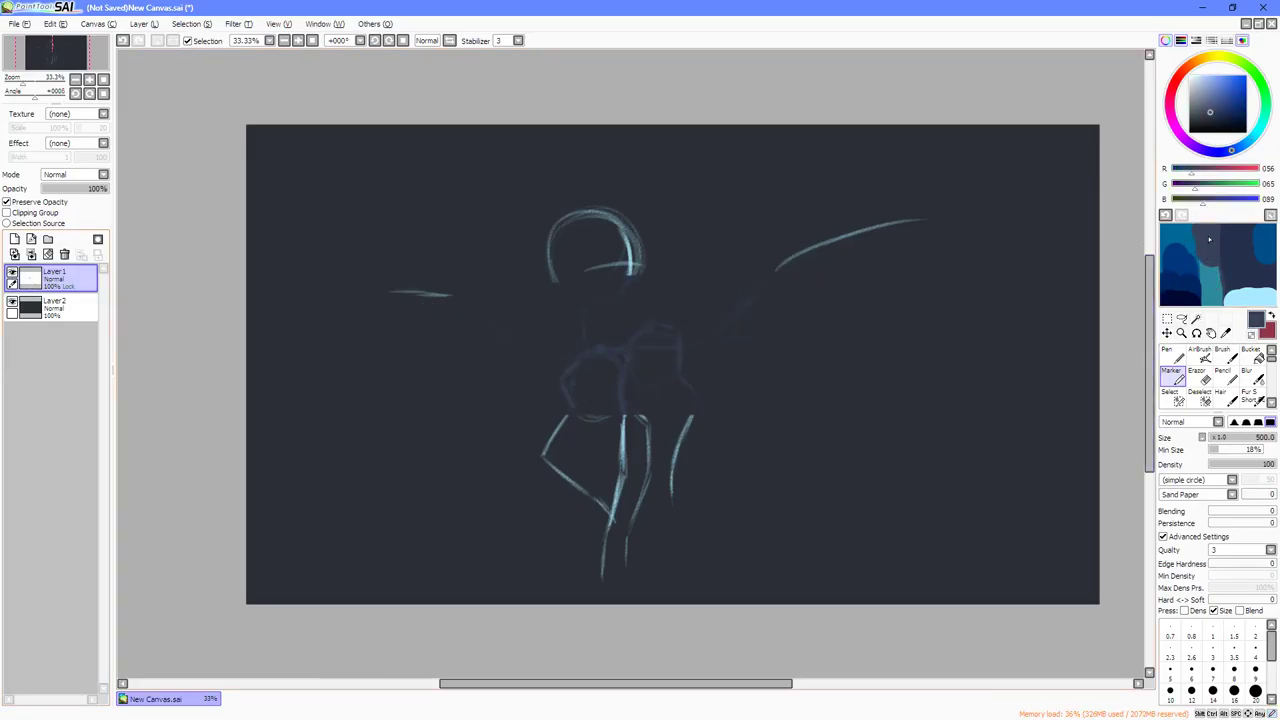
click(1205, 98)
mouse_move(700, 335)
mouse_down()
mouse_move(552, 335)
mouse_move(405, 377)
mouse_move(838, 224)
mouse_move(537, 366)
mouse_move(691, 546)
mouse_move(951, 248)
mouse_up()
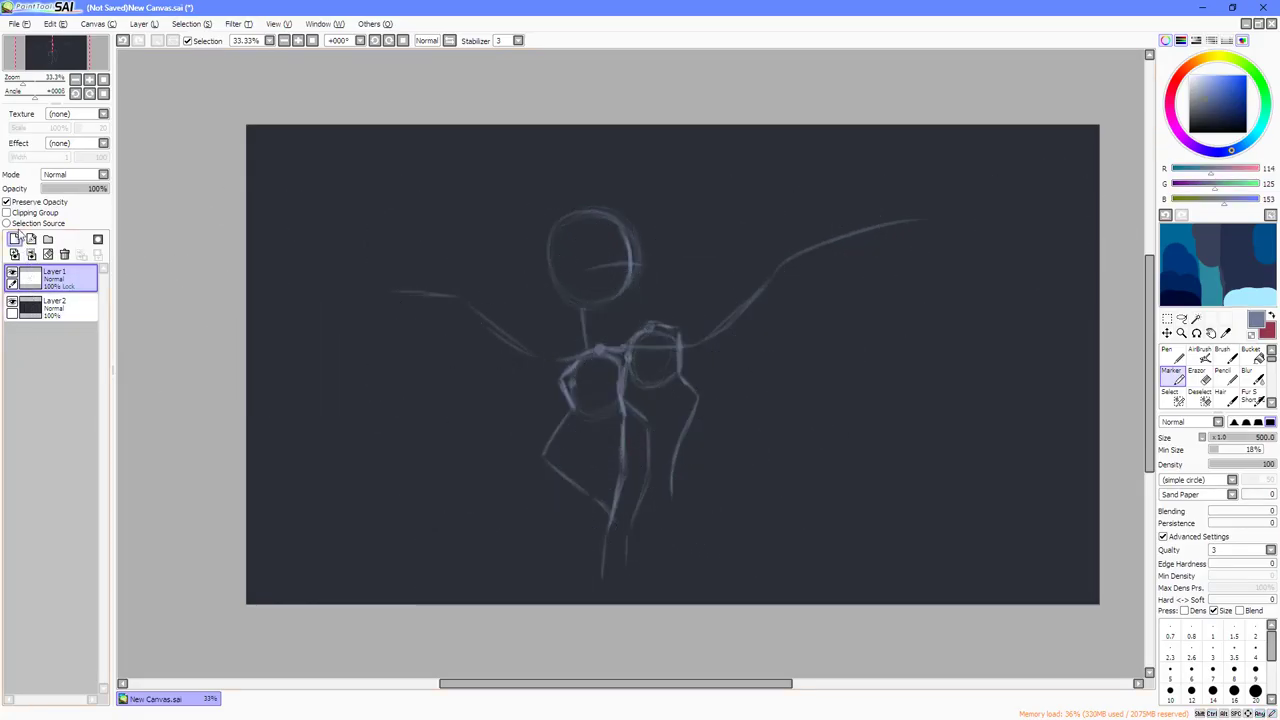
click(7, 202)
Scale the pony sketch on Layer1 down slightly and move it toward the canvas's lower left.
click(44, 305)
click(44, 276)
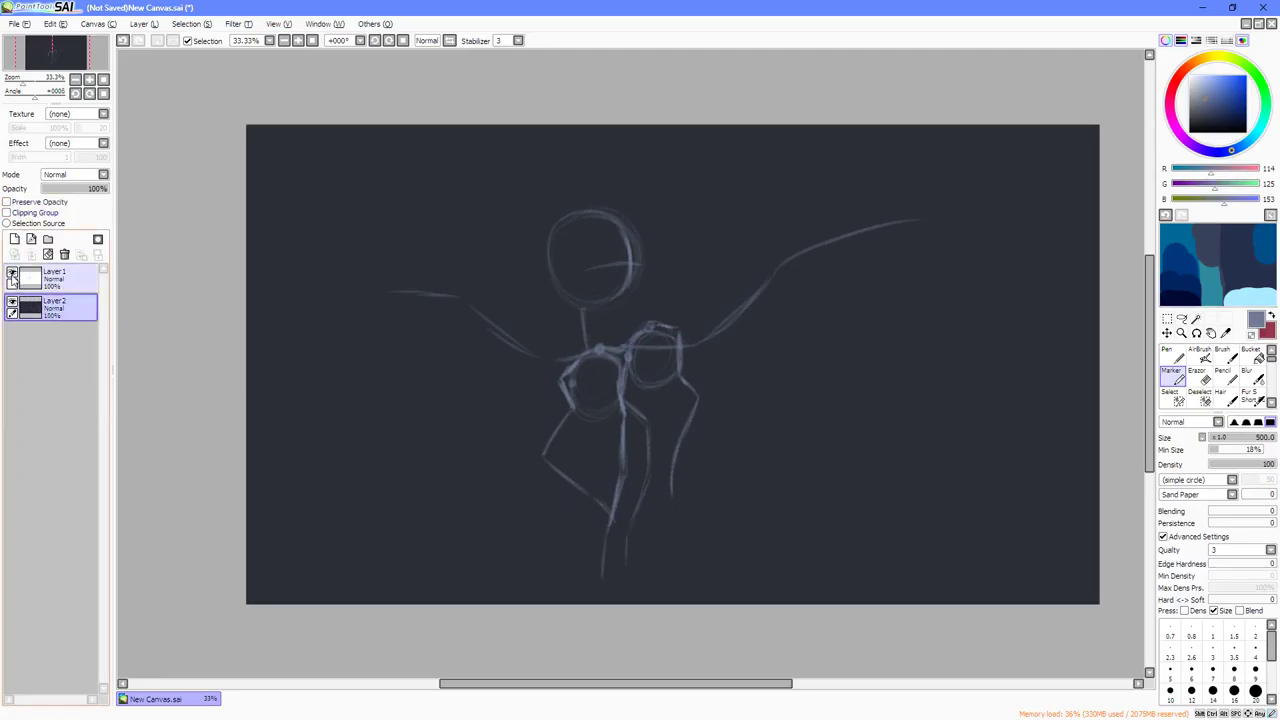
click(11, 272)
click(44, 305)
click(44, 276)
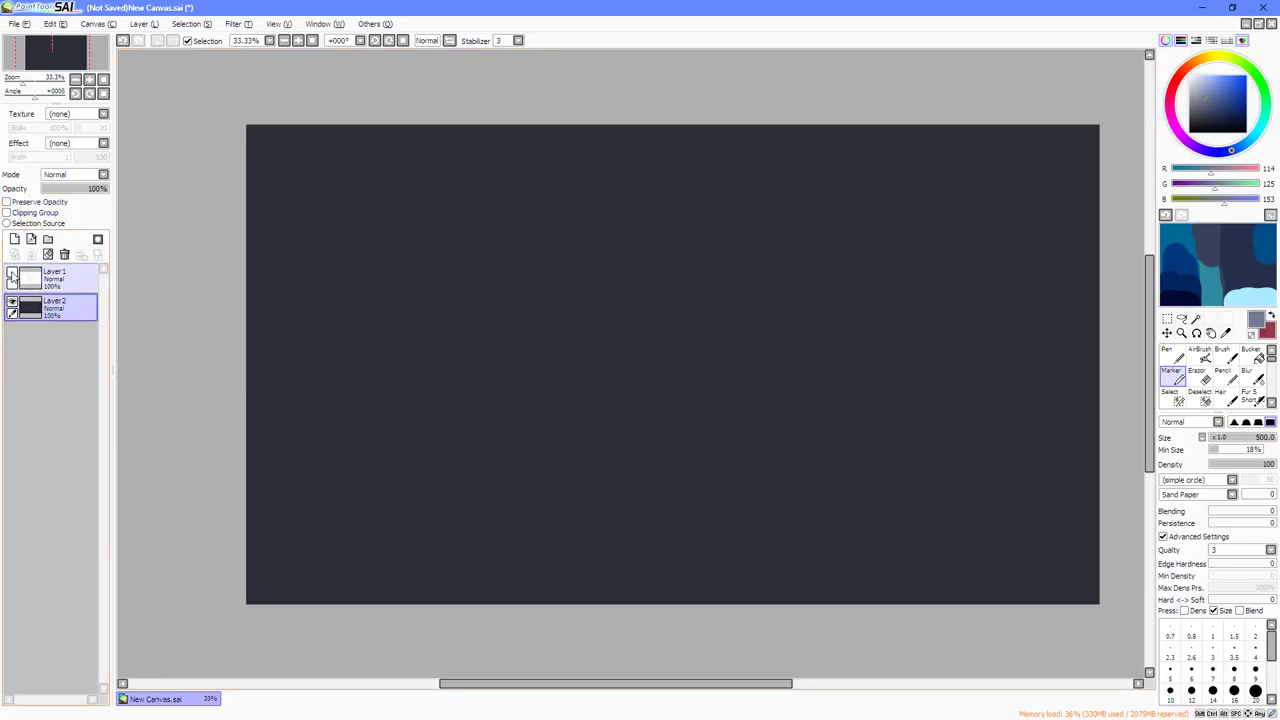
click(11, 272)
key(ctrl+t)
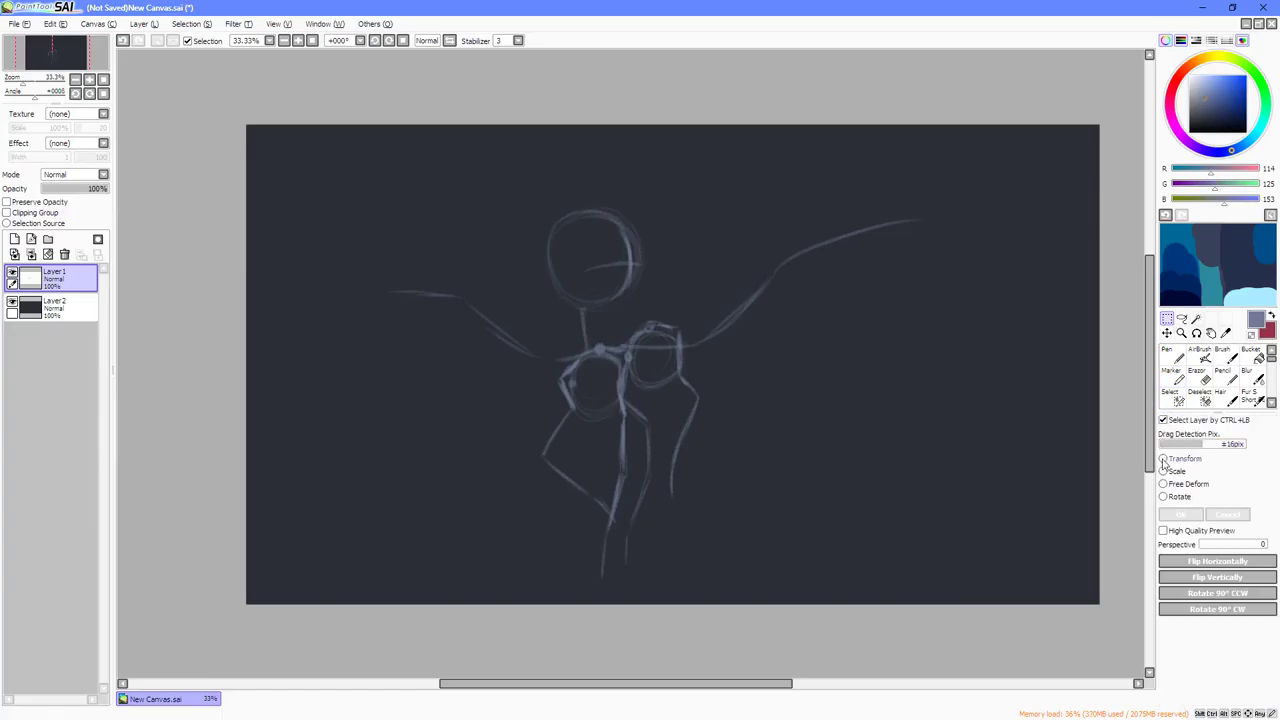
mouse_move(945, 204)
mouse_down()
mouse_move(745, 321)
mouse_move(738, 310)
mouse_up()
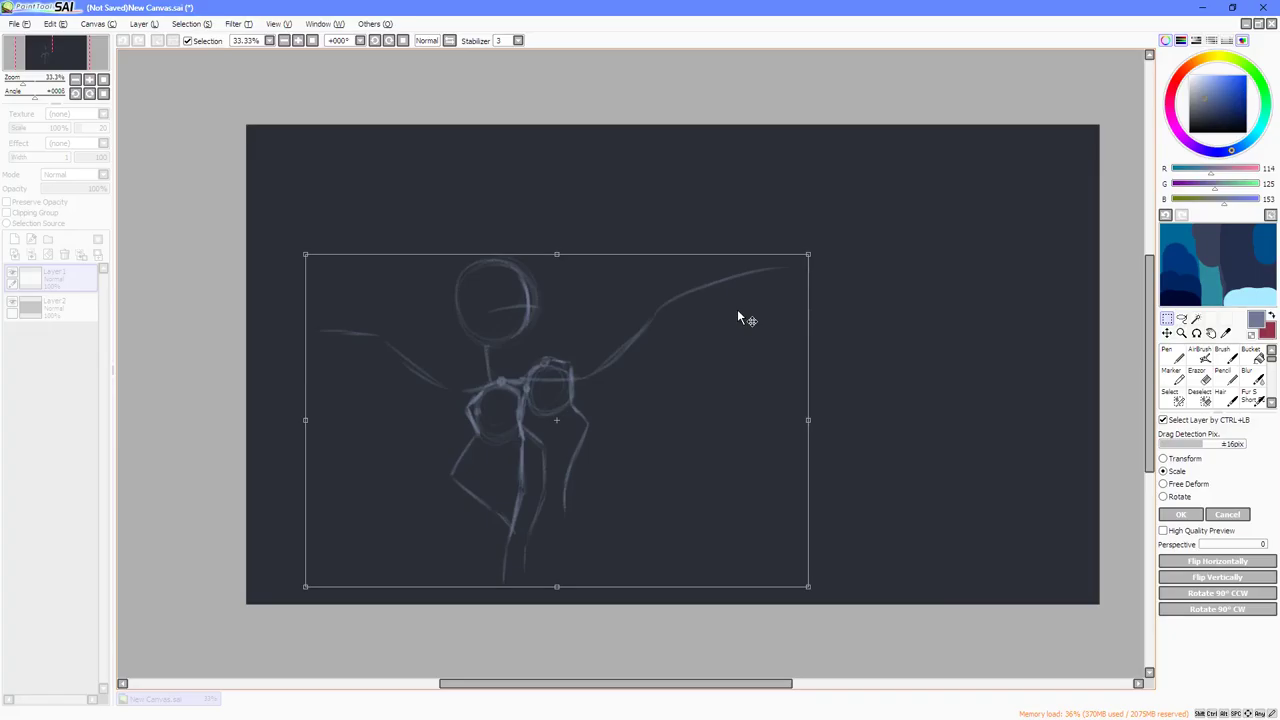
drag(742, 459, 750, 459)
click(1175, 517)
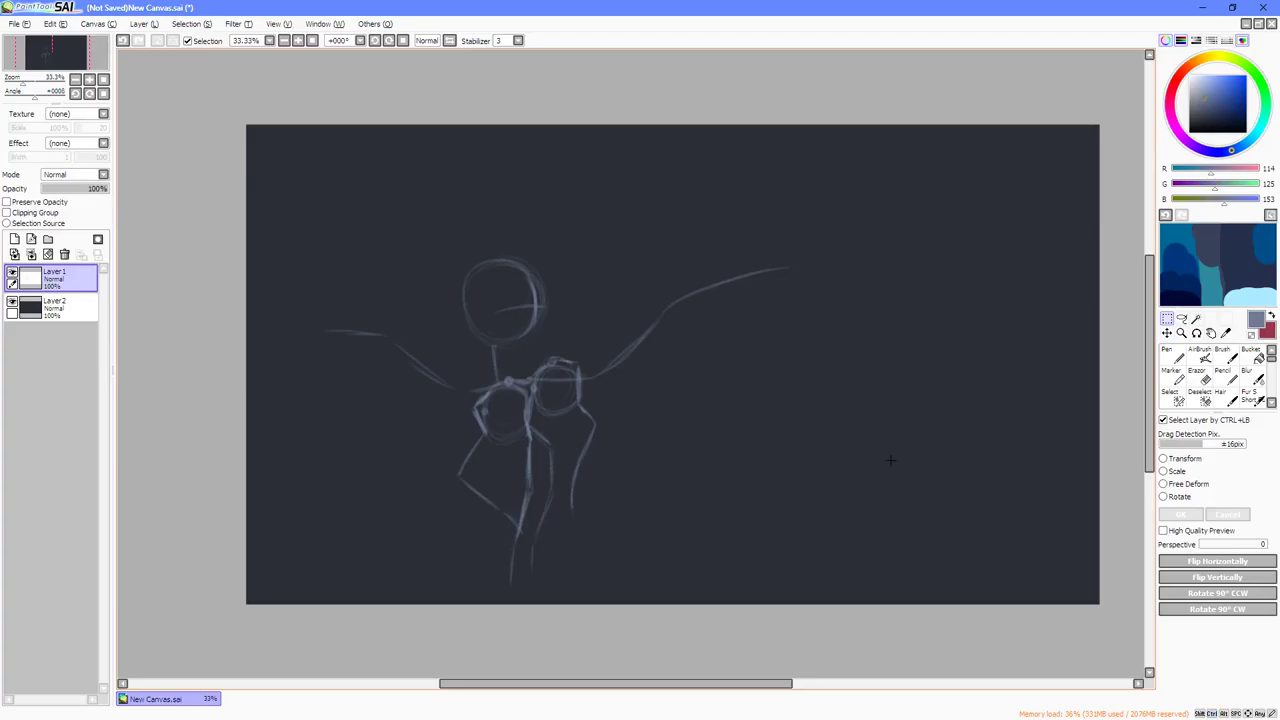
Lower the sketch layer's opacity to 26%.
click(60, 312)
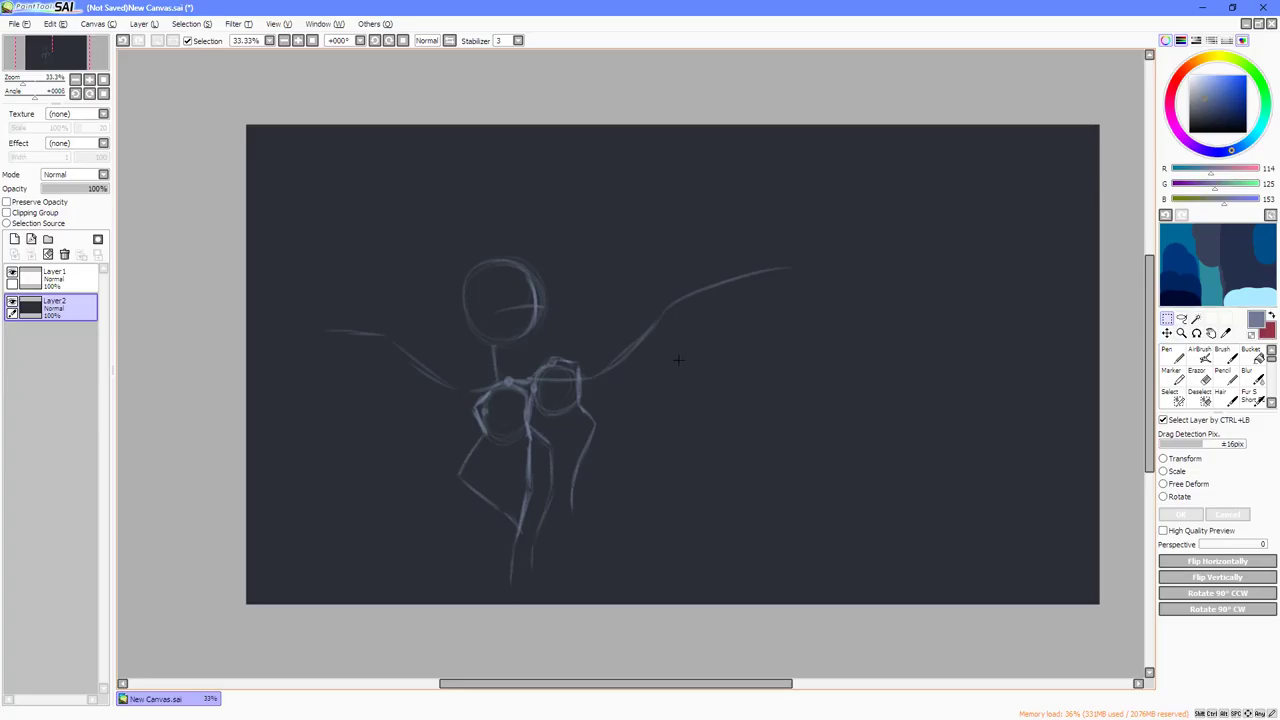
click(10, 275)
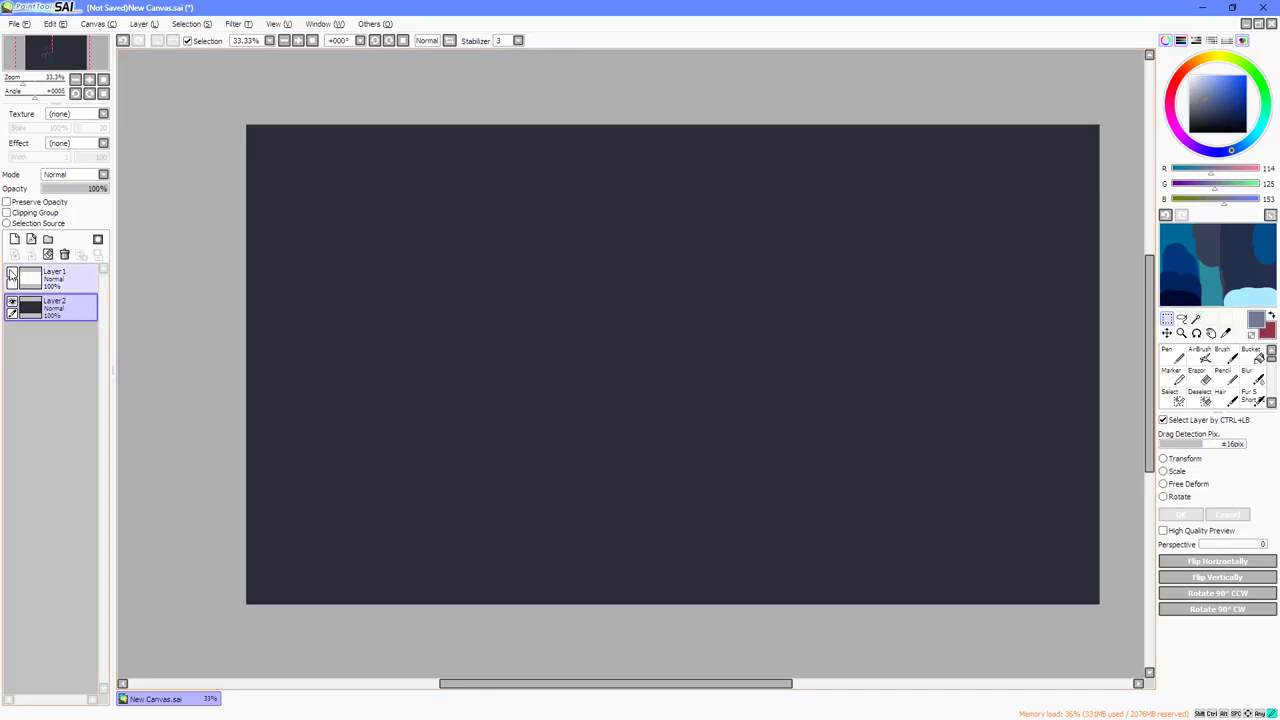
click(11, 275)
click(50, 282)
click(62, 189)
drag(62, 189, 60, 189)
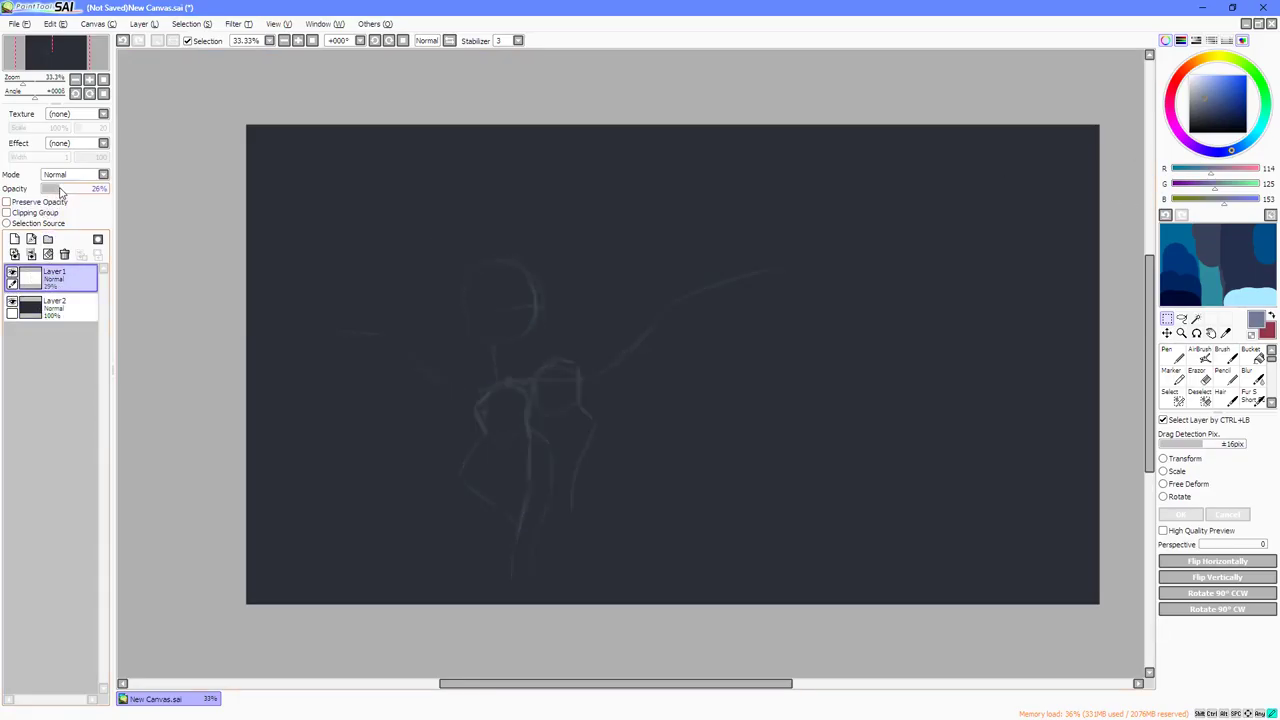
Fill the background Layer2 with a dark navy blue (RGB 14, 27, 48) using the Bucket.
click(50, 307)
right_click(1049, 307)
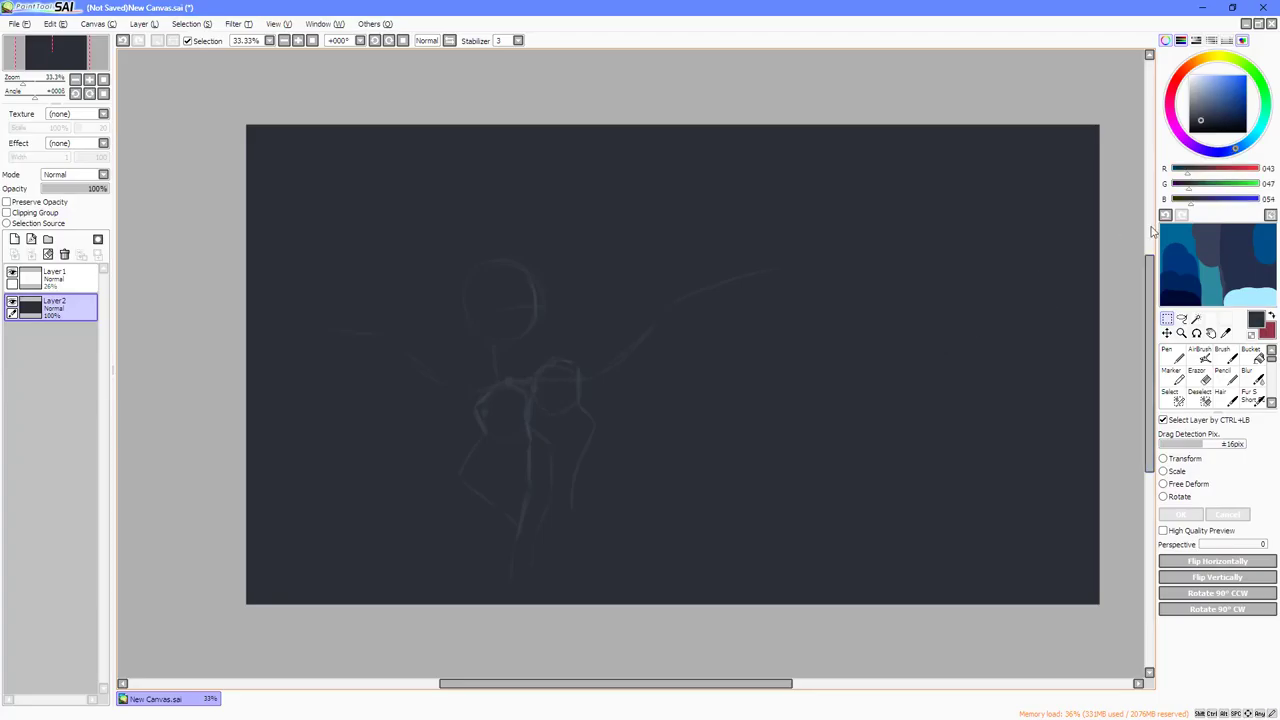
click(1203, 112)
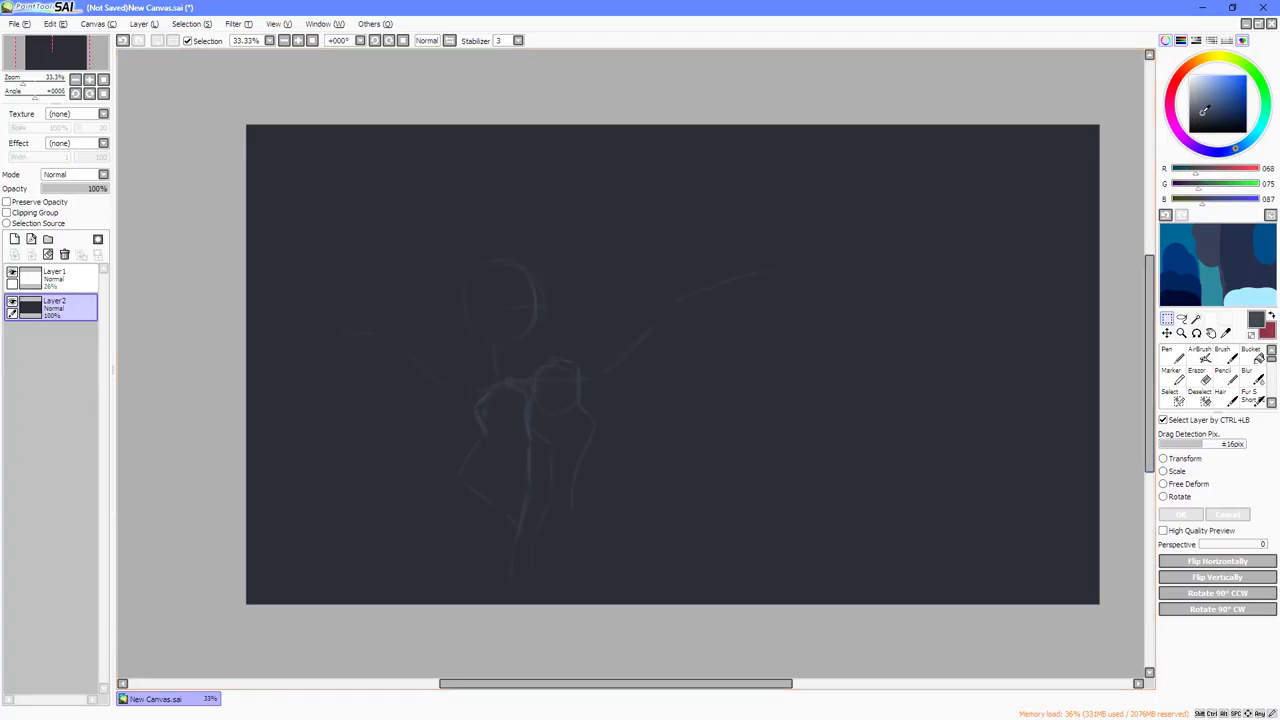
drag(1203, 112, 1230, 121)
click(1251, 354)
click(951, 330)
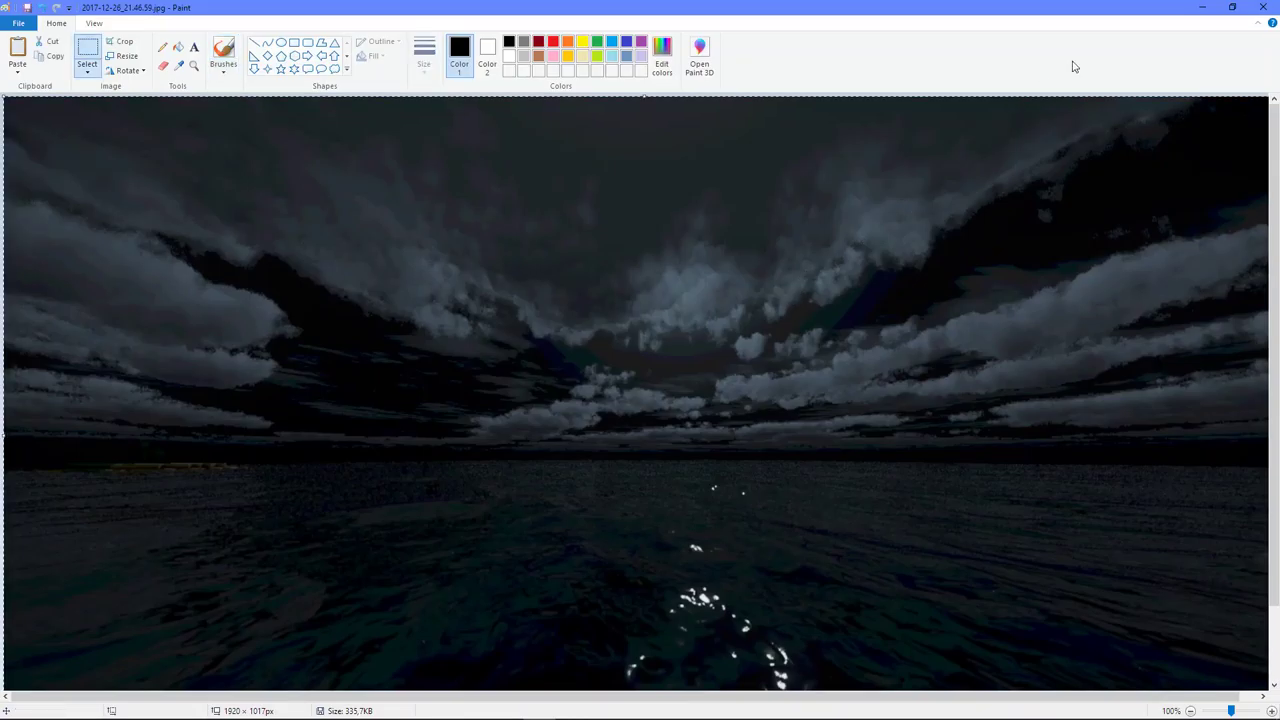
Close Paint and paste the copied dark seascape image into the PaintTool SAI drawing as a new layer above the background.
click(1259, 7)
key(ctrl+v)
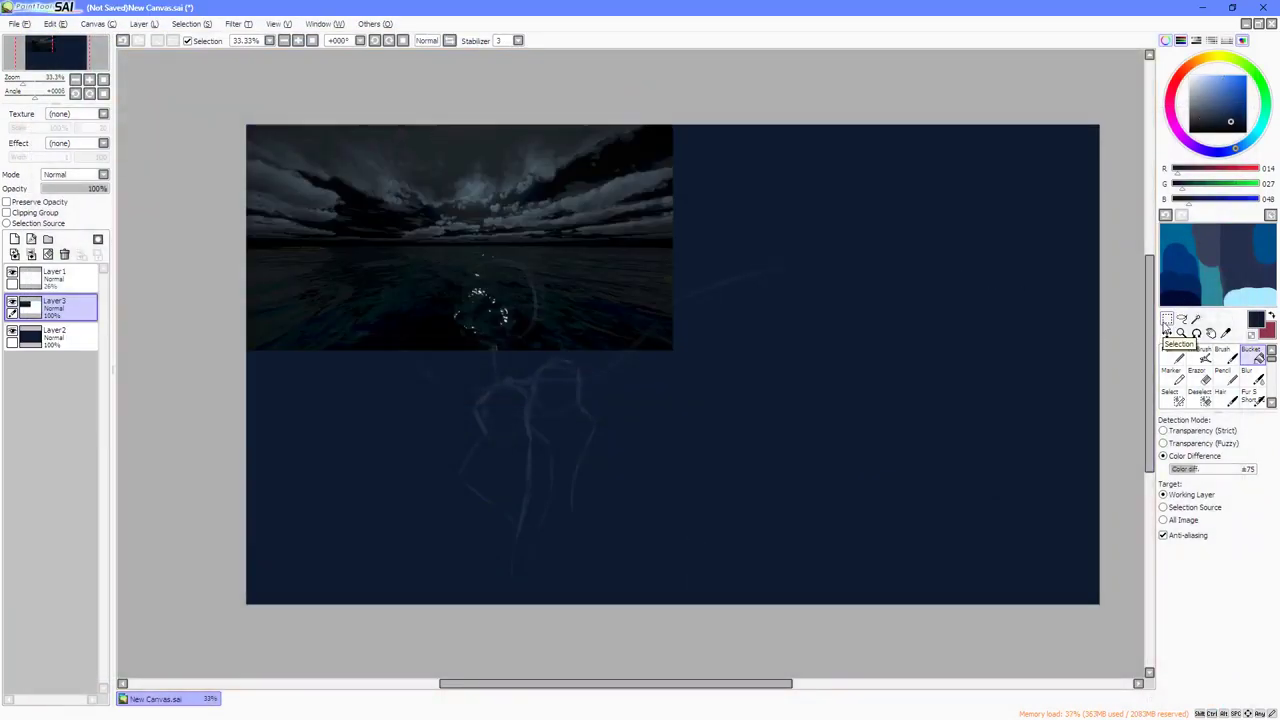
Scale the pasted seascape up proportionally until it covers the canvas height and shift it sideways over the canvas.
click(1166, 320)
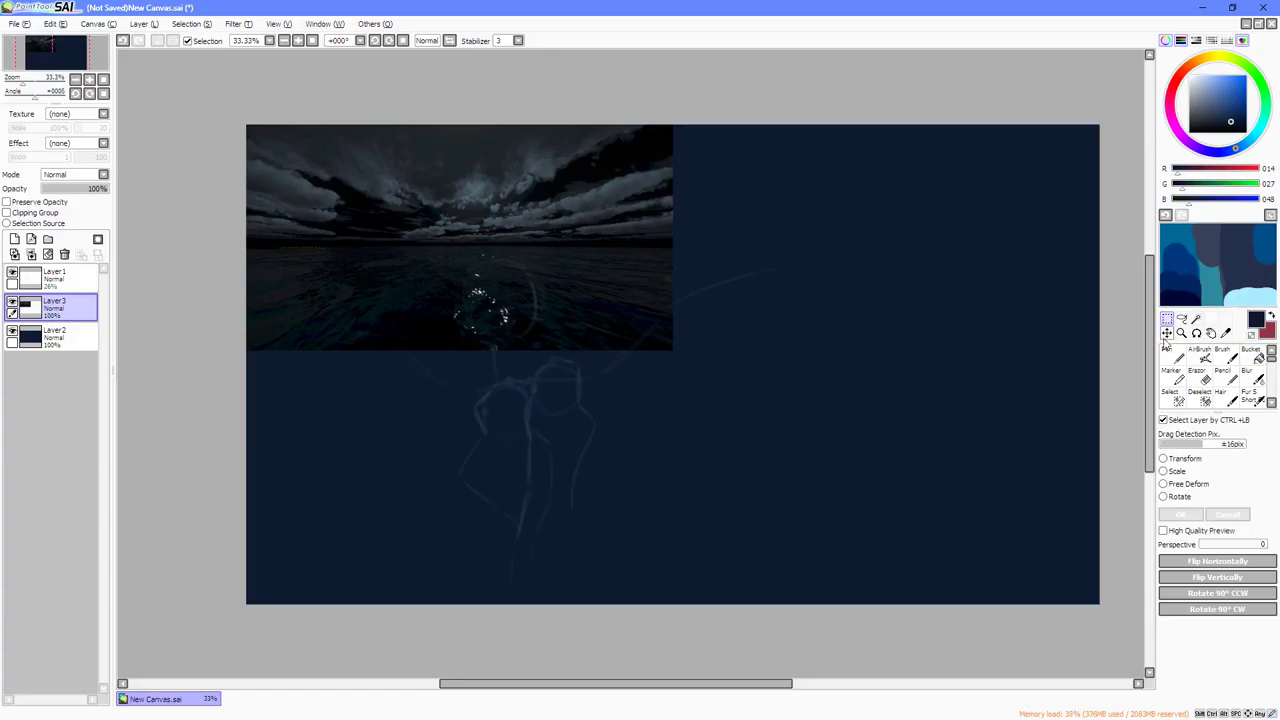
key(ctrl+t)
drag(667, 362, 1132, 643)
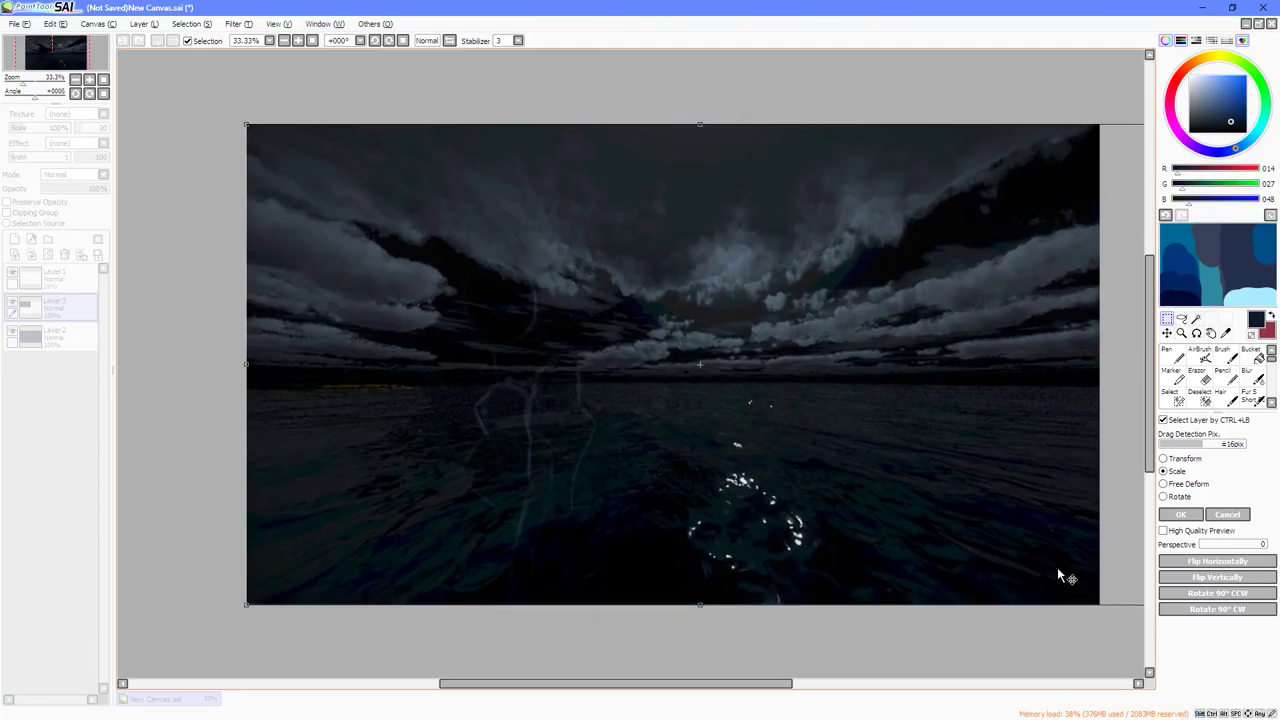
drag(1040, 476, 847, 458)
scroll(657, 423, up, 2)
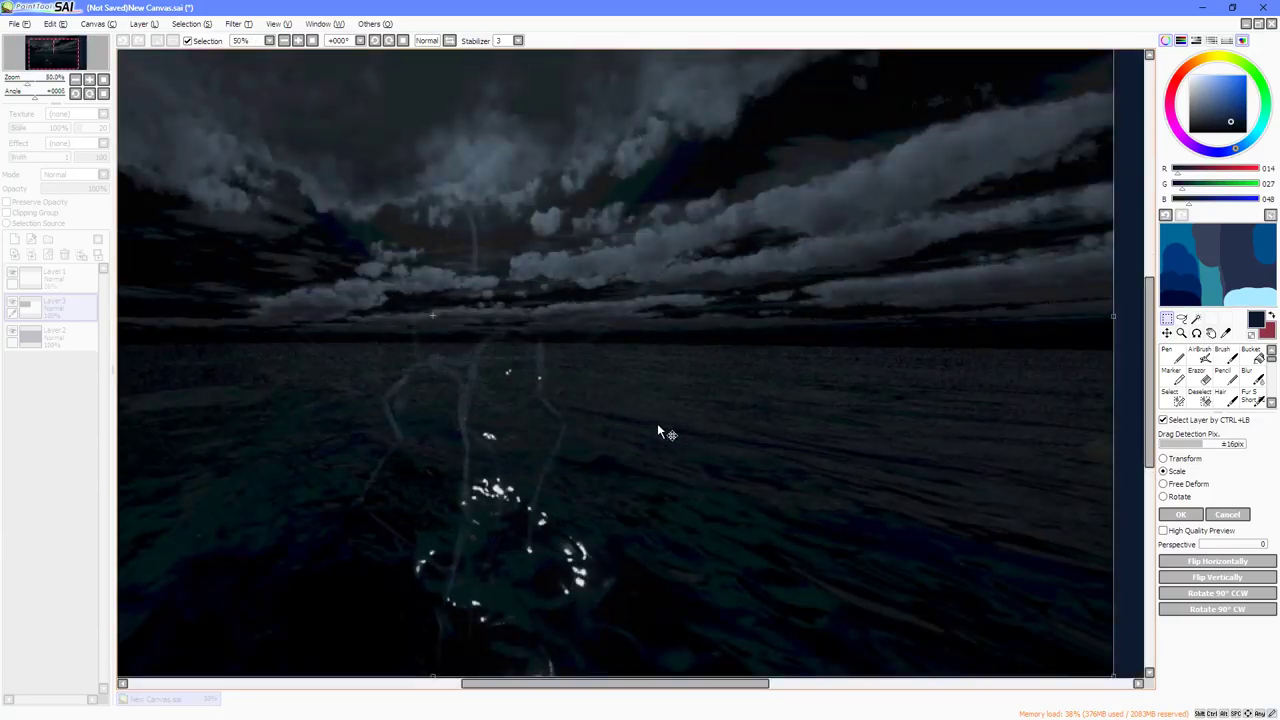
scroll(550, 345, down, 4)
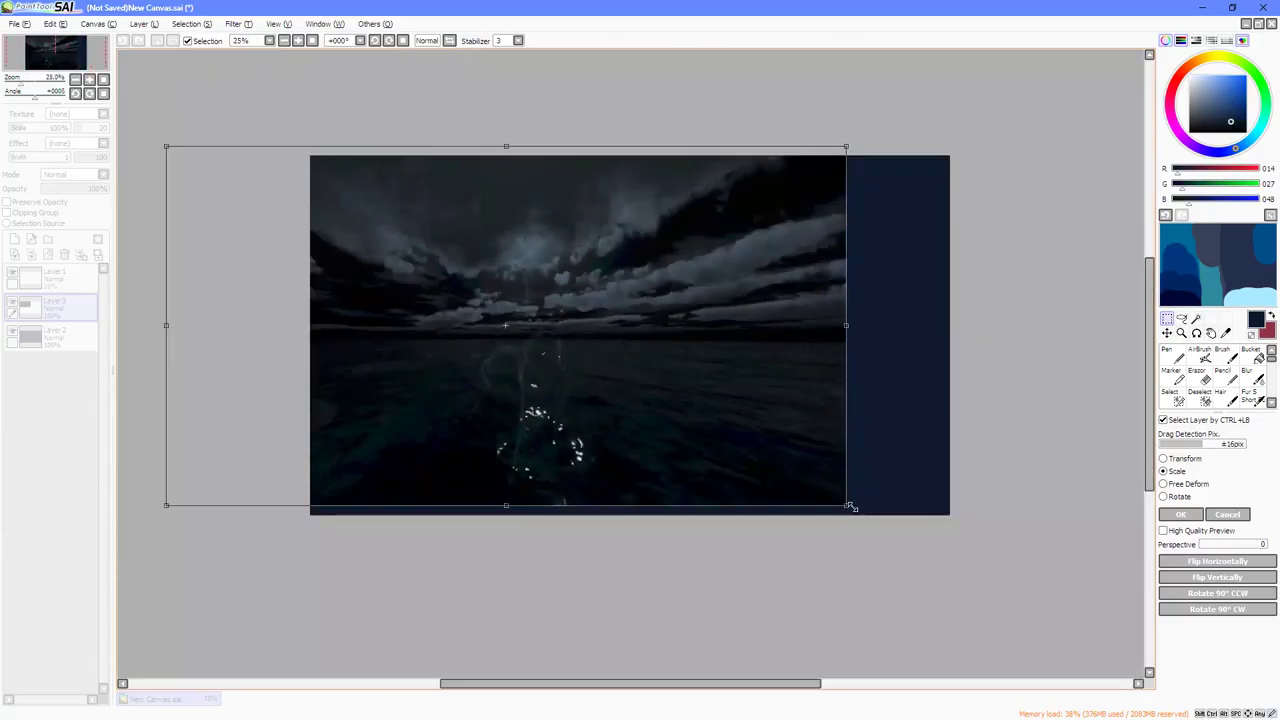
Try to stretch the seascape past all canvas edges, centre it horizontally and apply the transformation.
drag(846, 505, 953, 525)
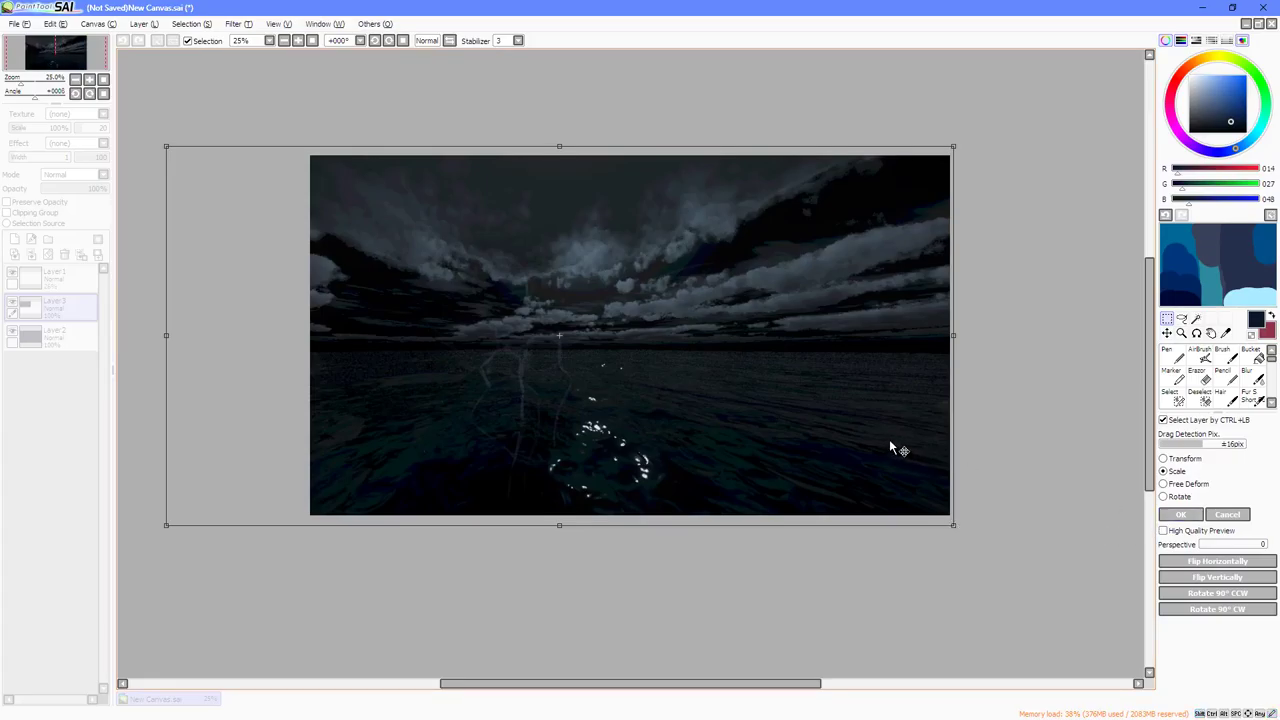
drag(893, 440, 971, 443)
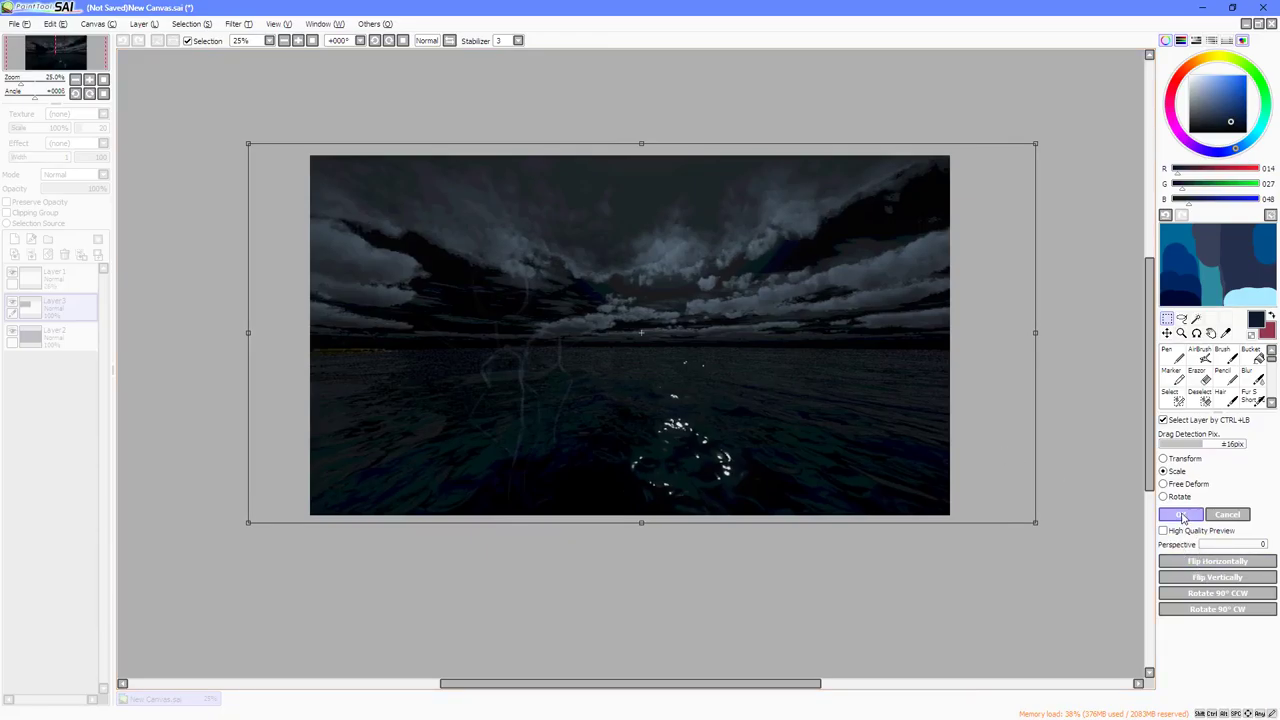
drag(894, 424, 937, 424)
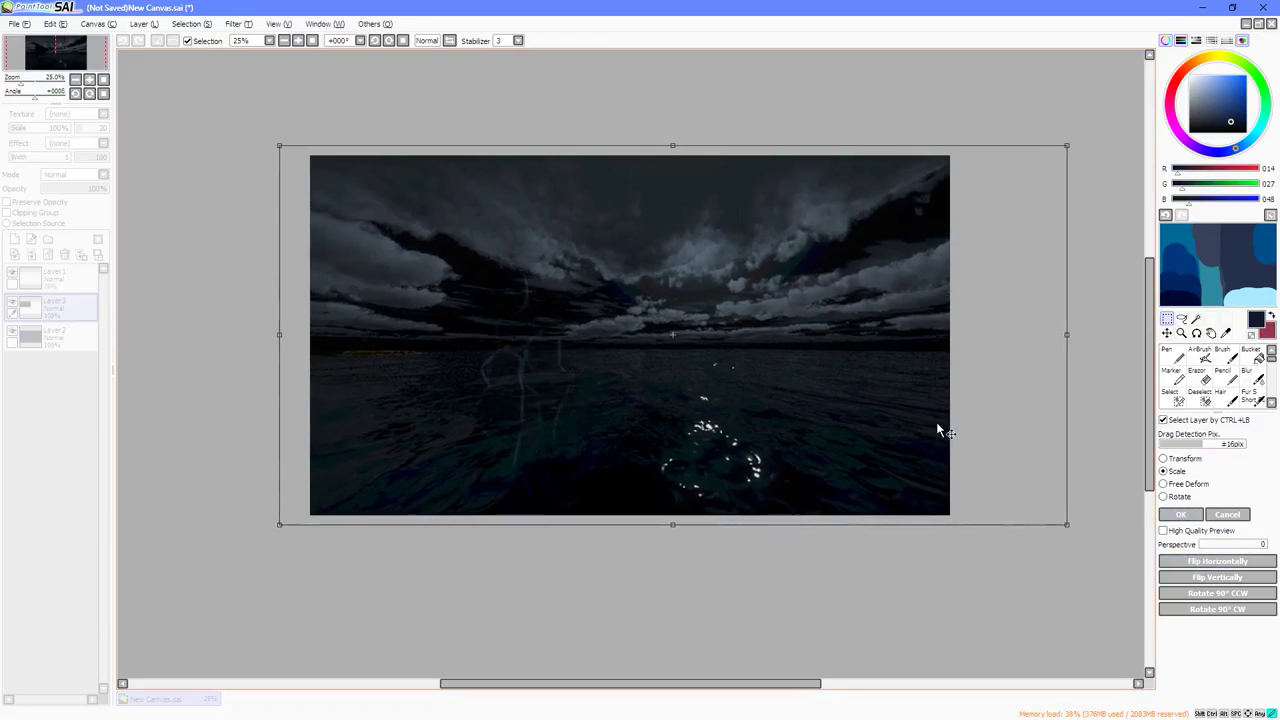
drag(1063, 332, 1032, 332)
click(1172, 515)
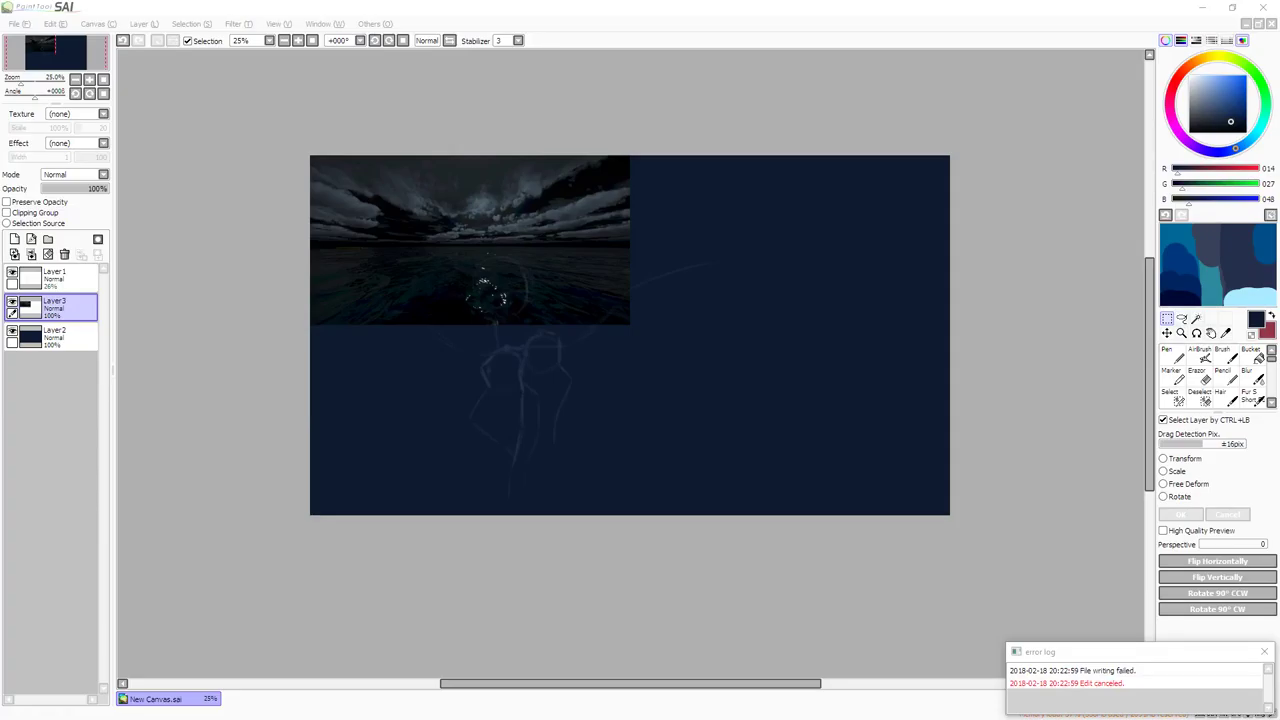
click(1264, 651)
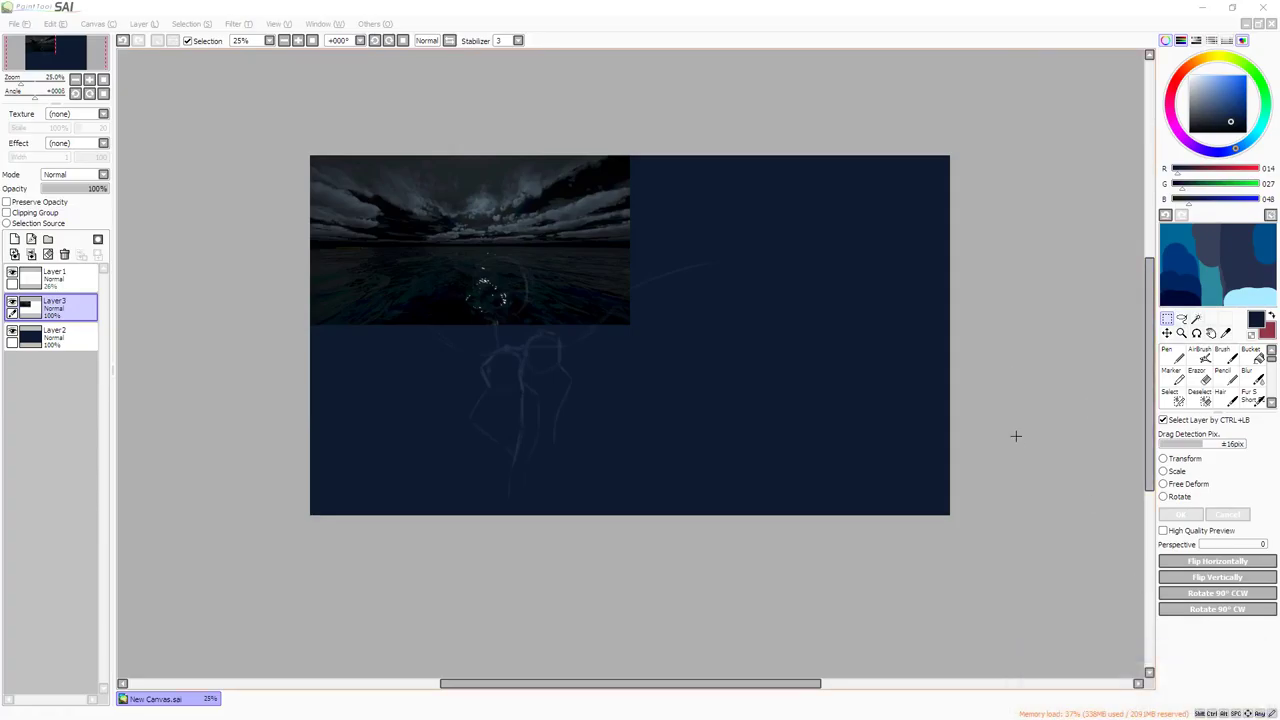
click(1037, 419)
click(1068, 439)
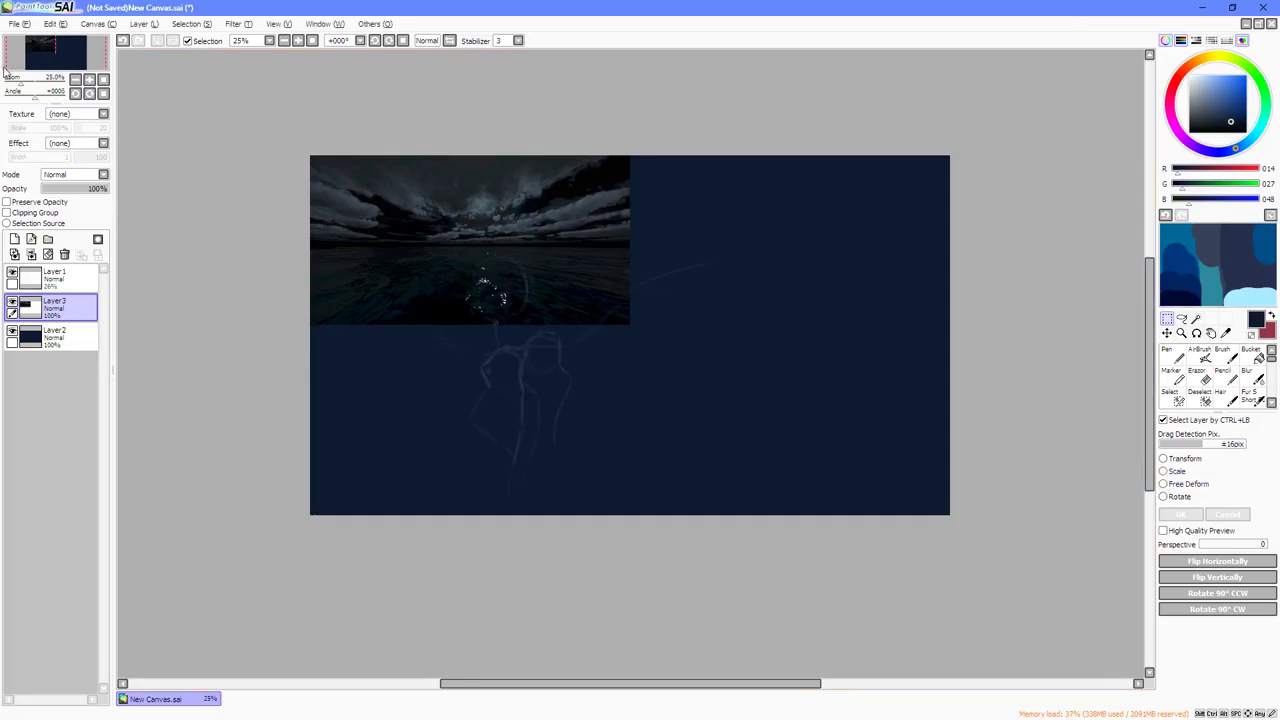
Start saving the drawing under a new name and create a folder named Personal Projects inside NEXTGEN.
click(14, 23)
click(45, 119)
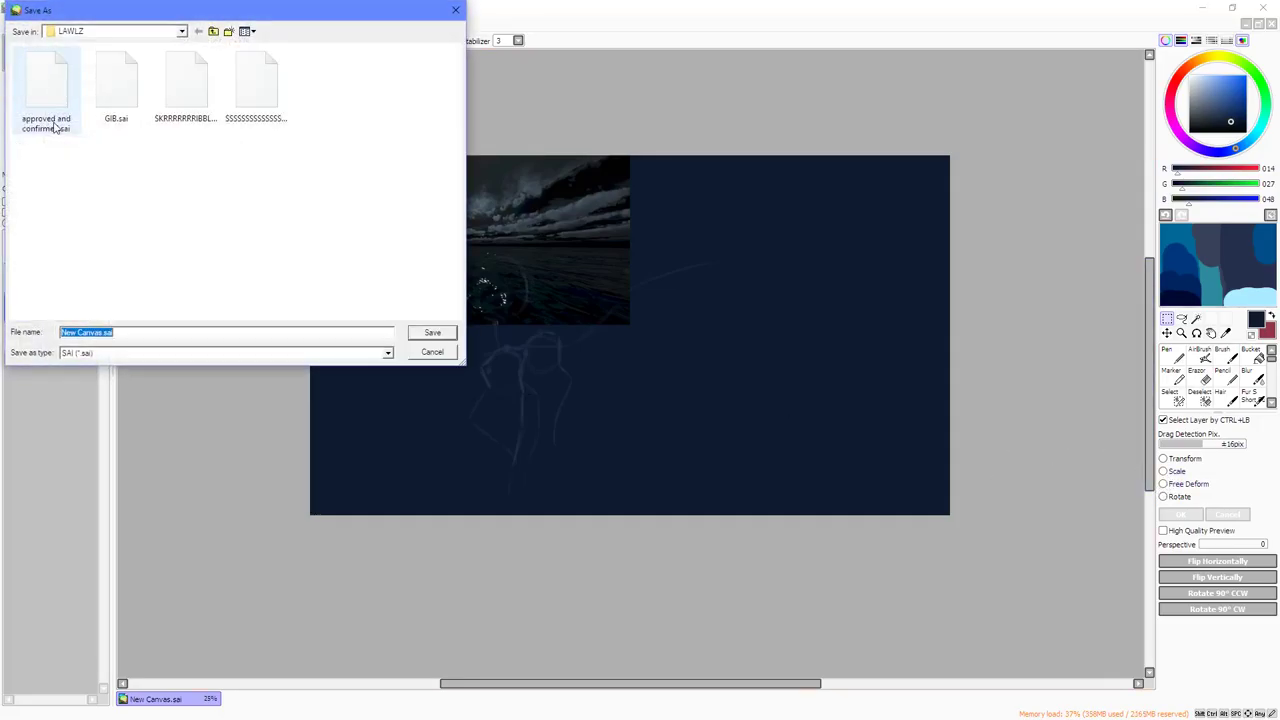
click(212, 33)
click(212, 33)
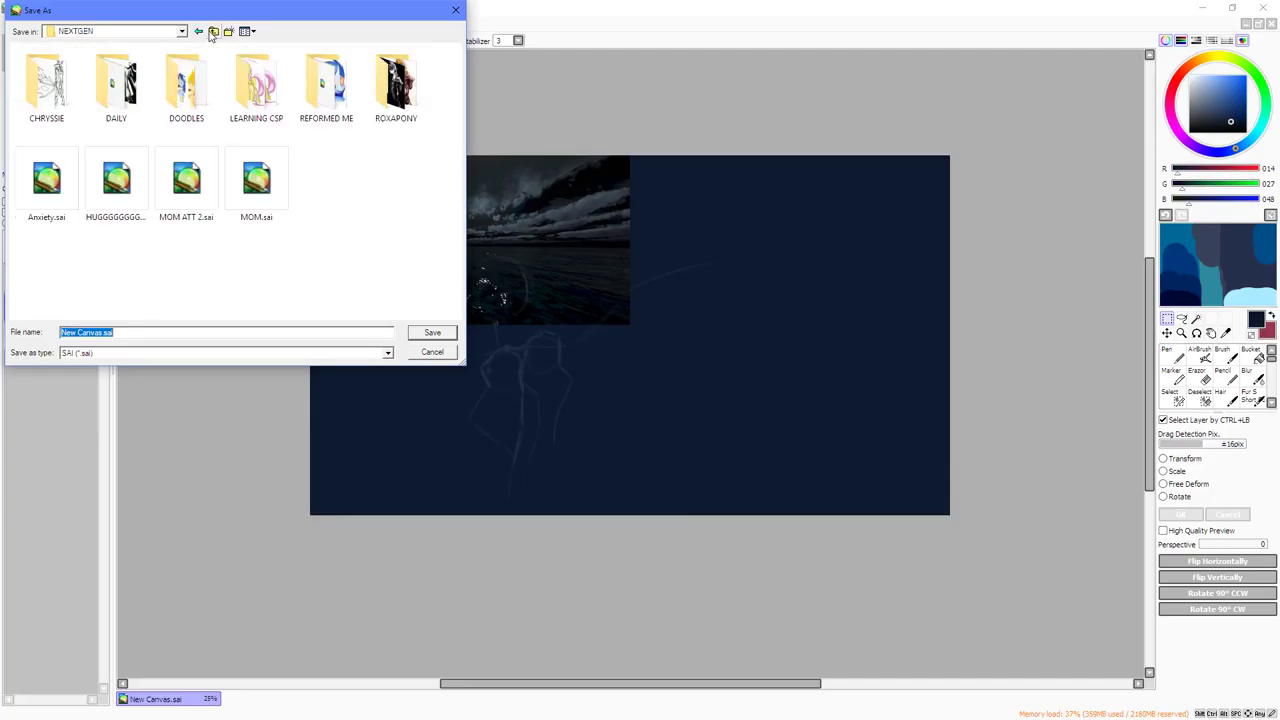
click(296, 245)
click(234, 37)
text(Personal)
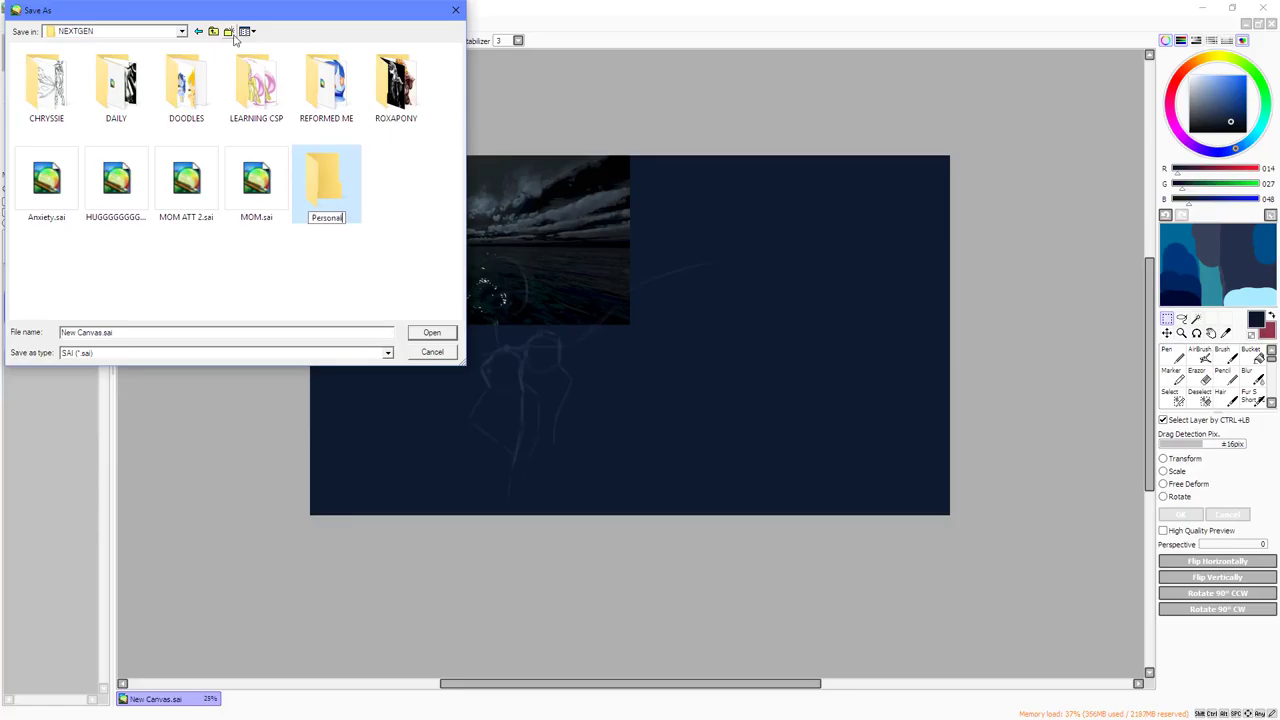
text( Projects)
key(Return)
Move the REFORMED ME and LEARNING CSP folders into Personal Projects and open that folder.
drag(326, 85, 325, 186)
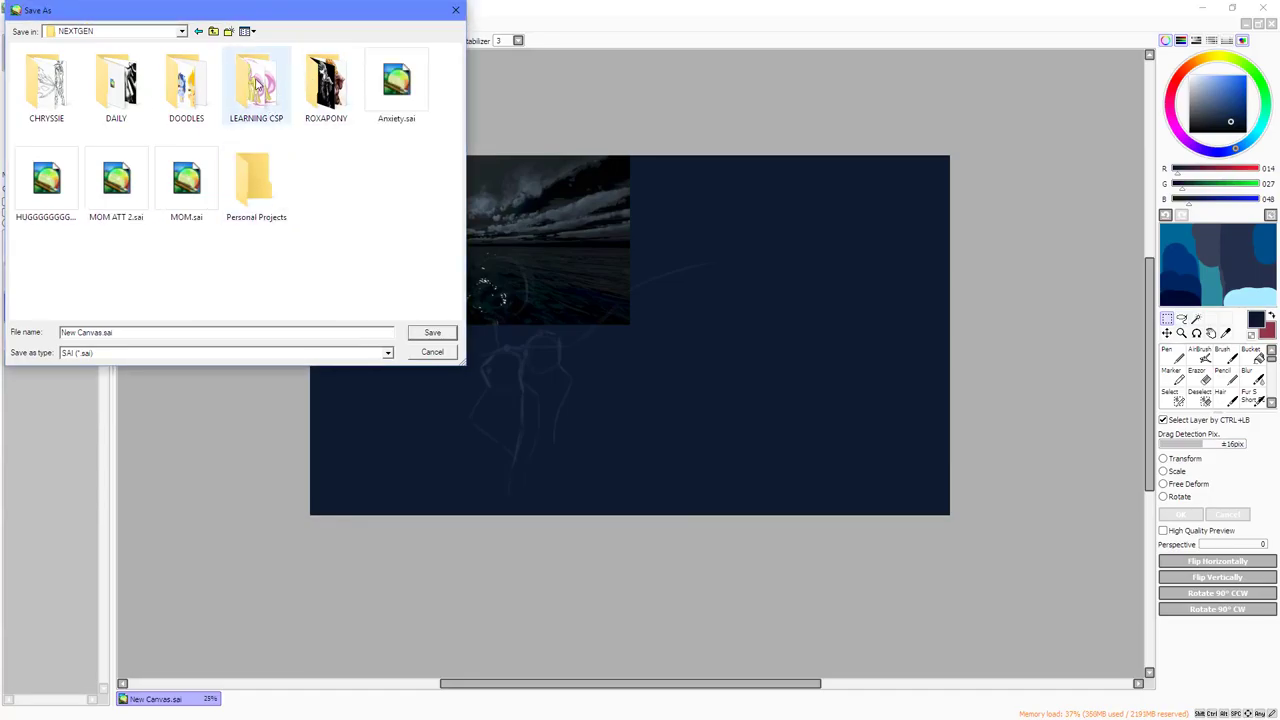
drag(255, 86, 256, 182)
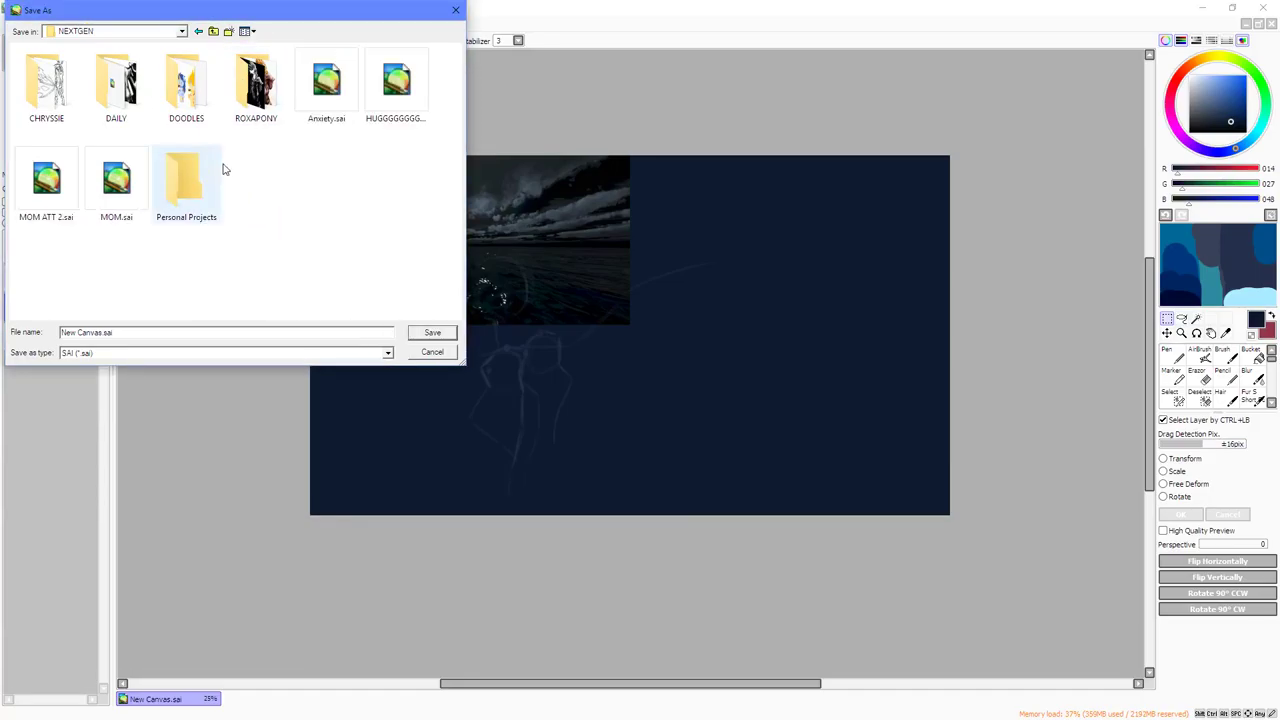
double_click(190, 180)
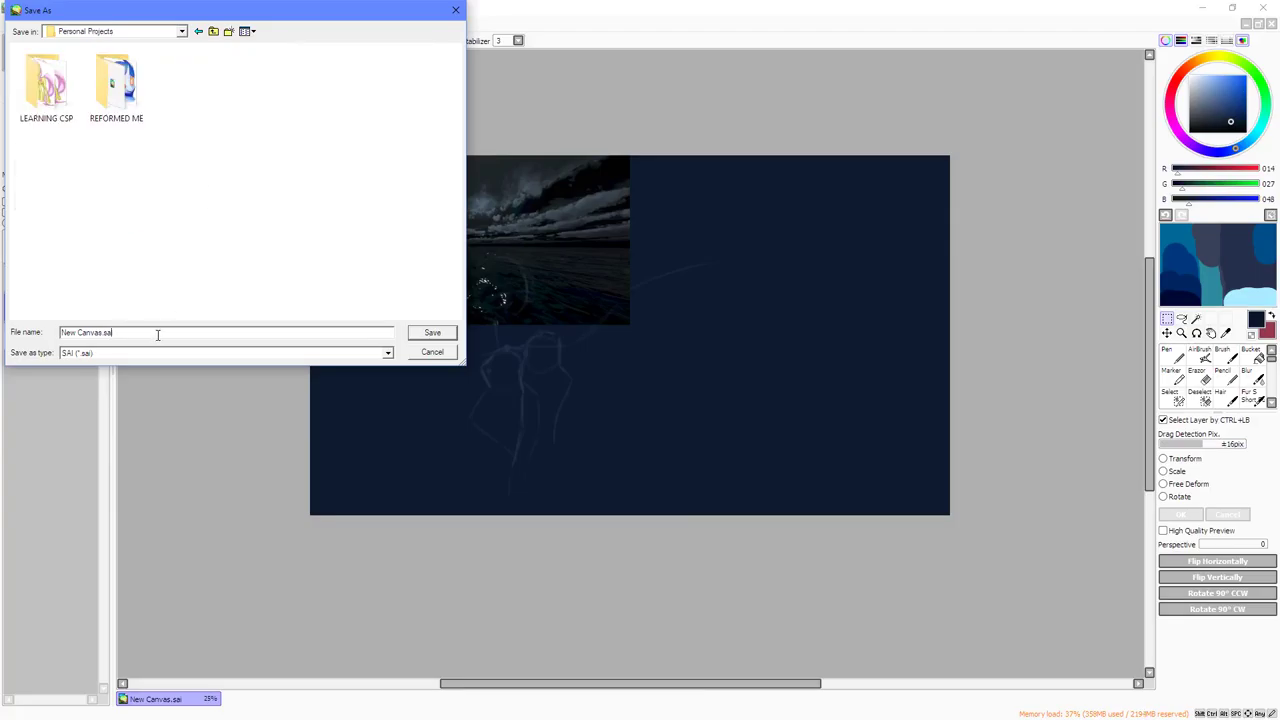
Clear the suggested file name for the drawing.
key(BackSpace)
key(BackSpace)
key(BackSpace)
key(BackSpace)
key(BackSpace)
key(BackSpace)
key(BackSpace)
key(BackSpace)
key(BackSpace)
key(BackSpace)
text(LOOOOOOOOOOON)
key(BackSpace)
key(BackSpace)
key(BackSpace)
key(BackSpace)
key(BackSpace)
key(BackSpace)
key(BackSpace)
key(BackSpace)
key(BackSpace)
key(BackSpace)
key(BackSpace)
key(BackSpace)
Create a Streams folder inside Personal Projects and save the drawing in it as Loooooooooona in SAI format.
click(229, 31)
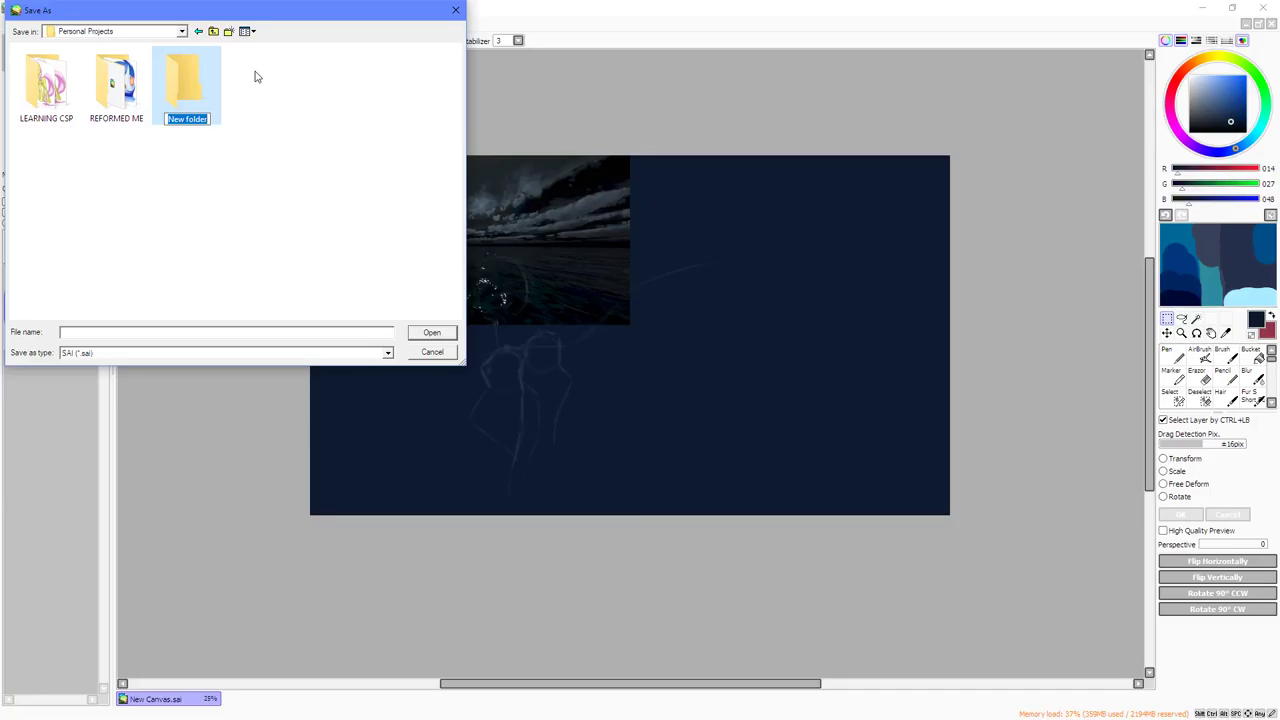
text(Streams)
key(Return)
double_click(201, 94)
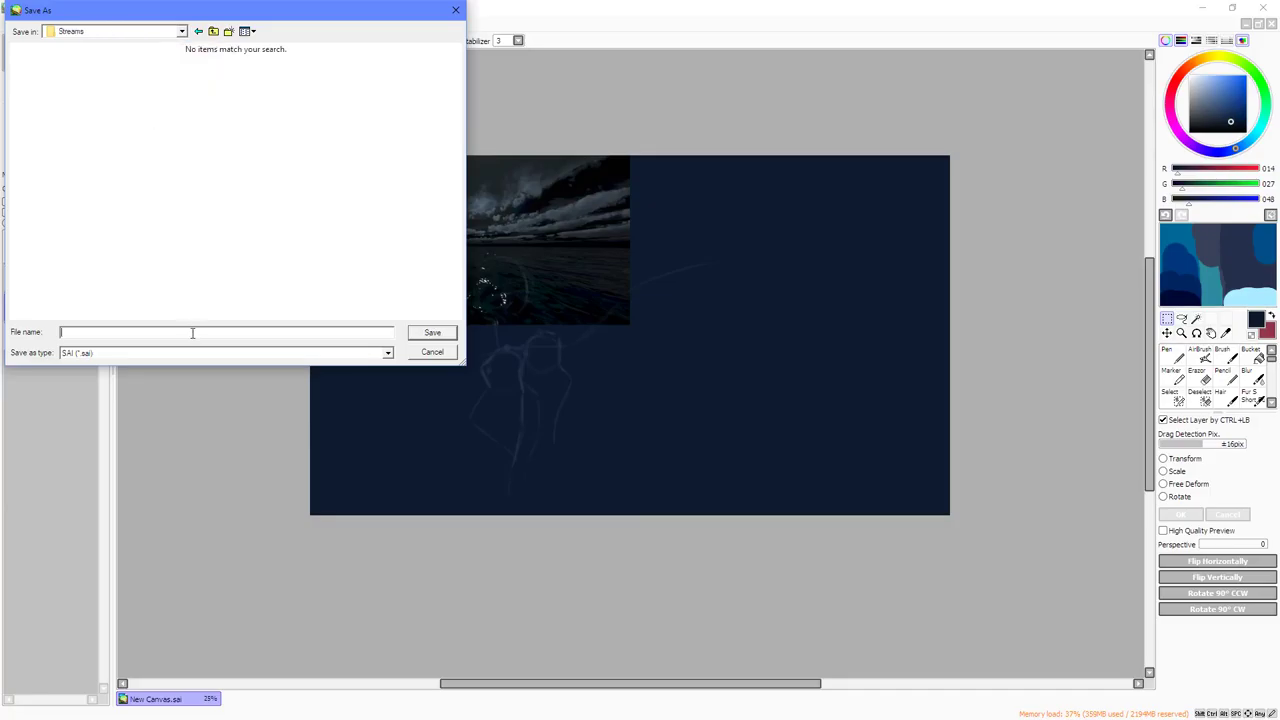
text(Loooooooooona)
click(428, 336)
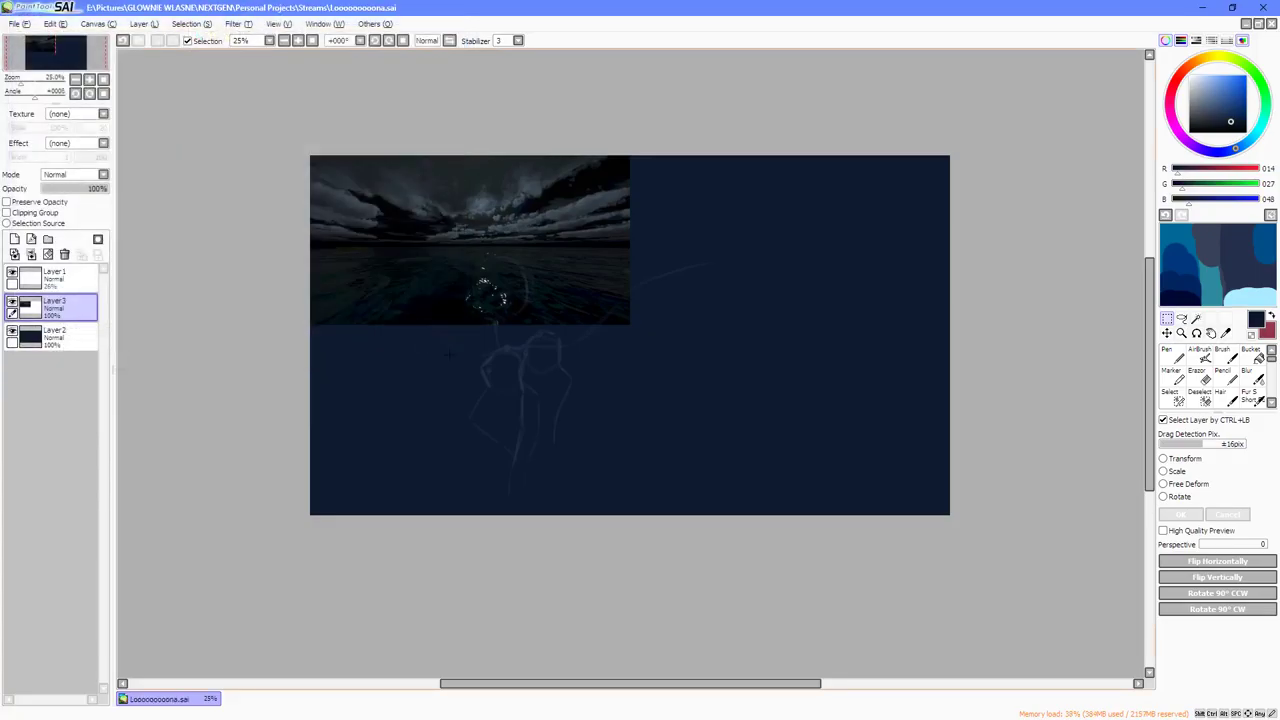
Restart PaintTool SAI and reopen the saved Loooooooooona drawing.
click(1246, 23)
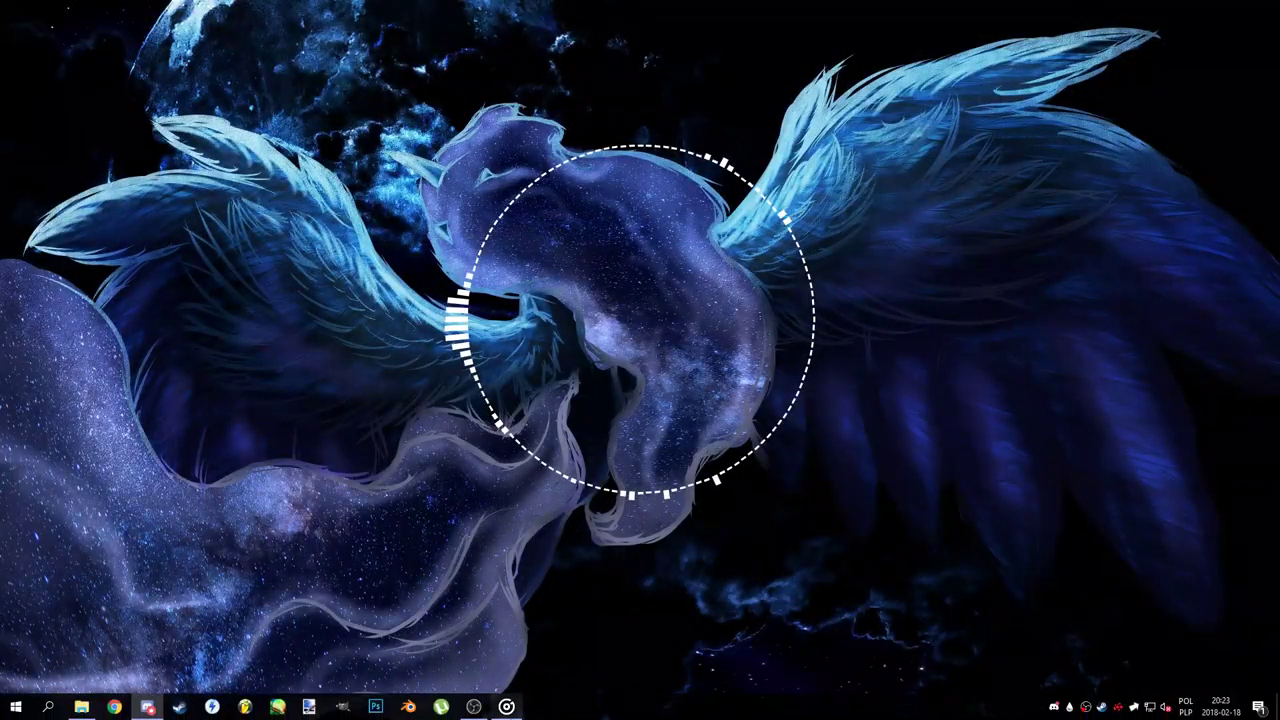
click(281, 708)
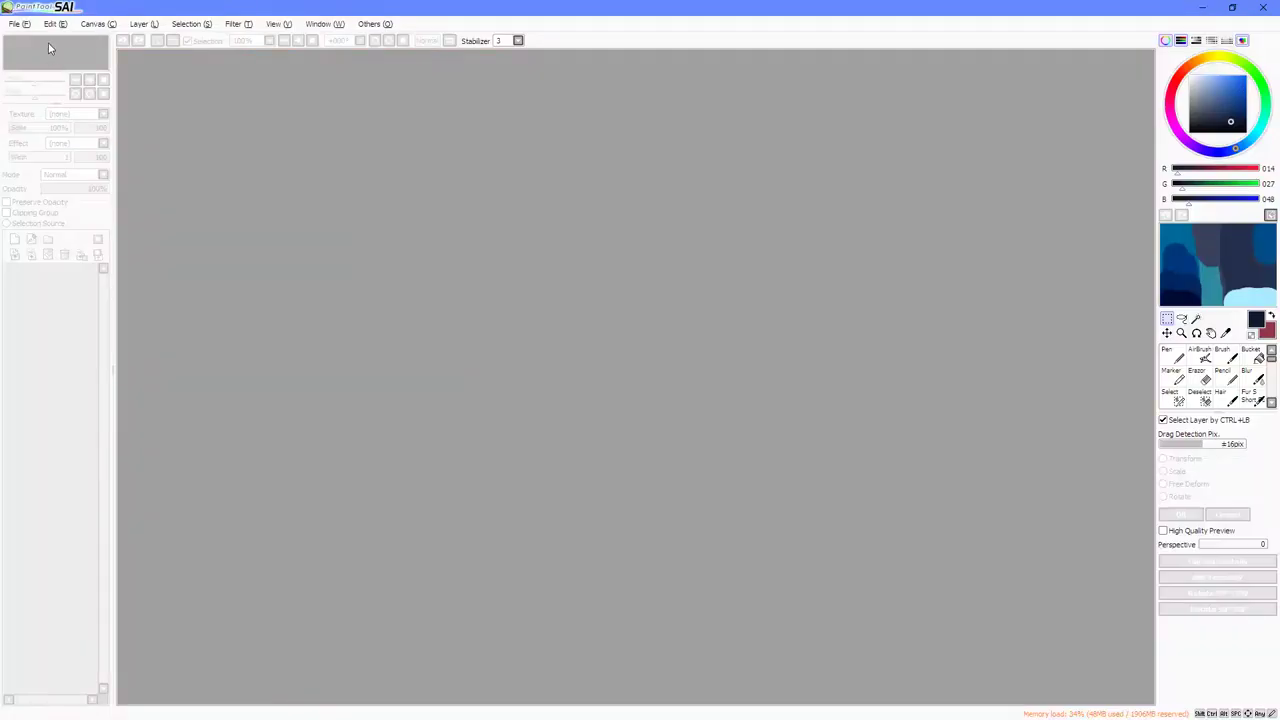
click(20, 23)
click(201, 80)
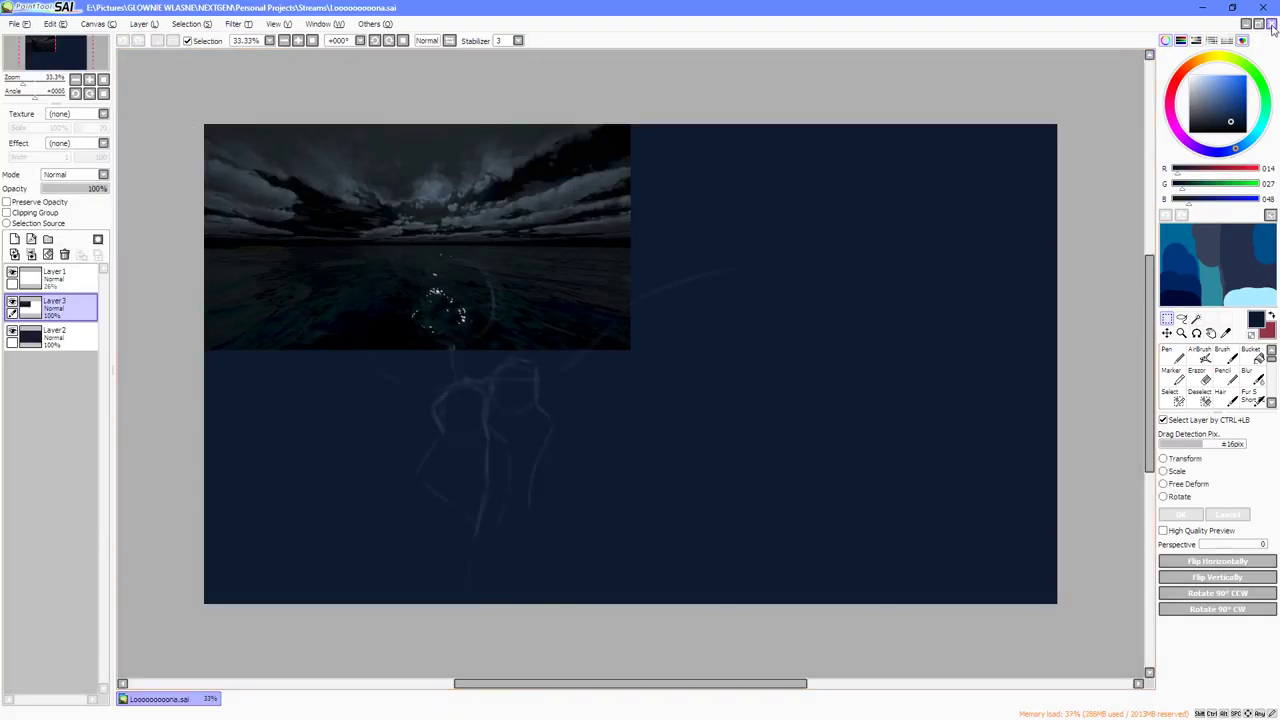
Close the drawing and create a new 1920 x 1080 pixel canvas at 72 pixel/inch.
click(1271, 24)
click(14, 25)
click(16, 37)
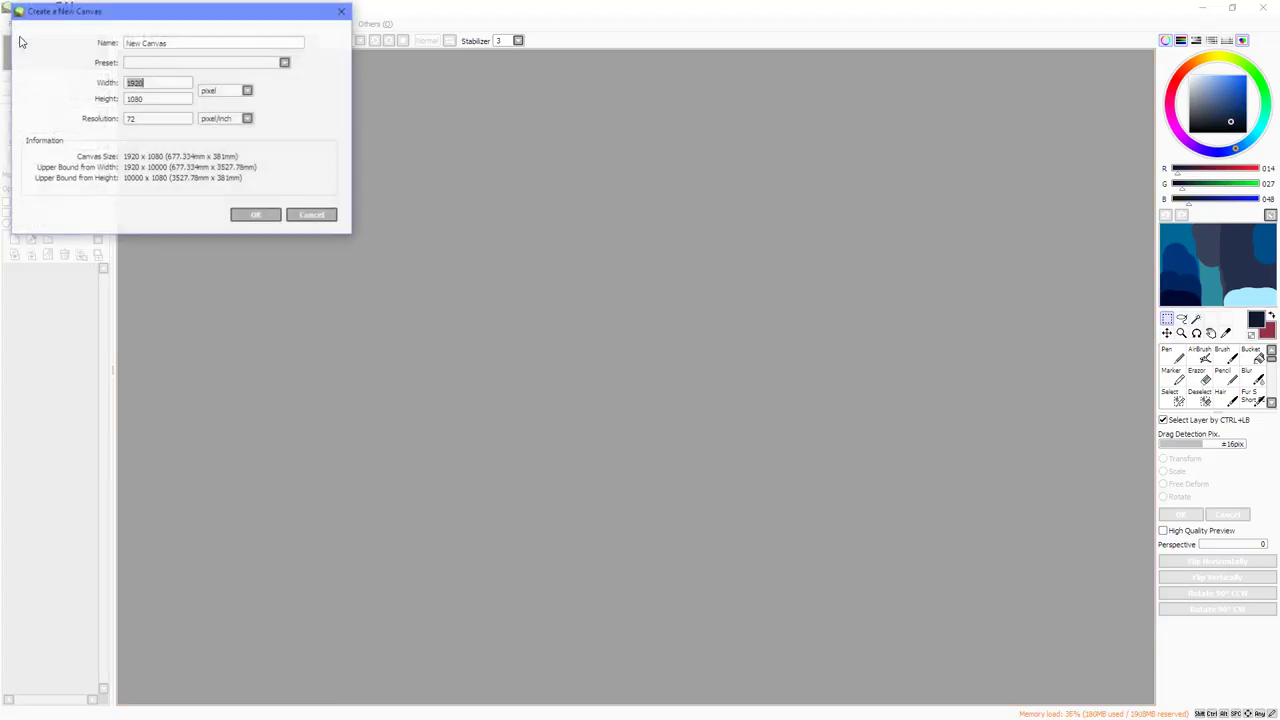
click(234, 218)
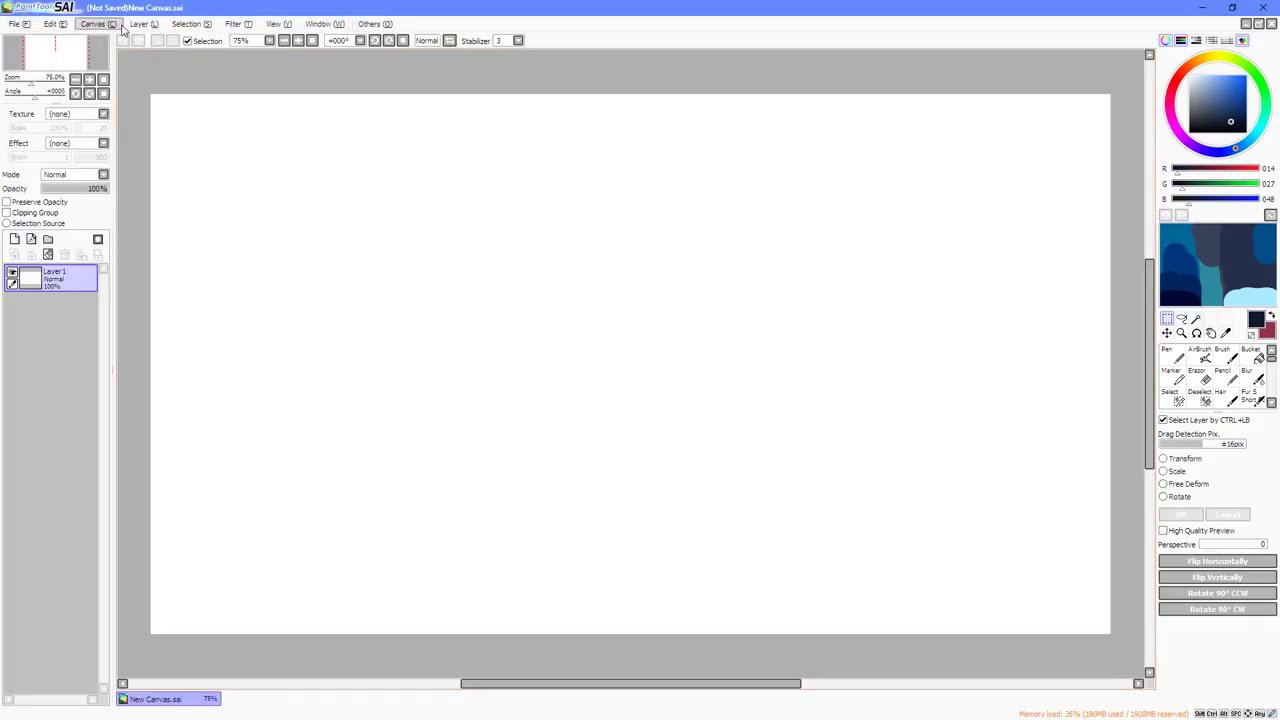
Enlarge the new blank canvas to 200% of its pixel size with proportions constrained.
click(97, 24)
click(111, 41)
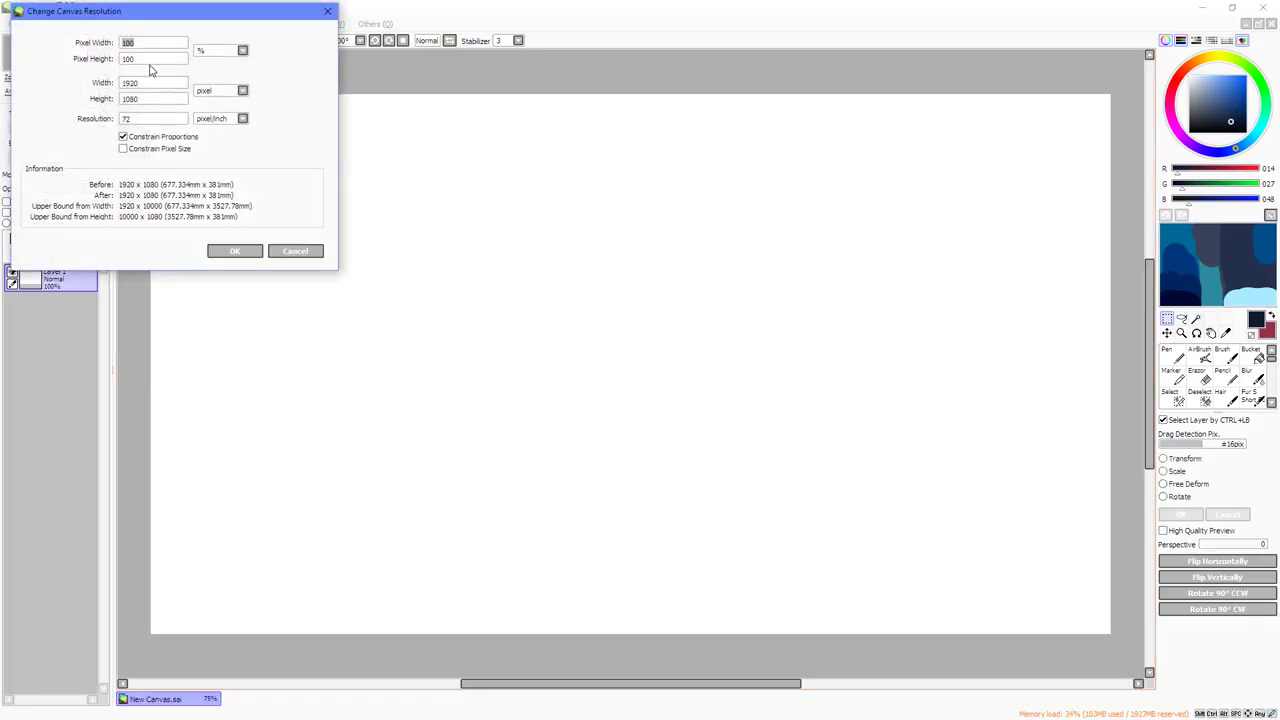
text(200)
key(Return)
scroll(487, 217, down, 1)
scroll(563, 251, up, 10)
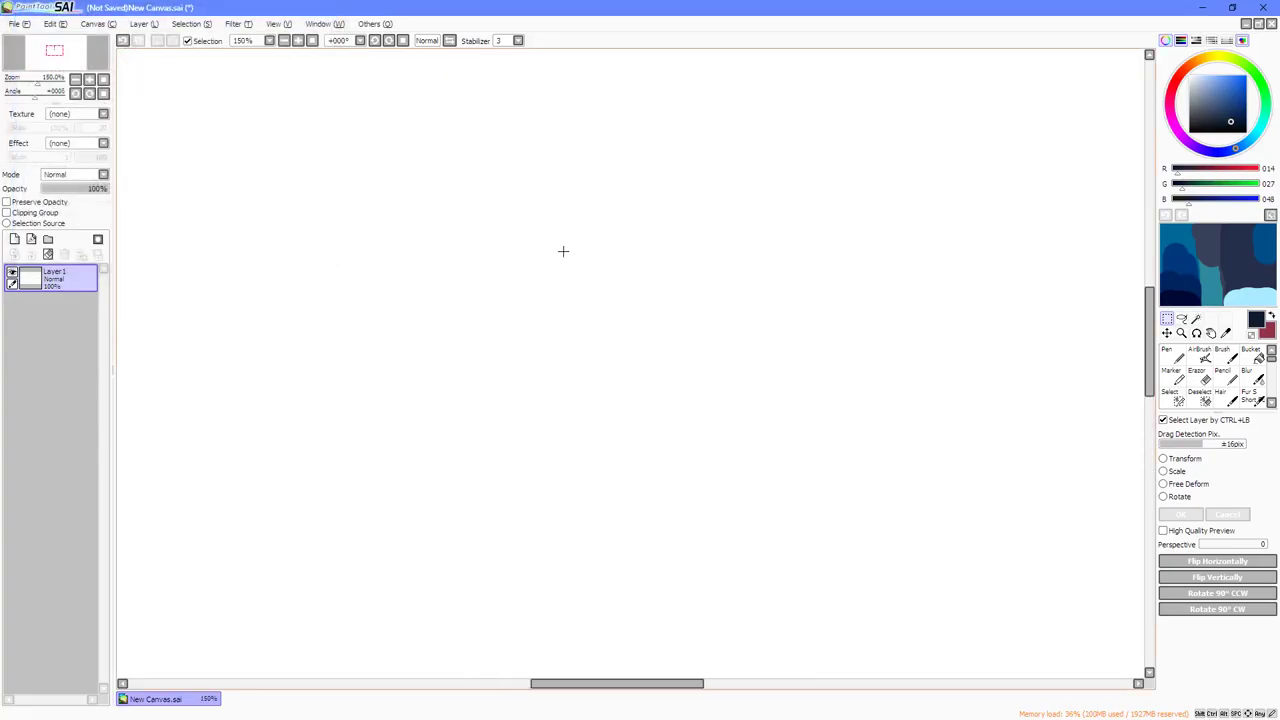
scroll(577, 261, down, 4)
scroll(576, 260, down, 9)
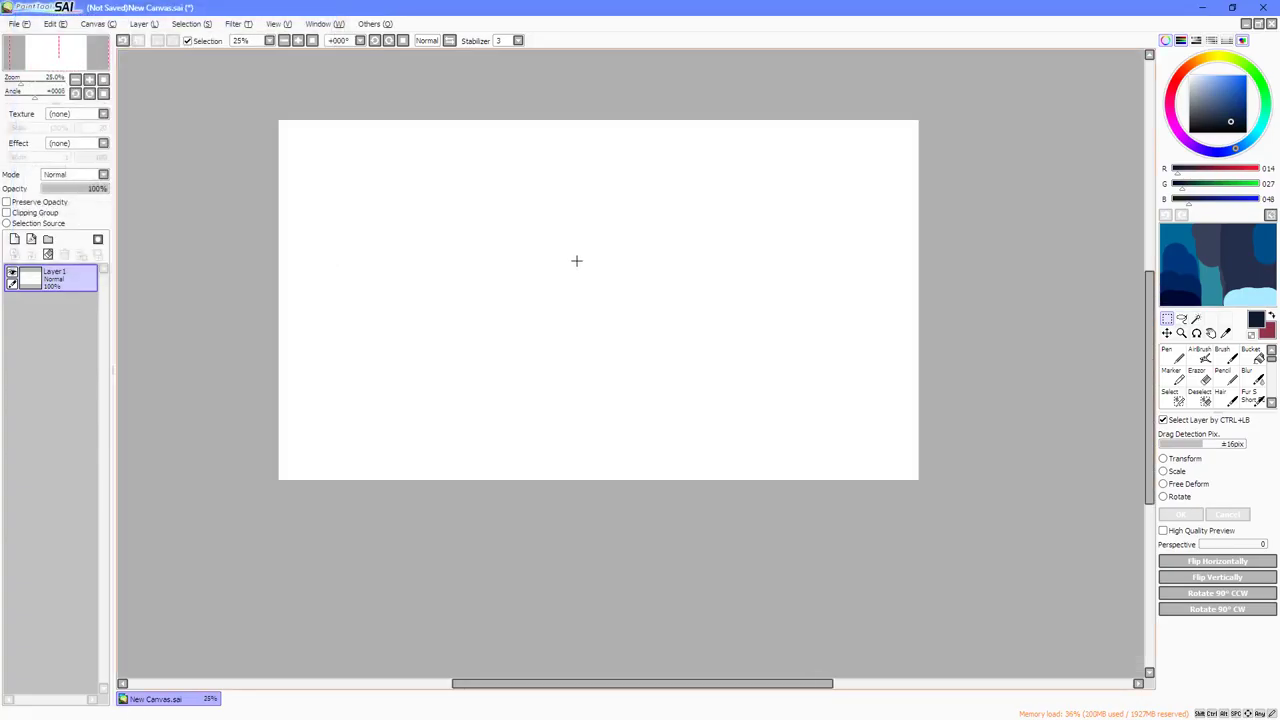
Paste the seascape image into the blank canvas and try to scale it up to cover the whole canvas.
key(ctrl+v)
click(1164, 471)
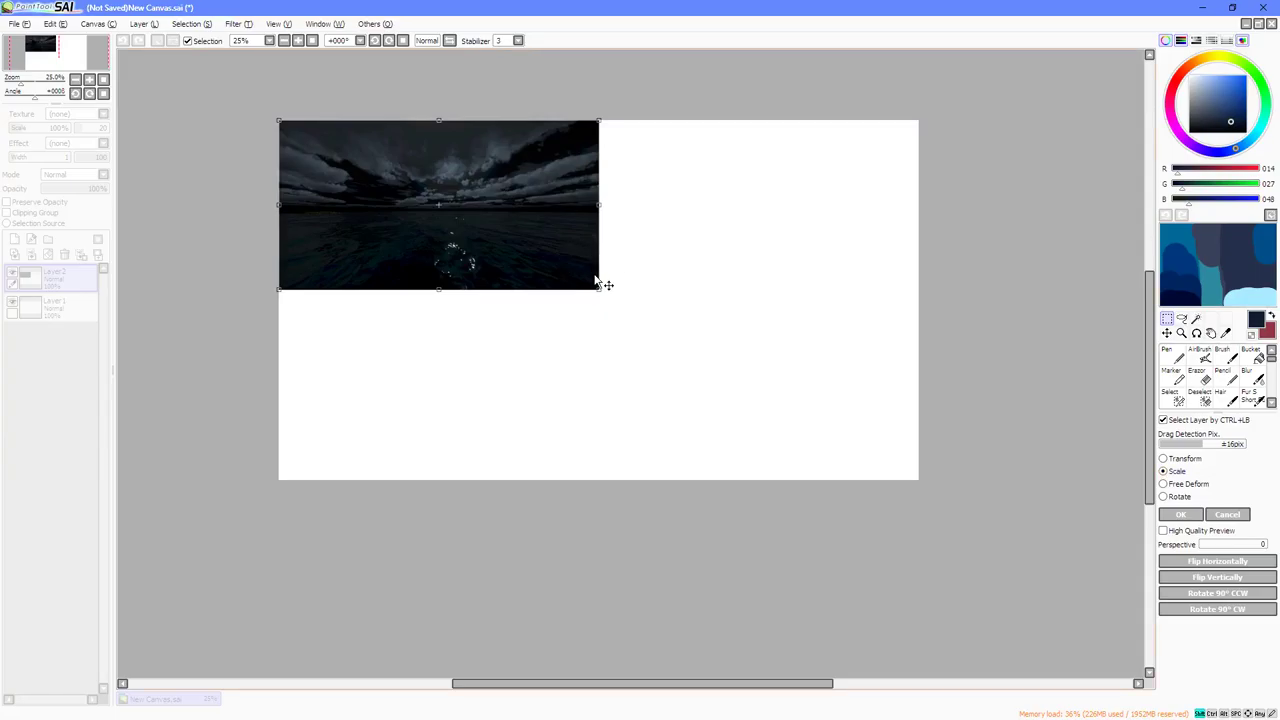
drag(598, 289, 962, 485)
click(1190, 518)
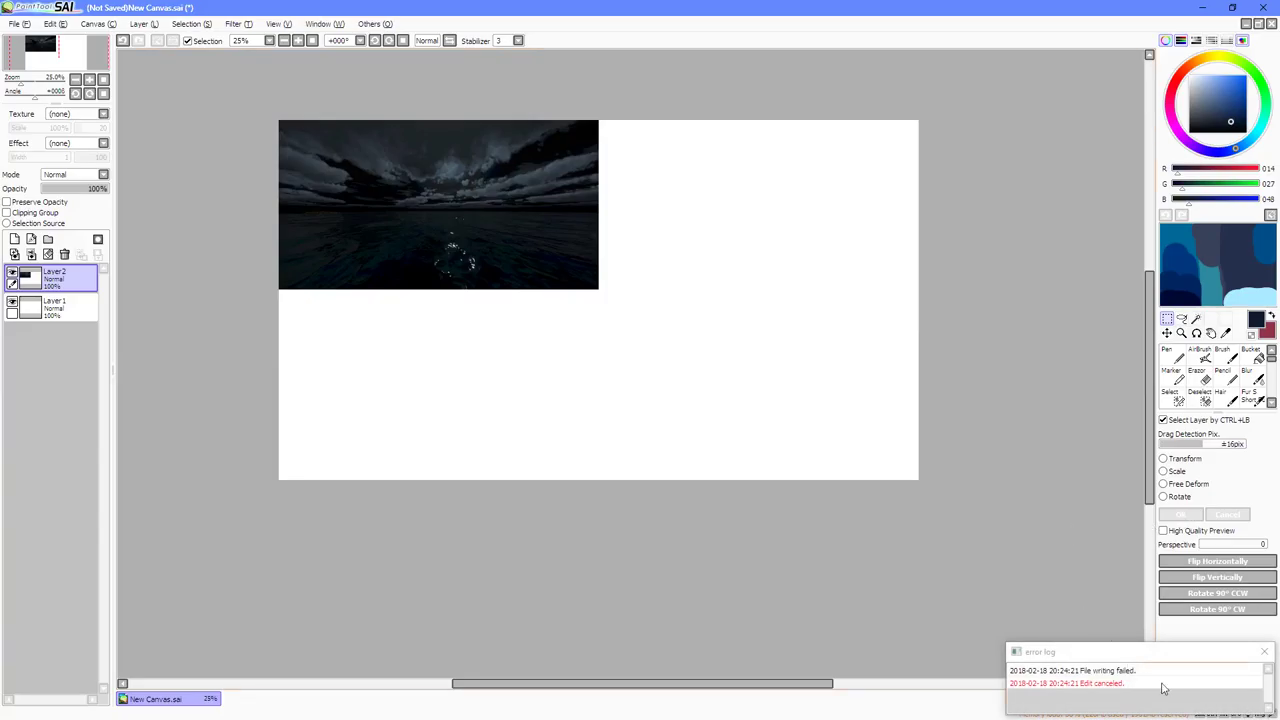
click(1264, 651)
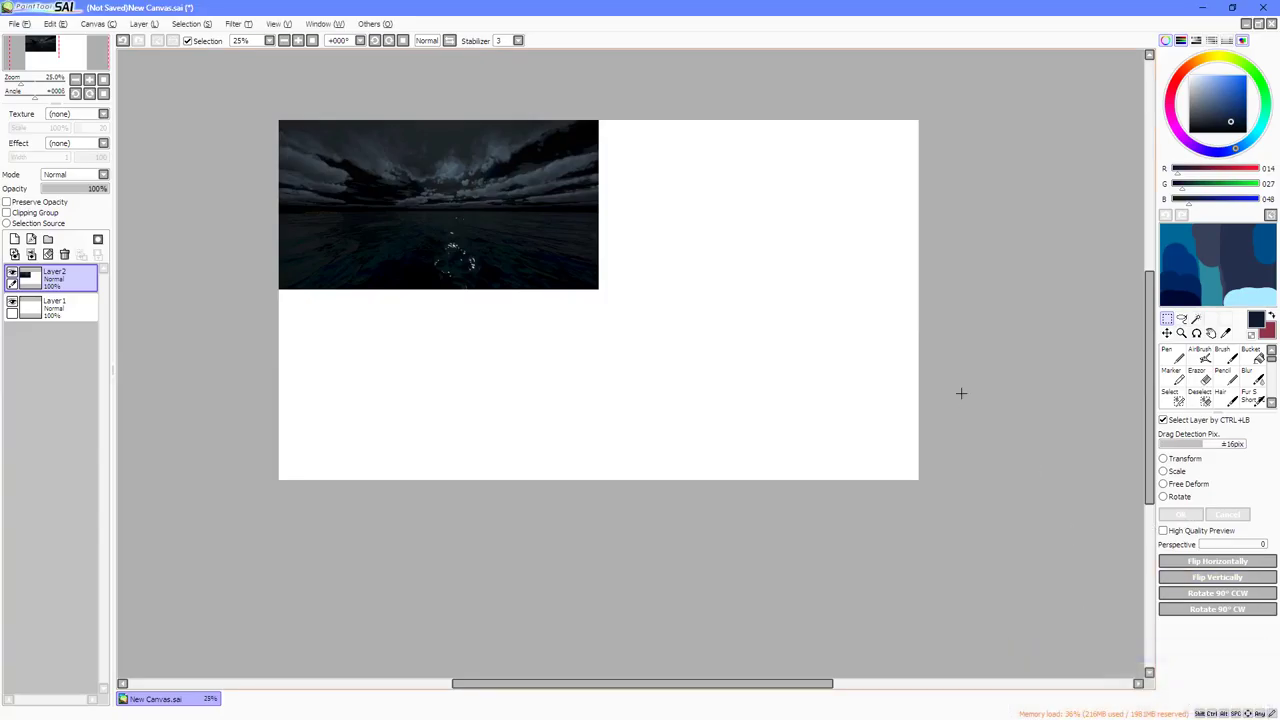
Close PaintTool SAI and discard the unsaved test canvas.
click(1263, 7)
click(645, 411)
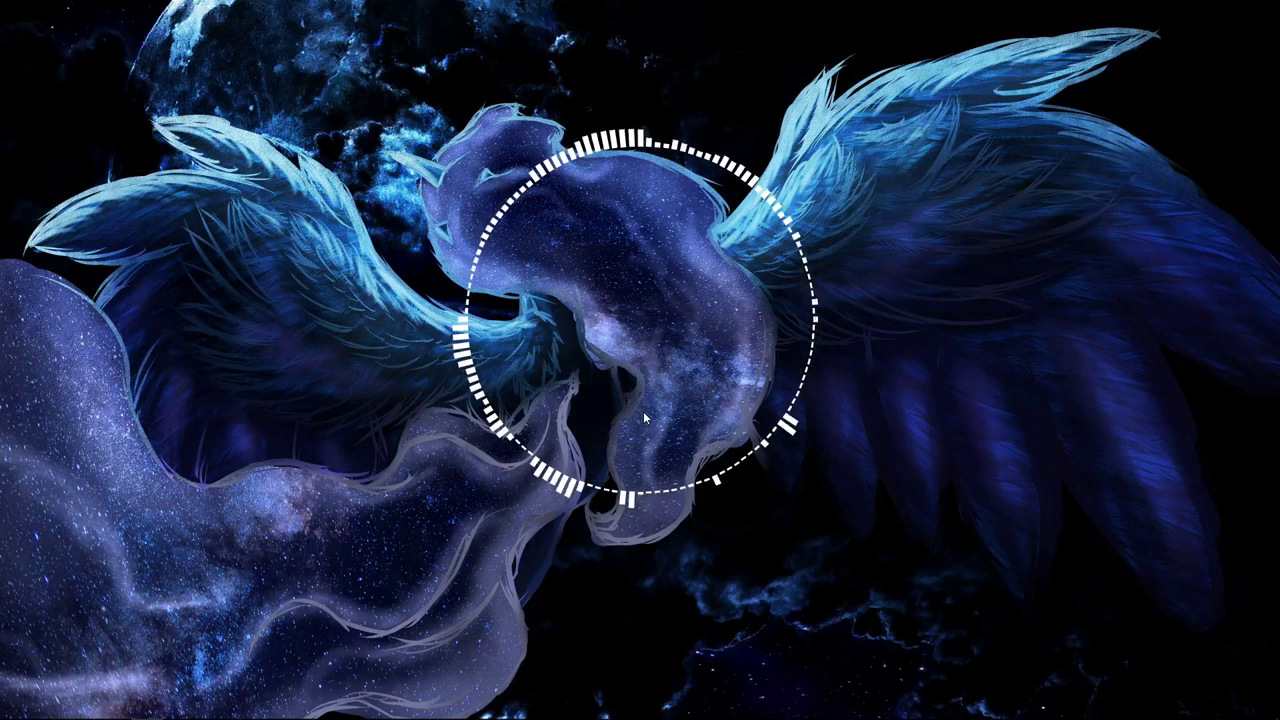
Launch Microsoft Paint with the mspaint command and paste the copied seascape image into its blank canvas.
key(super+r)
text(mspaint)
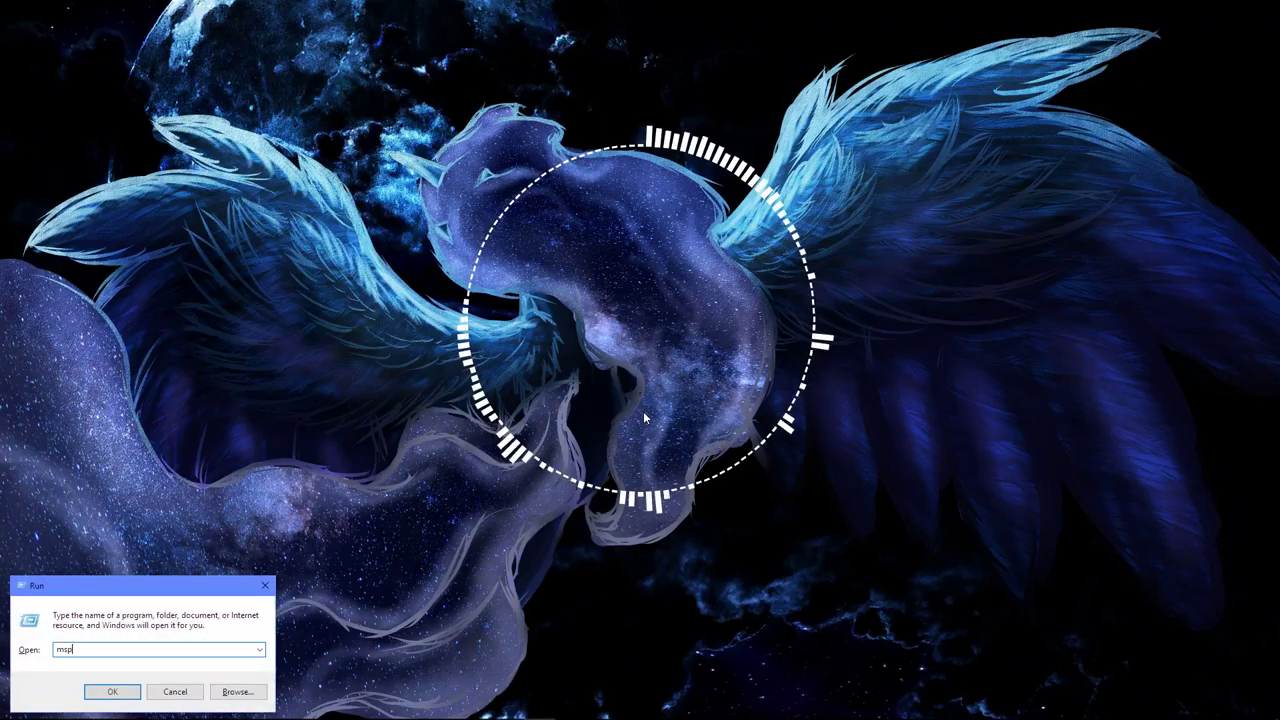
key(Return)
key(ctrl+v)
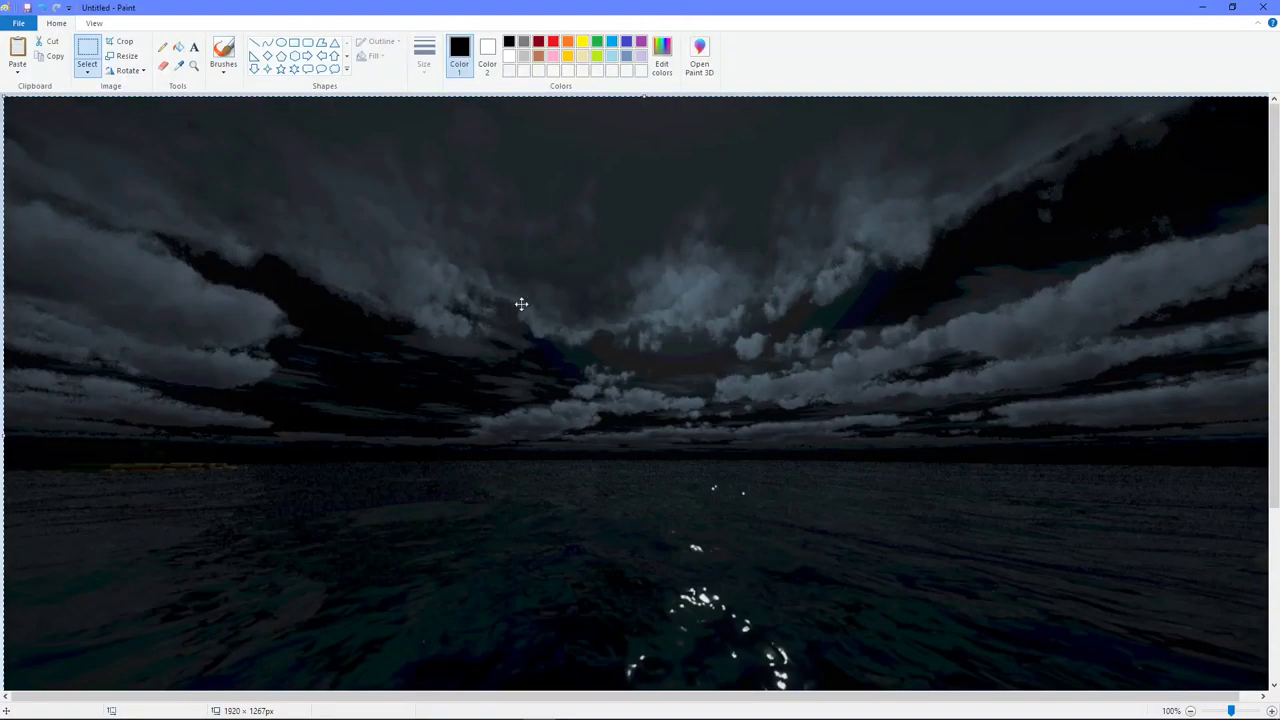
Trim the white strip below the pasted seascape by shortening the canvas to 1920 x 1016 pixels.
click(94, 23)
click(45, 52)
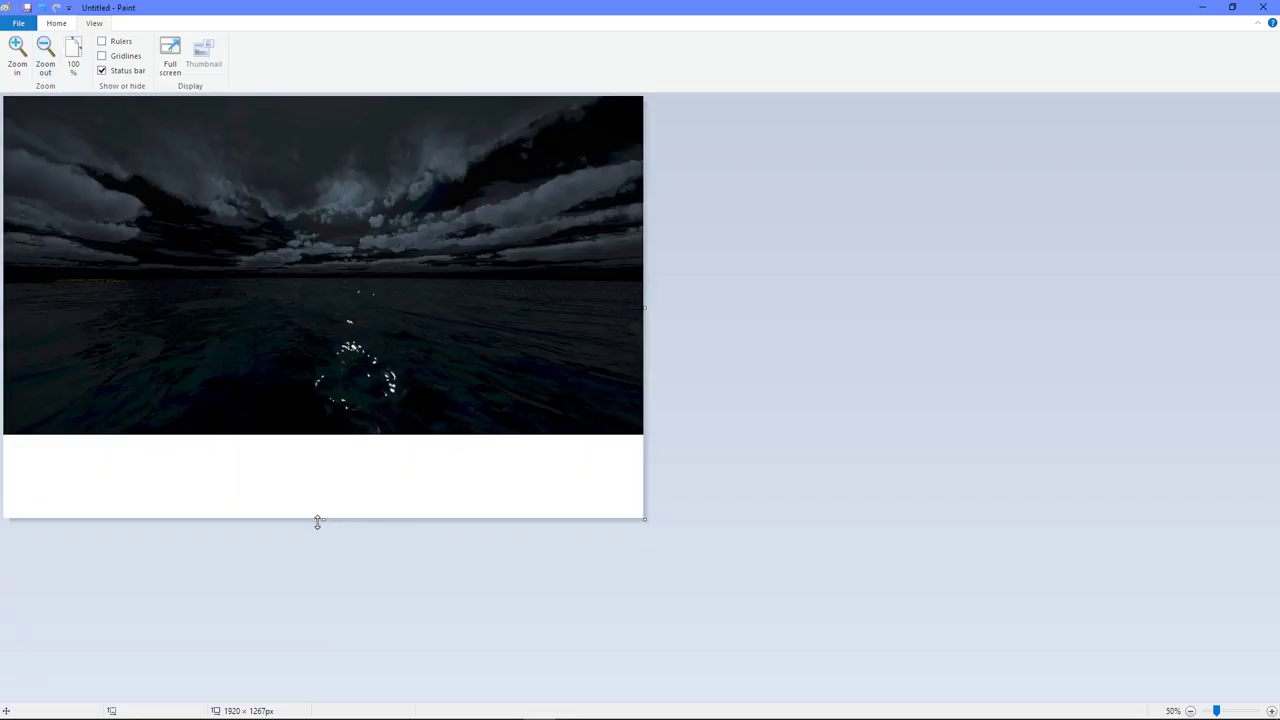
drag(333, 520, 332, 435)
Resize the seascape picture to 200 percent horizontally and vertically with the aspect ratio maintained.
click(57, 23)
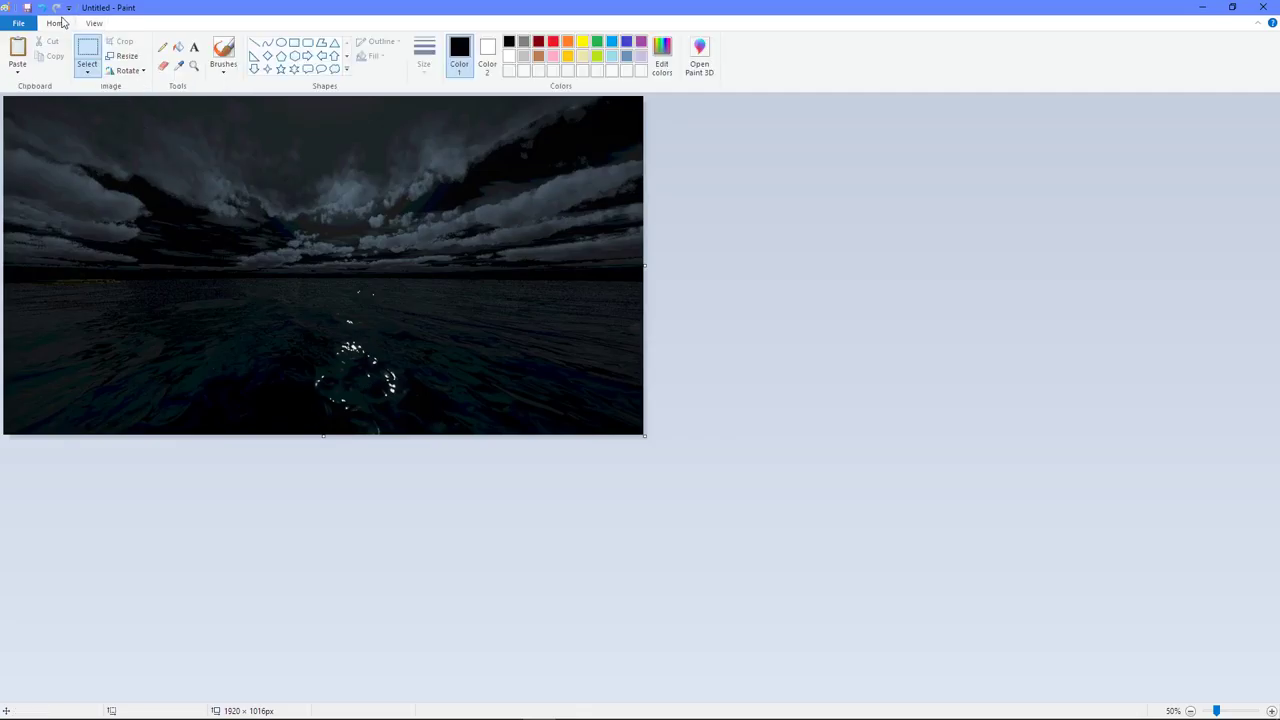
click(122, 55)
double_click(171, 125)
text(2)
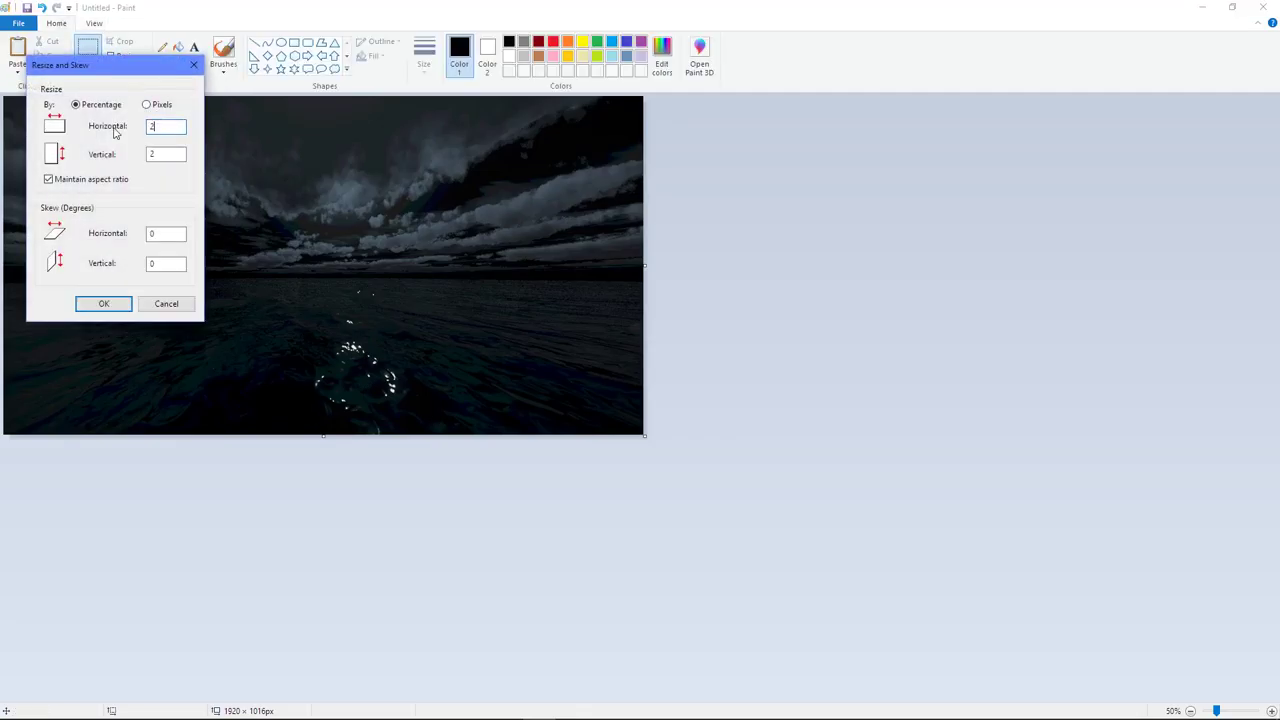
text(00)
key(Return)
Select and copy the whole enlarged seascape, and close Paint without saving the picture.
click(18, 23)
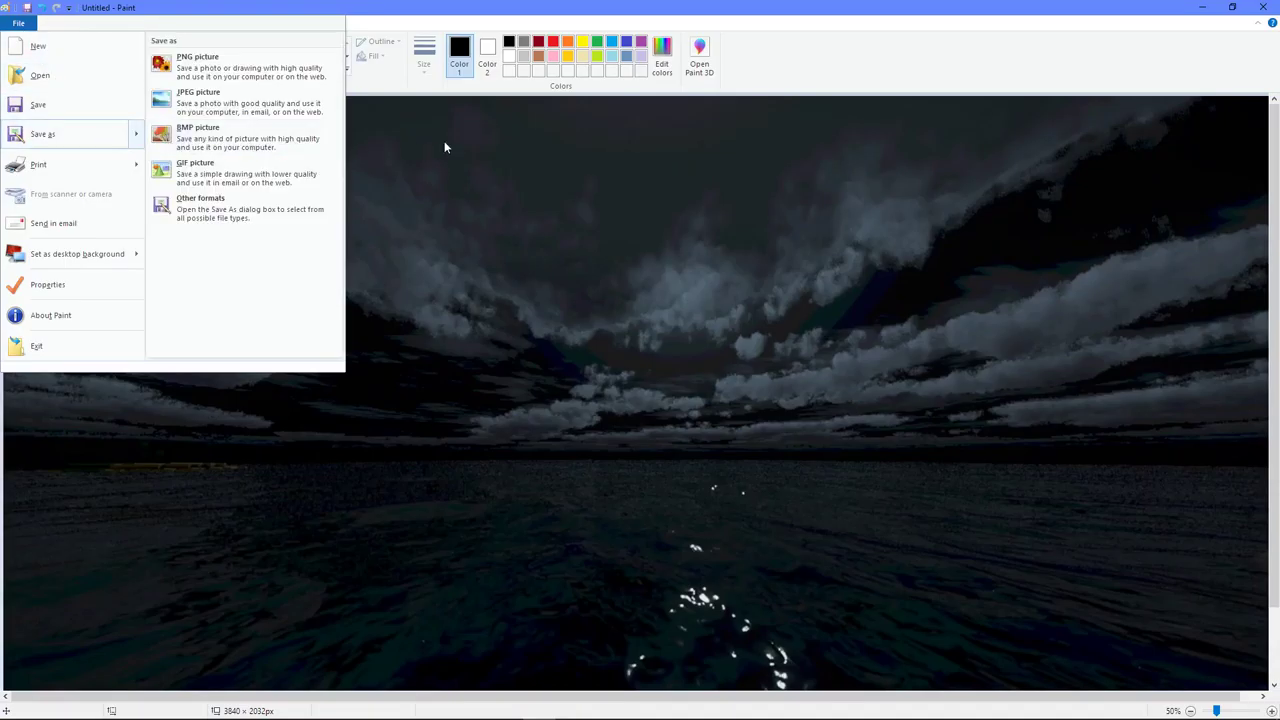
click(854, 73)
click(1262, 7)
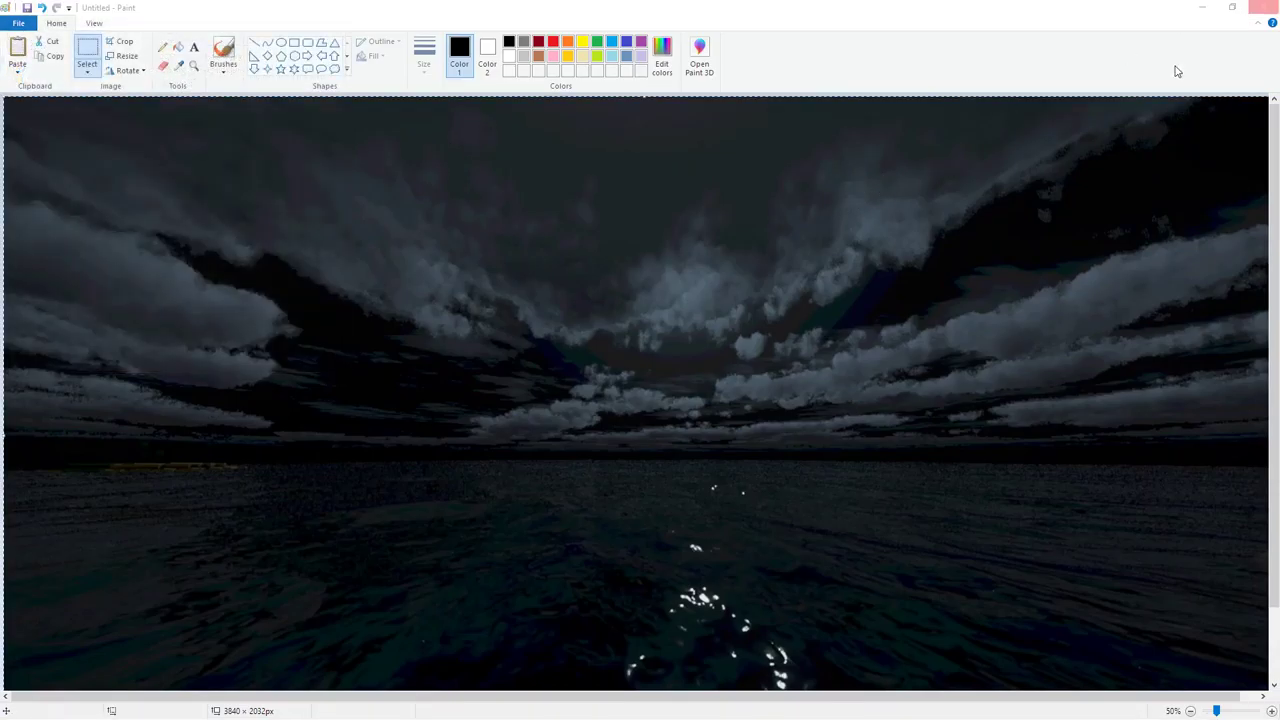
click(649, 364)
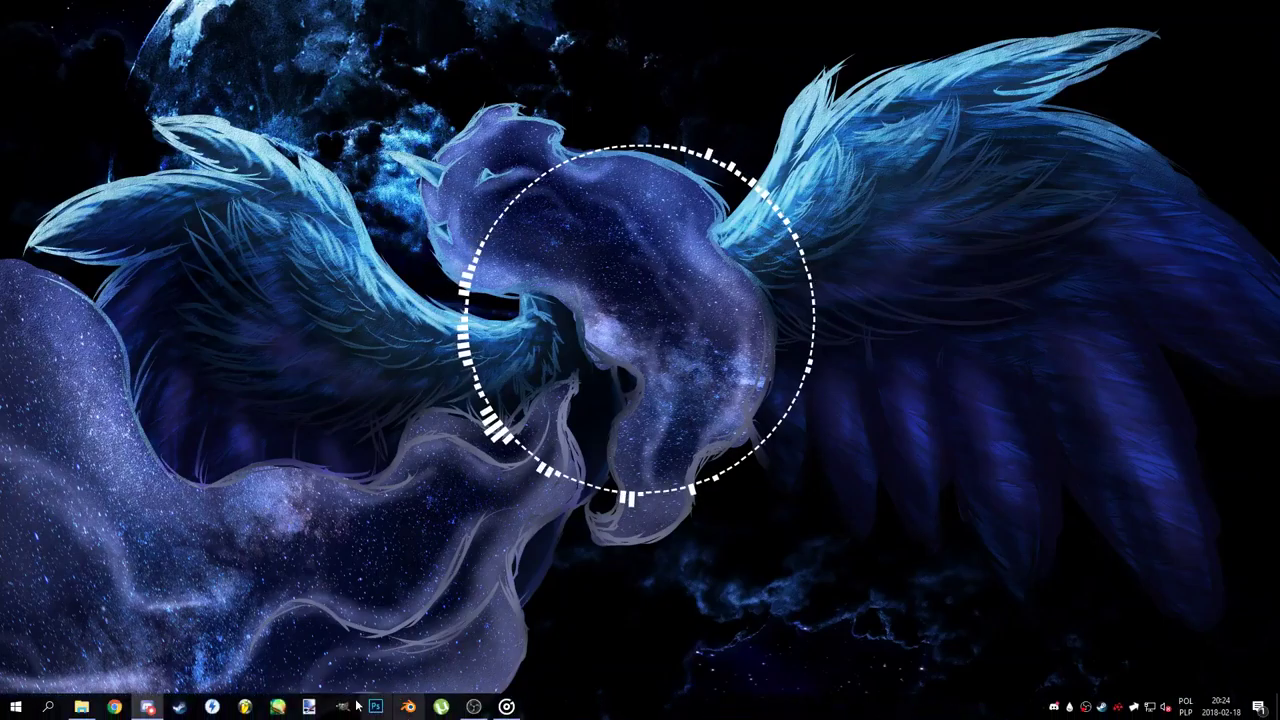
Switch to PaintTool SAI, reopen the pony drawing from the recent files and paste the enlarged seascape into it.
click(309, 707)
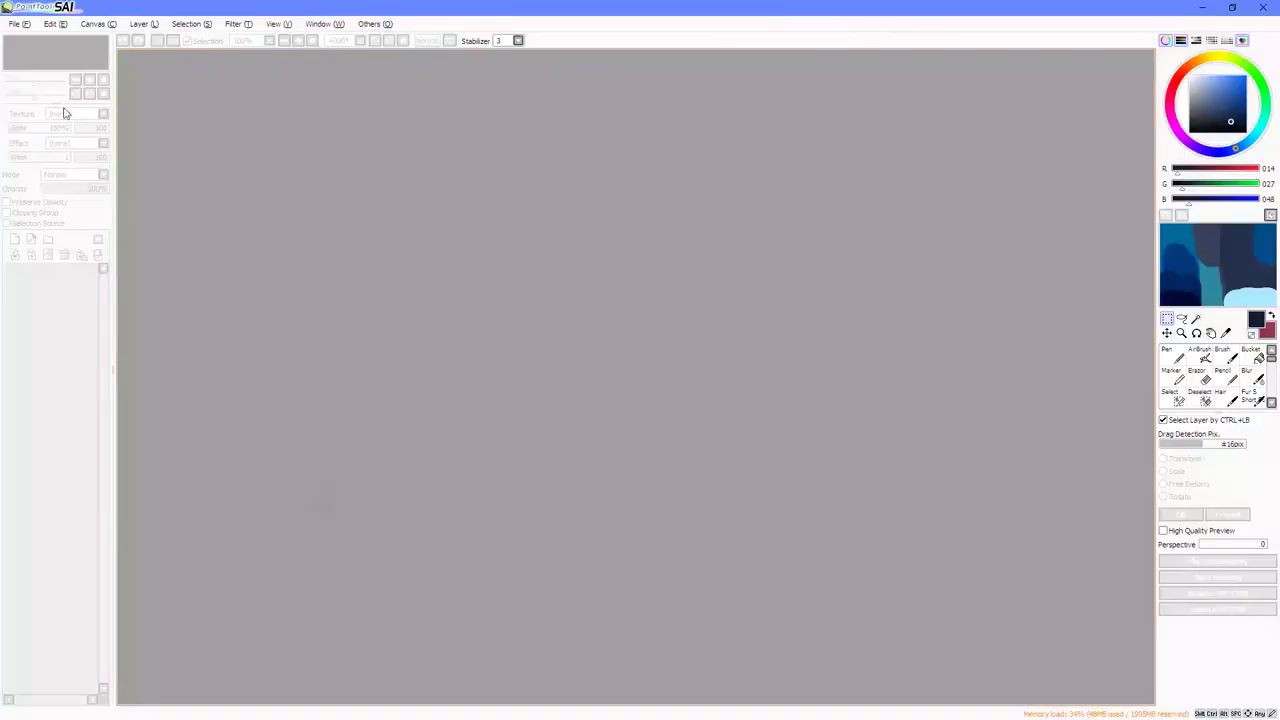
click(20, 23)
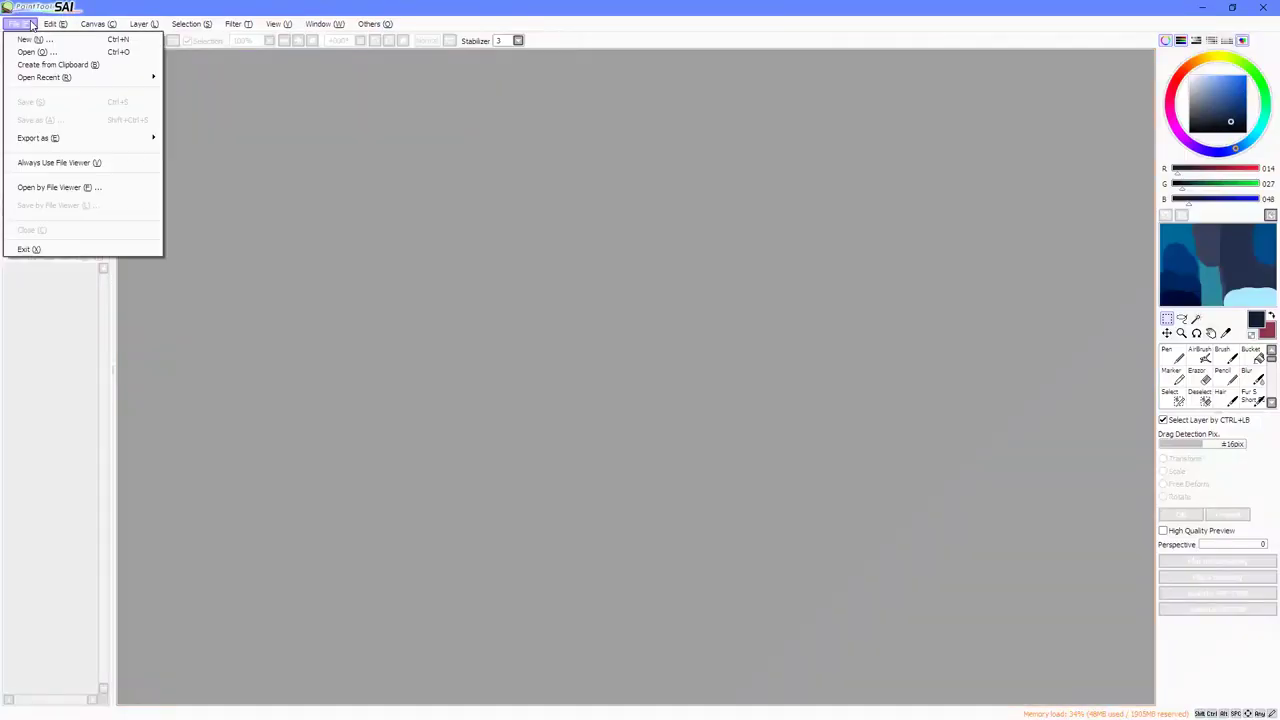
mouse_move(52, 84)
click(250, 79)
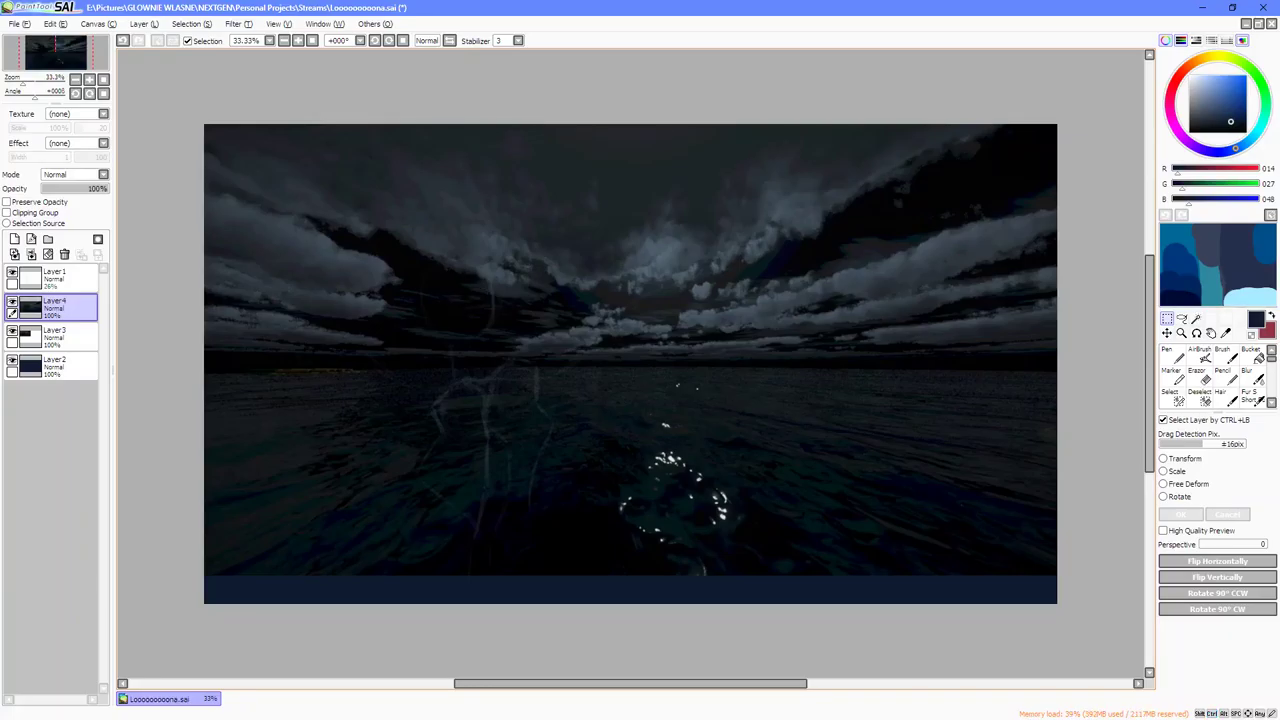
Delete the two existing seascape layers, Layer4 and Layer3, and paste the enlarged seascape again above the navy background layer.
click(64, 254)
click(64, 254)
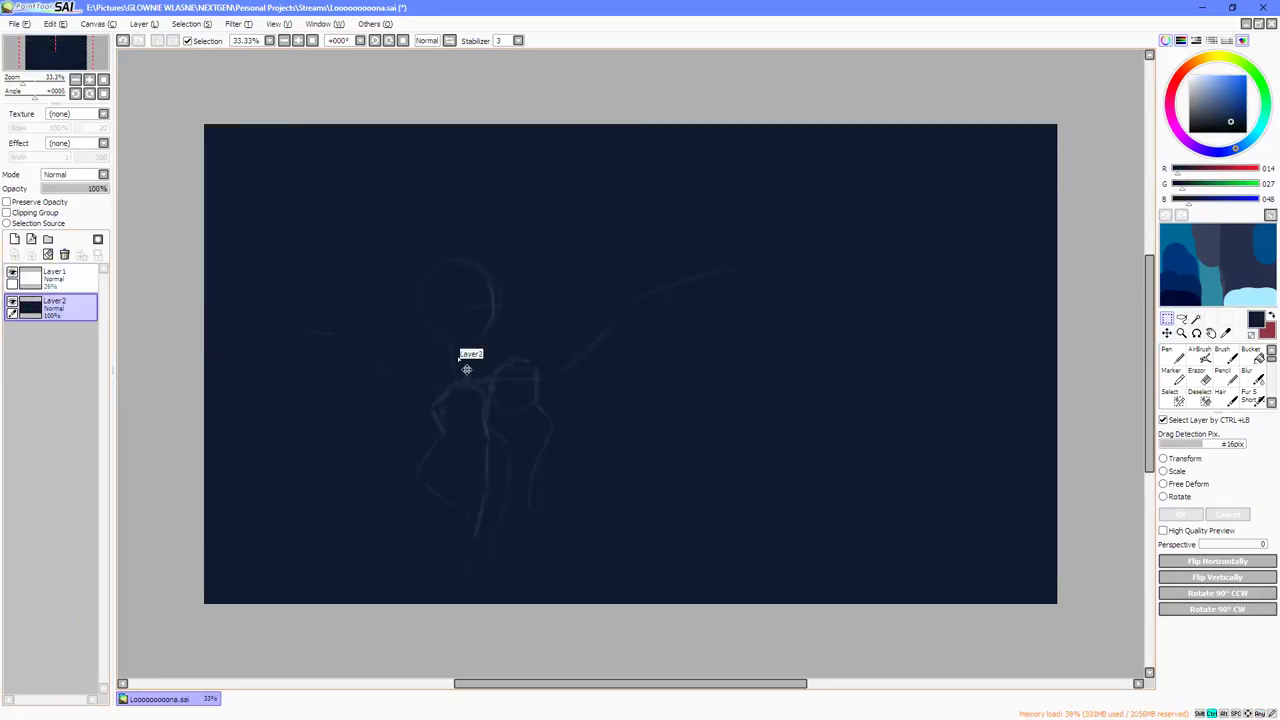
key(ctrl+z)
click(1164, 471)
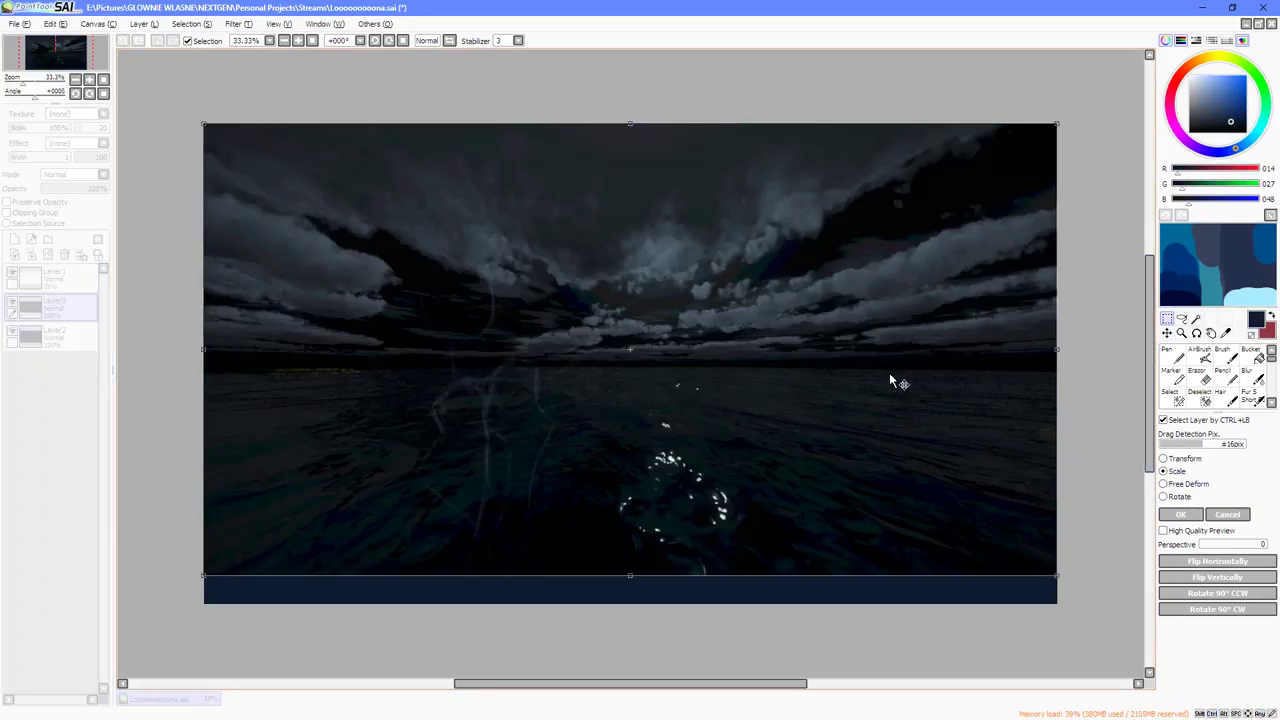
click(1226, 515)
click(98, 23)
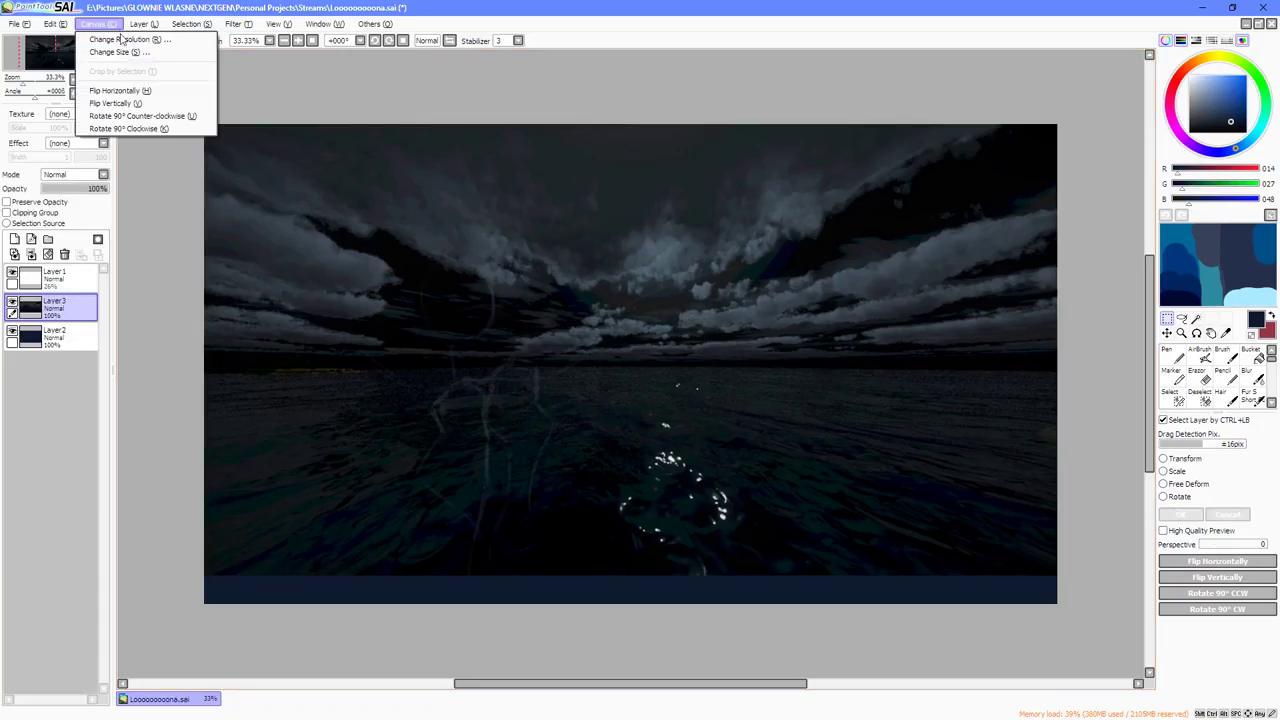
click(115, 42)
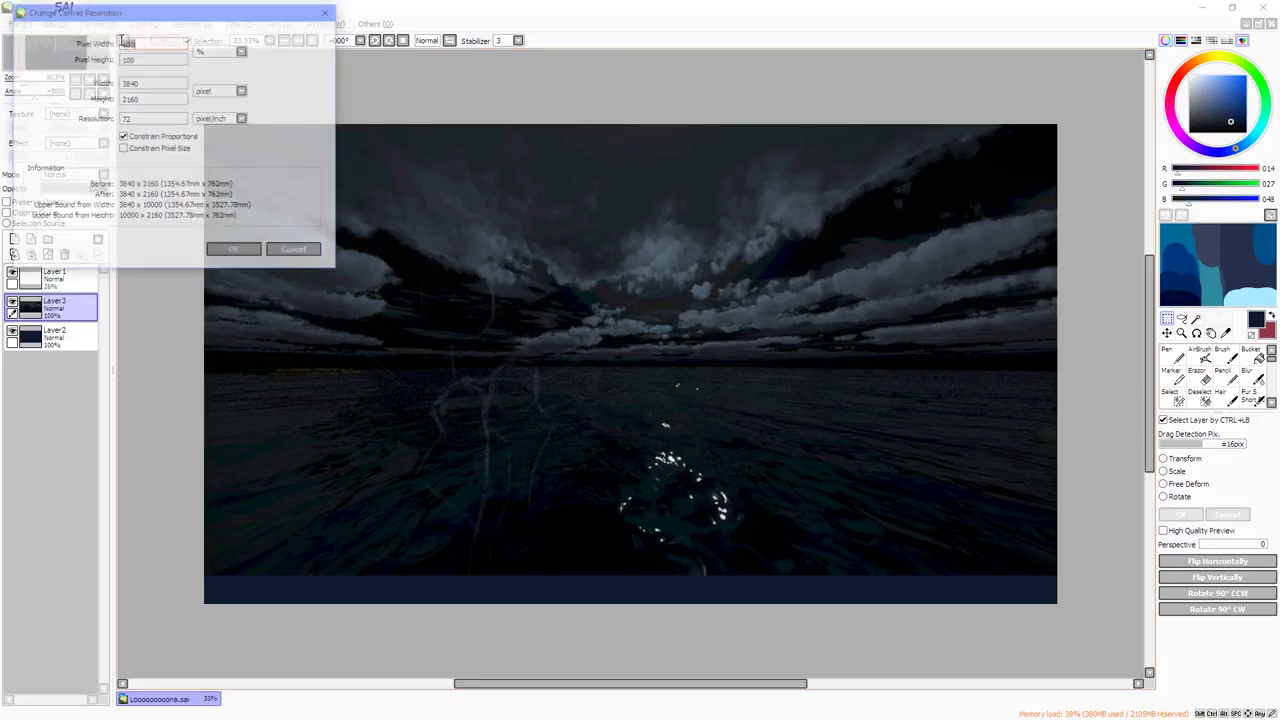
click(293, 252)
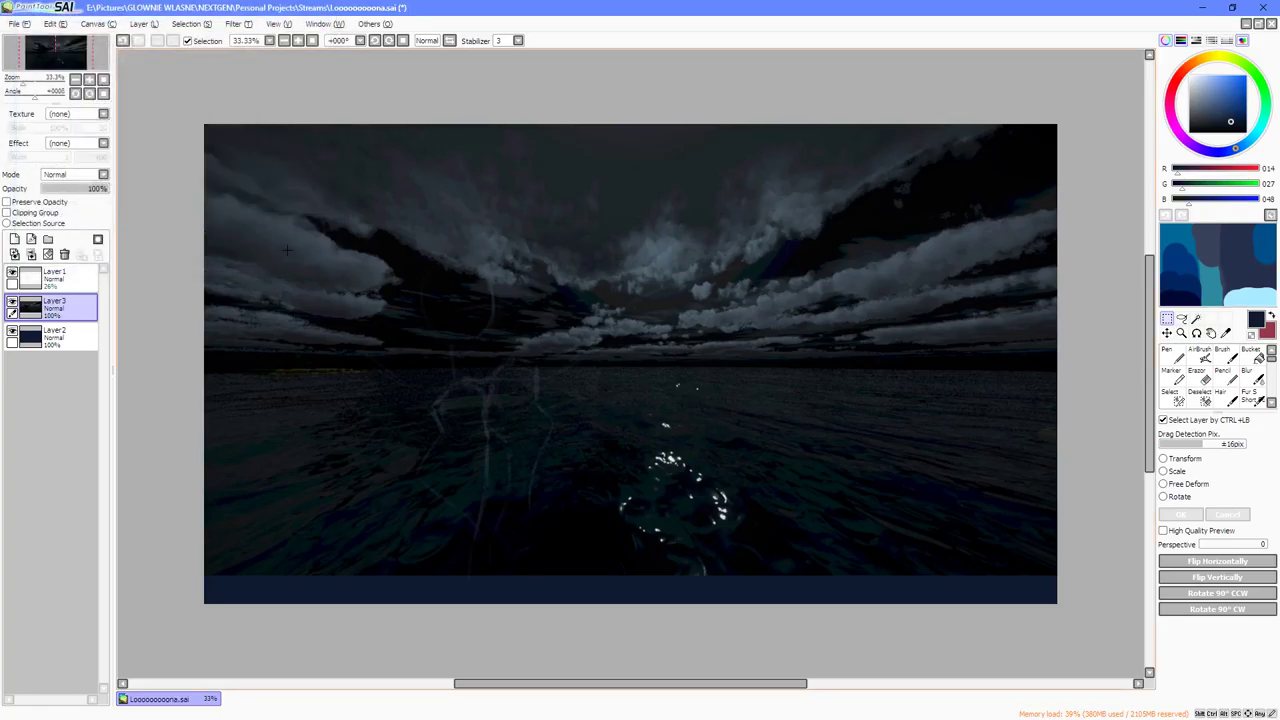
Select the seascape by inverting a strict-transparency Magic Wand selection of the empty strip below it, and crop the canvas to it.
click(1196, 318)
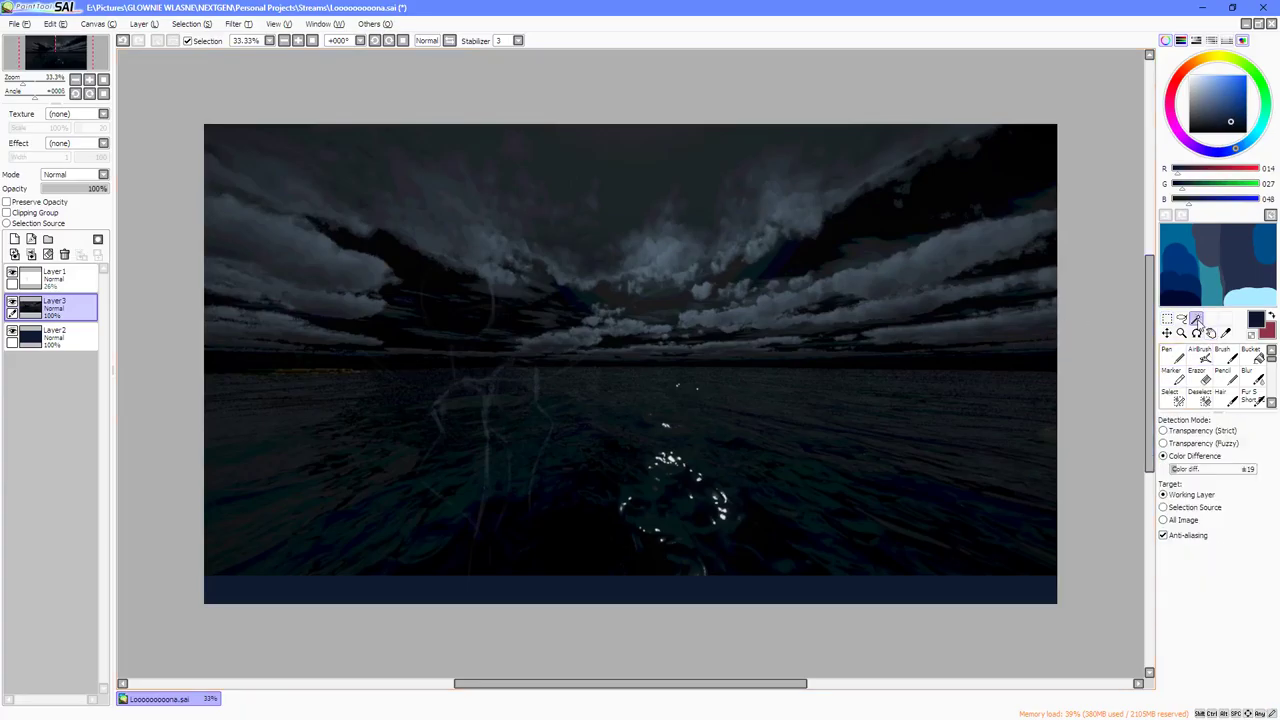
click(1180, 432)
click(971, 598)
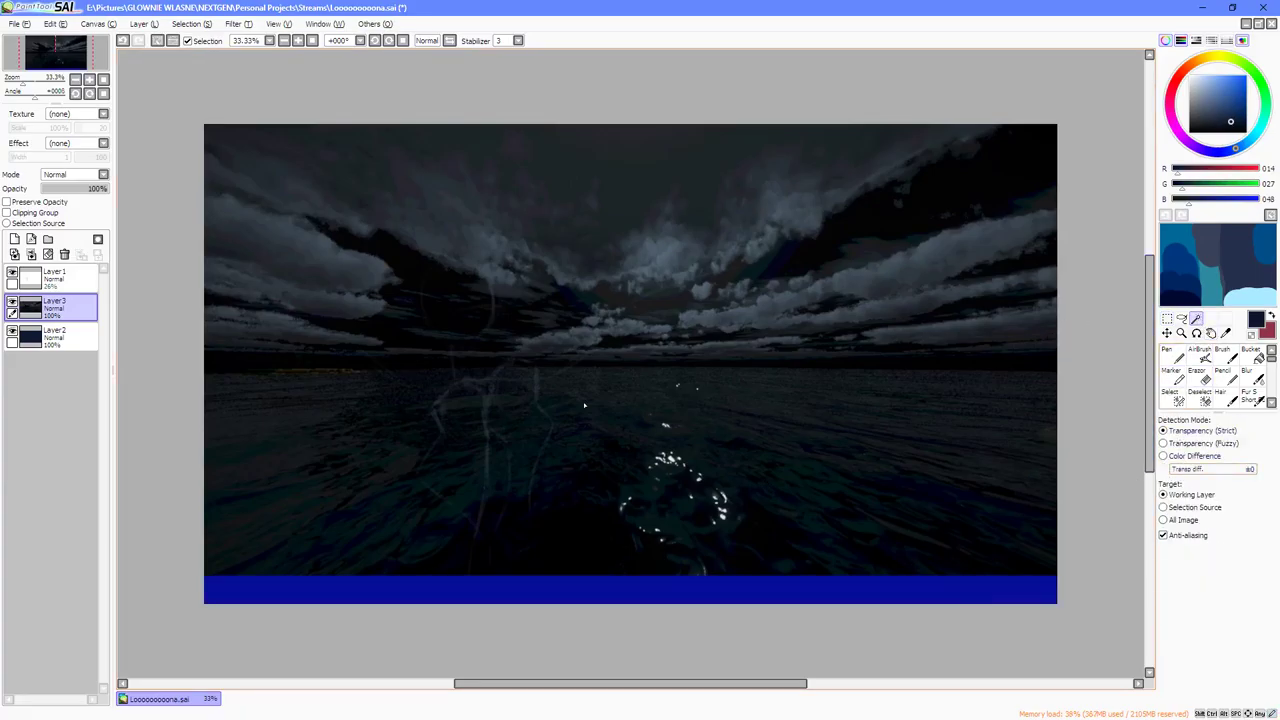
click(190, 23)
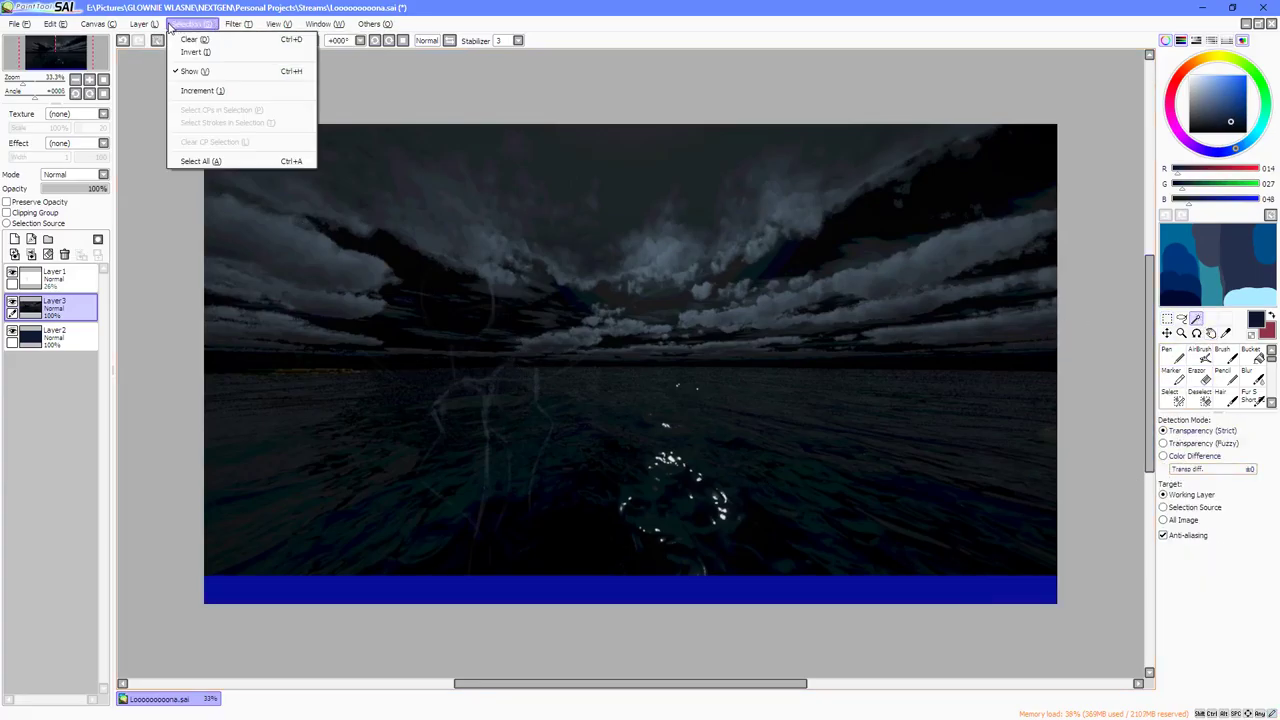
click(195, 51)
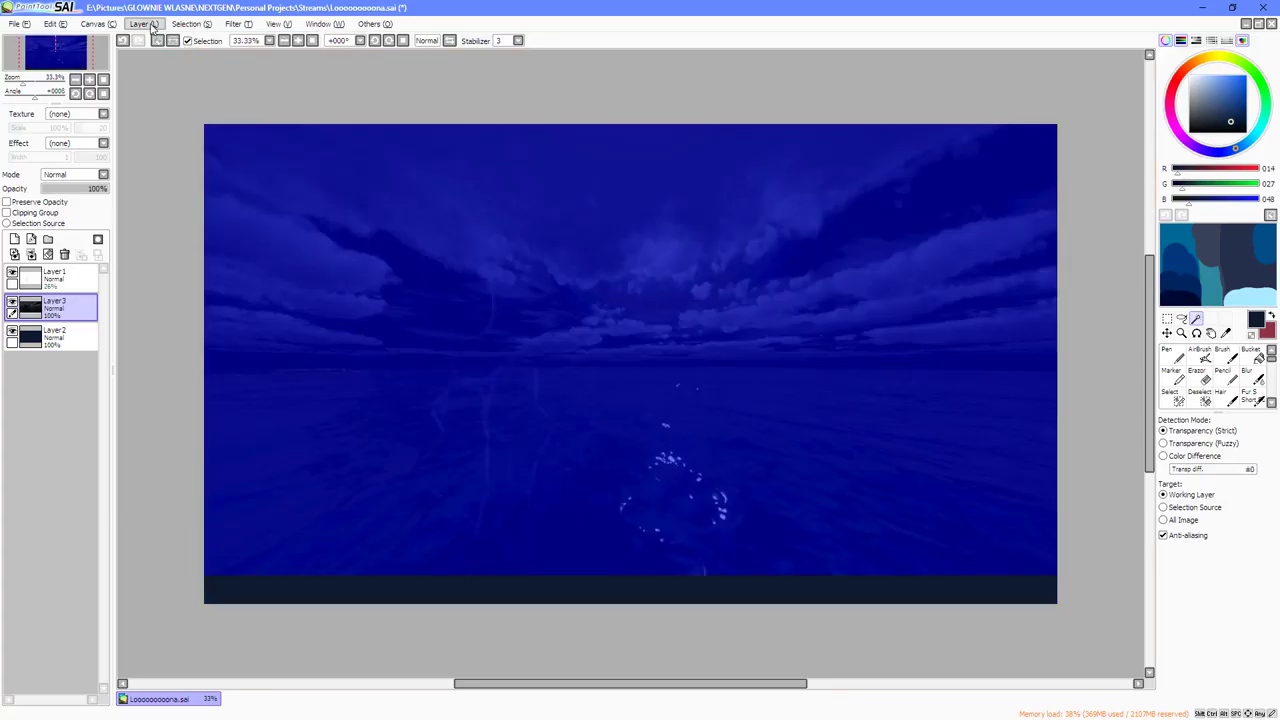
click(95, 23)
click(118, 71)
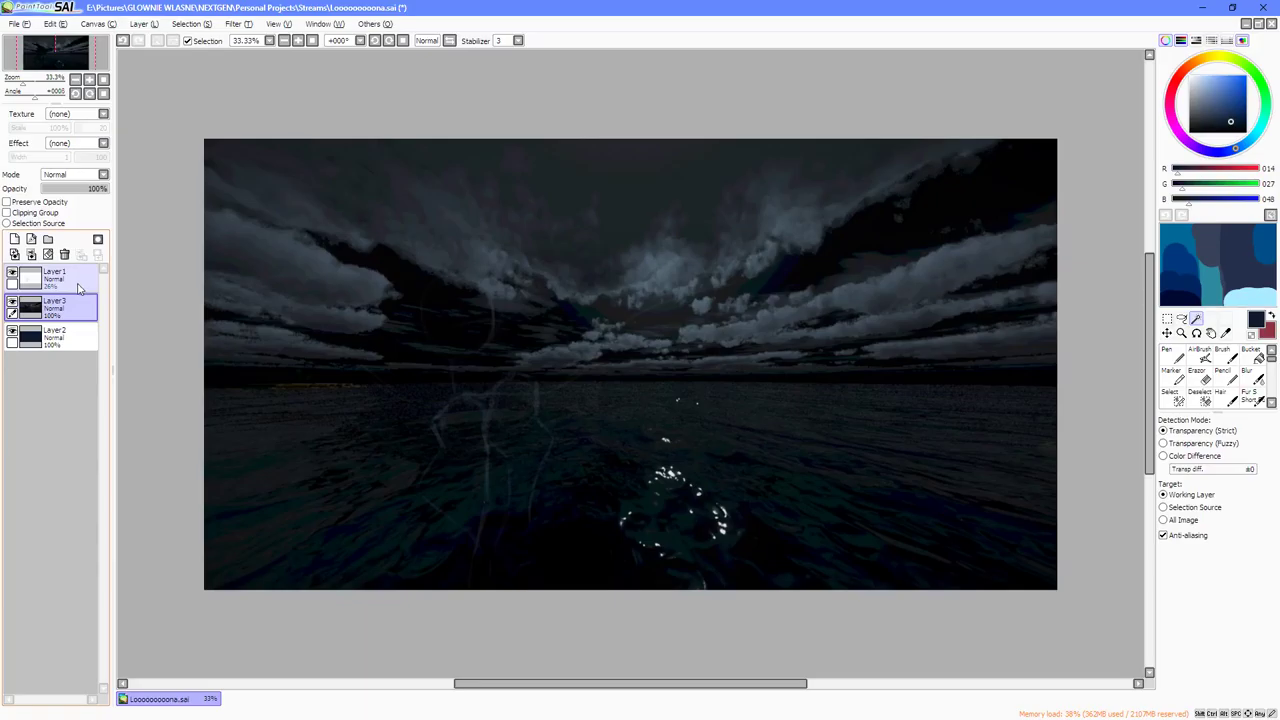
click(12, 303)
click(12, 303)
Sample the near-black horizon colour and airbrush over the green spot and the first yellow shoreline lights on the seascape layer.
scroll(285, 392, up, 1)
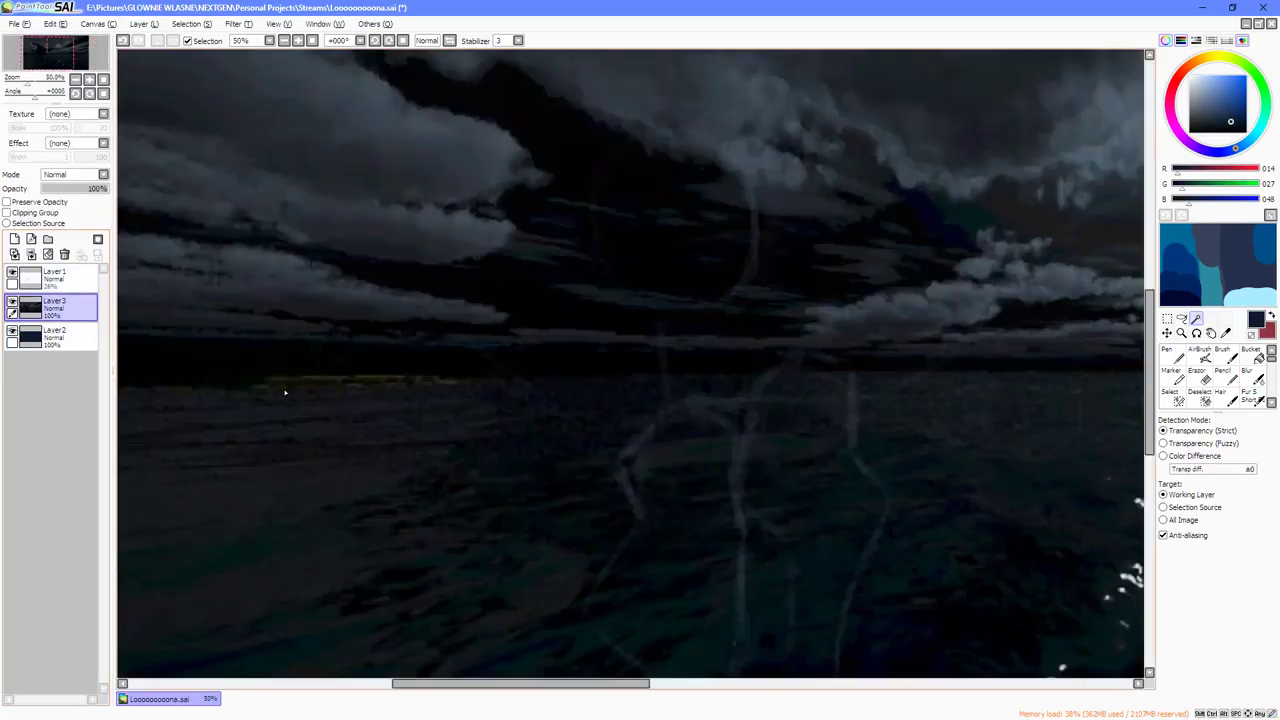
scroll(285, 392, up, 7)
scroll(600, 400, down, 2)
right_click(633, 385)
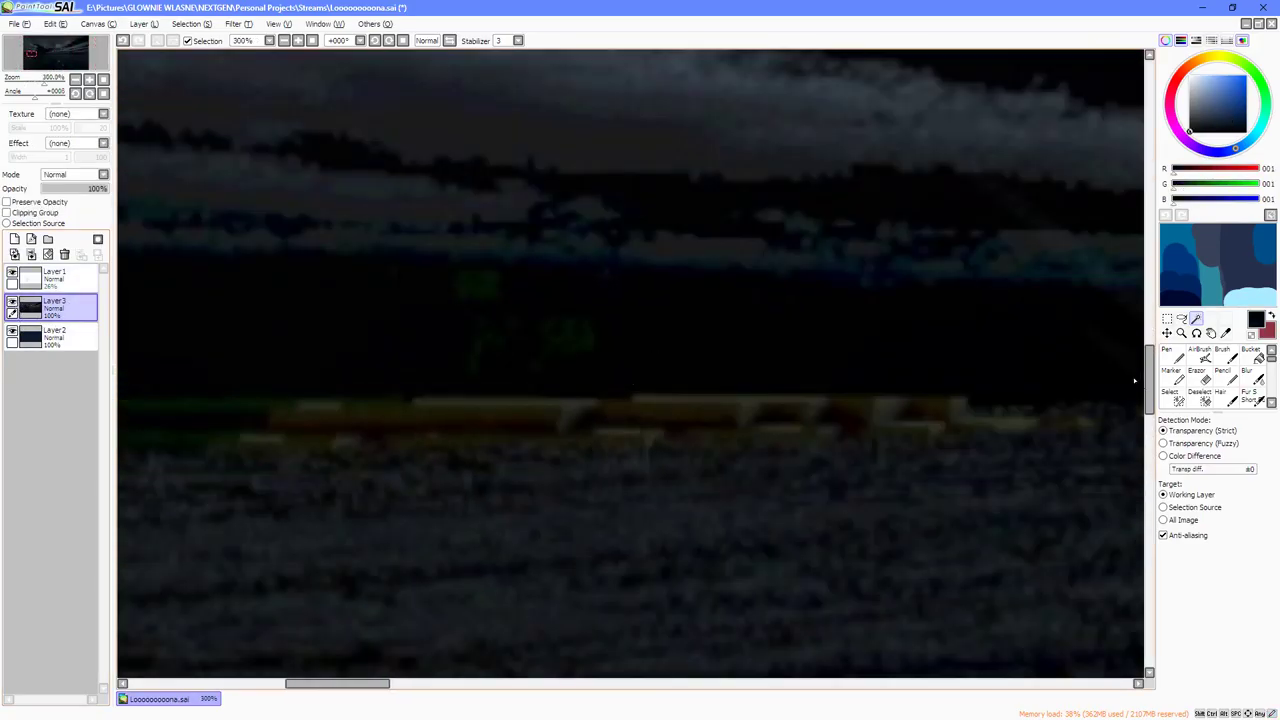
click(1204, 357)
scroll(760, 381, down, 1)
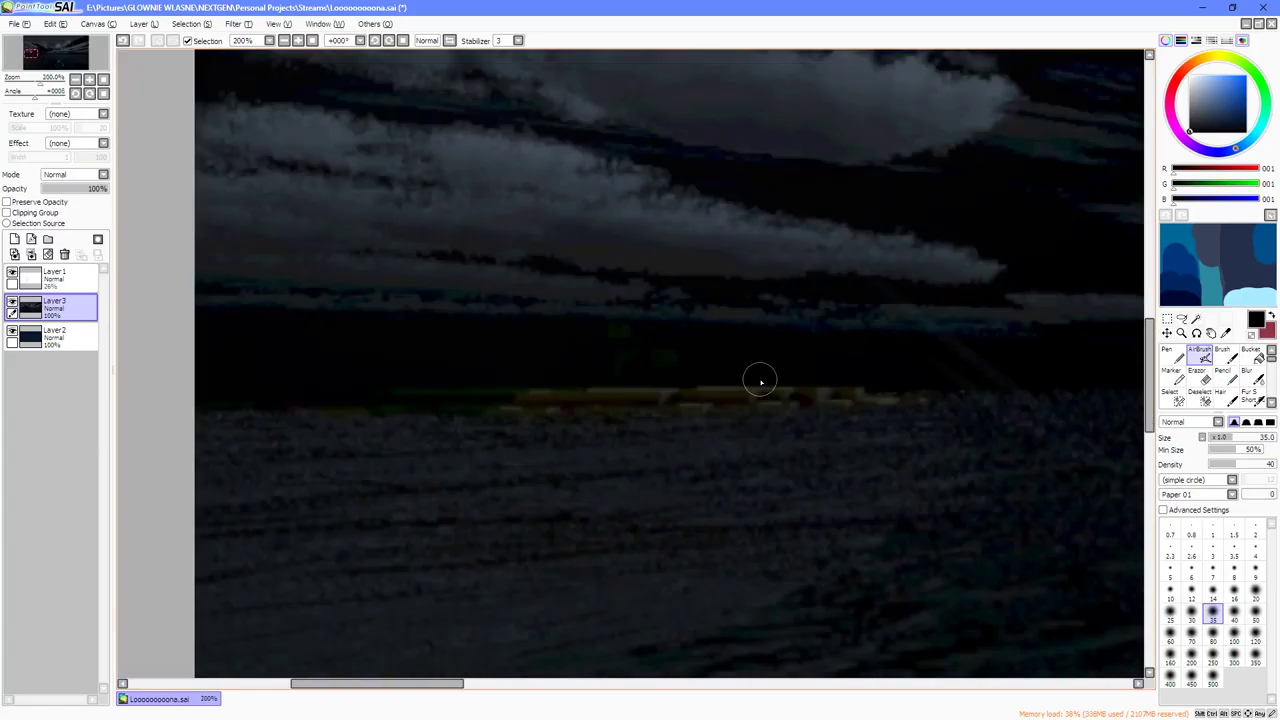
scroll(631, 383, up, 1)
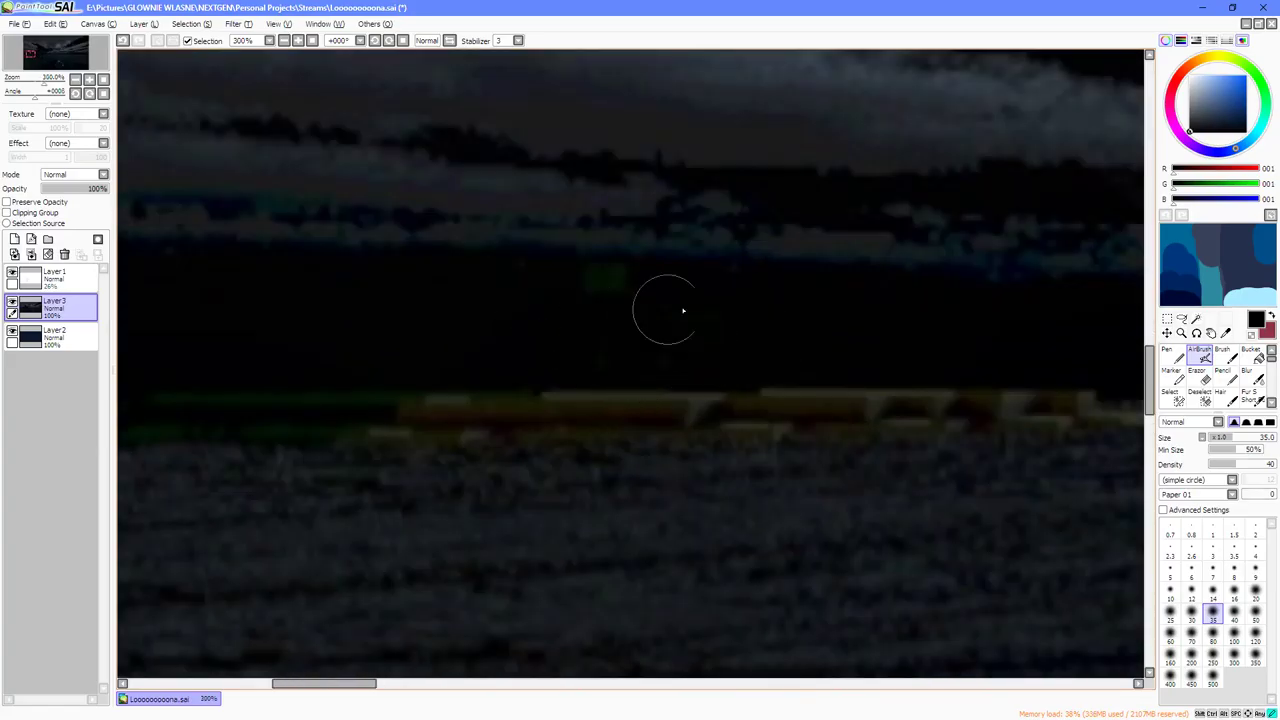
mouse_move(683, 310)
mouse_down()
mouse_move(601, 286)
mouse_move(554, 296)
mouse_move(678, 369)
mouse_move(471, 378)
mouse_move(678, 401)
mouse_move(589, 394)
mouse_up()
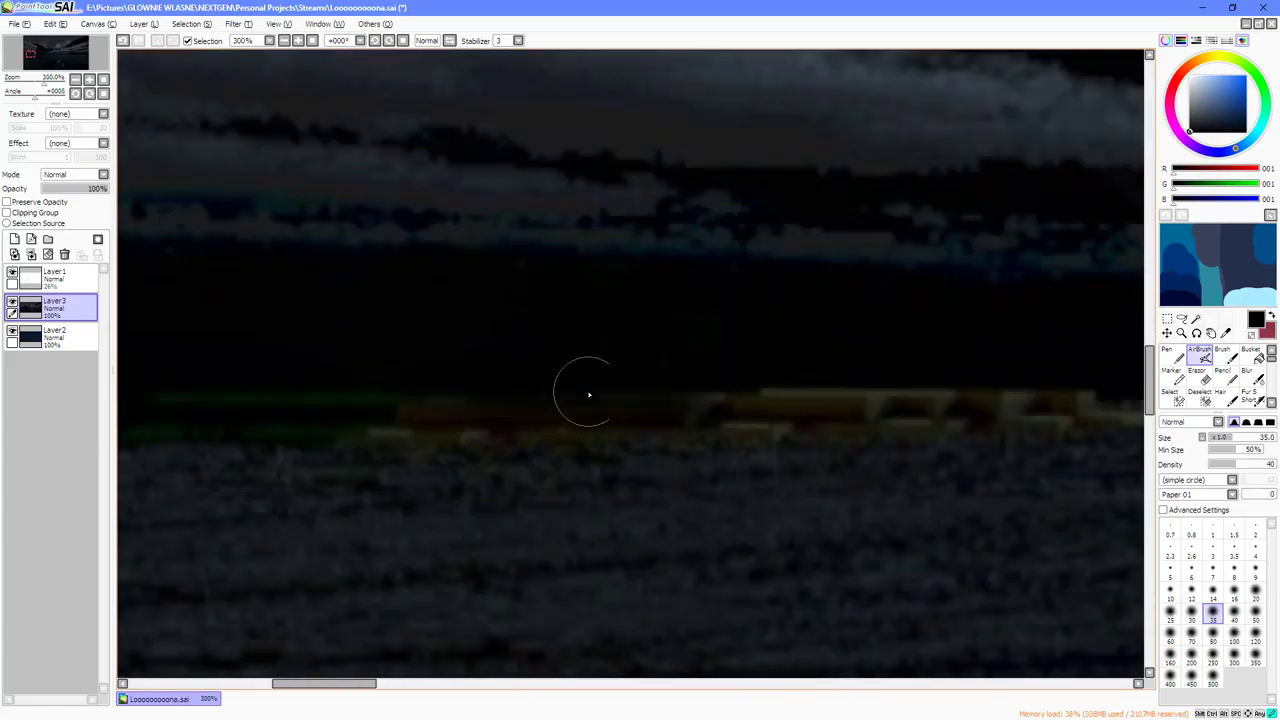
Airbrush near-black over the remaining green and yellow shoreline lights along the seascape's horizon.
scroll(466, 391, down, 1)
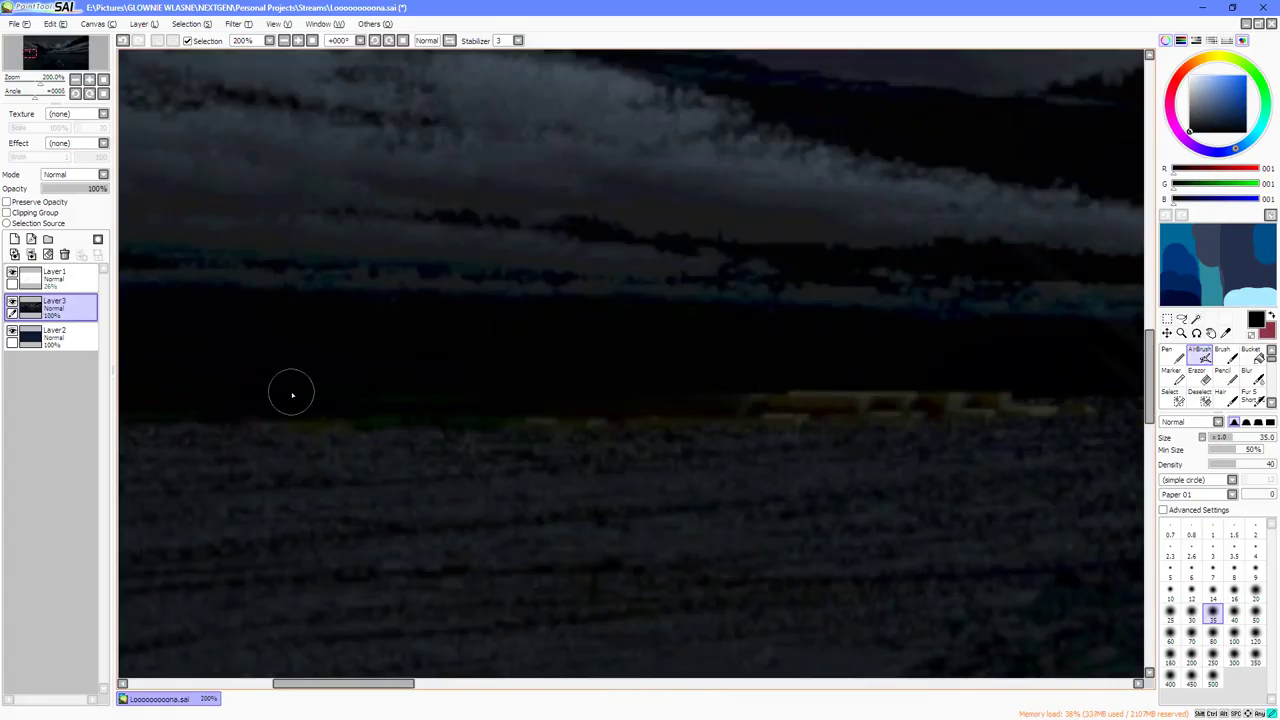
mouse_move(292, 394)
mouse_down()
mouse_move(800, 393)
mouse_move(744, 397)
mouse_move(873, 407)
mouse_move(397, 414)
mouse_up()
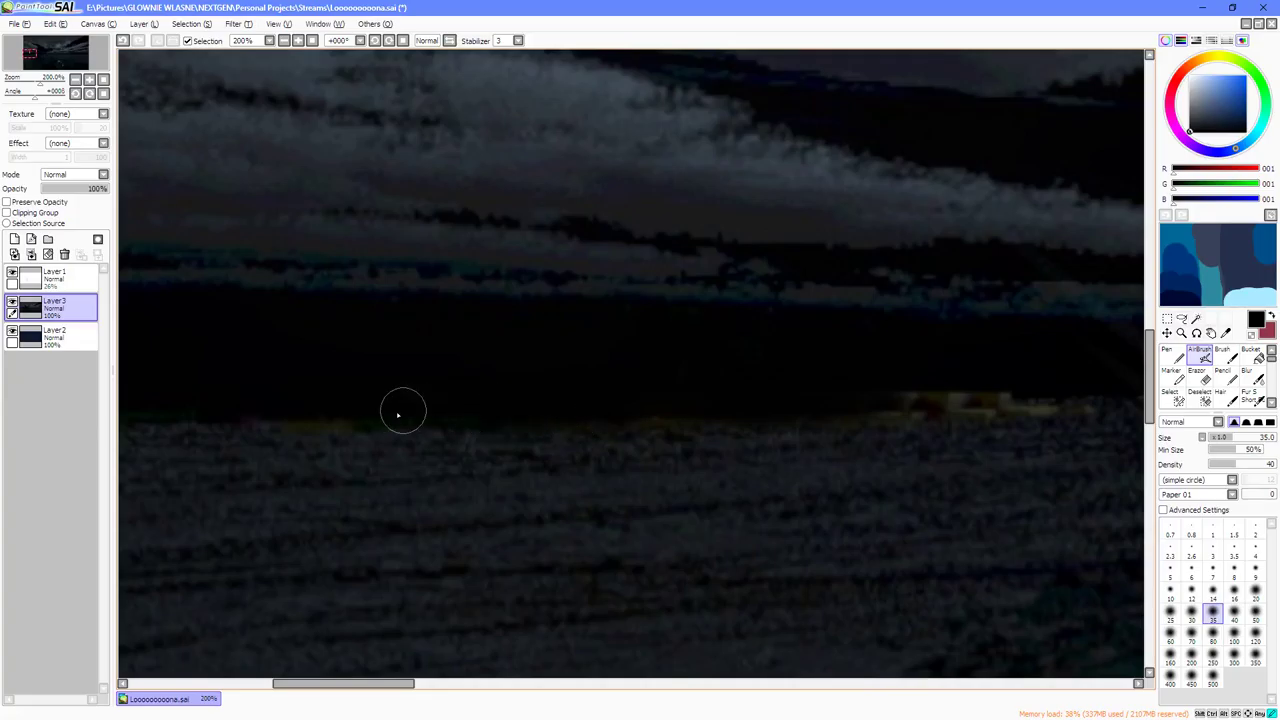
scroll(283, 391, down, 1)
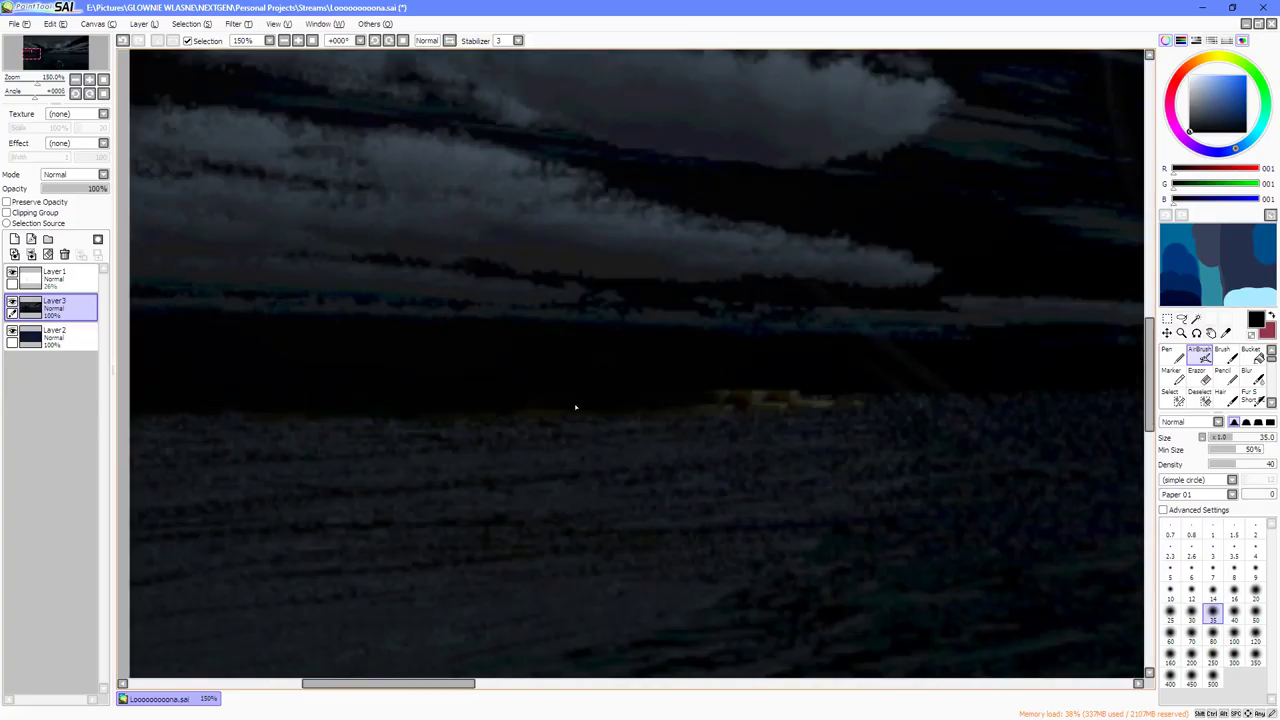
scroll(575, 407, up, 1)
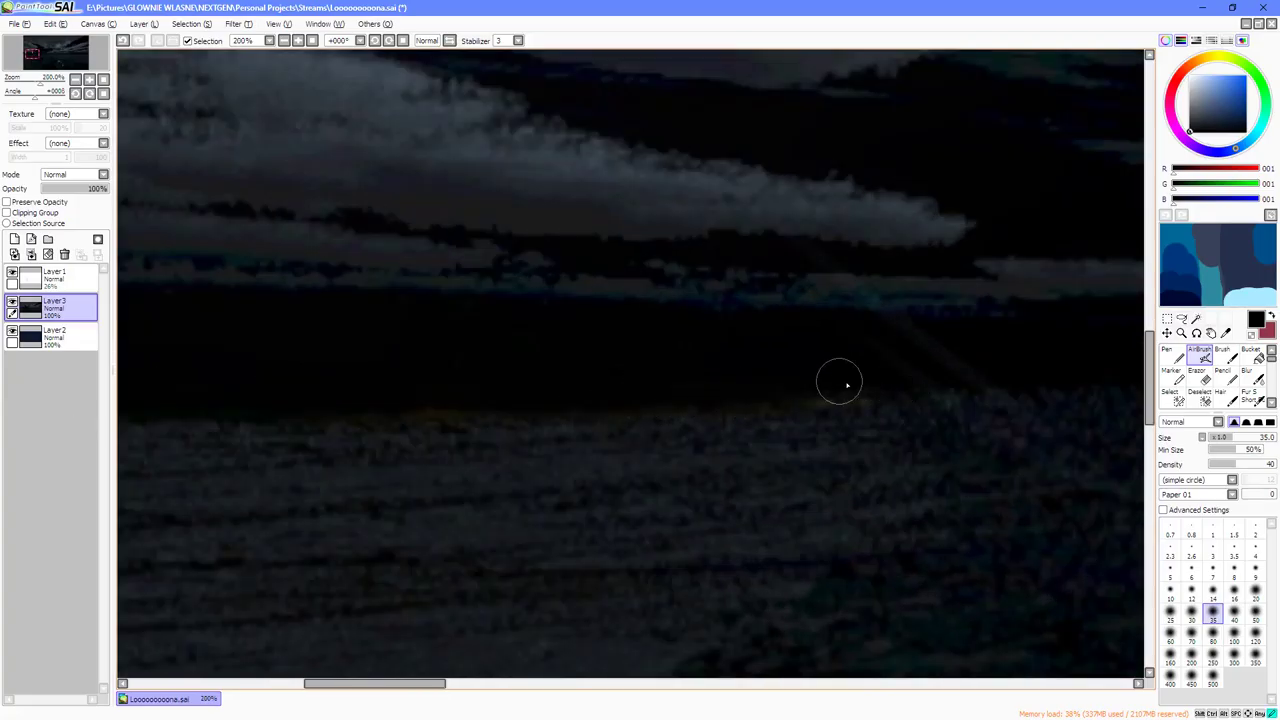
scroll(440, 381, down, 4)
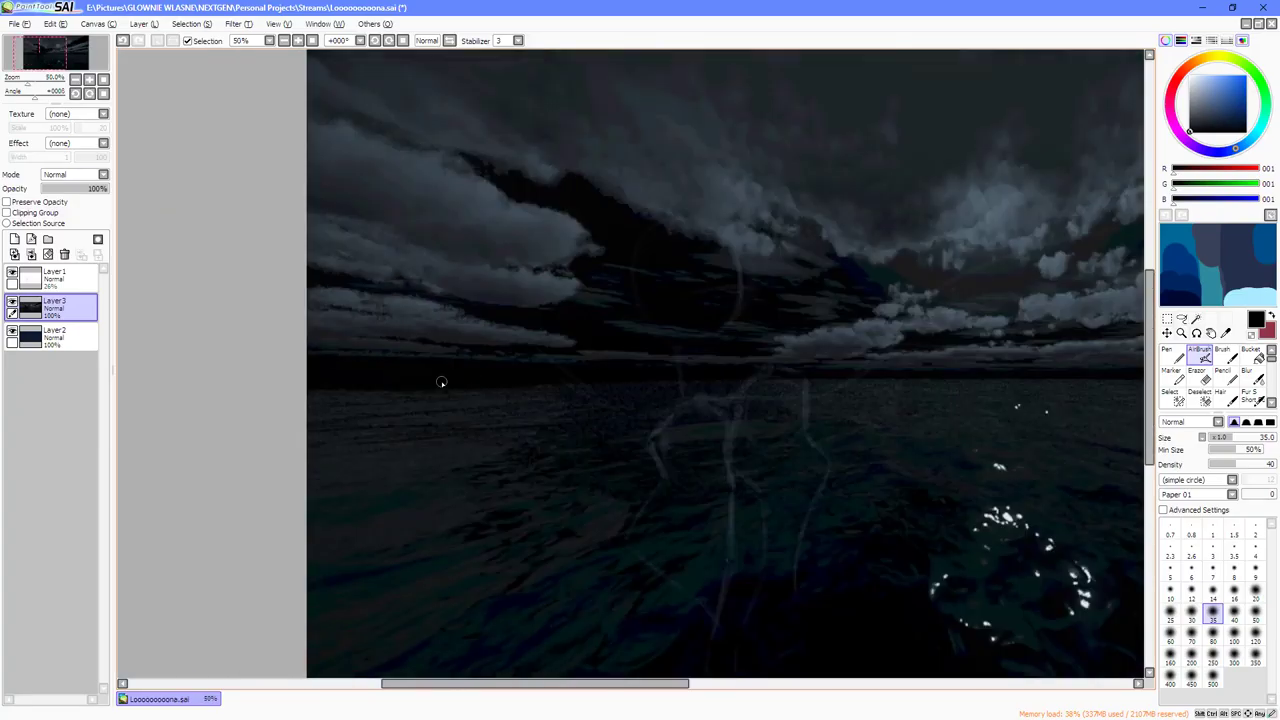
scroll(440, 381, down, 1)
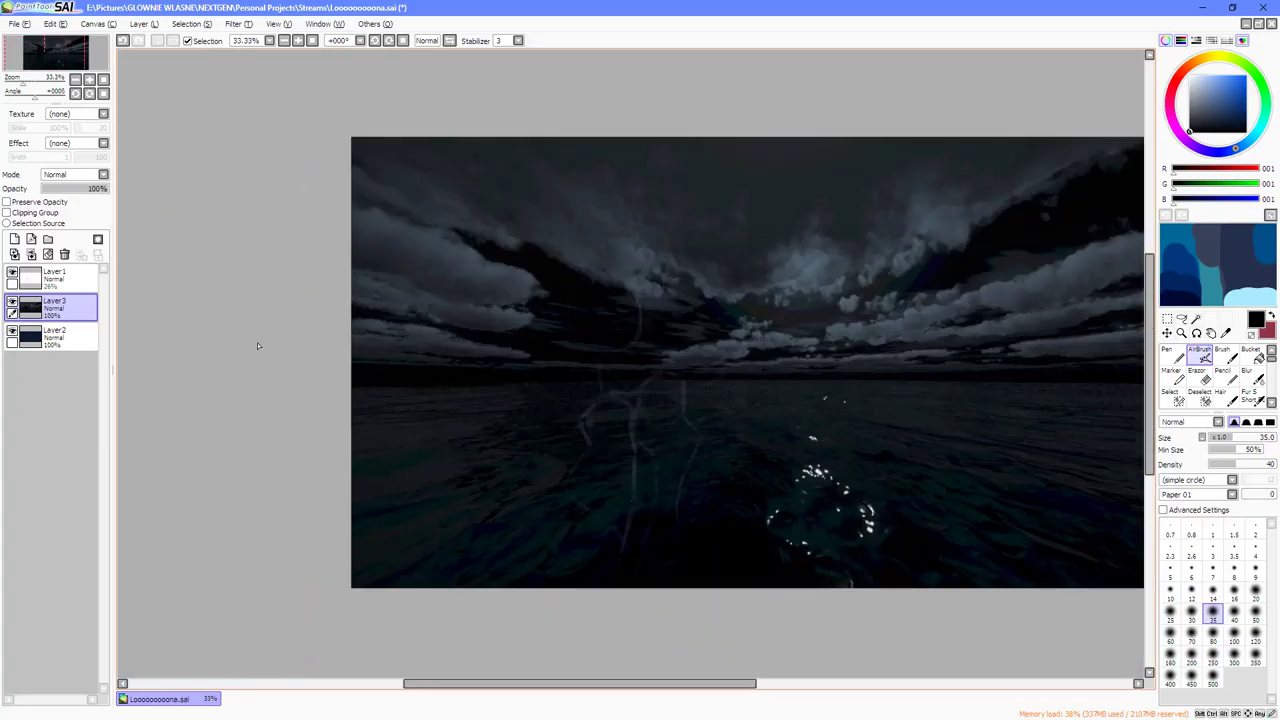
Undo and redo the last two airbrush strokes to compare the horizon with and without the retouching.
key(ctrl+z)
key(ctrl+z)
key(ctrl+y)
key(ctrl+y)
Raise the pony sketch layer (Layer1) to 100% opacity over the seascape.
scroll(826, 416, up, 4)
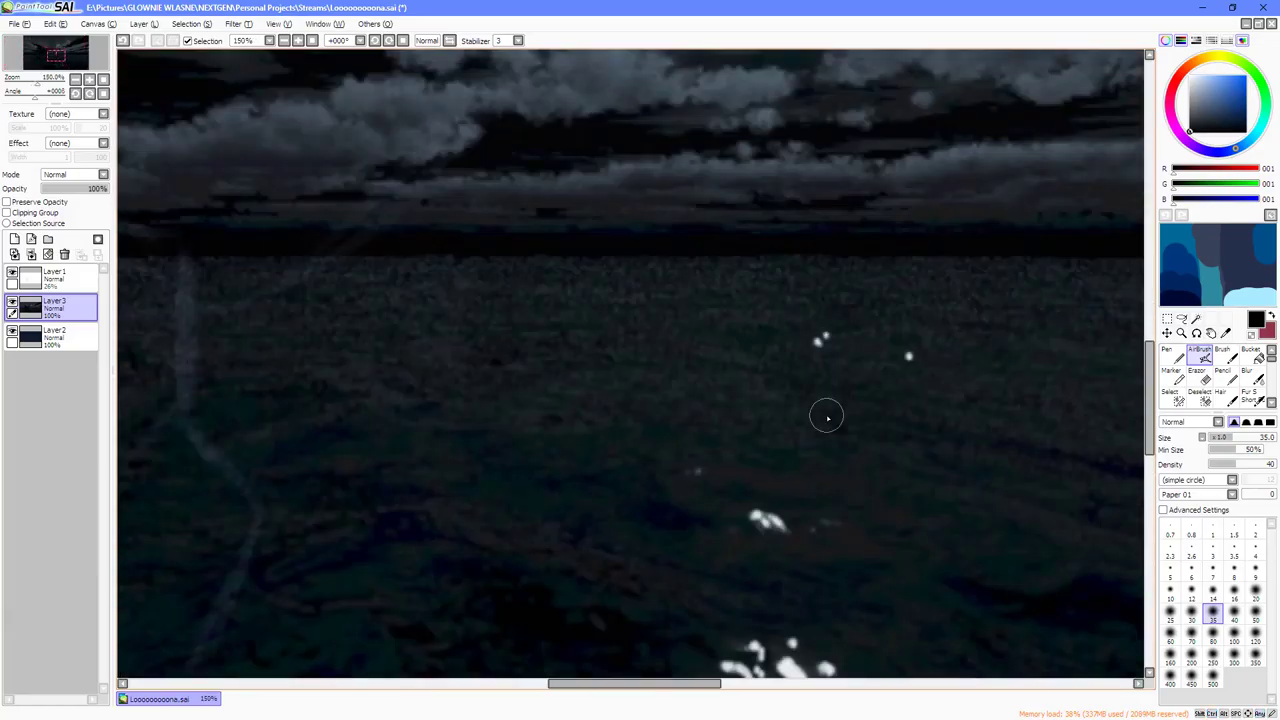
scroll(826, 416, down, 1)
scroll(826, 416, down, 2)
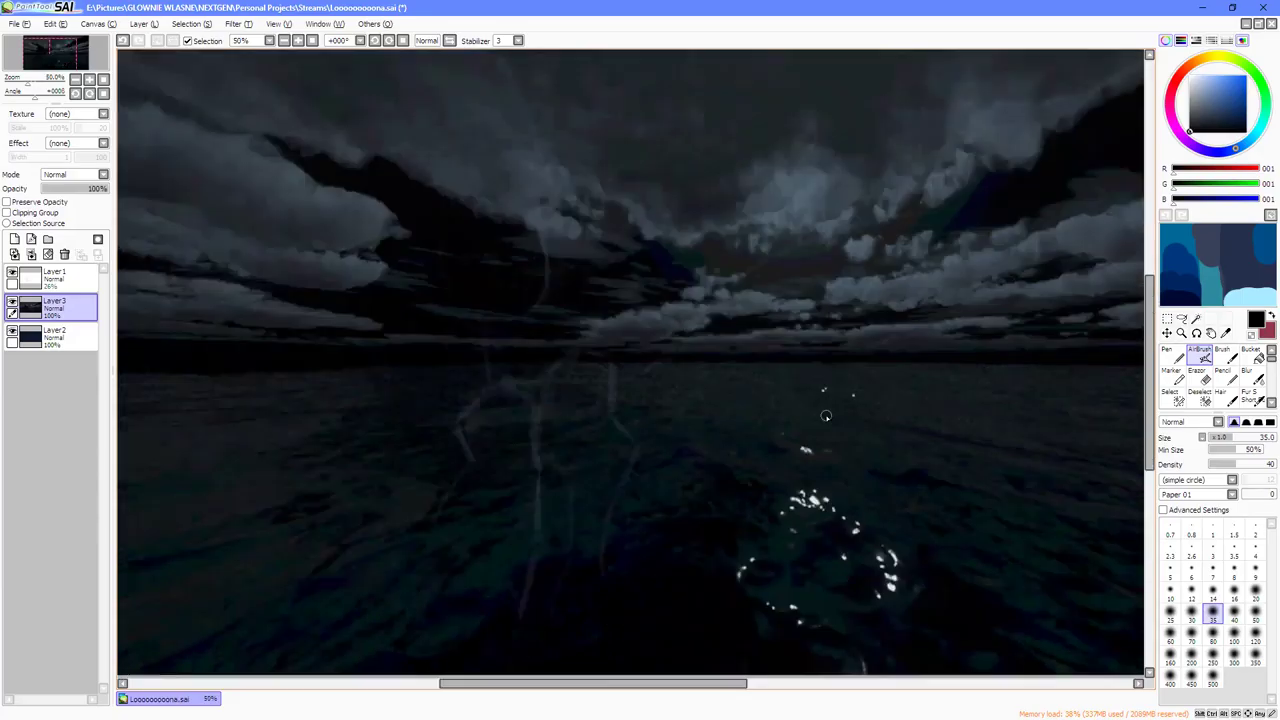
scroll(826, 416, up, 1)
click(60, 278)
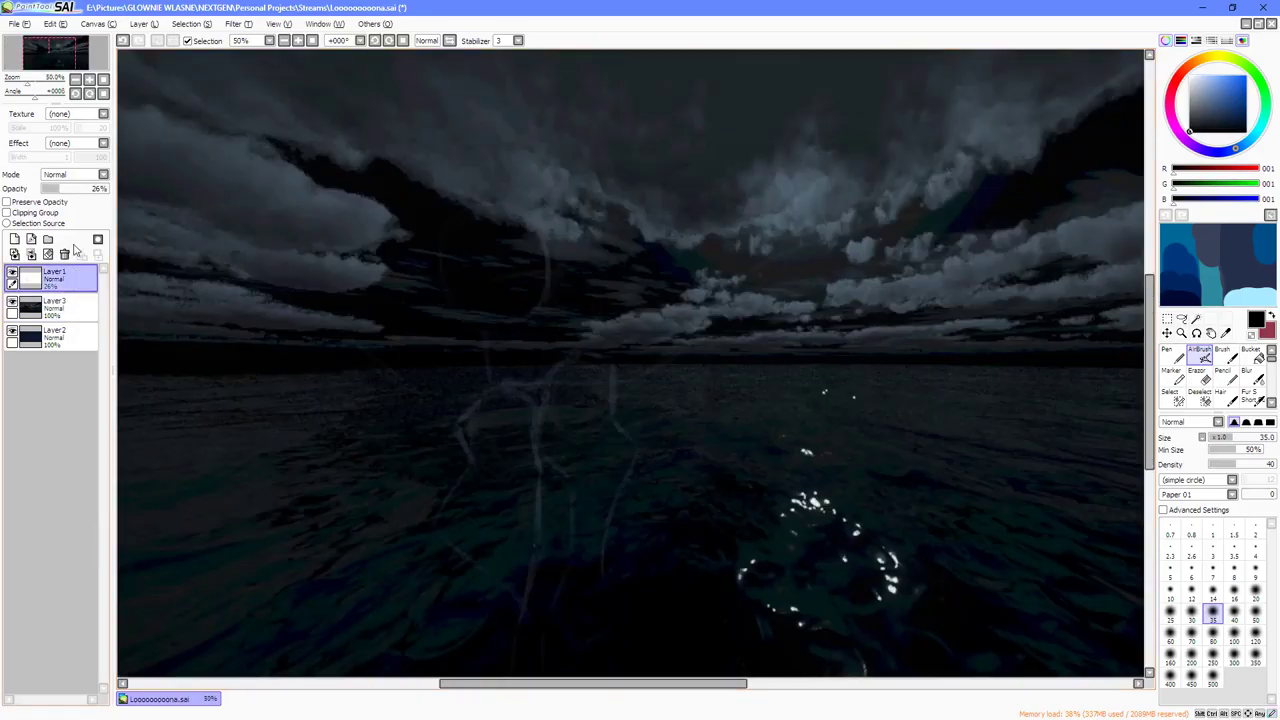
drag(62, 188, 107, 188)
scroll(504, 296, down, 1)
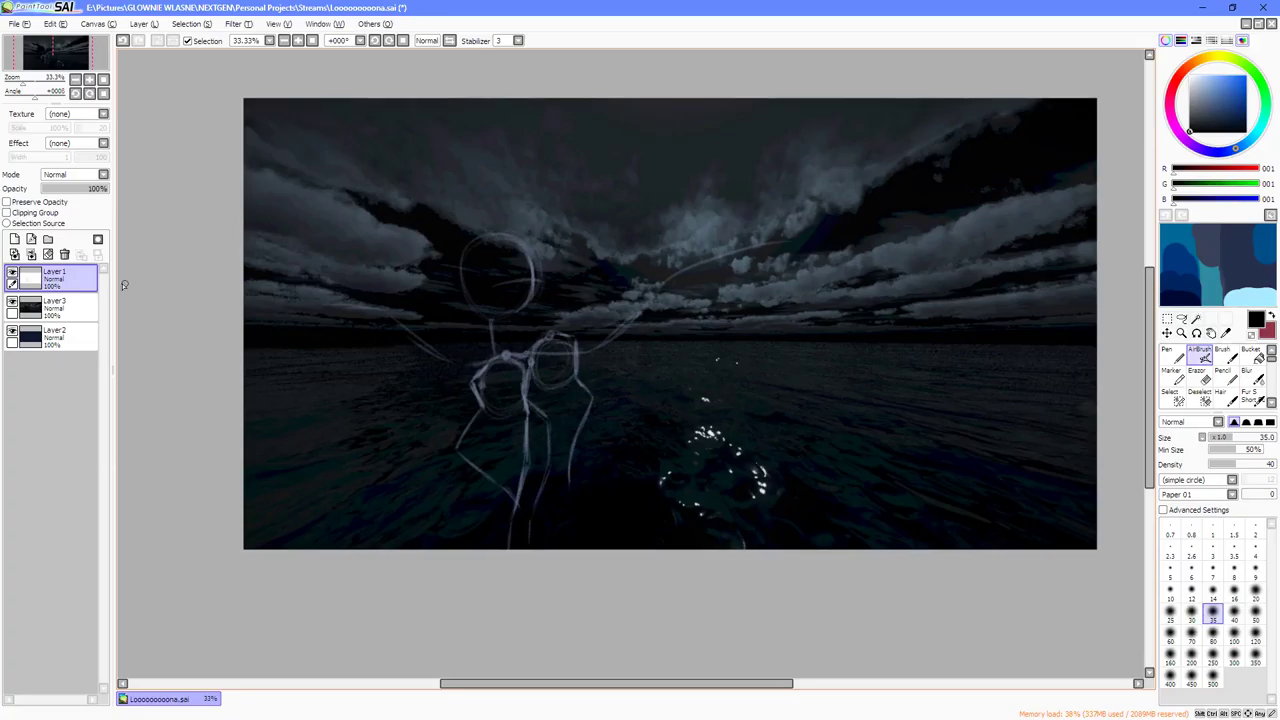
Shift the pony skeleton sketch slightly left and up on the canvas with a Scale transform and apply it.
click(1166, 333)
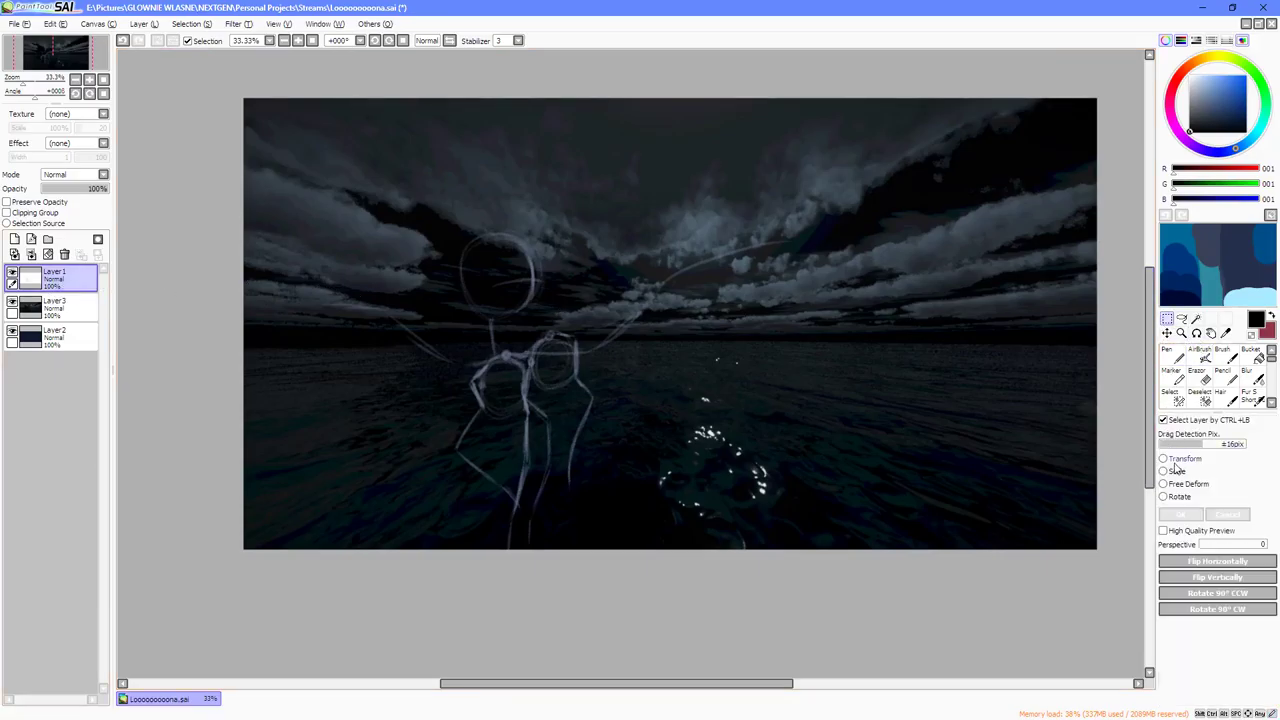
click(1176, 471)
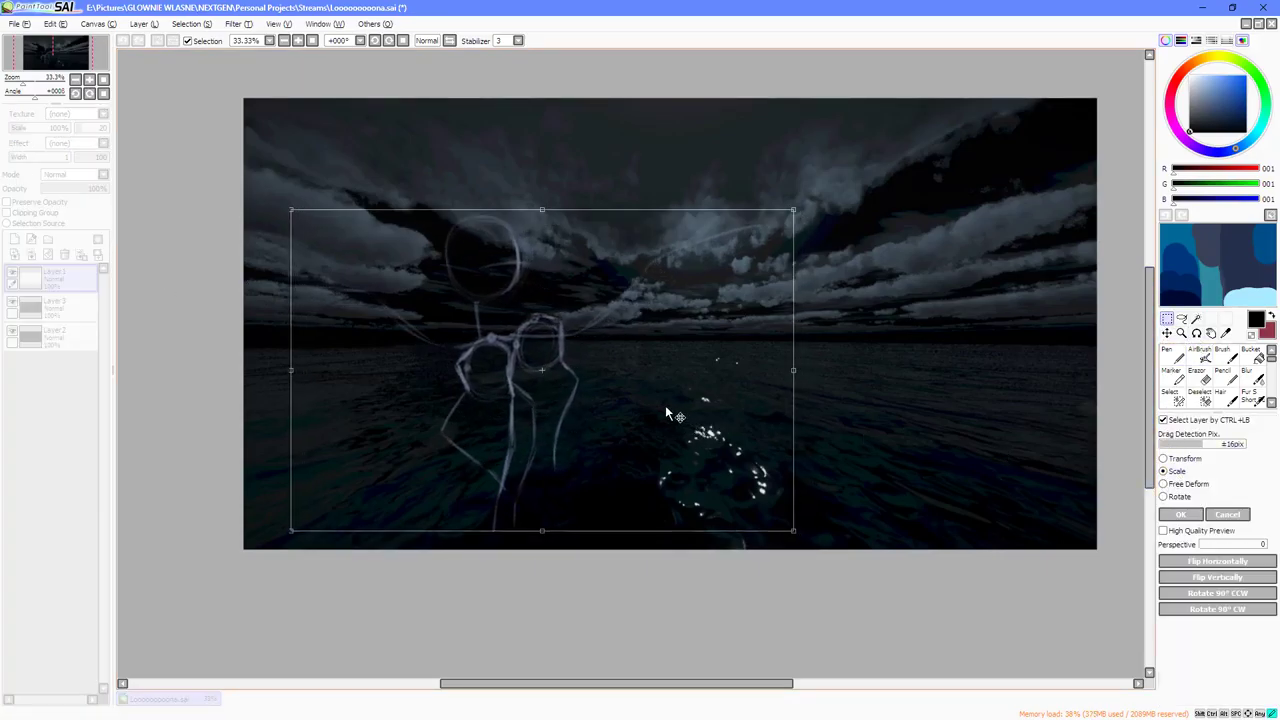
drag(665, 407, 645, 430)
click(1181, 515)
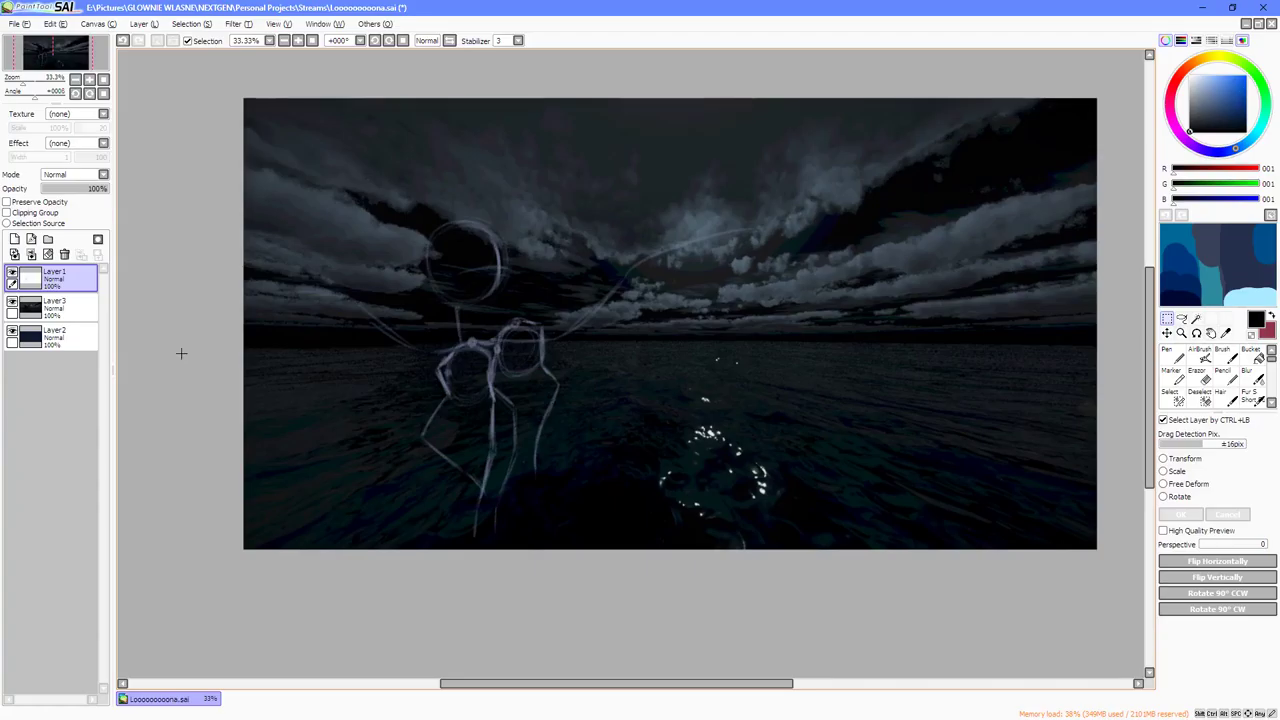
Delete the dark base layer (Layer2) beneath the seascape and save the document.
click(81, 343)
click(64, 256)
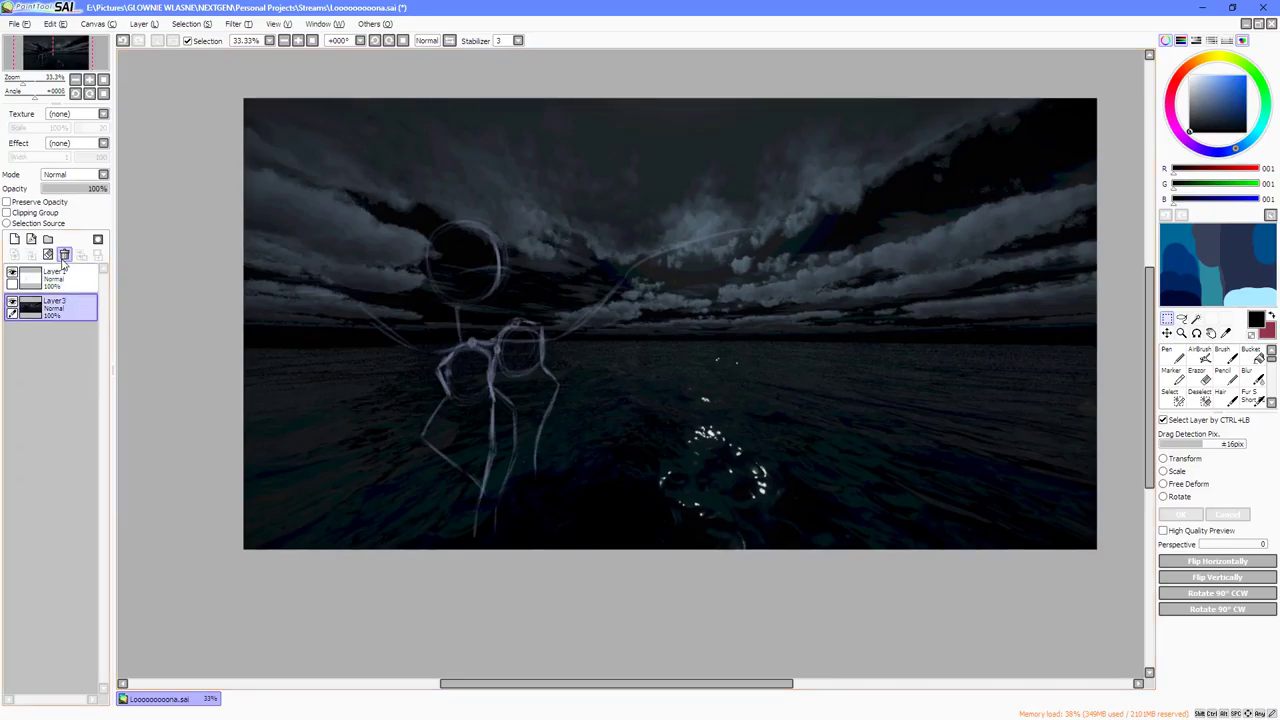
click(30, 24)
click(30, 103)
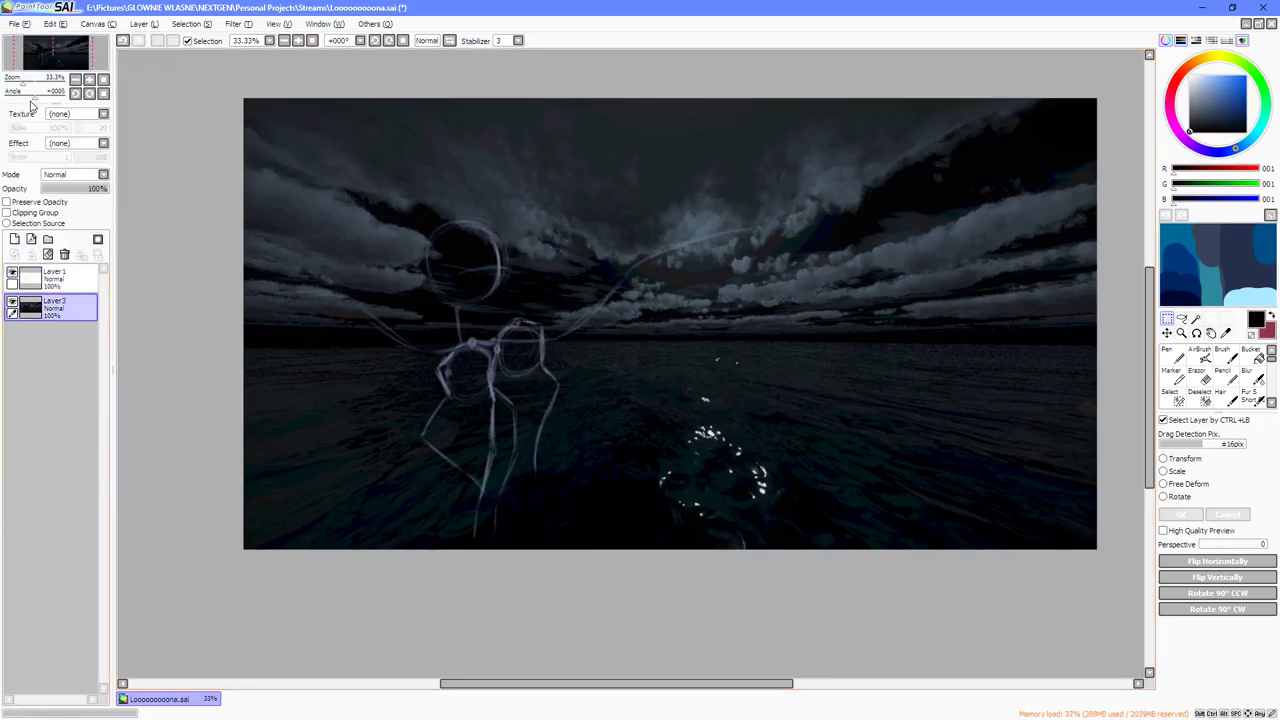
Restart PaintTool SAI and reopen the just-saved pony drawing from the recent files.
click(1260, 9)
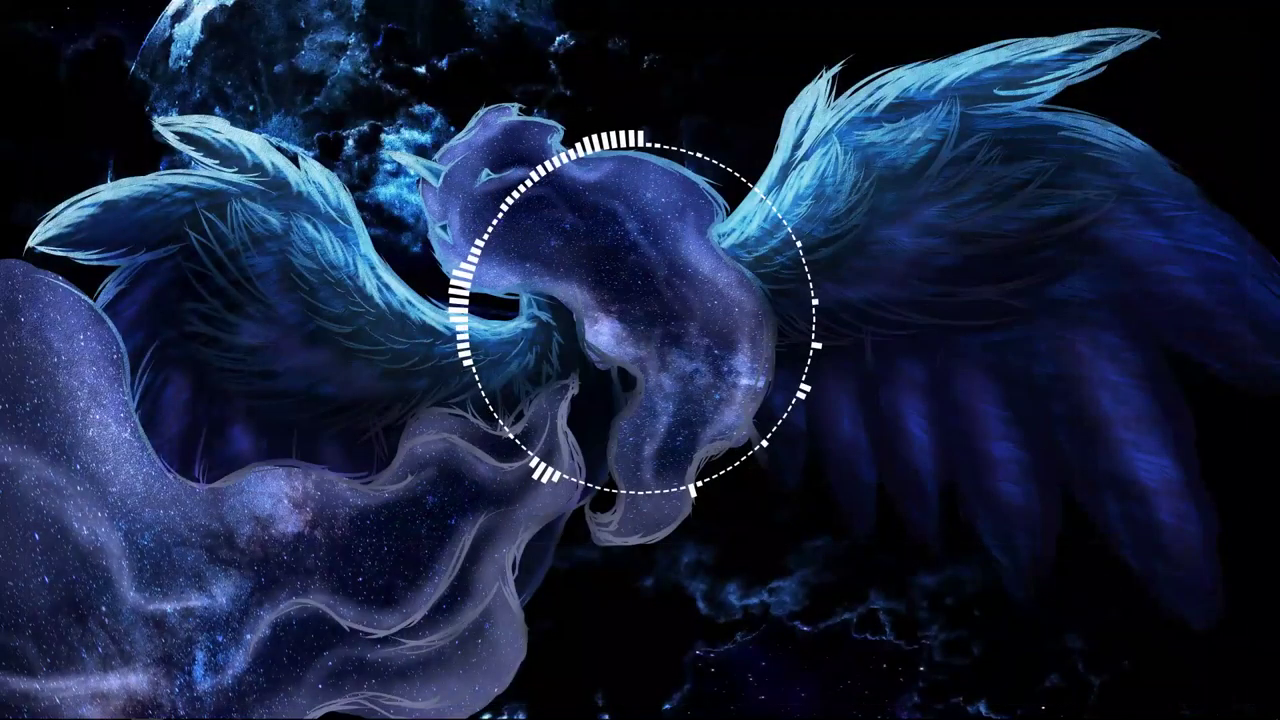
click(278, 706)
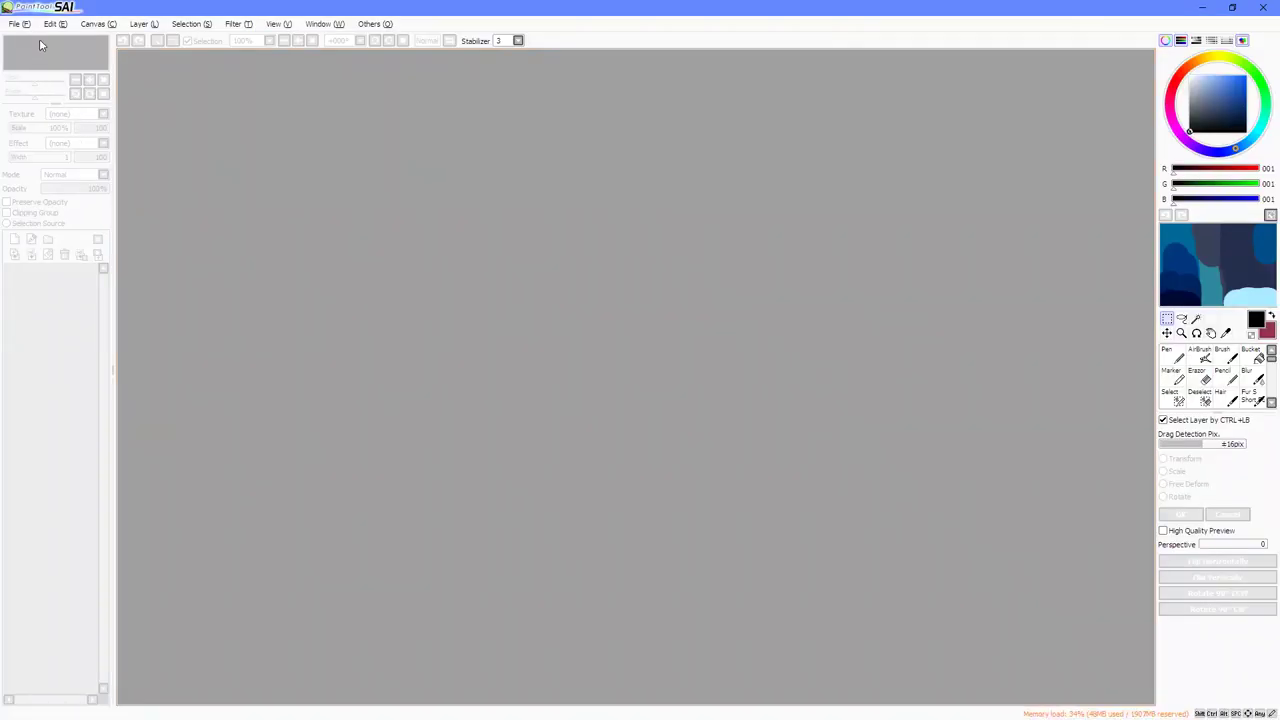
click(16, 24)
mouse_move(68, 82)
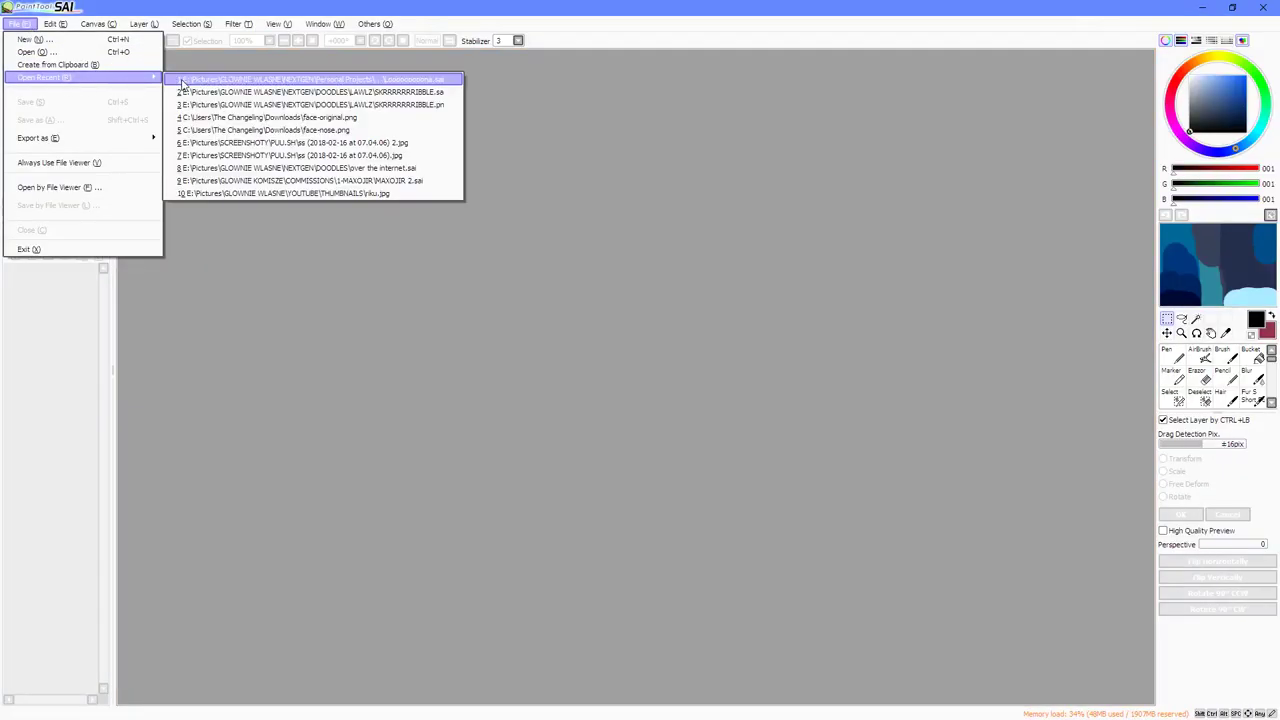
click(300, 82)
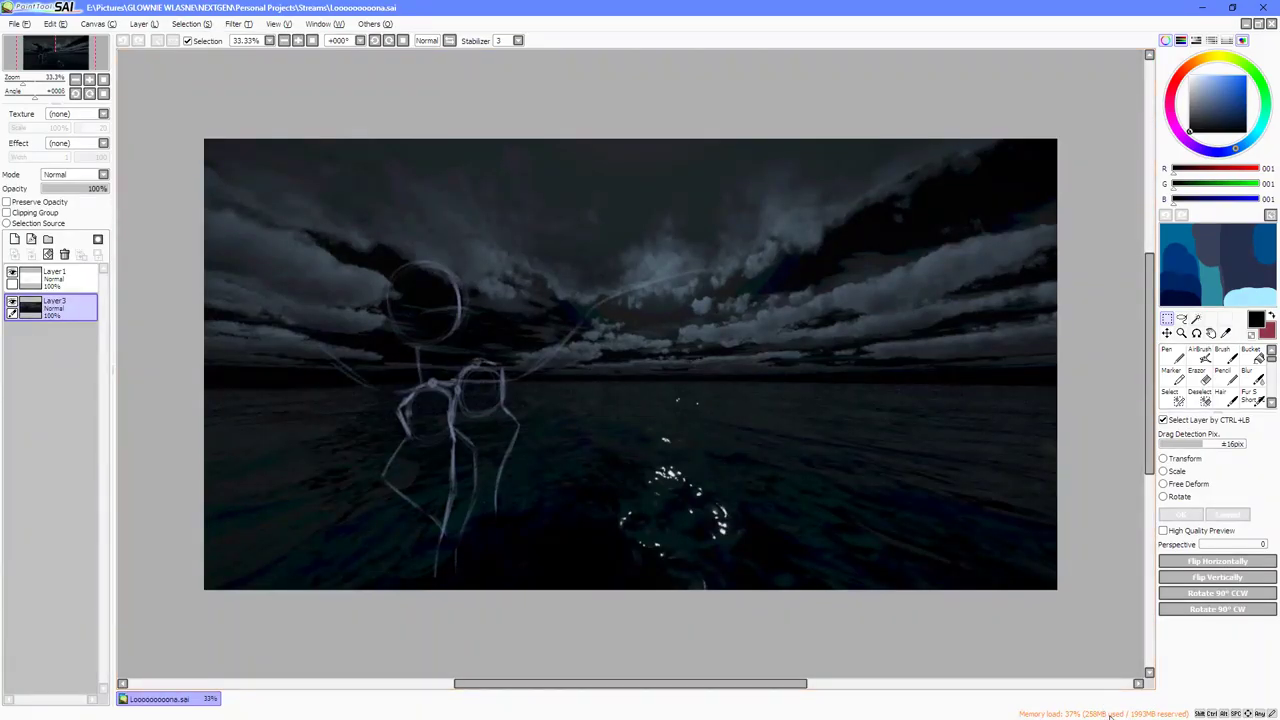
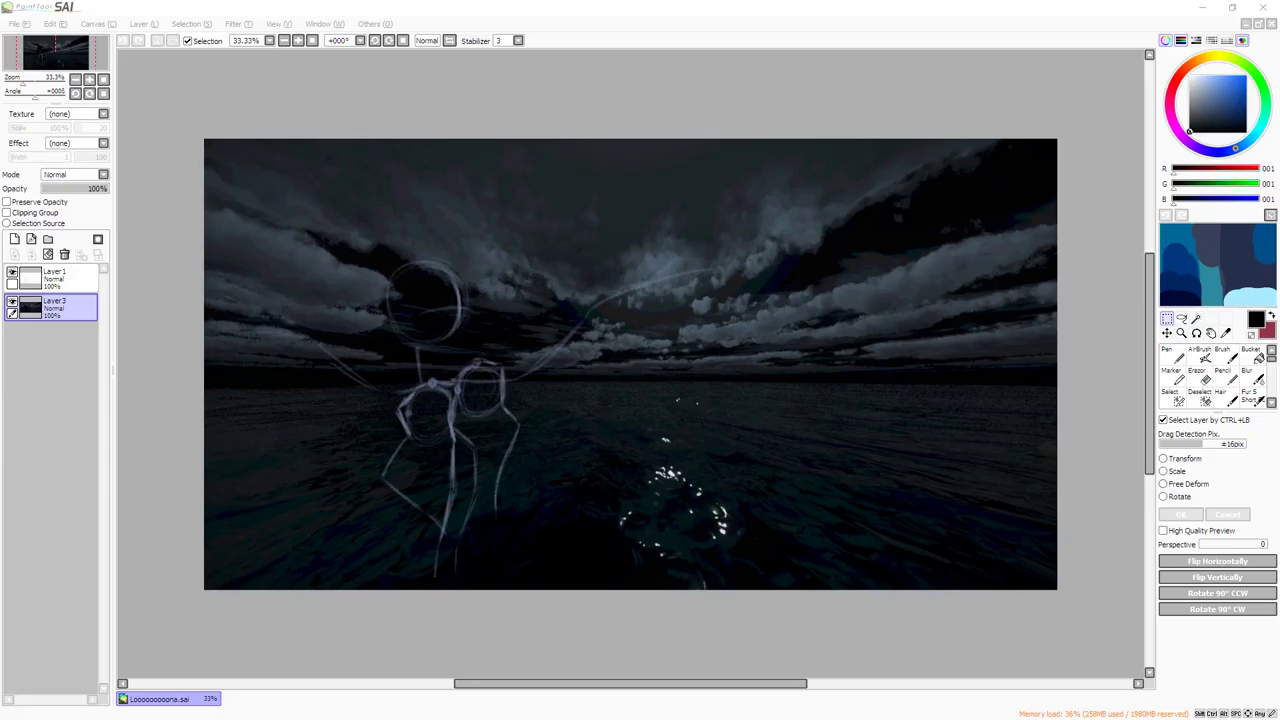
Choose the Pencil tool and sample the grey-blue colour from a leg line of the sketch.
click(1117, 237)
click(1223, 378)
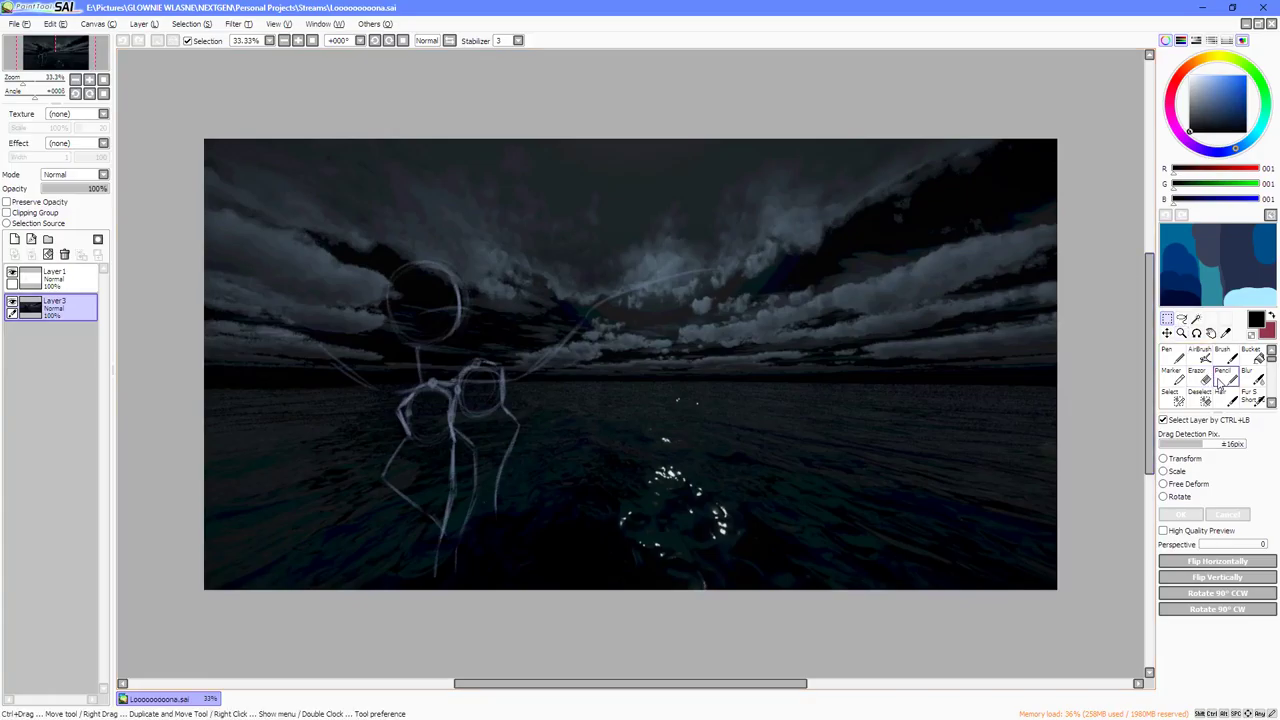
scroll(424, 414, up, 6)
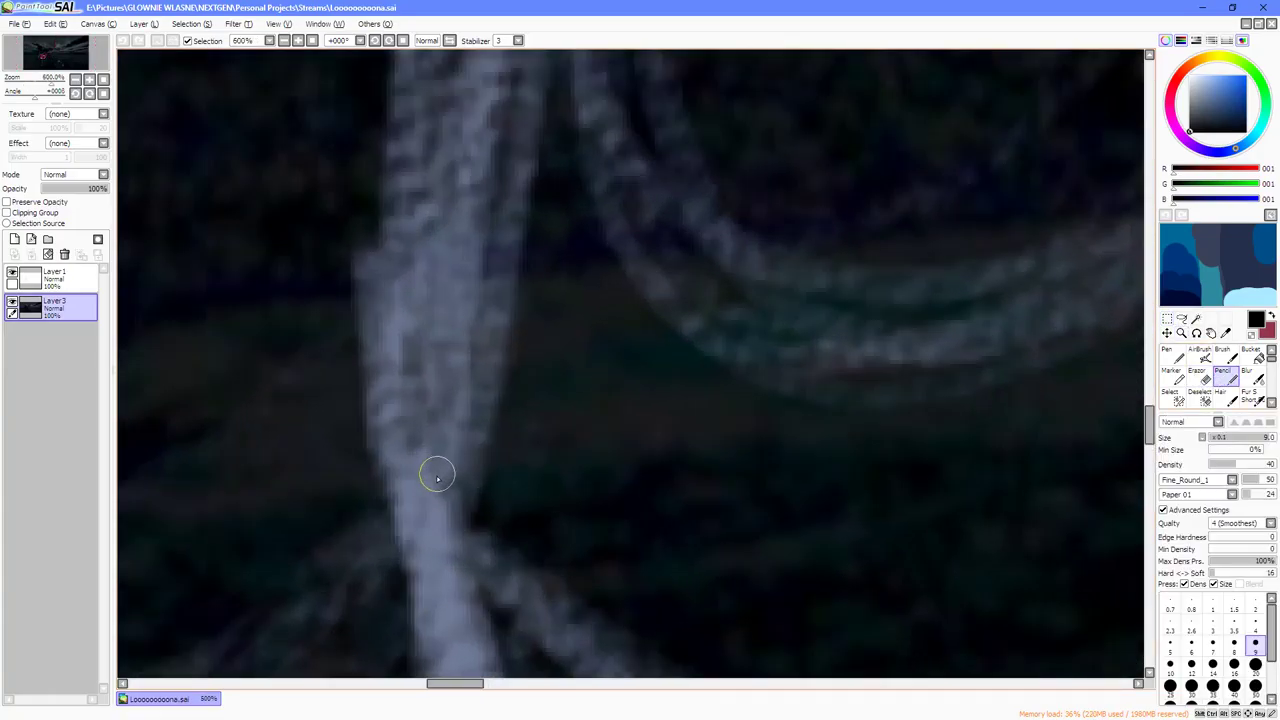
alt+click(423, 529)
scroll(659, 424, down, 6)
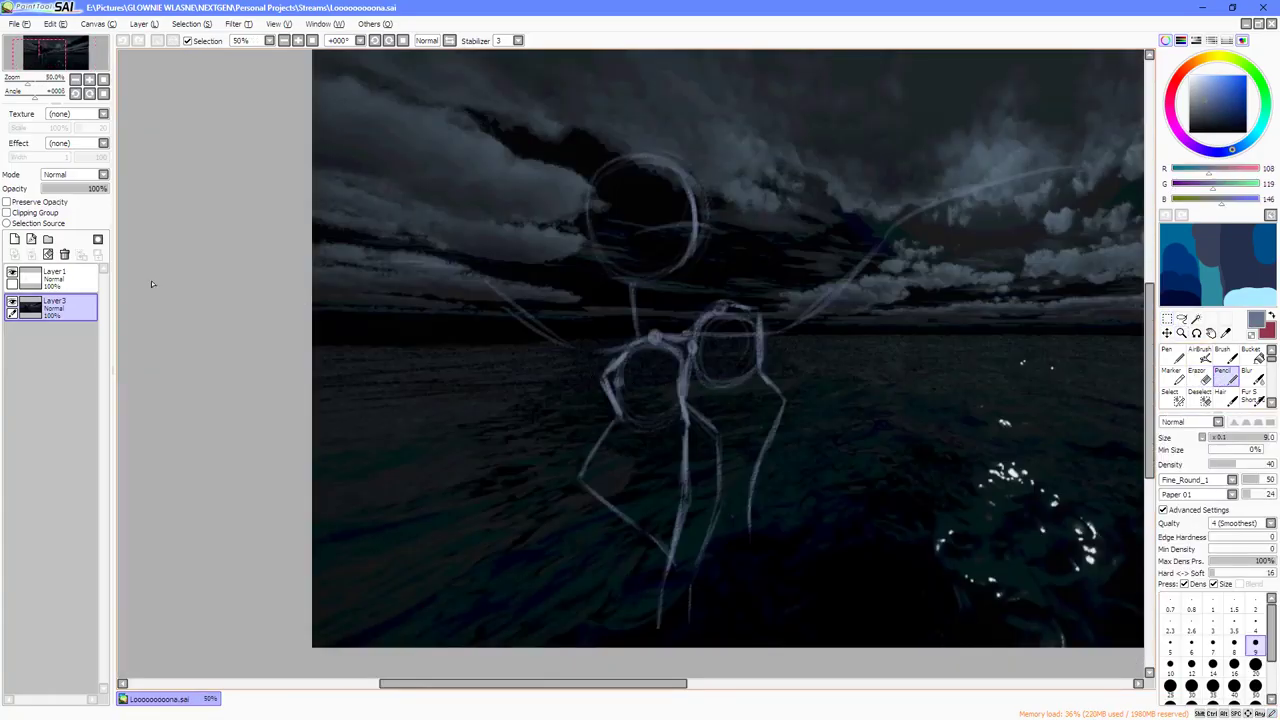
Lower the sketch layer to 49% opacity and add a new layer above it, with the seascape layer hidden.
click(58, 278)
drag(83, 193, 73, 189)
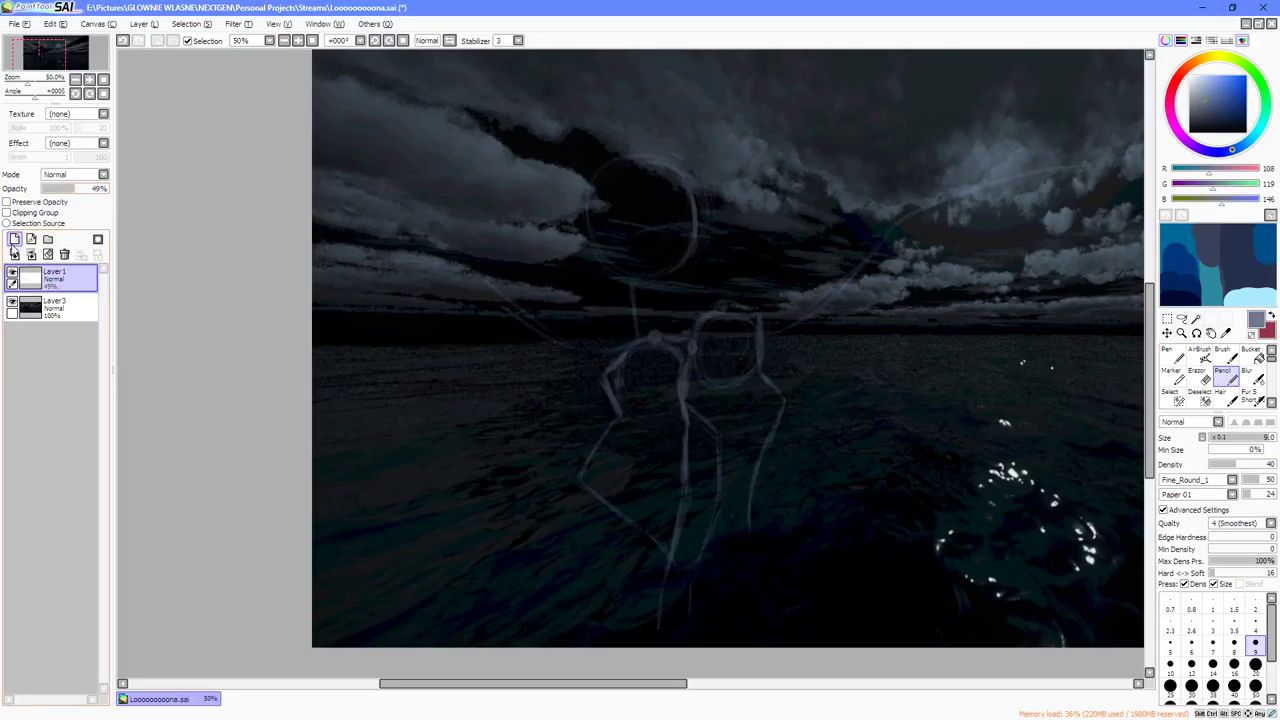
click(14, 239)
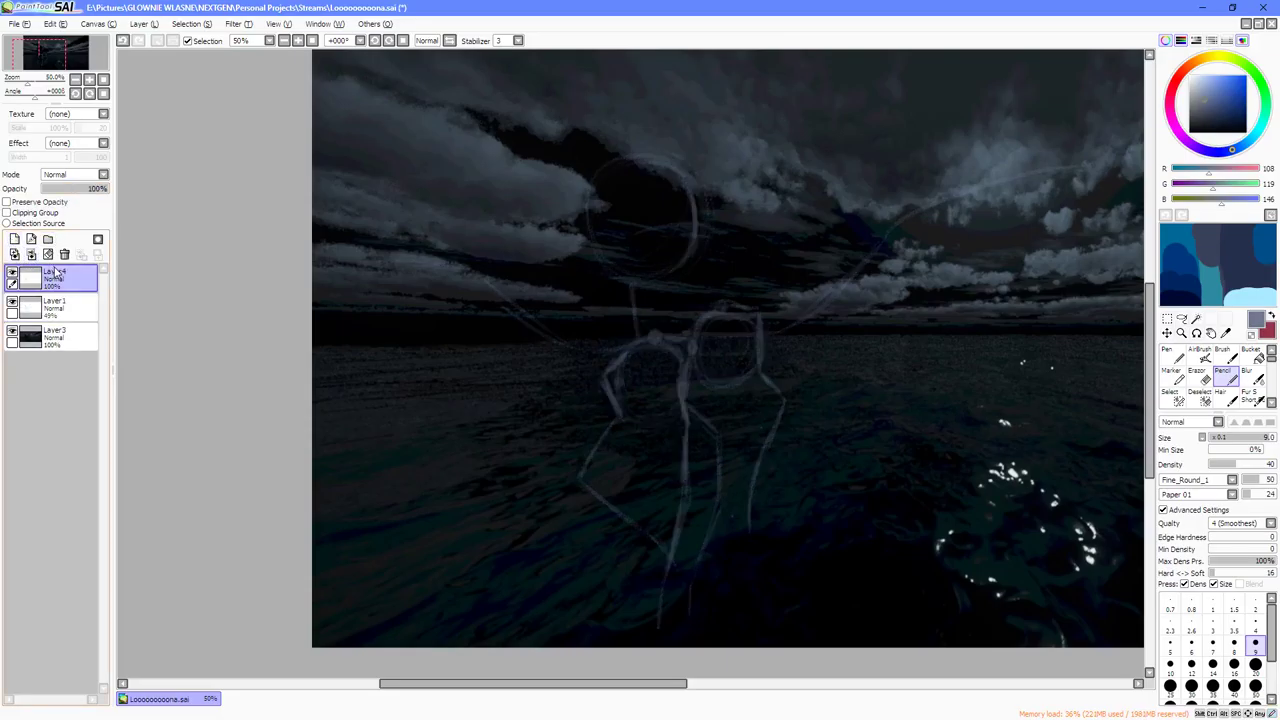
click(12, 331)
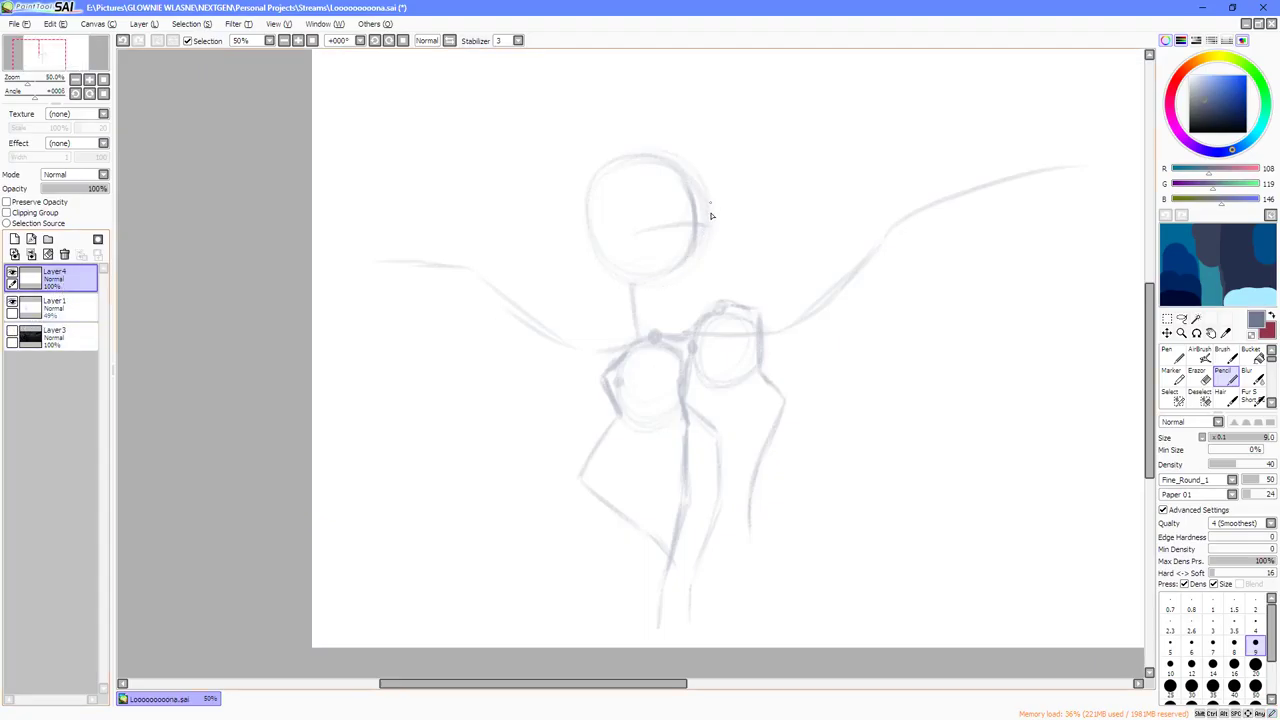
scroll(711, 215, up, 4)
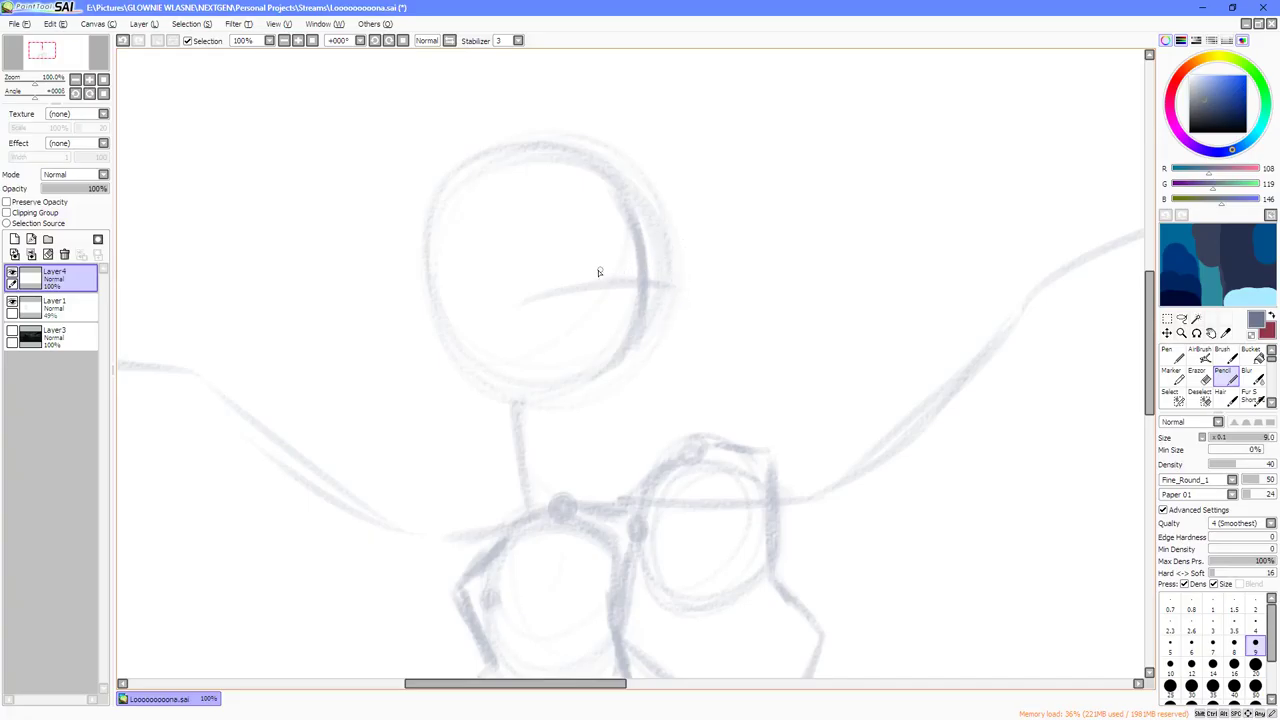
mouse_move(589, 266)
mouse_down()
mouse_move(582, 255)
mouse_move(591, 271)
mouse_up()
key(ctrl+z)
Switch to the Pen tool at size 20 and undo a short test stroke inside the head circle.
click(1165, 356)
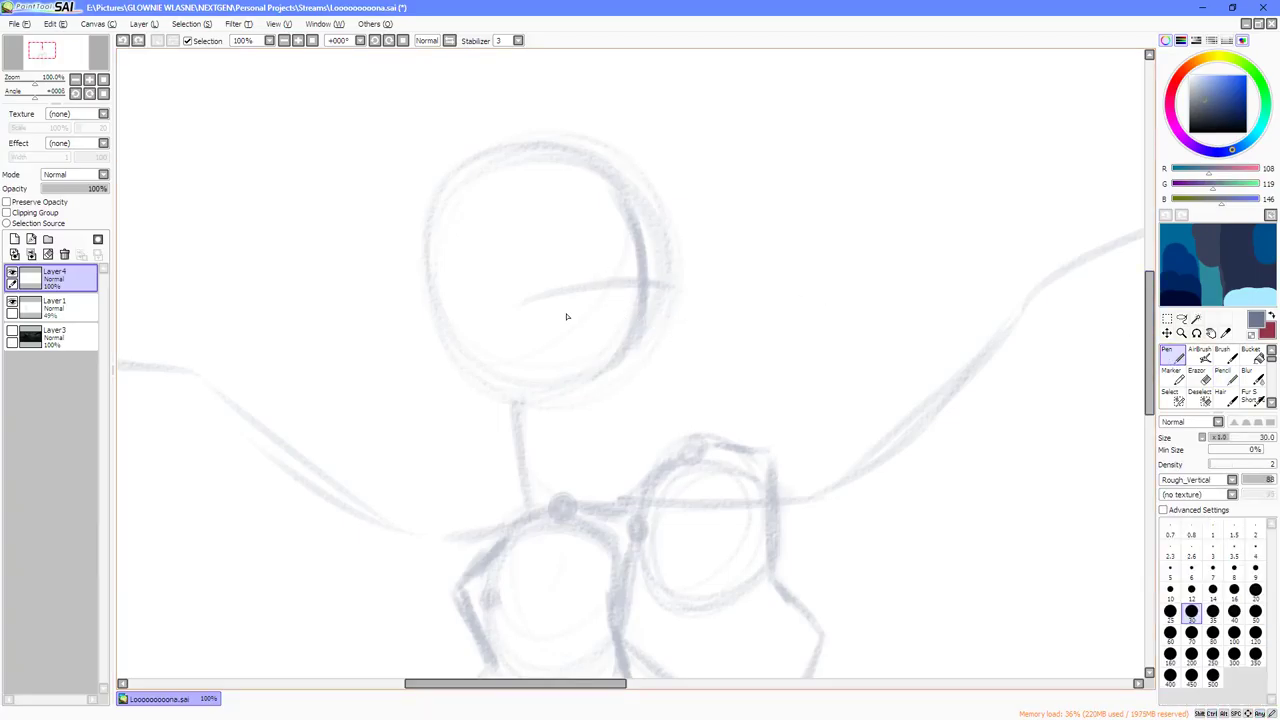
key(bracketleft)
key(bracketleft)
key(bracketleft)
key(bracketleft)
key(bracketleft)
key(bracketleft)
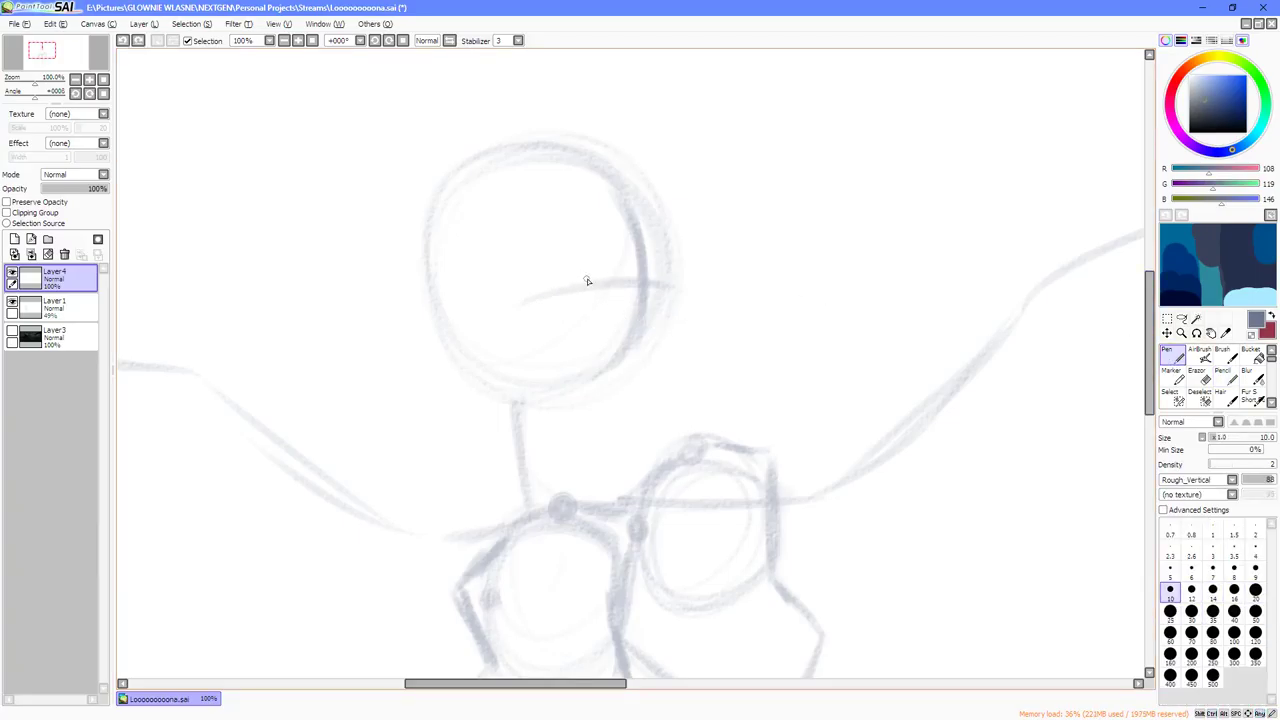
key(bracketright)
key(bracketright)
key(bracketright)
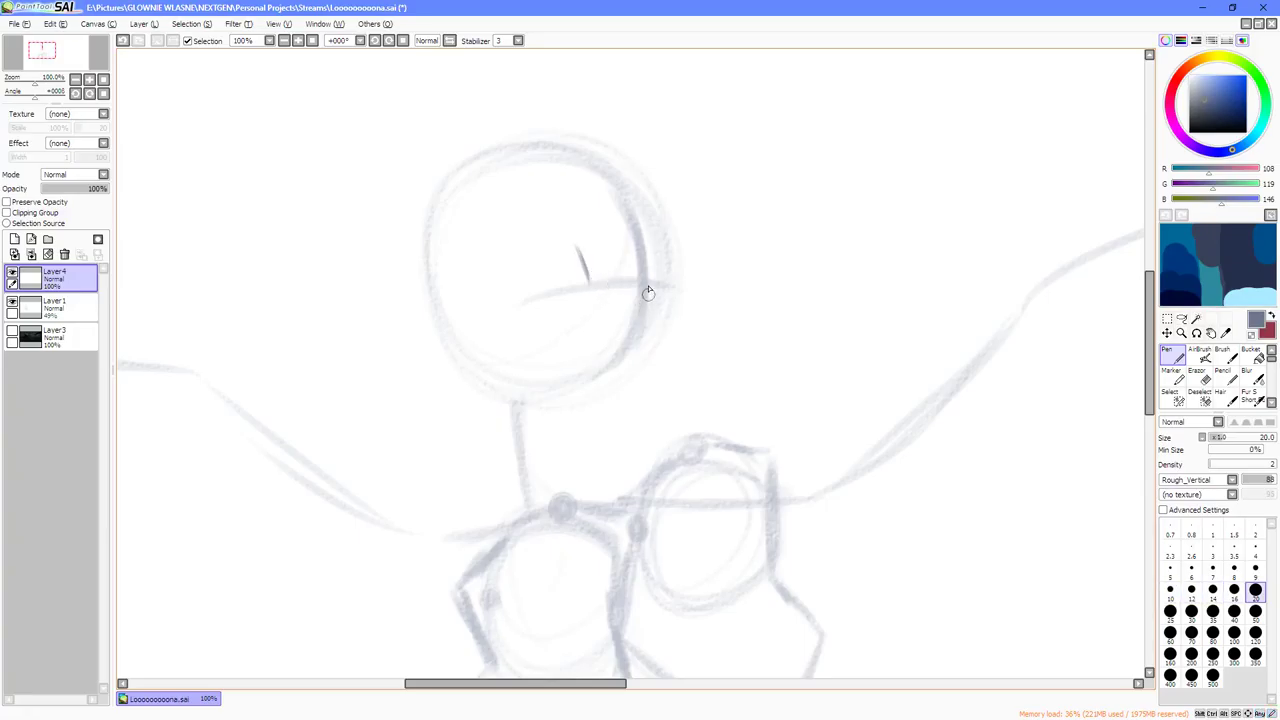
key(ctrl+z)
Draw a short line rising from the face guideline inside the head circle as the eye's front edge.
key(End)
key(End)
key(End)
key(End)
key(End)
key(End)
key(End)
key(End)
key(End)
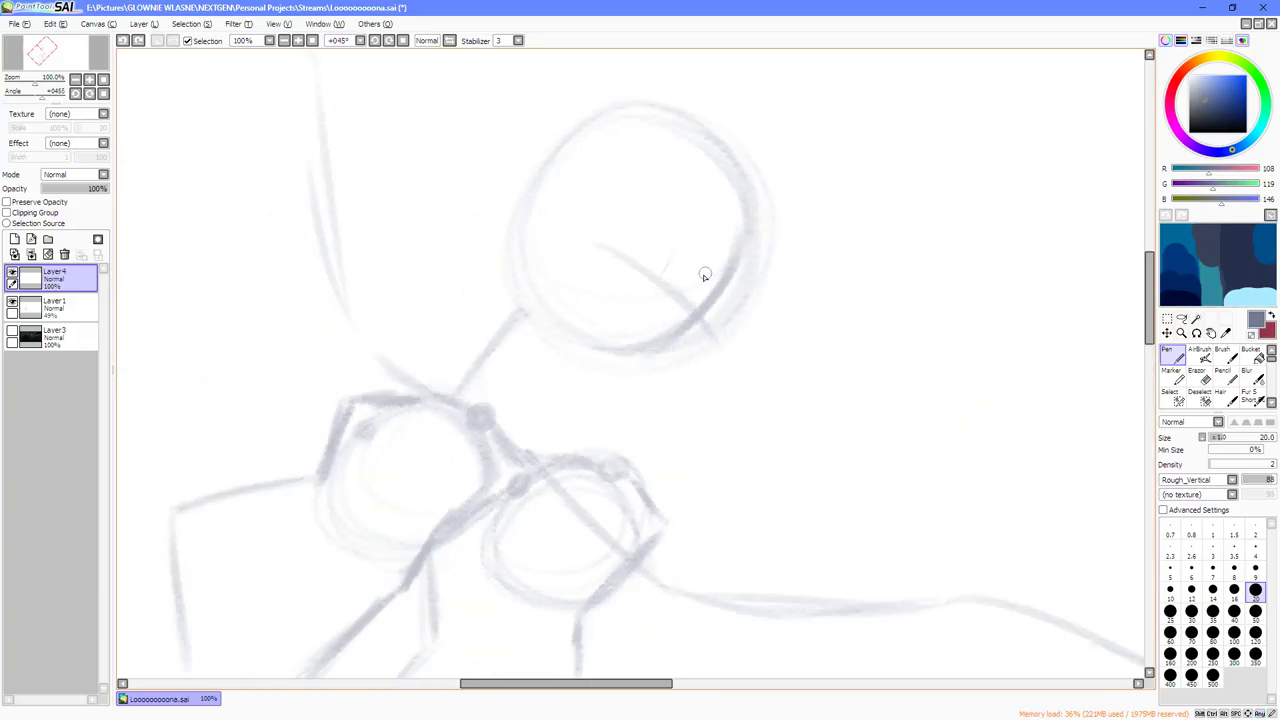
drag(705, 274, 614, 303)
scroll(614, 305, up, 2)
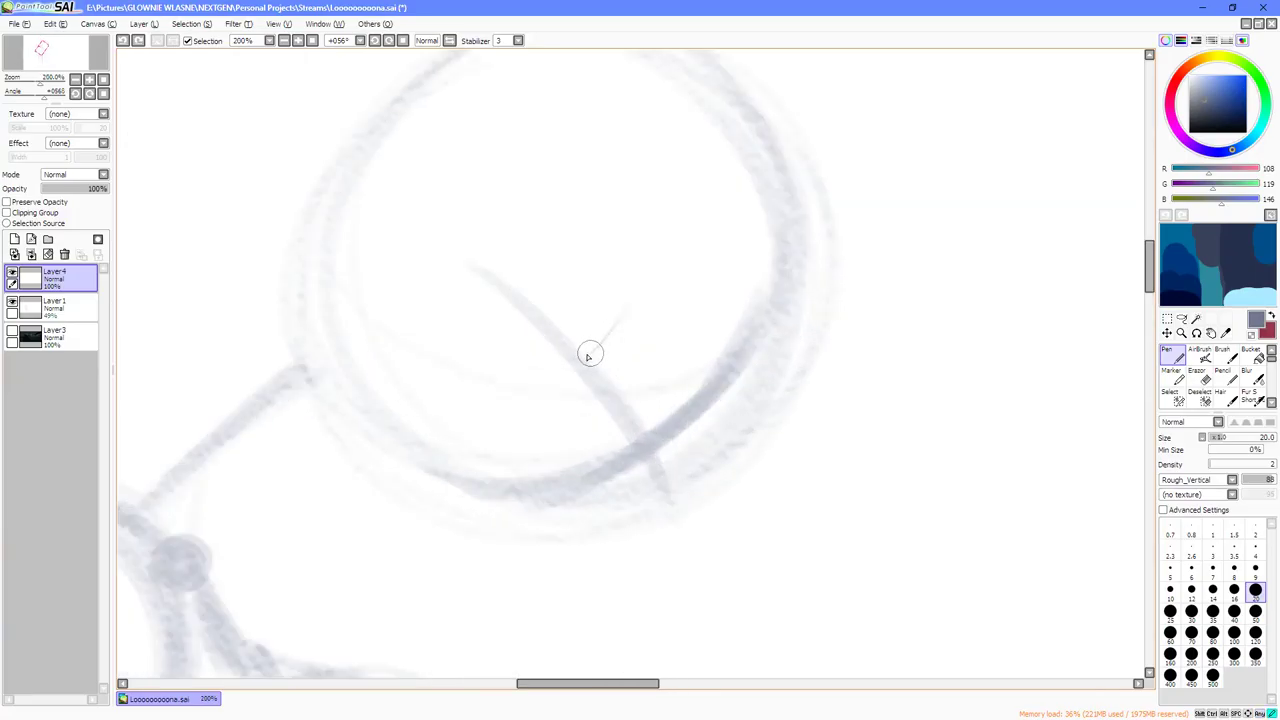
mouse_move(590, 354)
mouse_down()
mouse_move(629, 310)
mouse_move(594, 357)
mouse_move(610, 325)
mouse_move(626, 327)
mouse_move(601, 259)
mouse_up()
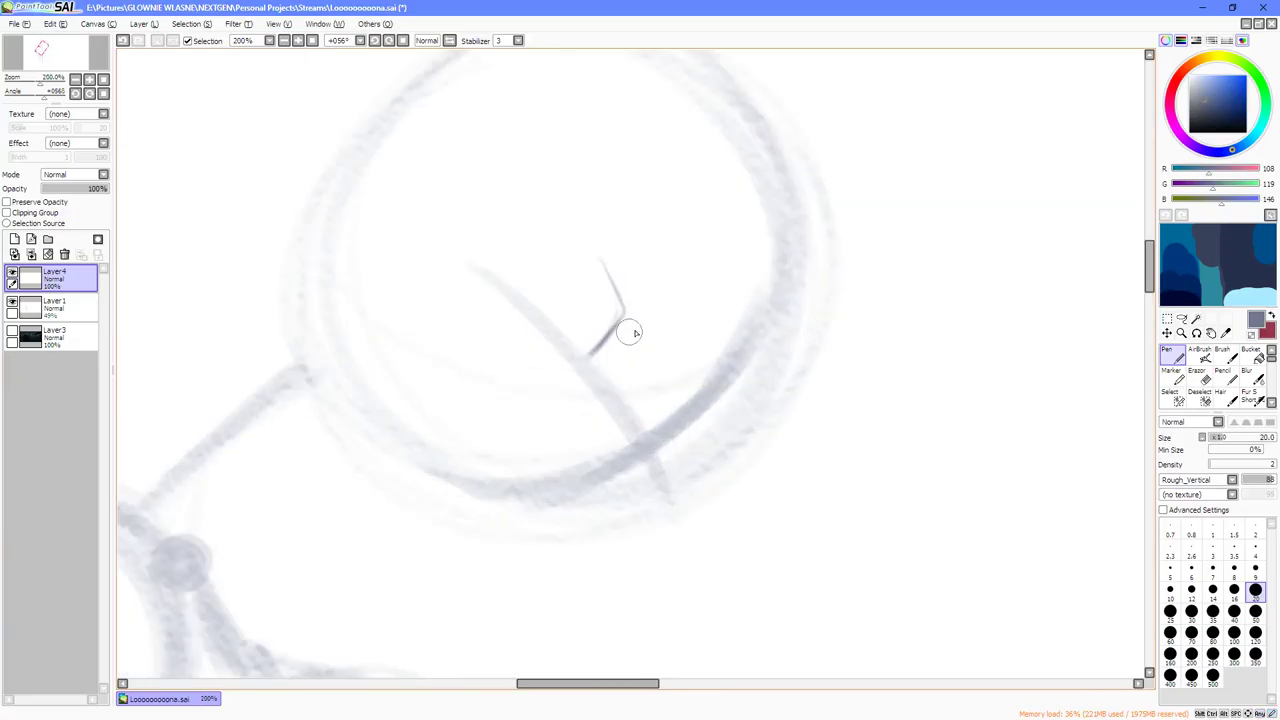
Try an arched upper eyelid line running back from the top of the eye's front edge.
mouse_move(629, 332)
mouse_down()
mouse_move(598, 242)
mouse_move(584, 238)
mouse_up()
mouse_move(617, 284)
mouse_down()
mouse_move(556, 215)
mouse_move(611, 264)
mouse_move(512, 204)
mouse_up()
key(Delete)
key(Delete)
key(Delete)
scroll(583, 305, down, 1)
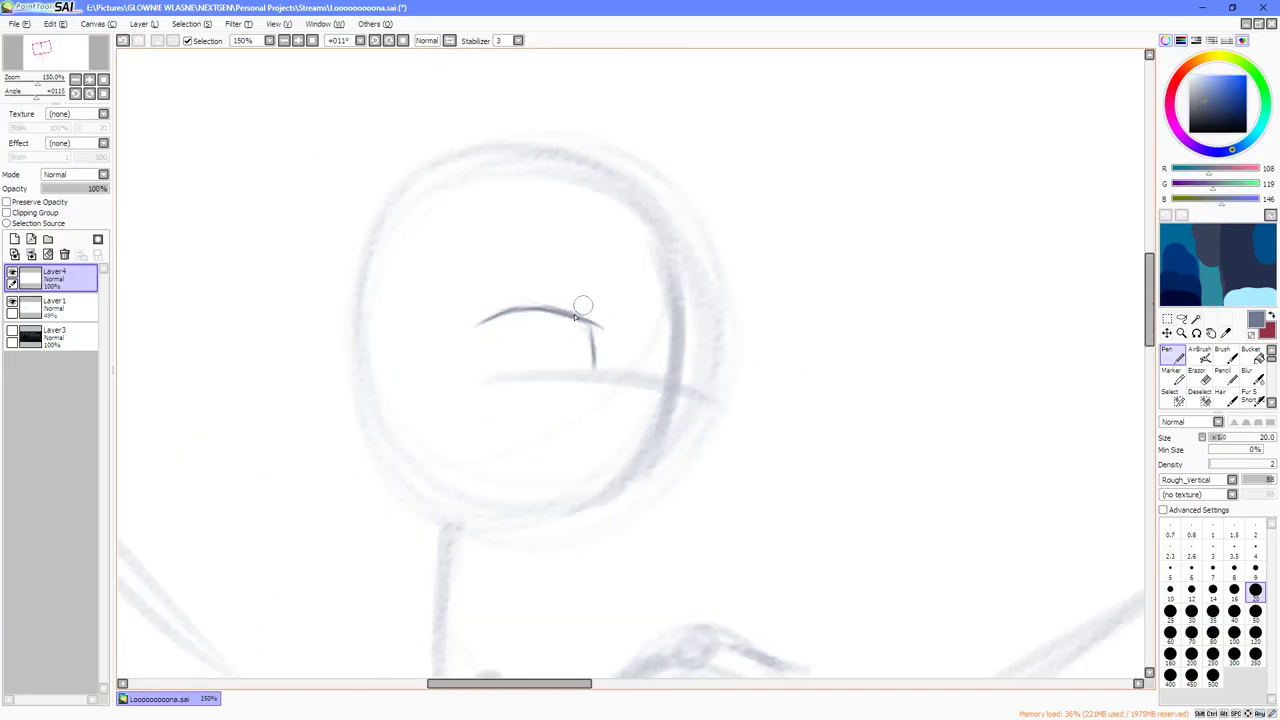
scroll(581, 307, down, 1)
scroll(527, 360, up, 2)
key(End)
key(End)
key(End)
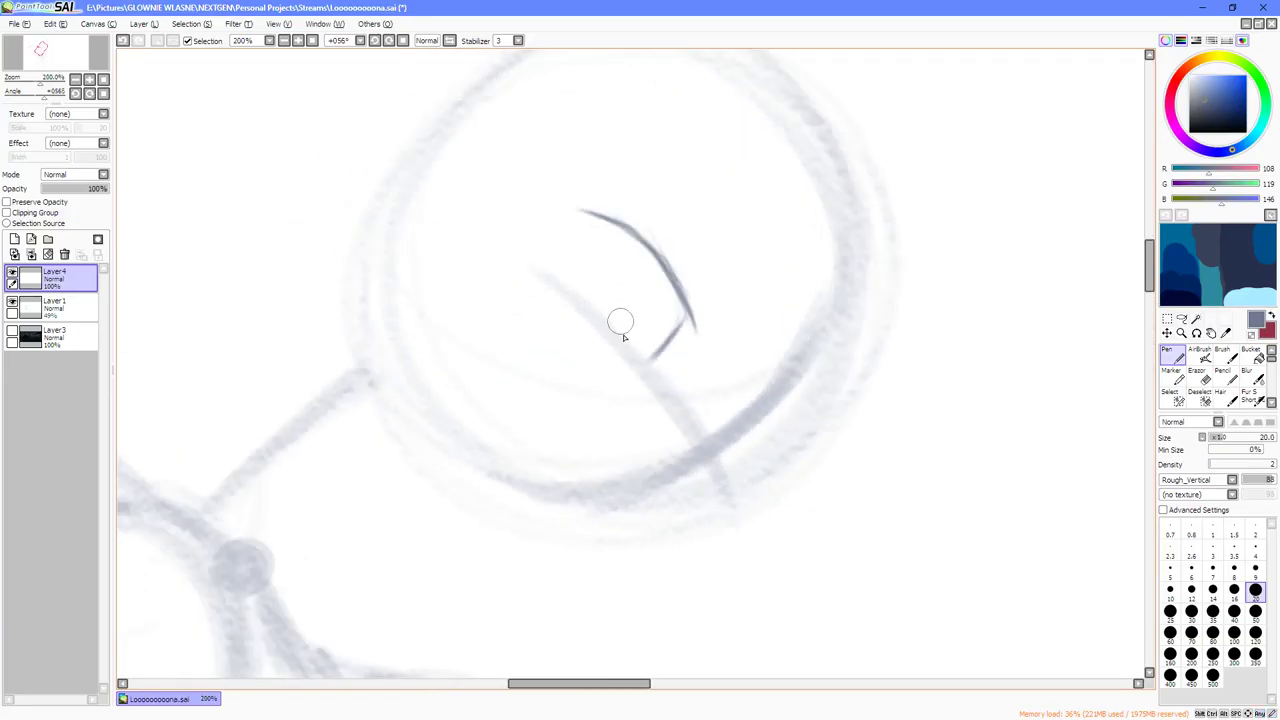
Undo the arched upper eyelid strokes back to the eye's front edge line.
key(ctrl+z)
key(ctrl+z)
key(ctrl+z)
key(ctrl+z)
key(ctrl+z)
key(ctrl+z)
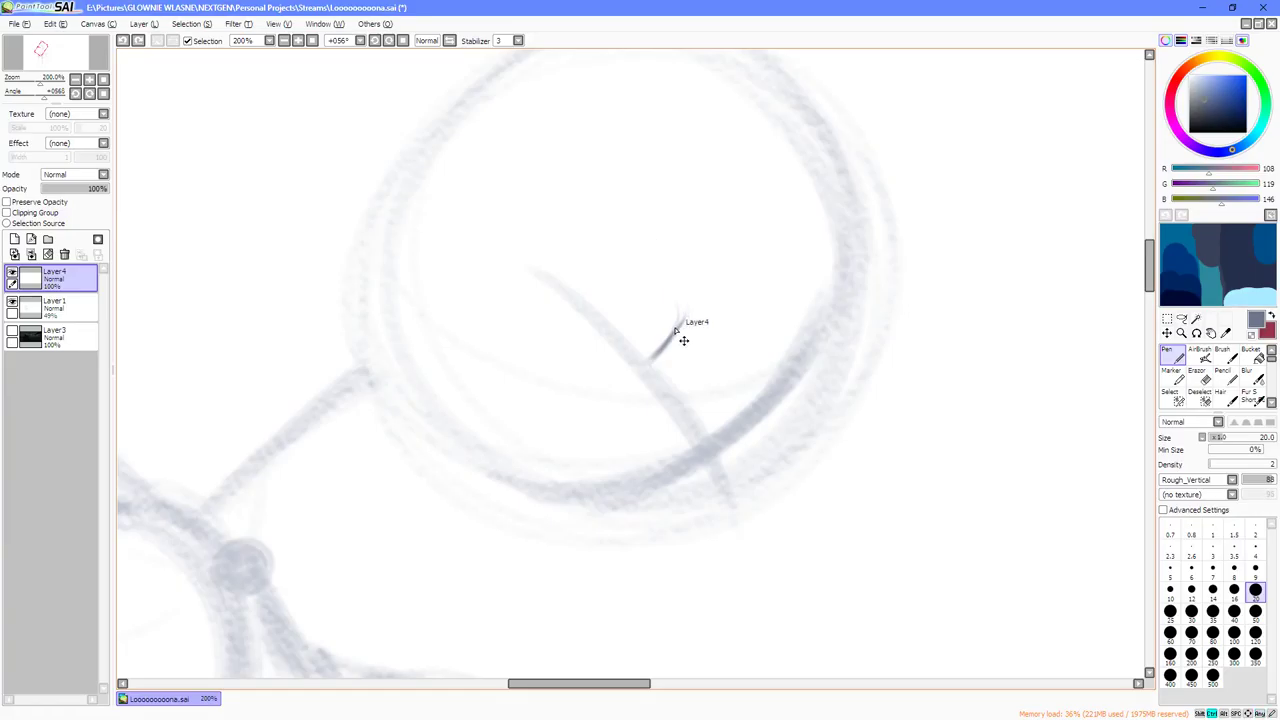
Draw the upper eyelid as a long line sloping down and back from the top of the eye's front edge.
key(Delete)
key(Delete)
key(Delete)
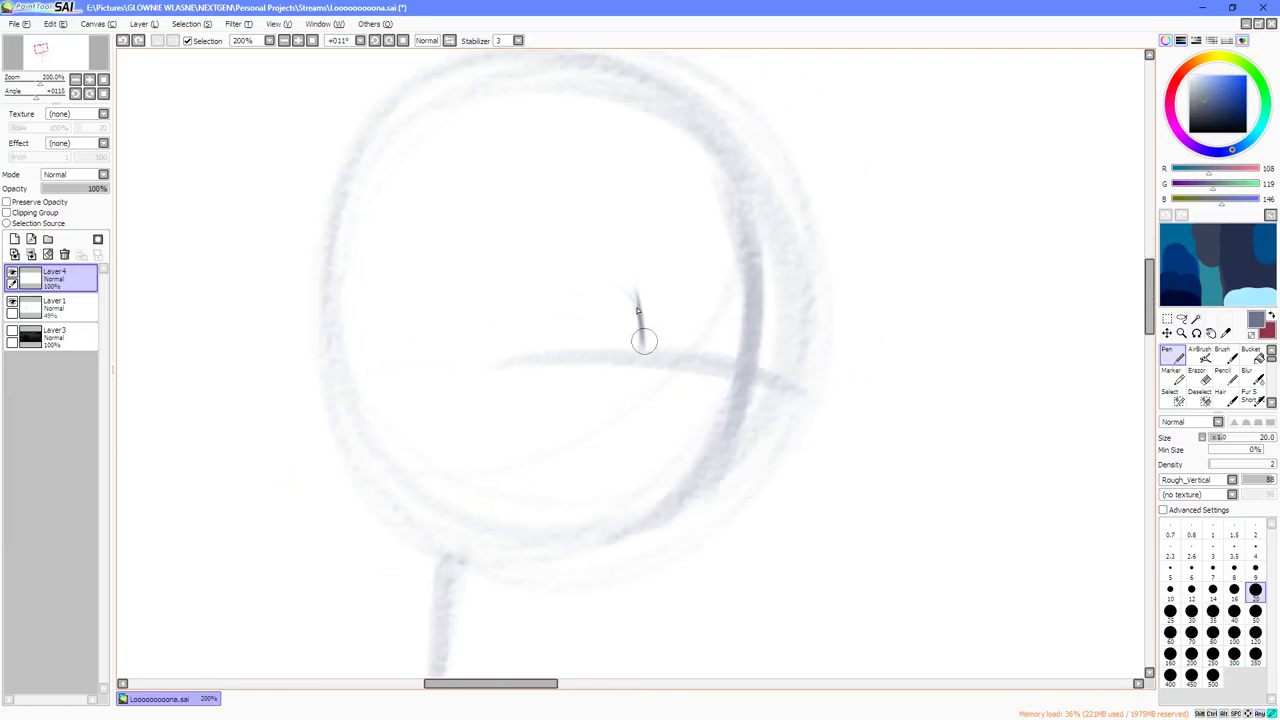
mouse_move(644, 343)
mouse_down()
mouse_move(623, 267)
mouse_move(641, 320)
mouse_move(624, 269)
mouse_move(642, 252)
mouse_move(530, 329)
mouse_move(562, 288)
mouse_move(491, 431)
mouse_up()
key(Delete)
key(Delete)
key(Delete)
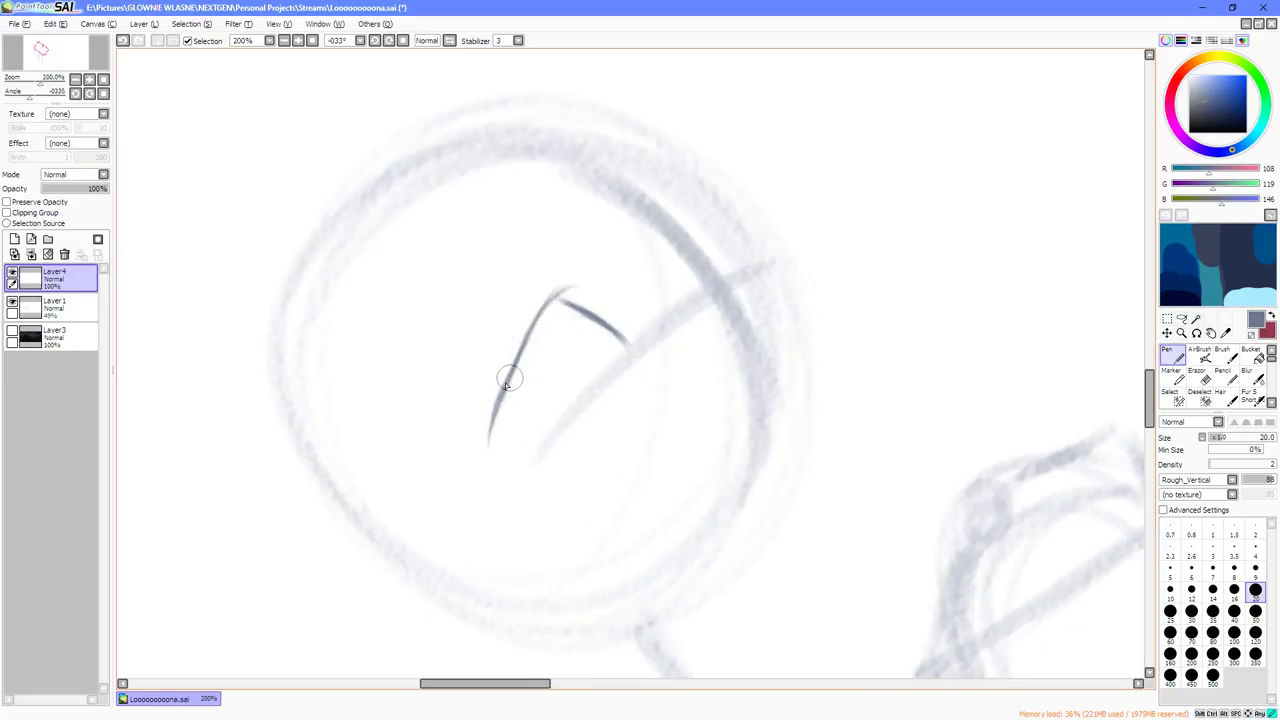
Thicken and darken the sloping upper eyelid line with repeated pen strokes along its length.
mouse_move(508, 380)
mouse_down()
mouse_move(557, 320)
mouse_move(737, 354)
mouse_move(760, 314)
mouse_up()
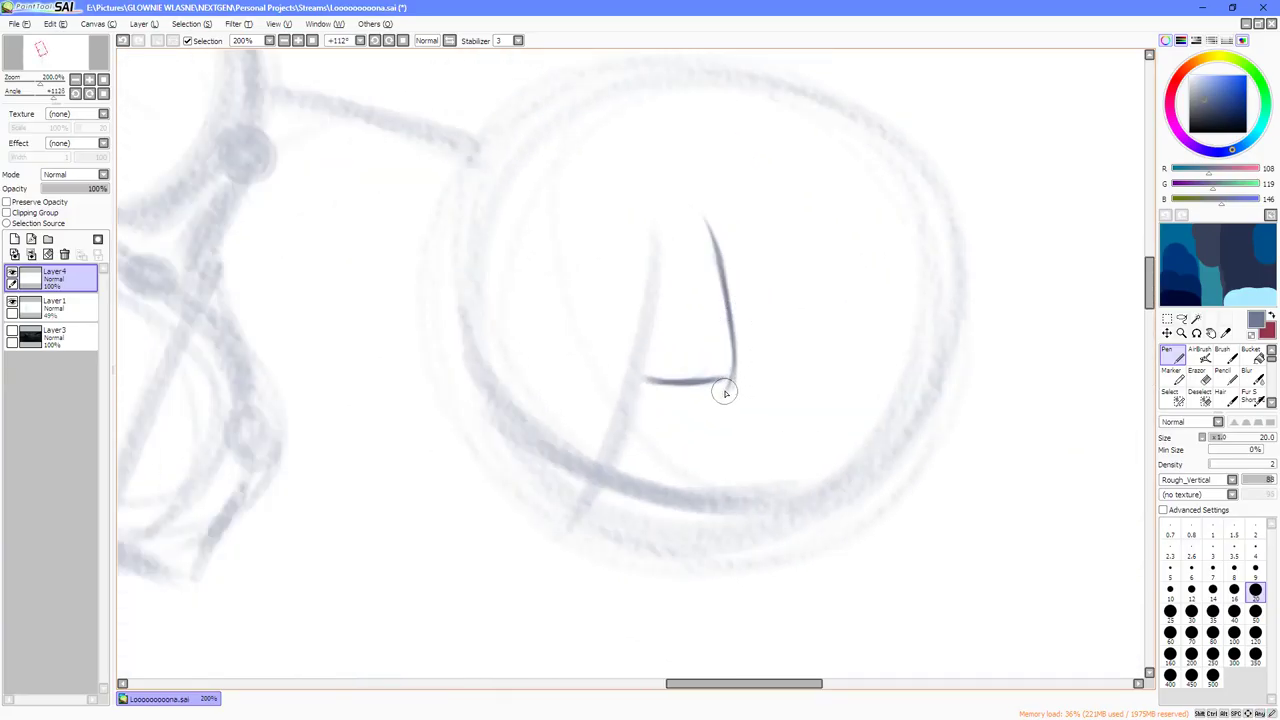
drag(724, 397, 703, 217)
mouse_move(726, 396)
mouse_down()
mouse_move(730, 271)
mouse_move(734, 362)
mouse_up()
drag(707, 229, 722, 398)
mouse_move(718, 257)
mouse_down()
mouse_move(723, 399)
mouse_move(734, 331)
mouse_move(676, 268)
mouse_up()
scroll(680, 335, down, 3)
drag(638, 366, 631, 370)
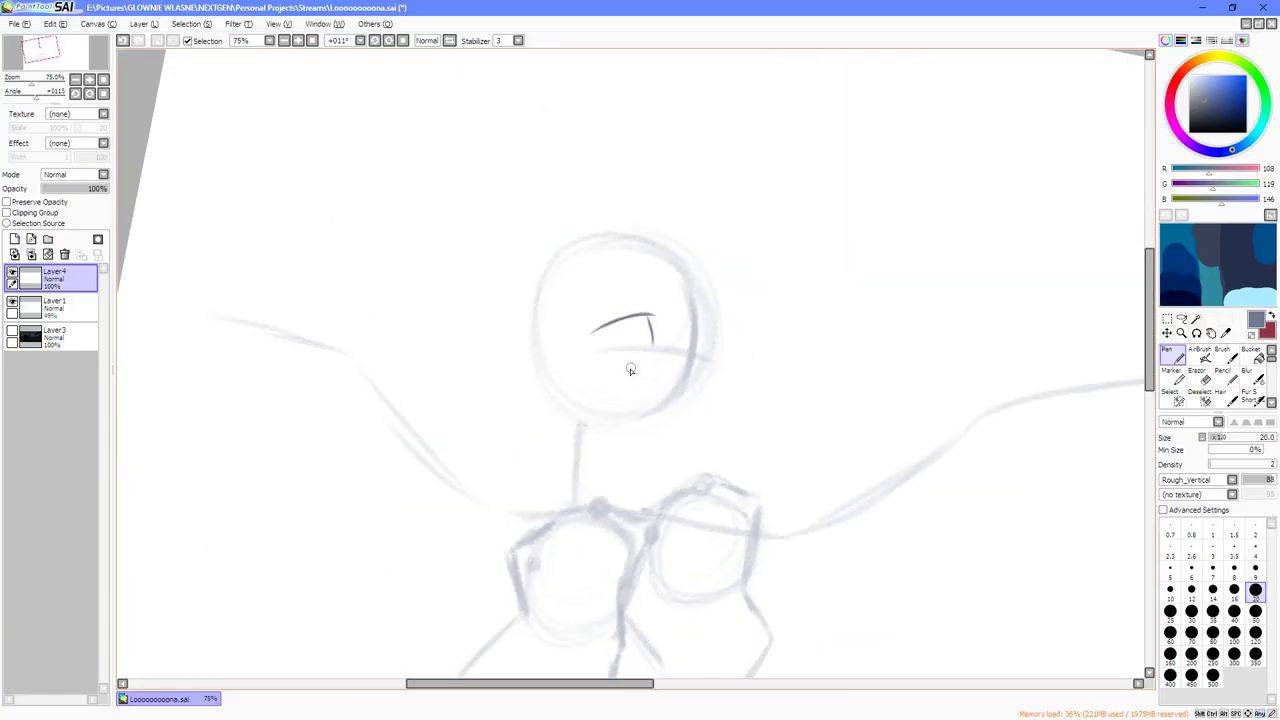
key(Home)
scroll(633, 356, up, 4)
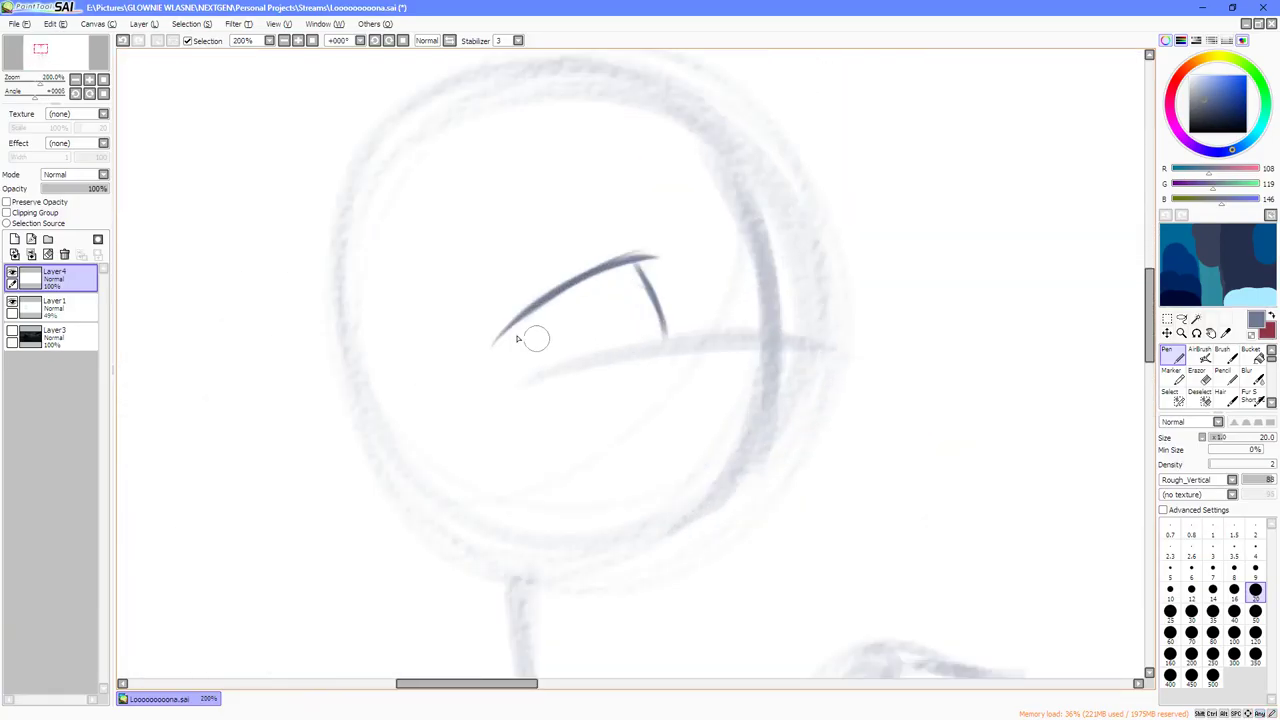
Try several curved lower eyelid lines between the eye's back corner and the bottom of its front edge.
mouse_move(491, 347)
mouse_down()
mouse_move(706, 327)
mouse_move(629, 362)
mouse_move(658, 349)
mouse_up()
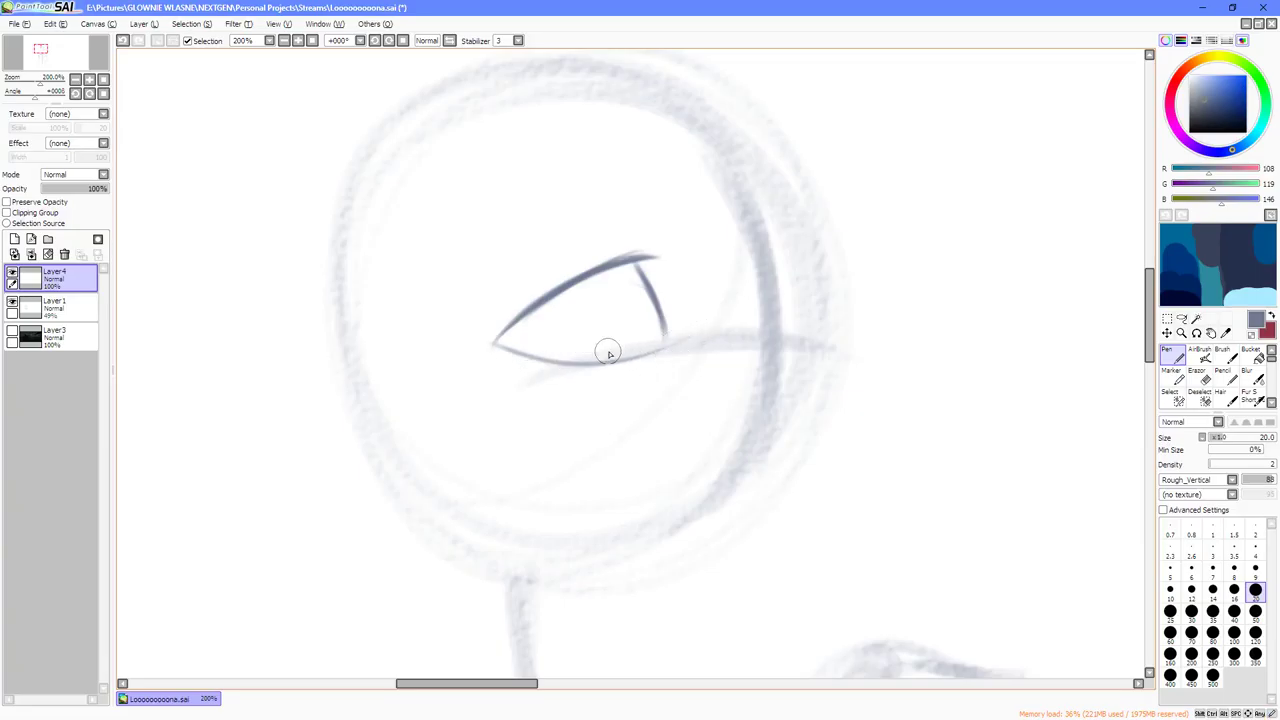
key(ctrl+z)
key(h)
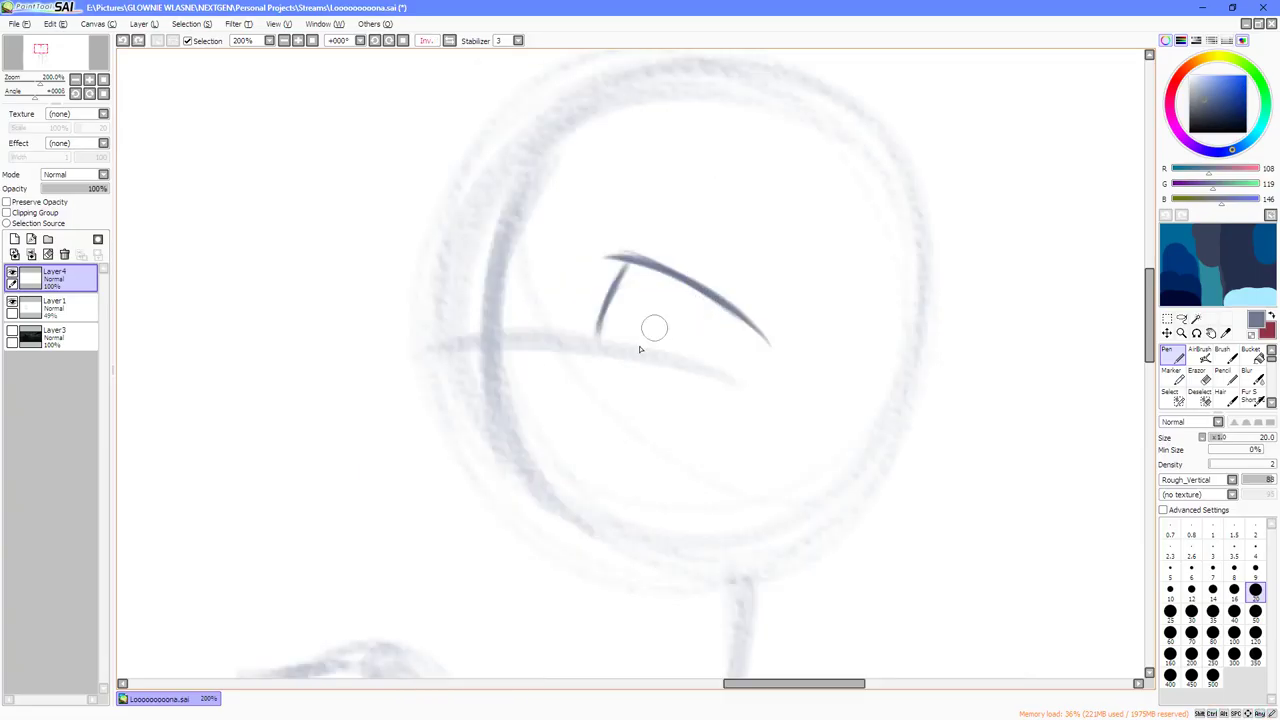
drag(658, 352, 631, 340)
drag(593, 383, 672, 229)
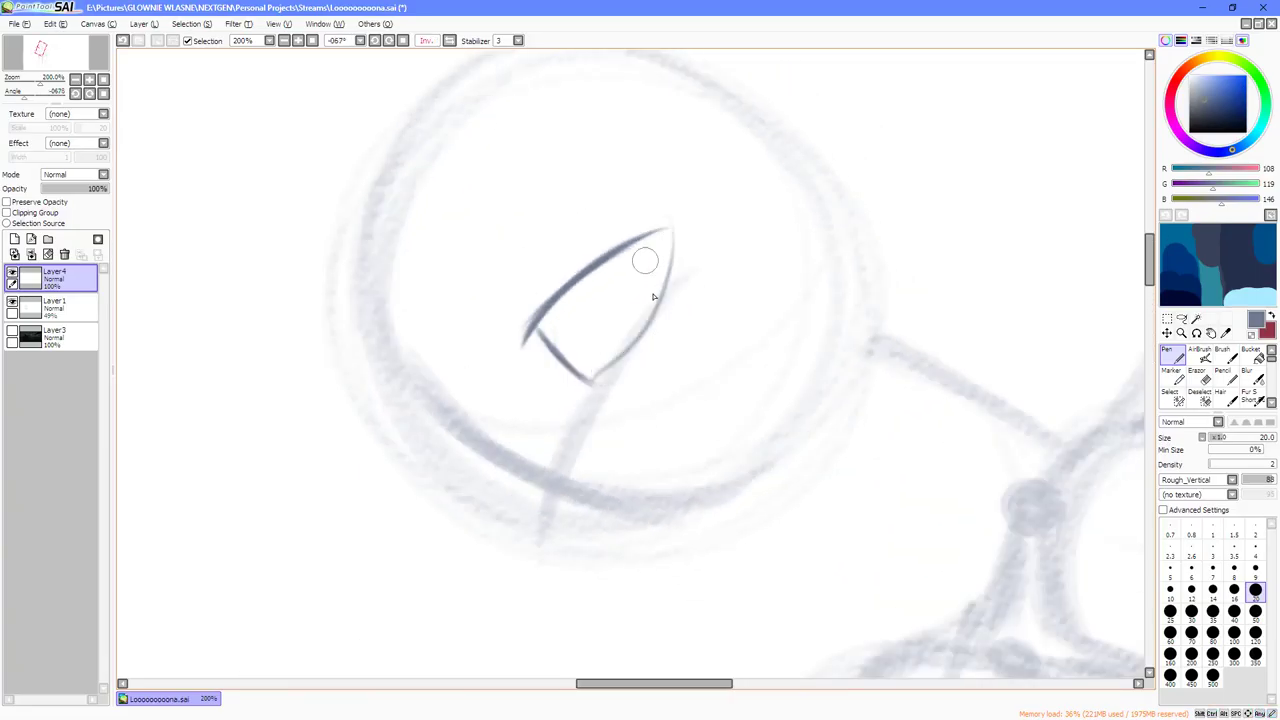
key(ctrl+z)
drag(596, 382, 651, 241)
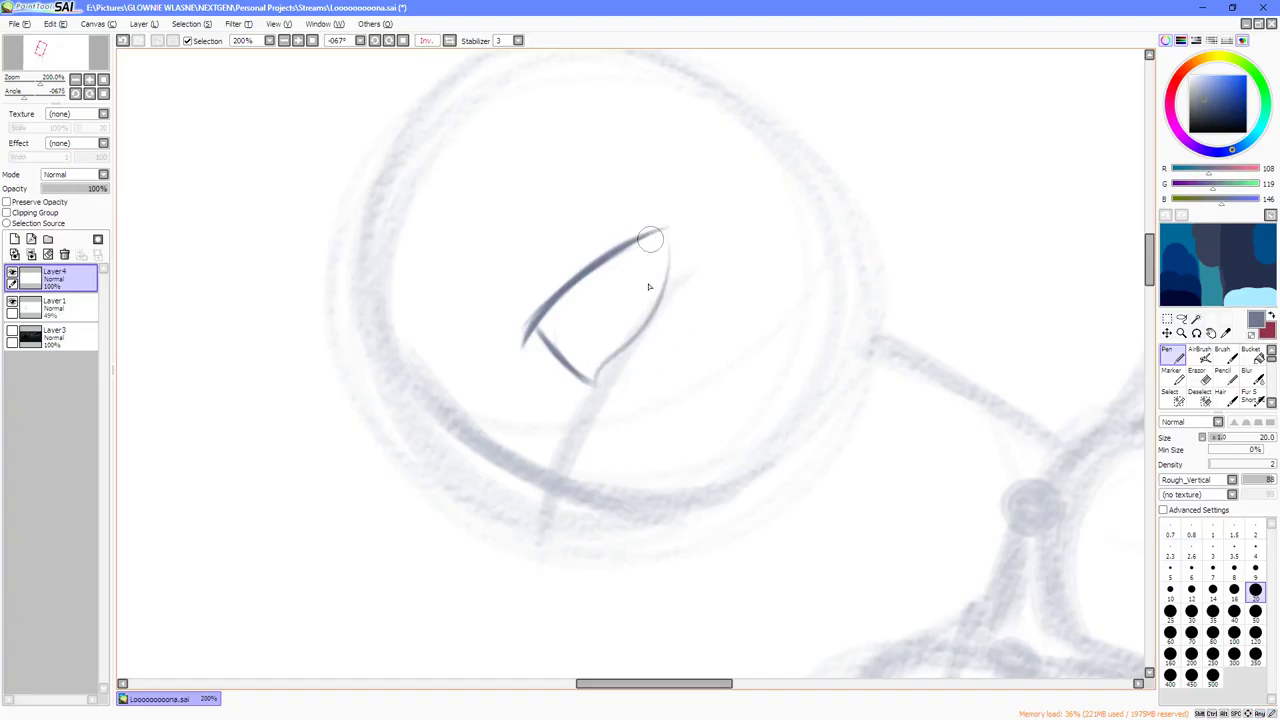
key(ctrl+z)
drag(596, 378, 665, 265)
key(ctrl+z)
mouse_move(598, 378)
mouse_down()
mouse_move(637, 330)
mouse_move(668, 234)
mouse_up()
key(Home)
scroll(412, 305, up, 4)
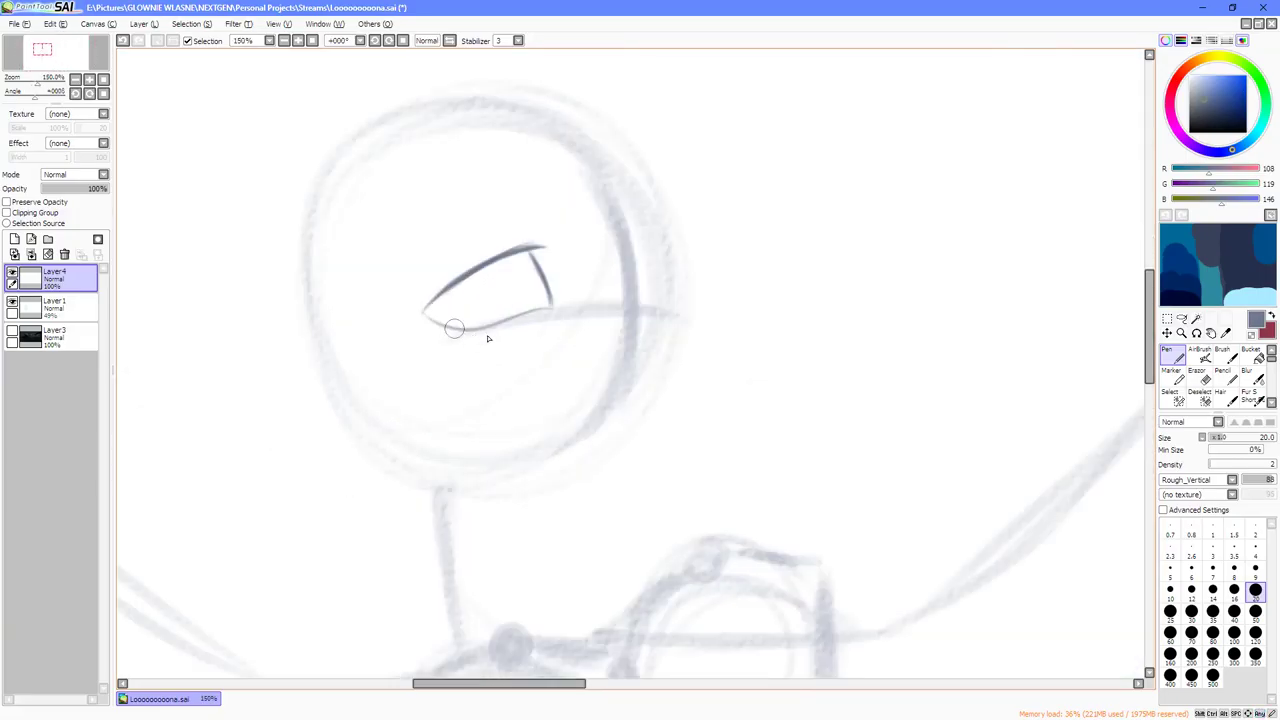
key(ctrl+z)
Draw the lower eyelid with a short angled line from the back corner and a long, nearly straight line to the front edge.
scroll(488, 333, up, 1)
mouse_move(414, 298)
mouse_down()
mouse_move(438, 331)
mouse_move(419, 303)
mouse_move(466, 329)
mouse_up()
mouse_move(603, 268)
mouse_down()
mouse_move(560, 302)
mouse_move(560, 342)
mouse_up()
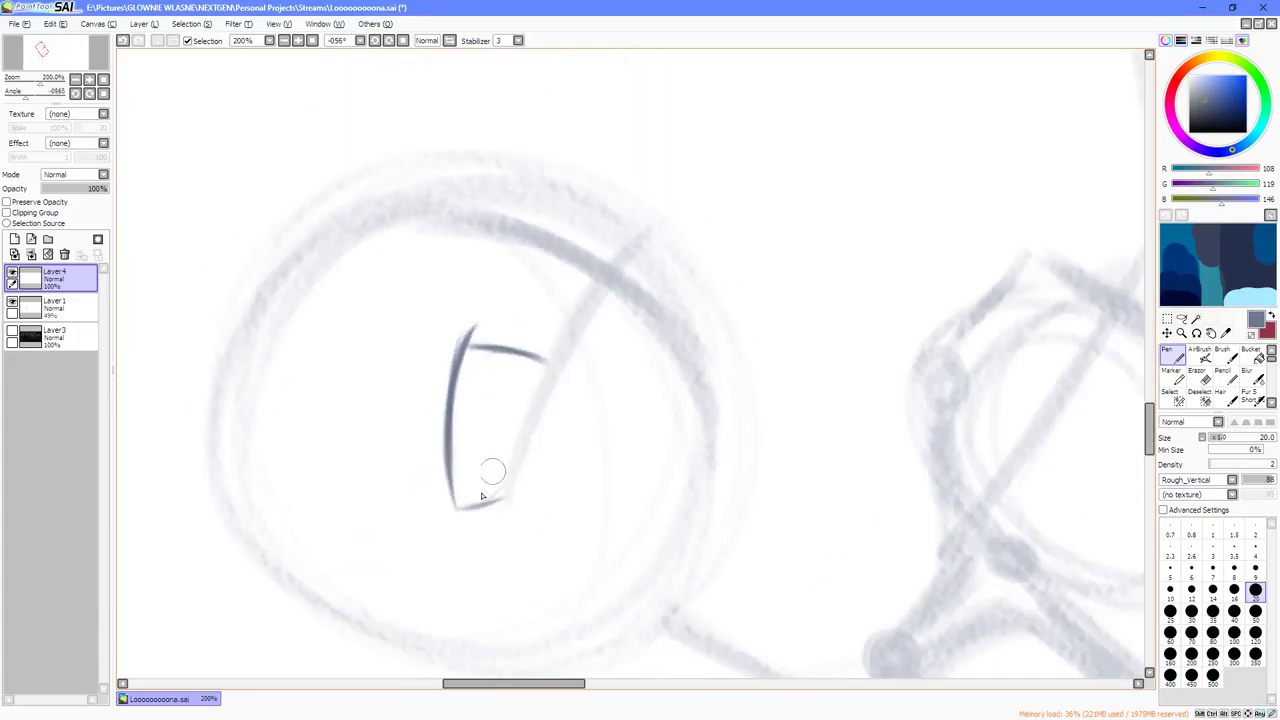
mouse_move(483, 503)
mouse_down()
mouse_move(517, 468)
mouse_move(556, 366)
mouse_up()
drag(583, 302, 664, 290)
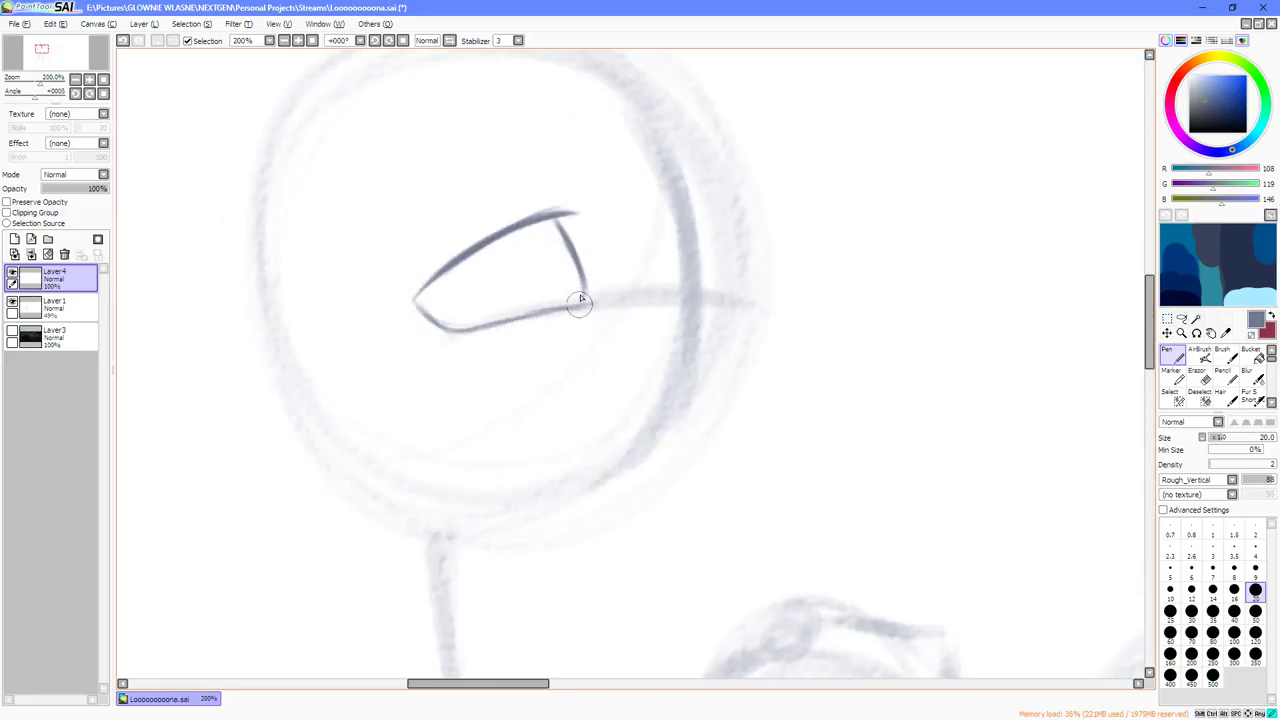
Add a small pointed tip at the eye's lower front corner and darken the front edge line above it.
mouse_move(584, 284)
mouse_down()
mouse_move(579, 303)
mouse_move(587, 278)
mouse_move(597, 292)
mouse_up()
key(ctrl+z)
drag(582, 284, 588, 293)
drag(584, 301, 574, 258)
Draw the far eye as a narrow curved outline at the front rim of the head circle.
drag(732, 251, 690, 293)
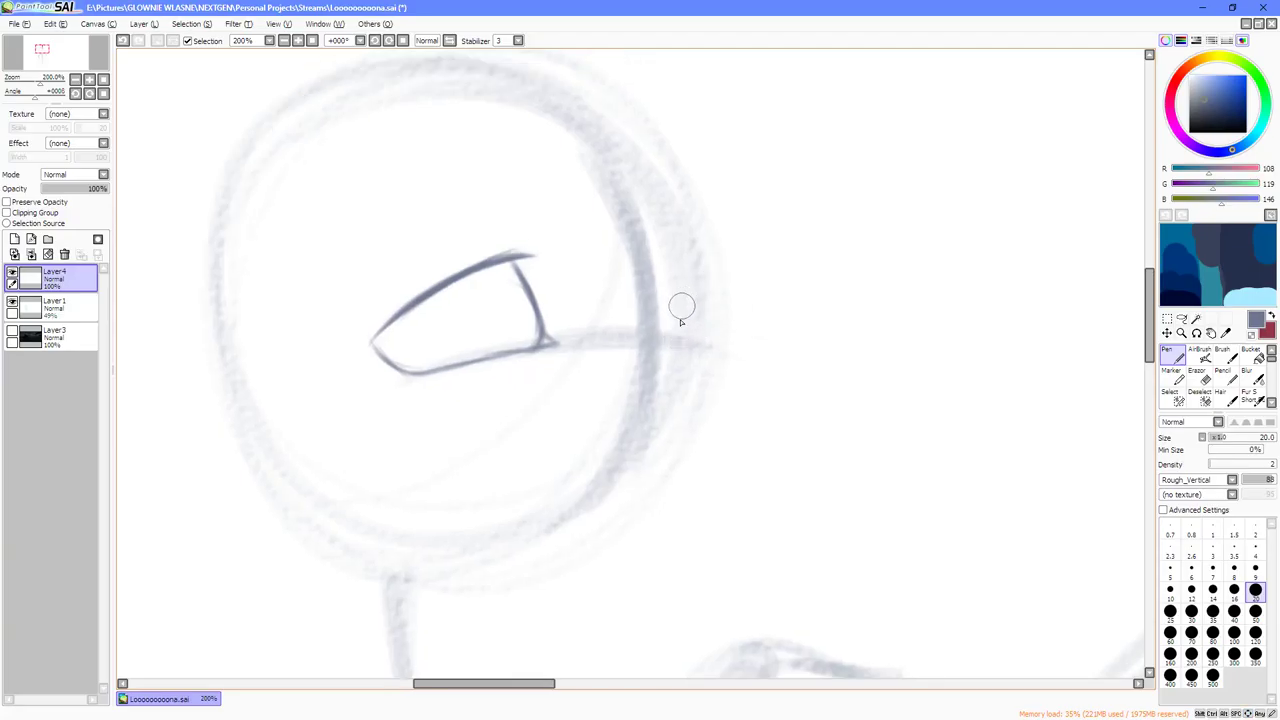
drag(685, 339, 683, 290)
key(ctrl+z)
drag(694, 335, 695, 338)
mouse_move(690, 288)
mouse_down()
mouse_move(691, 273)
mouse_move(708, 290)
mouse_move(709, 334)
mouse_move(703, 302)
mouse_up()
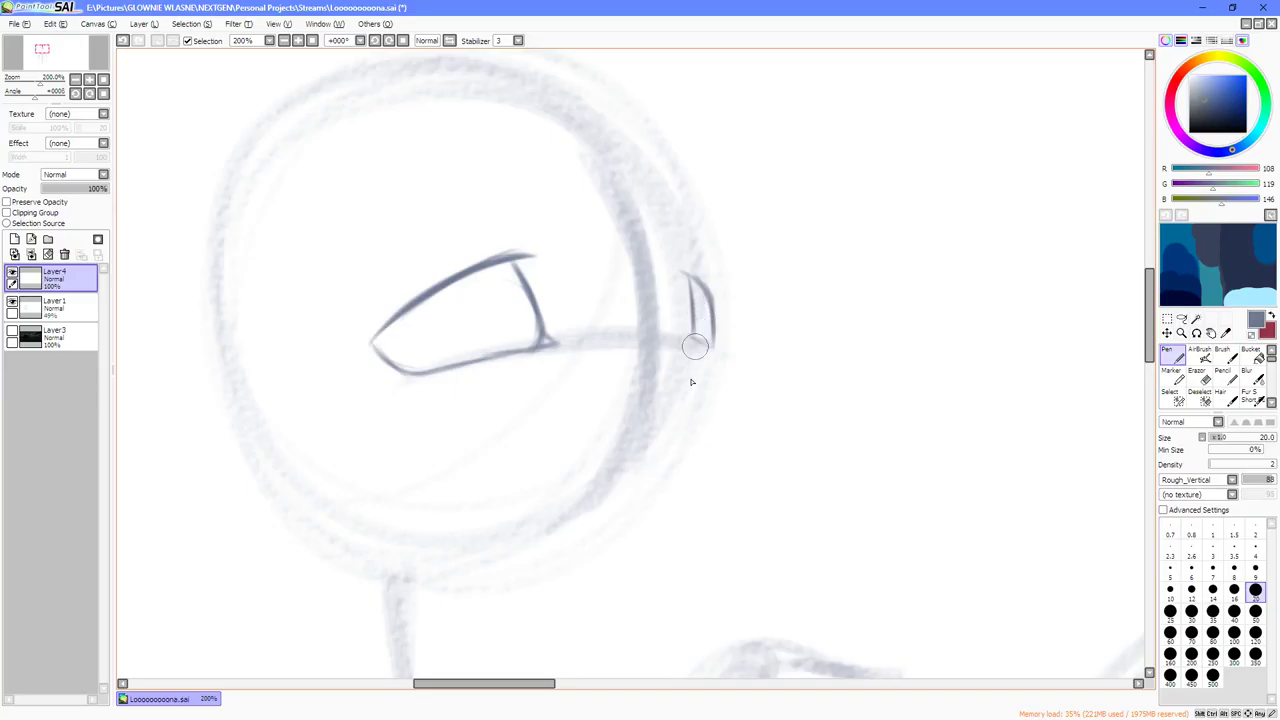
scroll(691, 381, down, 5)
scroll(696, 348, up, 5)
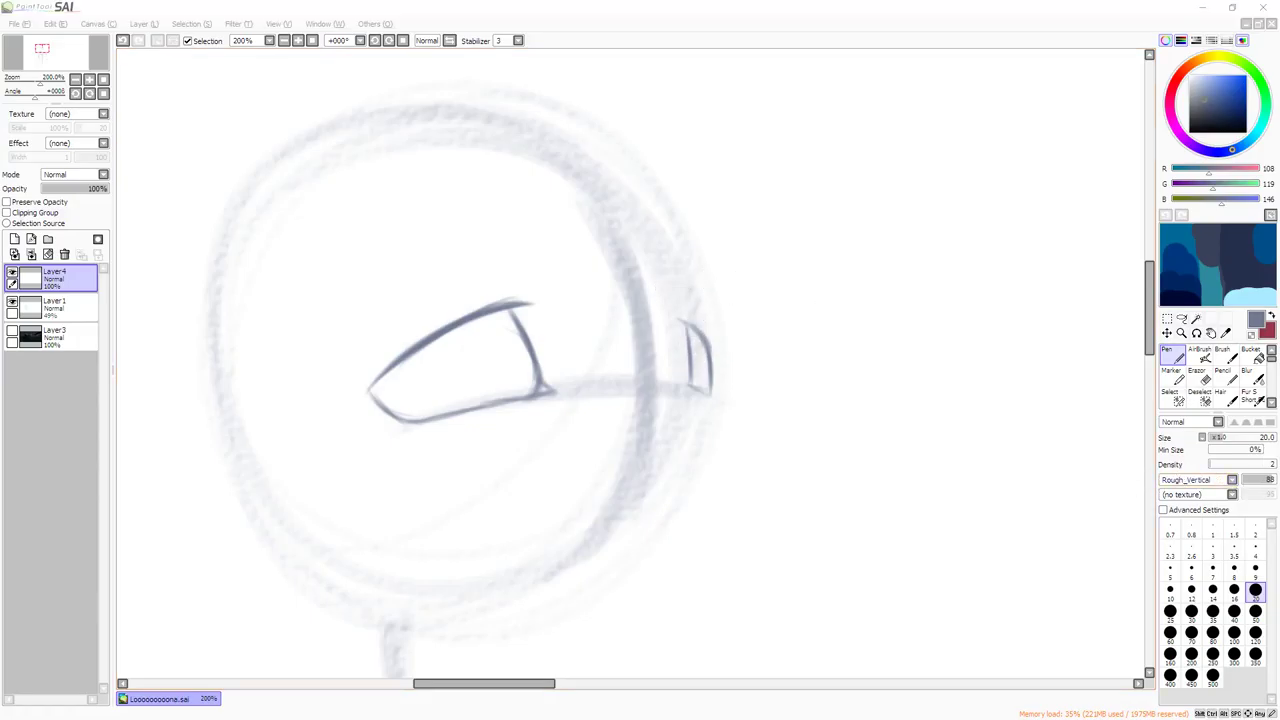
Rework the far eye's lower edge and add a second slanted line inside its outline.
click(1024, 342)
drag(694, 383, 712, 391)
key(Right)
key(Right)
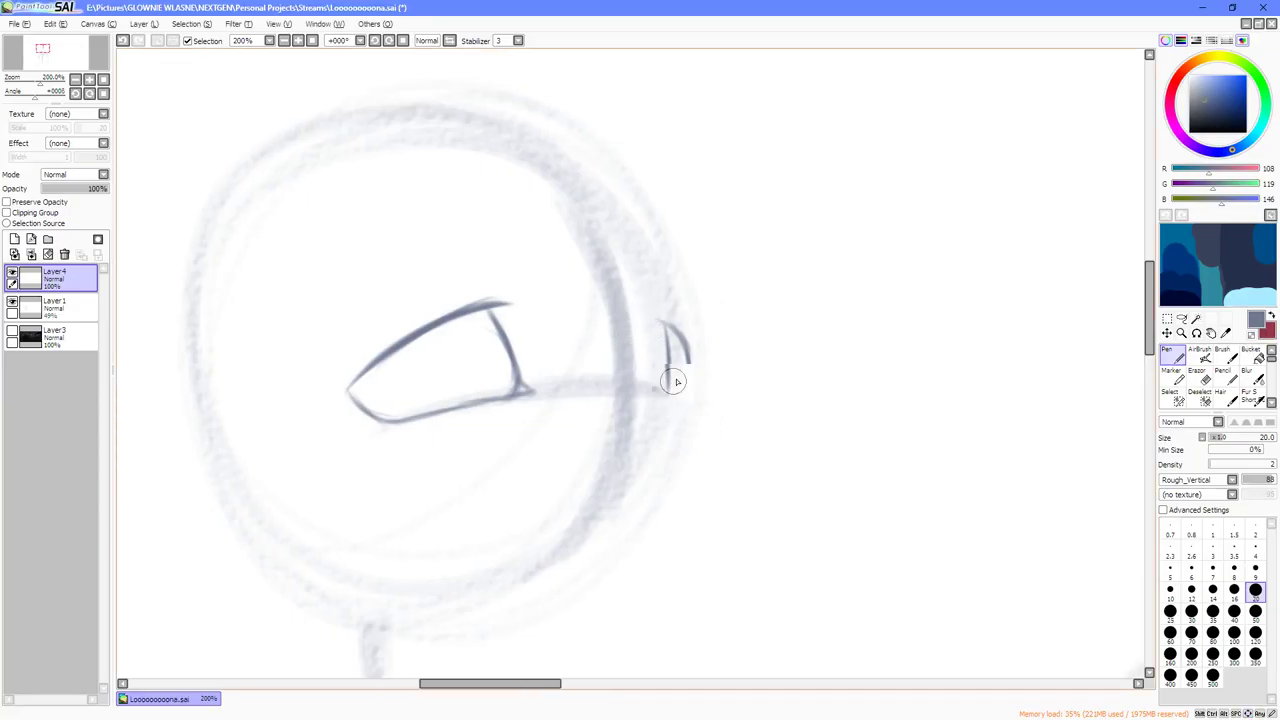
mouse_move(630, 318)
mouse_down()
mouse_move(648, 396)
mouse_move(635, 353)
mouse_move(667, 396)
mouse_move(668, 384)
mouse_up()
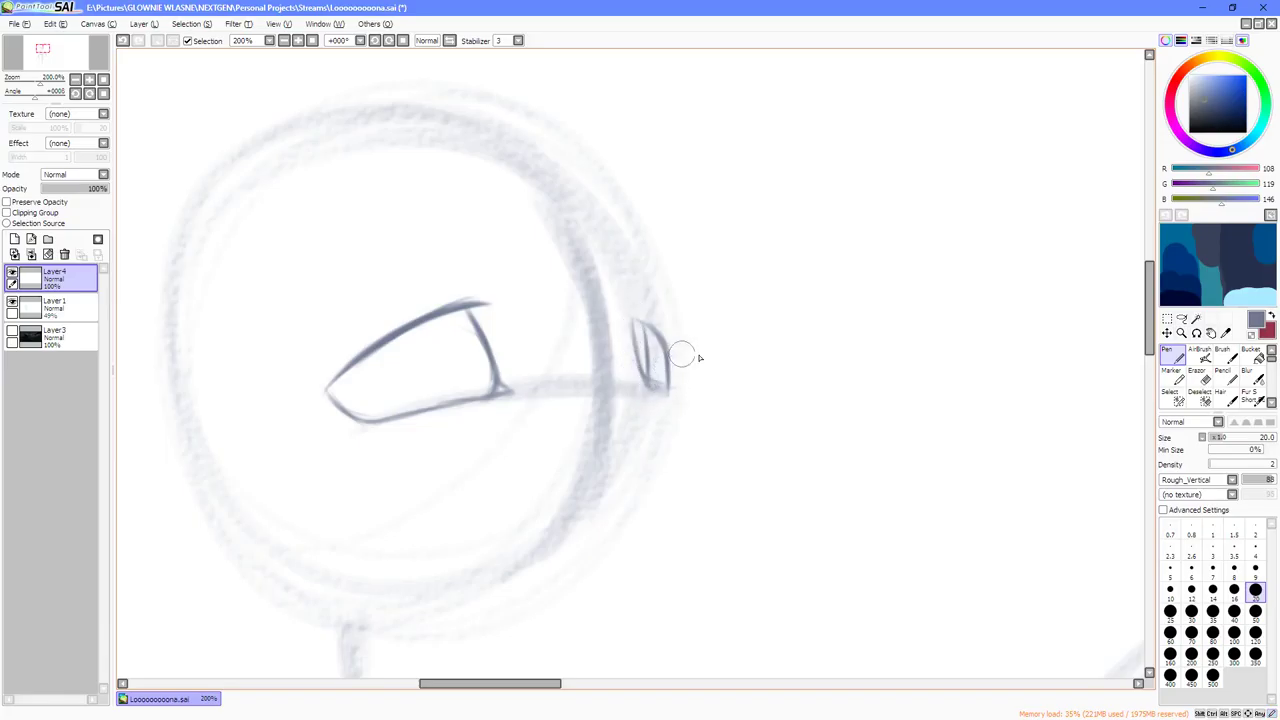
Draw the nose bridge as a line curving down between the eyes and running forward across the far eye's base.
key(Delete)
key(Delete)
key(Delete)
drag(518, 396, 556, 369)
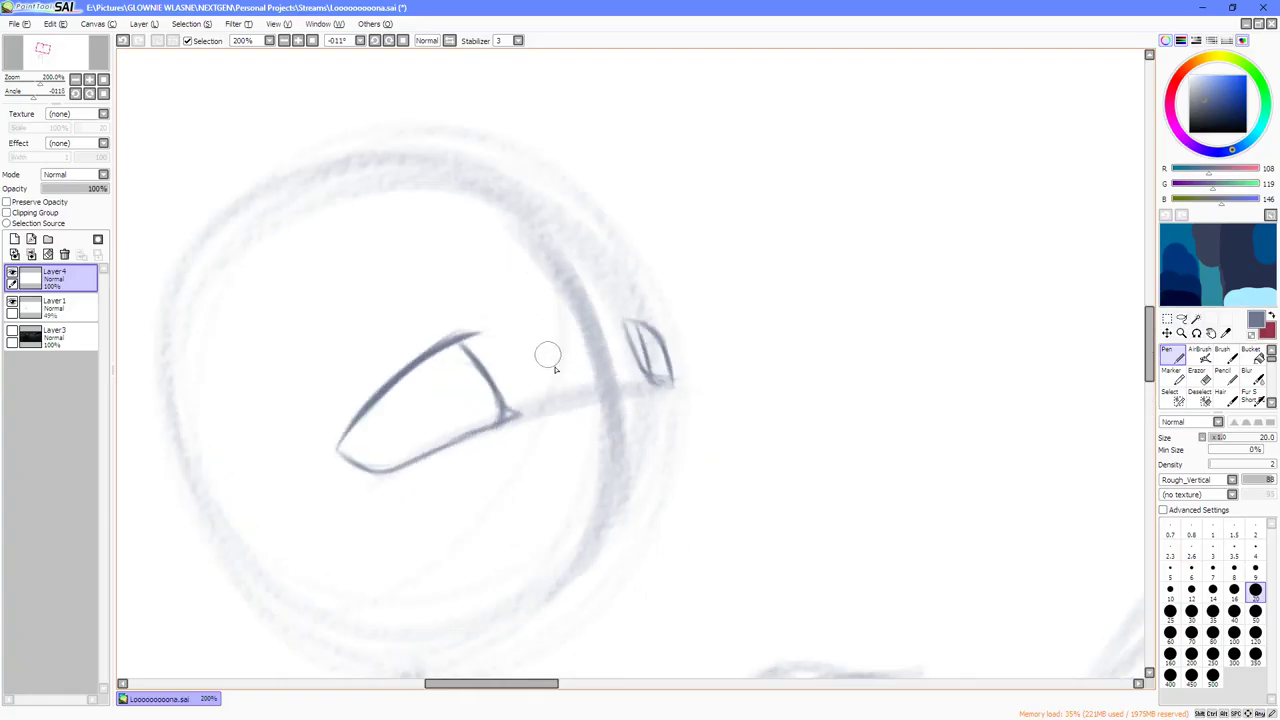
drag(506, 320, 543, 378)
mouse_move(506, 318)
mouse_down()
mouse_move(544, 380)
mouse_move(632, 397)
mouse_move(645, 368)
mouse_up()
key(Delete)
key(Delete)
key(Delete)
key(Delete)
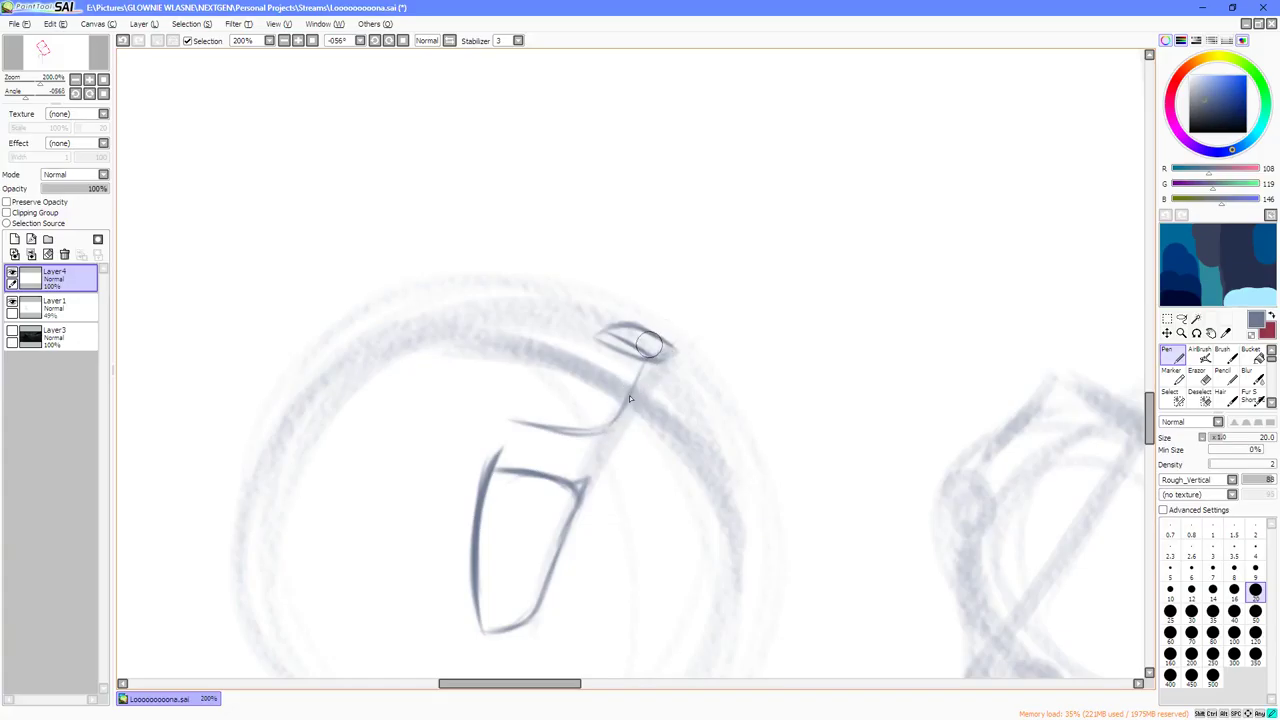
drag(614, 420, 664, 322)
key(End)
key(End)
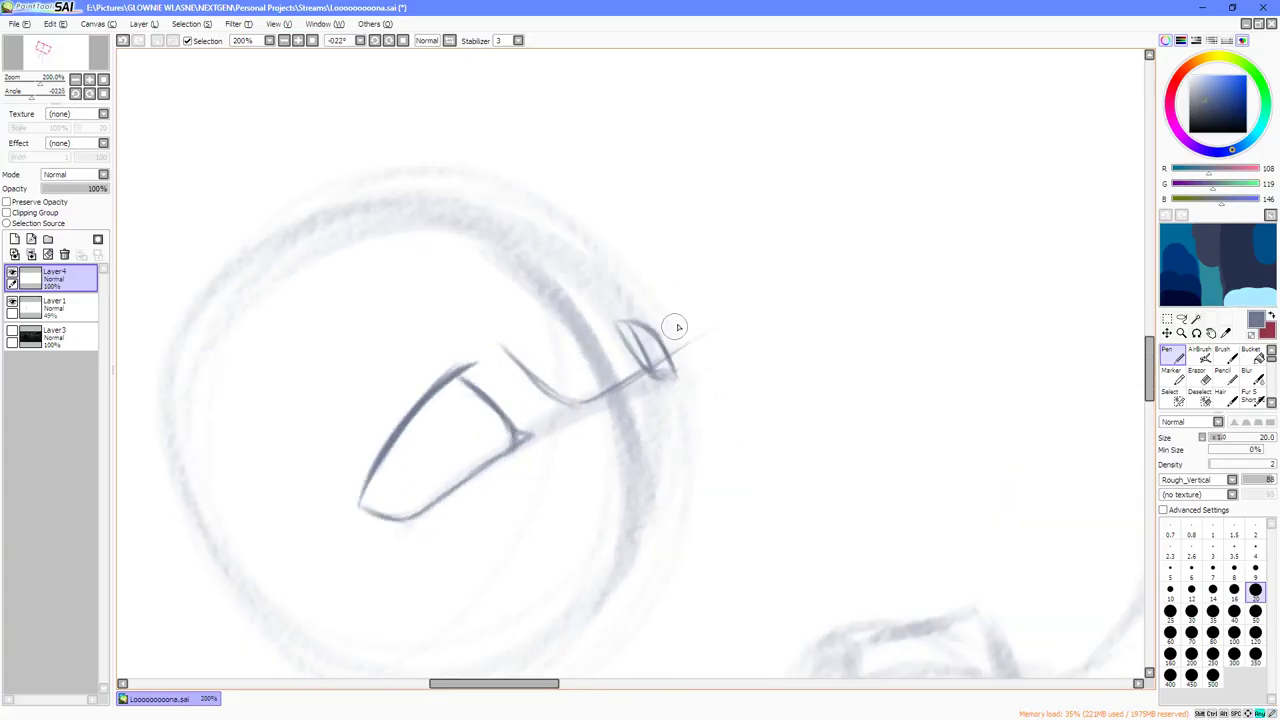
Try extending the nose bridge line past the far eye into a raised, rounded nose tip.
scroll(674, 327, down, 3)
key(End)
scroll(705, 330, up, 2)
key(Delete)
key(Delete)
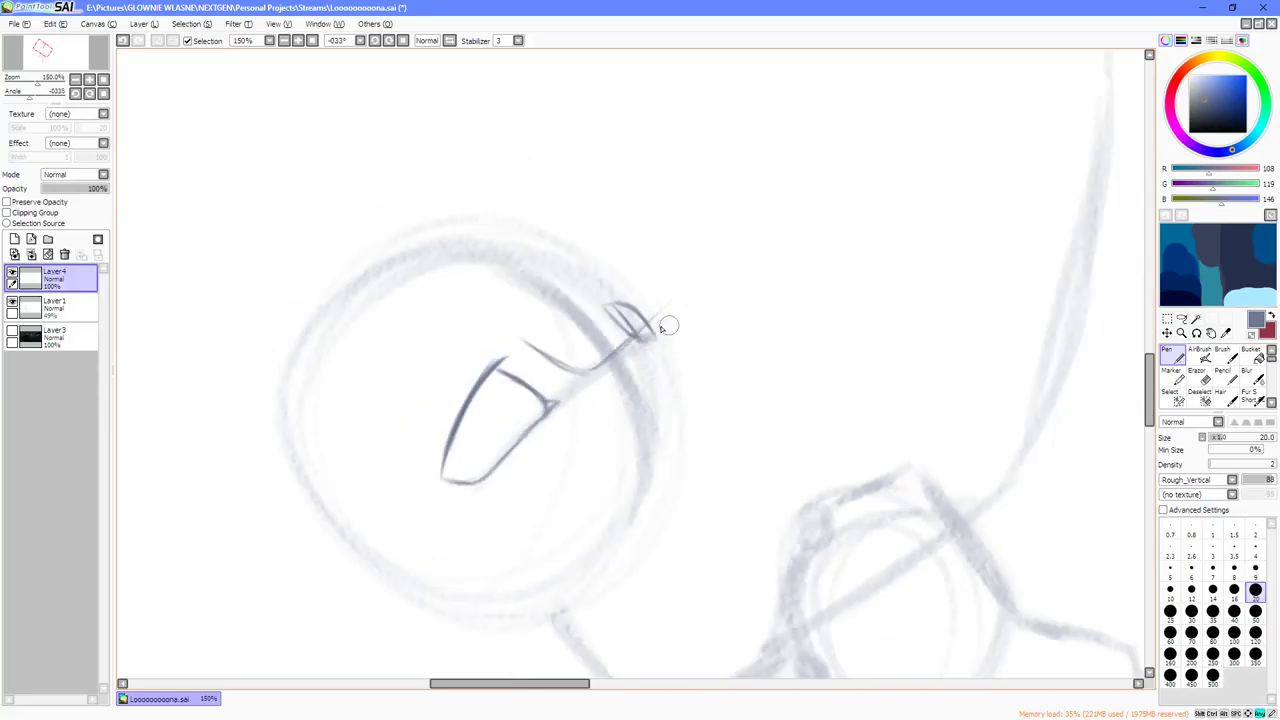
scroll(667, 321, up, 1)
mouse_move(654, 317)
mouse_down()
mouse_move(689, 288)
mouse_move(670, 301)
mouse_move(708, 293)
mouse_move(697, 289)
mouse_move(716, 310)
mouse_move(746, 278)
mouse_move(747, 371)
mouse_move(726, 331)
mouse_move(727, 392)
mouse_up()
key(End)
key(End)
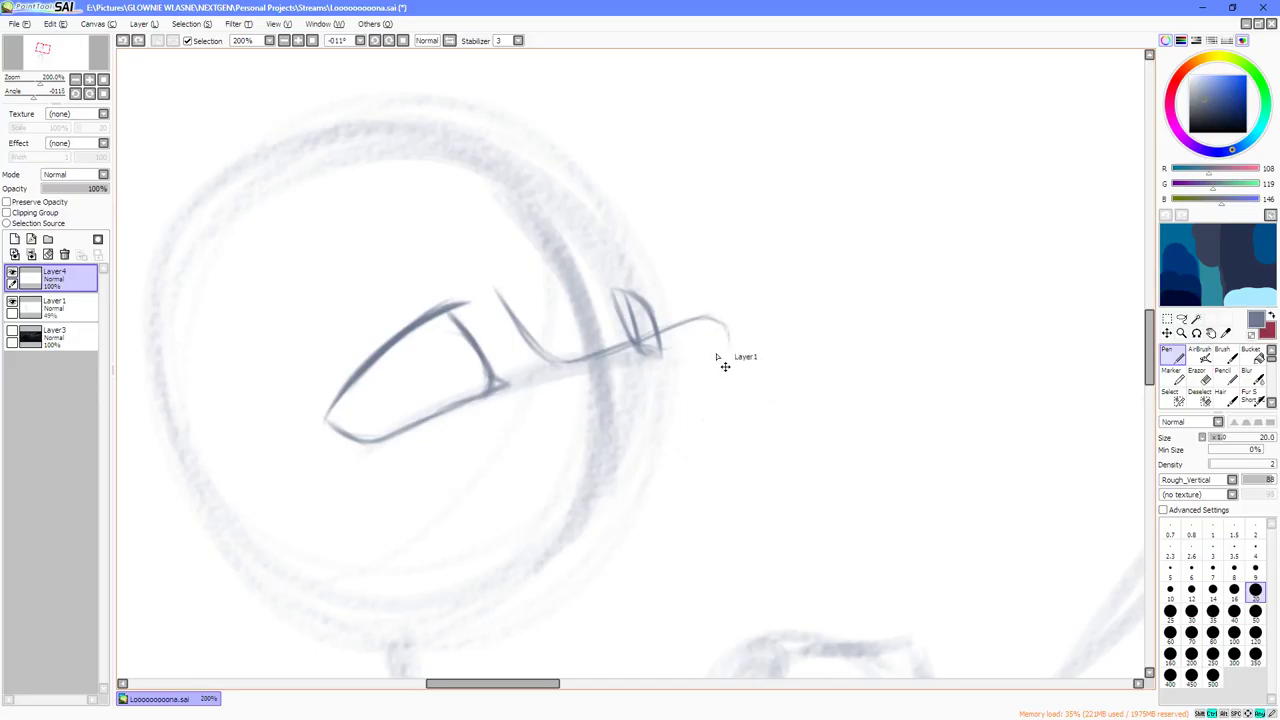
key(ctrl+z)
key(ctrl+z)
key(ctrl+z)
key(ctrl+z)
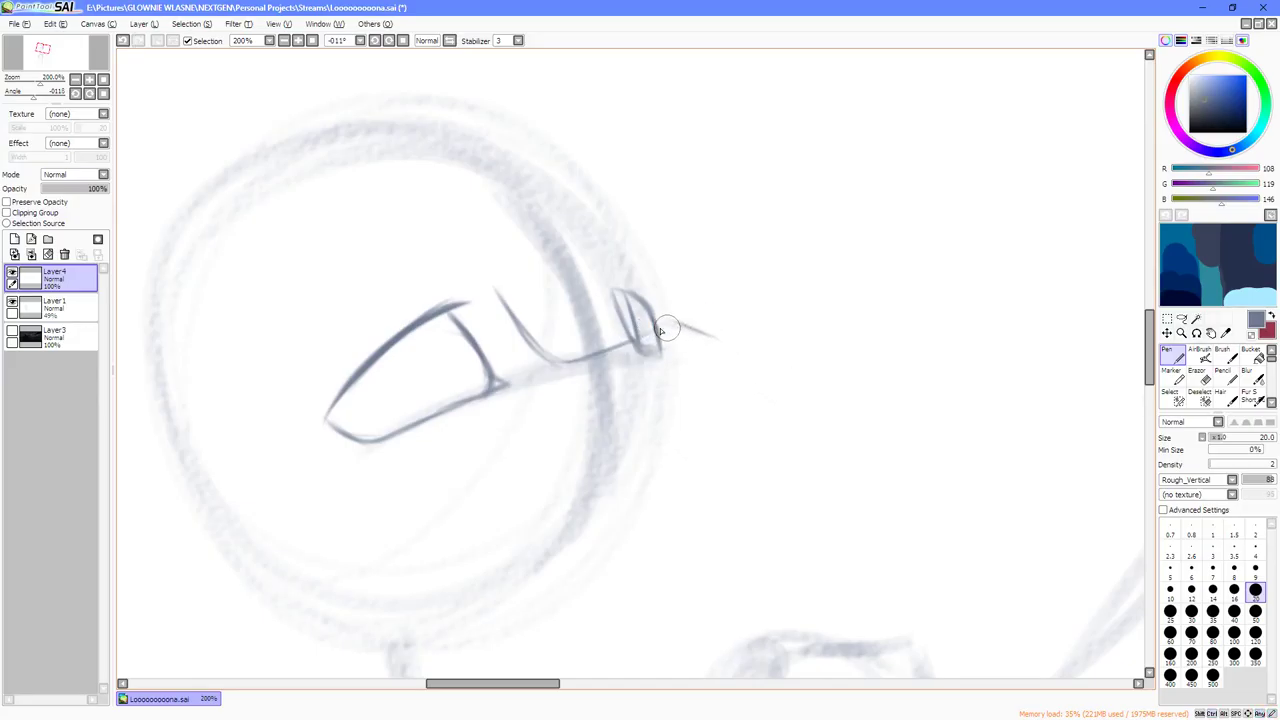
Draw the muzzle's top sloping gently beyond the far eye to the nose tip, and its front line dropping down from there.
mouse_move(660, 330)
mouse_down()
mouse_move(722, 341)
mouse_move(669, 346)
mouse_move(726, 336)
mouse_up()
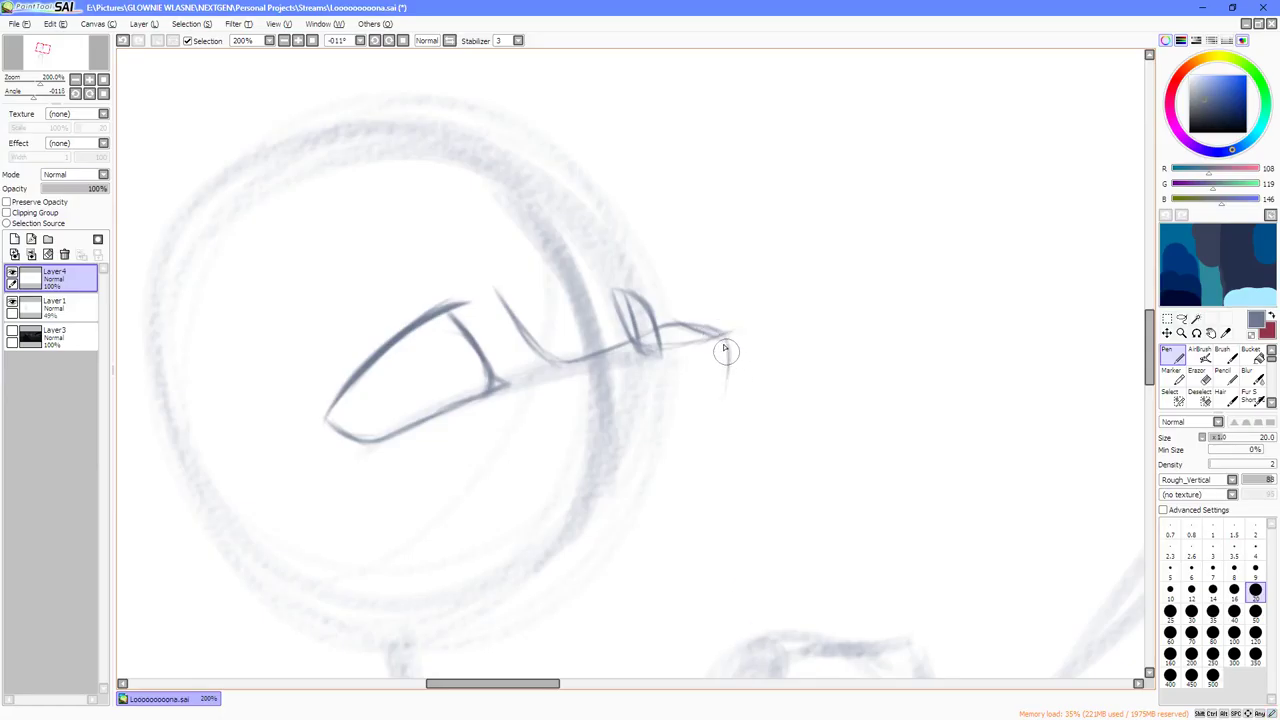
scroll(745, 340, down, 4)
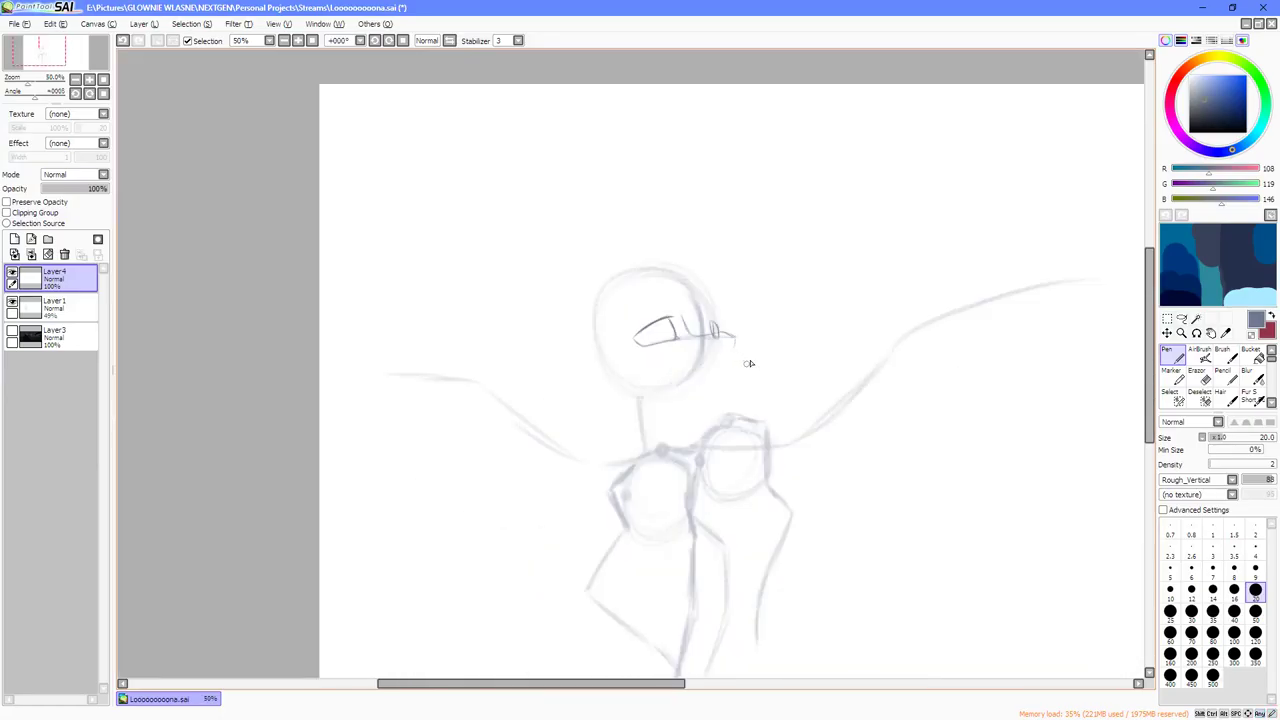
scroll(757, 355, up, 4)
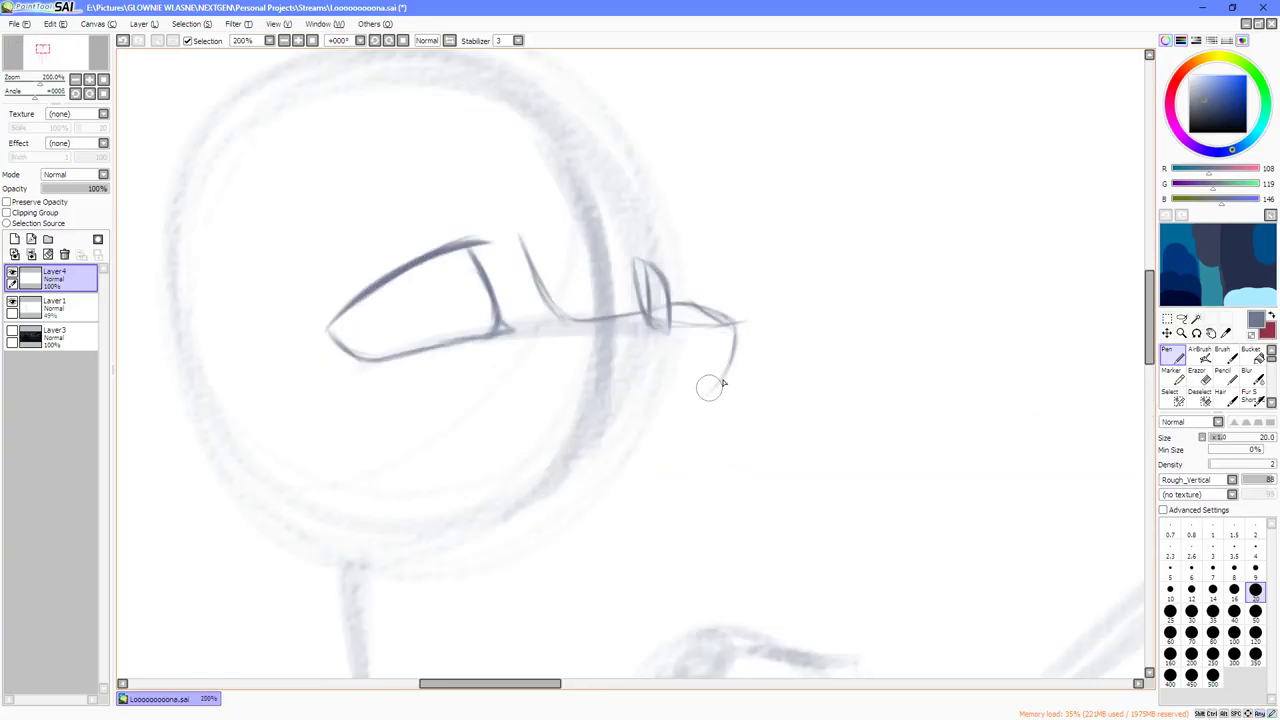
key(ctrl+z)
mouse_move(734, 326)
mouse_down()
mouse_move(697, 457)
mouse_move(724, 386)
mouse_up()
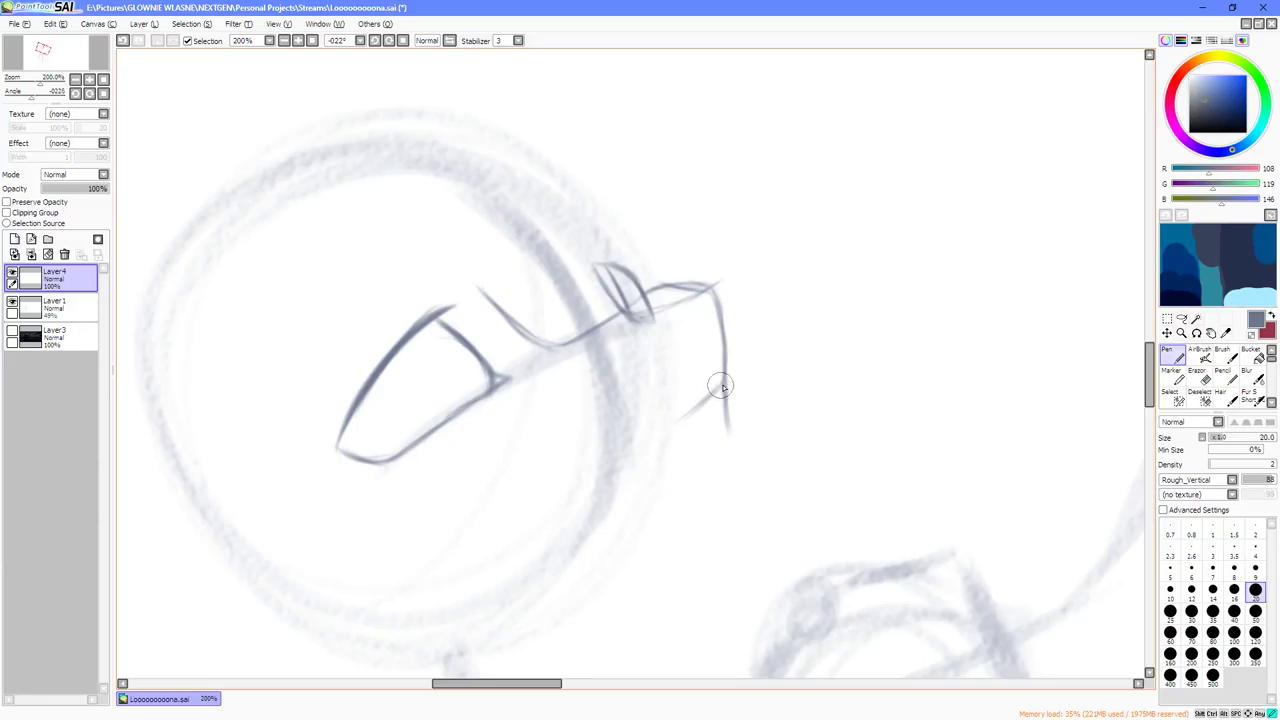
Replace the short mouth stroke with a wavy mouth line running back from the muzzle's front toward the head circle.
key(ctrl+z)
mouse_move(692, 400)
mouse_down()
mouse_move(661, 440)
mouse_move(674, 412)
mouse_move(630, 441)
mouse_up()
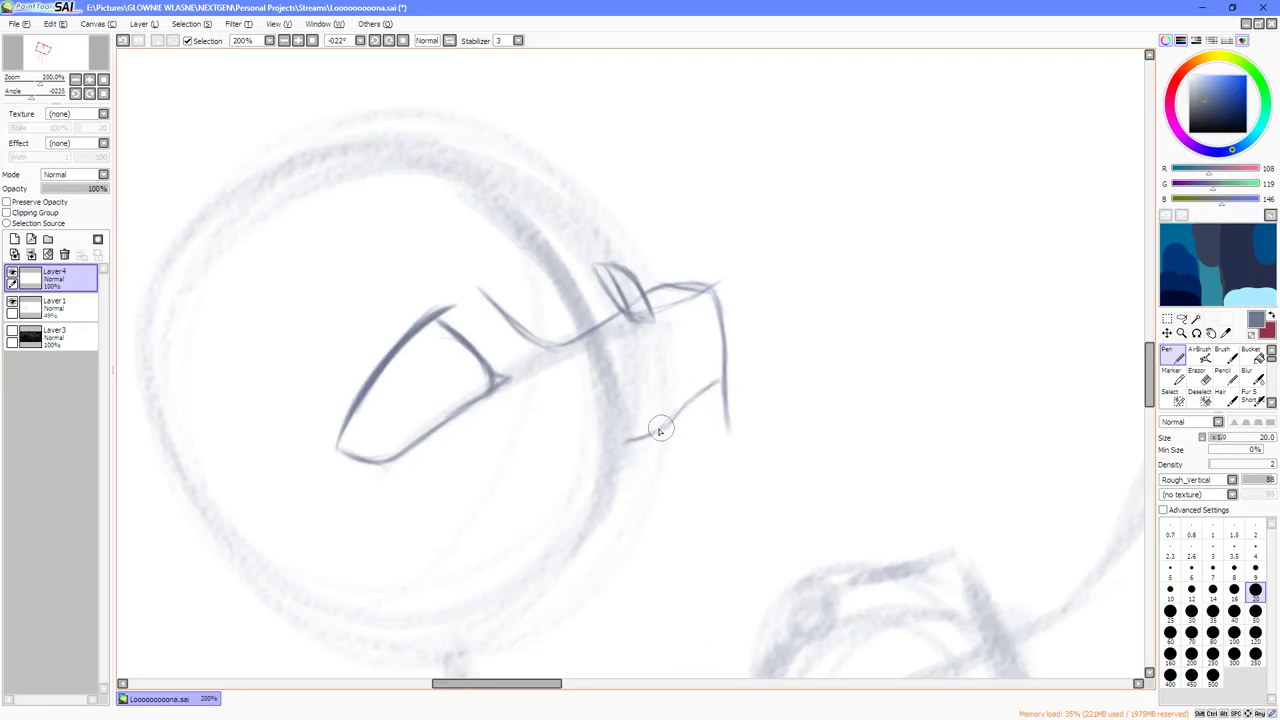
key(End)
key(End)
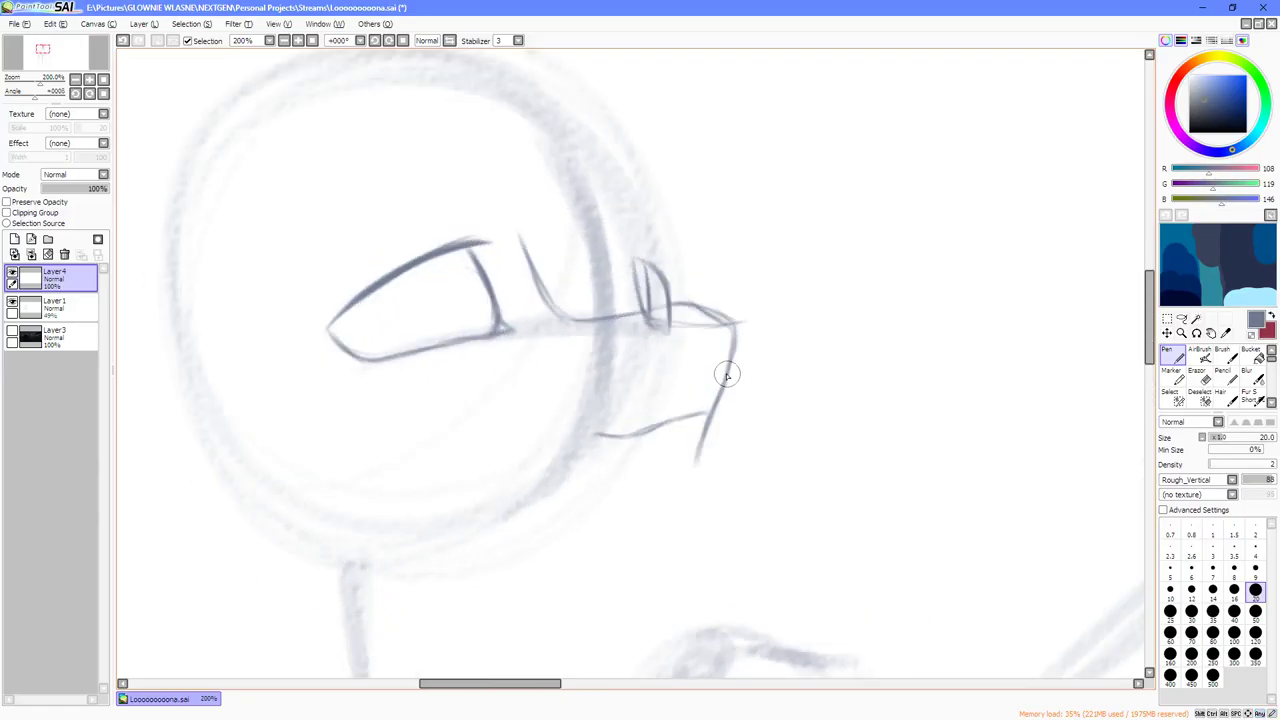
Draw the chin line slanting down and back from the lower end of the muzzle's front.
scroll(722, 371, down, 2)
key(End)
scroll(696, 427, up, 1)
key(Delete)
key(Delete)
key(Delete)
key(Delete)
key(Delete)
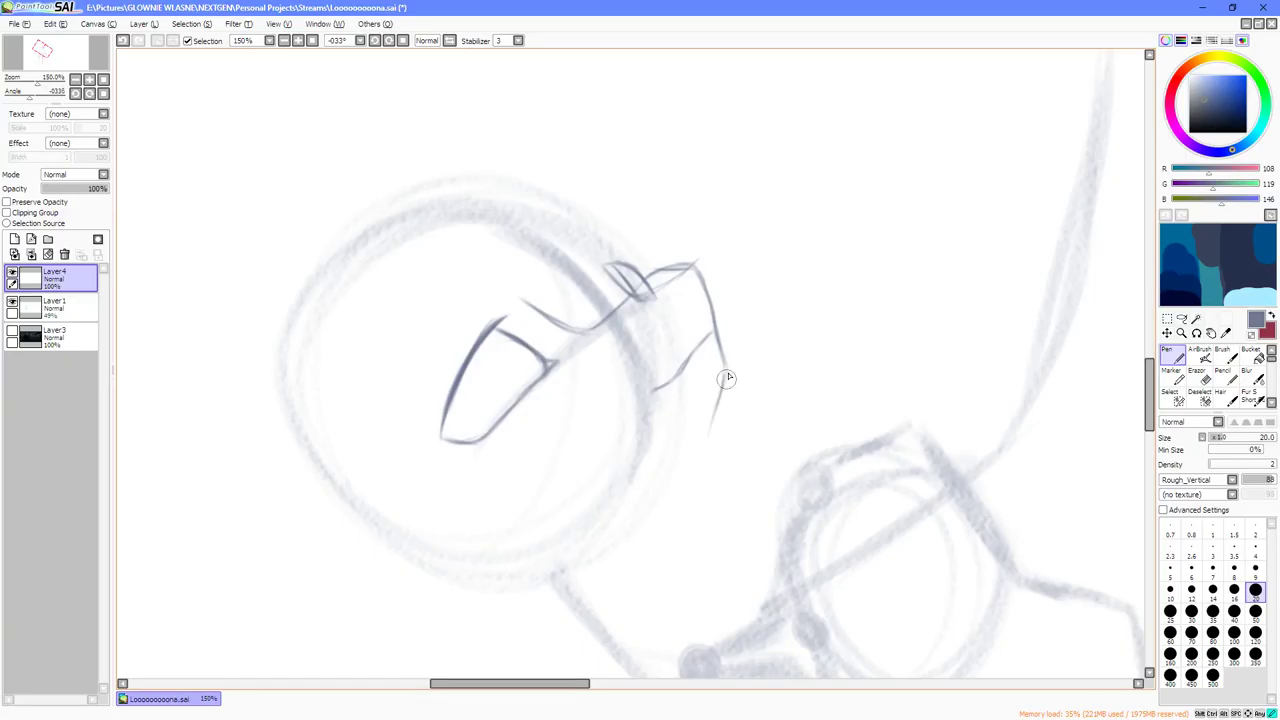
drag(727, 378, 686, 471)
drag(722, 372, 684, 420)
key(ctrl+z)
Draw the jaw as a long curve from behind the chin along the head circle's underside, and darken it with repeated strokes.
mouse_move(677, 429)
mouse_down()
mouse_move(652, 478)
mouse_move(570, 550)
mouse_up()
drag(647, 476, 728, 428)
mouse_move(704, 552)
mouse_down()
mouse_move(697, 490)
mouse_move(609, 551)
mouse_up()
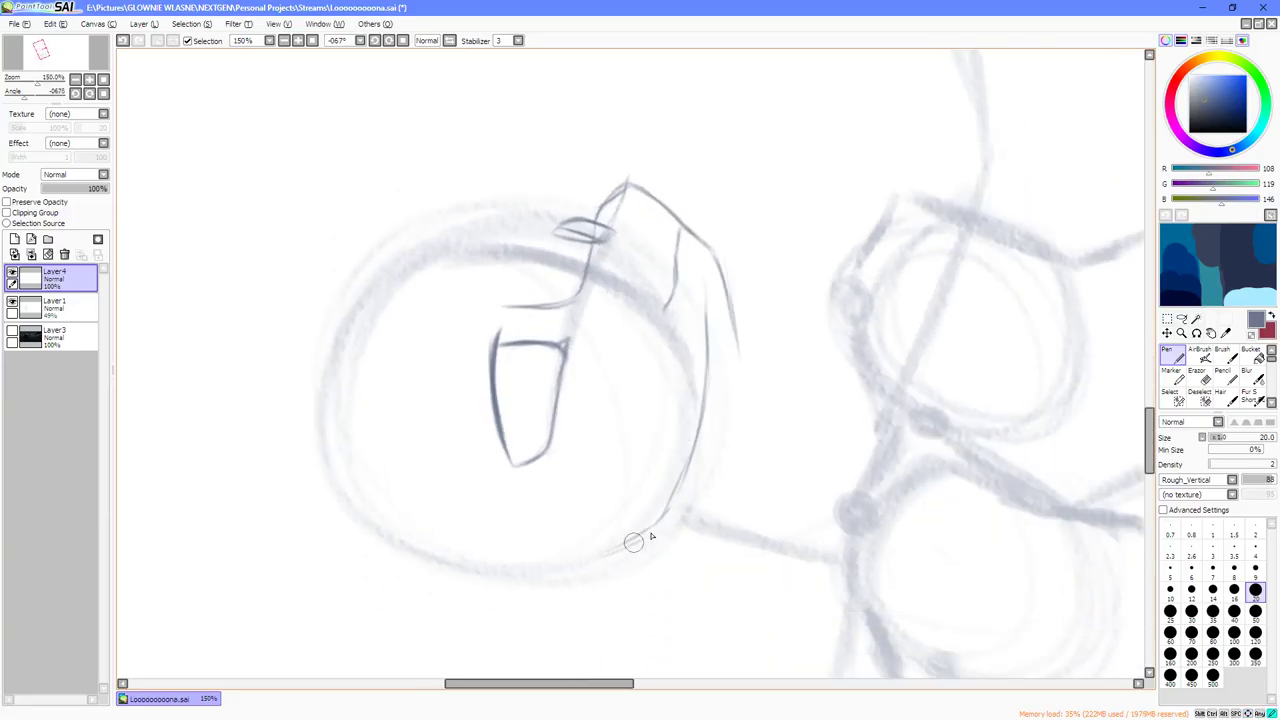
drag(700, 426, 674, 494)
drag(707, 336, 703, 385)
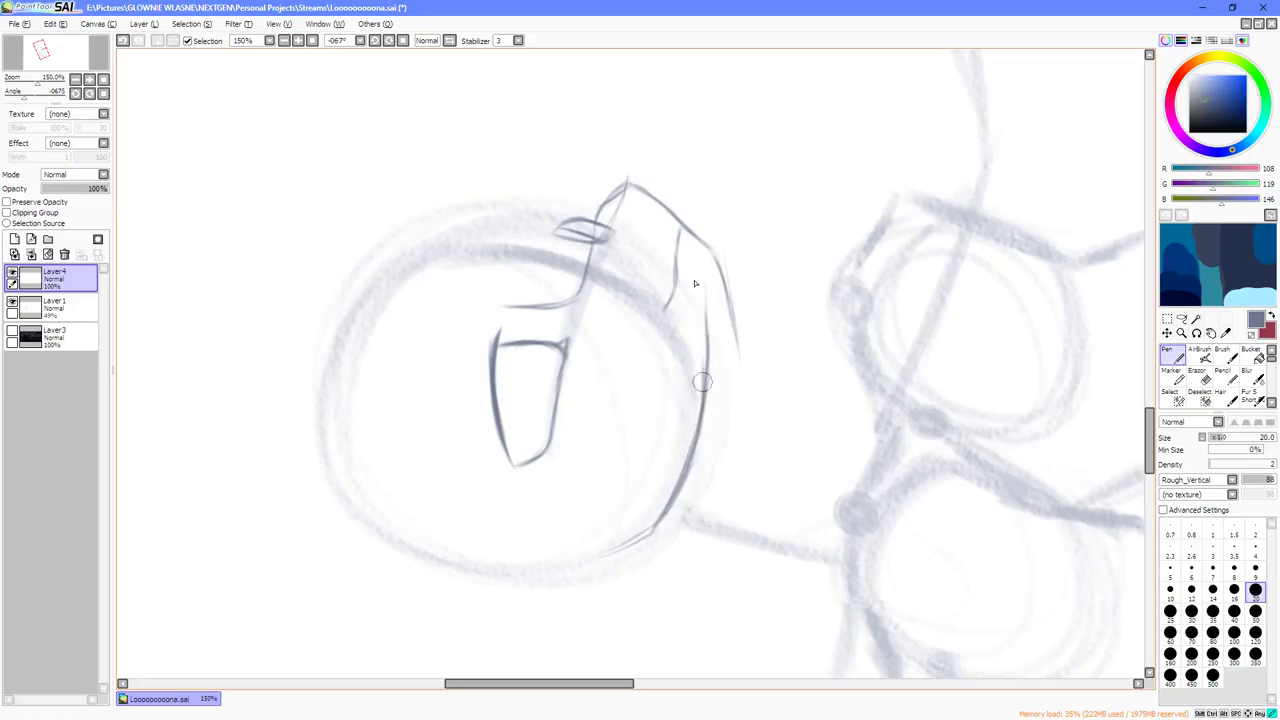
mouse_move(706, 296)
mouse_down()
mouse_move(704, 386)
mouse_move(706, 335)
mouse_move(732, 367)
mouse_up()
Erase the far eye lines below the nose bridge and the stray line under the nose top with a smaller eraser.
scroll(732, 368, down, 1)
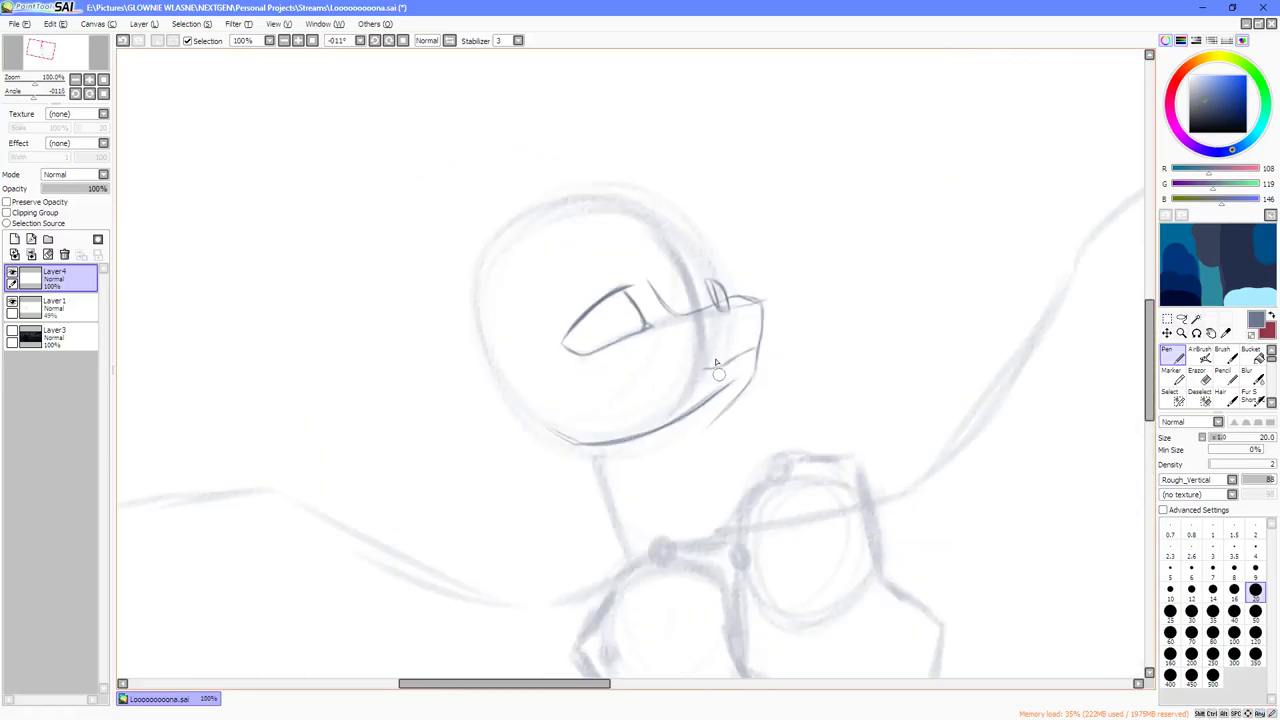
key(Home)
scroll(429, 328, up, 1)
scroll(452, 326, up, 2)
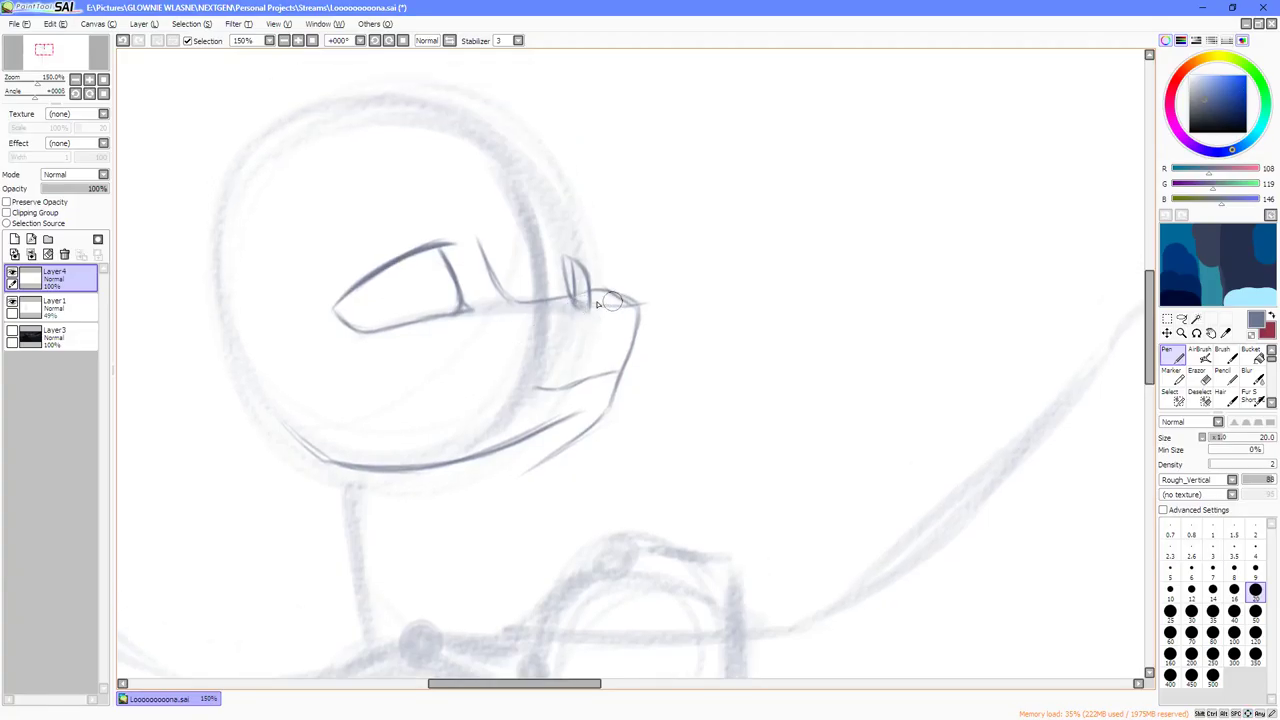
click(1200, 378)
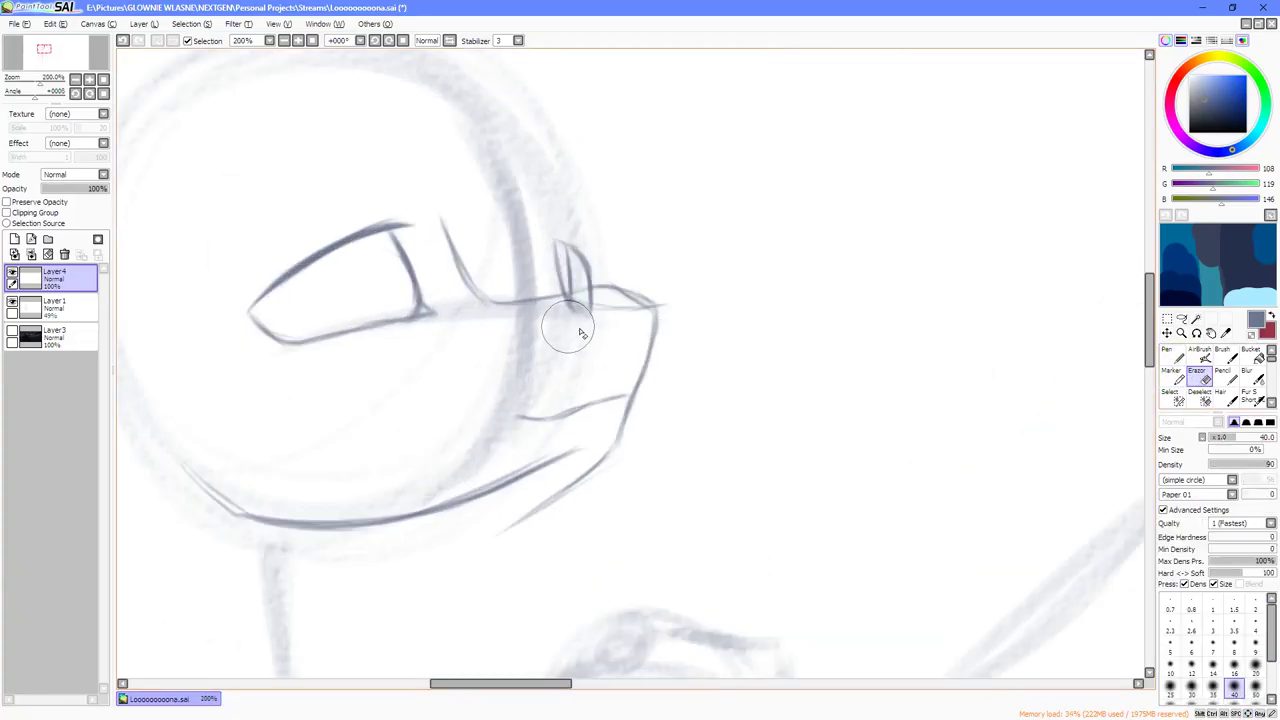
scroll(620, 310, up, 2)
key(bracketleft)
key(bracketleft)
key(bracketleft)
key(bracketleft)
key(bracketleft)
key(bracketleft)
key(bracketleft)
mouse_move(516, 305)
mouse_down()
mouse_move(555, 284)
mouse_move(546, 314)
mouse_move(560, 295)
mouse_move(637, 307)
mouse_move(634, 282)
mouse_move(670, 294)
mouse_up()
Draw an angled pen line above the near eye's upper lid and a short slanted line above the far eye.
click(1173, 357)
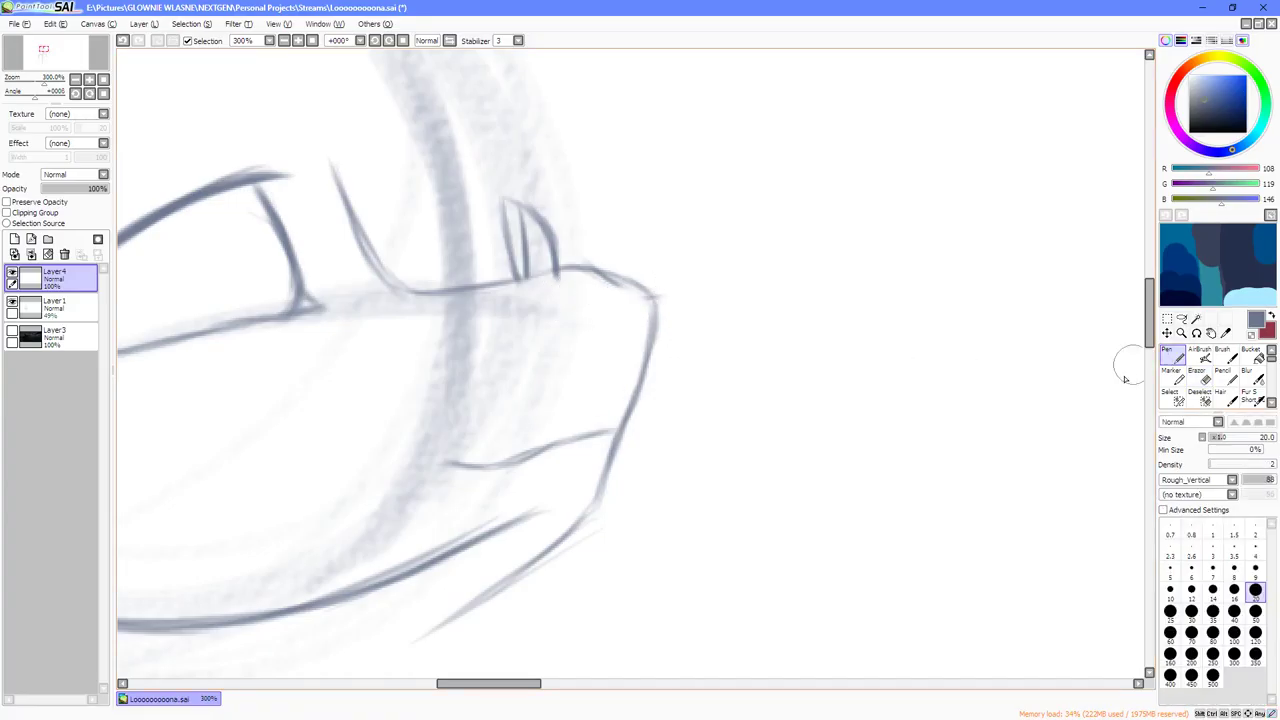
scroll(651, 403, down, 4)
scroll(657, 405, up, 4)
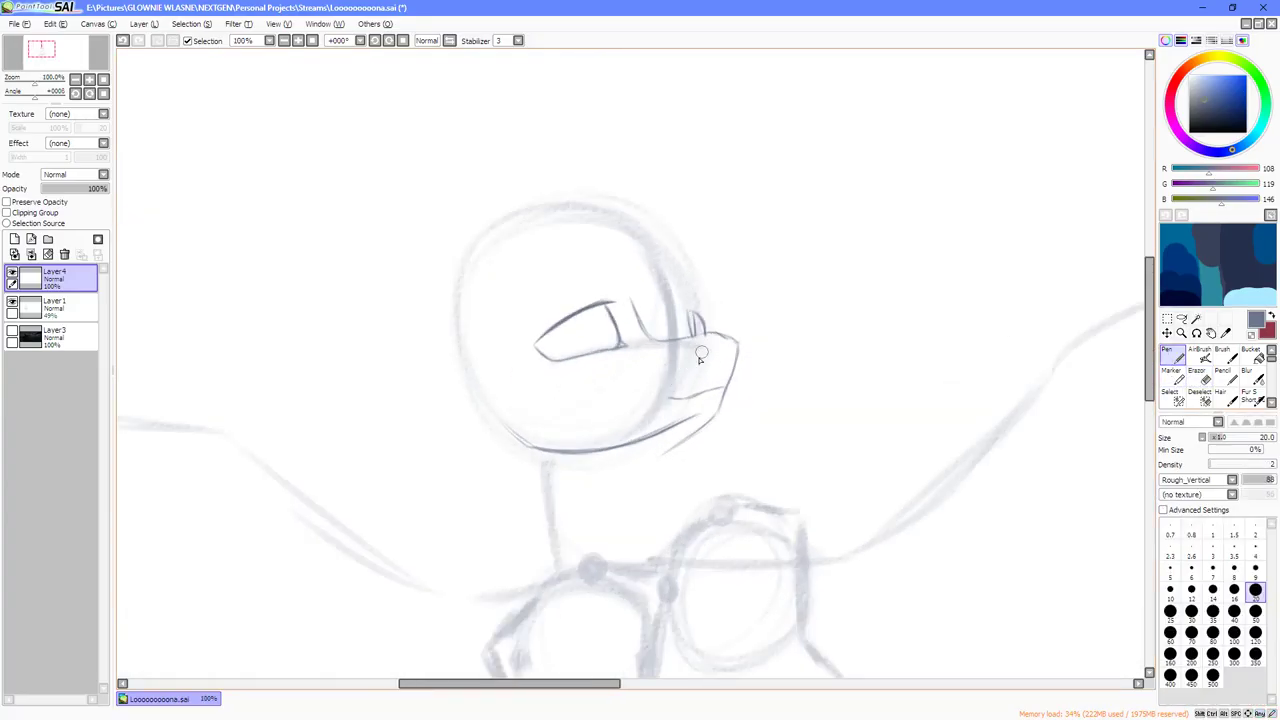
scroll(643, 327, down, 5)
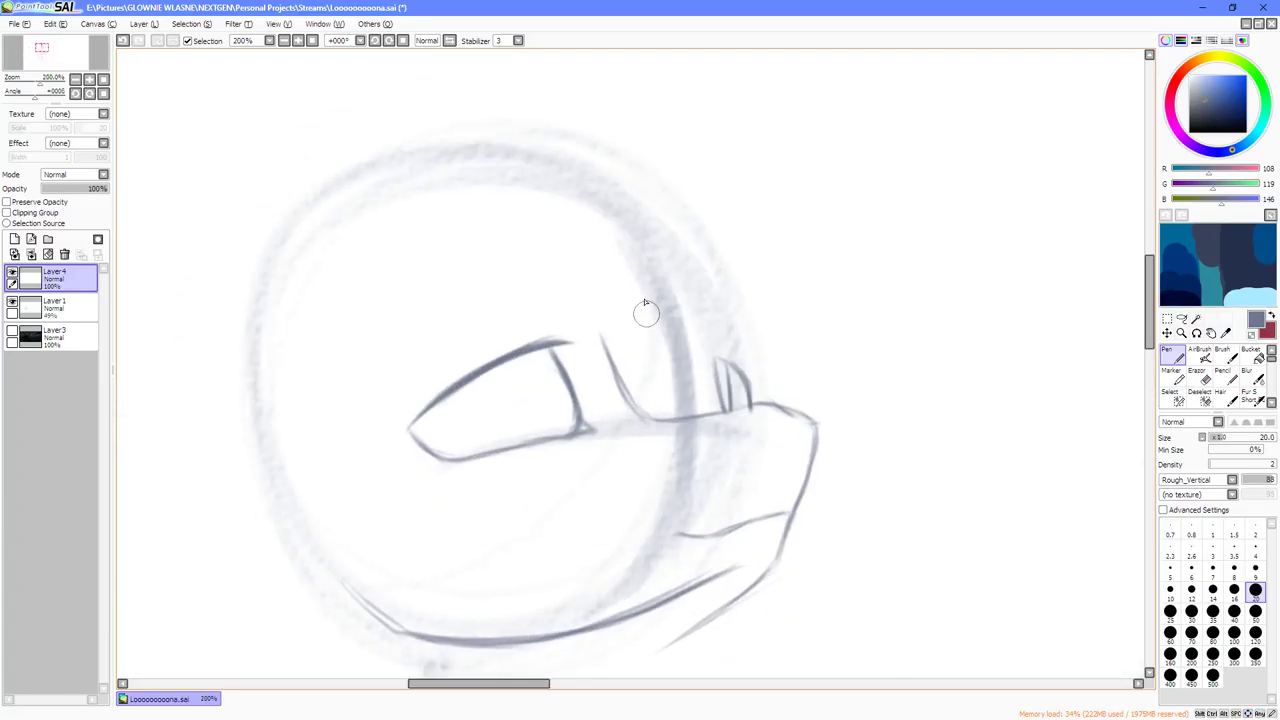
scroll(564, 396, up, 5)
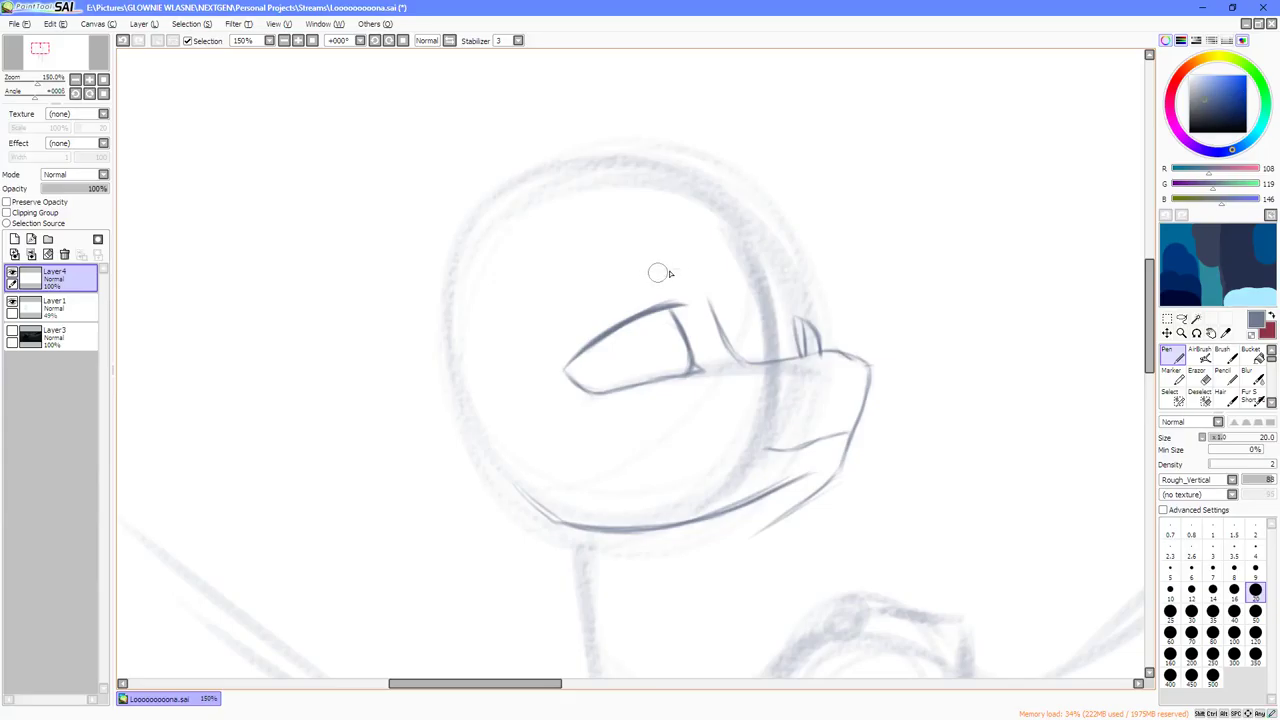
mouse_move(674, 268)
mouse_down()
mouse_move(582, 324)
mouse_move(679, 273)
mouse_up()
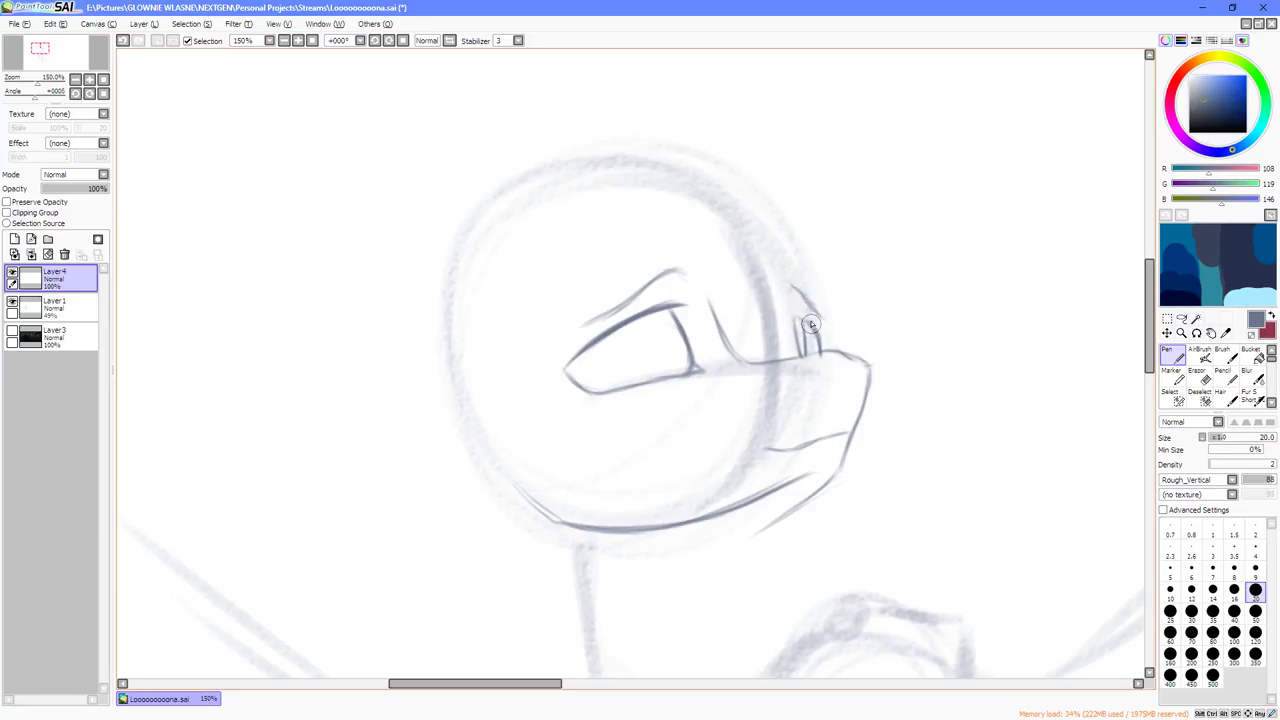
Draw the iris outline inside the near eye as a rounded curve meeting the upper lid and inner corner.
scroll(590, 359, down, 5)
scroll(598, 358, up, 5)
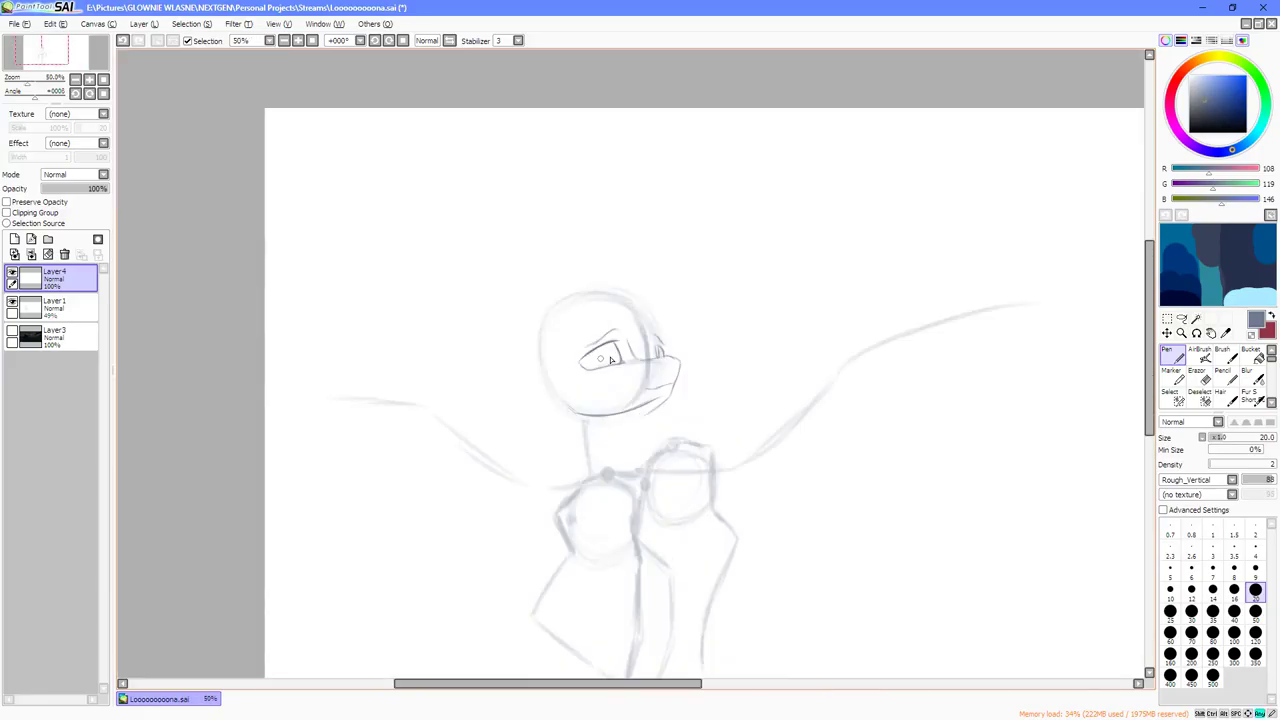
mouse_move(576, 347)
mouse_down()
mouse_move(593, 373)
mouse_move(625, 383)
mouse_up()
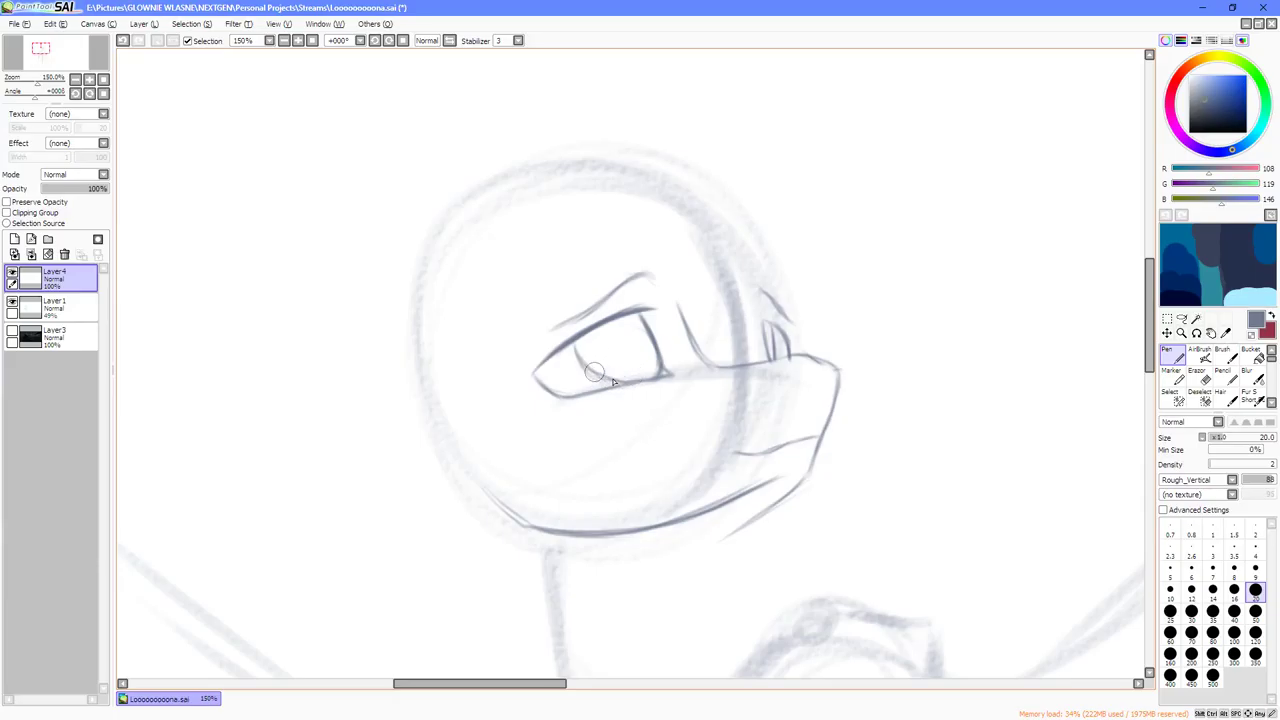
mouse_move(576, 344)
mouse_down()
mouse_move(617, 381)
mouse_move(600, 386)
mouse_move(576, 348)
mouse_move(590, 368)
mouse_up()
scroll(790, 362, up, 2)
key(End)
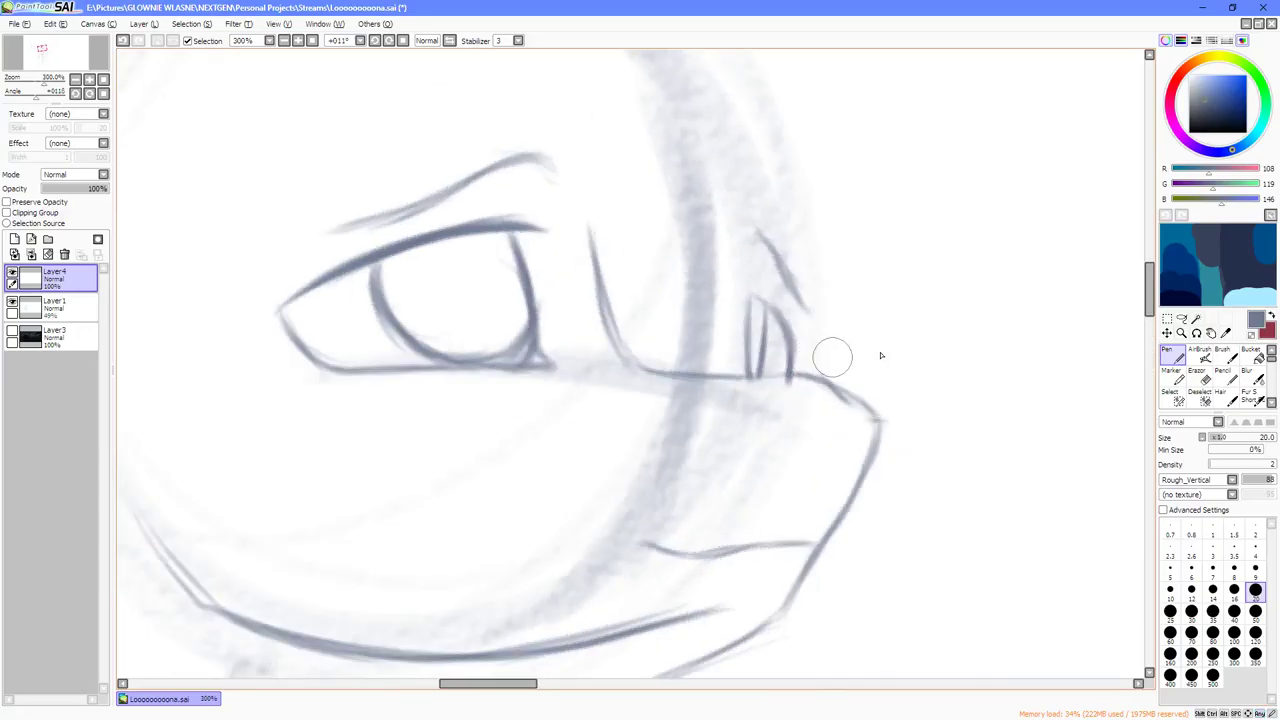
Erase the extra inner line in the far eye and redraw its iris with a small dark curve along the lower edge.
key(e)
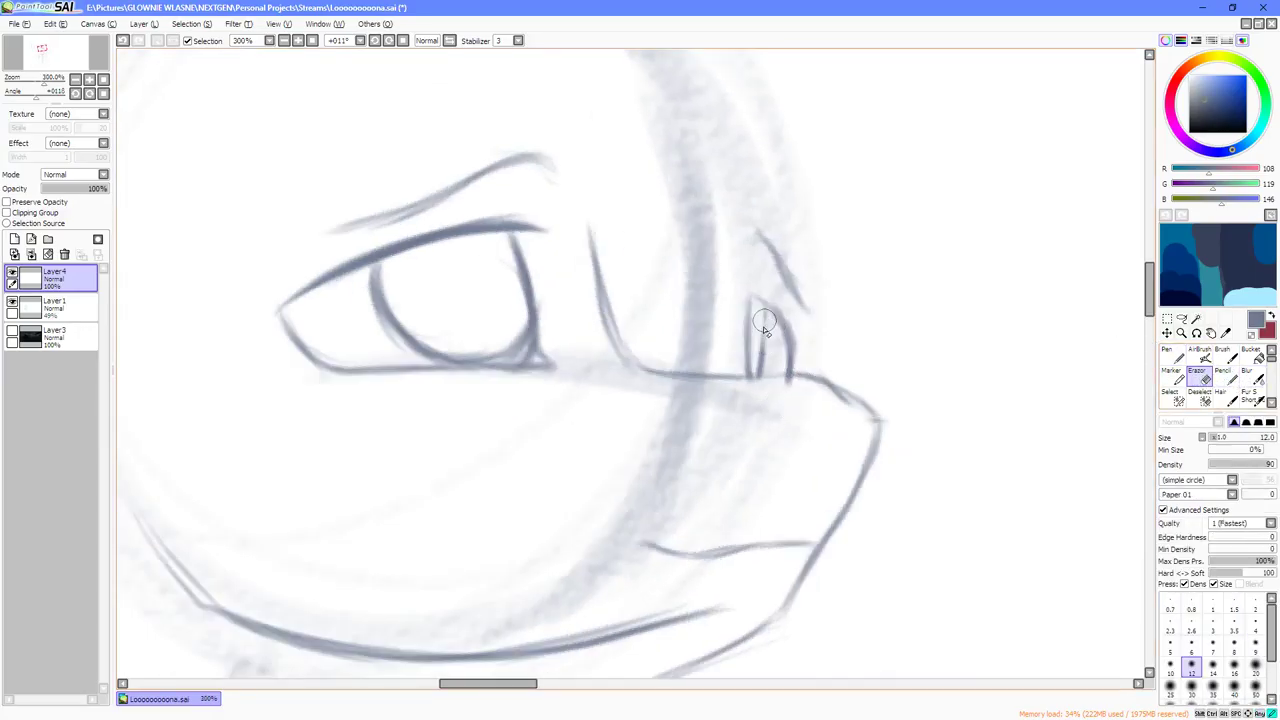
drag(764, 321, 759, 370)
key(n)
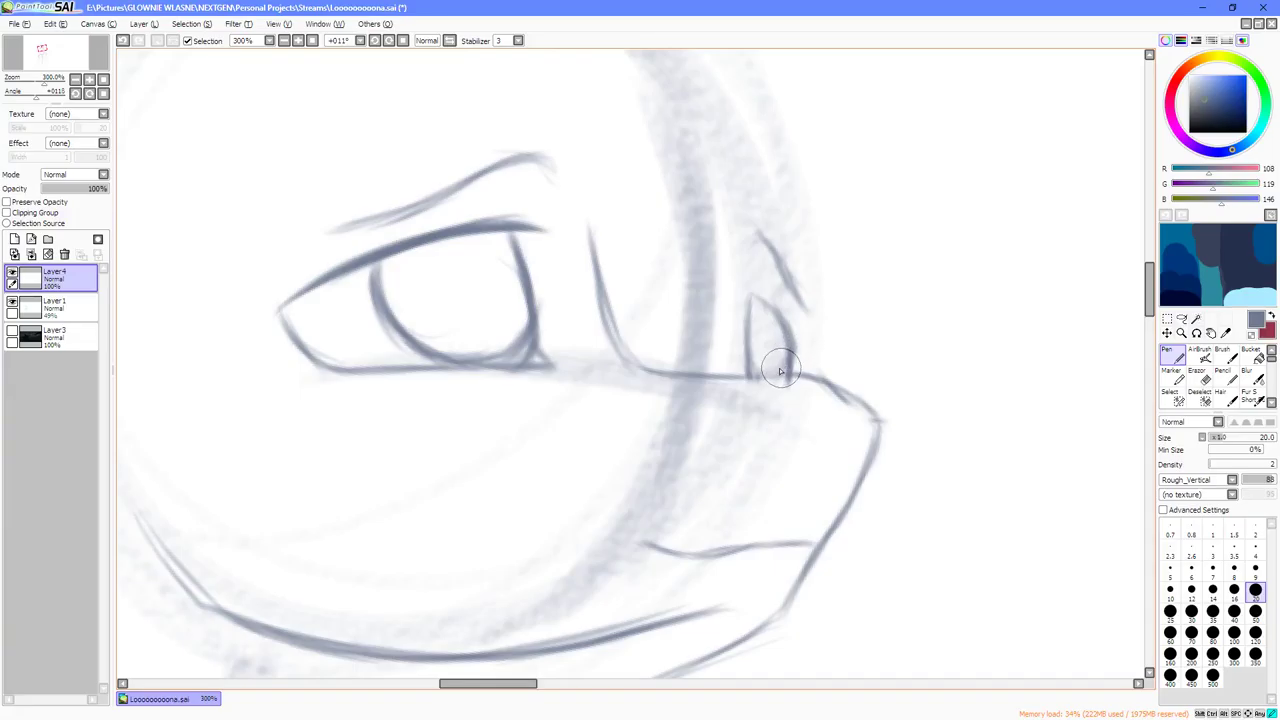
mouse_move(787, 354)
mouse_down()
mouse_move(765, 382)
mouse_move(752, 371)
mouse_move(788, 366)
mouse_up()
click(1200, 378)
key(End)
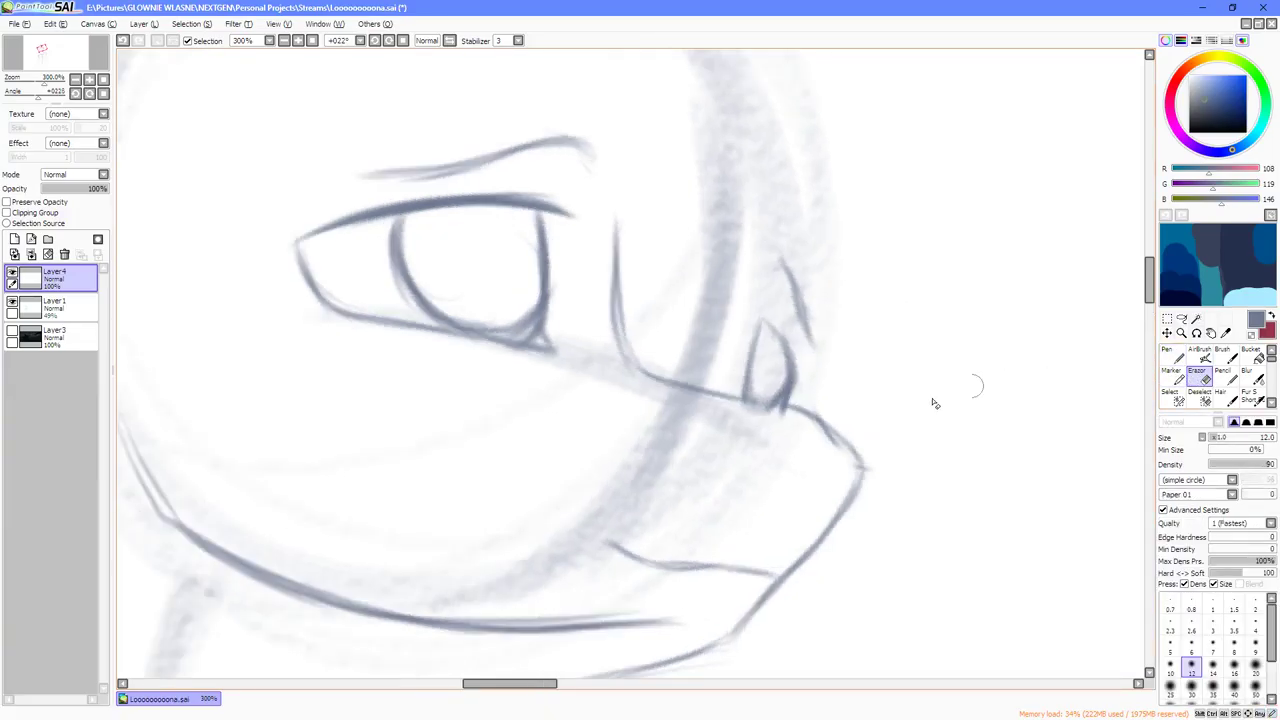
key(End)
key(End)
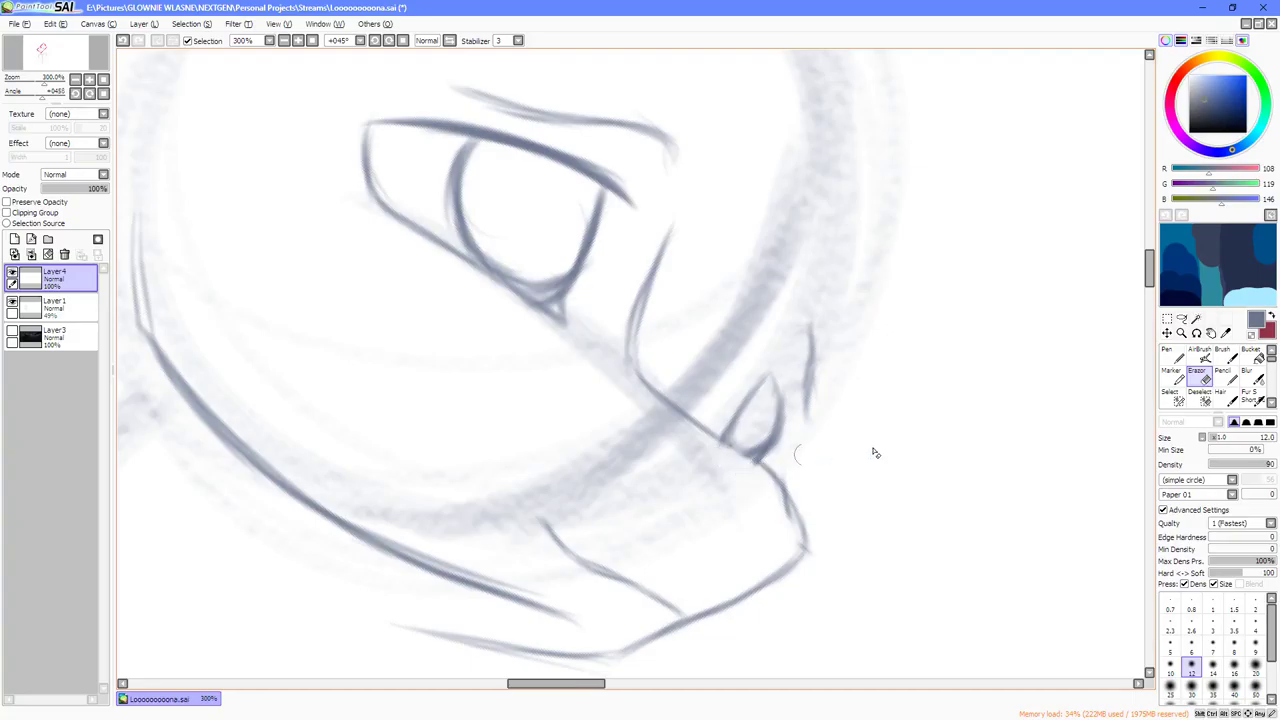
click(1172, 356)
key(Delete)
key(Delete)
key(Delete)
key(Delete)
key(Page_Down)
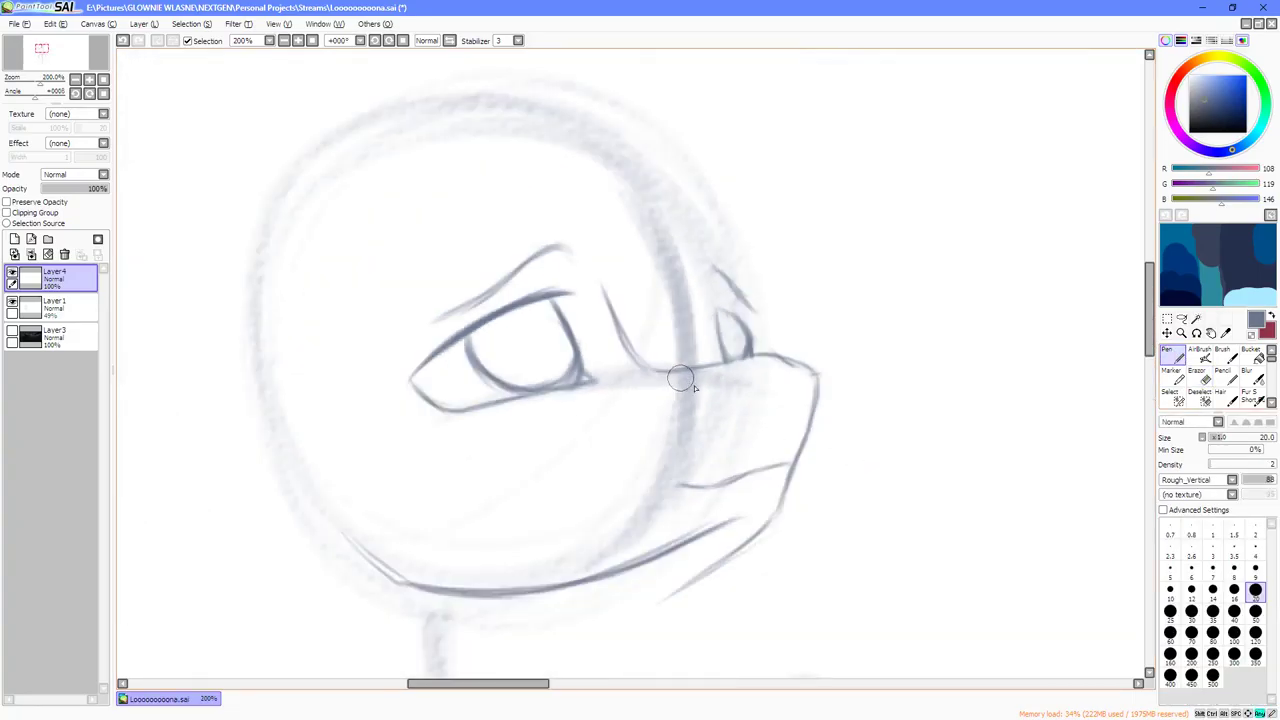
Try to outline the cranium along the head circle, from the back of the head over the top to the far eye.
scroll(680, 378, down, 1)
scroll(703, 392, down, 1)
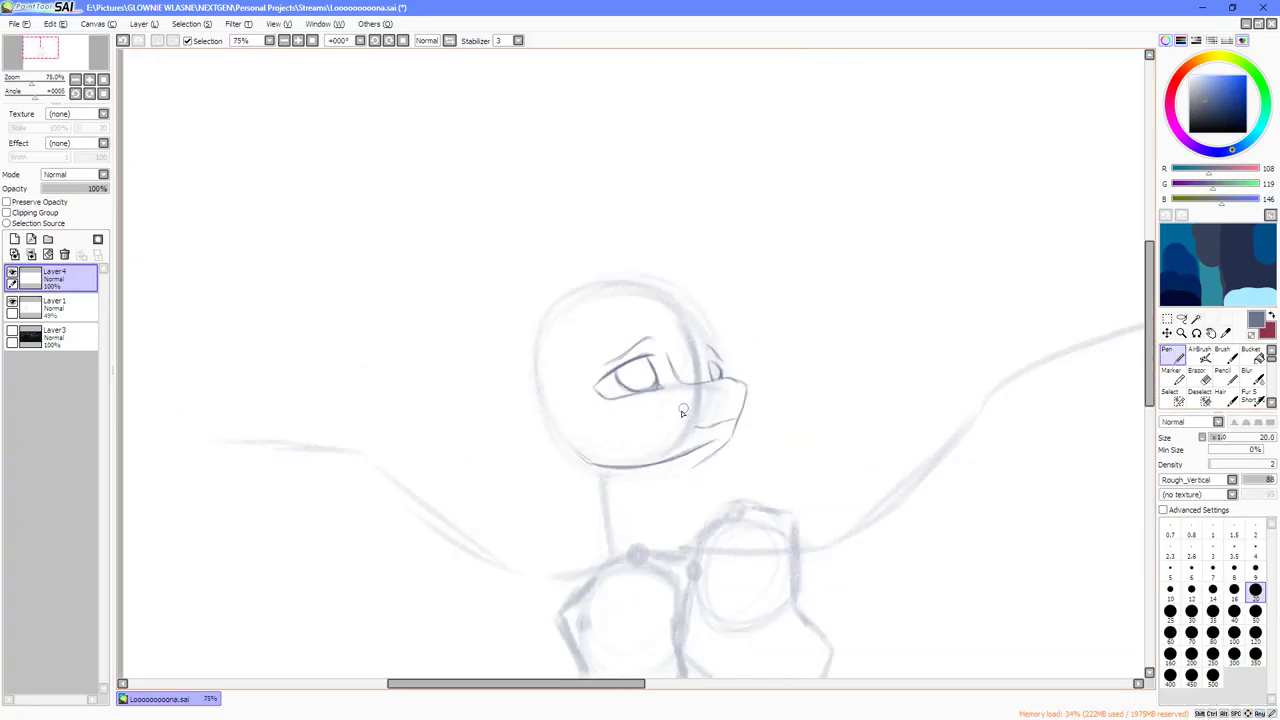
scroll(669, 401, up, 2)
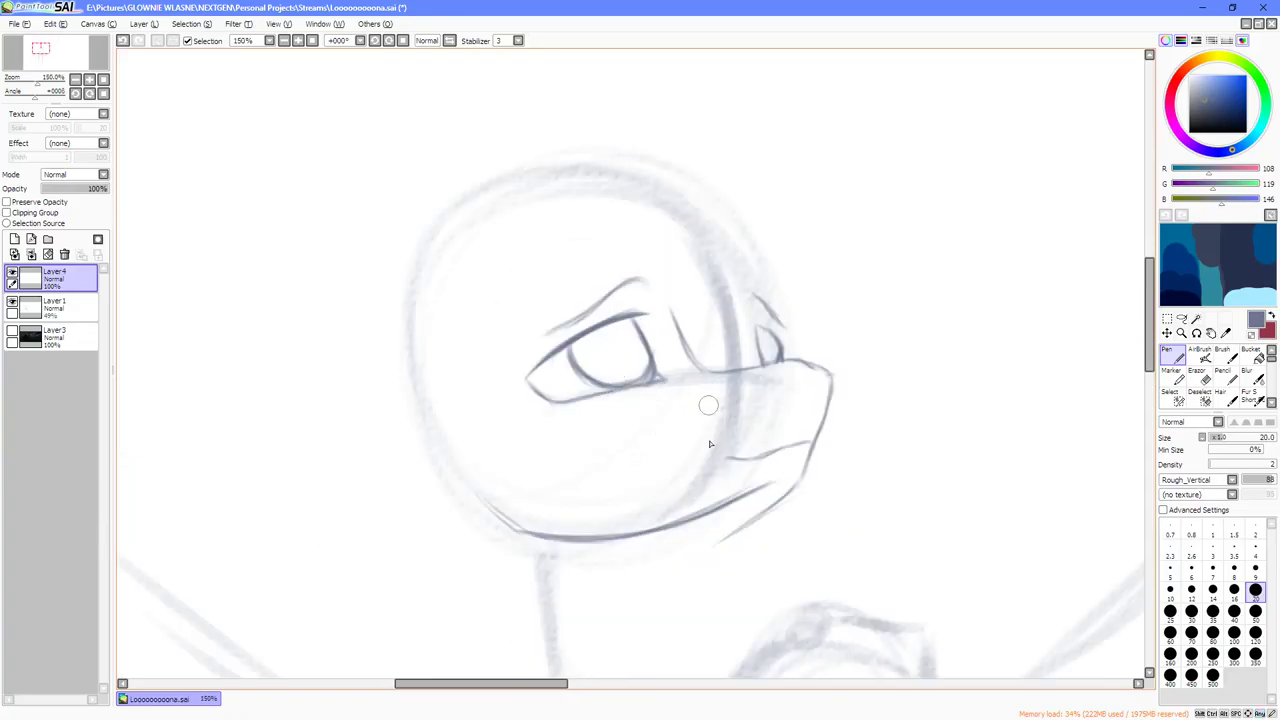
scroll(710, 444, down, 3)
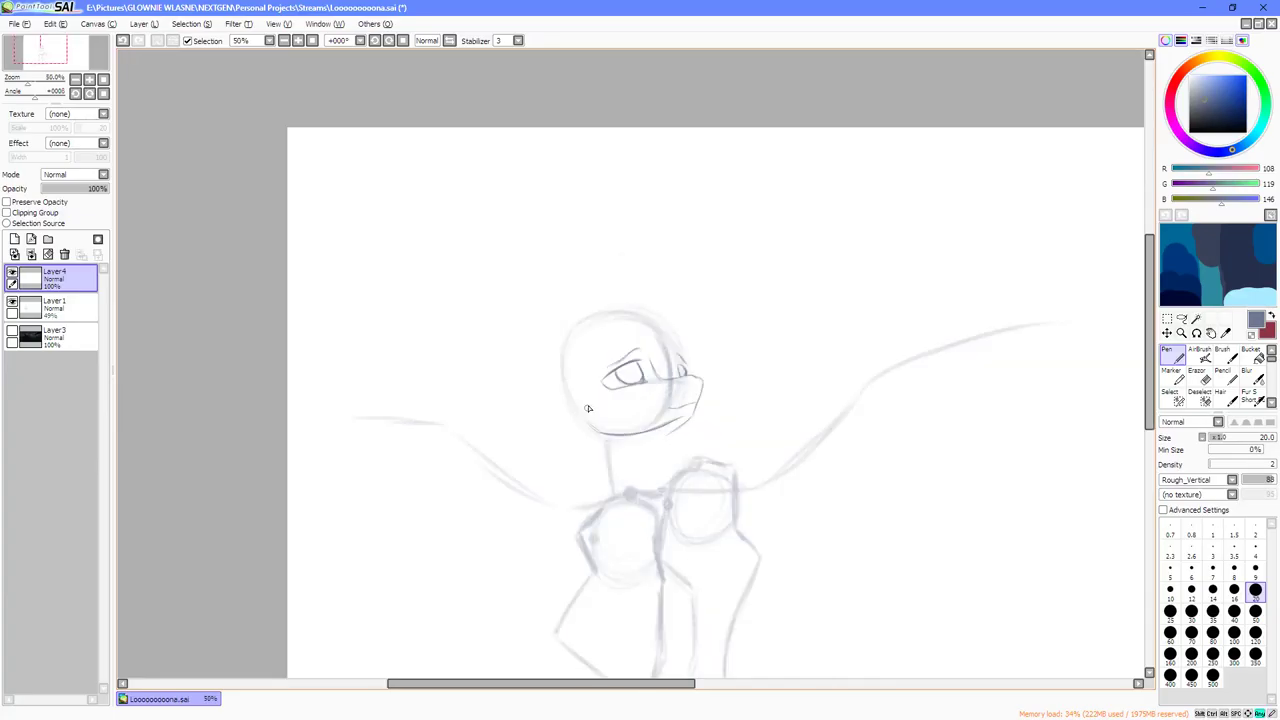
scroll(584, 404, up, 1)
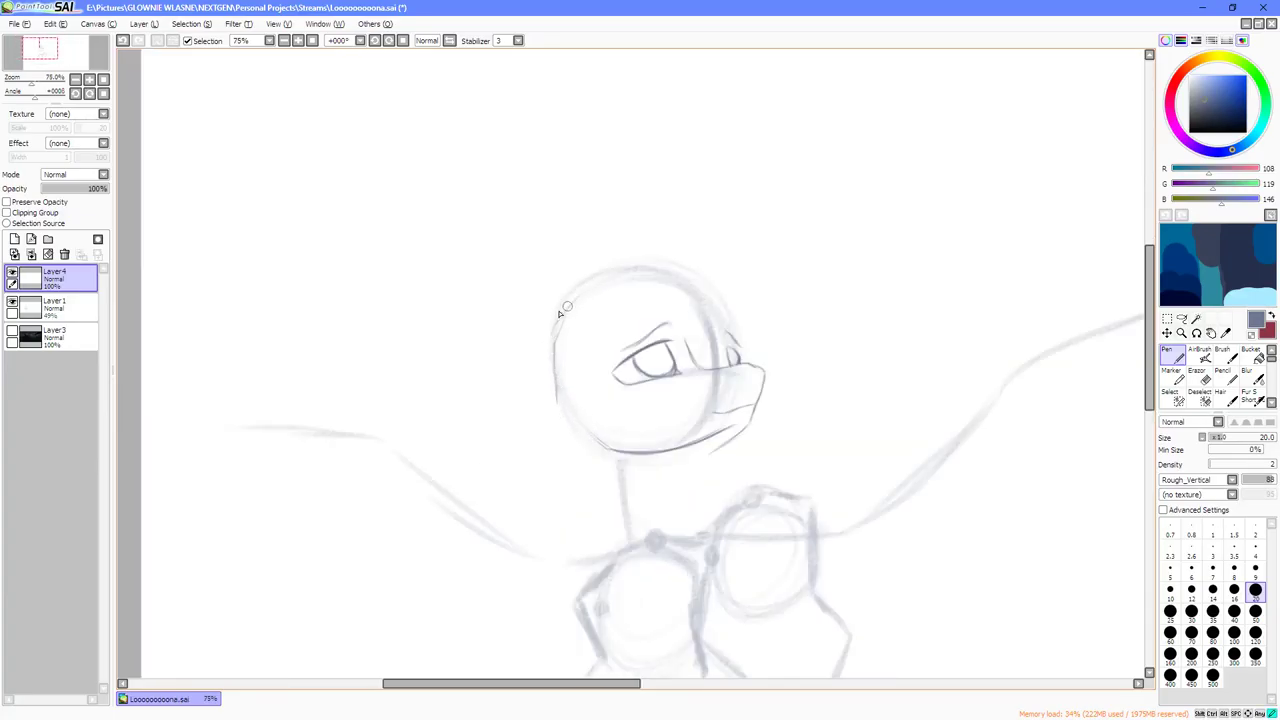
scroll(696, 287, up, 2)
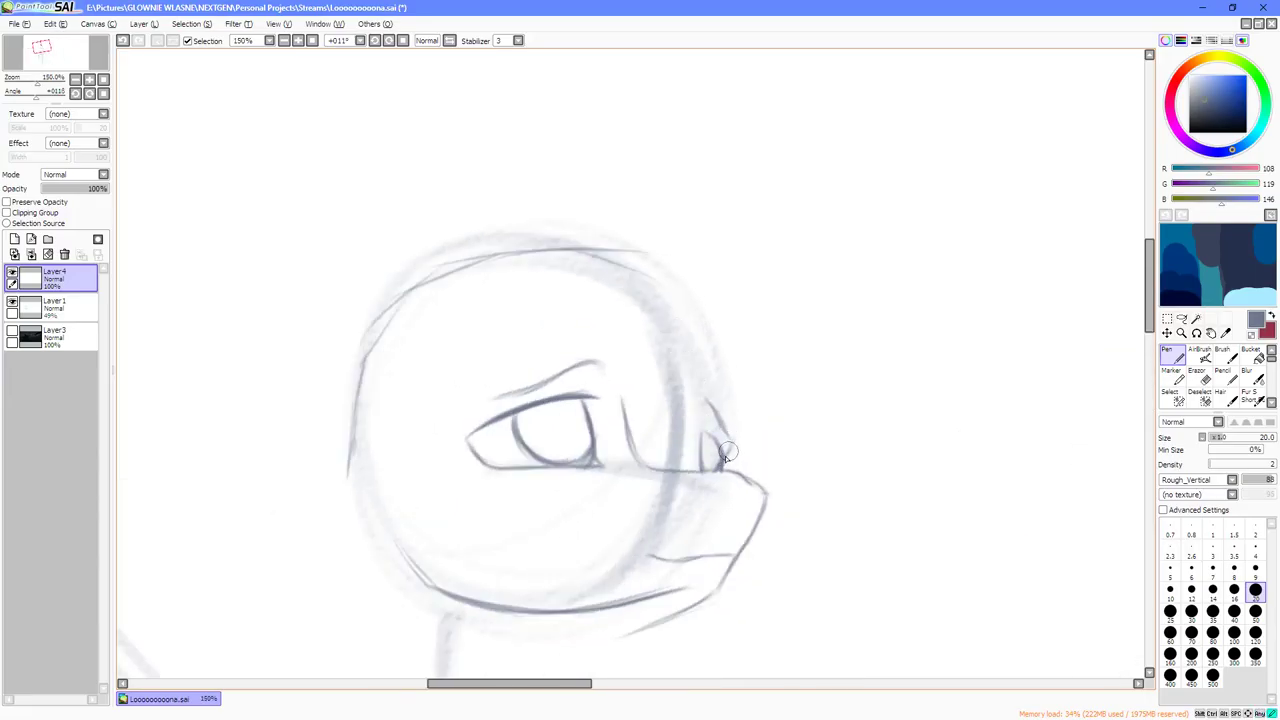
mouse_move(733, 425)
mouse_down()
mouse_move(720, 370)
mouse_move(729, 400)
mouse_move(657, 293)
mouse_move(689, 318)
mouse_move(586, 258)
mouse_move(668, 296)
mouse_move(570, 260)
mouse_move(610, 256)
mouse_move(543, 263)
mouse_up()
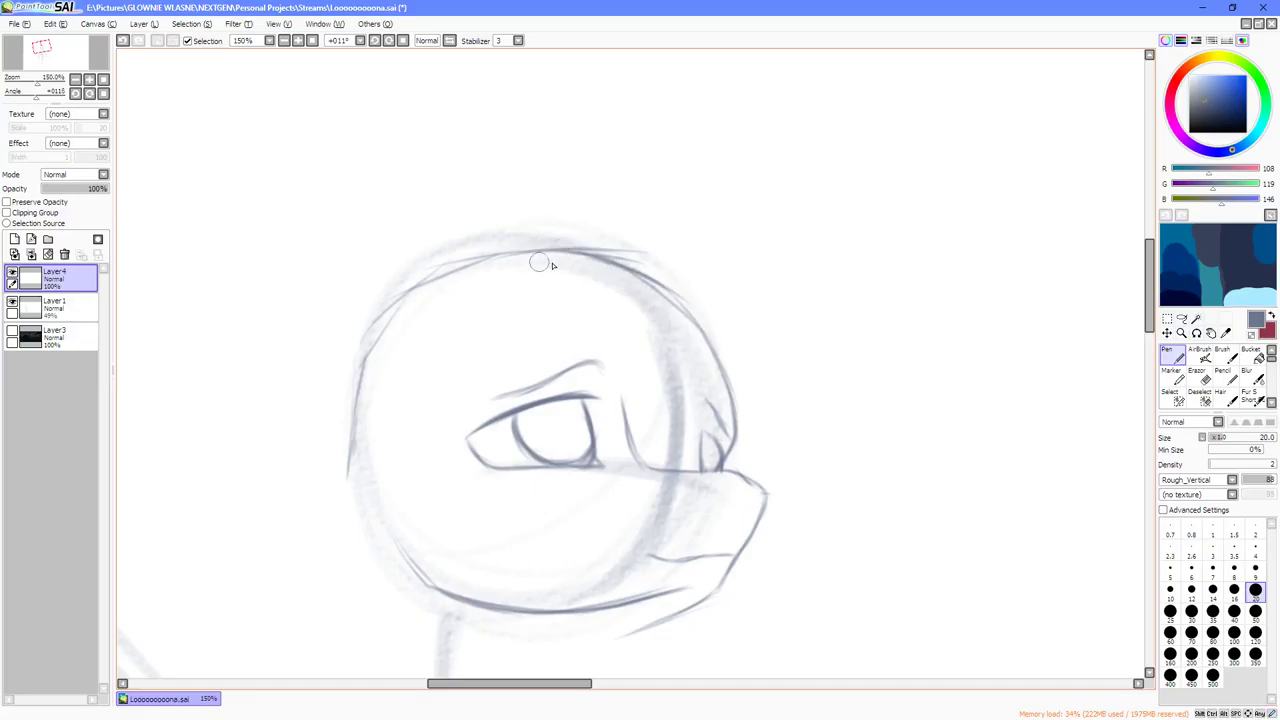
scroll(531, 410, down, 2)
scroll(537, 409, down, 3)
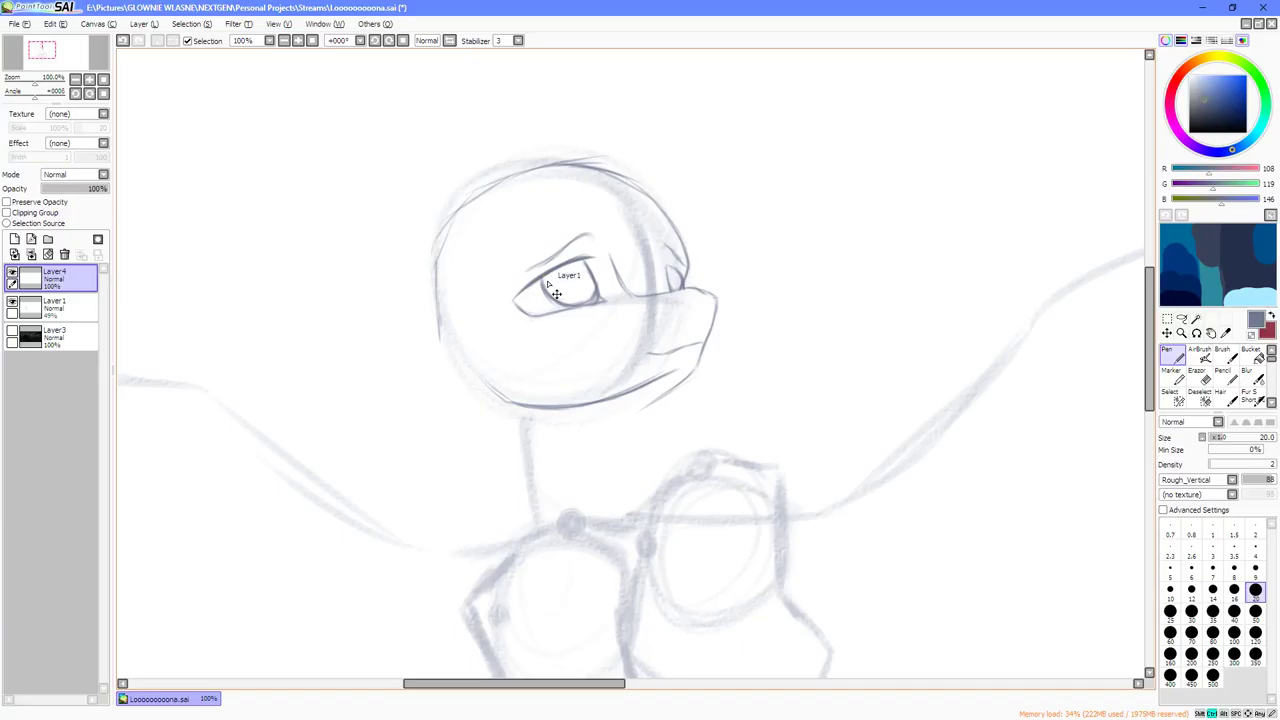
Undo the cranium outline strokes.
key(ctrl+z)
key(ctrl+z)
key(ctrl+z)
key(ctrl+z)
key(ctrl+z)
key(ctrl+z)
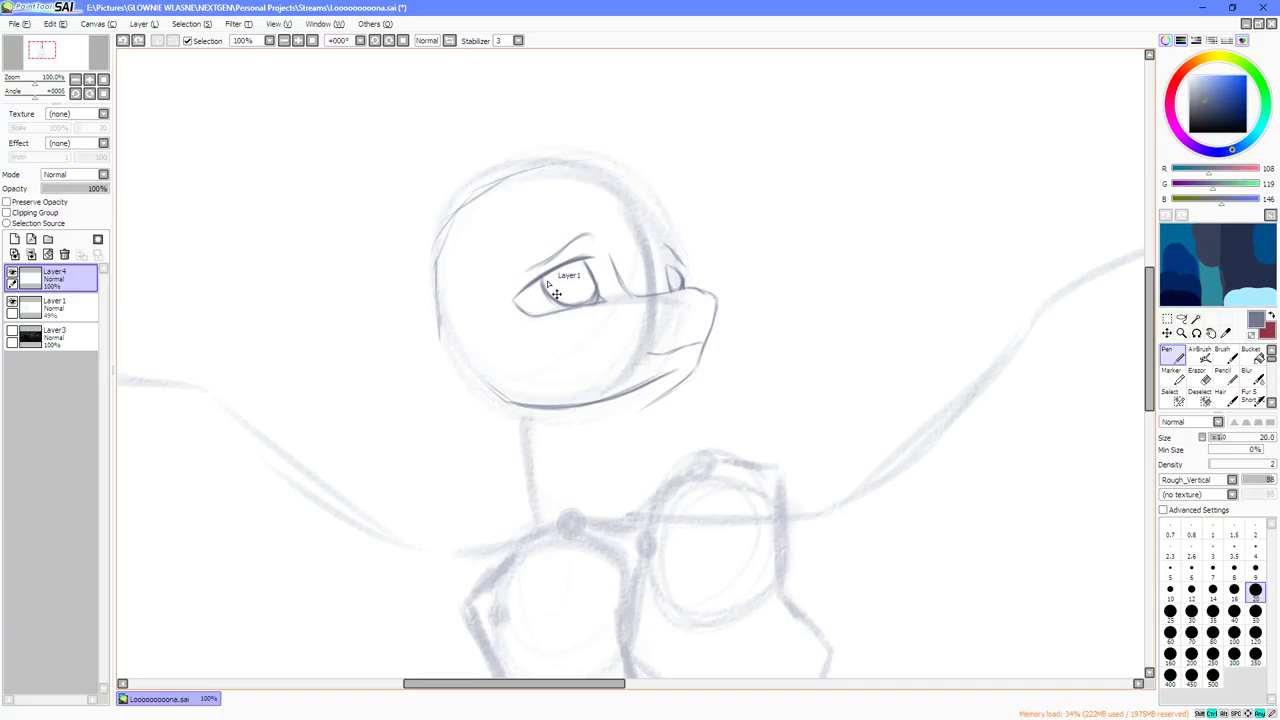
Lasso-select the eyes, brows, muzzle and jaw lines on the sketch layer.
click(1181, 318)
mouse_move(523, 240)
mouse_down()
mouse_move(461, 319)
mouse_move(466, 420)
mouse_move(609, 445)
mouse_move(752, 349)
mouse_move(722, 223)
mouse_move(495, 238)
mouse_up()
Try to stretch the selected face lines taller and shift them slightly upward.
key(ctrl+t)
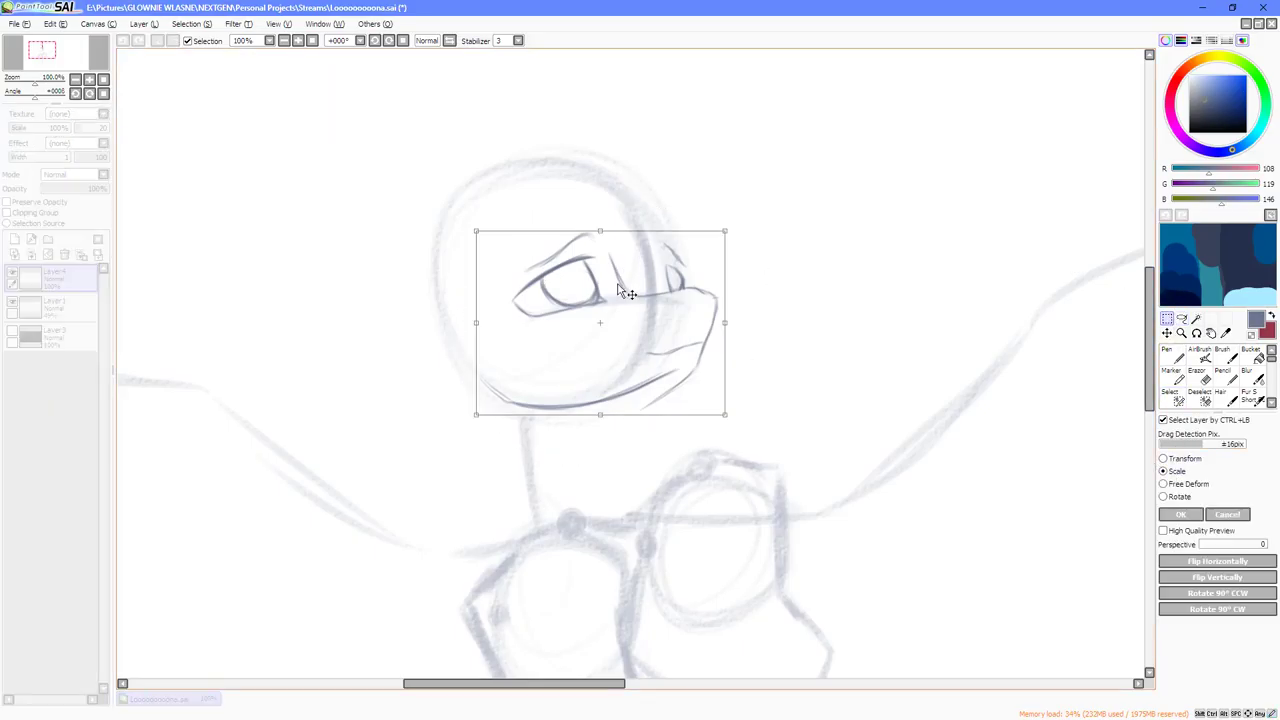
drag(595, 232, 600, 209)
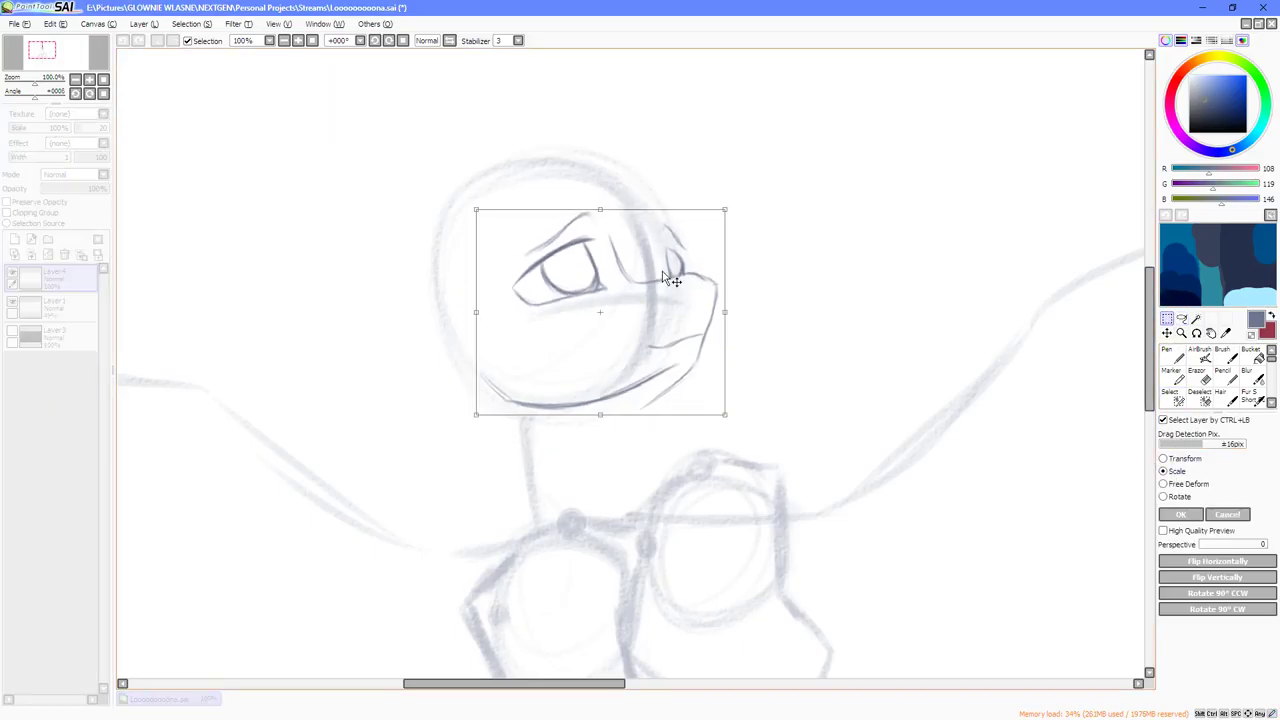
drag(645, 351, 643, 340)
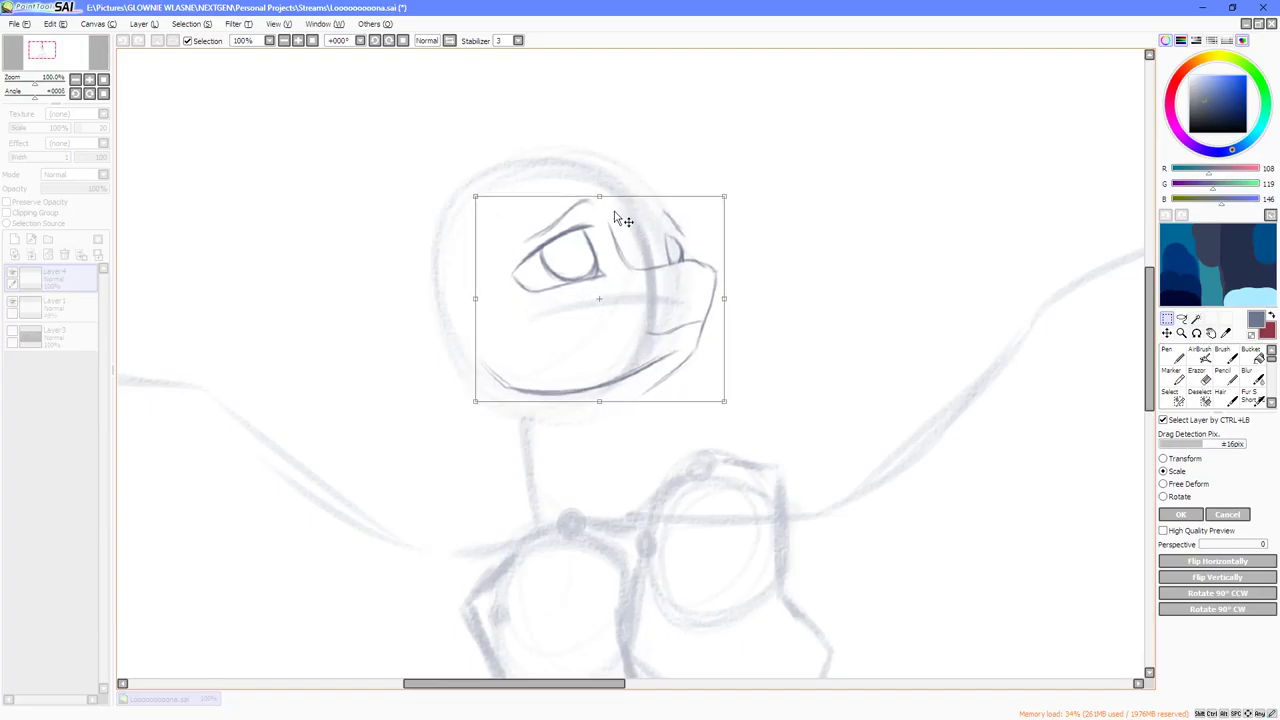
click(1181, 514)
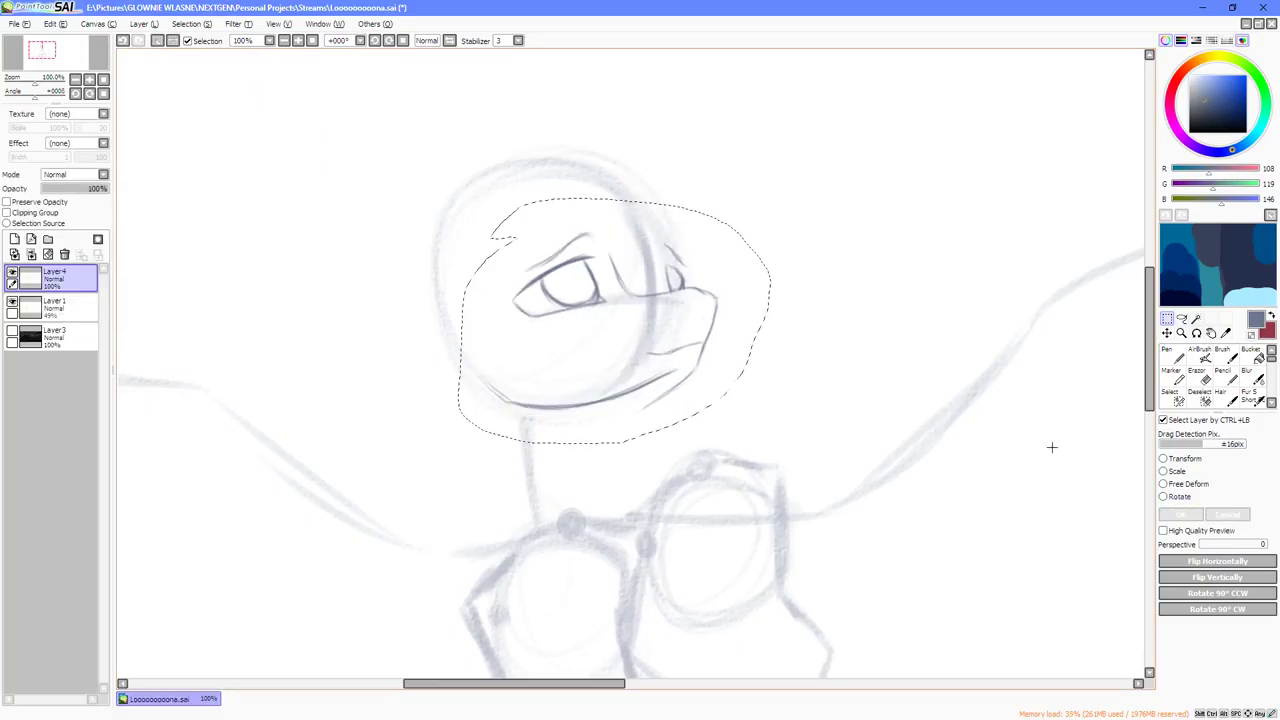
Move the selected face lines slightly higher inside the head circle without resizing them, and clear the selection.
key(ctrl+t)
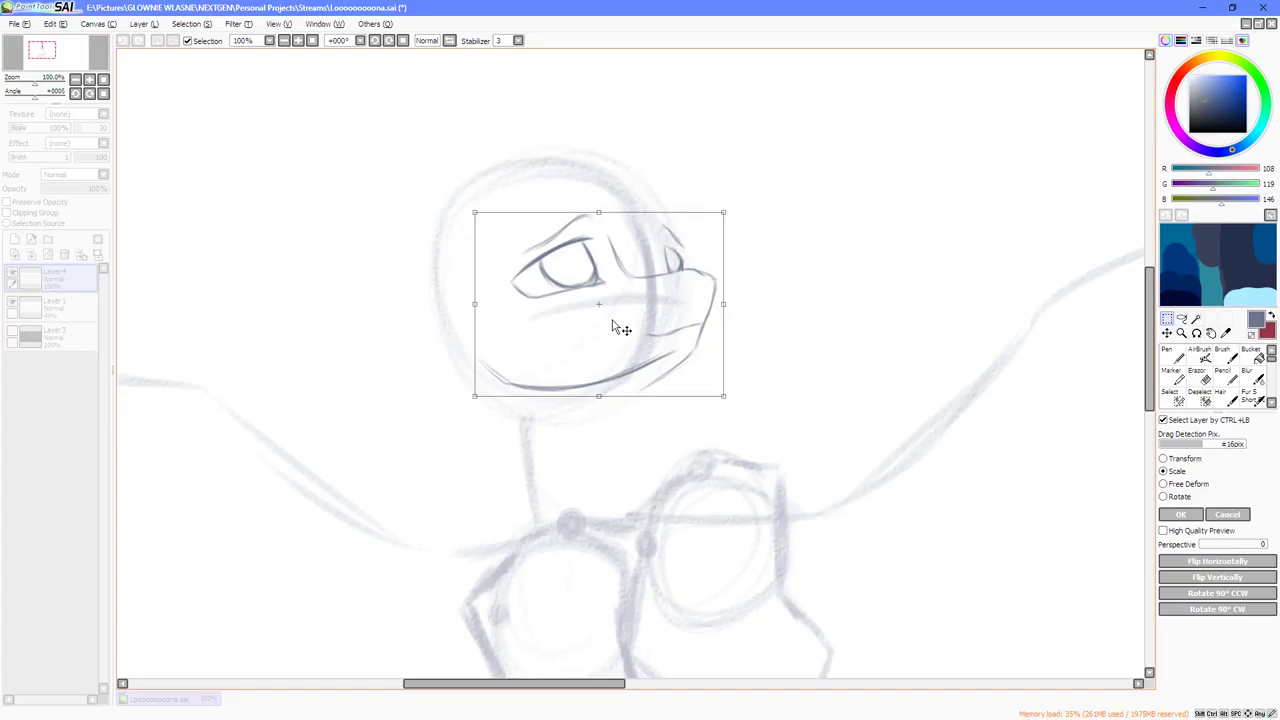
drag(612, 328, 611, 329)
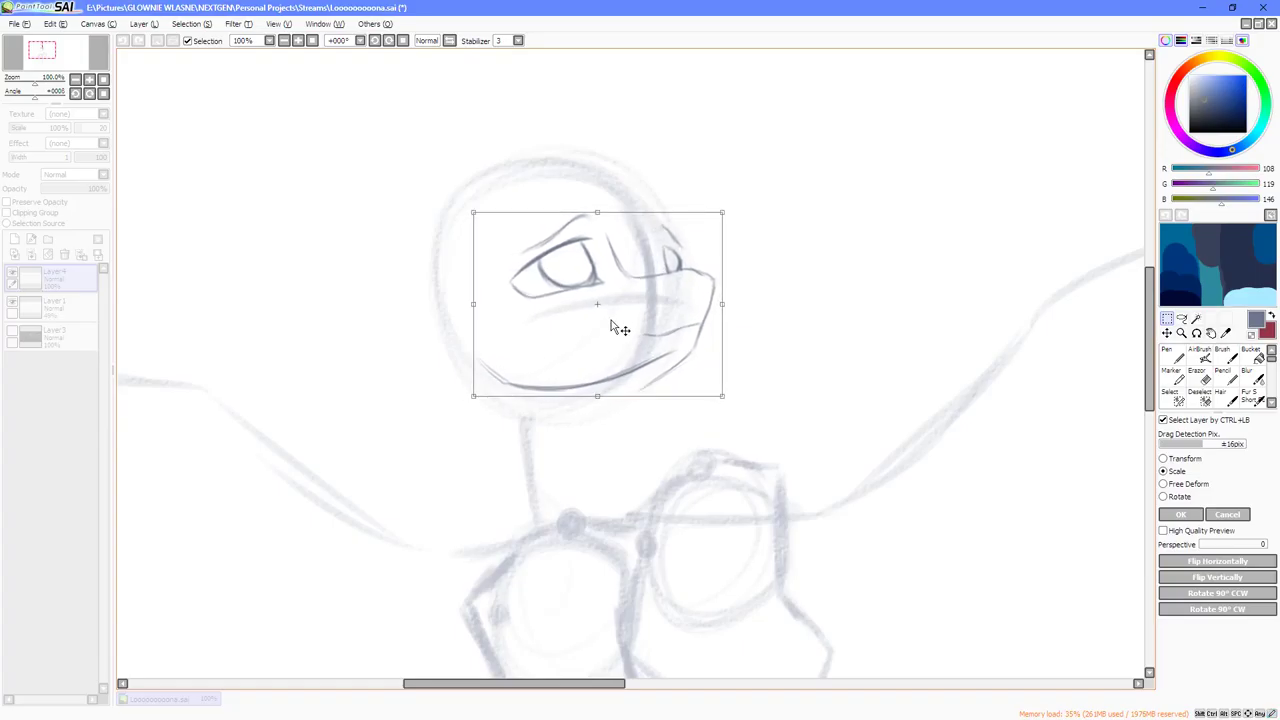
click(1180, 514)
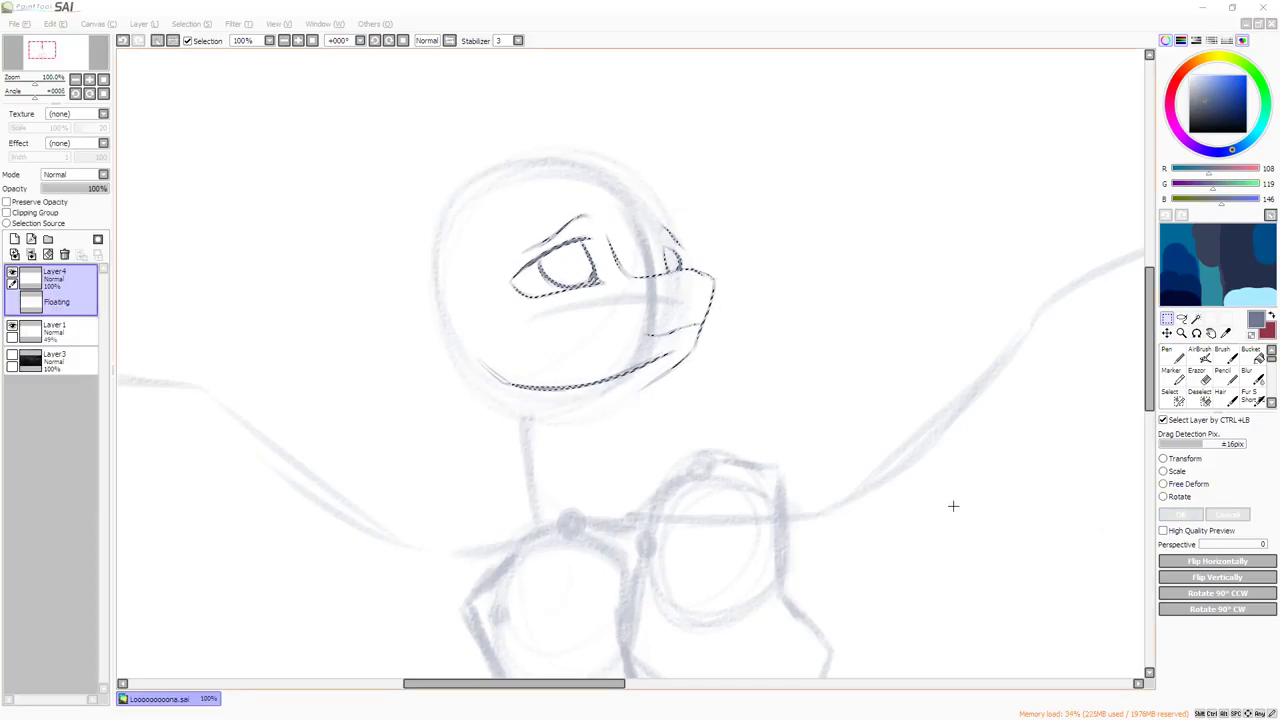
click(937, 469)
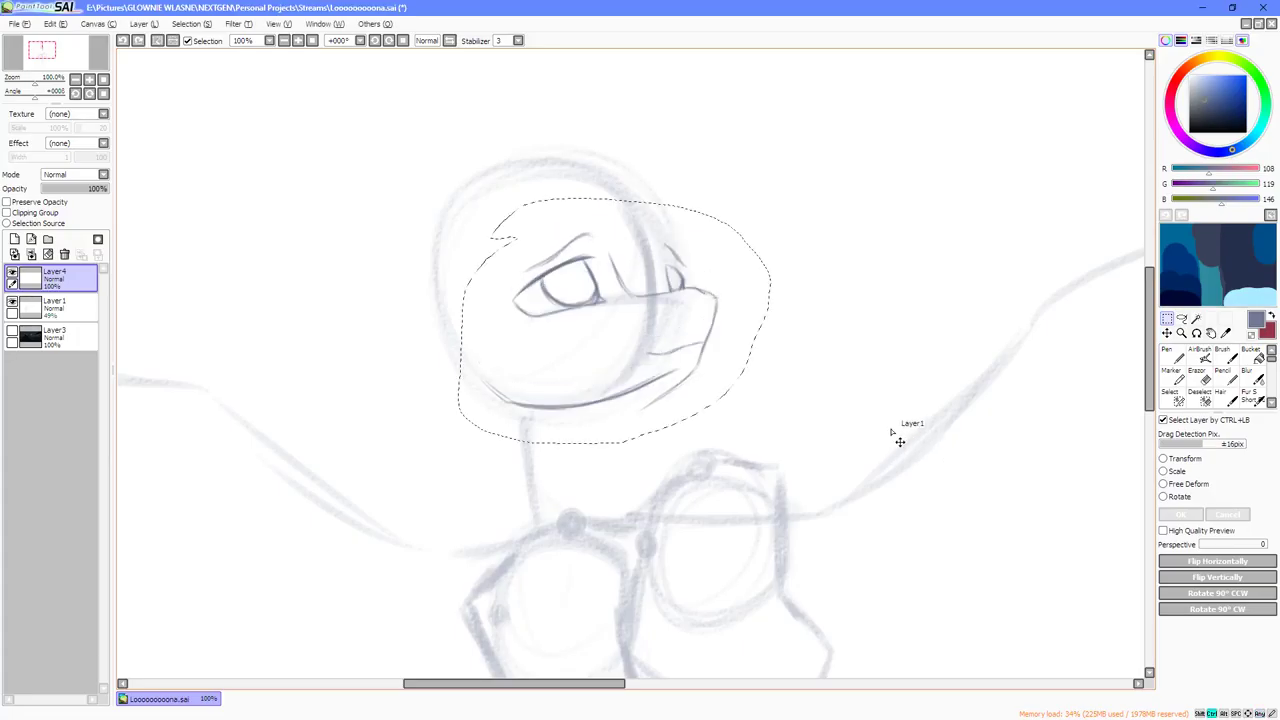
key(ctrl+d)
Draw the cranium outline with the Pen from the far eye over the forehead and top, down the back of the head.
click(1167, 356)
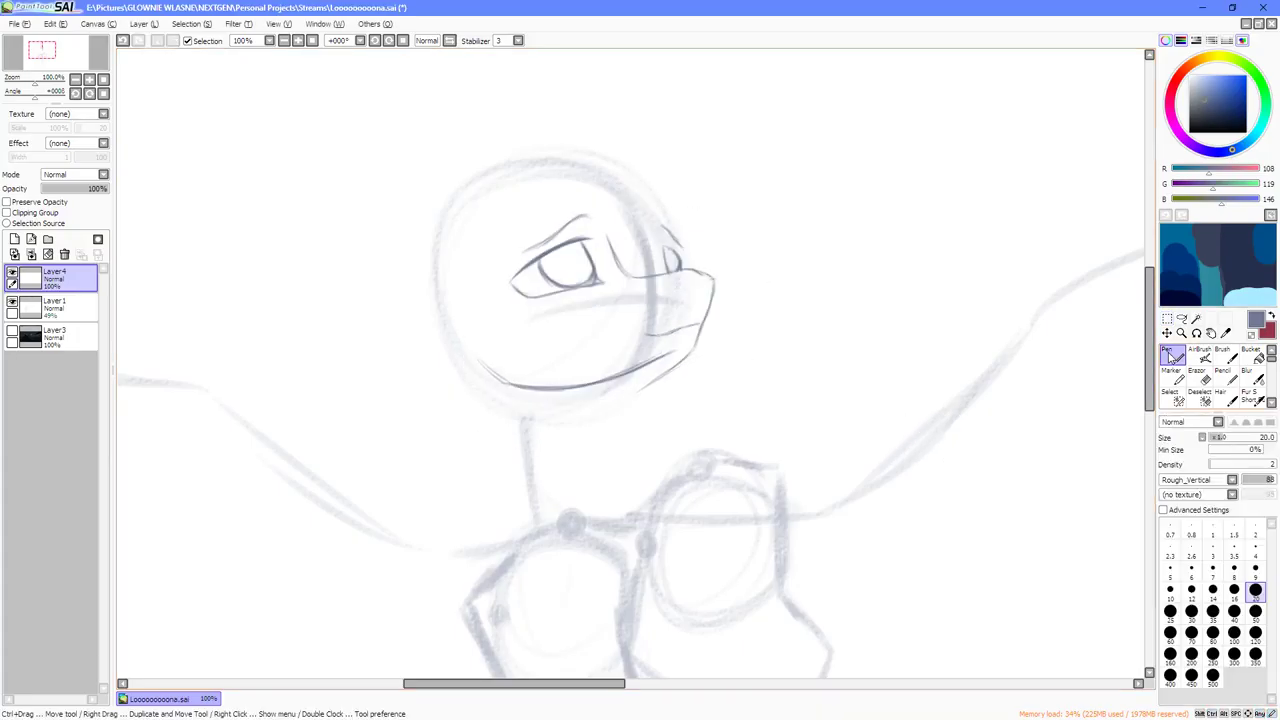
scroll(617, 194, up, 2)
scroll(763, 295, down, 1)
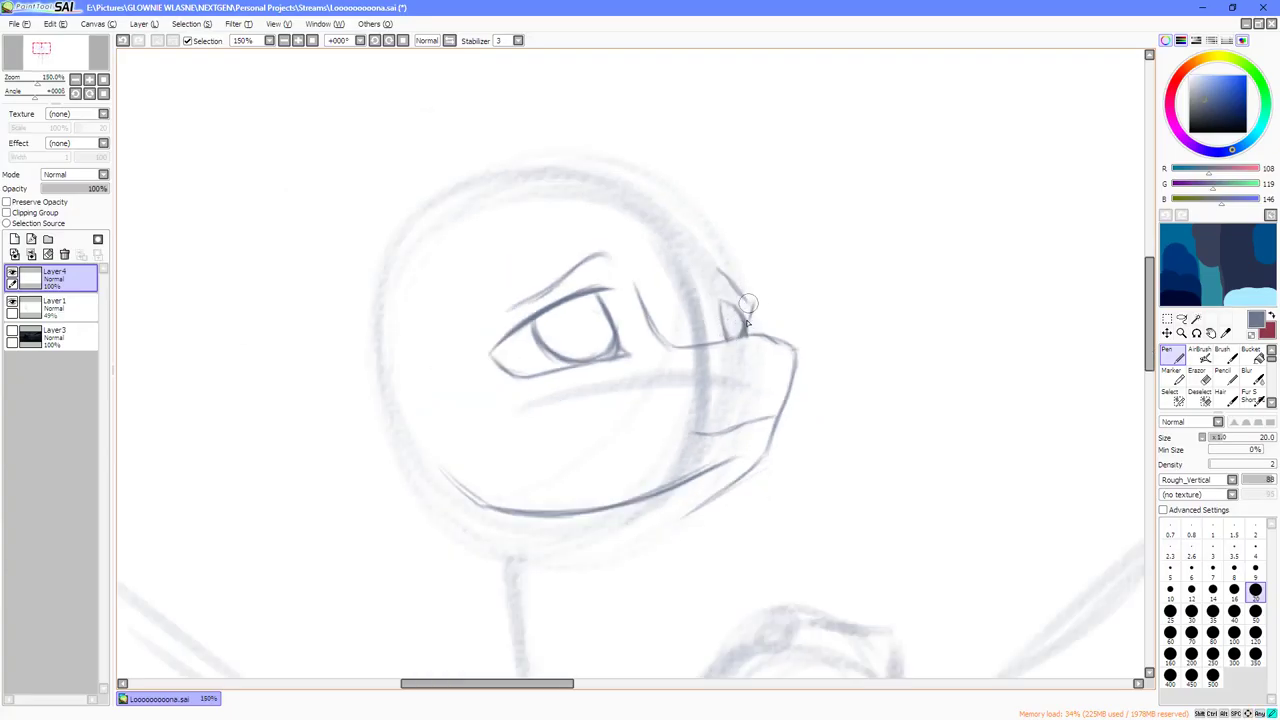
mouse_move(740, 287)
mouse_down()
mouse_move(689, 215)
mouse_move(586, 209)
mouse_move(449, 234)
mouse_move(403, 266)
mouse_move(393, 306)
mouse_up()
mouse_move(410, 252)
mouse_down()
mouse_move(389, 338)
mouse_move(393, 475)
mouse_up()
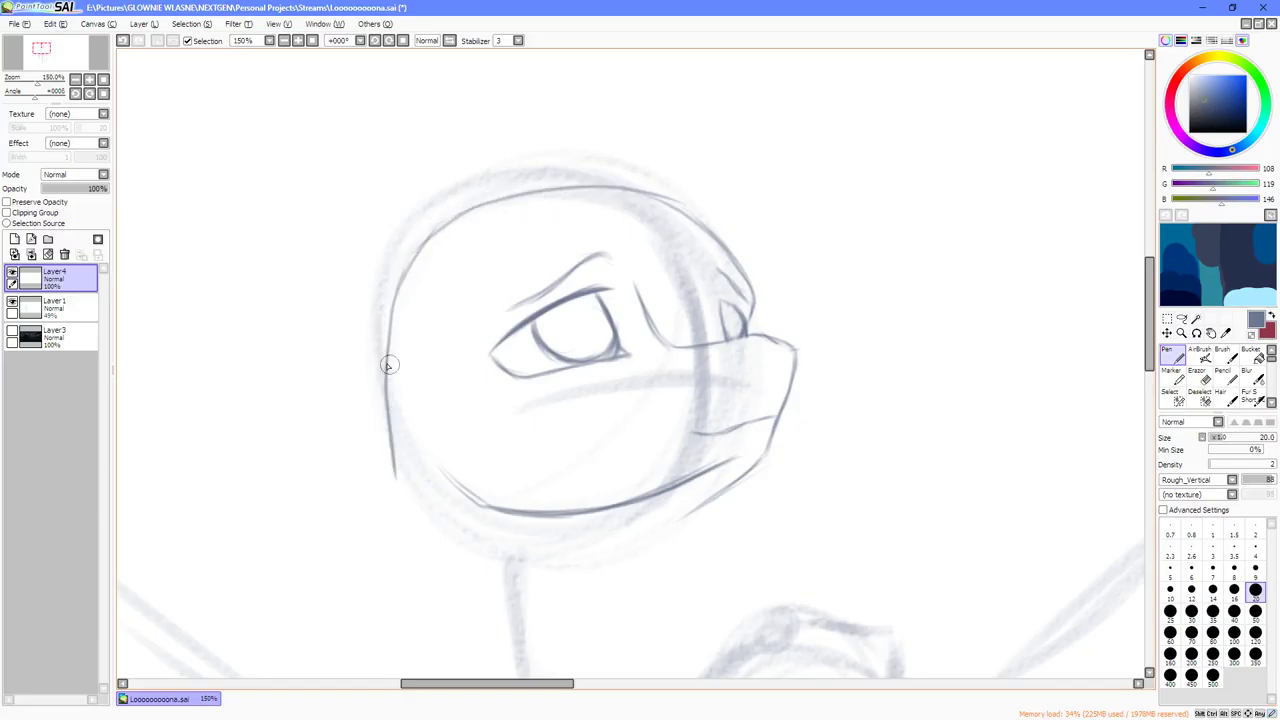
mouse_move(402, 262)
mouse_down()
mouse_move(509, 181)
mouse_move(575, 181)
mouse_up()
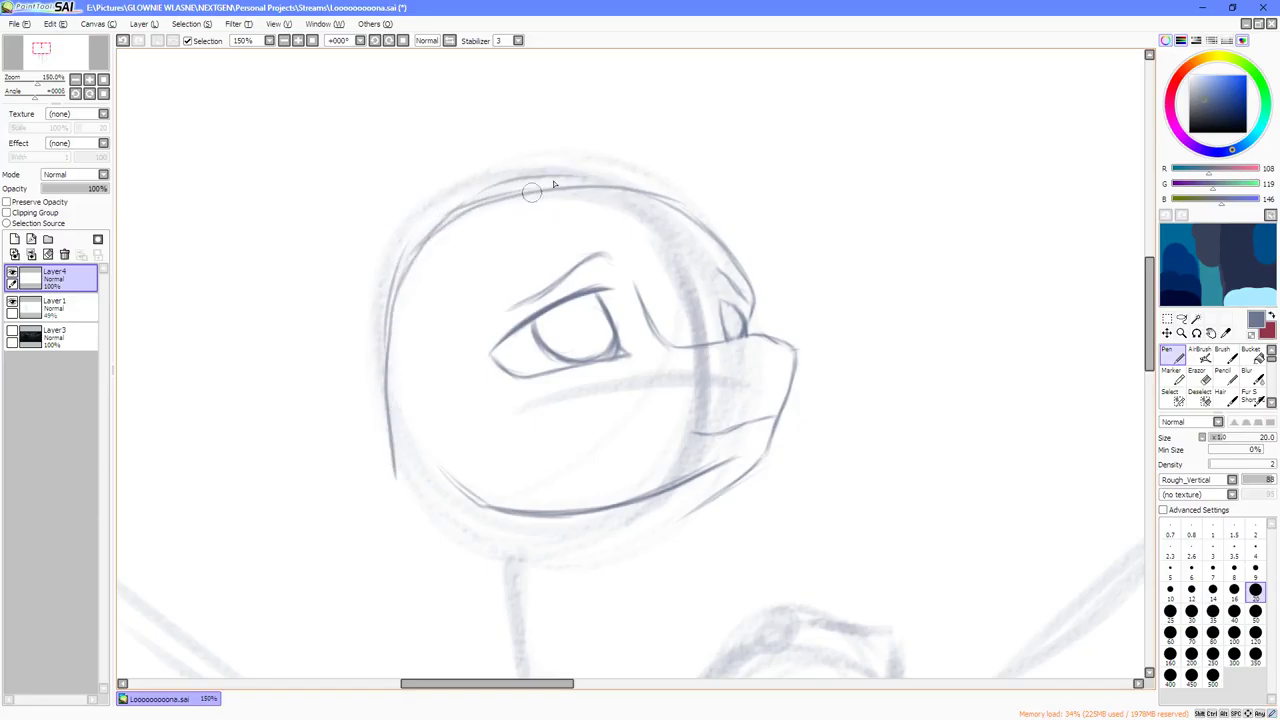
Strengthen the curve over the top and back of the head with repeated pen strokes along the cranium outline.
key(End)
key(End)
key(End)
mouse_move(754, 302)
mouse_down()
mouse_move(780, 350)
mouse_move(806, 310)
mouse_move(796, 250)
mouse_up()
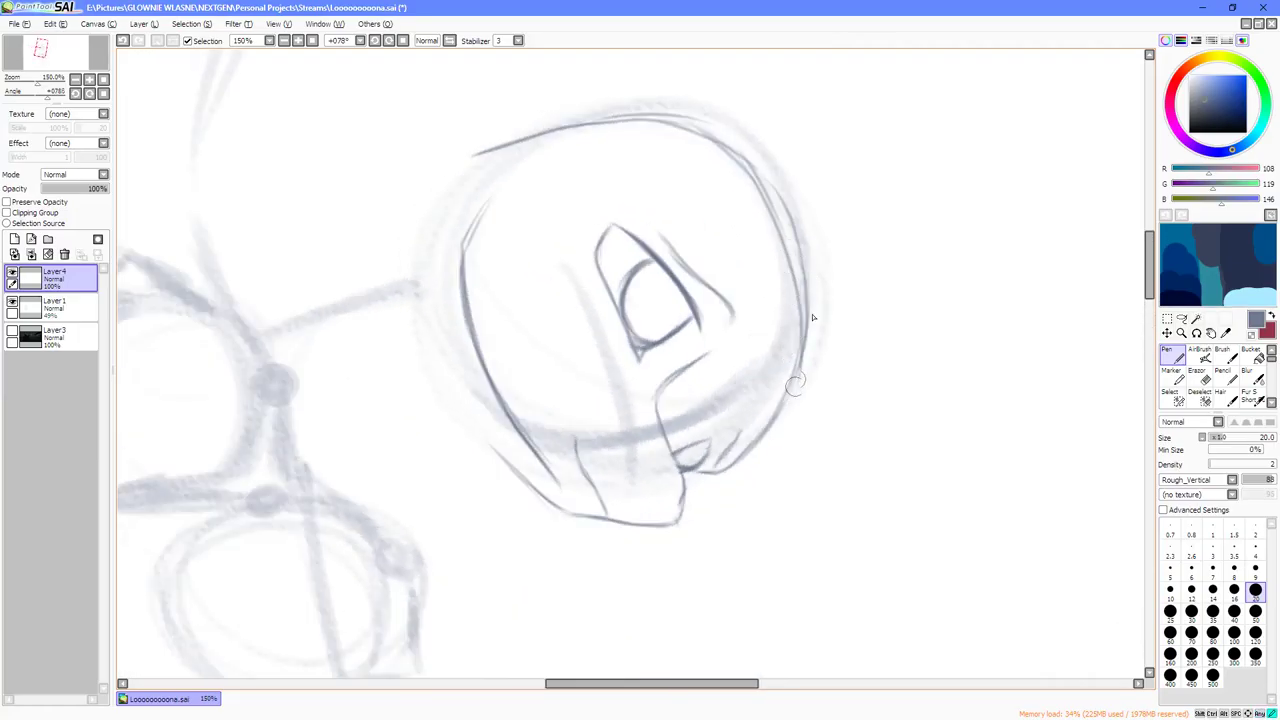
drag(794, 386, 724, 141)
mouse_move(797, 224)
mouse_down()
mouse_move(709, 140)
mouse_move(673, 125)
mouse_up()
key(Home)
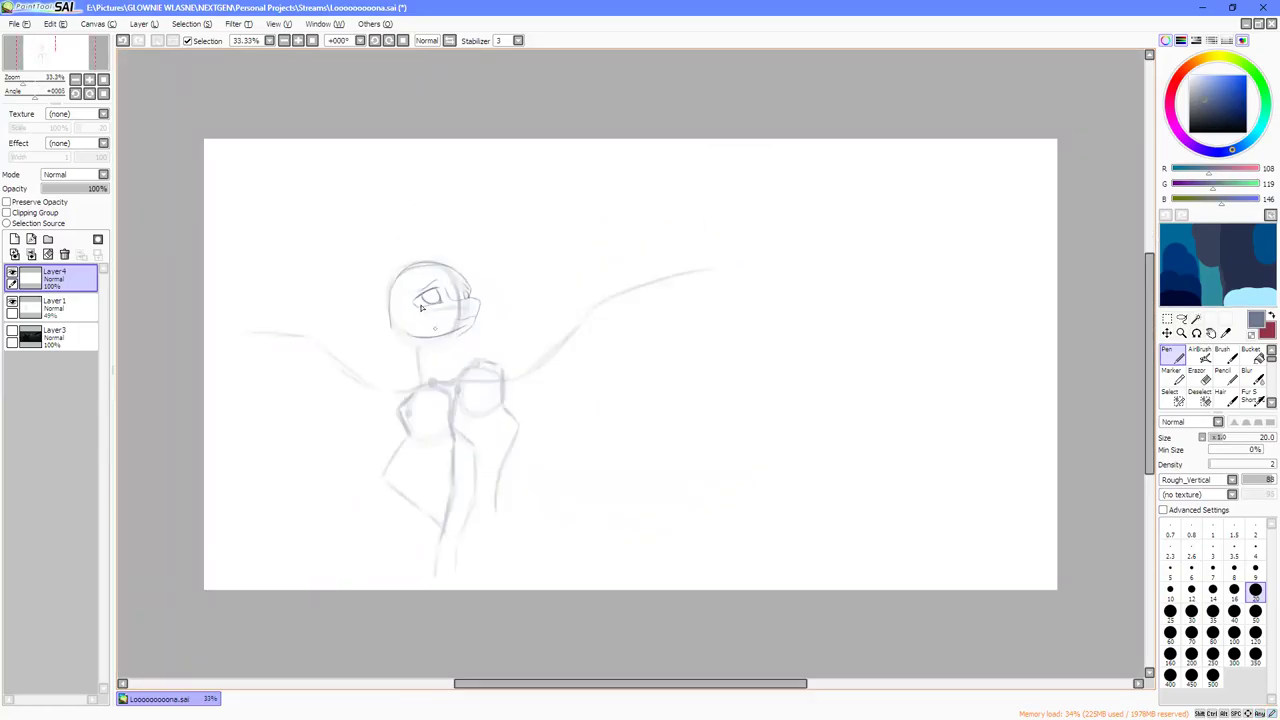
scroll(421, 307, up, 3)
mouse_move(352, 229)
mouse_down()
mouse_move(395, 187)
mouse_move(343, 254)
mouse_move(416, 184)
mouse_move(368, 219)
mouse_move(349, 262)
mouse_up()
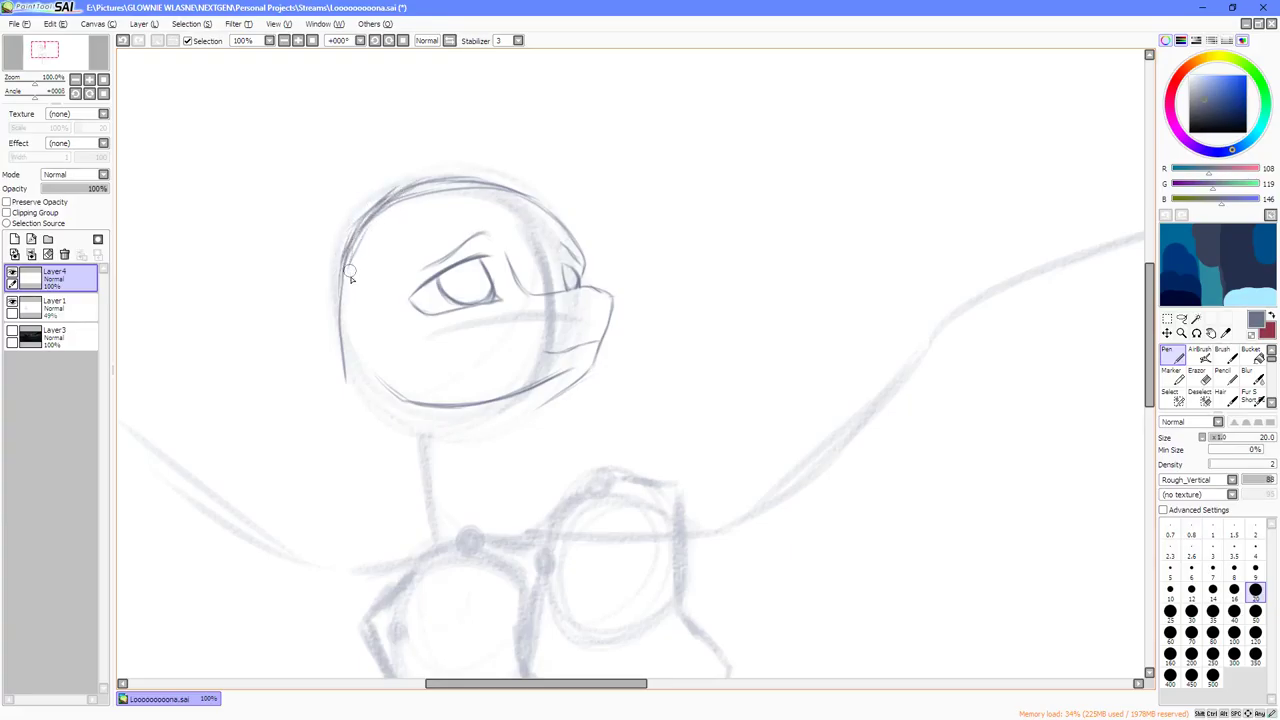
Flip the view horizontally and draw the back of the neck as a long line running down from the back of the head.
drag(405, 350, 489, 288)
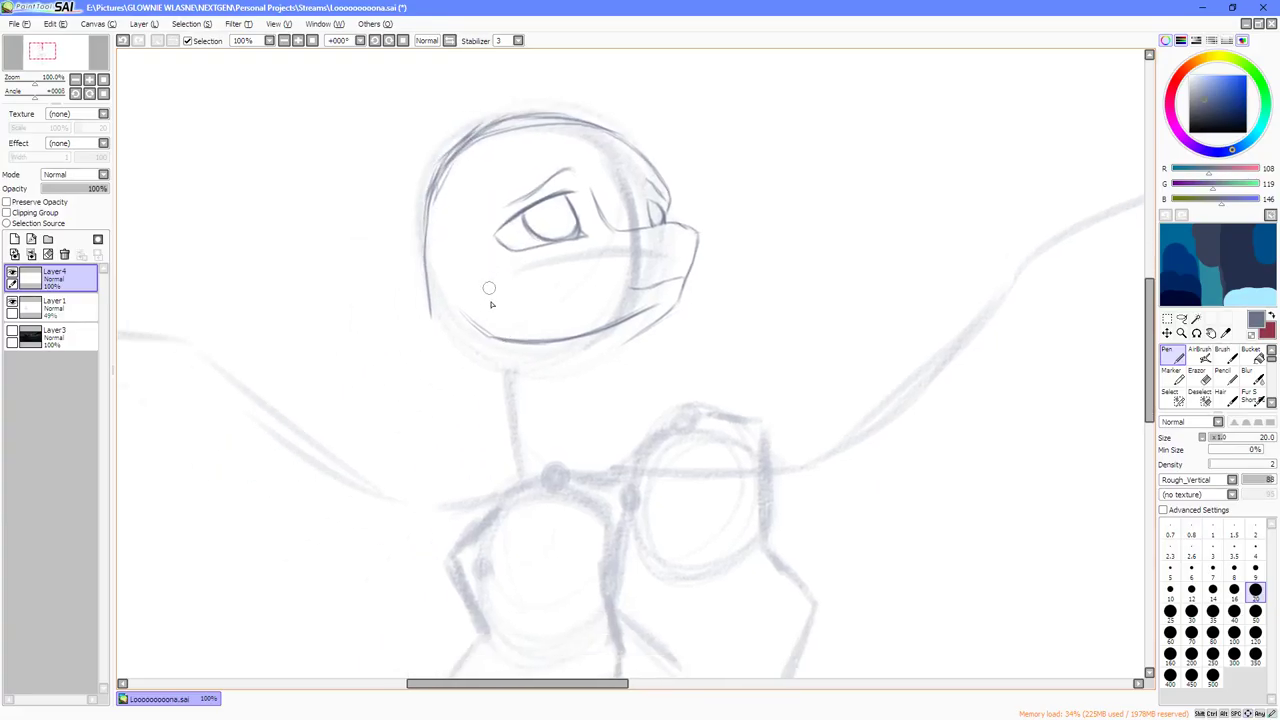
key(h)
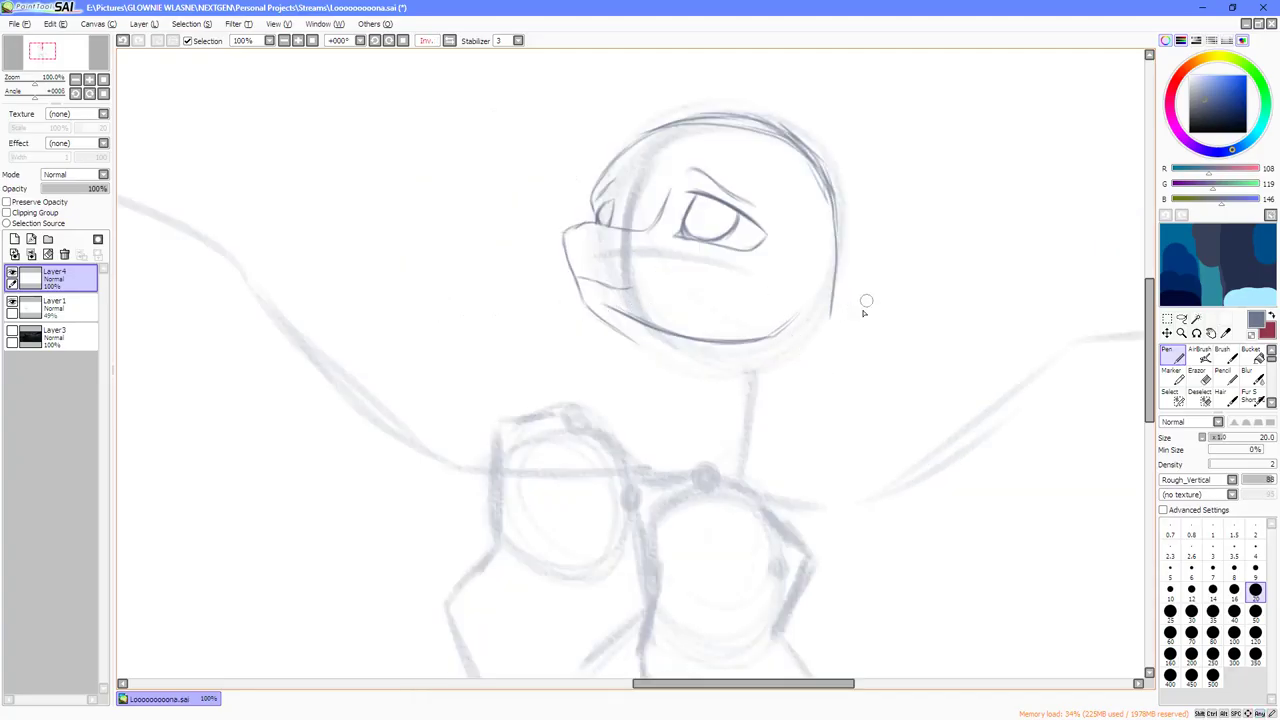
mouse_move(850, 301)
mouse_down()
mouse_move(818, 318)
mouse_move(776, 410)
mouse_move(772, 288)
mouse_move(766, 382)
mouse_up()
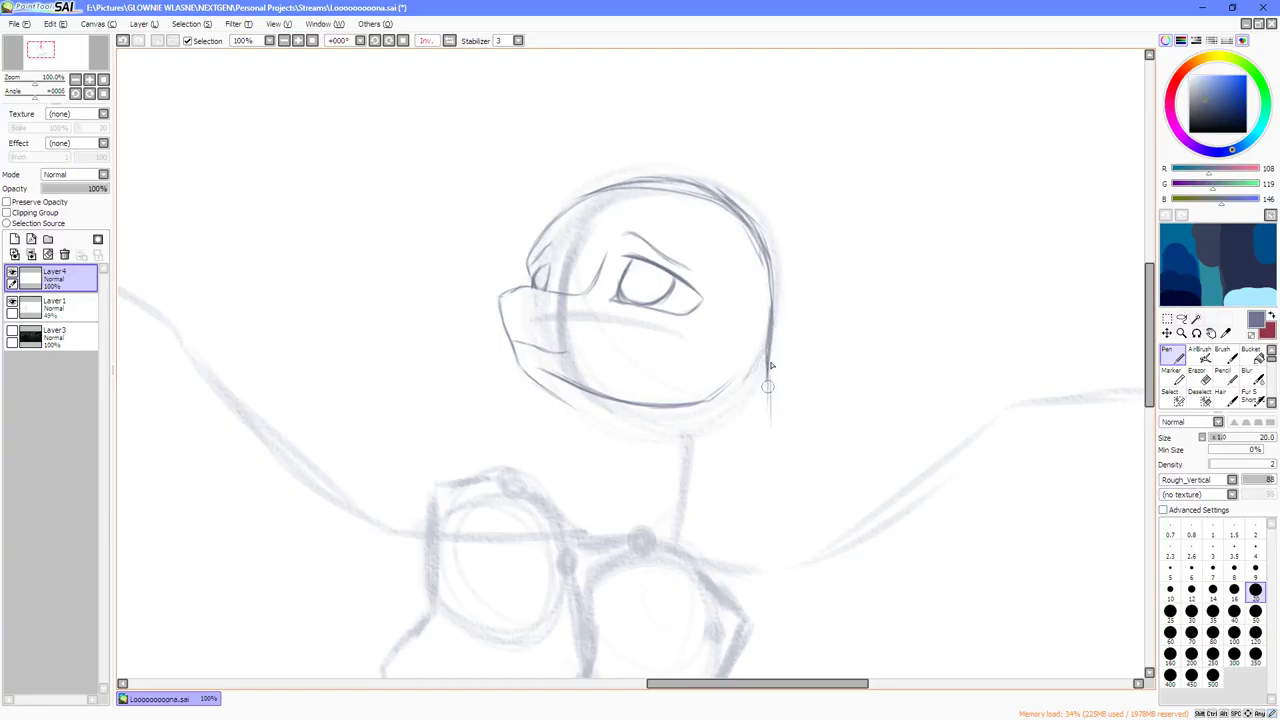
mouse_move(733, 442)
mouse_down()
mouse_move(755, 400)
mouse_move(794, 377)
mouse_move(793, 438)
mouse_up()
mouse_move(793, 390)
mouse_down()
mouse_move(788, 520)
mouse_move(796, 424)
mouse_move(788, 501)
mouse_move(790, 352)
mouse_up()
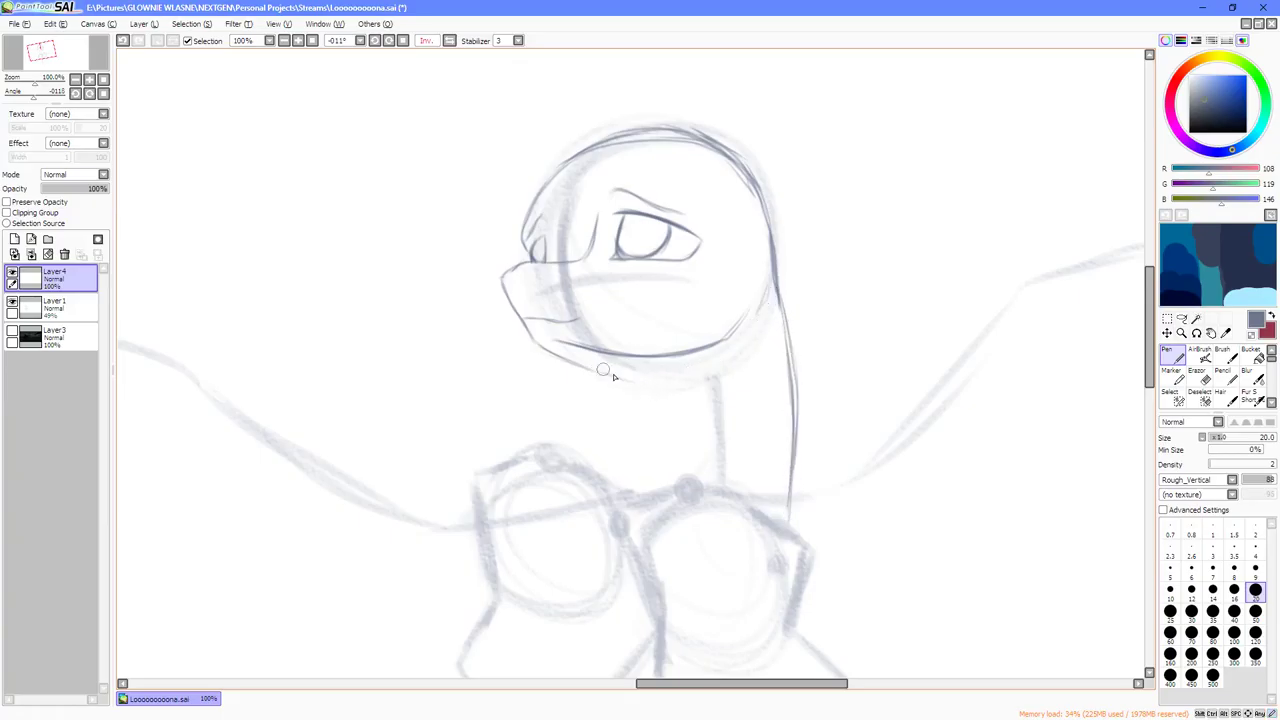
Draw the throat below the chin with short curved Pen strokes, reinforcing the corner where the jaw meets the neck.
drag(649, 386, 655, 438)
drag(641, 376, 681, 437)
drag(621, 380, 645, 390)
key(End)
key(End)
key(End)
key(End)
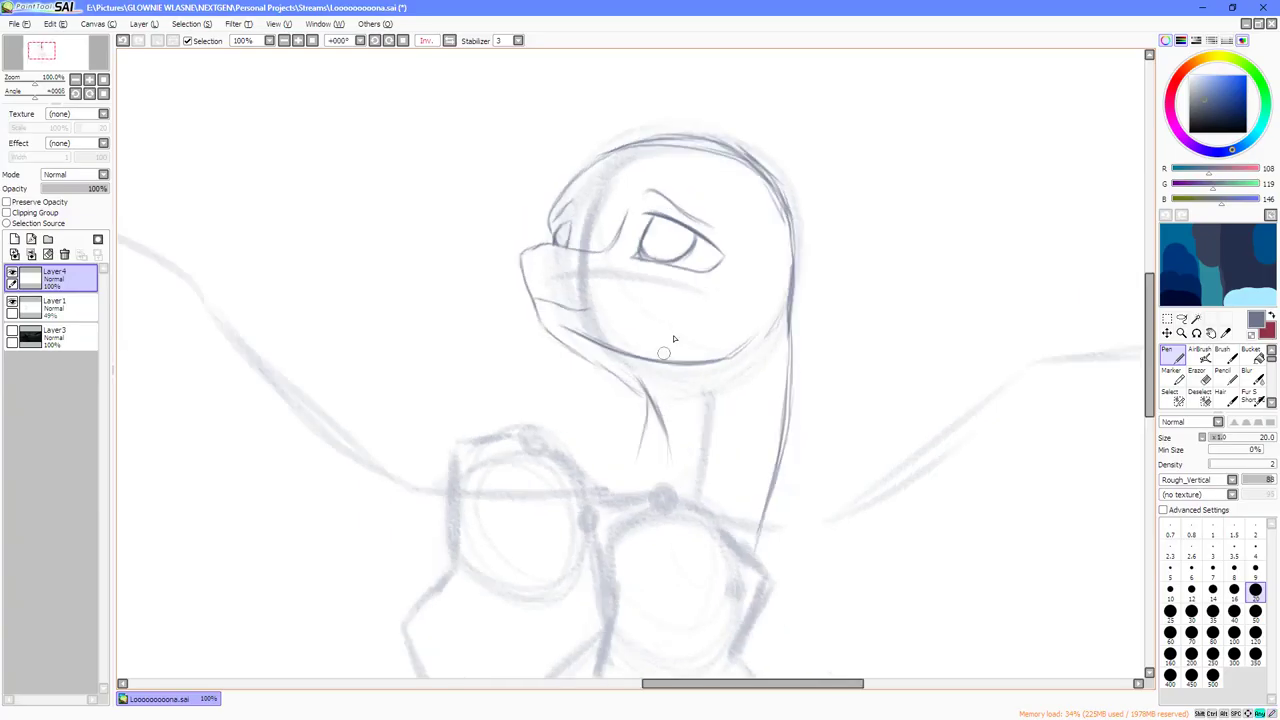
key(Page_Up)
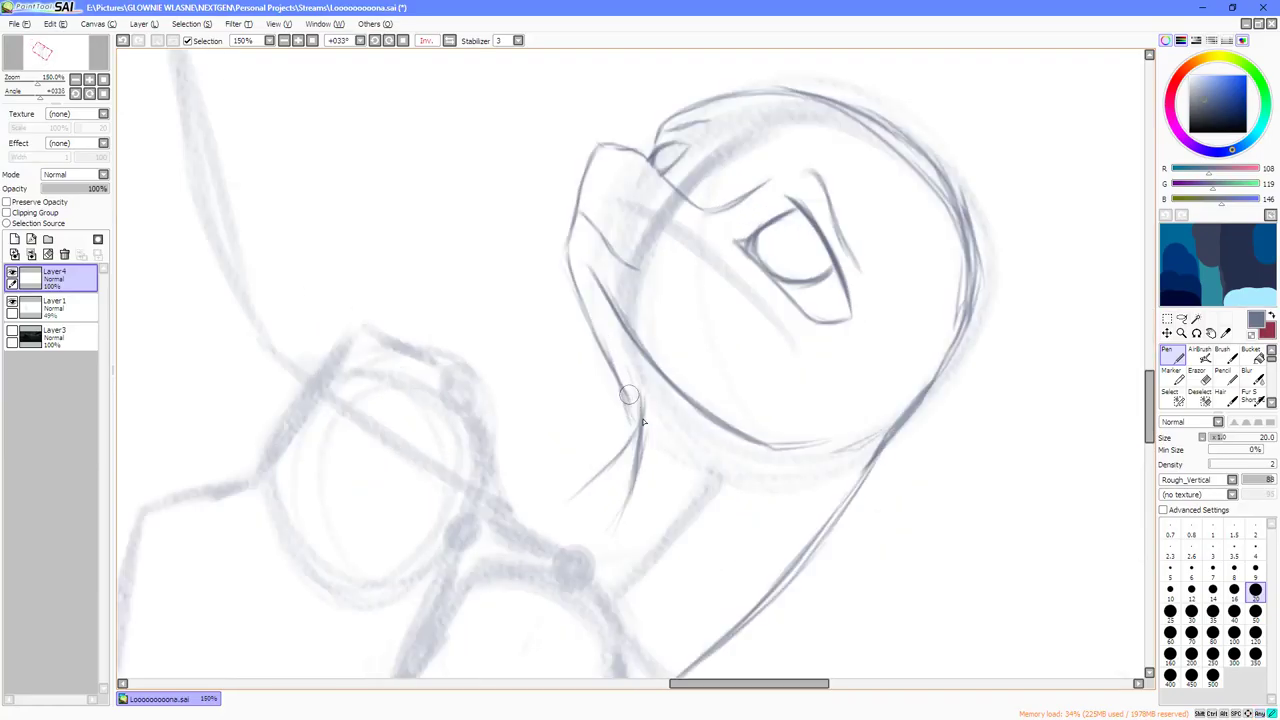
drag(622, 384, 656, 442)
key(Delete)
key(Delete)
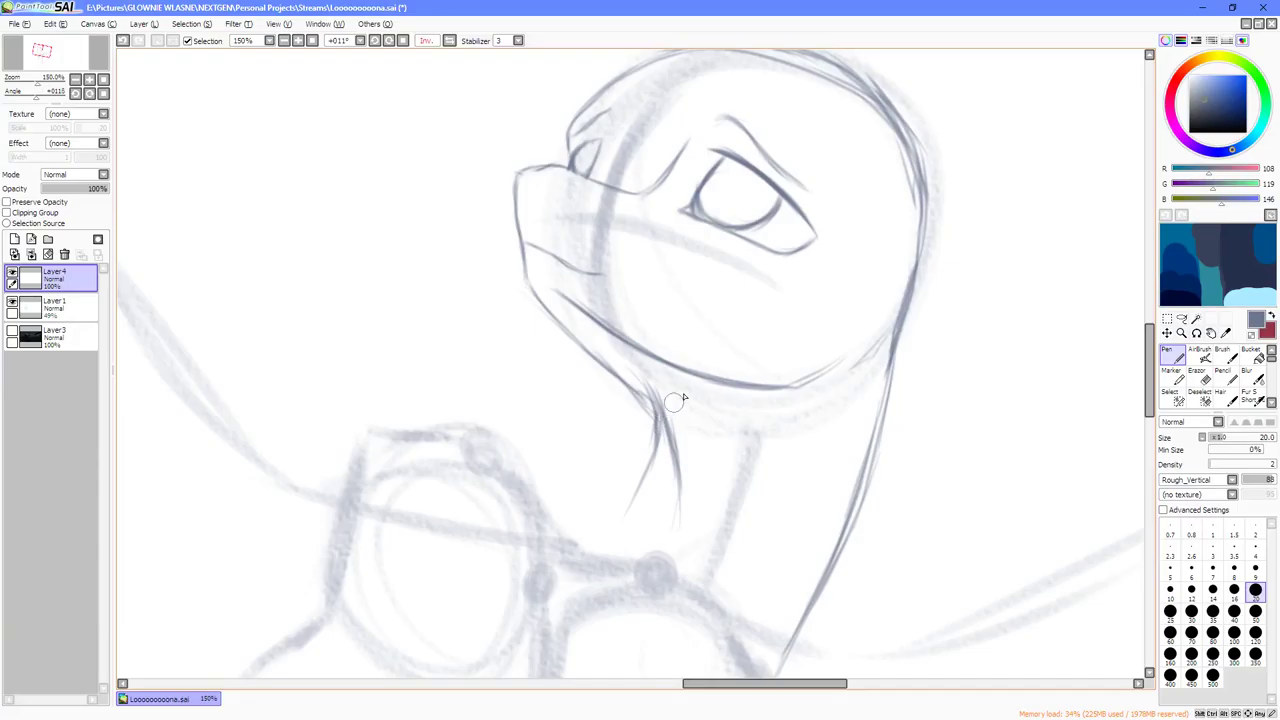
key(Delete)
Extend the front neck line from the throat down to the skeleton's shoulder line with overlapping Pen strokes.
drag(672, 420, 650, 556)
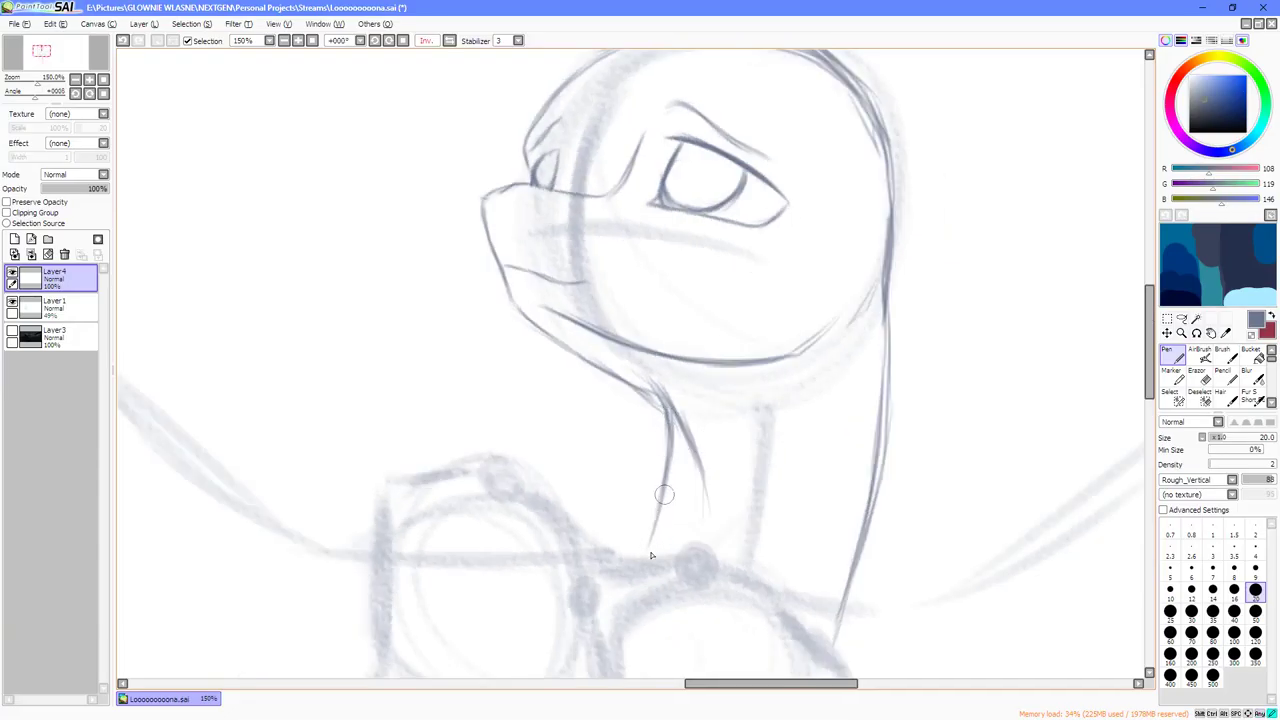
drag(667, 495, 640, 579)
drag(664, 482, 636, 583)
scroll(668, 481, down, 2)
key(Home)
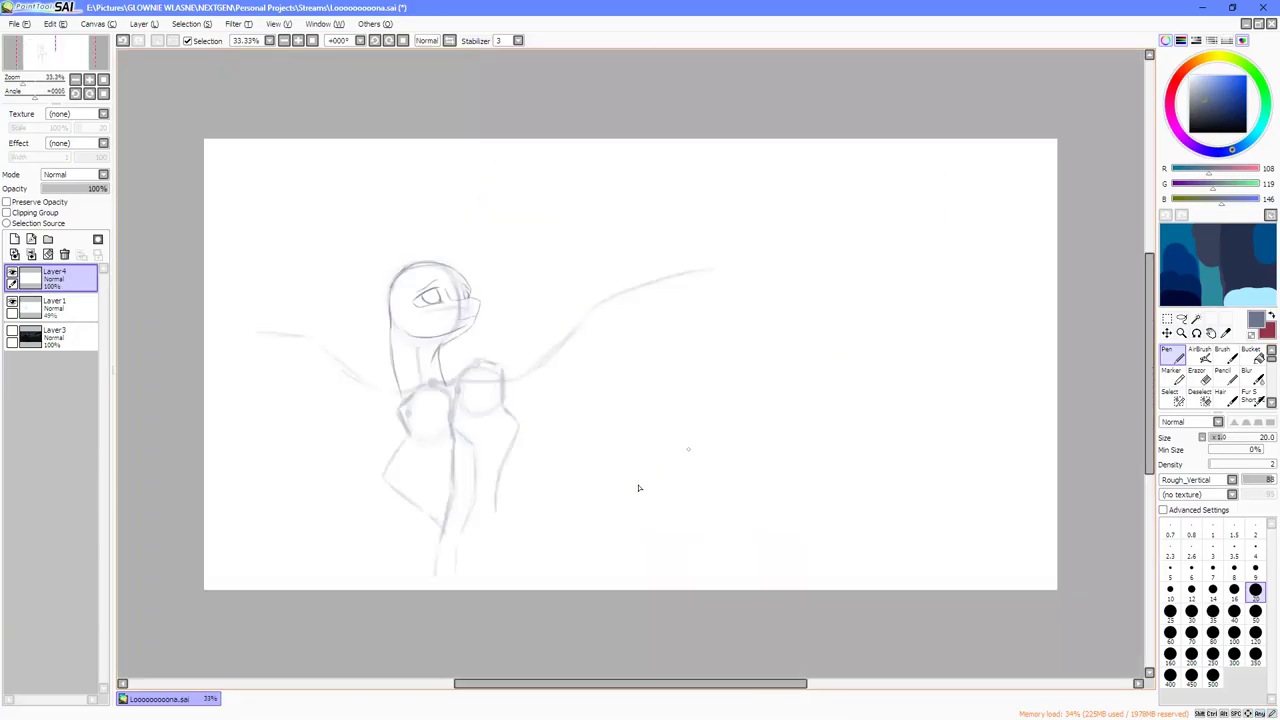
scroll(397, 373, up, 1)
scroll(404, 387, up, 2)
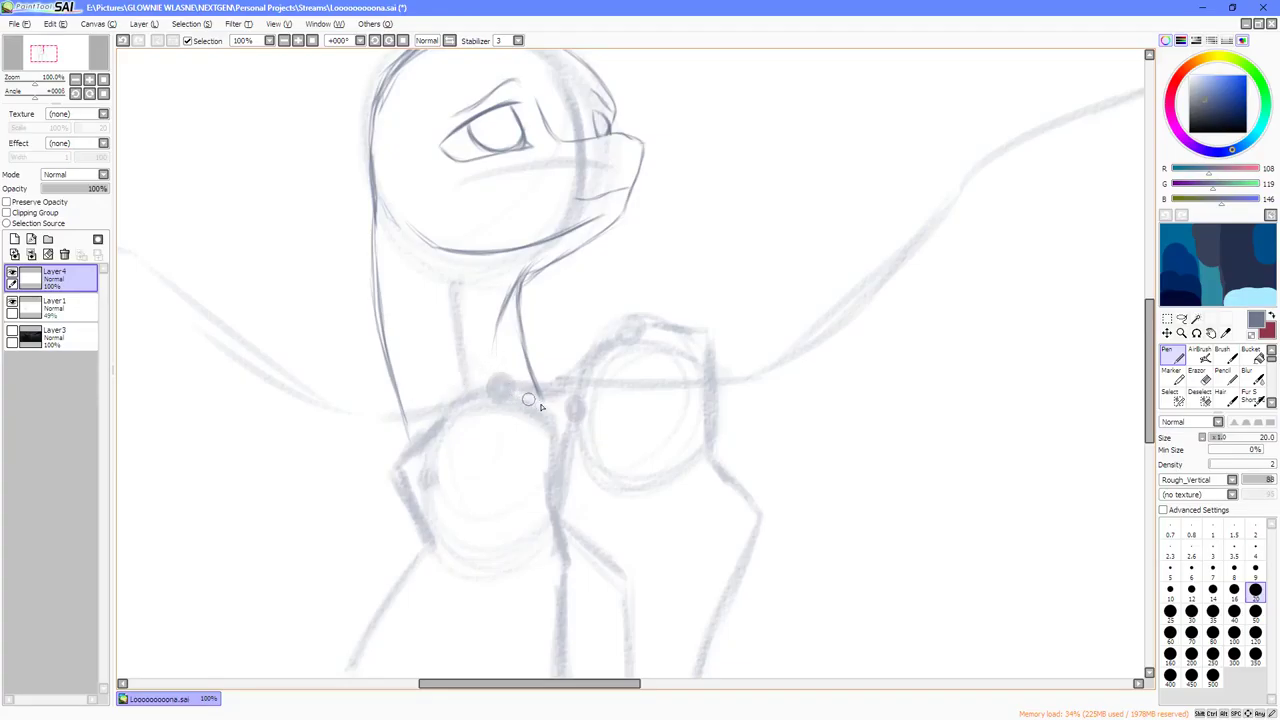
scroll(664, 413, down, 1)
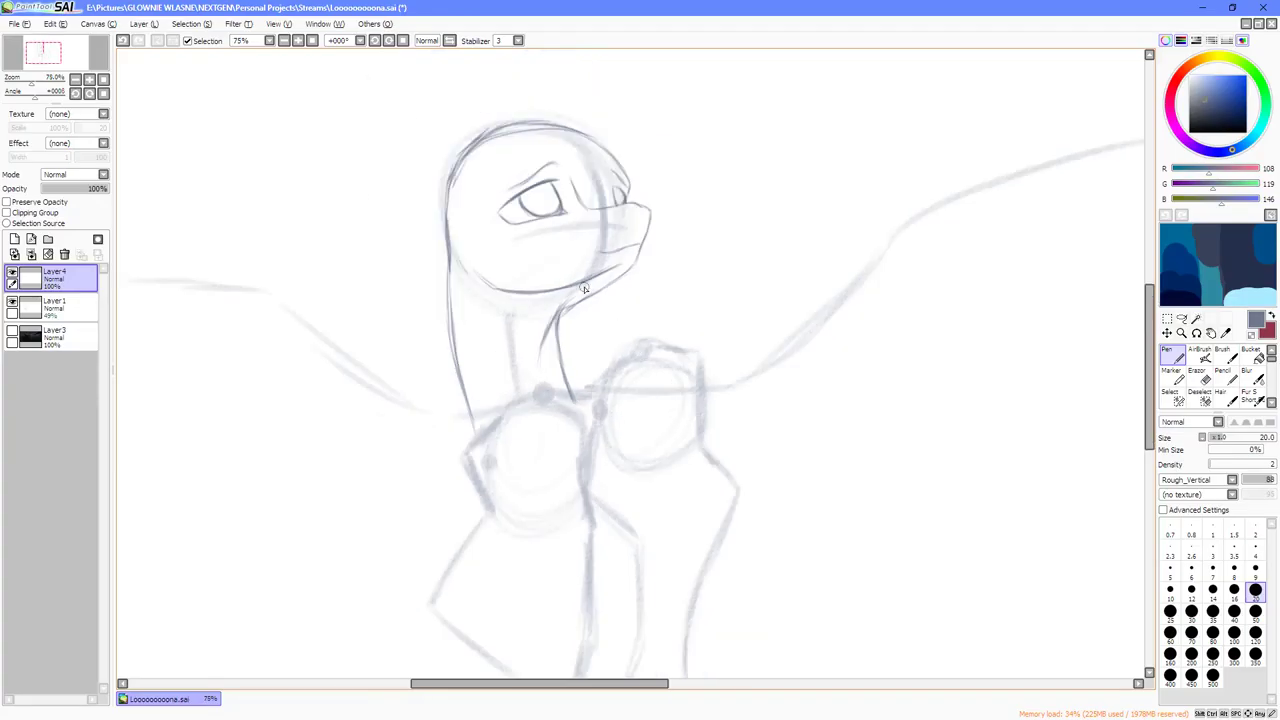
Lasso the head with the upper neck and move it slightly lower without resizing it.
click(1181, 318)
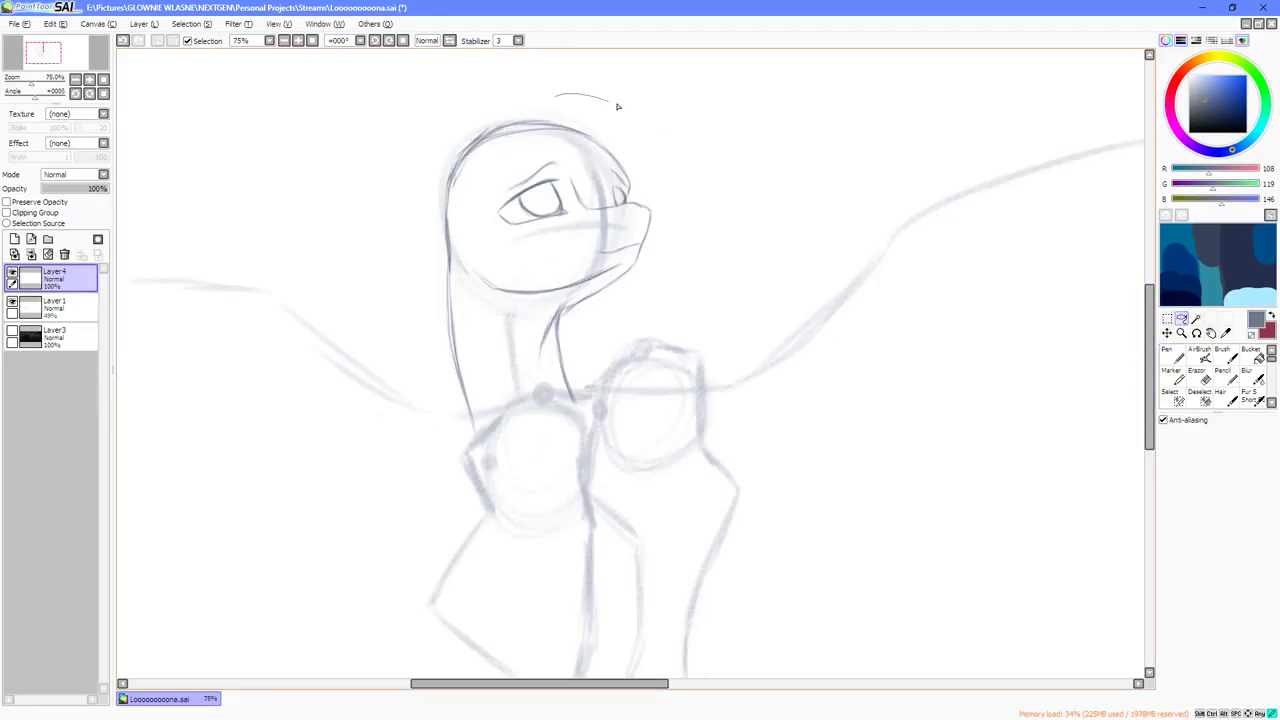
mouse_move(617, 105)
mouse_down()
mouse_move(529, 366)
mouse_move(390, 340)
mouse_move(402, 177)
mouse_move(540, 89)
mouse_up()
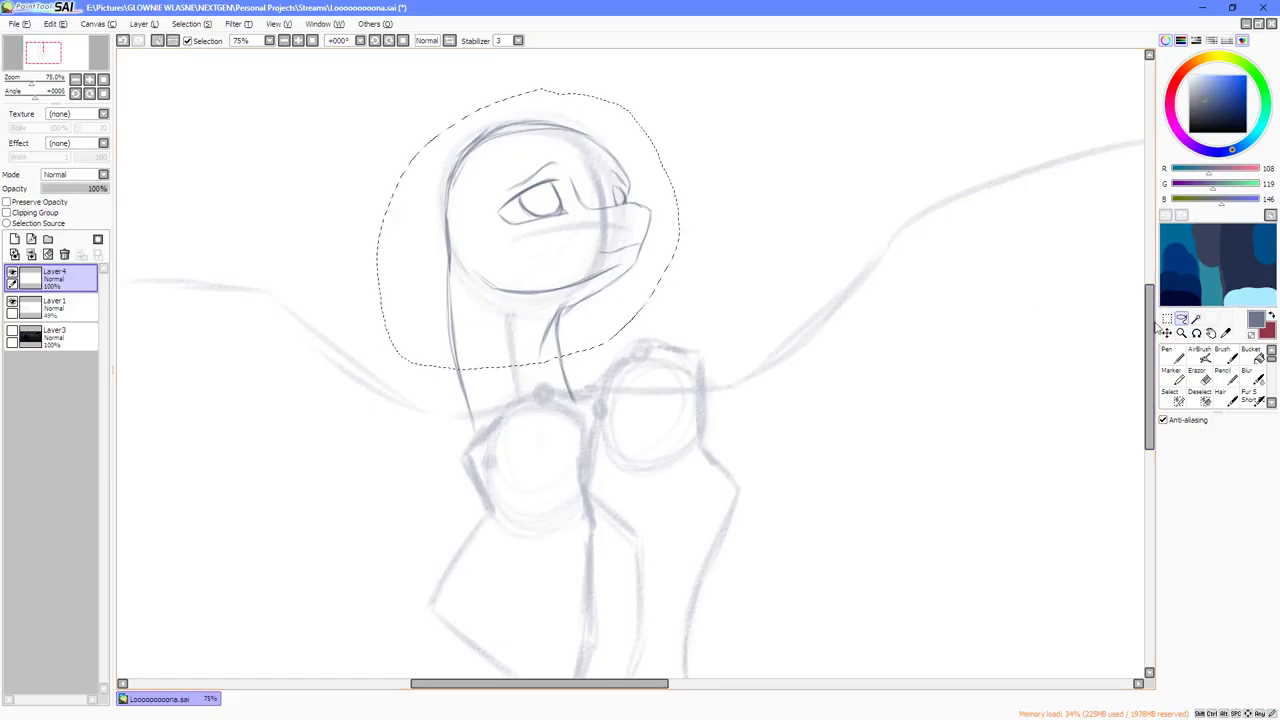
key(ctrl+t)
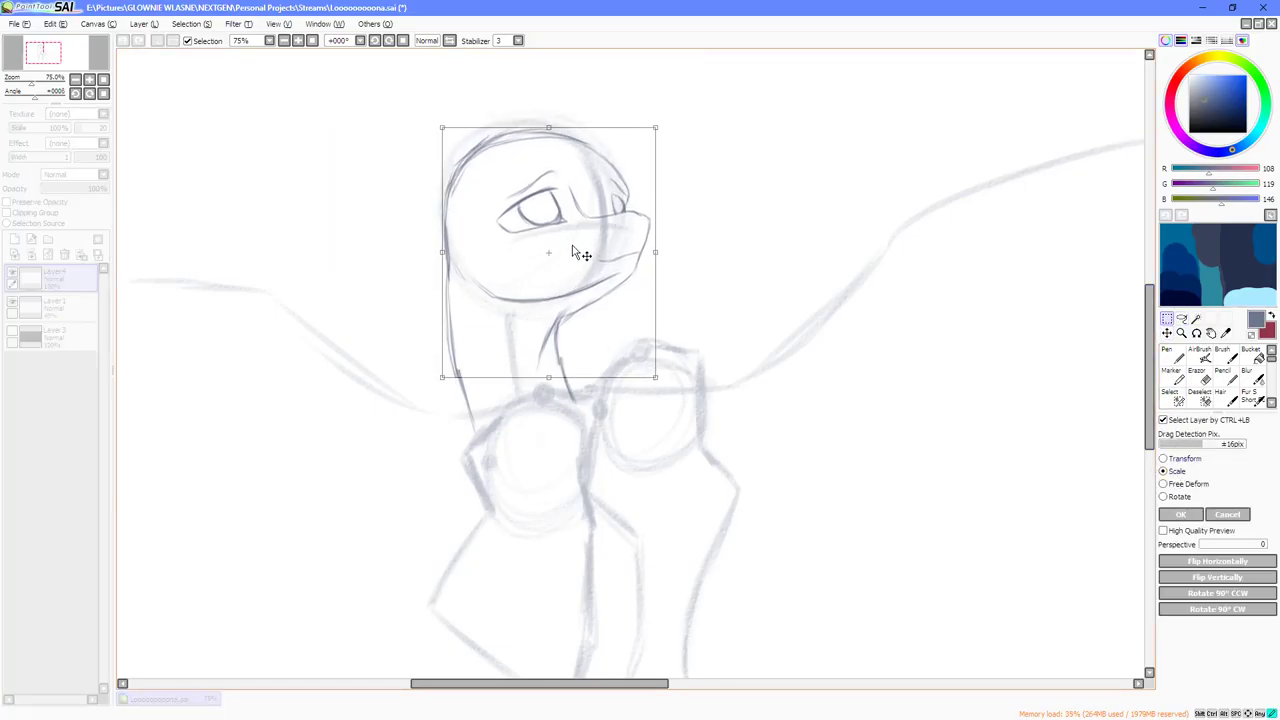
mouse_move(572, 246)
mouse_down()
mouse_move(579, 260)
mouse_move(575, 246)
mouse_up()
click(1176, 514)
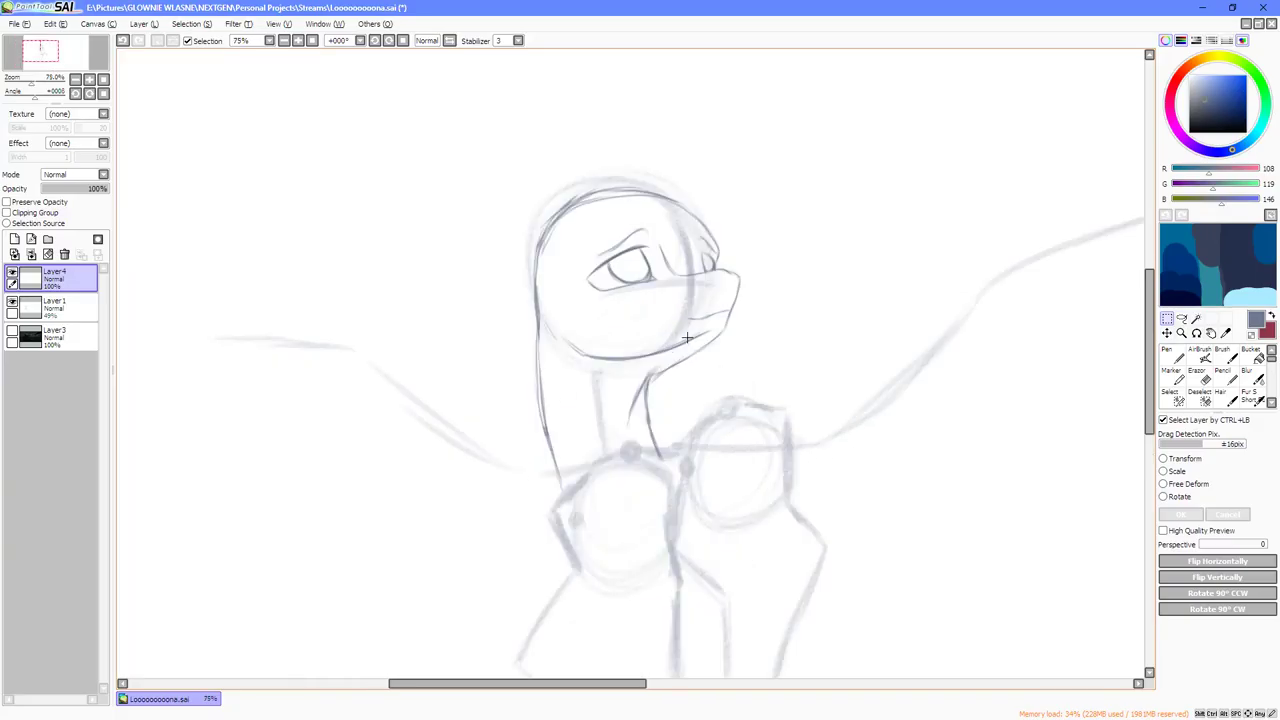
Thicken the back of the neck with repeated Pen strokes from the back of the head down to the shoulder.
click(1174, 356)
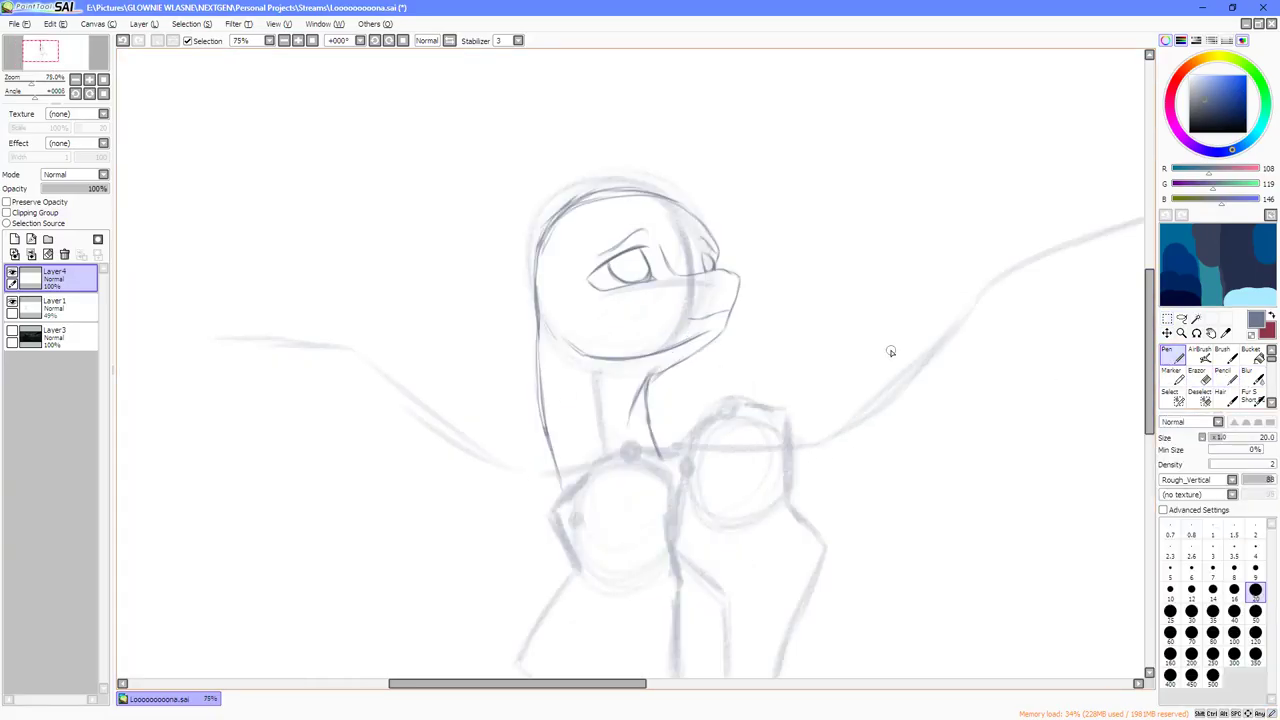
key(h)
scroll(700, 470, up, 1)
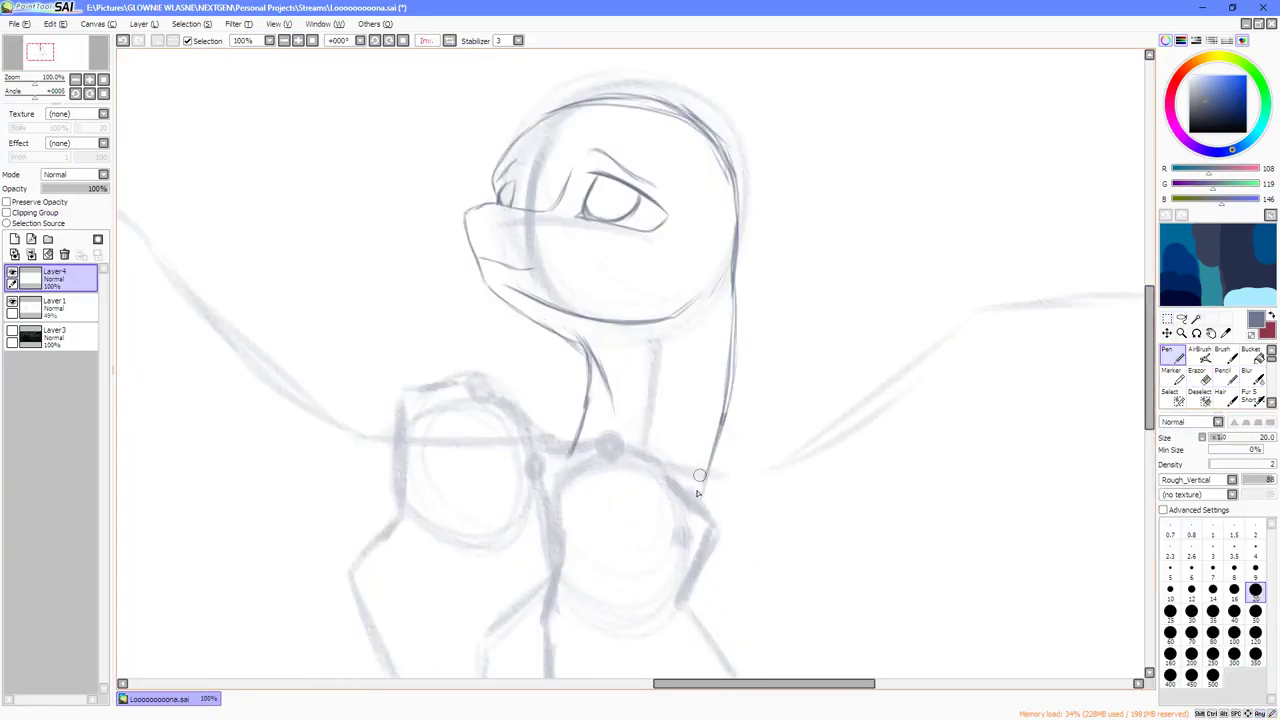
drag(714, 433, 738, 300)
drag(725, 395, 744, 285)
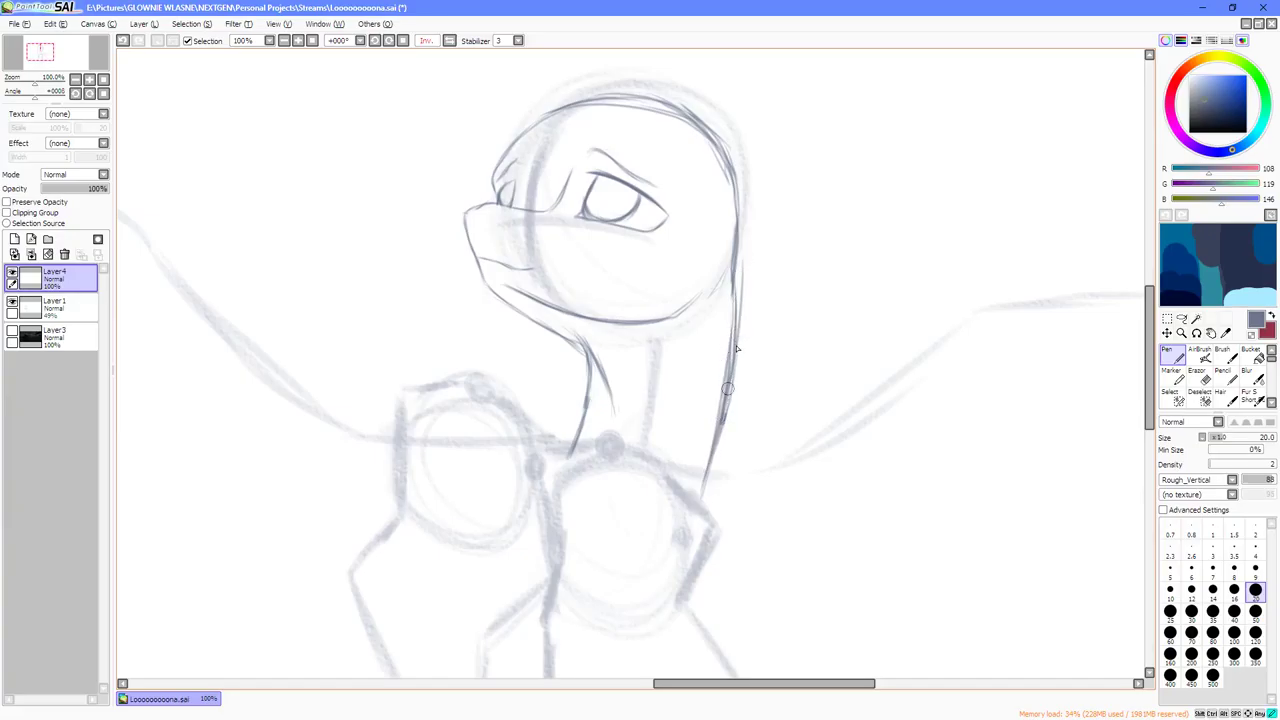
drag(735, 364, 742, 240)
drag(738, 300, 718, 145)
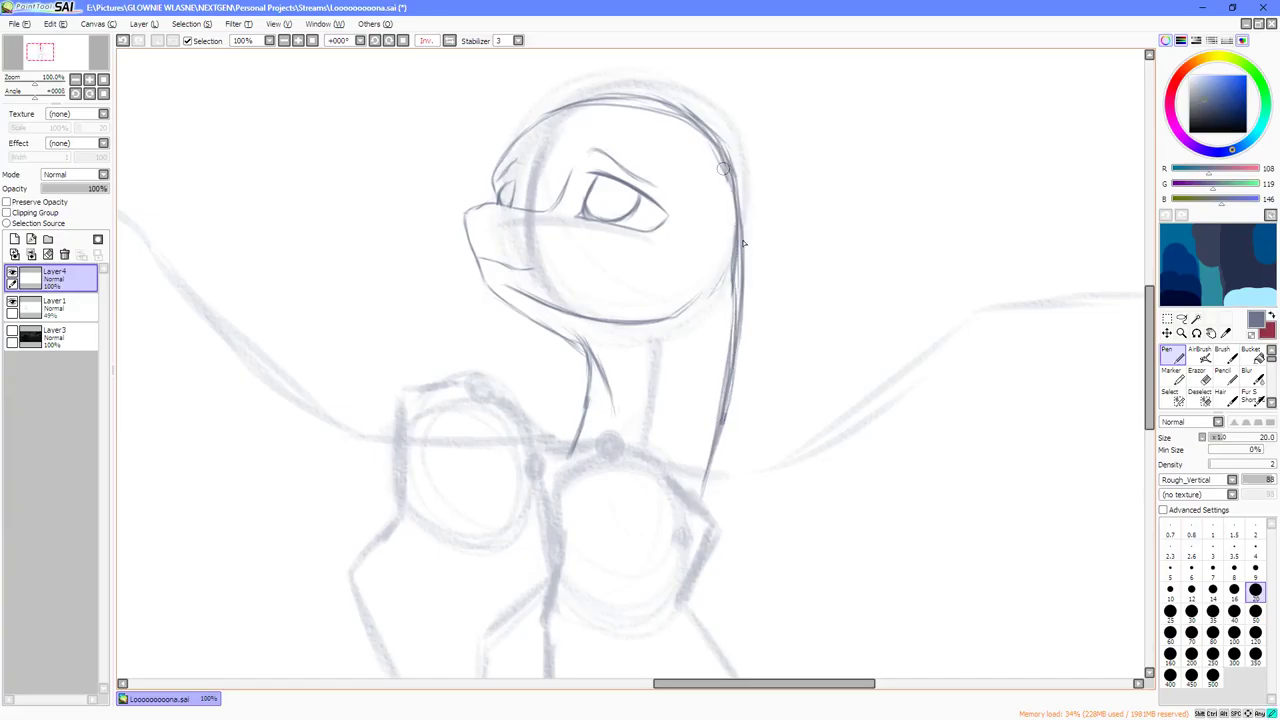
mouse_move(742, 242)
mouse_down()
mouse_move(735, 181)
mouse_move(740, 340)
mouse_move(713, 478)
mouse_up()
drag(731, 414, 706, 510)
drag(724, 442, 706, 508)
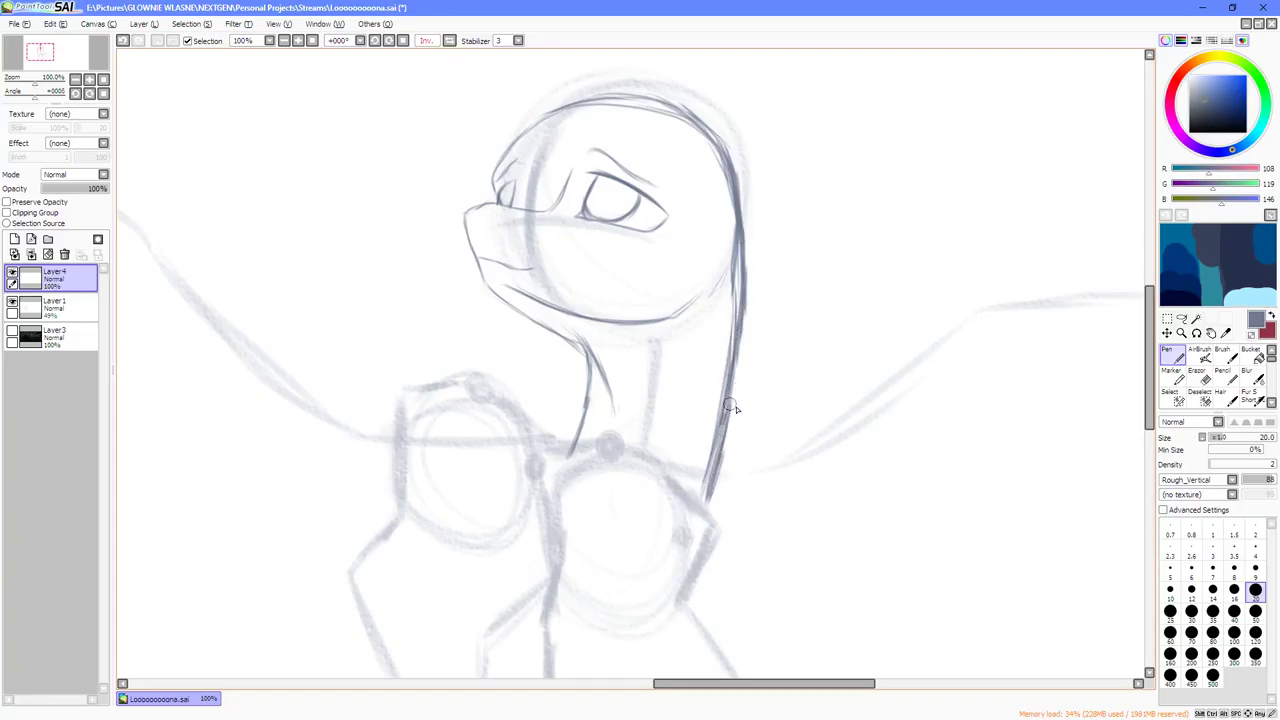
Draw a long curve down through the shoulder oval below the neck to its lower edge and reinforce it.
key(Down)
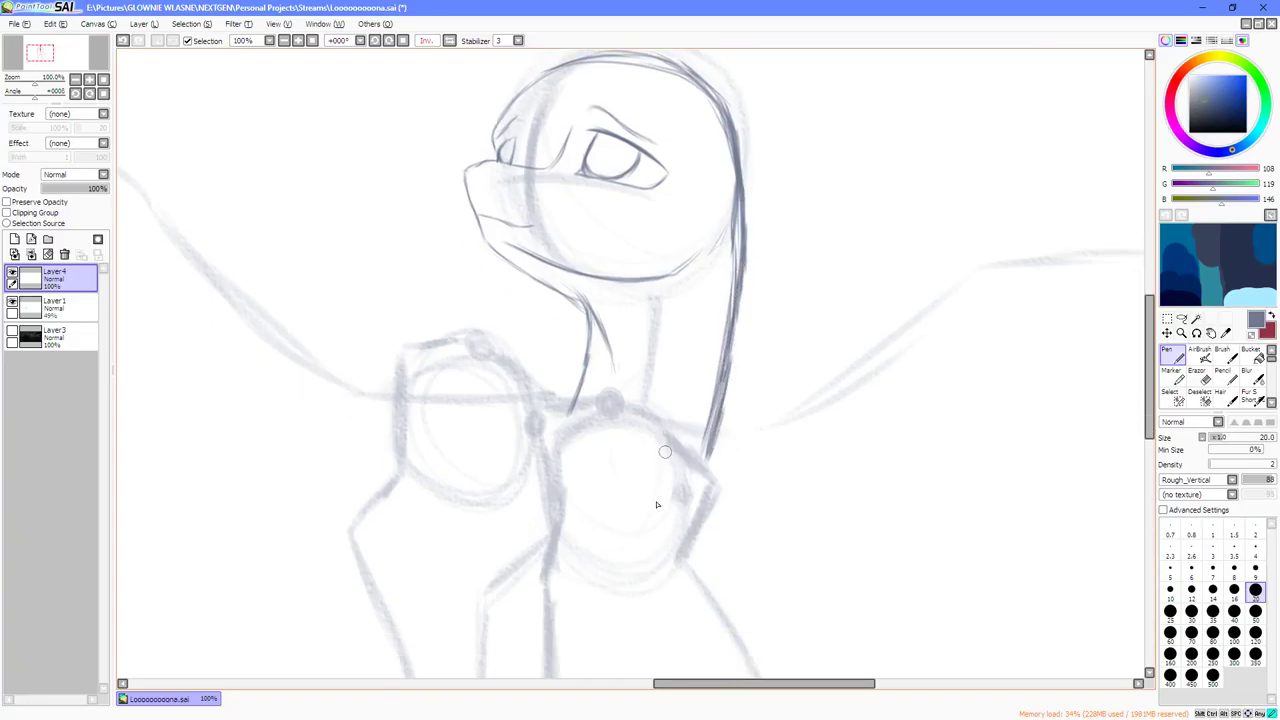
drag(658, 501, 641, 565)
drag(650, 521, 666, 437)
scroll(689, 487, down, 1)
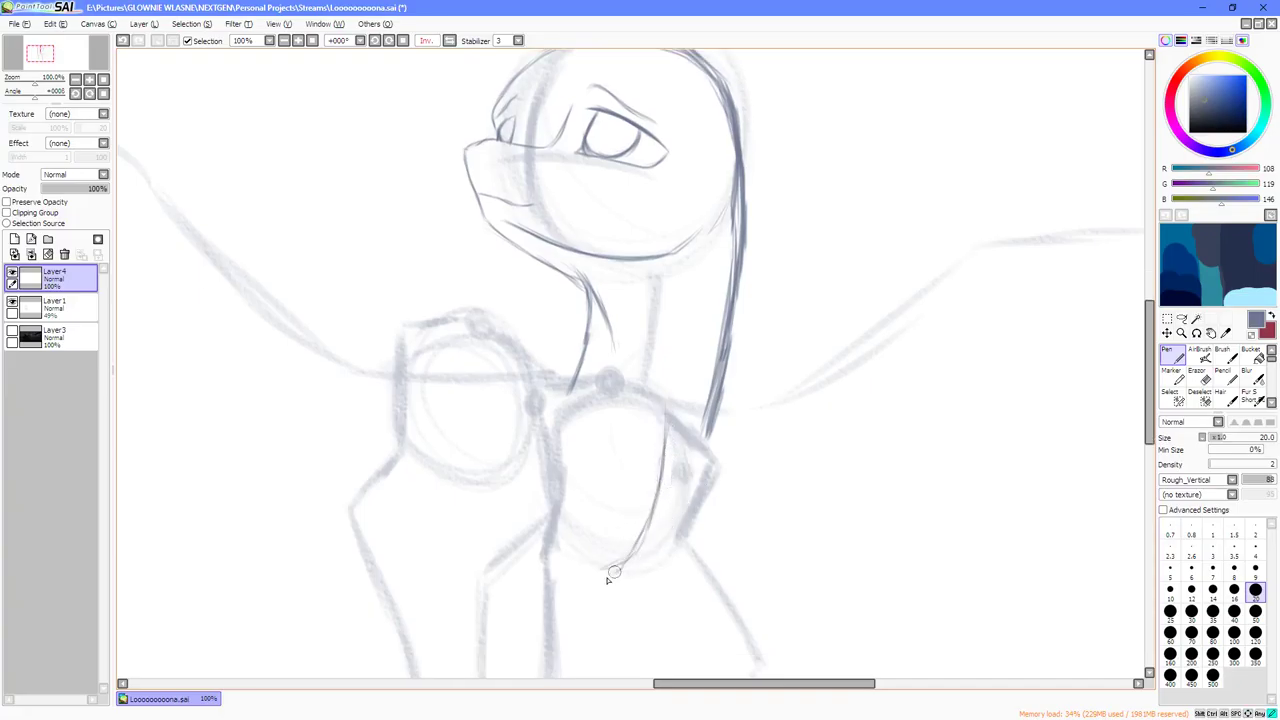
drag(614, 571, 650, 509)
drag(668, 436, 662, 482)
key(Left)
key(Left)
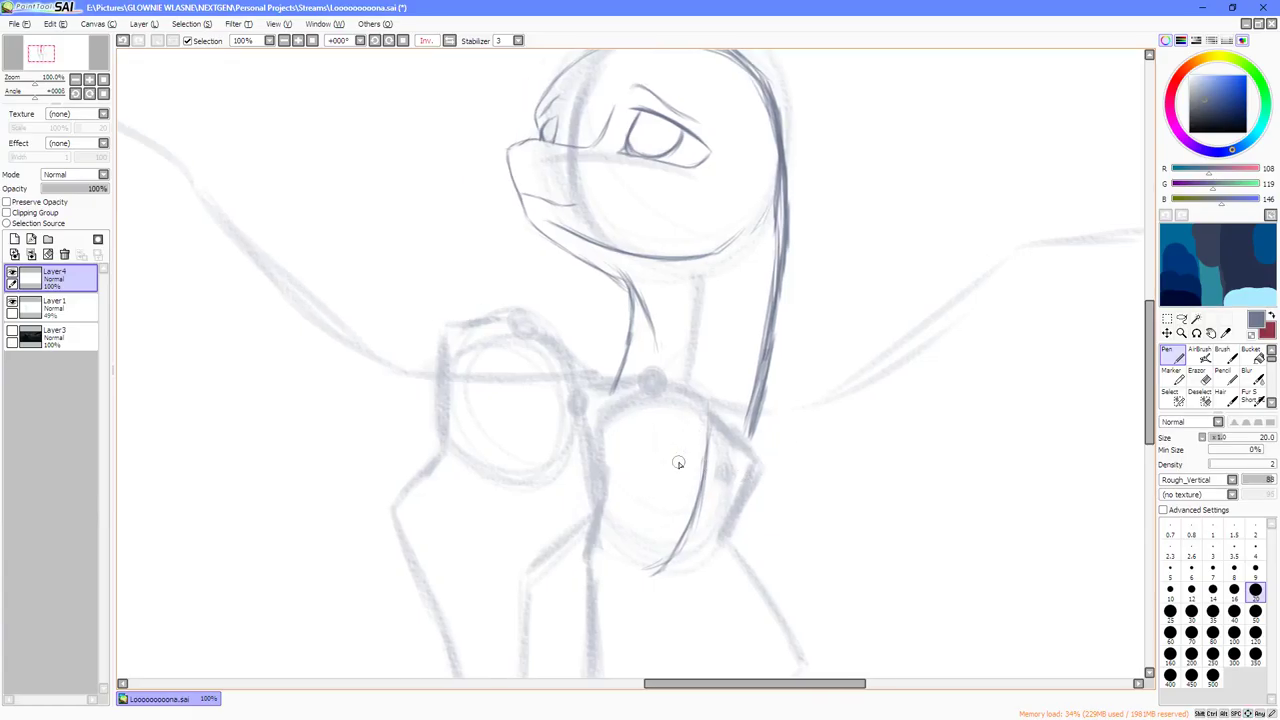
key(alt+Tab)
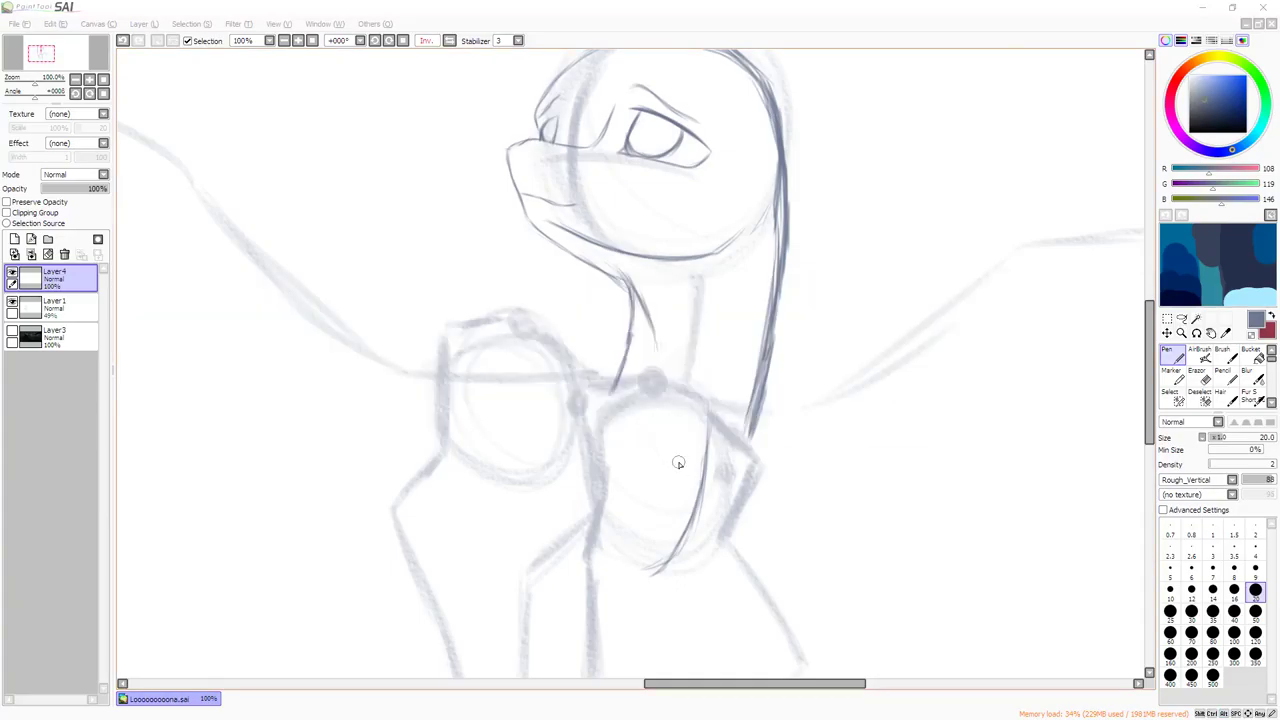
key(alt+Tab)
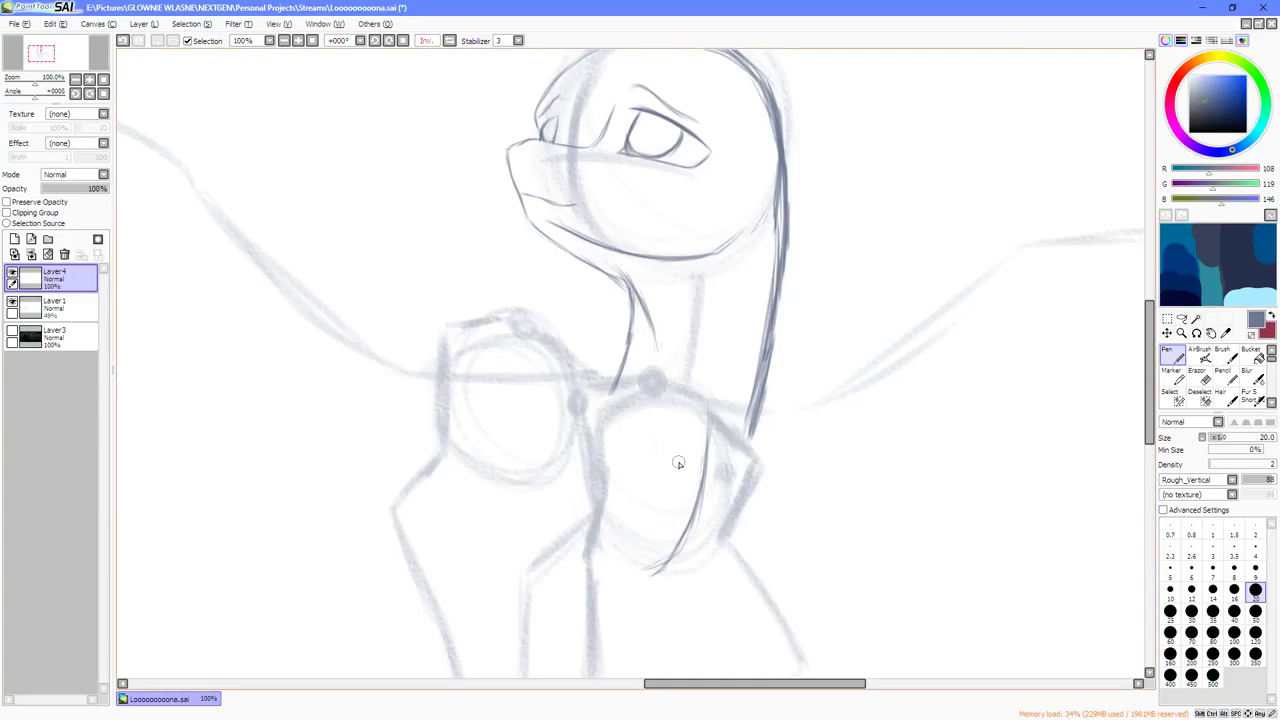
Flip the view horizontally and erase the existing mouth line on the muzzle with the Eraser.
key(Up)
key(Up)
key(Up)
key(Up)
scroll(548, 282, up, 2)
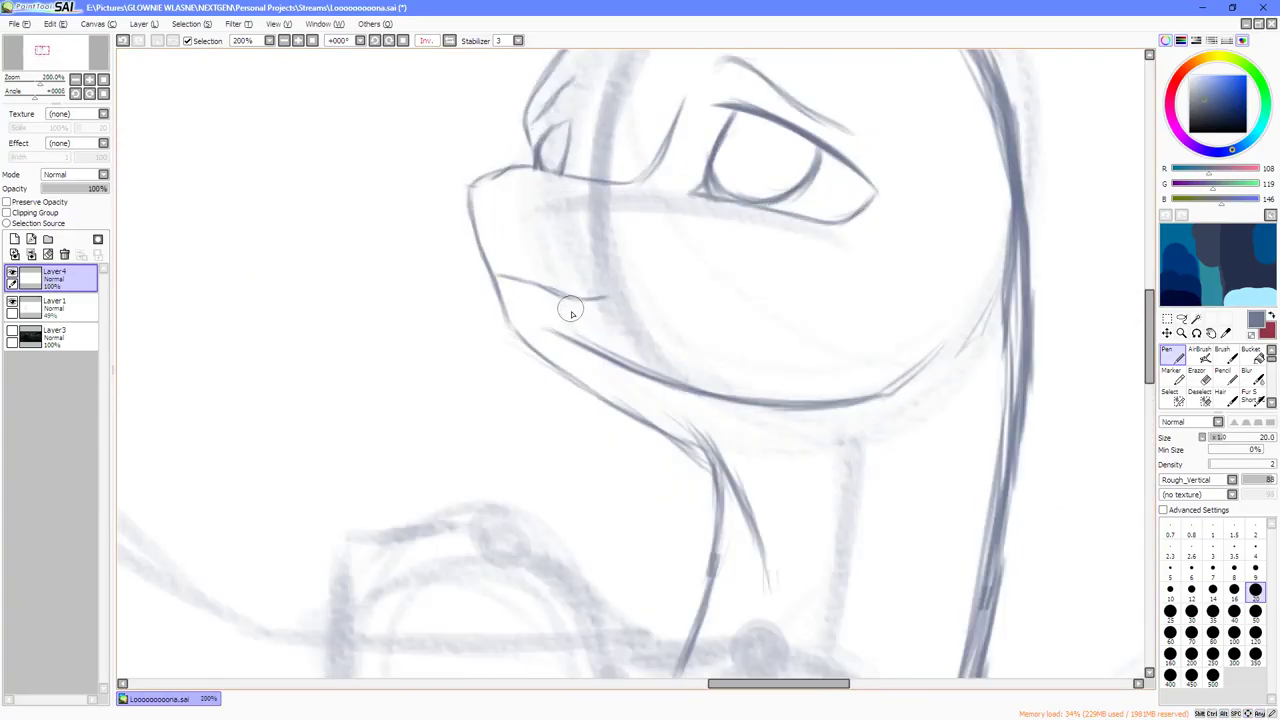
key(h)
key(e)
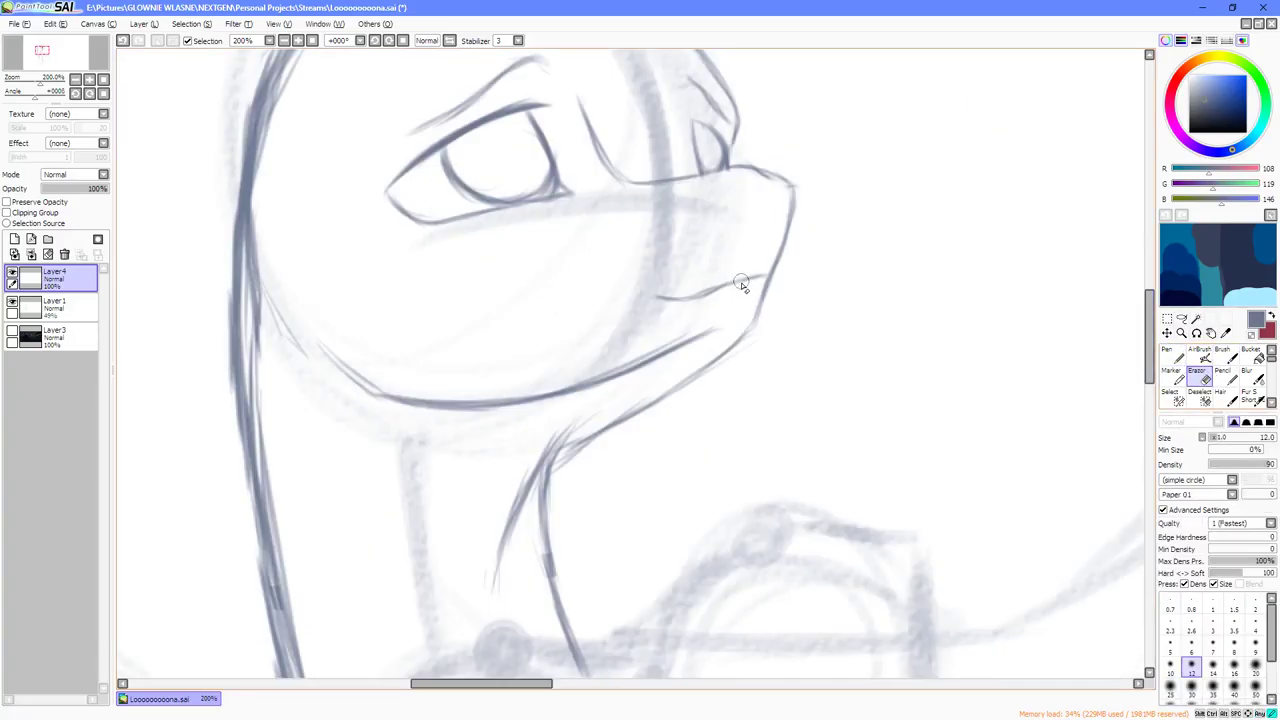
mouse_move(741, 284)
mouse_down()
mouse_move(659, 293)
mouse_move(701, 304)
mouse_move(758, 279)
mouse_up()
Try to redraw the mouth with the Pen as an S-shaped line from the muzzle's front, and undo the attempt.
click(1172, 356)
key(Delete)
key(Delete)
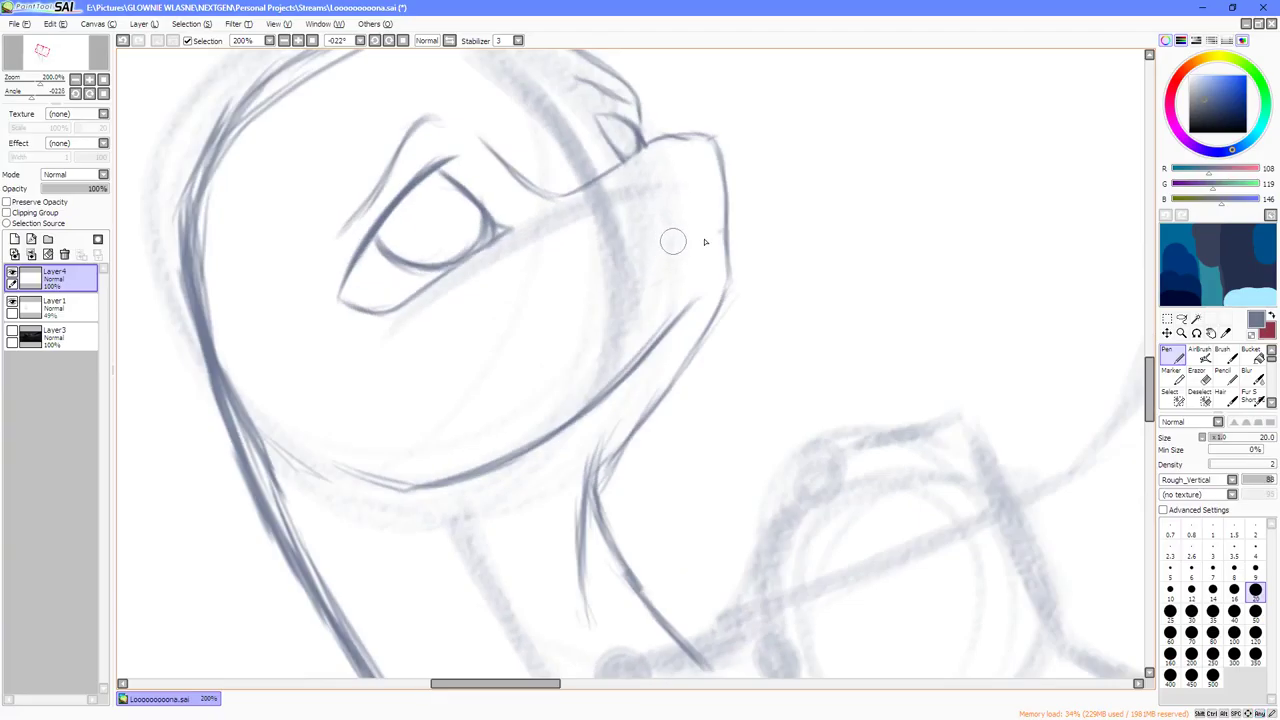
mouse_move(704, 242)
mouse_down()
mouse_move(621, 293)
mouse_move(653, 268)
mouse_move(584, 289)
mouse_move(641, 279)
mouse_move(712, 242)
mouse_up()
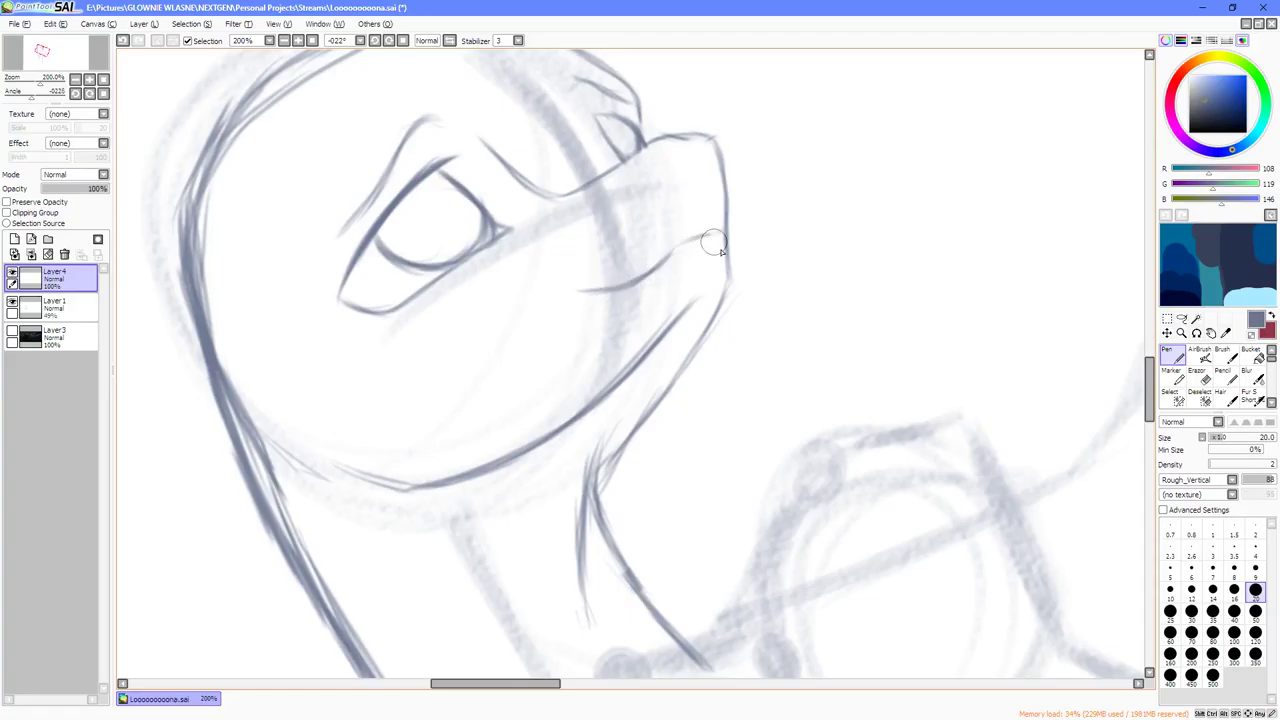
key(Home)
scroll(438, 329, up, 4)
drag(588, 237, 588, 279)
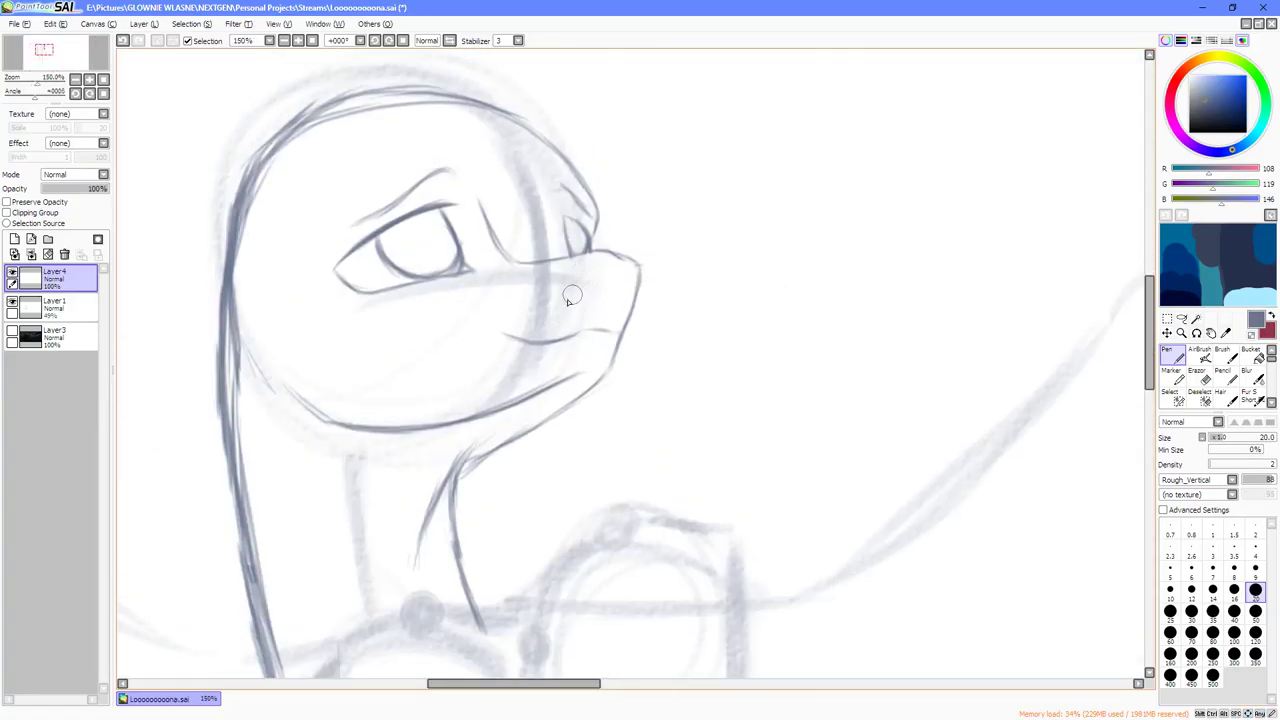
key(ctrl+z)
key(ctrl+z)
key(ctrl+z)
Draw the mouth's front end at the muzzle edge and its rear corner on the cheek as two short curves.
key(Delete)
key(Delete)
scroll(590, 315, up, 1)
key(Delete)
key(Delete)
key(Delete)
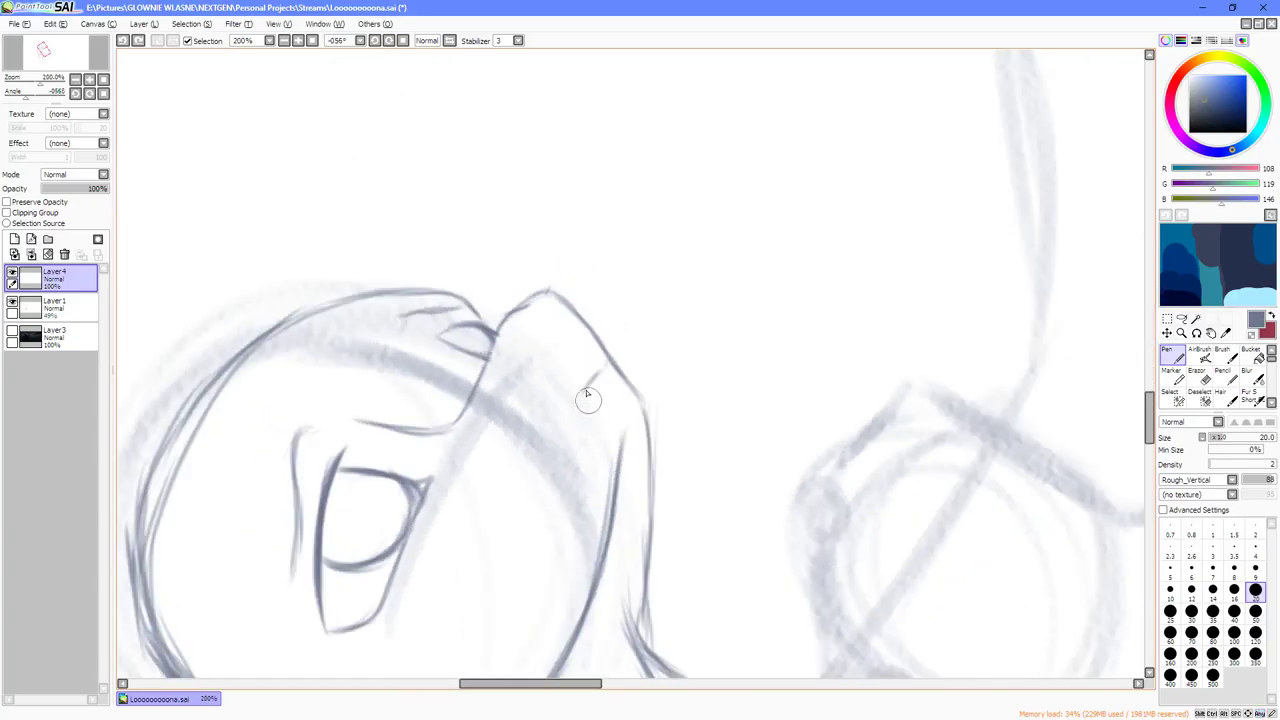
drag(601, 365, 522, 507)
drag(551, 466, 537, 486)
key(ctrl+z)
key(ctrl+z)
drag(562, 436, 556, 462)
key(End)
key(End)
key(End)
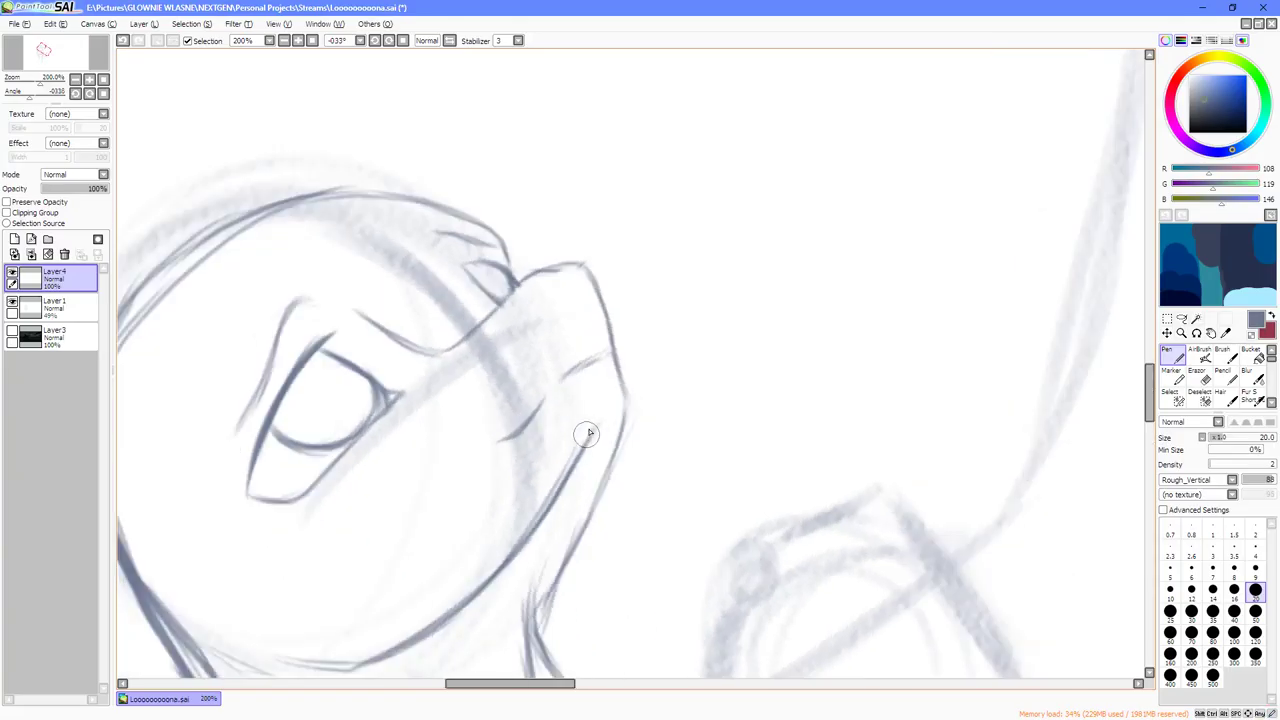
Join the mouth's front and rear curves into one continuous wavy line with the Pen.
key(Delete)
key(Delete)
key(Delete)
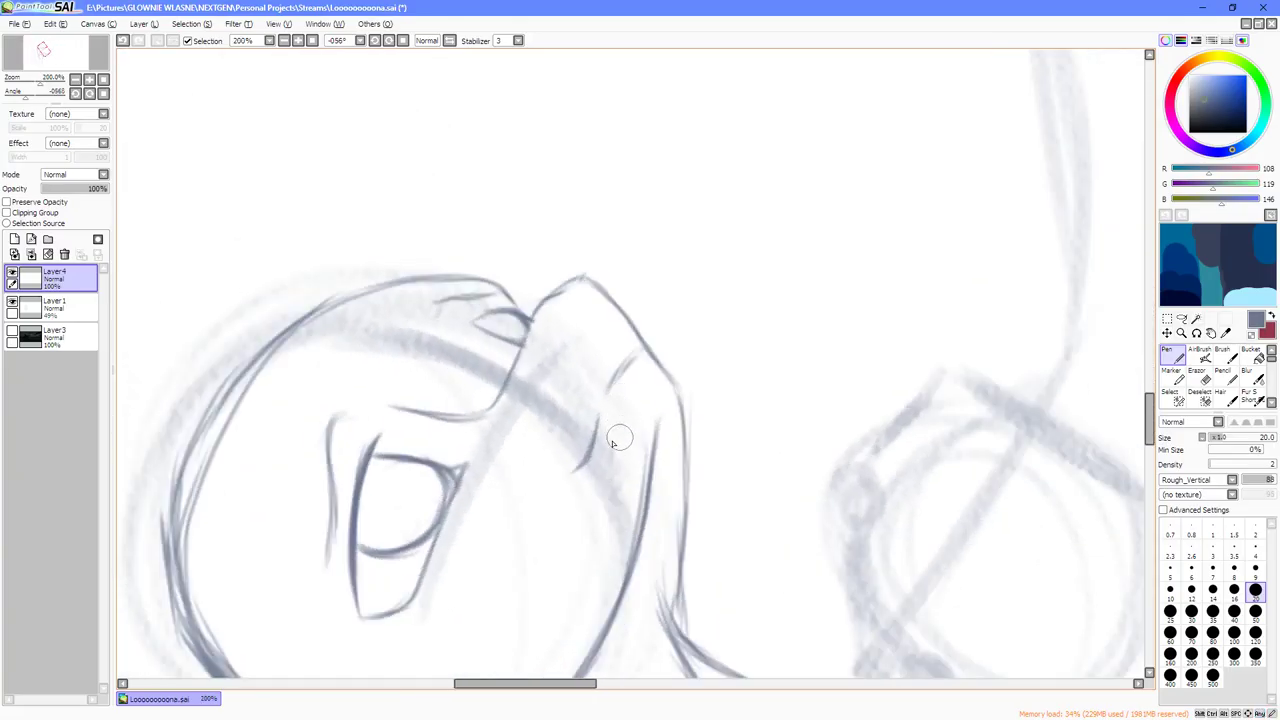
mouse_move(594, 437)
mouse_down()
mouse_move(608, 386)
mouse_move(641, 352)
mouse_up()
key(Home)
scroll(431, 334, up, 3)
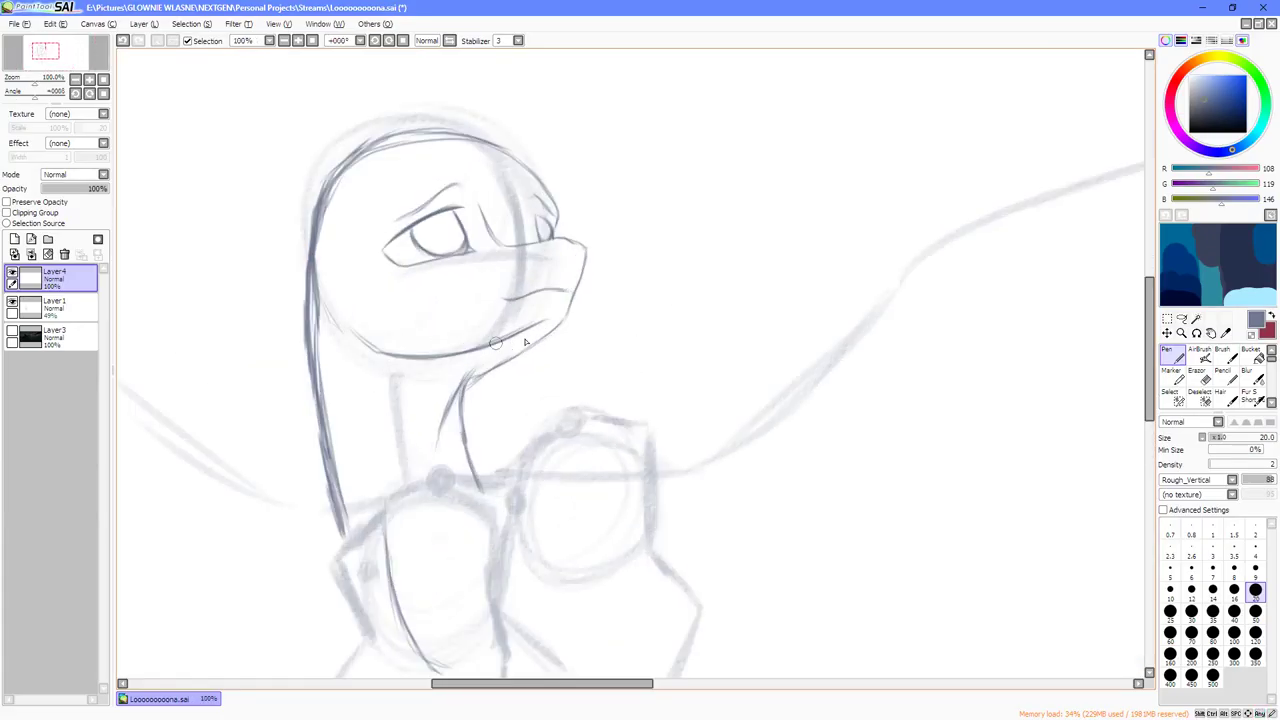
Strengthen the upper muzzle outline with Pen strokes from the nose tip past the far eye along the bridge.
drag(530, 295, 592, 355)
scroll(612, 358, up, 2)
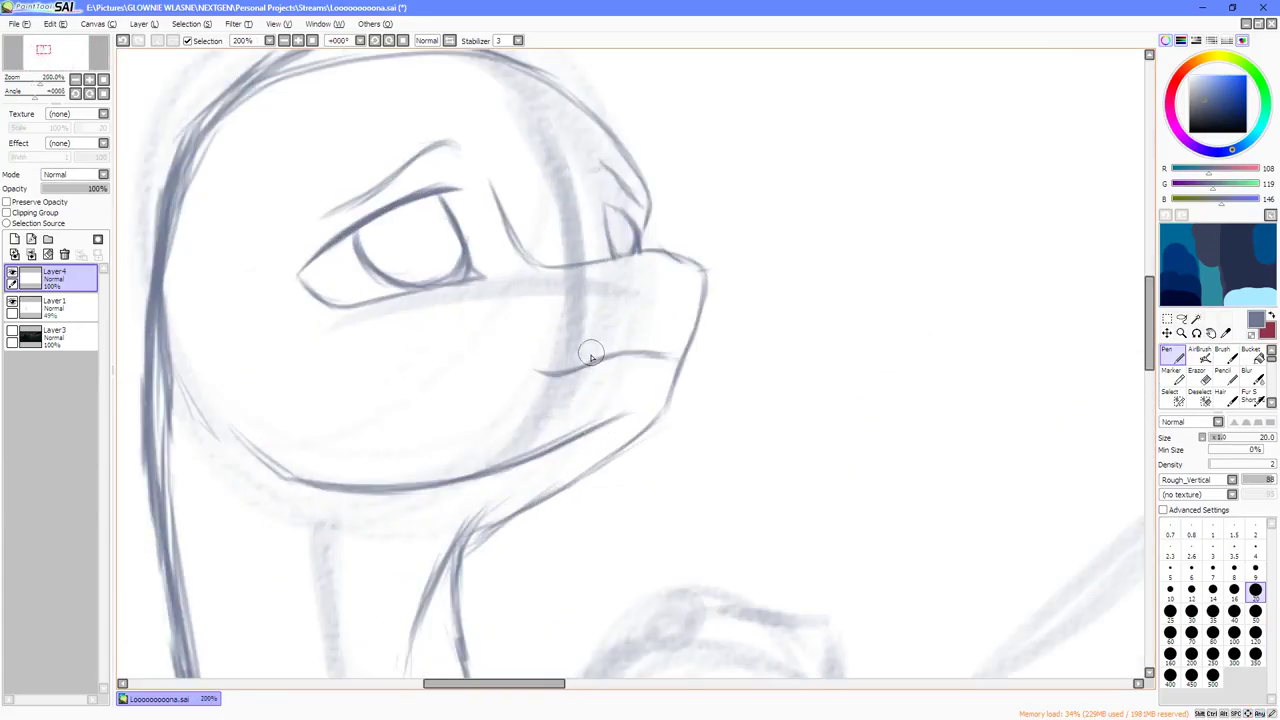
key(End)
key(End)
key(End)
key(End)
key(End)
key(End)
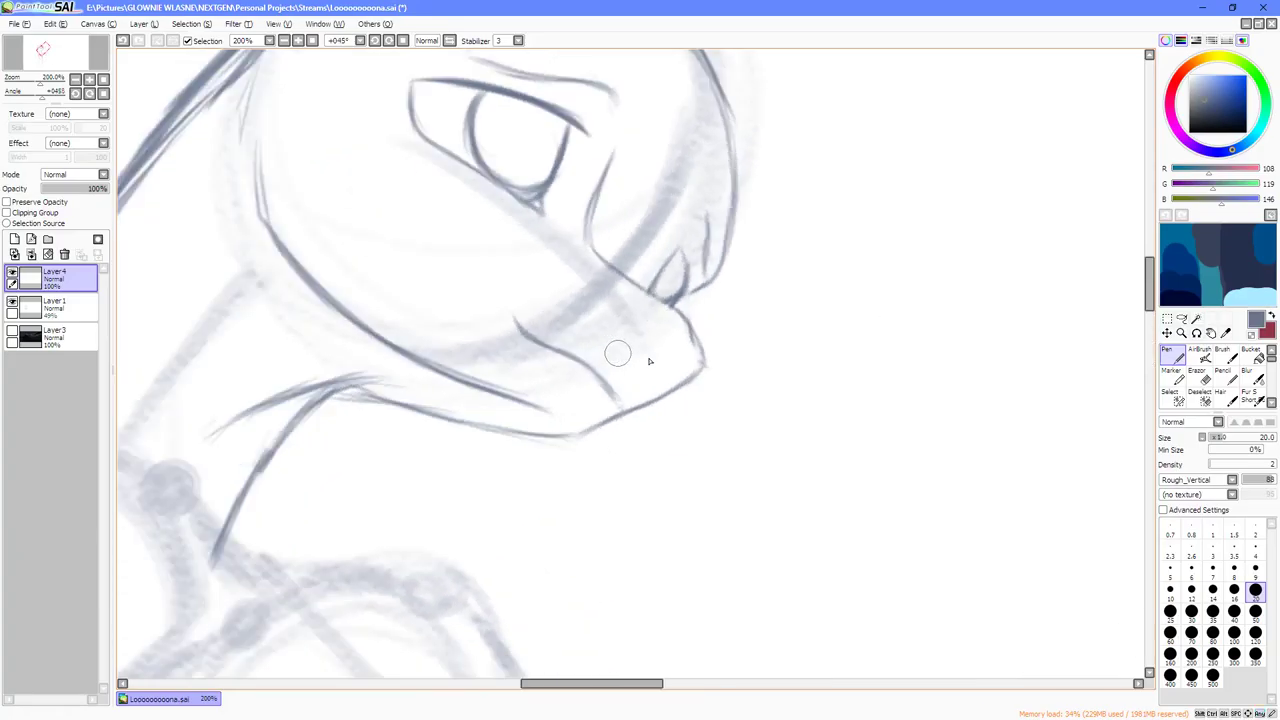
drag(682, 416, 702, 354)
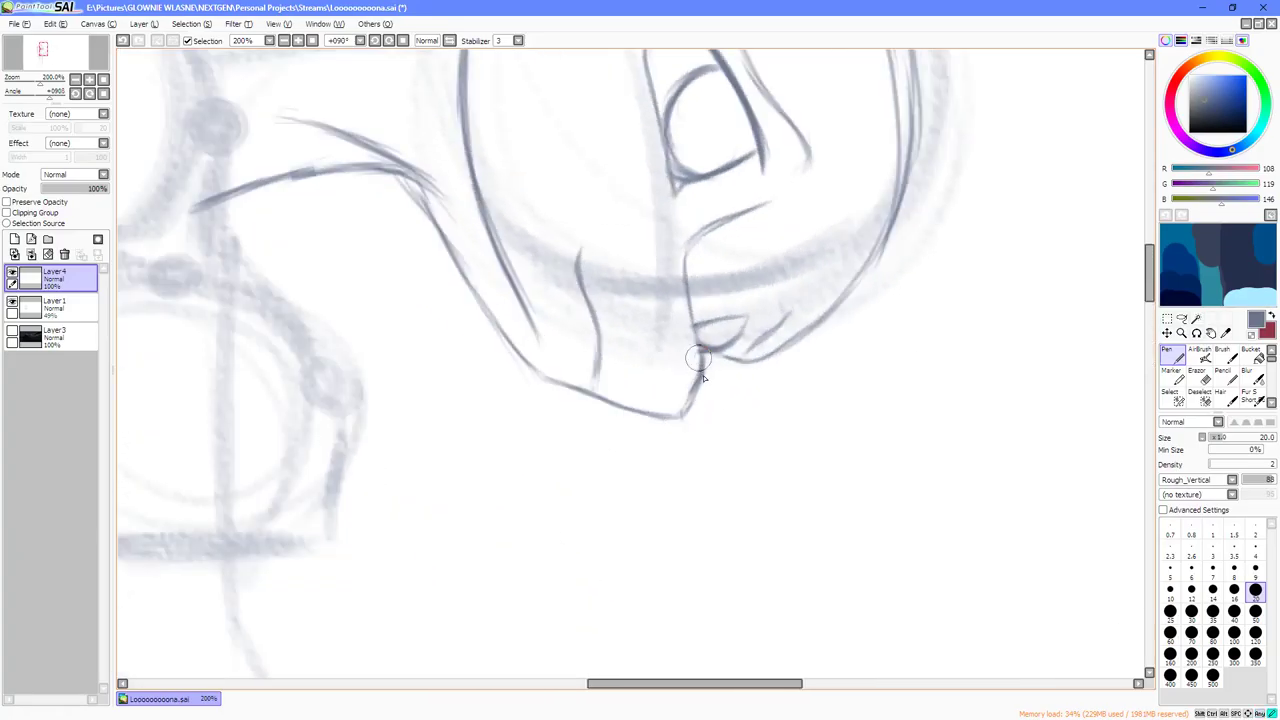
mouse_move(687, 270)
mouse_down()
mouse_move(695, 342)
mouse_move(691, 254)
mouse_move(708, 375)
mouse_up()
Try short Pen strokes inside the upper front of the muzzle and undo the last one.
key(Delete)
key(Delete)
key(Delete)
key(Delete)
key(Delete)
key(Delete)
key(Delete)
key(Delete)
key(Delete)
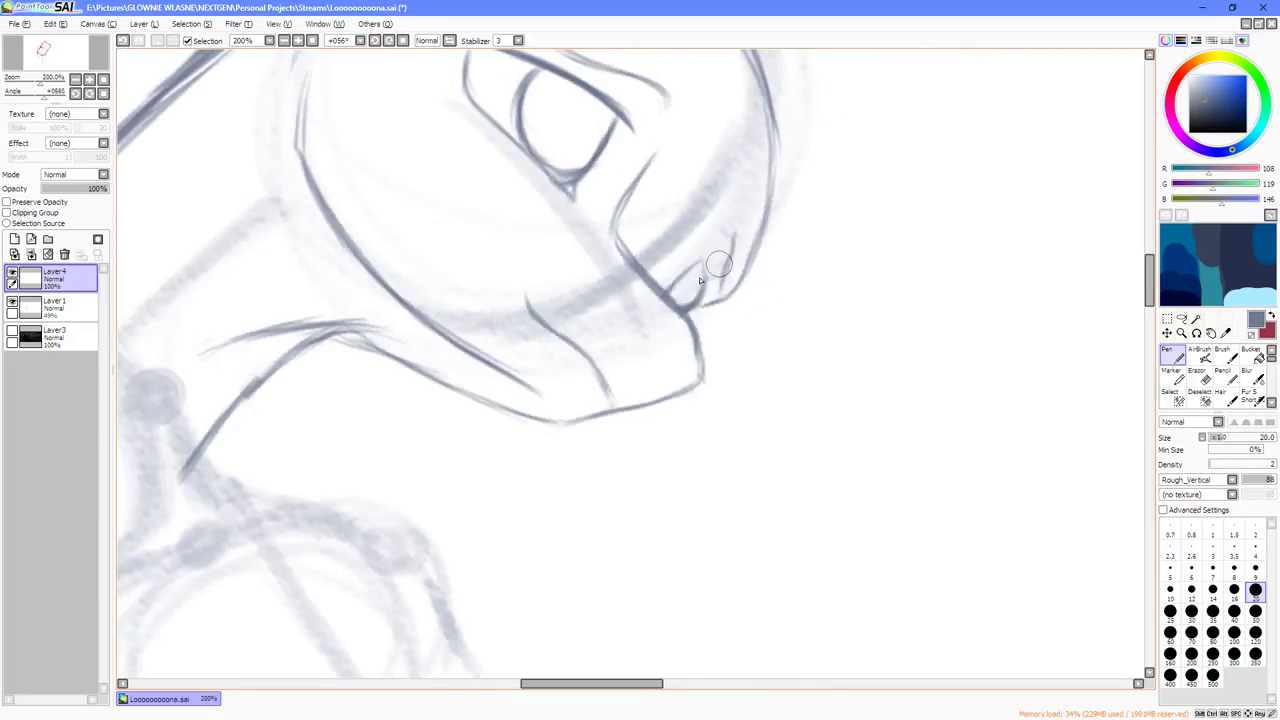
key(Page_Up)
drag(608, 301, 596, 325)
drag(667, 299, 681, 322)
key(ctrl+z)
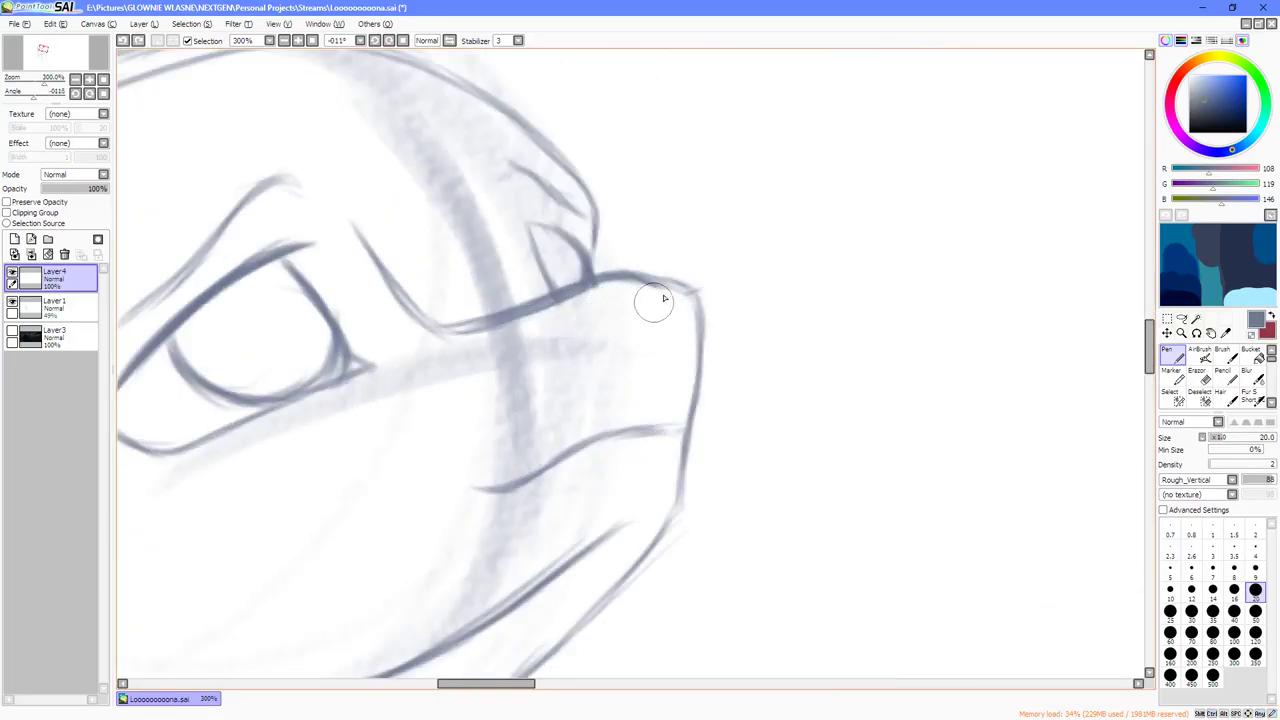
Set the Pen size to 7 and draw a small nostril mark on the upper muzzle just below the far eye.
key(bracketleft)
key(bracketleft)
key(bracketleft)
key(bracketleft)
key(bracketleft)
key(bracketleft)
key(bracketleft)
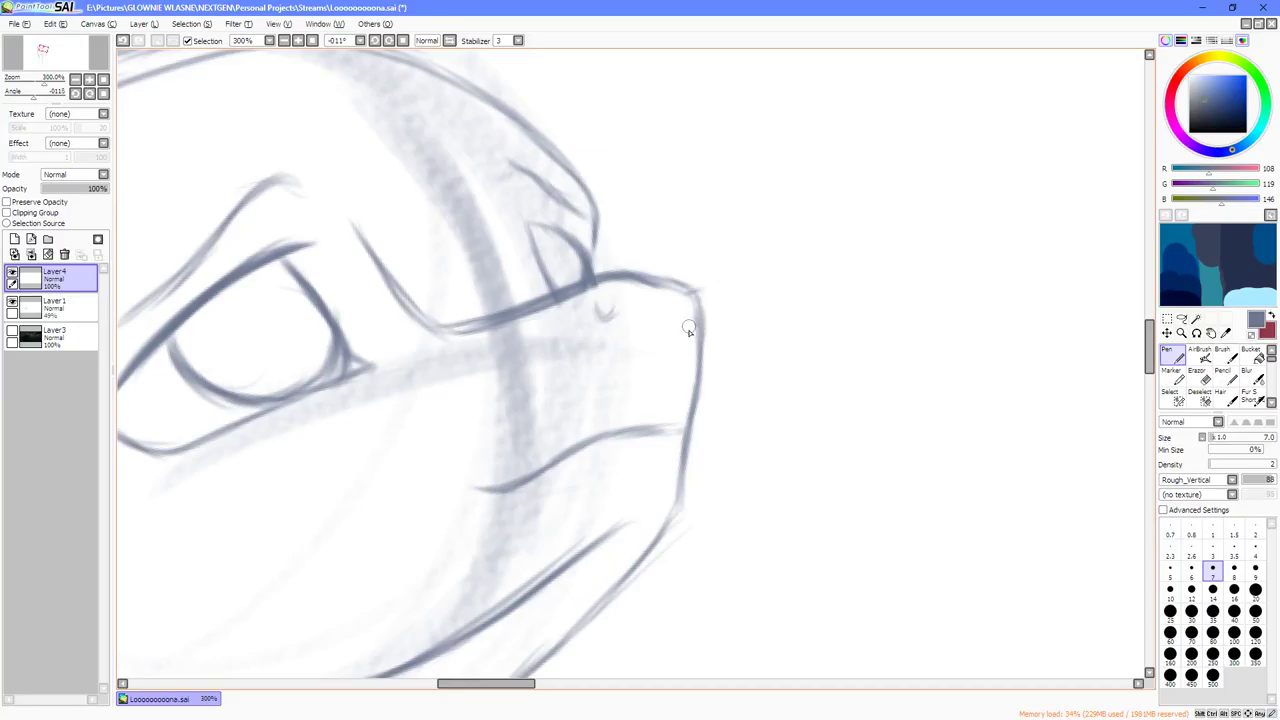
key(Home)
scroll(451, 349, up, 6)
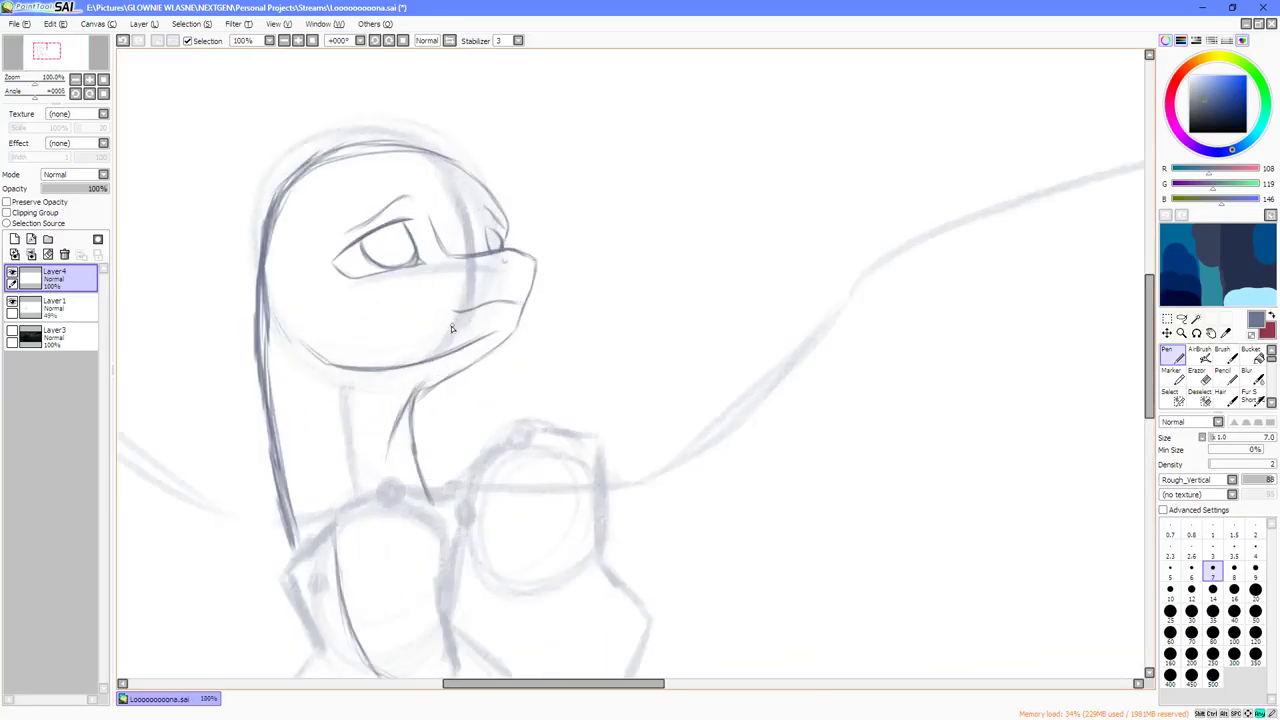
Darken the muzzle's front outline with a Pen stroke from above the mouth's front end down toward the chin.
key(Delete)
scroll(585, 353, up, 1)
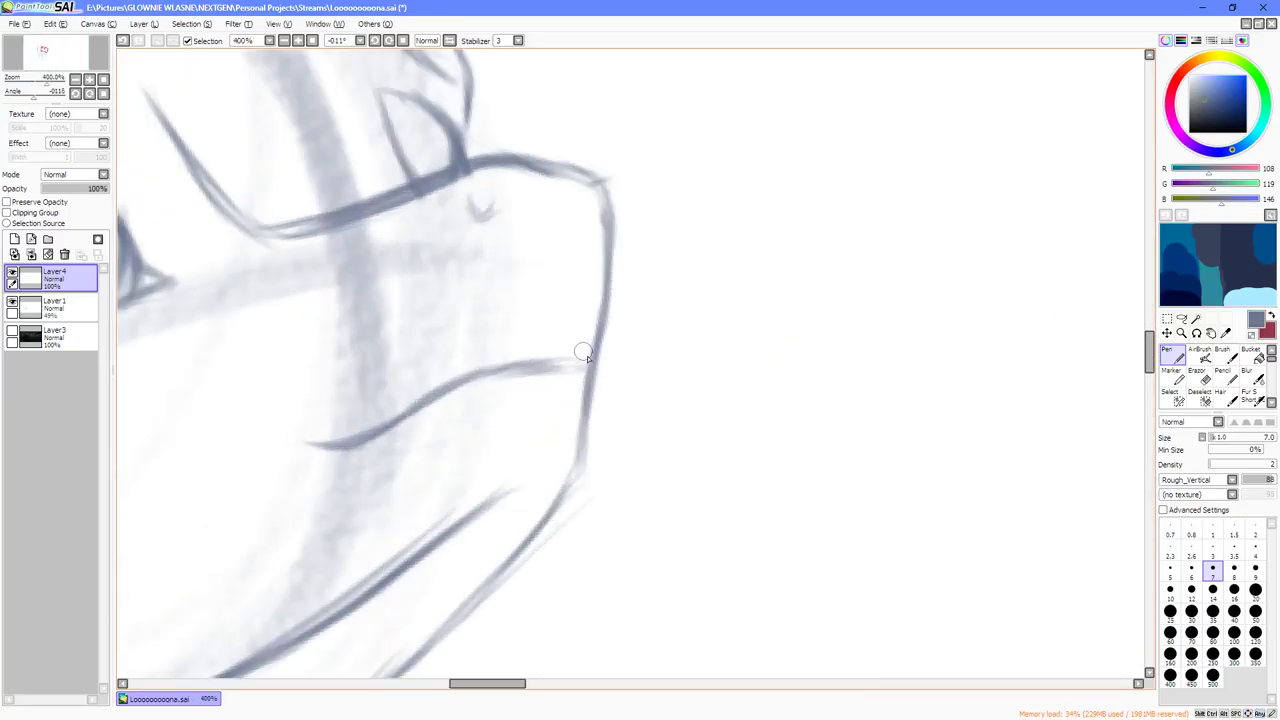
mouse_move(606, 328)
mouse_down()
mouse_move(610, 225)
mouse_move(617, 245)
mouse_move(605, 183)
mouse_move(619, 218)
mouse_move(602, 321)
mouse_move(615, 314)
mouse_move(584, 369)
mouse_move(614, 301)
mouse_move(608, 343)
mouse_move(618, 236)
mouse_move(615, 295)
mouse_move(604, 186)
mouse_move(620, 242)
mouse_move(583, 449)
mouse_up()
Set the Pen size to 12 and go over the front of the chin below the mouth.
key(bracketright)
key(bracketright)
key(bracketright)
key(bracketright)
key(Page_Down)
key(Page_Down)
key(Page_Down)
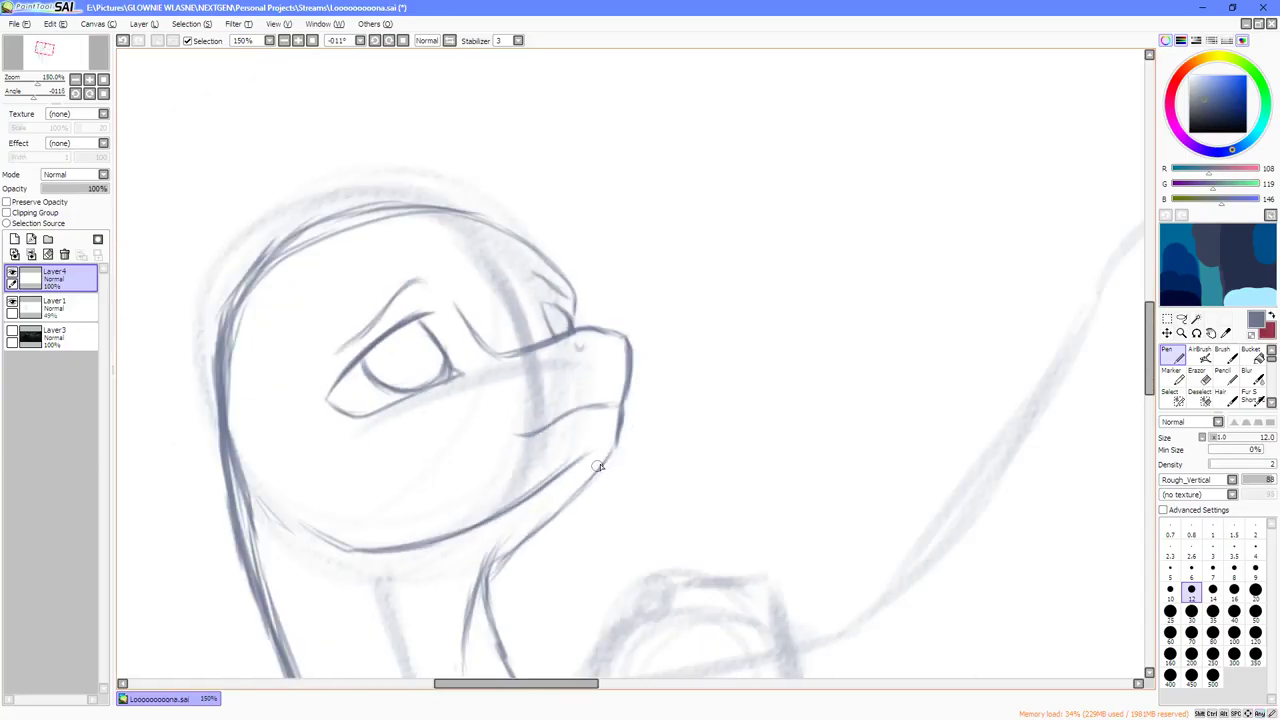
key(Page_Up)
key(Page_Up)
key(Delete)
key(Delete)
mouse_move(656, 403)
mouse_down()
mouse_move(663, 470)
mouse_move(646, 522)
mouse_up()
key(Home)
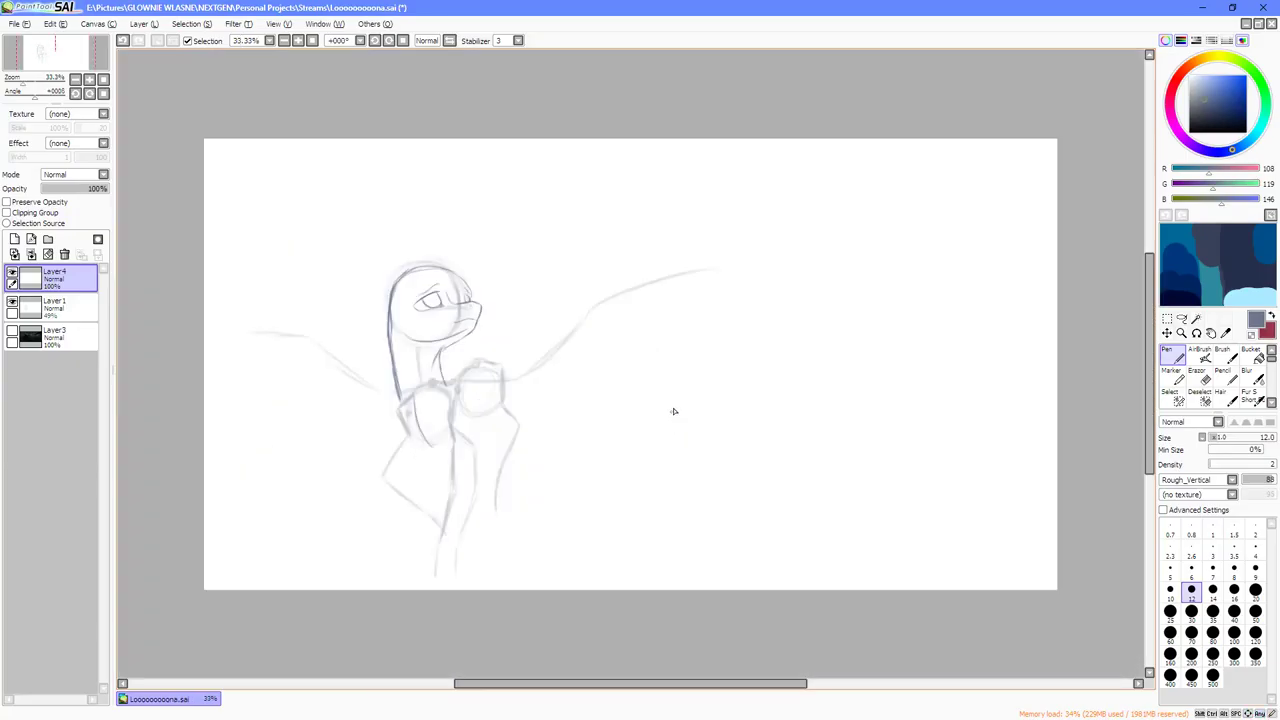
Redraw the chin's front edge from the mouth line and strengthen the lower jaw outline down toward the throat.
key(Page_Up)
key(Page_Up)
key(Left)
key(Left)
key(Left)
key(Delete)
key(Delete)
key(Page_Up)
key(Page_Up)
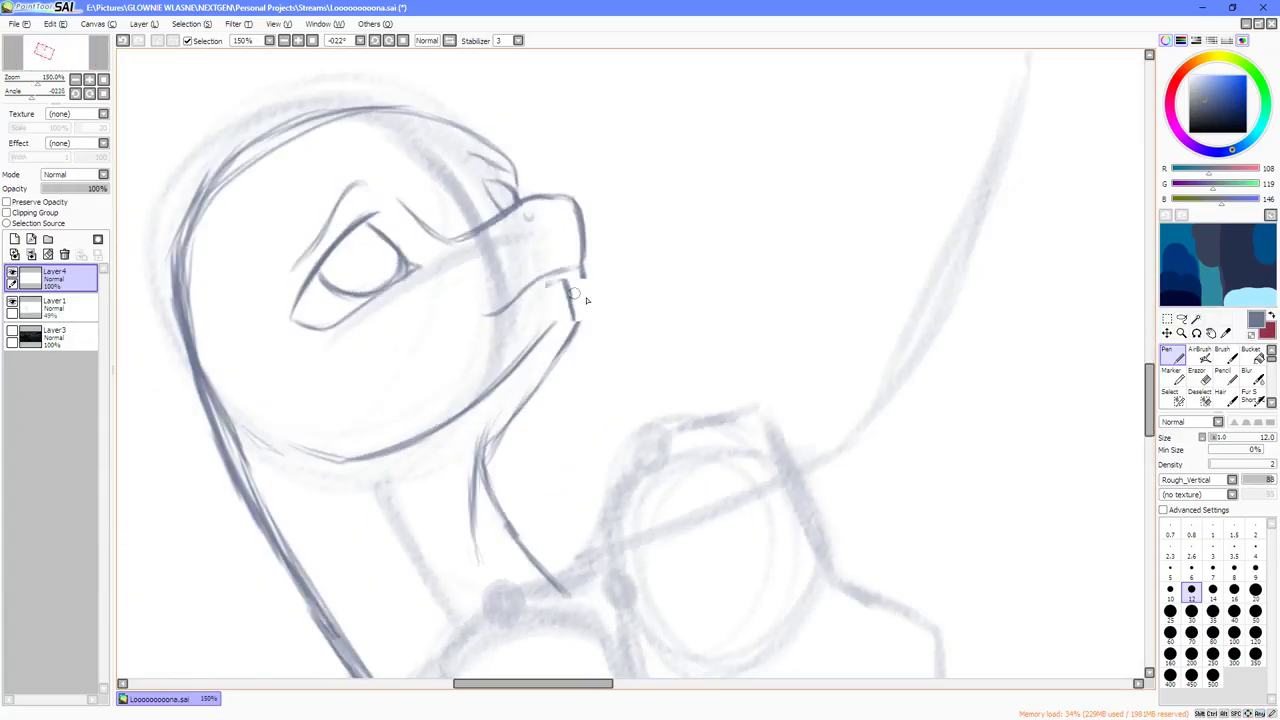
key(Delete)
key(Delete)
key(Page_Up)
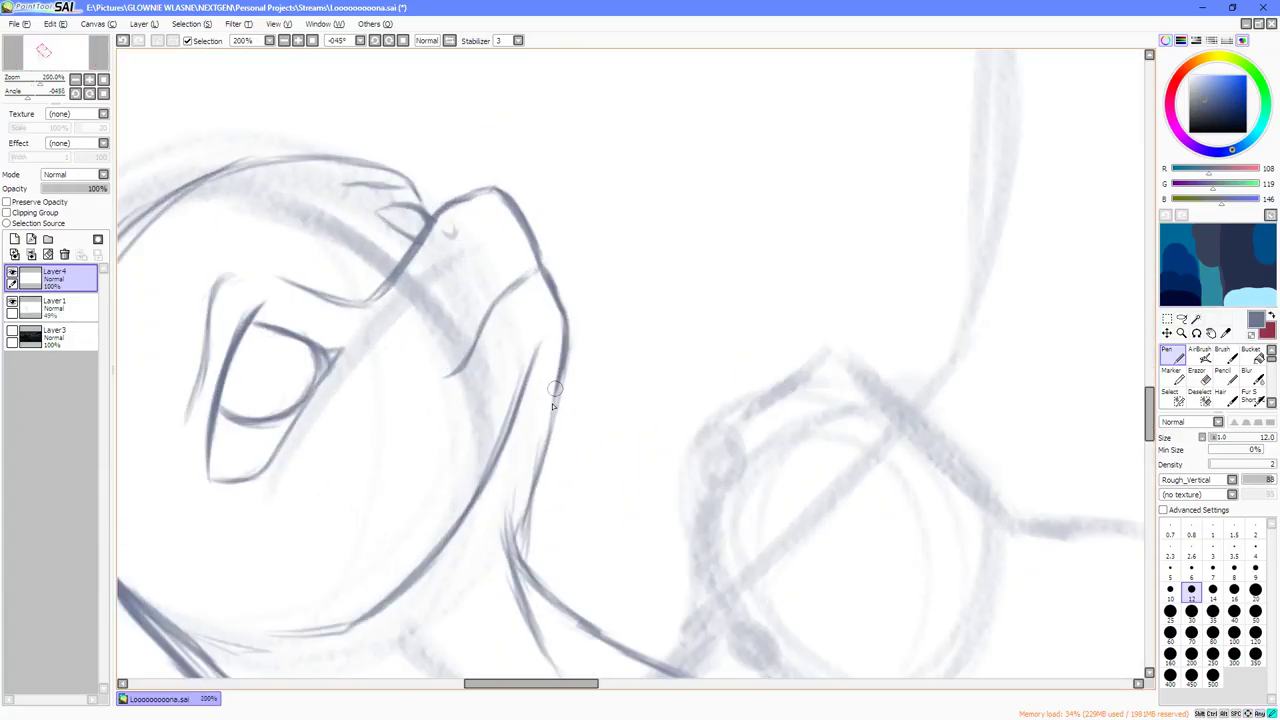
mouse_move(555, 389)
mouse_down()
mouse_move(508, 529)
mouse_move(525, 490)
mouse_move(520, 516)
mouse_up()
key(Home)
scroll(424, 350, up, 4)
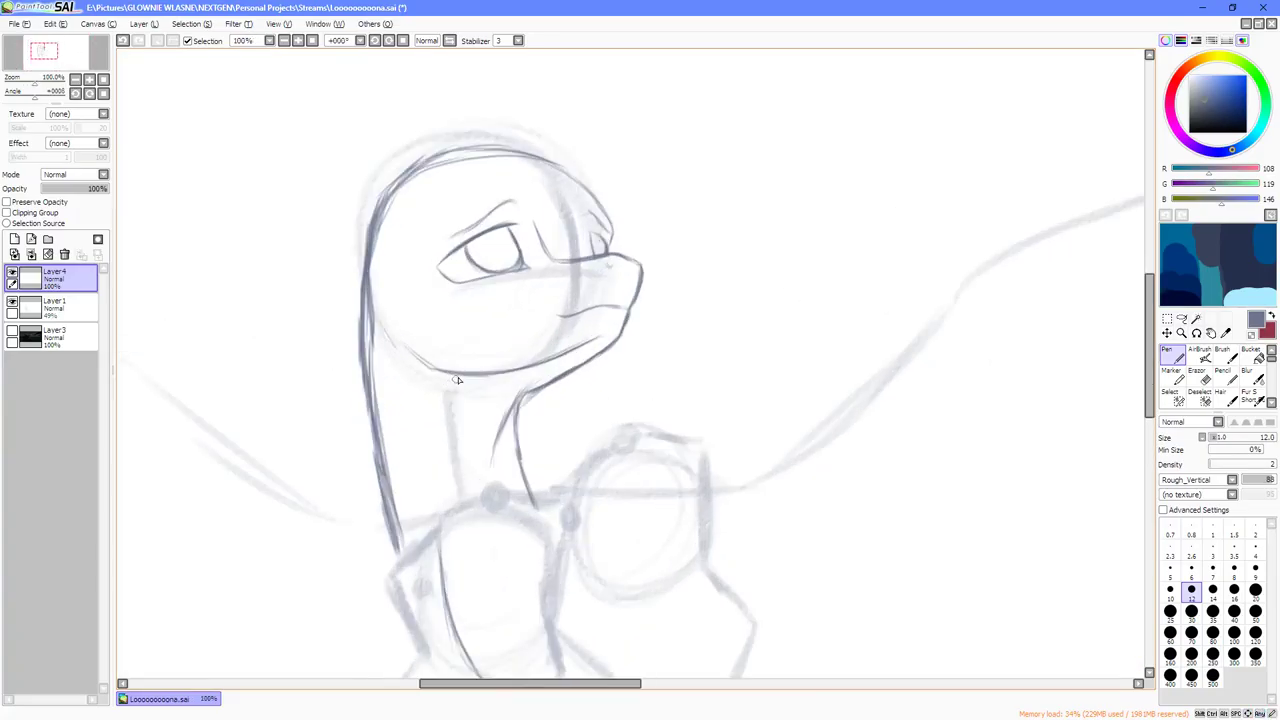
Erase the lower jaw outline between the chin and the top of the throat.
click(1202, 378)
key(Delete)
key(Delete)
key(Delete)
key(Delete)
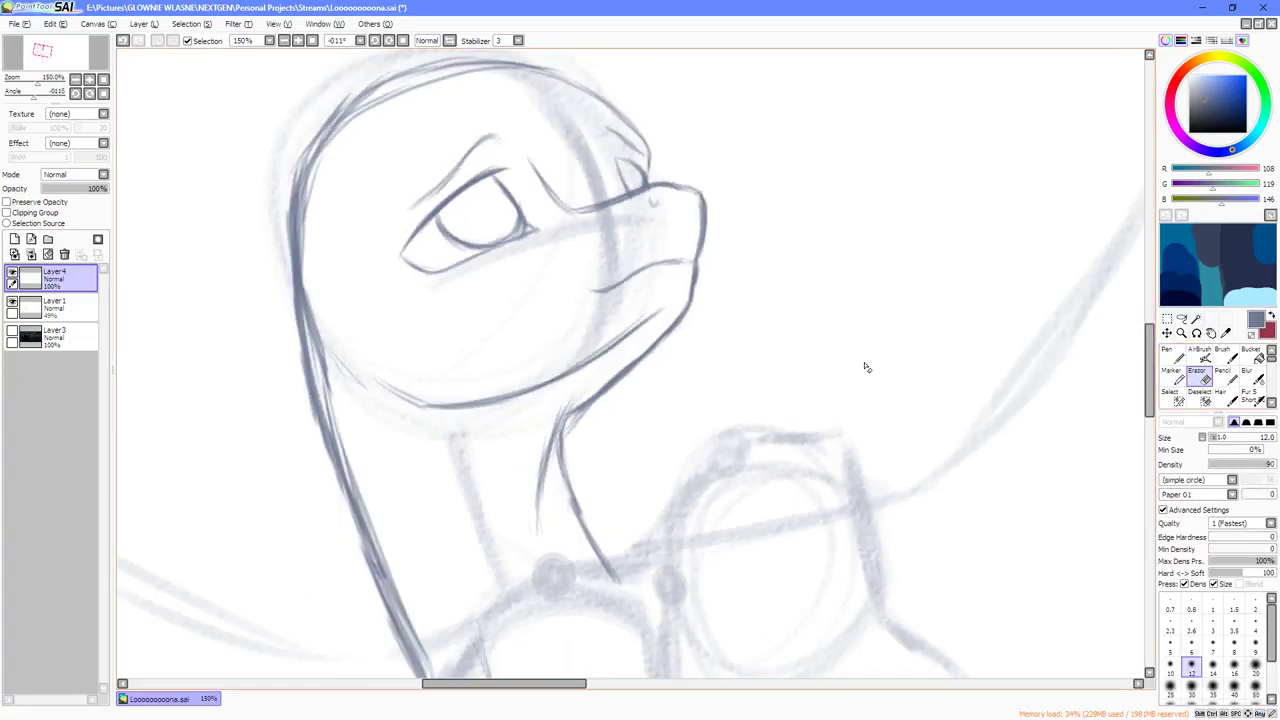
mouse_move(636, 357)
mouse_down()
mouse_move(645, 305)
mouse_move(617, 455)
mouse_move(618, 428)
mouse_up()
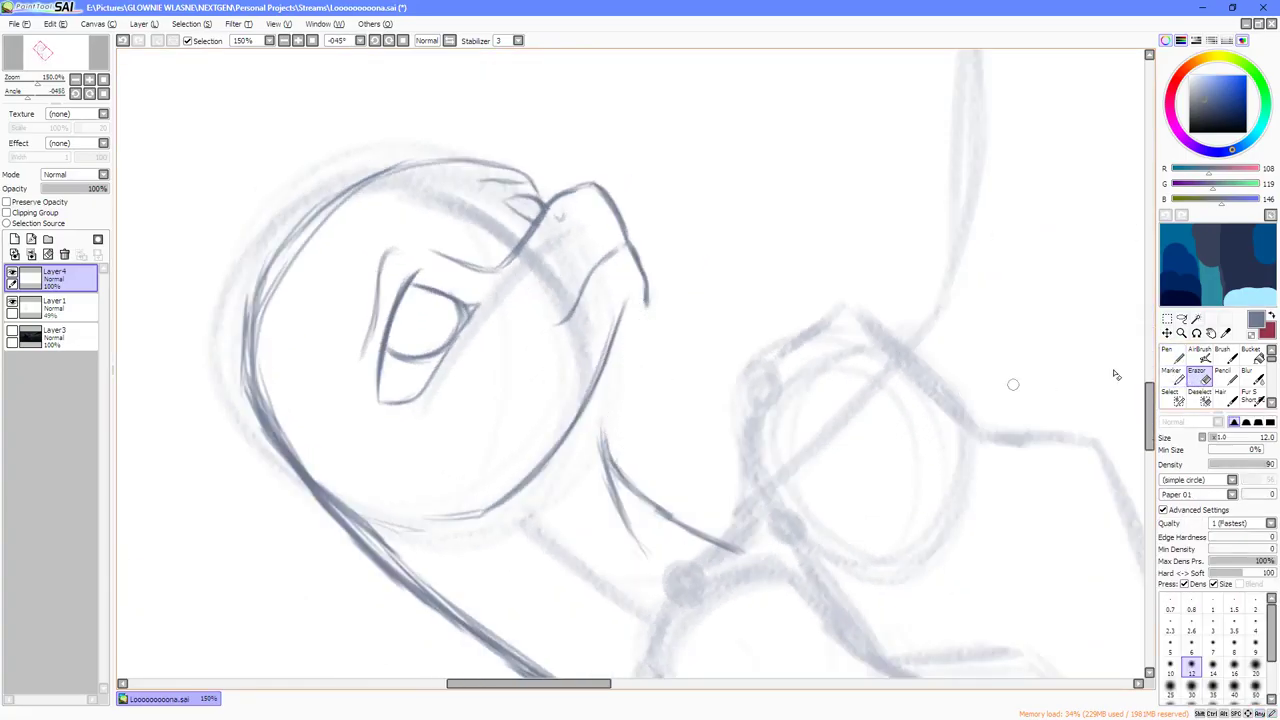
Redraw the lower jaw outline with the Pen as a smooth curve from the throat up to the chin.
click(1173, 356)
key(End)
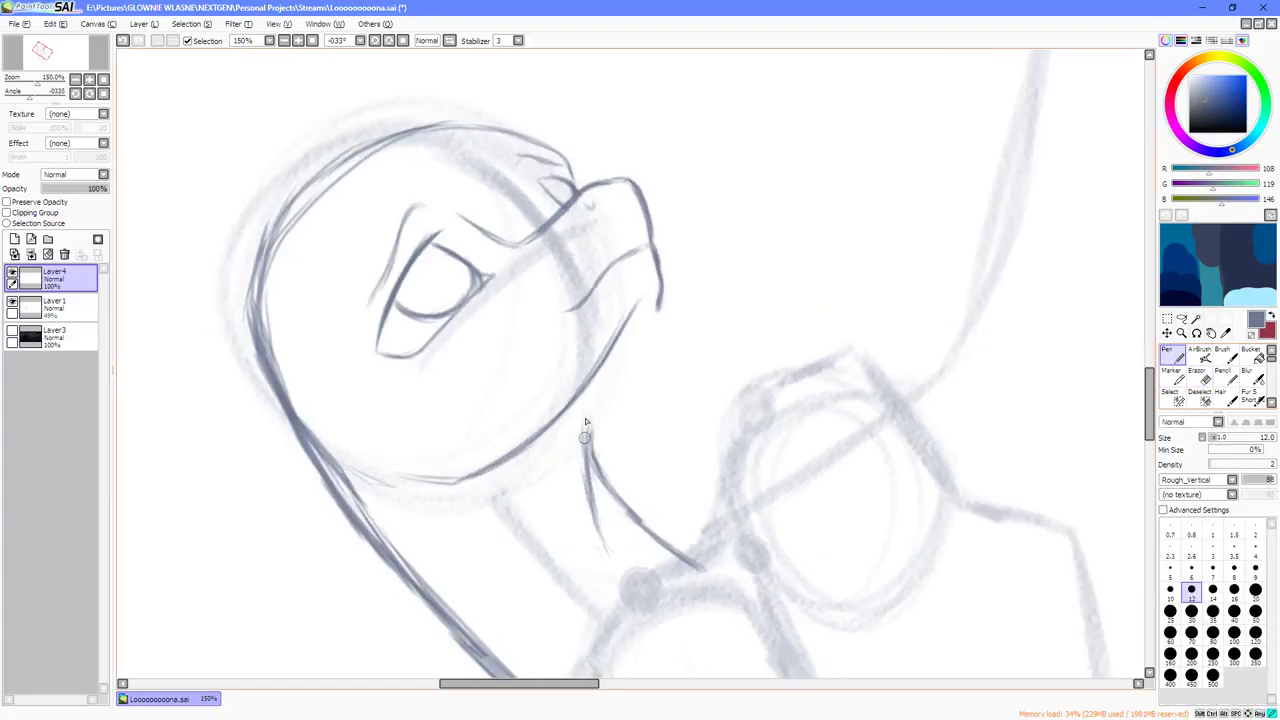
drag(588, 428, 601, 394)
key(Delete)
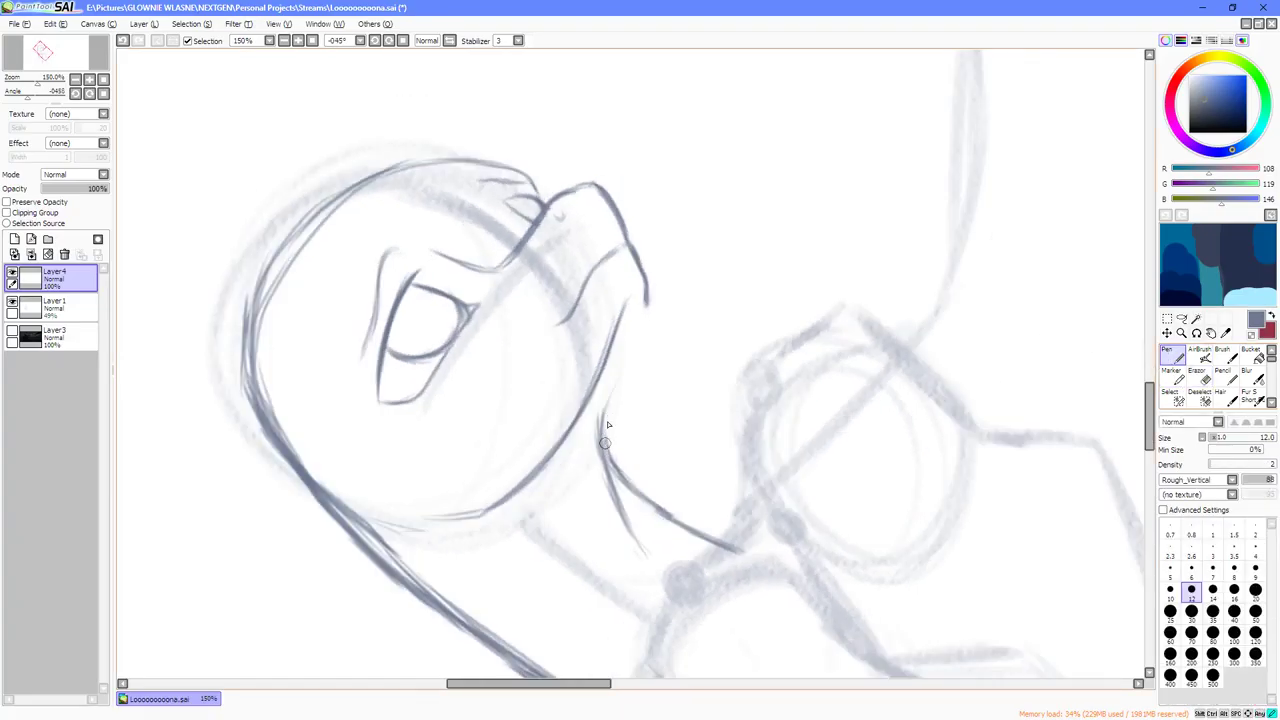
drag(607, 414, 648, 300)
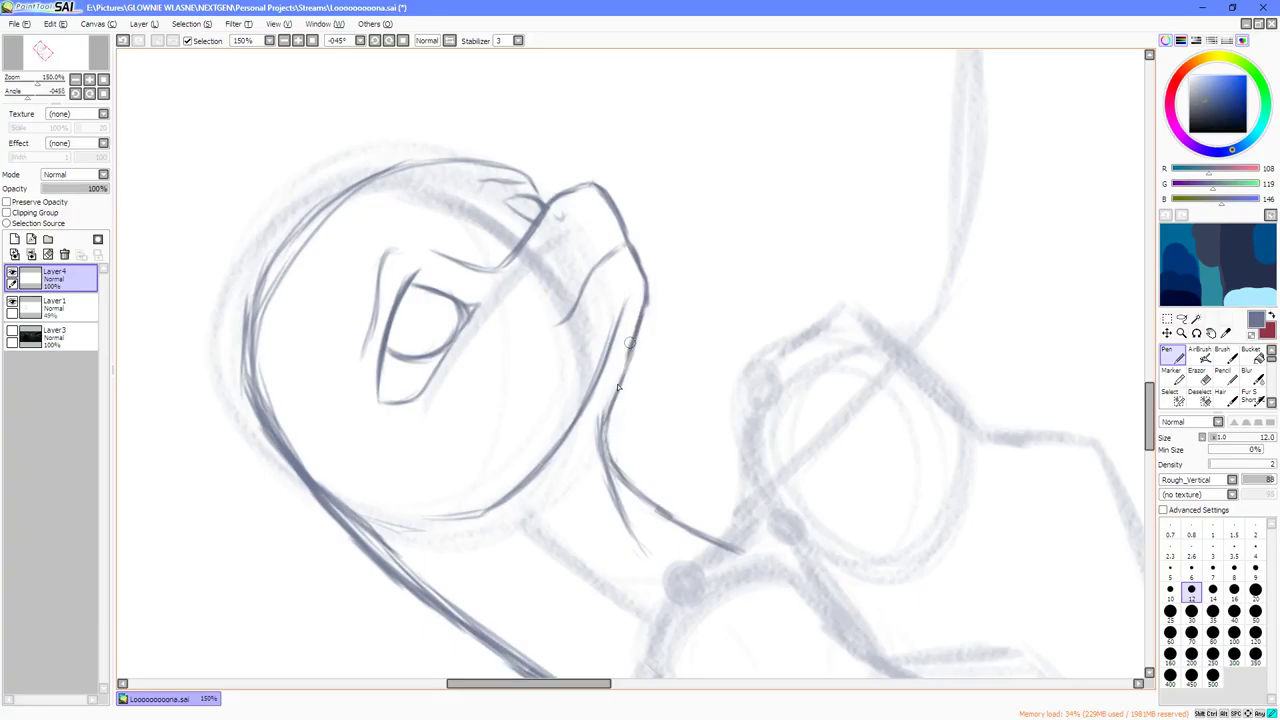
key(Home)
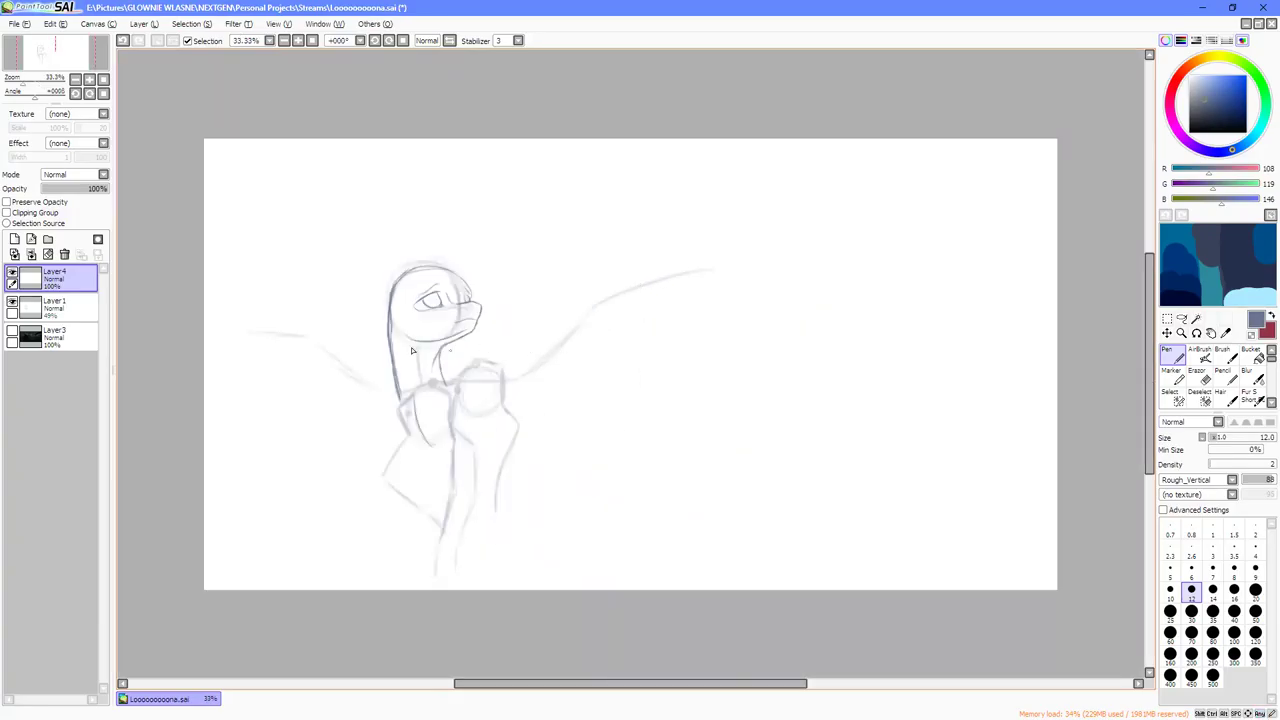
Lasso the chin area starting between the mouth line and the end of the cheek curve.
scroll(411, 350, up, 3)
drag(424, 349, 532, 346)
key(Delete)
key(Delete)
key(Delete)
scroll(556, 405, up, 1)
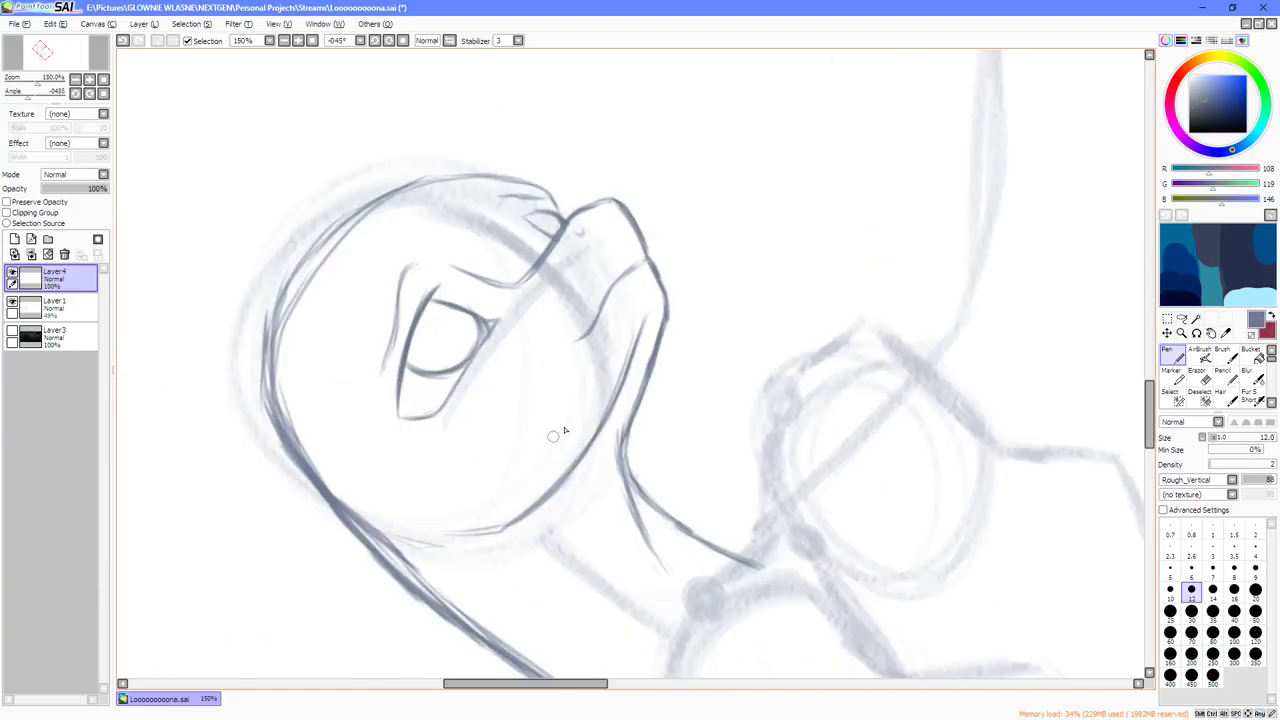
key(a)
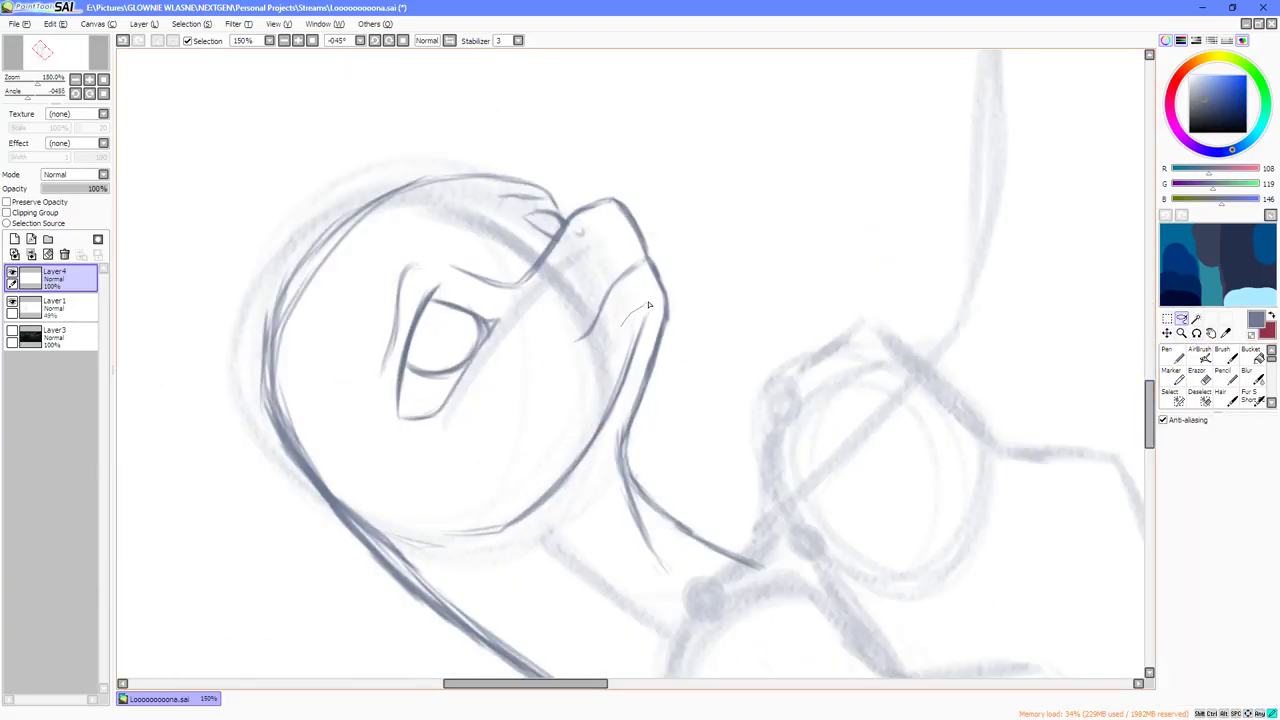
Select the jaw line on Layer4 and free-deform it into a flatter, higher curve below the cheek, then clear the selection.
mouse_move(433, 540)
mouse_down()
mouse_move(439, 488)
mouse_move(549, 386)
mouse_up()
key(ctrl+t)
click(1170, 485)
key(End)
key(End)
key(End)
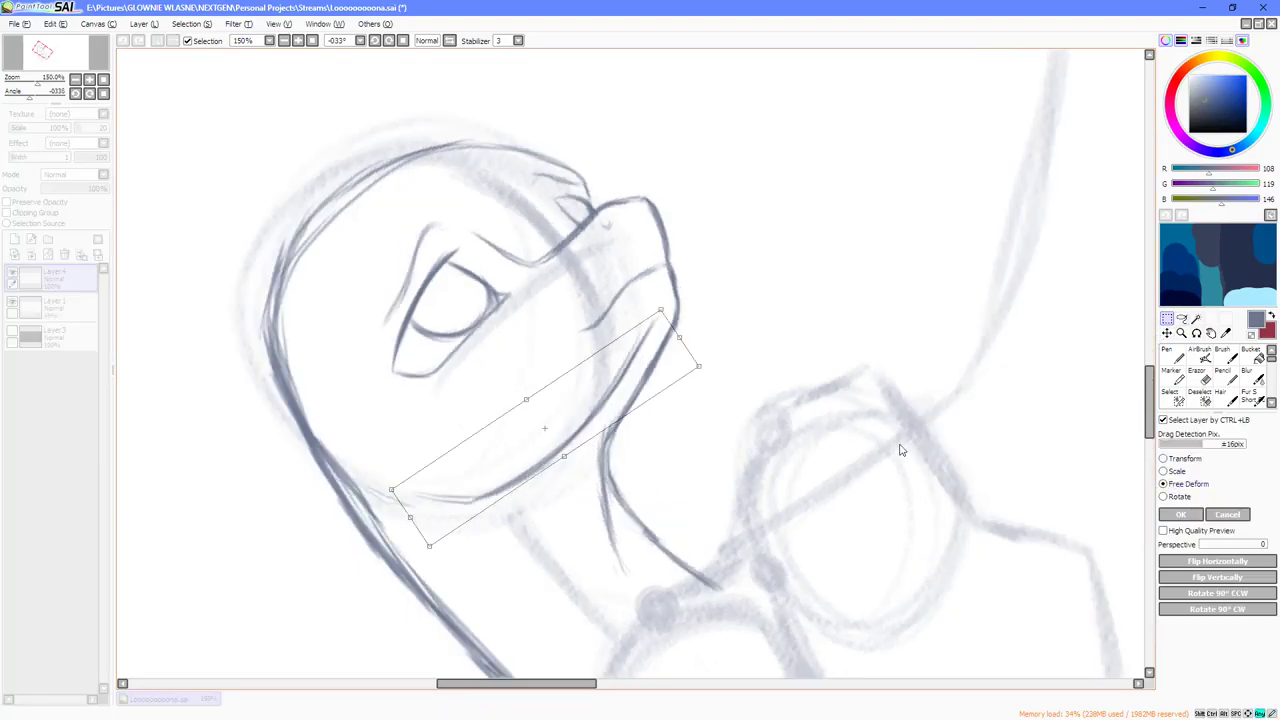
drag(362, 337, 357, 300)
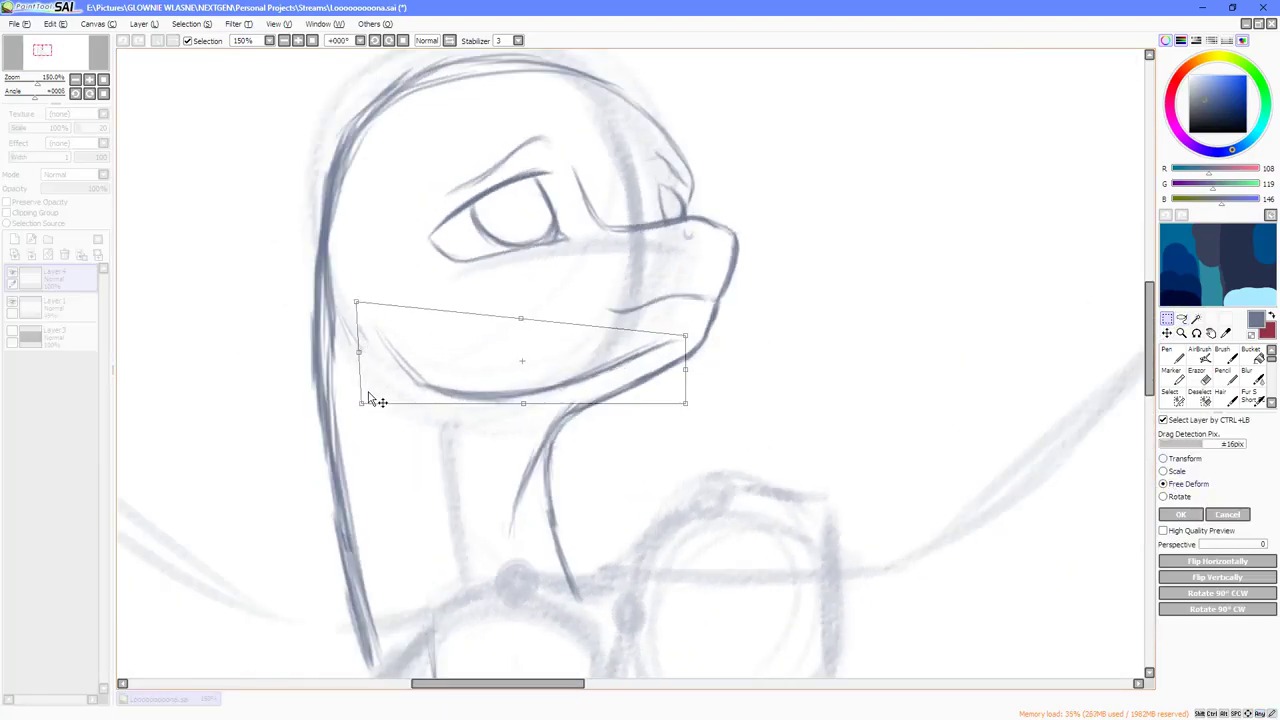
drag(371, 400, 351, 374)
drag(686, 399, 664, 404)
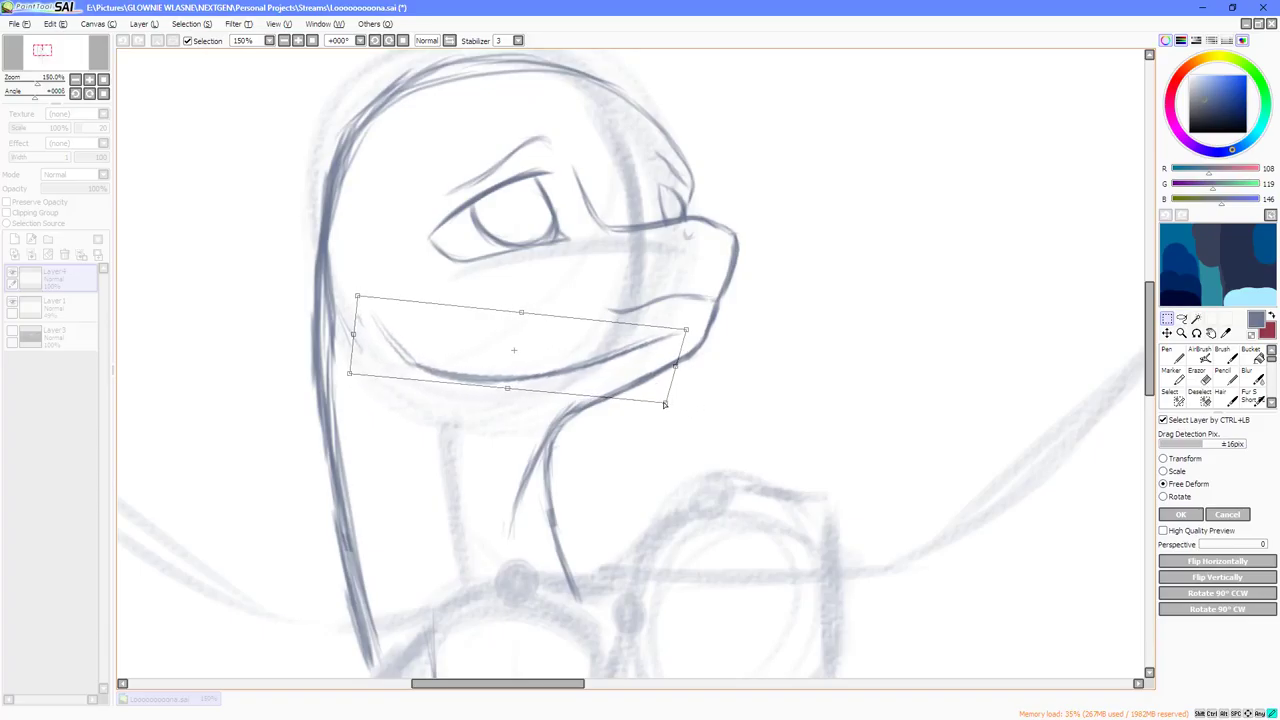
drag(686, 330, 676, 340)
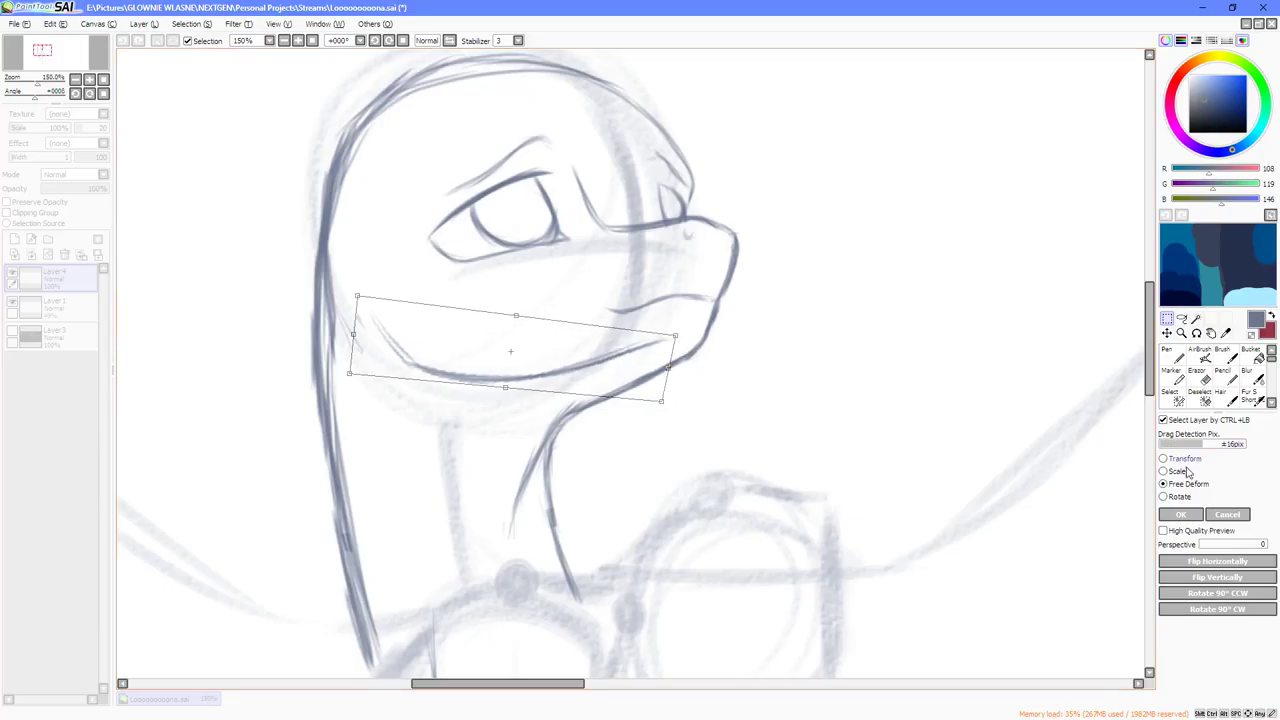
click(1181, 514)
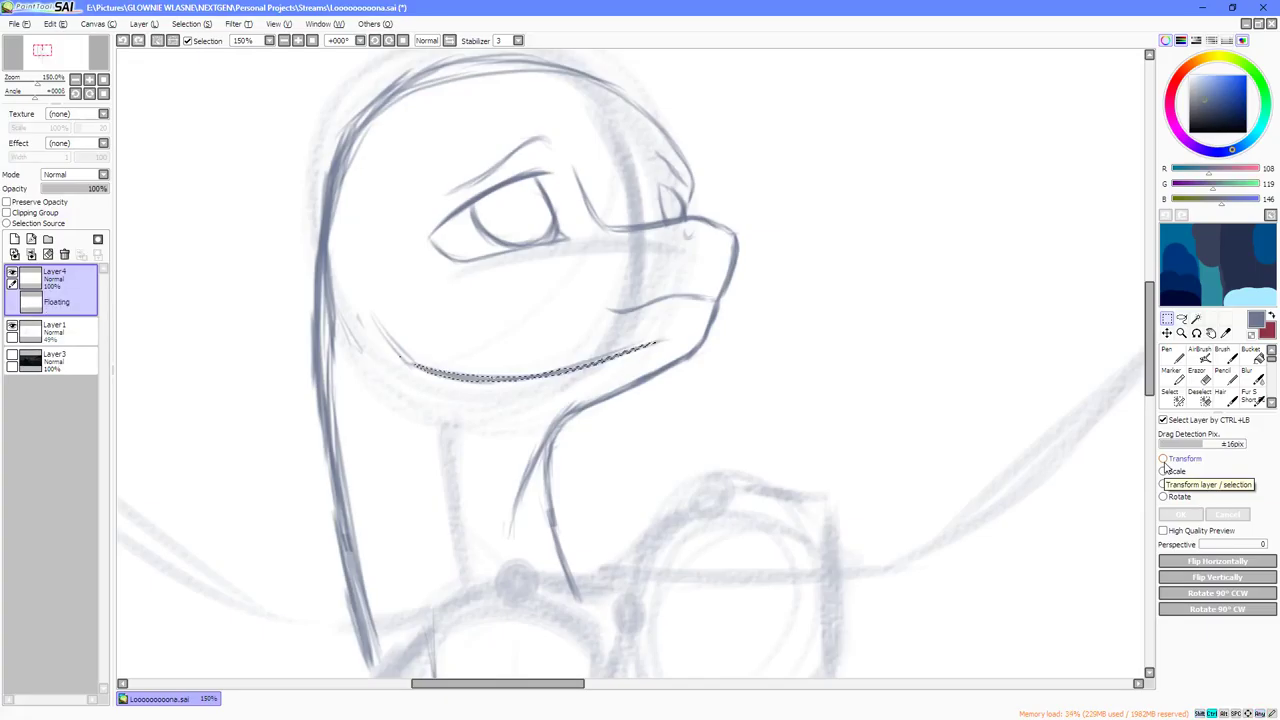
key(ctrl+d)
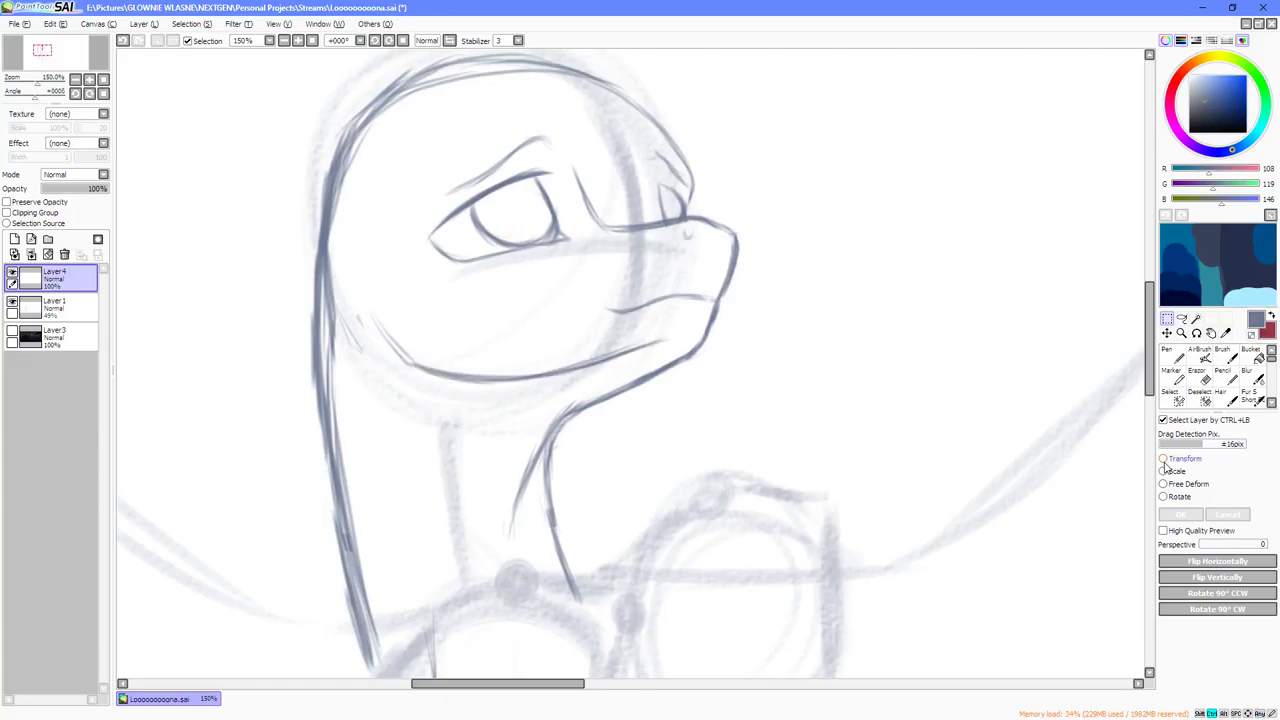
Sketch the lower back edge of the near ear behind the head with the size 12 Pen.
scroll(406, 438, down, 4)
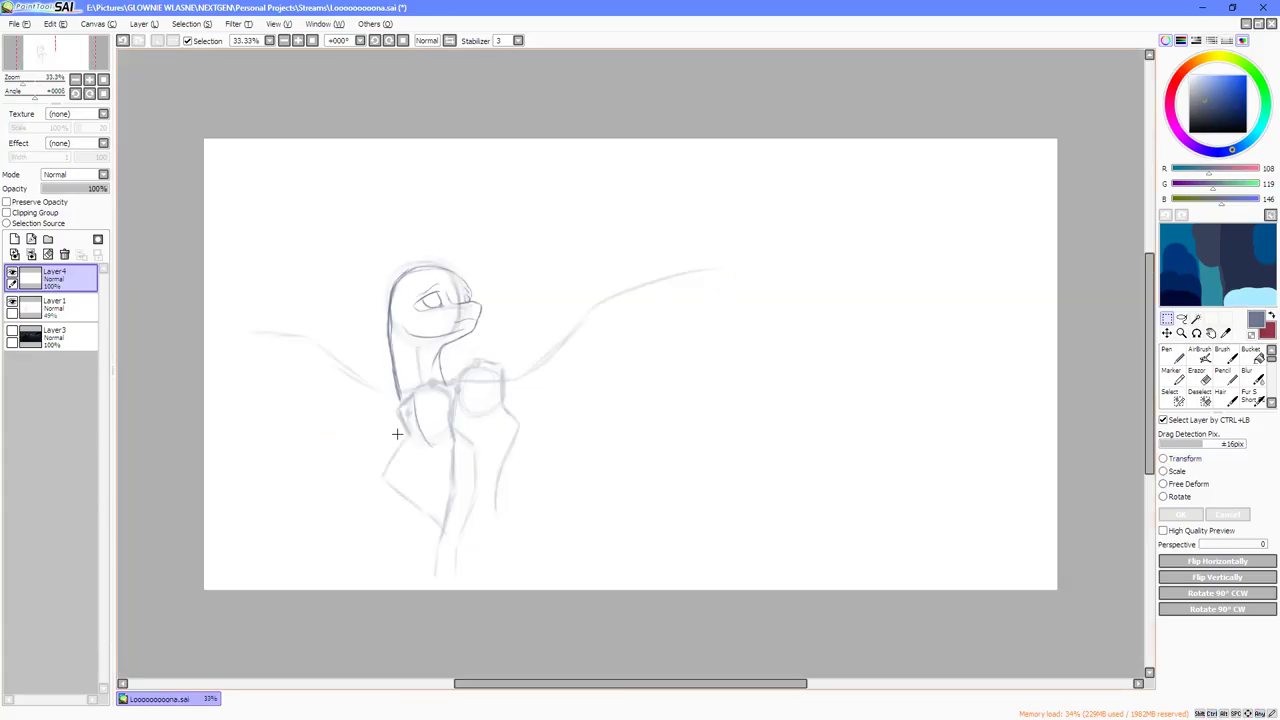
scroll(413, 337, up, 3)
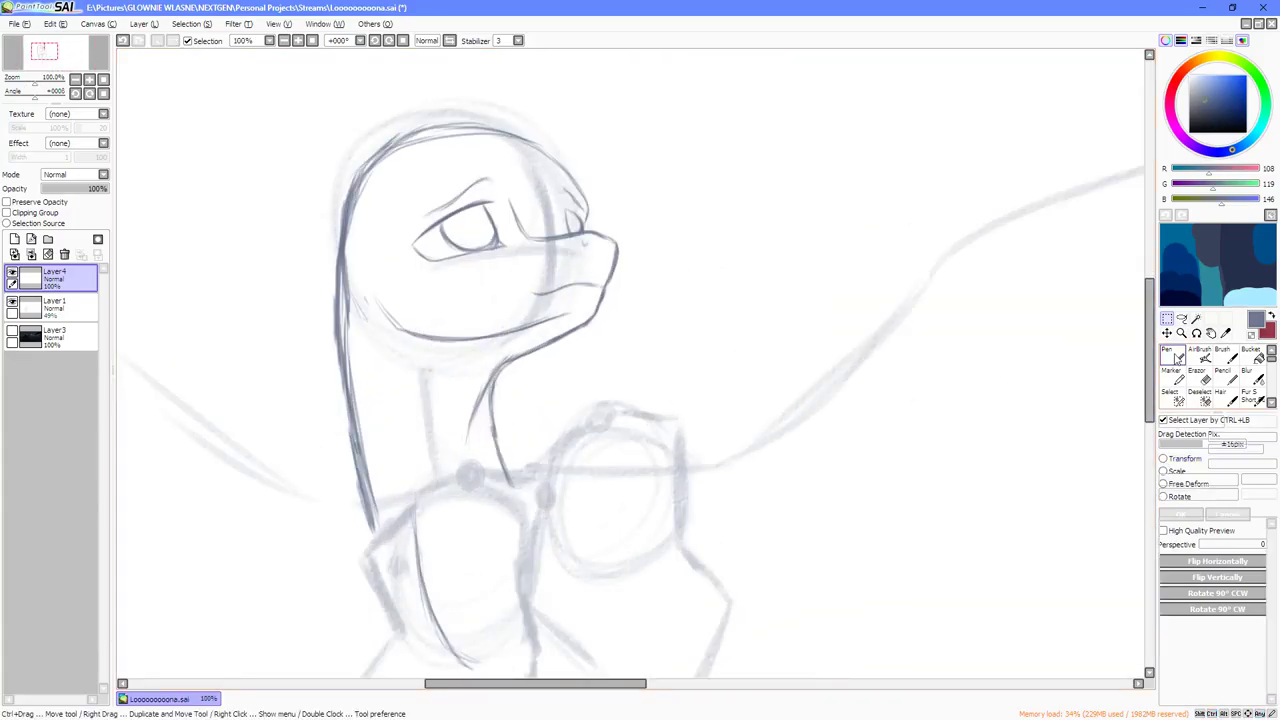
key(n)
scroll(797, 363, down, 2)
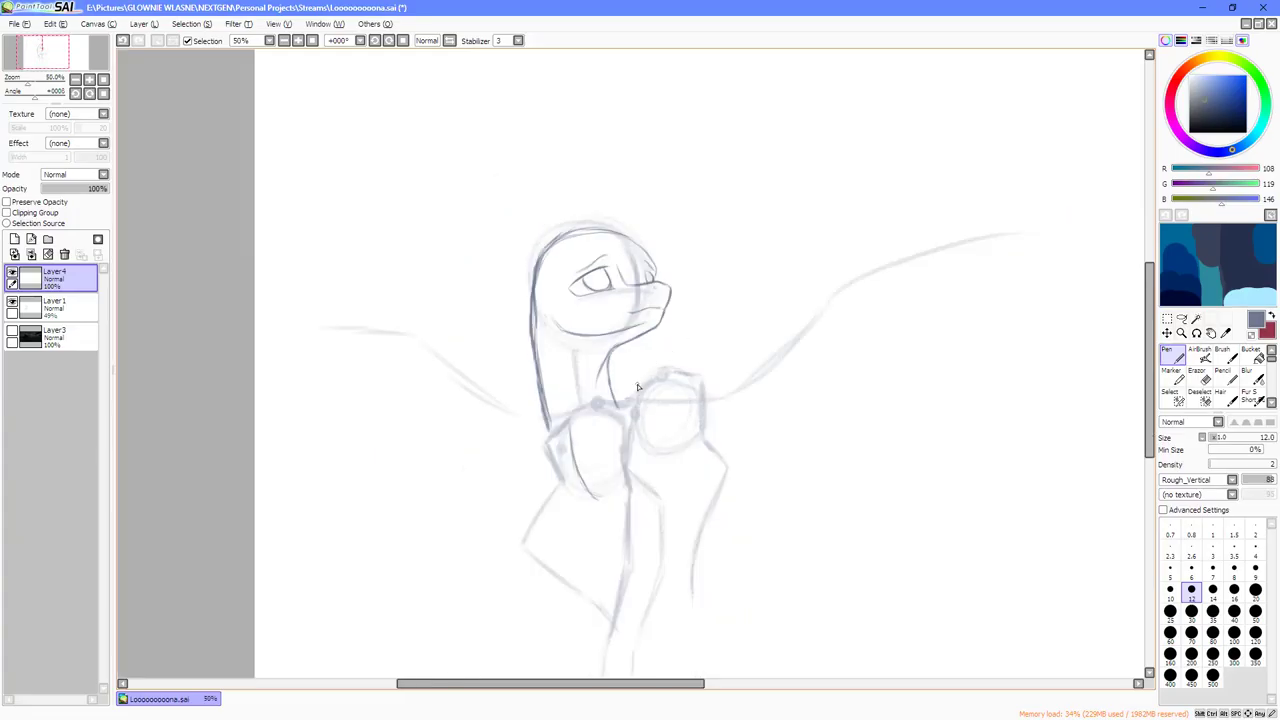
scroll(505, 220, up, 2)
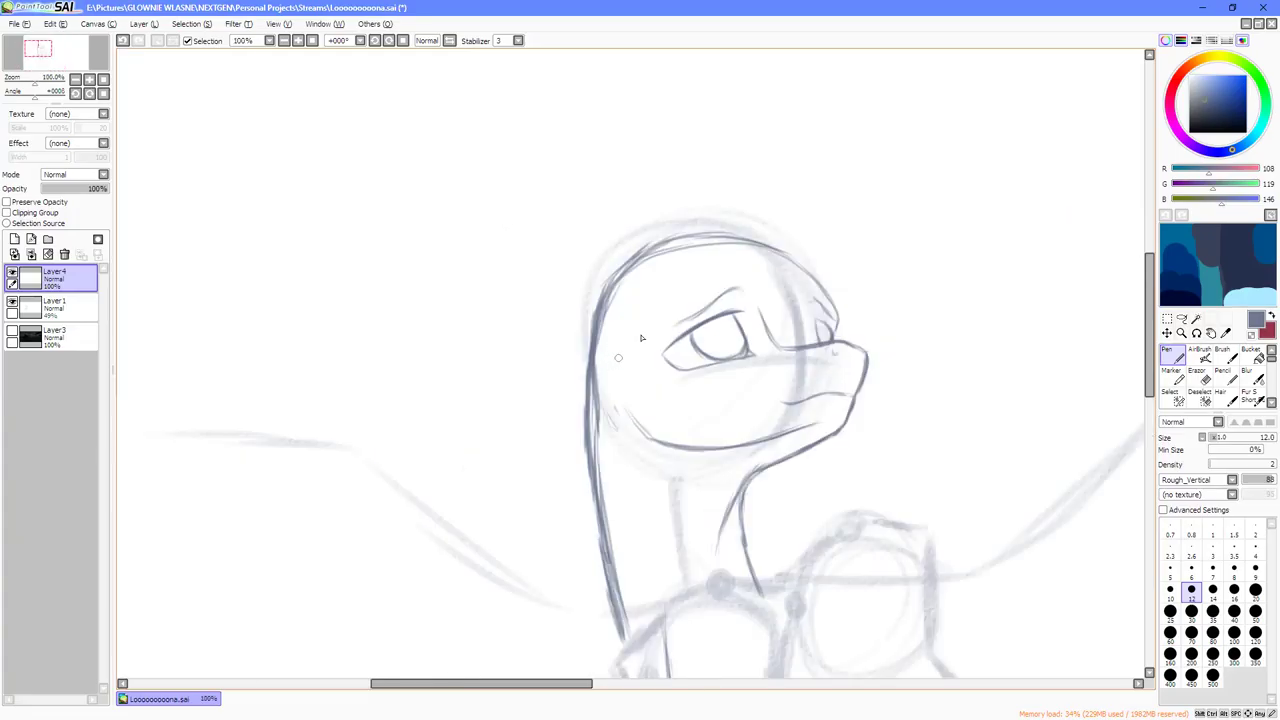
scroll(610, 351, up, 2)
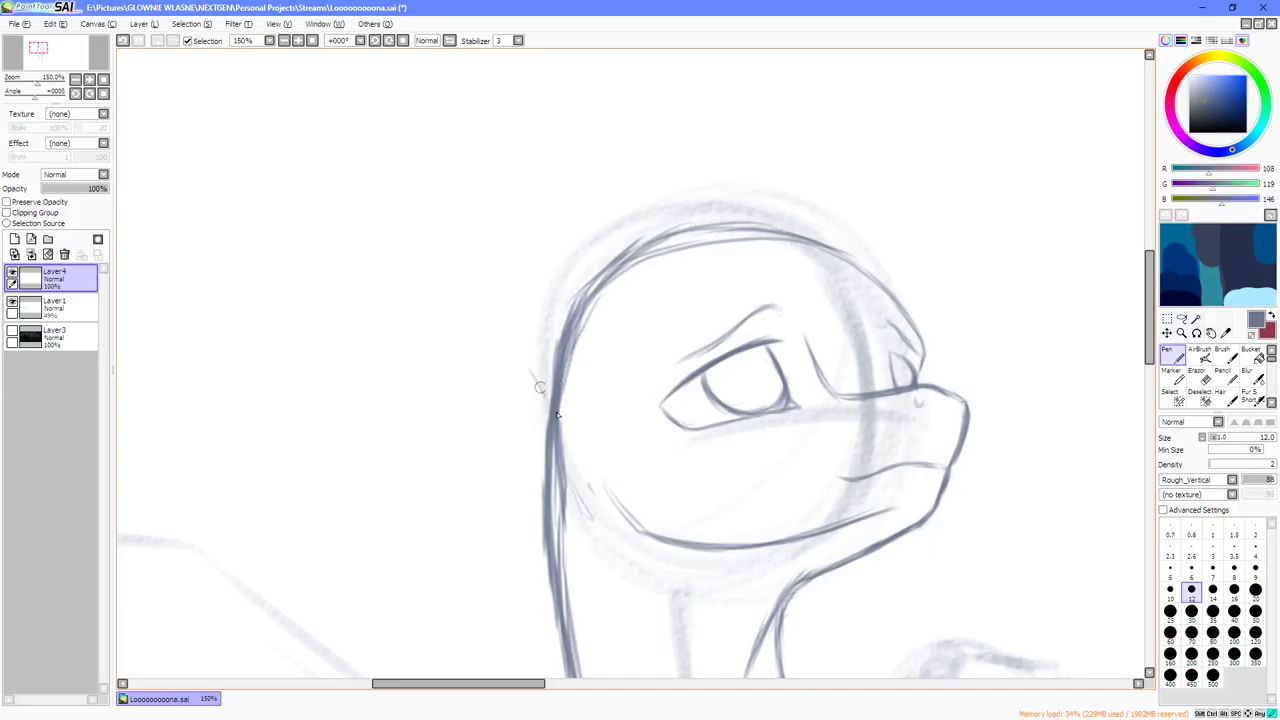
mouse_move(545, 400)
mouse_down()
mouse_move(520, 332)
mouse_move(537, 275)
mouse_up()
scroll(564, 283, up, 1)
key(alt+Tab)
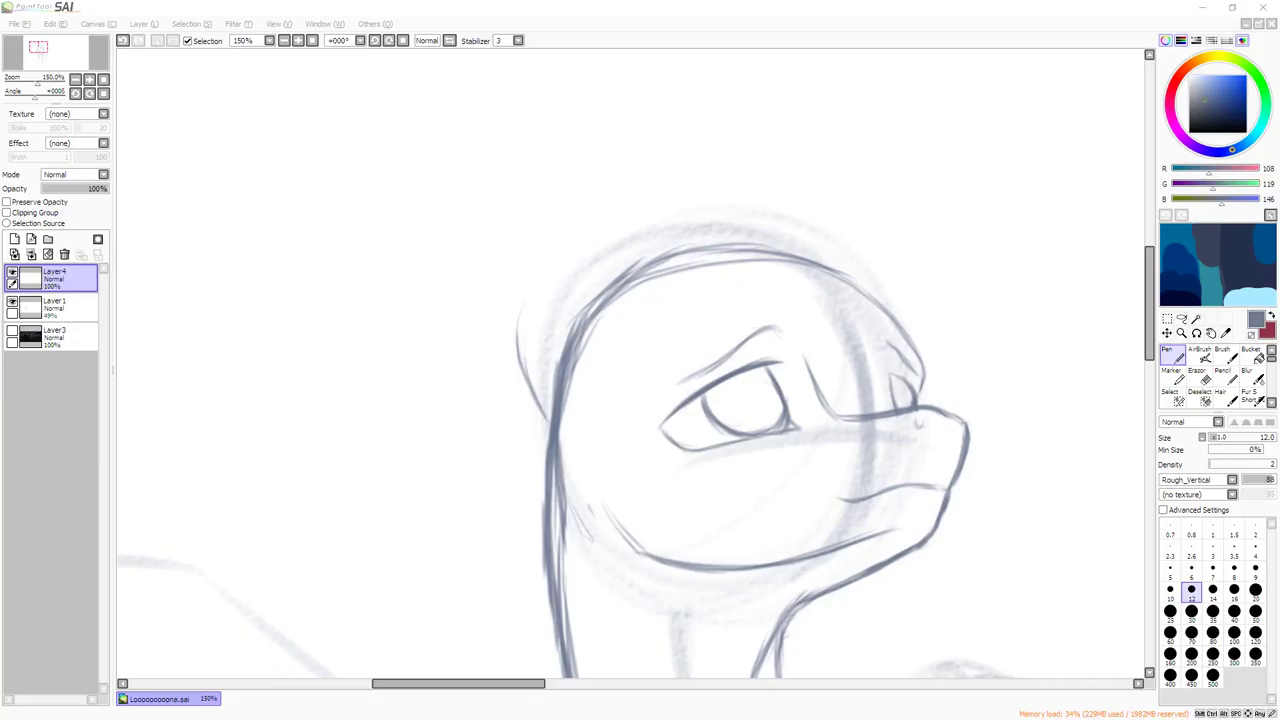
click(1029, 367)
click(1153, 310)
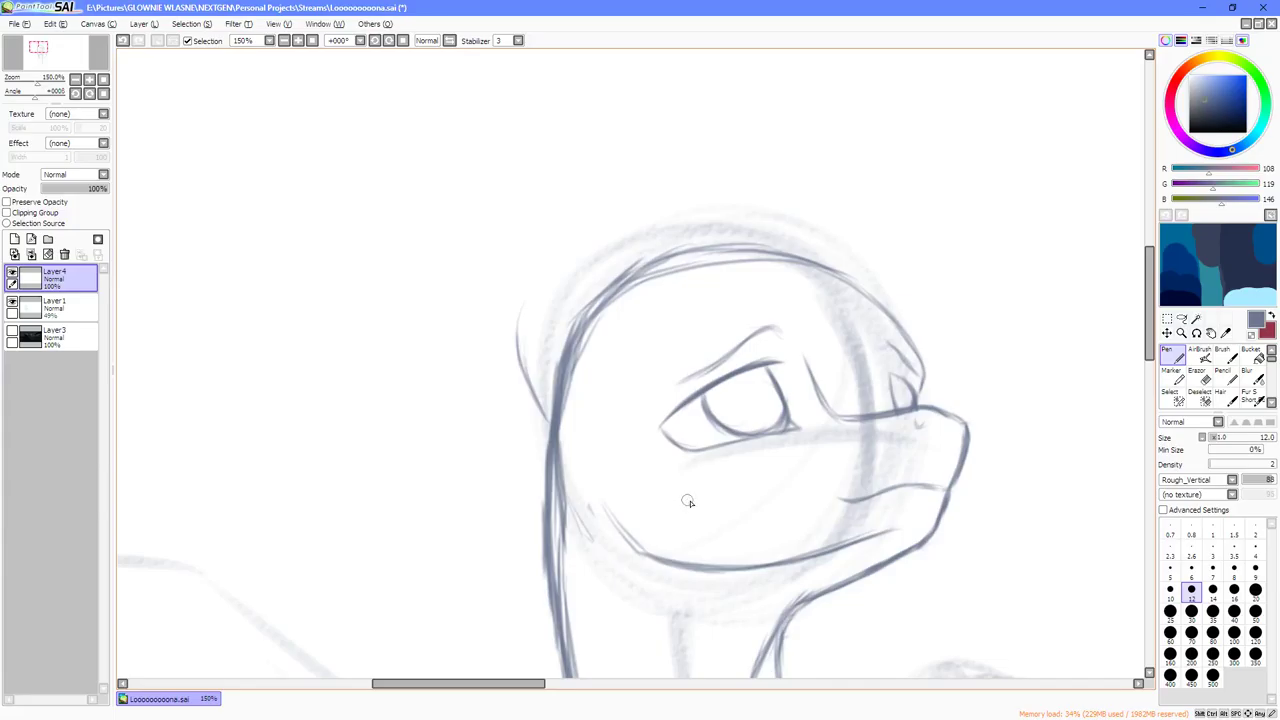
scroll(687, 501, up, 1)
drag(701, 491, 659, 427)
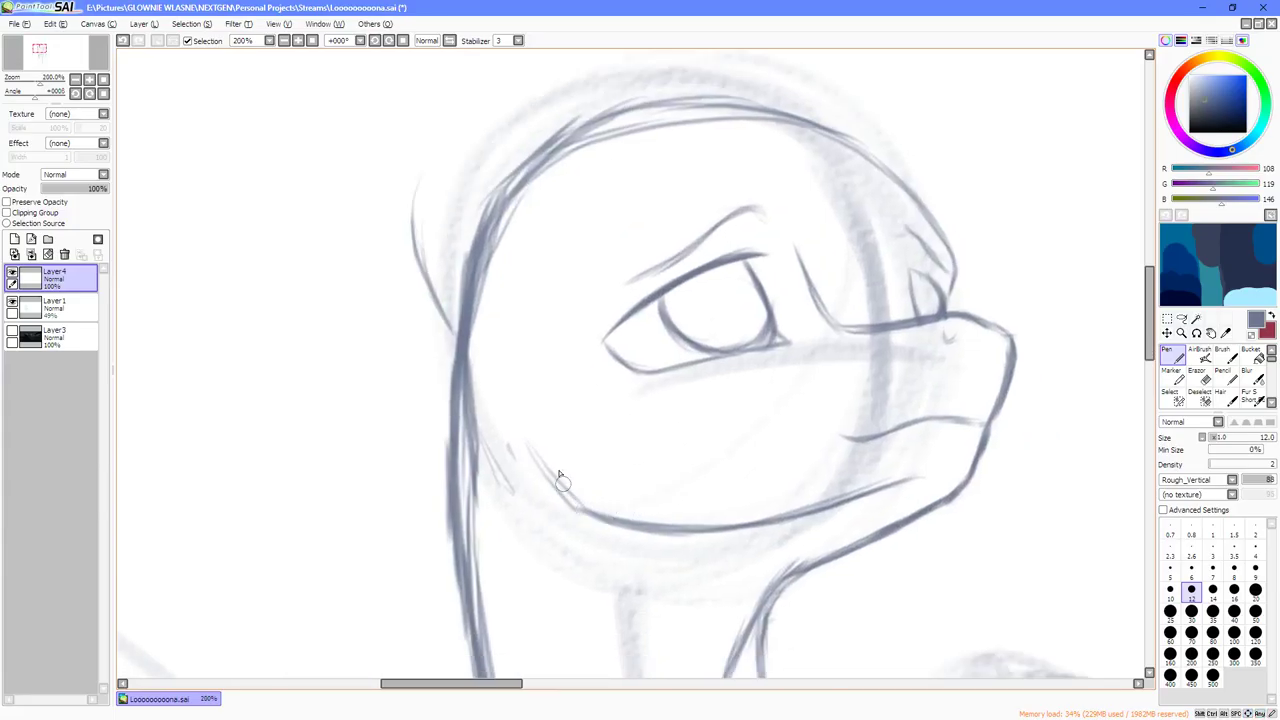
scroll(493, 381, down, 1)
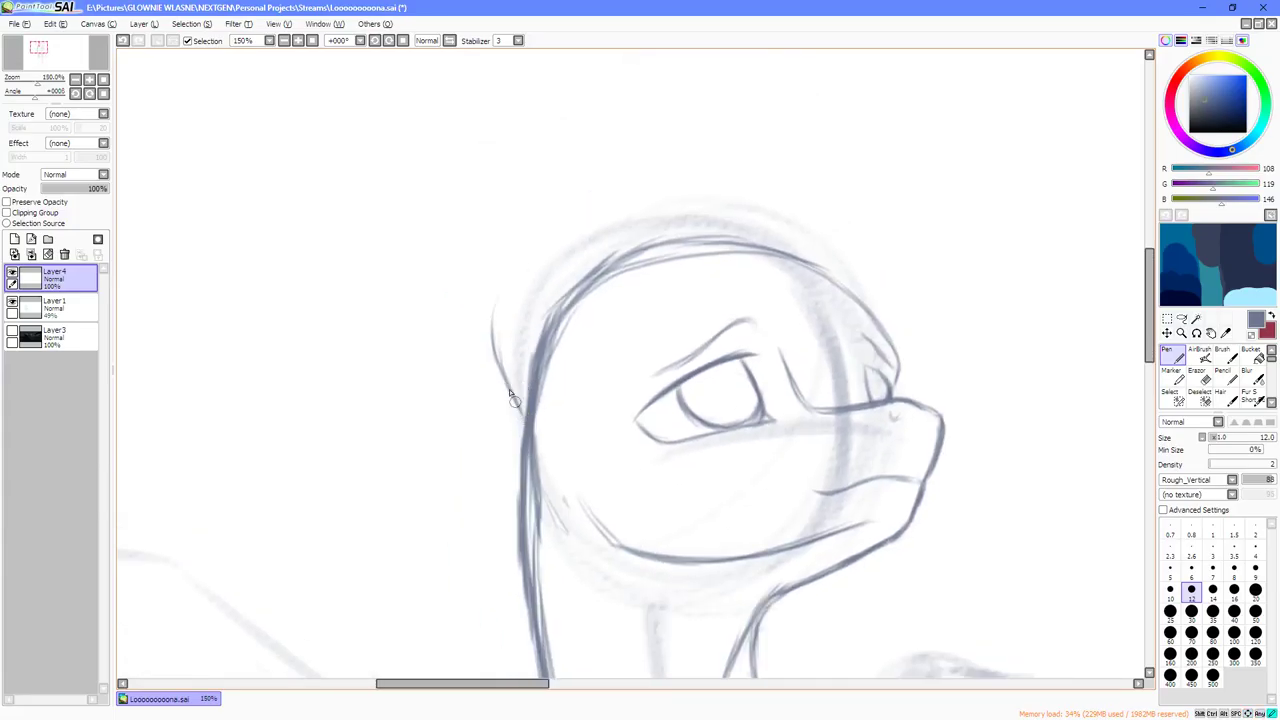
scroll(502, 383, up, 2)
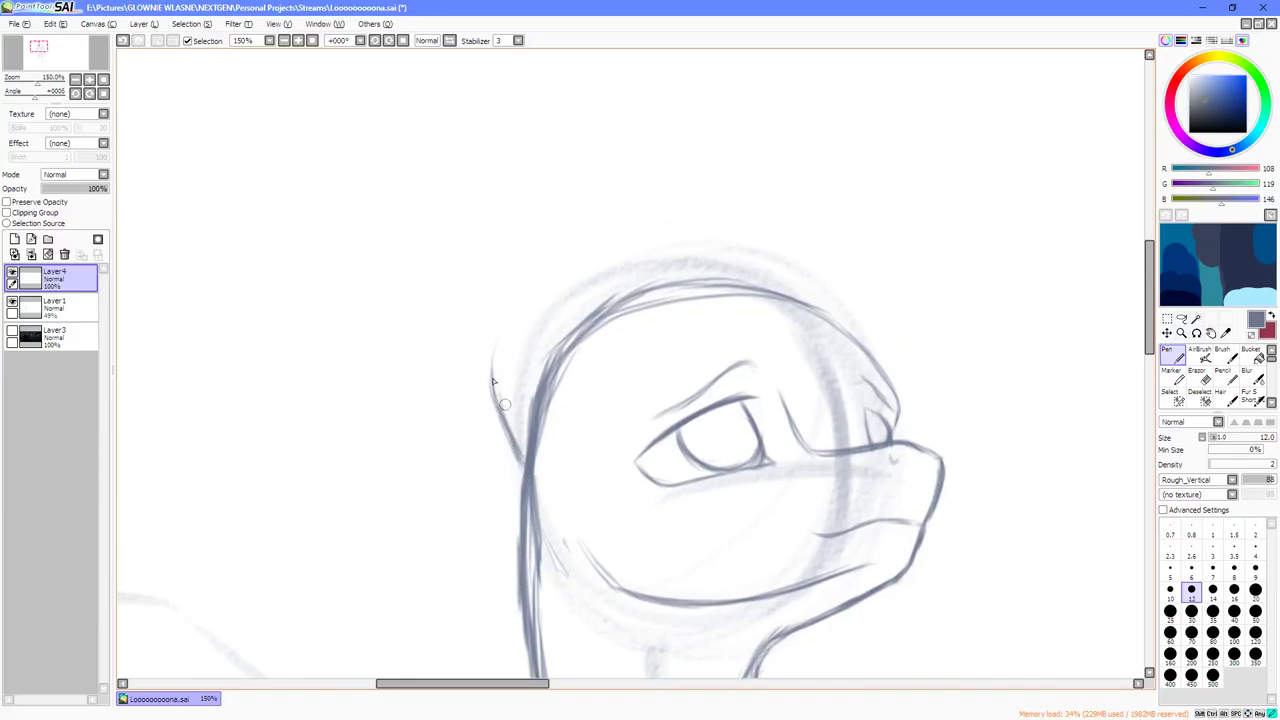
Complete the near ear's outline up to a pointed tip and back down to the top of the head.
key(h)
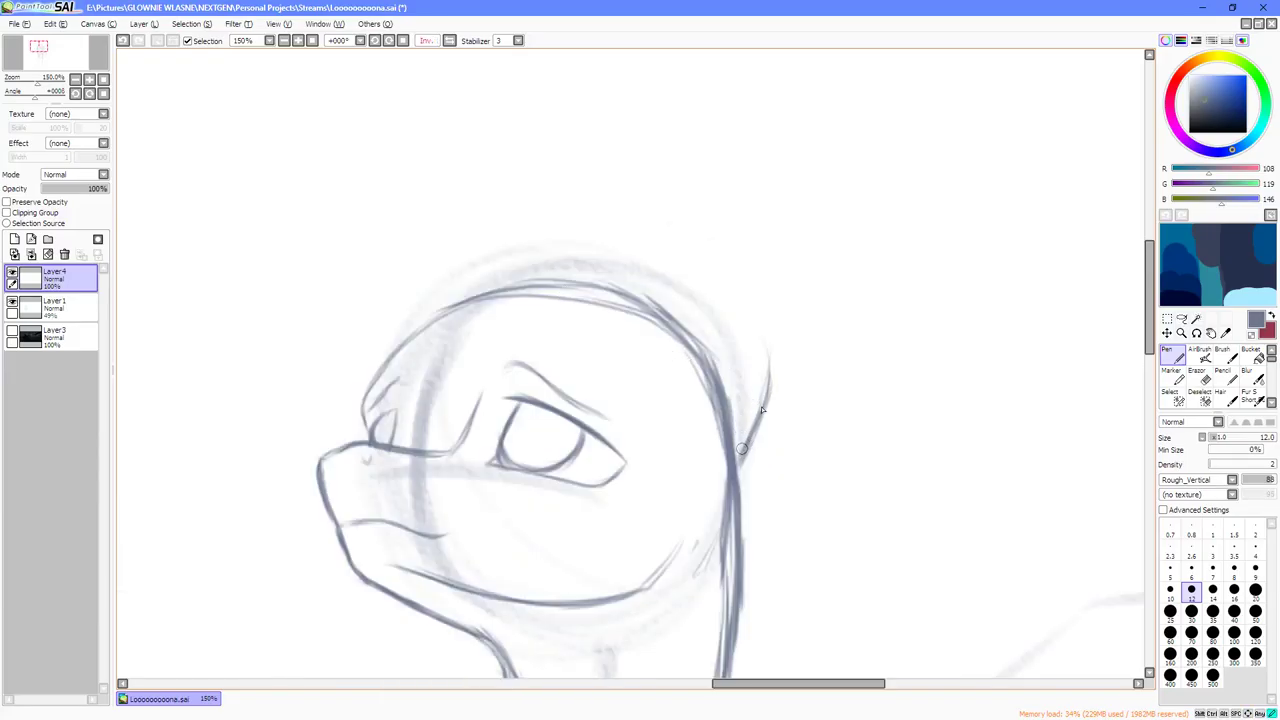
mouse_move(768, 376)
mouse_down()
mouse_move(749, 300)
mouse_move(671, 220)
mouse_move(647, 243)
mouse_move(641, 298)
mouse_up()
mouse_move(673, 227)
mouse_down()
mouse_move(646, 301)
mouse_move(651, 270)
mouse_move(648, 296)
mouse_move(668, 238)
mouse_up()
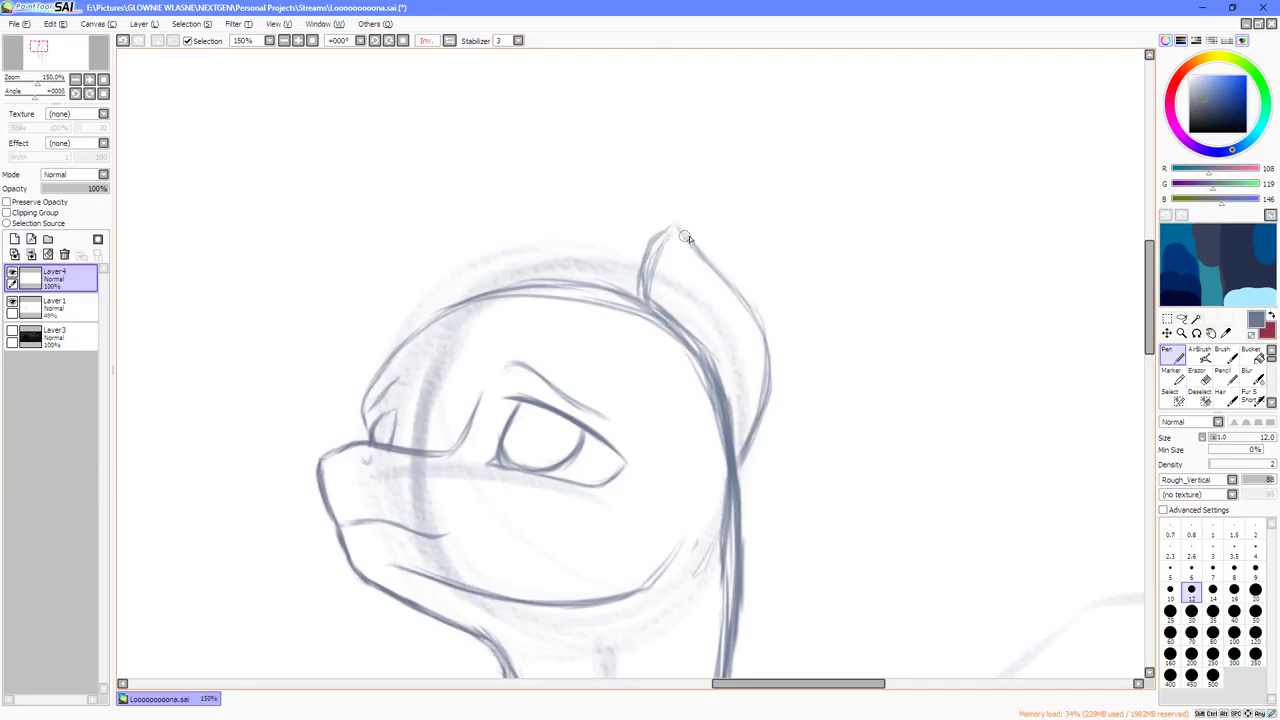
key(Home)
scroll(389, 273, up, 4)
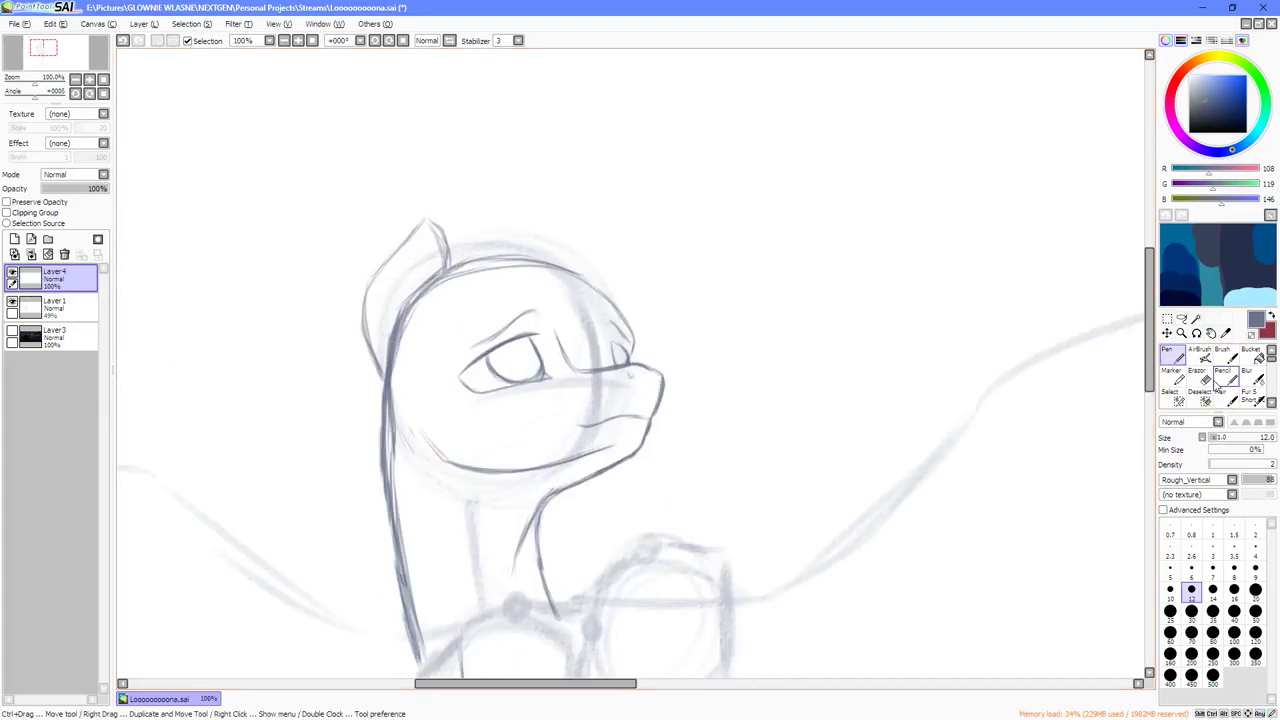
Erase the head outline running through the near ear's base, raising the Eraser size to 30.
key(e)
scroll(705, 320, up, 2)
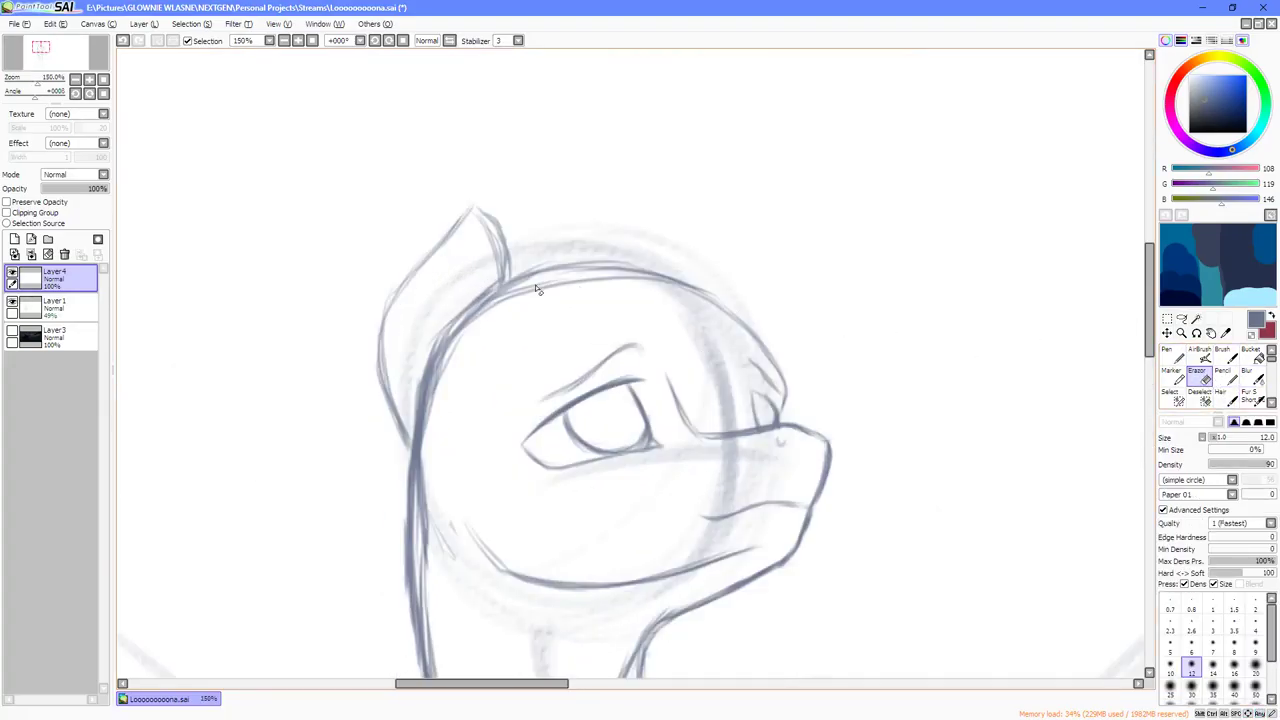
mouse_move(500, 280)
mouse_down()
mouse_move(488, 322)
mouse_move(479, 317)
mouse_move(516, 290)
mouse_move(481, 323)
mouse_move(491, 329)
mouse_move(454, 313)
mouse_move(442, 372)
mouse_move(435, 328)
mouse_move(447, 429)
mouse_up()
key(bracketright)
key(bracketright)
key(bracketright)
key(bracketright)
key(bracketright)
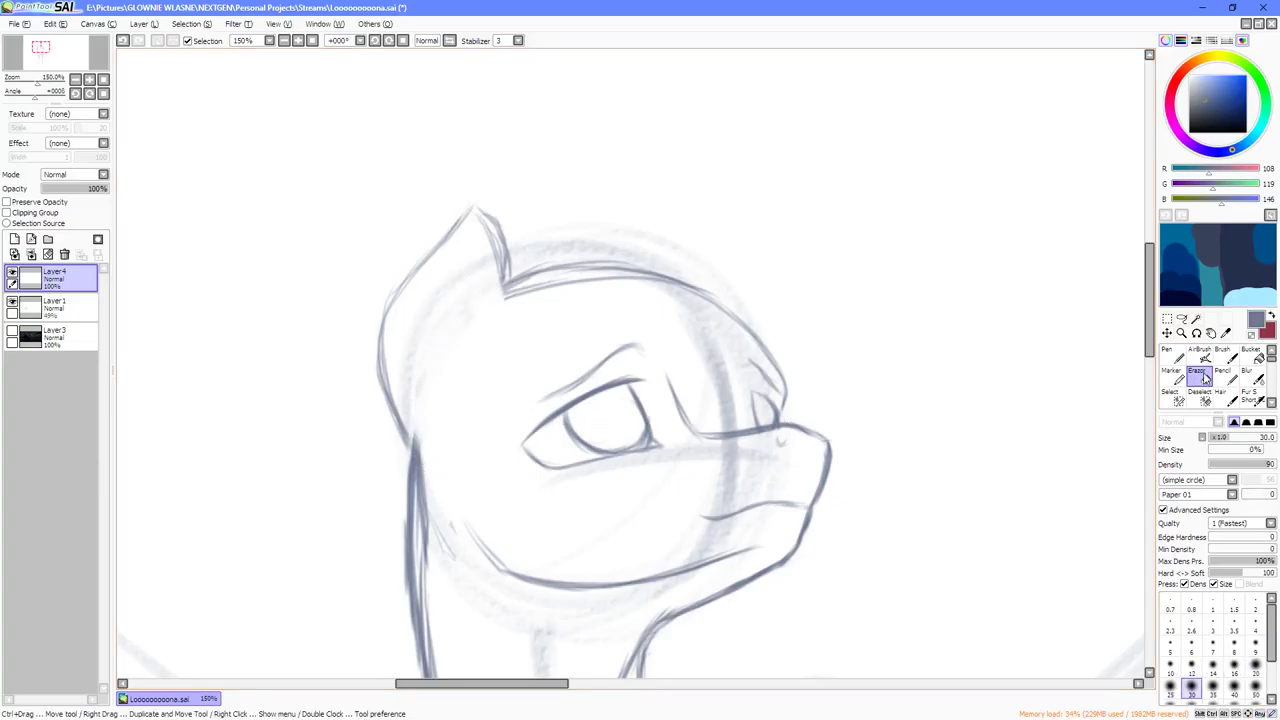
Try to sketch the near ear's front base stroke and inner fold lines with the Pen.
key(n)
mouse_move(501, 265)
mouse_down()
mouse_move(492, 320)
mouse_move(504, 260)
mouse_move(497, 305)
mouse_up()
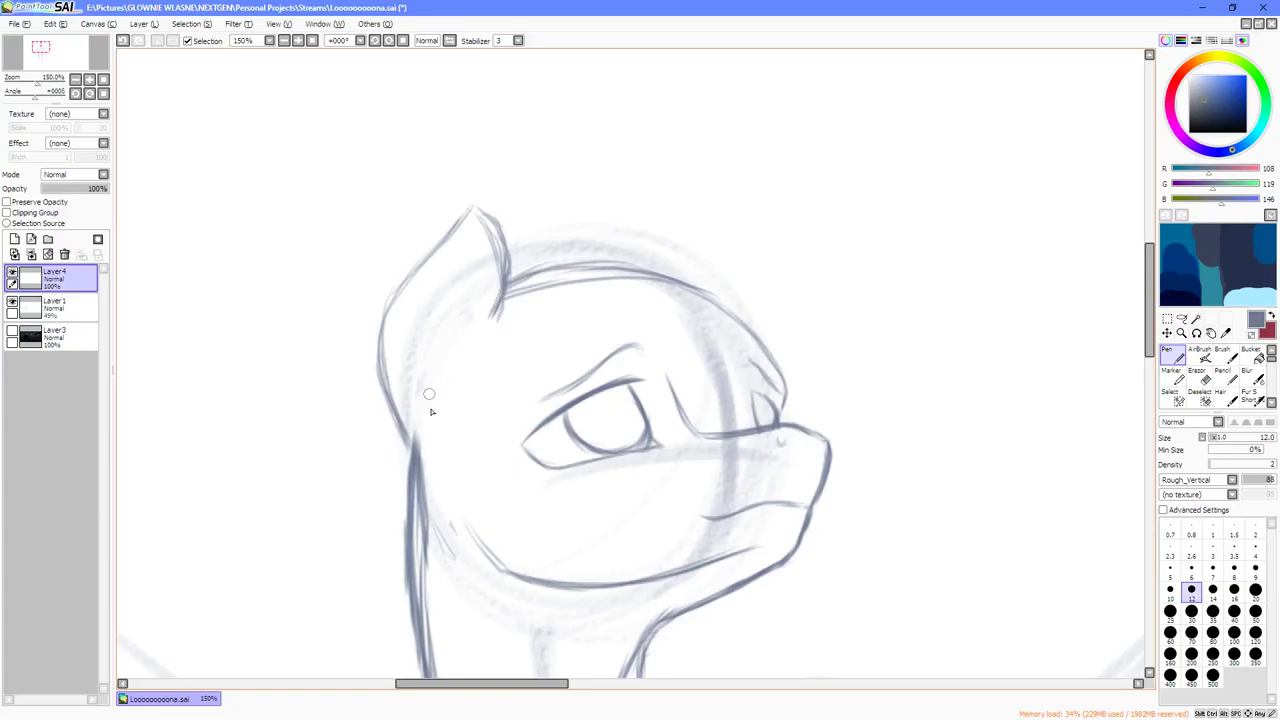
mouse_move(429, 394)
mouse_down()
mouse_move(435, 275)
mouse_move(472, 212)
mouse_move(489, 294)
mouse_up()
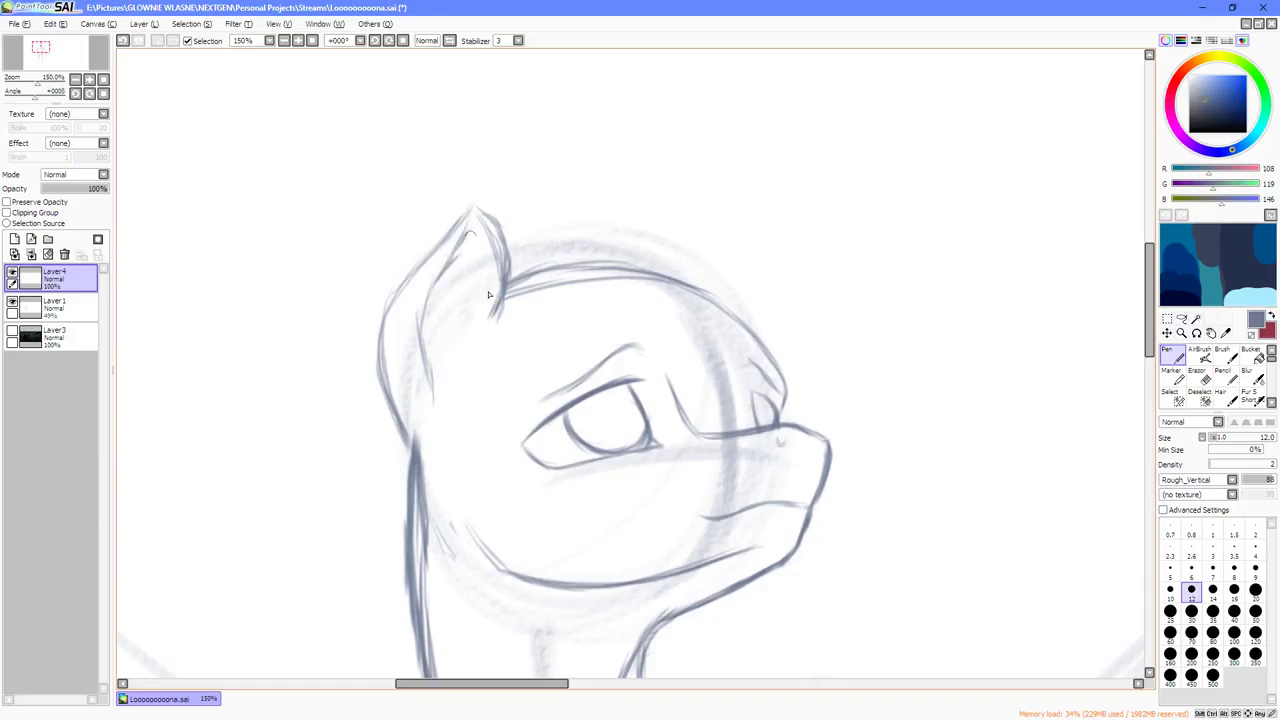
scroll(496, 297, down, 1)
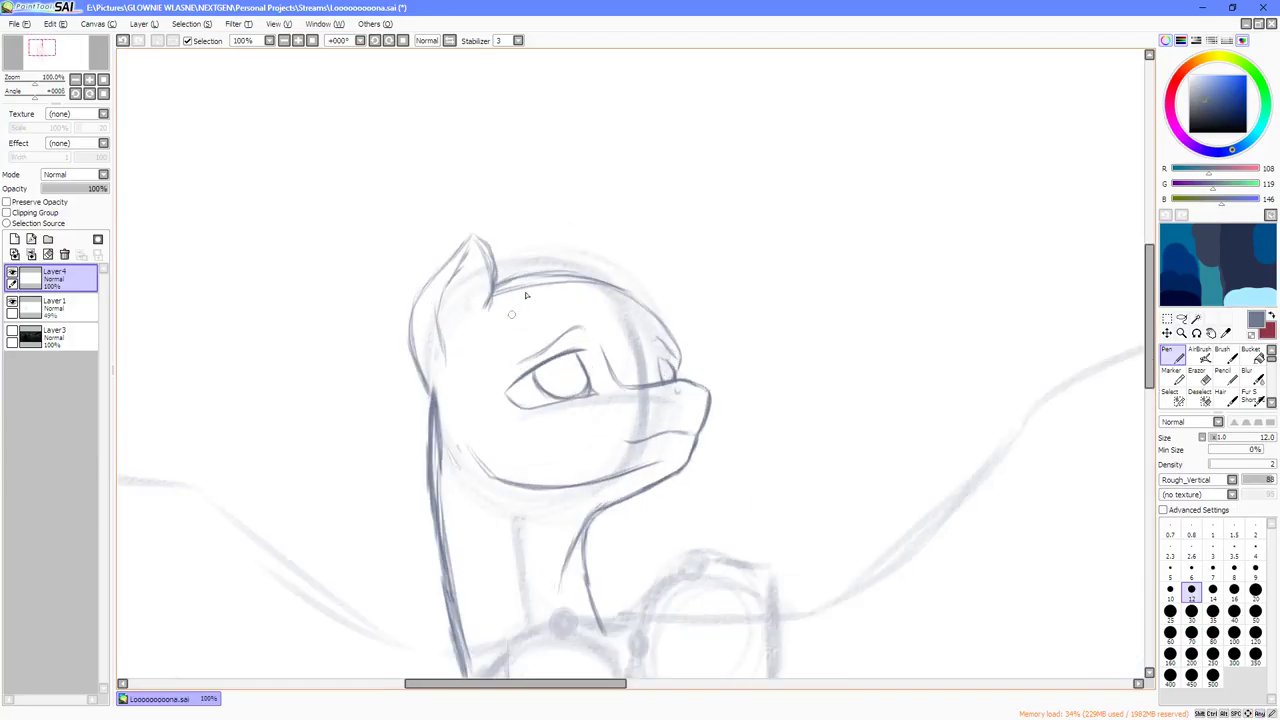
key(ctrl+z)
key(ctrl+z)
Redraw the near ear's outline more boldly with the Pen at size 20 and add its inner fold line.
key(h)
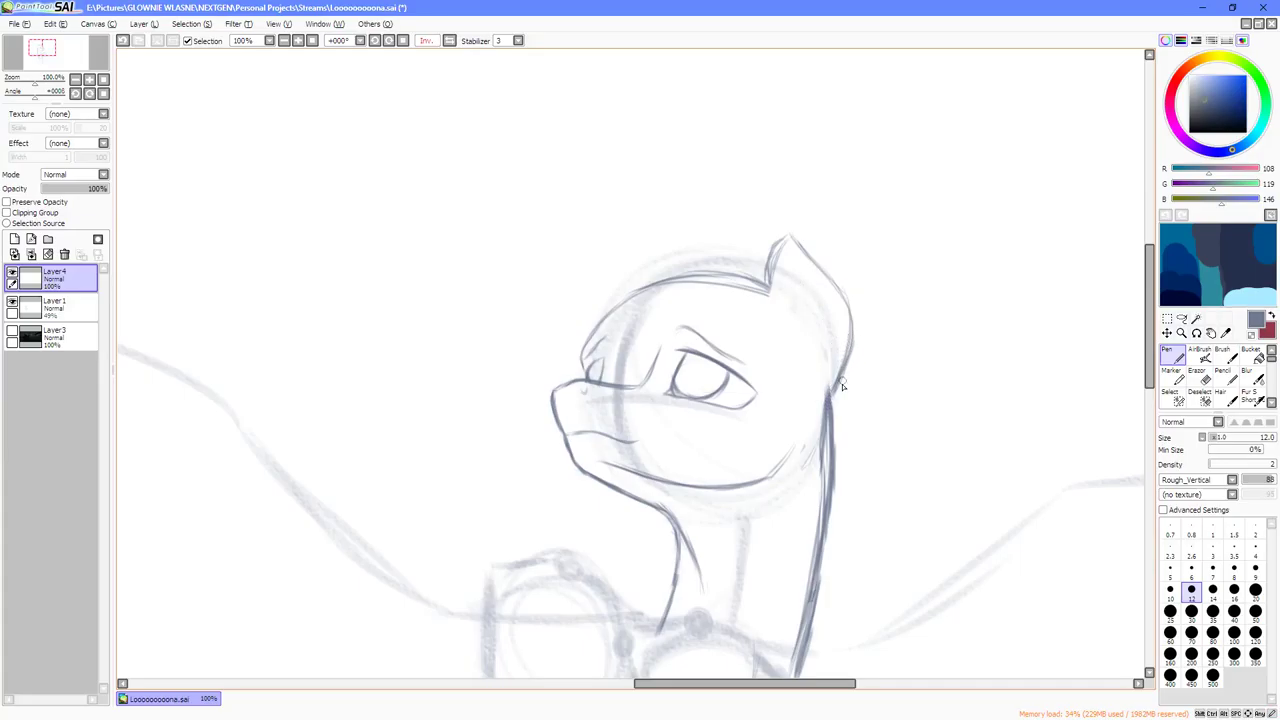
key(bracketright)
key(bracketright)
mouse_move(832, 390)
mouse_down()
mouse_move(839, 298)
mouse_move(846, 313)
mouse_move(795, 232)
mouse_move(785, 244)
mouse_move(811, 265)
mouse_move(790, 230)
mouse_move(762, 279)
mouse_move(763, 248)
mouse_move(786, 226)
mouse_move(797, 237)
mouse_move(778, 229)
mouse_move(767, 275)
mouse_up()
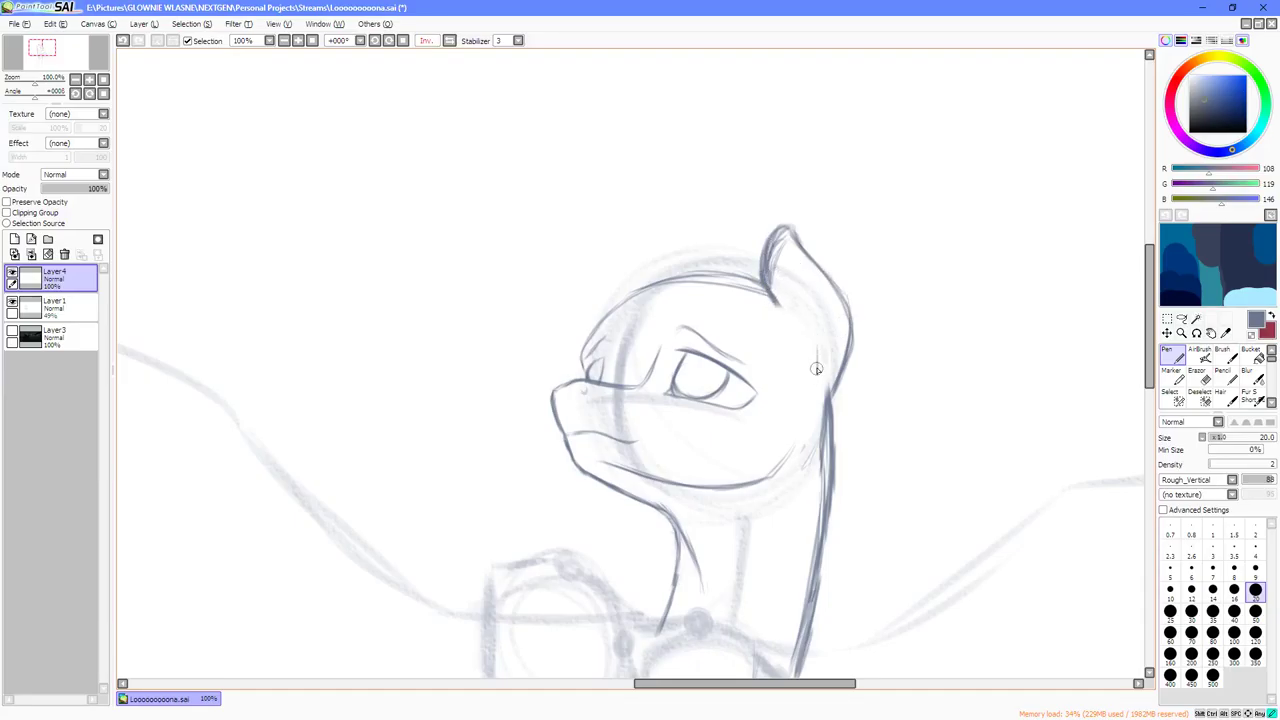
drag(817, 370, 822, 313)
Sketch the small pointed far ear on top of the head above the far eye.
scroll(828, 370, down, 2)
scroll(781, 370, up, 1)
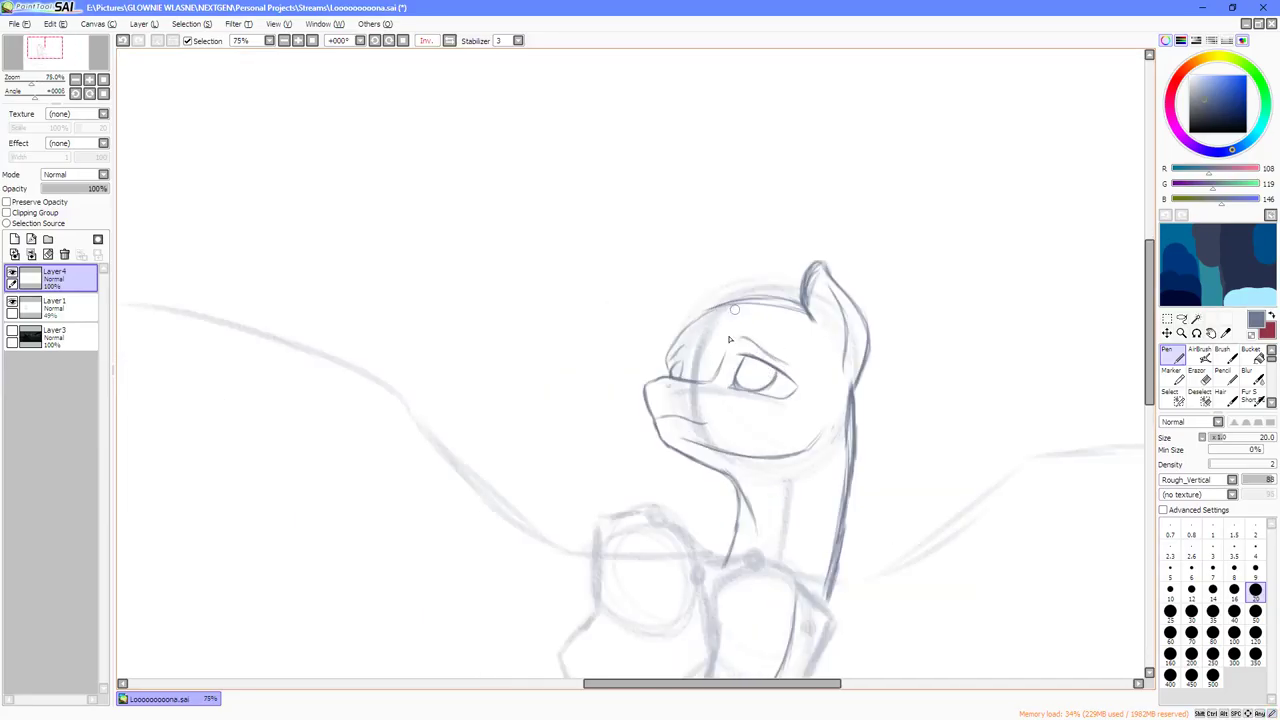
scroll(754, 318, up, 1)
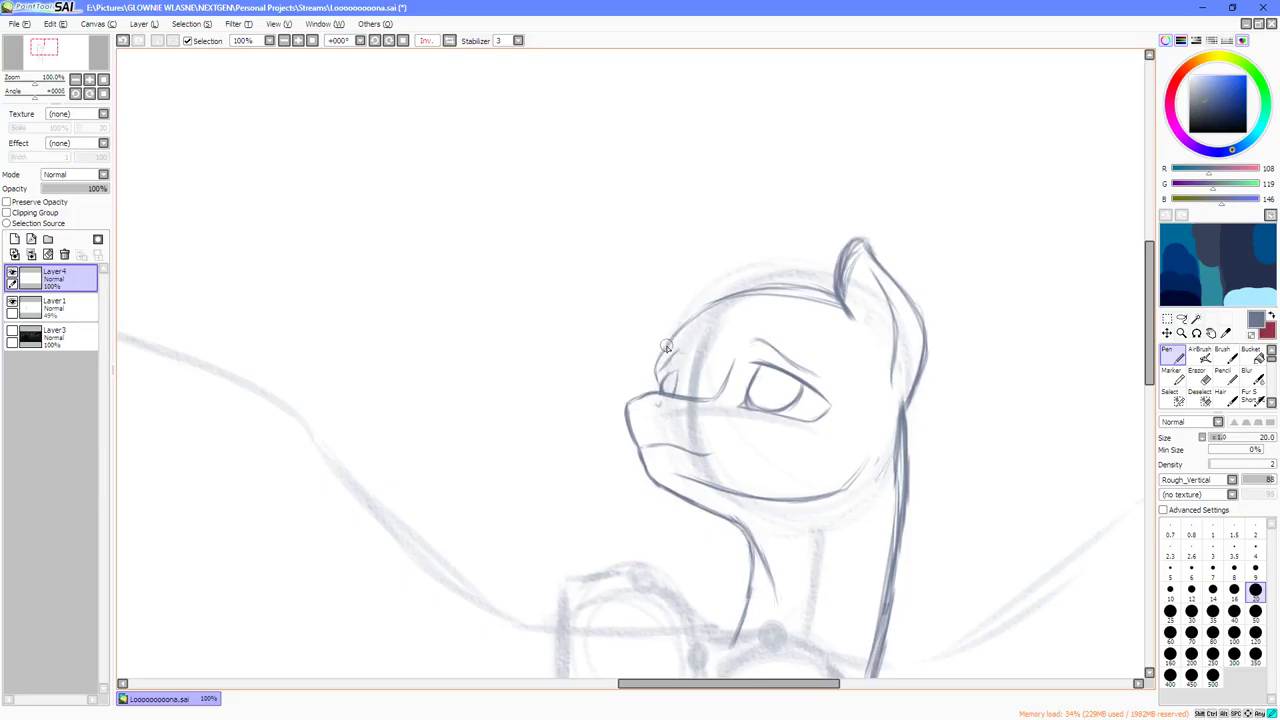
drag(658, 355, 668, 288)
key(ctrl+z)
mouse_move(675, 331)
mouse_down()
mouse_move(684, 268)
mouse_move(719, 304)
mouse_move(687, 265)
mouse_move(713, 291)
mouse_move(680, 271)
mouse_move(674, 330)
mouse_up()
mouse_move(691, 264)
mouse_down()
mouse_move(722, 302)
mouse_move(700, 270)
mouse_up()
key(Home)
scroll(456, 322, up, 3)
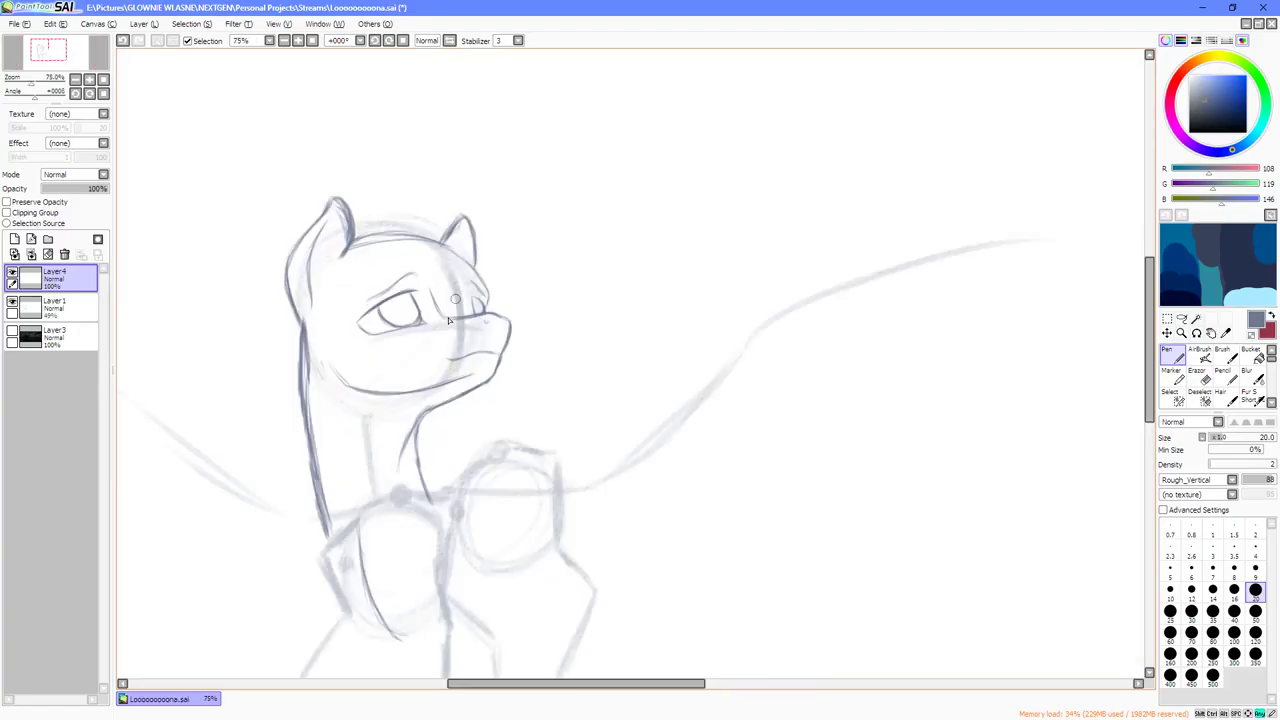
Add pen strokes along the inner edge of the far eye beside the muzzle bridge.
mouse_move(454, 327)
mouse_down()
mouse_move(518, 333)
mouse_move(518, 385)
mouse_up()
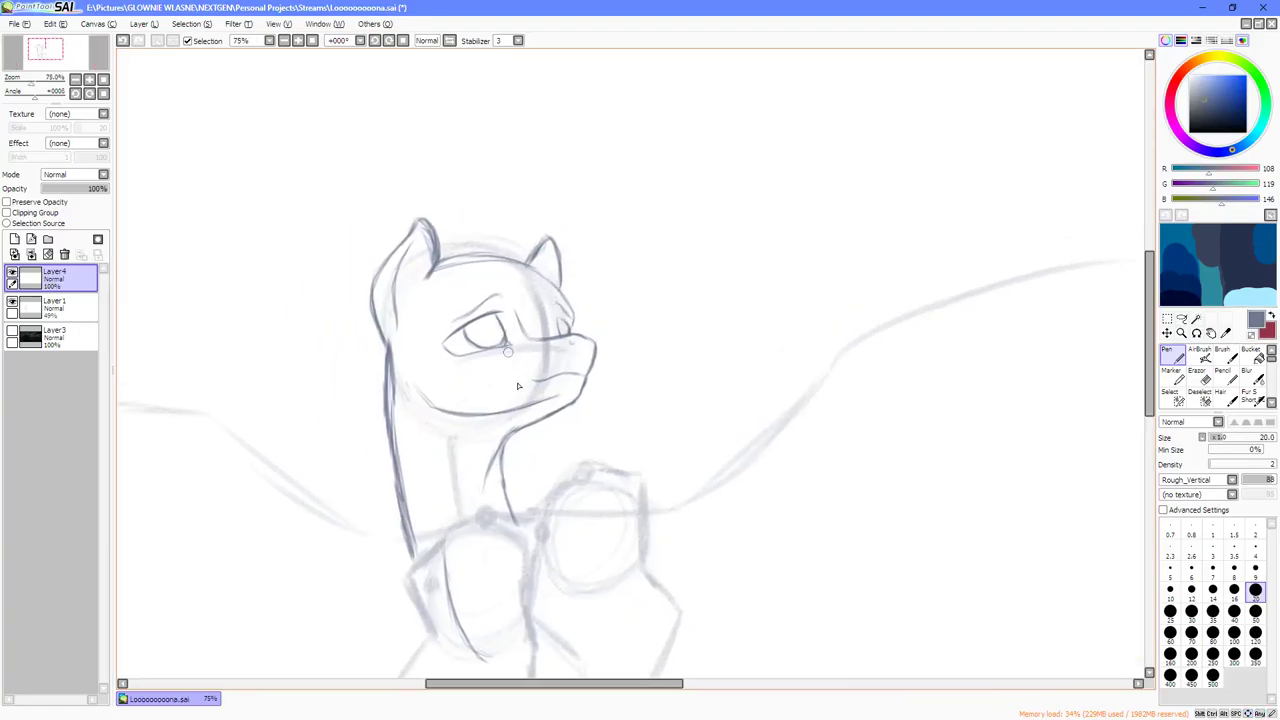
scroll(530, 386, up, 3)
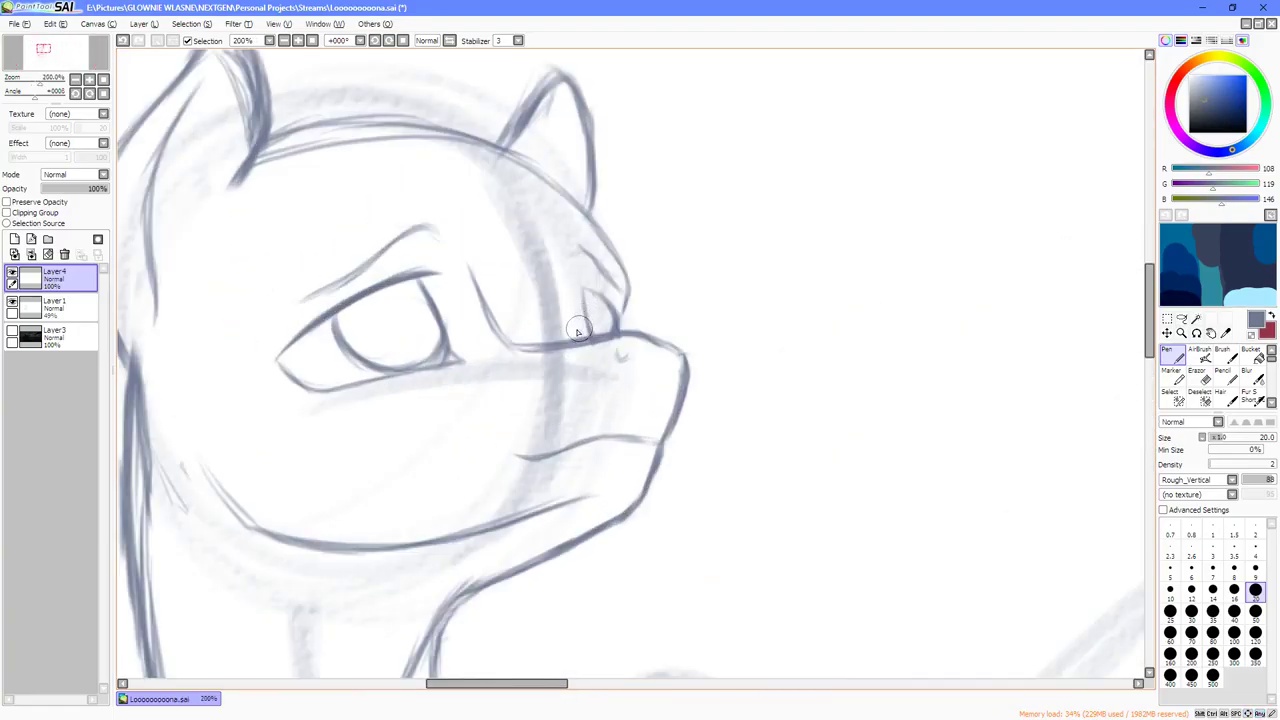
drag(575, 300, 577, 266)
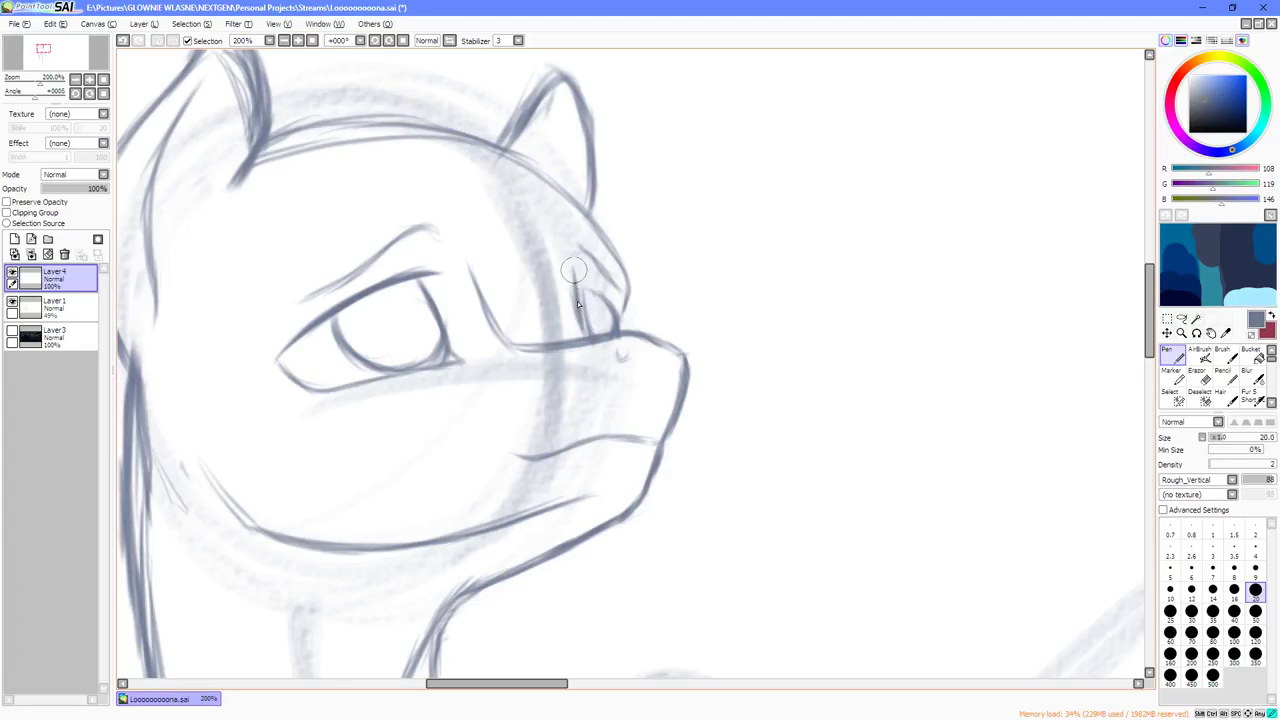
drag(580, 318, 586, 308)
drag(564, 359, 606, 360)
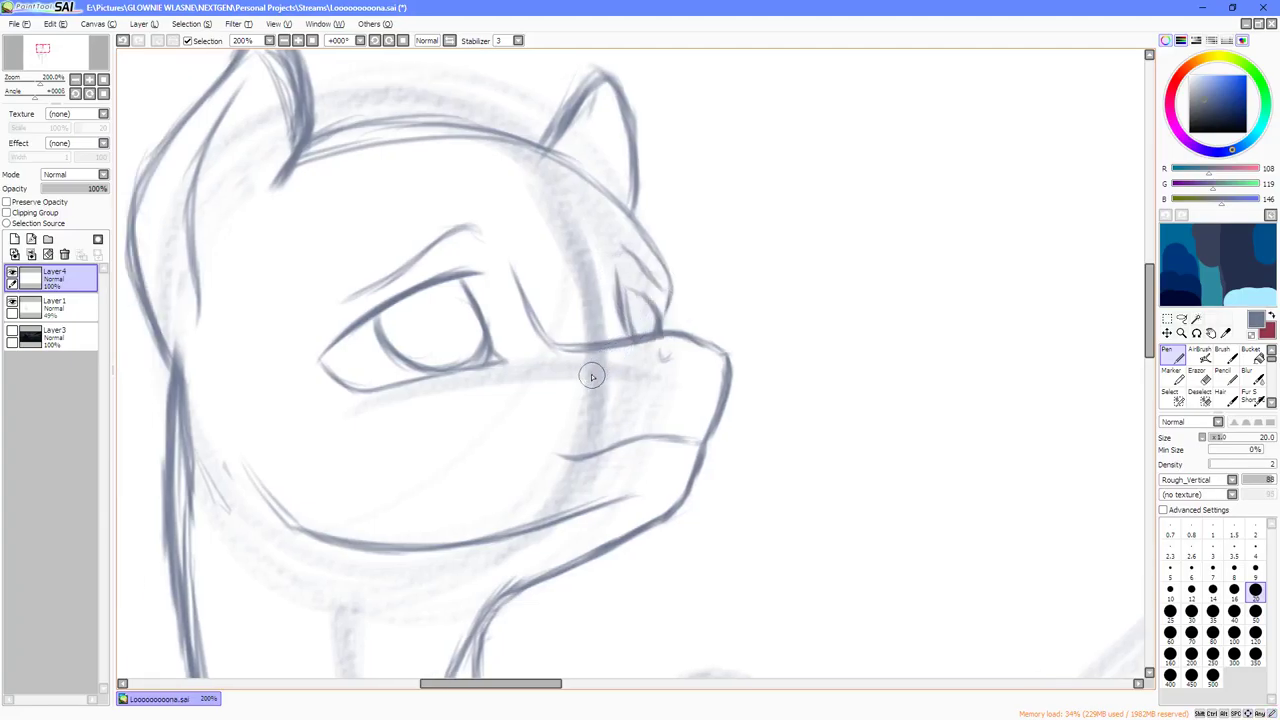
scroll(595, 362, down, 3)
scroll(594, 386, up, 2)
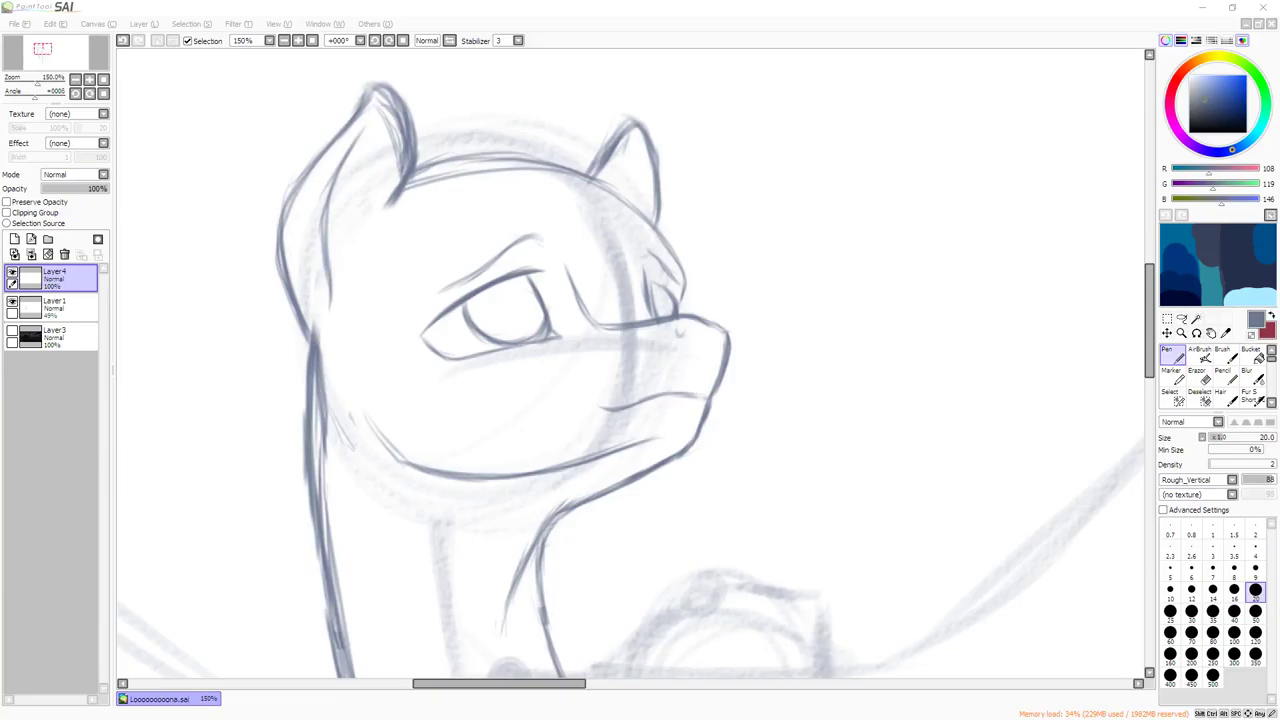
scroll(749, 363, down, 2)
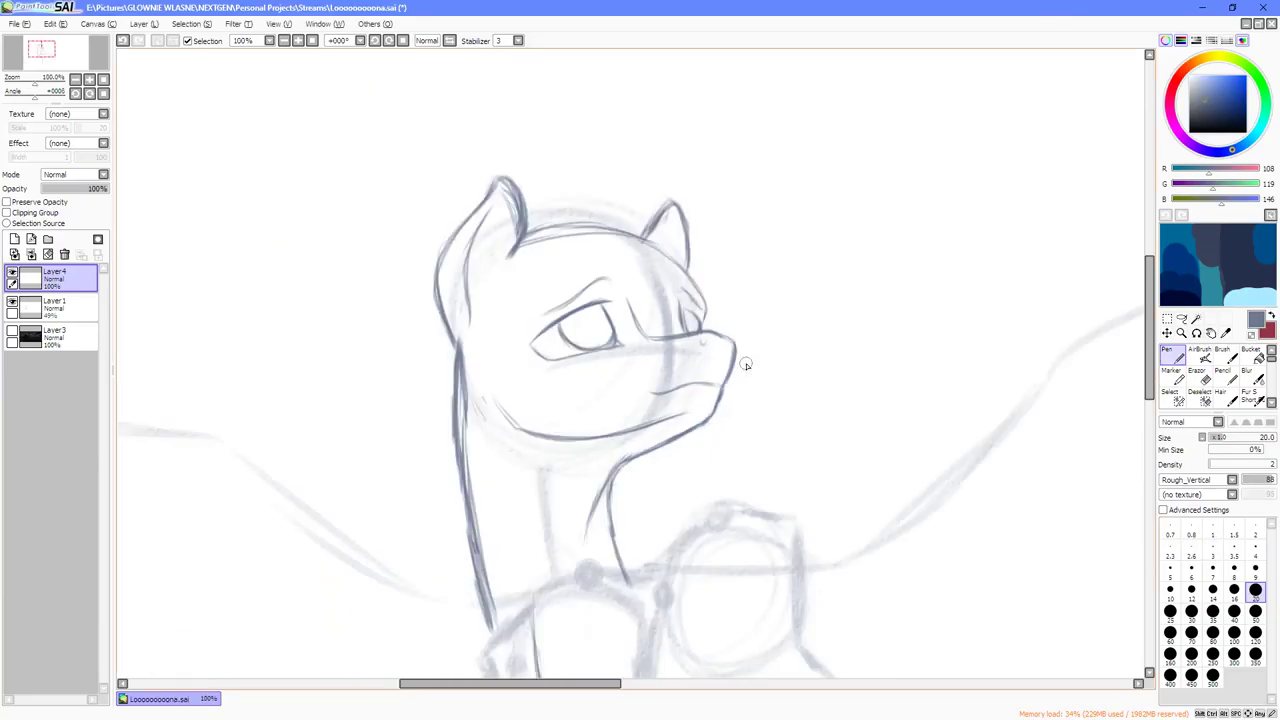
Sketch the back line with the Pen from the base of the neck up and over the hindquarters circle.
scroll(784, 387, down, 1)
scroll(642, 457, up, 1)
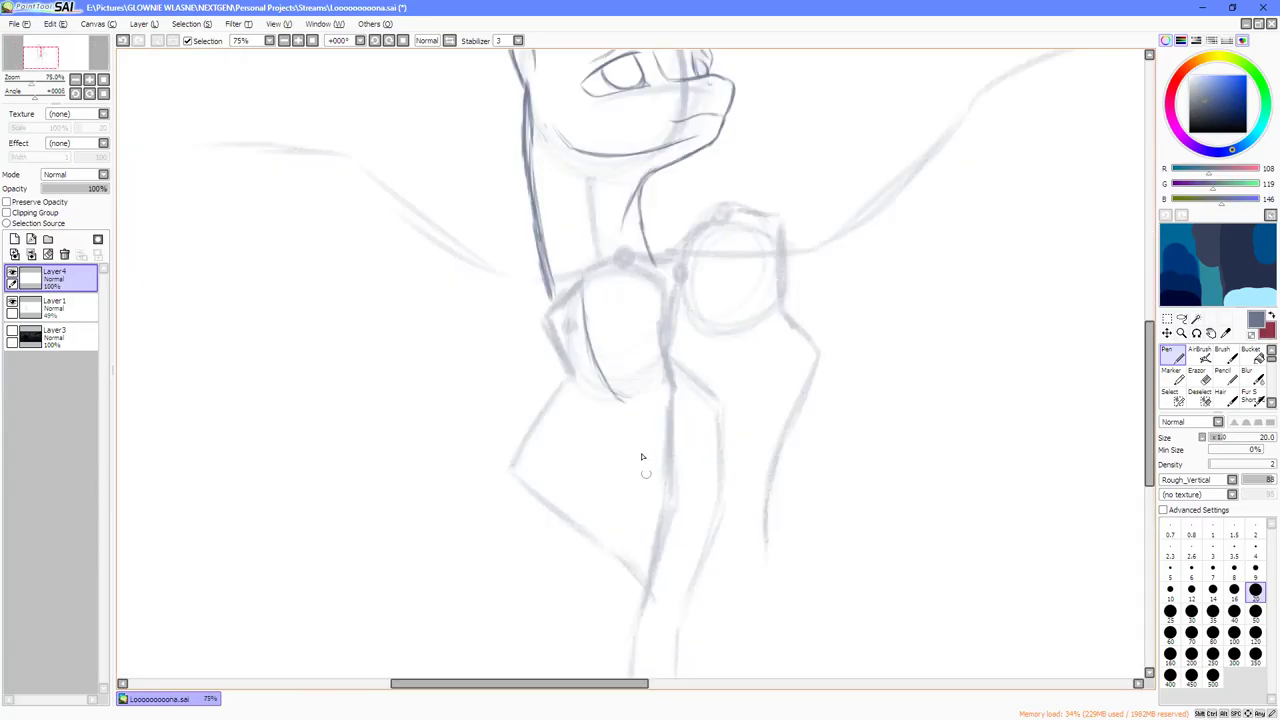
scroll(653, 360, up, 2)
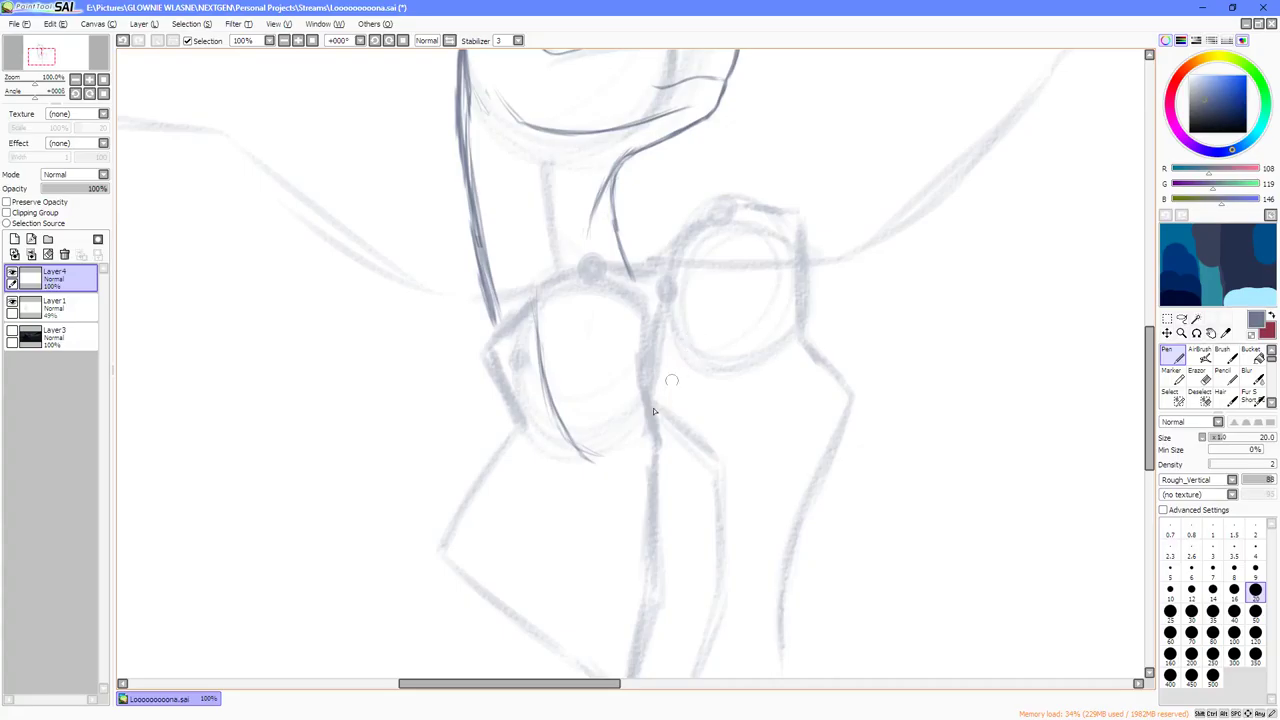
mouse_move(688, 254)
mouse_down()
mouse_move(625, 362)
mouse_move(553, 382)
mouse_up()
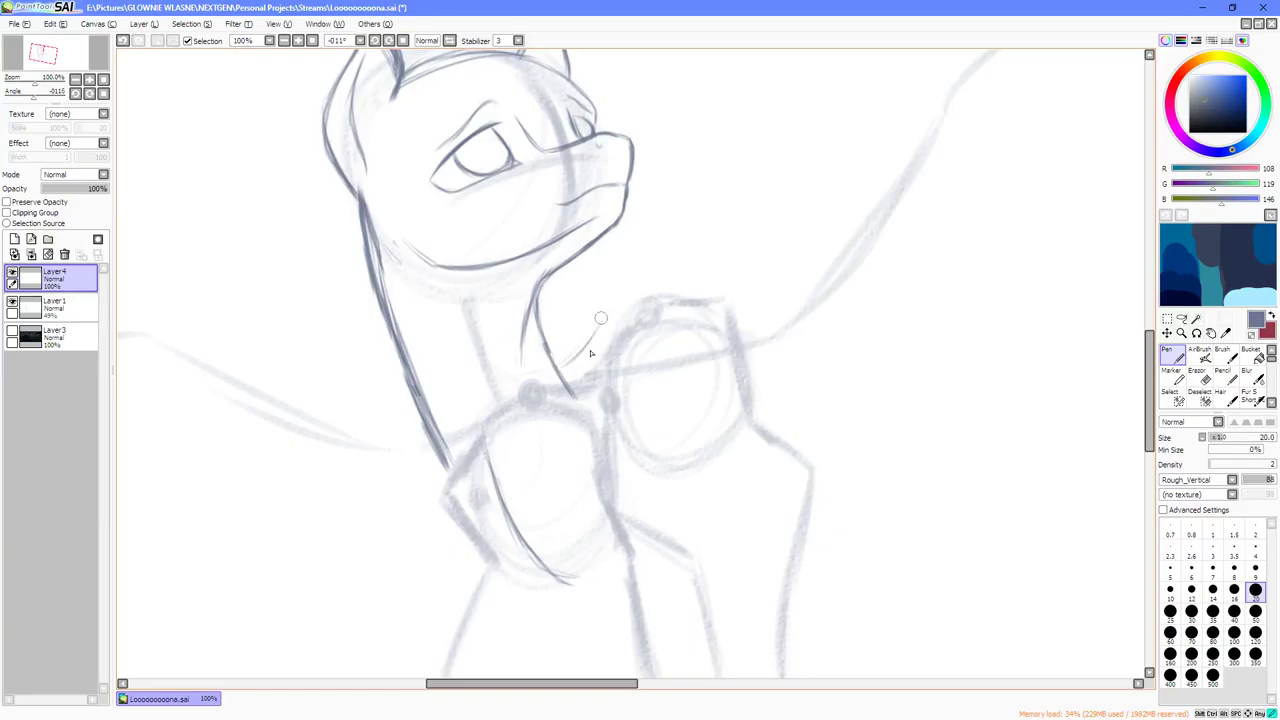
mouse_move(572, 364)
mouse_down()
mouse_move(651, 289)
mouse_move(617, 310)
mouse_move(652, 286)
mouse_up()
scroll(634, 343, up, 1)
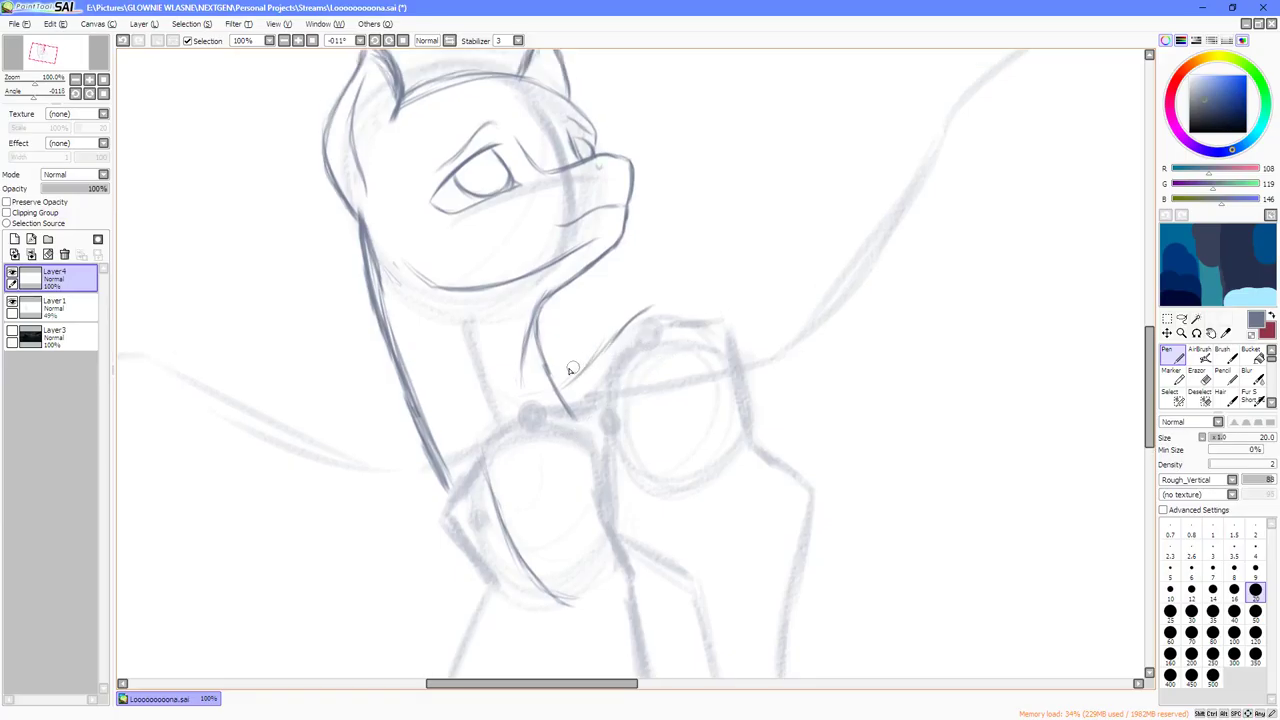
mouse_move(562, 376)
mouse_down()
mouse_move(462, 481)
mouse_move(581, 336)
mouse_move(647, 306)
mouse_move(568, 352)
mouse_move(625, 307)
mouse_move(653, 301)
mouse_move(690, 334)
mouse_move(734, 393)
mouse_move(709, 354)
mouse_move(735, 430)
mouse_up()
key(End)
key(End)
key(End)
key(End)
key(Delete)
key(Delete)
key(Delete)
key(Delete)
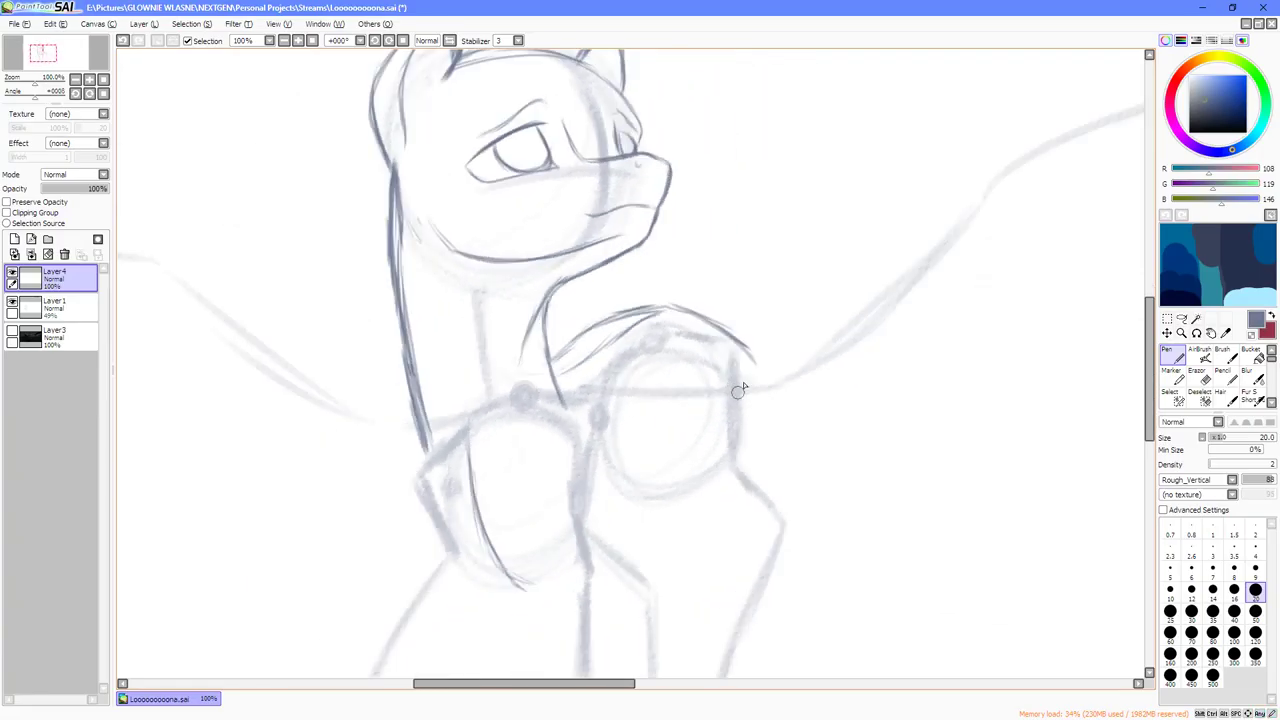
Sketch the front of the chest below the neck and curve the line under the chest circle.
key(Page_Down)
key(Page_Down)
drag(700, 391, 657, 371)
key(End)
key(Page_Up)
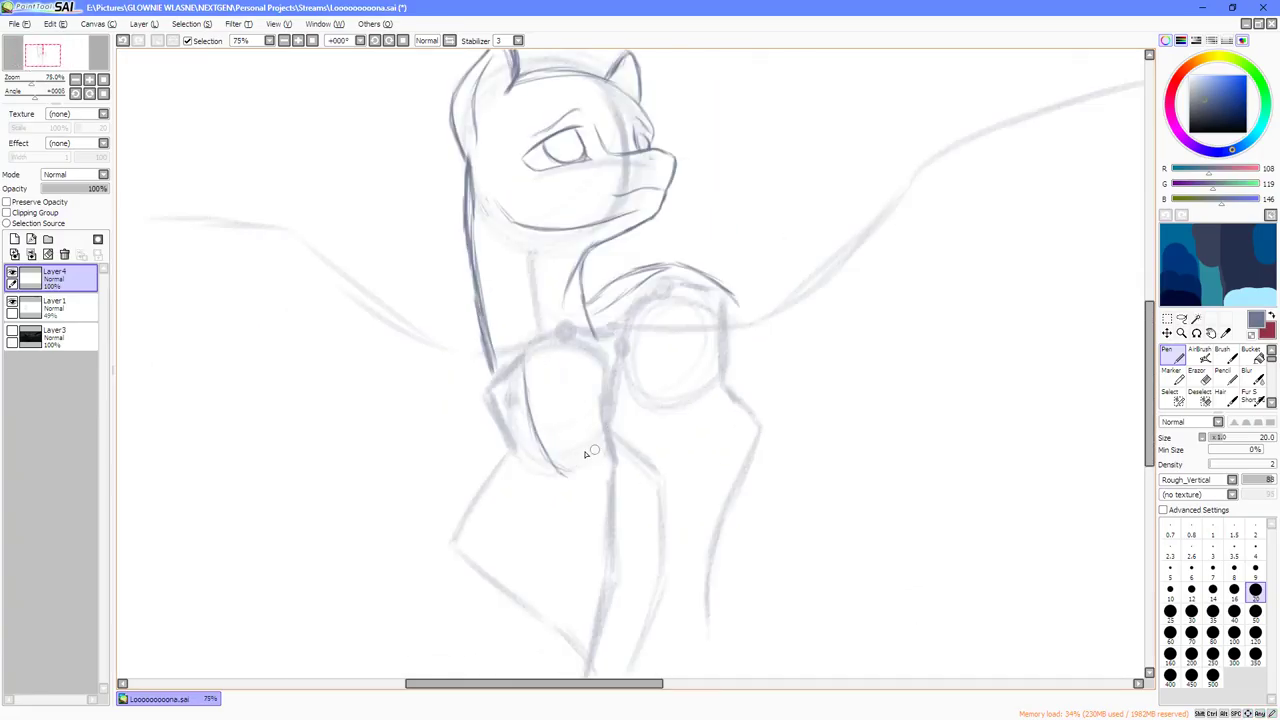
mouse_move(518, 444)
mouse_down()
mouse_move(521, 397)
mouse_move(566, 380)
mouse_move(580, 358)
mouse_up()
scroll(548, 369, up, 1)
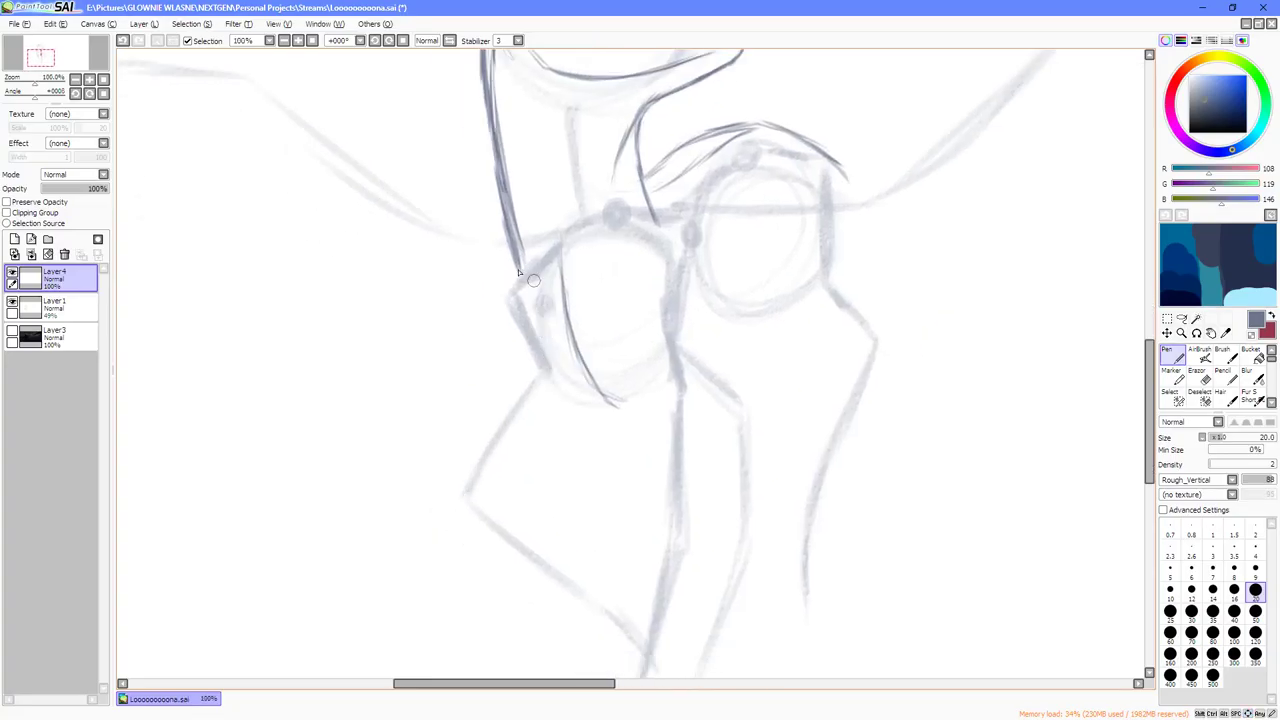
mouse_move(515, 276)
mouse_down()
mouse_move(517, 265)
mouse_move(501, 300)
mouse_move(517, 250)
mouse_move(498, 305)
mouse_move(530, 372)
mouse_move(502, 322)
mouse_move(512, 268)
mouse_move(496, 300)
mouse_move(528, 368)
mouse_up()
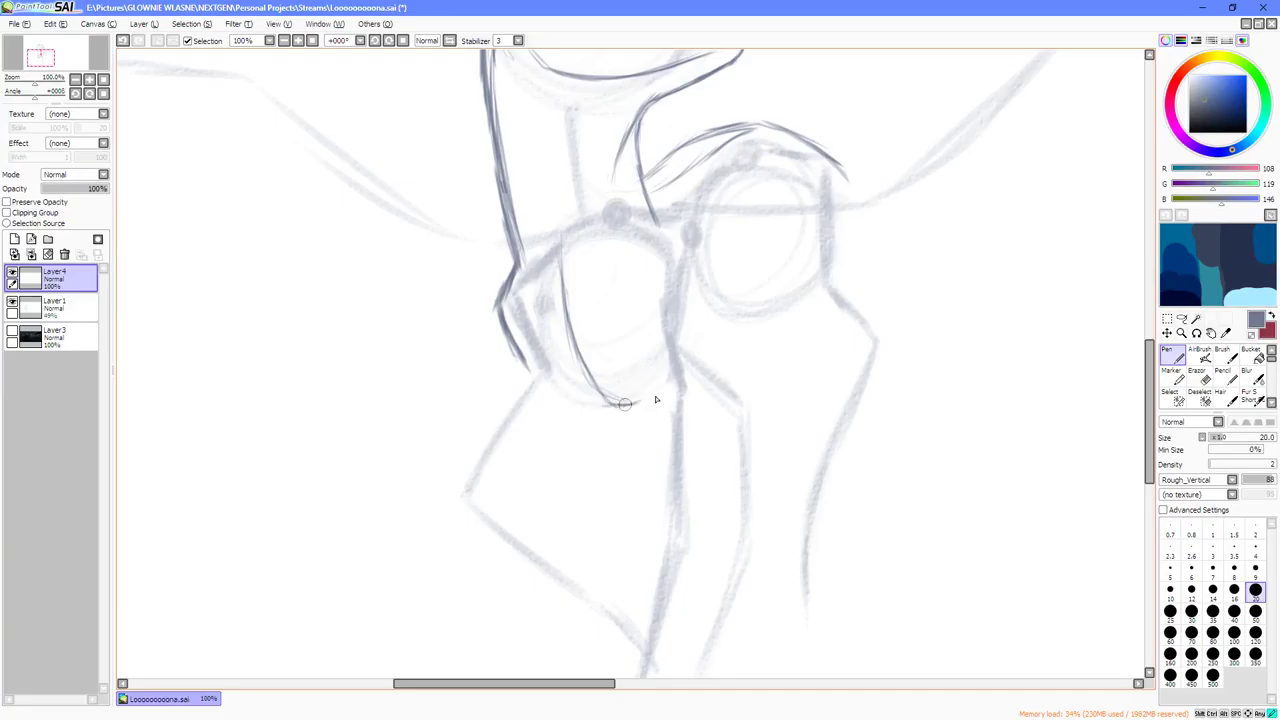
mouse_move(625, 404)
mouse_down()
mouse_move(583, 398)
mouse_move(563, 352)
mouse_move(578, 333)
mouse_move(577, 379)
mouse_move(559, 360)
mouse_move(569, 370)
mouse_move(563, 311)
mouse_up()
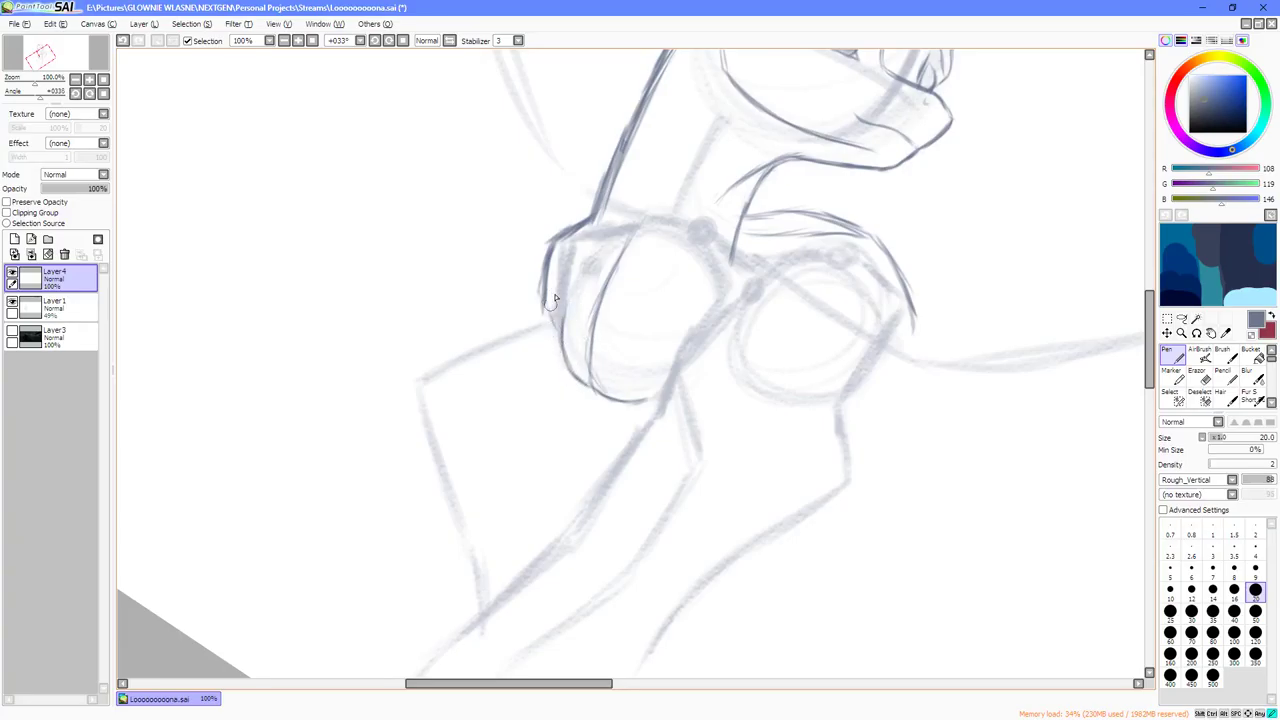
key(Home)
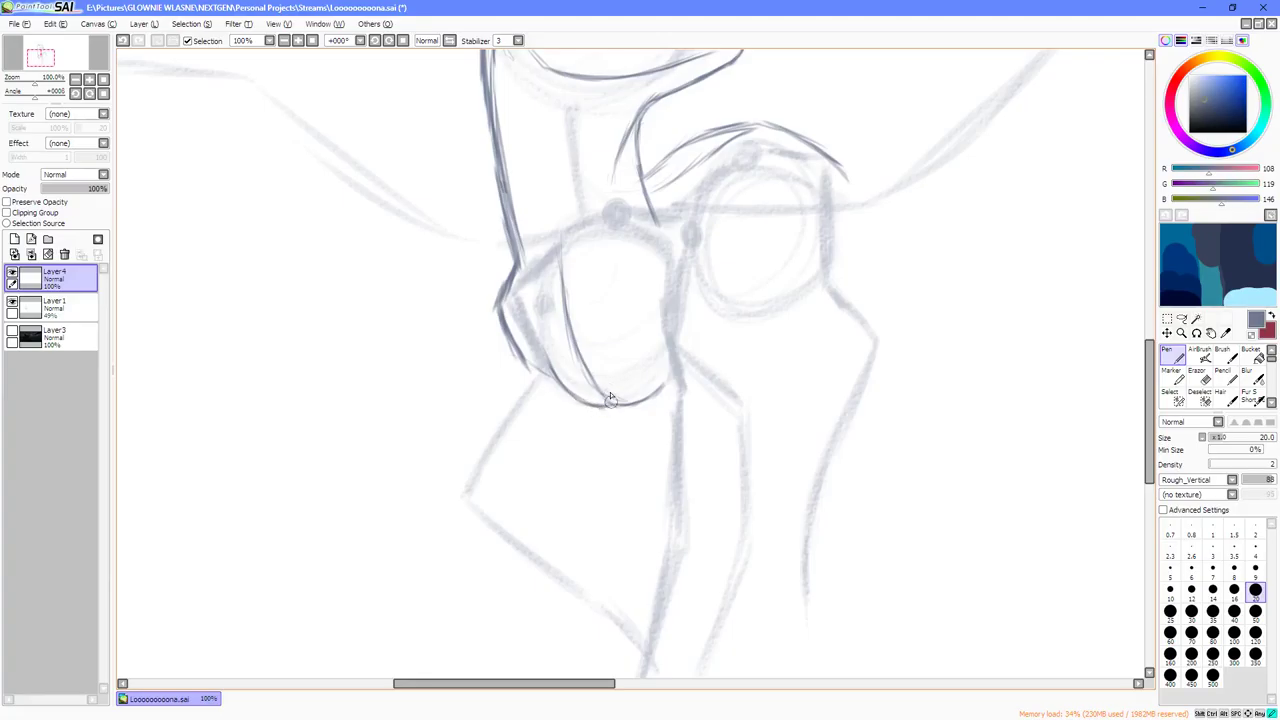
Reinforce the chest's underside curve and bring it up towards the top of the straight foreleg.
scroll(611, 399, up, 2)
key(Delete)
key(Delete)
key(Delete)
key(Delete)
key(Delete)
key(Delete)
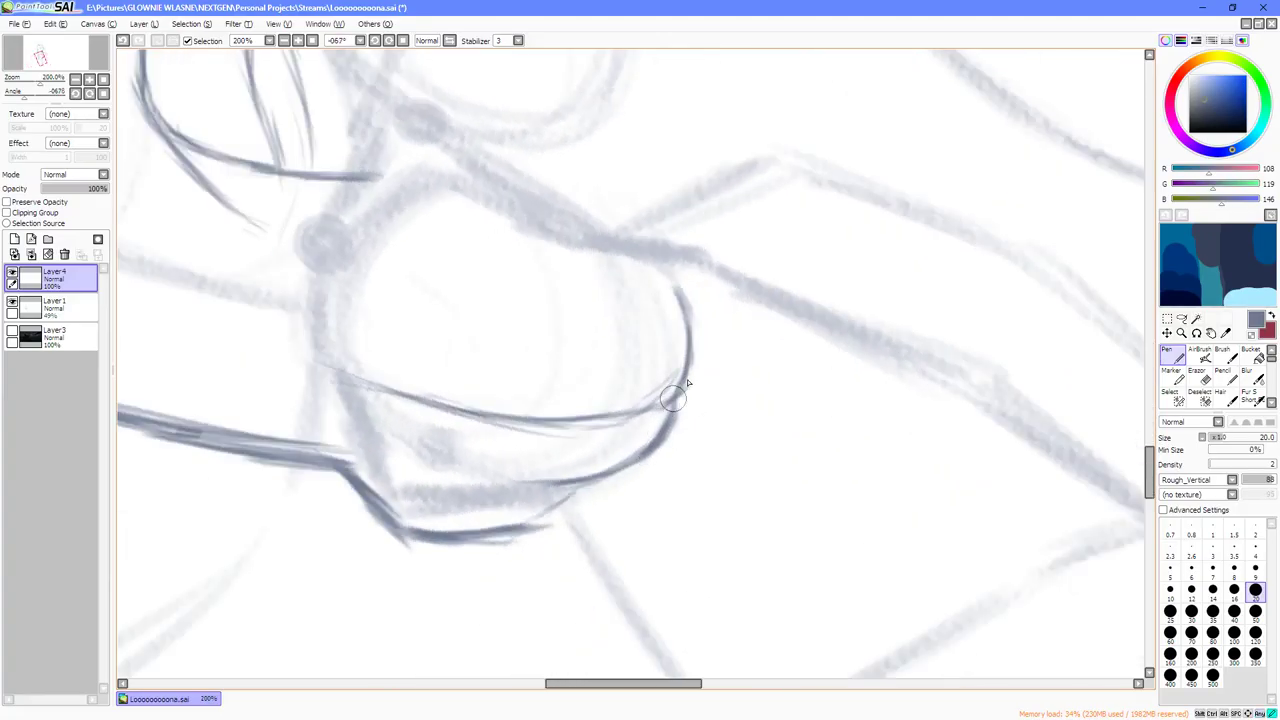
mouse_move(672, 398)
mouse_down()
mouse_move(698, 347)
mouse_move(693, 371)
mouse_move(684, 300)
mouse_up()
key(End)
key(End)
key(End)
key(End)
scroll(659, 421, down, 3)
key(End)
scroll(690, 413, up, 1)
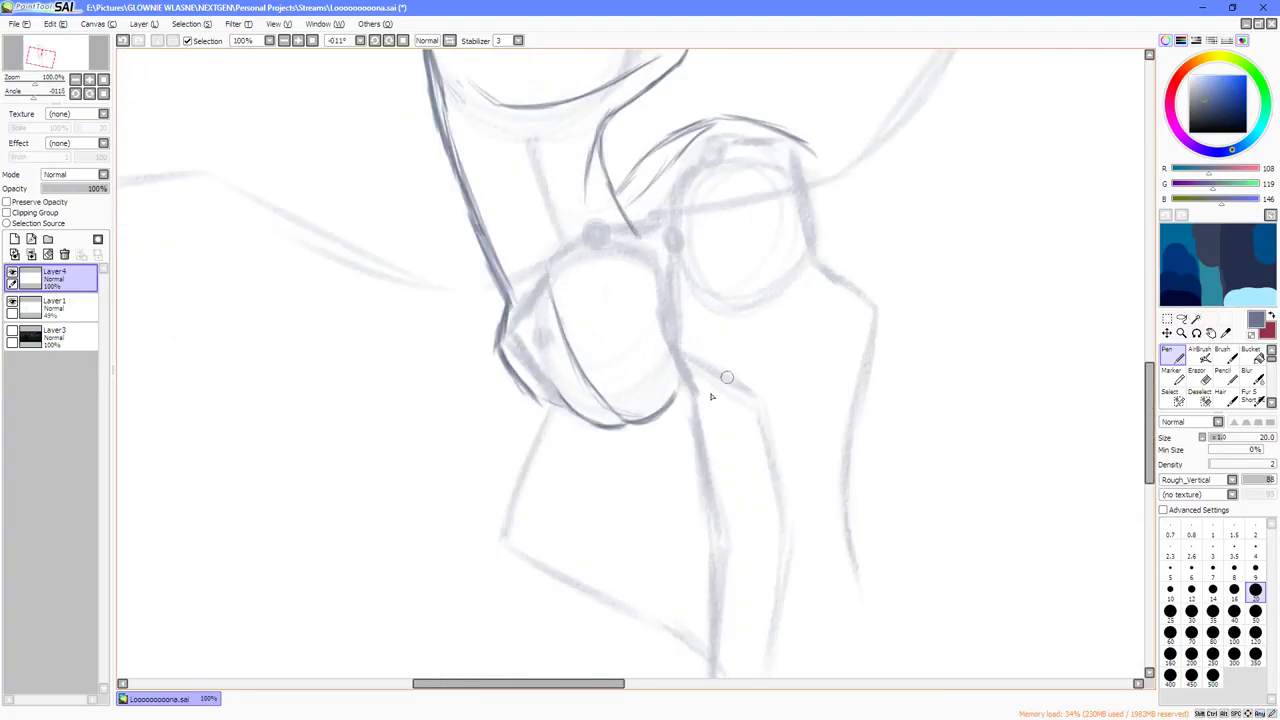
drag(716, 382, 678, 380)
key(End)
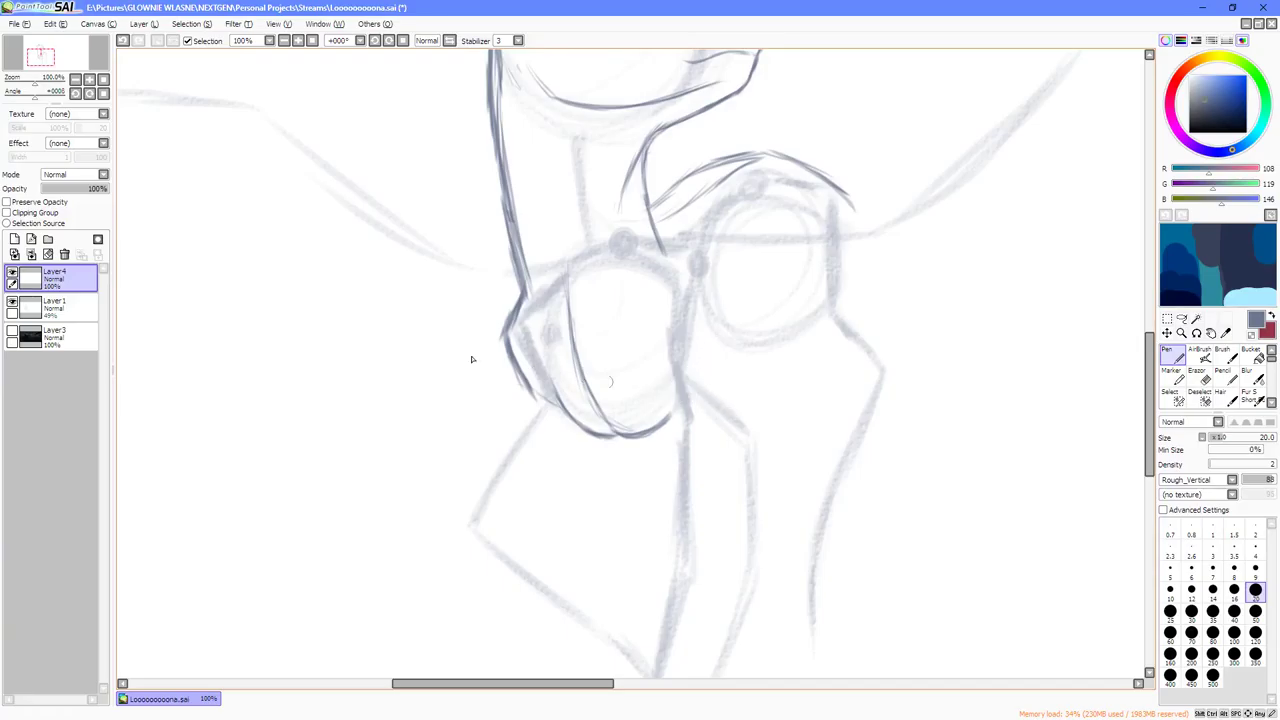
Add a new layer between Layer4 and Layer1 and mark three small joint circles along the rump's upper curve.
click(14, 239)
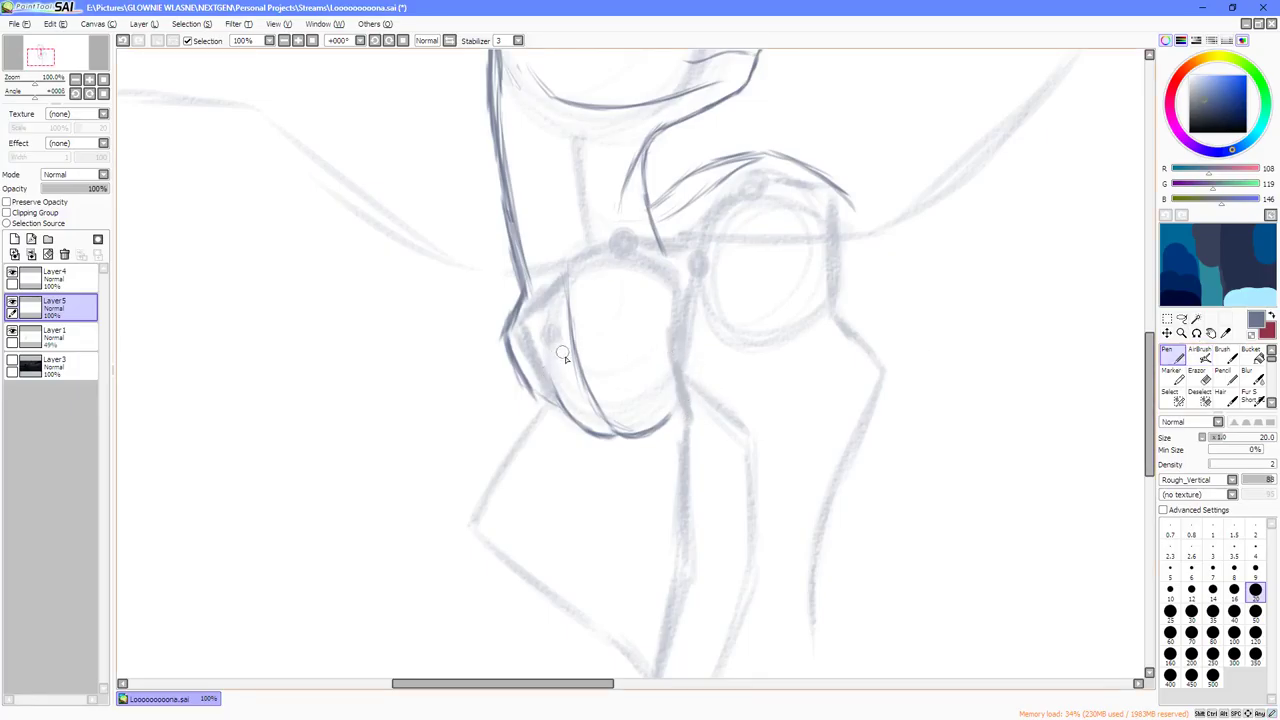
drag(609, 341, 566, 363)
drag(622, 327, 601, 349)
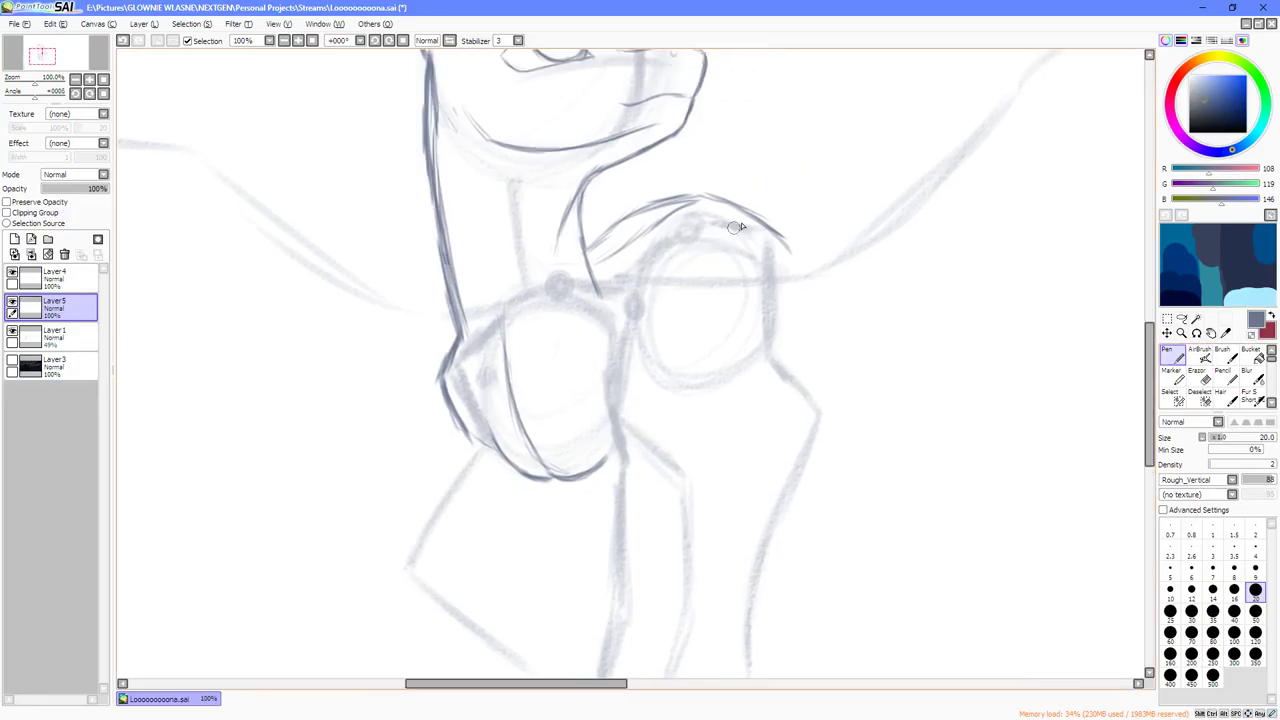
drag(693, 210, 683, 222)
mouse_move(765, 229)
mouse_down()
mouse_move(774, 255)
mouse_move(763, 232)
mouse_up()
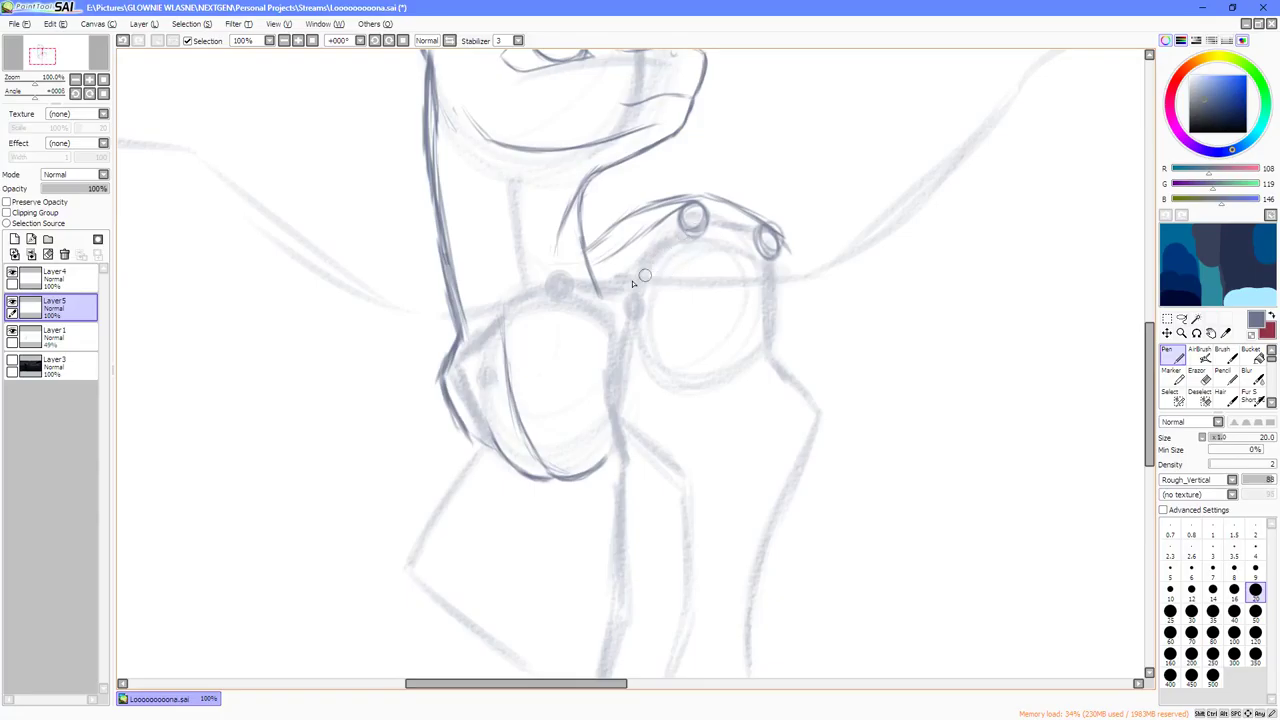
mouse_move(630, 263)
mouse_down()
mouse_move(631, 277)
mouse_move(628, 266)
mouse_up()
scroll(638, 263, down, 2)
scroll(668, 305, up, 2)
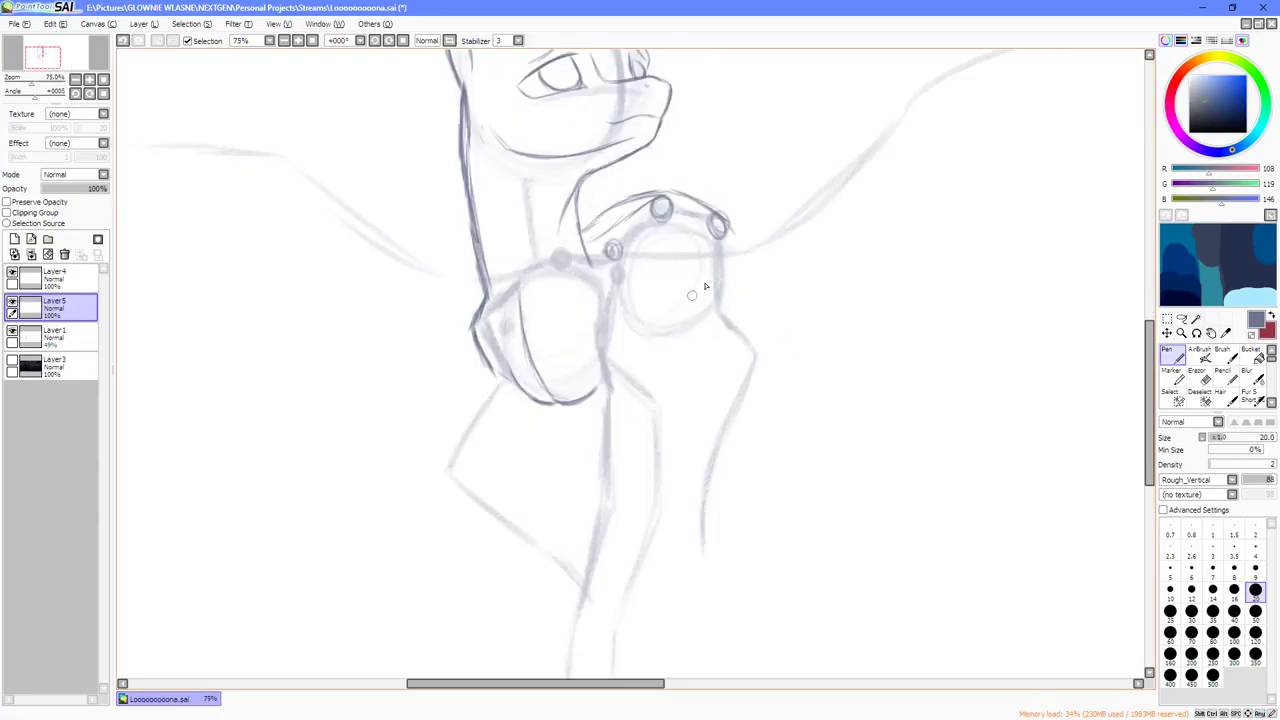
Redo the joint circle nearest the neck, set the Pen size to 25 and draw circles on the outer hind leg's two upper joints.
key(ctrl+z)
key(bracketright)
key(bracketright)
key(bracketright)
key(bracketright)
key(bracketright)
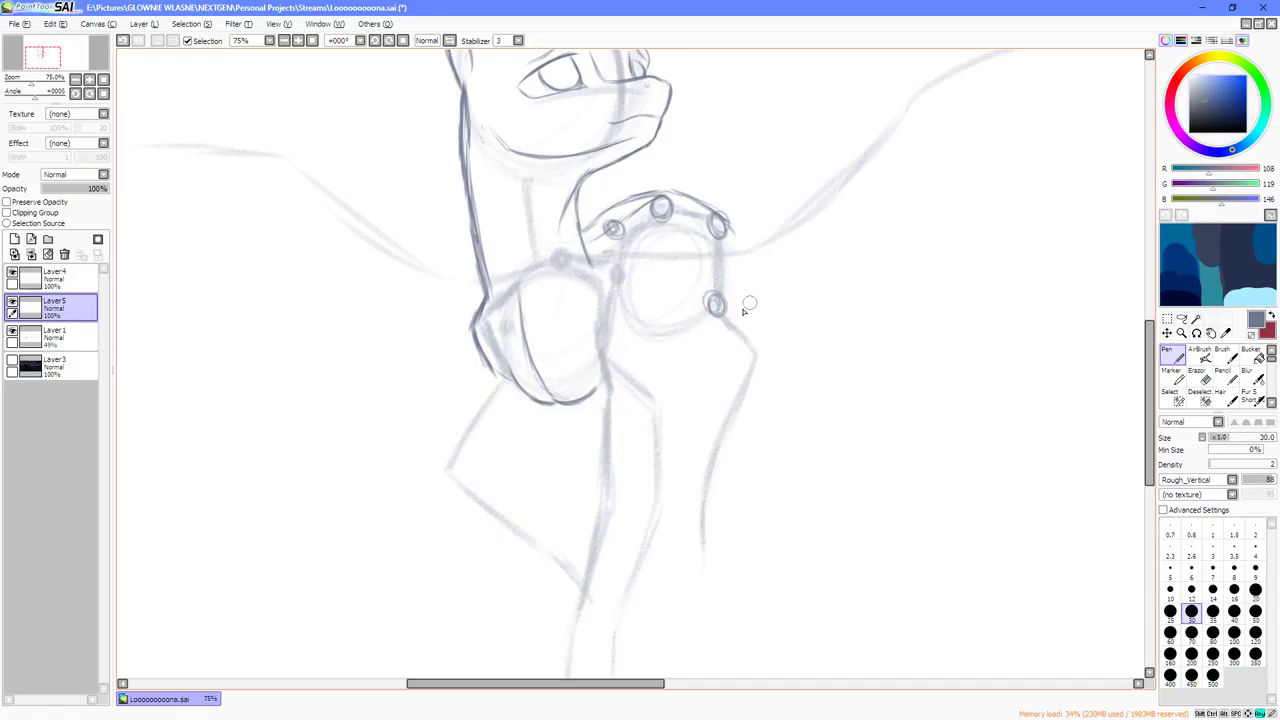
drag(714, 300, 724, 307)
key(bracketleft)
key(bracketleft)
key(bracketleft)
key(bracketleft)
drag(711, 290, 728, 310)
mouse_move(751, 355)
mouse_down()
mouse_move(770, 345)
mouse_move(758, 370)
mouse_move(768, 339)
mouse_up()
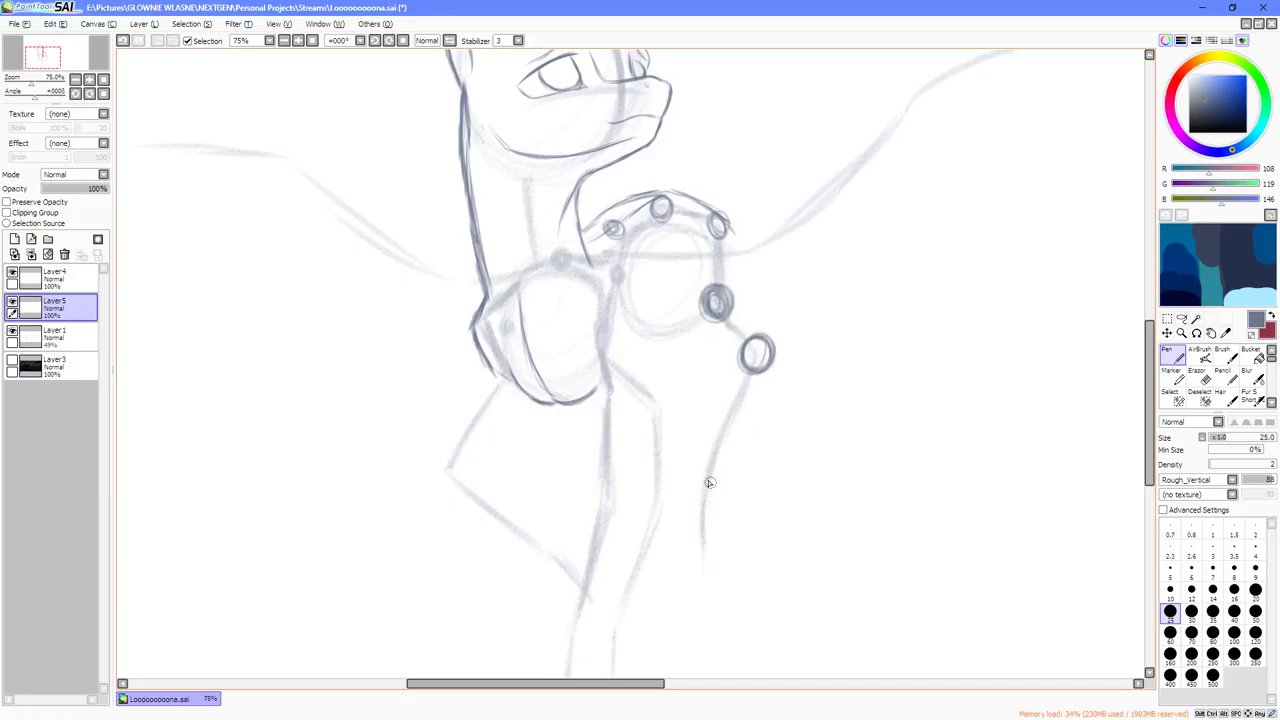
Draw joint circles at the outer hind leg's hock and the straight foreleg's top, and thicken the hind leg's circles.
mouse_move(709, 483)
mouse_down()
mouse_move(706, 471)
mouse_move(734, 486)
mouse_move(694, 494)
mouse_move(690, 466)
mouse_move(704, 452)
mouse_up()
mouse_move(613, 360)
mouse_down()
mouse_move(598, 378)
mouse_move(618, 390)
mouse_move(594, 372)
mouse_move(620, 355)
mouse_move(596, 380)
mouse_move(615, 392)
mouse_move(633, 361)
mouse_up()
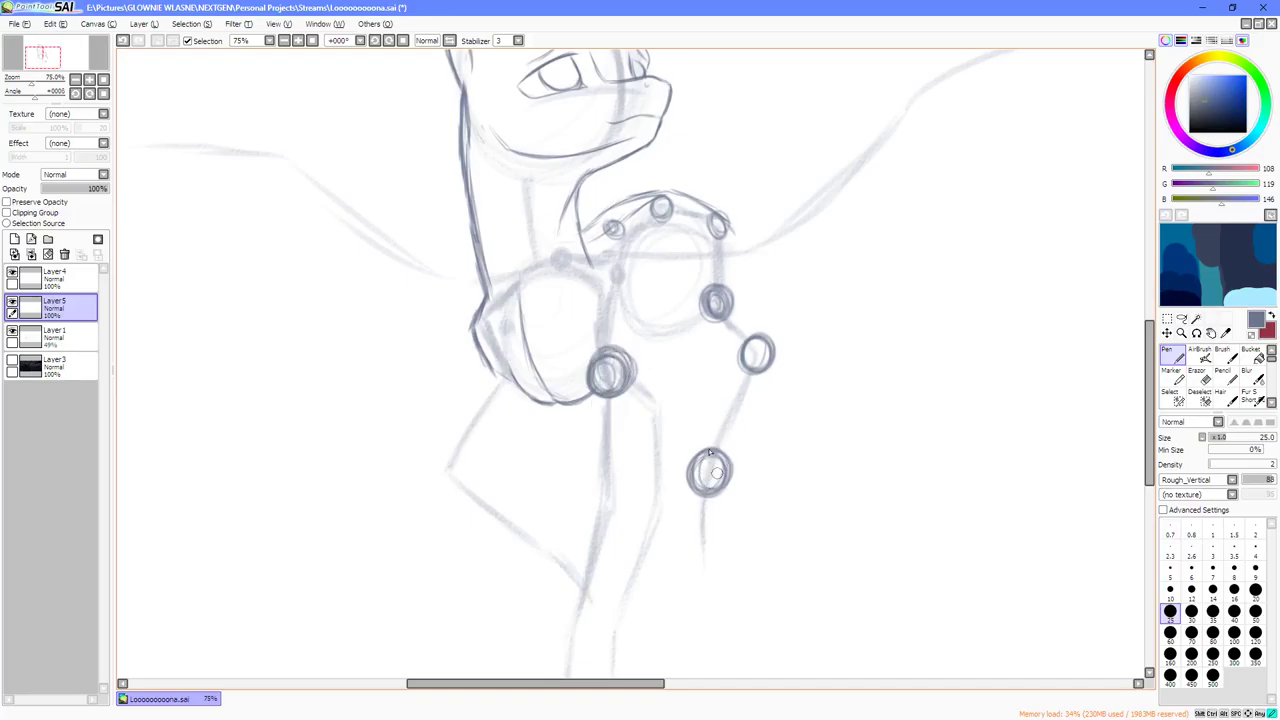
mouse_move(717, 473)
mouse_down()
mouse_move(692, 456)
mouse_move(730, 445)
mouse_move(735, 488)
mouse_move(693, 487)
mouse_up()
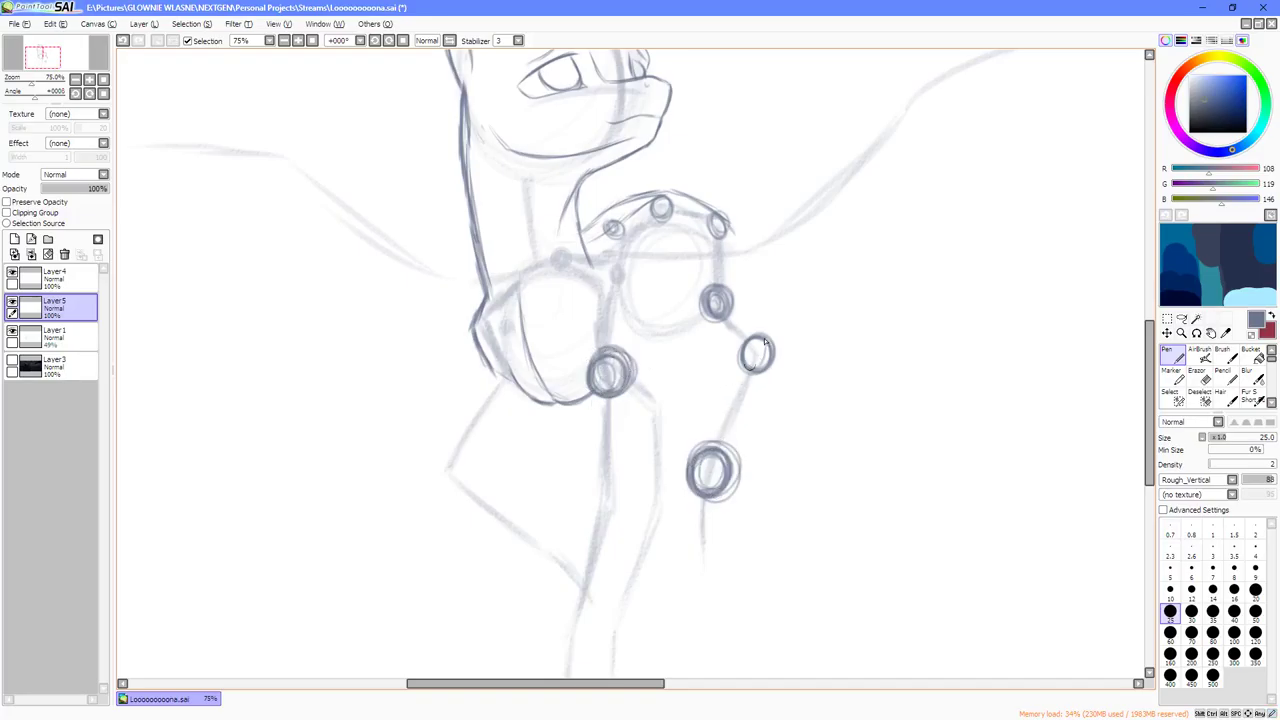
drag(769, 327, 770, 372)
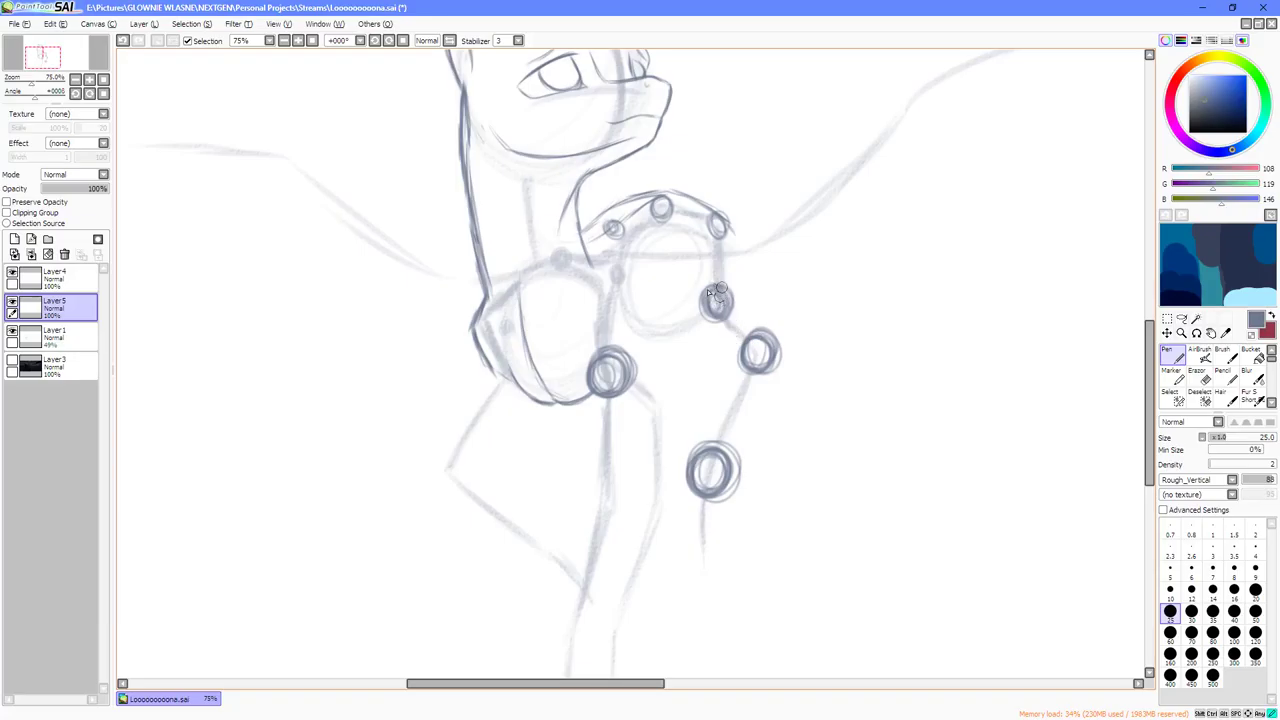
Draw joint circles down the straight foreleg, on the raised foreleg's elbow and knee, and at the top of the inner hind leg.
mouse_move(615, 488)
mouse_down()
mouse_move(701, 402)
mouse_move(705, 428)
mouse_move(676, 410)
mouse_up()
mouse_move(690, 453)
mouse_down()
mouse_move(700, 395)
mouse_move(674, 415)
mouse_up()
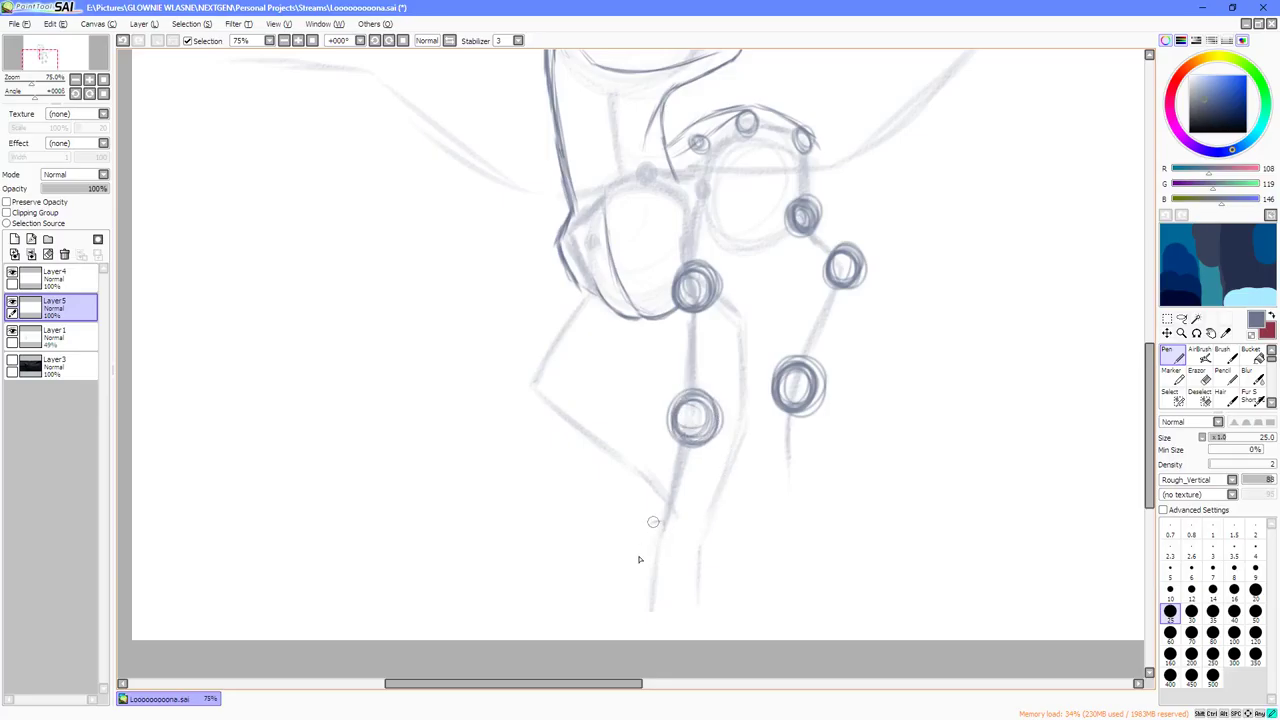
mouse_move(653, 521)
mouse_down()
mouse_move(687, 538)
mouse_move(655, 572)
mouse_move(642, 558)
mouse_move(656, 517)
mouse_move(680, 525)
mouse_move(682, 560)
mouse_up()
mouse_move(516, 390)
mouse_down()
mouse_move(541, 367)
mouse_move(552, 377)
mouse_move(536, 408)
mouse_move(510, 400)
mouse_move(521, 361)
mouse_move(549, 356)
mouse_move(545, 406)
mouse_move(528, 407)
mouse_move(520, 362)
mouse_move(556, 368)
mouse_move(549, 409)
mouse_move(529, 381)
mouse_up()
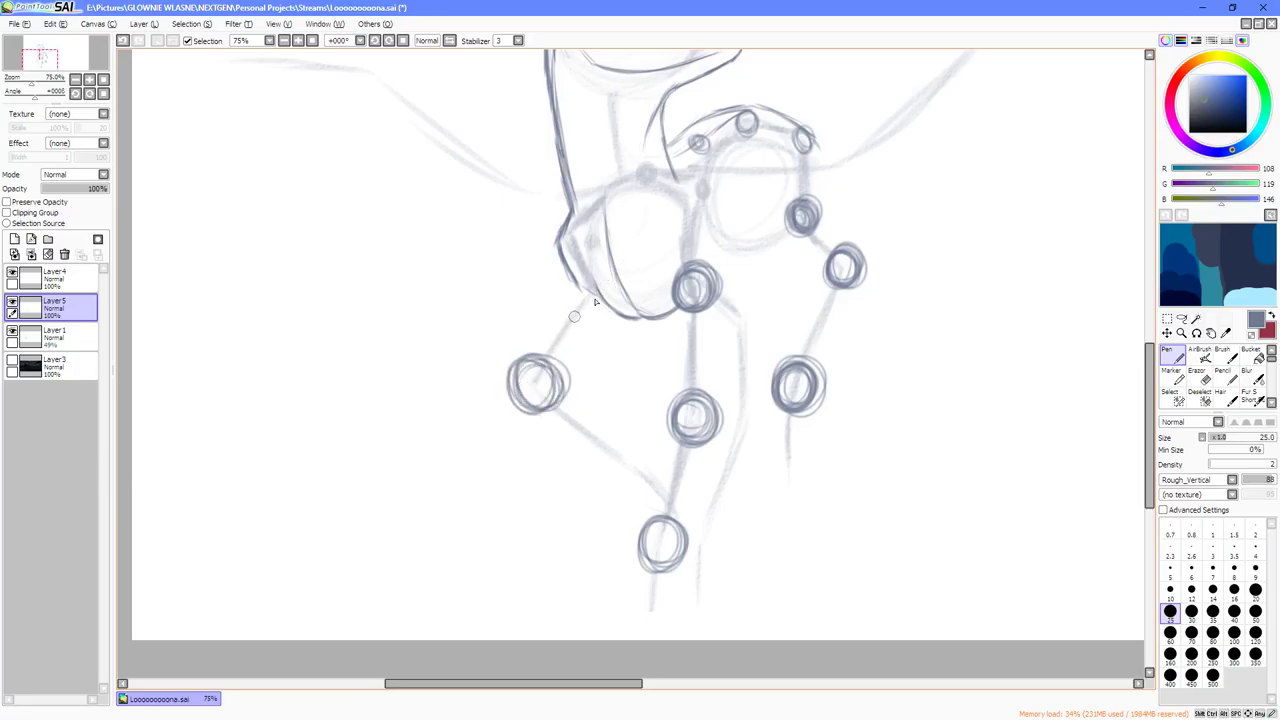
mouse_move(574, 316)
mouse_down()
mouse_move(606, 277)
mouse_move(600, 318)
mouse_move(583, 311)
mouse_move(572, 276)
mouse_move(611, 290)
mouse_move(595, 317)
mouse_move(602, 280)
mouse_up()
drag(657, 289, 636, 204)
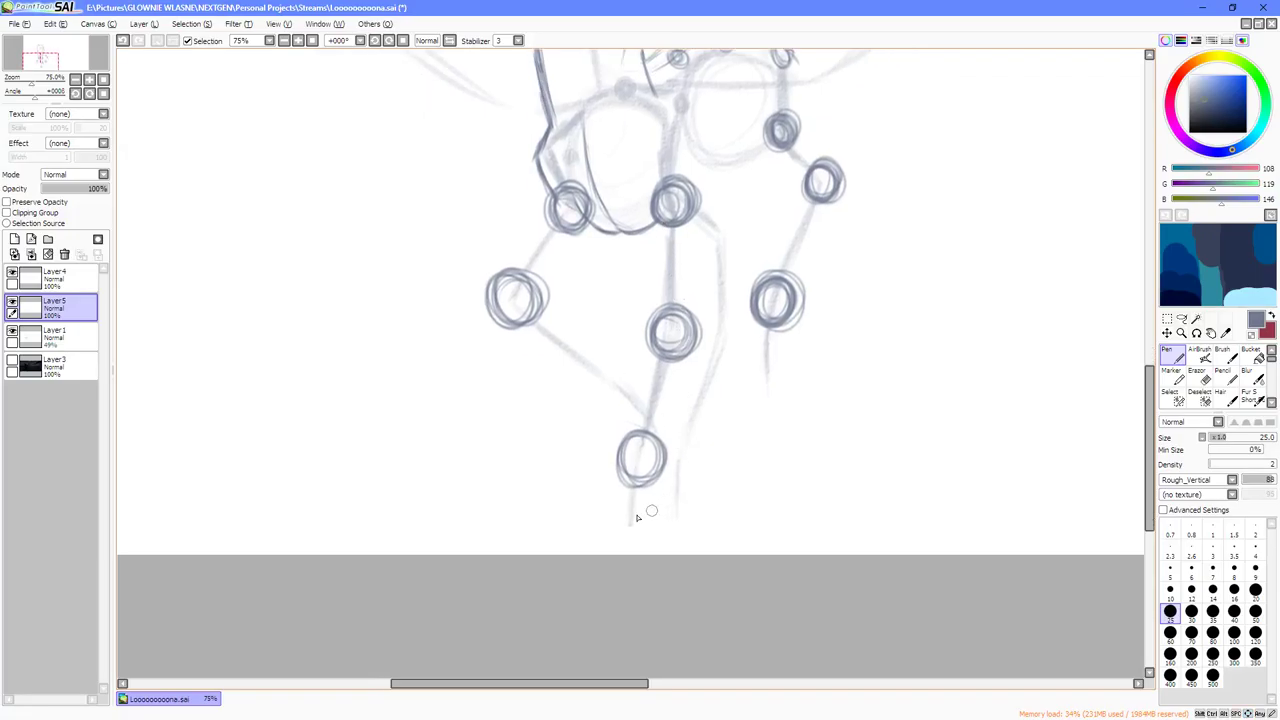
scroll(660, 455, up, 2)
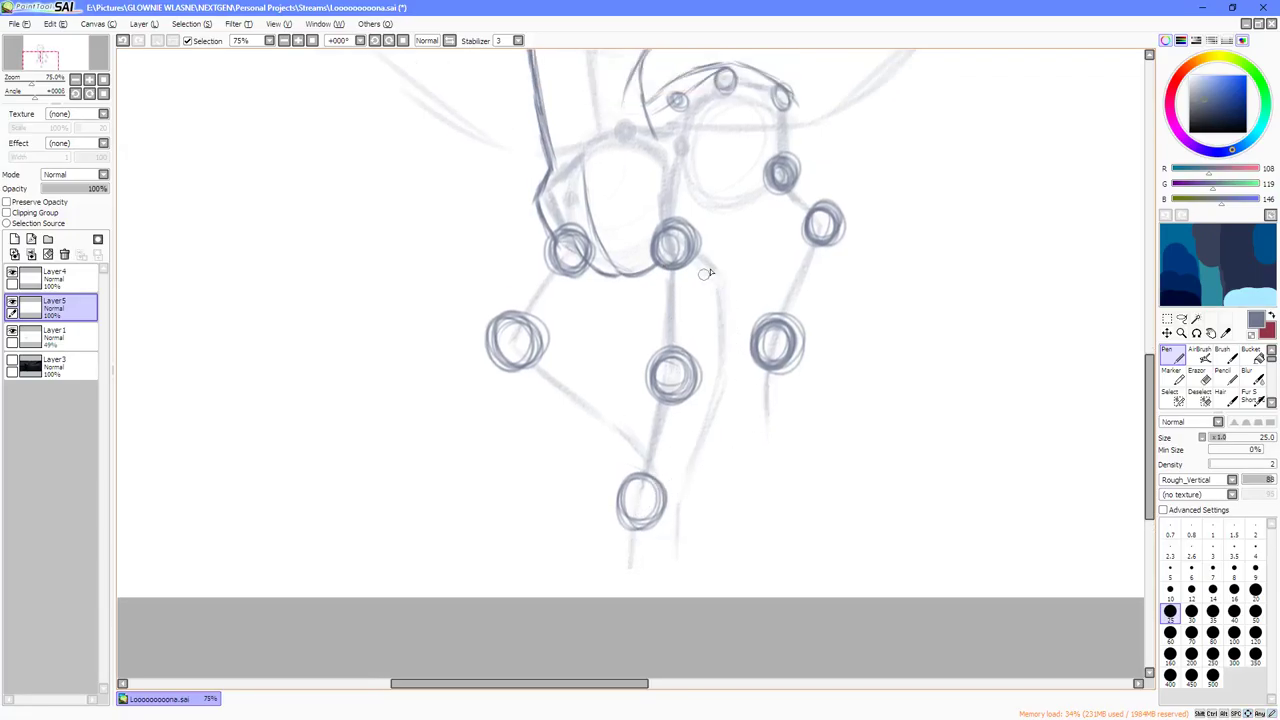
mouse_move(706, 272)
mouse_down()
mouse_move(730, 250)
mouse_move(706, 262)
mouse_move(736, 272)
mouse_move(702, 275)
mouse_up()
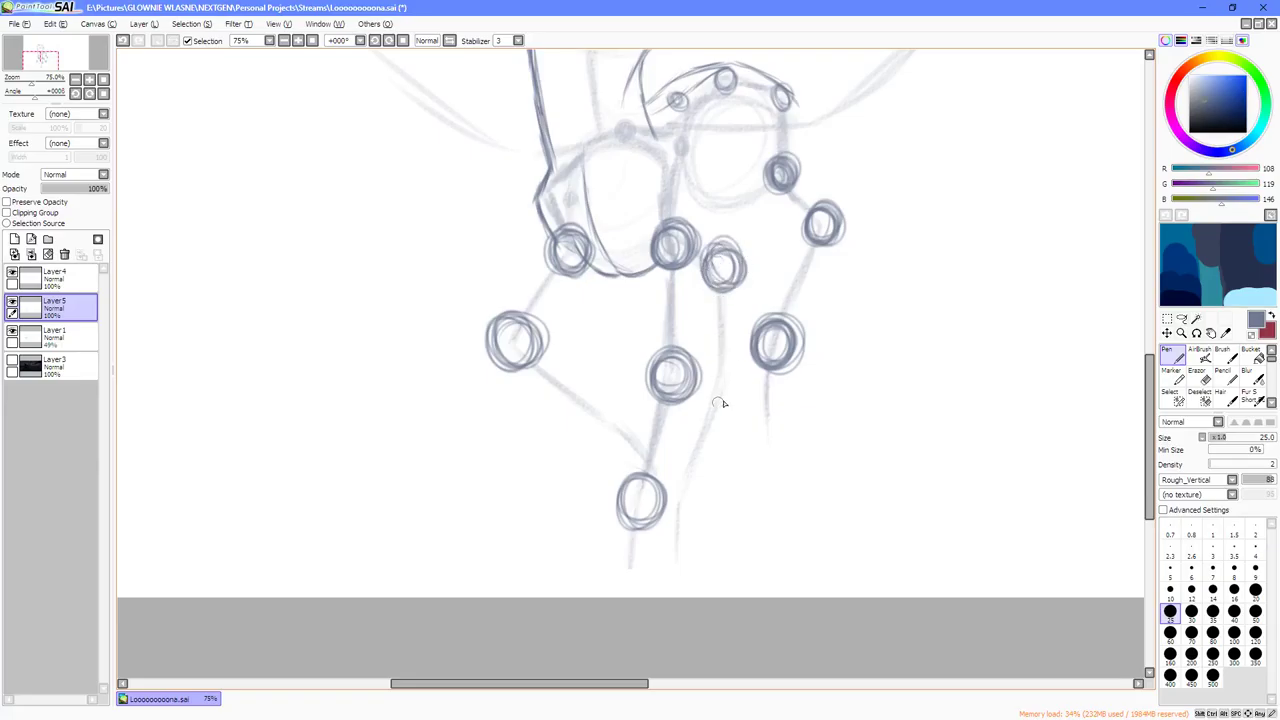
Try joint circles on the inner hind leg's middle and lower joints and undo them, keeping only its top circle.
mouse_move(719, 403)
mouse_down()
mouse_move(712, 380)
mouse_move(740, 365)
mouse_move(710, 390)
mouse_move(722, 416)
mouse_move(710, 372)
mouse_up()
mouse_move(696, 488)
mouse_down()
mouse_move(677, 463)
mouse_move(711, 451)
mouse_move(711, 500)
mouse_move(690, 443)
mouse_up()
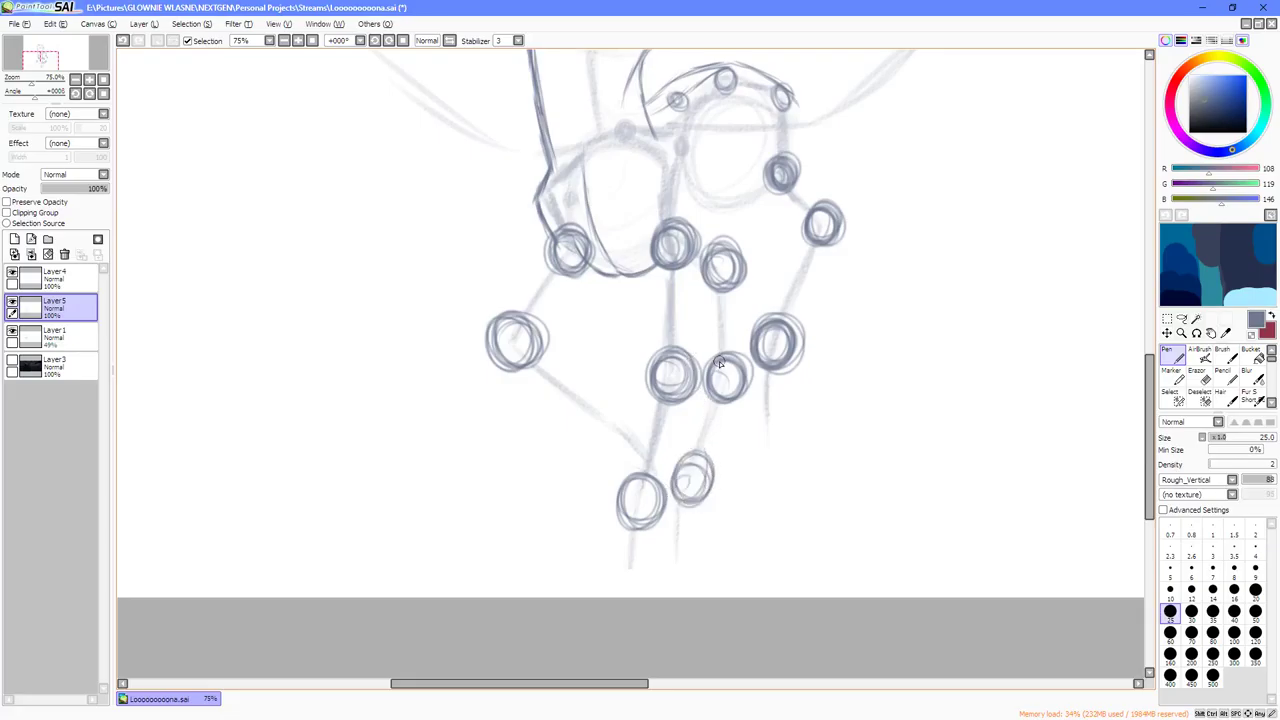
key(ctrl+z)
key(ctrl+z)
key(ctrl+z)
key(ctrl+z)
key(ctrl+z)
key(ctrl+z)
key(ctrl+z)
key(ctrl+z)
key(ctrl+z)
key(ctrl+z)
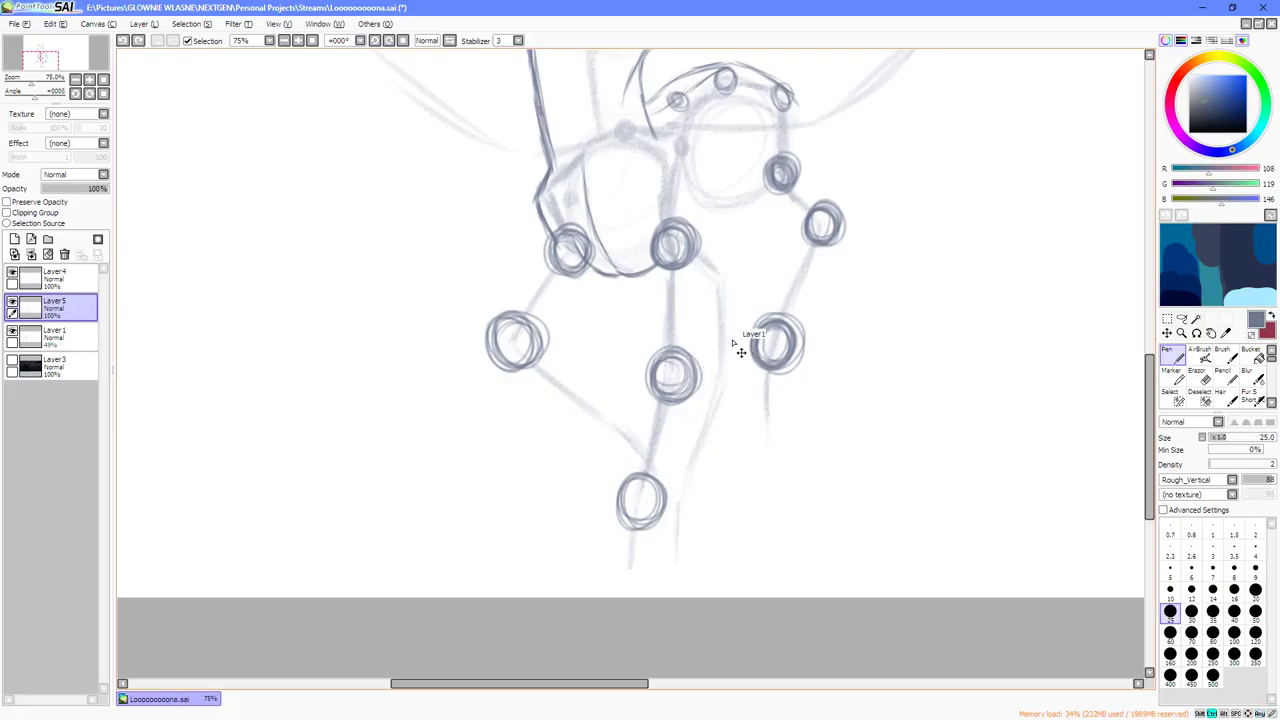
key(ctrl+y)
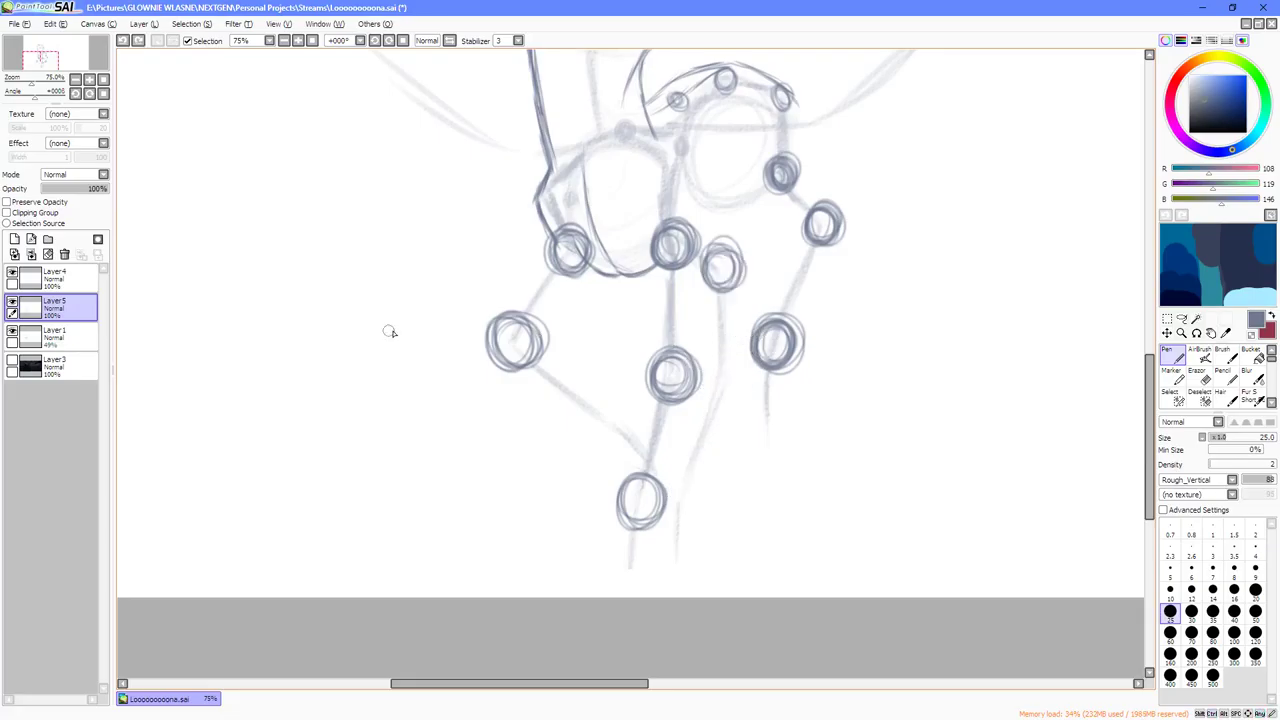
Lasso the inner hind leg's construction line on Layer1 and shorten it with Free Deform by raising its lower end.
ctrl+click(492, 330)
key(a)
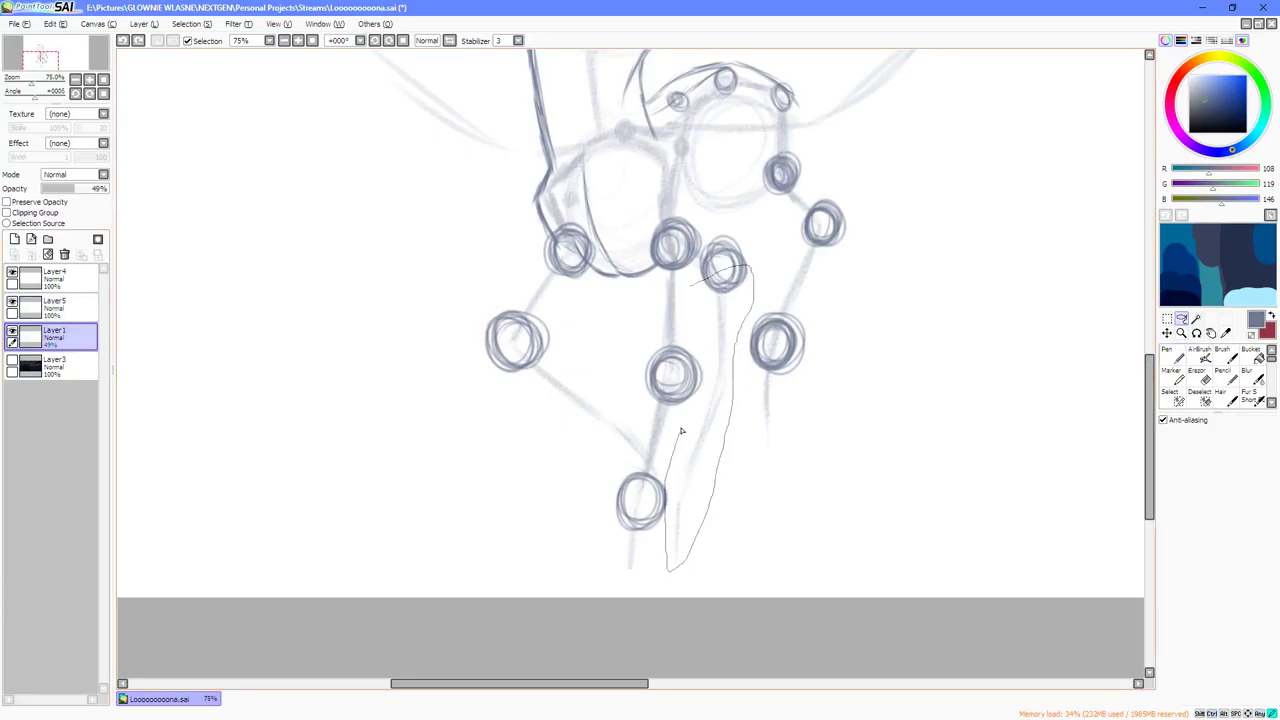
drag(682, 431, 700, 296)
click(1166, 320)
click(1180, 485)
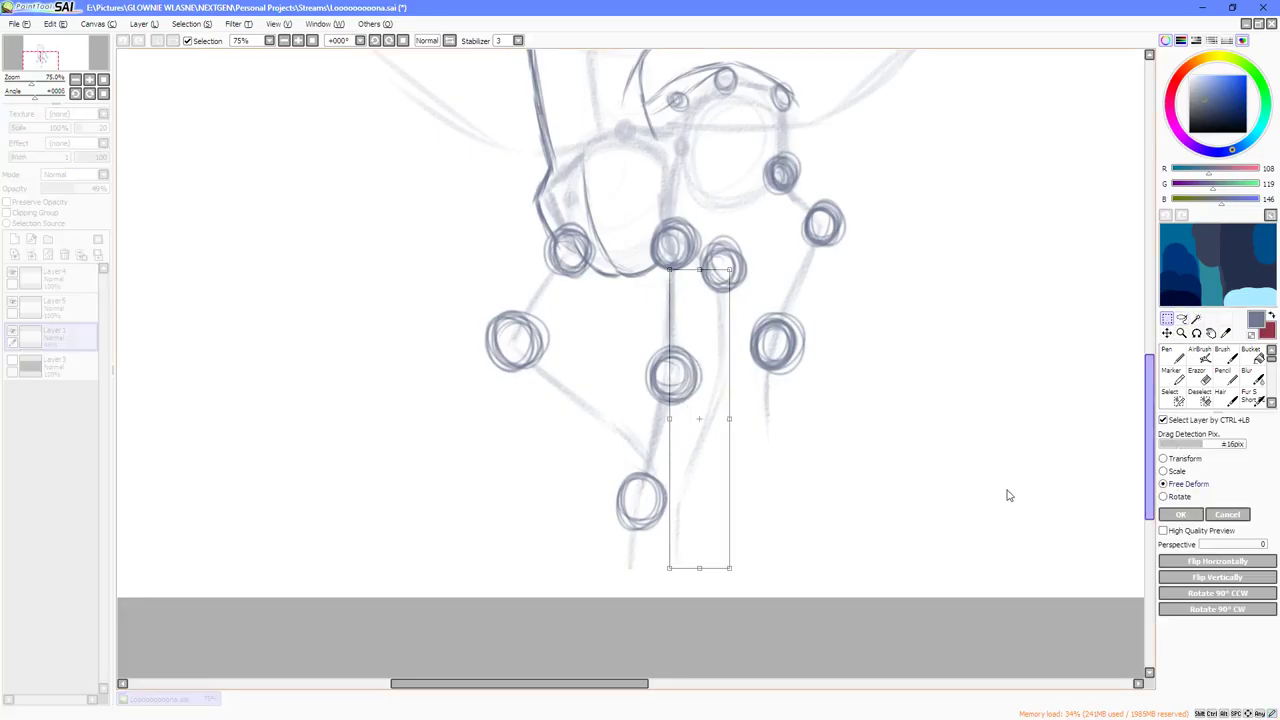
drag(697, 565, 696, 527)
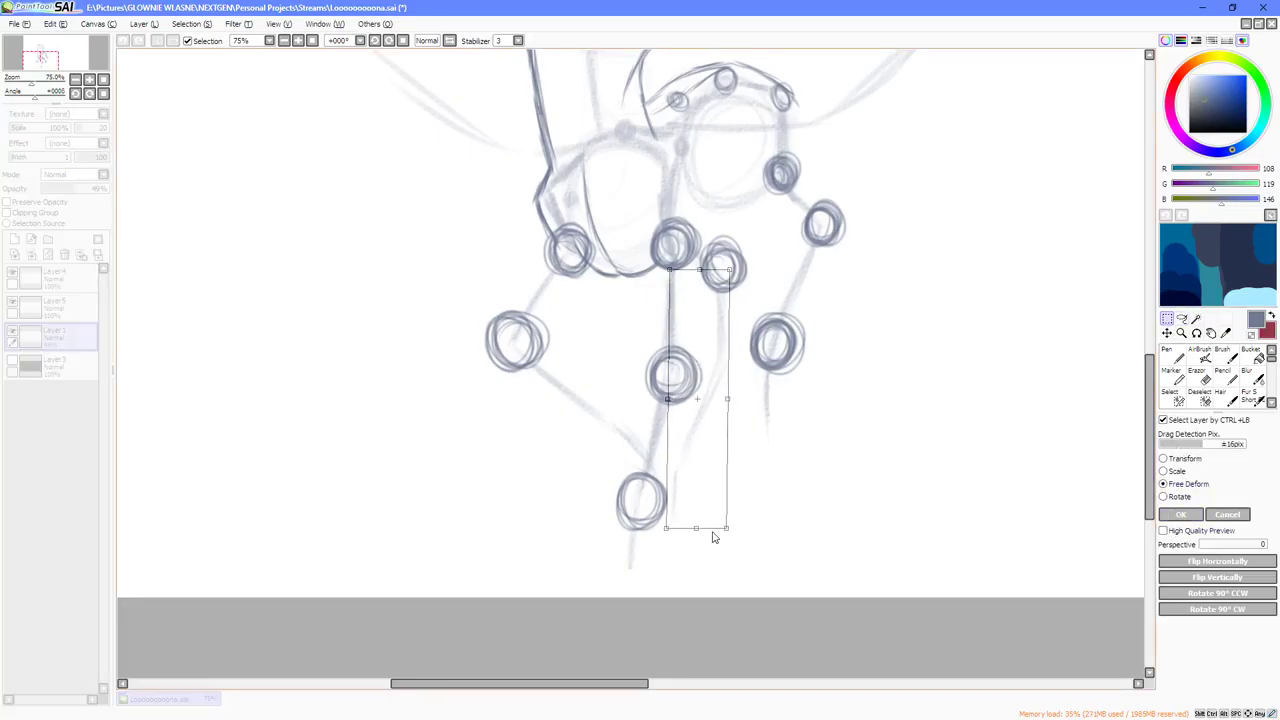
click(1180, 514)
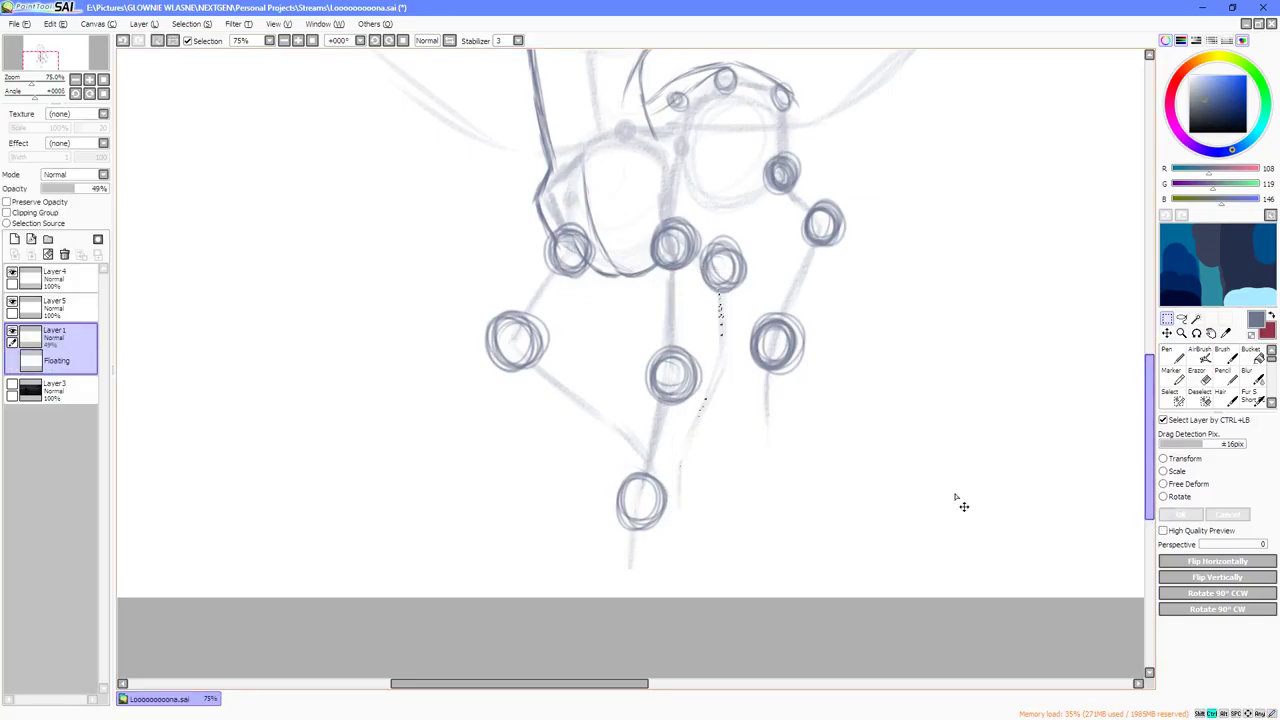
scroll(731, 516, down, 1)
scroll(737, 411, up, 1)
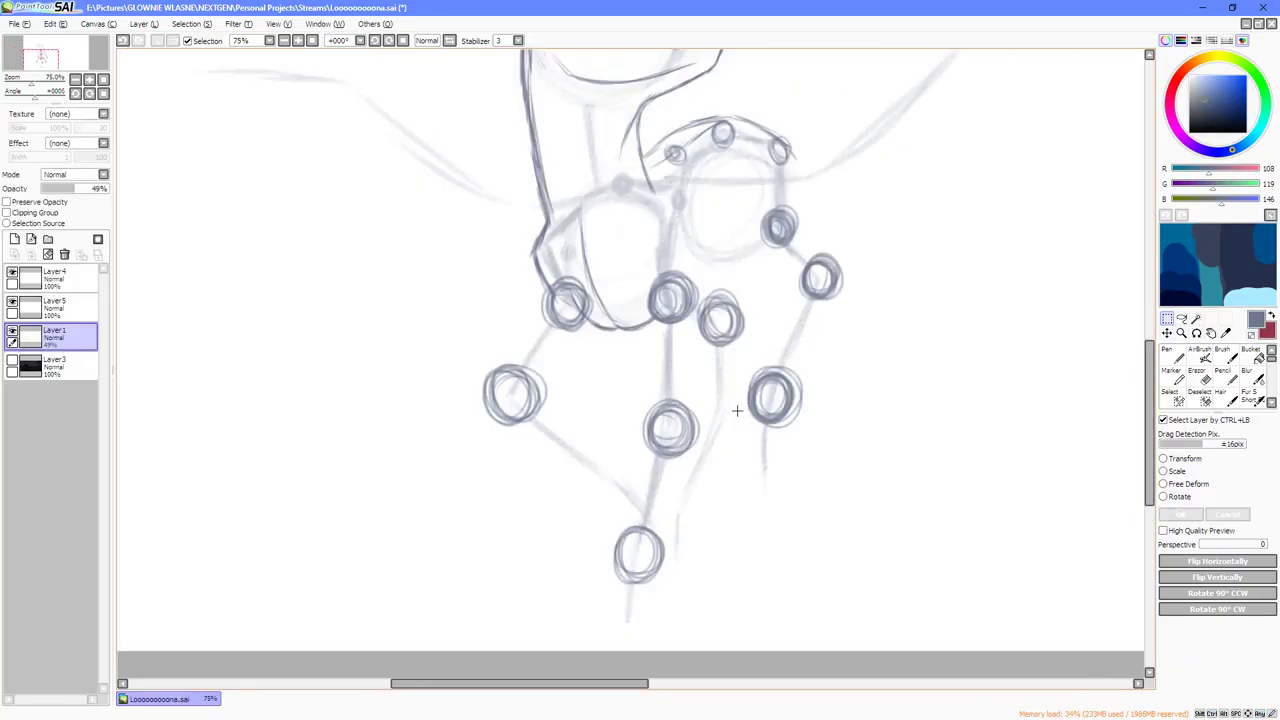
Try a joint circle midway down the inner hind leg on Layer5 and a Pen stroke along its line on Layer1, undoing both.
click(1163, 356)
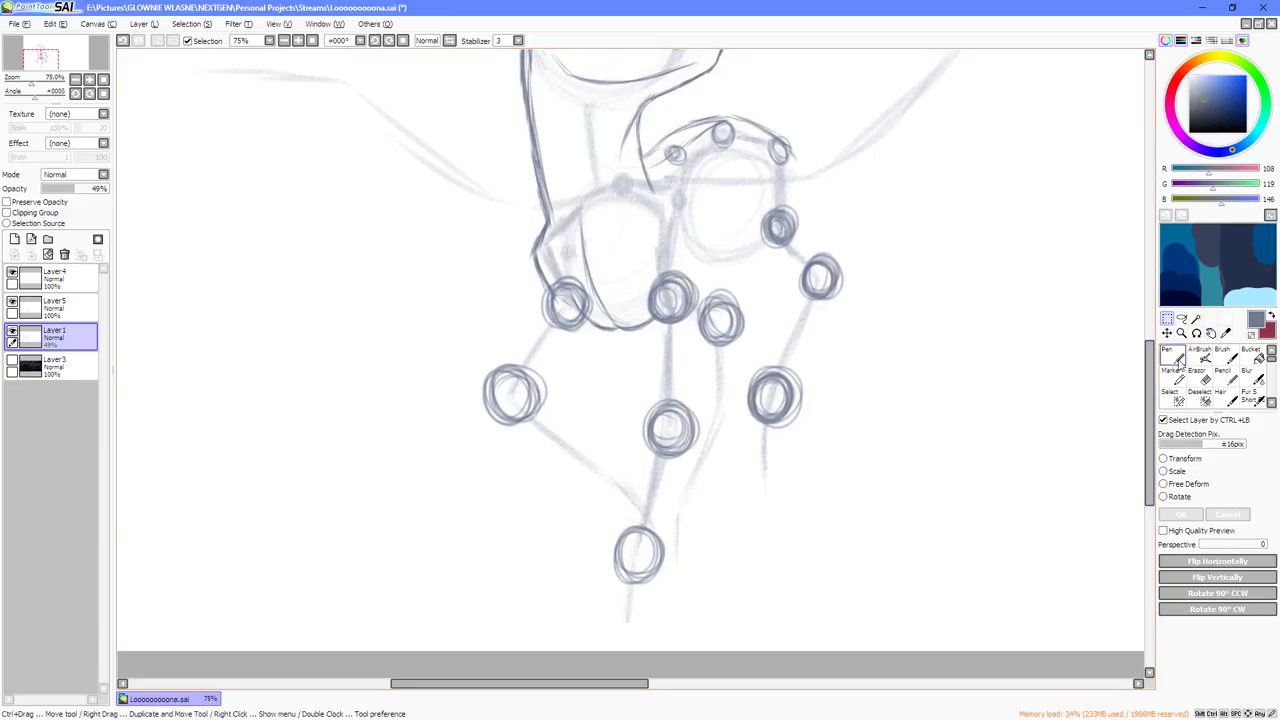
click(84, 309)
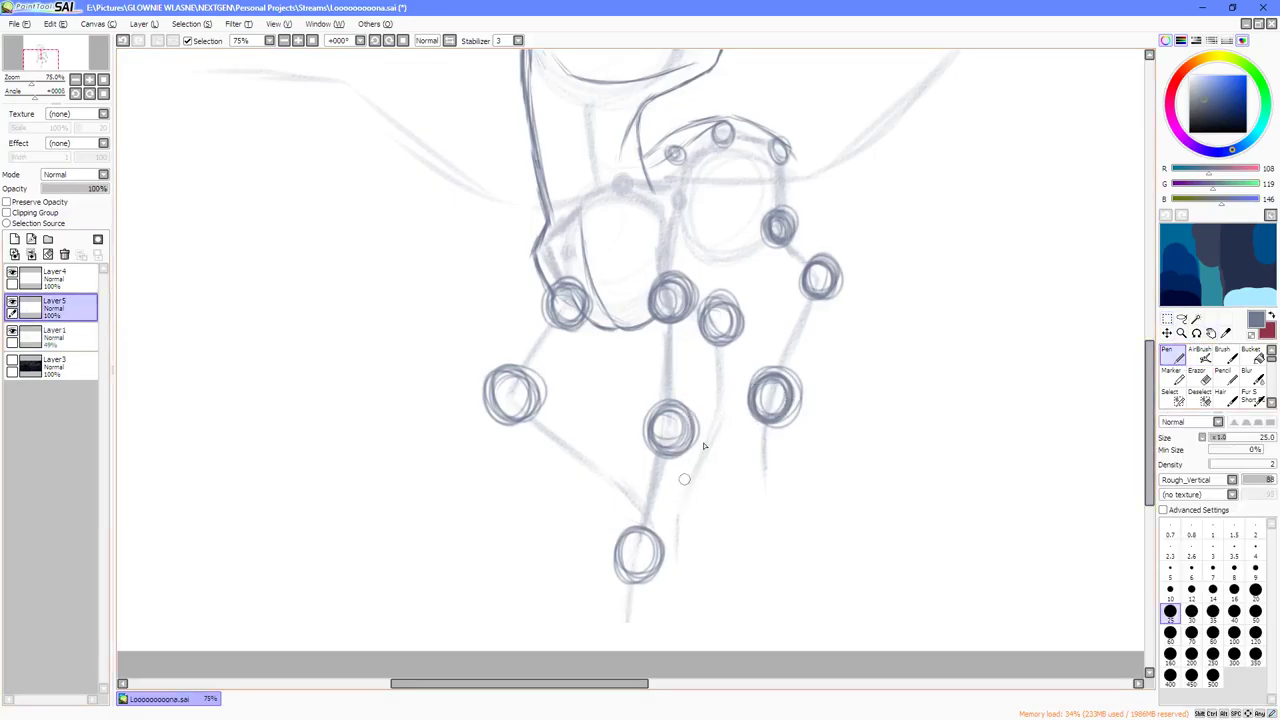
mouse_move(708, 396)
mouse_down()
mouse_move(730, 425)
mouse_move(705, 405)
mouse_move(736, 398)
mouse_up()
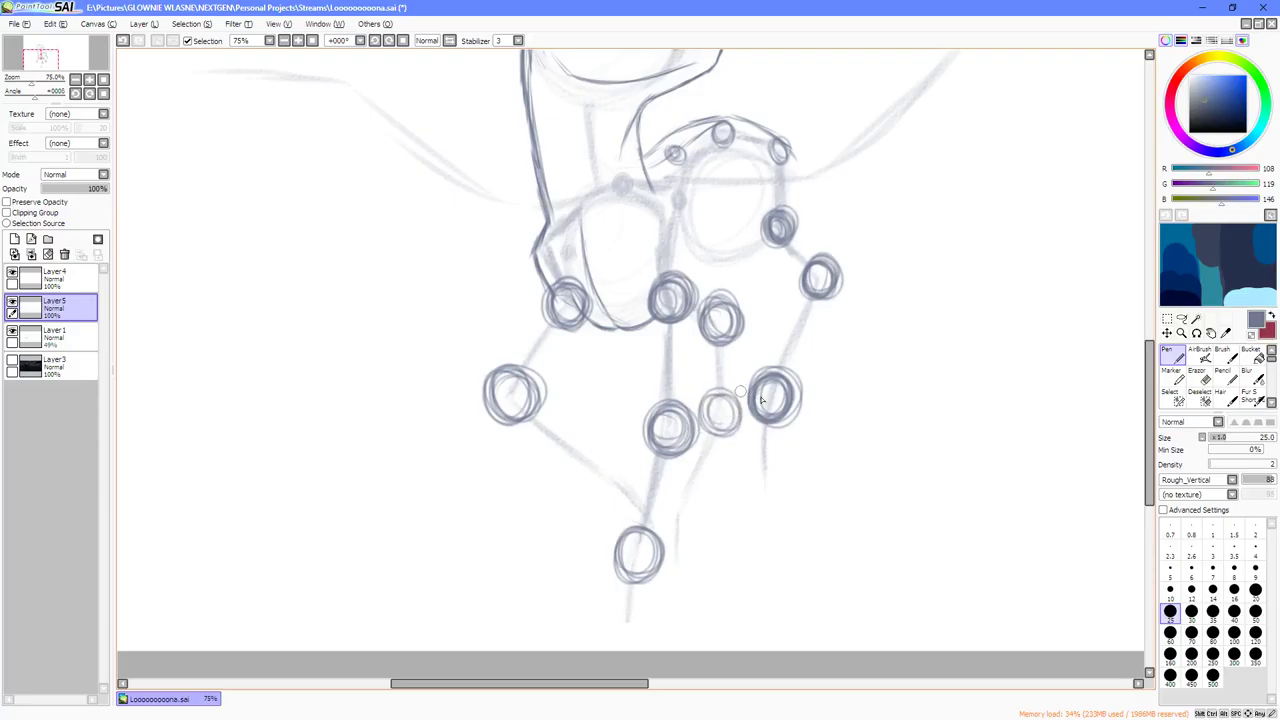
key(ctrl+z)
ctrl+click(718, 452)
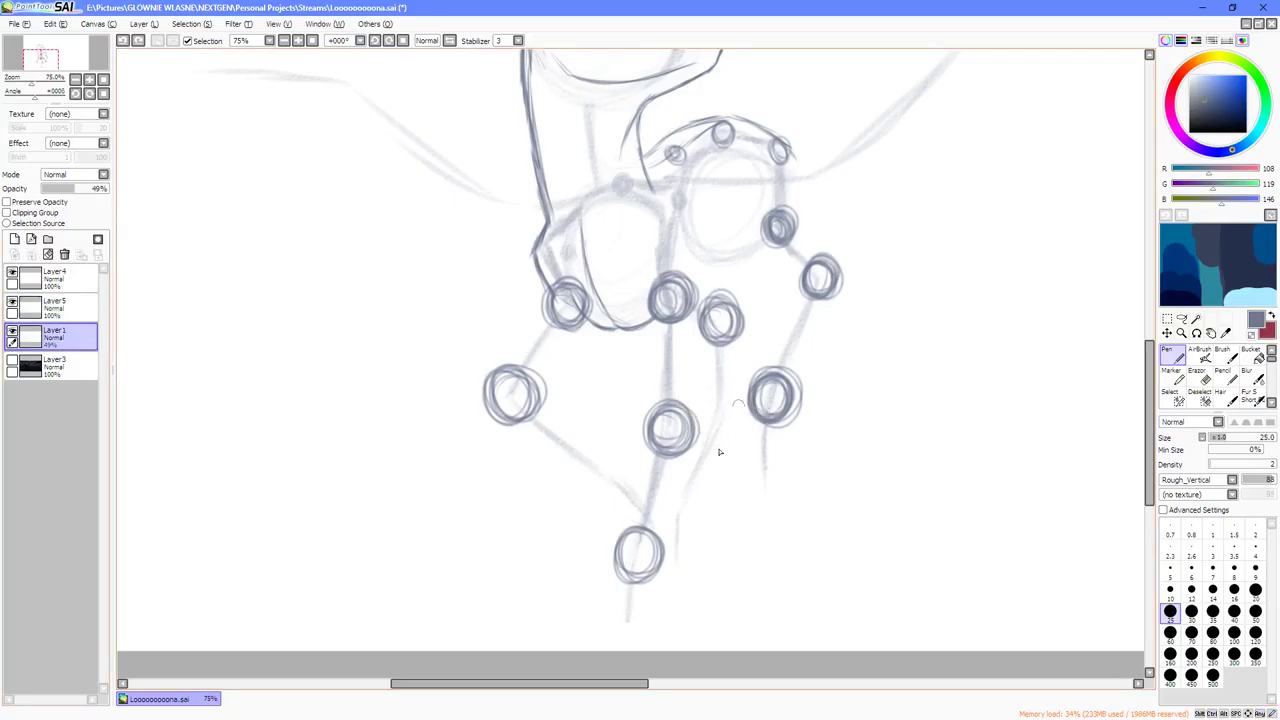
drag(696, 478, 713, 406)
key(ctrl+z)
key(ctrl+z)
key(ctrl+z)
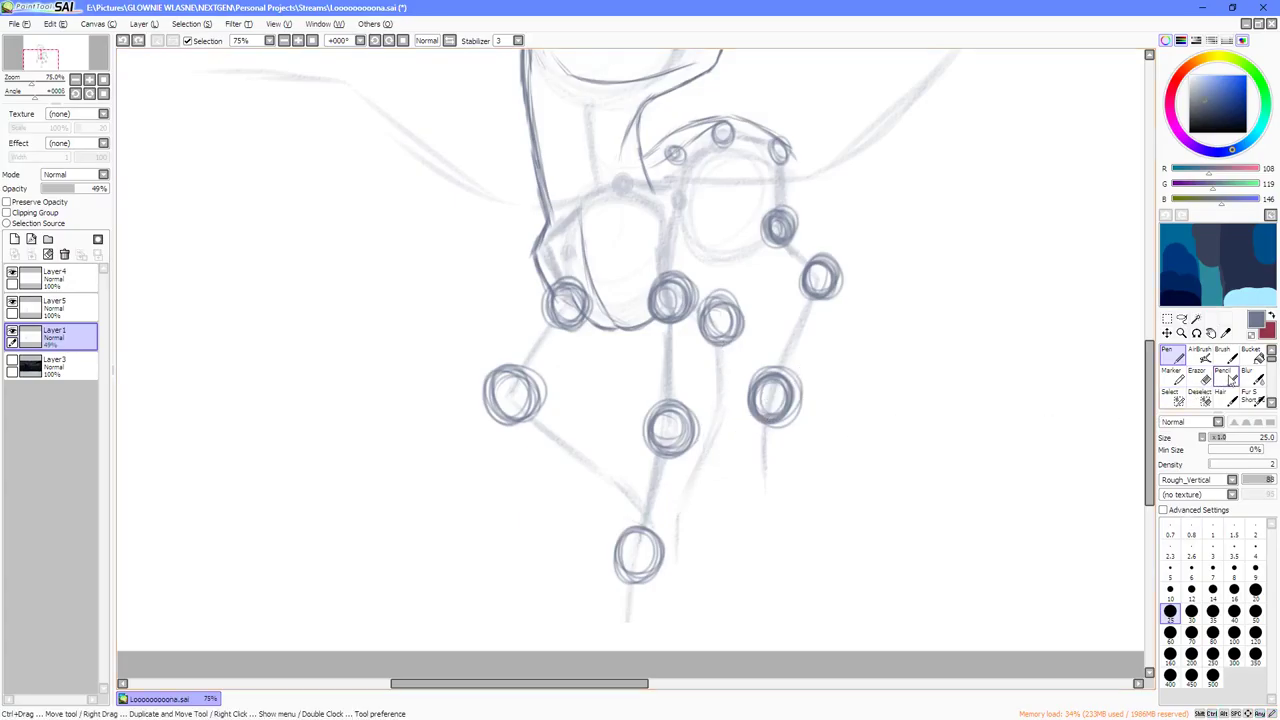
Reinforce the inner hind leg's construction line on Layer1 with the Pencil and draw its lower joint circle on Layer5 with the Pen.
click(1226, 377)
drag(713, 381, 704, 449)
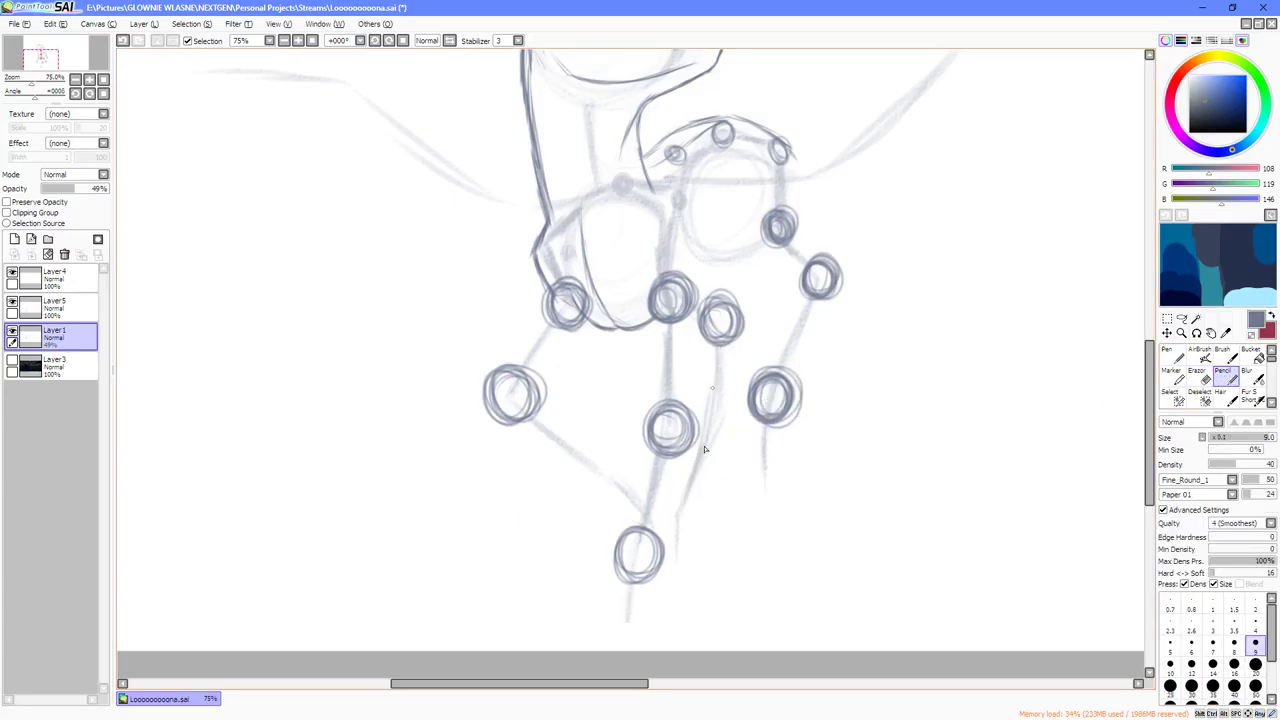
click(54, 306)
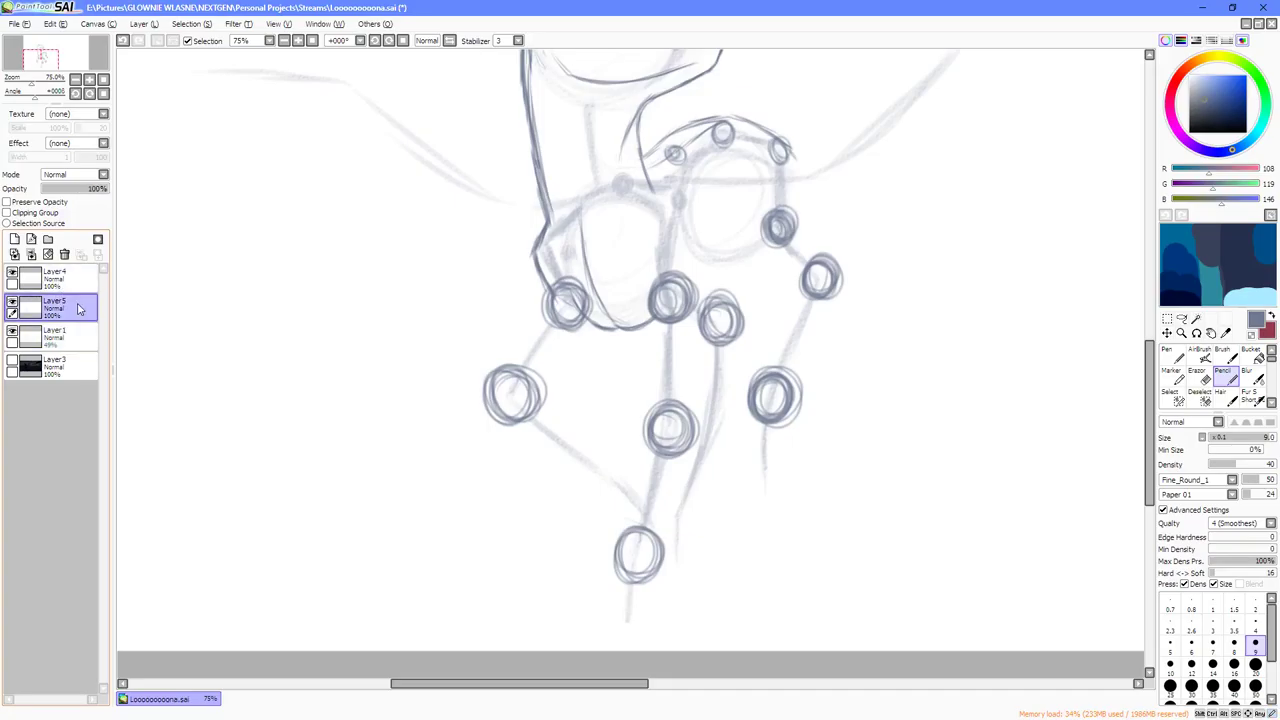
click(1184, 360)
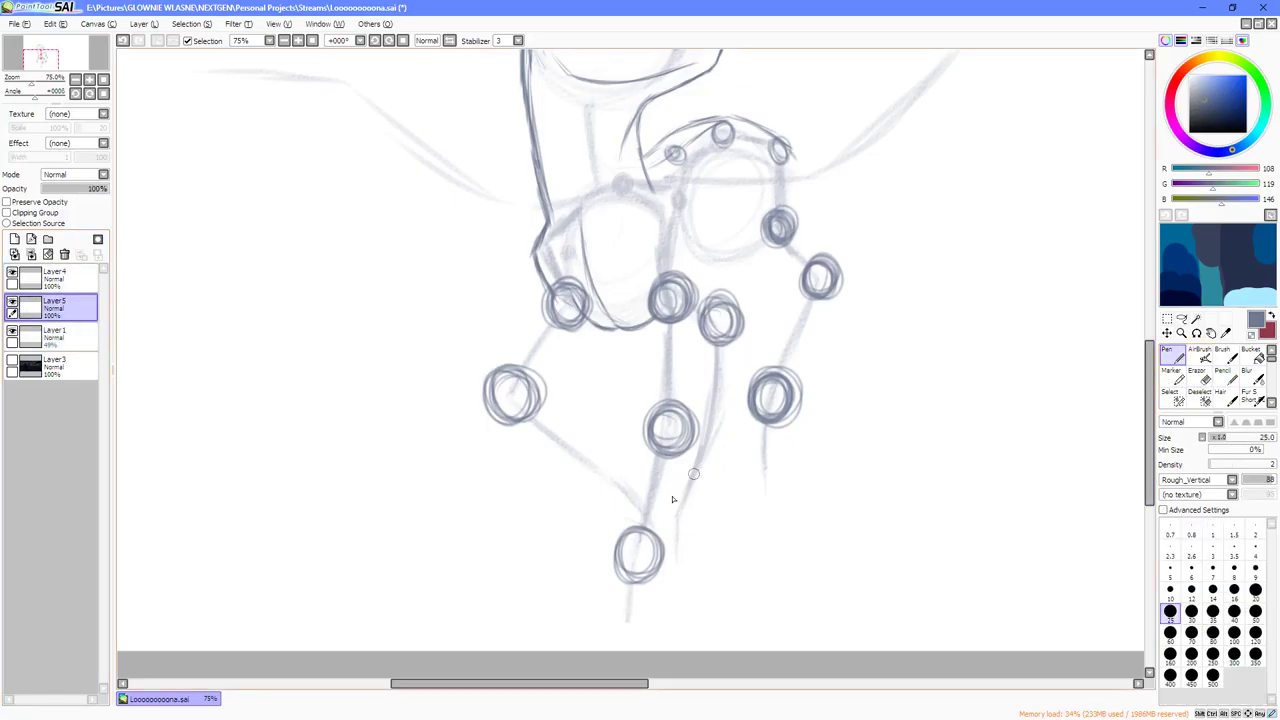
mouse_move(683, 517)
mouse_down()
mouse_move(678, 492)
mouse_move(720, 505)
mouse_move(690, 482)
mouse_move(680, 500)
mouse_move(664, 493)
mouse_move(681, 472)
mouse_up()
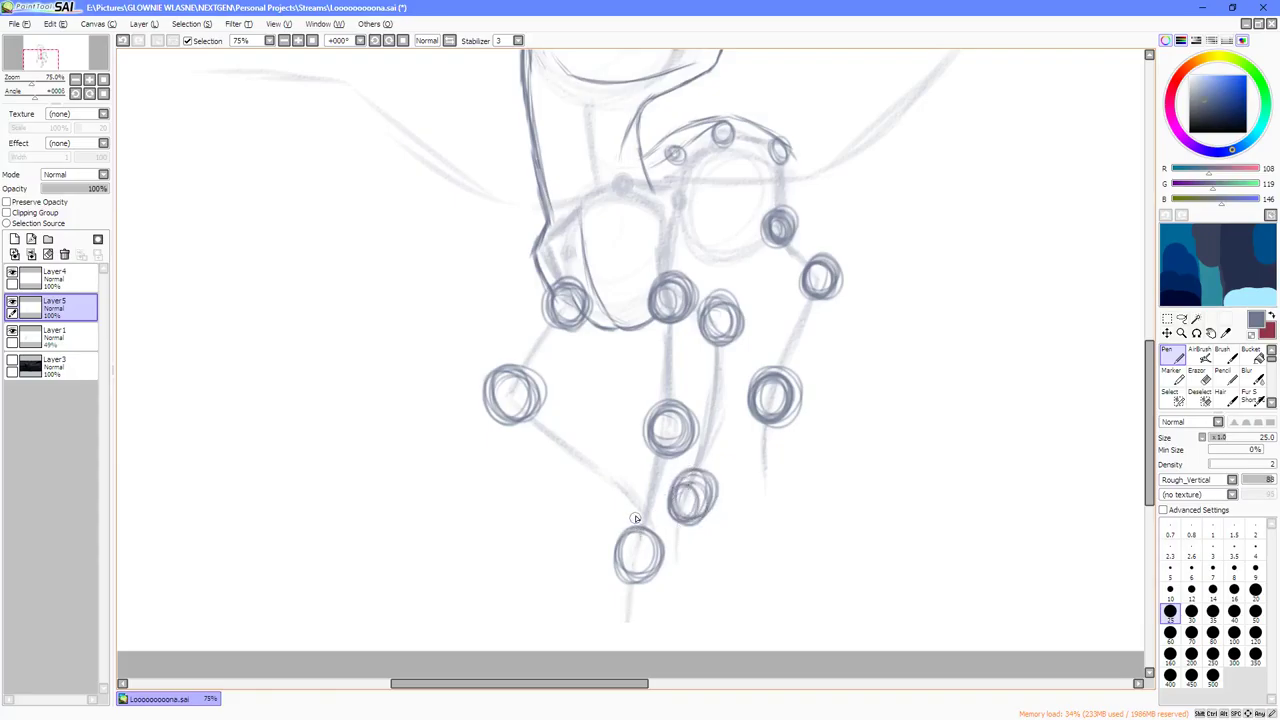
Lower Layer5's opacity to 34% to fade the joint circles, keeping the layer's name.
click(73, 190)
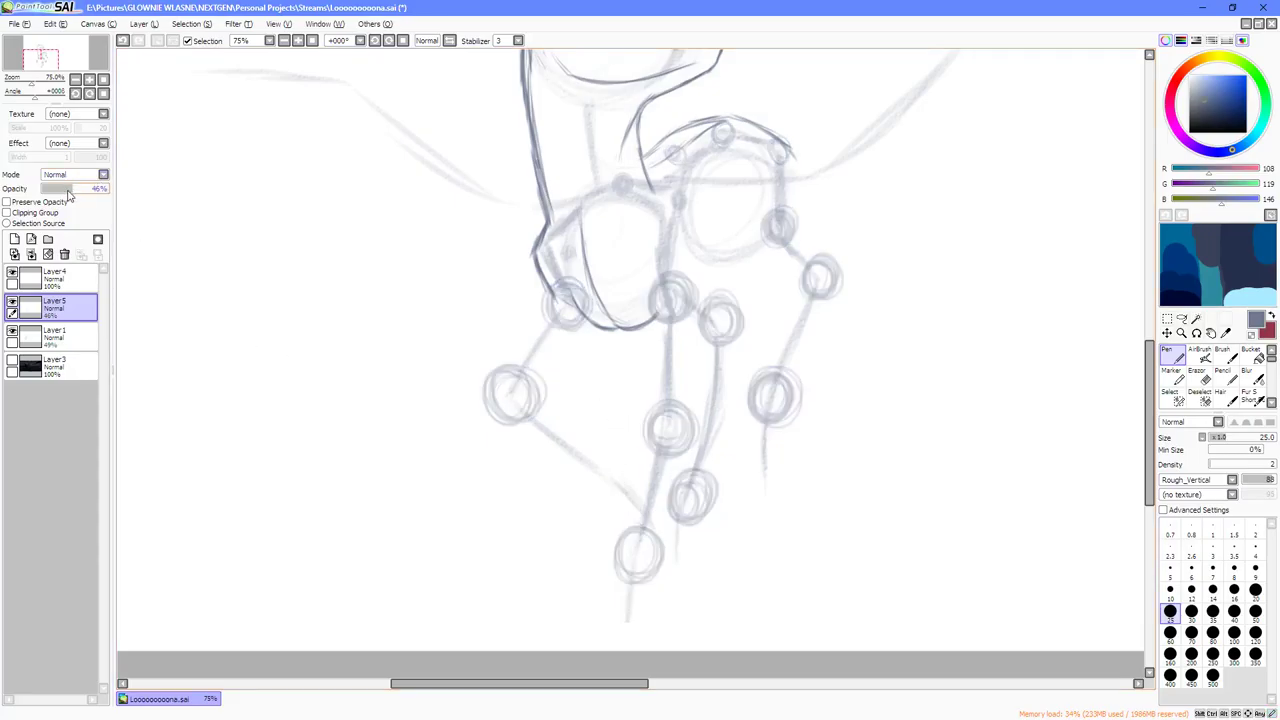
drag(69, 193, 66, 191)
double_click(57, 303)
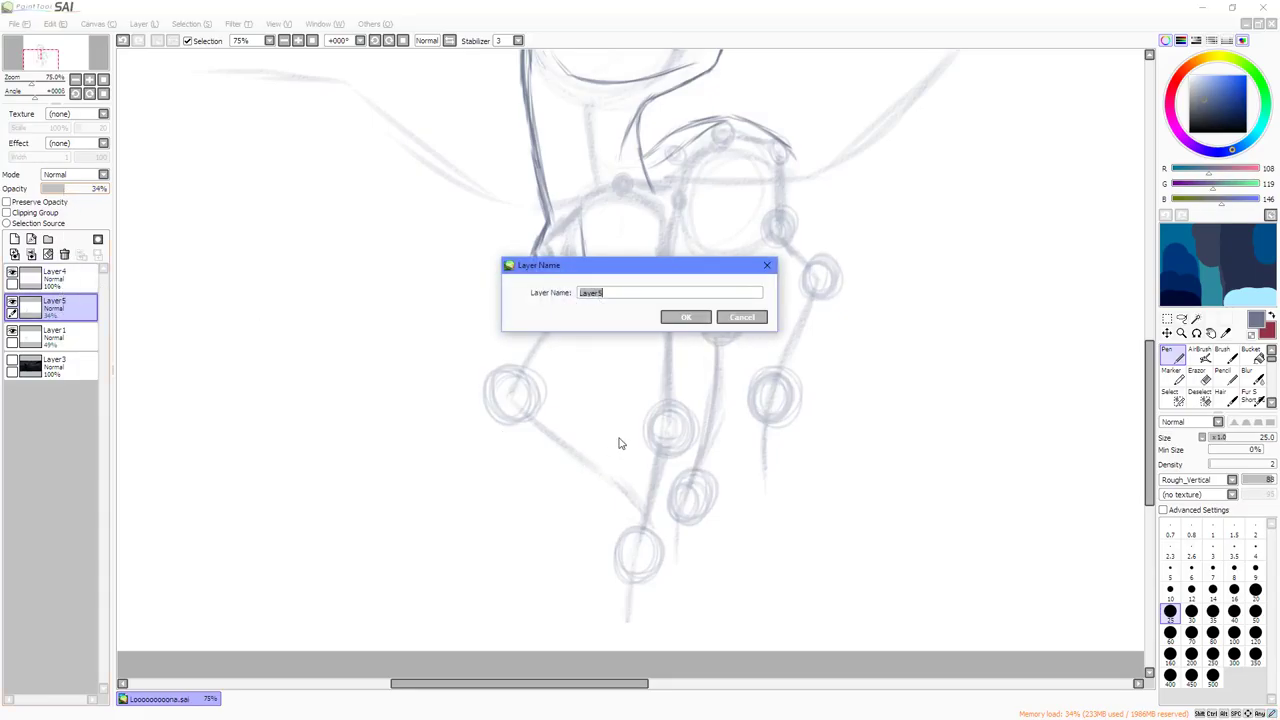
click(677, 321)
On Layer4, extend the chest curve to the straight foreleg and draw the shoulder line rising from there into the body.
scroll(687, 460, down, 1)
scroll(679, 348, up, 1)
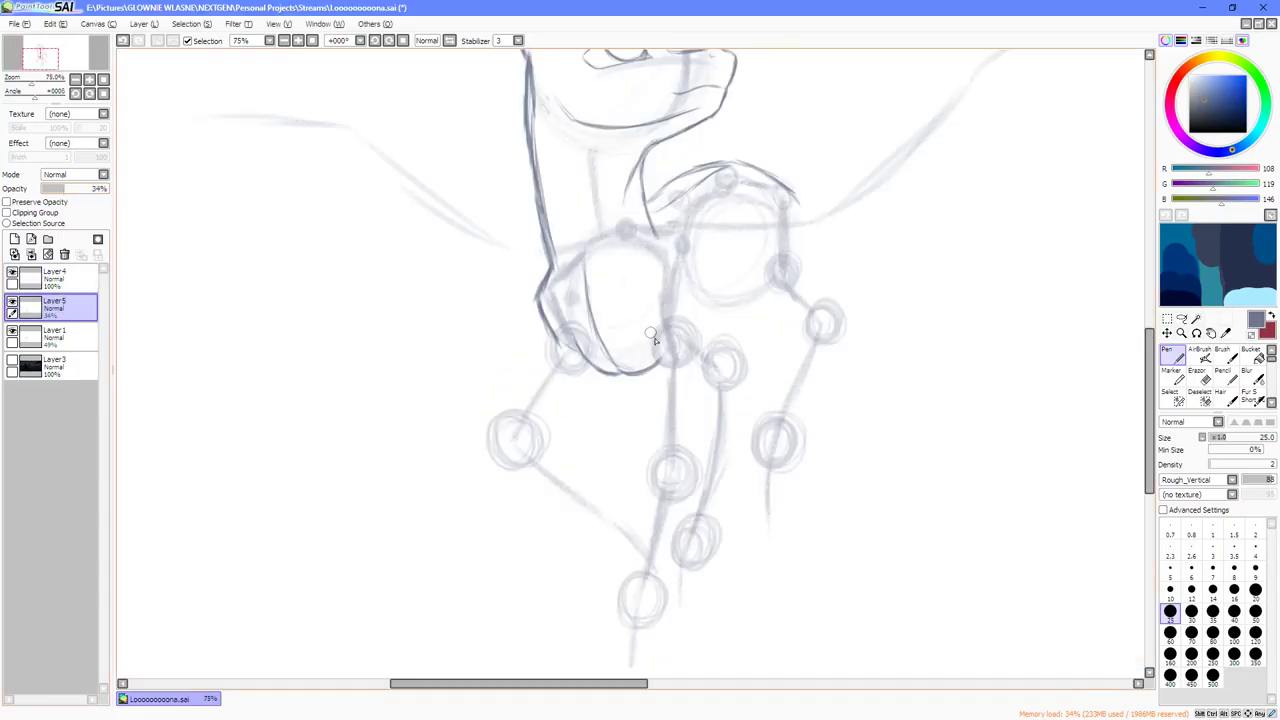
scroll(647, 304, up, 1)
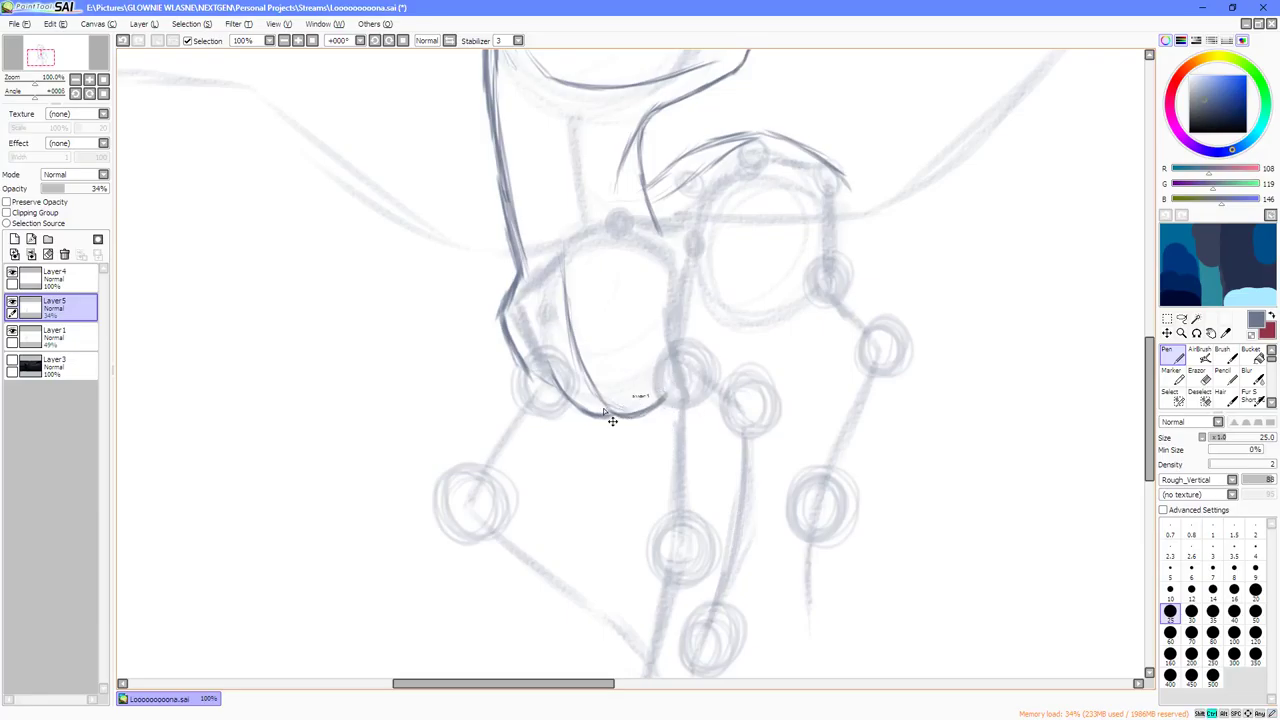
key(ctrl+z)
click(93, 285)
scroll(645, 388, up, 2)
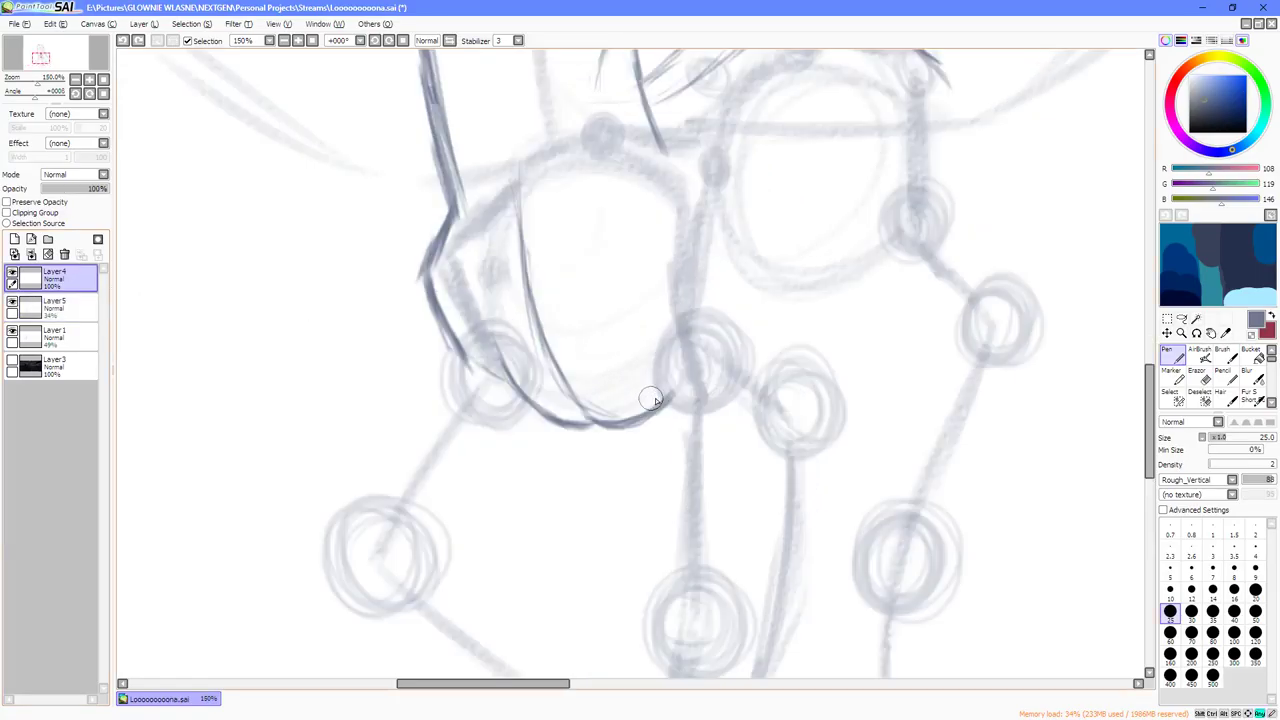
mouse_move(628, 440)
mouse_down()
mouse_move(634, 392)
mouse_move(643, 416)
mouse_move(675, 356)
mouse_move(634, 408)
mouse_move(631, 383)
mouse_move(645, 427)
mouse_up()
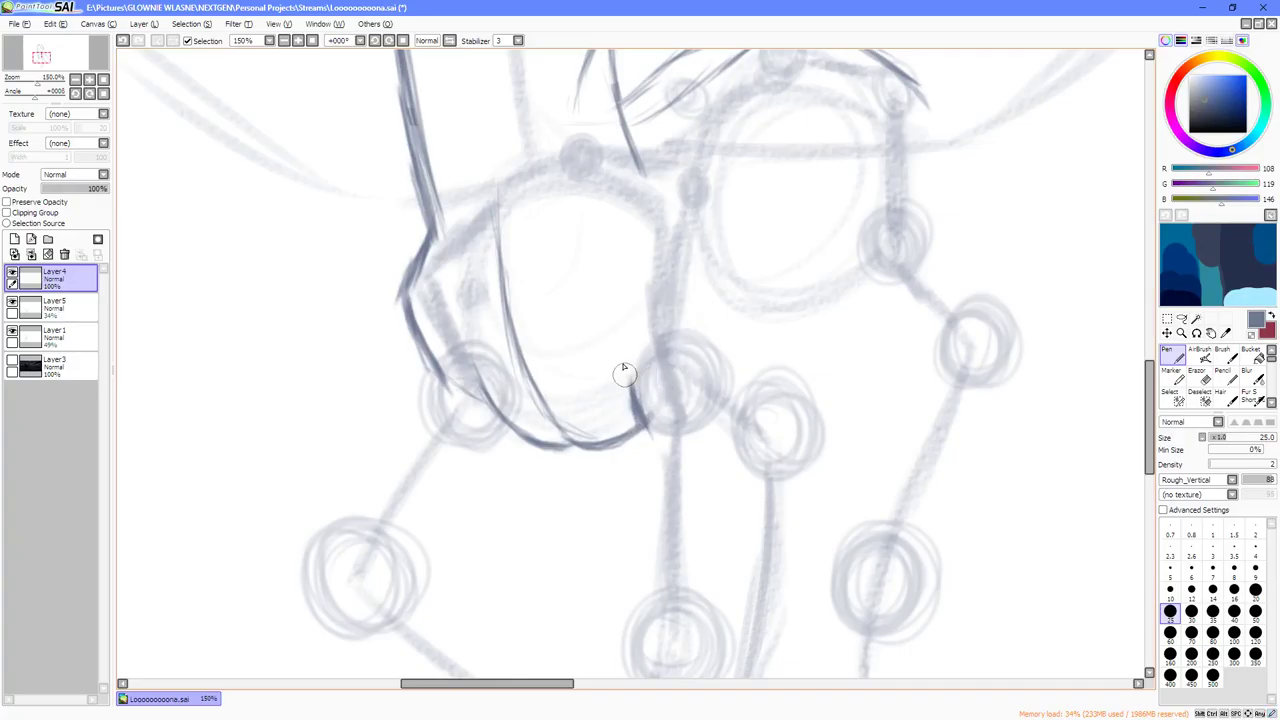
drag(611, 327, 633, 382)
drag(602, 297, 618, 345)
drag(606, 291, 620, 218)
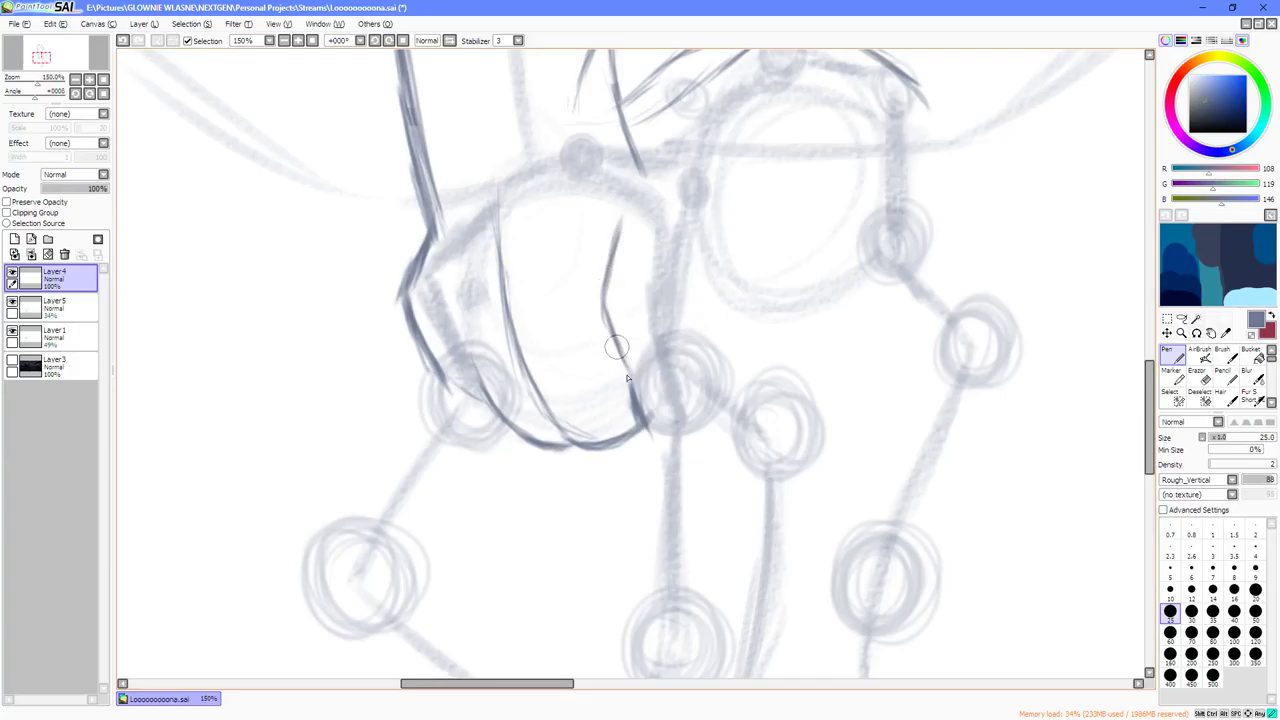
Sketch a short line behind the straight foreleg's shoulder and erase the lower tip of the neck line.
drag(738, 291, 717, 314)
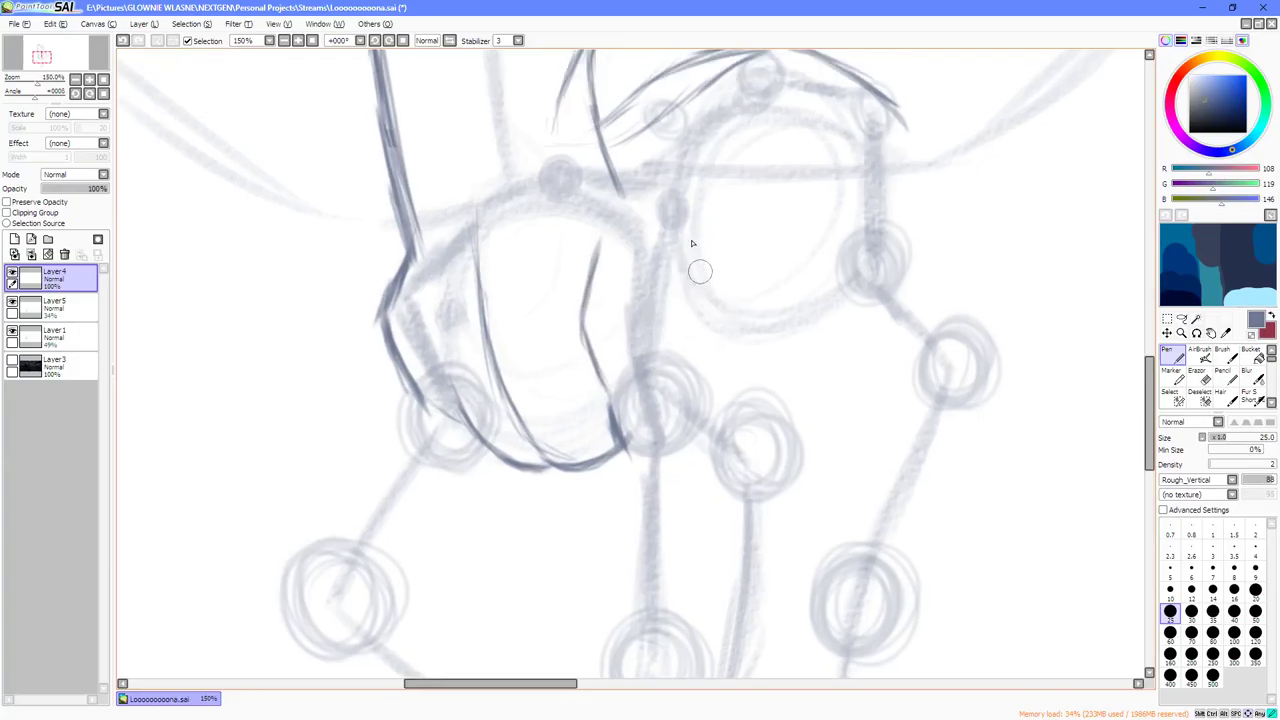
drag(691, 252, 699, 292)
scroll(697, 302, up, 3)
key(e)
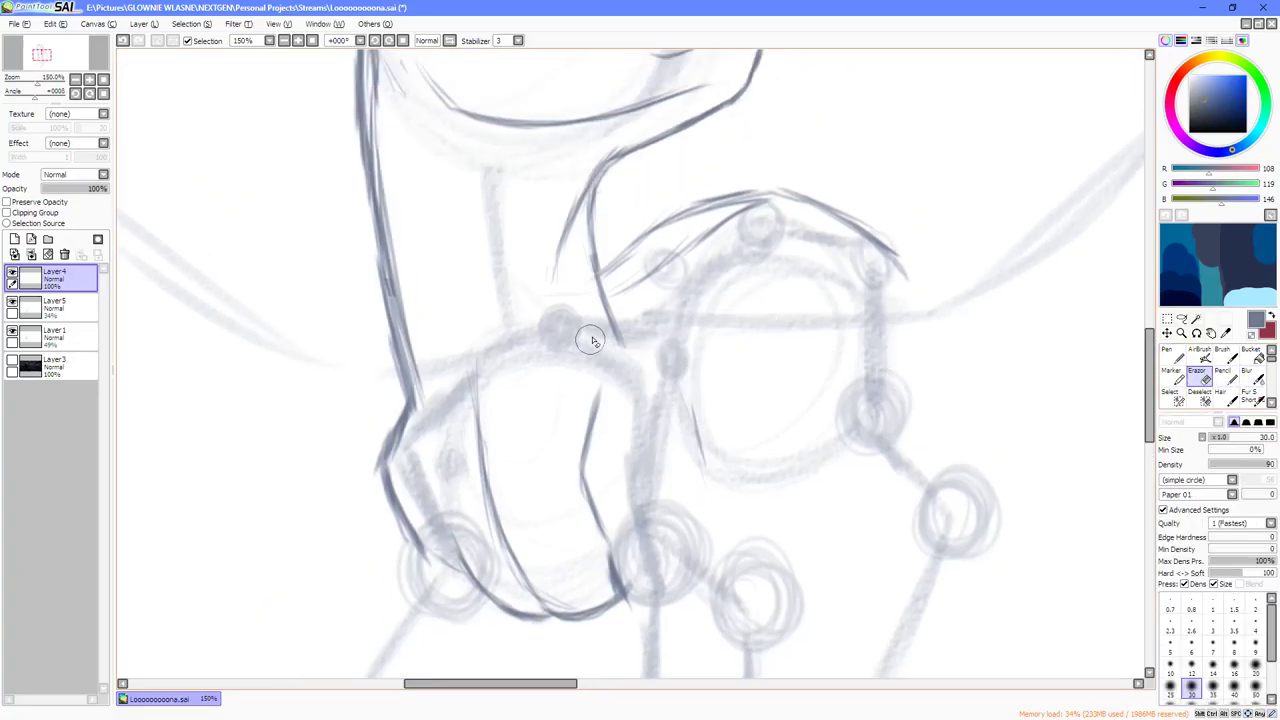
mouse_move(590, 341)
mouse_down()
mouse_move(600, 320)
mouse_move(617, 337)
mouse_move(590, 313)
mouse_up()
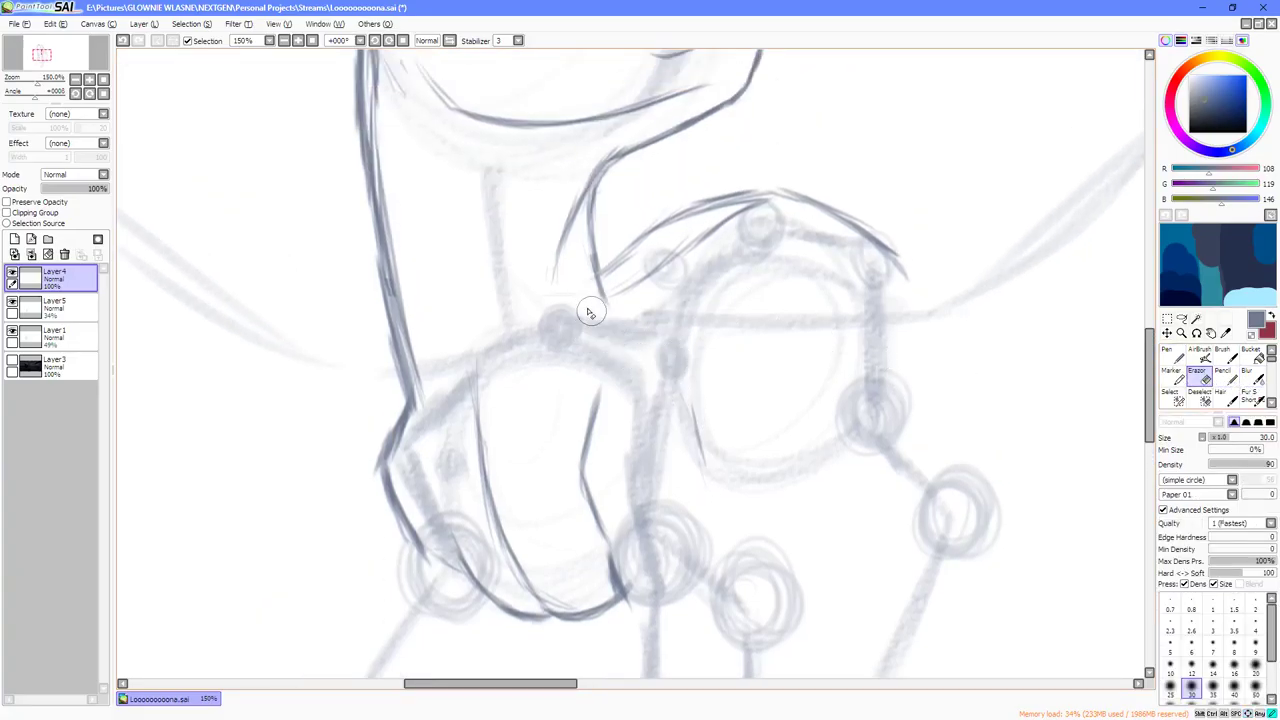
Draw the shoulder's rear contour with the Pen, curving from the neck base down past the straight foreleg's top joint.
click(1174, 356)
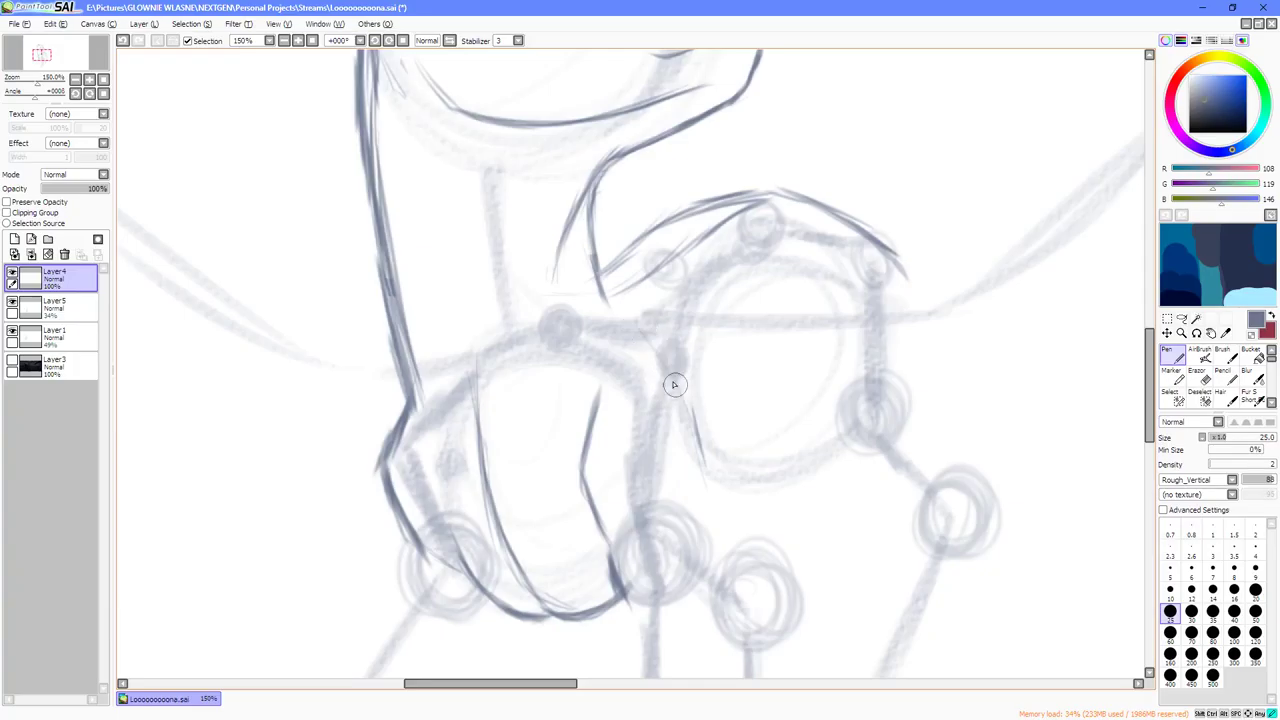
scroll(673, 388, down, 1)
scroll(673, 388, up, 1)
mouse_move(629, 312)
mouse_down()
mouse_move(680, 391)
mouse_move(700, 462)
mouse_up()
drag(707, 510, 707, 508)
scroll(707, 500, down, 2)
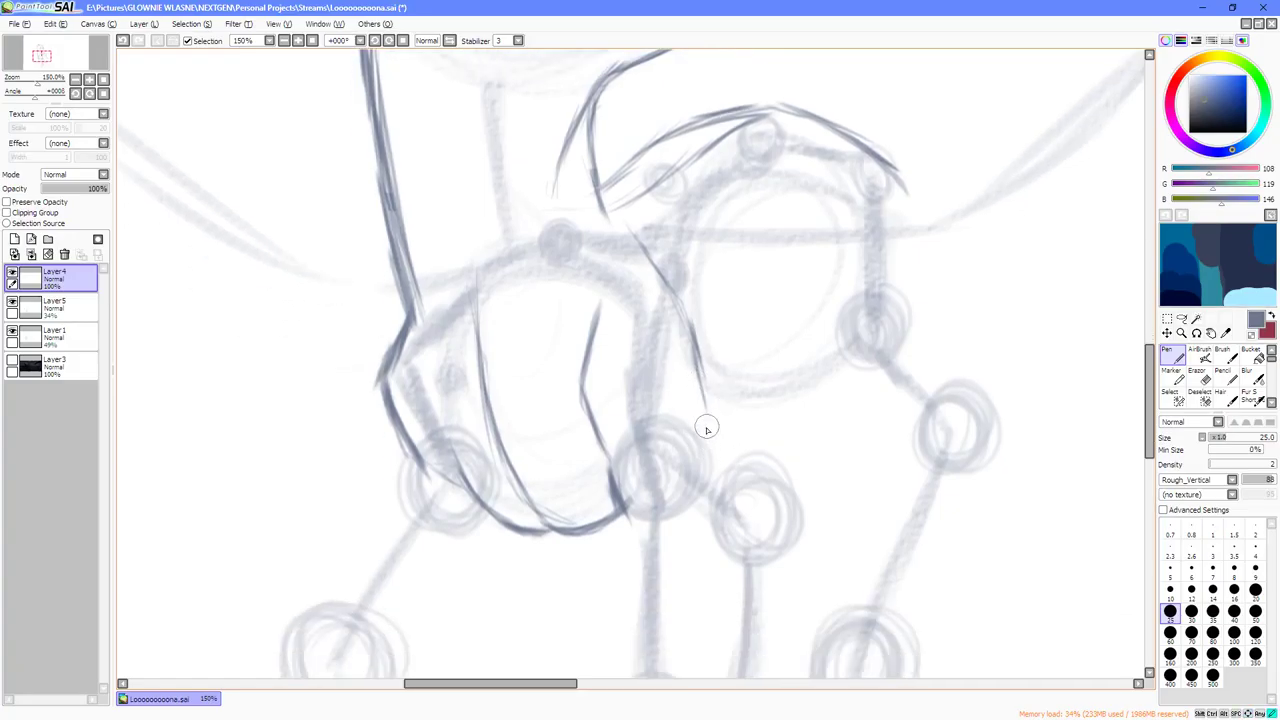
scroll(706, 465, down, 2)
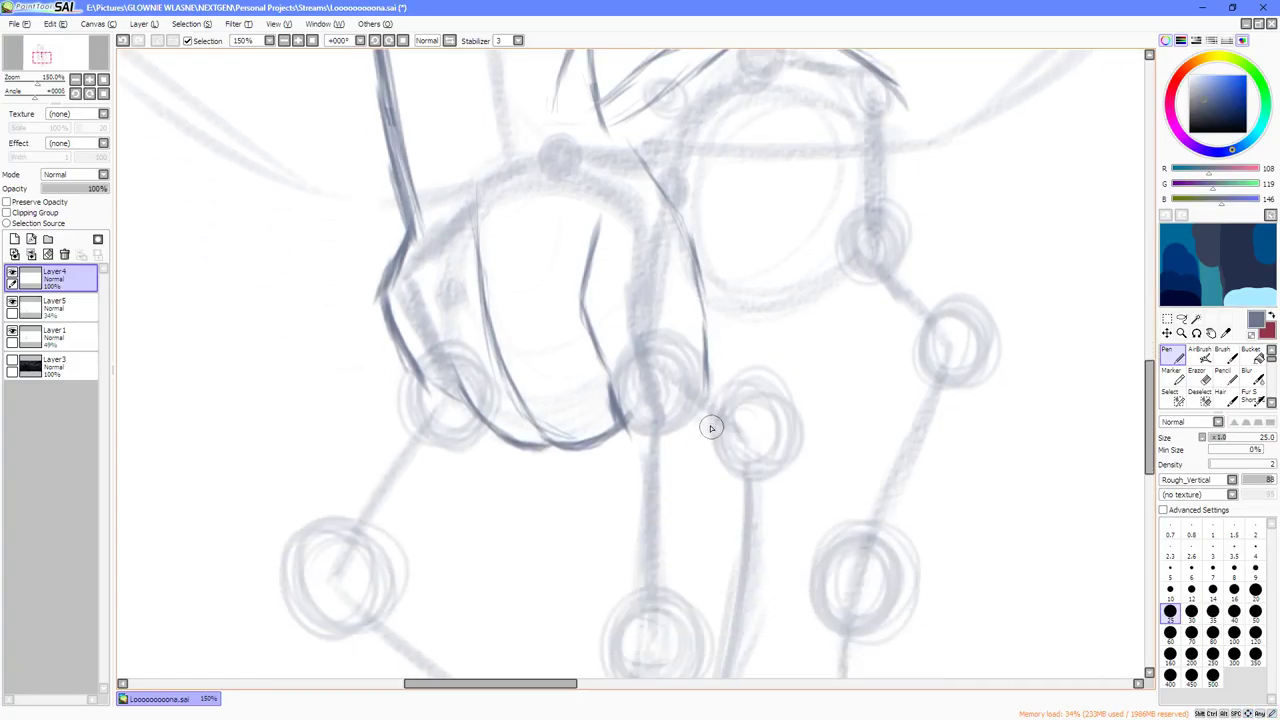
Draw the front and rear outlines of the straight foreleg's upper section from the chest down to the knee circle.
scroll(637, 438, down, 1)
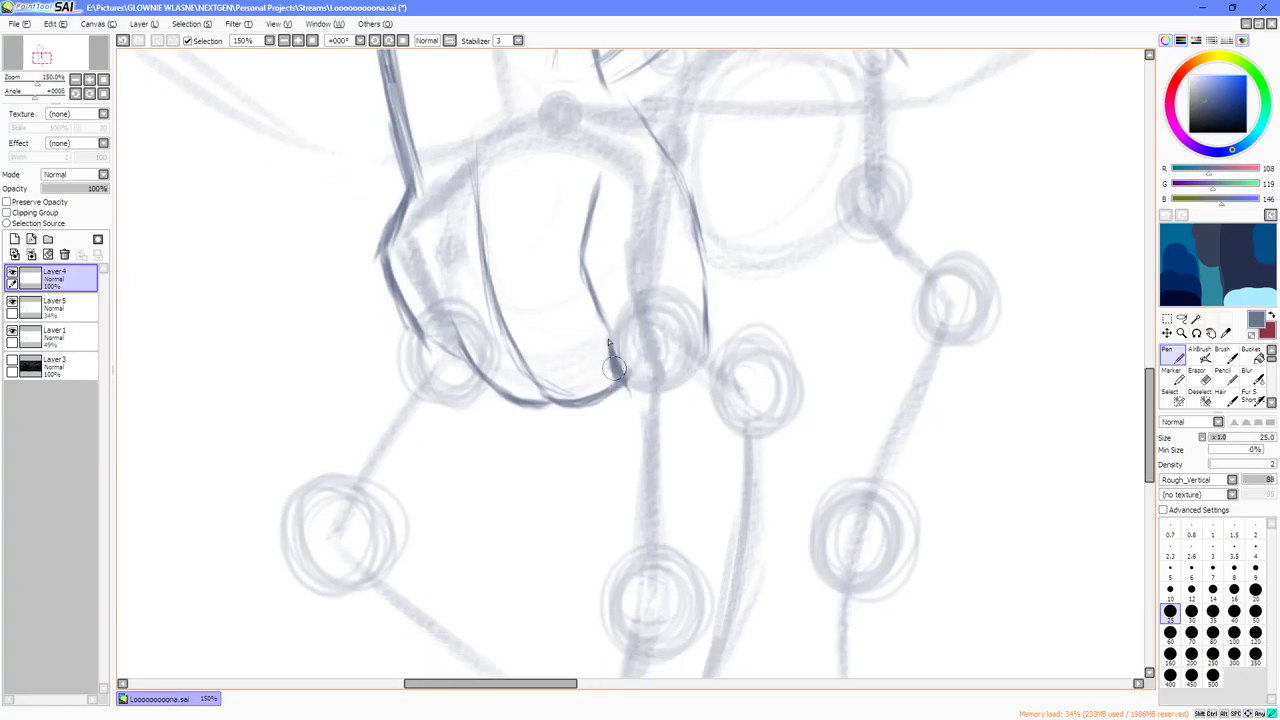
mouse_move(616, 375)
mouse_down()
mouse_move(631, 418)
mouse_move(620, 396)
mouse_move(622, 443)
mouse_move(618, 367)
mouse_move(622, 535)
mouse_up()
mouse_move(622, 450)
mouse_down()
mouse_move(615, 585)
mouse_move(615, 560)
mouse_up()
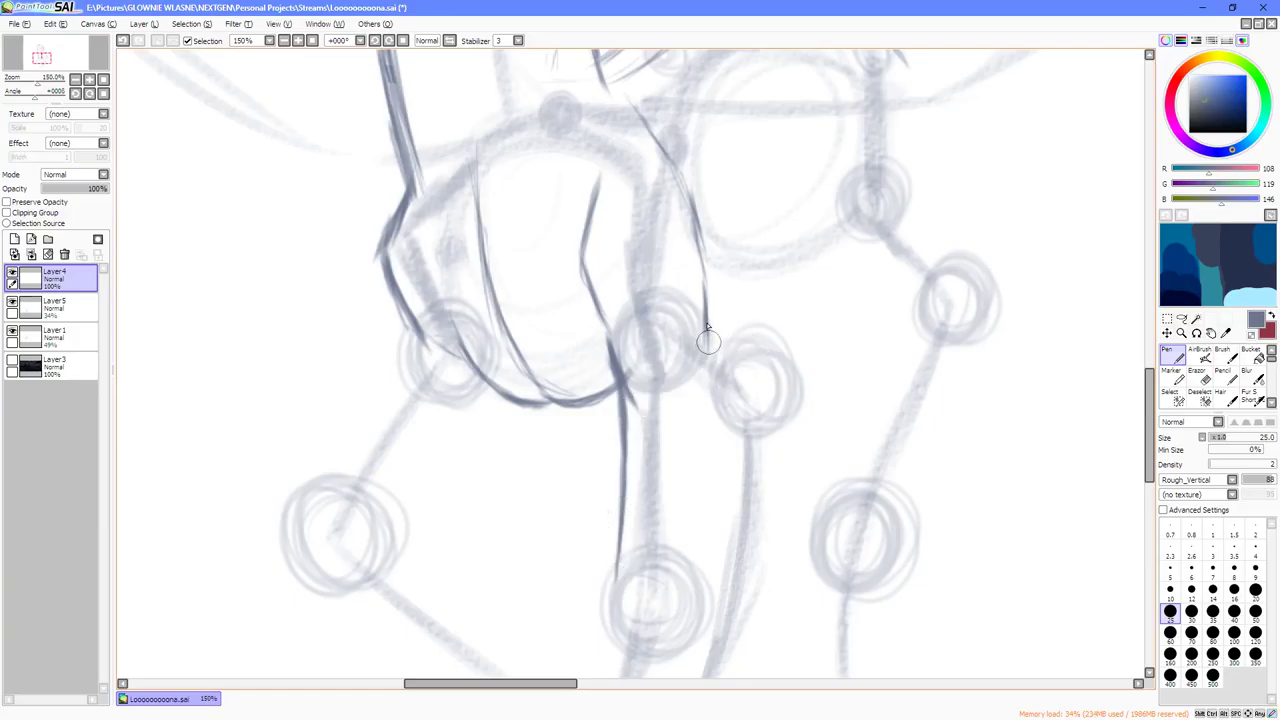
mouse_move(702, 312)
mouse_down()
mouse_move(720, 392)
mouse_move(721, 339)
mouse_move(712, 553)
mouse_up()
scroll(700, 300, down, 2)
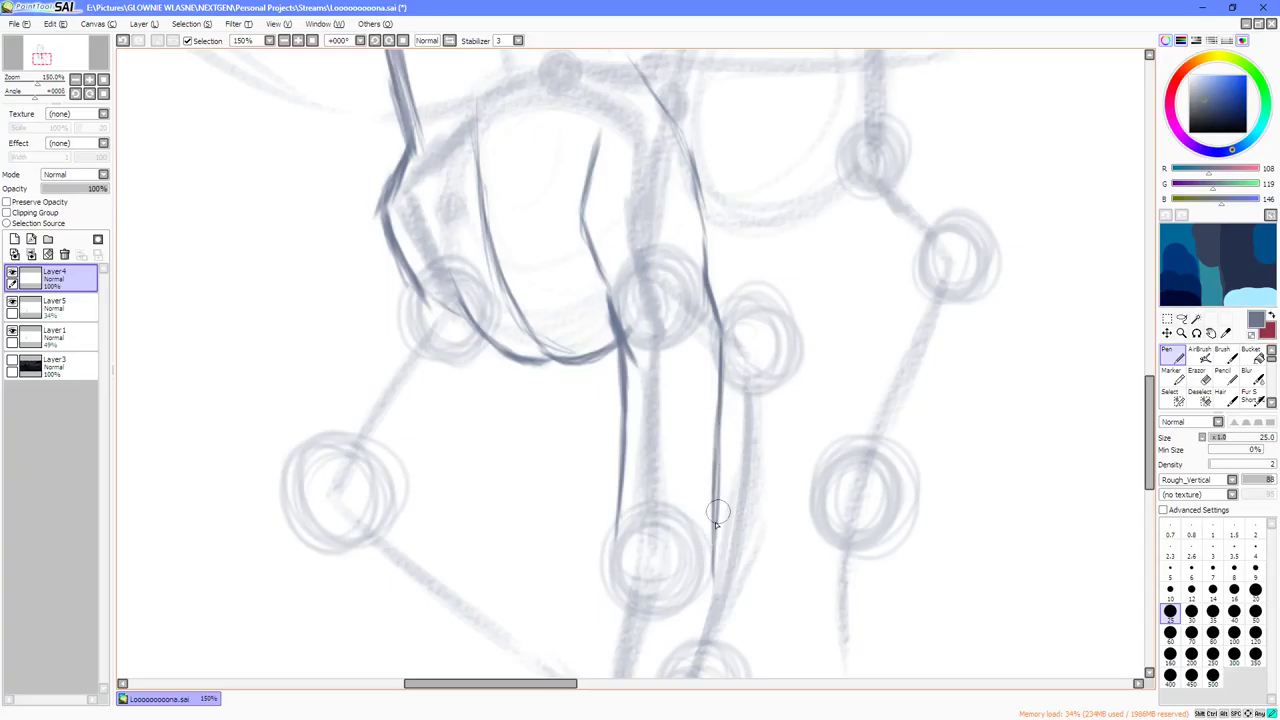
Rotate the canvas to about -11° and draw the straight foreleg's front outline from the knee down to the fetlock circle.
scroll(714, 514, down, 4)
scroll(690, 425, down, 1)
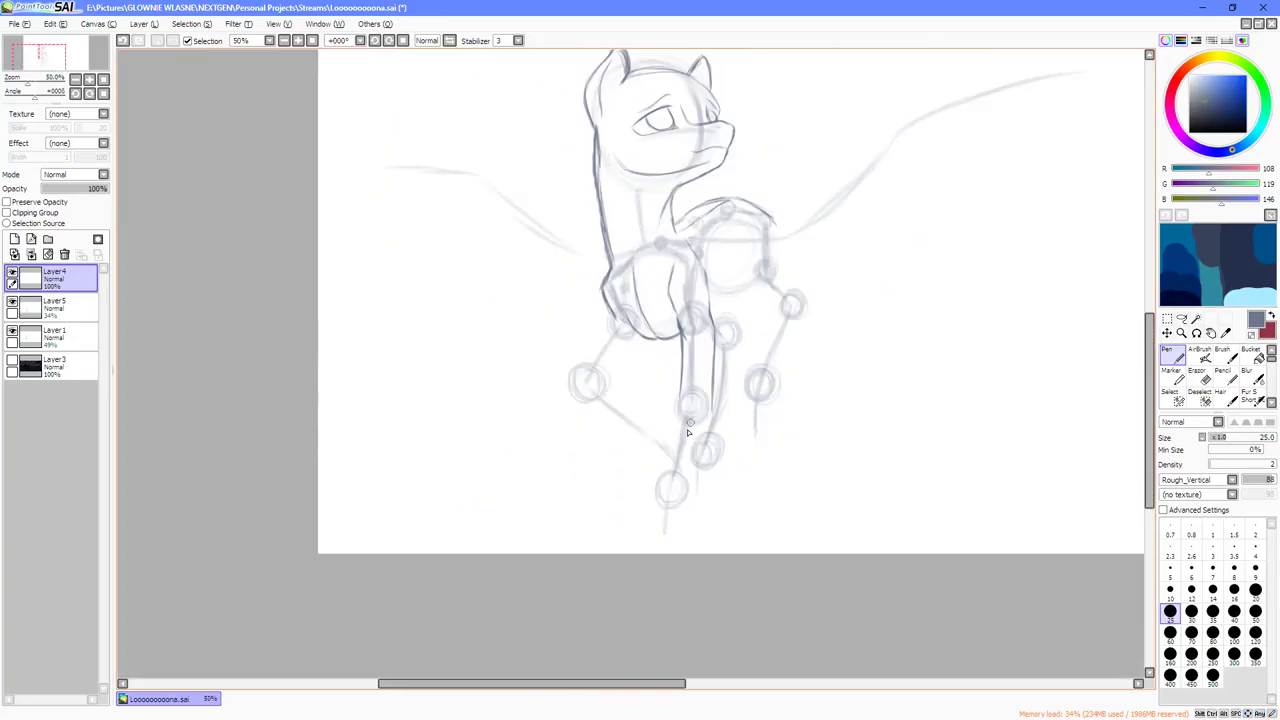
scroll(690, 431, up, 1)
scroll(708, 416, up, 4)
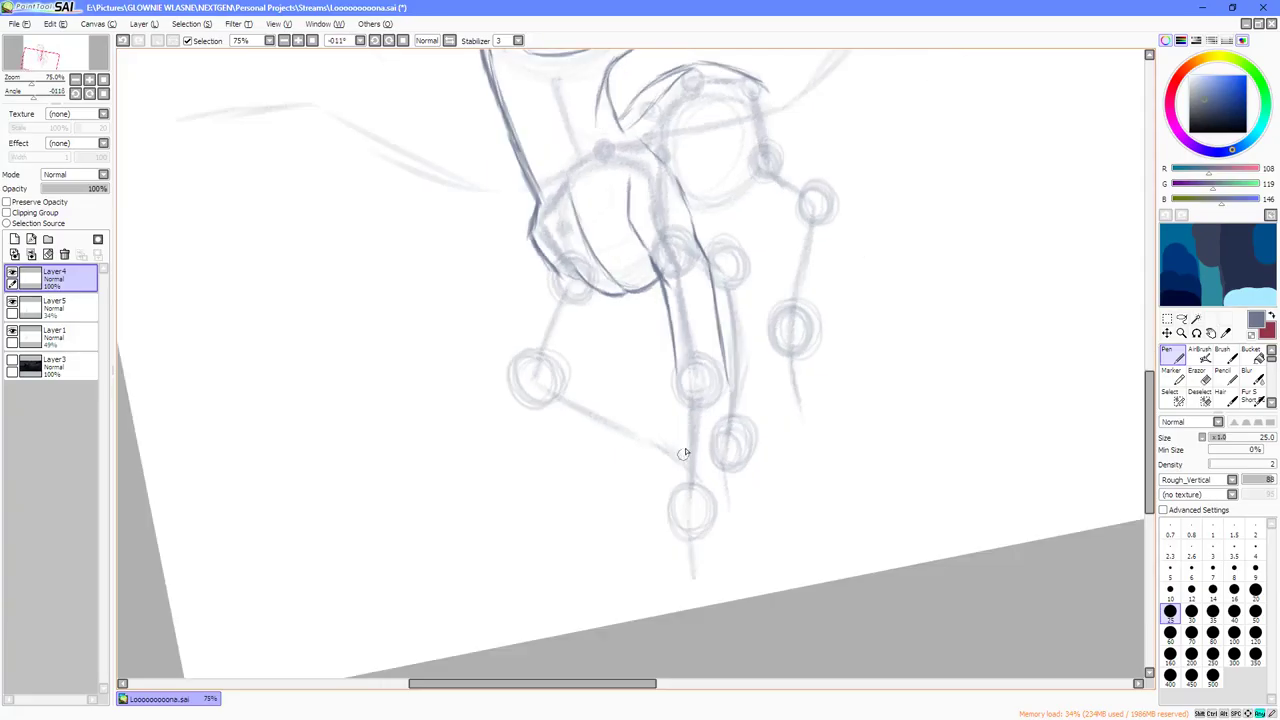
mouse_move(671, 381)
mouse_down()
mouse_move(680, 418)
mouse_move(668, 372)
mouse_move(695, 431)
mouse_move(672, 384)
mouse_move(671, 448)
mouse_up()
scroll(680, 418, down, 2)
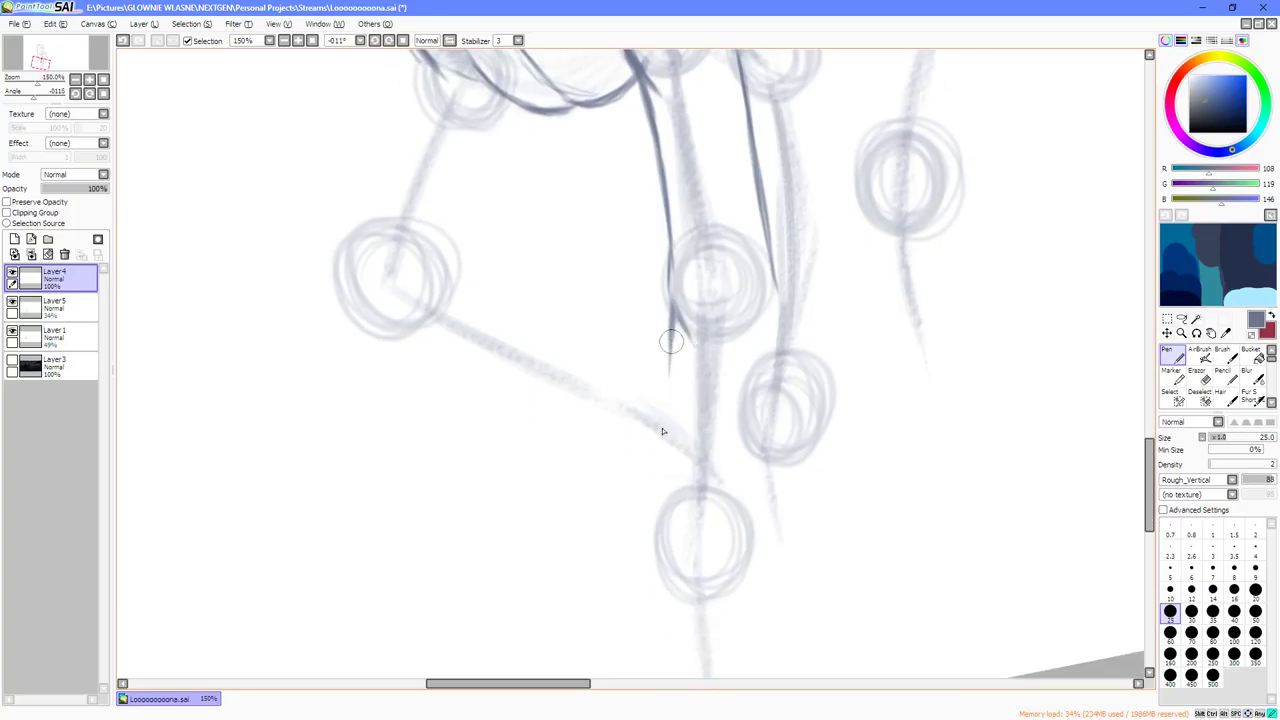
drag(671, 340, 654, 474)
mouse_move(668, 388)
mouse_down()
mouse_move(648, 522)
mouse_move(649, 508)
mouse_up()
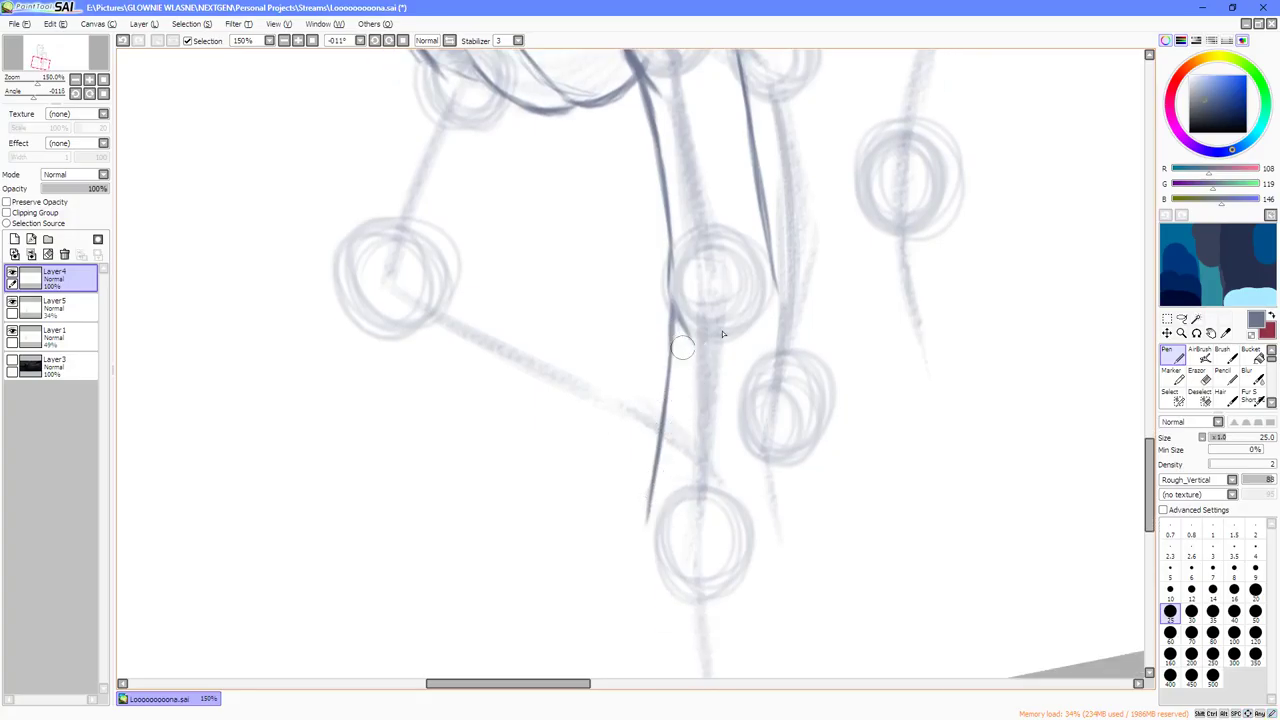
Draw and darken the straight foreleg's rear outline from the knee down toward the fetlock.
mouse_move(769, 272)
mouse_down()
mouse_move(798, 410)
mouse_move(777, 319)
mouse_move(795, 404)
mouse_move(790, 348)
mouse_move(794, 549)
mouse_up()
drag(789, 370, 794, 523)
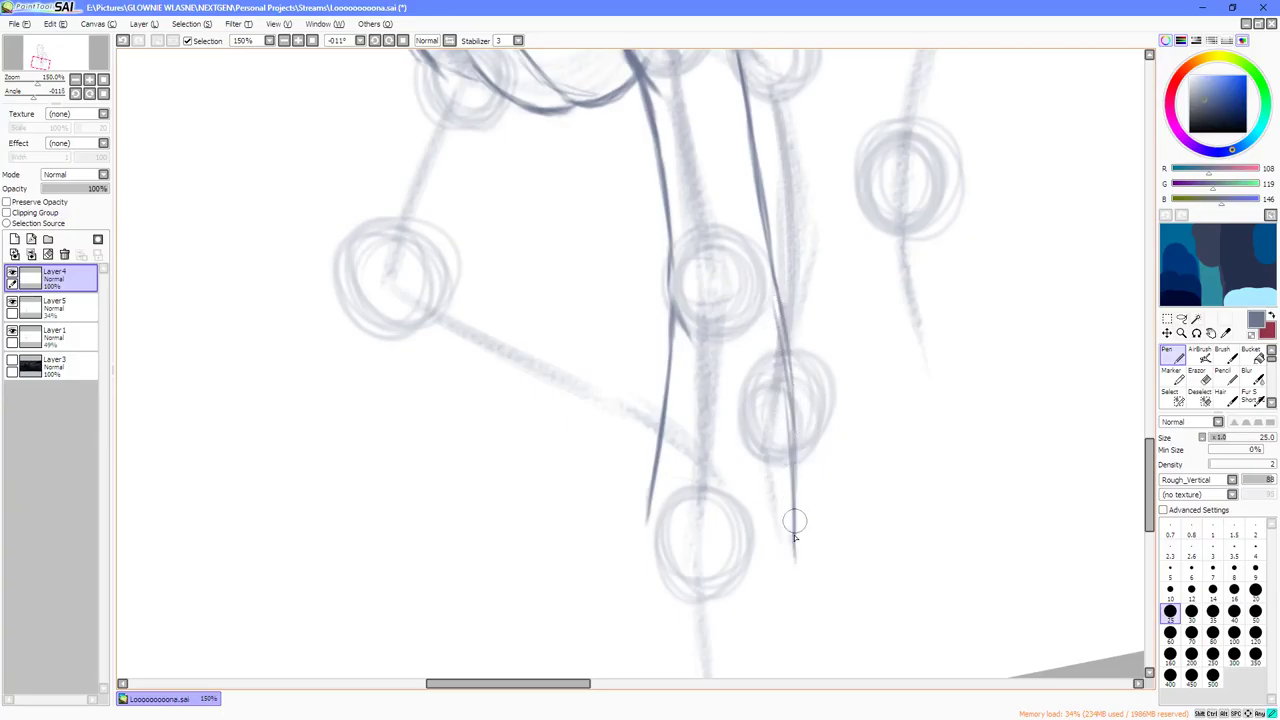
drag(787, 345, 795, 427)
drag(785, 320, 791, 379)
scroll(783, 368, down, 2)
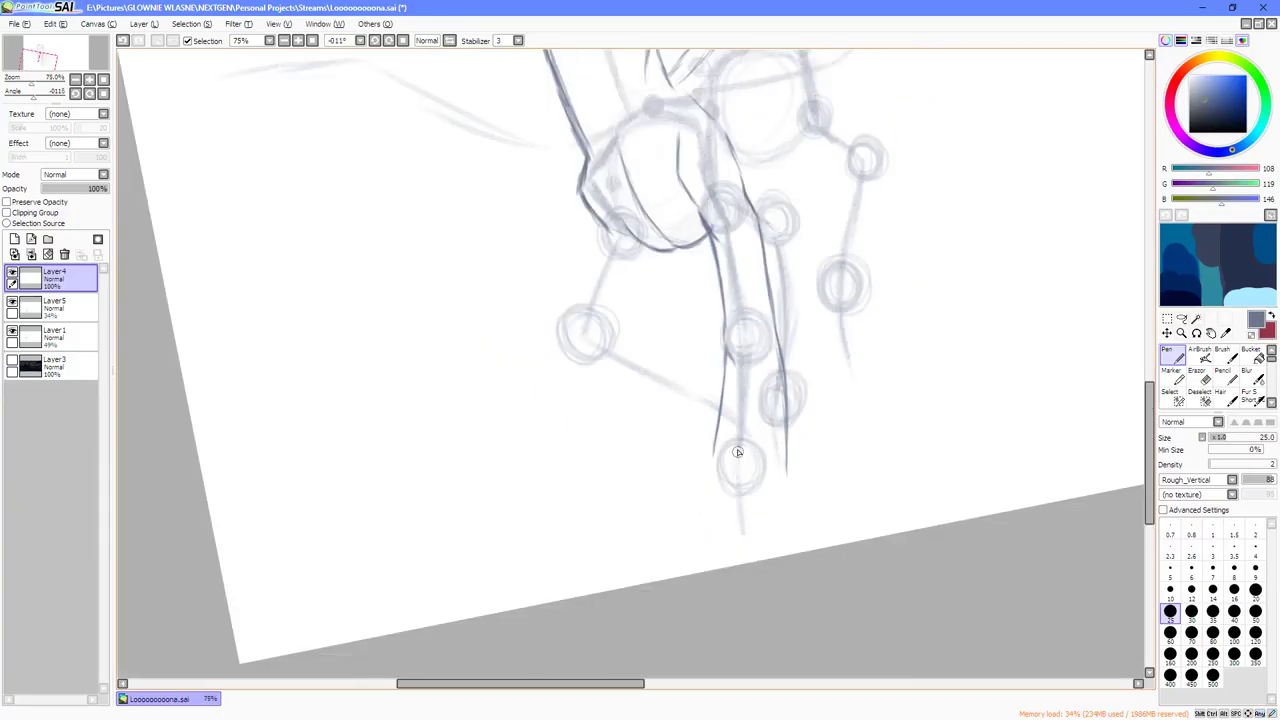
Reset the canvas rotation and draw the front curve of the fetlock on the straight foreleg.
key(Home)
scroll(738, 485, up, 3)
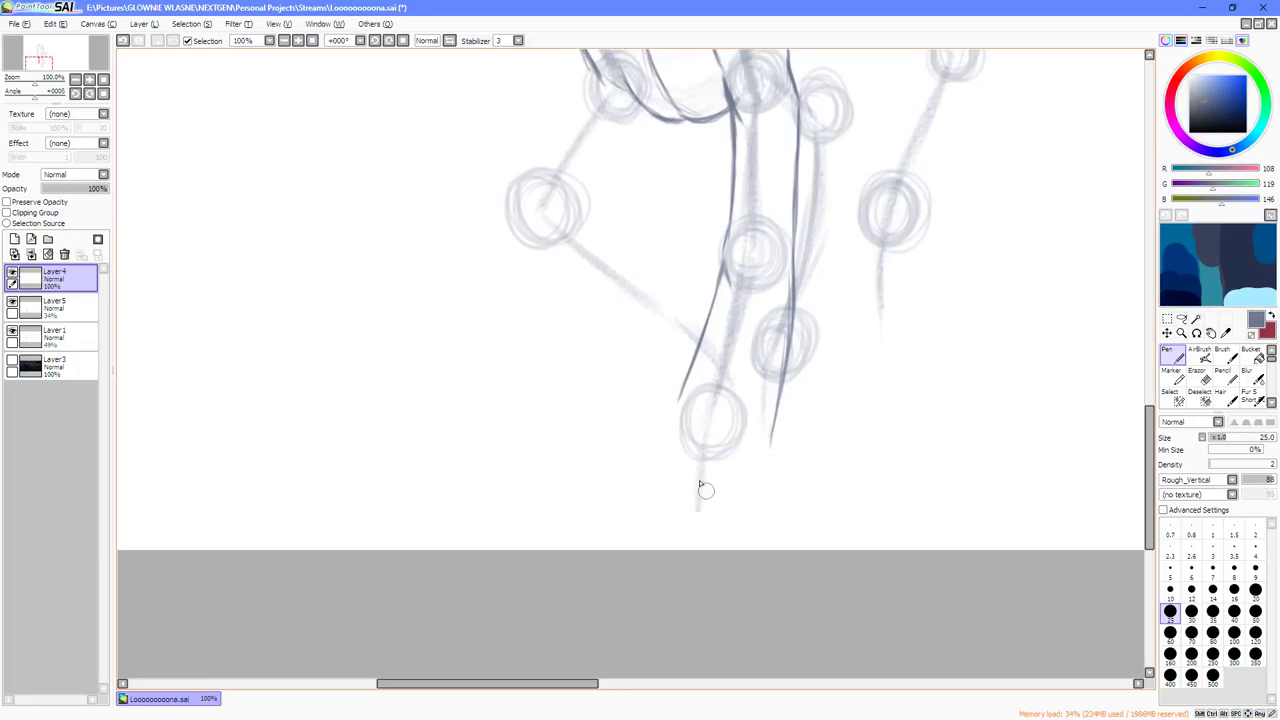
drag(656, 425, 678, 386)
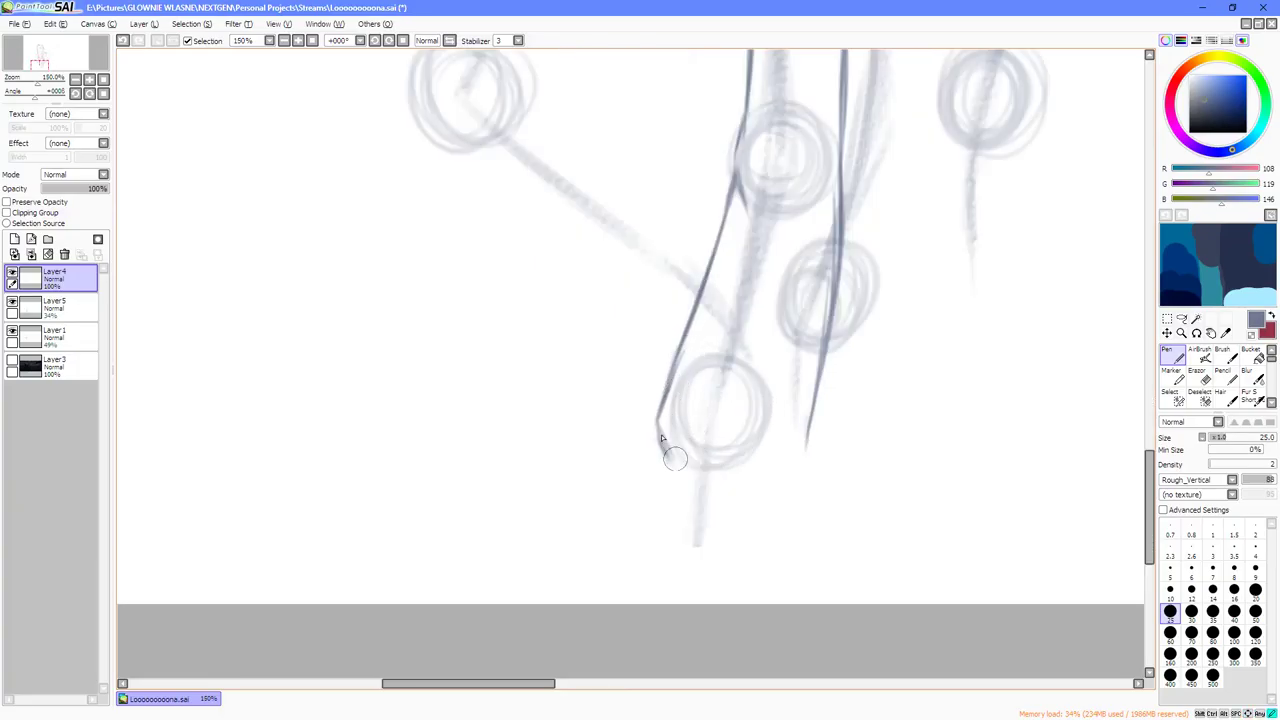
scroll(780, 432, down, 2)
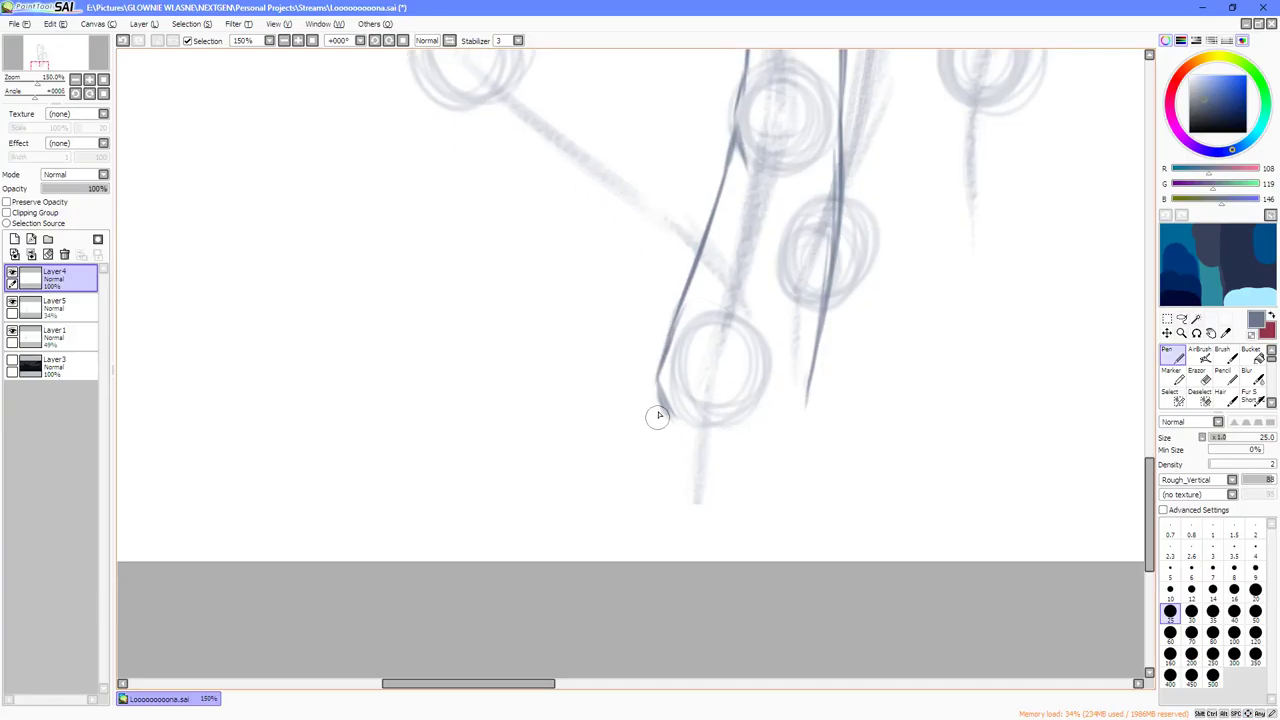
Draw the hoof's front edge from the fetlock down to the toe on the straight foreleg.
drag(662, 412, 648, 501)
drag(656, 446, 650, 501)
drag(663, 398, 653, 494)
key(ctrl+z)
key(ctrl+z)
mouse_move(663, 405)
mouse_down()
mouse_move(653, 481)
mouse_move(682, 502)
mouse_up()
scroll(775, 427, up, 2)
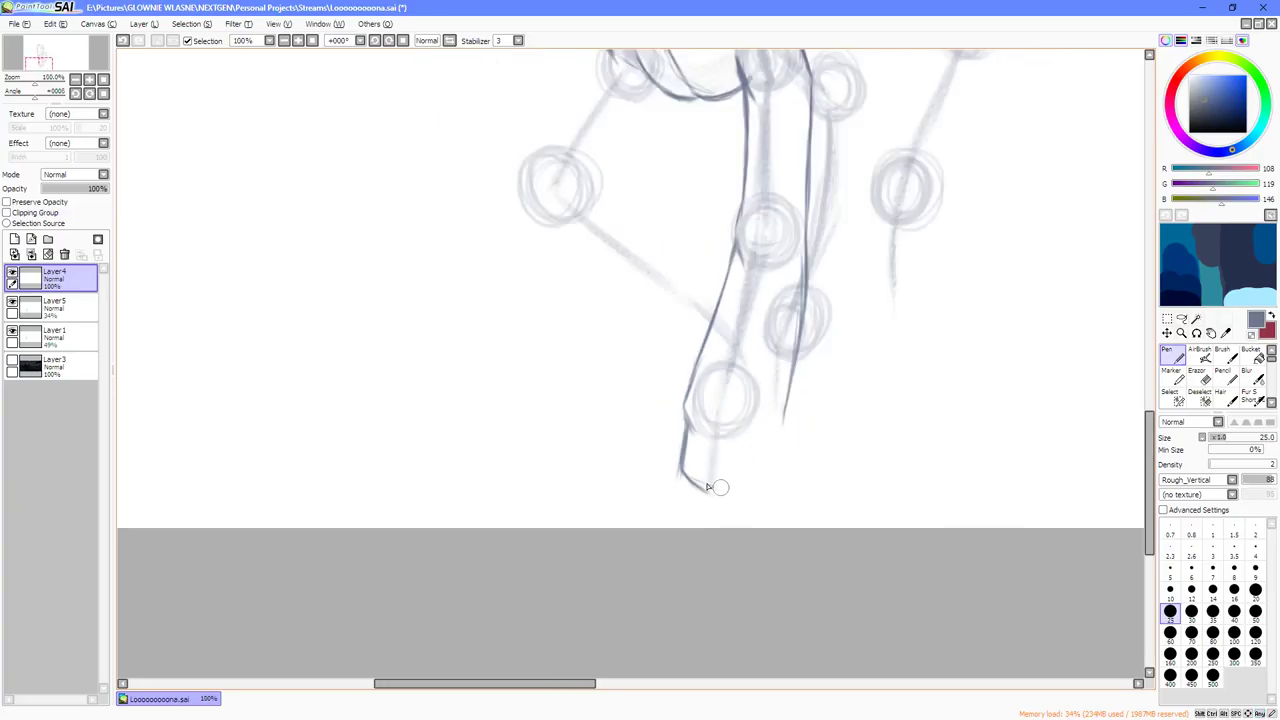
Draw the hoof's bottom edge and rear side, joining them to the straight foreleg's rear outline.
drag(671, 472, 727, 513)
key(Delete)
mouse_move(778, 462)
mouse_down()
mouse_move(857, 379)
mouse_move(798, 447)
mouse_move(863, 355)
mouse_up()
mouse_move(820, 428)
mouse_down()
mouse_move(857, 371)
mouse_move(815, 433)
mouse_move(871, 347)
mouse_move(860, 375)
mouse_move(884, 383)
mouse_move(864, 416)
mouse_move(863, 351)
mouse_move(857, 415)
mouse_up()
Examine the finished foreleg and hoof from a tilted and an upright view against the whole figure's proportions.
key(End)
scroll(868, 398, down, 3)
scroll(766, 490, down, 1)
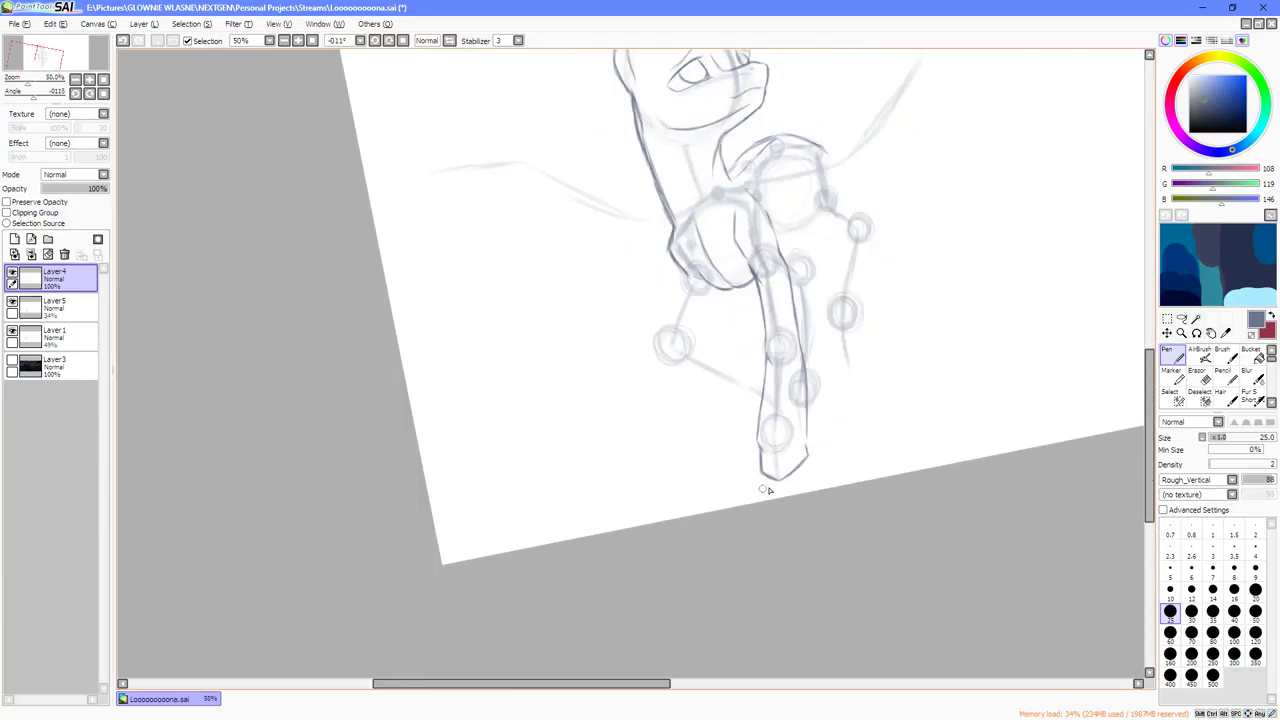
key(Home)
scroll(791, 463, down, 1)
scroll(792, 463, up, 2)
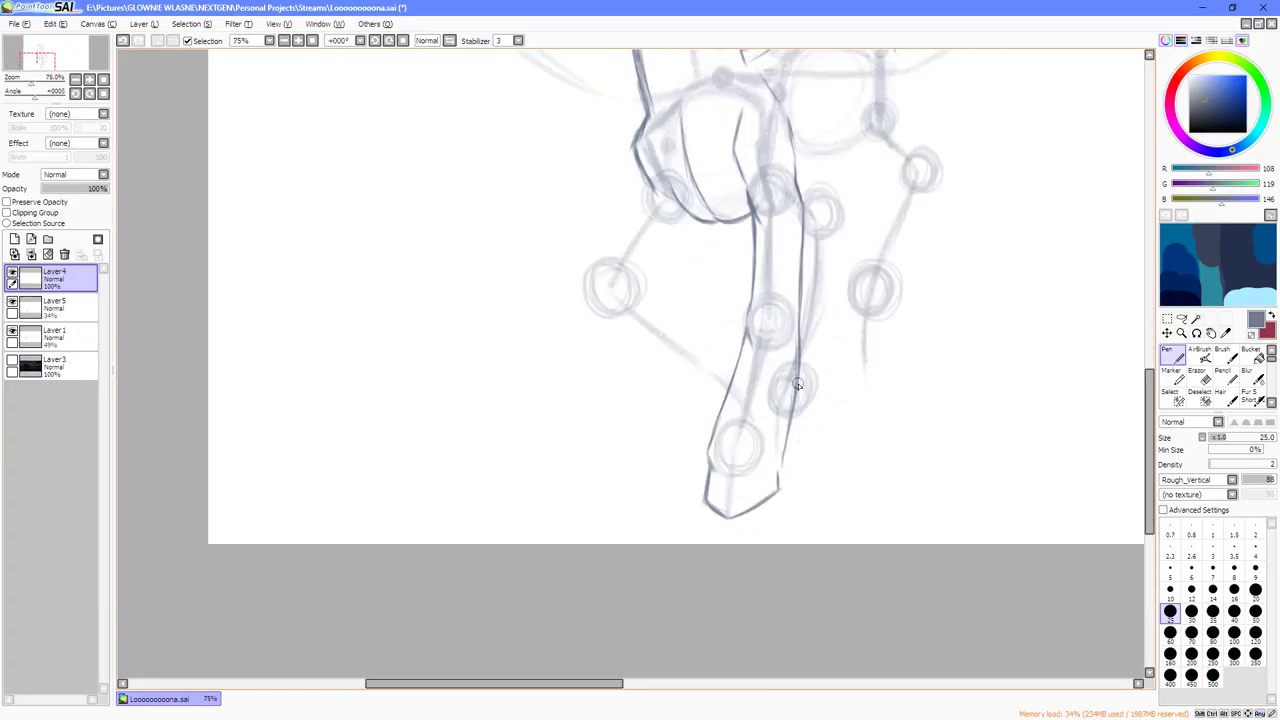
scroll(792, 378, down, 2)
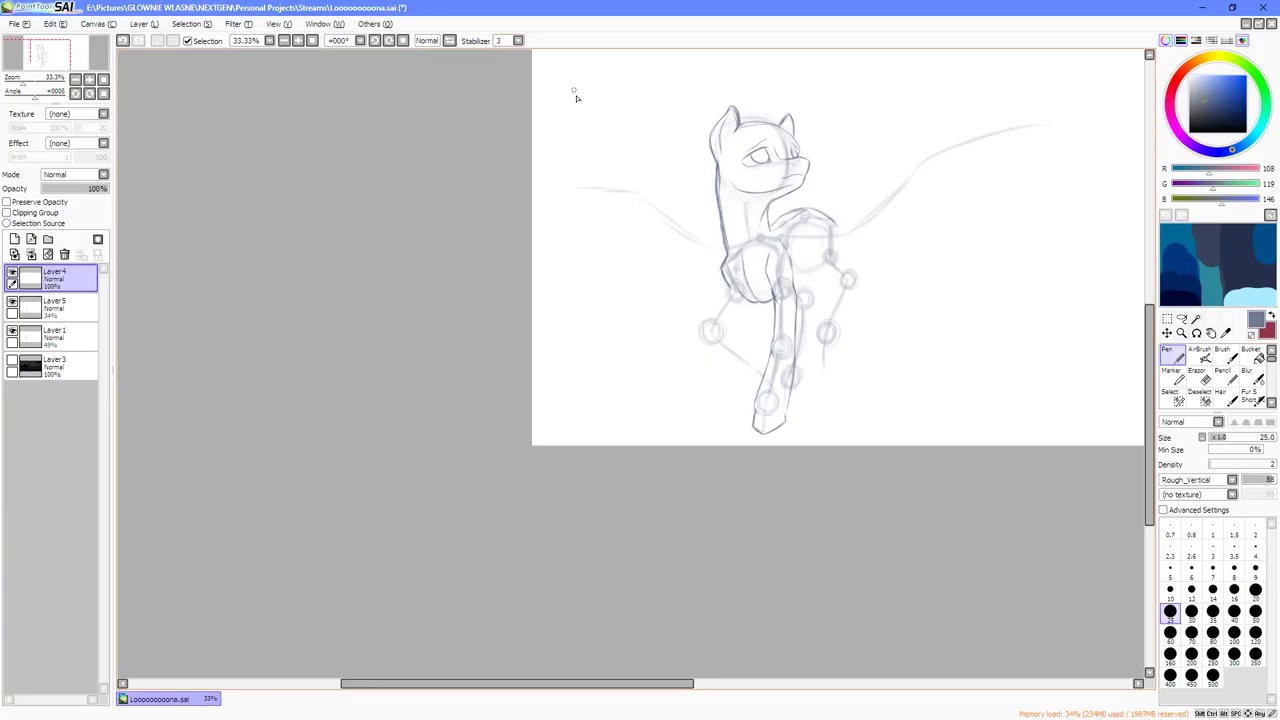
scroll(810, 341, up, 2)
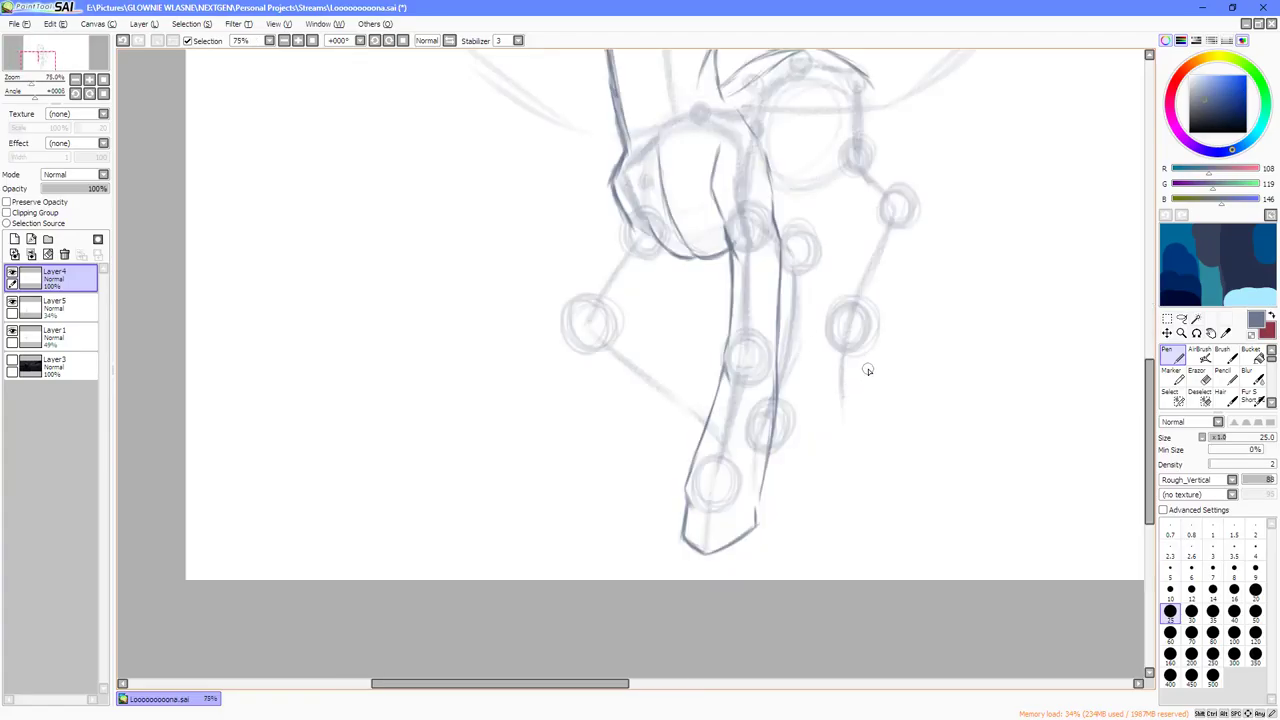
Hide Layer4 and Layer5 to leave only the construction lines on Layer1 visible.
click(13, 275)
scroll(610, 377, down, 2)
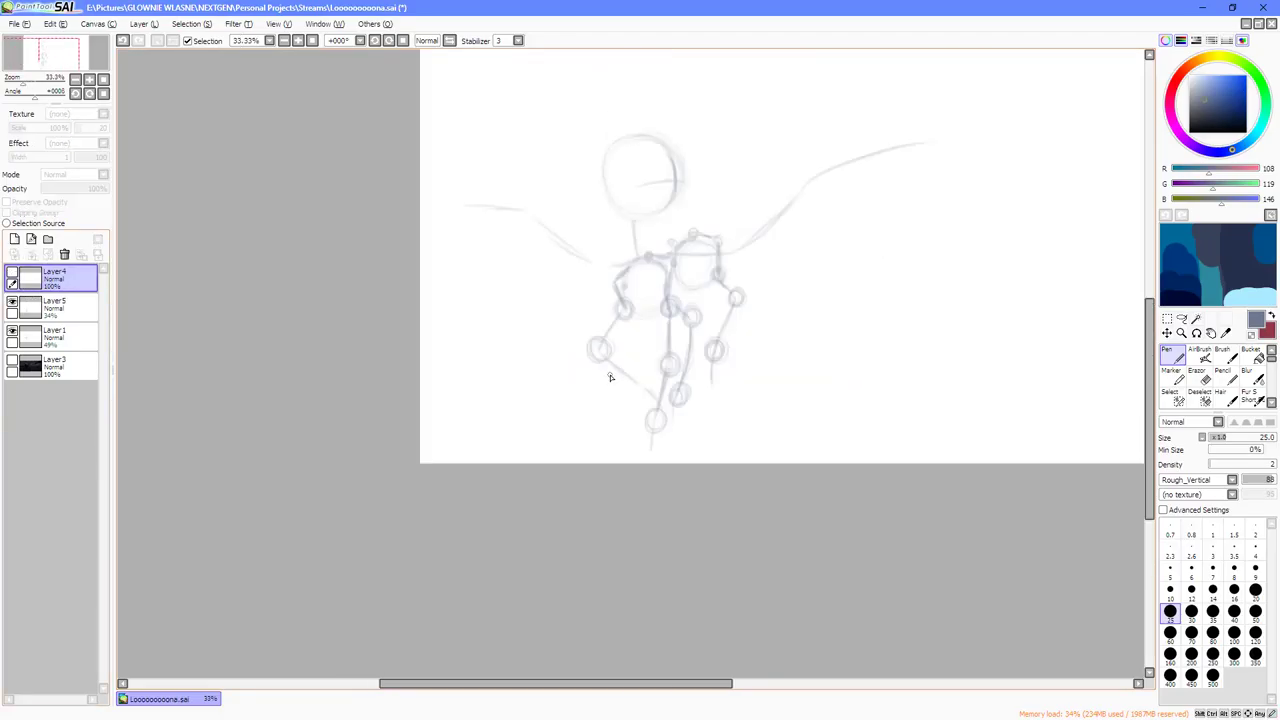
scroll(702, 339, up, 1)
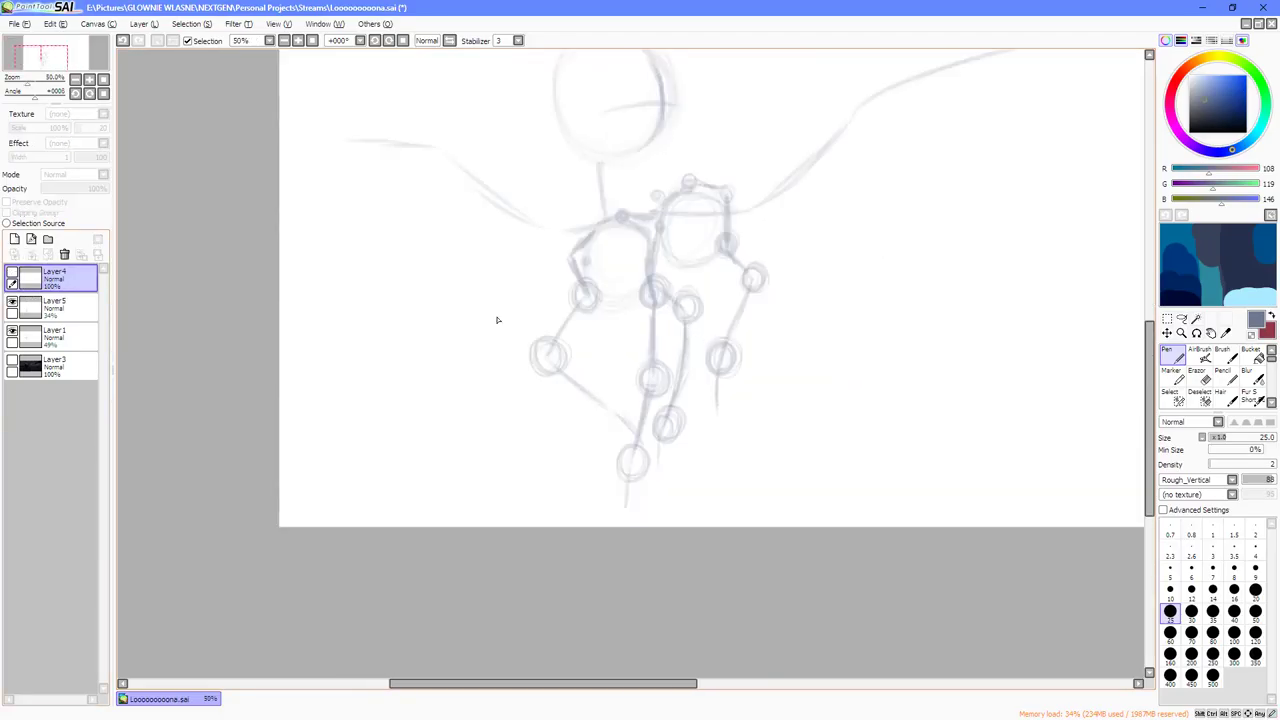
click(12, 303)
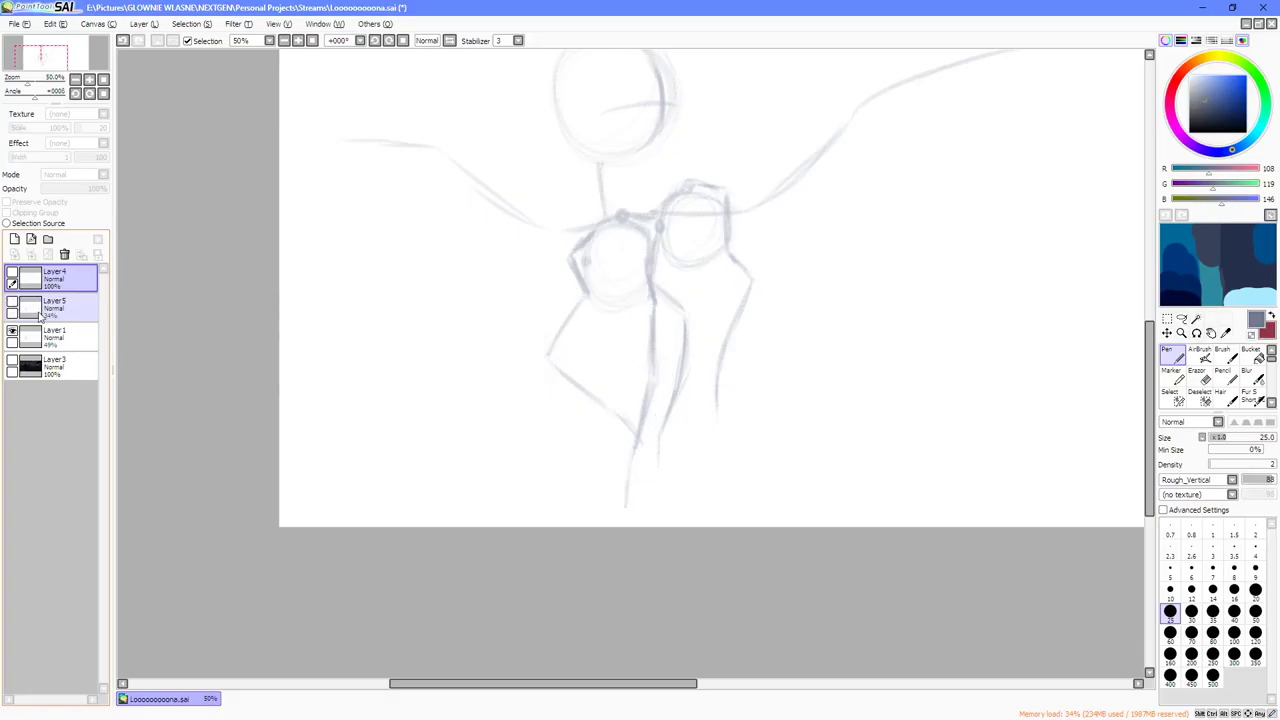
Move the whole construction sketch on Layer1 slightly upward on the canvas and apply the transformation.
click(55, 335)
click(1166, 333)
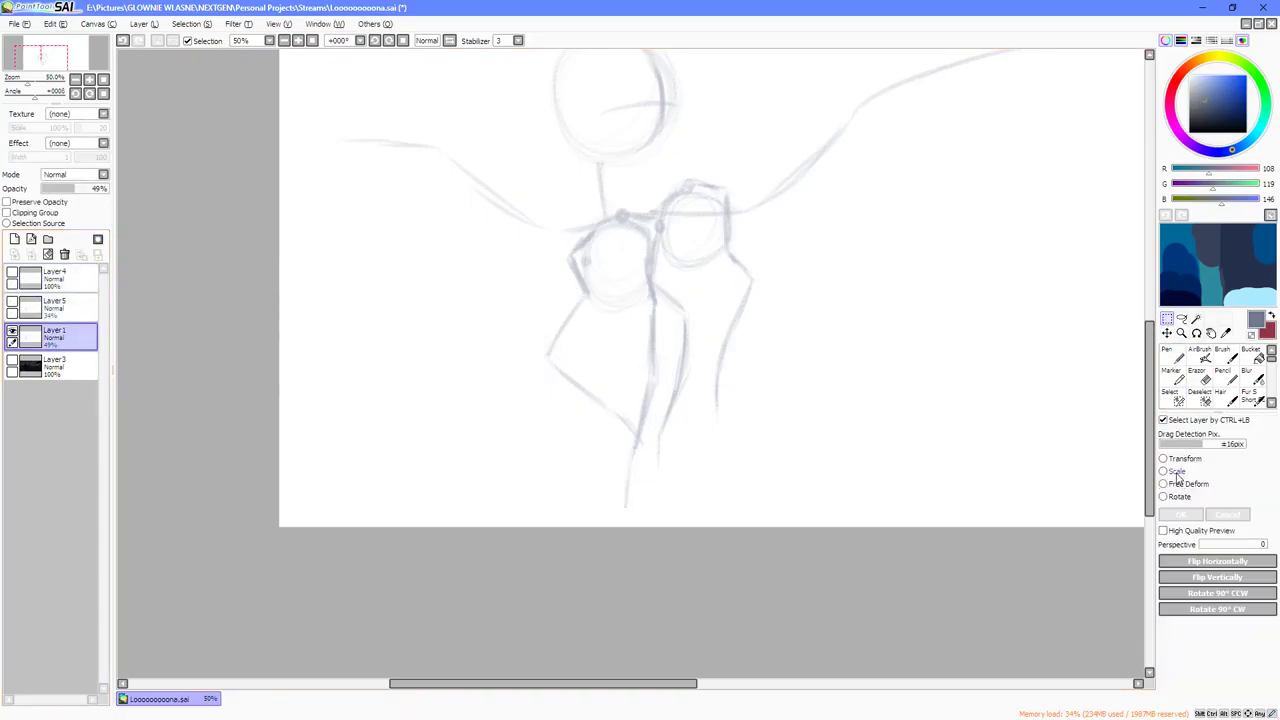
key(ctrl+t)
scroll(740, 450, down, 2)
scroll(745, 440, up, 1)
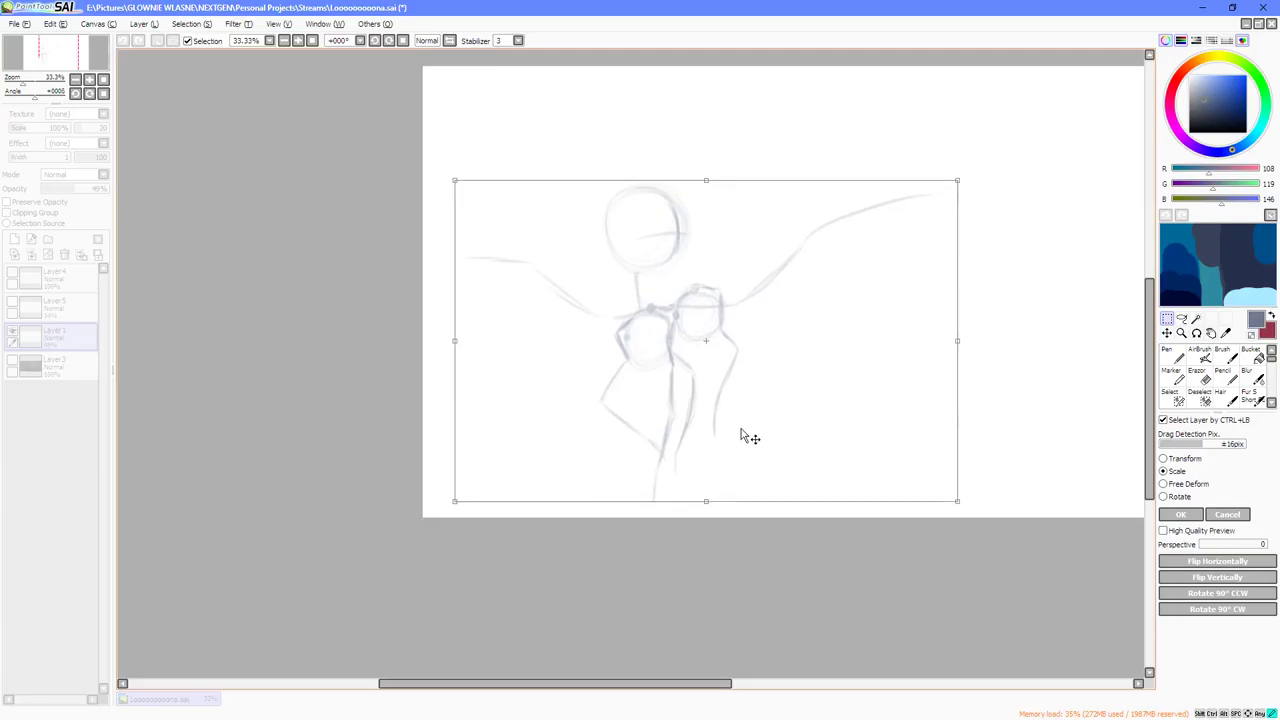
click(1180, 514)
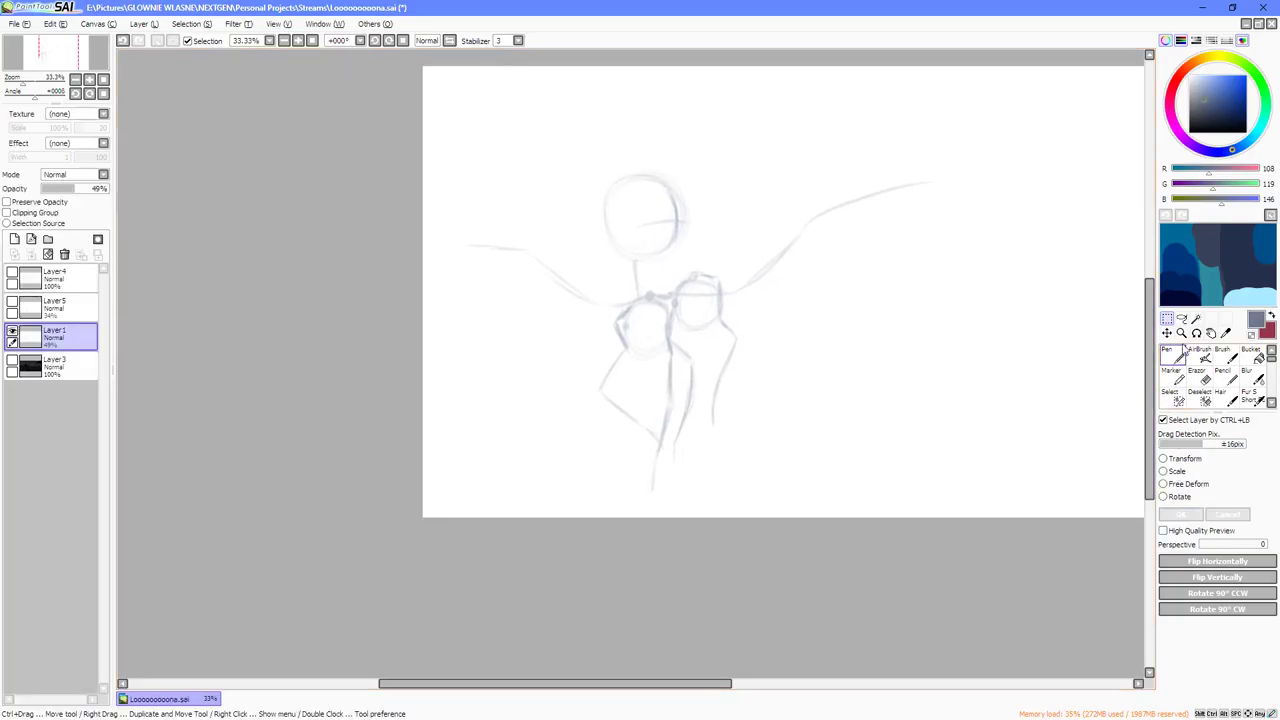
Lasso the four leg construction lines on Layer1, below the chest and hip circles.
scroll(725, 369, up, 1)
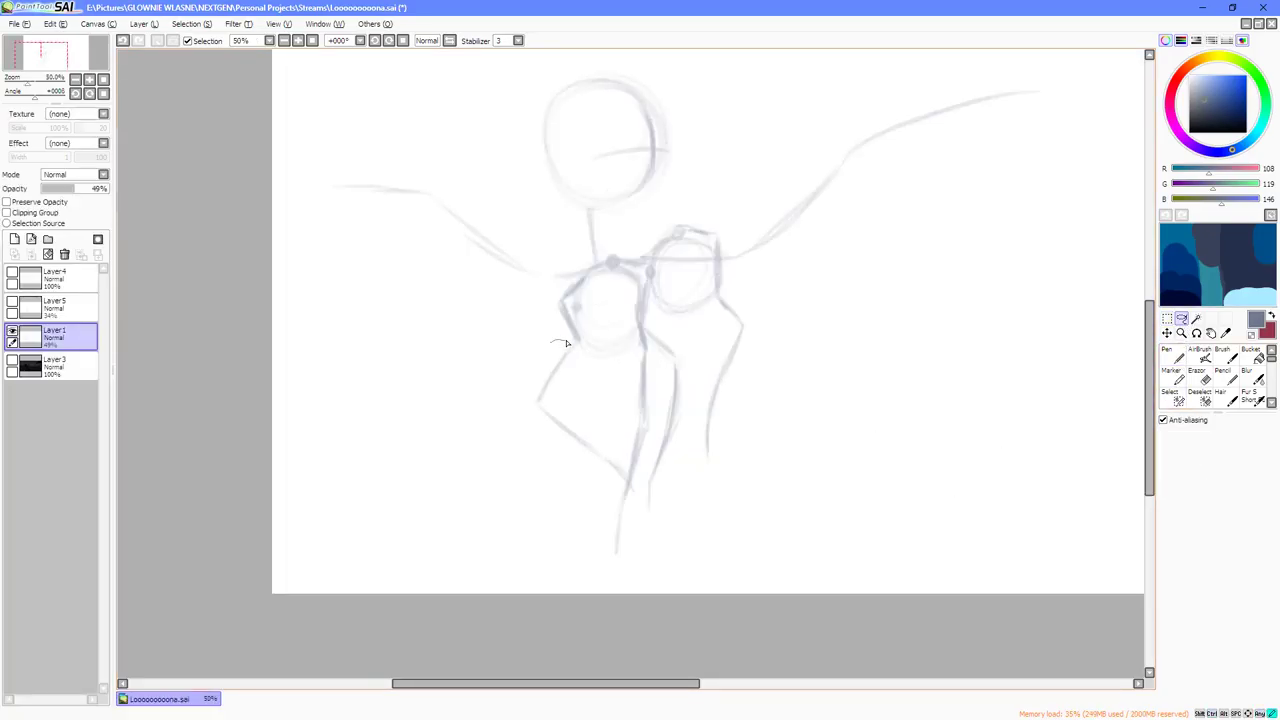
drag(588, 349, 628, 350)
mouse_move(709, 305)
mouse_down()
mouse_move(797, 314)
mouse_move(566, 577)
mouse_move(545, 350)
mouse_up()
click(1167, 319)
click(1173, 471)
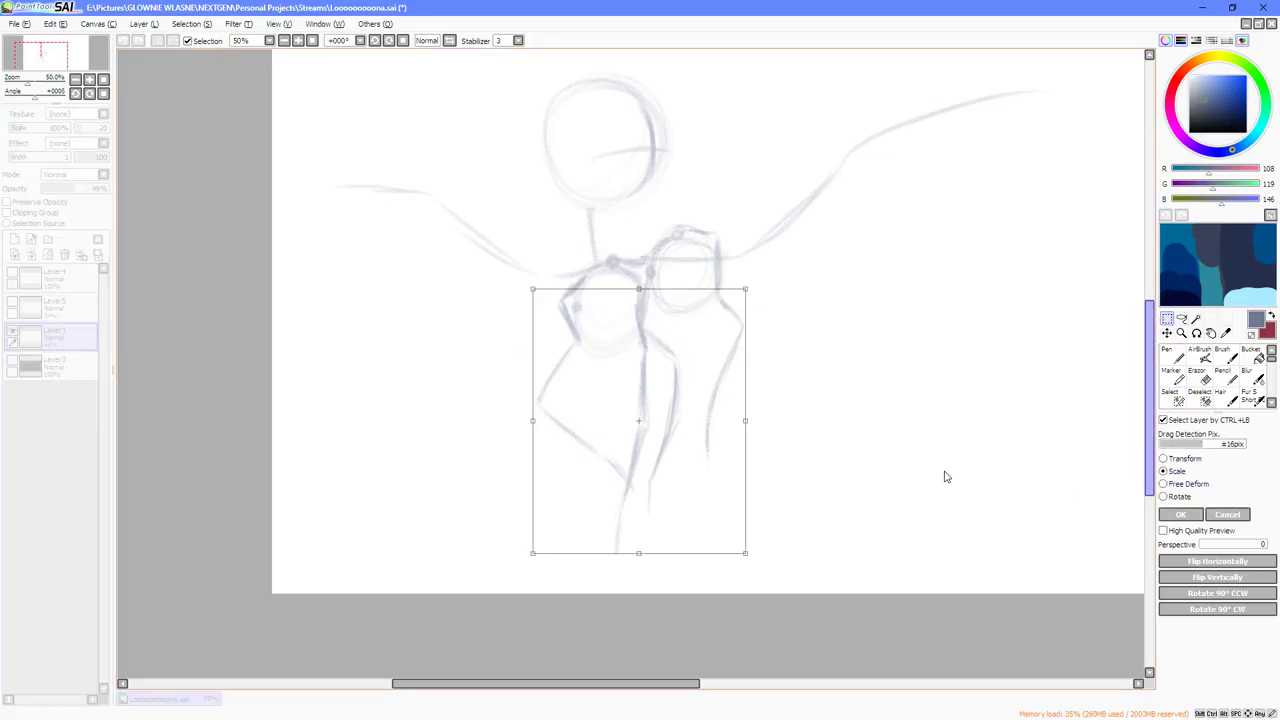
drag(643, 556, 638, 589)
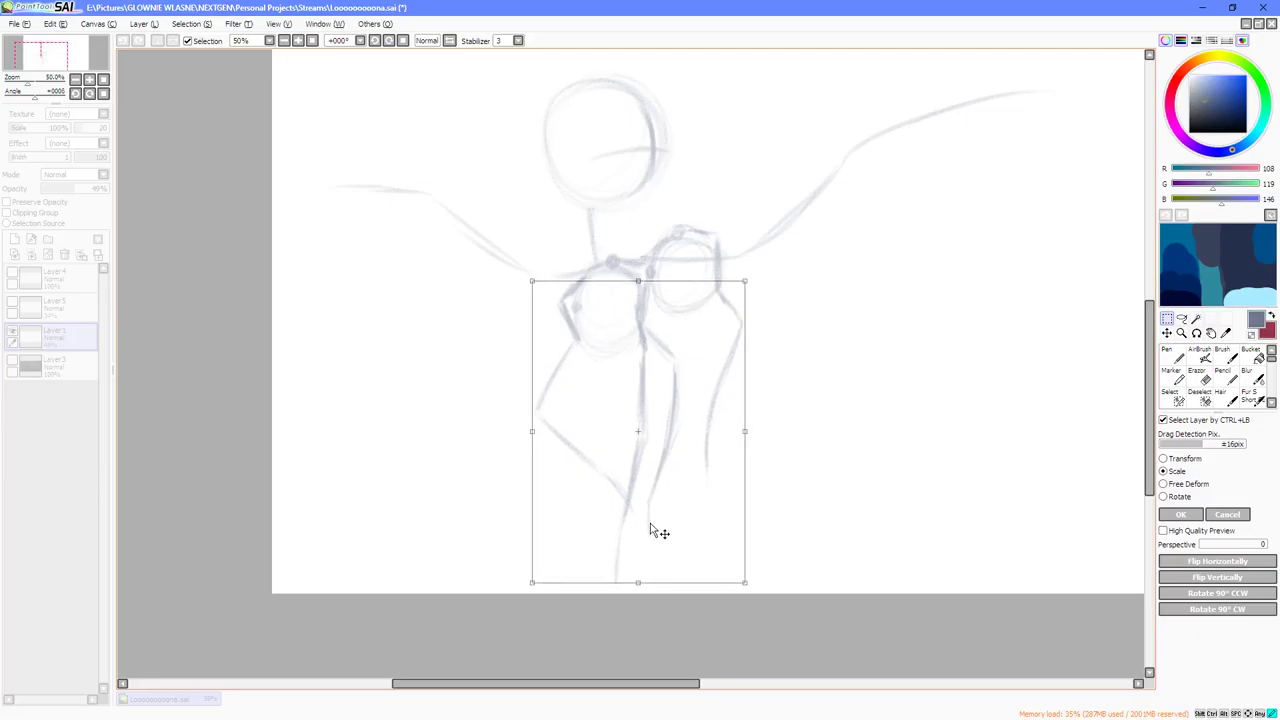
scroll(711, 509, down, 1)
scroll(706, 524, up, 1)
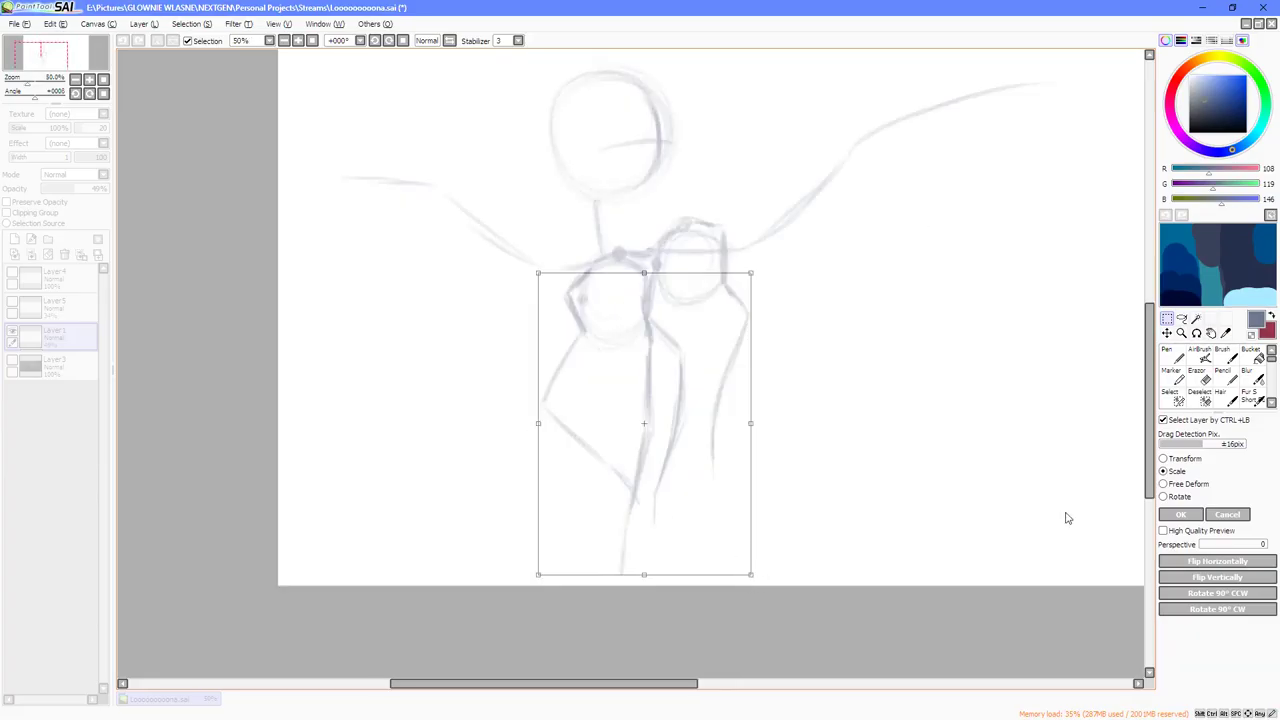
click(1163, 484)
drag(750, 577, 772, 574)
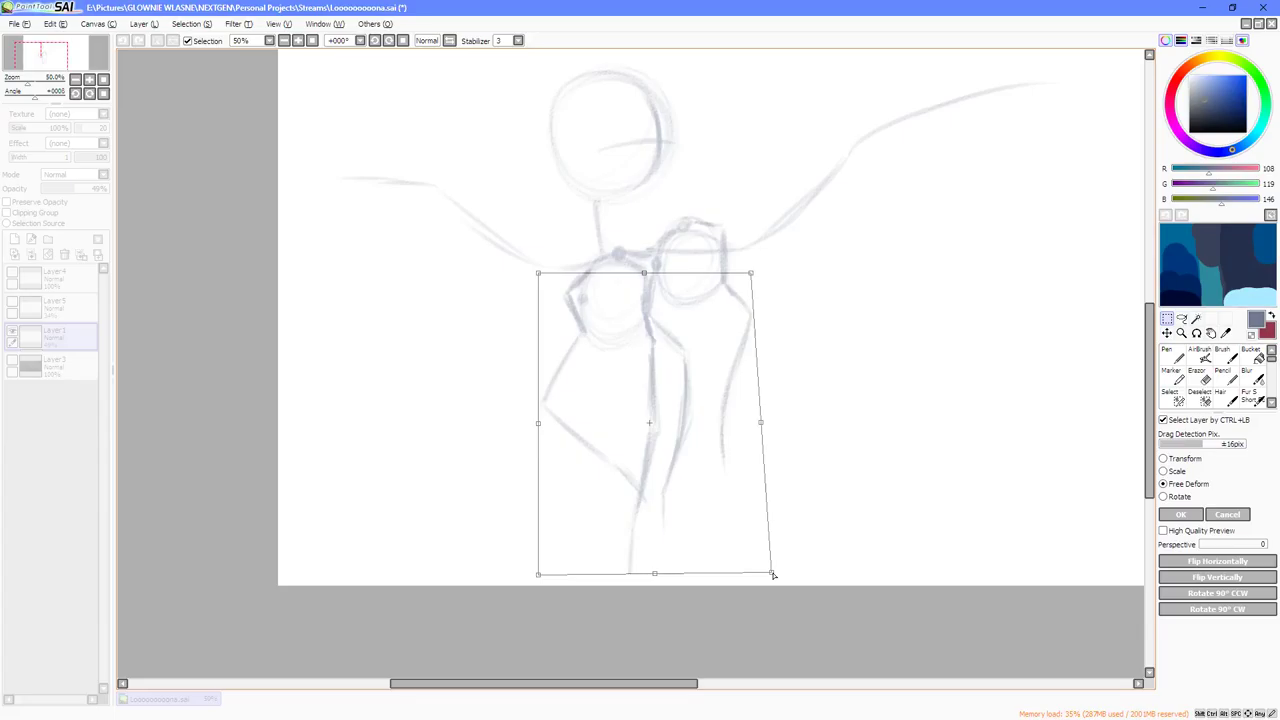
click(1226, 515)
Scale the selected leg lines vertically so they reach almost to the canvas's bottom edge, apply the change and deselect.
click(1163, 471)
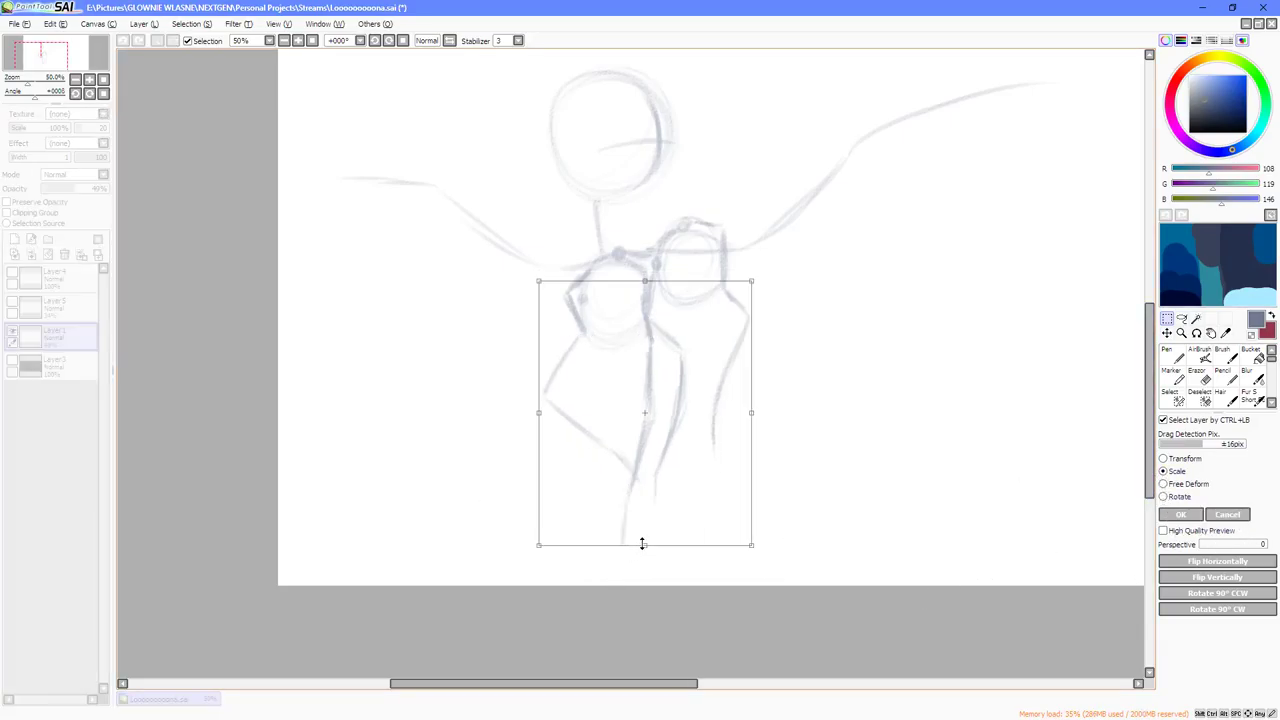
drag(643, 542, 648, 515)
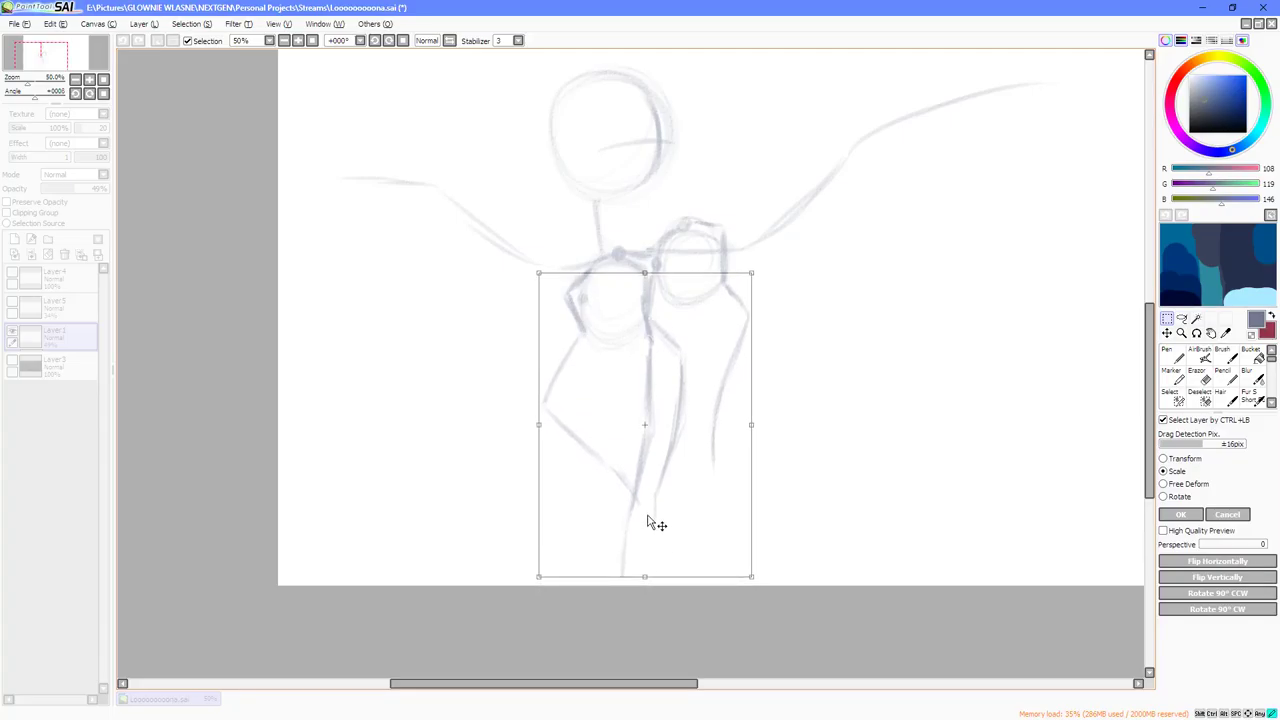
click(1180, 514)
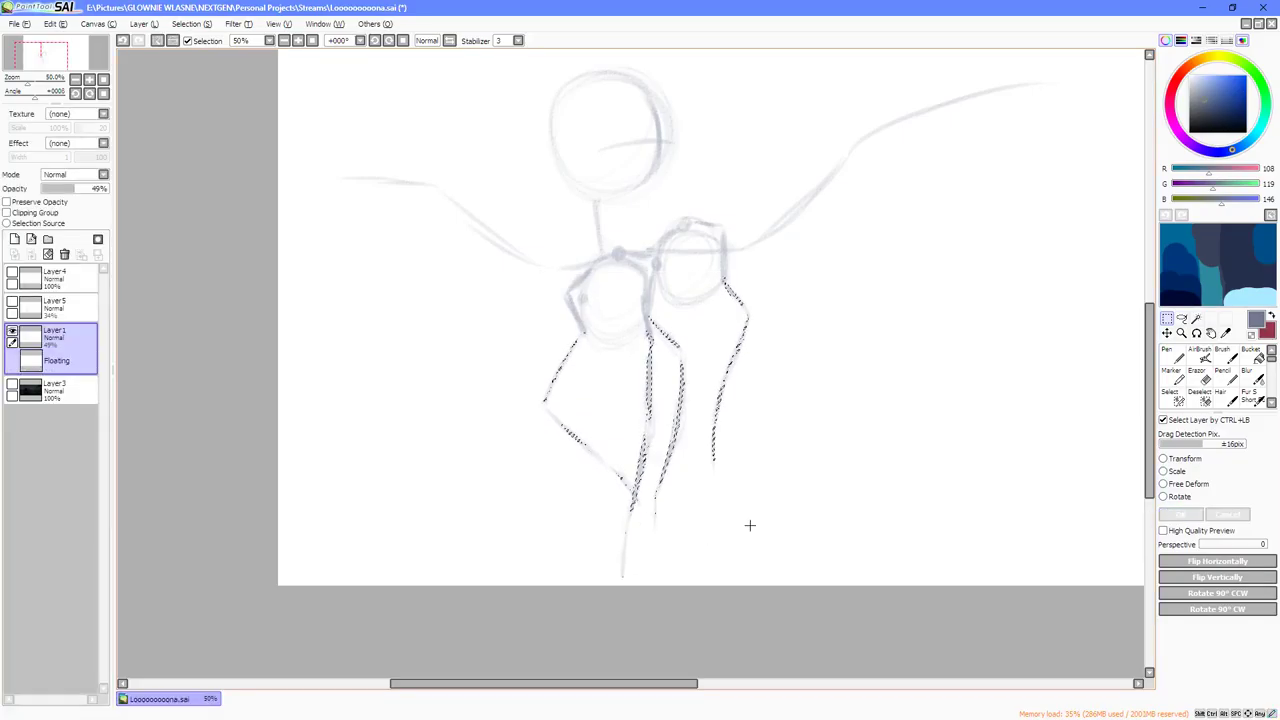
key(ctrl+d)
Show Layer5, then stretch its joint circles vertically and move them up to match the lengthened leg lines.
click(35, 306)
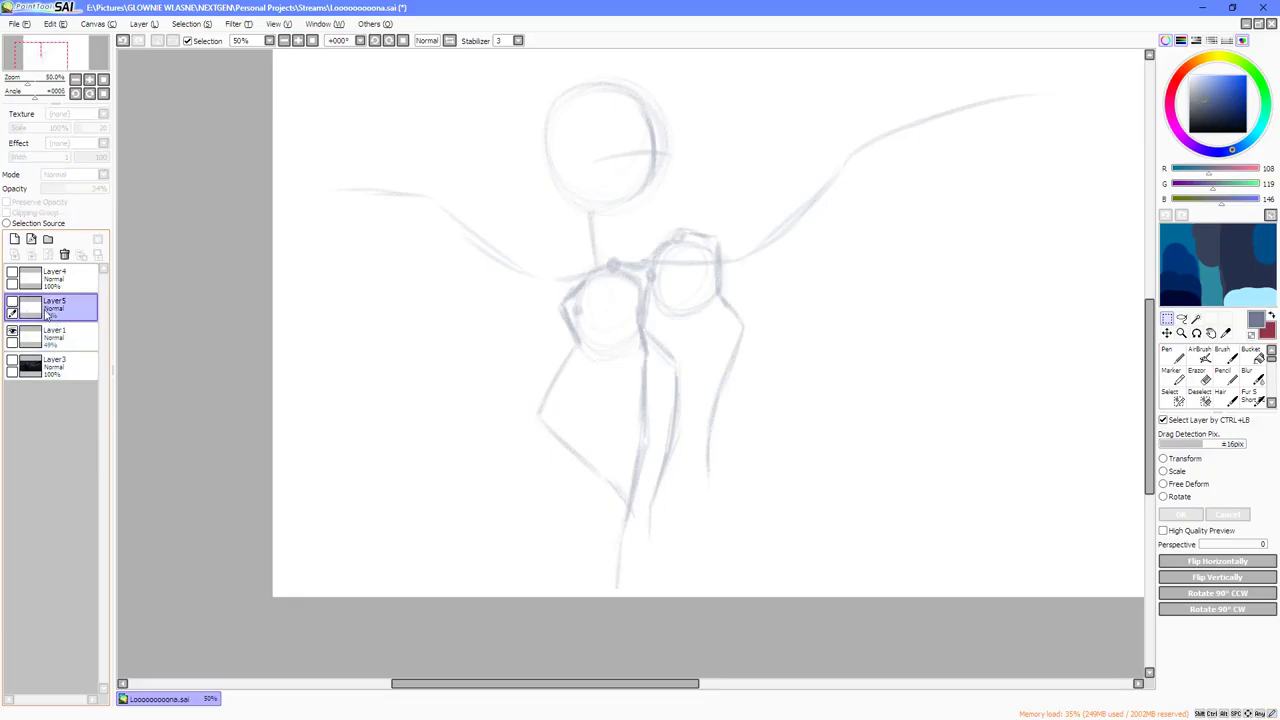
click(1165, 471)
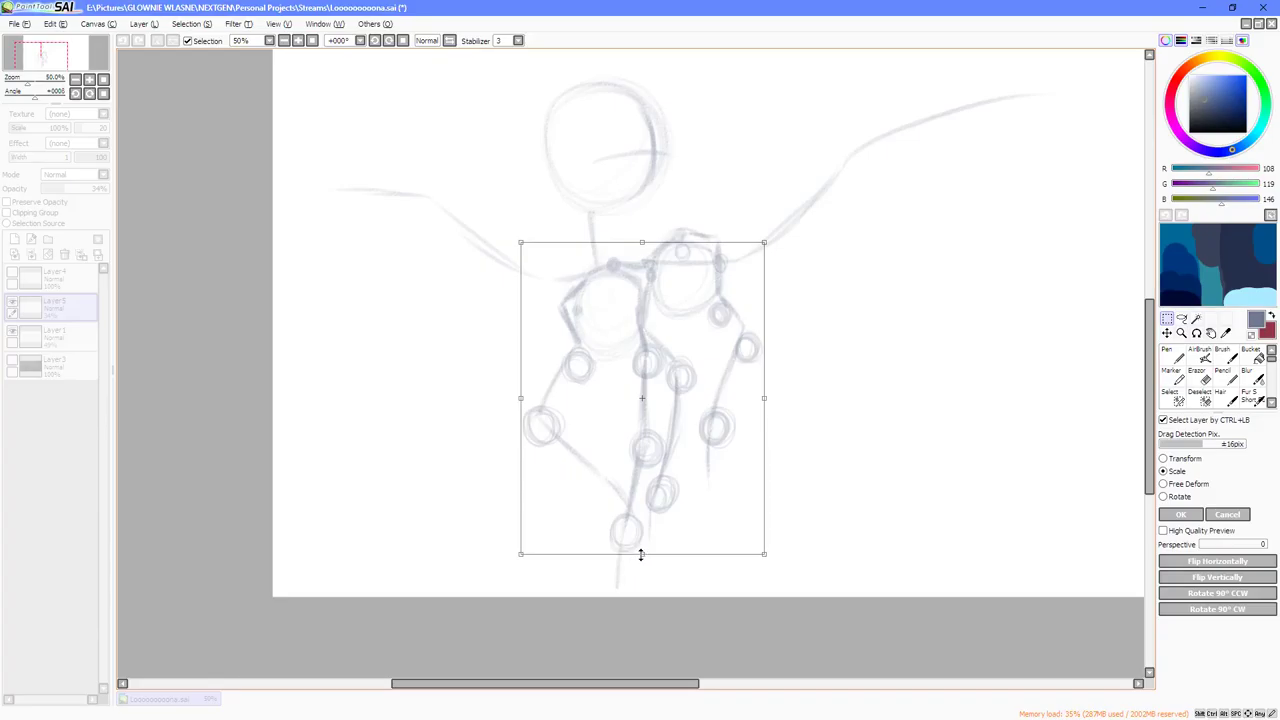
drag(641, 554, 641, 574)
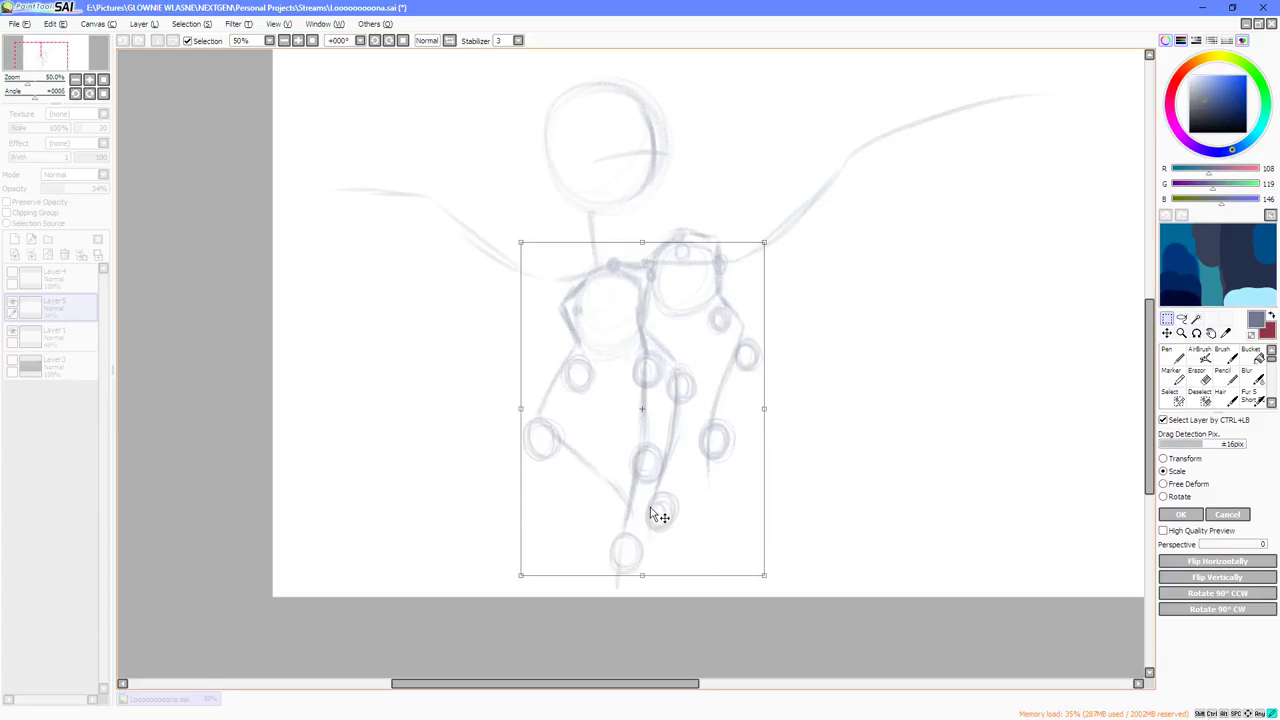
drag(654, 517, 650, 488)
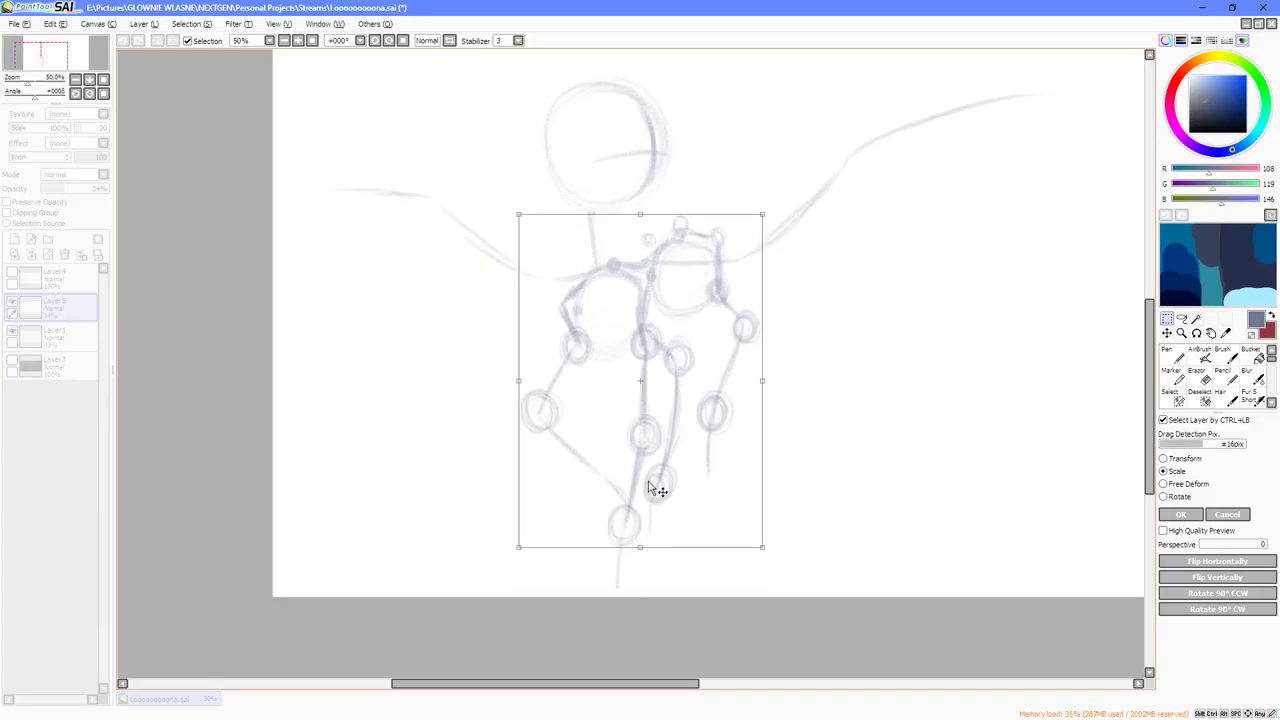
drag(640, 547, 639, 553)
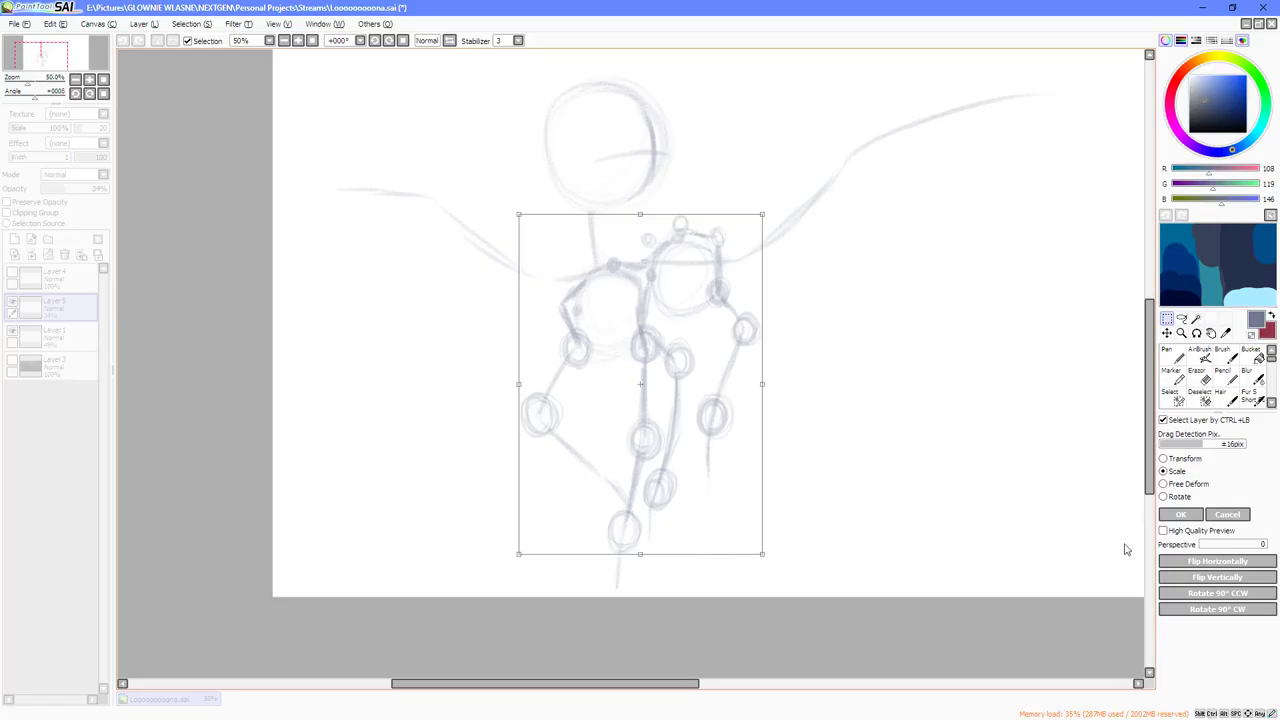
click(1180, 514)
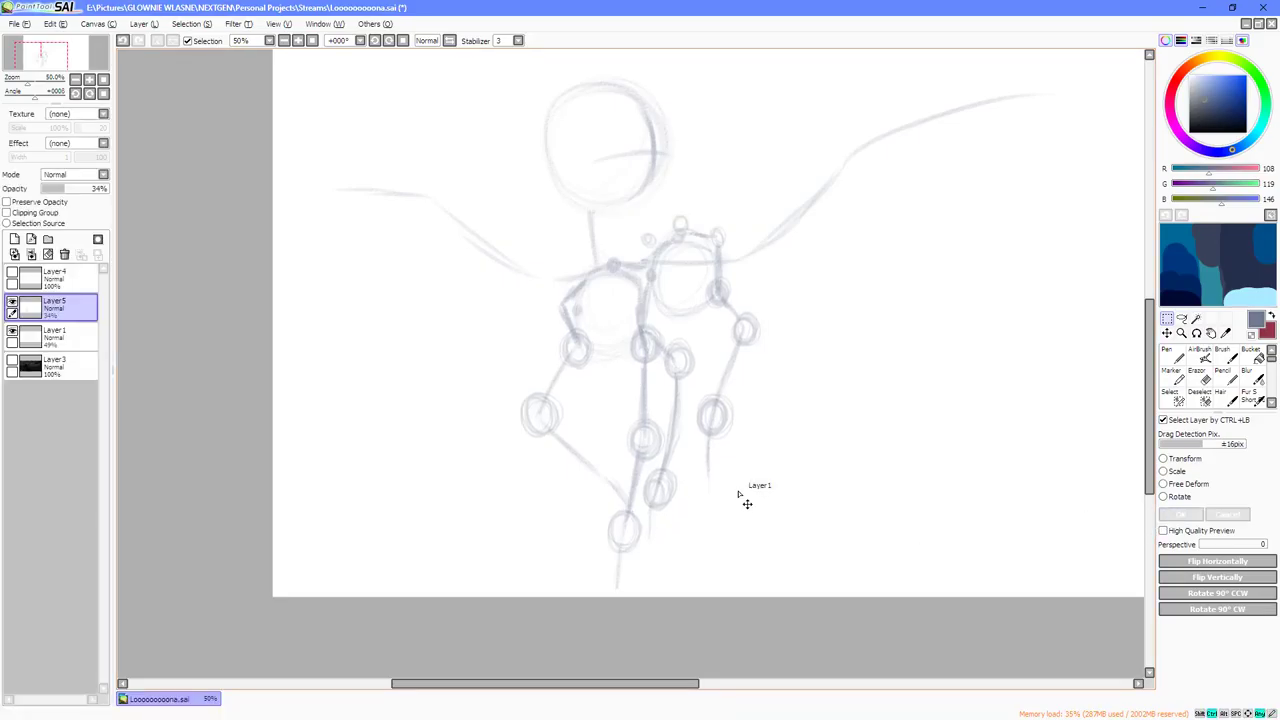
Show Layer4 and move its clean pony sketch upward to align with the shifted construction lines.
click(13, 273)
click(68, 286)
click(1164, 471)
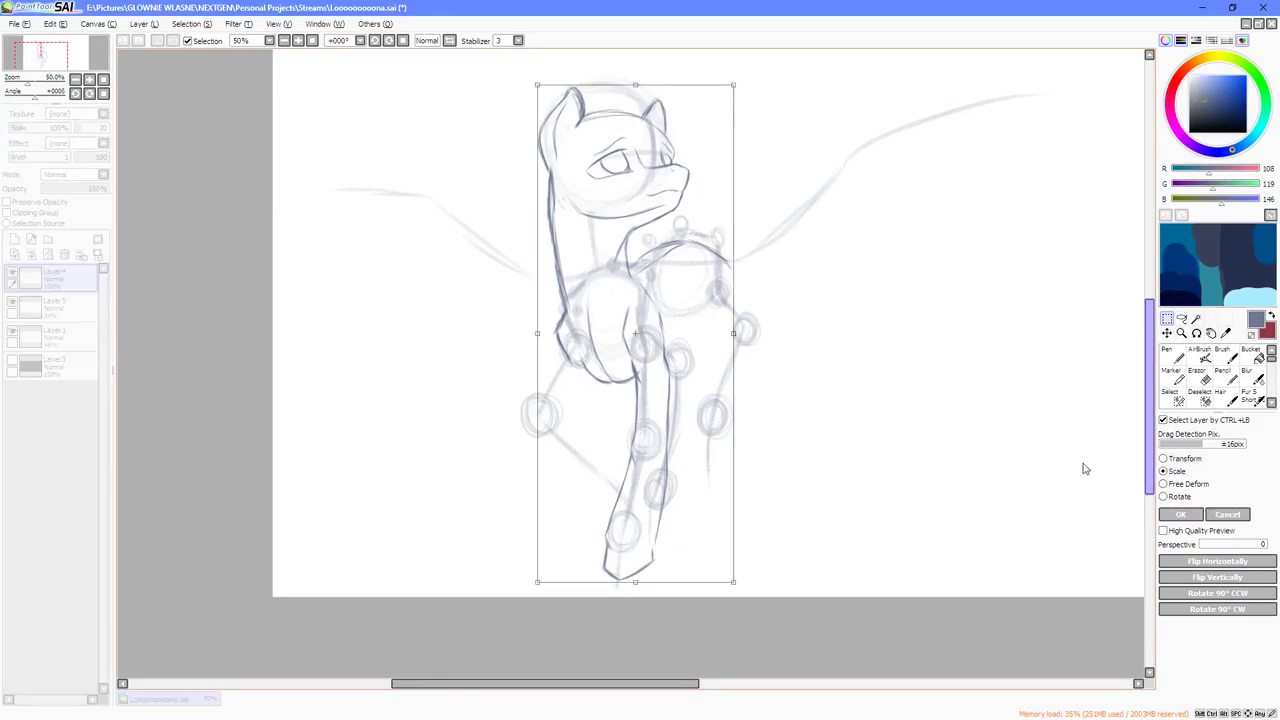
mouse_move(649, 424)
mouse_down()
mouse_move(649, 375)
mouse_move(648, 397)
mouse_move(639, 385)
mouse_up()
click(1181, 514)
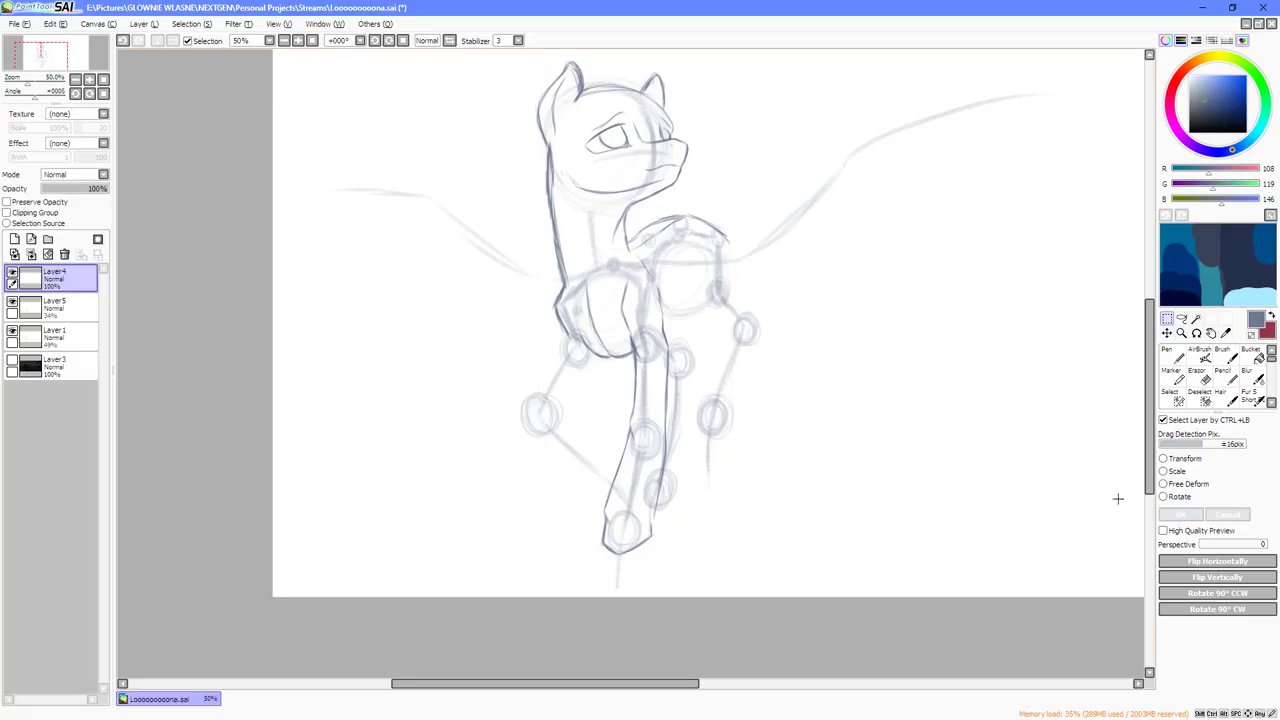
Lasso the straight front leg's outline on Layer4 and scale it vertically so the hoof reaches almost to the canvas's bottom edge.
click(1181, 319)
scroll(630, 368, up, 1)
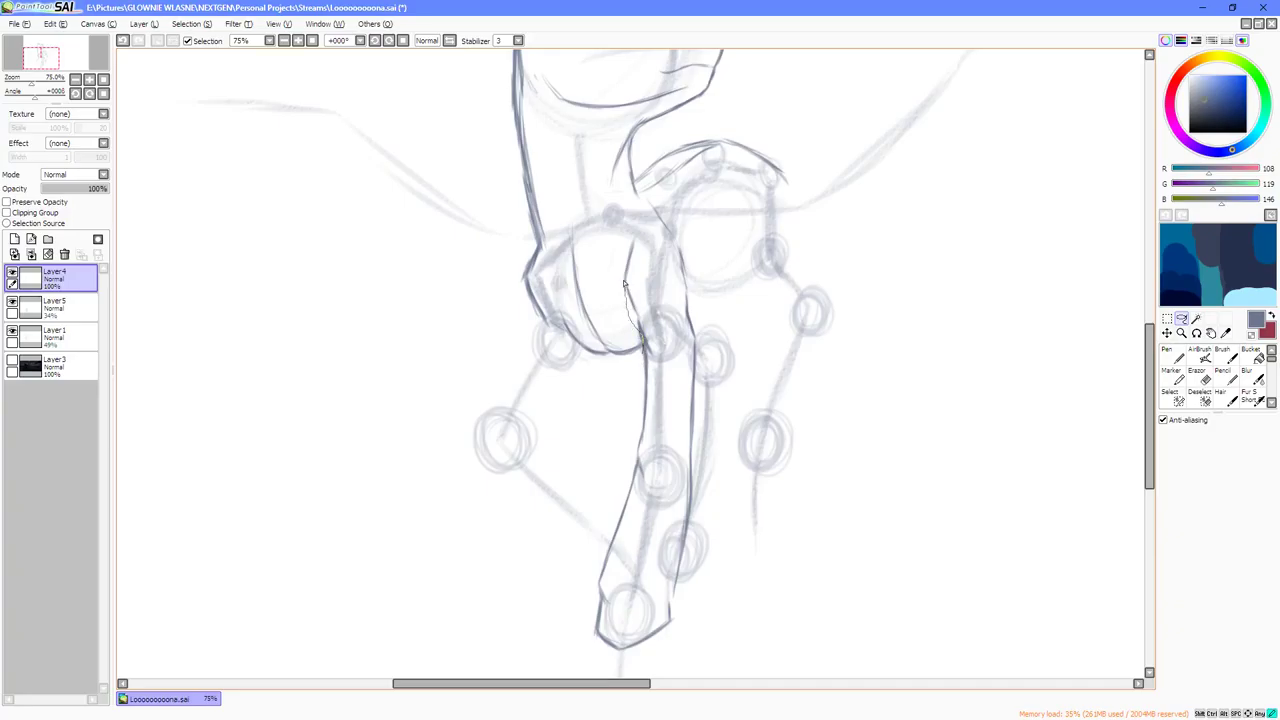
mouse_move(623, 285)
mouse_down()
mouse_move(648, 232)
mouse_move(644, 199)
mouse_move(684, 215)
mouse_move(721, 460)
mouse_move(717, 615)
mouse_move(658, 666)
mouse_move(546, 653)
mouse_move(548, 545)
mouse_move(612, 420)
mouse_up()
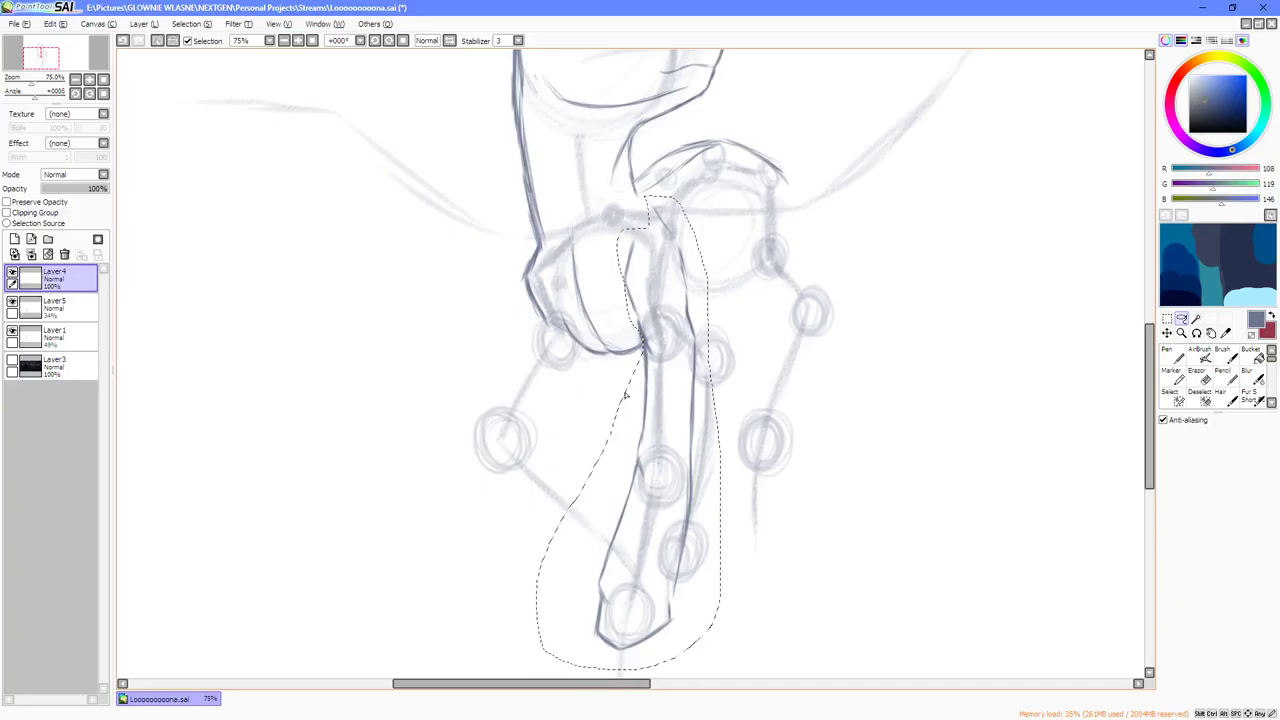
scroll(720, 330, down, 3)
key(ctrl+t)
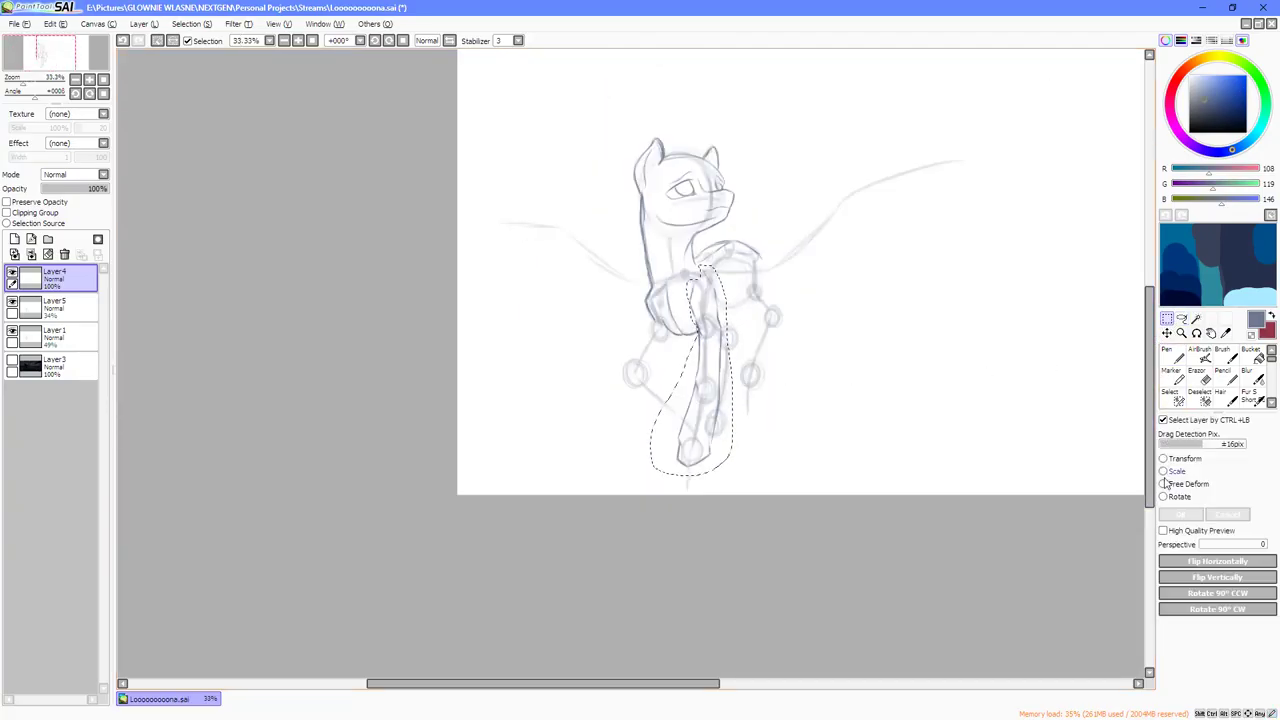
scroll(800, 374, up, 3)
scroll(807, 313, down, 3)
scroll(807, 313, up, 3)
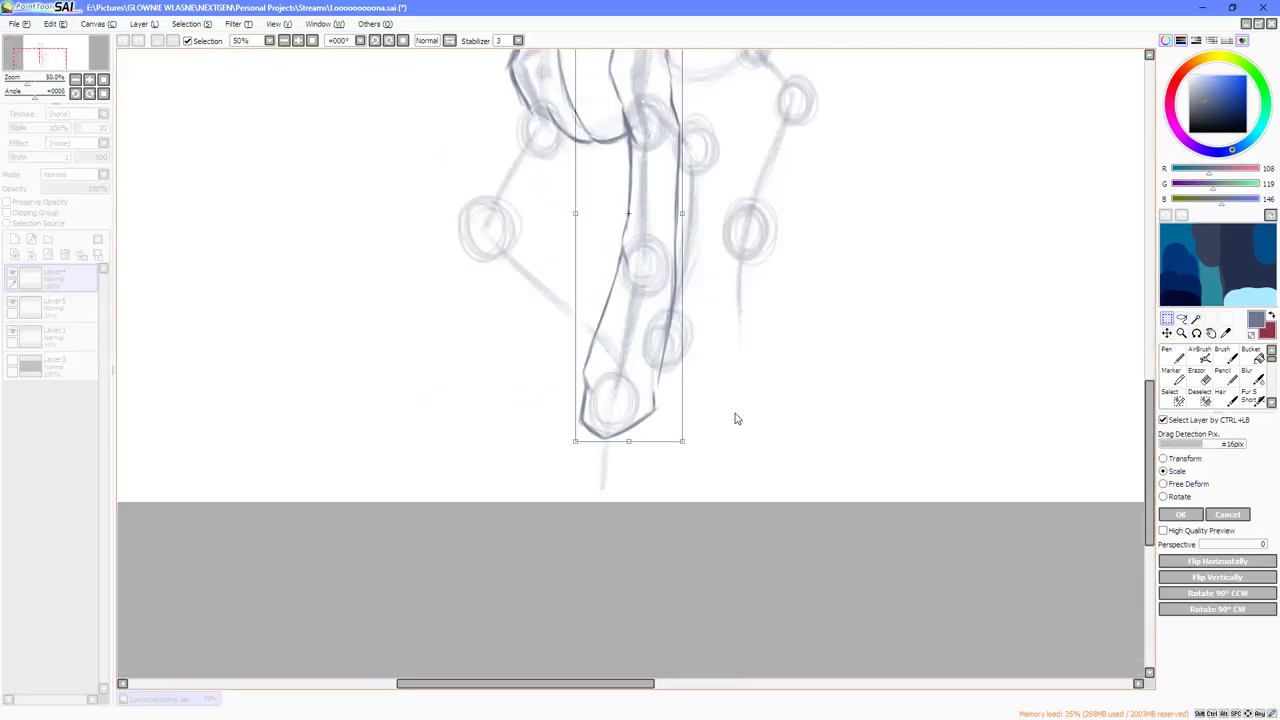
drag(628, 442, 627, 489)
scroll(660, 577, down, 3)
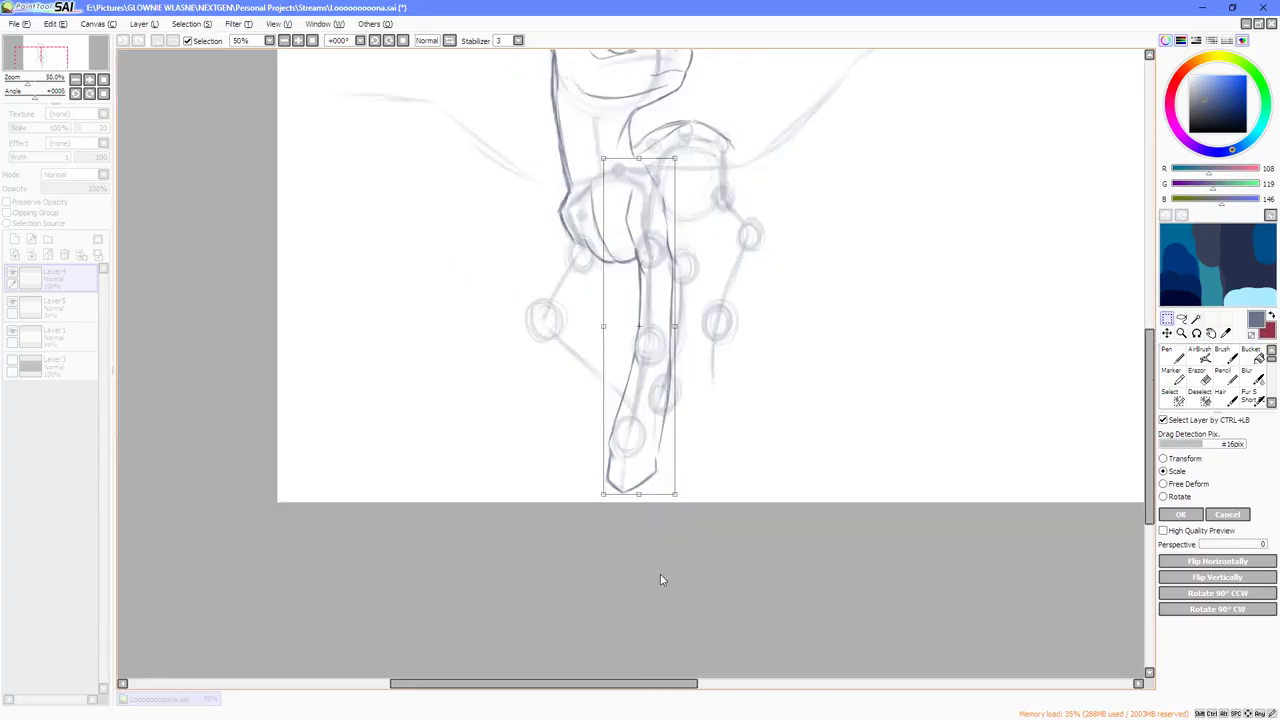
Free-deform the selected front leg to widen its lower end and fit it over the joint circles, applying the change and deselecting.
scroll(664, 510, up, 1)
click(1162, 484)
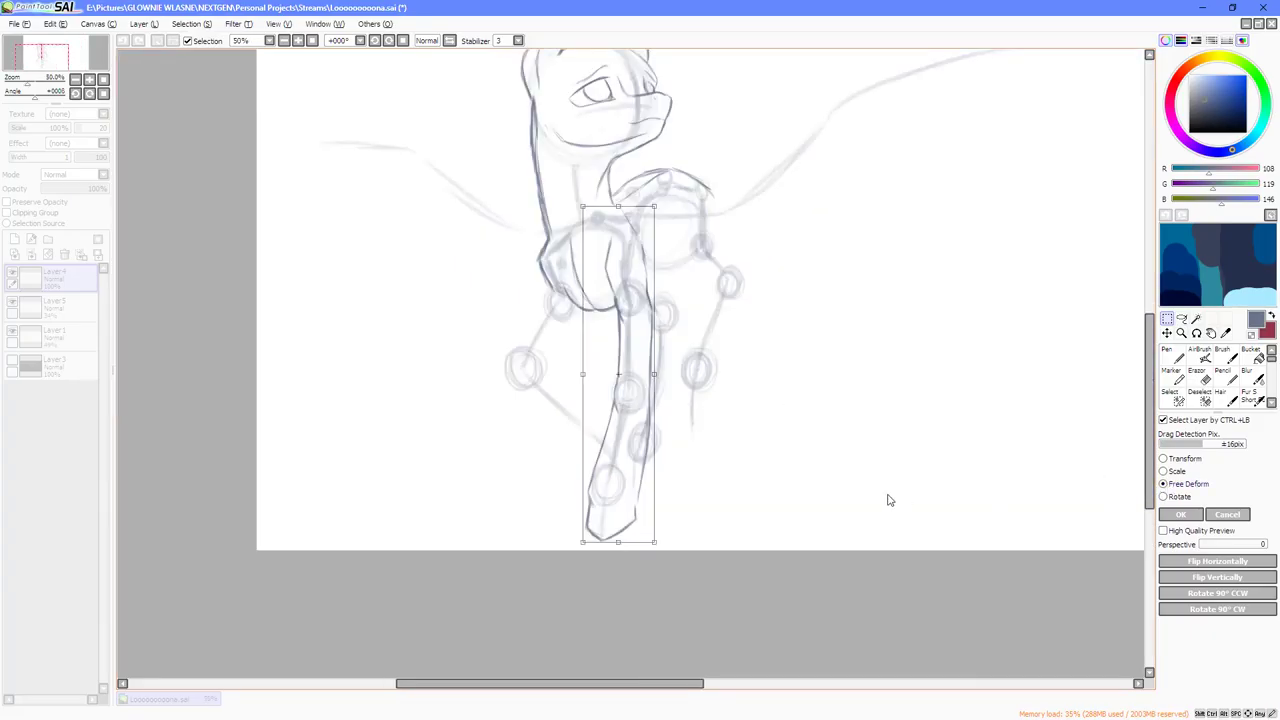
drag(653, 543, 683, 527)
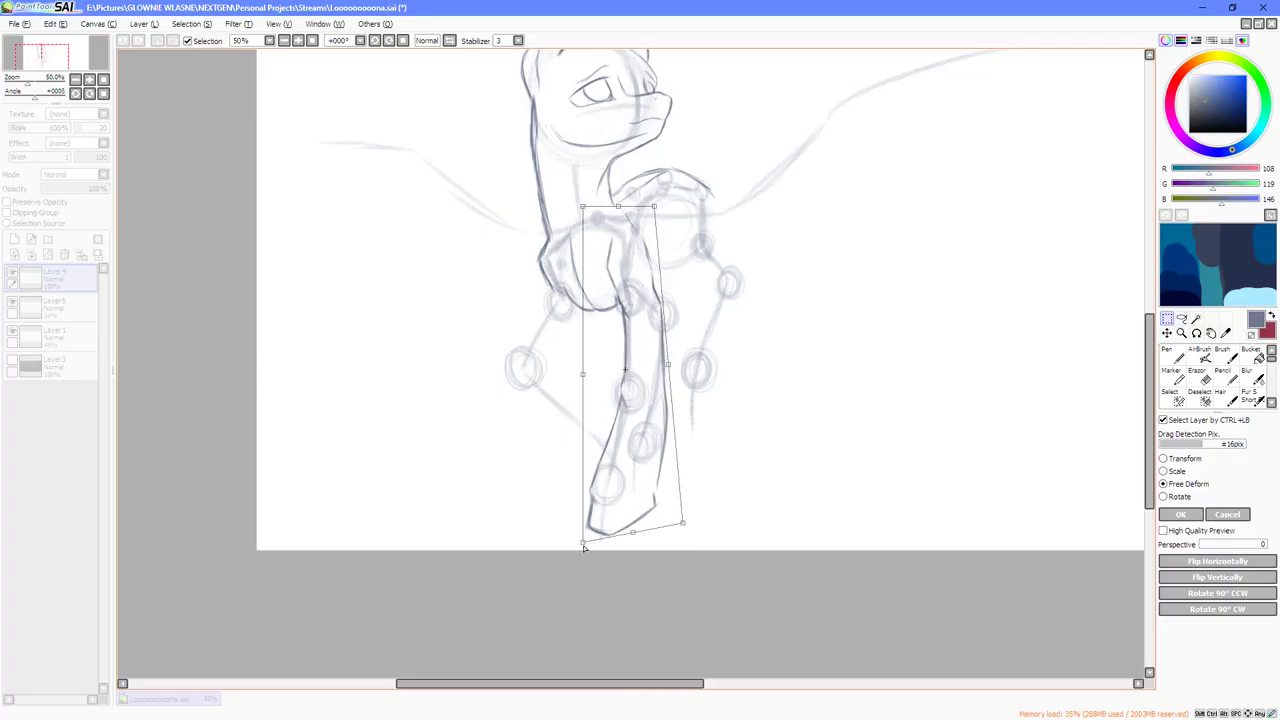
drag(580, 210, 569, 200)
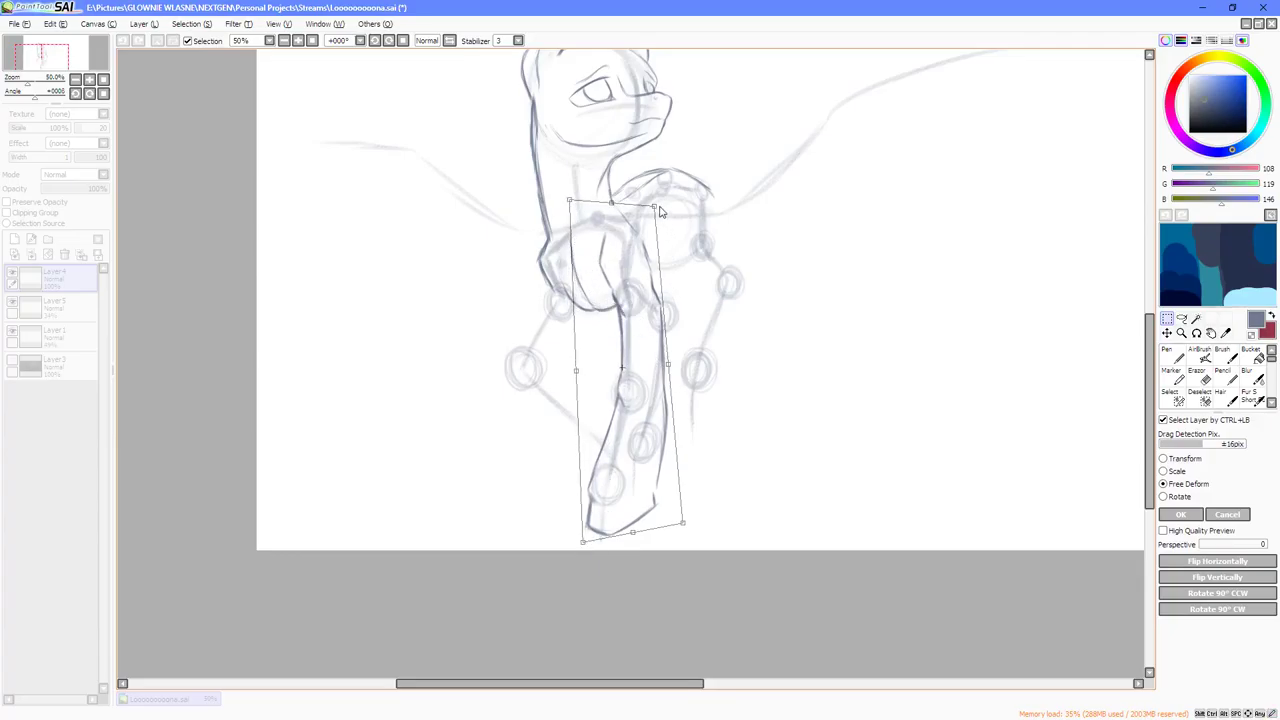
drag(656, 208, 667, 208)
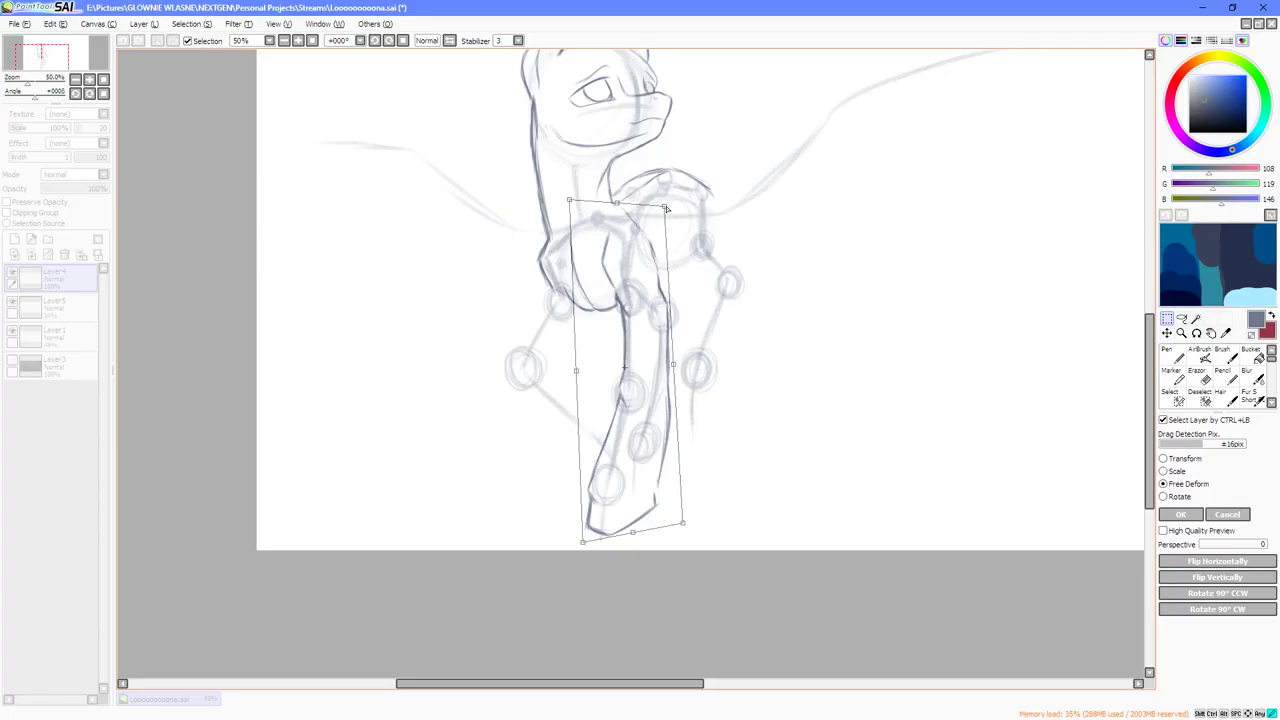
drag(629, 295, 625, 295)
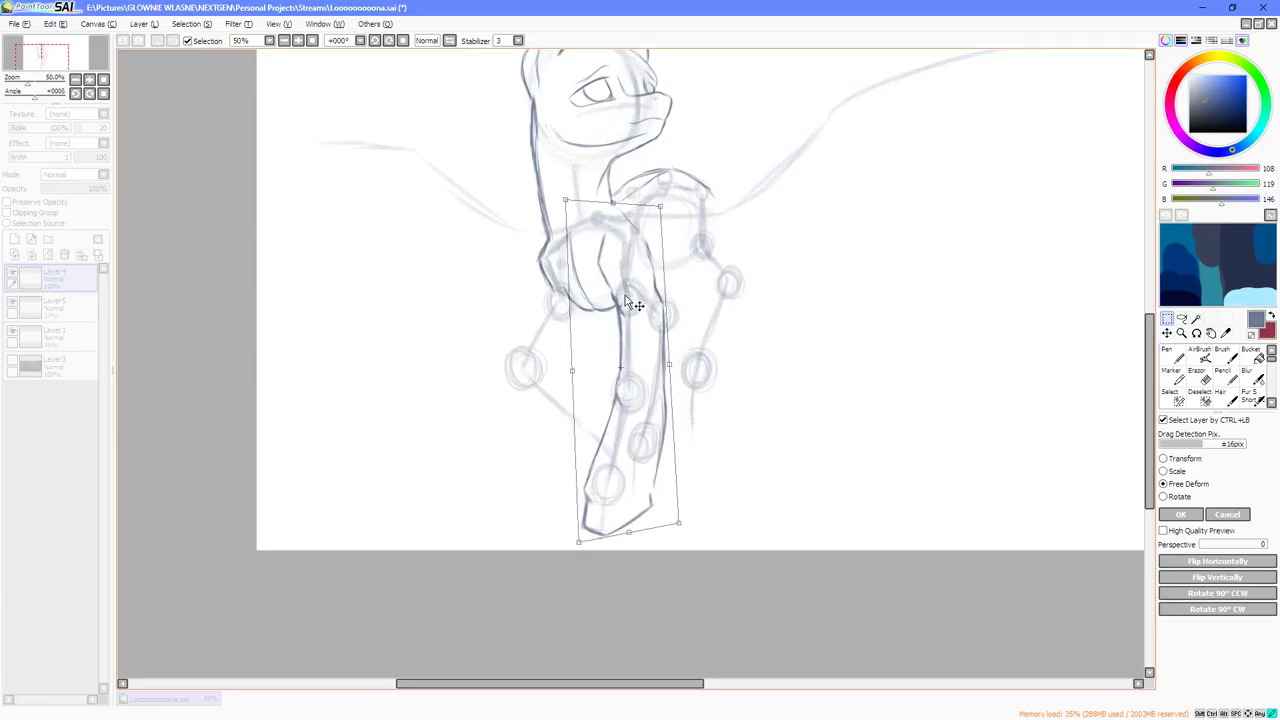
click(1176, 515)
scroll(749, 496, down, 1)
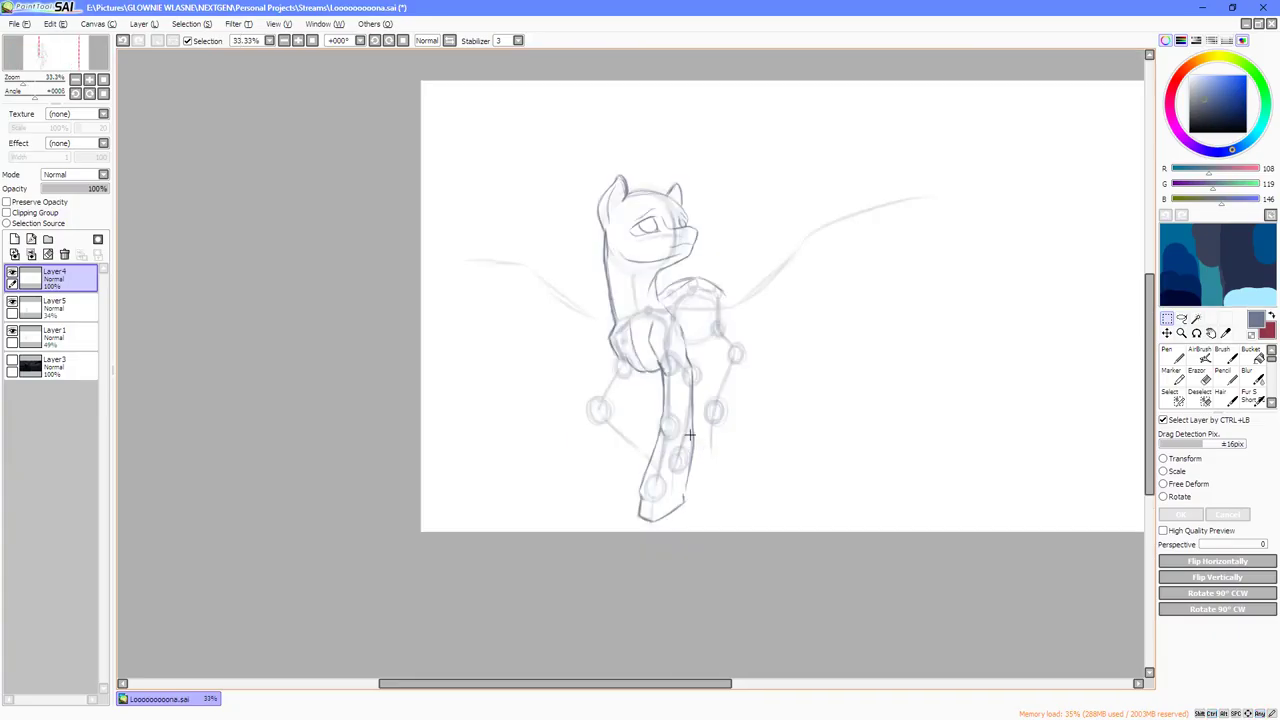
Lower Layer1's opacity to 26%, briefly toggling Layer4 and the Layer3 background to check the sketch.
scroll(690, 435, up, 1)
click(12, 276)
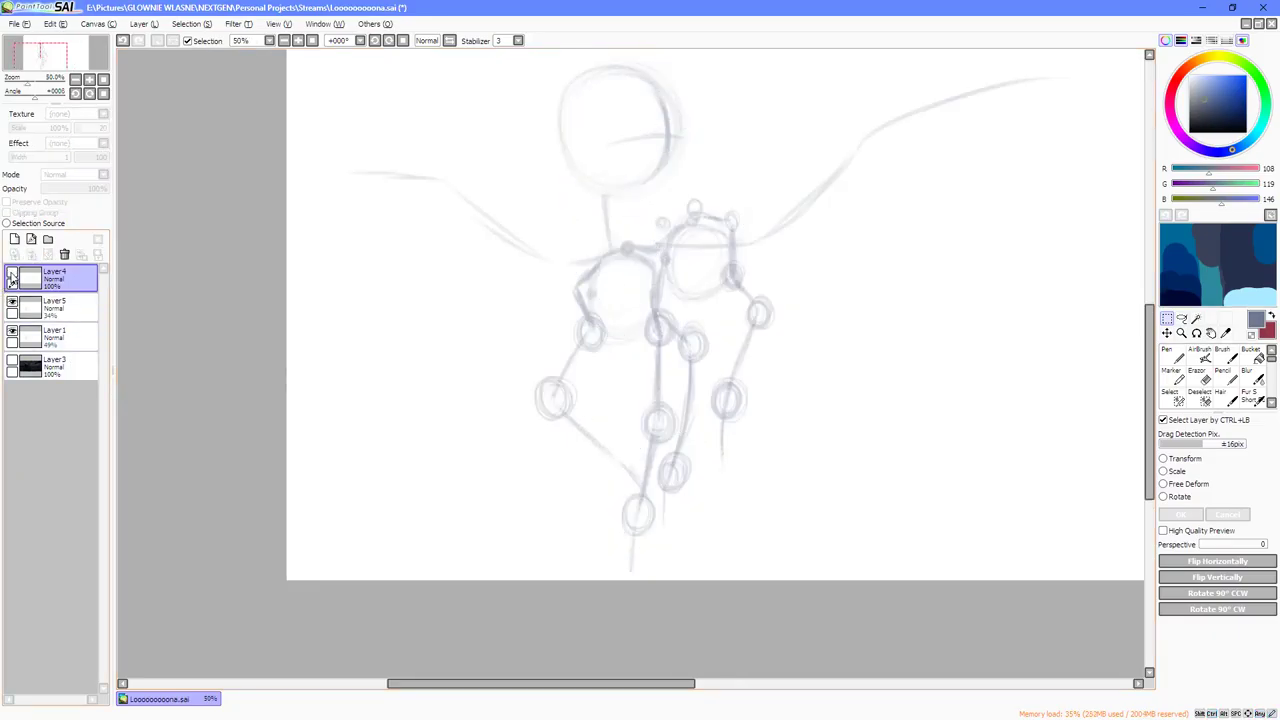
click(12, 276)
click(22, 340)
drag(74, 189, 60, 191)
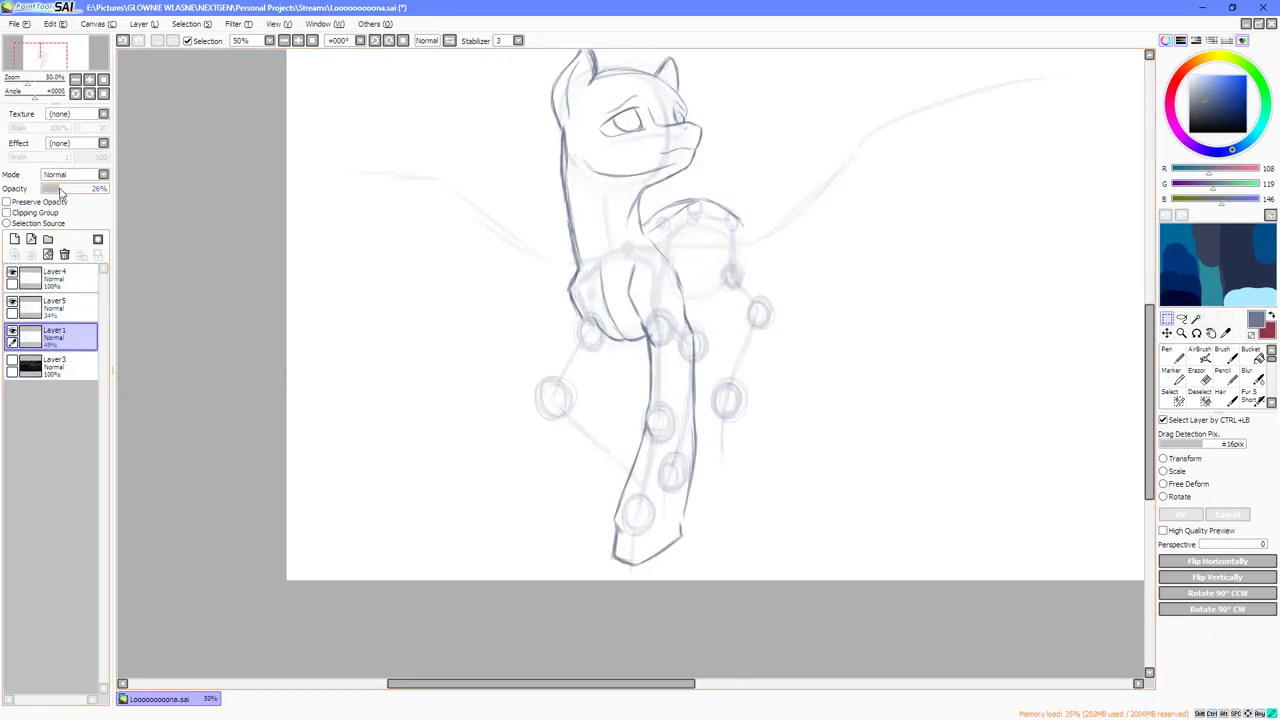
click(12, 364)
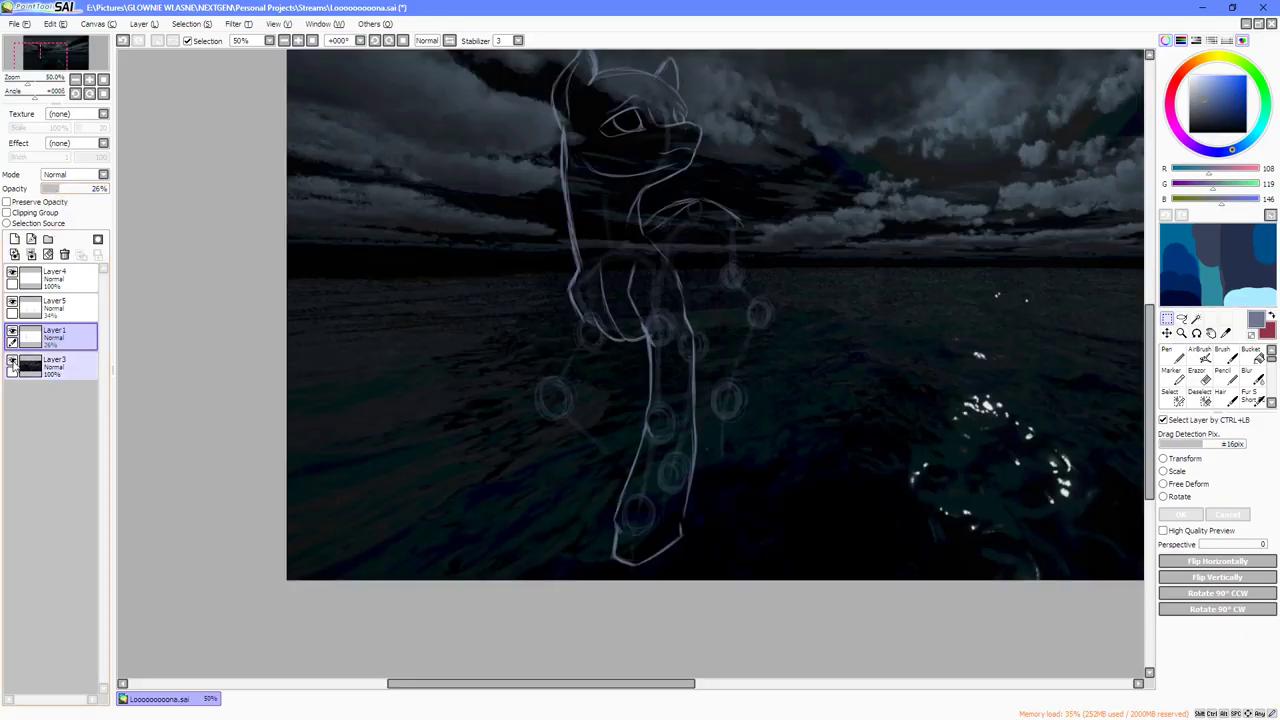
click(12, 364)
Redraw the straight front leg's outer contour on Layer4 with the 25 px Pen, from the upper joint down to the hoof.
click(50, 280)
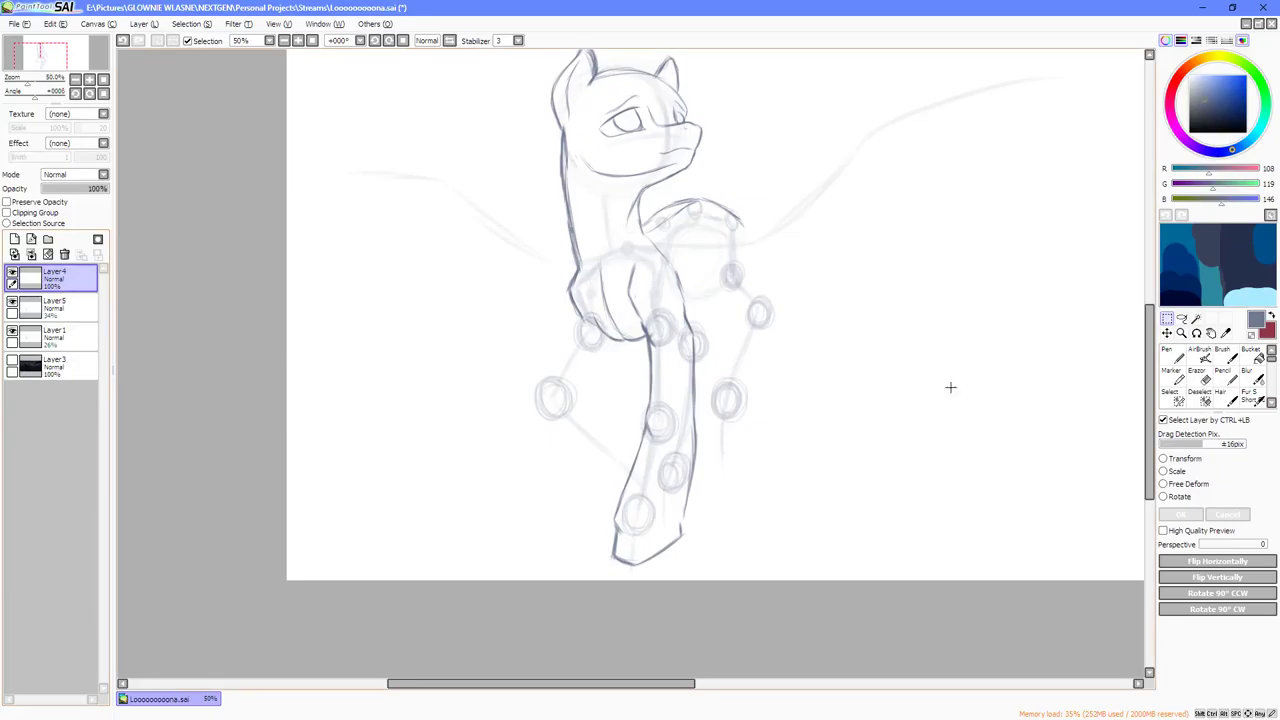
click(1179, 357)
scroll(670, 418, up, 1)
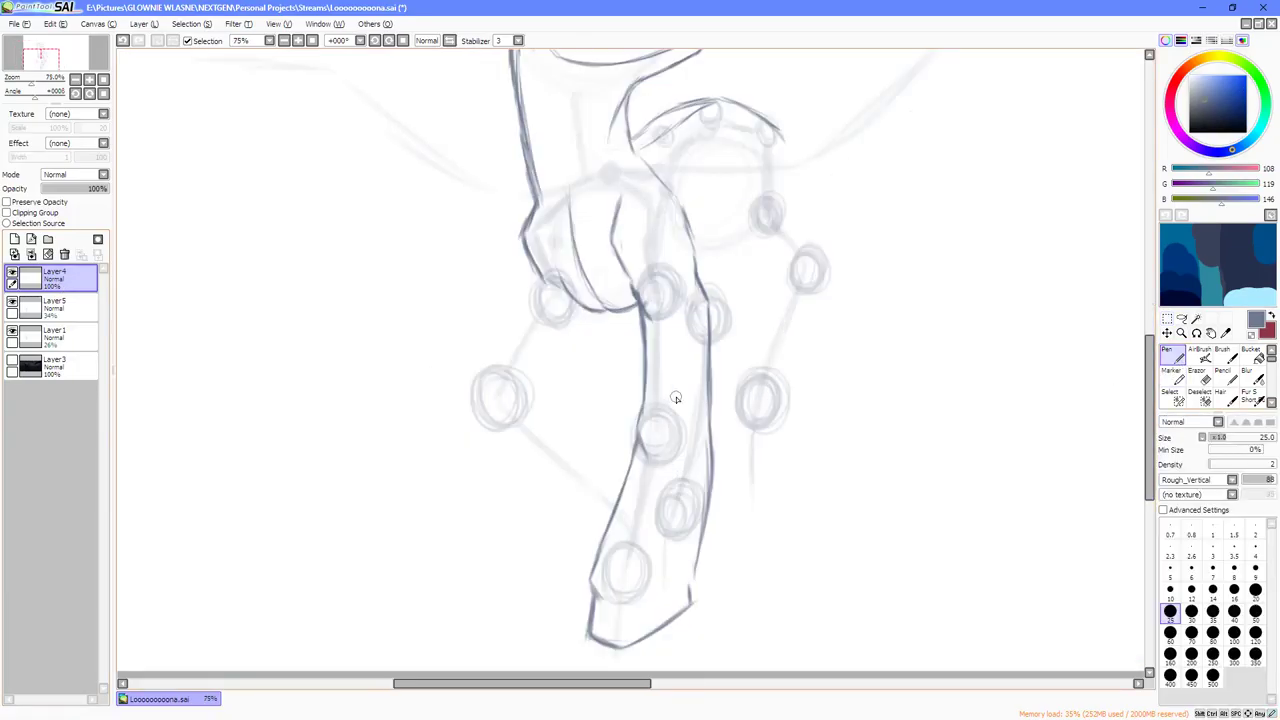
scroll(749, 433, down, 1)
scroll(712, 314, up, 1)
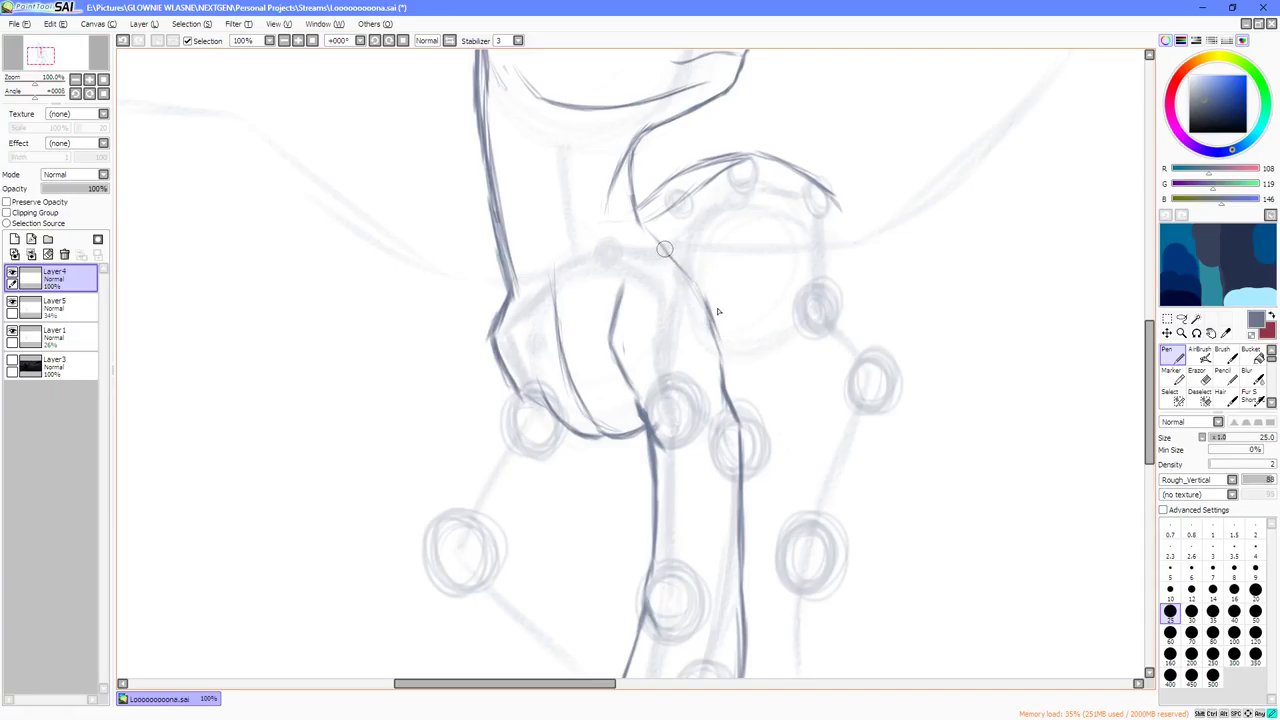
mouse_move(738, 388)
mouse_down()
mouse_move(664, 335)
mouse_move(678, 515)
mouse_up()
scroll(678, 515, down, 3)
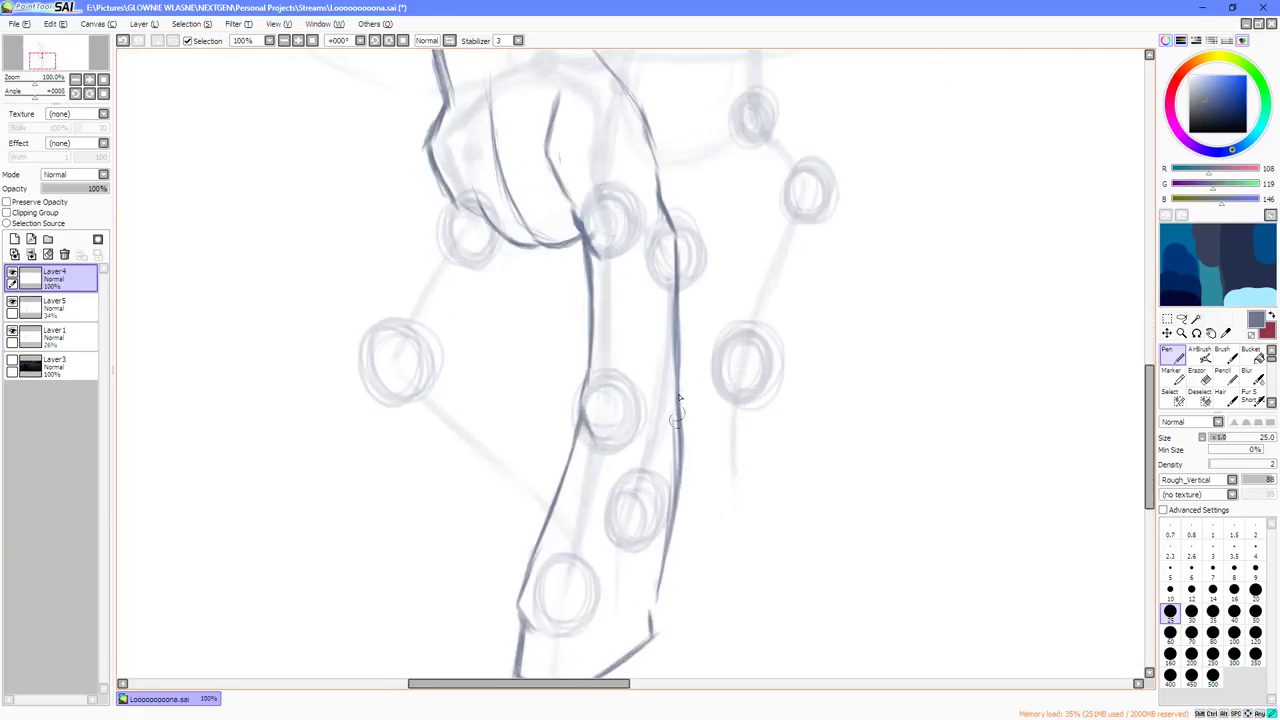
drag(680, 440, 656, 606)
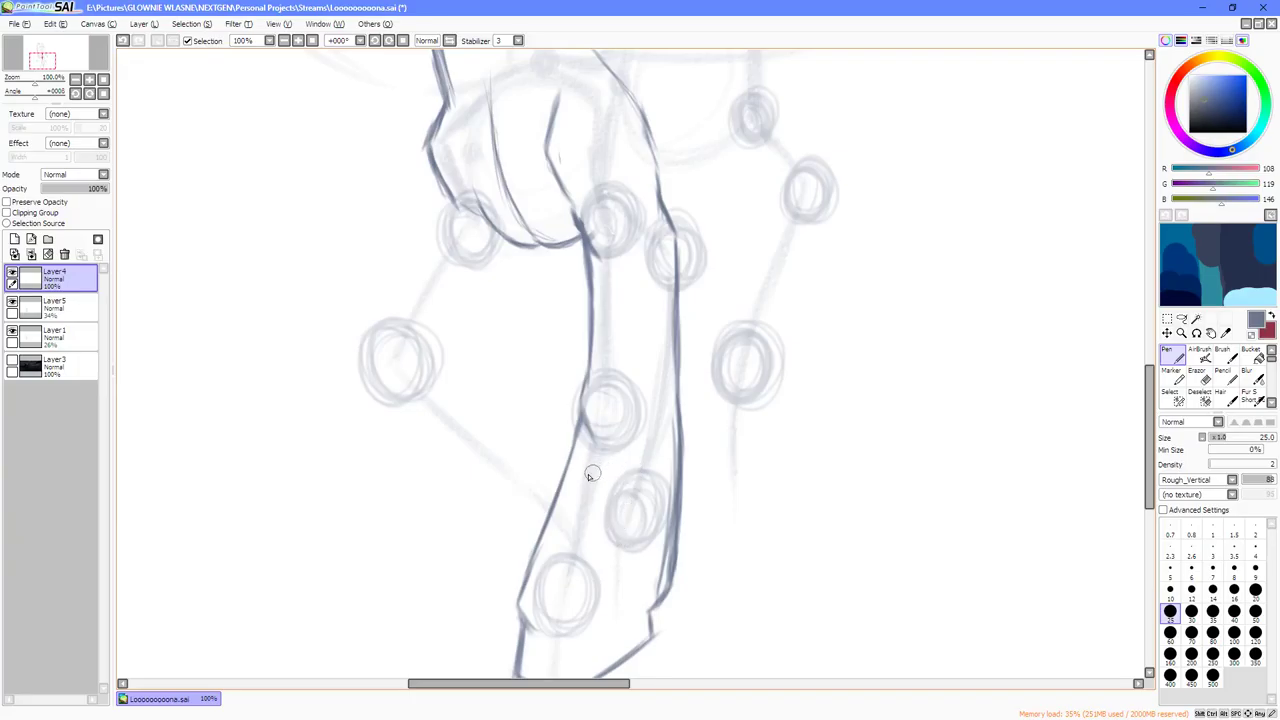
Mirror the canvas view horizontally with the bent front leg's construction lines in view.
drag(550, 457, 598, 453)
scroll(677, 457, right, 3)
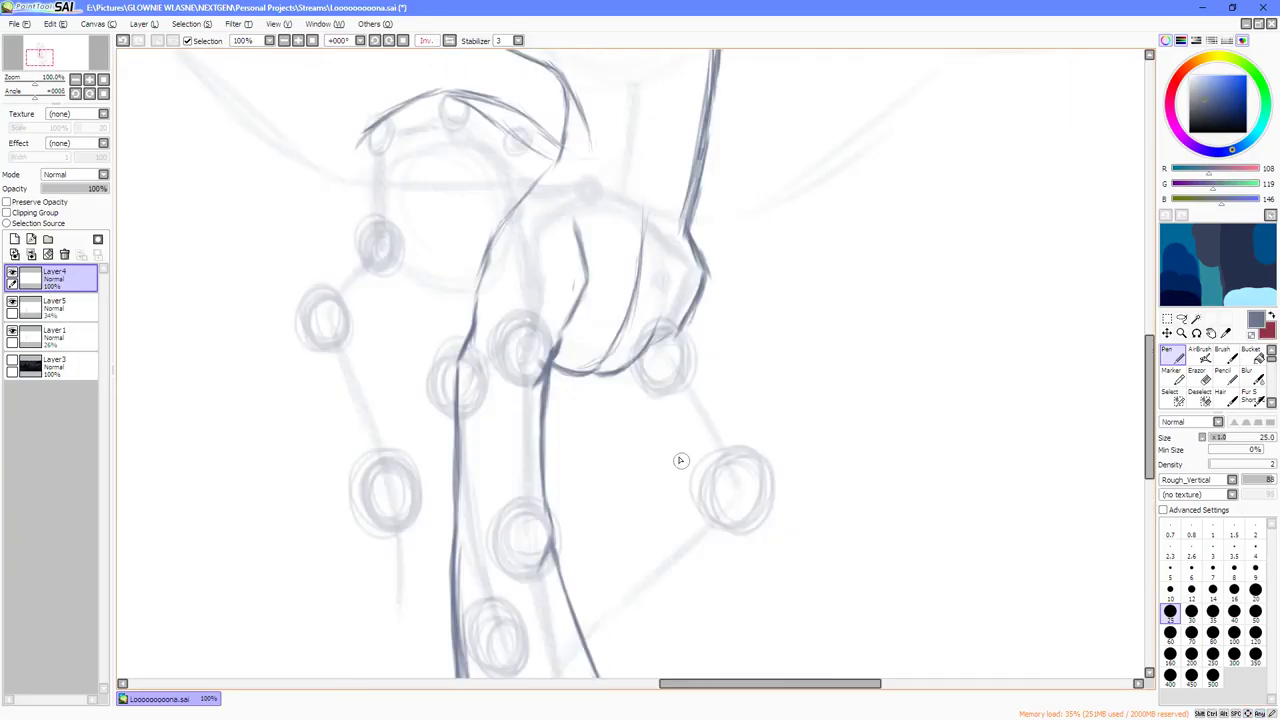
scroll(766, 463, down, 1)
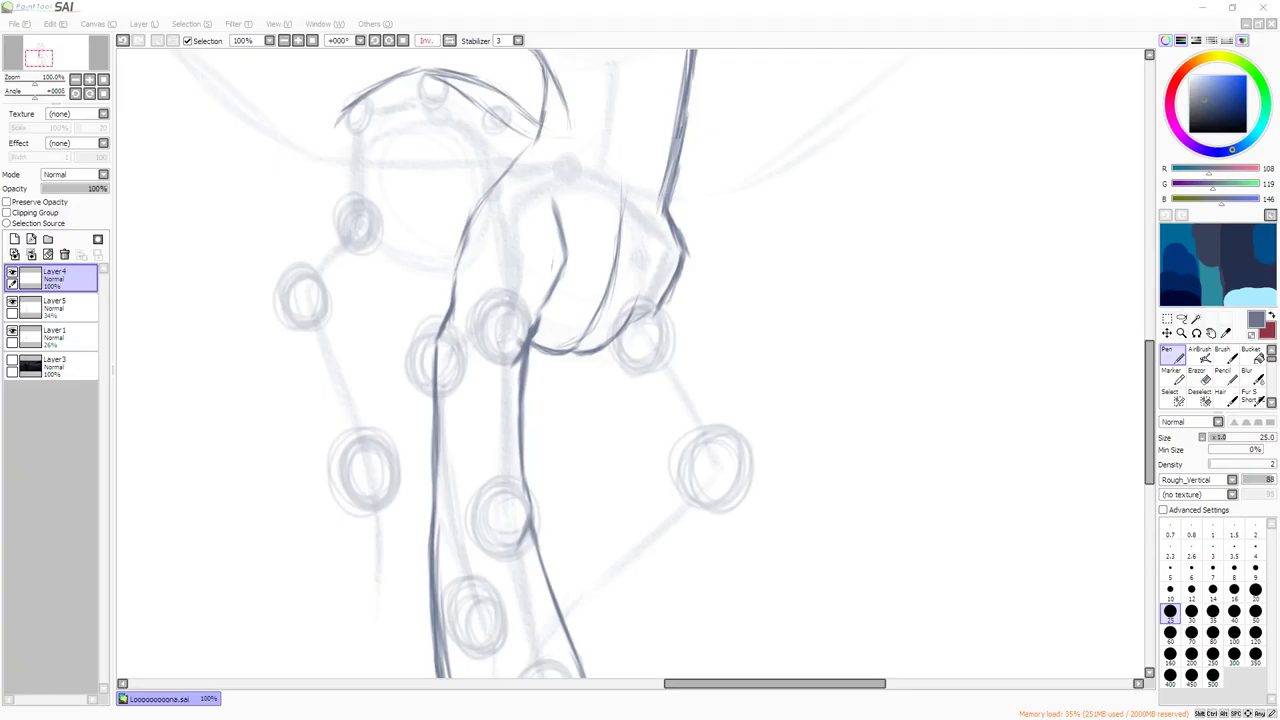
click(1014, 498)
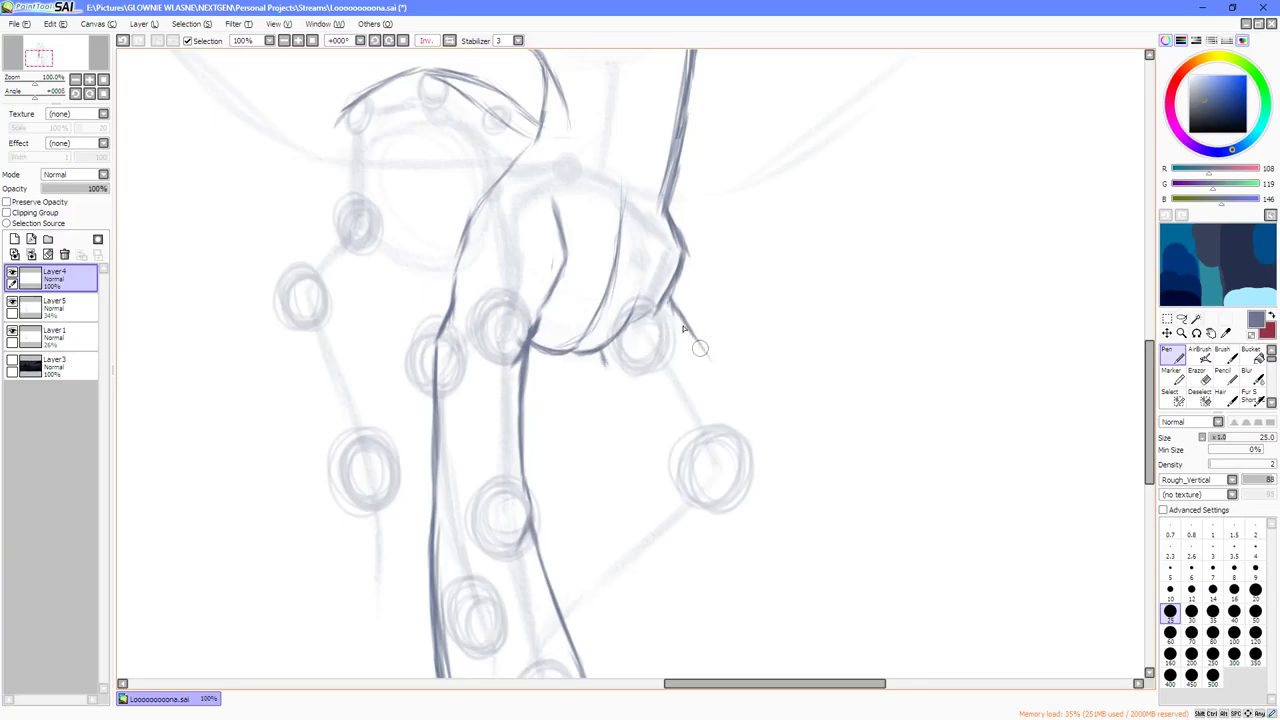
drag(671, 300, 767, 462)
drag(603, 352, 653, 439)
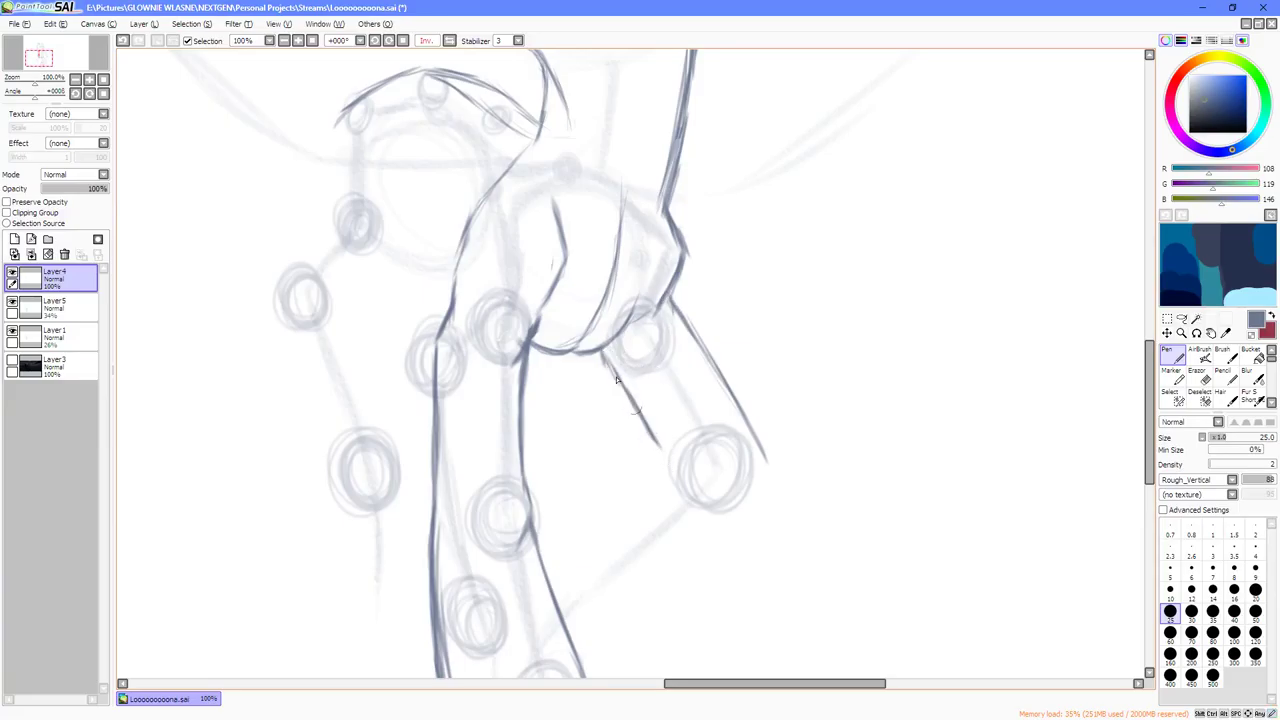
drag(633, 397, 665, 455)
scroll(664, 396, down, 2)
scroll(683, 414, up, 1)
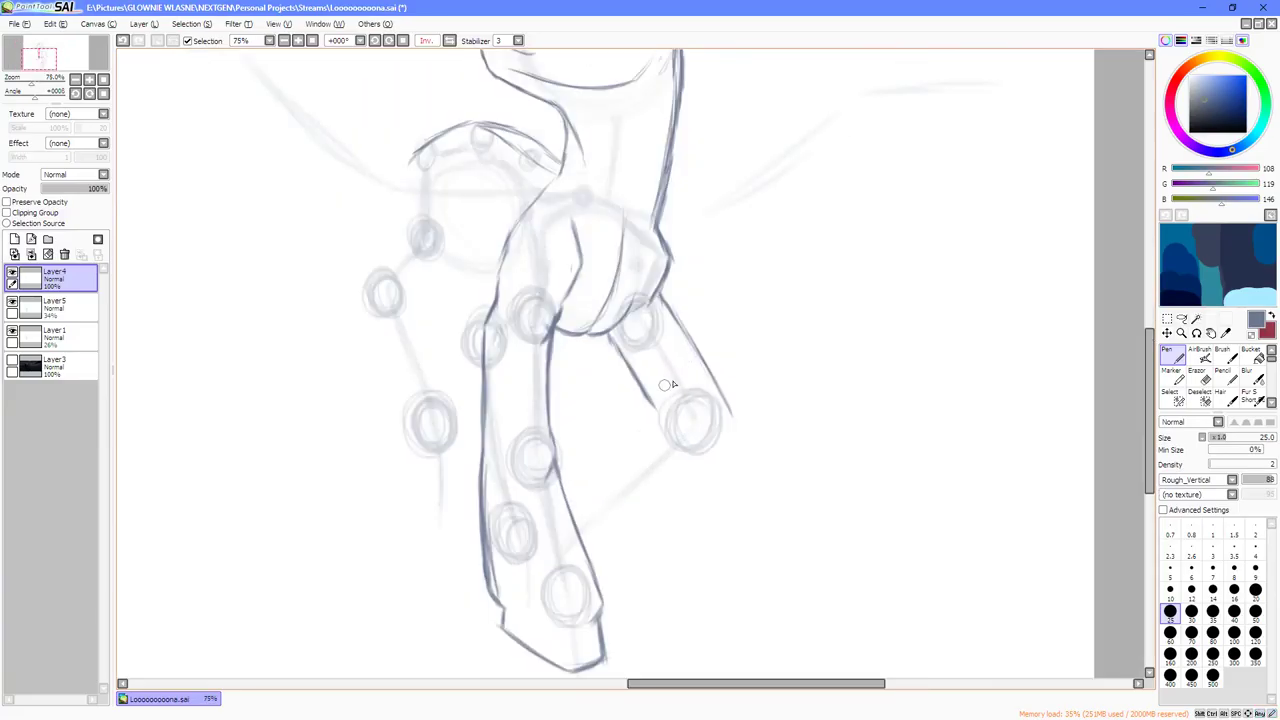
key(ctrl+z)
key(ctrl+z)
key(ctrl+z)
key(ctrl+z)
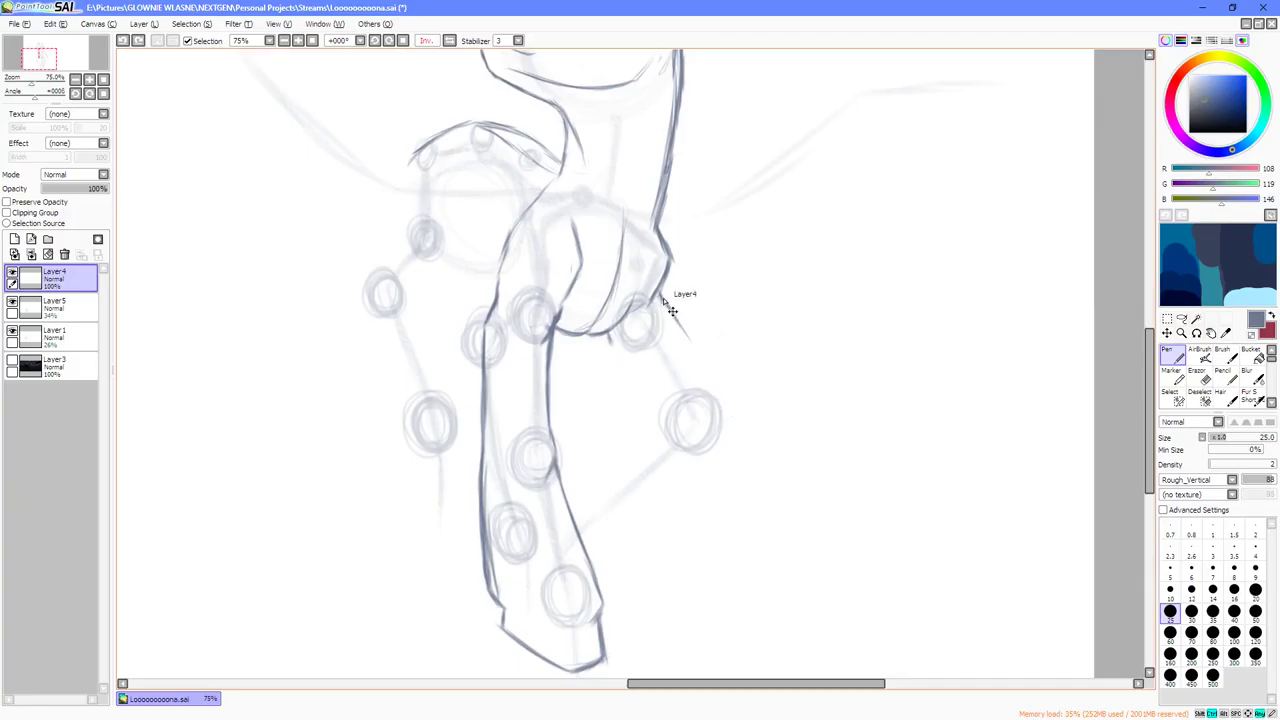
Draw both outlines of the bent front leg's upper segment, from the chest down to the knee circle.
drag(704, 364, 662, 308)
drag(698, 356, 738, 425)
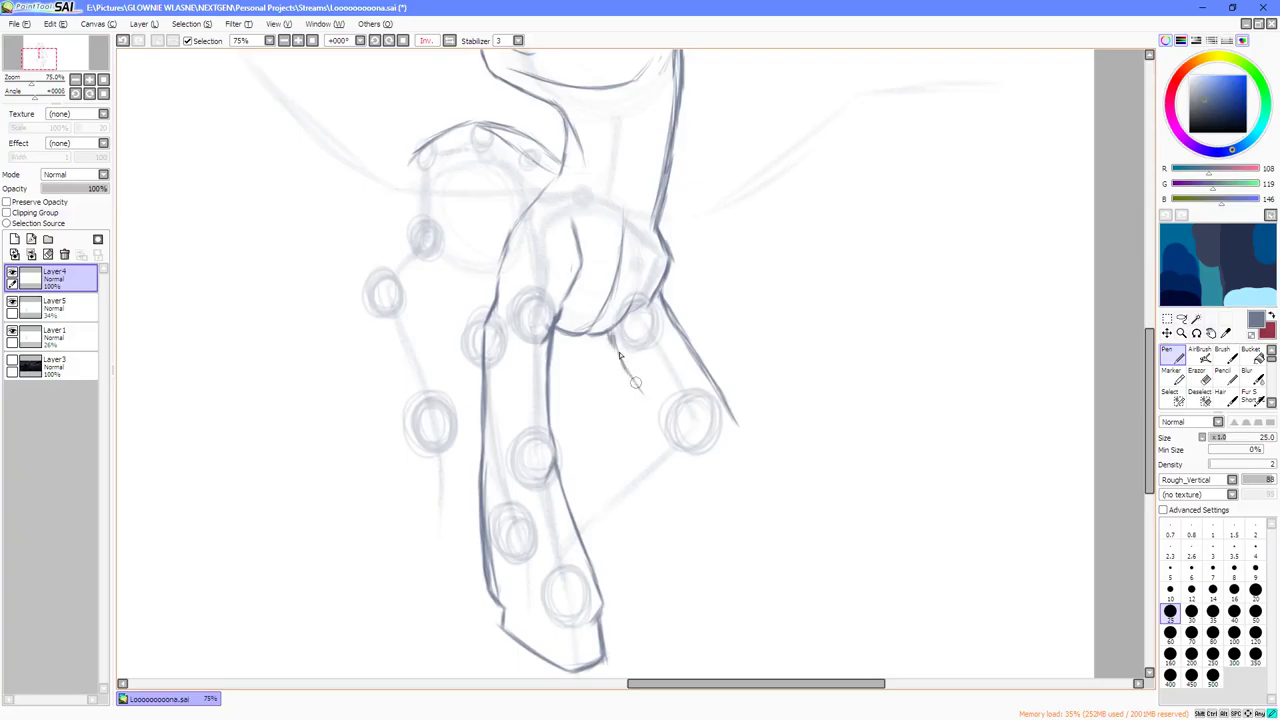
drag(626, 360, 654, 411)
drag(613, 338, 648, 393)
Rotate the view and draw the angular outer contour of the bent front leg's knee, replacing the first stroke.
scroll(667, 460, up, 1)
key(Delete)
key(Delete)
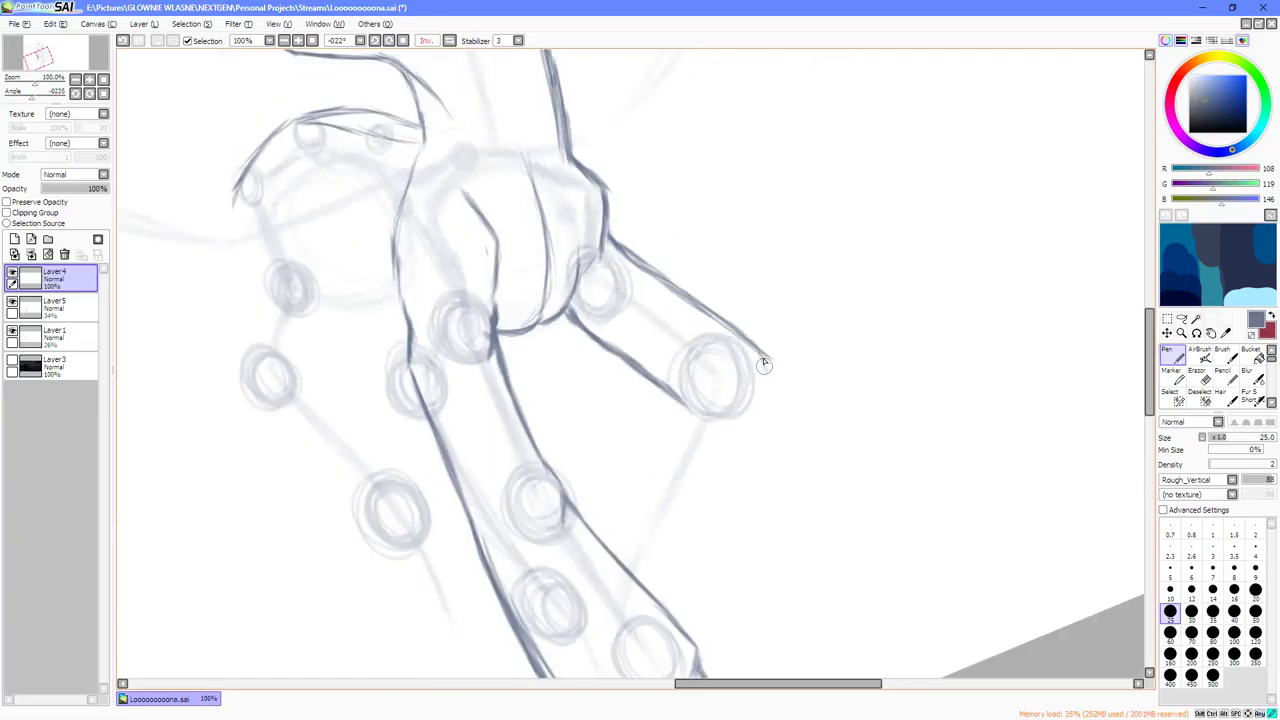
drag(763, 362, 774, 389)
key(ctrl+z)
mouse_move(740, 334)
mouse_down()
mouse_move(769, 376)
mouse_move(739, 339)
mouse_move(771, 381)
mouse_move(746, 354)
mouse_move(771, 385)
mouse_move(752, 423)
mouse_up()
Draw both outlines of the bent front leg's lower segment, running from the knee toward the straight leg.
key(Delete)
key(Delete)
key(Down)
key(Down)
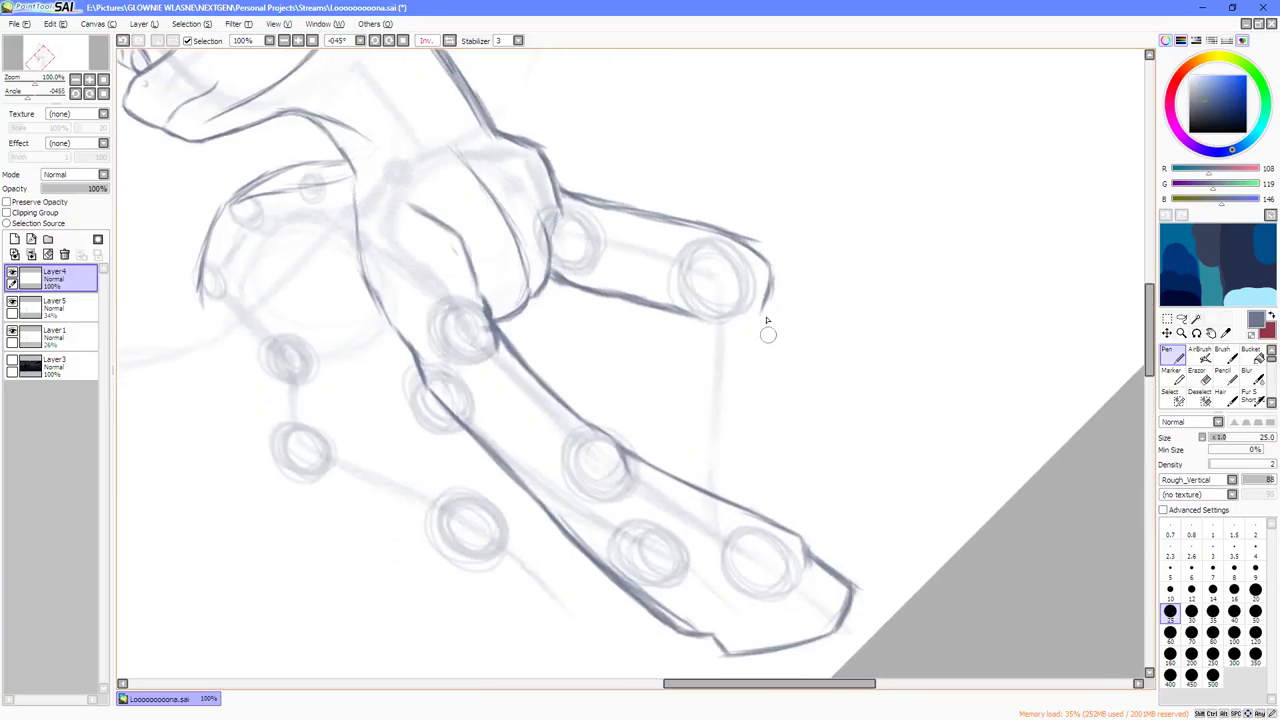
drag(770, 297, 766, 365)
mouse_move(686, 318)
mouse_down()
mouse_move(680, 400)
mouse_move(683, 353)
mouse_move(652, 456)
mouse_up()
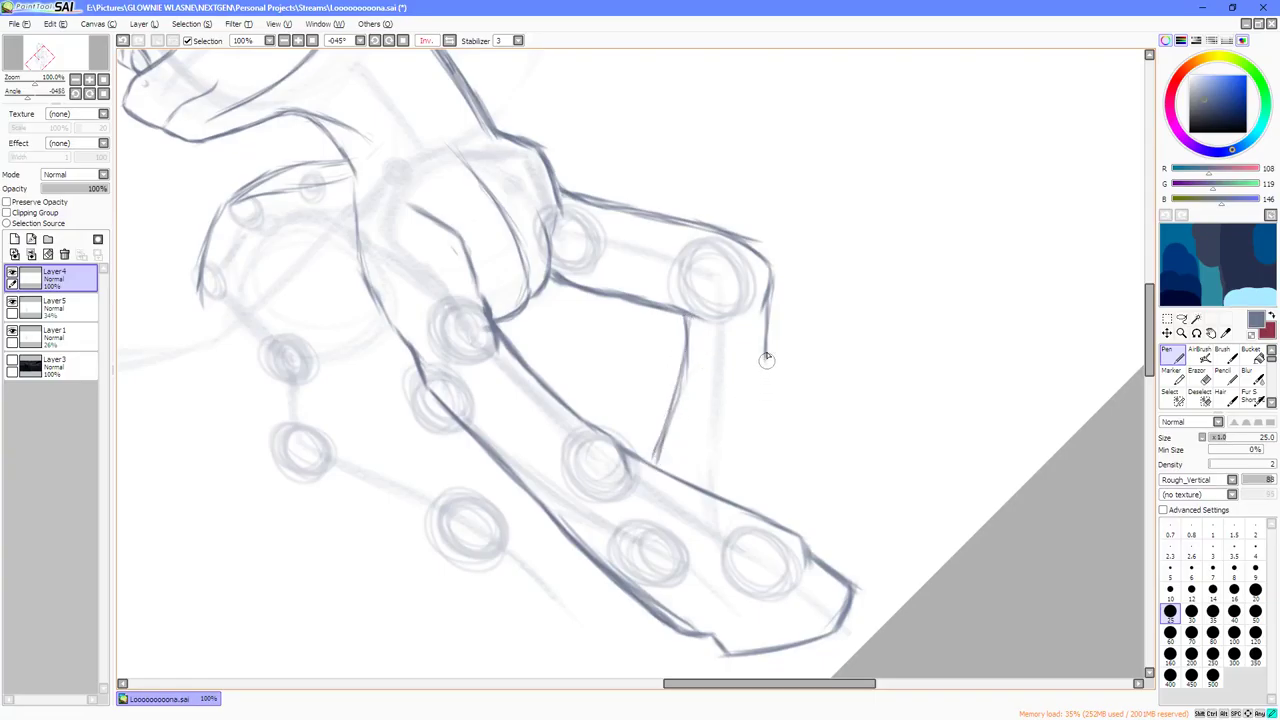
drag(766, 362, 753, 474)
Restore the unmirrored view and extend the bent leg's lower outlines until they meet the straight front leg, resetting the view rotation.
key(h)
mouse_move(565, 465)
mouse_down()
mouse_move(611, 417)
mouse_move(614, 461)
mouse_move(578, 449)
mouse_move(589, 490)
mouse_move(576, 449)
mouse_move(597, 506)
mouse_up()
key(Delete)
key(Delete)
mouse_move(553, 386)
mouse_down()
mouse_move(583, 460)
mouse_move(571, 453)
mouse_up()
key(Delete)
key(Delete)
Erase the chest outline crossing the top of the bent front leg, and switch back to the Pen with the view rotated.
scroll(654, 410, down, 2)
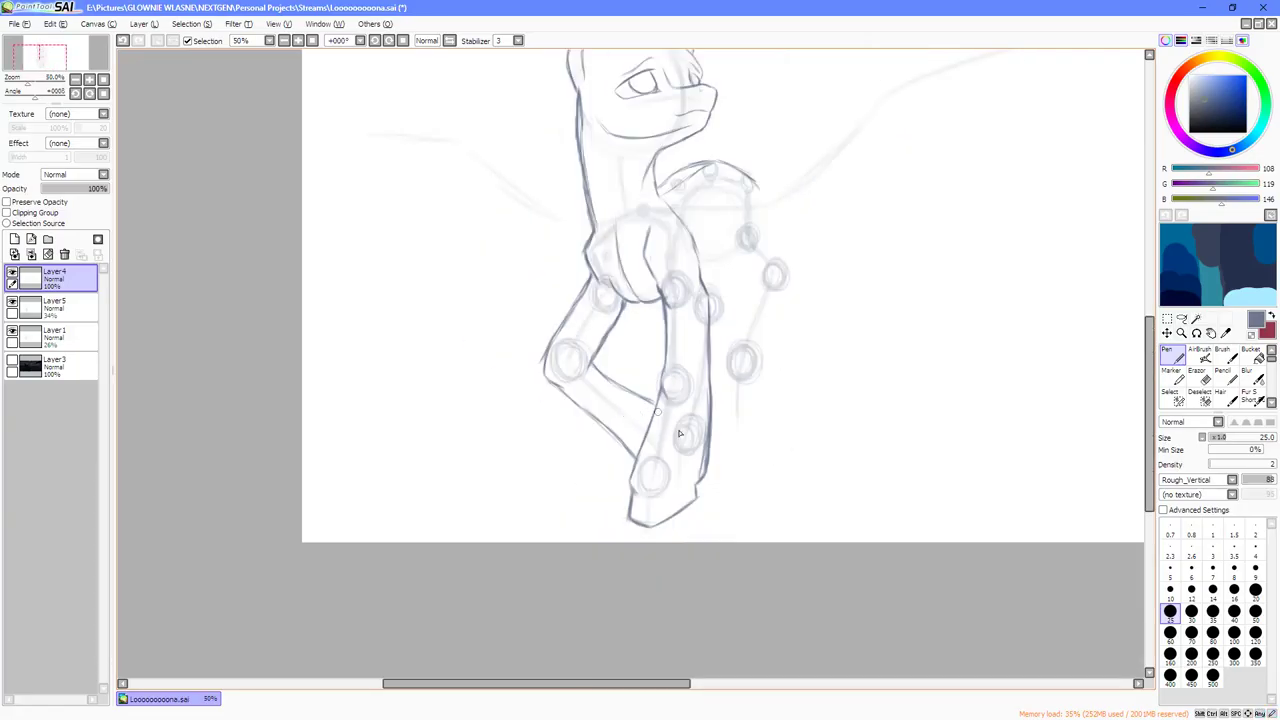
scroll(655, 430, up, 1)
scroll(630, 447, up, 1)
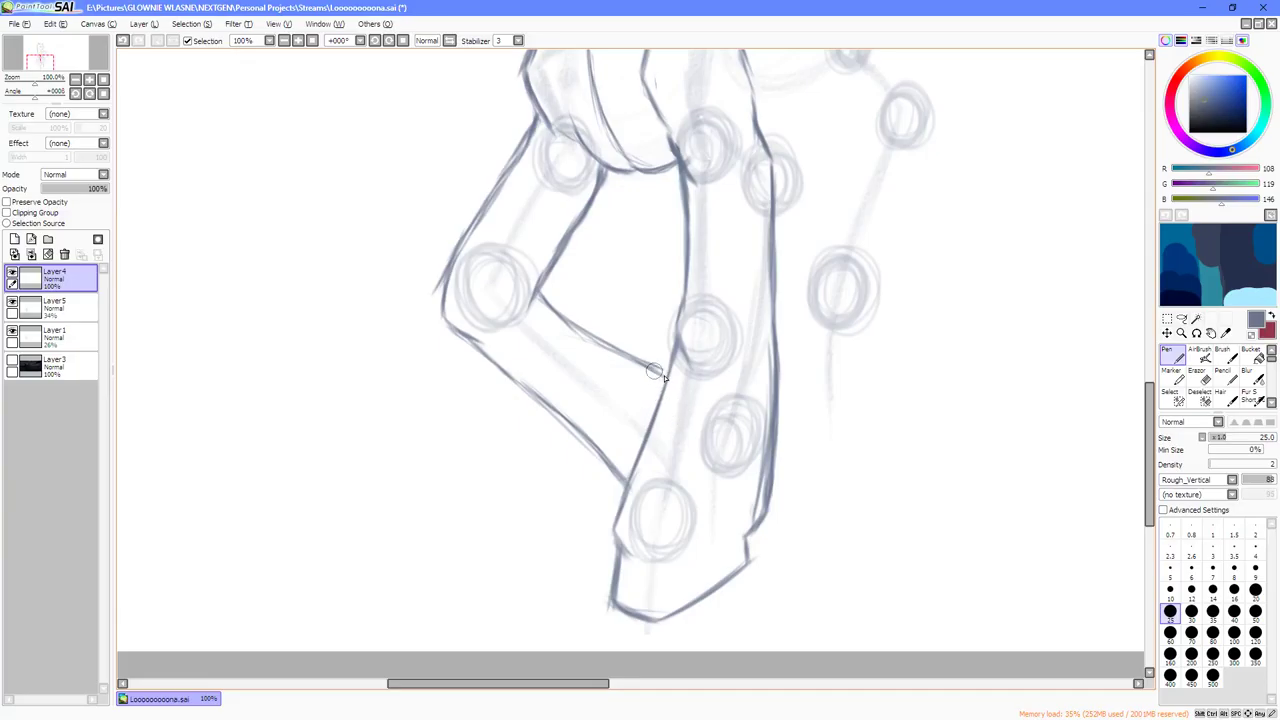
scroll(648, 380, down, 3)
scroll(471, 482, up, 1)
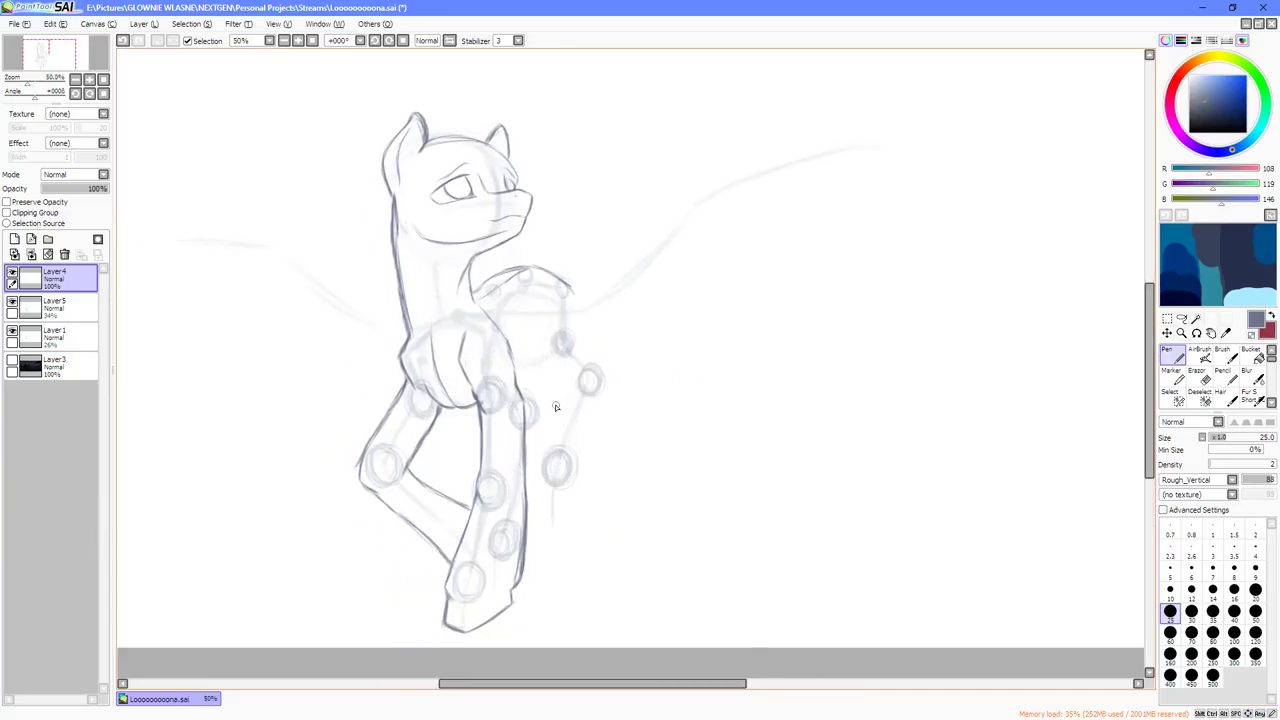
scroll(467, 423, up, 3)
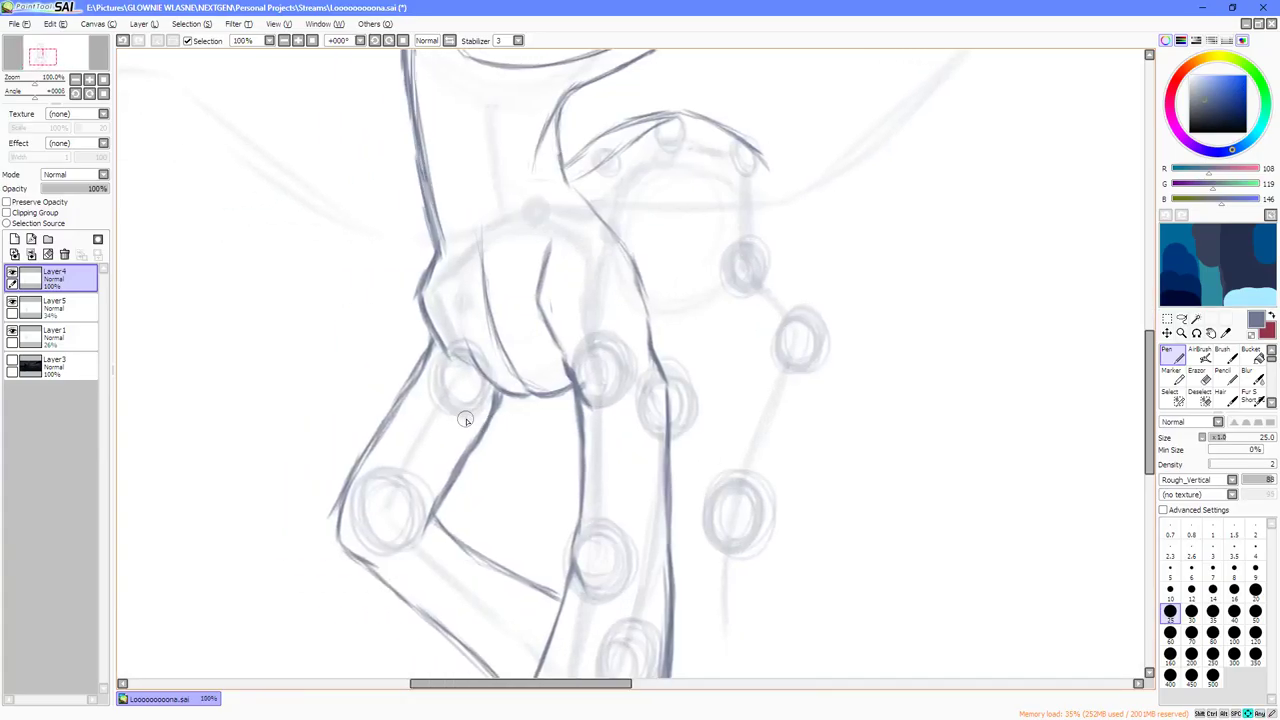
key(e)
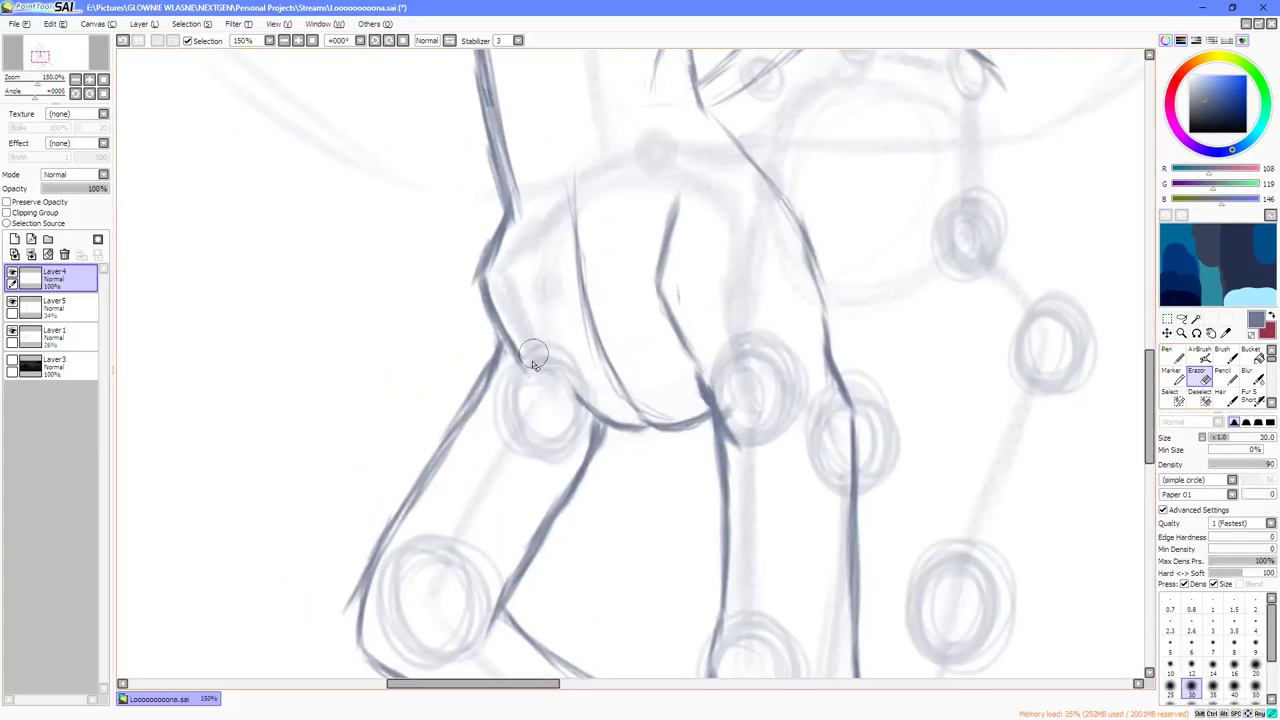
mouse_move(525, 346)
mouse_down()
mouse_move(584, 403)
mouse_move(571, 378)
mouse_up()
click(1175, 356)
key(End)
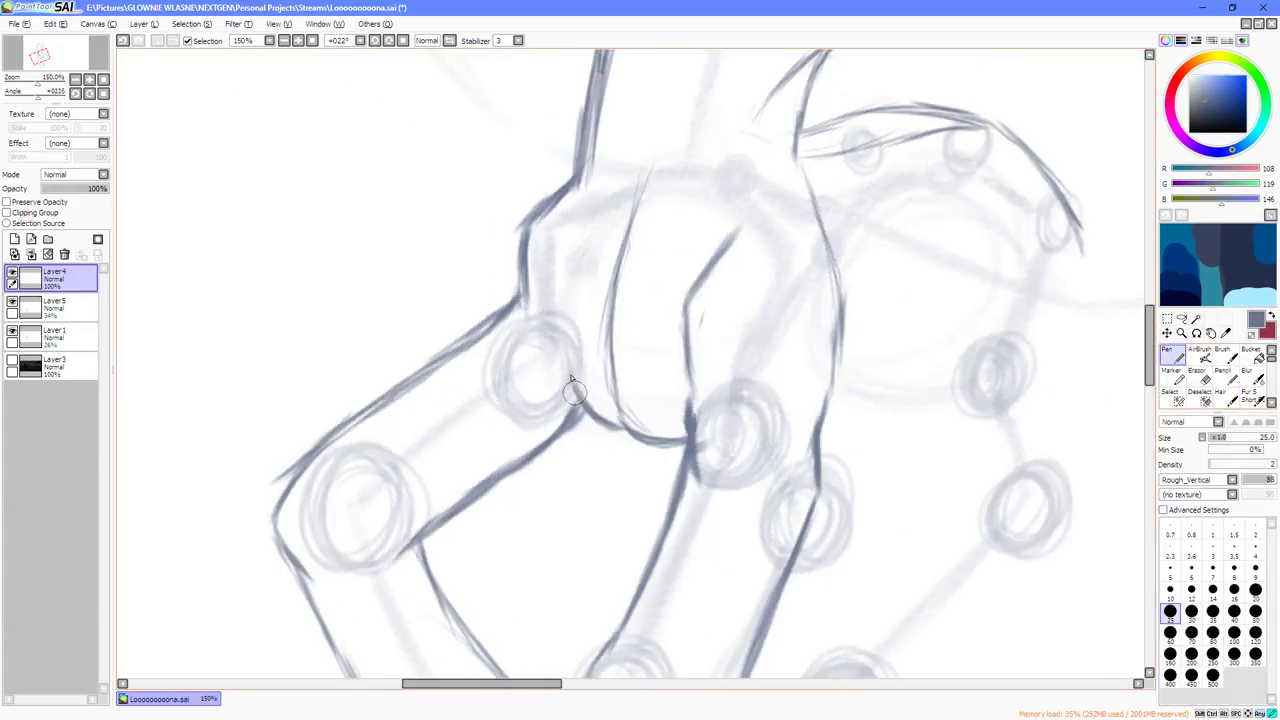
Reset the view rotation and erase the angular shoulder contour between the neck base and the bent front leg, comparing before and after.
key(Delete)
key(Delete)
scroll(602, 424, down, 3)
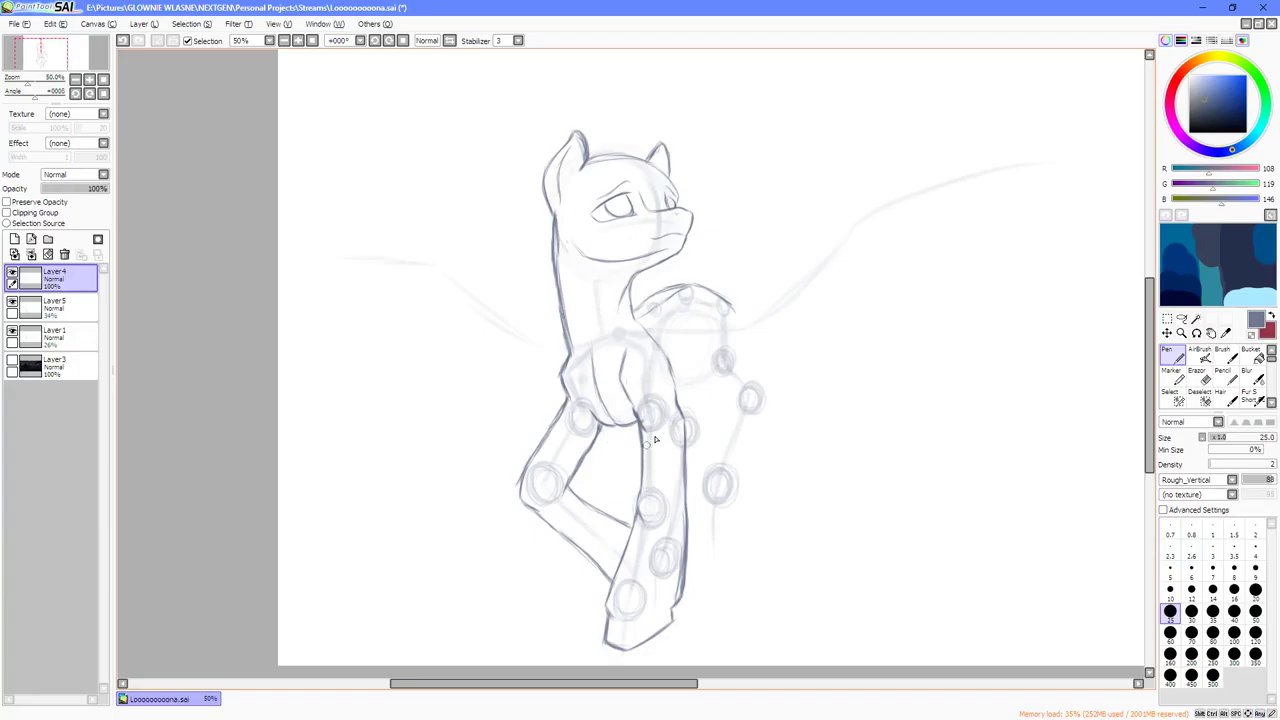
scroll(655, 440, up, 3)
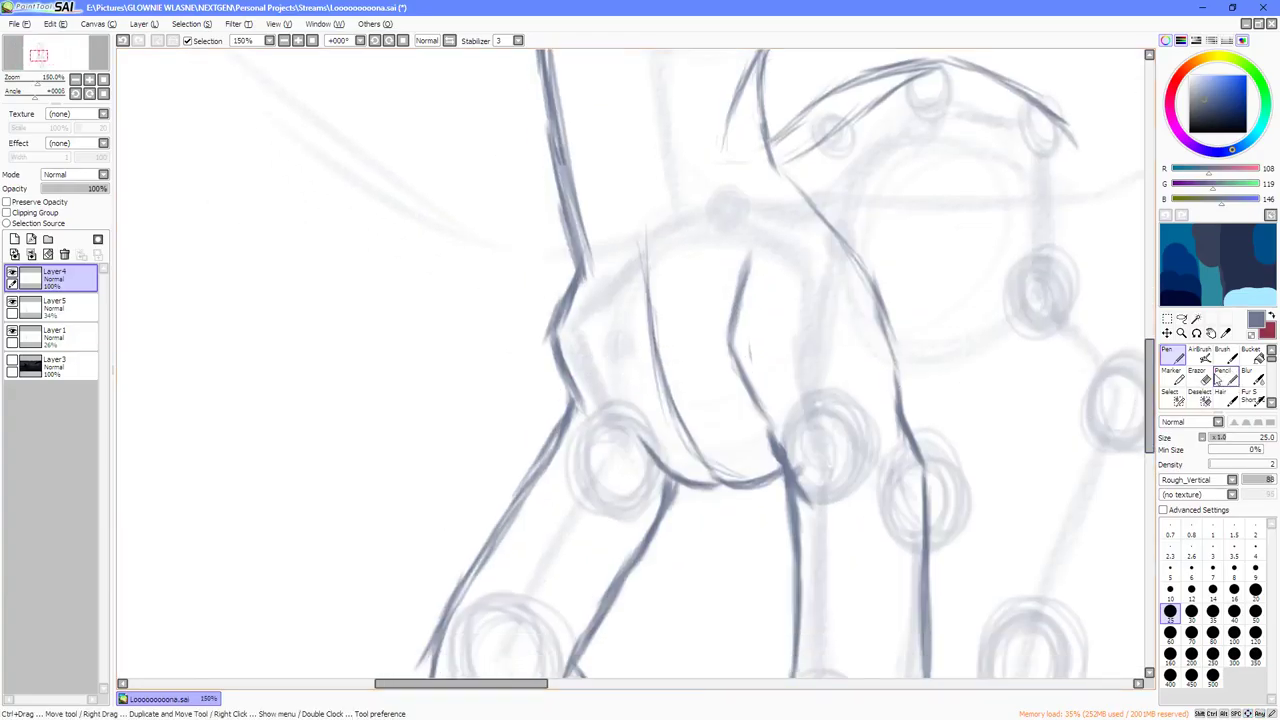
click(1200, 378)
mouse_move(594, 308)
mouse_down()
mouse_move(568, 290)
mouse_move(566, 341)
mouse_up()
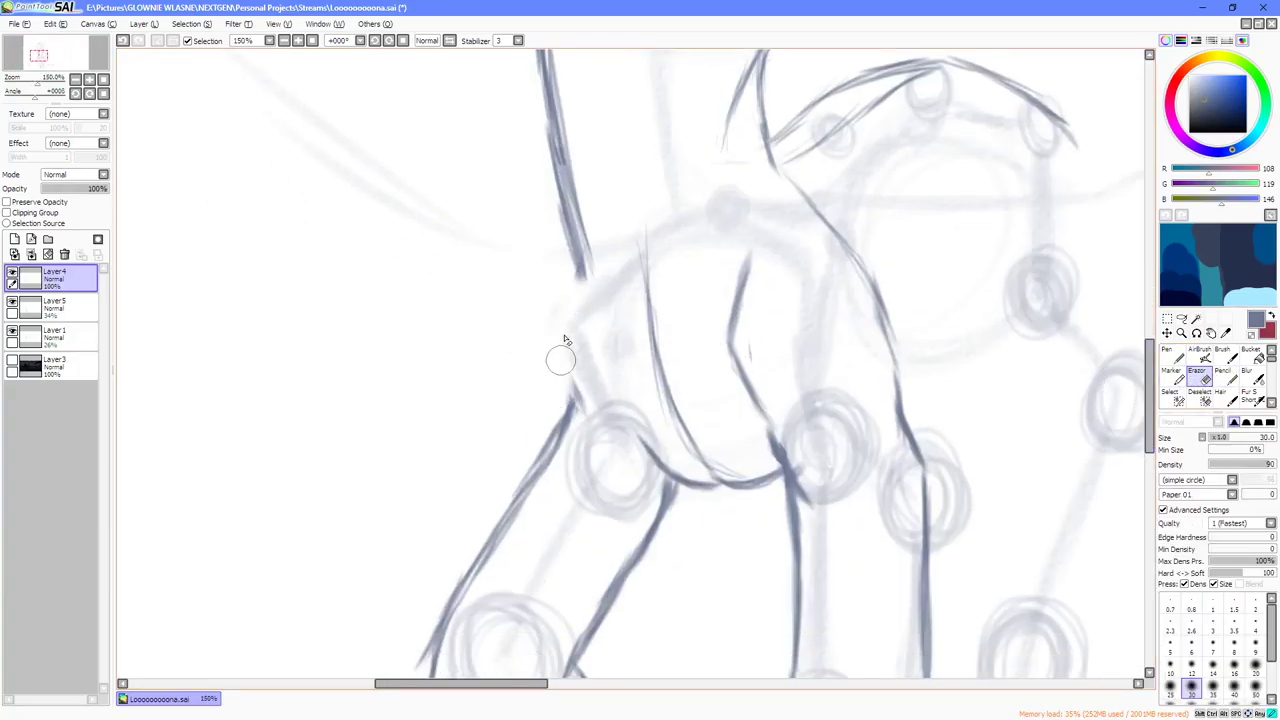
click(1172, 353)
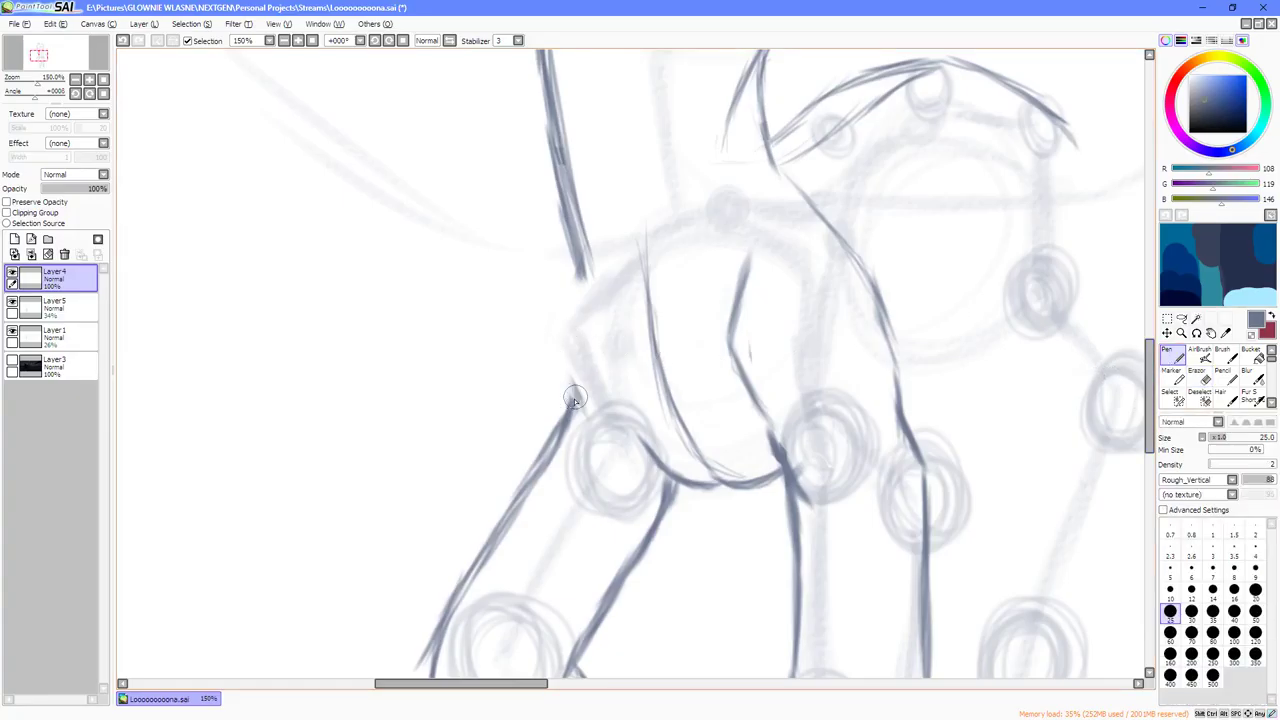
key(ctrl+z)
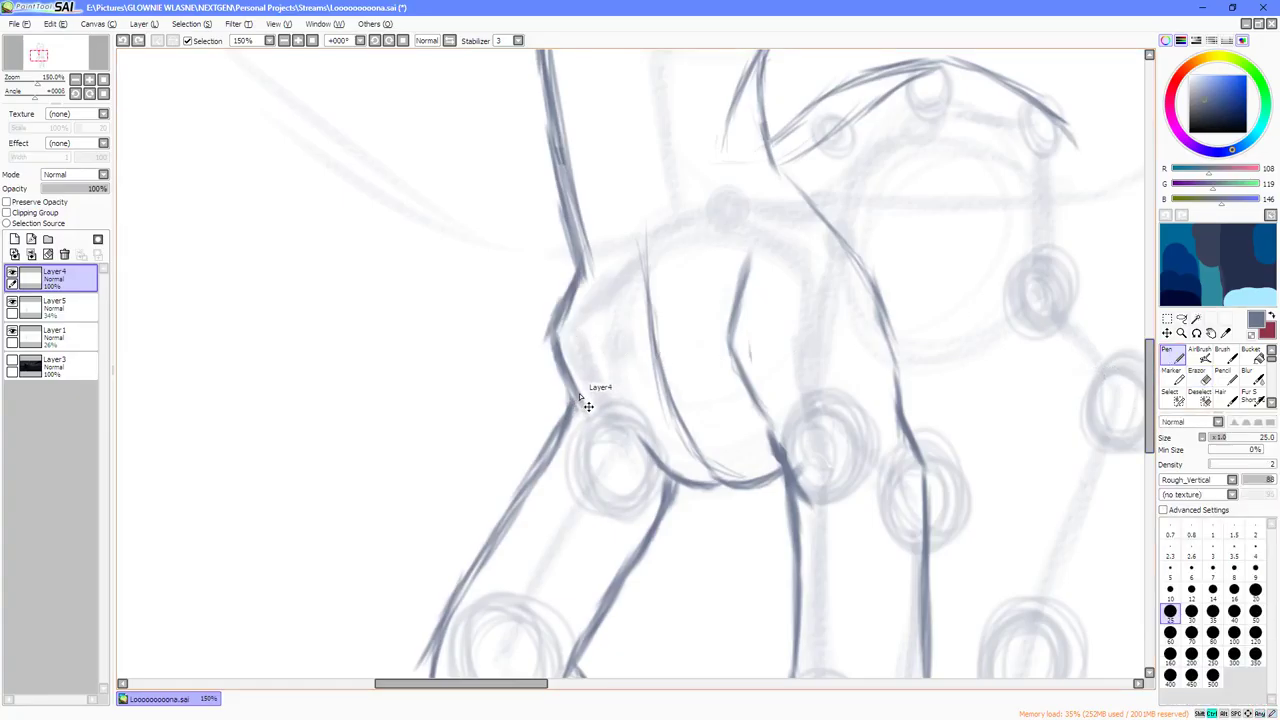
key(ctrl+y)
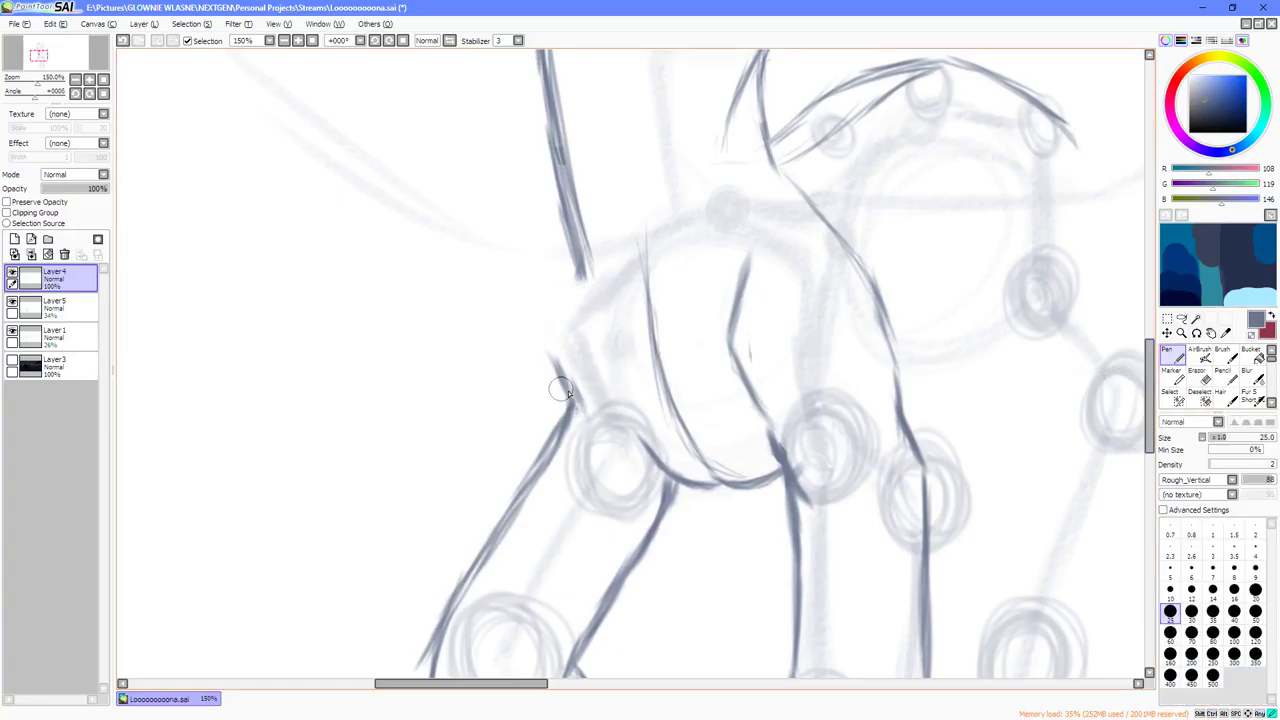
Redraw the shoulder contour above the bent front leg as a rounder curve, comparing it with the previous angular version.
mouse_move(565, 392)
mouse_down()
mouse_move(552, 343)
mouse_move(557, 363)
mouse_move(571, 278)
mouse_move(547, 322)
mouse_move(567, 386)
mouse_move(571, 381)
mouse_up()
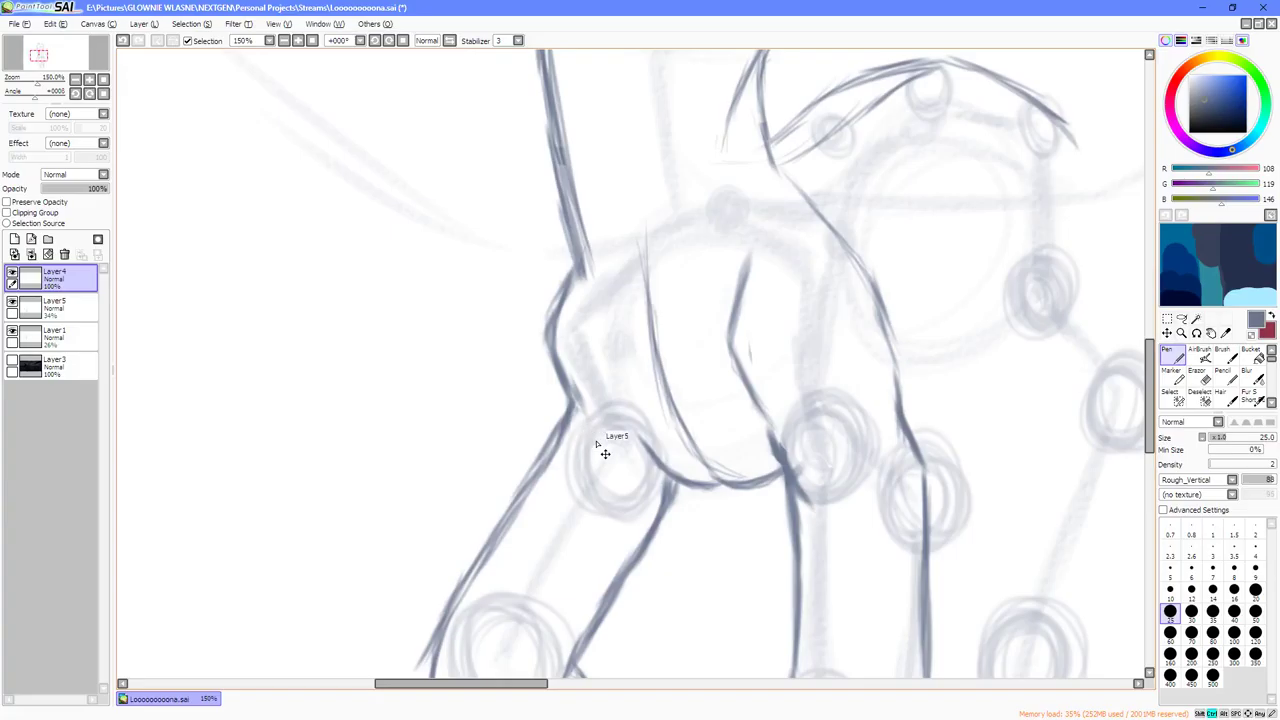
key(ctrl+z)
key(ctrl+z)
key(ctrl+z)
key(ctrl+z)
key(ctrl+z)
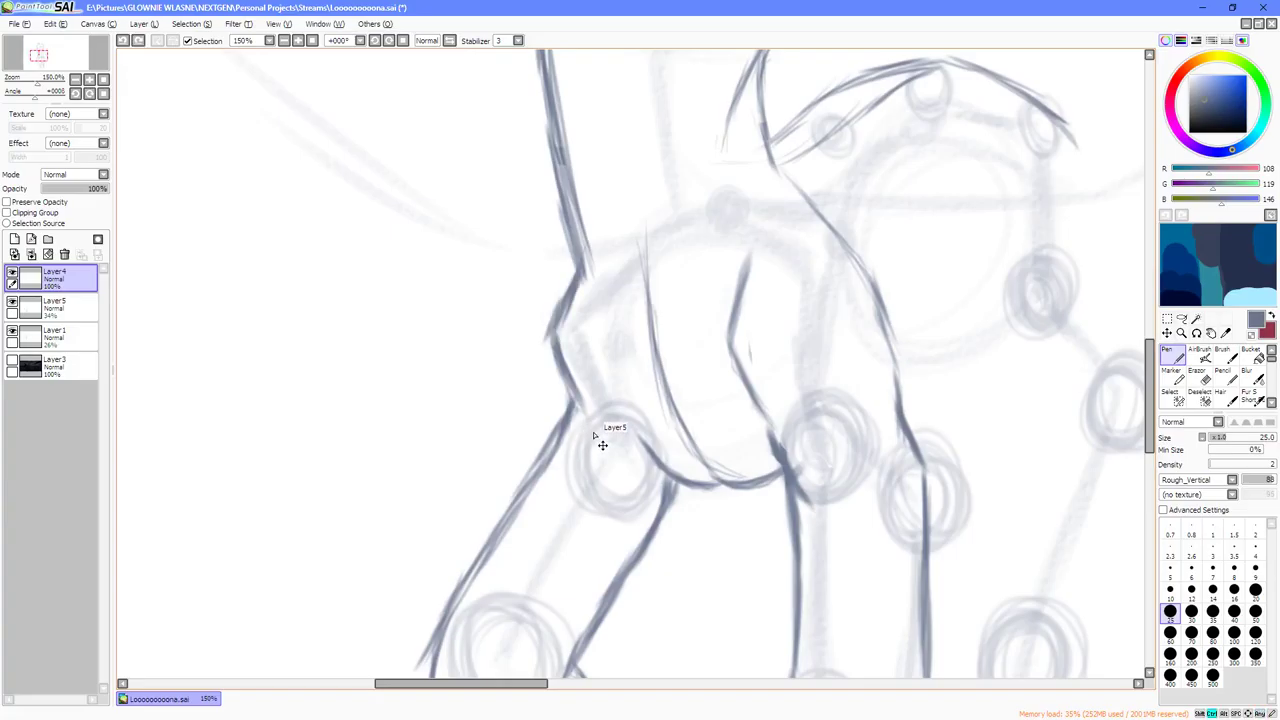
key(ctrl+z)
key(ctrl+z)
key(ctrl+y)
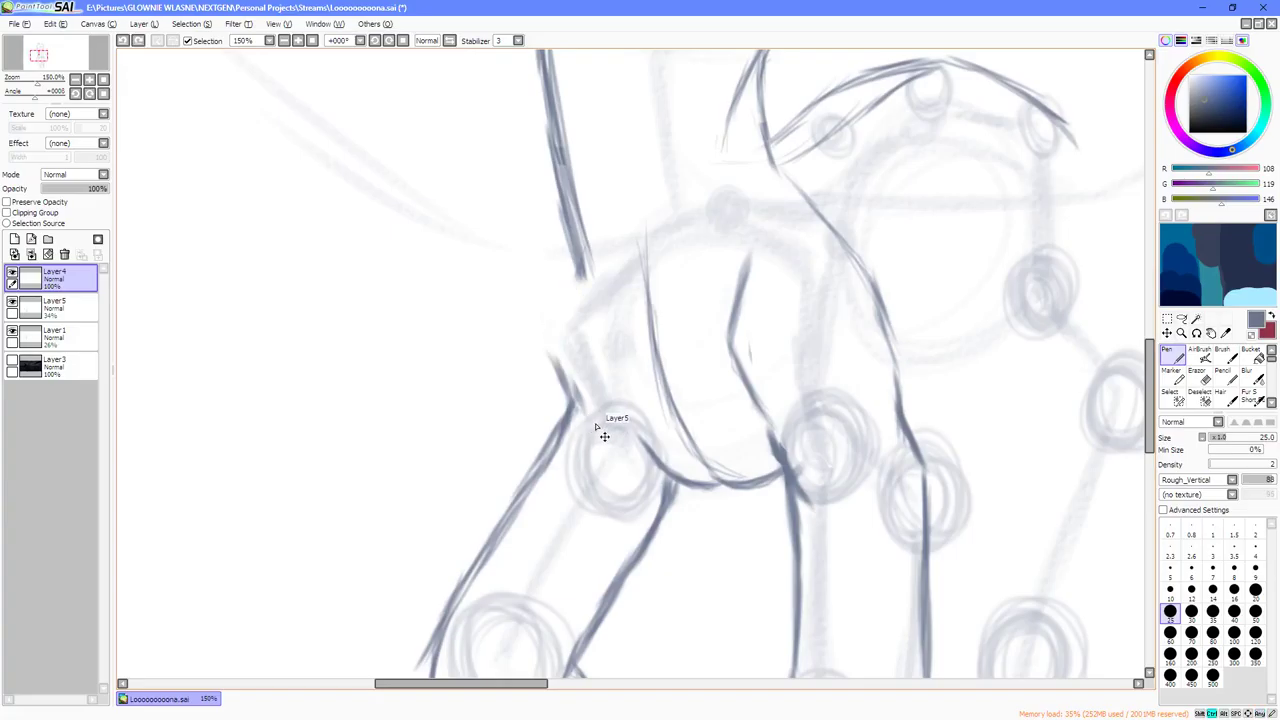
key(ctrl+y)
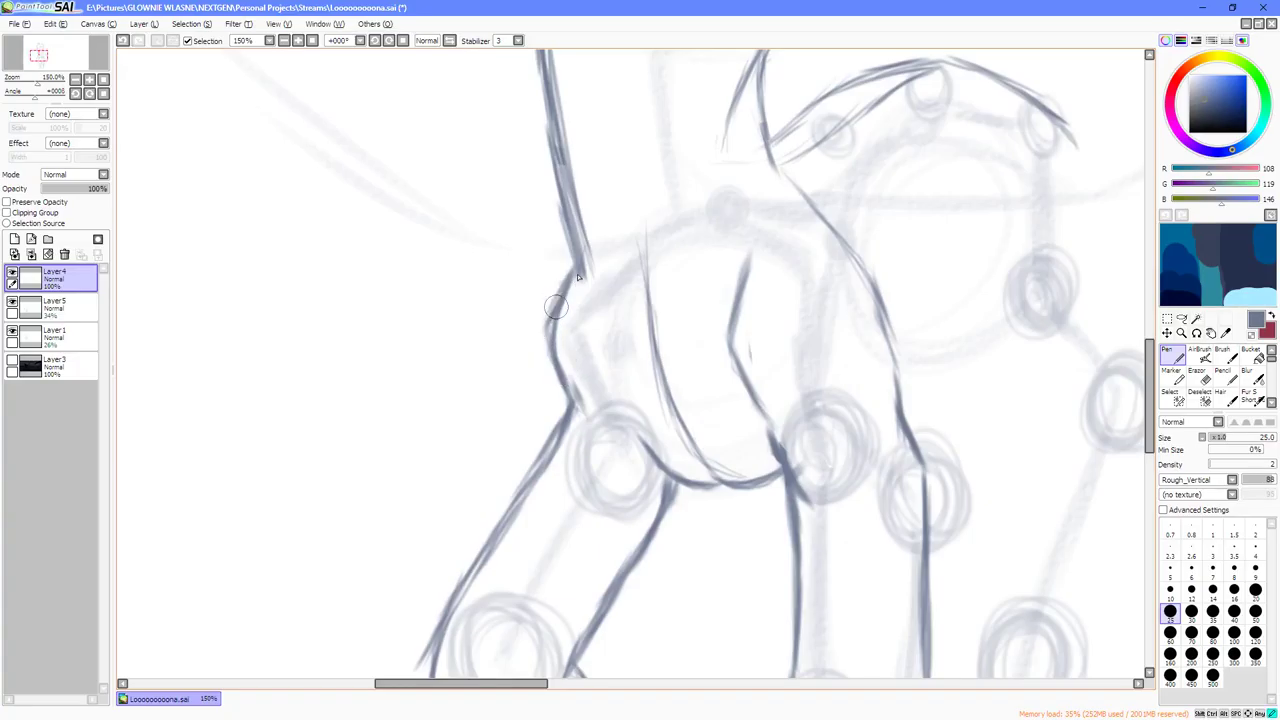
drag(578, 277, 549, 334)
scroll(548, 347, down, 3)
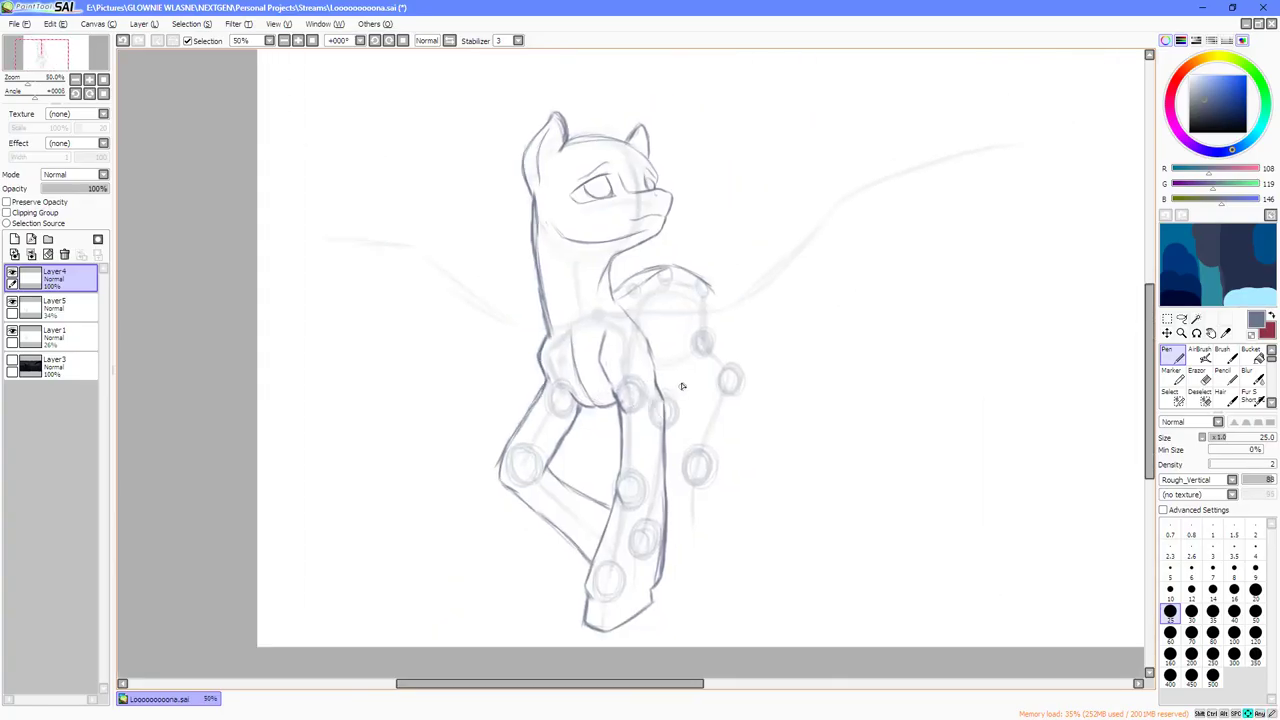
Erase the long inner chest line that curves down to the lower chest outline, and switch back to the Pen.
scroll(682, 386, up, 1)
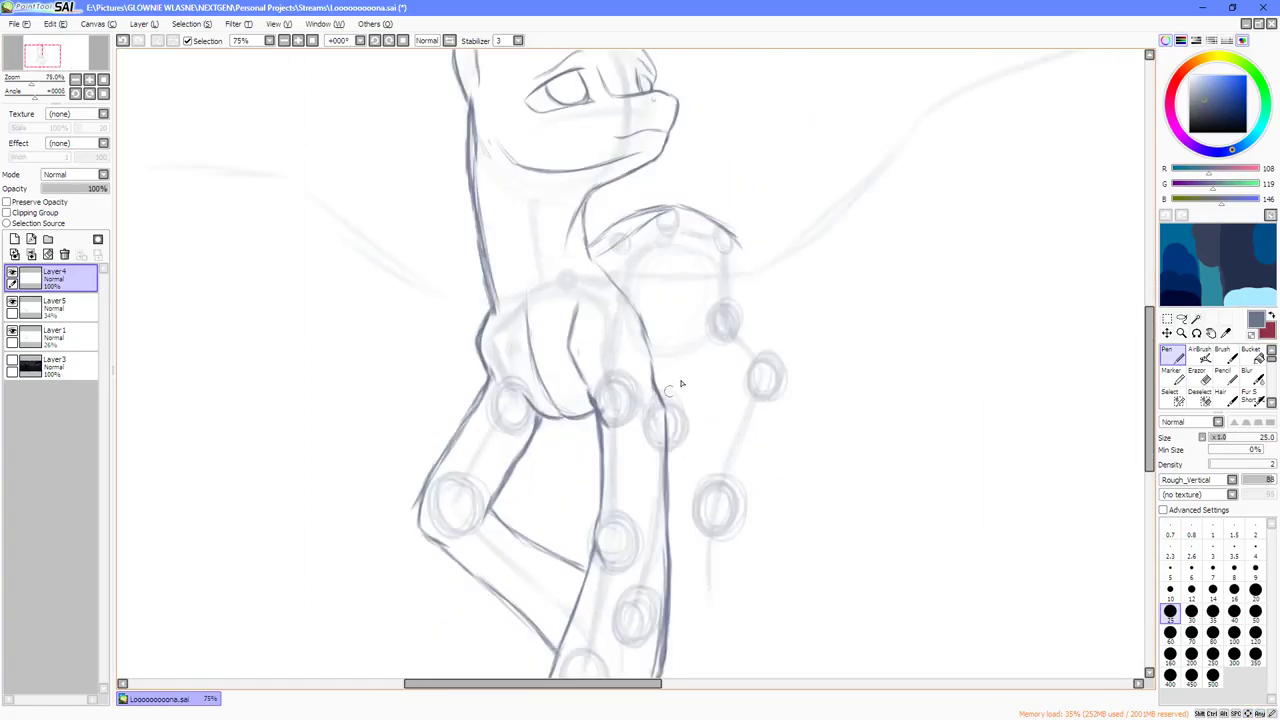
drag(716, 367, 653, 432)
scroll(572, 478, up, 1)
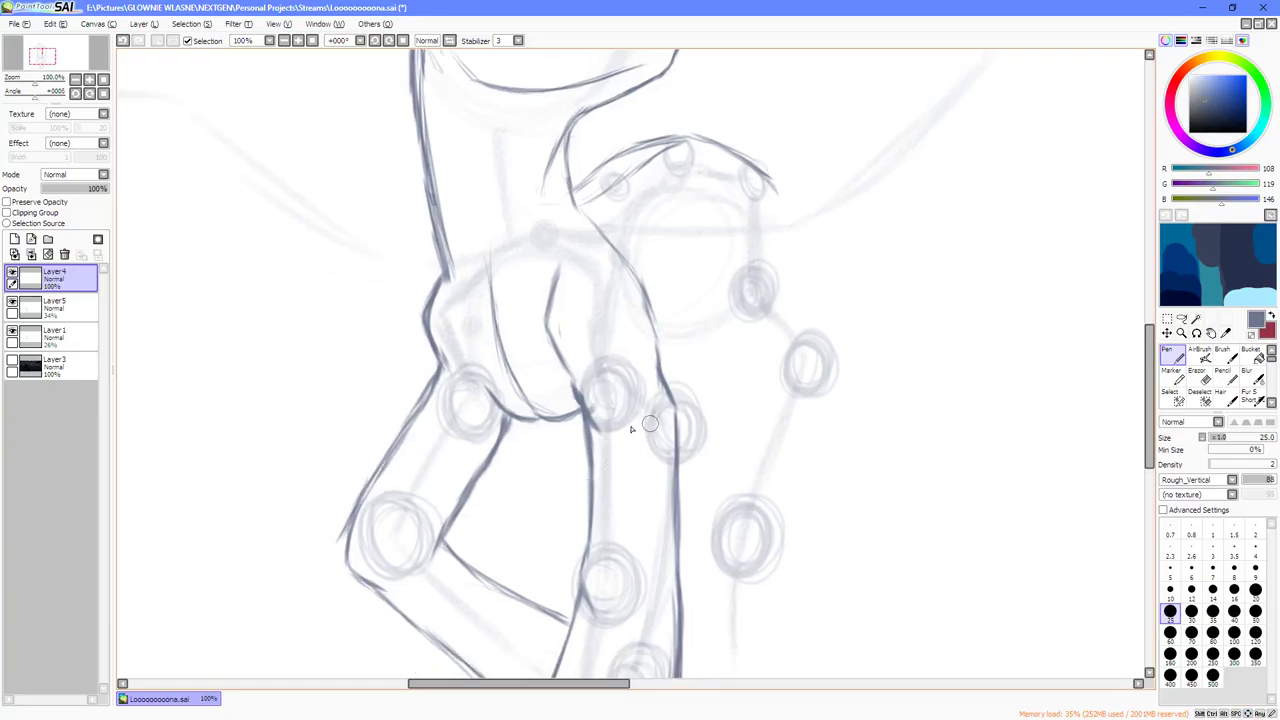
key(Up)
key(Up)
click(1199, 378)
key(Left)
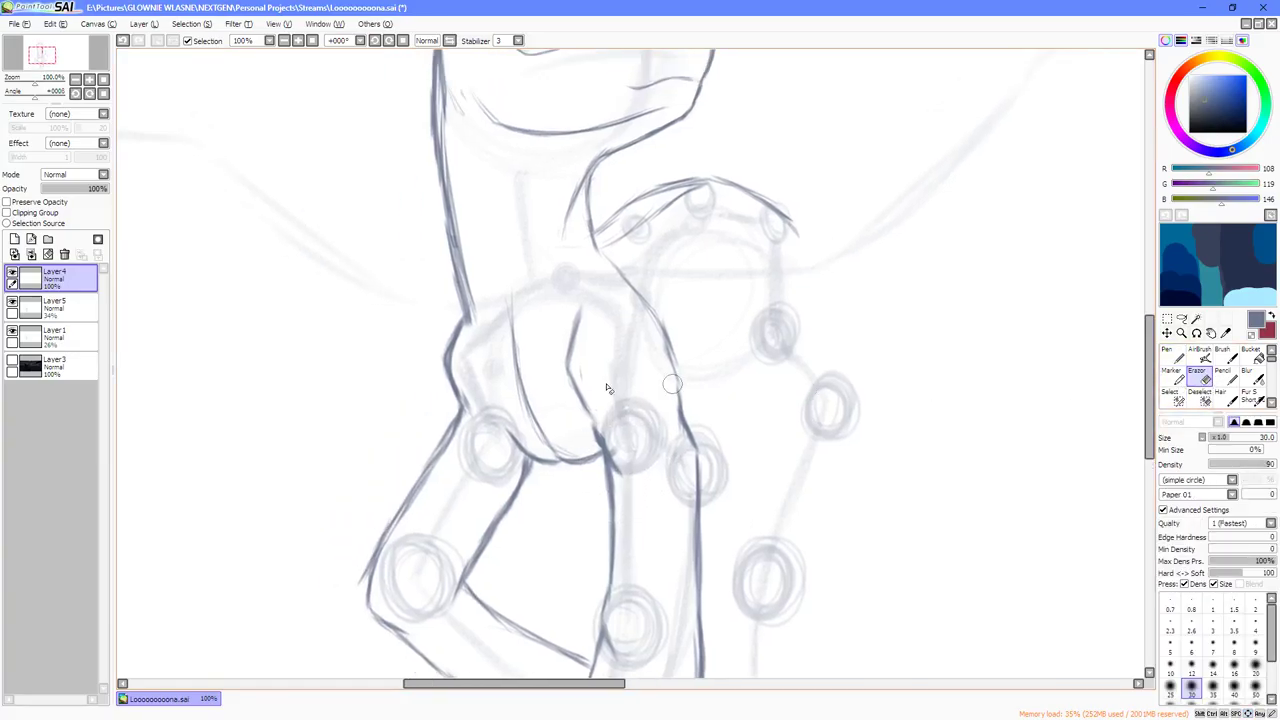
mouse_move(514, 296)
mouse_down()
mouse_move(534, 424)
mouse_move(520, 380)
mouse_up()
click(1173, 357)
key(Left)
key(Left)
key(Up)
key(Up)
key(Up)
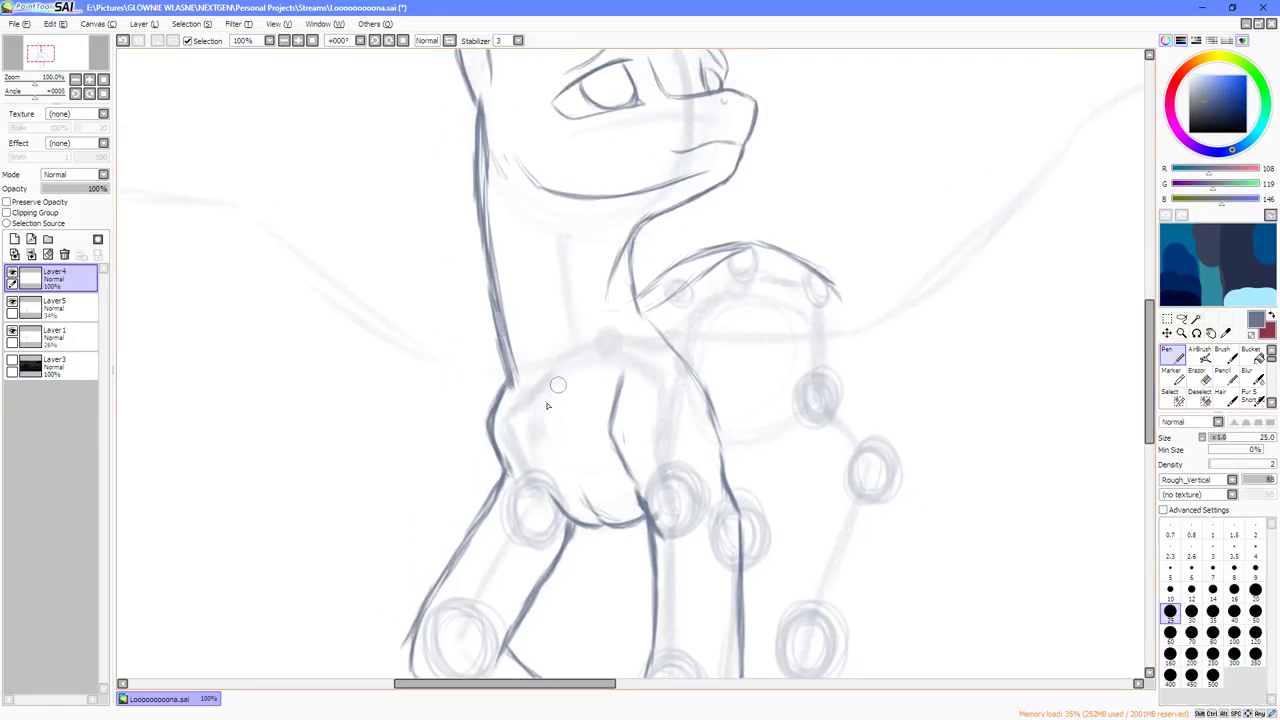
Try a new long inner chest line continuing up into the neck, with an extra stroke below the jaw.
scroll(550, 388, down, 1)
scroll(540, 441, down, 3)
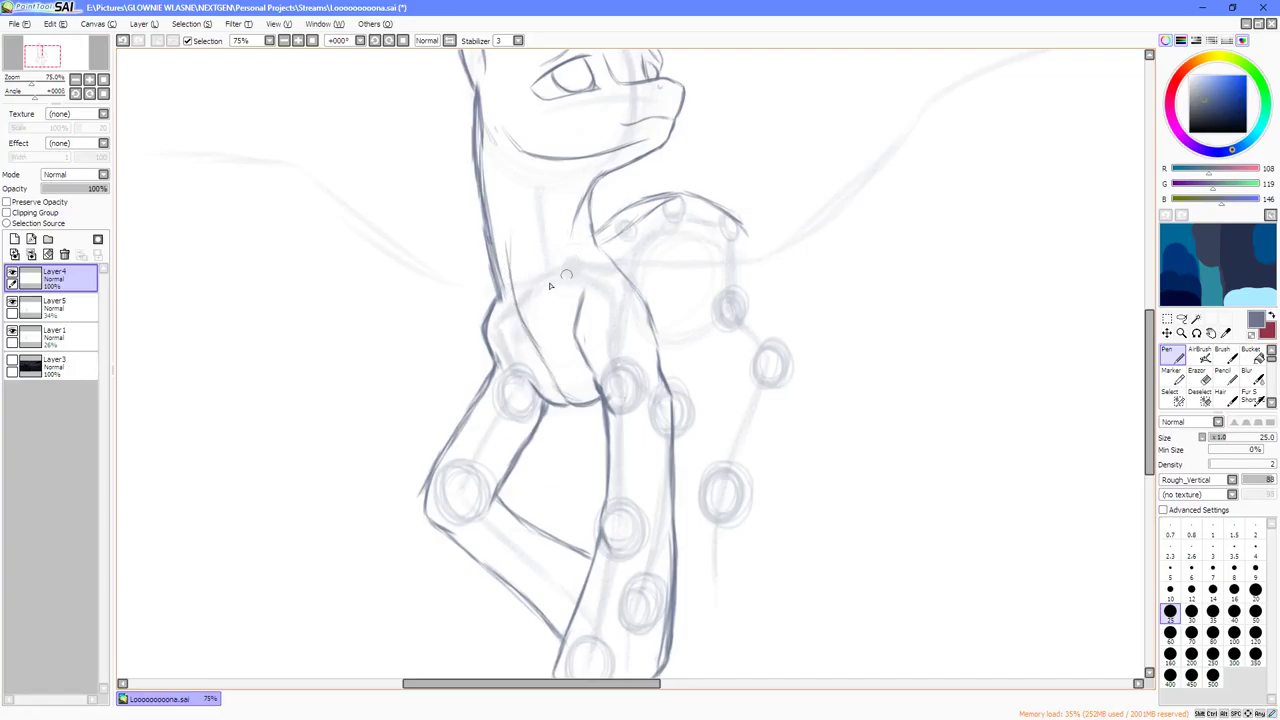
drag(530, 198, 511, 253)
scroll(570, 362, down, 4)
scroll(562, 335, up, 4)
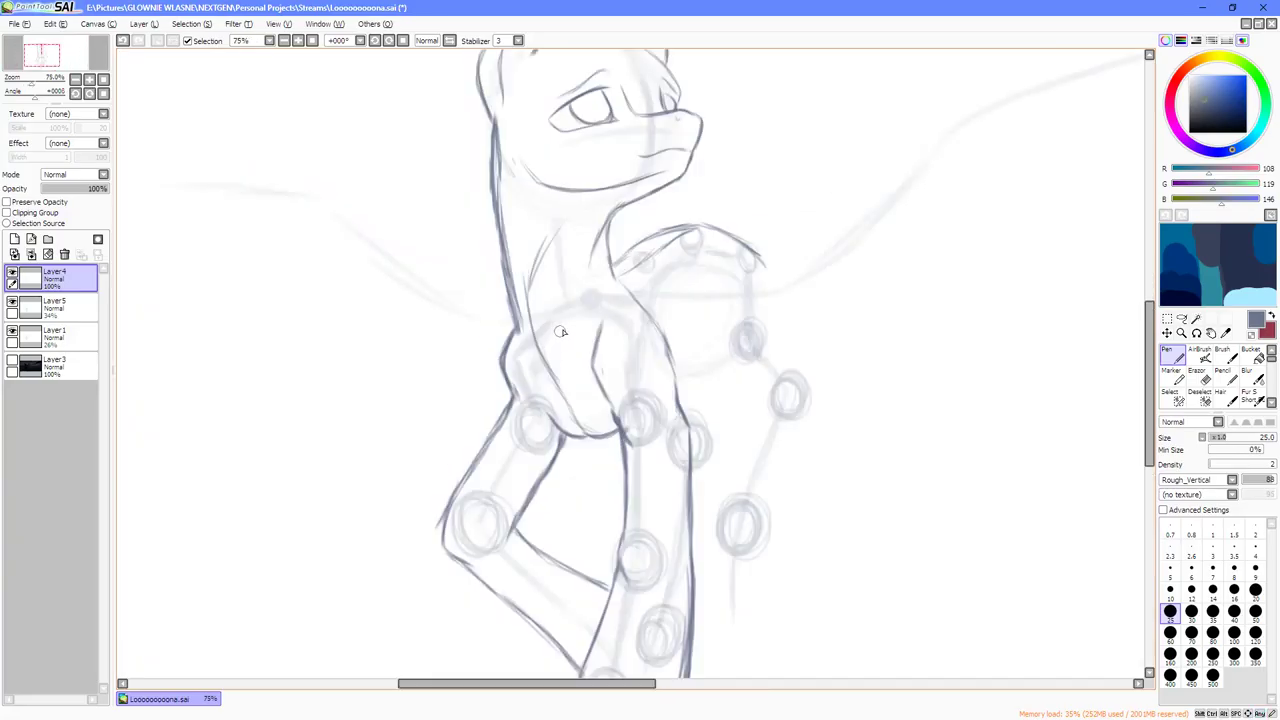
drag(560, 331, 590, 345)
scroll(660, 253, up, 2)
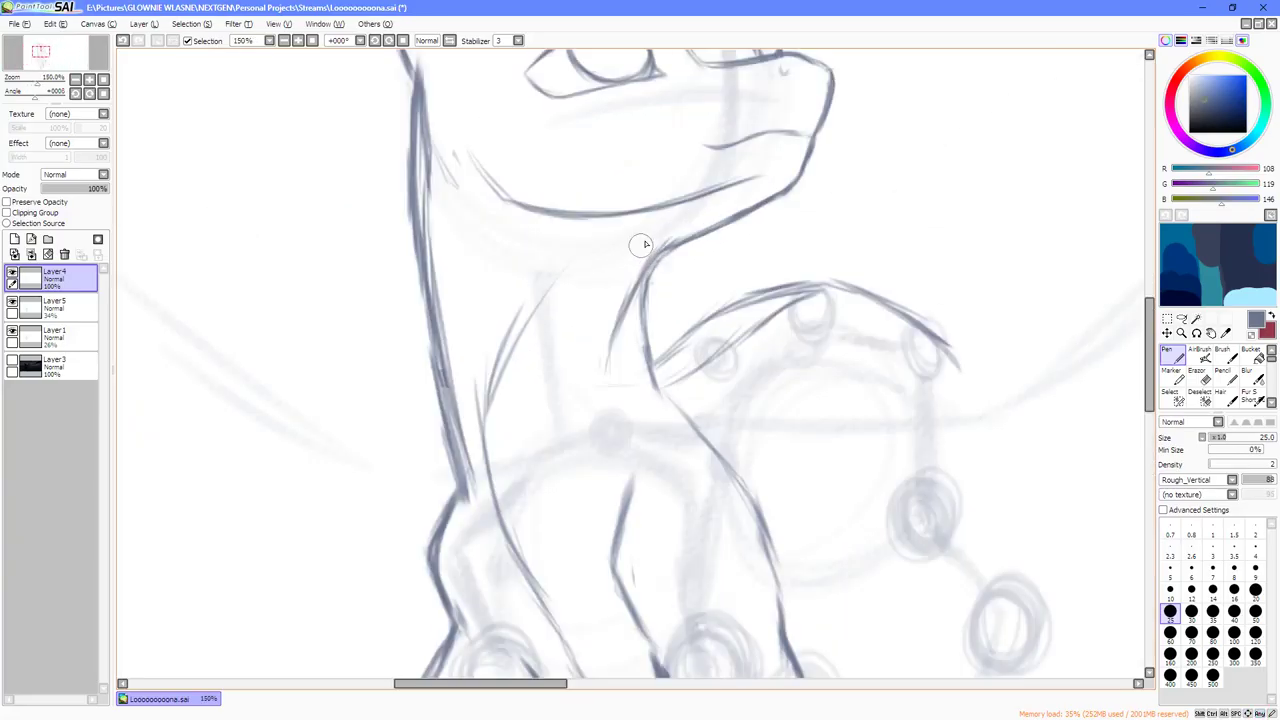
drag(664, 230, 597, 300)
scroll(597, 301, down, 2)
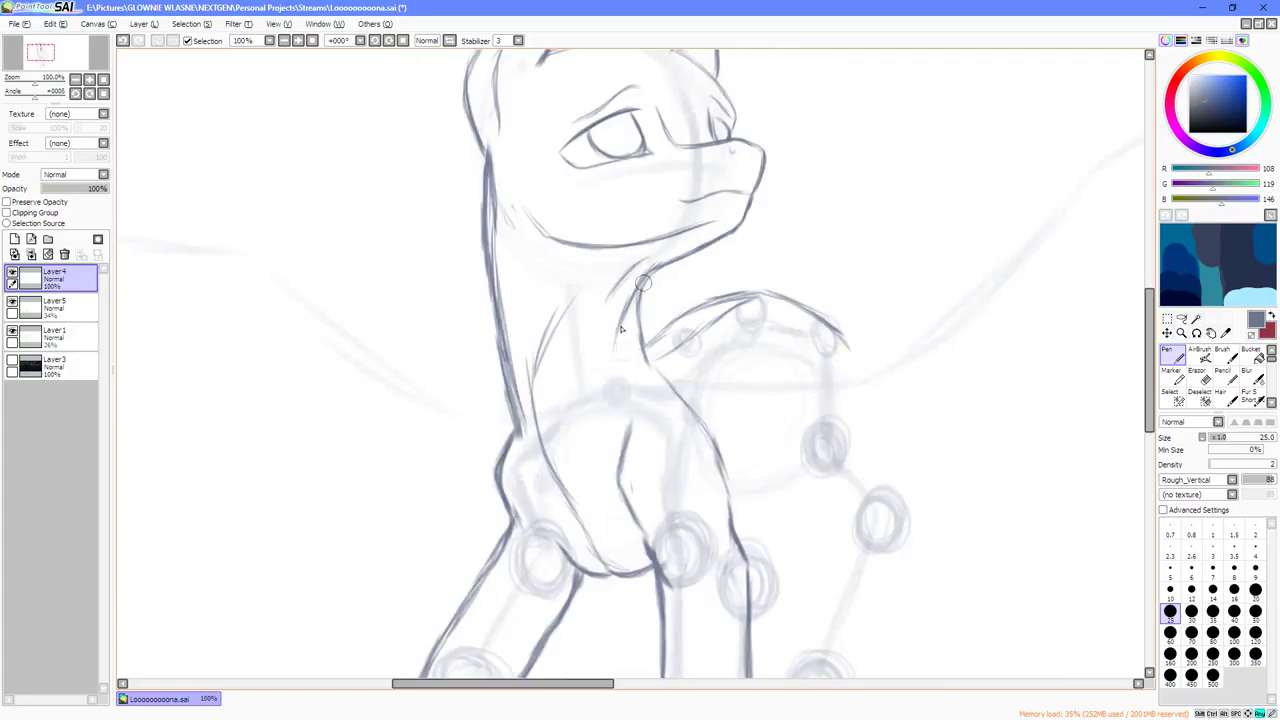
Undo the new inner chest and neck lines along with the stroke below the jaw.
key(ctrl+z)
key(ctrl+z)
key(ctrl+z)
key(ctrl+z)
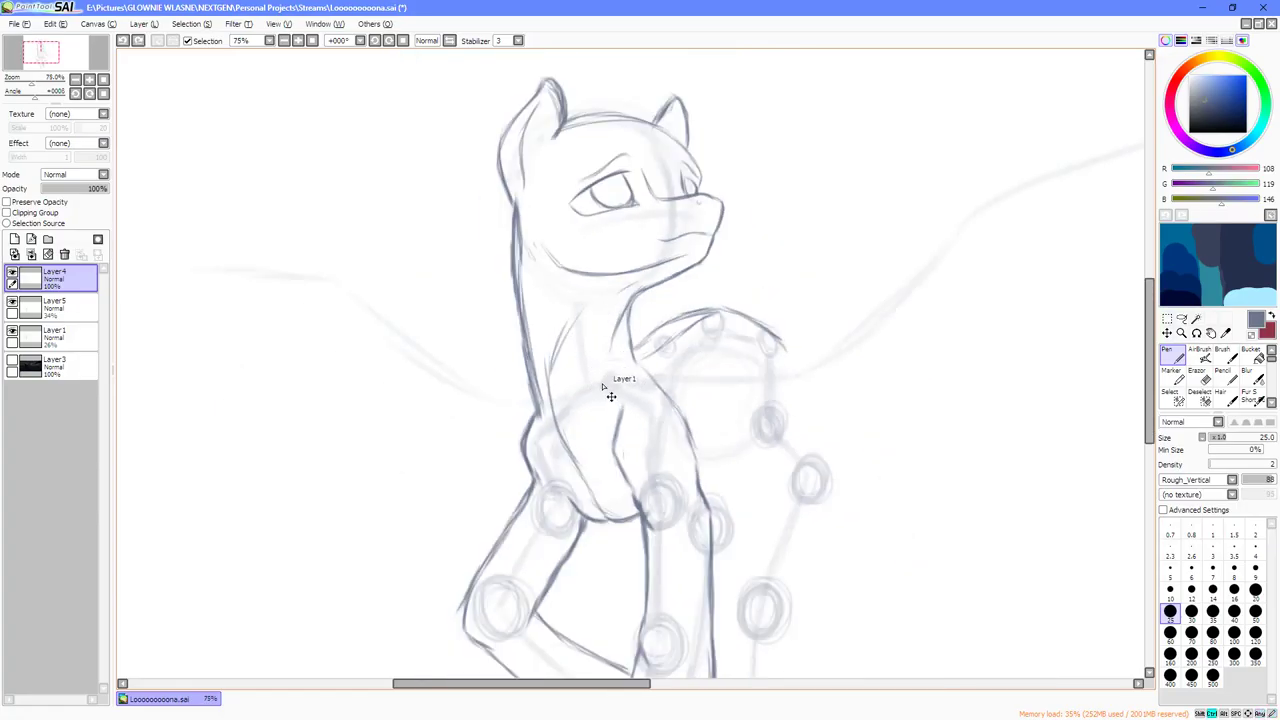
key(ctrl+z)
key(ctrl+z)
key(ctrl+z)
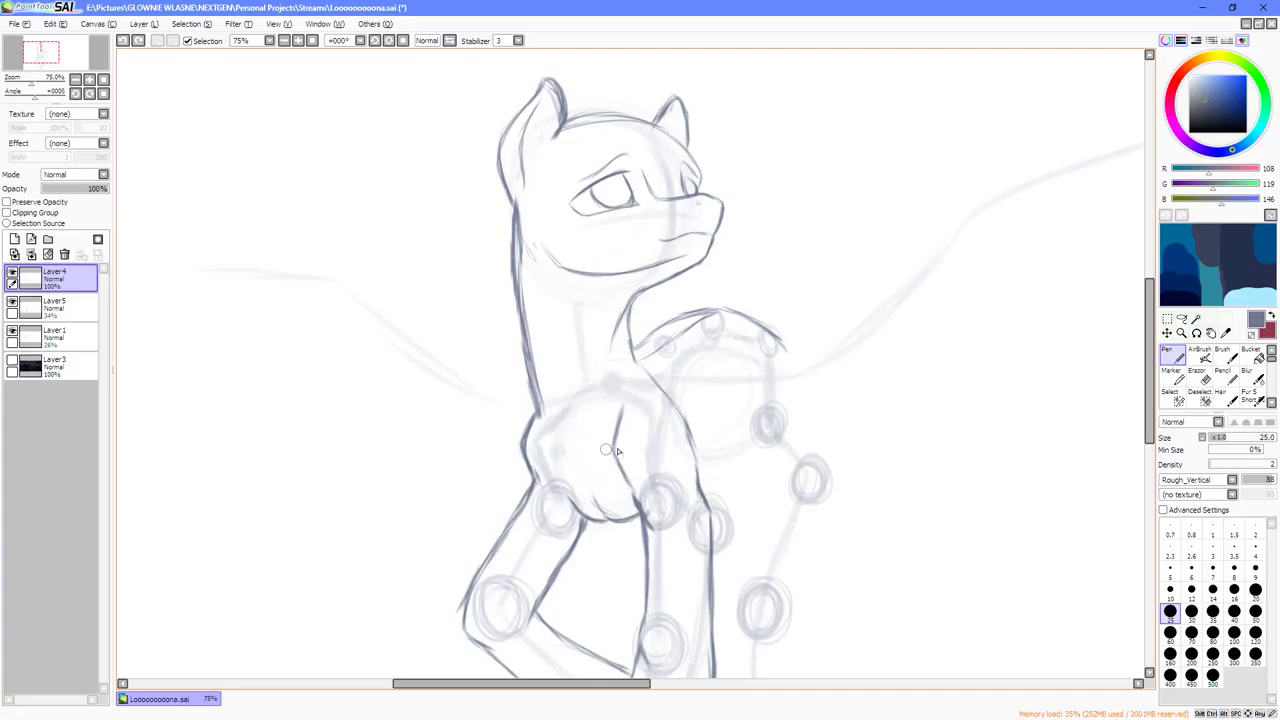
Draw short converging V-shaped strokes from the lower neck into the middle of the chest to suggest its muscles.
scroll(617, 462, down, 2)
scroll(583, 455, up, 1)
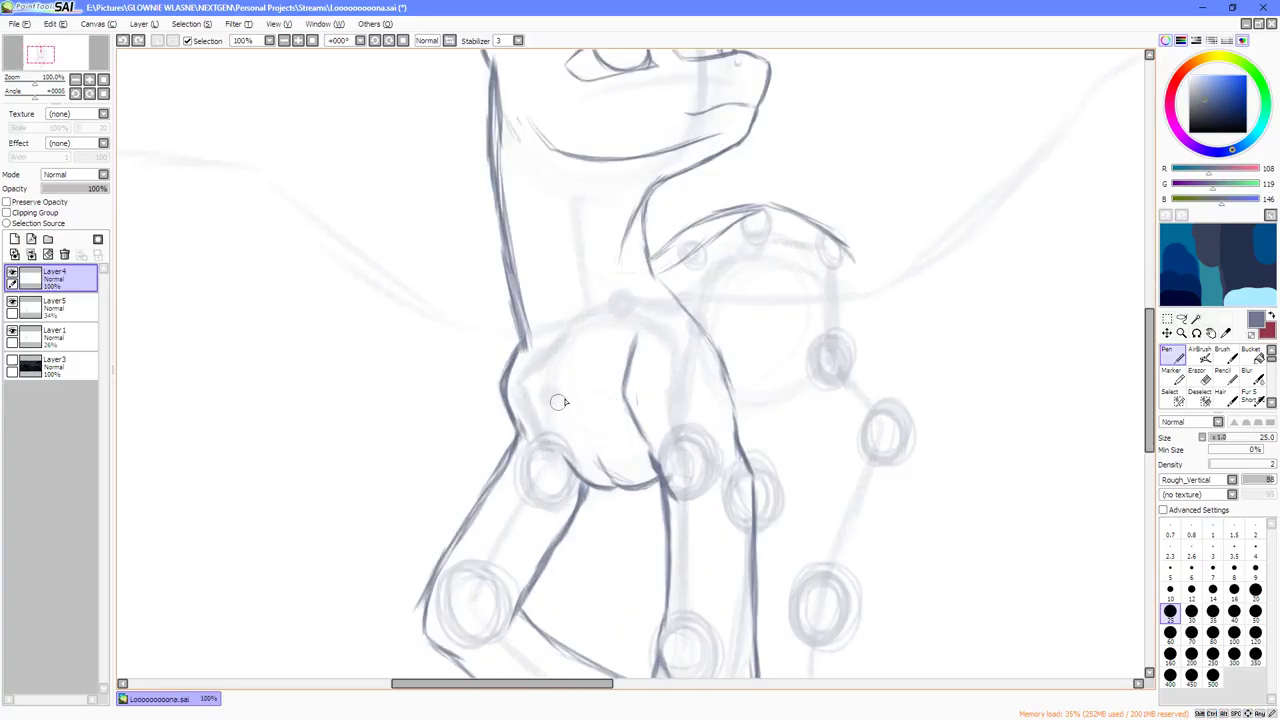
mouse_move(559, 393)
mouse_down()
mouse_move(572, 413)
mouse_move(562, 407)
mouse_up()
drag(529, 347, 540, 366)
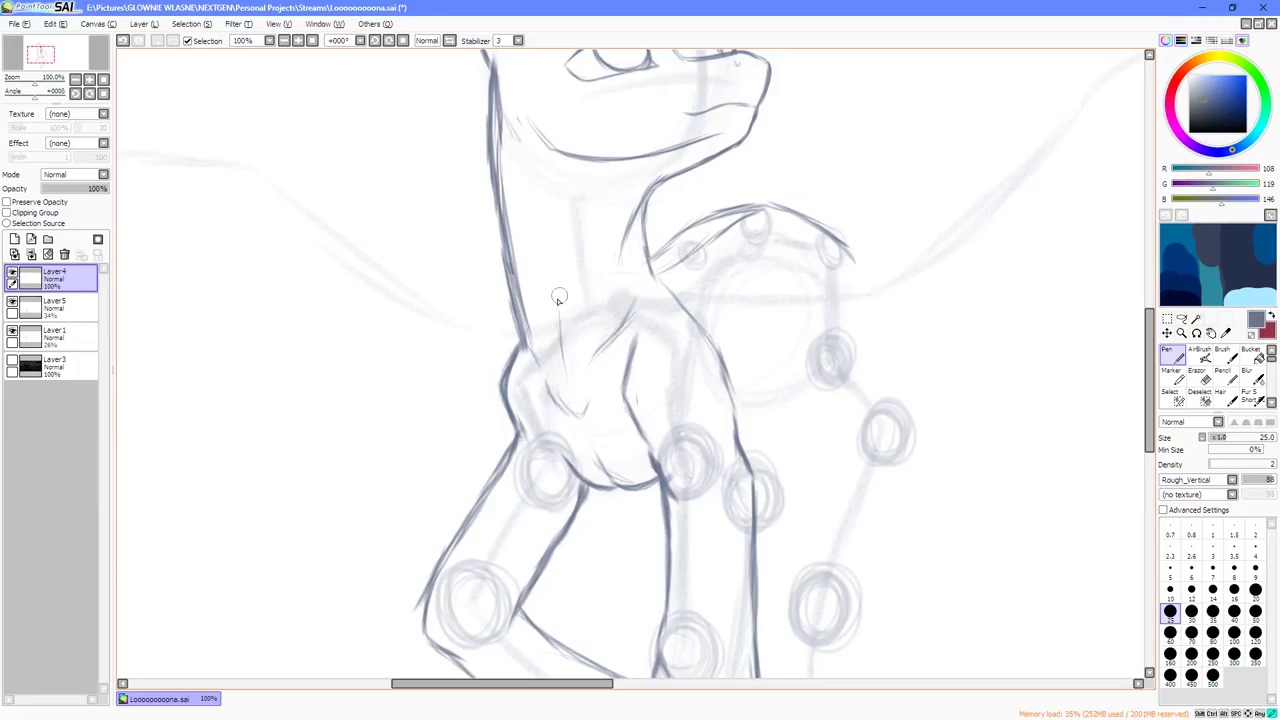
mouse_move(557, 370)
mouse_down()
mouse_move(554, 275)
mouse_move(560, 370)
mouse_up()
scroll(562, 442, down, 2)
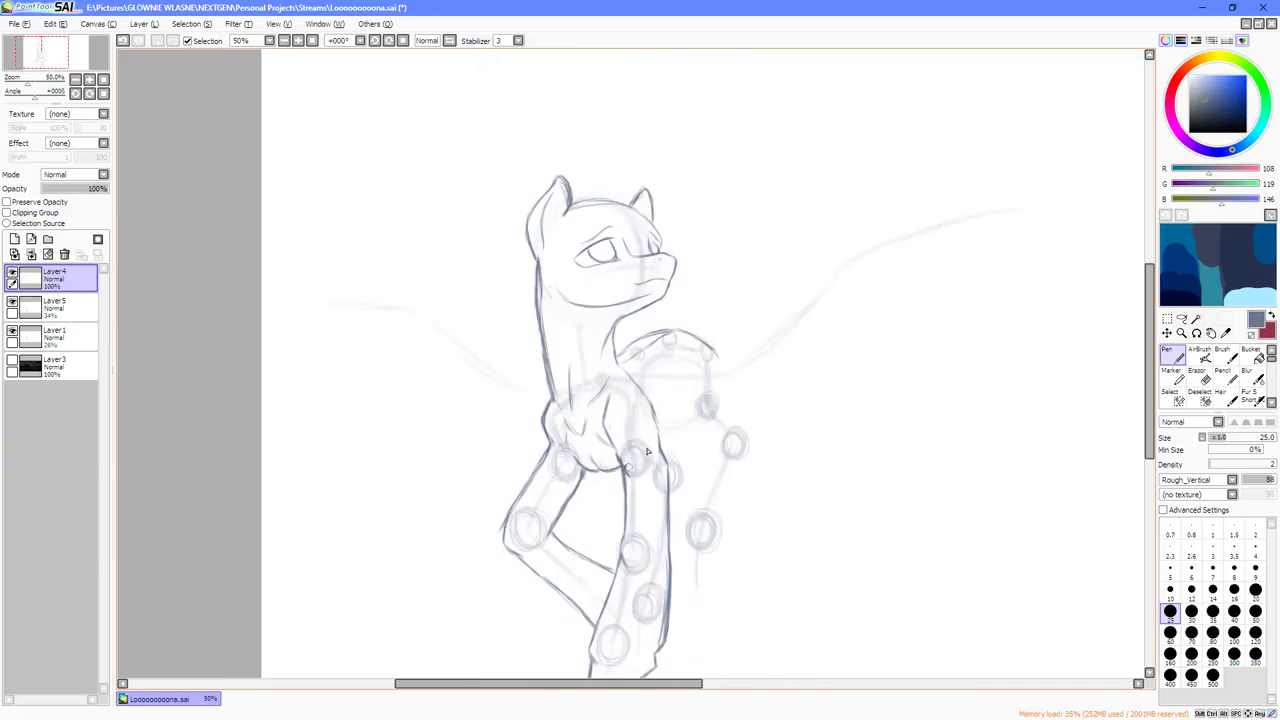
Rotate the view and strengthen the contour where the top of the straight front leg meets the chest.
scroll(646, 454, up, 1)
drag(718, 352, 677, 393)
scroll(676, 407, up, 1)
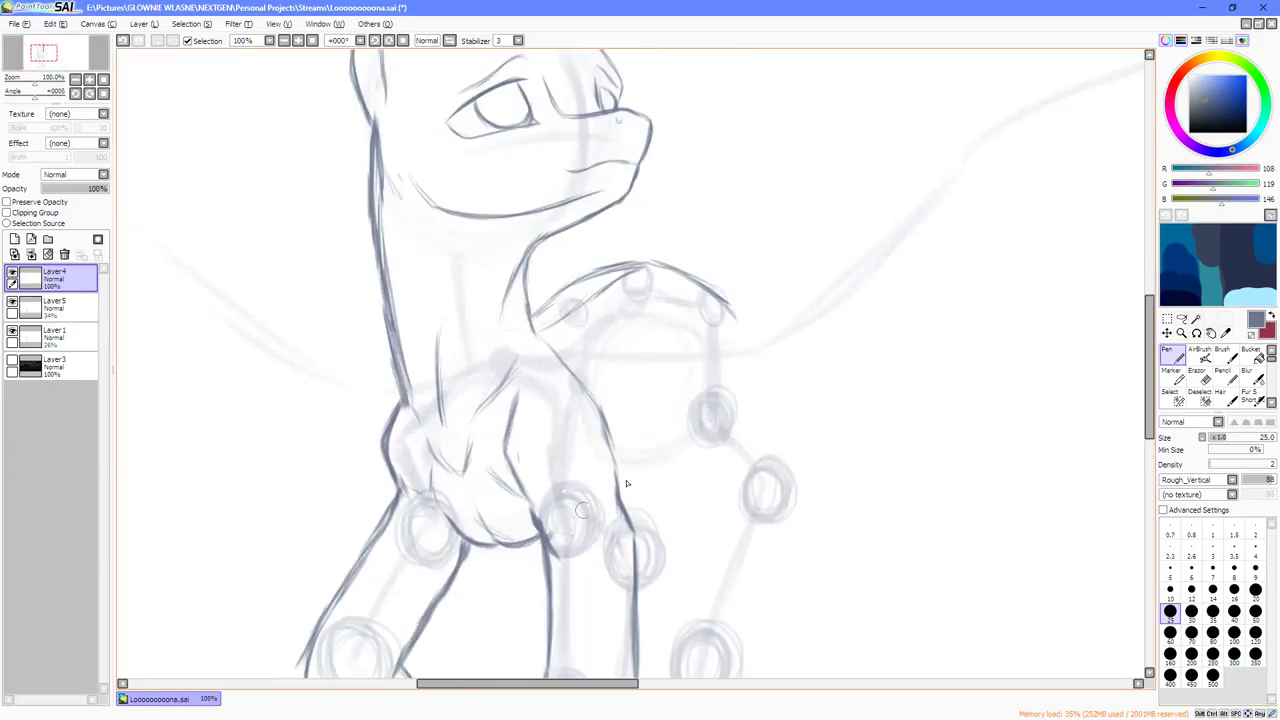
drag(583, 510, 714, 460)
drag(642, 554, 645, 566)
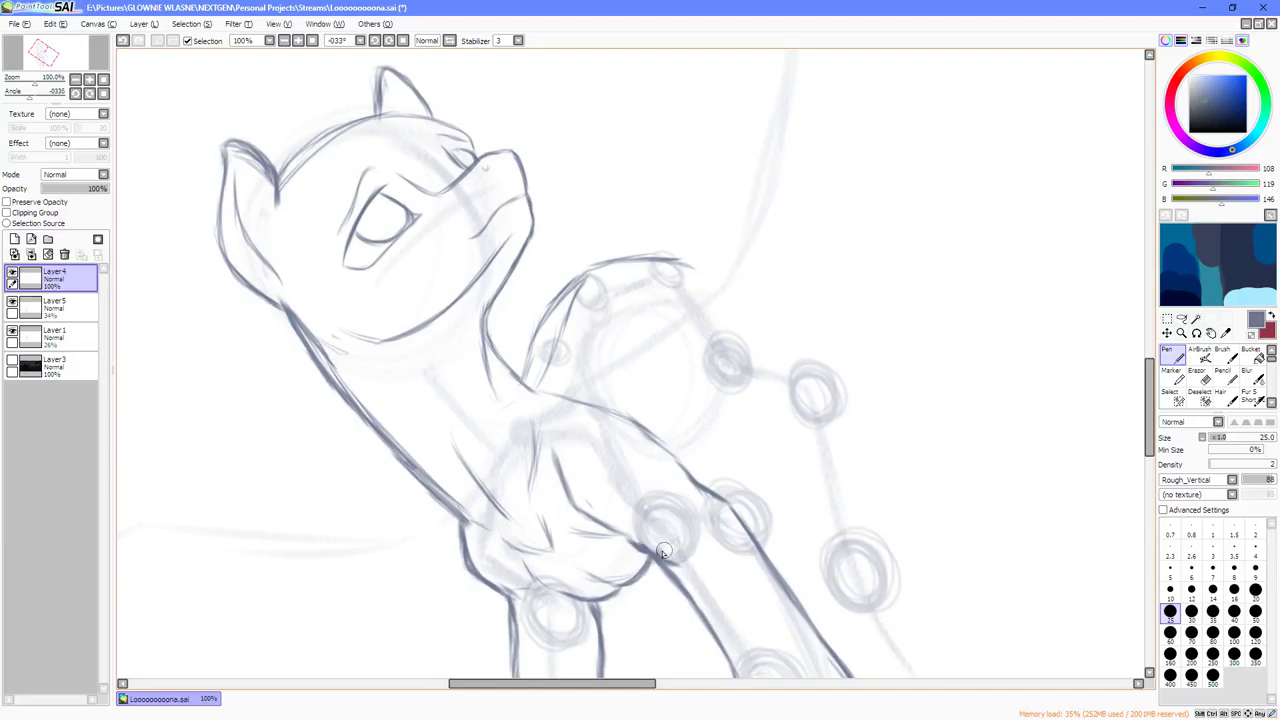
scroll(631, 592, up, 1)
drag(677, 560, 725, 526)
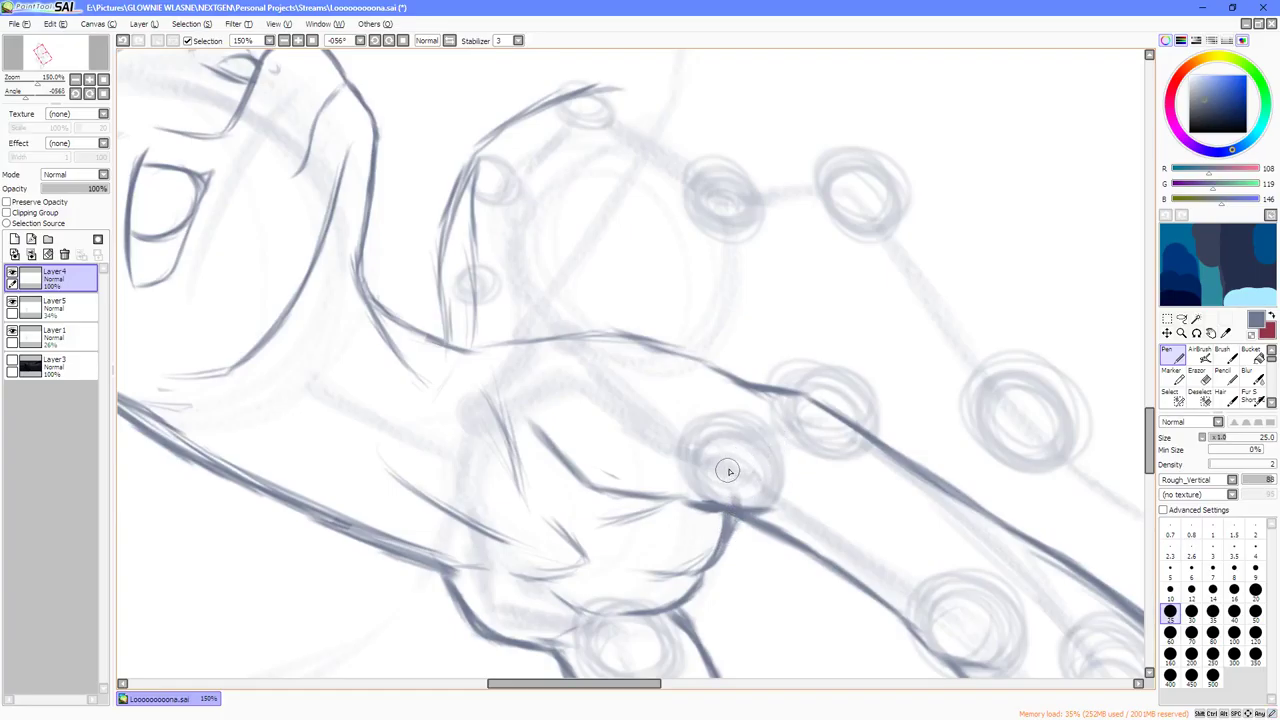
Add a short crease extending the chest outline over the bent front leg's inner top, and reset the view rotation.
drag(729, 470, 640, 540)
scroll(545, 550, down, 3)
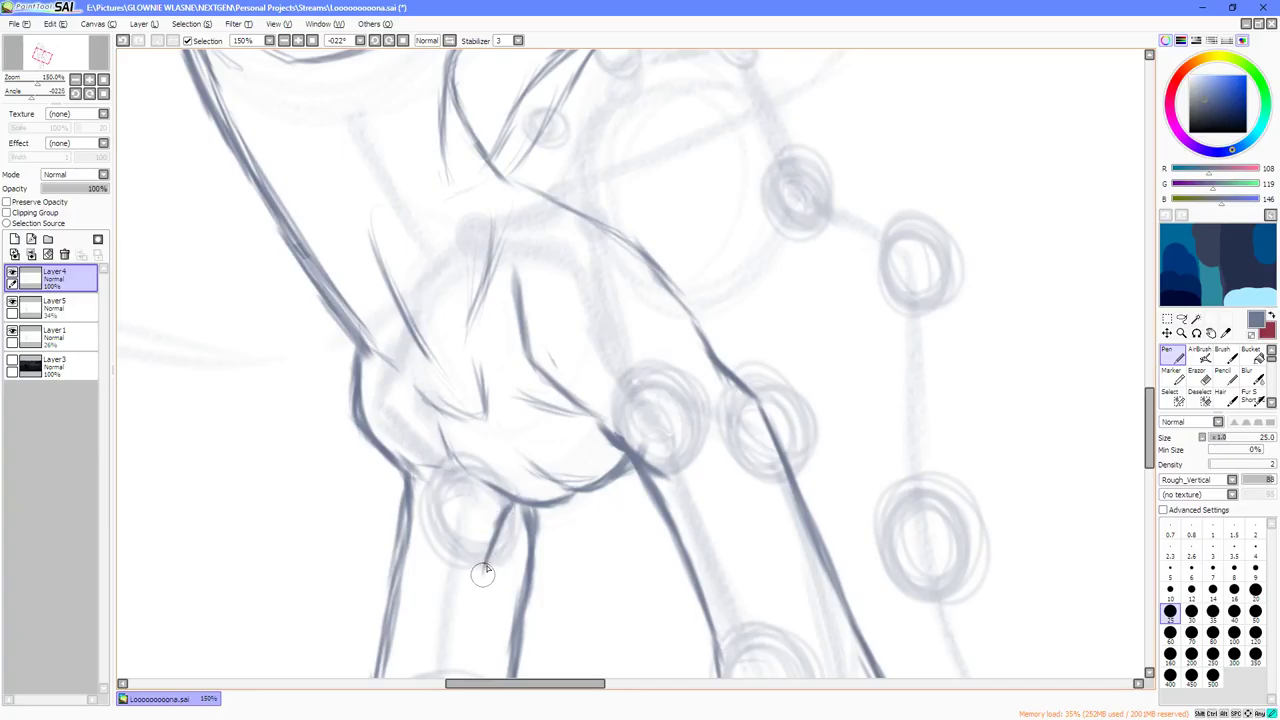
key(Home)
scroll(512, 533, down, 3)
scroll(491, 551, up, 1)
Extend the bent front leg's inner upper contour past the knee bend with short crease strokes.
drag(454, 620, 485, 554)
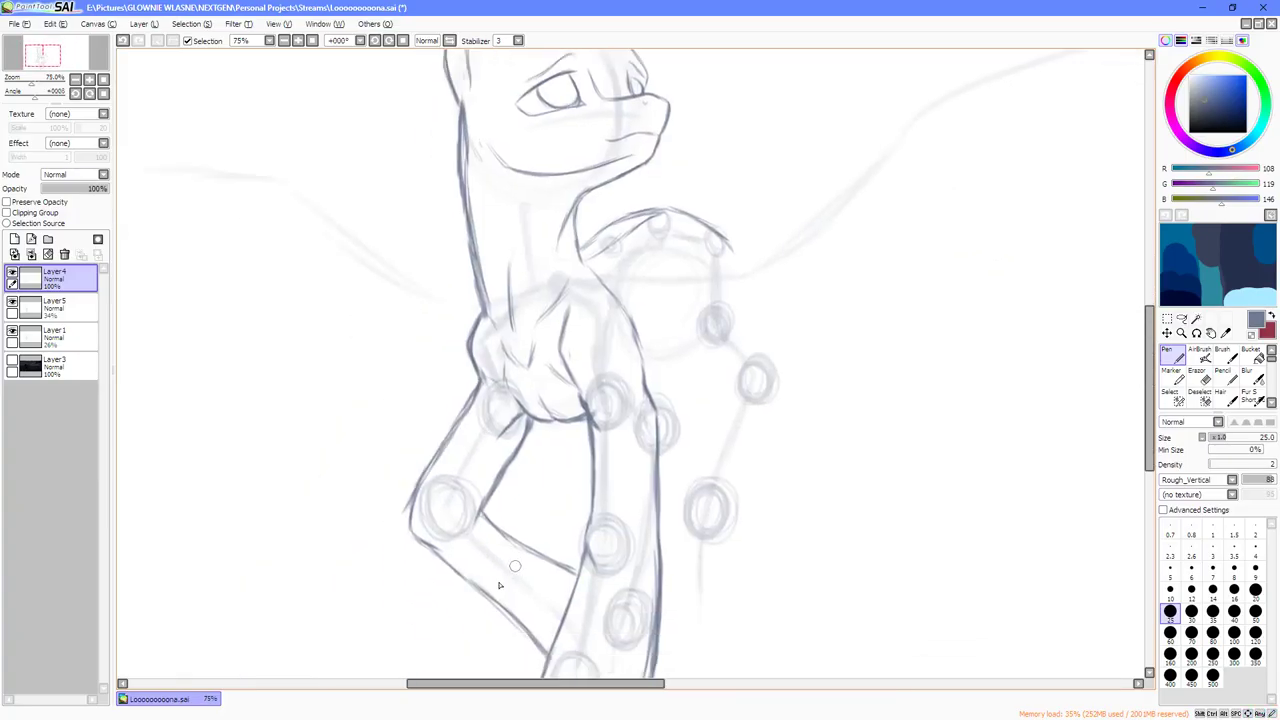
scroll(480, 560, up, 3)
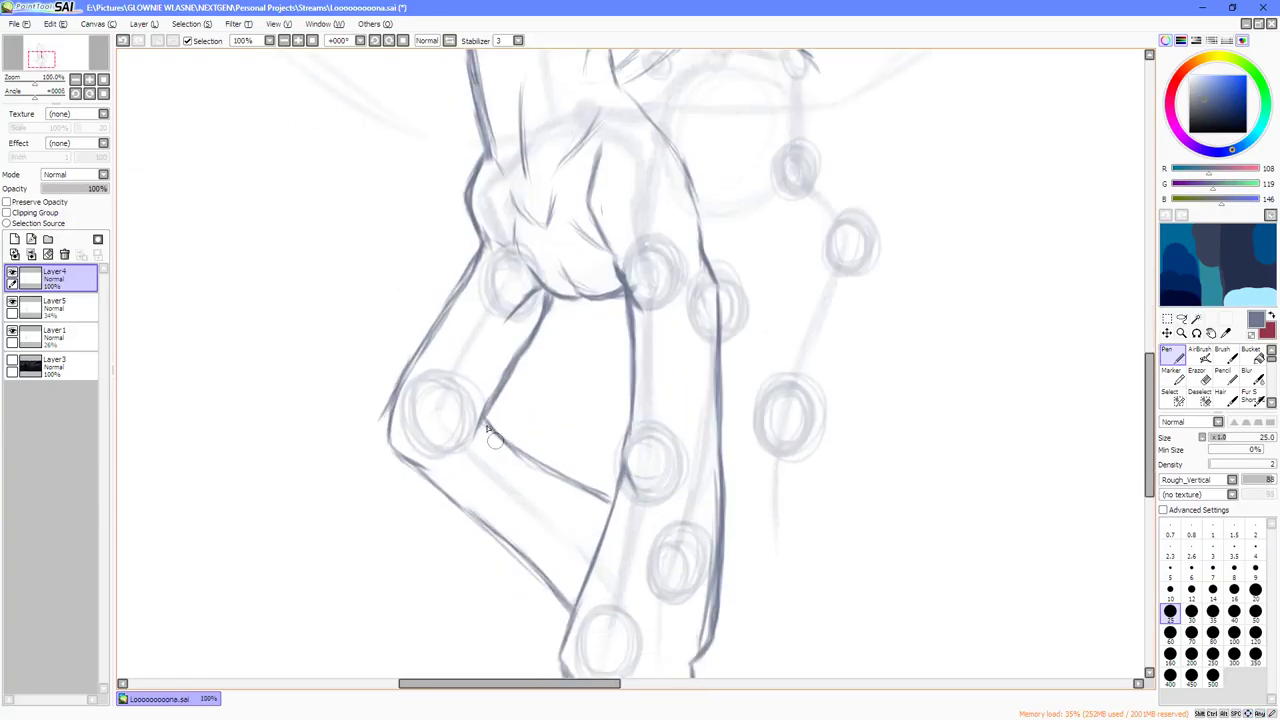
mouse_move(495, 395)
mouse_down()
mouse_move(492, 421)
mouse_move(467, 444)
mouse_up()
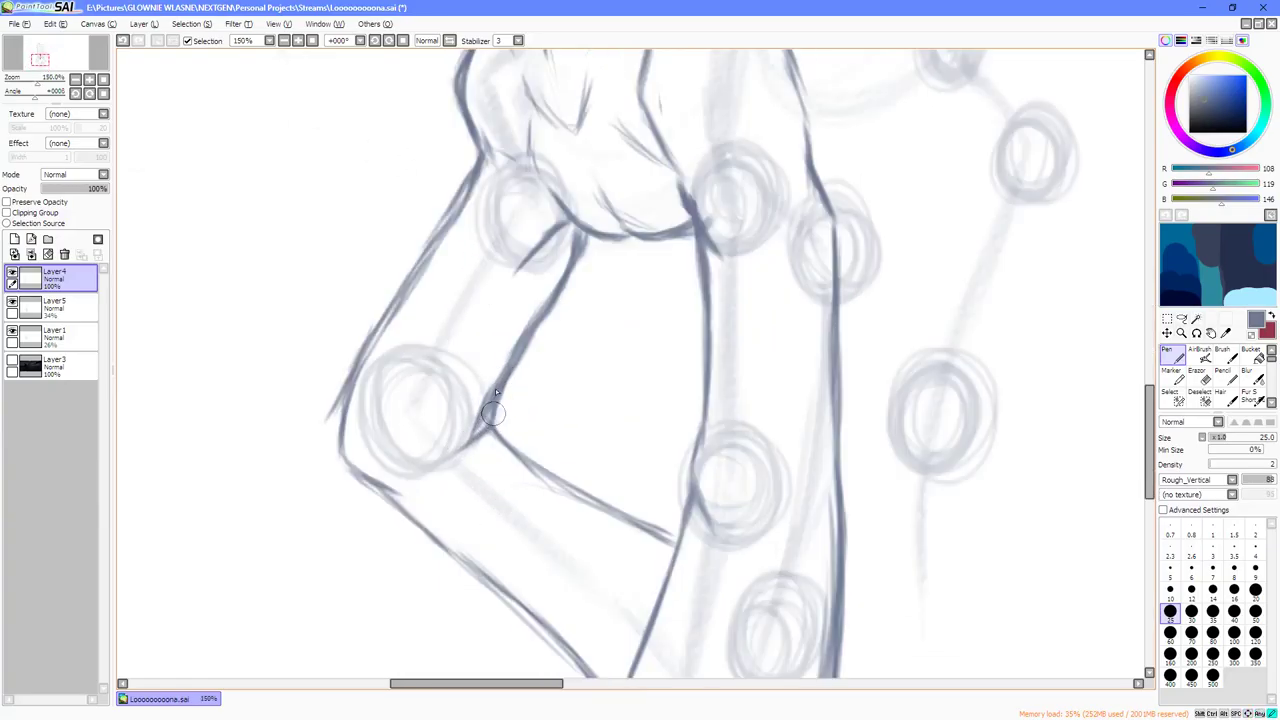
mouse_move(494, 396)
mouse_down()
mouse_move(490, 427)
mouse_move(459, 448)
mouse_up()
scroll(507, 372, down, 3)
scroll(617, 417, up, 2)
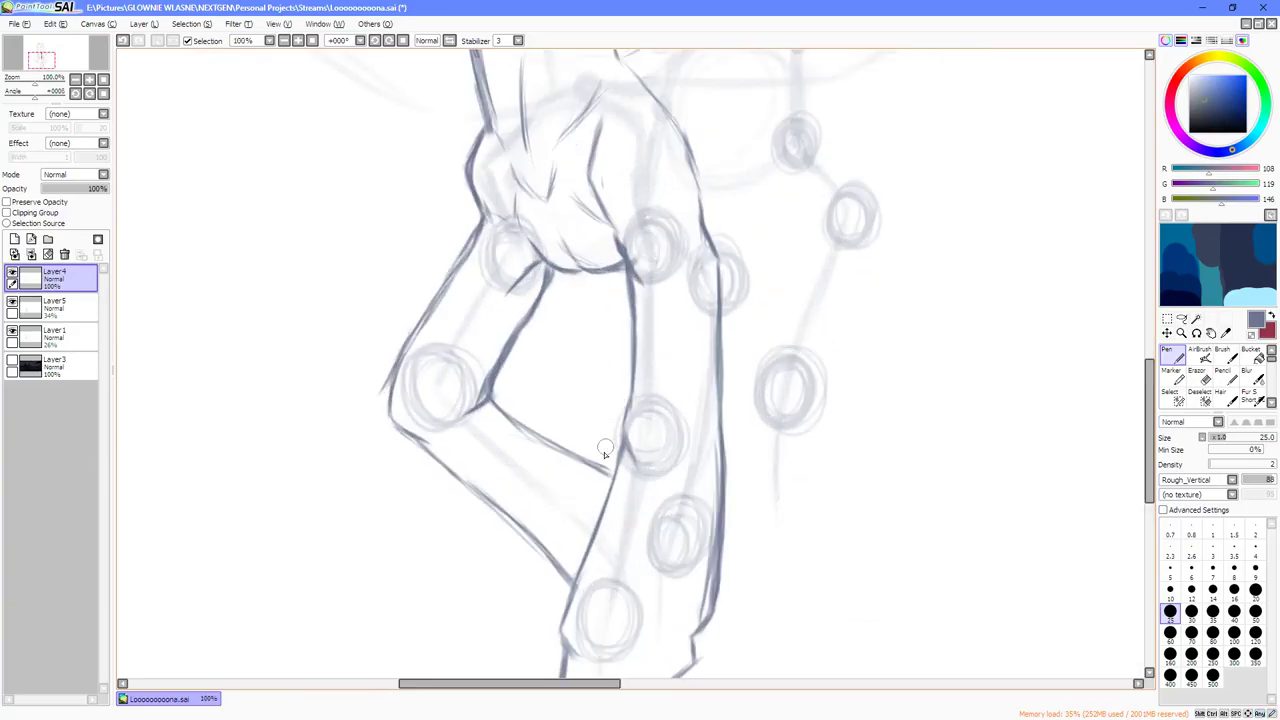
key(e)
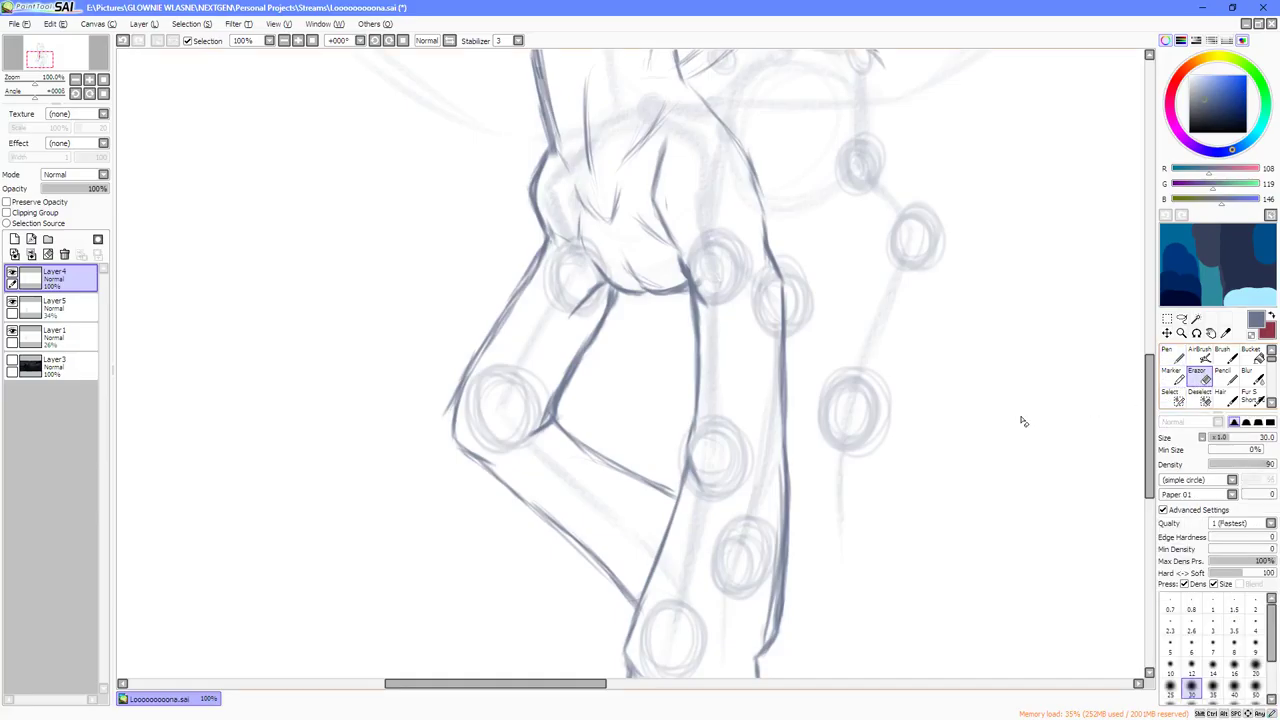
scroll(530, 455, up, 2)
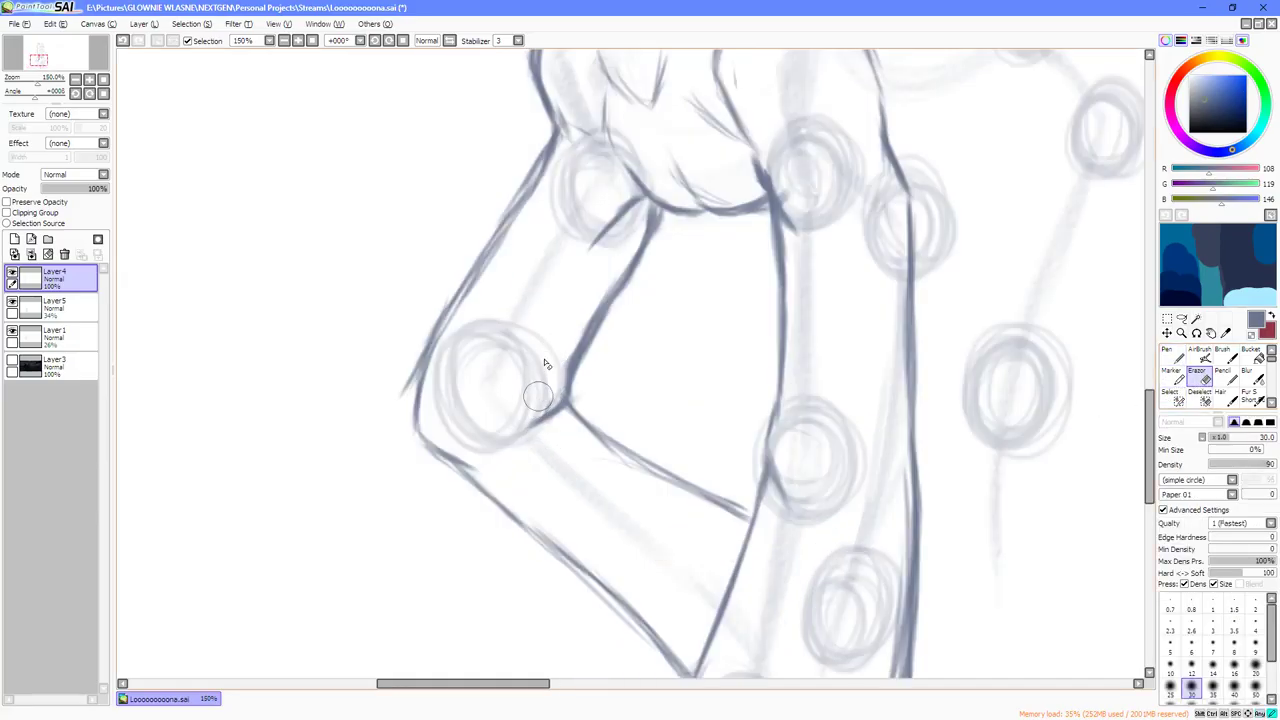
key(n)
scroll(675, 388, down, 3)
scroll(675, 388, up, 3)
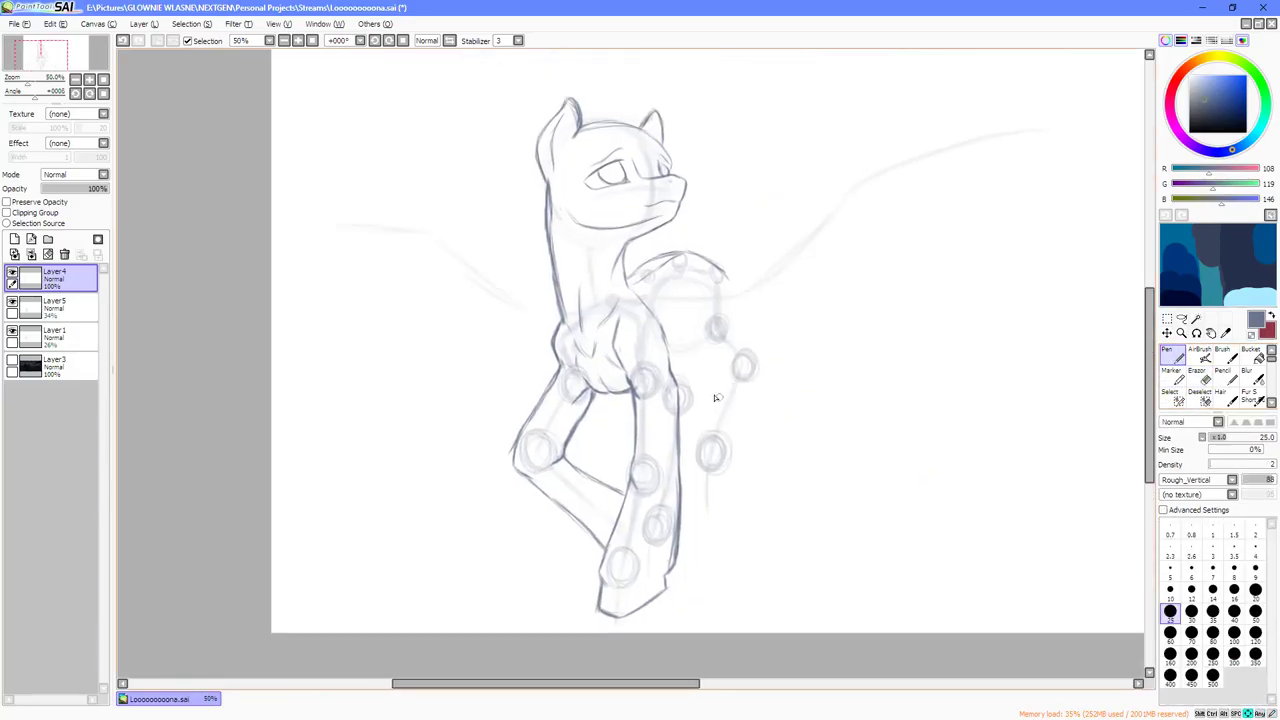
Draw the belly line curving from behind the straight front leg up toward the hindquarters.
drag(737, 337, 672, 400)
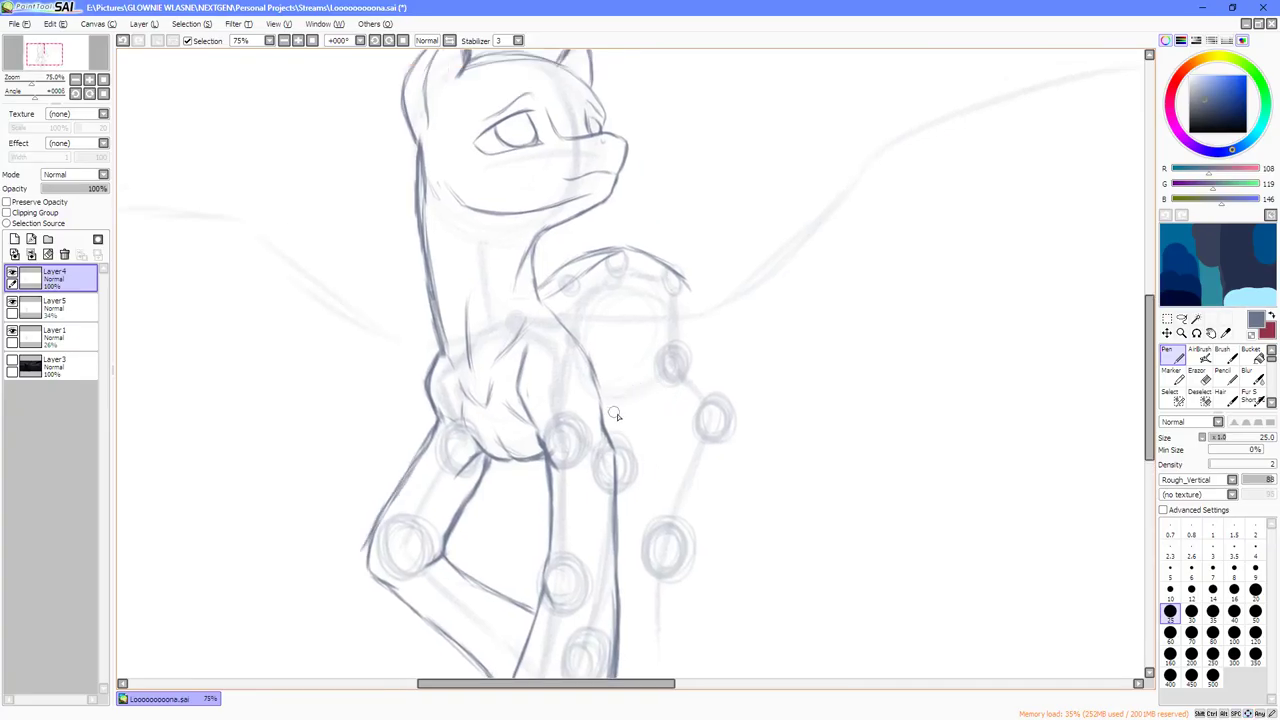
scroll(606, 395, up, 2)
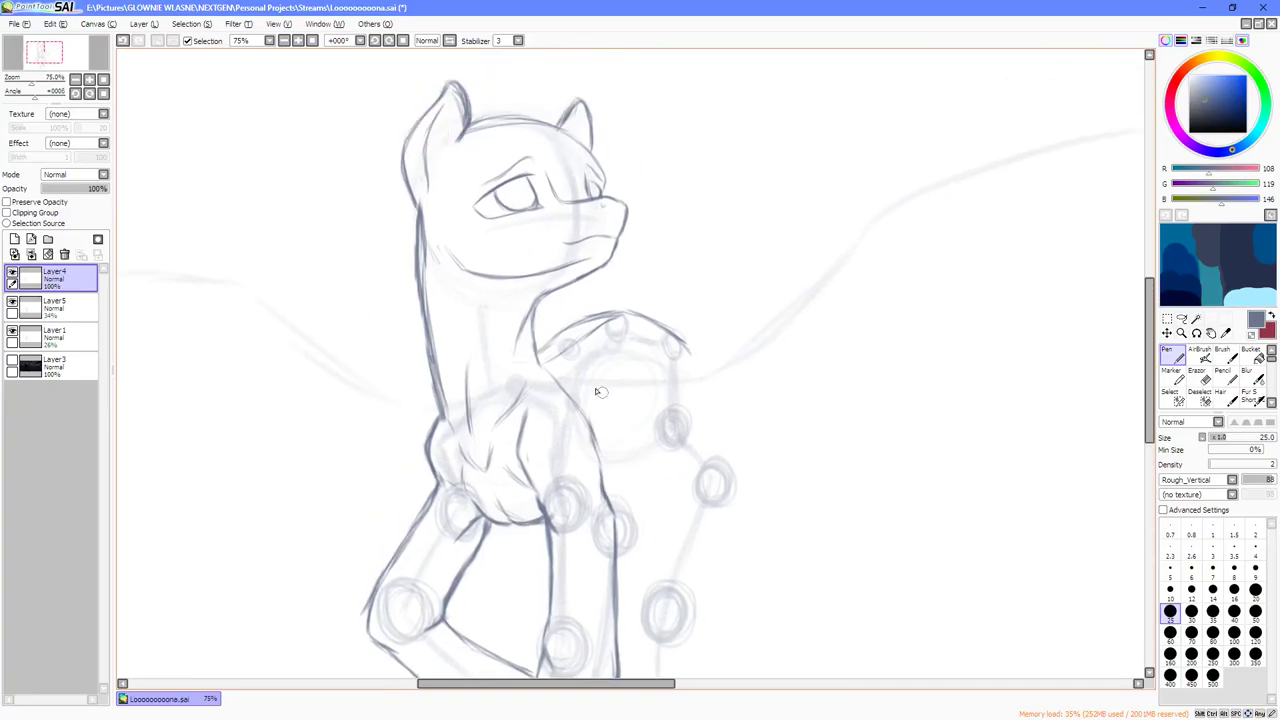
scroll(598, 391, up, 3)
scroll(606, 398, left, 2)
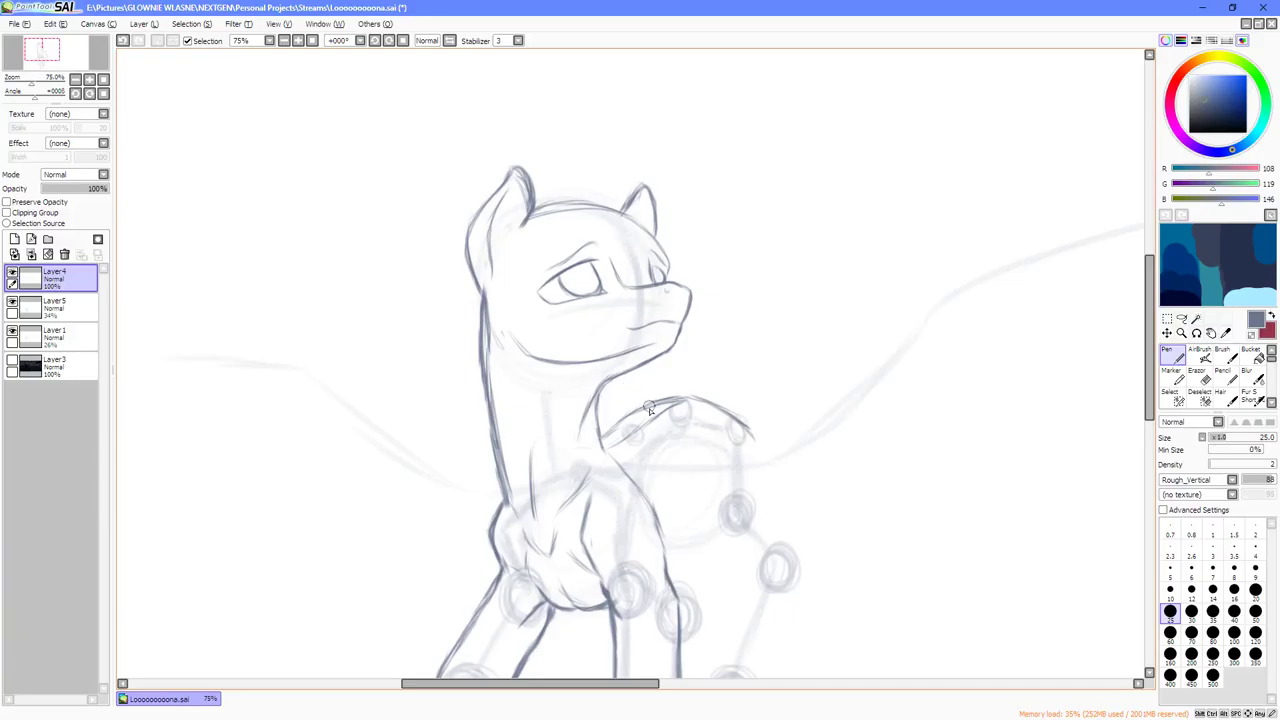
scroll(646, 412, down, 5)
scroll(630, 420, right, 3)
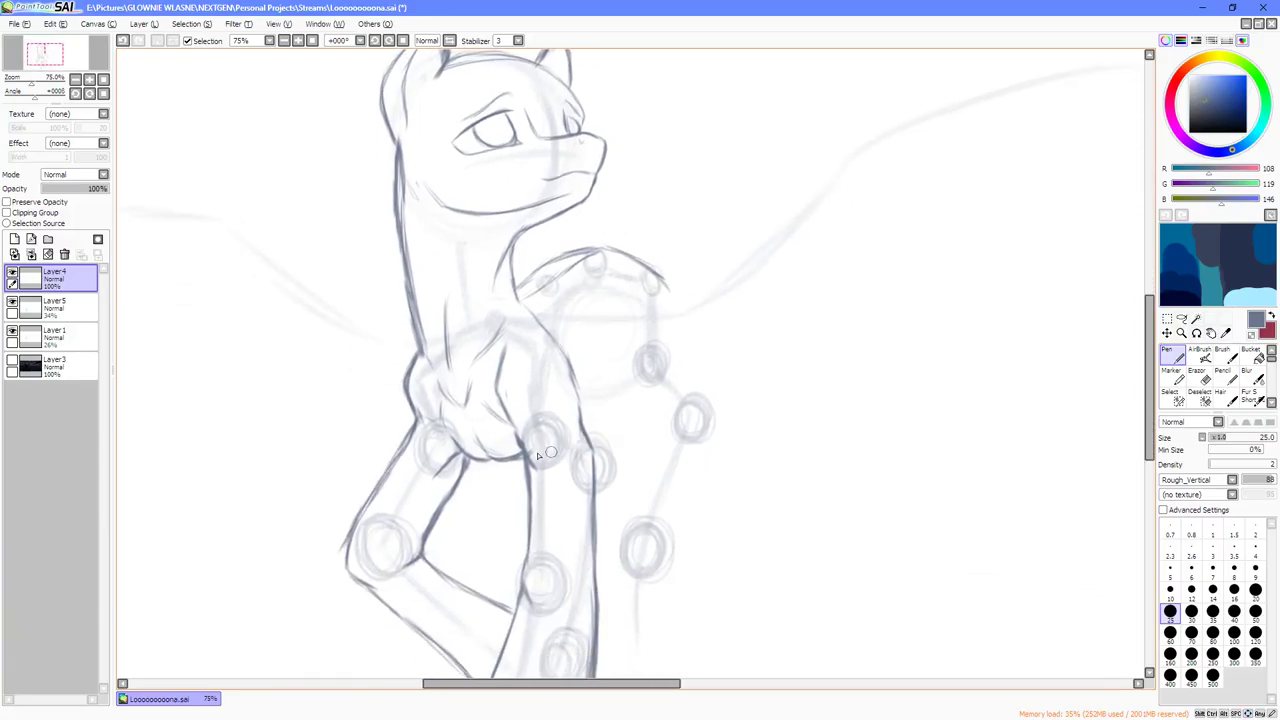
scroll(540, 455, up, 2)
key(Delete)
key(Delete)
key(Delete)
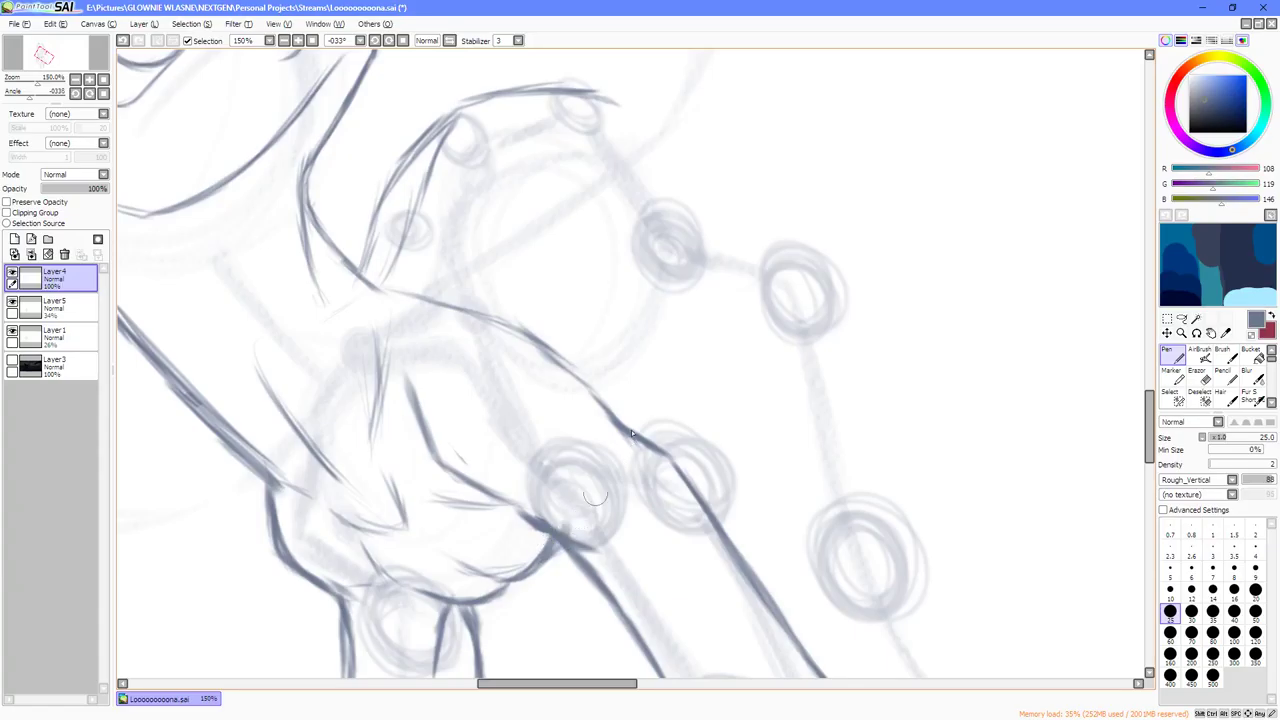
drag(635, 426, 655, 292)
drag(645, 395, 656, 300)
drag(650, 362, 657, 295)
key(End)
key(End)
key(End)
scroll(677, 375, down, 2)
drag(680, 384, 660, 406)
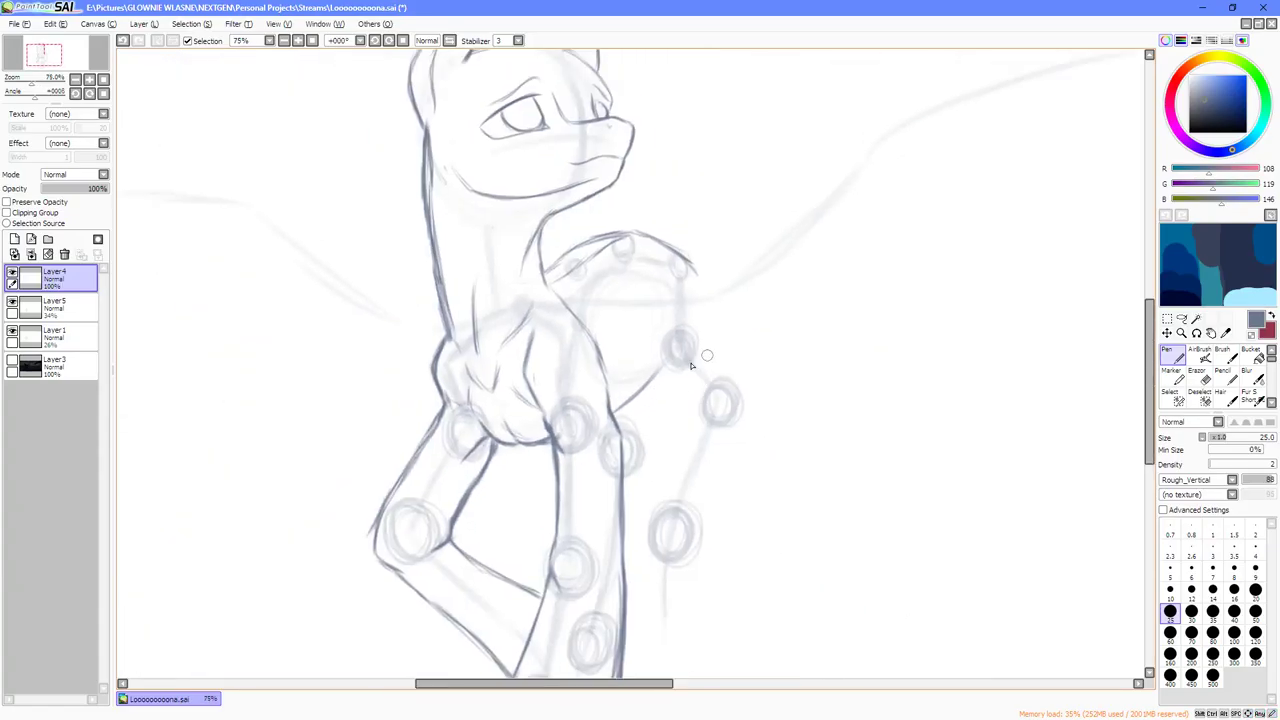
scroll(690, 365, up, 1)
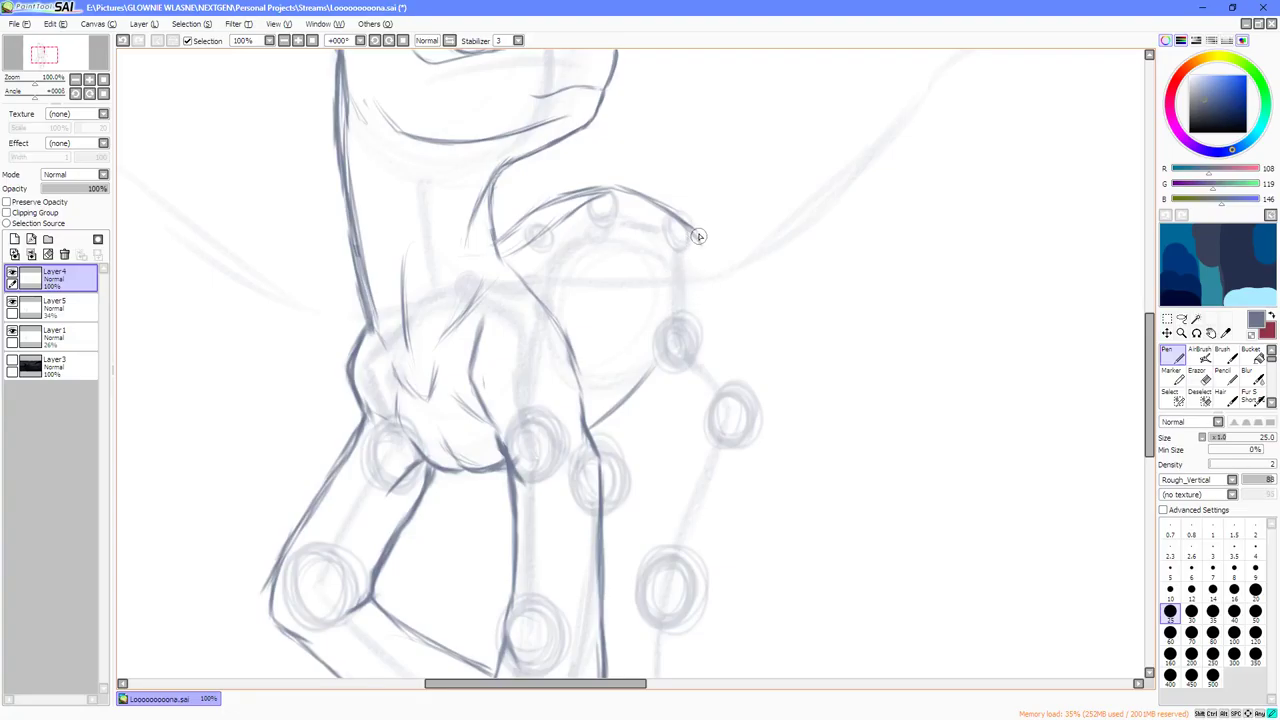
drag(697, 234, 717, 321)
drag(707, 259, 727, 303)
drag(686, 229, 717, 280)
key(ctrl+z)
key(ctrl+z)
Draw the front contour of the hind leg's thigh above the belly line and the thigh's underside down to the hock circle.
scroll(676, 338, up, 2)
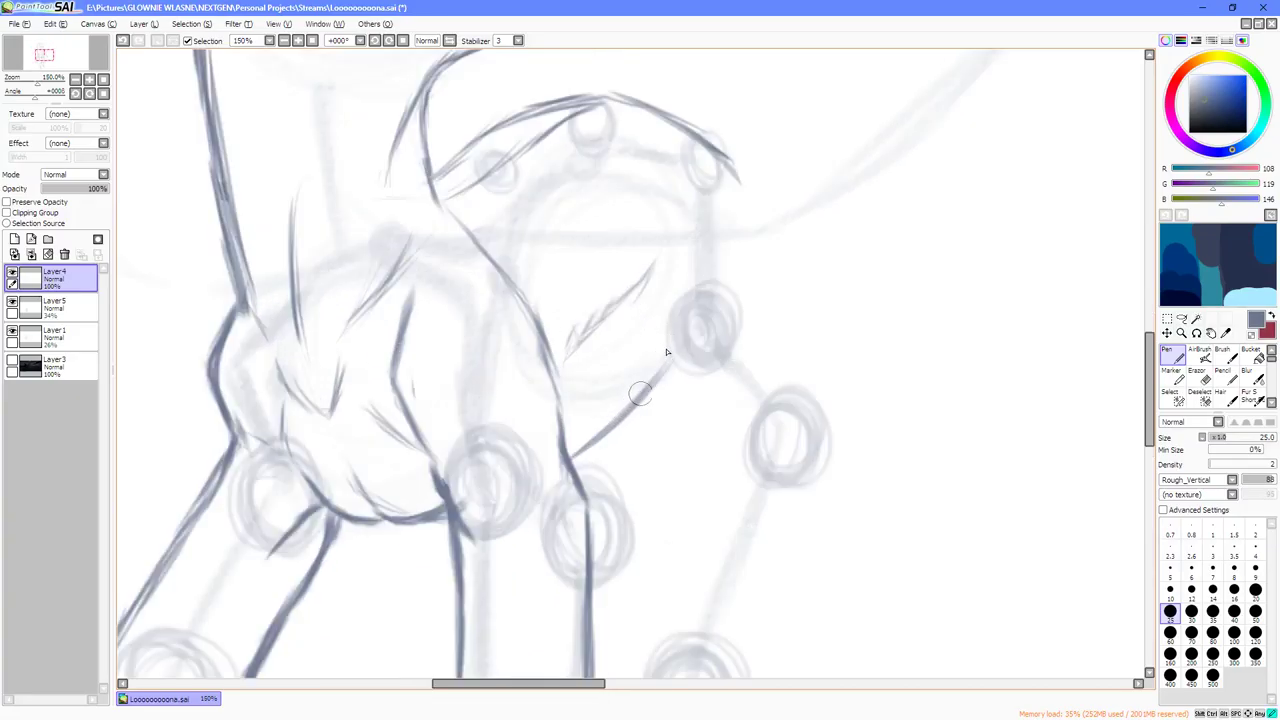
drag(658, 372, 682, 286)
drag(659, 359, 684, 390)
key(ctrl+z)
mouse_move(654, 395)
mouse_down()
mouse_move(732, 452)
mouse_move(703, 425)
mouse_move(736, 442)
mouse_up()
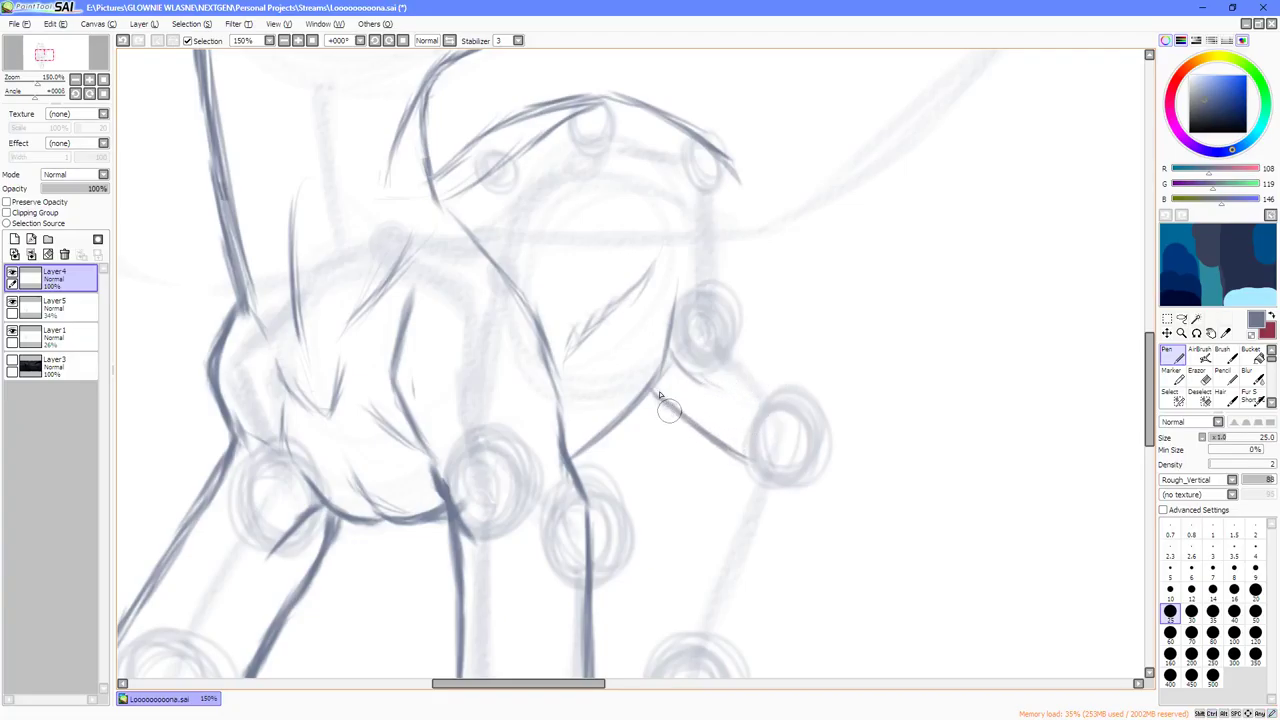
Draw the rump curve from the hock circle up the back of the thigh to the end of the back line.
mouse_move(716, 412)
mouse_down()
mouse_move(781, 343)
mouse_move(761, 404)
mouse_move(783, 380)
mouse_move(778, 362)
mouse_move(789, 389)
mouse_move(780, 332)
mouse_move(771, 379)
mouse_move(777, 306)
mouse_up()
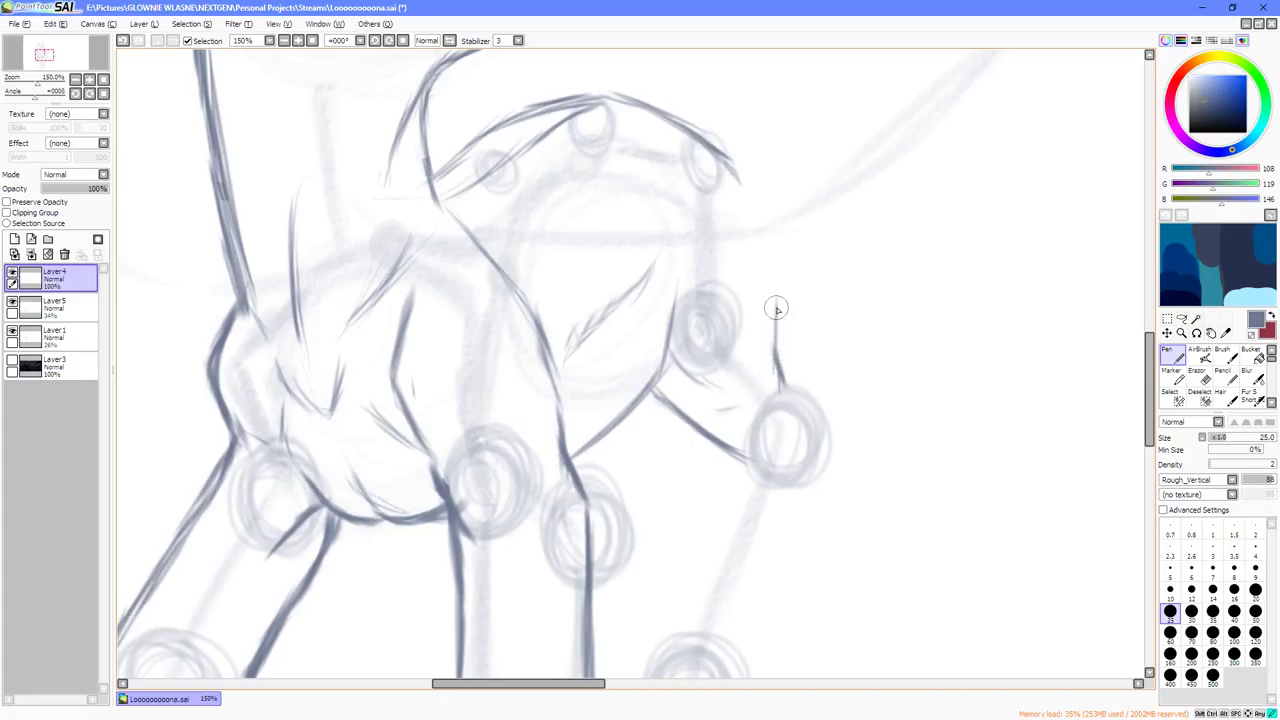
drag(778, 358, 780, 266)
mouse_move(777, 332)
mouse_down()
mouse_move(761, 202)
mouse_move(766, 241)
mouse_move(712, 151)
mouse_move(748, 189)
mouse_move(704, 152)
mouse_up()
key(Page_Down)
key(Page_Down)
drag(804, 355, 763, 397)
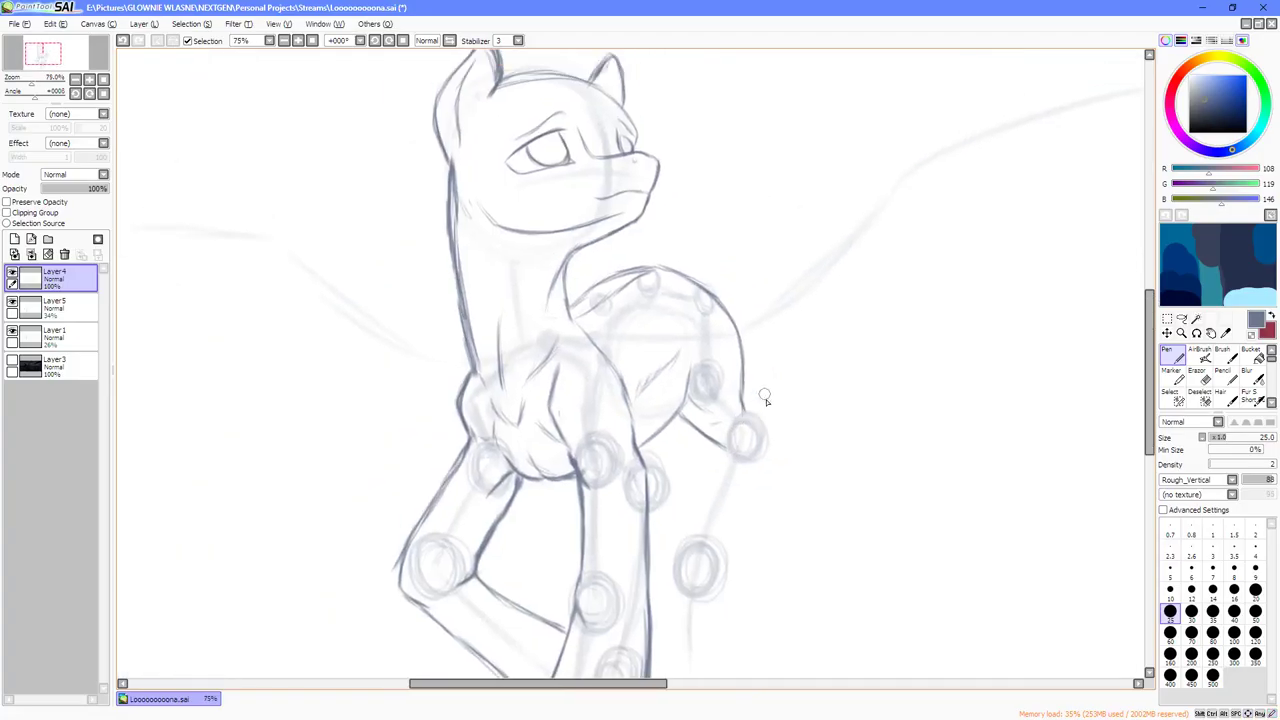
Rotate the view and strengthen the rump outline with overlapping strokes from the hock up to the back.
key(Page_Up)
key(End)
key(End)
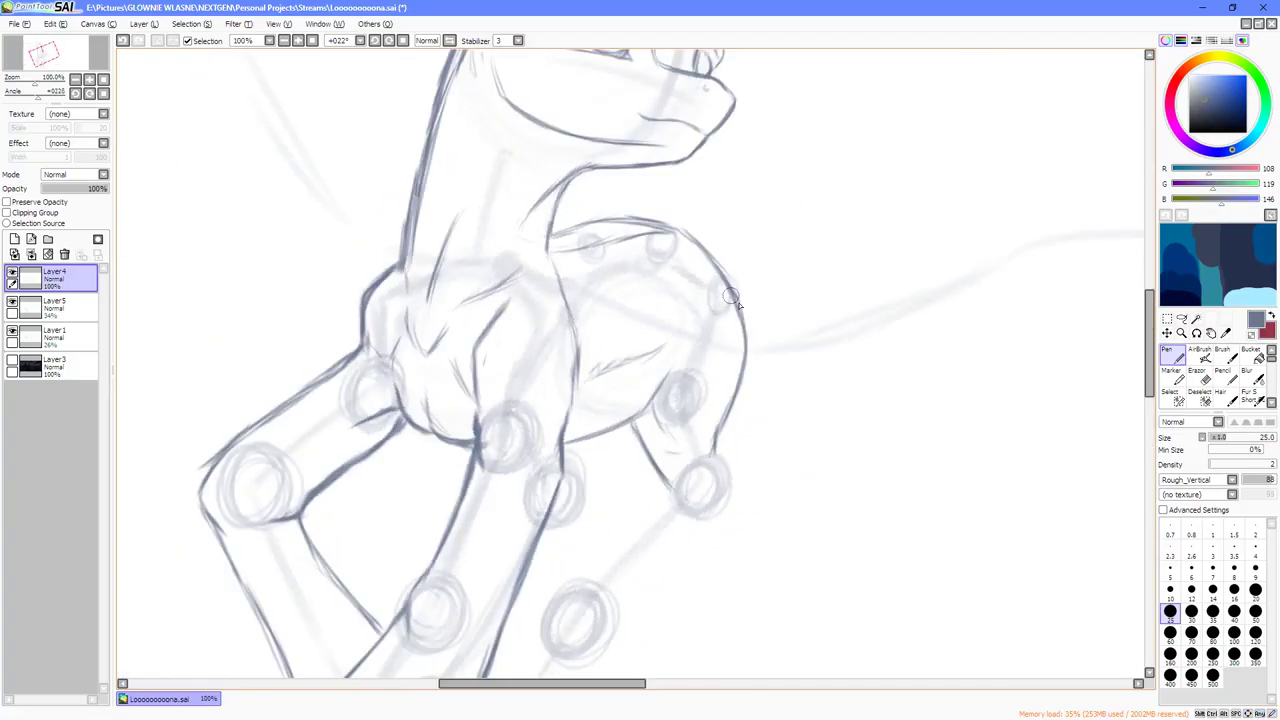
key(Page_Up)
mouse_move(721, 450)
mouse_down()
mouse_move(750, 346)
mouse_move(740, 308)
mouse_up()
drag(746, 370, 728, 272)
drag(745, 340, 707, 243)
mouse_move(735, 295)
mouse_down()
mouse_move(674, 213)
mouse_move(671, 211)
mouse_up()
Draw a small pointed peak rising from the highest point of the back outline.
key(Delete)
key(Delete)
key(Delete)
key(Page_Down)
key(Page_Down)
scroll(707, 322, up, 4)
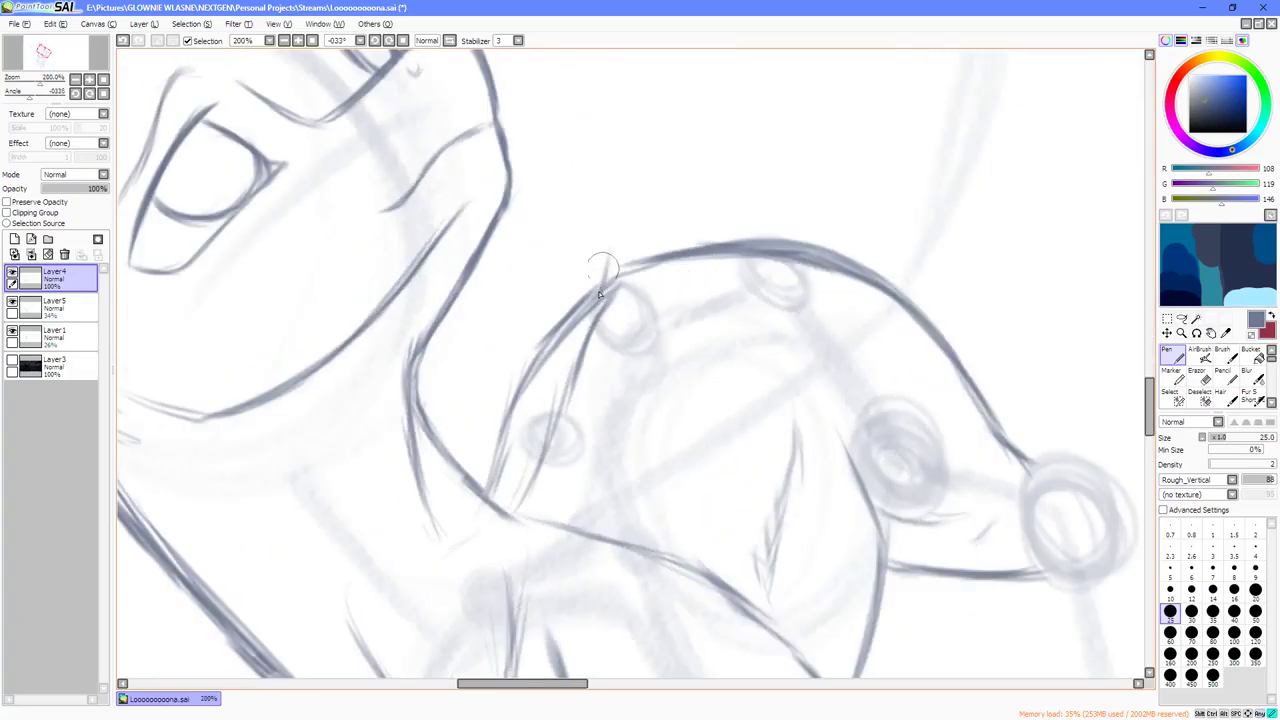
mouse_move(601, 291)
mouse_down()
mouse_move(616, 226)
mouse_move(639, 262)
mouse_move(631, 239)
mouse_move(611, 268)
mouse_up()
scroll(603, 280, down, 4)
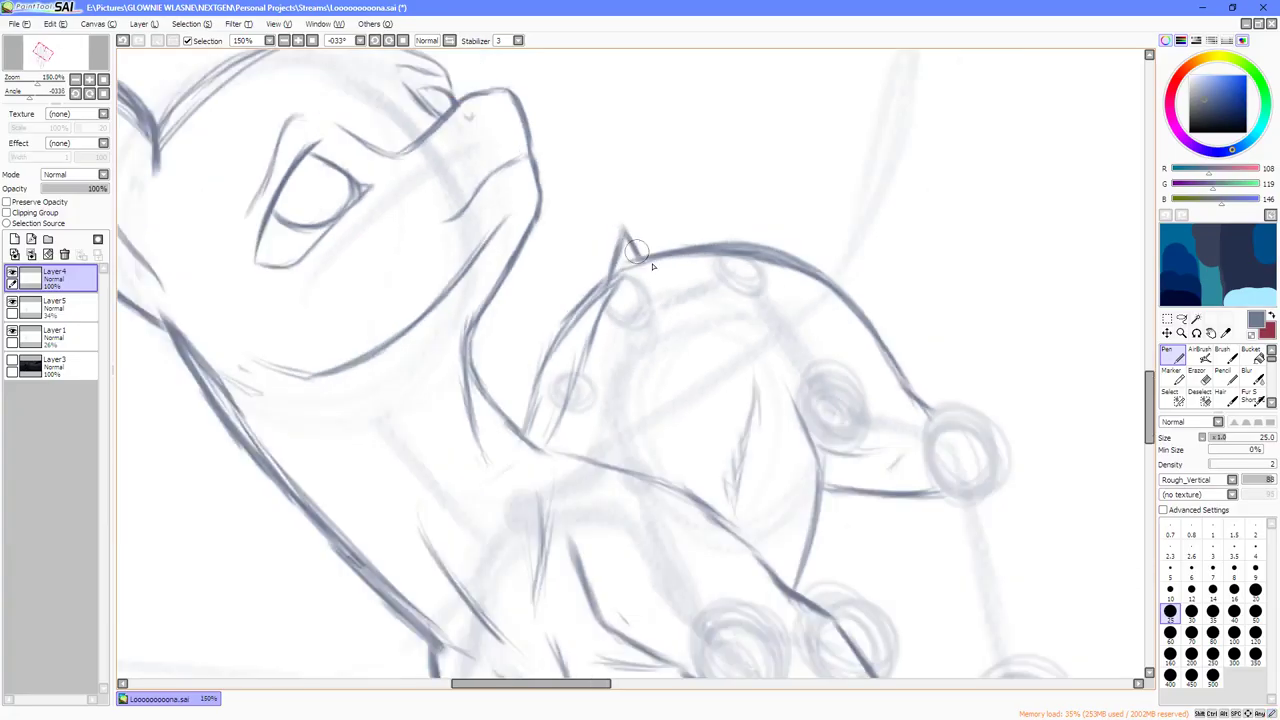
Draw the hind leg's outer contour around the hock circle and start it down the back of the lower leg.
drag(853, 448, 766, 383)
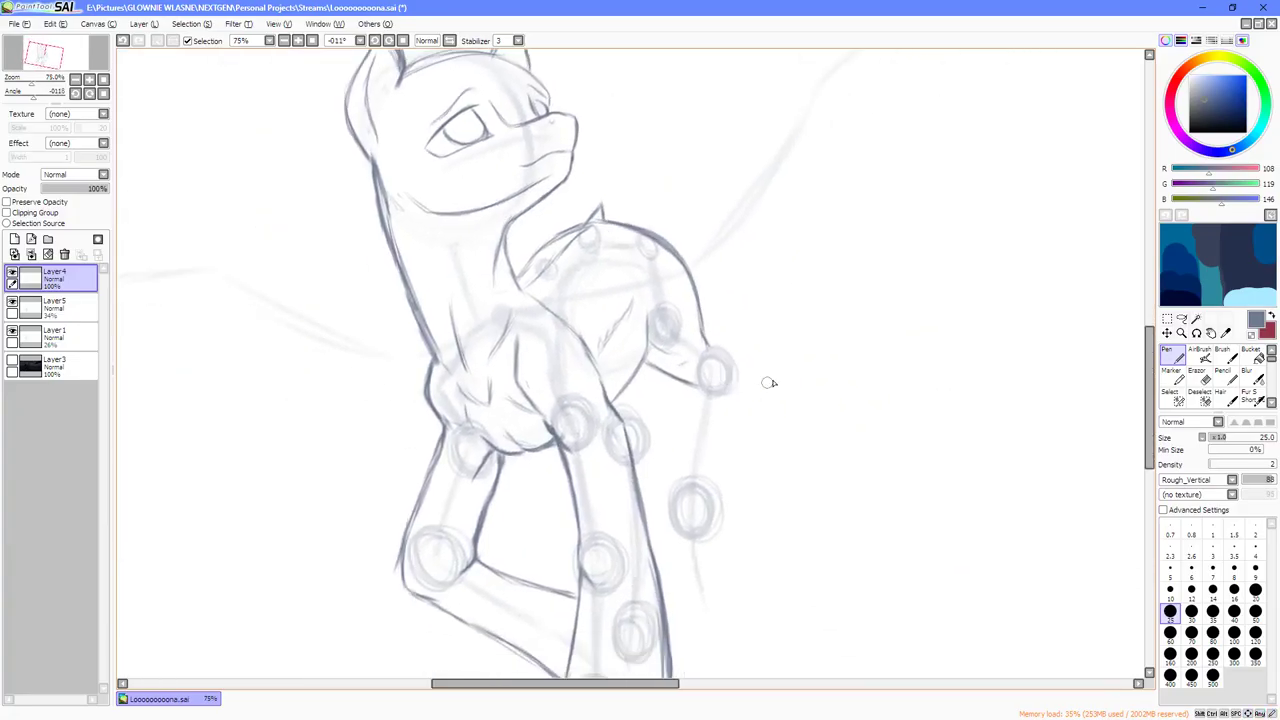
scroll(719, 400, down, 3)
scroll(721, 446, up, 3)
scroll(747, 365, up, 3)
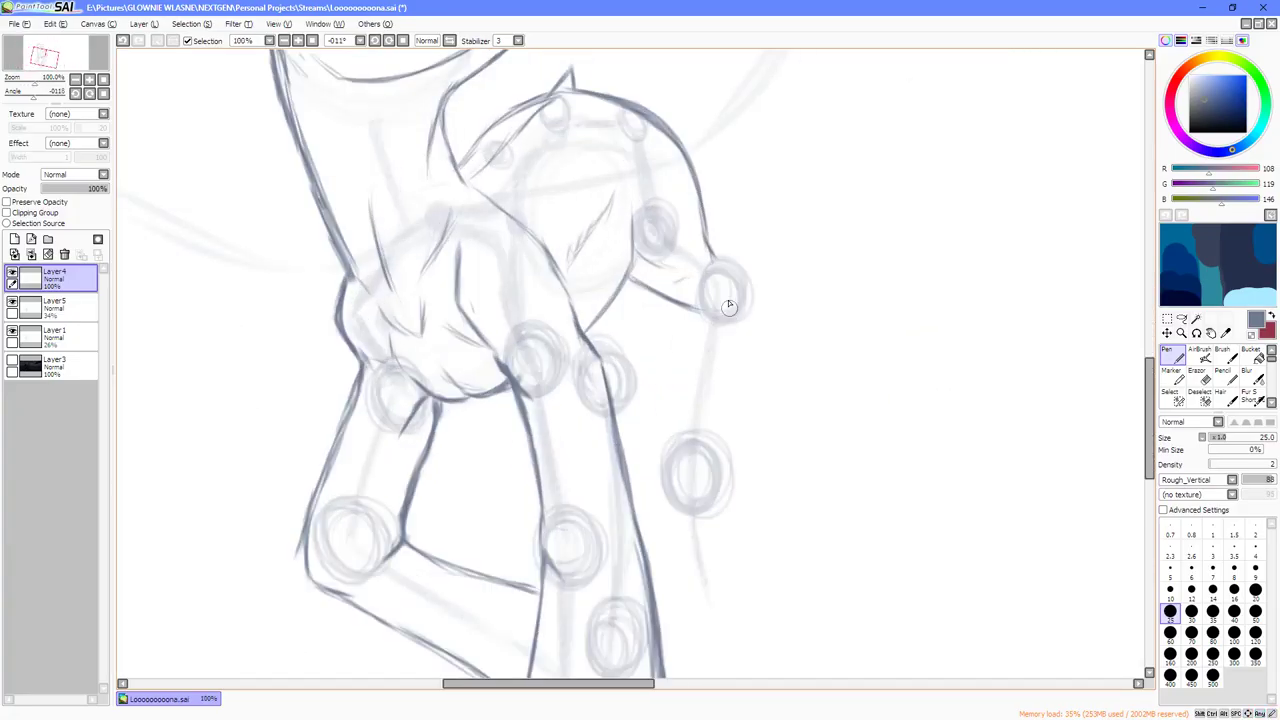
mouse_move(677, 283)
mouse_down()
mouse_move(725, 308)
mouse_move(708, 294)
mouse_move(734, 351)
mouse_move(734, 314)
mouse_move(737, 371)
mouse_up()
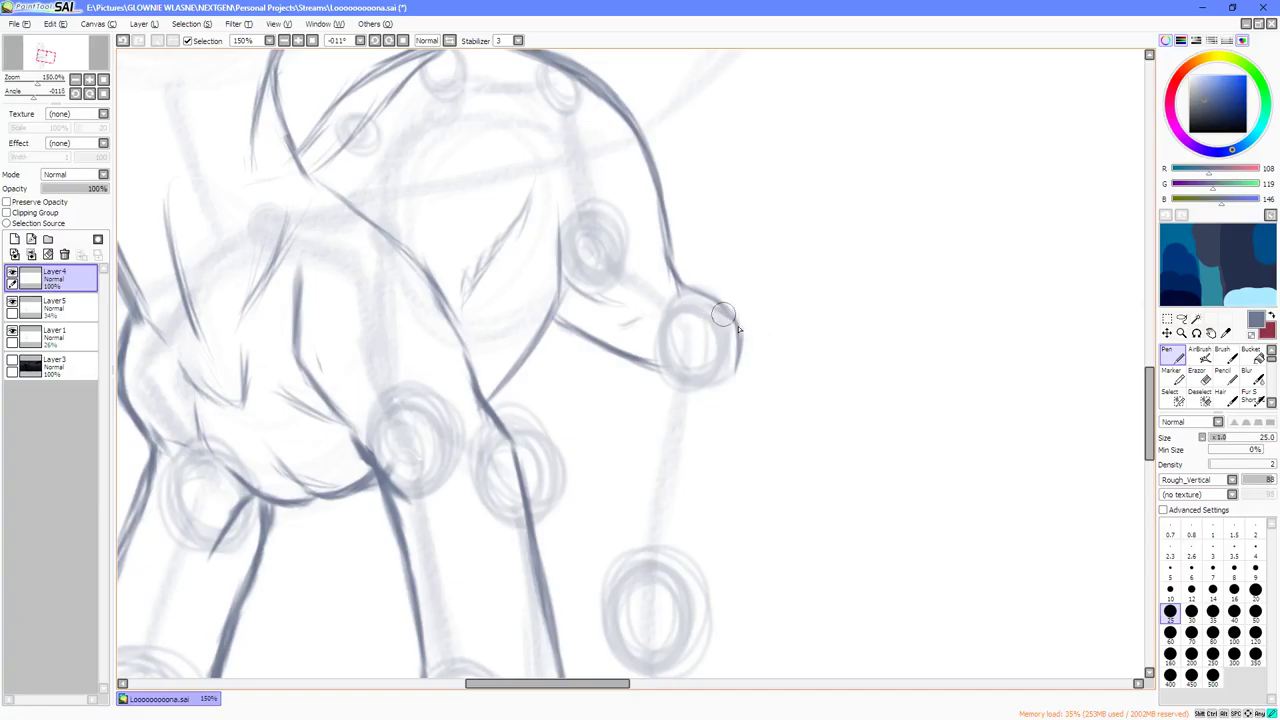
drag(740, 330, 750, 440)
Draw the front contour of the lower hind leg from below the hock down to the fetlock circle.
scroll(750, 420, down, 3)
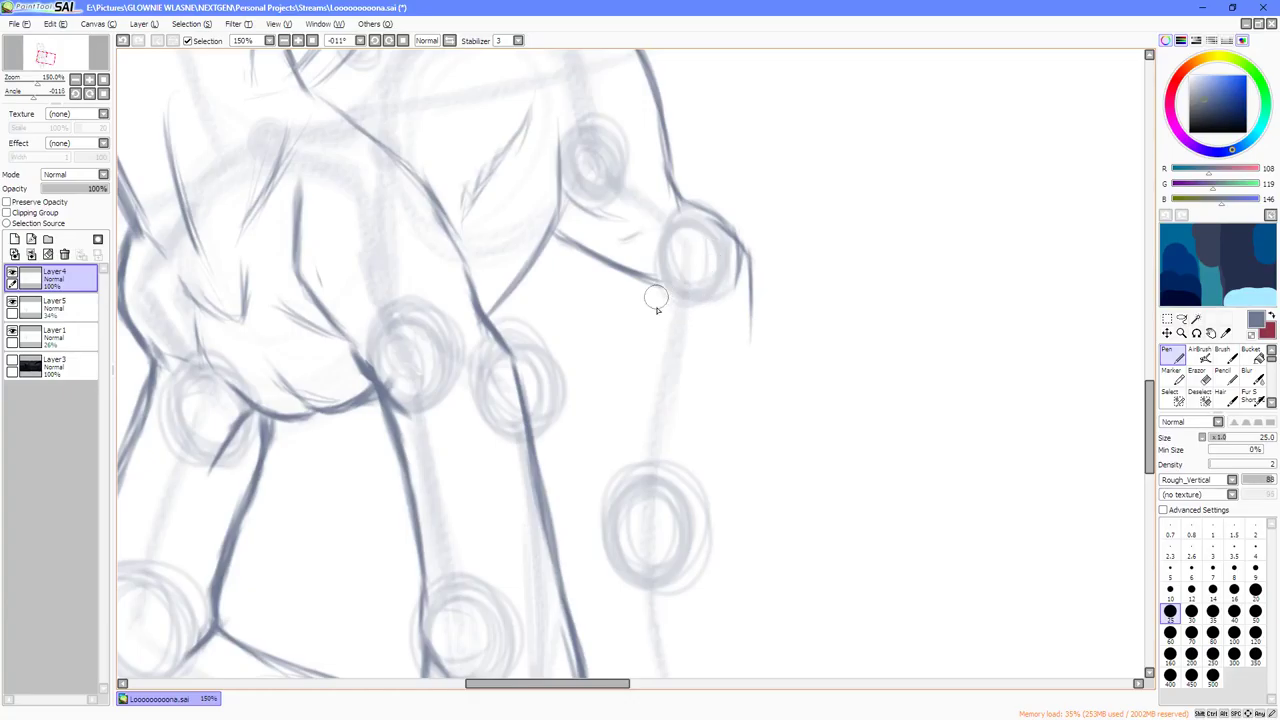
drag(652, 292, 645, 365)
mouse_move(645, 275)
mouse_down()
mouse_move(659, 306)
mouse_move(649, 286)
mouse_move(625, 414)
mouse_up()
drag(648, 334, 615, 457)
drag(631, 387, 598, 520)
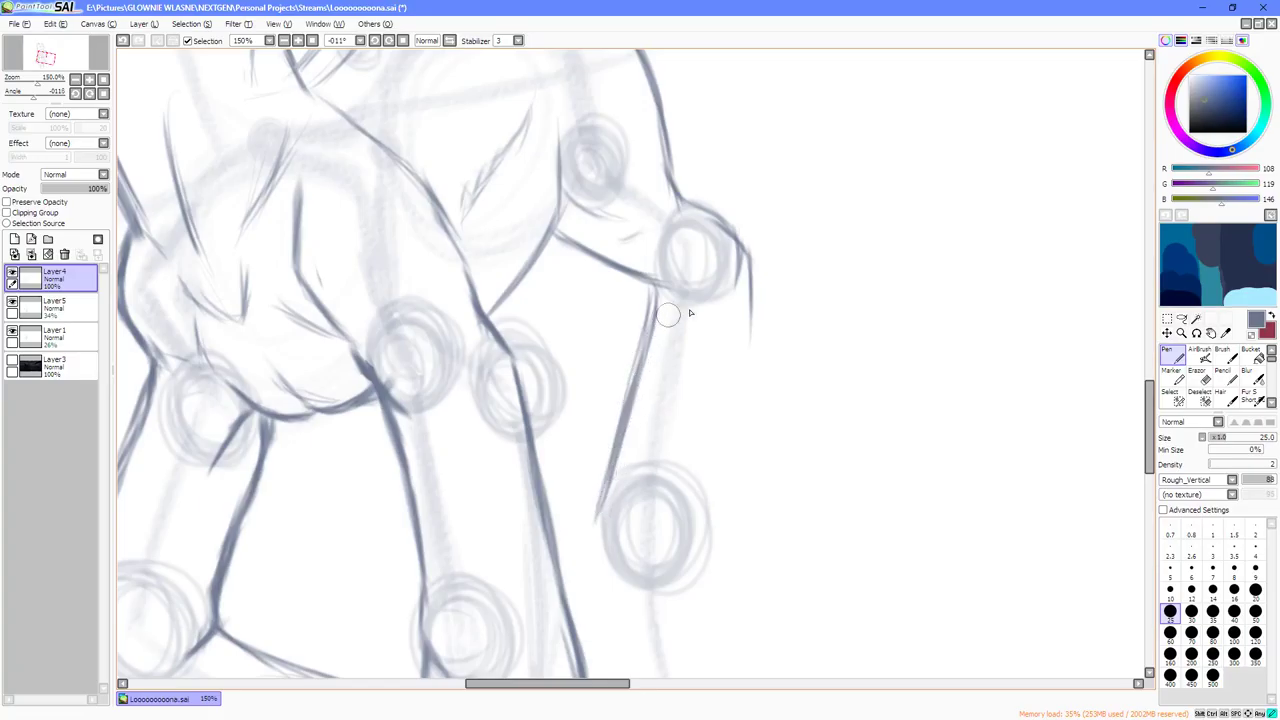
Draw the rear contour of the lower hind leg from the hock down beside the fetlock circle.
scroll(668, 314, down, 1)
drag(748, 270, 720, 506)
drag(740, 396, 712, 520)
mouse_move(744, 372)
mouse_down()
mouse_move(706, 496)
mouse_move(738, 416)
mouse_up()
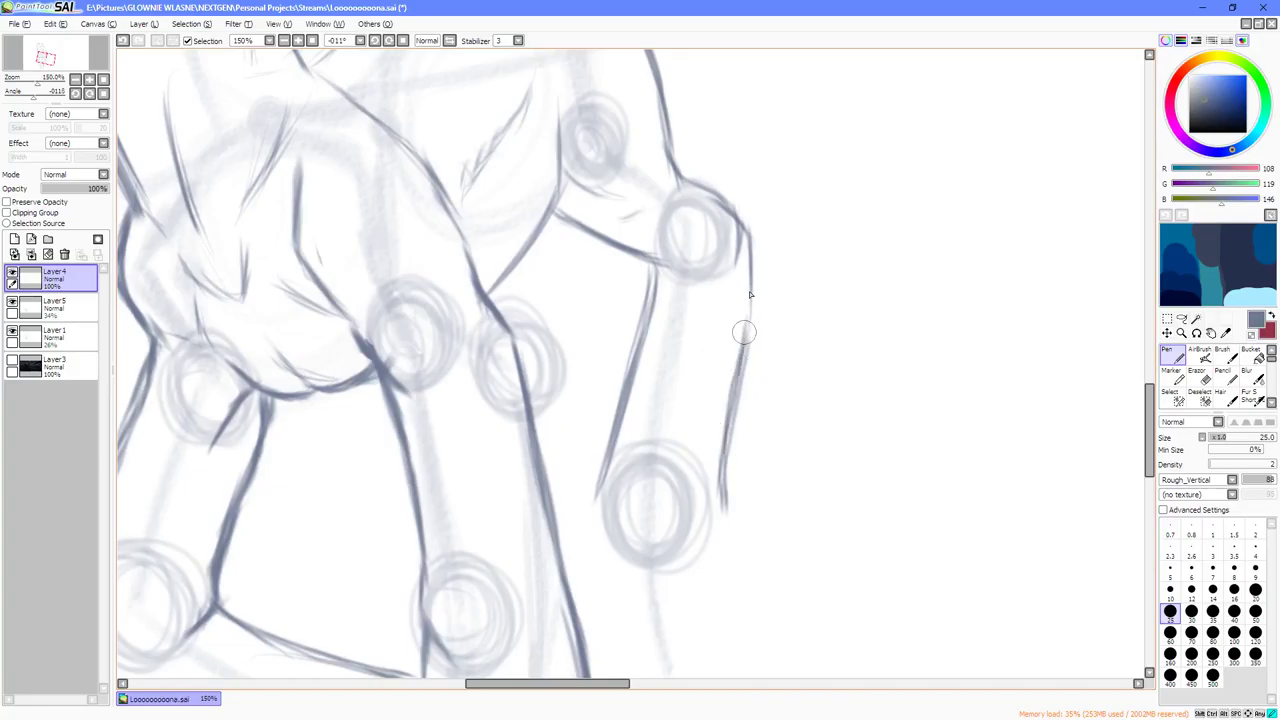
drag(744, 332, 743, 370)
drag(749, 242, 753, 328)
Erase the stray inner stroke beside the hock circle with the Eraser and return to the Pen tool.
key(Up)
key(Up)
key(Up)
click(1226, 377)
key(Page_Up)
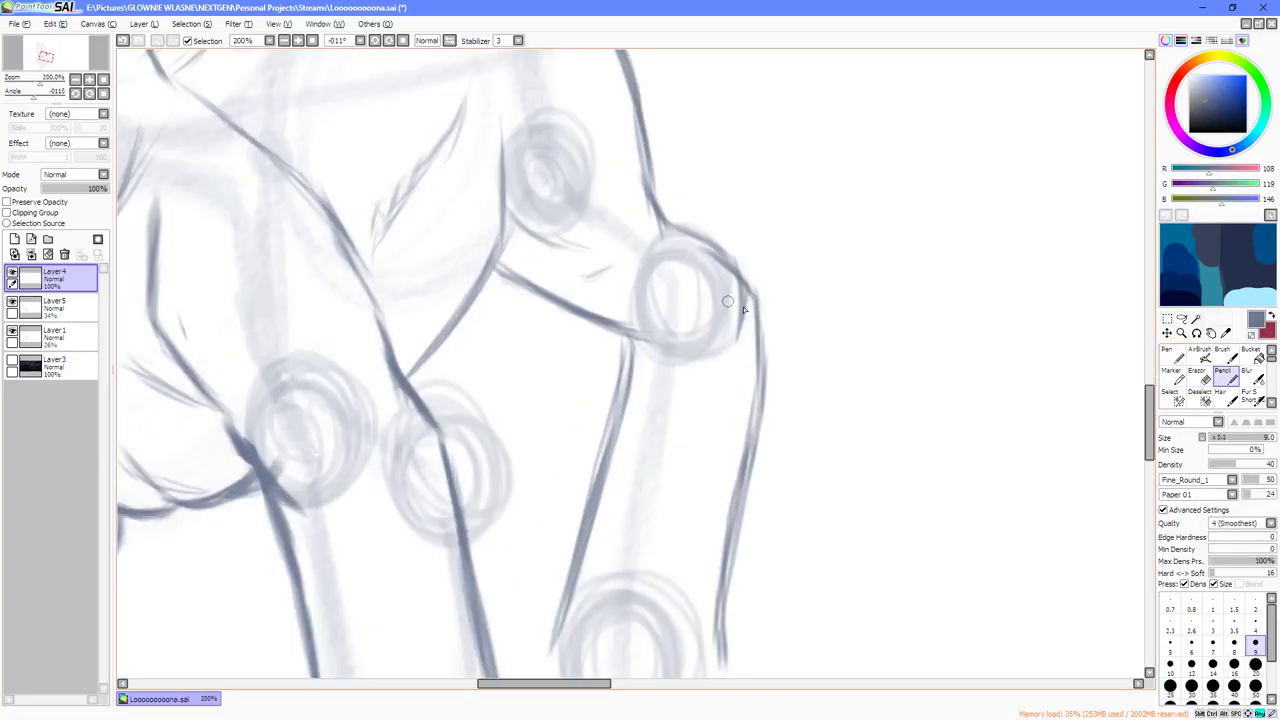
key(e)
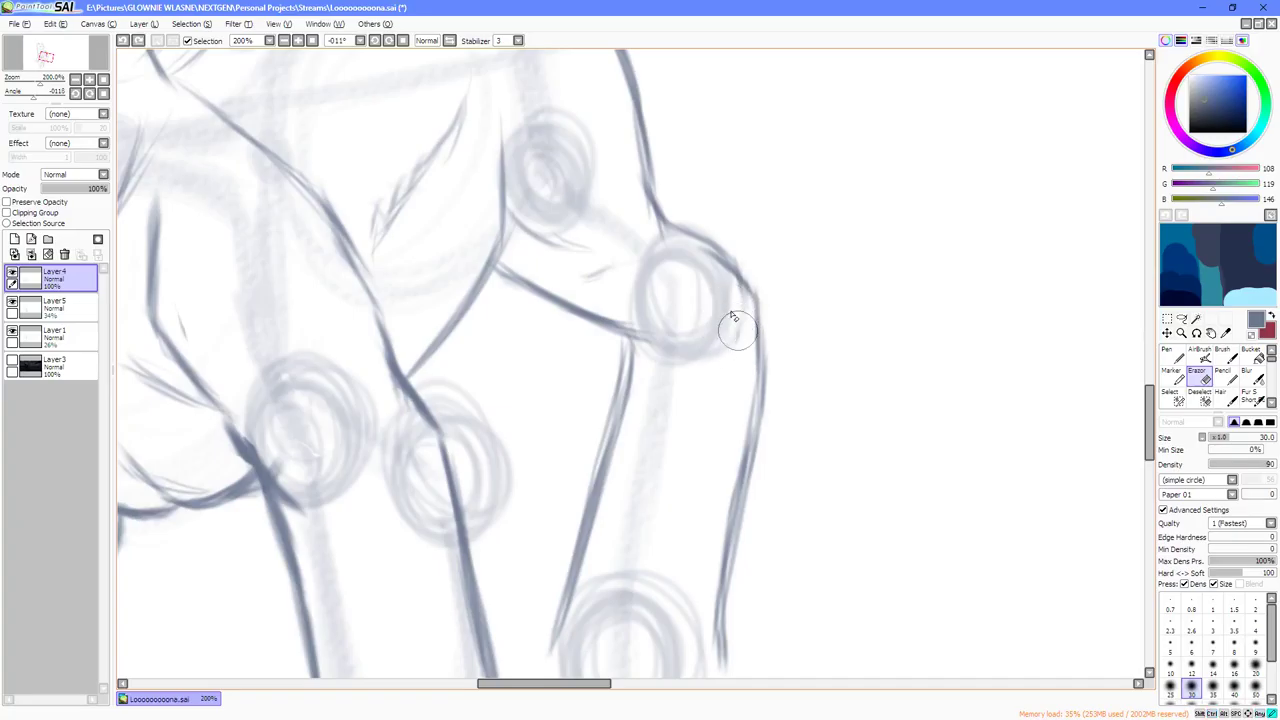
click(1172, 356)
Reset the view rotation and thicken the hind leg's outer contour around the hock bend.
scroll(722, 342, down, 3)
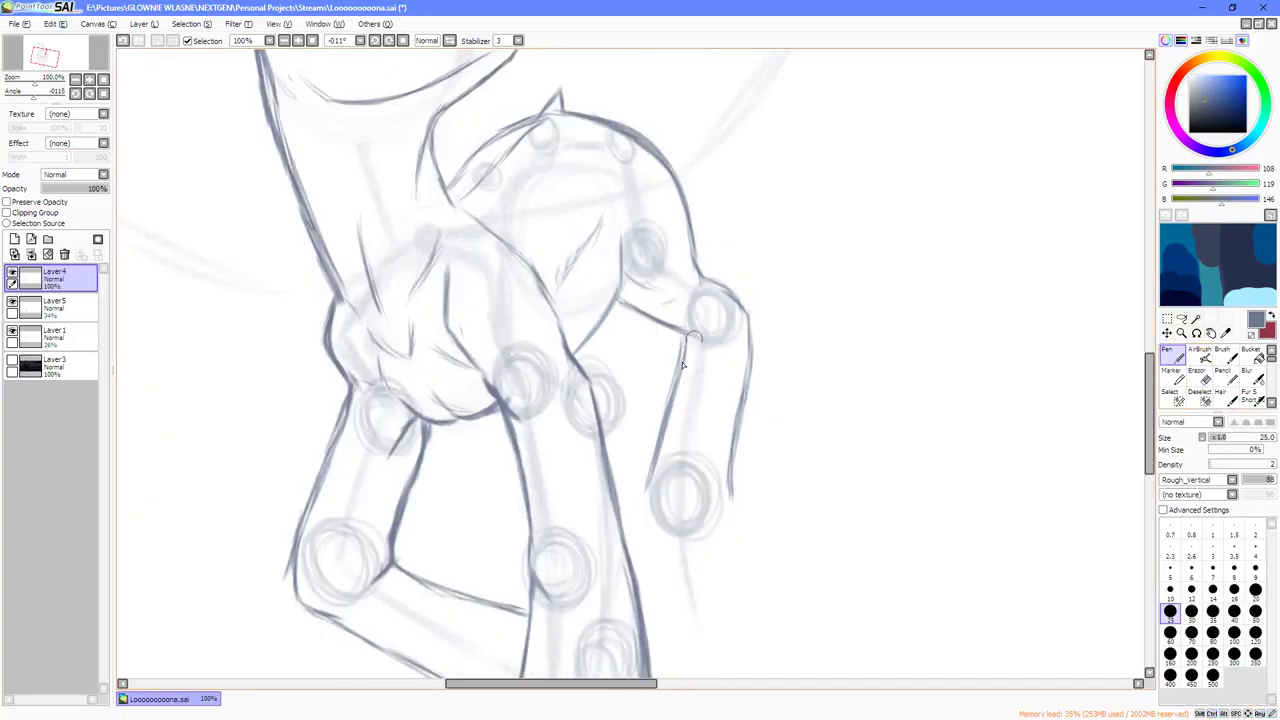
key(Home)
scroll(711, 330, up, 3)
mouse_move(690, 282)
mouse_down()
mouse_move(758, 361)
mouse_move(748, 347)
mouse_move(764, 386)
mouse_move(755, 445)
mouse_move(763, 395)
mouse_move(744, 350)
mouse_move(748, 426)
mouse_move(724, 416)
mouse_move(755, 329)
mouse_move(688, 432)
mouse_move(682, 402)
mouse_move(684, 489)
mouse_move(608, 590)
mouse_move(697, 454)
mouse_move(673, 375)
mouse_move(696, 429)
mouse_move(687, 391)
mouse_move(695, 428)
mouse_up()
scroll(767, 374, down, 3)
scroll(728, 385, down, 1)
scroll(736, 353, up, 4)
key(End)
key(End)
key(End)
scroll(716, 377, up, 1)
mouse_move(678, 368)
mouse_down()
mouse_move(689, 390)
mouse_move(669, 352)
mouse_up()
key(Delete)
scroll(673, 360, down, 3)
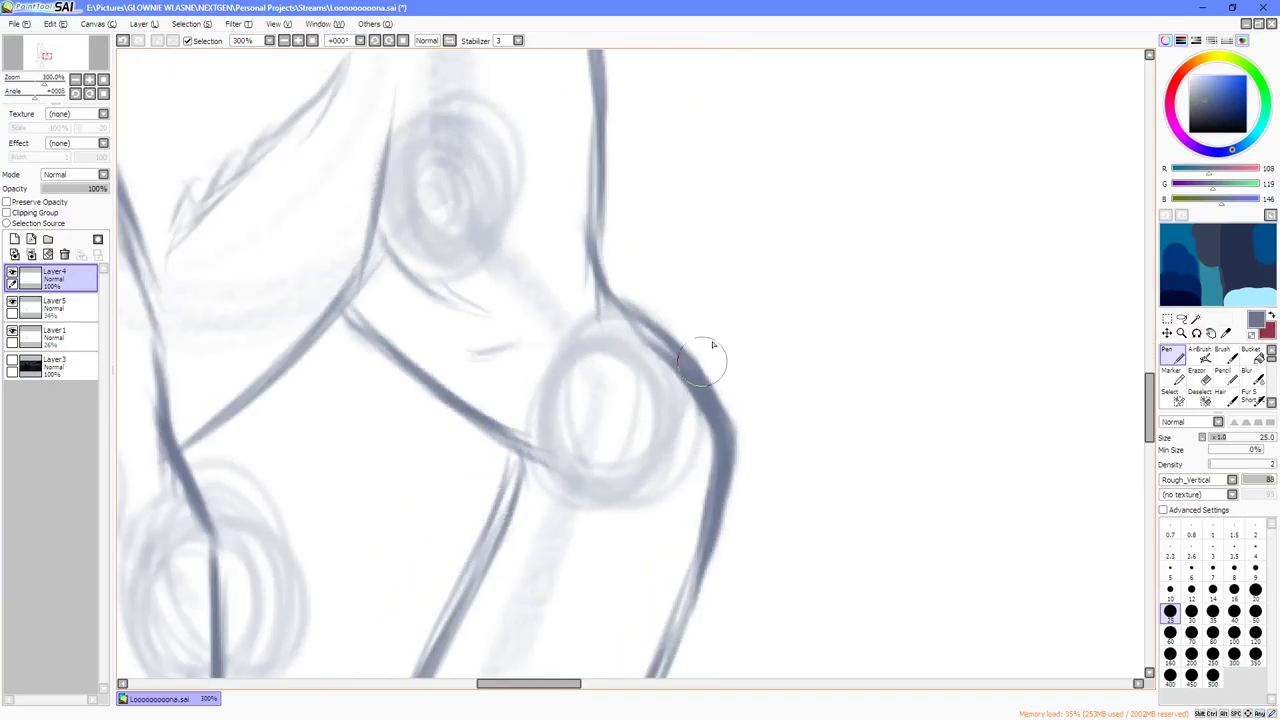
Mirror the view and redraw the lower hind leg's rear contour slightly outside the existing line.
key(Delete)
key(Delete)
key(End)
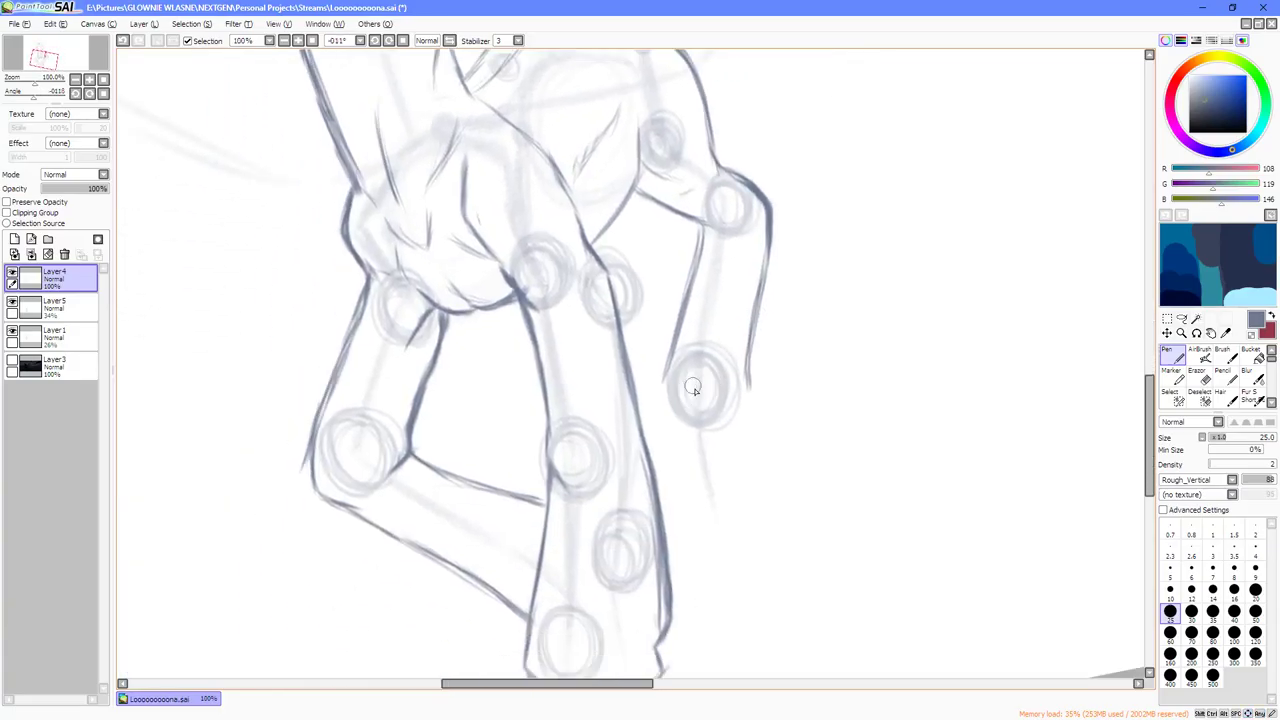
scroll(712, 372, up, 1)
key(End)
scroll(680, 402, down, 2)
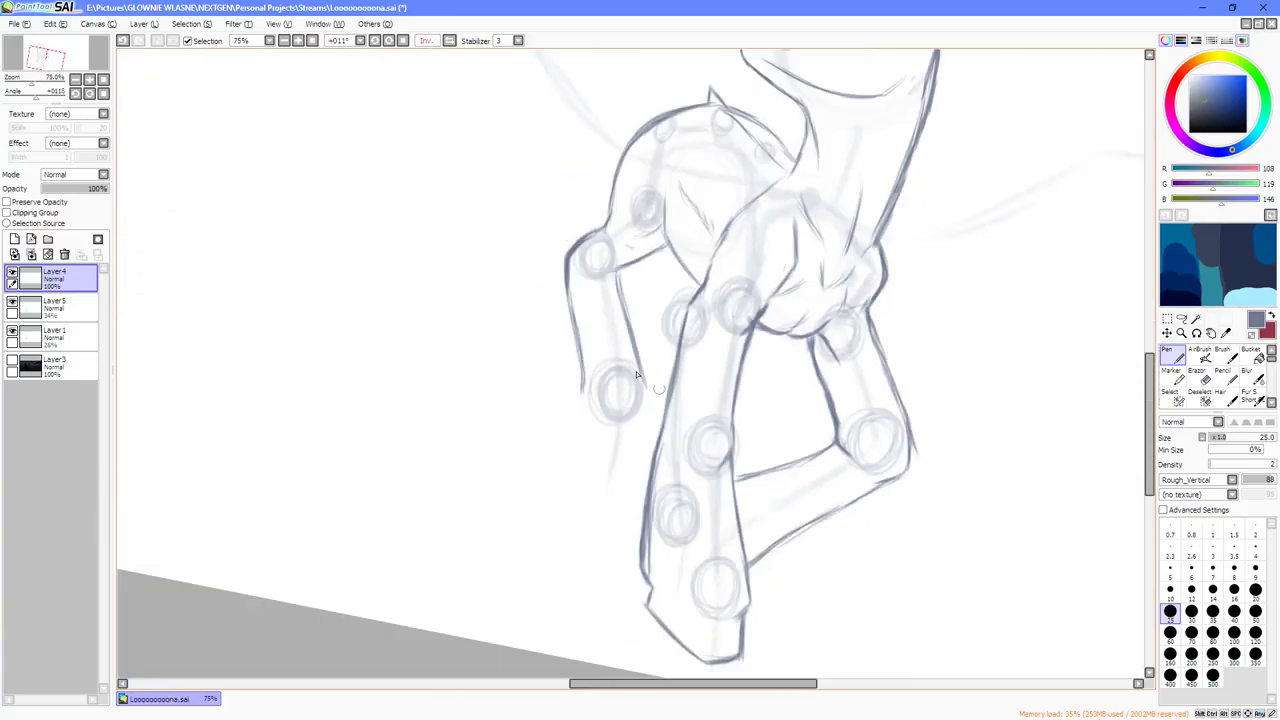
drag(582, 342, 626, 357)
key(Delete)
scroll(624, 354, down, 2)
scroll(620, 345, up, 3)
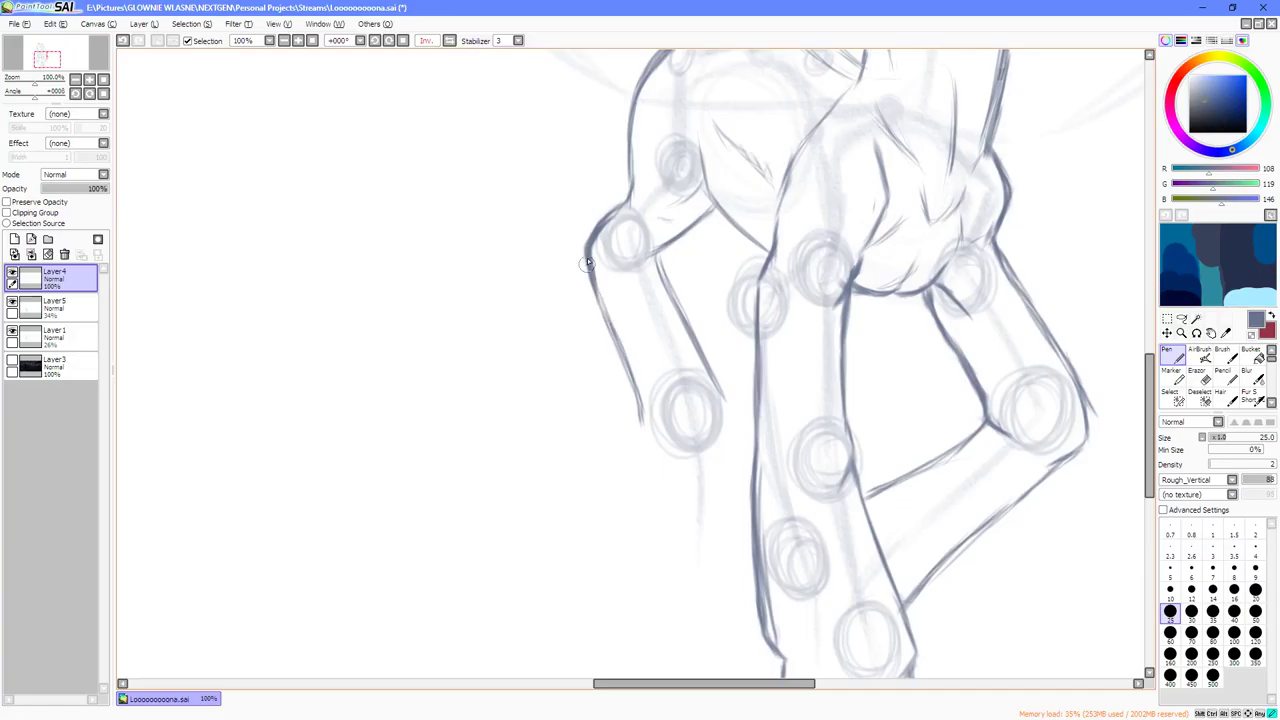
drag(592, 288, 611, 372)
drag(596, 324, 625, 420)
drag(604, 352, 628, 424)
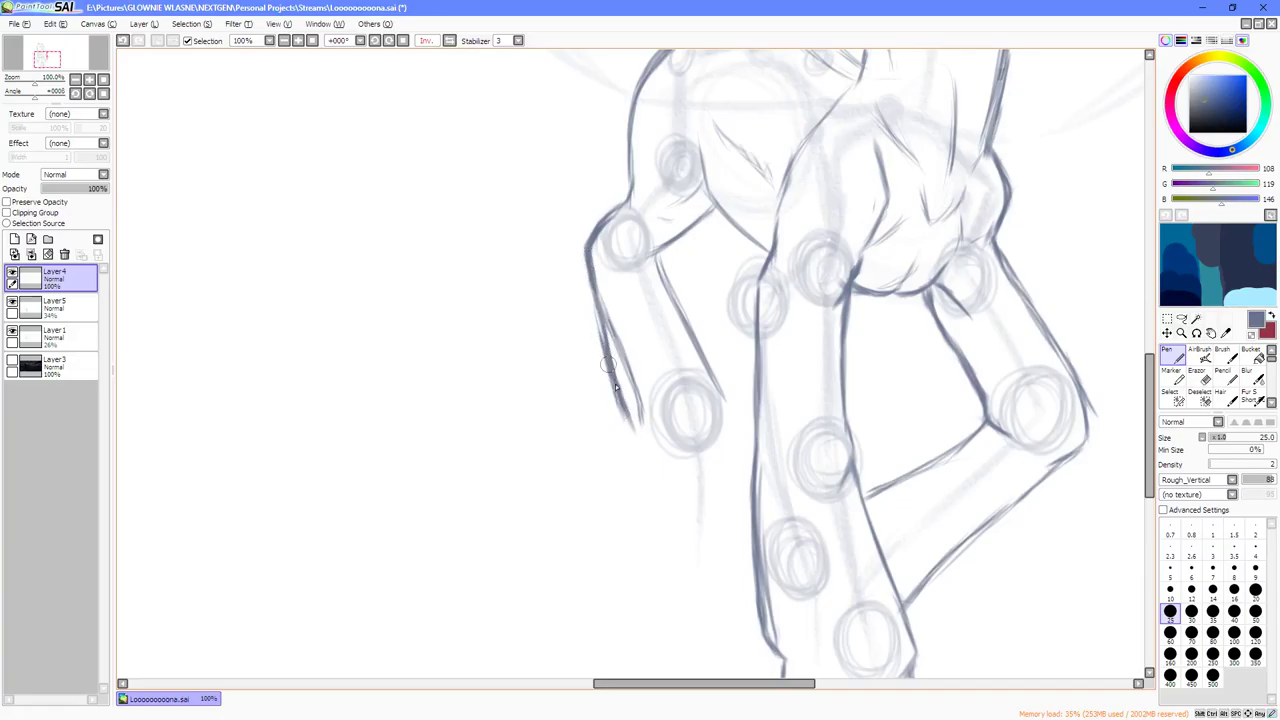
Erase the old inner line of the lower hind leg's rear contour and switch back to the Pen tool.
key(Right)
key(Down)
key(Page_Up)
key(Down)
key(Down)
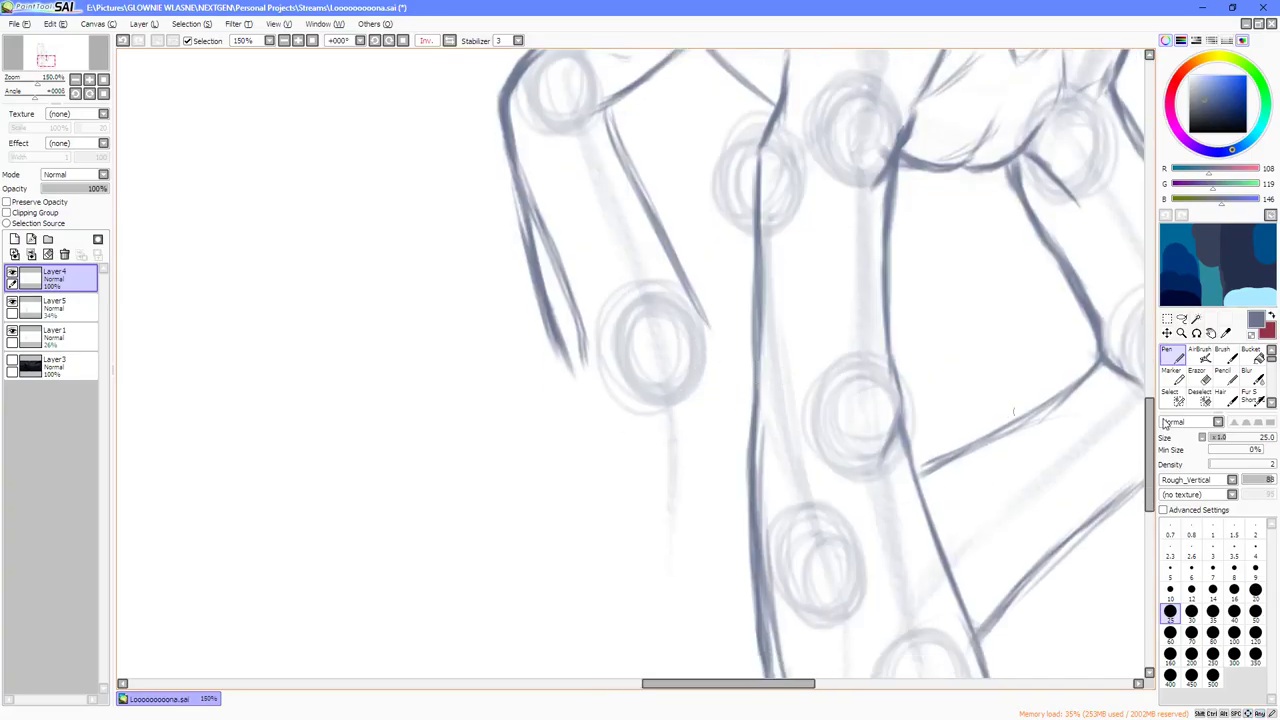
click(1199, 377)
key(Left)
key(Up)
mouse_move(571, 223)
mouse_down()
mouse_move(569, 265)
mouse_move(625, 405)
mouse_up()
key(n)
Extend the lower hind leg's front contour down and curve it inward around the fetlock circle.
scroll(703, 331, down, 1)
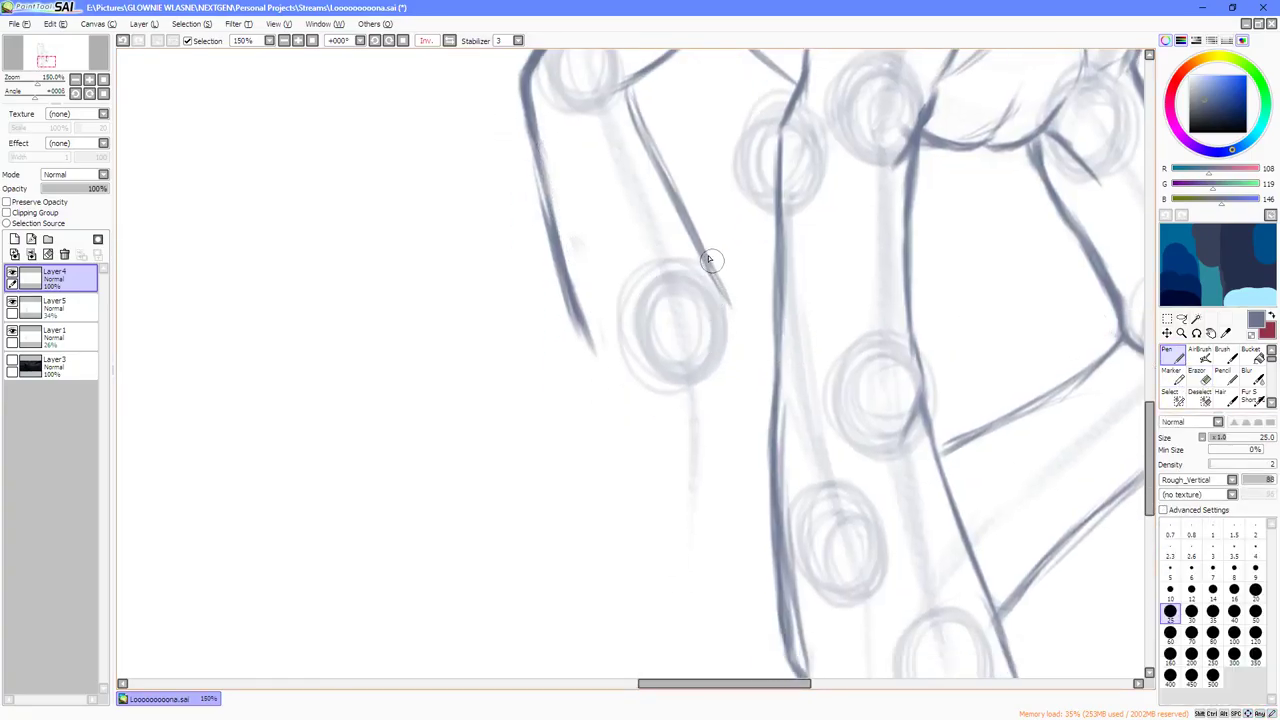
mouse_move(714, 280)
mouse_down()
mouse_move(741, 323)
mouse_move(709, 385)
mouse_move(726, 357)
mouse_up()
scroll(725, 358, down, 3)
scroll(728, 356, up, 3)
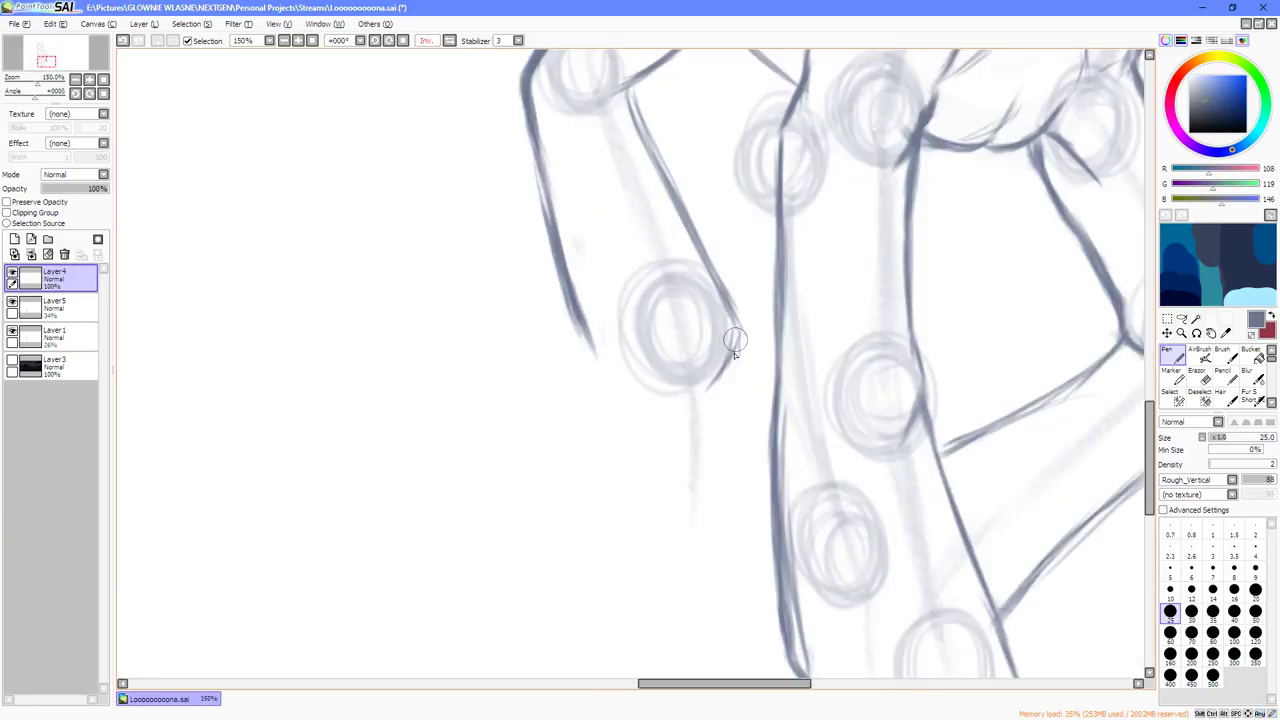
key(ctrl+z)
mouse_move(728, 306)
mouse_down()
mouse_move(736, 338)
mouse_move(722, 285)
mouse_move(739, 352)
mouse_move(729, 308)
mouse_move(738, 366)
mouse_move(729, 312)
mouse_move(736, 367)
mouse_move(707, 390)
mouse_up()
mouse_move(732, 306)
mouse_down()
mouse_move(730, 384)
mouse_move(707, 402)
mouse_move(725, 384)
mouse_up()
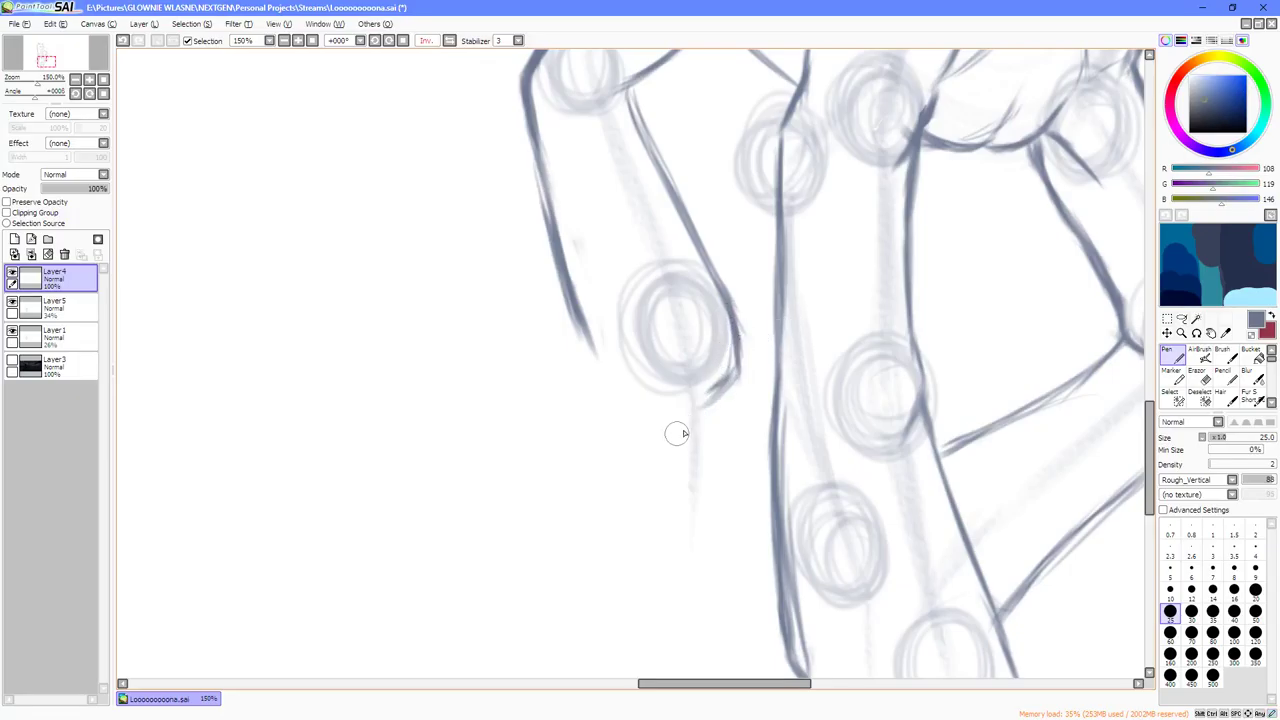
drag(722, 470, 680, 405)
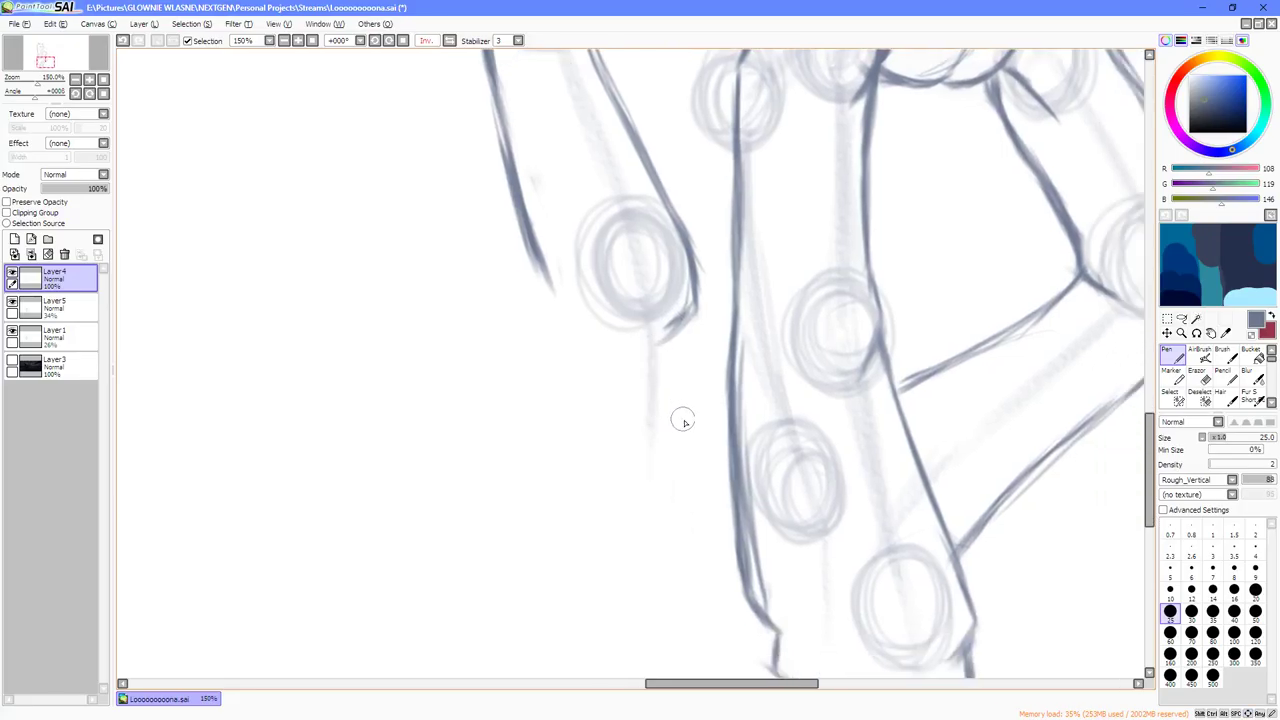
scroll(684, 421, left, 2)
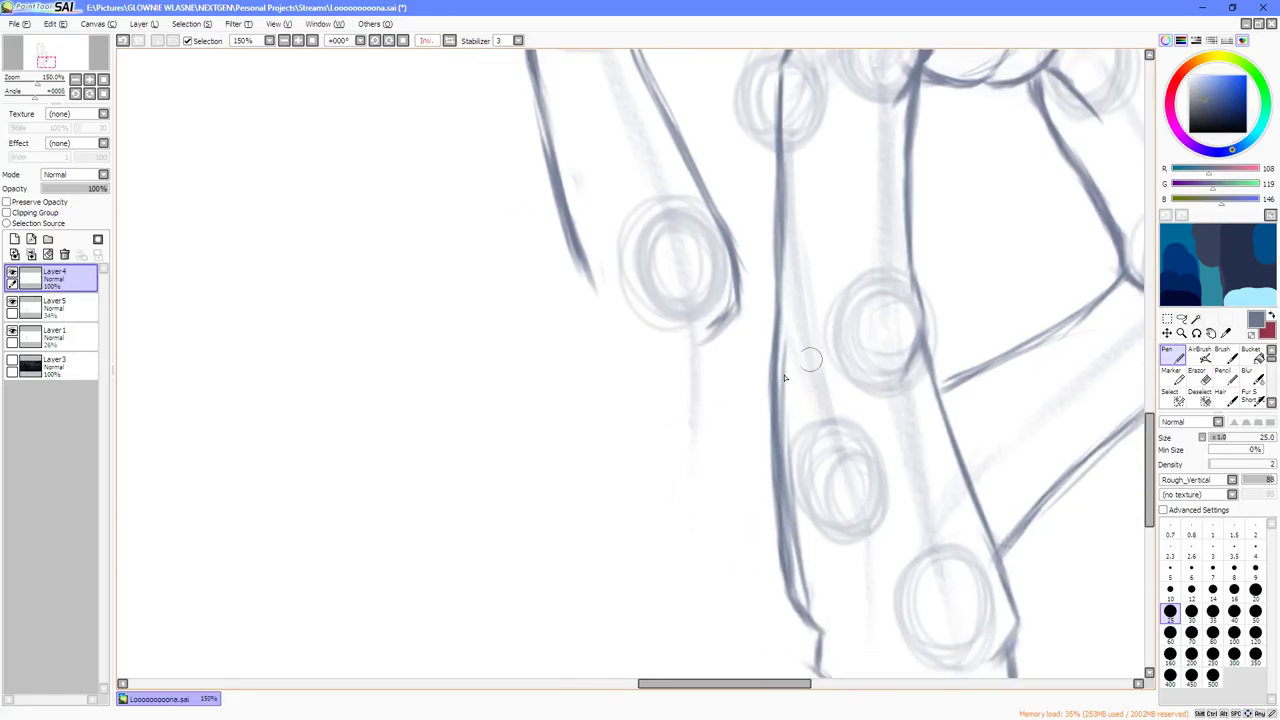
scroll(727, 360, left, 2)
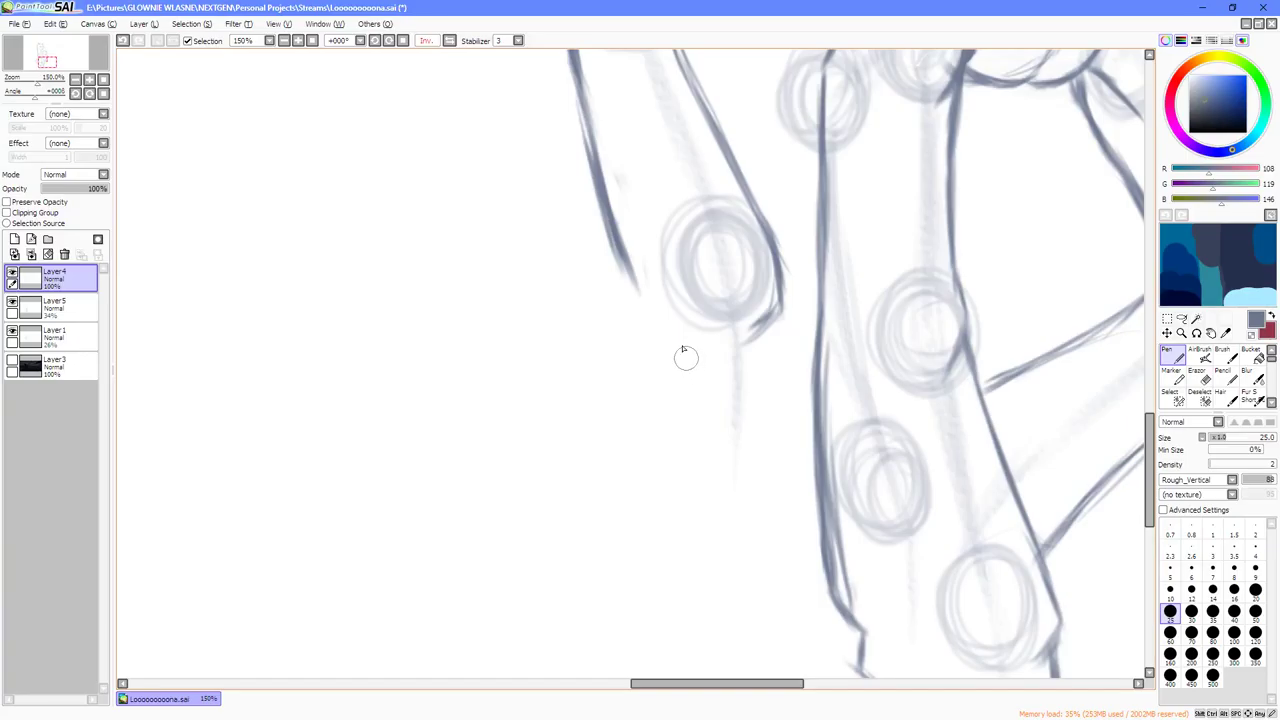
Try a straight contour down past the hind leg's fetlock circle, and undo it along with the previous inward curve.
drag(798, 373, 777, 395)
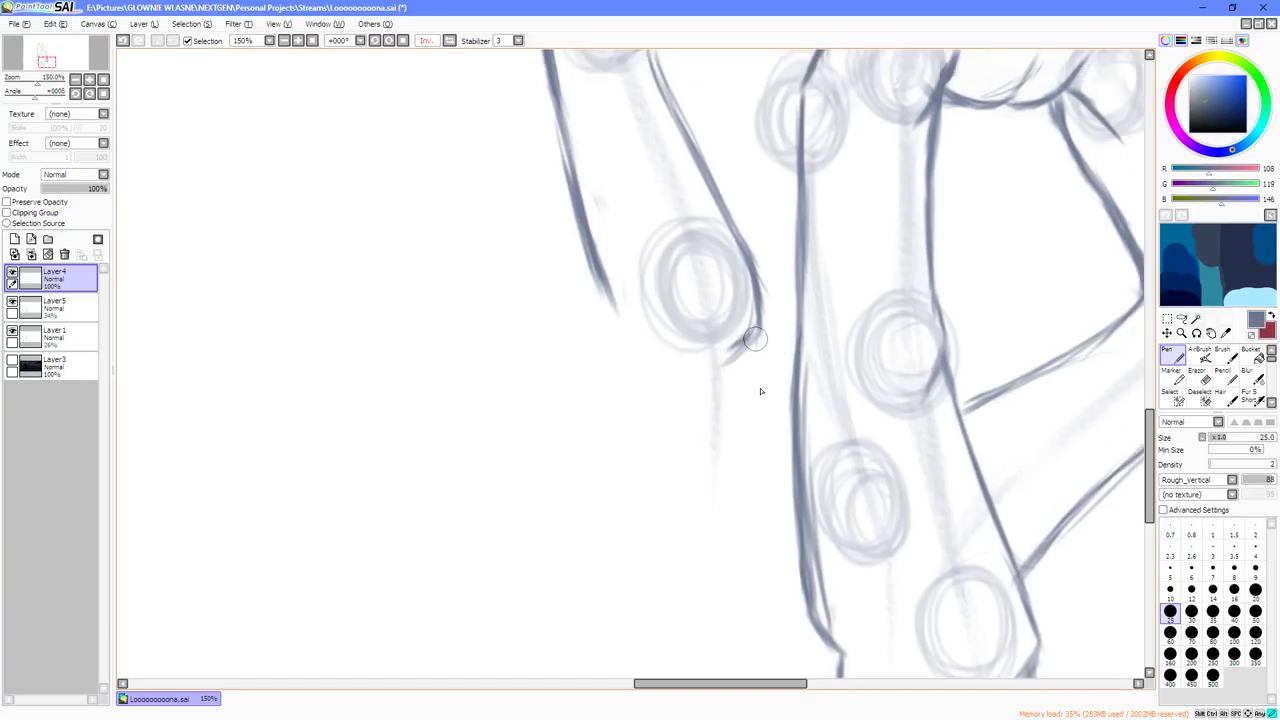
mouse_move(759, 343)
mouse_down()
mouse_move(751, 423)
mouse_move(752, 388)
mouse_up()
scroll(750, 410, down, 2)
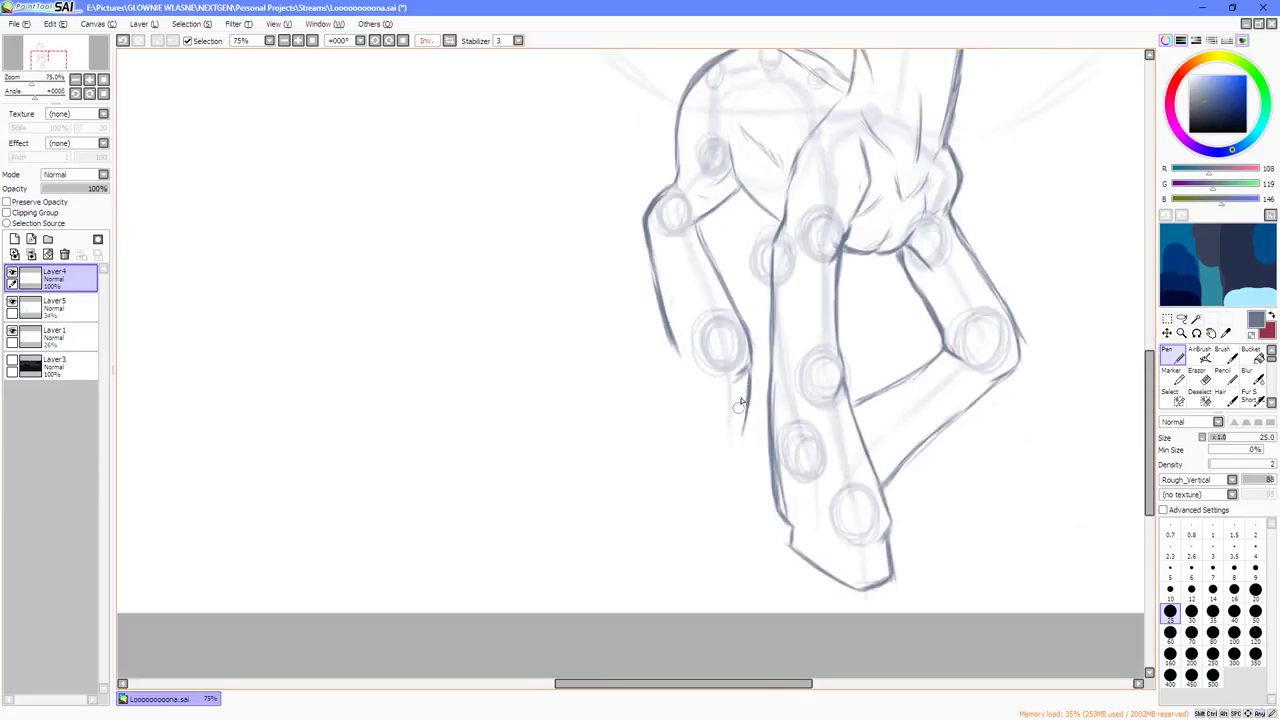
scroll(757, 400, up, 2)
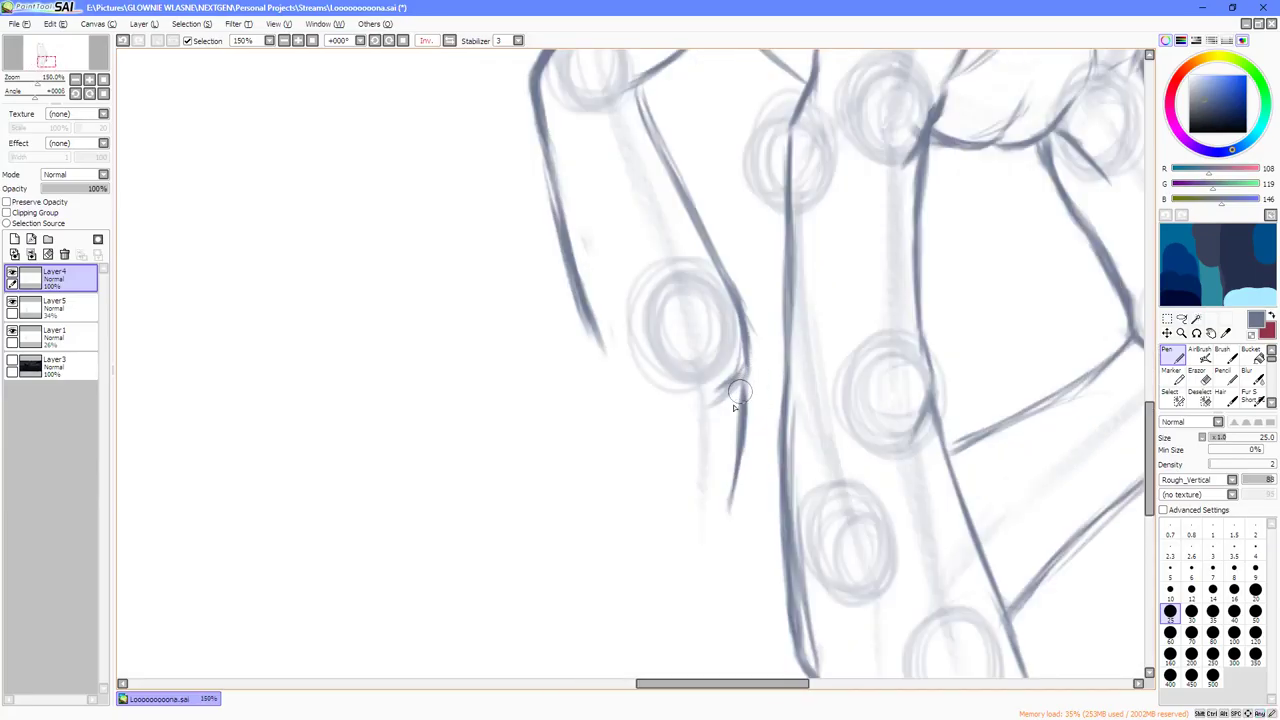
key(ctrl+z)
key(ctrl+z)
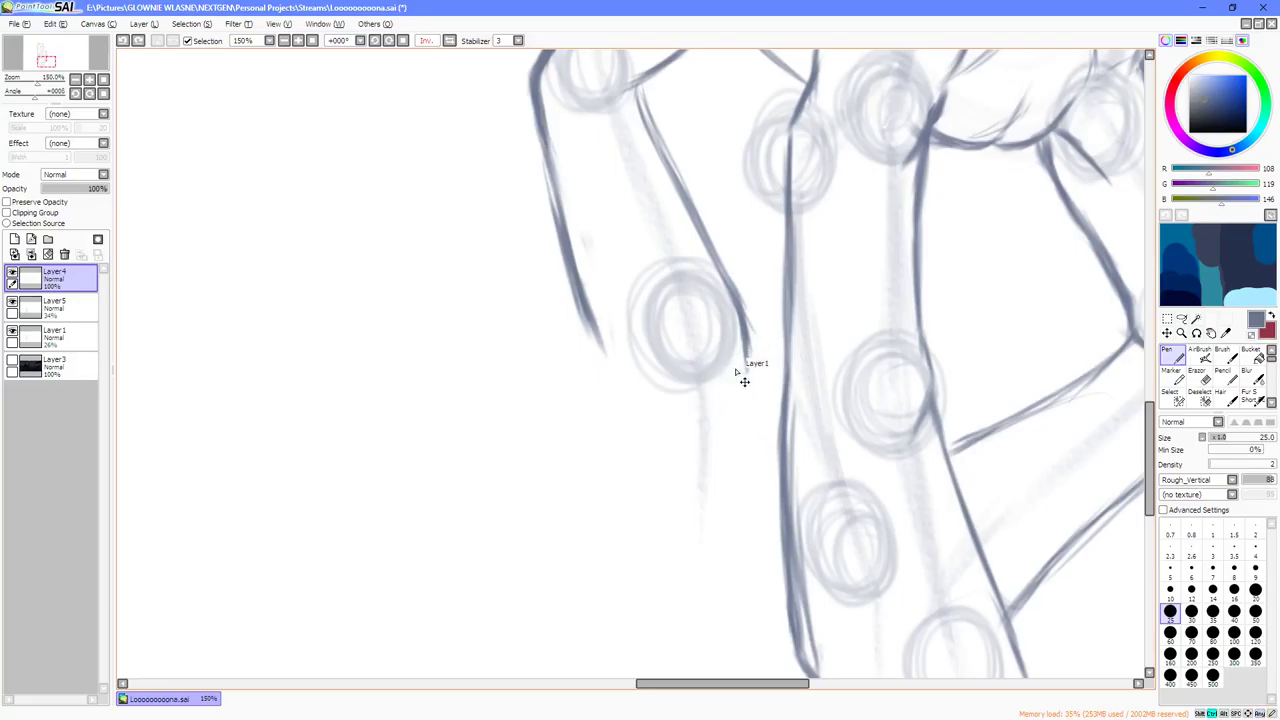
Erase the lower end of the hind leg's guide line on Layer1, and return to Layer4 with the Pen tool.
scroll(724, 360, down, 2)
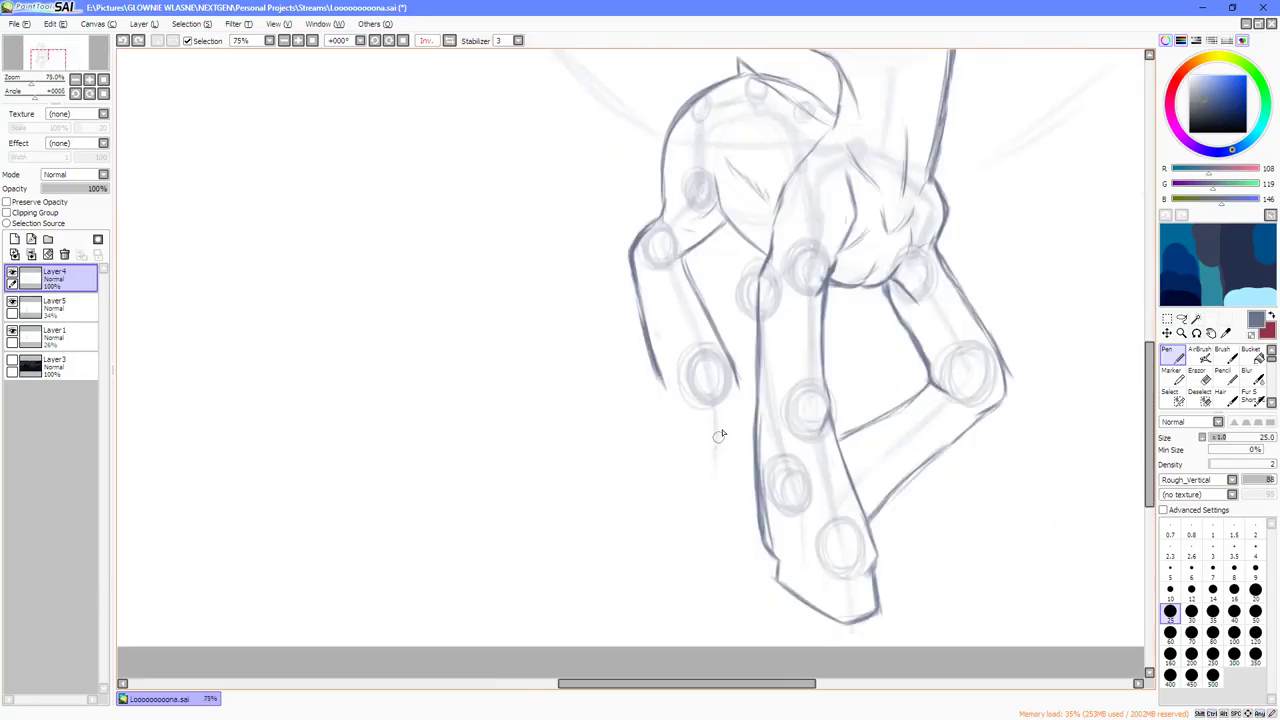
click(55, 340)
click(1197, 373)
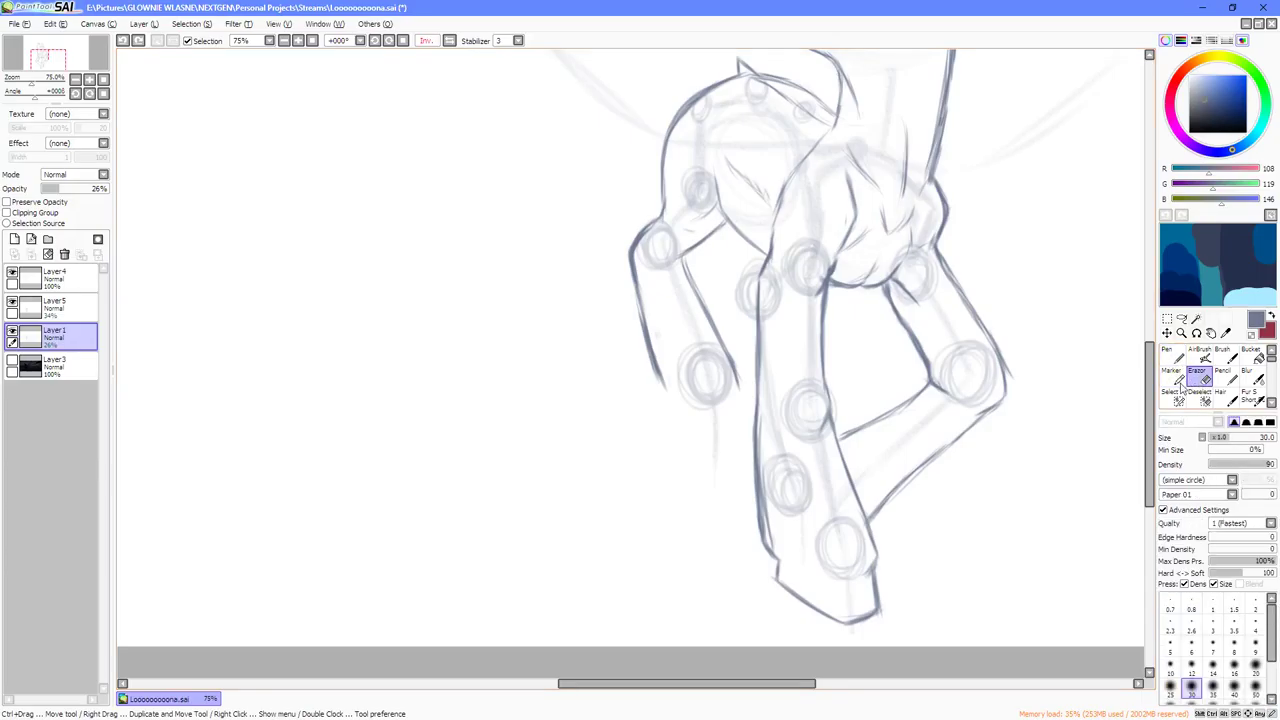
drag(709, 466, 725, 460)
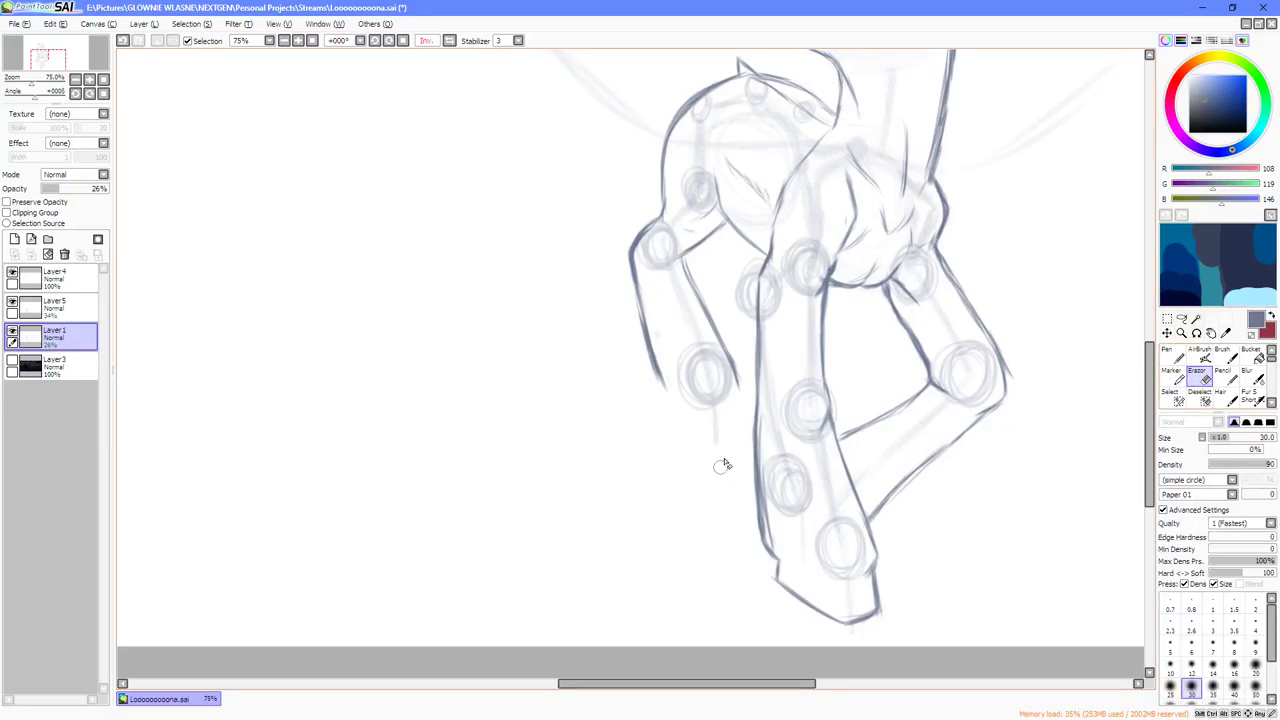
click(55, 278)
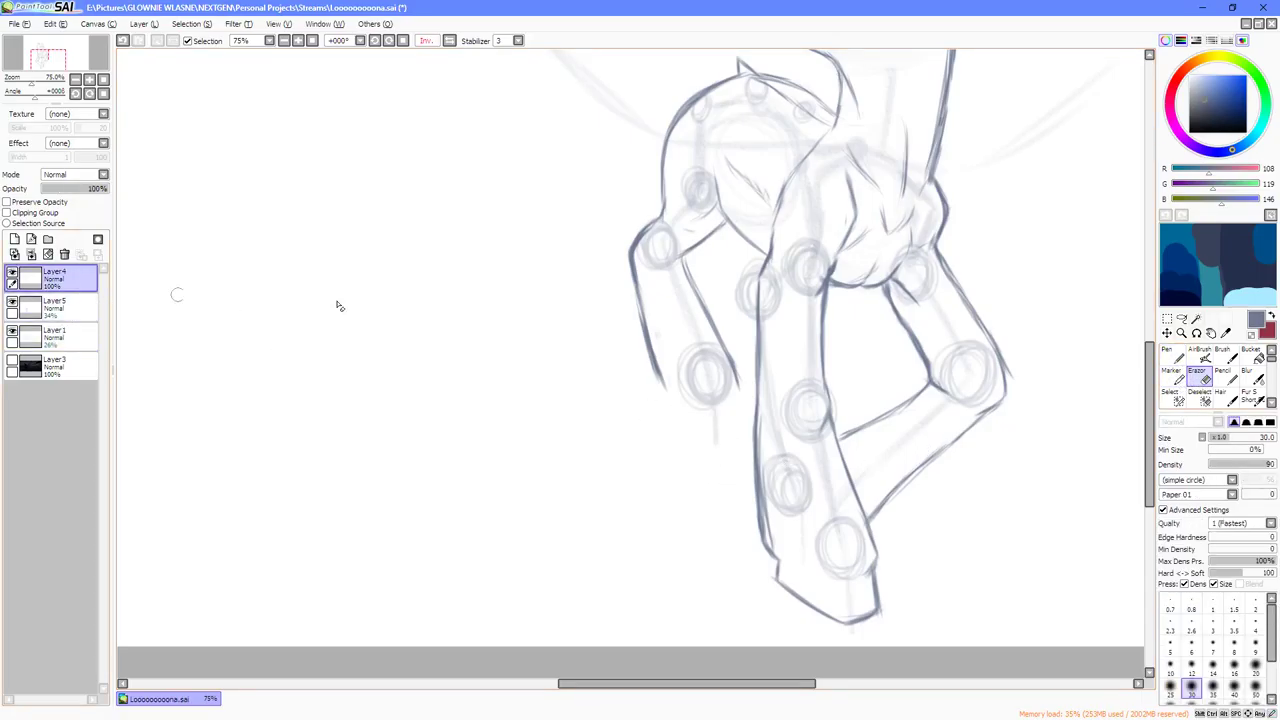
click(1173, 357)
Draw the front of the hind hoof below the fetlock circle, curving inward at its lower end, and darken the curve.
scroll(754, 377, up, 1)
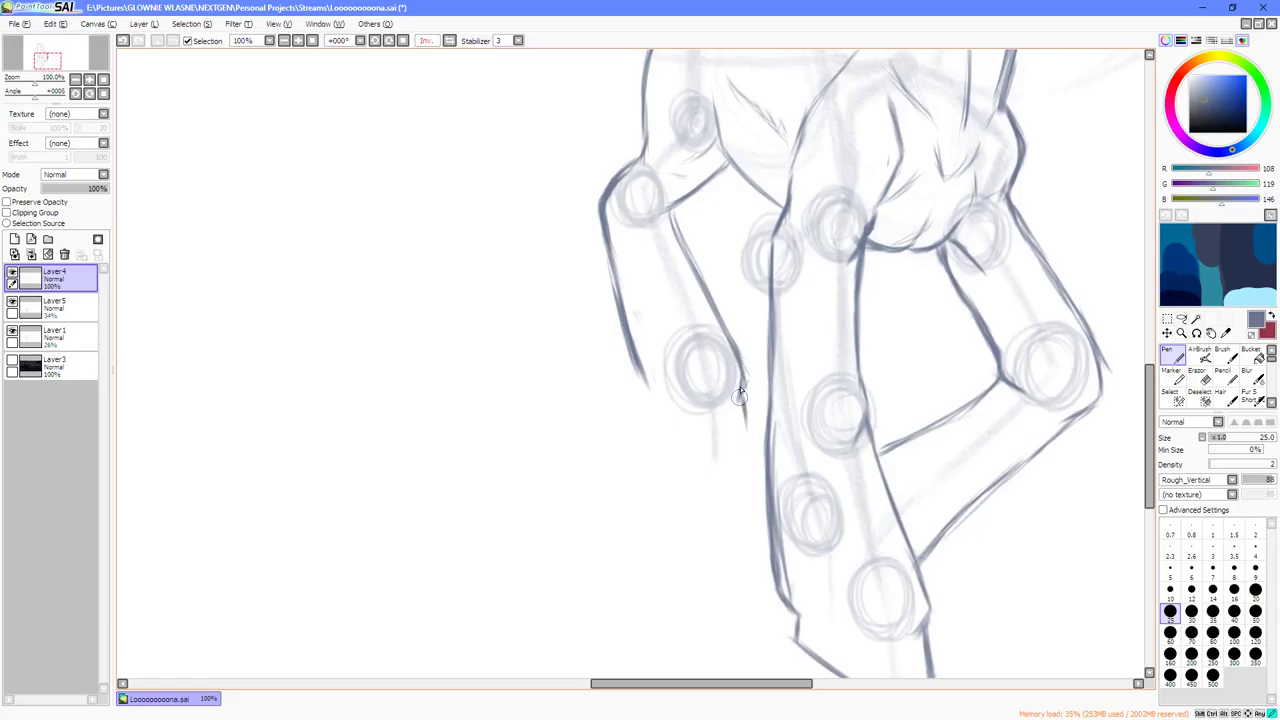
drag(746, 432, 732, 458)
scroll(750, 419, down, 1)
scroll(742, 448, up, 1)
scroll(750, 425, up, 1)
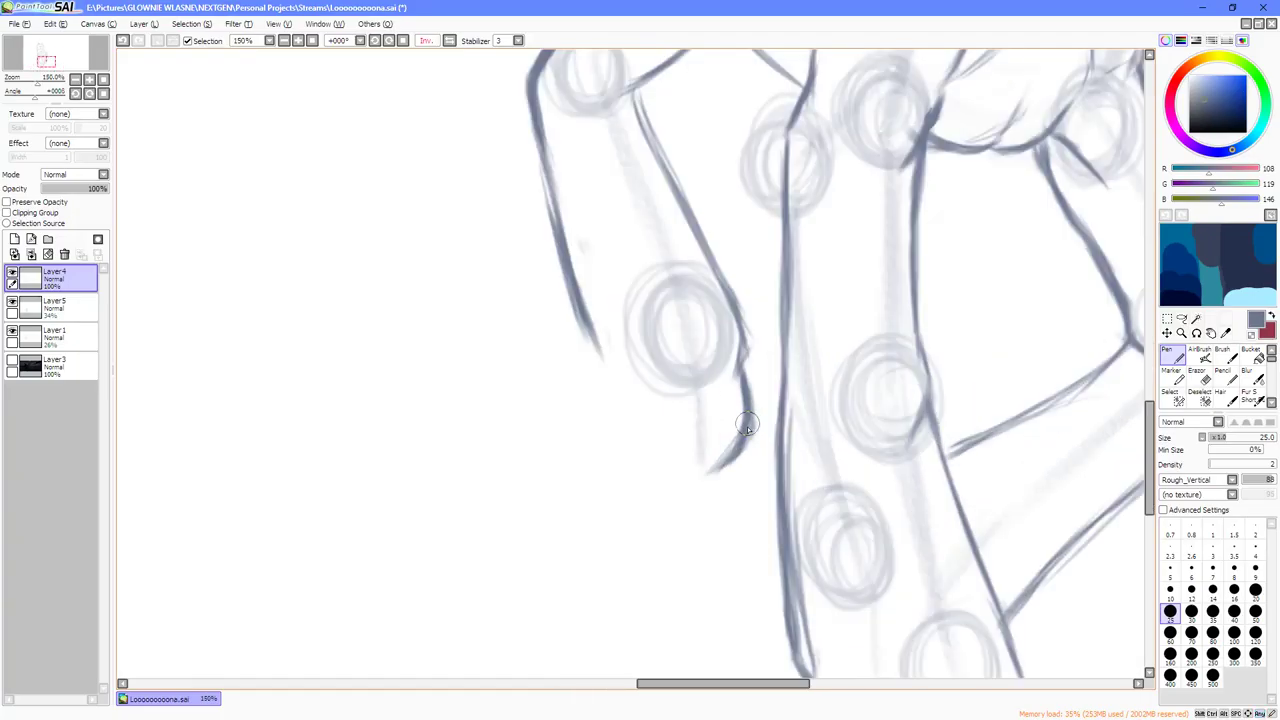
drag(750, 418, 725, 461)
drag(749, 417, 714, 463)
Mirror the view and close the hind hoof with a rounded sole reaching up to the leg's rear contour.
key(h)
key(Delete)
key(Delete)
key(Delete)
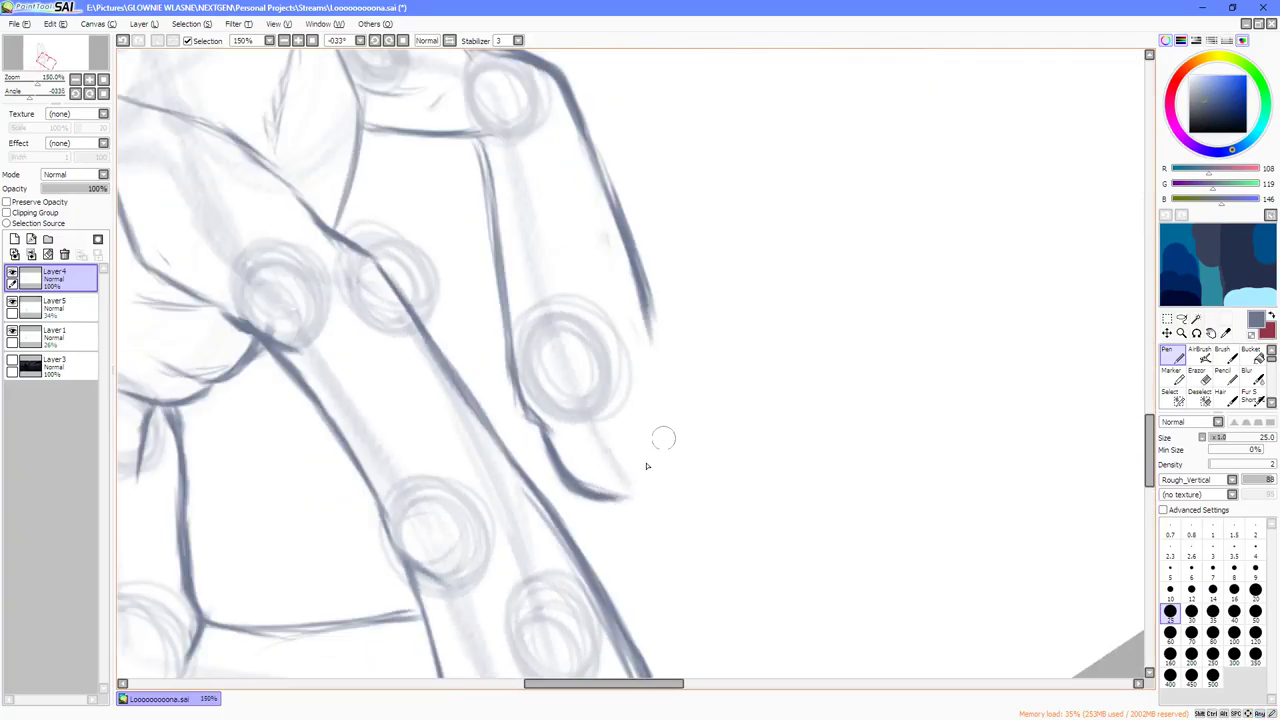
mouse_move(592, 487)
mouse_down()
mouse_move(630, 494)
mouse_move(677, 420)
mouse_move(638, 485)
mouse_move(679, 386)
mouse_move(670, 435)
mouse_move(697, 367)
mouse_move(716, 366)
mouse_move(660, 372)
mouse_move(689, 291)
mouse_move(662, 389)
mouse_move(672, 442)
mouse_move(642, 475)
mouse_up()
scroll(667, 372, up, 2)
scroll(683, 414, down, 3)
scroll(629, 485, down, 1)
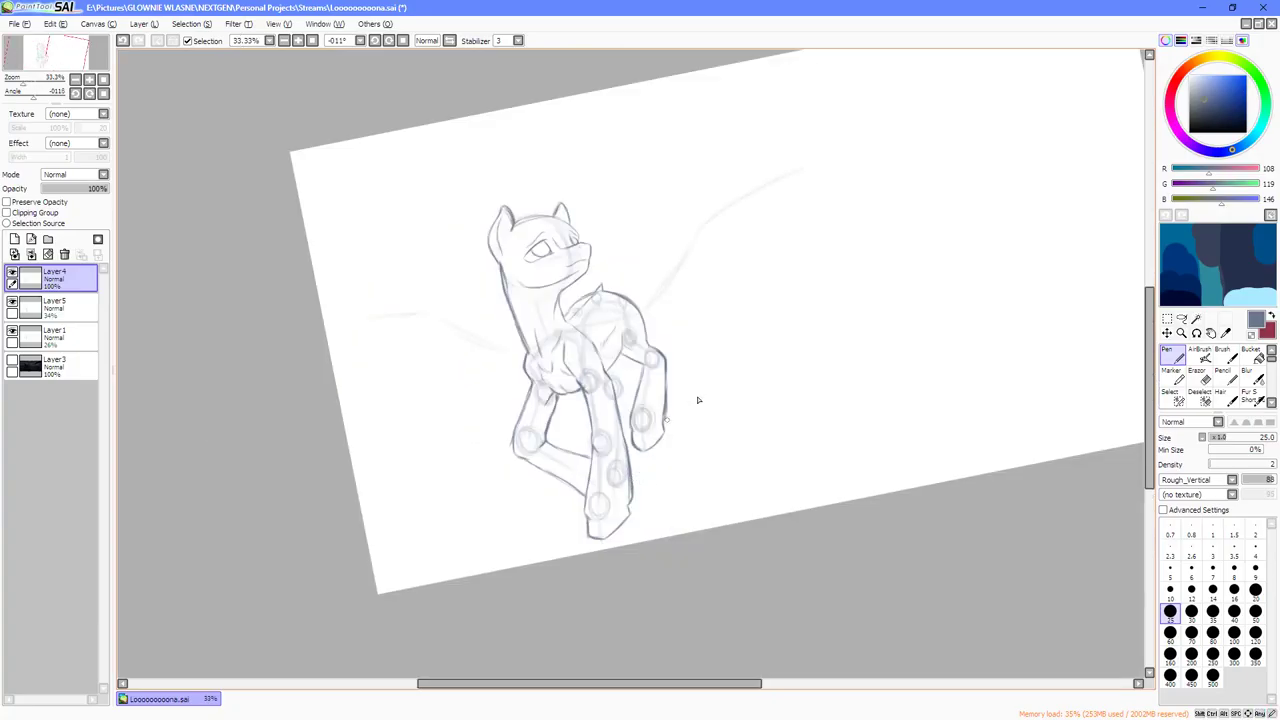
scroll(697, 402, up, 1)
key(Home)
Thicken the lower hind leg's rear contour, the notch above the hoof and the hoof's rear edge.
scroll(602, 483, down, 1)
scroll(590, 484, up, 1)
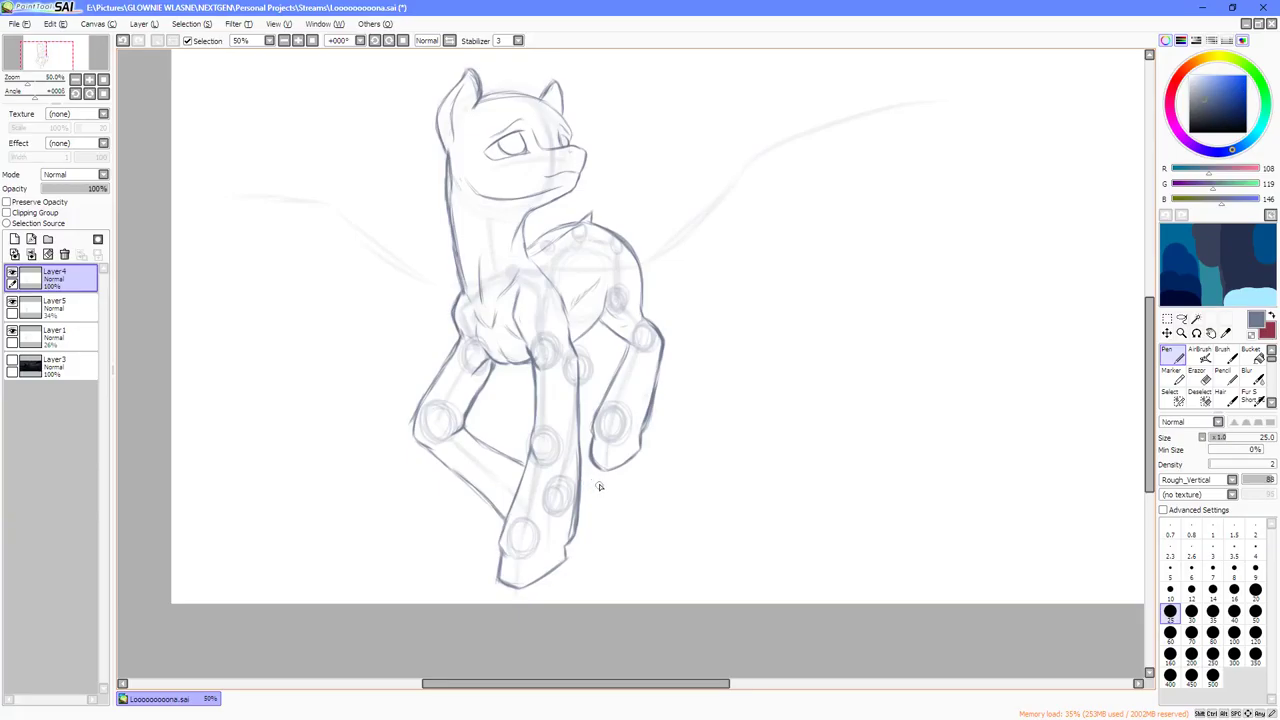
scroll(651, 401, up, 1)
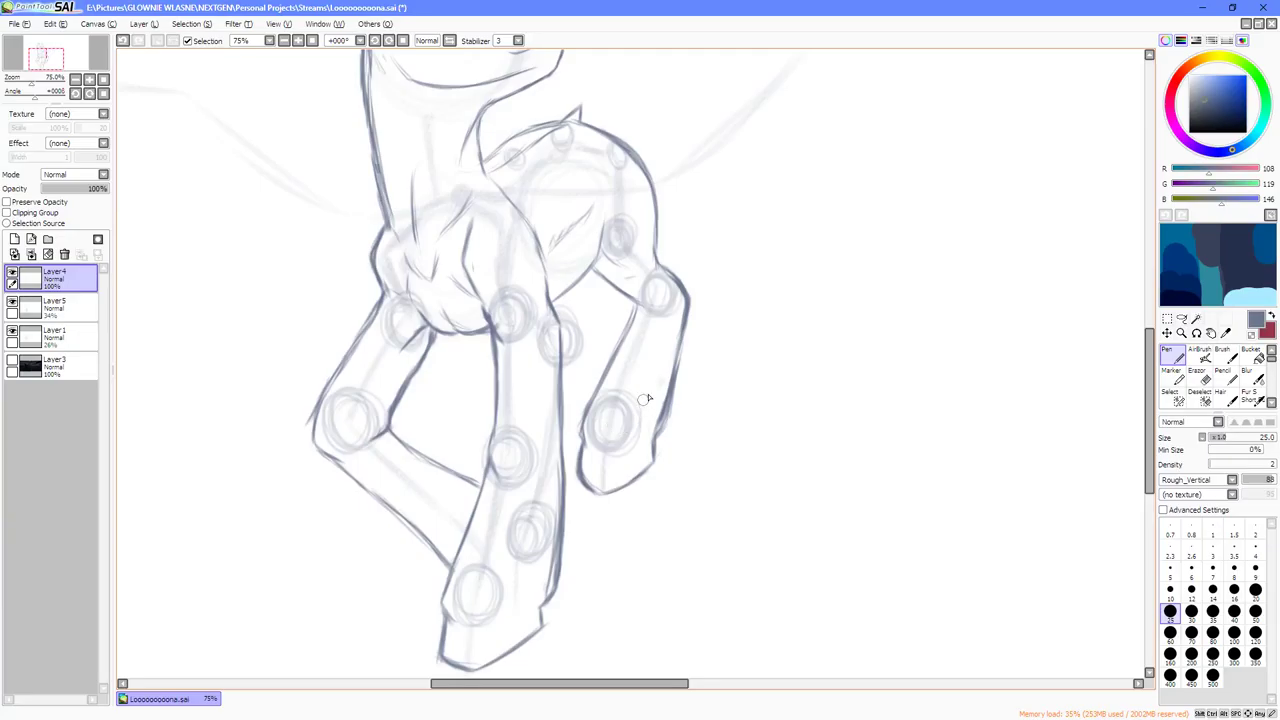
scroll(645, 399, up, 1)
key(Delete)
drag(682, 254, 683, 429)
mouse_move(698, 379)
mouse_down()
mouse_move(688, 448)
mouse_move(656, 521)
mouse_up()
scroll(685, 440, up, 1)
drag(688, 468, 658, 515)
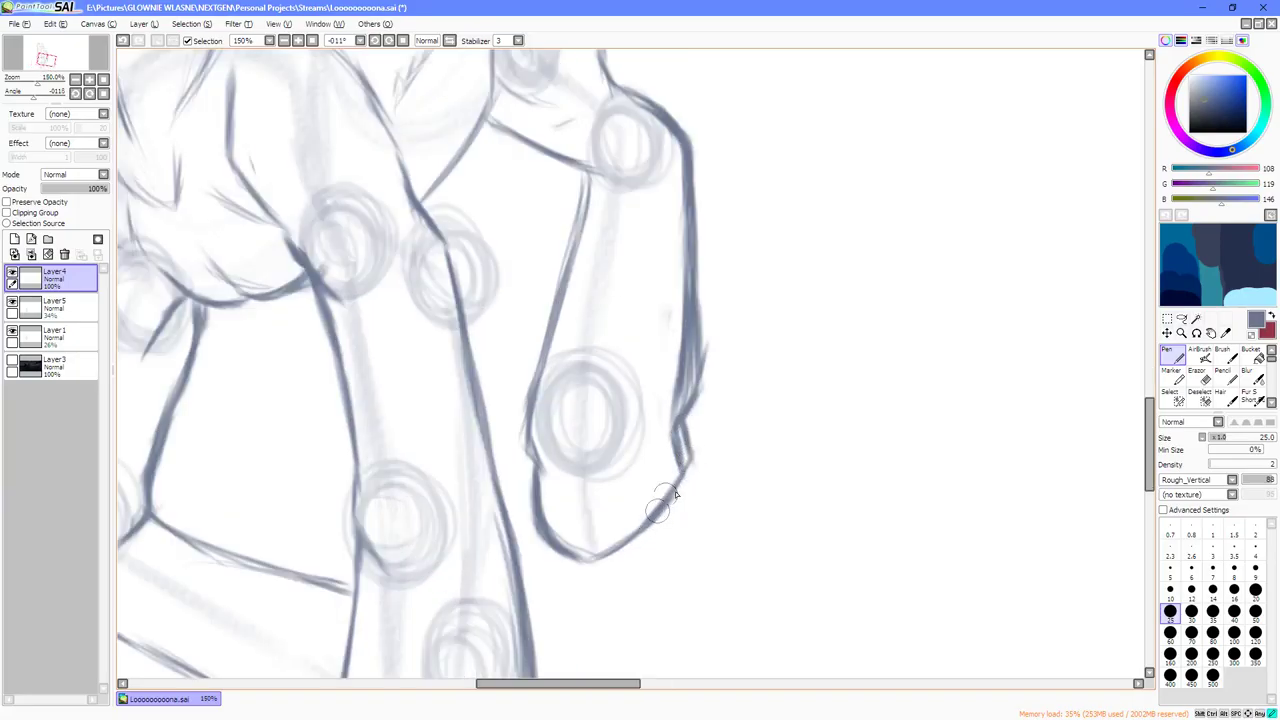
drag(683, 419, 691, 455)
Erase stray marks along the inner side of the lower hind leg's rear contour.
key(e)
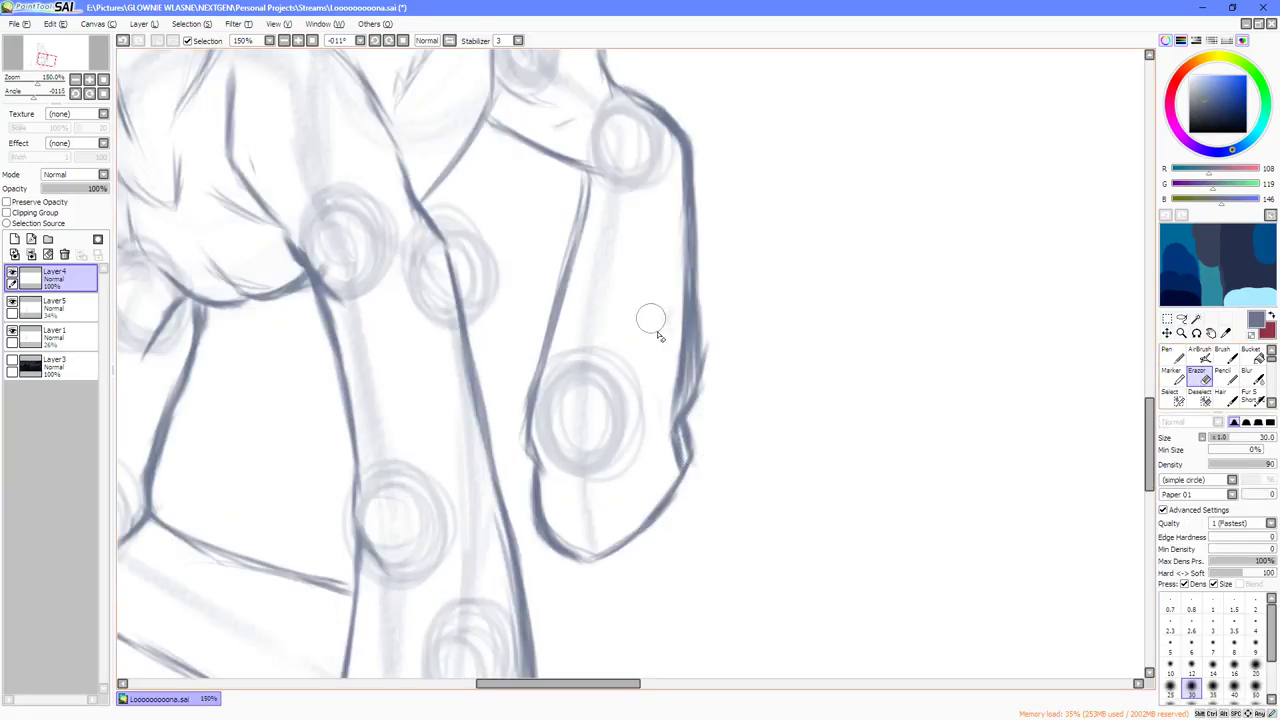
mouse_move(651, 323)
mouse_down()
mouse_move(677, 300)
mouse_move(676, 280)
mouse_move(680, 395)
mouse_move(663, 457)
mouse_up()
scroll(669, 459, down, 4)
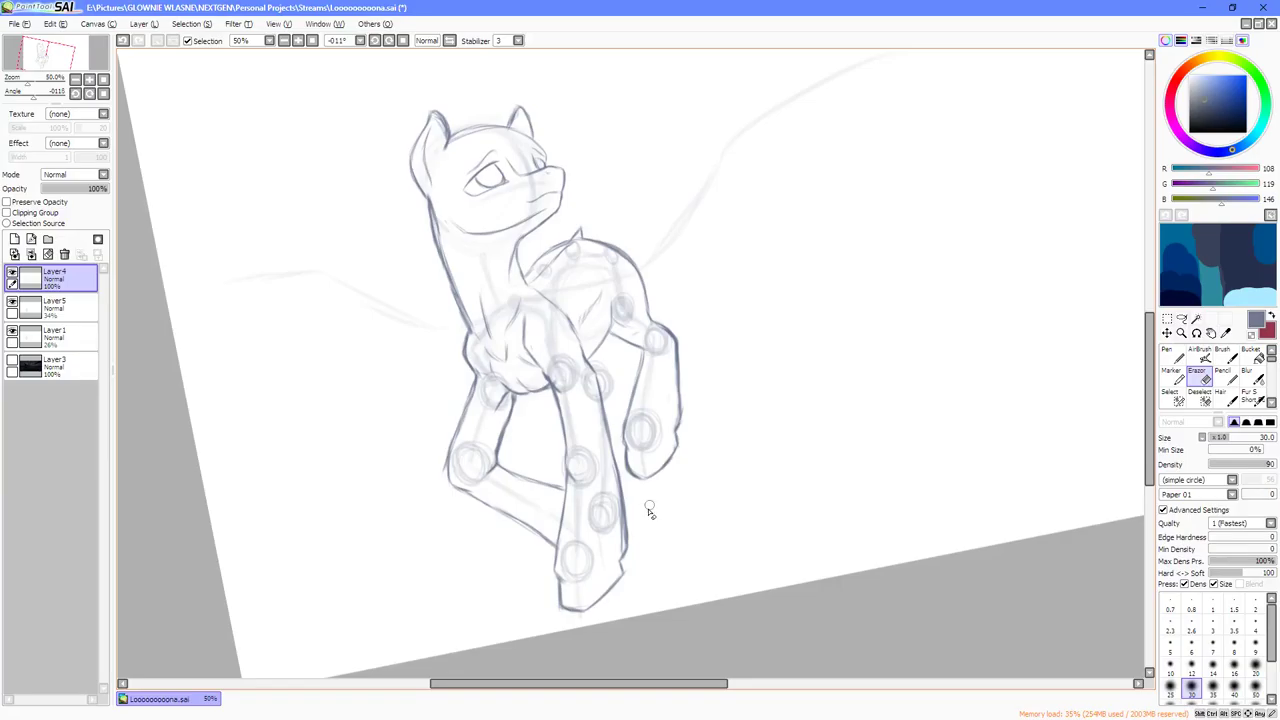
scroll(607, 575, up, 4)
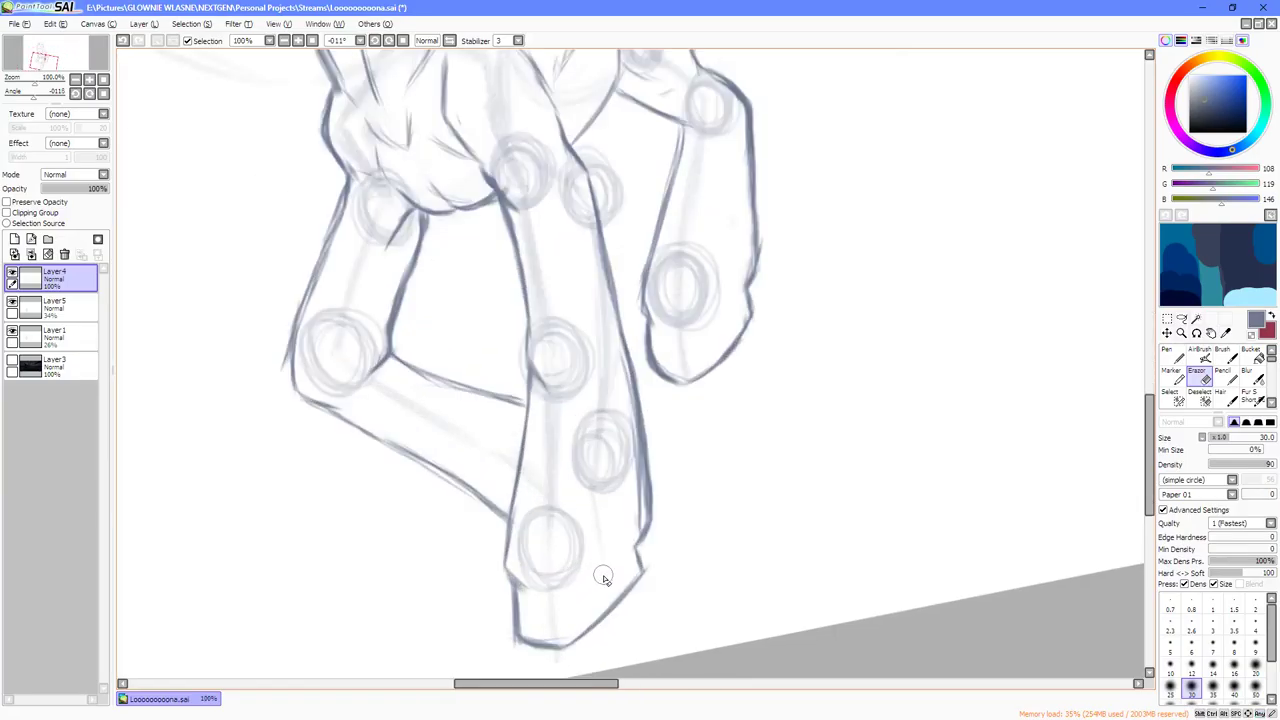
Switch back to the Pen tool and darken the rear notch above the standing front leg's hoof.
click(1229, 380)
drag(1006, 418, 1030, 395)
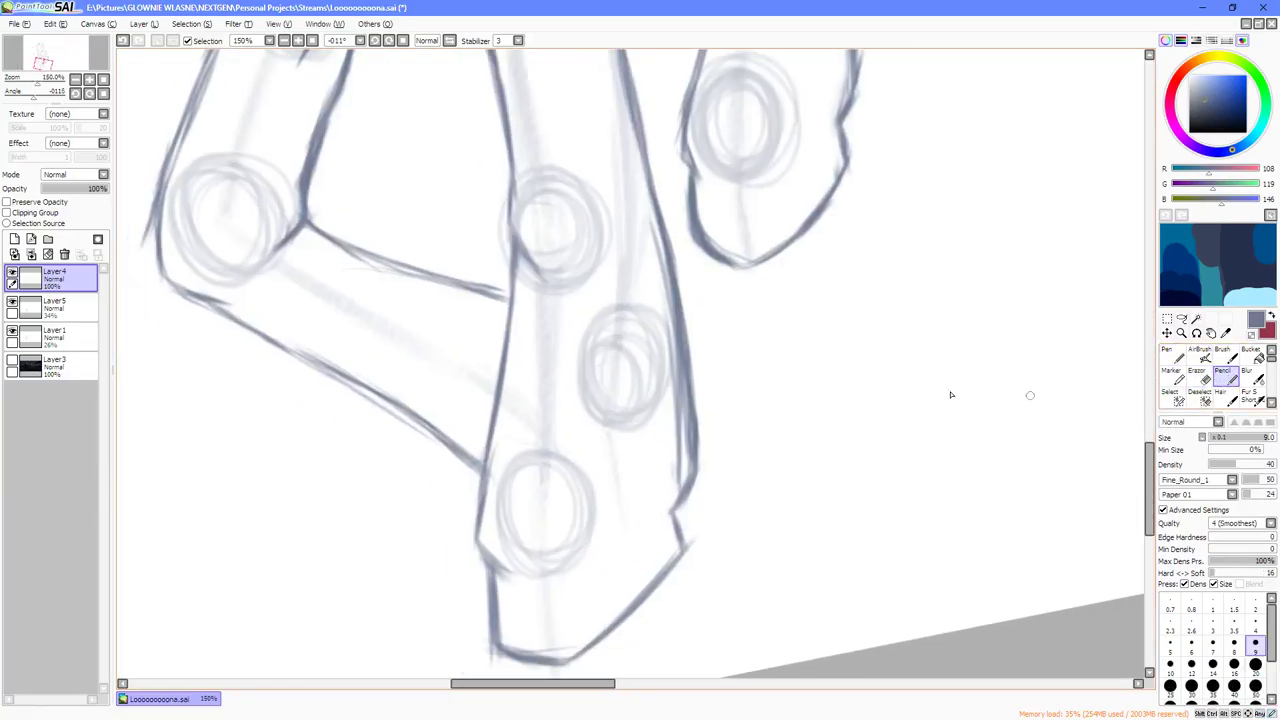
click(1172, 359)
drag(766, 446, 786, 426)
mouse_move(692, 492)
mouse_down()
mouse_move(708, 468)
mouse_move(701, 517)
mouse_move(702, 504)
mouse_up()
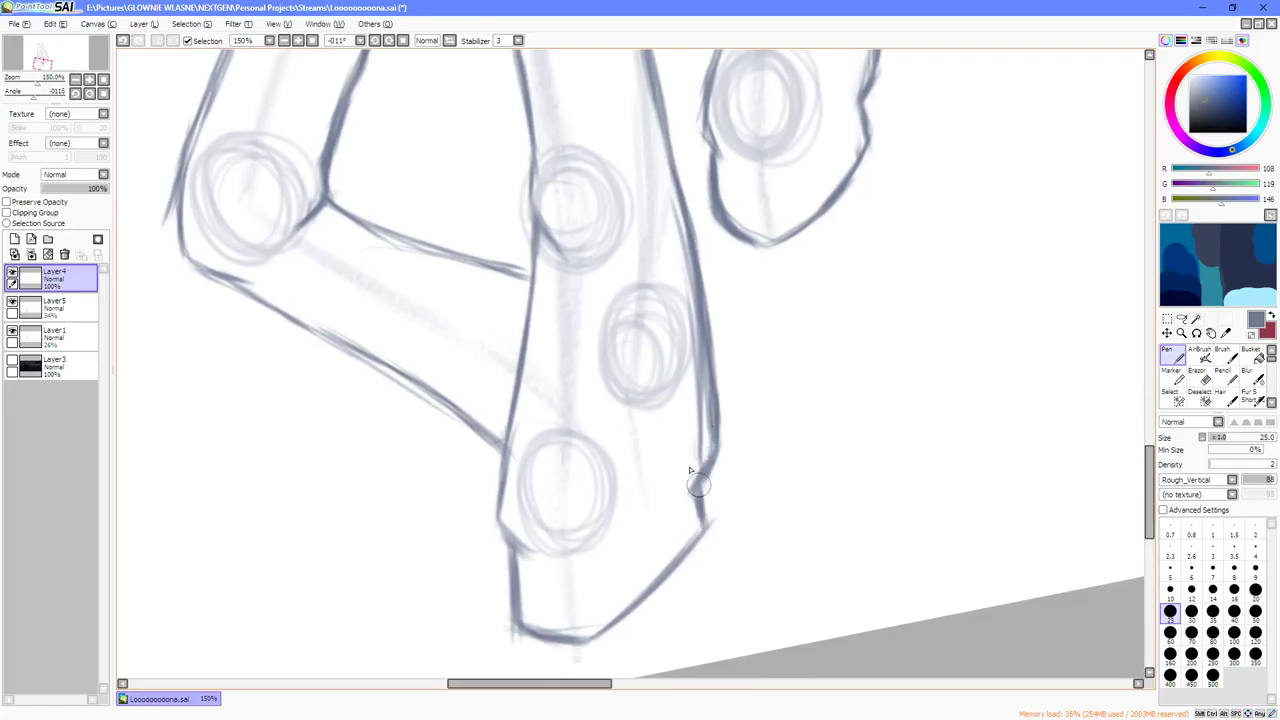
scroll(700, 480, down, 4)
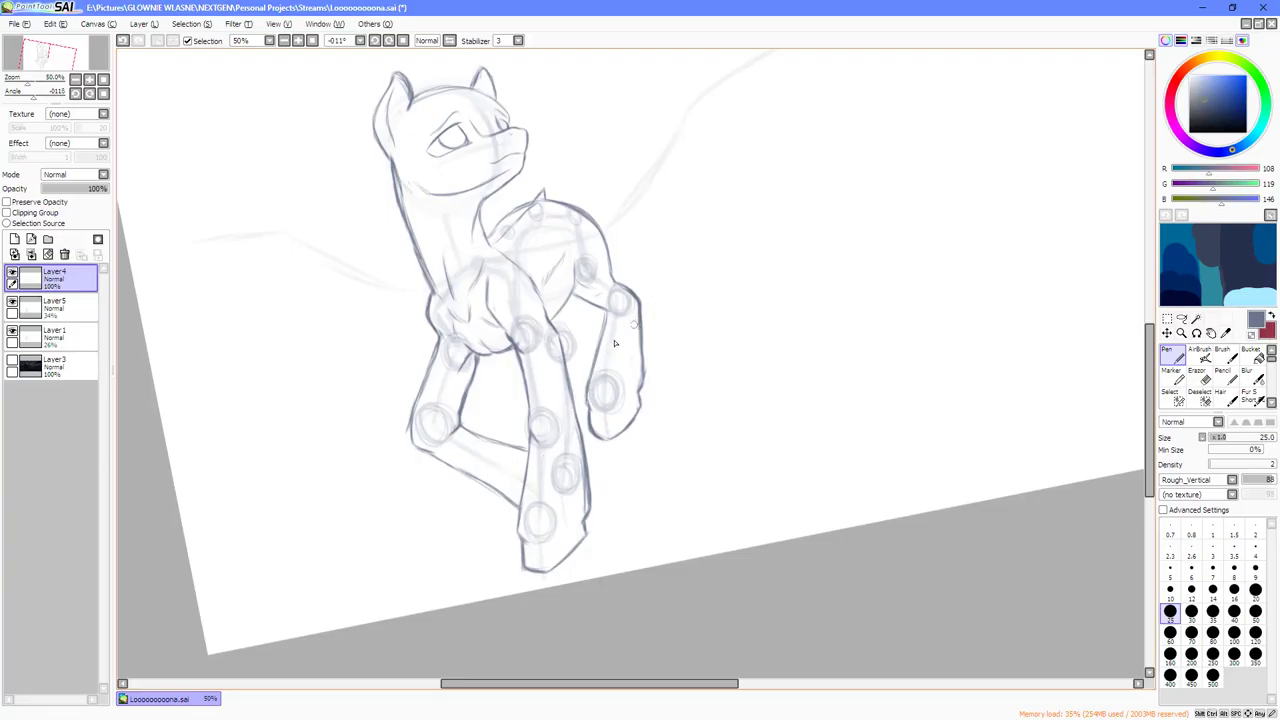
Reset the view rotation and thicken the top of the lower hind leg's front contour just below the hock.
scroll(611, 315, up, 3)
mouse_move(603, 304)
mouse_down()
mouse_move(664, 277)
mouse_move(614, 317)
mouse_move(604, 293)
mouse_move(656, 360)
mouse_move(642, 347)
mouse_move(674, 367)
mouse_move(687, 353)
mouse_move(650, 357)
mouse_move(665, 380)
mouse_move(648, 360)
mouse_move(620, 438)
mouse_up()
key(Home)
drag(643, 372, 617, 437)
drag(770, 297, 766, 361)
Erase stray marks beside the hind thigh's front contour above the hock, and switch back to the Pen tool.
click(1200, 377)
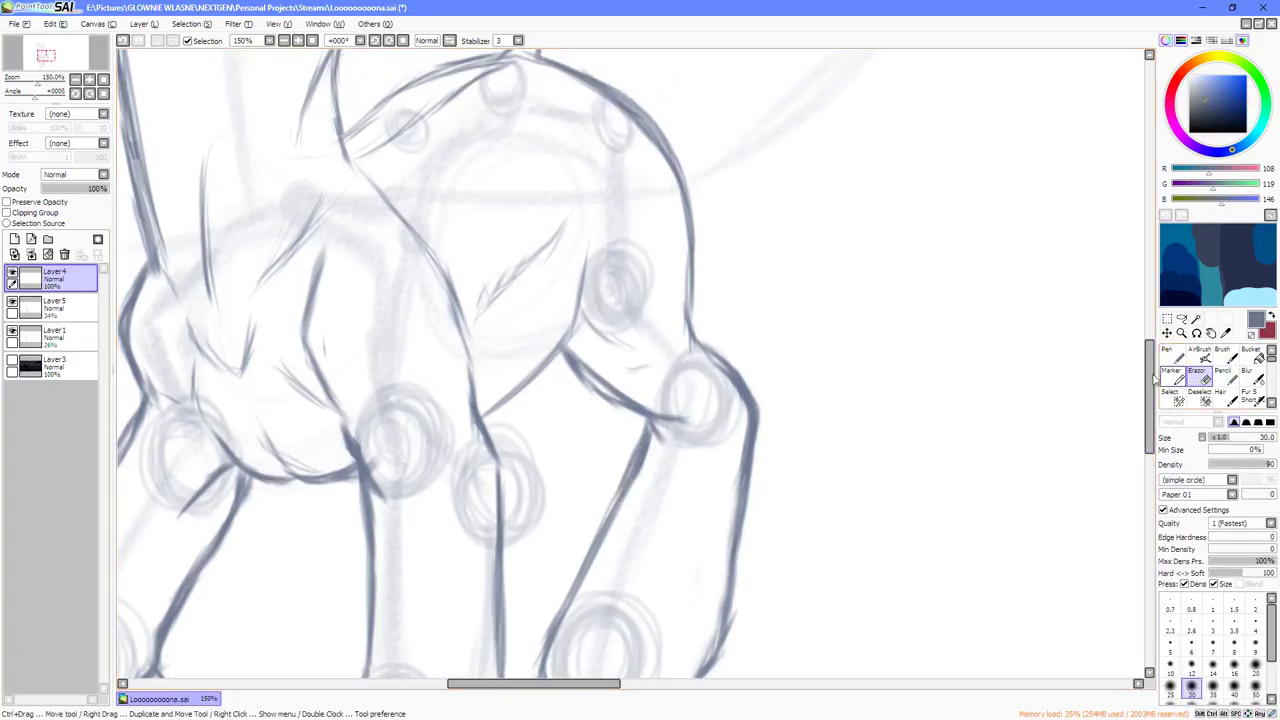
key(End)
mouse_move(590, 345)
mouse_down()
mouse_move(624, 394)
mouse_move(665, 395)
mouse_up()
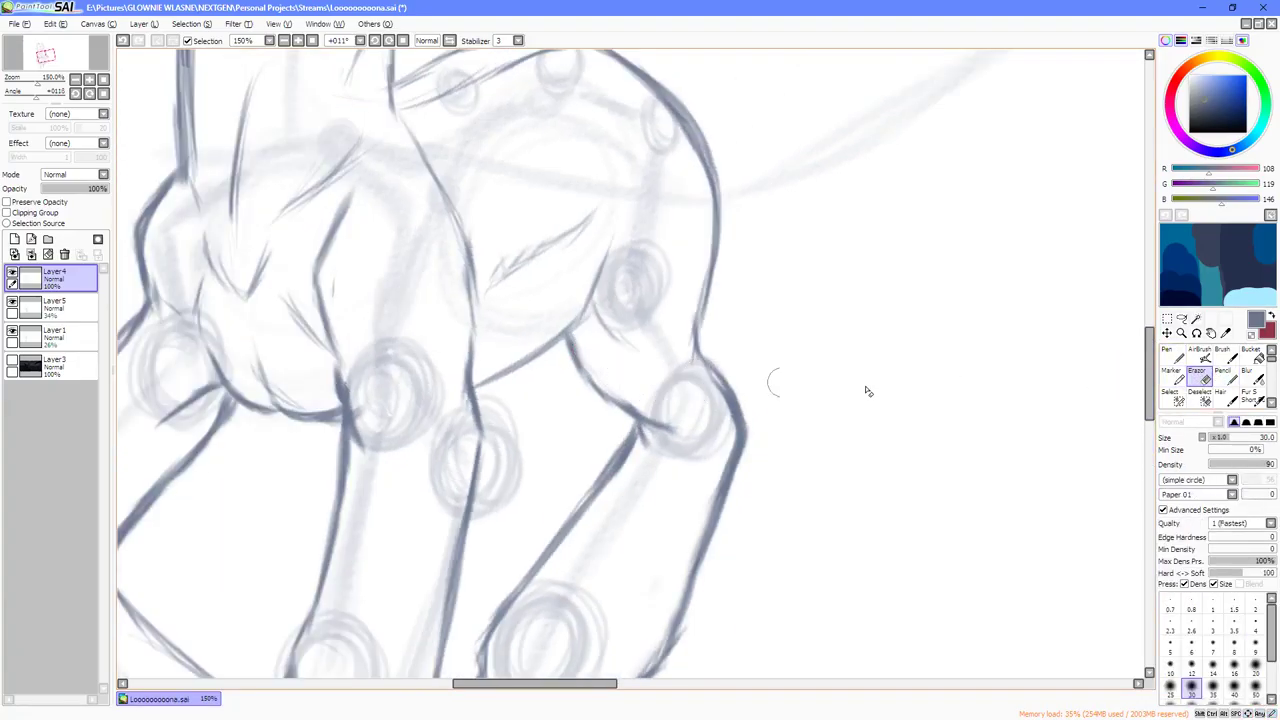
click(1177, 357)
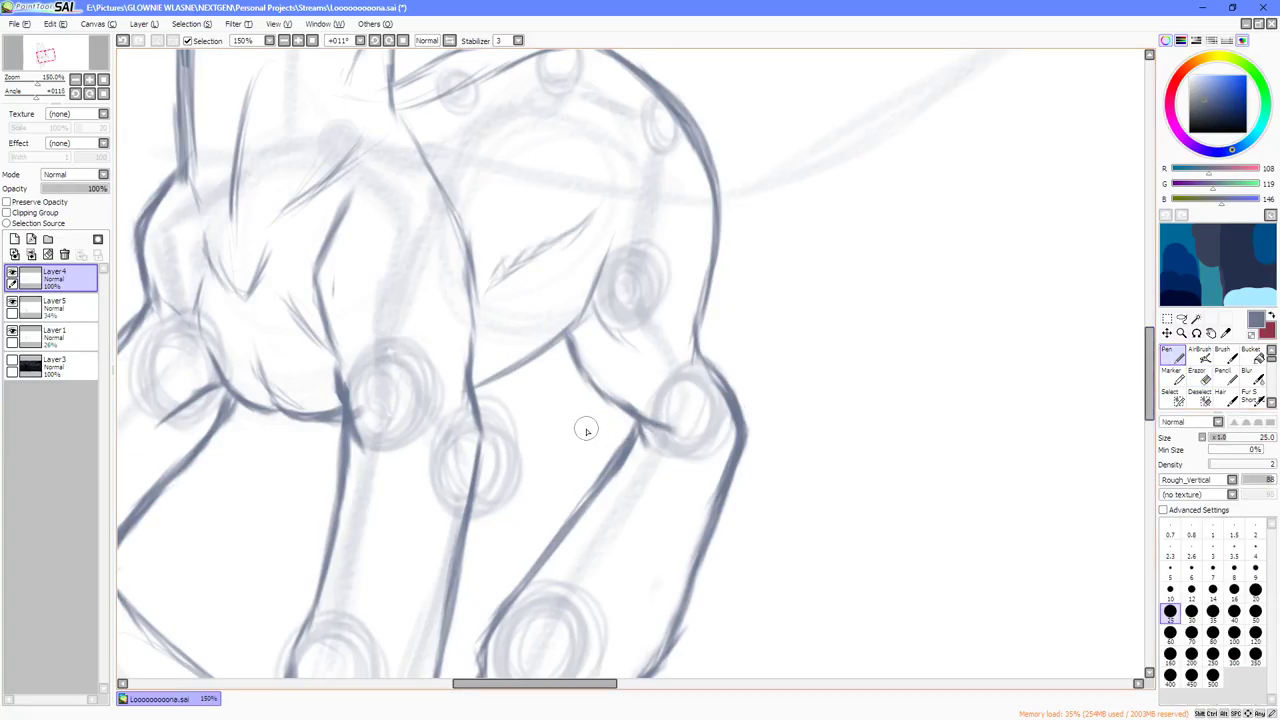
Darken the junction where the neck base meets the back and the shoulder line.
key(Home)
scroll(588, 361, down, 3)
key(Delete)
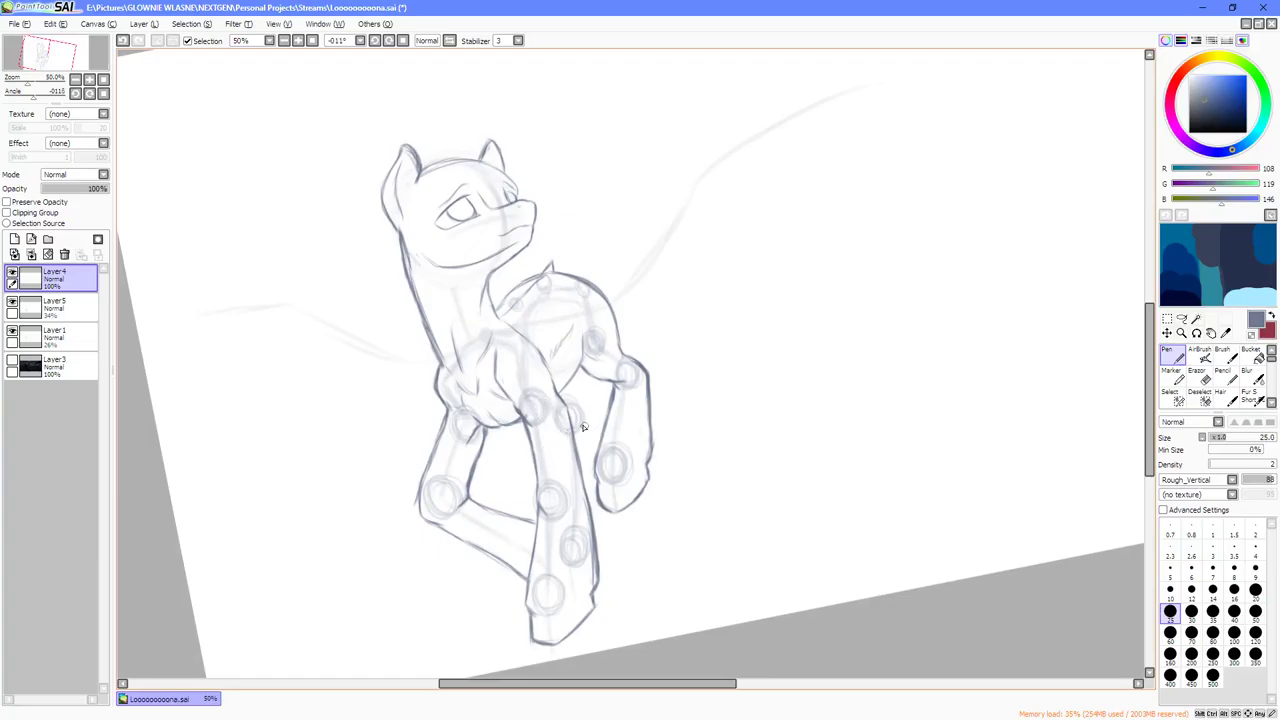
scroll(583, 427, up, 2)
scroll(575, 421, down, 1)
scroll(565, 415, up, 3)
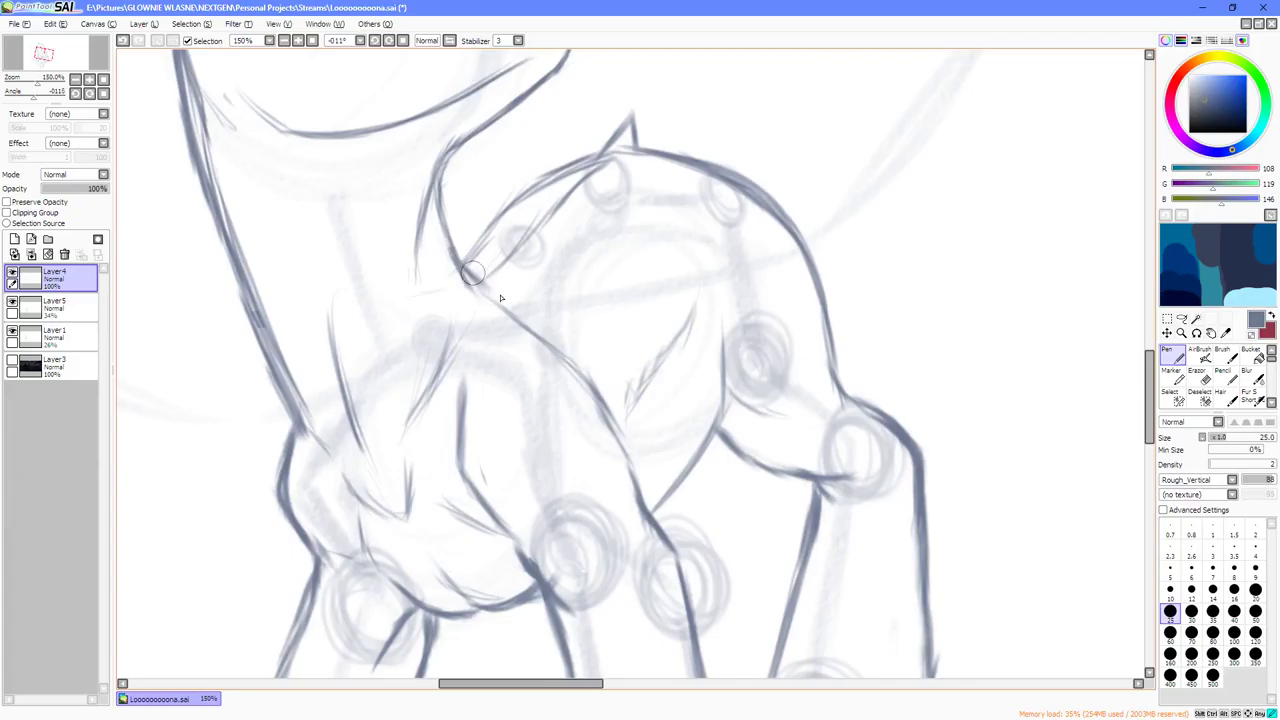
drag(464, 268, 502, 293)
key(Up)
key(Up)
click(1202, 378)
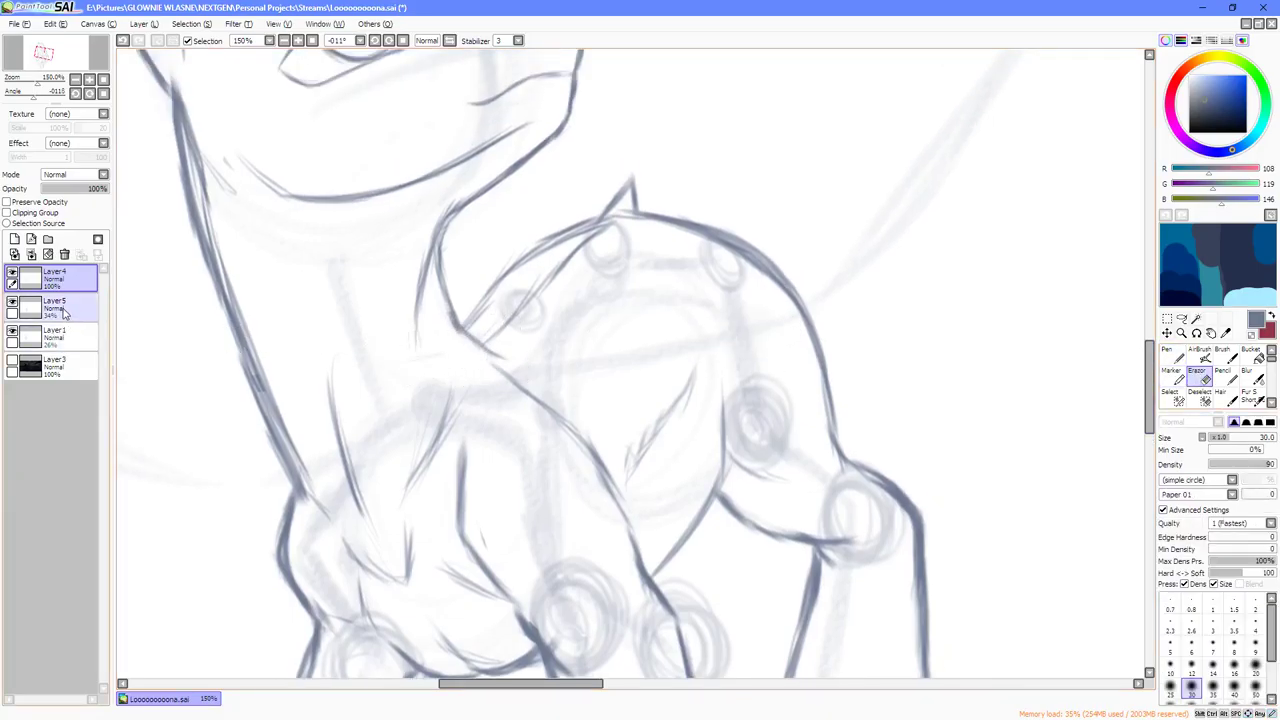
scroll(1029, 357, down, 1)
click(1181, 318)
scroll(920, 318, down, 2)
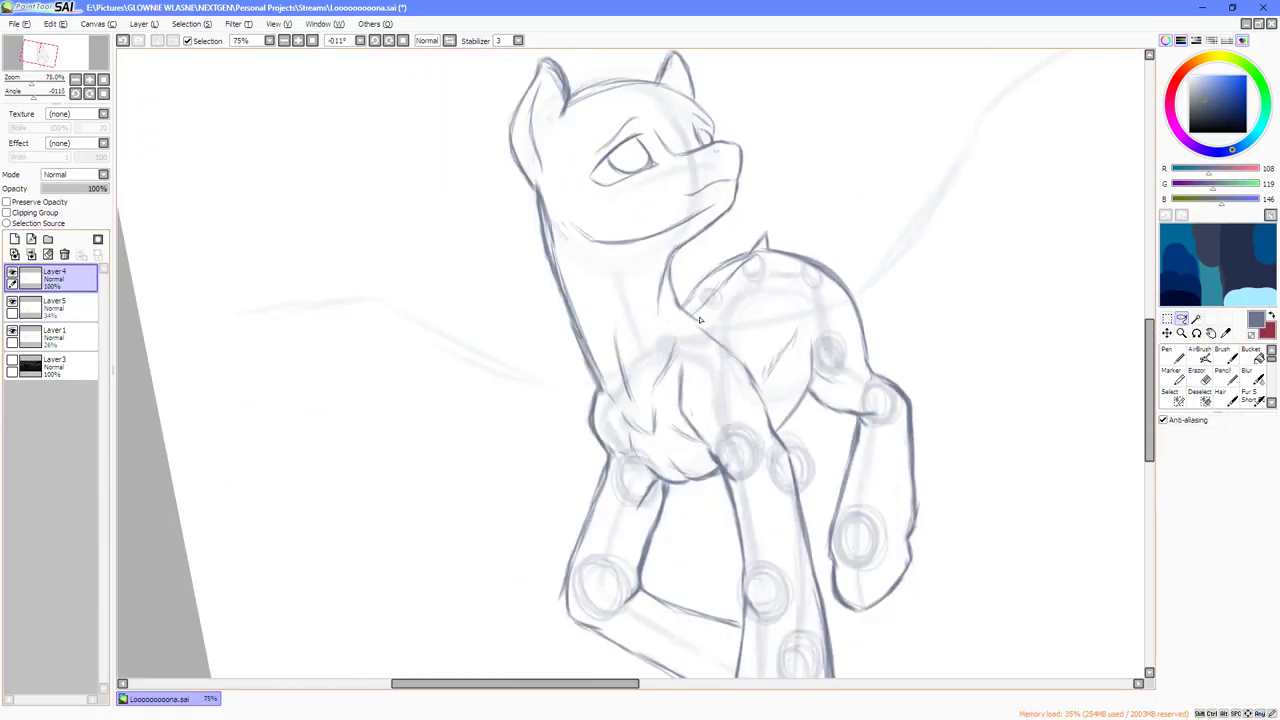
drag(864, 355, 759, 358)
scroll(750, 362, up, 1)
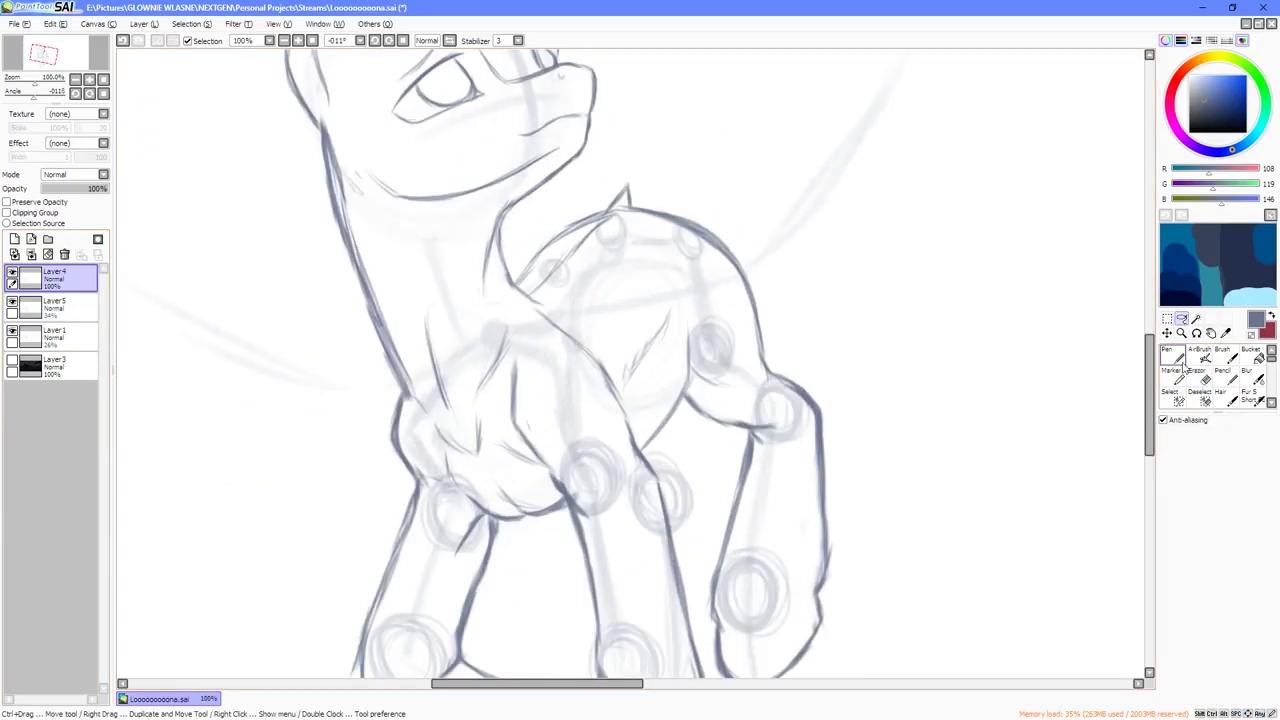
Redraw the belly line with the Pen tool from behind the front leg up into the flank, and reinforce the thigh fold.
key(n)
scroll(693, 398, up, 1)
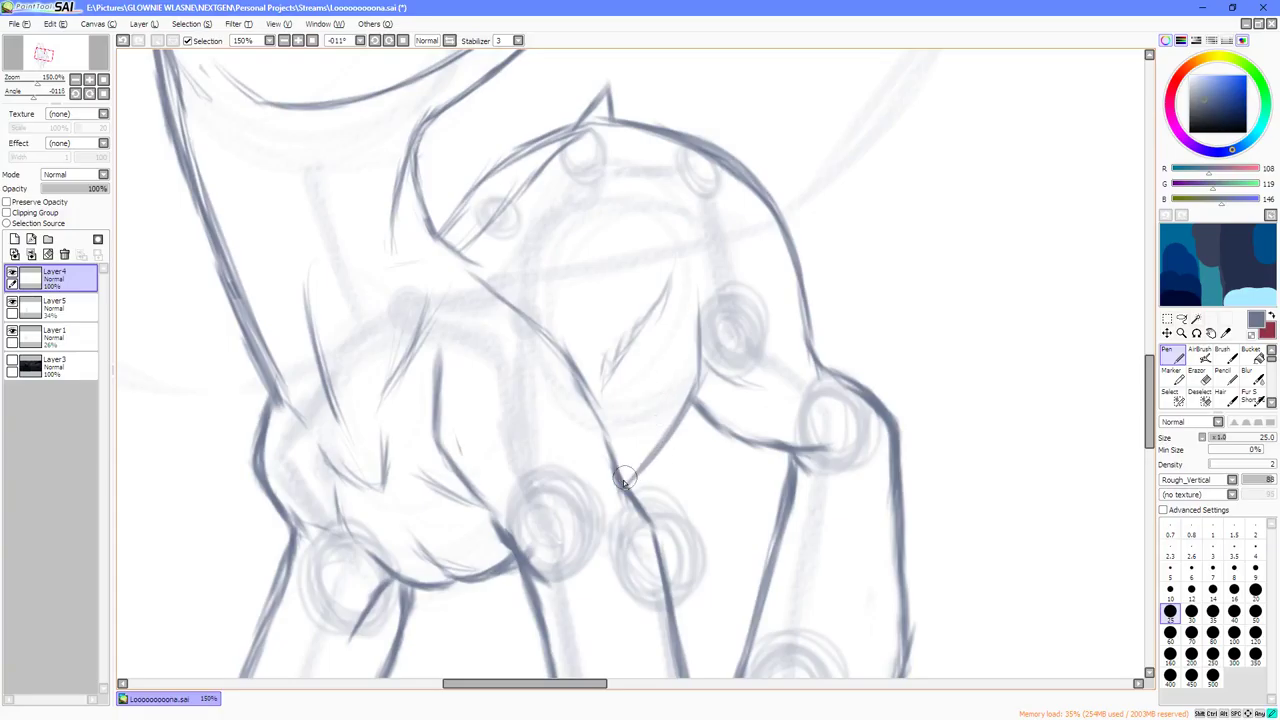
drag(659, 447, 681, 345)
drag(680, 392, 688, 298)
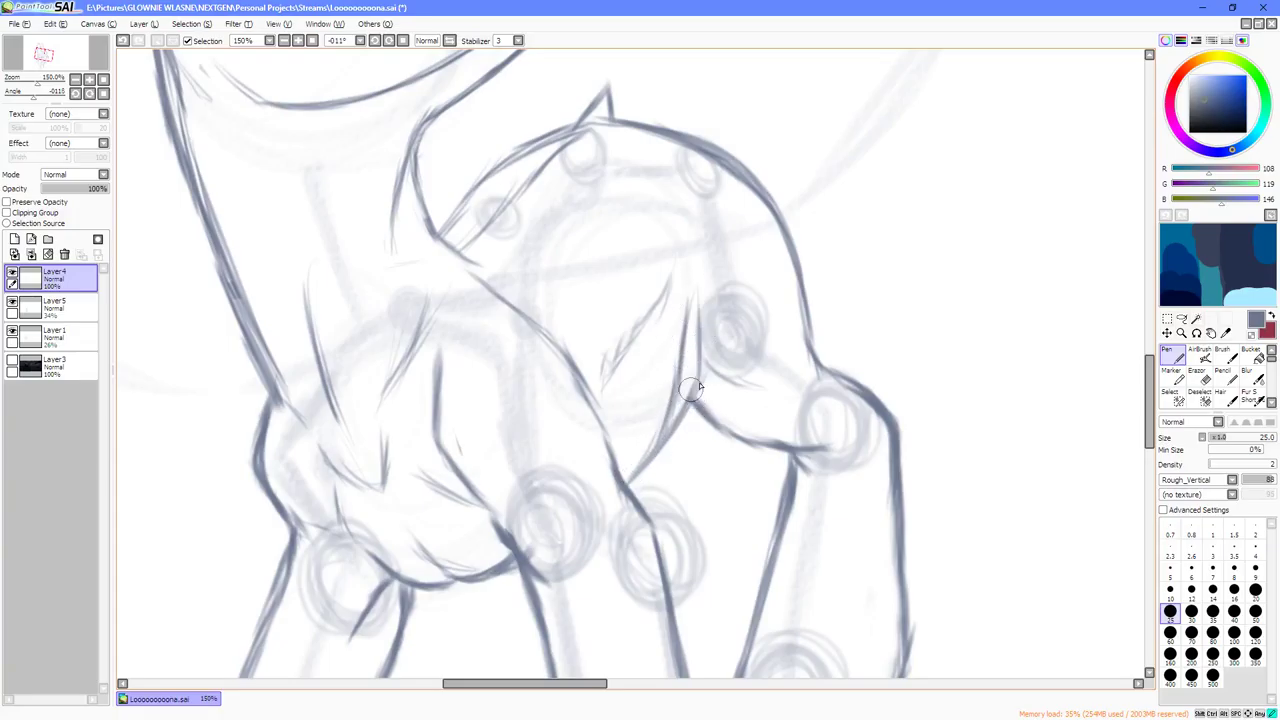
mouse_move(703, 372)
mouse_down()
mouse_move(693, 324)
mouse_move(724, 347)
mouse_up()
scroll(696, 370, down, 1)
scroll(696, 372, down, 1)
scroll(701, 388, up, 1)
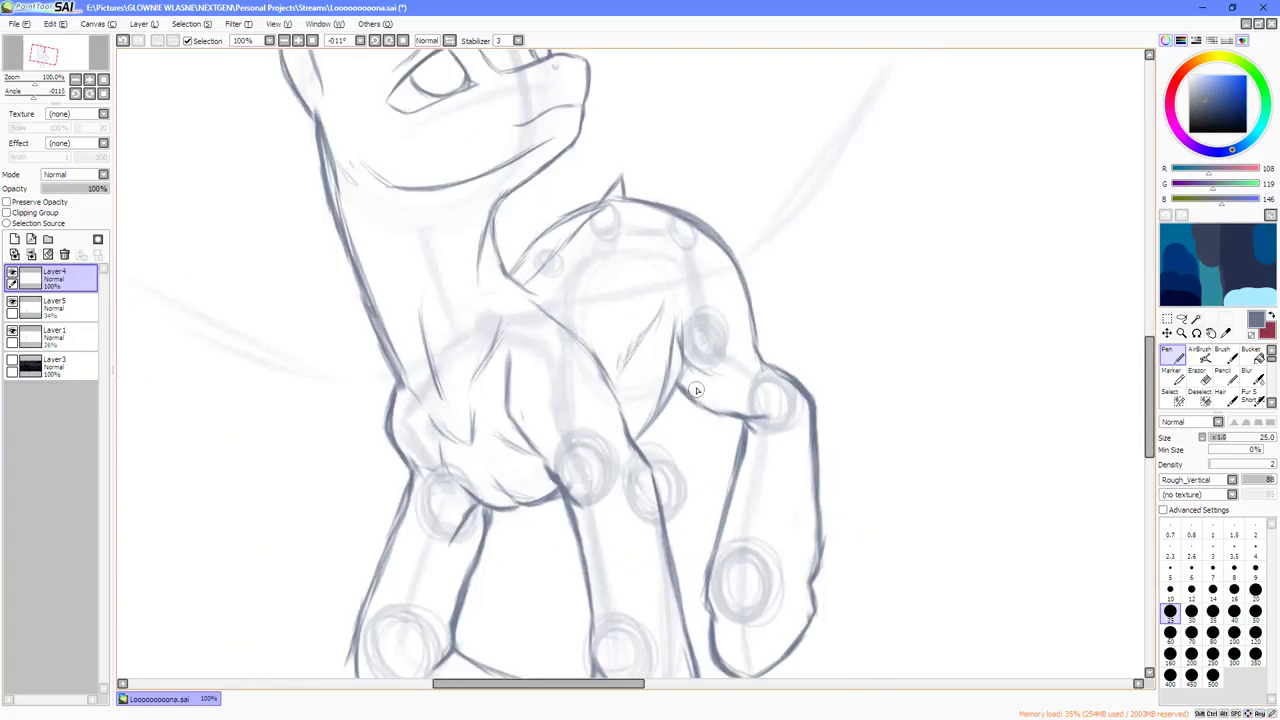
click(1181, 319)
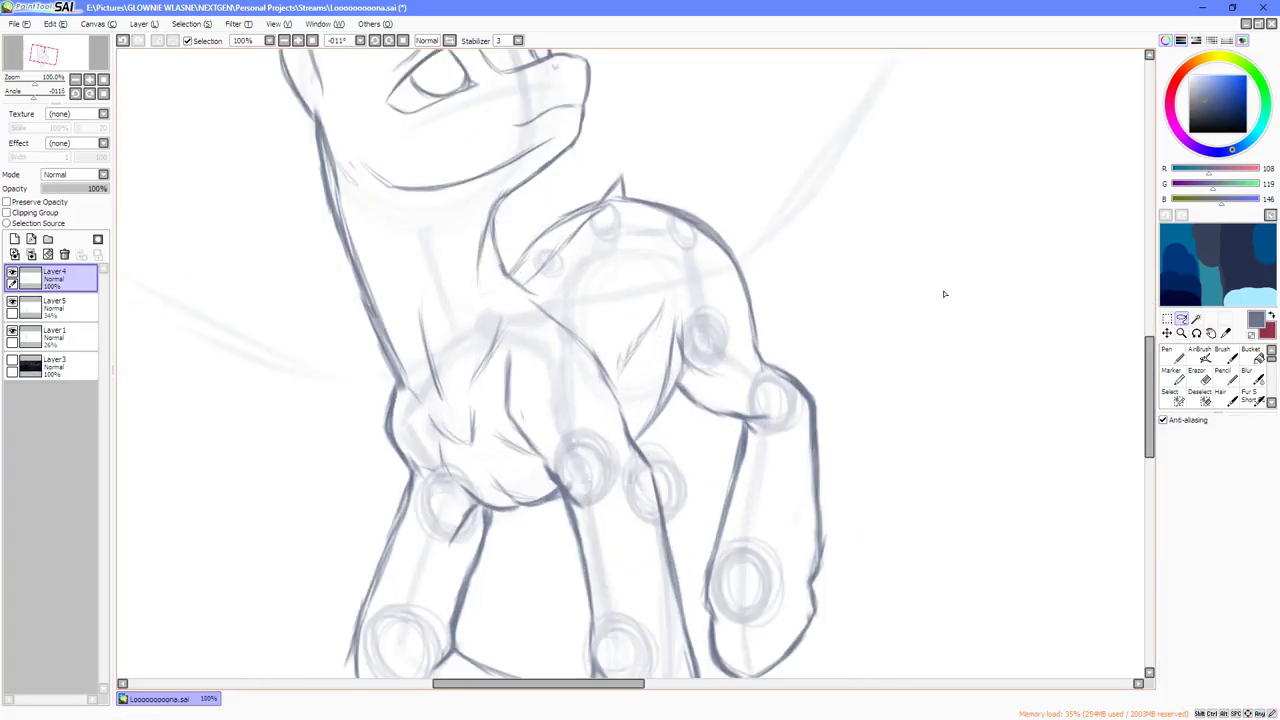
key(alt+Tab)
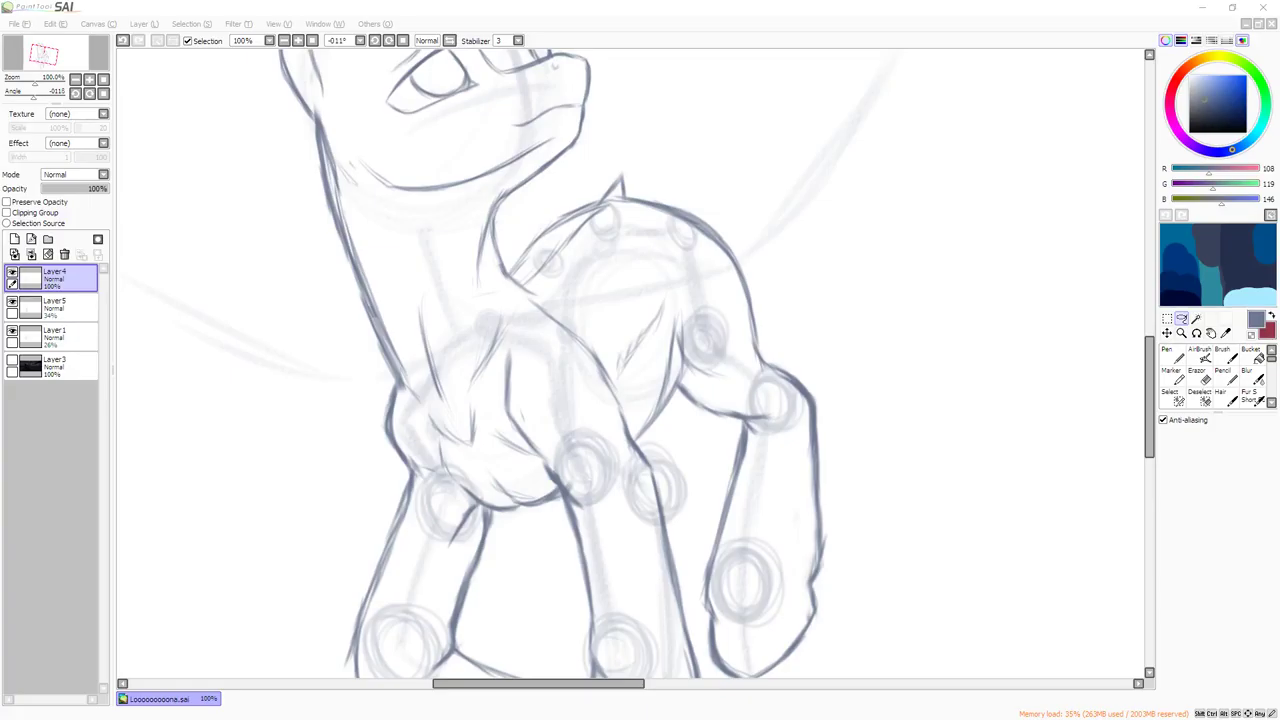
scroll(900, 402, down, 3)
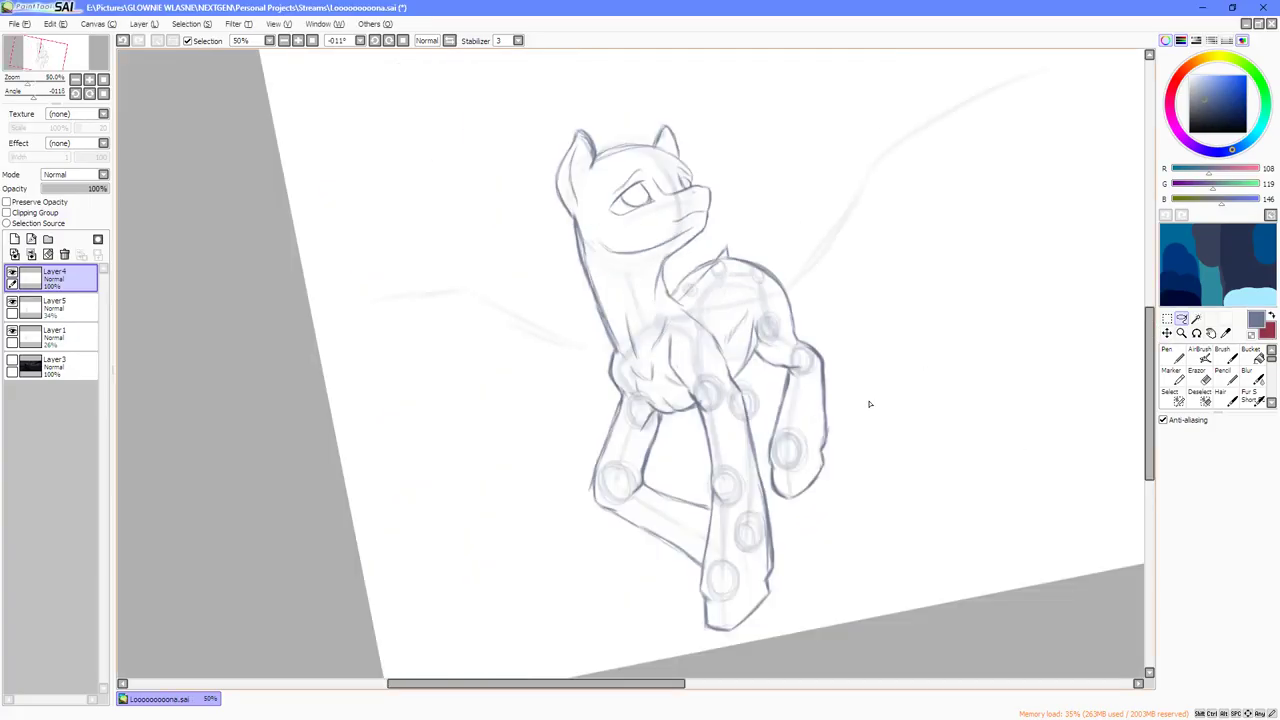
Lasso-select the rump's outer contour and the whole raised hind leg down to the hoof on Layer4.
scroll(1058, 356, up, 2)
scroll(771, 384, up, 1)
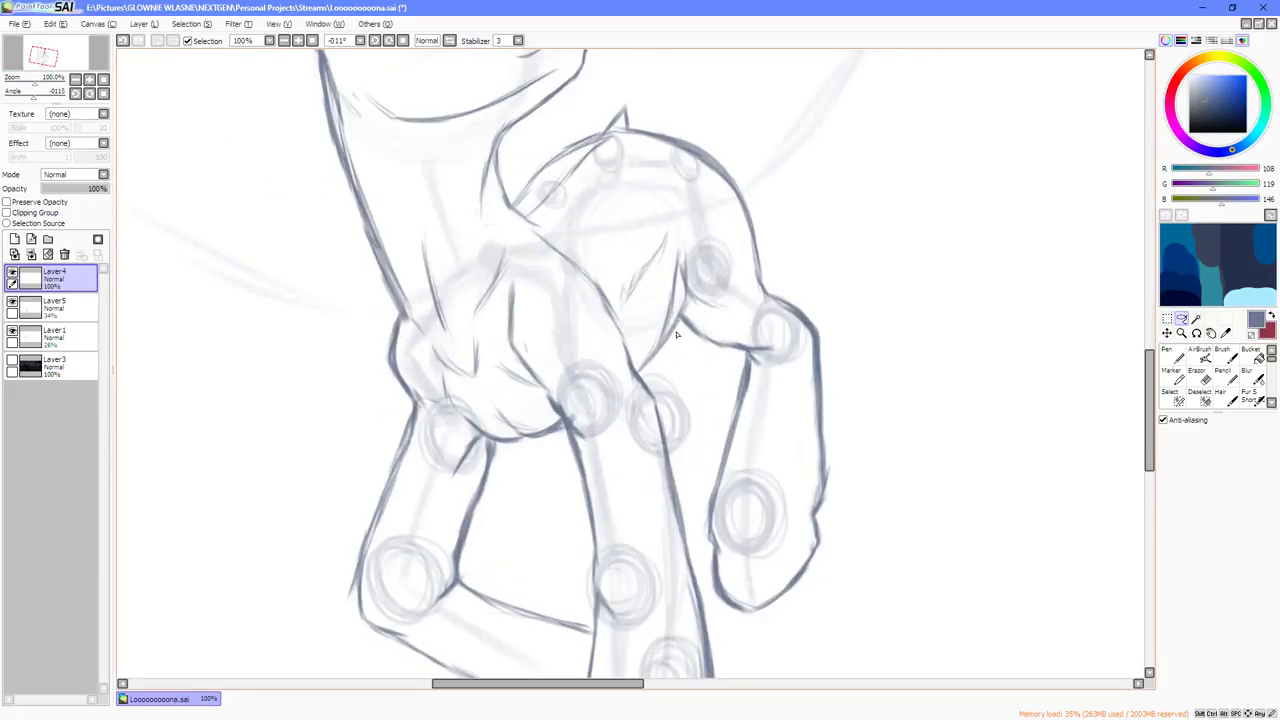
key(ctrl+z)
mouse_move(742, 650)
mouse_down()
mouse_move(859, 577)
mouse_move(853, 365)
mouse_up()
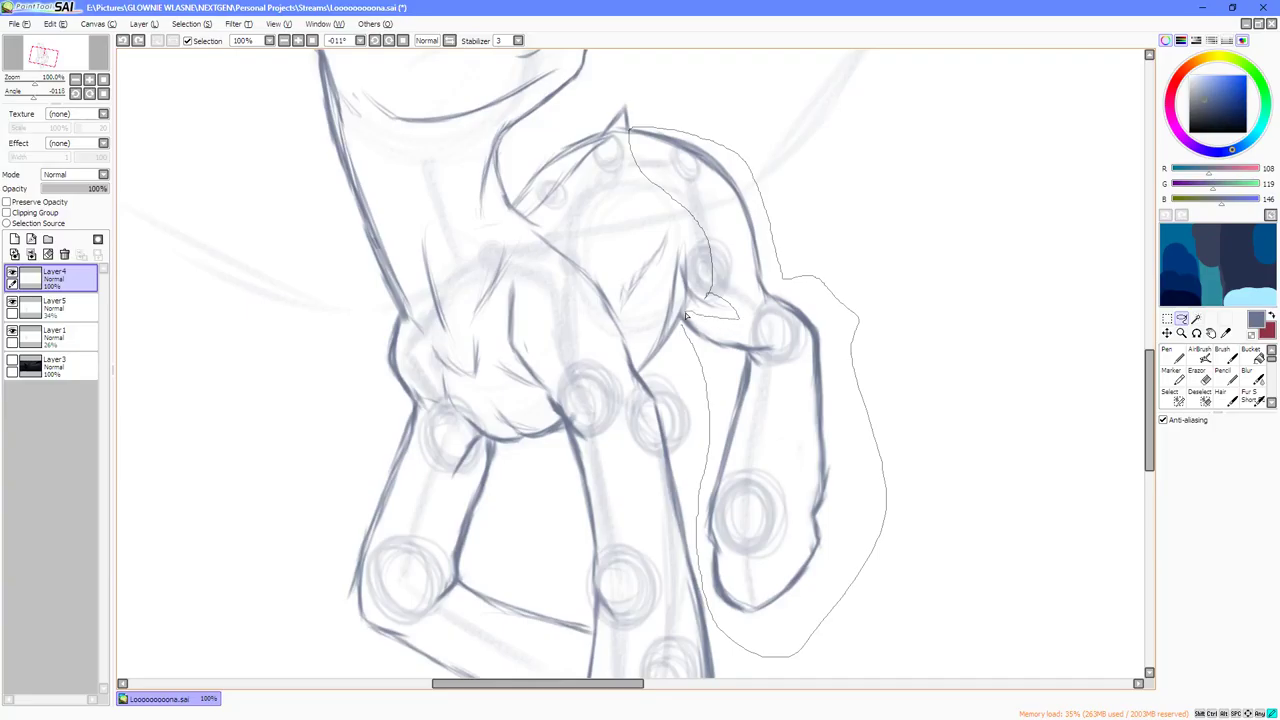
drag(683, 322, 683, 322)
Reshape the selected rump and hind leg with Free Deform, pulling the hoof end outward and slightly up, apply it and clear the selection.
key(ctrl+t)
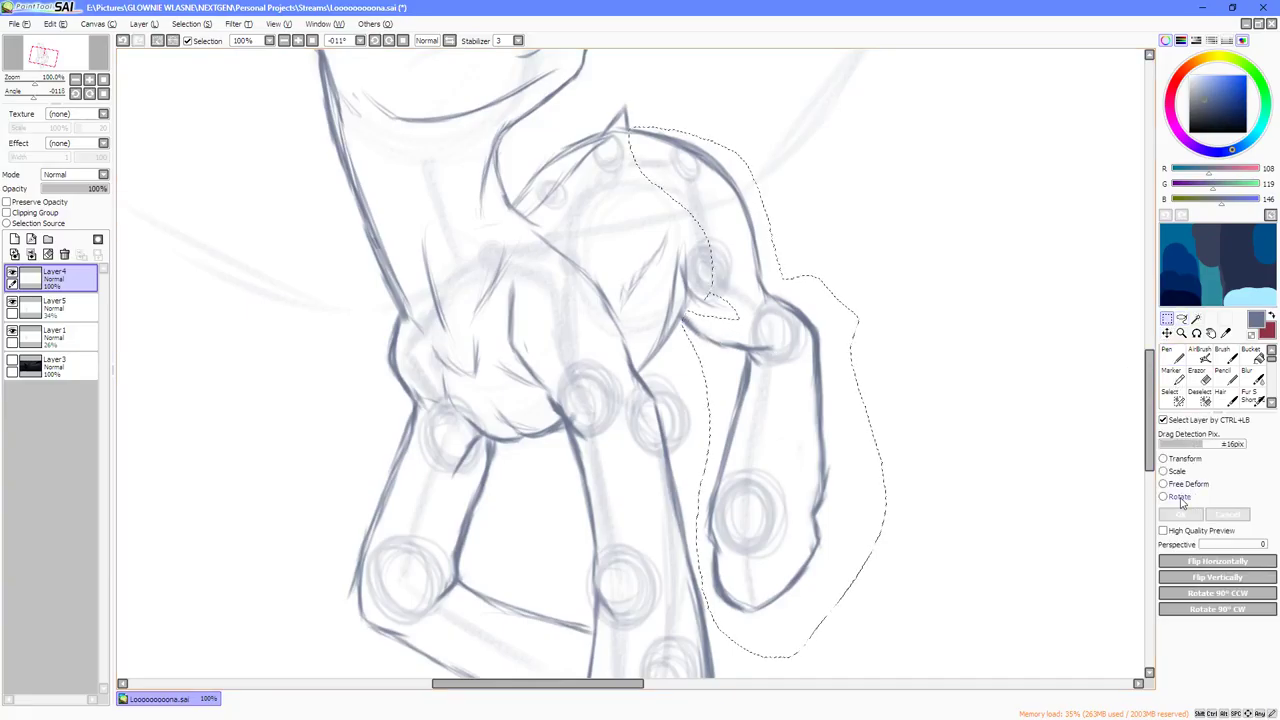
click(1172, 487)
key(Home)
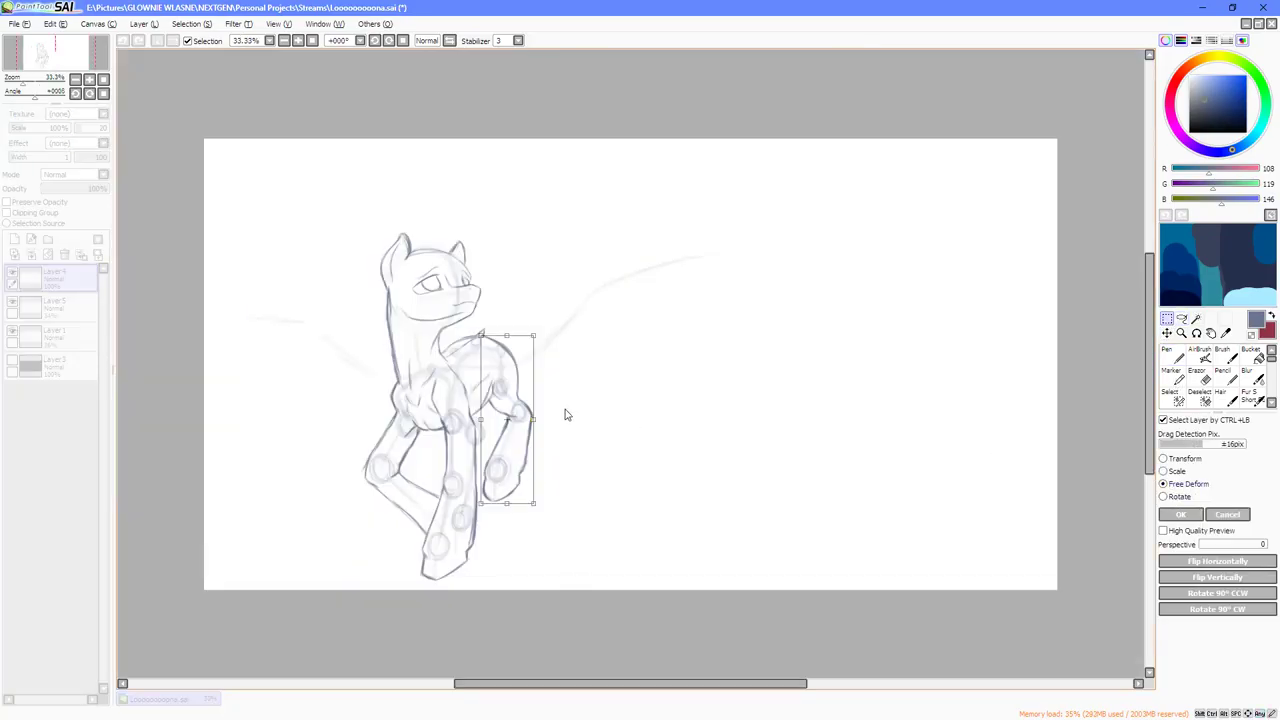
scroll(530, 455, up, 3)
drag(553, 614, 576, 606)
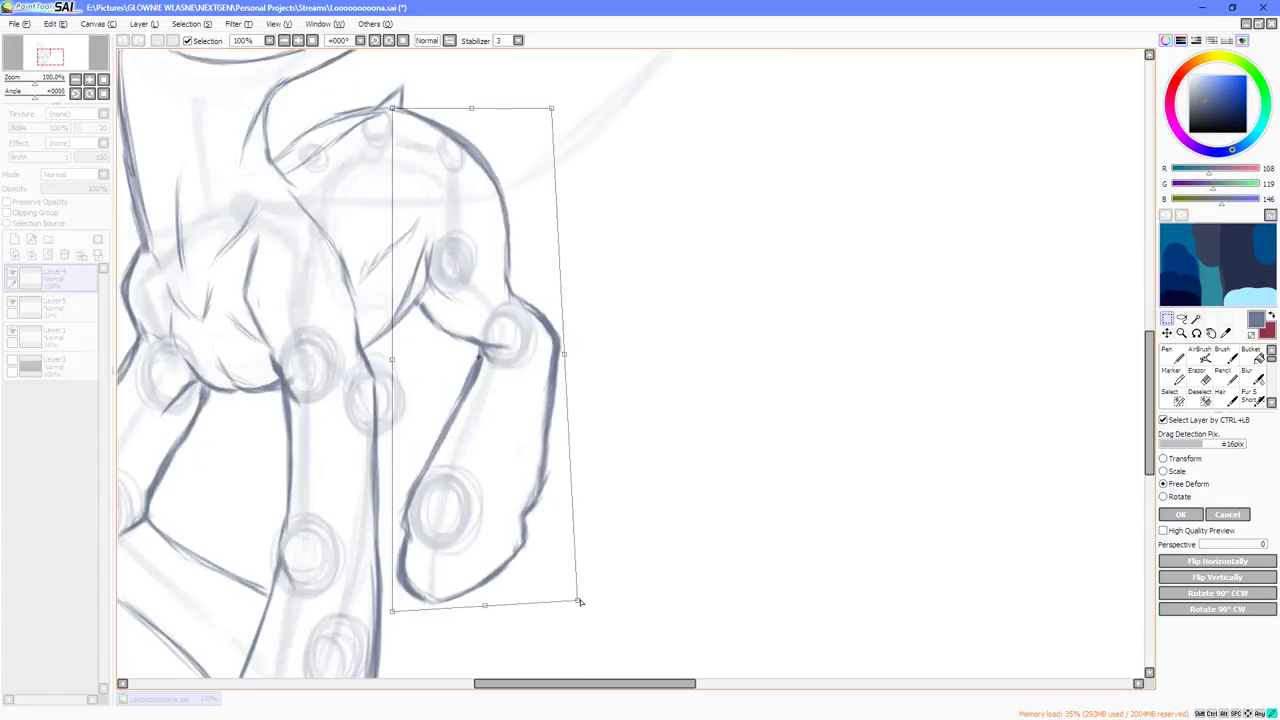
scroll(719, 545, down, 4)
scroll(660, 455, up, 1)
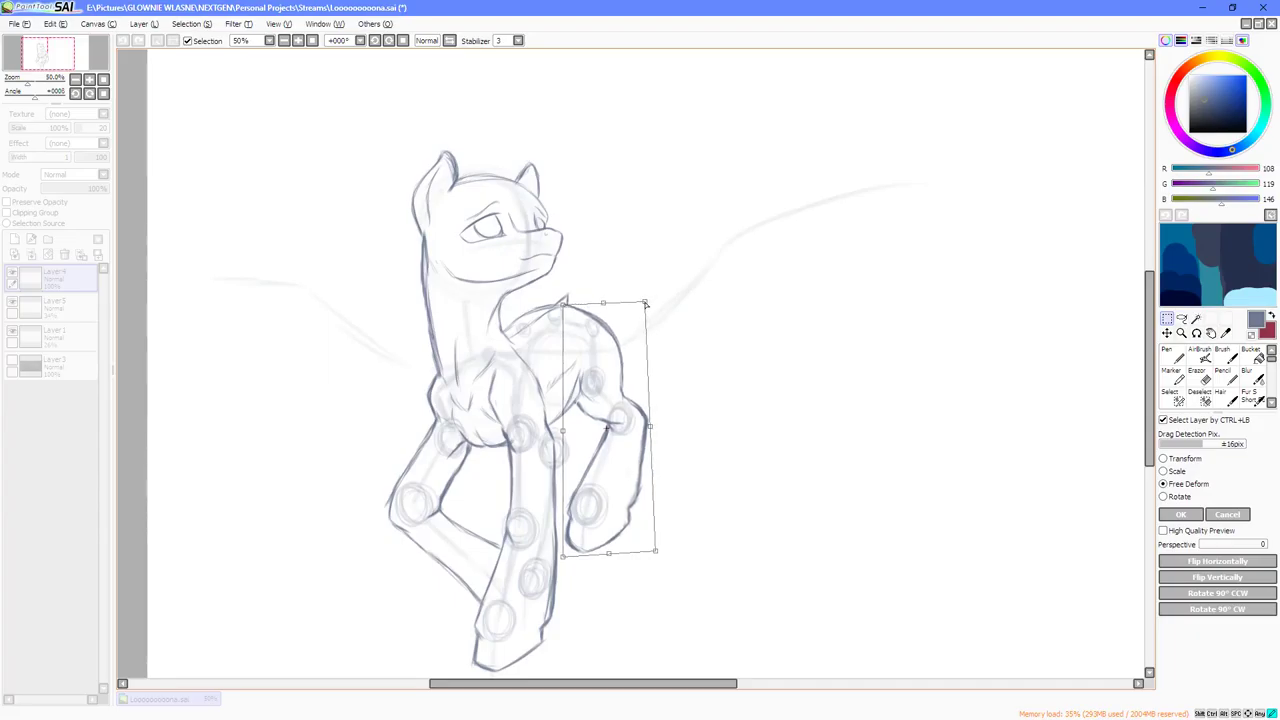
click(1180, 514)
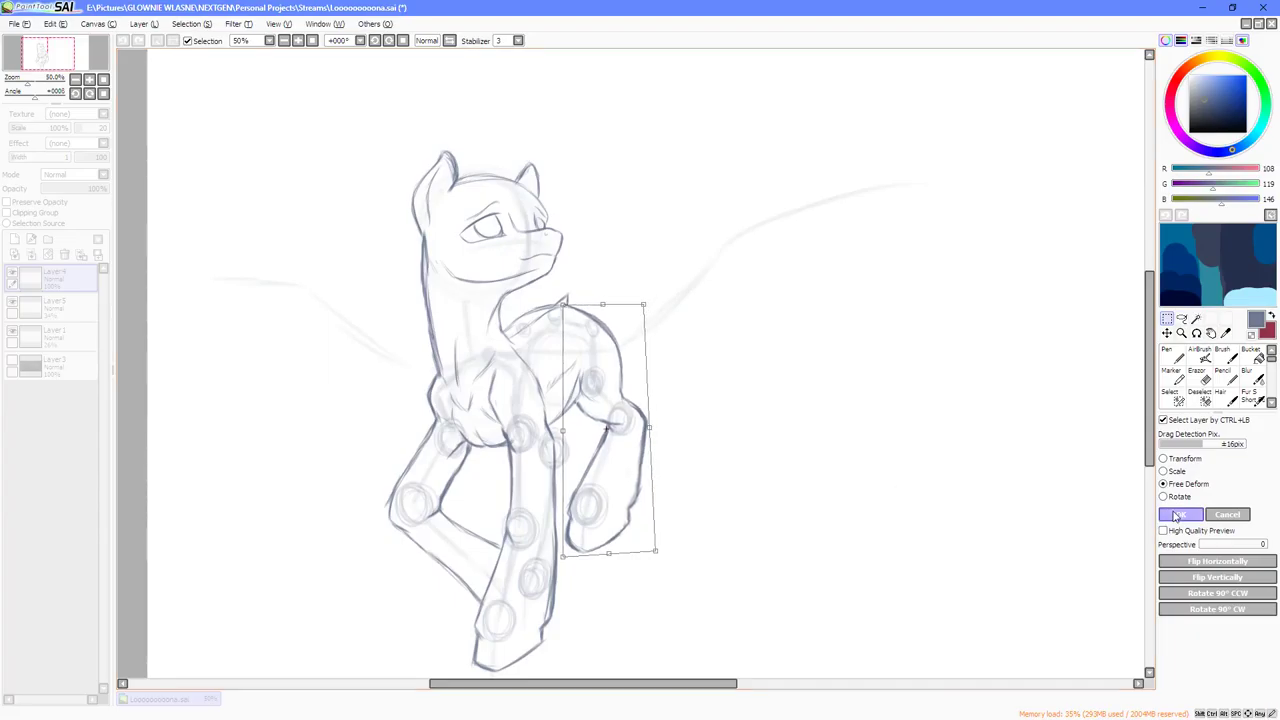
scroll(809, 417, up, 1)
scroll(866, 370, up, 2)
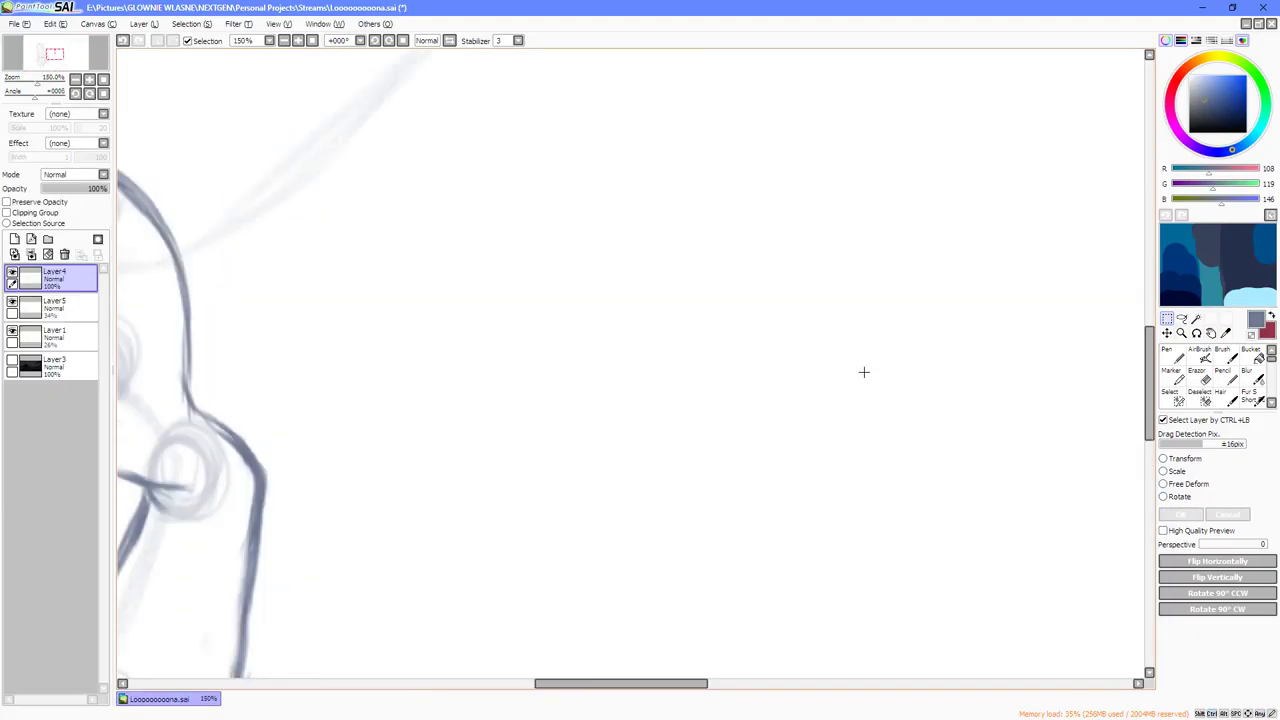
Draw the upper rear contour of the far hind leg with the Pen tool, from behind the standing front leg down past the bend.
scroll(866, 370, down, 4)
scroll(662, 392, up, 1)
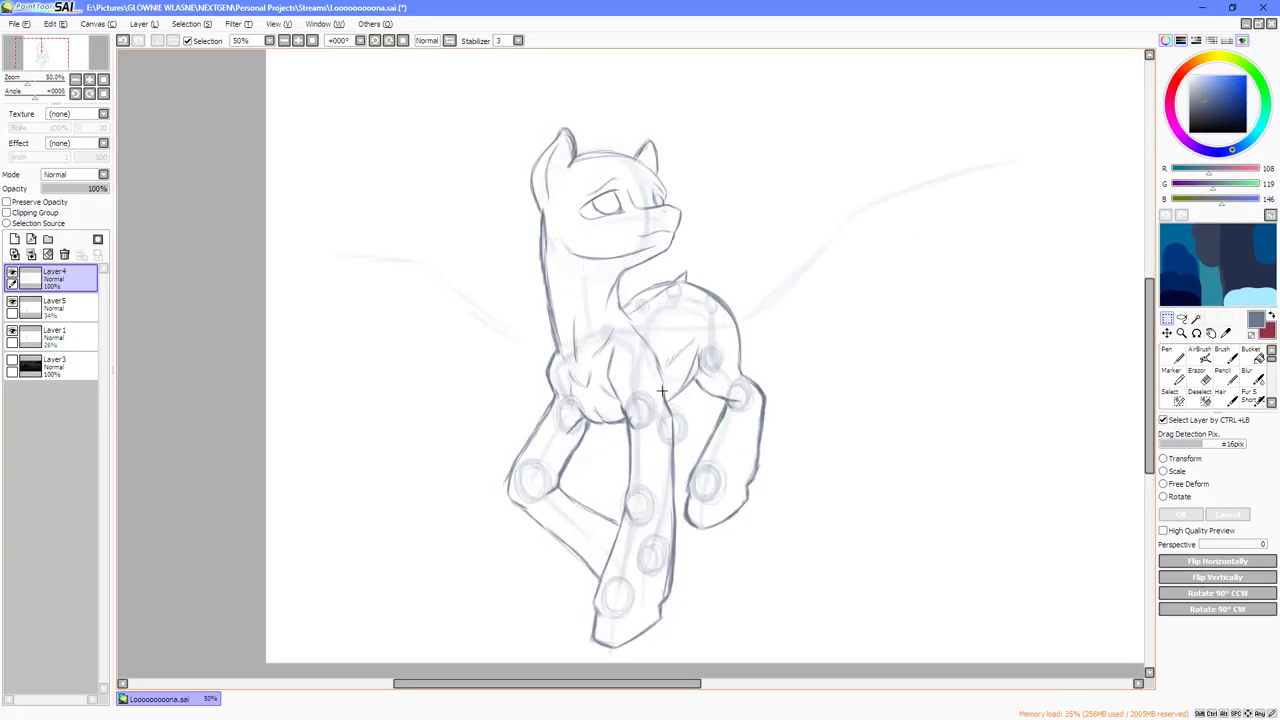
scroll(690, 398, up, 1)
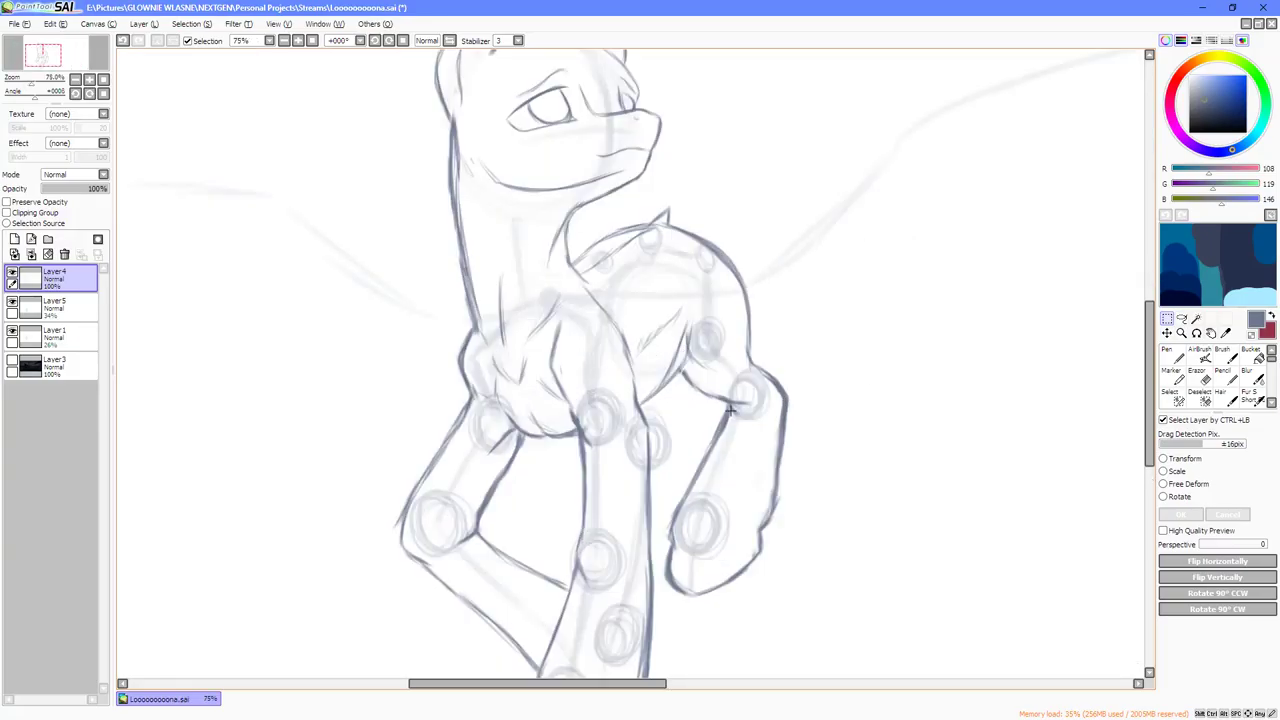
key(n)
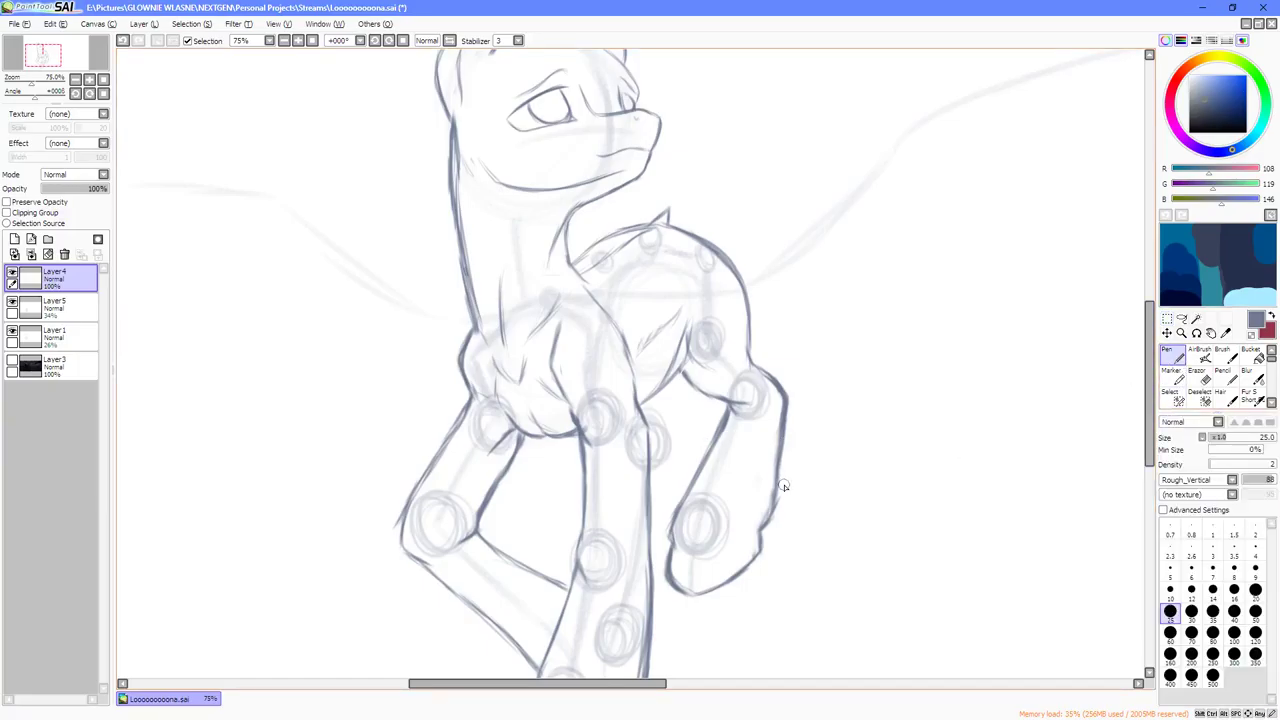
scroll(659, 427, up, 1)
scroll(670, 420, down, 1)
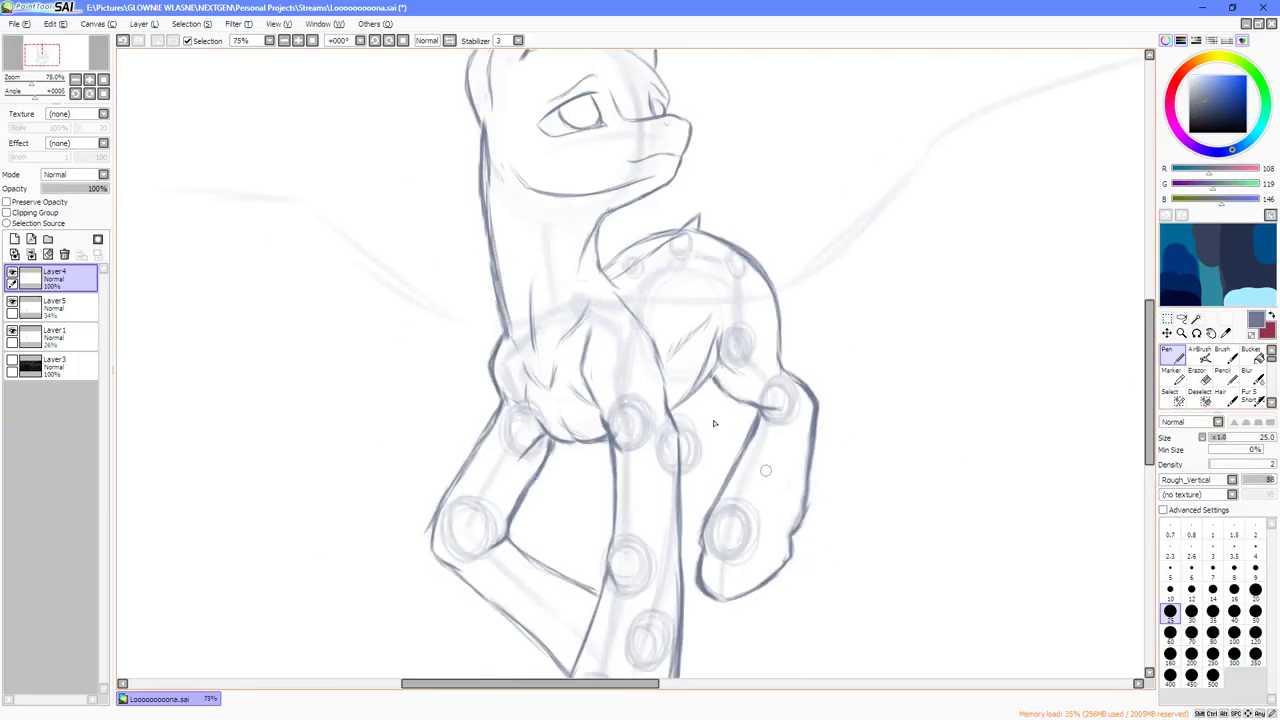
scroll(686, 415, down, 1)
scroll(689, 428, up, 1)
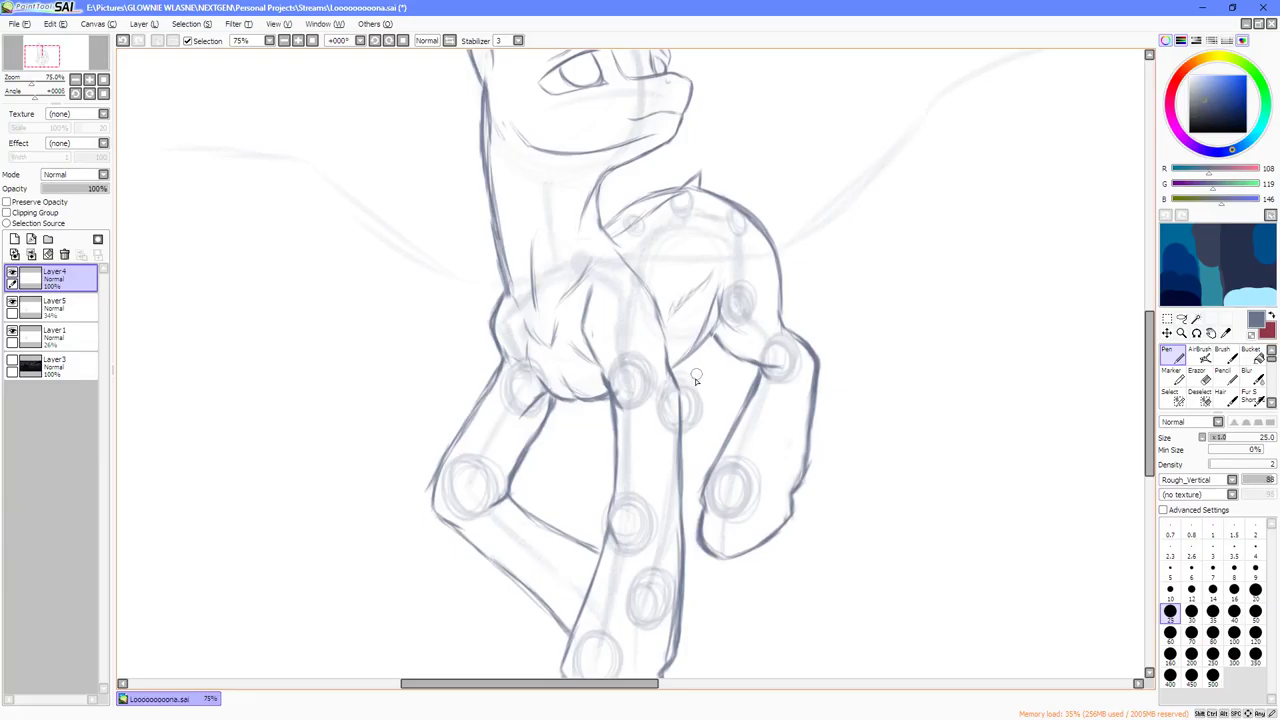
scroll(700, 372, up, 2)
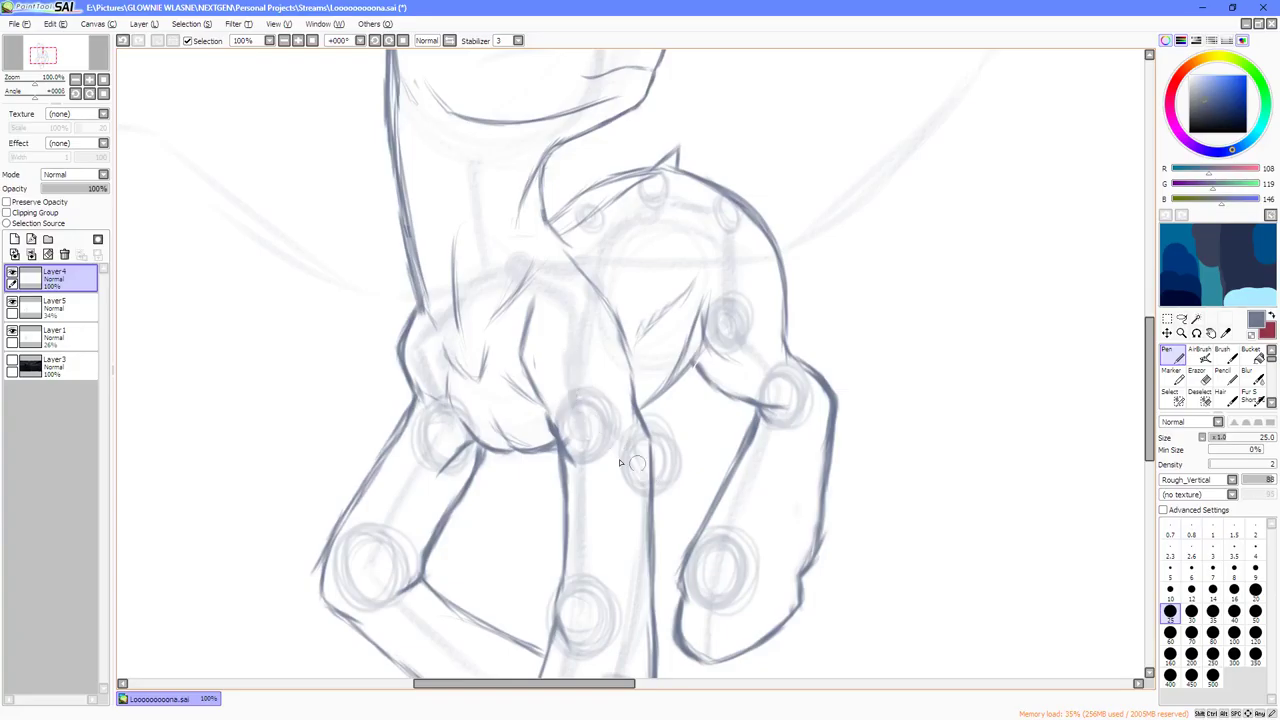
scroll(684, 401, up, 2)
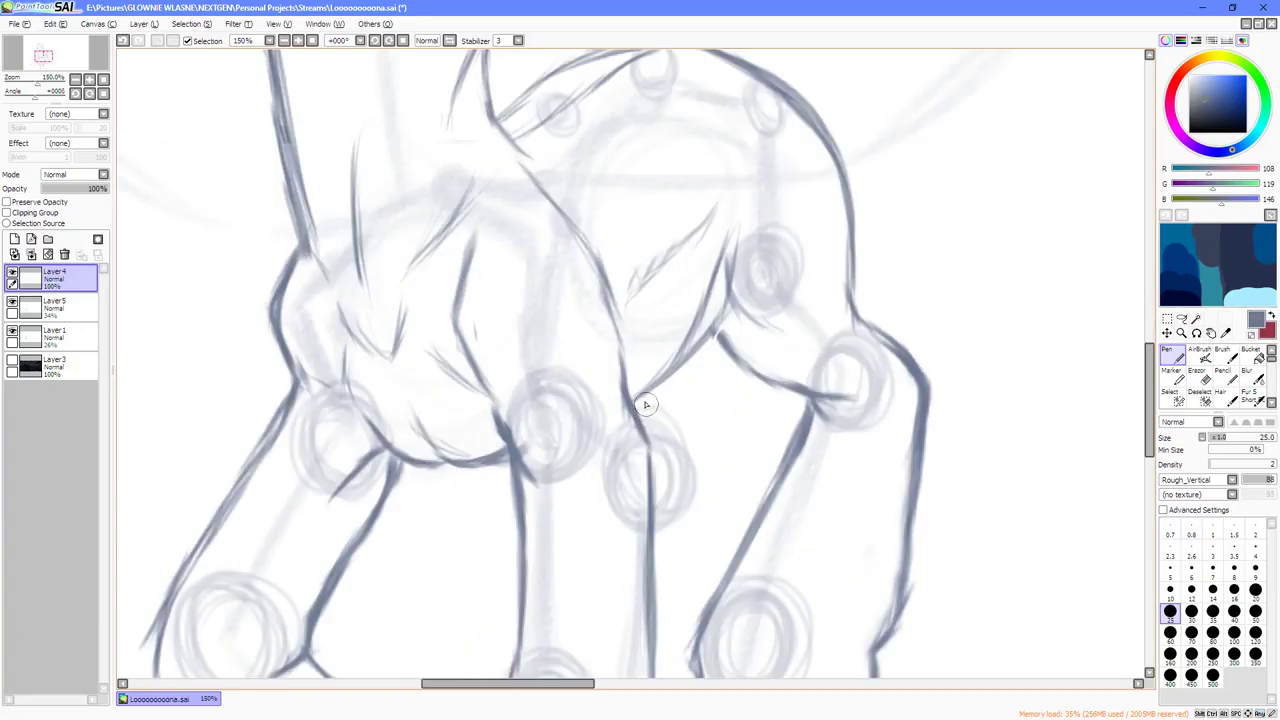
drag(641, 400, 703, 460)
scroll(703, 466, down, 3)
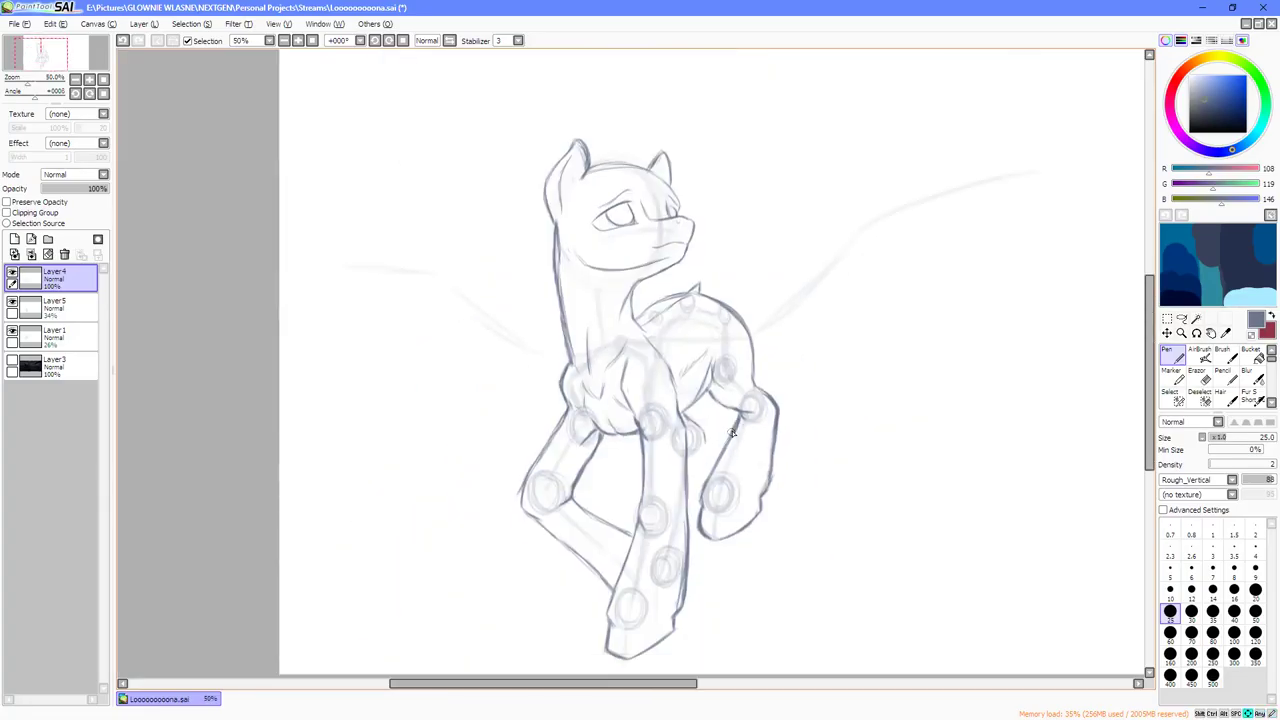
scroll(700, 441, up, 1)
scroll(702, 428, up, 1)
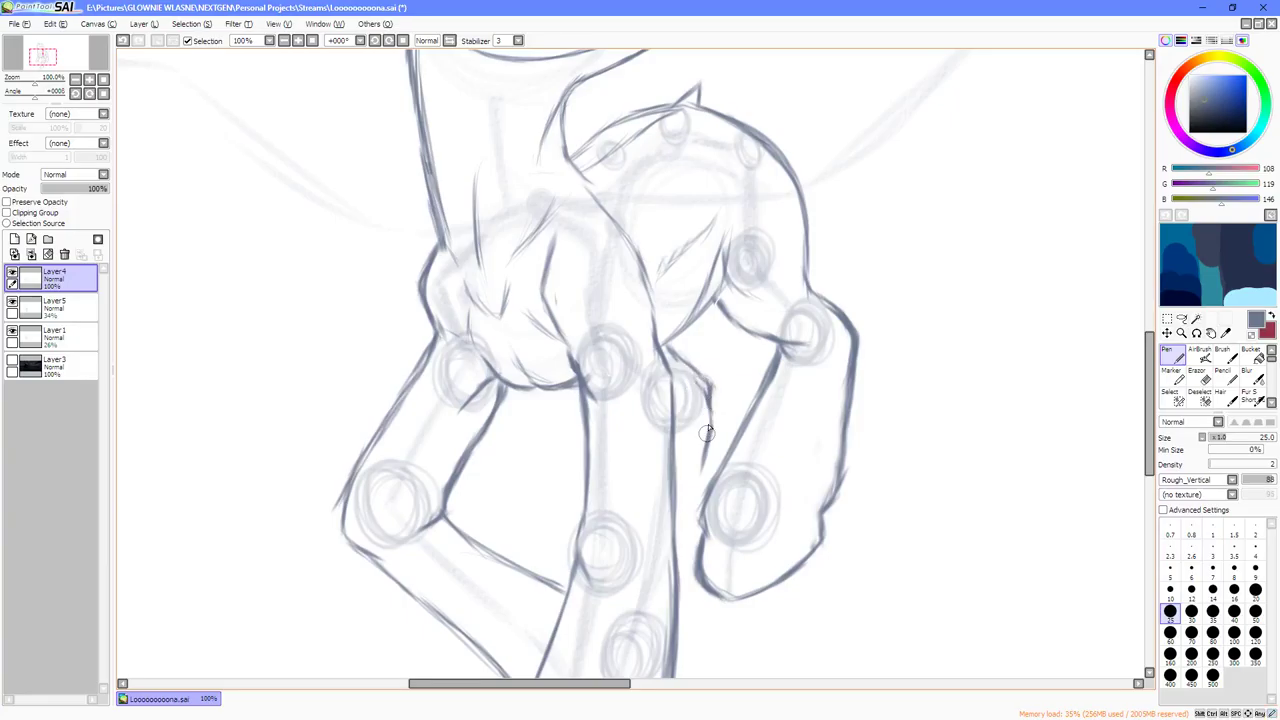
scroll(702, 460, down, 3)
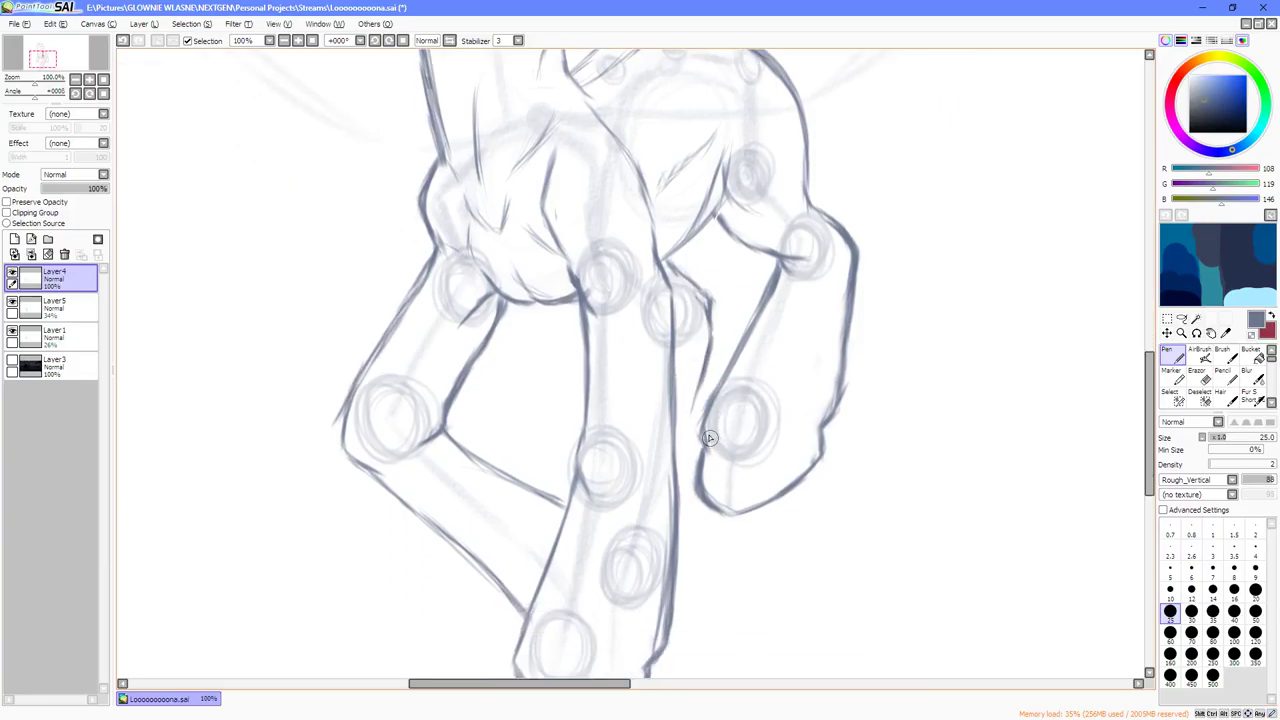
Redraw the far hind leg's lower rear contour past the raised hoof to the fetlock, and add the notch above its hoof.
key(ctrl+z)
drag(708, 348, 692, 482)
mouse_move(694, 415)
mouse_down()
mouse_move(703, 564)
mouse_move(694, 482)
mouse_move(710, 380)
mouse_up()
scroll(706, 469, down, 1)
drag(706, 469, 706, 447)
scroll(668, 520, up, 1)
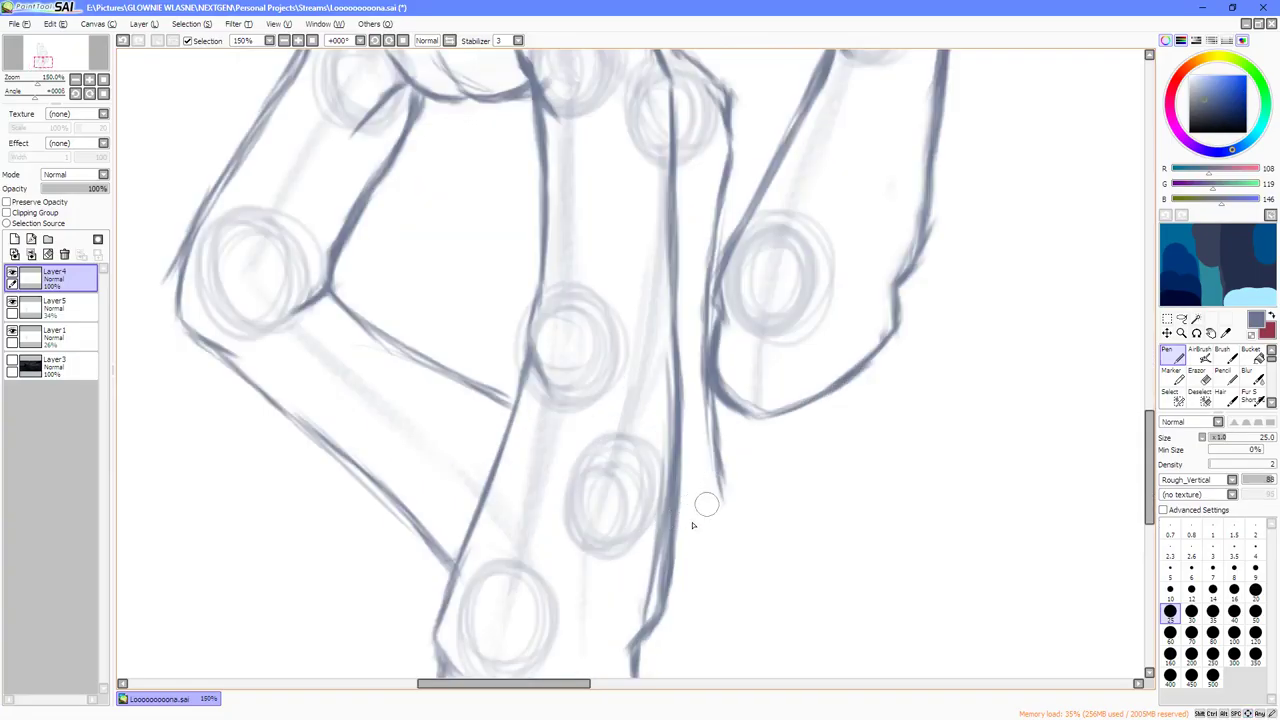
mouse_move(719, 497)
mouse_down()
mouse_move(681, 546)
mouse_move(716, 503)
mouse_up()
scroll(700, 500, down, 2)
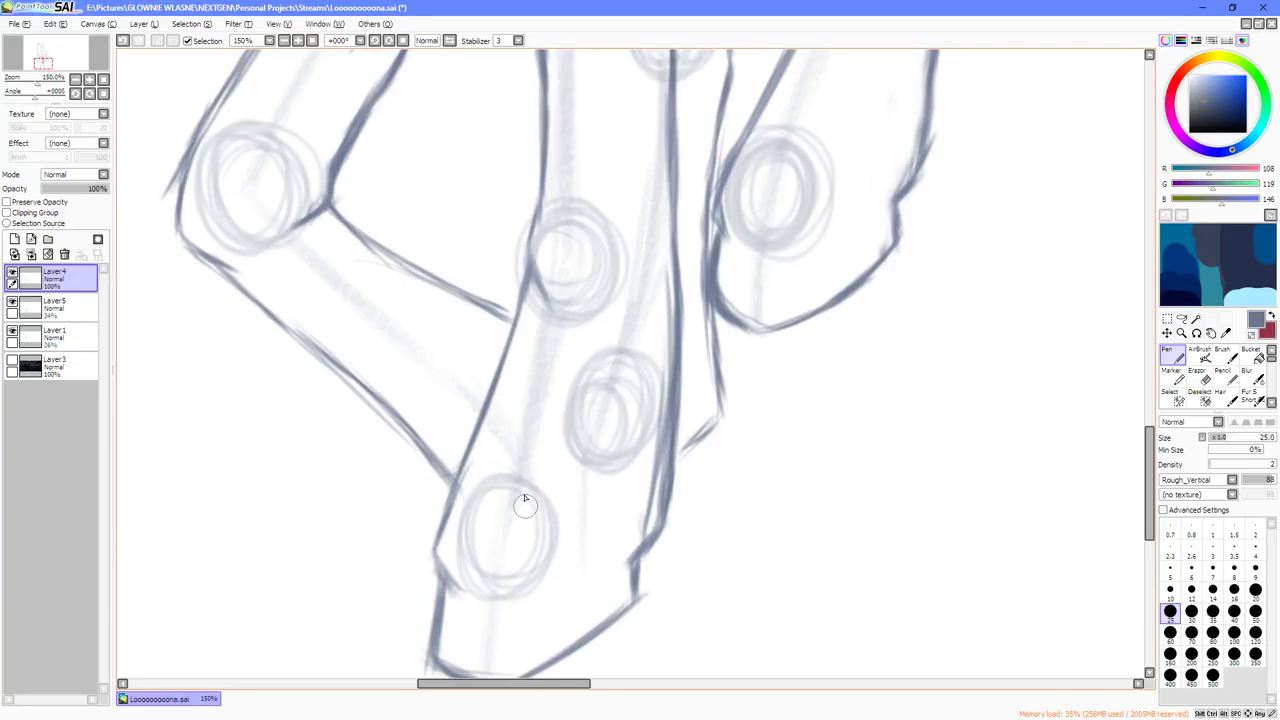
Create a new layer beneath Layer4 and draw the far hind leg's front contour down to the hoof across the standing front leg.
click(14, 239)
drag(55, 281, 66, 322)
scroll(540, 426, down, 2)
mouse_move(588, 281)
mouse_down()
mouse_move(614, 320)
mouse_move(563, 509)
mouse_up()
scroll(615, 320, up, 1)
drag(624, 465, 621, 421)
scroll(610, 430, up, 1)
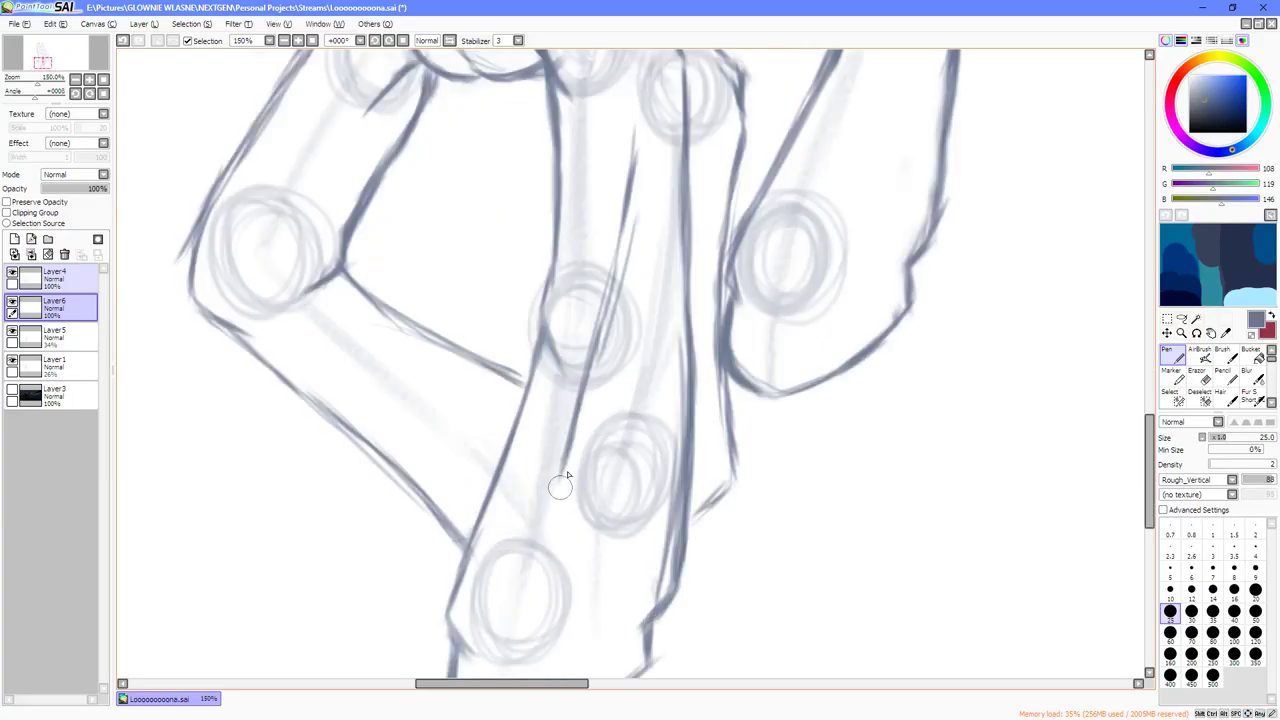
mouse_move(562, 480)
mouse_down()
mouse_move(550, 517)
mouse_move(560, 503)
mouse_move(581, 550)
mouse_move(563, 503)
mouse_move(549, 579)
mouse_up()
scroll(563, 523, down, 2)
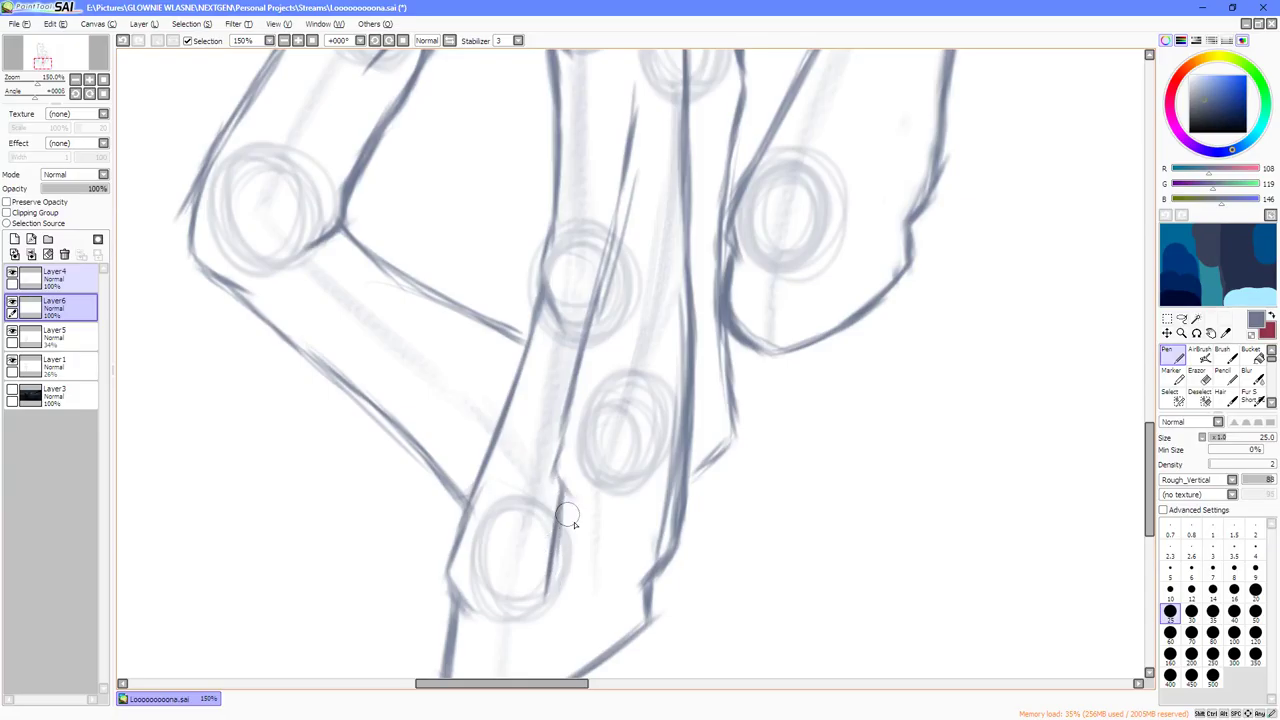
Draw the sole and back edge of the far hind hoof on the new layer, joining them to the fetlock notch.
mouse_move(566, 516)
mouse_down()
mouse_move(686, 496)
mouse_move(748, 522)
mouse_up()
drag(678, 598, 740, 524)
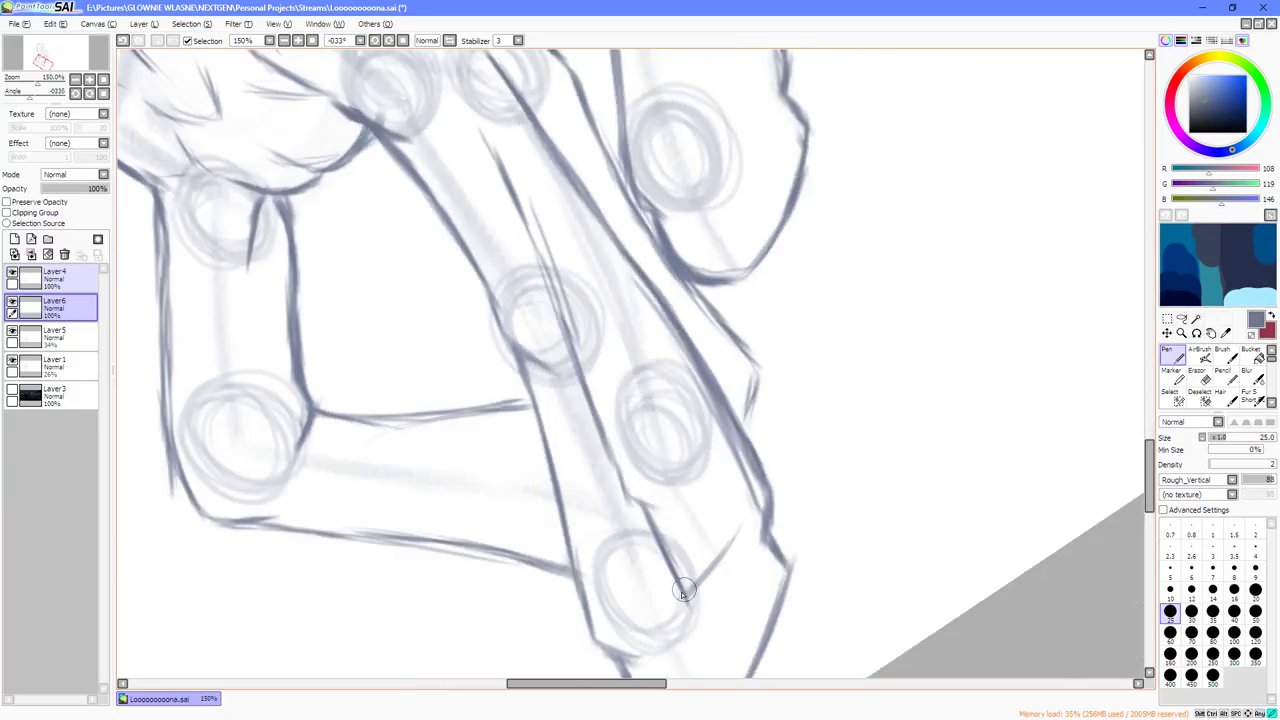
drag(701, 583, 772, 490)
drag(740, 540, 768, 462)
key(End)
key(End)
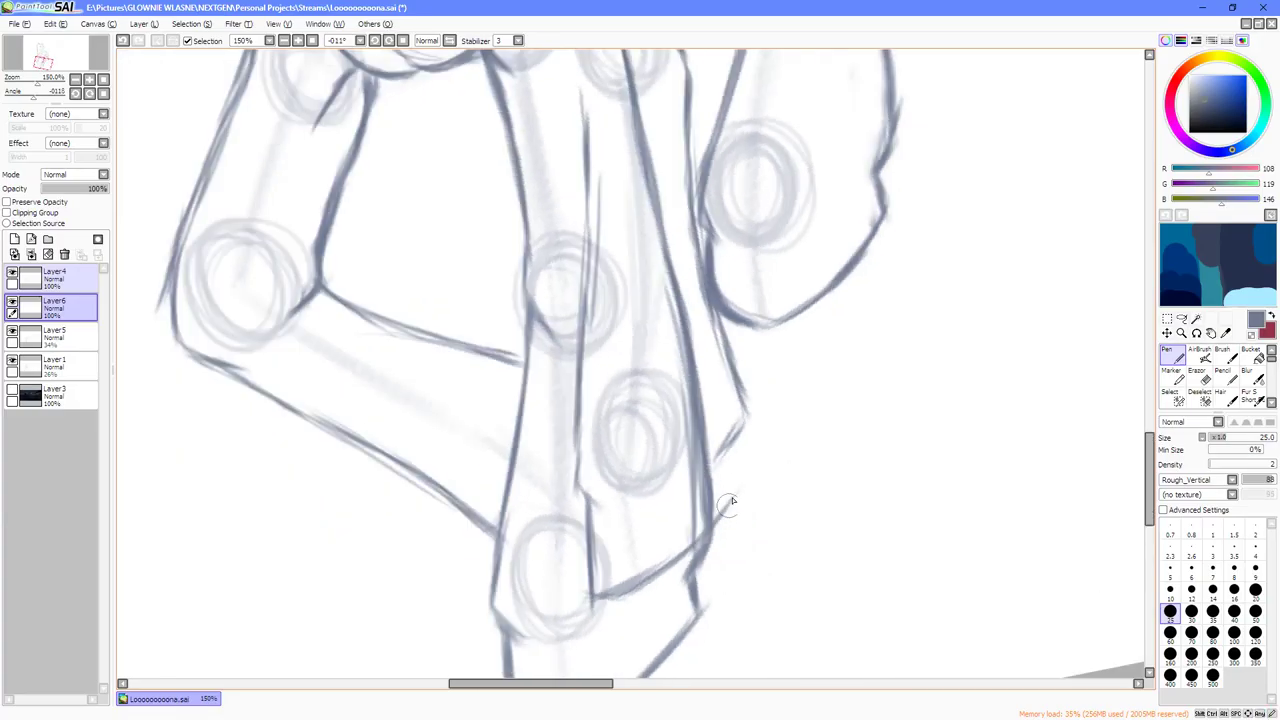
mouse_move(716, 524)
mouse_down()
mouse_move(739, 482)
mouse_move(732, 458)
mouse_up()
key(Page_Down)
key(Page_Down)
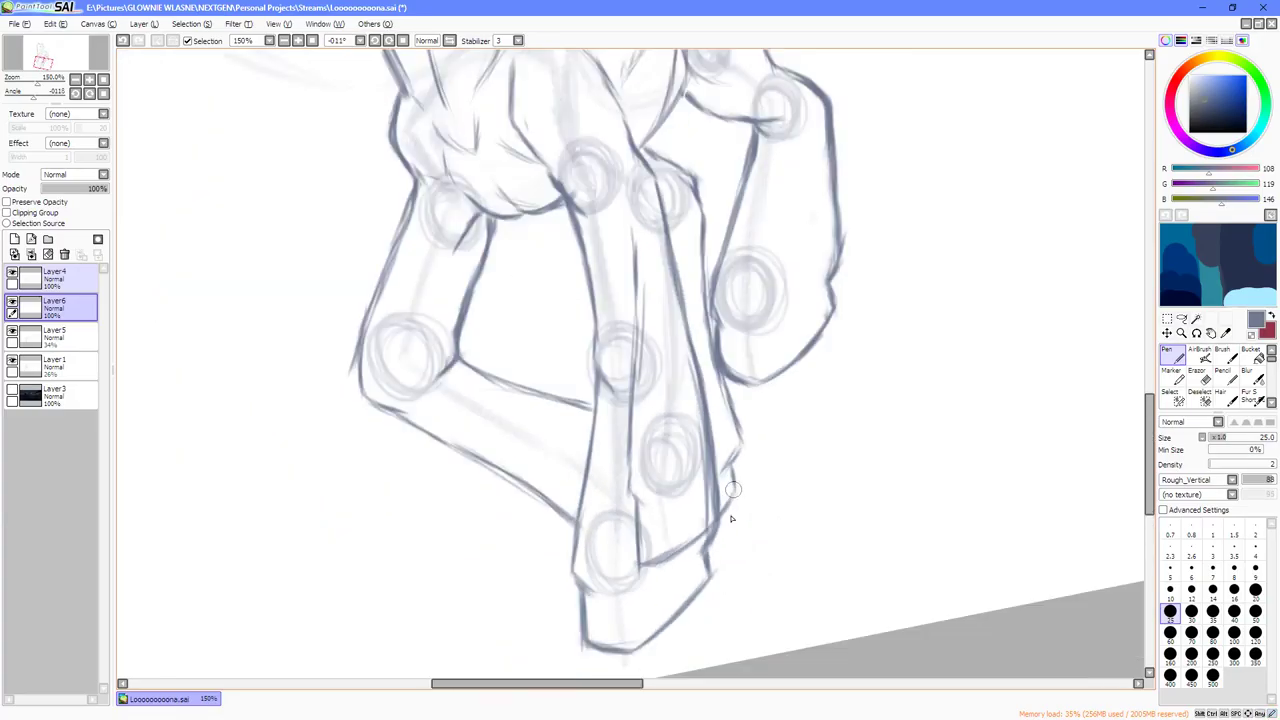
key(End)
scroll(420, 400, up, 1)
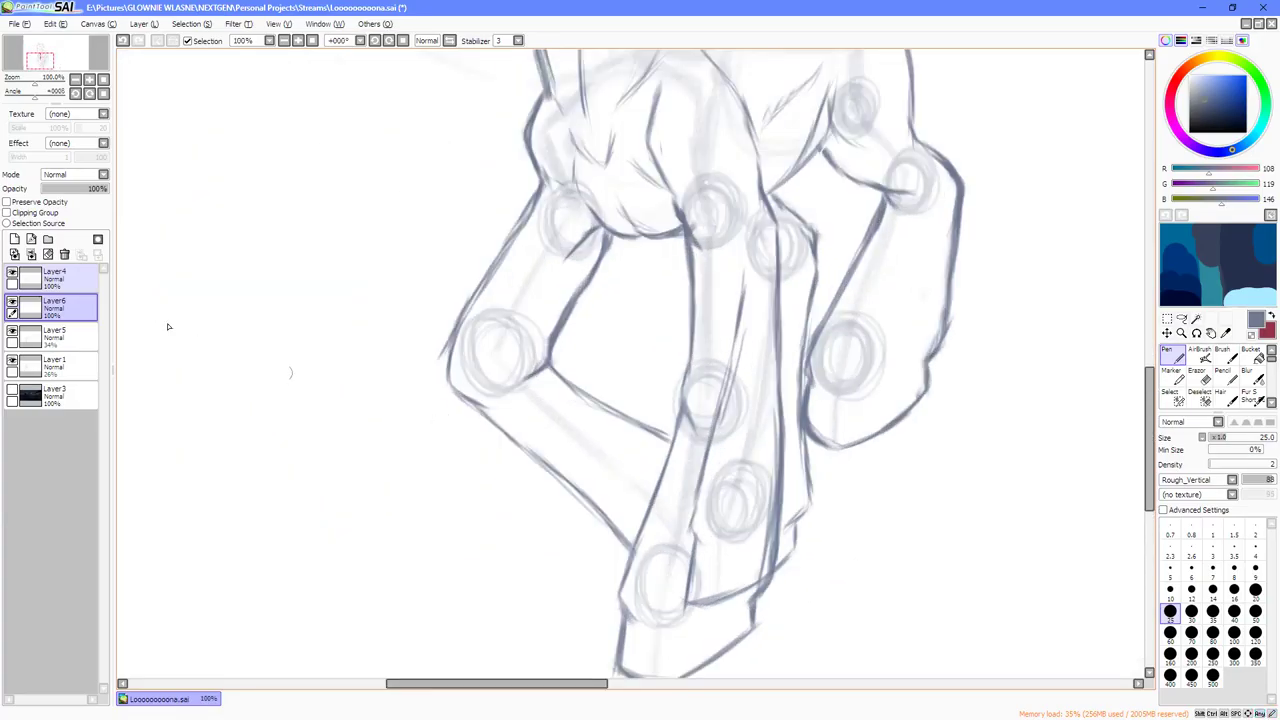
Erase the far hind leg and hoof lines that overlap the standing front leg, reducing the Eraser size to 14 for the remnants.
key(e)
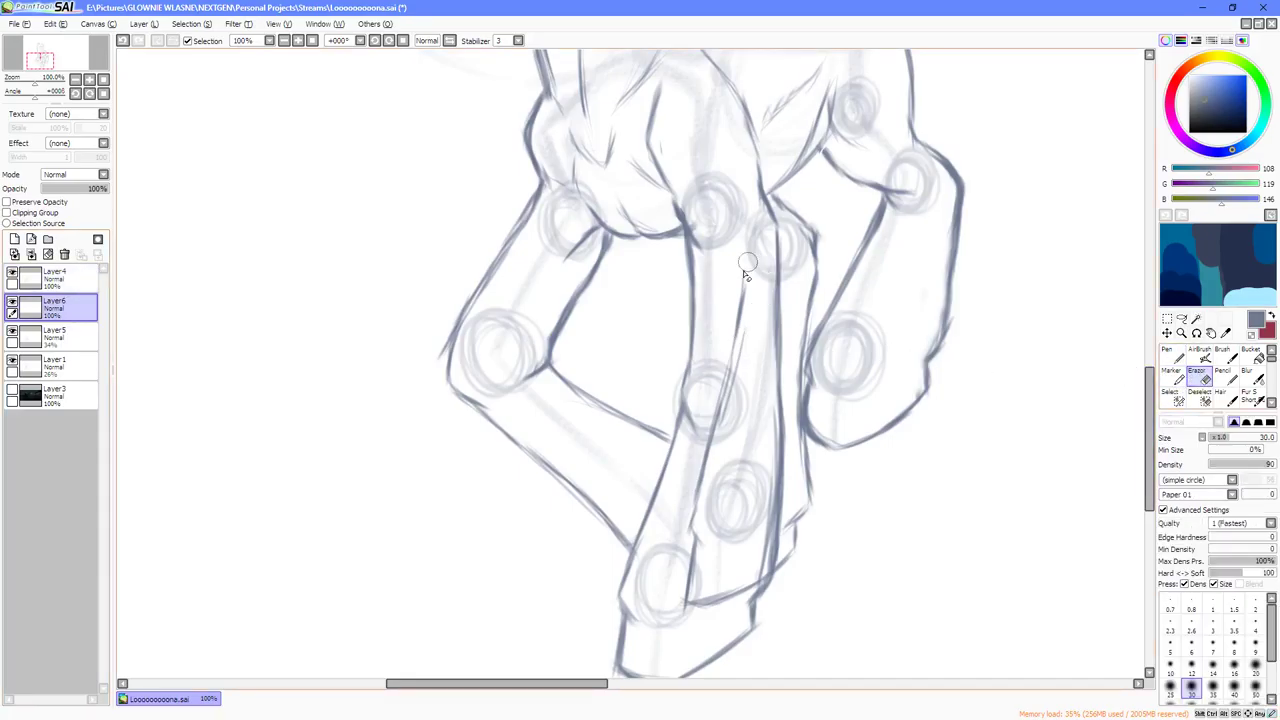
mouse_move(738, 323)
mouse_down()
mouse_move(698, 517)
mouse_move(703, 458)
mouse_move(703, 556)
mouse_up()
scroll(710, 556, up, 1)
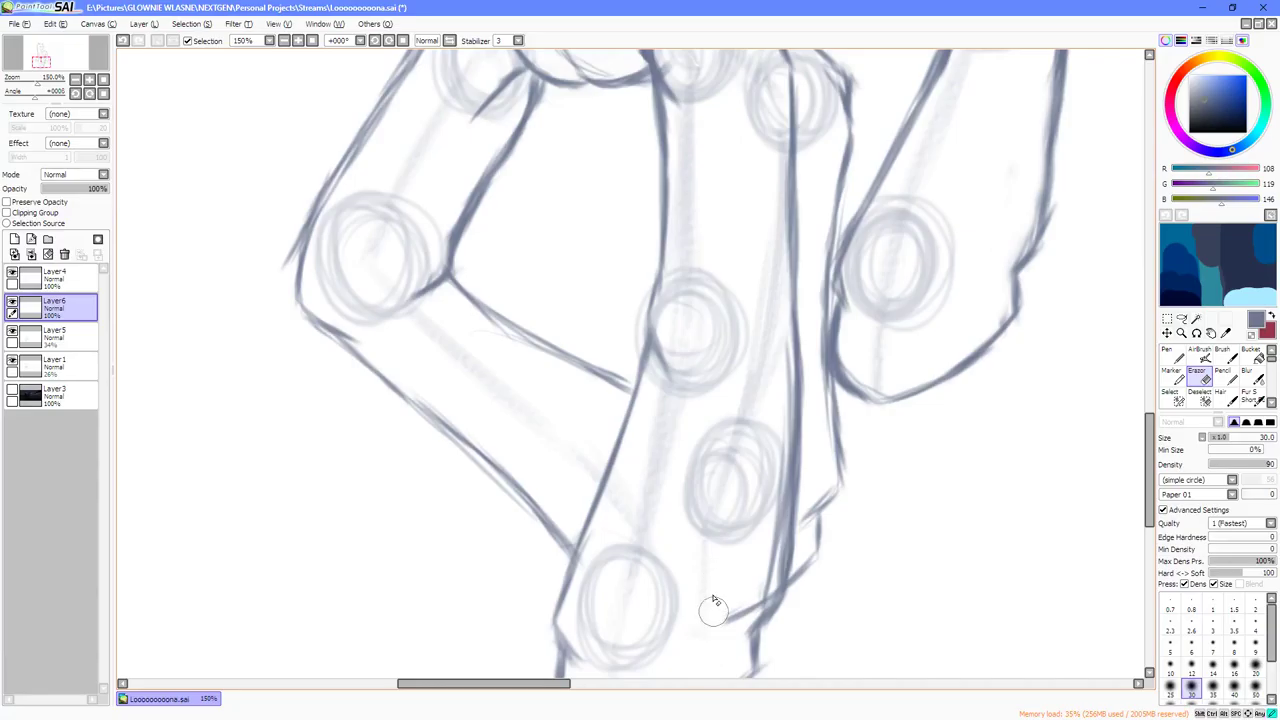
key(bracketleft)
key(bracketleft)
key(bracketleft)
key(bracketleft)
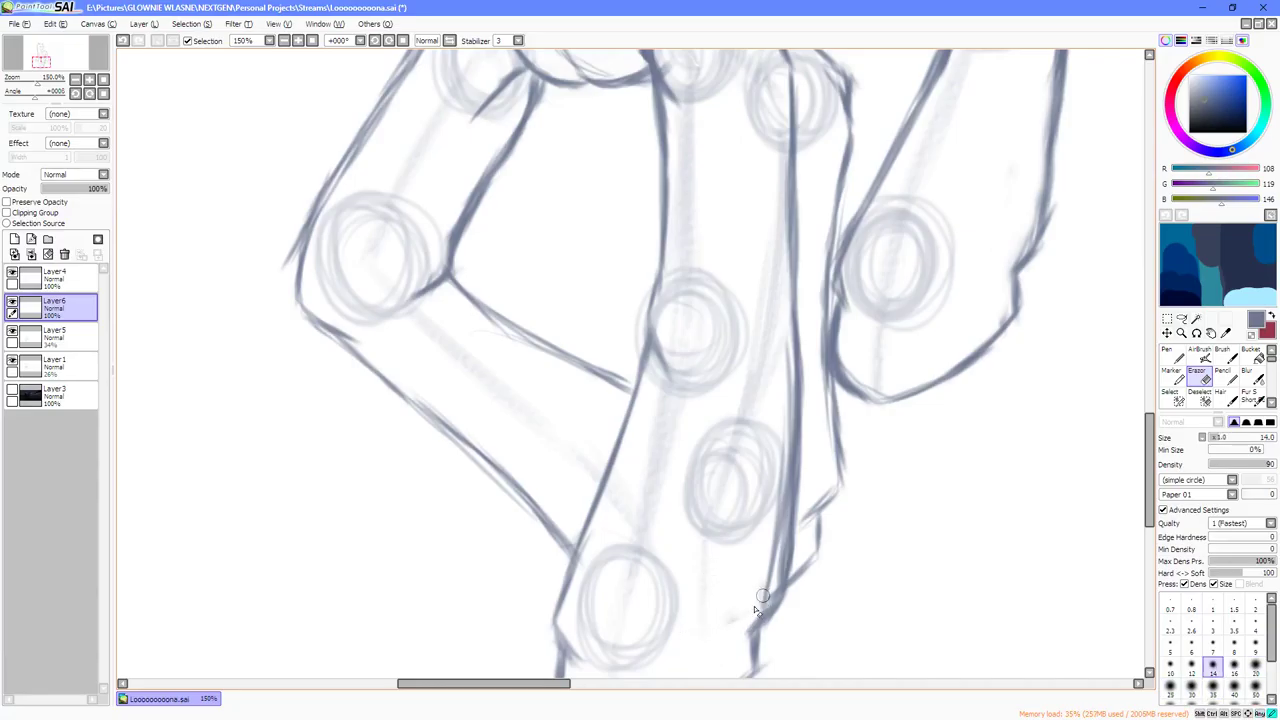
key(Down)
key(Right)
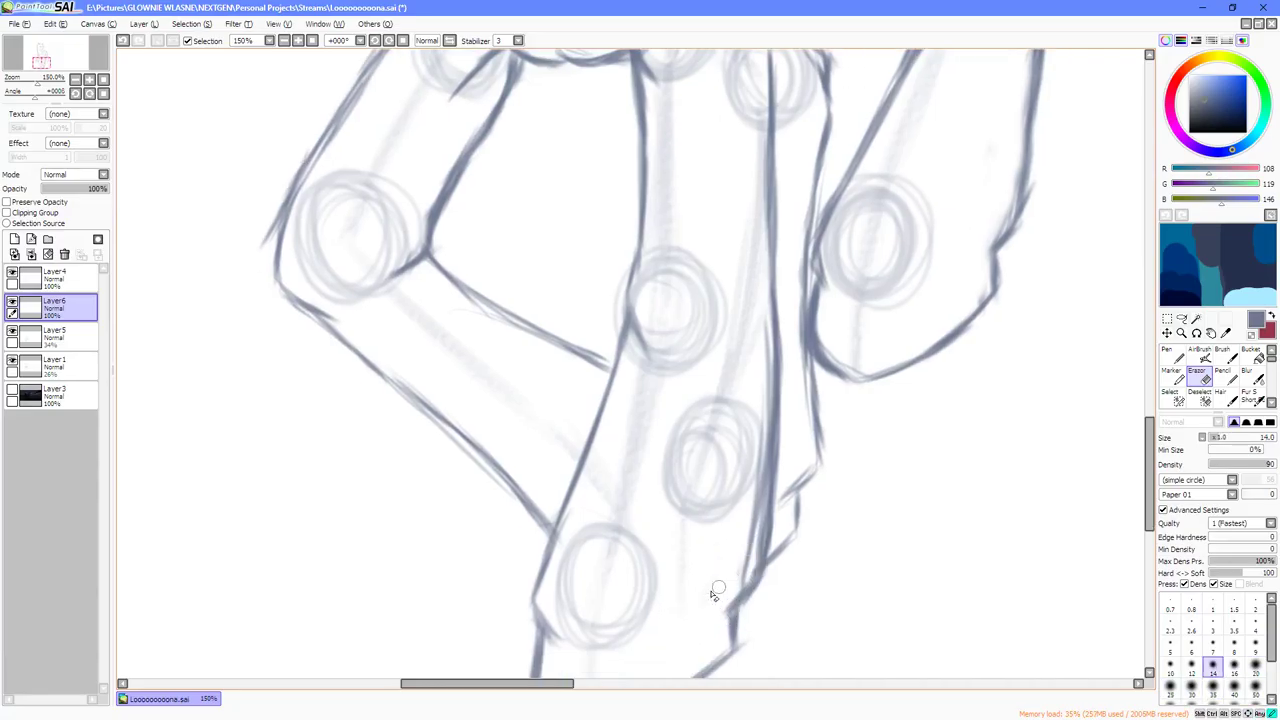
scroll(704, 580, down, 2)
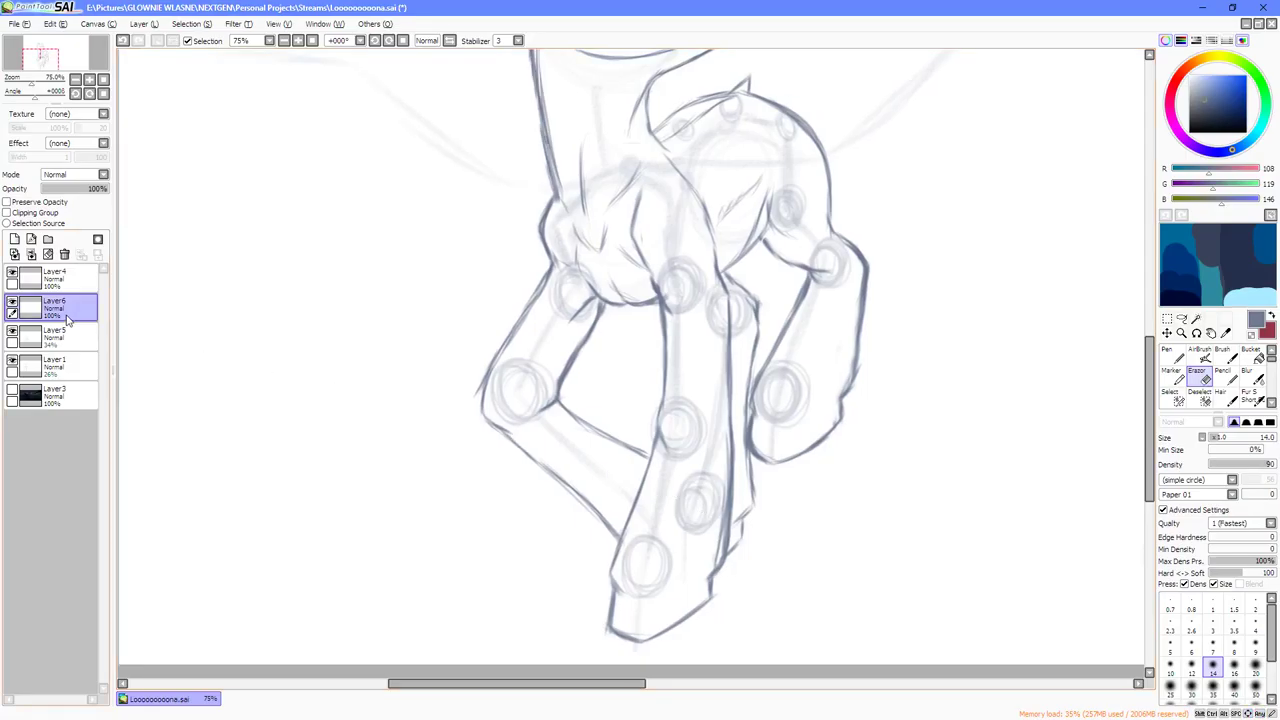
Merge the far hind leg layer with Layer4 and switch back to the Pen tool.
ctrl+click(52, 274)
click(32, 254)
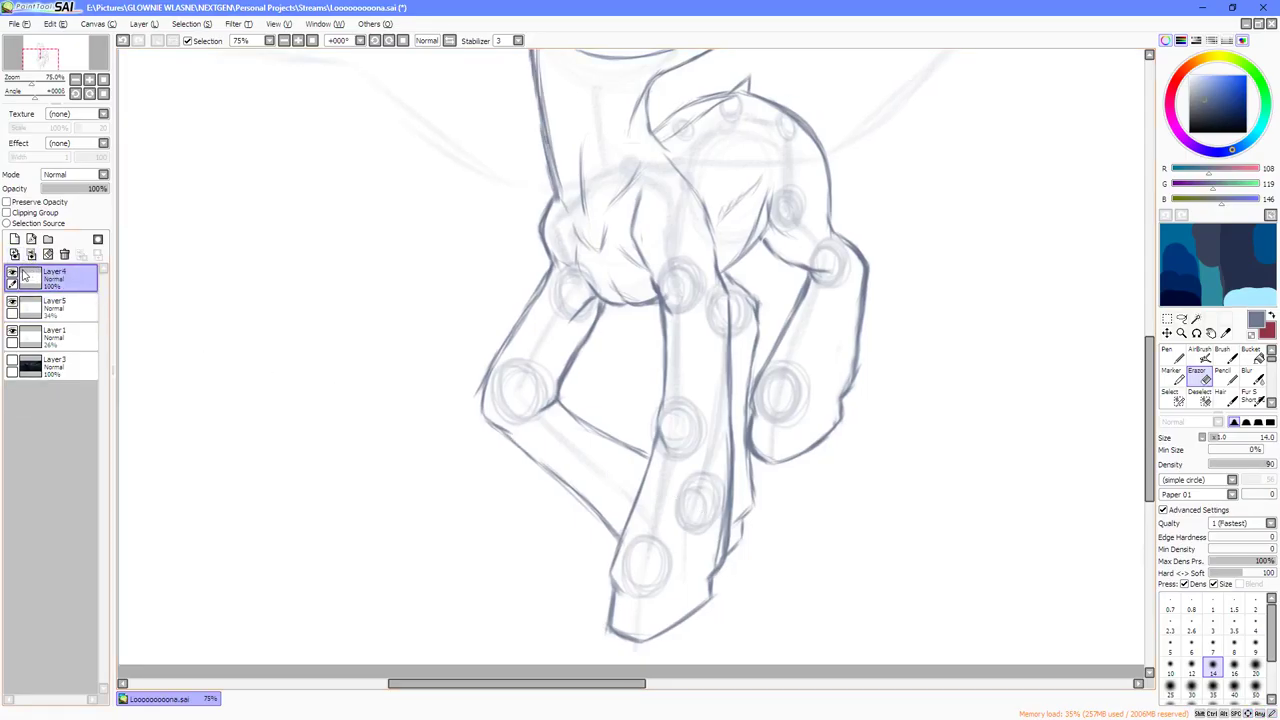
click(1172, 355)
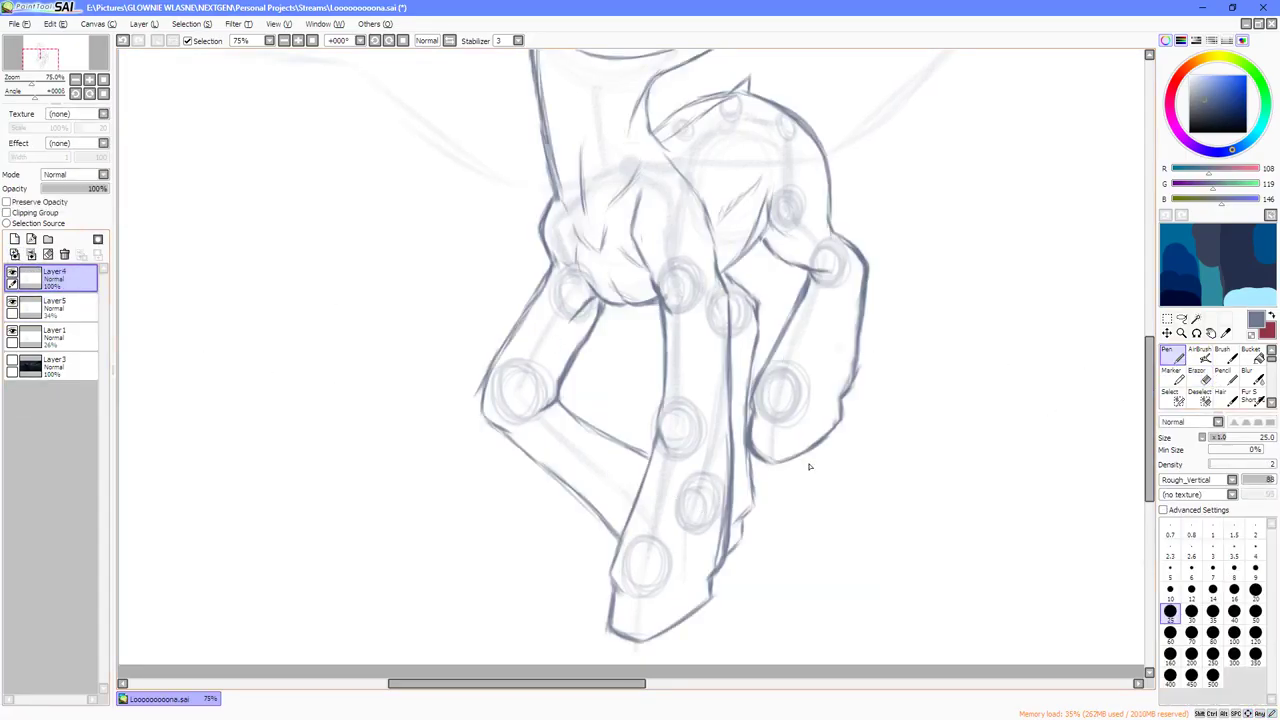
Erase the stray line remnants beside the standing front leg's fetlock, where the far hind hoof meets it.
scroll(718, 560, up, 2)
click(1197, 375)
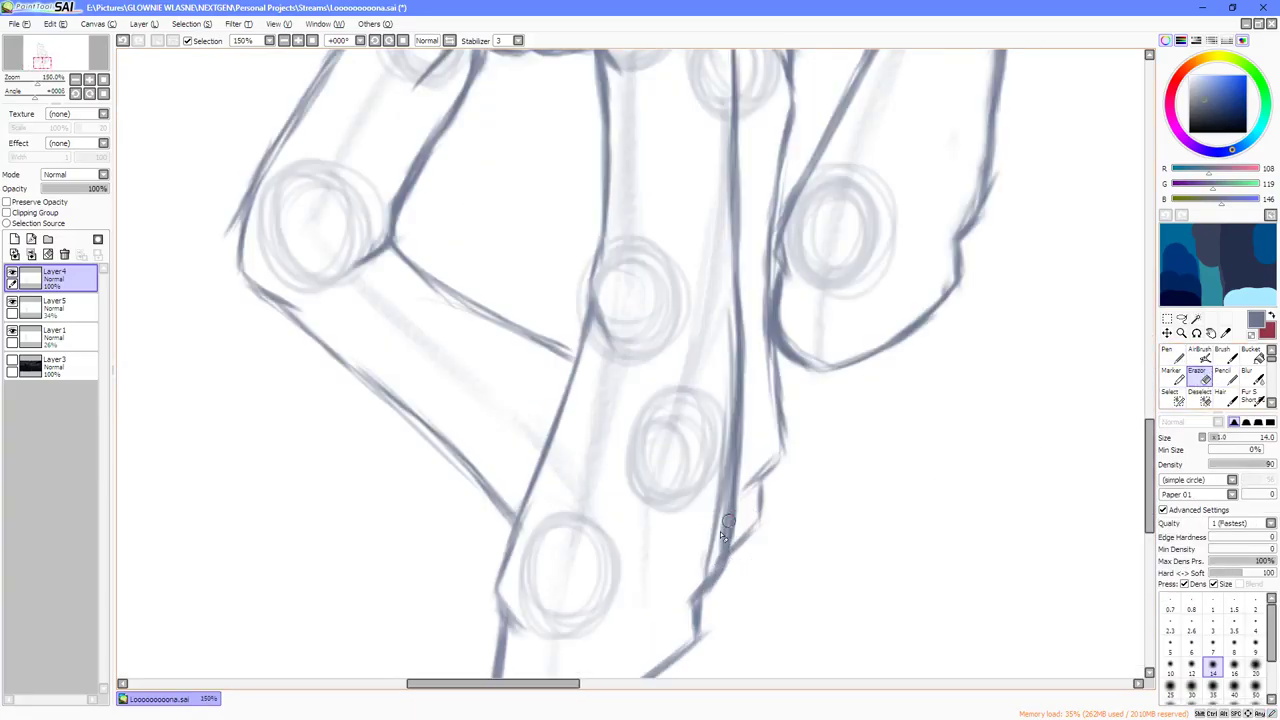
mouse_move(714, 528)
mouse_down()
mouse_move(714, 500)
mouse_move(711, 543)
mouse_up()
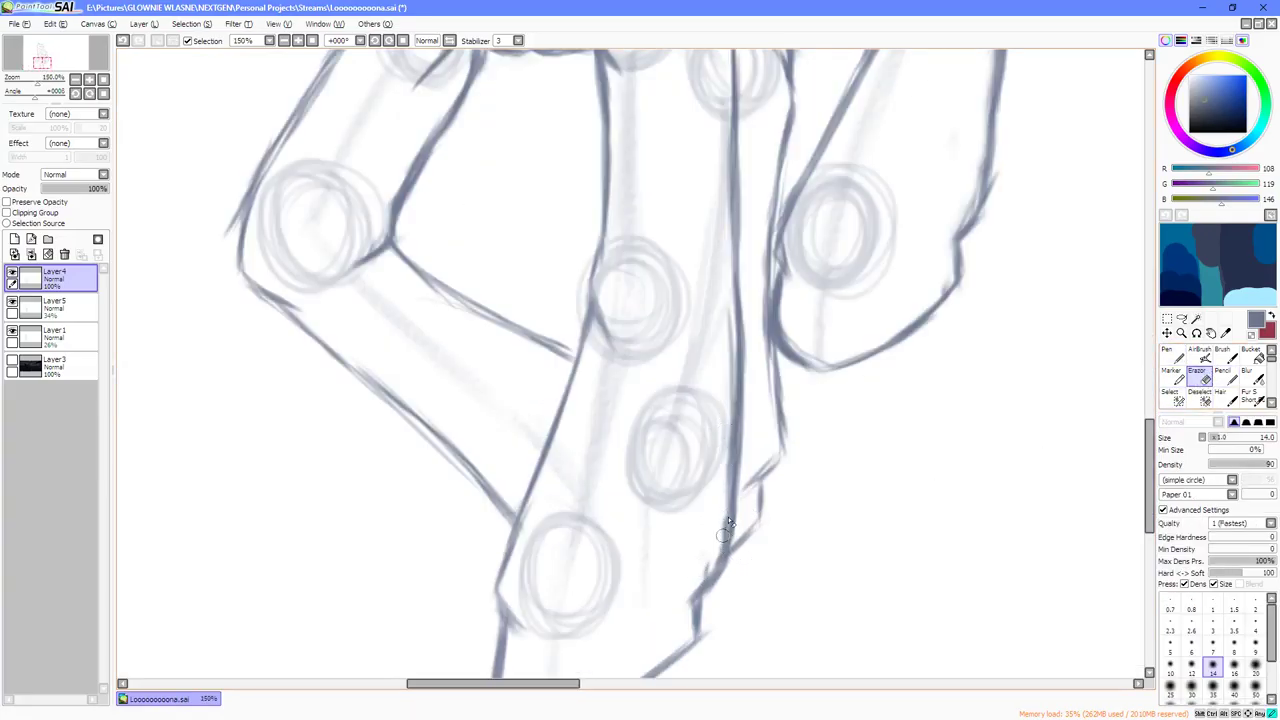
Redraw and darken the far hind leg's back contour and its hoof edge with the Pen down to the standing front hoof.
click(1179, 361)
mouse_move(770, 335)
mouse_down()
mouse_move(782, 416)
mouse_move(752, 488)
mouse_up()
drag(780, 440, 750, 494)
mouse_move(784, 404)
mouse_down()
mouse_move(760, 483)
mouse_move(766, 522)
mouse_move(736, 550)
mouse_up()
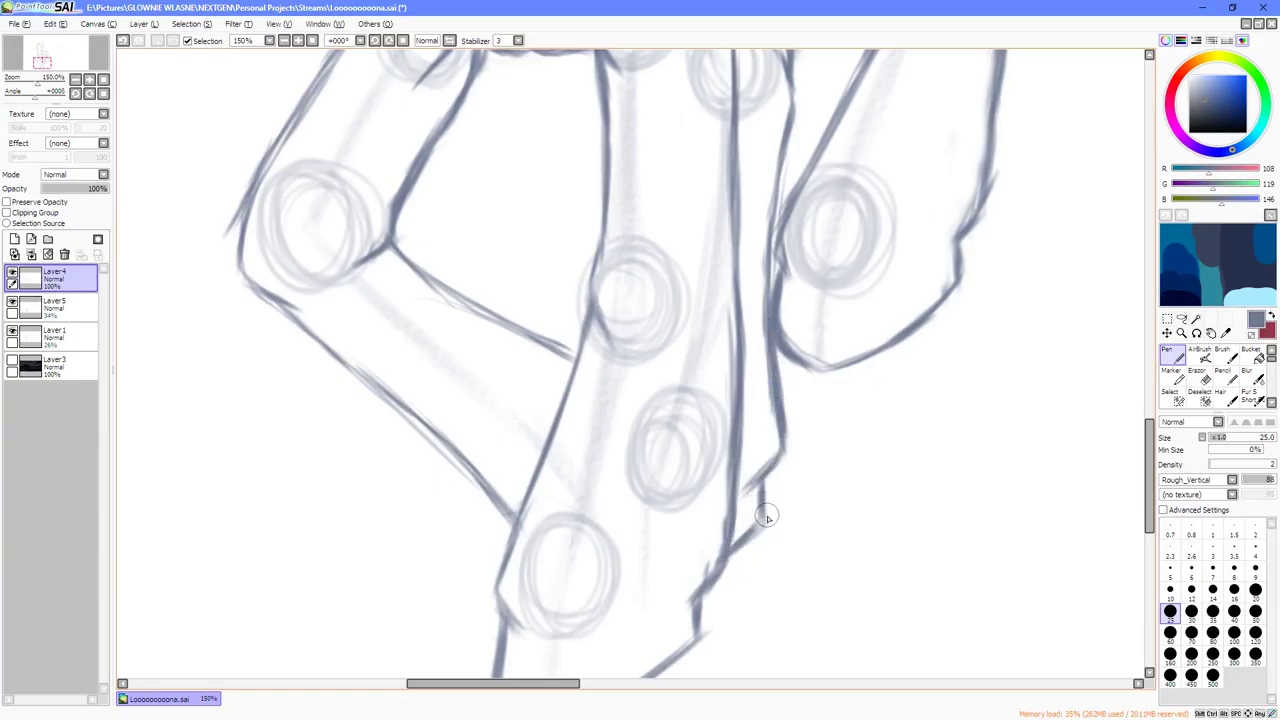
scroll(769, 542, down, 3)
scroll(783, 562, up, 2)
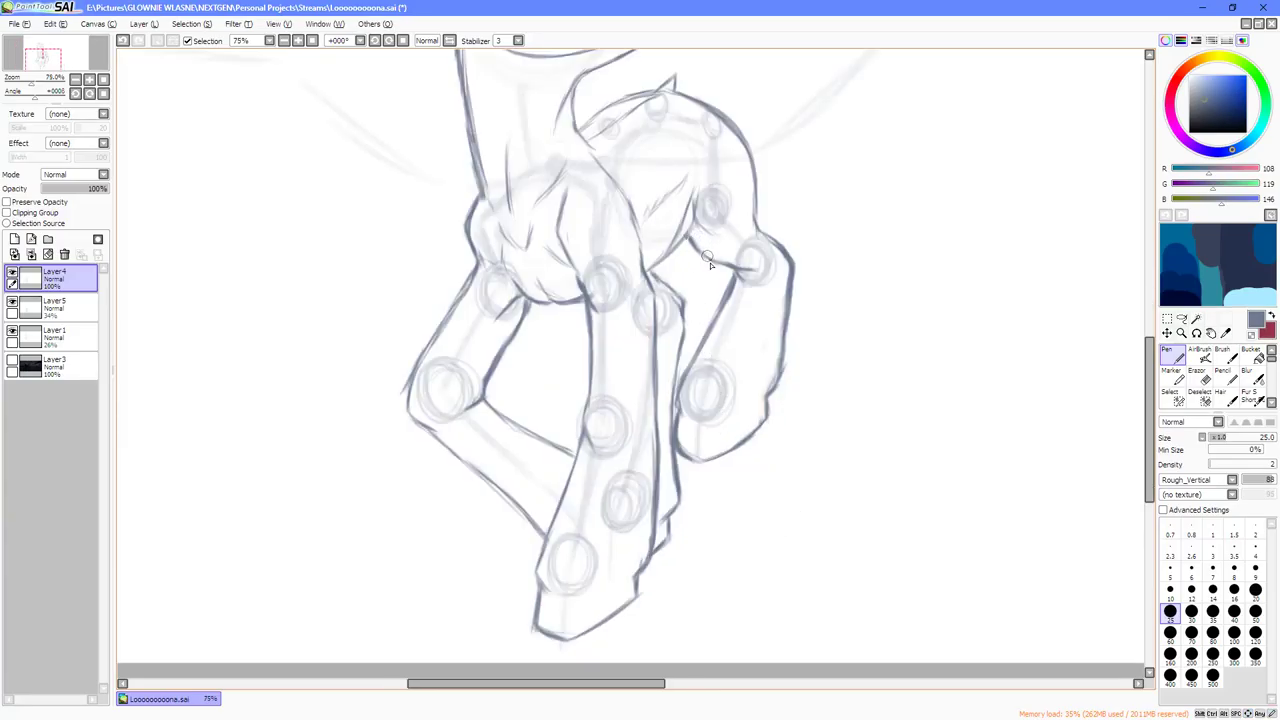
Draw the thigh's front contour from the flank down to the belly line, using the Eraser at size 40 for corrections.
mouse_move(714, 203)
mouse_down()
mouse_move(718, 334)
mouse_move(788, 311)
mouse_move(811, 329)
mouse_move(730, 350)
mouse_move(735, 340)
mouse_move(750, 343)
mouse_move(690, 391)
mouse_up()
scroll(724, 340, up, 1)
click(1206, 378)
key(bracketright)
key(bracketright)
key(bracketright)
key(bracketright)
key(bracketright)
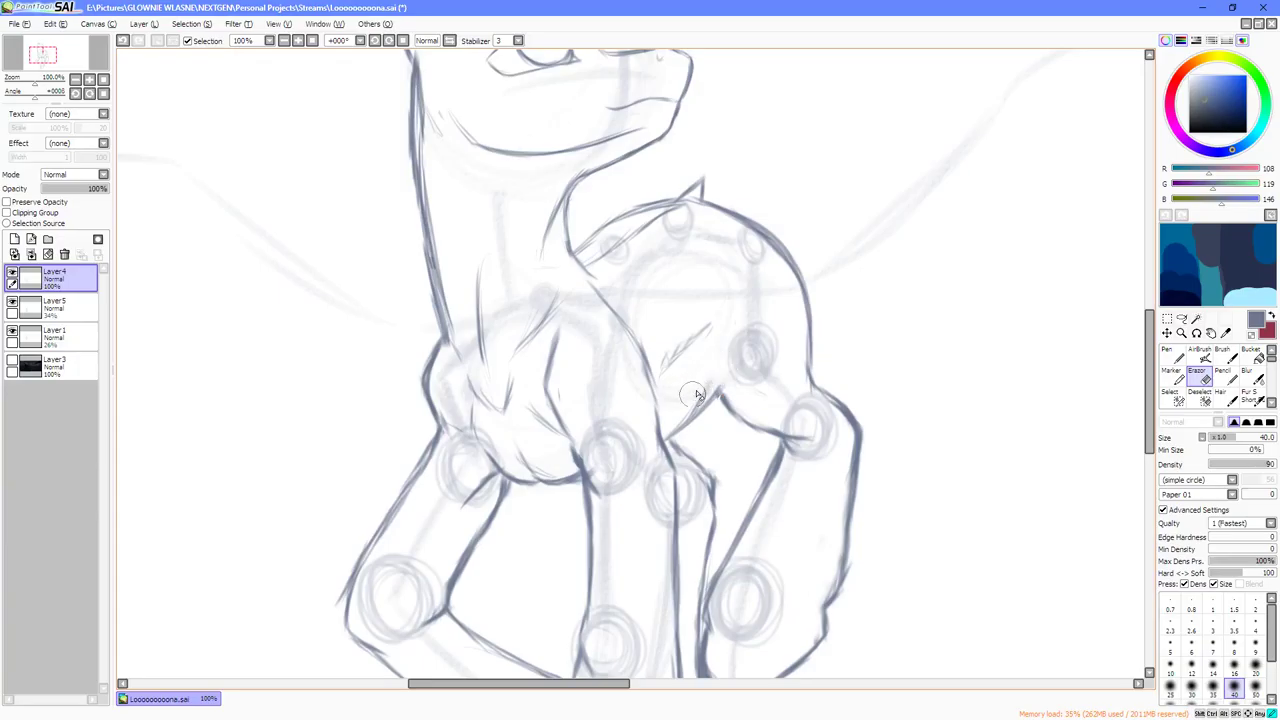
click(1168, 355)
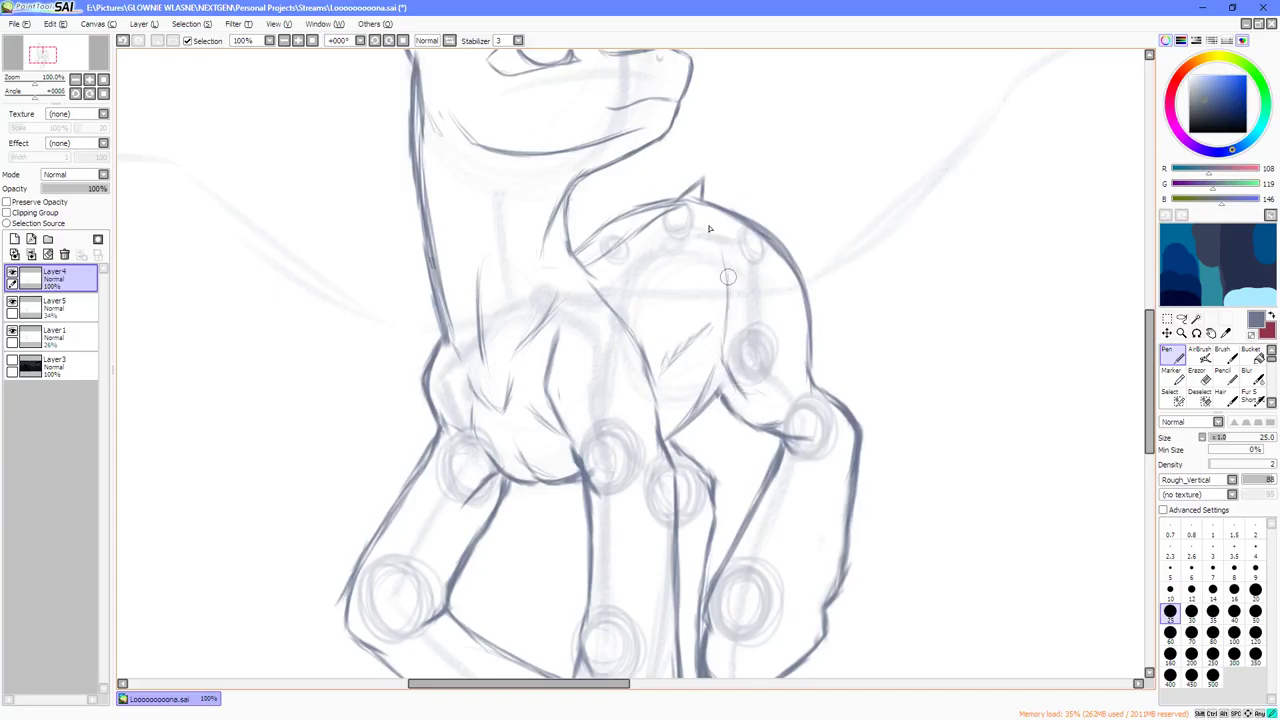
scroll(757, 422, down, 2)
scroll(755, 422, up, 1)
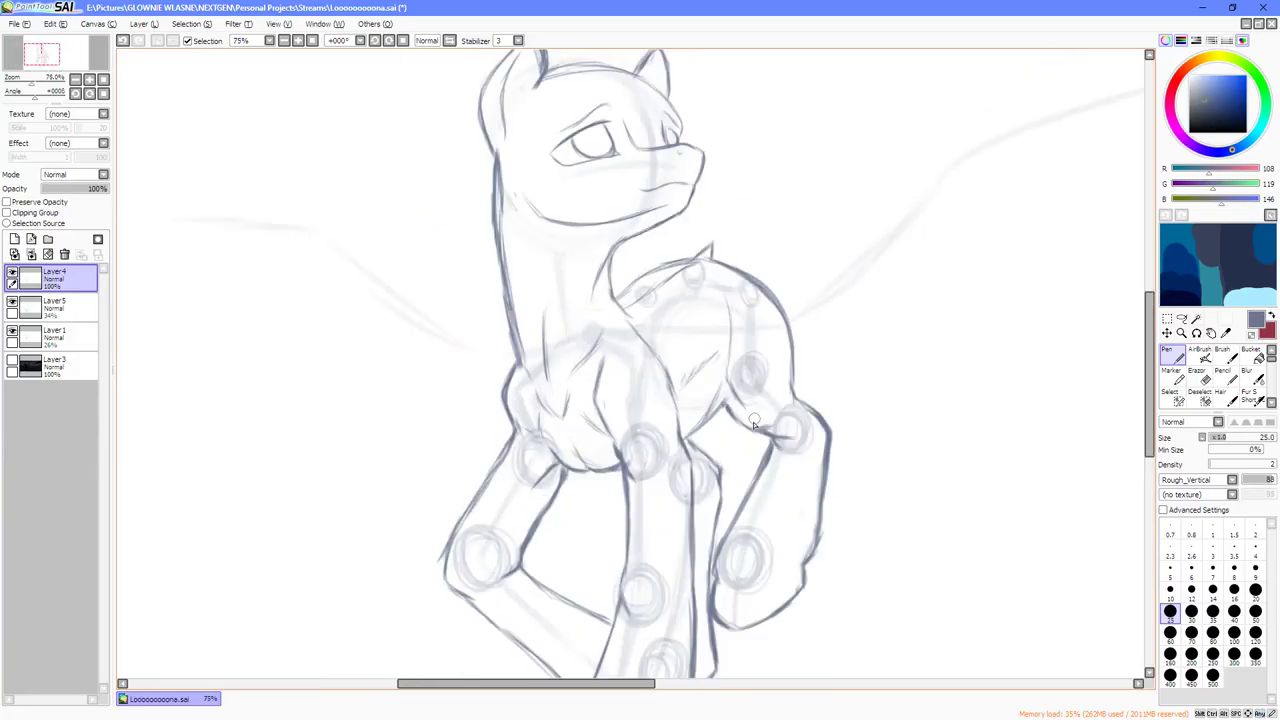
Strengthen the underside of the raised hind leg's thigh and the belly line running to the standing front leg.
drag(755, 424, 709, 396)
scroll(708, 399, up, 3)
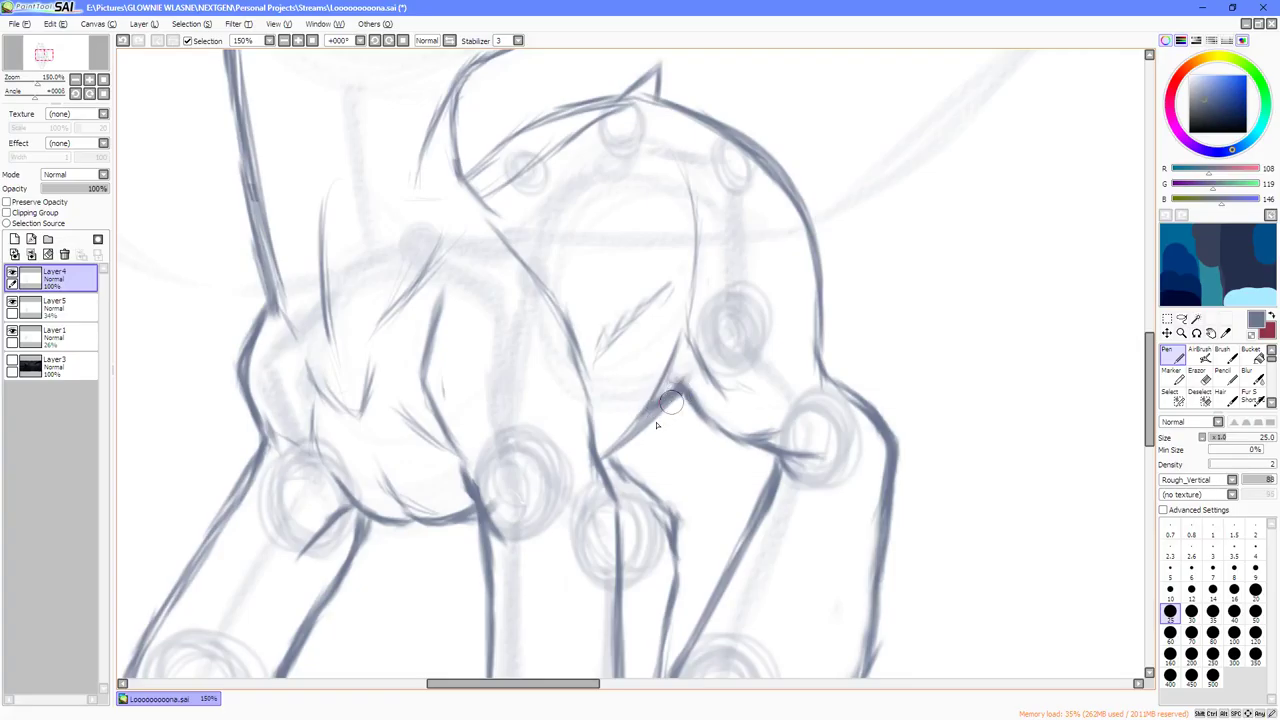
mouse_move(670, 402)
mouse_down()
mouse_move(635, 440)
mouse_move(668, 372)
mouse_move(628, 445)
mouse_move(609, 453)
mouse_up()
scroll(711, 413, down, 2)
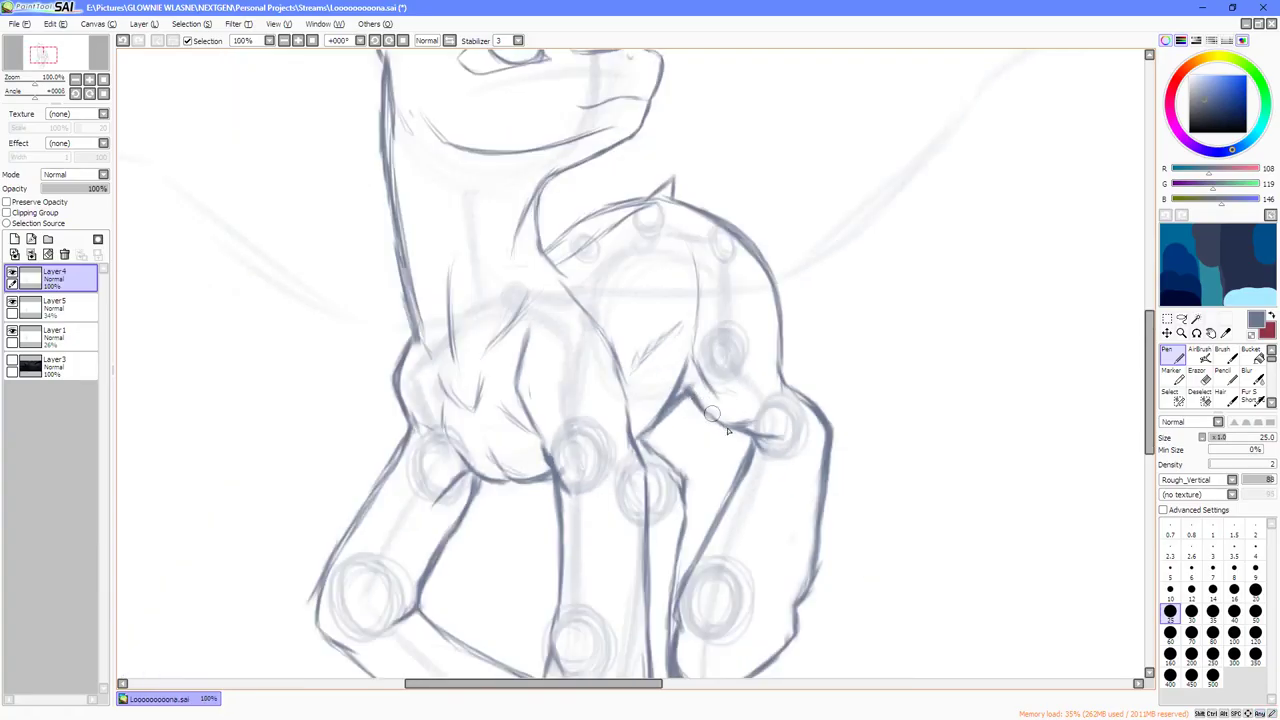
Examine the pony's legs and overall proportions, both close up and as a whole figure.
scroll(711, 413, down, 2)
scroll(700, 430, up, 2)
scroll(668, 462, down, 2)
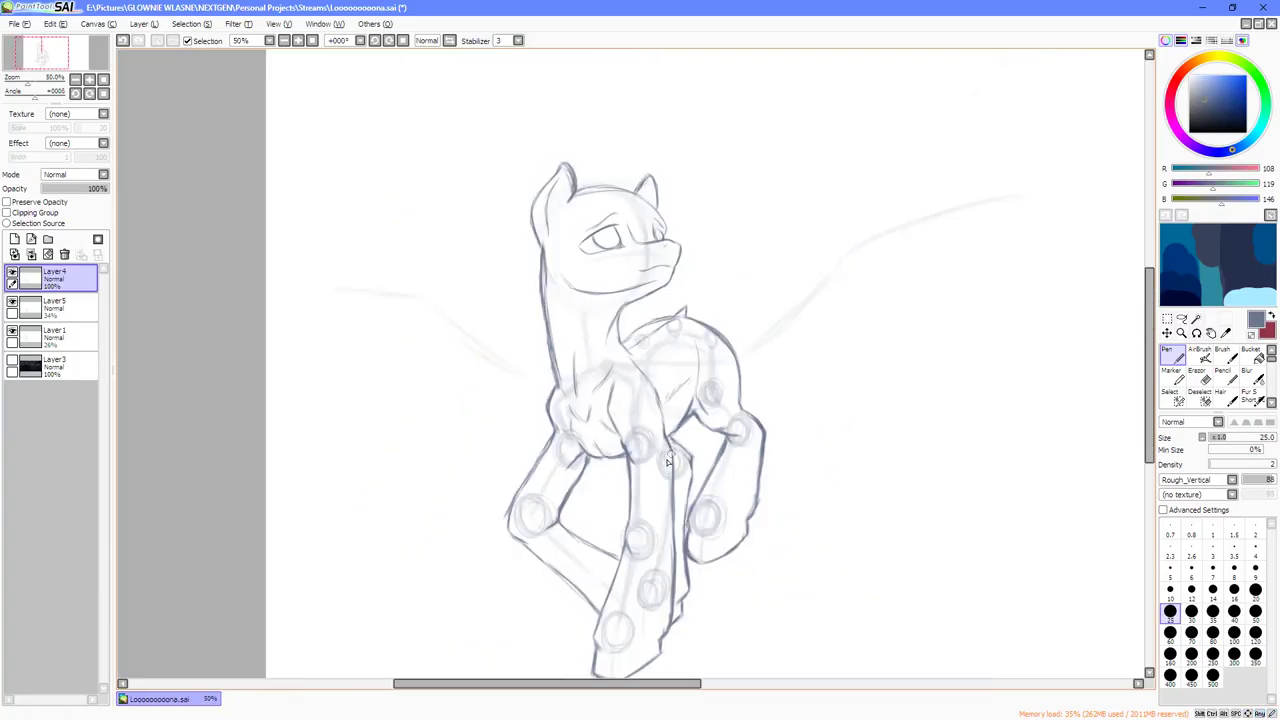
scroll(668, 462, up, 2)
scroll(680, 455, down, 3)
scroll(696, 448, up, 1)
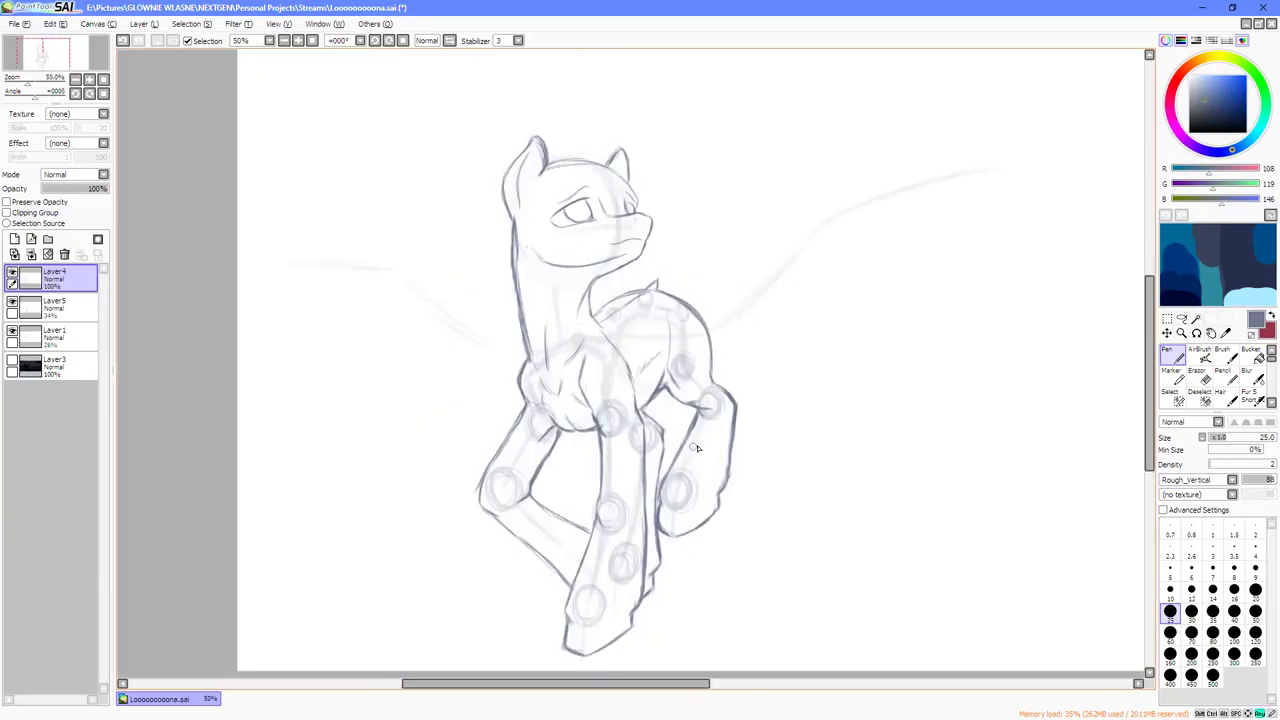
scroll(697, 448, up, 3)
click(1197, 378)
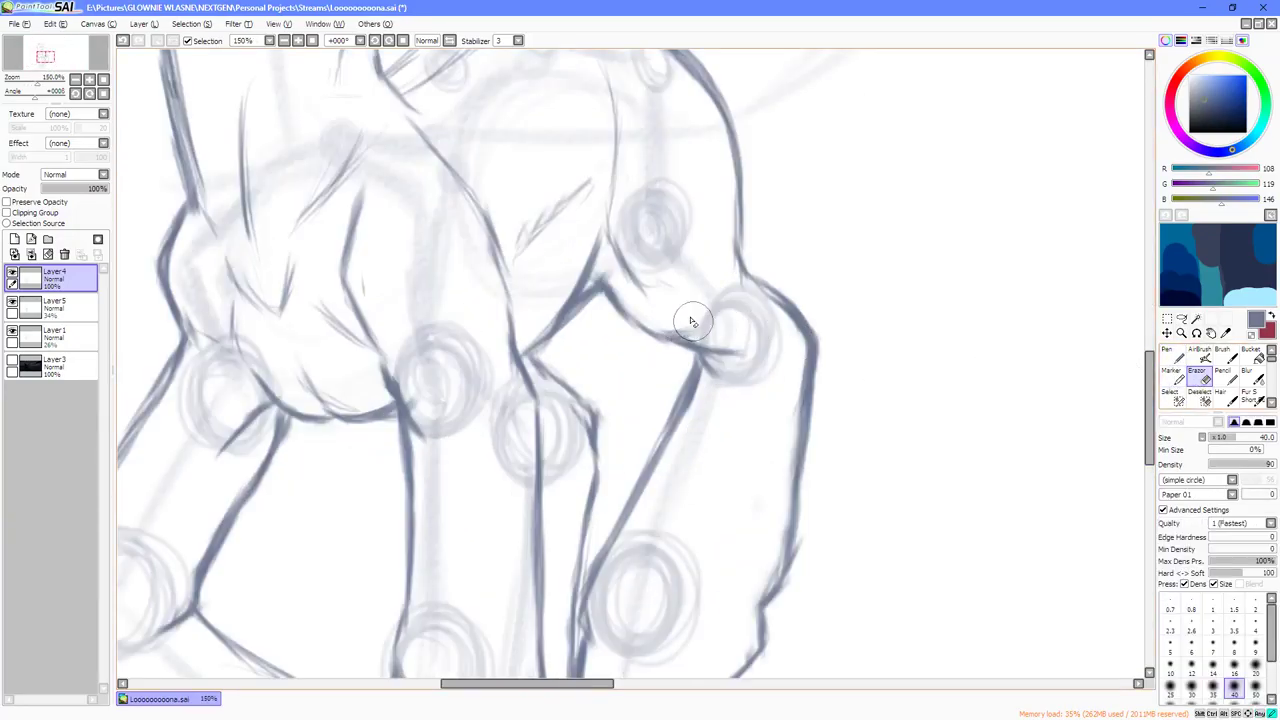
scroll(728, 415, down, 2)
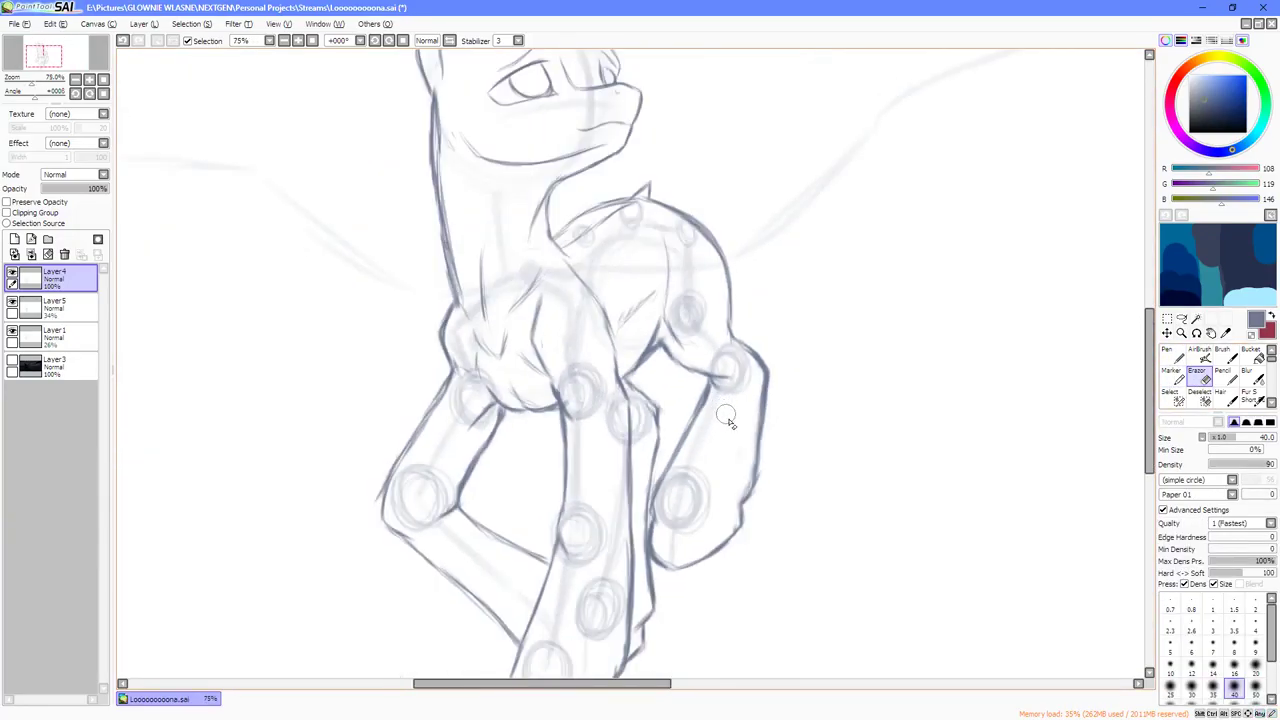
click(1172, 356)
scroll(1111, 374, down, 2)
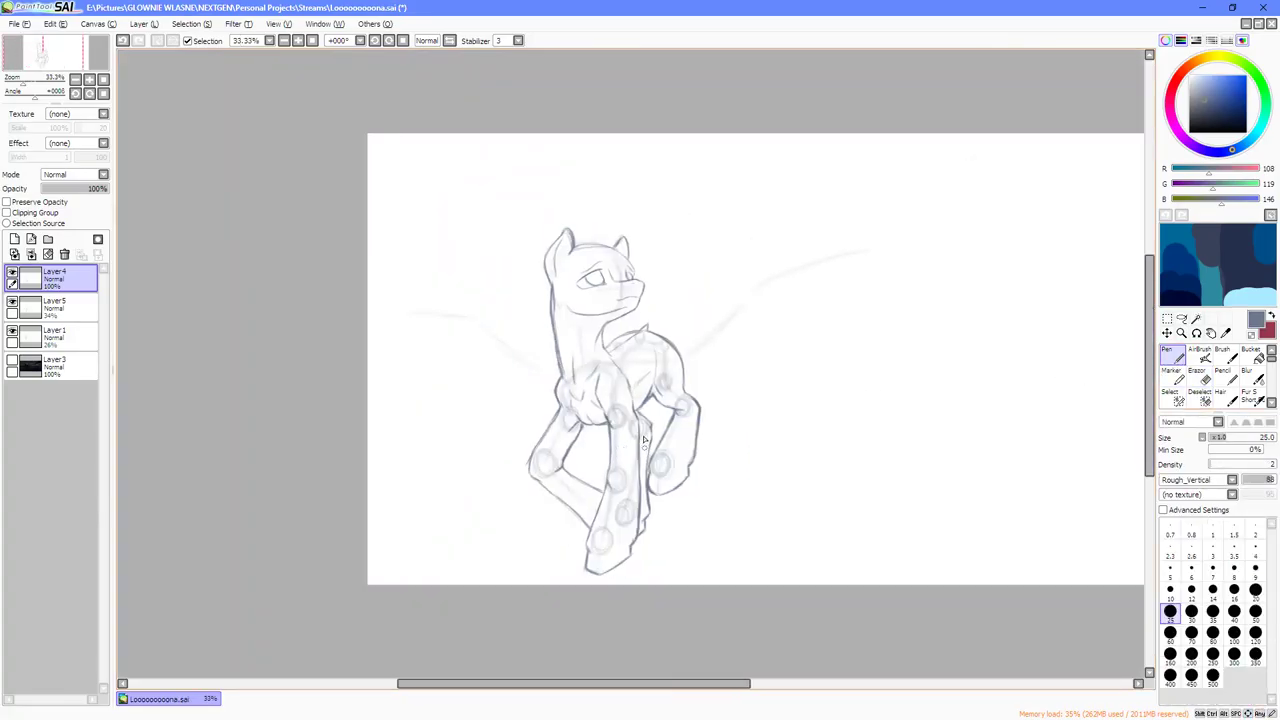
scroll(644, 440, up, 1)
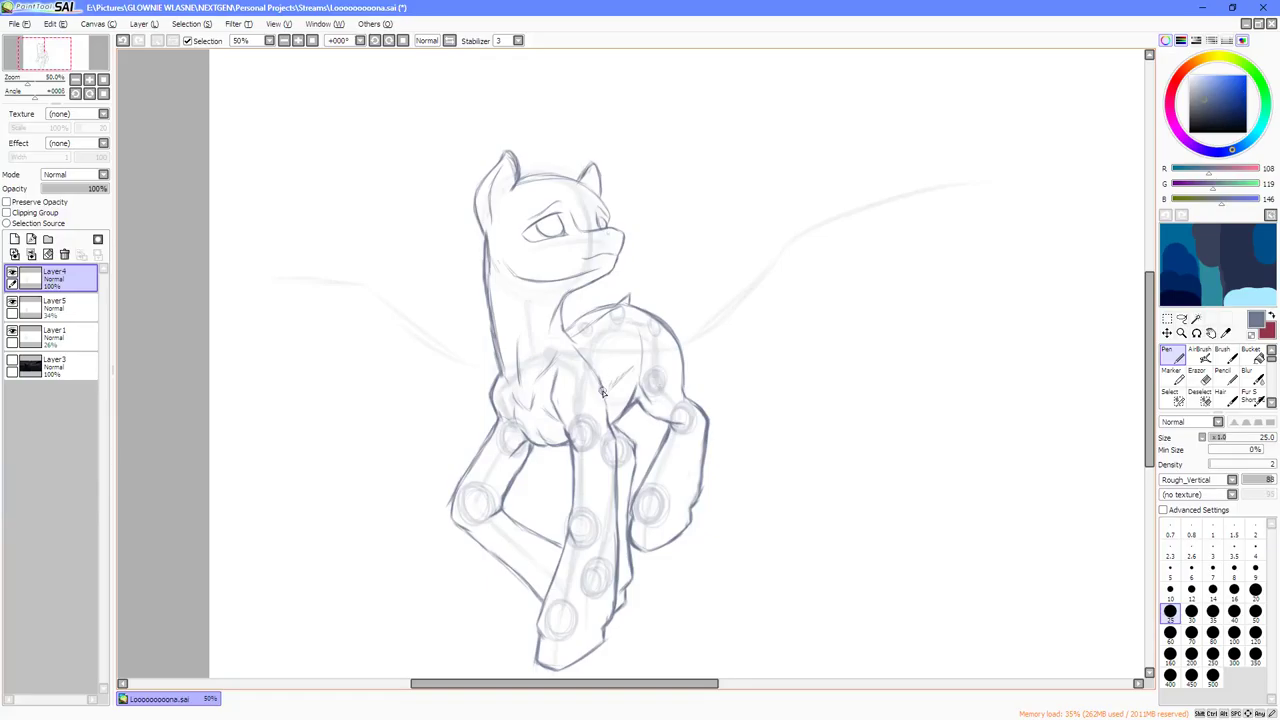
scroll(609, 378, down, 1)
scroll(581, 322, up, 1)
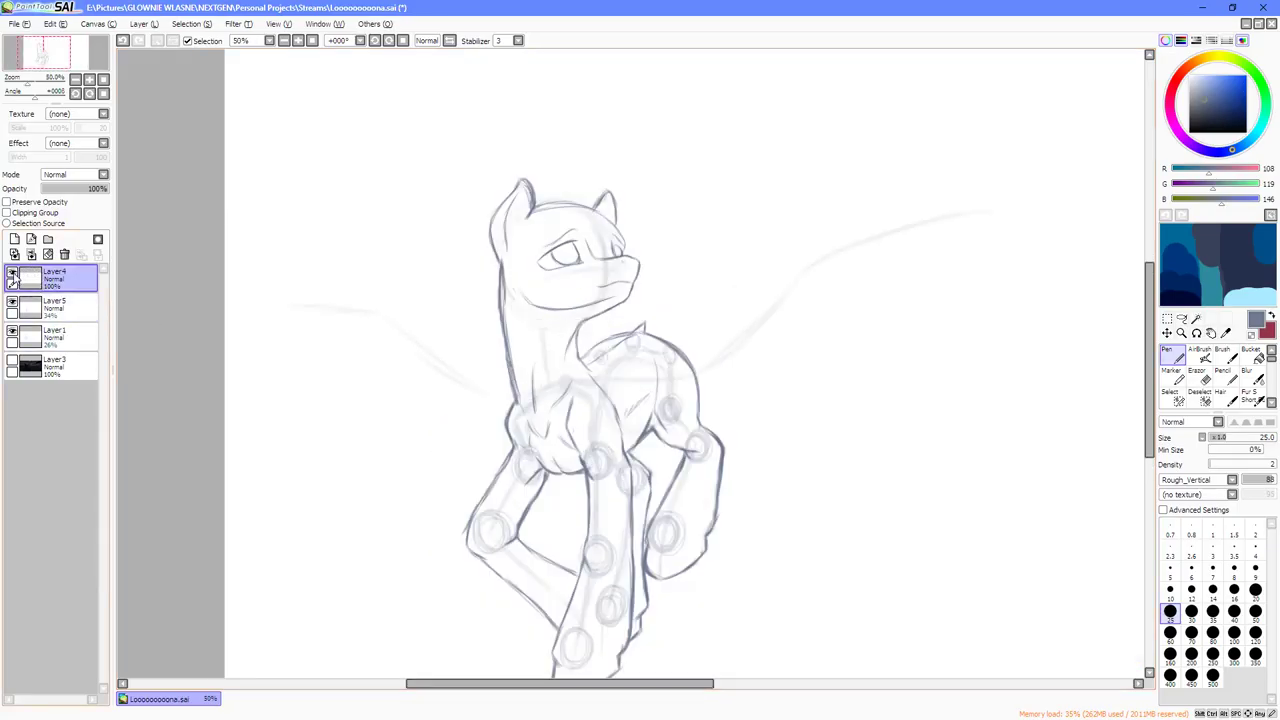
Hide Layer1 and Layer5 to inspect the Layer4 line art alone, and briefly preview it over the Layer3 background.
click(12, 274)
click(12, 274)
click(12, 332)
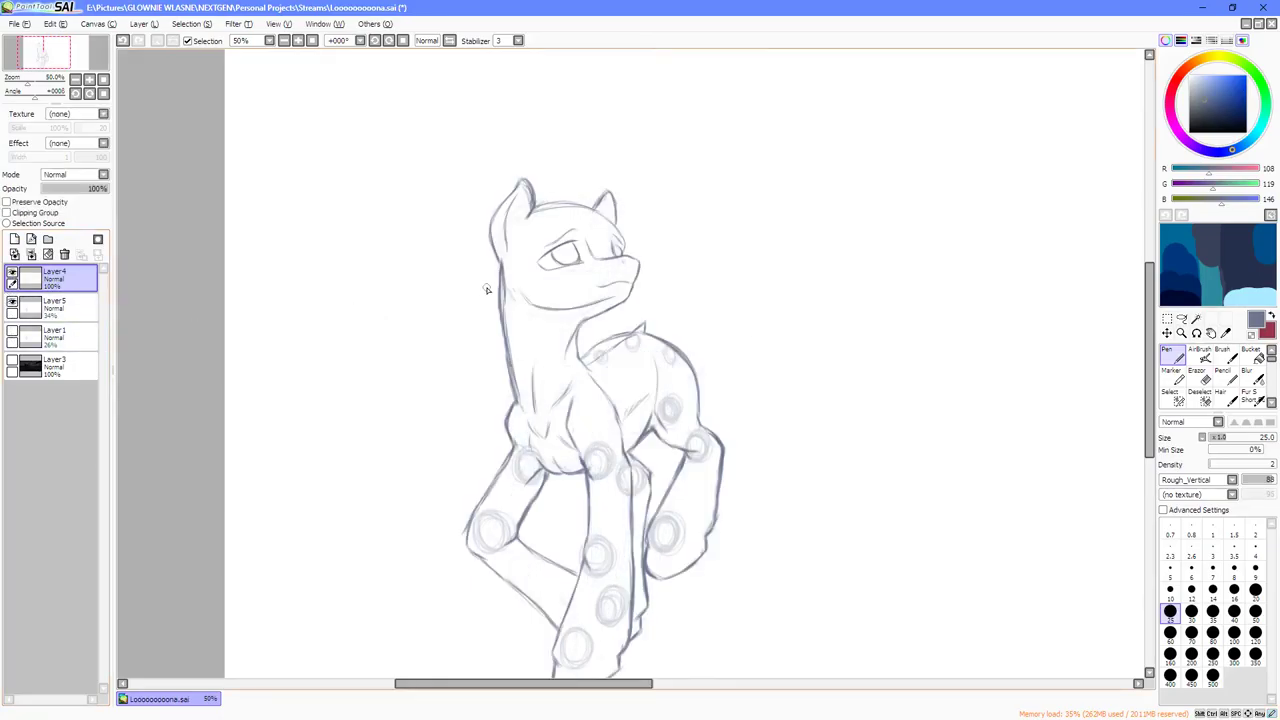
scroll(489, 292, up, 1)
click(12, 303)
scroll(417, 253, up, 1)
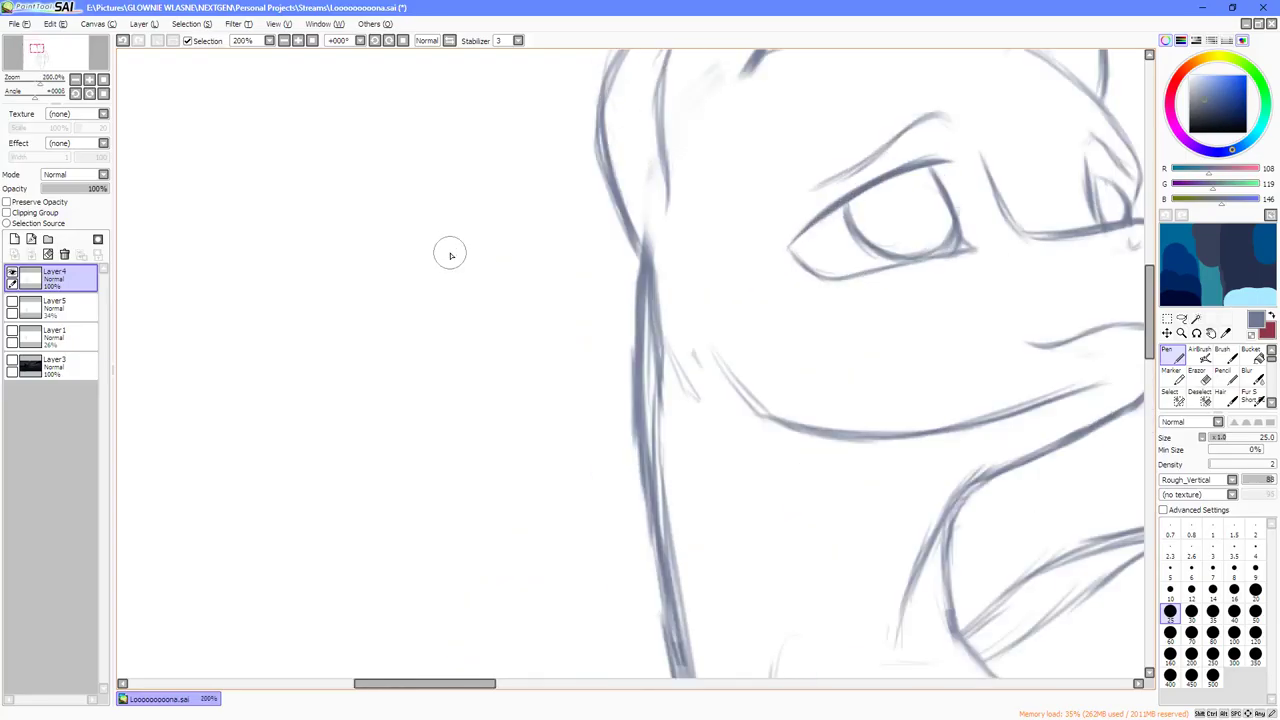
scroll(446, 251, down, 4)
scroll(446, 254, up, 1)
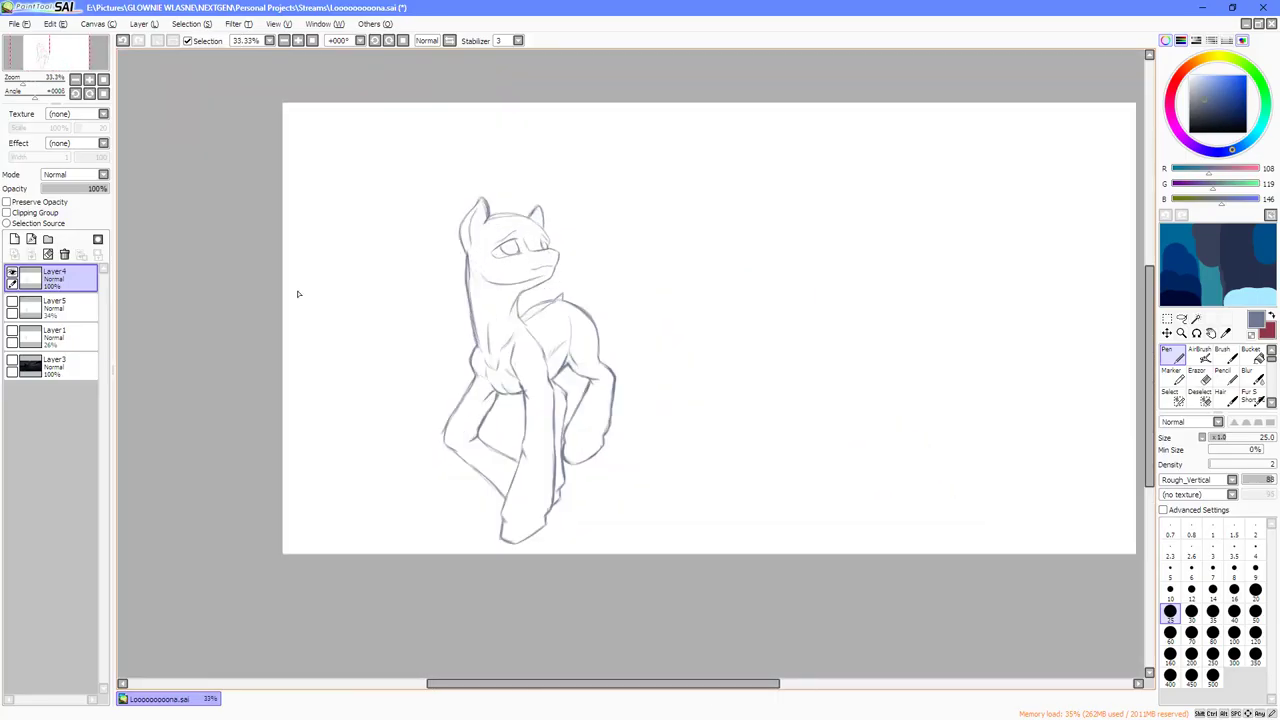
click(12, 362)
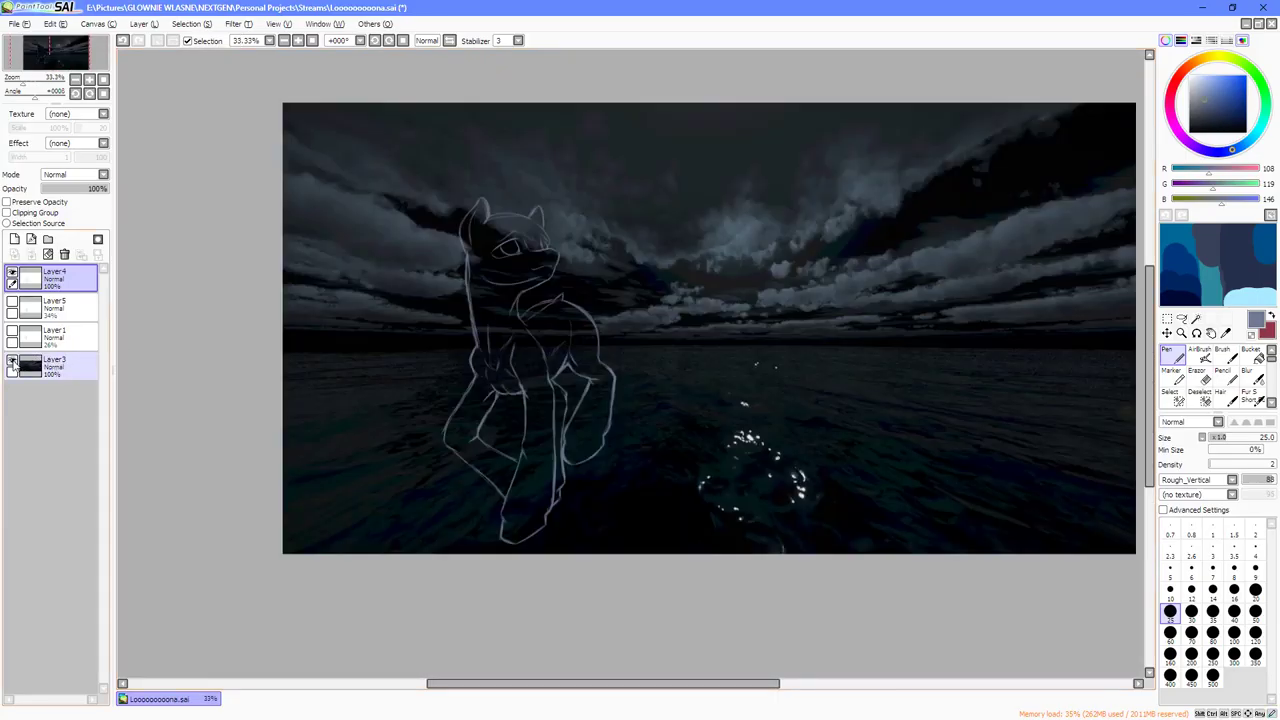
click(12, 362)
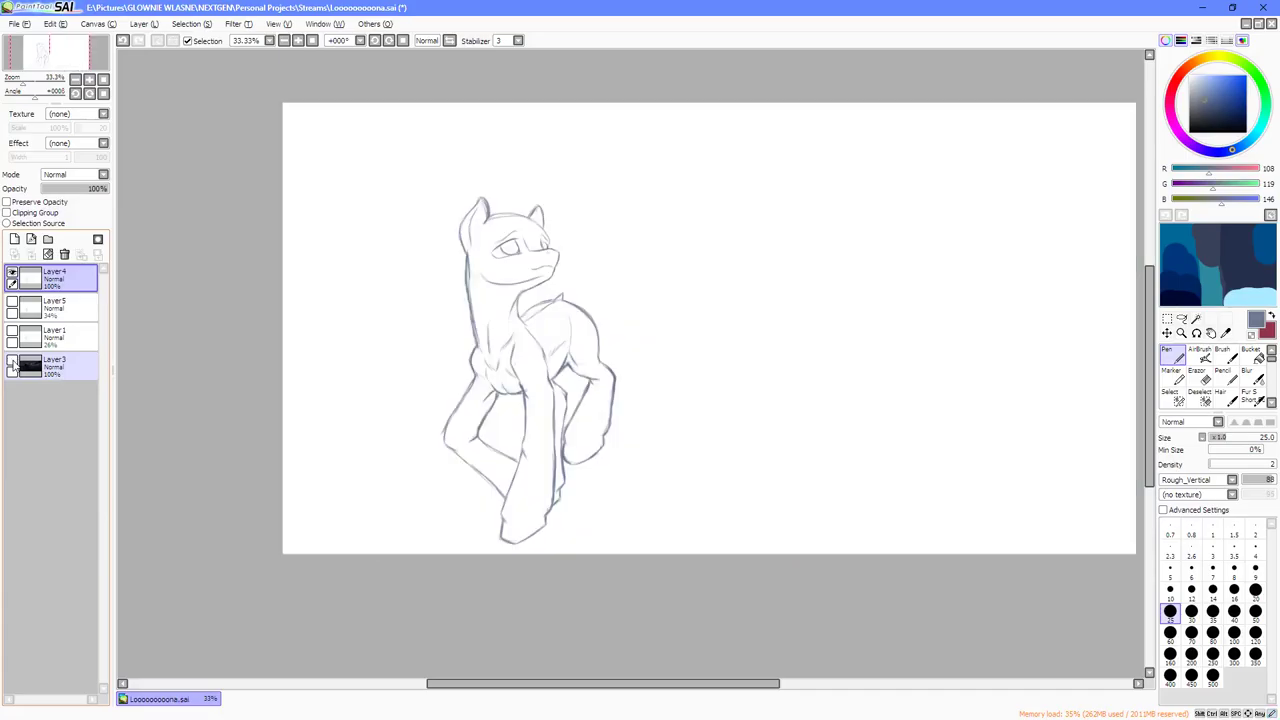
Select Layer1, compare its rough sketch with the line art, hide it, and show the joint circles on Layer5.
click(12, 333)
click(70, 341)
scroll(111, 351, up, 1)
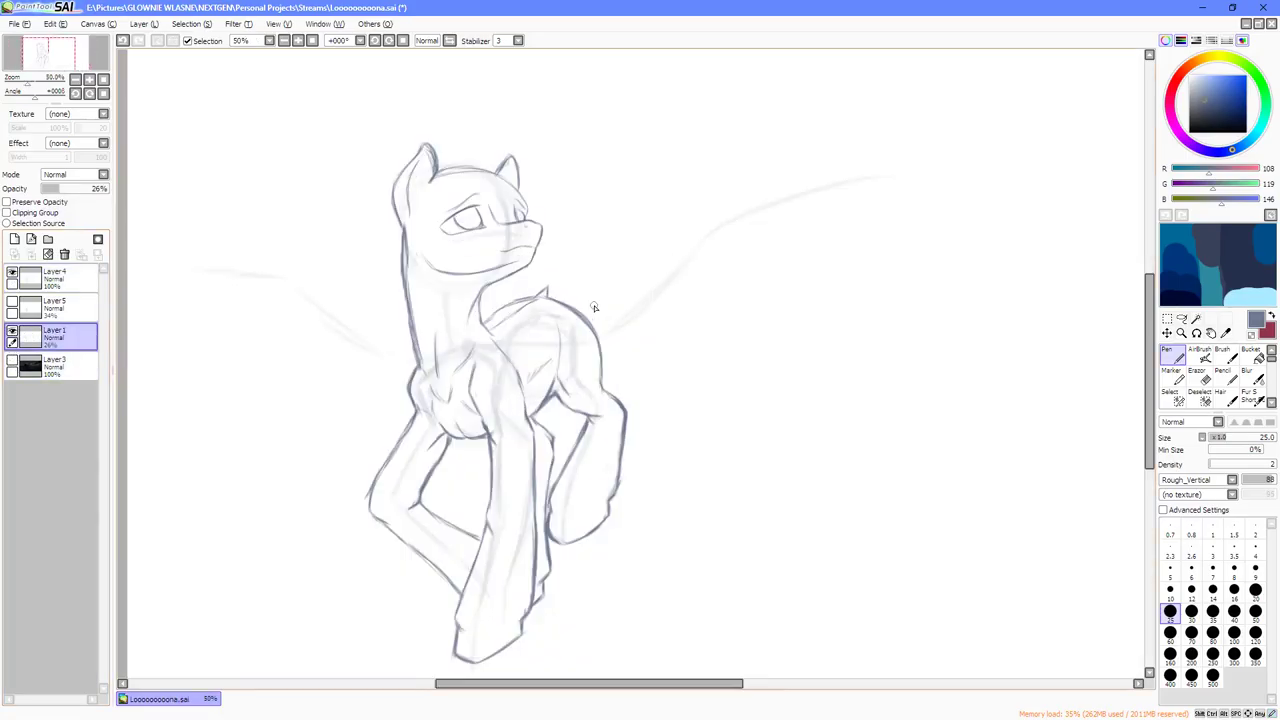
click(12, 333)
click(12, 304)
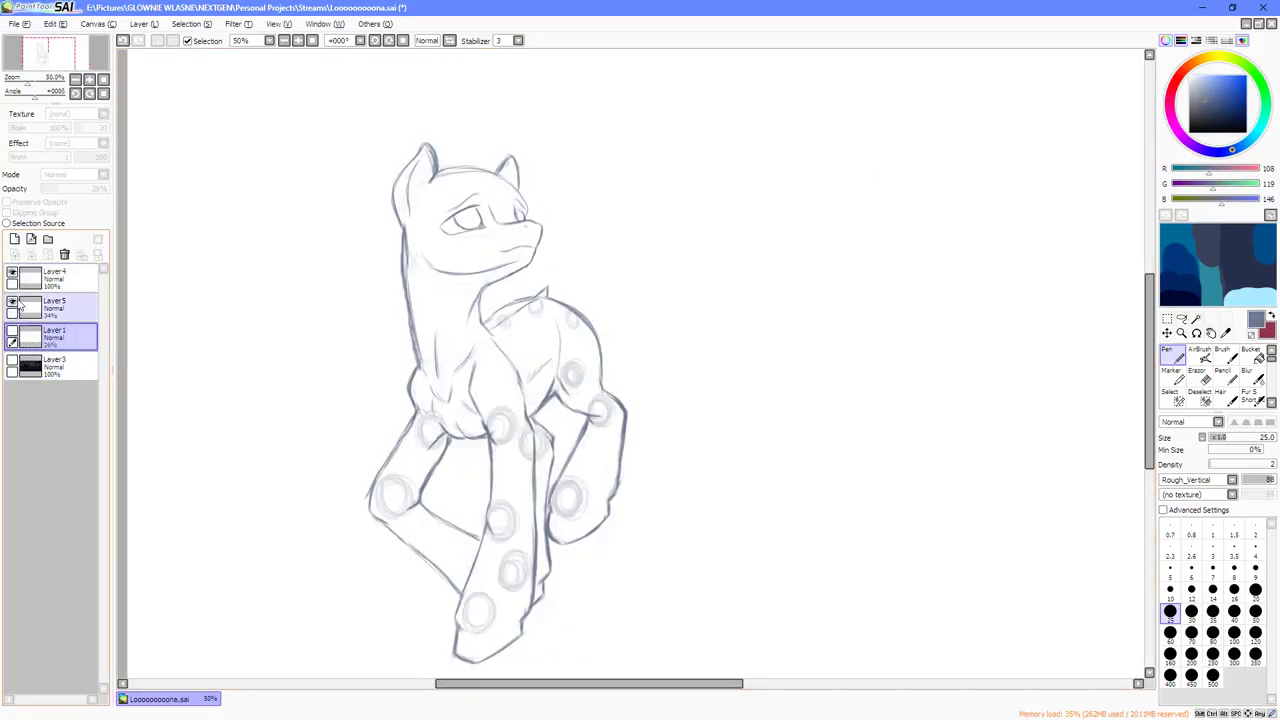
Delete the old joint-circle layer (Layer5) and add a fresh empty layer above Layer1.
click(52, 306)
click(64, 254)
click(14, 240)
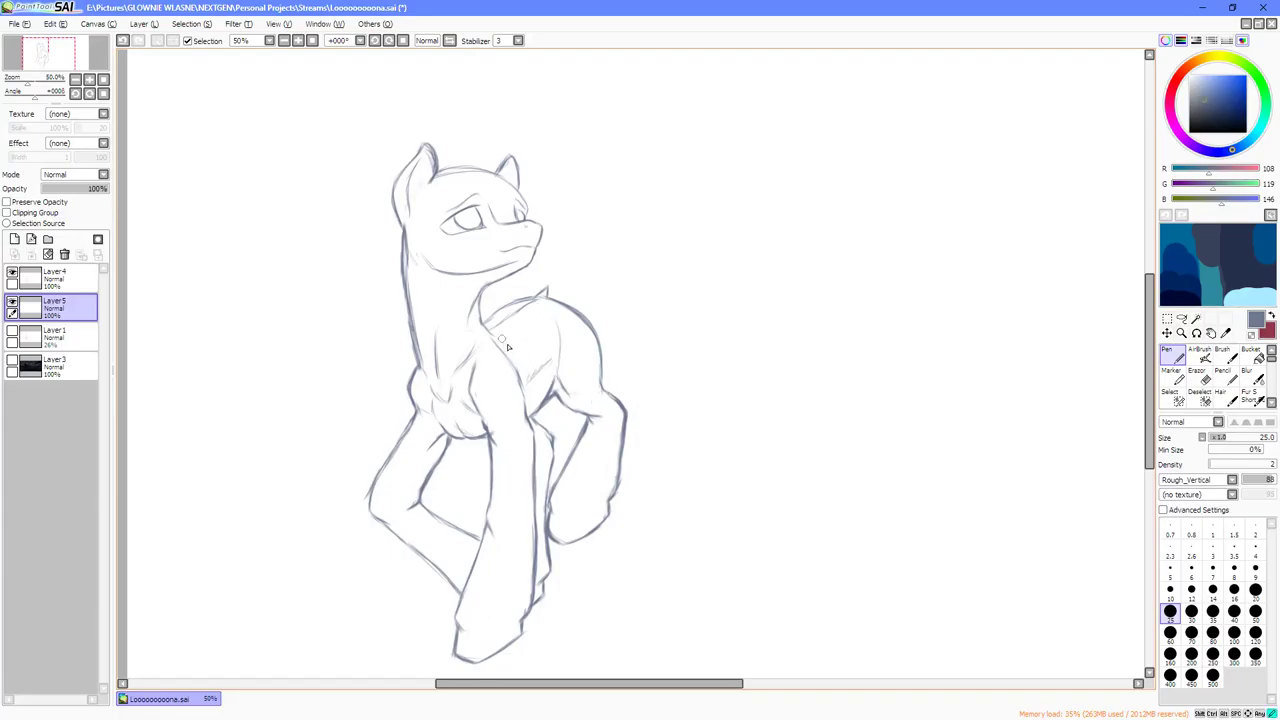
Mark the wing's attachment point with a small circle on the pony's side, just behind the shoulder.
key(Delete)
key(Delete)
key(Delete)
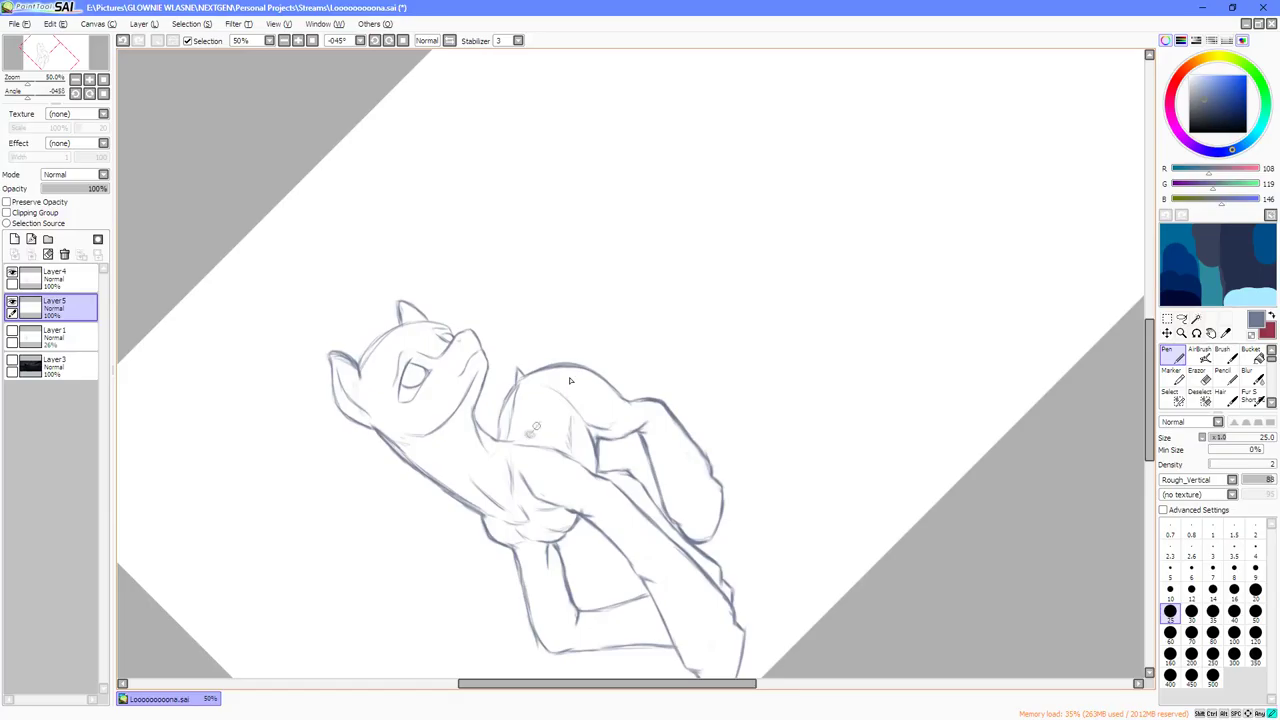
Sketch long arched wing guide curves extending from the pony's body on both sides.
mouse_move(536, 426)
mouse_down()
mouse_move(600, 312)
mouse_move(793, 264)
mouse_up()
mouse_move(732, 302)
mouse_down()
mouse_move(803, 267)
mouse_move(819, 276)
mouse_move(848, 255)
mouse_up()
scroll(838, 259, down, 3)
key(End)
scroll(781, 395, up, 2)
mouse_move(791, 393)
mouse_down()
mouse_move(726, 436)
mouse_move(693, 434)
mouse_up()
key(End)
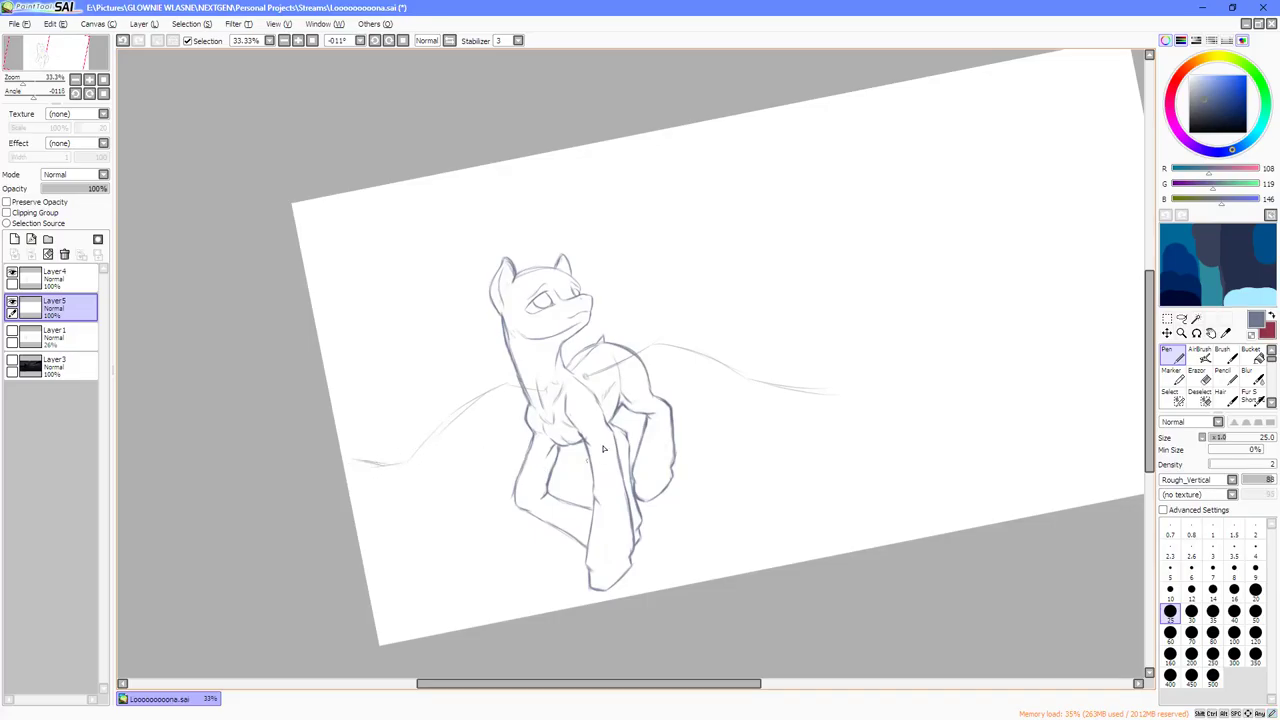
key(Home)
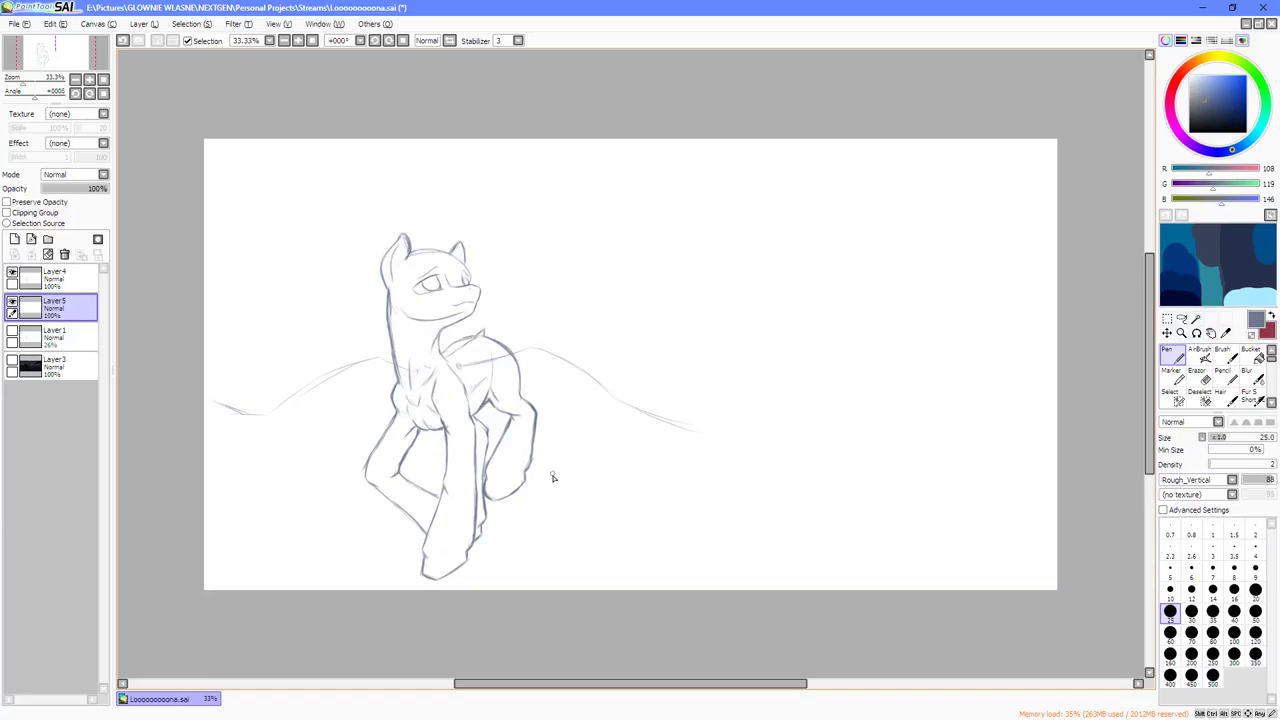
Undo the arched wing guide curves while keeping the small circle at the wing's base.
key(ctrl+z)
key(ctrl+z)
key(ctrl+z)
key(ctrl+z)
key(ctrl+z)
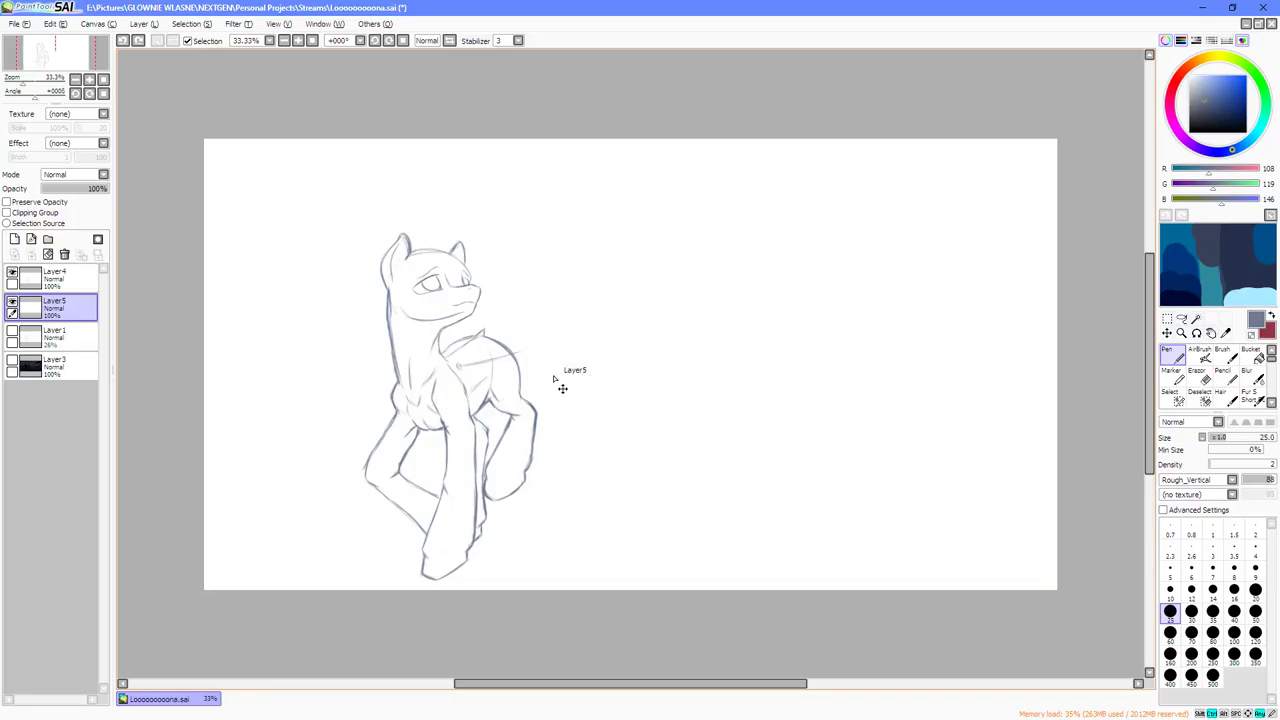
Sketch wing guide curves on both sides of the pony that dip near the body and rise toward the tips.
mouse_move(530, 367)
mouse_down()
mouse_move(548, 339)
mouse_move(513, 398)
mouse_move(540, 443)
mouse_move(631, 380)
mouse_move(622, 406)
mouse_move(674, 337)
mouse_move(639, 369)
mouse_up()
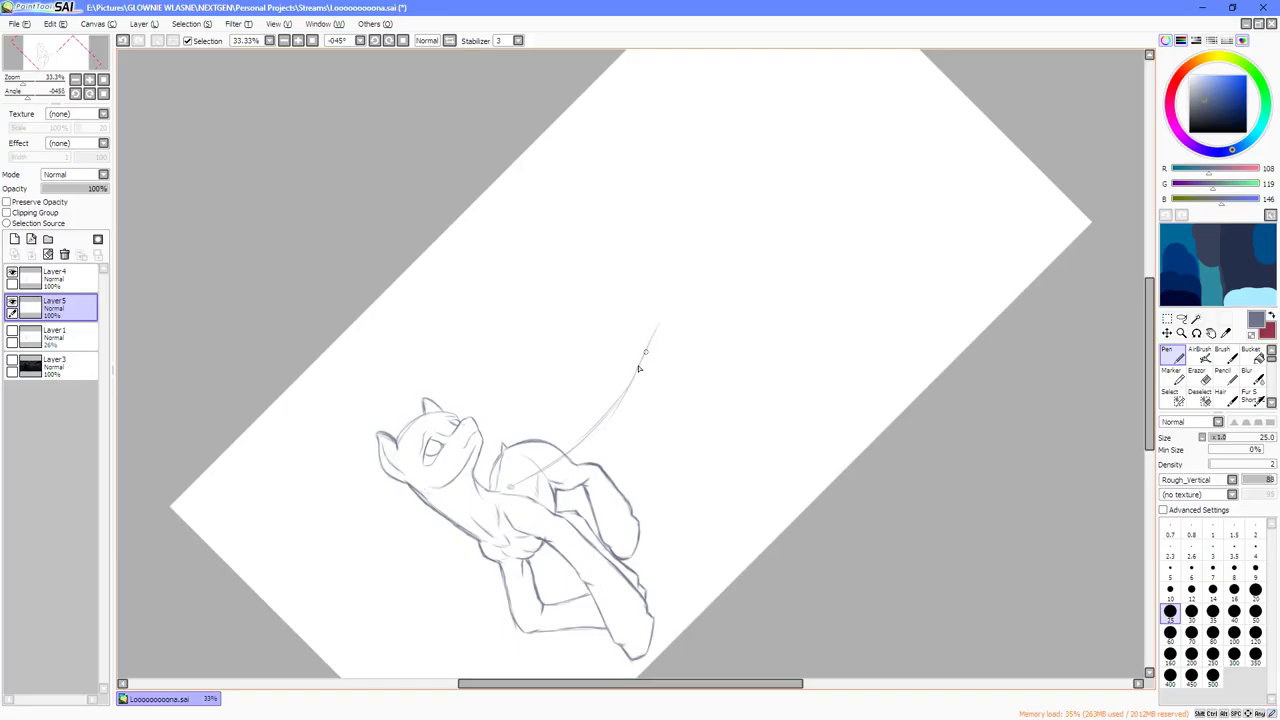
drag(533, 411, 373, 365)
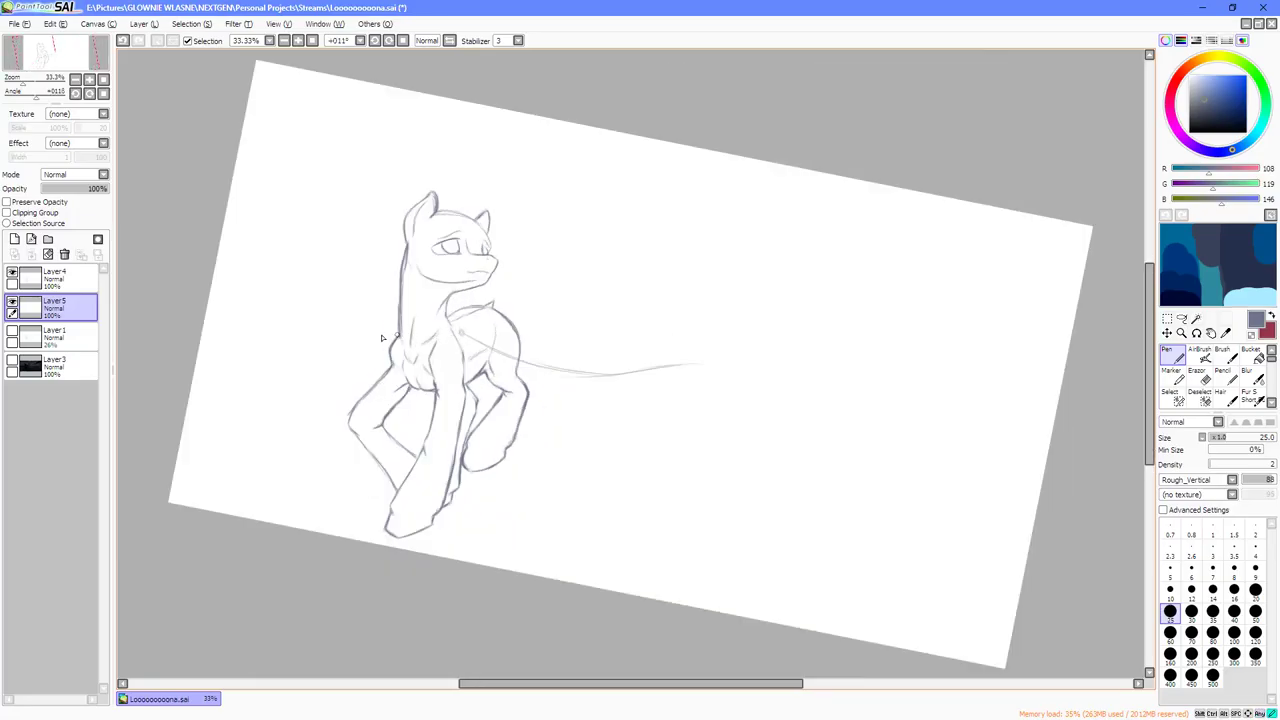
mouse_move(330, 338)
mouse_down()
mouse_move(295, 334)
mouse_move(245, 268)
mouse_up()
key(Home)
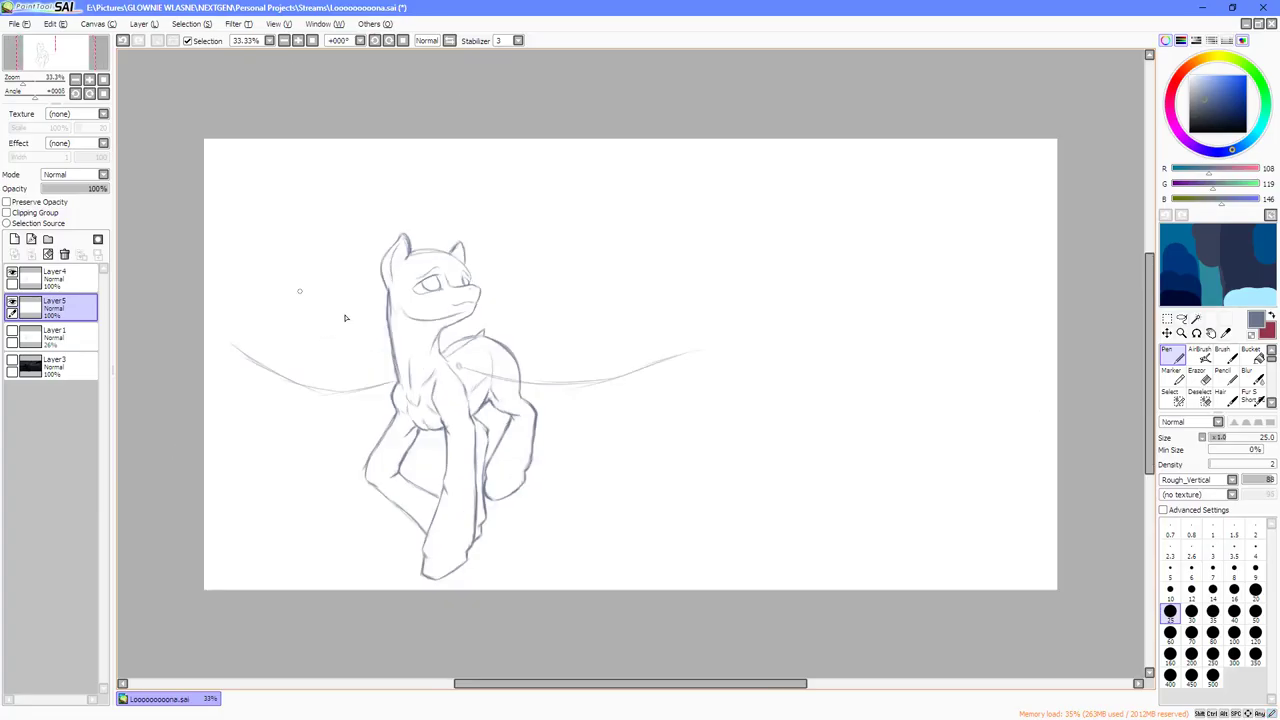
Lower the opacity of the wing guide layer (Layer5) to 27%.
click(12, 333)
click(12, 333)
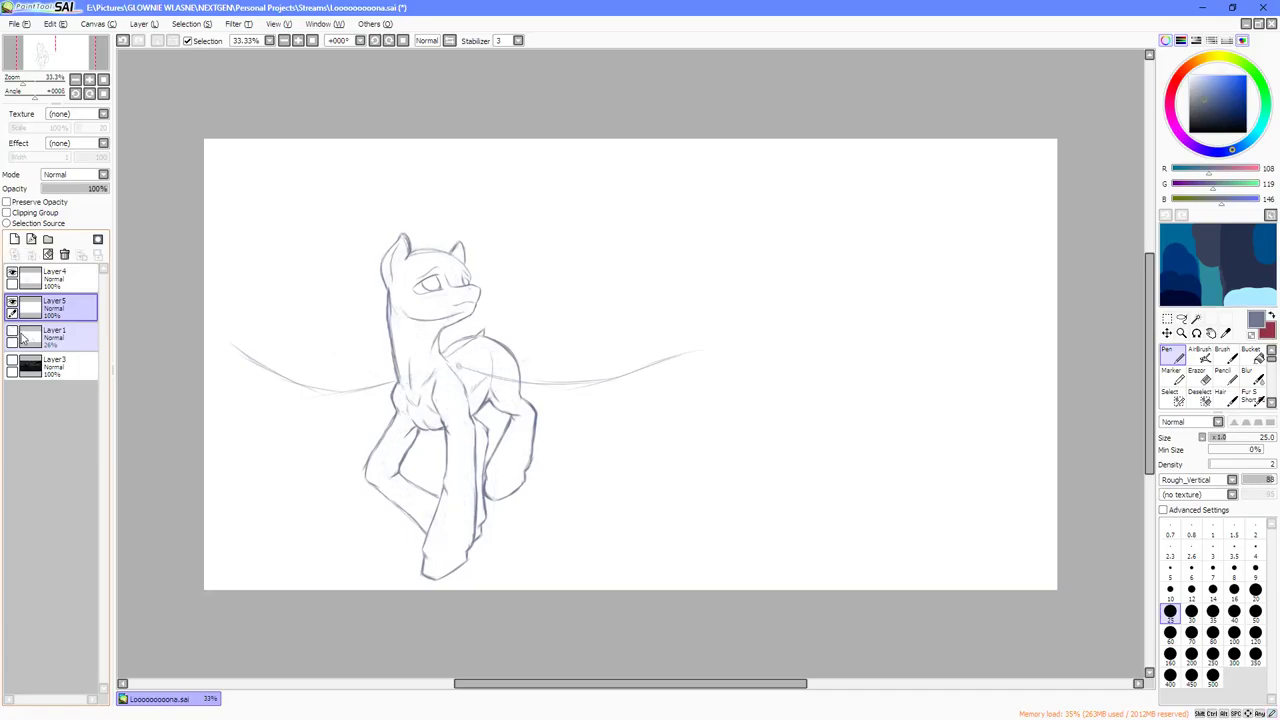
click(62, 280)
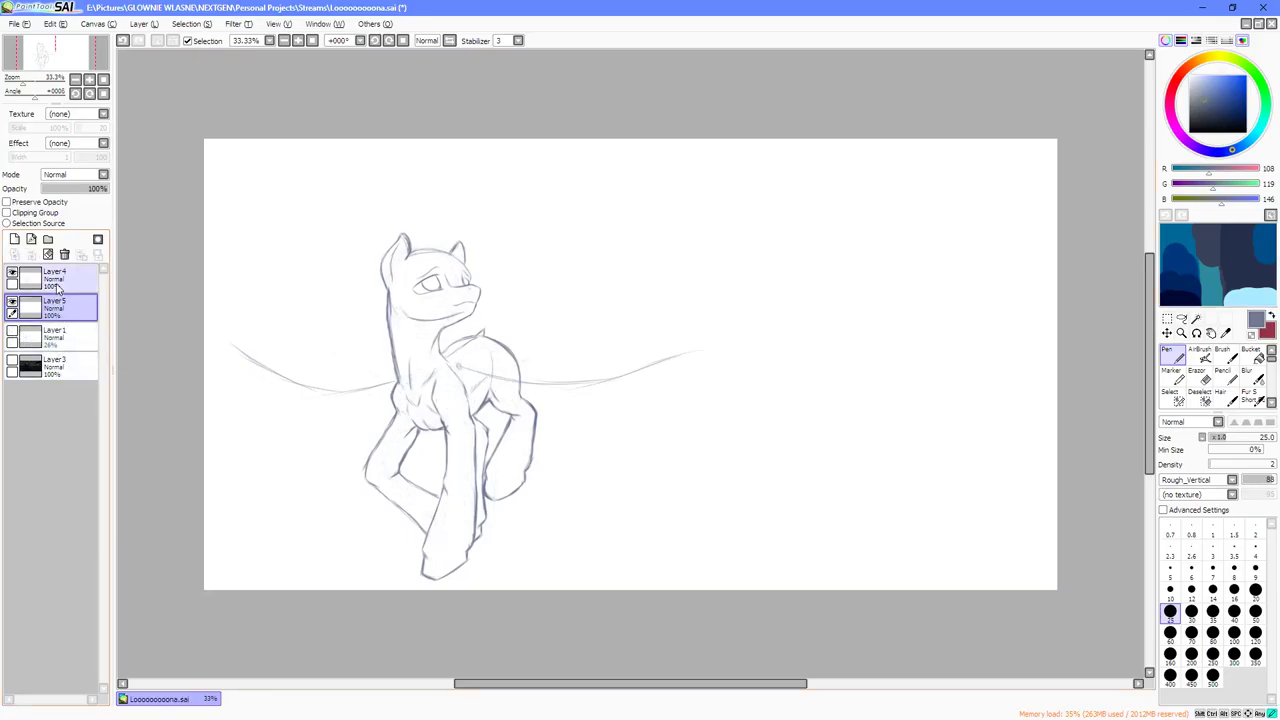
key(Delete)
scroll(528, 393, up, 1)
key(Delete)
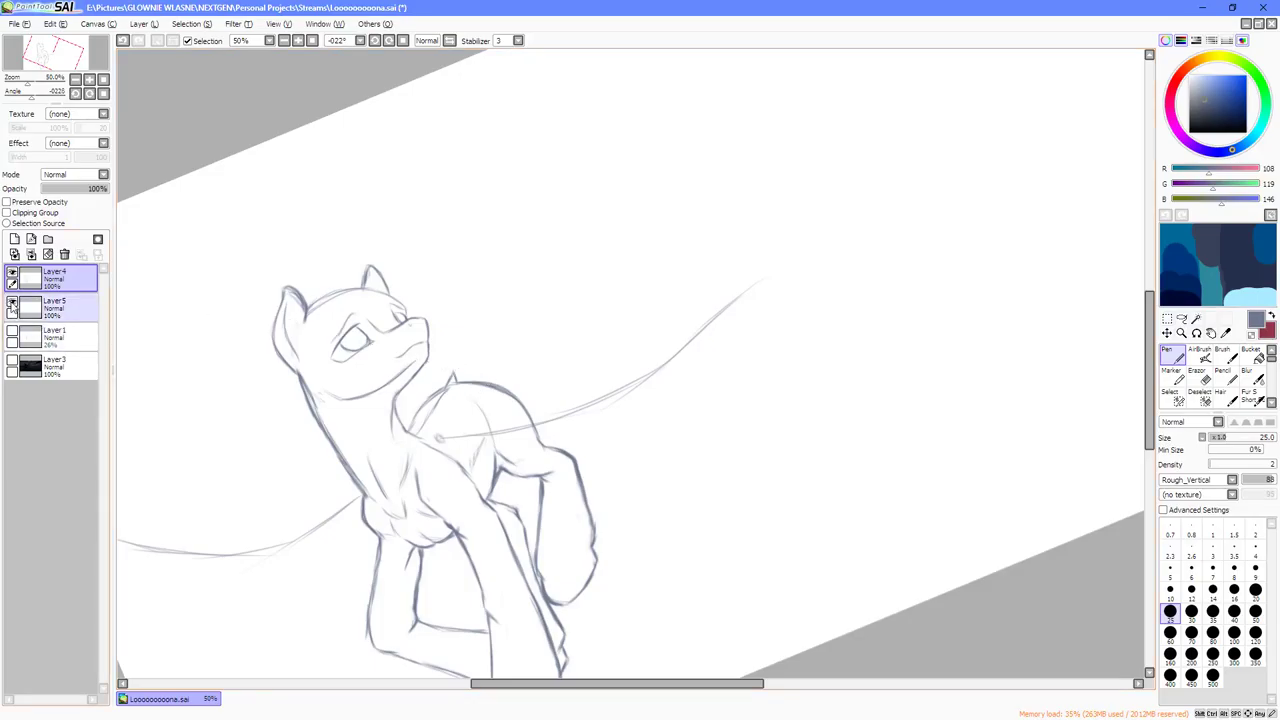
click(52, 304)
click(60, 189)
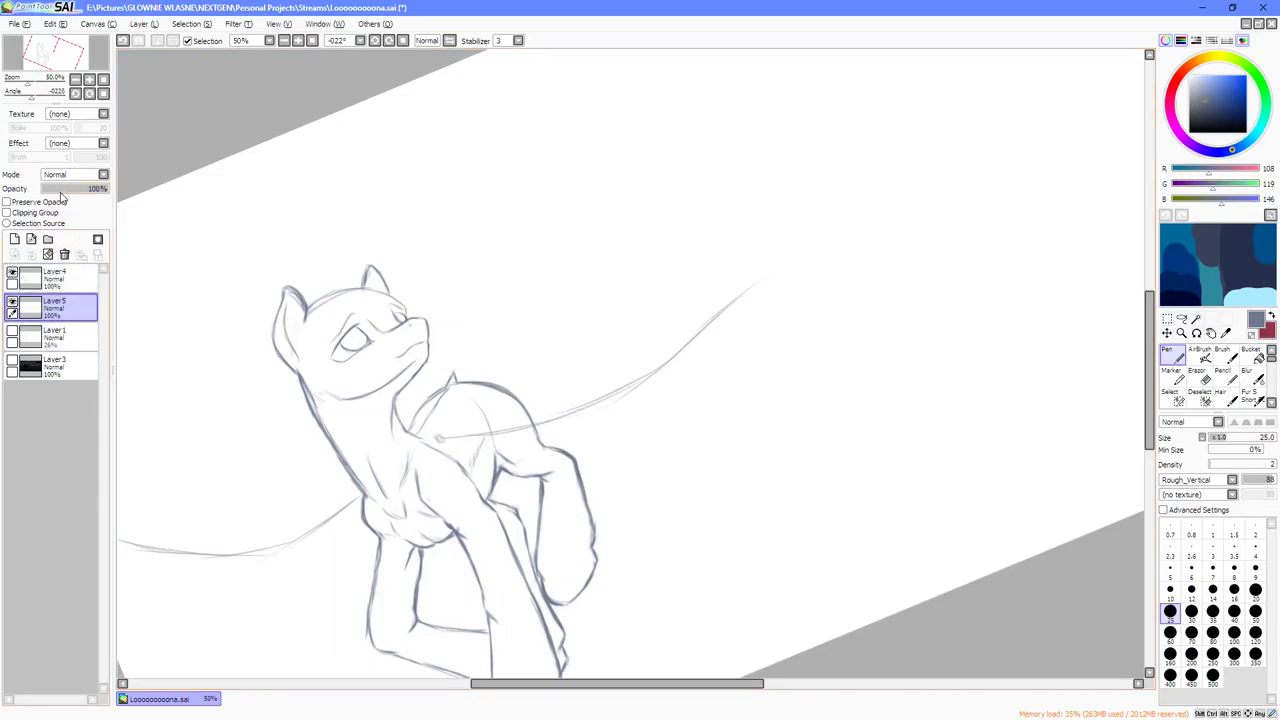
Add a new empty layer and move it above the pony outline layer (Layer4).
click(15, 239)
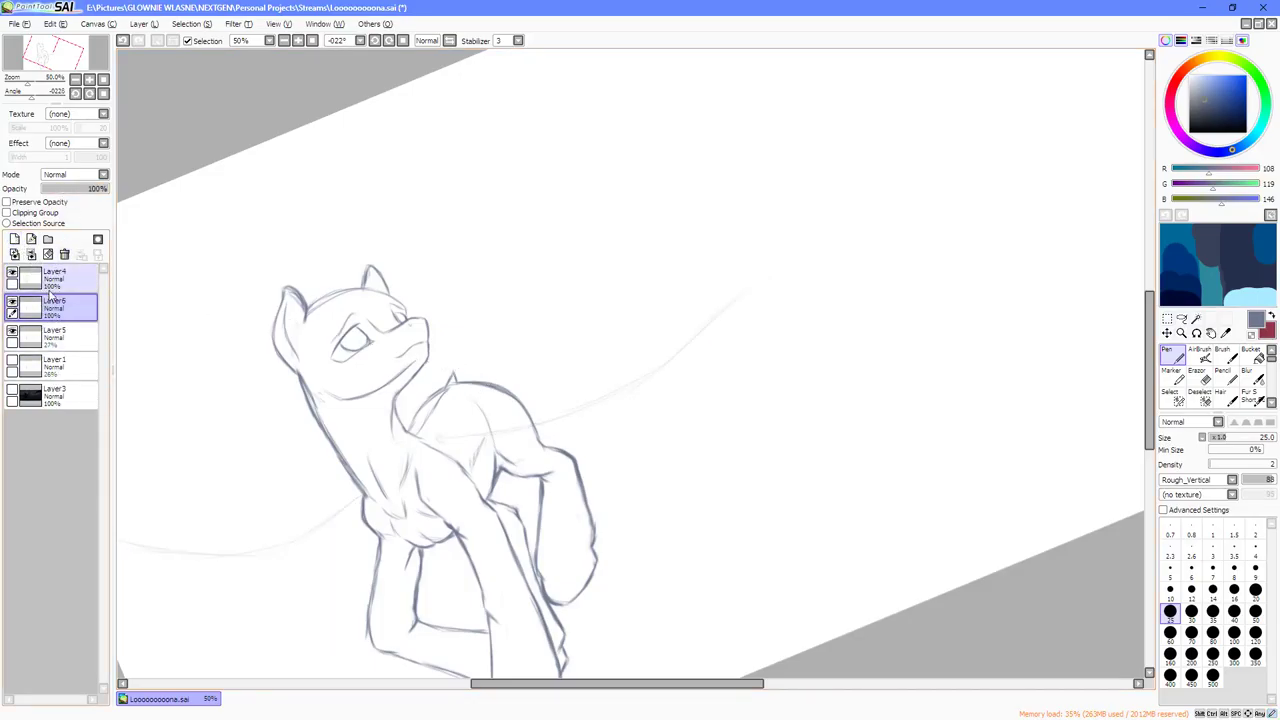
drag(52, 304, 52, 276)
key(Home)
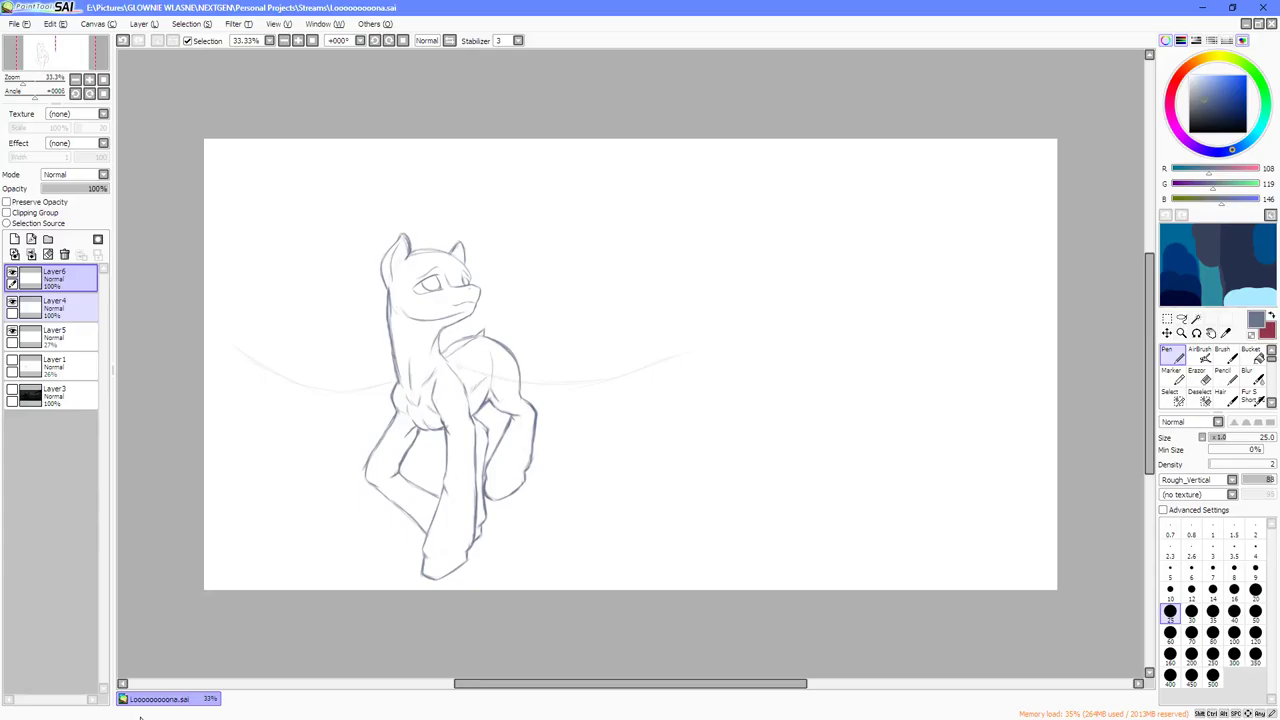
Open wings practice.jpg and paste its wing drawing into the pony document as a new layer.
key(alt+Tab)
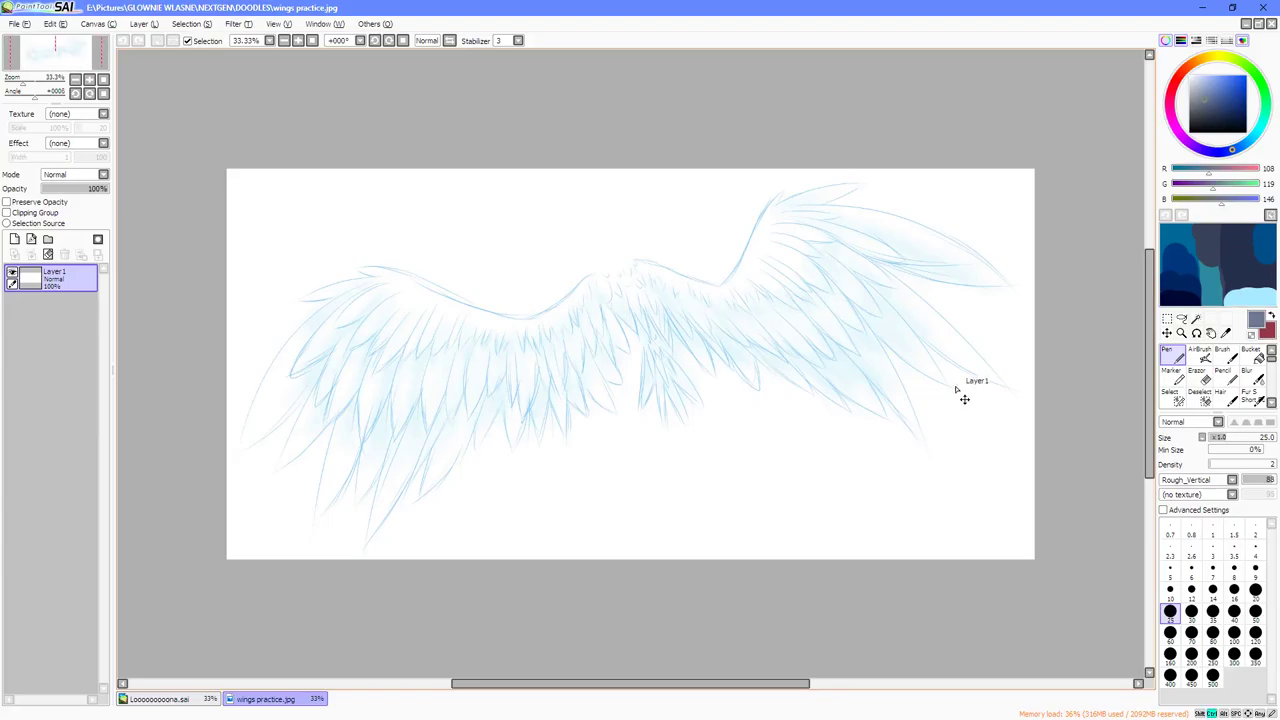
click(183, 703)
key(ctrl+v)
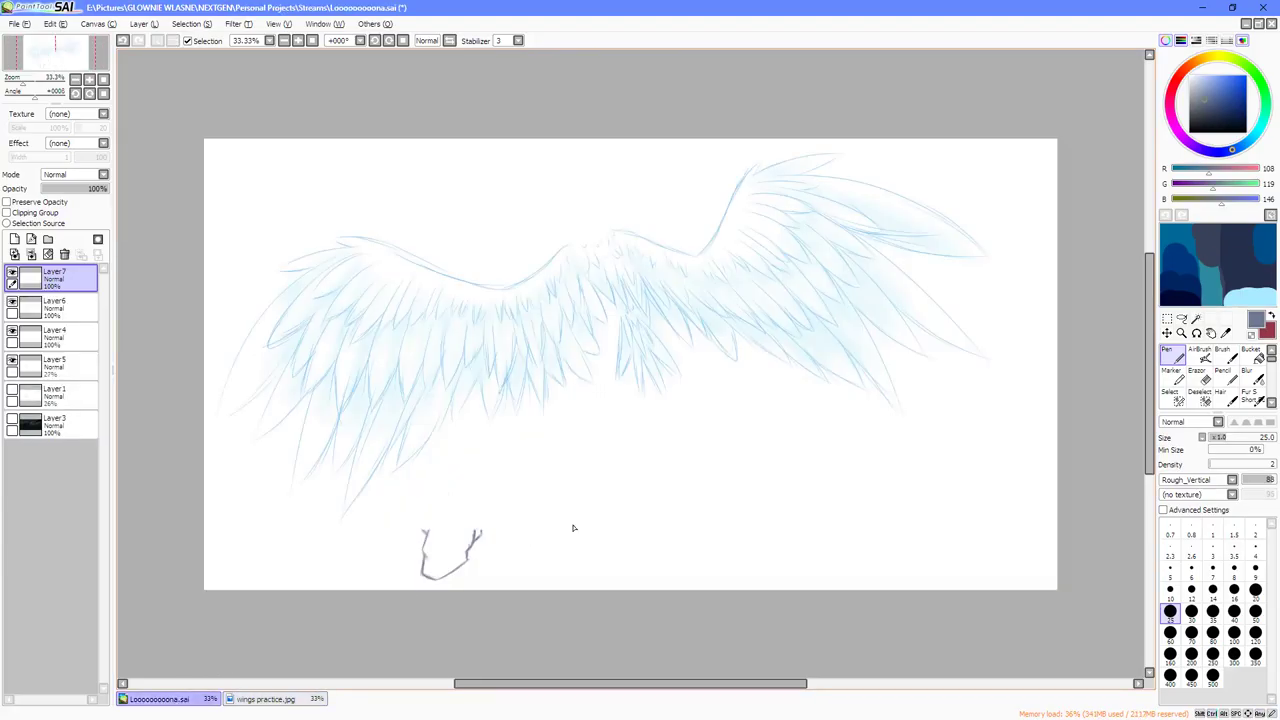
Scale the pasted wings reference down to well under half size and place it in the canvas's lower-right corner.
key(ctrl+t)
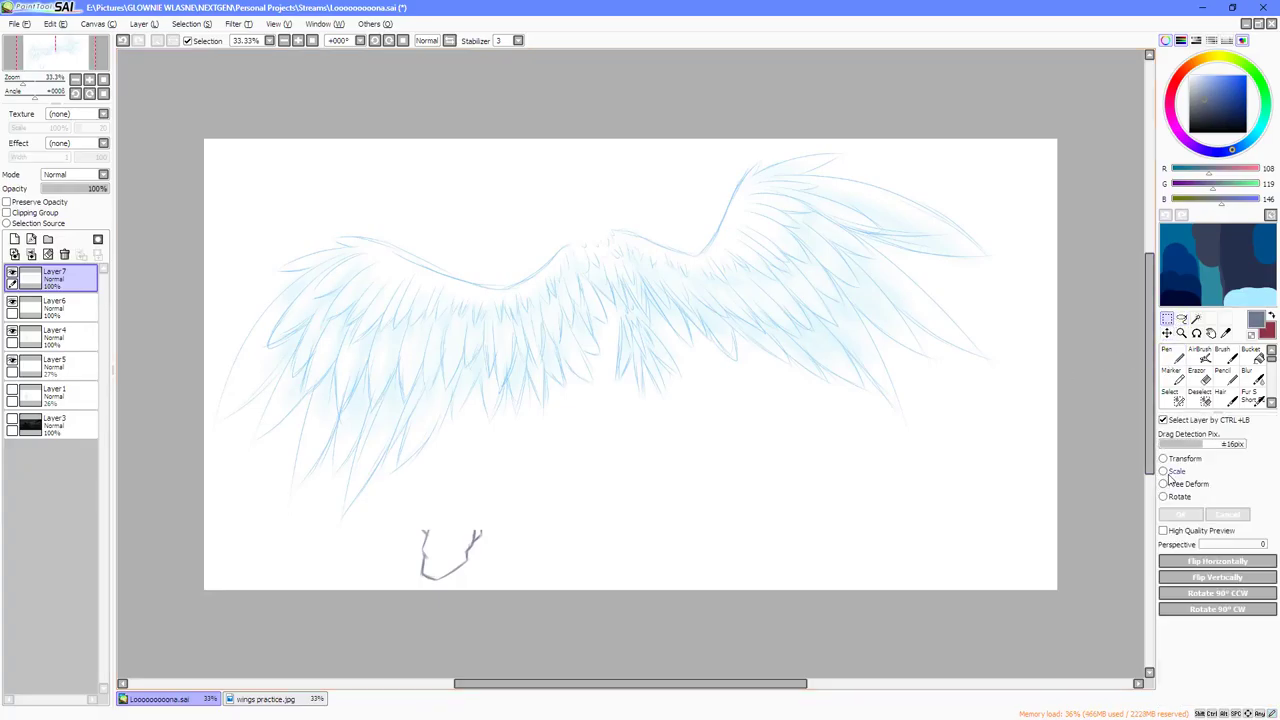
click(1170, 477)
drag(1008, 138, 532, 360)
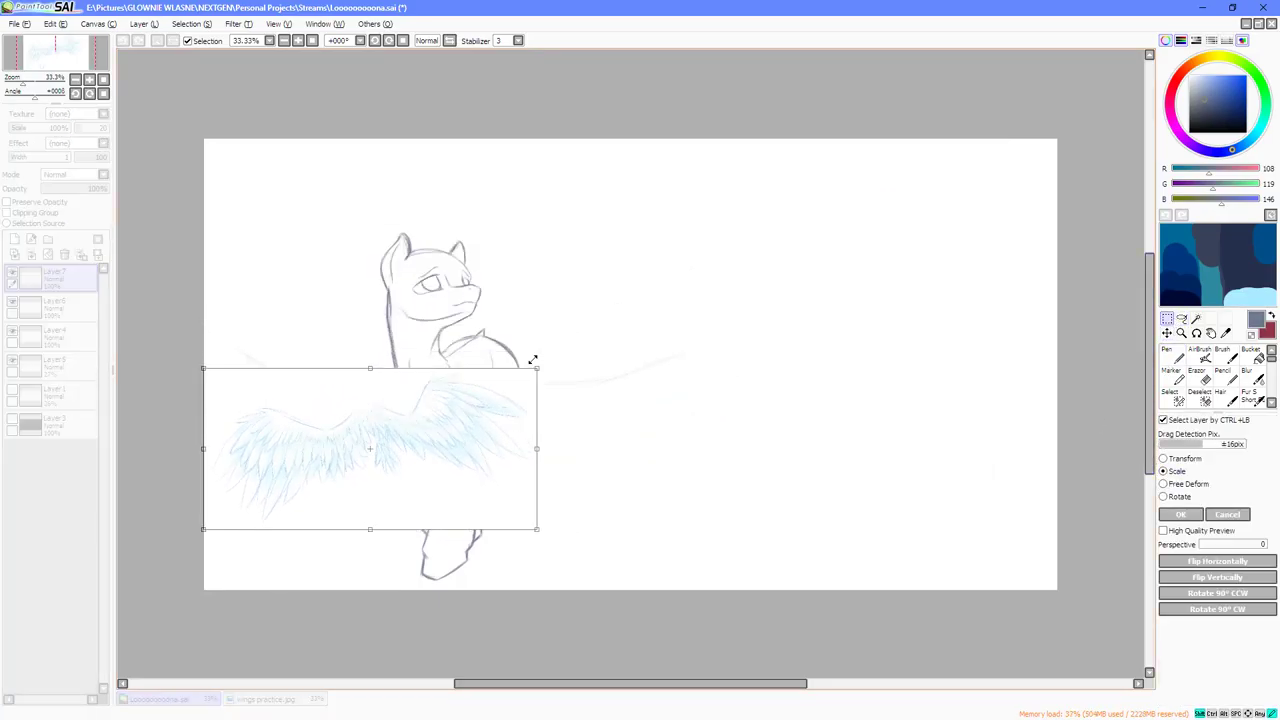
drag(443, 474, 932, 512)
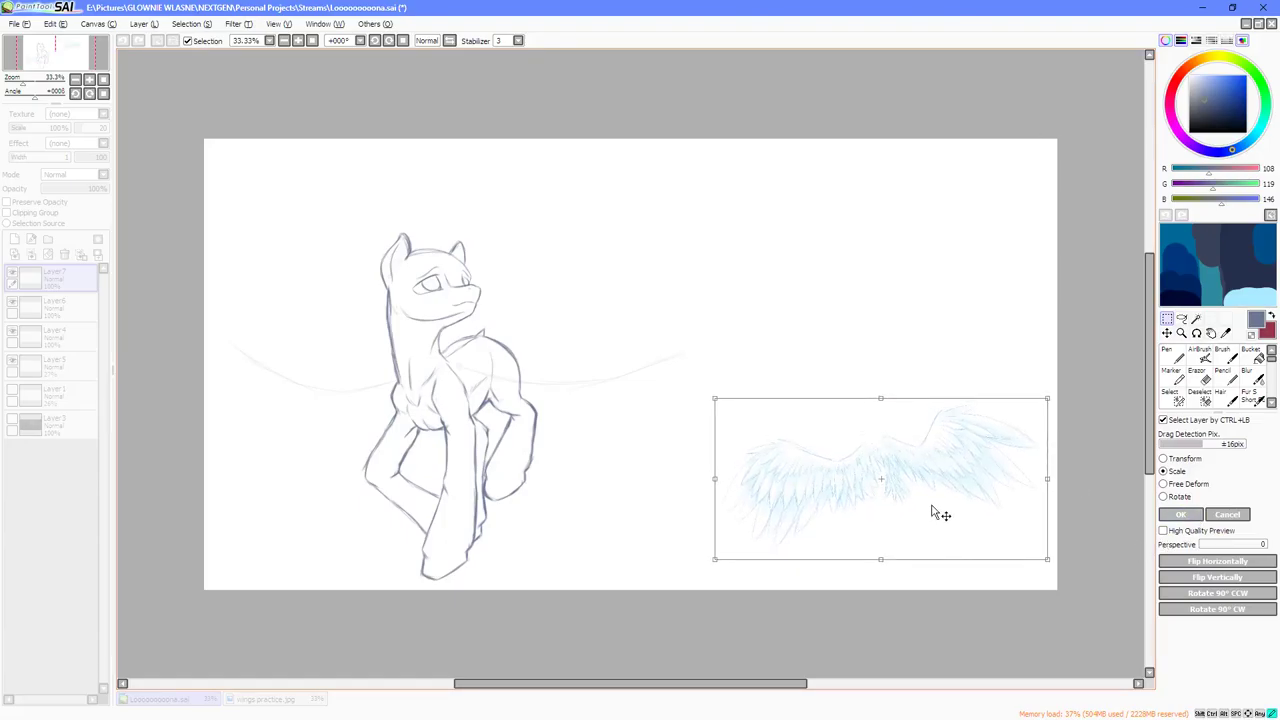
click(1180, 514)
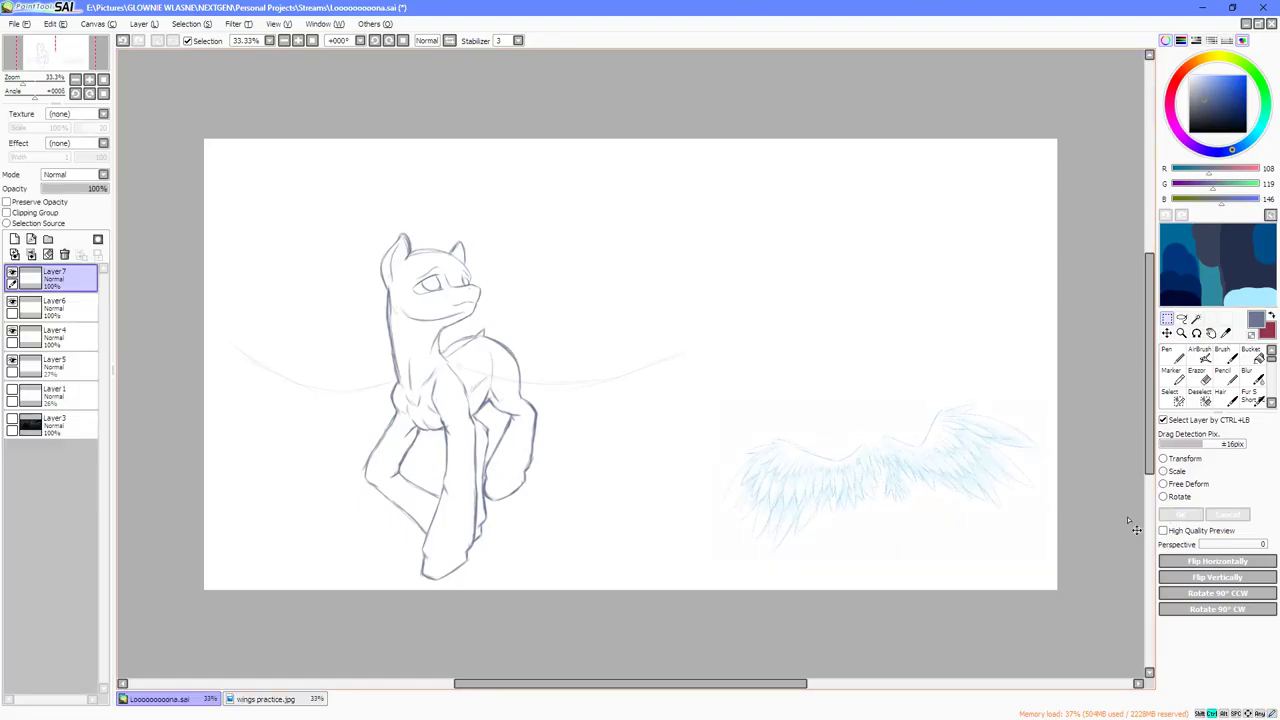
click(1172, 357)
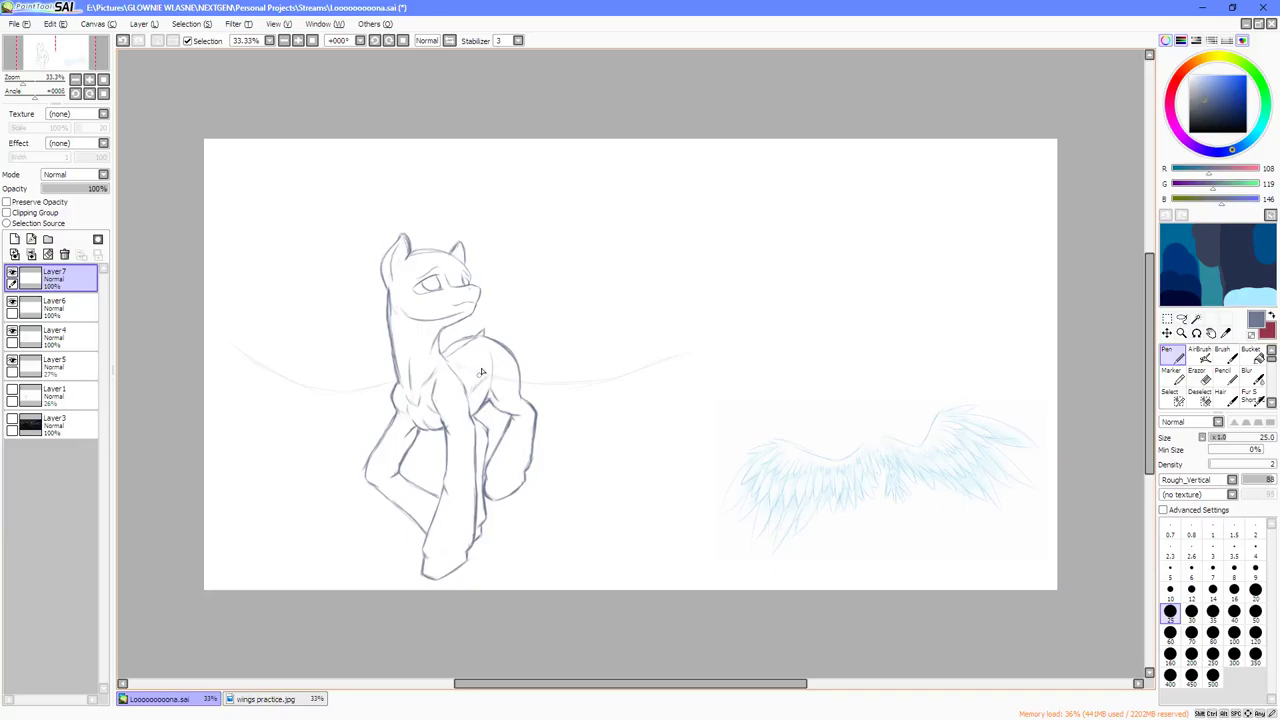
Check which drawing each upper layer holds and rename the pony outline layer (Layer4) as SKETCH.
scroll(495, 408, up, 1)
scroll(490, 413, down, 1)
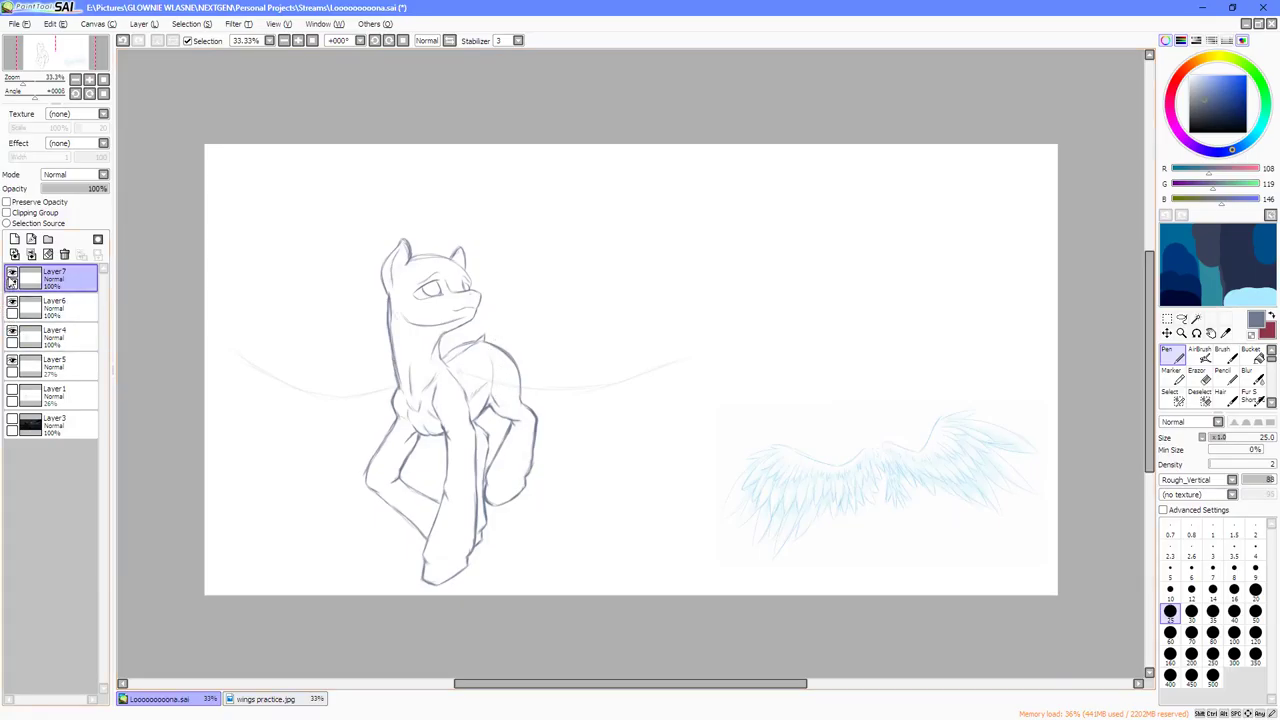
click(12, 273)
click(12, 273)
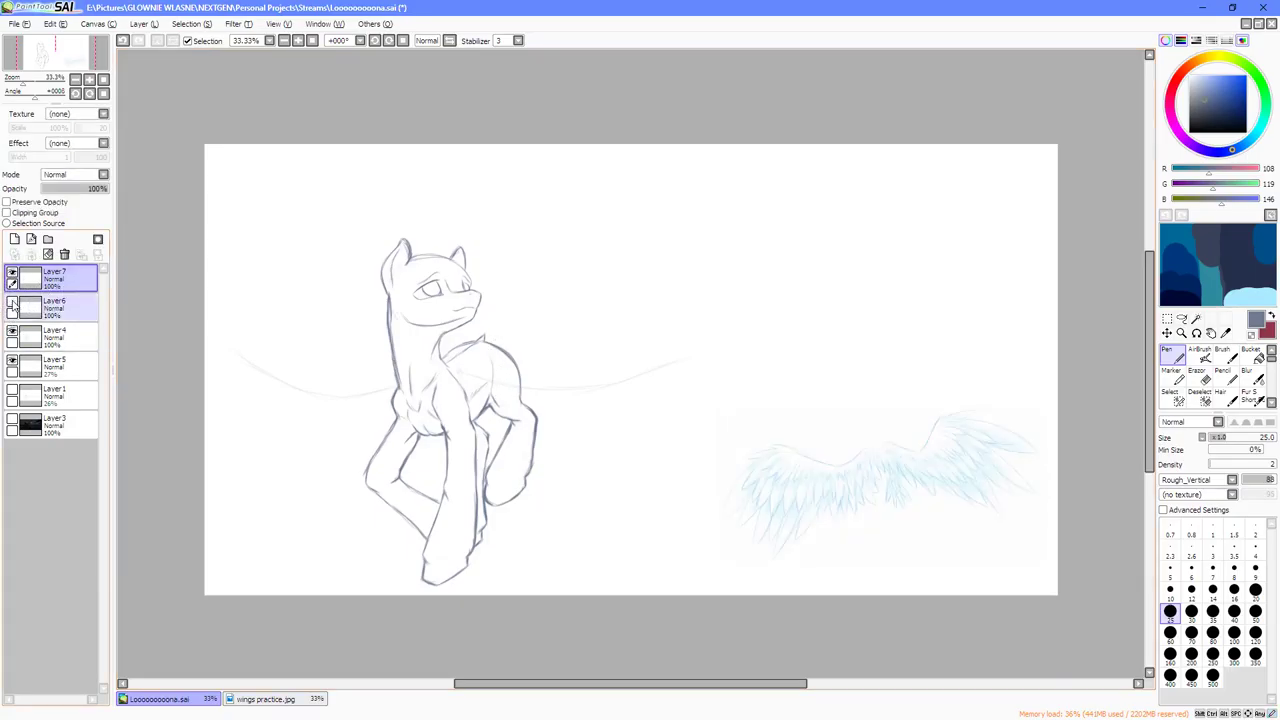
click(43, 315)
click(12, 334)
click(12, 334)
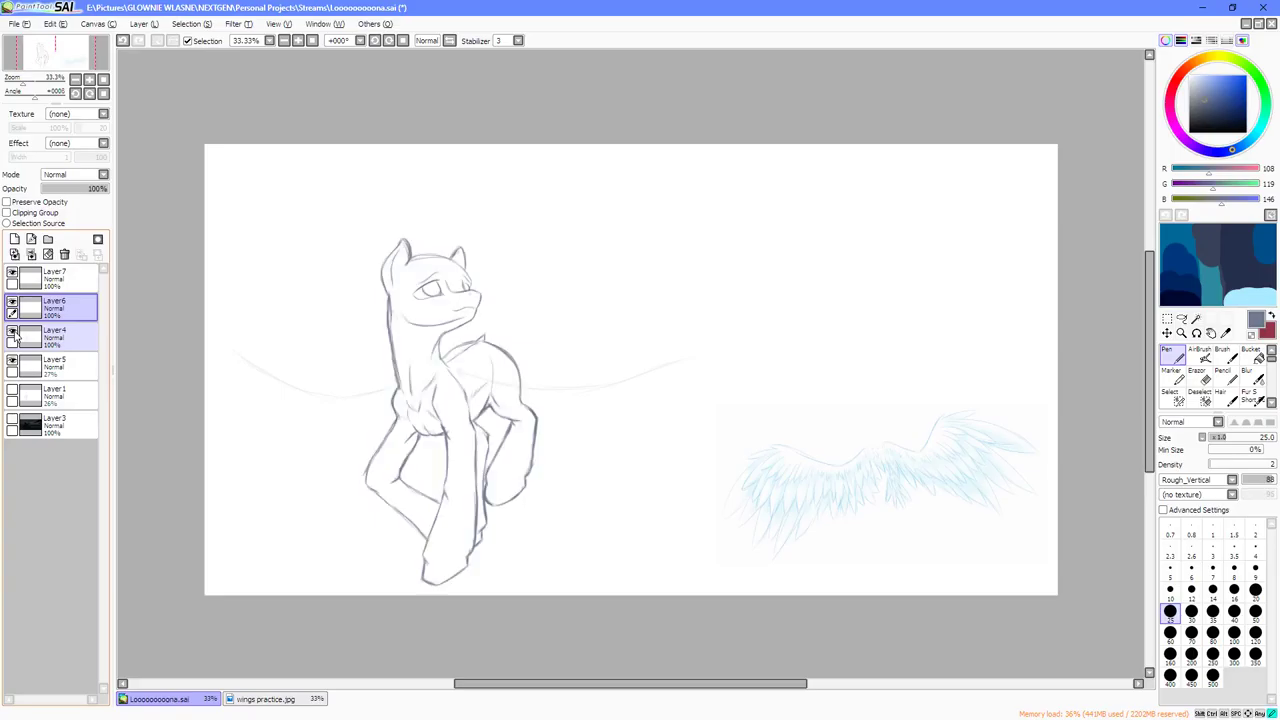
double_click(55, 338)
text(SKETCH)
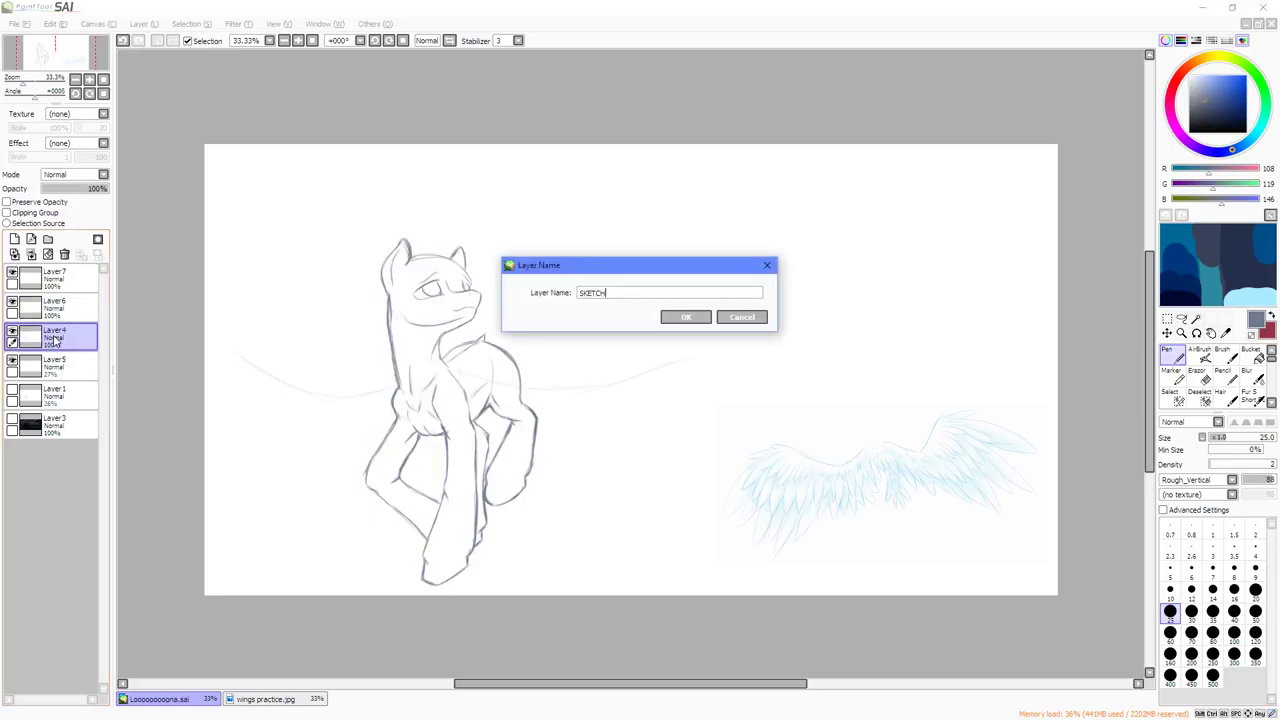
key(Return)
Rename the empty layer above the sketch (Layer6) as WINGS.
double_click(50, 306)
text(W)
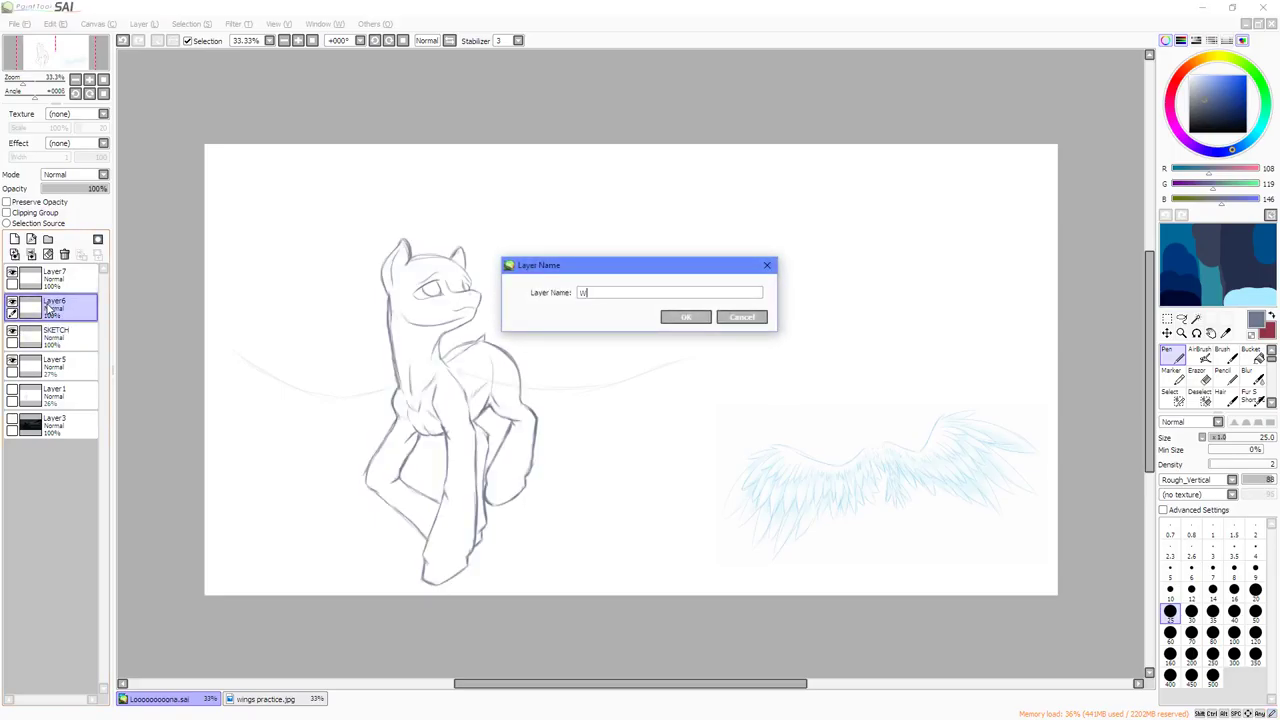
text(INGS)
key(Return)
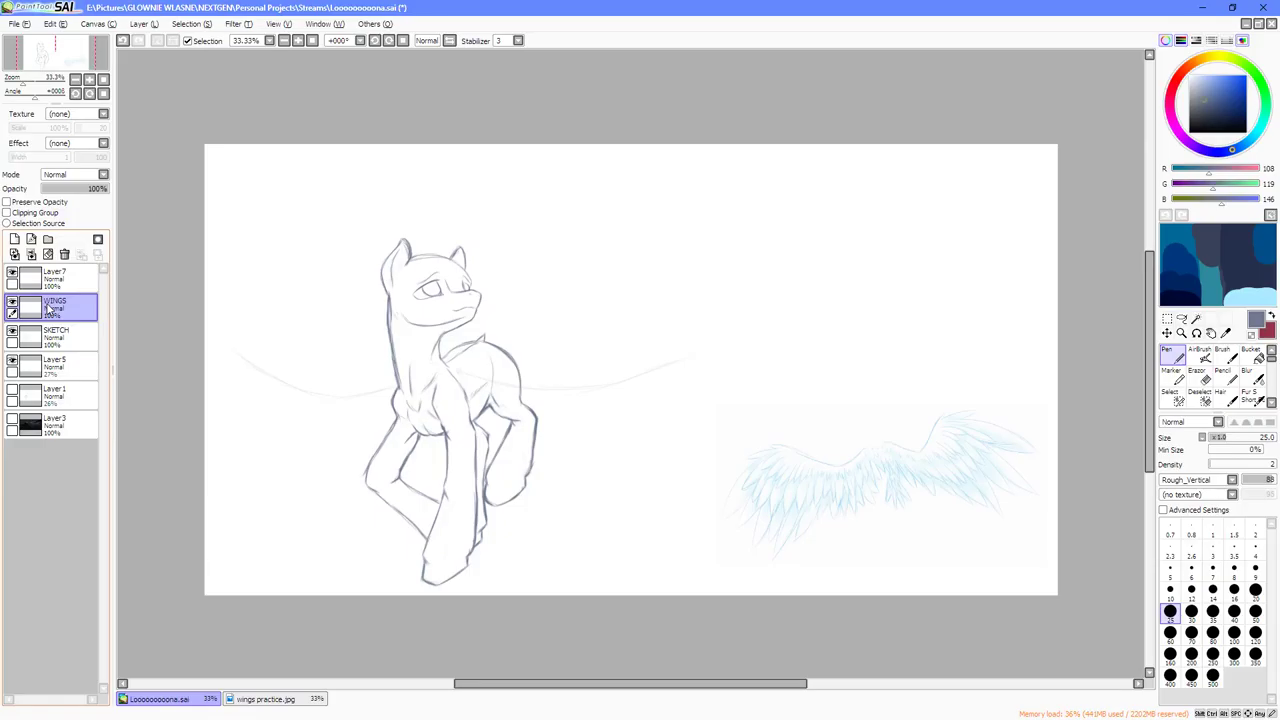
Check the contents of hidden Layer1, keep it hidden and rename it SKELETON.
click(28, 367)
click(13, 390)
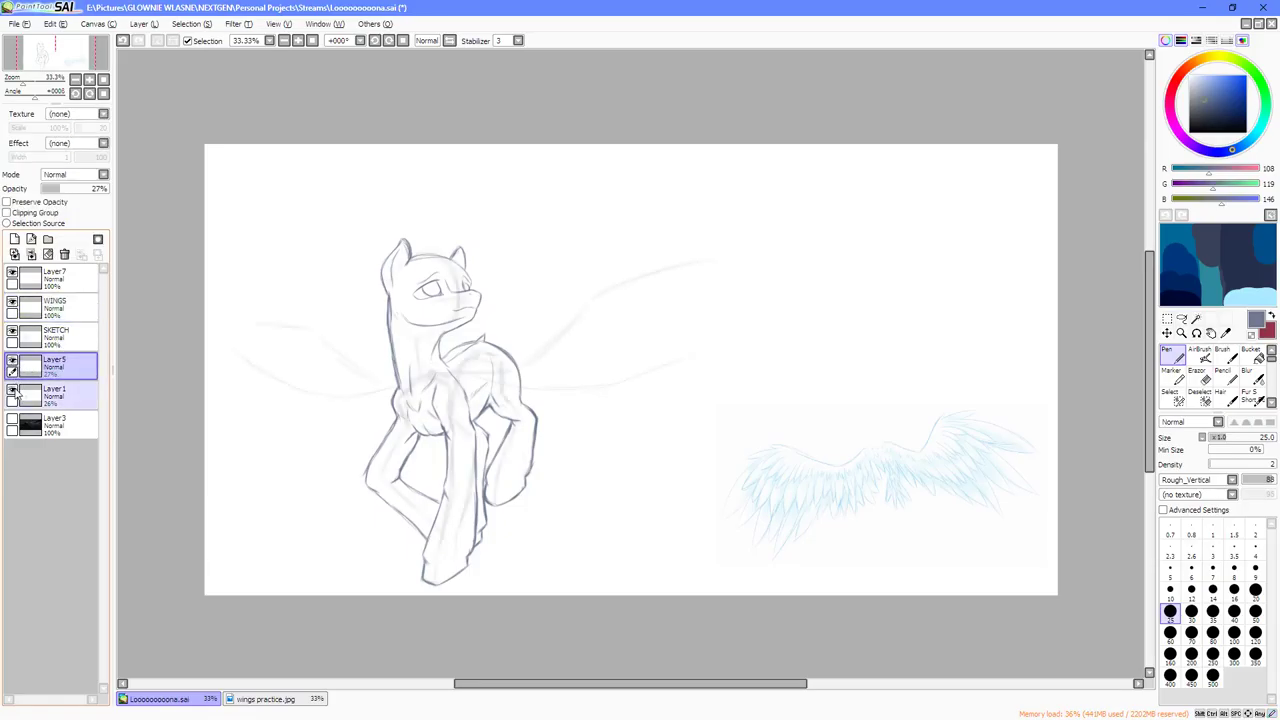
double_click(58, 396)
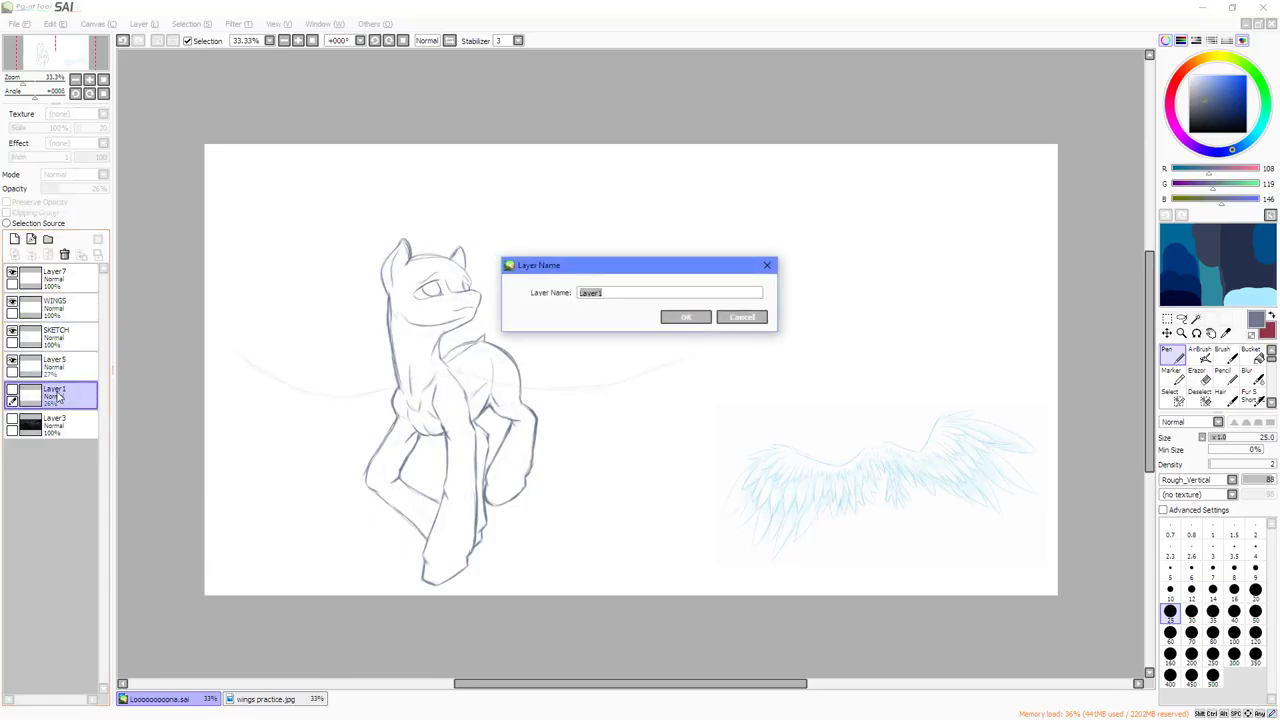
text(SKELETON)
key(Return)
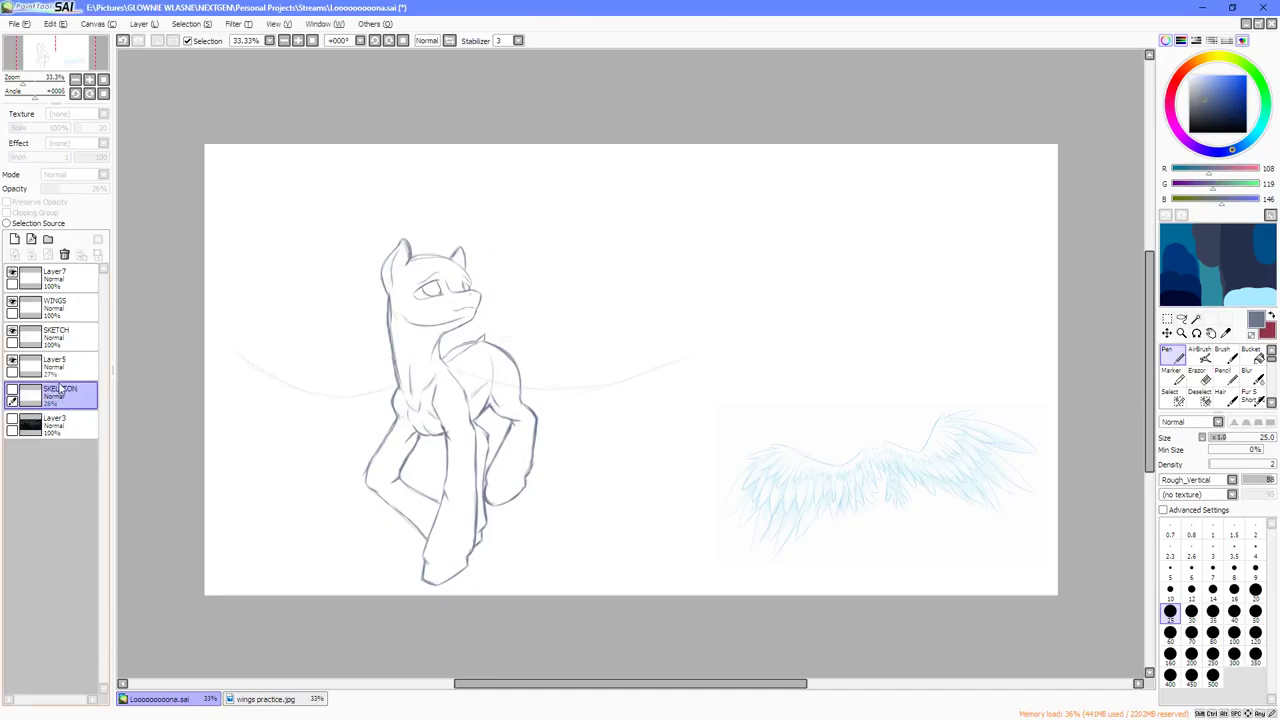
Briefly show the dark seascape background on Layer3, hide it again and make the WINGS layer active.
click(11, 421)
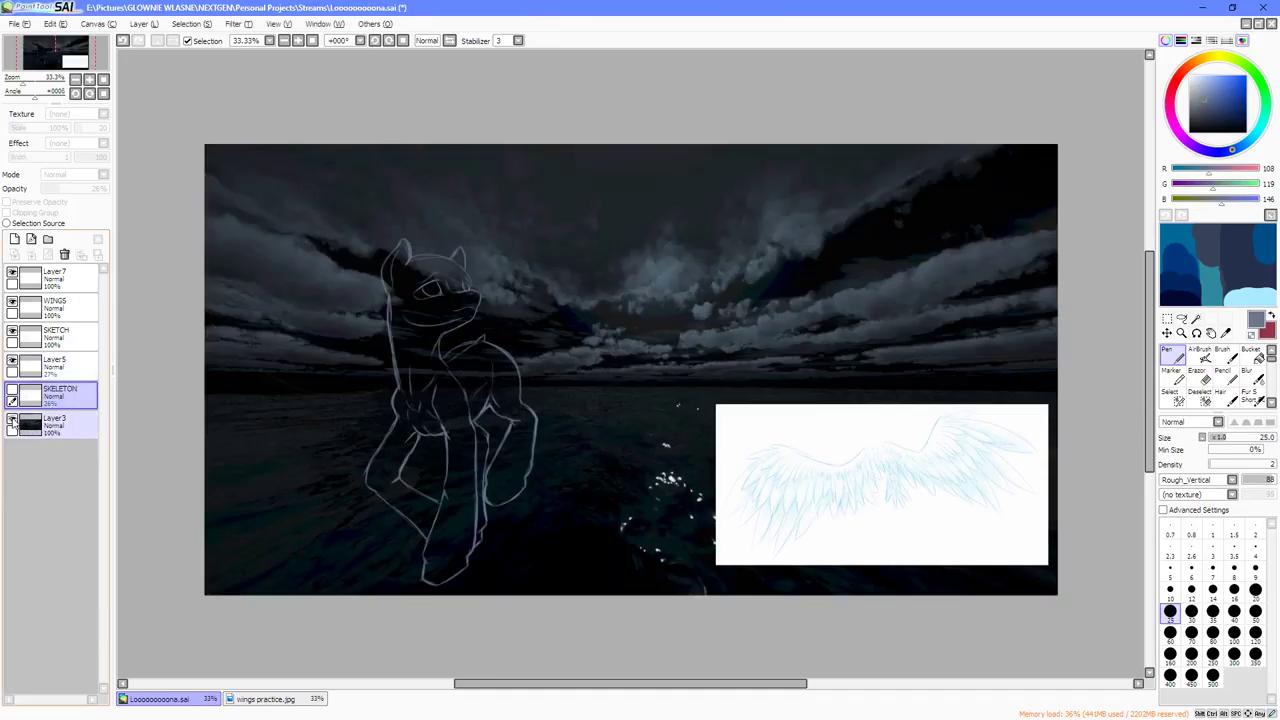
click(11, 421)
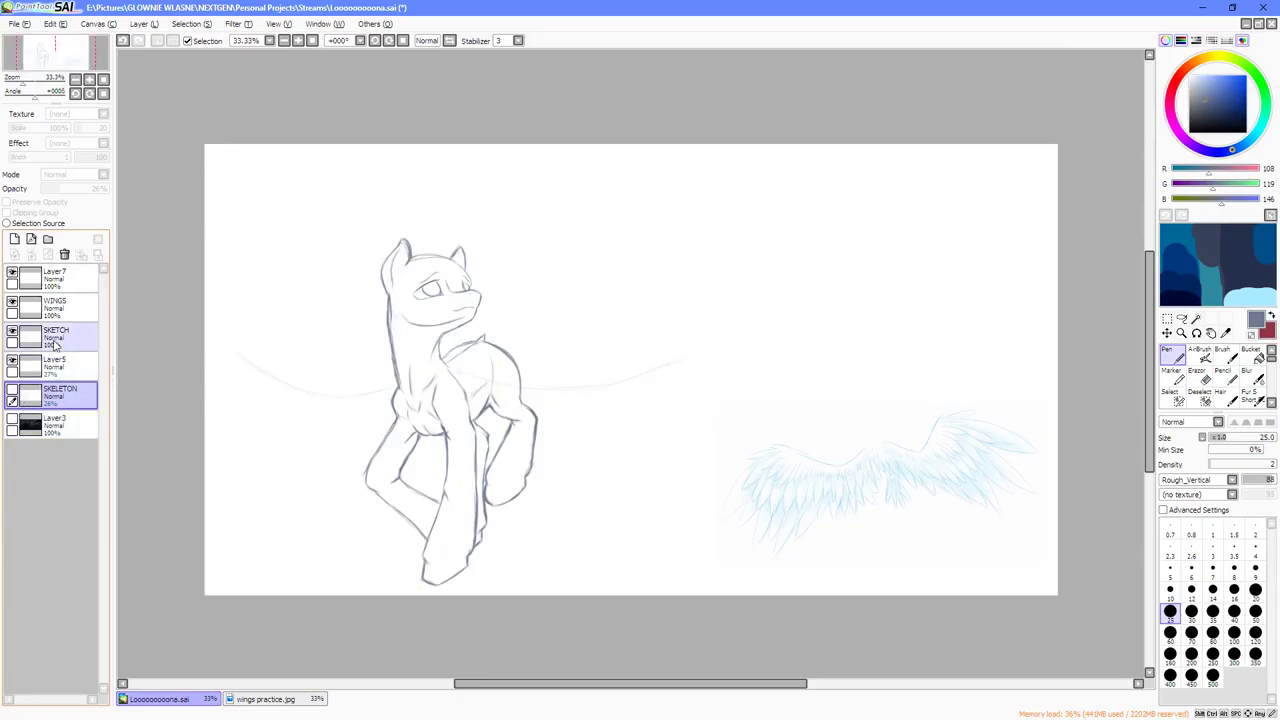
click(56, 310)
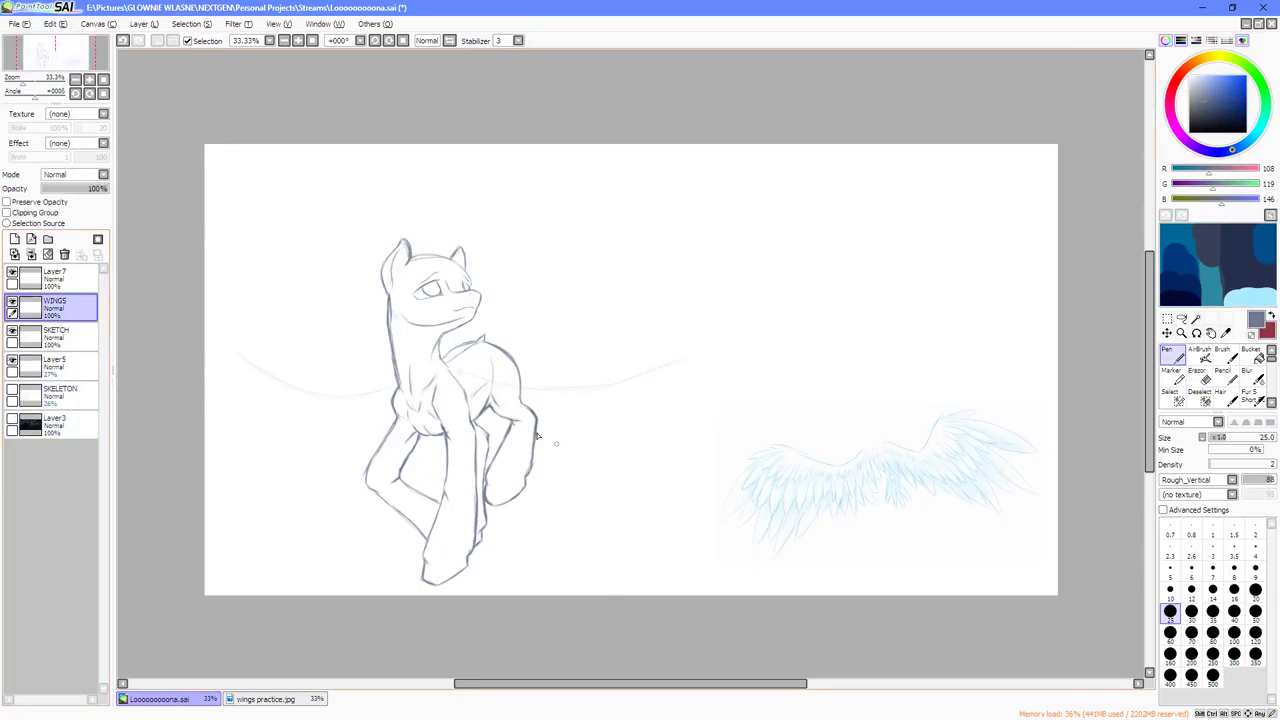
key(Right)
key(Down)
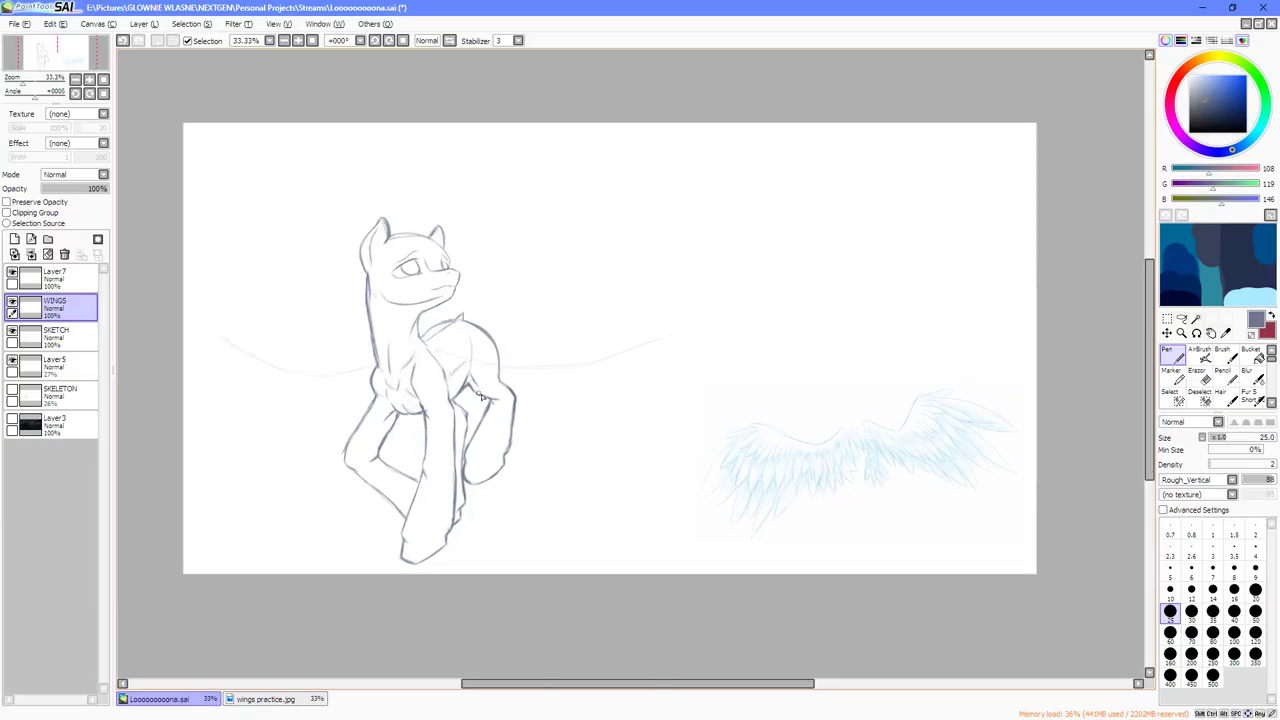
scroll(482, 388, up, 1)
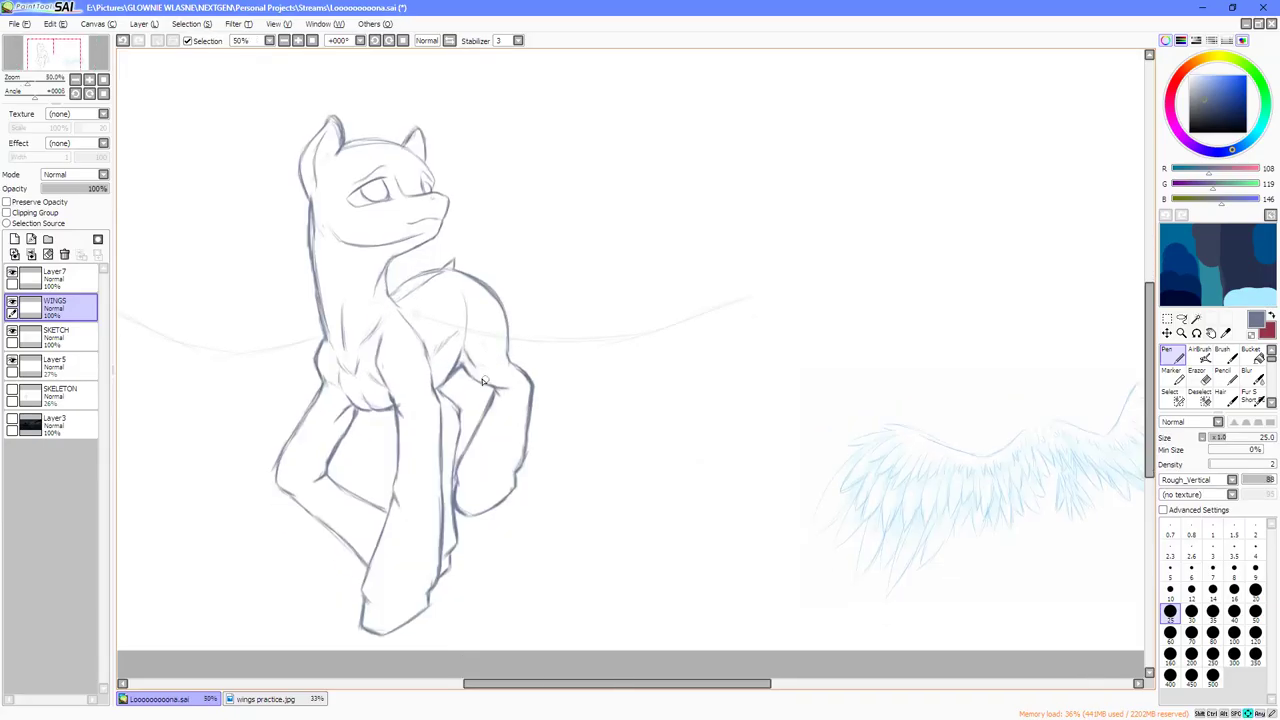
Move the blue wings reference on Layer7 closer to the pony, beside its hind legs.
scroll(490, 362, down, 1)
scroll(467, 338, up, 1)
key(Right)
key(Right)
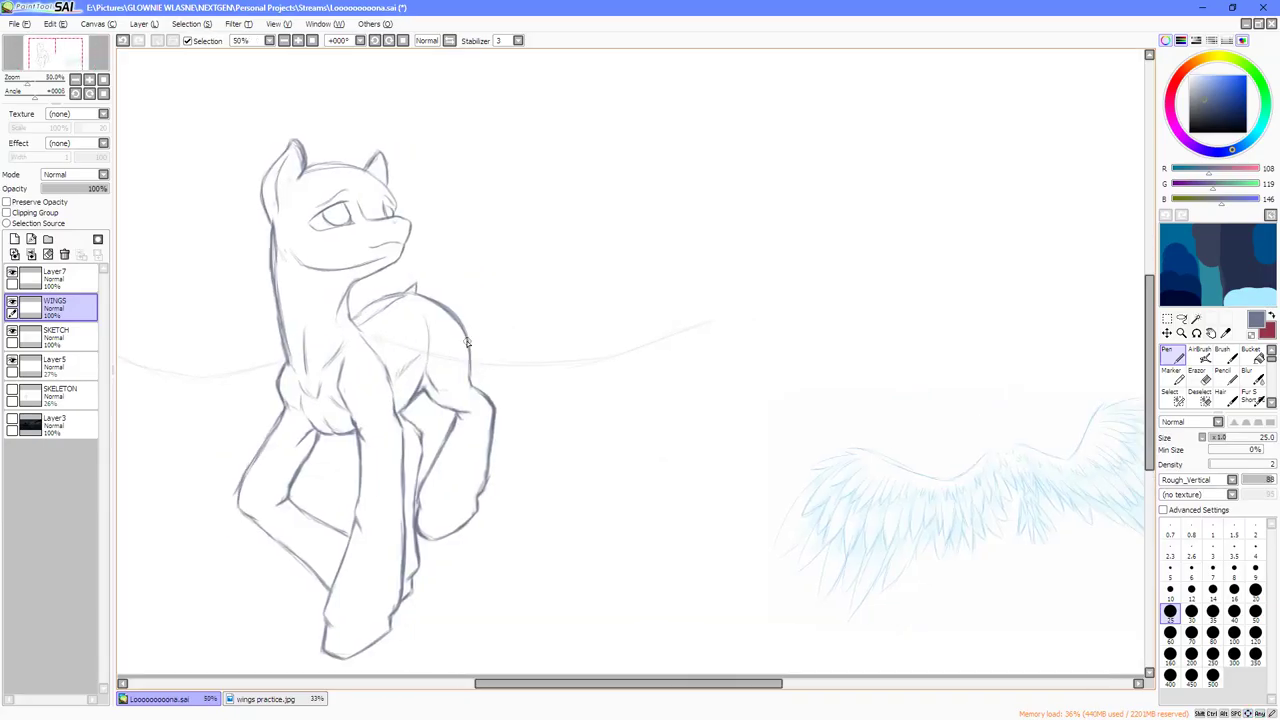
key(Left)
click(55, 280)
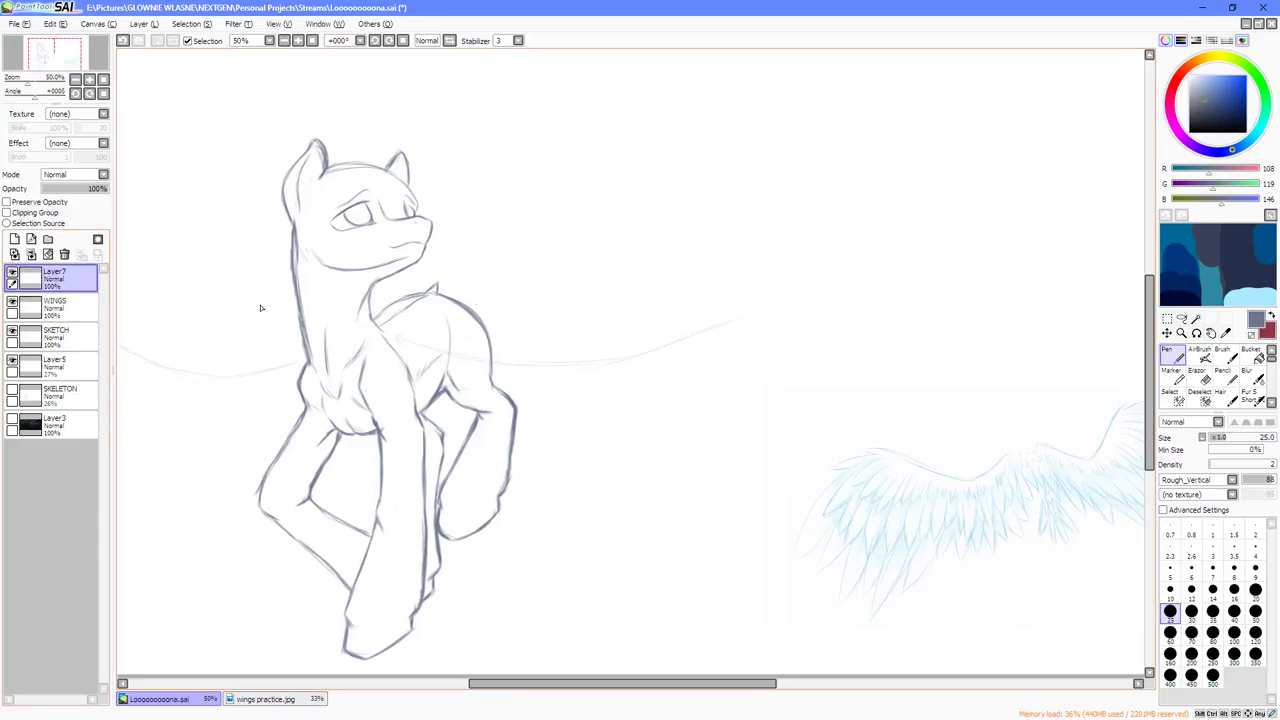
key(ctrl+t)
drag(1037, 511, 765, 535)
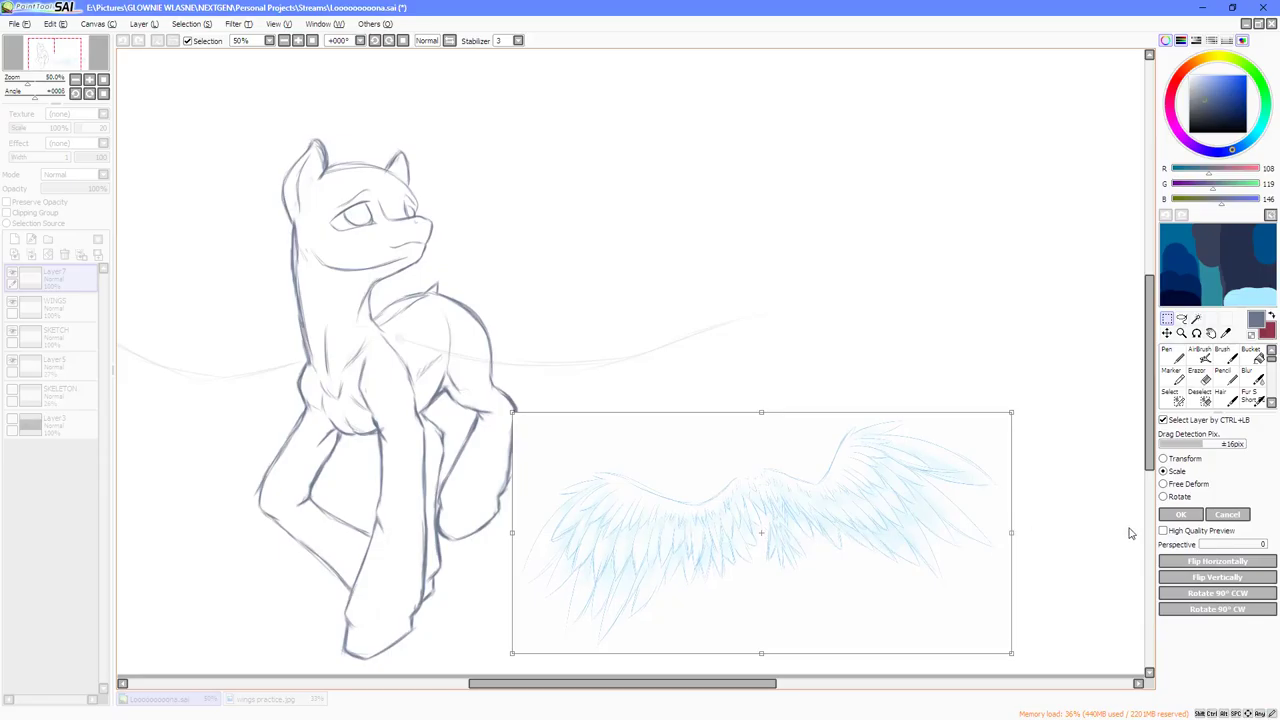
click(1180, 514)
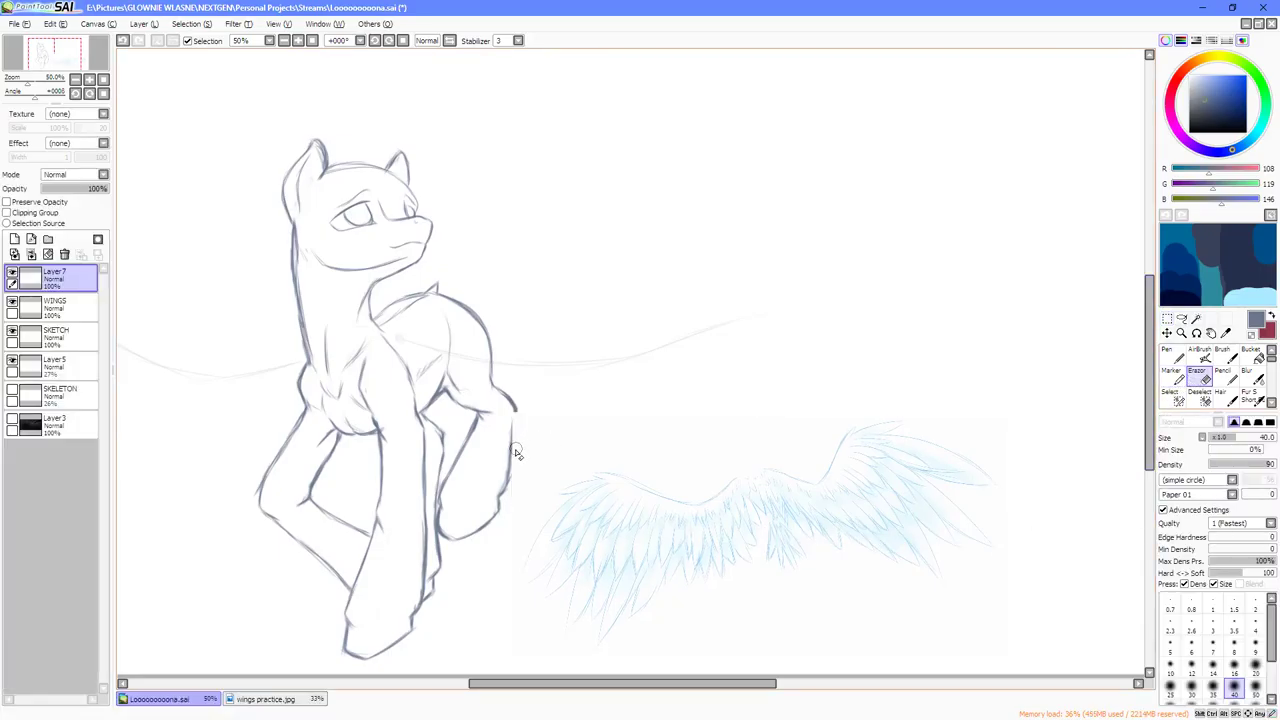
Erase the reference's pale edge where it covers the pony's raised hind leg, using a size 120 eraser.
key(bracketright)
key(bracketright)
key(bracketright)
key(bracketright)
key(bracketright)
key(bracketright)
drag(536, 393, 517, 470)
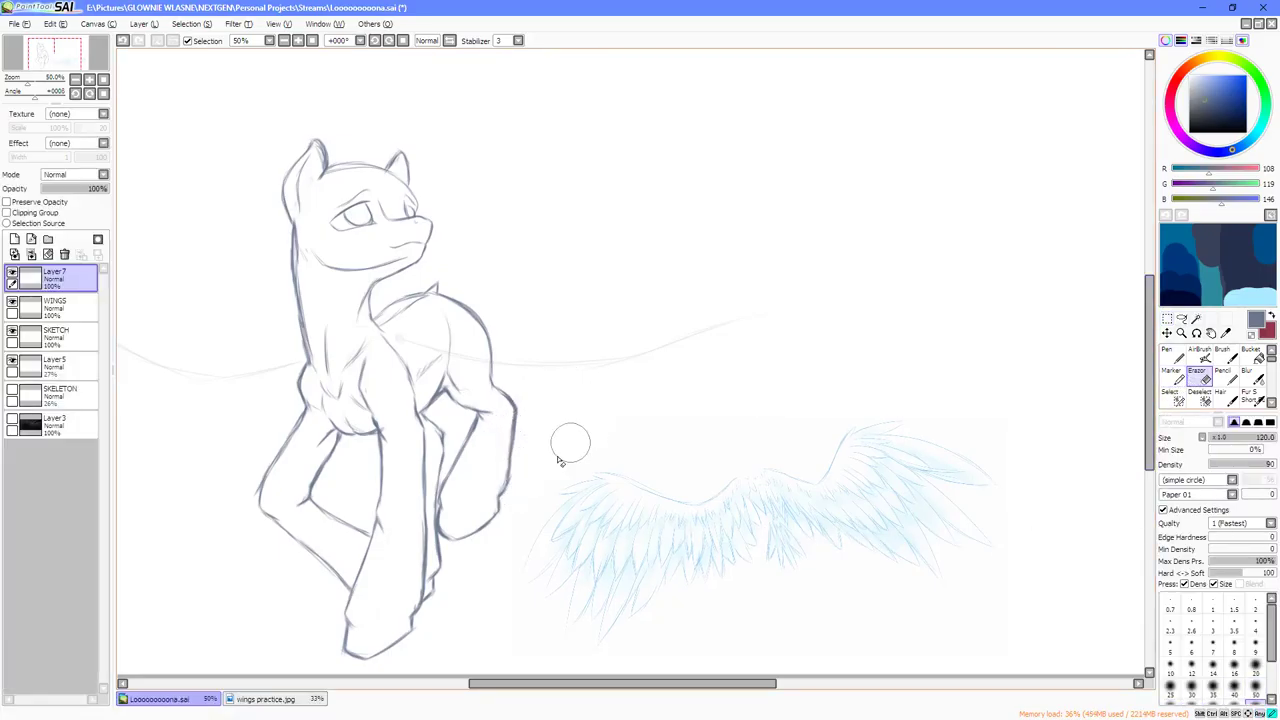
Set Layer7's blending mode to Multiply and shift the wings reference slightly further towards the pony.
click(72, 176)
click(60, 191)
click(1167, 318)
click(1163, 471)
drag(894, 491, 780, 529)
click(1180, 514)
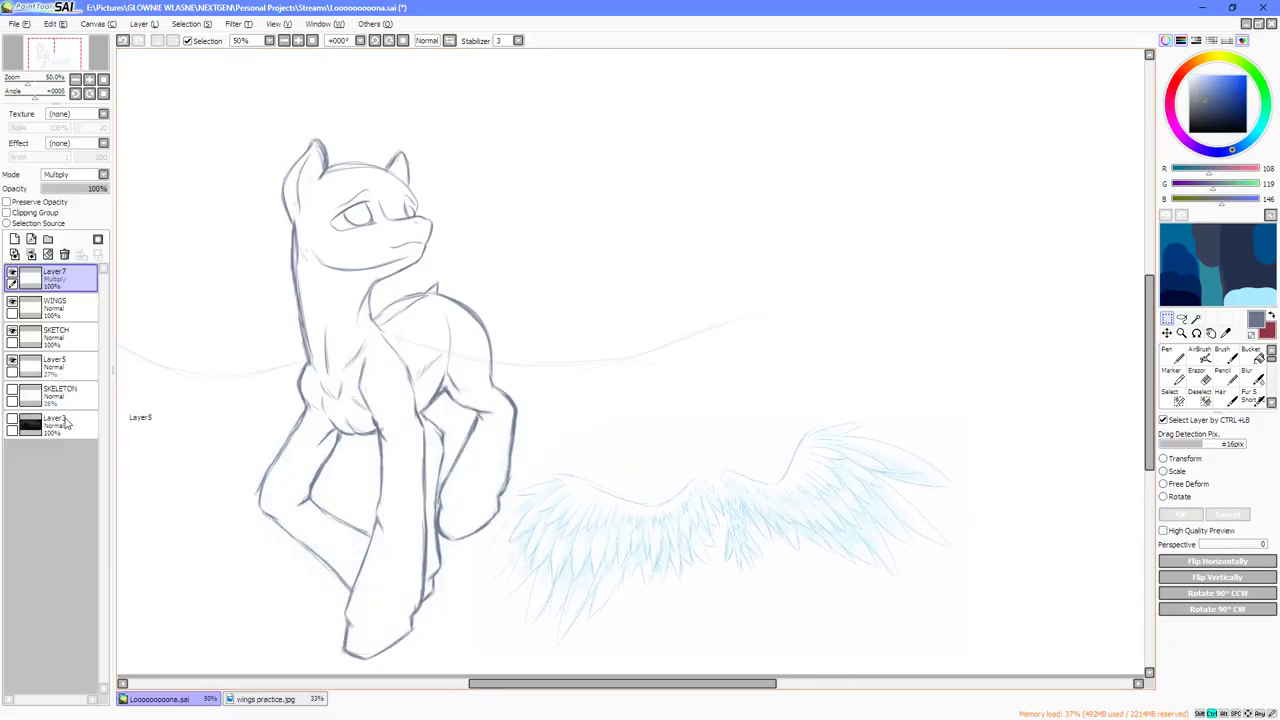
Briefly show the dark Layer3 background, hide it again and make the WINGS layer active with the Pen.
click(13, 421)
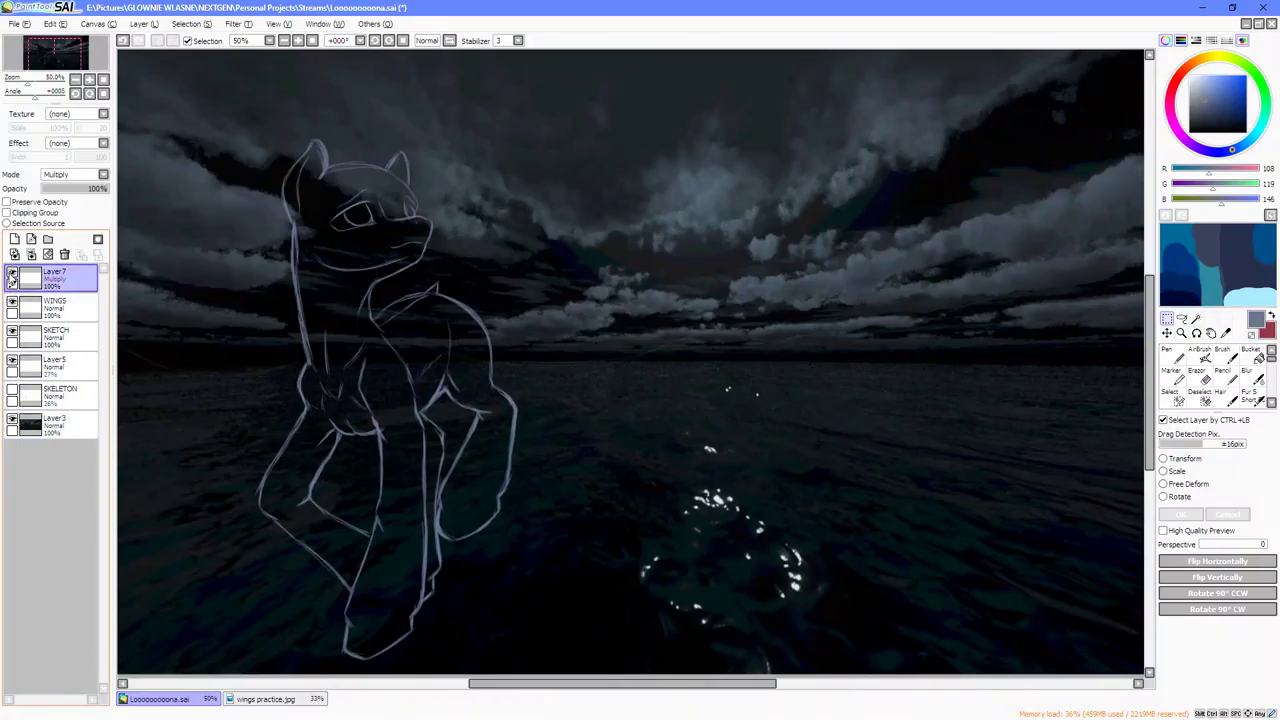
click(13, 421)
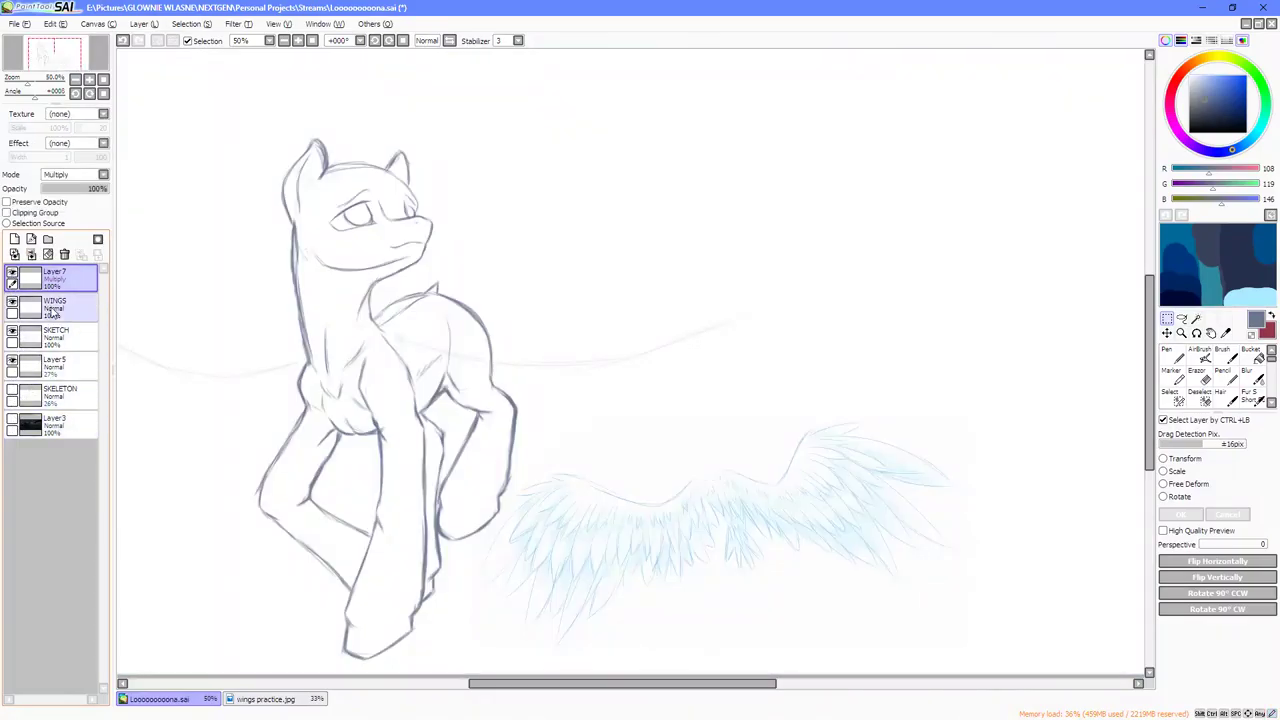
click(53, 310)
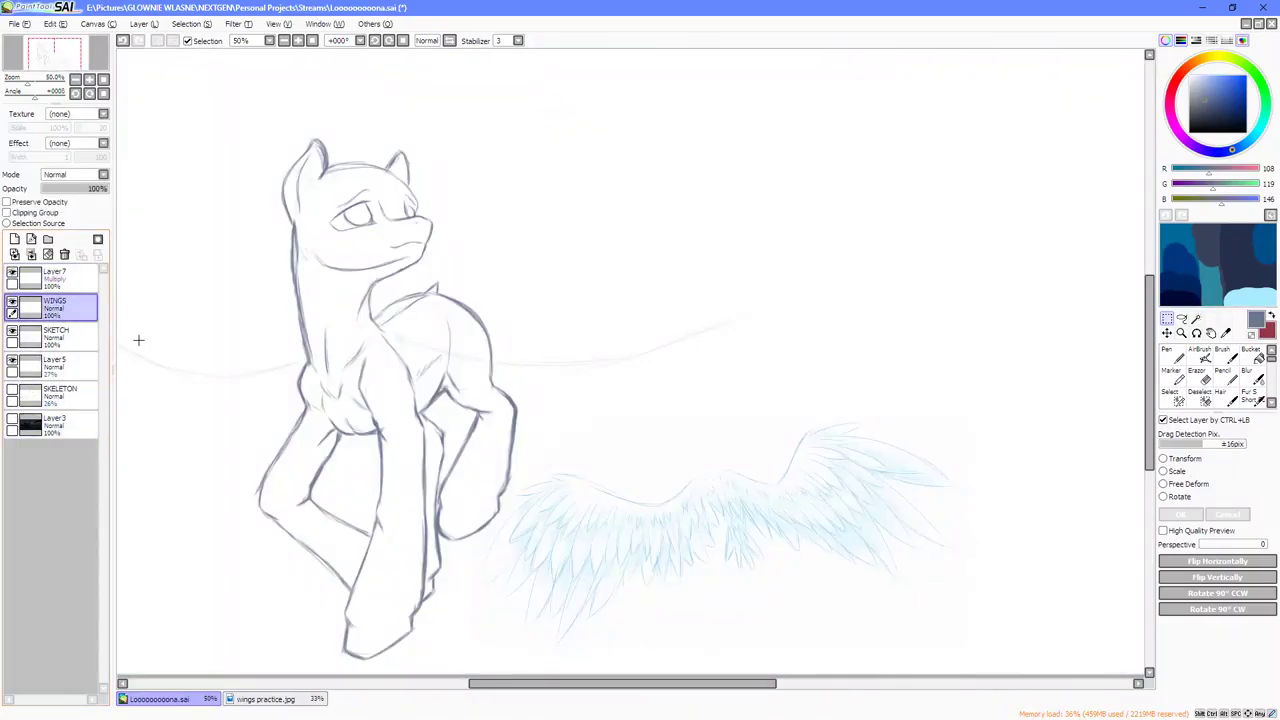
click(1167, 358)
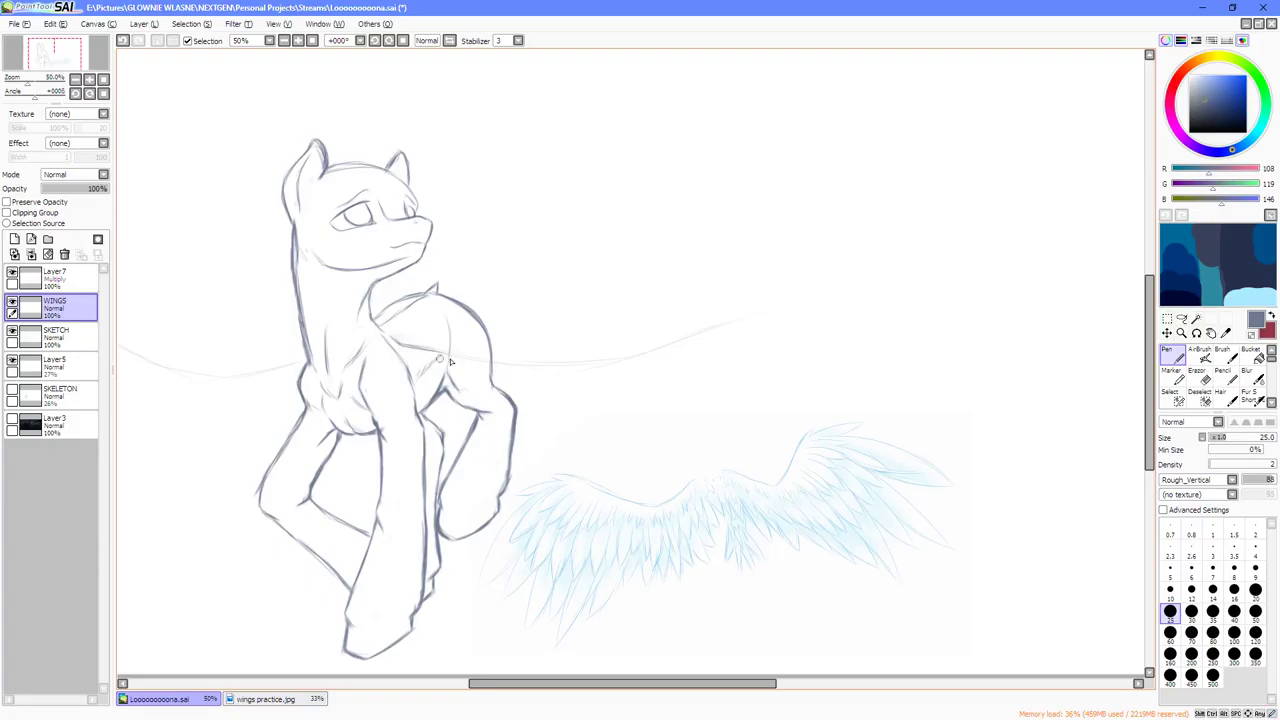
Sketch the right wing's leading edge from the pony's back outward along the faint guide curve.
drag(402, 348, 612, 461)
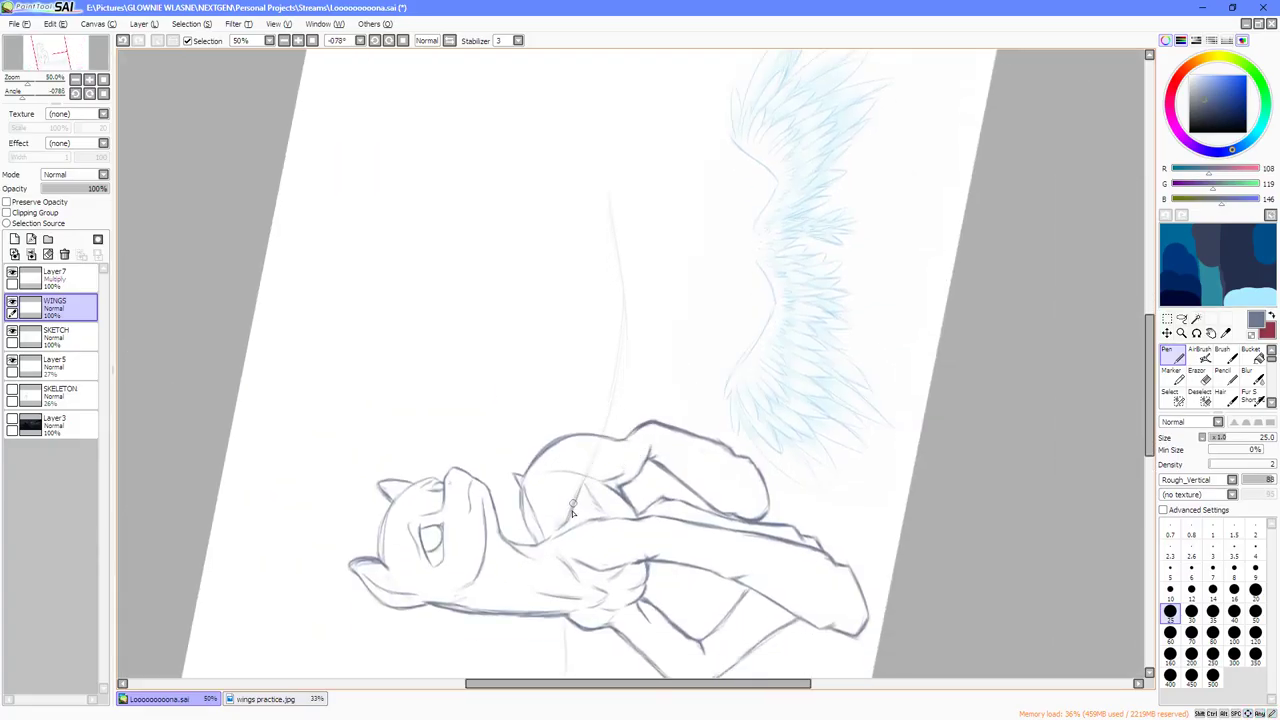
drag(573, 505, 610, 448)
drag(578, 500, 616, 418)
drag(598, 461, 632, 367)
drag(617, 412, 639, 308)
drag(635, 352, 641, 280)
drag(640, 328, 625, 236)
mouse_move(638, 306)
mouse_down()
mouse_move(630, 223)
mouse_move(683, 286)
mouse_move(693, 322)
mouse_up()
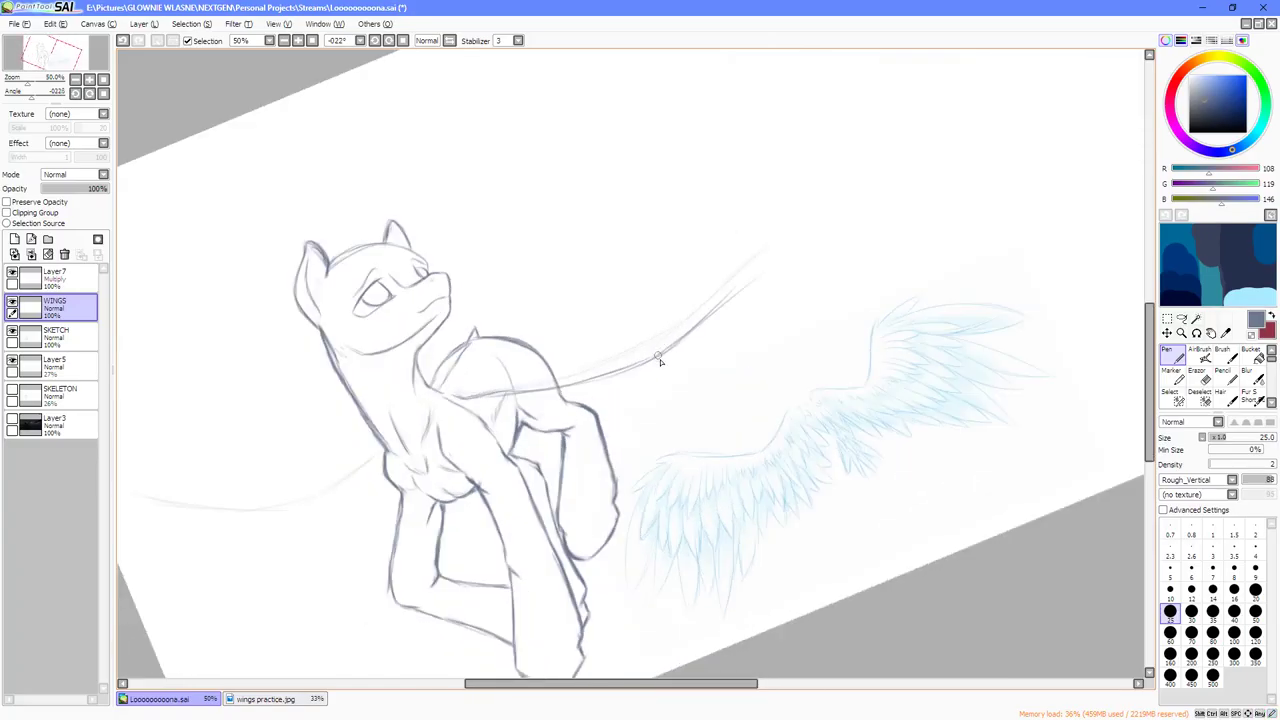
Extend the right wing's leading edge to the tip with a few overlapping strokes.
drag(787, 256, 747, 300)
key(Delete)
key(Delete)
mouse_move(668, 322)
mouse_down()
mouse_move(708, 266)
mouse_move(686, 292)
mouse_move(704, 232)
mouse_move(685, 296)
mouse_up()
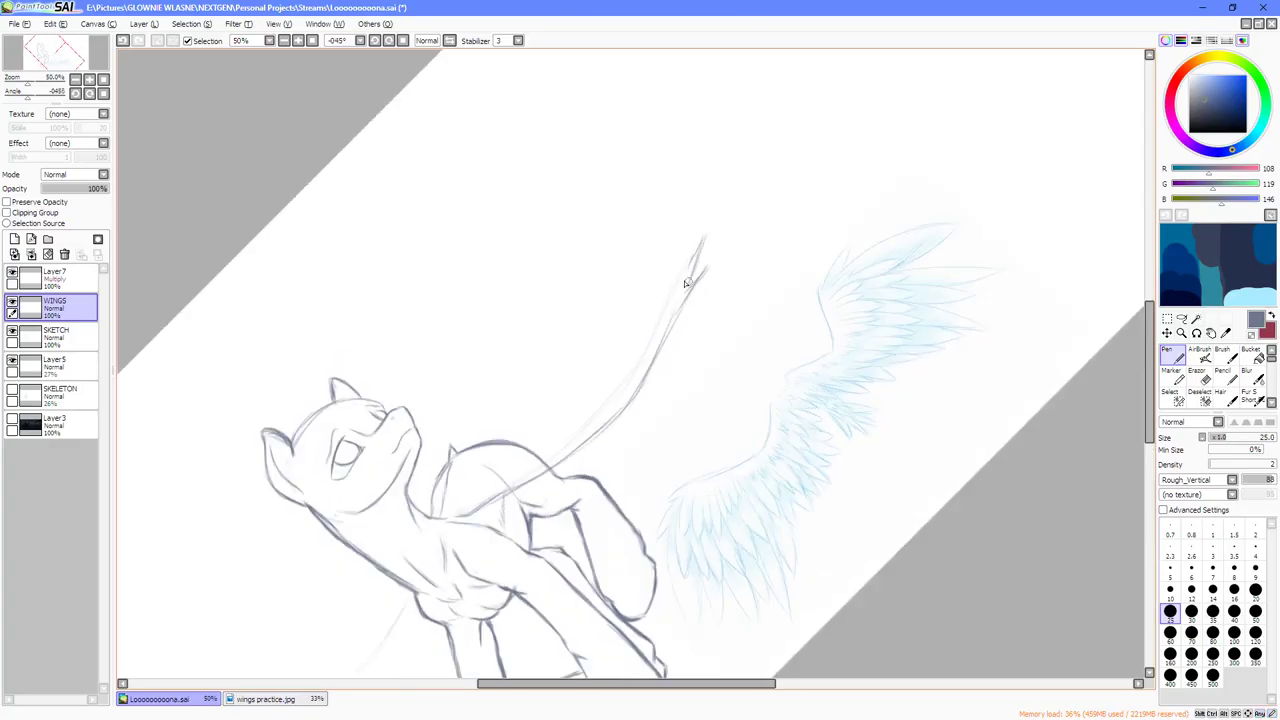
Sketch the left wing's leading edge along its guide curve from the pony's chest outward.
key(End)
key(End)
key(End)
key(End)
key(End)
key(Left)
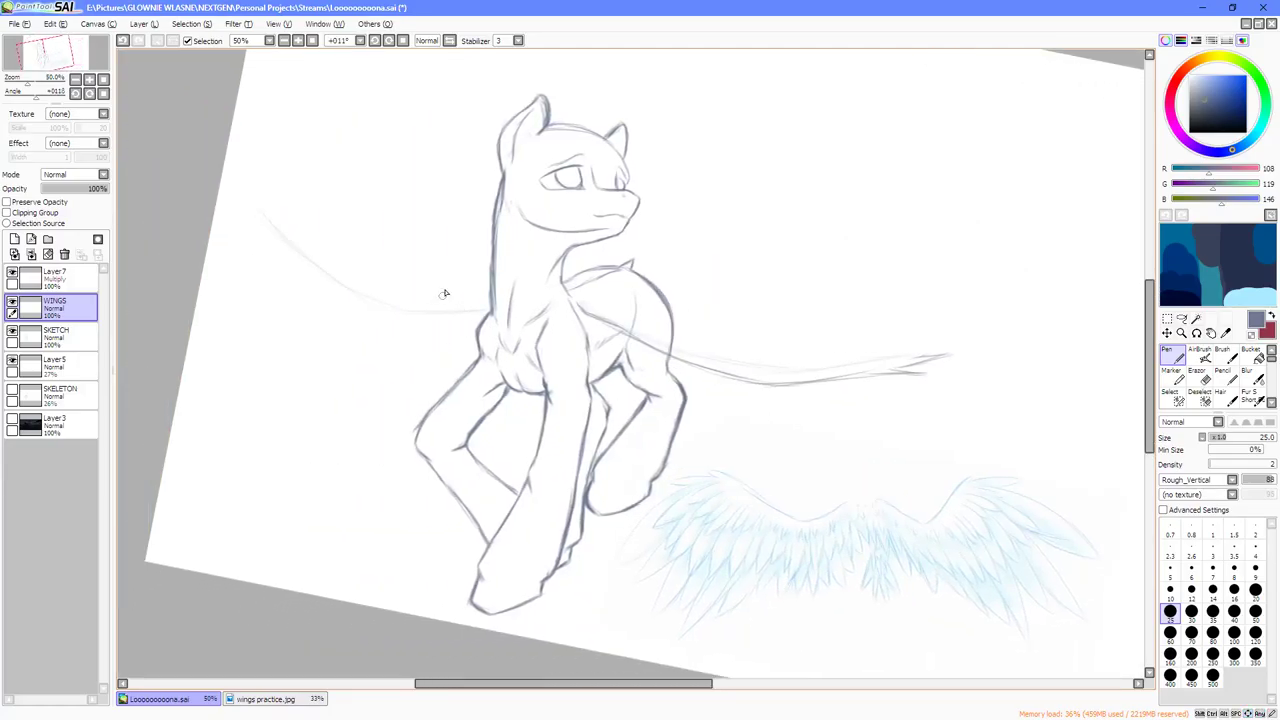
mouse_move(445, 293)
mouse_down()
mouse_move(511, 269)
mouse_move(529, 313)
mouse_move(561, 309)
mouse_move(567, 345)
mouse_move(651, 333)
mouse_move(631, 429)
mouse_move(612, 365)
mouse_move(594, 462)
mouse_move(538, 529)
mouse_move(616, 465)
mouse_move(686, 461)
mouse_move(659, 449)
mouse_move(631, 484)
mouse_move(646, 437)
mouse_move(598, 526)
mouse_move(700, 419)
mouse_move(695, 407)
mouse_move(837, 368)
mouse_up()
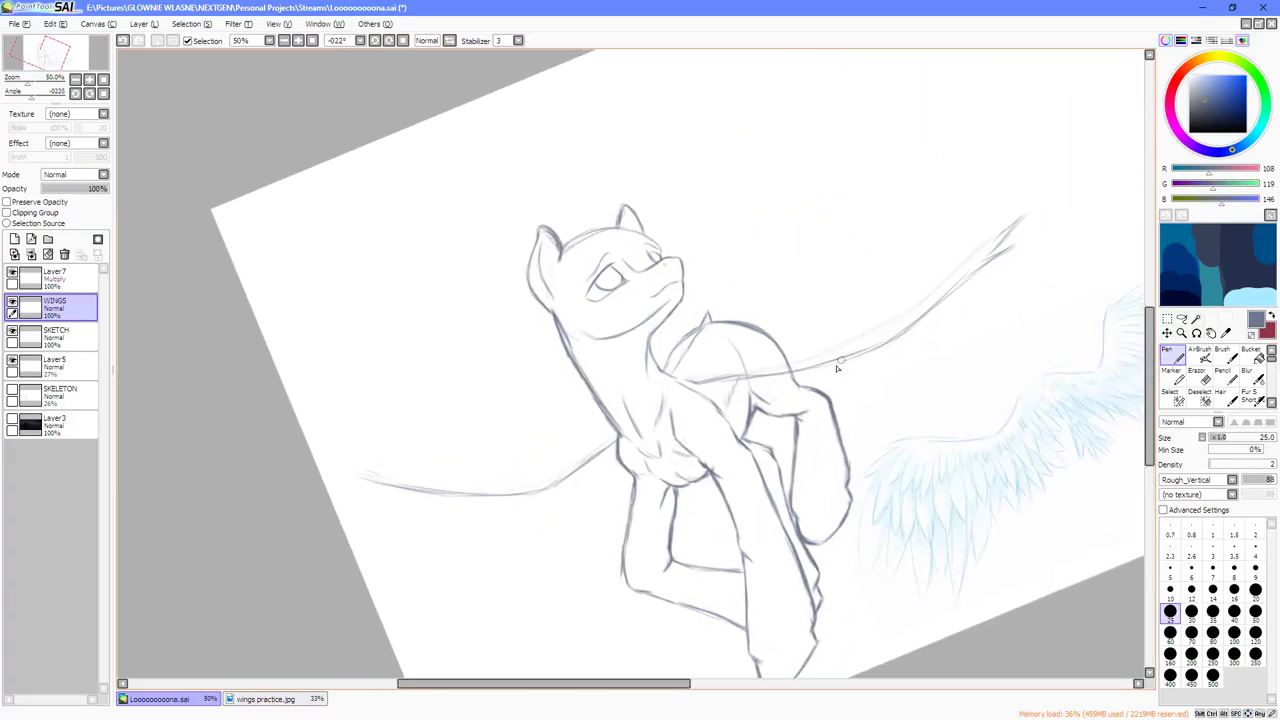
Thicken the inner half of the right wing's leading edge and undo the stray scribble on the pony's back.
key(Right)
key(Up)
key(Delete)
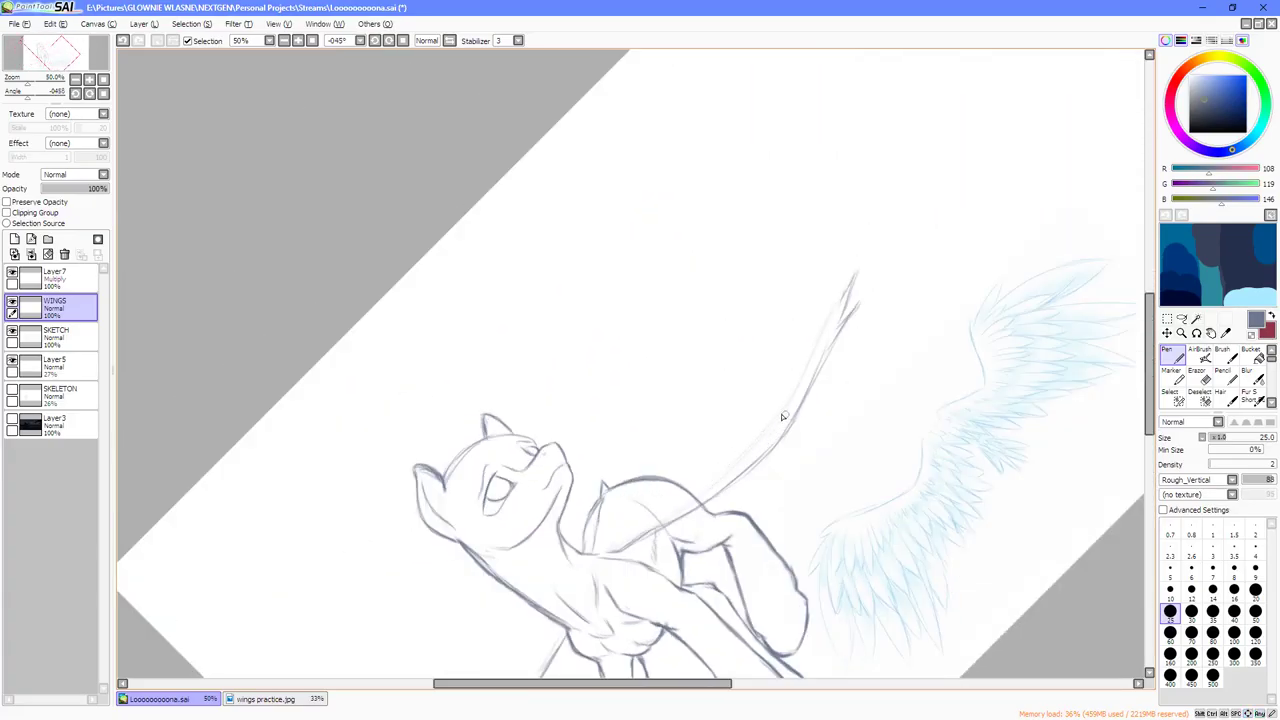
mouse_move(782, 416)
mouse_down()
mouse_move(678, 437)
mouse_move(660, 481)
mouse_move(715, 420)
mouse_up()
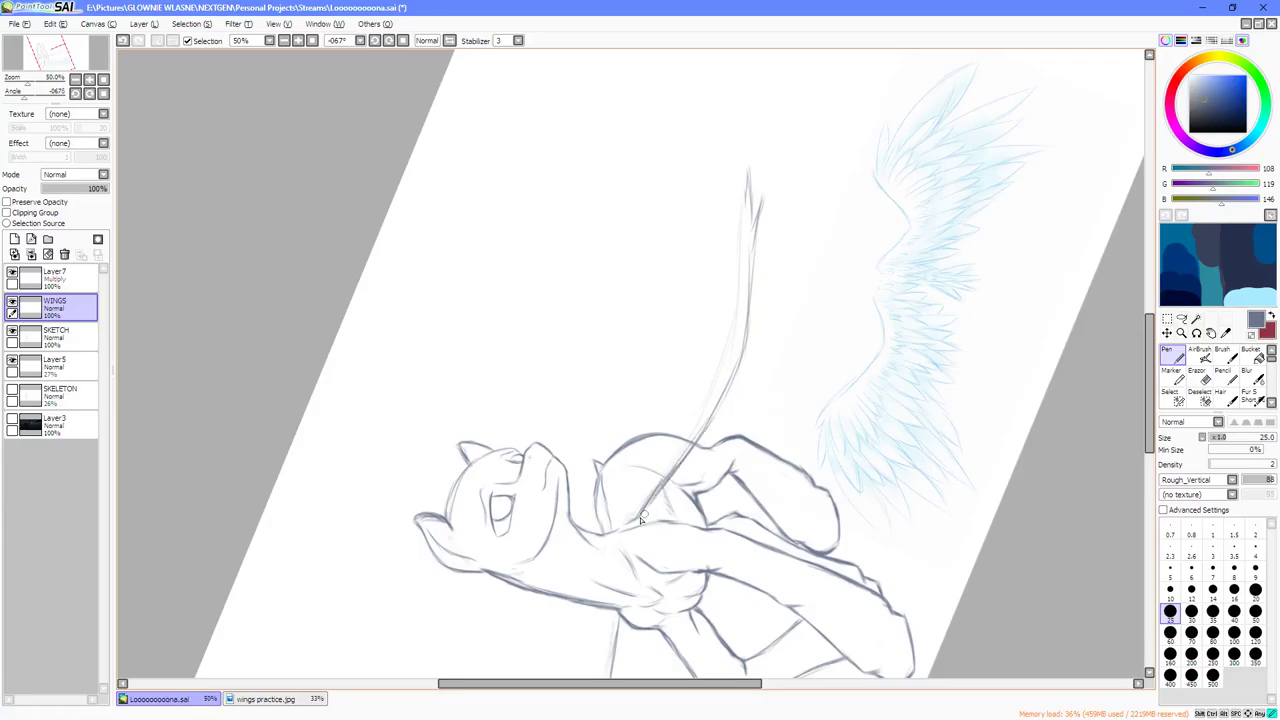
drag(640, 518, 755, 346)
mouse_move(686, 458)
mouse_down()
mouse_move(724, 402)
mouse_move(742, 312)
mouse_move(738, 368)
mouse_move(750, 276)
mouse_move(731, 377)
mouse_up()
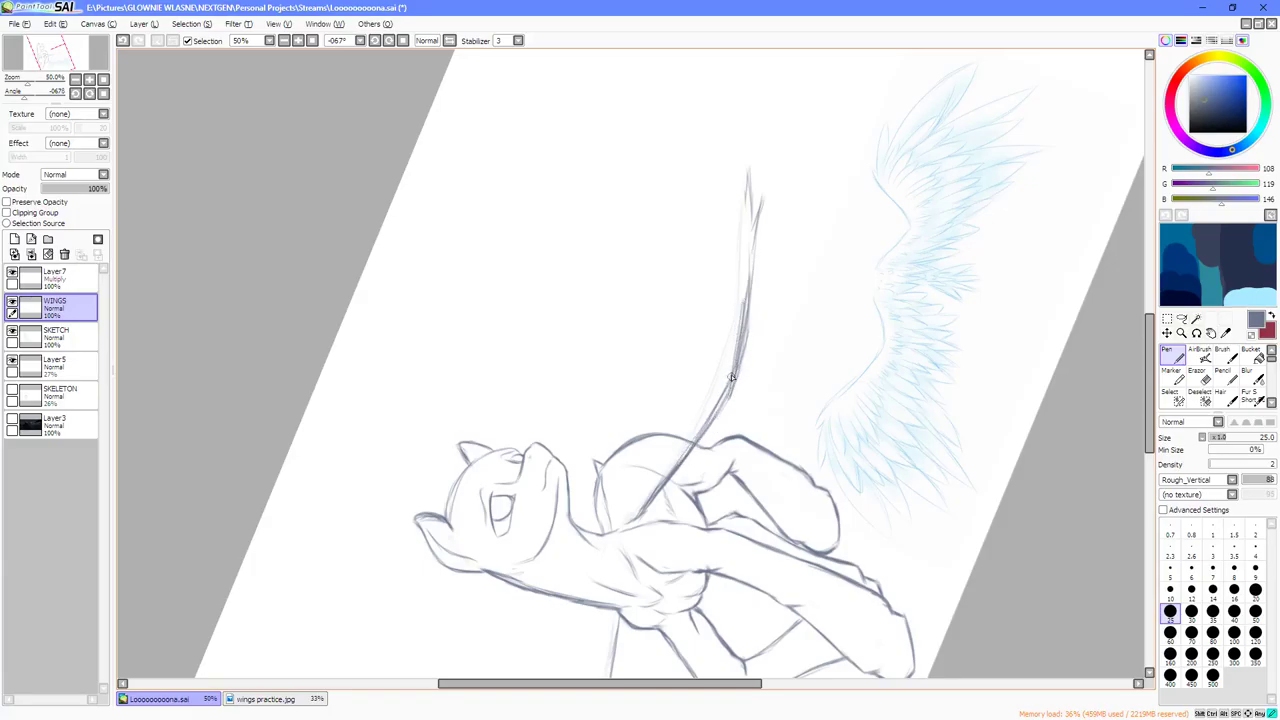
drag(686, 457, 733, 388)
key(End)
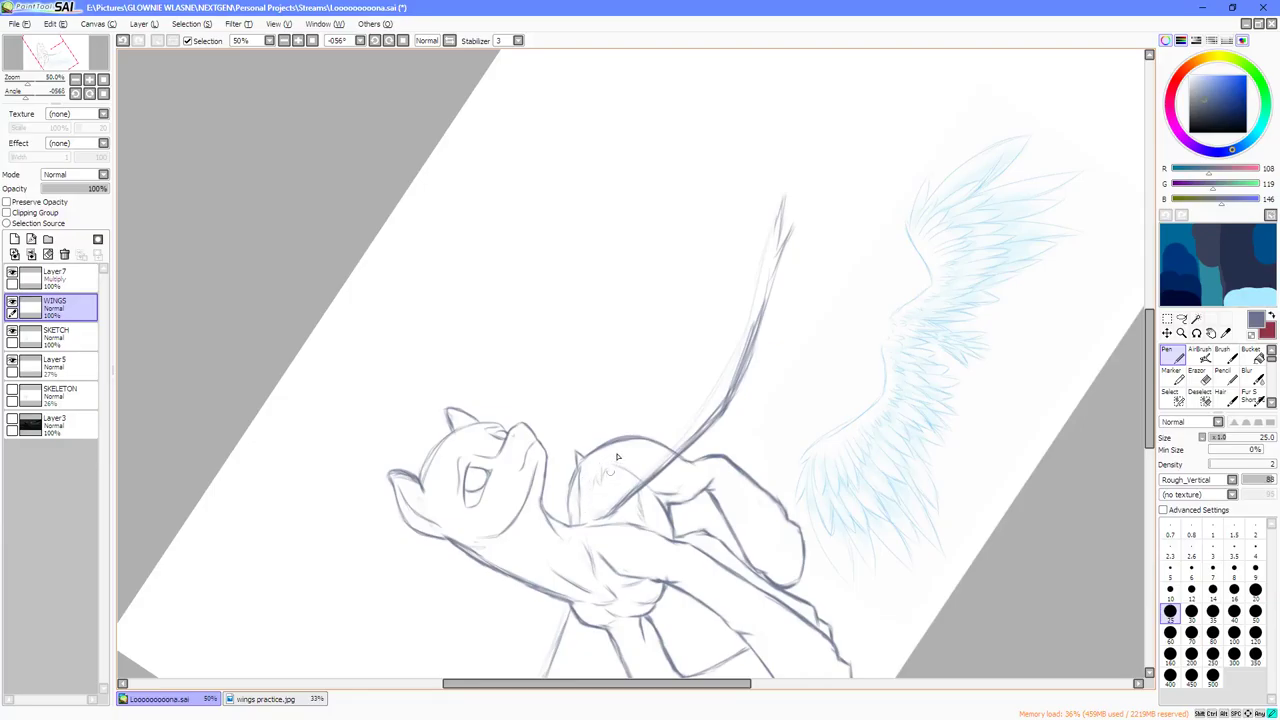
key(ctrl+z)
key(End)
key(End)
scroll(564, 452, up, 1)
drag(538, 411, 525, 440)
key(End)
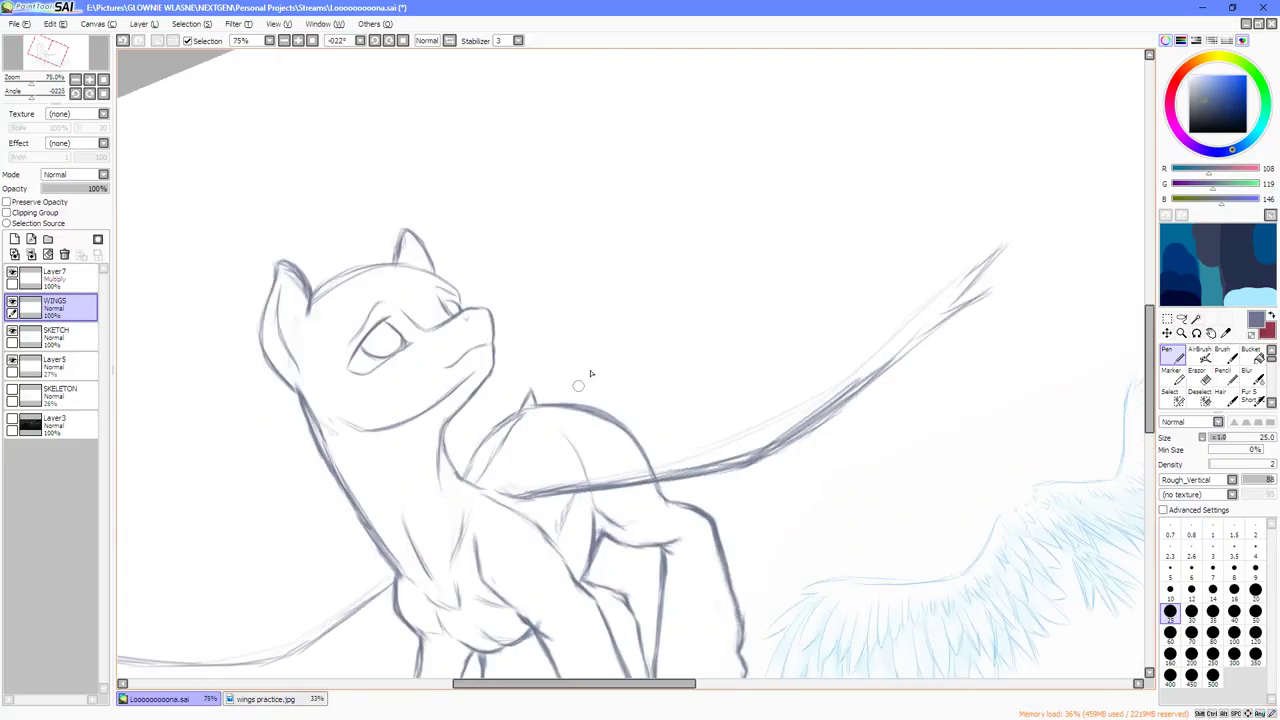
scroll(578, 385, up, 1)
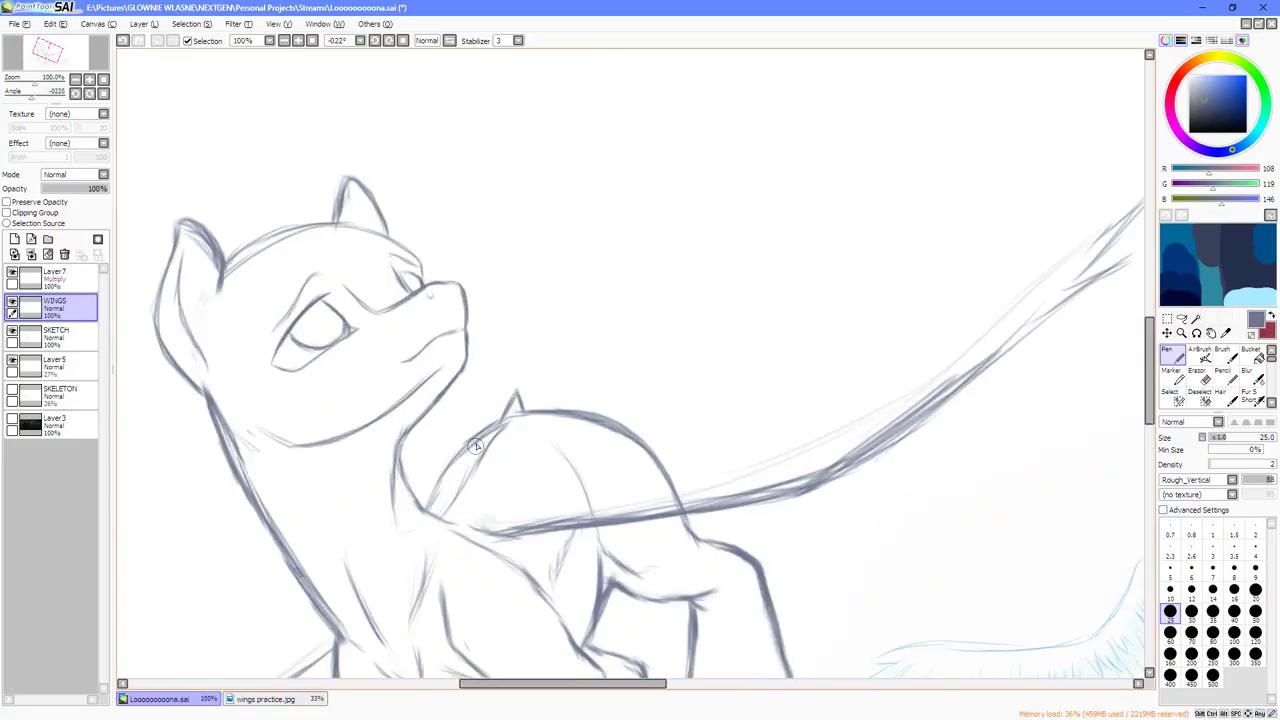
drag(481, 430, 490, 370)
drag(486, 427, 518, 345)
mouse_move(519, 392)
mouse_down()
mouse_move(558, 287)
mouse_move(540, 389)
mouse_move(562, 306)
mouse_up()
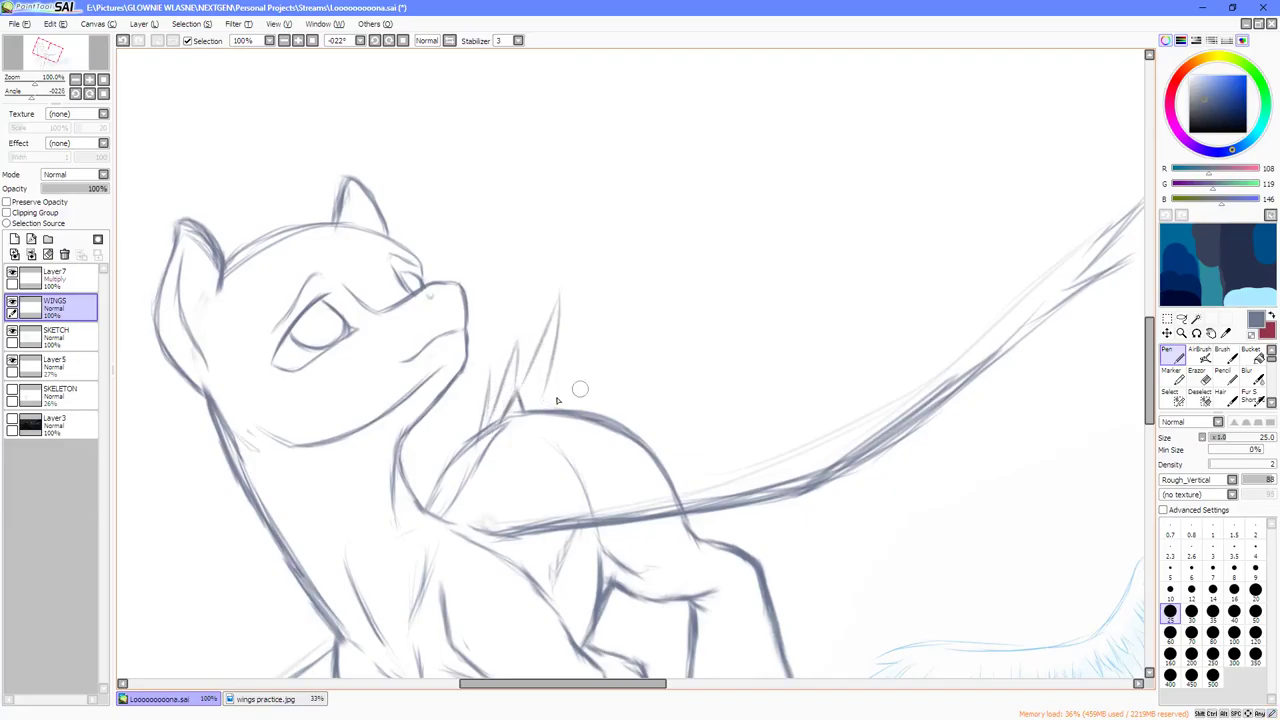
key(ctrl+z)
key(ctrl+z)
key(ctrl+z)
key(ctrl+z)
key(ctrl+z)
key(ctrl+z)
key(ctrl+z)
key(ctrl+z)
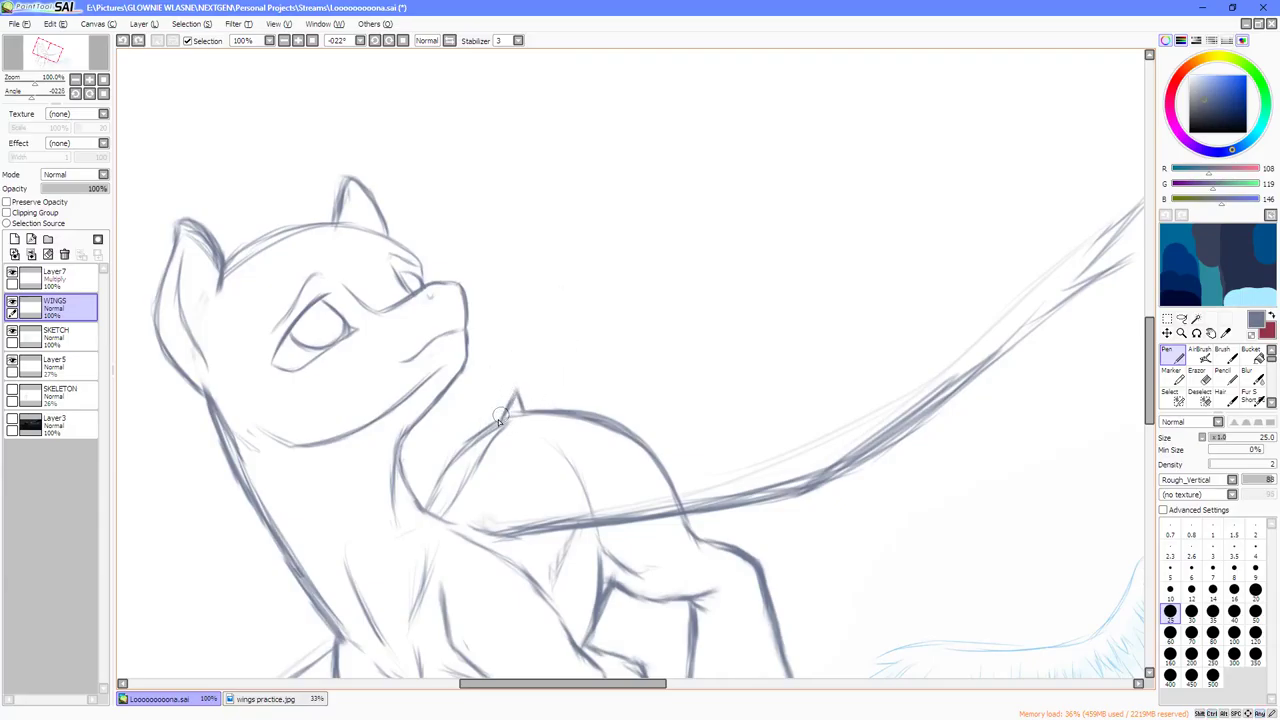
mouse_move(500, 416)
mouse_down()
mouse_move(525, 293)
mouse_move(532, 316)
mouse_move(527, 281)
mouse_move(541, 388)
mouse_up()
mouse_move(530, 407)
mouse_down()
mouse_move(572, 309)
mouse_move(570, 354)
mouse_move(541, 416)
mouse_up()
key(ctrl+z)
key(ctrl+z)
key(ctrl+z)
Sketch a tuft of pointed feathers above the pony's back, with one tall feather and shorter ones on both sides.
key(Page_Down)
mouse_move(556, 415)
mouse_down()
mouse_move(543, 417)
mouse_move(548, 314)
mouse_up()
scroll(579, 337, up, 1)
drag(519, 383, 562, 331)
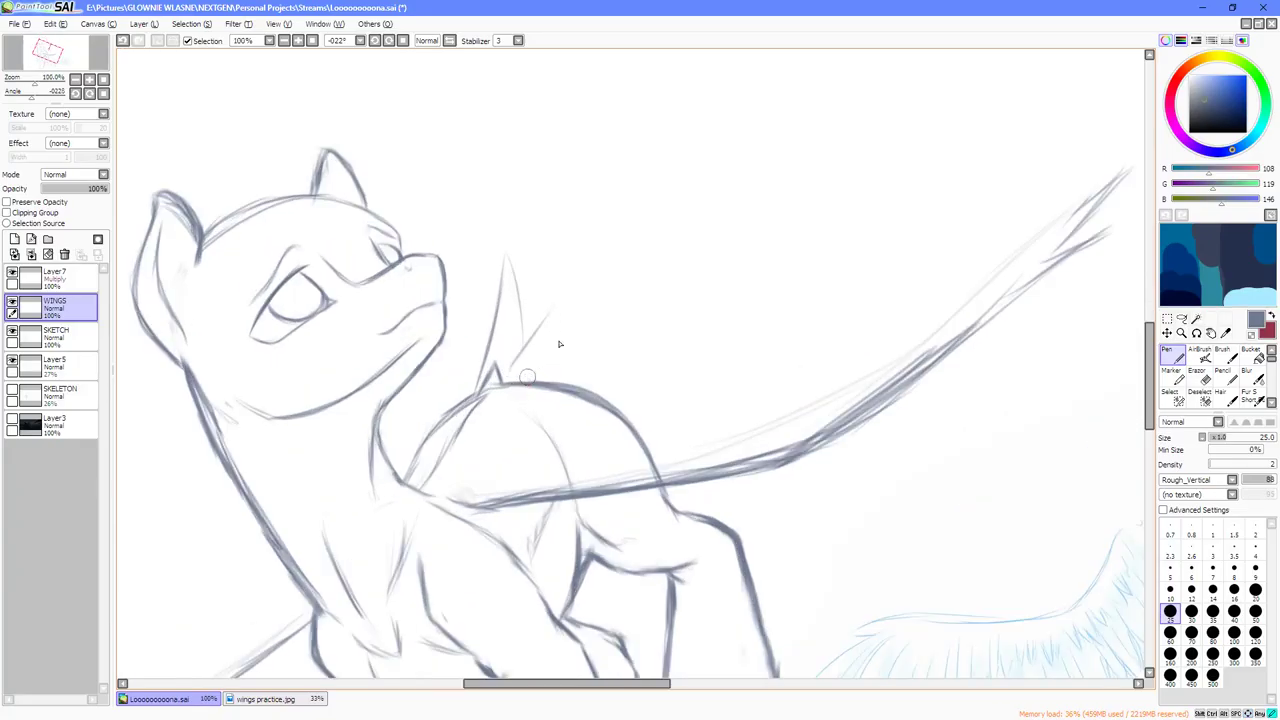
drag(523, 400, 569, 362)
drag(466, 392, 472, 334)
mouse_move(453, 400)
mouse_down()
mouse_move(526, 299)
mouse_move(468, 344)
mouse_move(465, 331)
mouse_move(447, 368)
mouse_up()
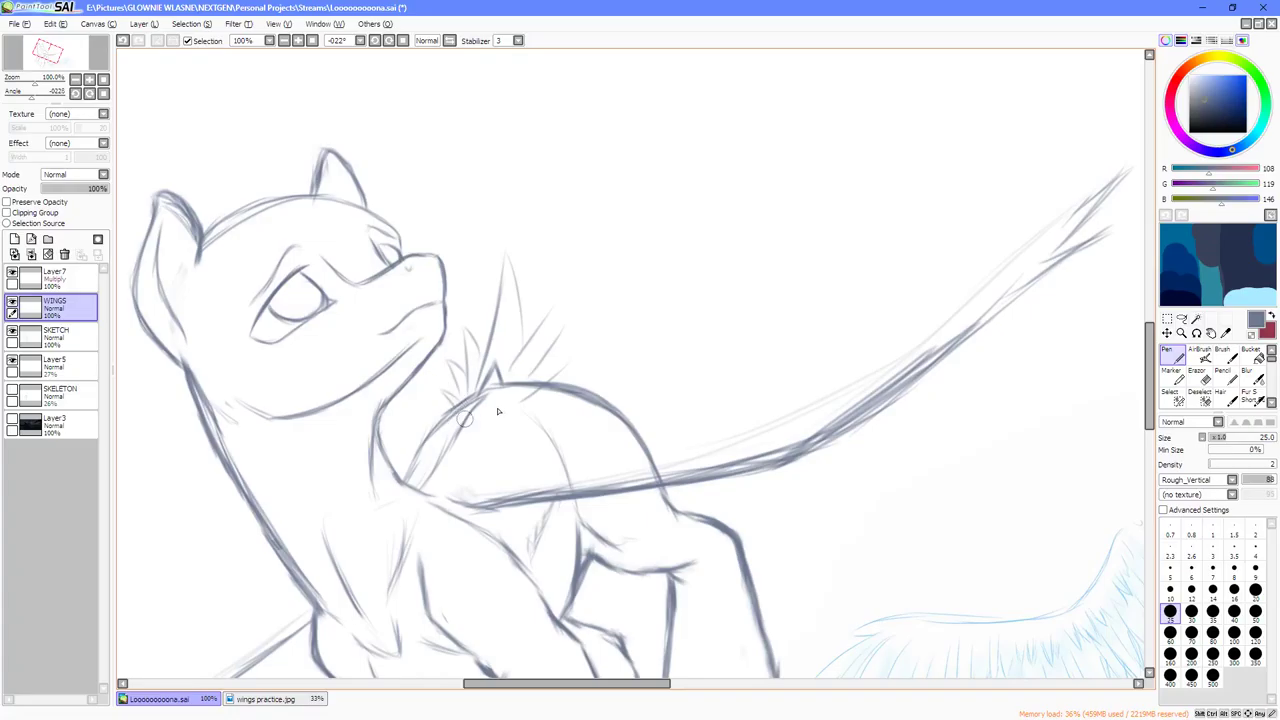
Fill out the feather tuft above the back with more overlapping strokes at its rear side and front base.
mouse_move(555, 309)
mouse_down()
mouse_move(547, 357)
mouse_move(565, 323)
mouse_move(546, 382)
mouse_move(570, 369)
mouse_move(530, 398)
mouse_up()
scroll(565, 380, down, 2)
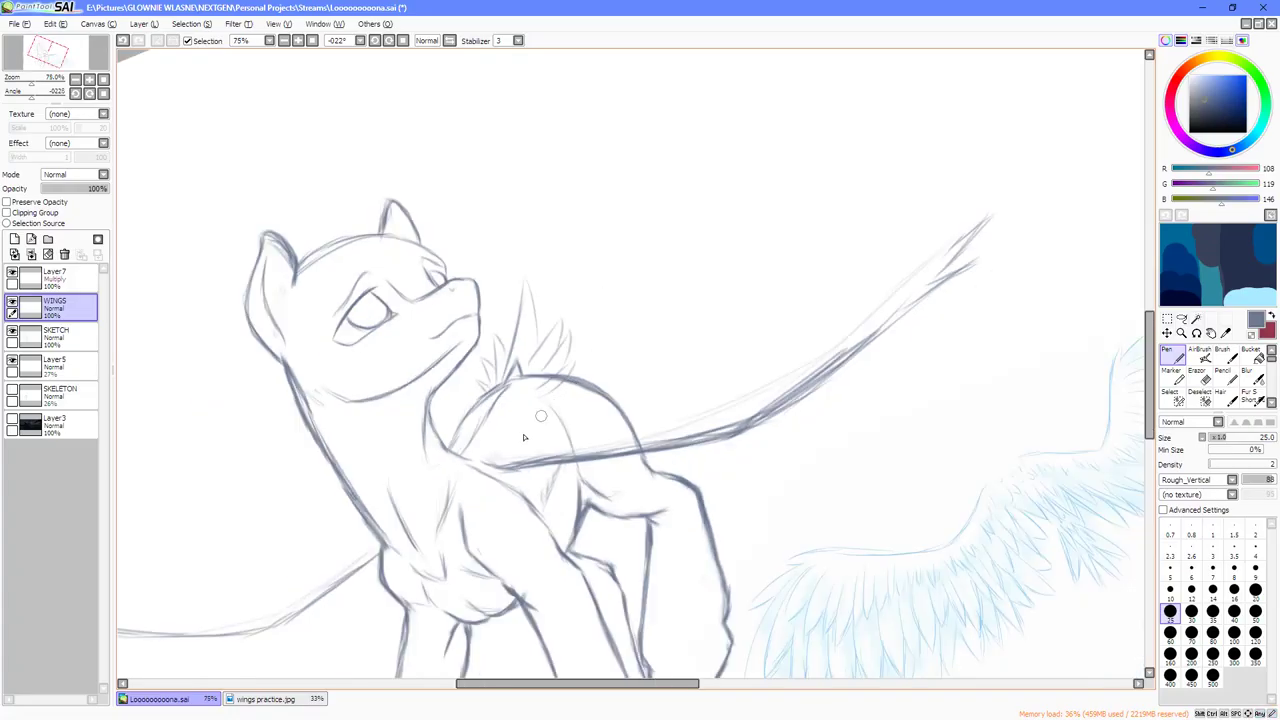
scroll(515, 447, up, 2)
mouse_move(495, 480)
mouse_down()
mouse_move(517, 451)
mouse_move(519, 403)
mouse_up()
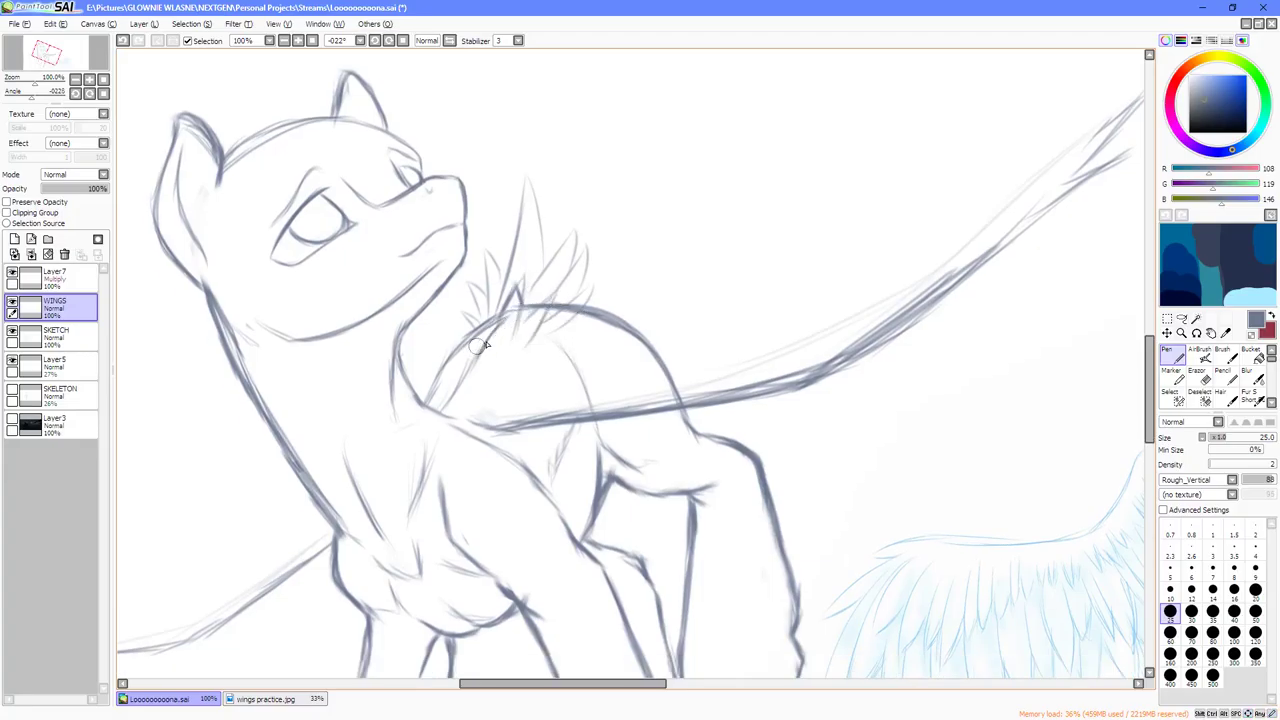
drag(480, 316, 481, 354)
drag(489, 293, 487, 325)
Lower the SKETCH layer's opacity to just under 50% and make the WINGS layer active again.
click(55, 335)
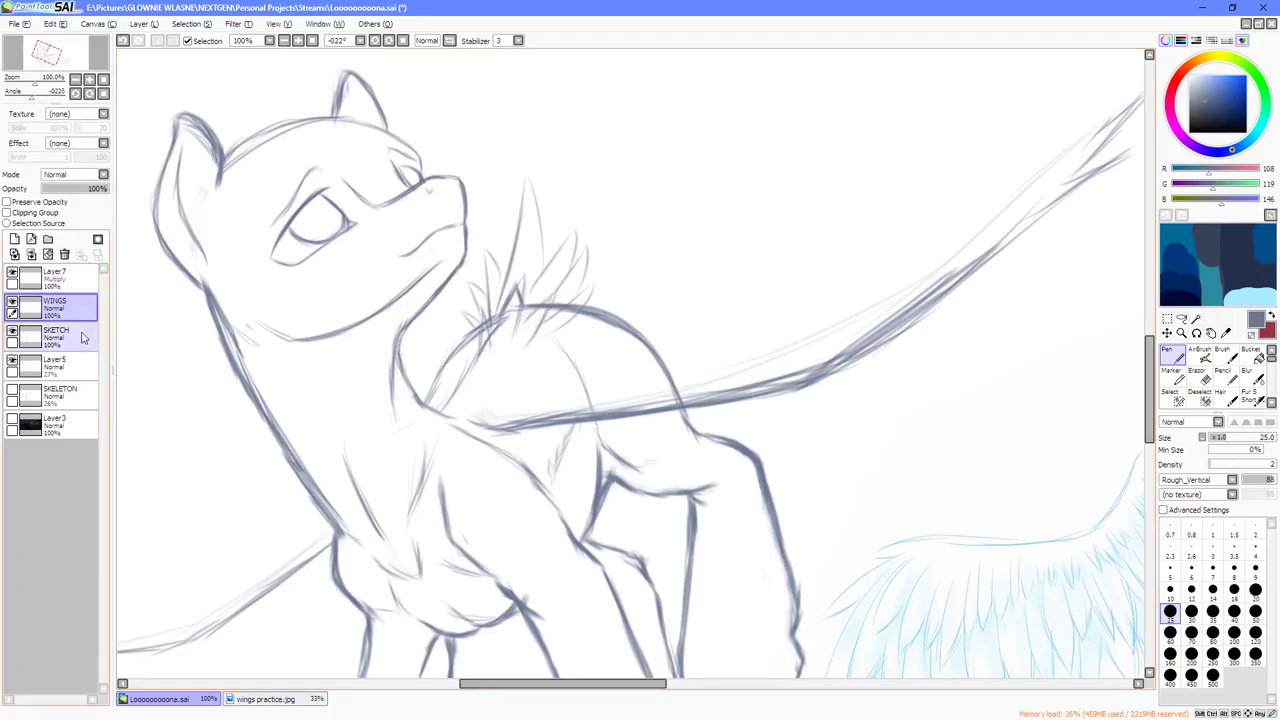
click(72, 190)
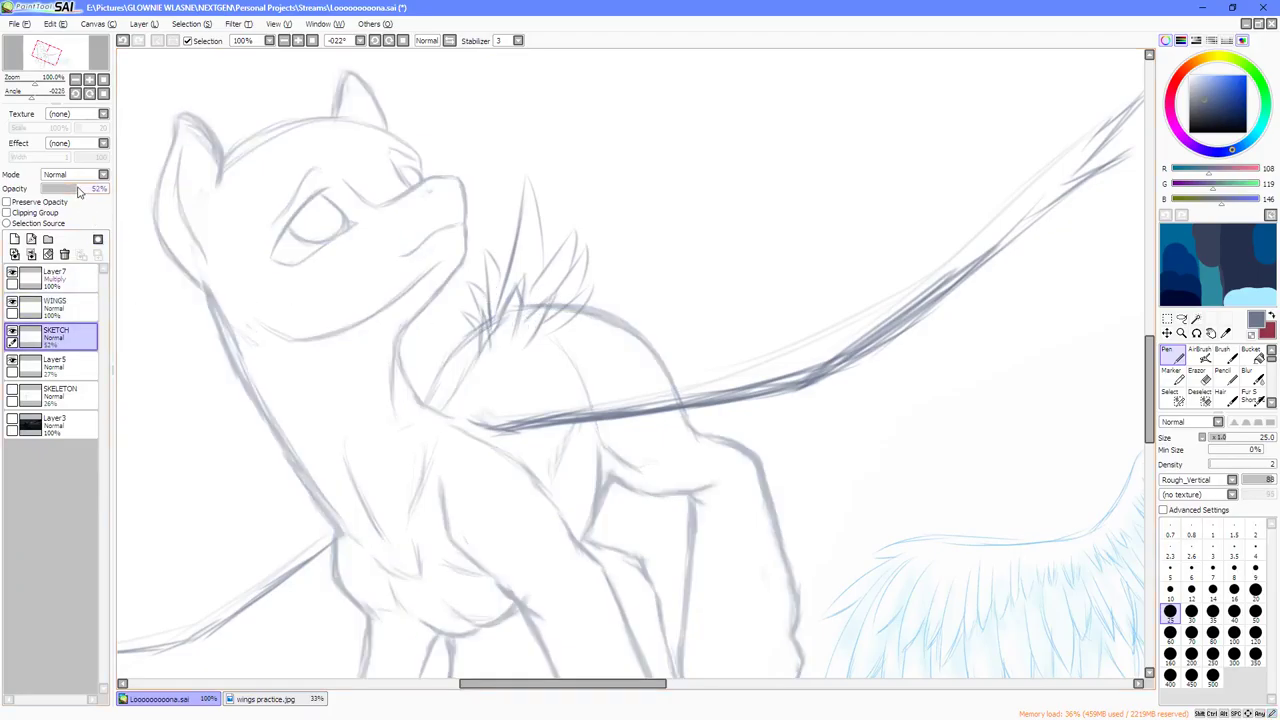
click(55, 305)
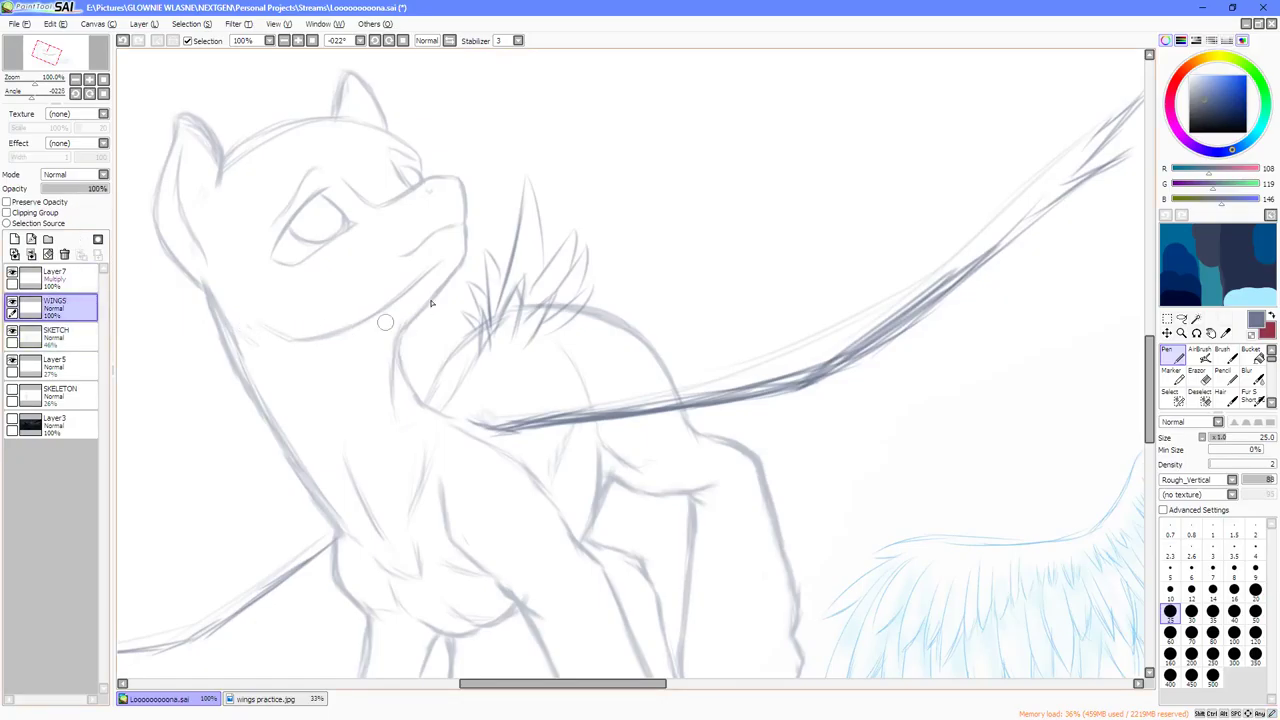
Trim the tip of the tuft's rear feather with the eraser reduced to size 25, and return to the Pen.
scroll(490, 346, down, 2)
scroll(490, 346, up, 2)
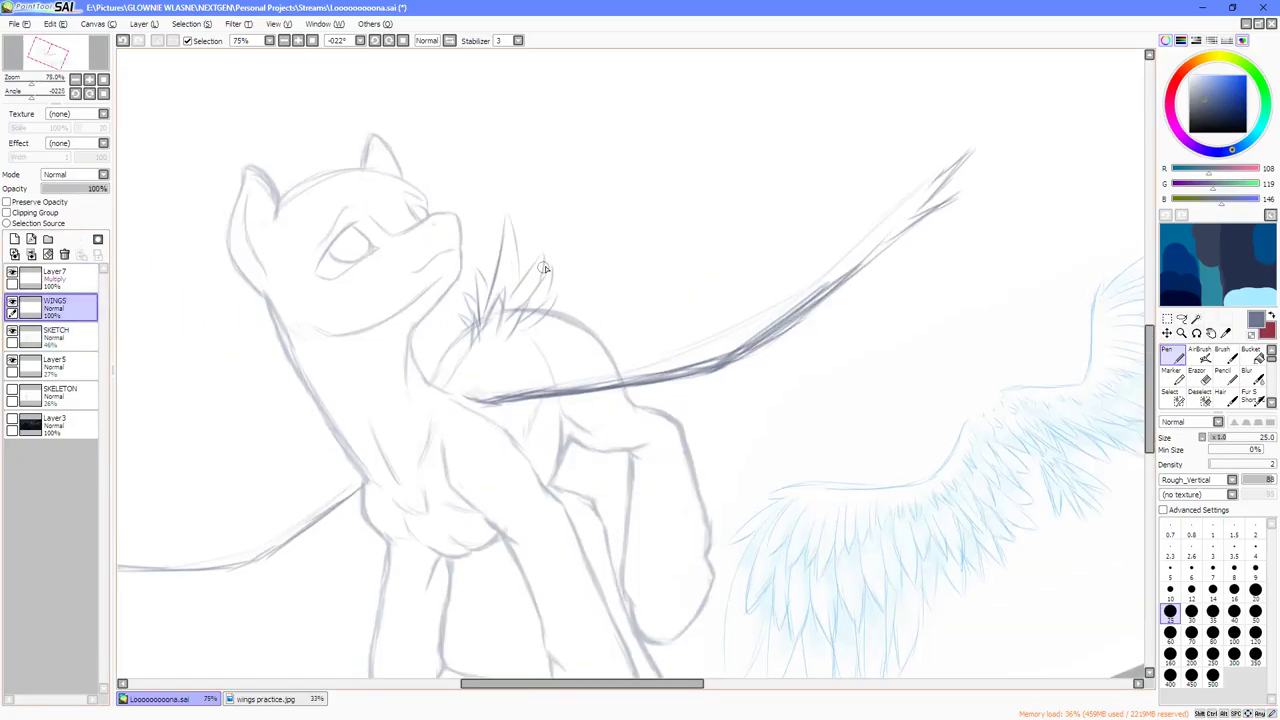
scroll(543, 268, down, 2)
scroll(530, 328, up, 2)
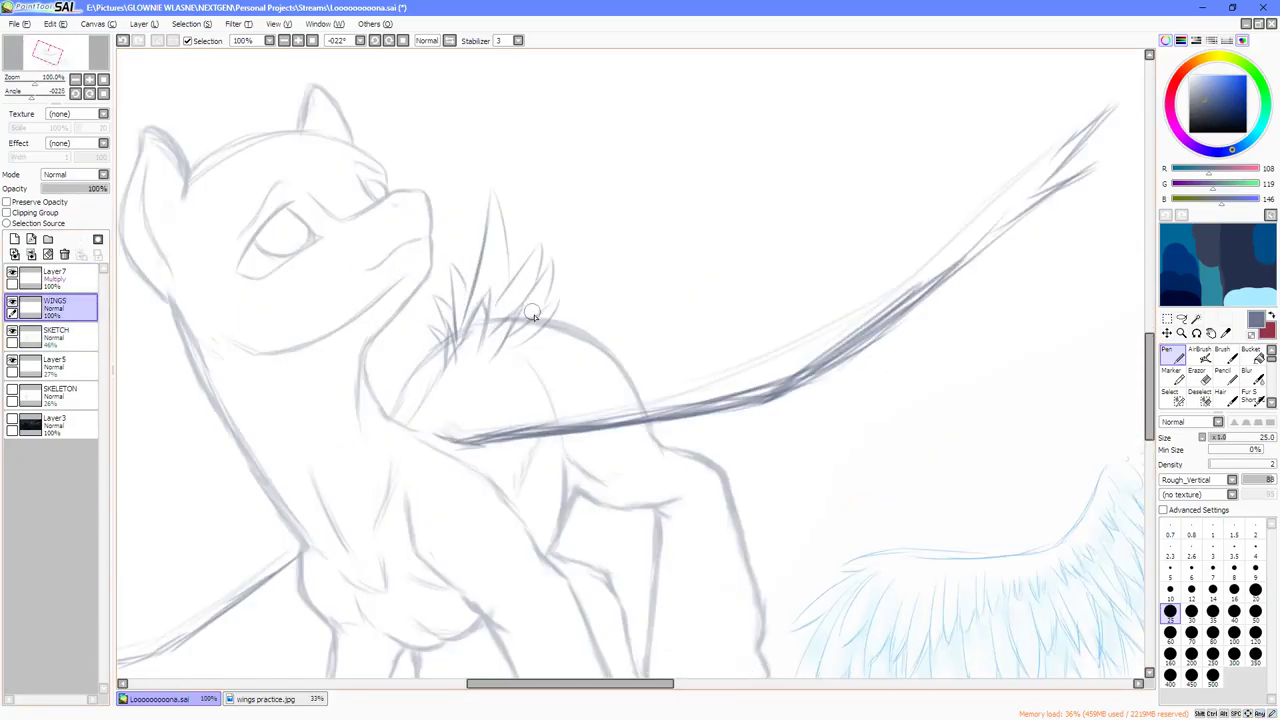
key(e)
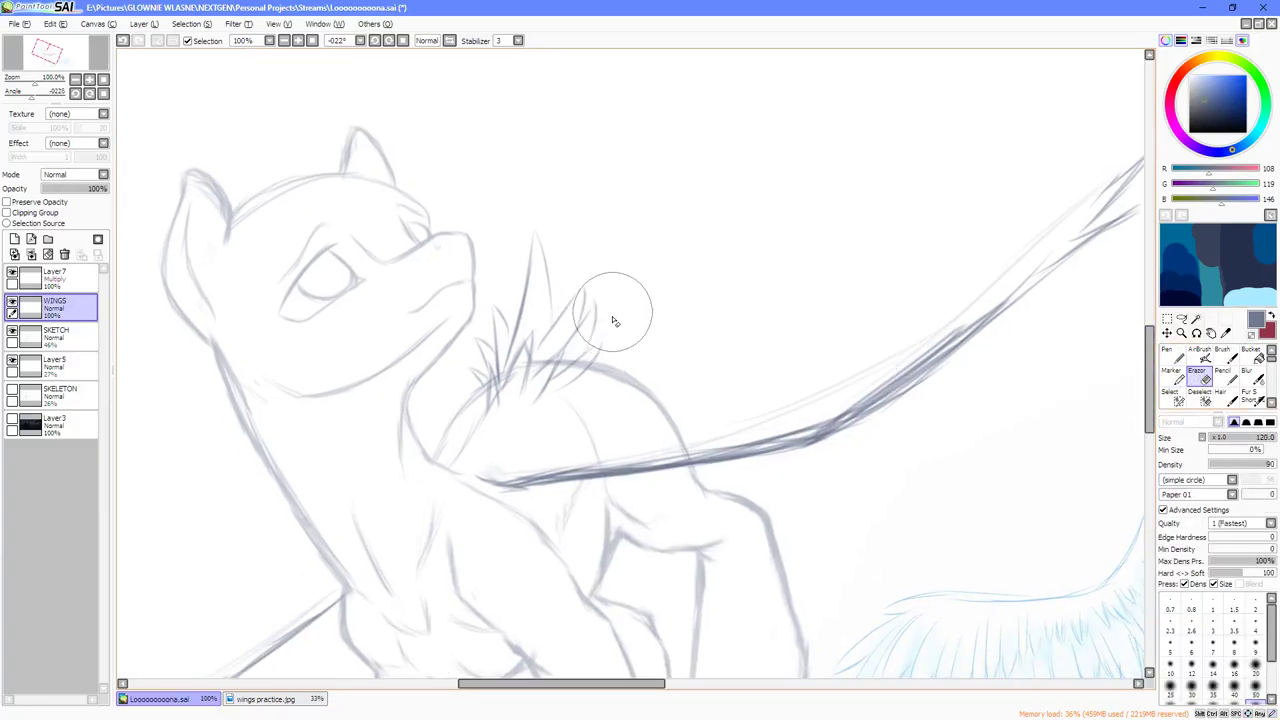
key(bracketleft)
key(bracketleft)
key(bracketleft)
key(bracketleft)
key(bracketleft)
key(bracketleft)
key(bracketleft)
key(bracketleft)
key(bracketleft)
drag(584, 291, 579, 284)
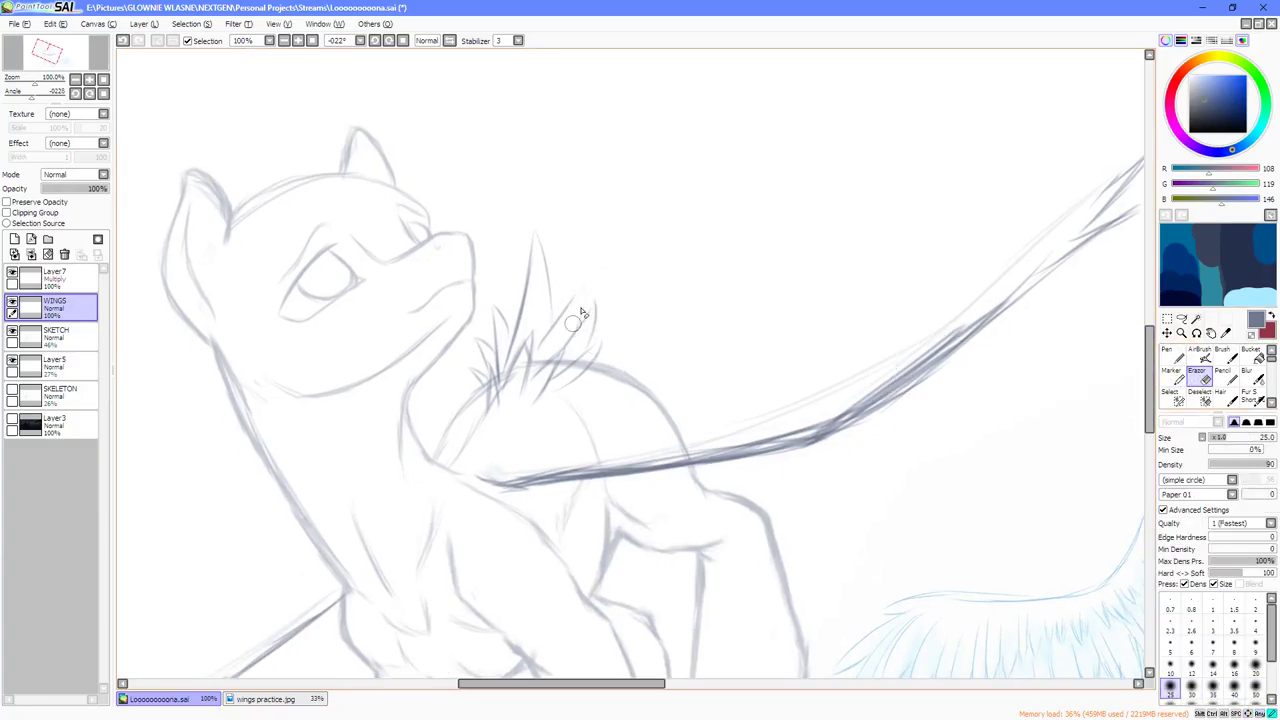
key(n)
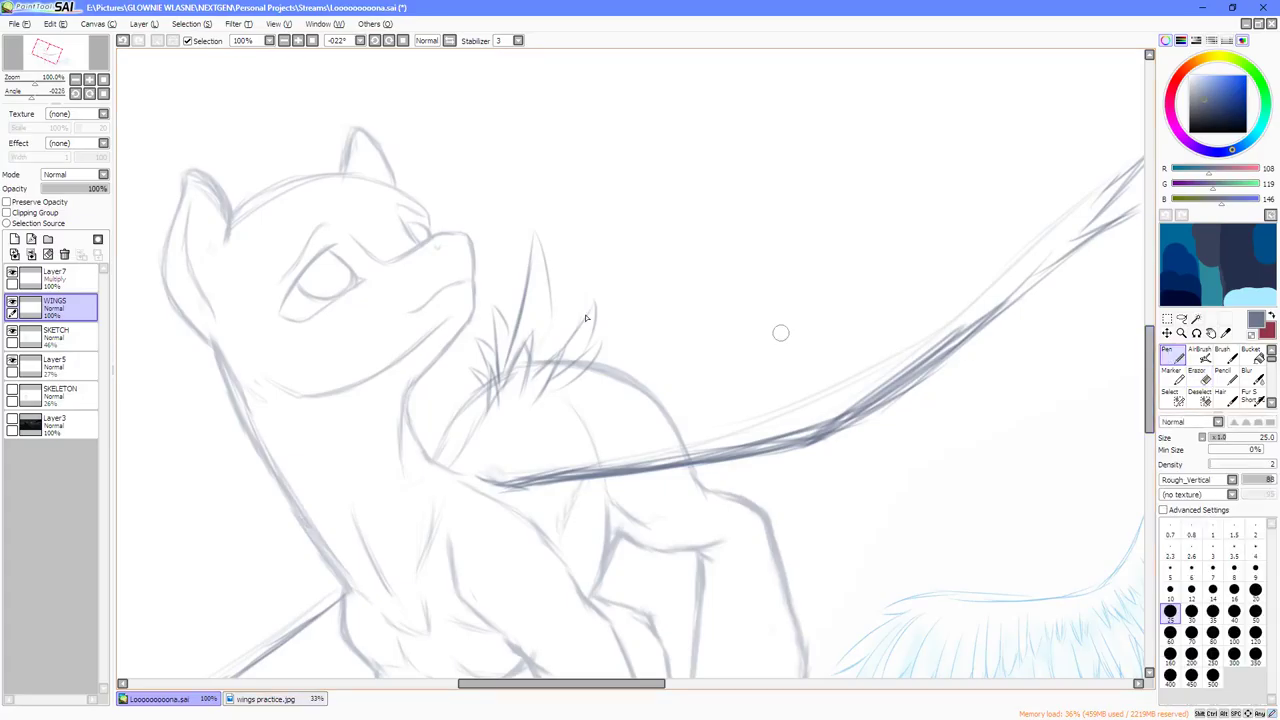
Thicken the rear of the feather tuft with more strokes, shift the whole tuft slightly toward the neck, and return to the Pen.
mouse_move(541, 342)
mouse_down()
mouse_move(570, 284)
mouse_move(575, 322)
mouse_move(572, 289)
mouse_move(560, 348)
mouse_move(596, 294)
mouse_move(586, 355)
mouse_move(604, 302)
mouse_move(565, 368)
mouse_move(612, 336)
mouse_move(561, 386)
mouse_move(594, 371)
mouse_move(599, 351)
mouse_move(541, 394)
mouse_move(504, 372)
mouse_move(529, 332)
mouse_move(507, 374)
mouse_move(530, 351)
mouse_move(496, 389)
mouse_move(495, 369)
mouse_move(482, 365)
mouse_up()
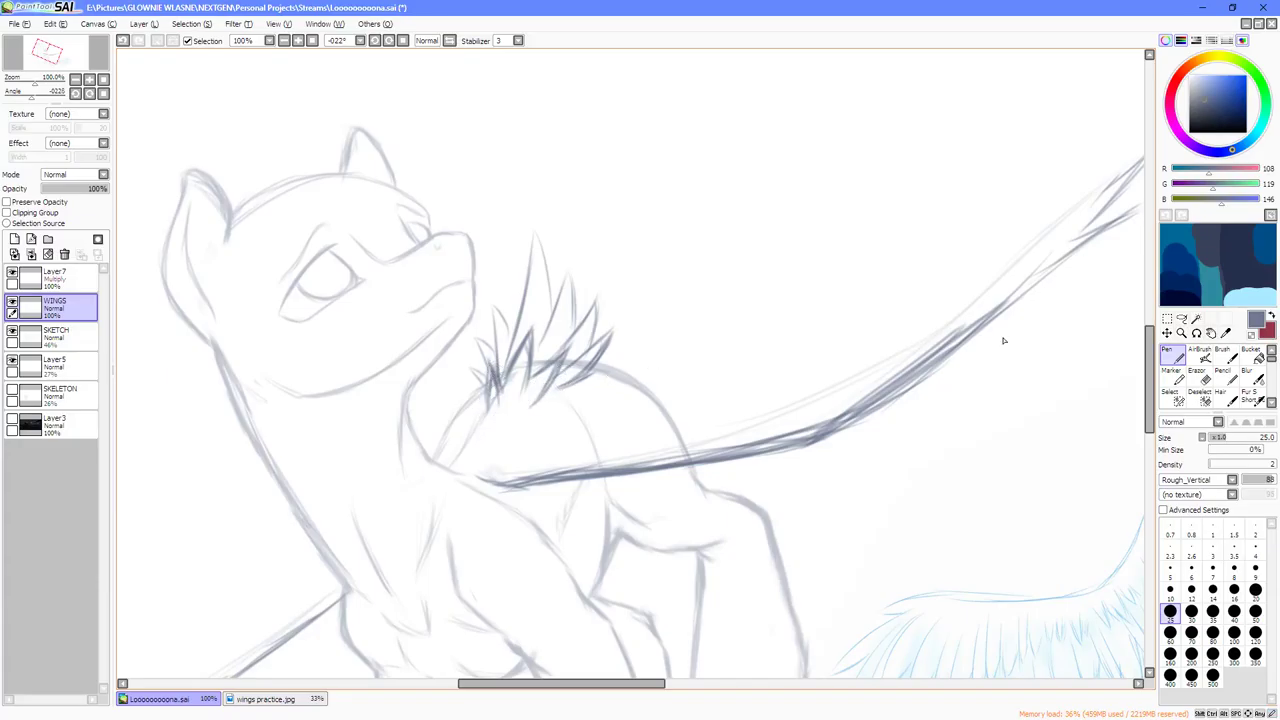
click(1182, 319)
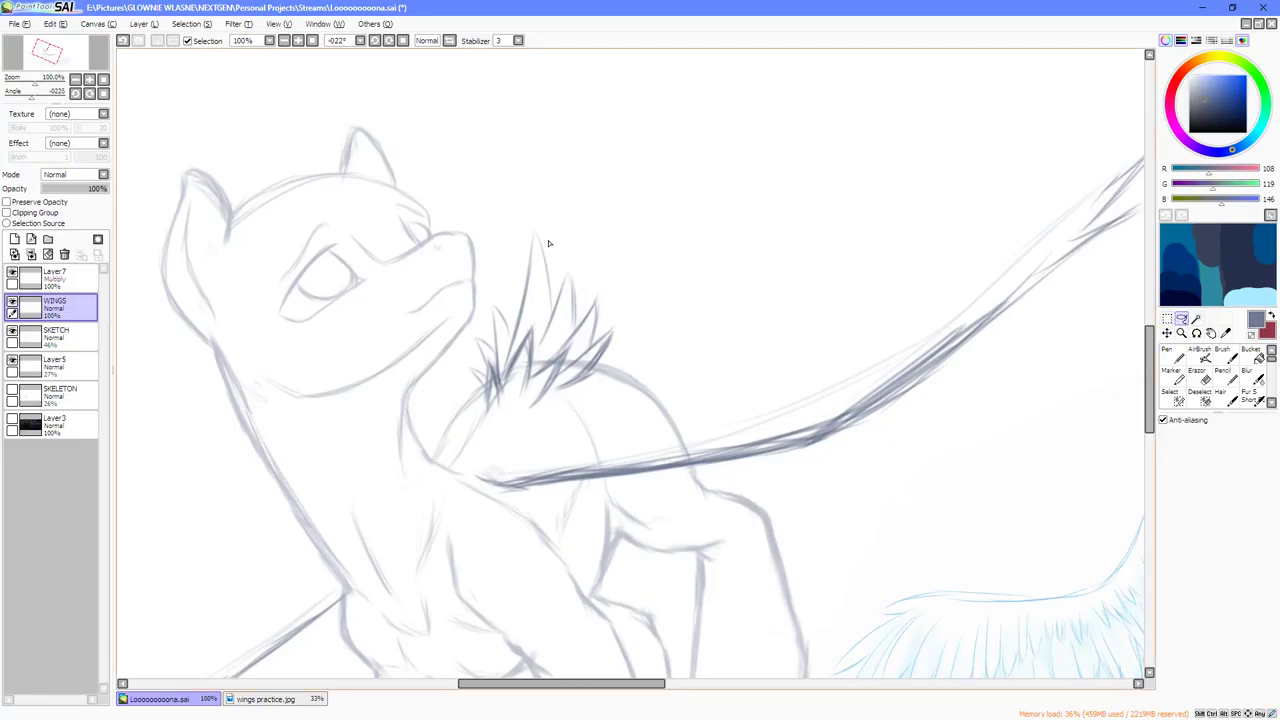
drag(528, 203, 450, 392)
mouse_move(513, 205)
mouse_down()
mouse_move(466, 323)
mouse_move(651, 366)
mouse_move(513, 205)
mouse_up()
key(ctrl+t)
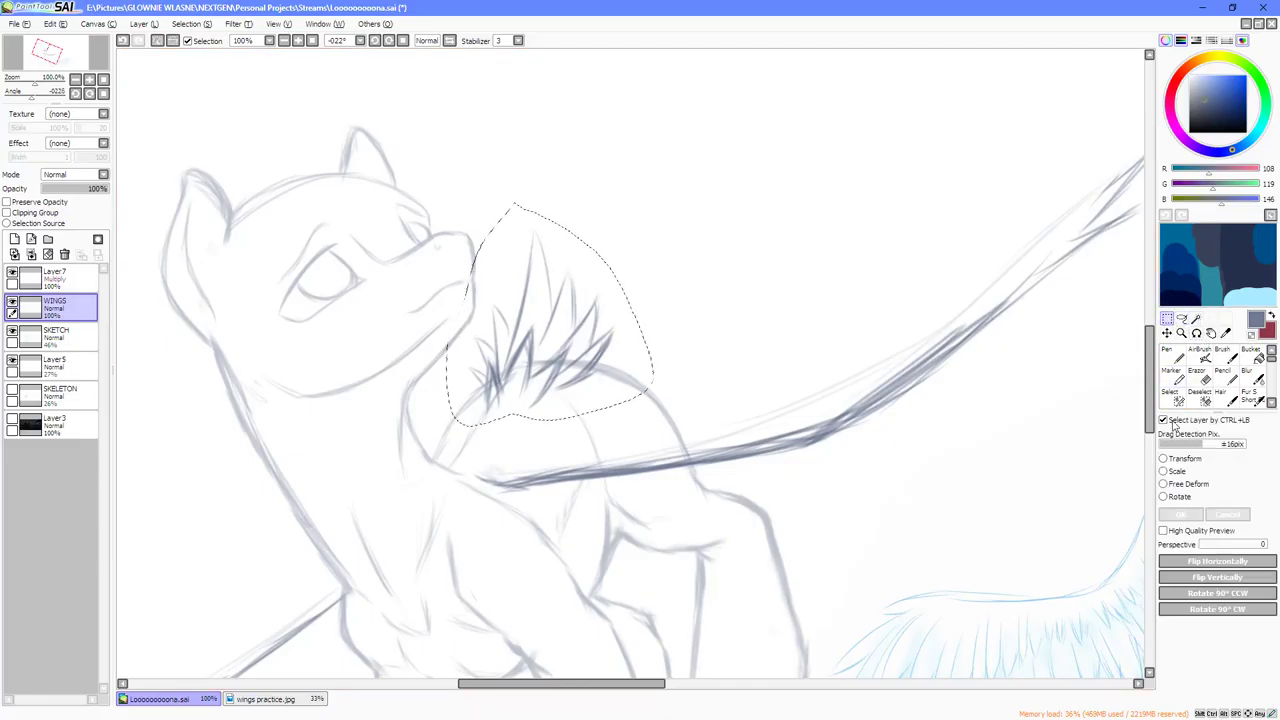
drag(536, 379, 524, 381)
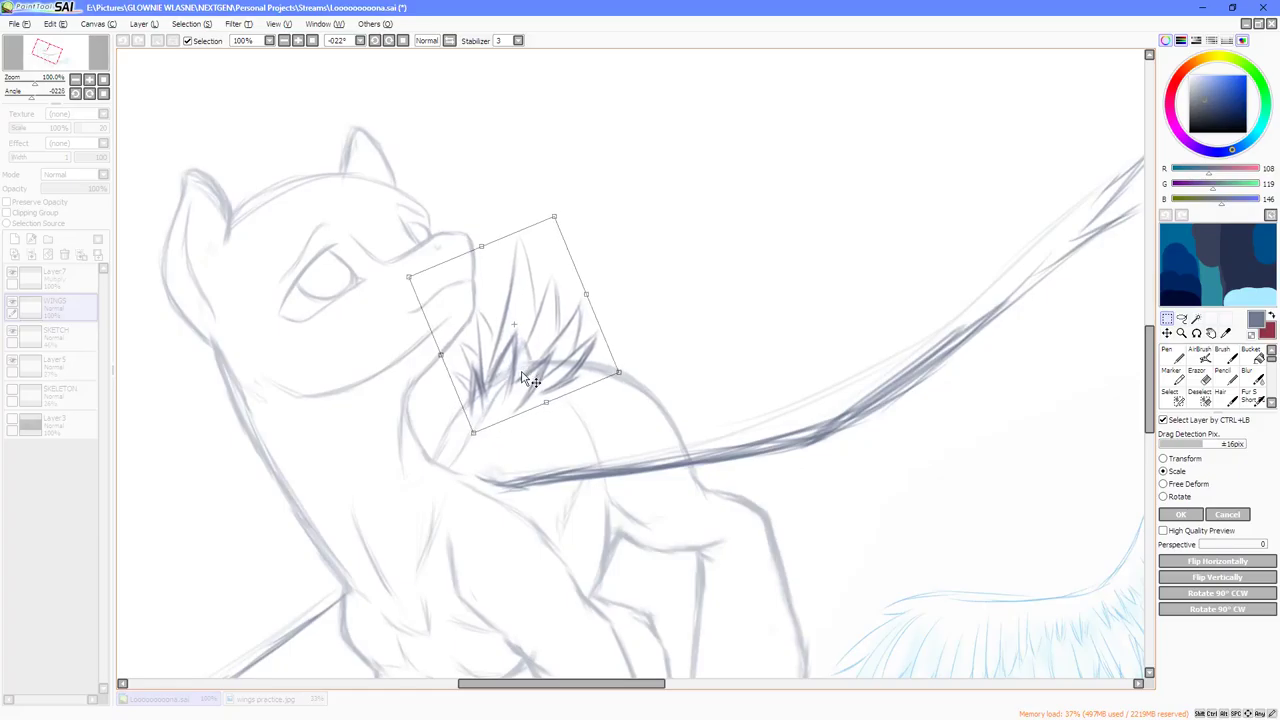
click(1180, 514)
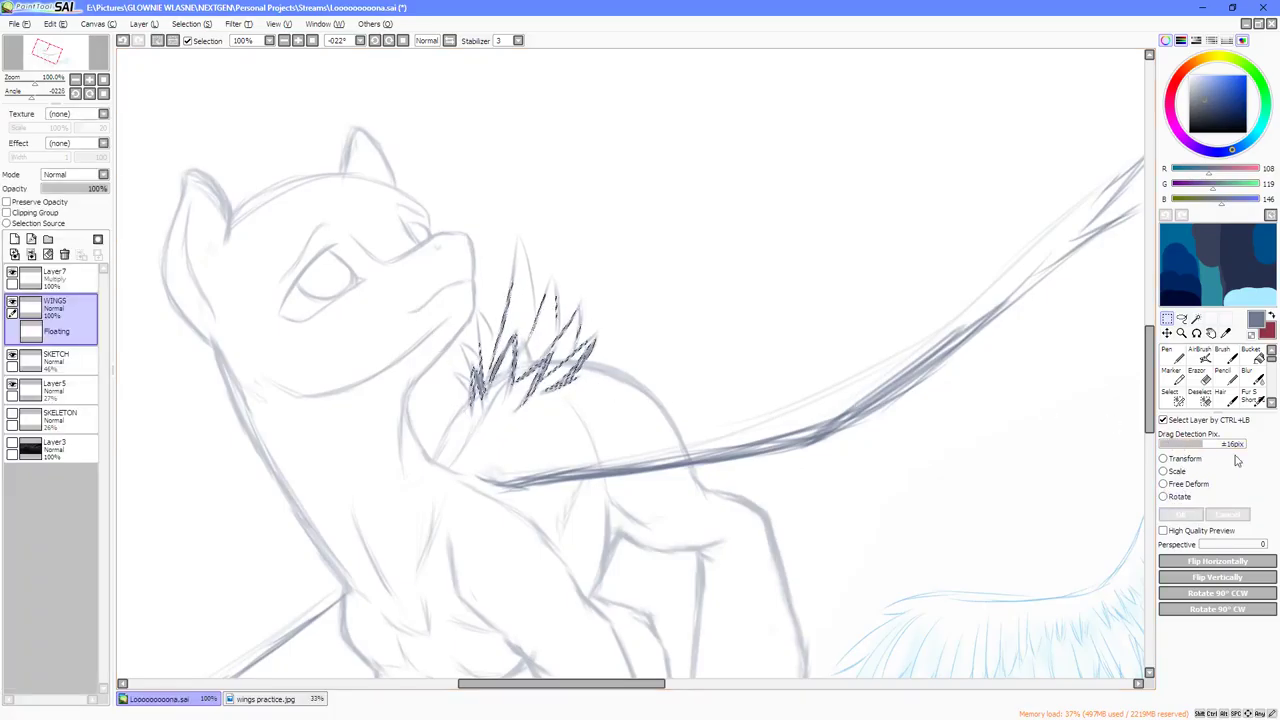
key(Home)
key(ctrl+d)
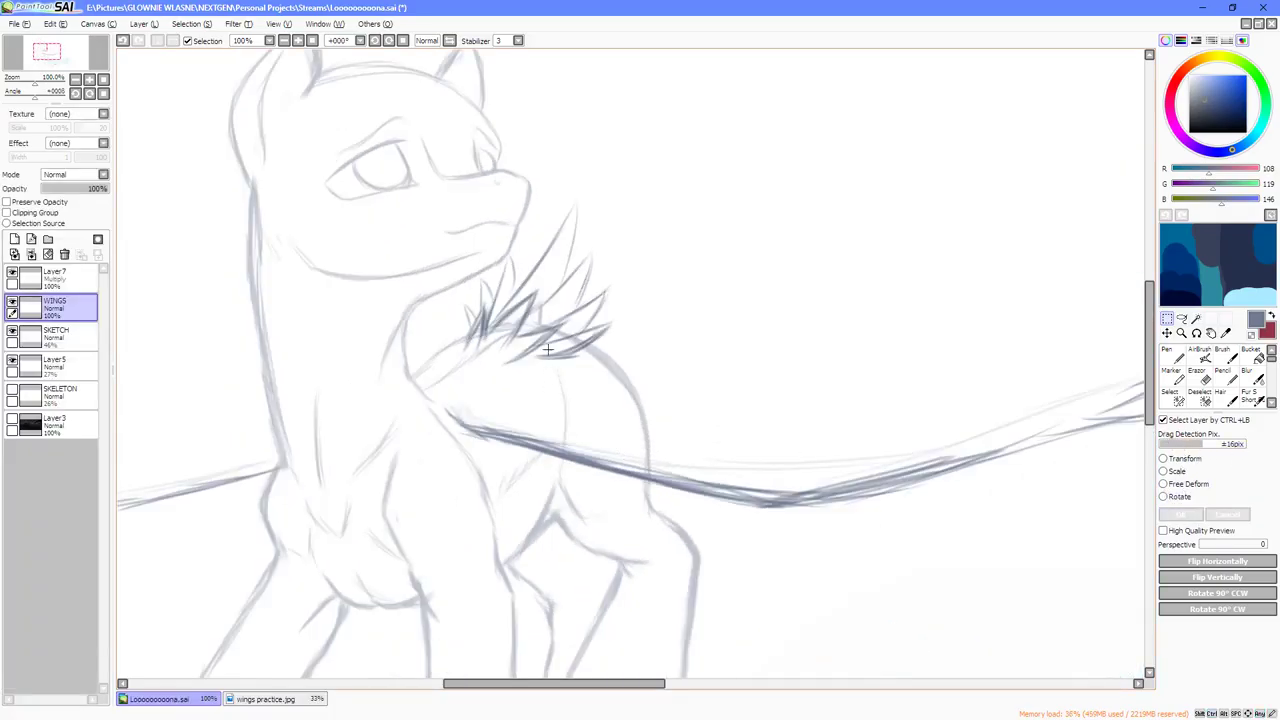
scroll(548, 277, down, 1)
scroll(548, 277, down, 1)
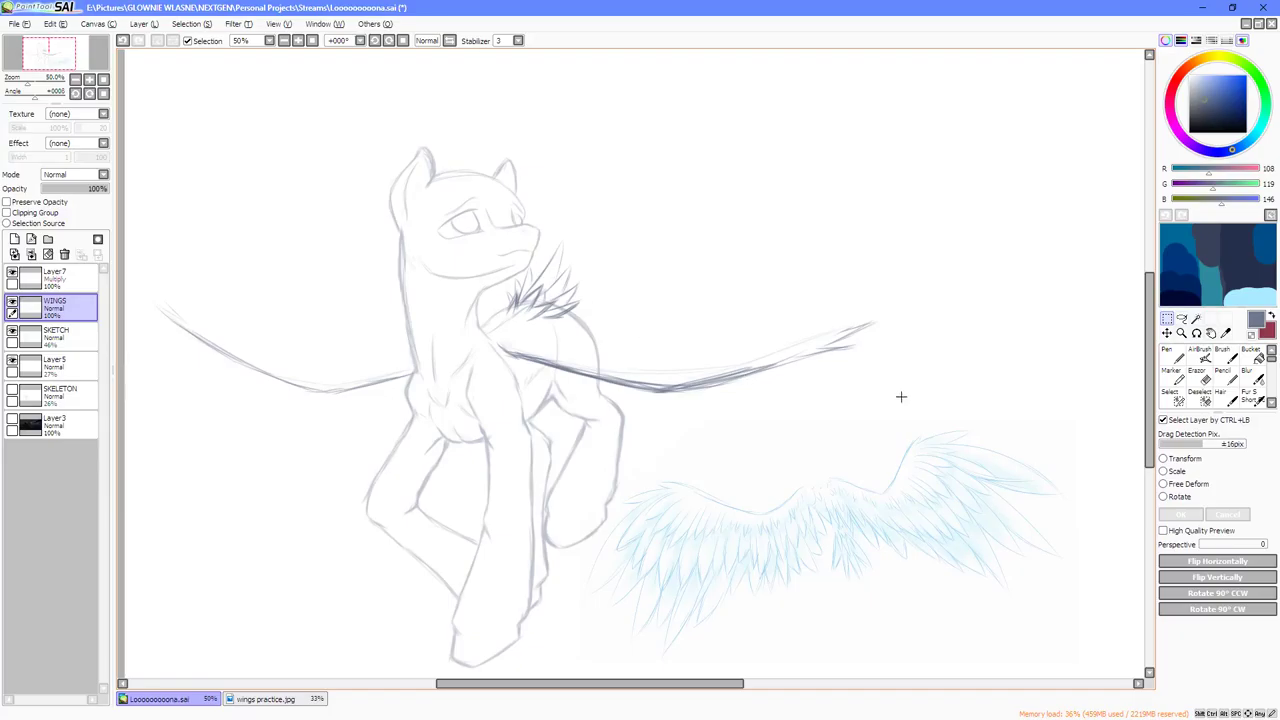
key(n)
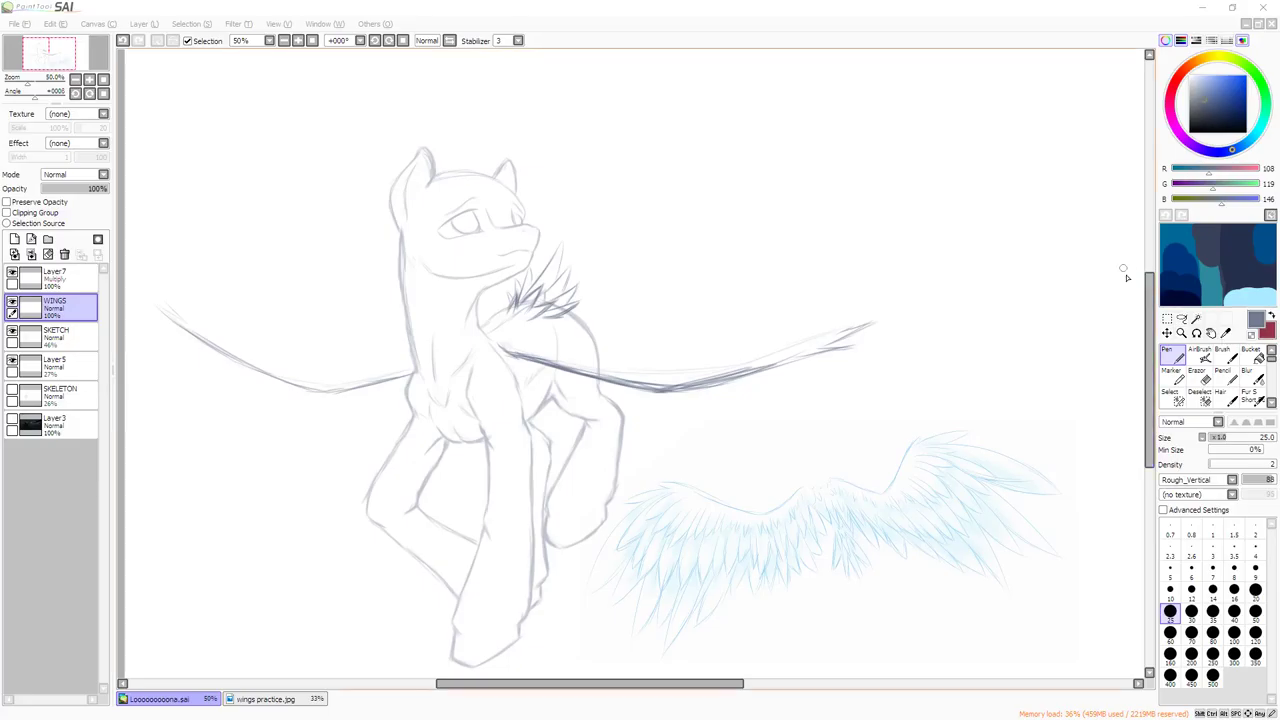
click(1155, 315)
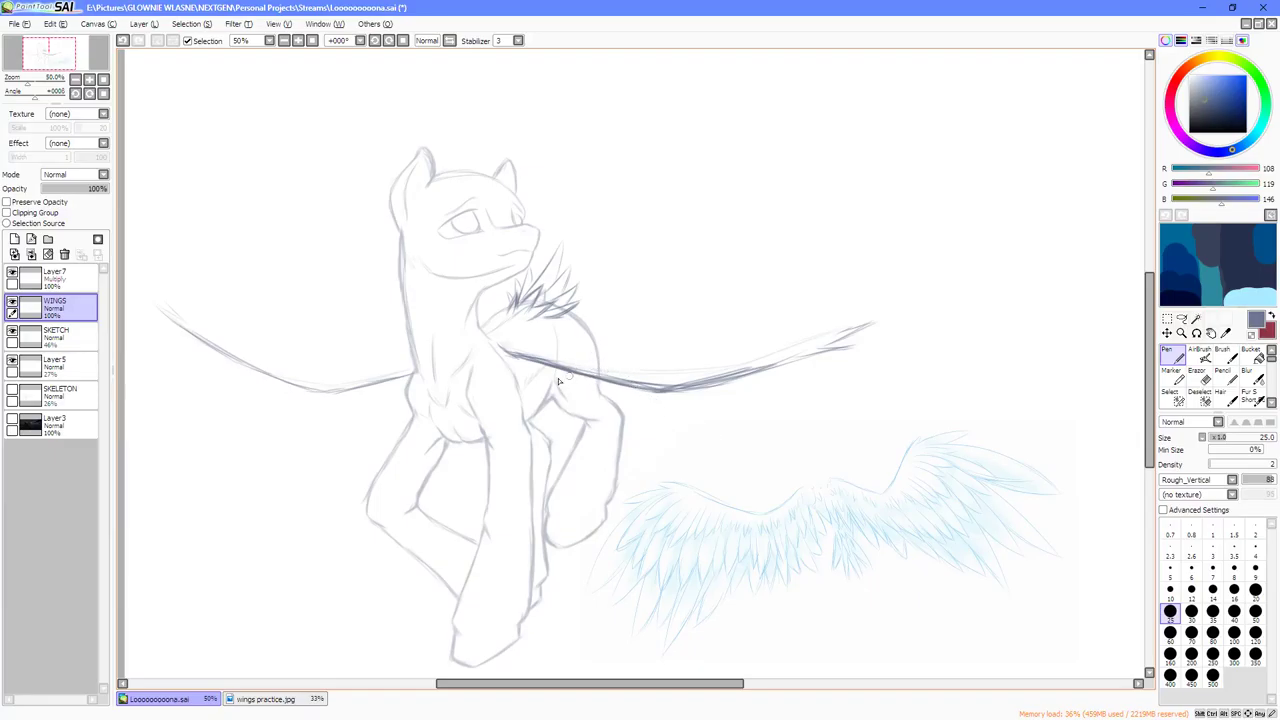
scroll(545, 348, right, 1)
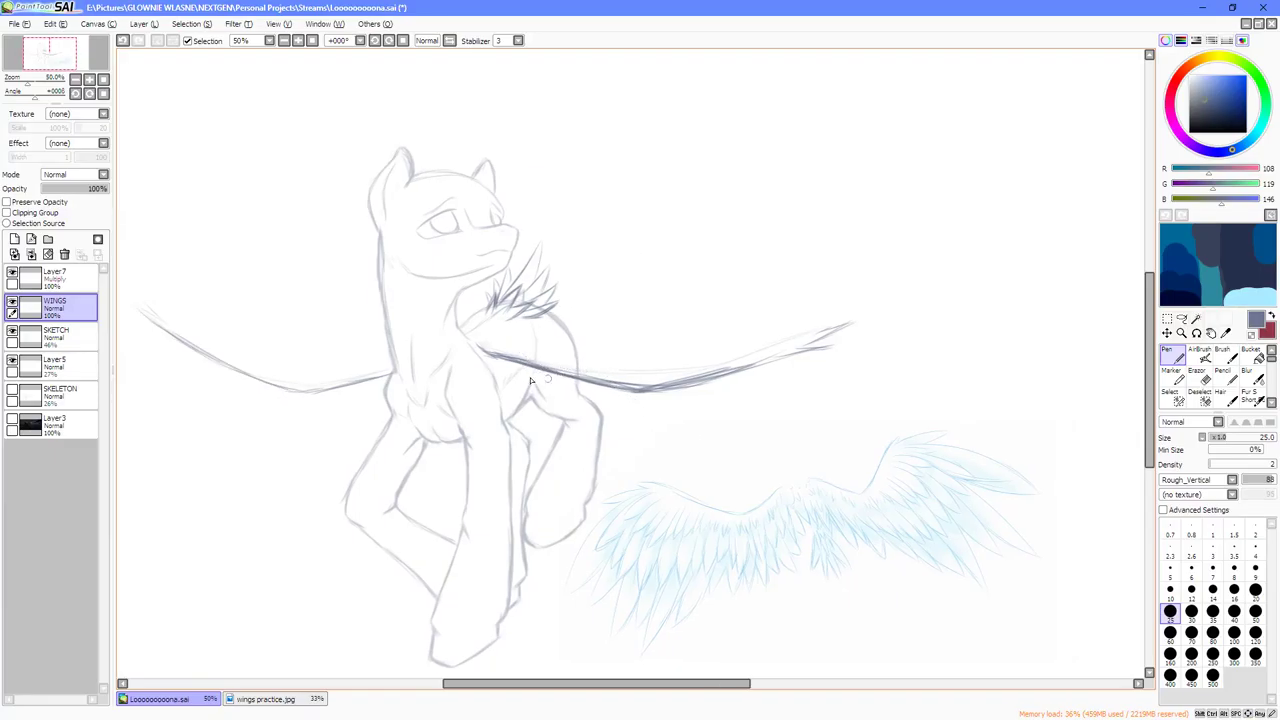
drag(492, 340, 478, 360)
scroll(477, 366, up, 1)
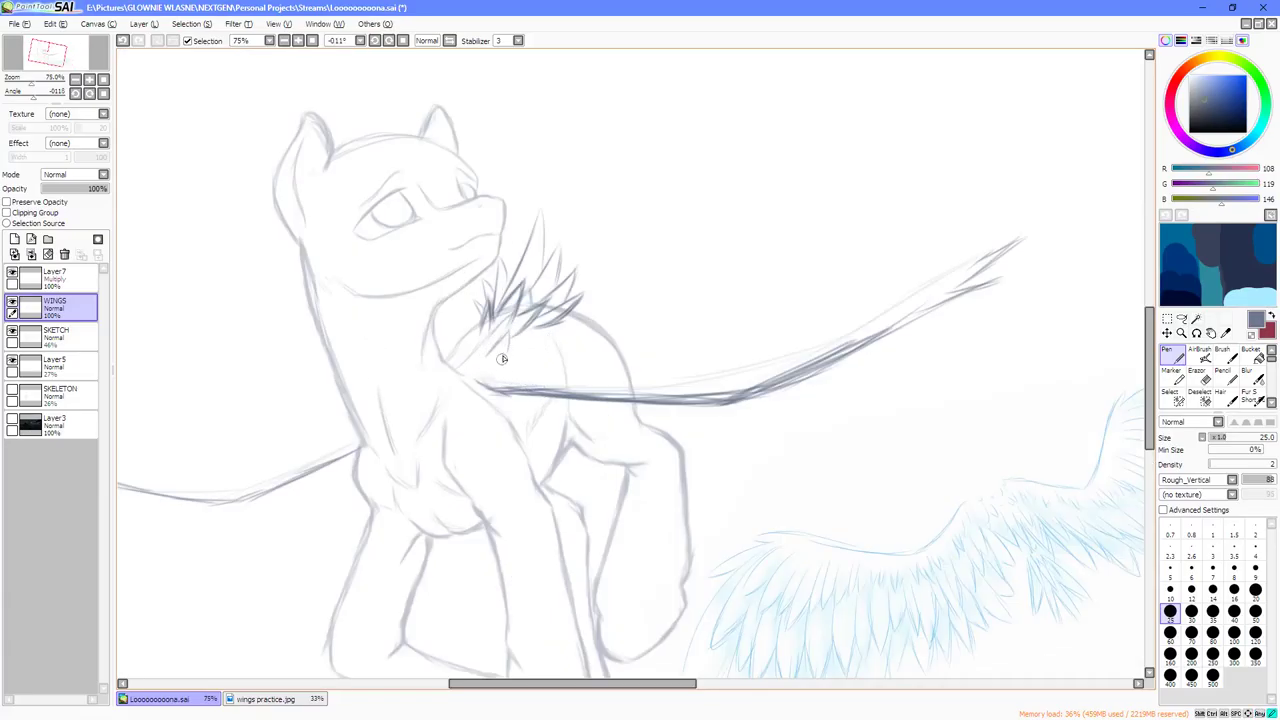
drag(507, 323, 510, 352)
scroll(590, 327, down, 1)
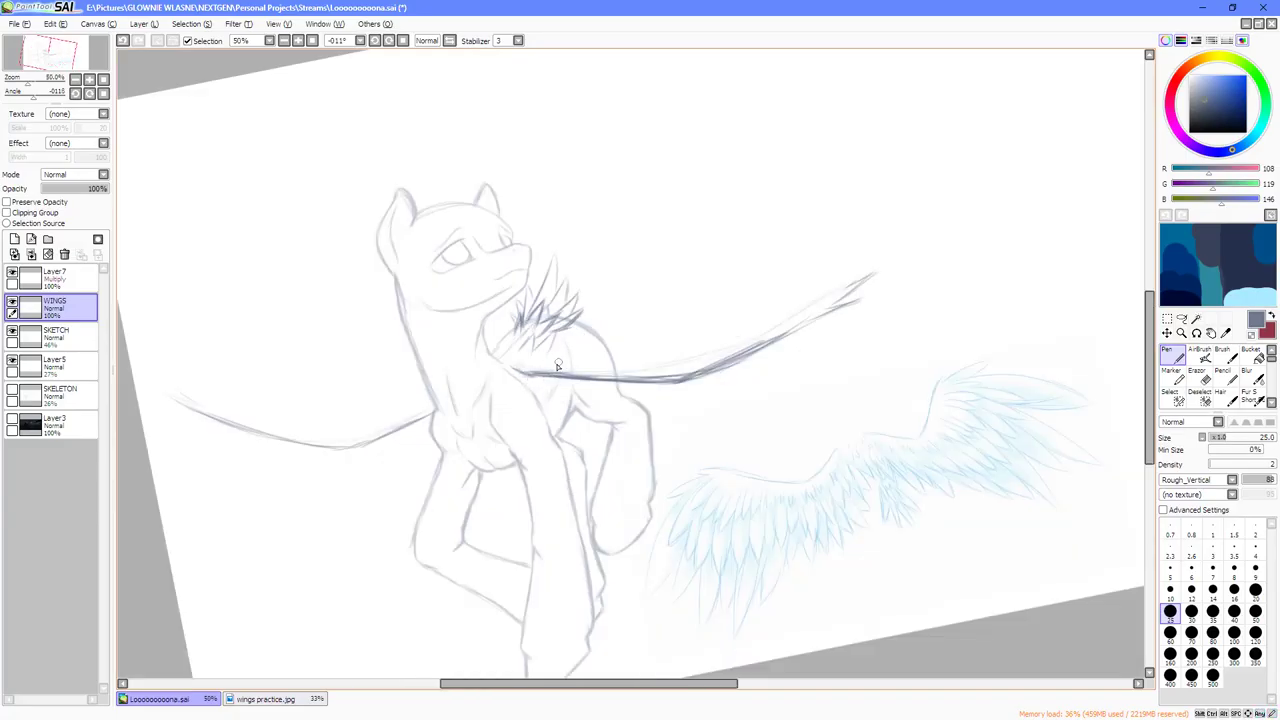
scroll(558, 365, up, 1)
key(Delete)
scroll(558, 365, down, 1)
drag(560, 364, 548, 372)
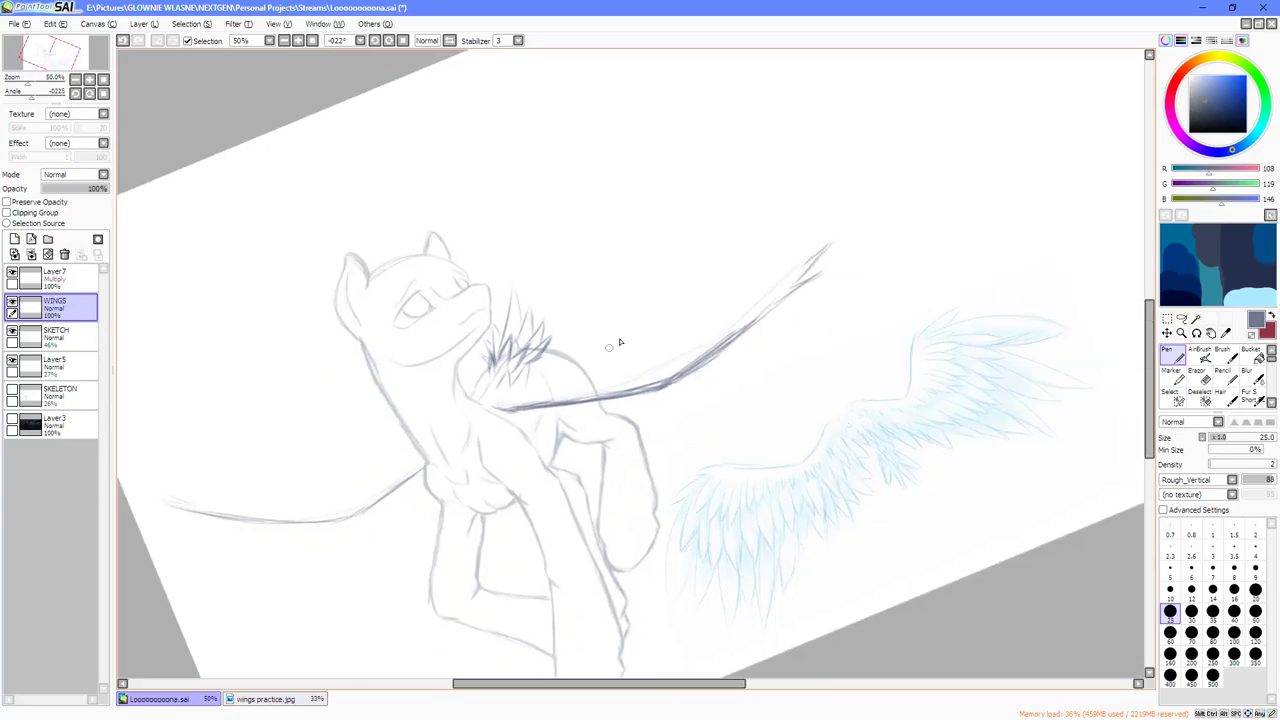
key(ctrl+z)
drag(897, 203, 854, 247)
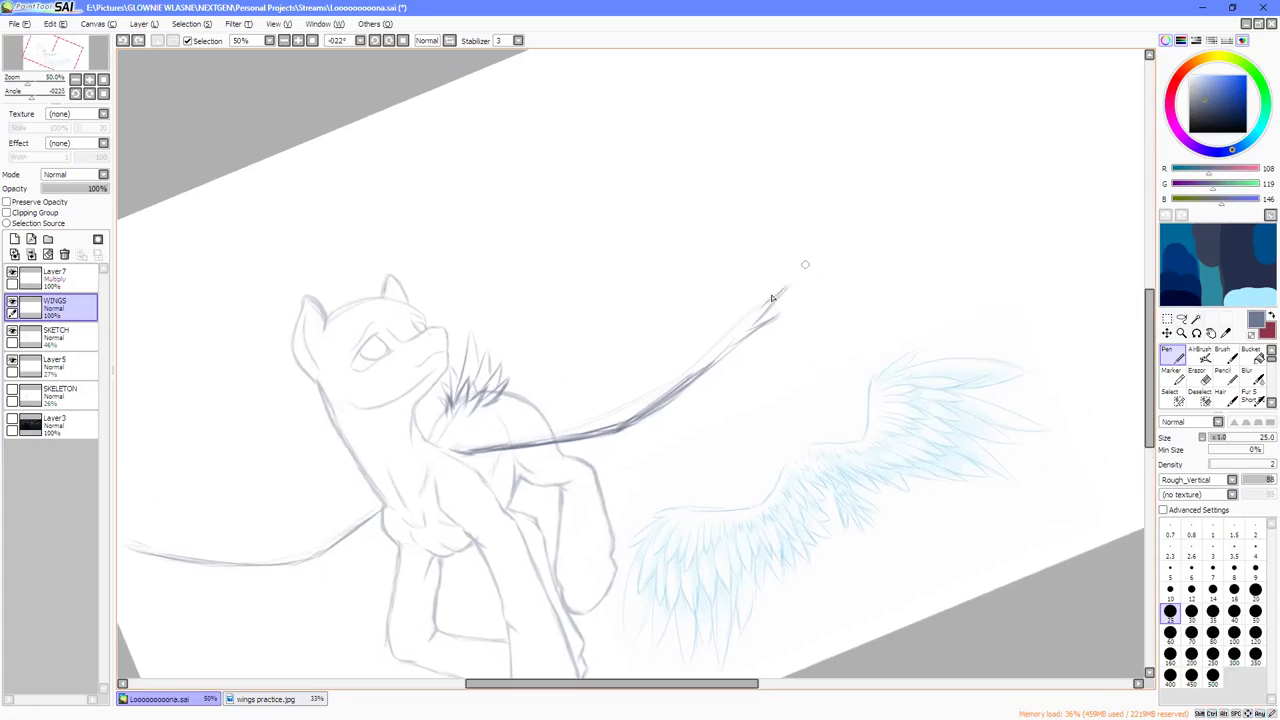
Try fanning straight feather guide lines upward from the outer half of the long wing curve.
drag(768, 300, 905, 105)
drag(733, 324, 766, 228)
drag(719, 342, 740, 195)
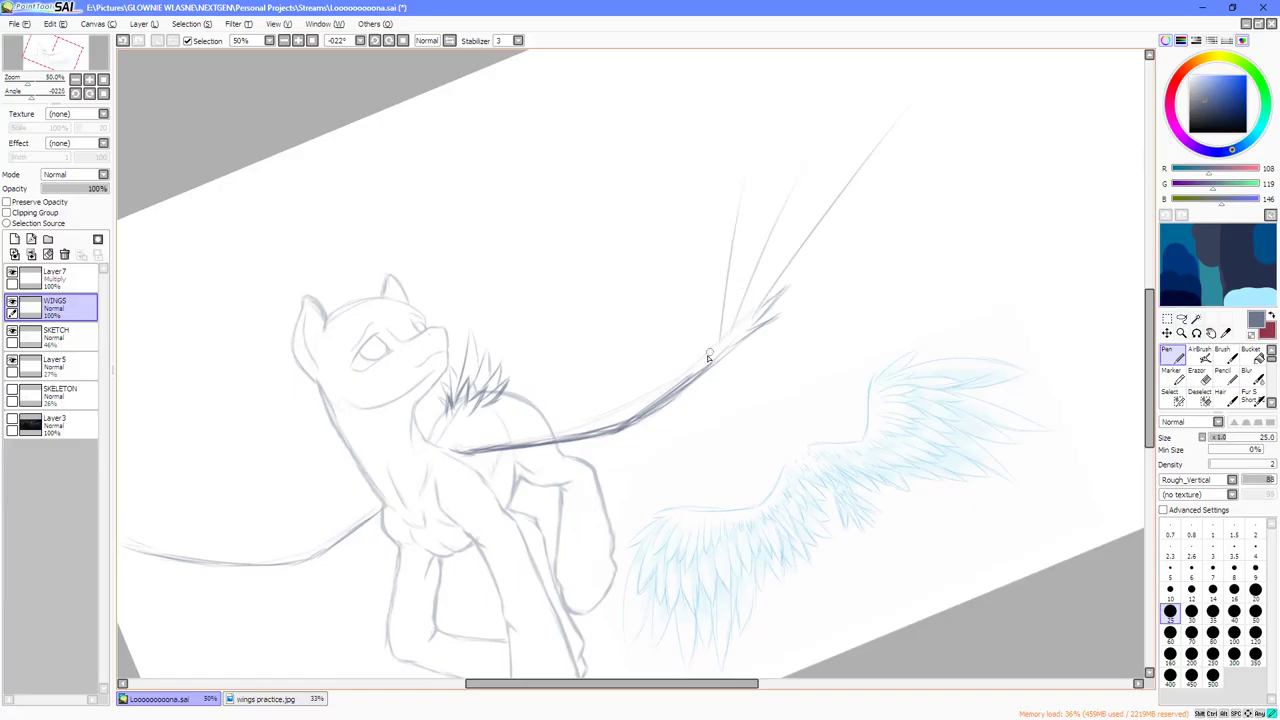
drag(711, 358, 707, 235)
drag(685, 378, 692, 282)
drag(664, 382, 683, 290)
key(ctrl+z)
key(ctrl+z)
key(ctrl+z)
key(ctrl+z)
key(ctrl+z)
key(ctrl+z)
Mirror the canvas view and sketch two long feather guide lines rising from the wing tip, the second curving slightly outward.
key(h)
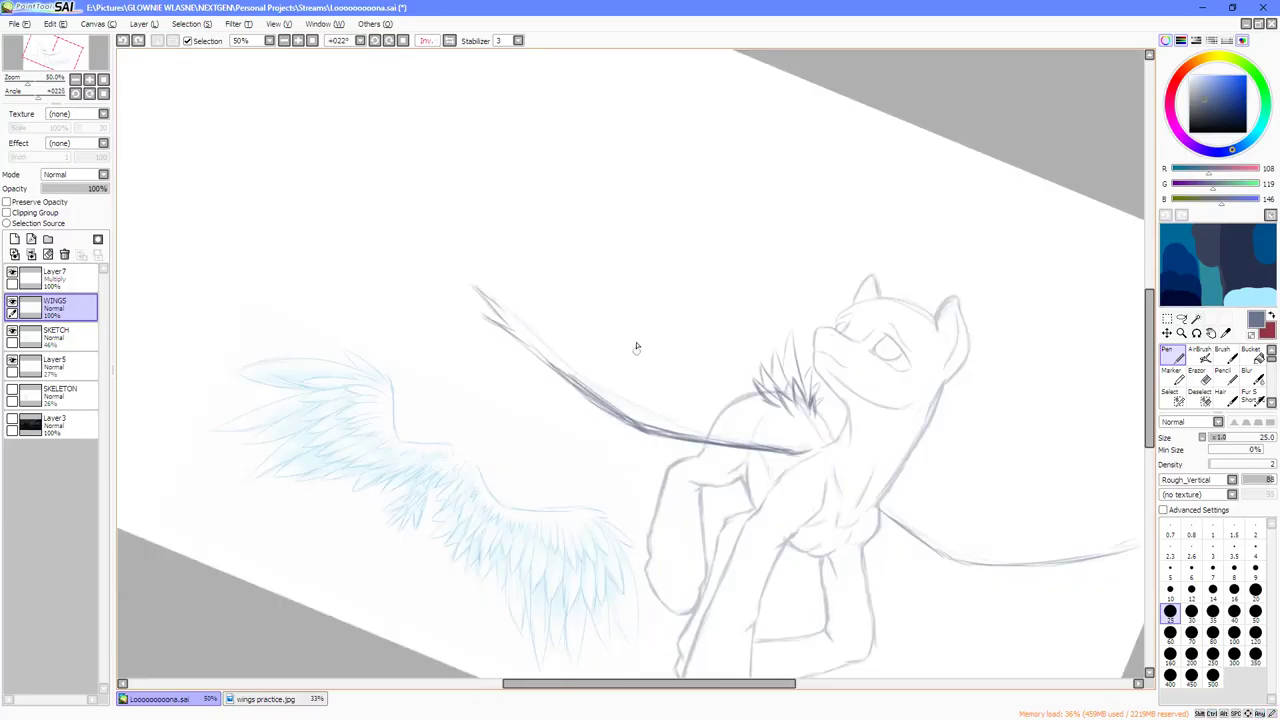
drag(511, 317, 375, 118)
scroll(506, 305, down, 1)
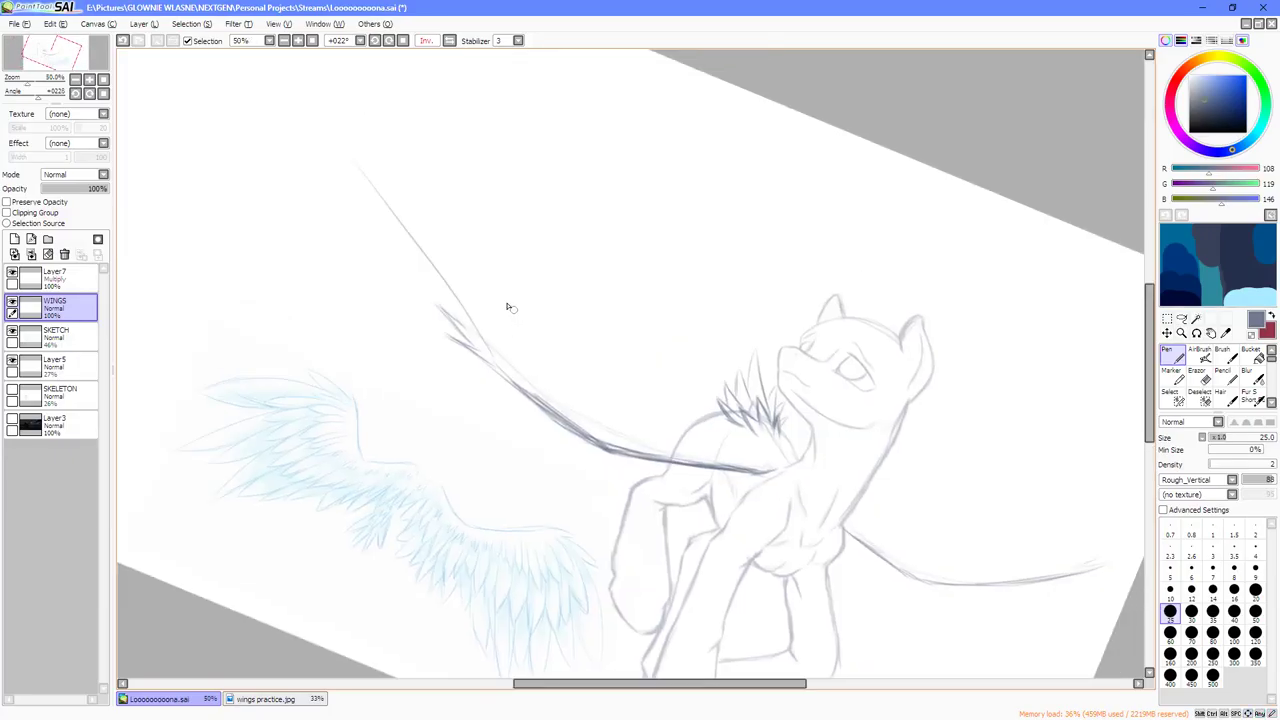
scroll(490, 297, up, 1)
drag(513, 386, 474, 241)
drag(527, 394, 522, 256)
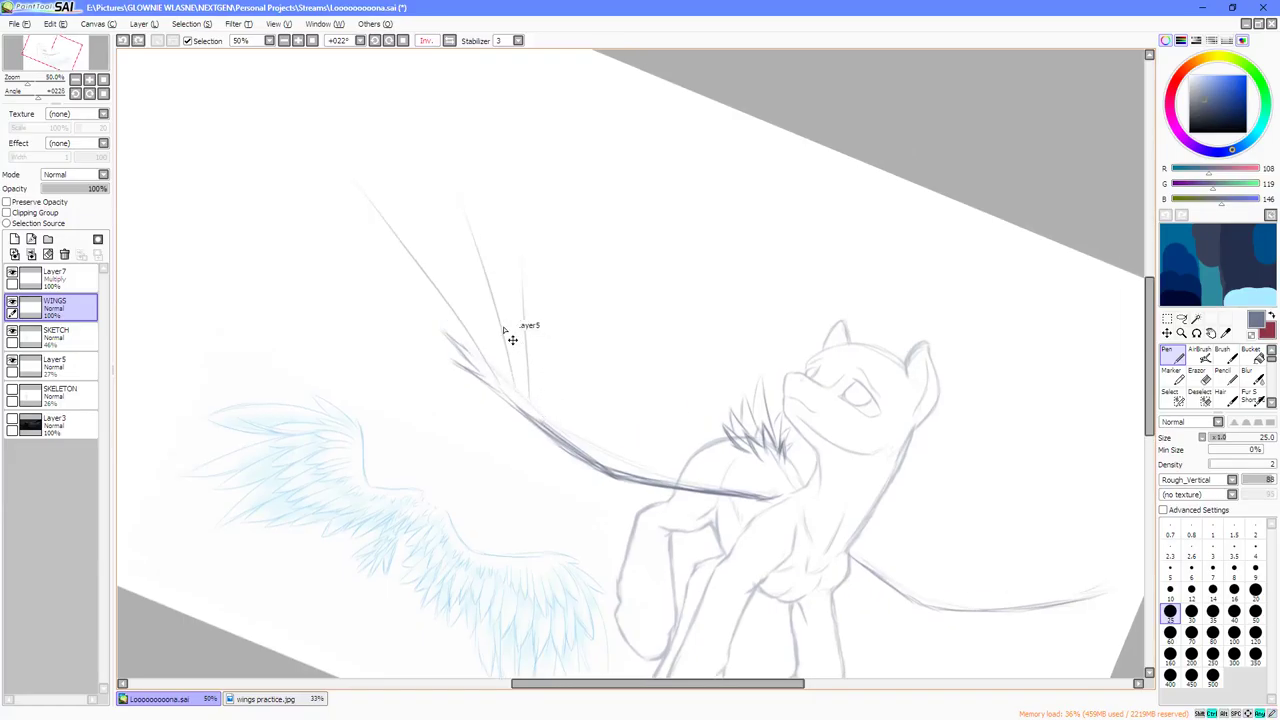
key(ctrl+z)
key(ctrl+z)
drag(521, 393, 459, 246)
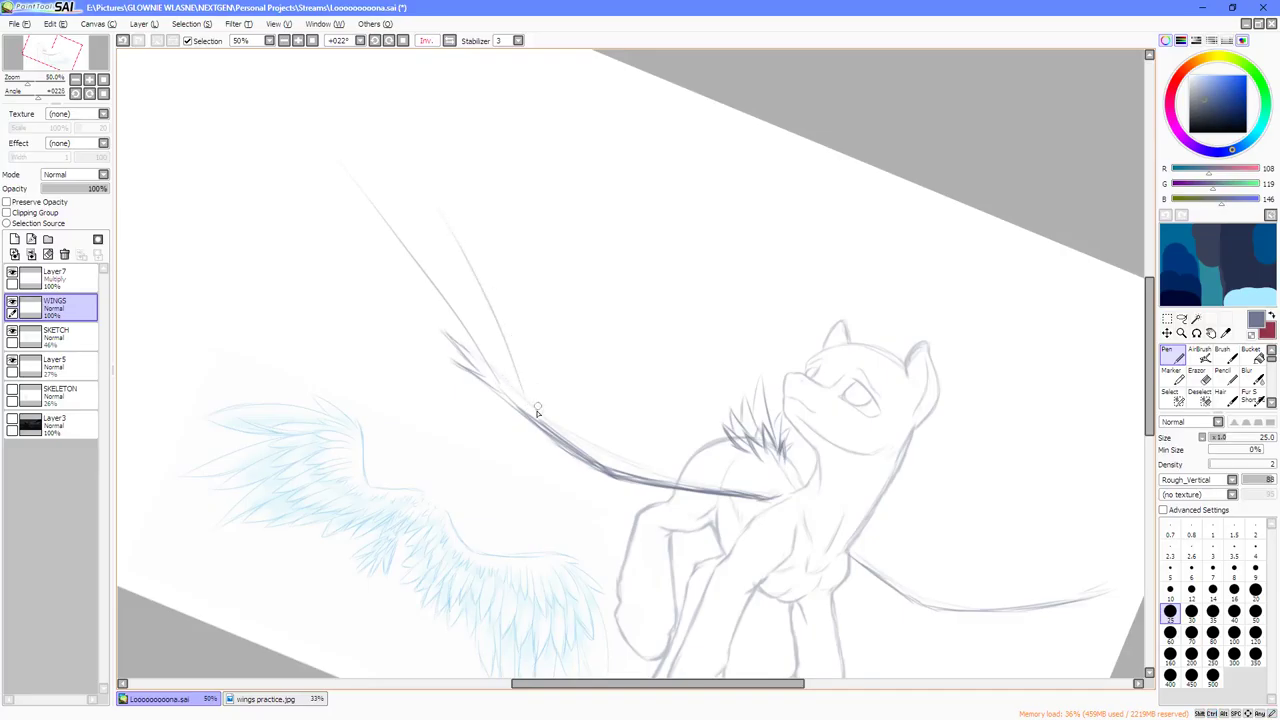
Continue the row of feather guide lines along the wing curve toward the body, making them progressively shorter.
drag(540, 412, 519, 262)
drag(552, 420, 563, 302)
drag(578, 440, 565, 350)
drag(581, 430, 584, 394)
drag(588, 442, 592, 358)
drag(606, 440, 598, 390)
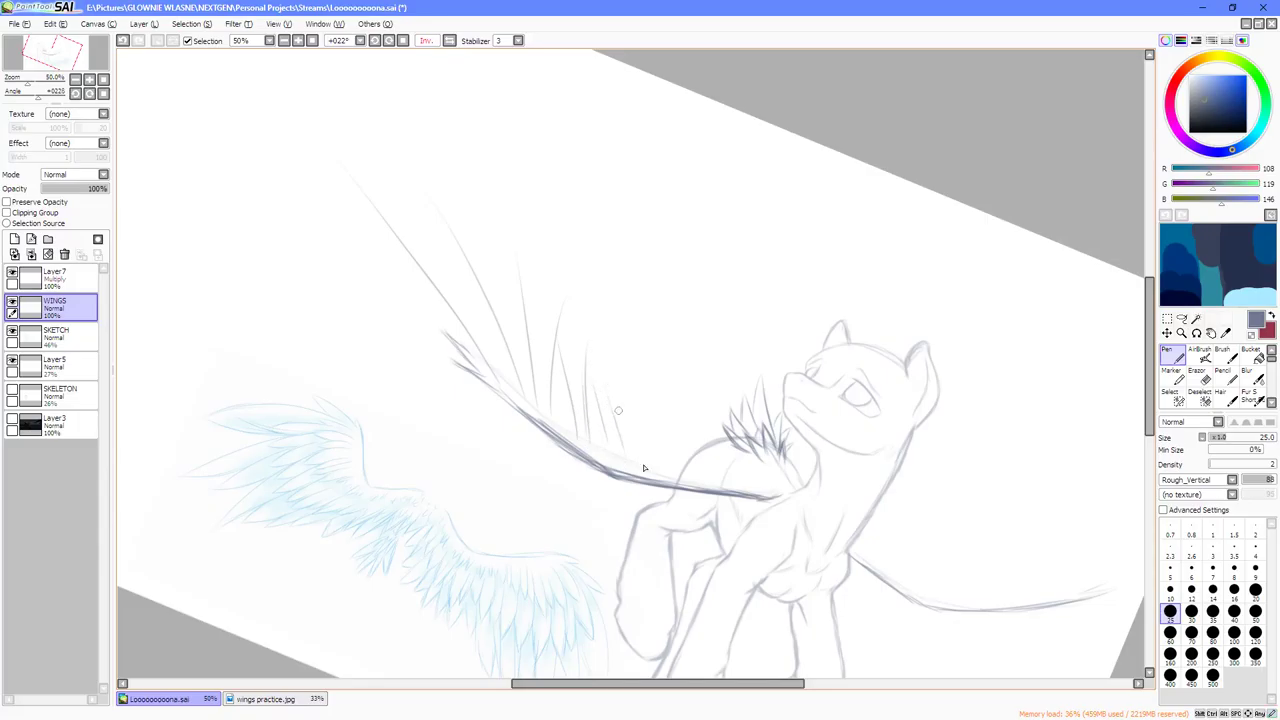
drag(640, 452, 623, 405)
mouse_move(658, 454)
mouse_down()
mouse_move(648, 412)
mouse_move(672, 432)
mouse_up()
drag(712, 480, 696, 444)
Try outlining the outermost feather along the longest guide line at the wing tip.
key(Page_Down)
key(Delete)
key(Delete)
scroll(705, 438, down, 1)
scroll(728, 434, up, 1)
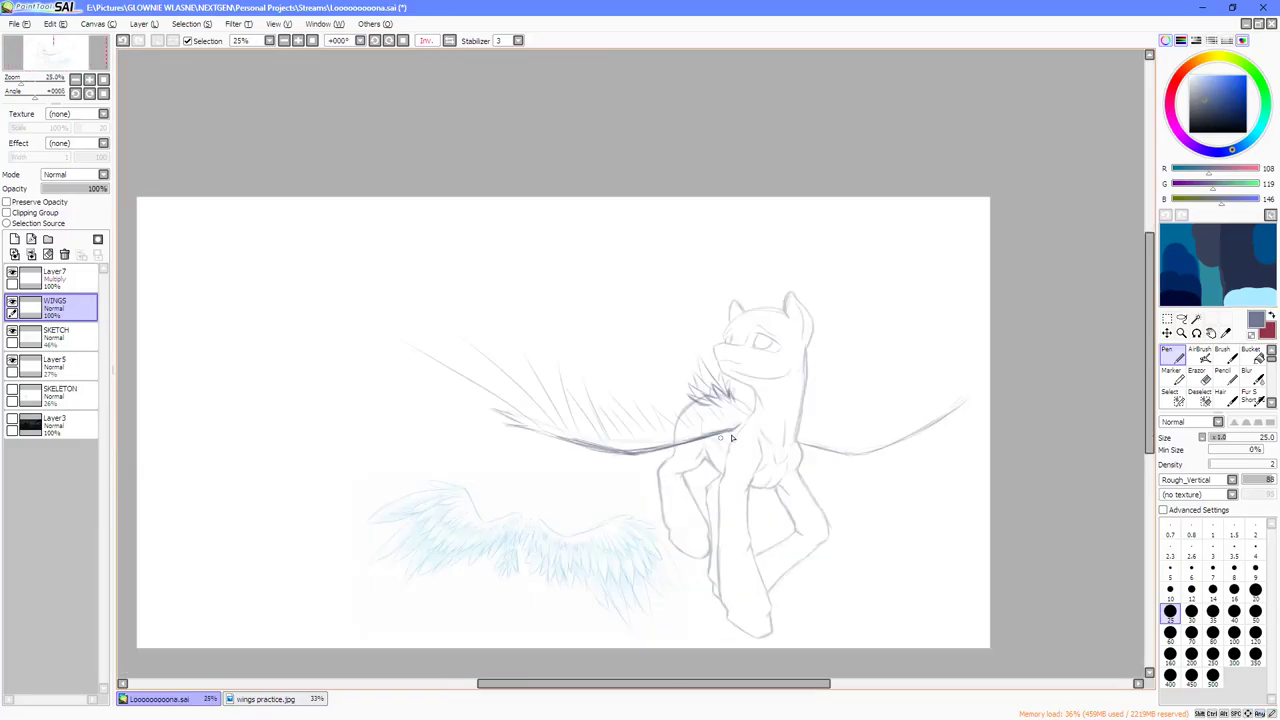
drag(704, 444, 680, 443)
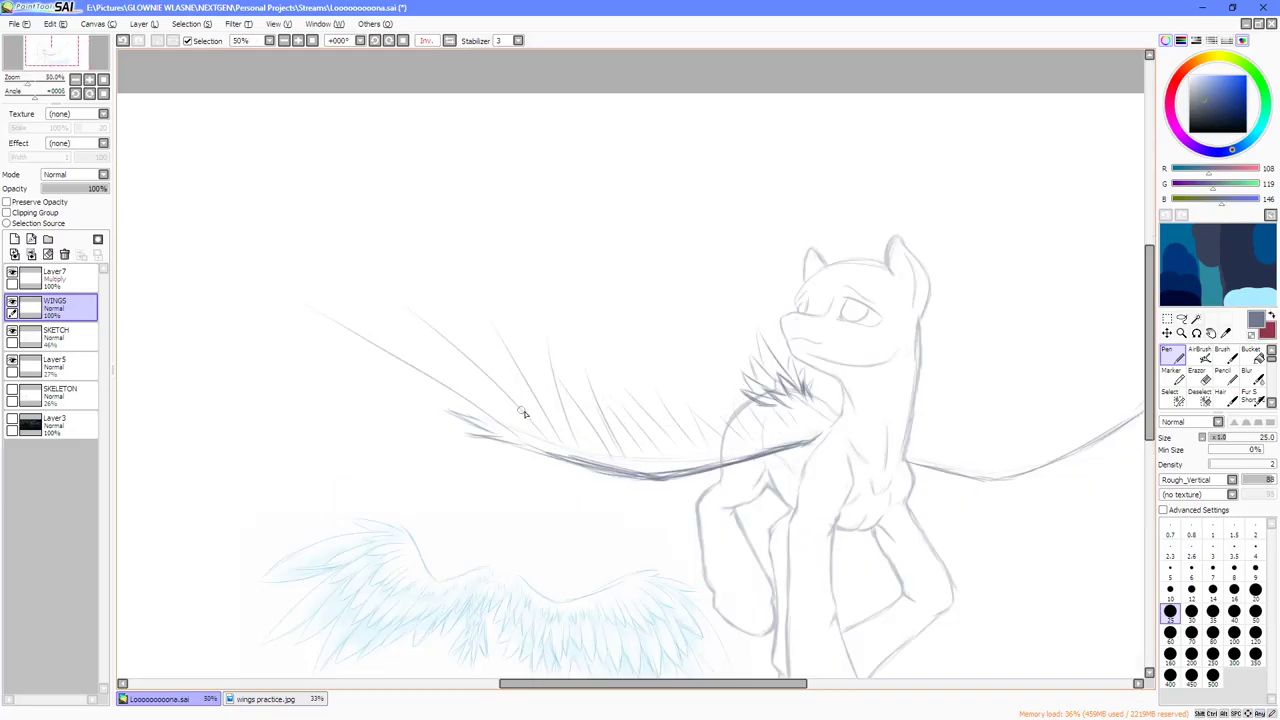
scroll(560, 380, up, 1)
key(End)
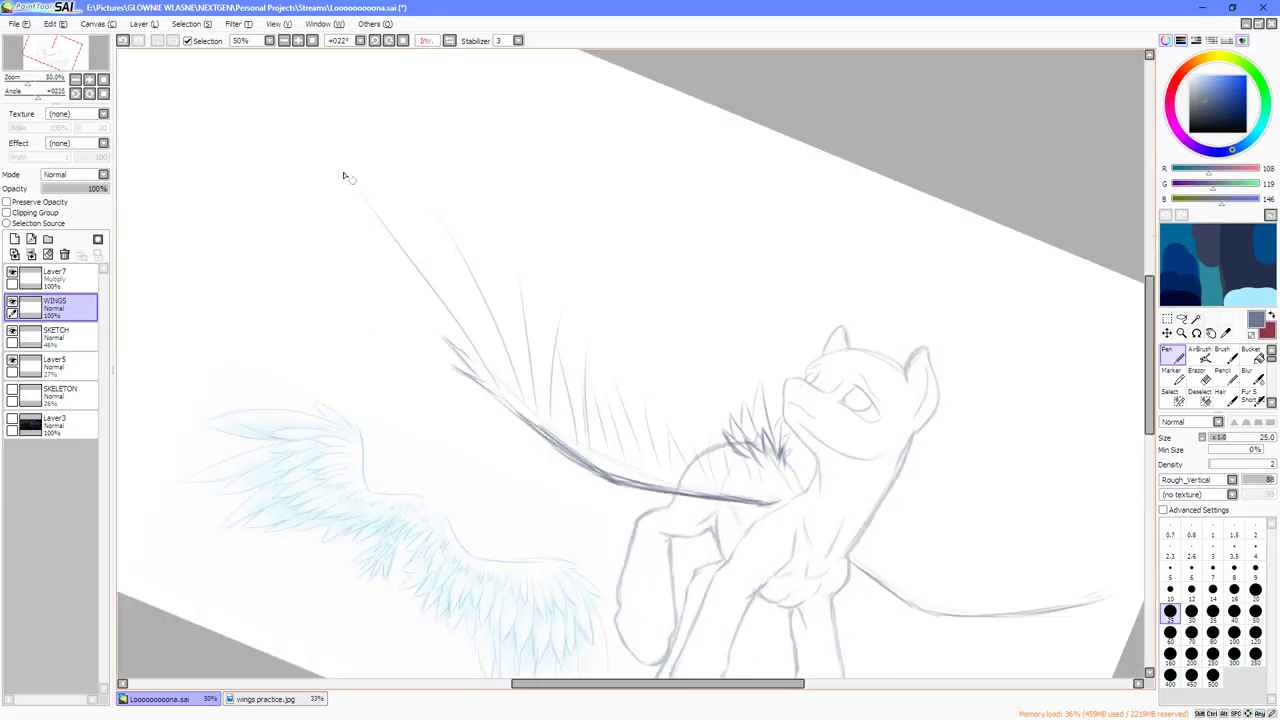
drag(343, 176, 476, 290)
drag(340, 164, 422, 286)
key(ctrl+z)
key(ctrl+z)
Move the lassoed feather guide lines from the WINGS layer onto a new layer placed directly beneath the SKETCH layer.
click(1181, 318)
mouse_move(294, 141)
mouse_down()
mouse_move(325, 207)
mouse_move(438, 334)
mouse_up()
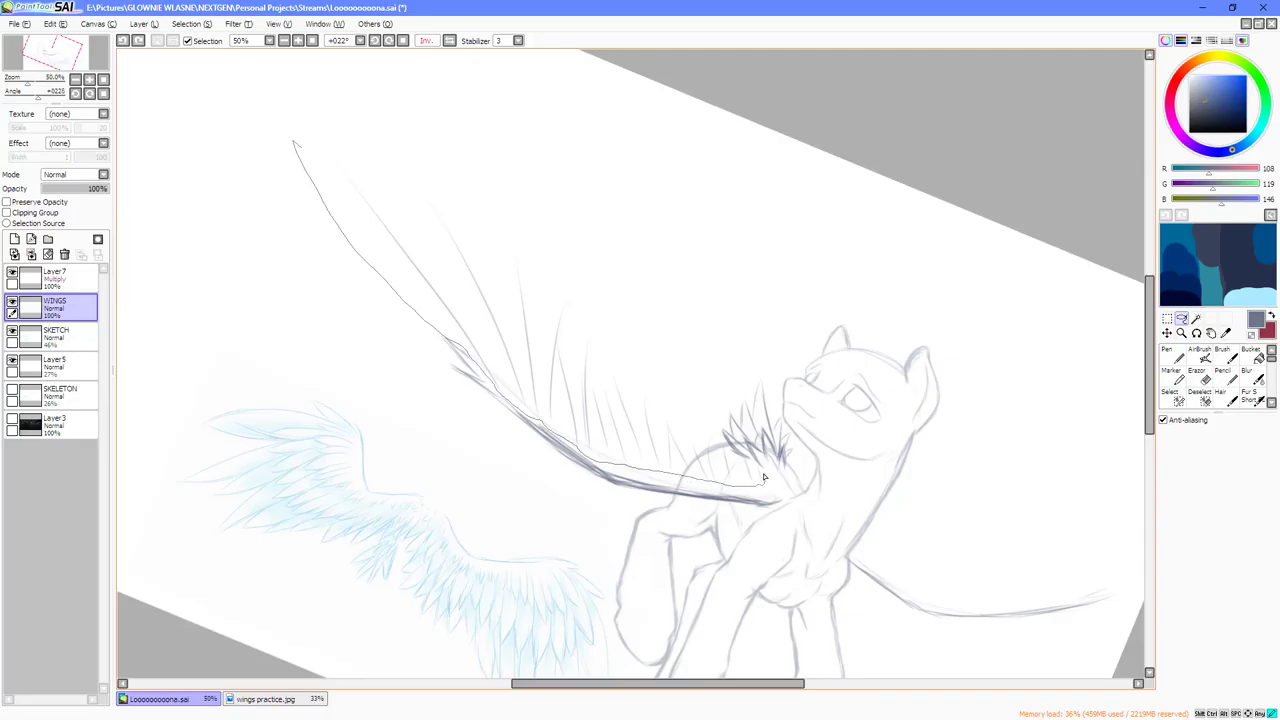
mouse_move(702, 415)
mouse_down()
mouse_move(409, 143)
mouse_move(295, 130)
mouse_up()
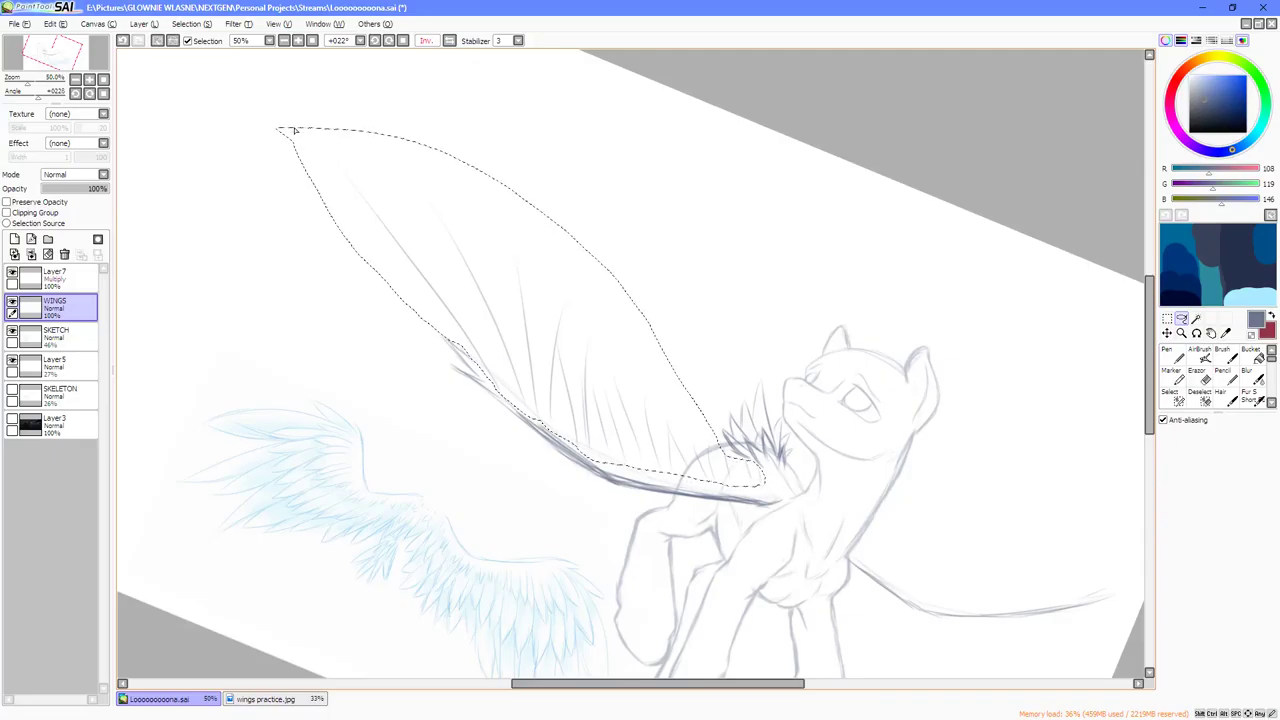
key(ctrl+x)
key(ctrl+v)
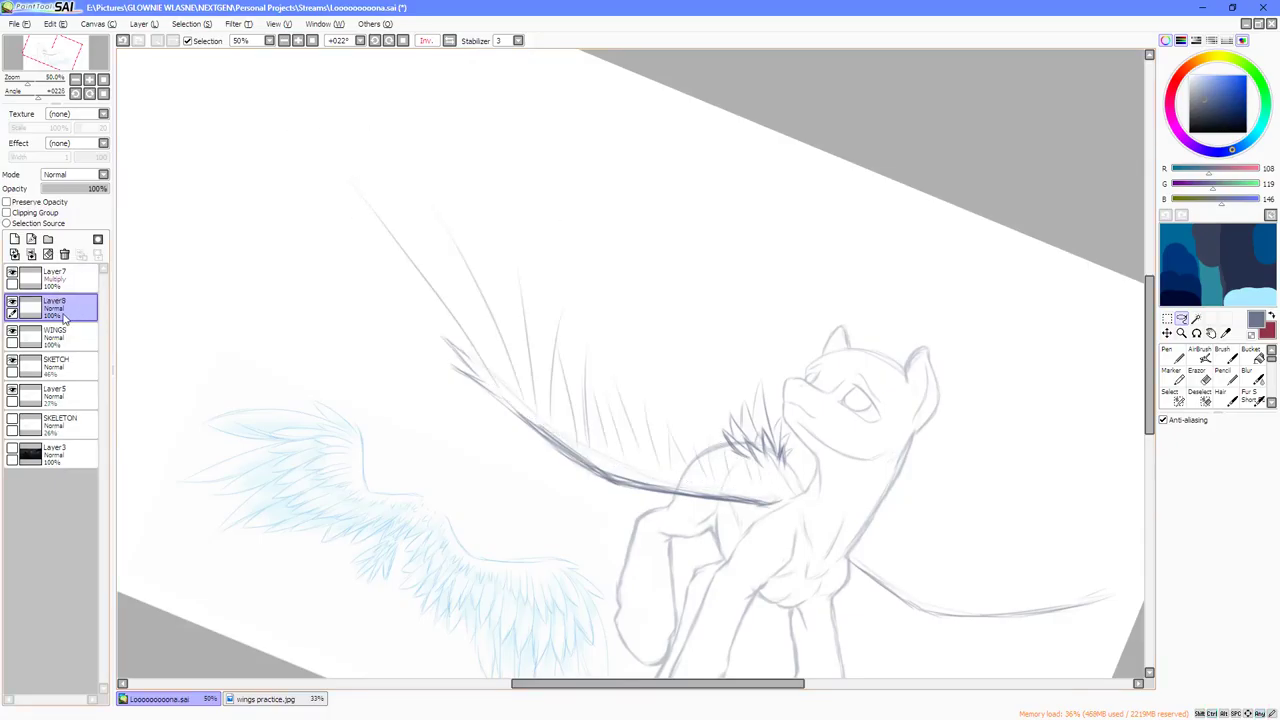
drag(66, 312, 65, 388)
click(55, 308)
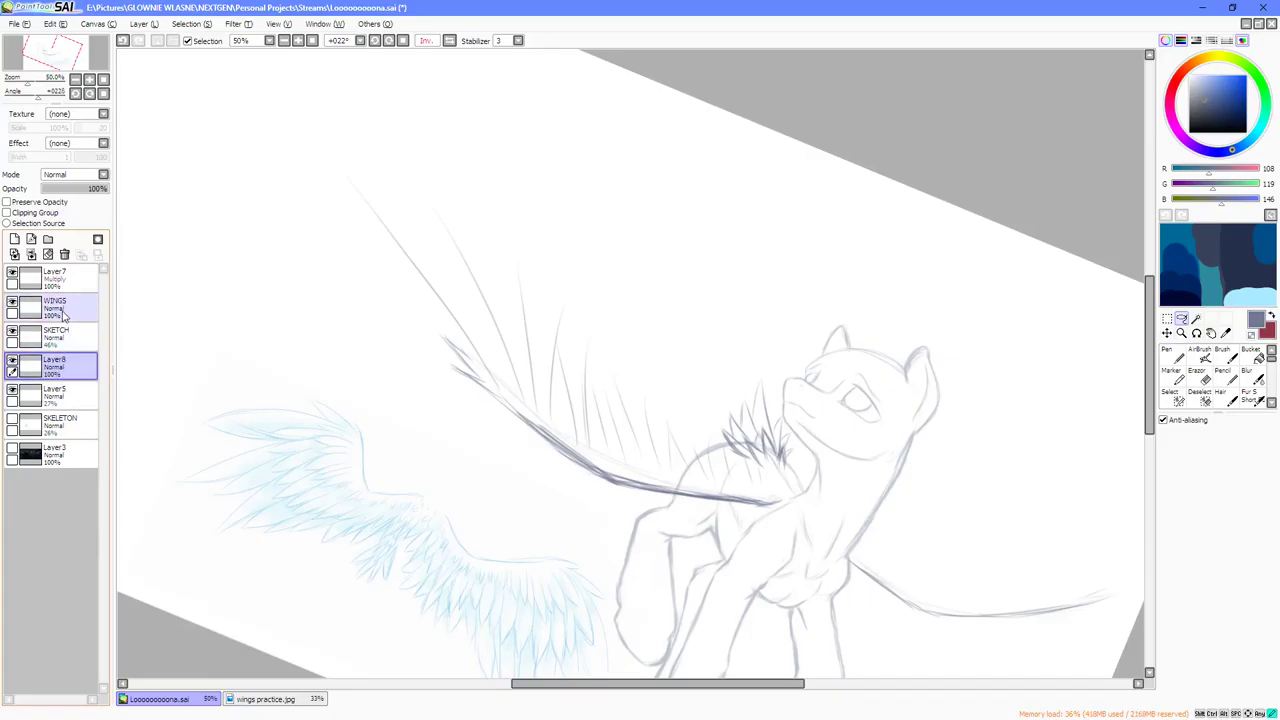
Raise Layer5's opacity to 100% and merge the feather guide-line layer down into it.
click(55, 394)
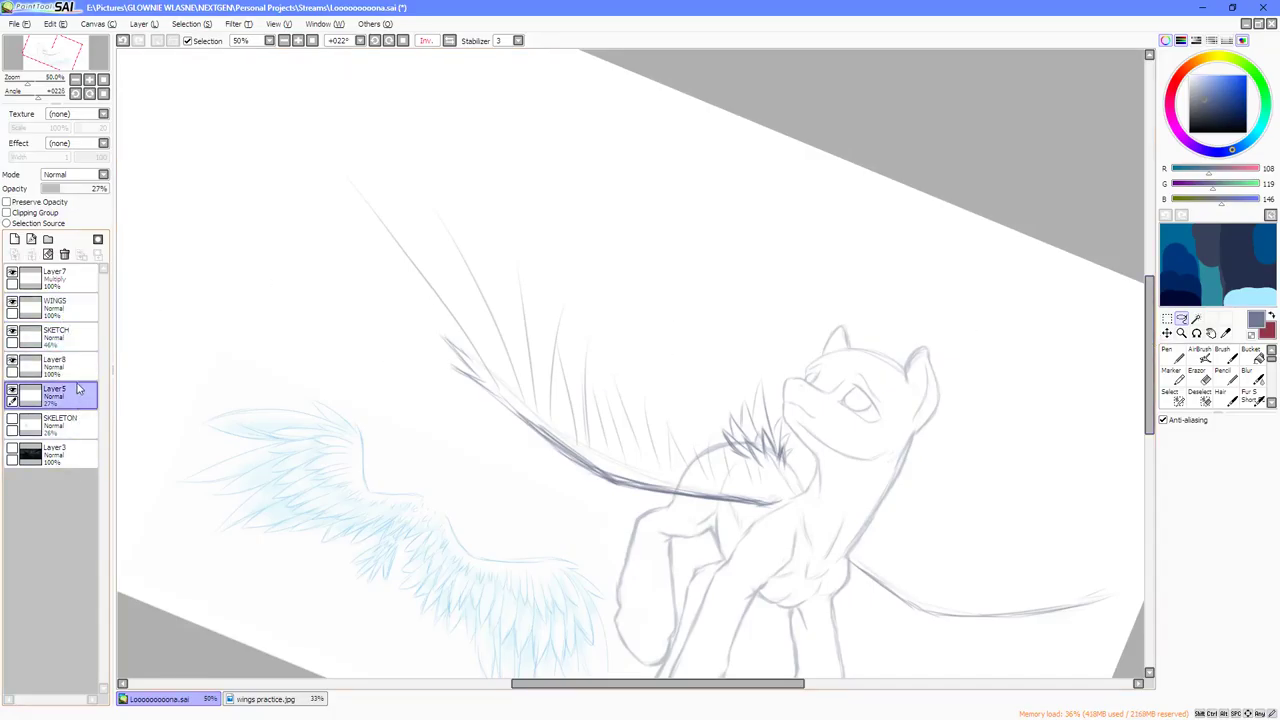
click(55, 366)
drag(73, 190, 211, 188)
click(58, 395)
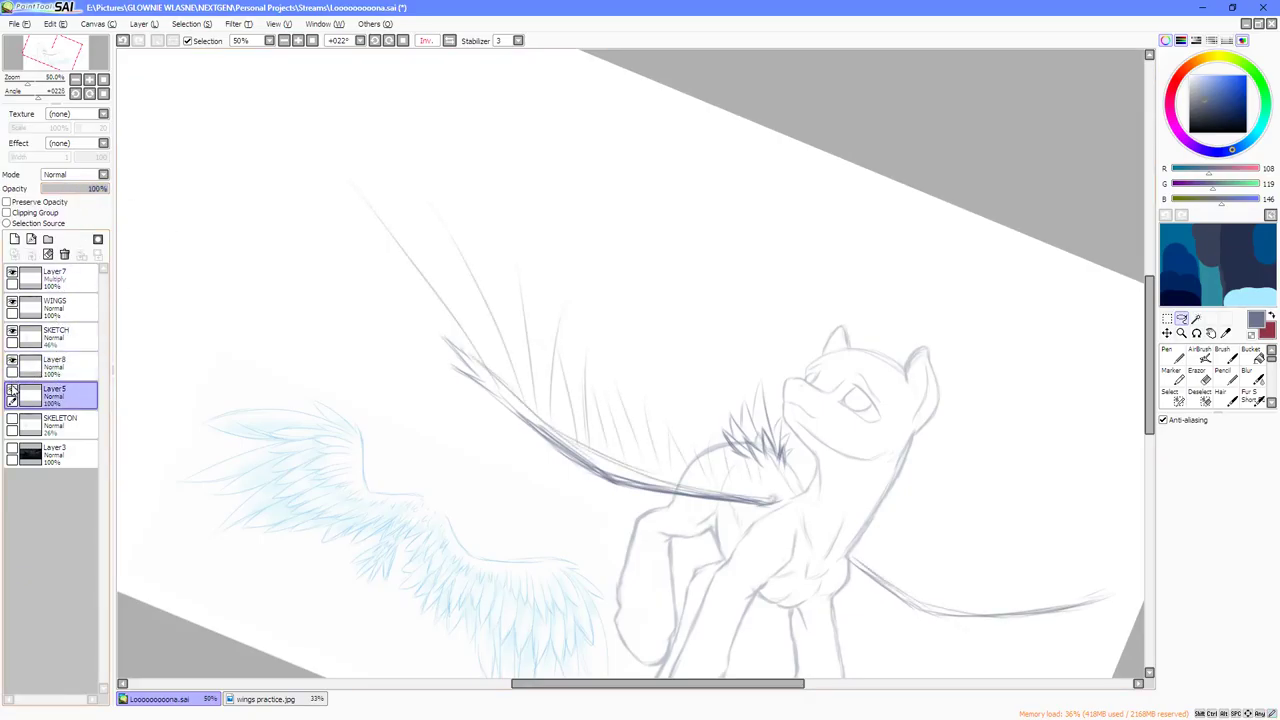
click(12, 390)
click(12, 390)
click(56, 370)
click(31, 255)
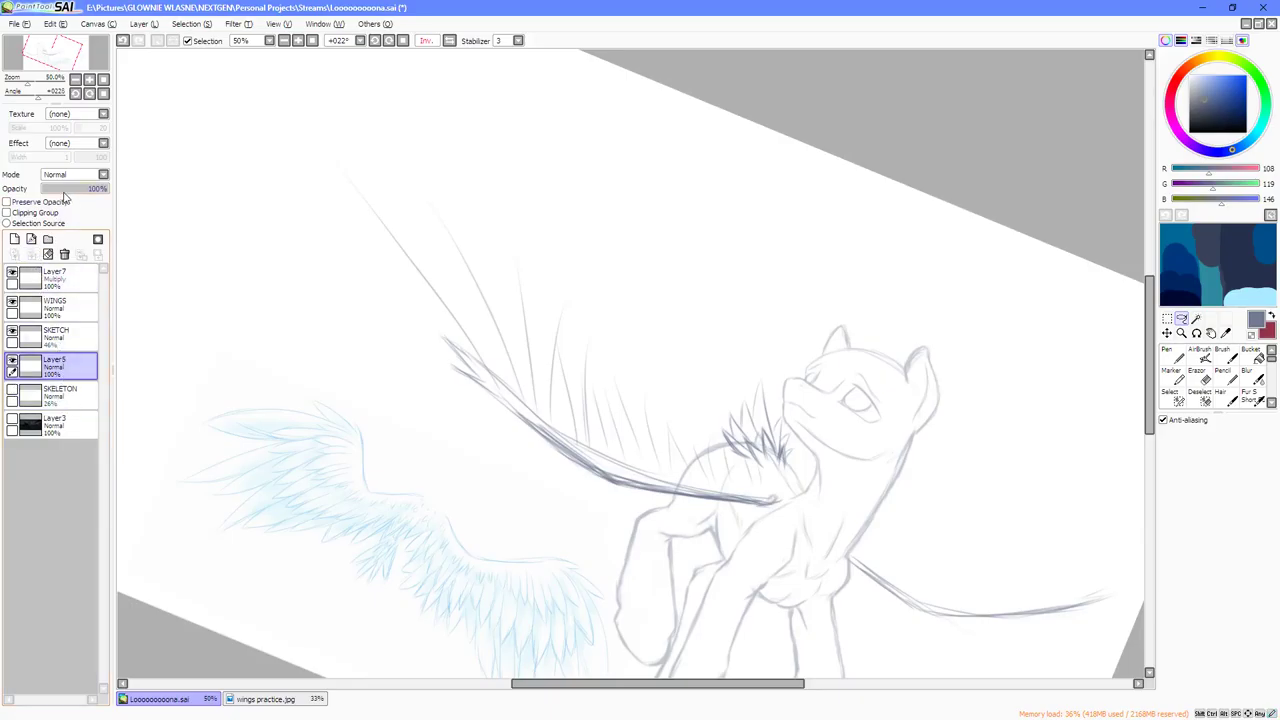
Lower the merged guide layer's opacity to 22% and make the WINGS layer active with the Pen.
drag(62, 190, 57, 191)
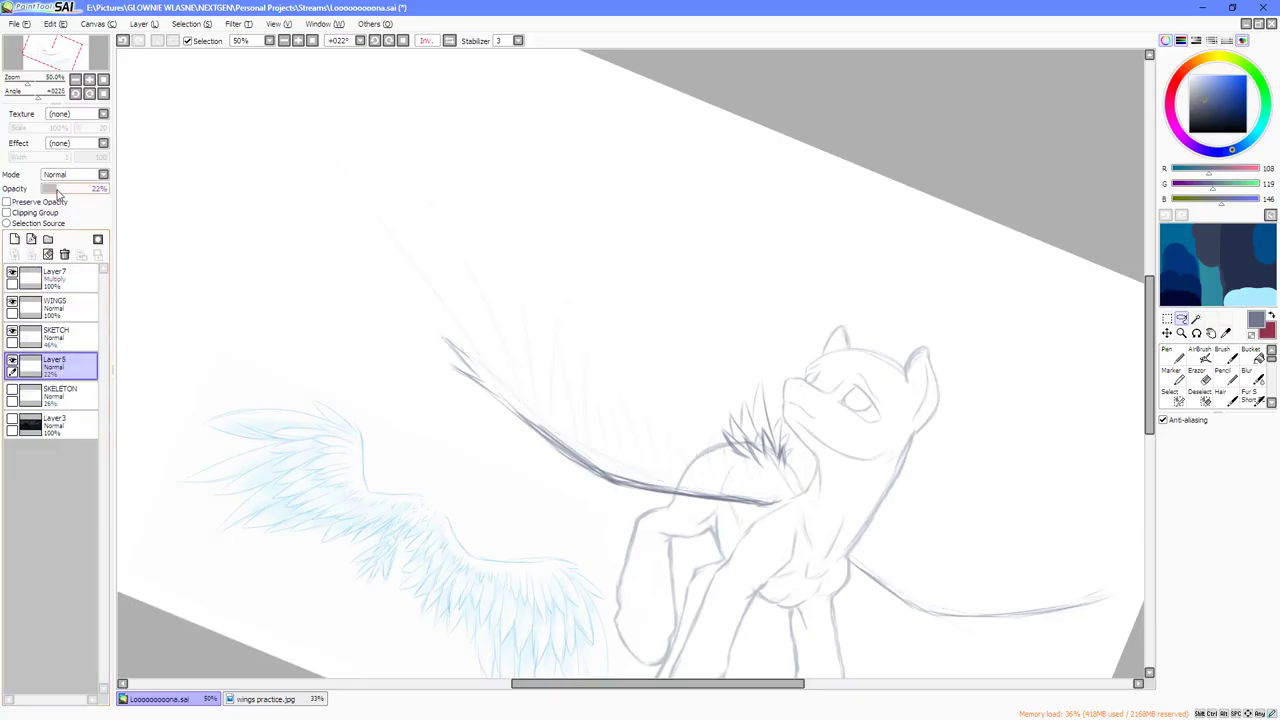
click(64, 310)
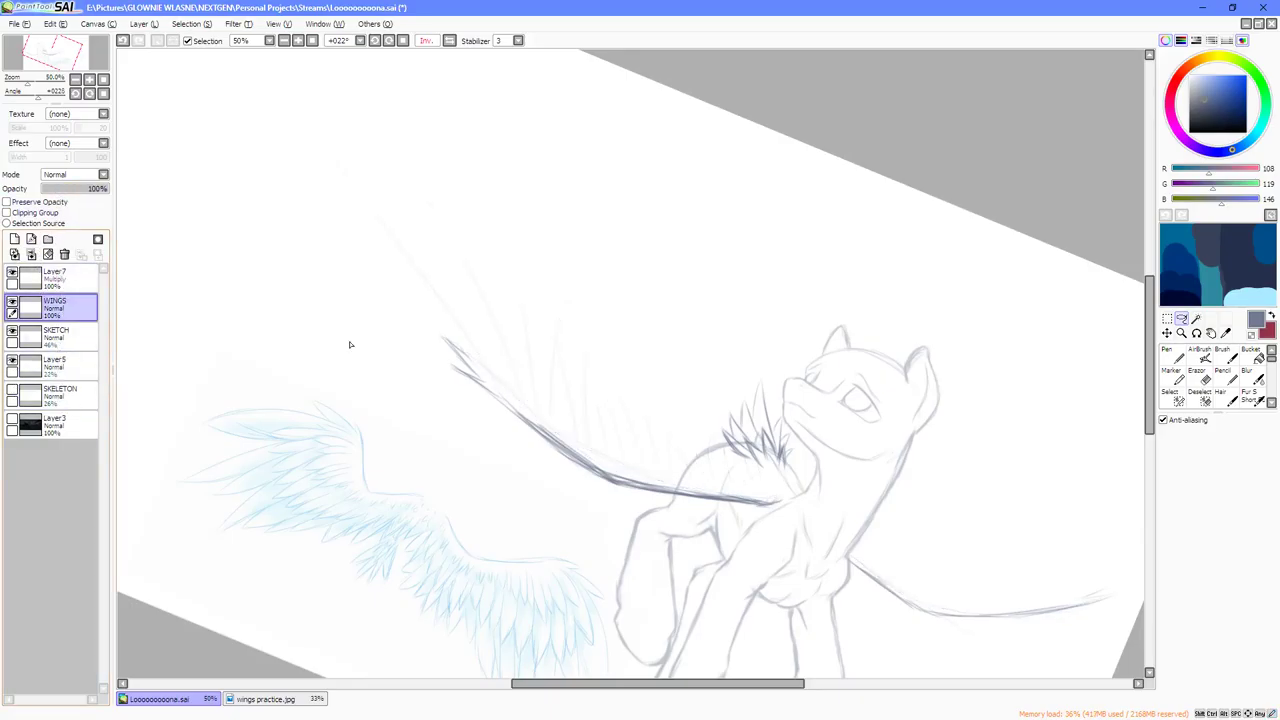
click(1172, 357)
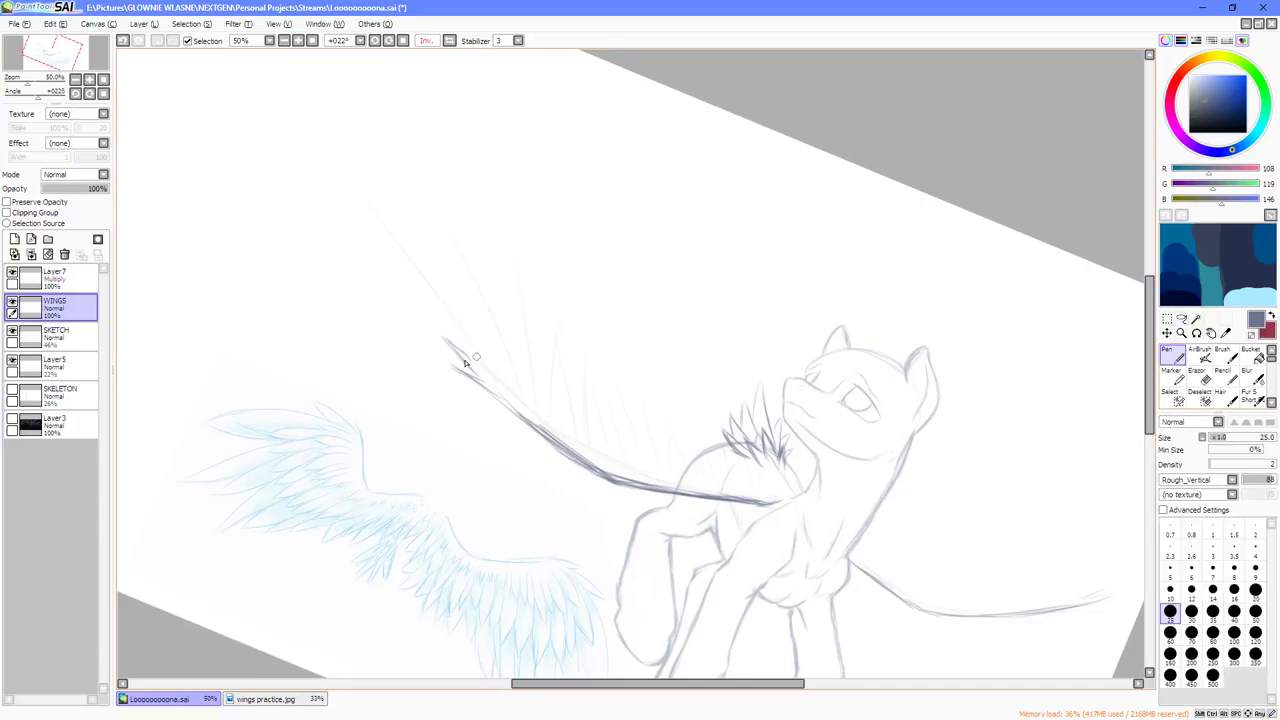
Sketch the long pointed outermost feather at the wing tip and the first shorter feathers overlapping beside it, following the faint guide lines.
drag(484, 374, 371, 208)
drag(425, 298, 372, 212)
mouse_move(406, 268)
mouse_down()
mouse_move(351, 178)
mouse_move(447, 278)
mouse_up()
drag(368, 191, 489, 323)
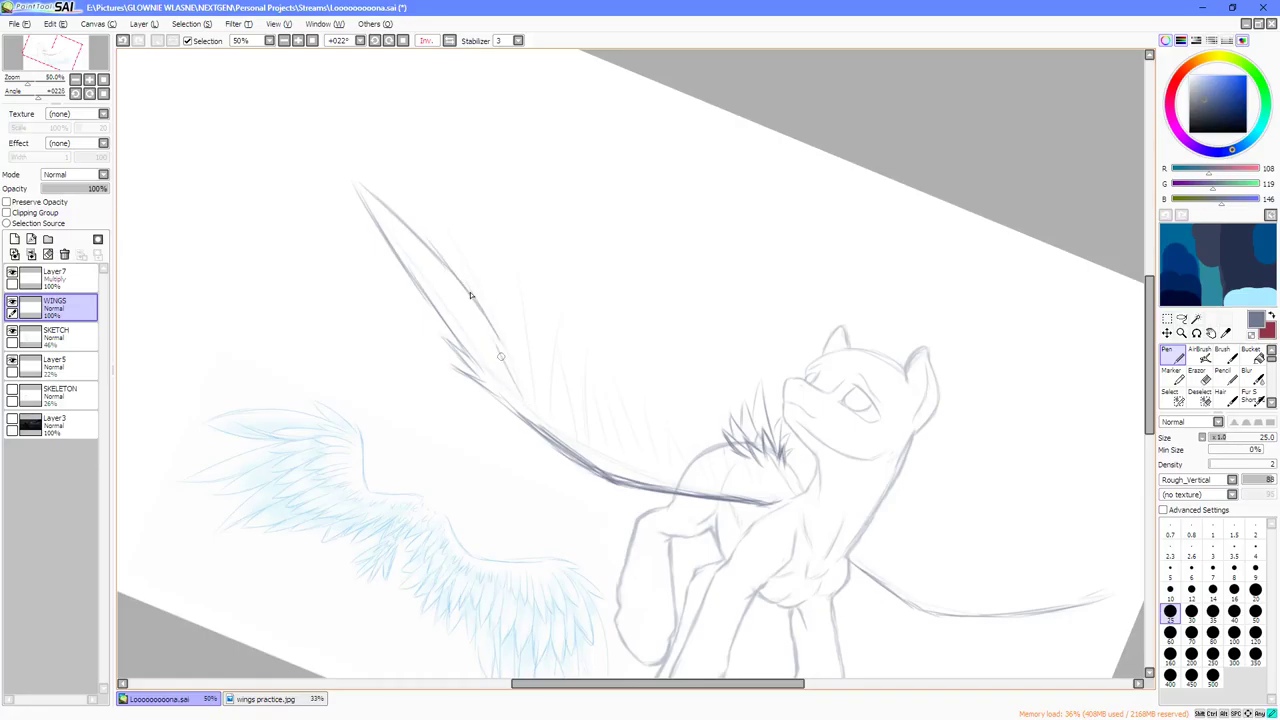
drag(508, 376, 453, 265)
mouse_move(490, 343)
mouse_down()
mouse_move(441, 229)
mouse_move(517, 318)
mouse_up()
drag(471, 247, 518, 332)
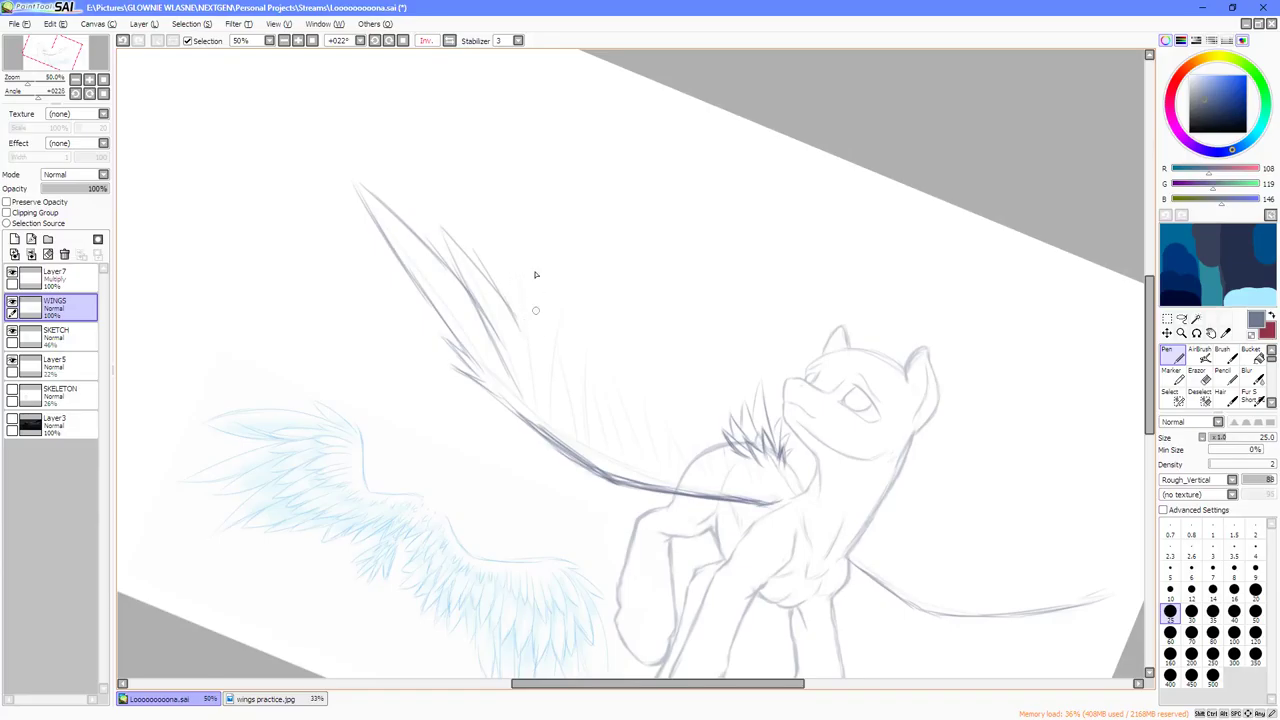
Sketch the next row of pointed feathers along the wing's upper edge inward from the tip, following the faint guide lines.
drag(533, 398, 504, 276)
drag(514, 330, 510, 310)
drag(509, 261, 552, 400)
mouse_move(524, 282)
mouse_down()
mouse_move(548, 343)
mouse_move(506, 257)
mouse_up()
mouse_move(552, 402)
mouse_down()
mouse_move(565, 301)
mouse_move(575, 400)
mouse_move(572, 332)
mouse_move(587, 386)
mouse_move(578, 419)
mouse_move(589, 345)
mouse_move(577, 394)
mouse_move(587, 349)
mouse_move(601, 406)
mouse_move(591, 347)
mouse_move(595, 407)
mouse_up()
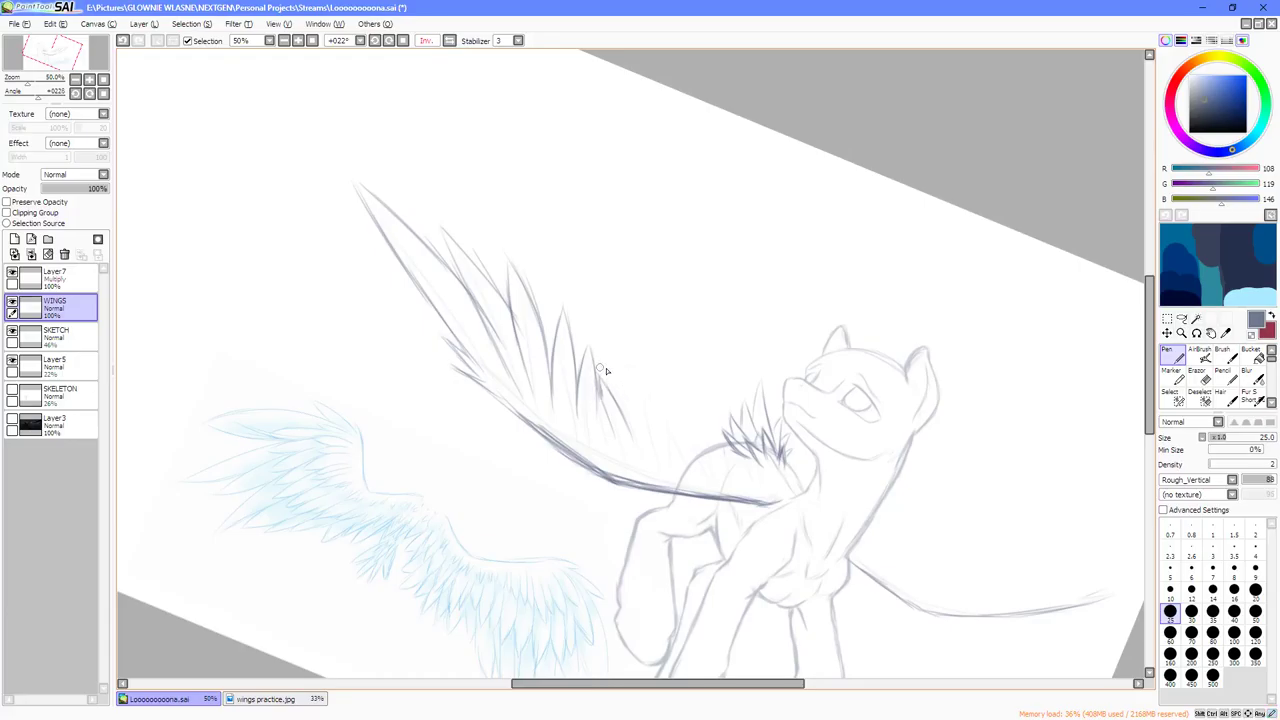
Sketch the smaller, shorter feathers along the middle of the wing toward the pony's back.
scroll(605, 371, up, 2)
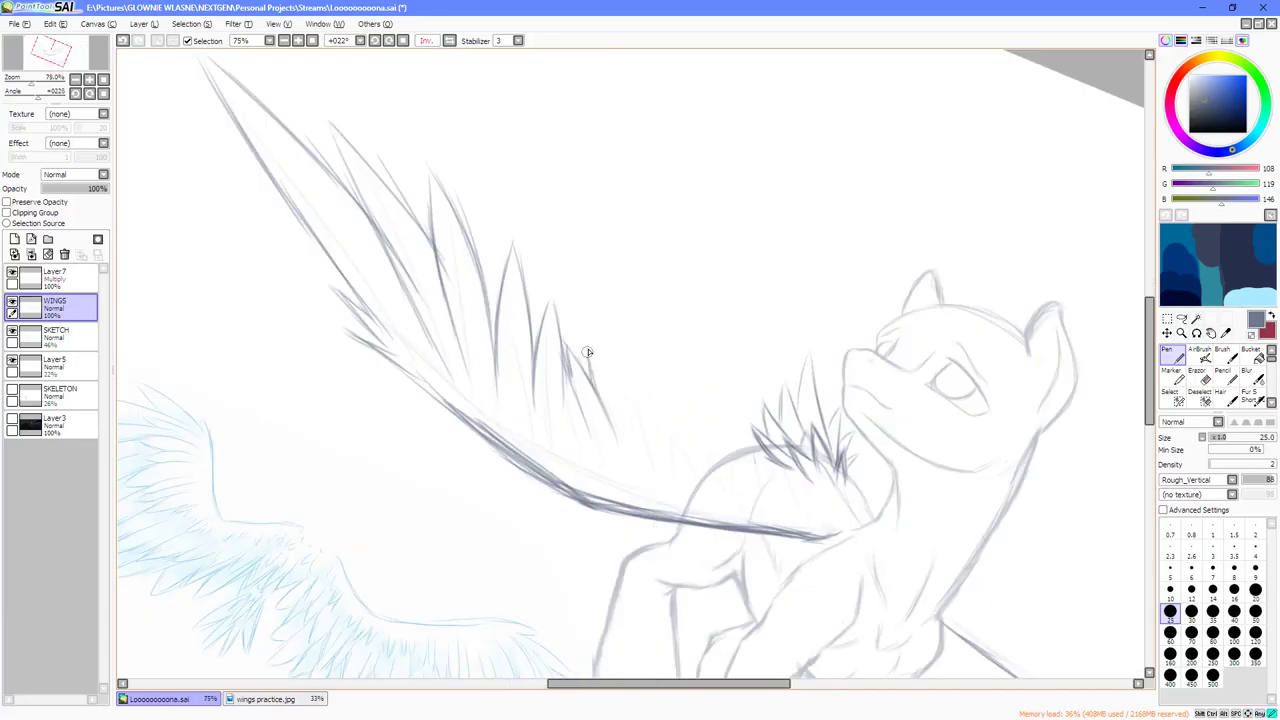
drag(586, 350, 636, 428)
mouse_move(611, 374)
mouse_down()
mouse_move(638, 456)
mouse_move(636, 372)
mouse_move(665, 449)
mouse_move(647, 395)
mouse_move(701, 481)
mouse_up()
mouse_move(659, 402)
mouse_down()
mouse_move(724, 487)
mouse_move(695, 434)
mouse_move(684, 443)
mouse_move(683, 415)
mouse_move(710, 464)
mouse_move(697, 431)
mouse_up()
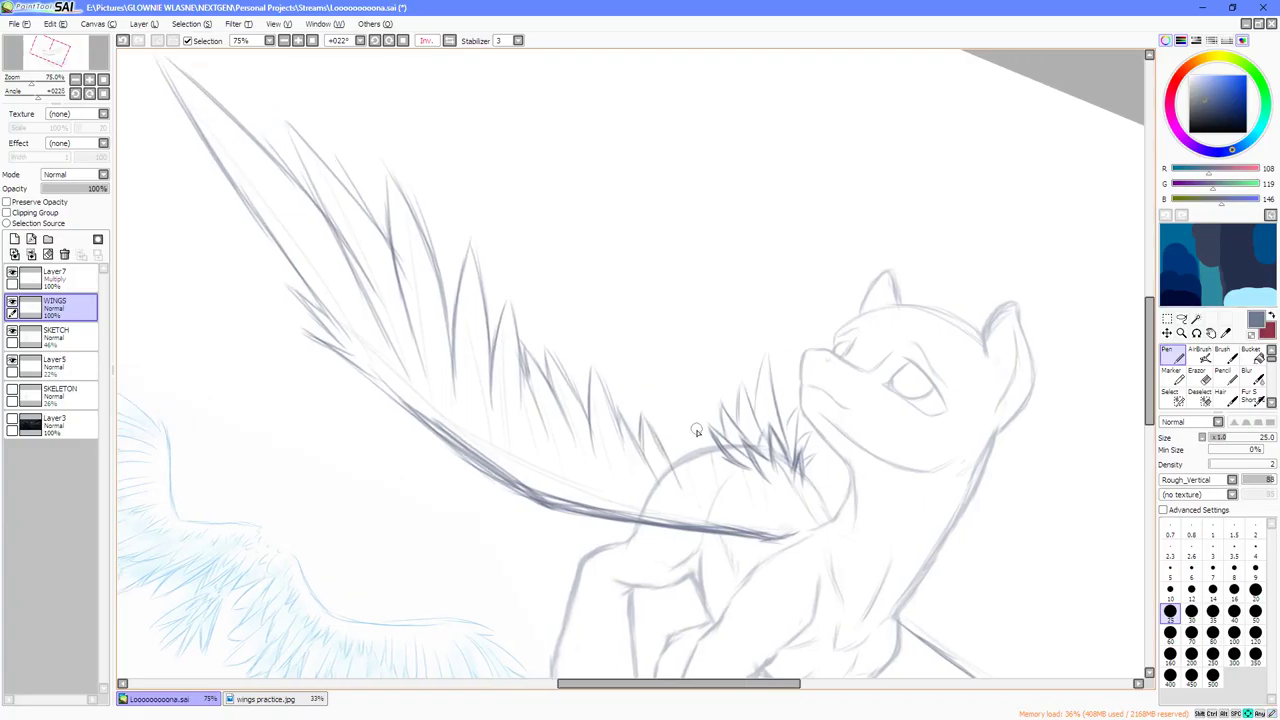
Continue the short feathers across the pony's back toward the wing base, and undo the last strokes over the older feather cluster.
scroll(702, 447, down, 2)
scroll(704, 455, up, 1)
key(Delete)
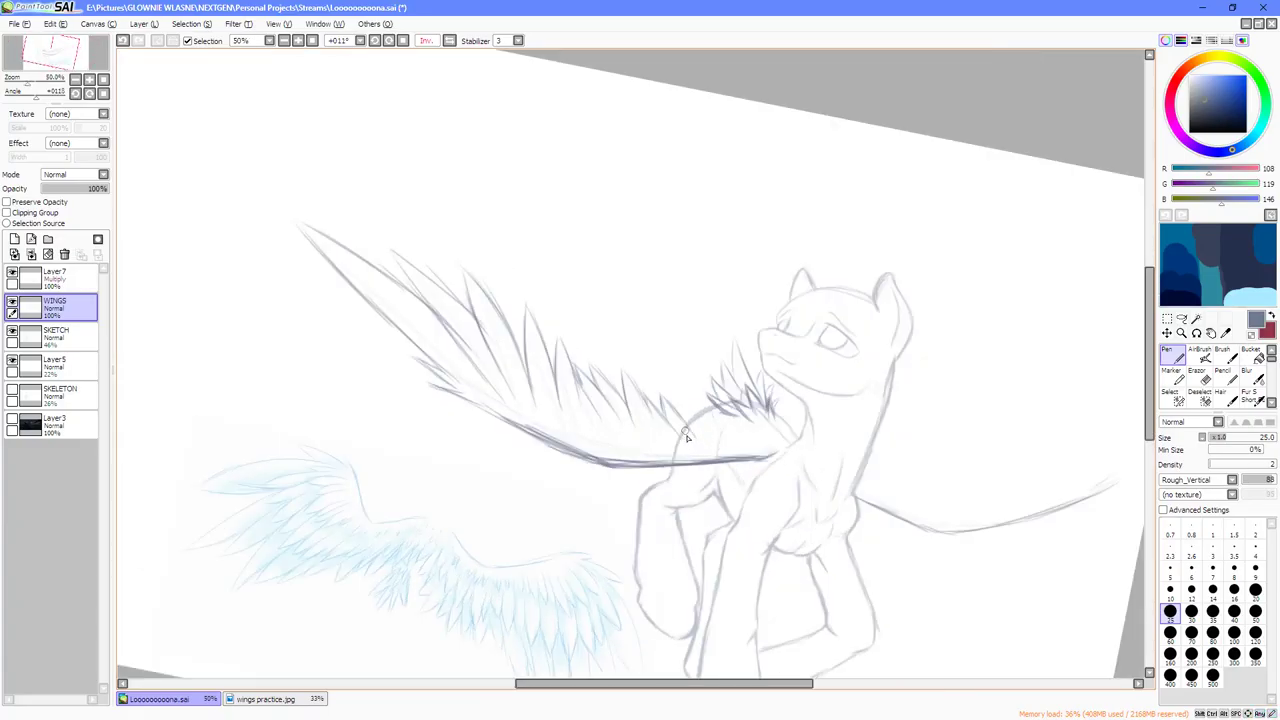
drag(698, 446, 659, 410)
scroll(618, 335, up, 1)
key(End)
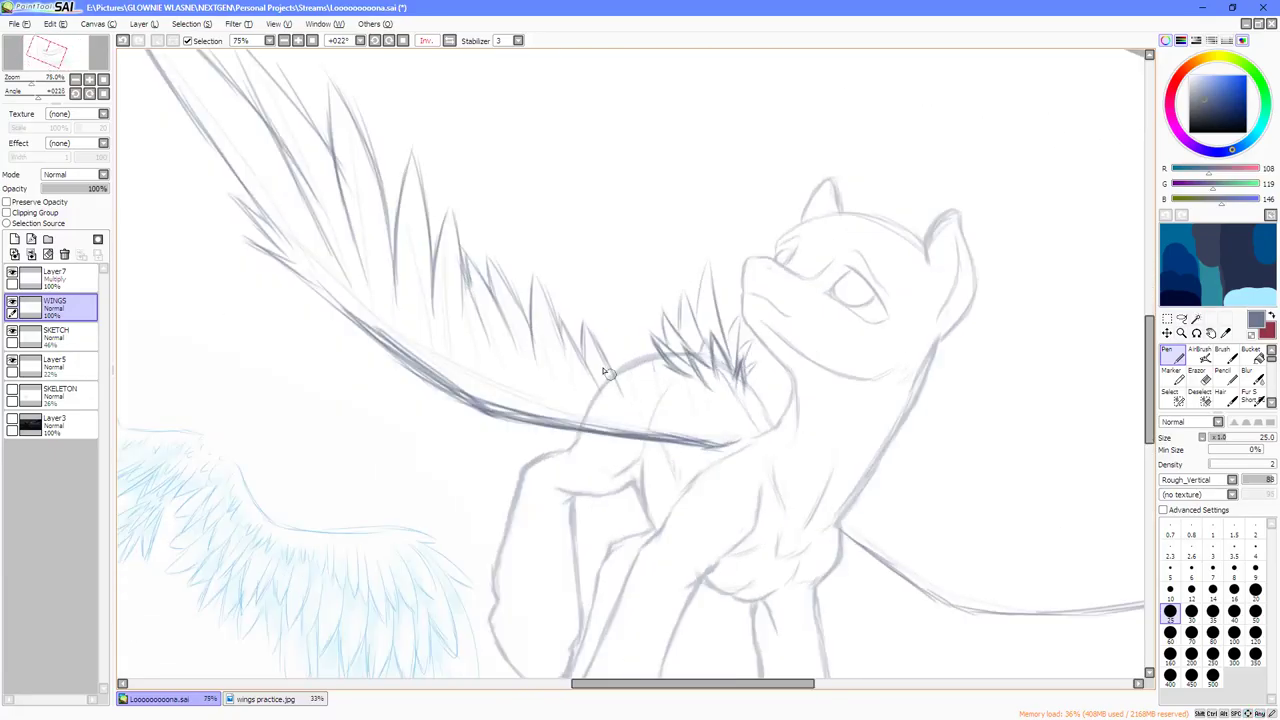
mouse_move(612, 373)
mouse_down()
mouse_move(610, 342)
mouse_move(622, 368)
mouse_move(637, 333)
mouse_up()
drag(639, 334, 698, 402)
drag(703, 389, 700, 374)
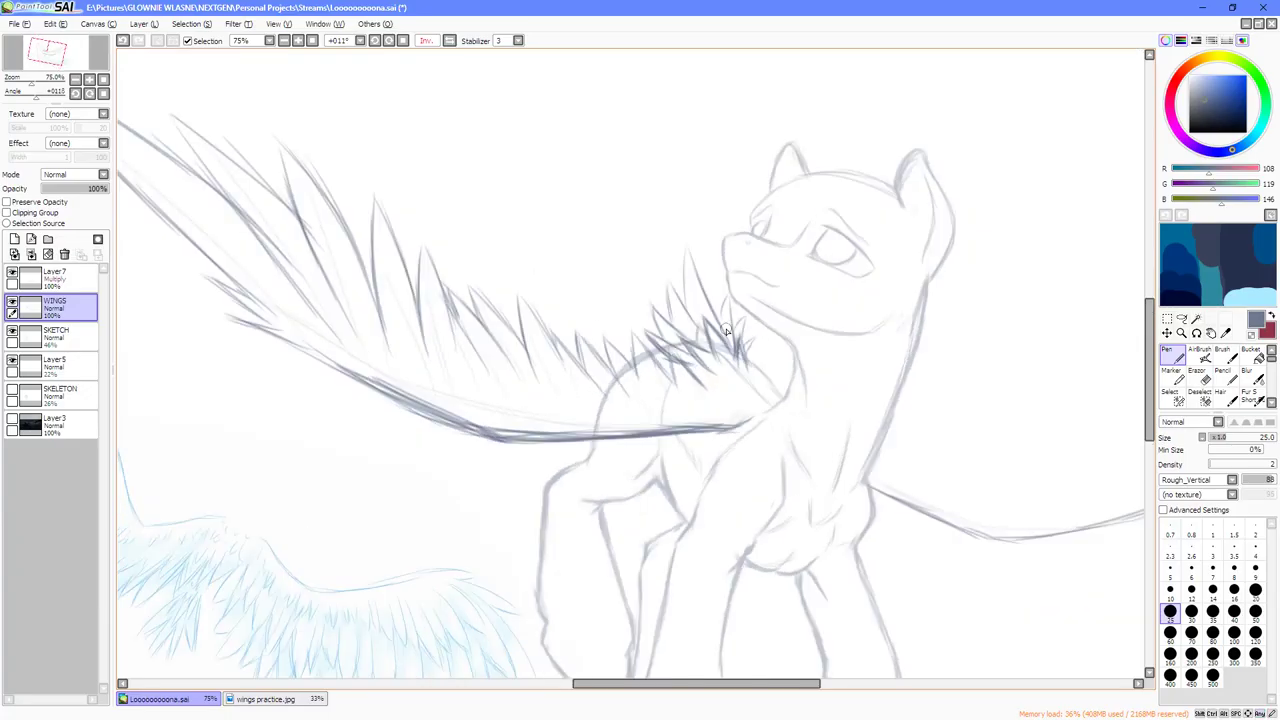
key(ctrl+z)
key(ctrl+z)
Lasso the older dark feather cluster beside the pony's neck and move it from the WINGS layer onto a new layer.
click(1181, 318)
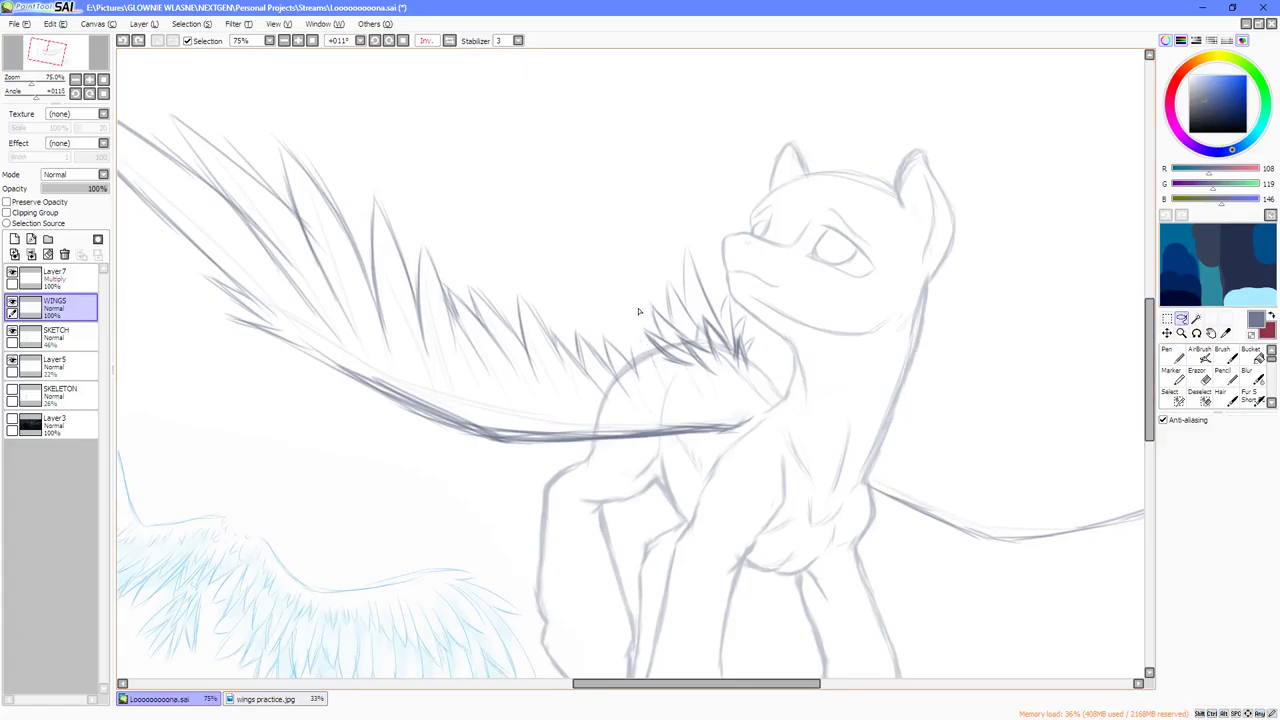
mouse_move(765, 375)
mouse_down()
mouse_move(772, 340)
mouse_move(716, 227)
mouse_up()
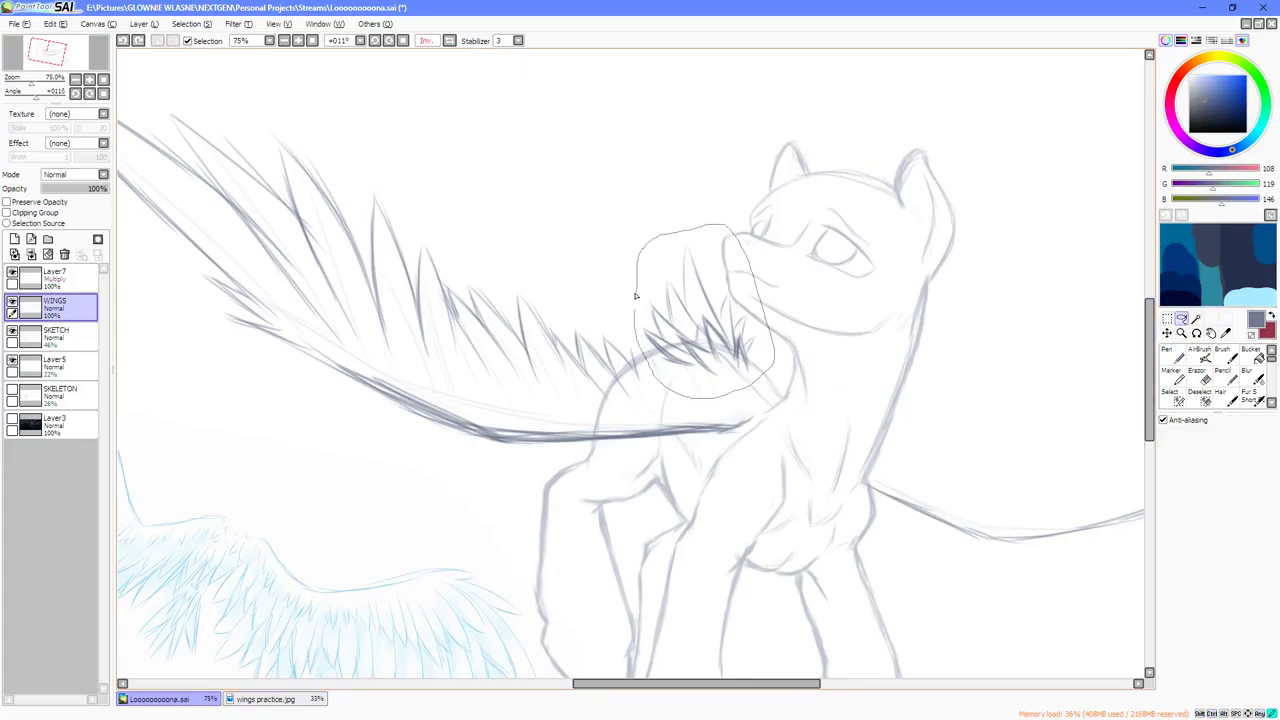
drag(634, 295, 636, 298)
key(ctrl+x)
key(ctrl+v)
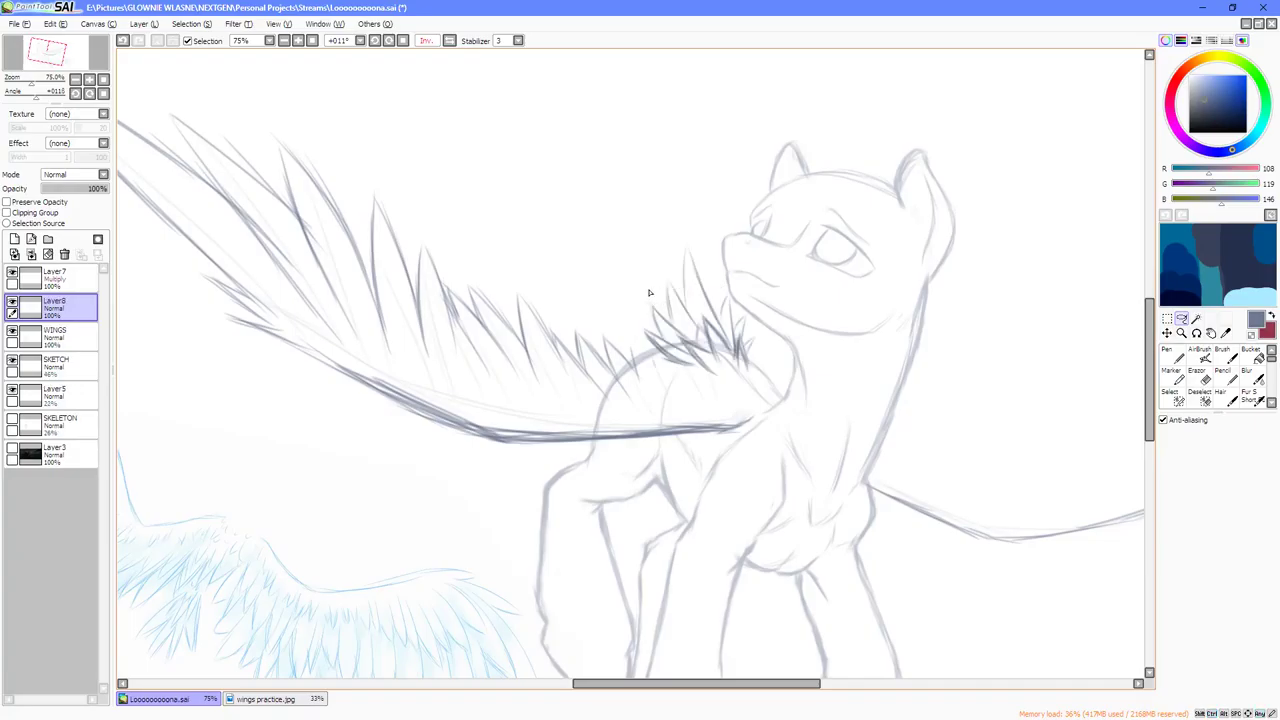
Rename the new layer WINGTAIL and place it directly beneath the WINGS layer.
double_click(83, 303)
text(WINGTAI)
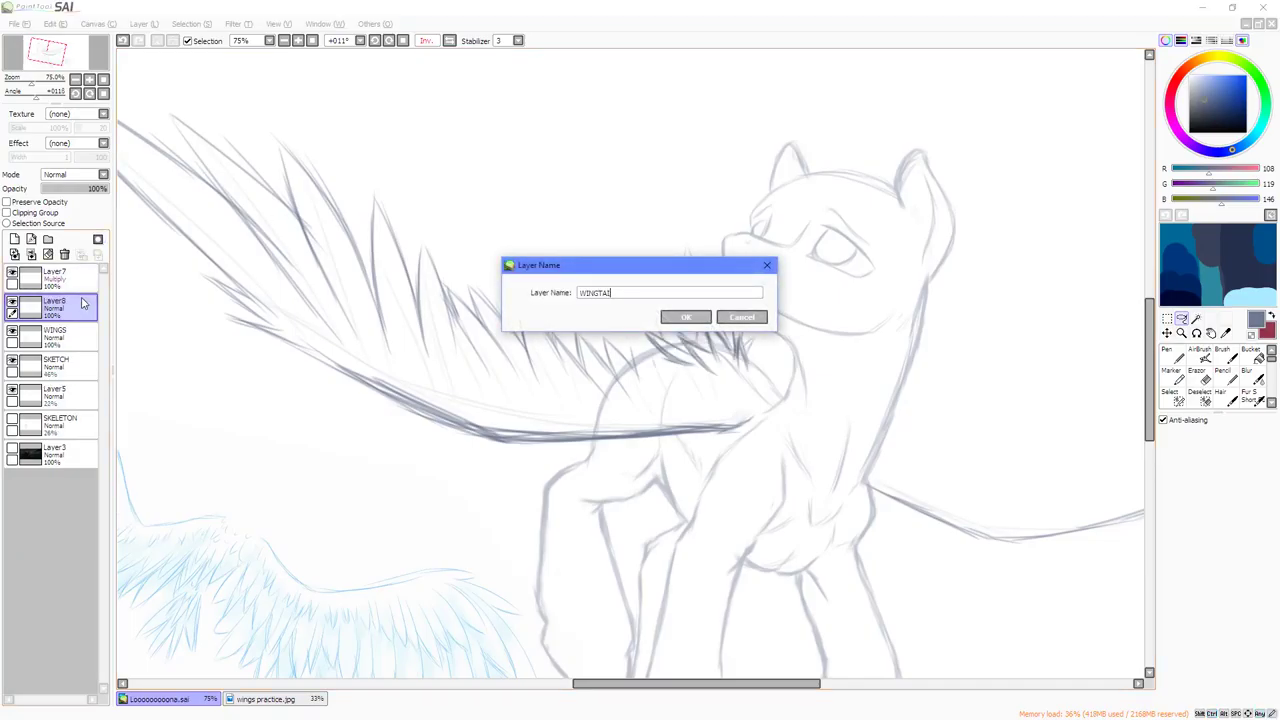
text(L)
key(Return)
drag(83, 303, 66, 340)
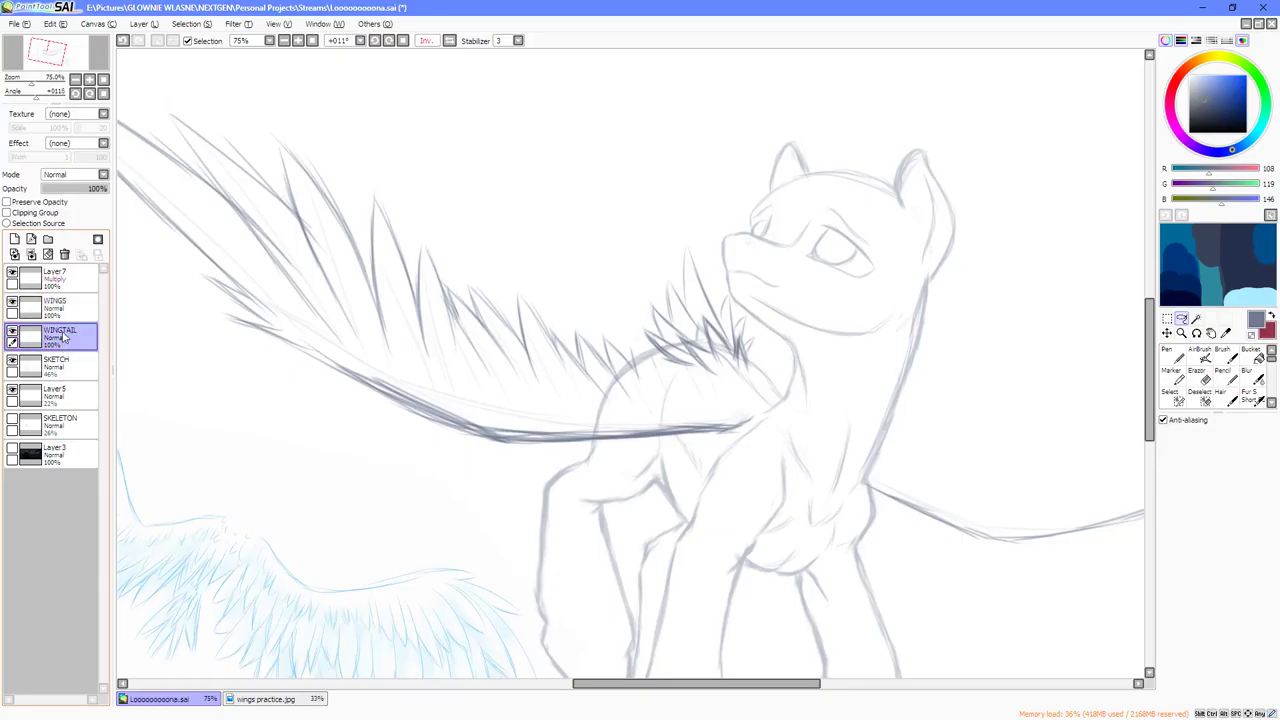
Lower the WINGTAIL layer's opacity to 42% and make the WINGS layer active with the Pen.
click(71, 193)
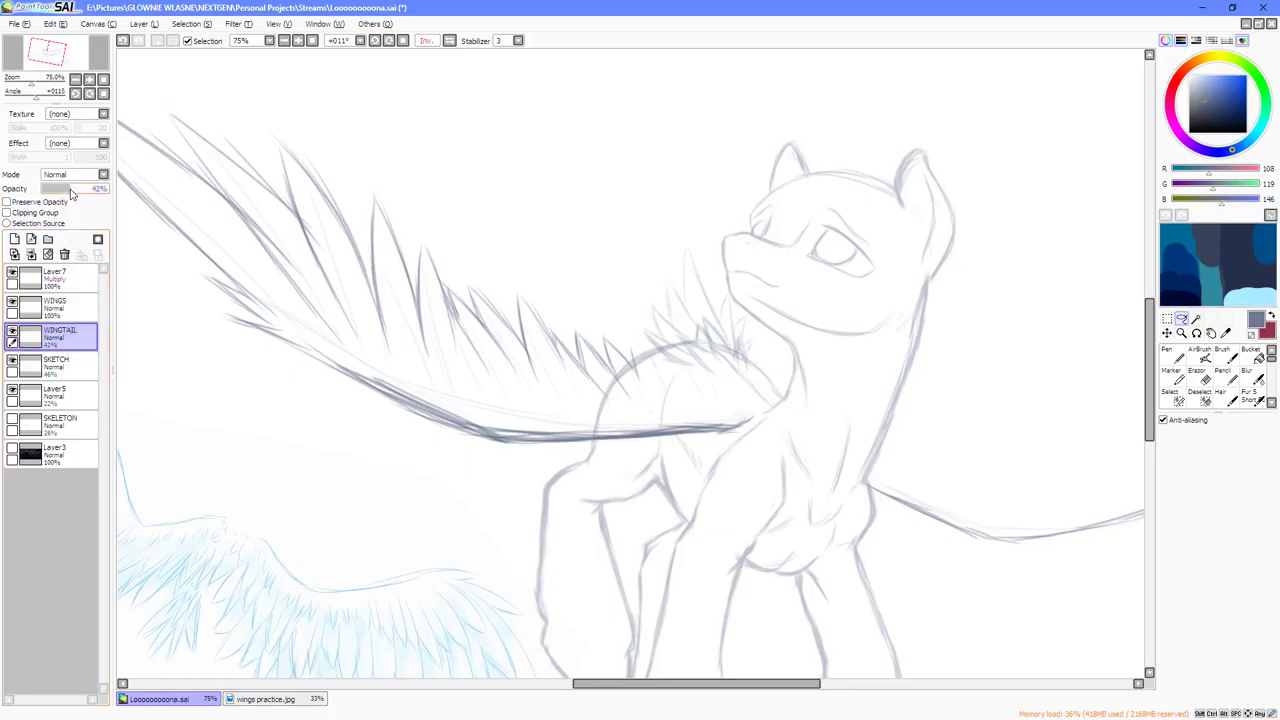
click(60, 307)
click(1173, 357)
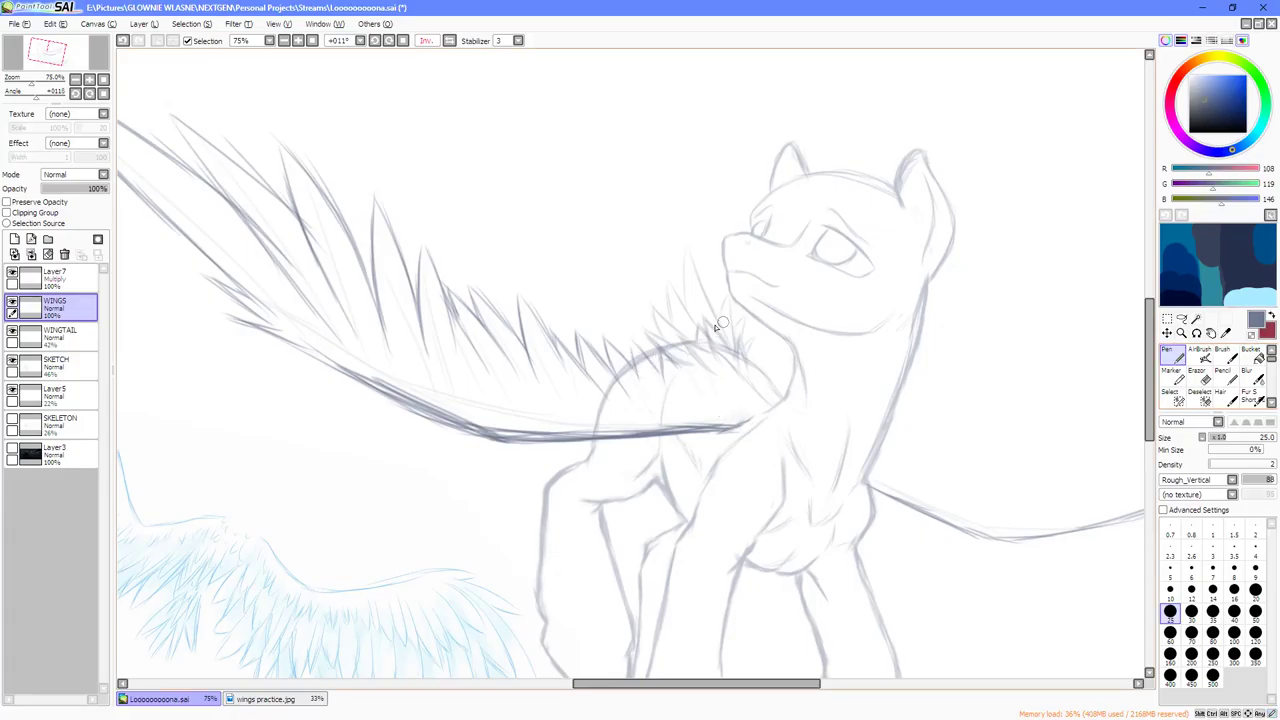
Sketch the short feathers at the wing base over the faded cluster, and darken and lengthen the feather edges along the mid-wing.
drag(718, 354, 696, 334)
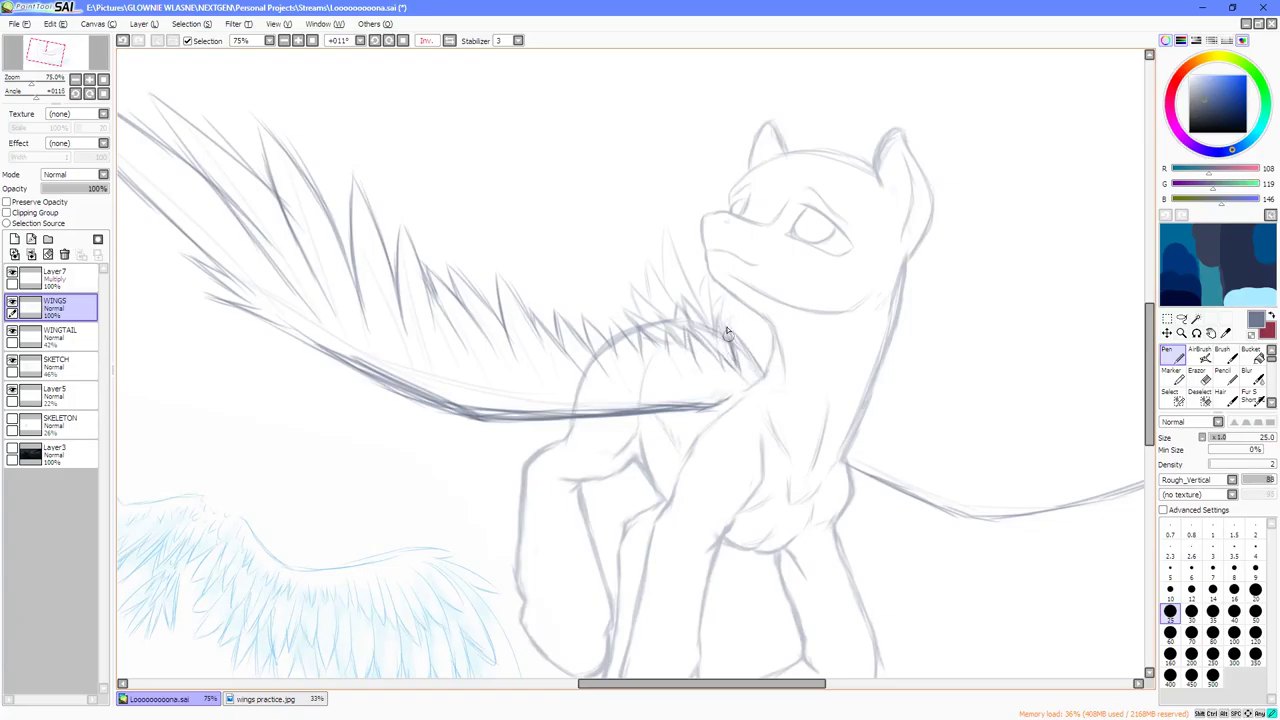
drag(729, 334, 738, 364)
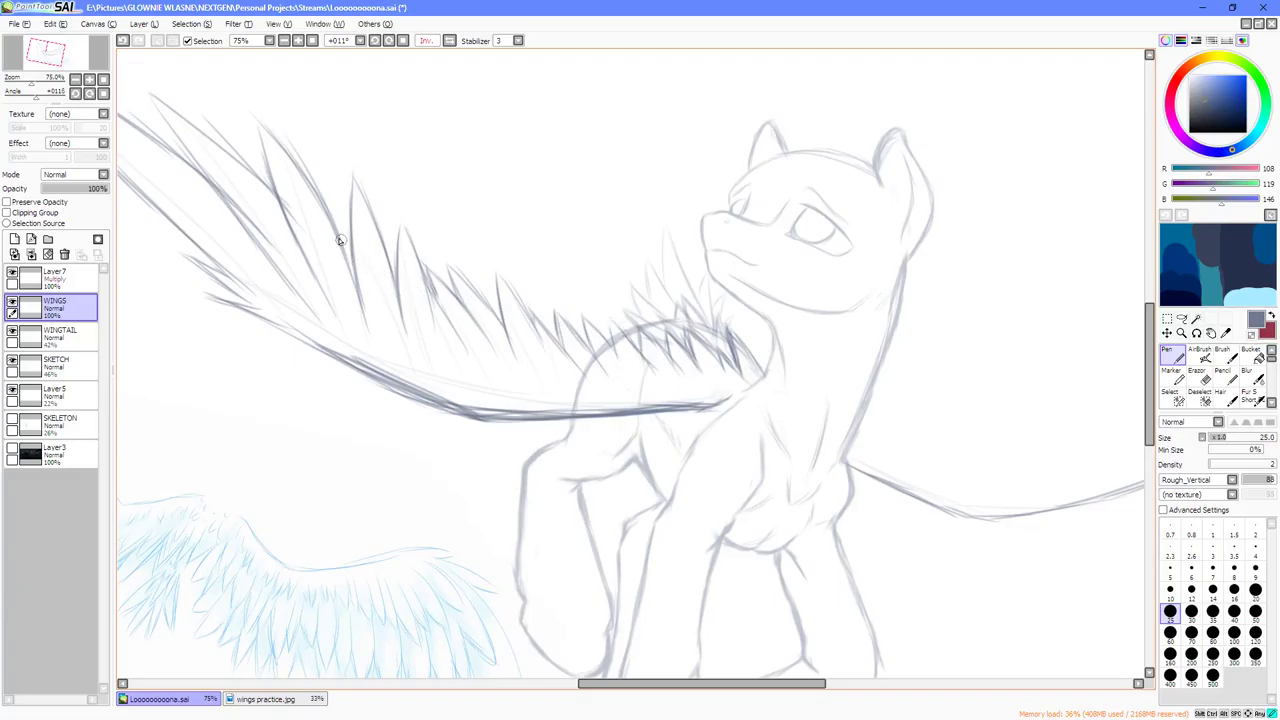
drag(342, 241, 367, 312)
drag(349, 266, 375, 327)
drag(388, 268, 416, 328)
drag(427, 272, 452, 345)
mouse_move(455, 290)
mouse_down()
mouse_move(495, 343)
mouse_move(520, 350)
mouse_up()
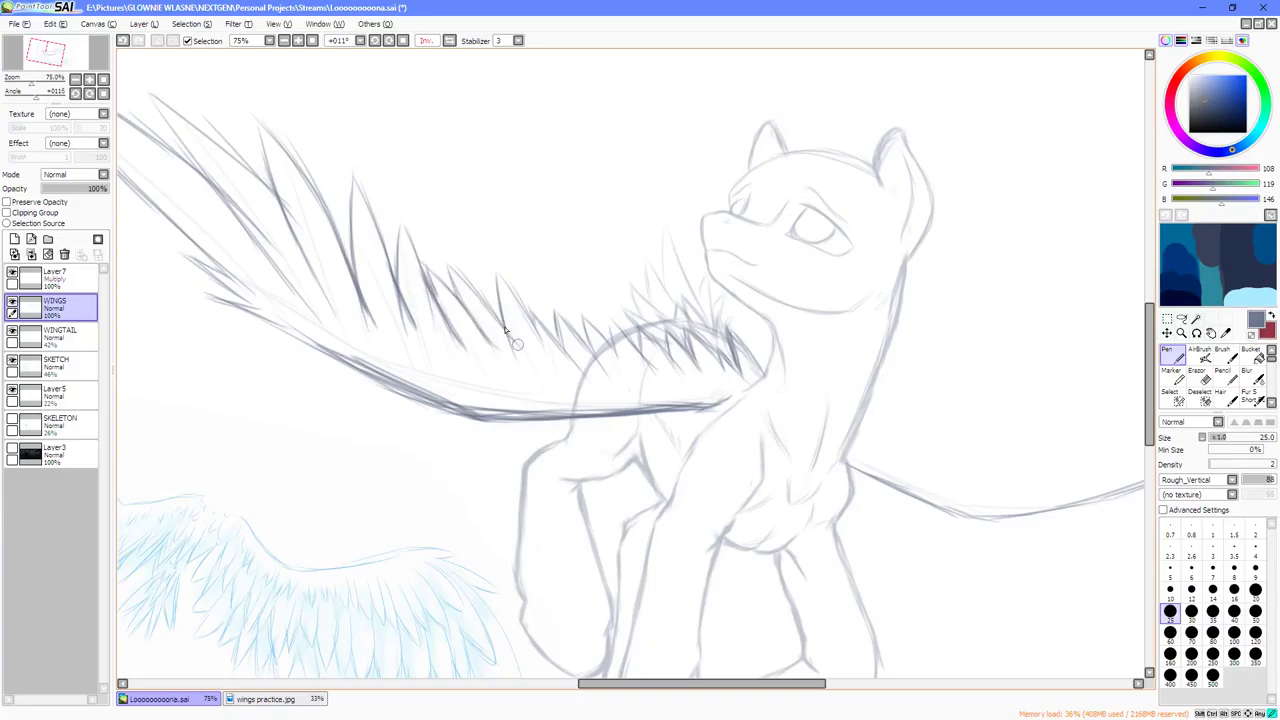
drag(498, 300, 527, 357)
mouse_move(520, 298)
mouse_down()
mouse_move(556, 363)
mouse_move(530, 311)
mouse_move(578, 368)
mouse_up()
mouse_move(570, 322)
mouse_down()
mouse_move(610, 374)
mouse_move(634, 376)
mouse_up()
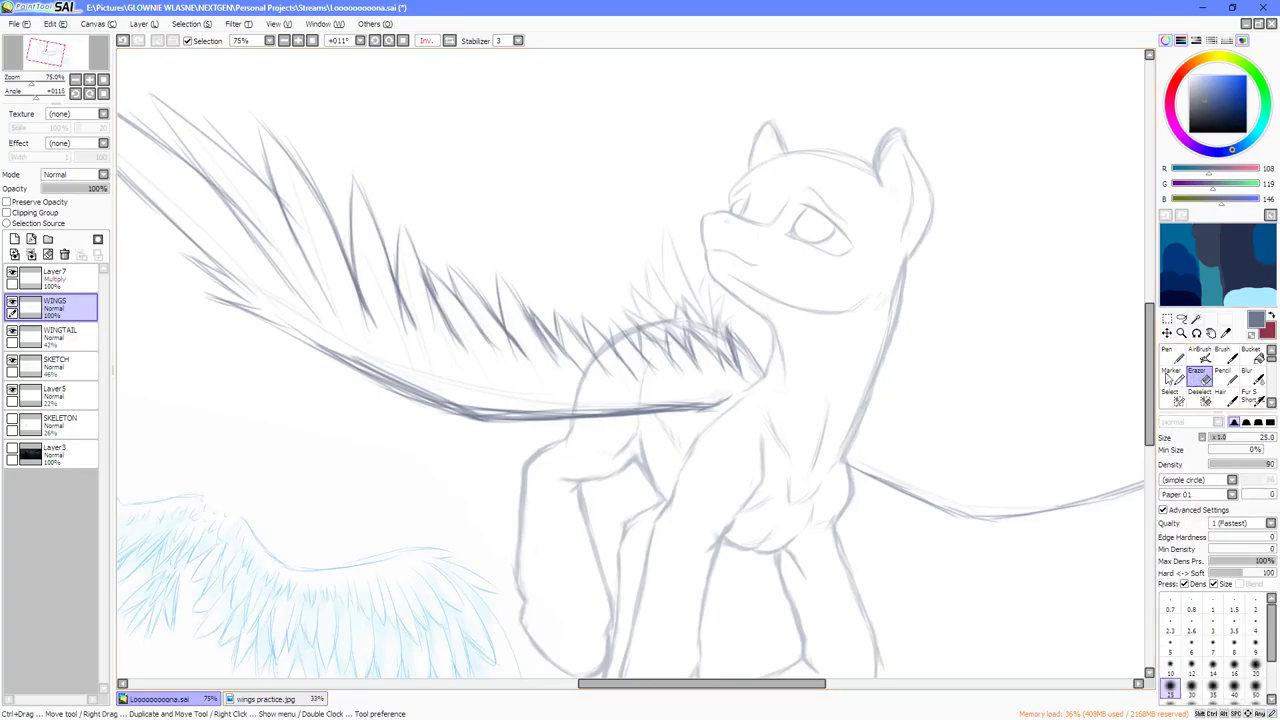
Erase the lower ends of the overlapping lines between the long outer feathers near the wing tip.
key(e)
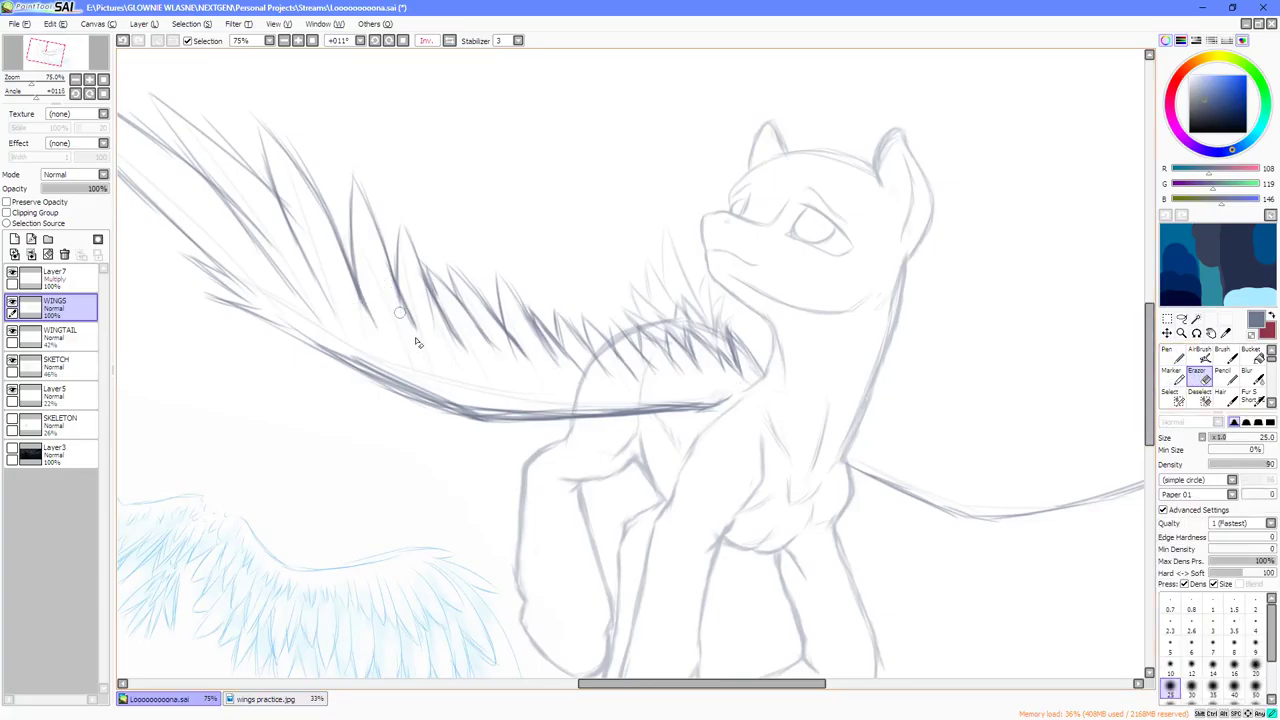
scroll(500, 367, down, 3)
scroll(470, 330, up, 3)
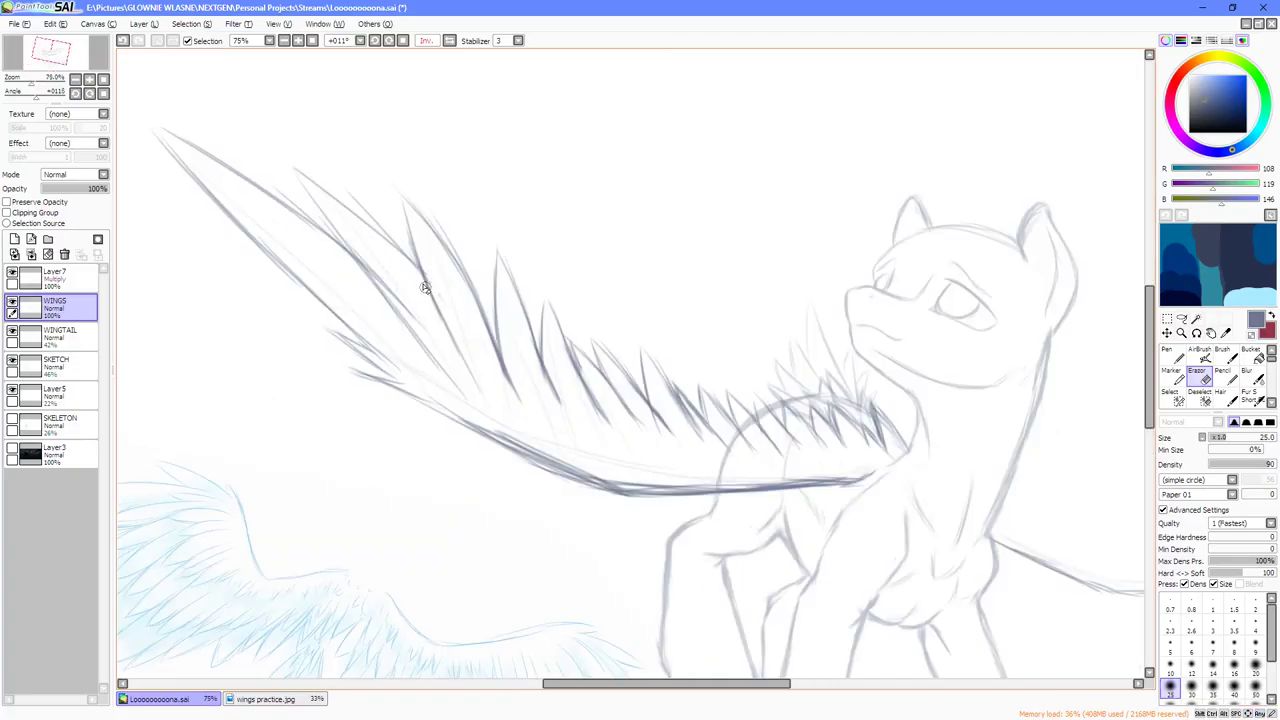
drag(426, 284, 477, 380)
Redraw the inner edges of the long outer feathers with the Pen so they overlap cleanly toward the mid-wing.
click(1172, 357)
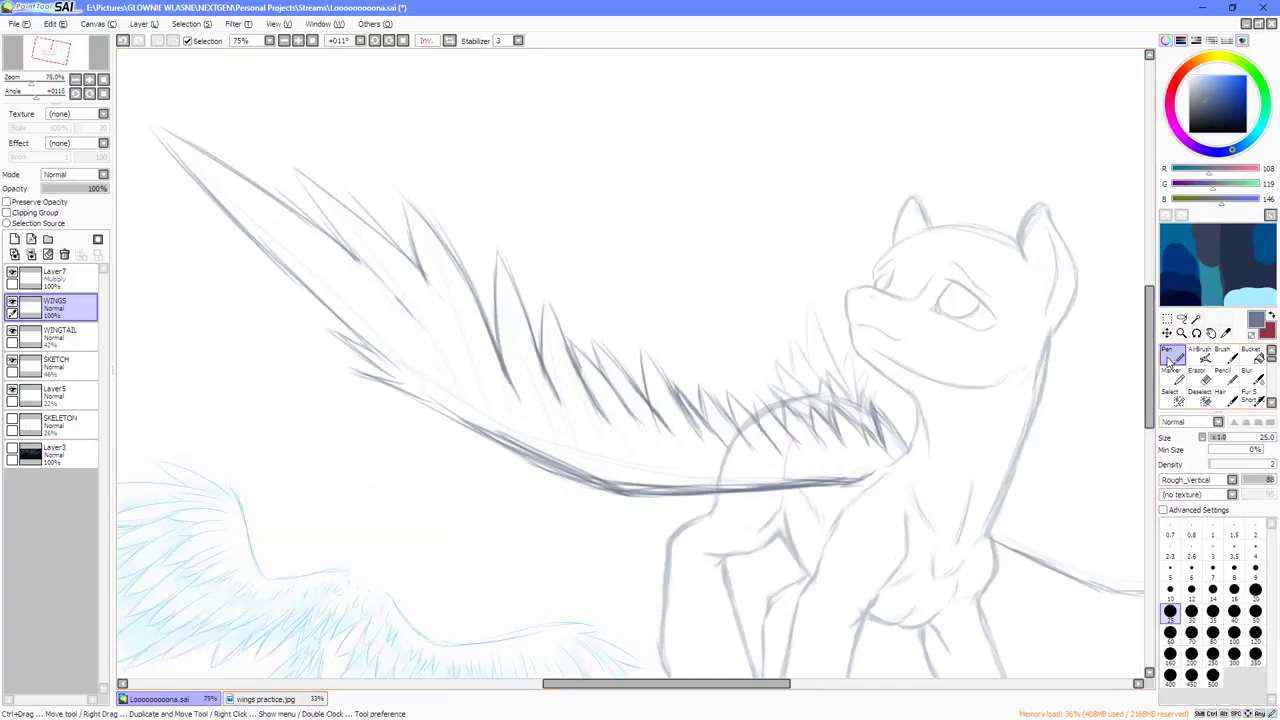
key(End)
drag(367, 187, 443, 303)
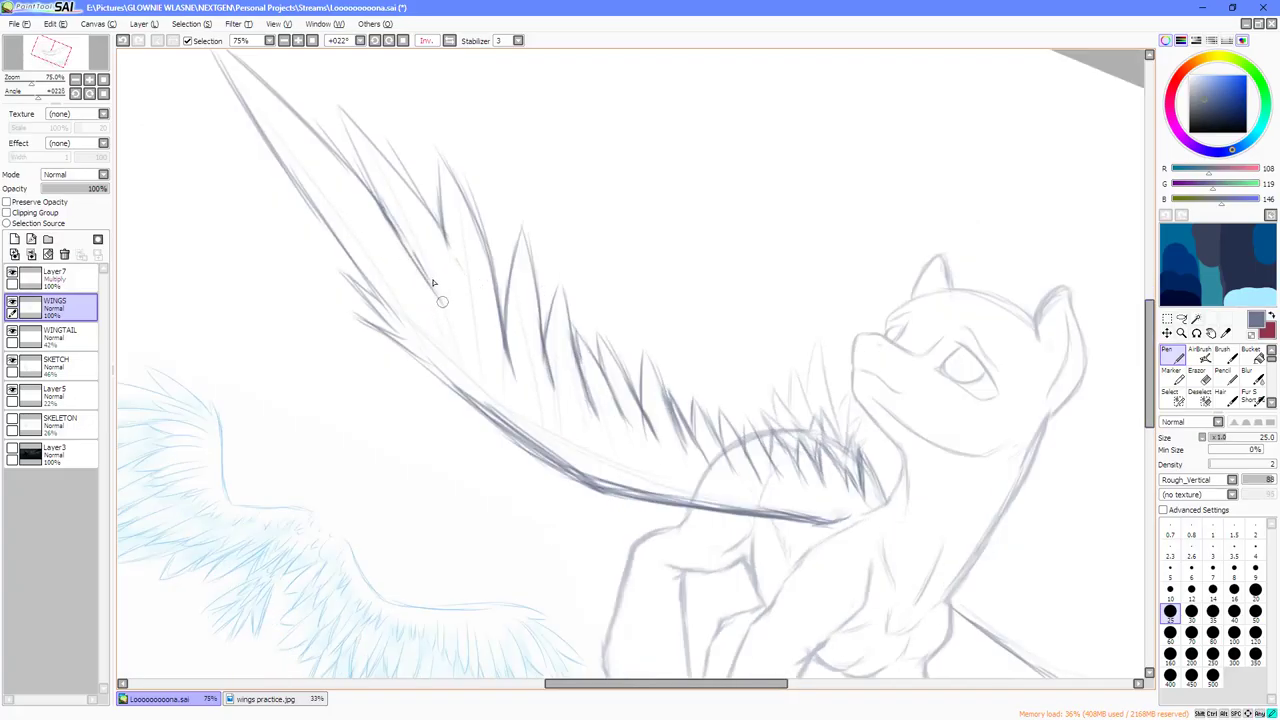
mouse_move(386, 214)
mouse_down()
mouse_move(411, 248)
mouse_move(457, 260)
mouse_move(483, 306)
mouse_up()
mouse_move(452, 248)
mouse_down()
mouse_move(488, 312)
mouse_move(441, 215)
mouse_up()
drag(508, 343, 519, 379)
drag(489, 291, 505, 342)
drag(492, 273, 506, 324)
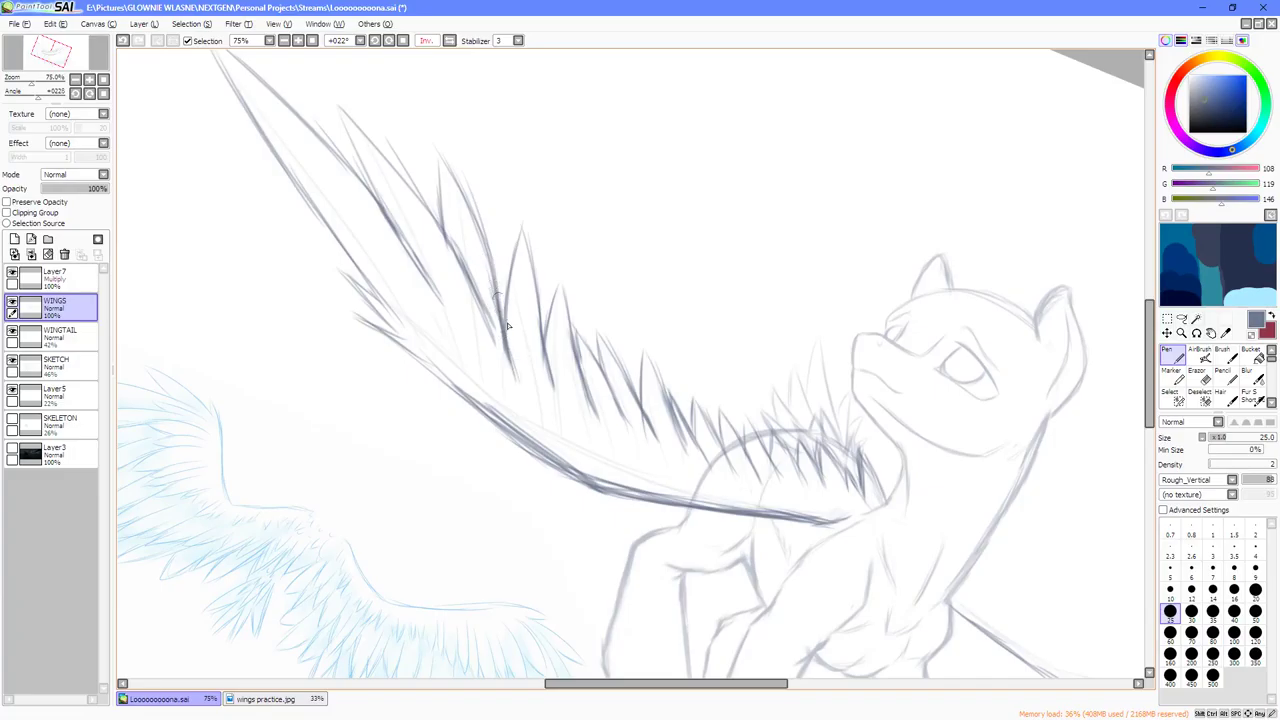
scroll(518, 344, down, 3)
key(Delete)
scroll(575, 370, up, 3)
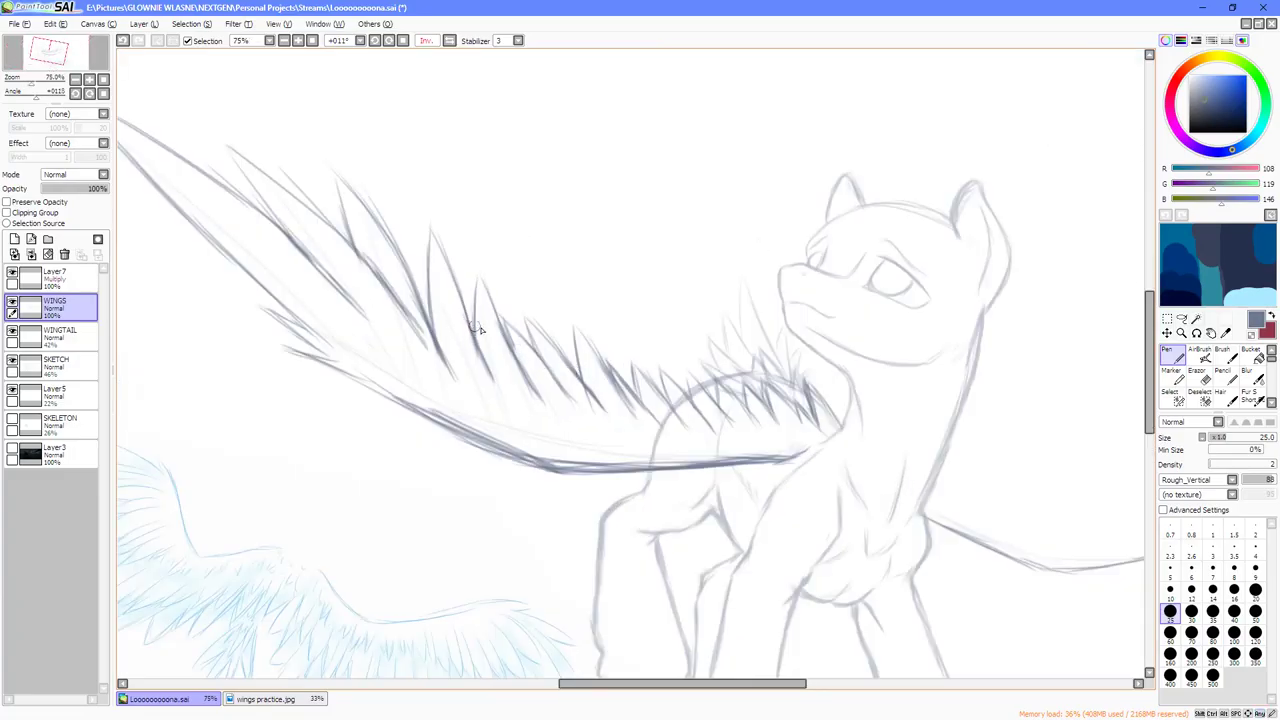
Lasso all the upper feathers from wing base to tip, stretch them outward and slant the base with Free Deform, and deselect.
key(Home)
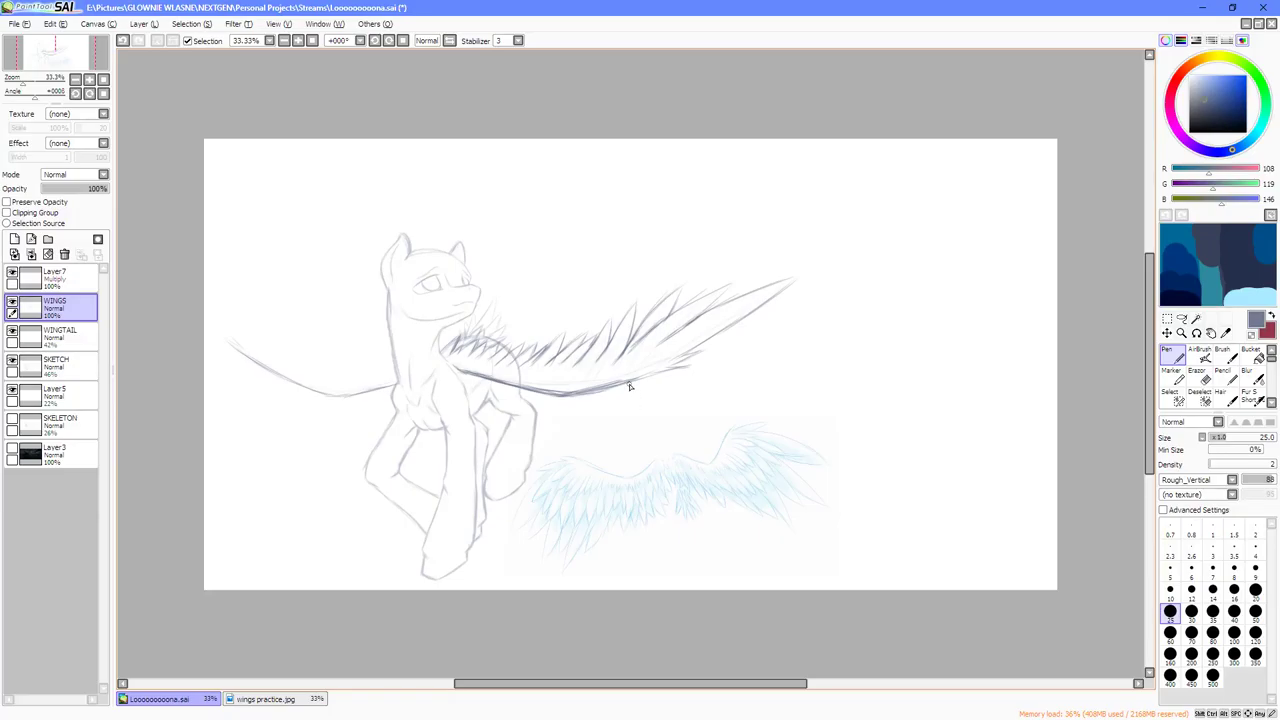
key(a)
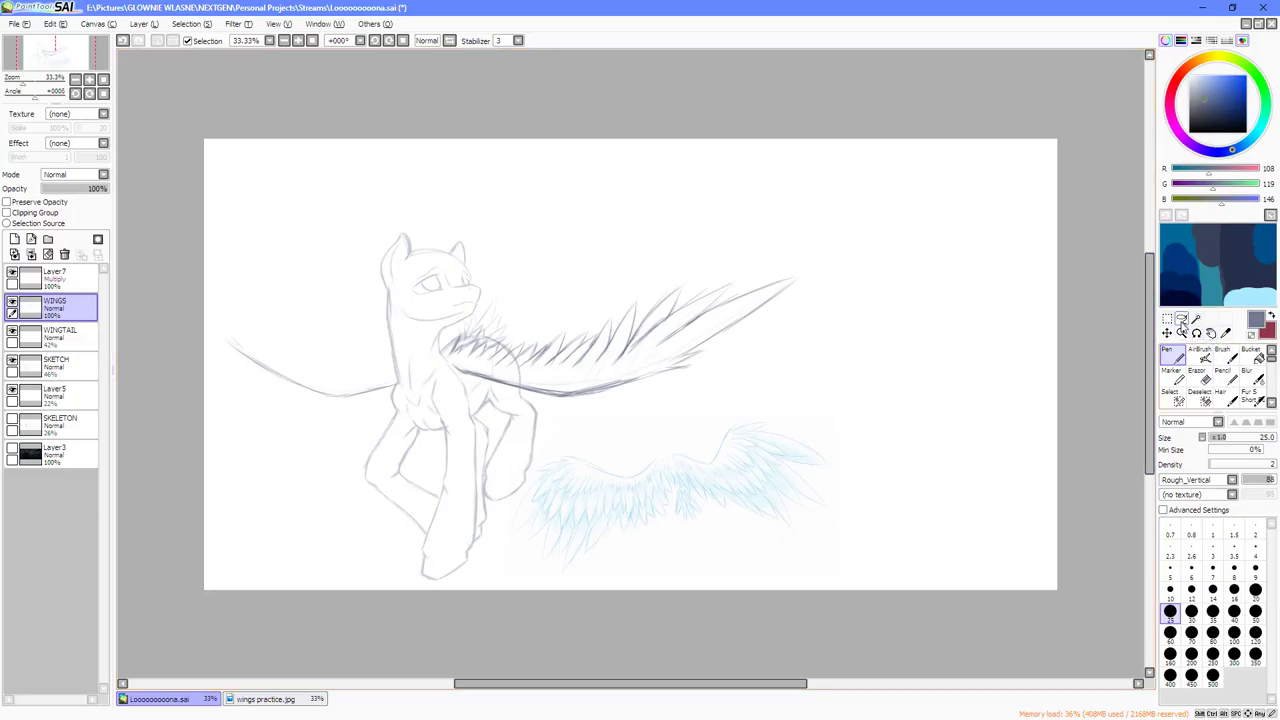
scroll(535, 322, up, 3)
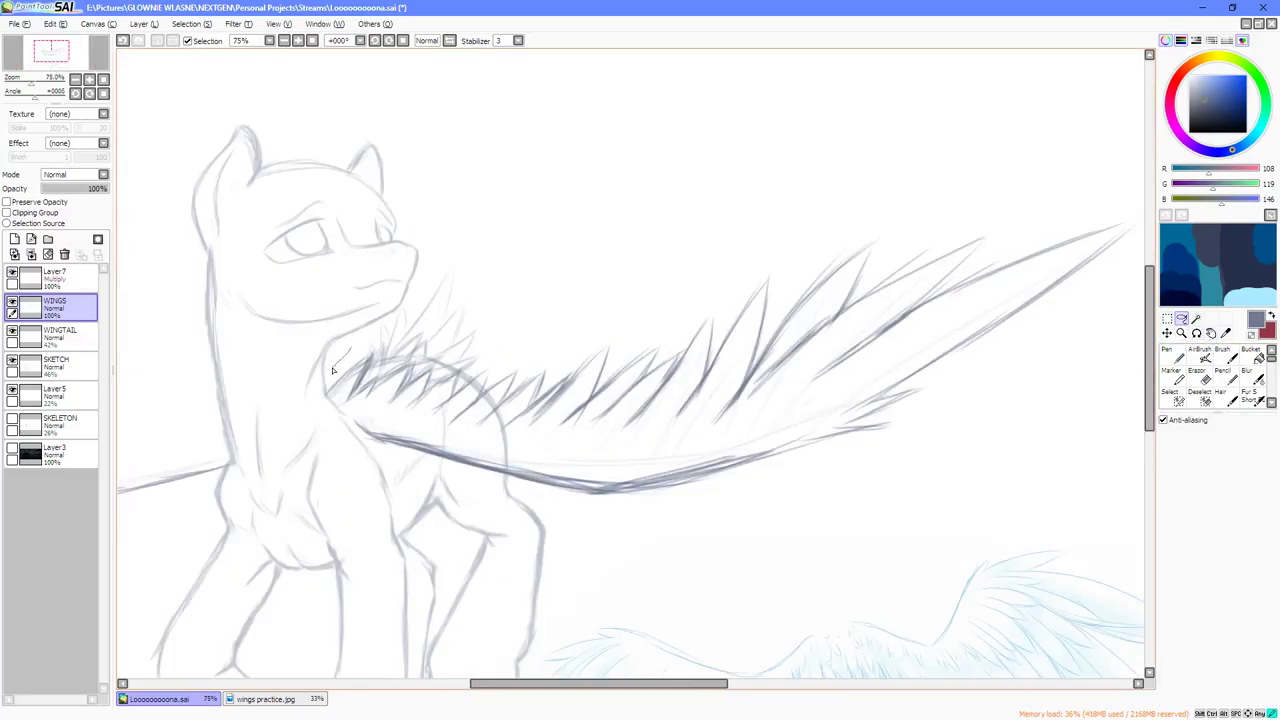
drag(333, 371, 326, 372)
mouse_move(366, 415)
mouse_down()
mouse_move(505, 444)
mouse_move(722, 440)
mouse_move(854, 409)
mouse_move(834, 421)
mouse_move(976, 376)
mouse_move(1098, 288)
mouse_up()
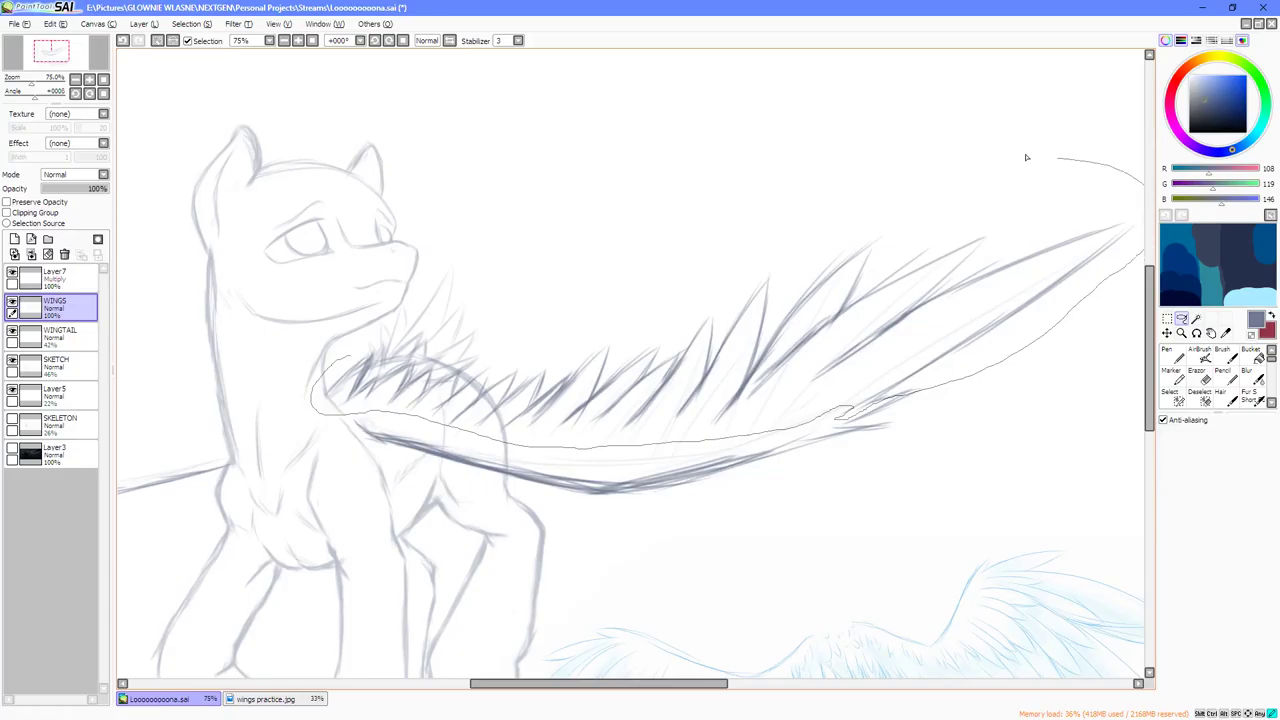
mouse_move(1025, 157)
mouse_down()
mouse_move(463, 291)
mouse_move(372, 326)
mouse_up()
key(ctrl+t)
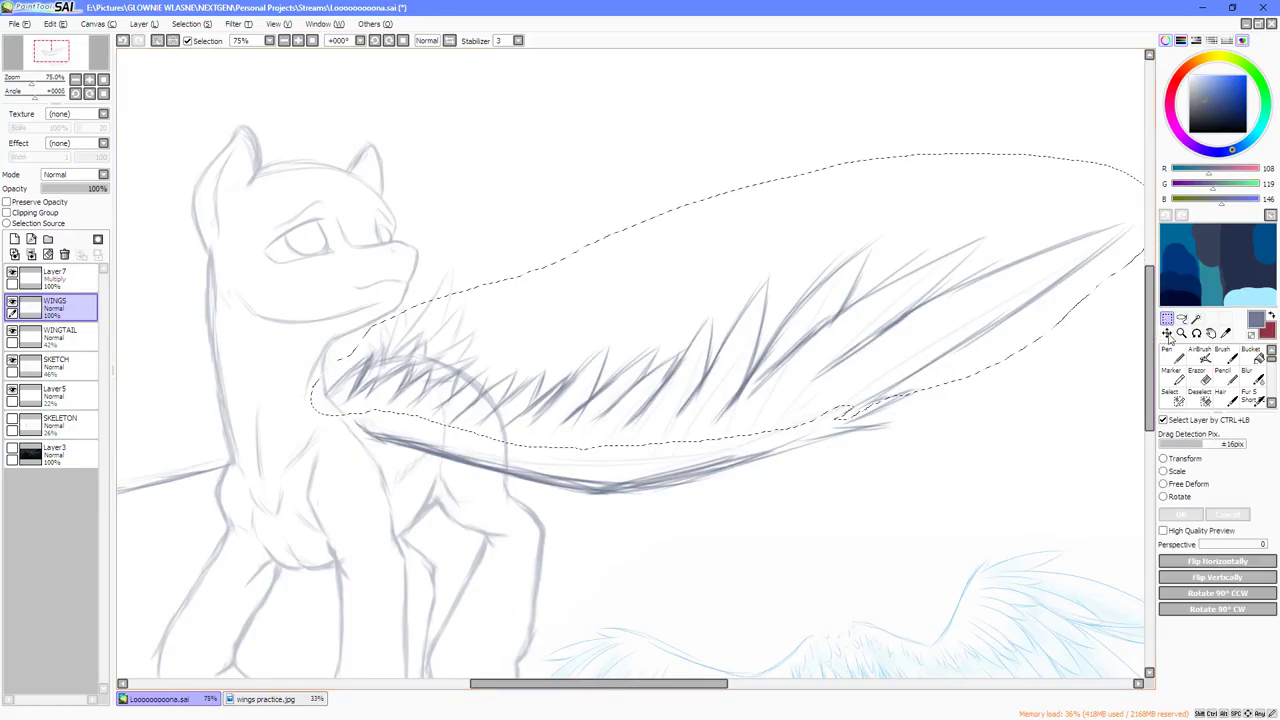
click(1163, 484)
scroll(880, 320, down, 1)
drag(863, 333, 746, 377)
mouse_move(812, 345)
mouse_down()
mouse_move(851, 306)
mouse_move(832, 333)
mouse_up()
drag(268, 345, 305, 310)
click(1176, 515)
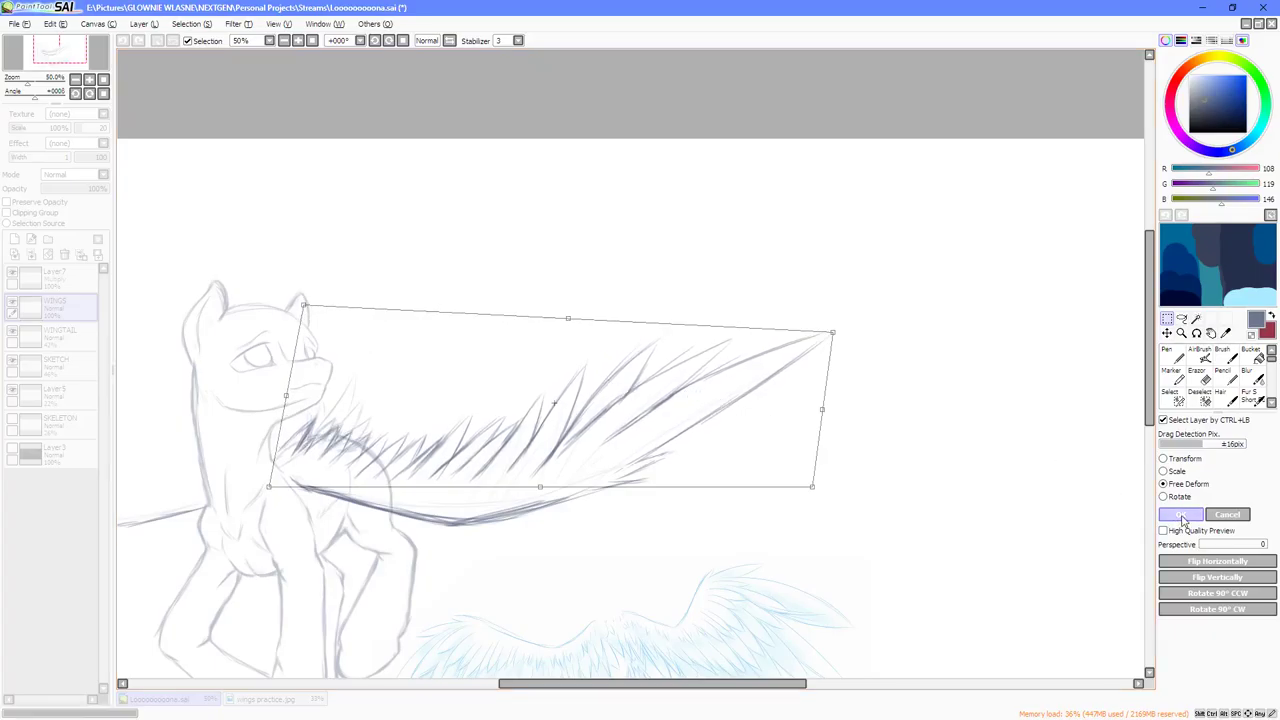
scroll(749, 377, down, 2)
scroll(749, 377, up, 2)
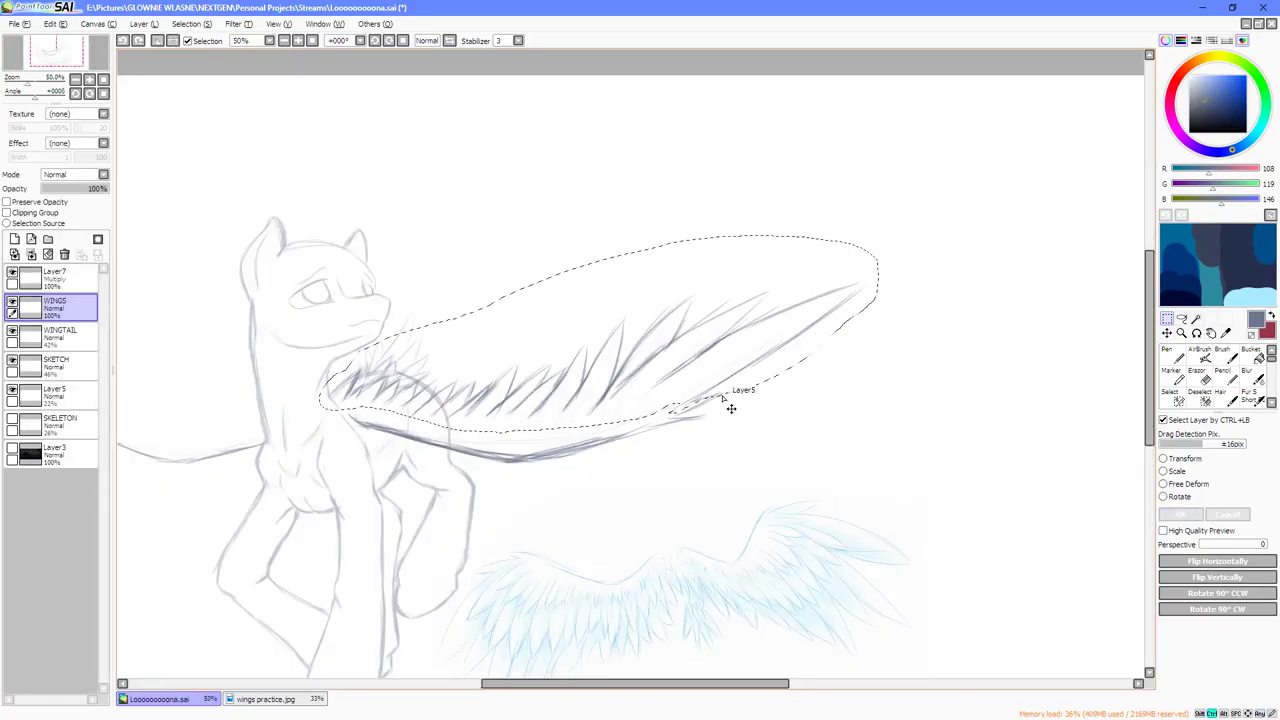
key(ctrl+d)
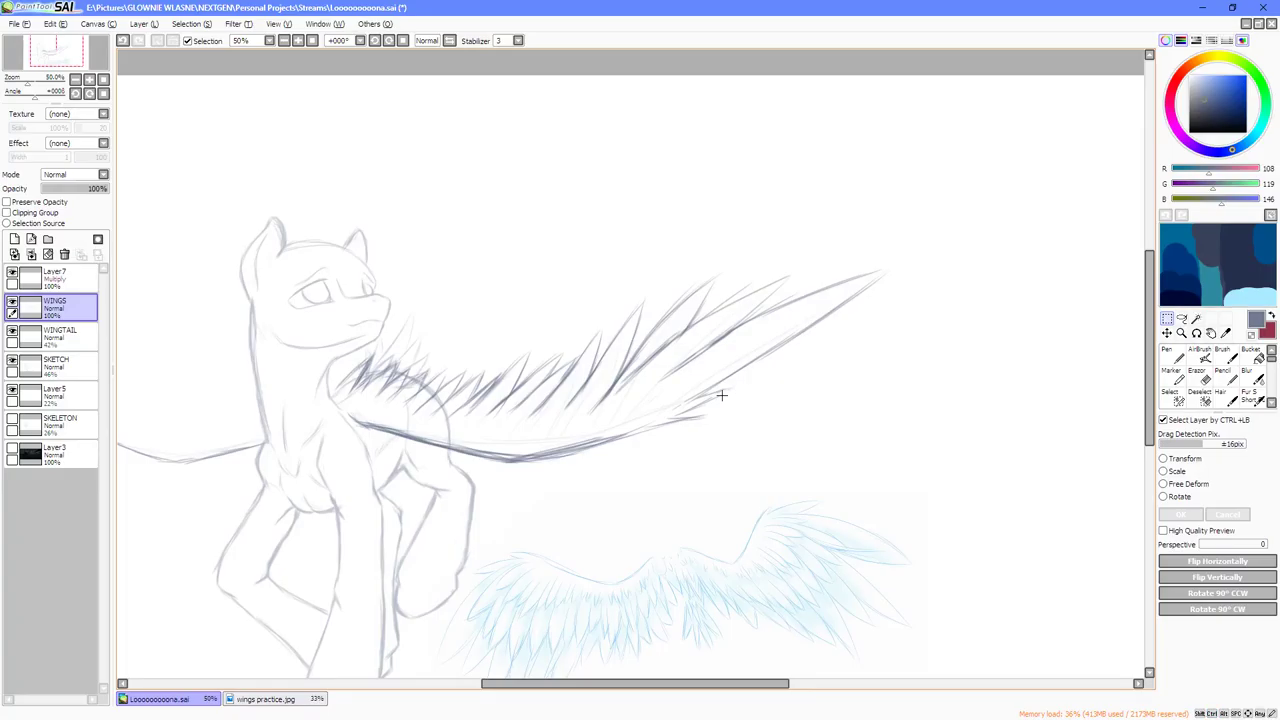
Lasso the short and mid-wing feathers from the wing base up to the long outer feathers.
click(1182, 318)
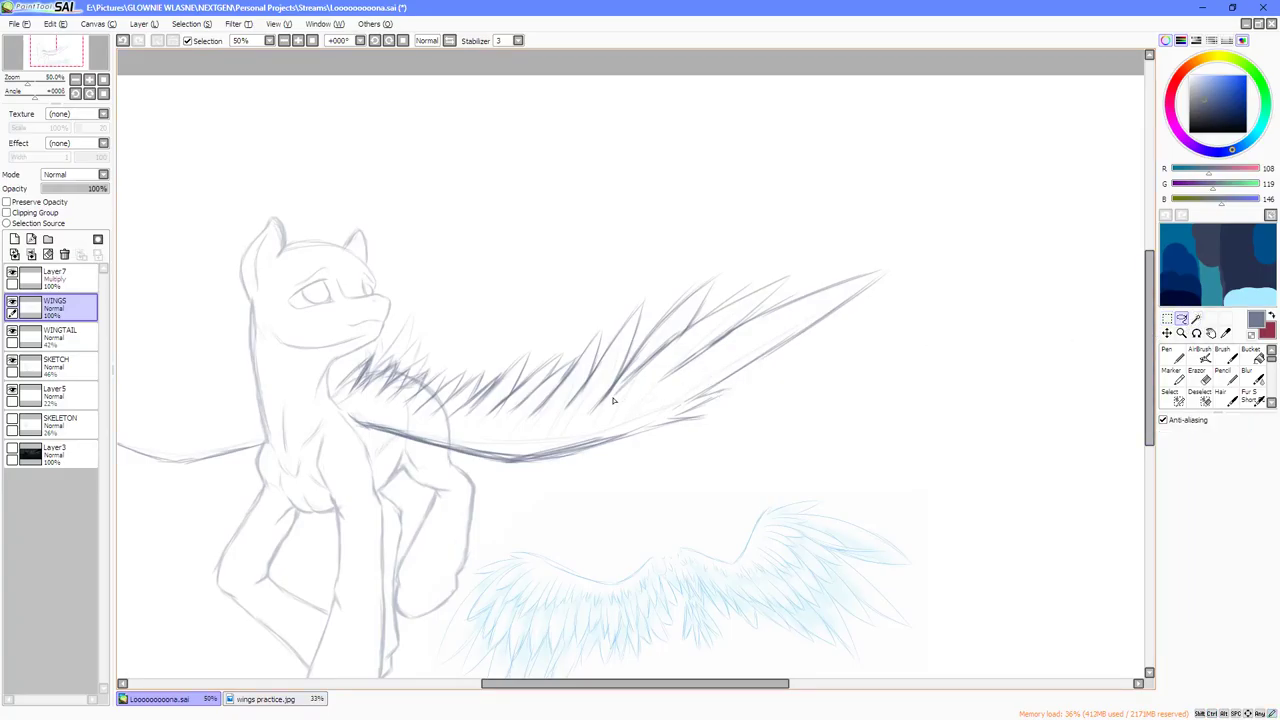
drag(647, 308, 407, 331)
mouse_move(386, 418)
mouse_down()
mouse_move(591, 431)
mouse_move(613, 410)
mouse_up()
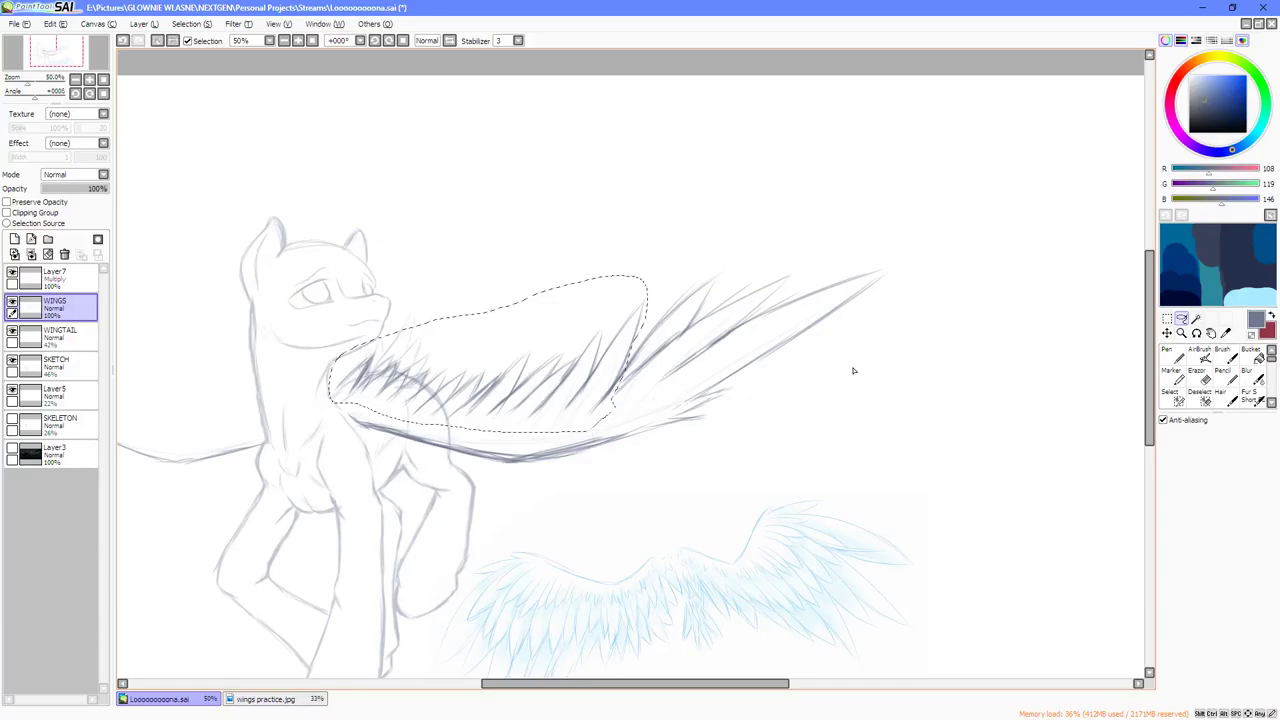
click(1167, 318)
click(1164, 484)
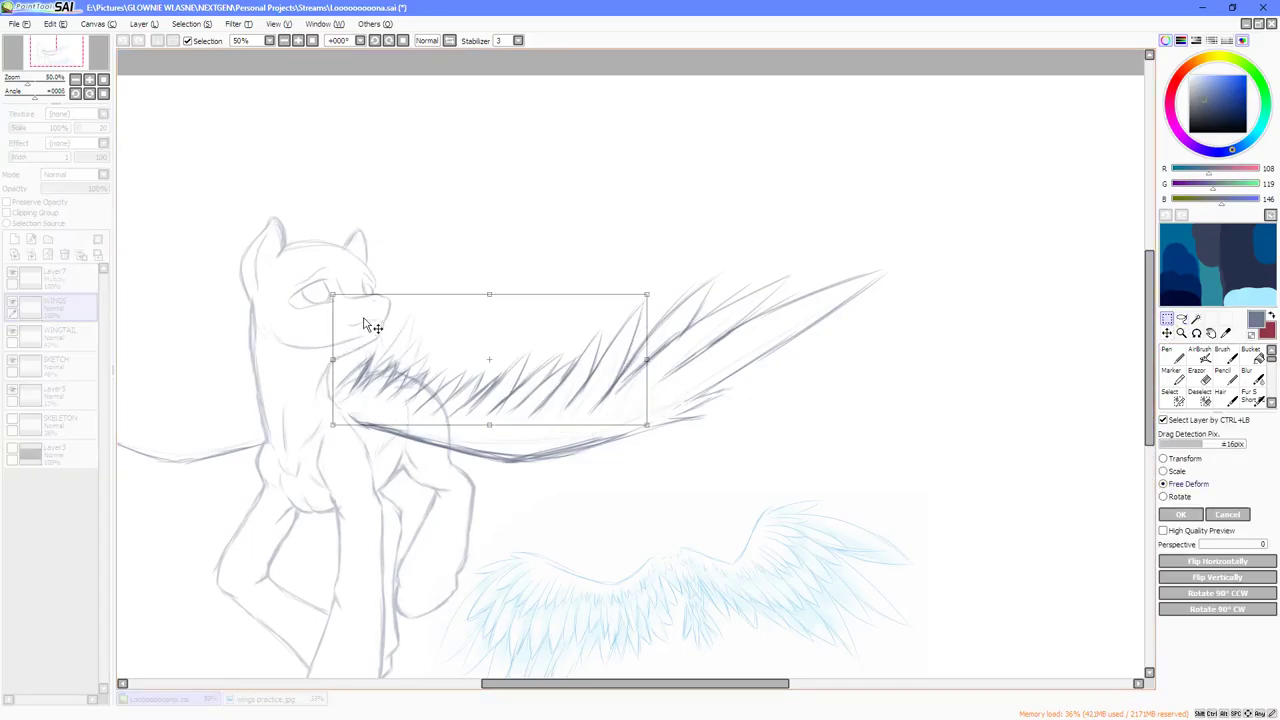
mouse_move(365, 325)
mouse_down()
mouse_move(355, 314)
mouse_move(373, 330)
mouse_up()
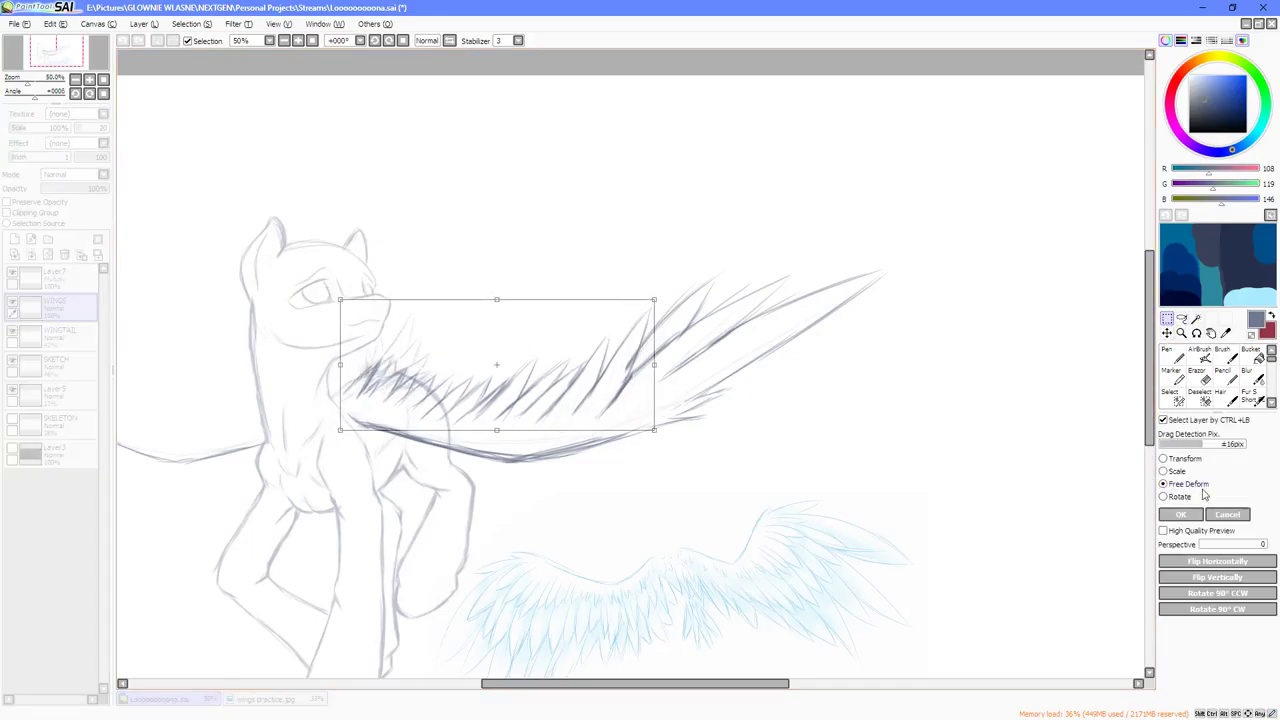
click(1228, 514)
Free Deform the selected feathers, raising their lower edge and narrowing the wing base end, and apply the deformation.
click(1164, 484)
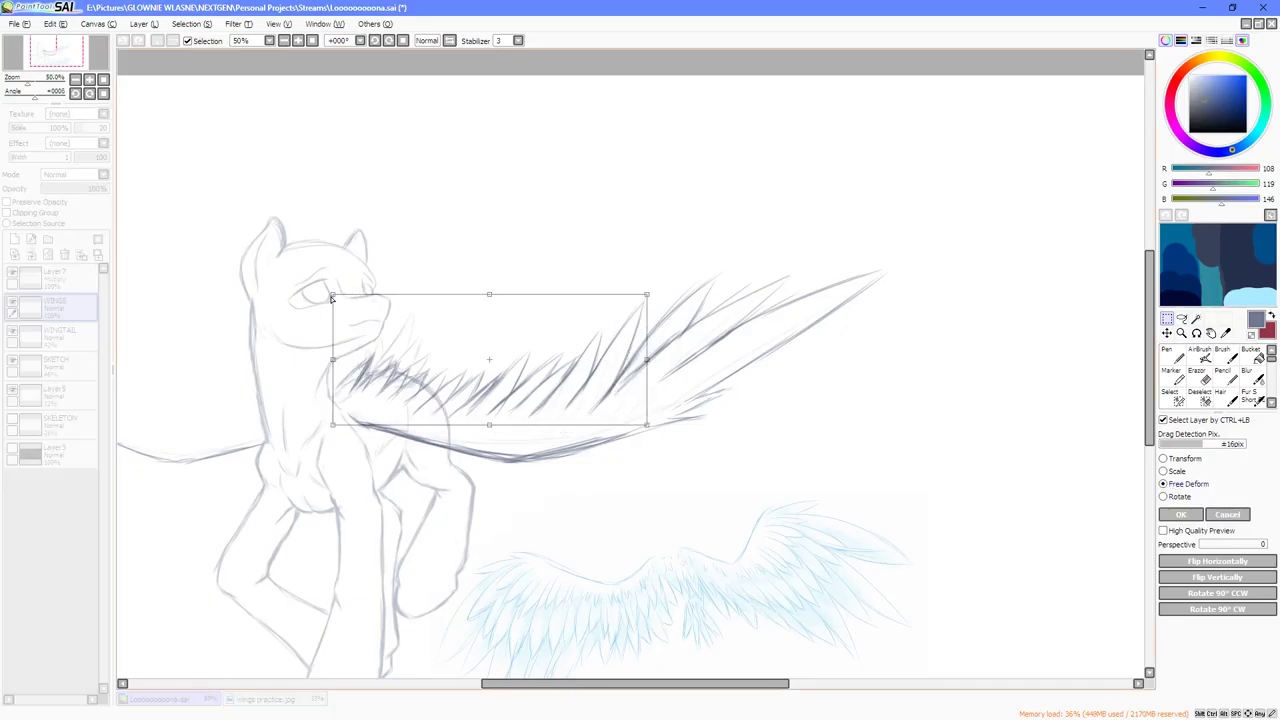
drag(332, 297, 369, 256)
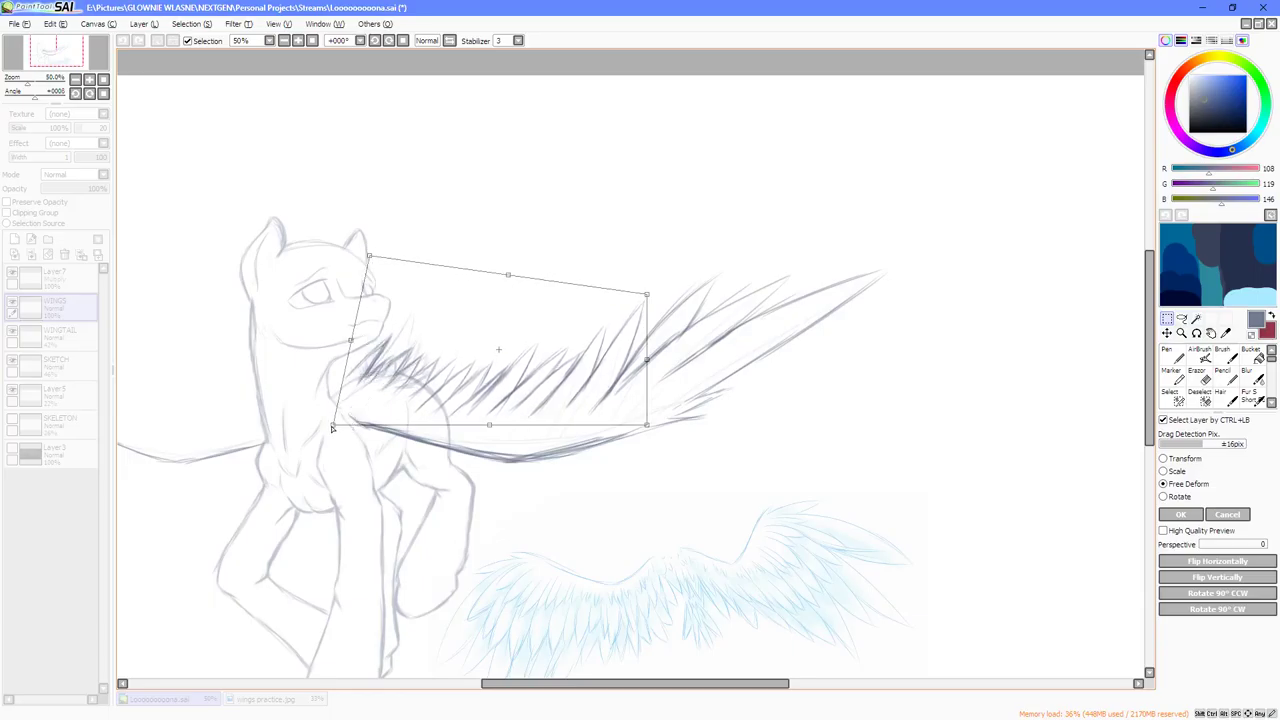
drag(332, 427, 360, 385)
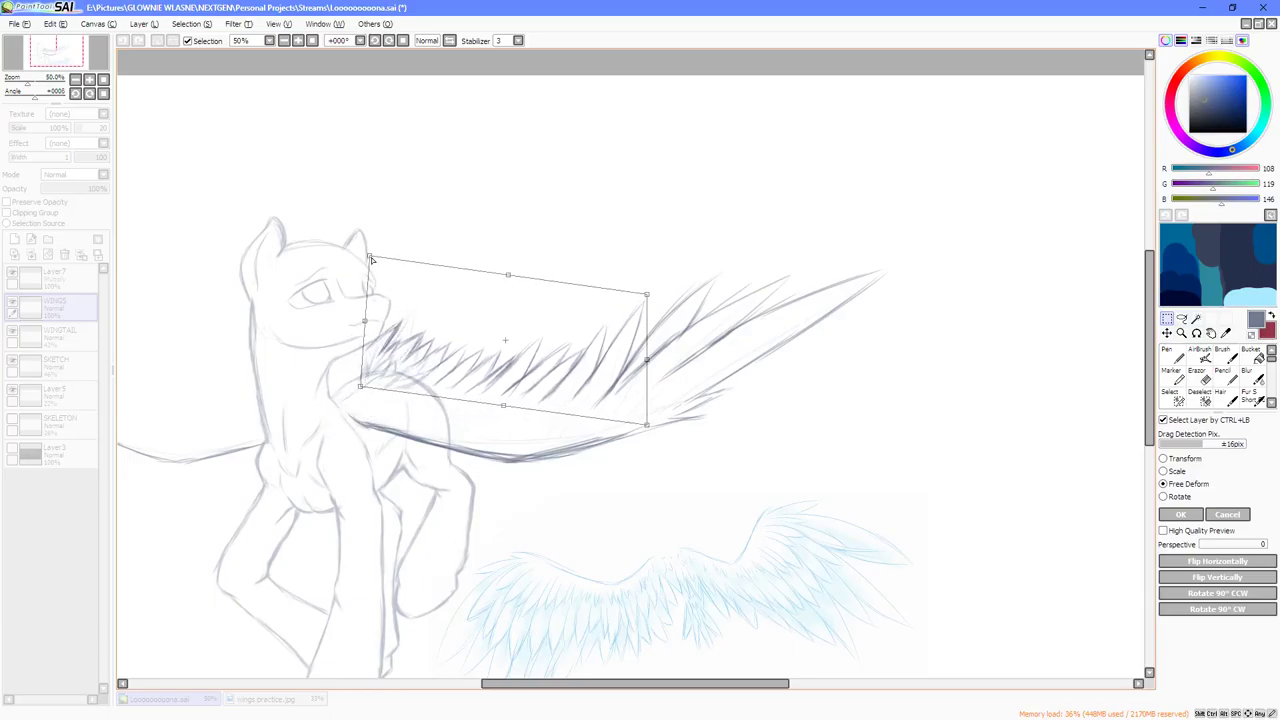
drag(370, 259, 342, 318)
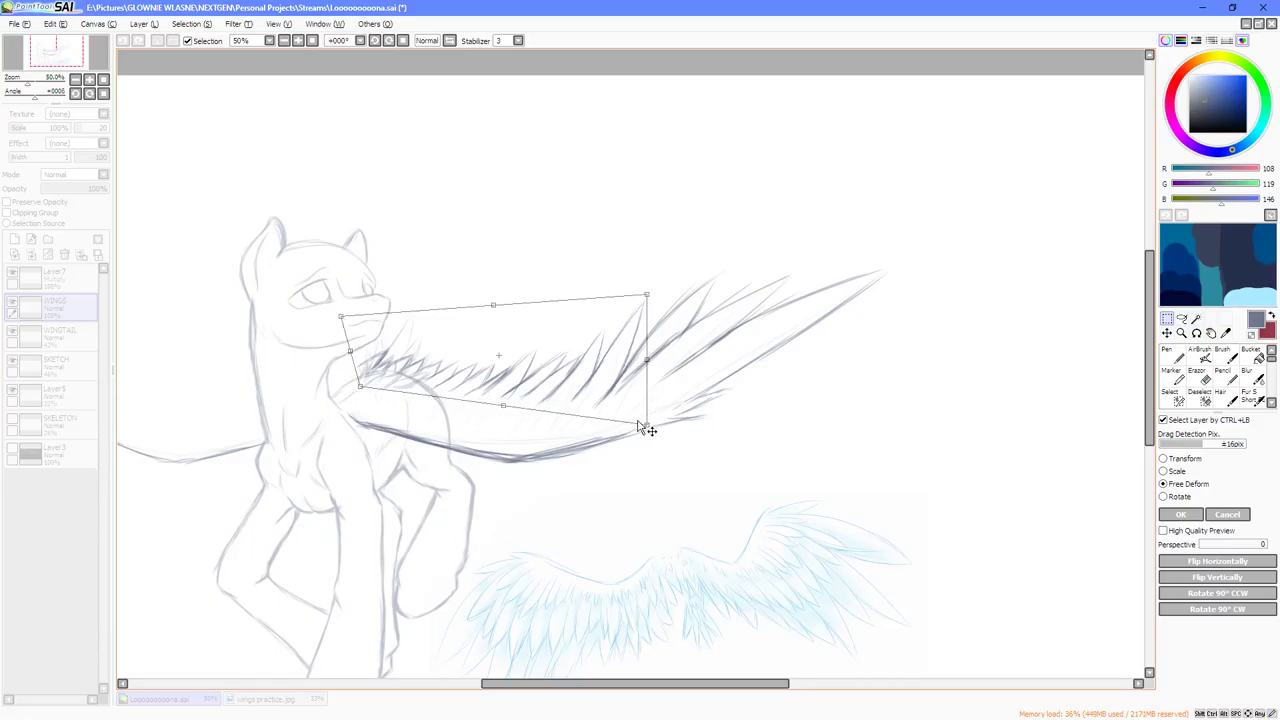
drag(647, 425, 657, 411)
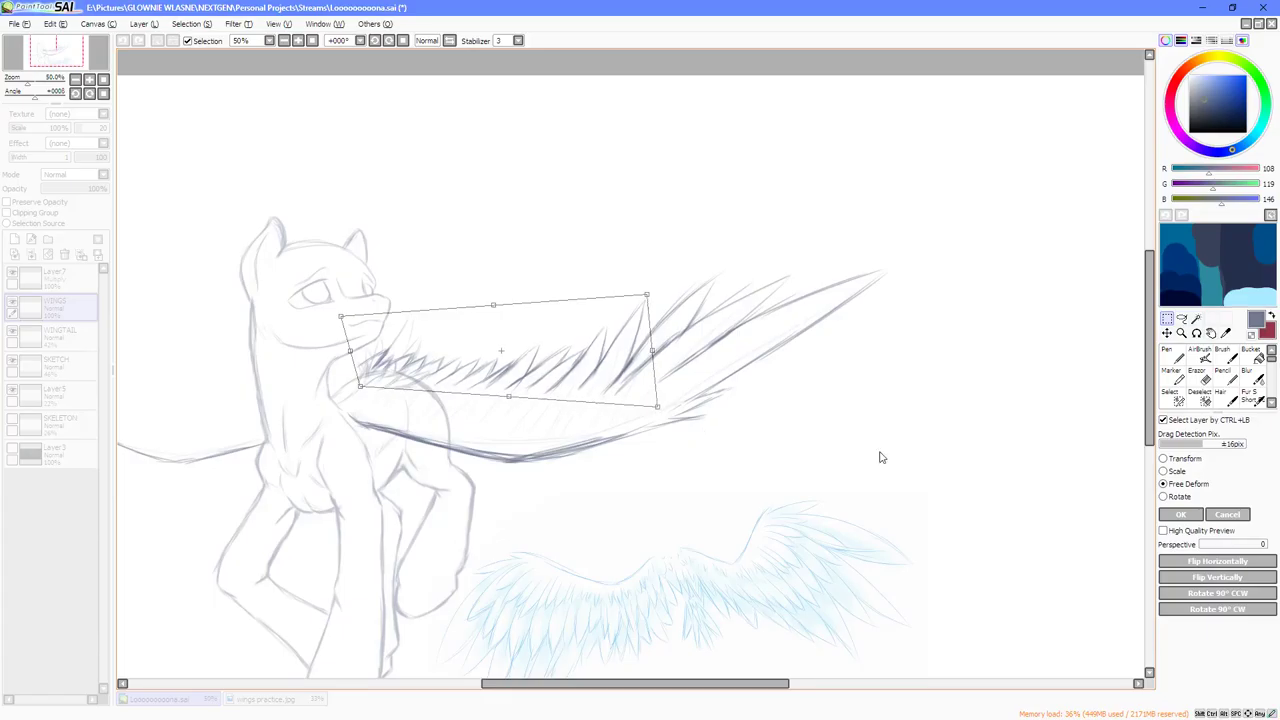
click(1180, 514)
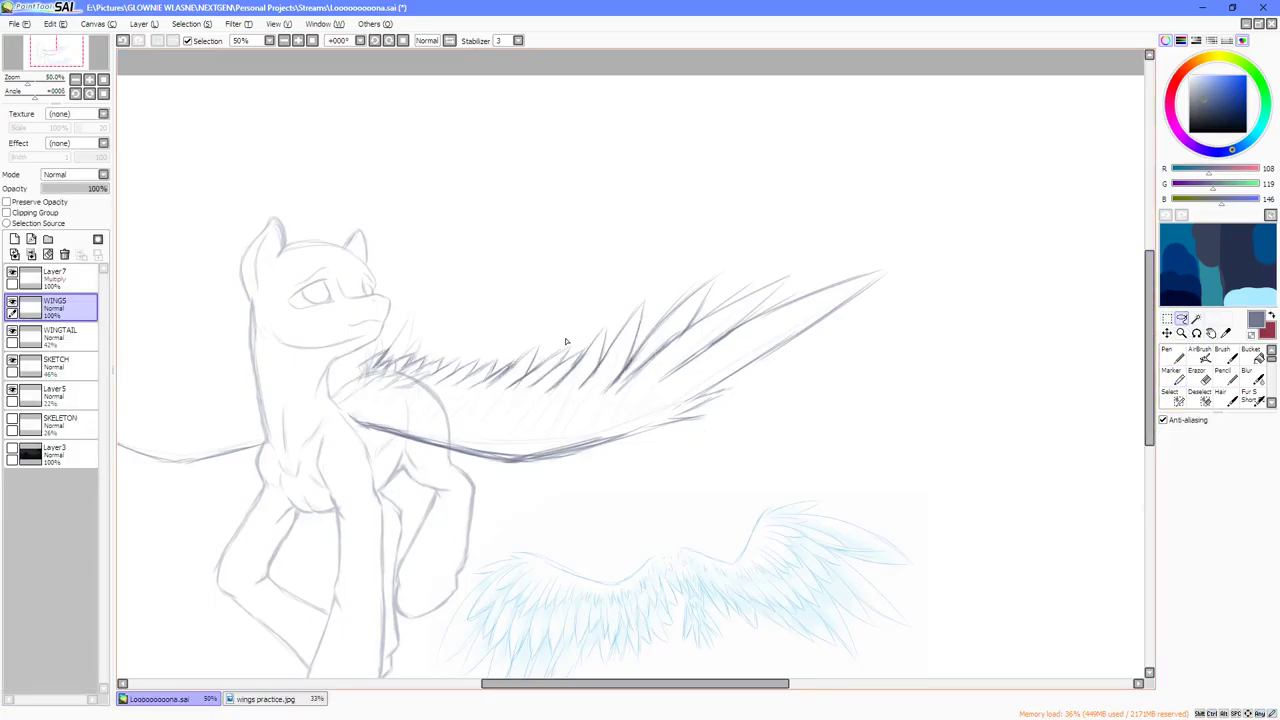
Lasso the short feathers near the wing base and Free Deform them, pulling the base end down and toward the body.
drag(568, 338, 531, 376)
mouse_move(469, 411)
mouse_down()
mouse_move(414, 323)
mouse_move(568, 340)
mouse_up()
key(ctrl+t)
click(1163, 484)
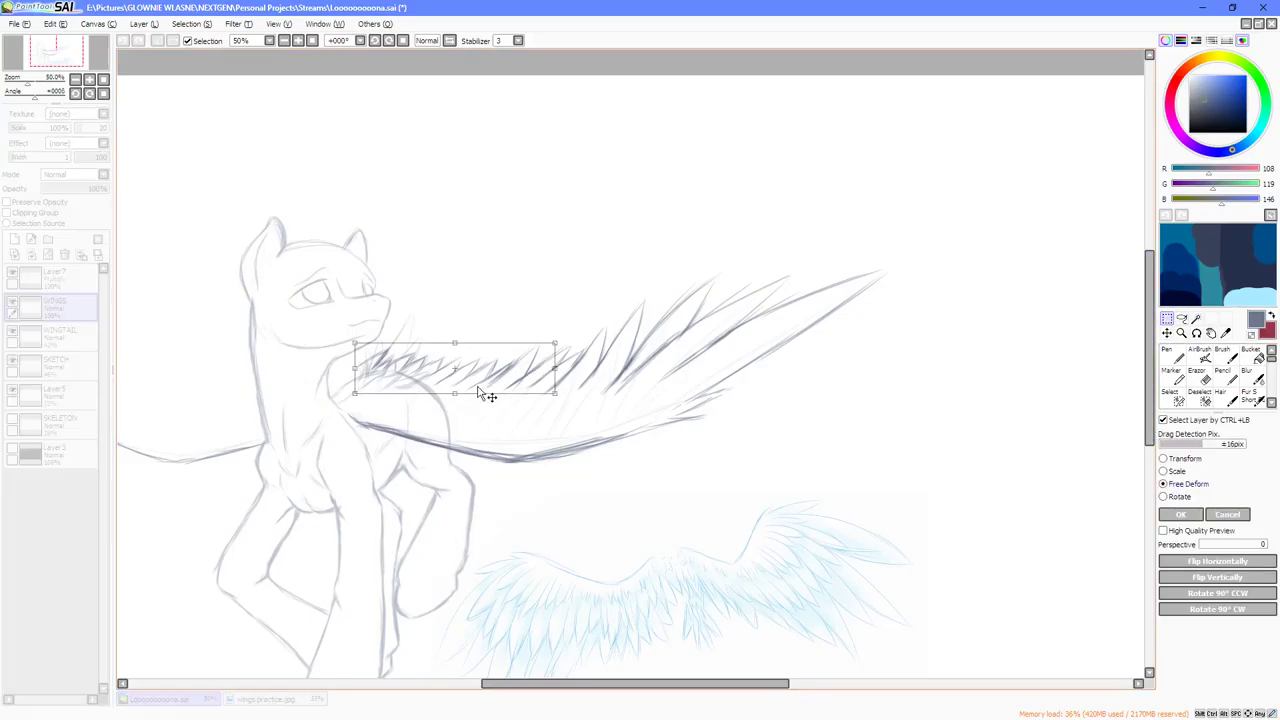
drag(350, 373, 336, 393)
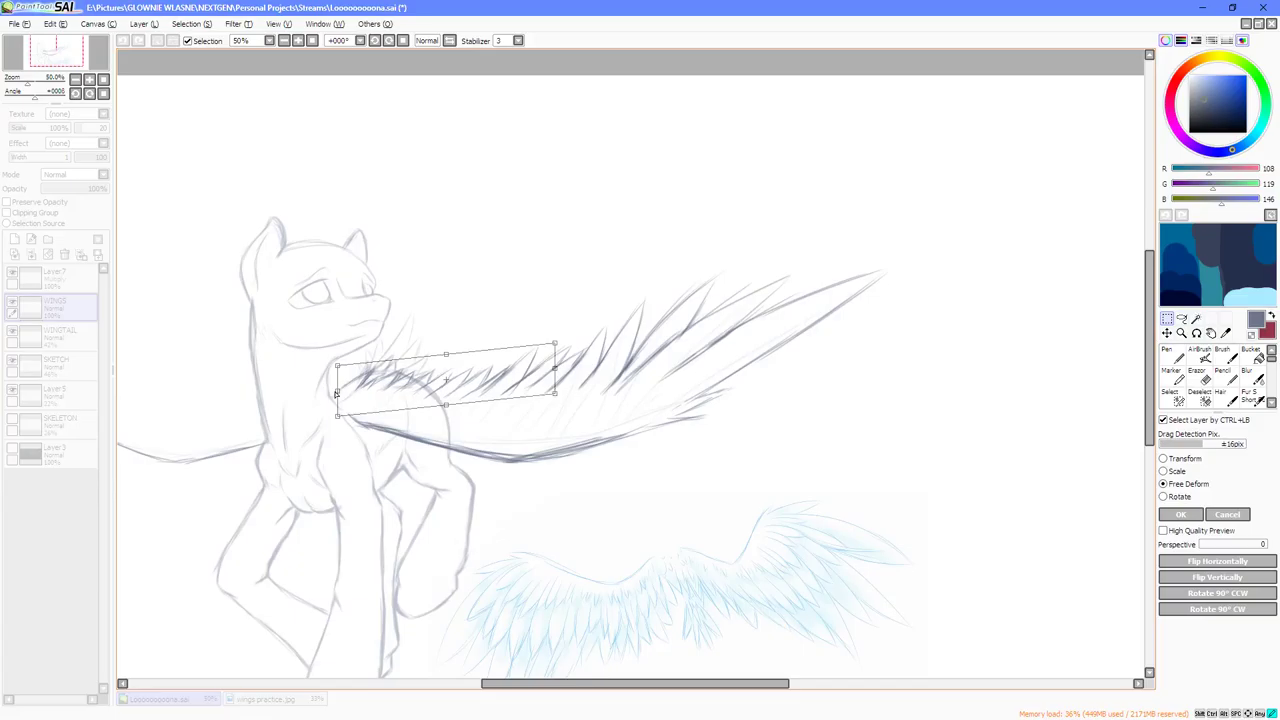
click(1180, 514)
Make the SKETCH layer active, hide the WINGS and WINGTAIL layers, and set the SKETCH opacity to 100%.
scroll(704, 374, down, 1)
key(Home)
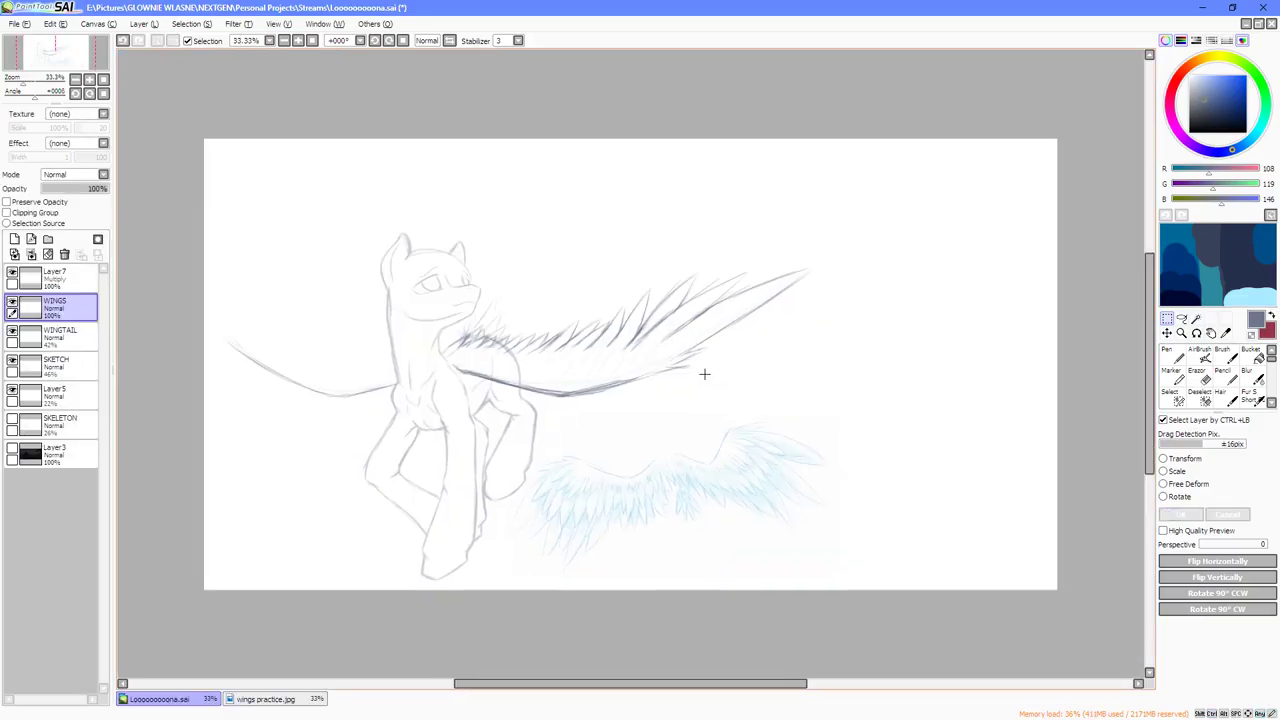
key(h)
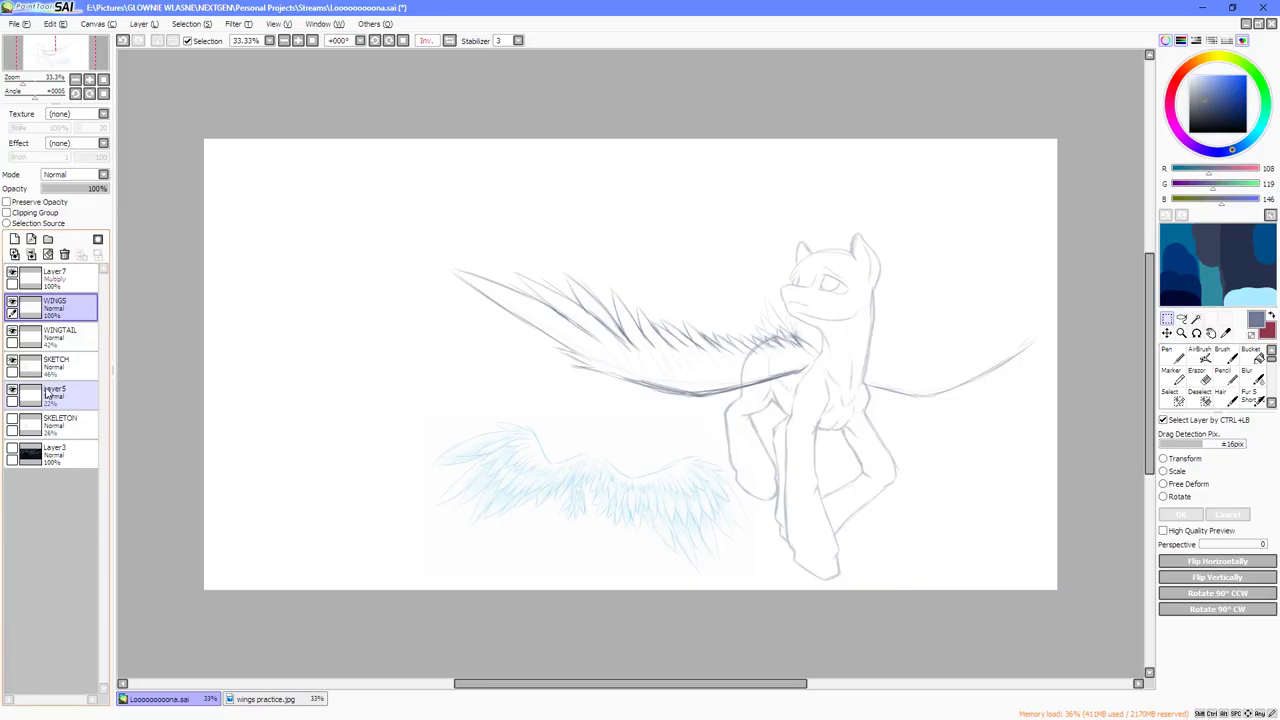
scroll(863, 294, up, 4)
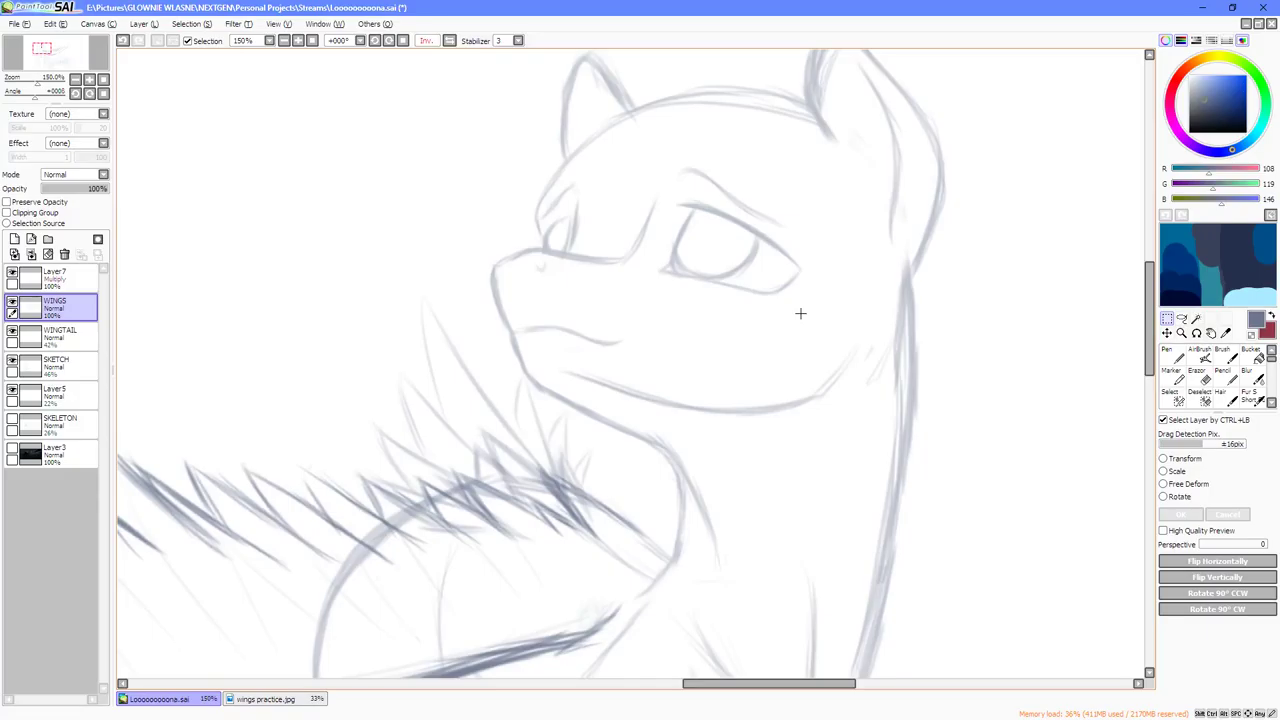
scroll(813, 384, down, 2)
scroll(716, 264, up, 2)
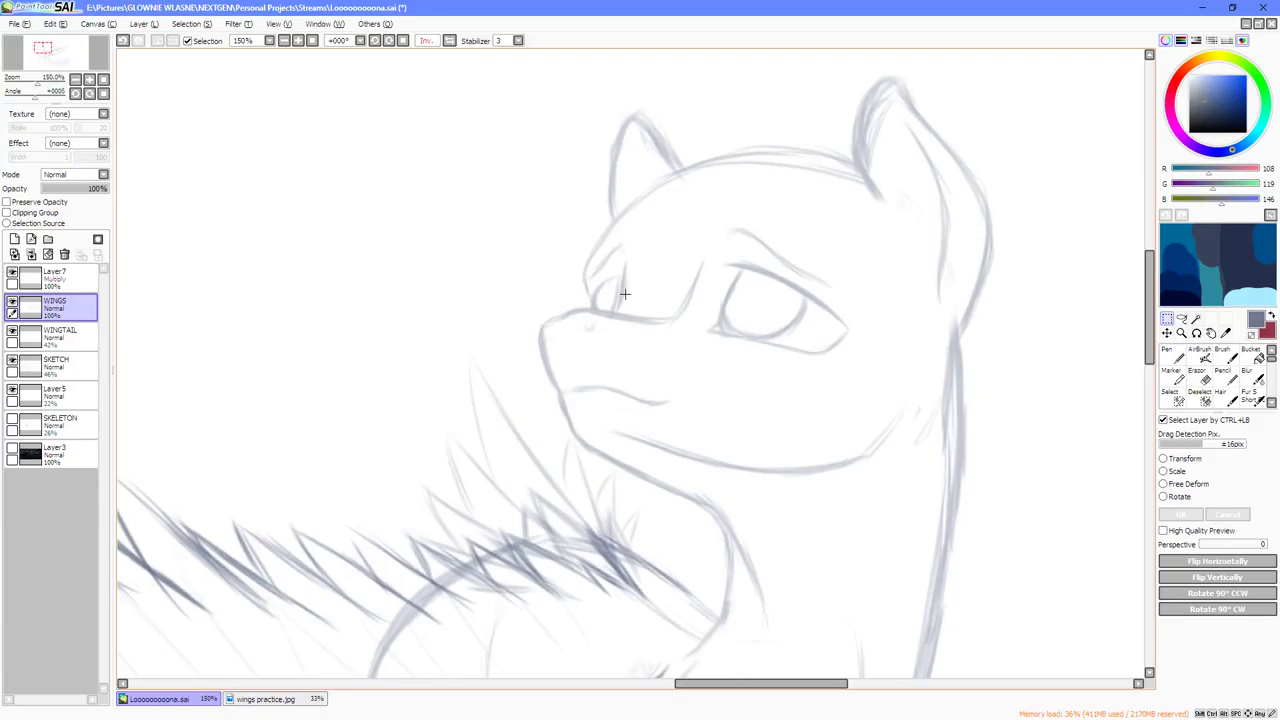
click(40, 365)
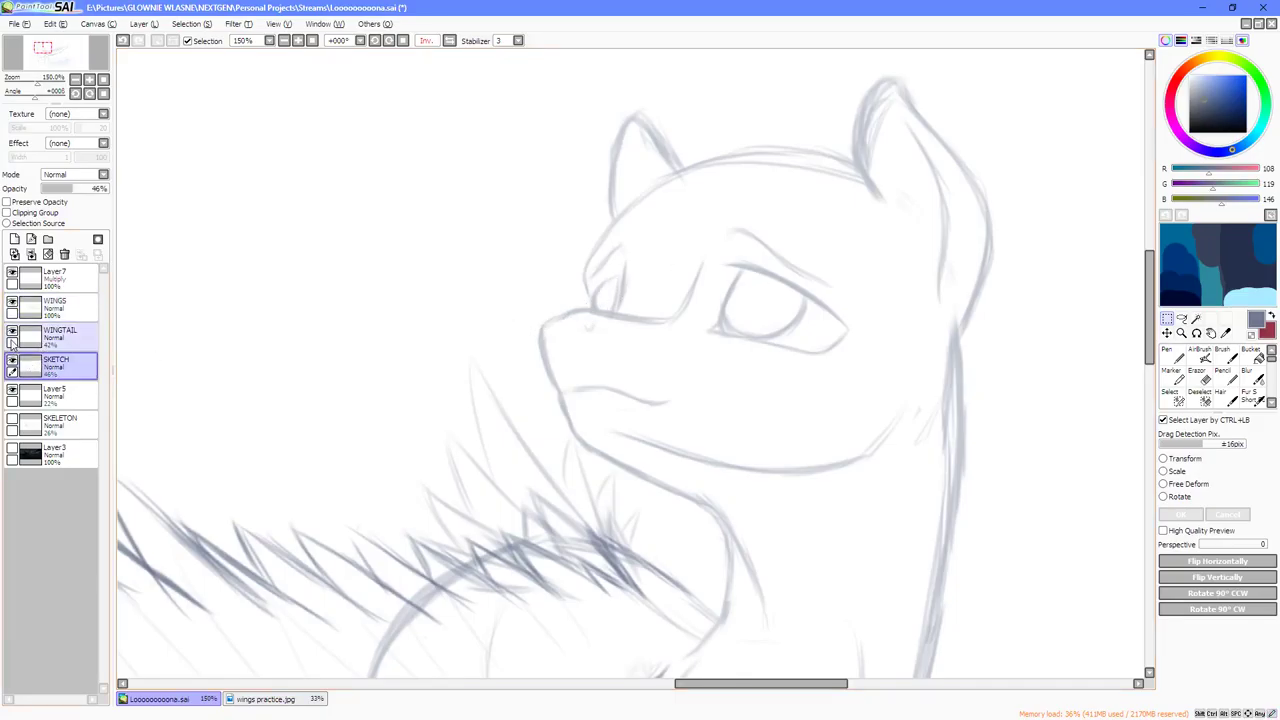
click(12, 331)
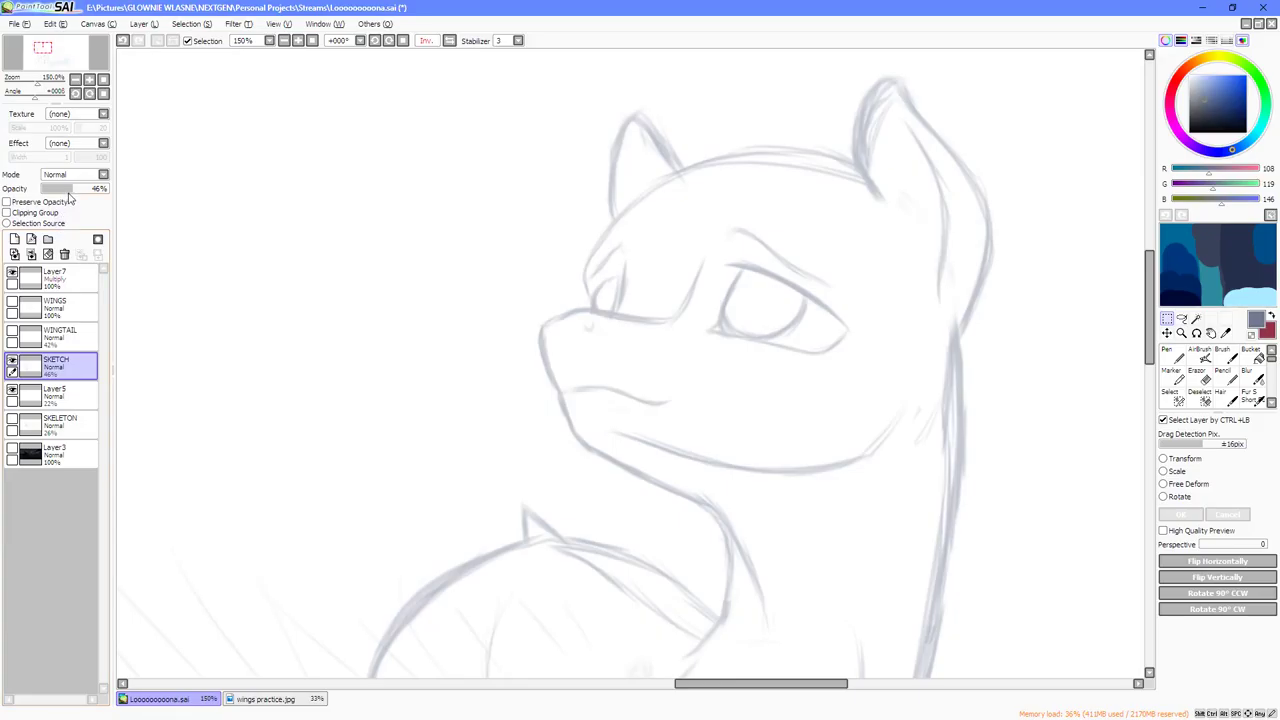
drag(116, 186, 125, 187)
Erase the line along the bridge of the pony's muzzle, from the far eye to the nose tip.
click(1197, 375)
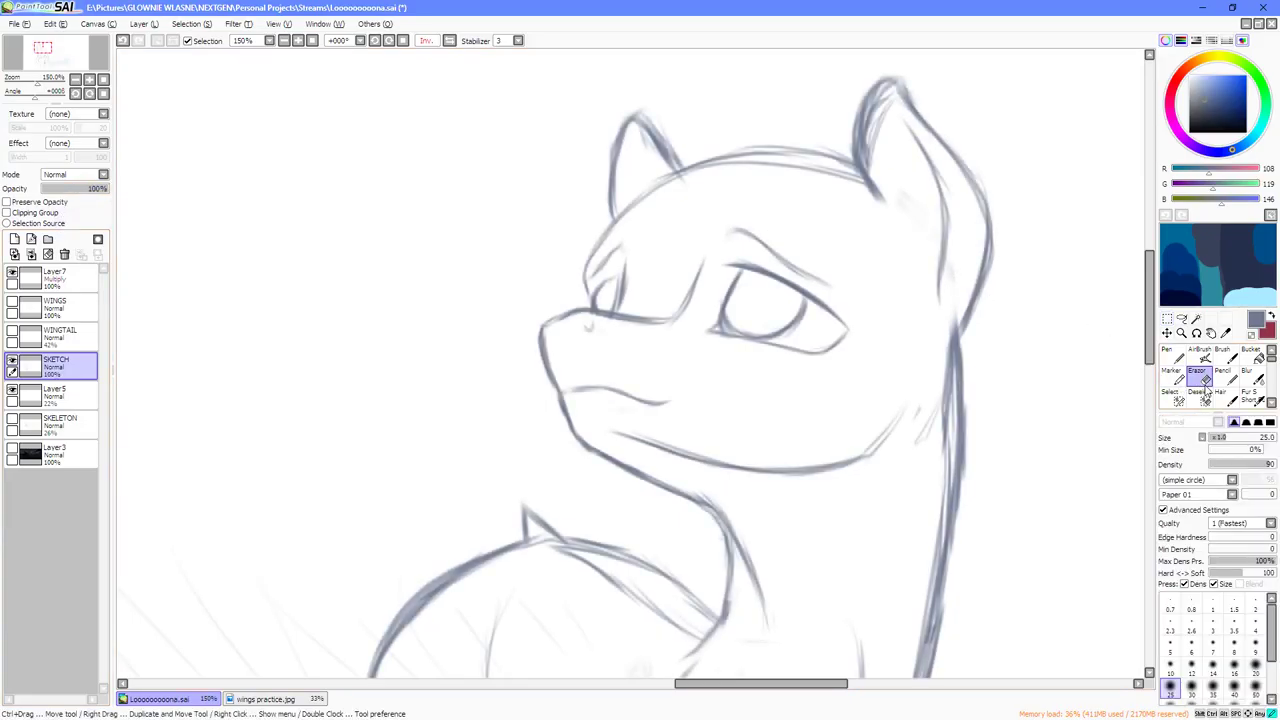
mouse_move(594, 335)
mouse_down()
mouse_move(558, 305)
mouse_move(555, 352)
mouse_move(545, 323)
mouse_move(587, 328)
mouse_move(600, 312)
mouse_up()
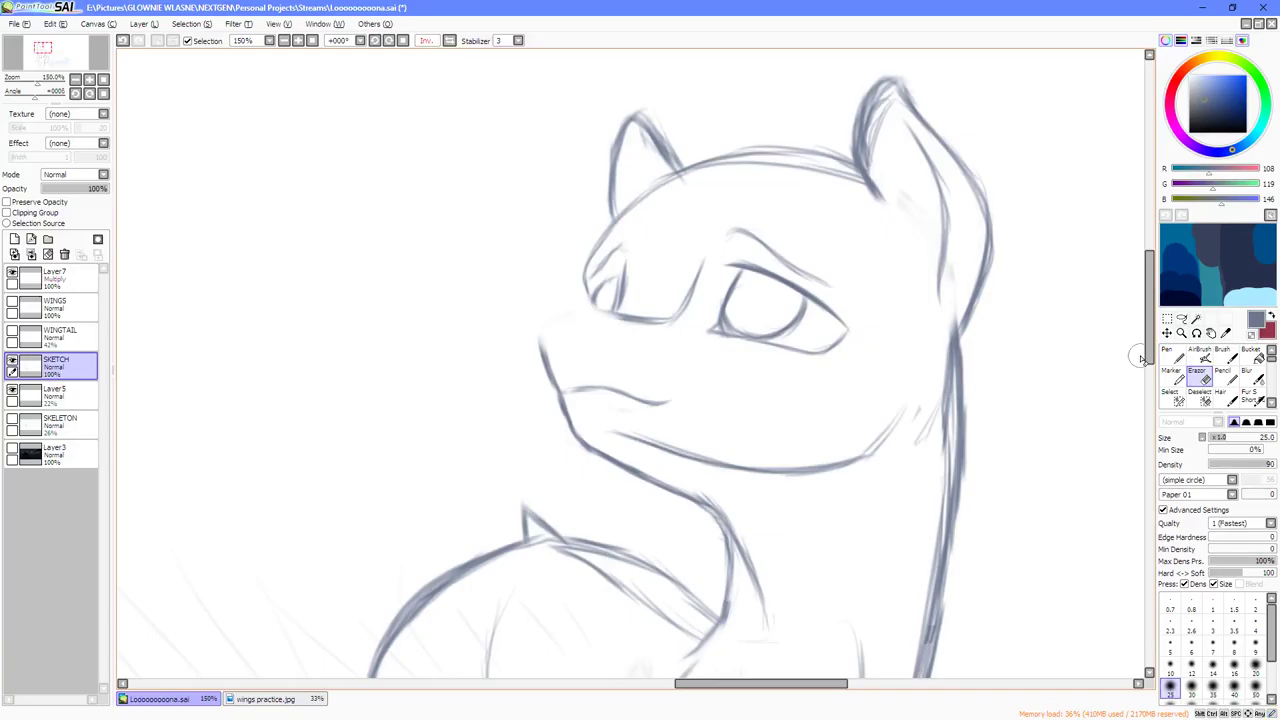
Try redrawing the muzzle's bridge and nose tip sloping downward with the Pen at size 10.
click(1170, 358)
key(h)
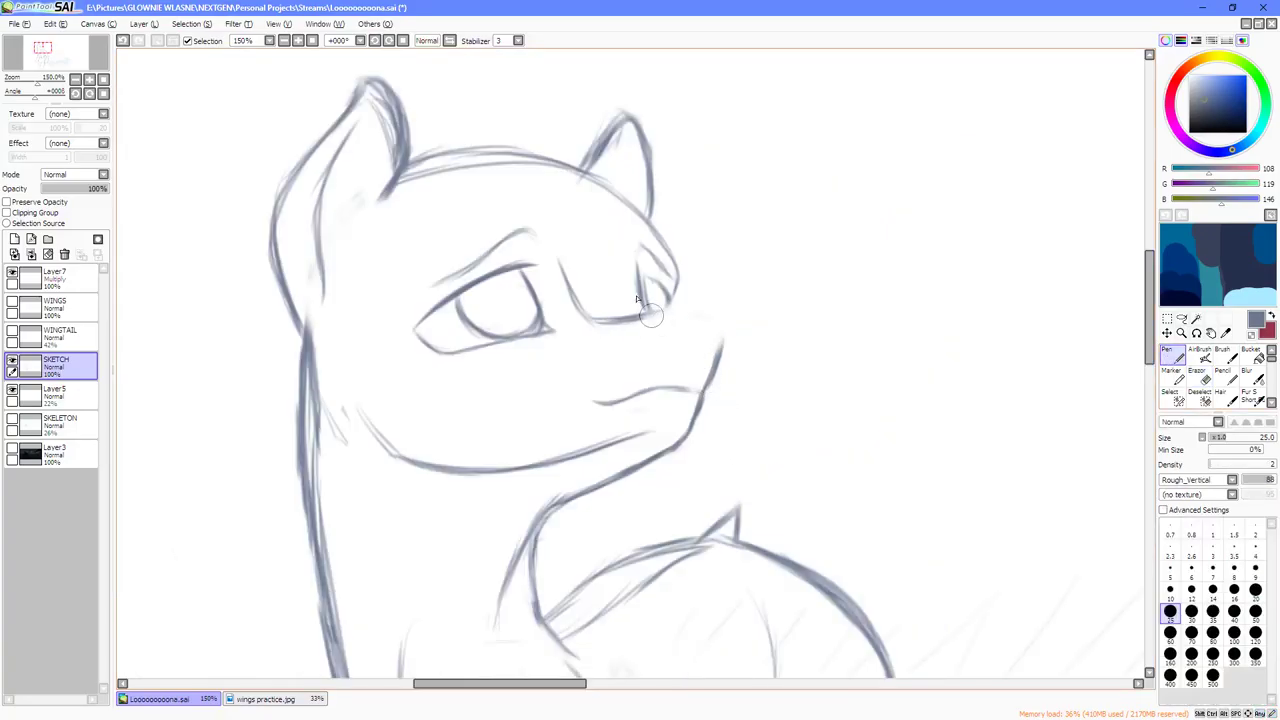
key(Delete)
key(Delete)
key(Delete)
scroll(621, 310, up, 1)
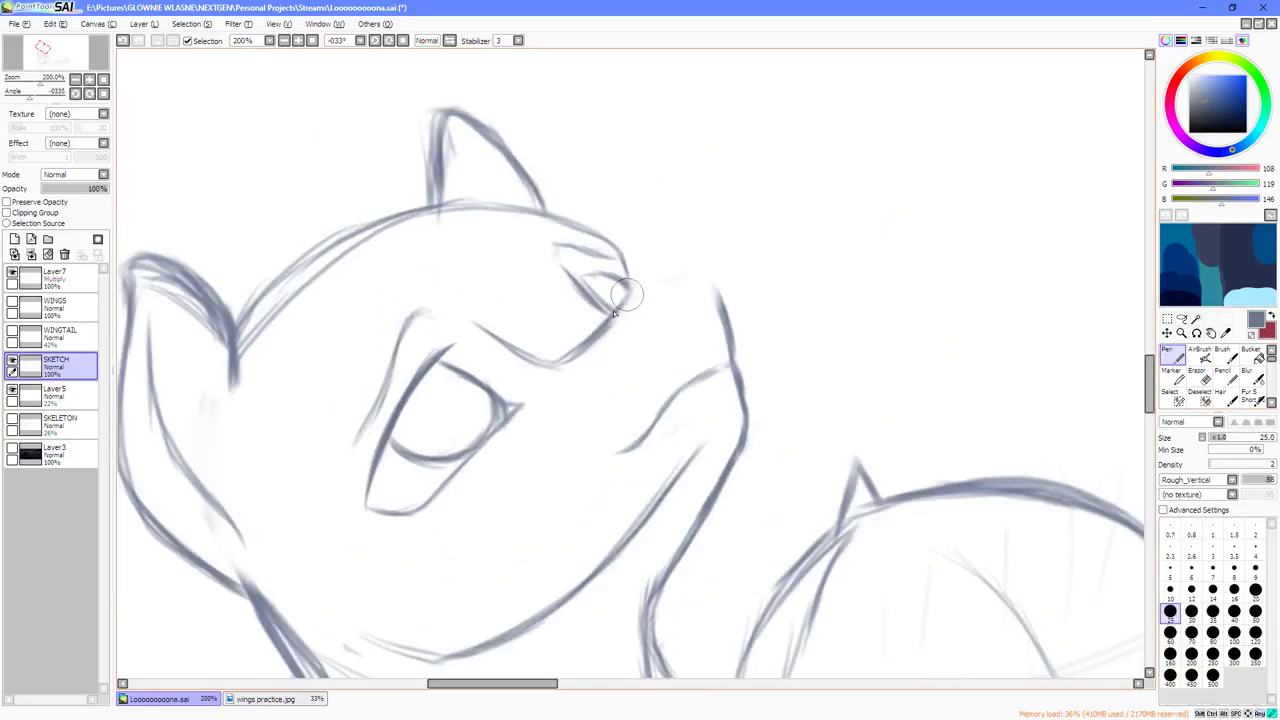
mouse_move(622, 300)
mouse_down()
mouse_move(701, 262)
mouse_move(781, 295)
mouse_move(748, 342)
mouse_move(695, 315)
mouse_move(740, 325)
mouse_move(692, 317)
mouse_move(756, 355)
mouse_up()
key(End)
key(bracketleft)
key(bracketleft)
key(bracketleft)
key(bracketleft)
key(bracketleft)
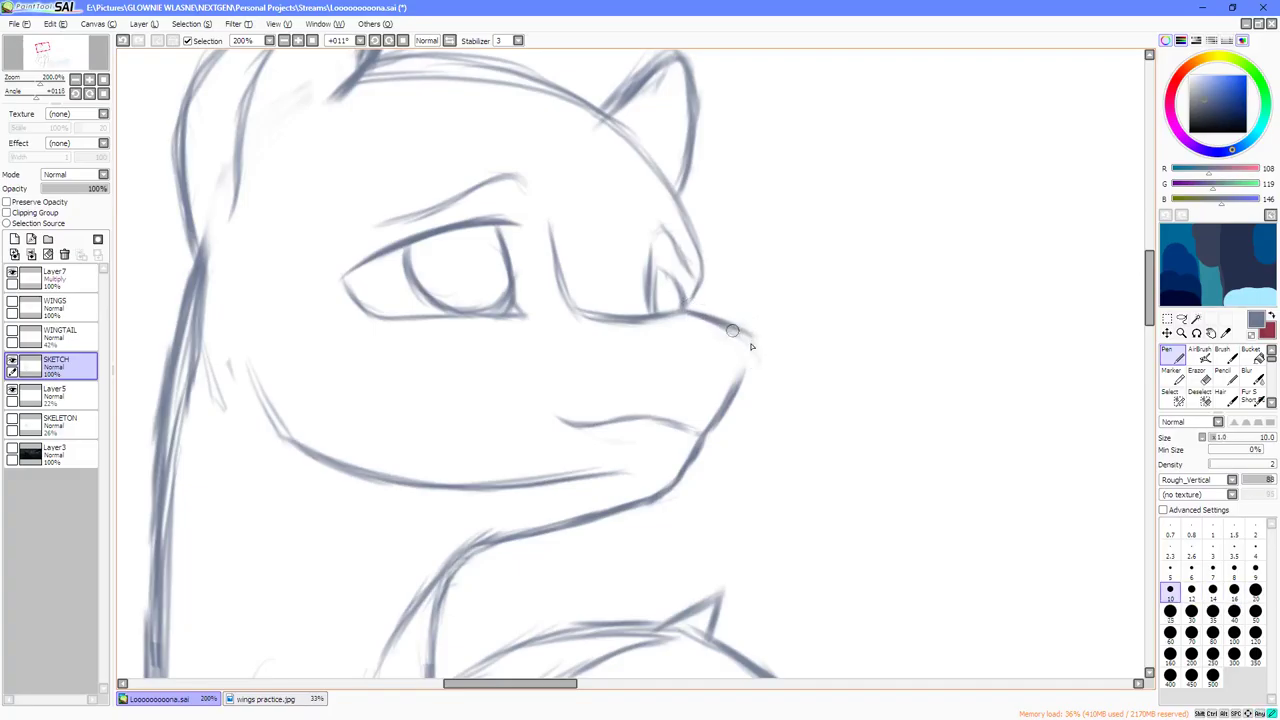
mouse_move(752, 352)
mouse_down()
mouse_move(726, 404)
mouse_move(753, 347)
mouse_up()
scroll(700, 370, down, 2)
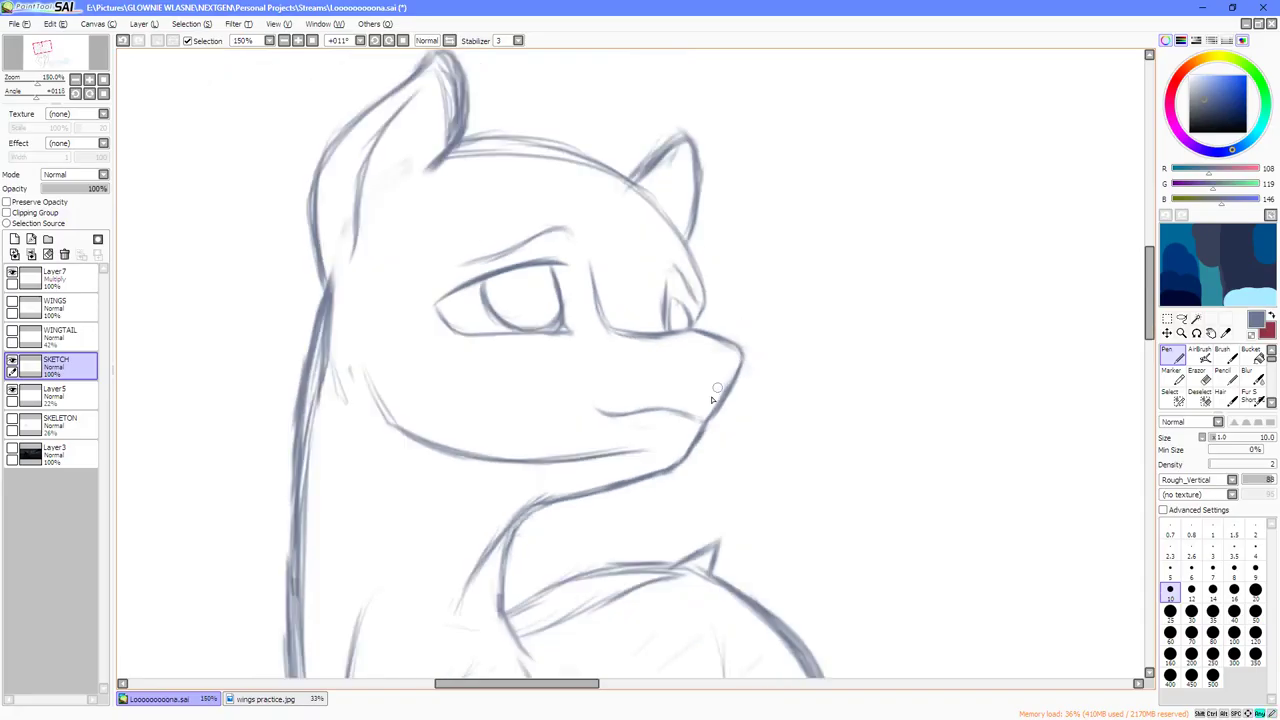
scroll(725, 402, up, 1)
scroll(709, 379, up, 1)
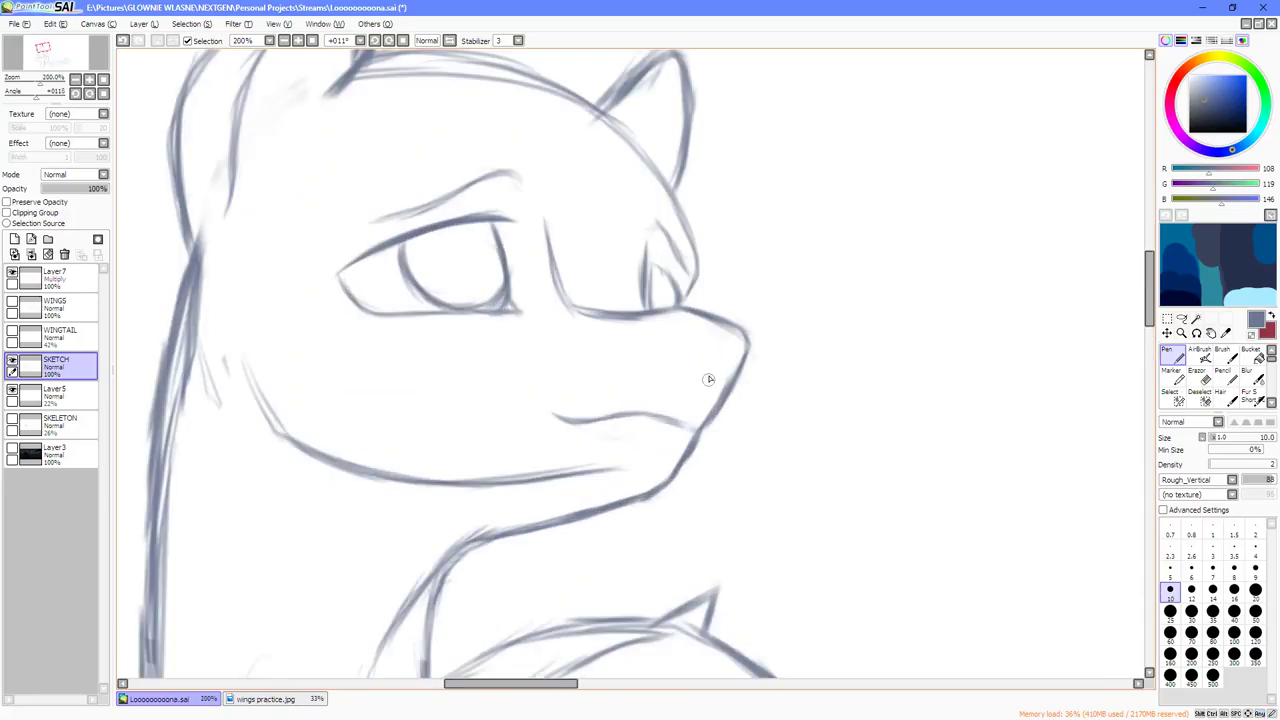
Undo the strokes of the redrawn muzzle bridge and nose tip.
key(ctrl+z)
key(ctrl+z)
key(ctrl+z)
key(ctrl+z)
key(ctrl+z)
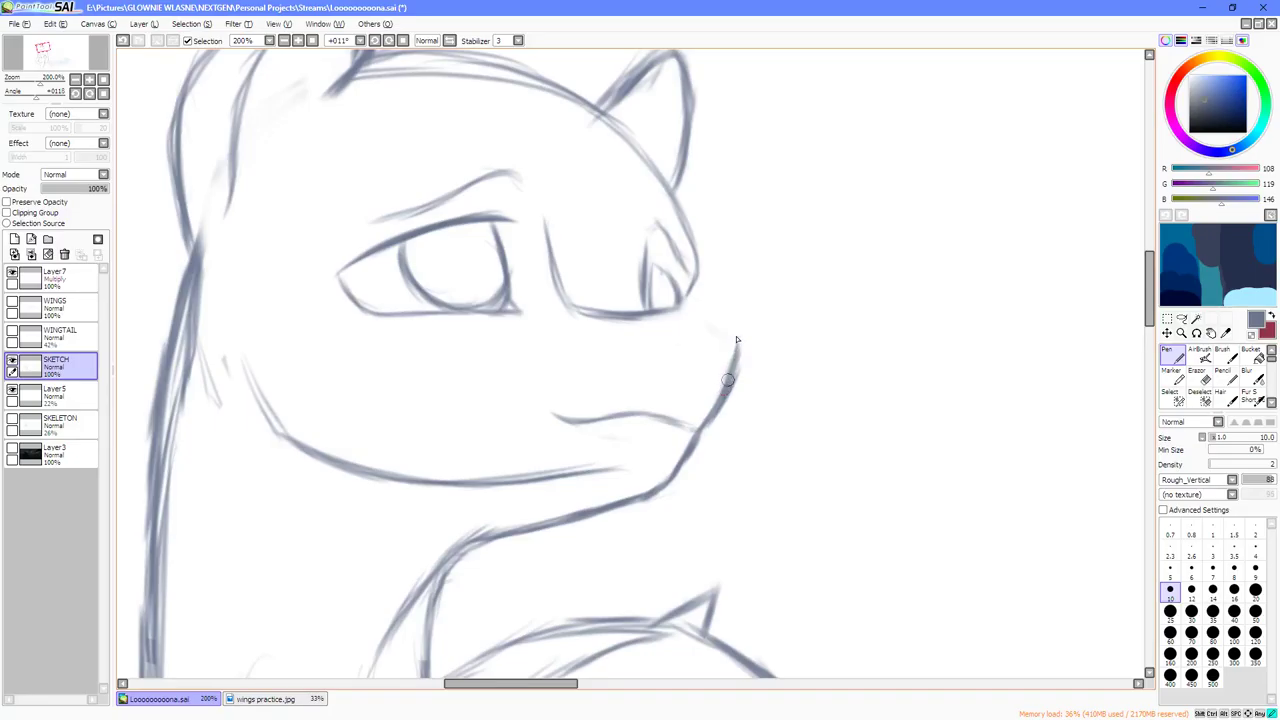
Redraw the front of the muzzle up to a rounded nose tip, and erase the excess line beside the far eye.
drag(728, 380, 729, 323)
key(Delete)
key(Delete)
key(Delete)
click(1200, 377)
key(Delete)
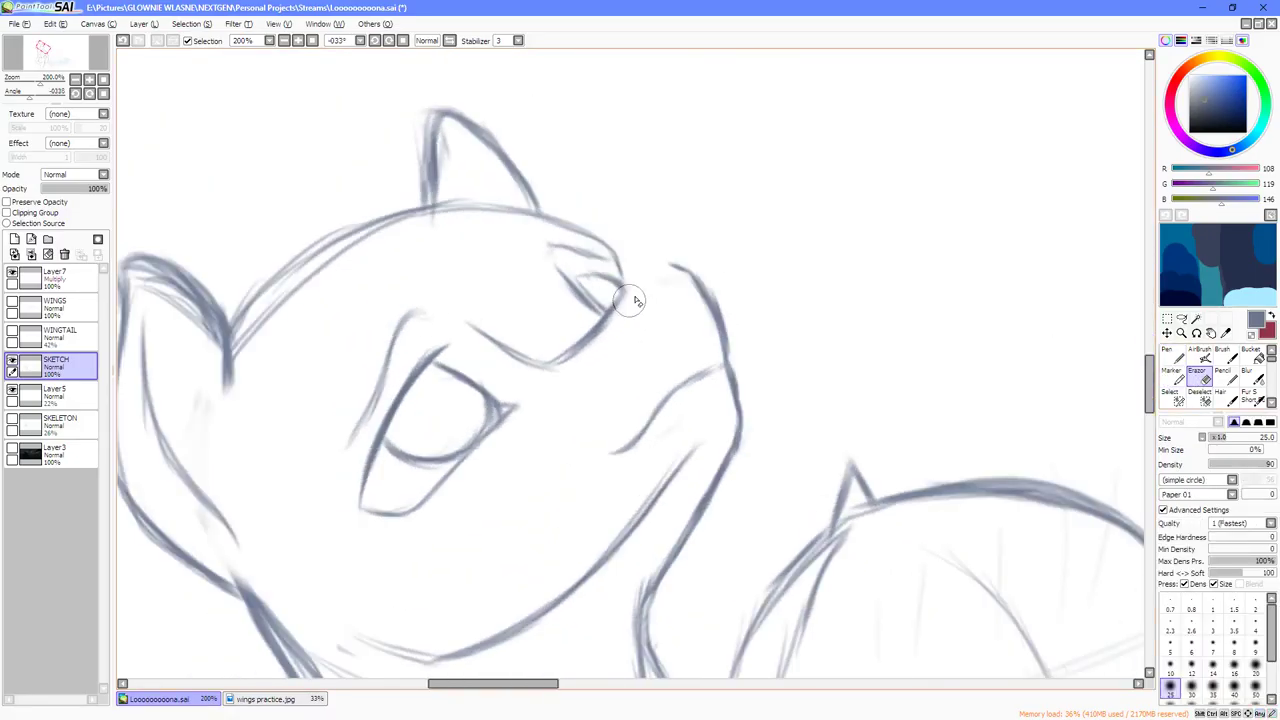
mouse_move(637, 301)
mouse_down()
mouse_move(626, 320)
mouse_move(643, 286)
mouse_move(614, 318)
mouse_up()
Draw a straighter muzzle bridge with the Pen, connecting the far eye to the nose tip.
click(1169, 357)
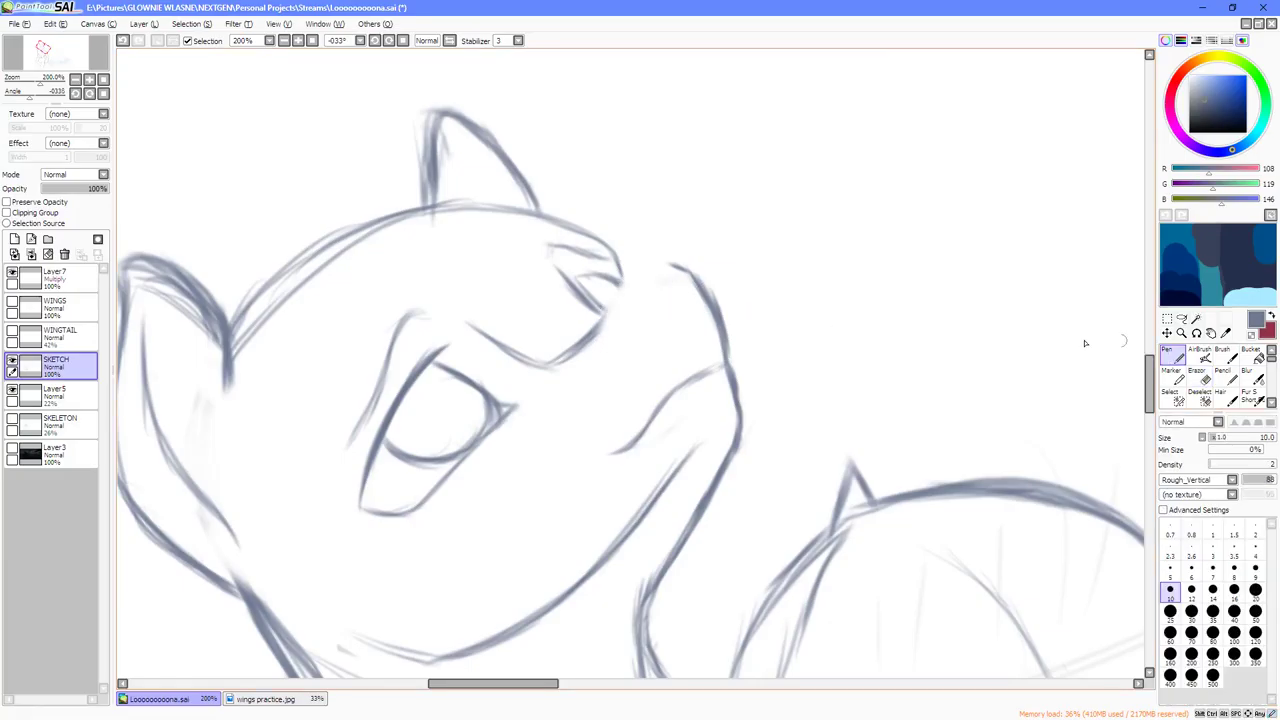
key(Delete)
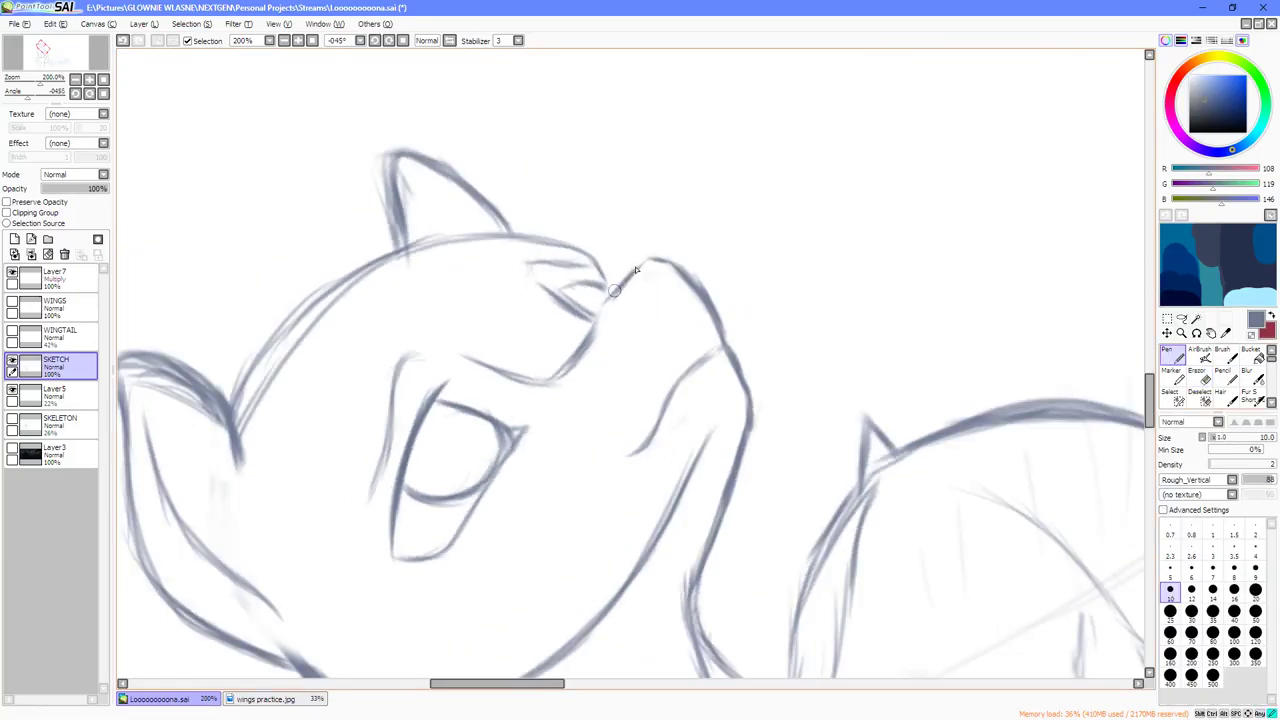
drag(606, 304, 634, 278)
key(End)
key(End)
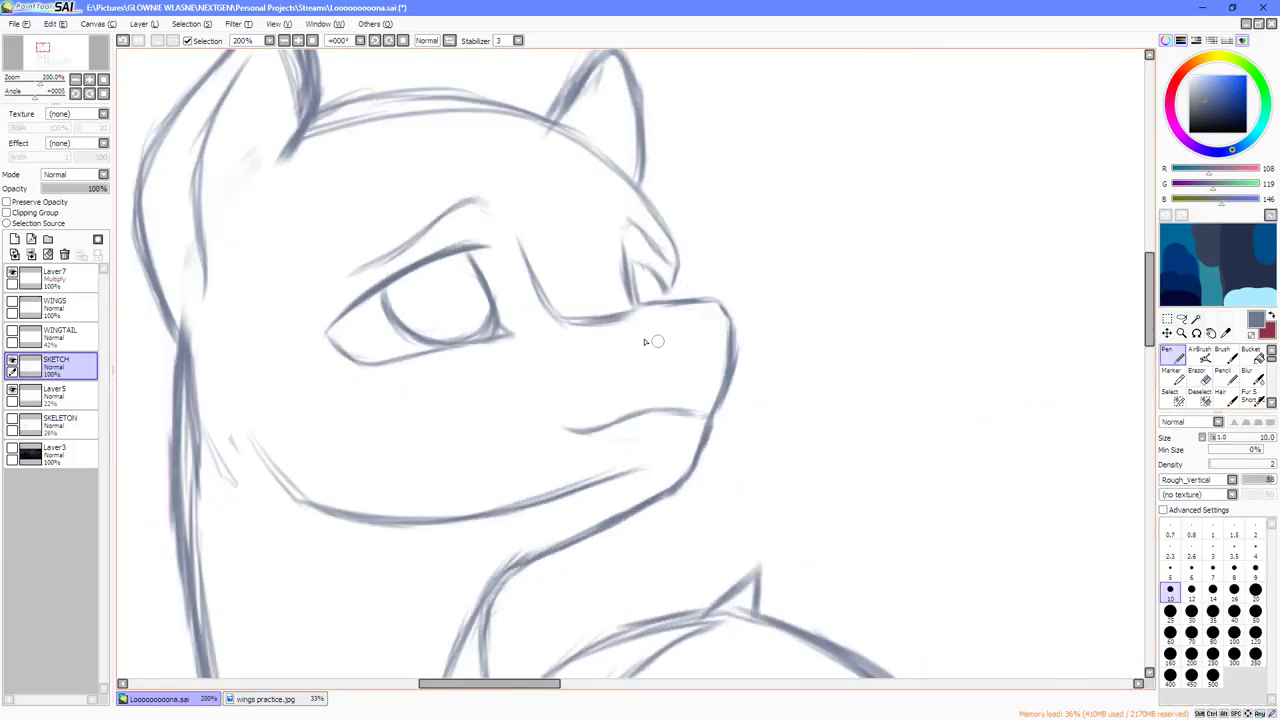
Extend the bridge line back beneath the far eye so it merges with the muzzle's inner curve.
key(Delete)
key(Delete)
key(Delete)
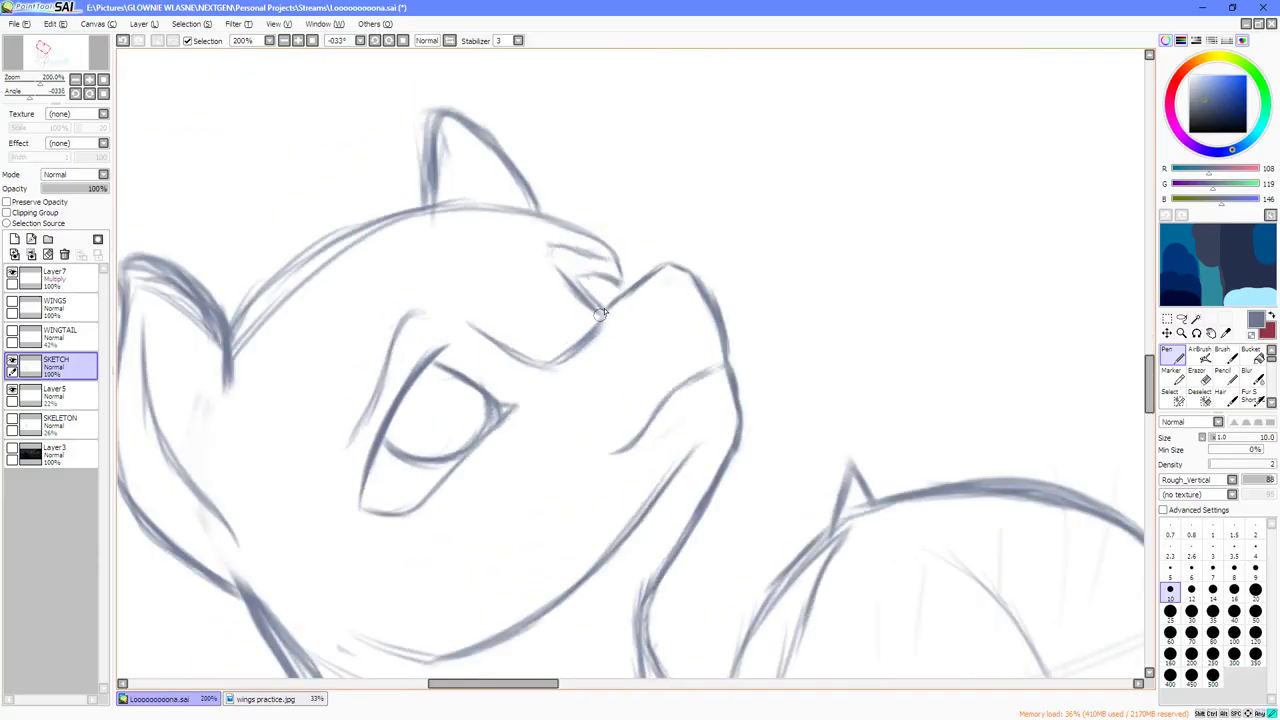
drag(594, 322, 582, 340)
key(End)
key(End)
key(End)
key(End)
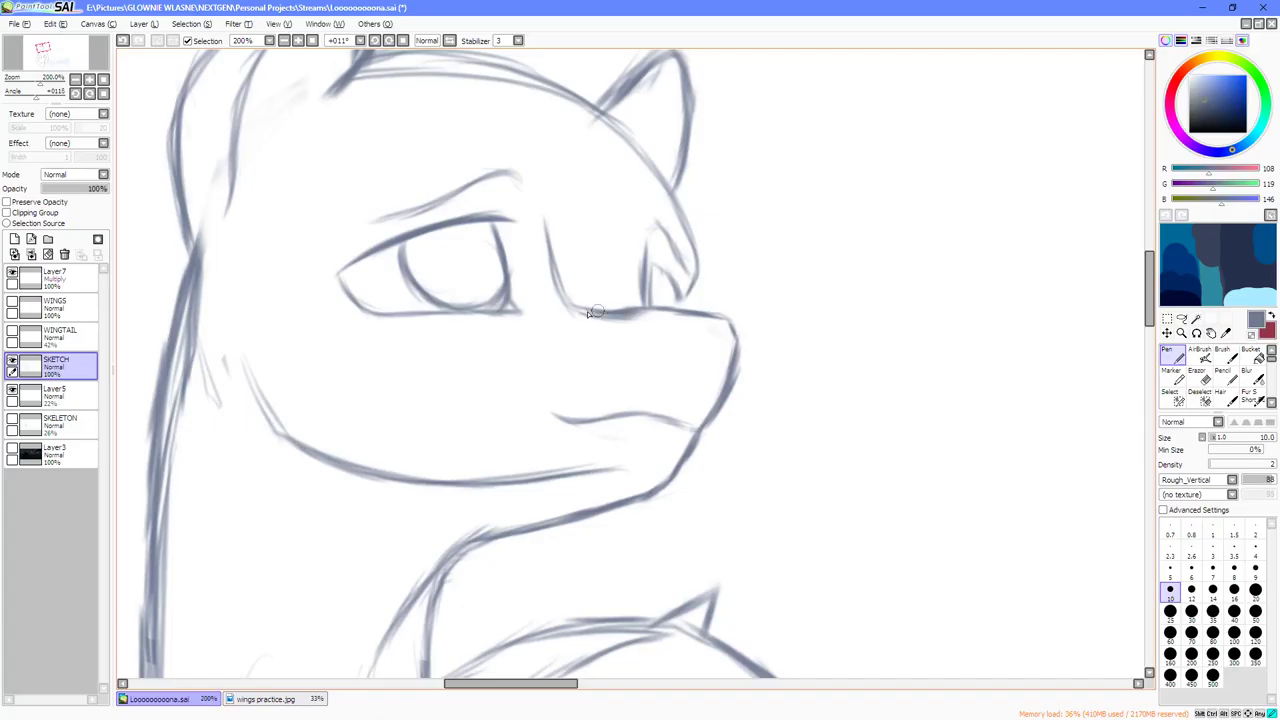
Extend the far eye's lower outer lines down so they meet the muzzle bridge, using the Pen on the SKETCH layer.
scroll(649, 306, down, 2)
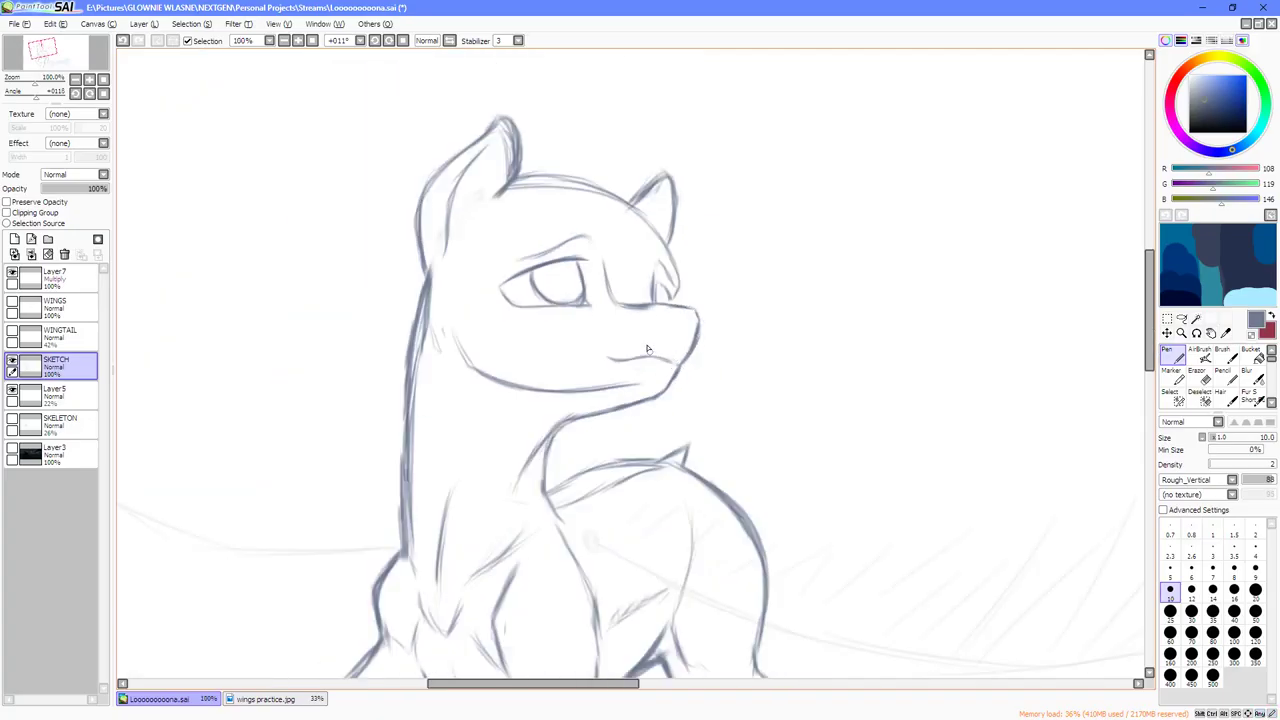
scroll(660, 302, up, 2)
drag(664, 288, 672, 304)
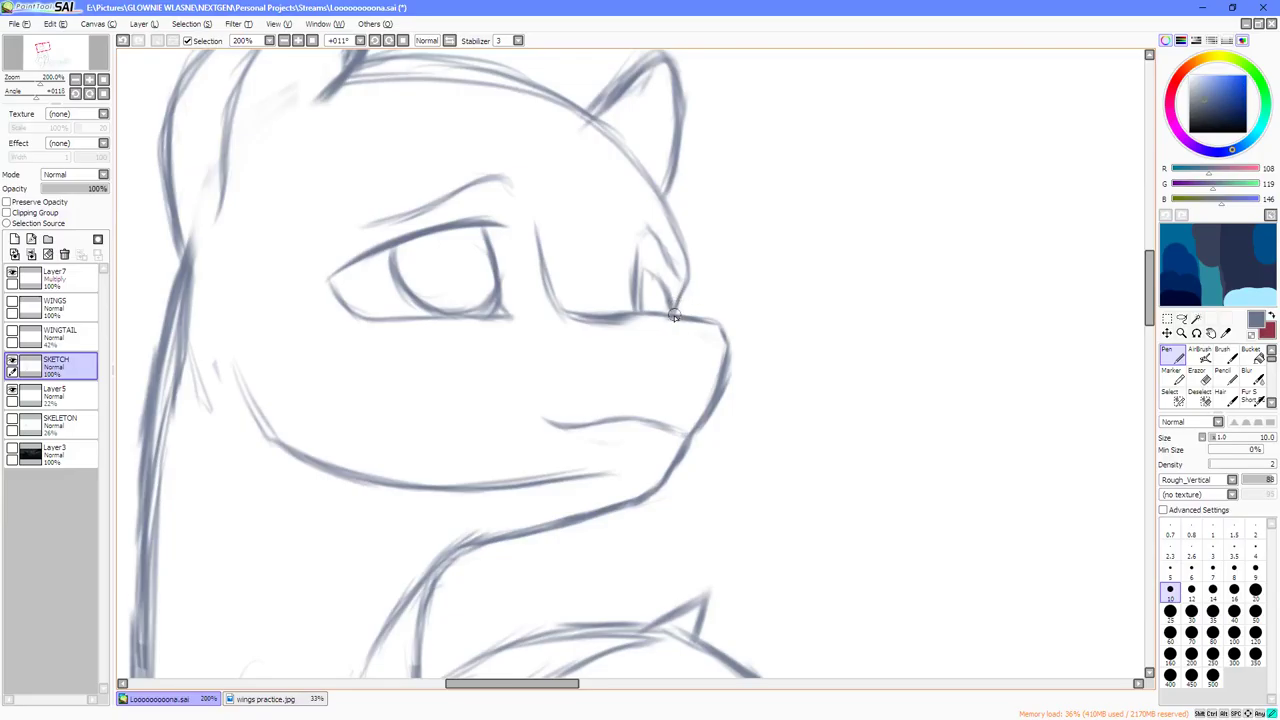
scroll(690, 300, down, 2)
scroll(680, 290, up, 4)
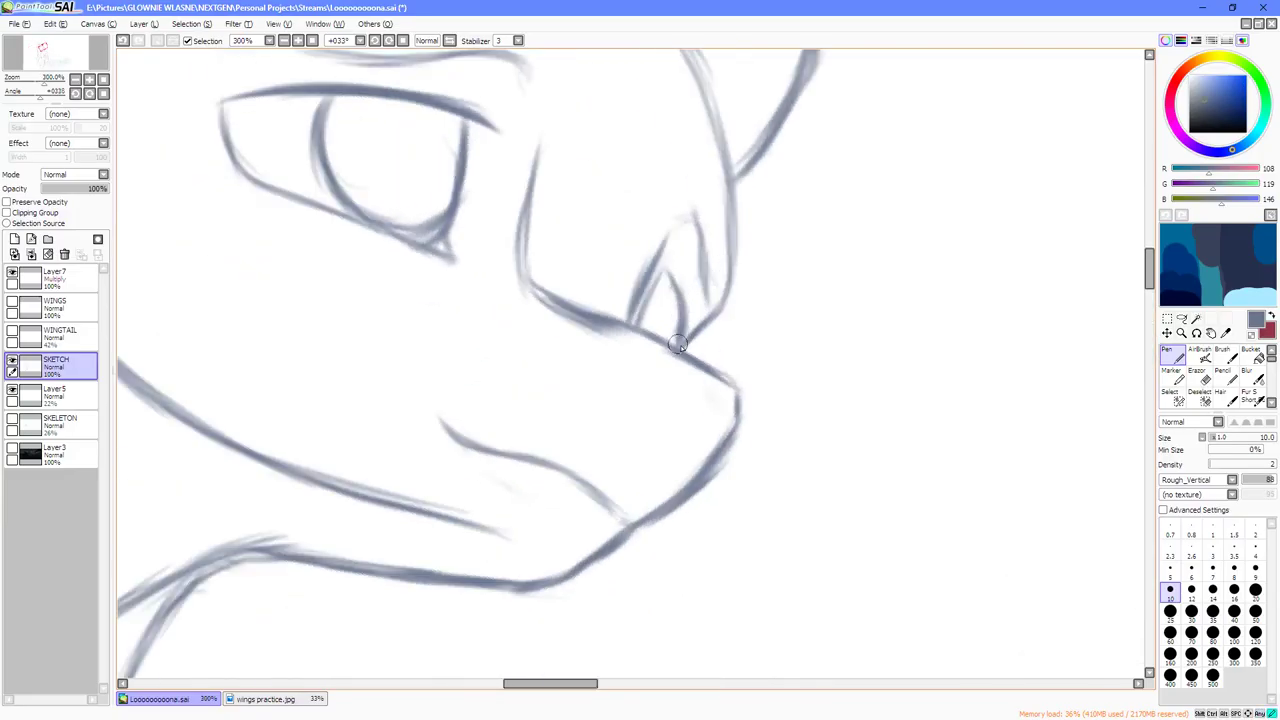
drag(669, 273, 685, 310)
key(Delete)
key(Delete)
scroll(681, 335, down, 3)
key(Delete)
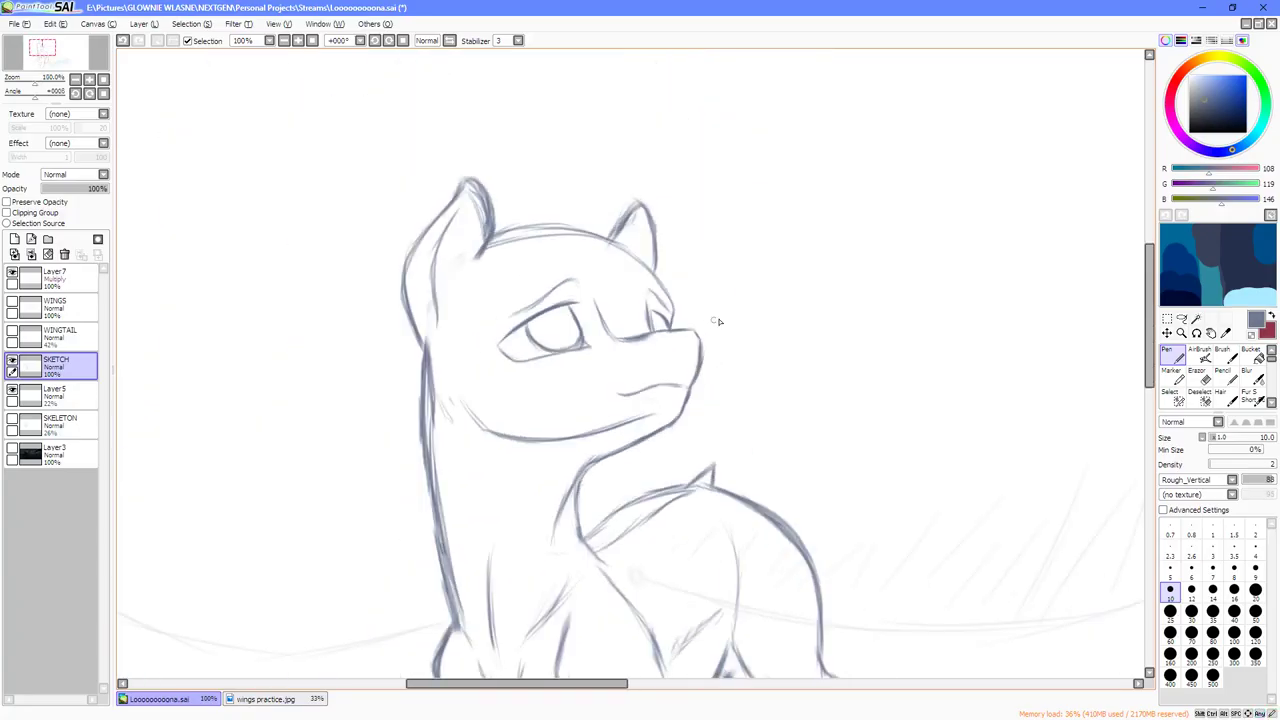
Add a small V-shaped nostril mark below the muzzle bridge and thicken the front contour of the muzzle.
scroll(674, 362, up, 2)
scroll(709, 352, up, 1)
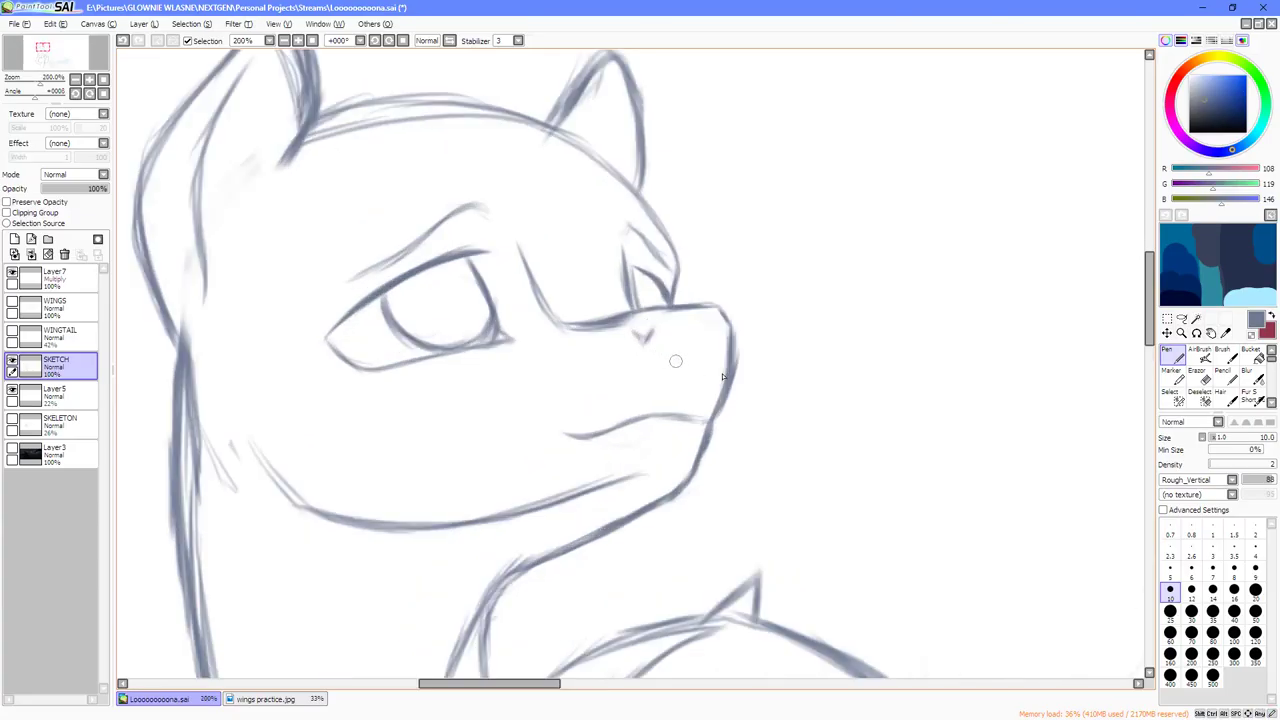
key(End)
key(End)
key(End)
key(End)
key(End)
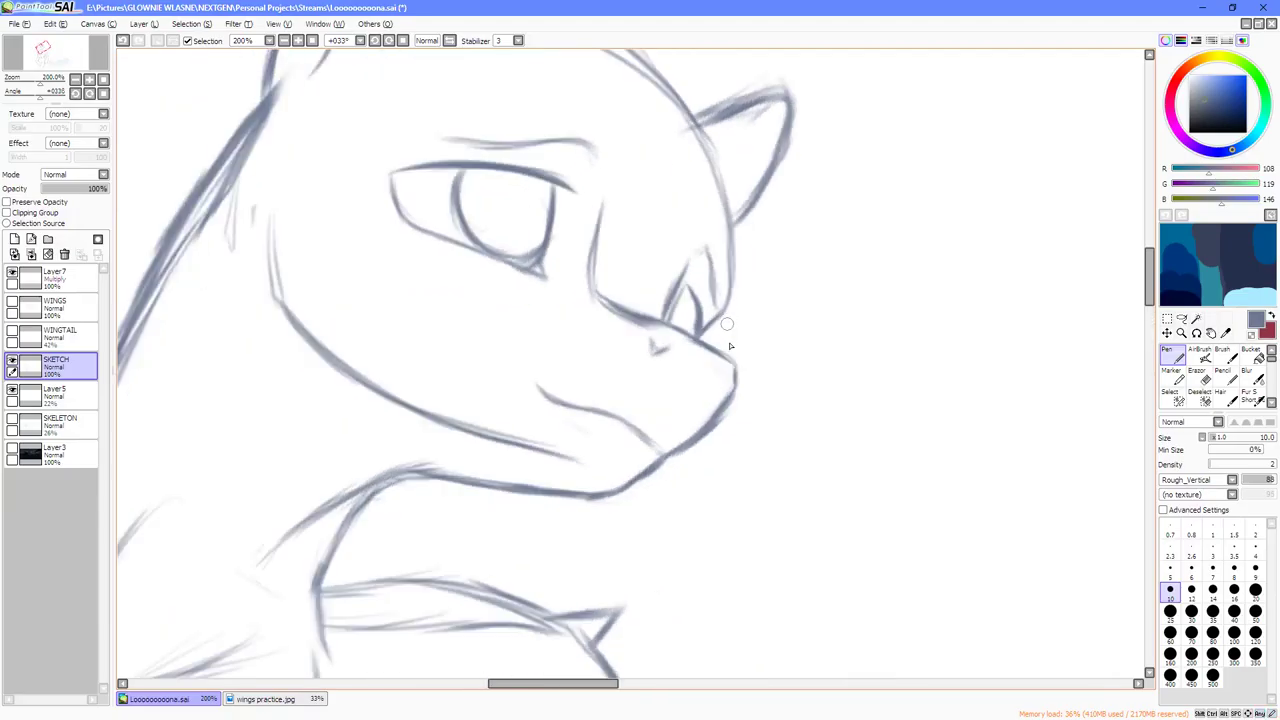
scroll(706, 368, up, 1)
mouse_move(693, 356)
mouse_down()
mouse_move(733, 416)
mouse_move(738, 452)
mouse_move(730, 470)
mouse_move(655, 506)
mouse_move(735, 460)
mouse_up()
key(Delete)
key(Delete)
key(Delete)
key(Delete)
key(Delete)
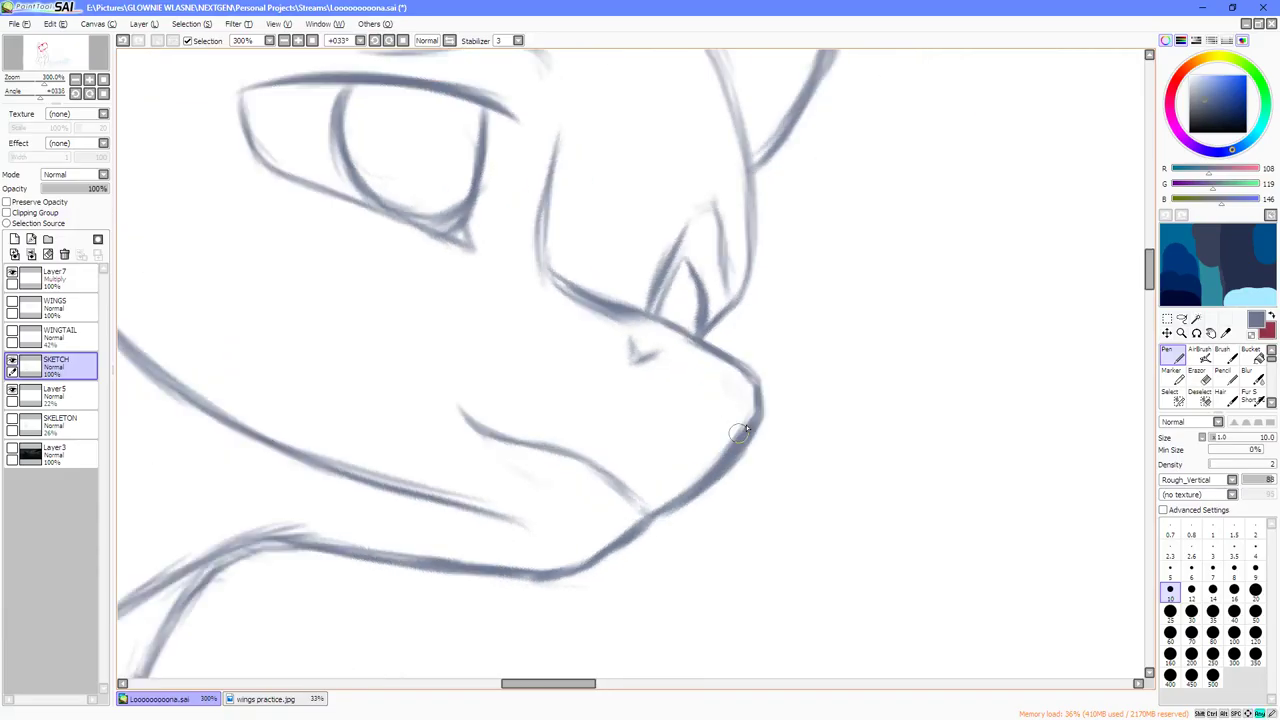
Reinforce the front corner of the nose tip with a short Pen stroke along its inner edge.
key(Home)
scroll(484, 313, up, 3)
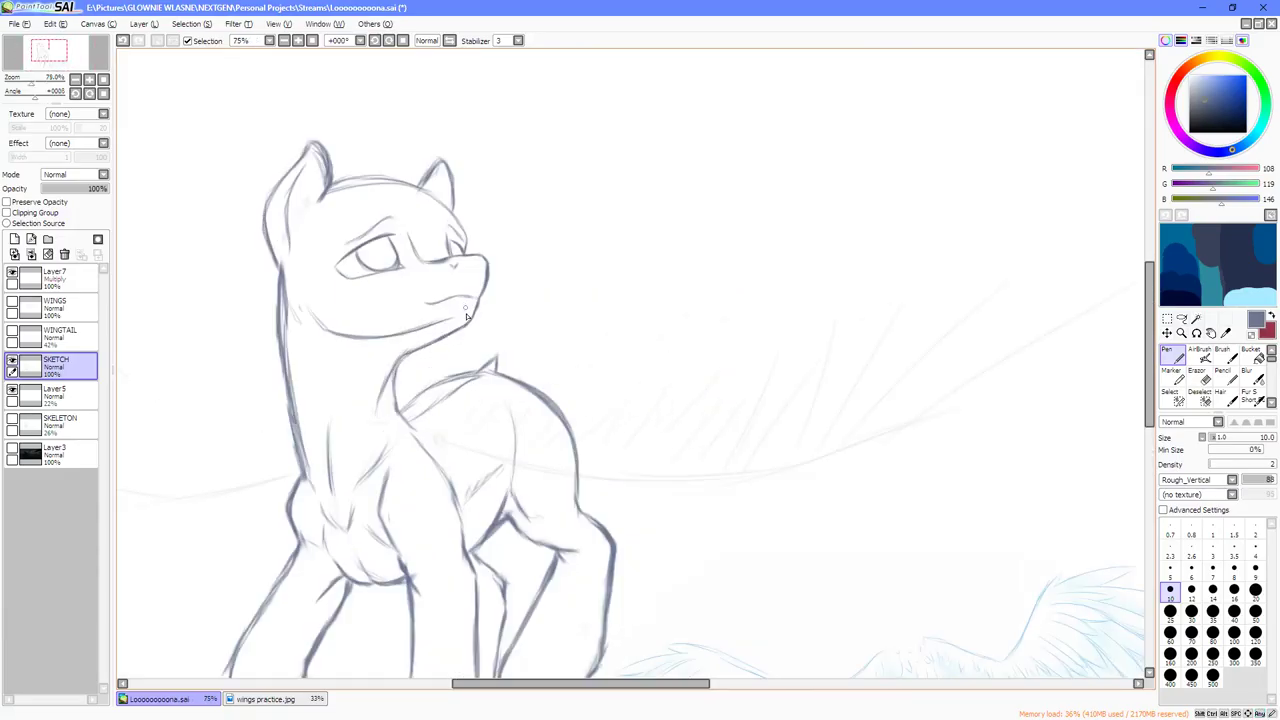
scroll(475, 223, up, 4)
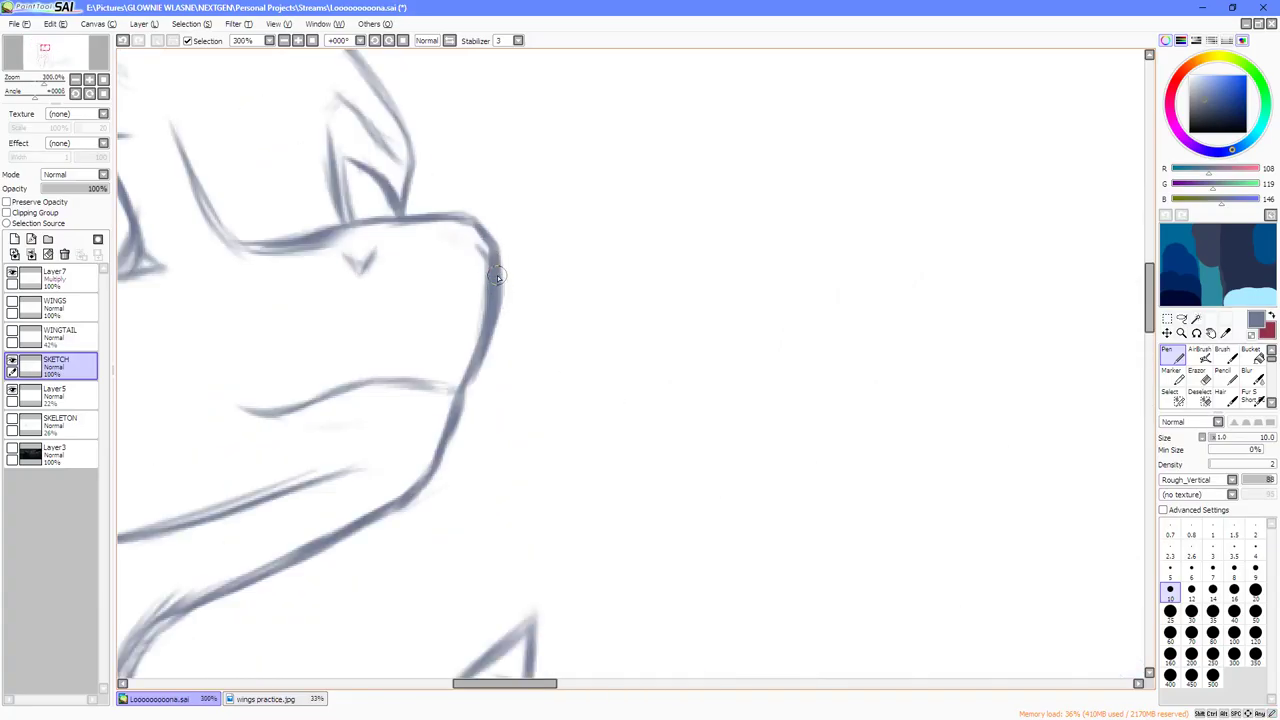
scroll(496, 277, down, 2)
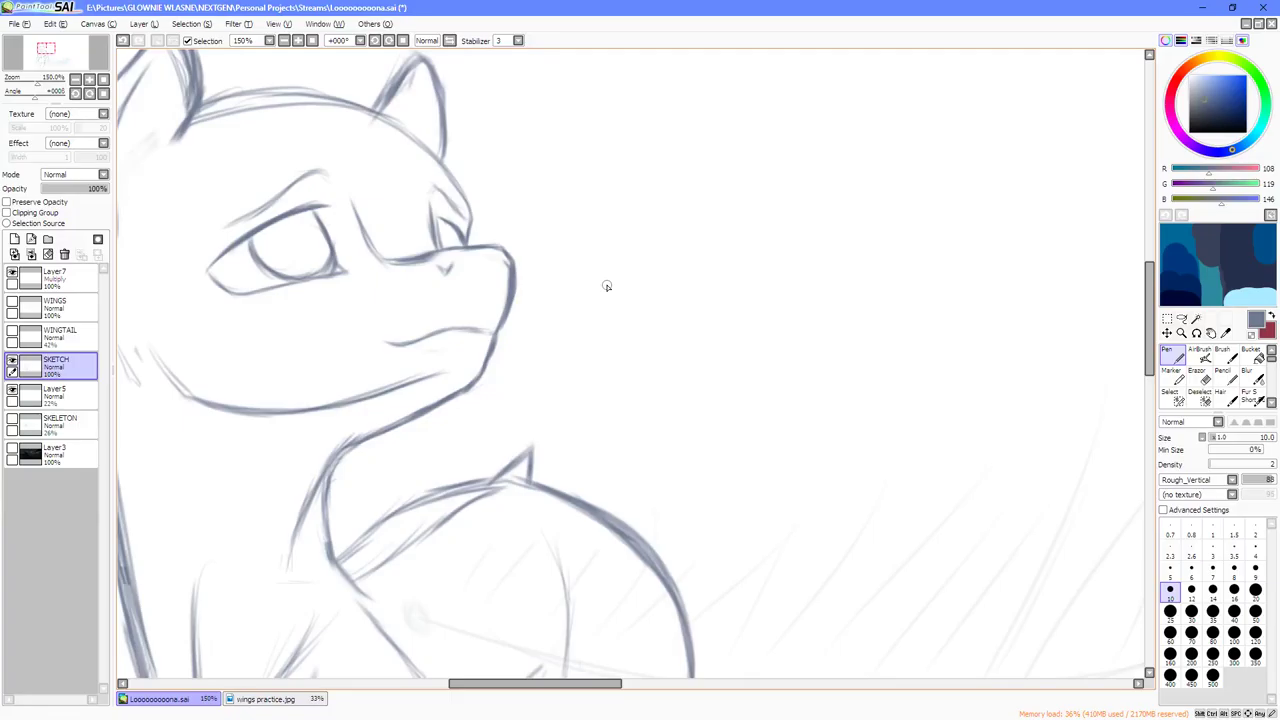
scroll(589, 339, down, 3)
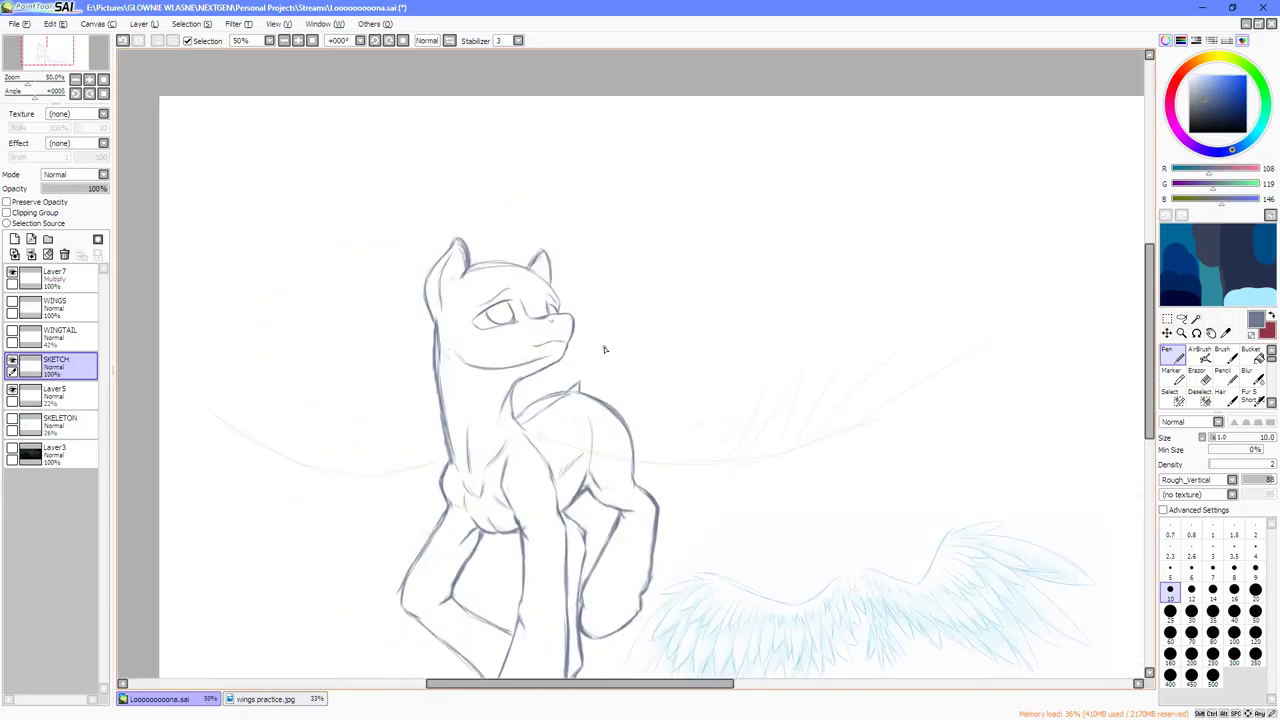
Lower the SKETCH layer's opacity to 32%, show the WINGTAIL and WINGS layers, and make WINGS the active layer.
click(64, 190)
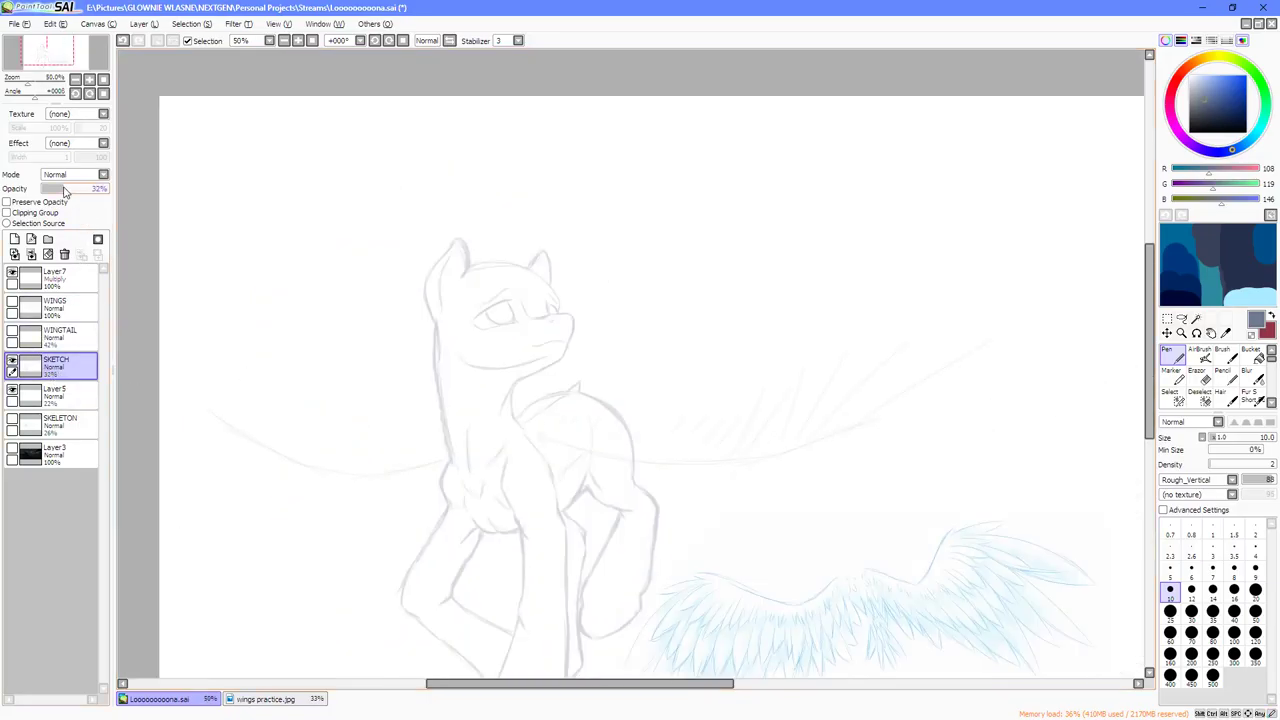
click(15, 333)
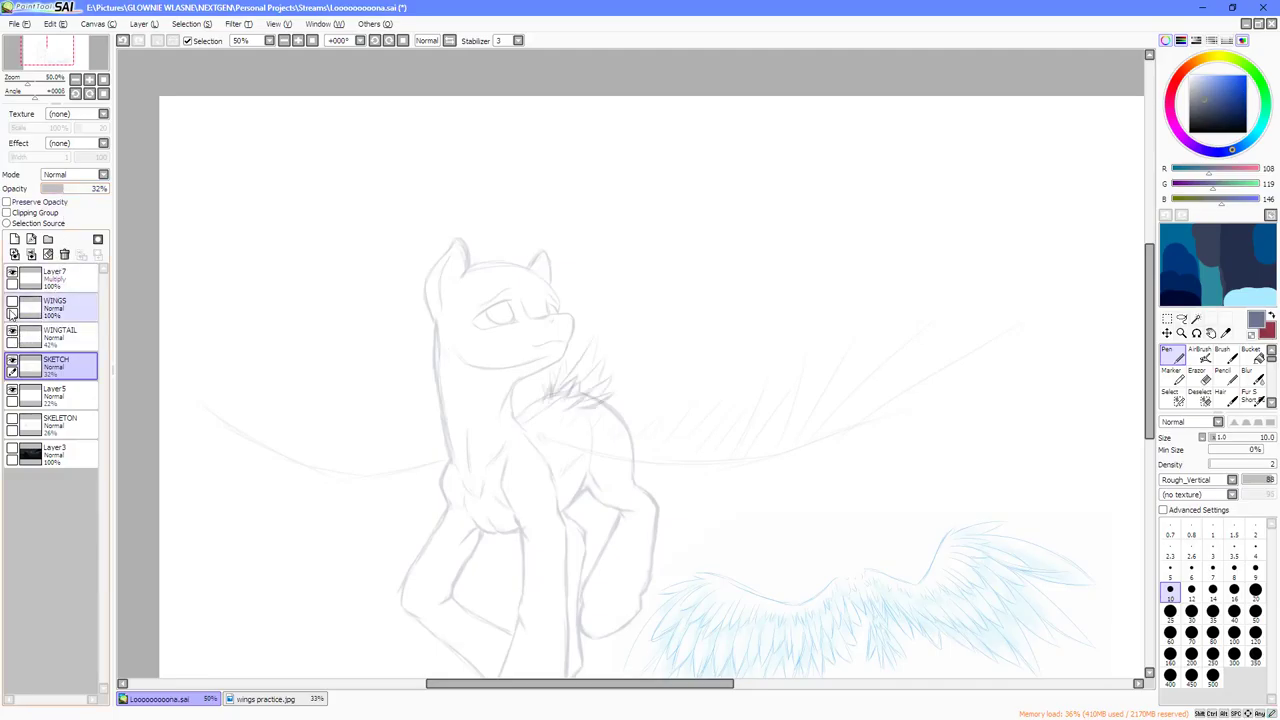
click(12, 302)
click(50, 306)
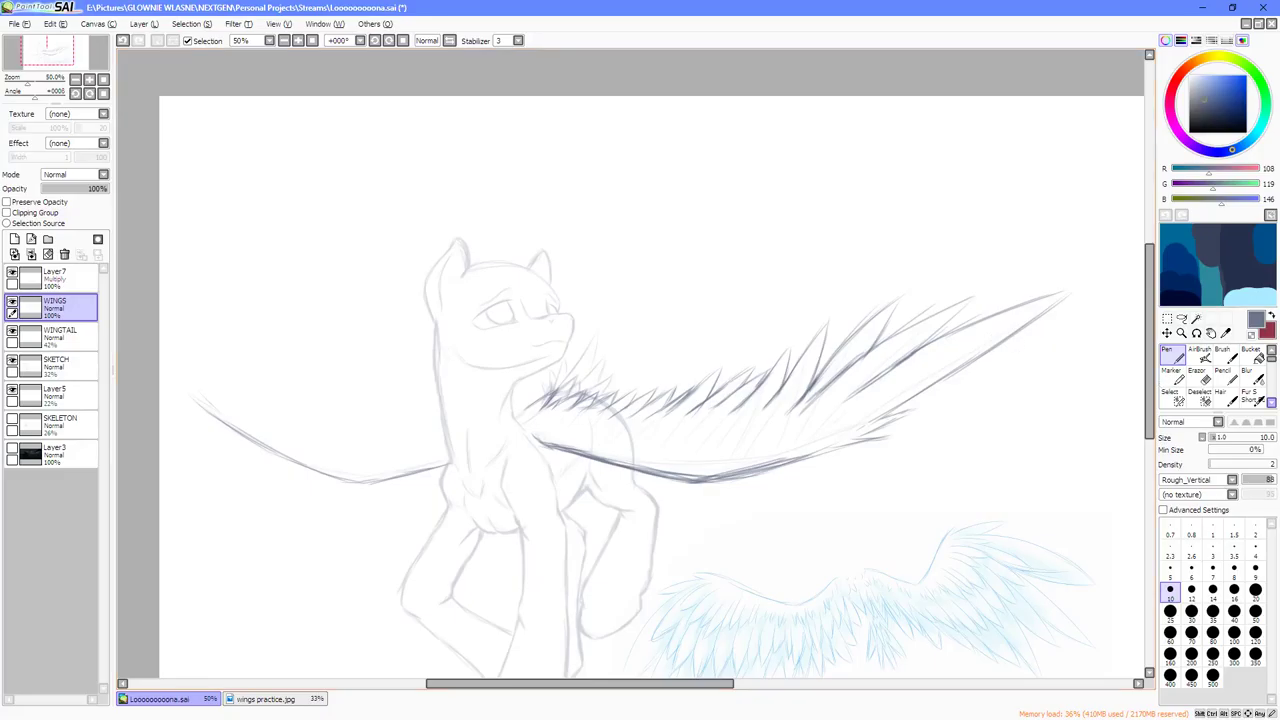
key(alt+Tab)
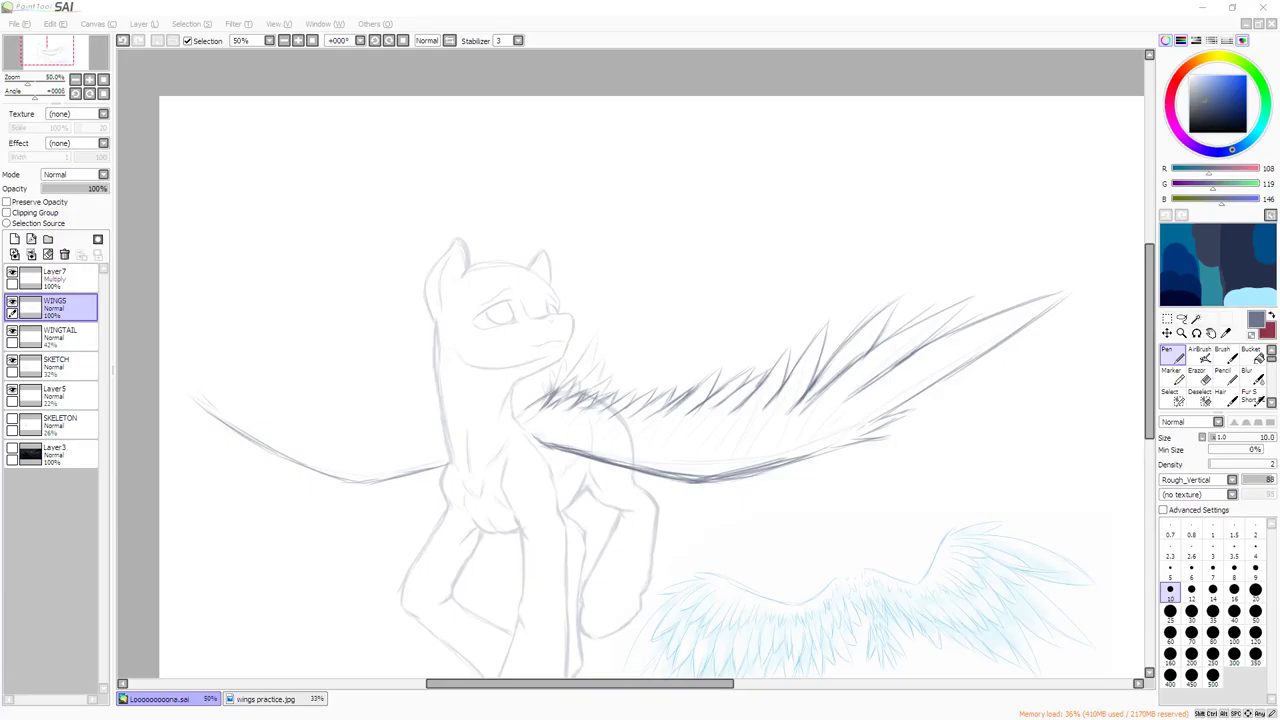
click(1154, 403)
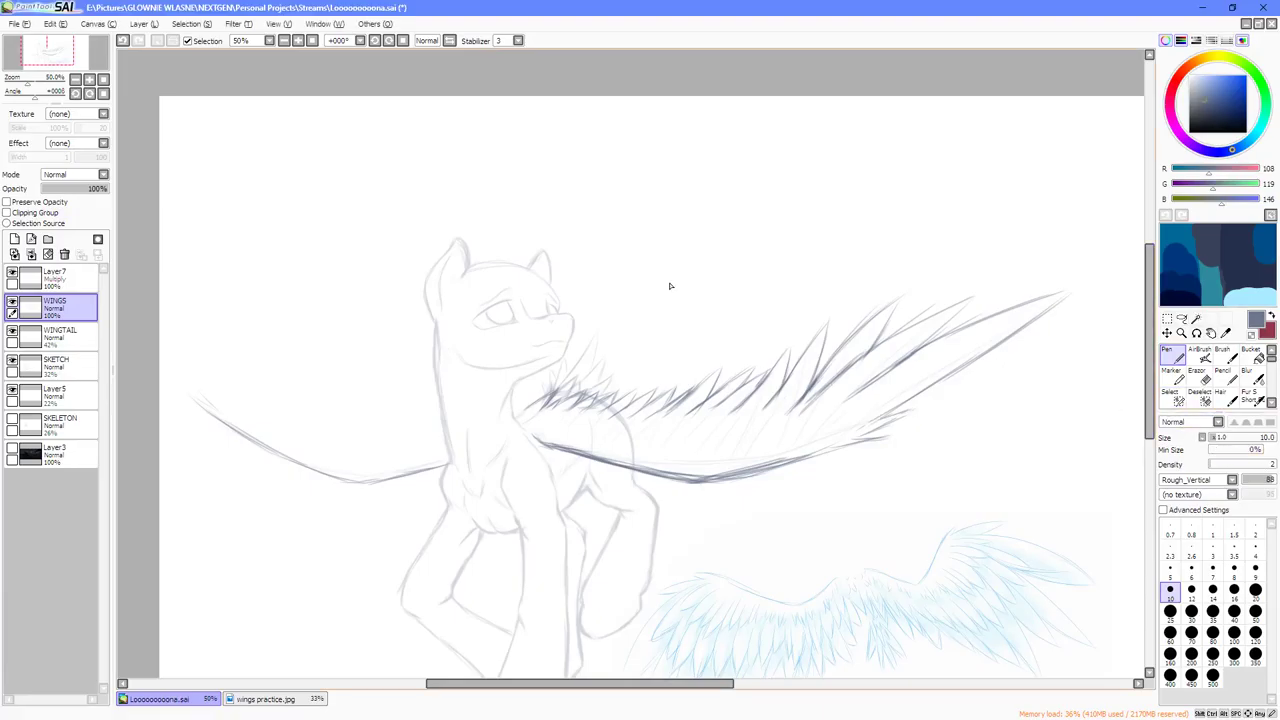
Set the opacity of both the SKETCH and WINGTAIL layers to 100%.
scroll(671, 284, down, 1)
scroll(713, 344, up, 1)
click(55, 362)
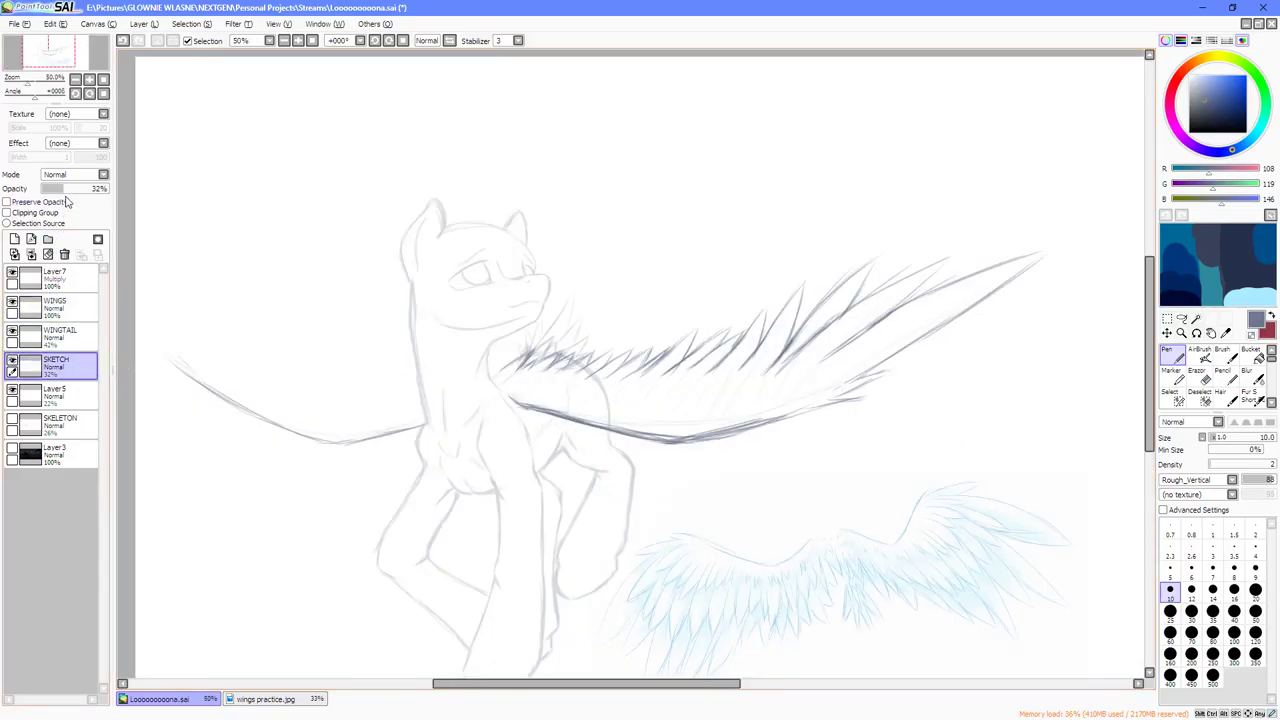
drag(70, 190, 122, 191)
click(66, 339)
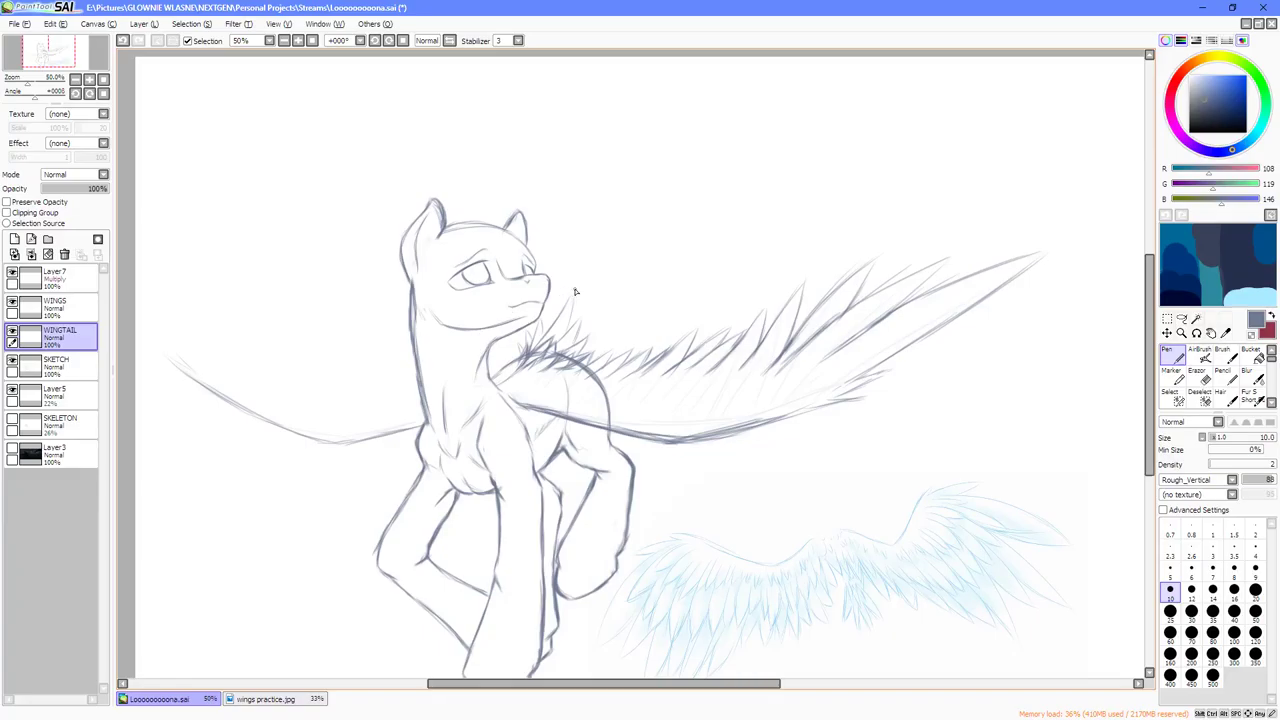
Show the dark seascape on Layer3 and add a new layer directly above it, beneath the SKELETON layer.
scroll(548, 299, down, 1)
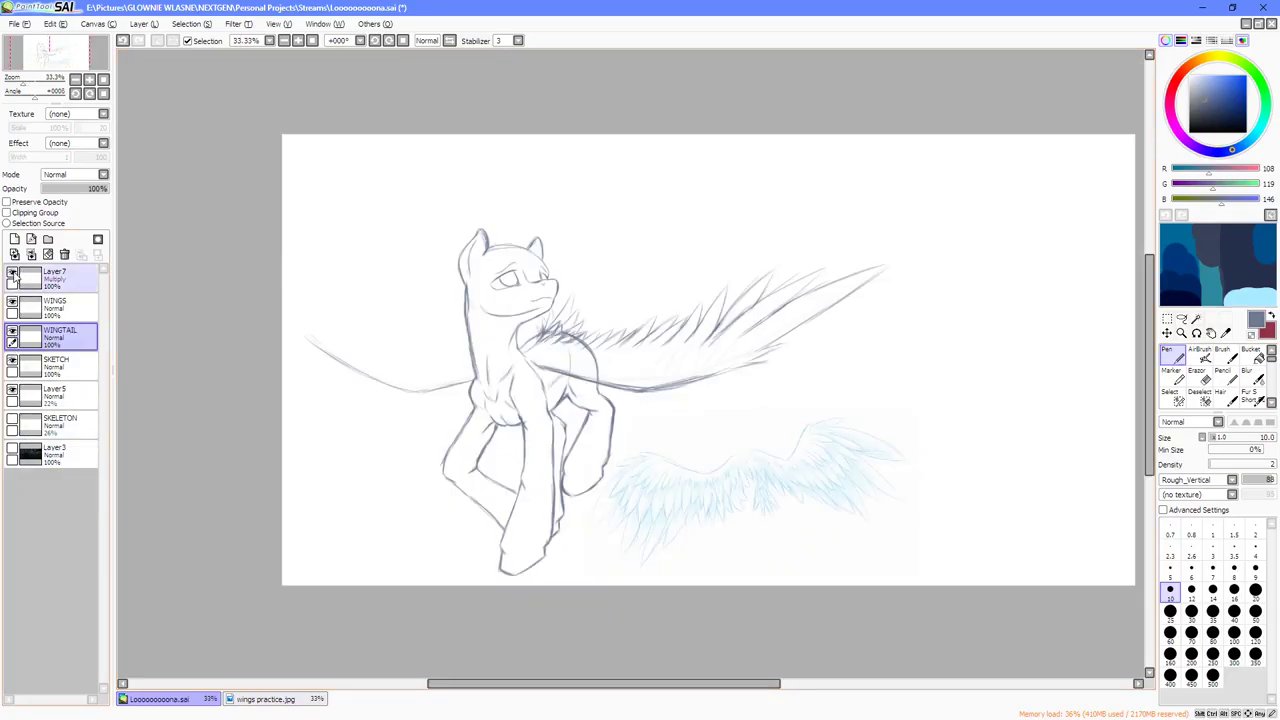
click(12, 452)
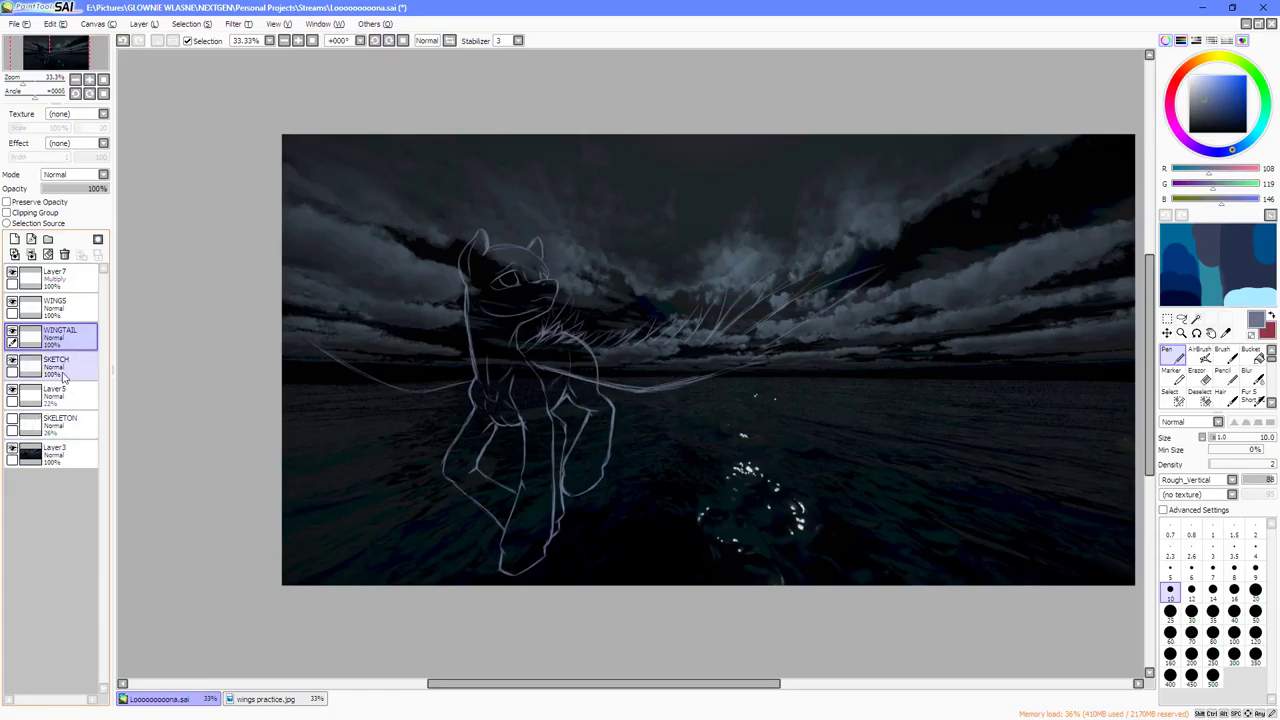
click(14, 239)
drag(55, 337, 62, 468)
Pick the dark slate blue (RGB 56, 65, 89) from the swatches and set the AirBrush to size 250.
click(1213, 250)
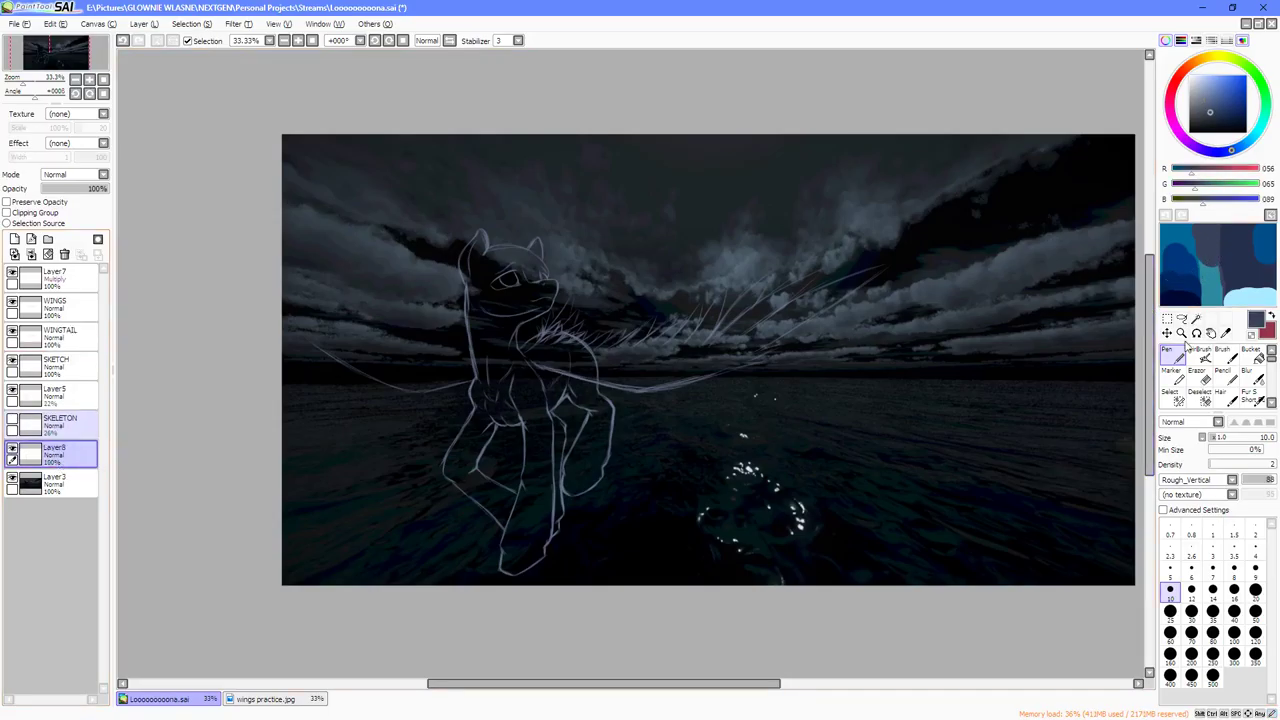
click(1198, 354)
scroll(476, 424, up, 1)
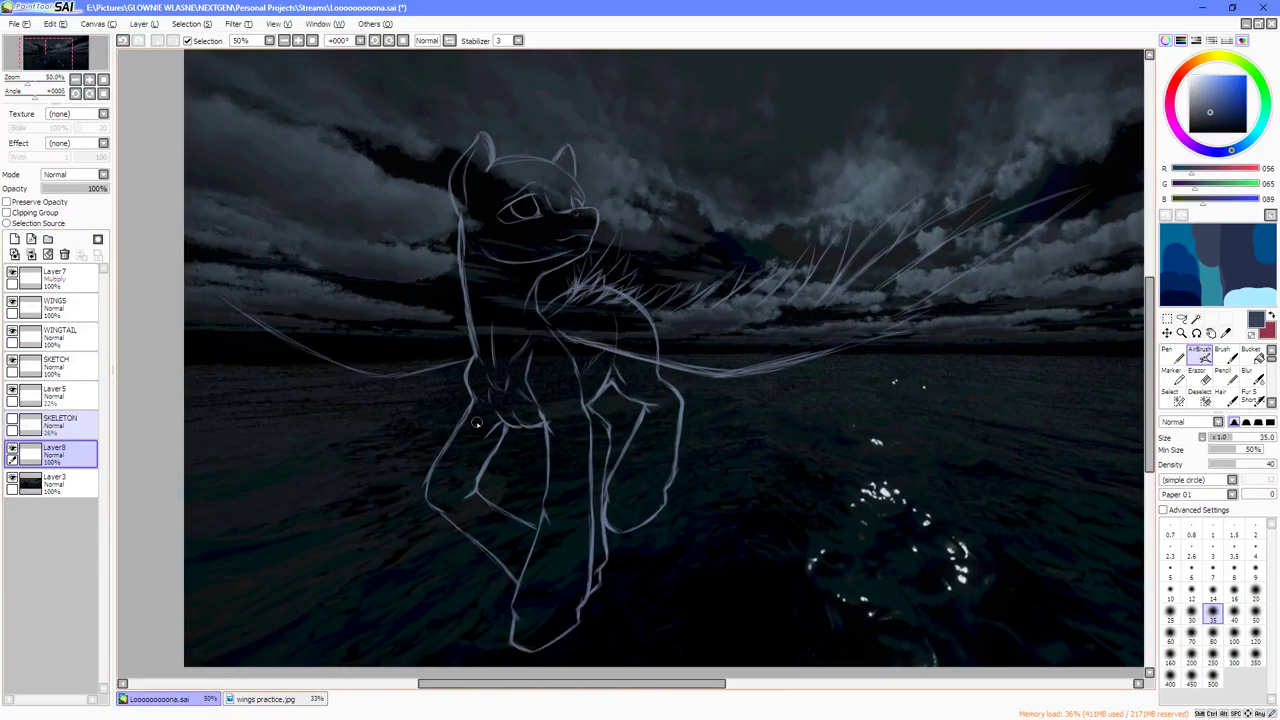
key(bracketright)
key(bracketright)
key(bracketright)
key(bracketright)
key(bracketright)
key(bracketright)
key(bracketright)
key(bracketright)
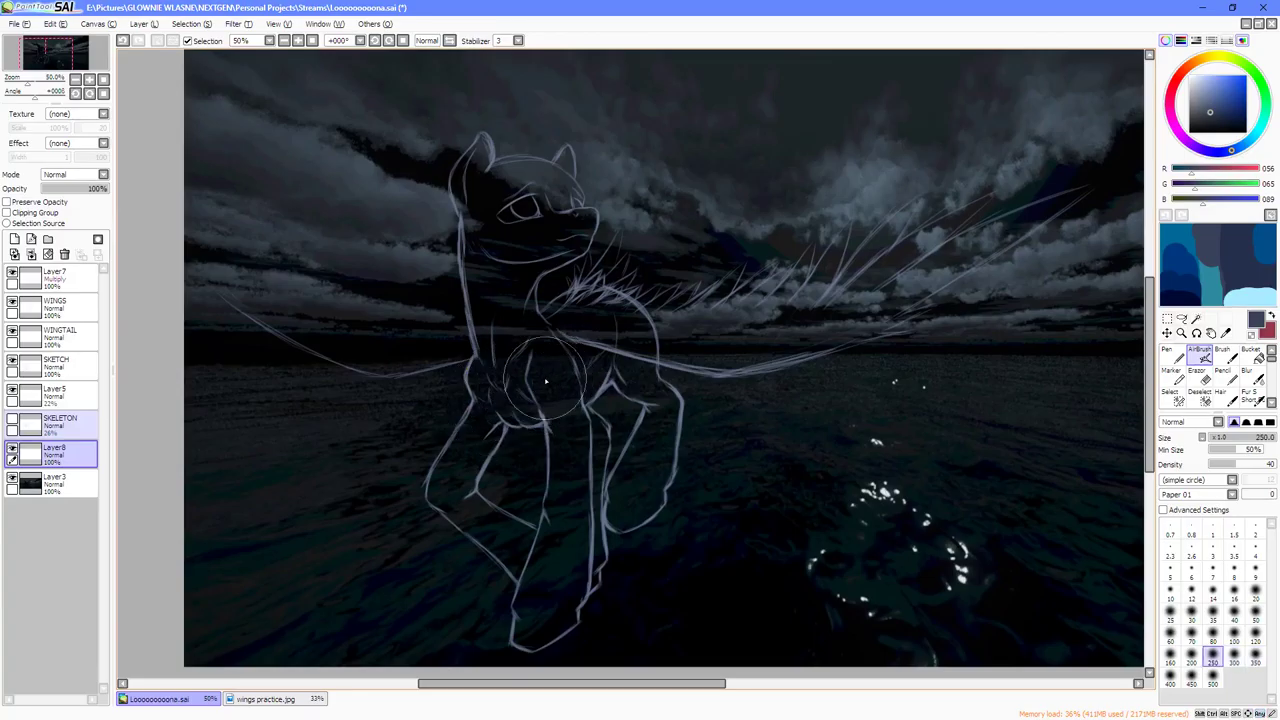
Fill the pony's head, body, legs and right-hand wing with soft dark blue, using the AirBrush at size 160.
mouse_move(551, 362)
mouse_down()
mouse_move(518, 343)
mouse_move(497, 392)
mouse_up()
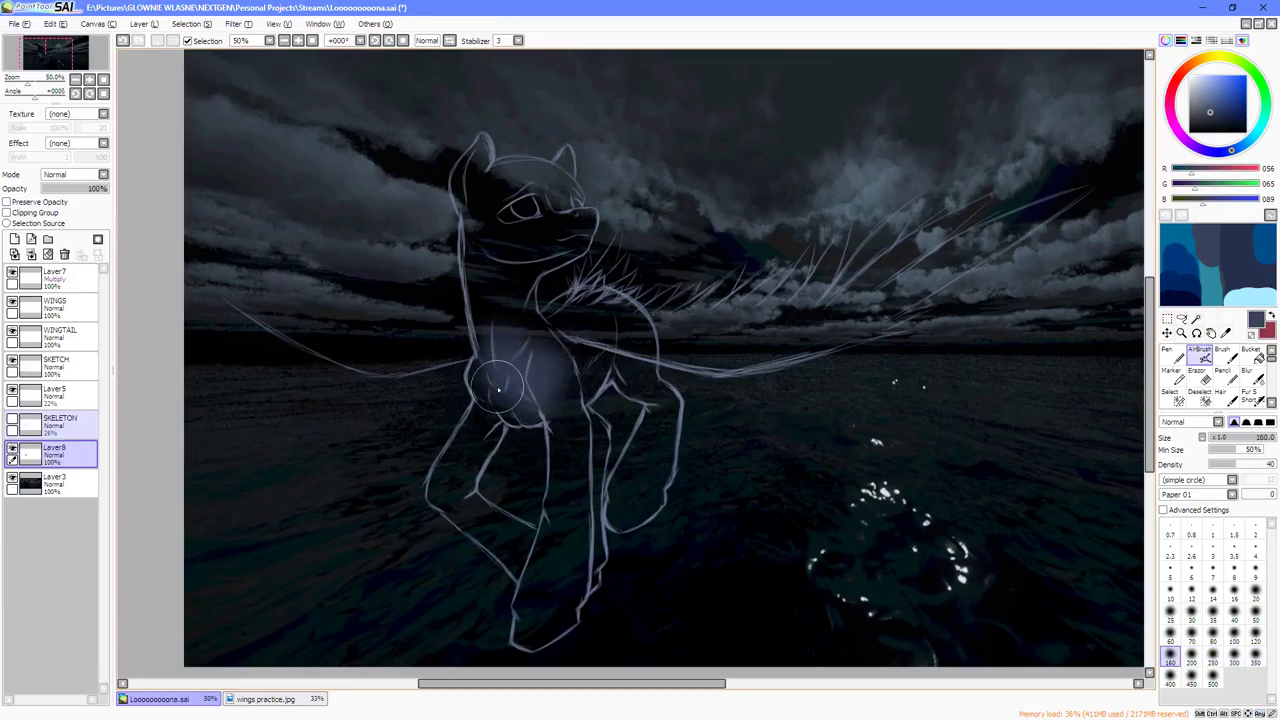
mouse_move(577, 362)
mouse_down()
mouse_move(513, 247)
mouse_move(491, 343)
mouse_move(479, 175)
mouse_move(495, 265)
mouse_move(477, 175)
mouse_move(528, 263)
mouse_move(540, 225)
mouse_move(515, 170)
mouse_move(550, 225)
mouse_move(580, 220)
mouse_move(565, 188)
mouse_move(536, 283)
mouse_move(519, 222)
mouse_move(521, 318)
mouse_move(576, 354)
mouse_move(572, 314)
mouse_move(588, 322)
mouse_move(613, 243)
mouse_move(629, 386)
mouse_move(632, 307)
mouse_move(660, 447)
mouse_move(629, 508)
mouse_move(643, 438)
mouse_move(640, 513)
mouse_move(641, 343)
mouse_move(600, 368)
mouse_move(581, 360)
mouse_move(571, 308)
mouse_move(476, 402)
mouse_move(494, 384)
mouse_move(452, 520)
mouse_move(446, 478)
mouse_move(517, 569)
mouse_move(546, 578)
mouse_move(554, 470)
mouse_move(552, 542)
mouse_move(581, 546)
mouse_move(581, 403)
mouse_move(593, 509)
mouse_move(588, 497)
mouse_move(552, 630)
mouse_move(543, 602)
mouse_move(535, 614)
mouse_move(562, 522)
mouse_move(548, 437)
mouse_move(503, 396)
mouse_move(614, 352)
mouse_move(636, 369)
mouse_move(617, 406)
mouse_move(645, 305)
mouse_up()
drag(645, 245, 624, 330)
mouse_move(624, 312)
mouse_down()
mouse_move(653, 379)
mouse_move(640, 270)
mouse_move(685, 160)
mouse_move(676, 388)
mouse_move(610, 545)
mouse_move(591, 541)
mouse_up()
scroll(685, 160, up, 2)
key(Home)
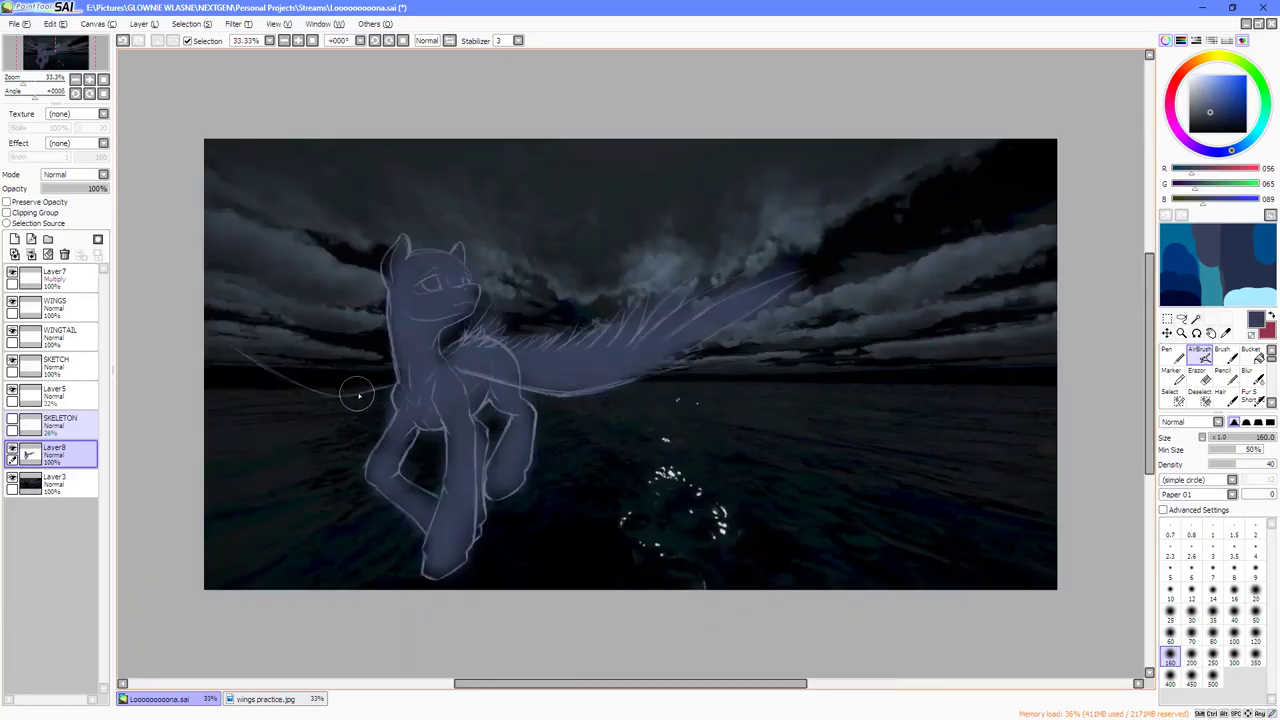
scroll(408, 416, up, 2)
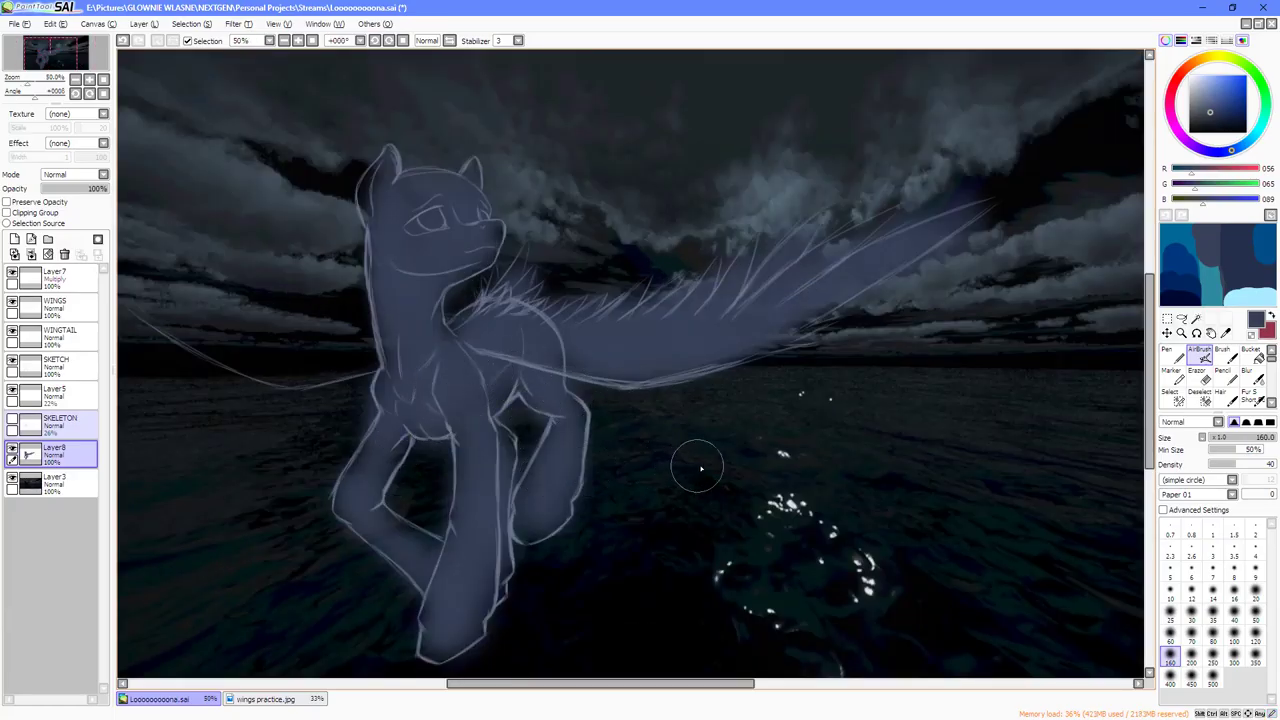
scroll(705, 461, down, 1)
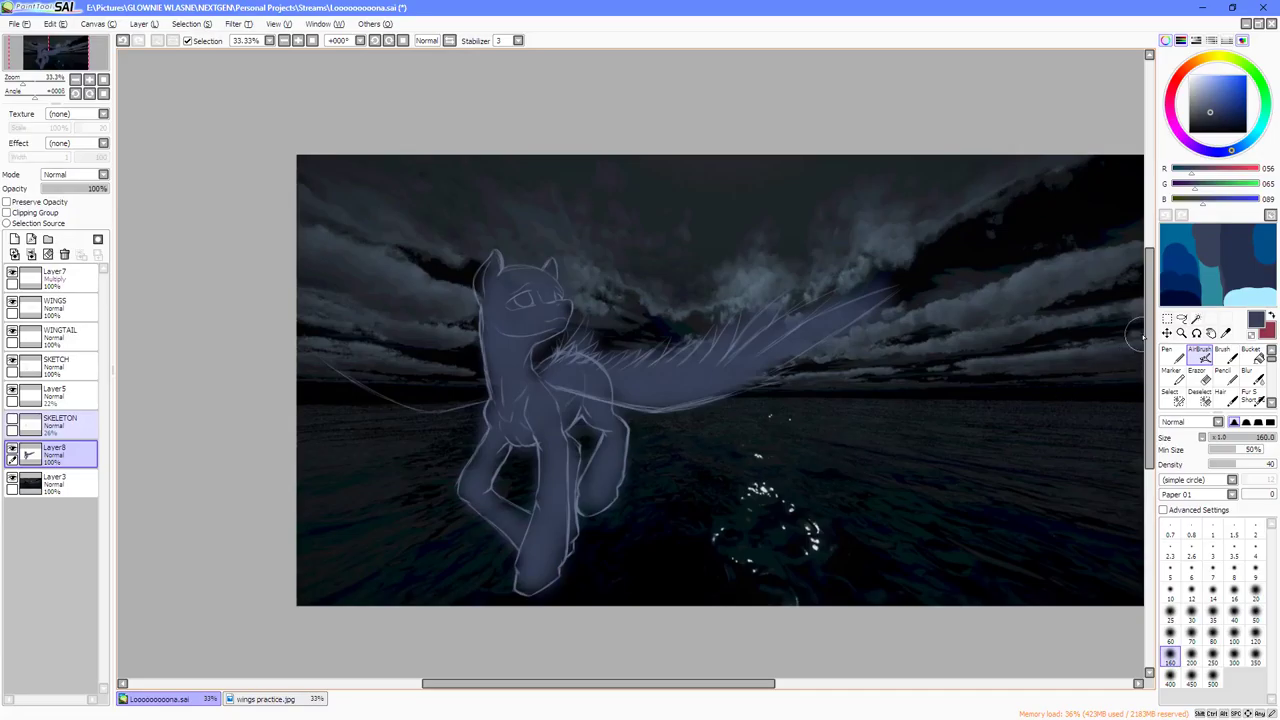
click(1167, 318)
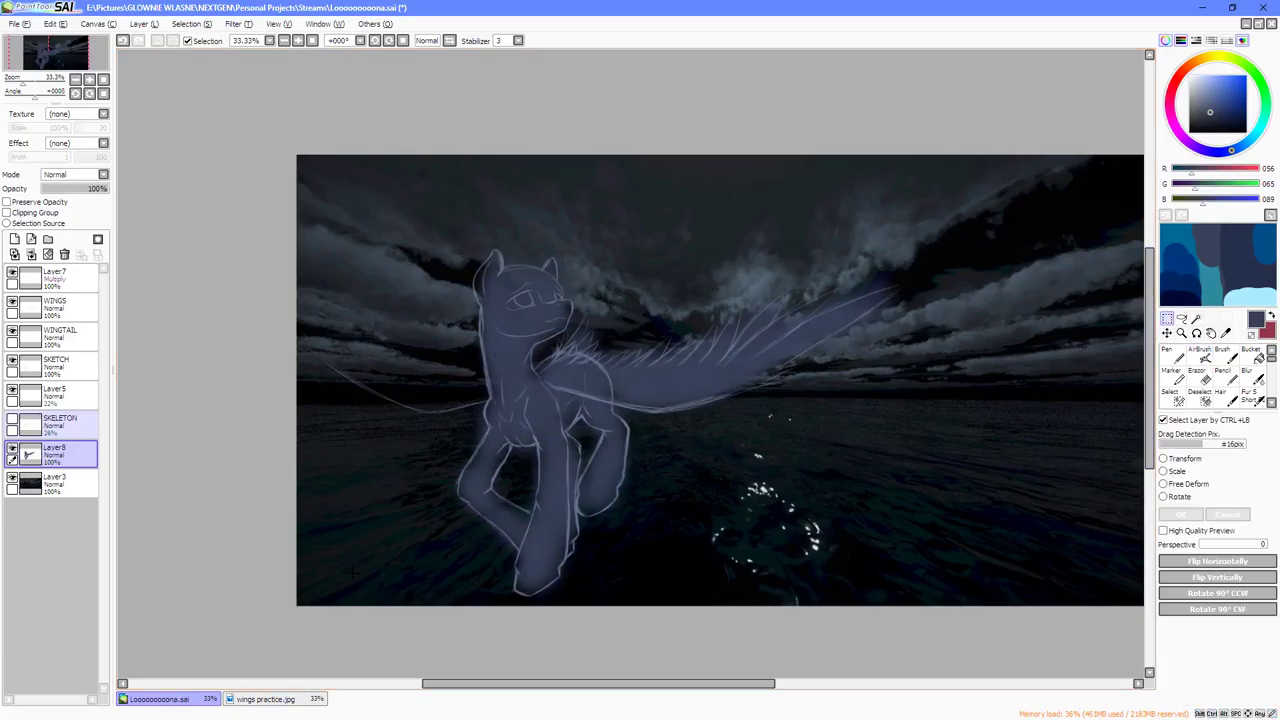
drag(296, 605, 928, 209)
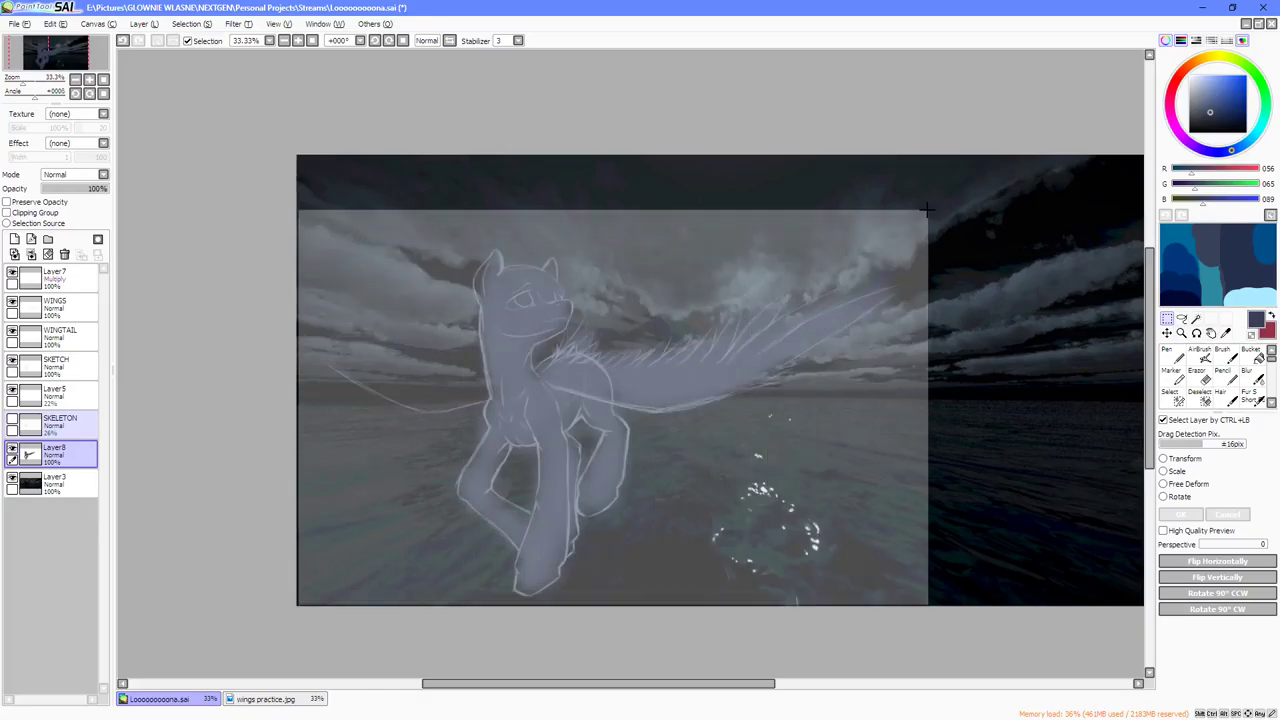
drag(928, 210, 918, 232)
key(alt+Tab)
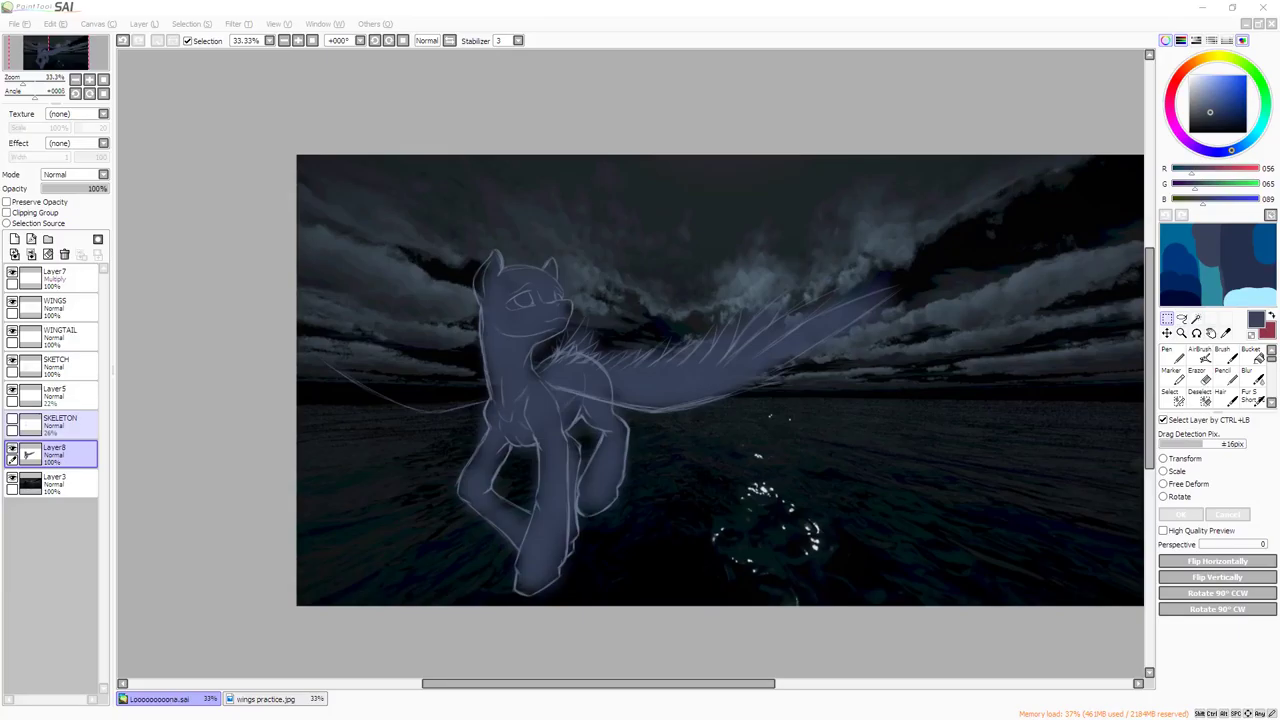
key(alt+Tab)
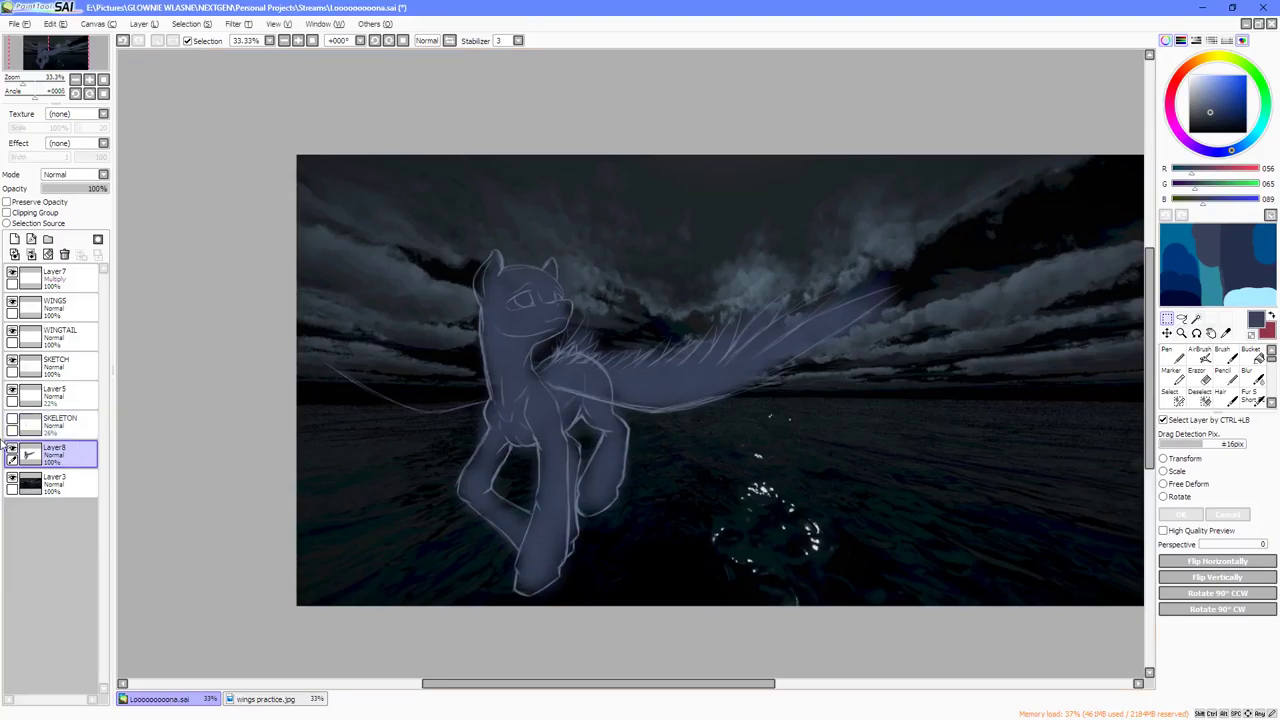
Hide the pony's blue colour layer and the Layer3 seascape background.
click(11, 451)
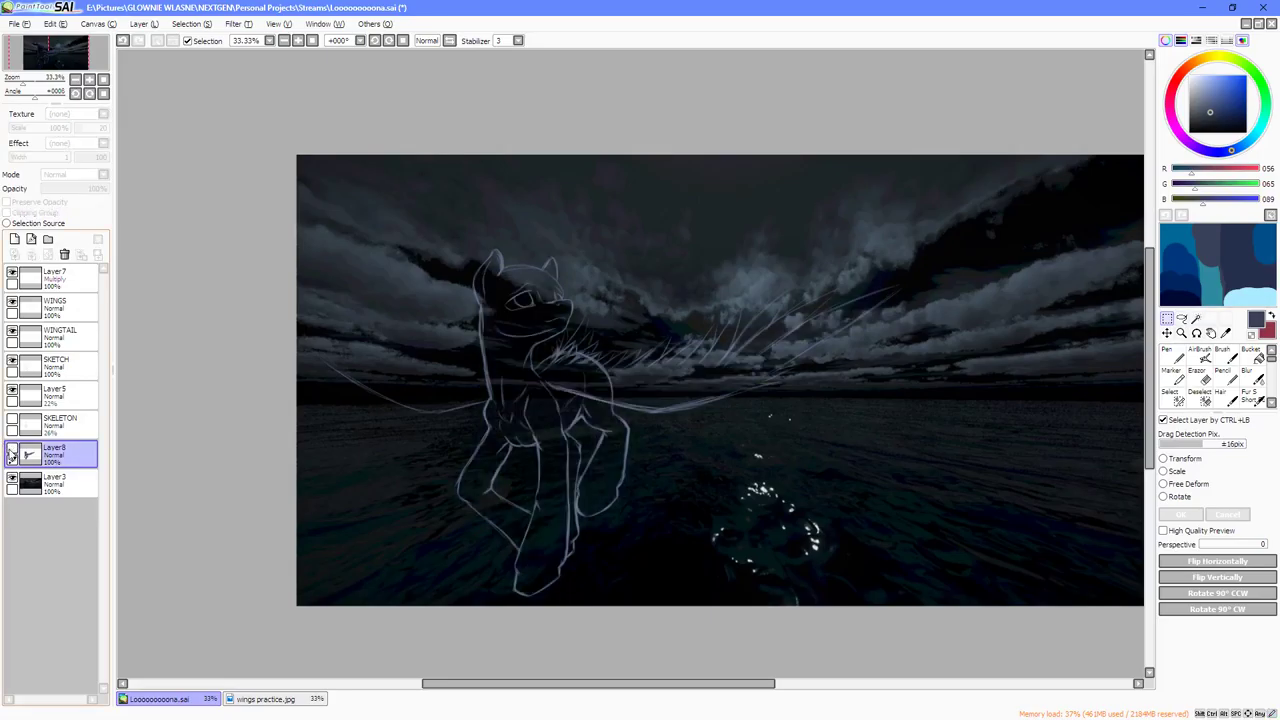
click(11, 480)
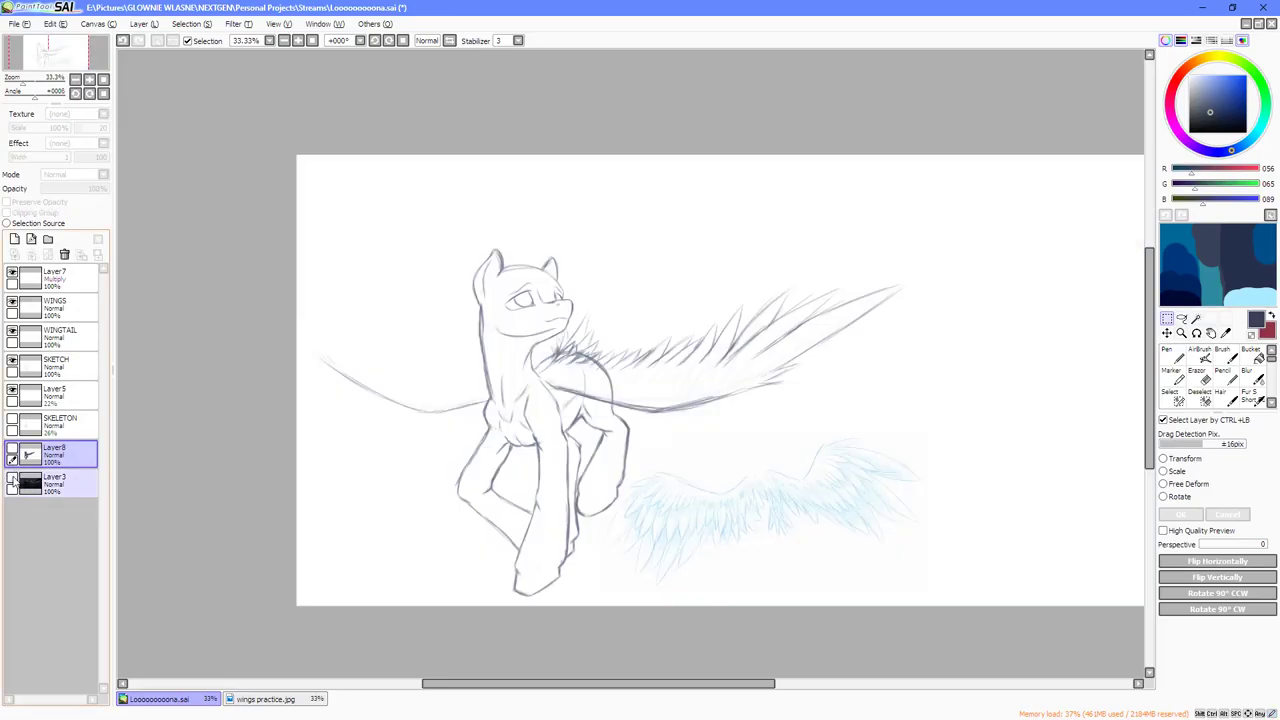
key(alt+Tab)
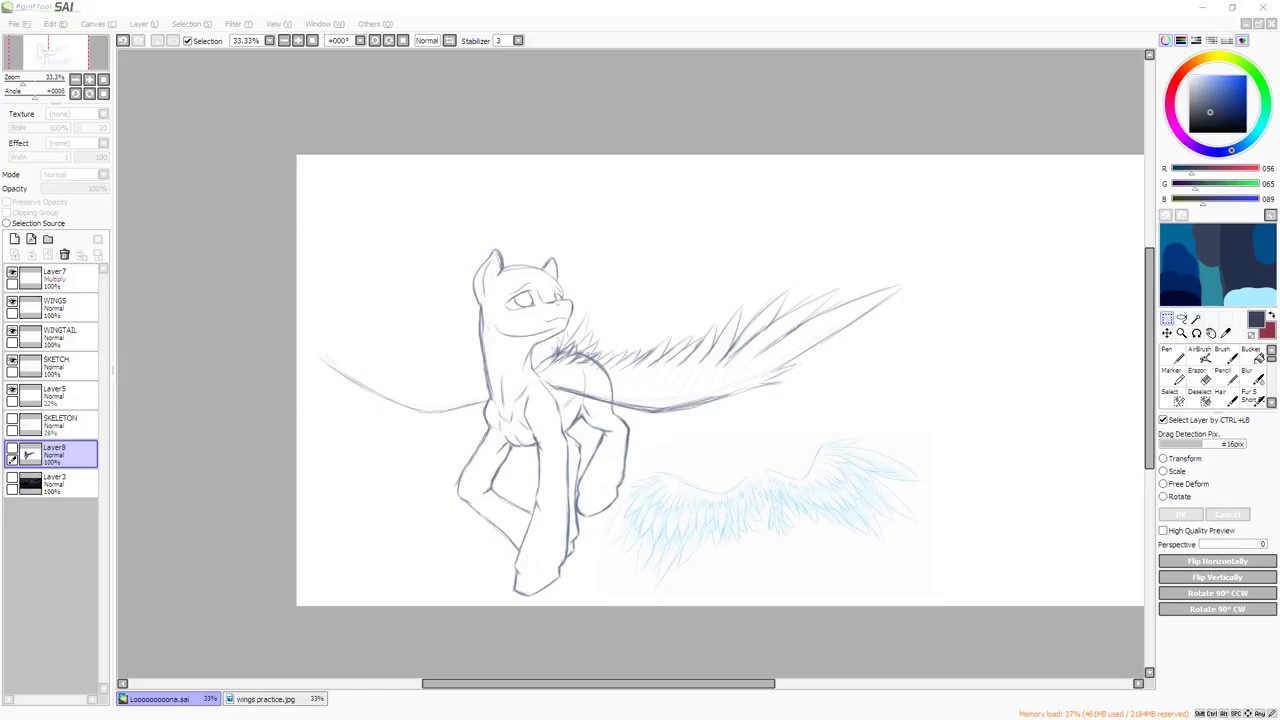
click(971, 438)
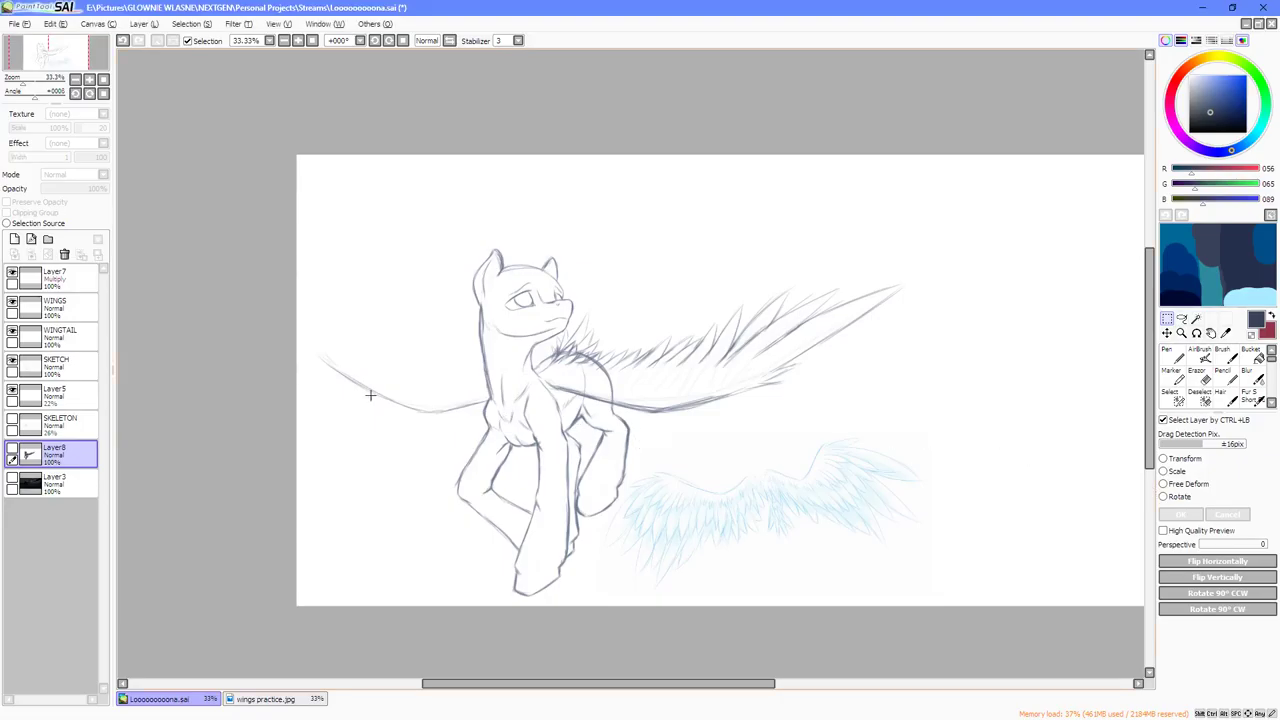
Activate the WINGS layer and the Pen, and pick the dark navy (RGB 37, 48, 77) from the swatches.
click(55, 305)
click(1172, 356)
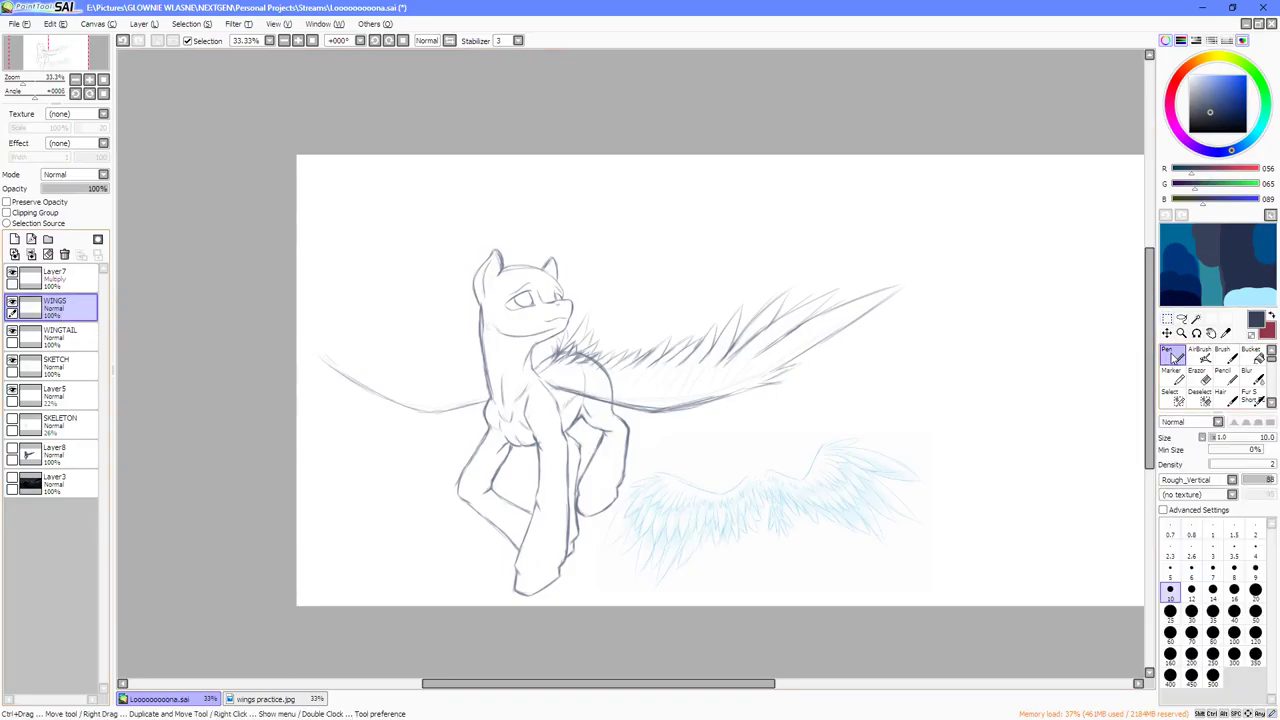
right_click(1215, 257)
scroll(603, 373, up, 3)
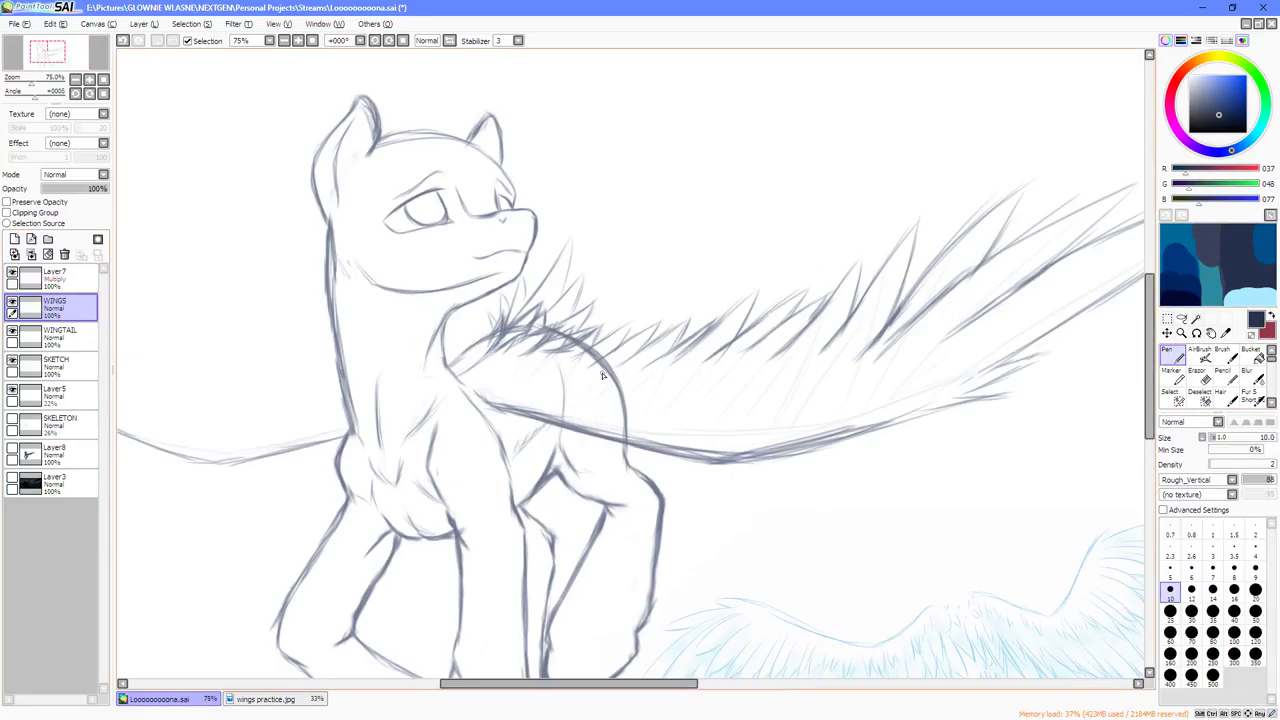
Fade the SKETCH layer to 25% opacity and the WINGTAIL layer to 37%, and reactivate the WINGS layer.
click(55, 365)
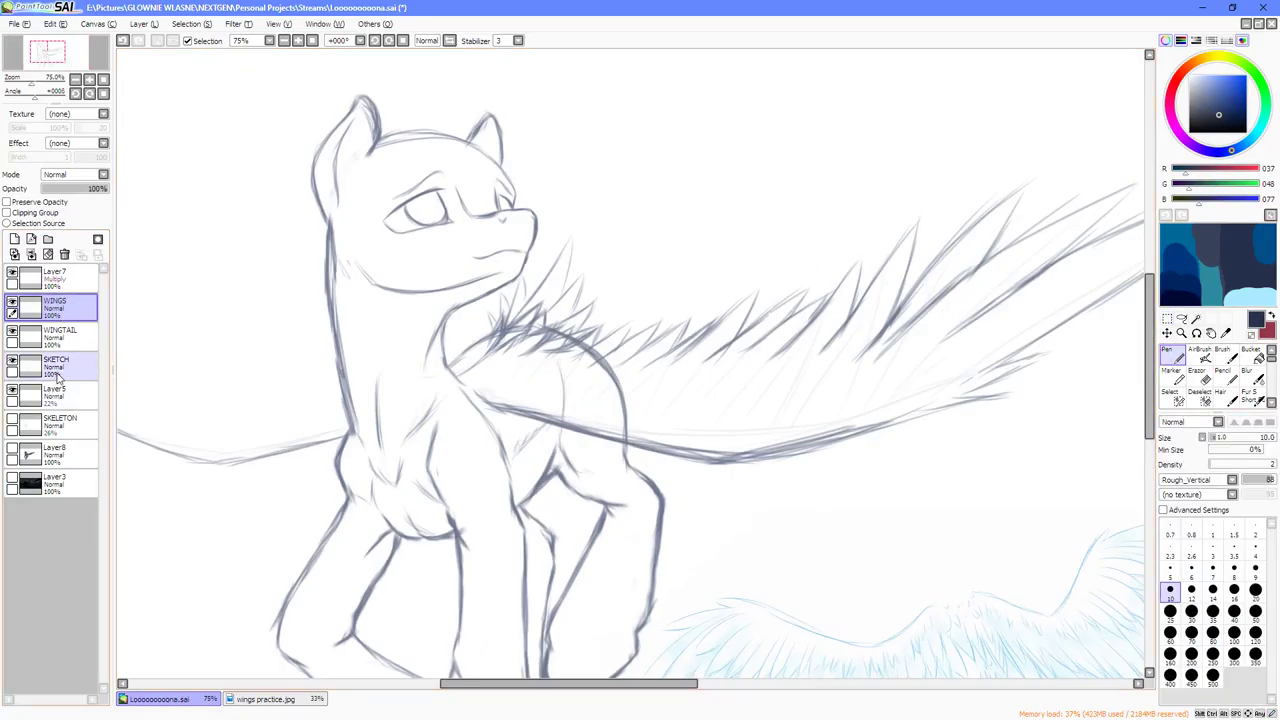
drag(95, 189, 68, 190)
click(62, 345)
click(75, 310)
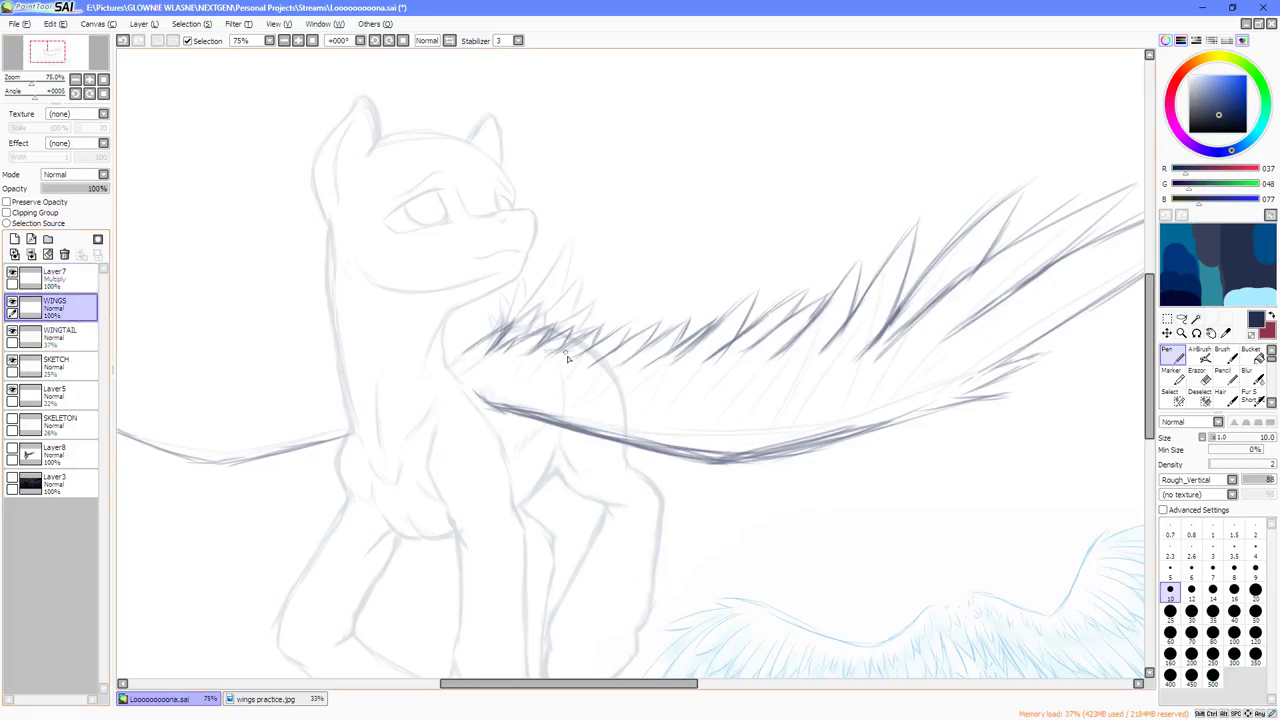
Mirror the canvas view, activate Layer5, enlarge the Pen to size 16 and undo the trial stroke at the unfeathered wing's tip.
scroll(566, 357, down, 2)
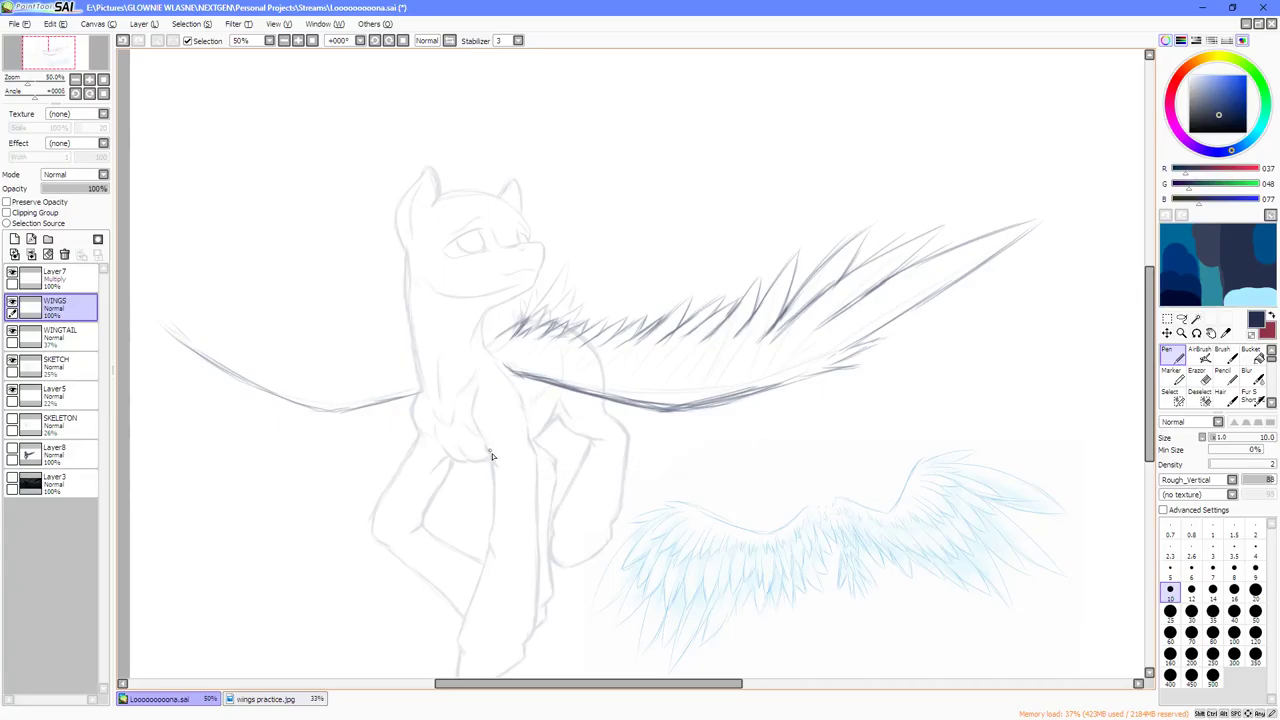
key(h)
drag(934, 397, 849, 439)
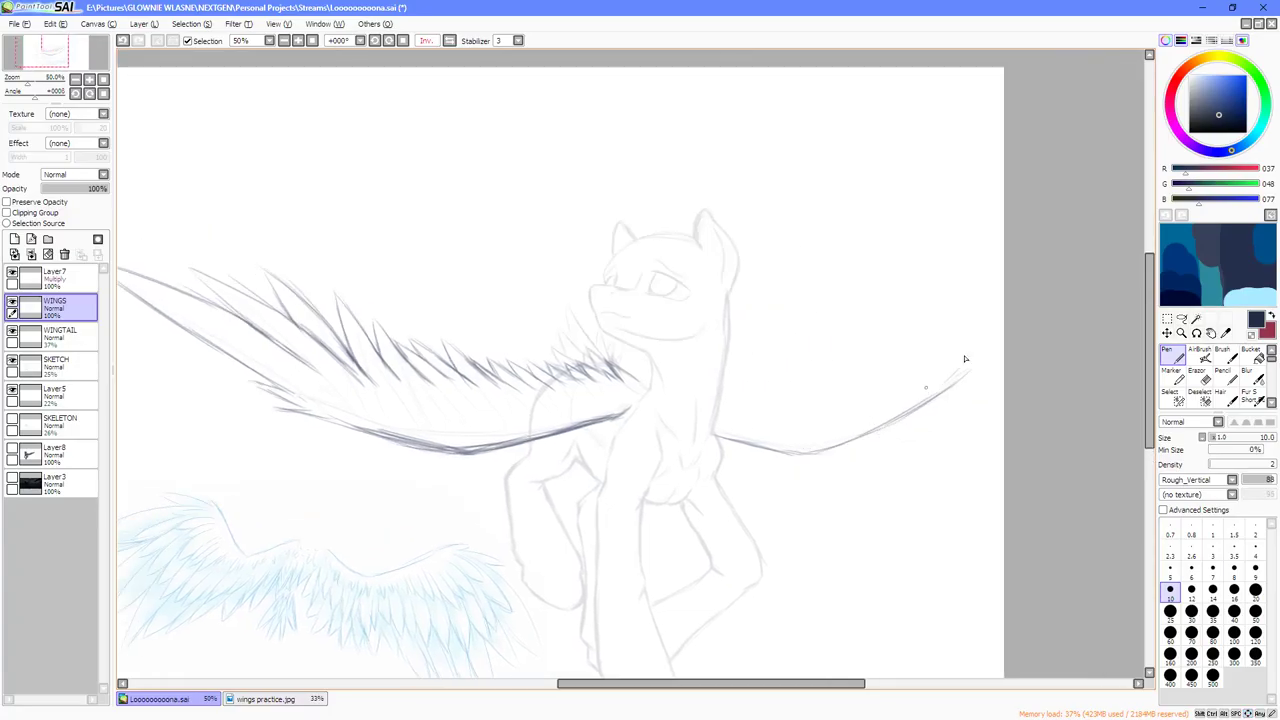
scroll(963, 363, up, 2)
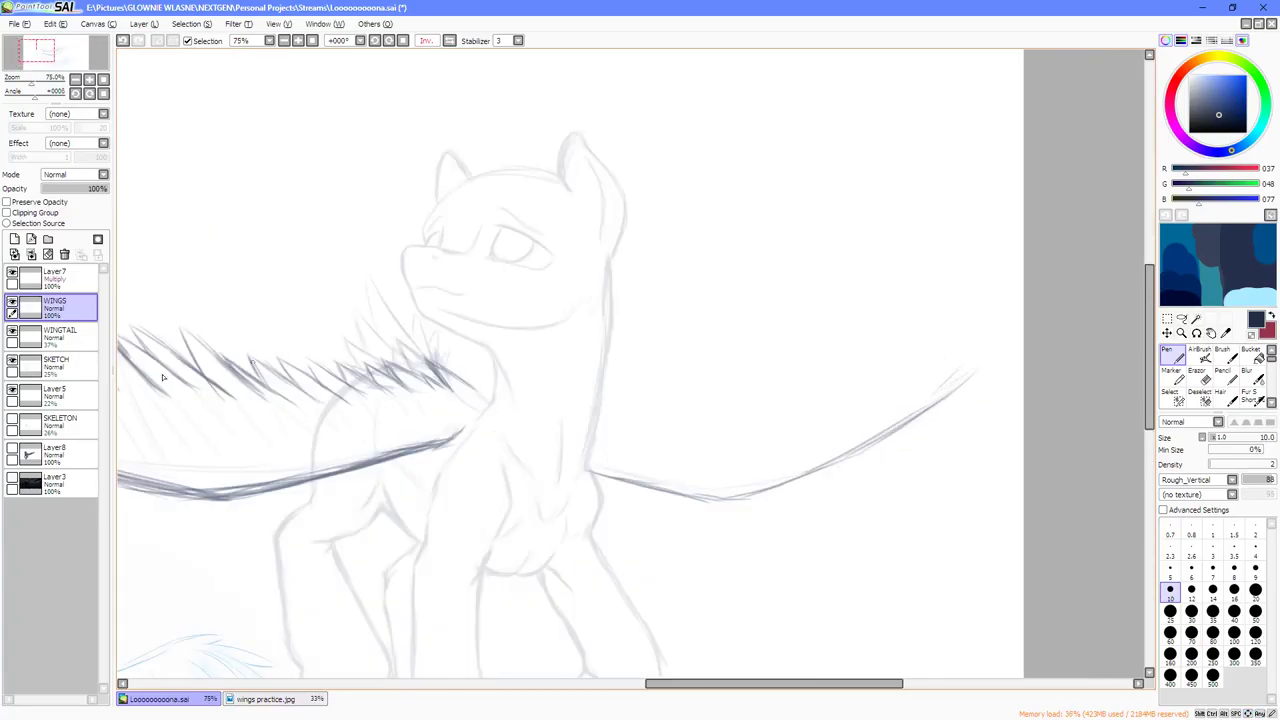
click(60, 400)
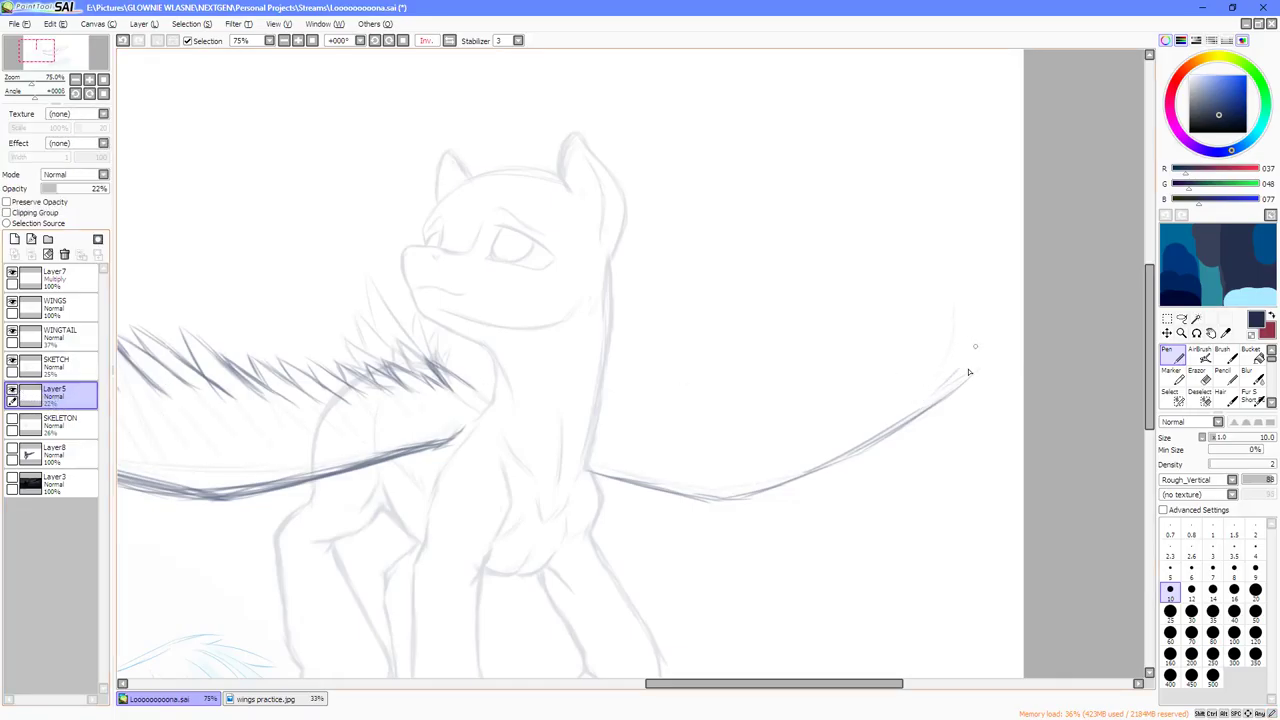
key(bracketright)
key(bracketright)
key(bracketright)
key(ctrl+z)
Sketch faint feather guide lines on Layer5, fanning up from the unfeathered wing's lower edge between its tip and the neck.
mouse_move(917, 397)
mouse_down()
mouse_move(951, 332)
mouse_move(954, 276)
mouse_up()
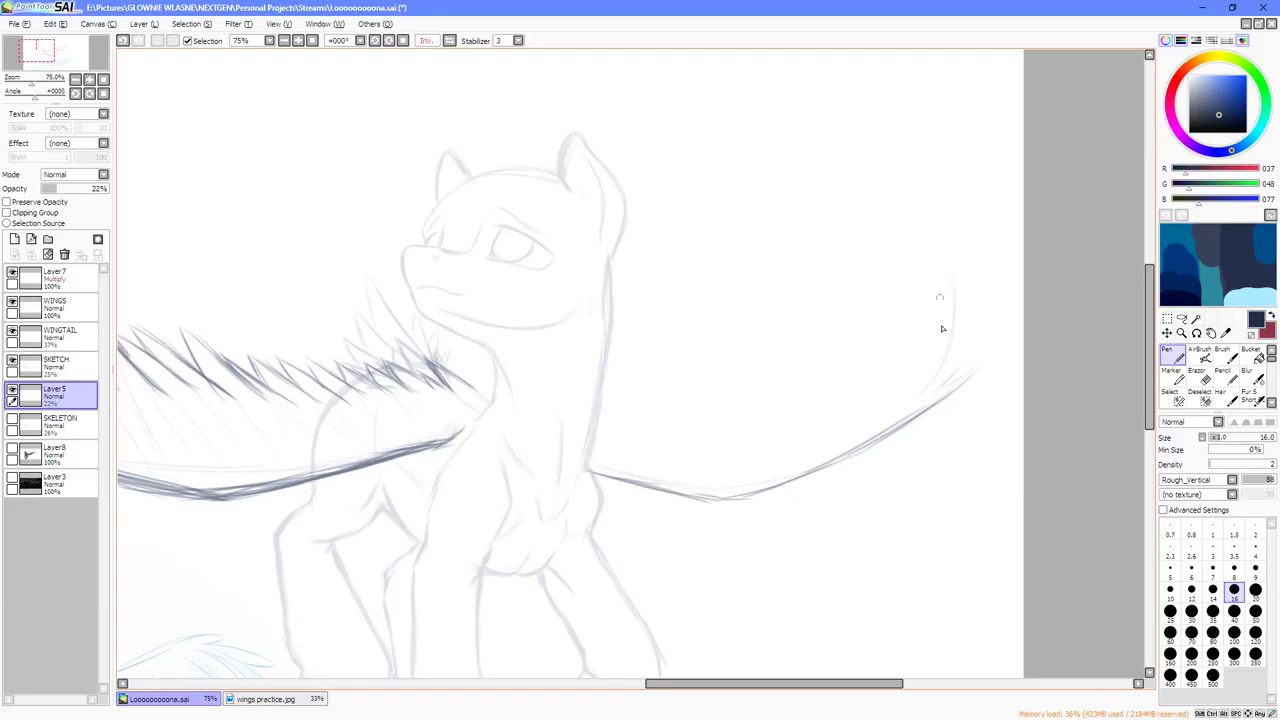
drag(906, 399, 884, 306)
drag(902, 391, 838, 318)
key(ctrl+z)
drag(895, 405, 994, 319)
drag(886, 394, 928, 253)
drag(869, 407, 868, 284)
mouse_move(854, 413)
mouse_down()
mouse_move(767, 285)
mouse_move(838, 440)
mouse_up()
drag(776, 377, 824, 434)
drag(669, 394, 757, 477)
drag(614, 378, 715, 462)
Check the wing in both normal and mirrored view, and add more curved feather guides to its outer half.
scroll(620, 432, down, 3)
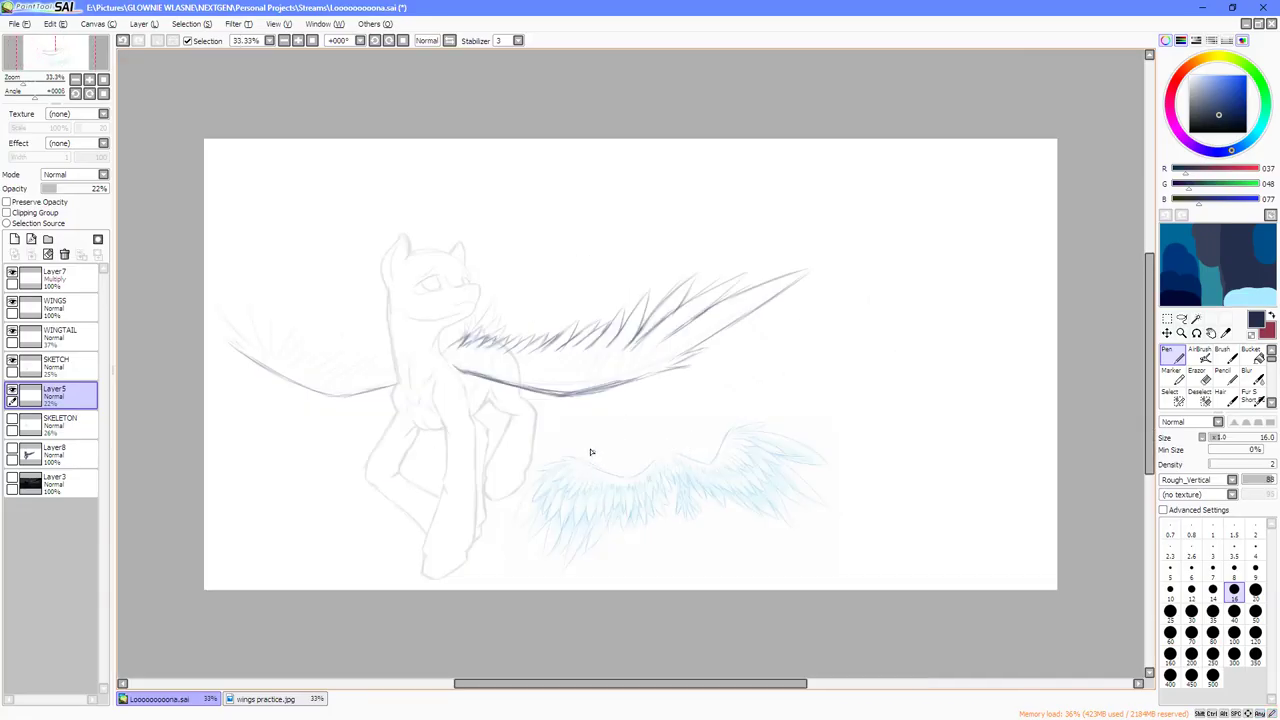
key(h)
scroll(1006, 380, up, 3)
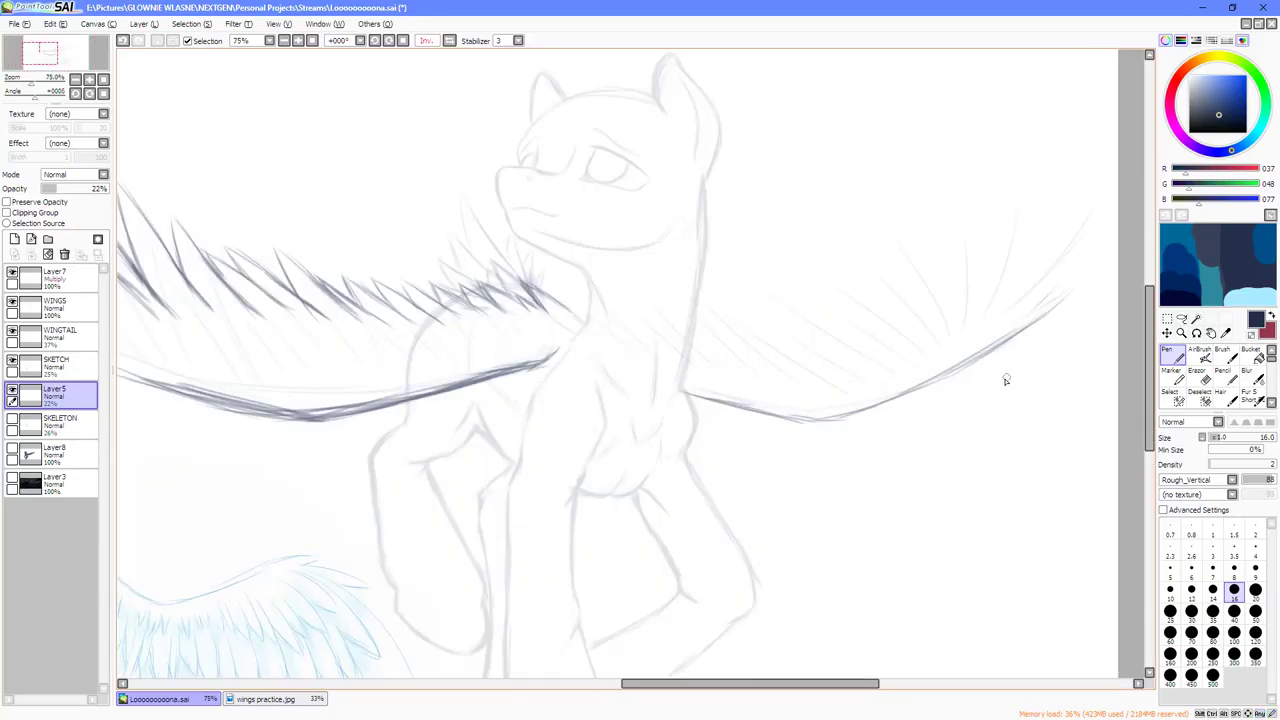
drag(1106, 233, 978, 341)
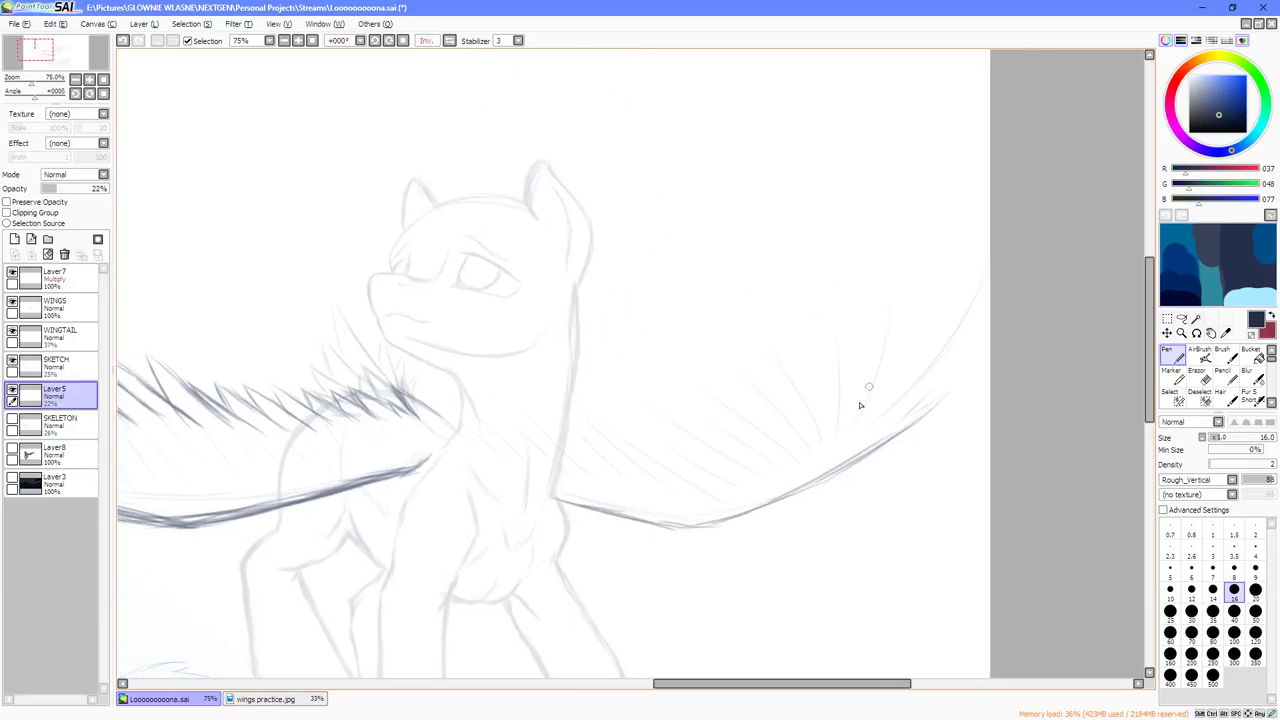
drag(893, 205, 852, 373)
drag(803, 259, 838, 425)
mouse_move(688, 276)
mouse_down()
mouse_move(812, 425)
mouse_move(792, 434)
mouse_up()
scroll(790, 432, down, 3)
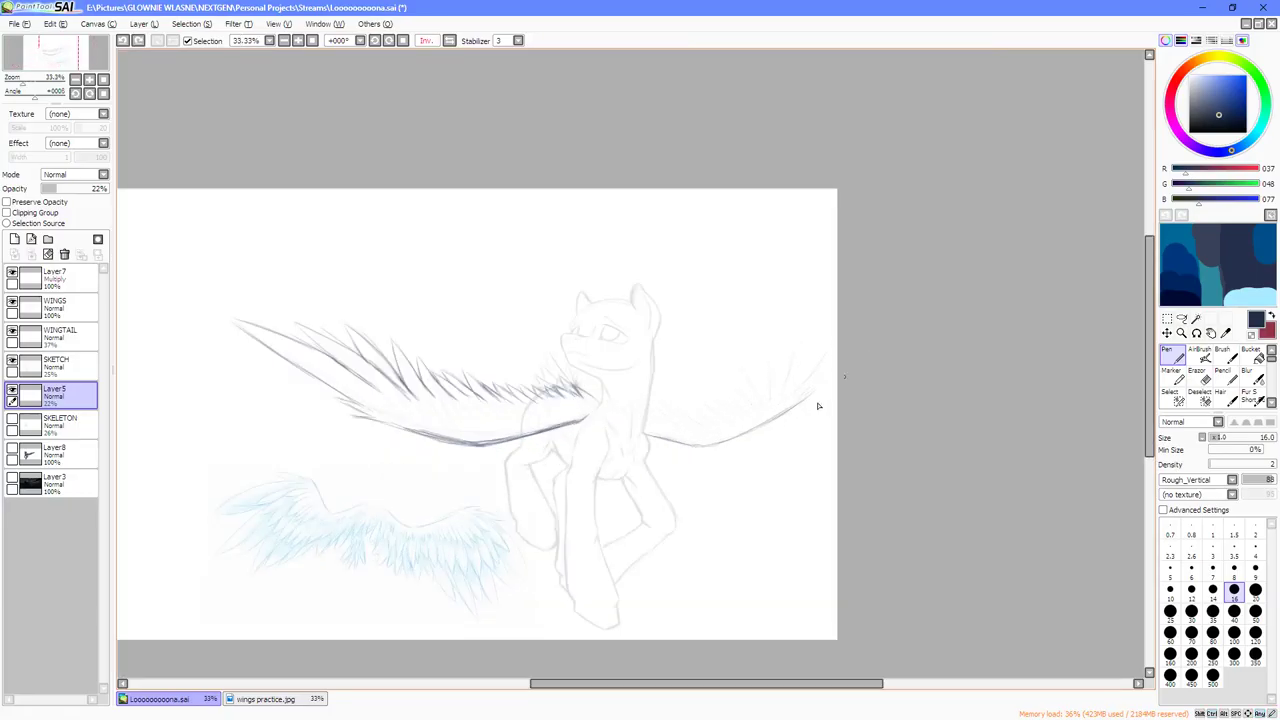
Rotate the view as needed and fill the gaps in the wing's middle and outer sections with further feather guides.
scroll(818, 406, up, 3)
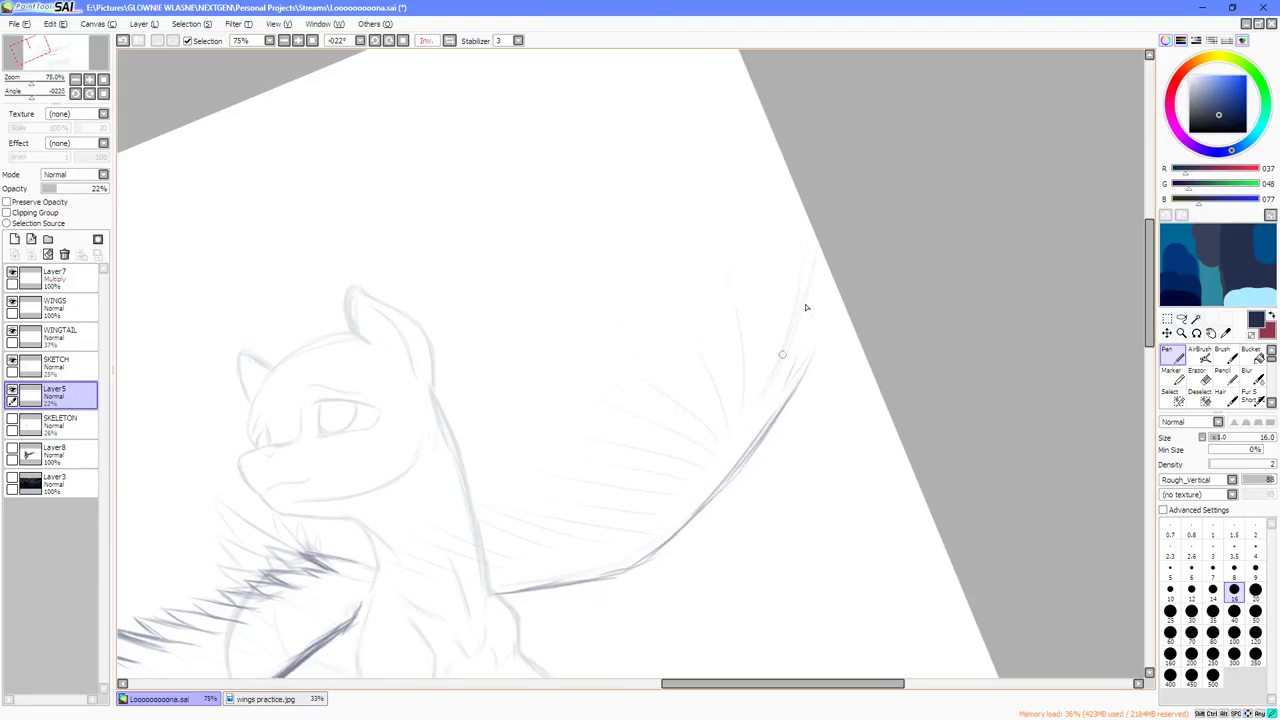
key(End)
key(End)
key(End)
key(End)
key(Delete)
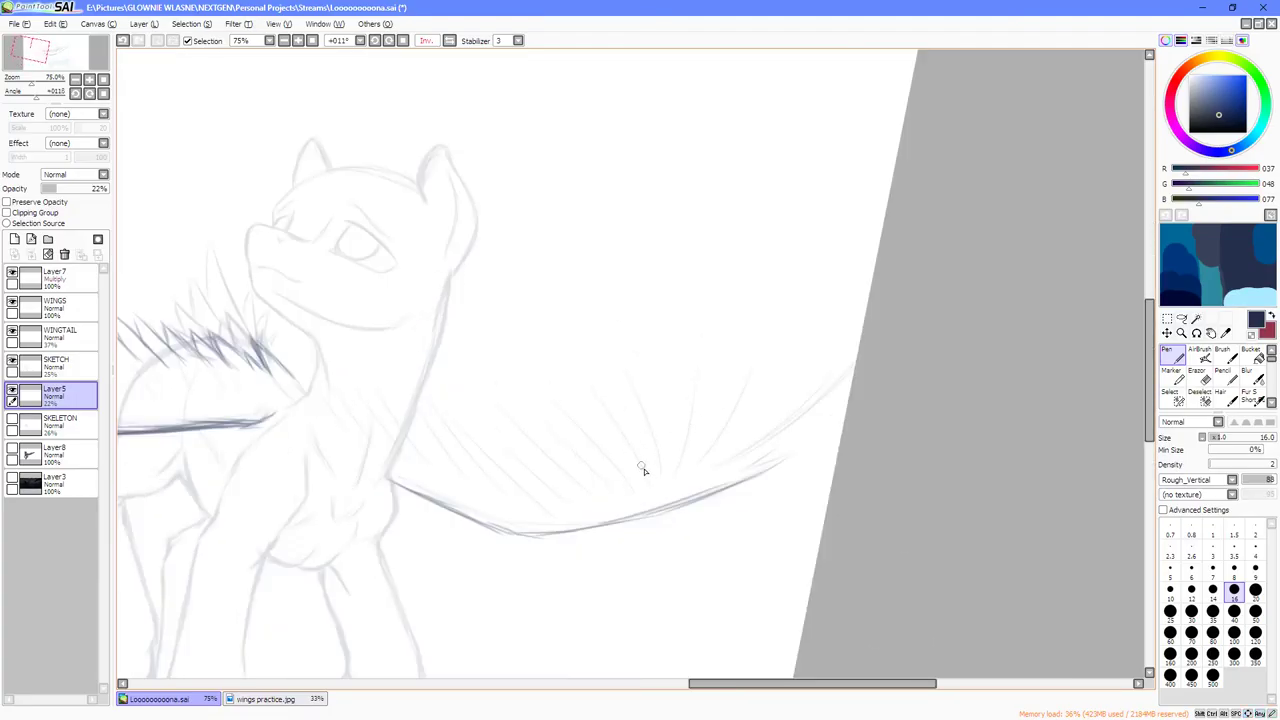
mouse_move(548, 378)
mouse_down()
mouse_move(584, 425)
mouse_move(620, 477)
mouse_up()
drag(509, 371, 581, 471)
key(Home)
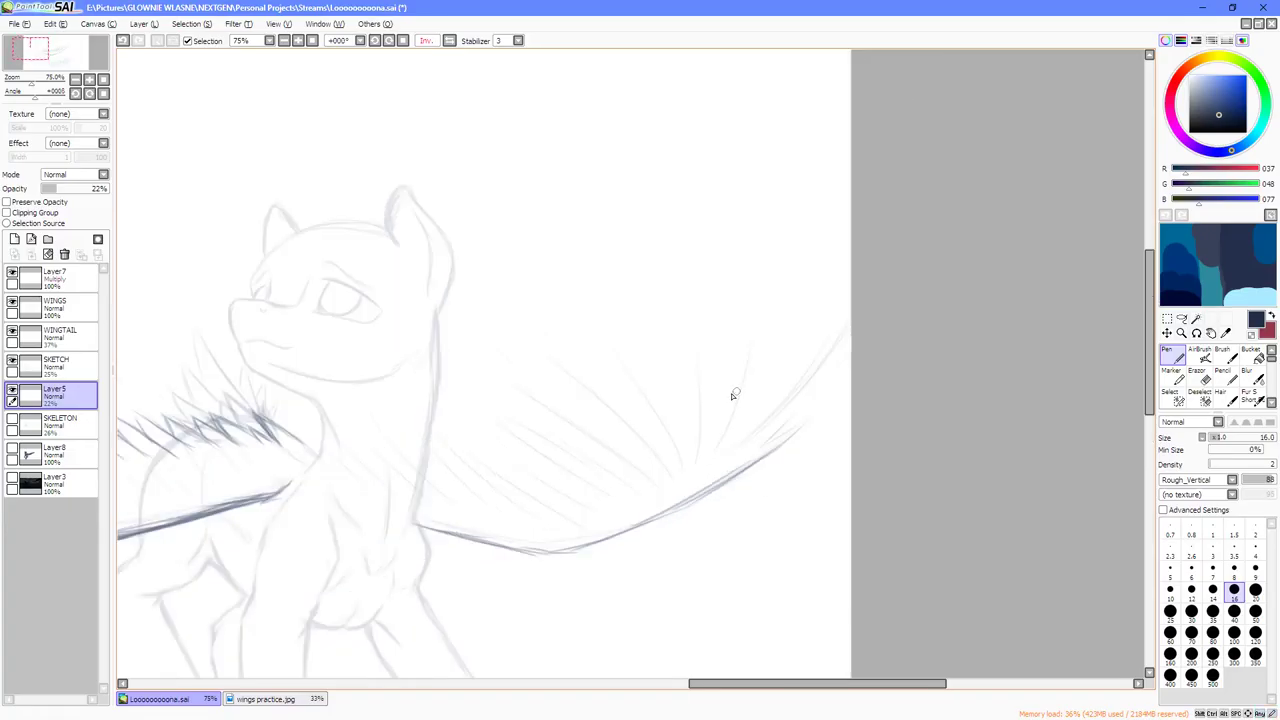
scroll(734, 394, down, 2)
scroll(712, 401, up, 2)
drag(726, 434, 715, 316)
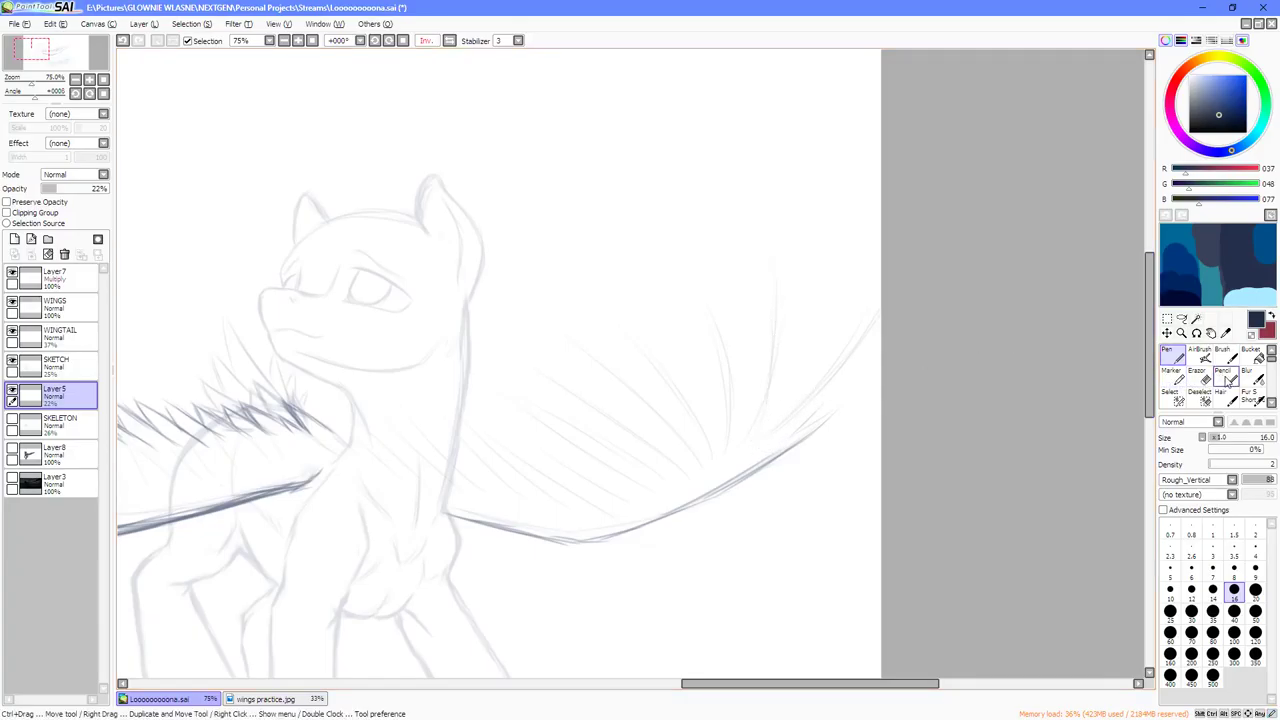
On the WINGS layer, draw the curved outer edge of the outermost feather at the wing's tip.
click(55, 305)
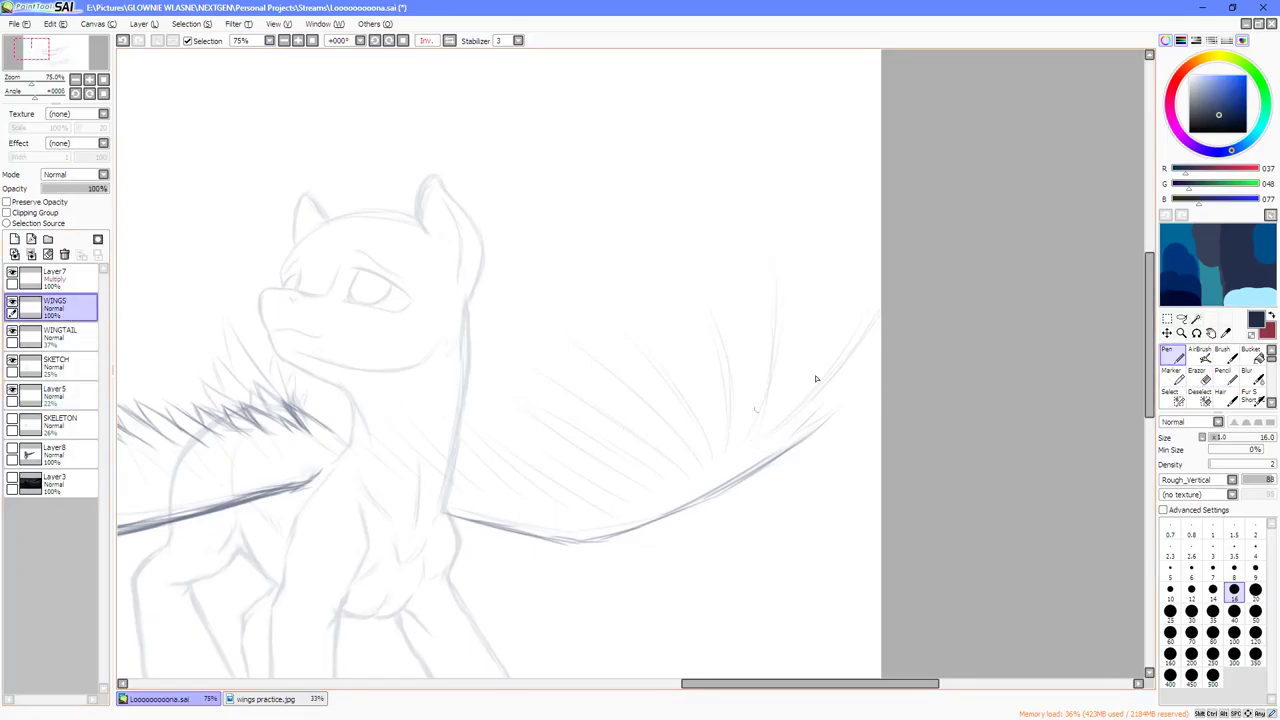
key(Delete)
key(Delete)
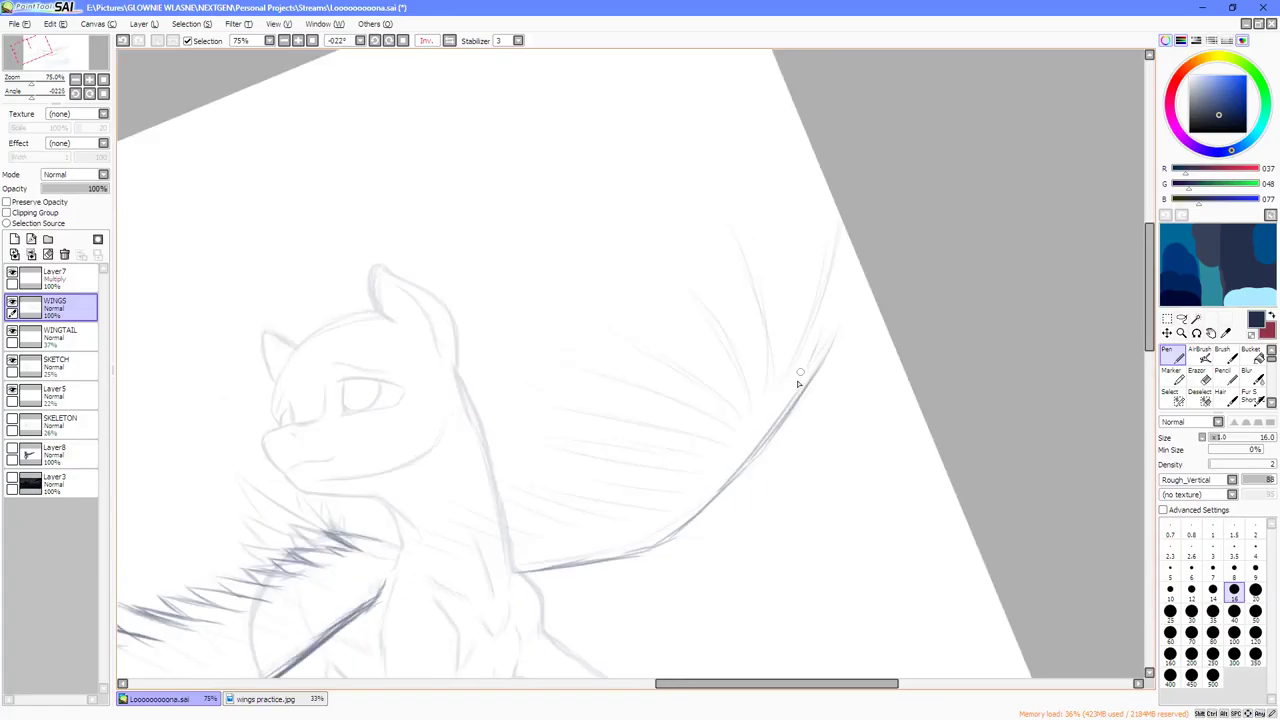
mouse_move(799, 382)
mouse_down()
mouse_move(837, 233)
mouse_move(823, 318)
mouse_move(838, 216)
mouse_up()
key(ctrl+z)
mouse_move(800, 380)
mouse_down()
mouse_move(848, 281)
mouse_move(851, 235)
mouse_up()
drag(835, 312, 846, 205)
scroll(805, 310, down, 4)
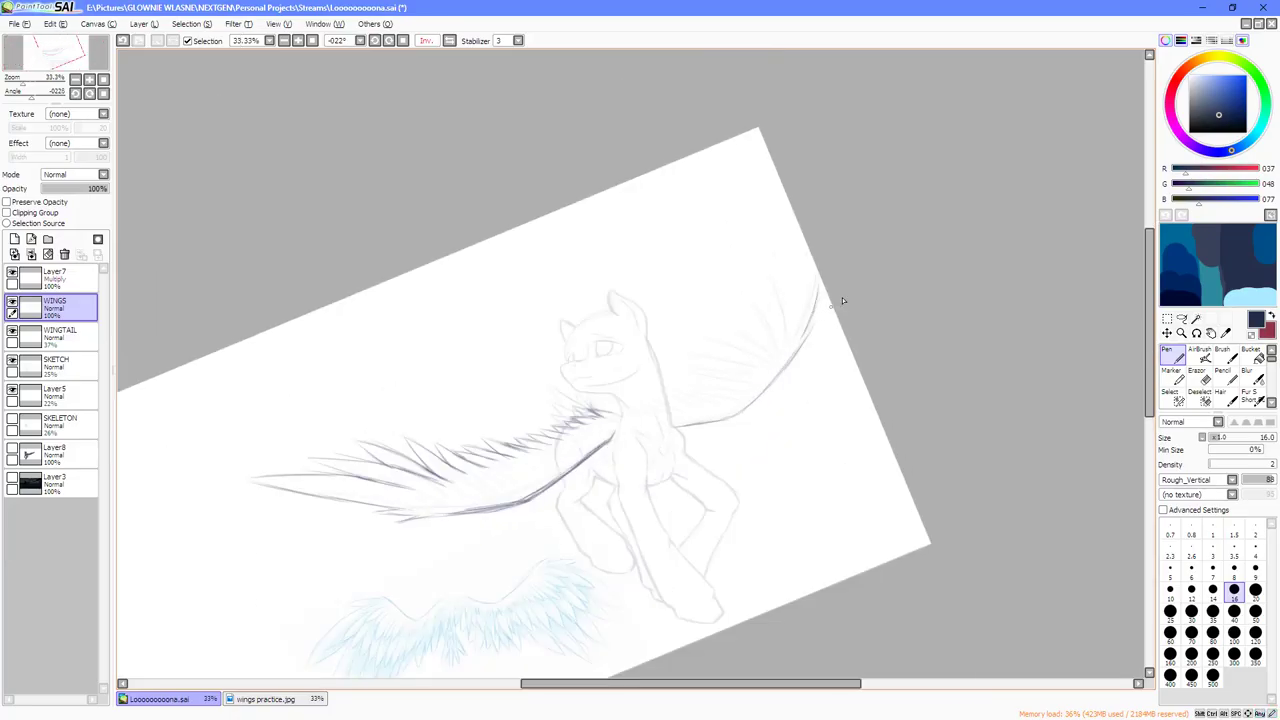
Draw the inner edge of the outermost feather up to its pointed tip and straighten the rotated view.
scroll(801, 324, up, 1)
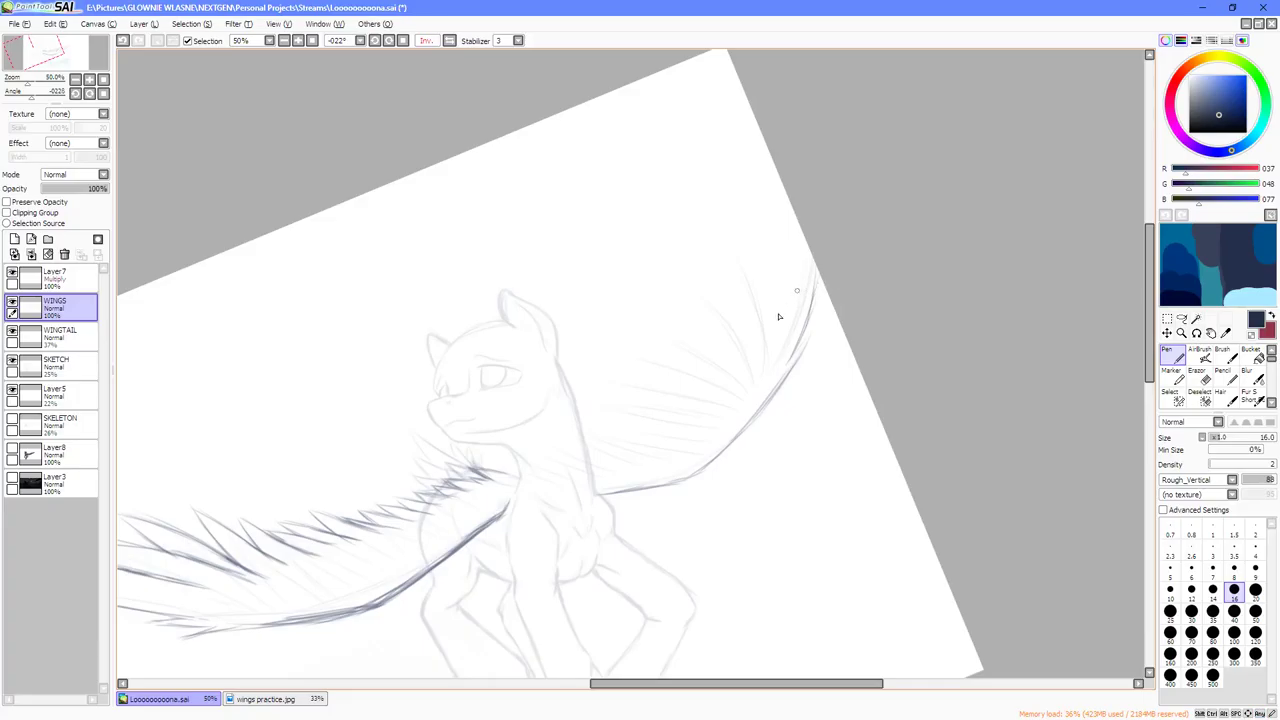
scroll(790, 310, up, 3)
drag(762, 350, 826, 250)
drag(778, 317, 828, 246)
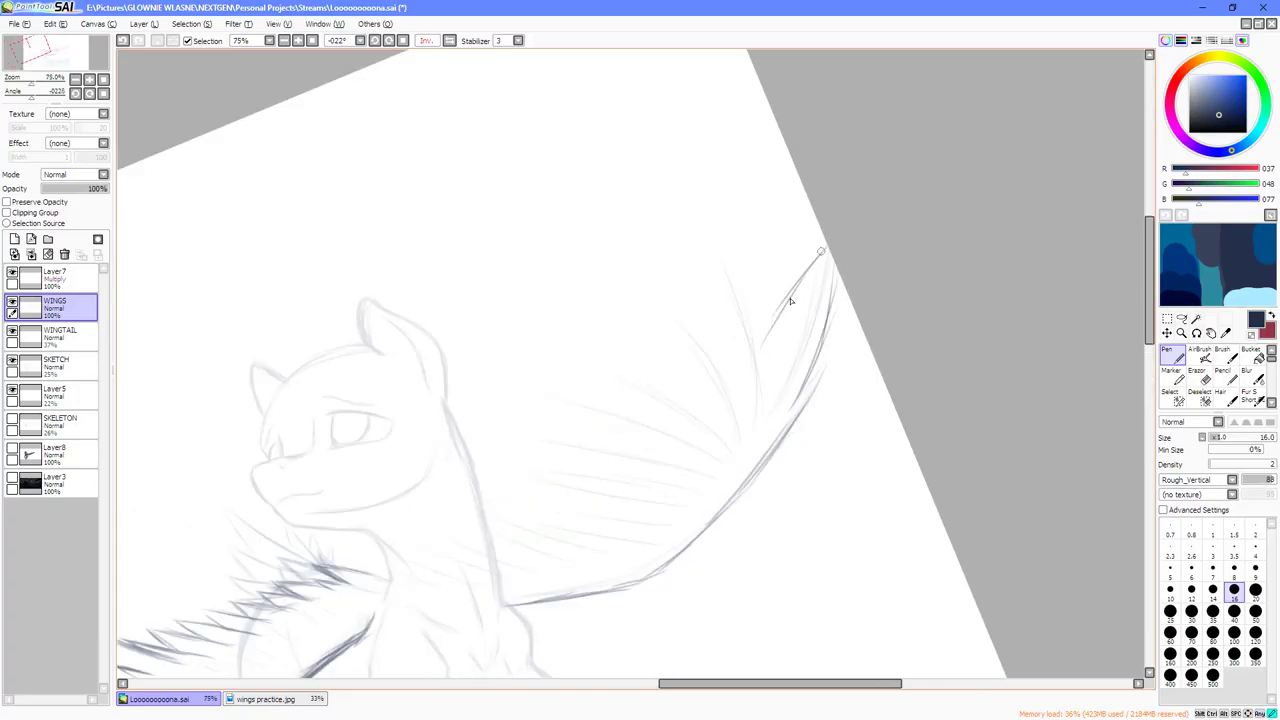
key(End)
key(End)
key(End)
mouse_move(741, 457)
mouse_down()
mouse_move(771, 346)
mouse_move(768, 397)
mouse_up()
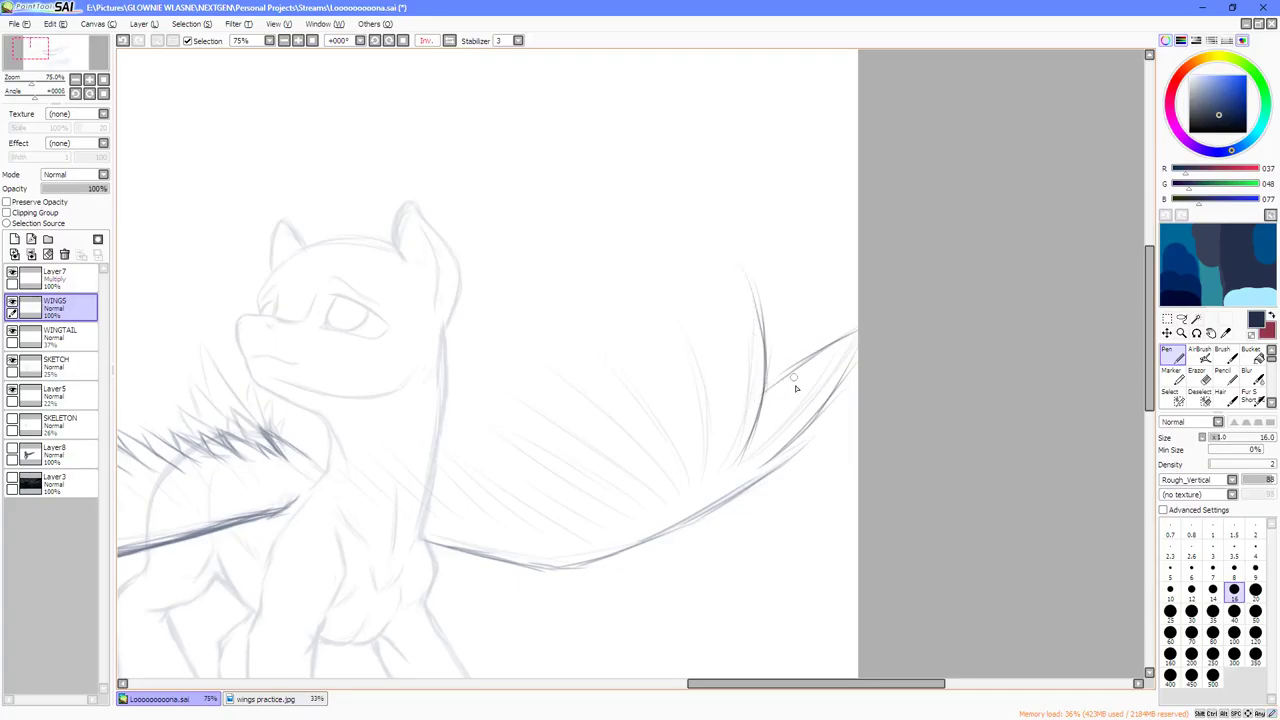
key(ctrl+z)
key(ctrl+z)
key(ctrl+z)
key(ctrl+z)
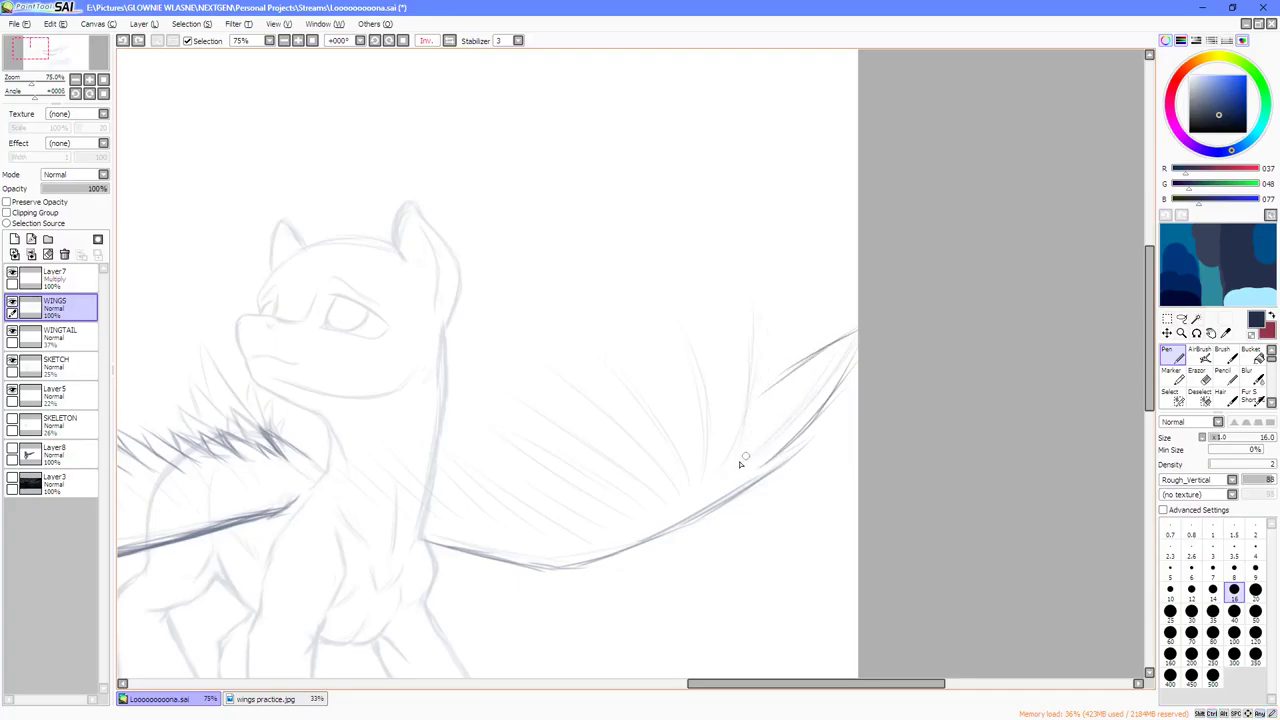
Draw the tall second feather beside the outermost one, with both curved edges meeting in a point.
mouse_move(743, 461)
mouse_down()
mouse_move(776, 356)
mouse_move(747, 468)
mouse_move(775, 362)
mouse_up()
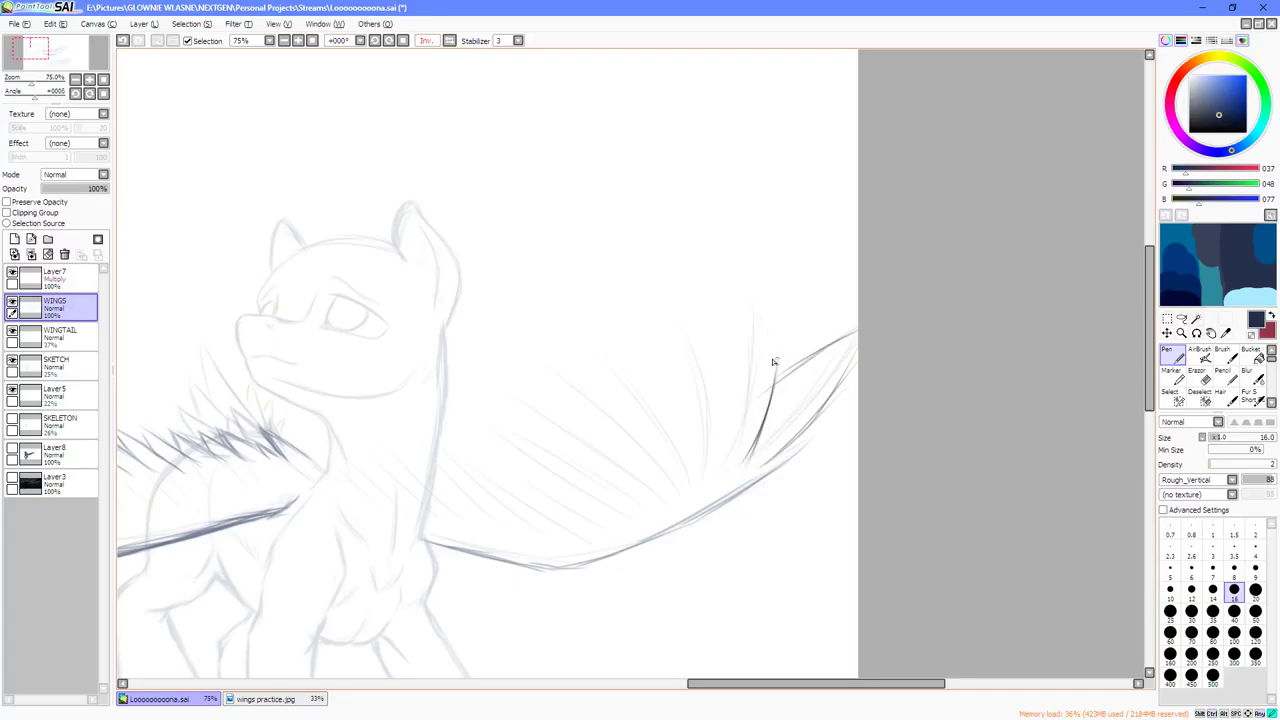
drag(760, 421, 758, 305)
drag(770, 382, 746, 262)
drag(713, 400, 746, 278)
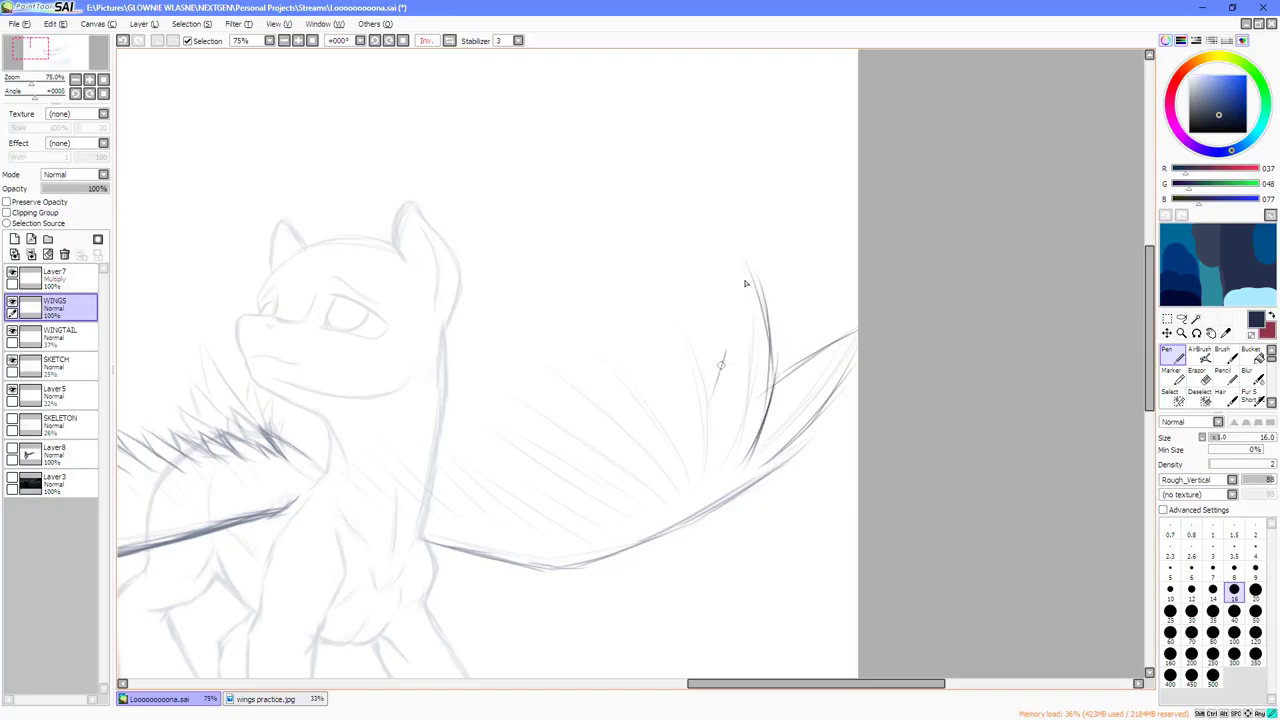
drag(727, 348, 741, 276)
Draw the third and fourth feathers along the guide lines, each shorter and leaning further towards the pony's head.
drag(720, 464, 693, 347)
drag(719, 440, 694, 332)
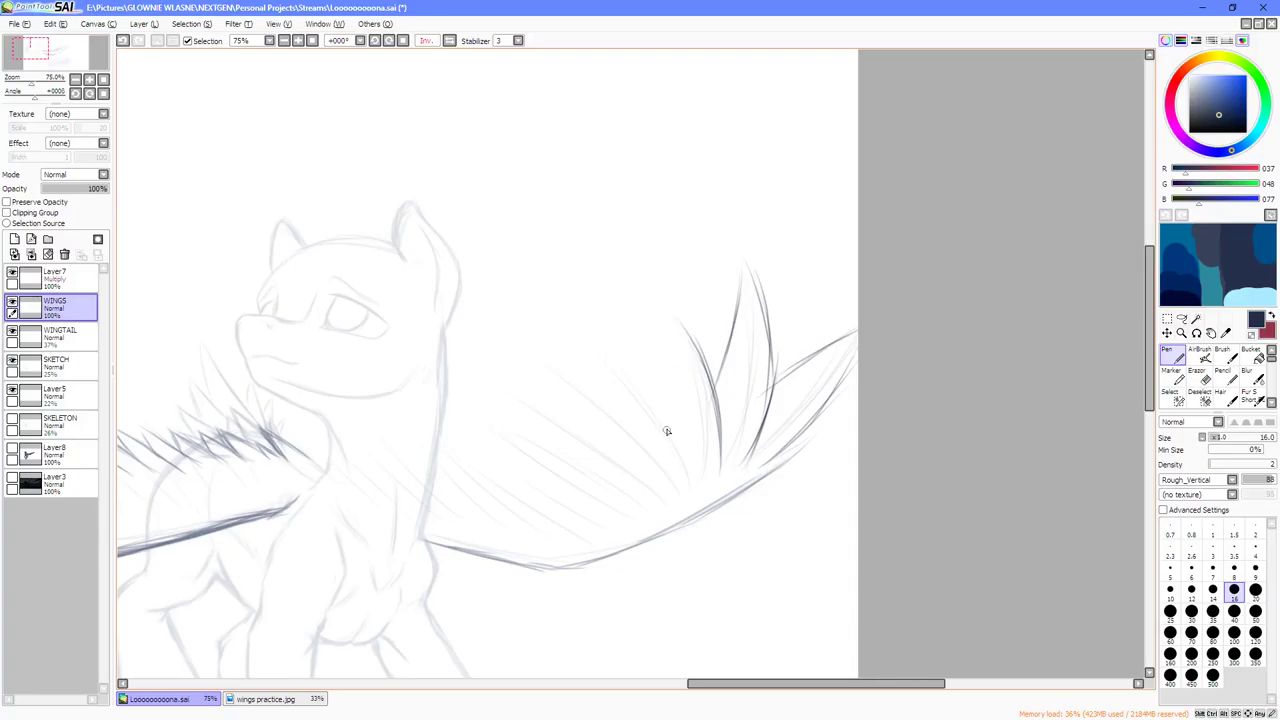
mouse_move(674, 347)
mouse_down()
mouse_move(669, 414)
mouse_move(673, 342)
mouse_up()
key(End)
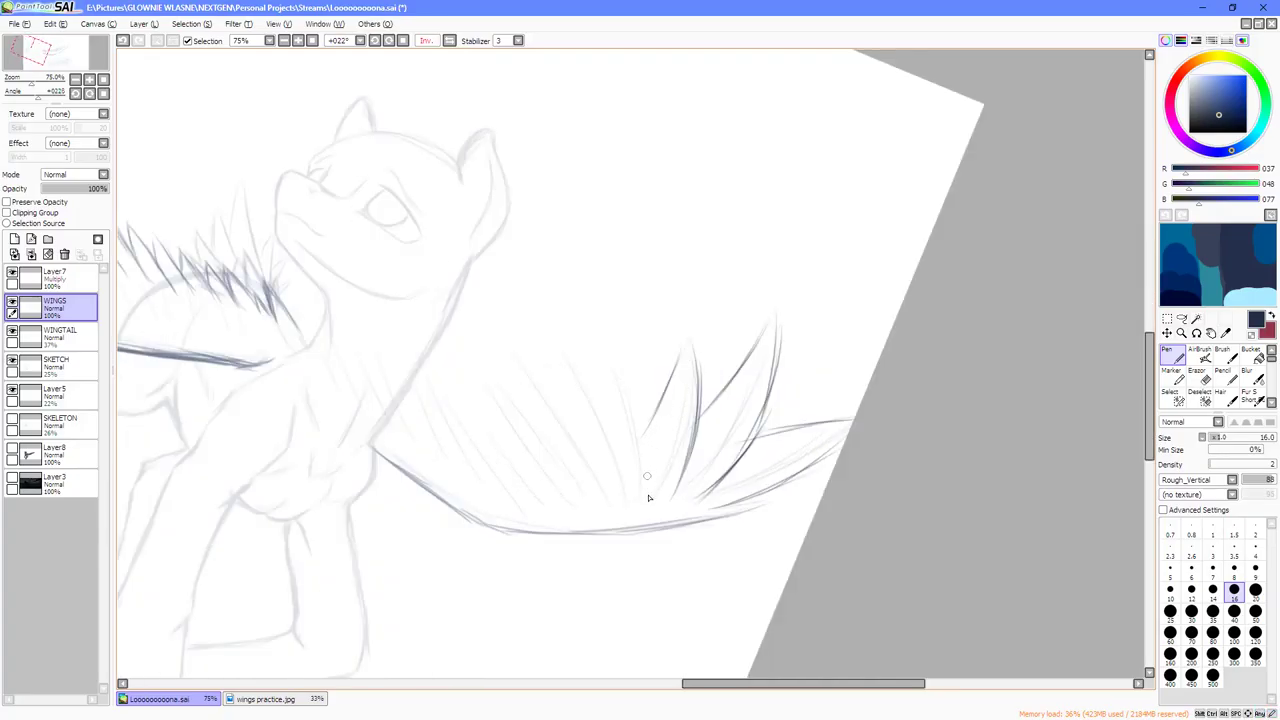
drag(648, 497, 634, 394)
mouse_move(597, 336)
mouse_down()
mouse_move(596, 374)
mouse_move(597, 335)
mouse_up()
key(Home)
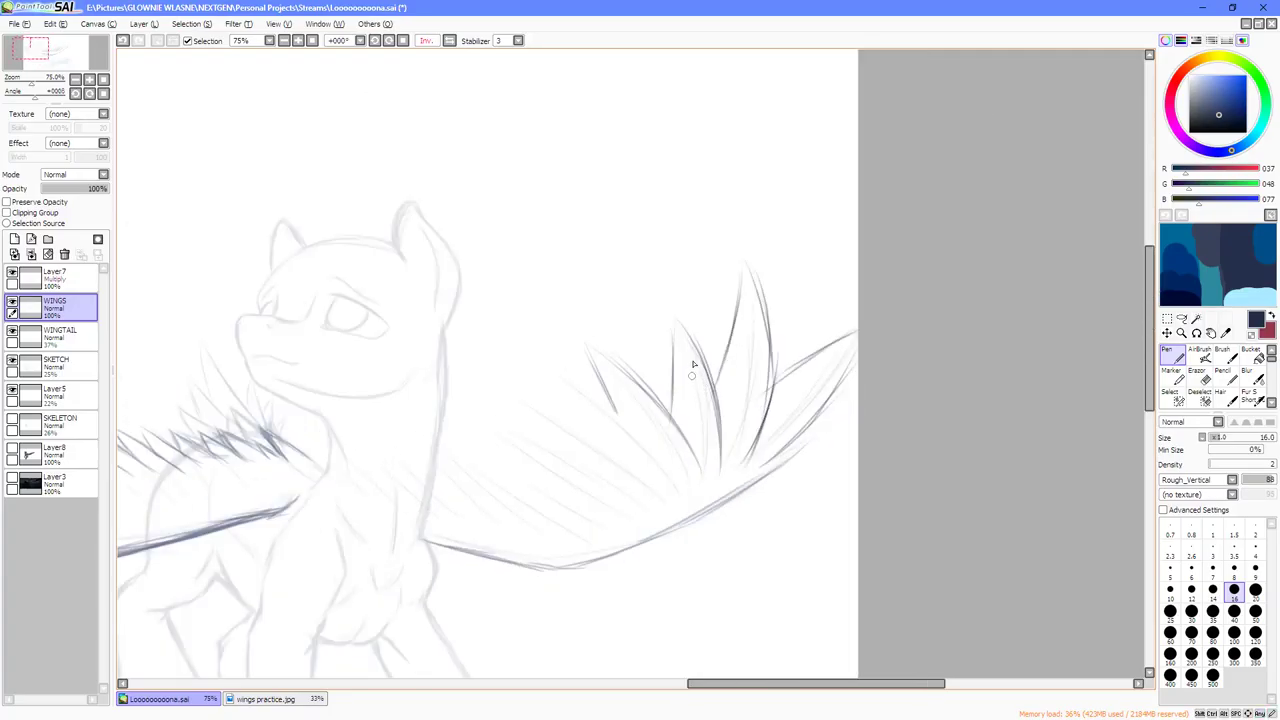
Rotate the view and darken the inner edges of the second and third feathers with repeated strokes.
key(End)
key(Delete)
key(Delete)
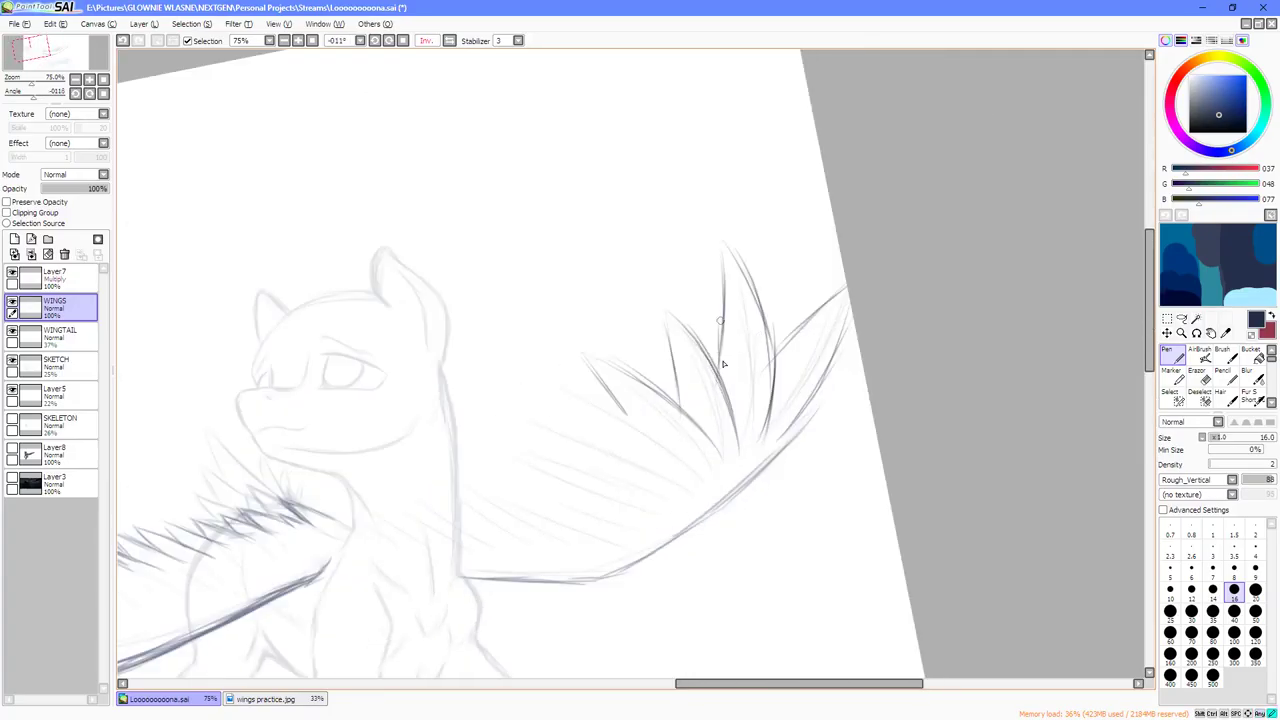
drag(723, 275, 720, 356)
mouse_move(724, 252)
mouse_down()
mouse_move(719, 324)
mouse_move(727, 256)
mouse_move(666, 411)
mouse_move(678, 425)
mouse_move(672, 324)
mouse_move(671, 404)
mouse_move(698, 341)
mouse_move(670, 395)
mouse_move(626, 396)
mouse_up()
Strengthen the fourth feather's edges and draw a fifth pointed feather beside it, nearer the pony's neck.
key(Home)
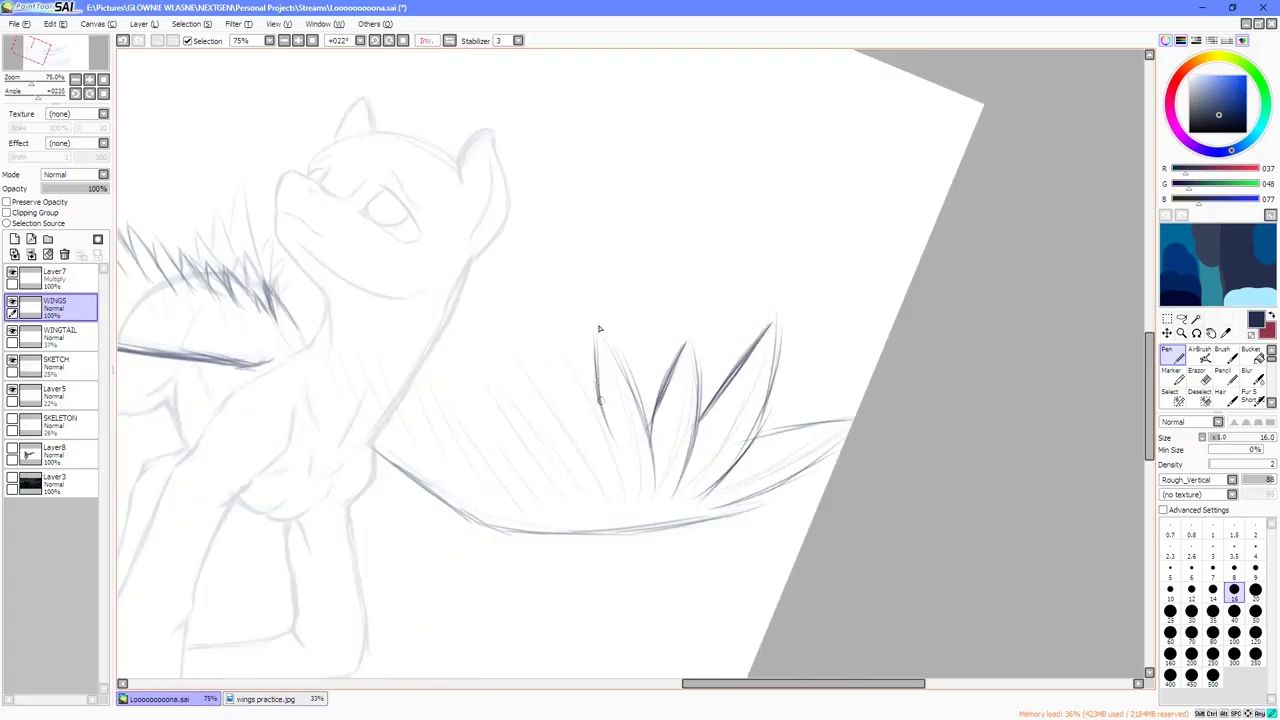
mouse_move(599, 340)
mouse_down()
mouse_move(629, 486)
mouse_move(570, 352)
mouse_move(546, 334)
mouse_move(554, 405)
mouse_up()
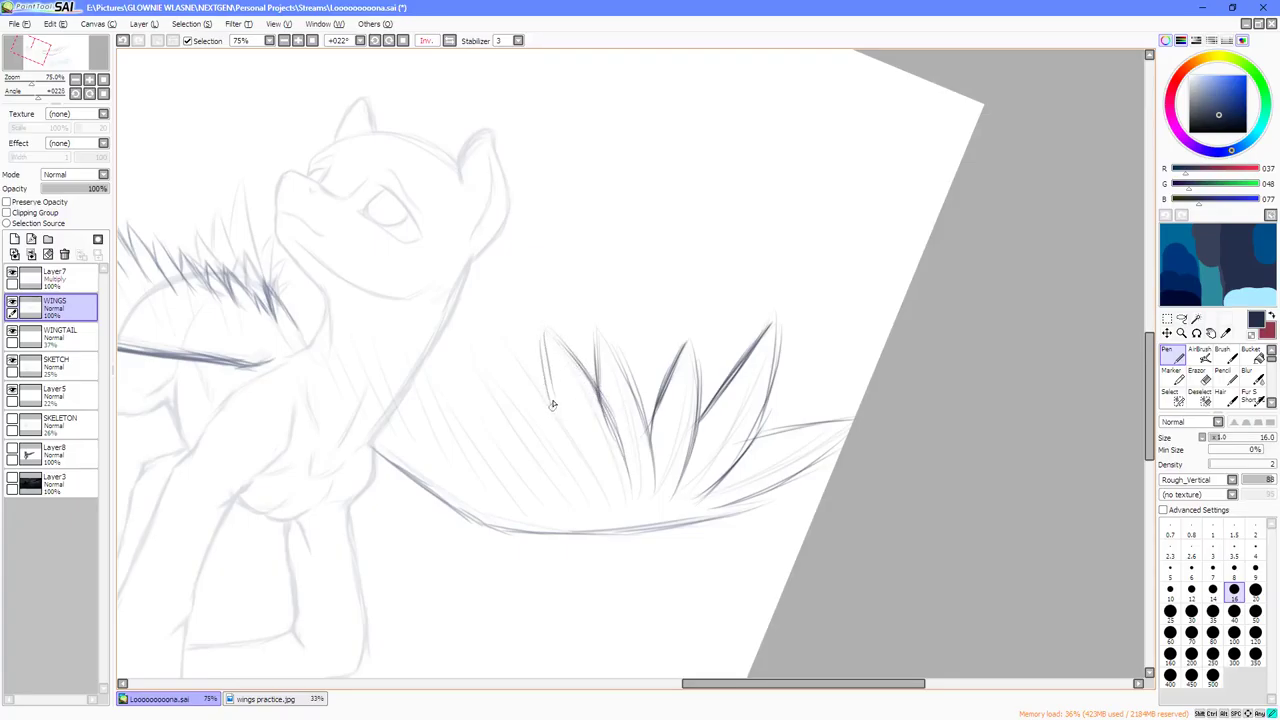
drag(544, 328, 550, 393)
key(Home)
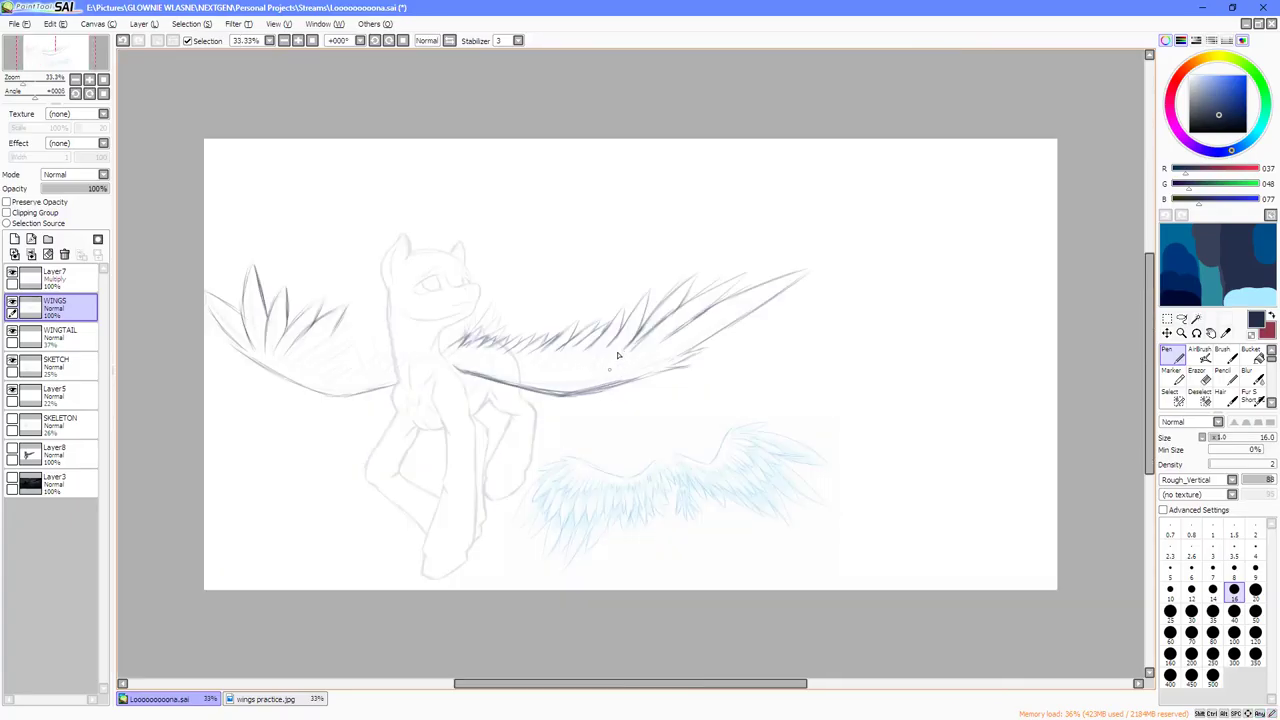
Mirror the view, select the third feather freehand and free-deform it so its tip leans further towards the pony's head.
key(h)
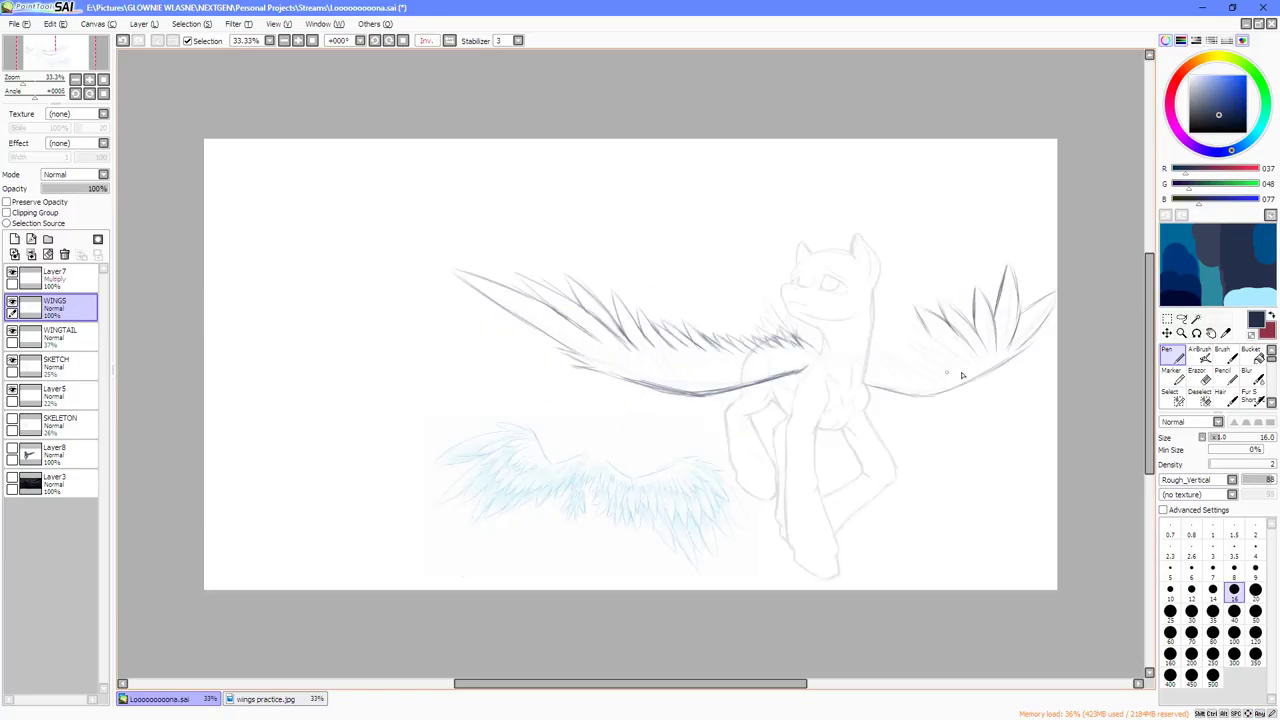
scroll(962, 375, up, 4)
click(1181, 319)
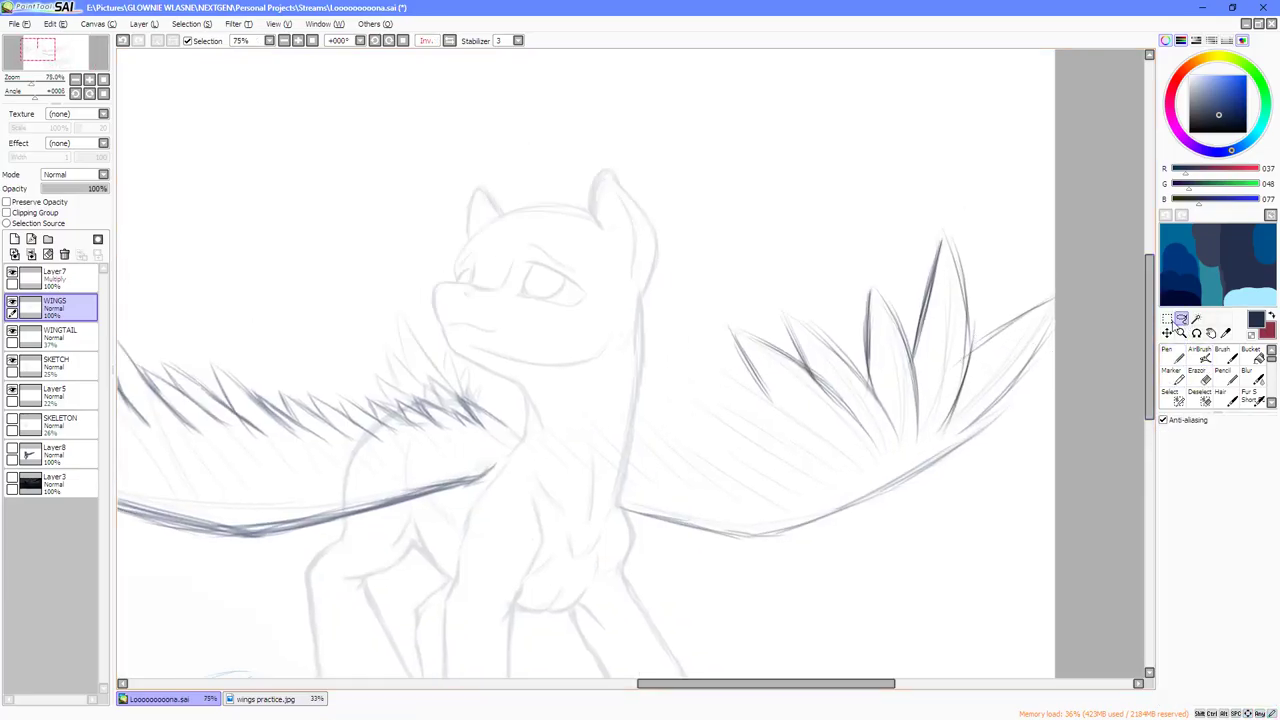
drag(871, 276, 913, 347)
drag(873, 385, 871, 263)
key(ctrl+t)
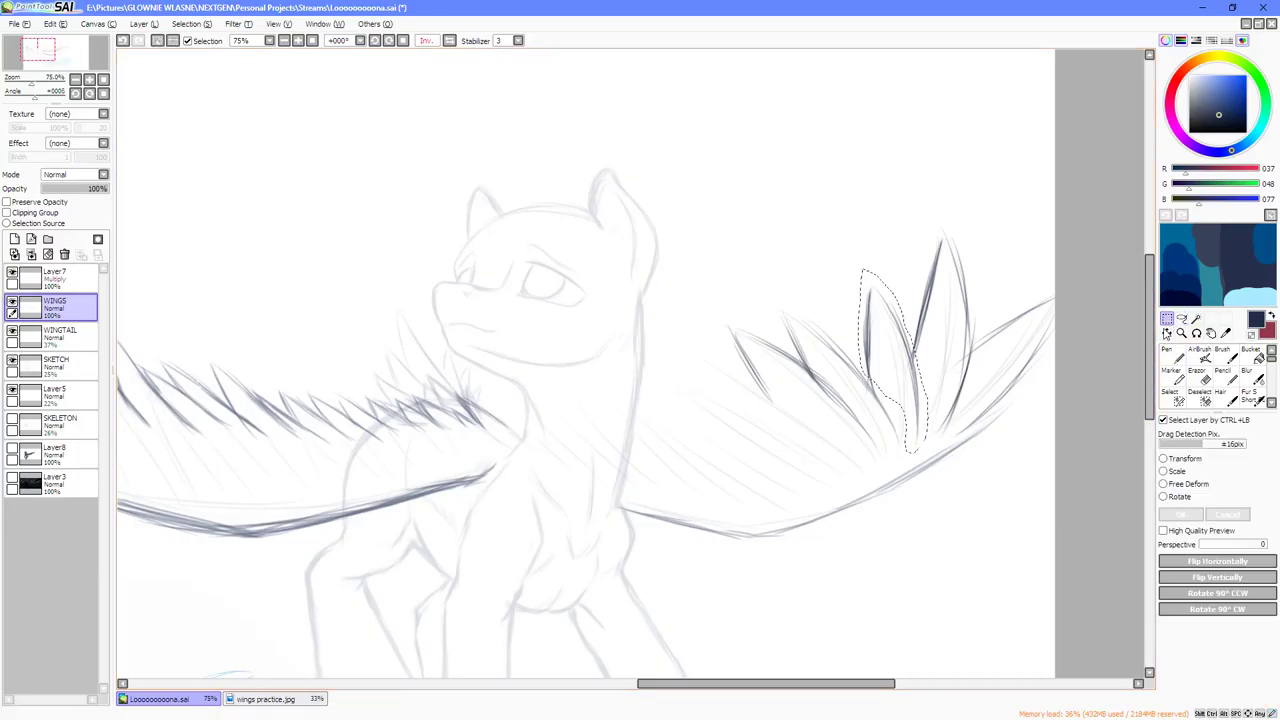
click(1164, 484)
drag(861, 286, 825, 281)
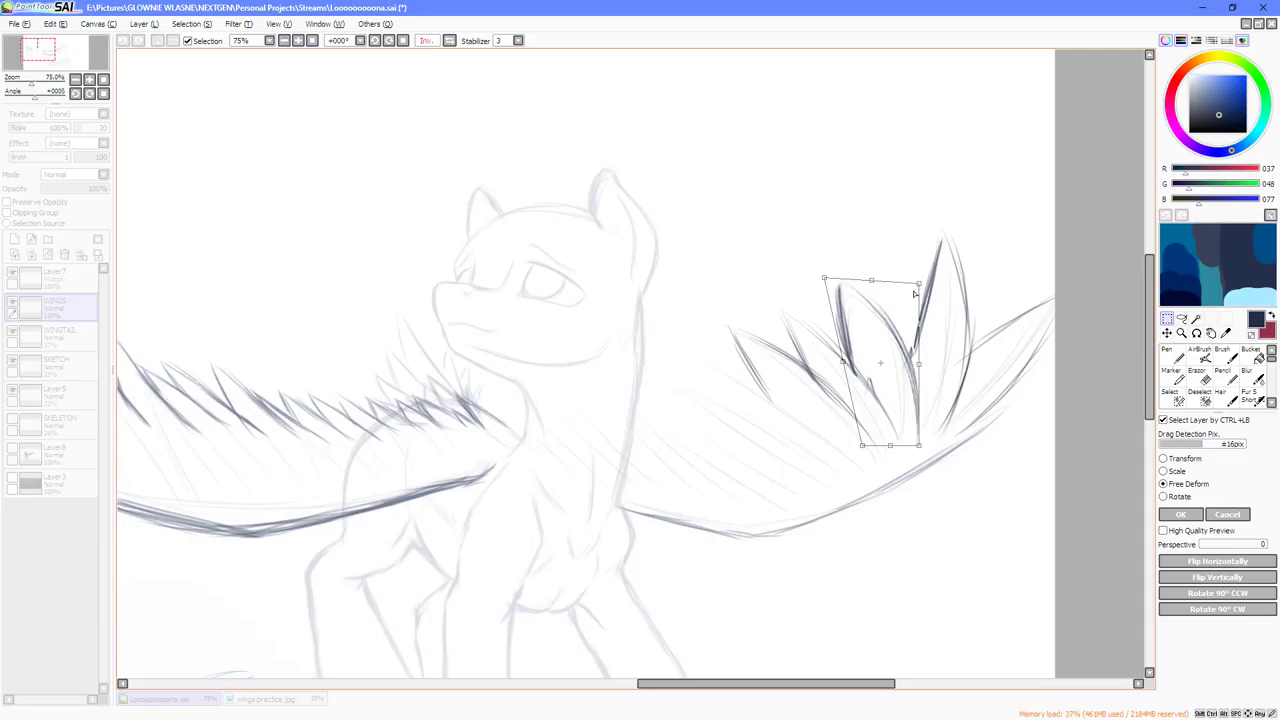
drag(862, 450, 887, 456)
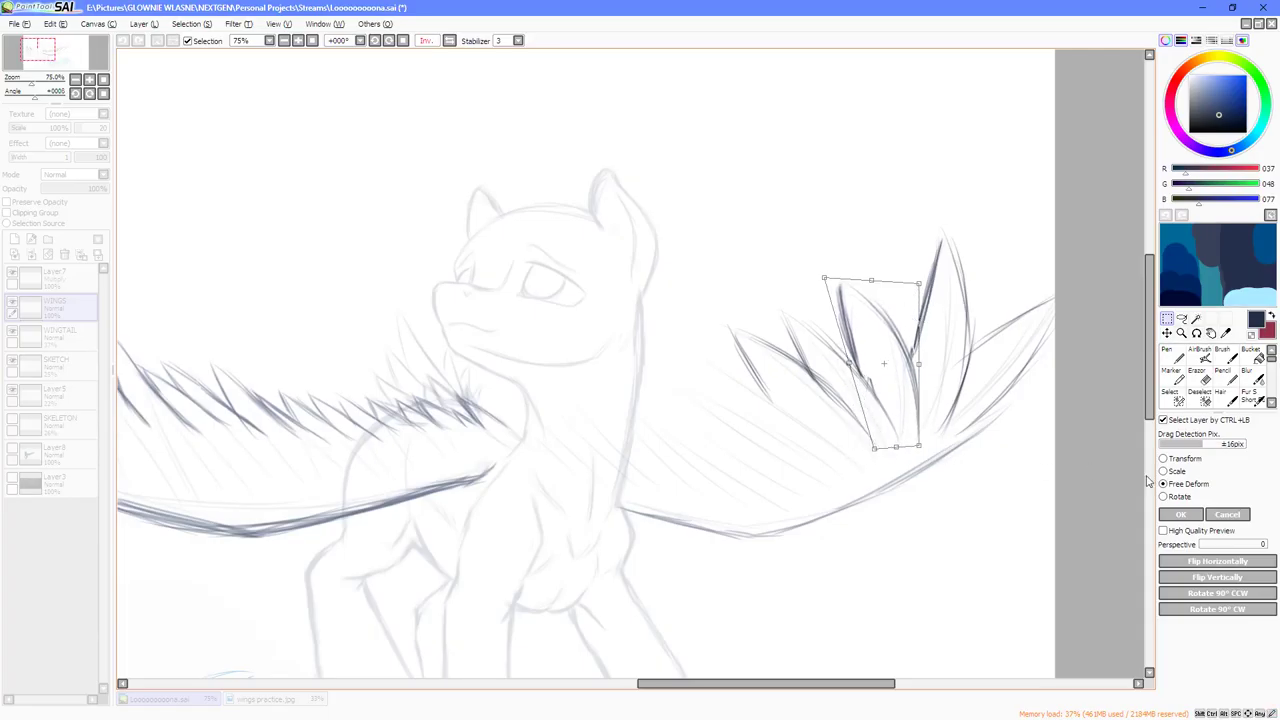
click(1180, 514)
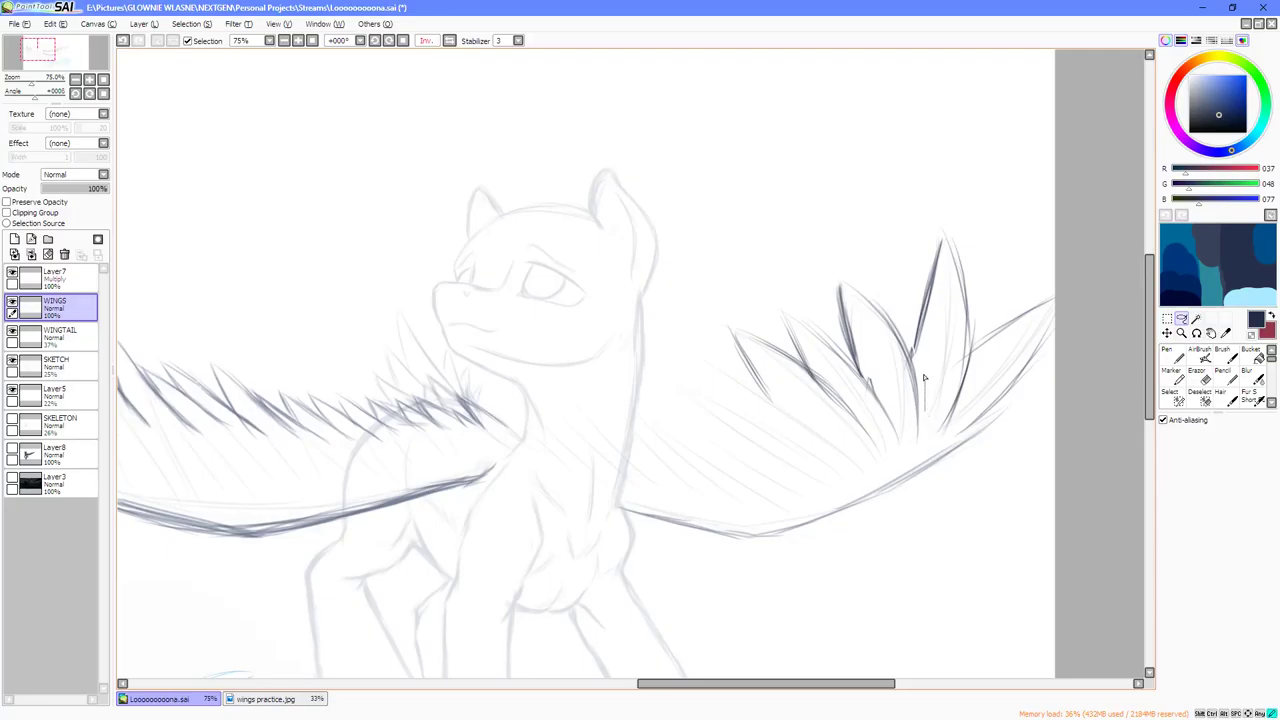
Select the two outermost feathers freehand and free-deform them so their tips shift inwards towards the head.
mouse_move(962, 218)
mouse_down()
mouse_move(1081, 290)
mouse_move(1080, 410)
mouse_up()
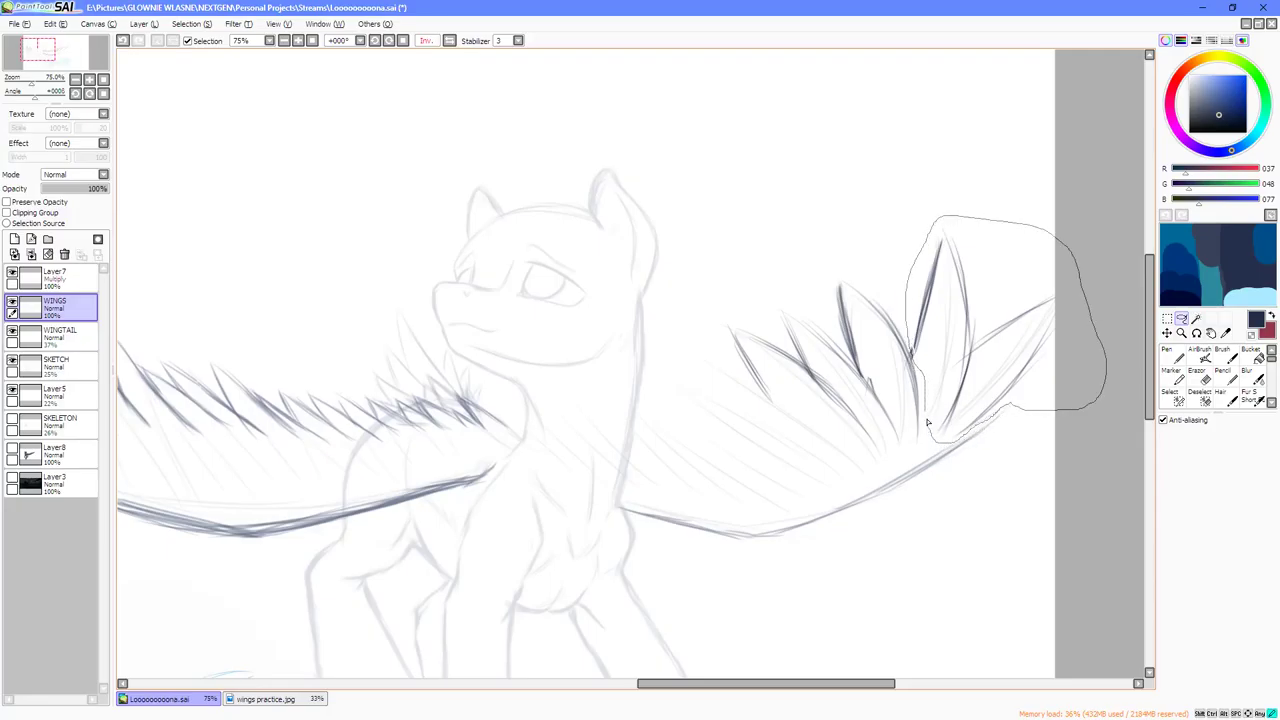
drag(927, 422, 928, 424)
key(ctrl+t)
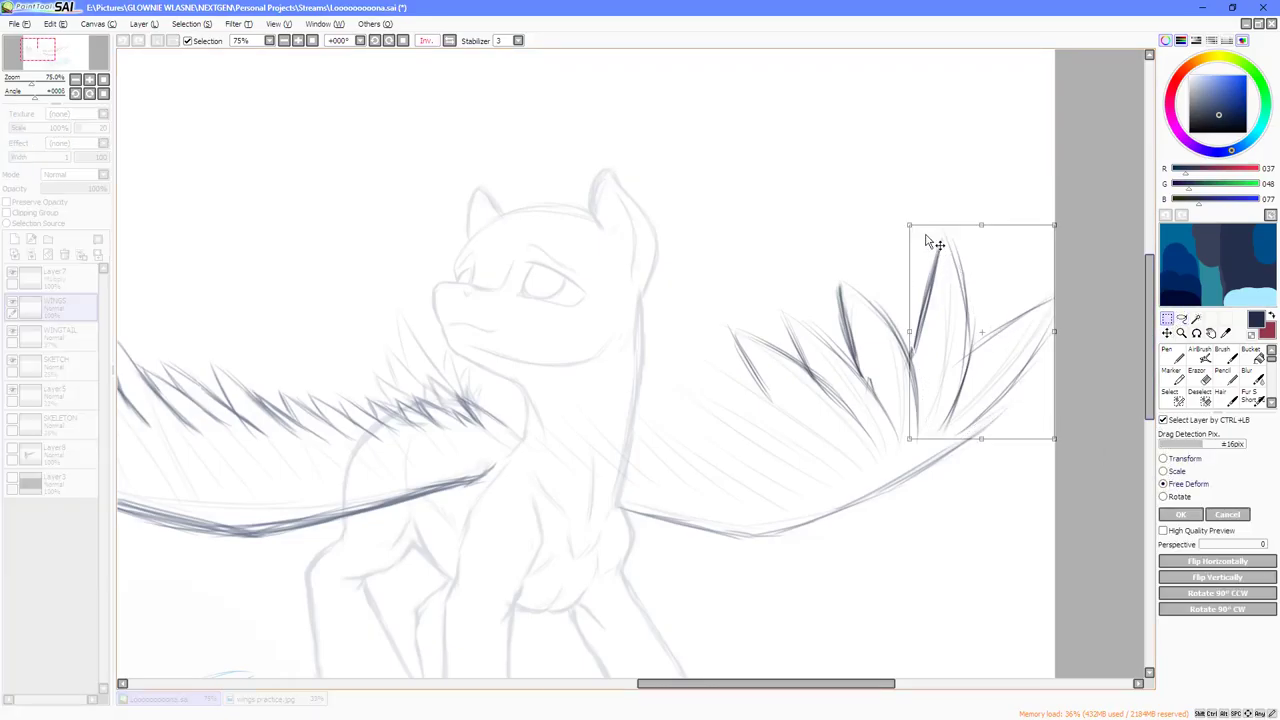
mouse_move(909, 226)
mouse_down()
mouse_move(871, 229)
mouse_move(893, 234)
mouse_up()
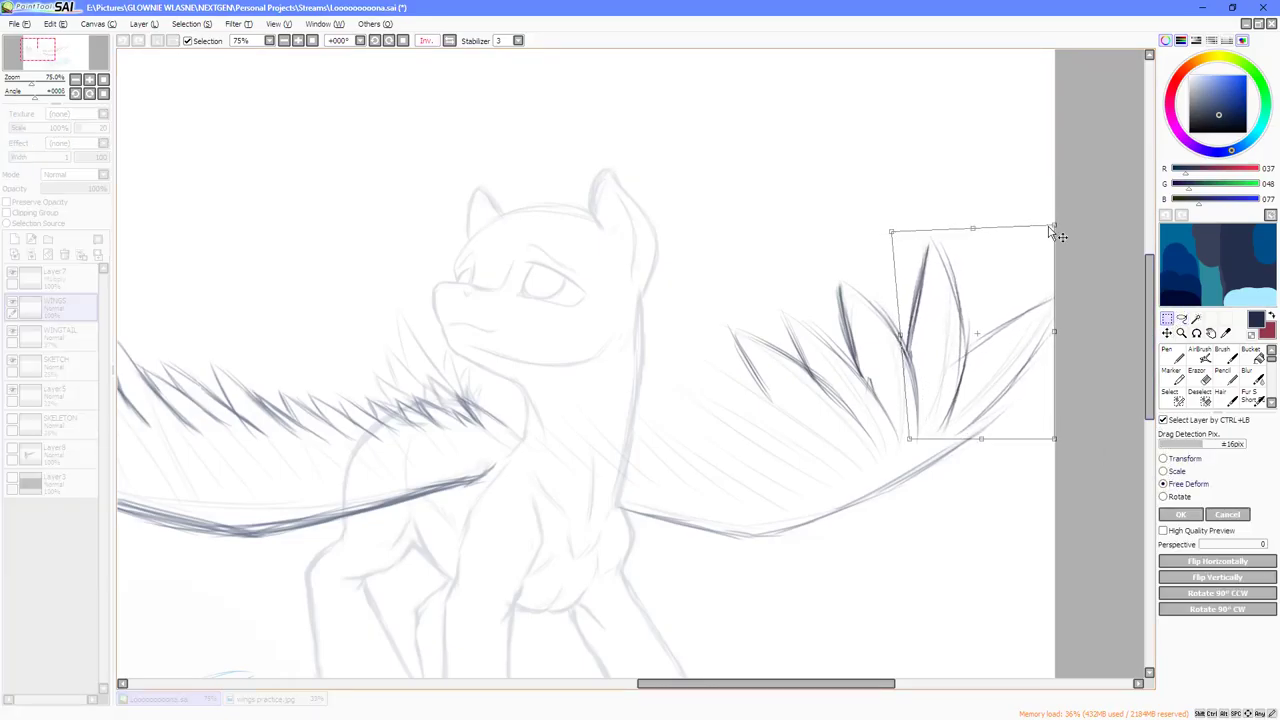
drag(1053, 228, 1003, 221)
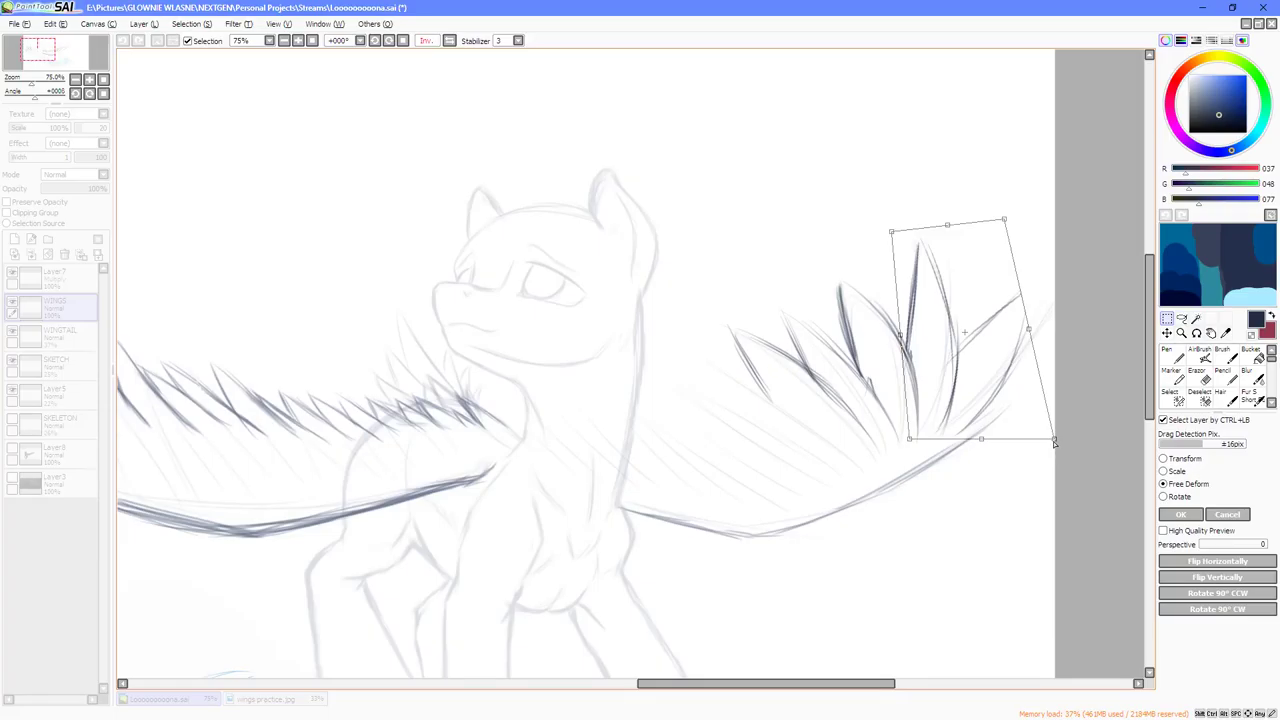
drag(1054, 441, 1083, 436)
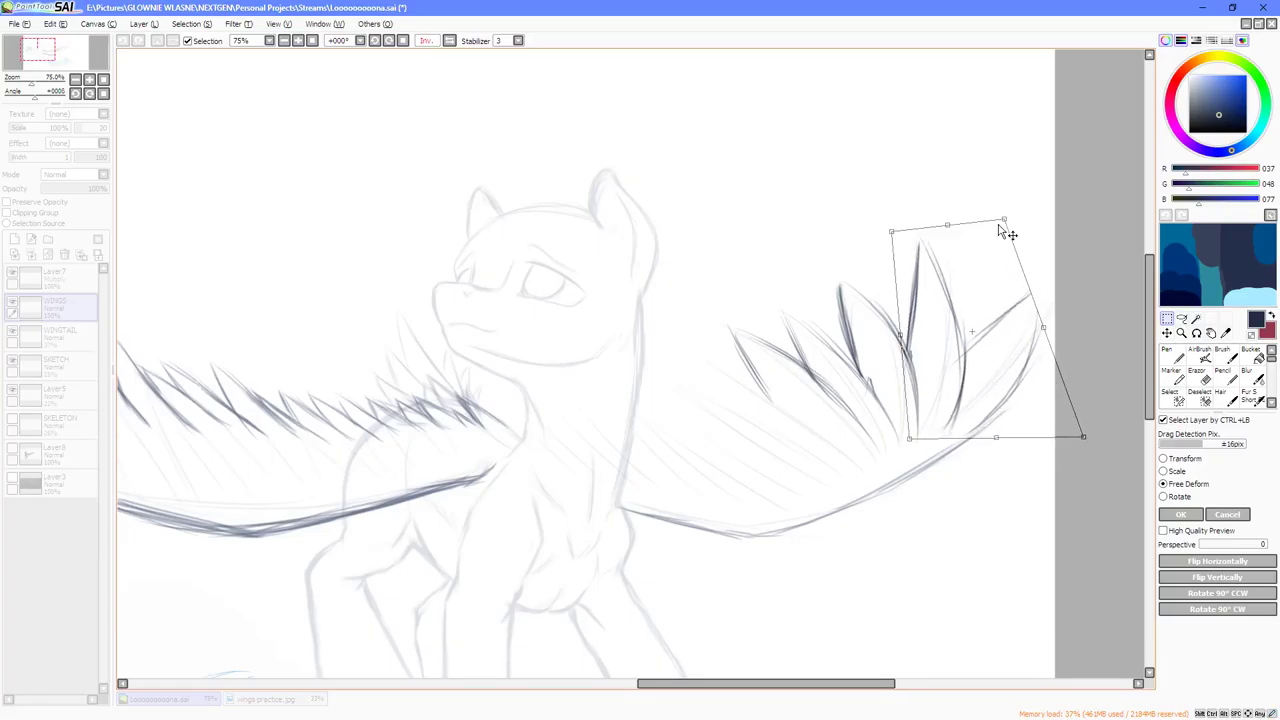
drag(999, 226, 1020, 226)
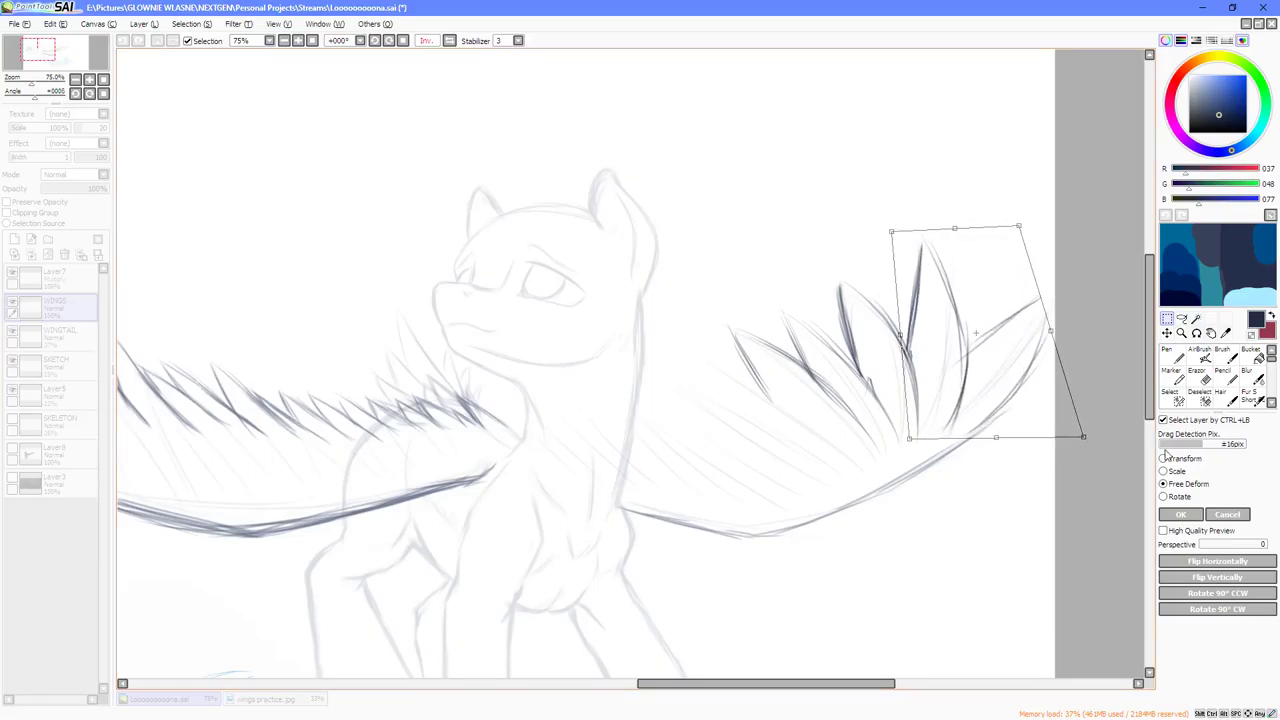
click(1187, 514)
scroll(876, 448, down, 2)
scroll(960, 403, up, 2)
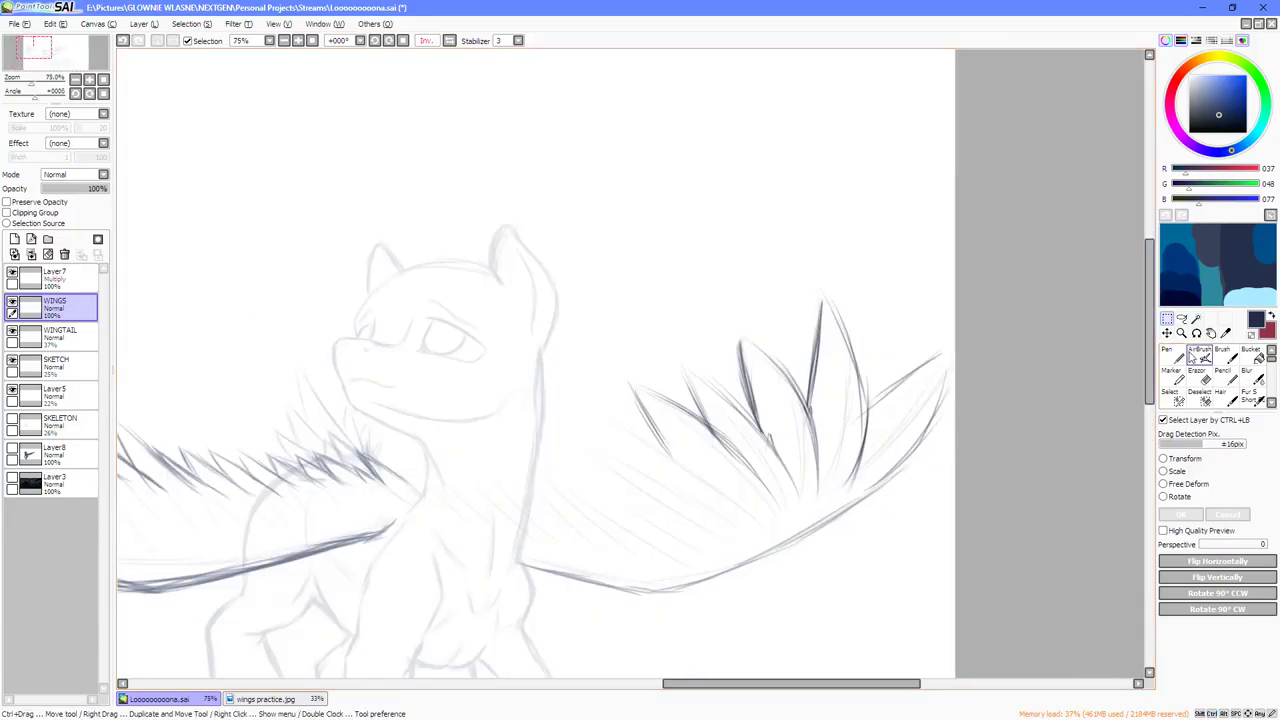
Redraw the outermost feather's edges with the Pen, extending them to a sharper tip.
click(1172, 355)
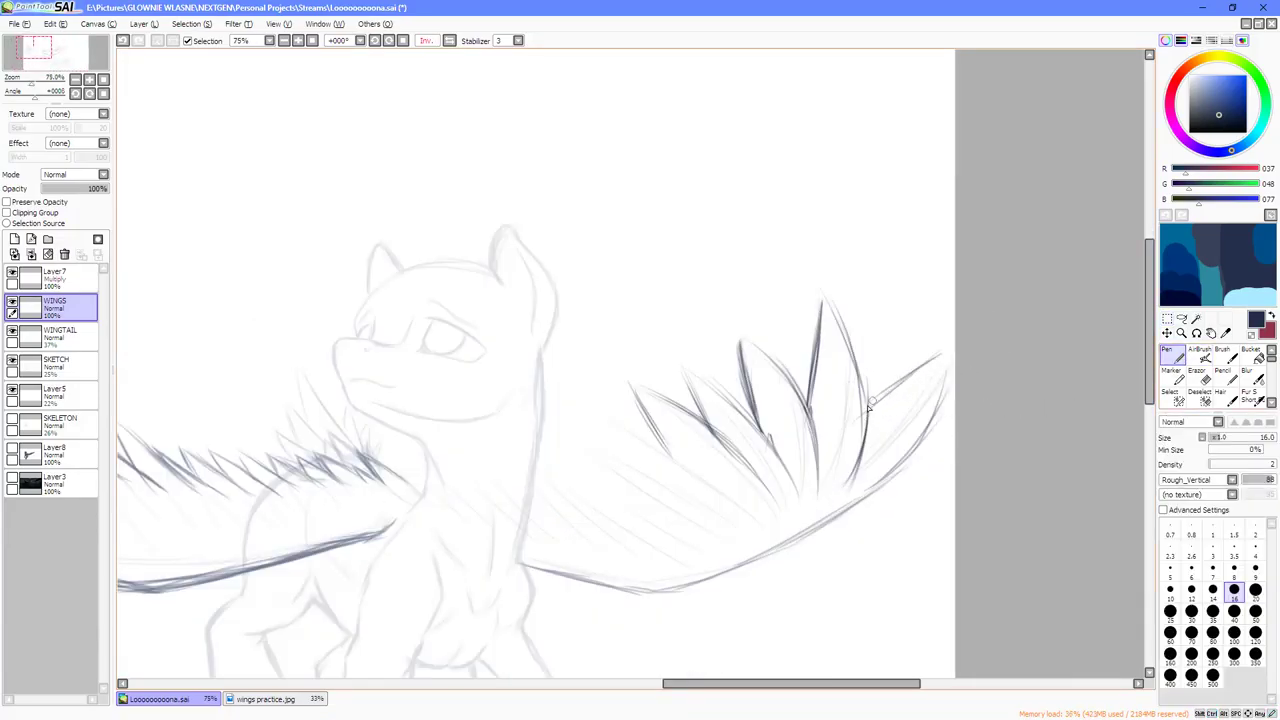
mouse_move(868, 406)
mouse_down()
mouse_move(933, 367)
mouse_move(893, 394)
mouse_move(950, 339)
mouse_up()
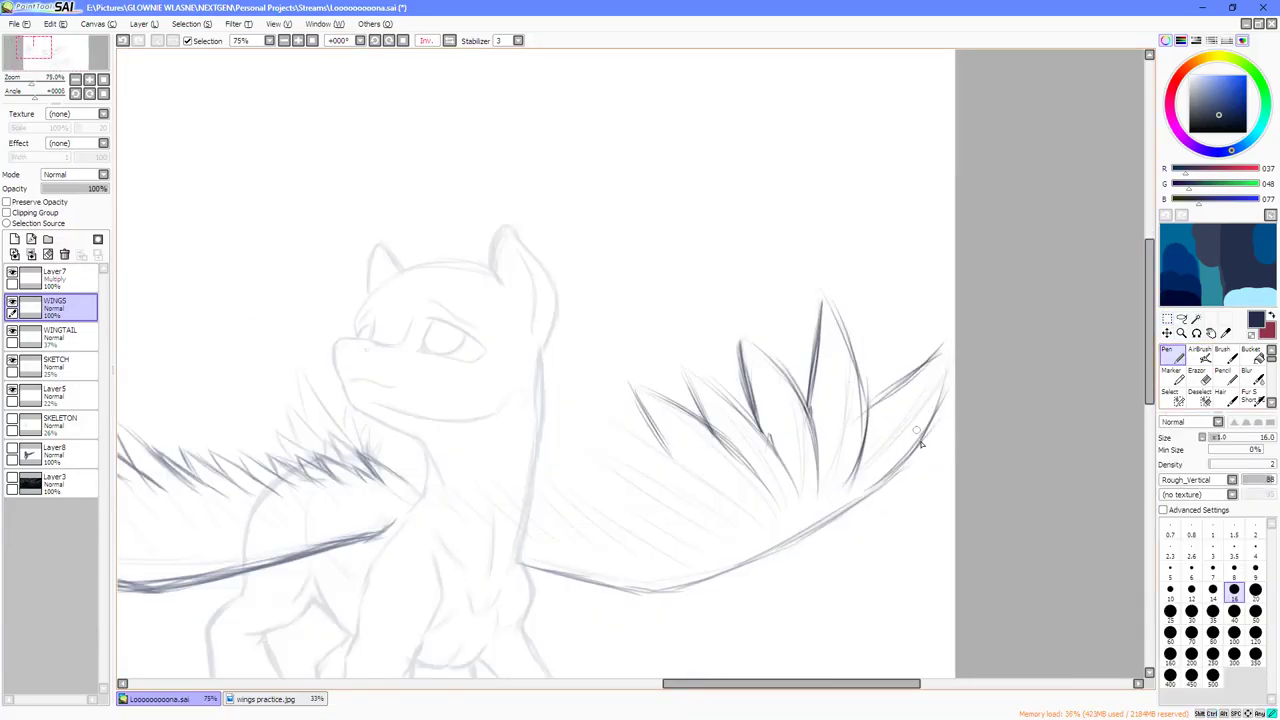
scroll(930, 410, down, 3)
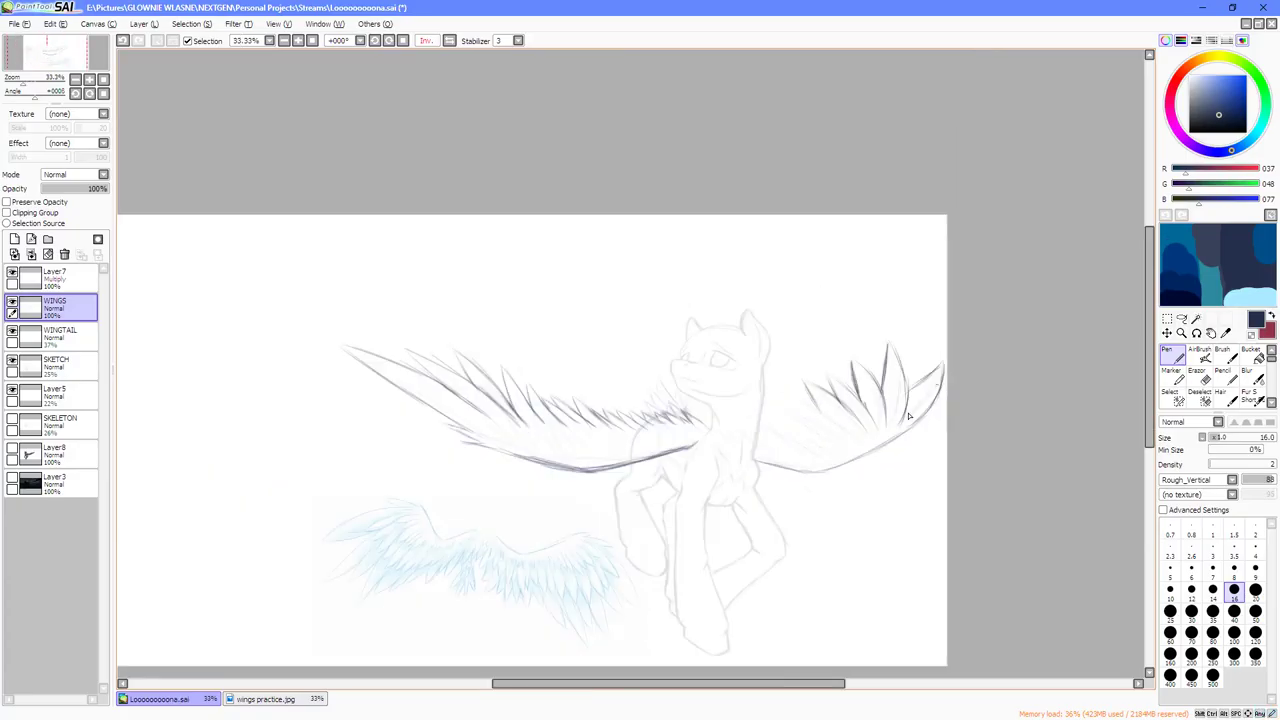
scroll(915, 405, up, 1)
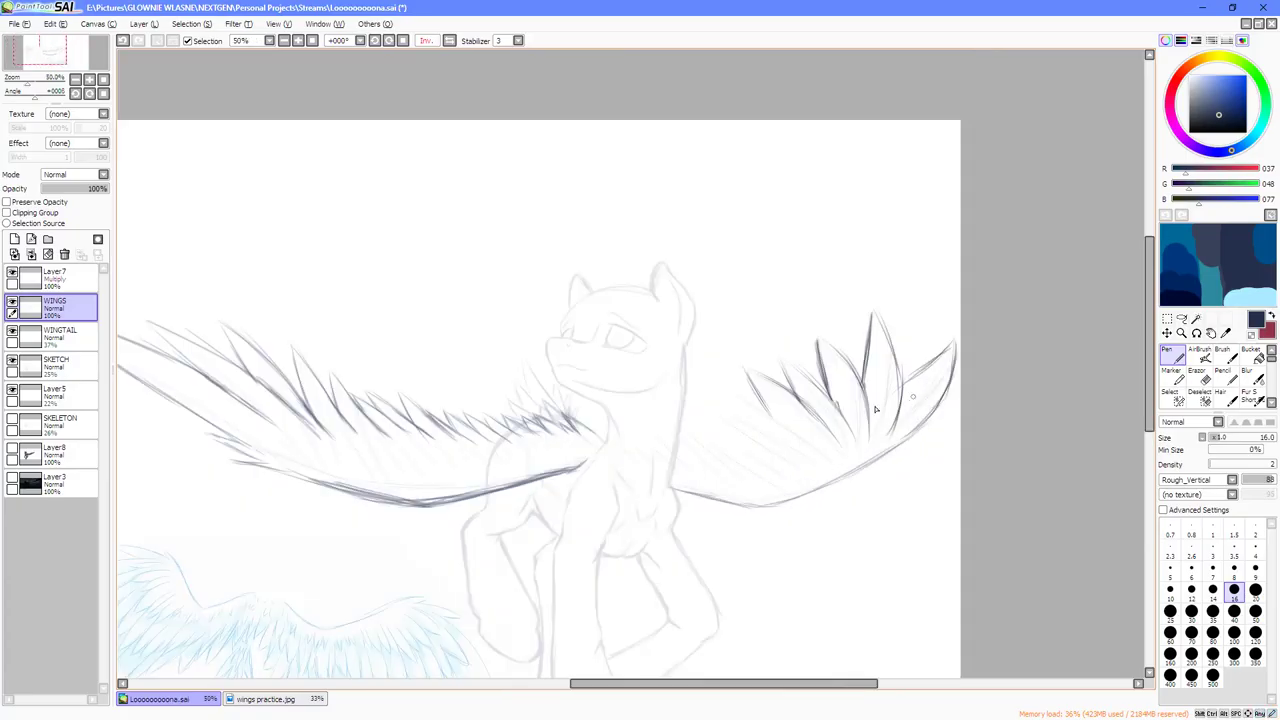
Rotate the view and draw a sixth pointed feather beside the fifth, darkening its tip and starting the next feather's edge.
key(End)
key(End)
key(End)
scroll(764, 428, up, 1)
drag(720, 487, 728, 440)
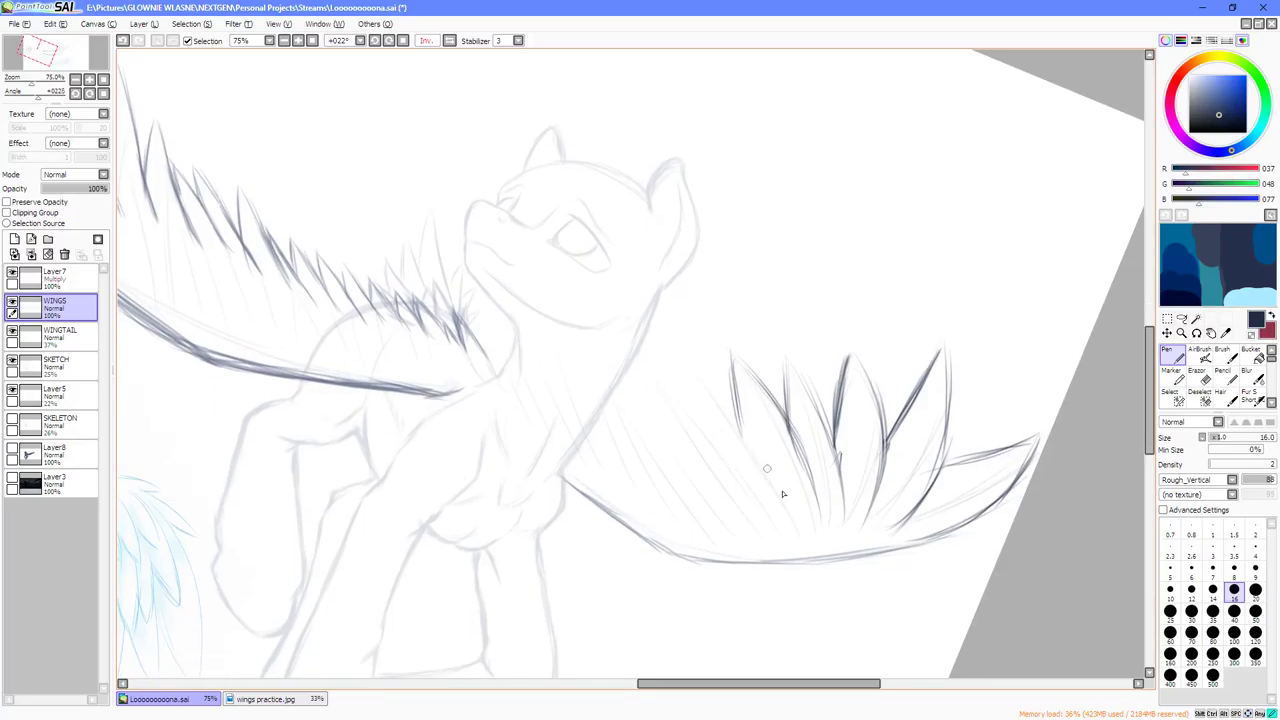
drag(798, 516, 718, 404)
drag(772, 485, 699, 378)
mouse_move(741, 439)
mouse_down()
mouse_move(690, 368)
mouse_move(712, 444)
mouse_move(660, 392)
mouse_up()
drag(698, 448, 652, 380)
mouse_move(744, 440)
mouse_down()
mouse_move(687, 370)
mouse_move(704, 389)
mouse_move(693, 379)
mouse_move(698, 423)
mouse_move(687, 363)
mouse_up()
mouse_move(688, 363)
mouse_down()
mouse_move(743, 443)
mouse_move(734, 424)
mouse_up()
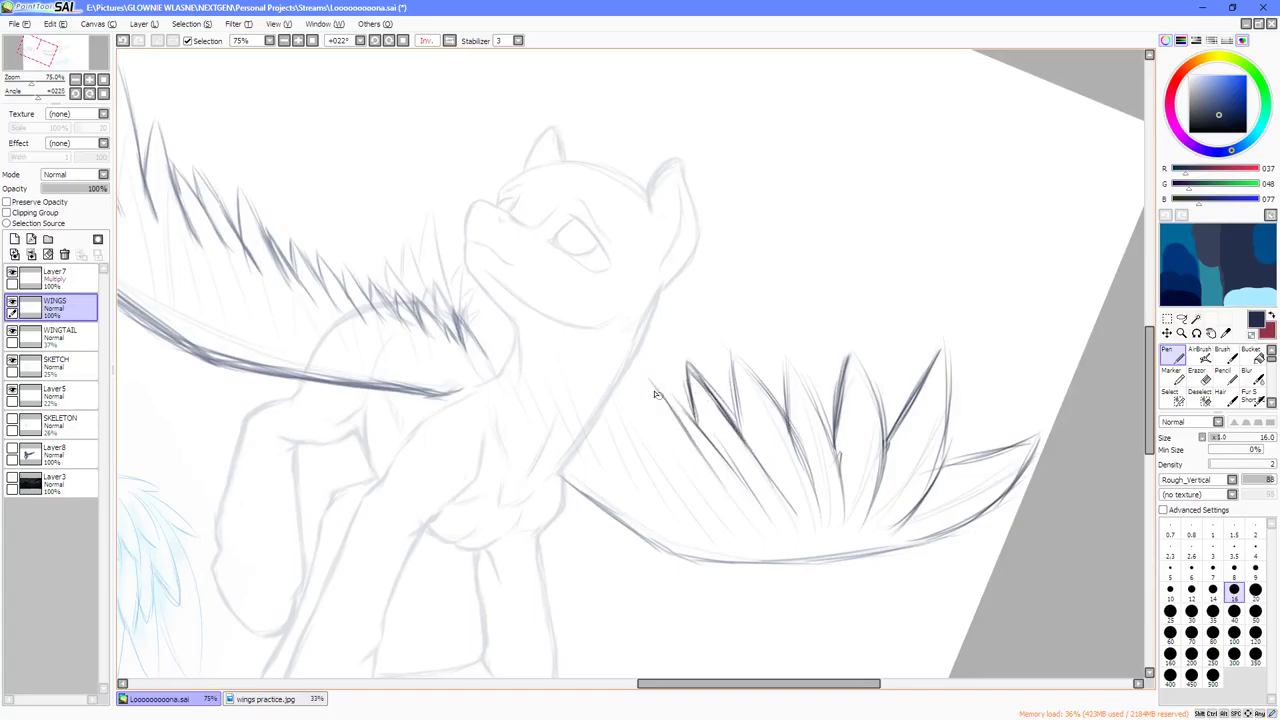
Try to draw a cluster of short, dark feathers between the sixth feather and the pony's neck.
drag(648, 378, 656, 434)
drag(650, 436, 676, 500)
drag(630, 404, 692, 514)
drag(650, 432, 672, 472)
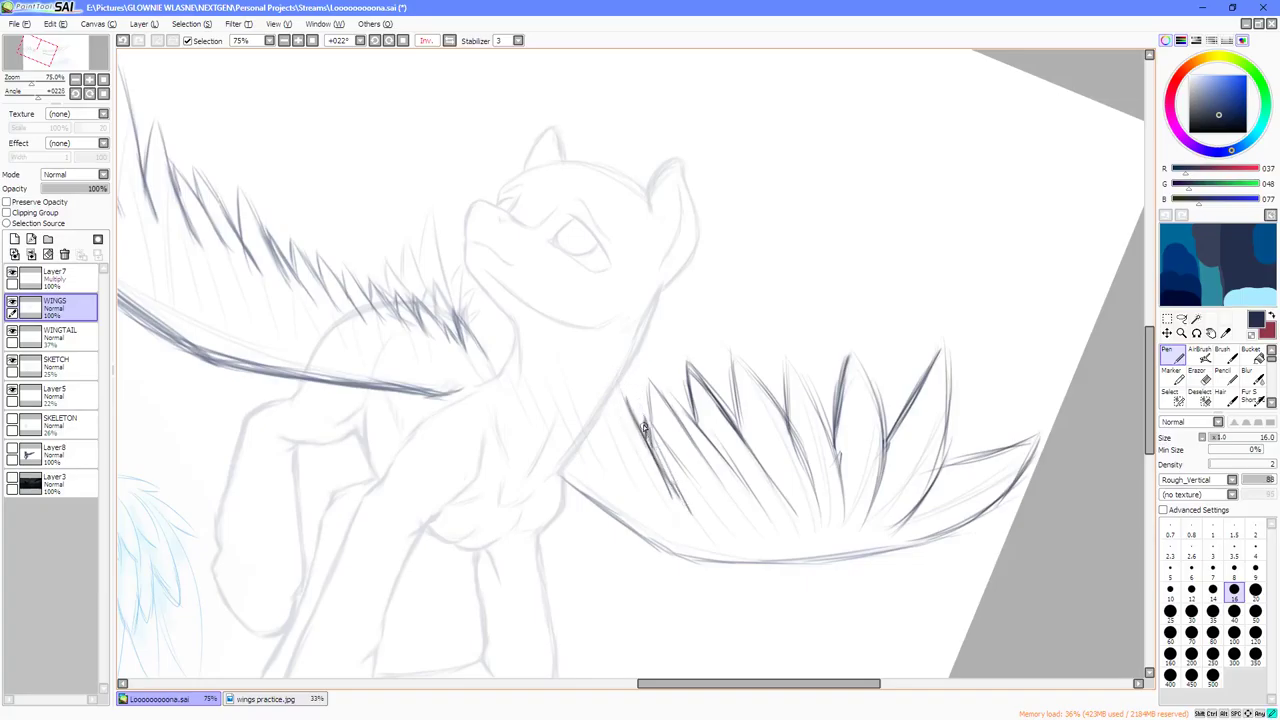
drag(646, 416, 690, 482)
drag(616, 382, 614, 428)
drag(636, 478, 599, 380)
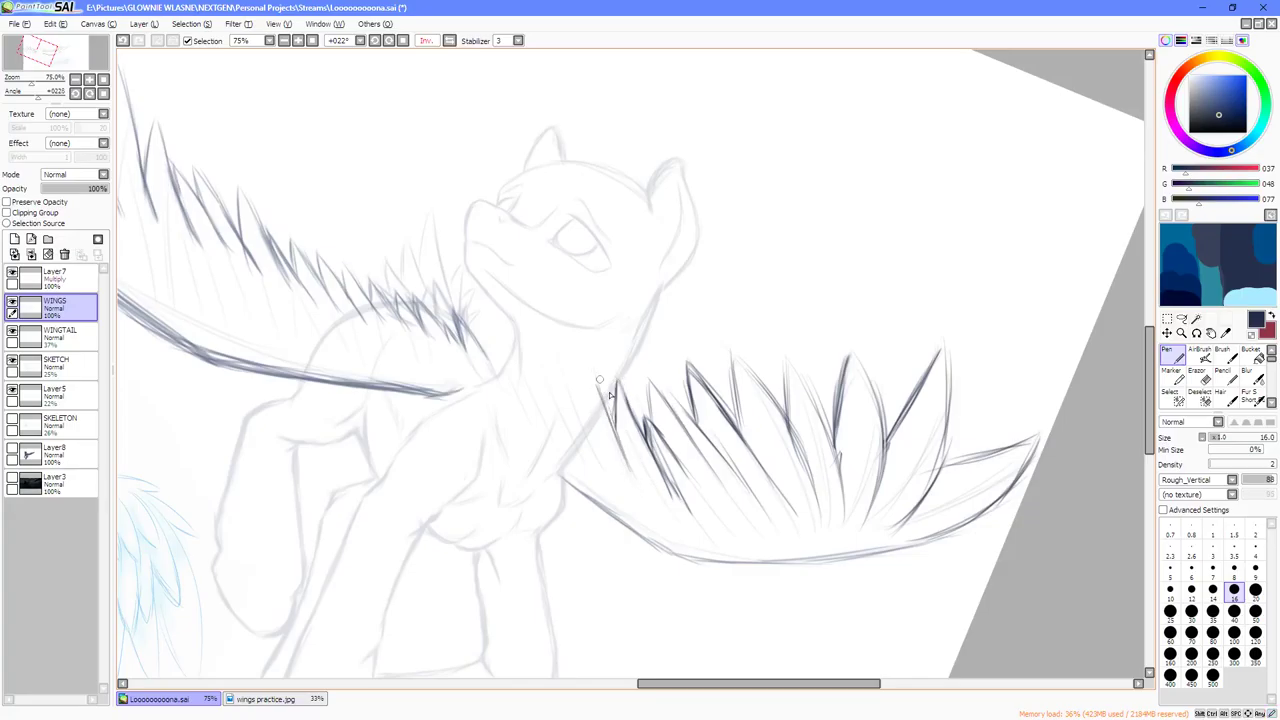
key(ctrl+z)
key(ctrl+z)
key(ctrl+z)
mouse_move(647, 470)
mouse_down()
mouse_move(612, 399)
mouse_move(632, 450)
mouse_up()
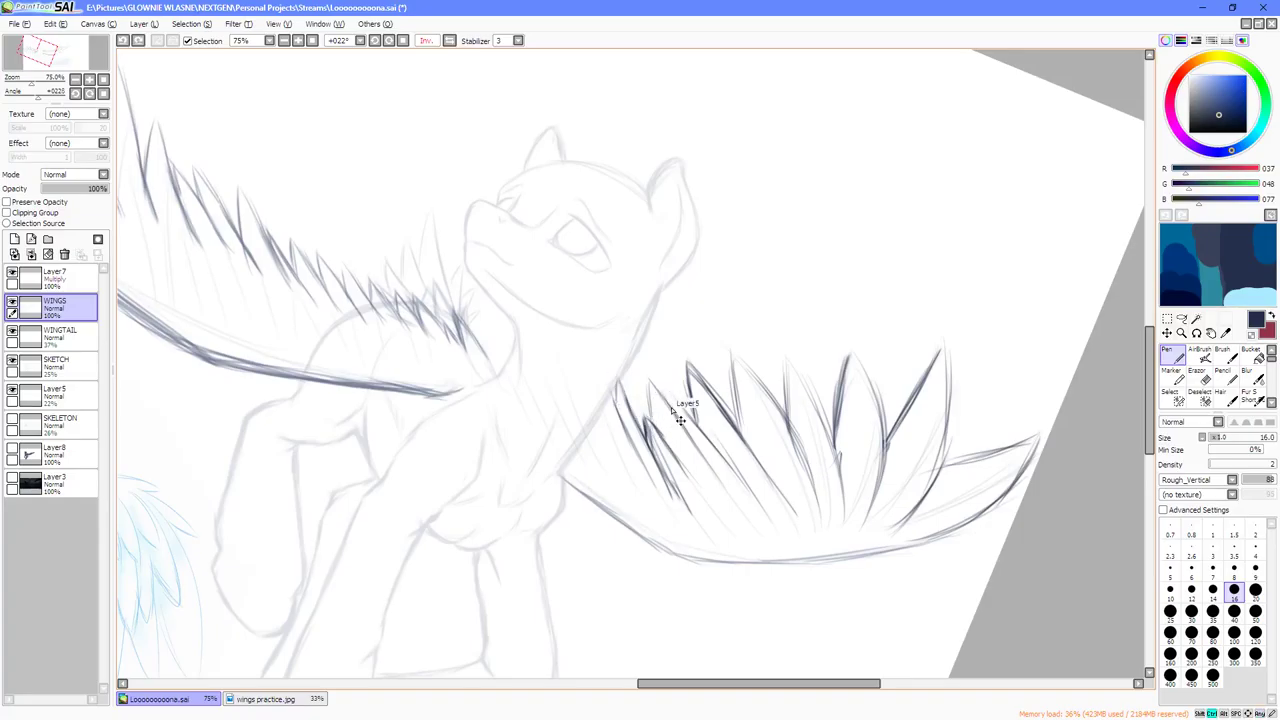
Undo the short feather strokes beside the pony's neck.
key(ctrl+z)
key(ctrl+z)
key(ctrl+z)
key(ctrl+z)
key(ctrl+z)
key(ctrl+z)
key(ctrl+z)
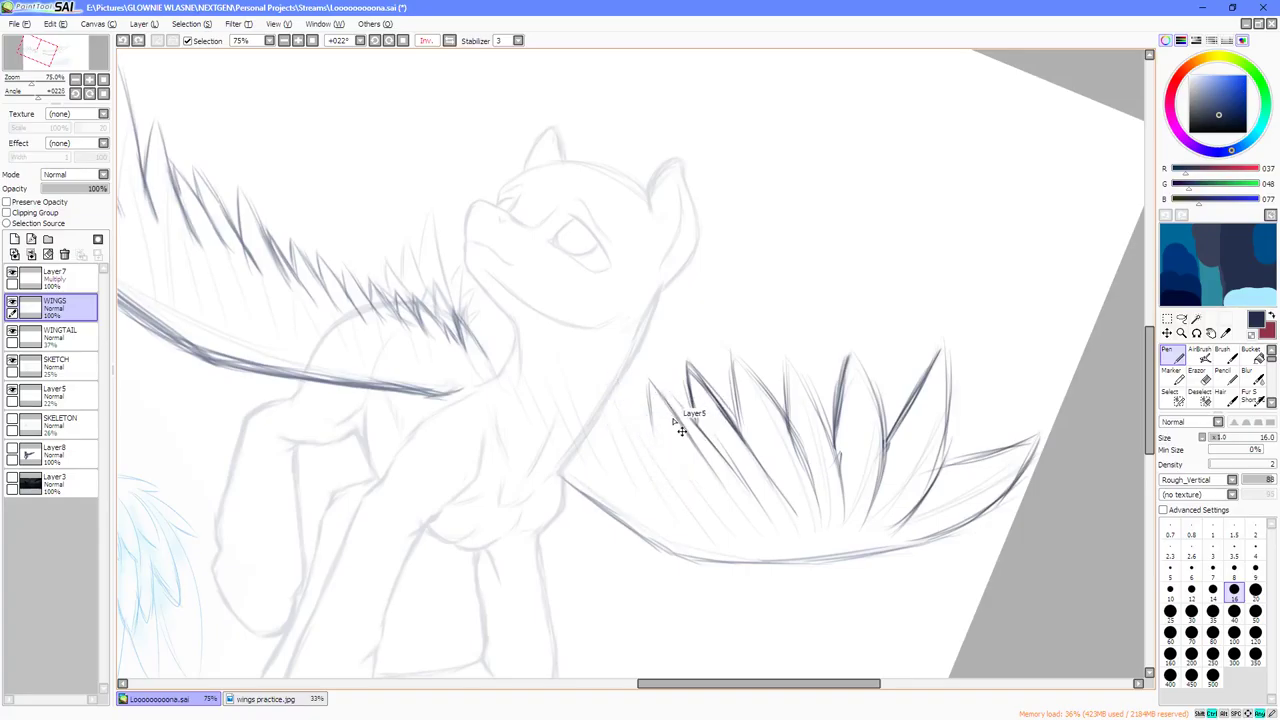
Draw two slim feathers between the sixth feather and the pony's neck, retrying the edges until they follow the guide lines.
drag(671, 395, 689, 416)
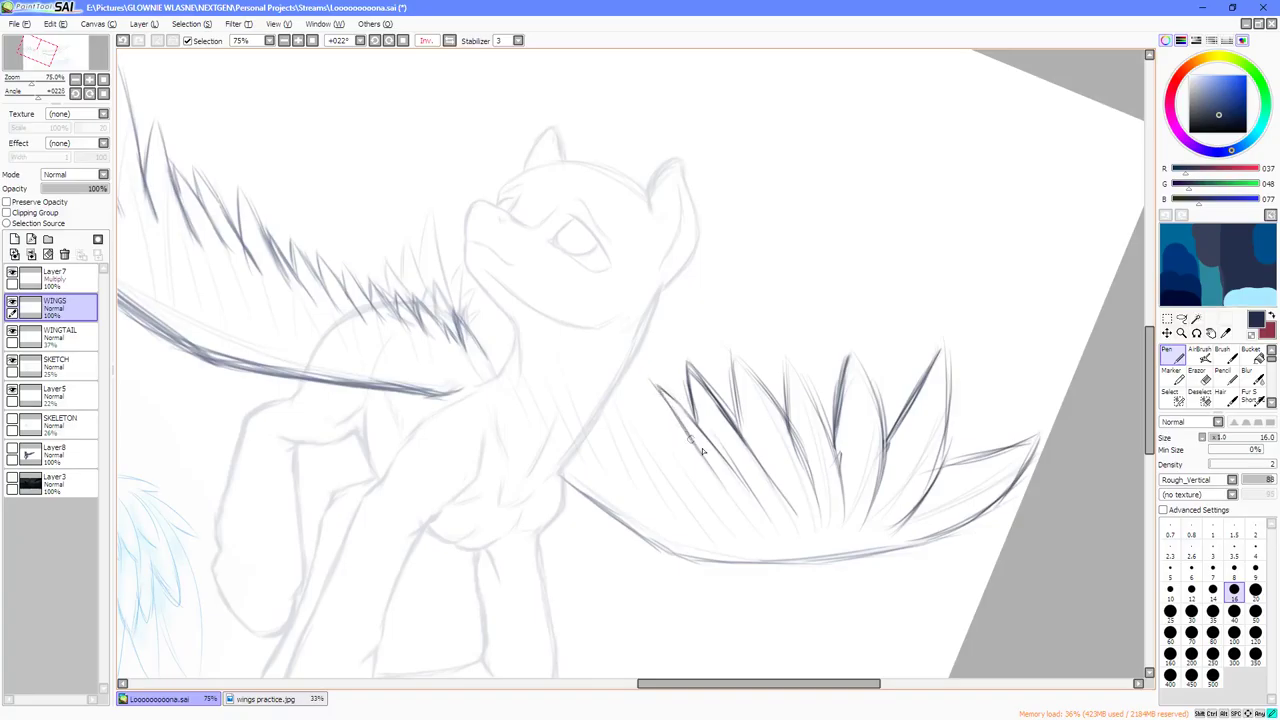
drag(703, 452, 634, 374)
drag(716, 507, 646, 411)
mouse_move(679, 466)
mouse_down()
mouse_move(637, 395)
mouse_move(659, 431)
mouse_move(640, 398)
mouse_up()
key(ctrl+z)
key(ctrl+z)
key(ctrl+z)
drag(708, 508, 649, 417)
drag(683, 470, 625, 389)
drag(659, 431, 624, 386)
drag(679, 499, 631, 416)
mouse_move(666, 475)
mouse_down()
mouse_move(625, 395)
mouse_move(633, 417)
mouse_up()
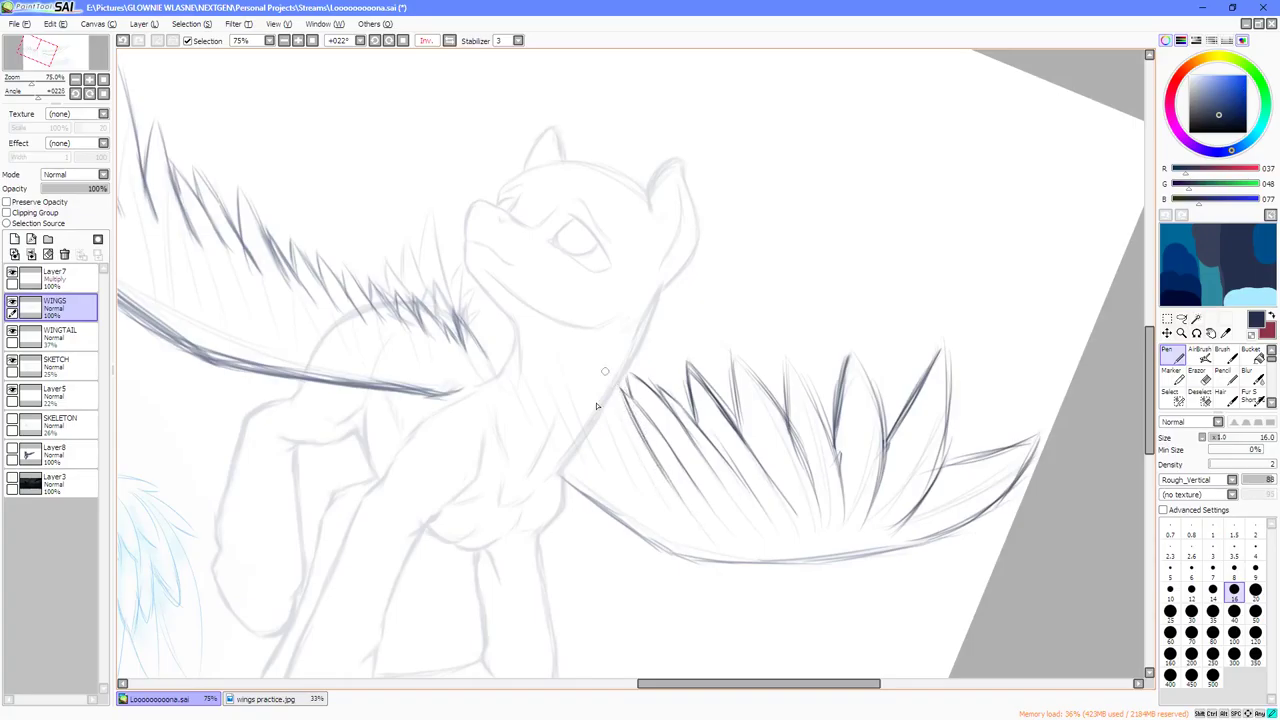
Continue the row with short pointed feathers across the pony's neck towards the first wing, undoing and redrawing misplaced strokes.
drag(632, 440, 609, 388)
mouse_move(626, 426)
mouse_down()
mouse_move(612, 393)
mouse_move(605, 383)
mouse_move(616, 405)
mouse_move(571, 345)
mouse_up()
mouse_move(620, 412)
mouse_down()
mouse_move(568, 339)
mouse_move(577, 382)
mouse_move(570, 374)
mouse_move(595, 394)
mouse_move(568, 354)
mouse_move(574, 392)
mouse_up()
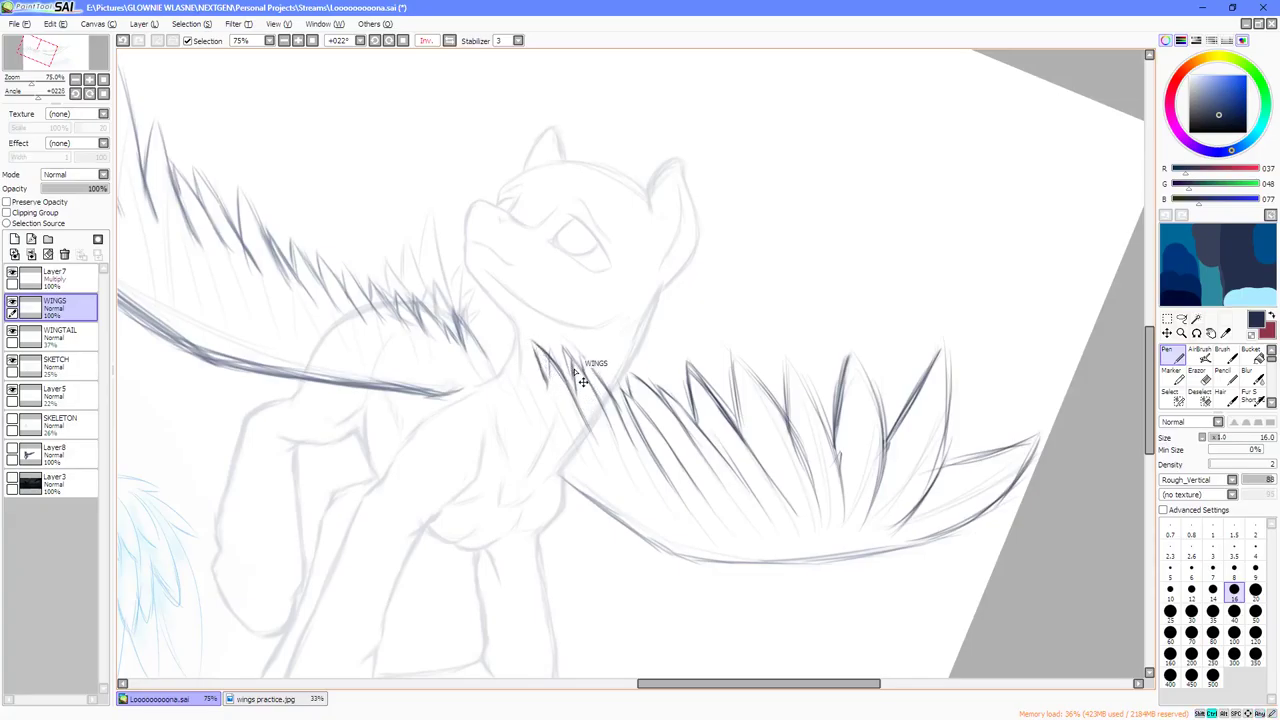
key(ctrl+z)
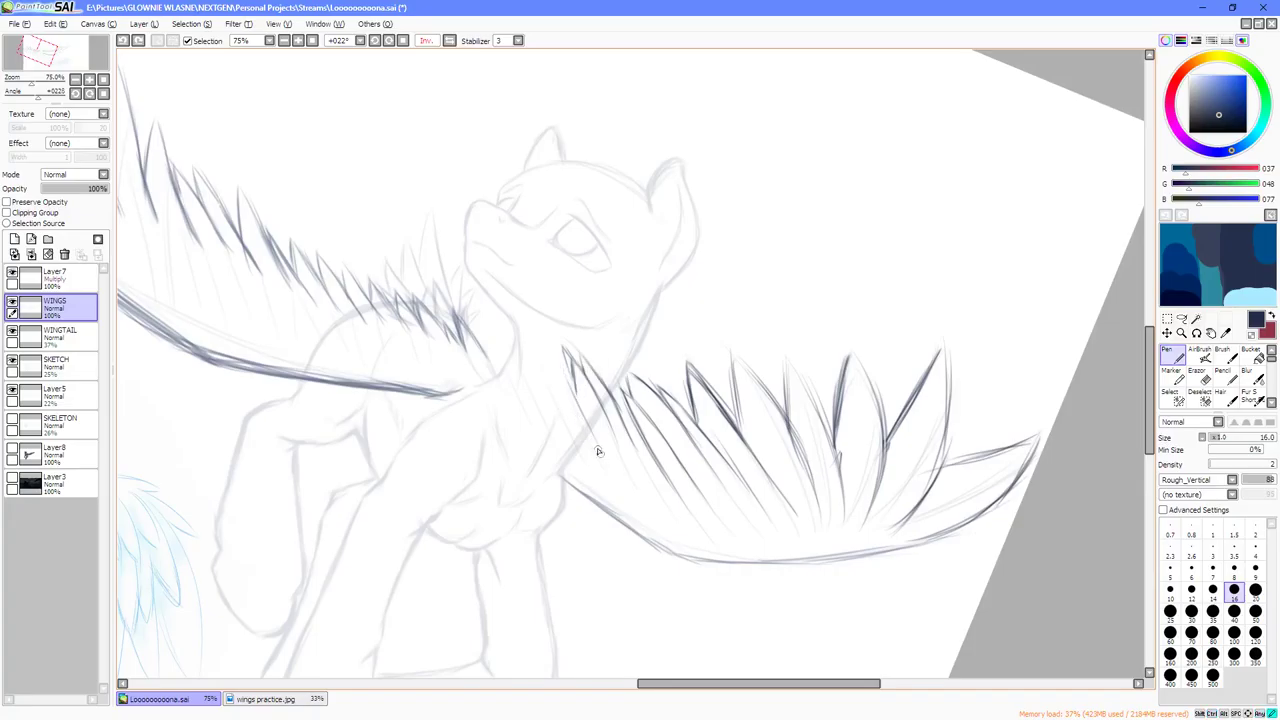
drag(597, 448, 555, 367)
key(ctrl+z)
key(ctrl+z)
key(ctrl+z)
key(ctrl+z)
drag(603, 410, 581, 376)
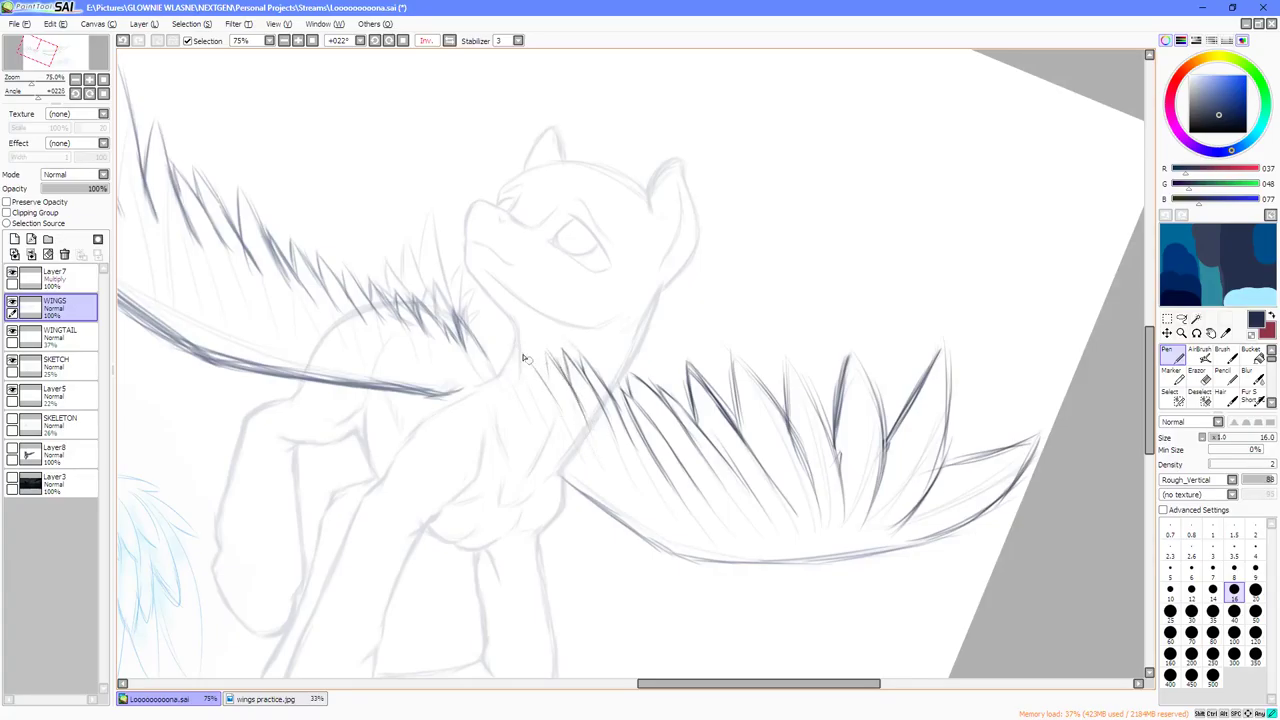
drag(548, 414, 506, 348)
mouse_move(524, 394)
mouse_down()
mouse_move(476, 330)
mouse_move(506, 364)
mouse_up()
Erase the dark overlapping strokes where the two wings' feather rows meet below the muzzle, then return to the Pen.
key(Delete)
key(Delete)
scroll(548, 455, down, 2)
scroll(528, 472, up, 2)
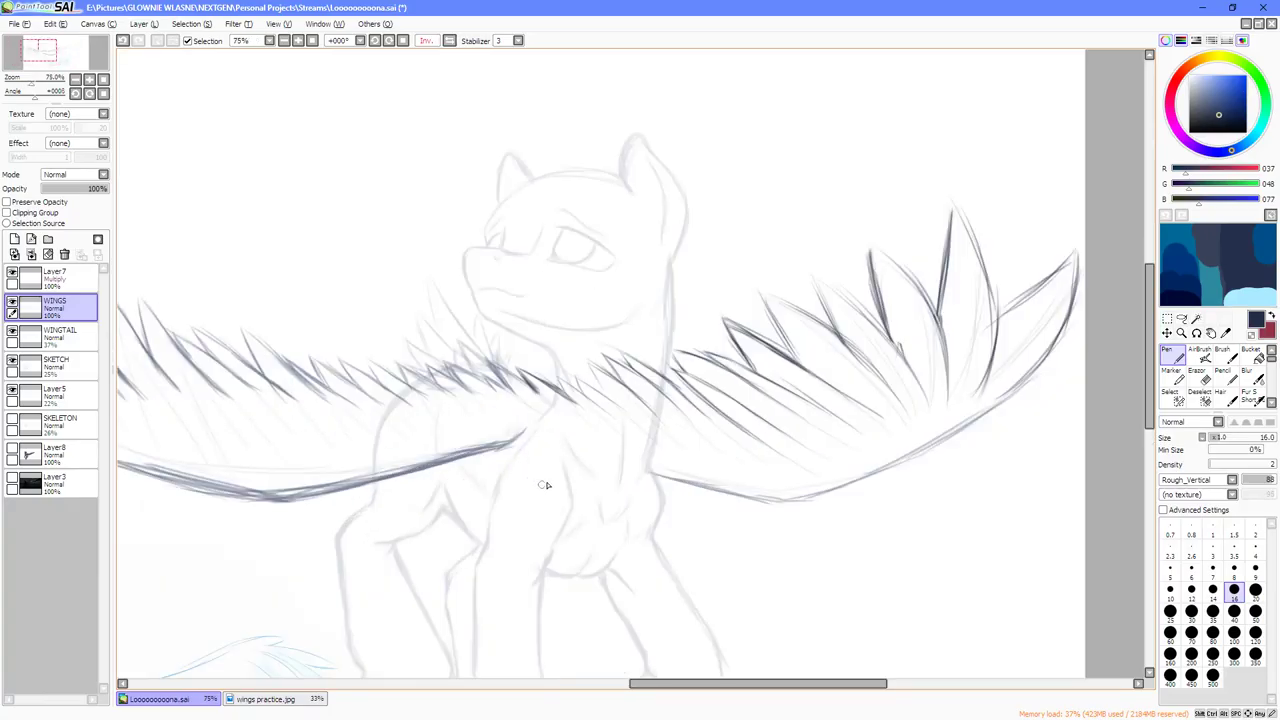
scroll(544, 485, down, 2)
scroll(524, 447, up, 3)
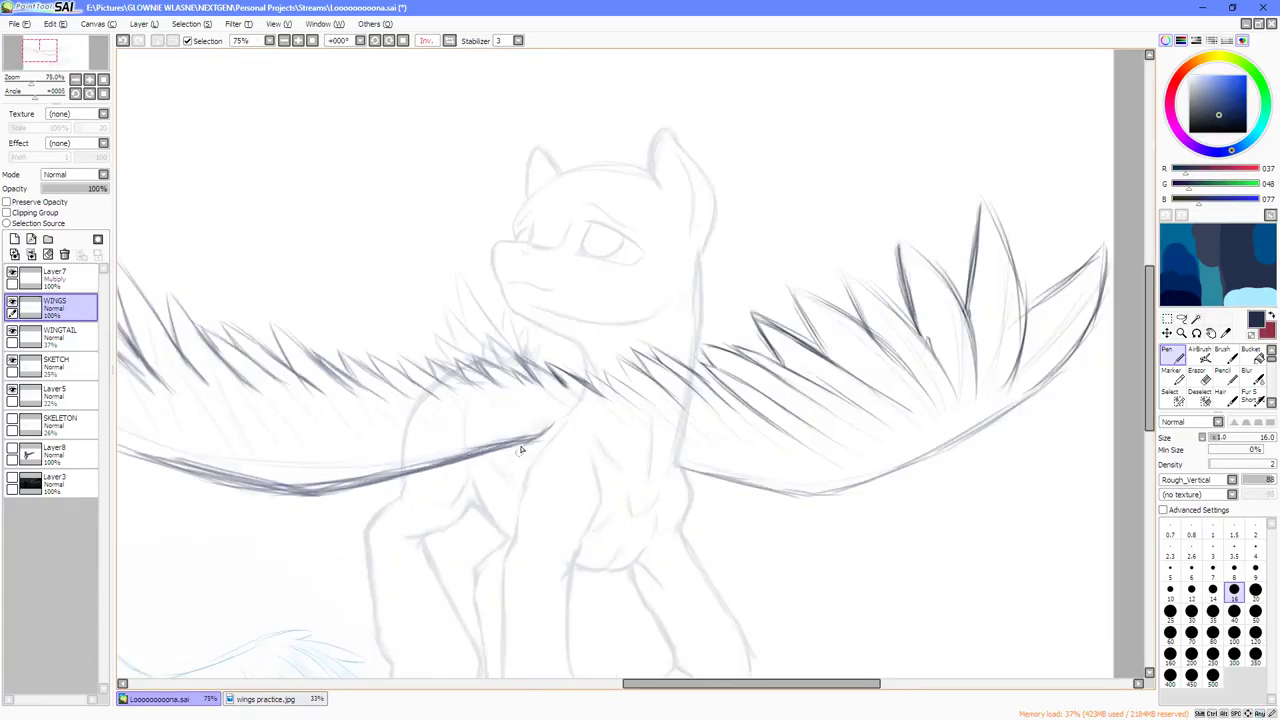
key(End)
key(End)
key(End)
drag(587, 378, 609, 400)
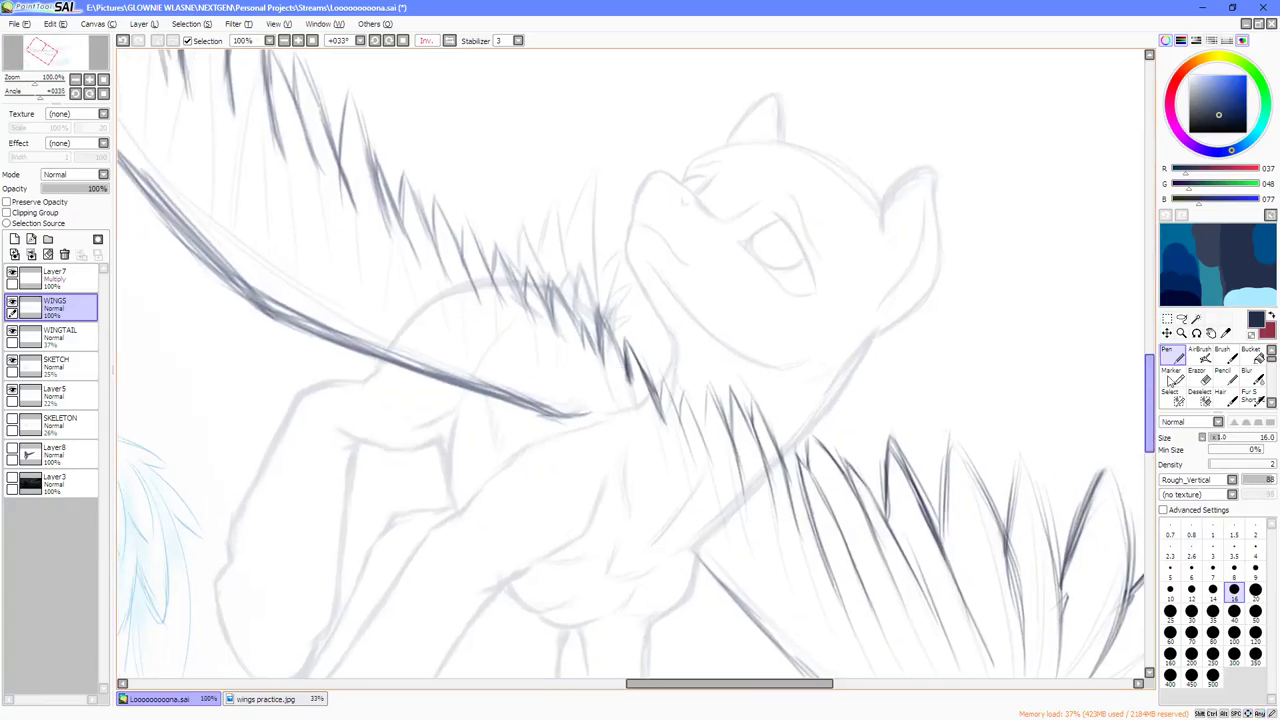
click(1199, 379)
click(1174, 357)
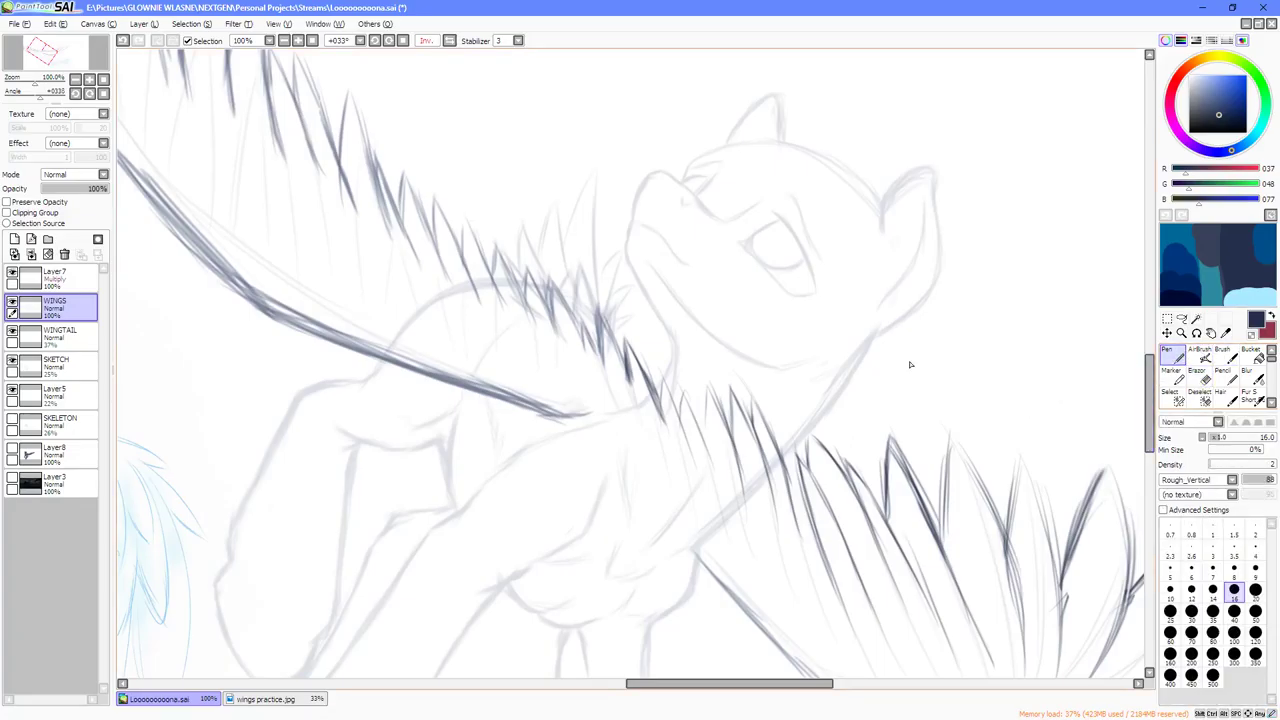
click(1198, 377)
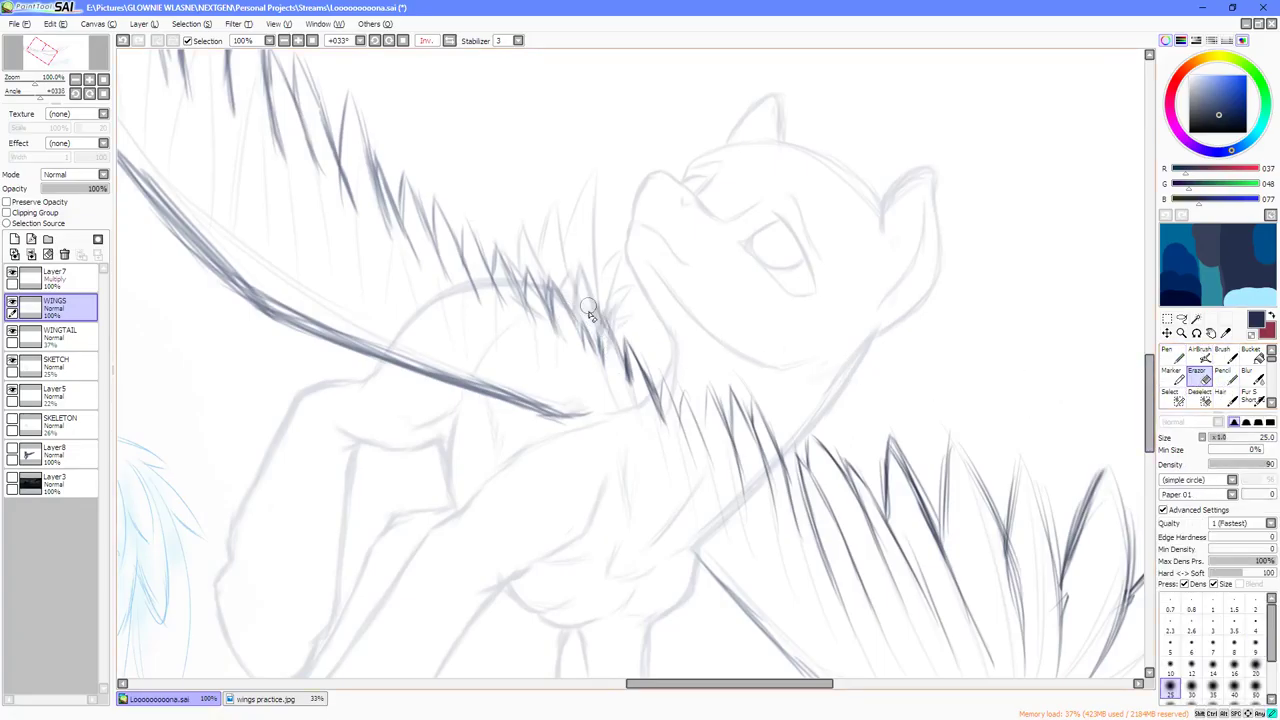
mouse_move(589, 313)
mouse_down()
mouse_move(628, 395)
mouse_move(629, 365)
mouse_up()
click(1173, 356)
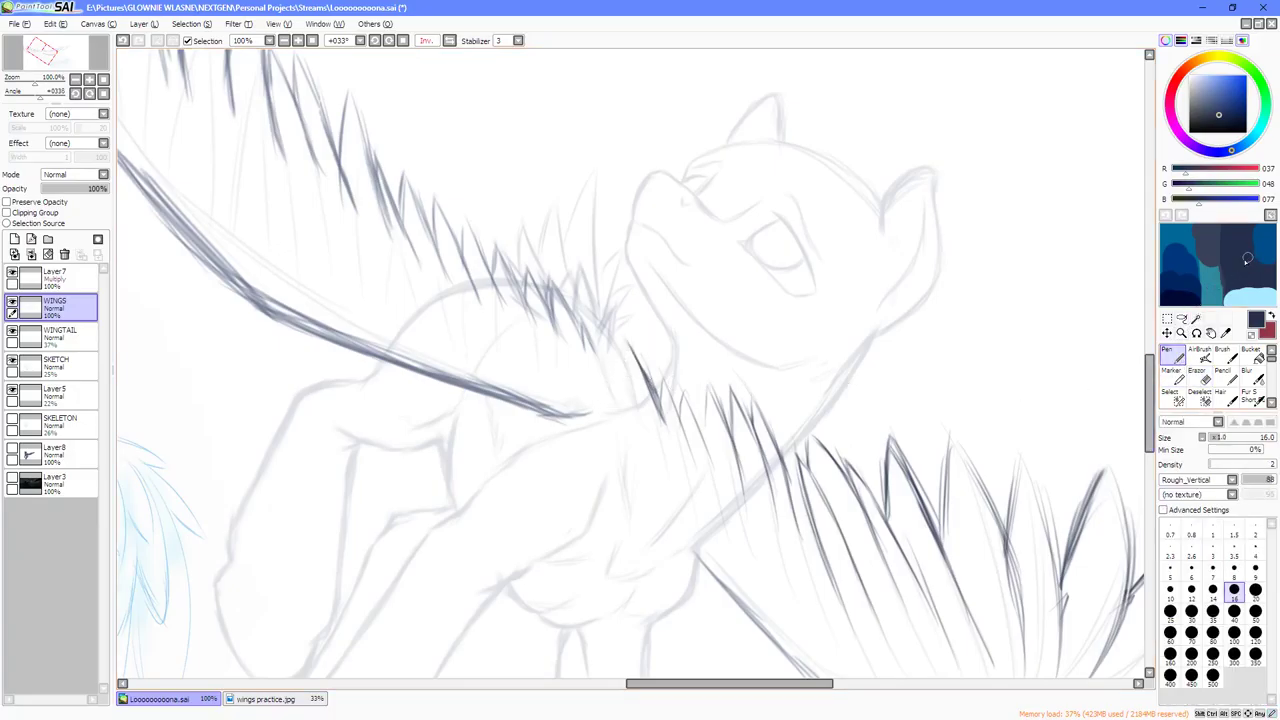
scroll(453, 383, up, 5)
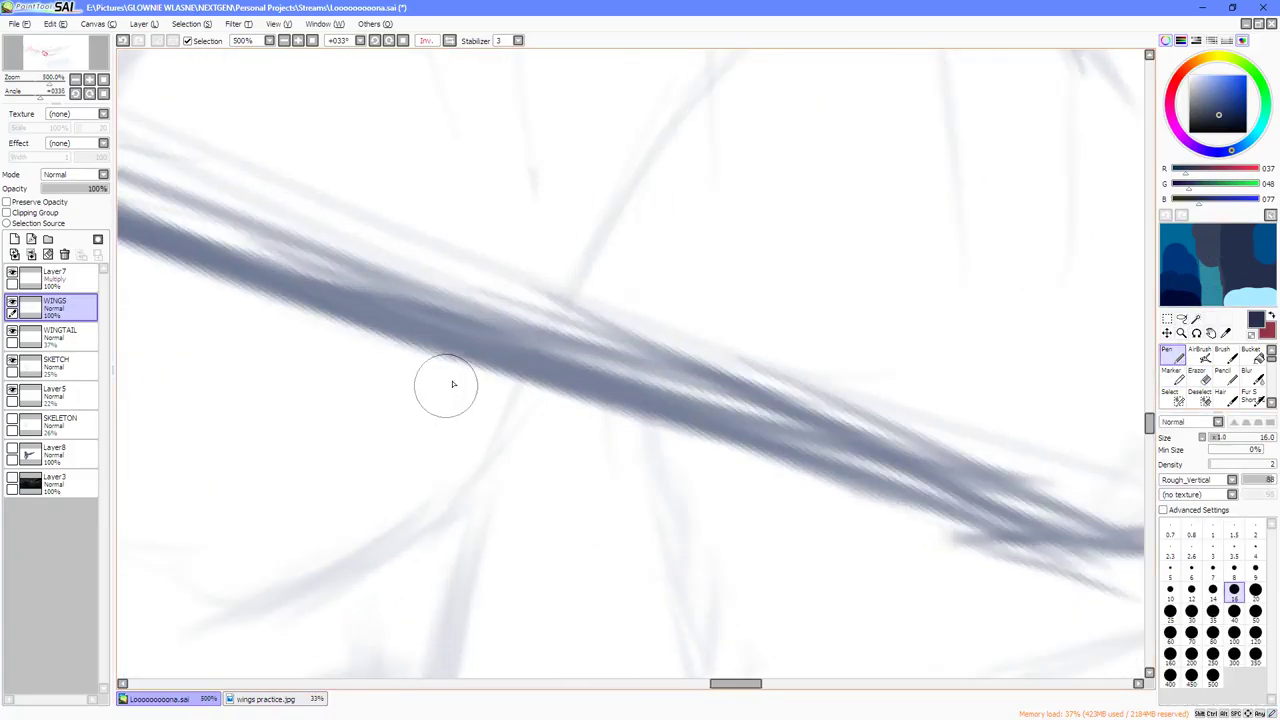
Set the SKETCH layer's opacity to 100% and sample the slate-blue line colour from the pony's outline.
right_click(485, 353)
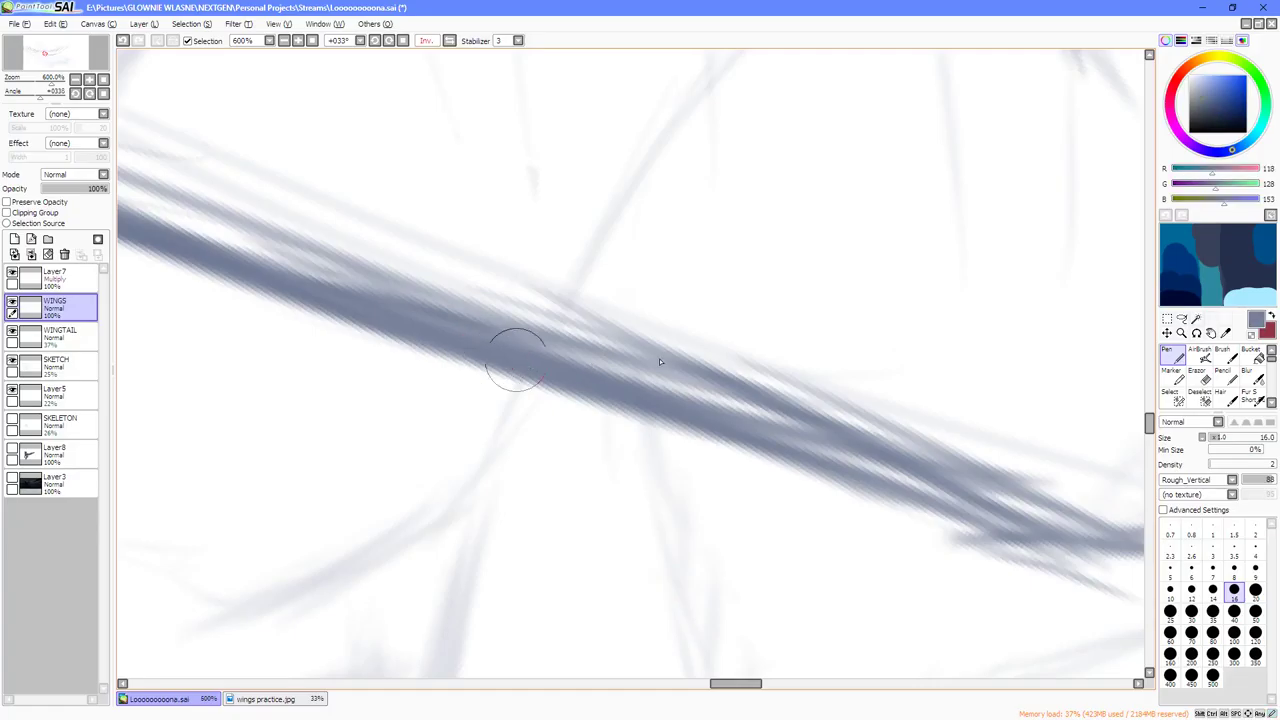
alt+click(1211, 243)
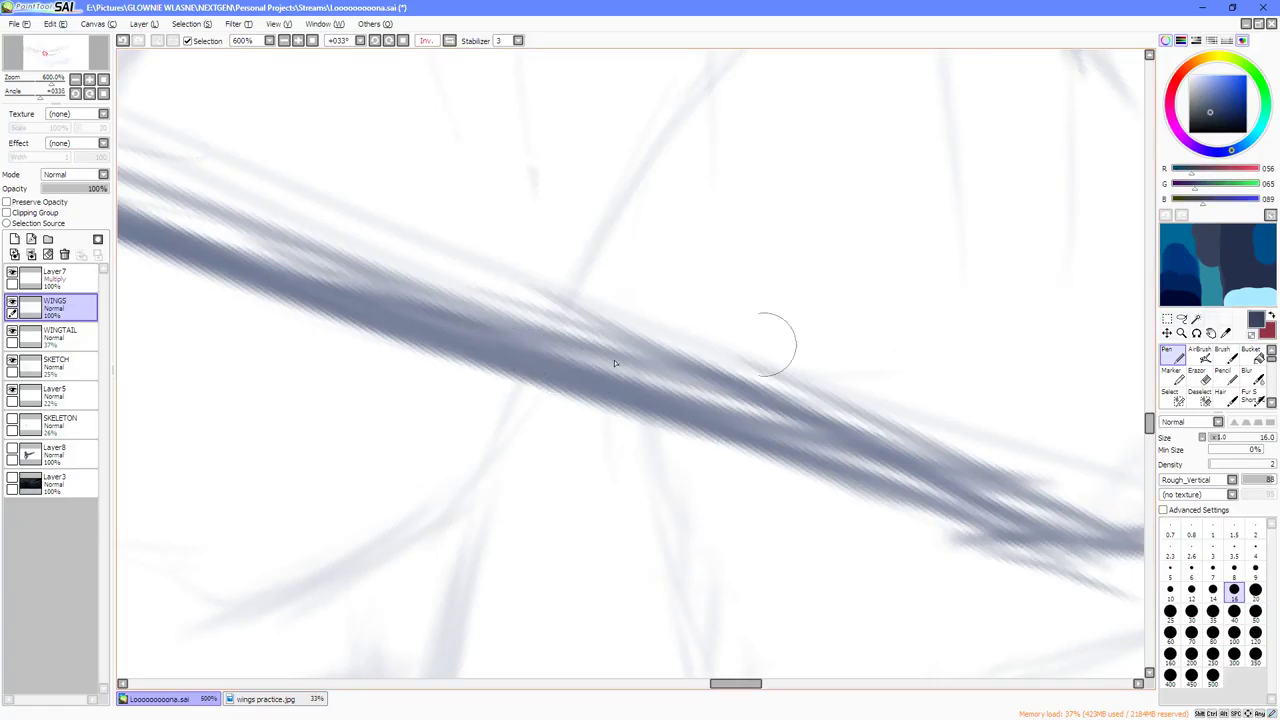
alt+click(520, 369)
scroll(520, 369, down, 6)
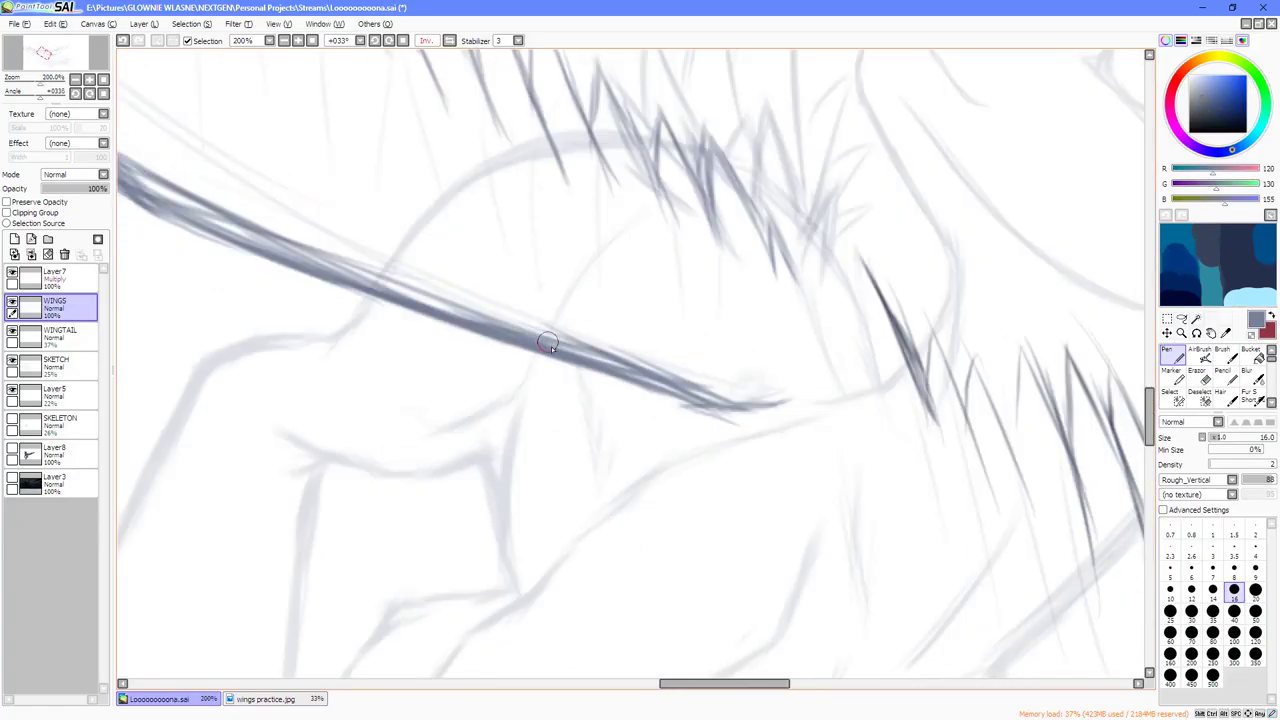
click(55, 365)
drag(84, 189, 112, 190)
scroll(510, 431, up, 8)
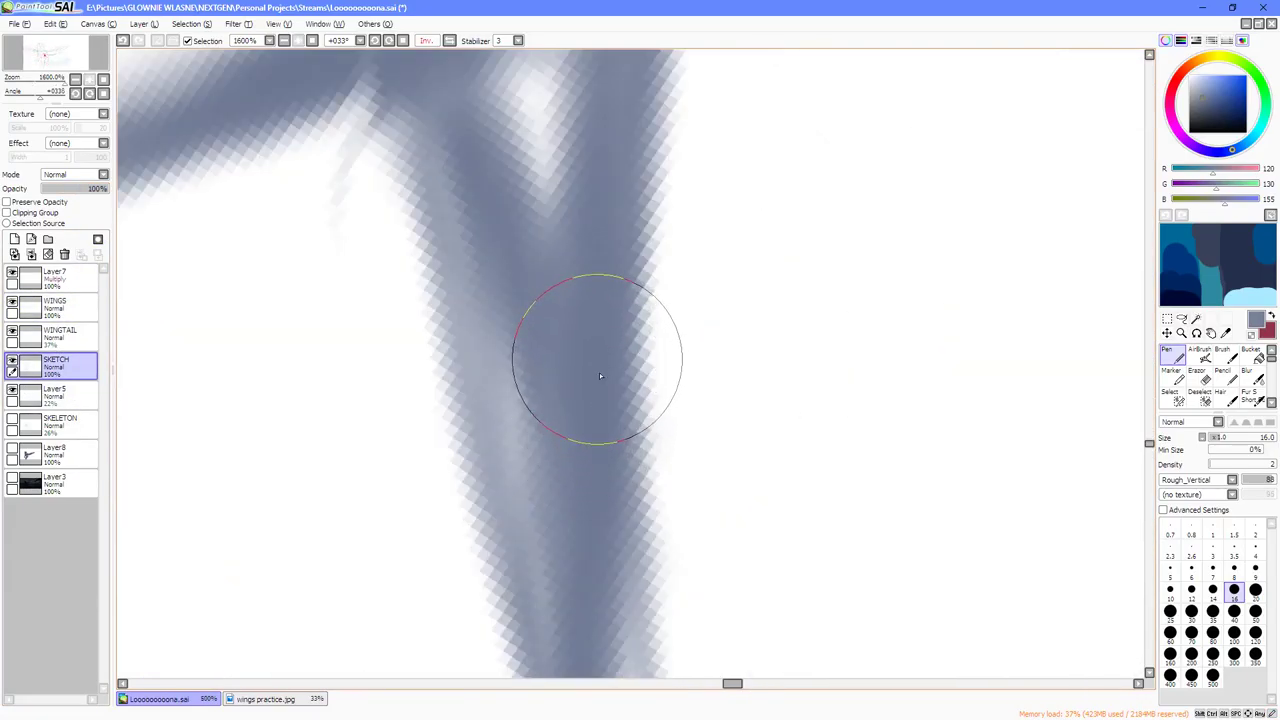
scroll(602, 382, down, 9)
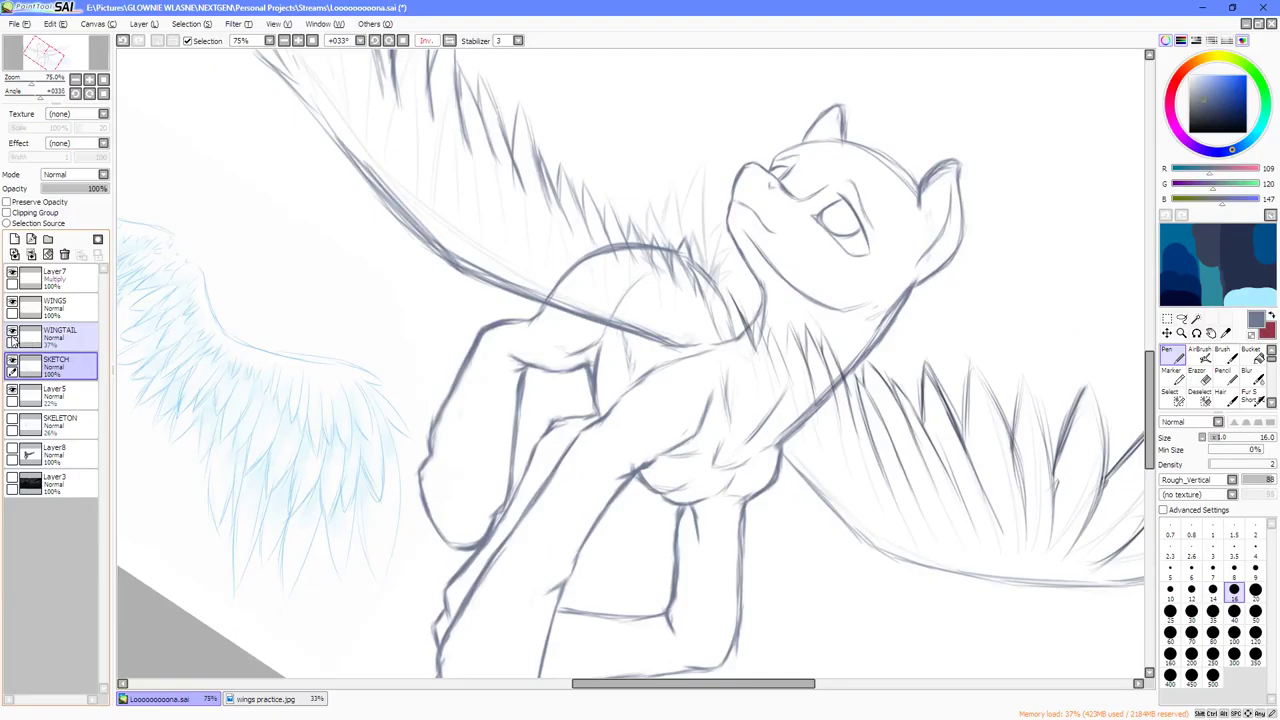
Set the SKETCH layer's opacity to 30%.
click(12, 331)
click(12, 331)
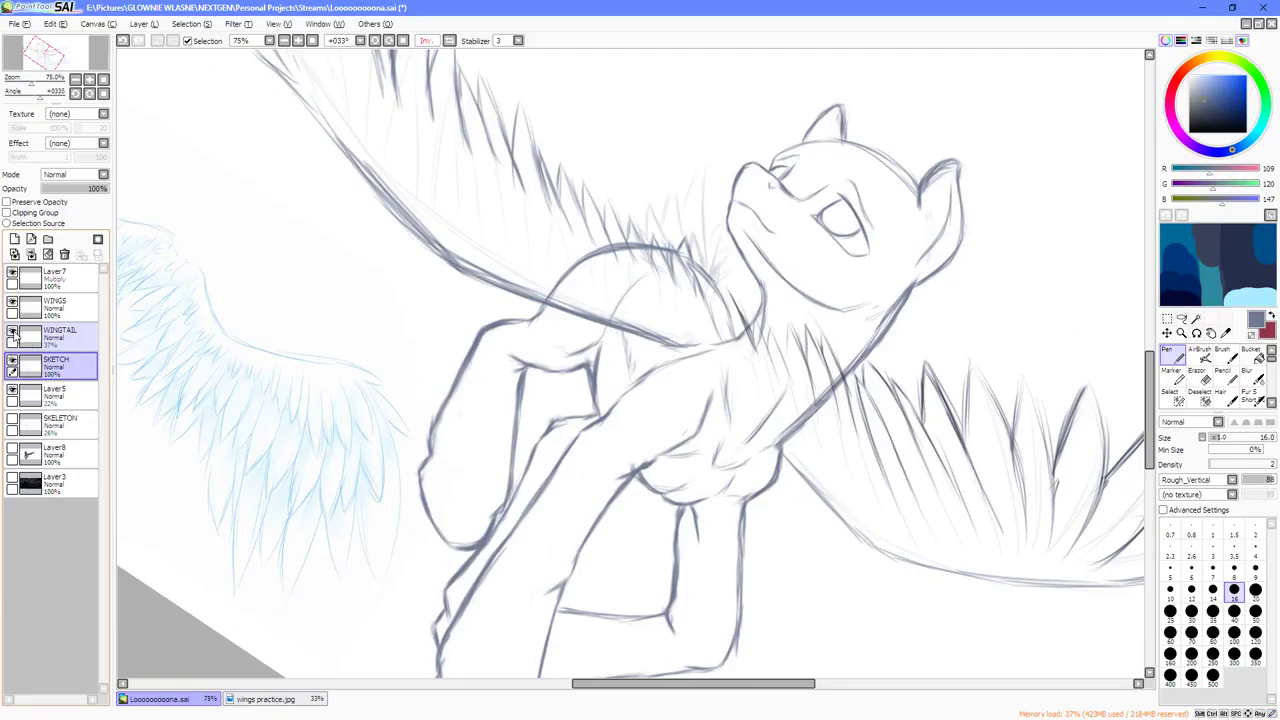
click(62, 188)
Preserve opacity on the WINGS layer and recolour its dark feather strokes slate blue with the Marker at size 500.
click(55, 307)
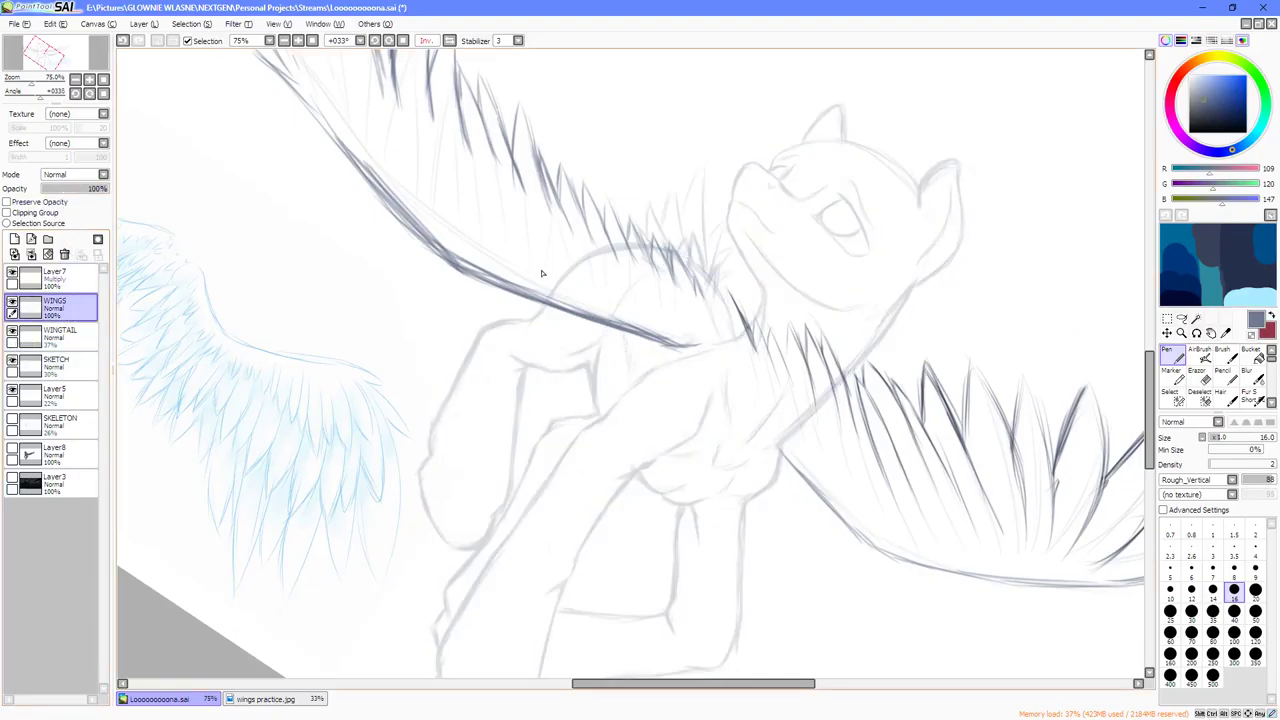
click(50, 202)
click(1171, 372)
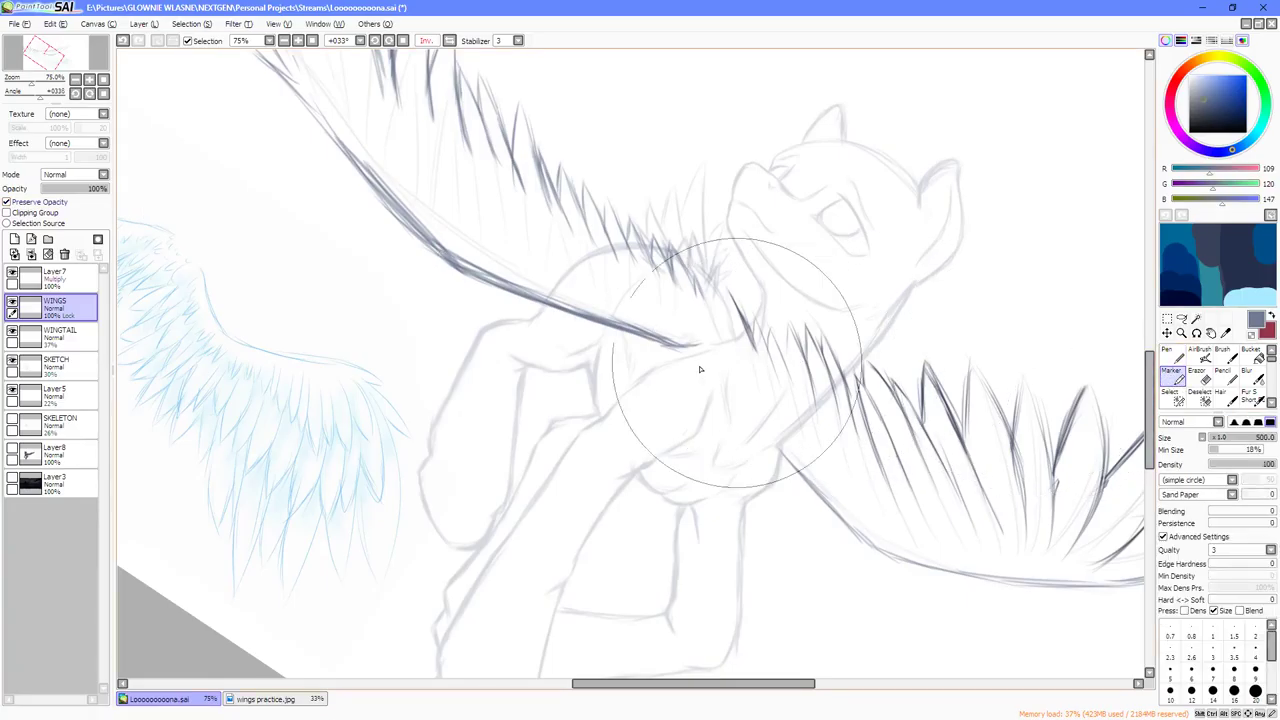
mouse_move(700, 369)
mouse_down()
mouse_move(820, 486)
mouse_move(943, 560)
mouse_move(903, 406)
mouse_up()
scroll(880, 407, down, 2)
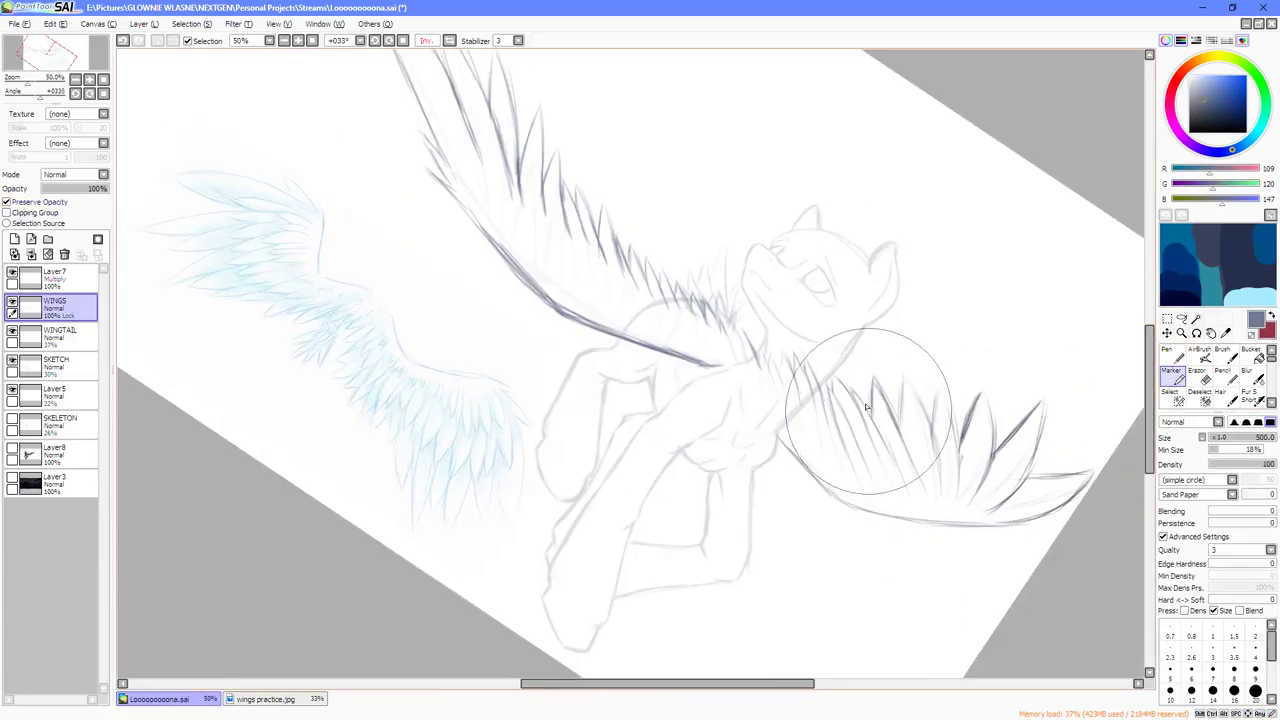
Stop preserving opacity on the WINGS layer and pen short pointed feathers into the gap between the wings below the muzzle.
key(n)
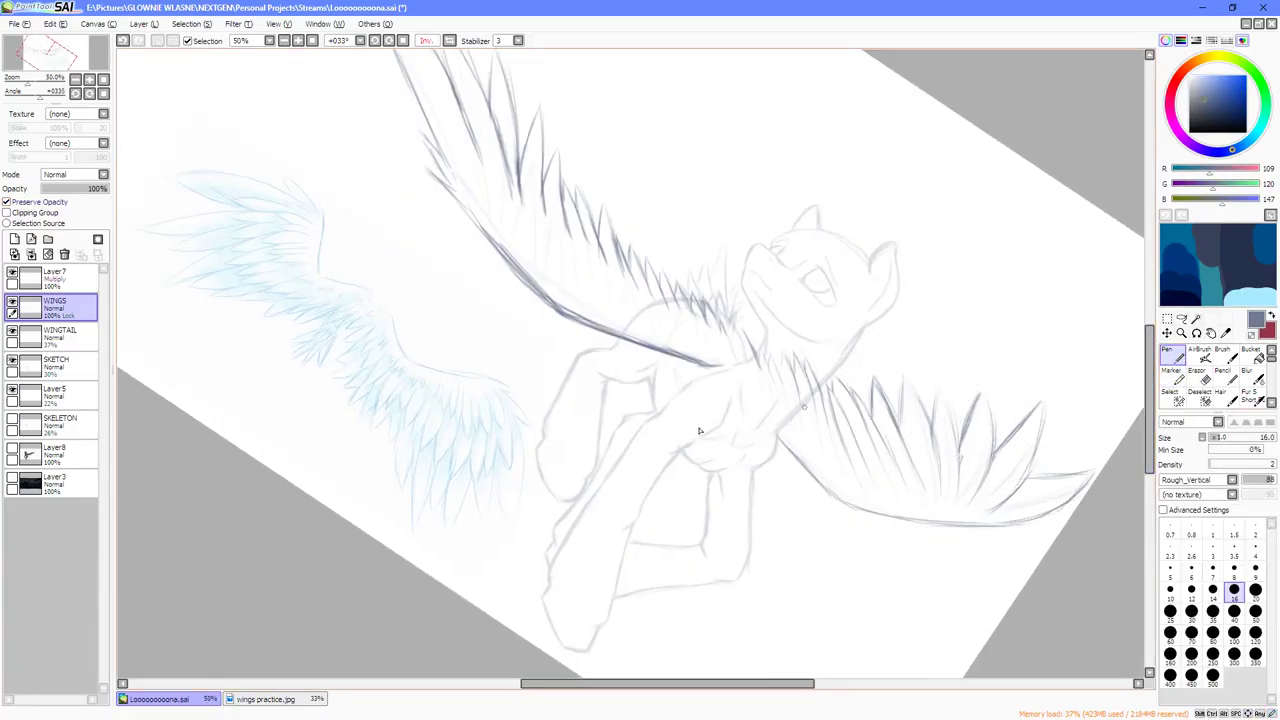
scroll(699, 431, up, 4)
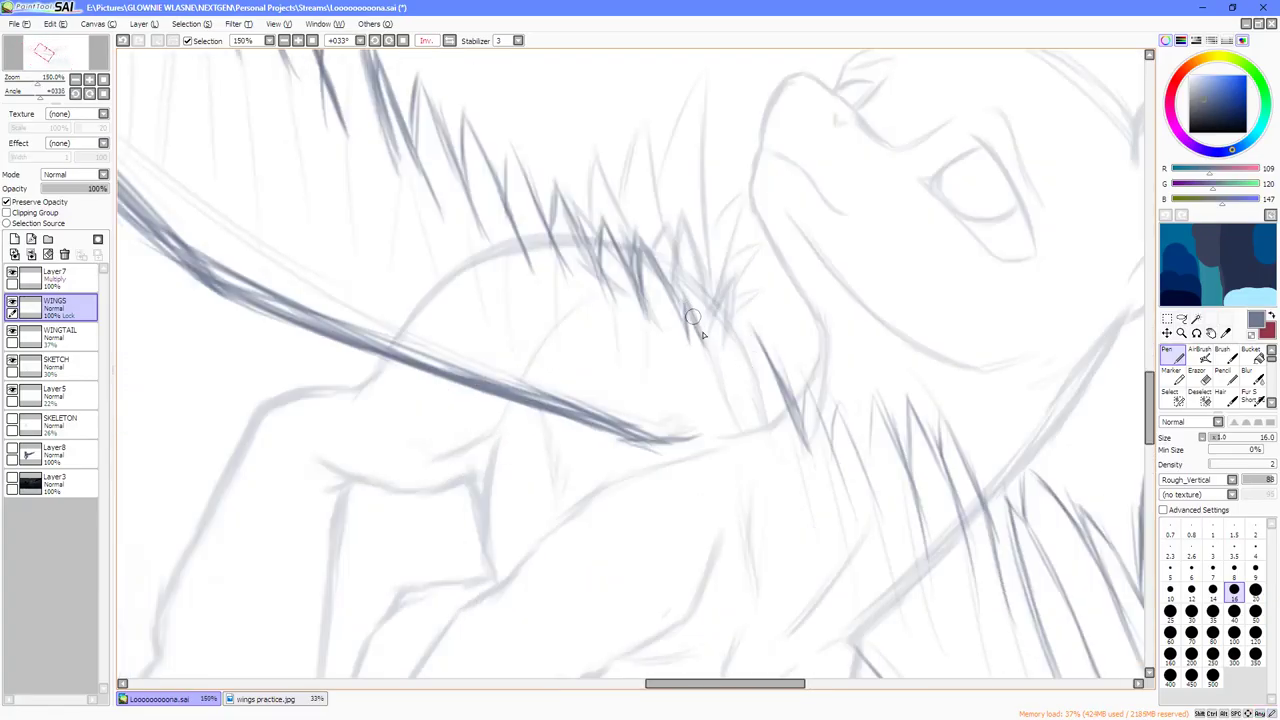
click(6, 202)
mouse_move(729, 355)
mouse_down()
mouse_move(719, 337)
mouse_move(758, 408)
mouse_move(762, 392)
mouse_up()
drag(743, 350, 755, 397)
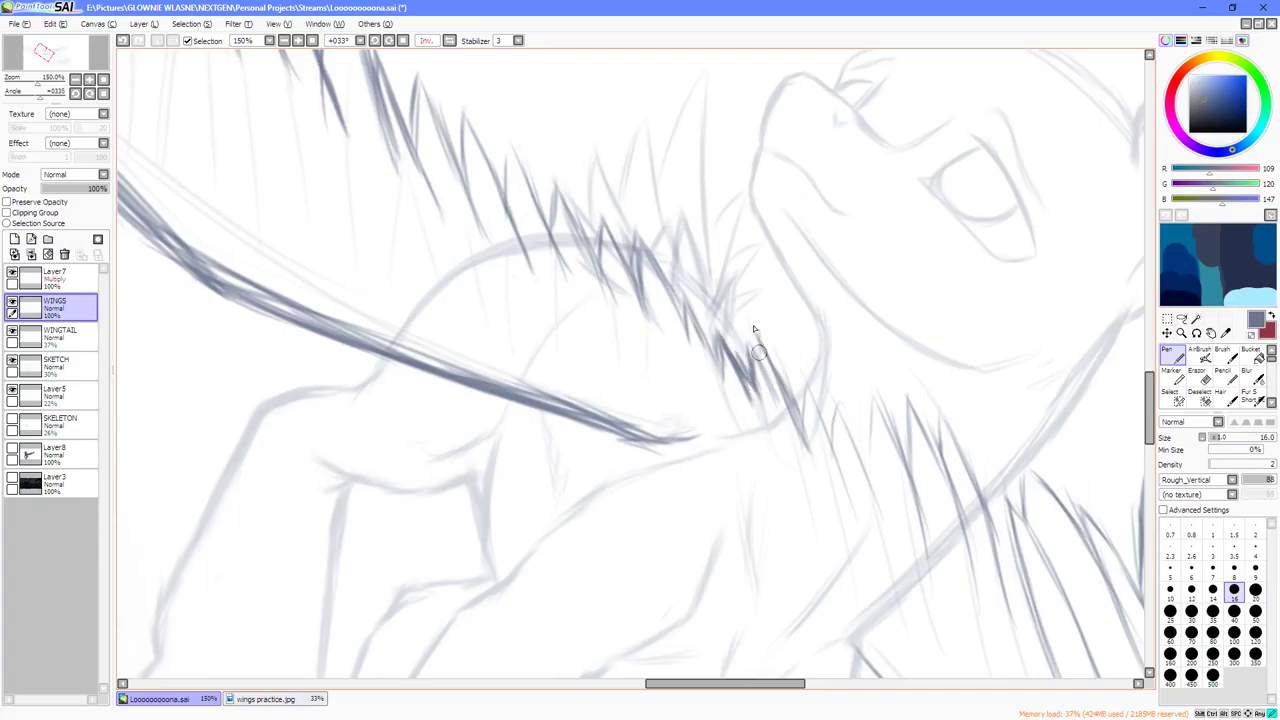
mouse_move(756, 331)
mouse_down()
mouse_move(779, 392)
mouse_move(807, 388)
mouse_move(789, 368)
mouse_move(781, 386)
mouse_move(778, 363)
mouse_move(798, 386)
mouse_up()
scroll(778, 398, down, 2)
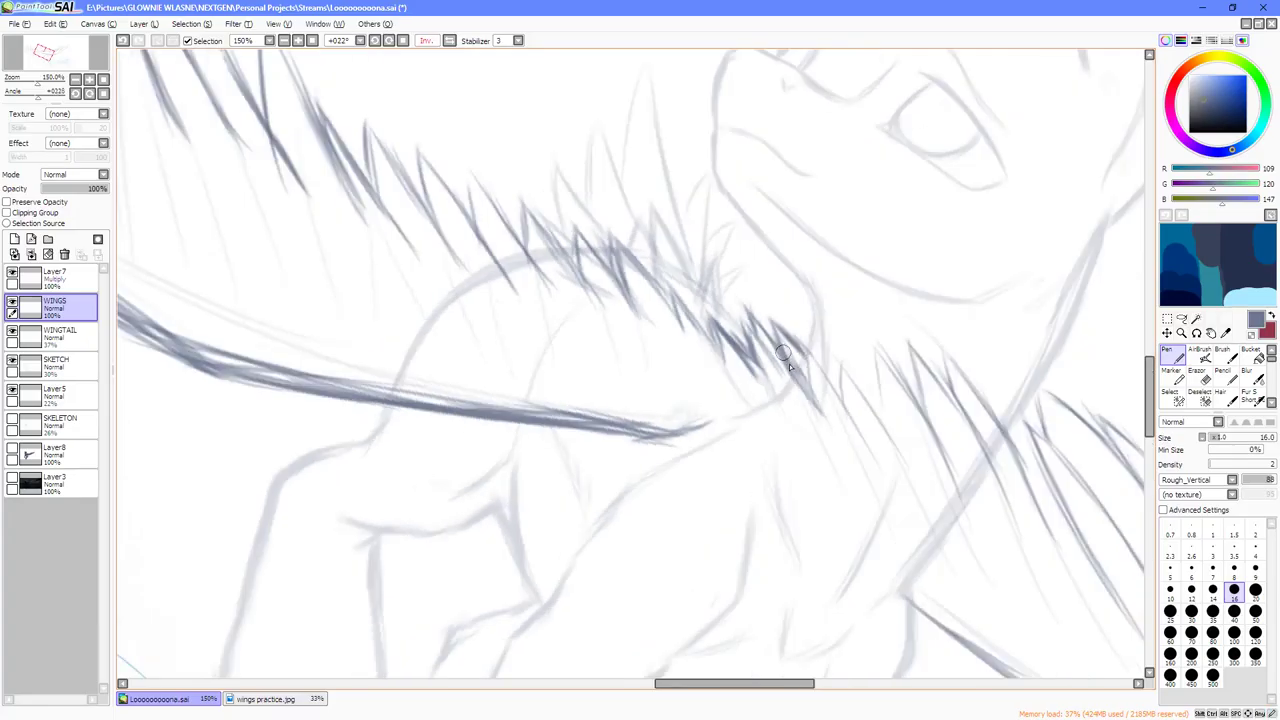
scroll(780, 398, down, 1)
key(Home)
scroll(814, 375, down, 1)
scroll(915, 380, up, 1)
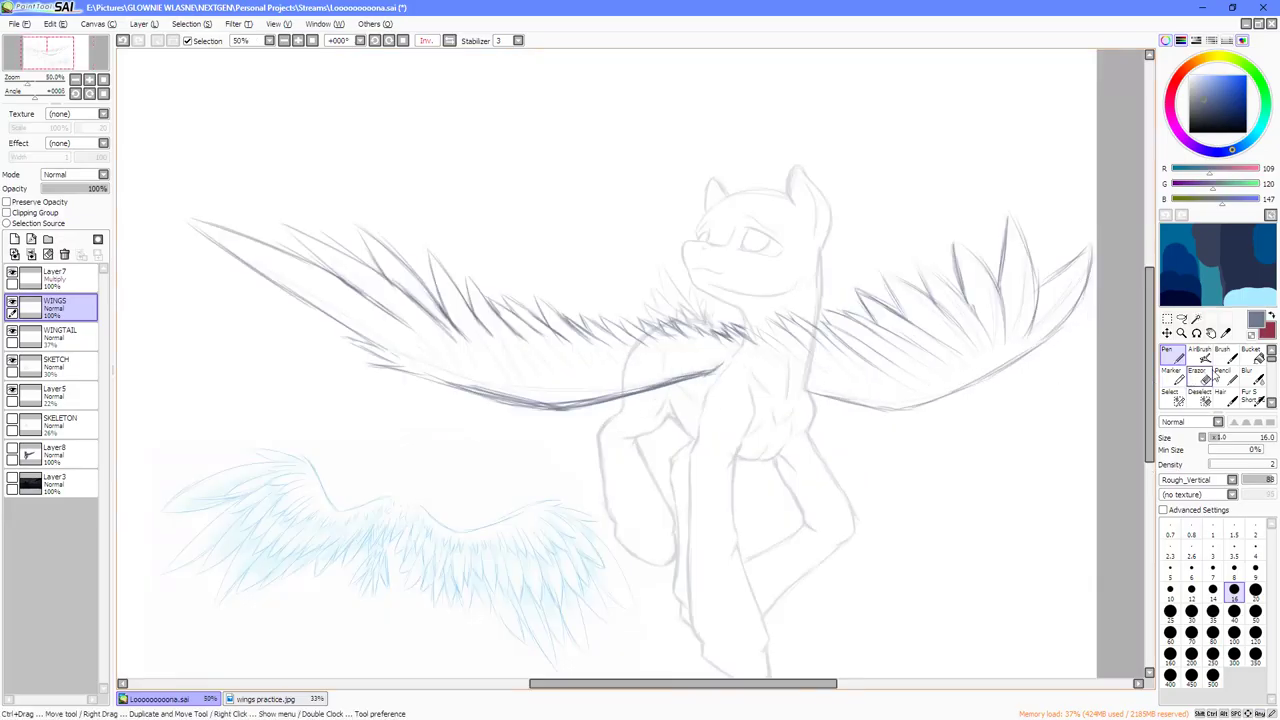
Erase the WINGS layer's feather strokes that run across the pony's neck and chest.
click(1201, 376)
scroll(740, 330, up, 2)
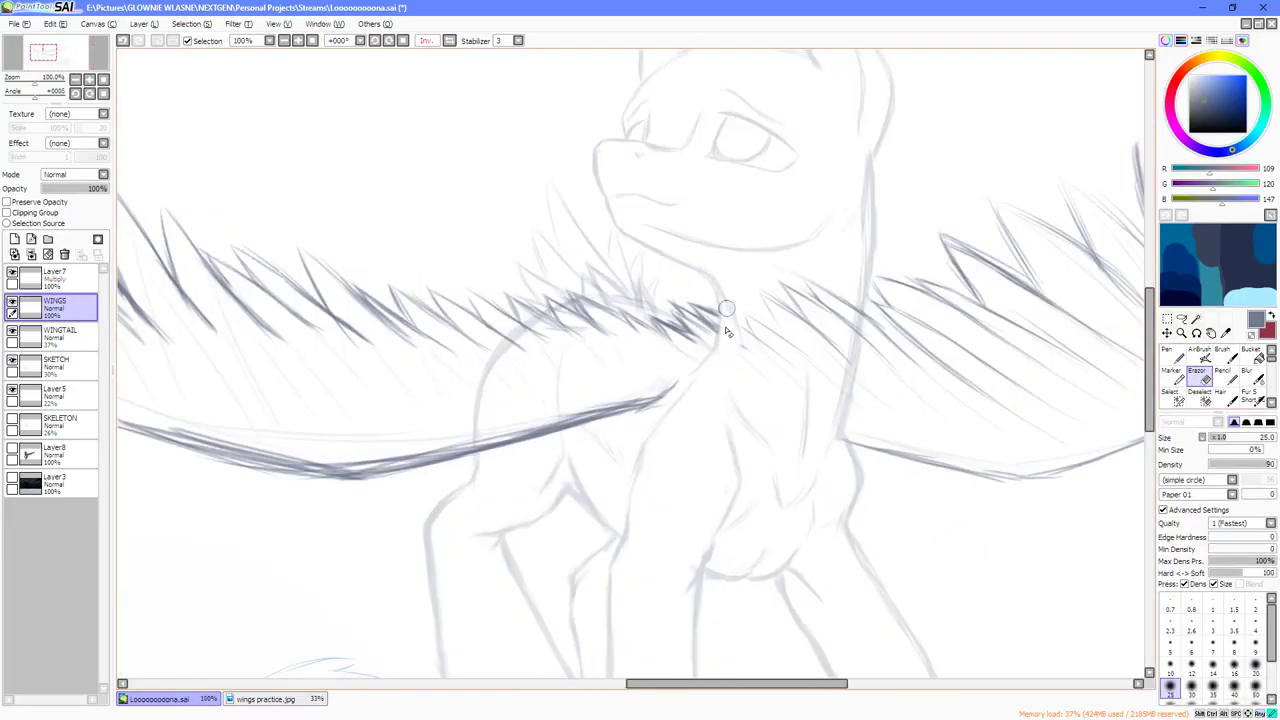
mouse_move(744, 309)
mouse_down()
mouse_move(779, 387)
mouse_move(783, 260)
mouse_move(811, 362)
mouse_move(818, 262)
mouse_move(841, 356)
mouse_move(845, 303)
mouse_move(846, 357)
mouse_move(847, 309)
mouse_up()
scroll(845, 307, up, 2)
Set the WINGTAIL layer's opacity to 41%, raise it to 100%, and return to the Pen.
click(55, 336)
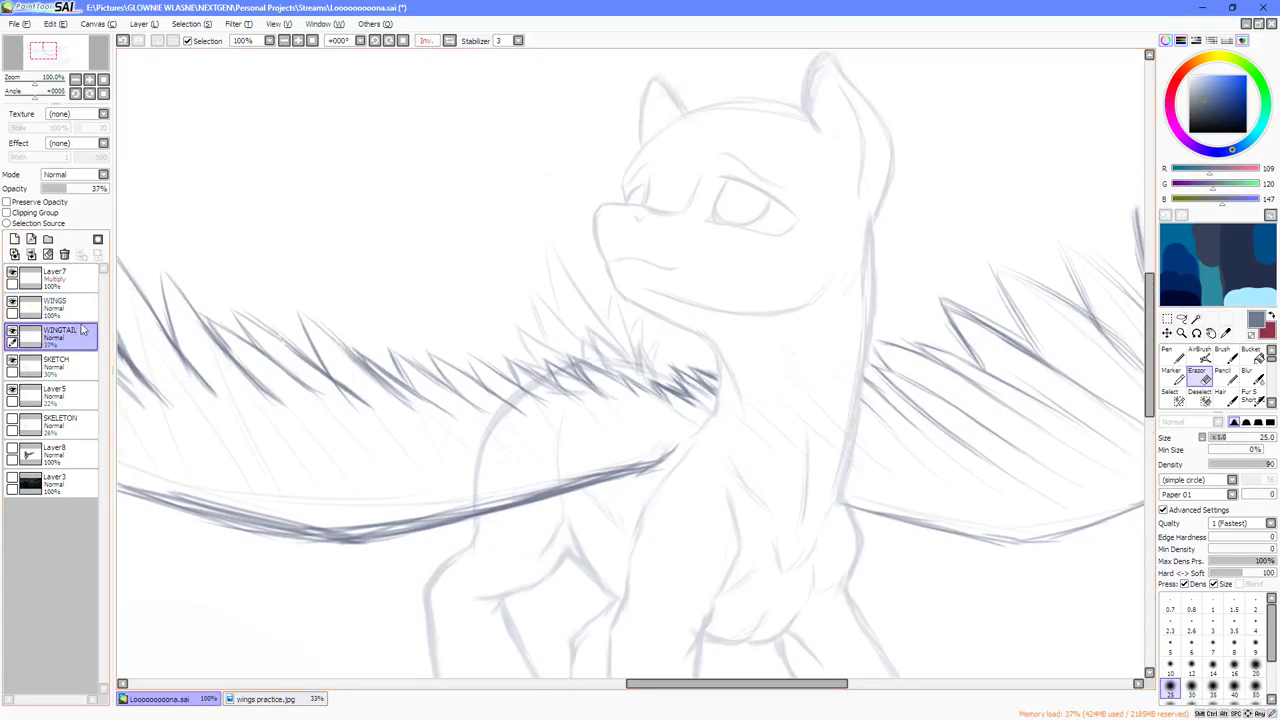
scroll(160, 227, up, 1)
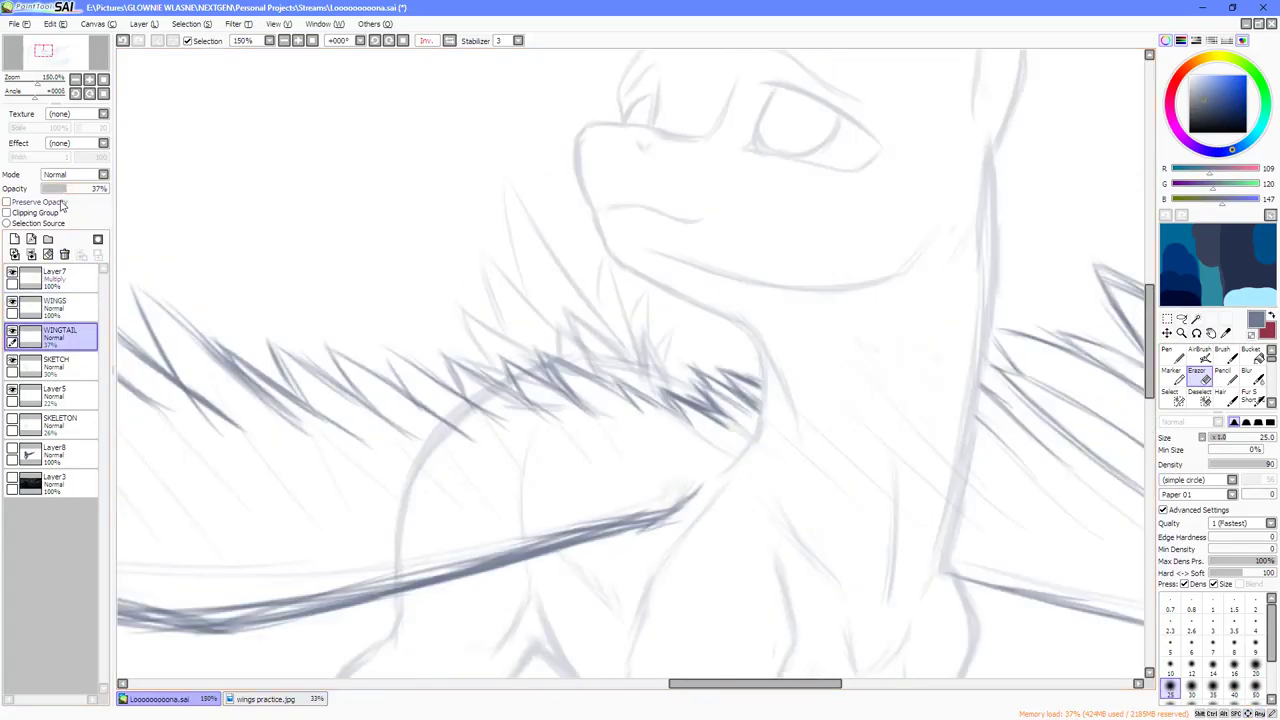
mouse_move(67, 189)
mouse_down()
mouse_move(90, 190)
mouse_move(69, 189)
mouse_up()
drag(573, 387, 566, 322)
scroll(566, 355, up, 1)
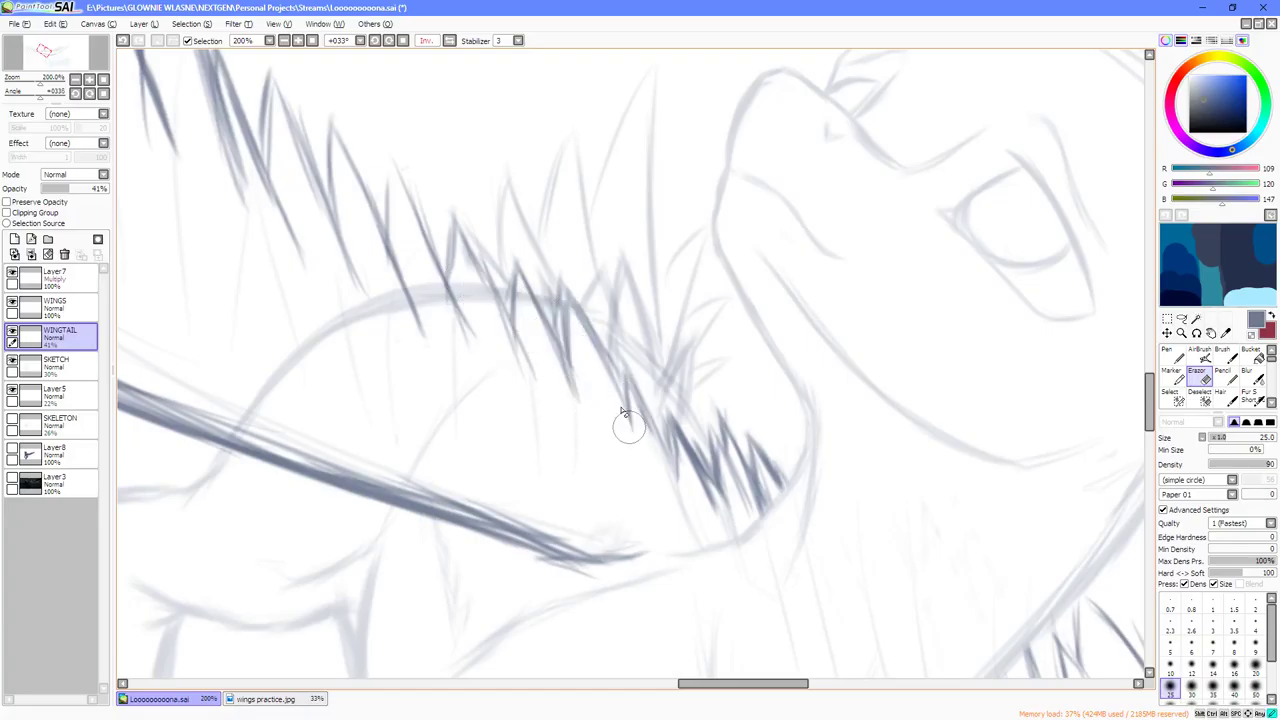
key(Delete)
key(Home)
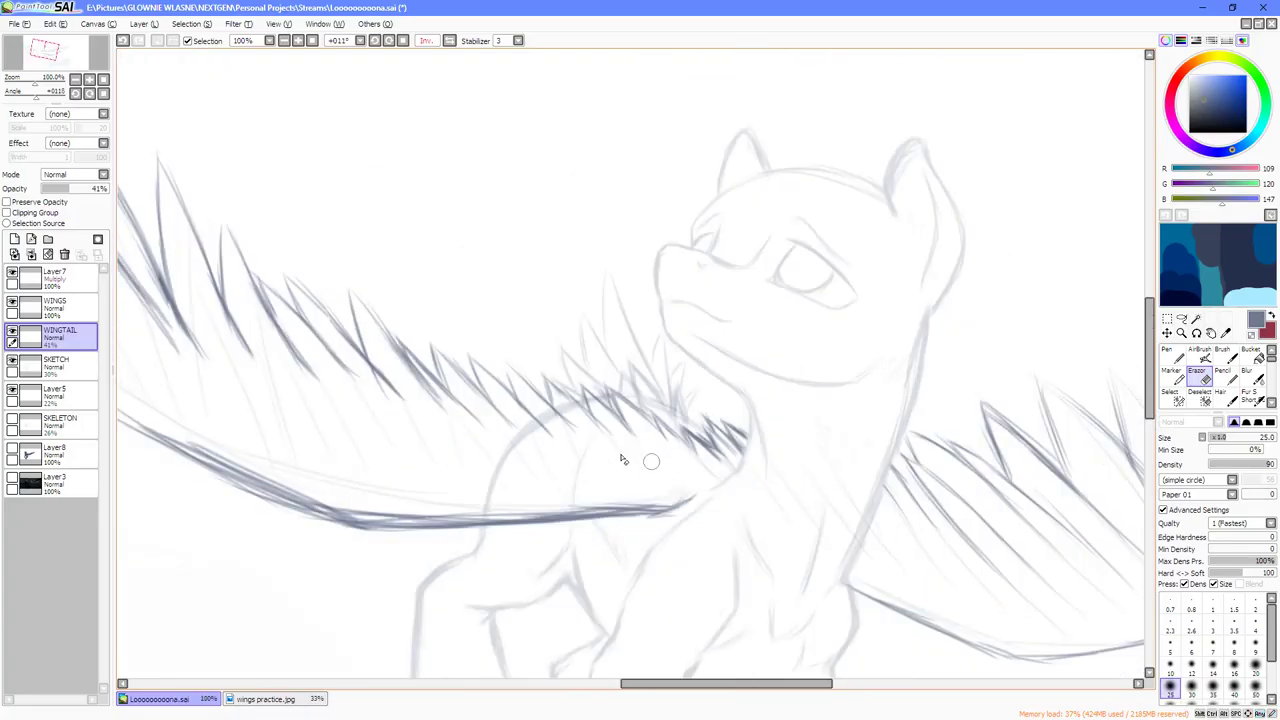
drag(70, 190, 120, 193)
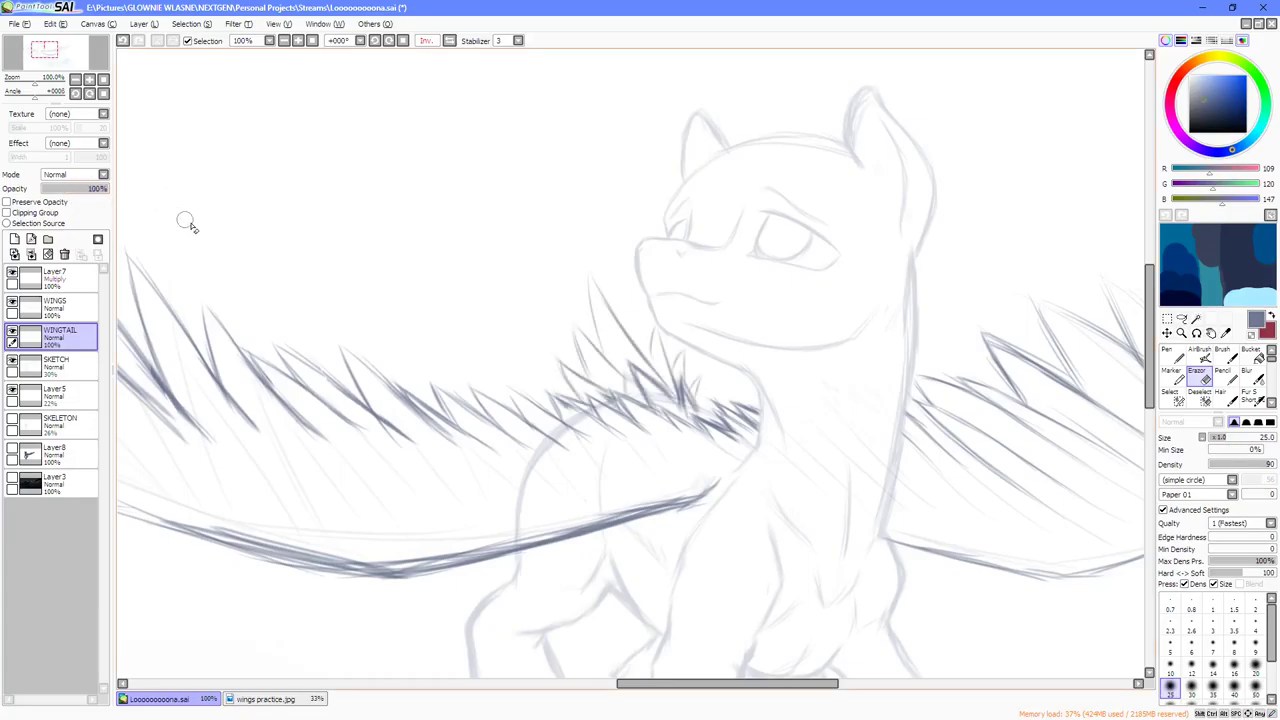
drag(384, 360, 309, 286)
key(Page_Down)
scroll(632, 365, up, 3)
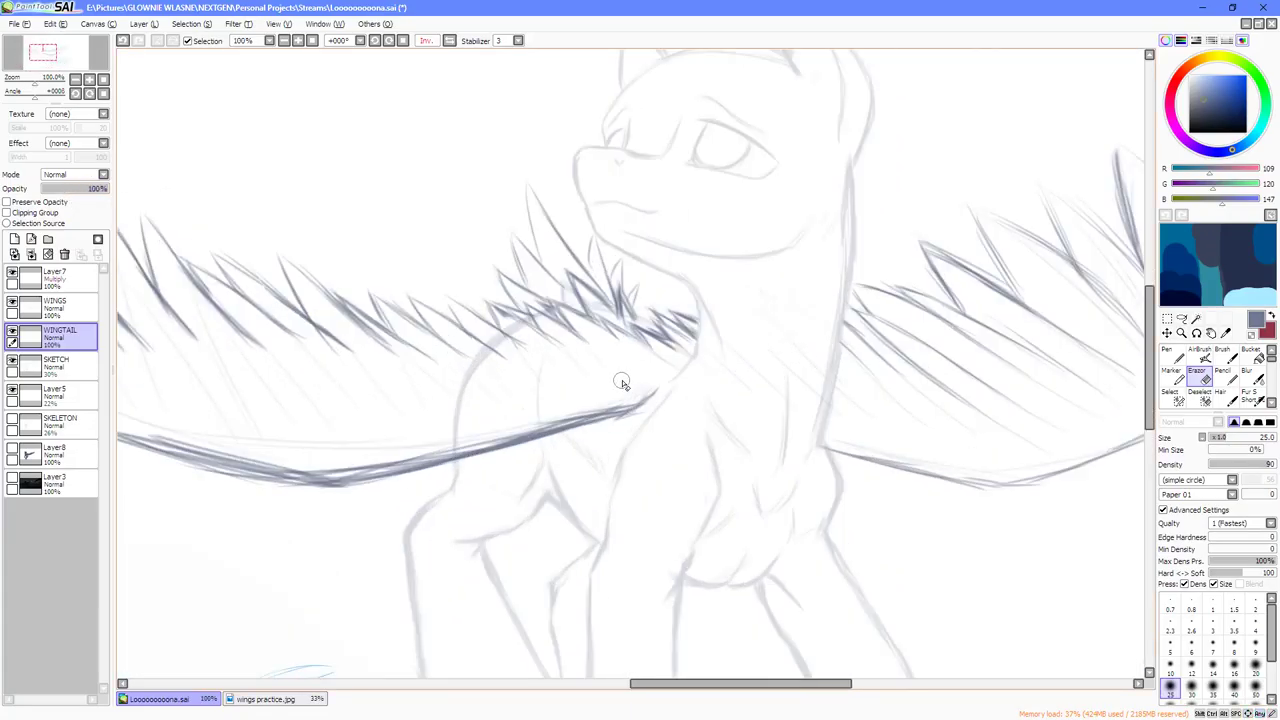
key(n)
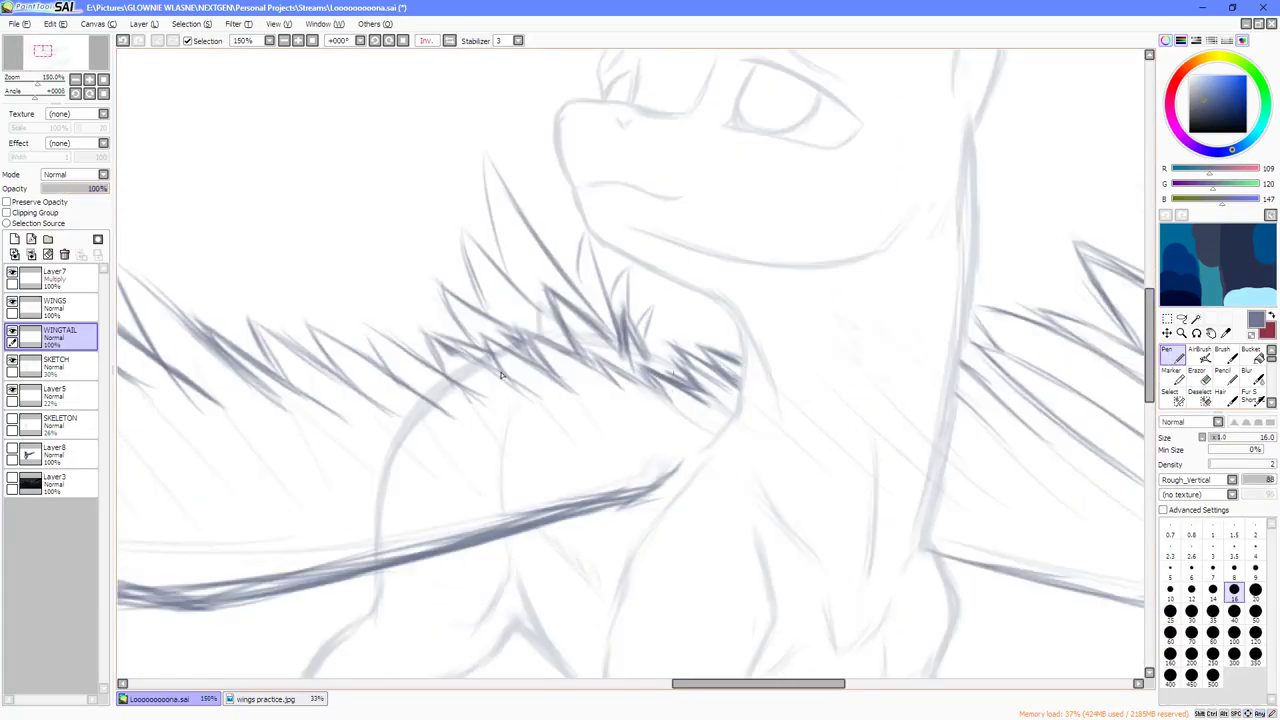
Lasso the whole feather row of the wing behind the pony's neck on the WINGS layer.
scroll(404, 352, down, 5)
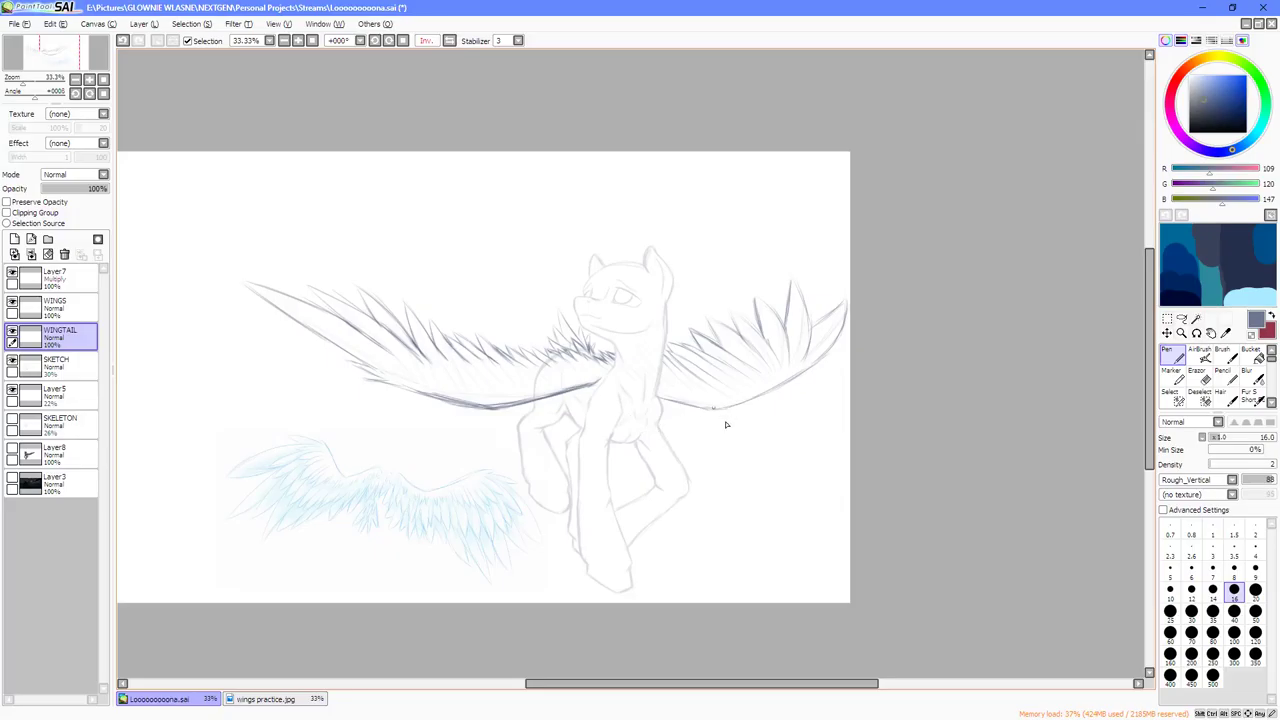
scroll(701, 443, up, 3)
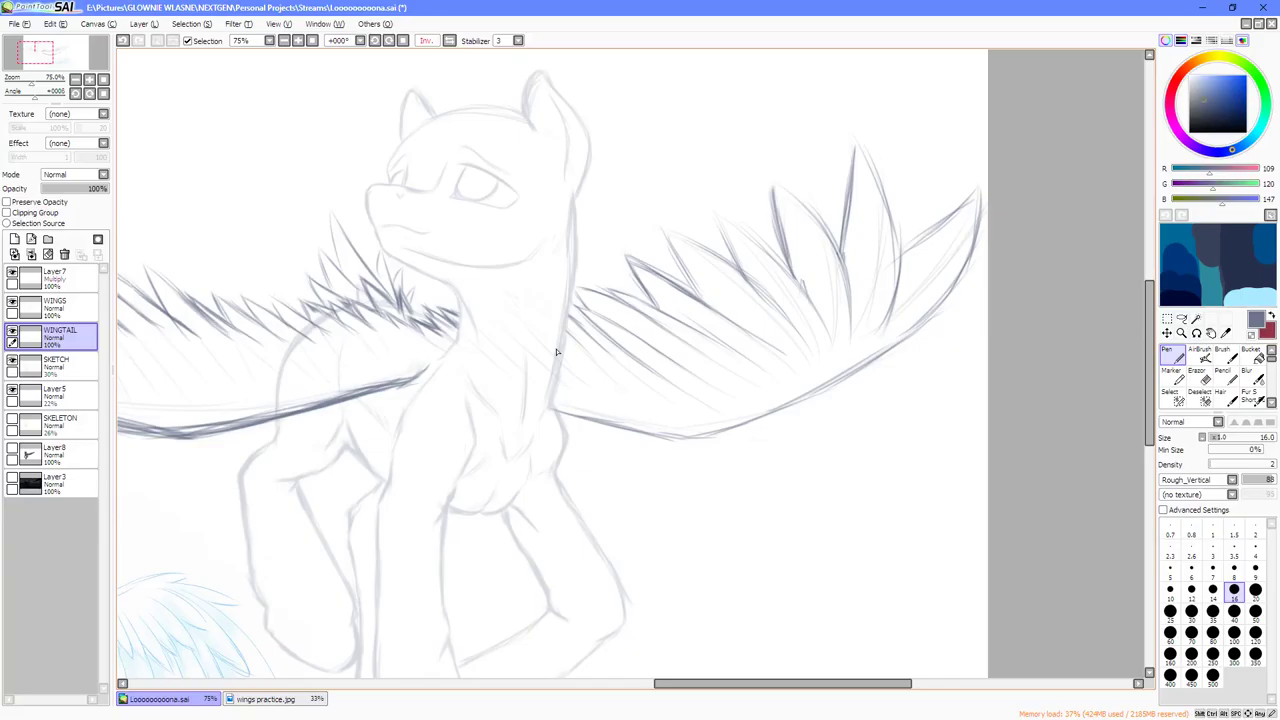
click(55, 305)
click(1181, 318)
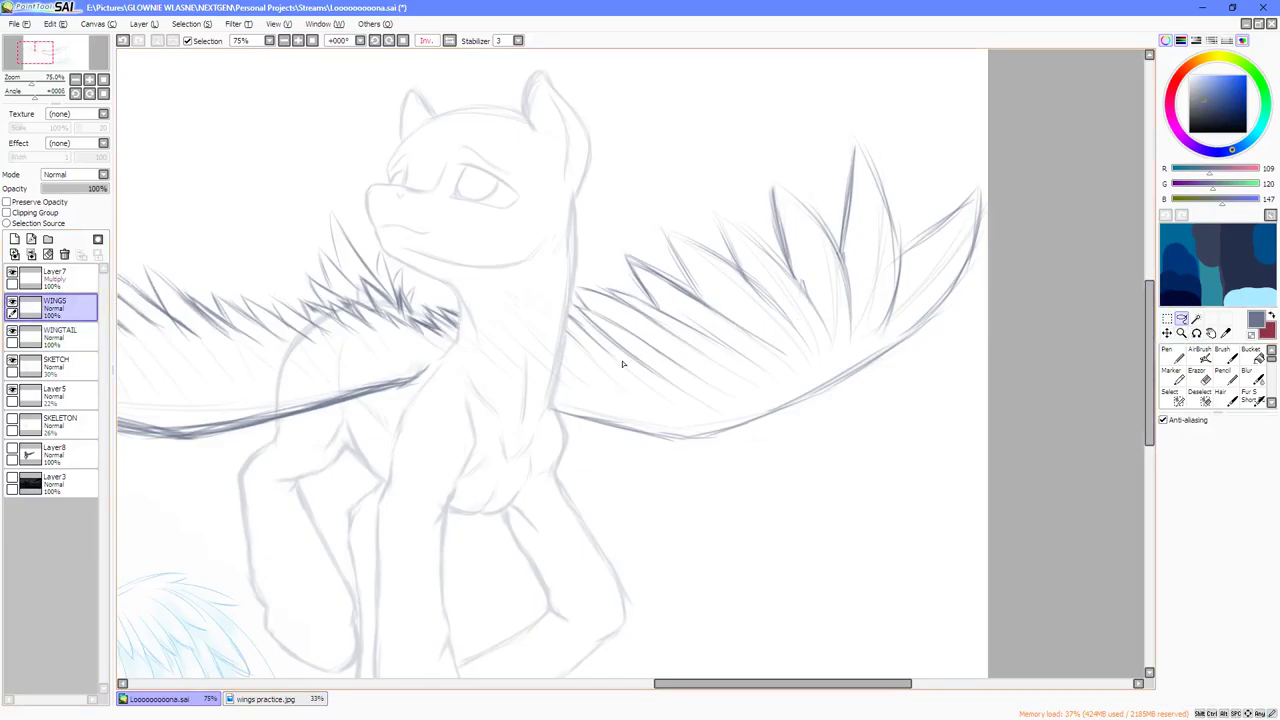
mouse_move(611, 227)
mouse_down()
mouse_move(794, 142)
mouse_move(943, 133)
mouse_up()
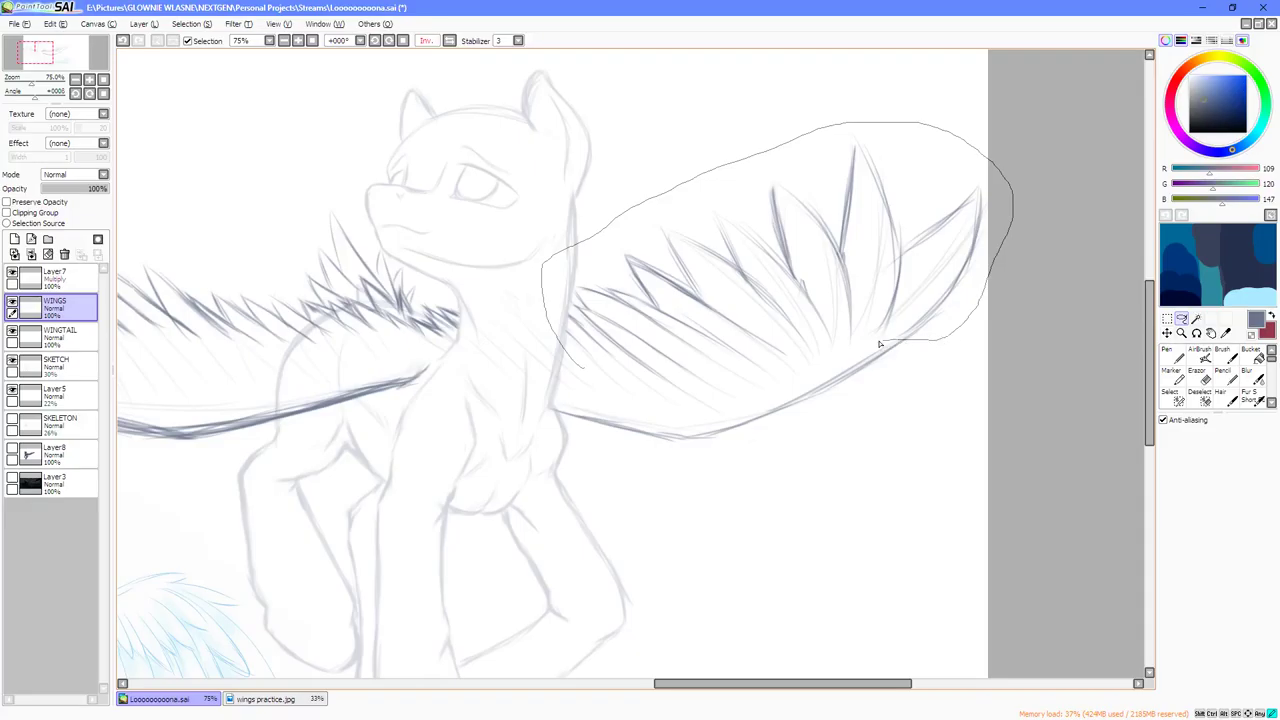
drag(587, 394, 587, 394)
Free-deform the lassoed feathers, lowering the corner by the neck and stretching the wingtip corner past the canvas edge, and apply the transformation.
key(ctrl+t)
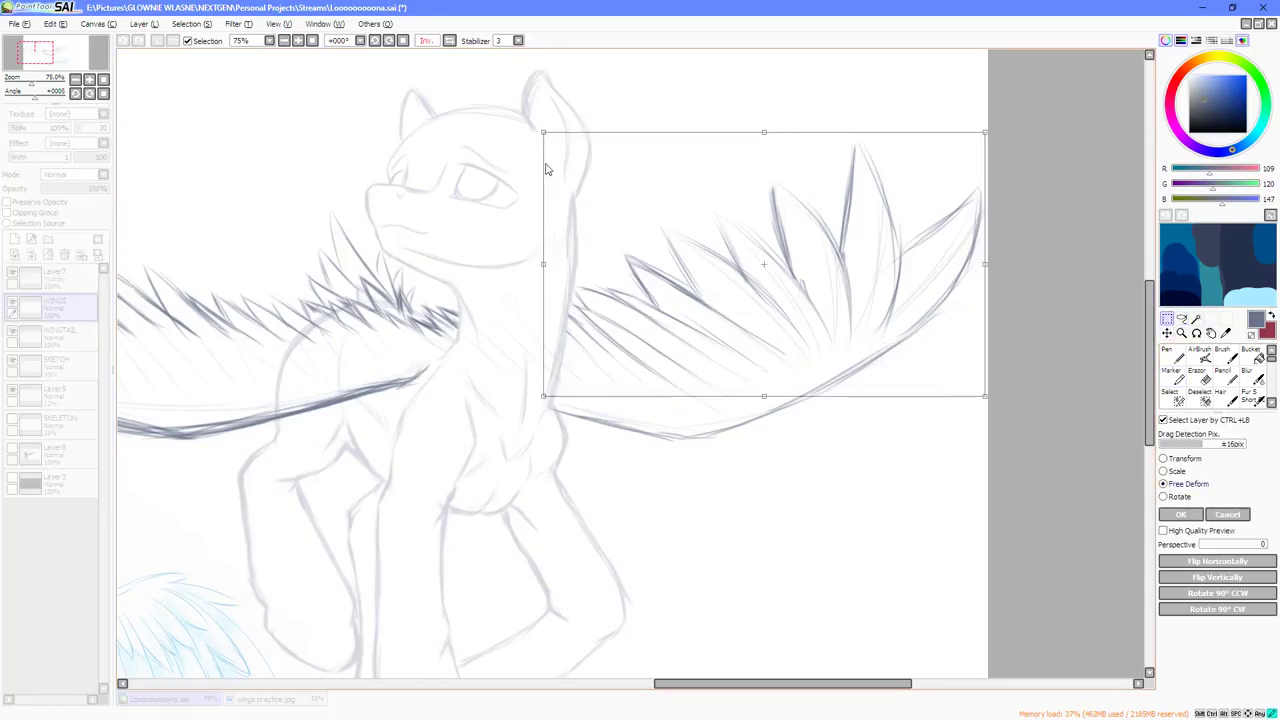
drag(543, 133, 565, 187)
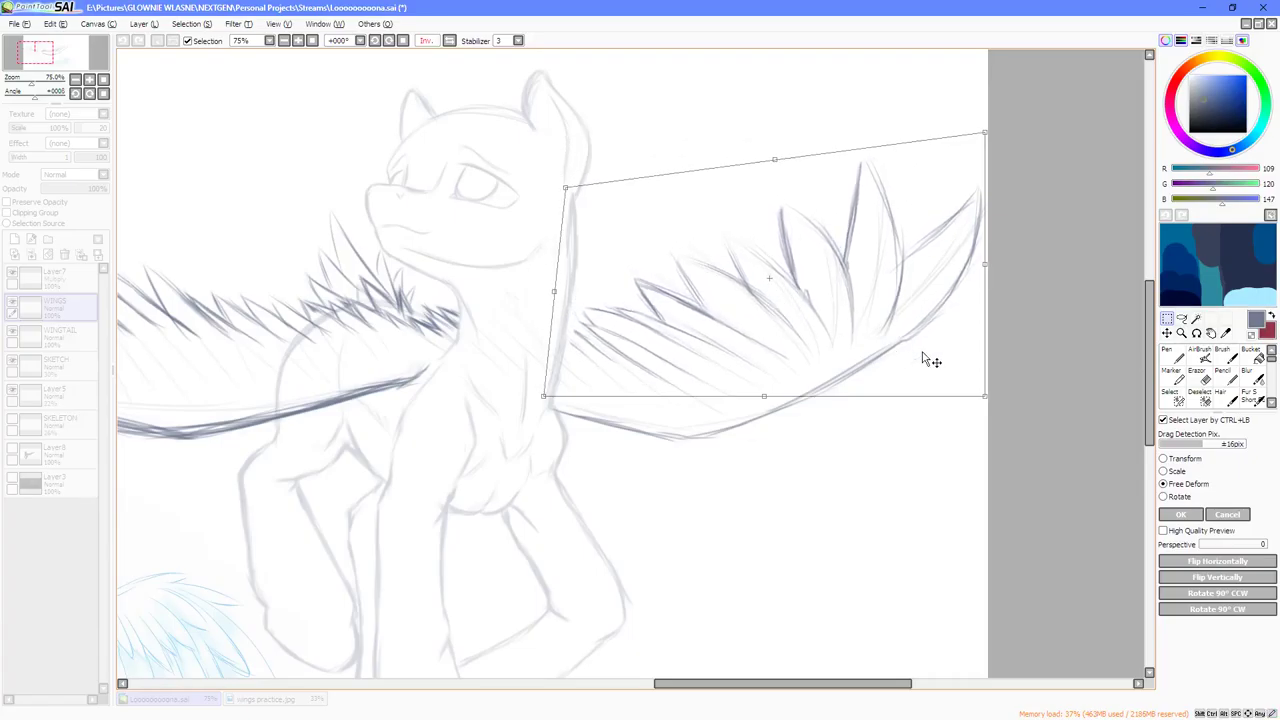
scroll(922, 358, down, 2)
scroll(864, 311, up, 1)
drag(702, 408, 690, 404)
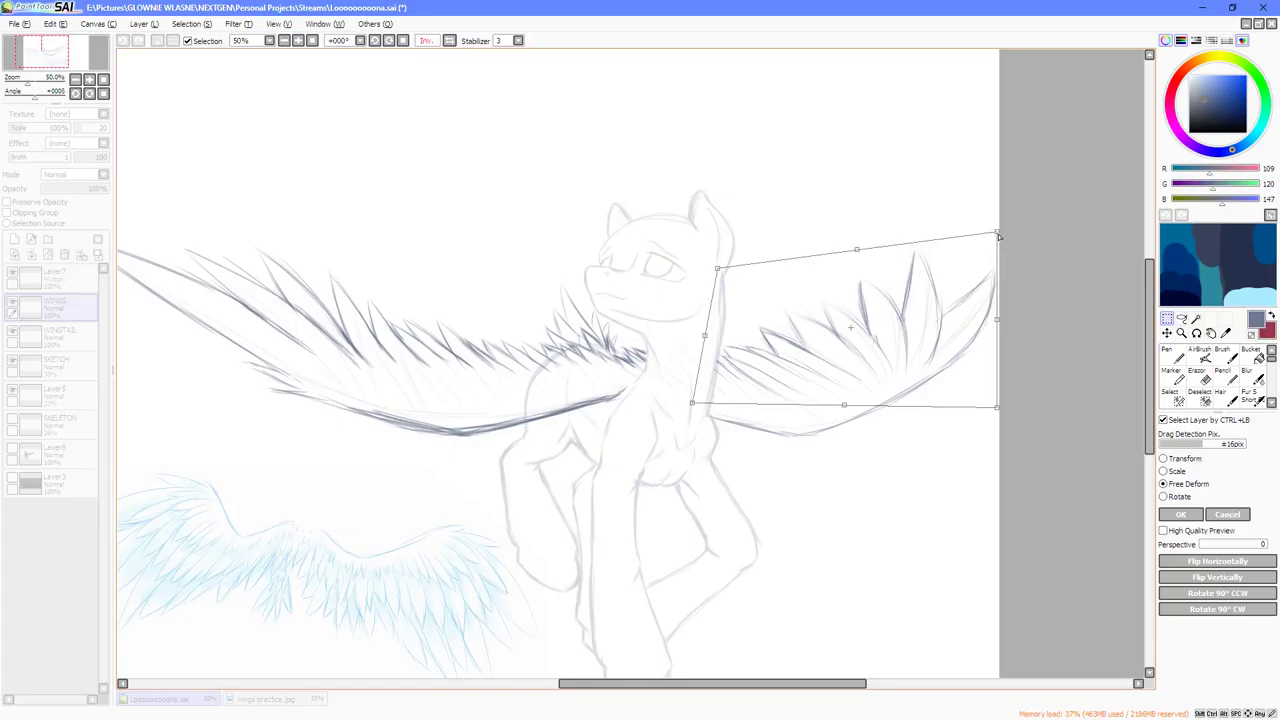
mouse_move(999, 236)
mouse_down()
mouse_move(996, 255)
mouse_move(1046, 252)
mouse_move(996, 248)
mouse_up()
drag(997, 406, 1045, 390)
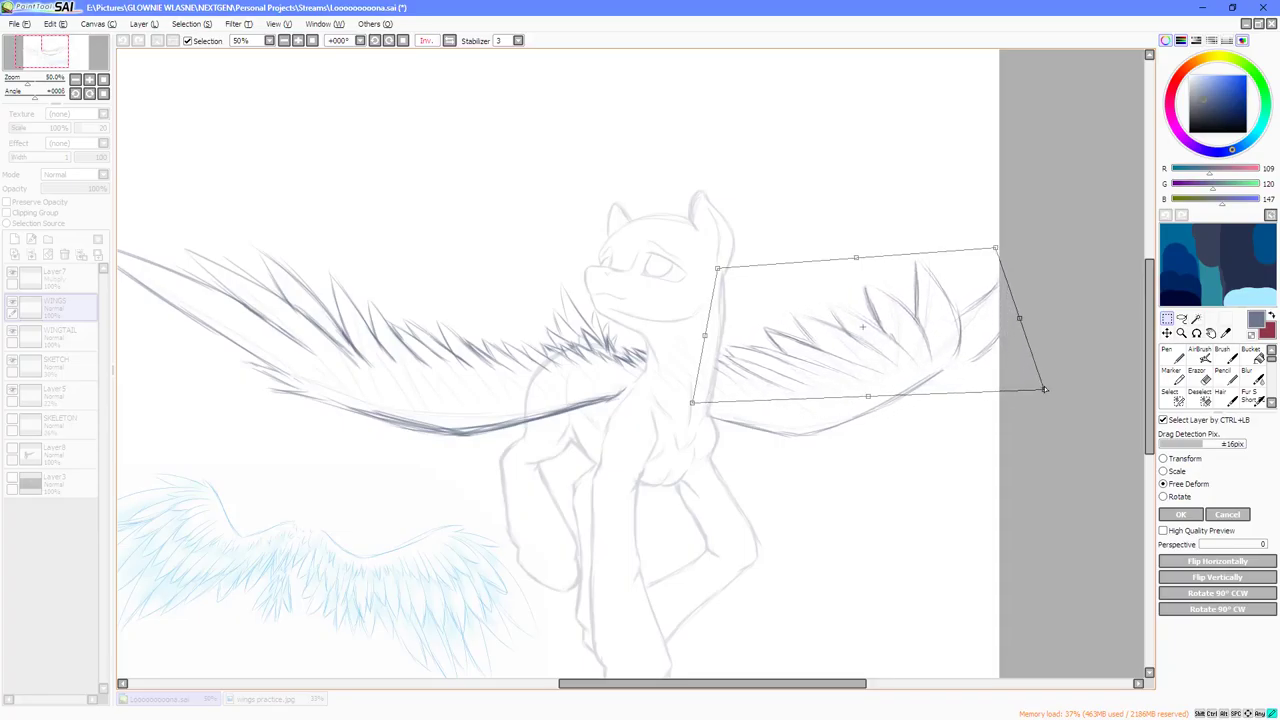
mouse_move(977, 352)
mouse_down()
mouse_move(946, 364)
mouse_move(963, 360)
mouse_up()
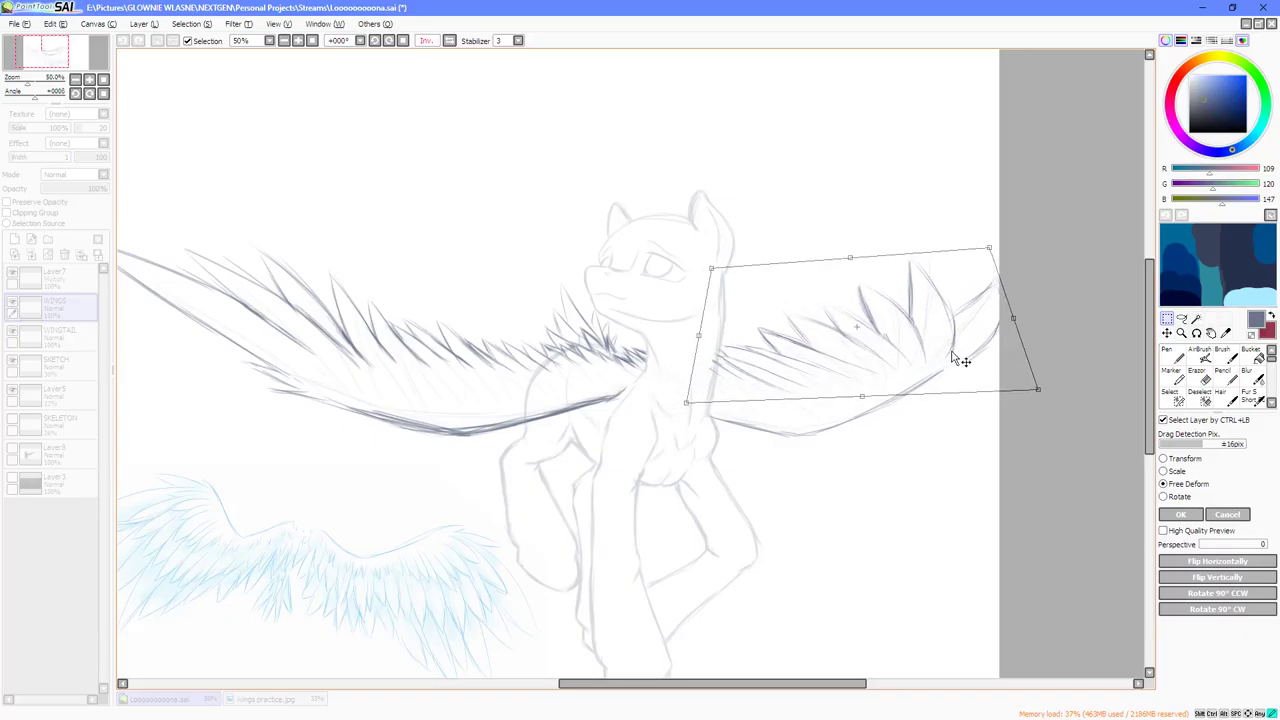
drag(1042, 389, 988, 411)
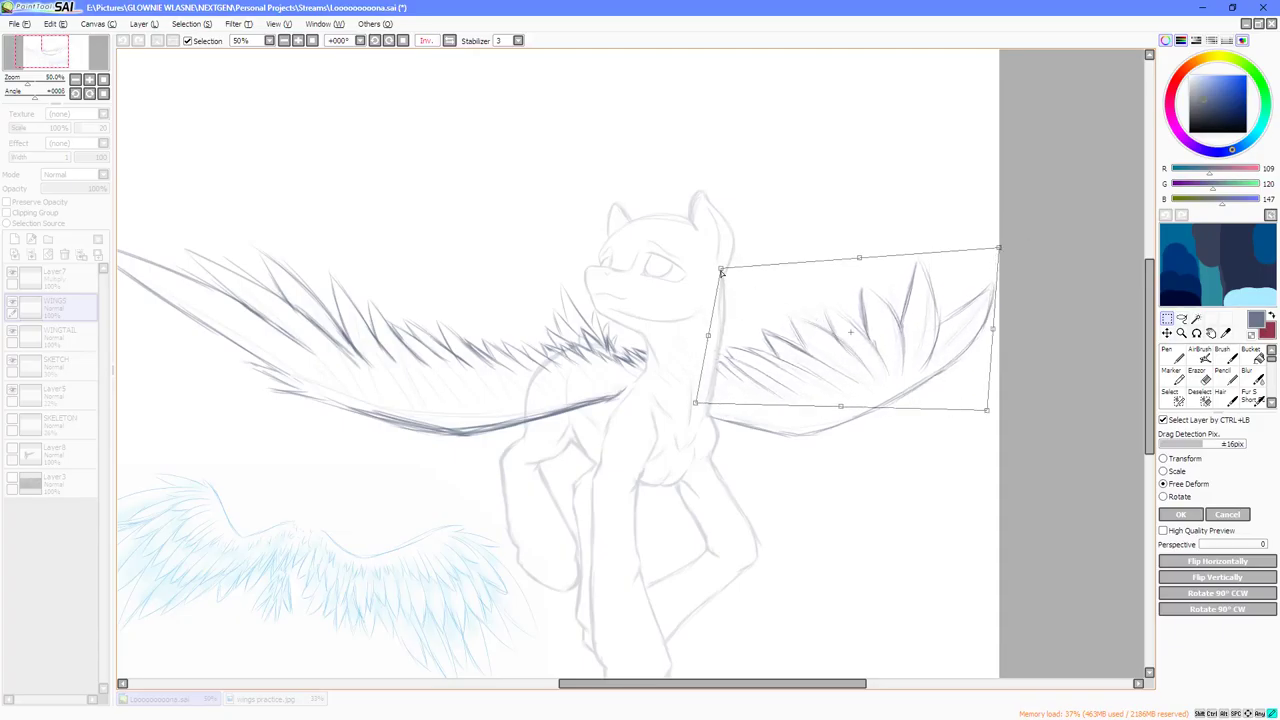
drag(721, 272, 709, 280)
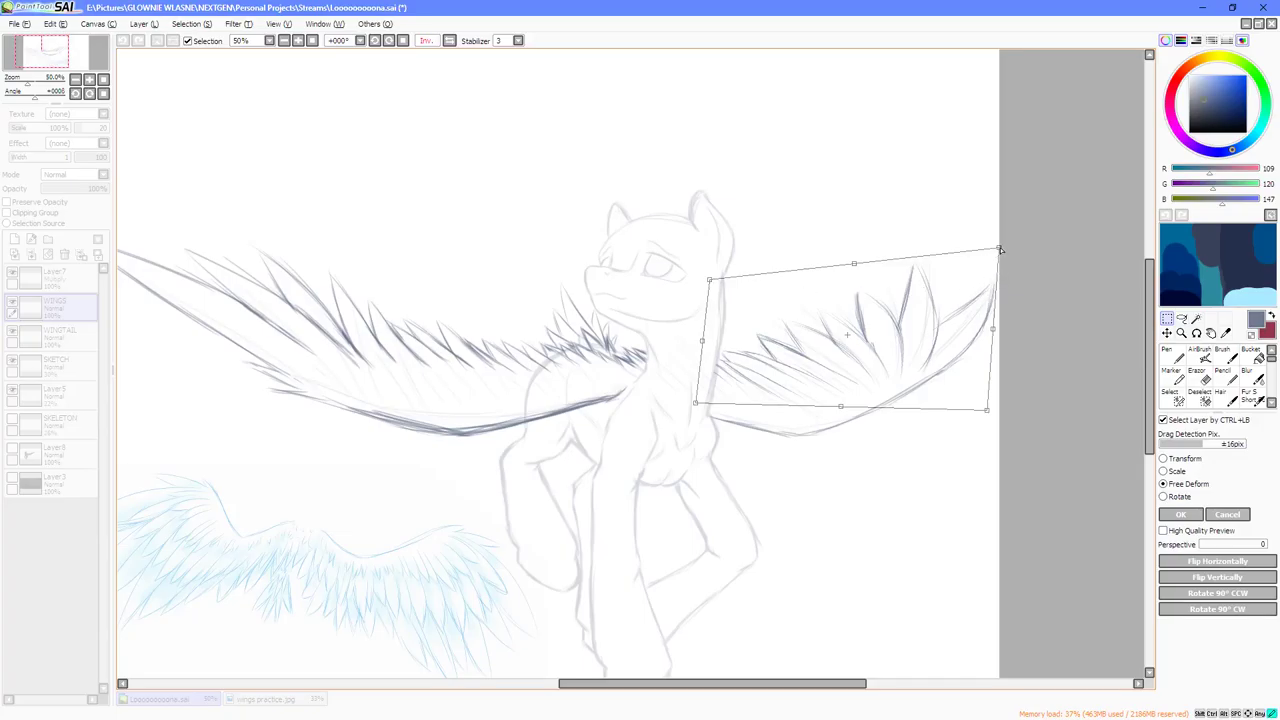
drag(1000, 249, 1037, 247)
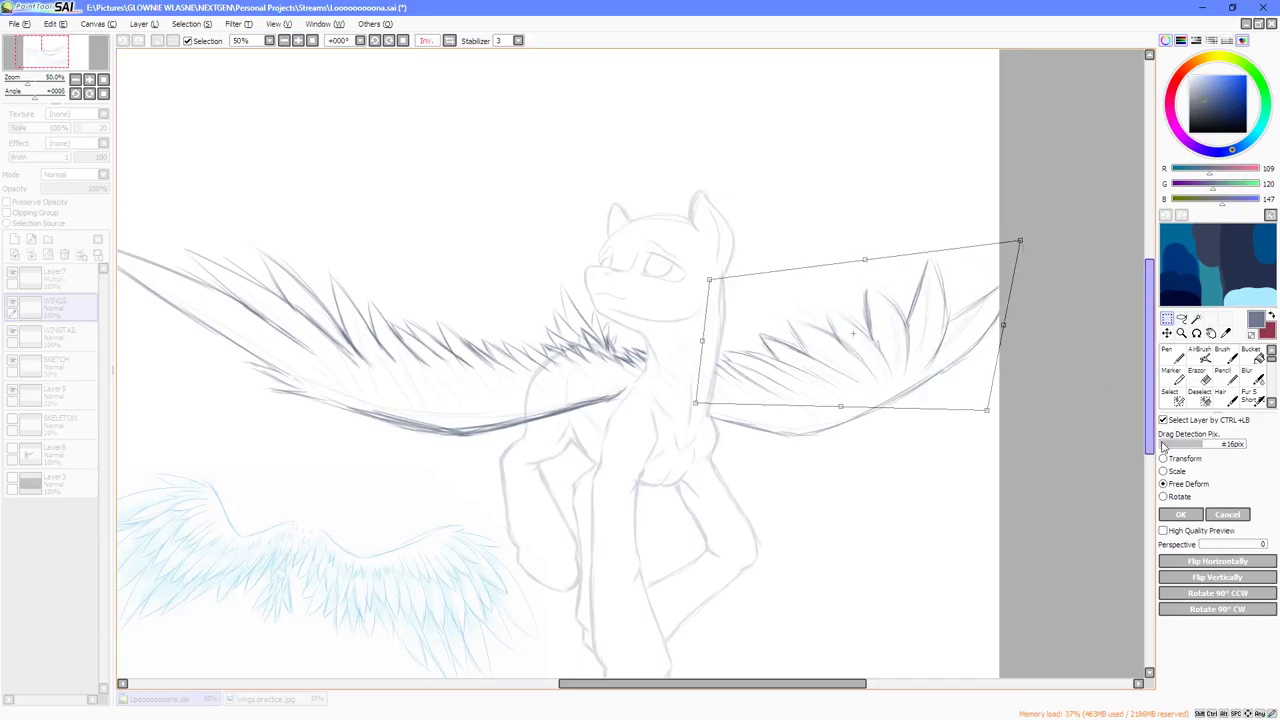
click(1180, 514)
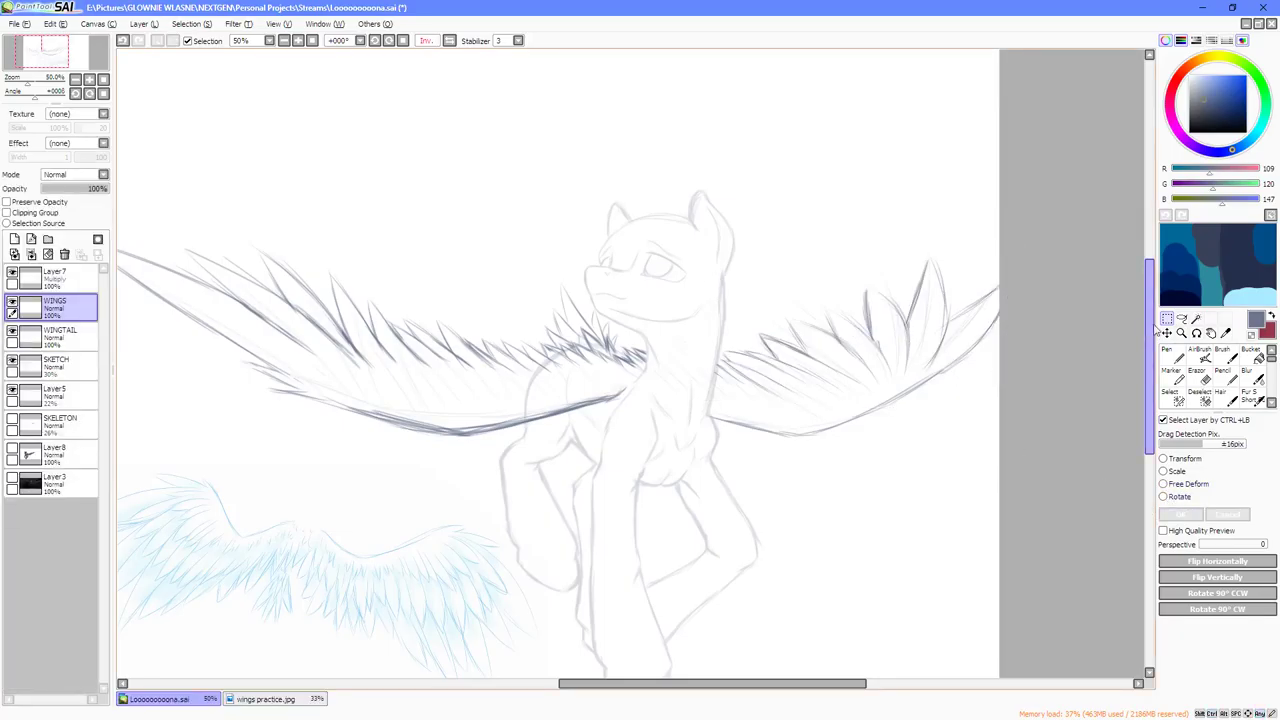
Lasso the second wing's outer feathers on the WINGS layer and trim the selection along the wing's lower edge with the Deselect brush at size 40.
scroll(1006, 340, up, 3)
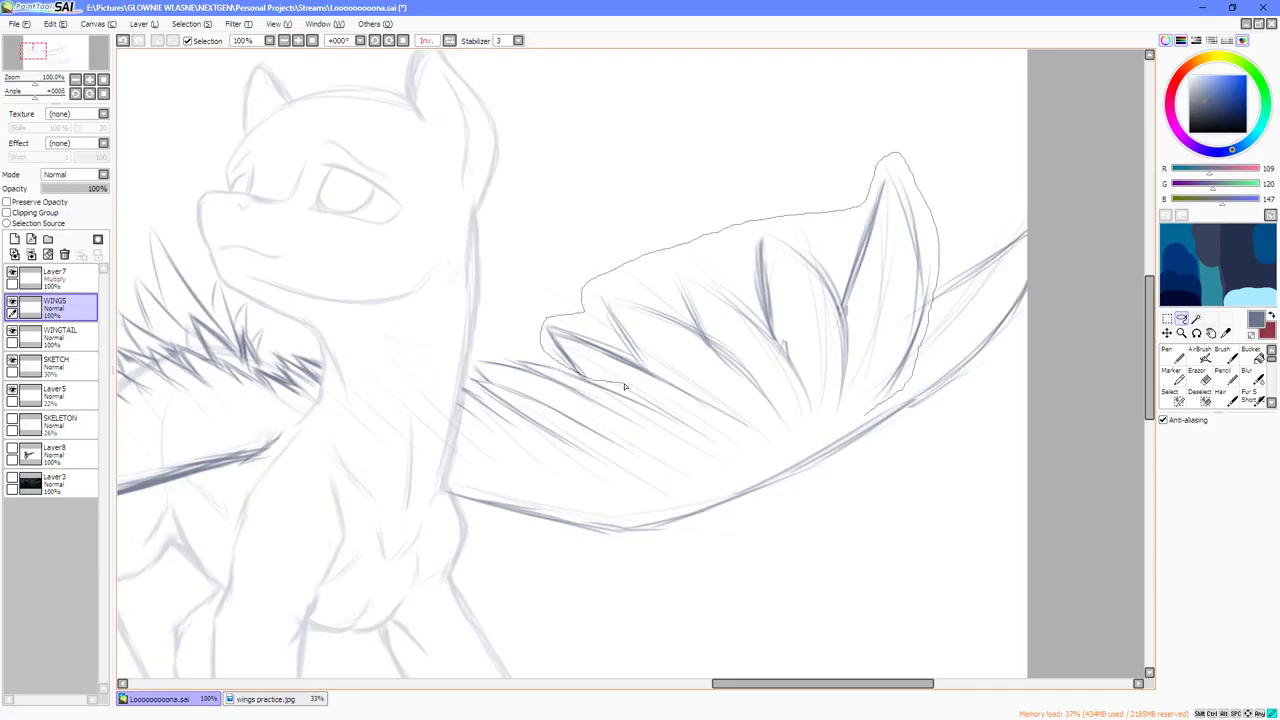
drag(856, 429, 917, 401)
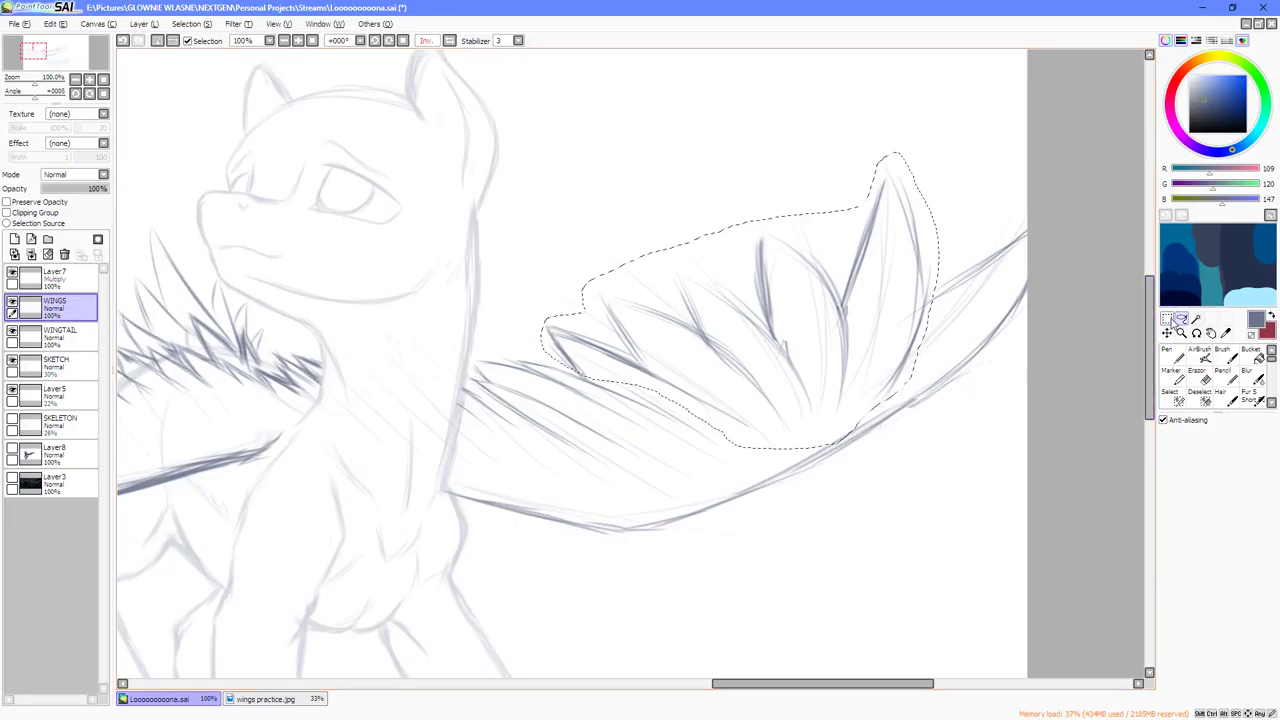
click(1166, 333)
click(1205, 400)
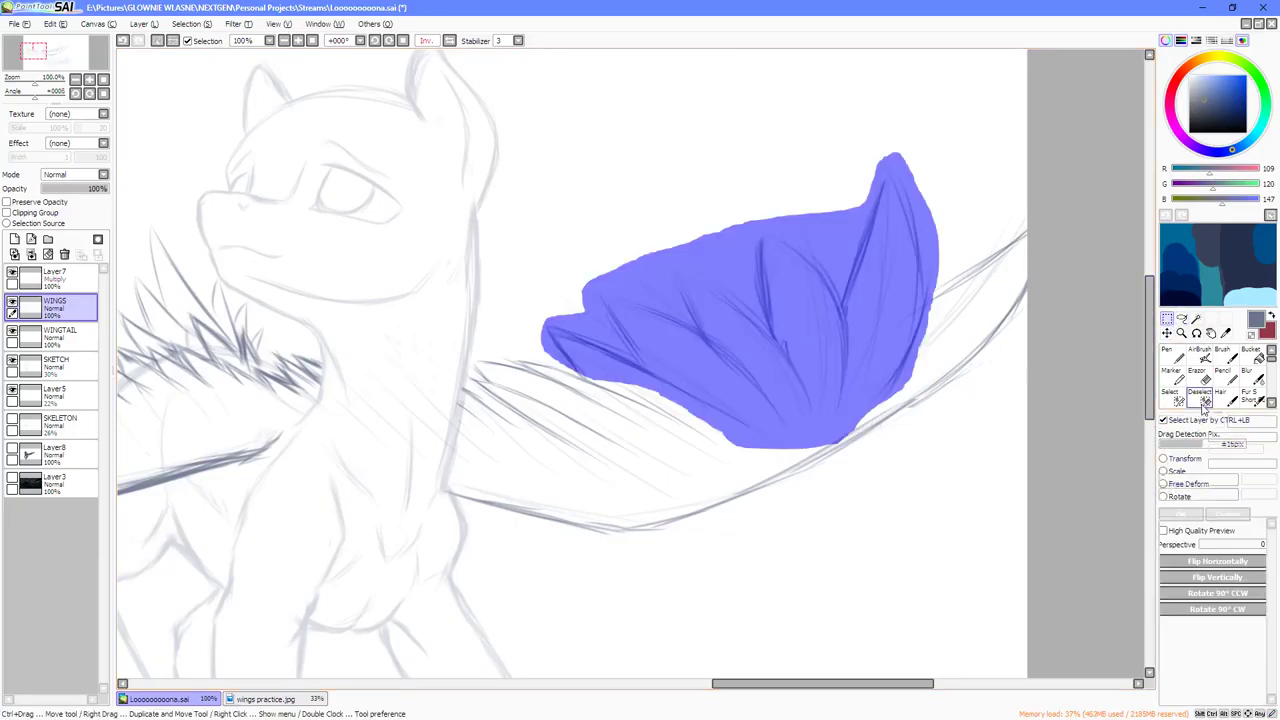
key(bracketright)
key(bracketright)
key(bracketright)
key(bracketright)
key(bracketright)
key(bracketright)
key(bracketright)
key(bracketright)
key(bracketright)
key(bracketright)
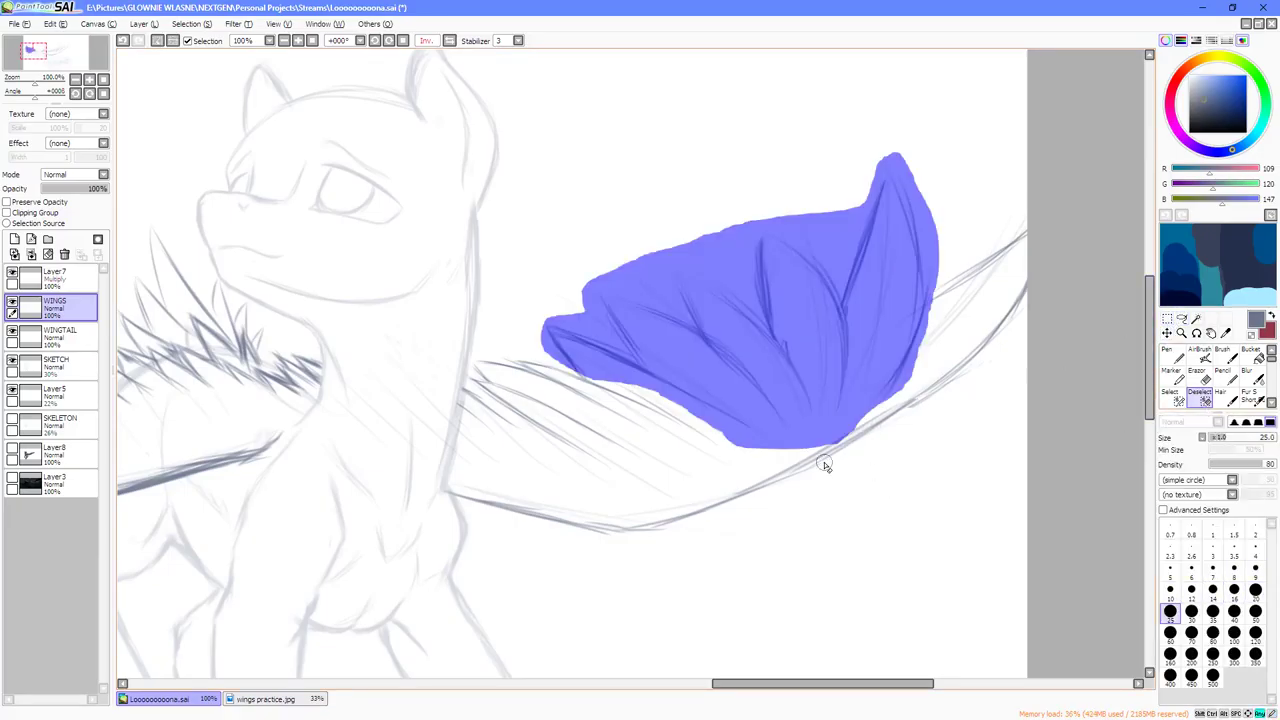
drag(890, 400, 815, 460)
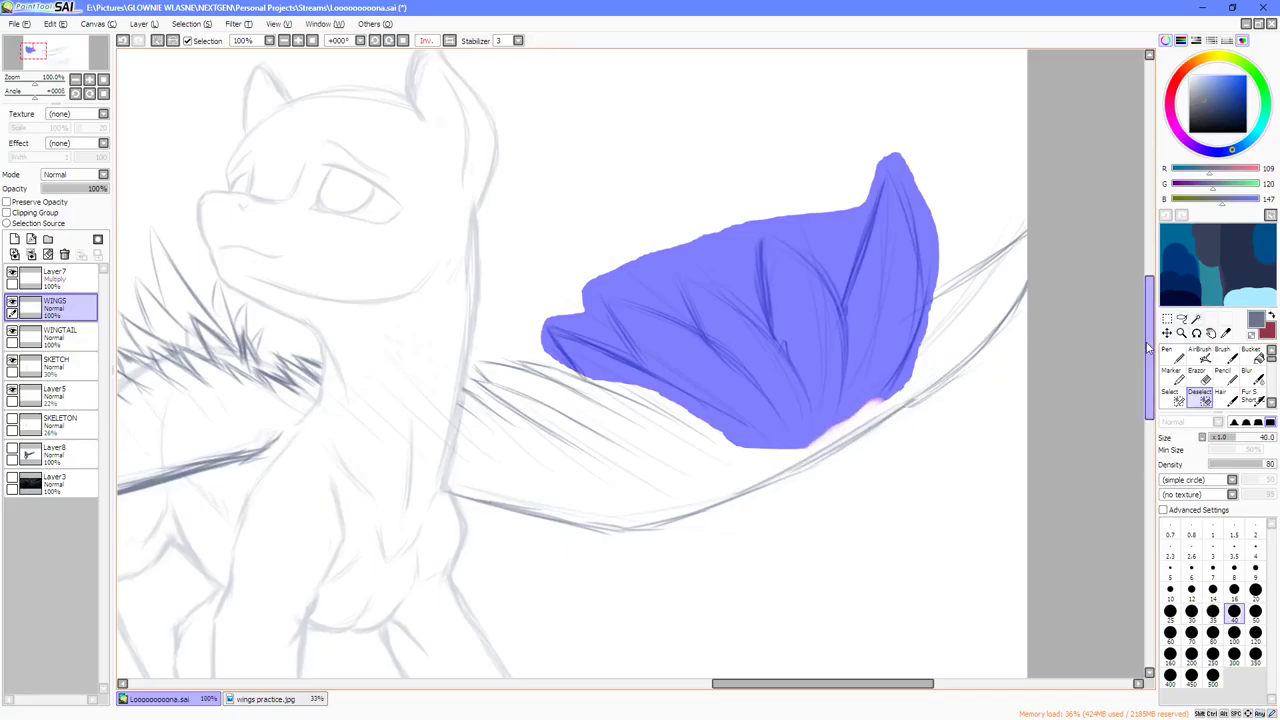
click(1180, 320)
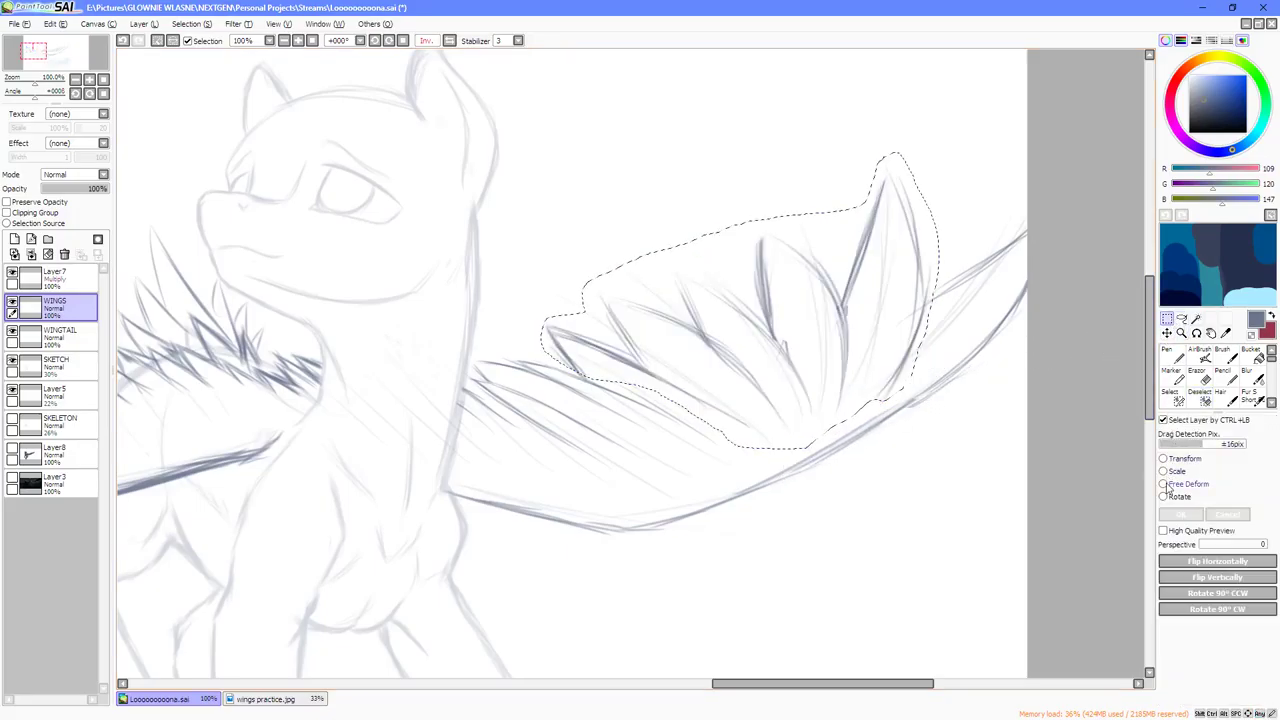
key(ctrl+t)
mouse_move(544, 164)
mouse_down()
mouse_move(549, 185)
mouse_move(601, 222)
mouse_up()
scroll(940, 350, down, 3)
scroll(920, 295, up, 2)
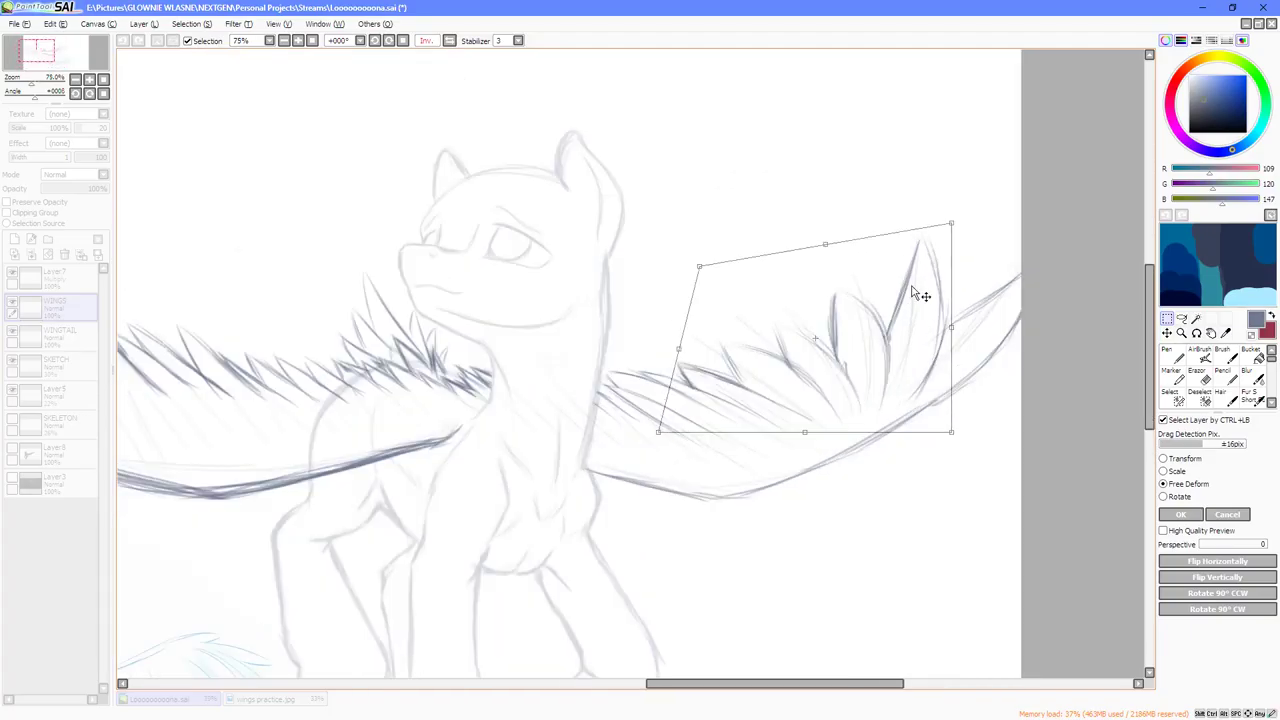
mouse_move(692, 270)
mouse_down()
mouse_move(649, 248)
mouse_move(651, 231)
mouse_up()
drag(951, 225, 926, 262)
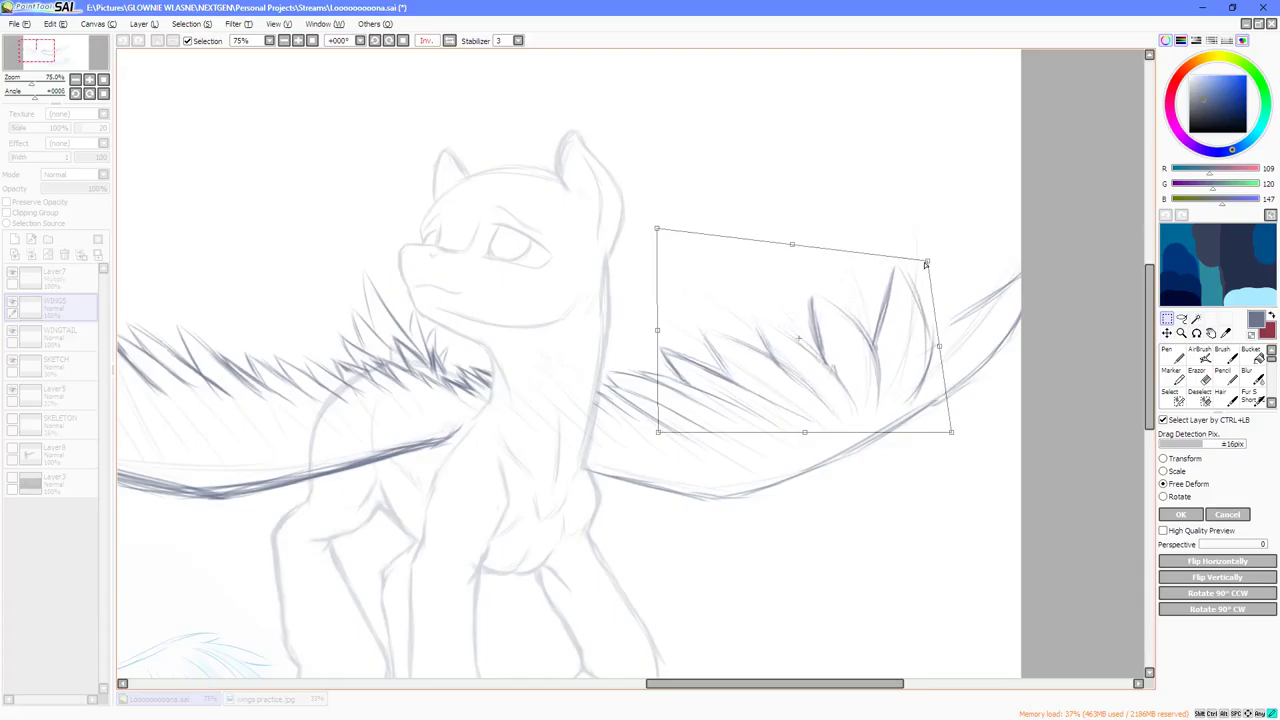
drag(953, 435, 966, 433)
drag(927, 262, 962, 266)
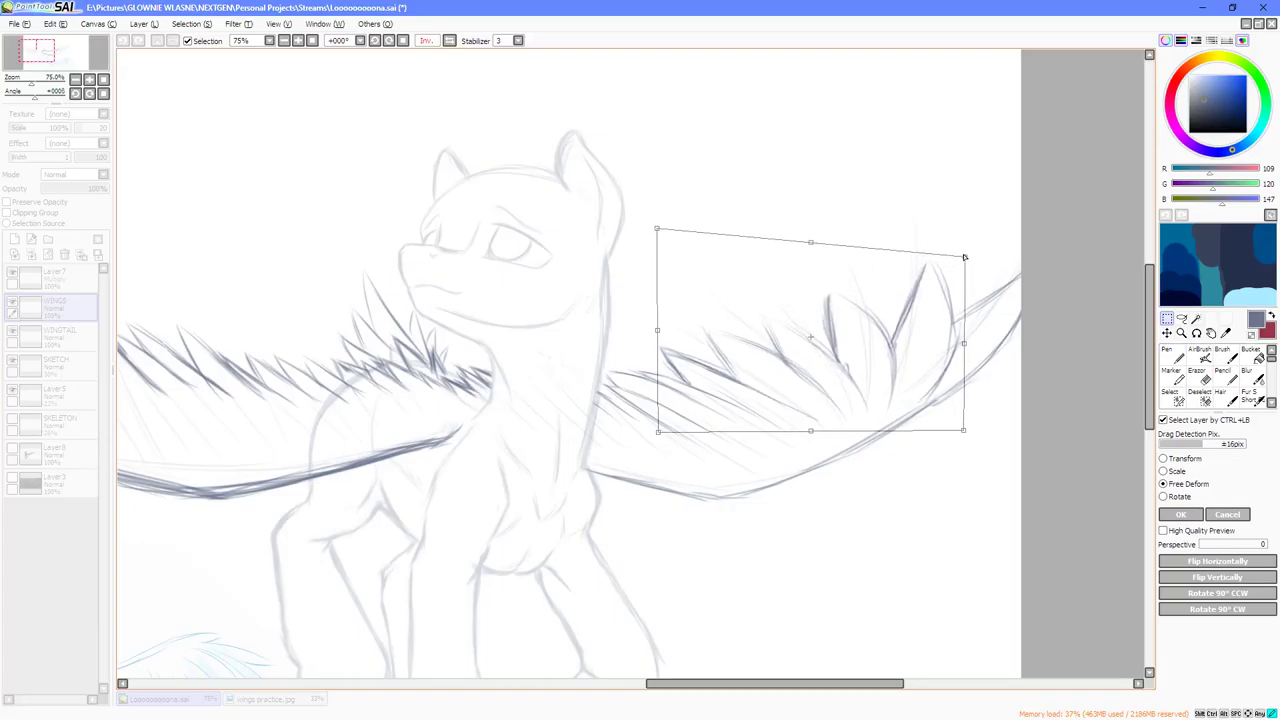
scroll(1063, 312, down, 2)
scroll(1008, 316, up, 1)
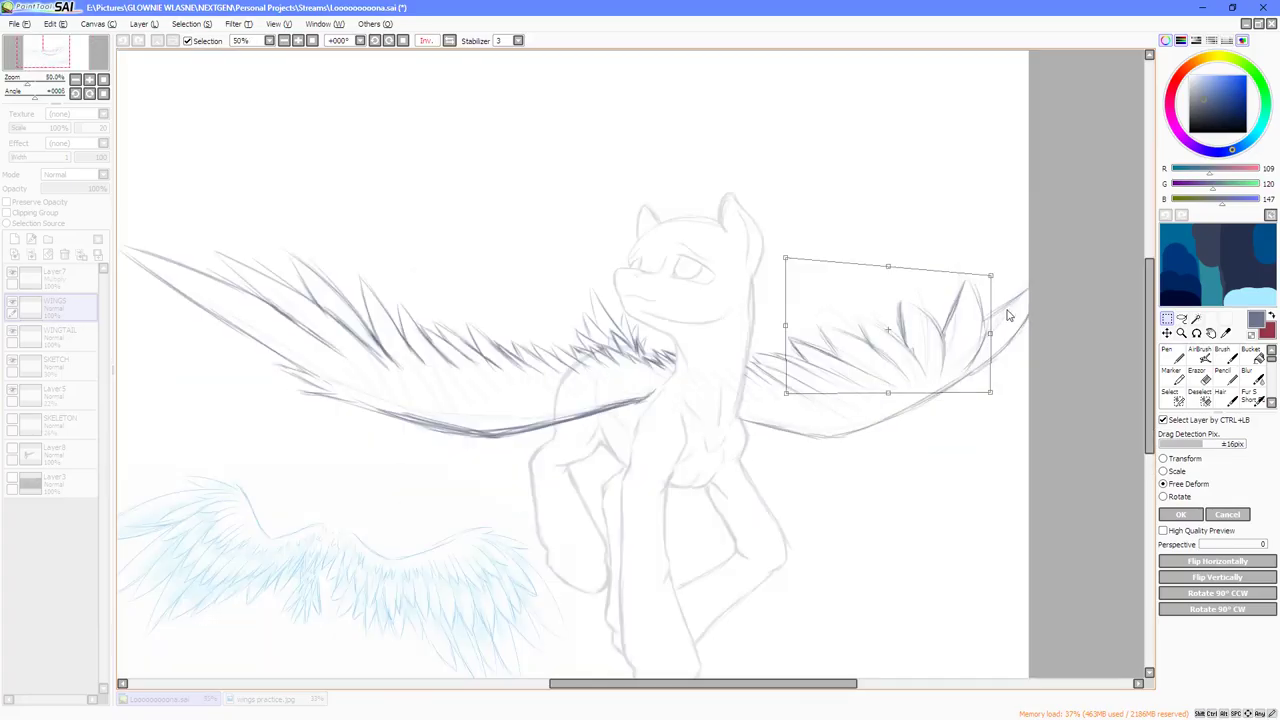
drag(986, 398, 989, 370)
mouse_move(786, 258)
mouse_down()
mouse_move(827, 285)
mouse_move(802, 273)
mouse_up()
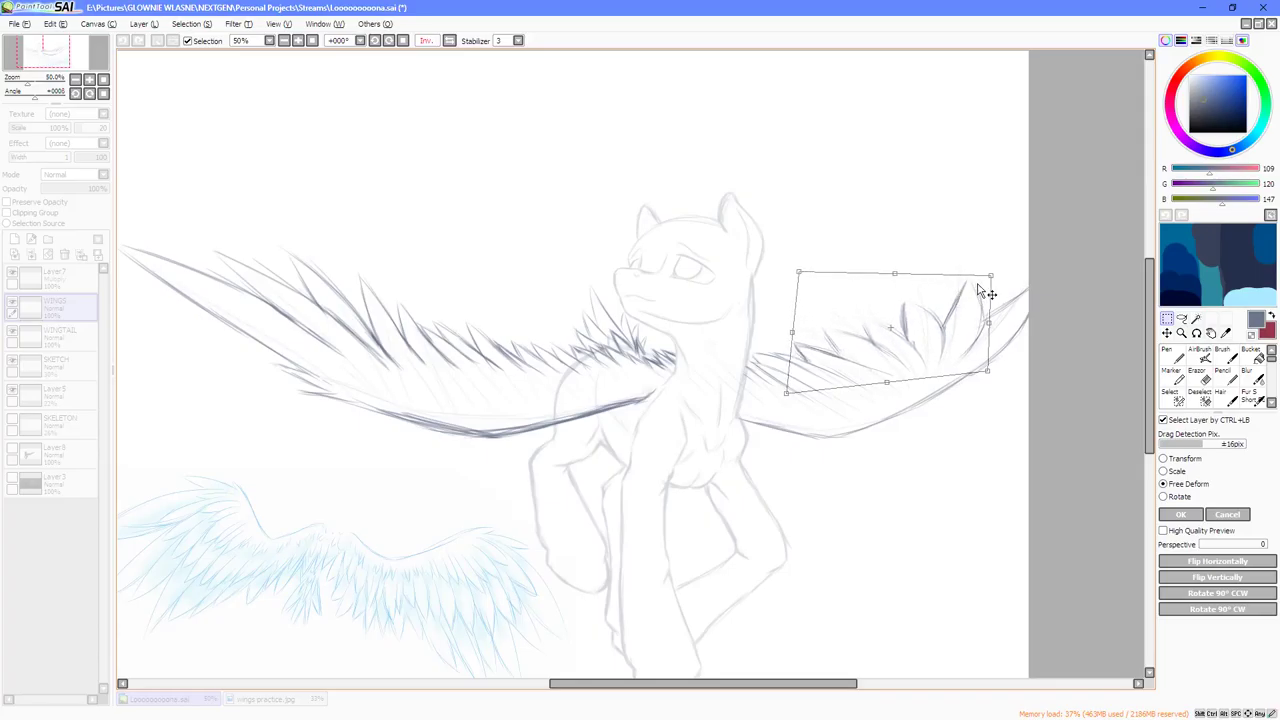
drag(991, 278, 999, 274)
drag(787, 393, 852, 366)
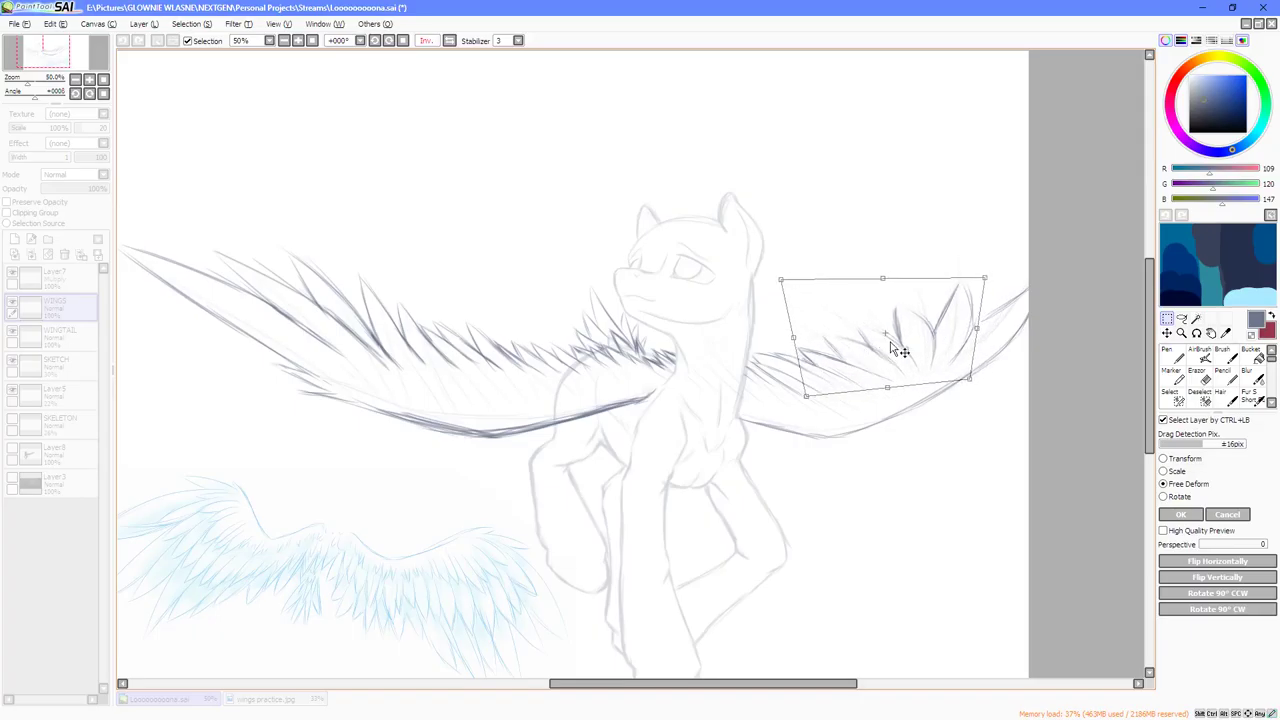
click(1223, 518)
Free-deform the selected outer feathers, lowering both upper corners, raising the lower wingtip corner to the wing's edge, and apply the transformation.
click(1185, 486)
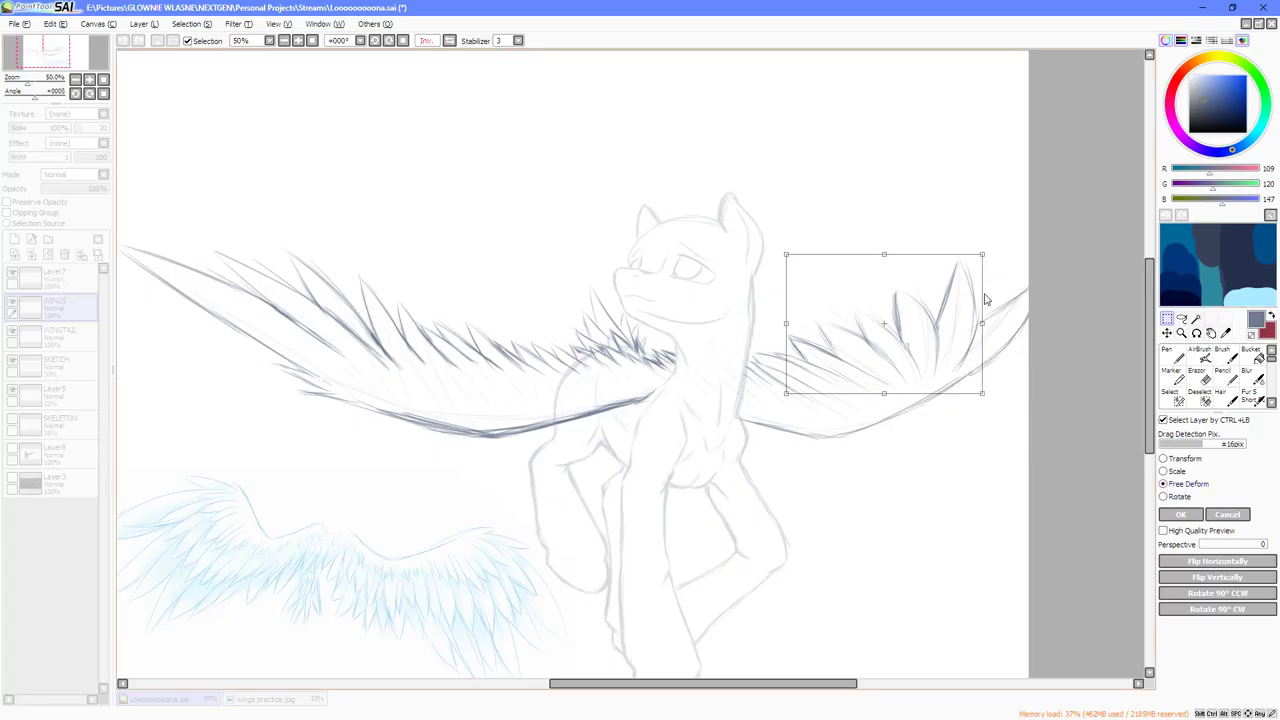
drag(984, 260, 984, 288)
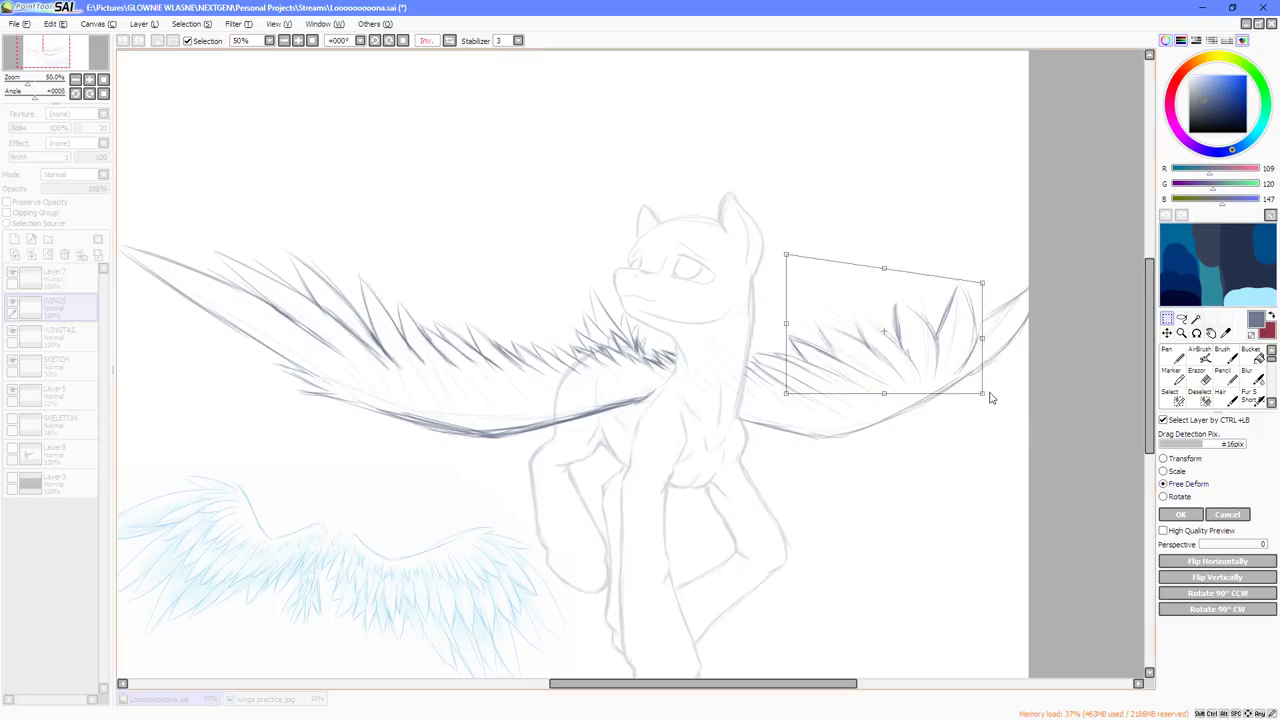
drag(987, 397, 985, 372)
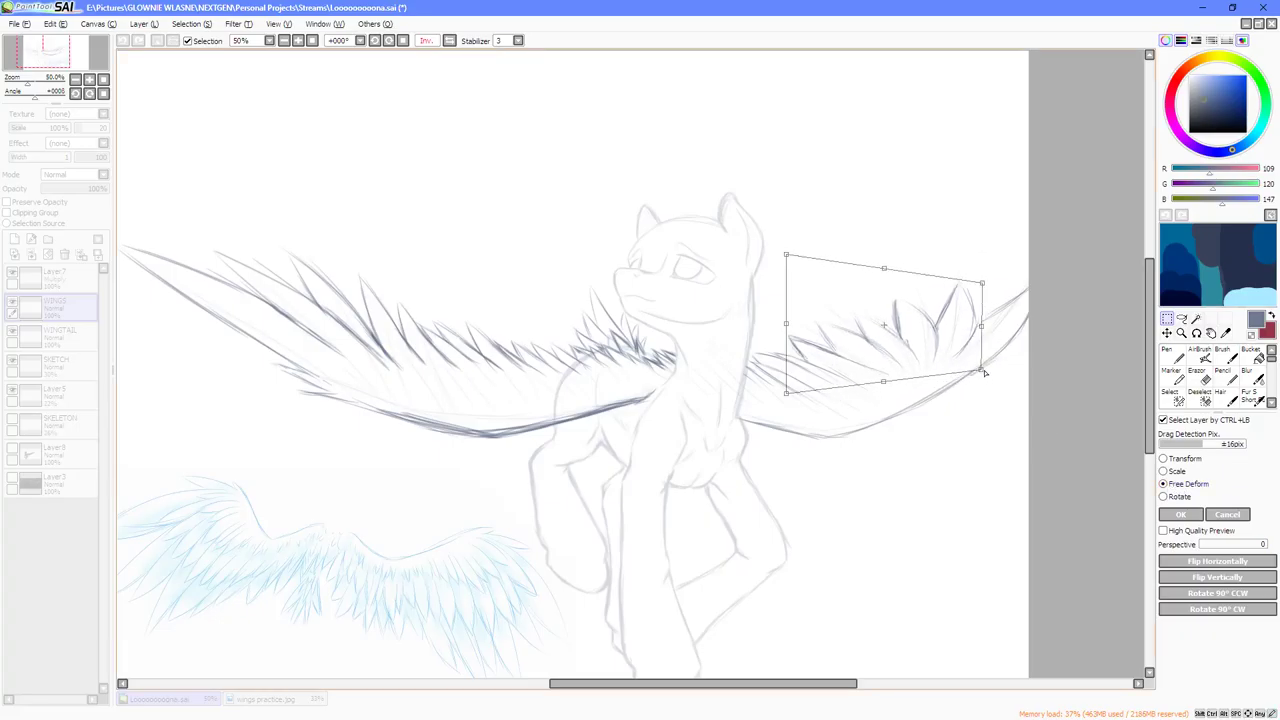
drag(983, 287, 991, 289)
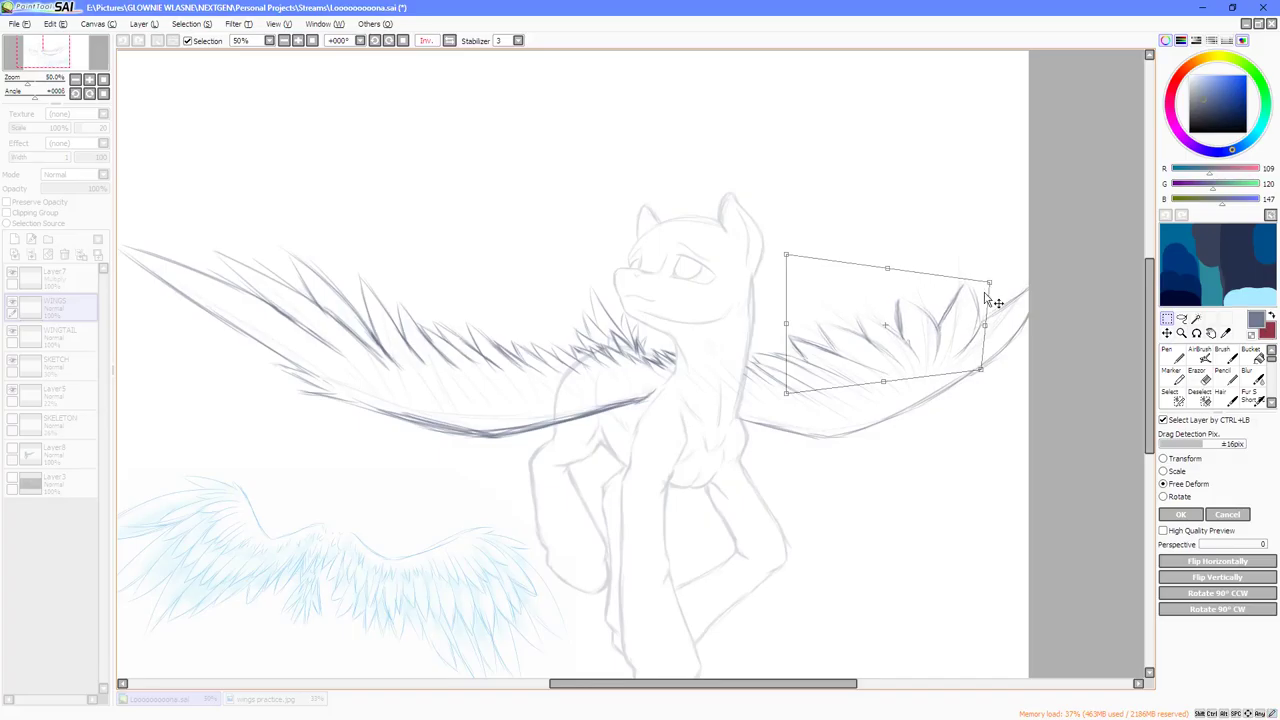
drag(787, 256, 804, 271)
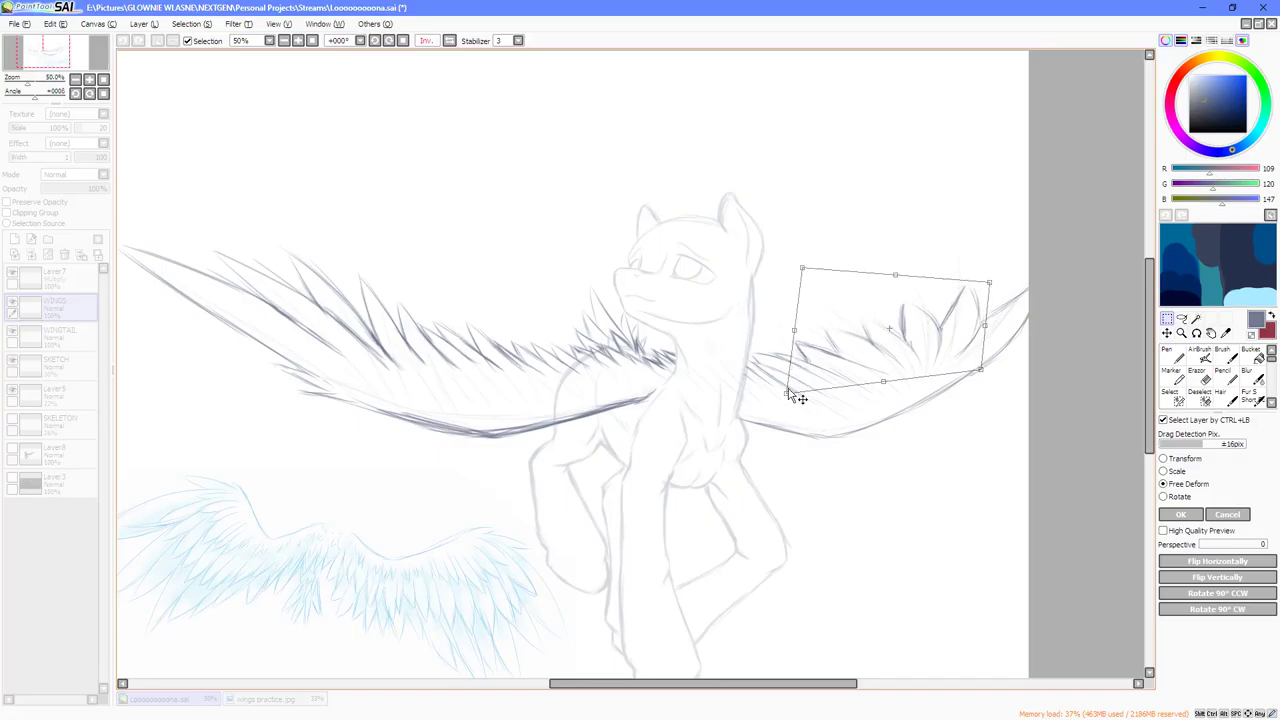
mouse_move(789, 394)
mouse_down()
mouse_move(807, 399)
mouse_move(789, 397)
mouse_up()
click(1181, 514)
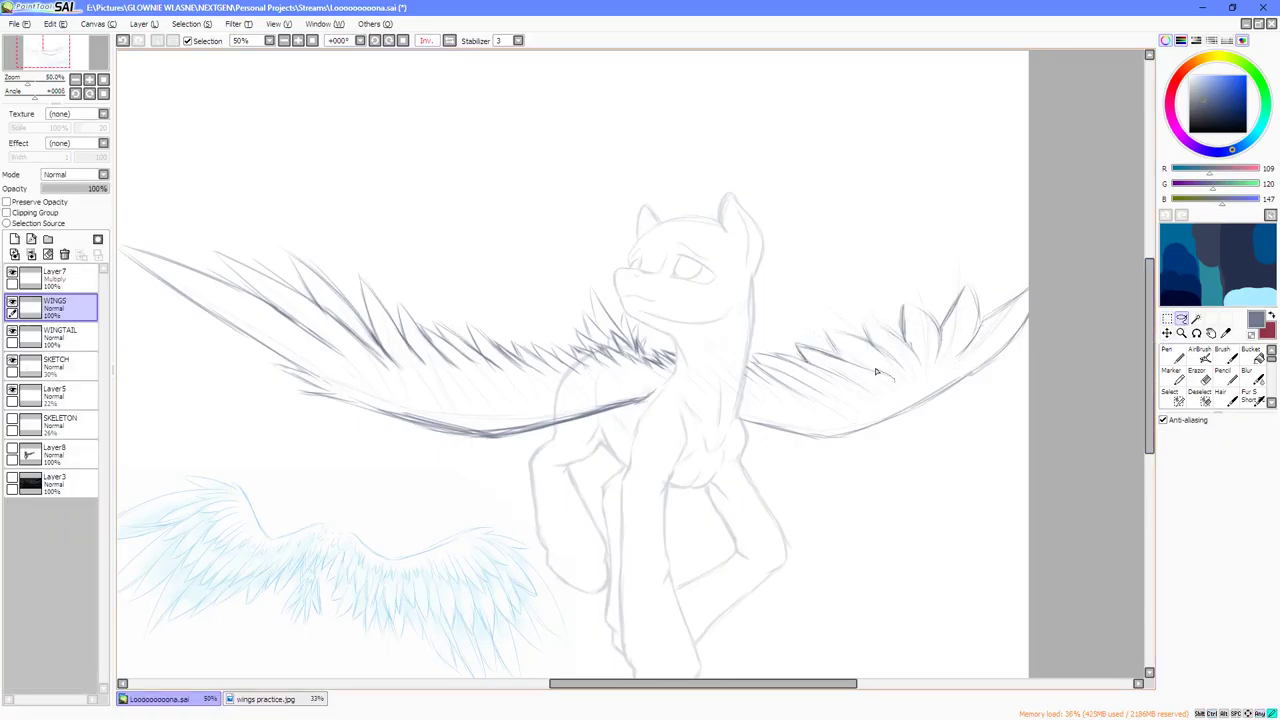
Lasso the second wing's inner feathers beside the neck and free-deform them, stretching the upper outer corner toward the wingtip.
mouse_move(741, 356)
mouse_down()
mouse_move(739, 395)
mouse_move(905, 383)
mouse_up()
click(1167, 318)
click(1163, 483)
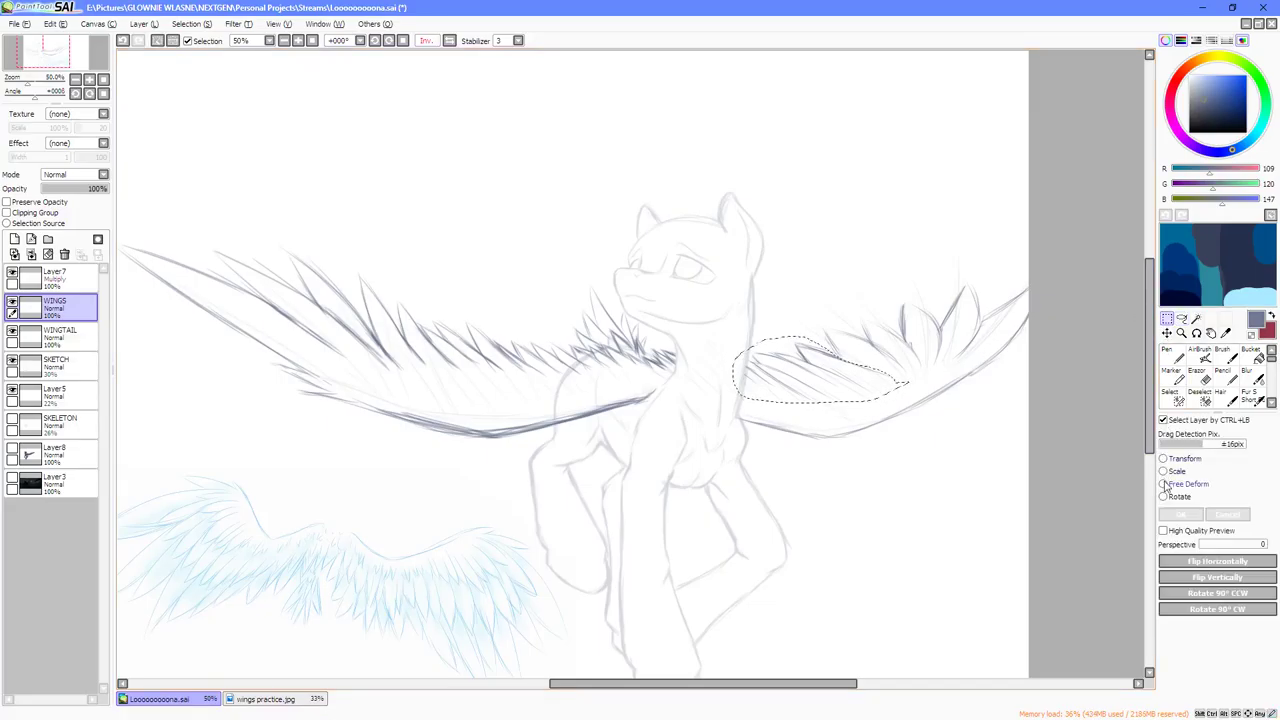
drag(748, 349, 734, 345)
mouse_move(893, 347)
mouse_down()
mouse_move(922, 357)
mouse_move(918, 346)
mouse_up()
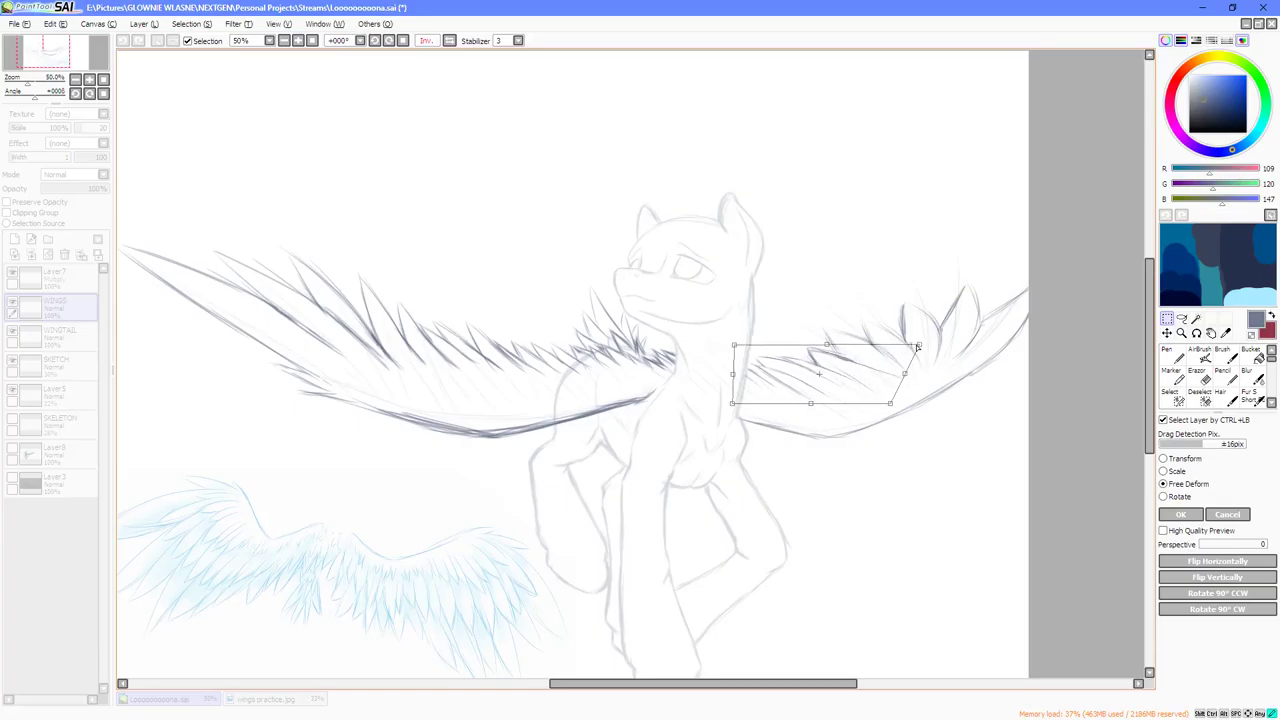
Apply the free deform to the selected inner feathers of the right wing.
key(Return)
scroll(1007, 407, down, 1)
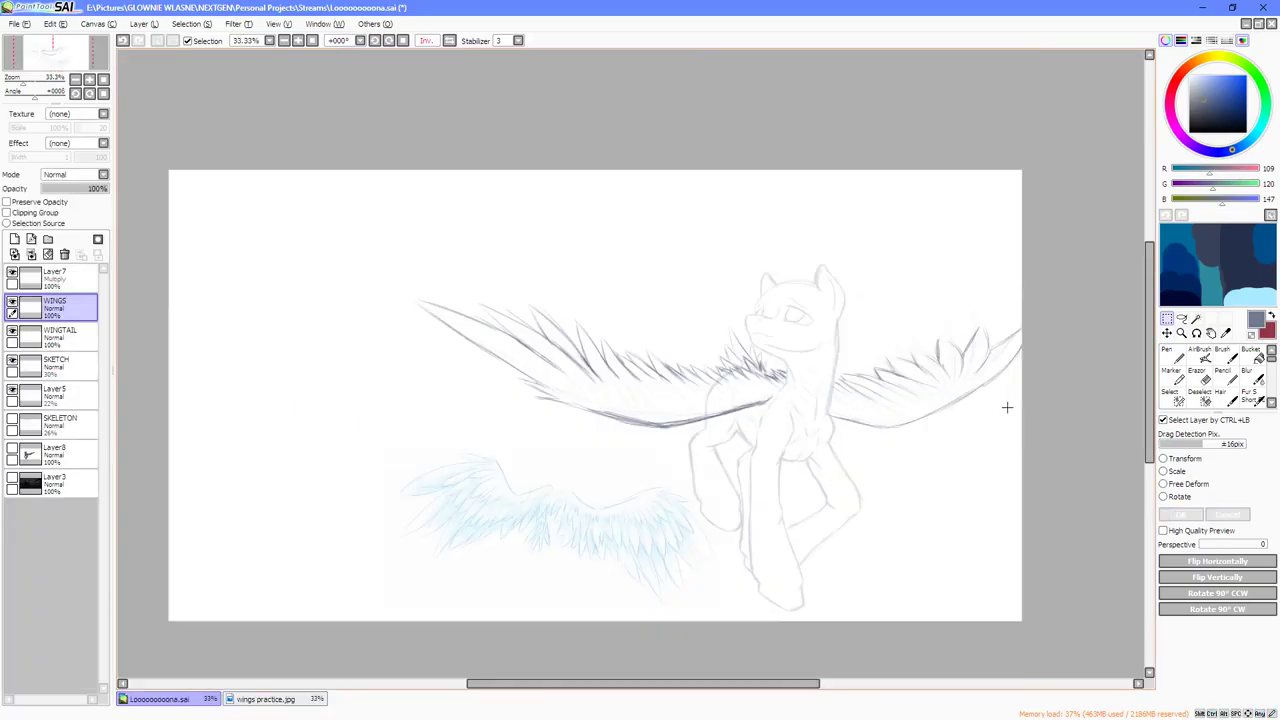
scroll(986, 384, up, 1)
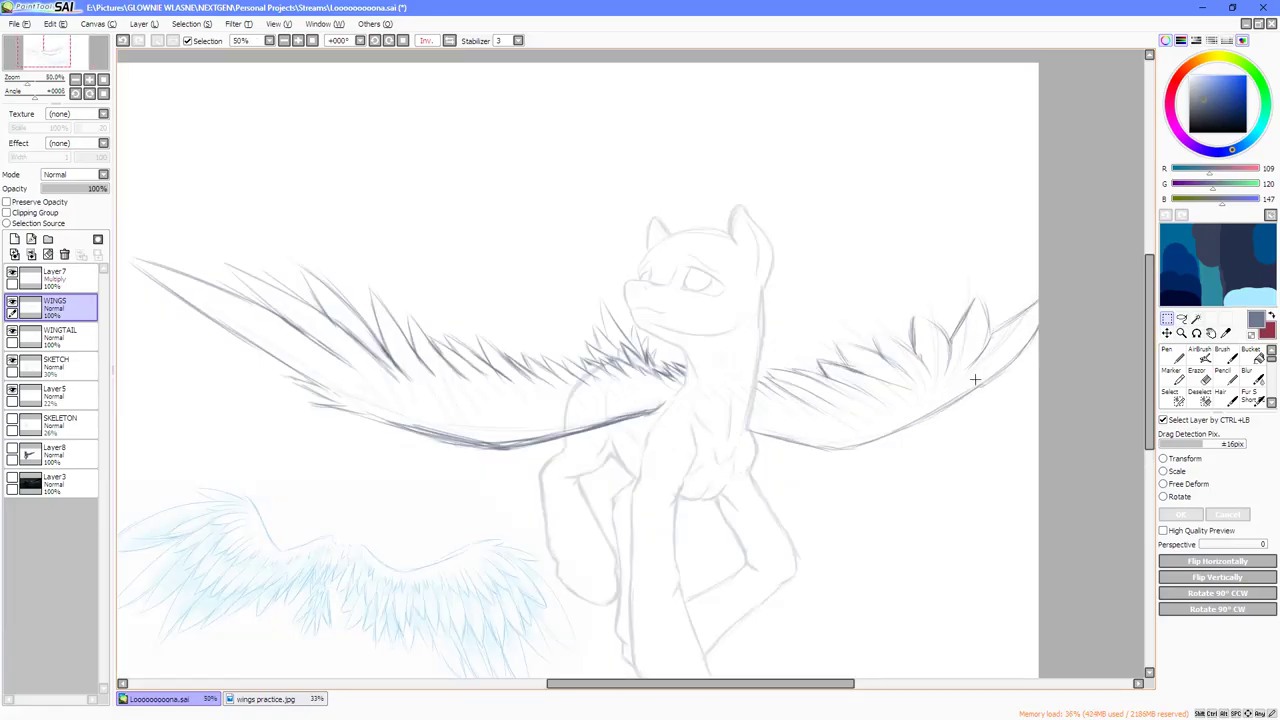
scroll(975, 379, down, 2)
scroll(984, 327, up, 1)
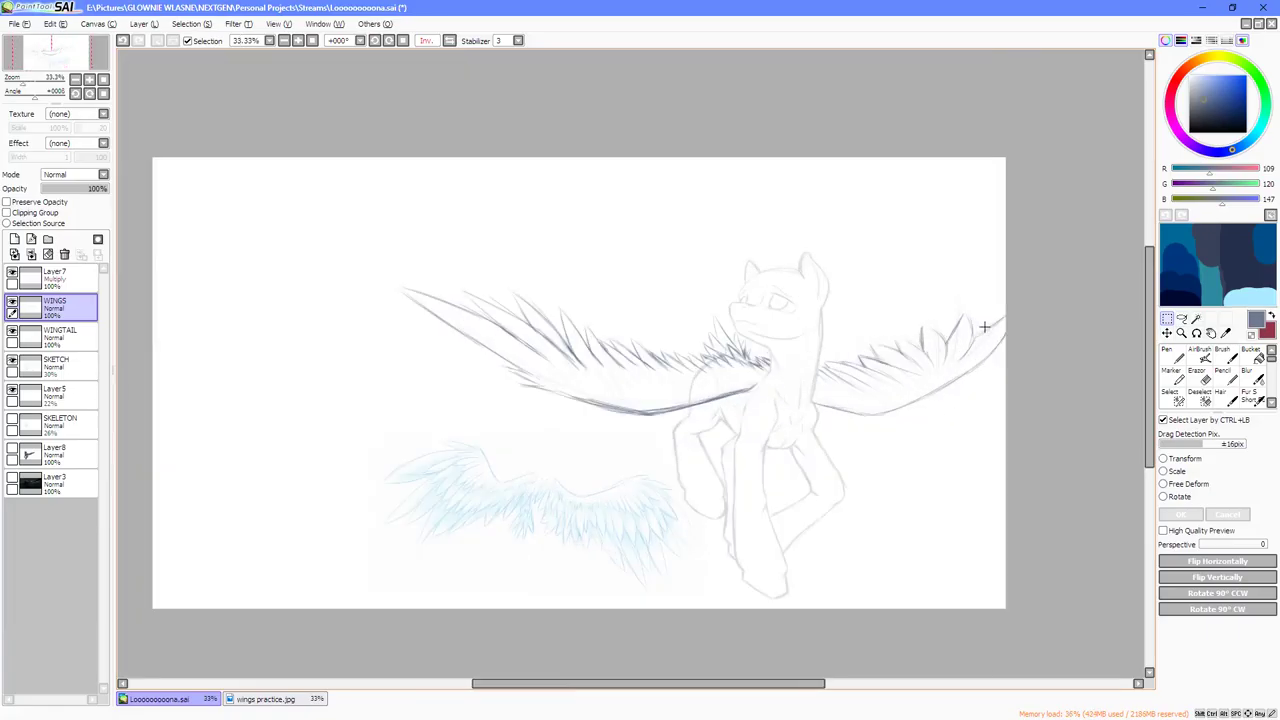
scroll(984, 327, up, 2)
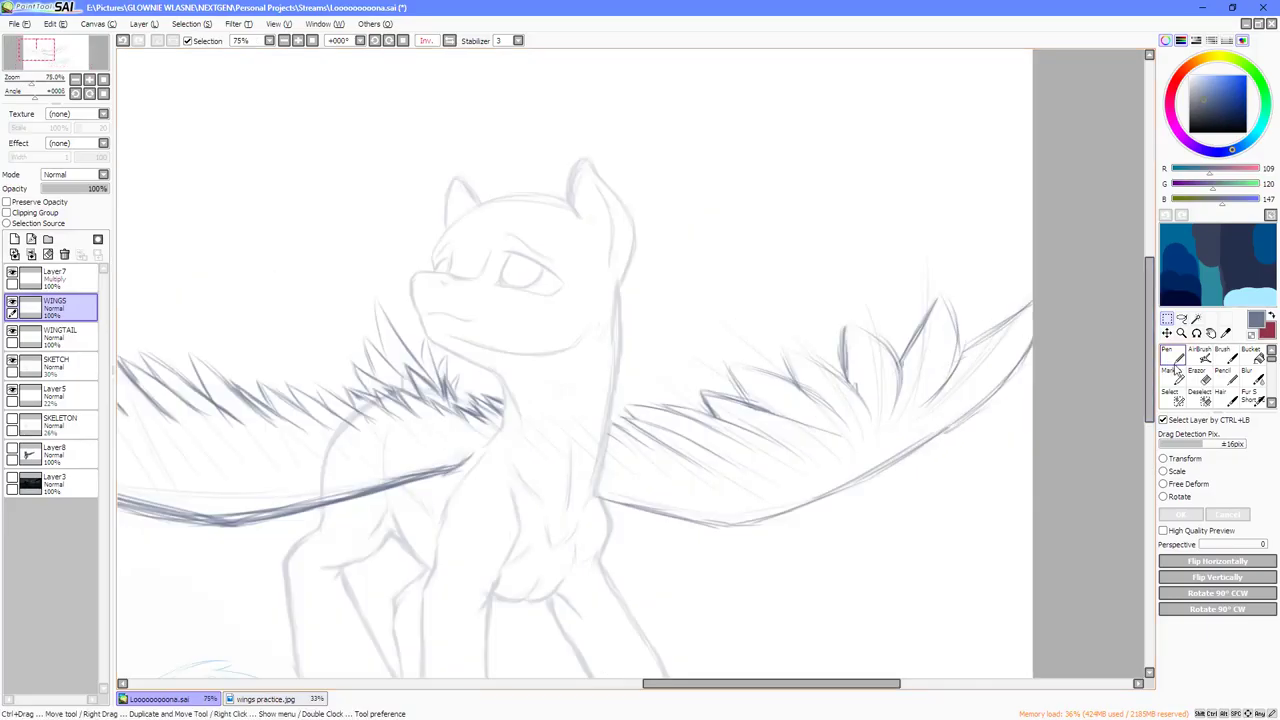
With the Pen, redraw one of the right wing's inner feathers as a longer, pointed shape.
key(n)
scroll(951, 391, up, 2)
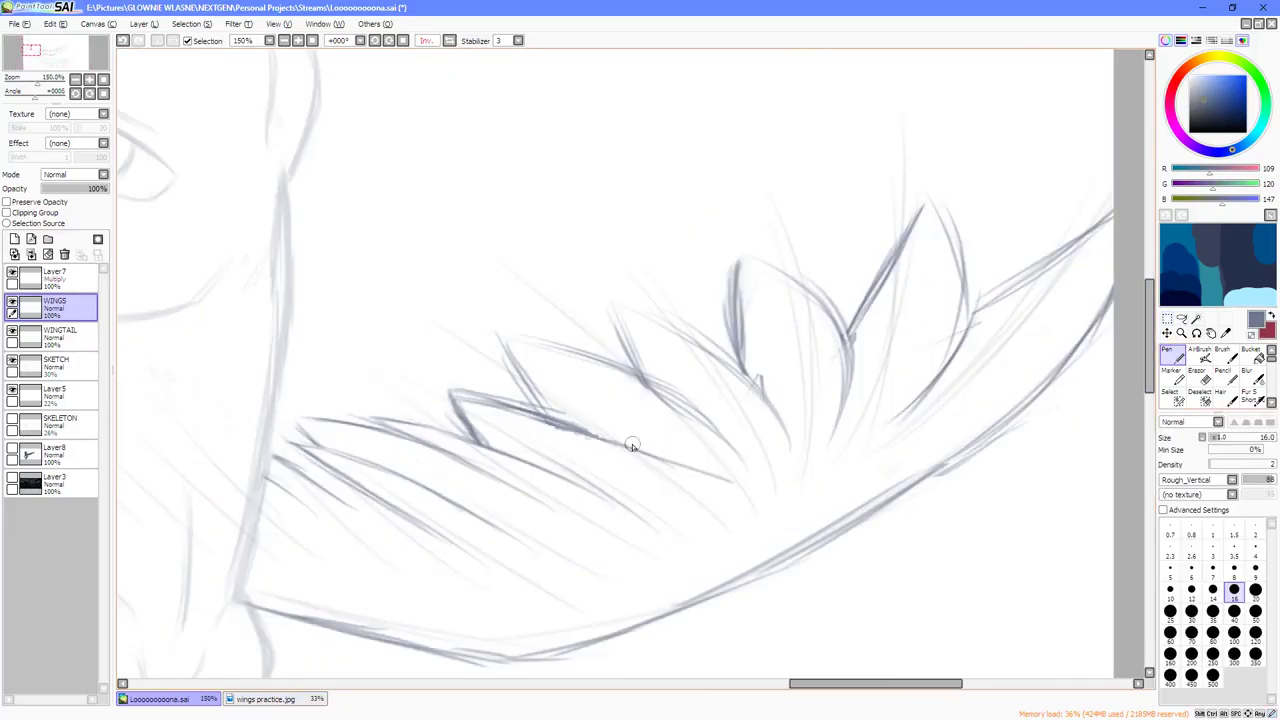
mouse_move(632, 443)
mouse_down()
mouse_move(584, 427)
mouse_move(492, 345)
mouse_up()
drag(541, 403, 484, 325)
scroll(520, 384, down, 1)
Darken the short feather strokes beside the neck and extend a mid-wing feather to a sharp tip.
key(h)
mouse_move(750, 374)
mouse_down()
mouse_move(697, 342)
mouse_move(737, 262)
mouse_move(690, 322)
mouse_move(734, 258)
mouse_move(735, 329)
mouse_move(777, 330)
mouse_move(783, 291)
mouse_move(782, 350)
mouse_move(860, 244)
mouse_move(850, 305)
mouse_move(872, 240)
mouse_move(868, 250)
mouse_up()
drag(866, 238, 846, 316)
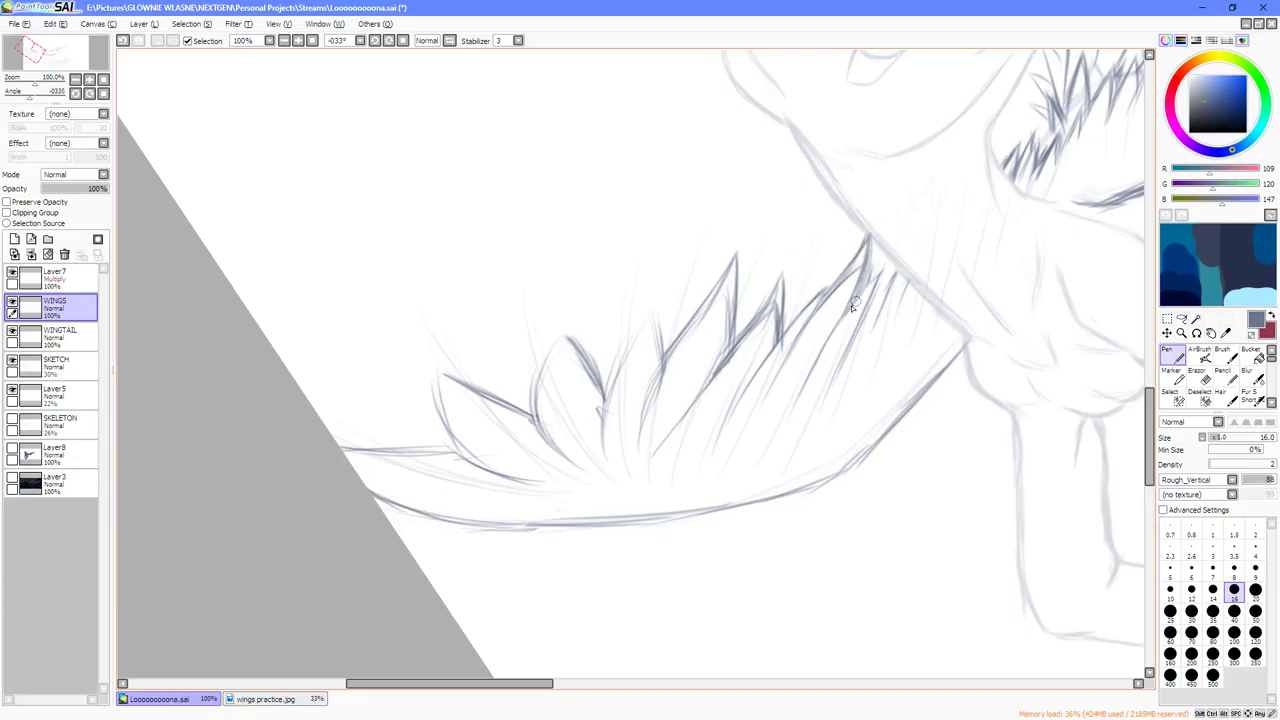
mouse_move(880, 270)
mouse_down()
mouse_move(852, 312)
mouse_move(862, 322)
mouse_up()
drag(888, 266, 874, 298)
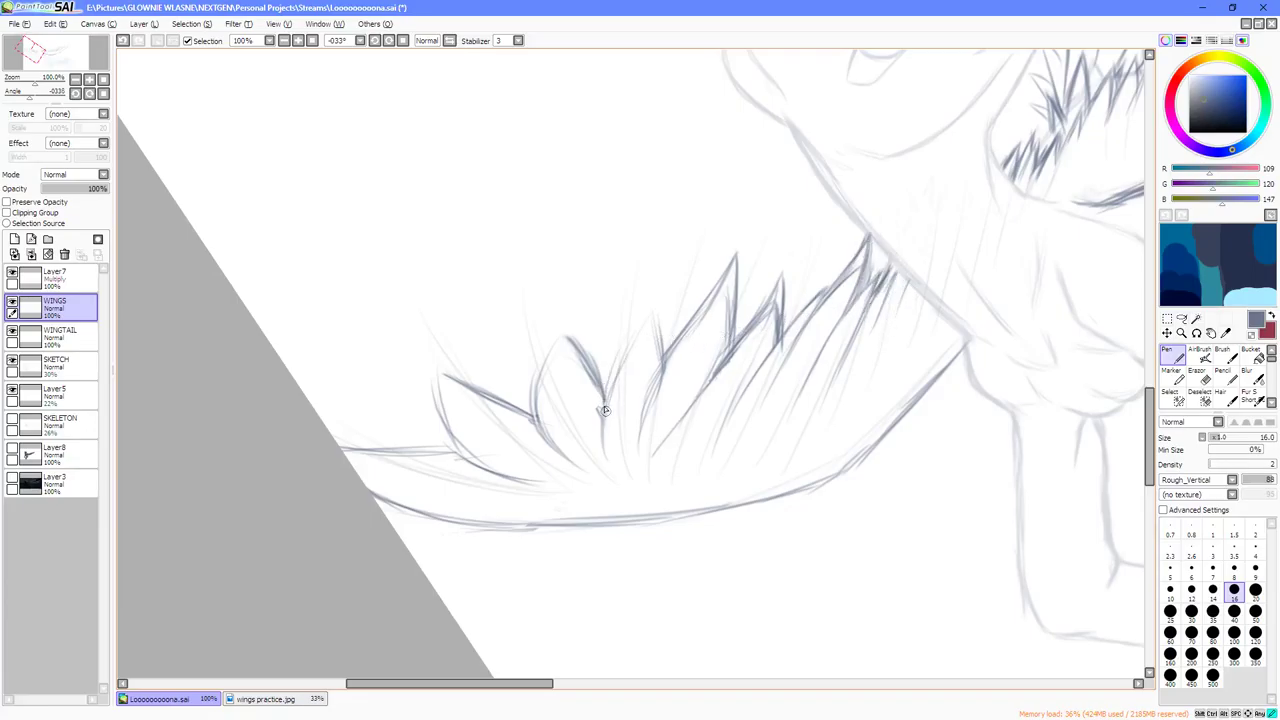
mouse_move(606, 412)
mouse_down()
mouse_move(662, 287)
mouse_move(652, 378)
mouse_up()
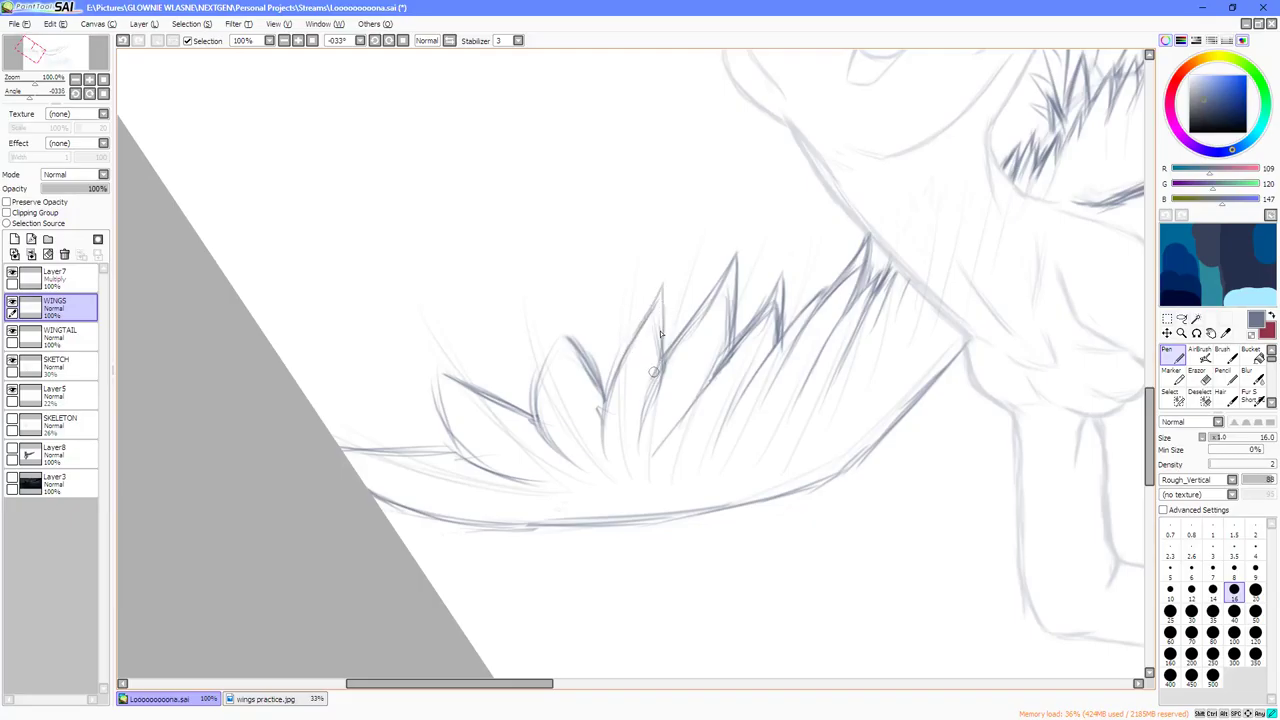
mouse_move(662, 300)
mouse_down()
mouse_move(656, 386)
mouse_move(660, 356)
mouse_up()
drag(572, 328, 602, 418)
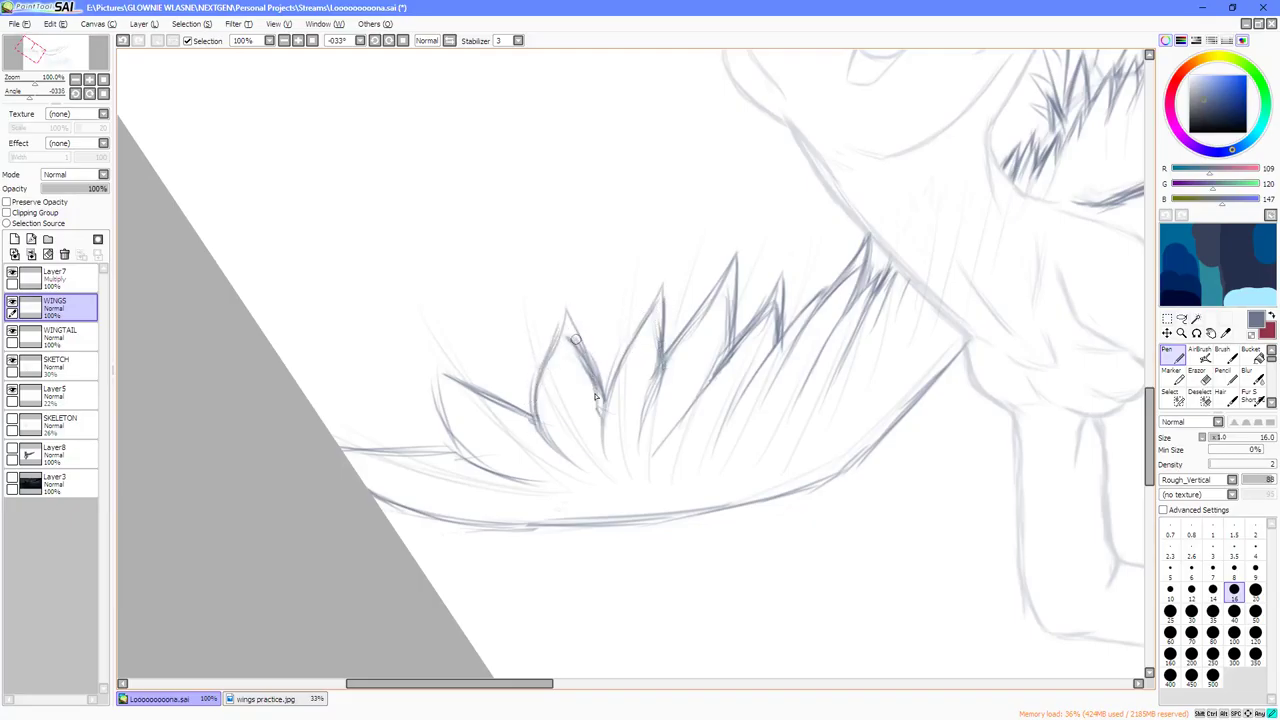
drag(588, 364, 602, 436)
drag(582, 338, 604, 398)
key(ctrl+z)
key(ctrl+z)
Erase the inner edge of the rounded feather on the right wing and reselect the Pen tool.
key(h)
key(Delete)
click(1199, 377)
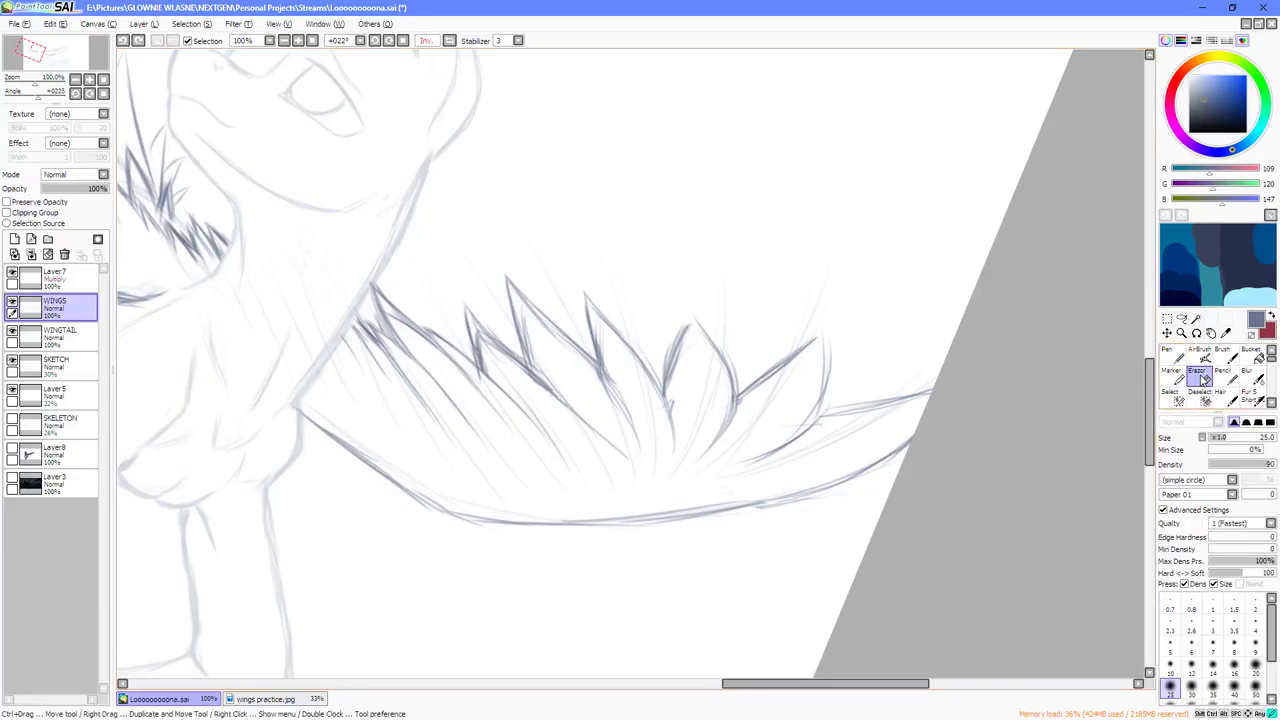
mouse_move(676, 352)
mouse_down()
mouse_move(667, 373)
mouse_move(666, 357)
mouse_move(694, 337)
mouse_up()
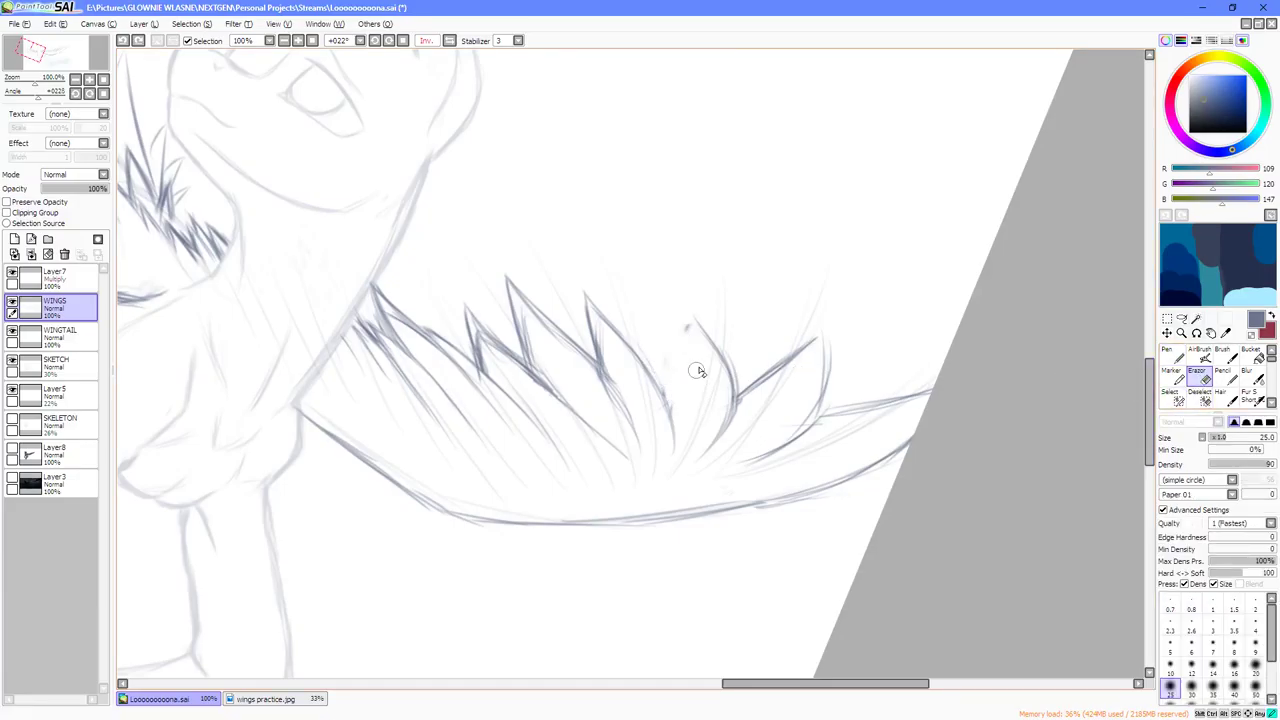
click(1199, 355)
click(1175, 355)
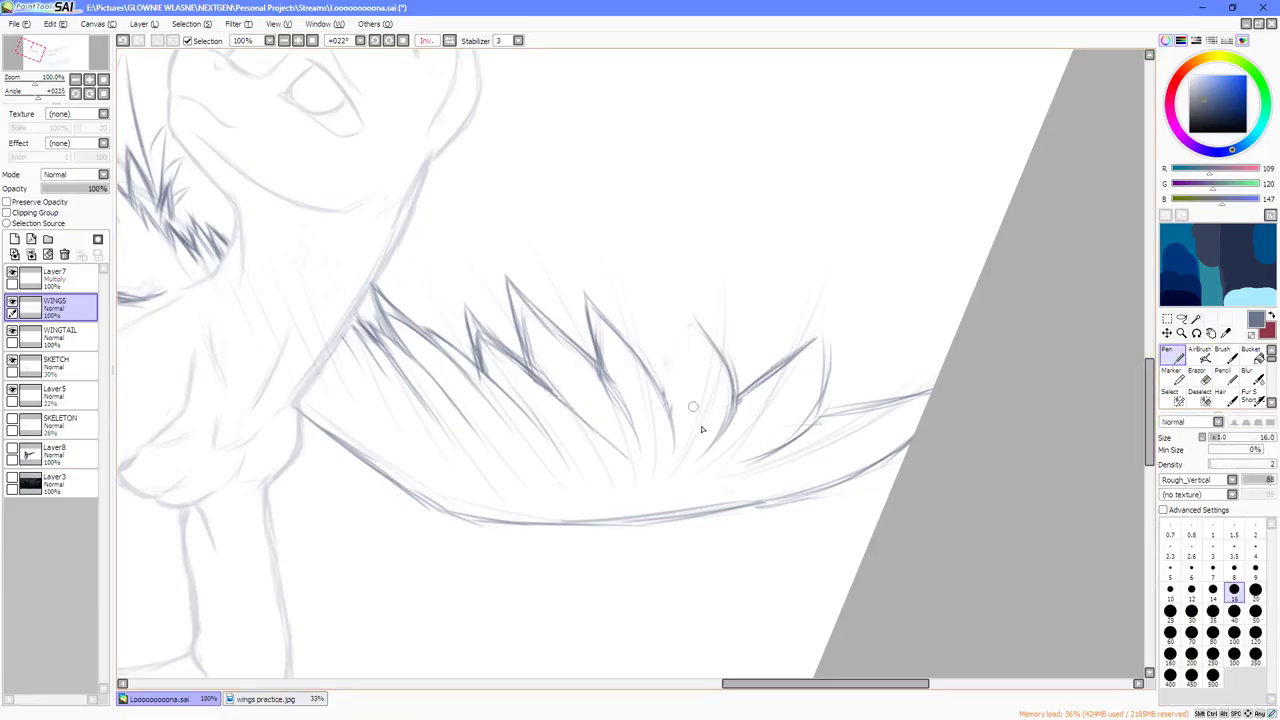
mouse_move(693, 406)
mouse_down()
mouse_move(675, 326)
mouse_move(699, 374)
mouse_move(653, 303)
mouse_up()
drag(684, 348, 654, 300)
key(ctrl+z)
key(ctrl+z)
Draw two overlapping pointed feathers in the middle of the right wing to replace the rounded one.
mouse_move(687, 438)
mouse_down()
mouse_move(688, 385)
mouse_move(643, 304)
mouse_up()
mouse_move(682, 364)
mouse_down()
mouse_move(643, 304)
mouse_move(672, 342)
mouse_move(694, 432)
mouse_up()
mouse_move(638, 296)
mouse_down()
mouse_move(687, 355)
mouse_move(688, 307)
mouse_move(679, 355)
mouse_move(682, 322)
mouse_move(721, 361)
mouse_move(726, 416)
mouse_up()
key(Delete)
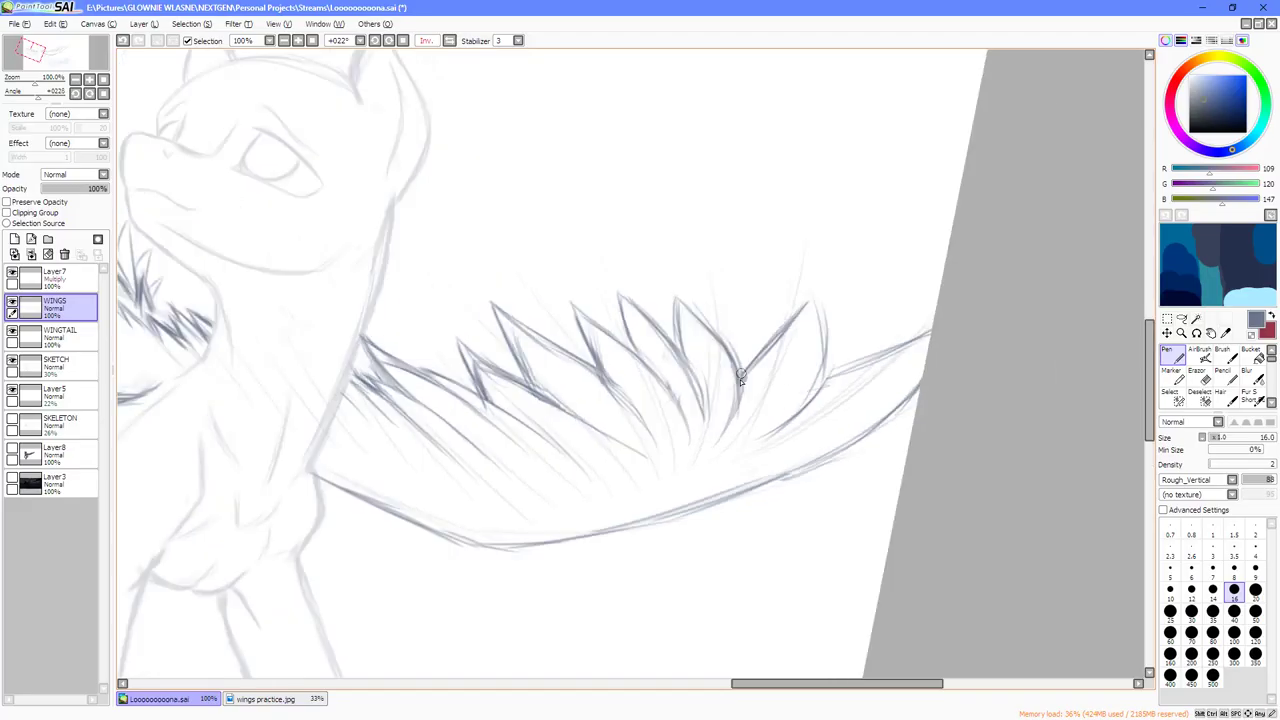
scroll(745, 380, down, 3)
scroll(769, 410, up, 2)
key(Delete)
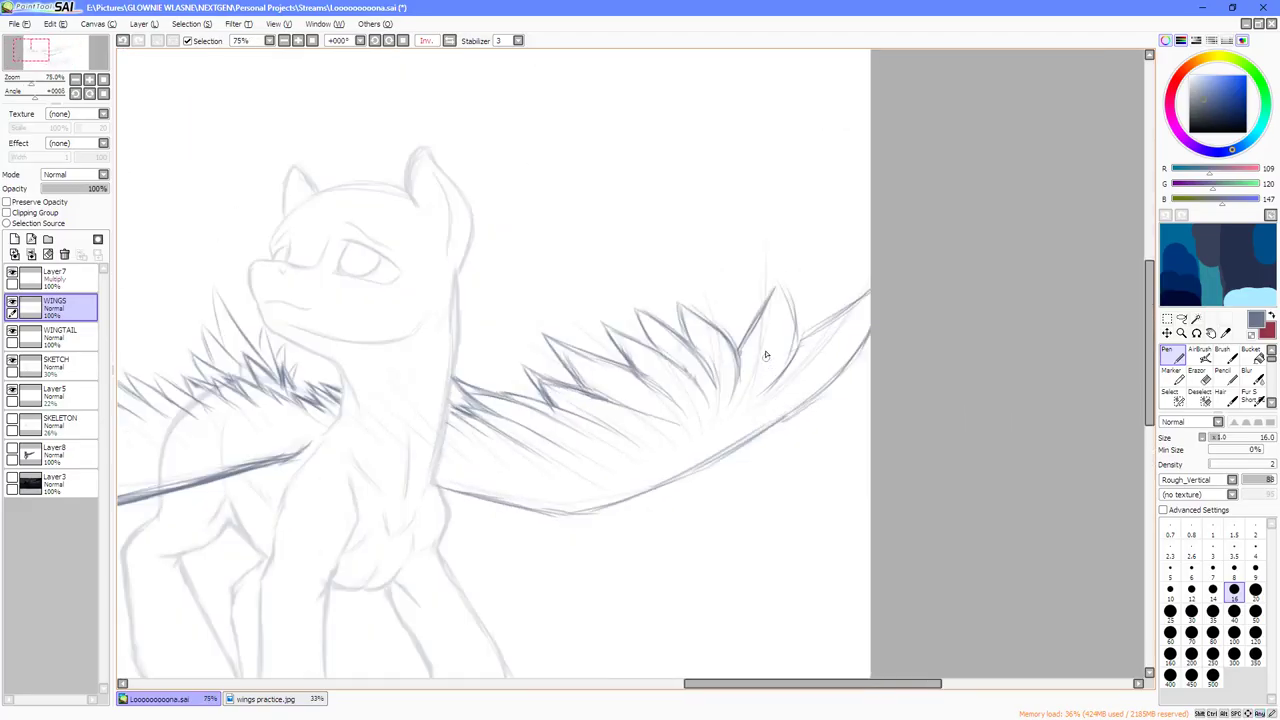
Enlarge the eraser to 60 and lighten the lower ends of the feather lines across the right wing.
drag(766, 355, 745, 377)
key(e)
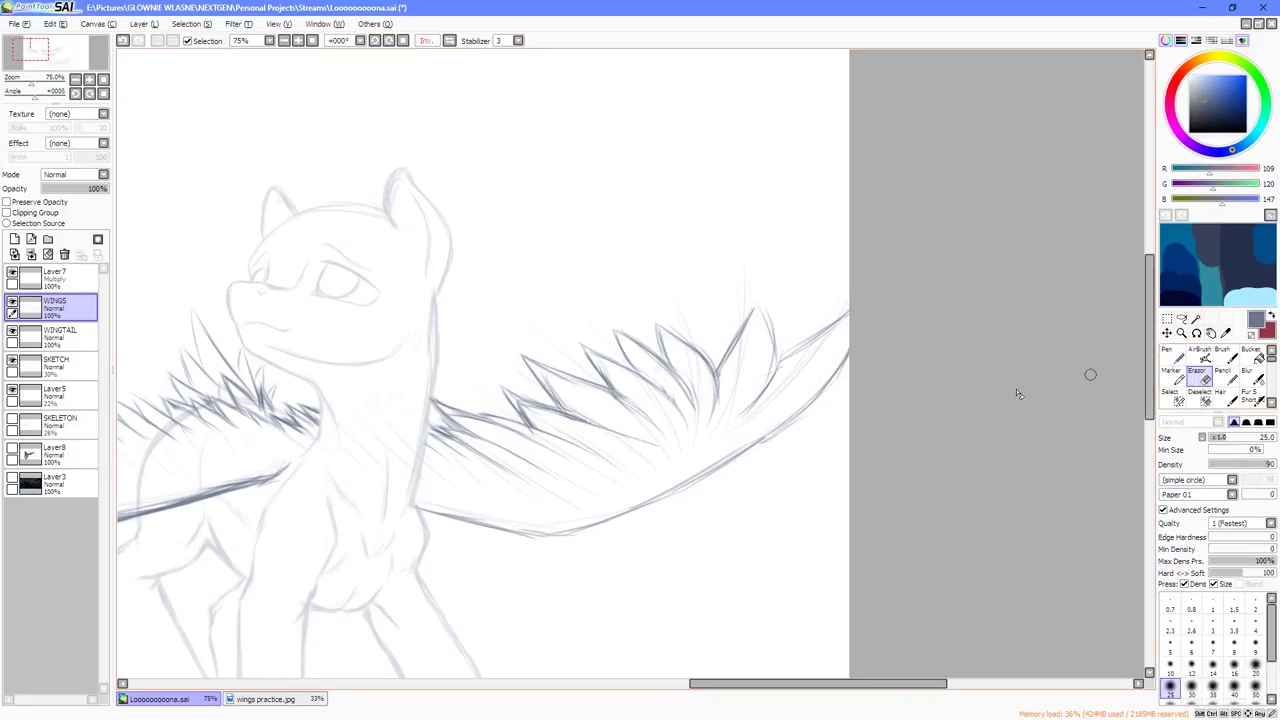
scroll(751, 443, down, 2)
scroll(803, 445, up, 1)
scroll(802, 443, up, 1)
key(End)
key(End)
key(End)
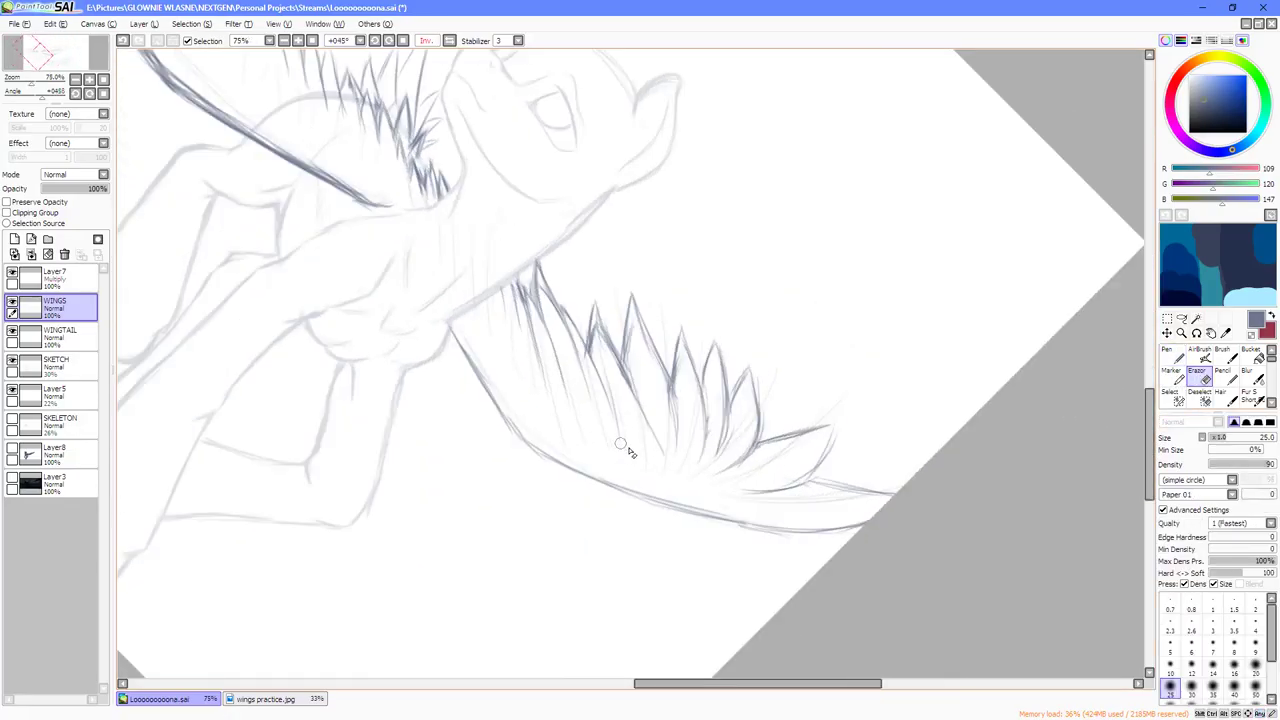
key(])
key(])
key(])
key(])
key(])
mouse_move(514, 332)
mouse_down()
mouse_move(603, 437)
mouse_move(650, 437)
mouse_move(774, 506)
mouse_move(760, 480)
mouse_move(804, 388)
mouse_up()
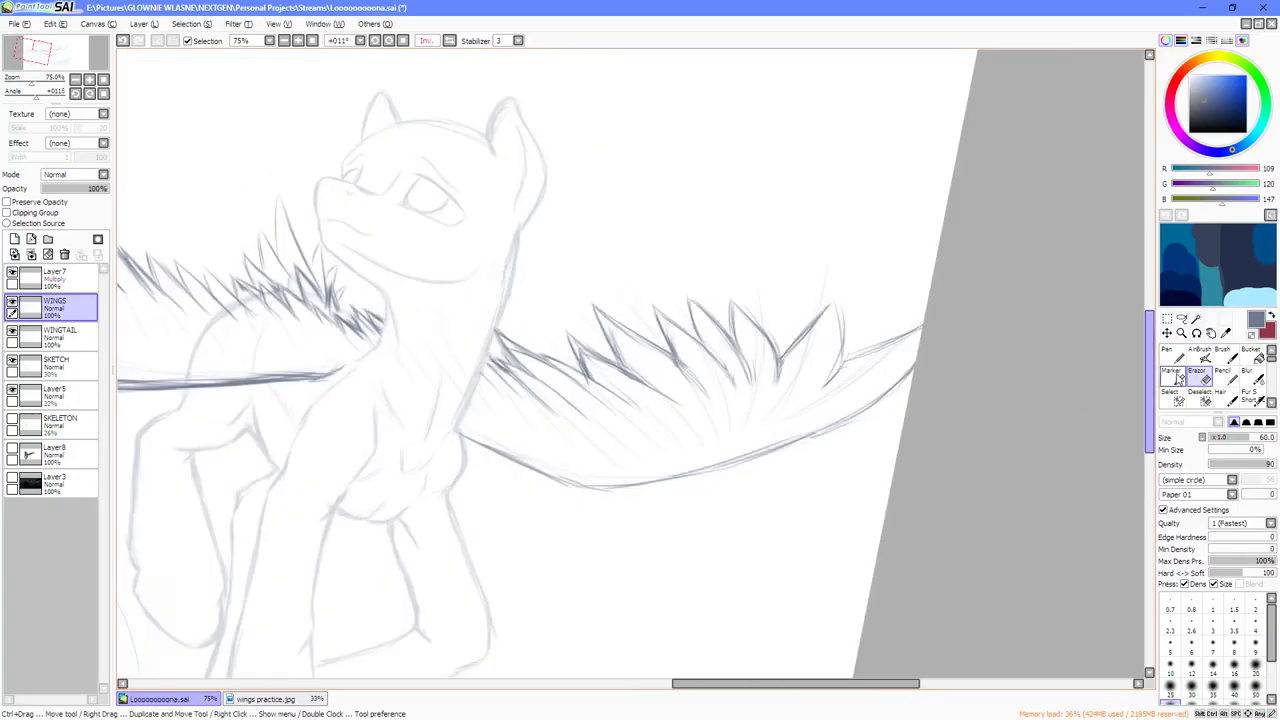
Erase the inner edge of the large feather closest to the right wing's tip.
click(1172, 357)
key(Delete)
drag(825, 340, 785, 380)
scroll(790, 372, up, 1)
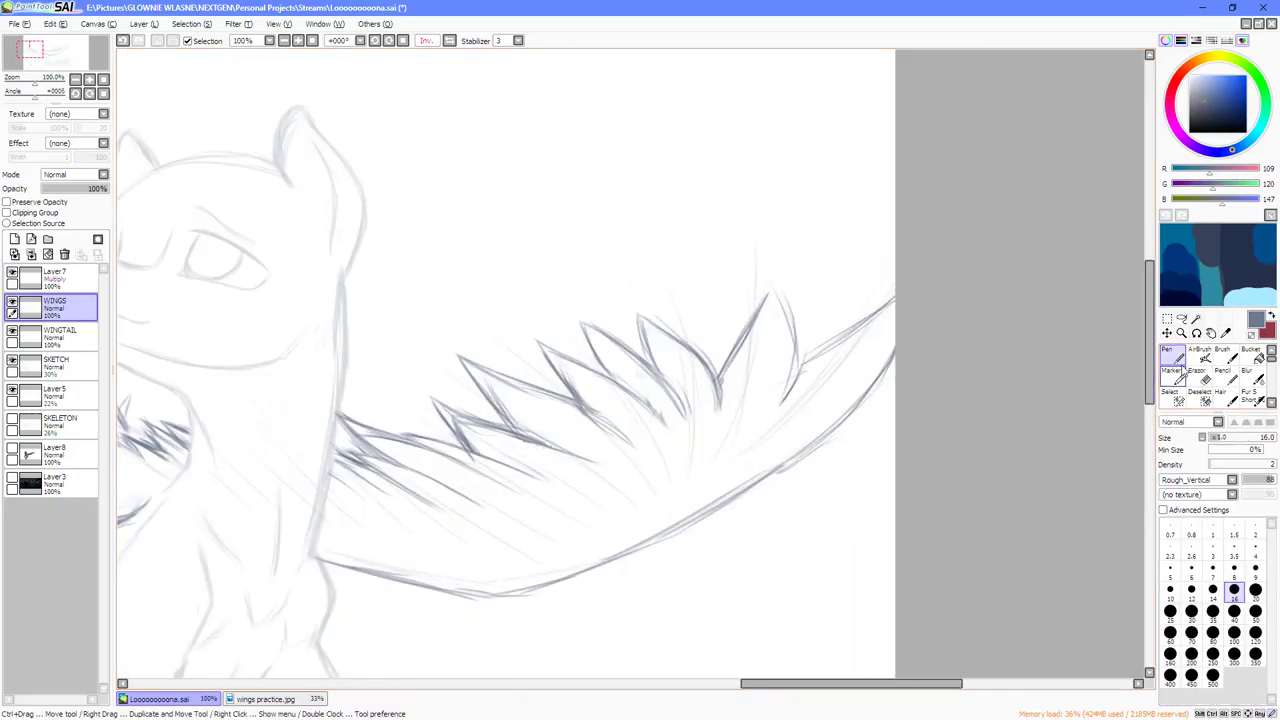
click(1200, 377)
key(Delete)
mouse_move(736, 323)
mouse_down()
mouse_move(737, 353)
mouse_move(719, 325)
mouse_move(756, 315)
mouse_up()
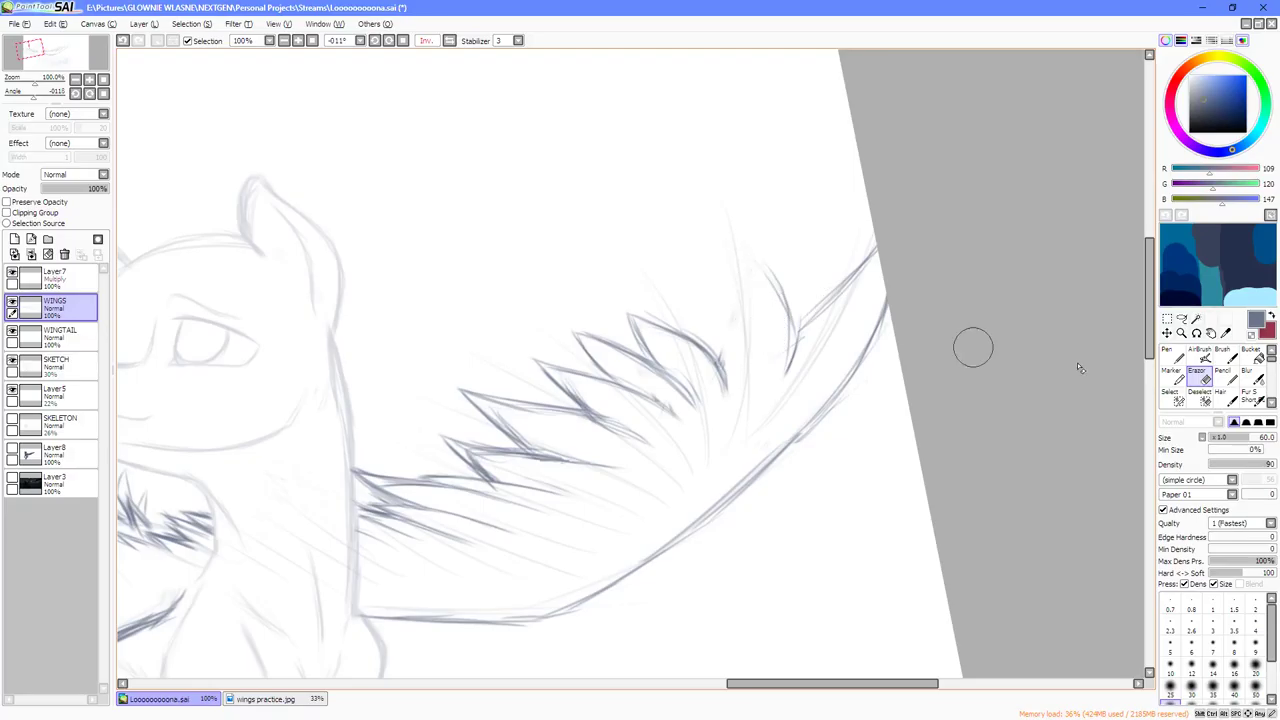
Try a curved pointed feather with the Pen just outside the right wing's middle feathers.
click(1172, 357)
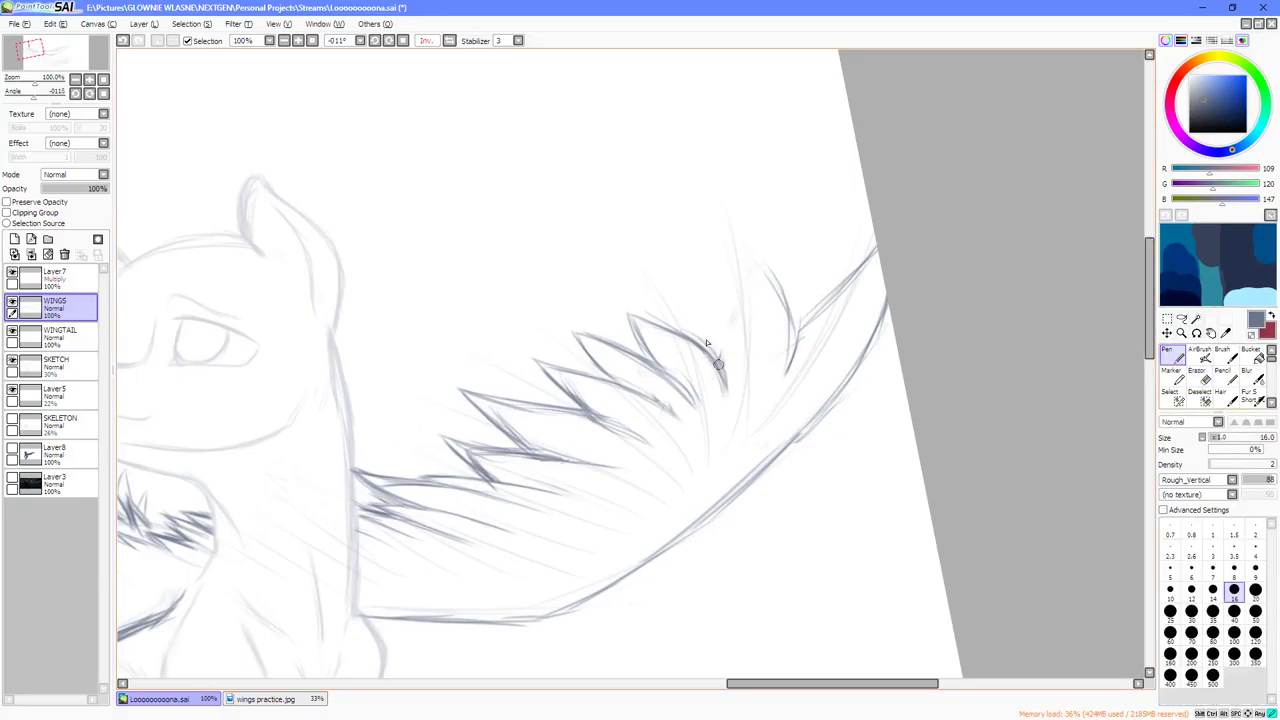
key(End)
key(End)
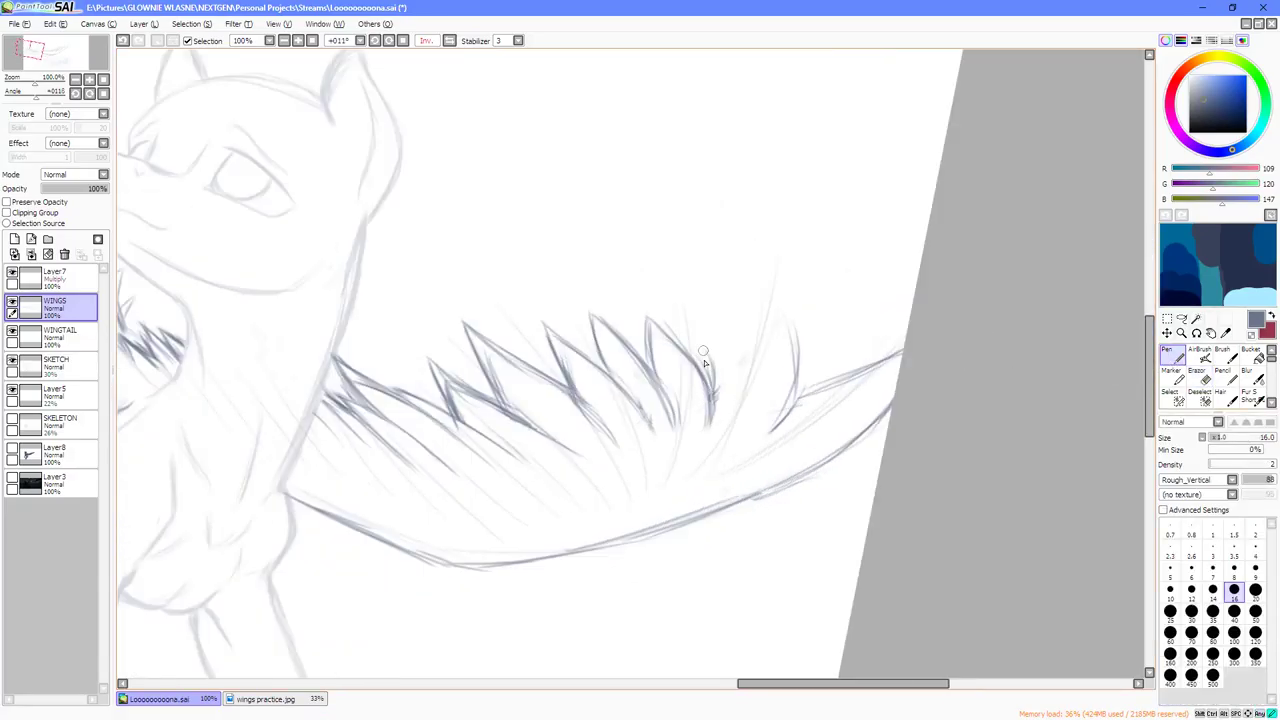
drag(734, 357, 739, 393)
drag(688, 335, 712, 395)
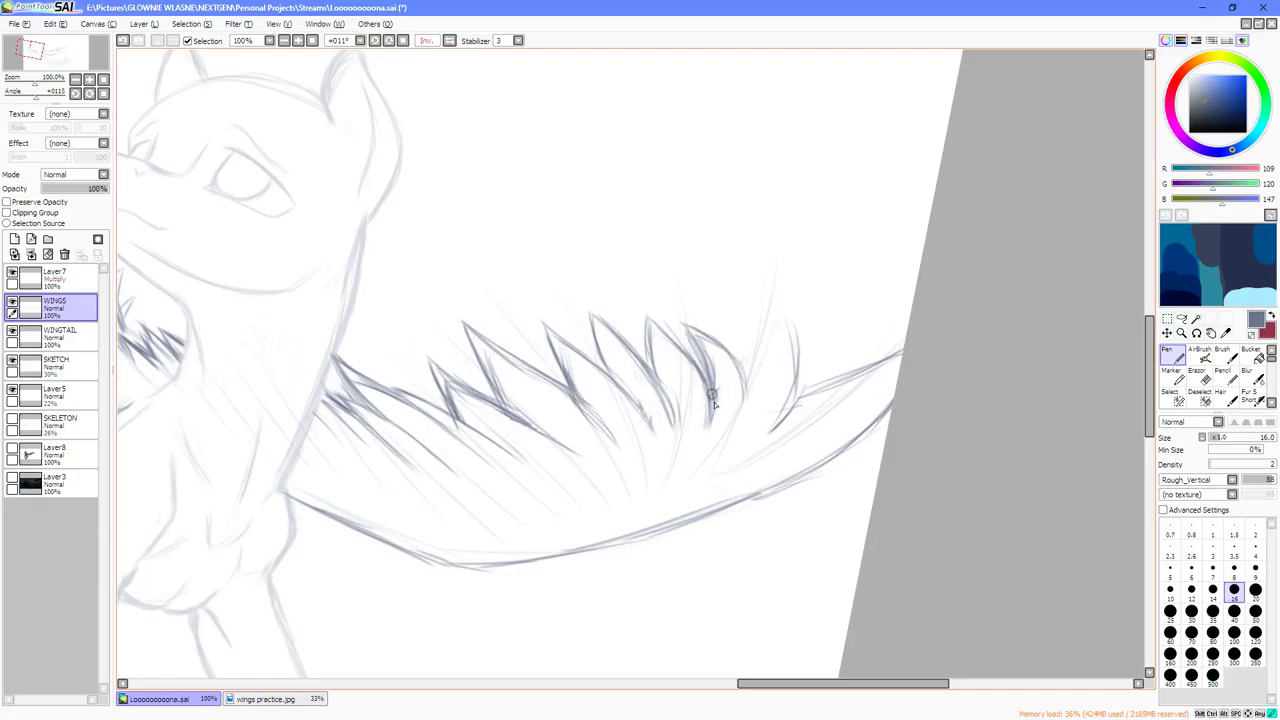
Try a tall pointed feather between the new curved feather and the right wing's tip.
key(End)
key(End)
mouse_move(687, 328)
mouse_down()
mouse_move(712, 360)
mouse_move(727, 429)
mouse_move(718, 449)
mouse_move(696, 355)
mouse_move(791, 350)
mouse_move(745, 401)
mouse_move(744, 341)
mouse_move(749, 377)
mouse_move(763, 311)
mouse_up()
drag(748, 359, 767, 312)
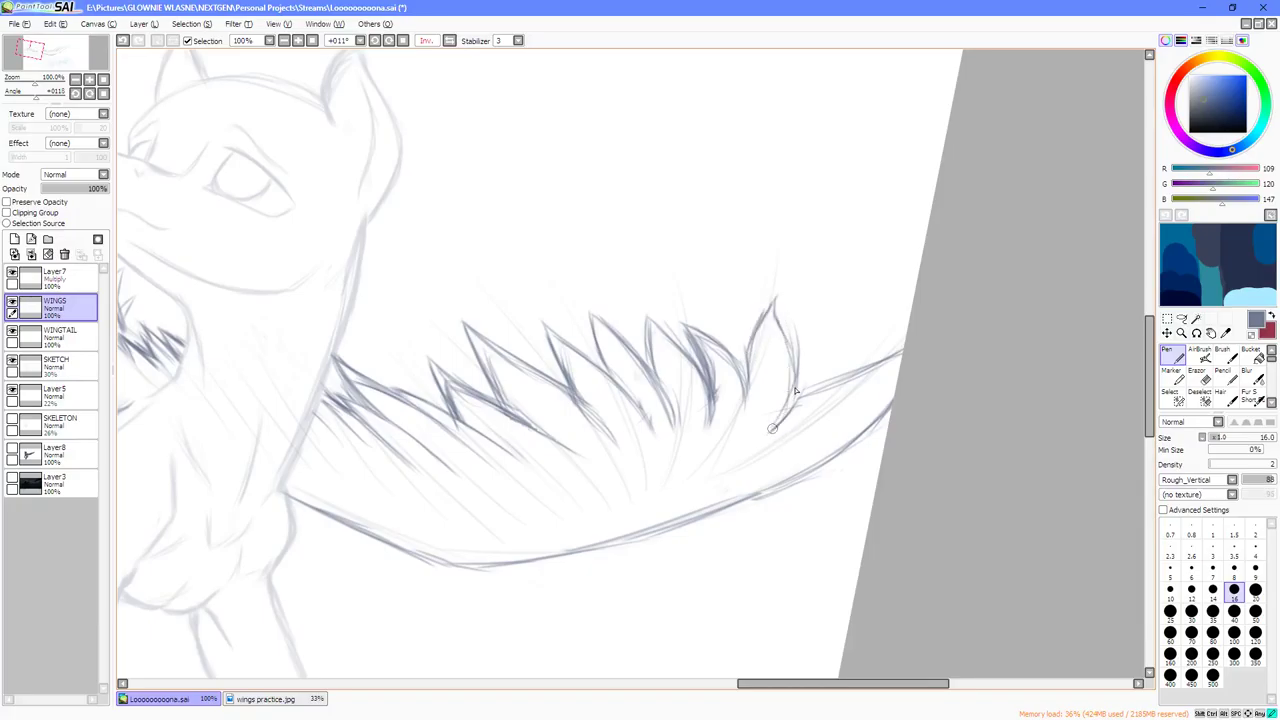
drag(772, 428, 777, 334)
key(Delete)
key(Delete)
scroll(791, 374, down, 3)
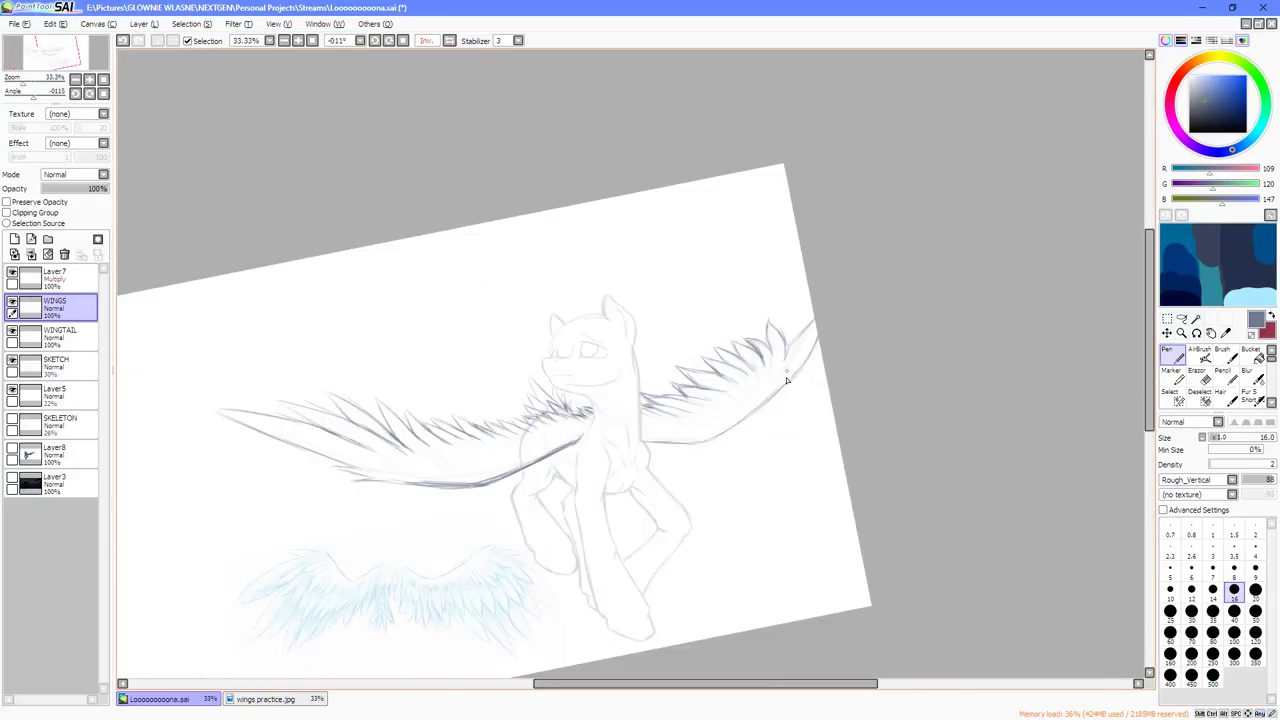
scroll(790, 372, up, 2)
Undo the strokes of the two feathers just added near the right wing's tip.
key(ctrl+z)
key(ctrl+z)
key(ctrl+z)
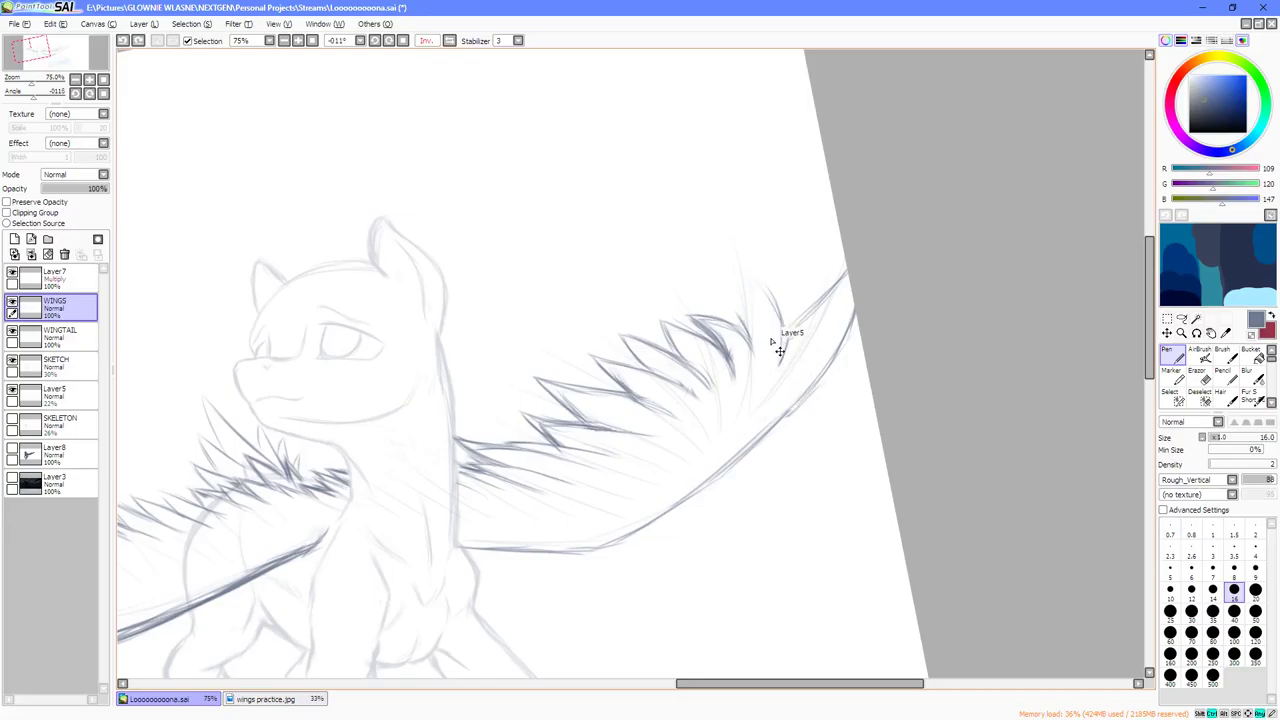
key(ctrl+z)
key(ctrl+z)
key(ctrl+z)
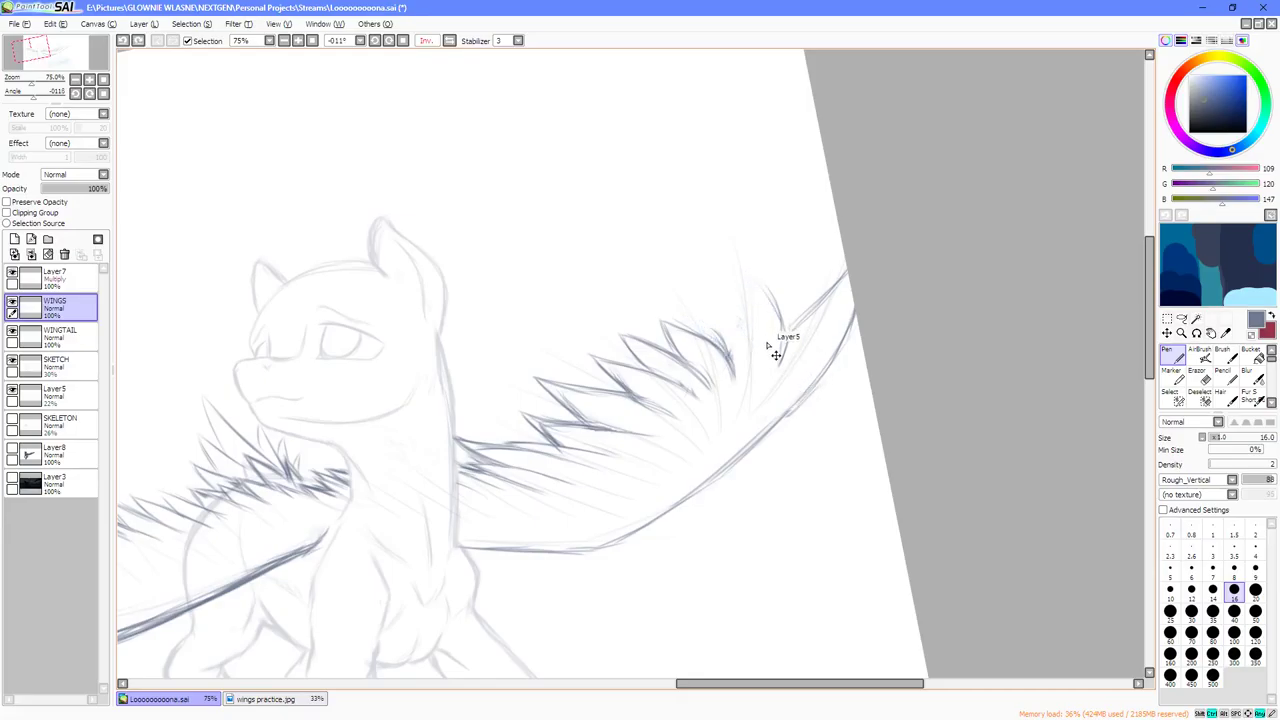
Darken the upper edge of the outermost feather at the right wing's tip.
key(End)
key(End)
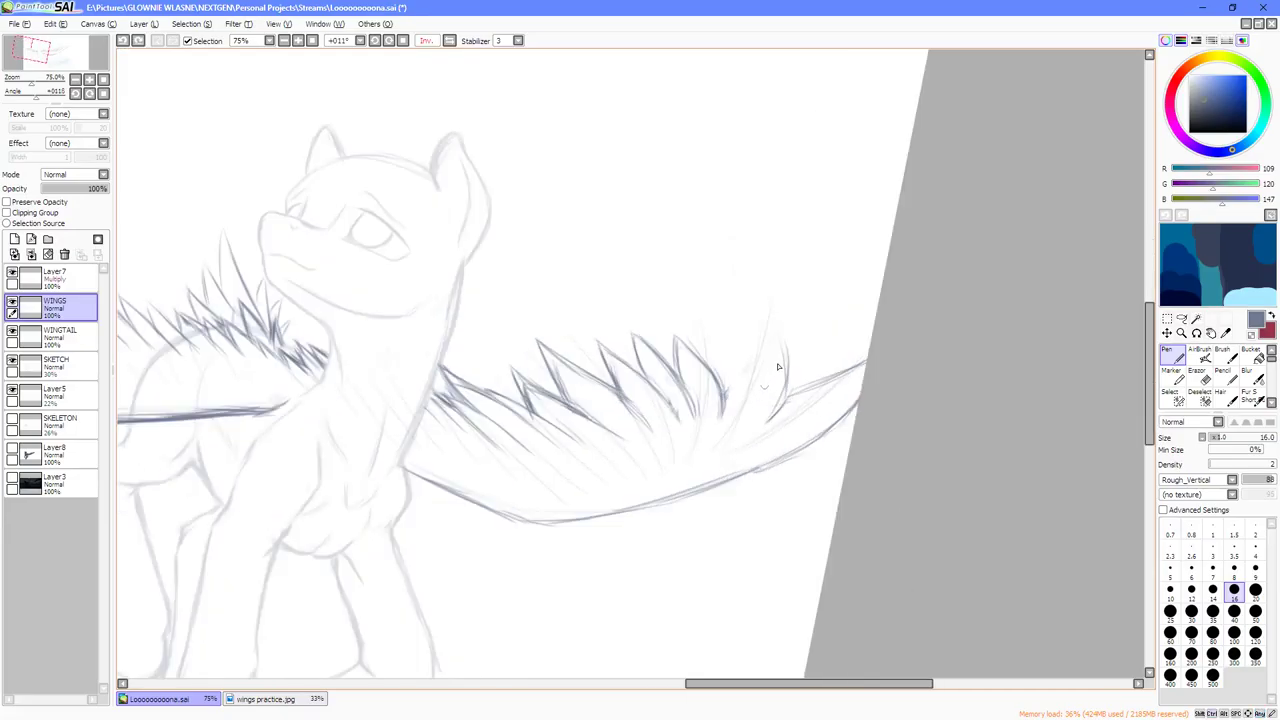
scroll(773, 394, down, 2)
scroll(807, 413, up, 1)
key(Delete)
key(Delete)
key(Delete)
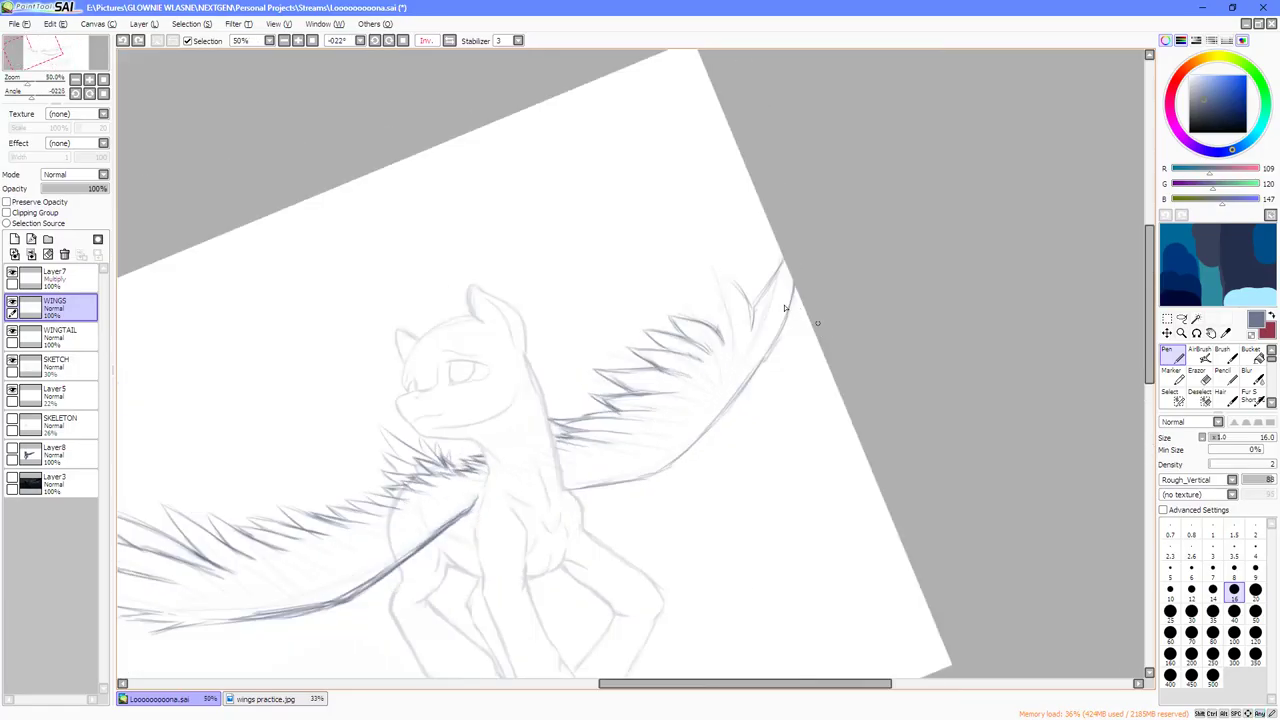
scroll(789, 306, up, 1)
drag(798, 272, 766, 362)
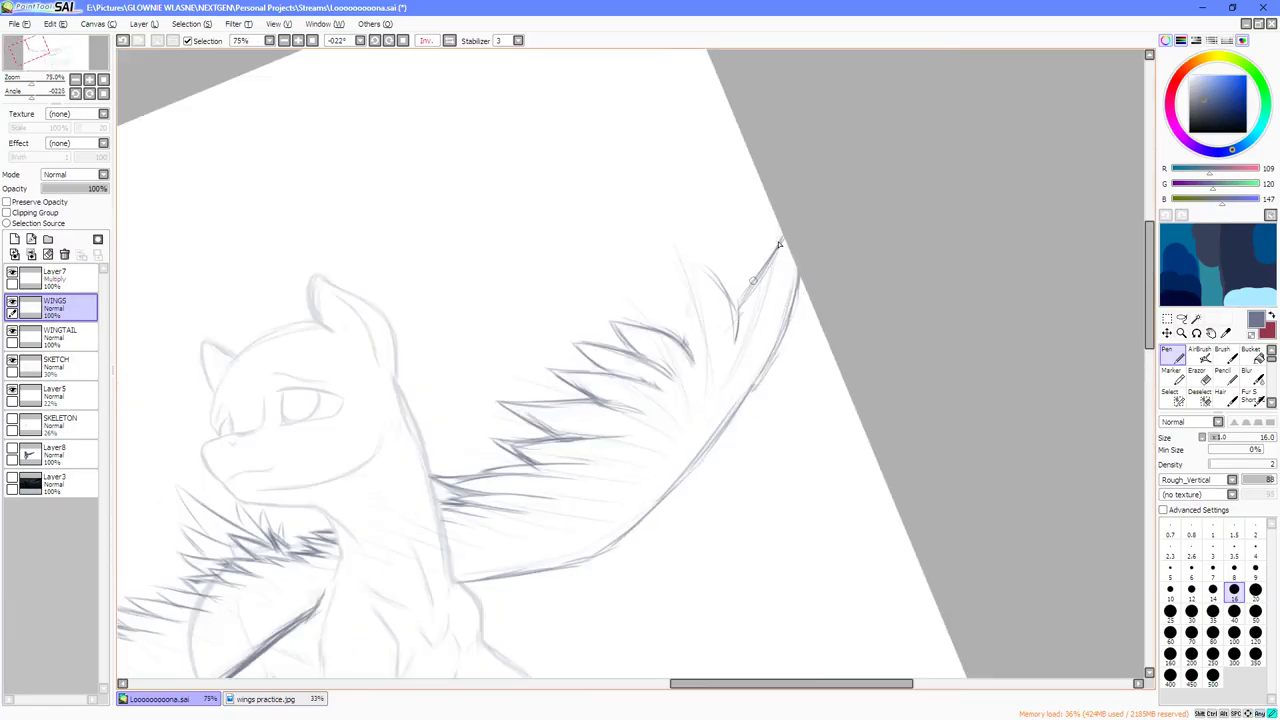
Draw a tall pointed feather beside the right wing's outermost feather.
key(Home)
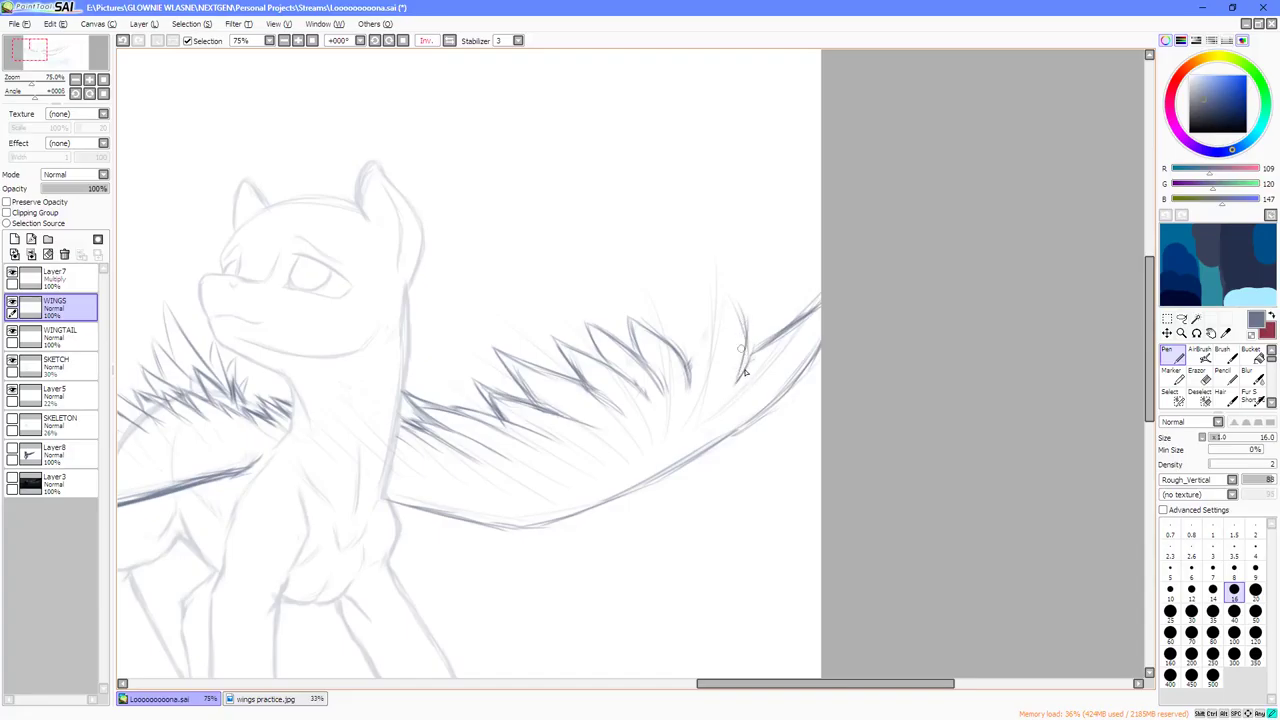
drag(748, 338, 718, 285)
drag(706, 287, 710, 308)
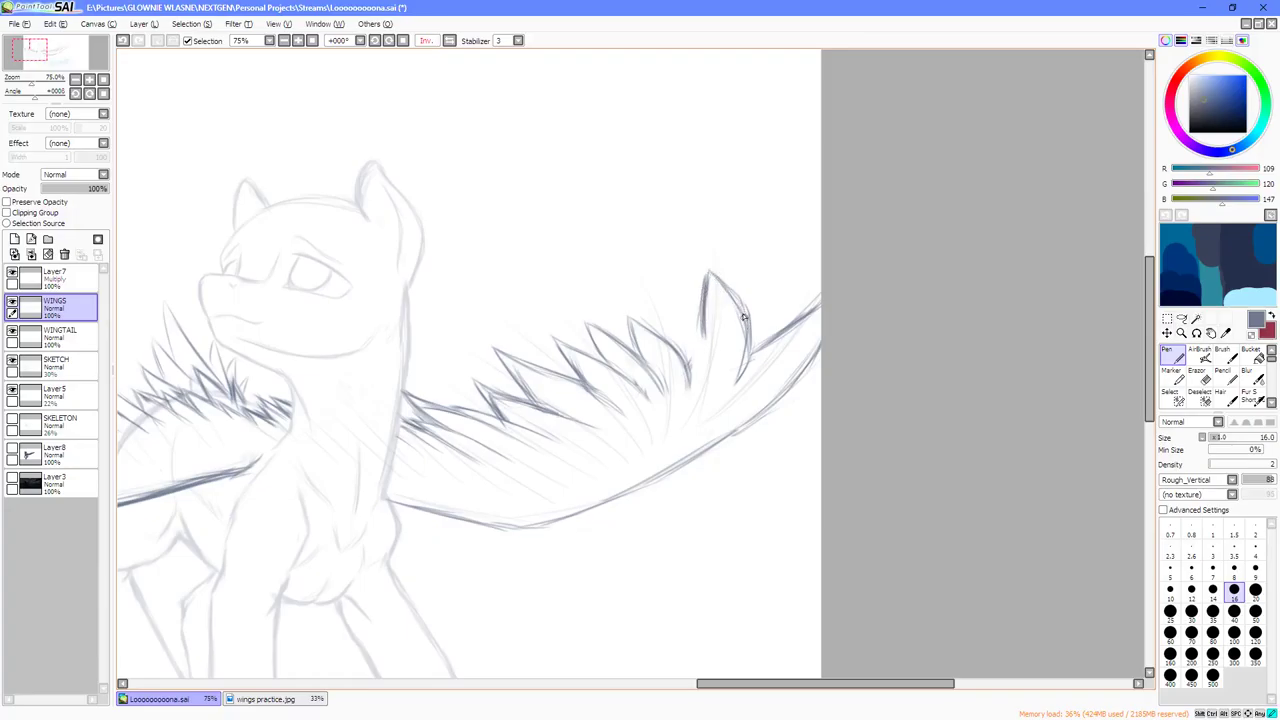
Draw a pointed feather between the tall feather and the wing tip, and darken the tall feather's outer edge.
key(End)
key(End)
key(End)
key(Delete)
key(Delete)
key(Delete)
key(Delete)
scroll(748, 321, up, 1)
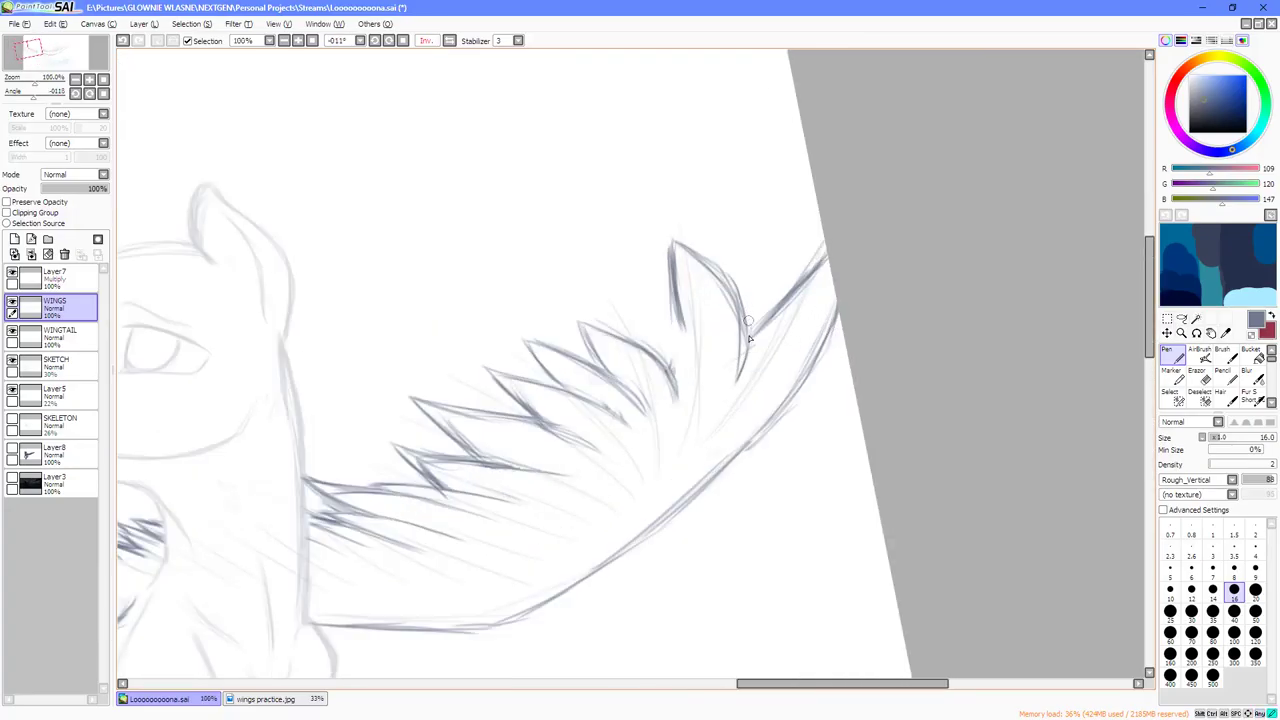
drag(750, 376, 778, 290)
drag(765, 350, 776, 240)
mouse_move(778, 317)
mouse_down()
mouse_move(760, 214)
mouse_move(742, 296)
mouse_move(776, 262)
mouse_move(758, 335)
mouse_move(762, 283)
mouse_move(764, 354)
mouse_up()
key(e)
key(n)
drag(776, 290, 765, 350)
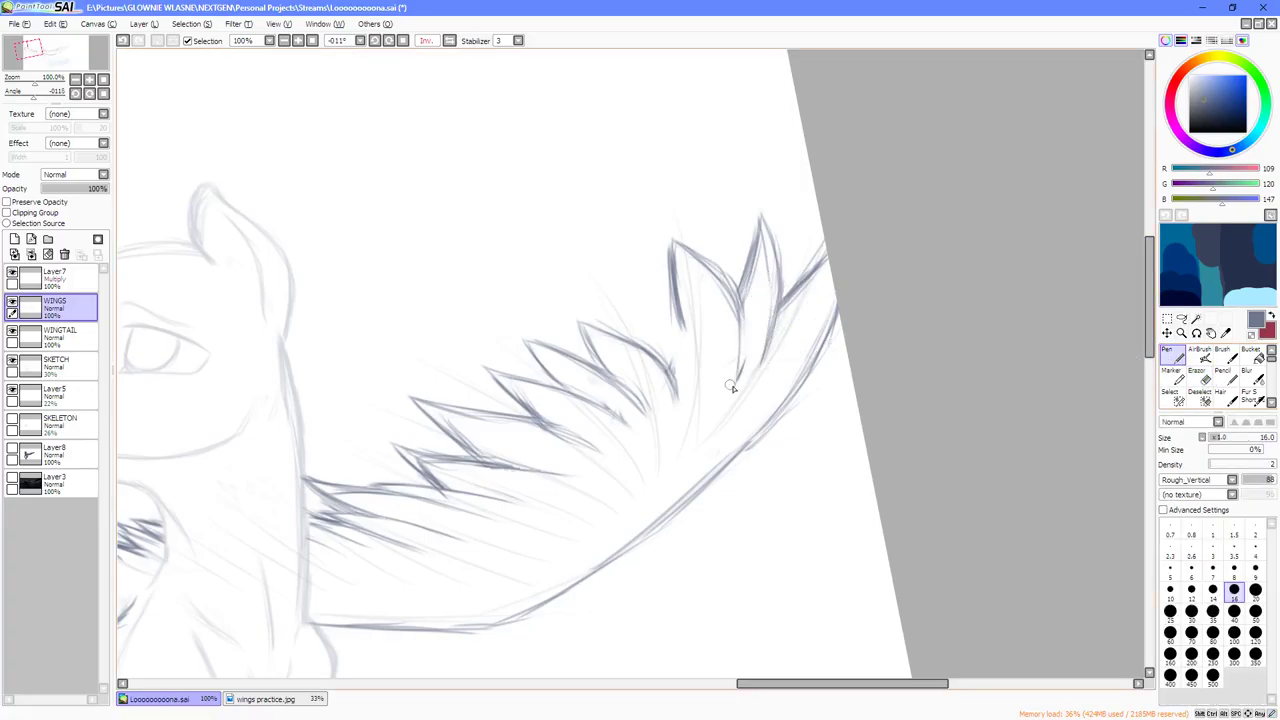
drag(741, 302, 736, 360)
Extend the tall feather's inner edge down toward its base with darker strokes.
key(End)
key(End)
key(End)
key(End)
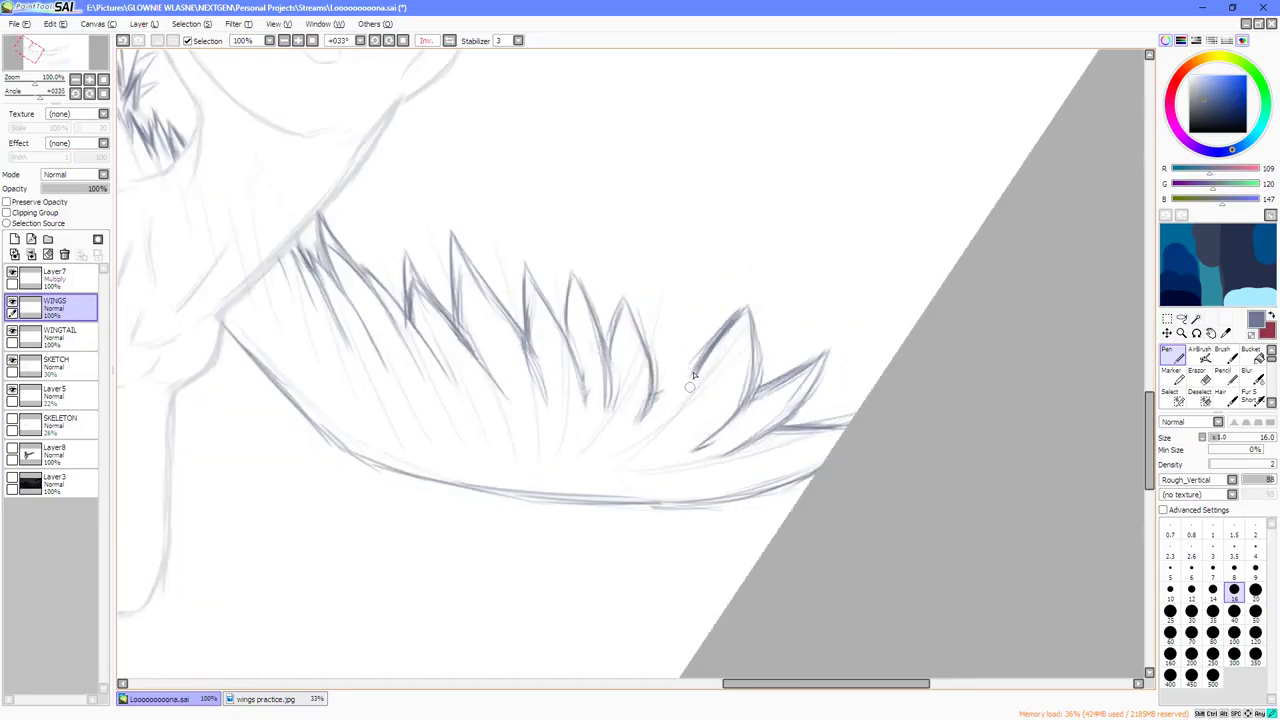
drag(690, 378, 672, 434)
drag(695, 348, 682, 414)
drag(688, 410, 691, 383)
scroll(695, 392, down, 3)
scroll(734, 400, up, 3)
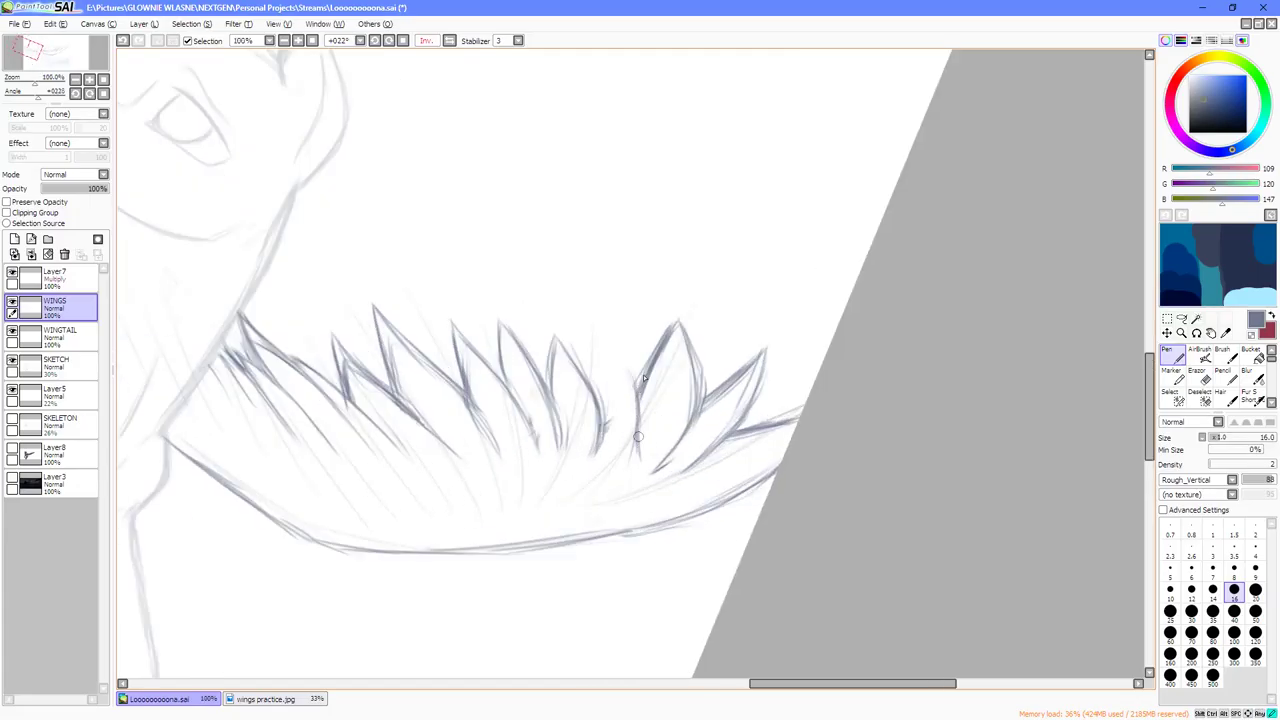
Erase the lower ends of the feather strokes near the right wing's tip.
click(1197, 378)
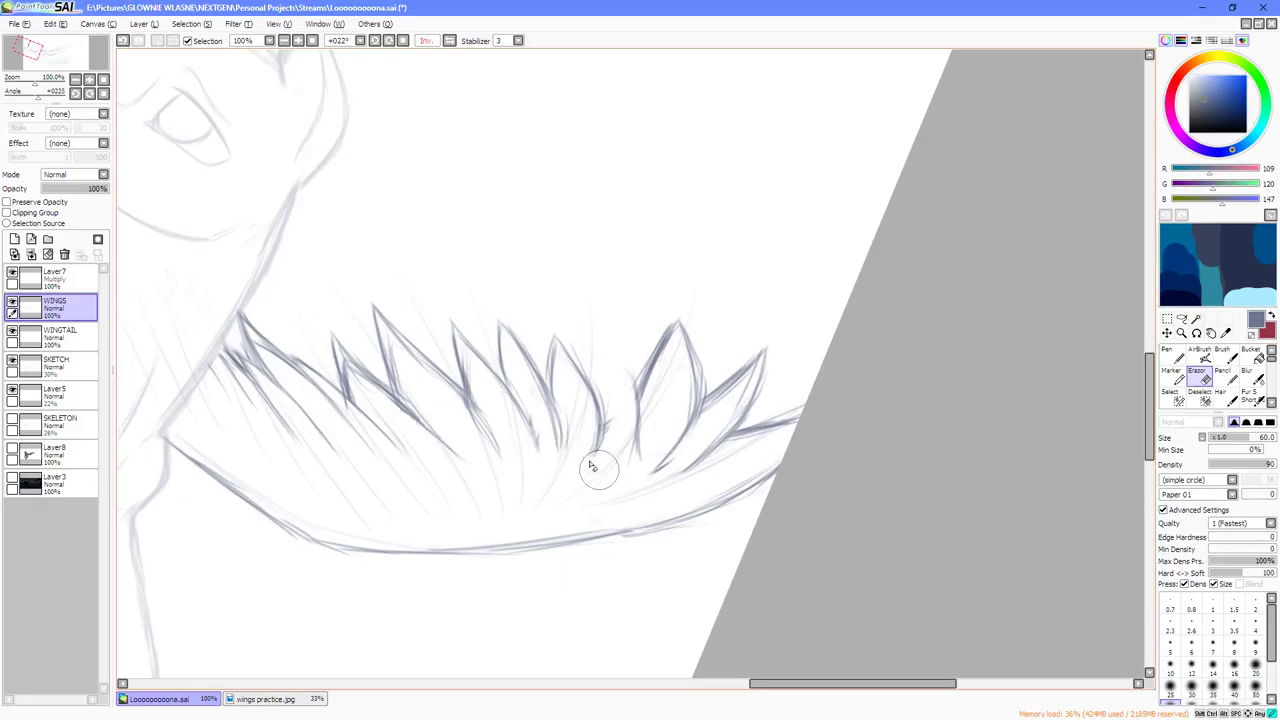
mouse_move(597, 466)
mouse_down()
mouse_move(643, 442)
mouse_move(690, 458)
mouse_up()
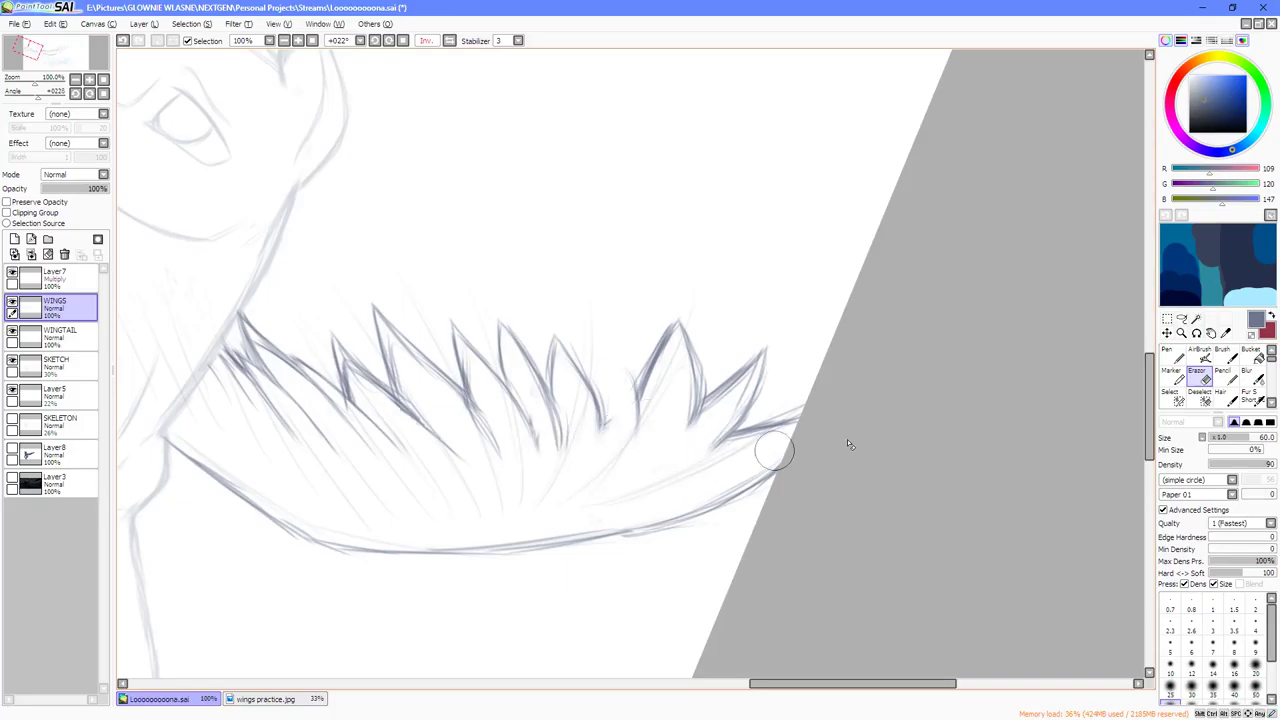
click(1197, 356)
click(1177, 357)
Erase the large feathers and the outer stretch of the wing edge at the right wing's tip with the Eraser at size 80.
key(Delete)
key(Delete)
key(Delete)
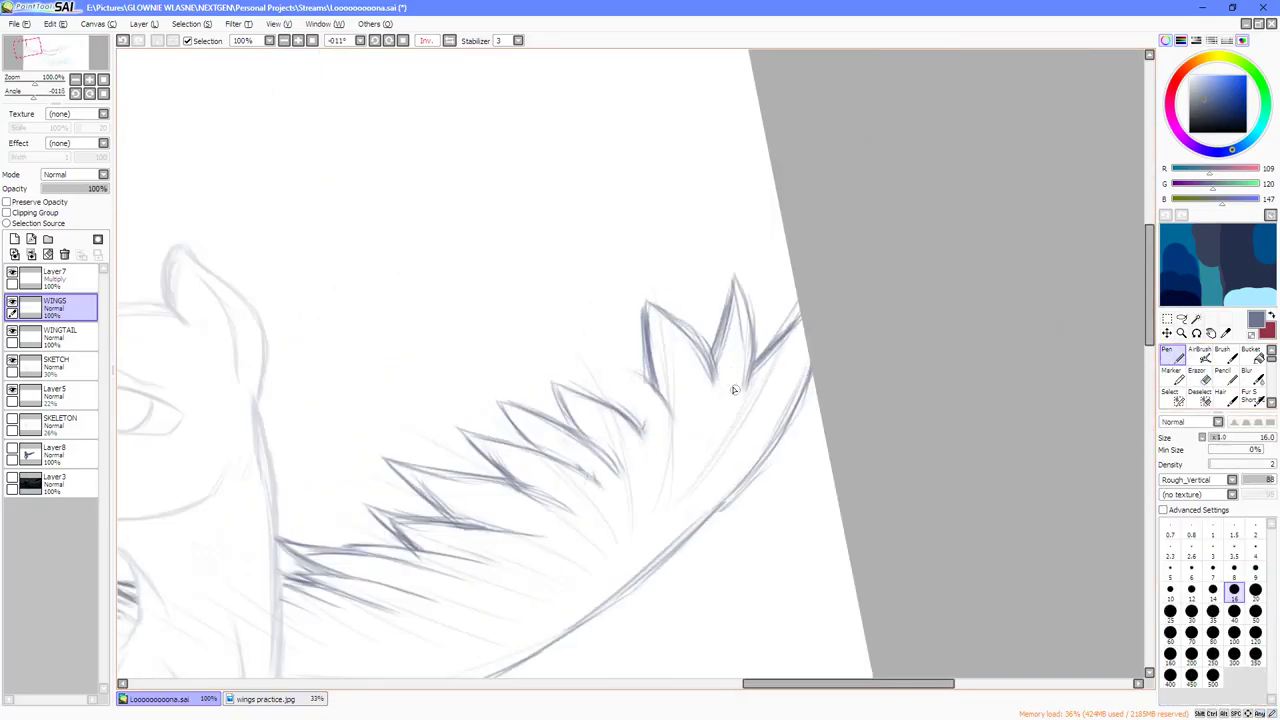
scroll(720, 393, down, 3)
scroll(697, 441, up, 2)
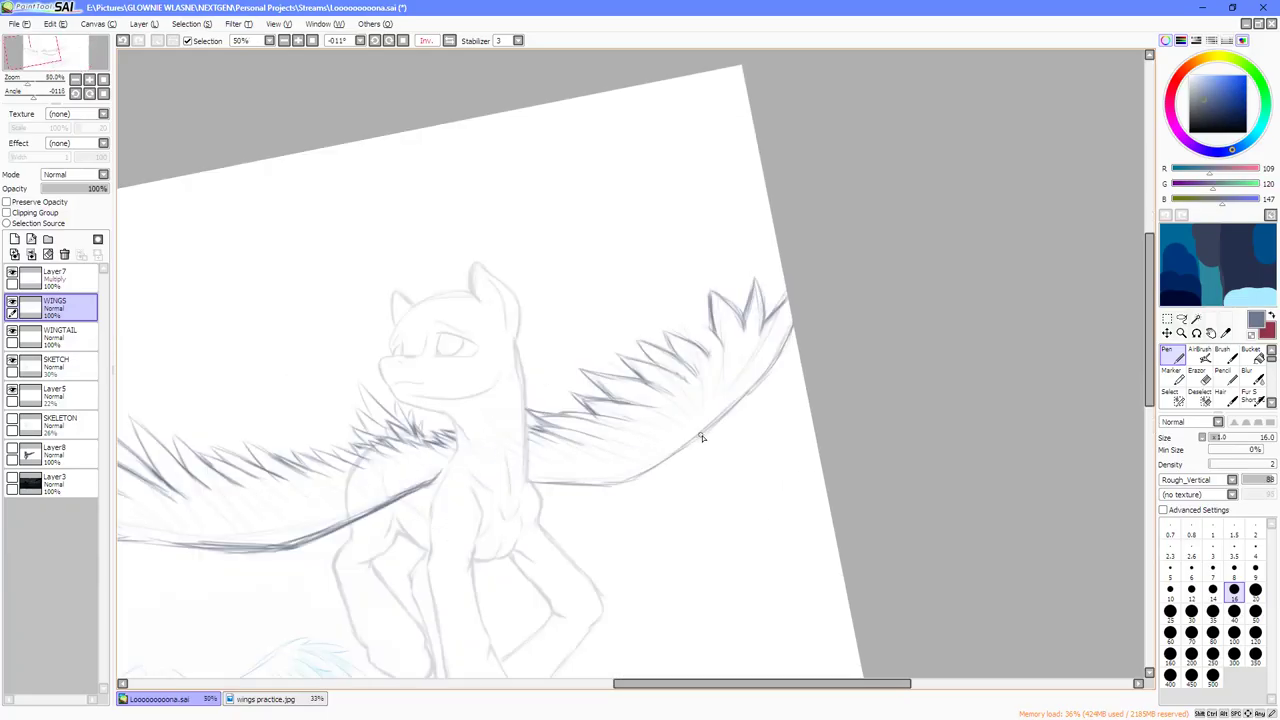
click(1200, 378)
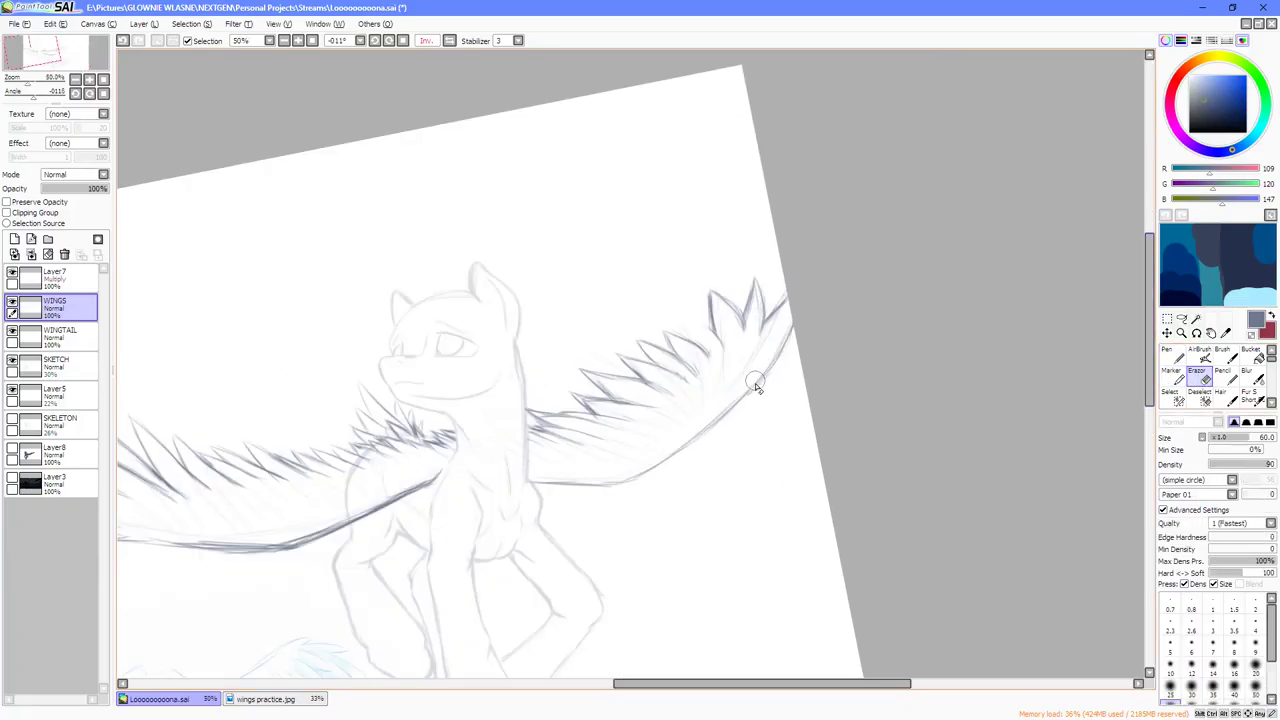
key(End)
key(End)
key(End)
scroll(730, 396, up, 1)
key(bracketright)
key(bracketright)
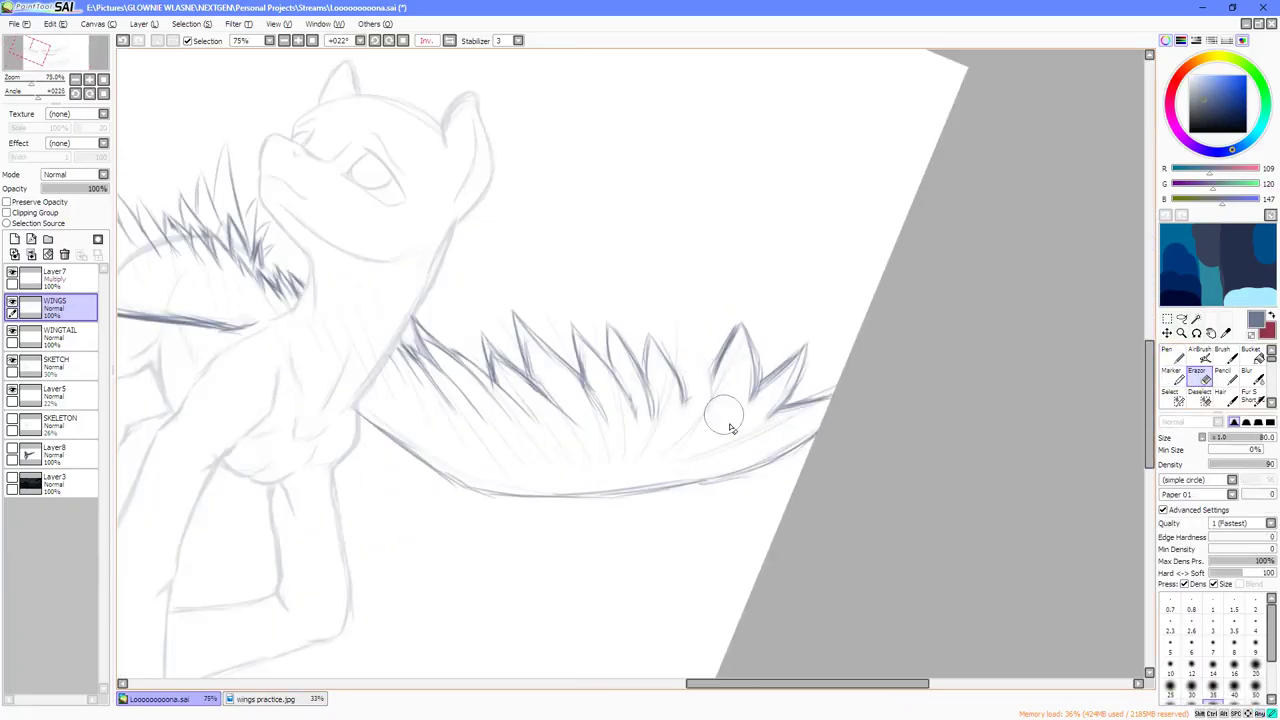
mouse_move(722, 411)
mouse_down()
mouse_move(716, 313)
mouse_move(775, 365)
mouse_move(847, 397)
mouse_move(771, 336)
mouse_move(808, 485)
mouse_move(728, 353)
mouse_move(719, 361)
mouse_move(757, 480)
mouse_up()
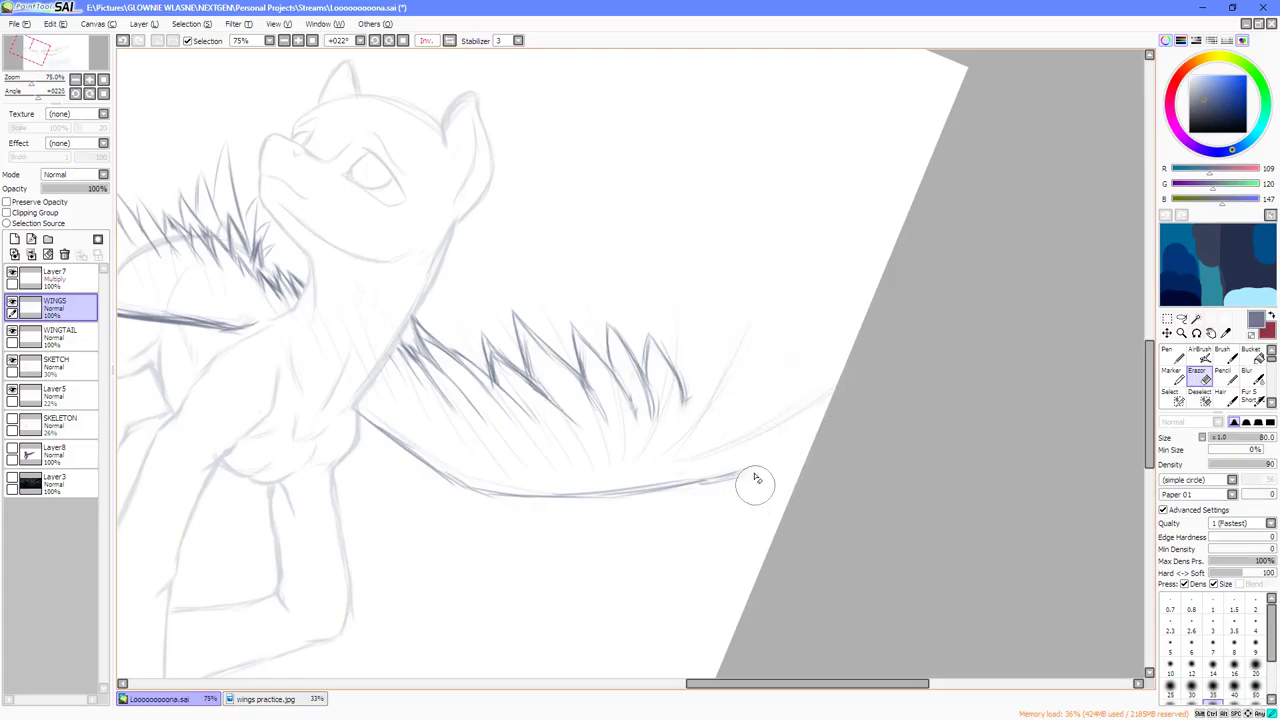
Draw a curved line closing off the shortened right wing's tip, ending in a tall pointed feather beside the remaining feathers.
click(1172, 355)
key(Delete)
key(Delete)
scroll(738, 429, down, 4)
scroll(731, 430, up, 4)
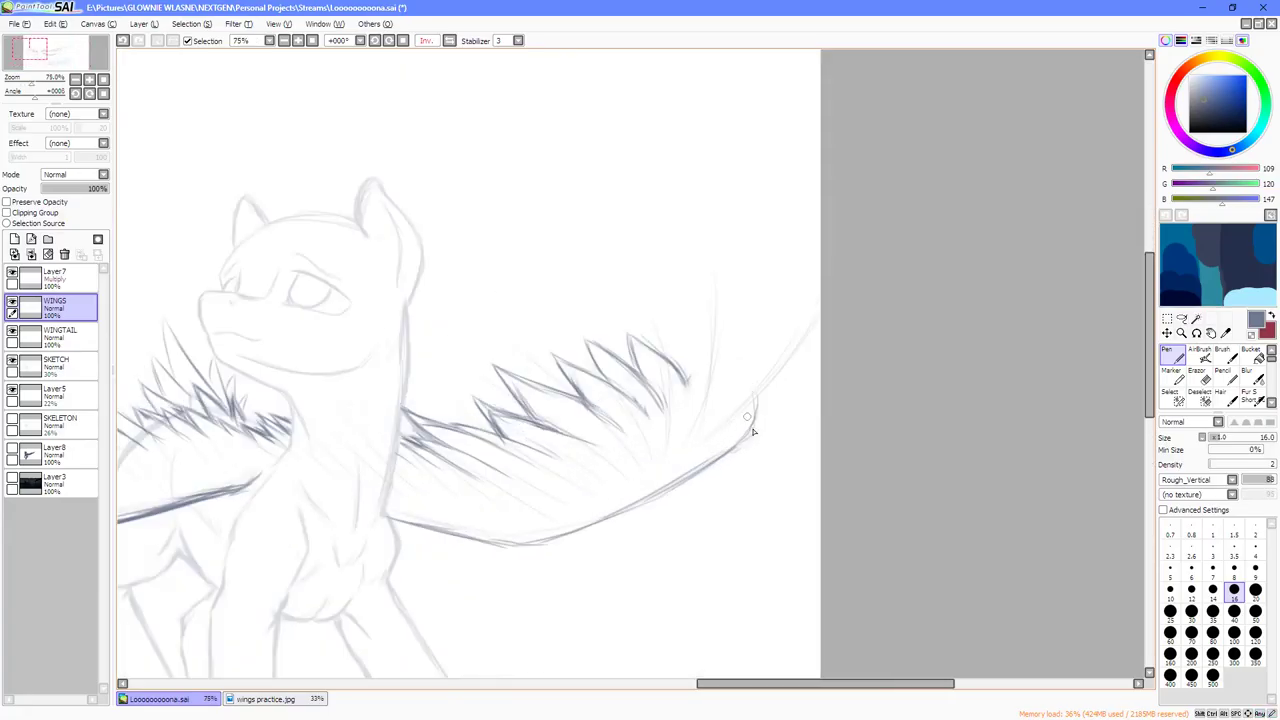
mouse_move(754, 427)
mouse_down()
mouse_move(697, 309)
mouse_move(742, 368)
mouse_move(682, 297)
mouse_move(699, 364)
mouse_up()
mouse_move(684, 314)
mouse_down()
mouse_move(707, 380)
mouse_move(697, 357)
mouse_up()
key(End)
scroll(685, 409, up, 1)
mouse_move(680, 404)
mouse_down()
mouse_move(673, 351)
mouse_move(692, 383)
mouse_move(656, 328)
mouse_move(699, 389)
mouse_move(656, 326)
mouse_up()
key(Home)
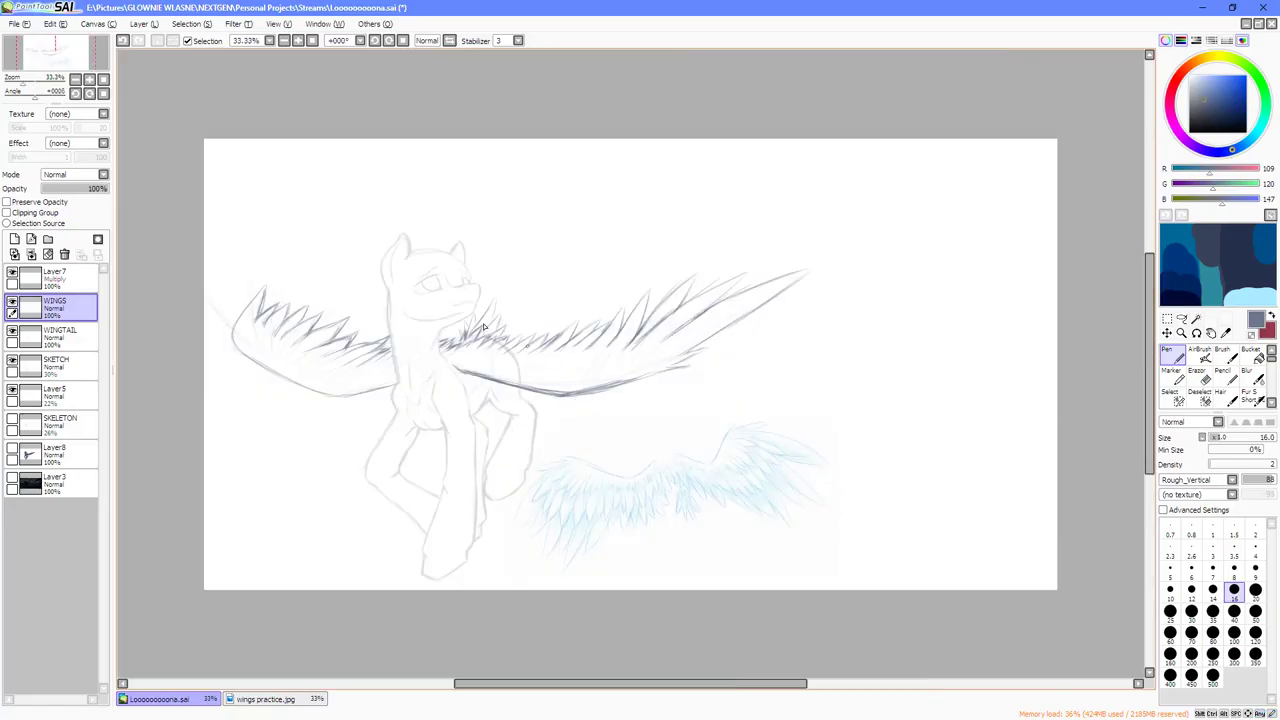
Darken the lower corner of the right wing's tip and strengthen the curved outer edge of its outermost feather.
key(h)
drag(1066, 347, 1003, 391)
scroll(985, 386, up, 2)
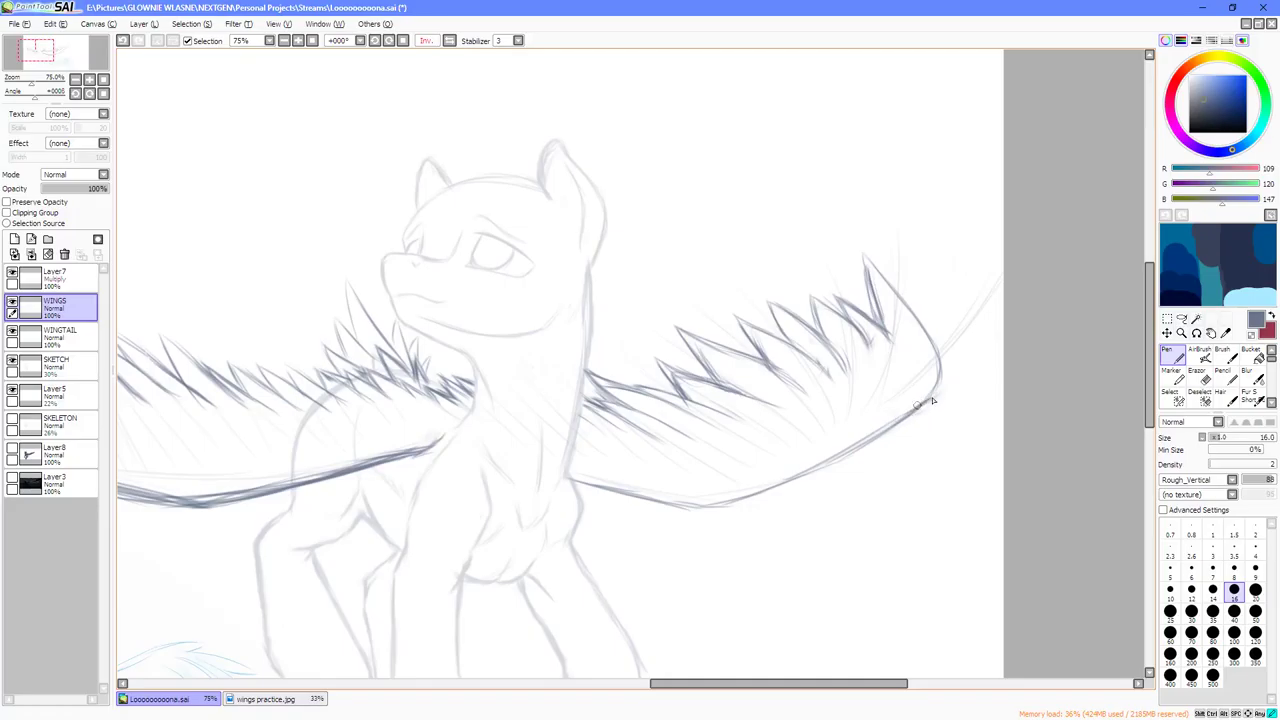
scroll(943, 356, up, 1)
key(Delete)
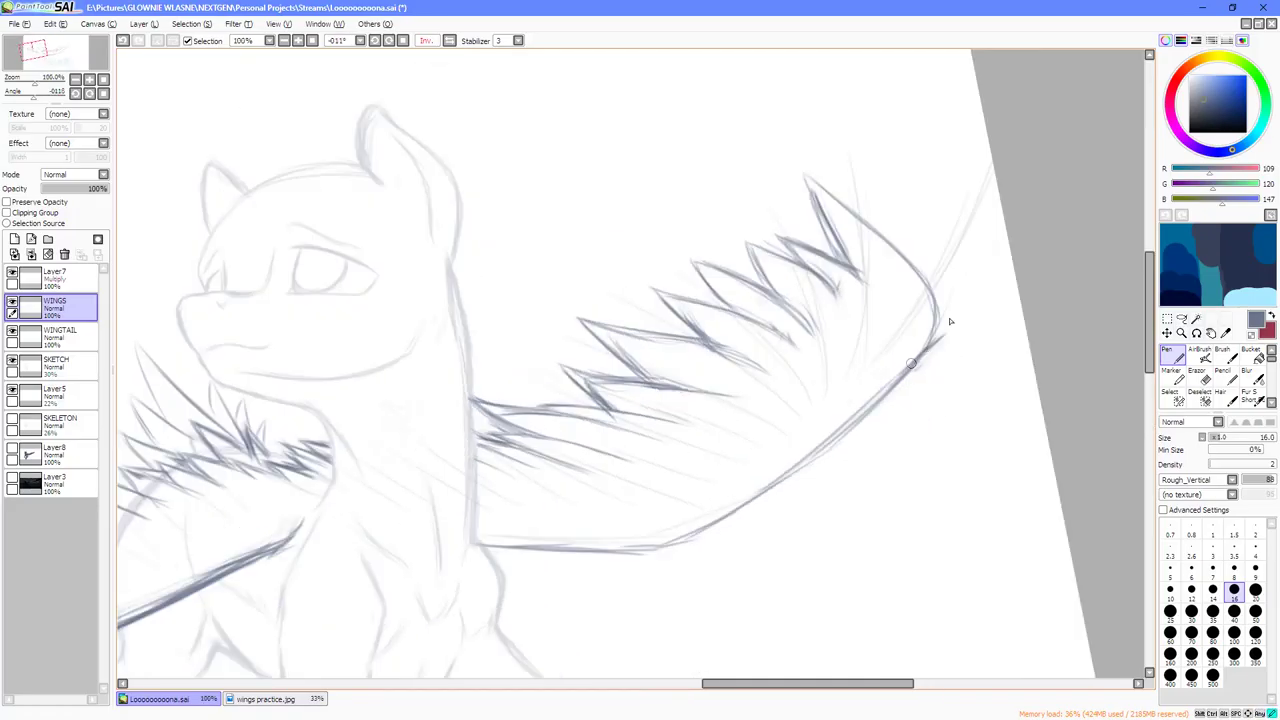
drag(911, 363, 953, 299)
key(ctrl+z)
mouse_move(909, 366)
mouse_down()
mouse_move(953, 294)
mouse_move(916, 493)
mouse_move(870, 268)
mouse_up()
key(h)
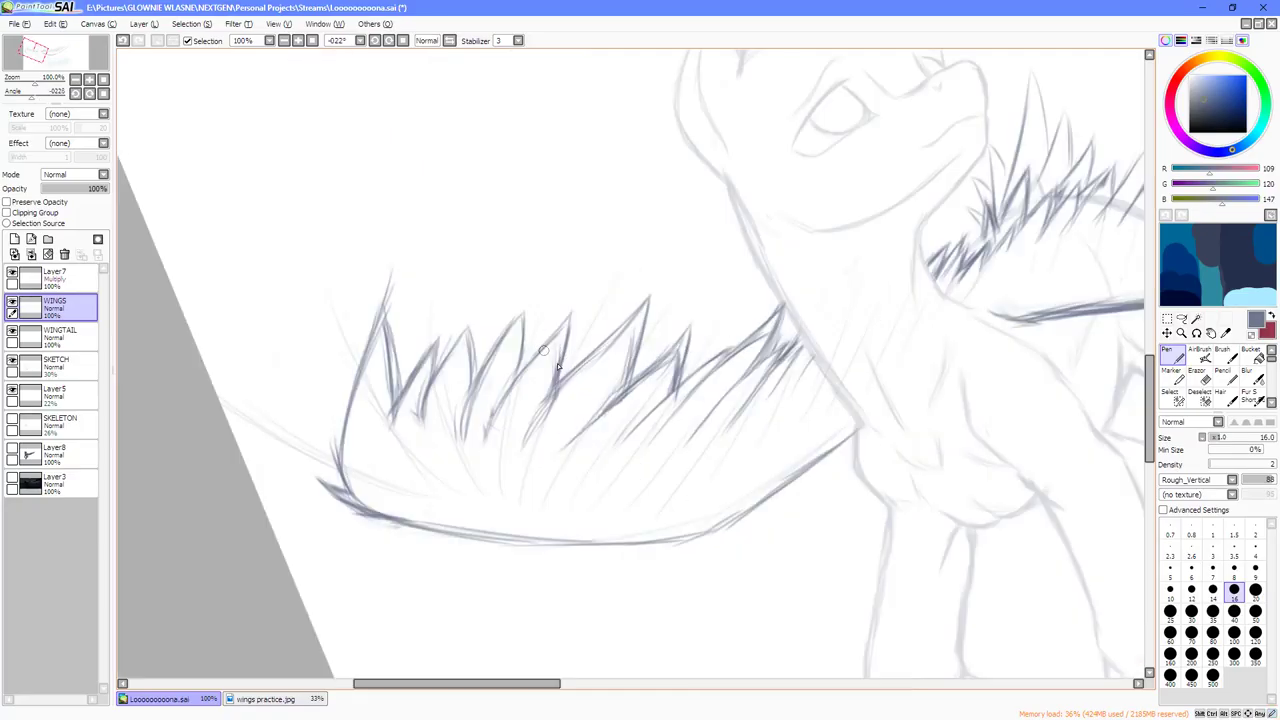
Set the pen size to 30.
key(Delete)
key(Delete)
scroll(545, 410, down, 1)
key(])
key(])
key(])
key(])
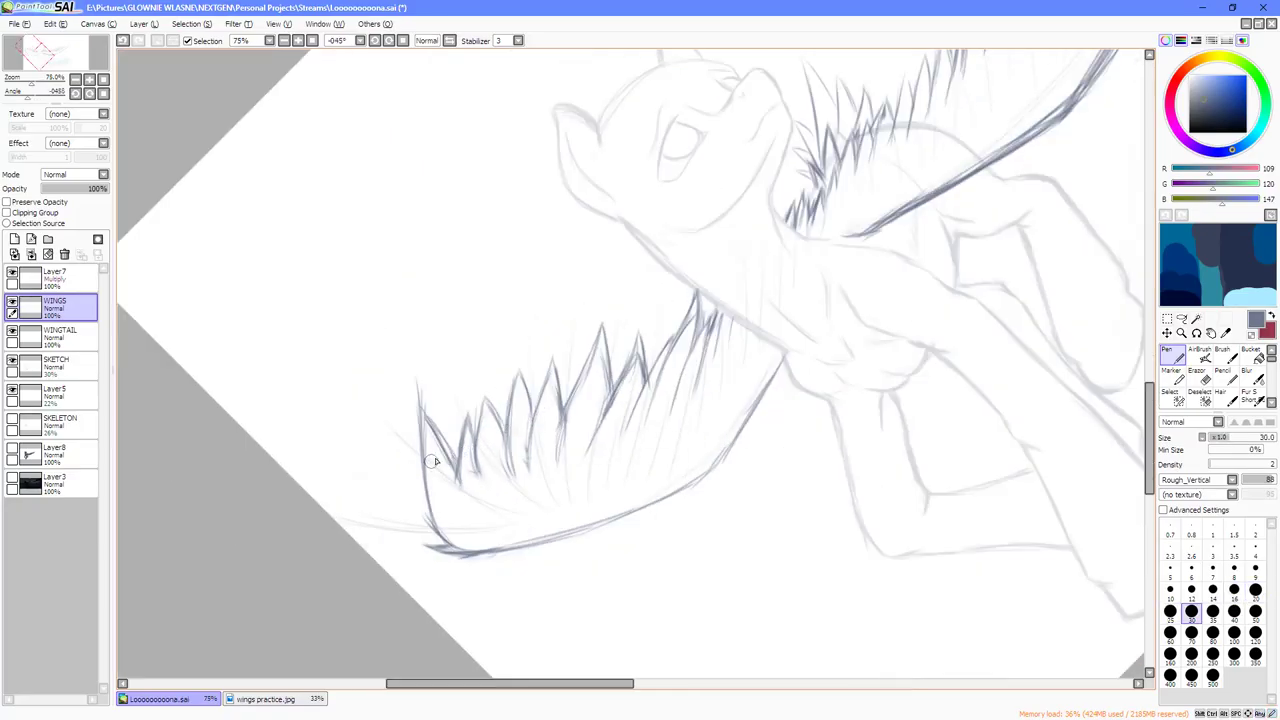
Try to stretch the outermost feathers of the right wing's tip upward with a lasso selection and Free Deform.
click(1201, 378)
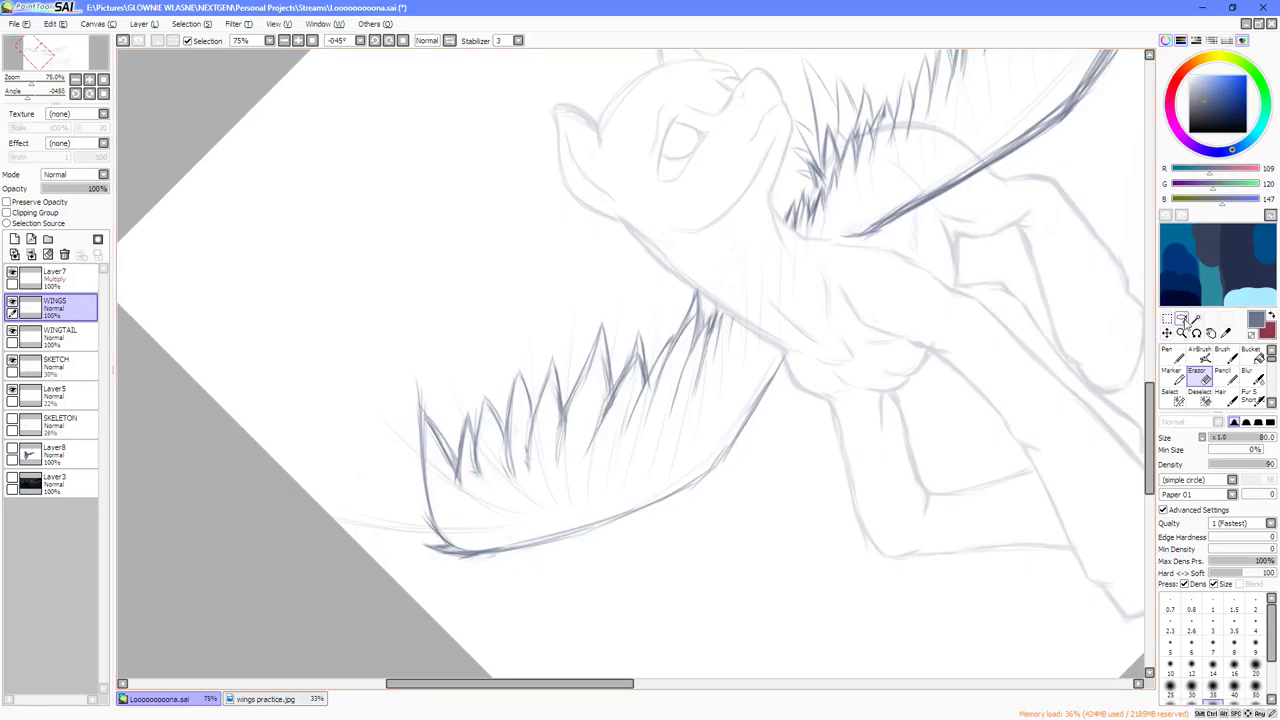
drag(1018, 342, 1135, 339)
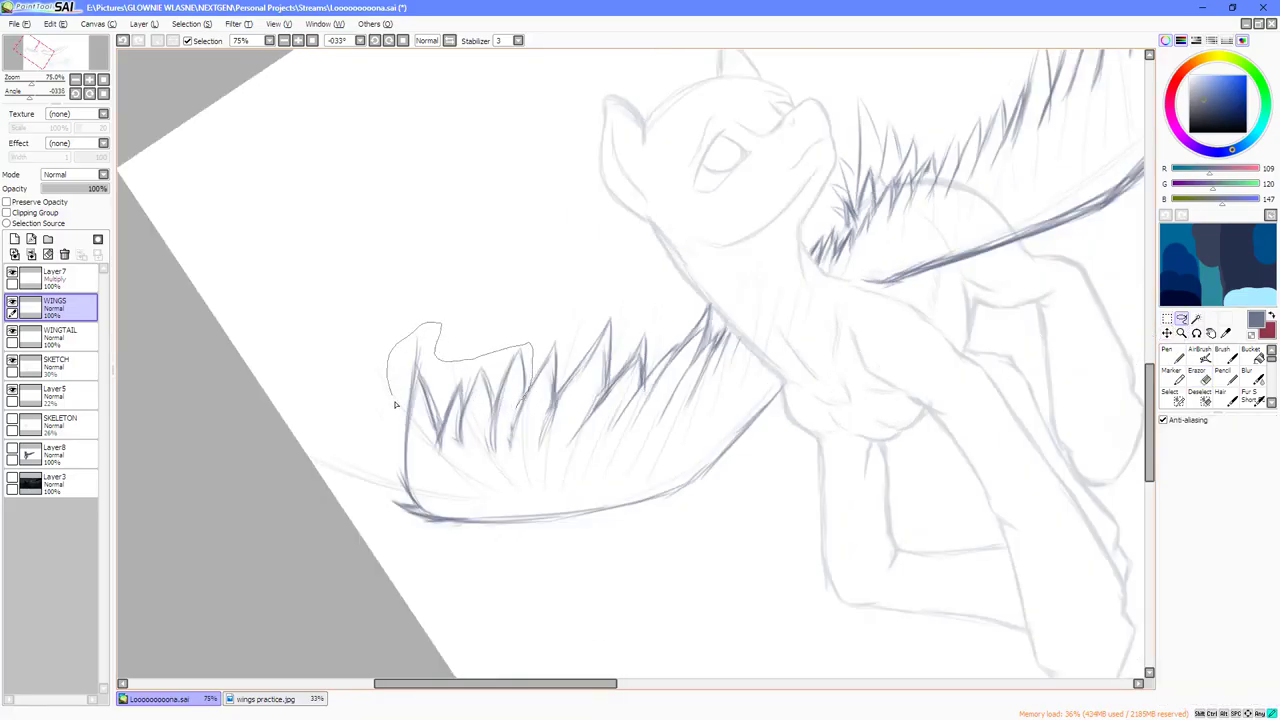
drag(516, 422, 512, 436)
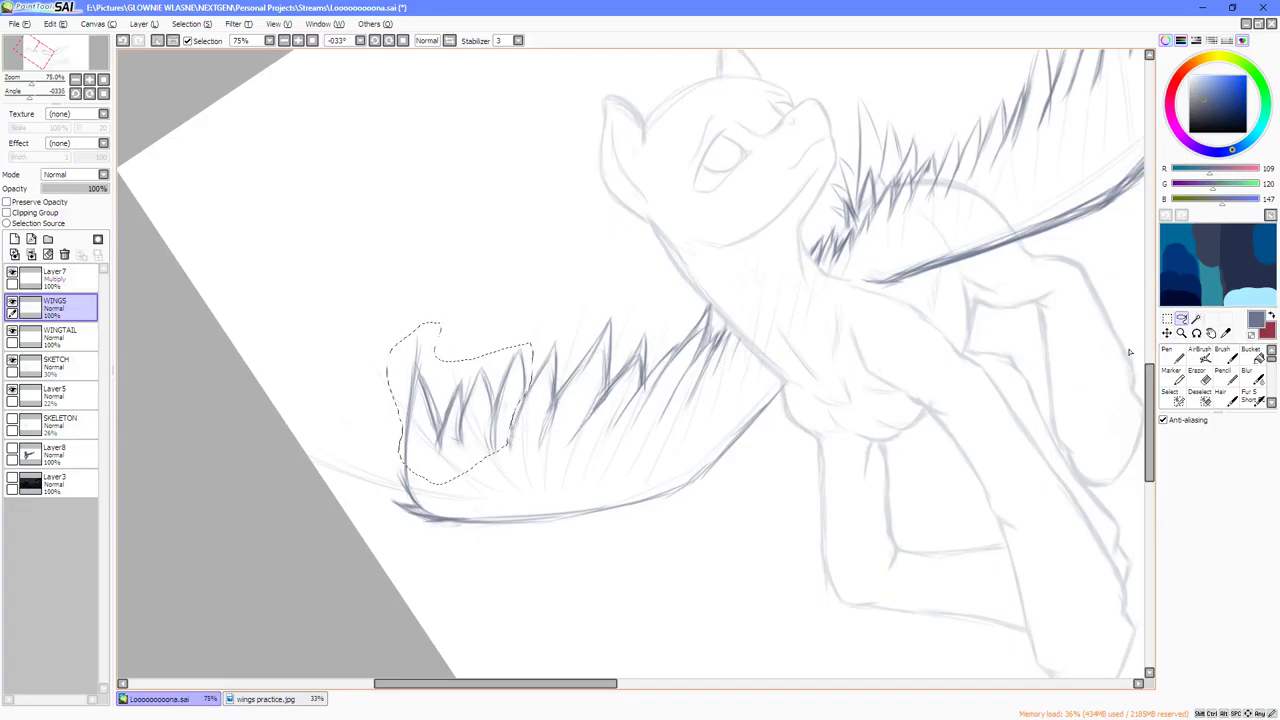
key(ctrl+t)
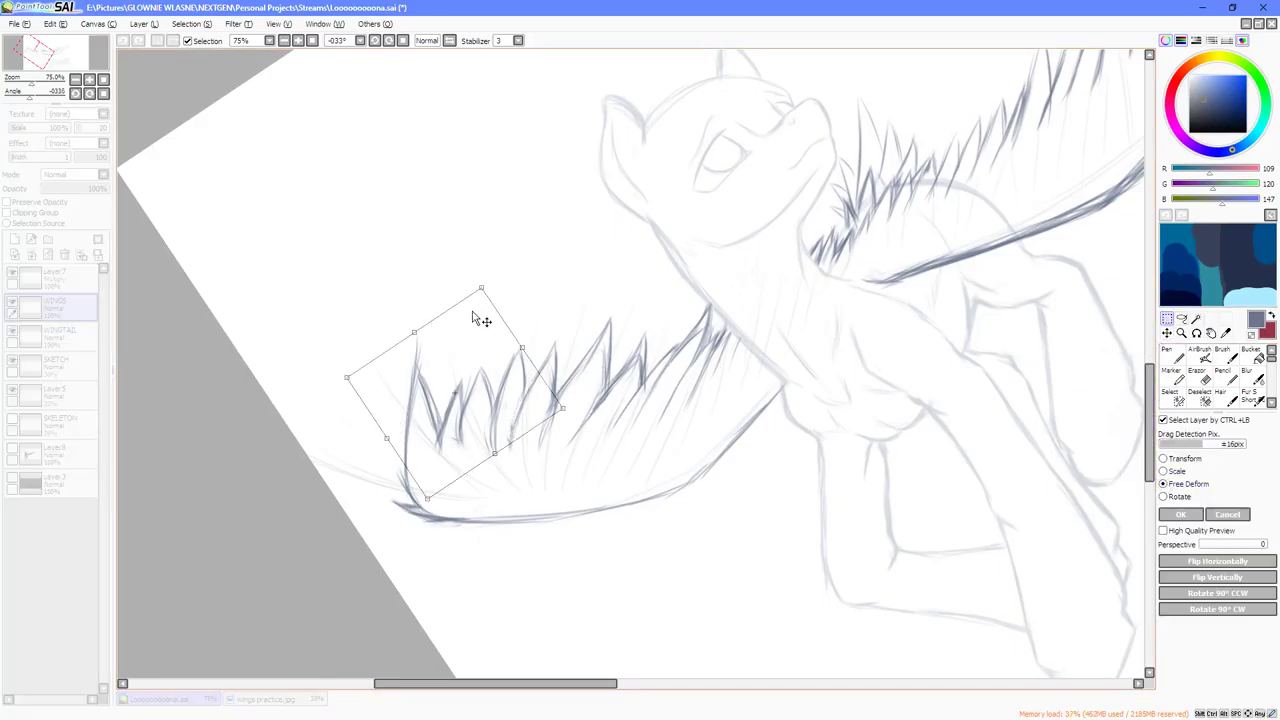
mouse_move(481, 289)
mouse_down()
mouse_move(491, 255)
mouse_move(494, 295)
mouse_up()
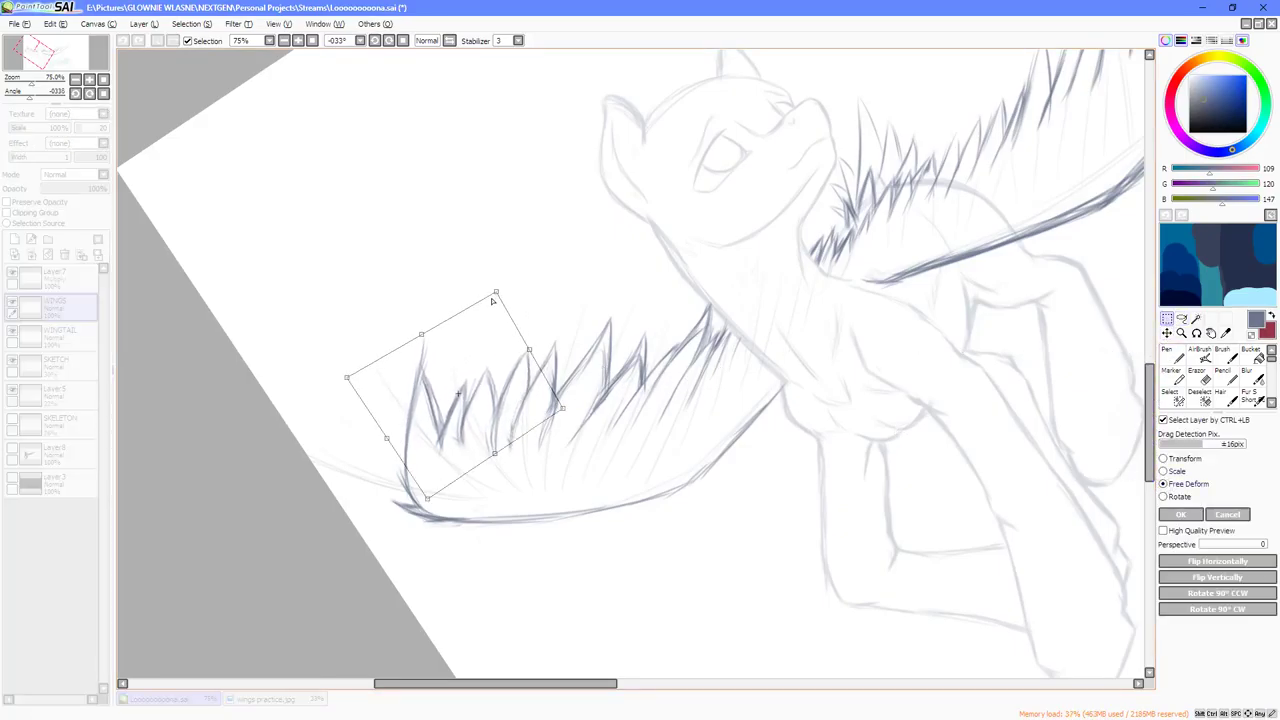
drag(347, 379, 384, 291)
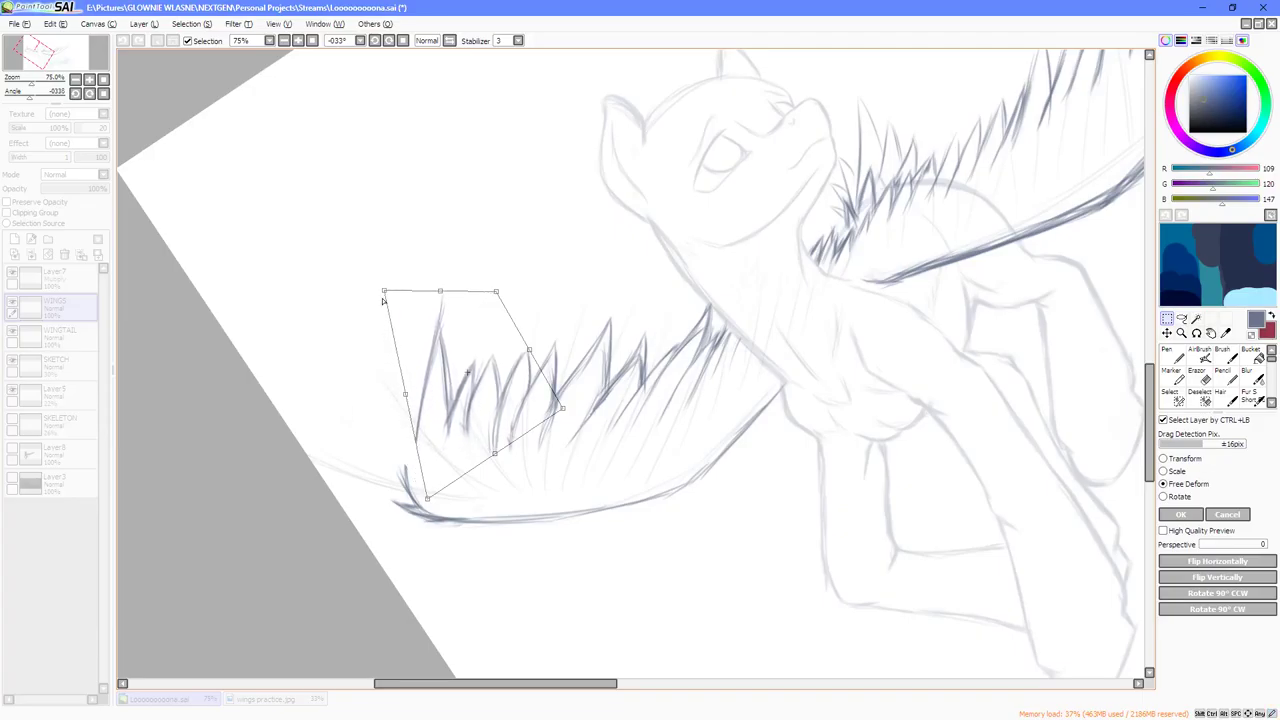
drag(428, 498, 414, 530)
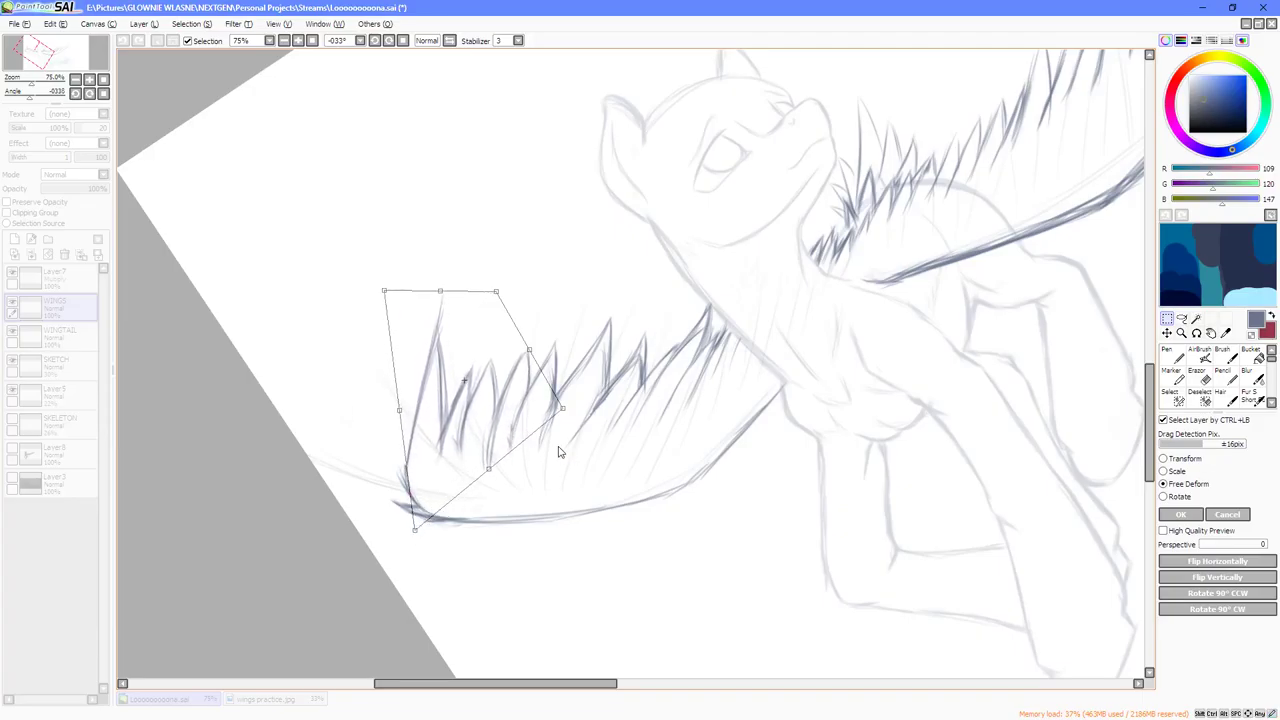
key(Home)
key(Page_Down)
key(Page_Down)
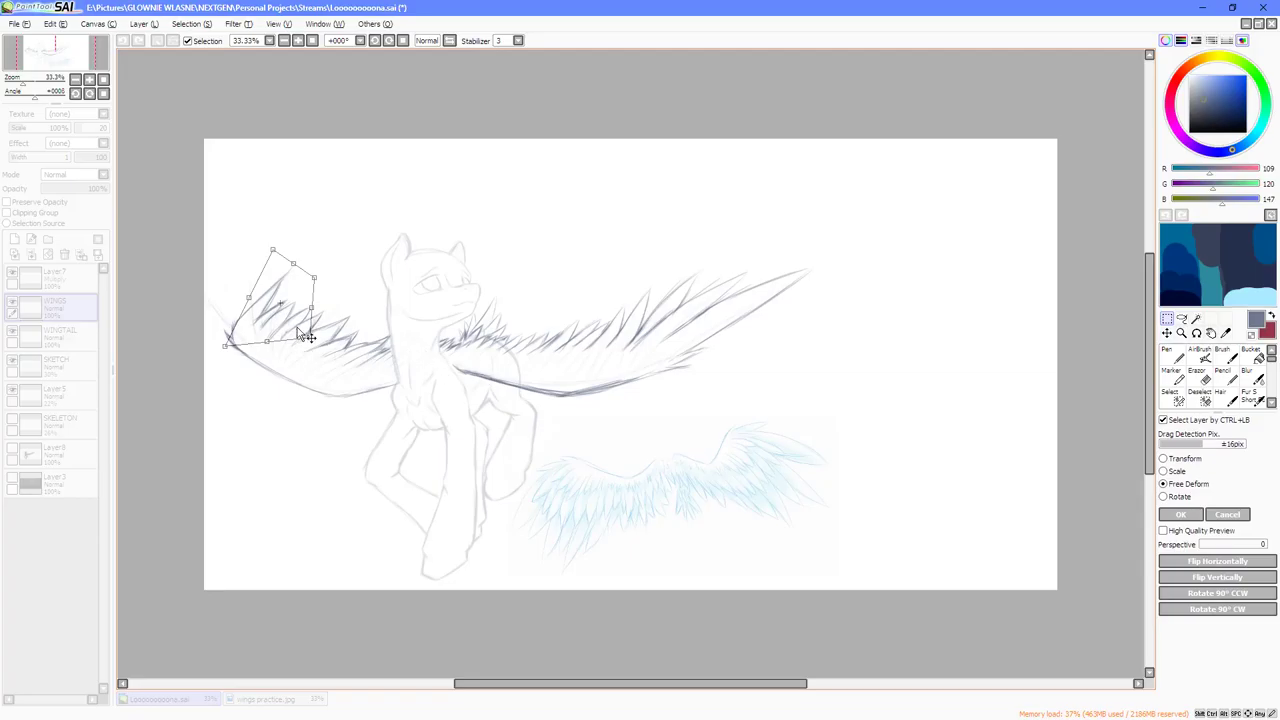
scroll(386, 334, up, 3)
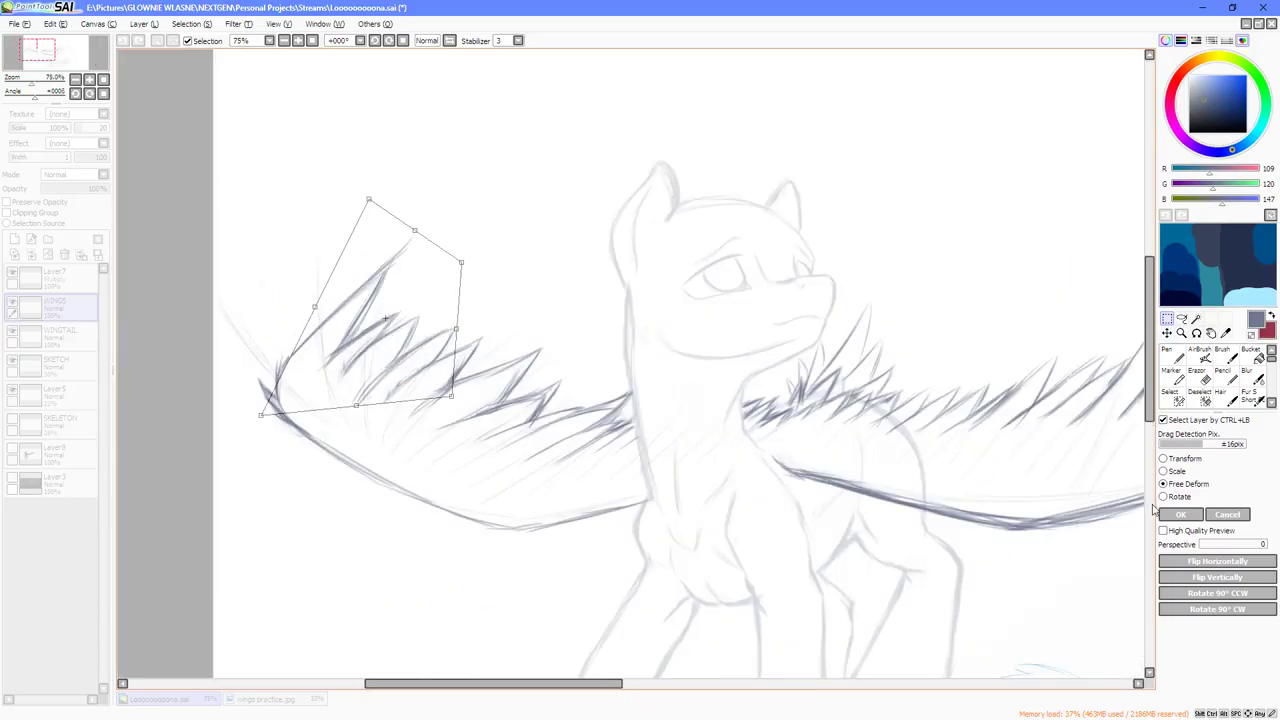
click(1178, 514)
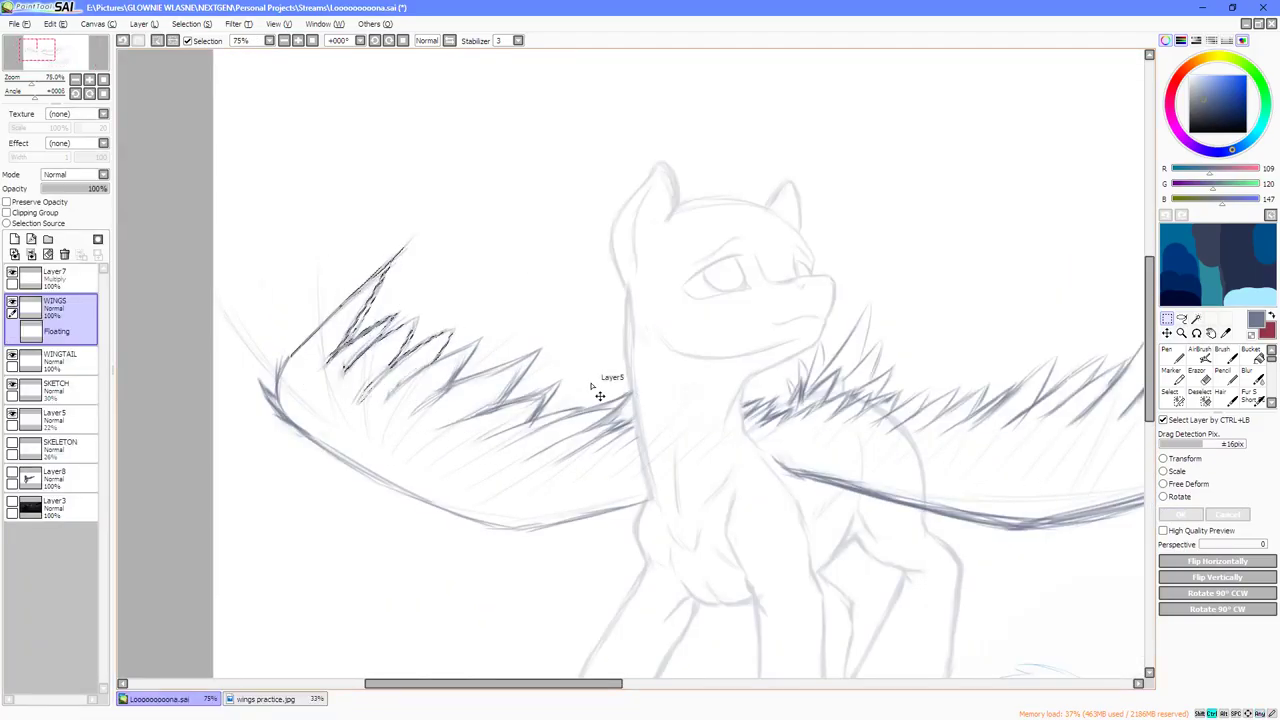
key(ctrl+z)
key(ctrl+d)
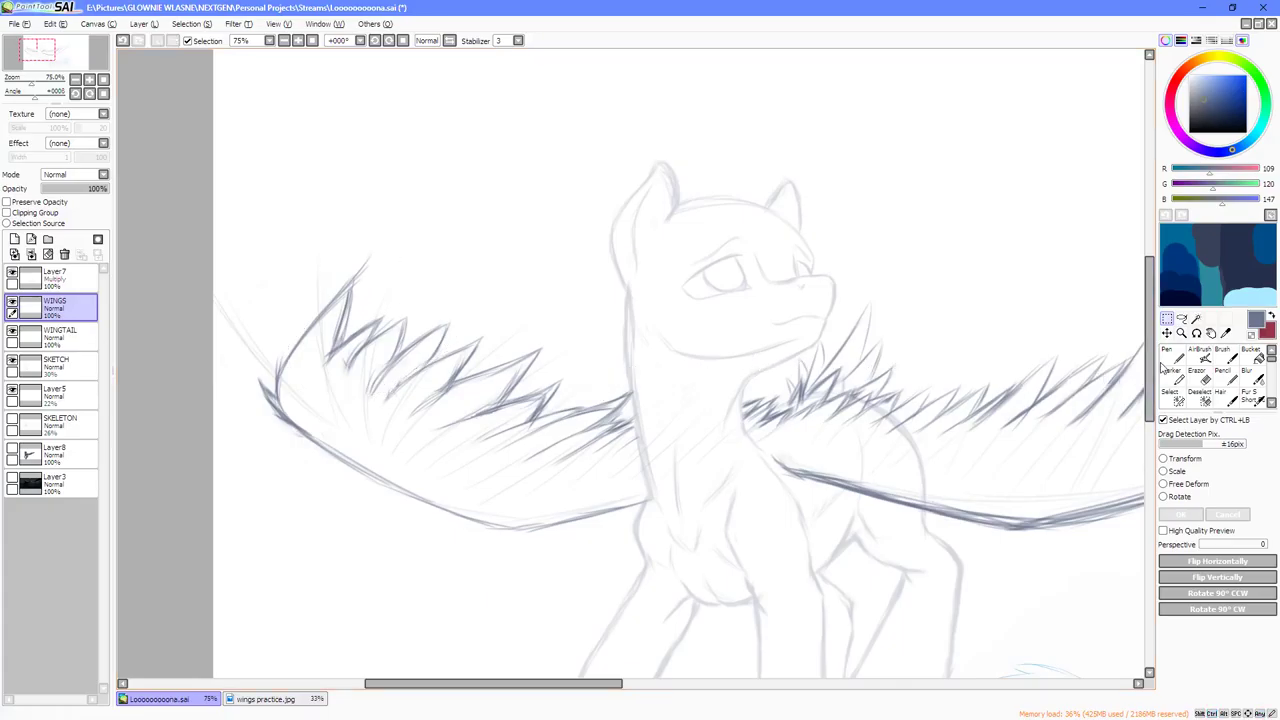
Try to slant the whole outer row of right-wing feathers inward toward the body with a lasso selection and Free Deform.
click(1205, 379)
click(1181, 318)
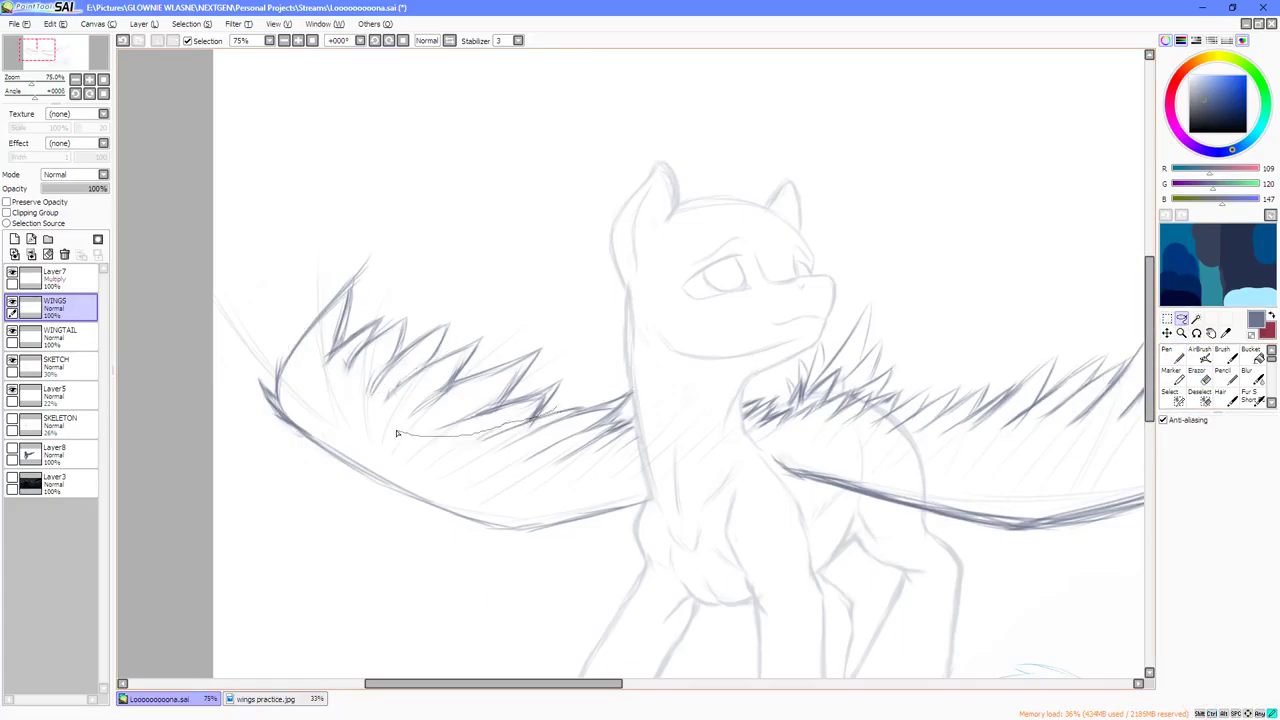
drag(285, 290, 524, 297)
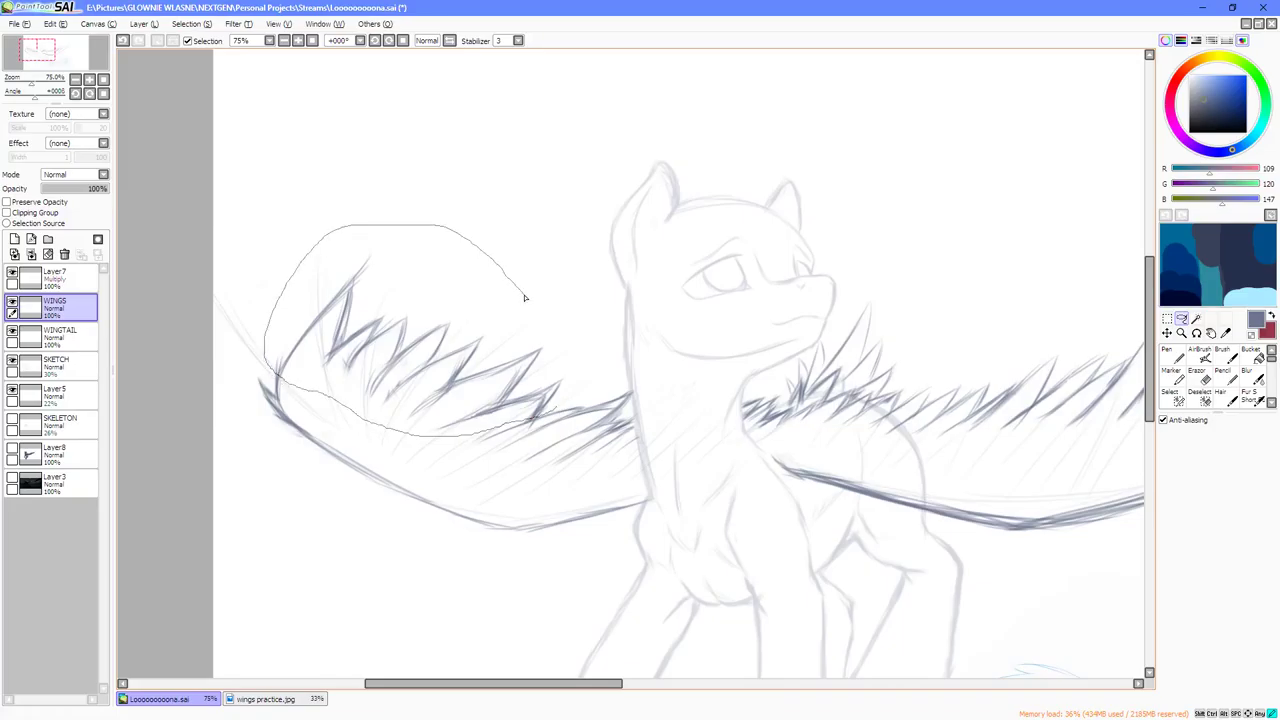
drag(566, 399, 566, 400)
key(ctrl+t)
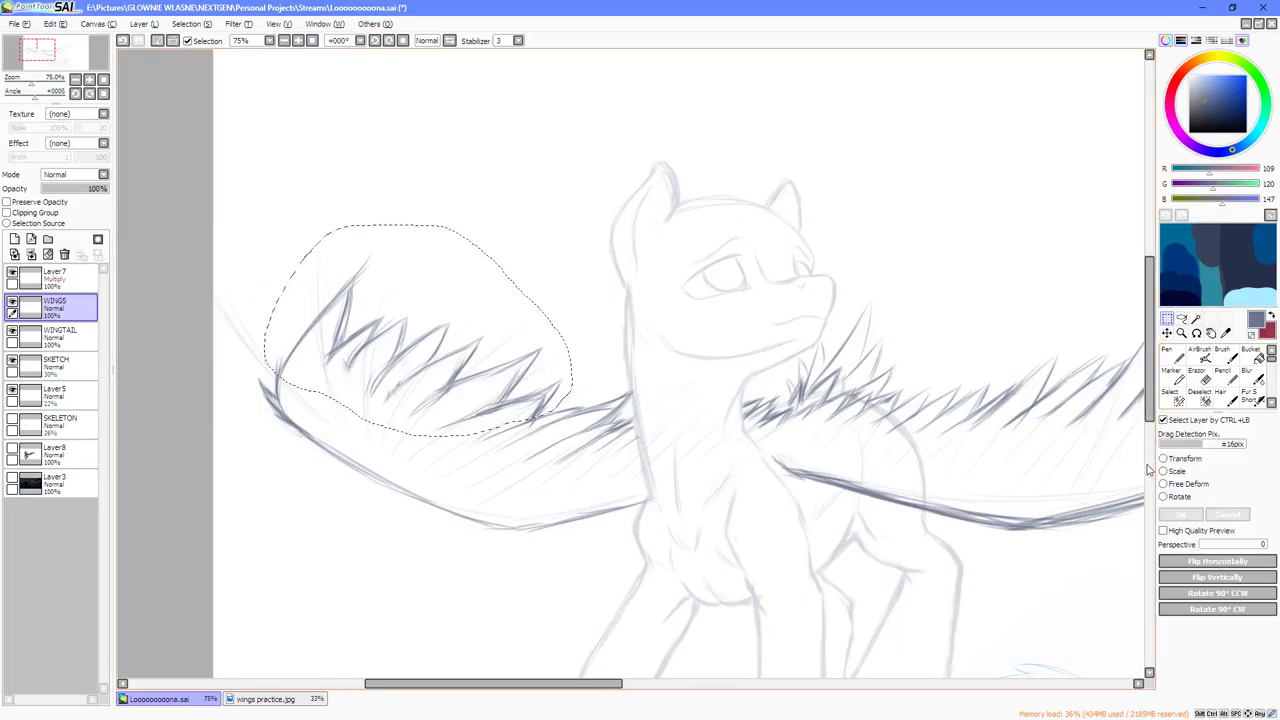
click(1164, 484)
drag(285, 262, 352, 236)
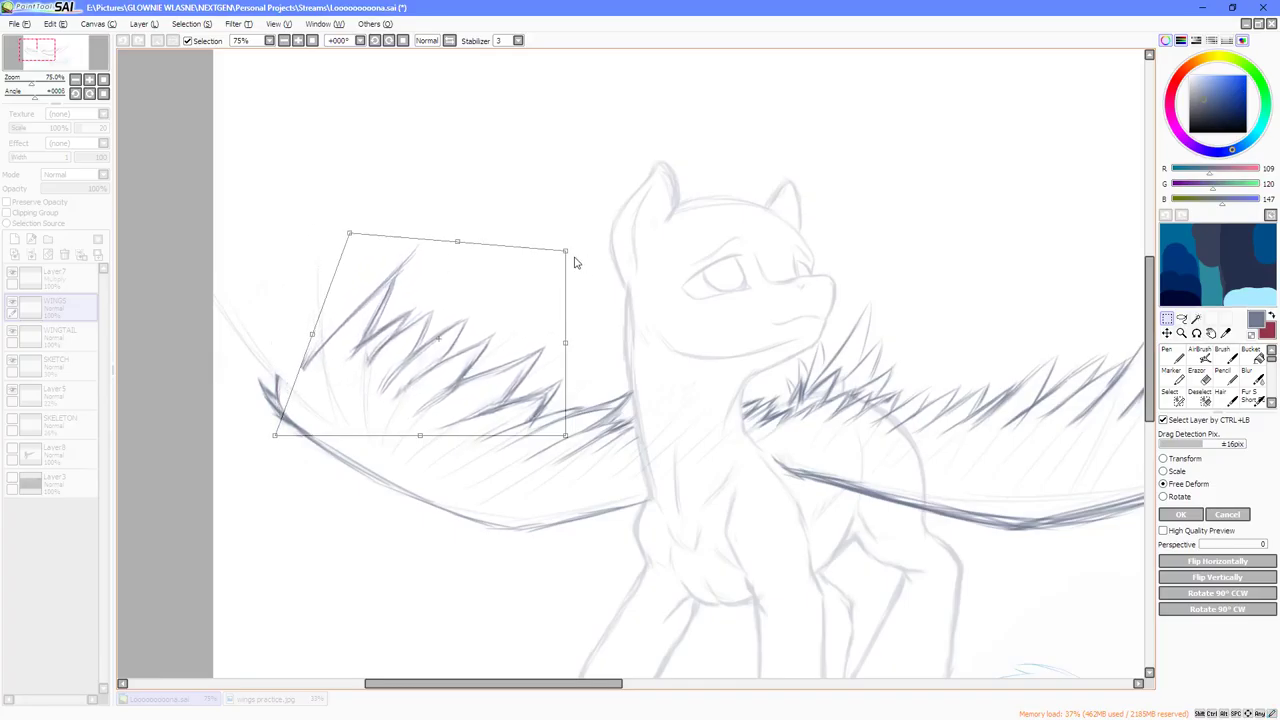
drag(575, 262, 630, 232)
drag(567, 437, 543, 442)
drag(275, 436, 236, 446)
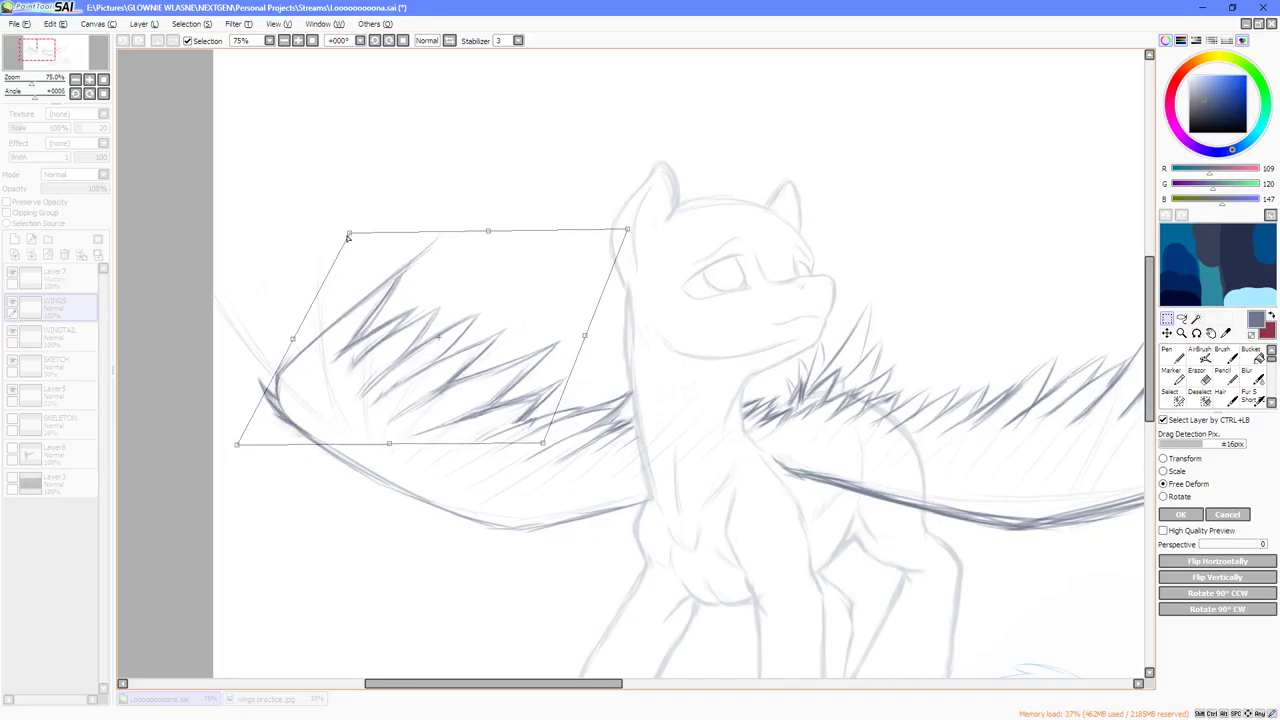
drag(348, 237, 306, 234)
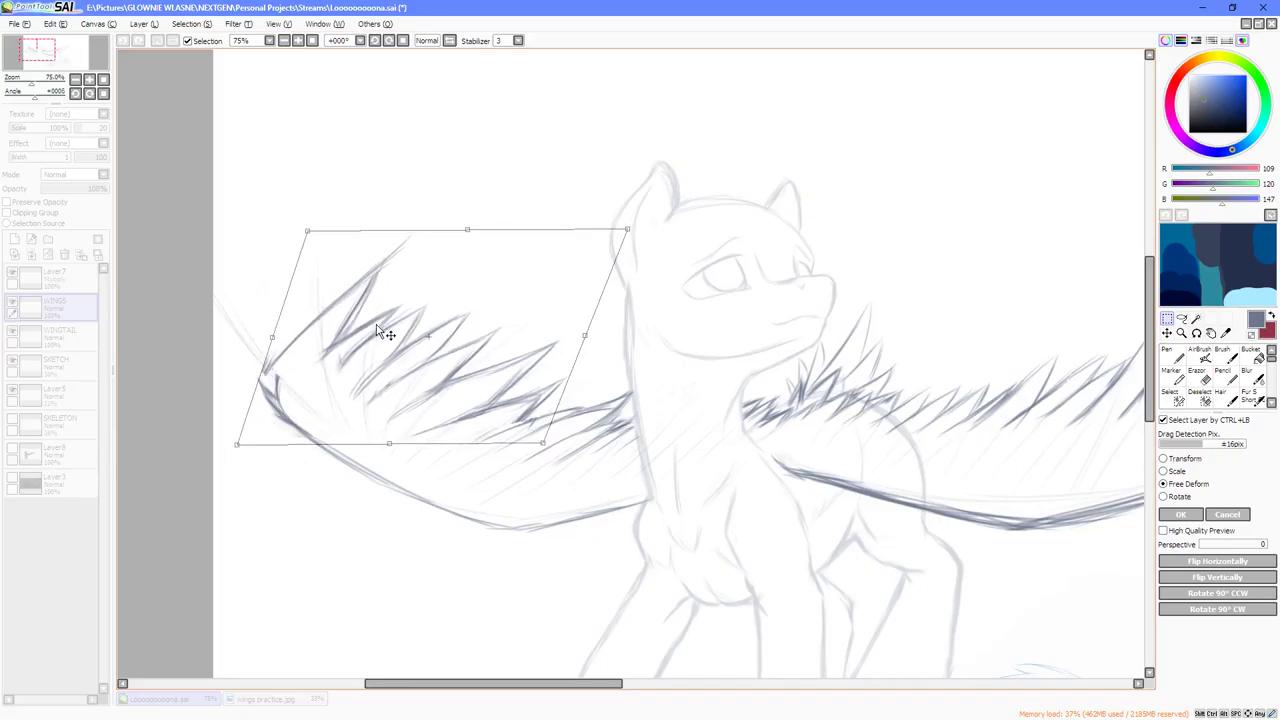
drag(380, 330, 408, 330)
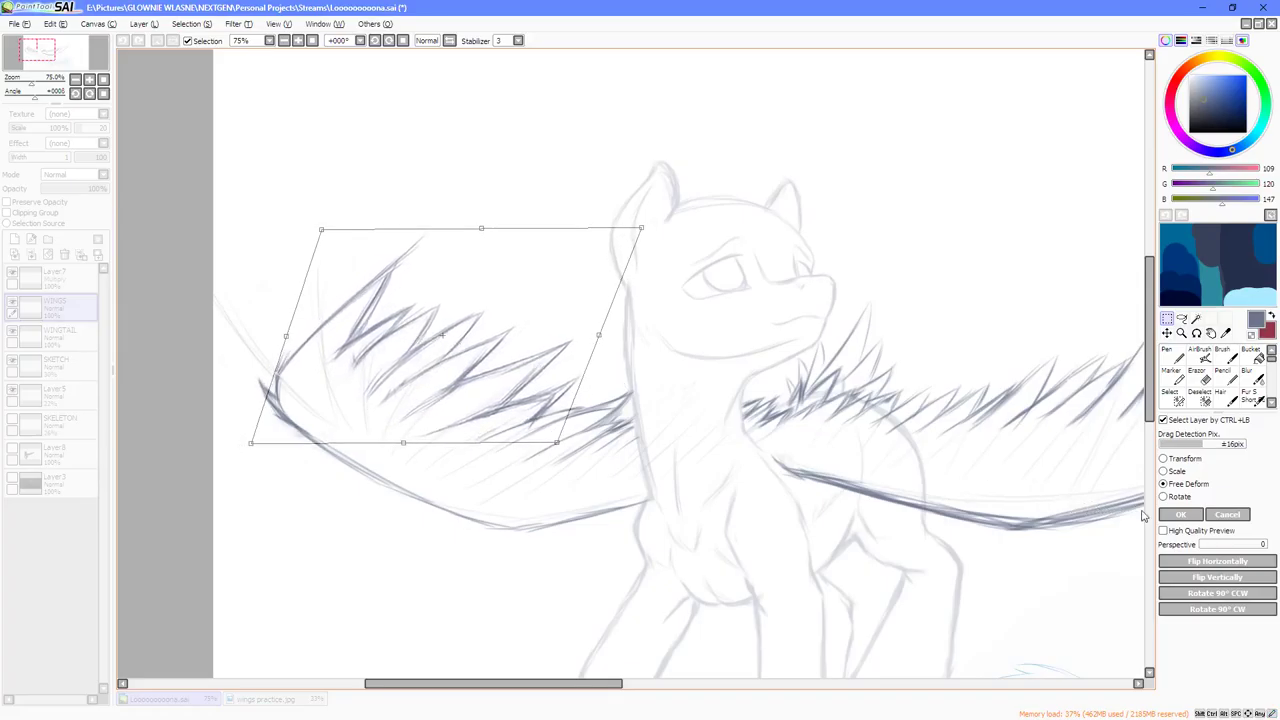
click(1184, 515)
key(ctrl+d)
scroll(450, 374, down, 2)
scroll(464, 362, up, 1)
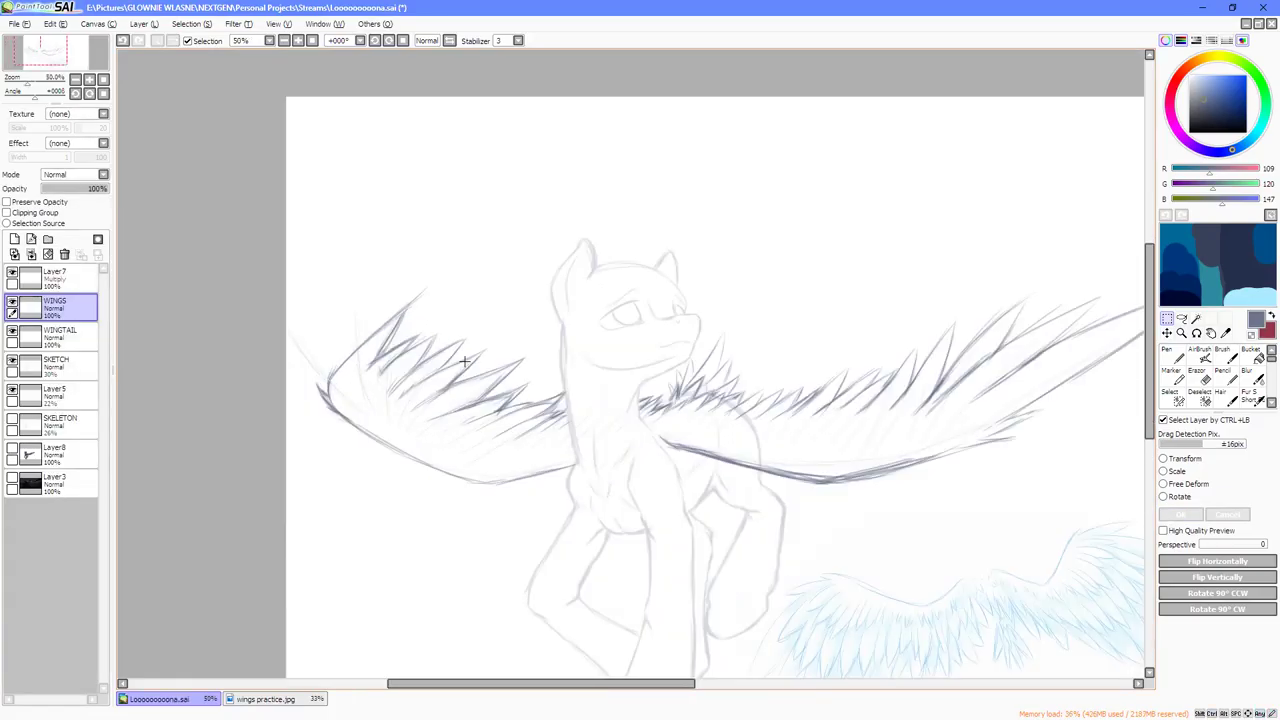
scroll(463, 360, up, 1)
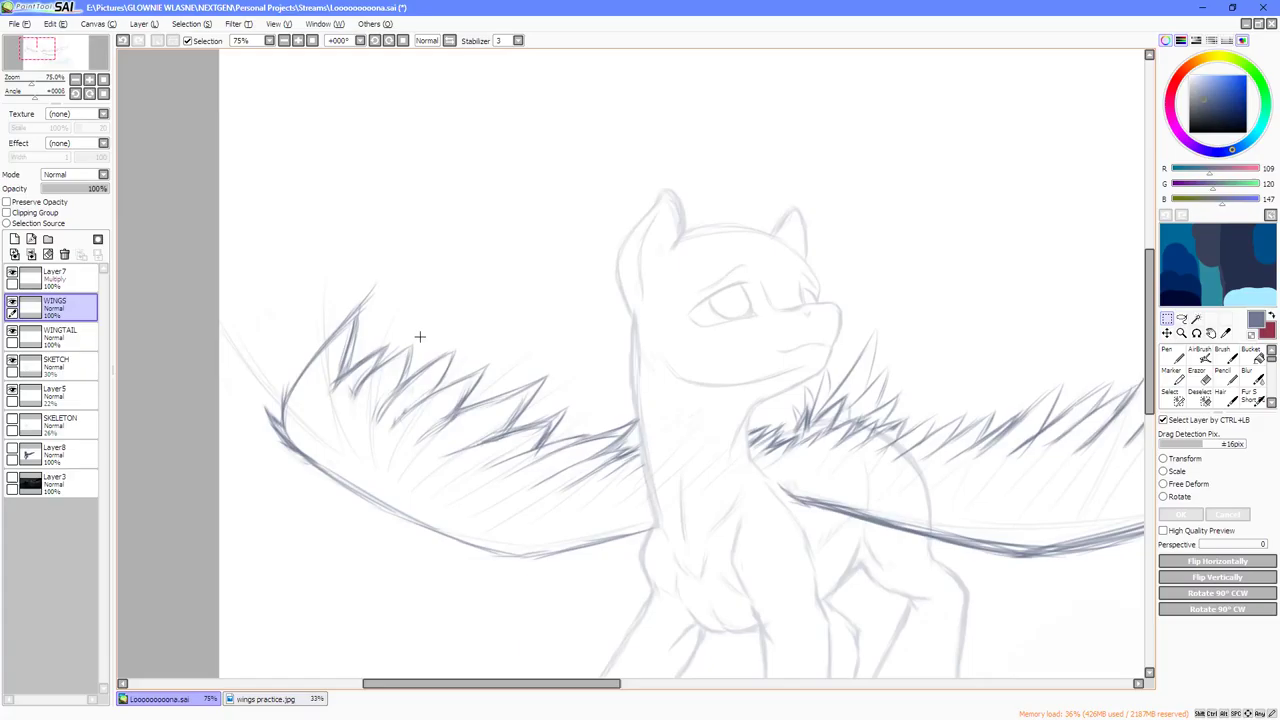
Mirror the canvas view, add a new layer above WINGS and lower the WINGS layer's opacity to 53%.
click(1204, 377)
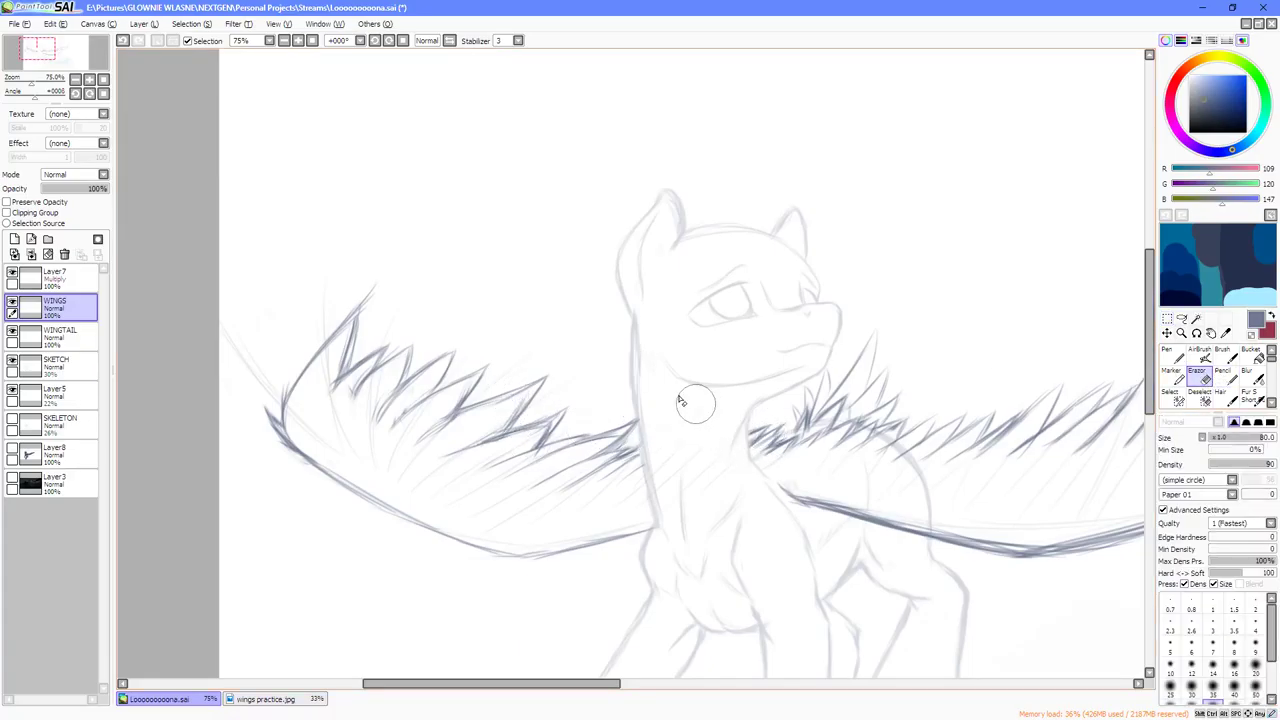
key(h)
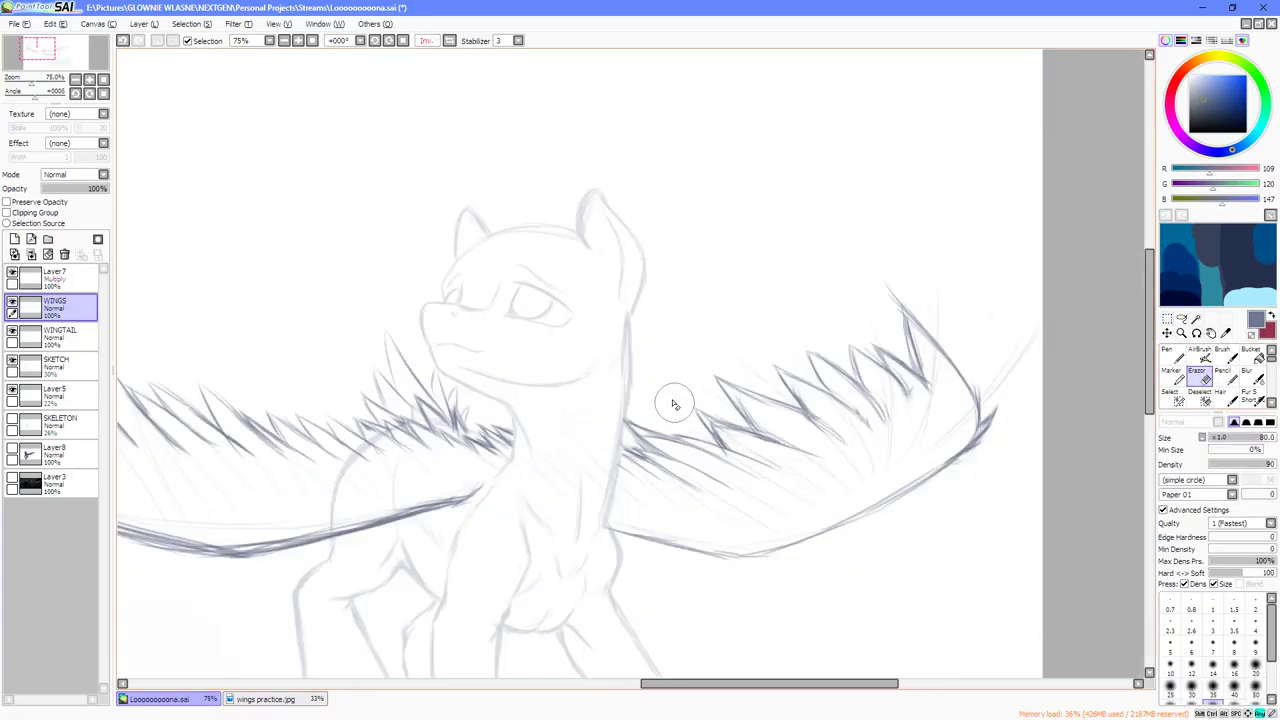
click(14, 239)
click(55, 337)
click(77, 188)
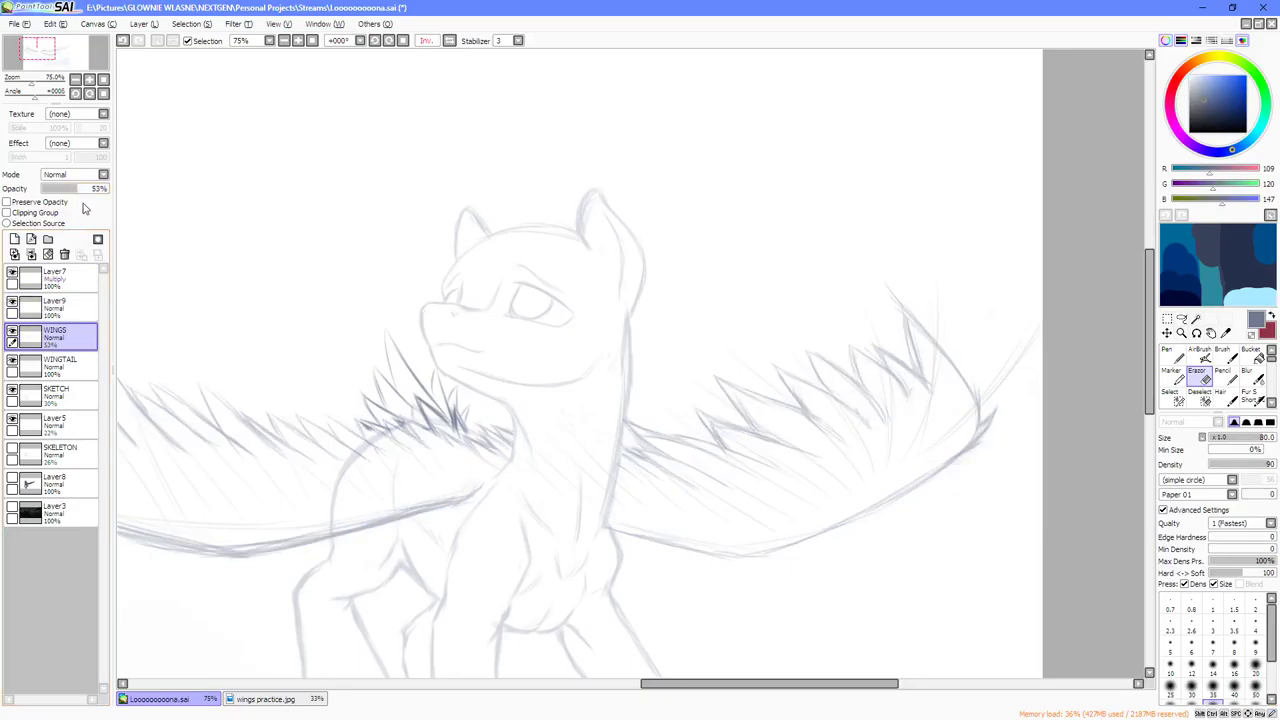
Redraw the right wing's outermost tip feather on the new layer with bolder pen strokes.
click(55, 308)
click(1179, 357)
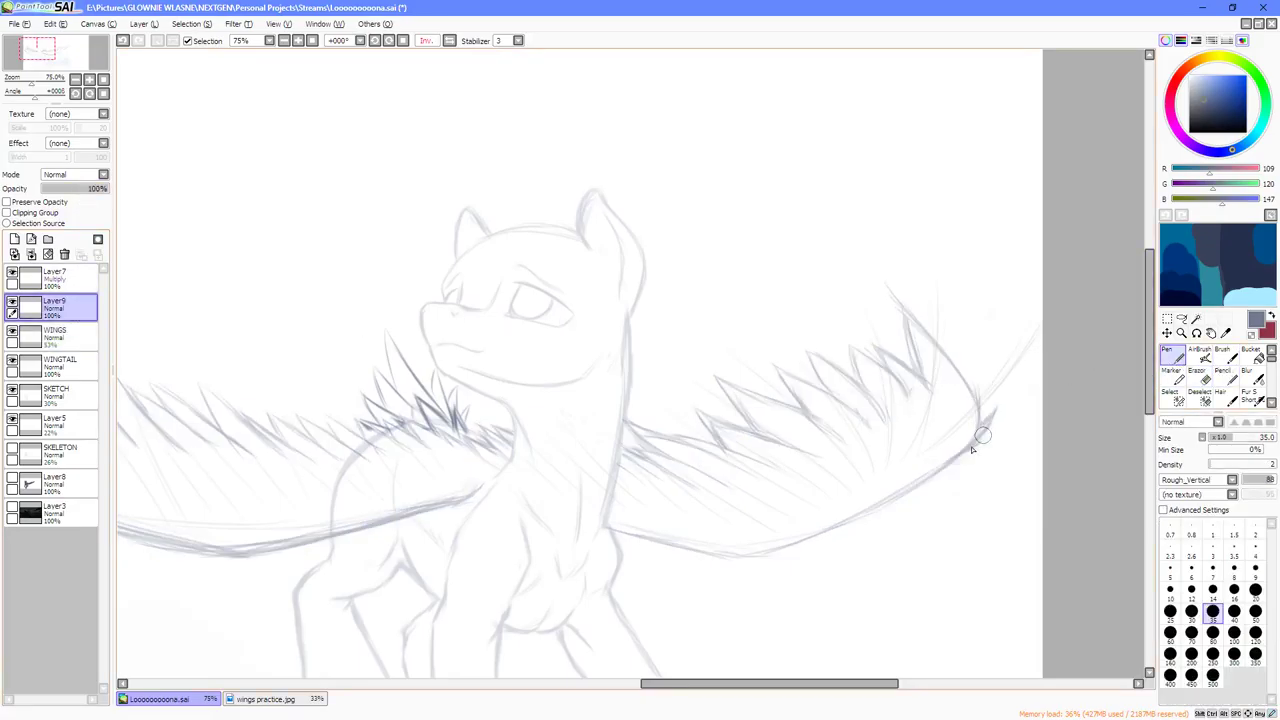
drag(977, 409, 886, 289)
mouse_move(935, 349)
mouse_down()
mouse_move(872, 274)
mouse_move(914, 368)
mouse_up()
drag(876, 303, 917, 373)
Redraw the outer and middle feathers of the right wing as dark, pointed strokes from the tip inward.
key(End)
key(End)
scroll(889, 443, down, 2)
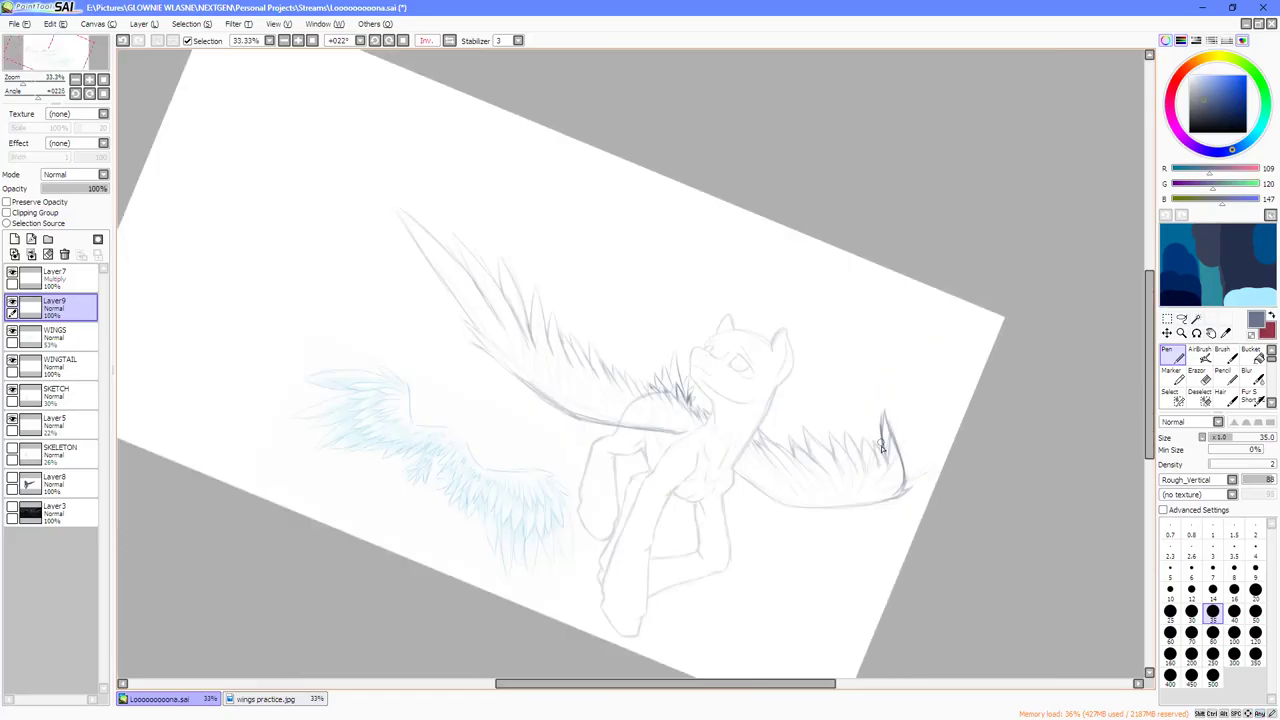
scroll(912, 462, up, 2)
mouse_move(861, 457)
mouse_down()
mouse_move(851, 425)
mouse_move(872, 471)
mouse_move(825, 370)
mouse_move(828, 418)
mouse_move(817, 387)
mouse_move(858, 479)
mouse_move(798, 371)
mouse_up()
mouse_move(798, 371)
mouse_down()
mouse_move(823, 427)
mouse_move(794, 377)
mouse_move(814, 472)
mouse_move(806, 441)
mouse_move(819, 458)
mouse_move(771, 399)
mouse_move(802, 432)
mouse_move(782, 428)
mouse_move(788, 413)
mouse_move(831, 398)
mouse_move(801, 454)
mouse_move(764, 371)
mouse_move(786, 441)
mouse_move(735, 375)
mouse_up()
scroll(782, 426, down, 1)
scroll(785, 422, up, 1)
mouse_move(760, 425)
mouse_down()
mouse_move(724, 361)
mouse_move(771, 451)
mouse_up()
mouse_move(722, 390)
mouse_down()
mouse_move(768, 458)
mouse_move(690, 372)
mouse_move(732, 450)
mouse_move(670, 362)
mouse_move(711, 437)
mouse_move(673, 360)
mouse_up()
Continue the bold pointed feather strokes along the right wing's inner row toward the body.
key(End)
key(End)
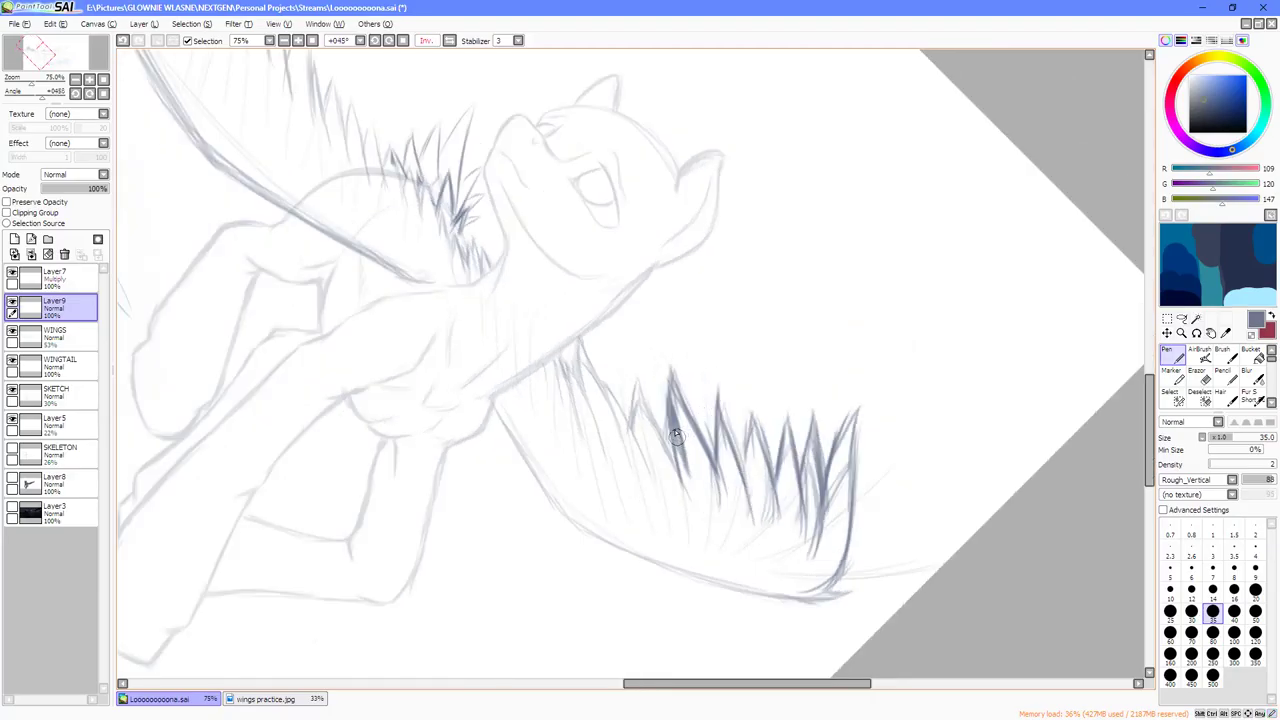
scroll(676, 436, up, 1)
drag(667, 440, 686, 498)
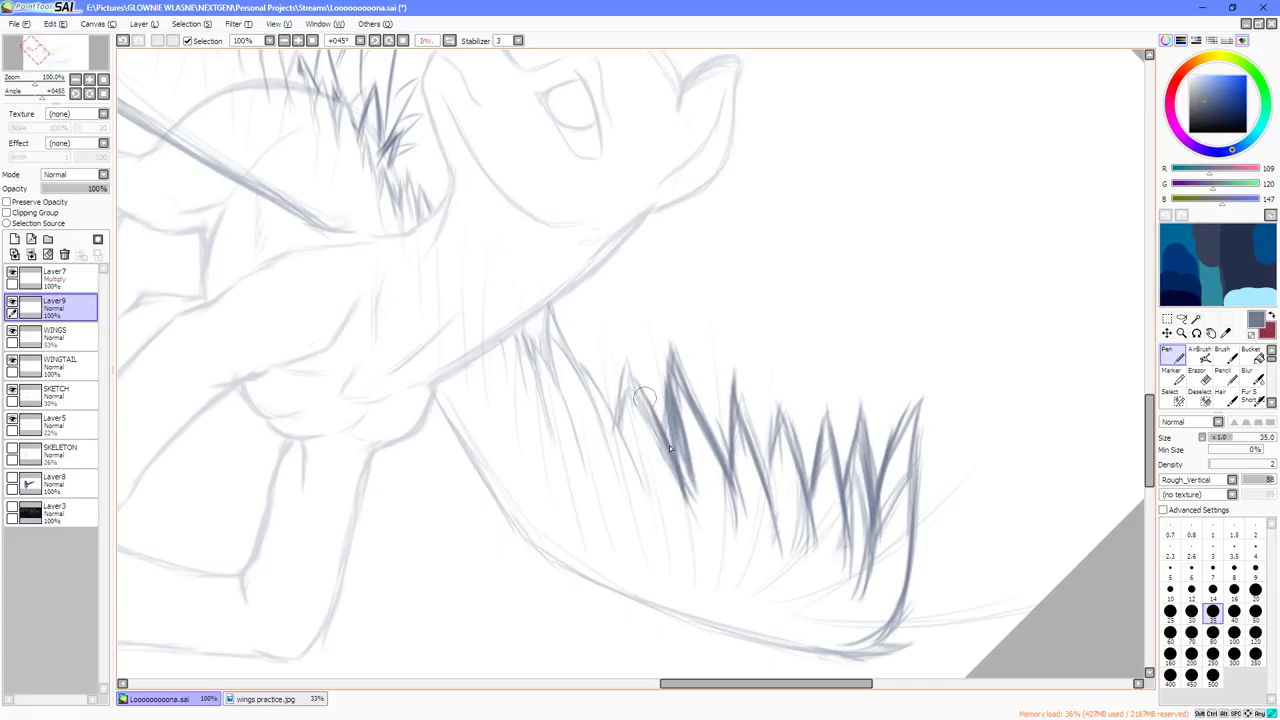
mouse_move(640, 378)
mouse_down()
mouse_move(668, 449)
mouse_move(628, 382)
mouse_move(638, 446)
mouse_up()
mouse_move(596, 392)
mouse_down()
mouse_move(644, 490)
mouse_move(640, 470)
mouse_up()
mouse_move(588, 354)
mouse_down()
mouse_move(612, 414)
mouse_move(581, 357)
mouse_move(612, 452)
mouse_up()
drag(588, 376, 616, 446)
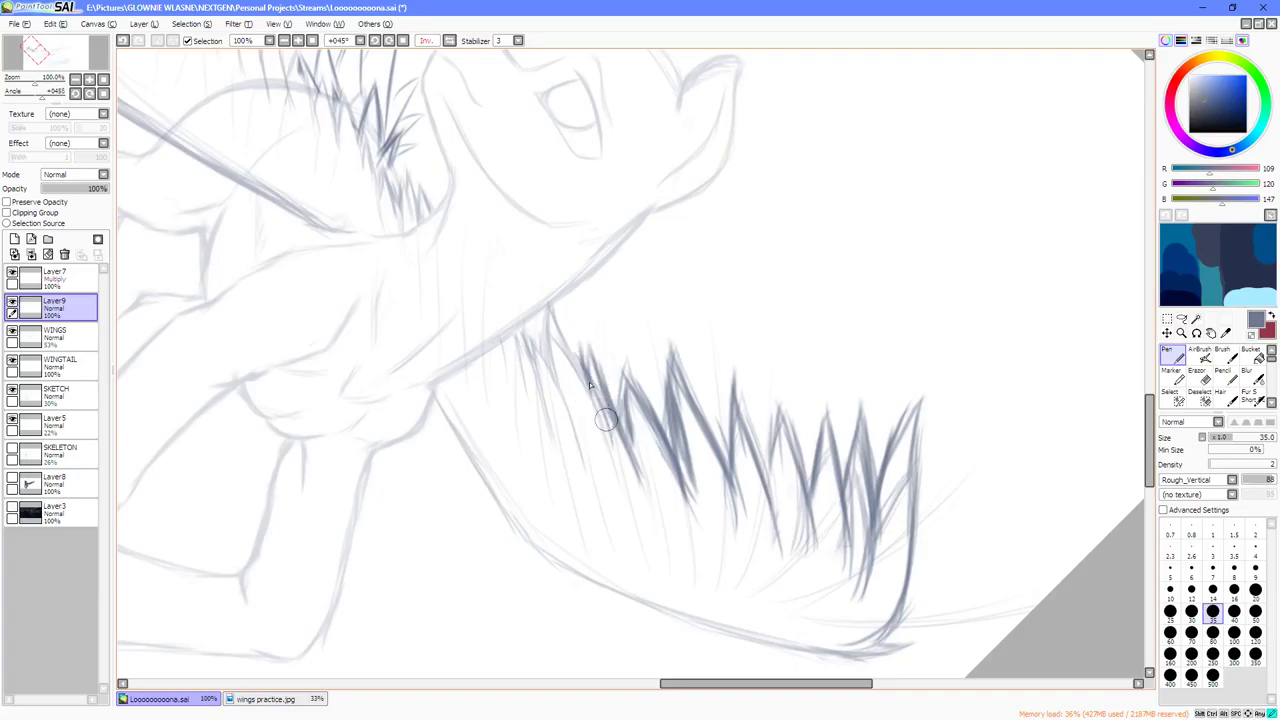
drag(572, 342, 604, 410)
Erase the old feather lines on the WINGS layer beneath the redrawn feathers of the right wing.
key(Home)
scroll(447, 330, up, 1)
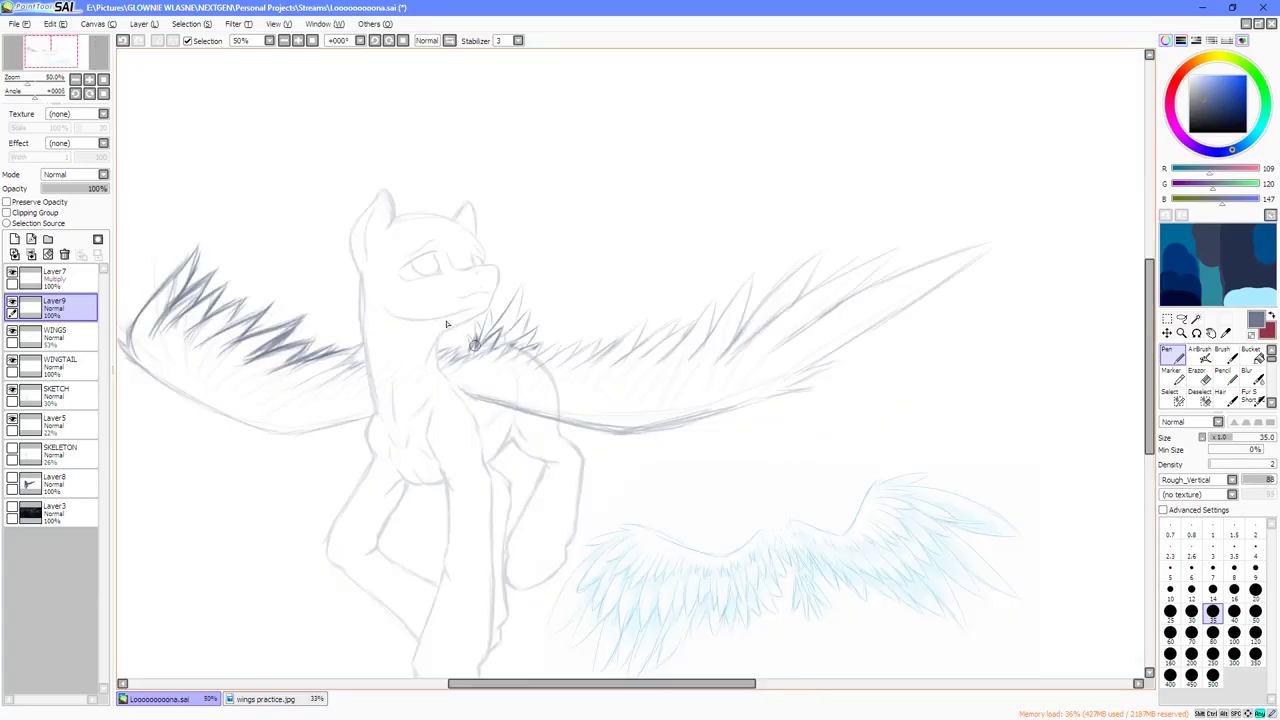
click(55, 335)
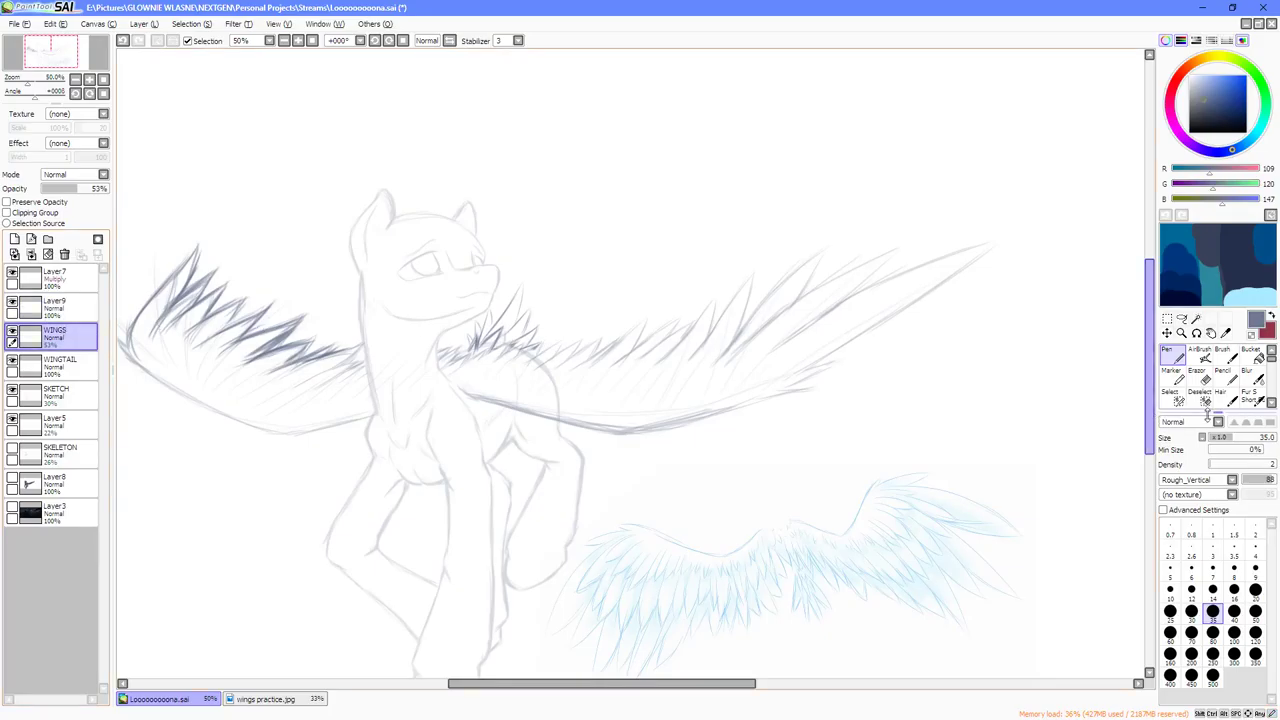
click(1205, 378)
scroll(359, 355, up, 2)
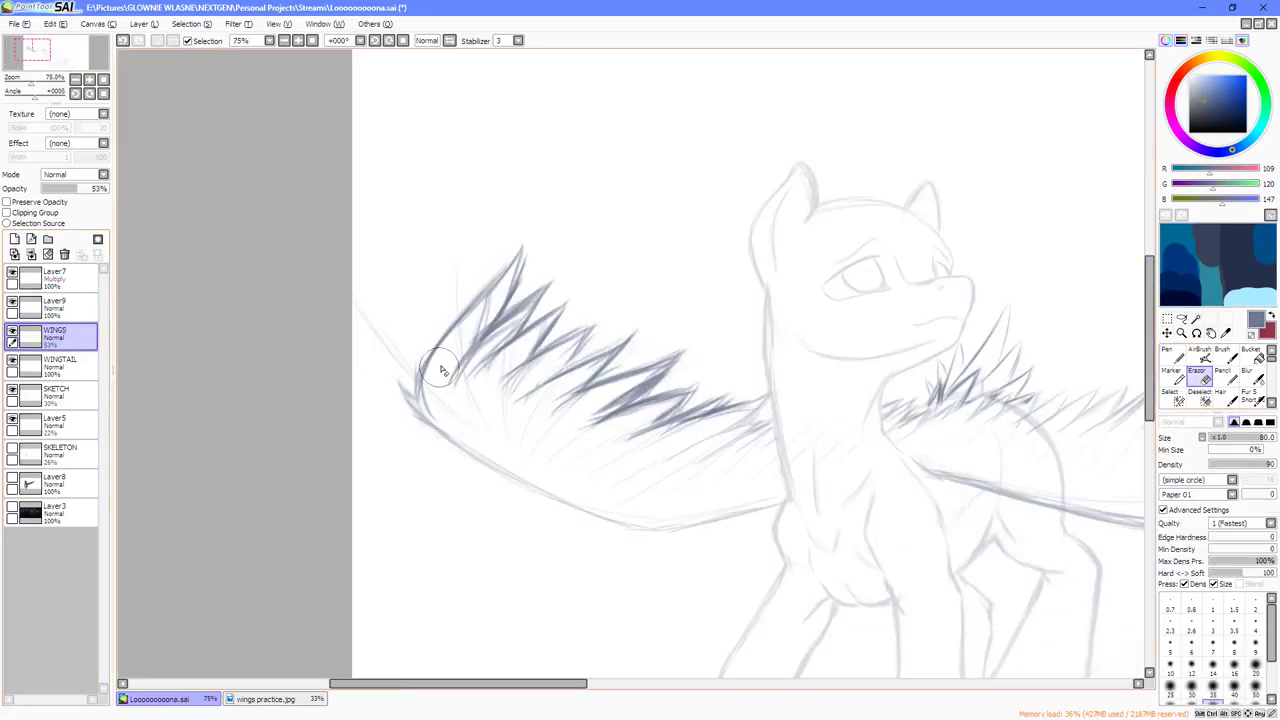
drag(442, 328, 500, 354)
drag(478, 290, 553, 335)
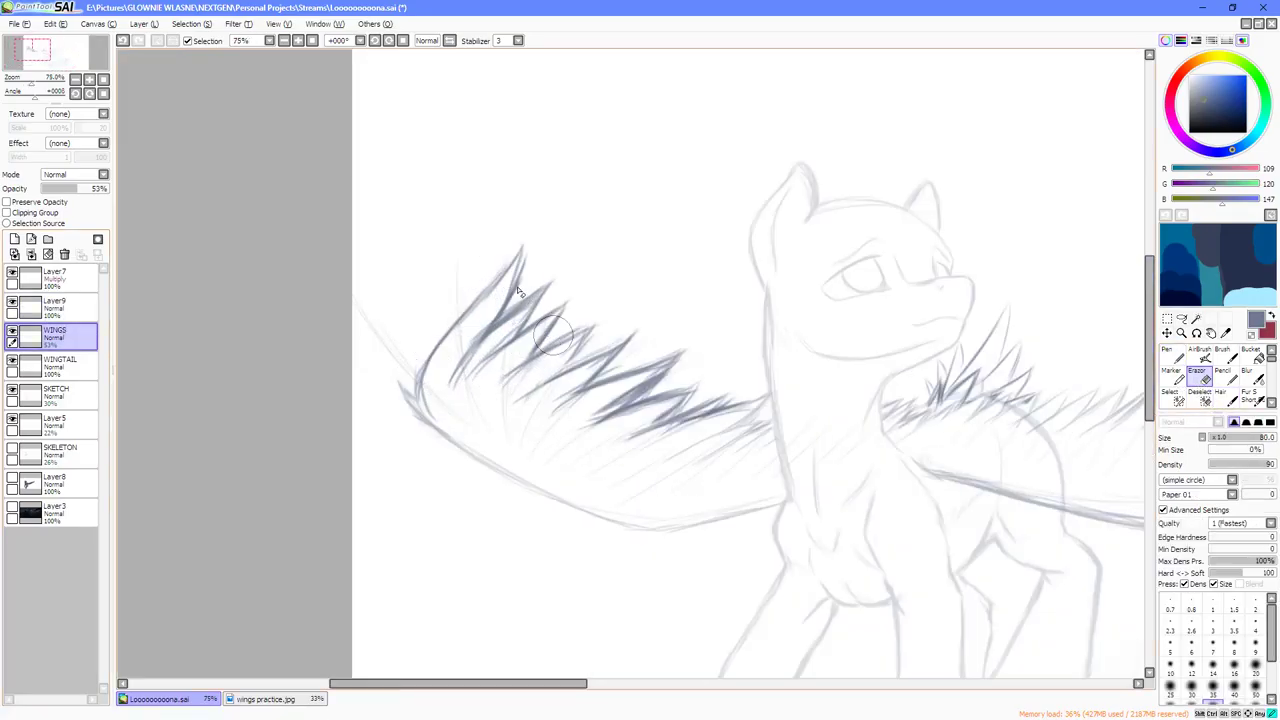
mouse_move(526, 293)
mouse_down()
mouse_move(530, 363)
mouse_move(703, 390)
mouse_move(713, 407)
mouse_up()
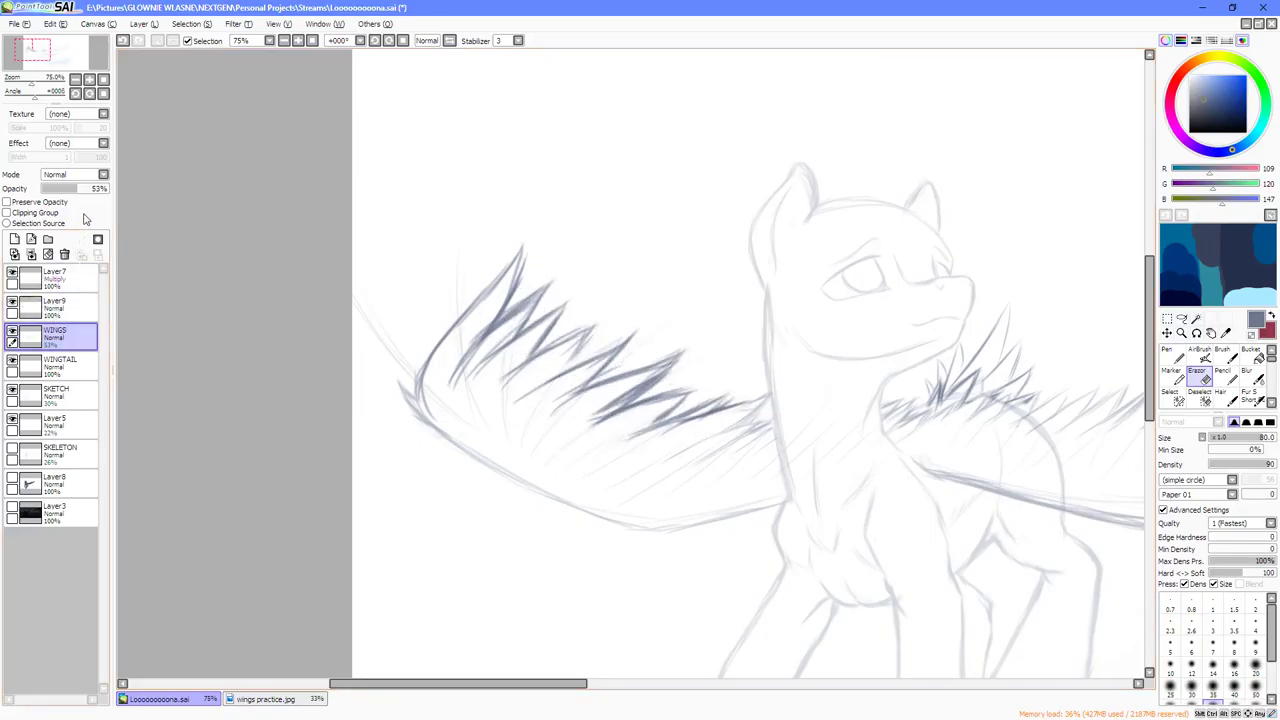
Restore the WINGS layer's opacity to 100% and merge the redrawn feather layer down into it.
drag(83, 197, 171, 214)
click(55, 306)
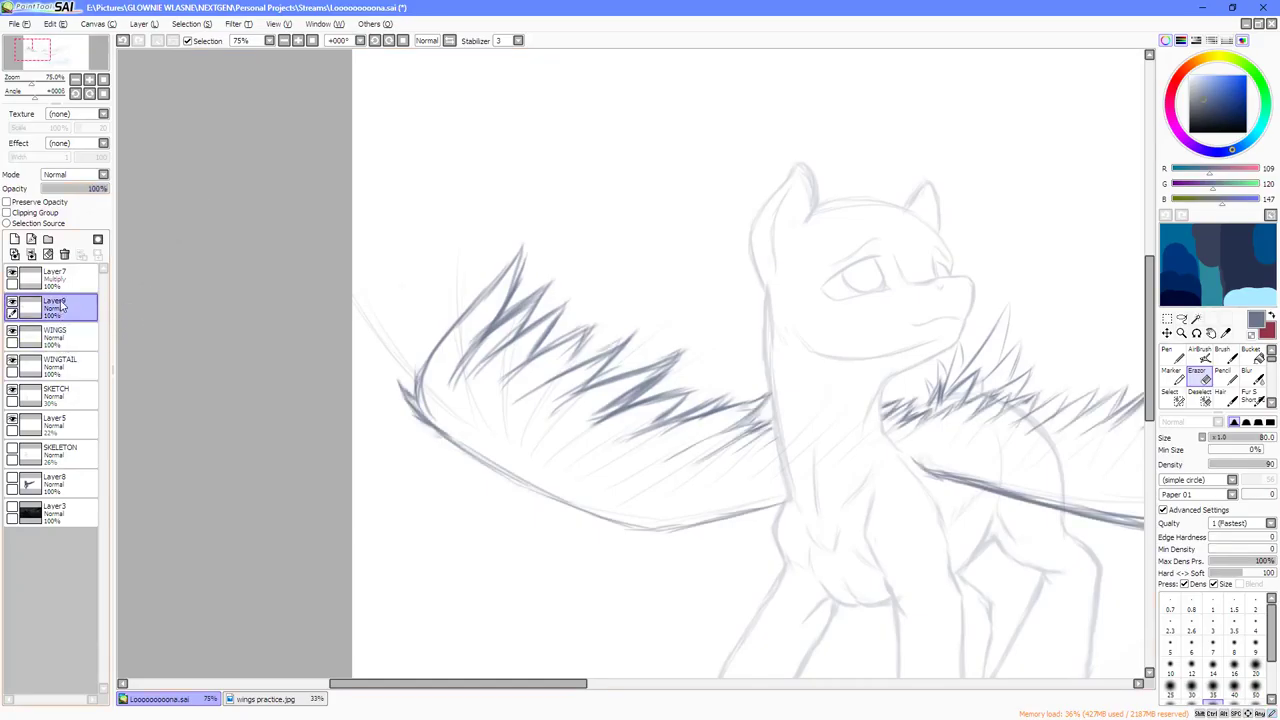
click(31, 254)
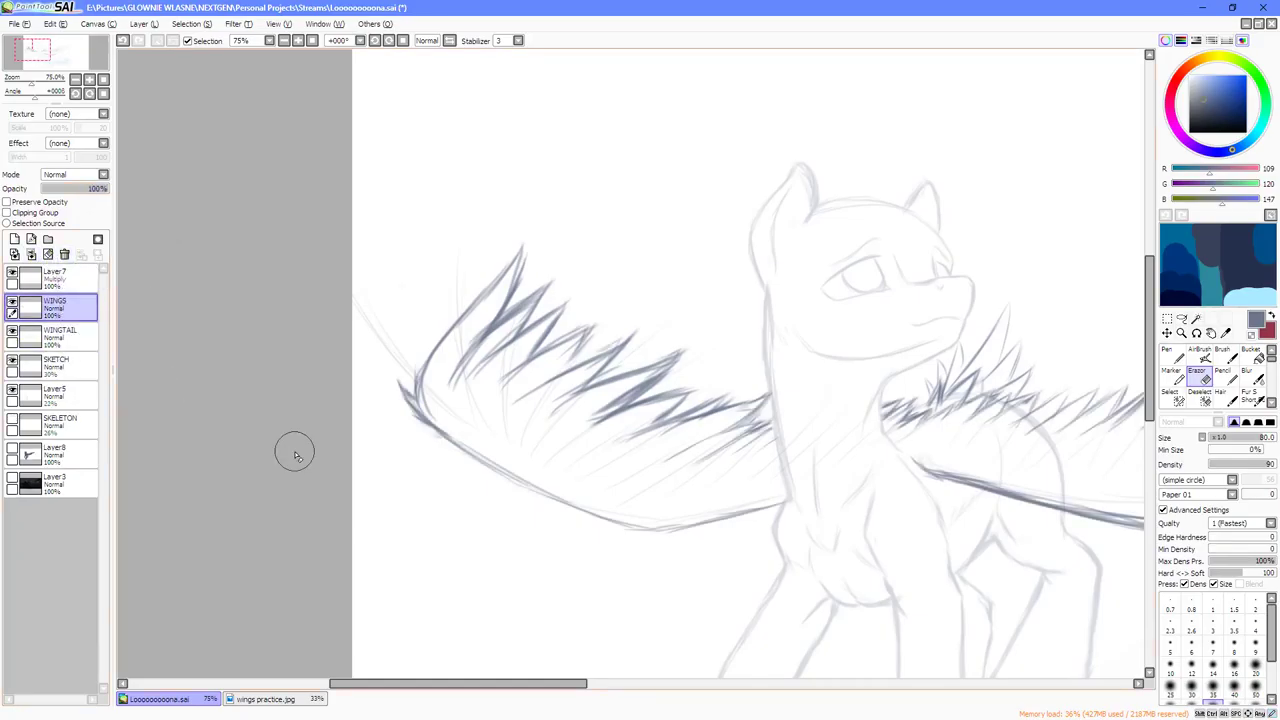
Examine the redrawn right wing against the left wing and the whole figure.
scroll(295, 455, down, 3)
scroll(349, 371, up, 1)
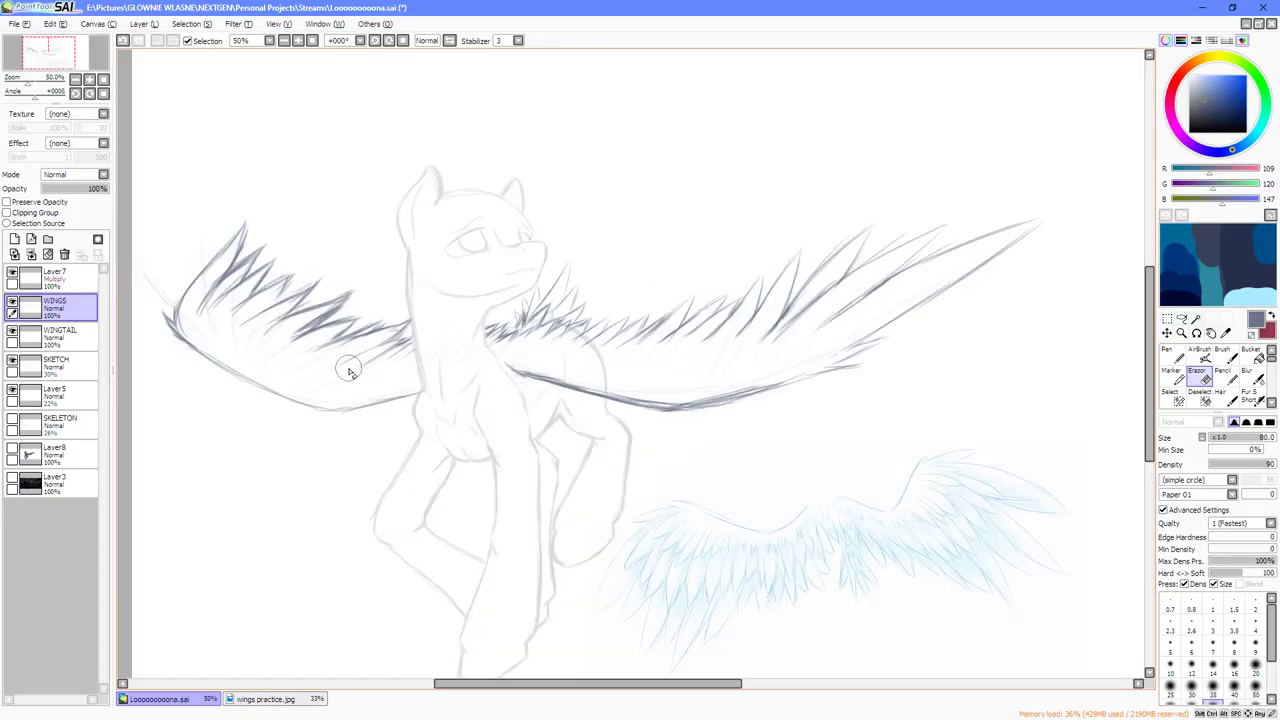
scroll(707, 422, down, 1)
scroll(541, 345, up, 1)
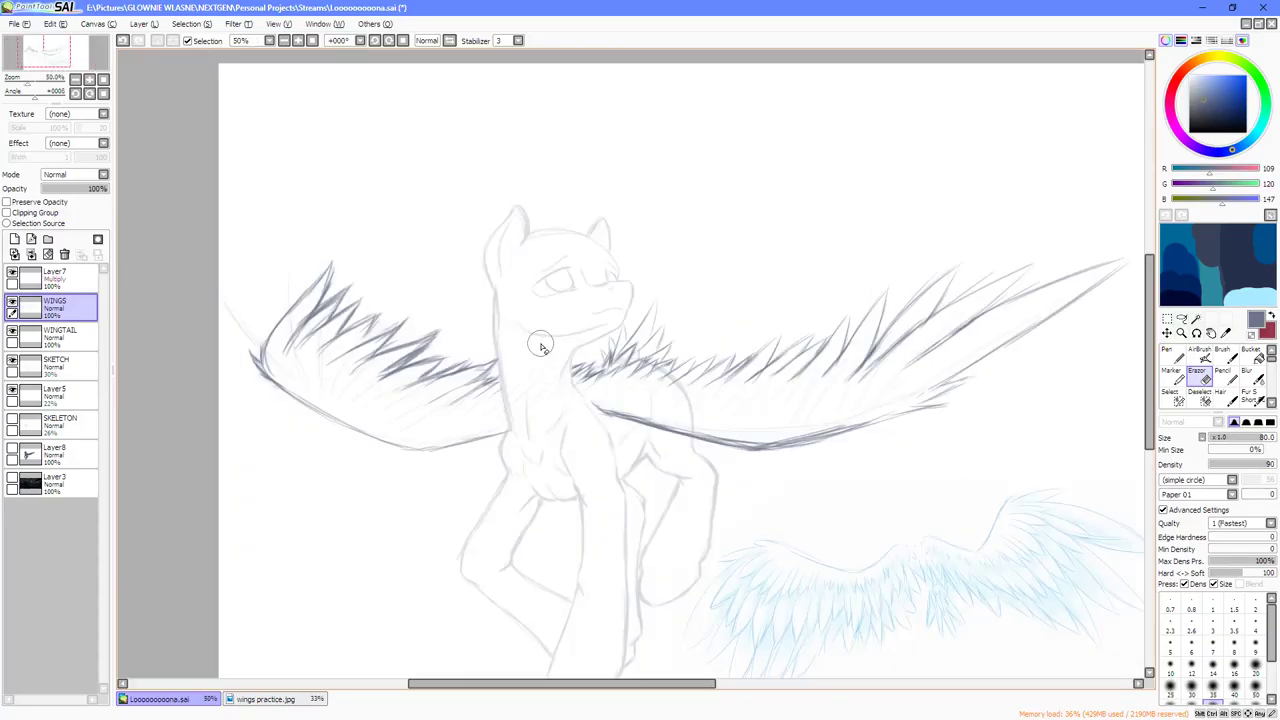
scroll(540, 346, down, 1)
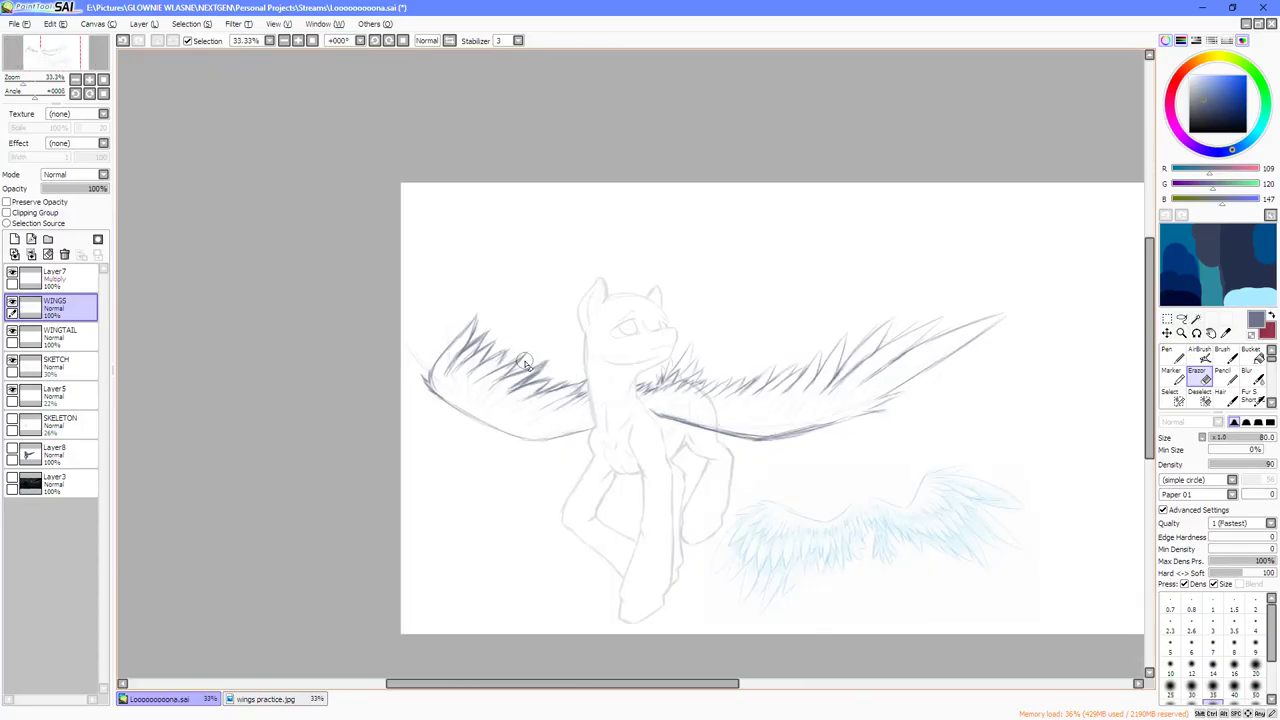
scroll(525, 356, up, 1)
scroll(525, 356, up, 1)
scroll(580, 370, down, 1)
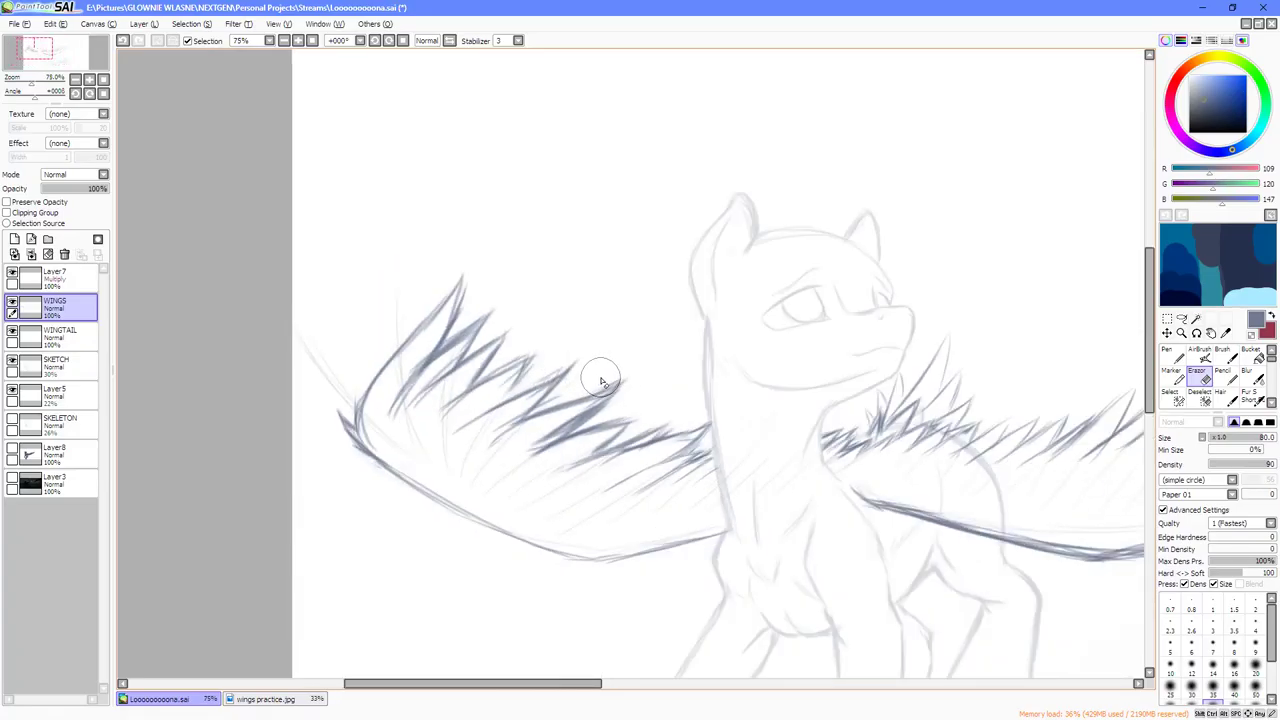
Undo the layer merge and use Free Deform to stretch the redrawn right-wing feathers upward and toward the head.
key(ctrl+shift+n)
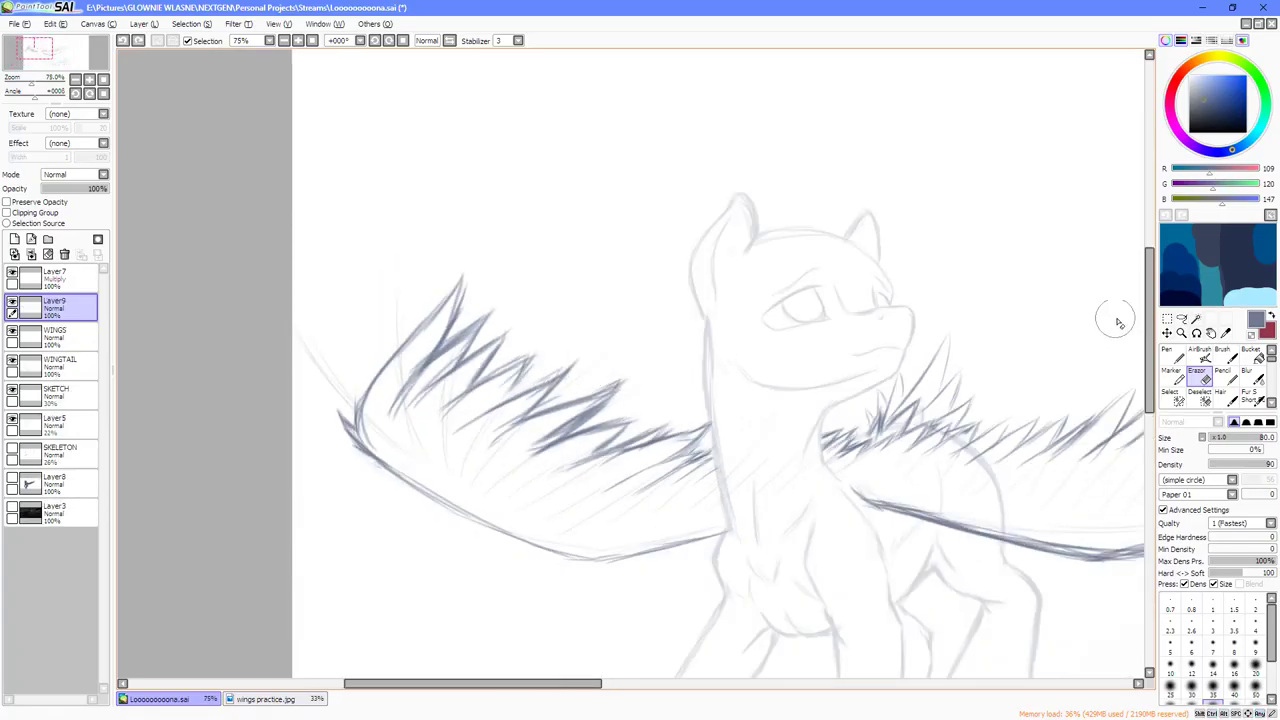
click(1168, 320)
click(1164, 484)
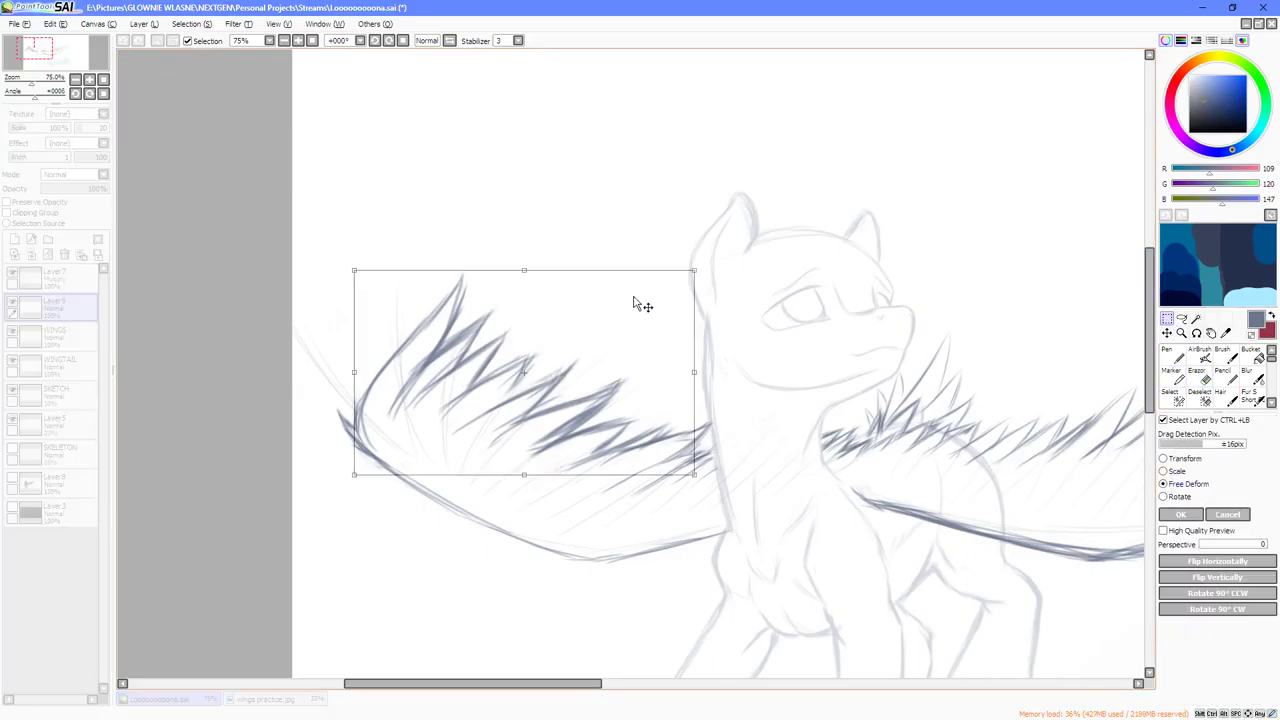
drag(694, 270, 894, 233)
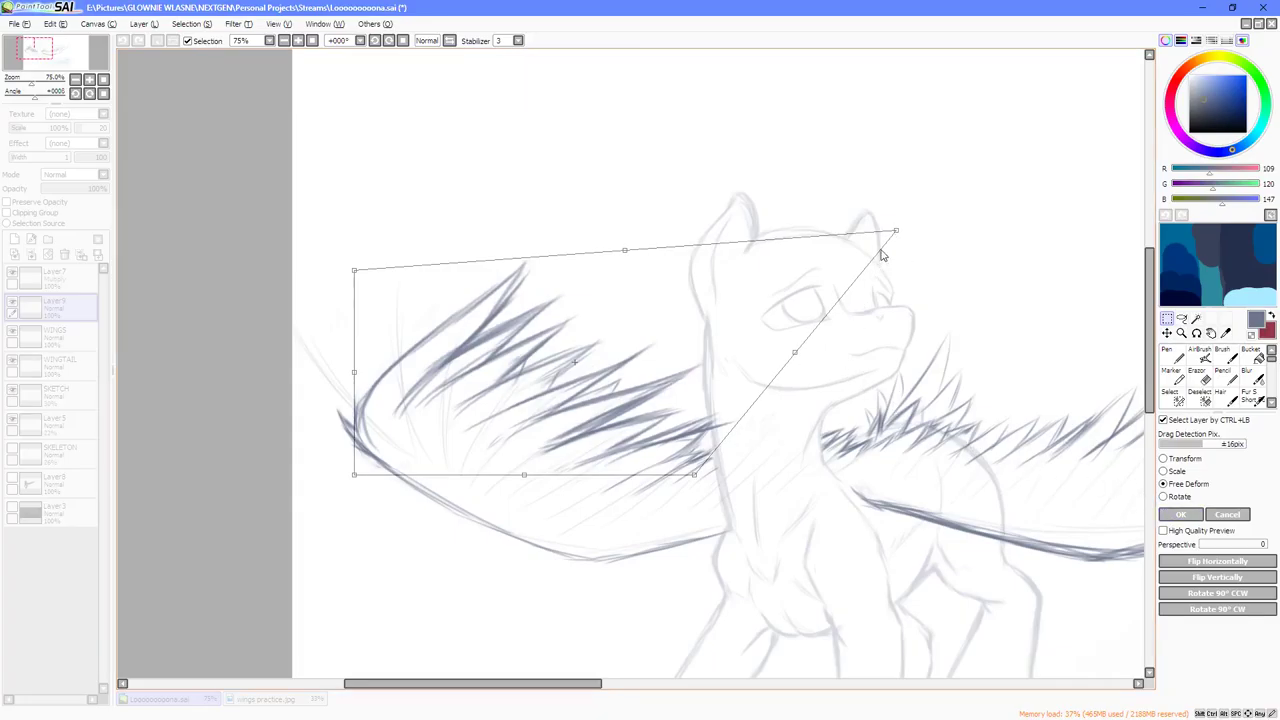
mouse_move(407, 264)
mouse_down()
mouse_move(363, 263)
mouse_move(439, 205)
mouse_up()
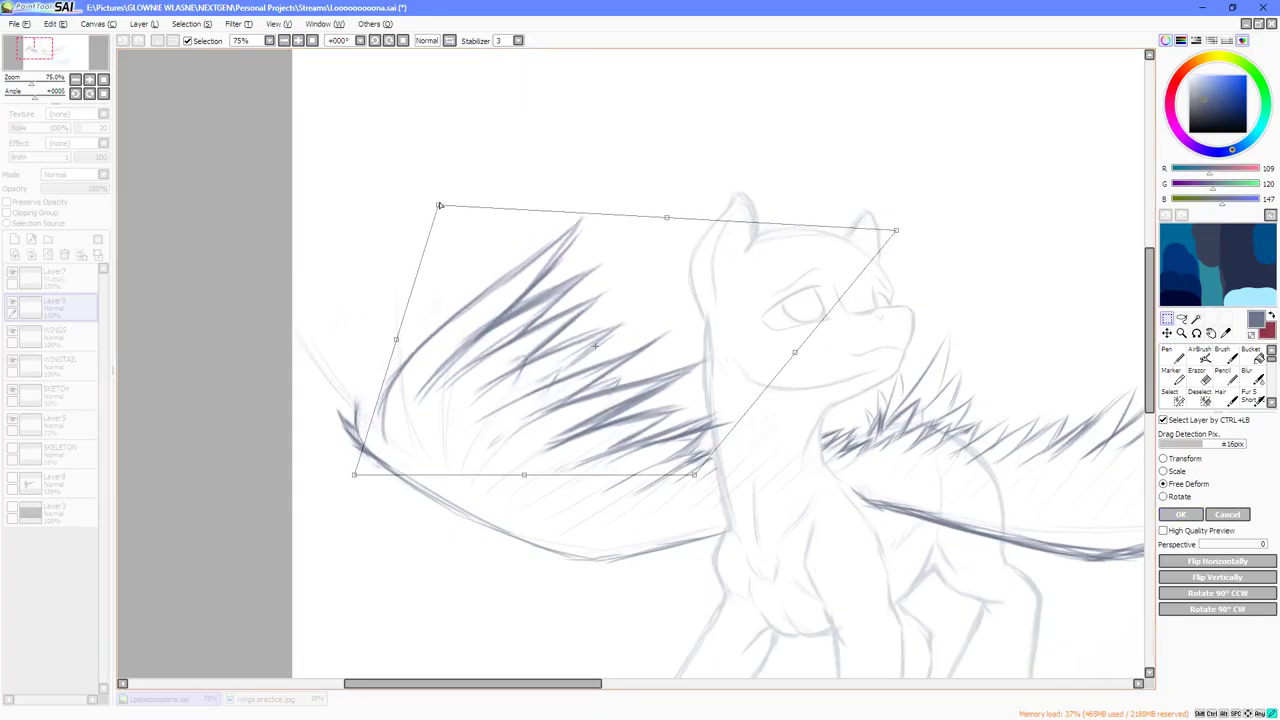
mouse_move(537, 331)
mouse_down()
mouse_move(498, 331)
mouse_move(511, 331)
mouse_up()
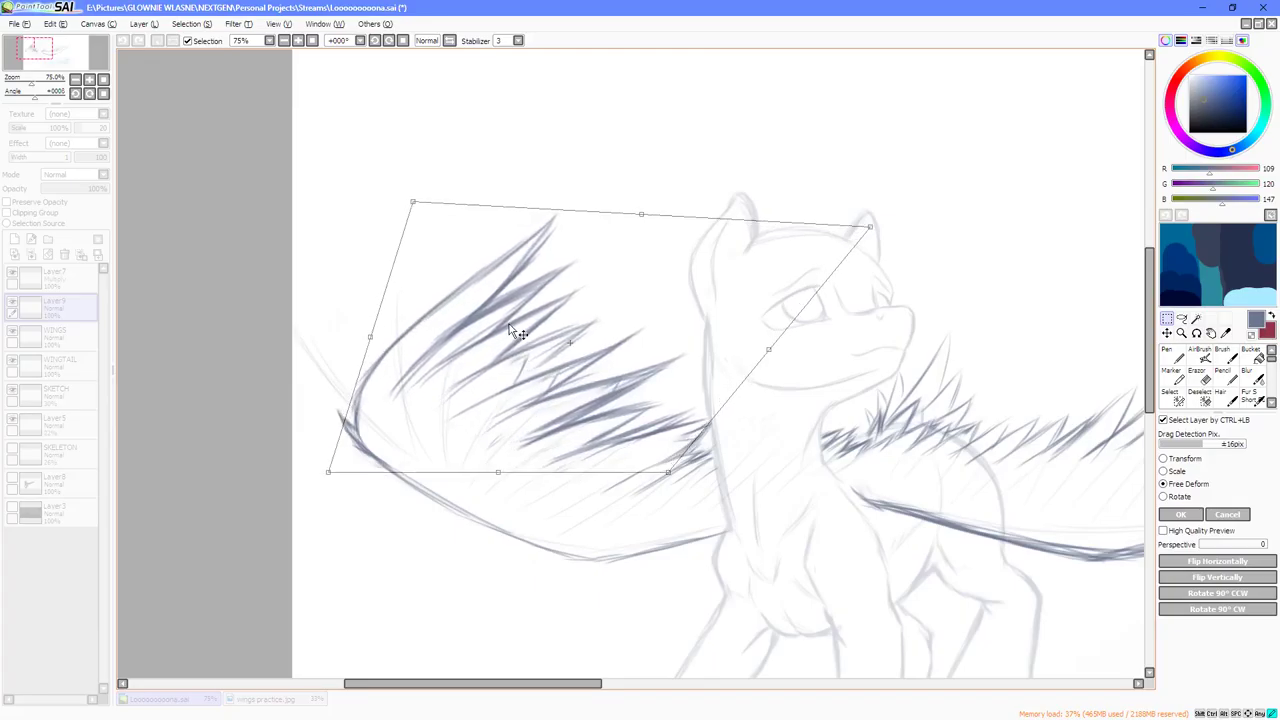
Lower the feathers' outer deform corner, realign them with the wing outline, extend the inner corner slightly and apply the deformation.
scroll(512, 328, down, 2)
scroll(565, 332, up, 1)
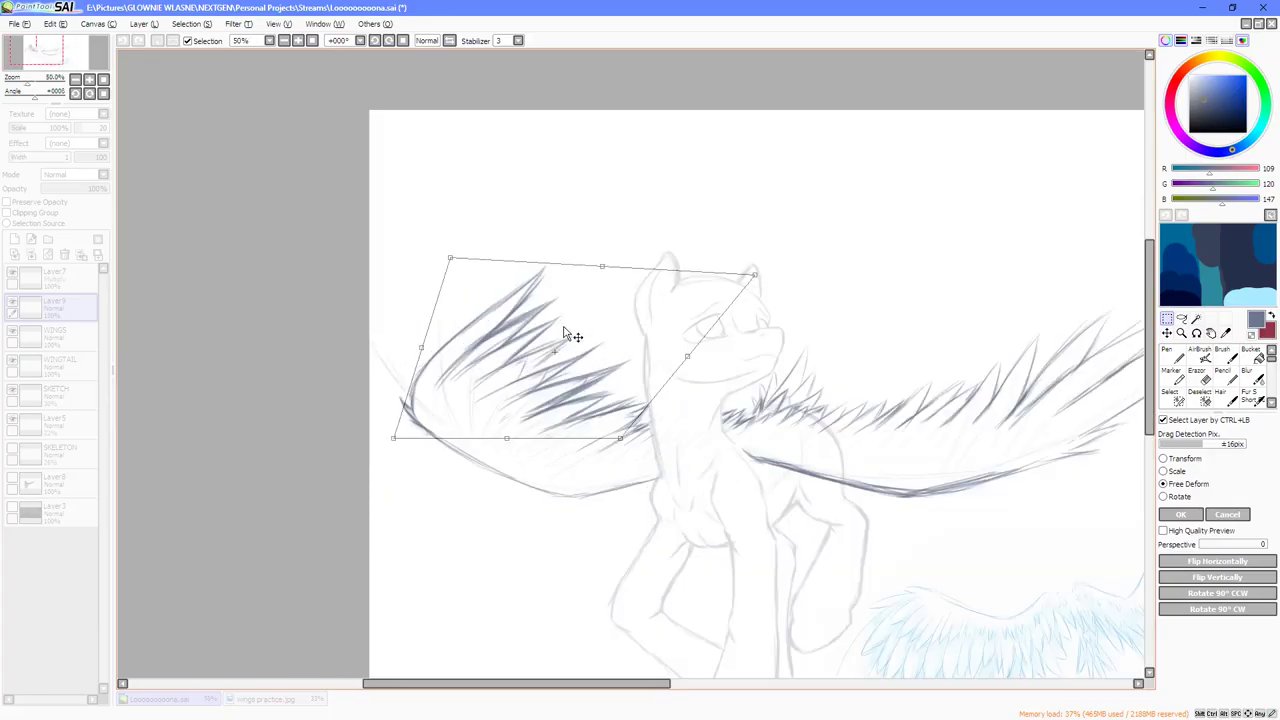
mouse_move(452, 258)
mouse_down()
mouse_move(457, 290)
mouse_move(450, 258)
mouse_move(471, 280)
mouse_move(424, 288)
mouse_move(418, 312)
mouse_move(424, 287)
mouse_up()
drag(466, 352, 470, 357)
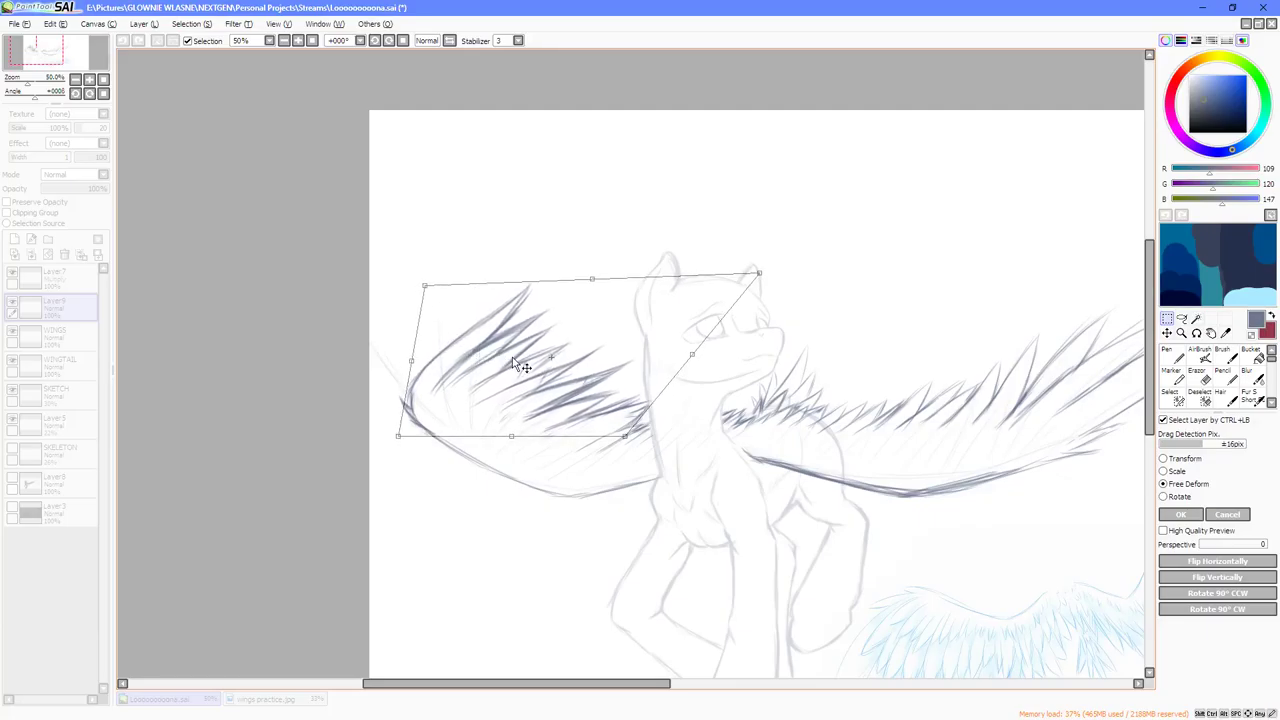
scroll(517, 365, down, 2)
scroll(648, 313, up, 1)
drag(659, 307, 672, 296)
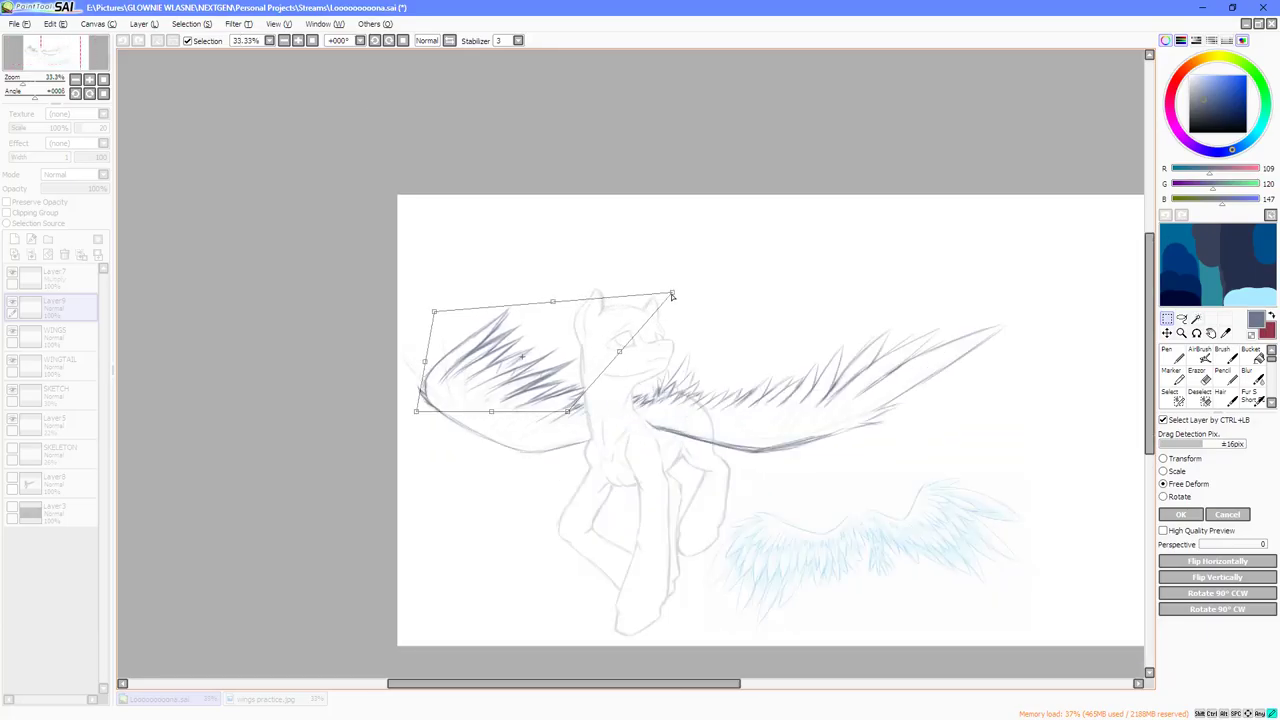
click(1178, 514)
scroll(650, 400, up, 1)
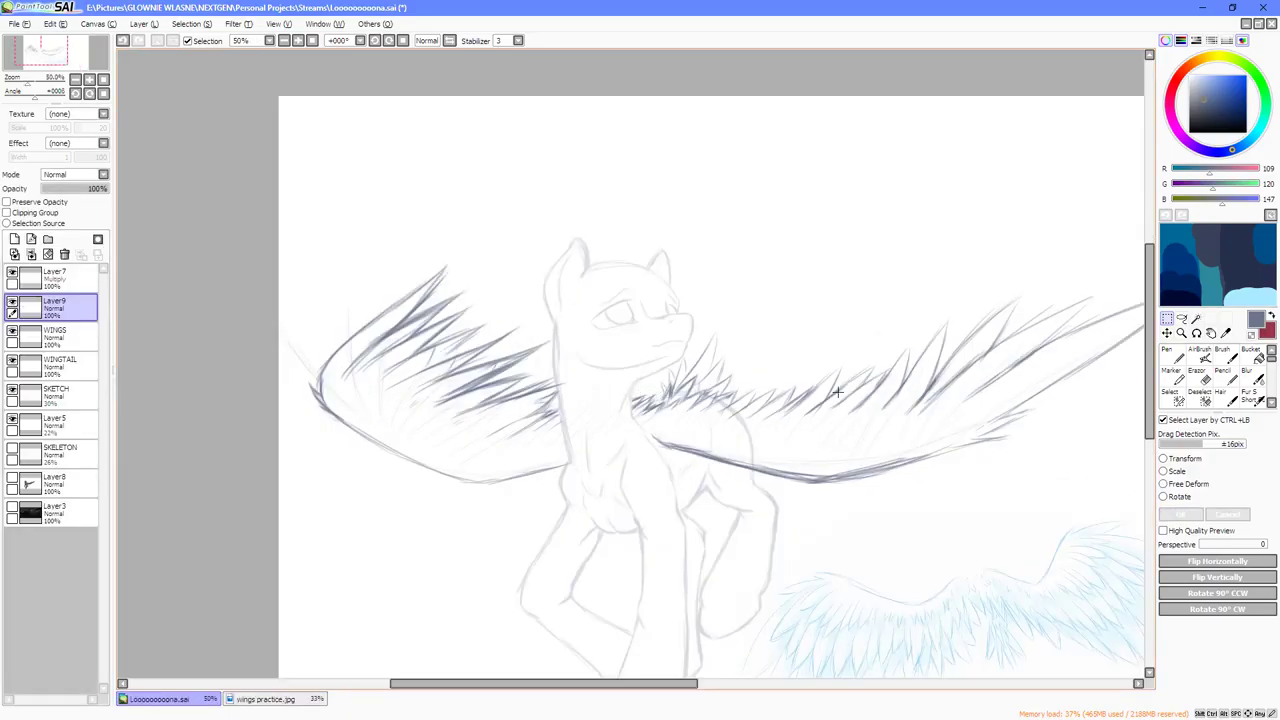
Compare the right wing's feathers before and after the deformation by undoing and redoing it, keeping the deformed version.
click(1181, 318)
scroll(562, 390, down, 1)
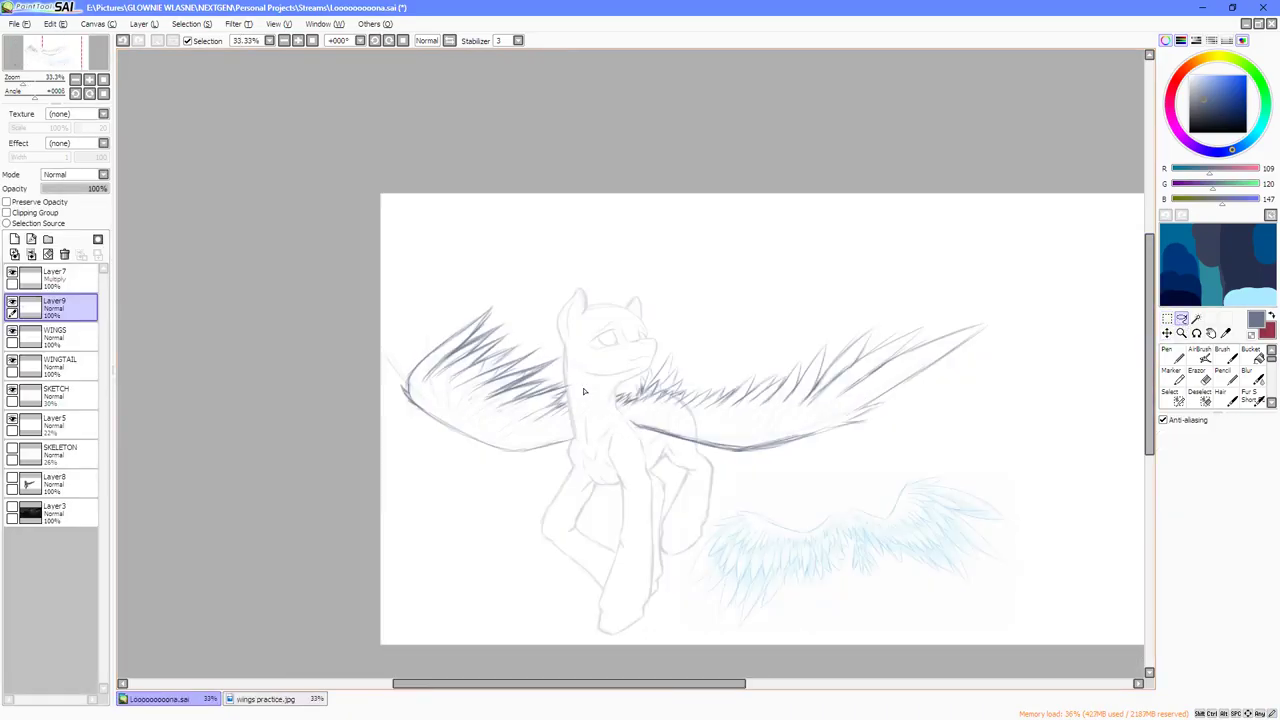
scroll(575, 388, up, 1)
key(ctrl+z)
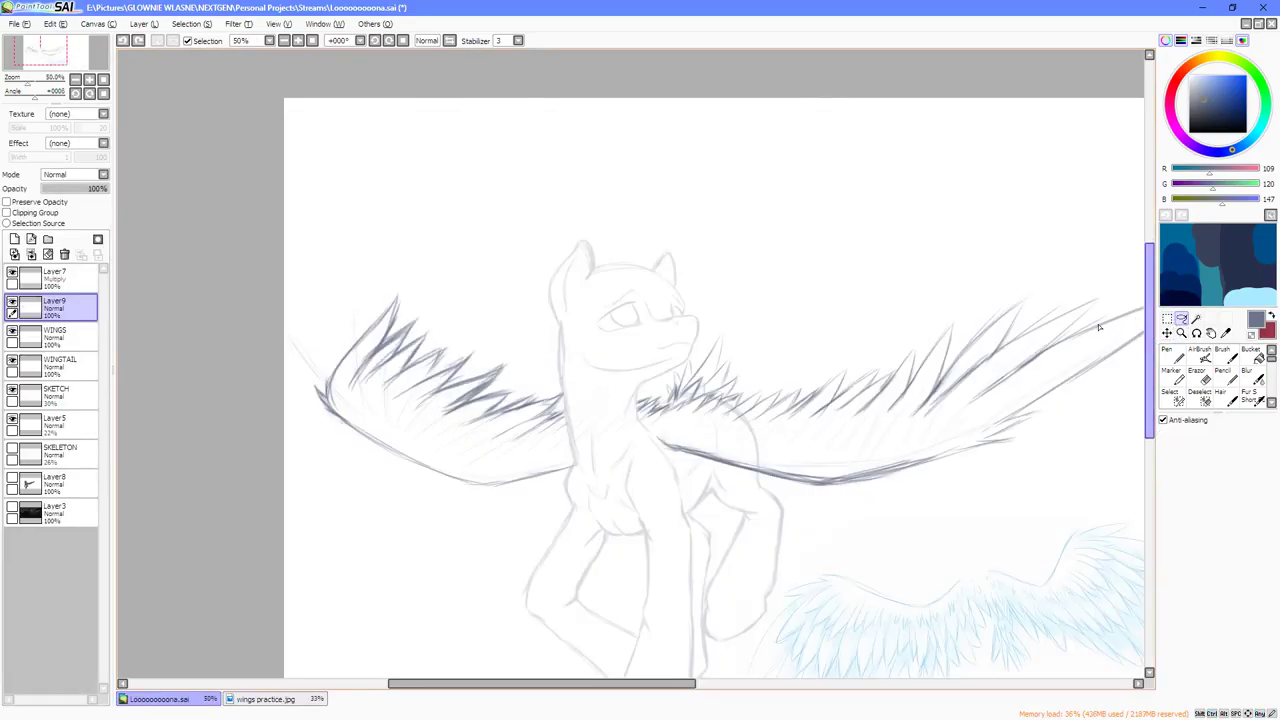
key(ctrl+y)
key(ctrl+z)
key(ctrl+y)
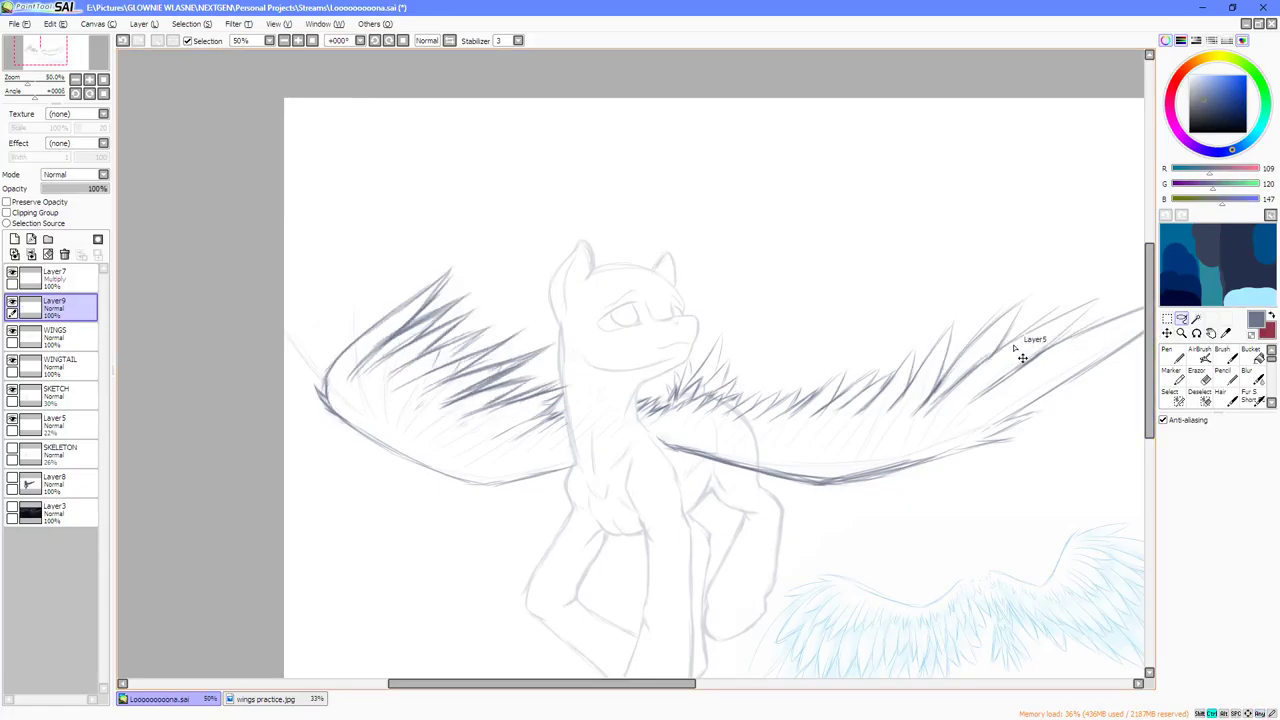
click(1167, 318)
click(1181, 487)
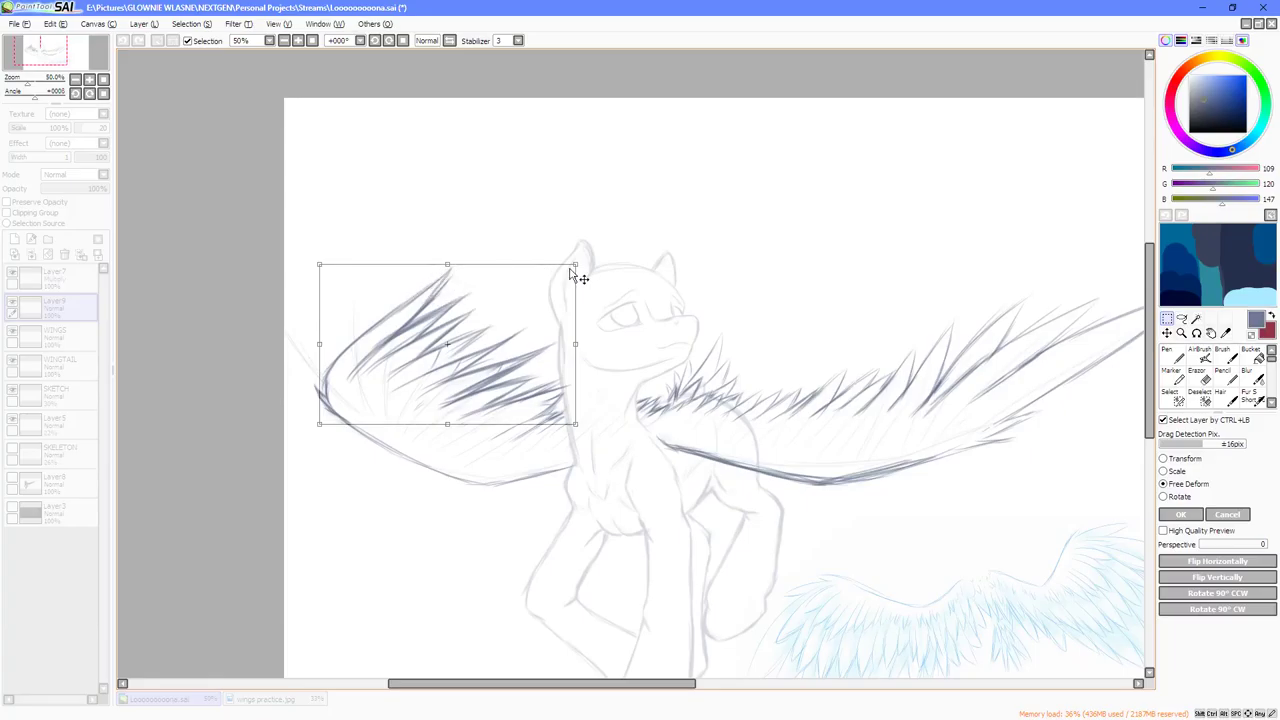
drag(453, 268, 347, 266)
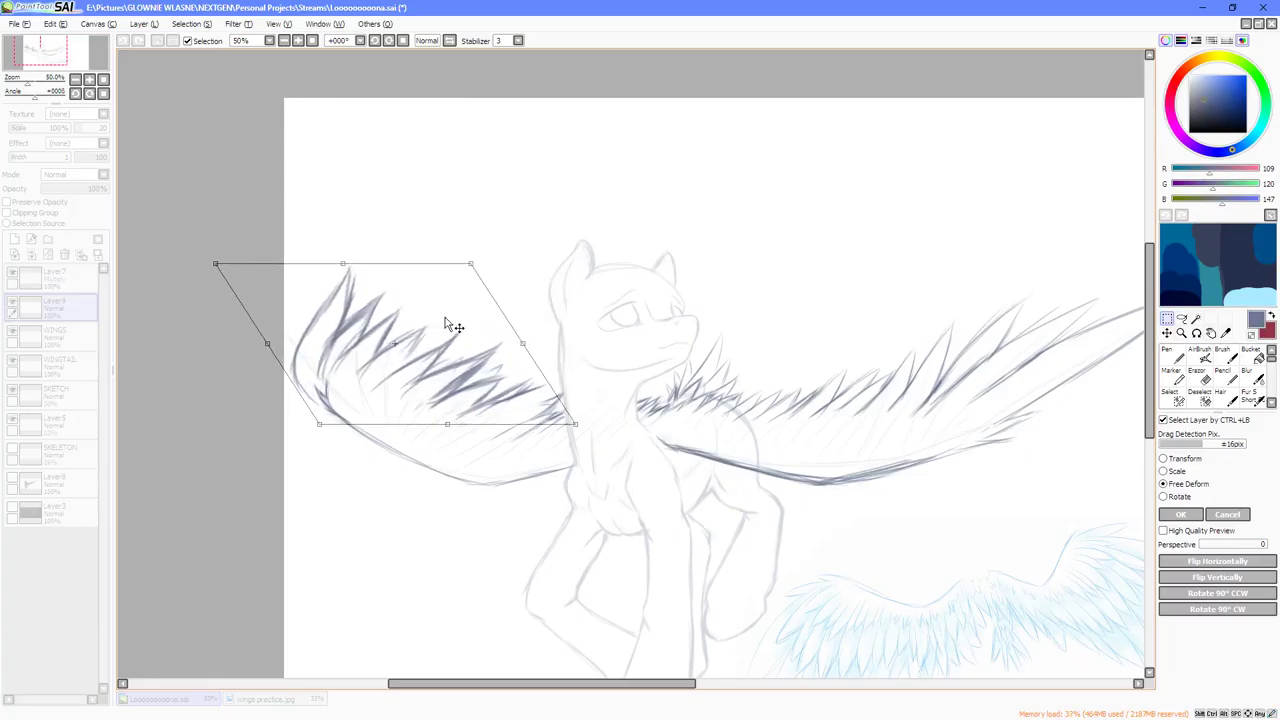
drag(446, 321, 518, 366)
scroll(535, 365, down, 2)
scroll(535, 365, up, 2)
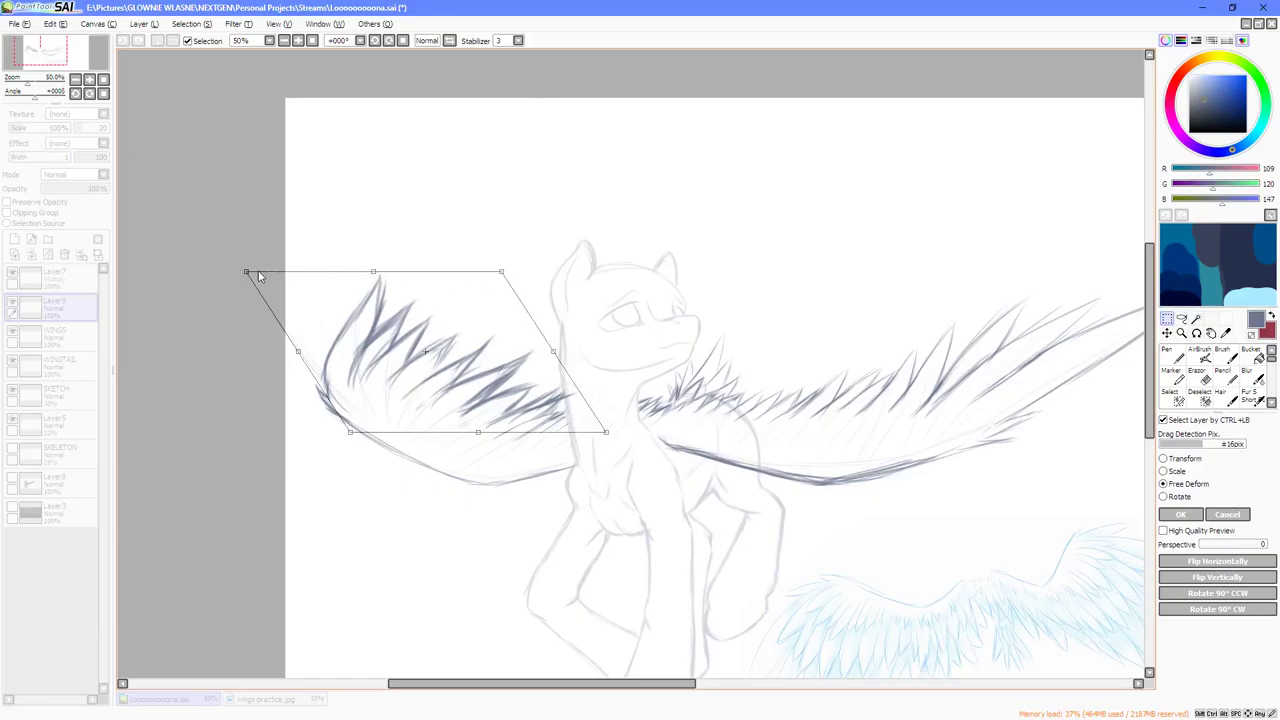
drag(257, 272, 255, 218)
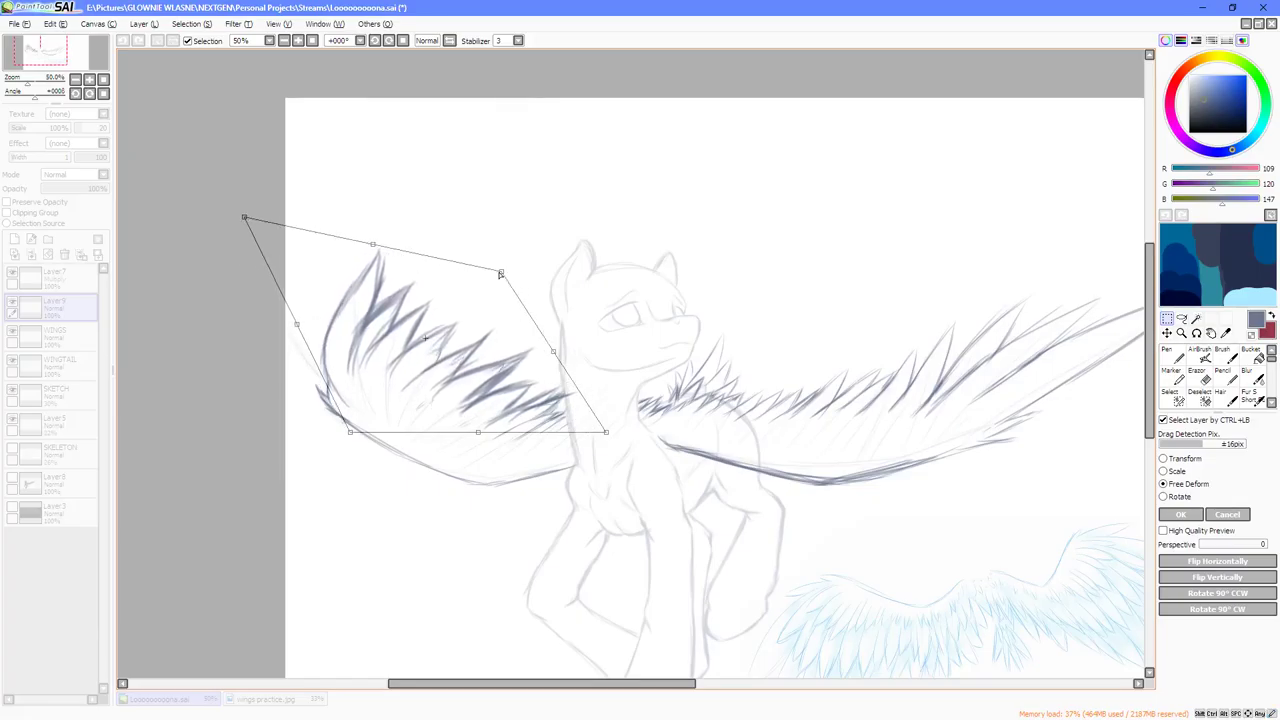
drag(500, 273, 453, 376)
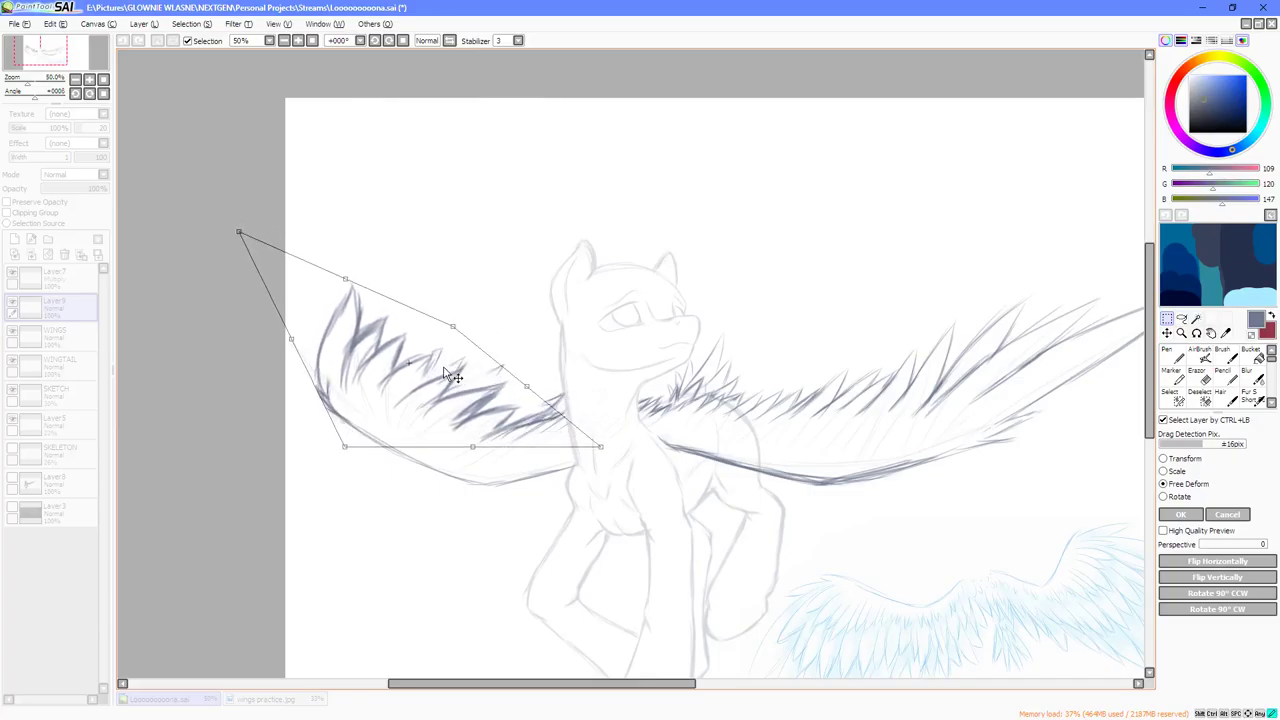
click(1231, 516)
Delete Layer9 with the redrawn and deformed right-wing feathers.
scroll(663, 430, down, 2)
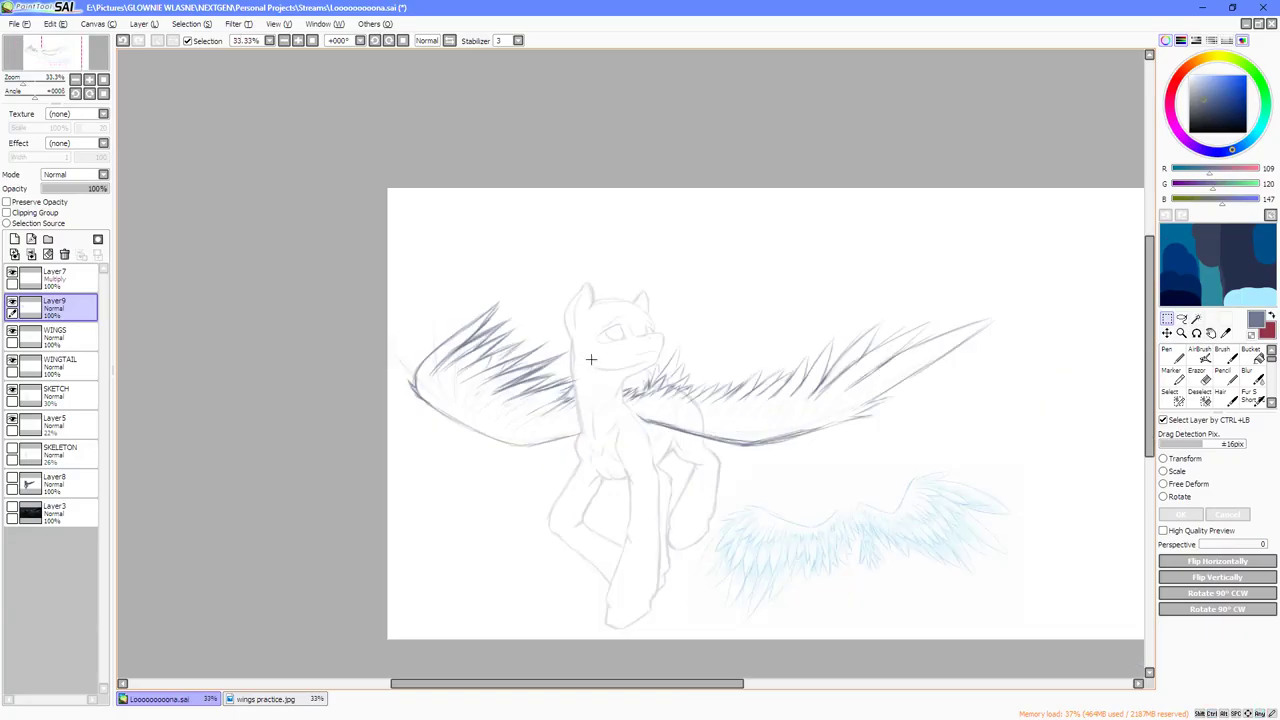
scroll(586, 349, up, 2)
click(65, 255)
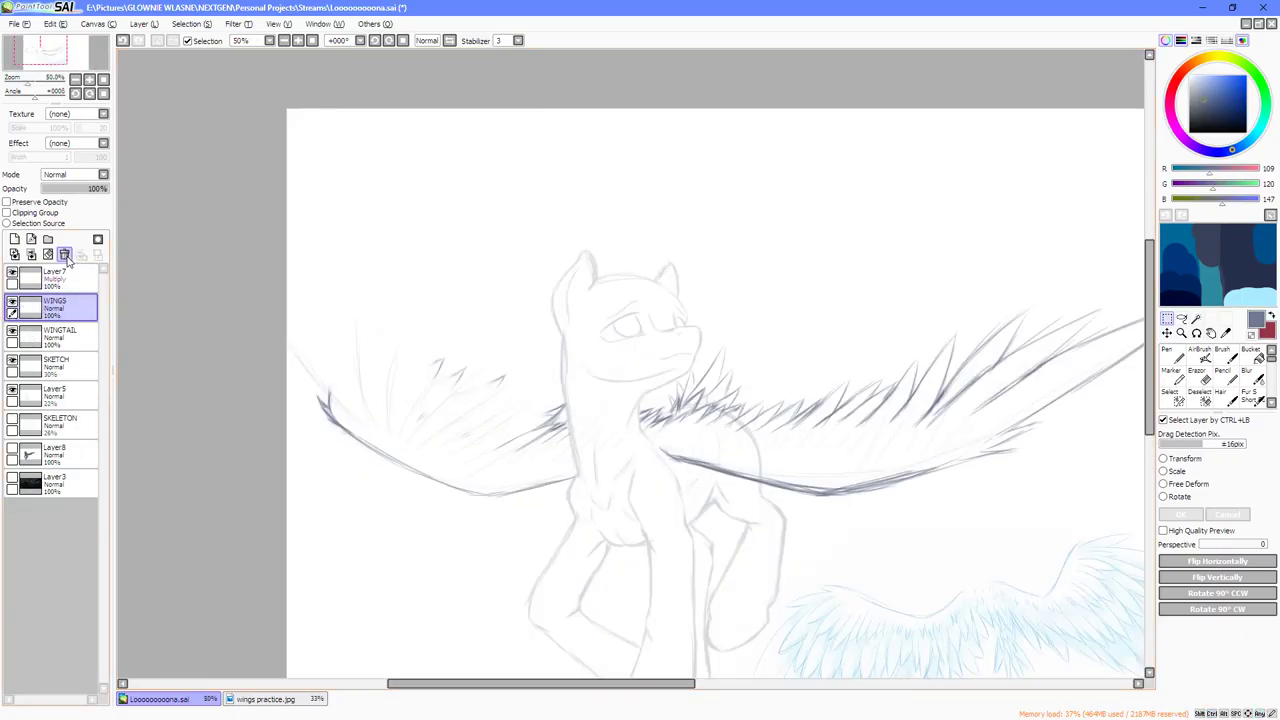
Sketch the outermost feather rising from the right wing's tip on the WINGS layer with the Pen.
click(1170, 358)
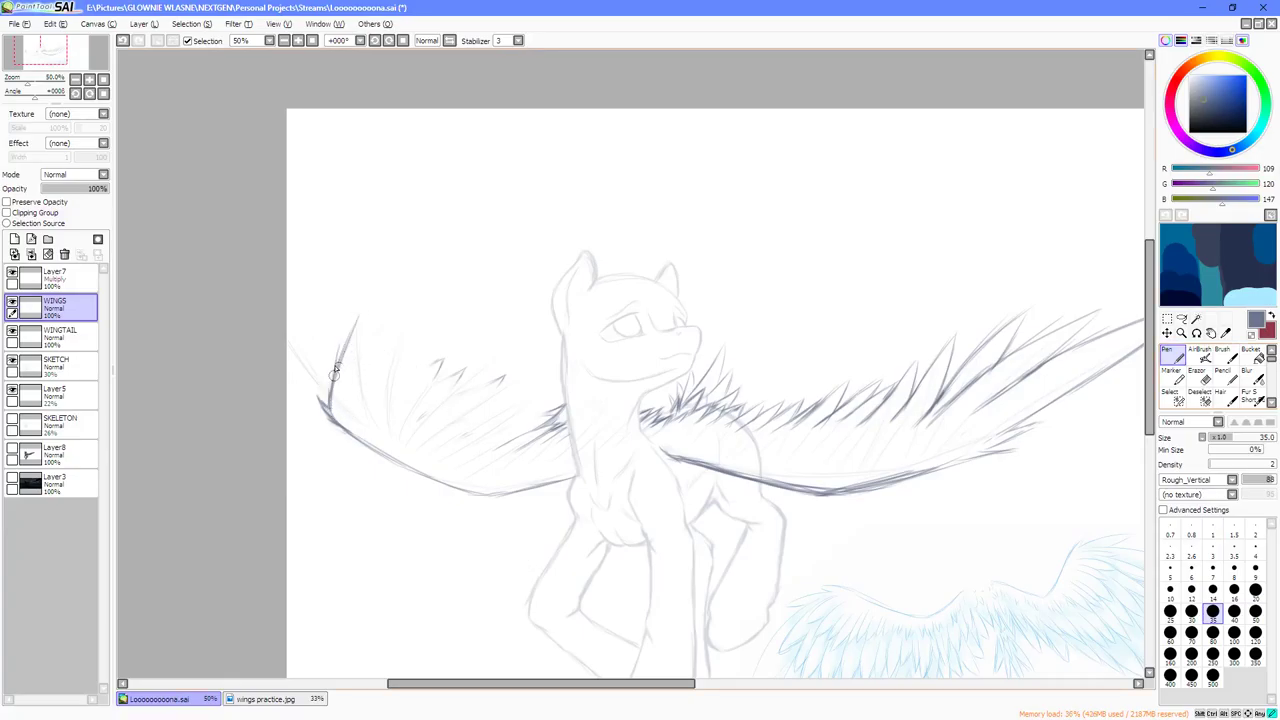
drag(375, 297, 361, 373)
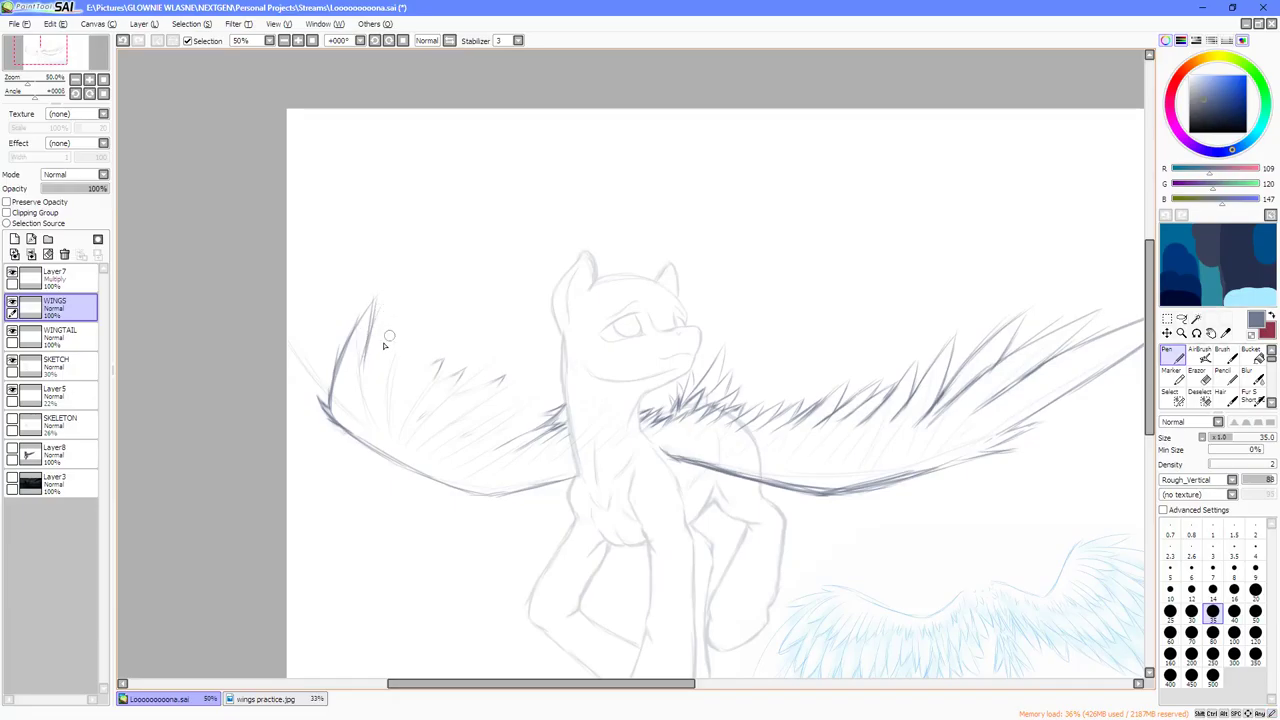
scroll(388, 348, down, 1)
scroll(402, 361, up, 1)
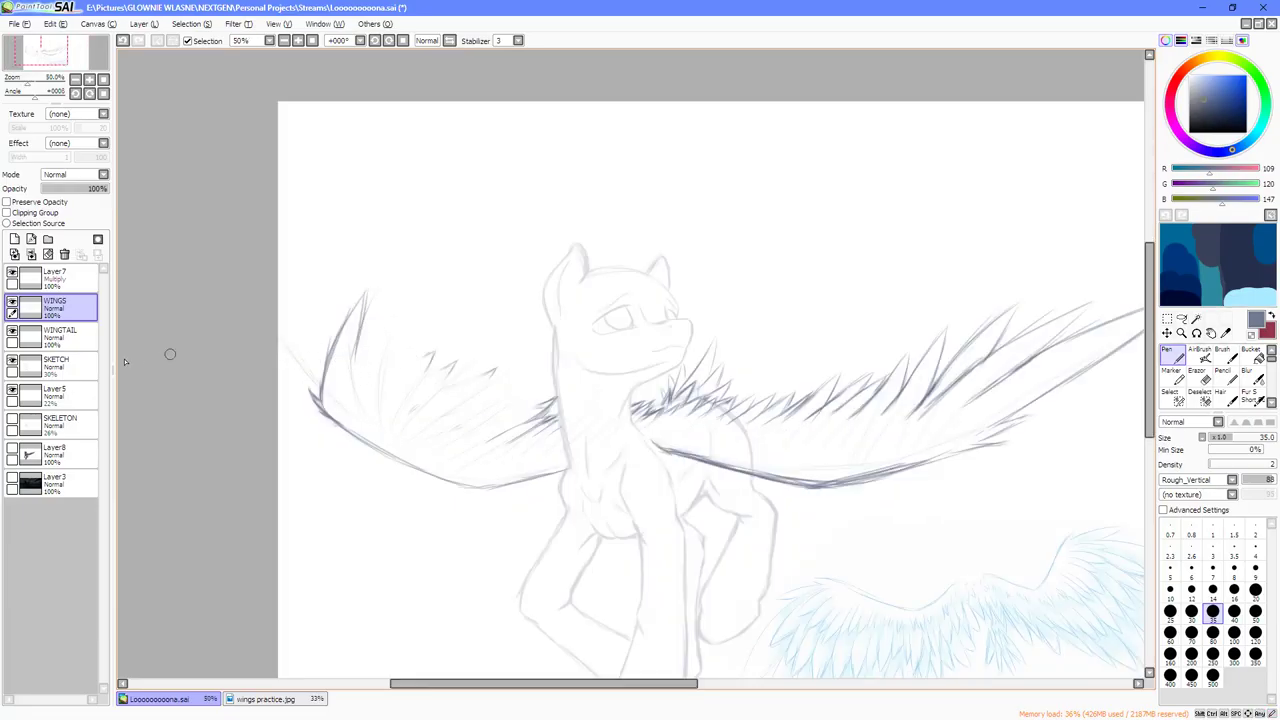
Erase the faint feather guidelines inside the right wing on Layer5 with the Eraser at size 80.
click(60, 393)
key(e)
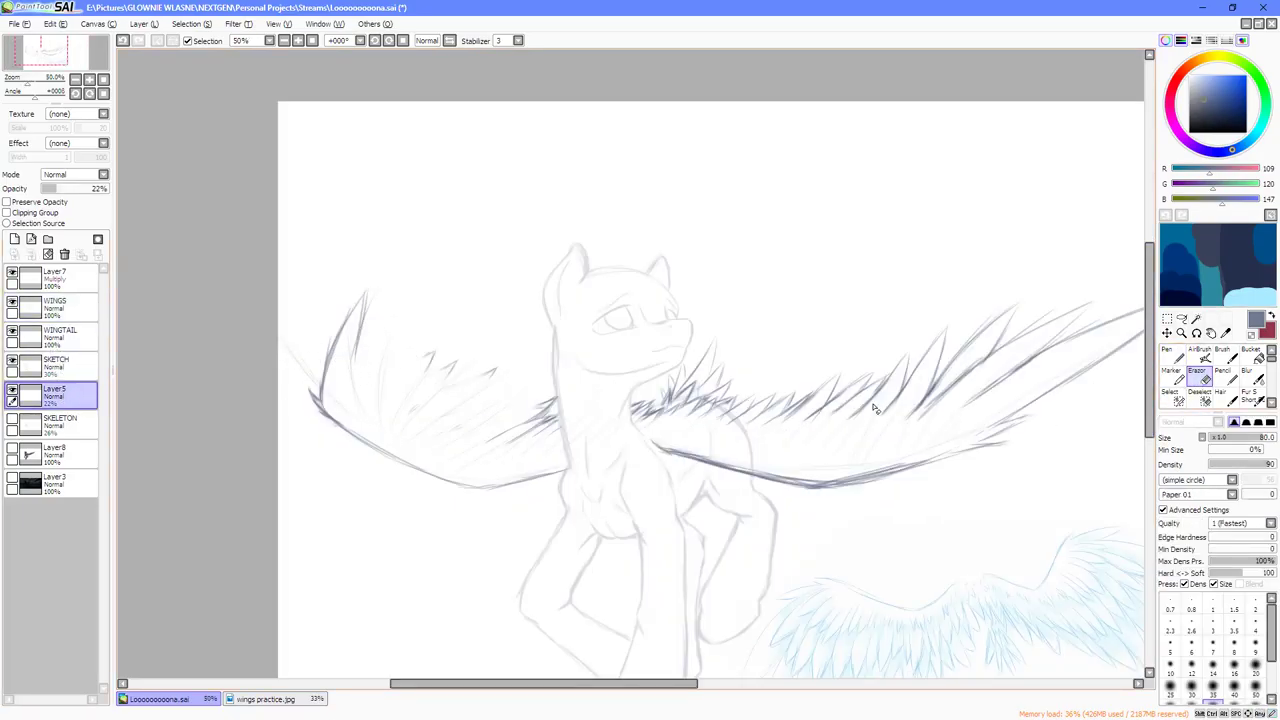
mouse_move(307, 350)
mouse_down()
mouse_move(271, 341)
mouse_move(371, 417)
mouse_move(451, 443)
mouse_move(324, 298)
mouse_move(402, 395)
mouse_move(356, 370)
mouse_move(485, 433)
mouse_move(382, 324)
mouse_move(524, 404)
mouse_move(502, 359)
mouse_move(539, 437)
mouse_move(459, 398)
mouse_move(484, 461)
mouse_up()
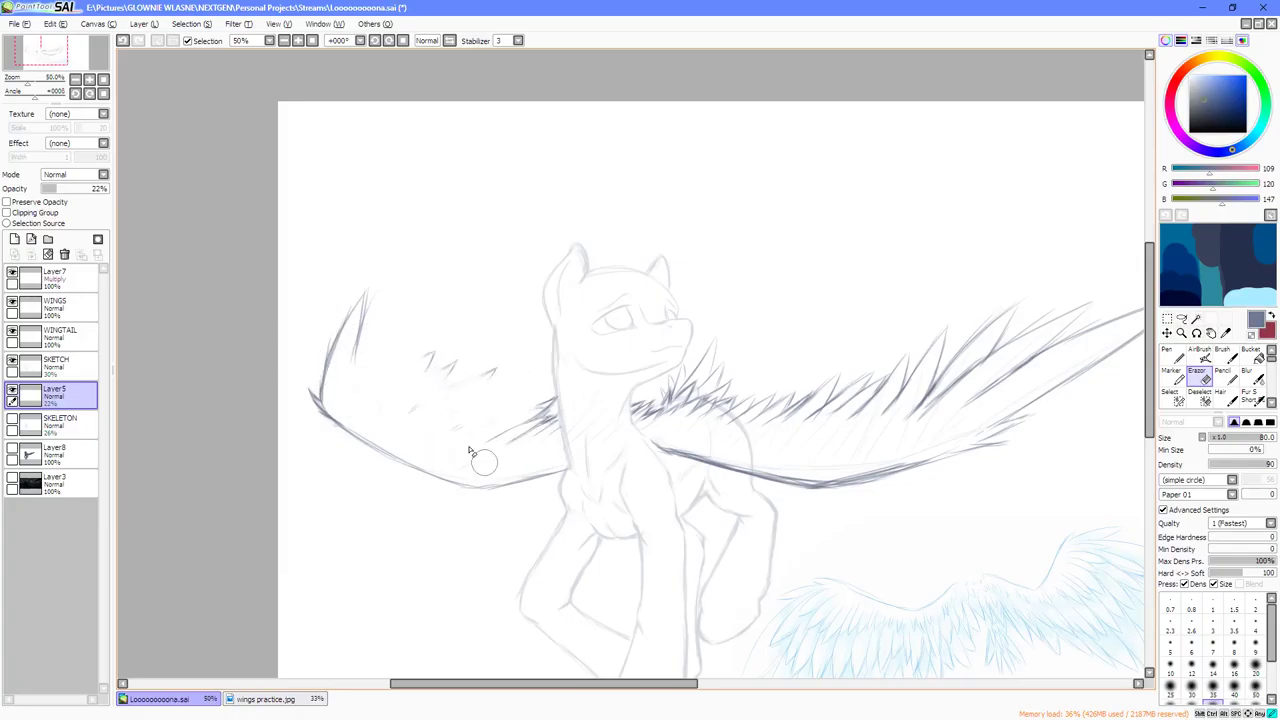
Erase the right wing's remaining feathers on the WINGS layer, keeping its lower outline and tip, and set the Eraser size to 50.
click(55, 305)
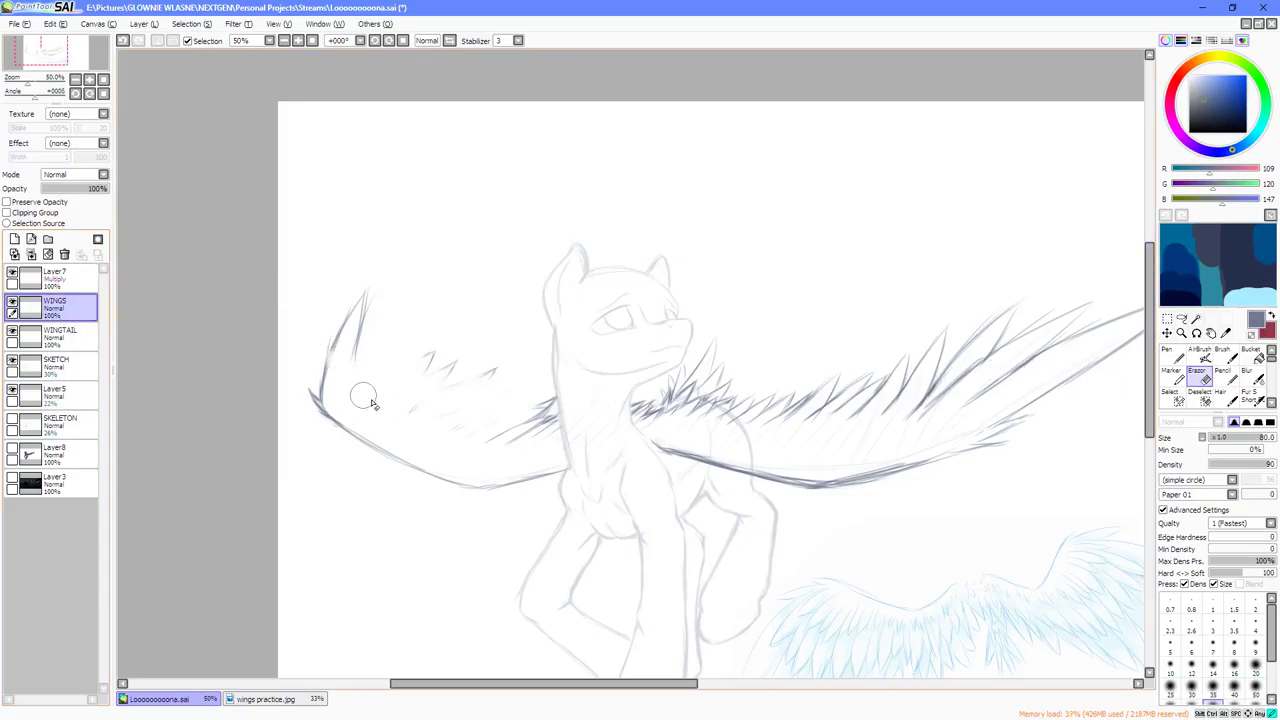
mouse_move(350, 393)
mouse_down()
mouse_move(327, 317)
mouse_move(370, 322)
mouse_move(356, 274)
mouse_move(360, 326)
mouse_move(336, 311)
mouse_move(329, 325)
mouse_move(339, 329)
mouse_move(336, 309)
mouse_move(476, 449)
mouse_move(421, 335)
mouse_move(523, 454)
mouse_move(477, 357)
mouse_move(525, 406)
mouse_up()
key(bracketright)
key(bracketright)
key(bracketright)
key(bracketleft)
key(bracketleft)
key(bracketleft)
key(bracketleft)
key(bracketleft)
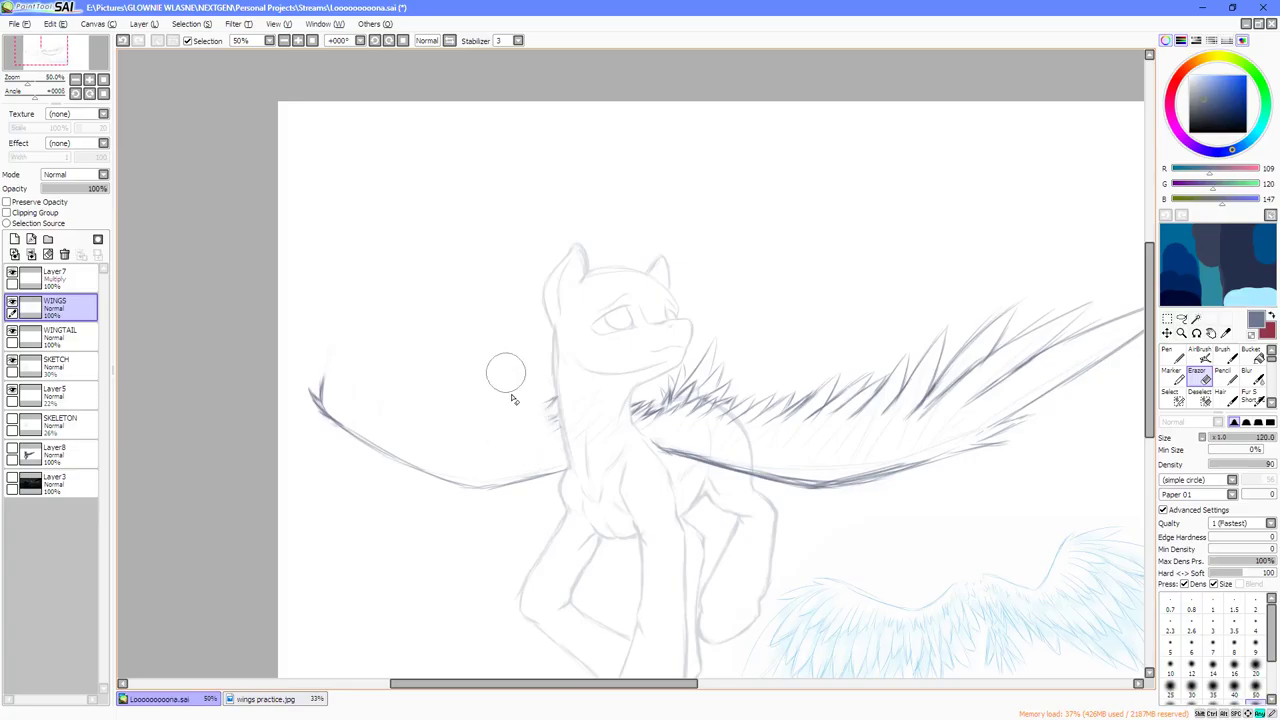
key(bracketleft)
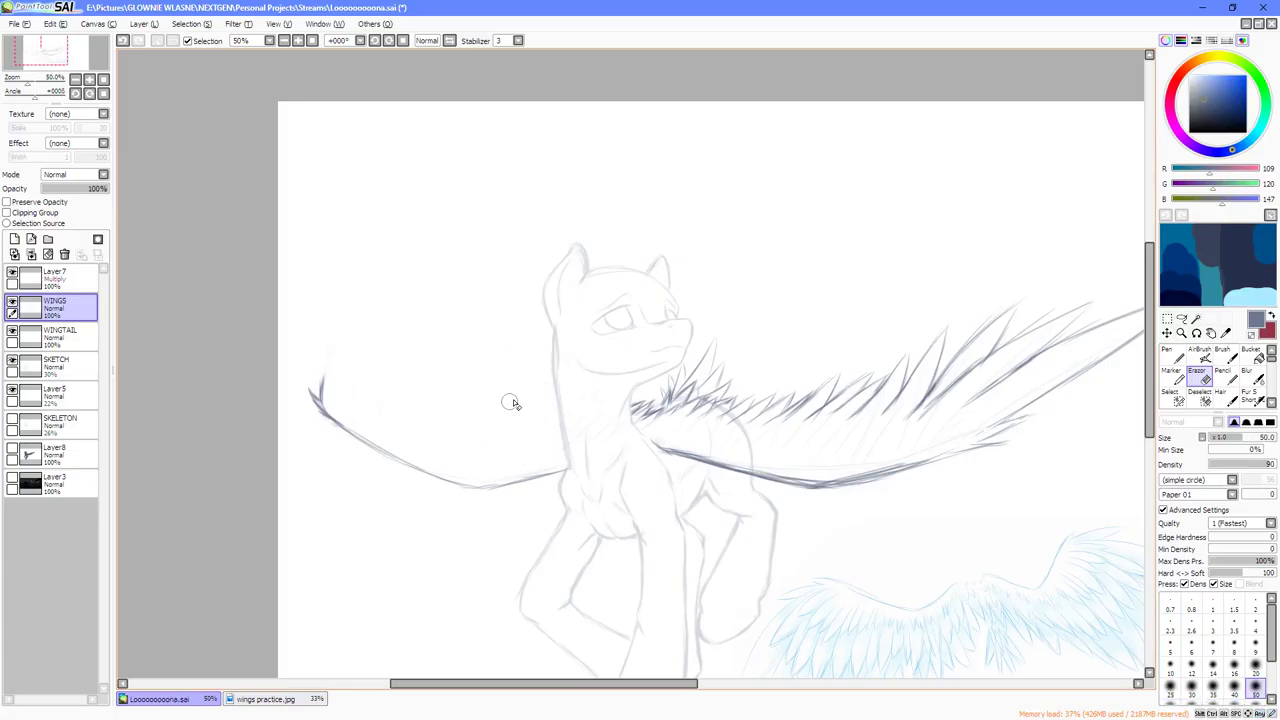
key(n)
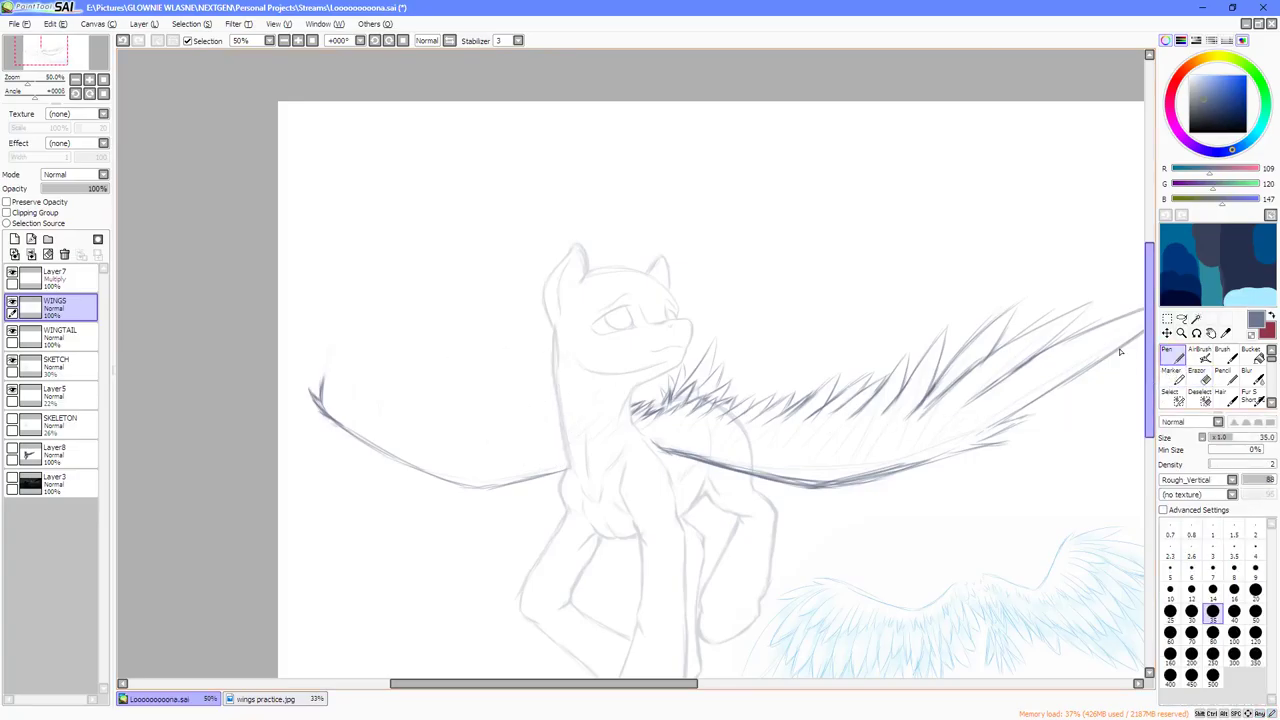
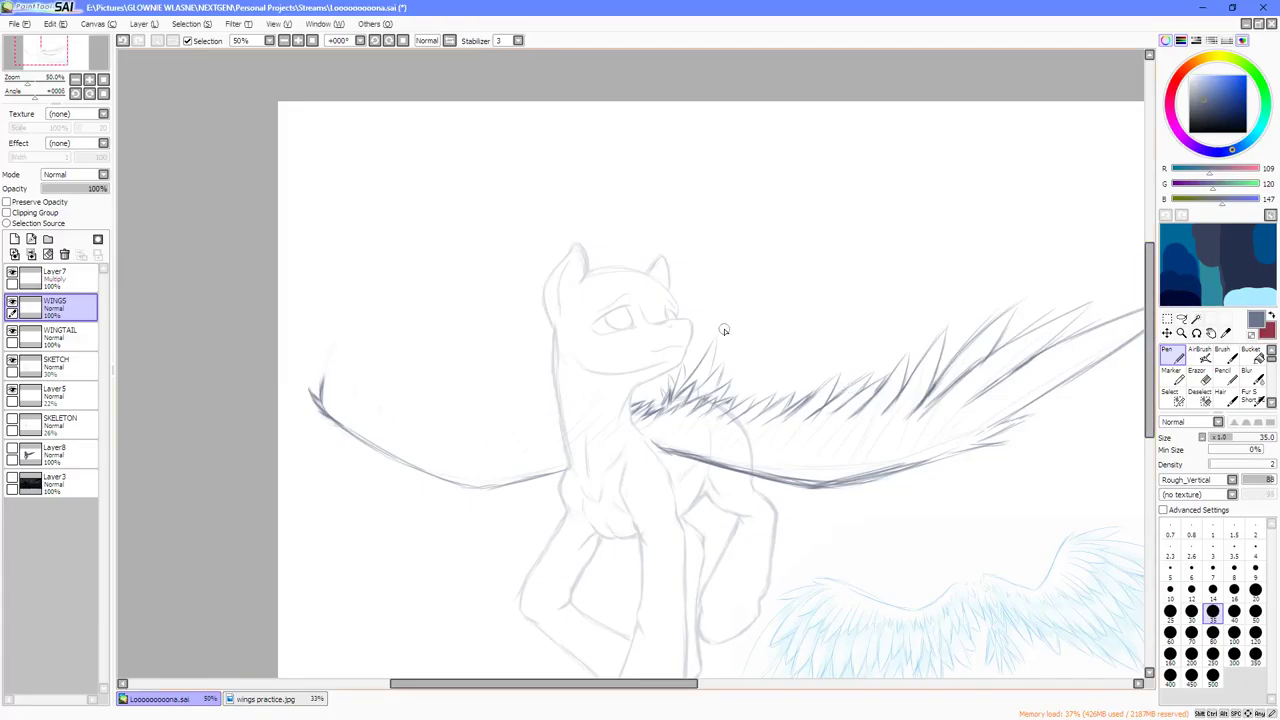
Erase the body outline overlapping the inside of the left wing on the SKETCH layer with the Eraser at size 50.
scroll(725, 331, down, 2)
scroll(841, 359, up, 1)
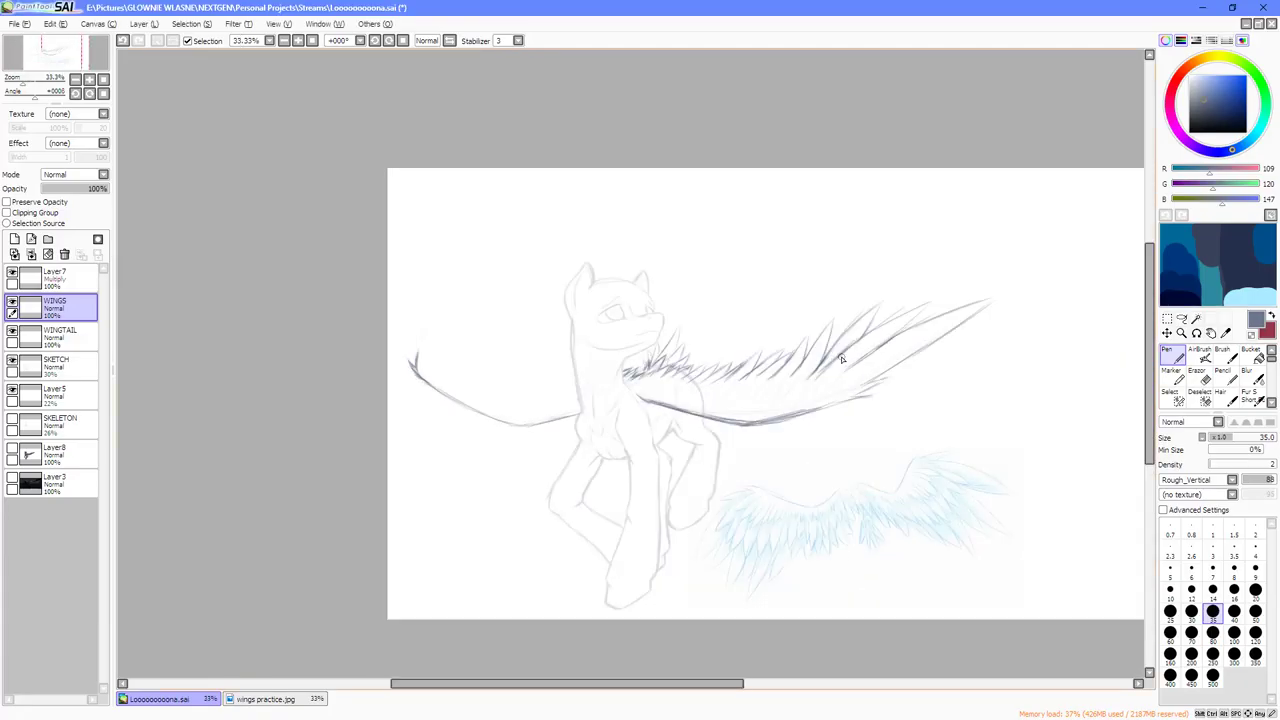
click(95, 367)
scroll(662, 383, up, 2)
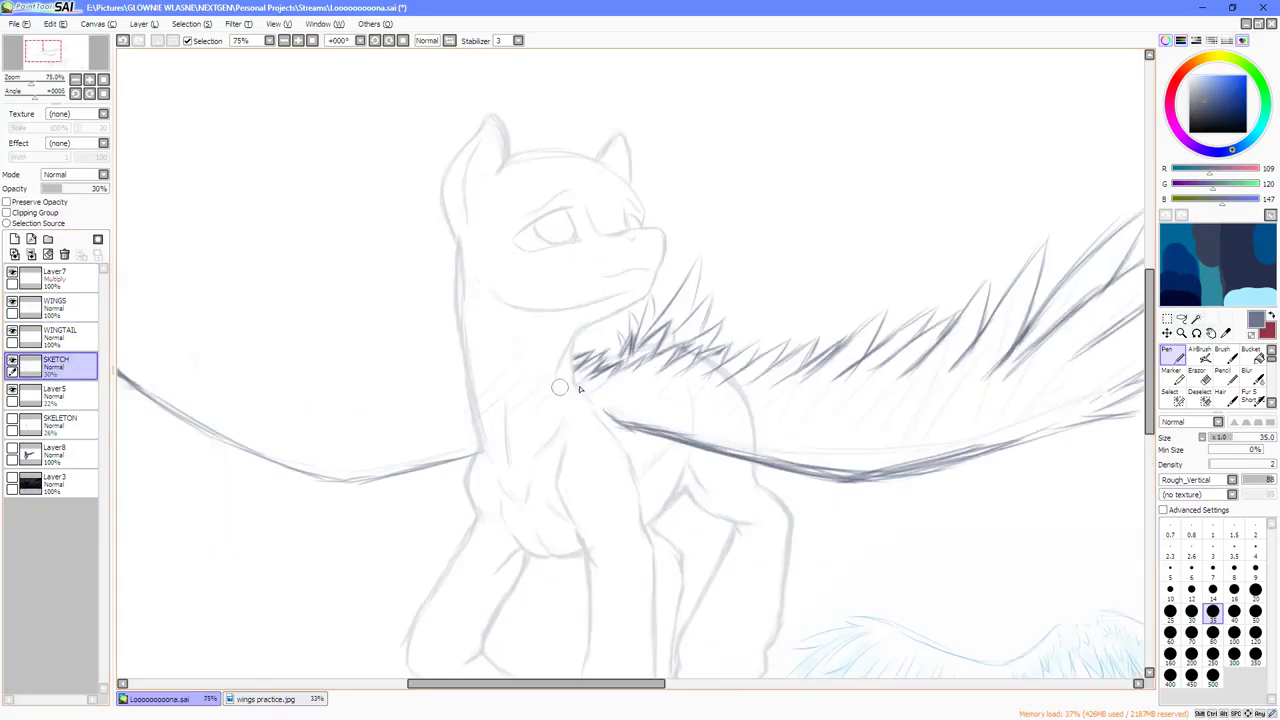
scroll(560, 387, up, 2)
click(1197, 378)
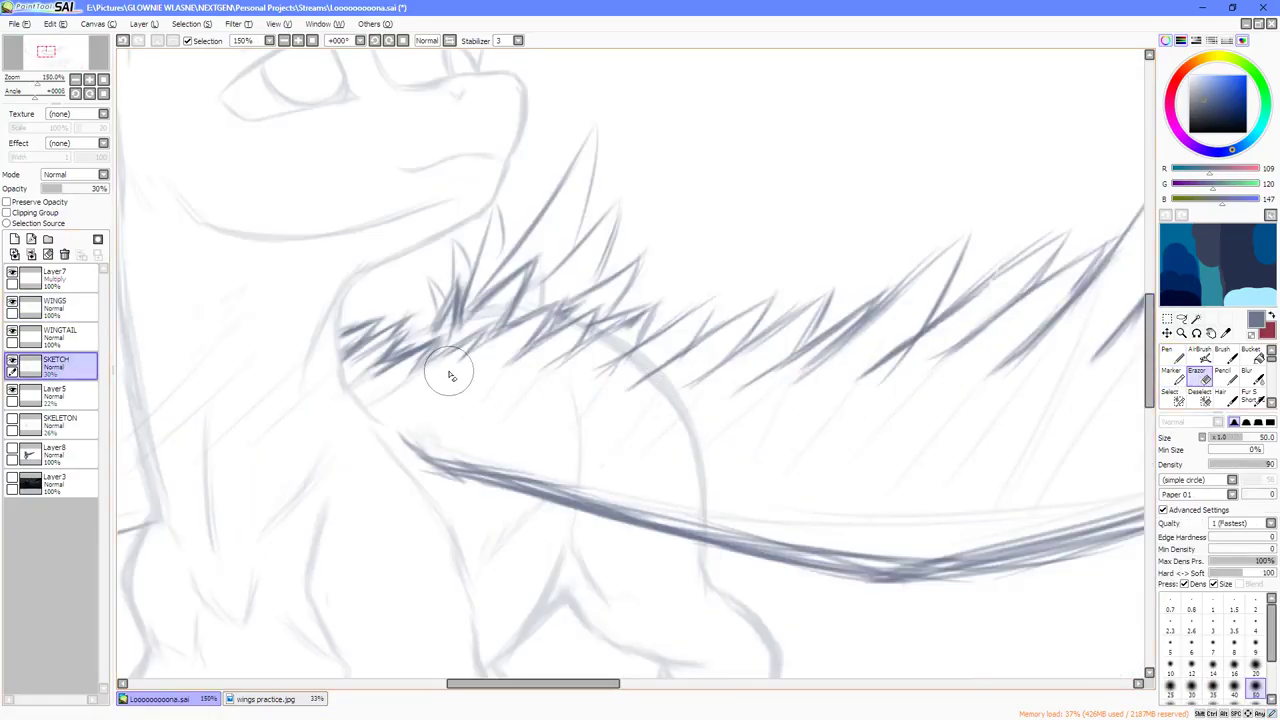
mouse_move(445, 350)
mouse_down()
mouse_move(515, 290)
mouse_move(600, 340)
mouse_move(700, 449)
mouse_move(694, 434)
mouse_move(711, 503)
mouse_move(695, 514)
mouse_up()
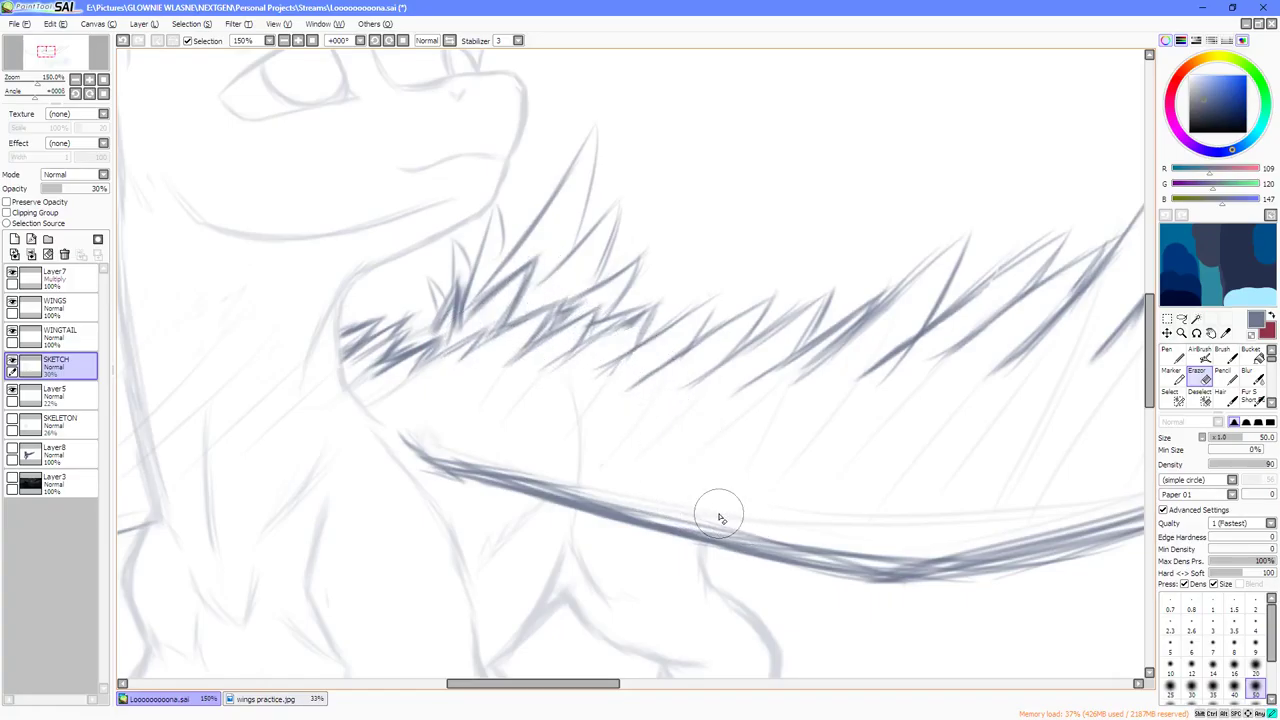
mouse_move(594, 457)
mouse_down()
mouse_move(577, 400)
mouse_move(638, 353)
mouse_move(621, 435)
mouse_up()
Undo the latest erasing on the SKETCH layer and clear the back and rump lines inside the left wing again.
key(ctrl+z)
key(ctrl+z)
key(ctrl+z)
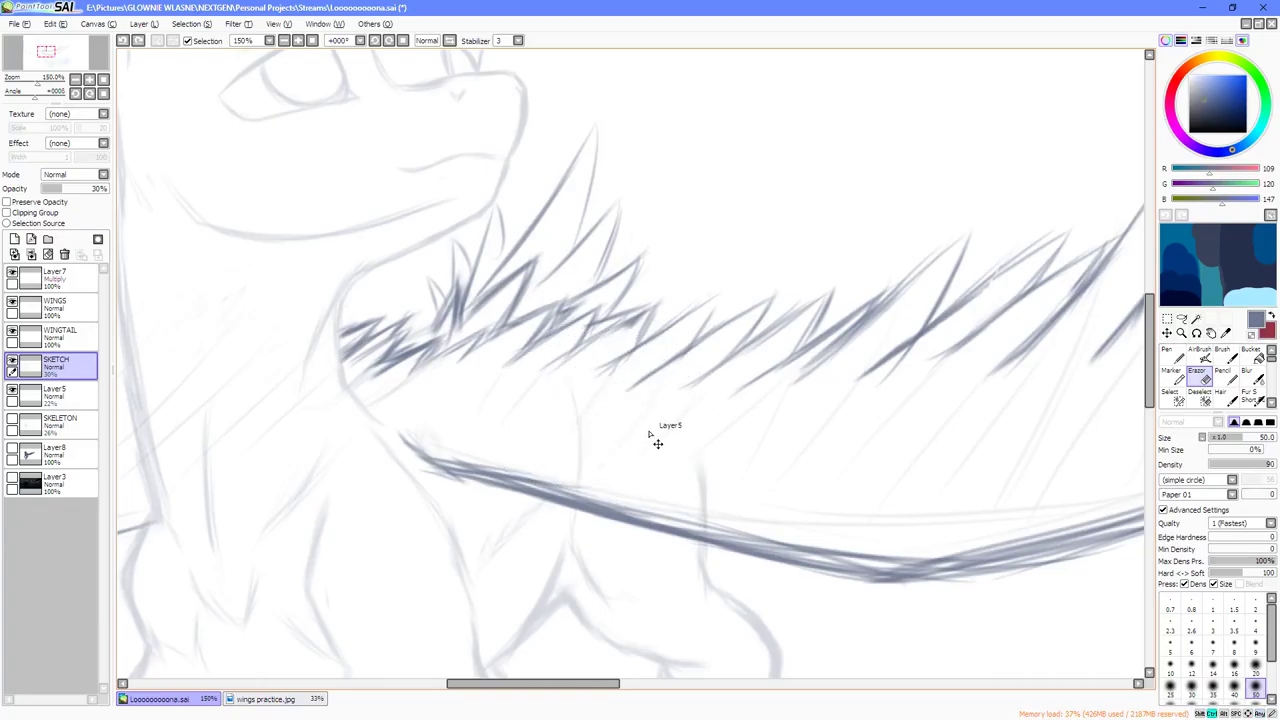
mouse_move(650, 392)
mouse_down()
mouse_move(593, 317)
mouse_move(590, 354)
mouse_up()
key(ctrl+z)
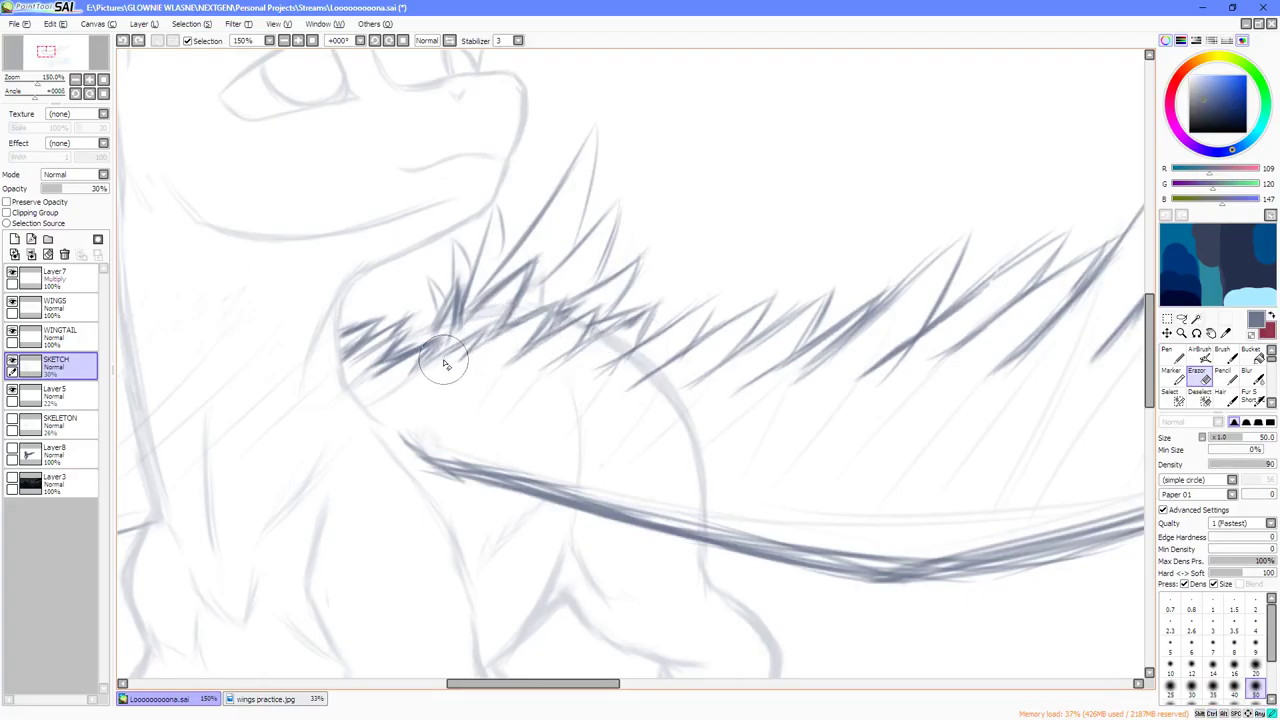
key(ctrl+y)
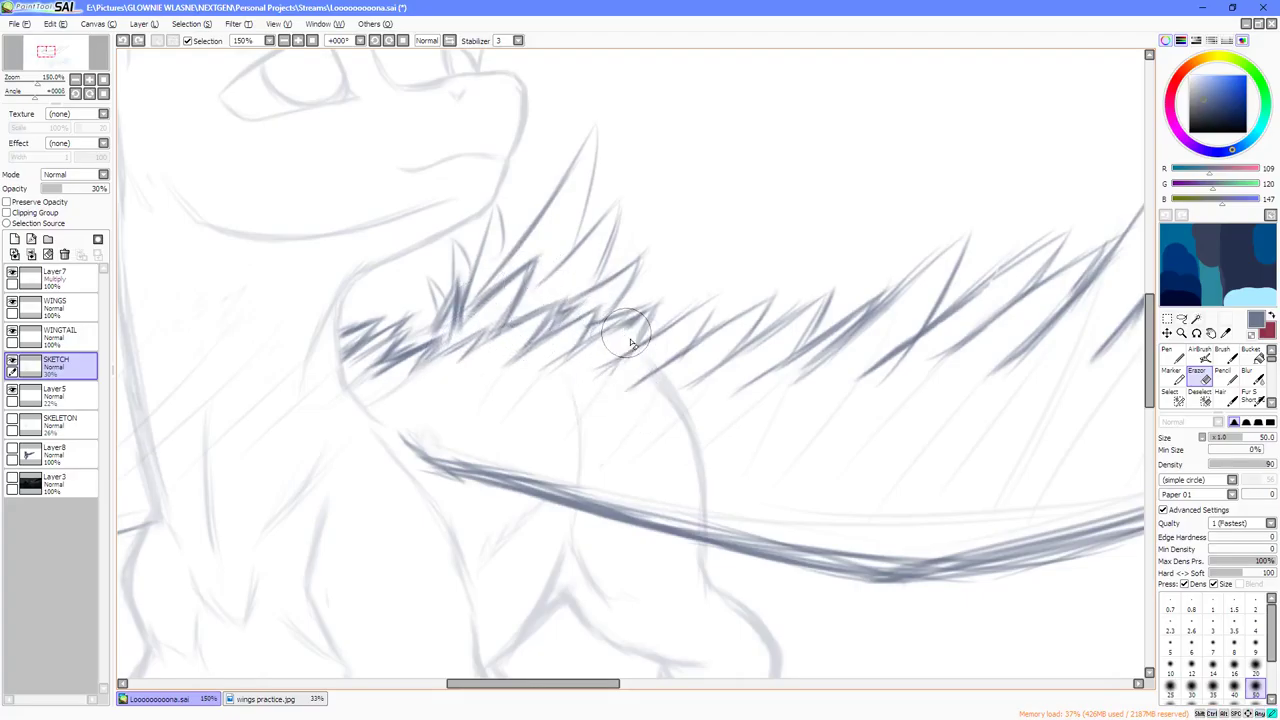
key(ctrl+y)
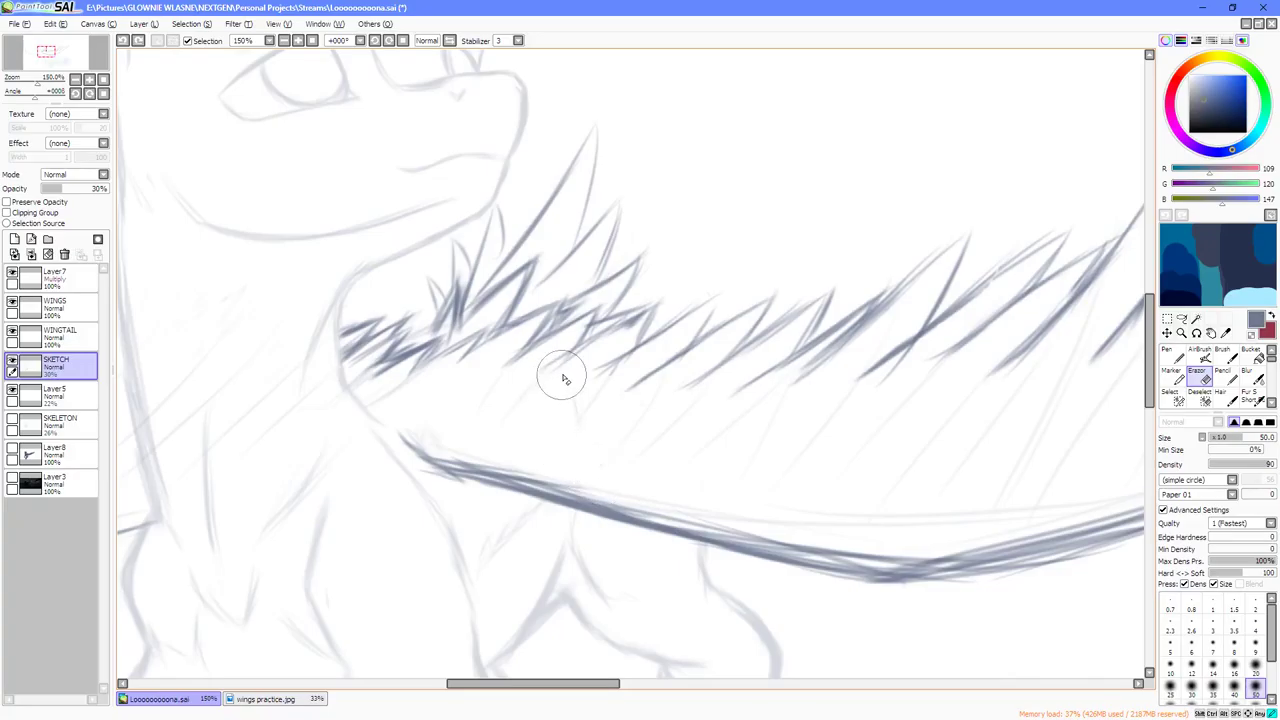
Raise the SKETCH layer's opacity to 100%.
scroll(695, 365, down, 2)
scroll(695, 365, down, 1)
scroll(649, 429, up, 3)
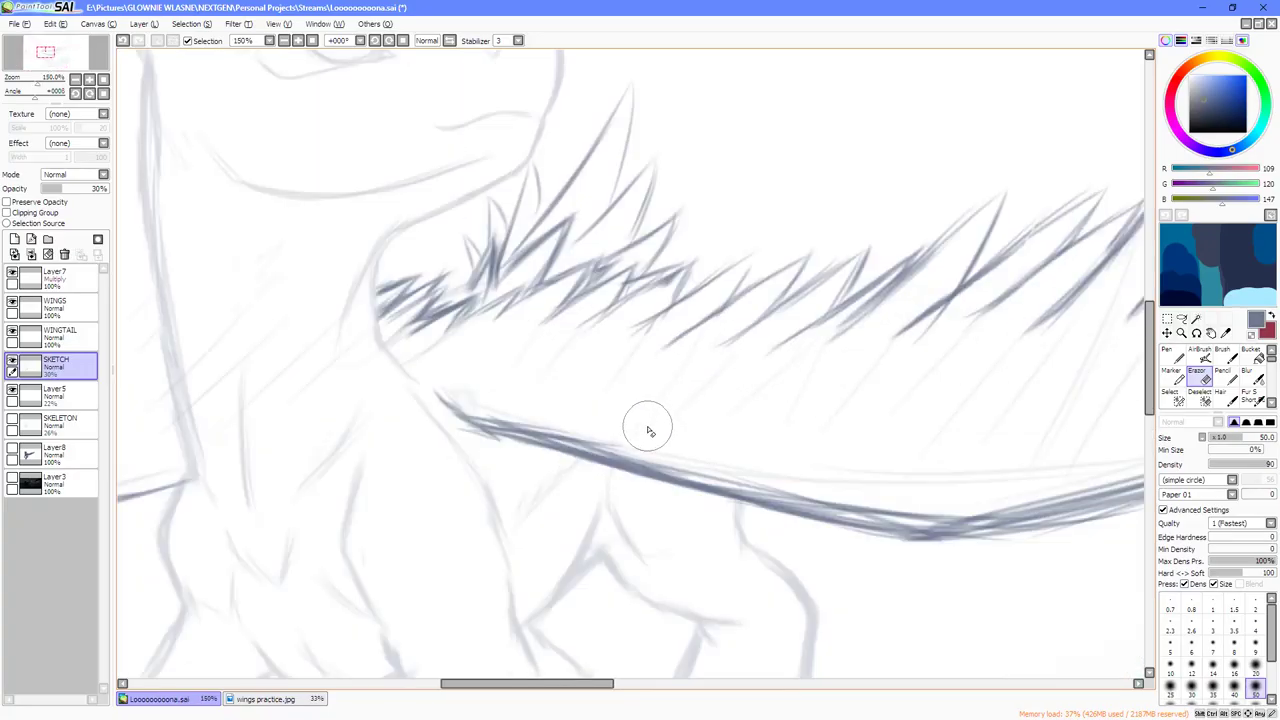
scroll(714, 371, down, 4)
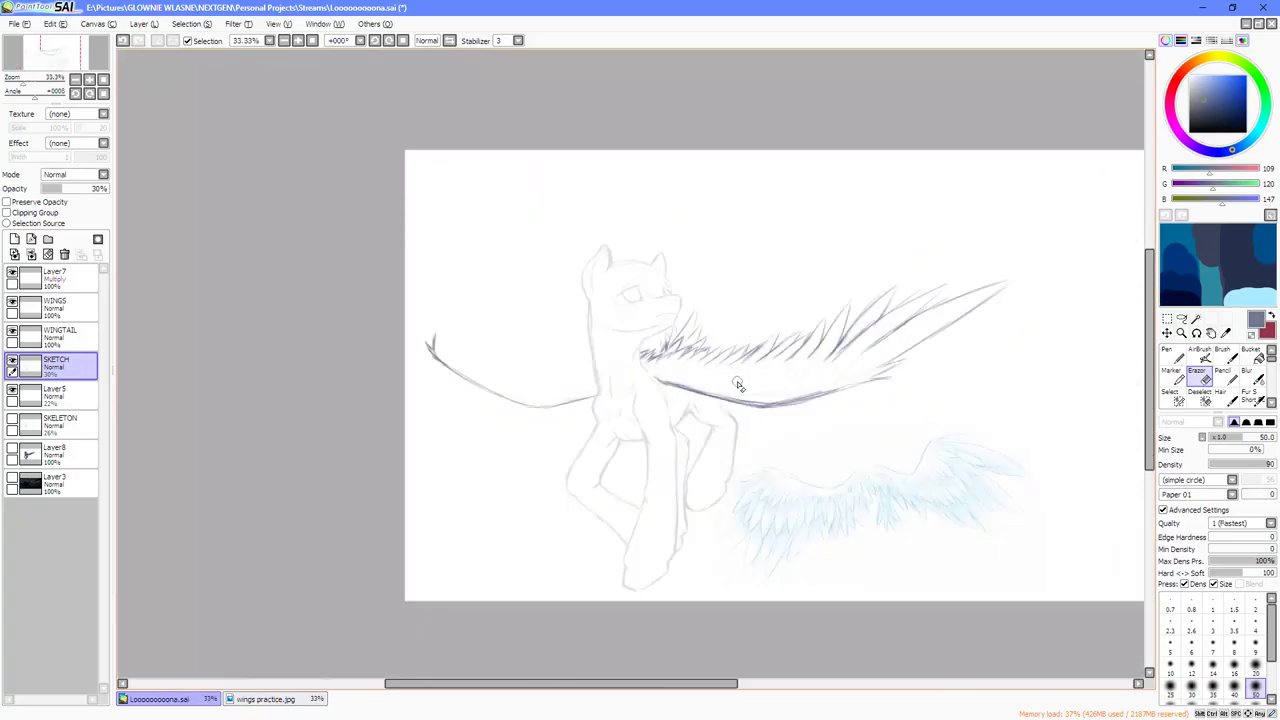
scroll(714, 371, up, 1)
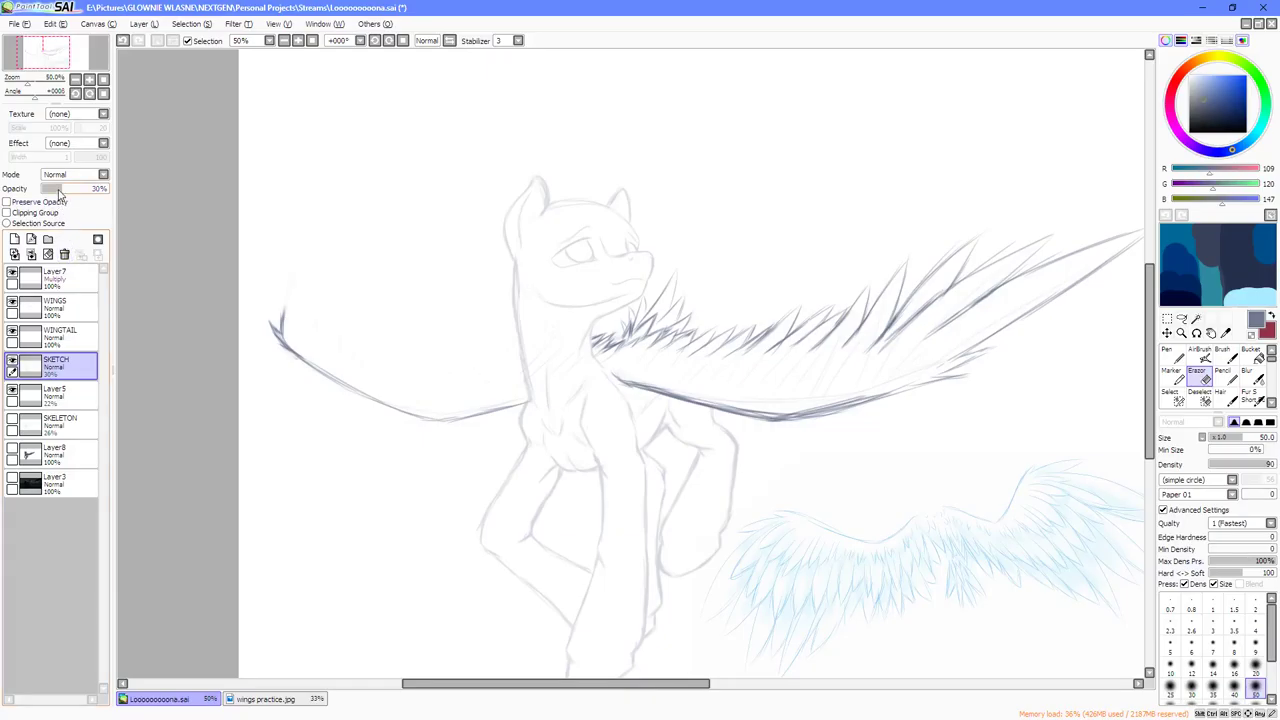
mouse_move(58, 190)
mouse_down()
mouse_move(181, 200)
mouse_move(40, 194)
mouse_move(117, 197)
mouse_up()
Undo the erased neck line and clean stray marks beside it at the left wing's base with the Eraser at size 25.
scroll(588, 352, up, 4)
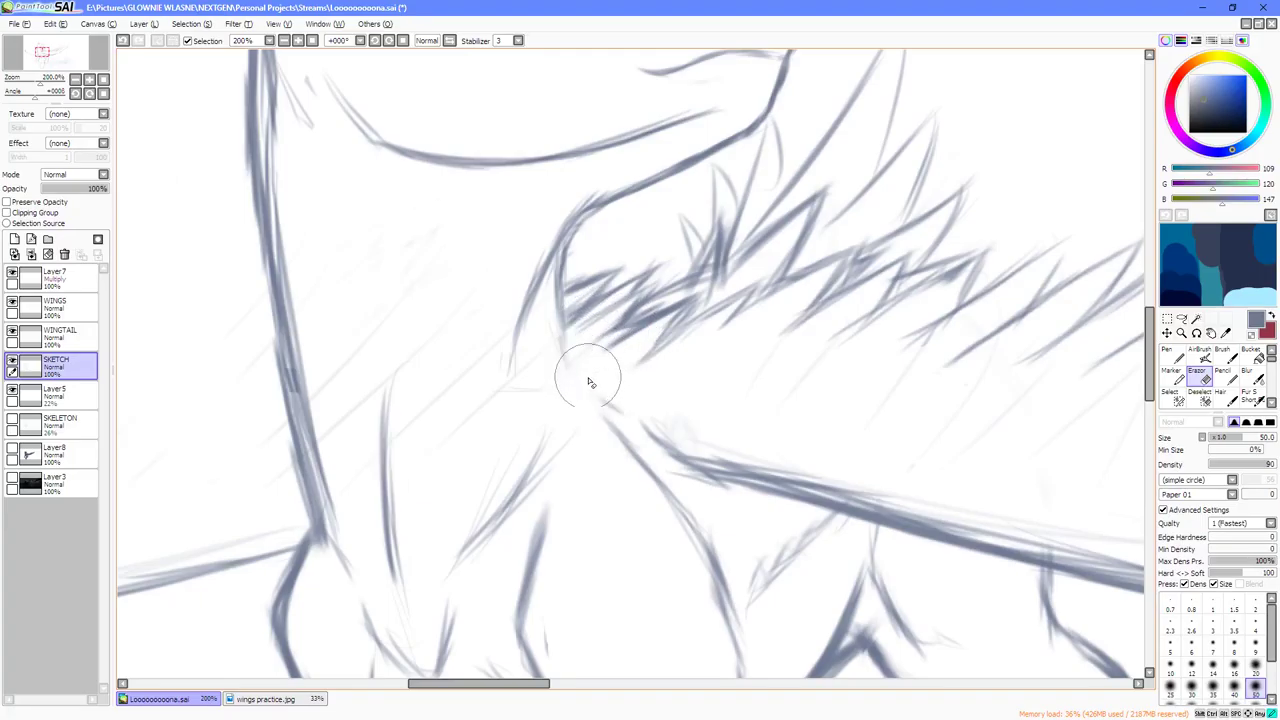
key(ctrl+z)
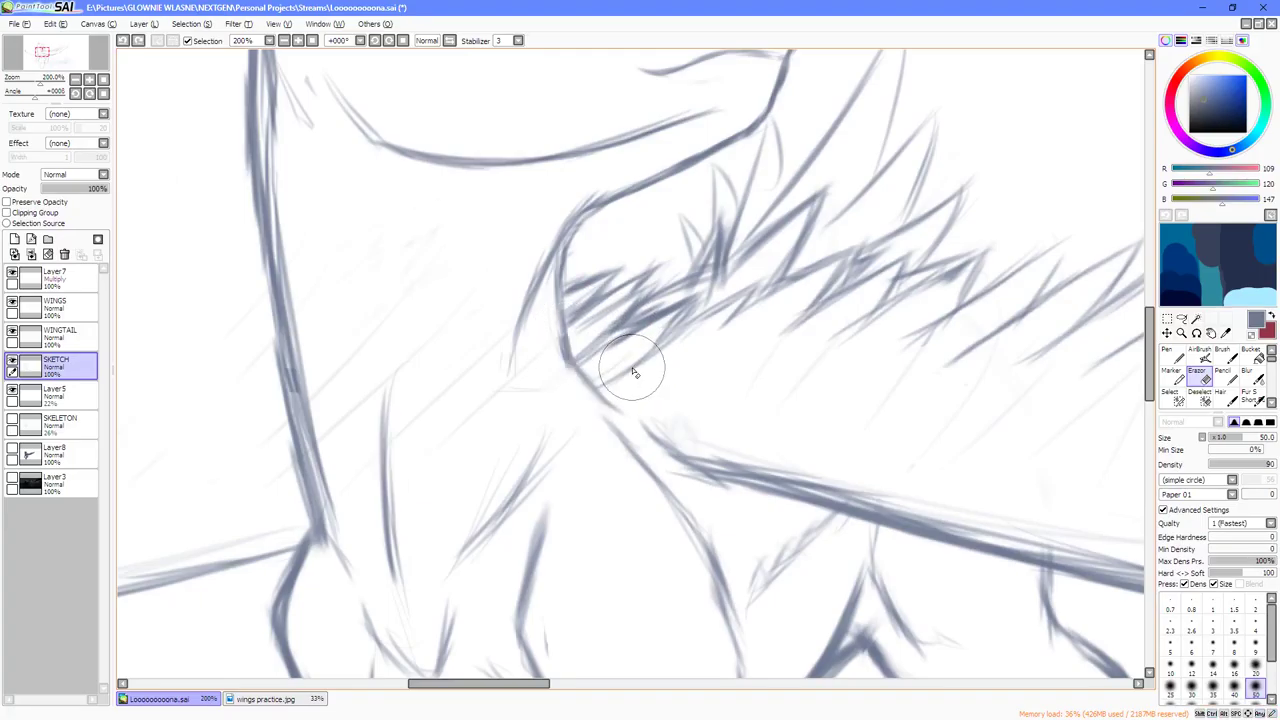
key(bracketleft)
key(bracketleft)
key(bracketleft)
key(bracketleft)
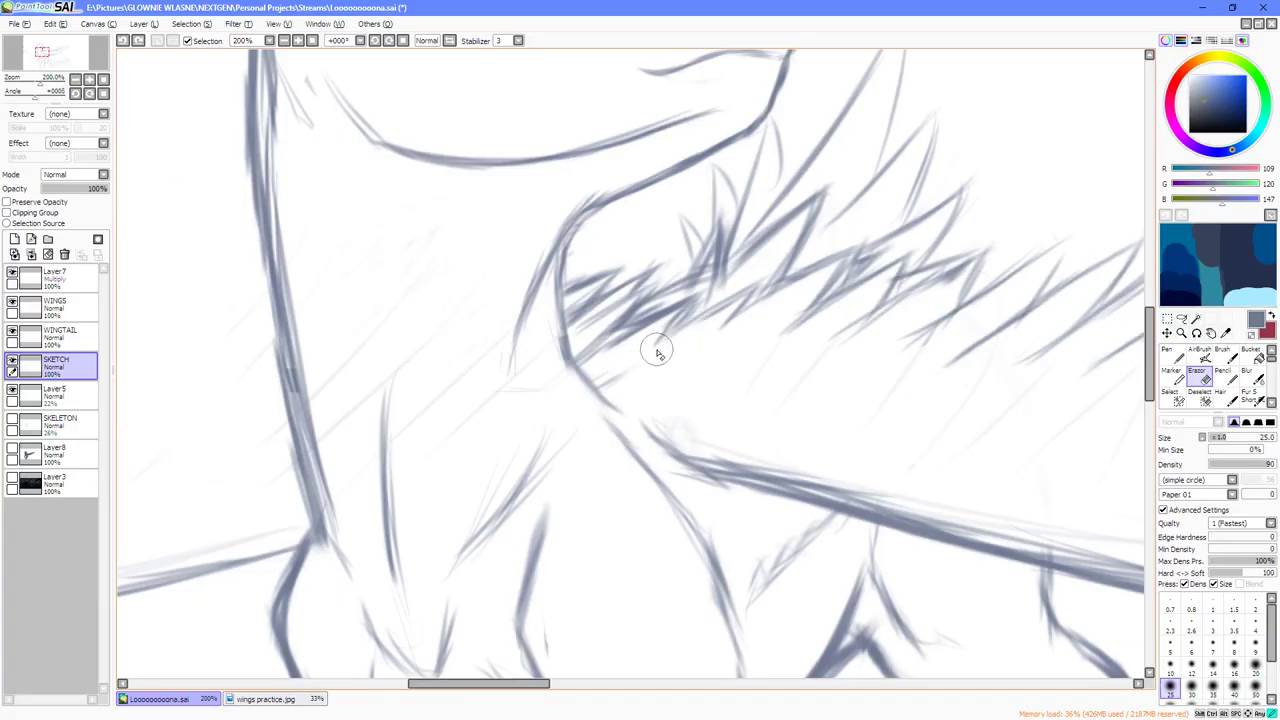
drag(642, 337, 583, 348)
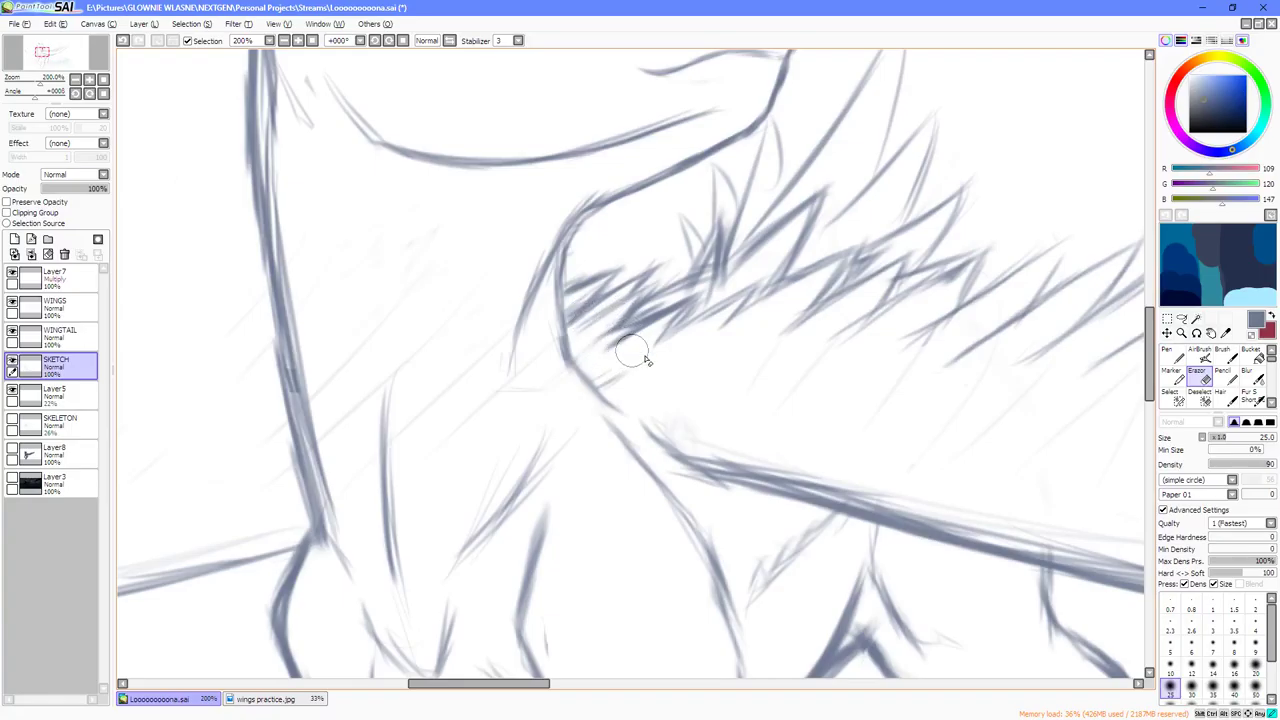
scroll(634, 357, down, 5)
scroll(705, 347, up, 2)
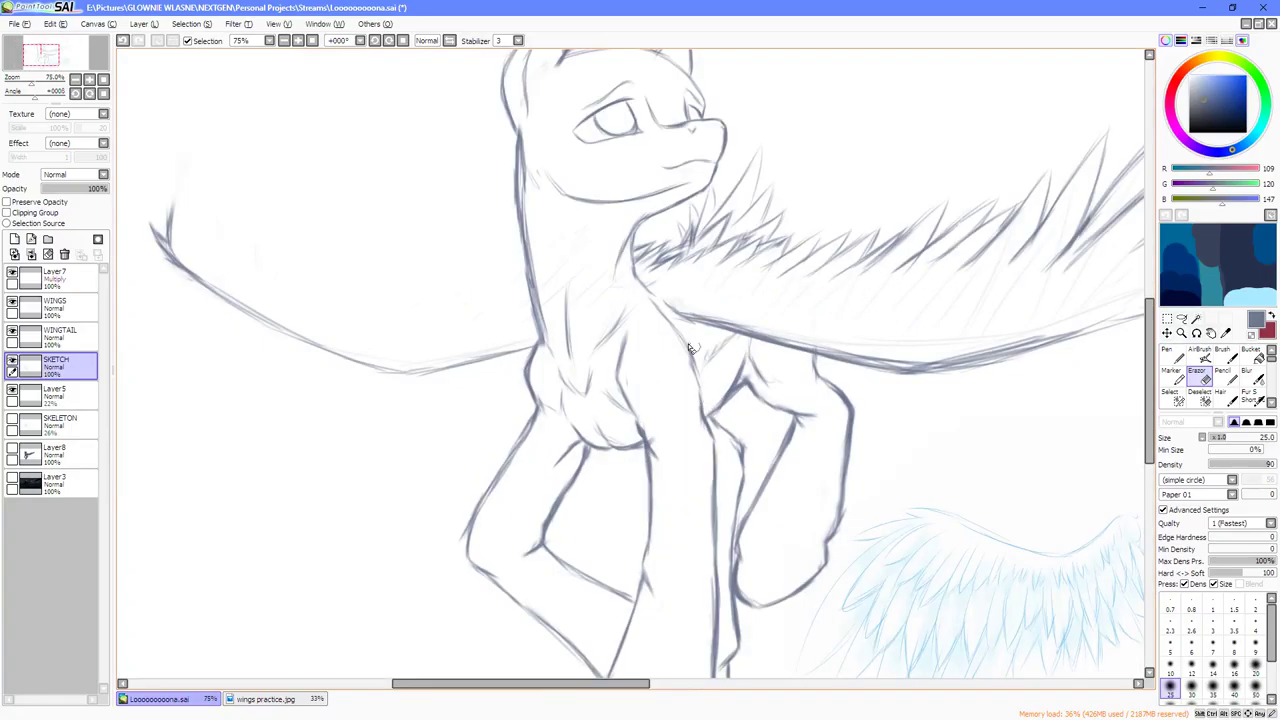
scroll(690, 348, down, 1)
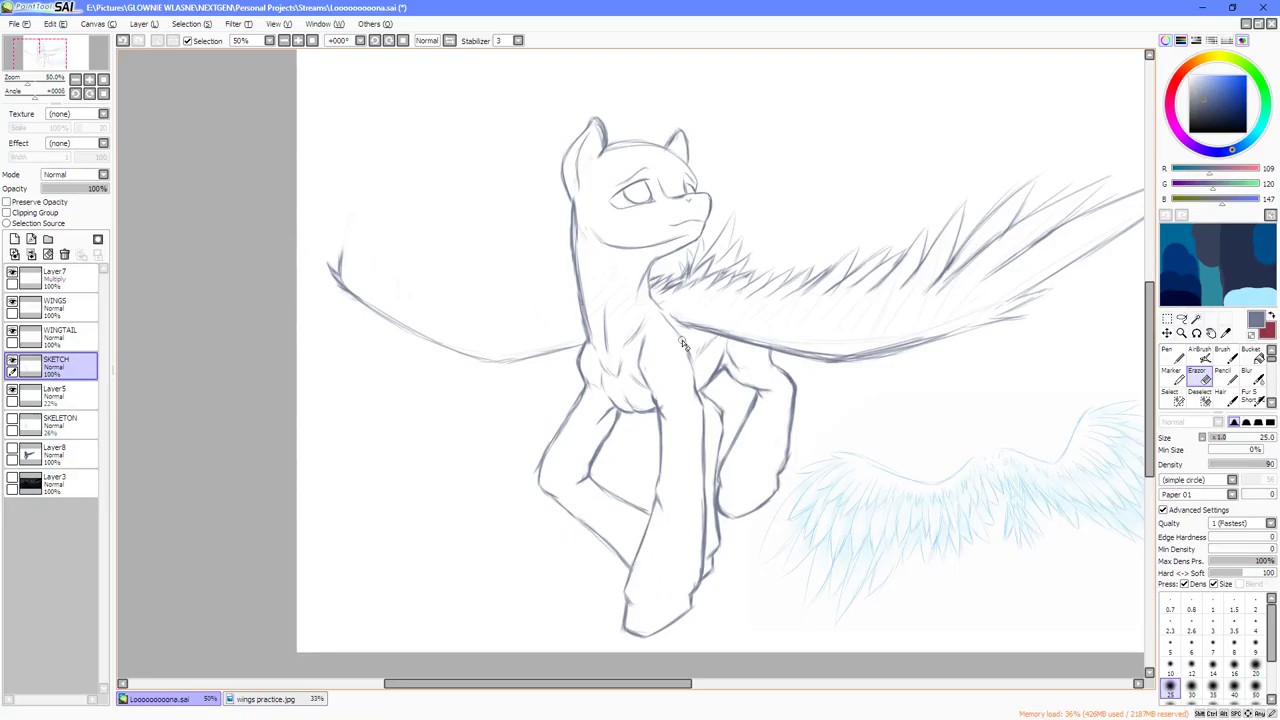
scroll(683, 344, down, 2)
scroll(623, 346, up, 1)
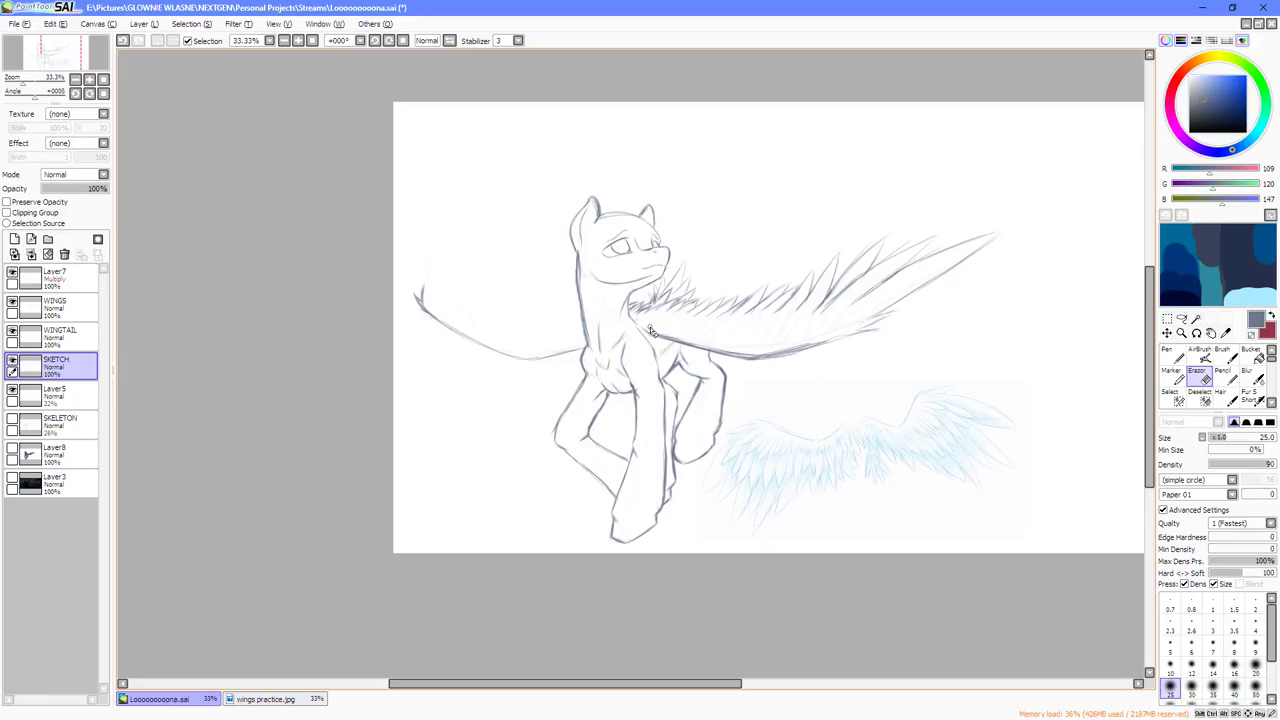
Mirror the canvas view to check the whole pony sketch.
scroll(651, 331, up, 2)
scroll(645, 335, down, 2)
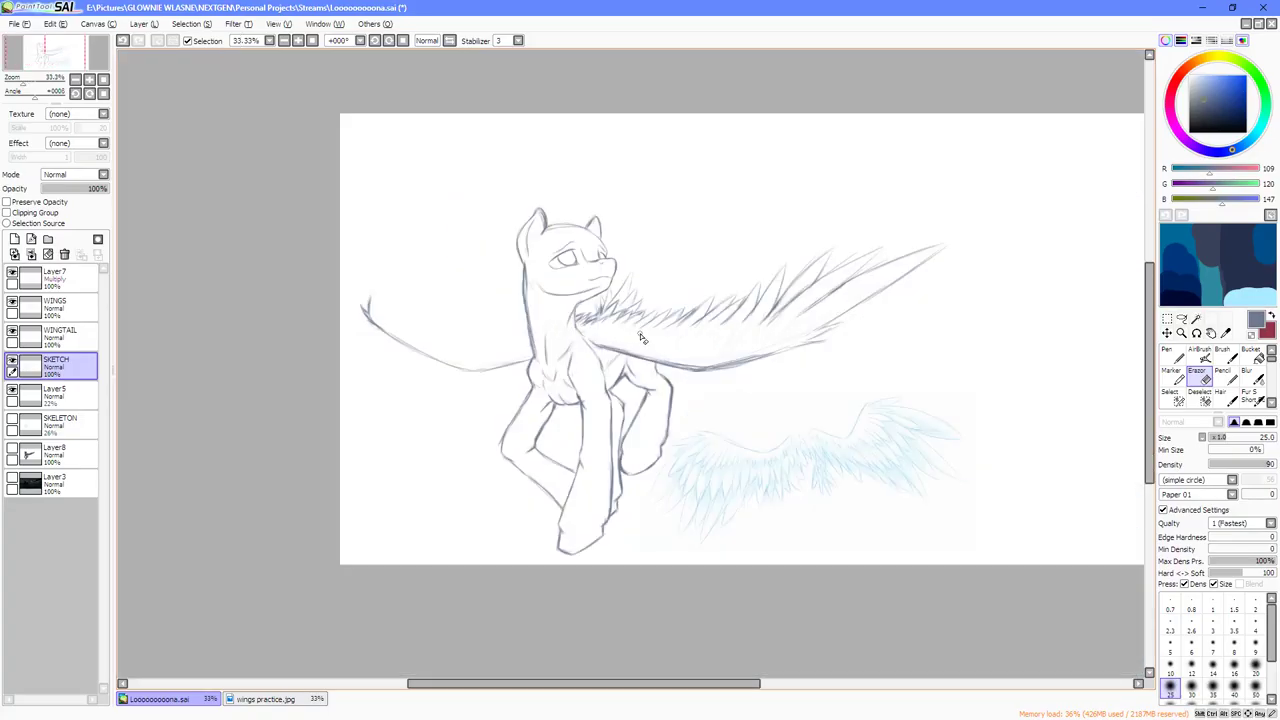
scroll(642, 338, up, 1)
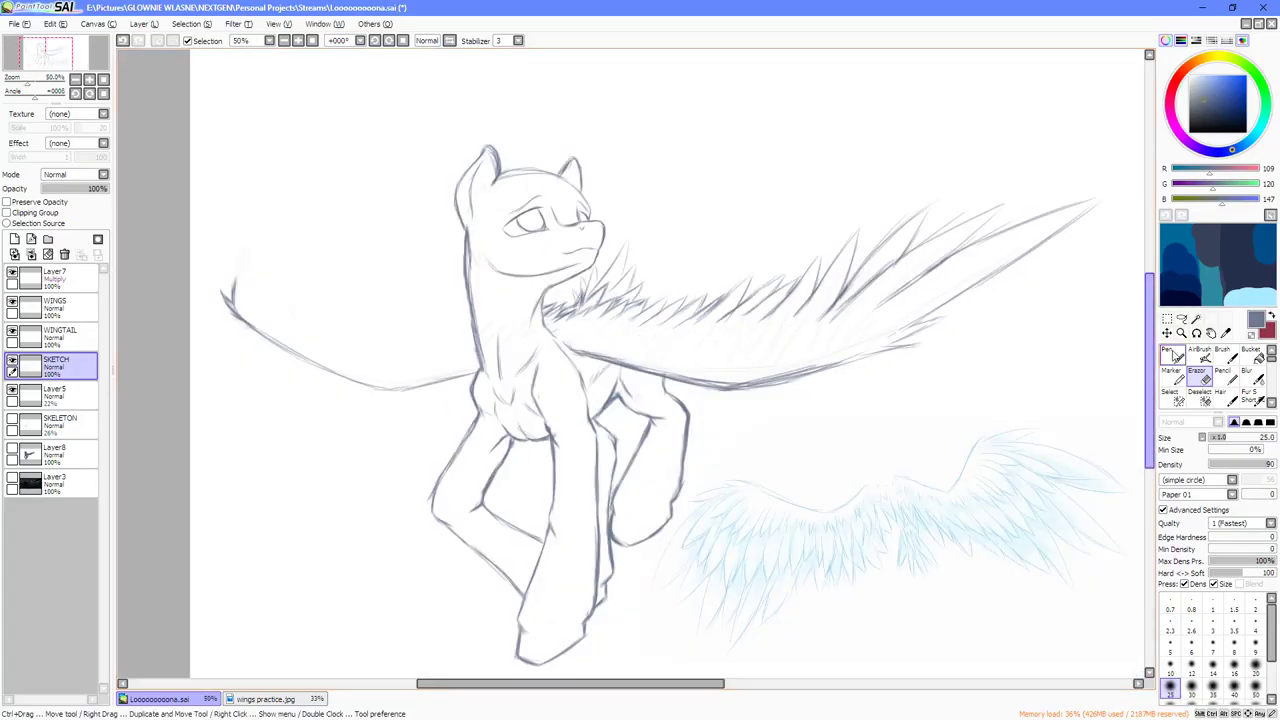
scroll(812, 371, down, 1)
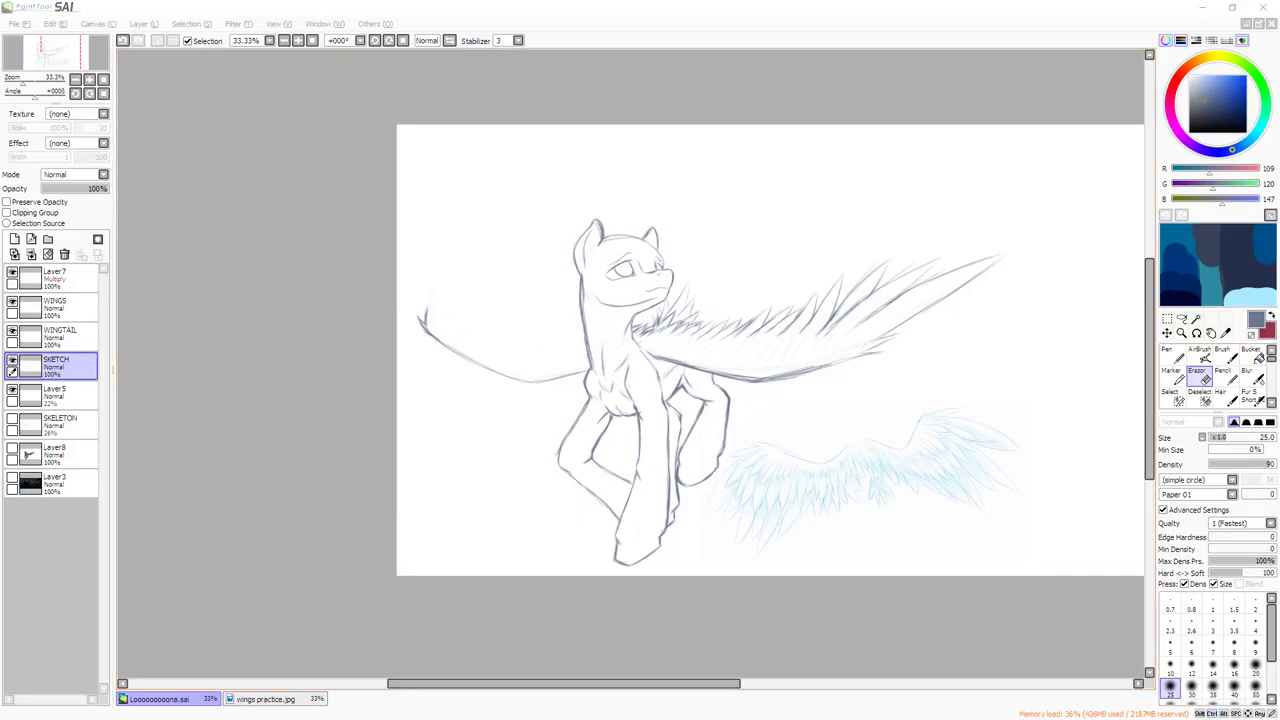
click(938, 219)
click(1171, 356)
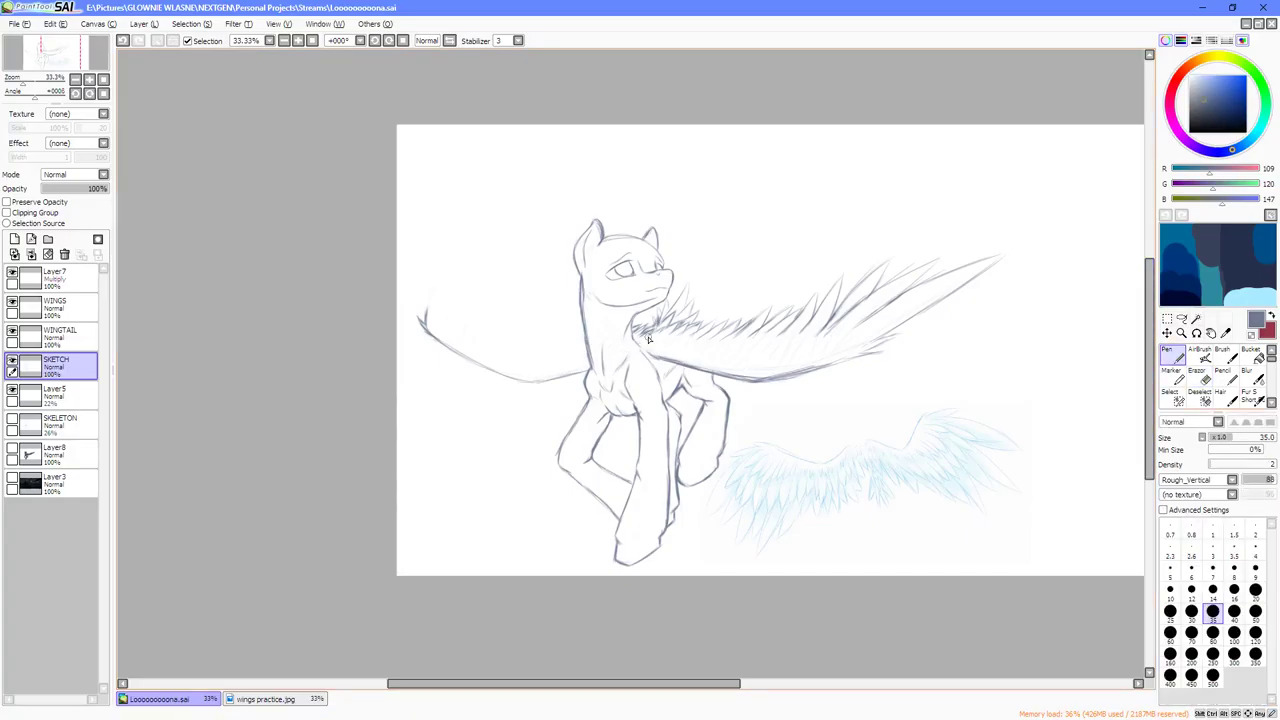
scroll(648, 340, up, 3)
scroll(741, 353, down, 3)
key(h)
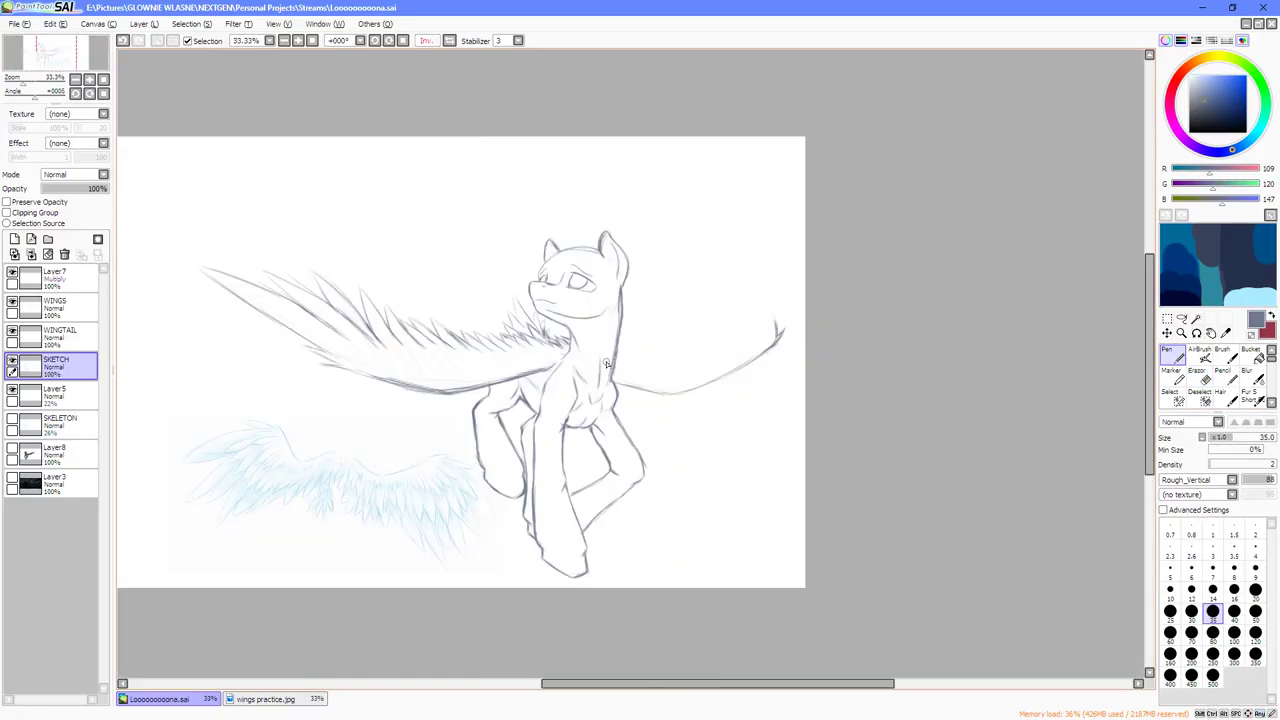
Show Layer8's body silhouette and Layer3's stormy sea background beneath the sketch.
click(12, 333)
click(12, 333)
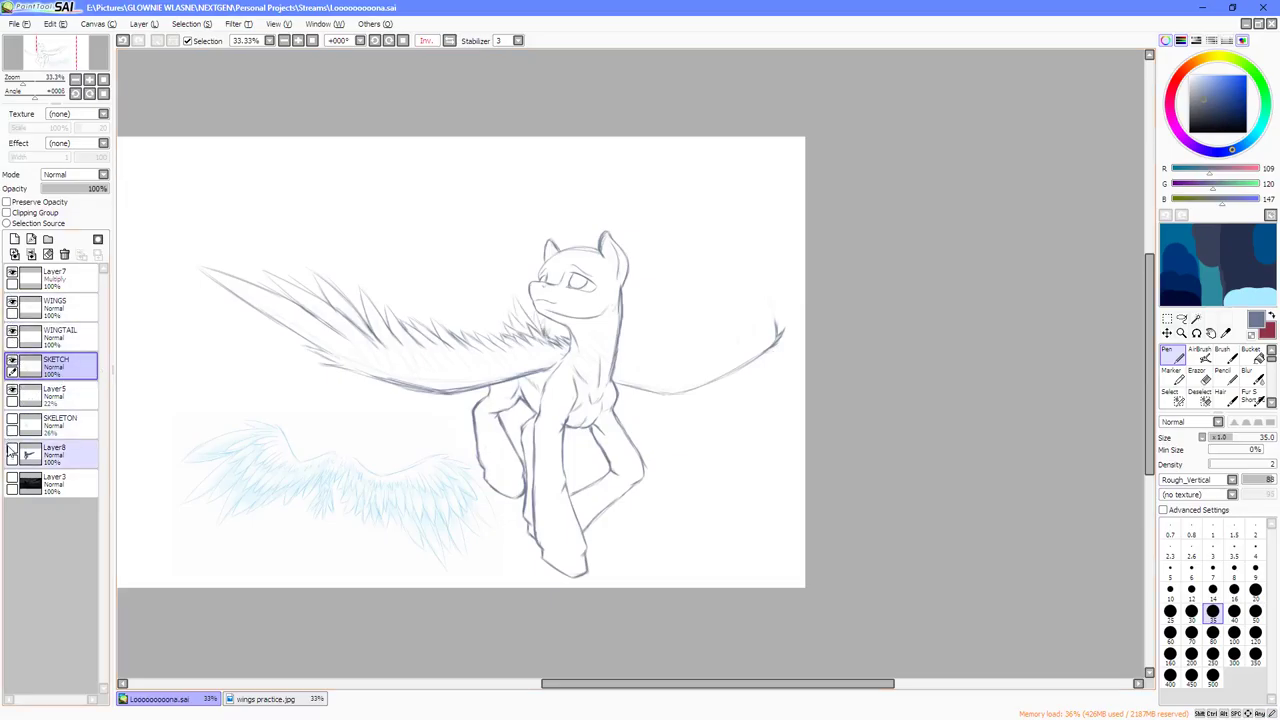
click(12, 422)
click(12, 422)
click(12, 452)
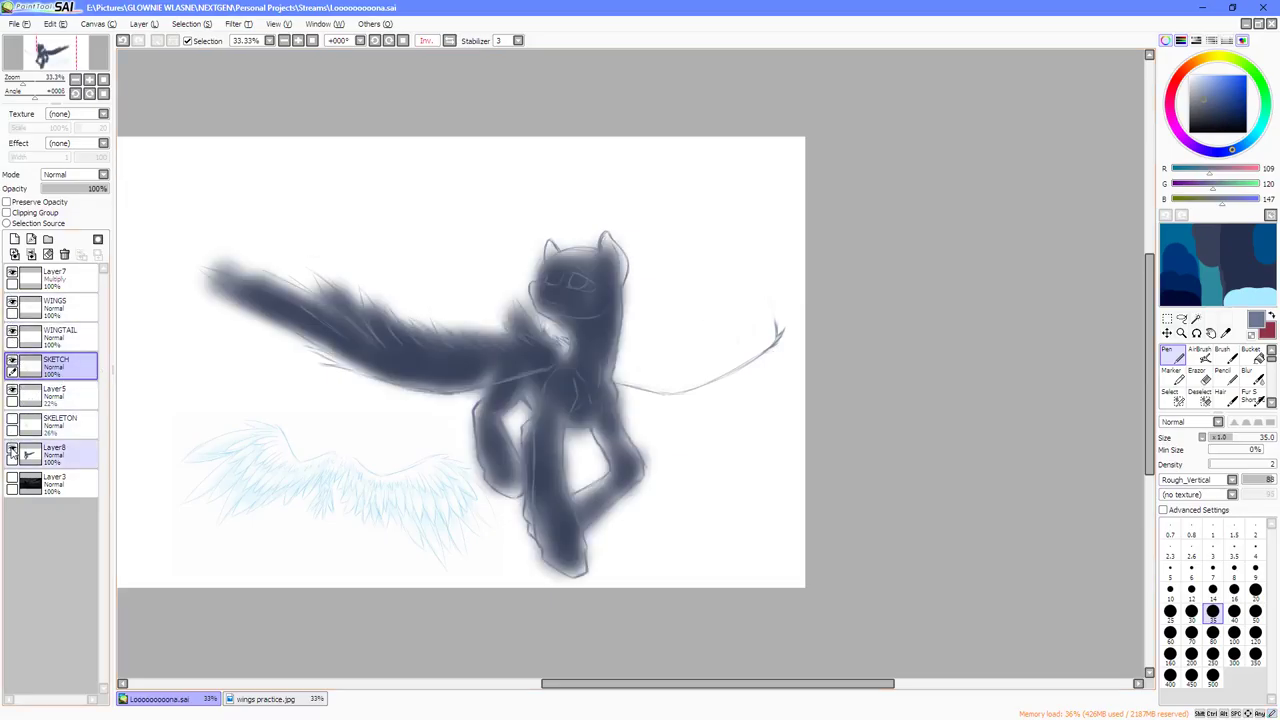
click(12, 481)
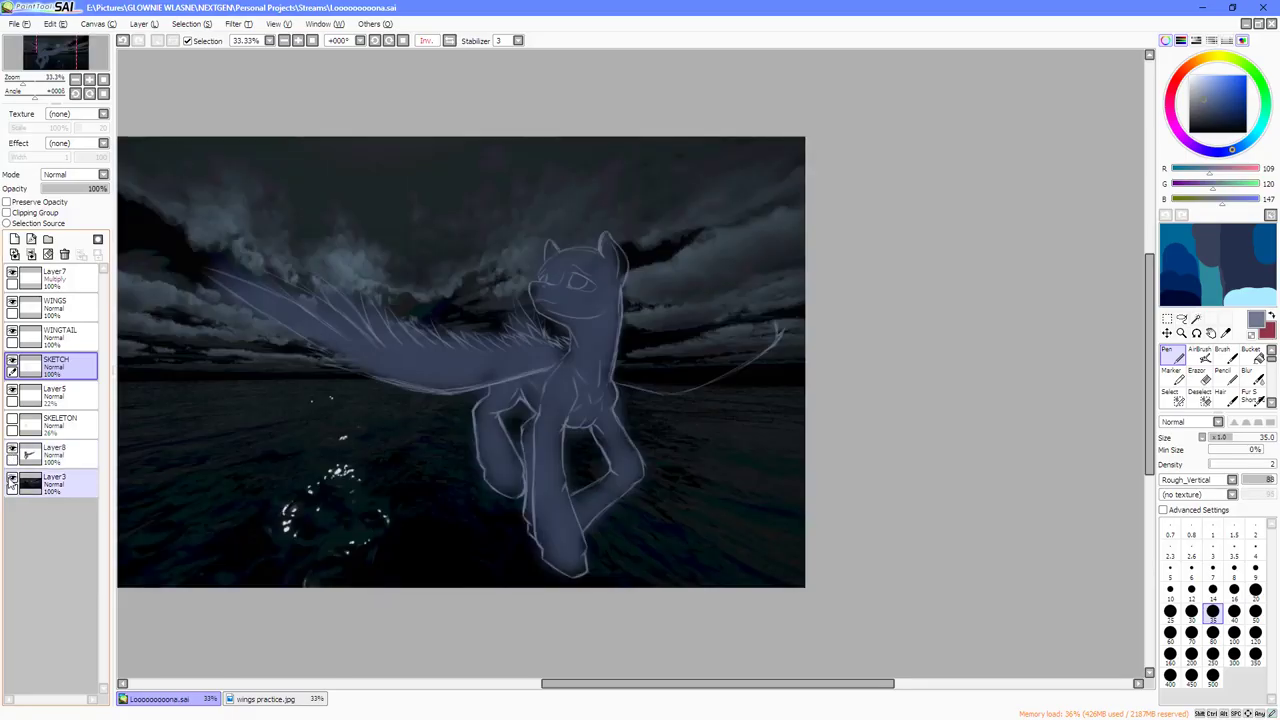
Try the Luminosity and Multiply blending modes on Layer8, then return it to Normal in the unmirrored view.
click(60, 455)
click(78, 175)
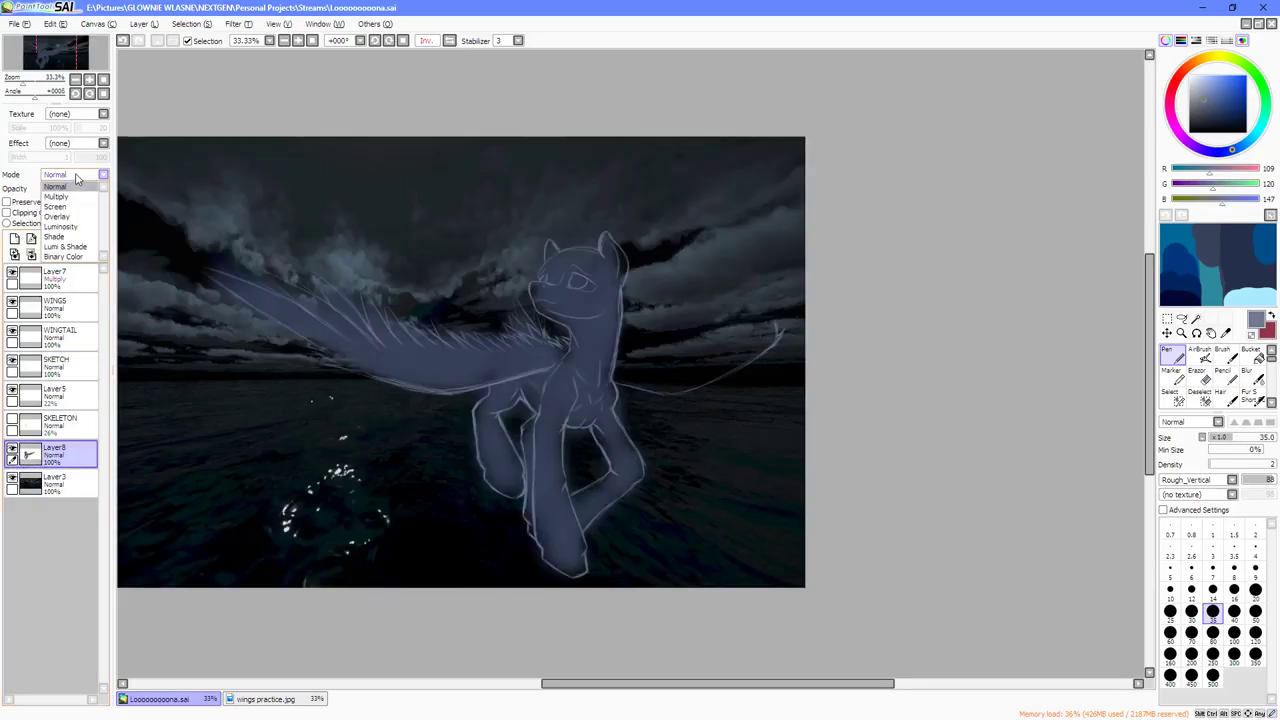
click(60, 227)
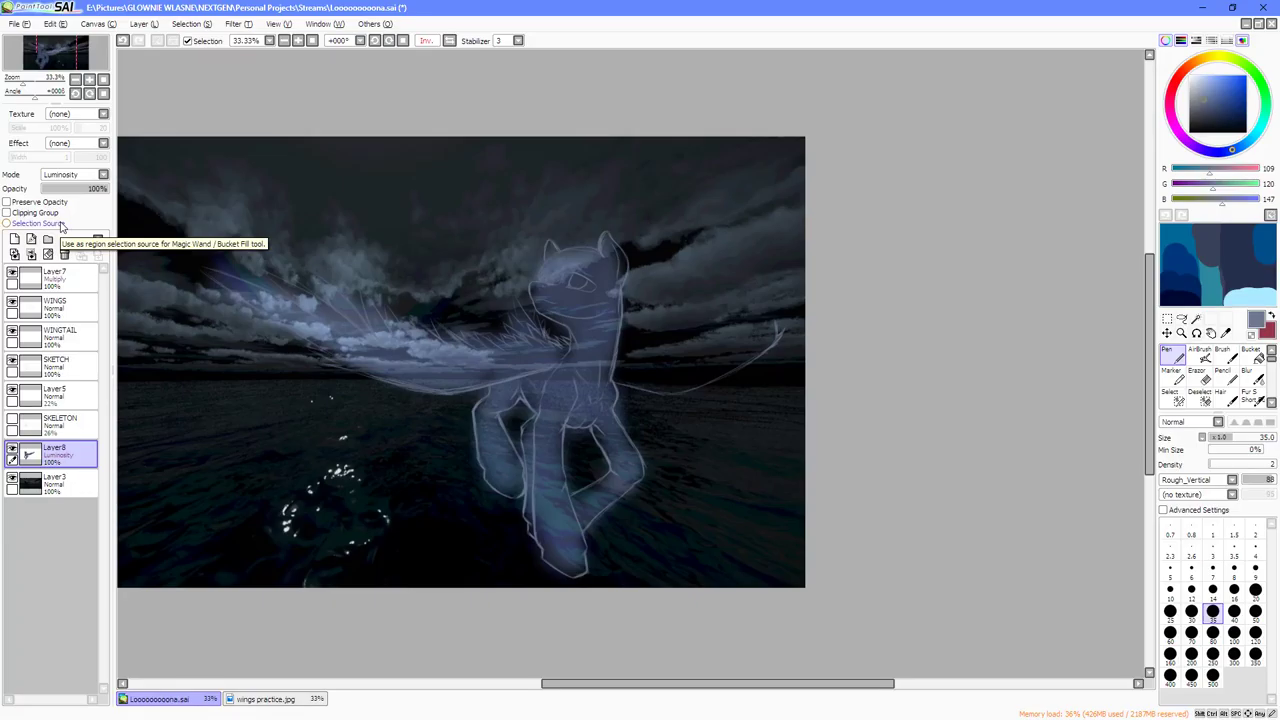
key(h)
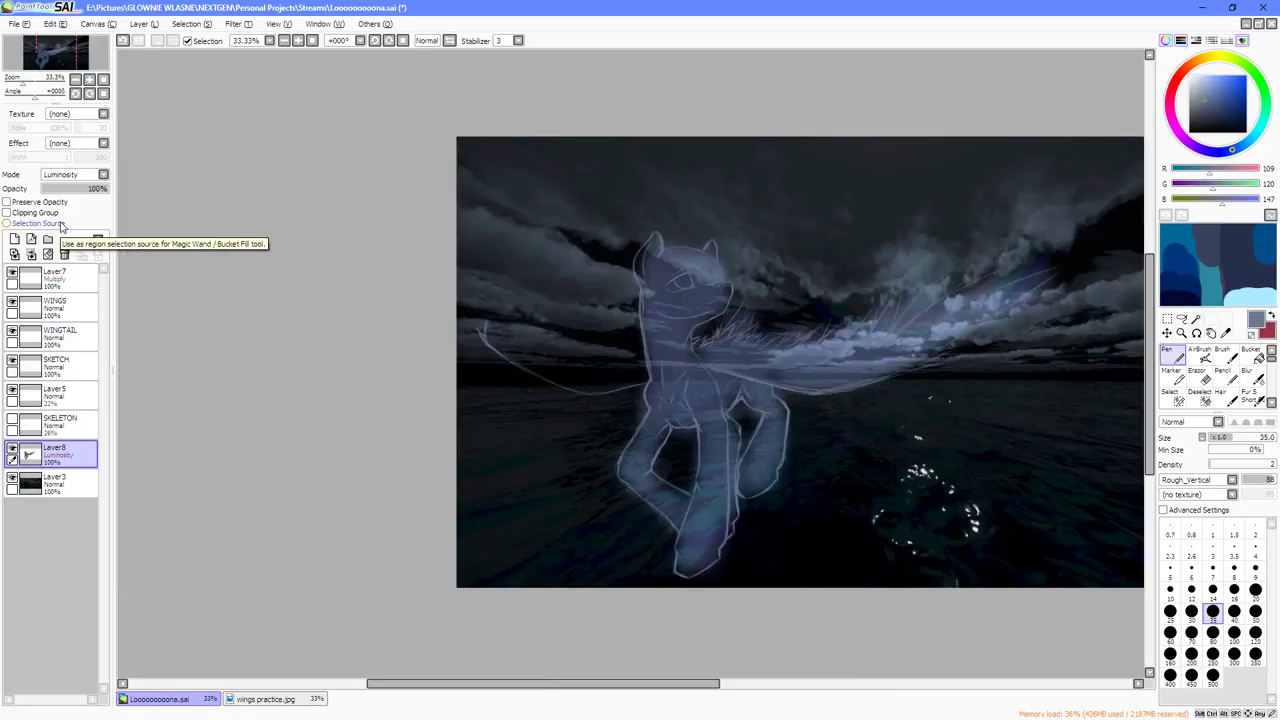
click(68, 175)
click(60, 202)
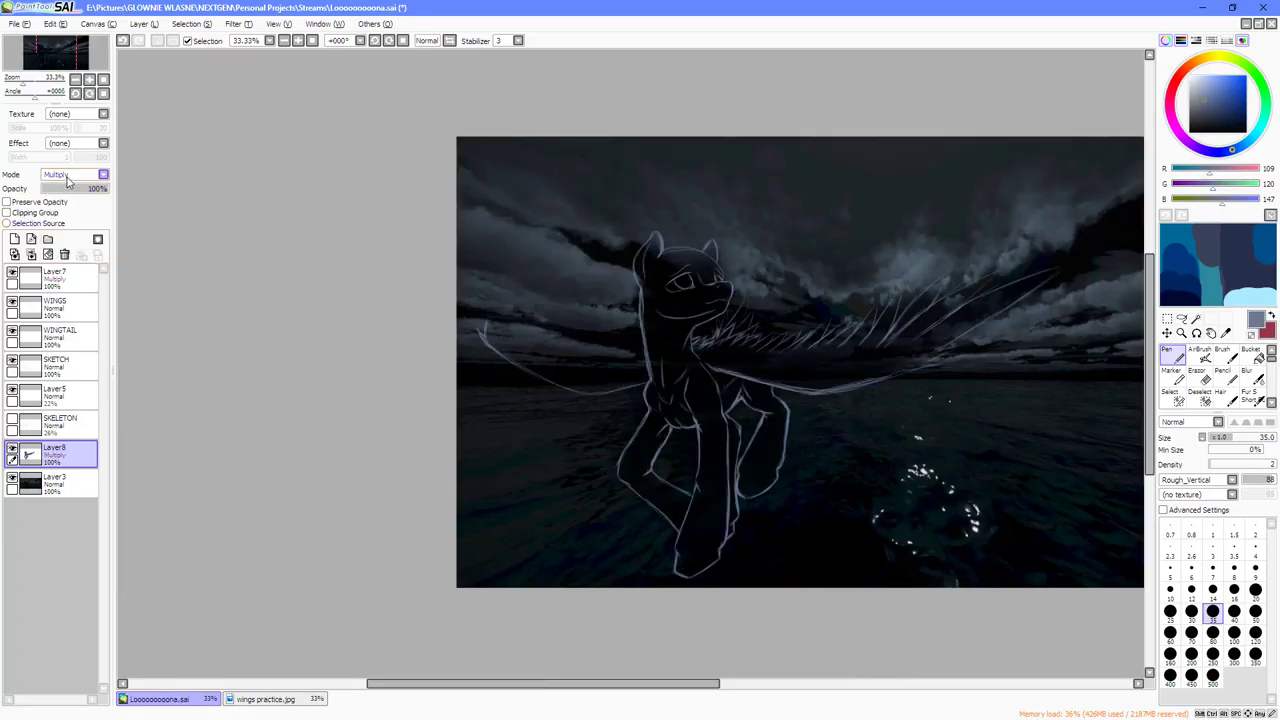
click(72, 176)
click(74, 189)
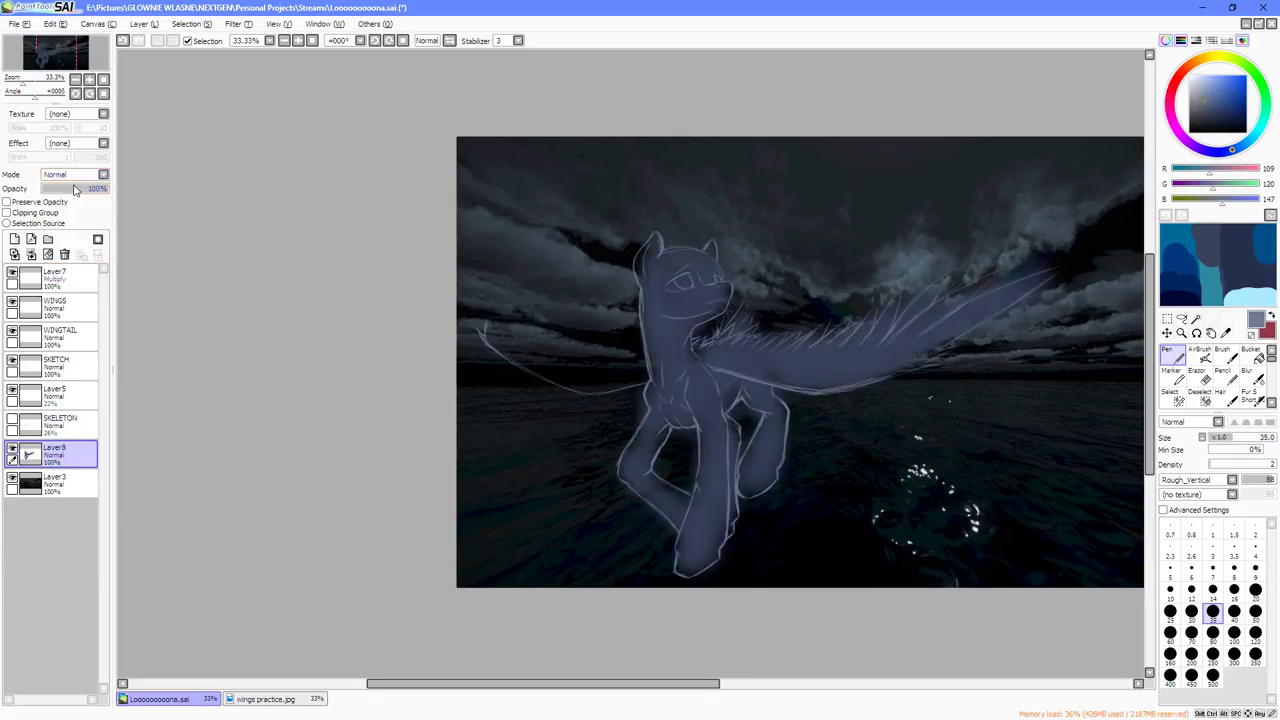
click(12, 448)
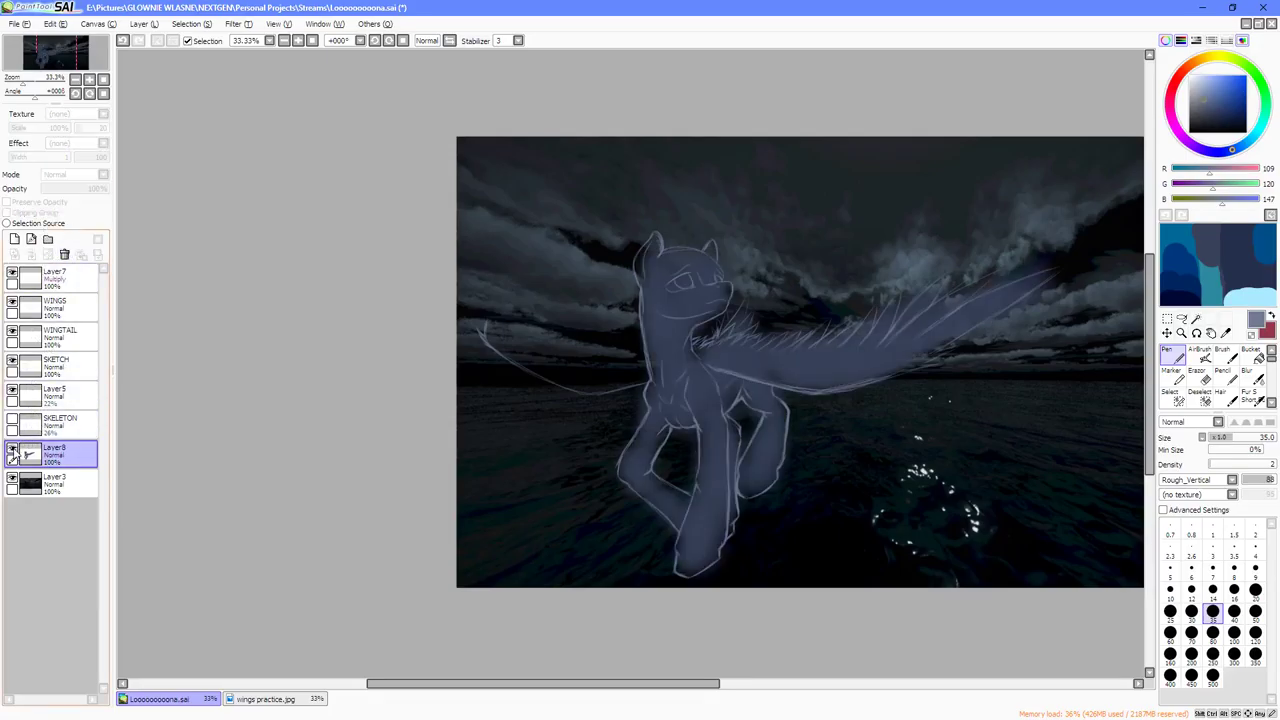
click(12, 448)
Preserve Layer8's opacity and repaint the silhouette dark blue (RGB 37, 48, 77) with the Marker at size 500.
scroll(818, 402, up, 1)
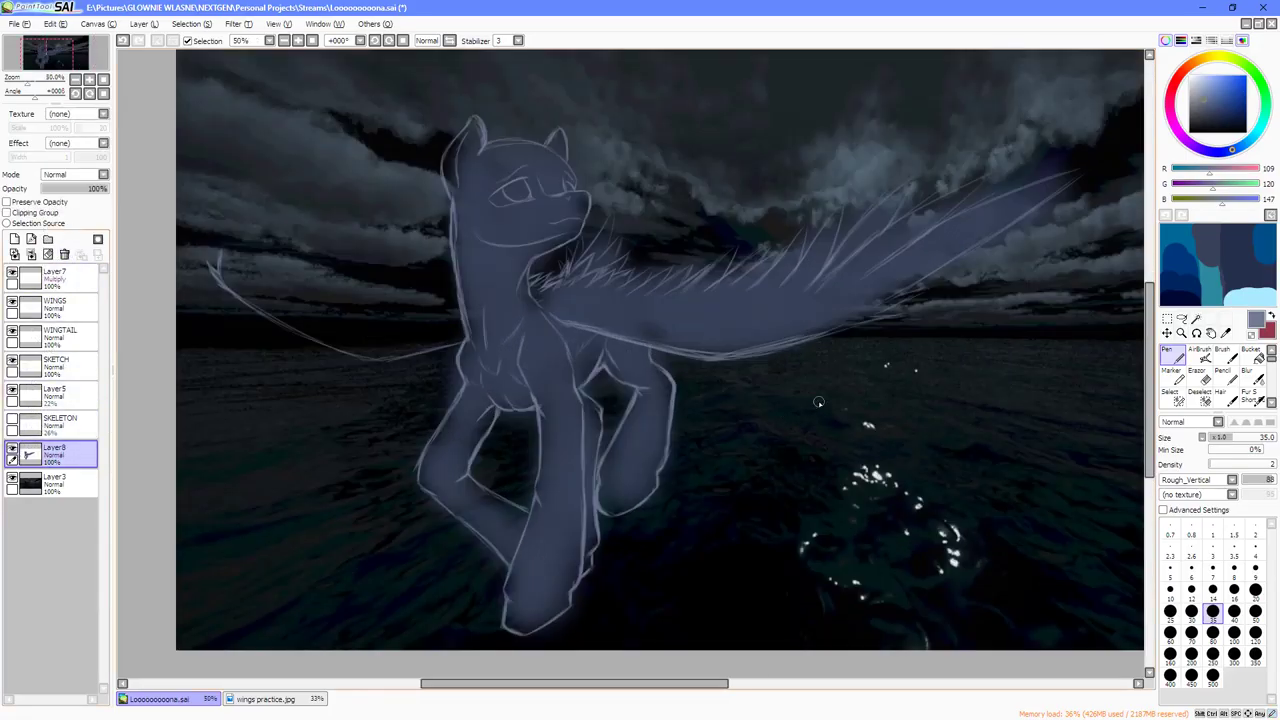
alt+click(1240, 263)
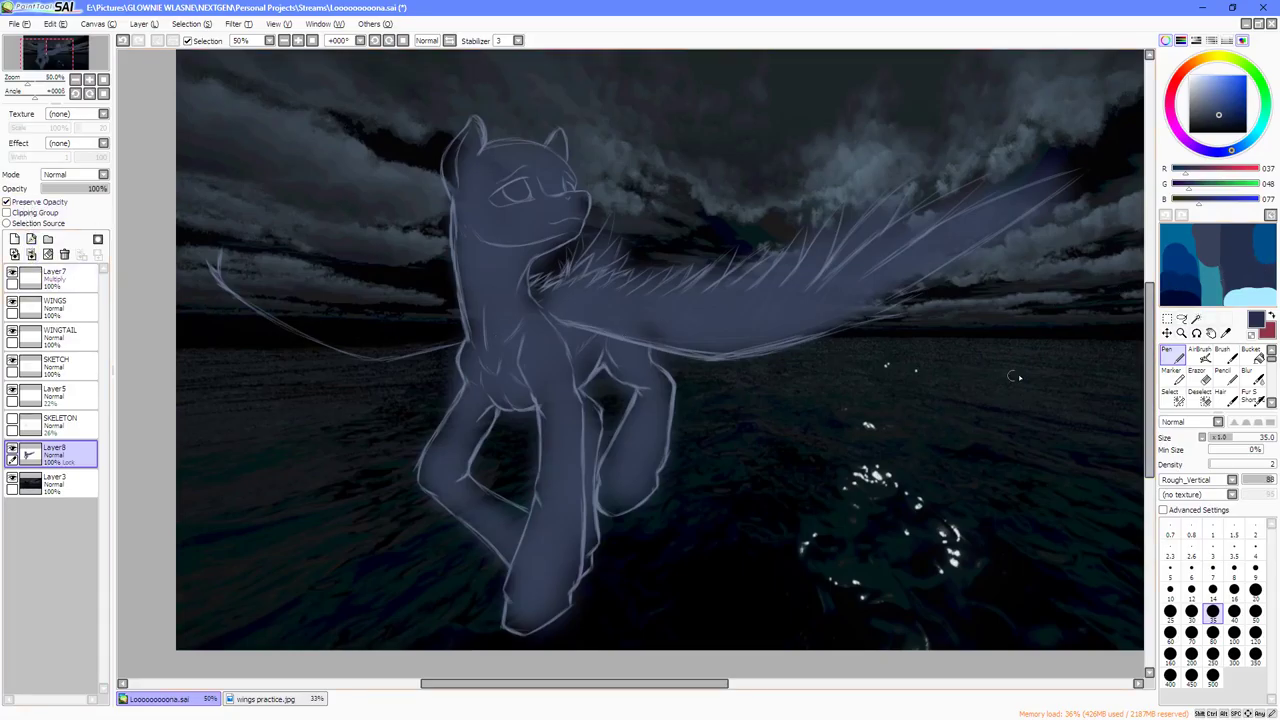
click(1171, 377)
mouse_move(890, 369)
mouse_down()
mouse_move(479, 358)
mouse_move(294, 267)
mouse_move(634, 137)
mouse_move(1057, 216)
mouse_move(443, 539)
mouse_move(515, 570)
mouse_up()
scroll(516, 310, down, 2)
scroll(561, 316, up, 2)
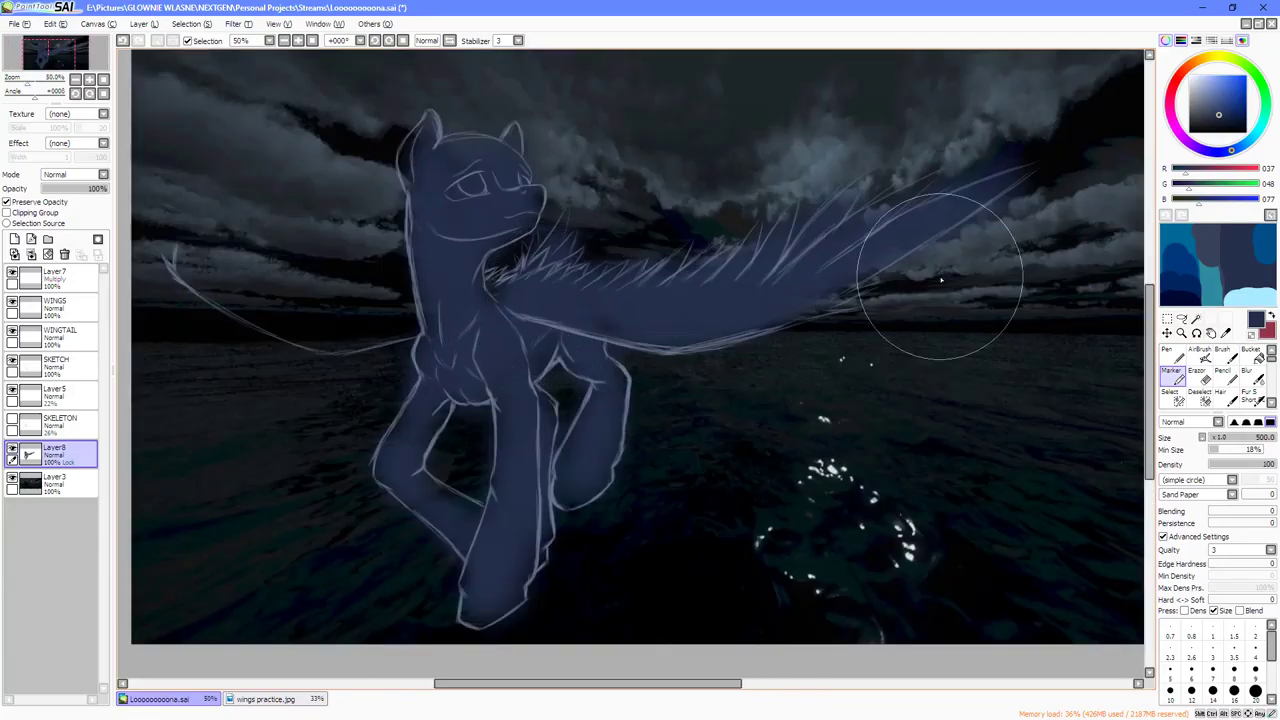
Try a stronger blue (RGB 0, 37, 95) on Layer8's silhouette, then paint it back to RGB 37, 48, 77.
right_click(1177, 265)
scroll(937, 318, down, 1)
mouse_move(990, 274)
mouse_down()
mouse_move(628, 346)
mouse_move(831, 247)
mouse_move(715, 218)
mouse_move(834, 323)
mouse_move(800, 434)
mouse_move(774, 500)
mouse_up()
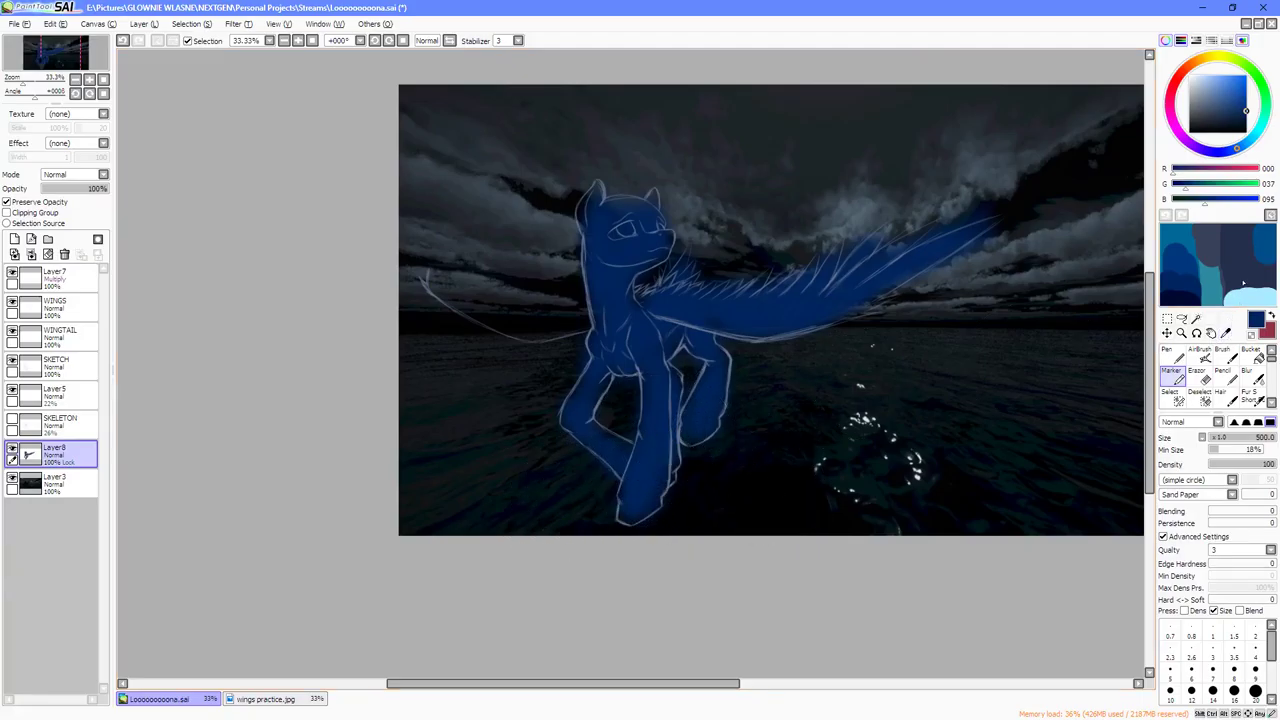
right_click(1211, 262)
mouse_move(825, 329)
mouse_down()
mouse_move(602, 279)
mouse_move(648, 235)
mouse_up()
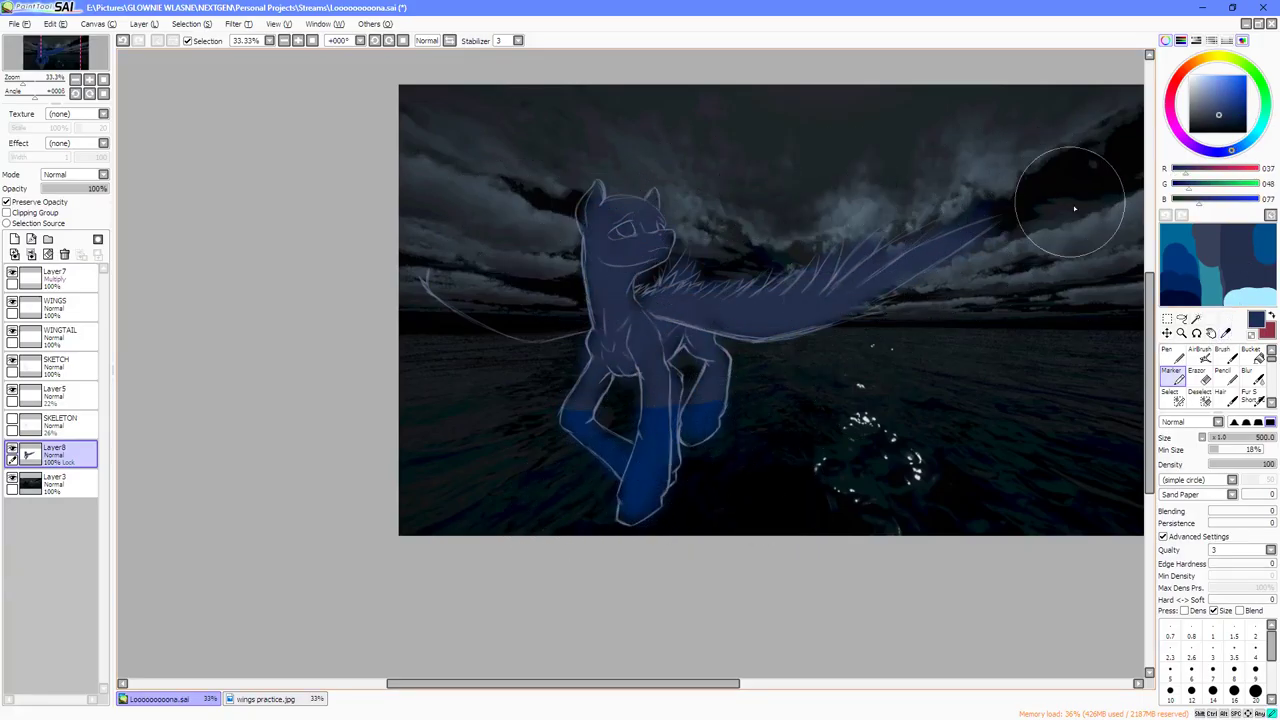
drag(718, 432, 630, 520)
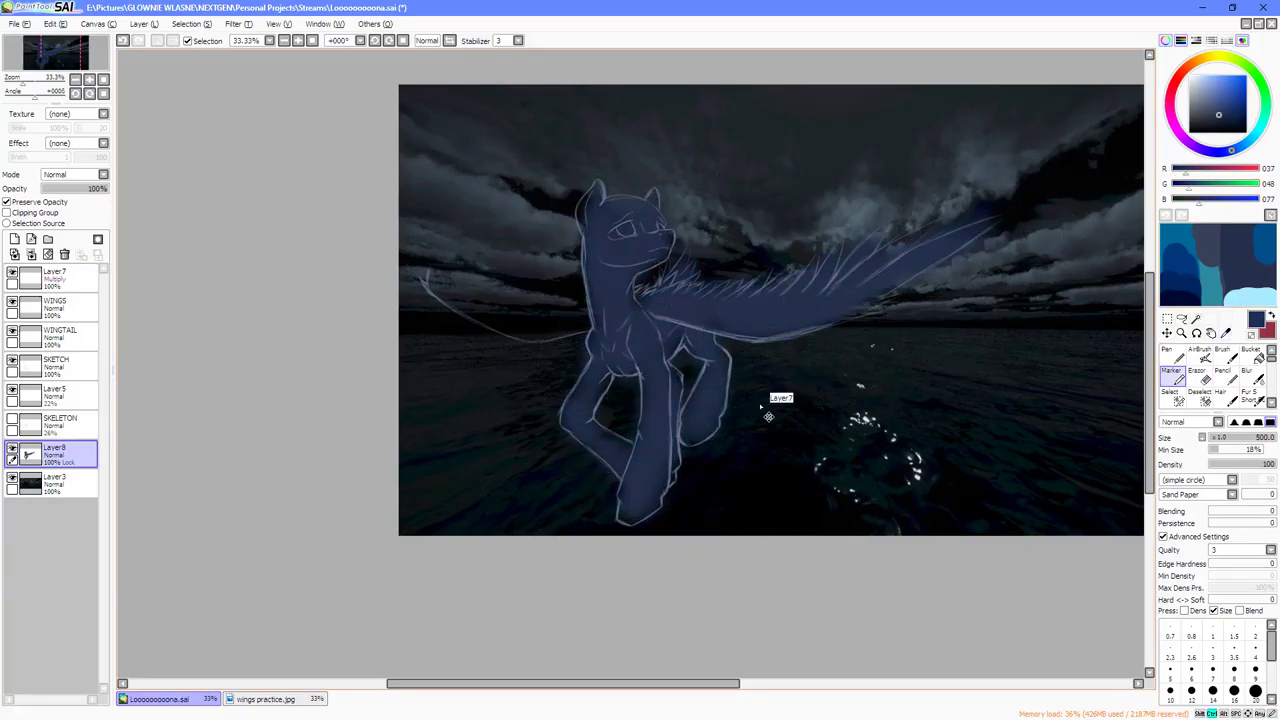
Hide Layer8 and Layer3 and make the WINGS layer active.
scroll(810, 300, up, 1)
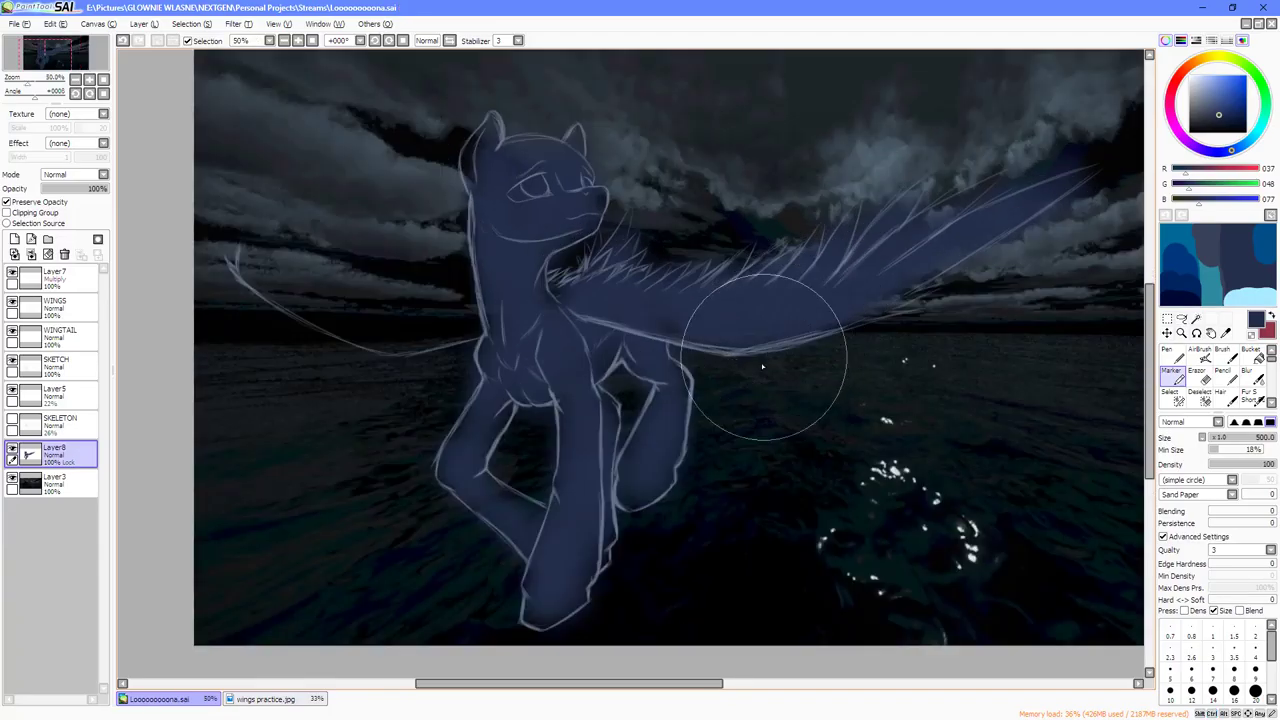
key(alt+Tab)
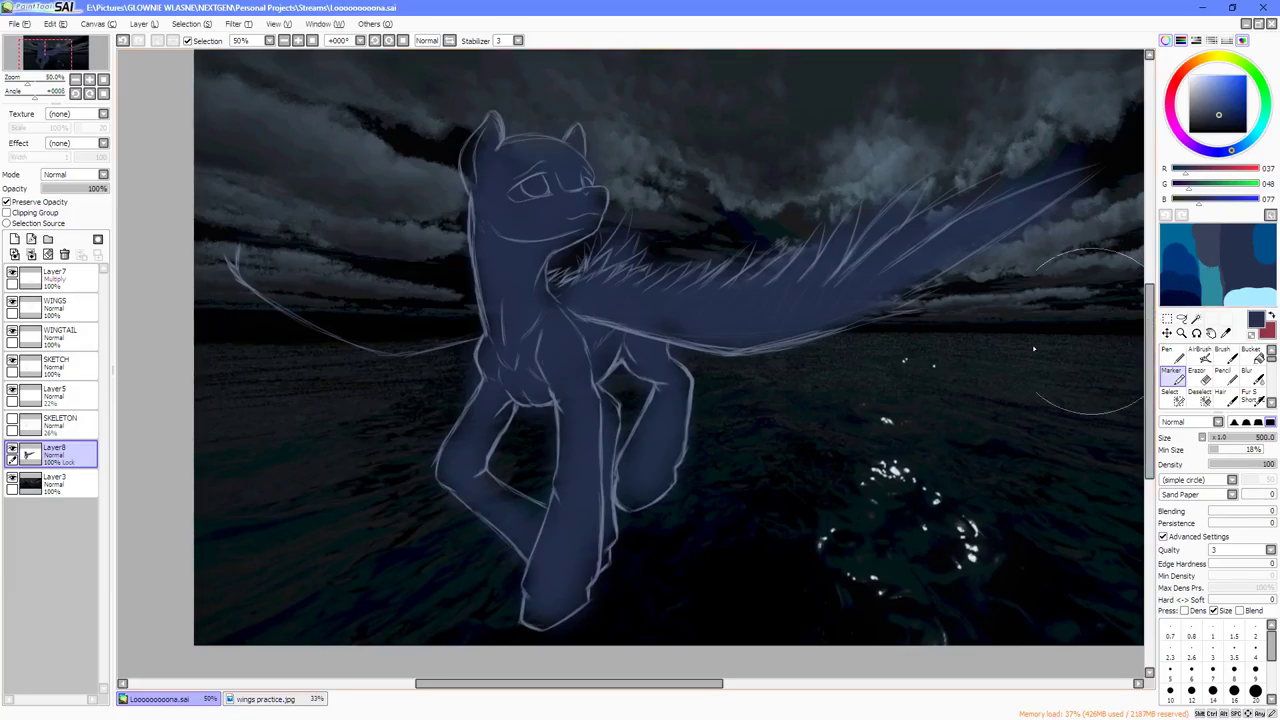
click(12, 452)
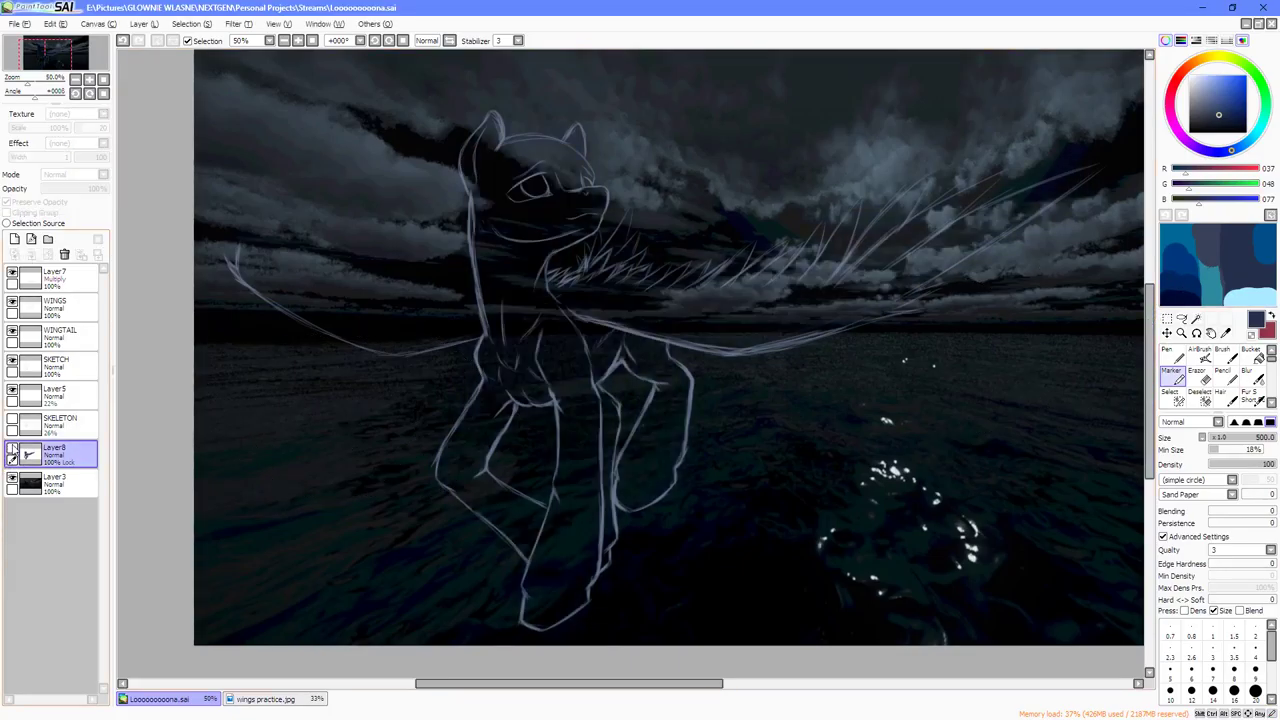
click(12, 481)
click(55, 310)
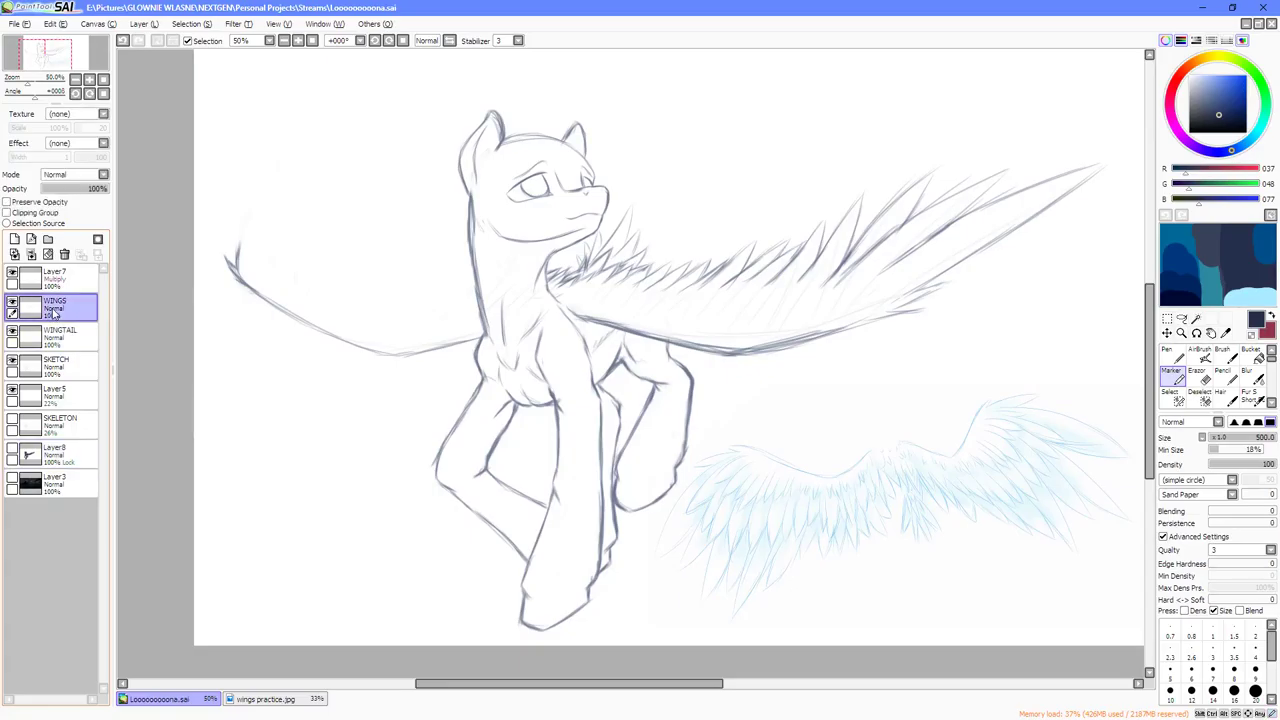
Erase the inner end of the left wing's lower edge at the shoulder on the WINGS layer with the Eraser at size 25.
click(1171, 355)
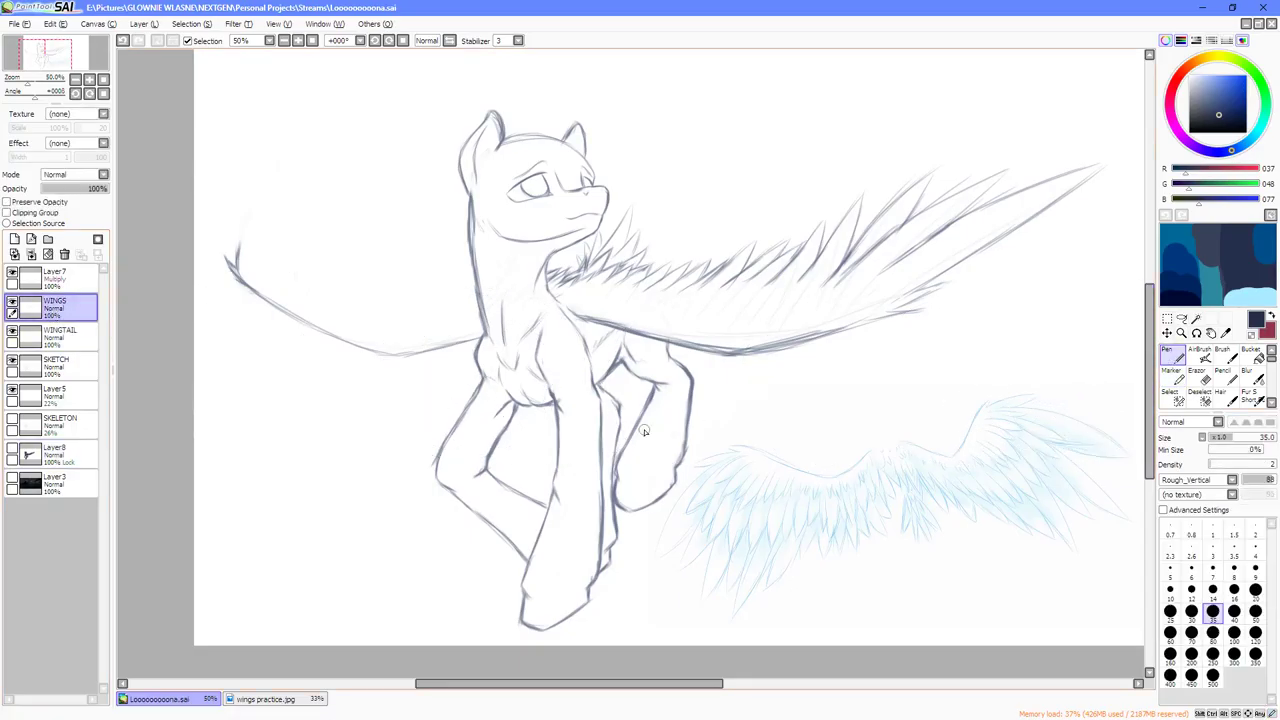
scroll(616, 452, down, 1)
scroll(606, 347, up, 2)
click(1199, 377)
scroll(568, 408, up, 1)
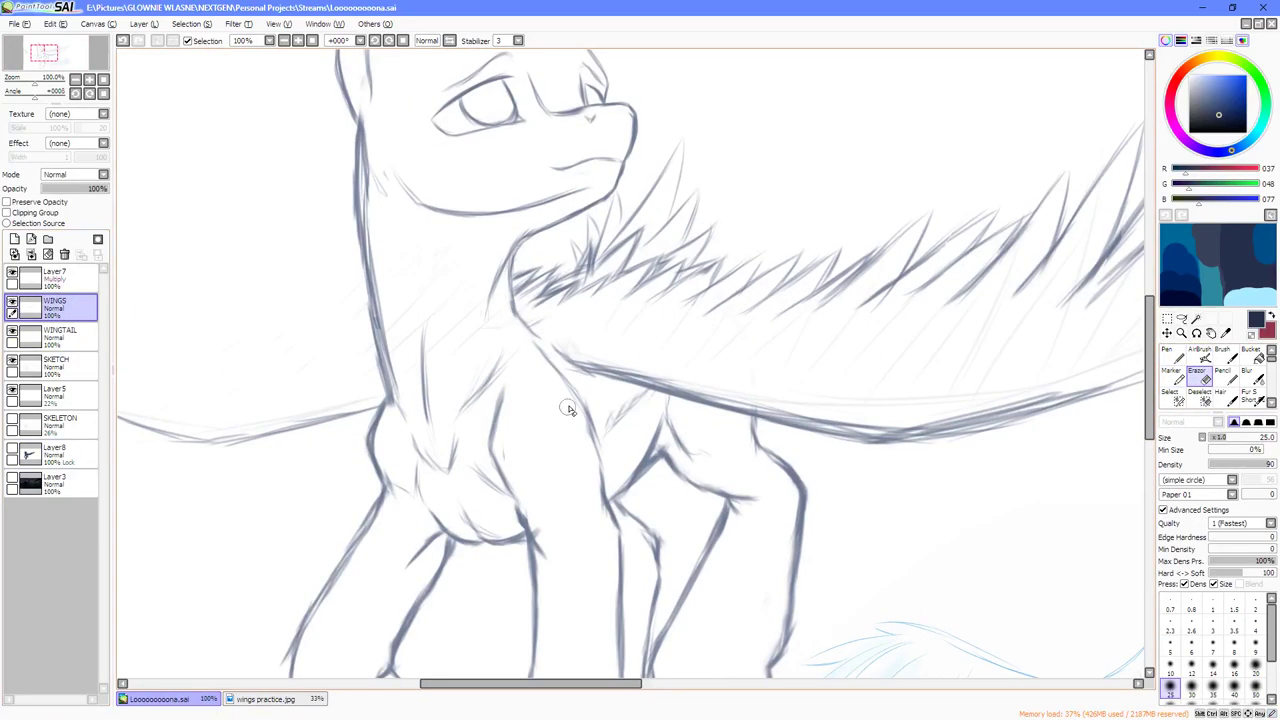
drag(566, 355, 605, 370)
Redraw the inner end of the wing's lower edge with the Pen at size 35 in grey-blue (RGB 110, 121, 148), rotating the canvas to -90°.
click(1171, 355)
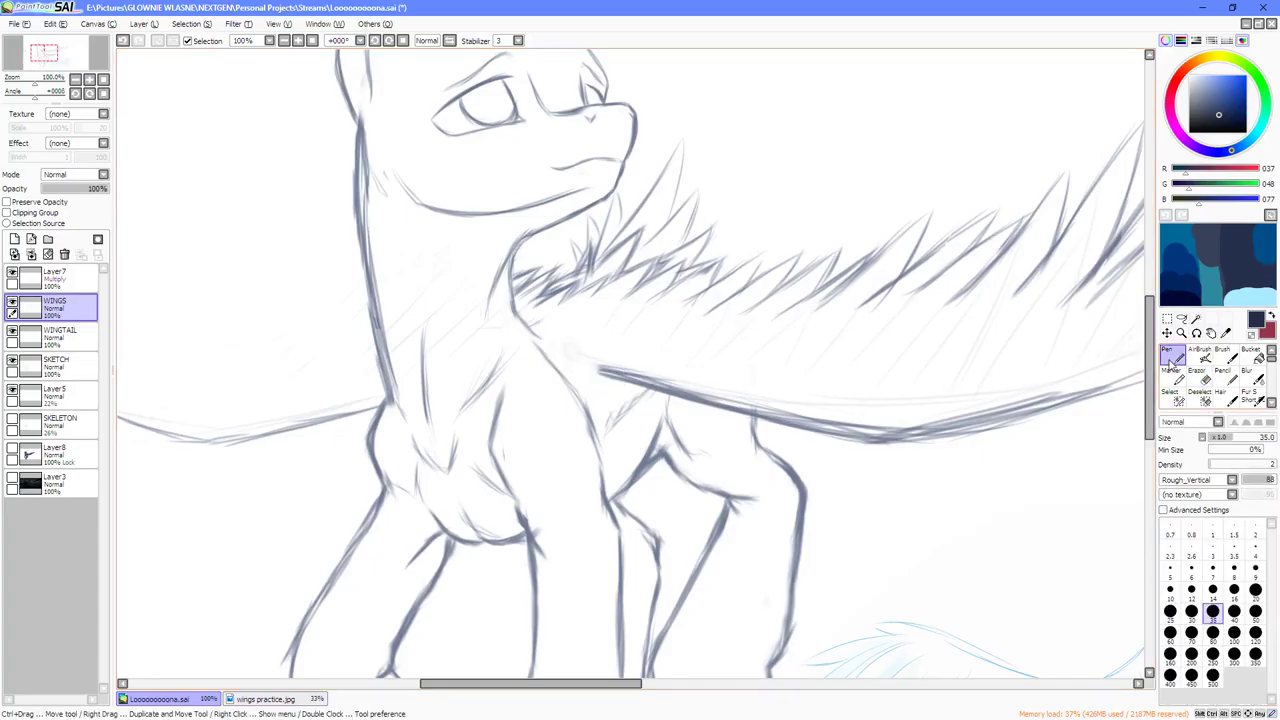
key(Delete)
key(Delete)
key(Delete)
key(Delete)
key(Delete)
key(Delete)
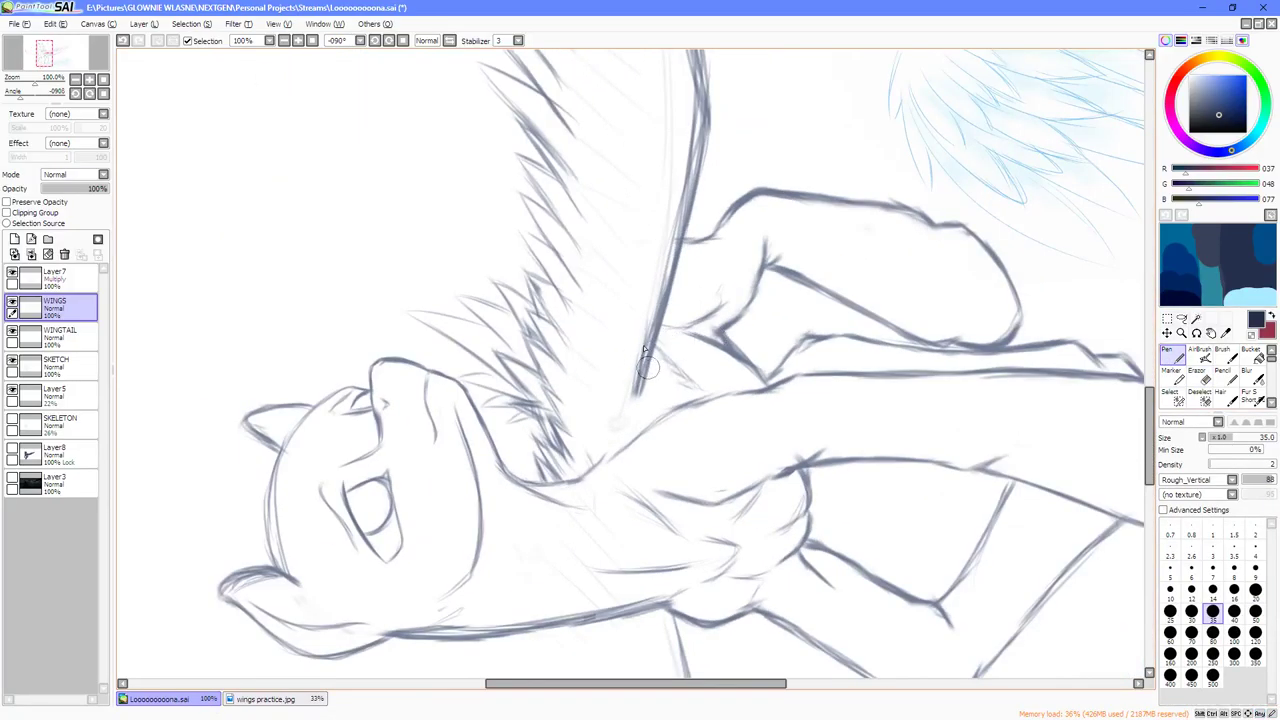
drag(654, 345, 641, 416)
scroll(667, 346, up, 5)
scroll(667, 346, up, 2)
scroll(668, 319, down, 7)
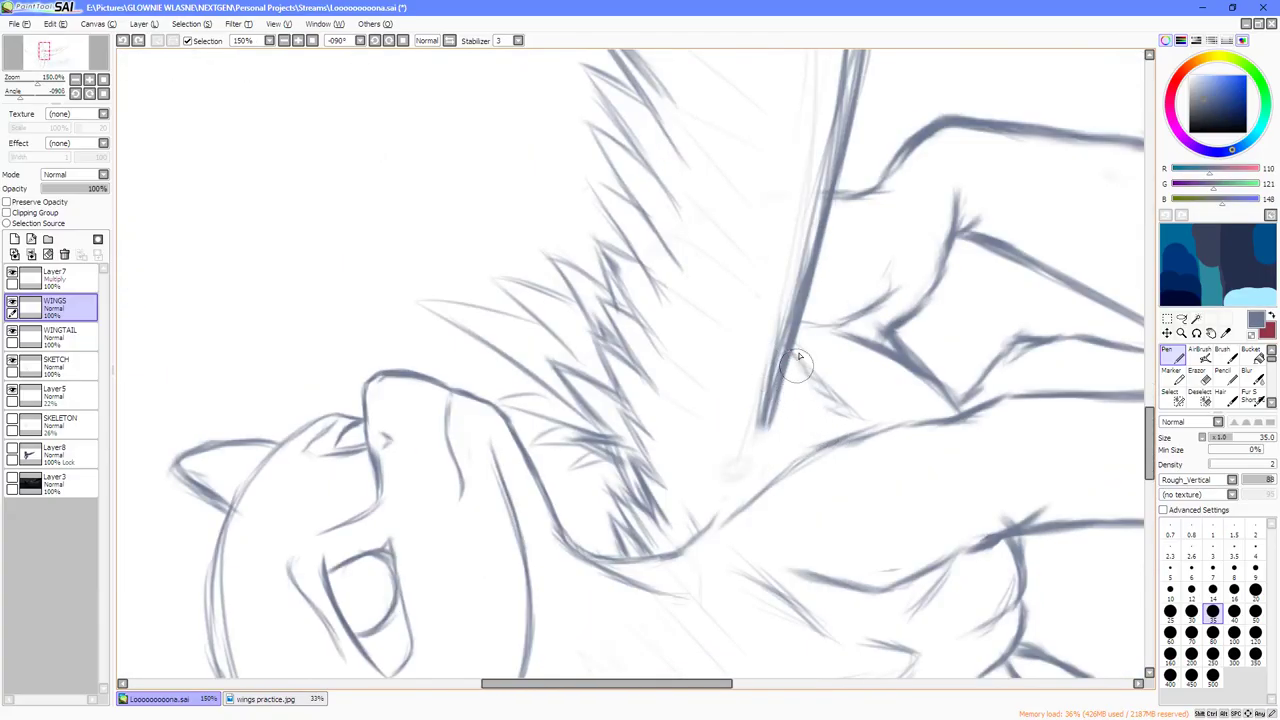
mouse_move(796, 358)
mouse_down()
mouse_move(757, 480)
mouse_move(790, 375)
mouse_move(785, 420)
mouse_move(797, 326)
mouse_move(823, 291)
mouse_move(840, 337)
mouse_move(650, 468)
mouse_up()
scroll(647, 469, down, 2)
Strengthen the pen line where the wing's lower edge meets the pony's shoulder.
mouse_move(685, 580)
mouse_down()
mouse_move(651, 537)
mouse_move(643, 466)
mouse_move(657, 430)
mouse_move(668, 450)
mouse_move(686, 391)
mouse_move(660, 430)
mouse_up()
scroll(655, 515, up, 1)
scroll(655, 465, up, 1)
drag(761, 417, 723, 377)
mouse_move(862, 268)
mouse_down()
mouse_move(880, 364)
mouse_move(851, 426)
mouse_move(752, 340)
mouse_up()
Sketch short feather strokes along the outer edge of the leg beneath the wing, just above the hoof.
drag(766, 578, 760, 466)
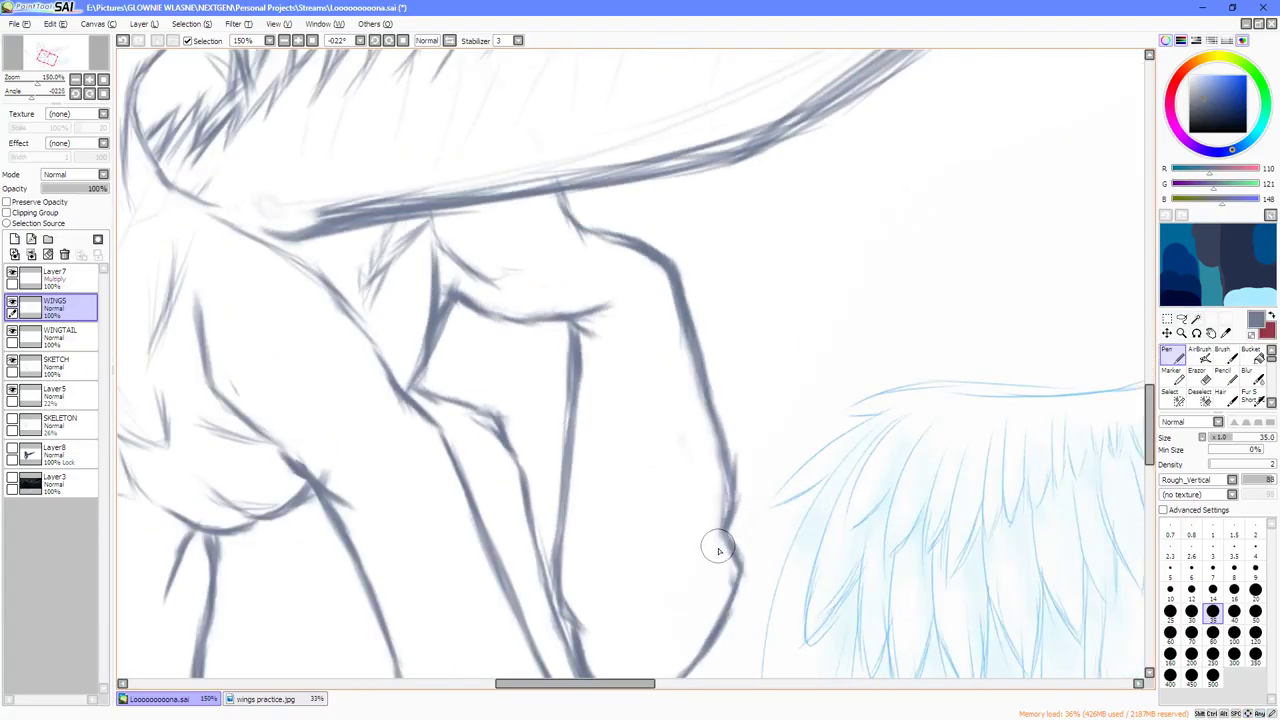
mouse_move(712, 556)
mouse_down()
mouse_move(754, 492)
mouse_move(729, 512)
mouse_move(770, 412)
mouse_up()
drag(732, 492, 764, 440)
mouse_move(741, 433)
mouse_down()
mouse_move(757, 356)
mouse_move(720, 404)
mouse_move(736, 366)
mouse_move(714, 383)
mouse_move(721, 347)
mouse_move(696, 353)
mouse_move(703, 300)
mouse_up()
scroll(711, 341, down, 2)
scroll(716, 412, down, 1)
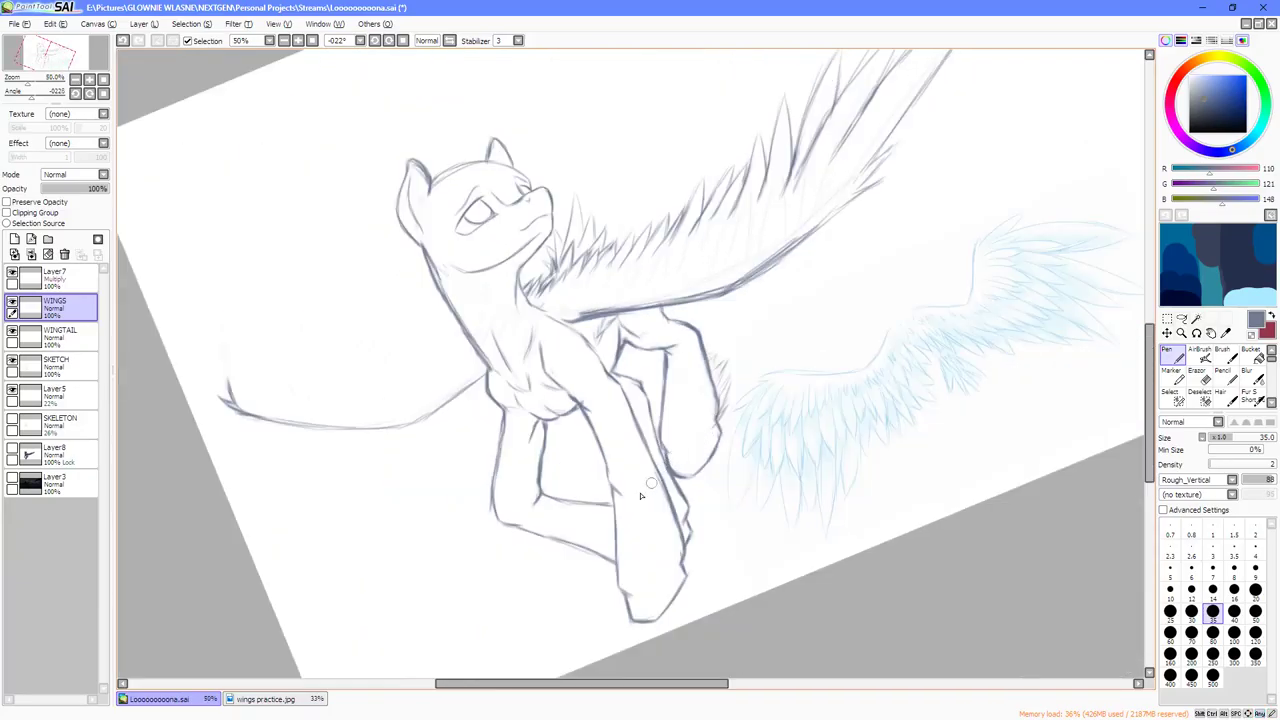
Sketch feather strokes along the back edge of the long front leg above the hoof, undoing and redrawing the first attempts.
scroll(686, 480, up, 3)
key(Delete)
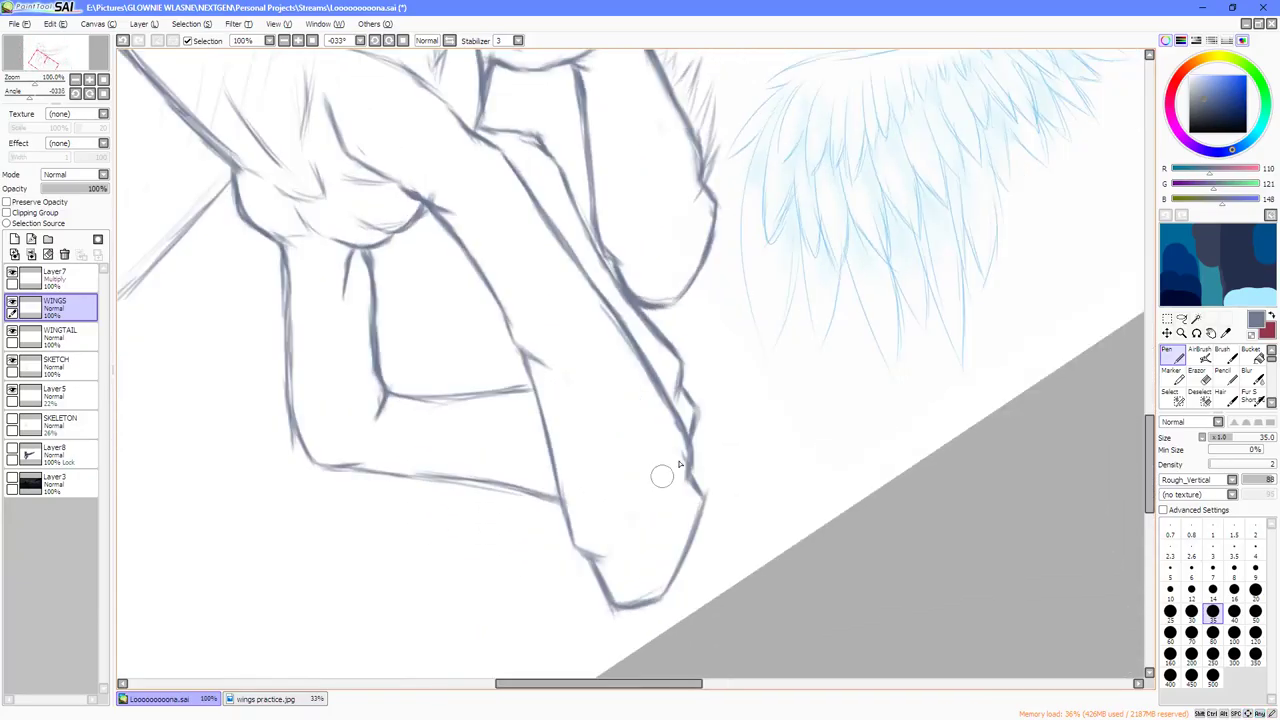
mouse_move(679, 483)
mouse_down()
mouse_move(709, 366)
mouse_move(698, 390)
mouse_up()
key(ctrl+z)
key(ctrl+z)
key(ctrl+z)
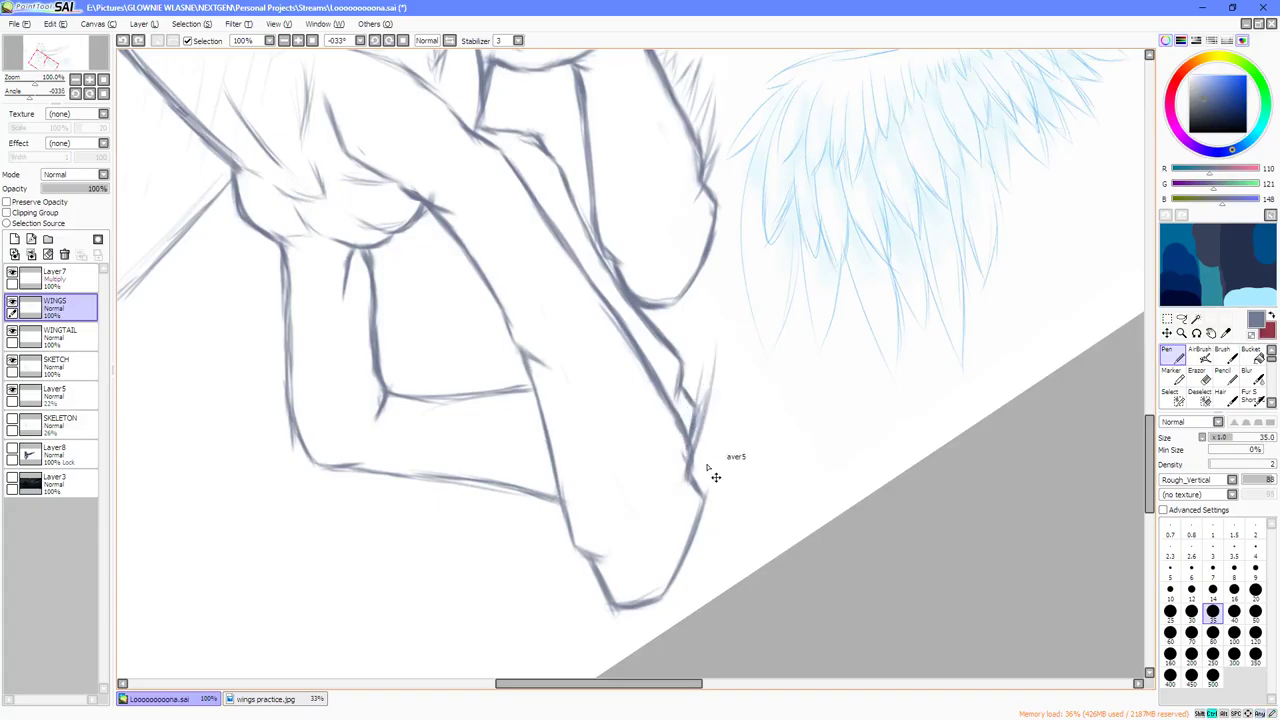
mouse_move(682, 479)
mouse_down()
mouse_move(705, 397)
mouse_move(681, 445)
mouse_move(692, 368)
mouse_move(676, 423)
mouse_move(673, 365)
mouse_move(663, 391)
mouse_move(679, 304)
mouse_move(640, 370)
mouse_move(638, 310)
mouse_up()
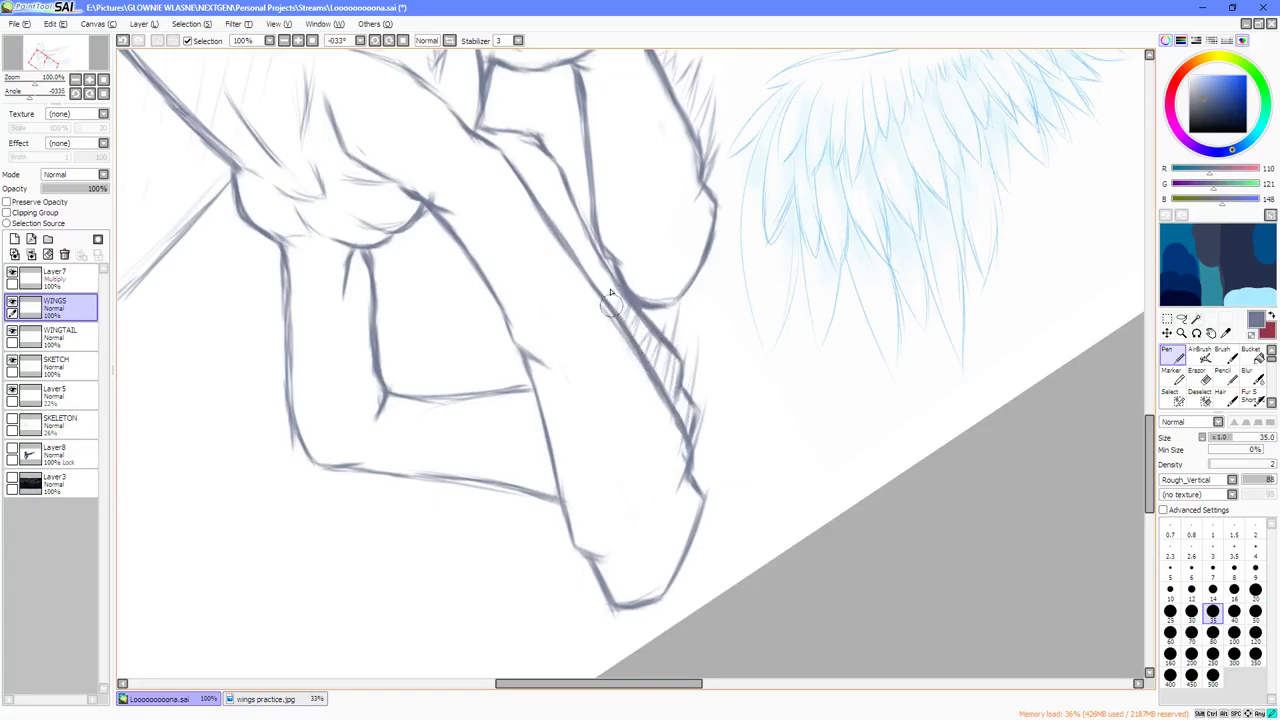
key(Page_Down)
key(Page_Down)
key(End)
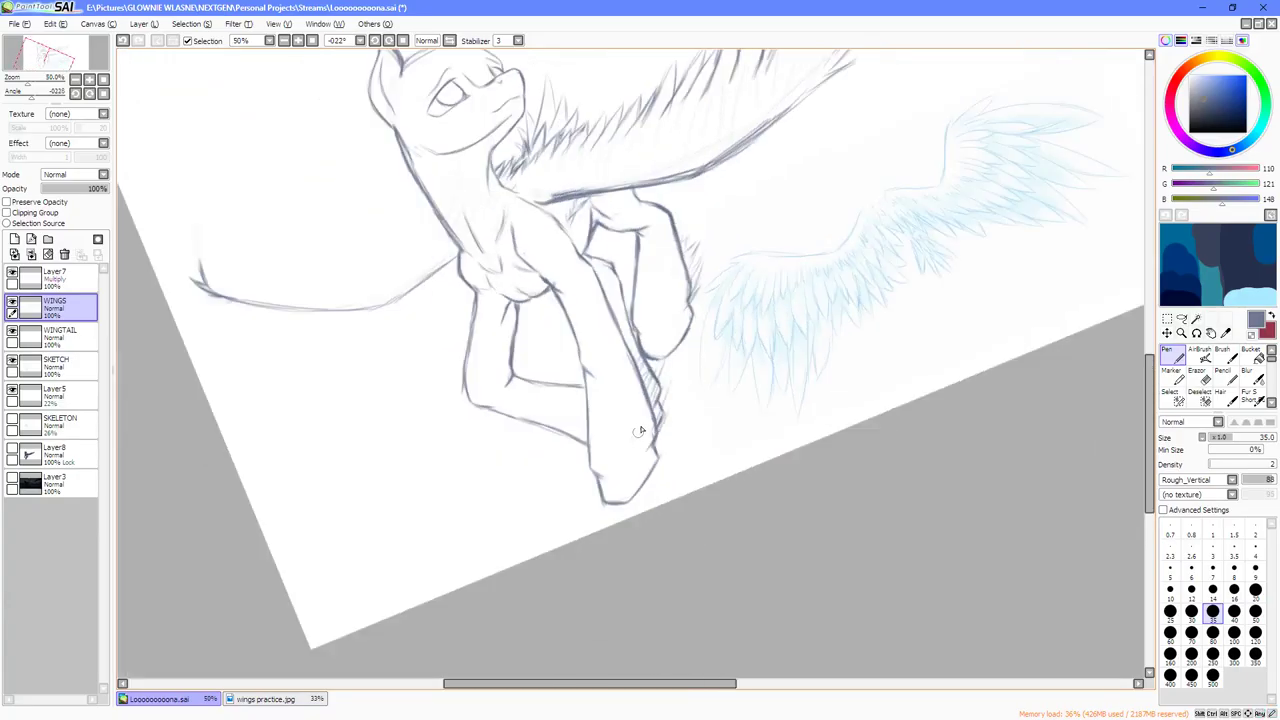
Sketch short feather strokes along the upper edge of the bent front leg's lower section.
scroll(640, 431, up, 1)
drag(615, 425, 699, 468)
scroll(590, 404, up, 1)
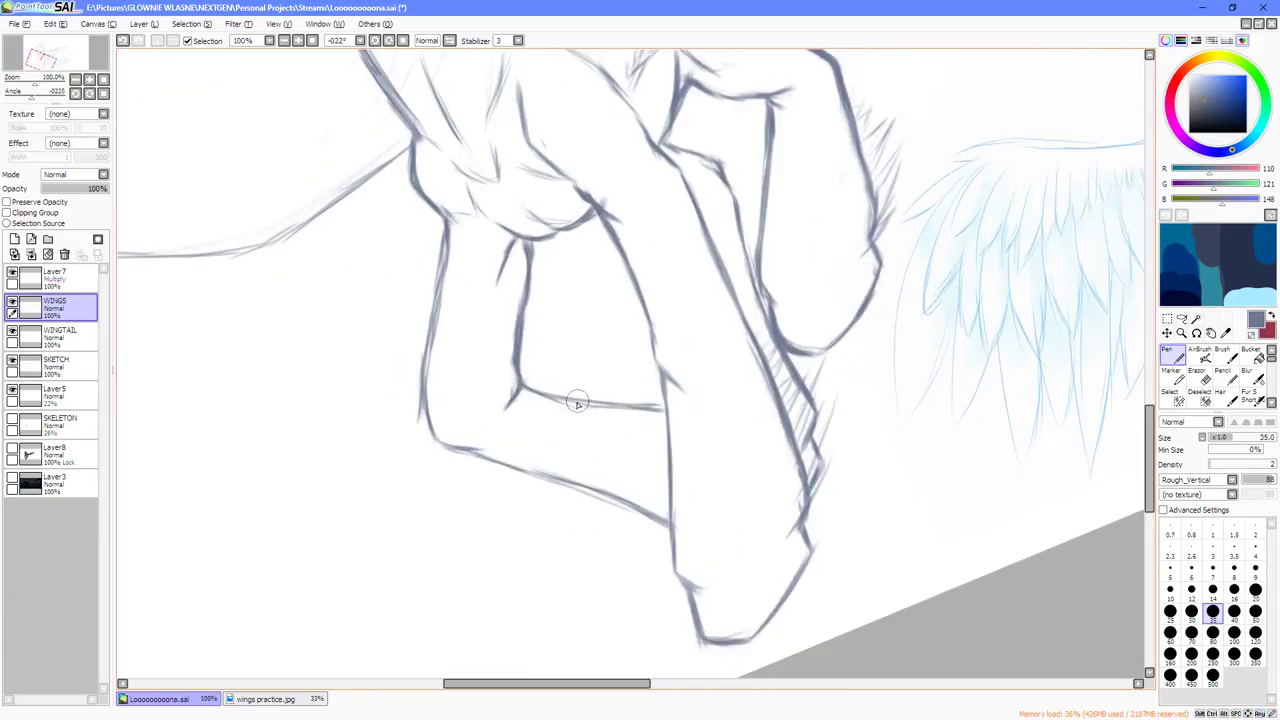
key(Delete)
mouse_move(539, 412)
mouse_down()
mouse_move(644, 366)
mouse_move(643, 390)
mouse_move(661, 343)
mouse_up()
drag(650, 396, 678, 348)
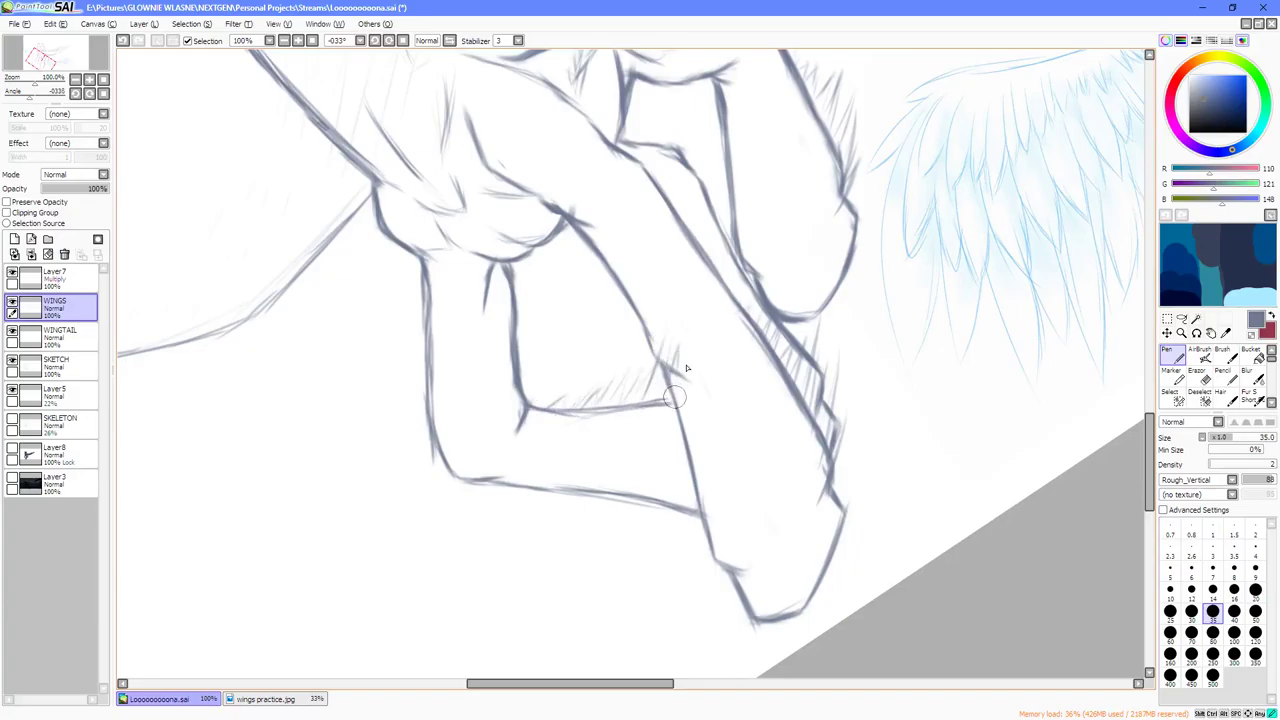
key(End)
key(End)
key(e)
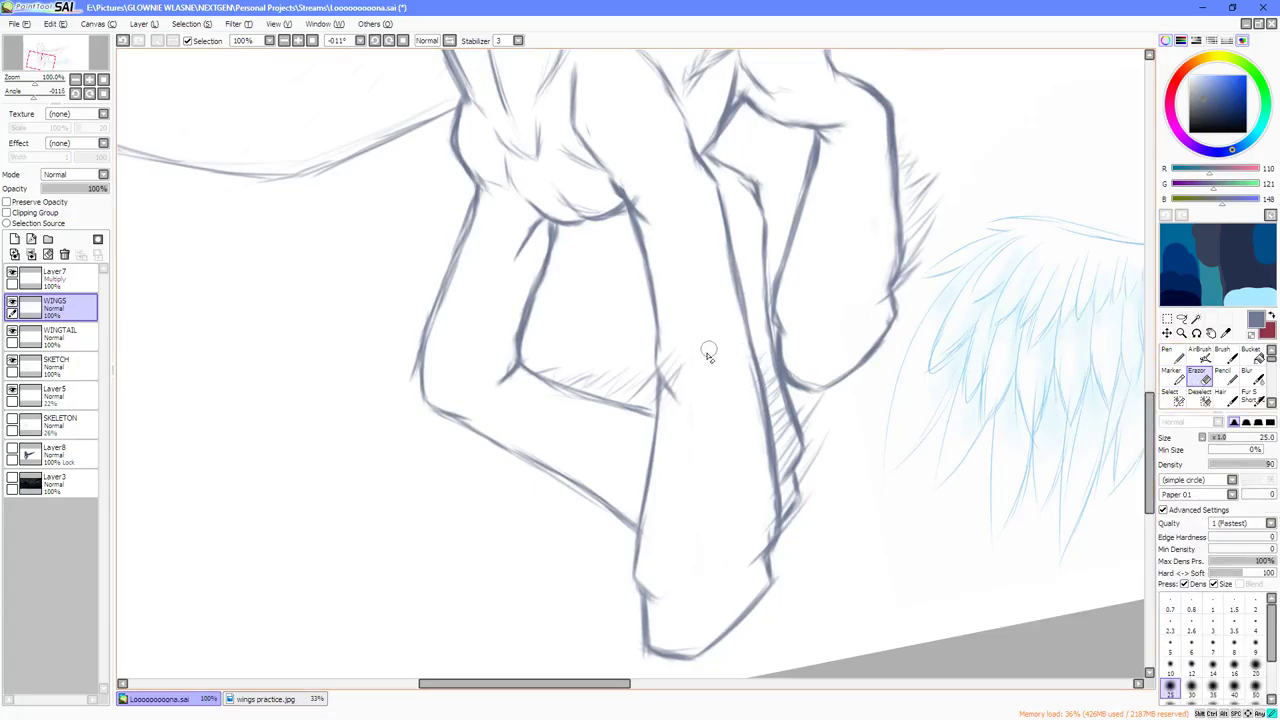
scroll(673, 425, down, 2)
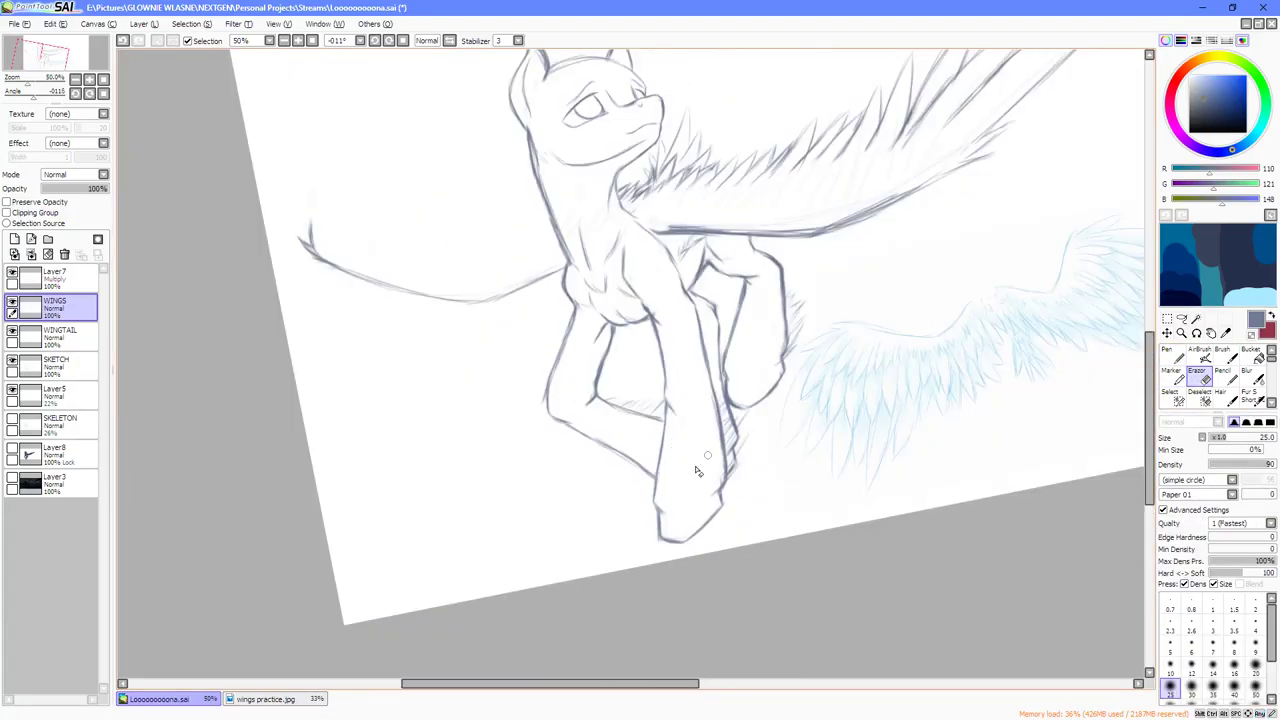
key(Page_Down)
key(Page_Up)
key(Page_Up)
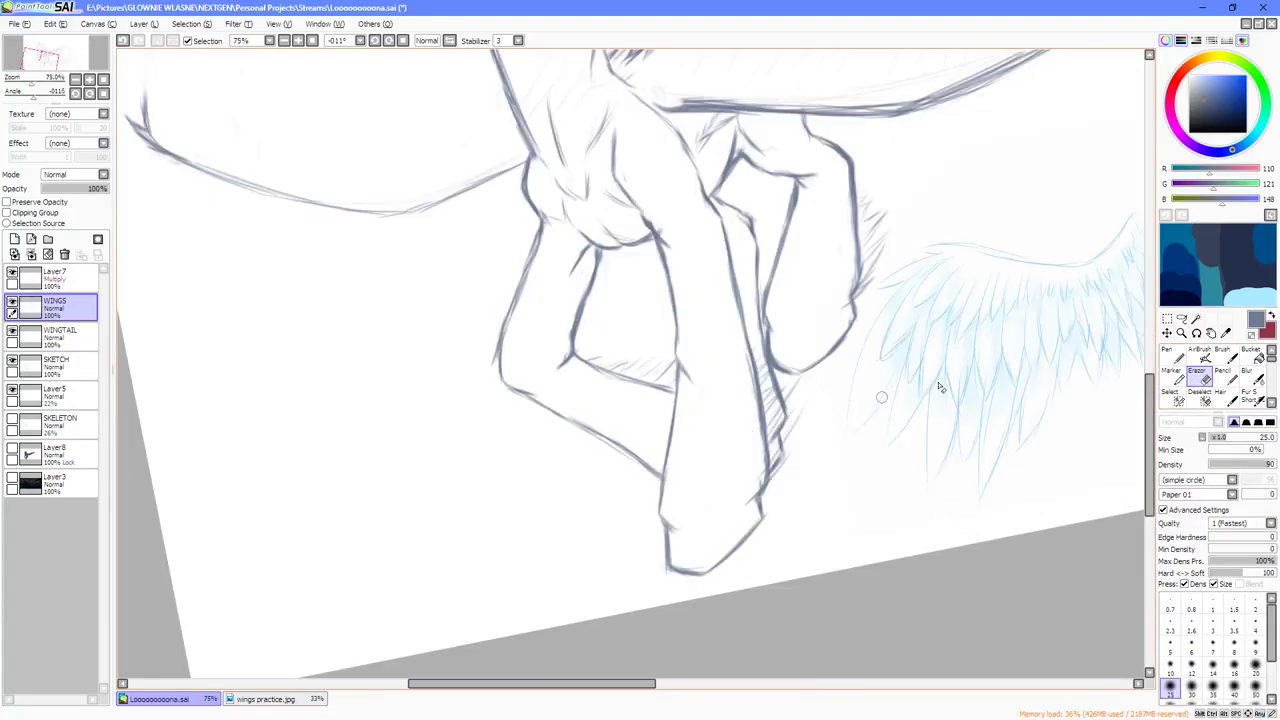
key(n)
drag(796, 376, 784, 415)
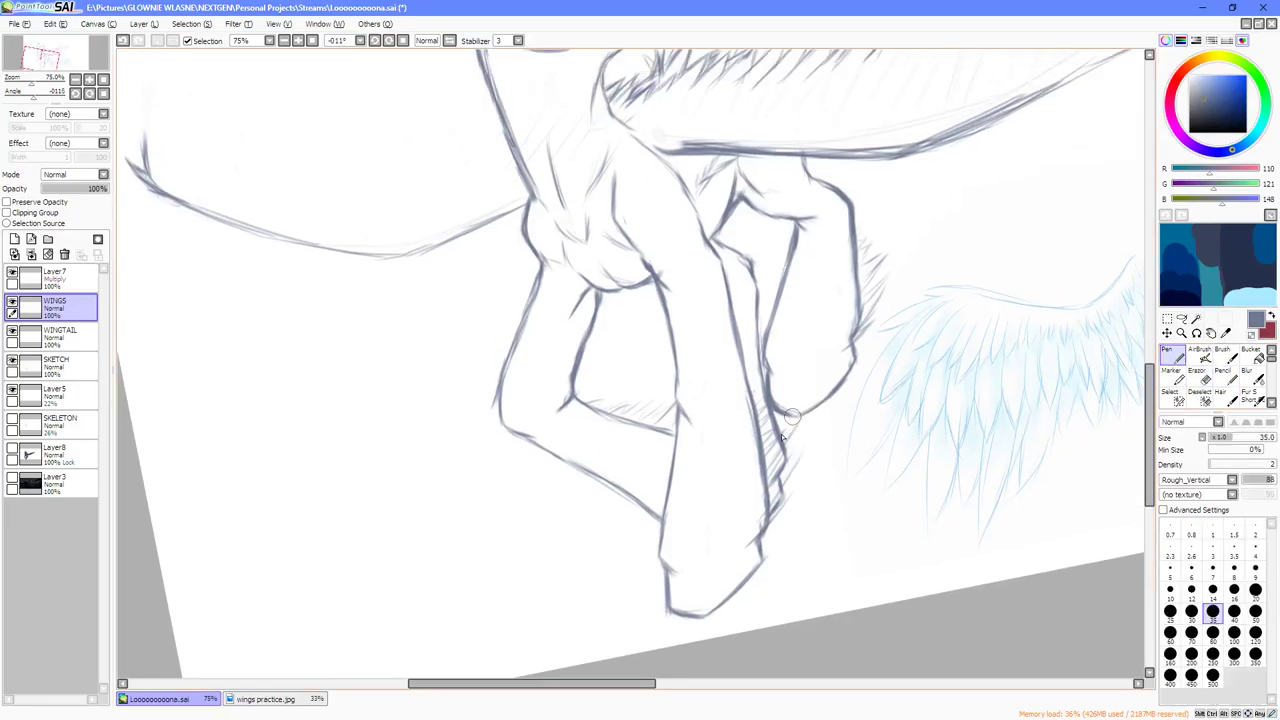
key(Delete)
key(Page_Up)
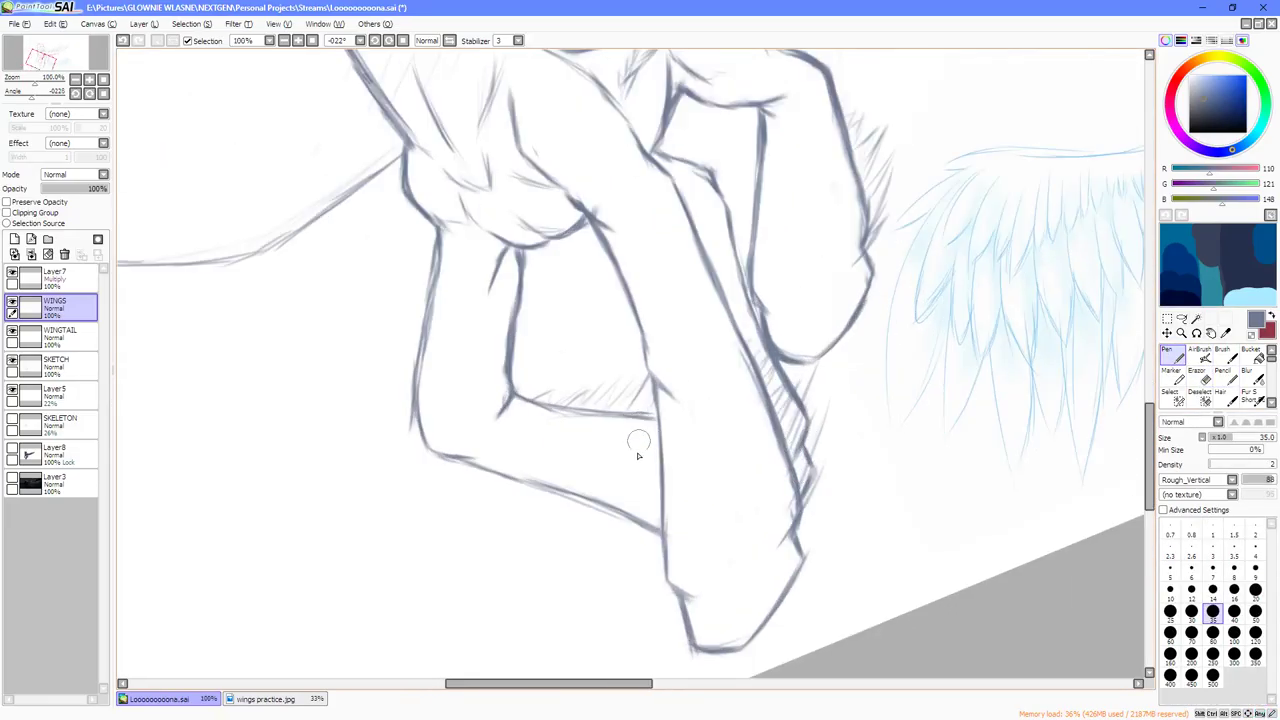
Undo the recent feather strokes on both front legs and redraw those along the back edge of the long front leg.
key(ctrl+z)
key(ctrl+z)
key(ctrl+z)
key(ctrl+z)
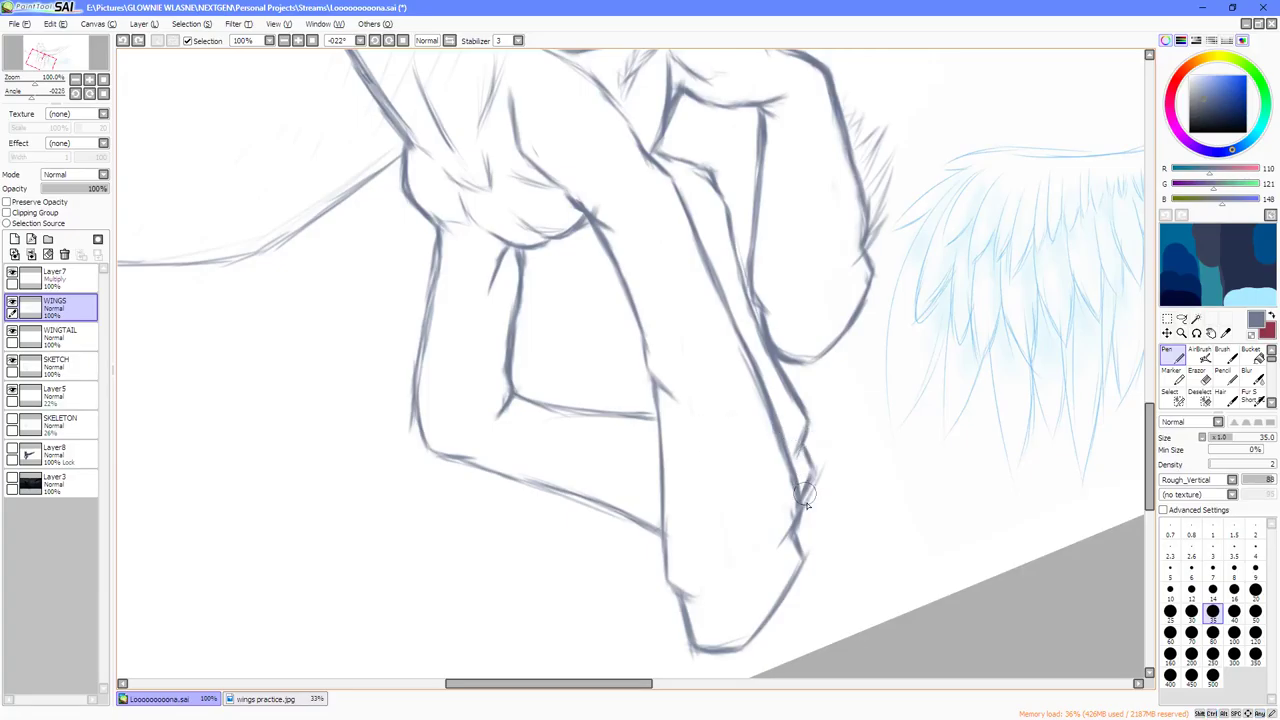
mouse_move(793, 530)
mouse_down()
mouse_move(814, 472)
mouse_move(817, 396)
mouse_up()
mouse_move(797, 465)
mouse_down()
mouse_move(809, 408)
mouse_move(777, 450)
mouse_move(810, 360)
mouse_up()
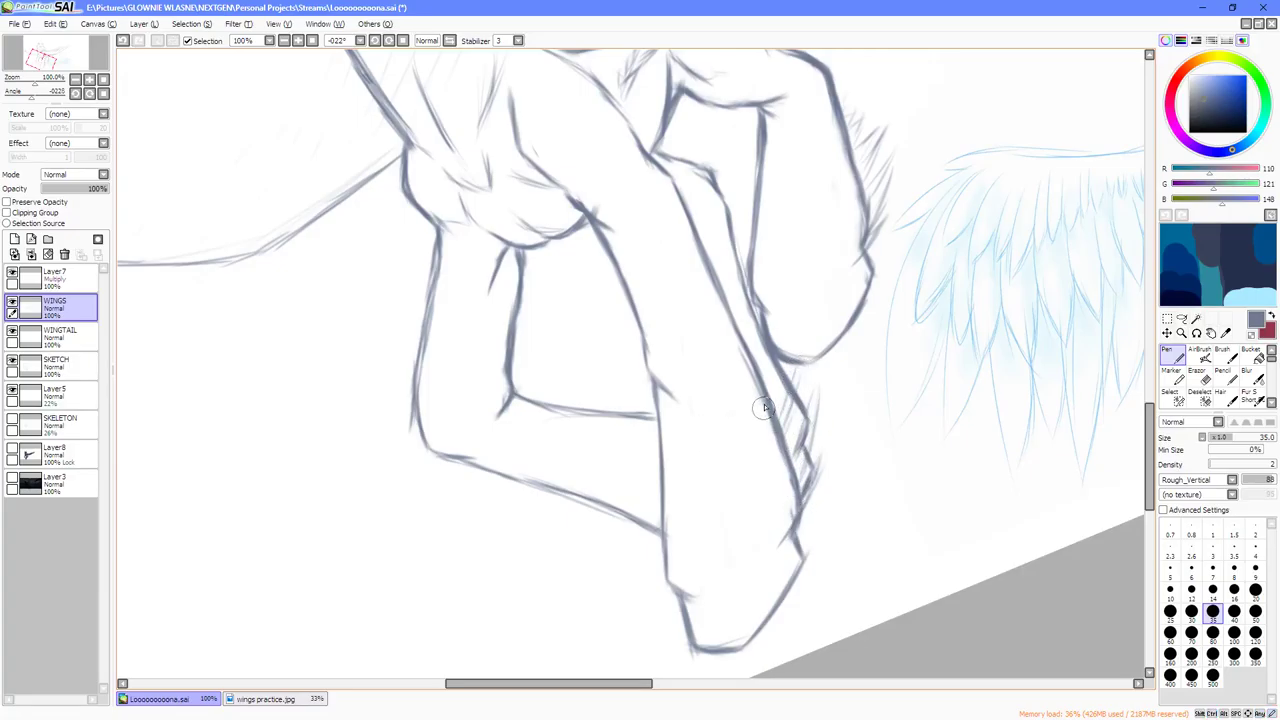
mouse_move(764, 407)
mouse_down()
mouse_move(784, 366)
mouse_move(769, 351)
mouse_up()
drag(758, 390, 783, 351)
Sketch short feather strokes along the bent front leg's upper edge, from the knee corner to the long leg.
mouse_move(529, 398)
mouse_down()
mouse_move(570, 370)
mouse_move(572, 410)
mouse_move(608, 385)
mouse_move(611, 403)
mouse_move(620, 363)
mouse_up()
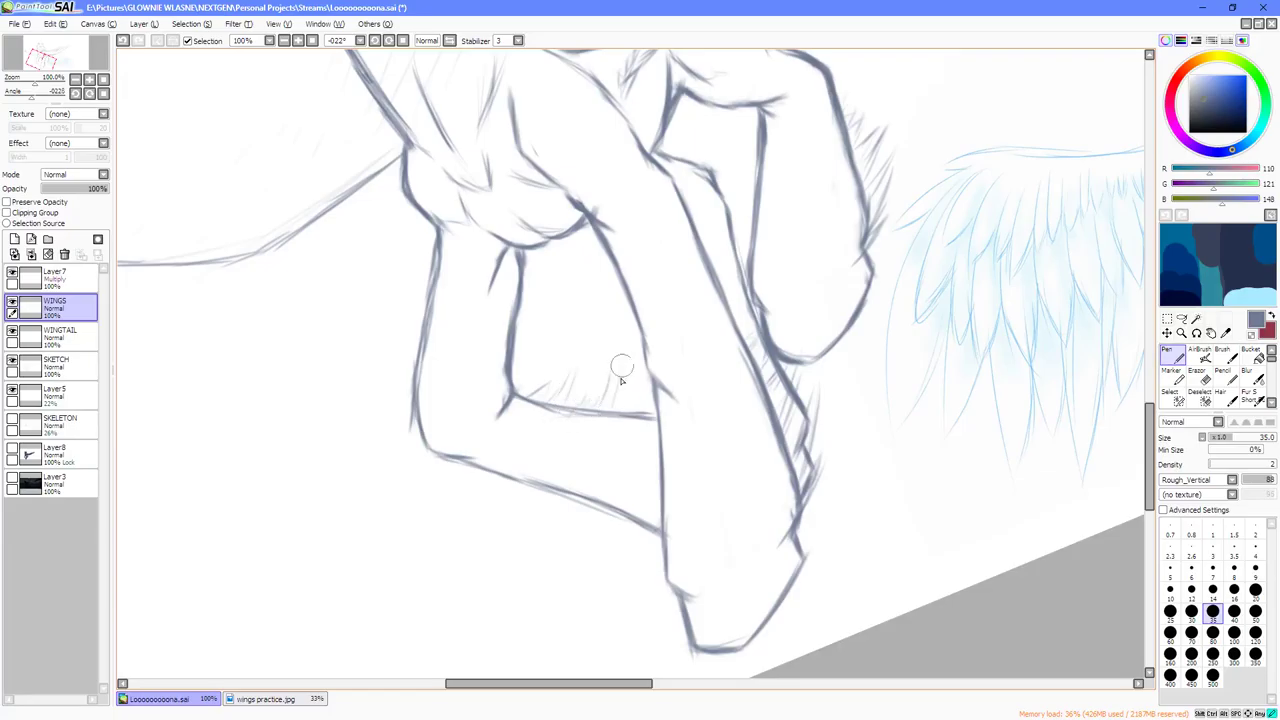
mouse_move(628, 408)
mouse_down()
mouse_move(649, 374)
mouse_move(658, 422)
mouse_move(663, 385)
mouse_move(680, 410)
mouse_move(704, 367)
mouse_up()
click(1202, 377)
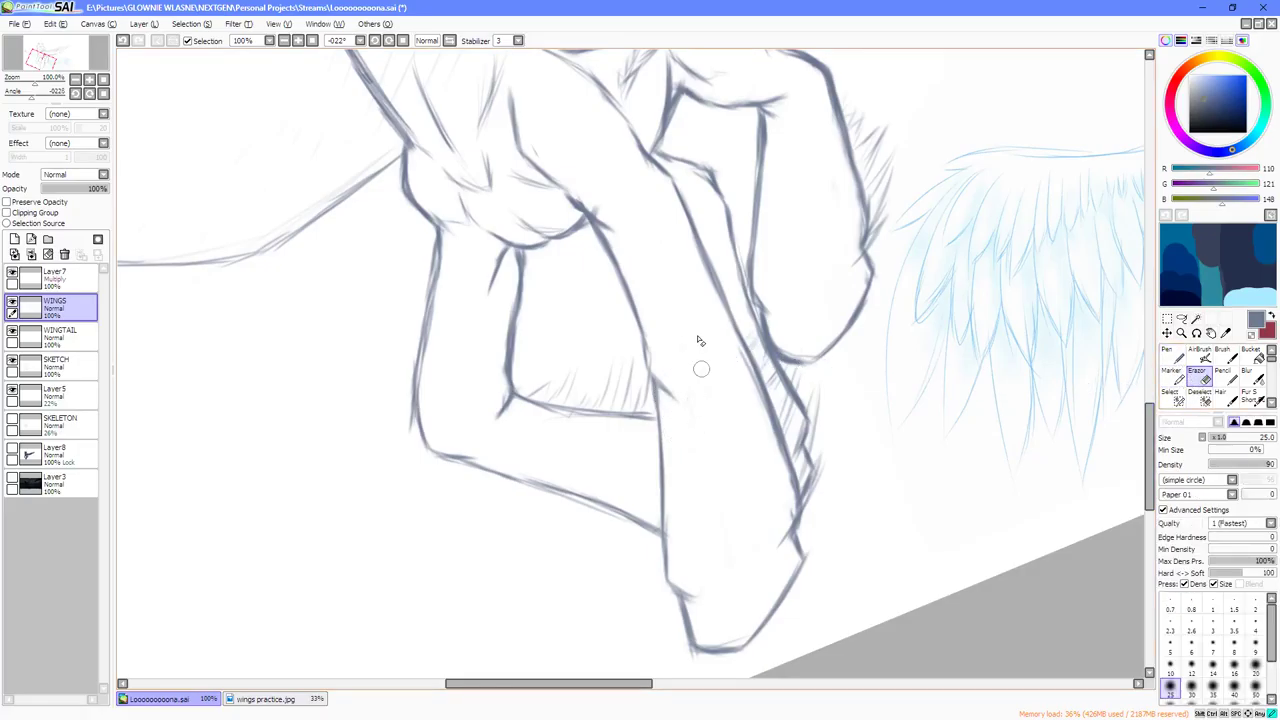
scroll(700, 447, down, 2)
key(End)
scroll(757, 430, up, 1)
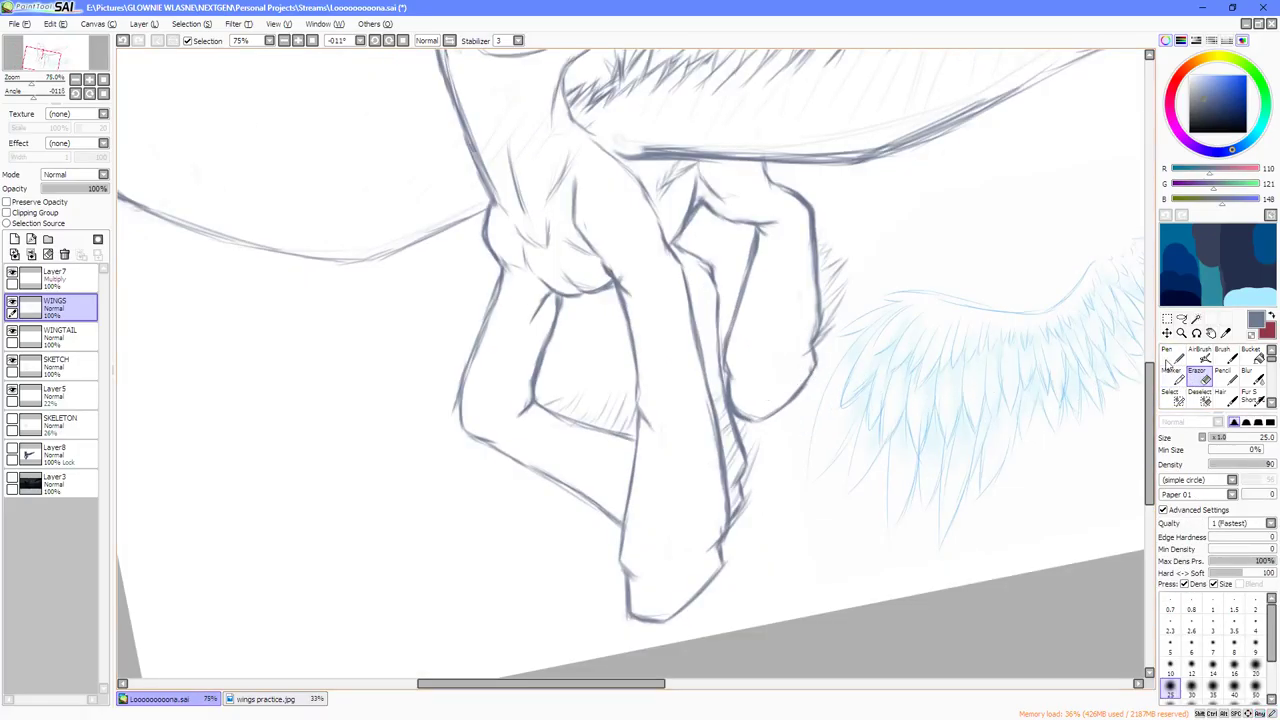
Set the SKETCH layer's opacity to 44% and make the WINGS layer active for the Pen.
click(1177, 358)
drag(597, 220, 657, 390)
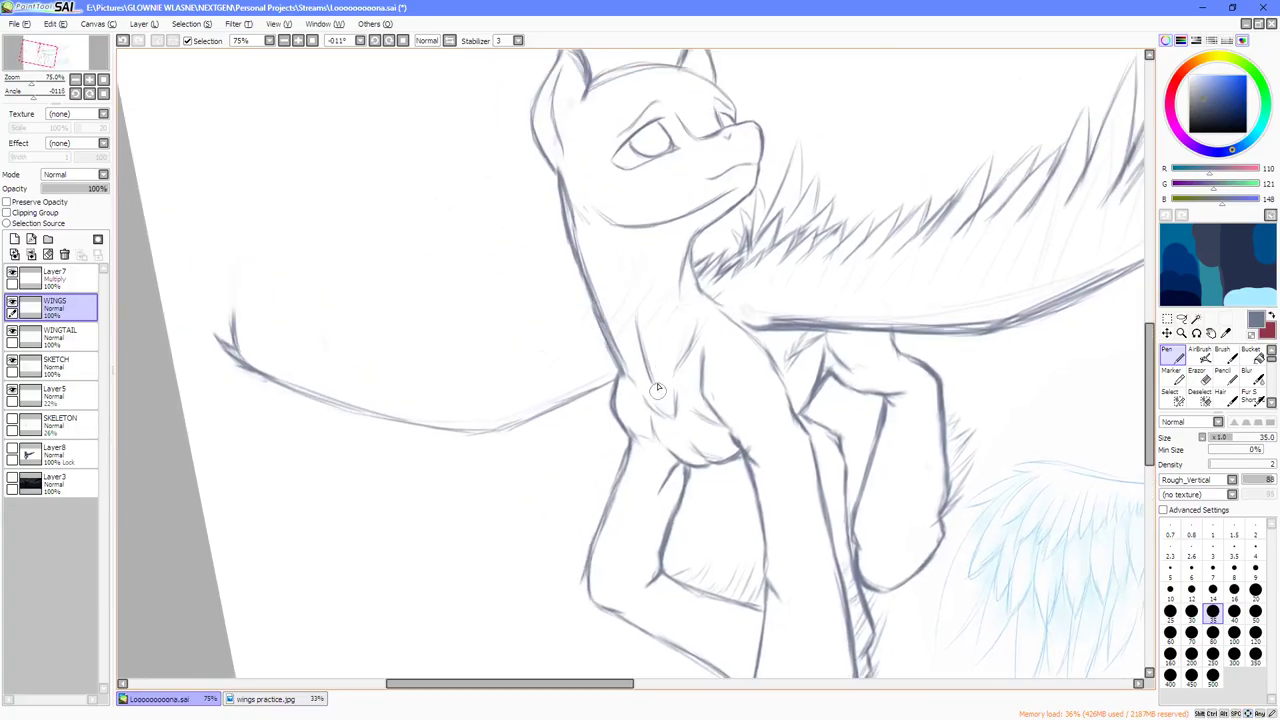
scroll(771, 393, up, 1)
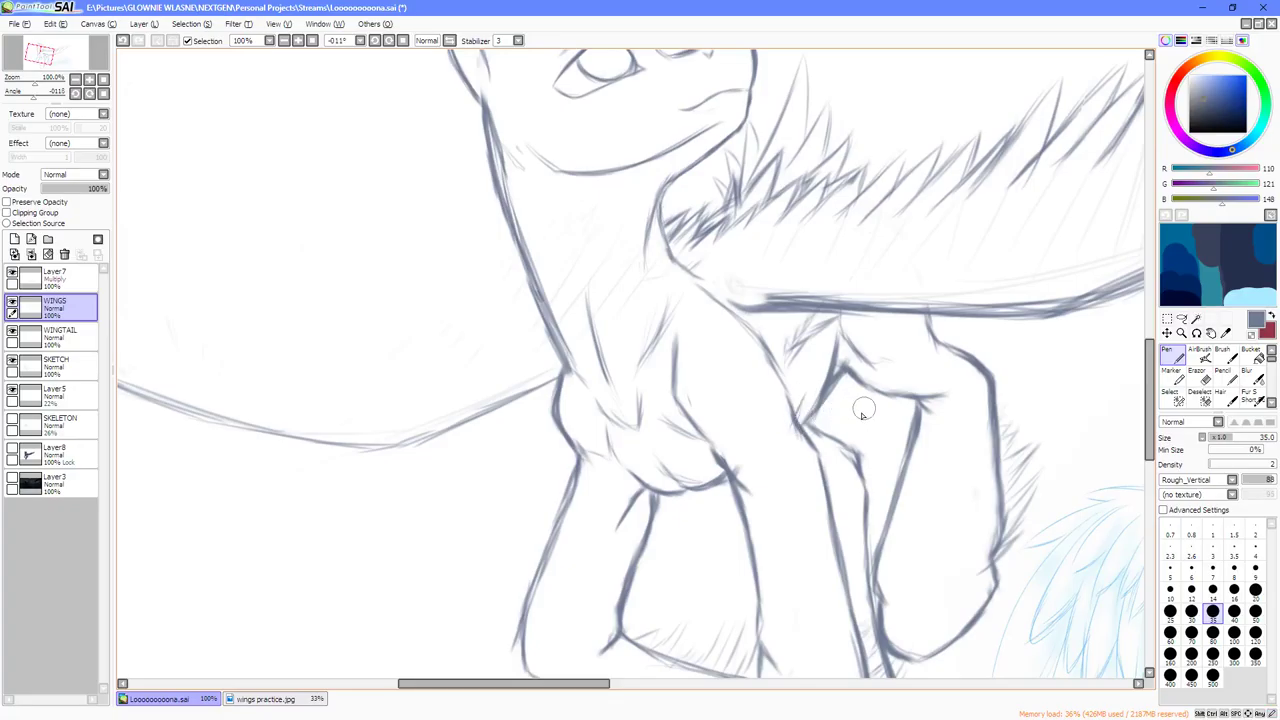
key(ctrl+z)
click(55, 365)
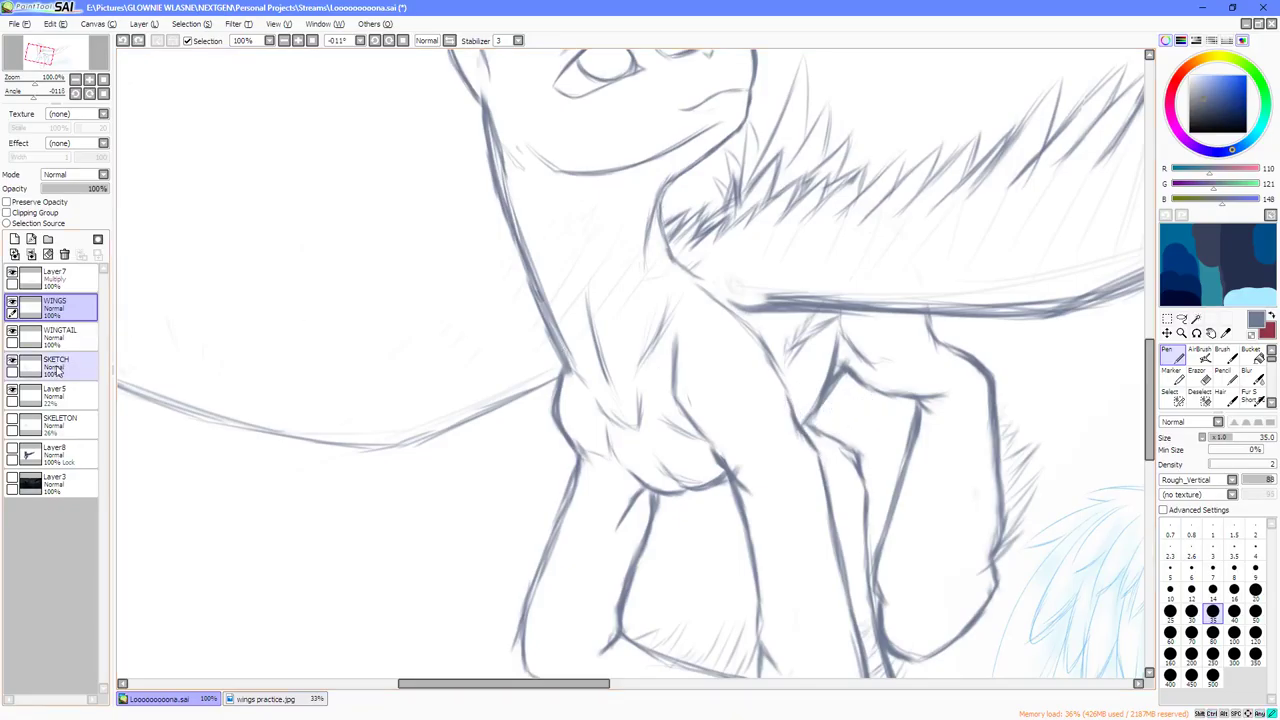
click(71, 188)
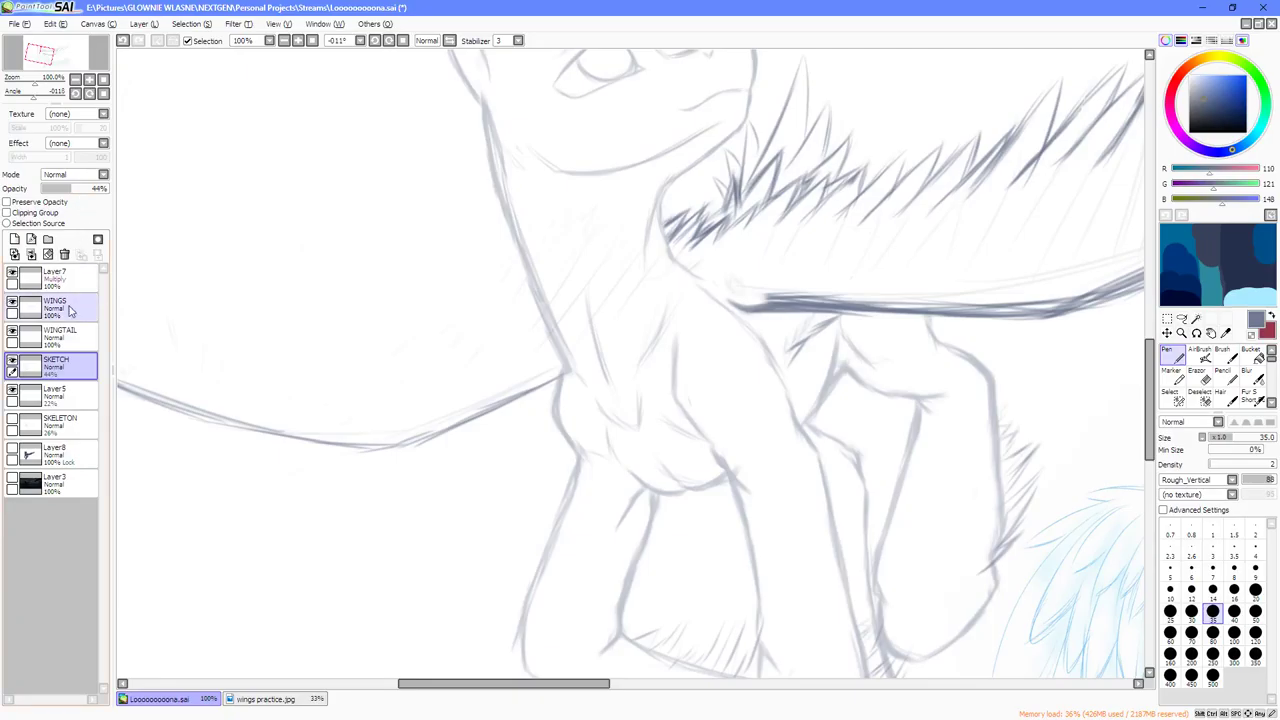
click(67, 308)
Darken the inner edge of the leg beneath the wing and the line where the bent leg meets the long leg.
drag(894, 529, 764, 356)
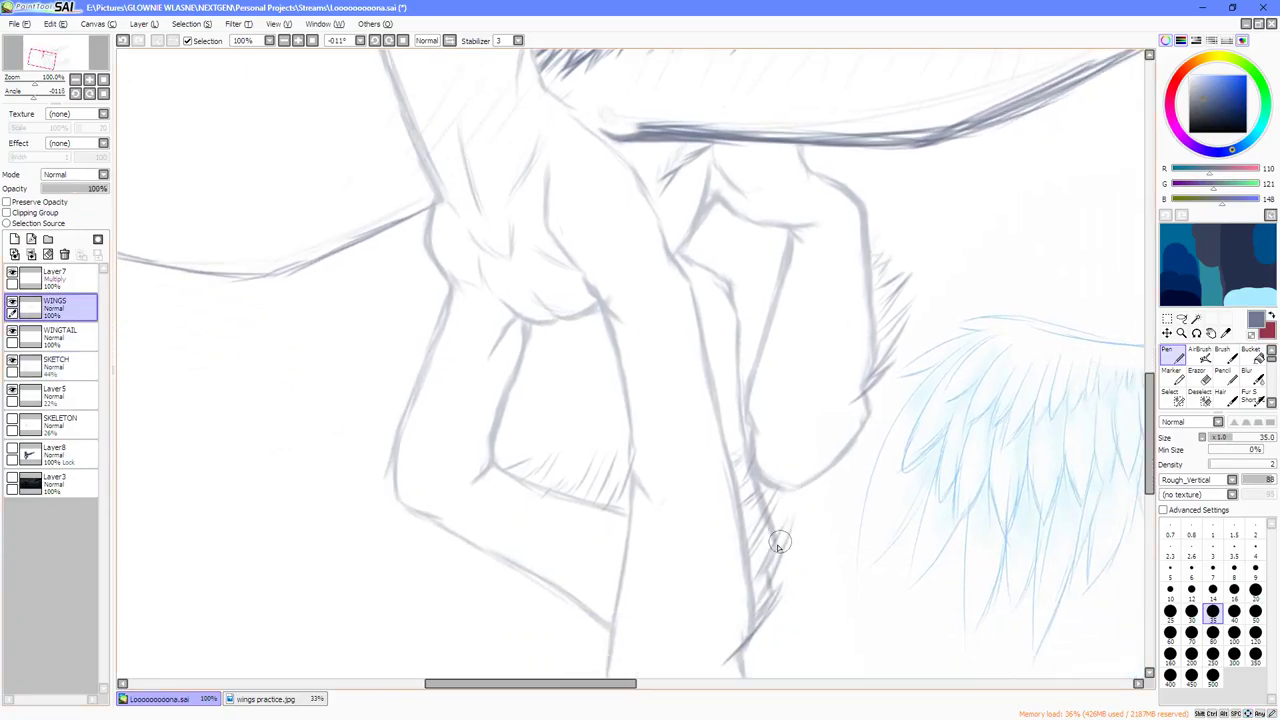
scroll(829, 491, up, 2)
scroll(829, 491, right, 1)
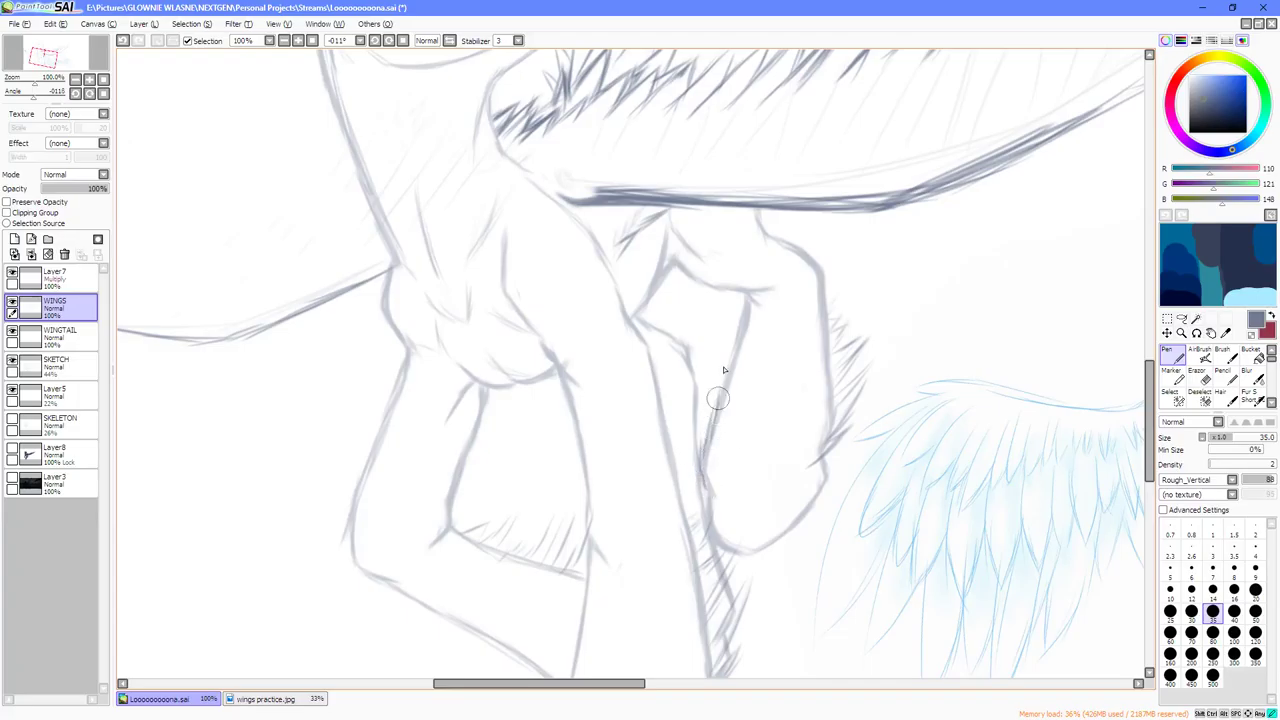
scroll(700, 445, down, 4)
scroll(586, 500, left, 1)
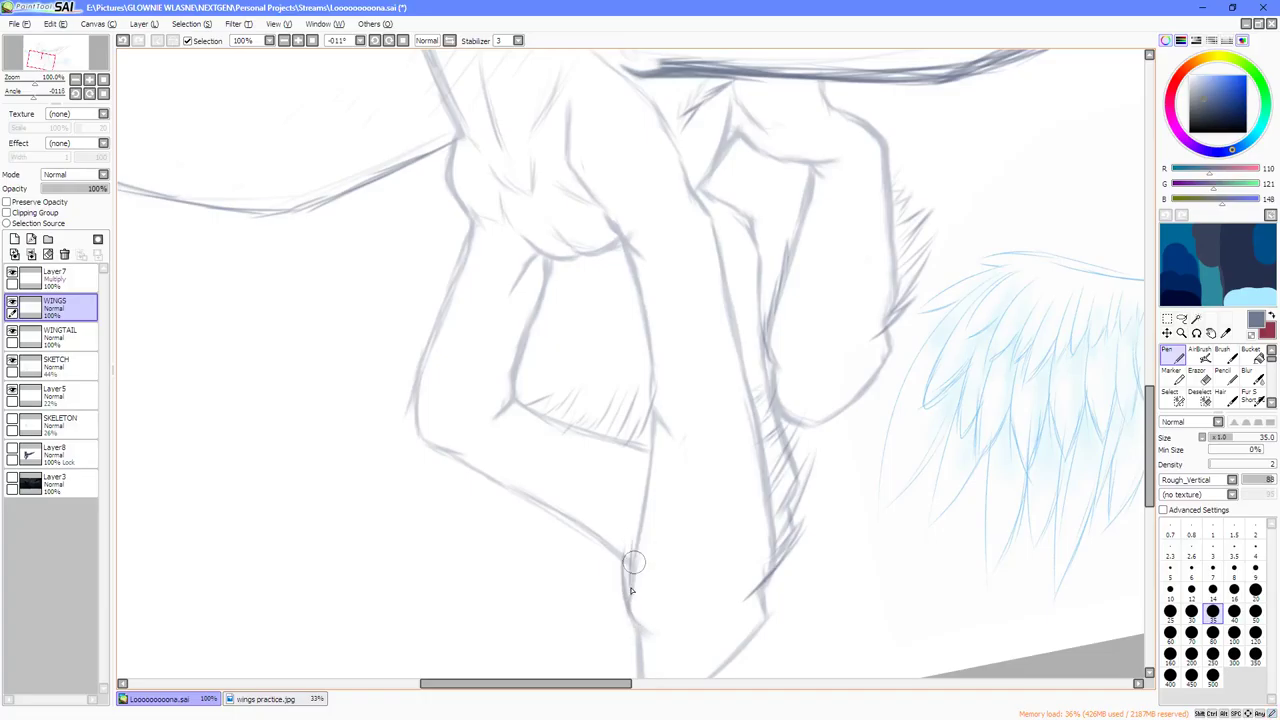
scroll(661, 525, up, 1)
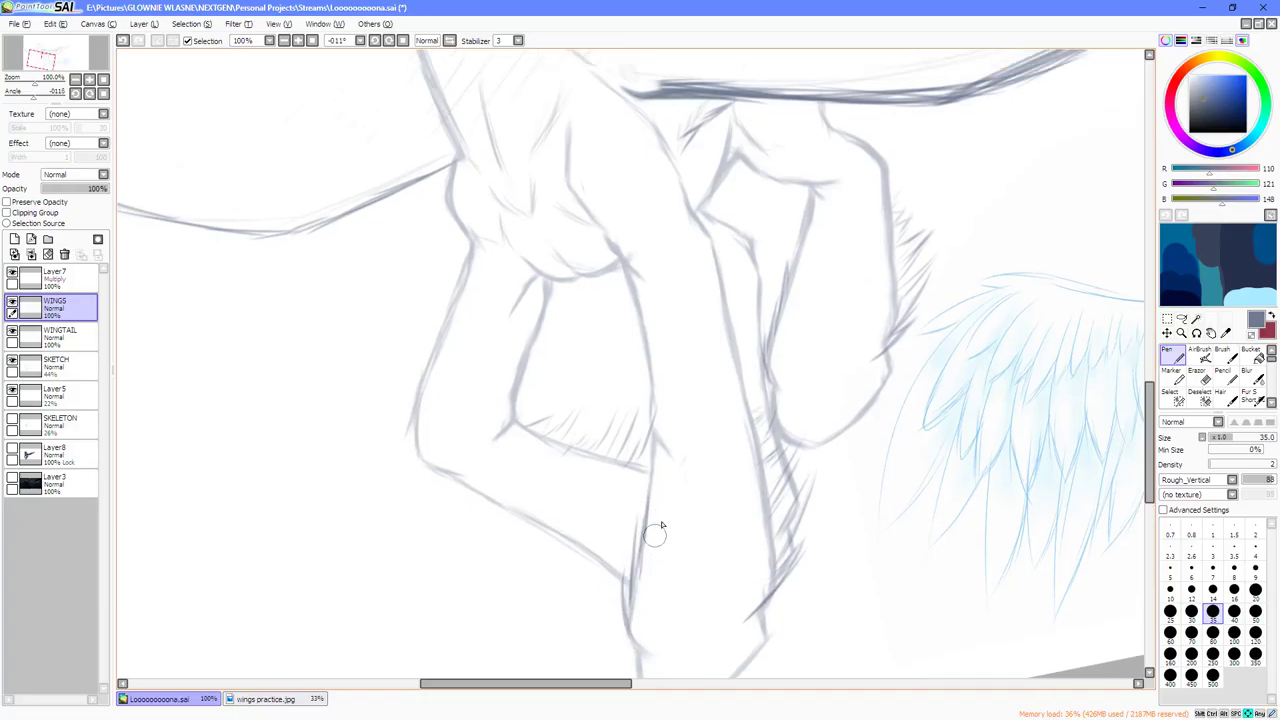
drag(661, 525, 643, 575)
Sketch short feather strokes behind the top of the long front leg, in the gap beneath the wing.
key(Delete)
drag(700, 409, 705, 479)
drag(726, 391, 758, 455)
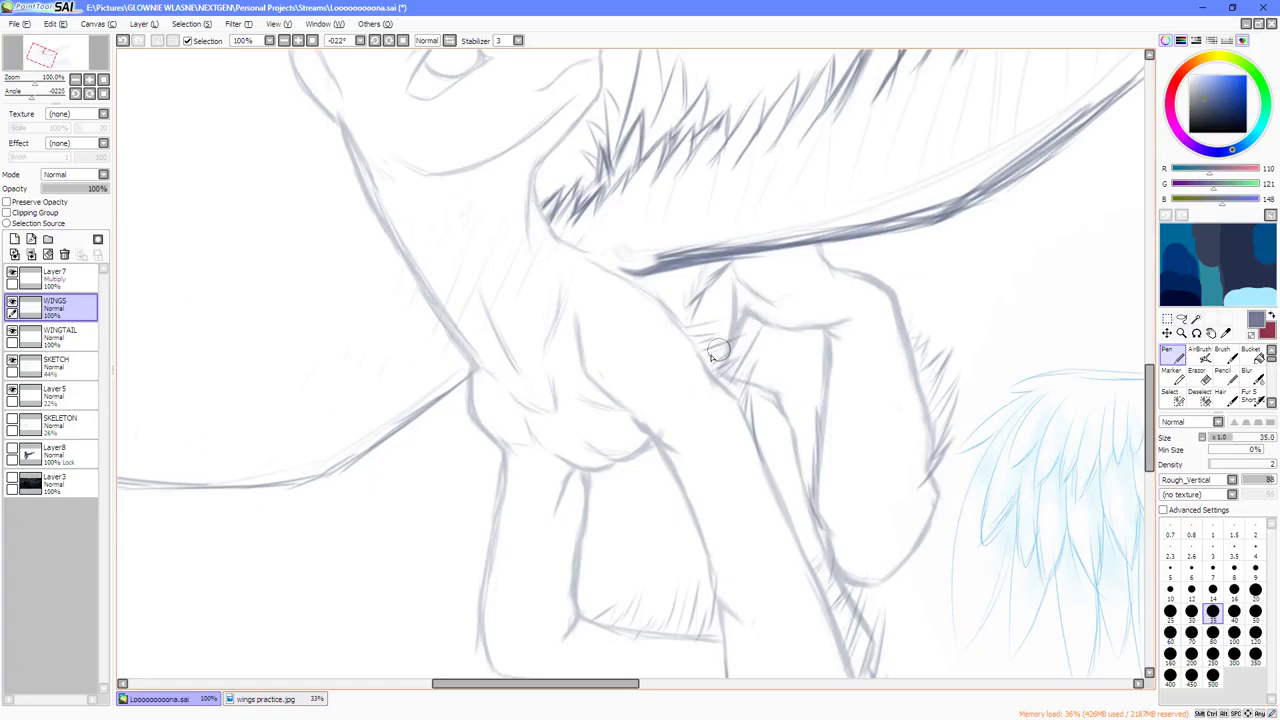
scroll(743, 467, down, 2)
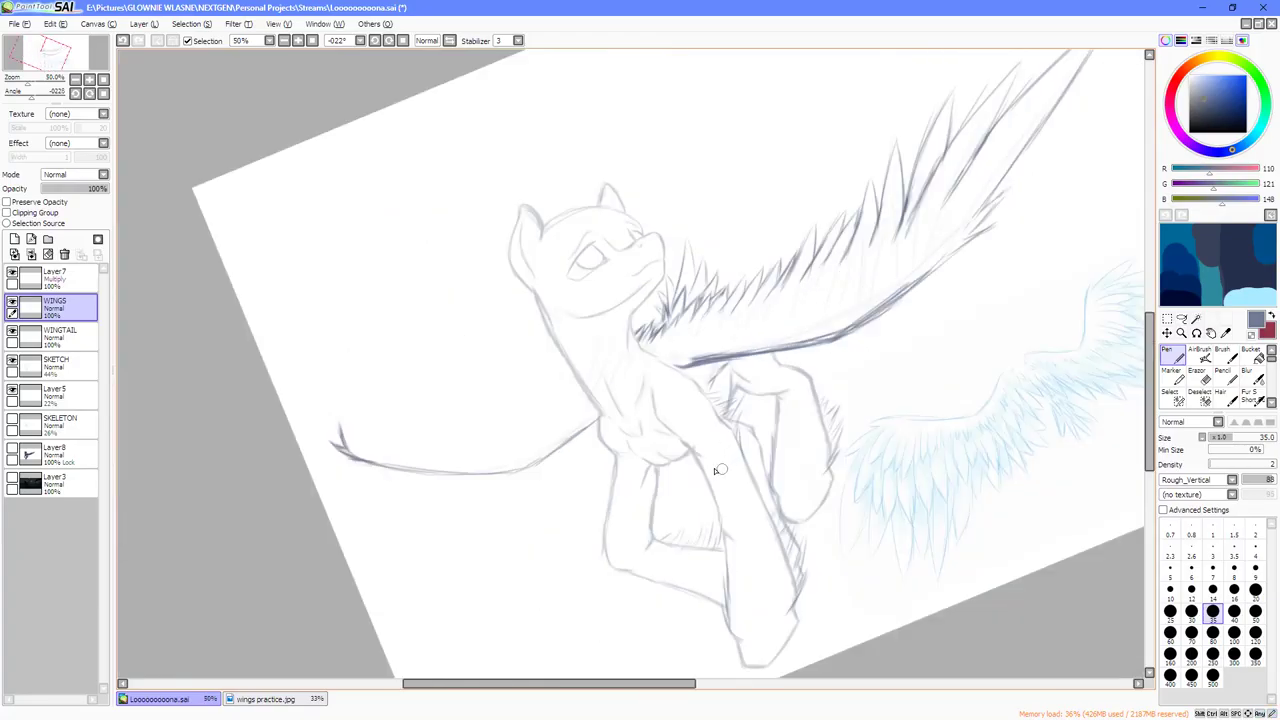
scroll(716, 449, up, 2)
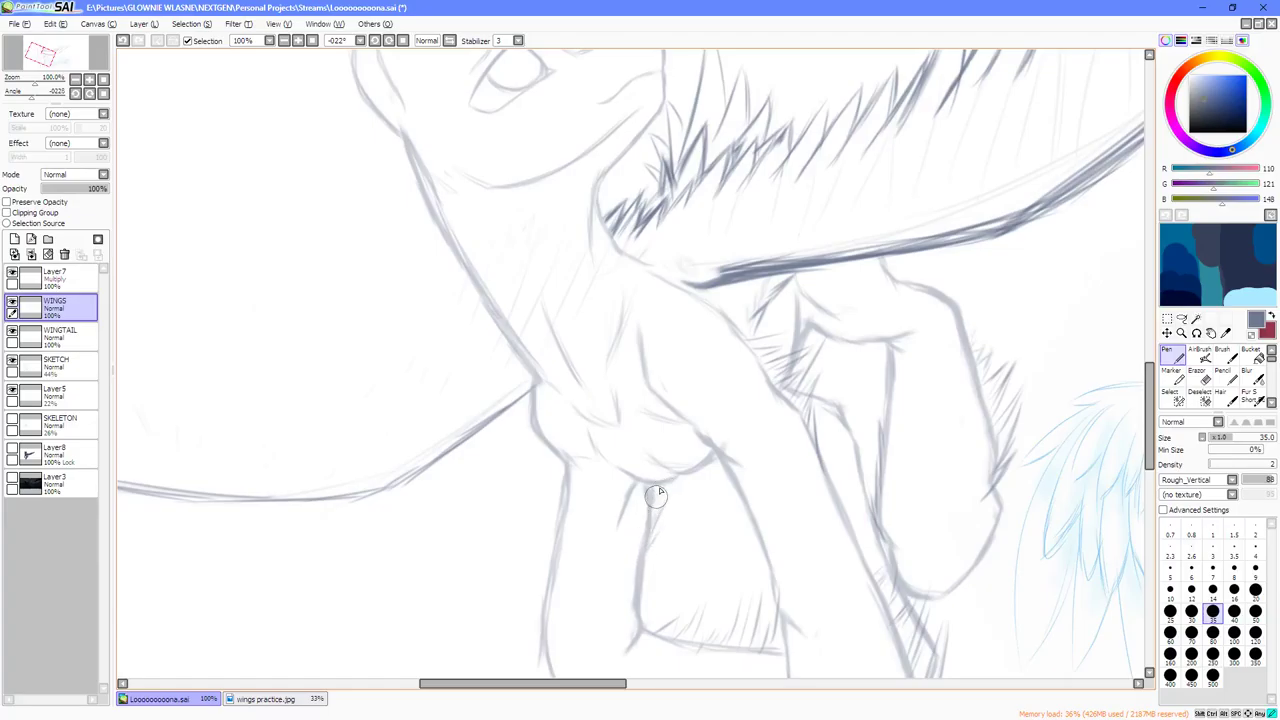
Examine the whole pony sketch, particularly the neck and the head.
scroll(698, 527, down, 2)
key(End)
key(End)
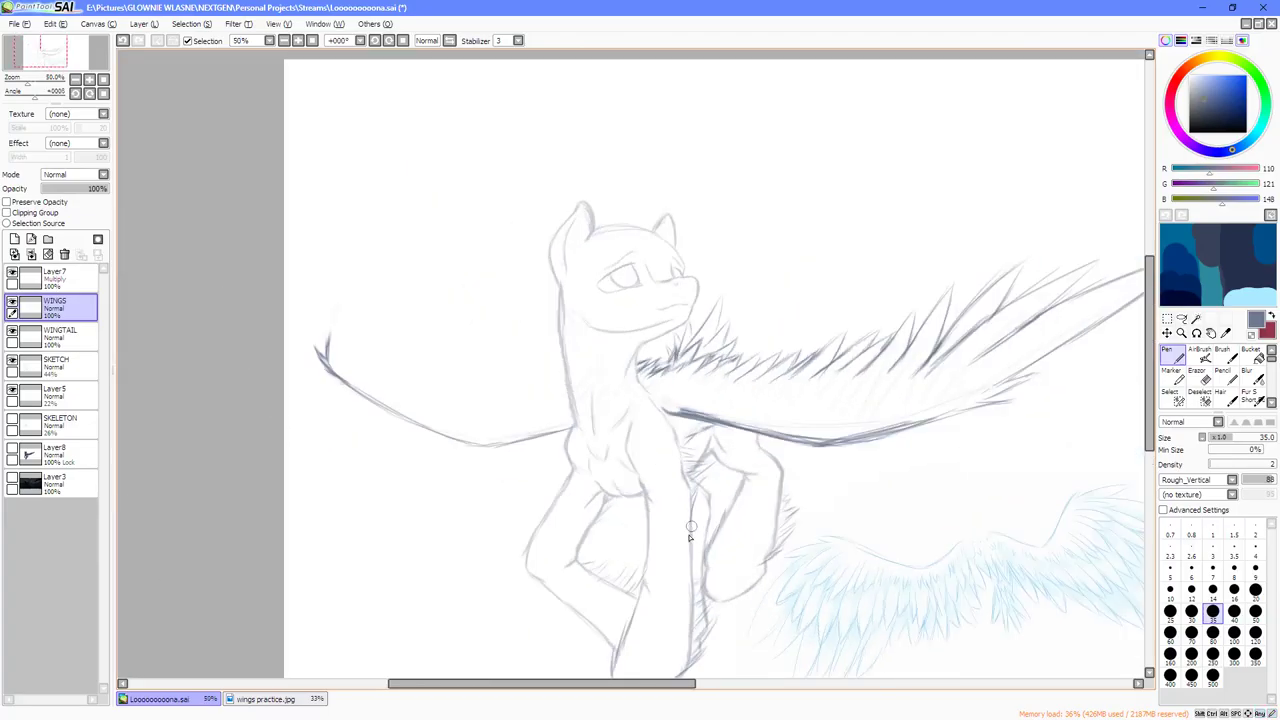
scroll(626, 420, up, 1)
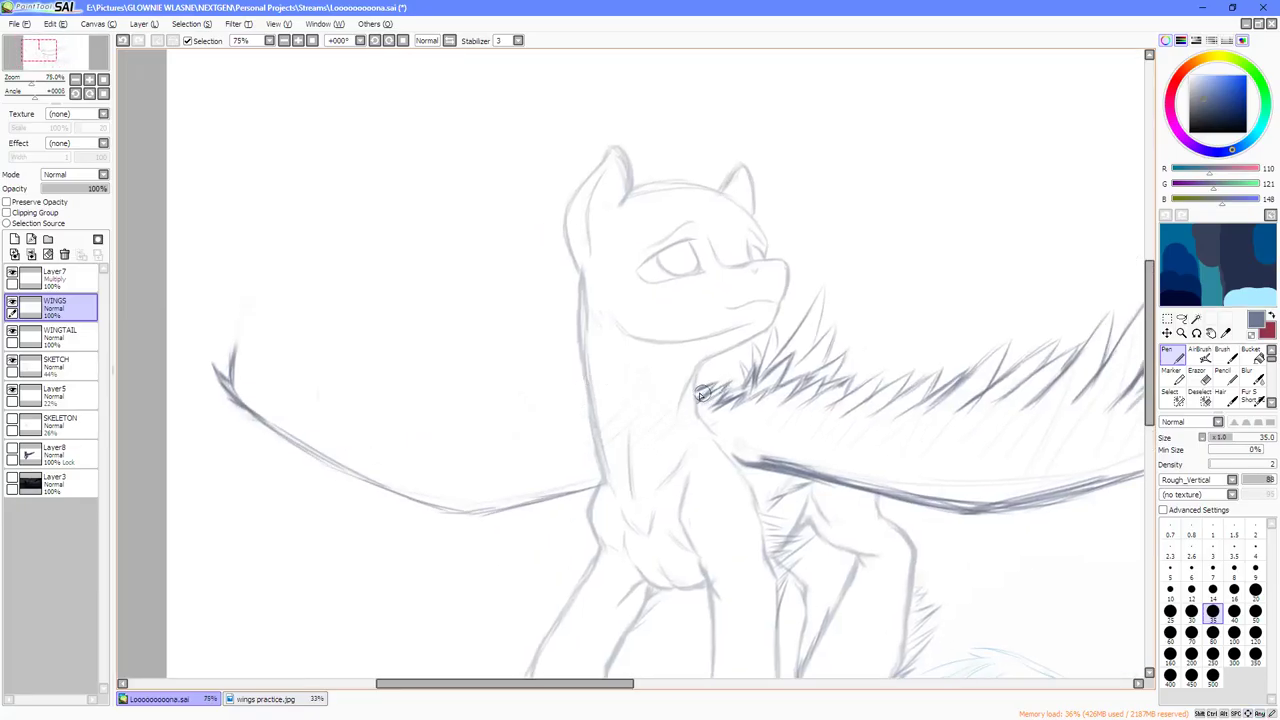
scroll(566, 286, up, 1)
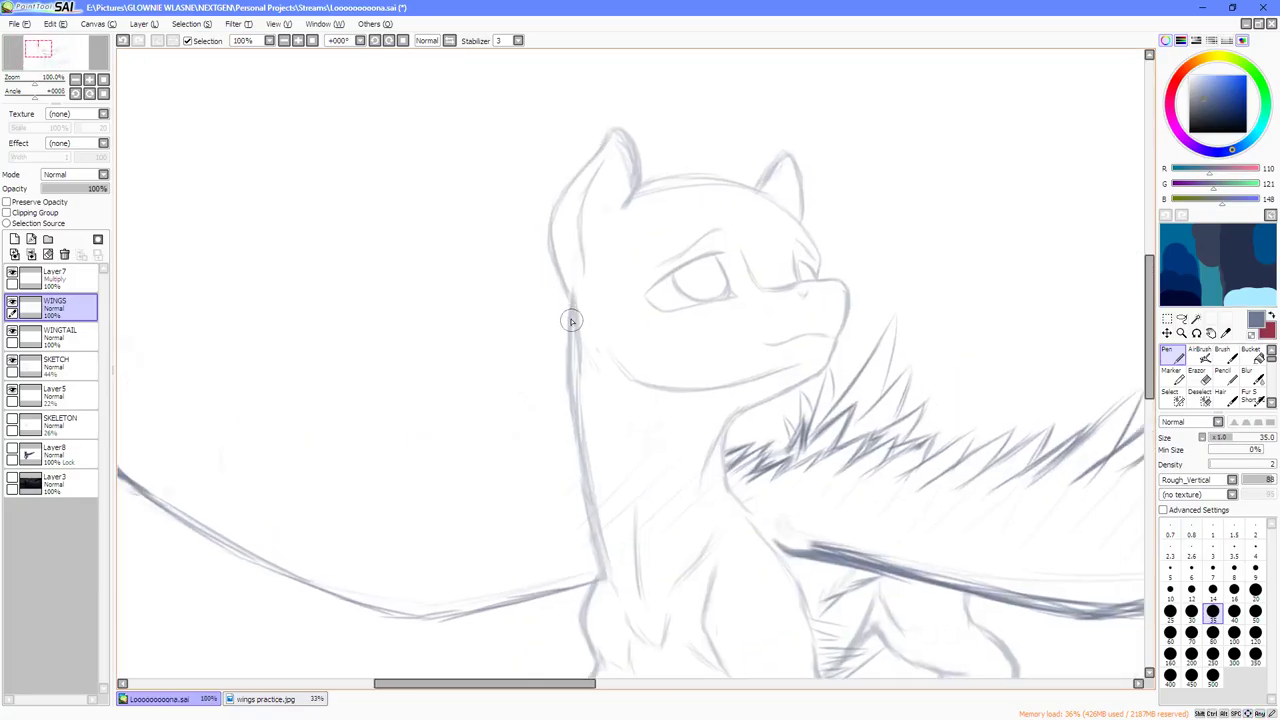
scroll(563, 340, down, 3)
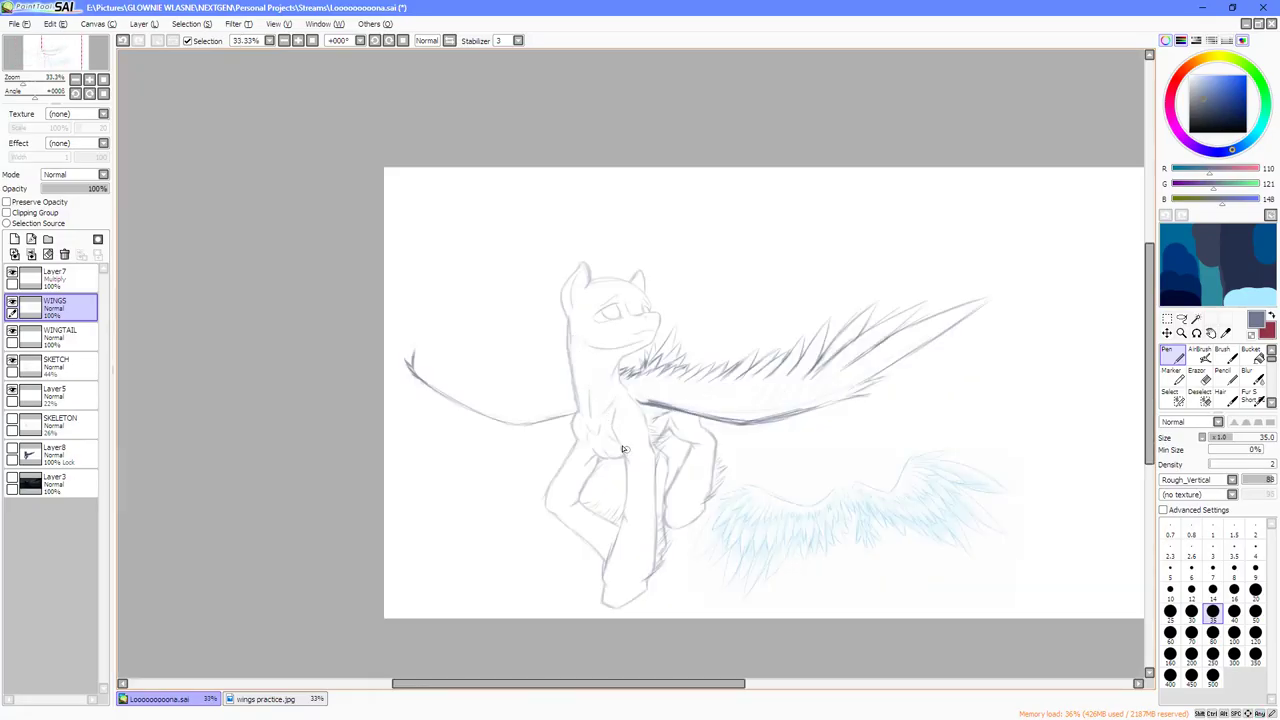
scroll(627, 308, up, 2)
click(55, 365)
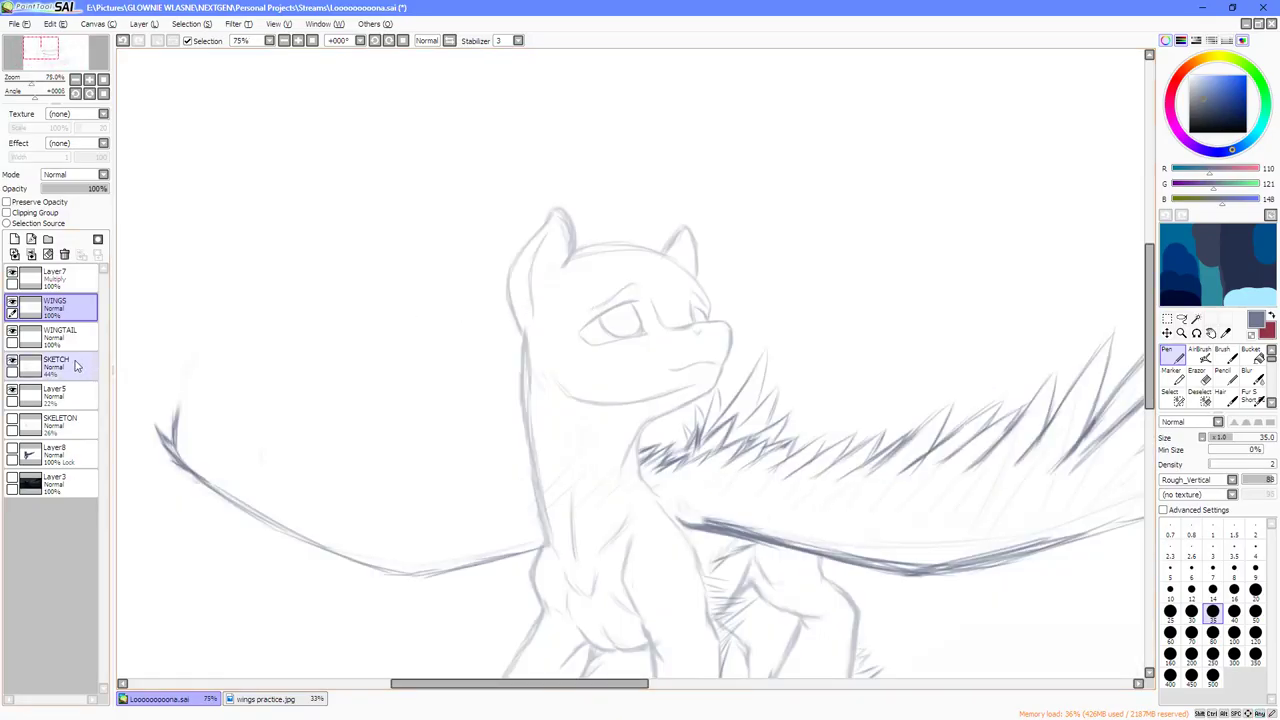
click(55, 305)
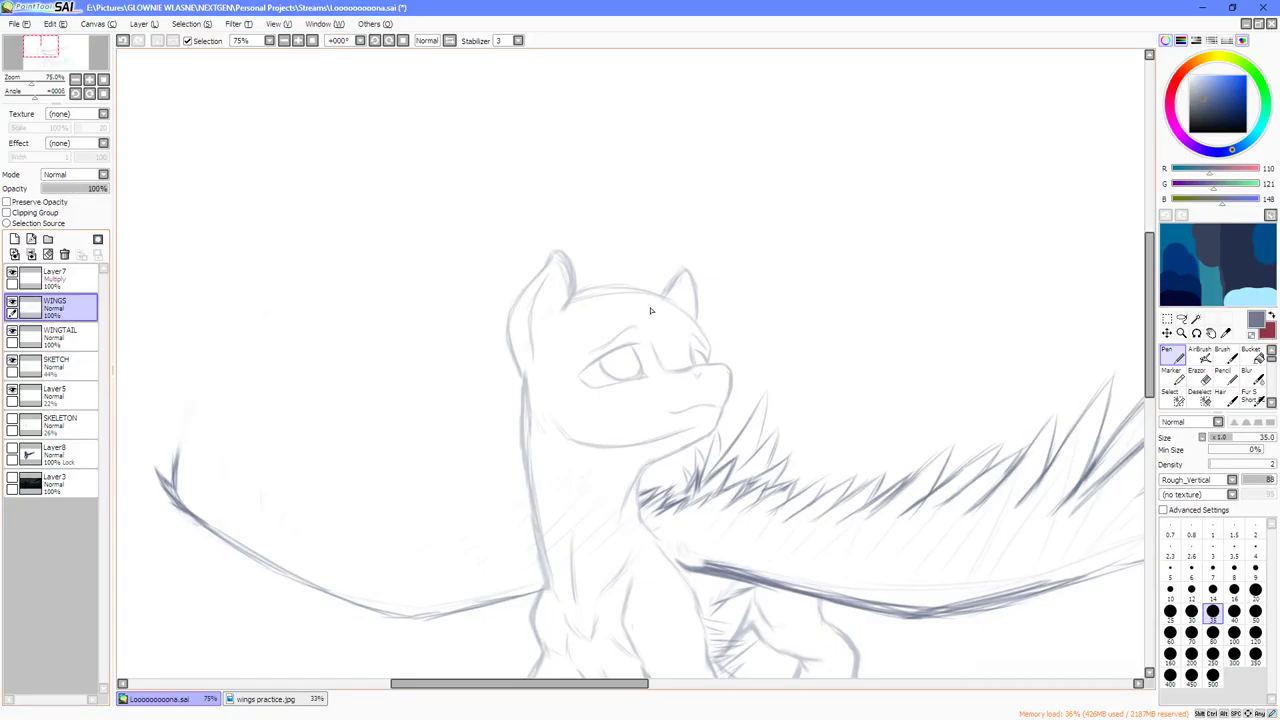
scroll(640, 360, up, 1)
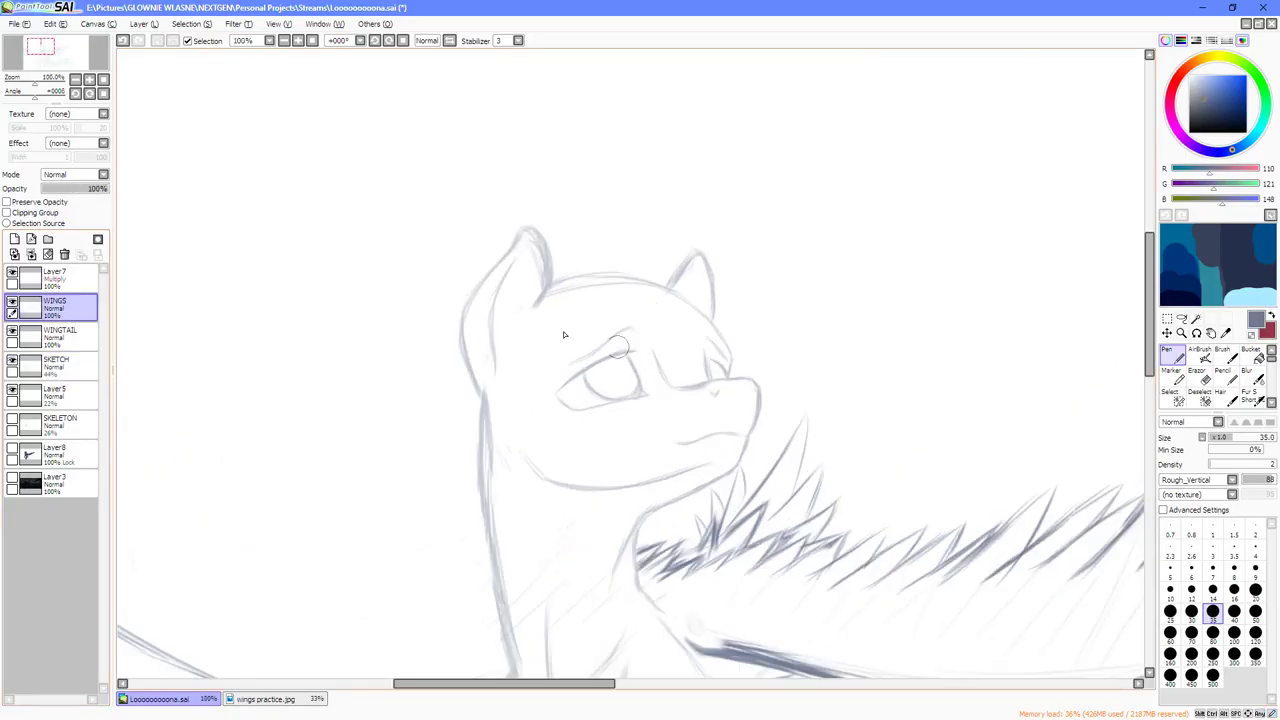
Add a new layer directly above the SKETCH layer for drawing on the pony's head.
click(55, 365)
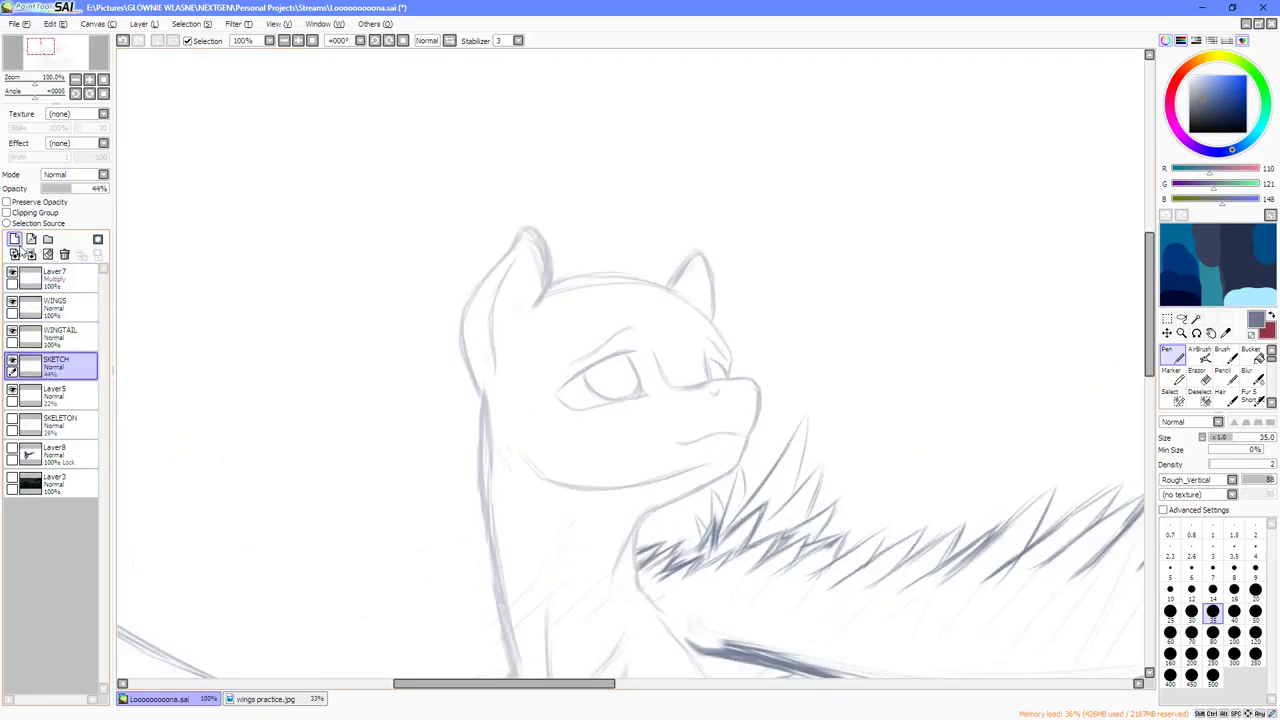
click(15, 240)
drag(712, 341, 690, 362)
scroll(653, 355, up, 1)
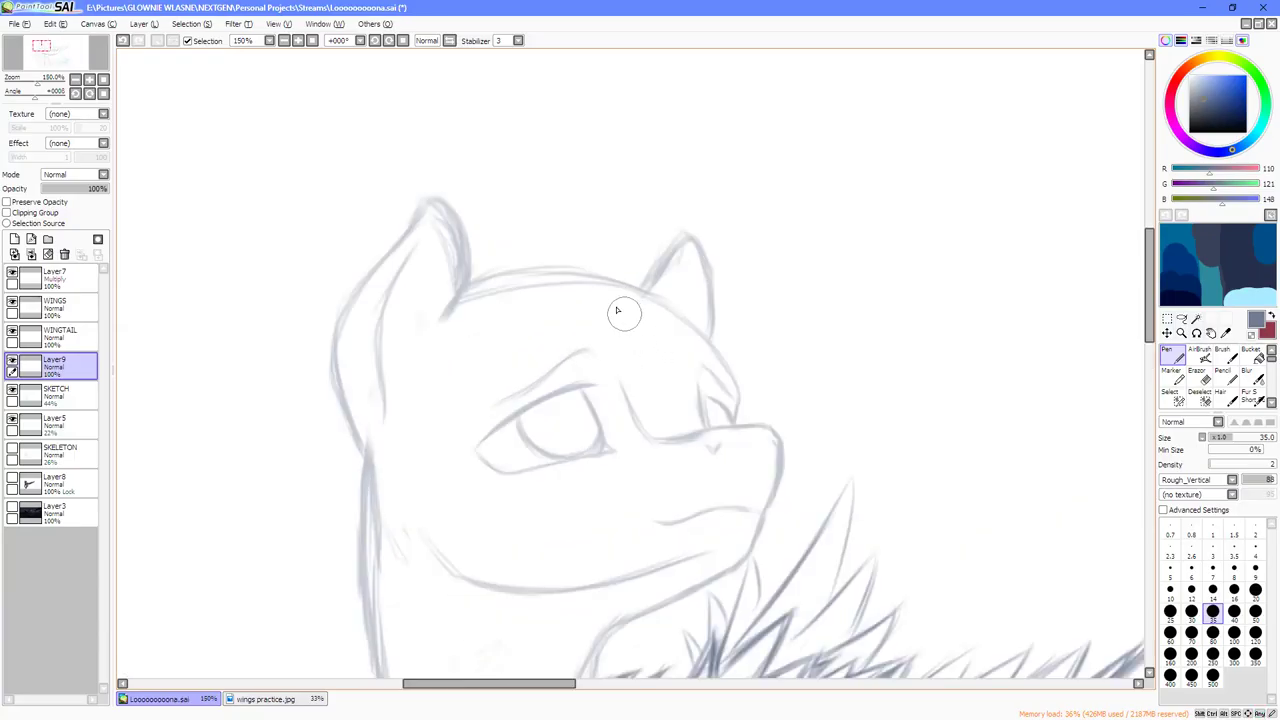
Draw the curved base of a horn on the pony's forehead with the Pen at size 20.
drag(660, 333, 608, 297)
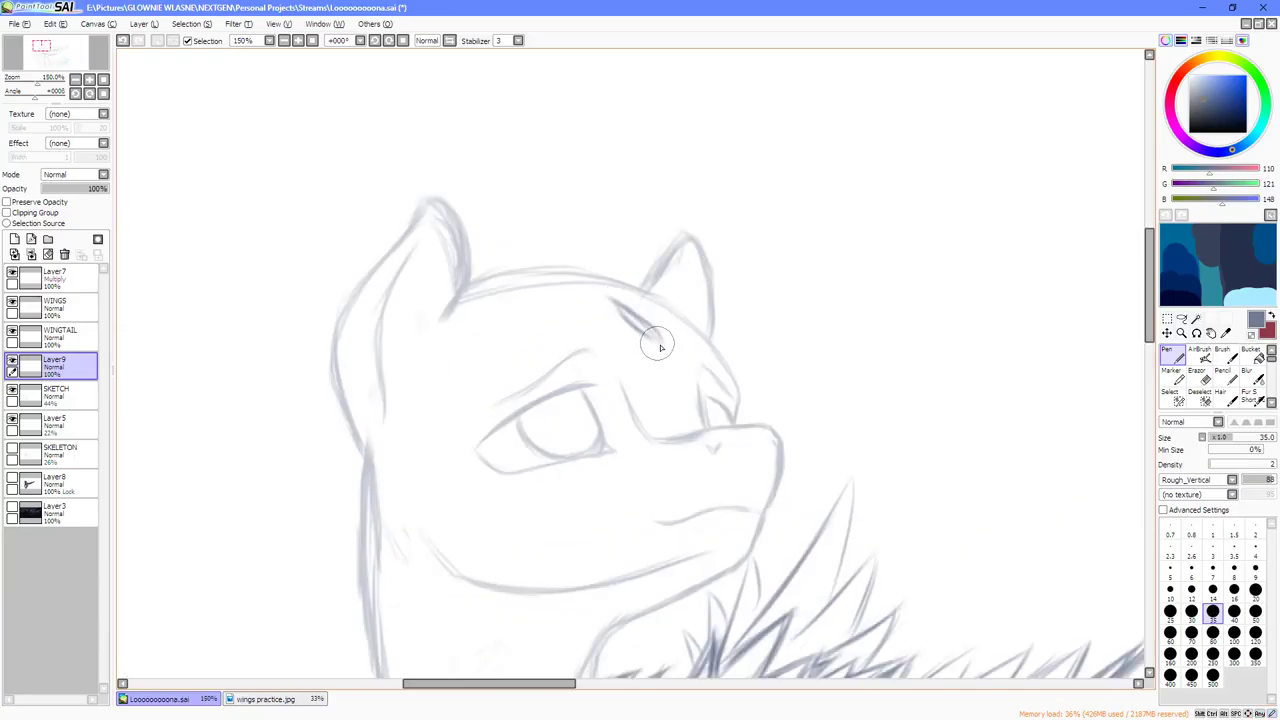
key(ctrl+z)
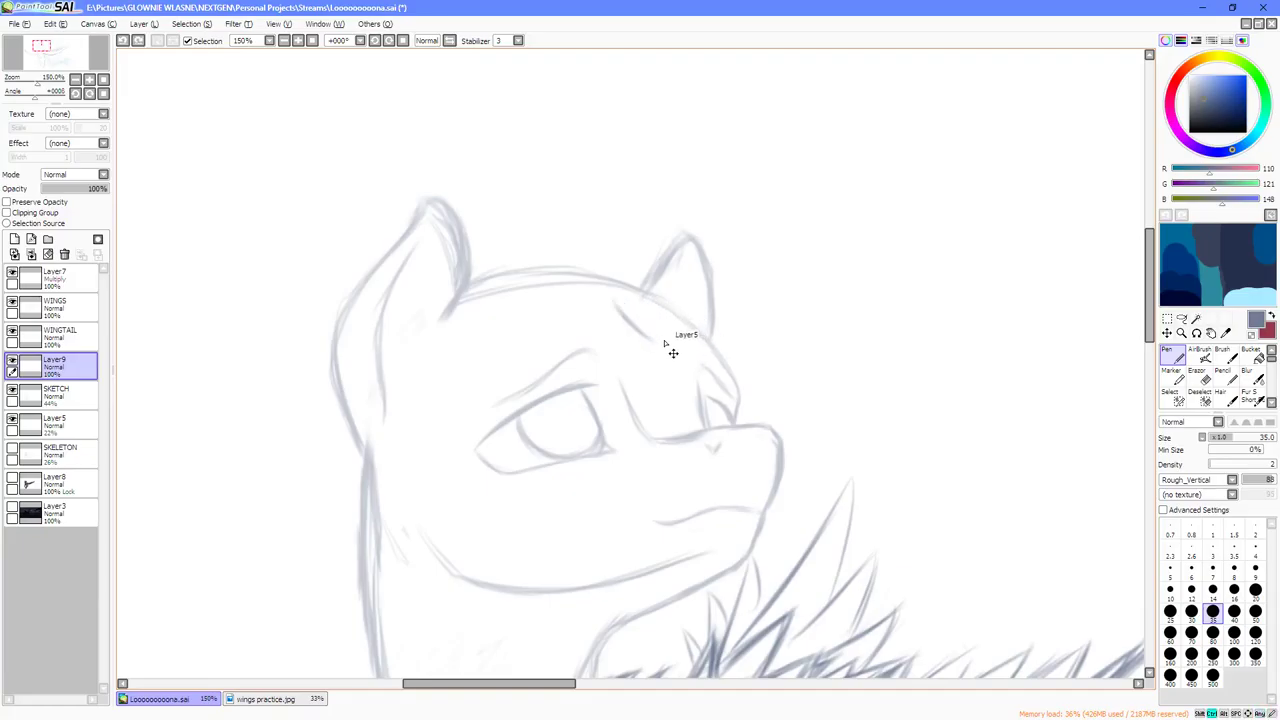
key(bracketleft)
key(bracketleft)
key(bracketleft)
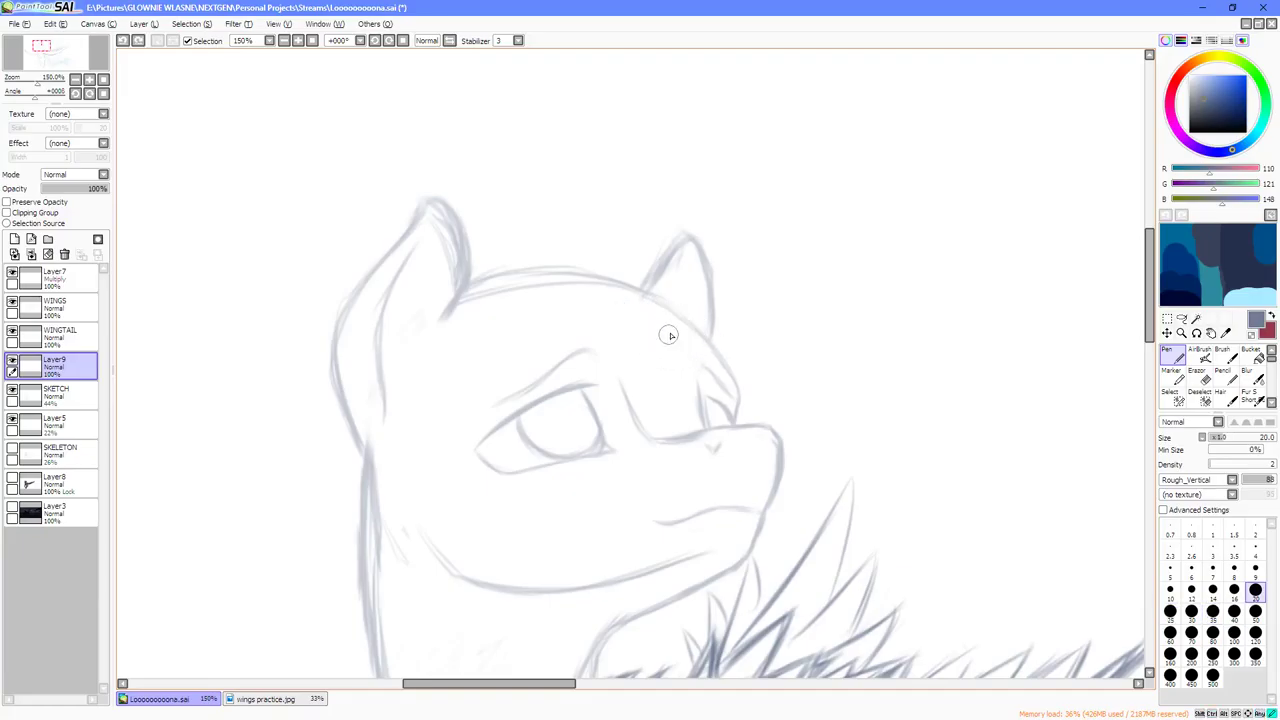
mouse_move(642, 319)
mouse_down()
mouse_move(613, 304)
mouse_move(667, 332)
mouse_move(649, 306)
mouse_move(626, 362)
mouse_up()
Sketch the two long, curved sides of the horn rising from its base to a sharp tip.
scroll(619, 390, down, 2)
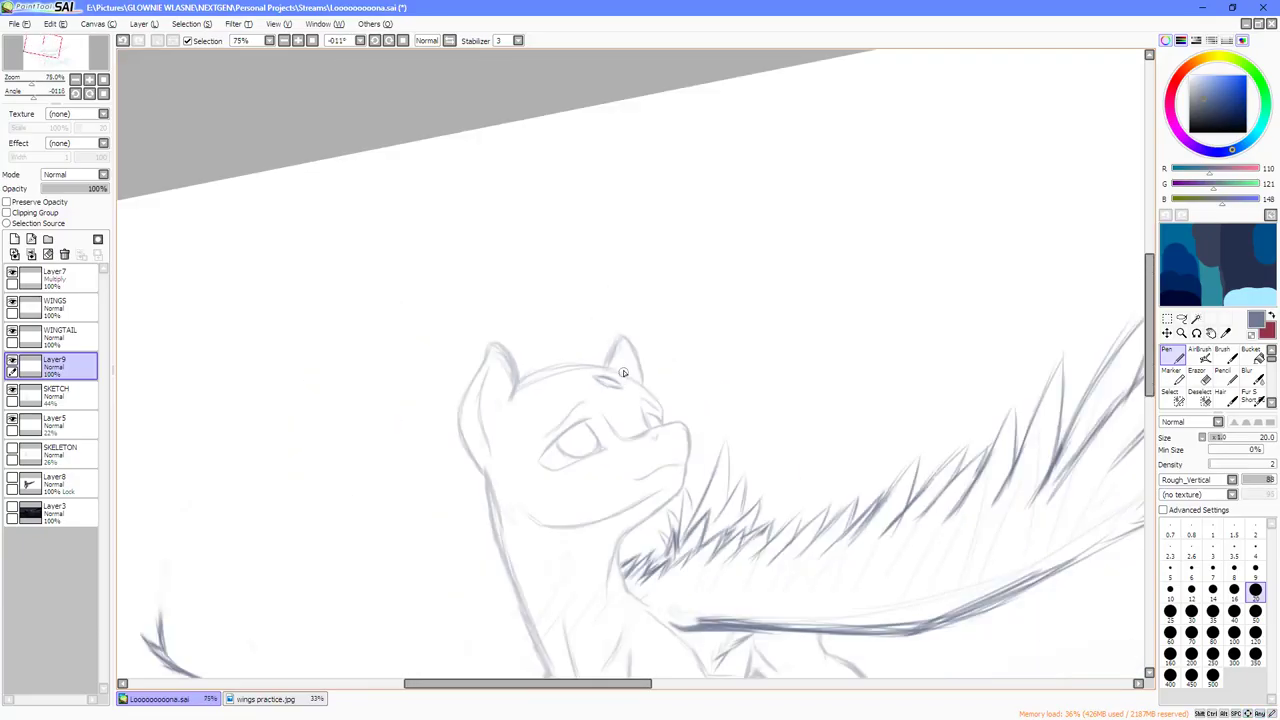
mouse_move(622, 392)
mouse_down()
mouse_move(640, 301)
mouse_move(629, 362)
mouse_move(628, 203)
mouse_move(640, 302)
mouse_move(624, 205)
mouse_up()
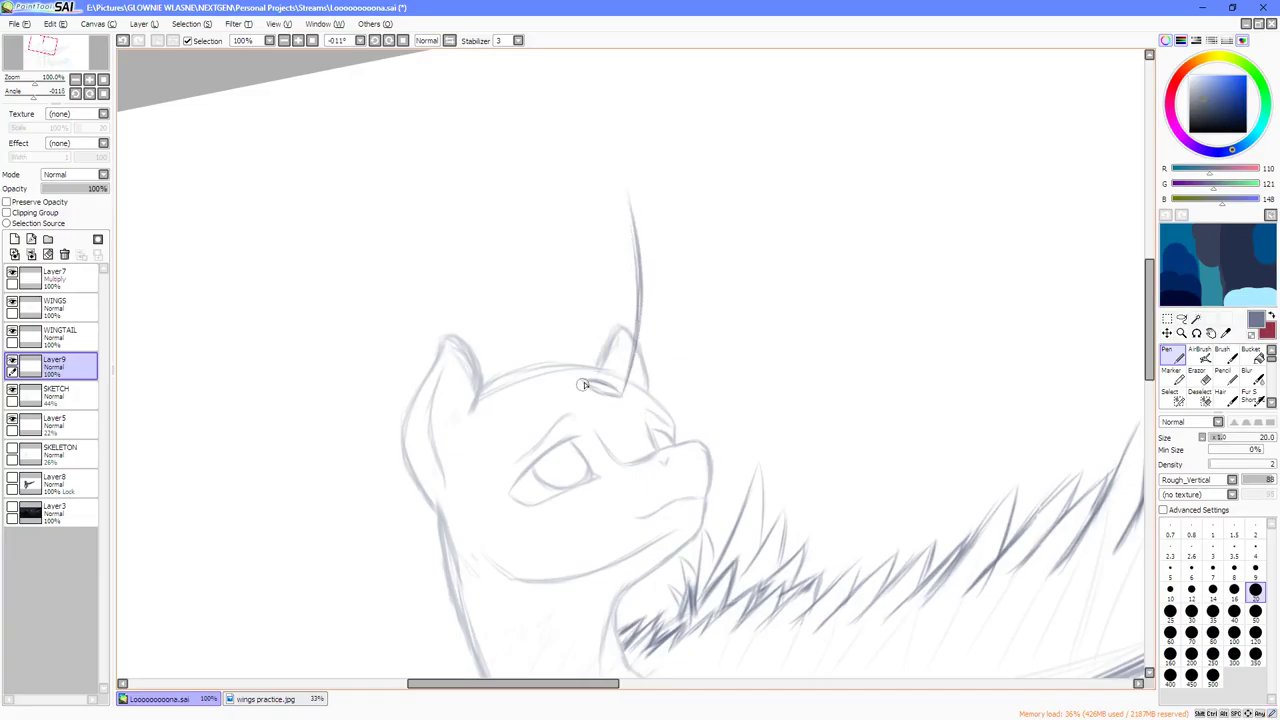
drag(602, 348, 627, 205)
drag(611, 300, 628, 197)
key(Home)
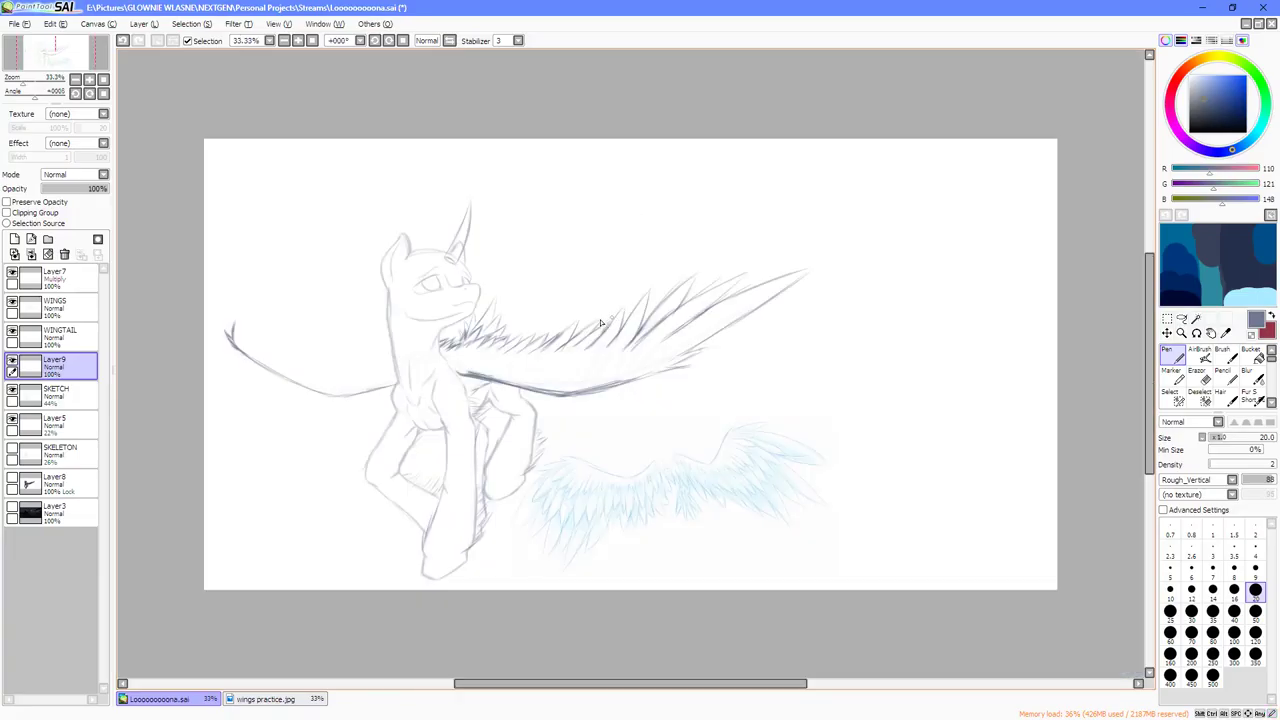
scroll(430, 252, up, 3)
scroll(473, 325, down, 2)
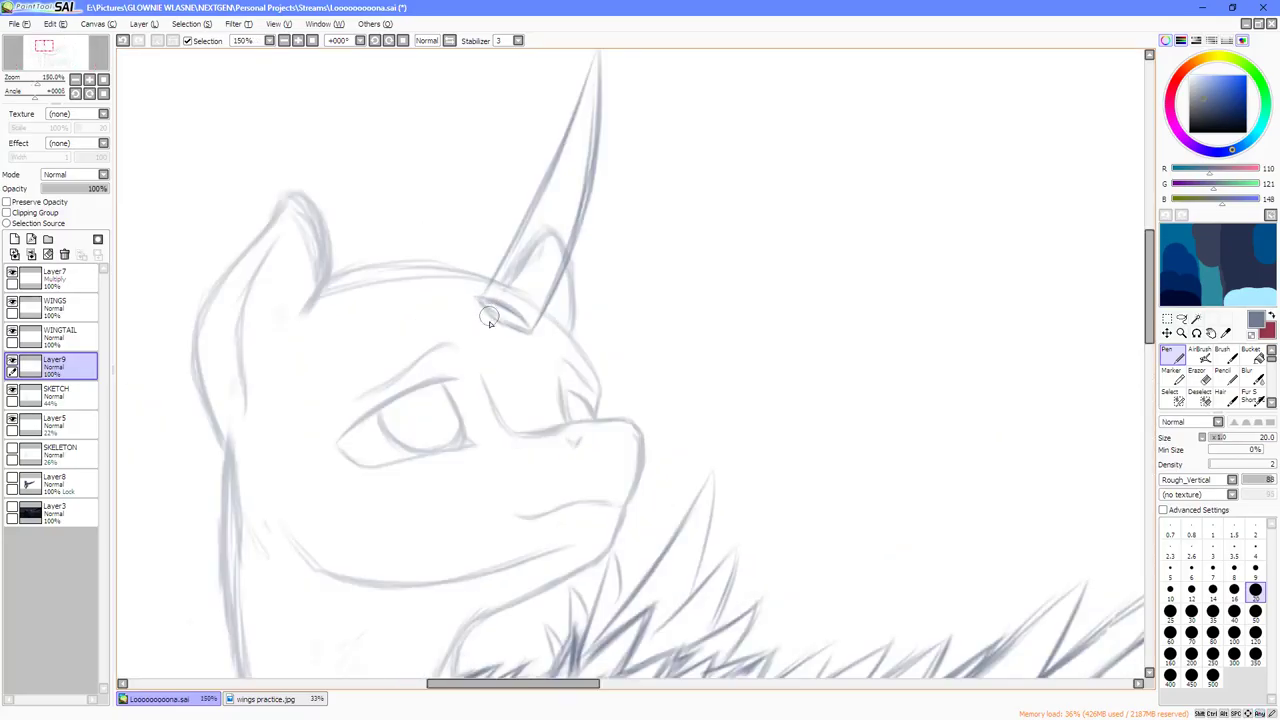
scroll(516, 390, up, 1)
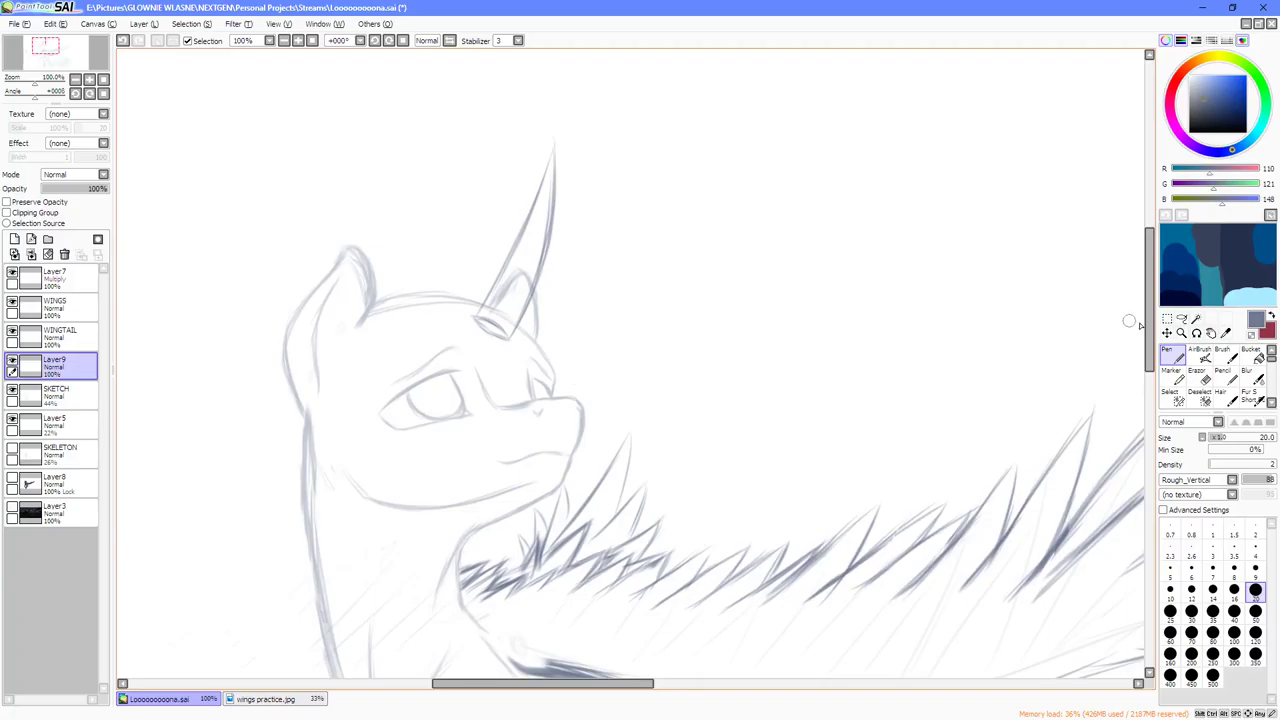
Skew the horn with Free Deform so its tip leans farther forward, over the muzzle side, keeping its base in place.
key(ctrl+t)
click(1180, 486)
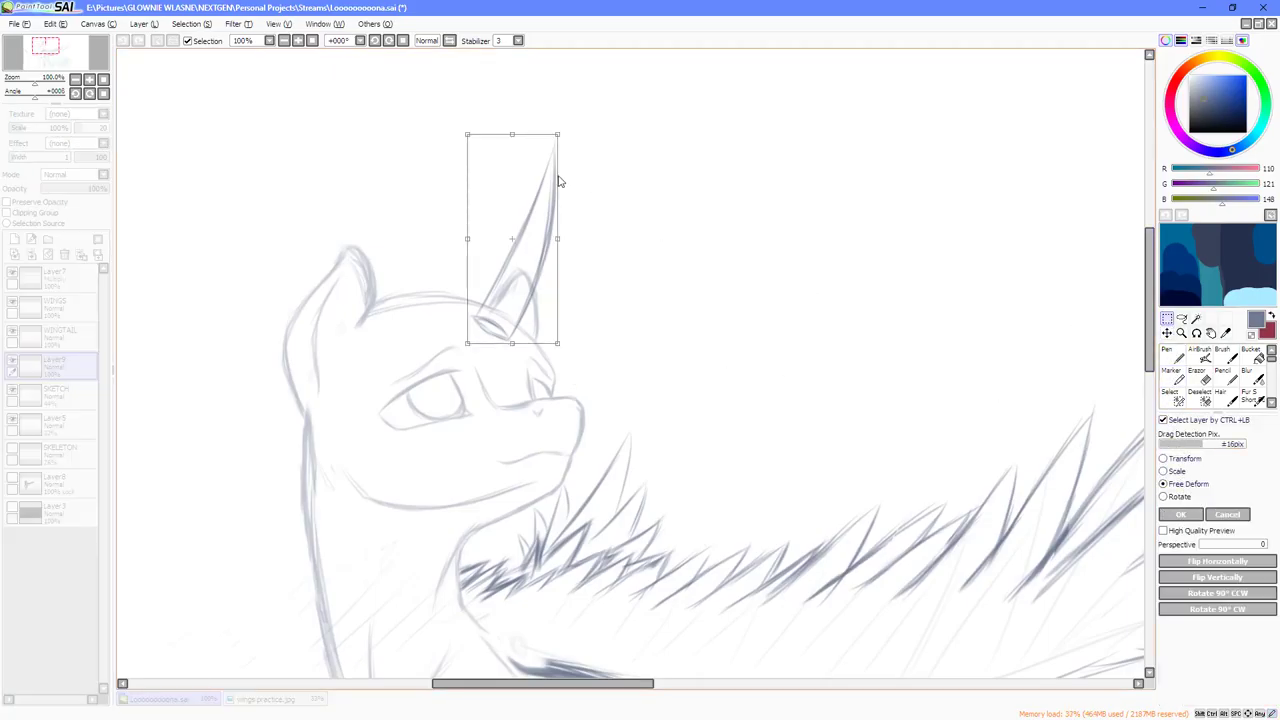
drag(514, 135, 547, 145)
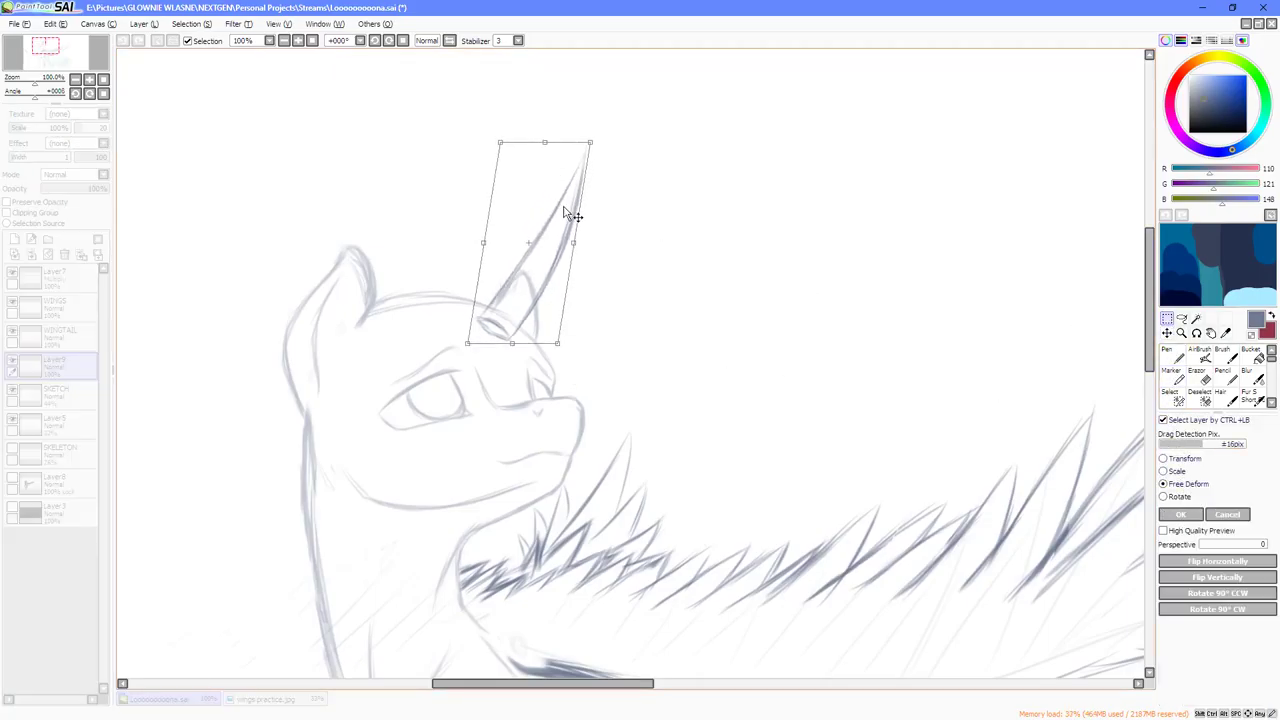
click(1180, 514)
scroll(789, 435, down, 2)
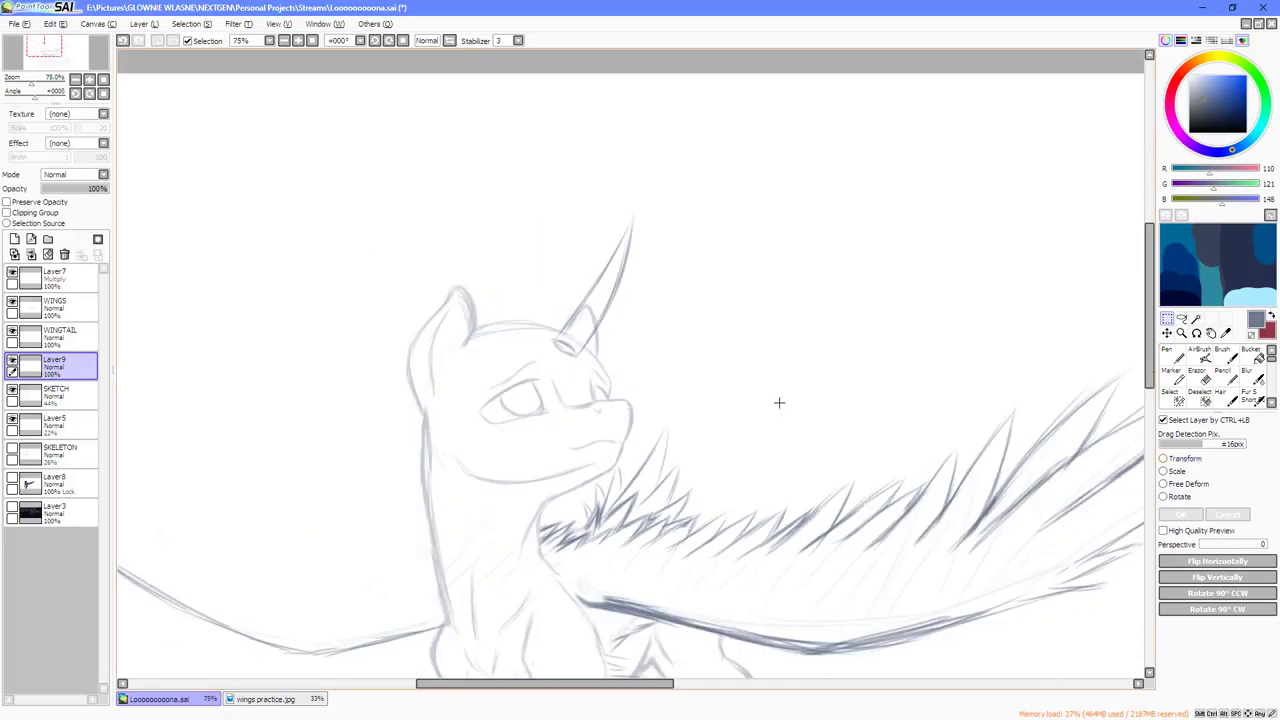
scroll(708, 371, up, 1)
Erase the curved base line of the horn on the forehead.
click(1205, 378)
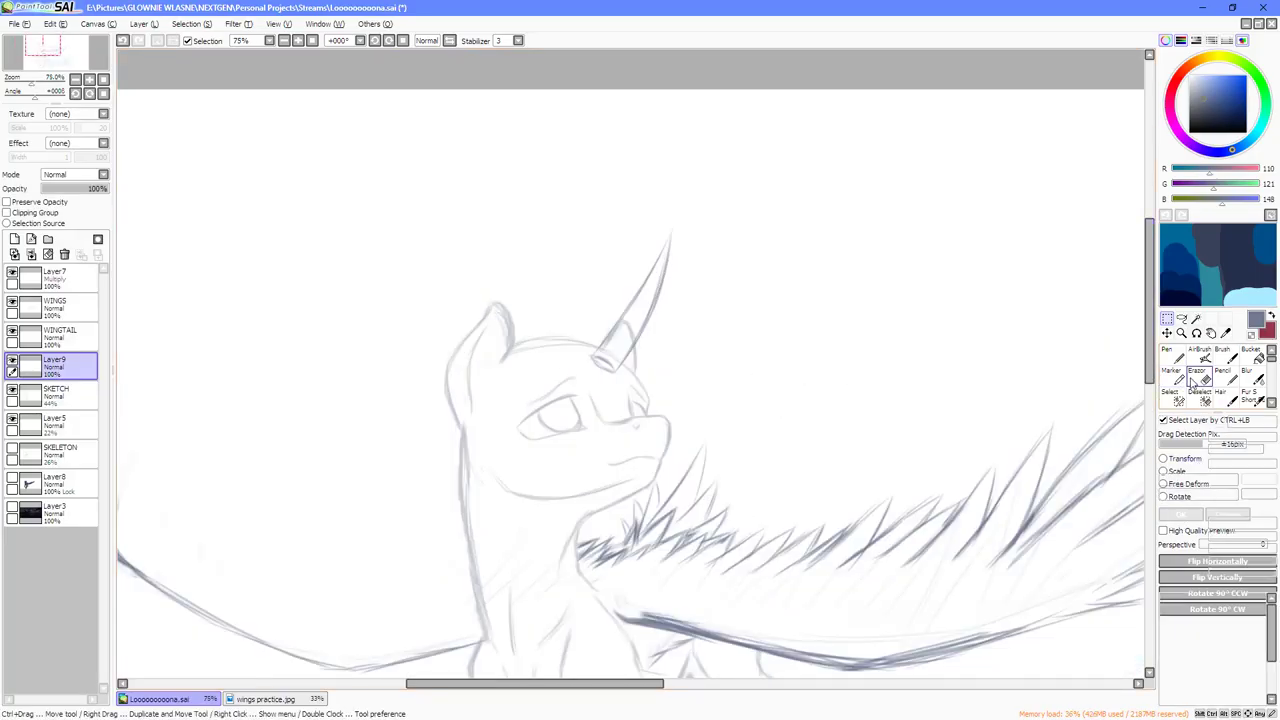
scroll(677, 371, up, 3)
mouse_move(624, 316)
mouse_down()
mouse_move(572, 351)
mouse_move(620, 349)
mouse_move(620, 369)
mouse_move(581, 354)
mouse_up()
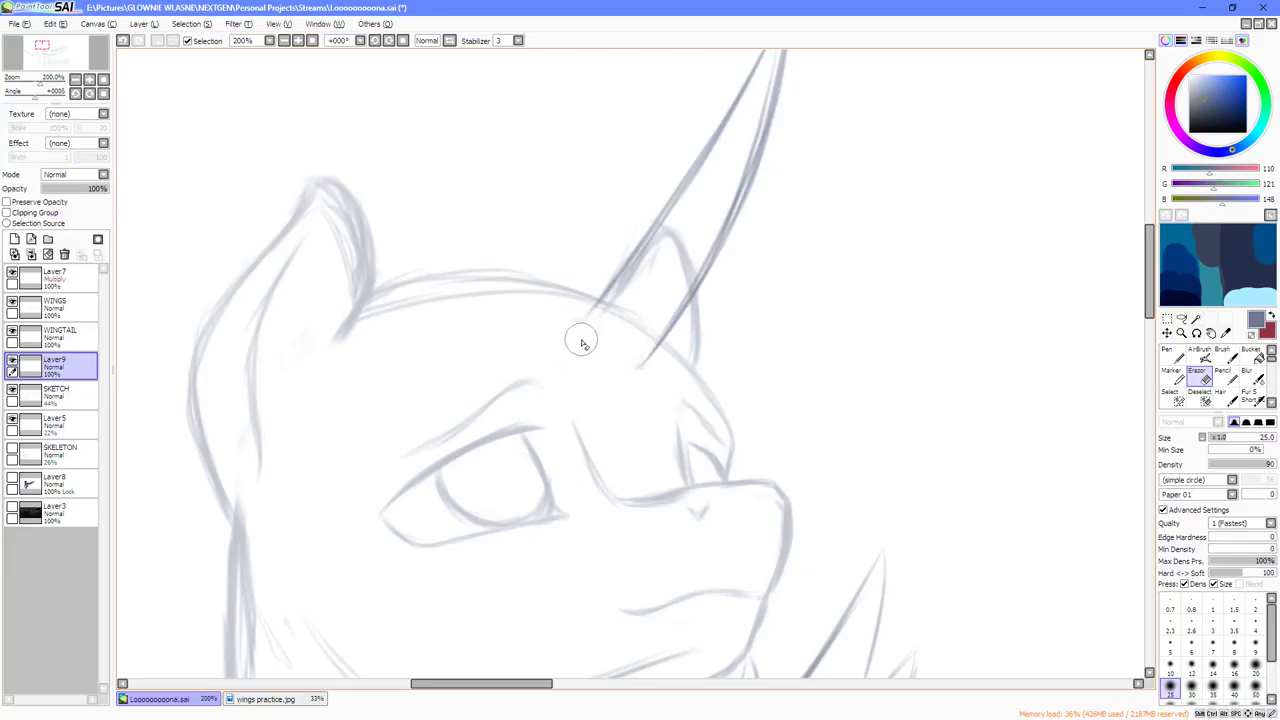
Strengthen both edges of the horn with the Pen, extending the lines toward the forehead.
key(n)
scroll(880, 410, down, 1)
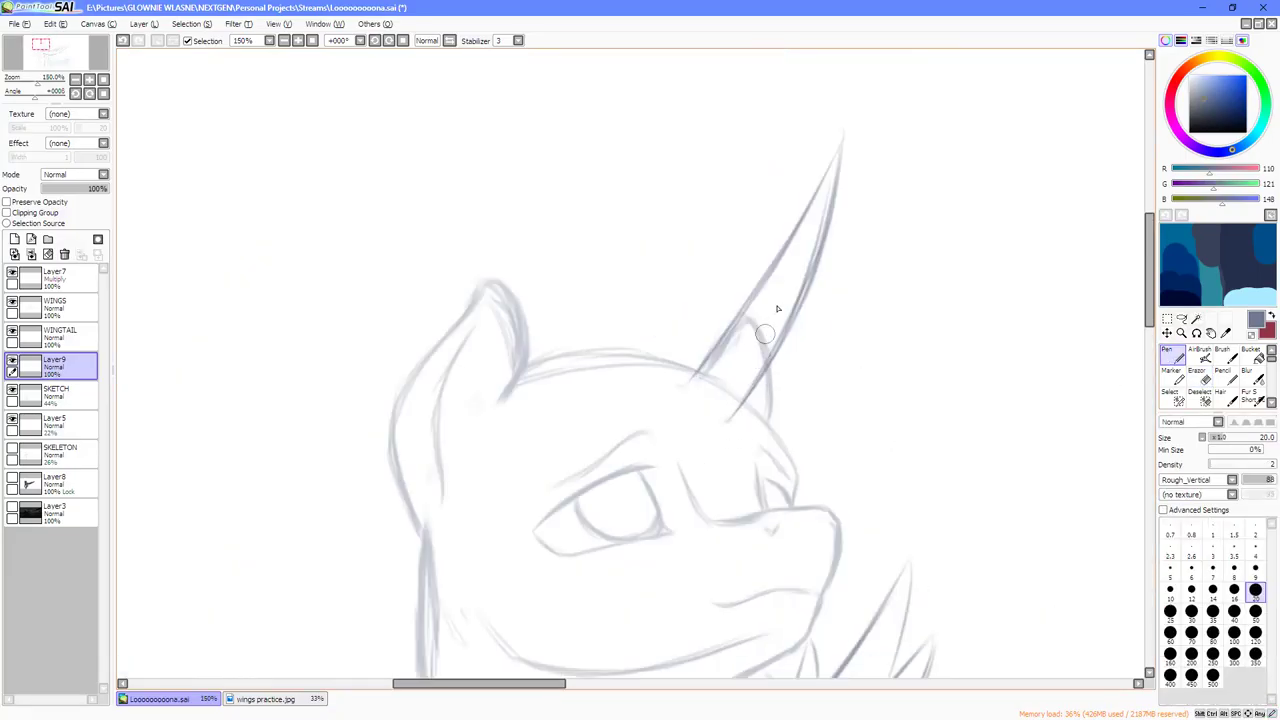
key(Delete)
key(Delete)
drag(766, 207, 763, 295)
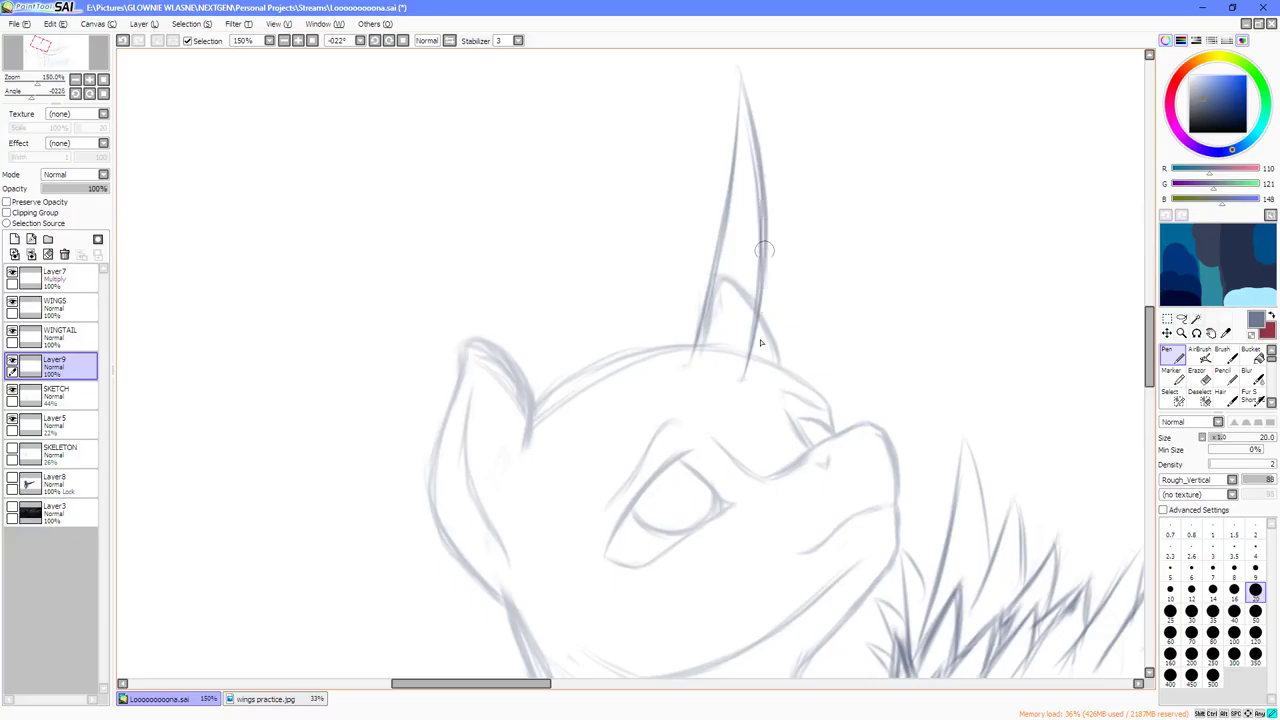
mouse_move(765, 250)
mouse_down()
mouse_move(750, 388)
mouse_move(765, 256)
mouse_up()
drag(687, 355, 719, 249)
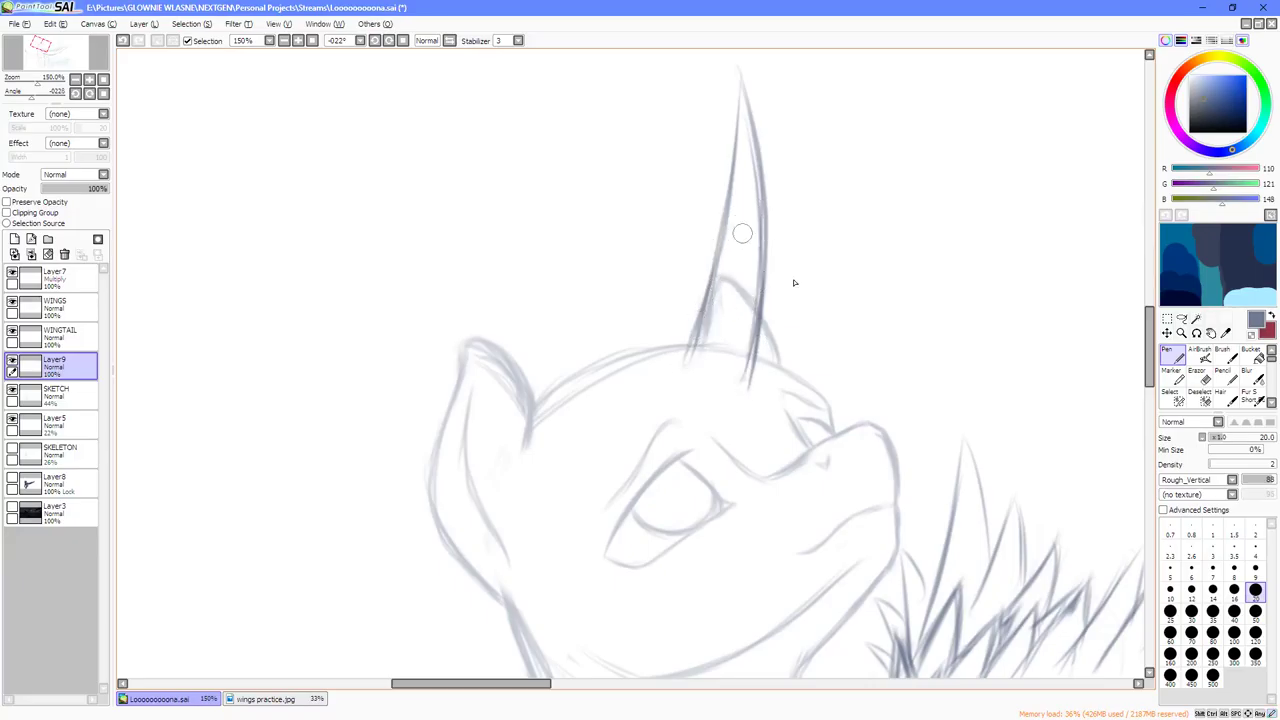
Clean up the stray marks around the base of the horn with the Eraser at size 25.
click(1203, 377)
scroll(737, 331, up, 1)
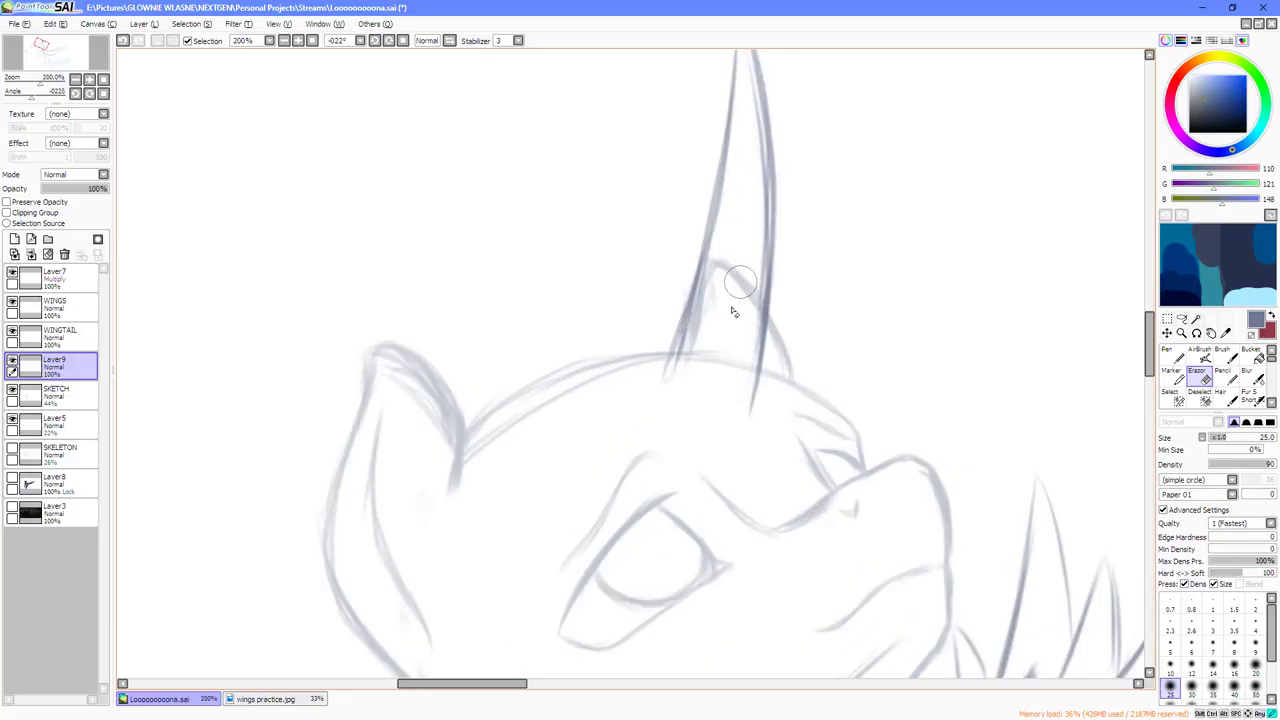
mouse_move(688, 378)
mouse_down()
mouse_move(739, 246)
mouse_move(755, 275)
mouse_move(737, 340)
mouse_up()
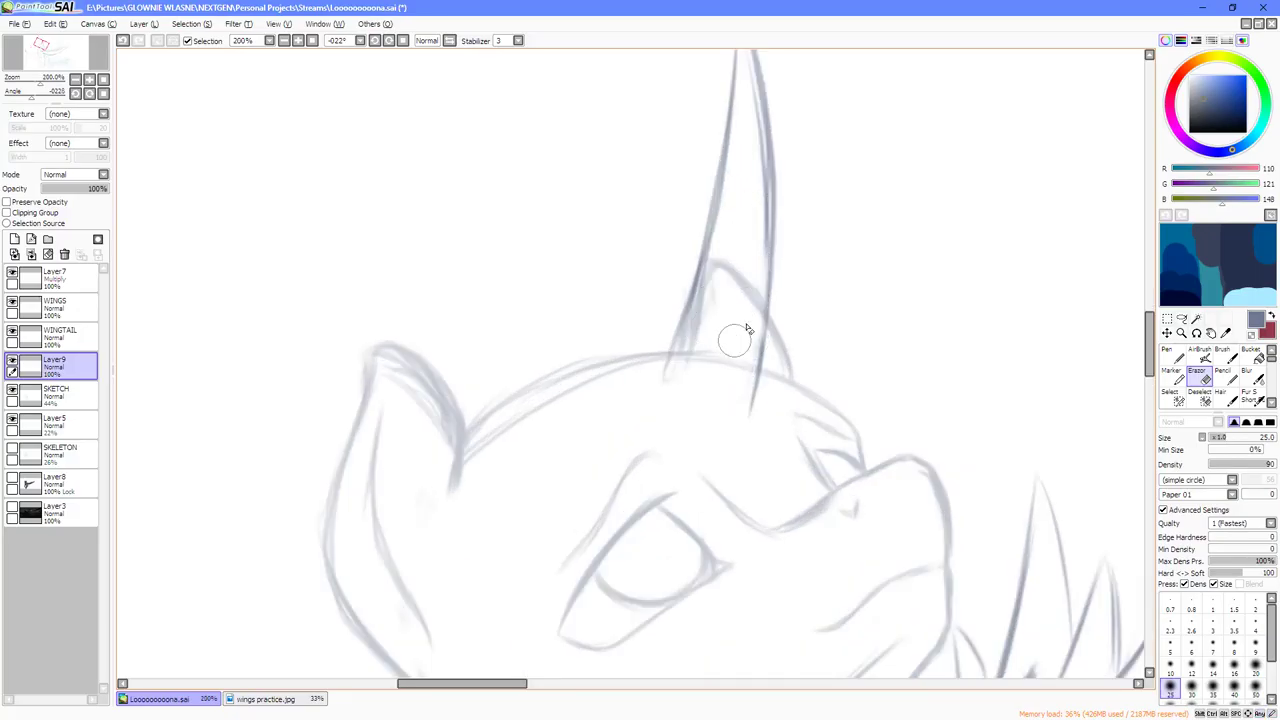
Darken the lower halves of both horn edges where they meet the forehead, using the Pen.
click(1167, 360)
scroll(740, 368, up, 1)
mouse_move(748, 410)
mouse_down()
mouse_move(754, 420)
mouse_move(765, 275)
mouse_up()
scroll(673, 397, up, 1)
drag(673, 395, 704, 297)
drag(686, 364, 716, 245)
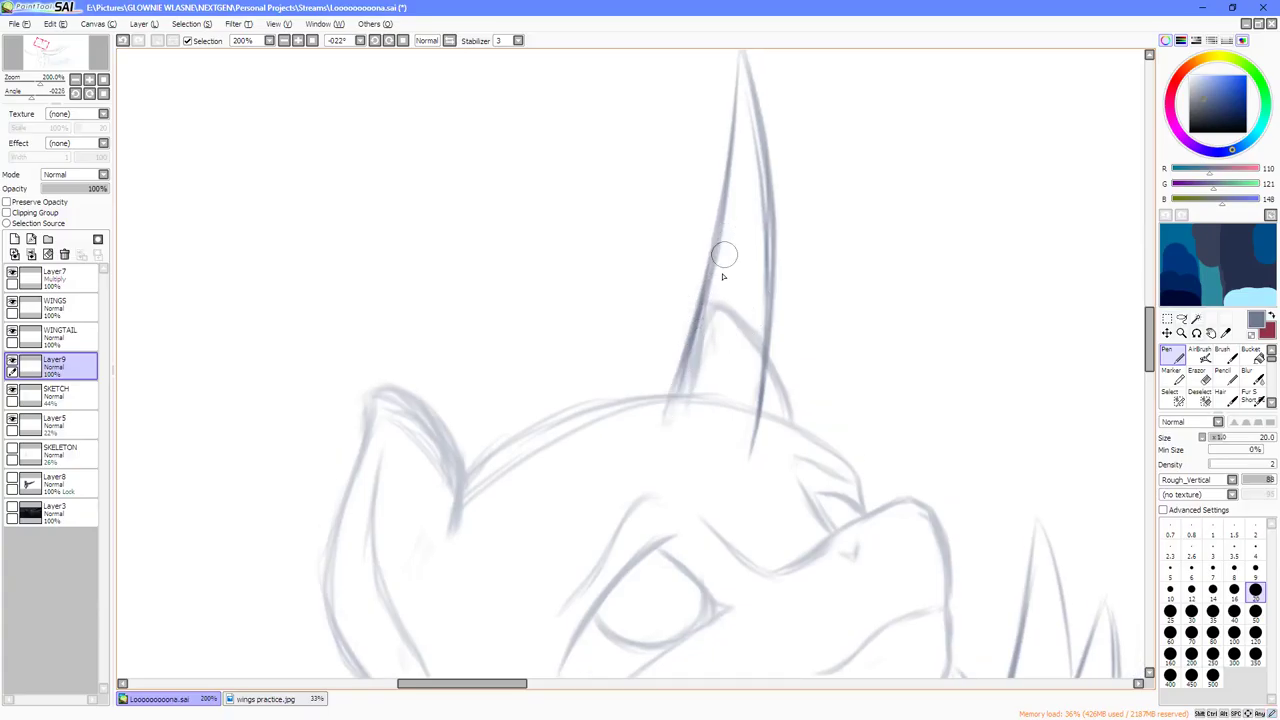
Examine the whole pony sketch with its new horn and save the drawing.
scroll(723, 294, down, 3)
key(Home)
scroll(703, 425, down, 2)
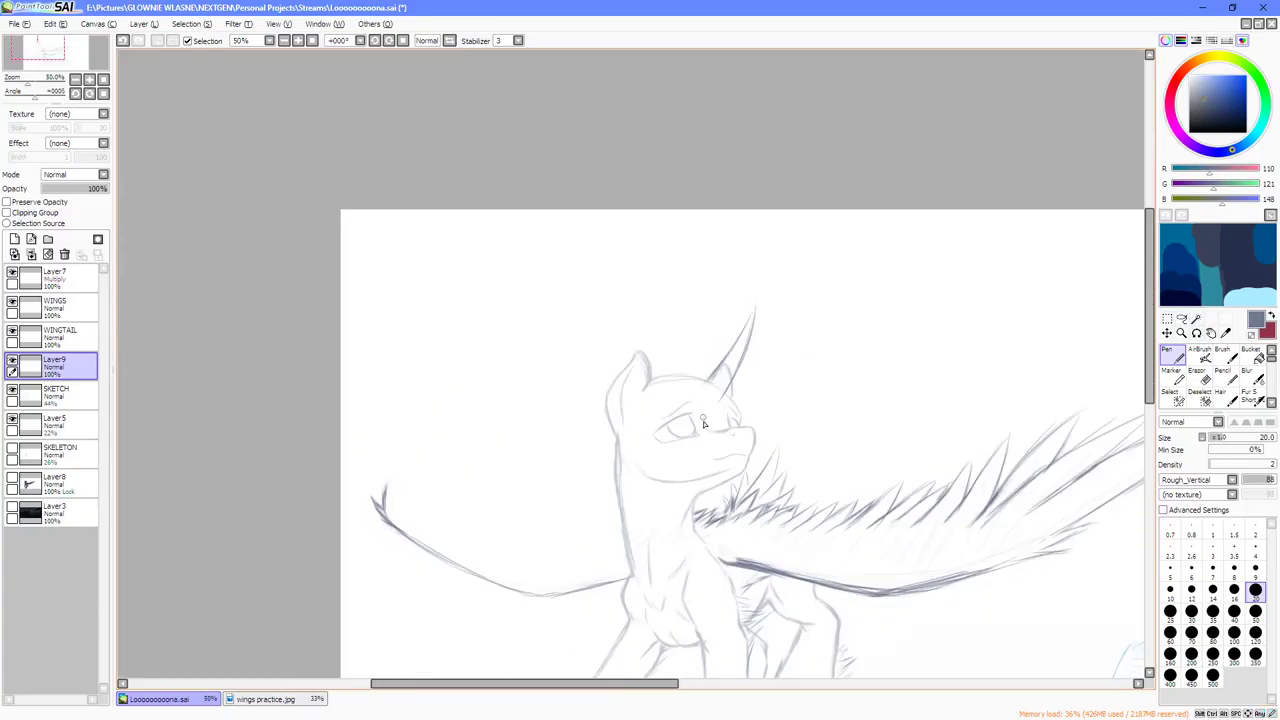
key(Down)
key(Down)
key(Right)
key(Right)
key(Down)
key(Left)
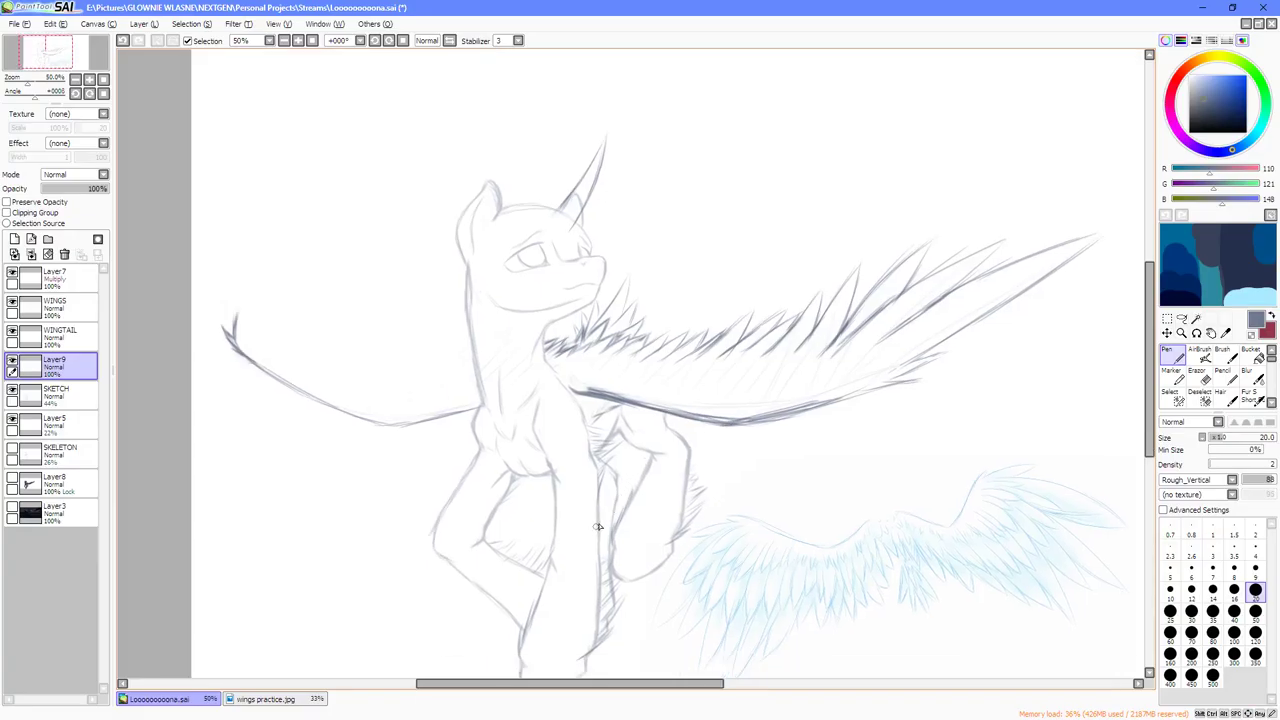
key(Down)
key(Down)
key(Right)
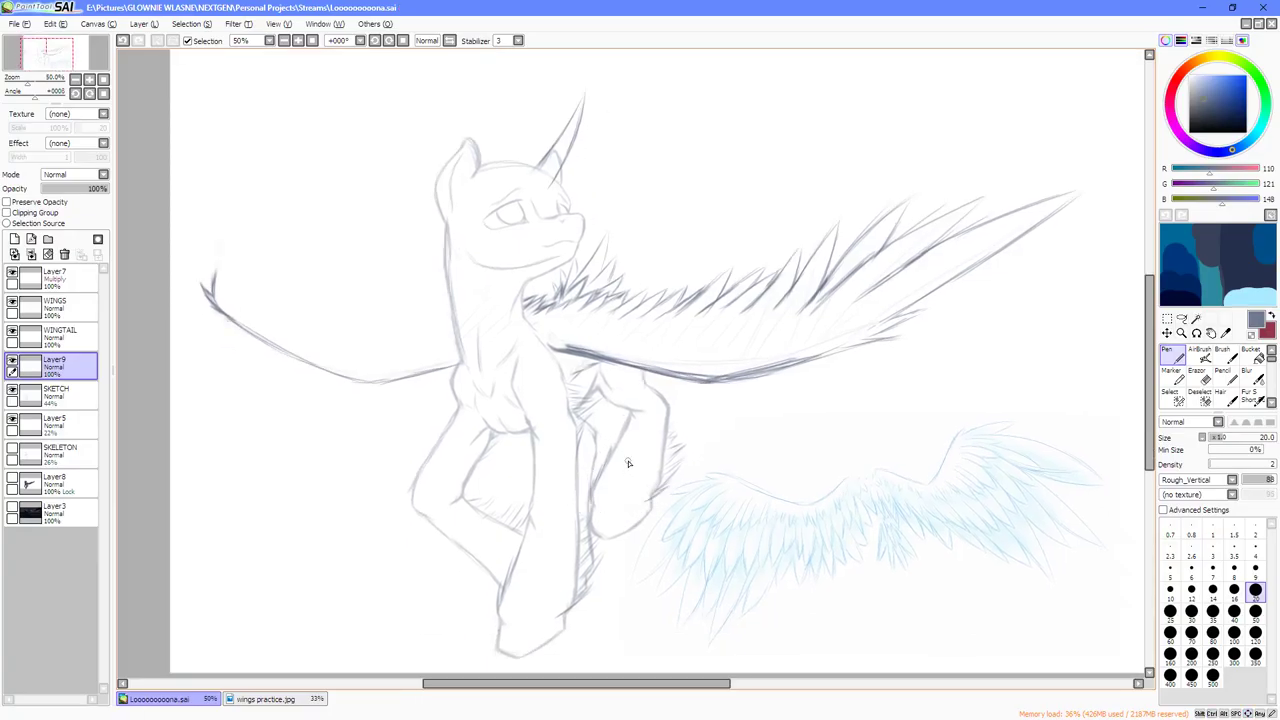
scroll(620, 456, down, 1)
scroll(654, 418, up, 1)
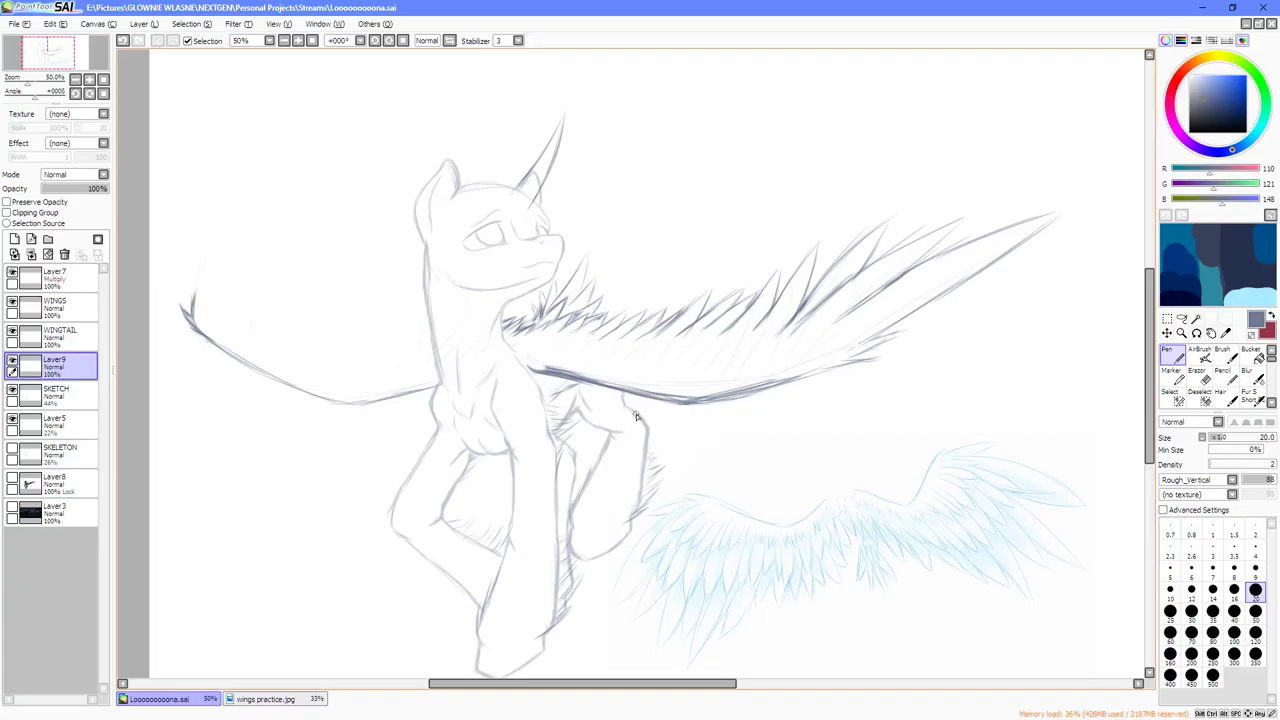
click(24, 25)
click(24, 25)
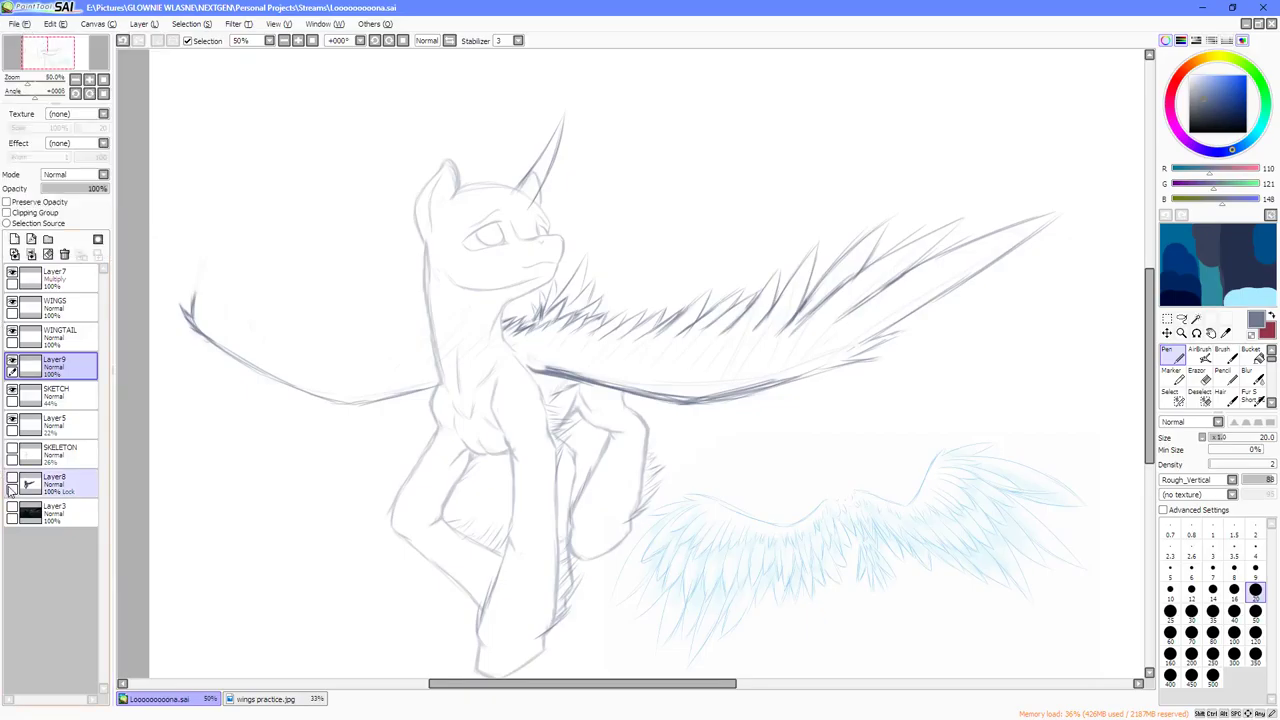
Show and select Layer8, the dark body silhouette, and pick the matching dark navy colour for the AirBrush.
click(11, 483)
click(29, 483)
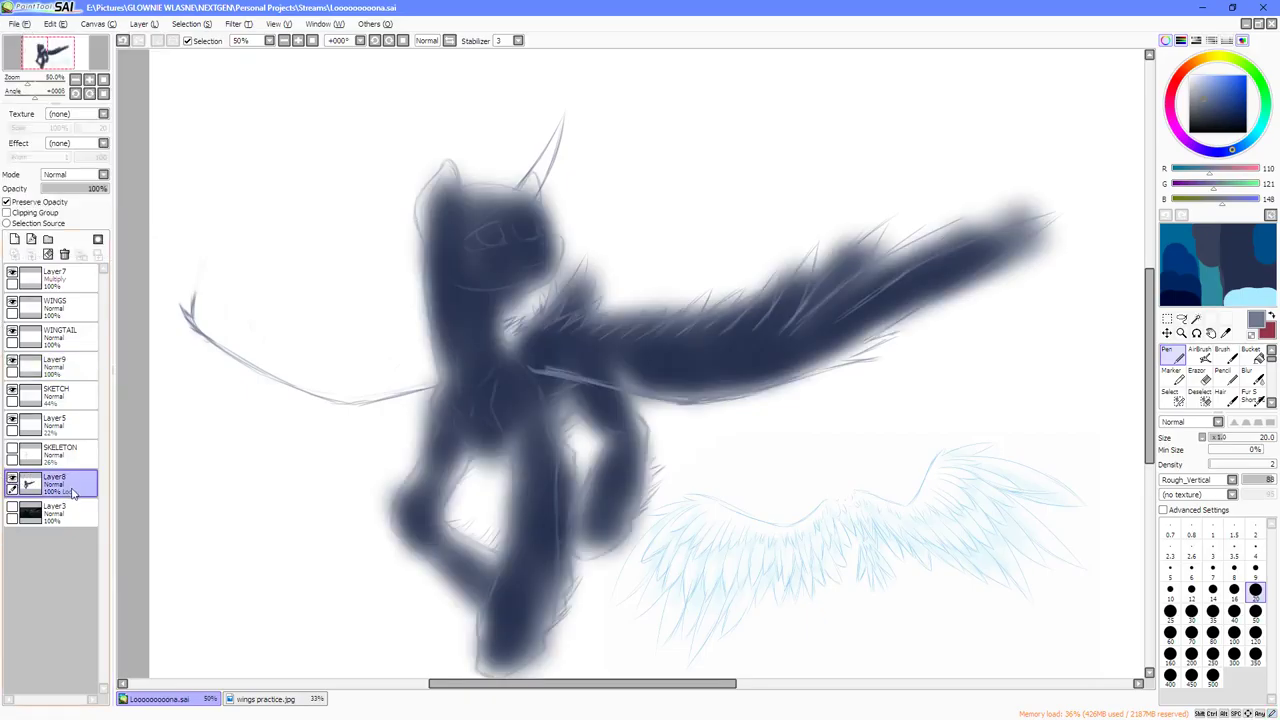
right_click(1237, 265)
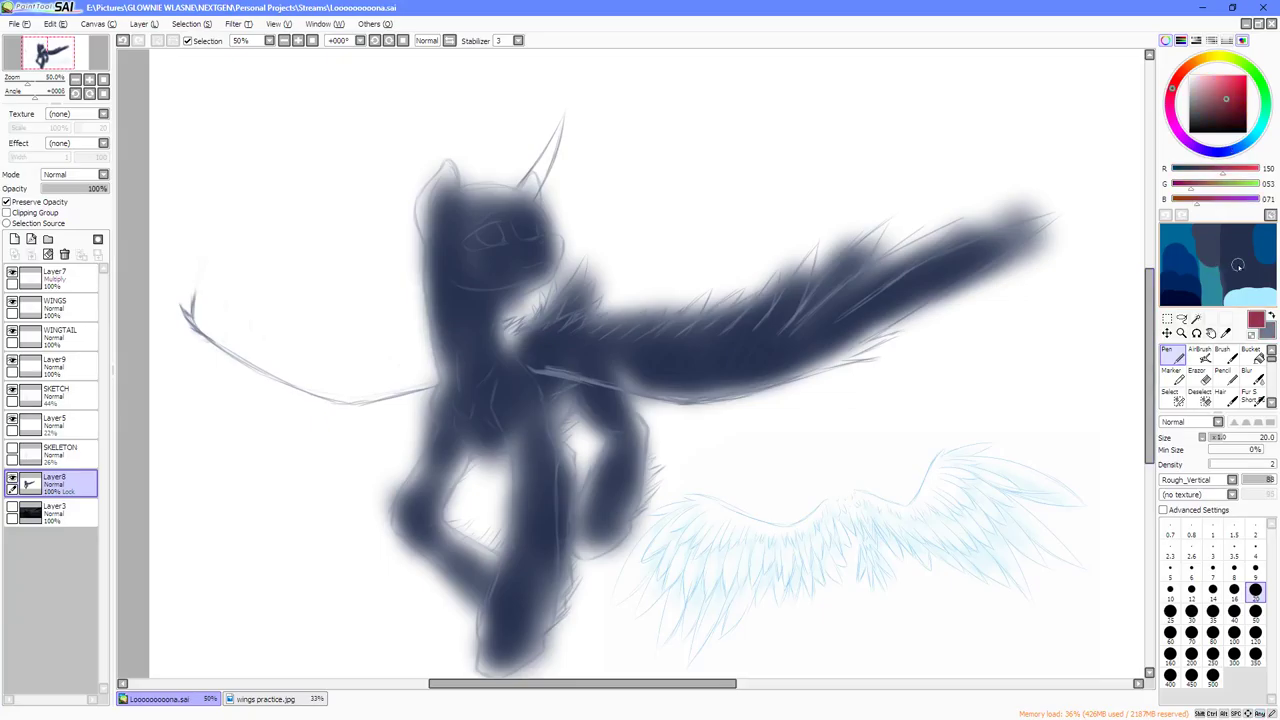
click(1200, 357)
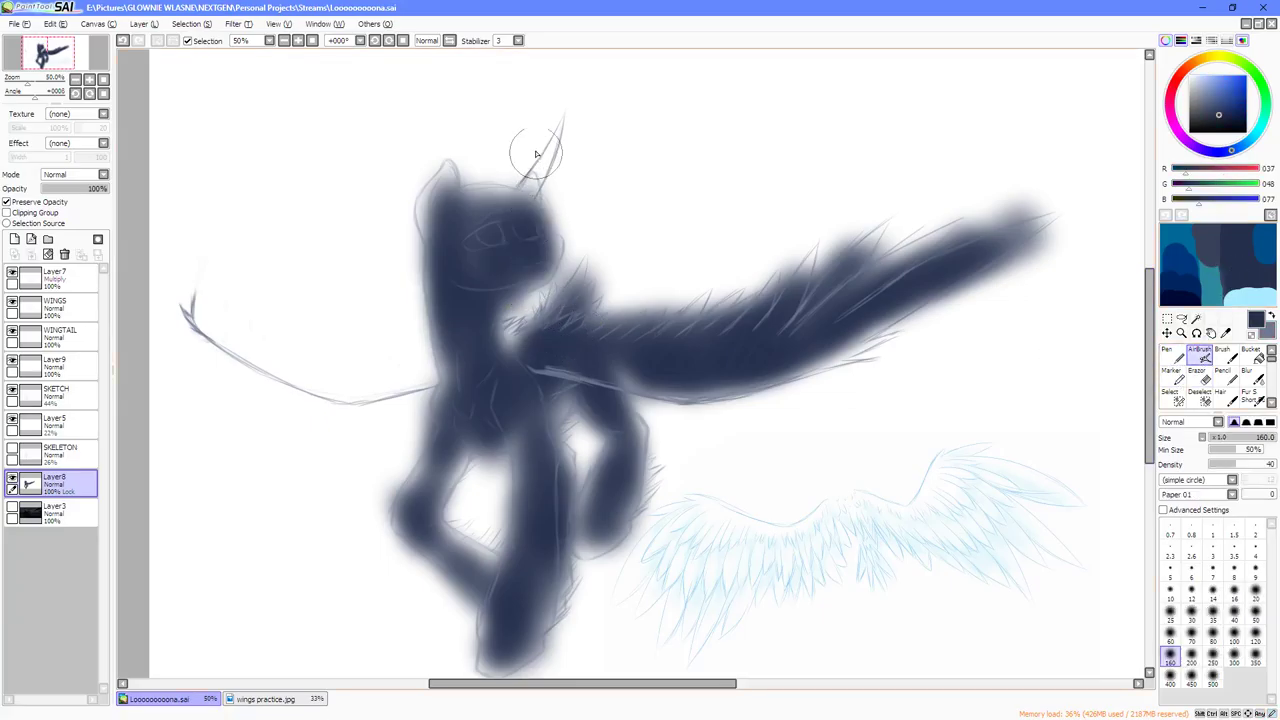
Turn off Preserve Opacity on Layer8 and fill the horn with dark navy using the AirBrush at size 70.
scroll(528, 140, up, 1)
scroll(523, 137, down, 1)
scroll(525, 150, up, 1)
key(bracketleft)
key(bracketleft)
key(bracketleft)
key(bracketleft)
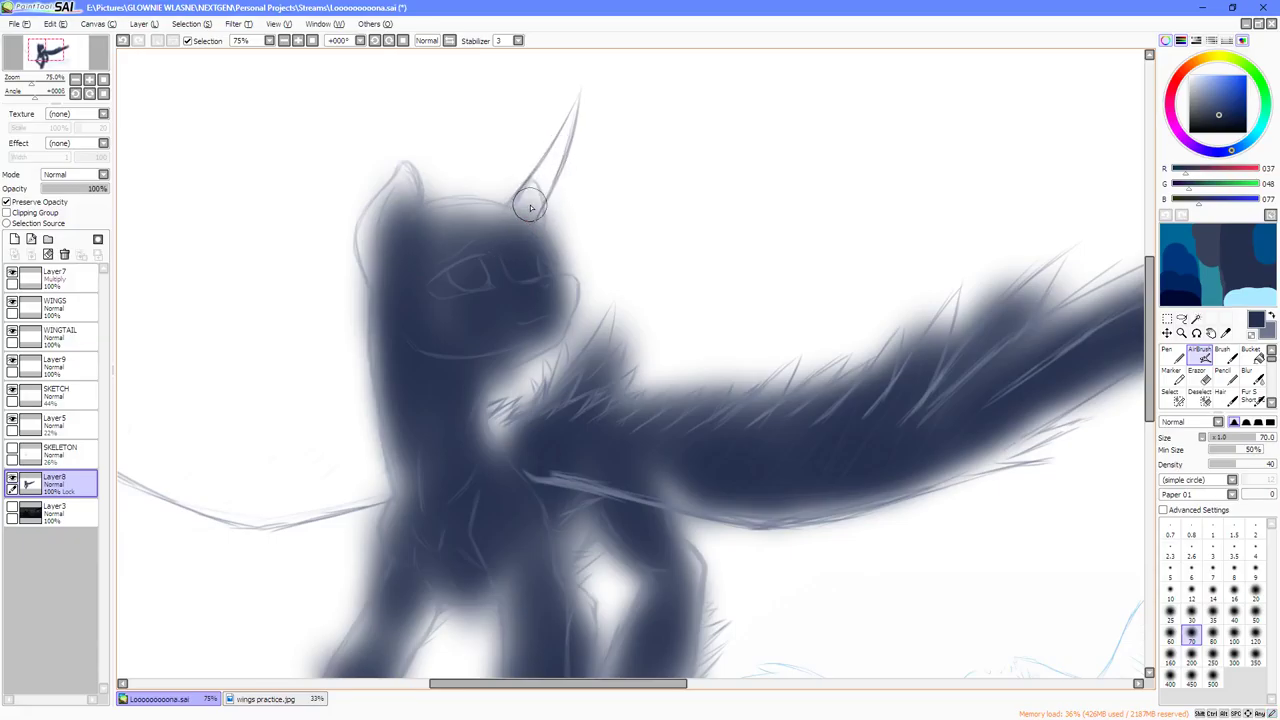
click(51, 205)
mouse_move(511, 207)
mouse_down()
mouse_move(532, 196)
mouse_move(563, 114)
mouse_move(506, 249)
mouse_up()
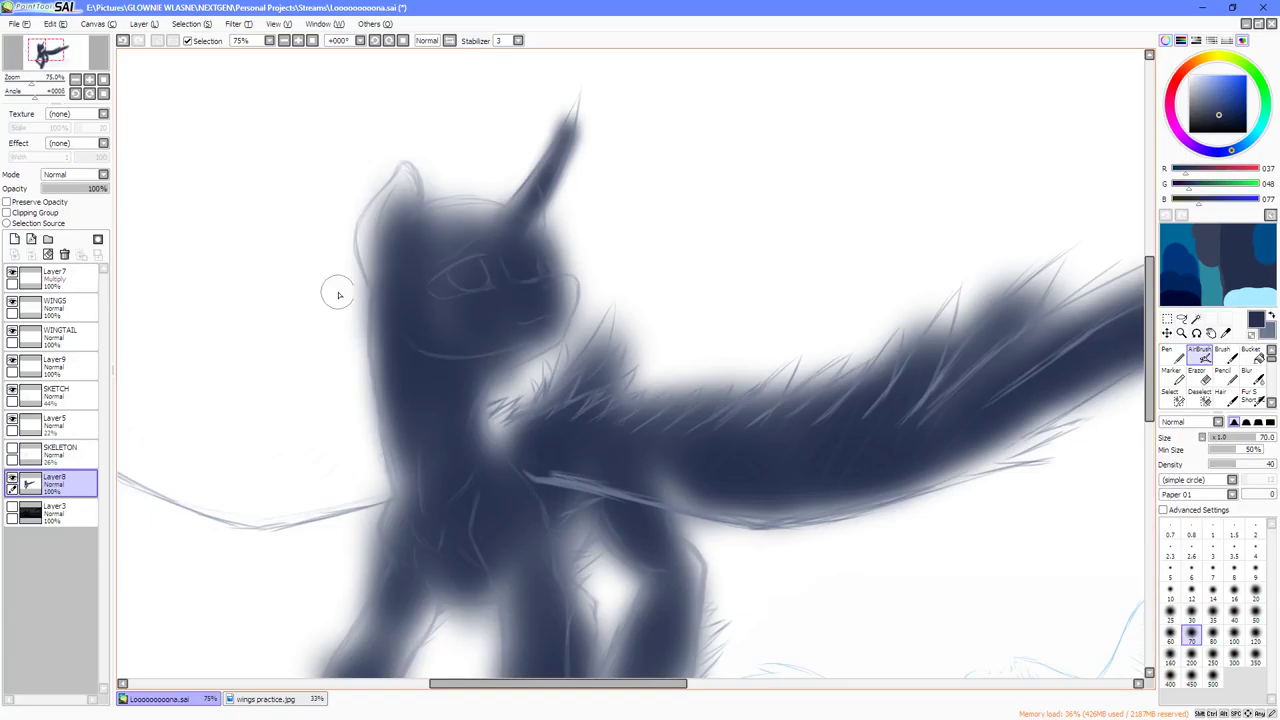
Compare the pony's line art with the Layer8 silhouette hidden and shown.
click(12, 478)
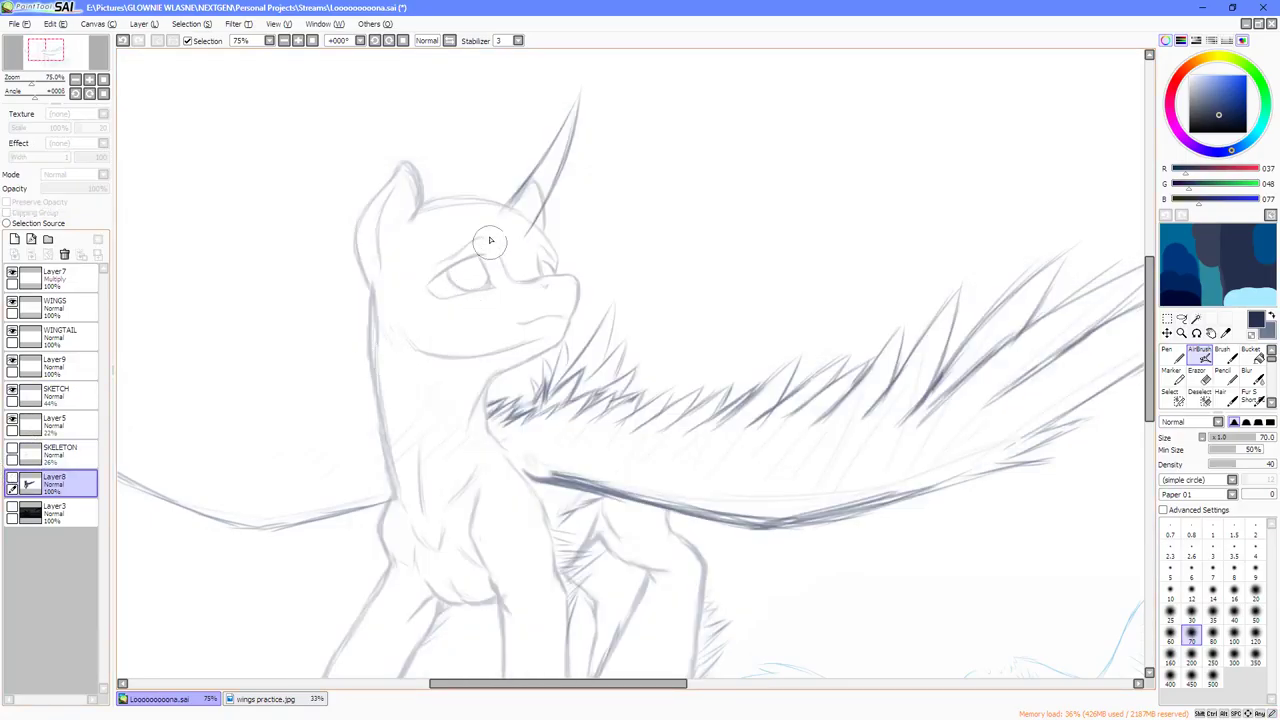
scroll(497, 186, up, 3)
scroll(522, 217, down, 3)
click(12, 482)
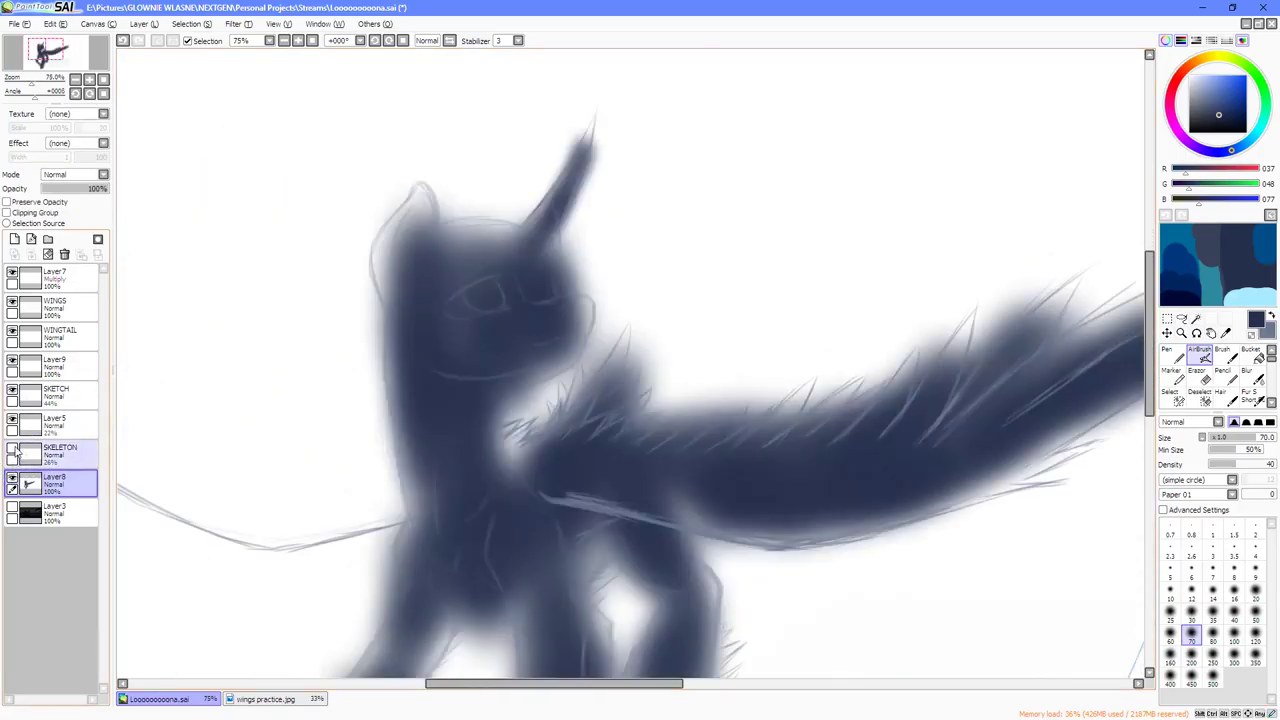
Set the SKETCH layer's opacity to 100% and hide the Layer8 silhouette.
click(55, 393)
drag(93, 195, 108, 190)
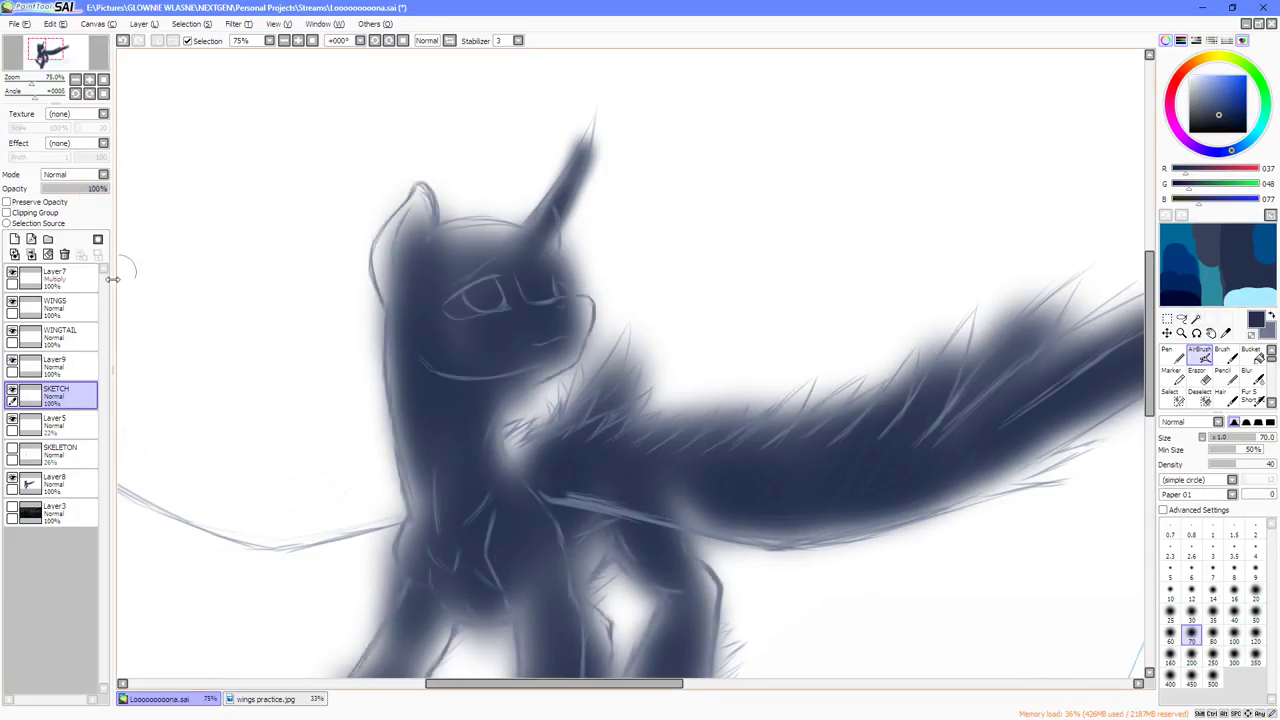
click(55, 366)
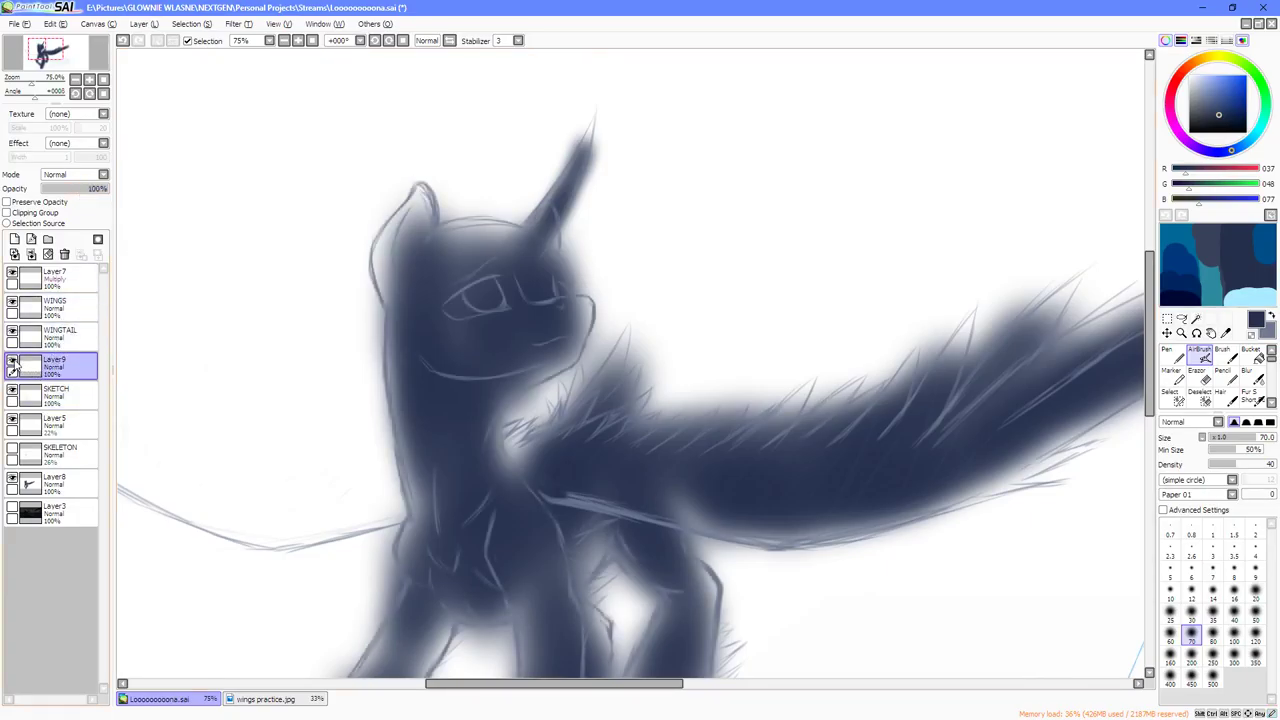
click(13, 361)
click(13, 361)
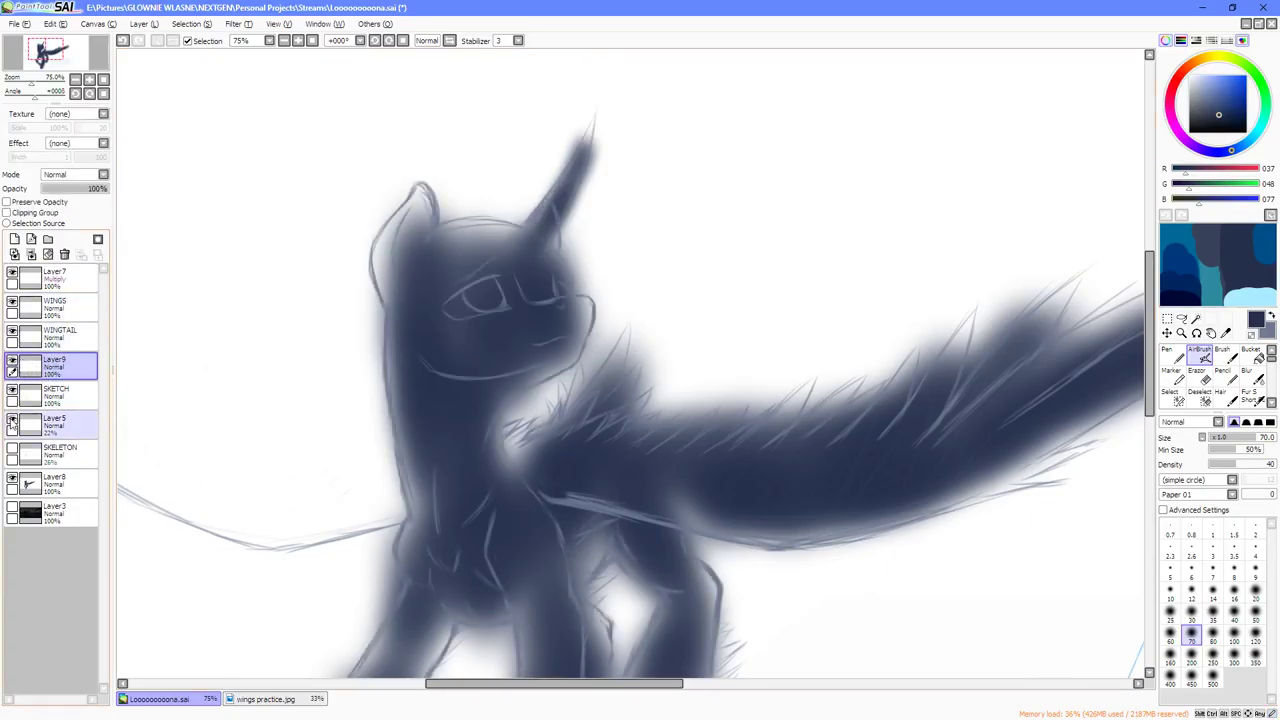
click(14, 482)
click(12, 482)
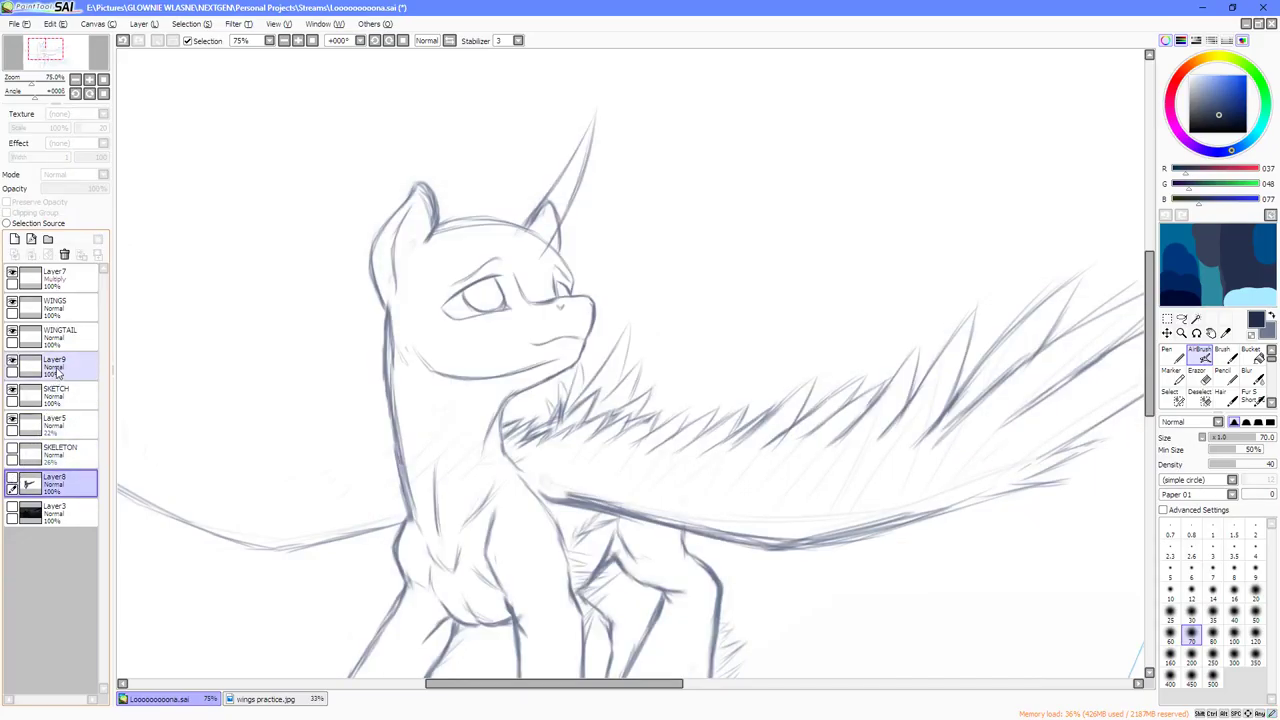
Erase the far ear's lines that run across the horn on the SKETCH layer with the Eraser at size 25.
click(40, 368)
click(45, 392)
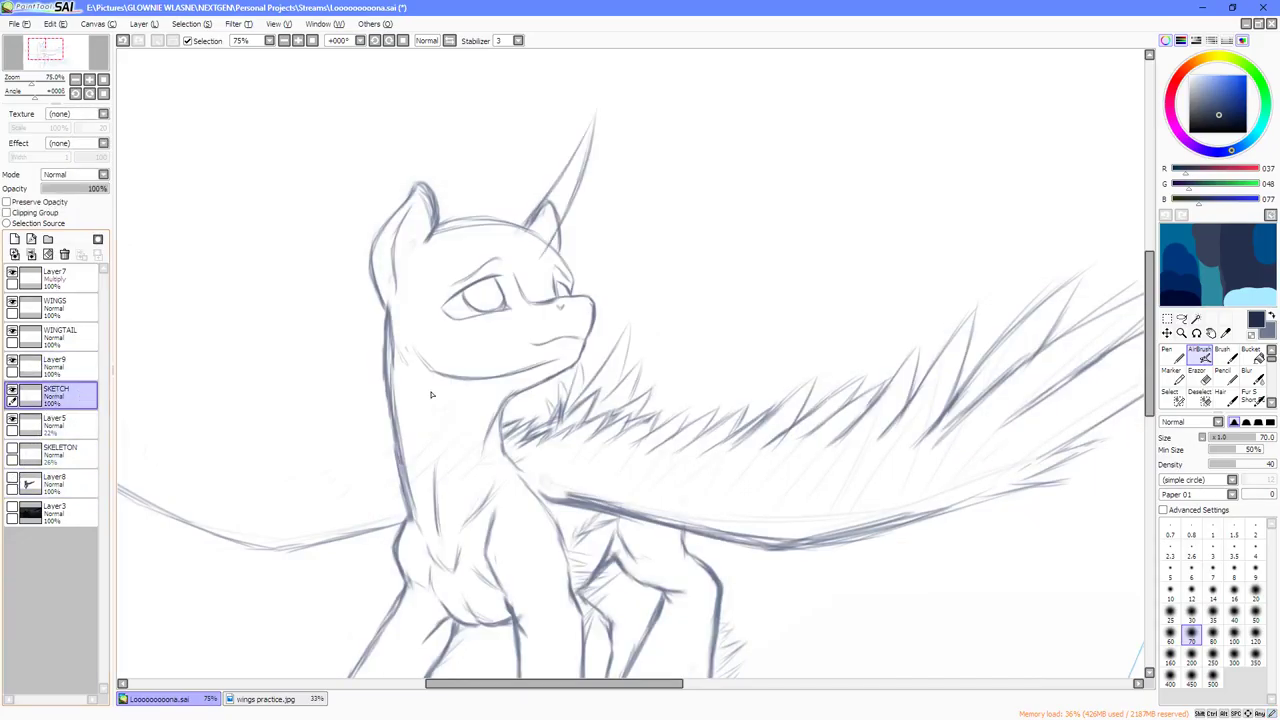
key(e)
scroll(512, 217, up, 3)
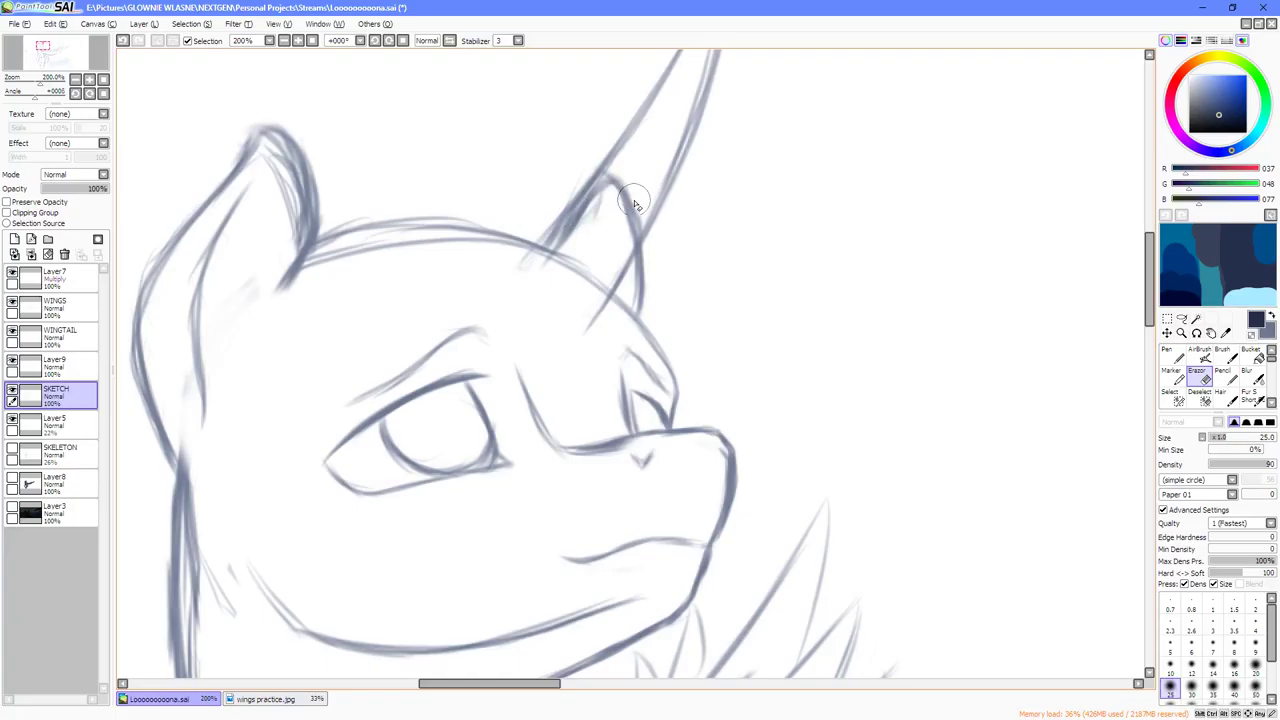
mouse_move(615, 204)
mouse_down()
mouse_move(544, 263)
mouse_move(559, 270)
mouse_move(624, 228)
mouse_move(636, 203)
mouse_move(580, 327)
mouse_move(626, 190)
mouse_move(577, 306)
mouse_up()
scroll(577, 306, down, 2)
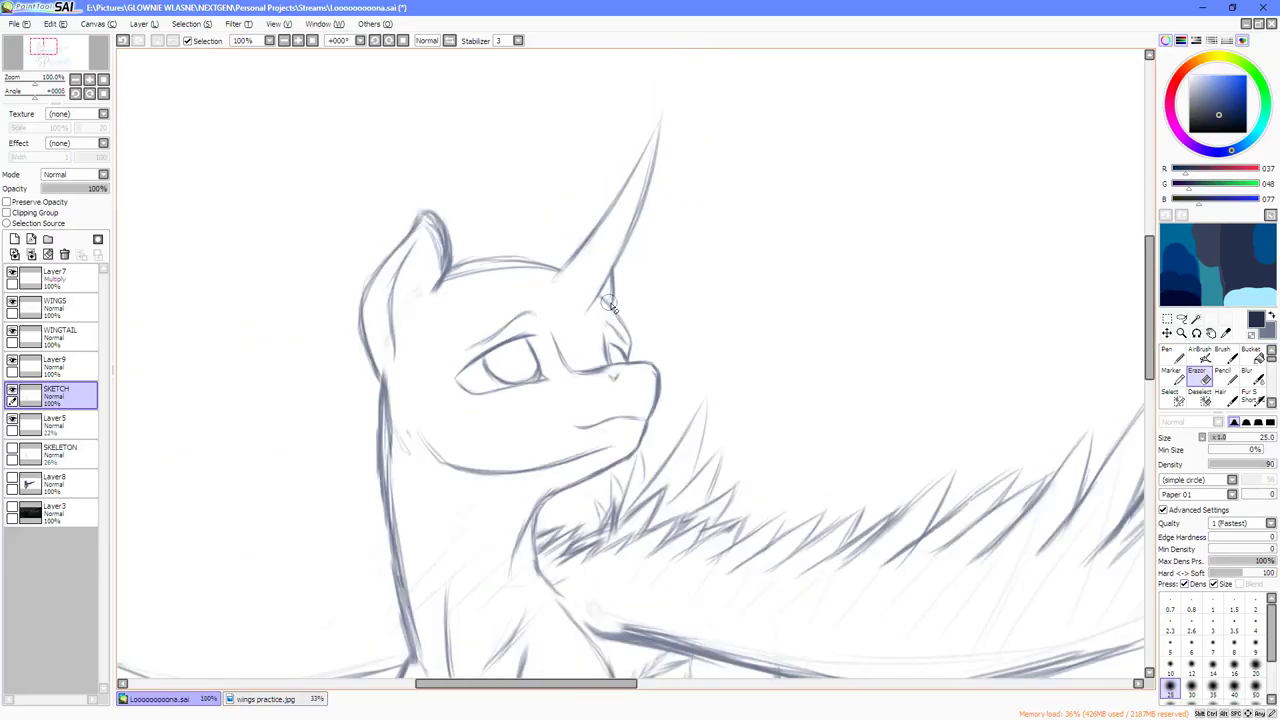
Delete Layer9 and compare the drawing with Layer7 hidden and shown.
click(55, 365)
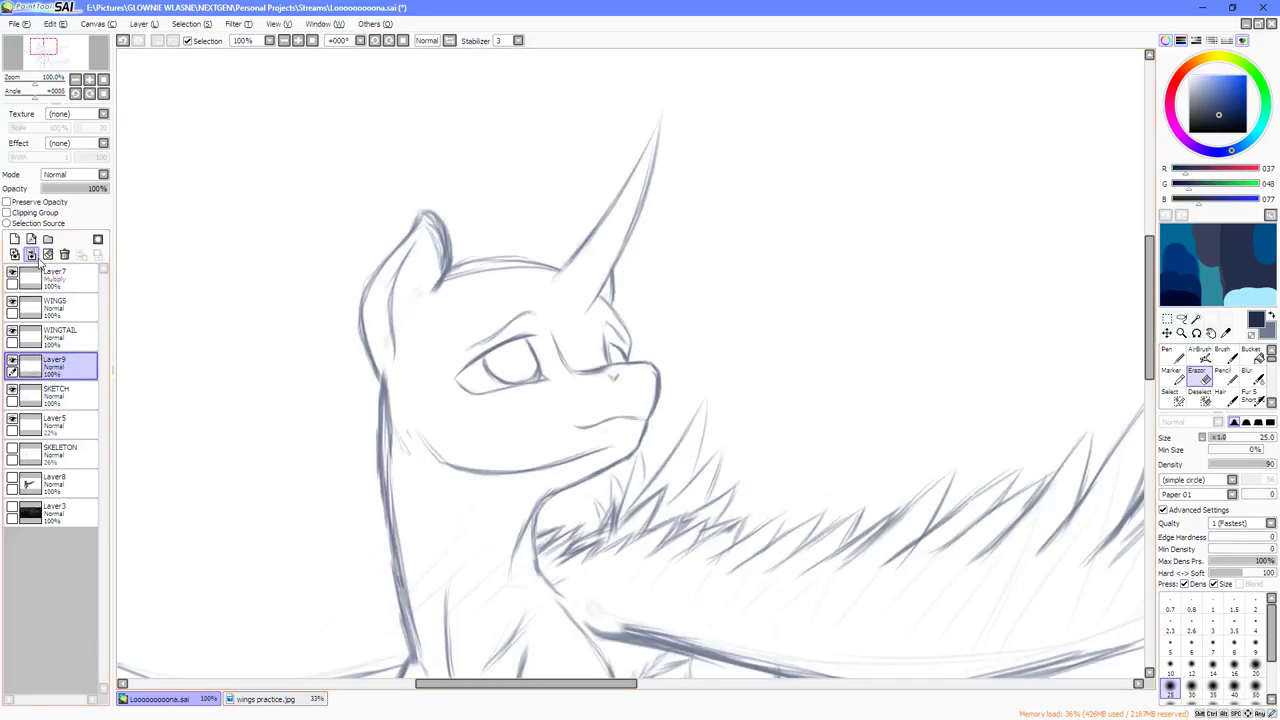
click(64, 254)
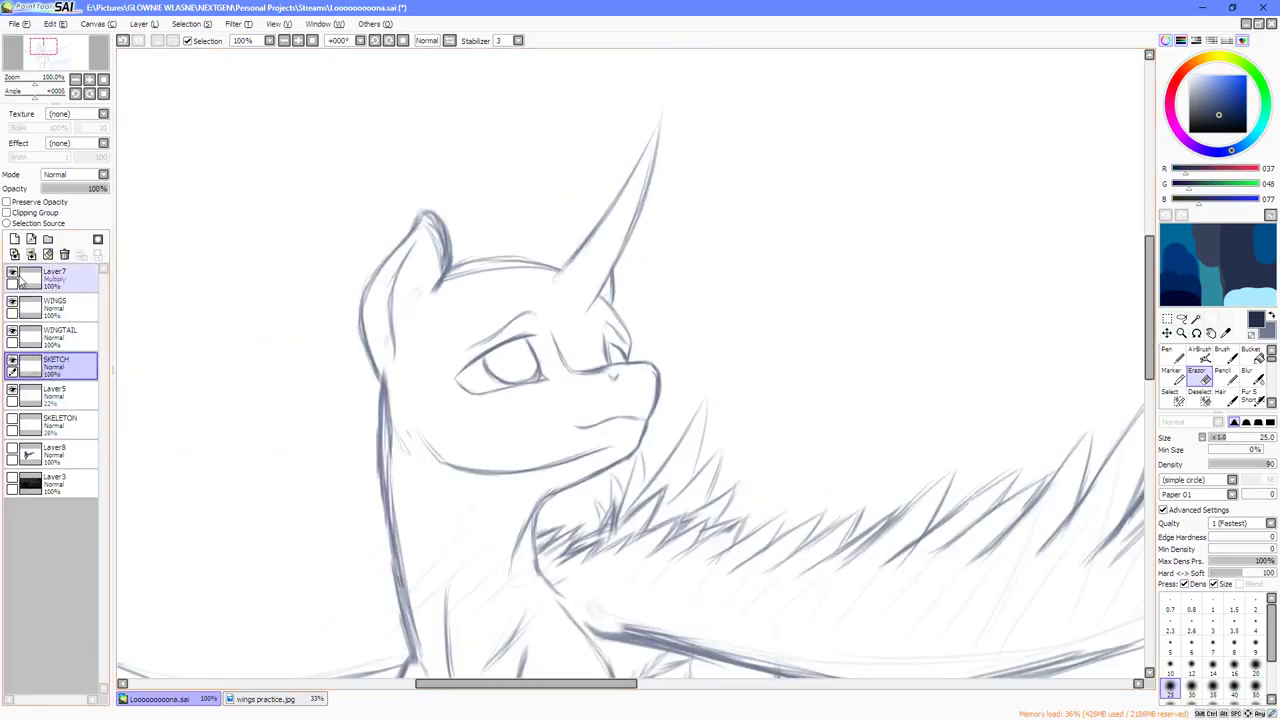
click(12, 273)
scroll(502, 219, down, 3)
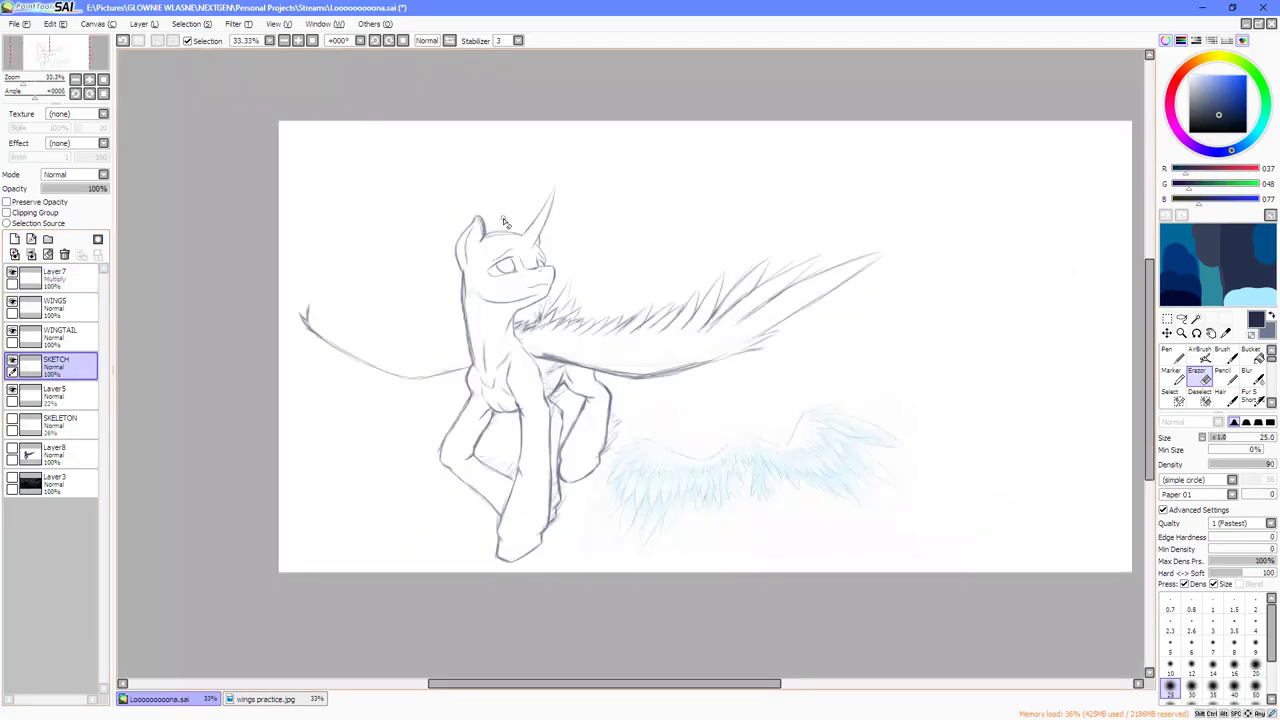
click(15, 273)
click(13, 275)
Examine the pony's face, body and wing lines alongside the blue wing reference drawing.
key(alt+Tab)
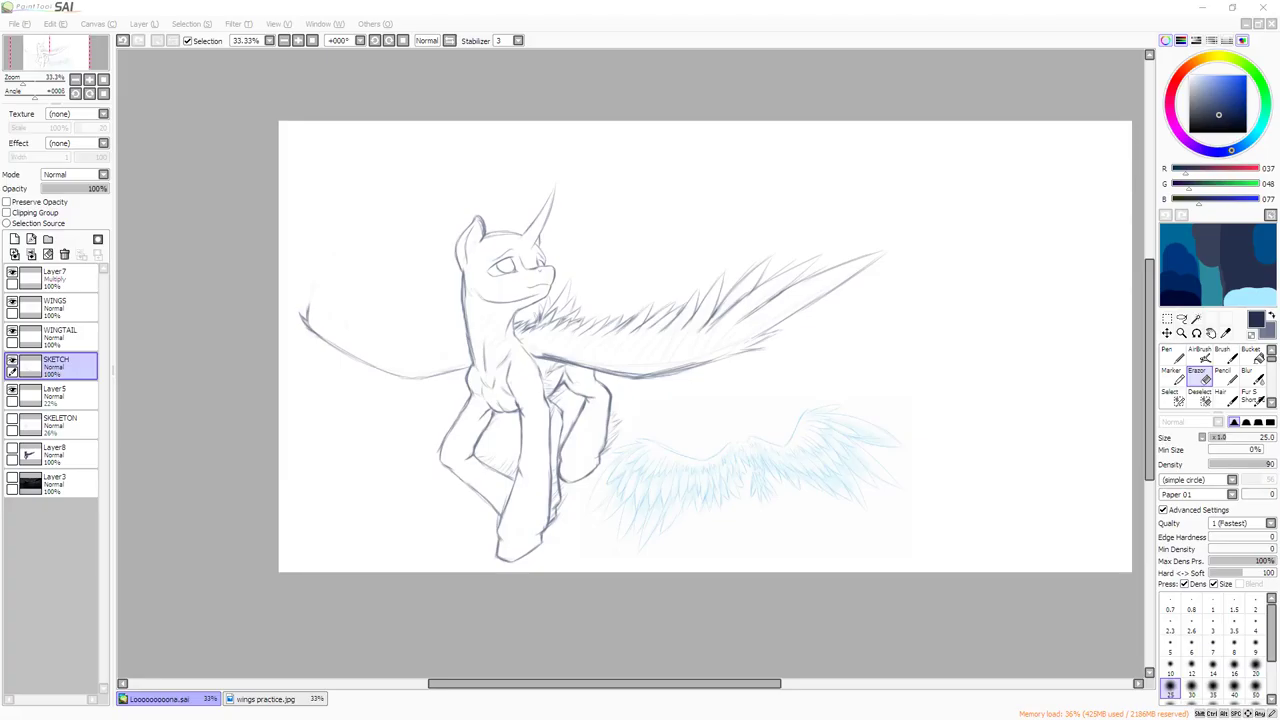
click(890, 376)
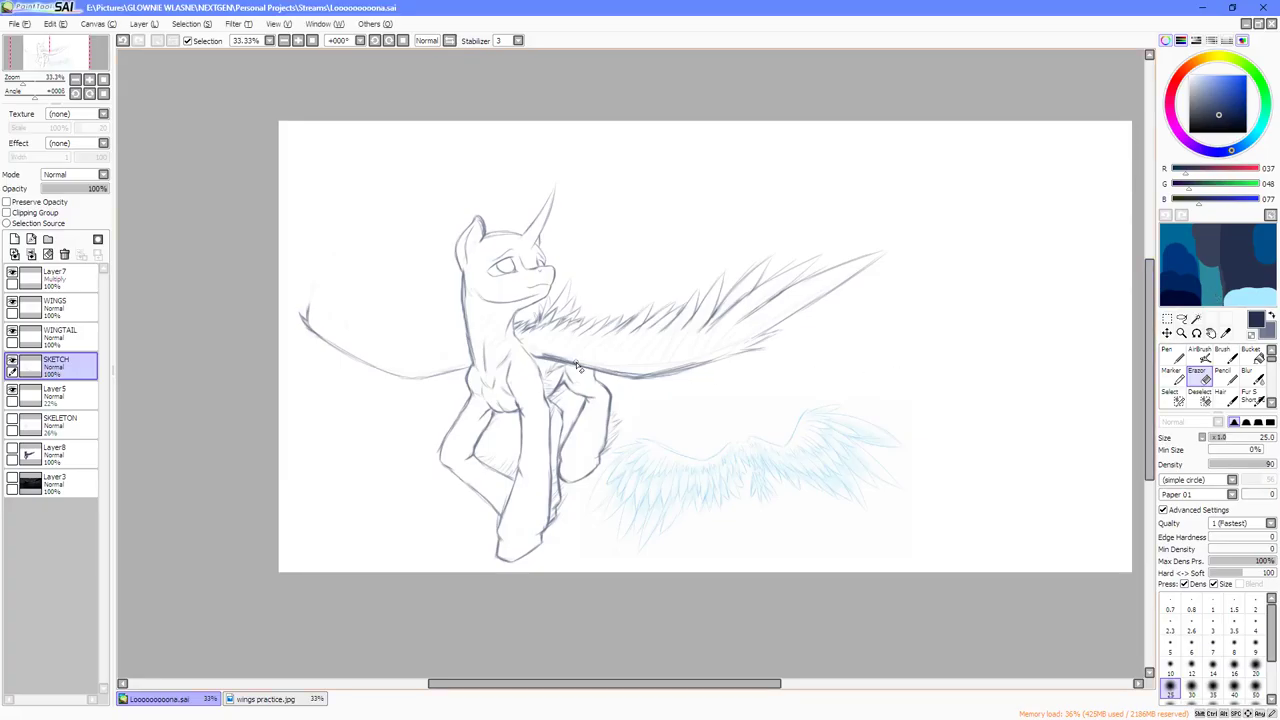
scroll(510, 282, up, 3)
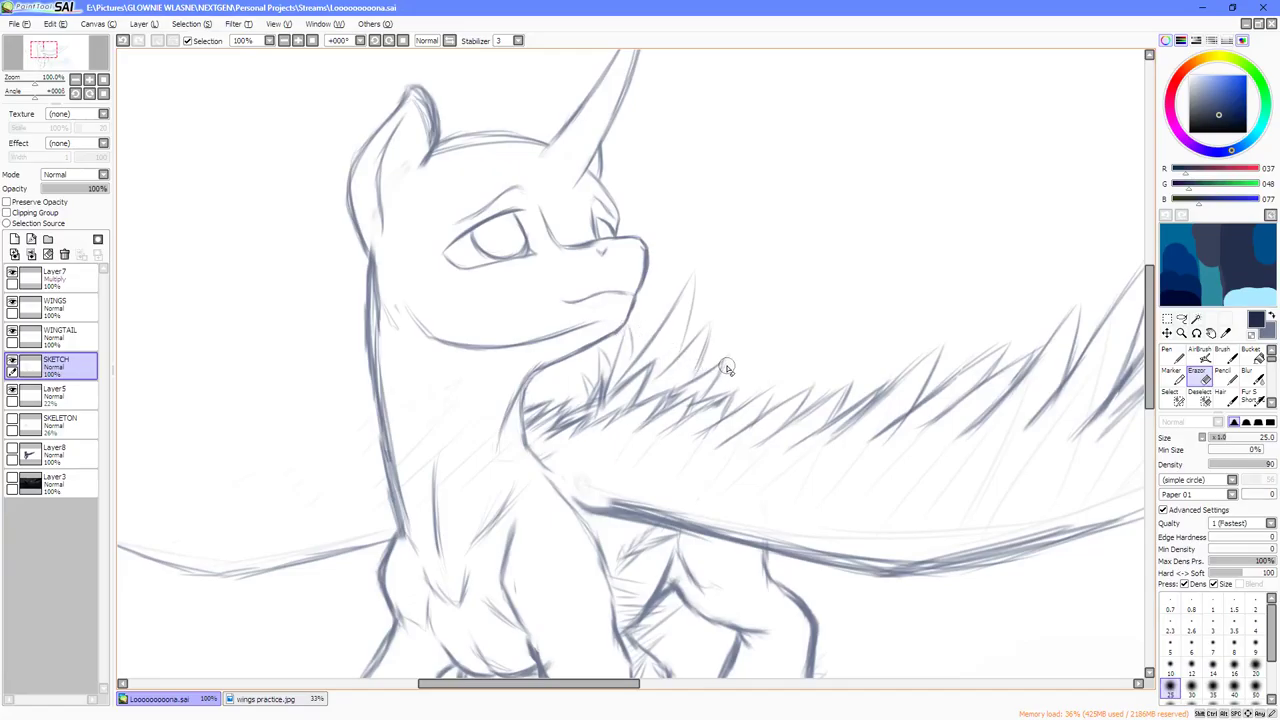
scroll(472, 218, up, 2)
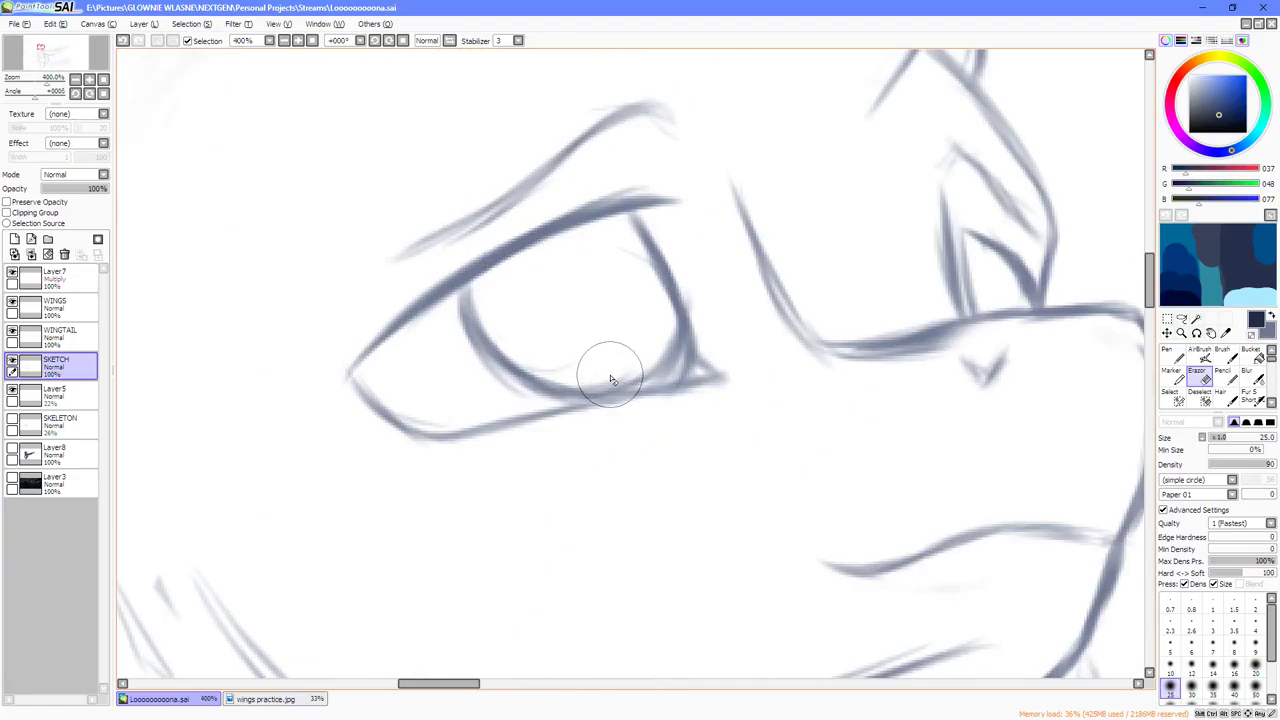
scroll(600, 295, down, 5)
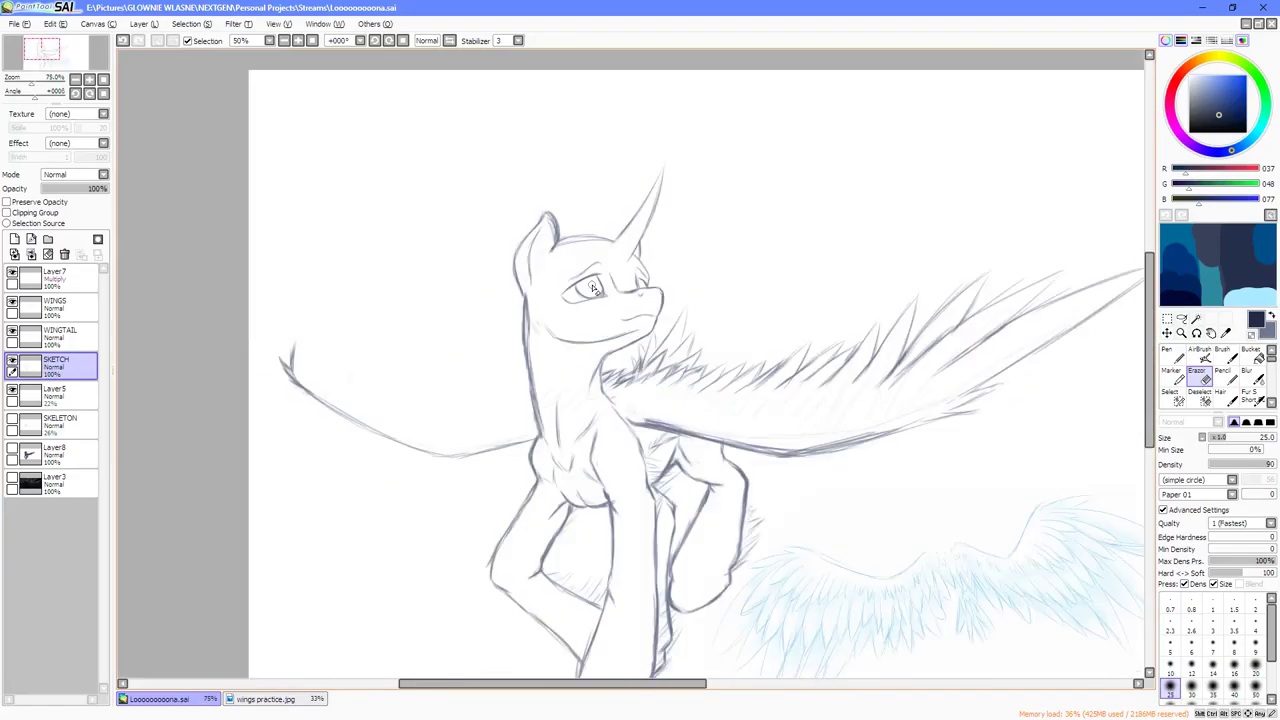
scroll(660, 420, up, 1)
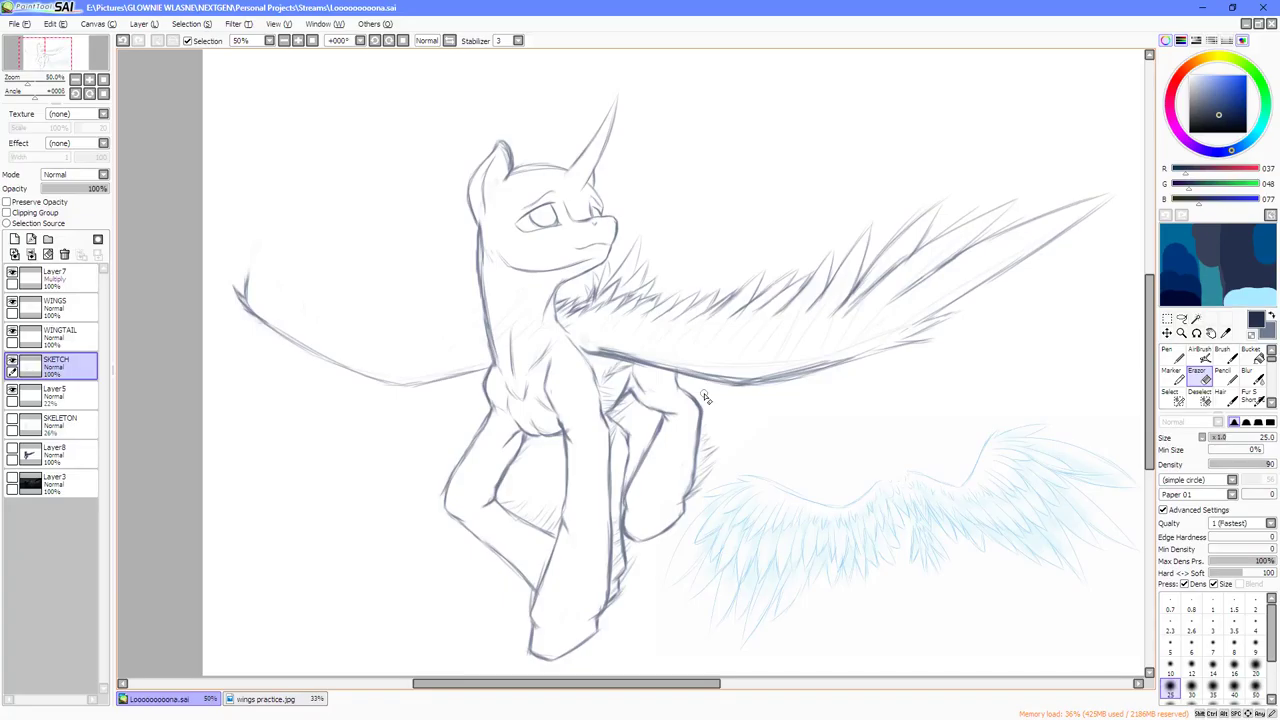
scroll(981, 548, up, 2)
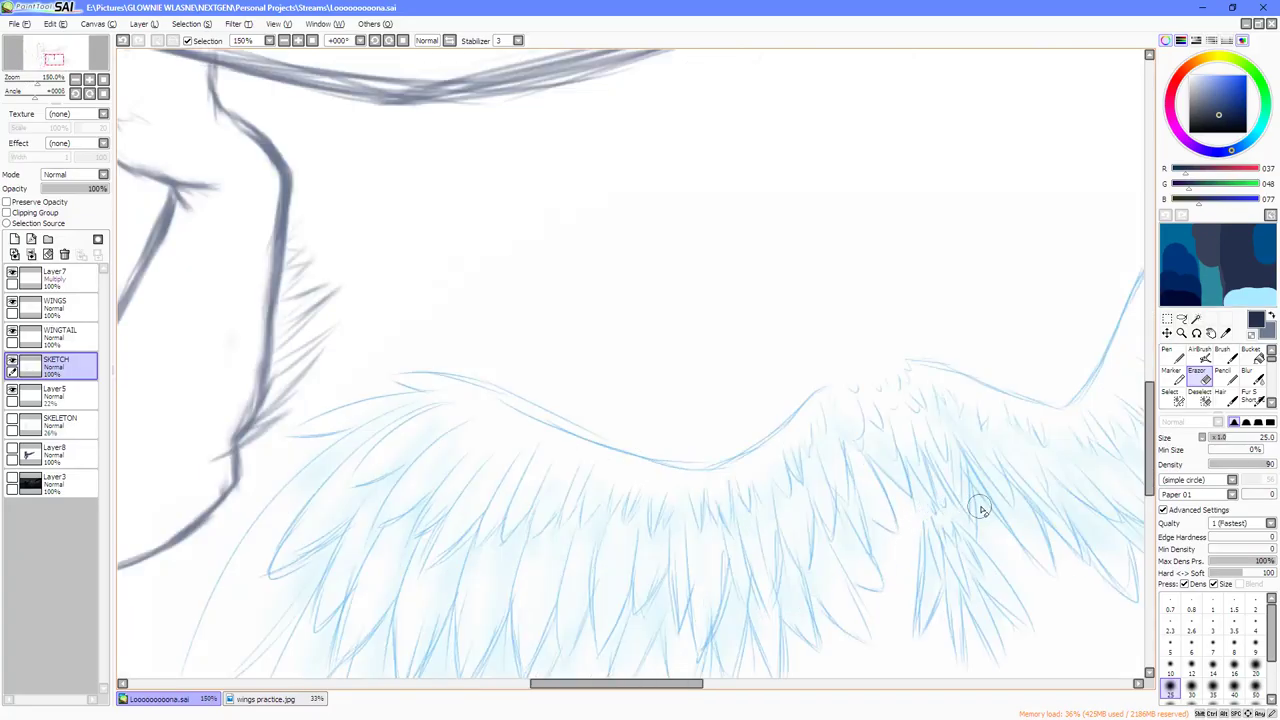
scroll(977, 509, down, 1)
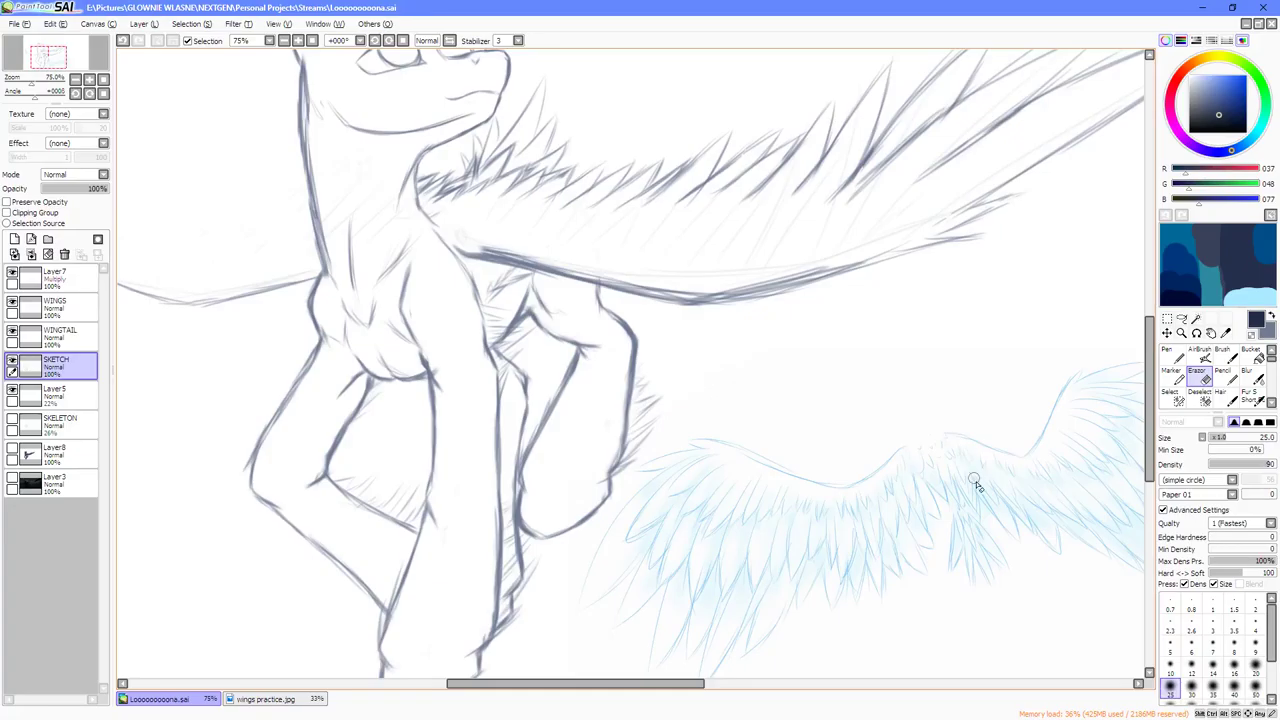
scroll(977, 484, down, 2)
scroll(672, 298, up, 4)
scroll(810, 388, down, 2)
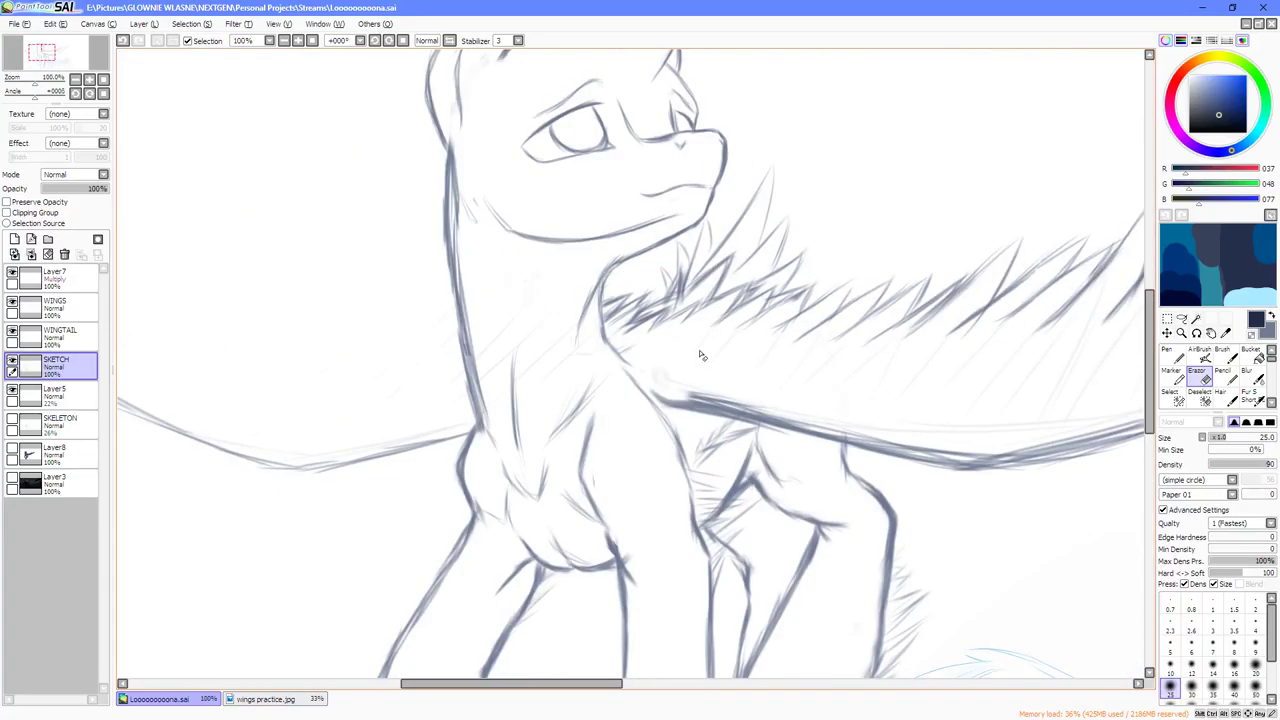
Hide the WINGTAIL layer and erase the feather strokes beside the neck on the WINGS layer with the Eraser at size 60.
click(74, 307)
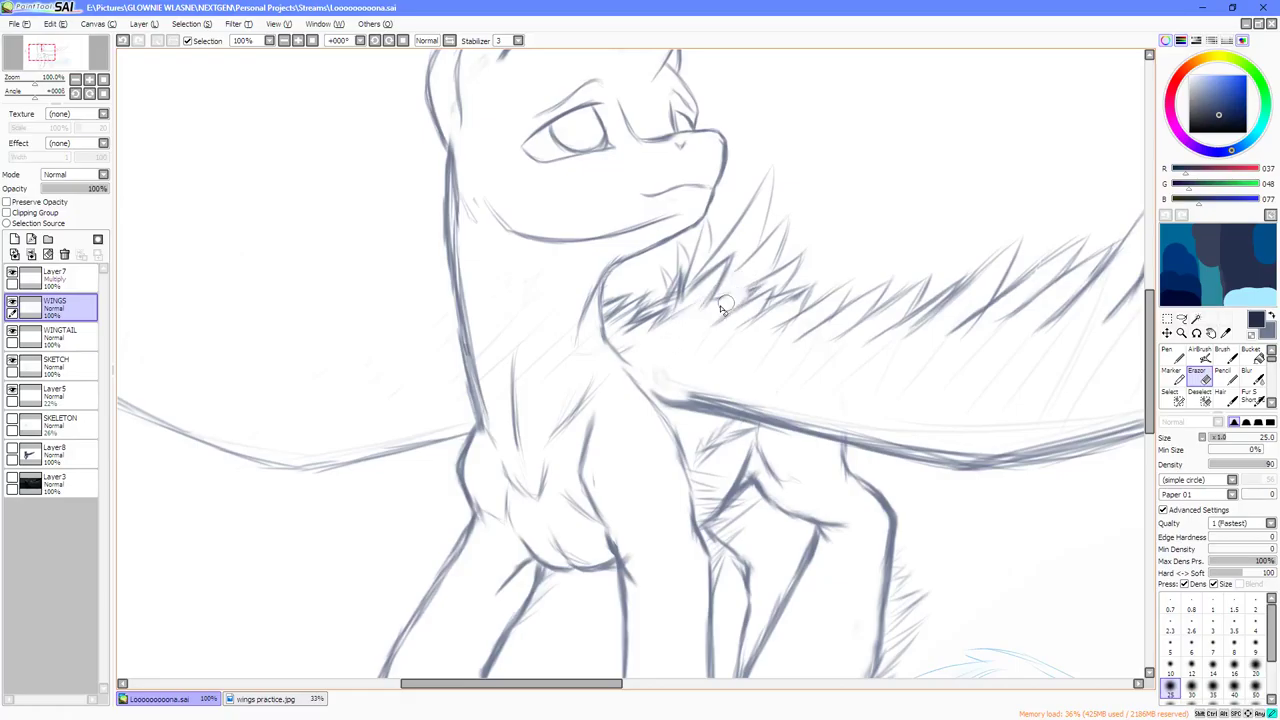
click(12, 333)
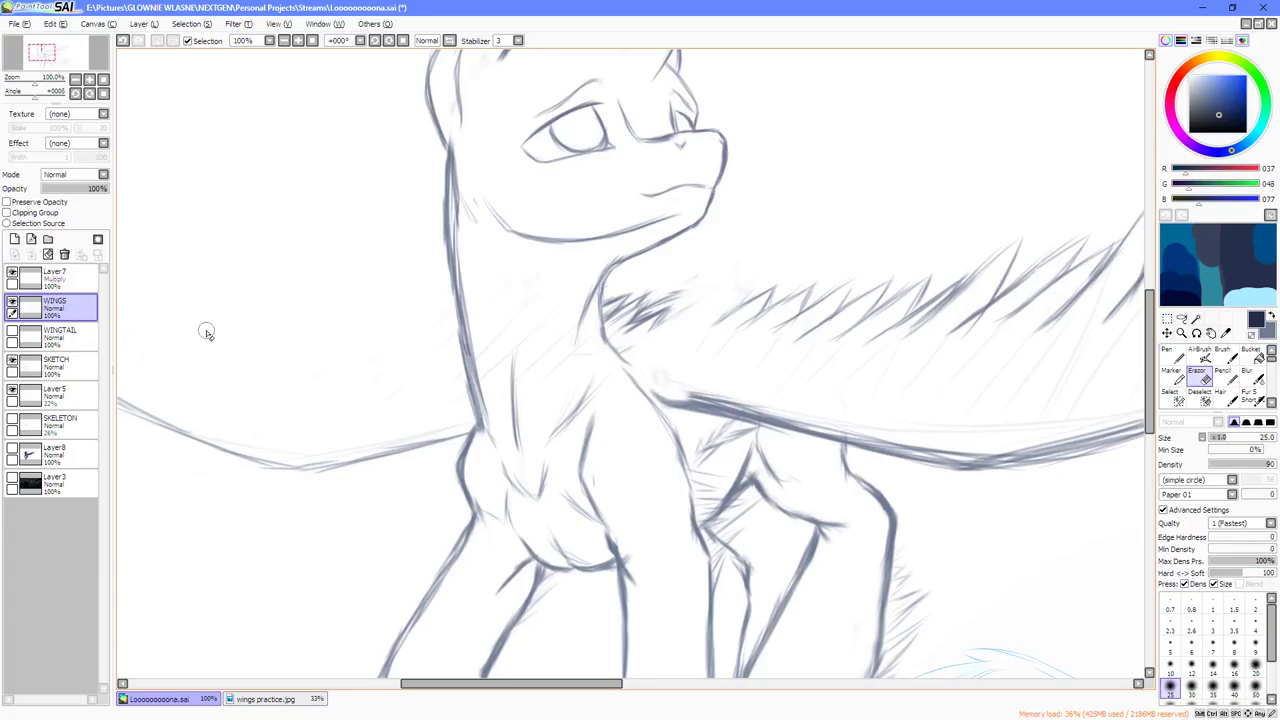
key(bracketright)
key(bracketright)
key(bracketright)
key(bracketright)
key(bracketright)
mouse_move(612, 312)
mouse_down()
mouse_move(596, 284)
mouse_move(673, 339)
mouse_move(641, 279)
mouse_up()
drag(700, 312, 711, 329)
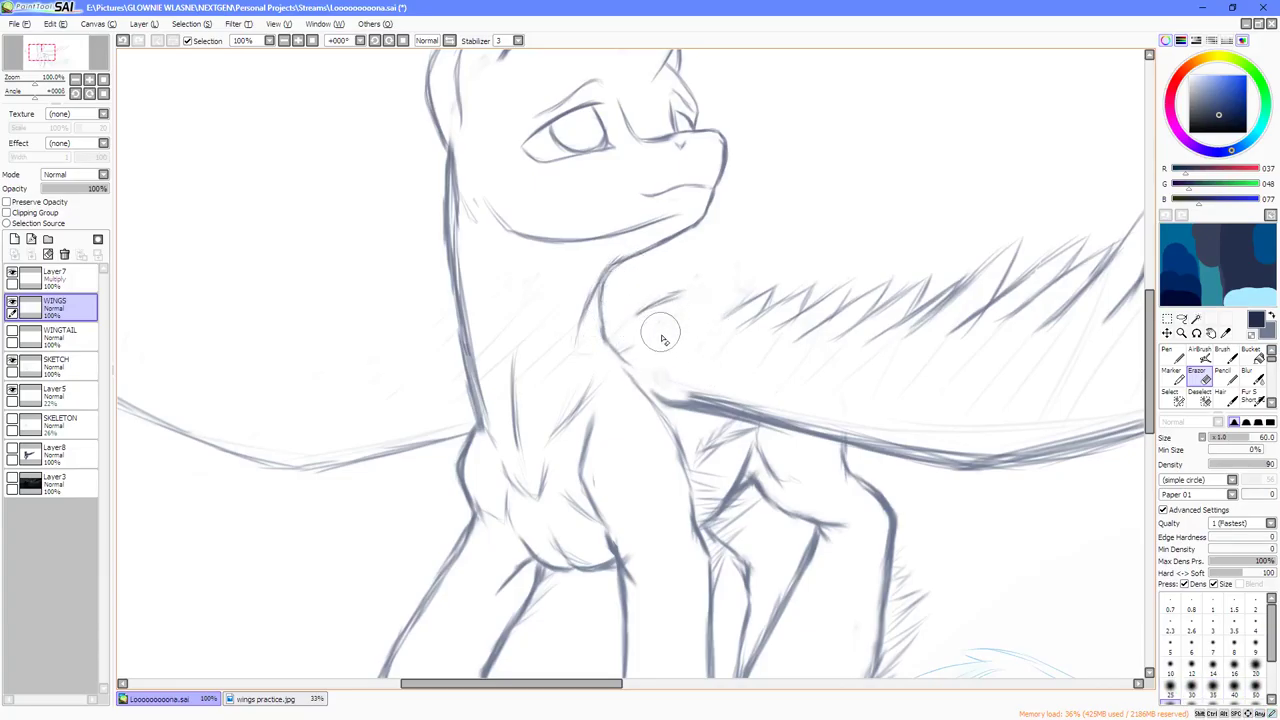
key(ctrl+z)
key(ctrl+z)
drag(622, 324, 641, 305)
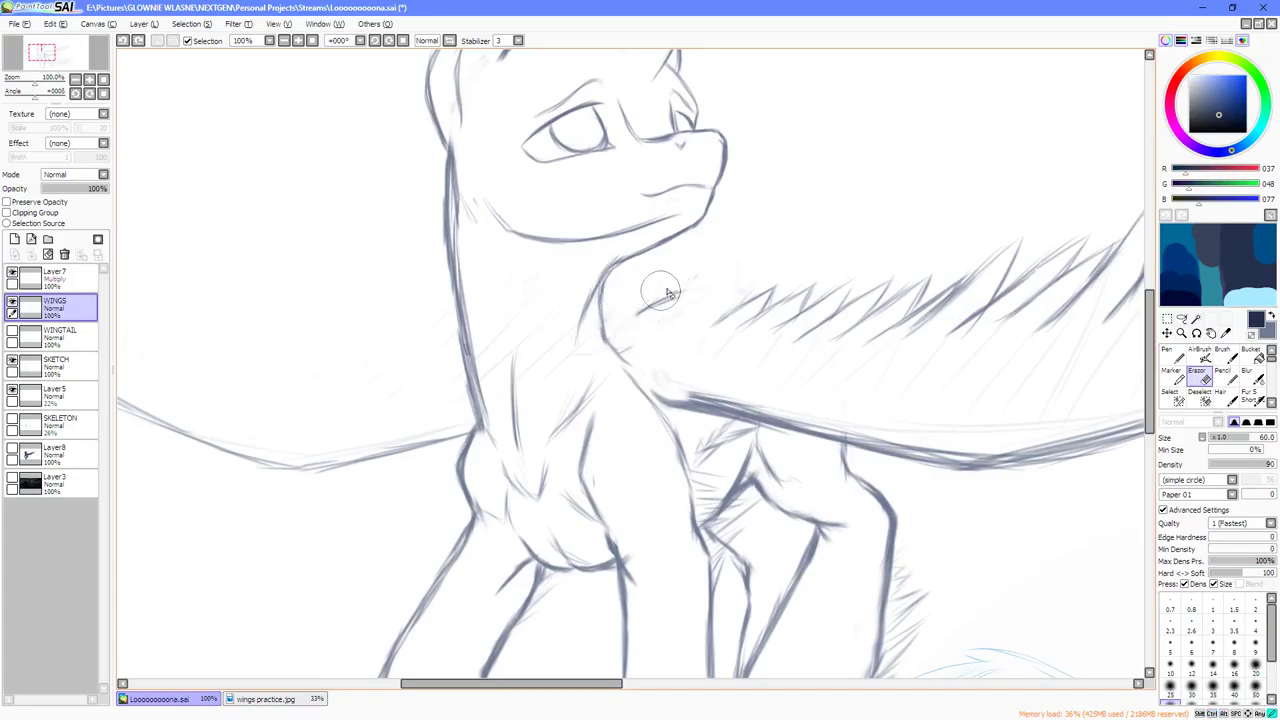
Switch to the Pen at size 20, hide the WINGS layer and make SKETCH the active layer.
key(n)
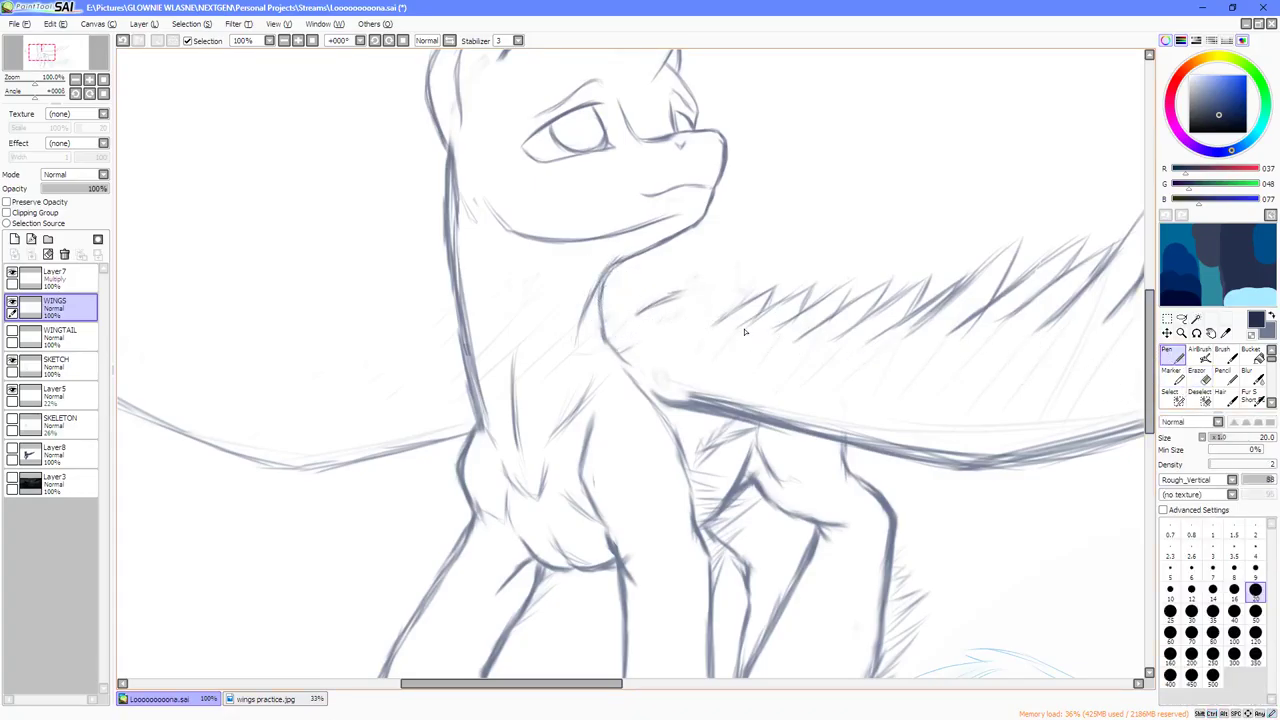
scroll(722, 346, down, 2)
scroll(724, 345, up, 3)
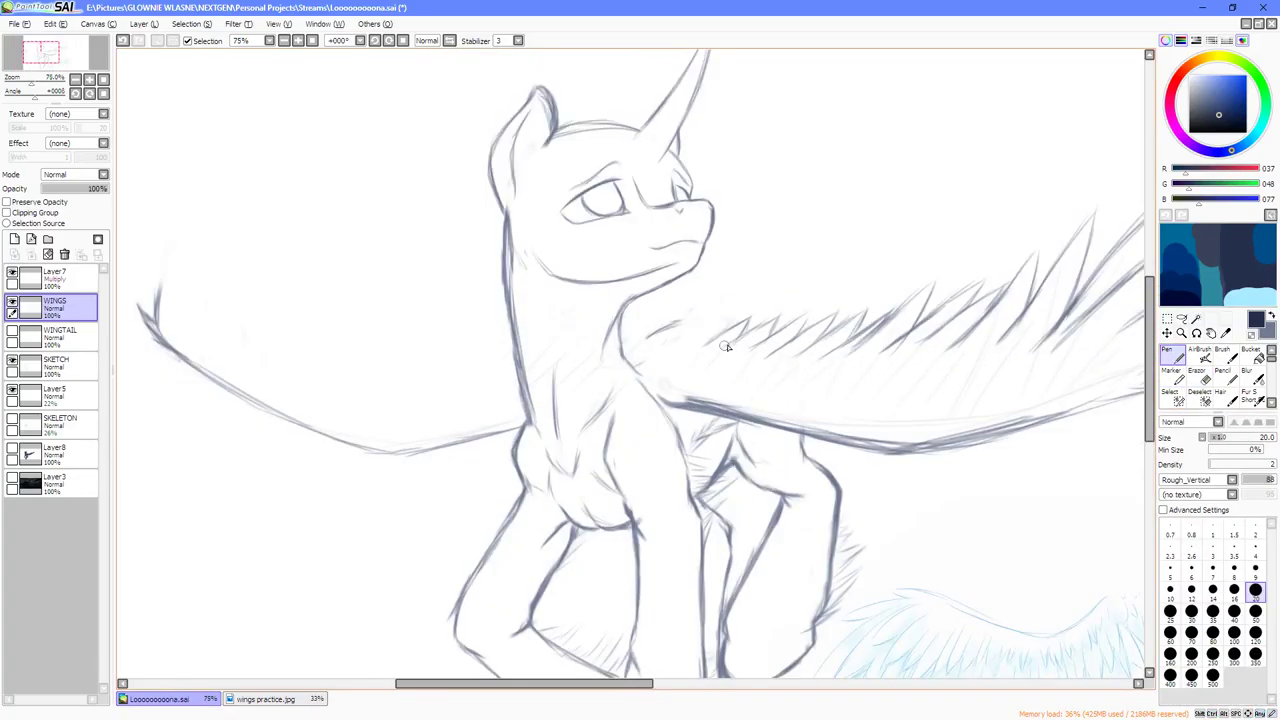
key(Delete)
key(Delete)
key(Delete)
key(Home)
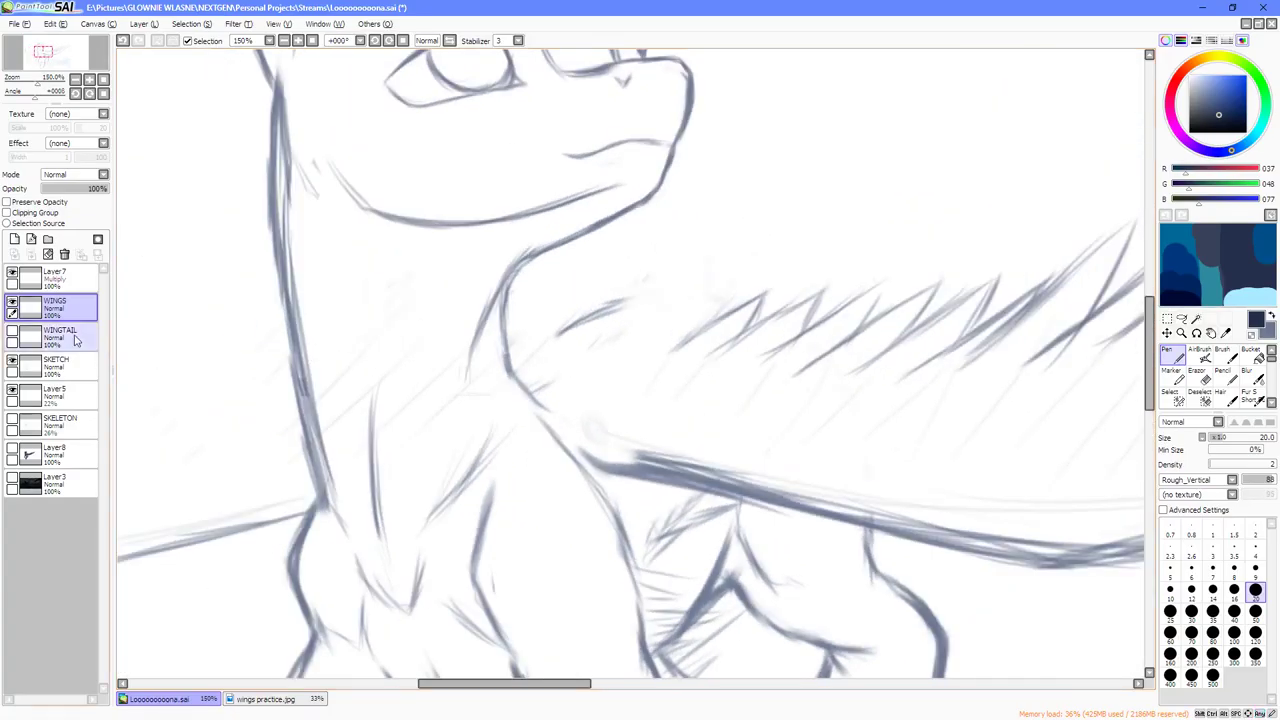
click(12, 301)
click(62, 366)
Sketch the pony's arched back line from the base of the neck toward the rump.
key(End)
mouse_move(736, 393)
mouse_down()
mouse_move(722, 359)
mouse_move(675, 363)
mouse_move(652, 338)
mouse_move(654, 298)
mouse_up()
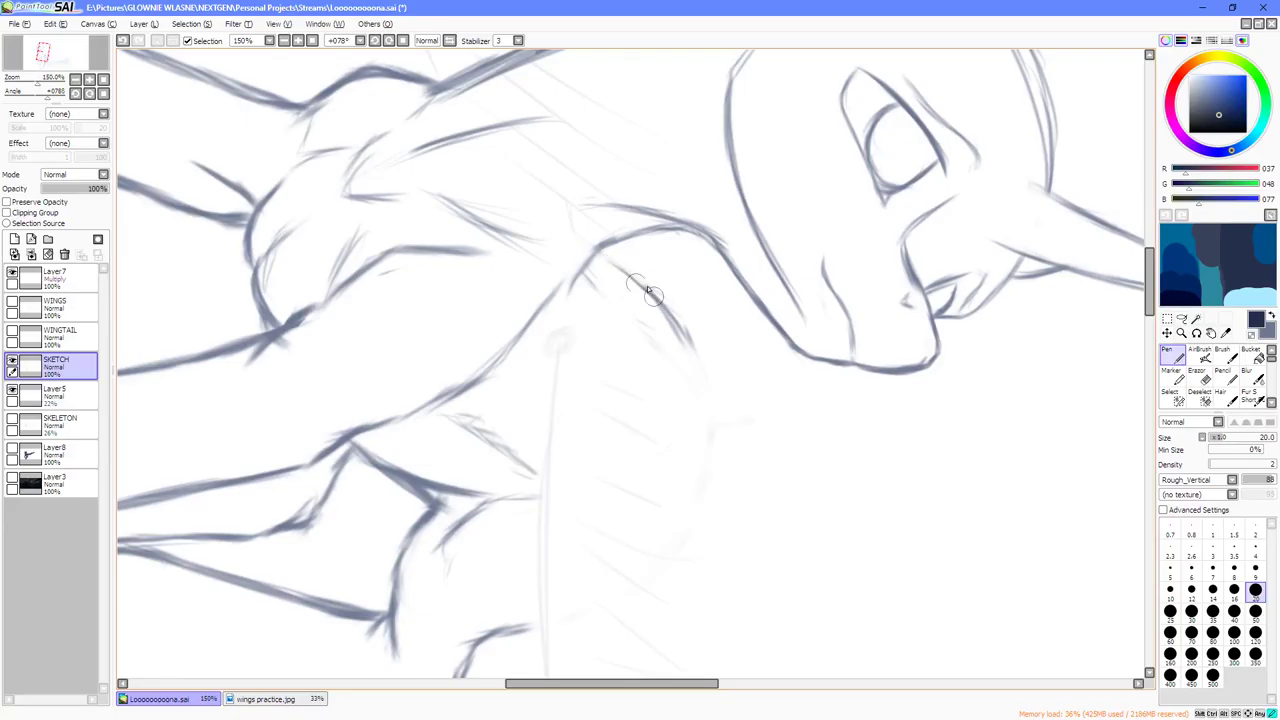
mouse_move(611, 262)
mouse_down()
mouse_move(677, 322)
mouse_move(697, 360)
mouse_move(650, 341)
mouse_move(702, 392)
mouse_move(699, 240)
mouse_up()
scroll(661, 274, up, 1)
drag(699, 240, 699, 284)
mouse_move(605, 315)
mouse_down()
mouse_move(679, 287)
mouse_move(728, 290)
mouse_up()
mouse_move(735, 289)
mouse_down()
mouse_move(813, 347)
mouse_move(803, 390)
mouse_up()
mouse_move(698, 332)
mouse_down()
mouse_move(789, 433)
mouse_move(806, 480)
mouse_up()
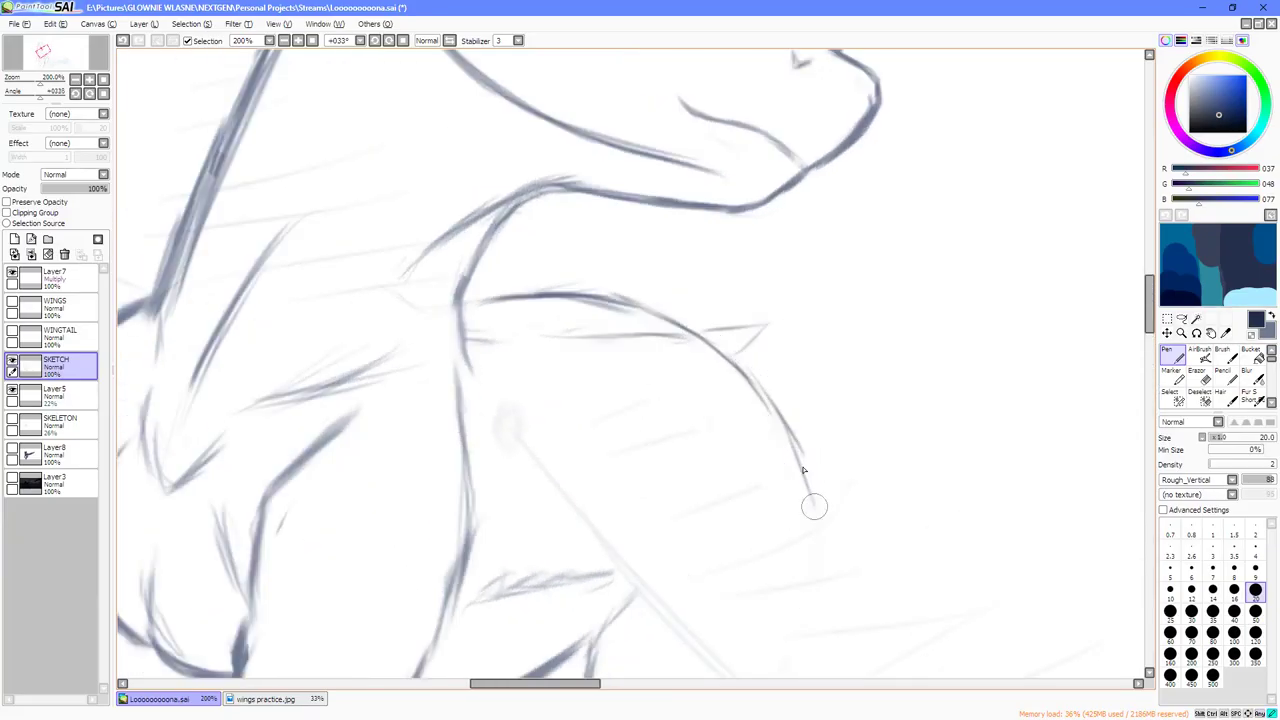
scroll(806, 494, down, 1)
drag(830, 544, 768, 482)
Continue the rump curve down to the raised hind leg and sketch the flank line above the inner thigh.
key(Home)
scroll(670, 489, up, 1)
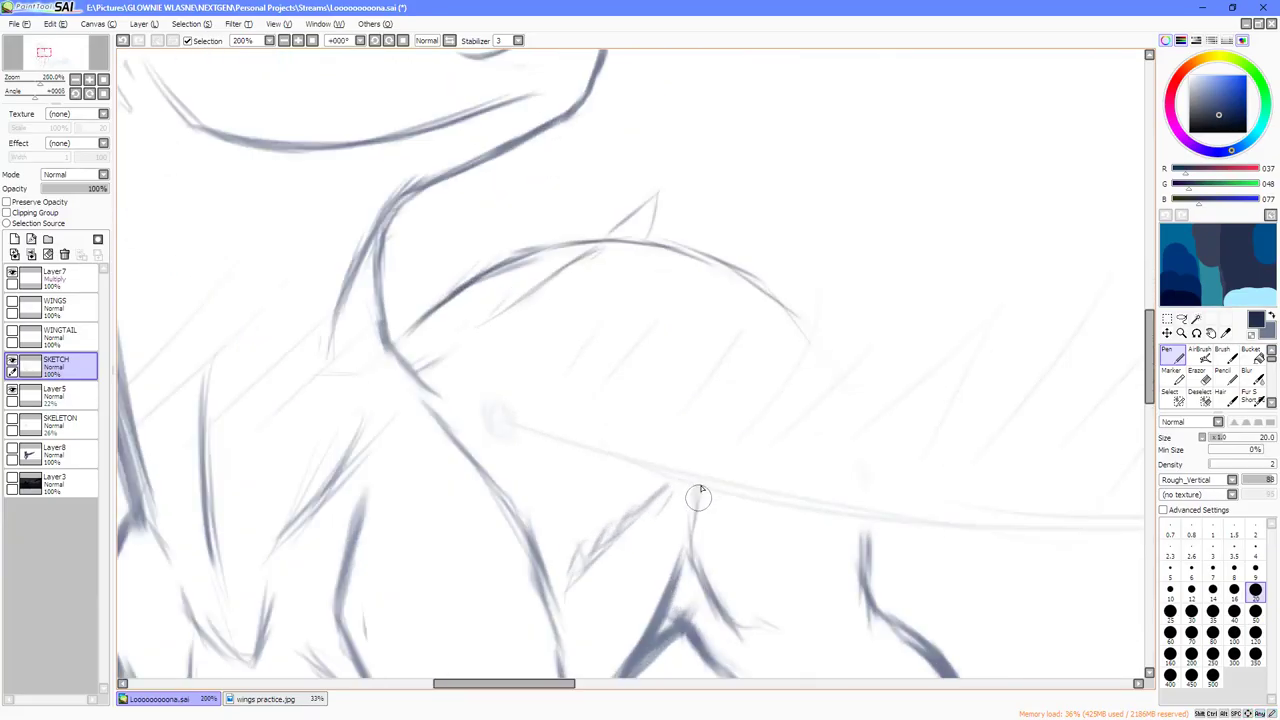
mouse_move(760, 292)
mouse_down()
mouse_move(827, 398)
mouse_move(834, 531)
mouse_up()
scroll(836, 437, down, 3)
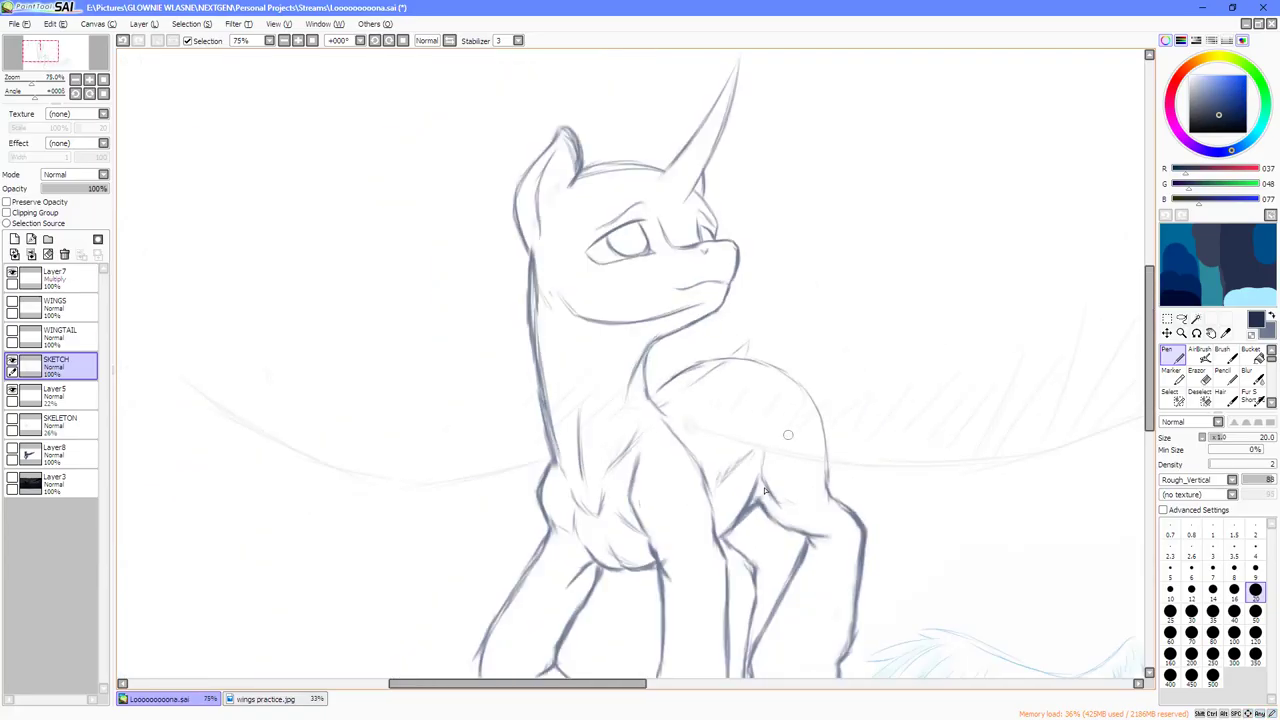
scroll(763, 420, up, 2)
drag(774, 442, 746, 274)
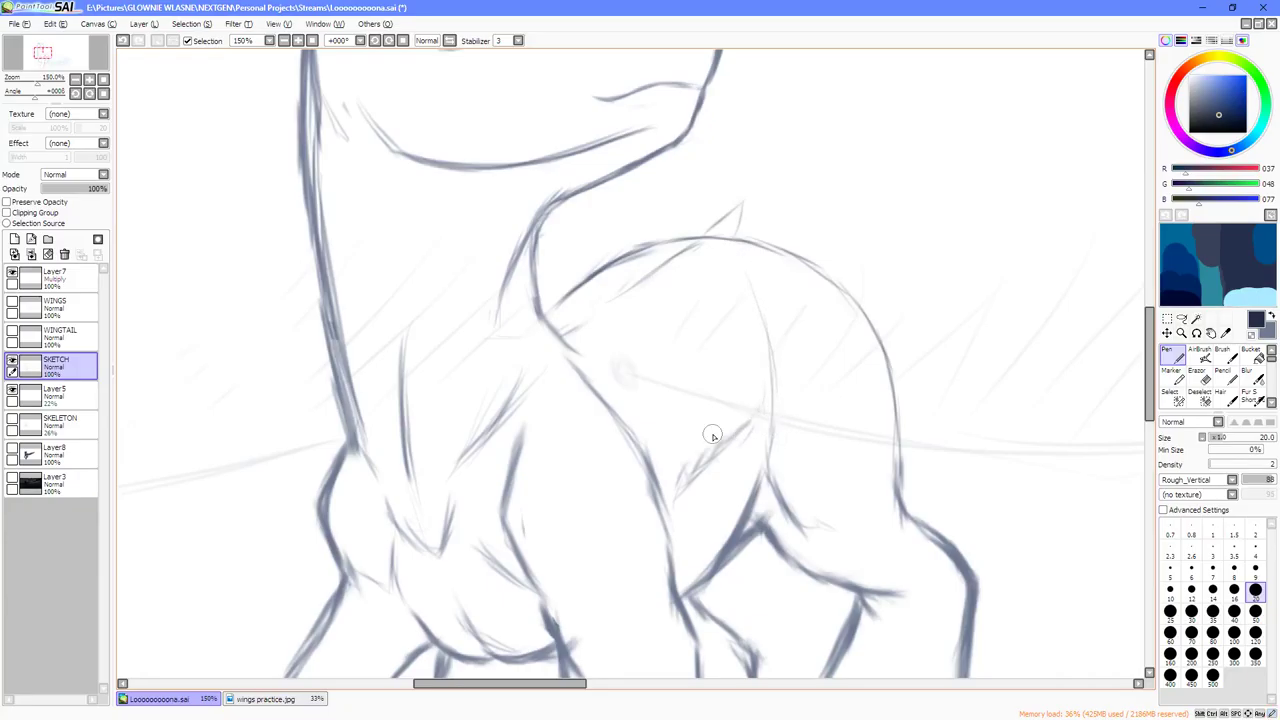
Lower the SKETCH layer's opacity to 19%, then show and select the WINGS layer.
scroll(712, 435, down, 3)
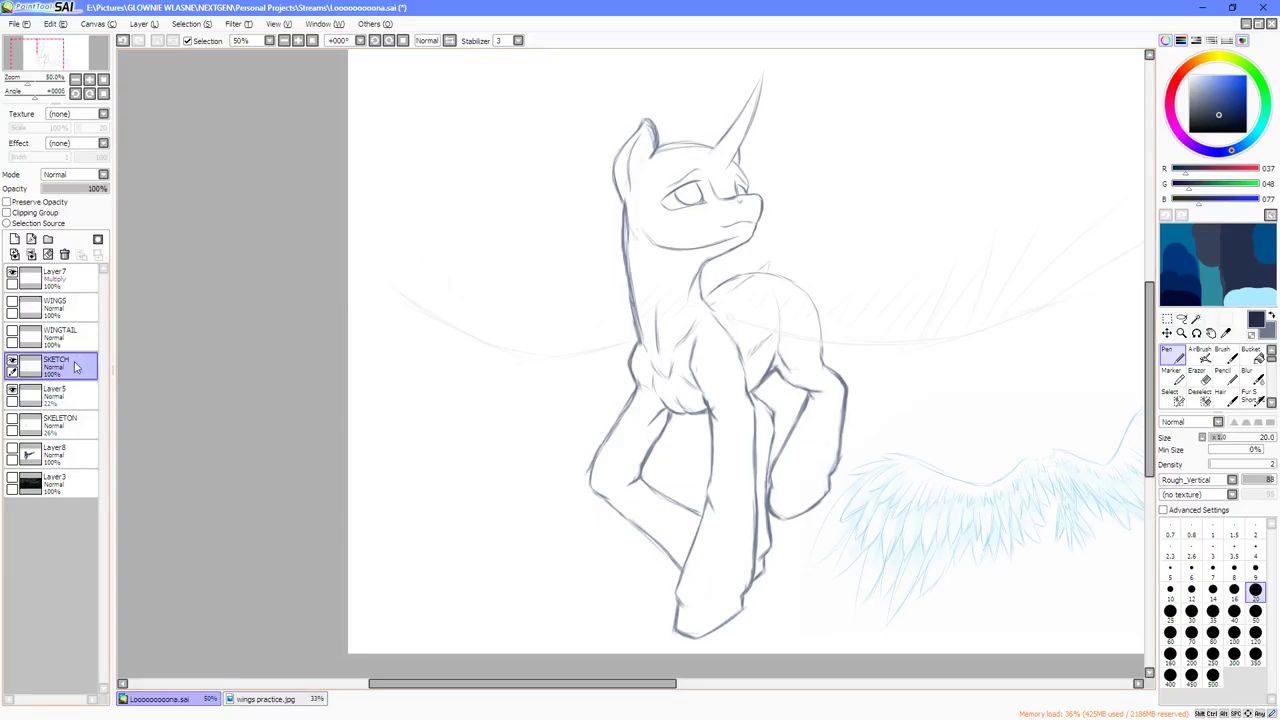
click(59, 189)
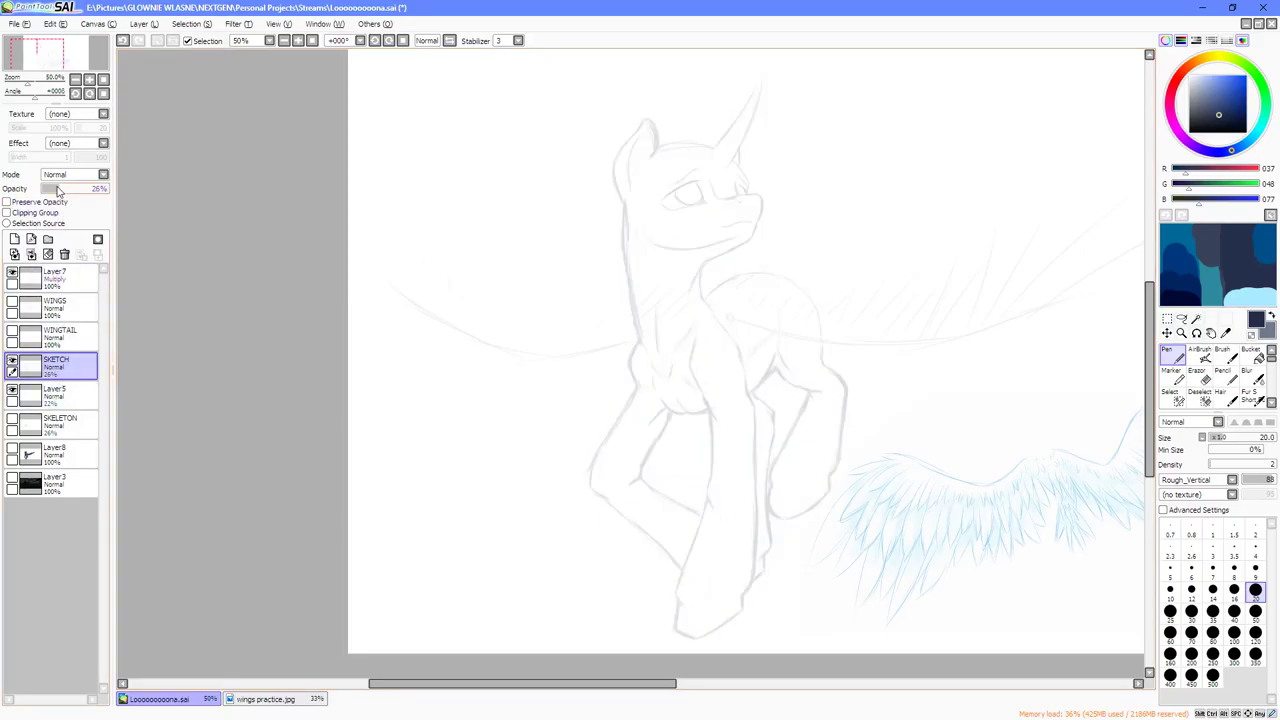
click(12, 303)
click(45, 313)
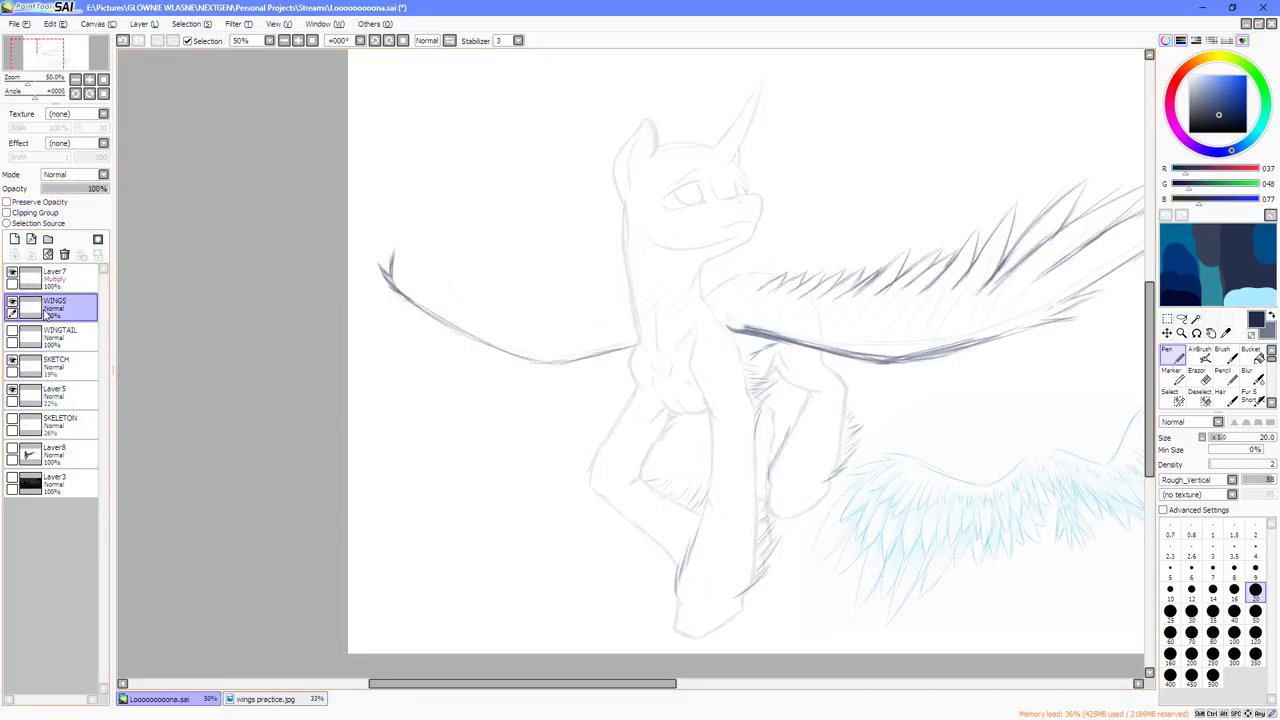
Lasso the feathers at the wing's inner upper edge on WINGS and Free Deform them downward toward the shoulder, then deselect.
scroll(780, 273, up, 2)
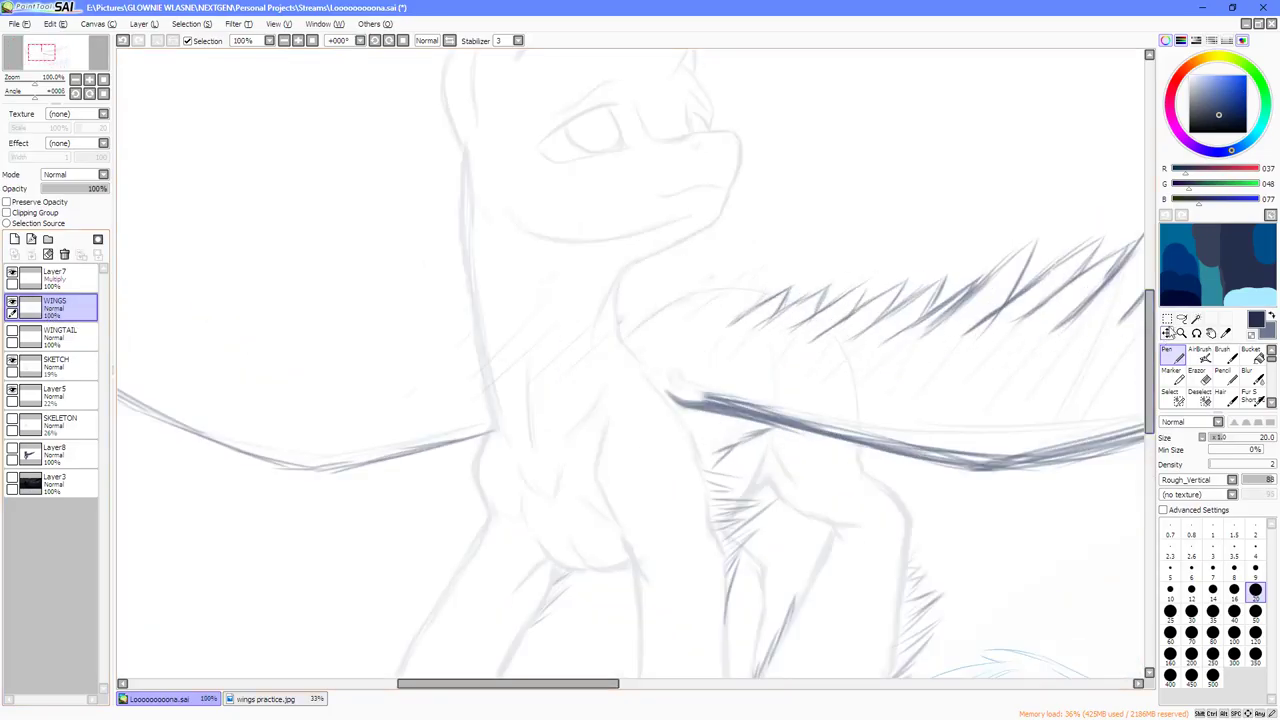
key(space)
drag(979, 245, 939, 297)
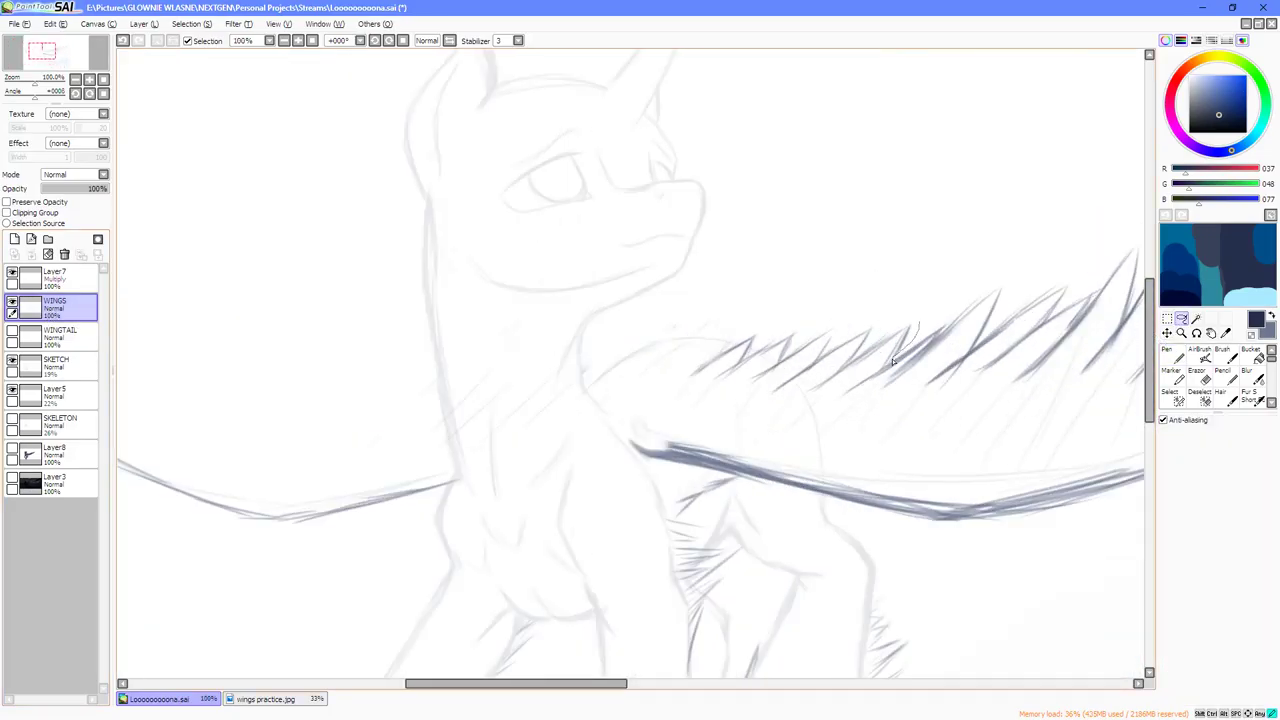
mouse_move(823, 399)
mouse_down()
mouse_move(709, 311)
mouse_move(870, 298)
mouse_up()
key(ctrl+t)
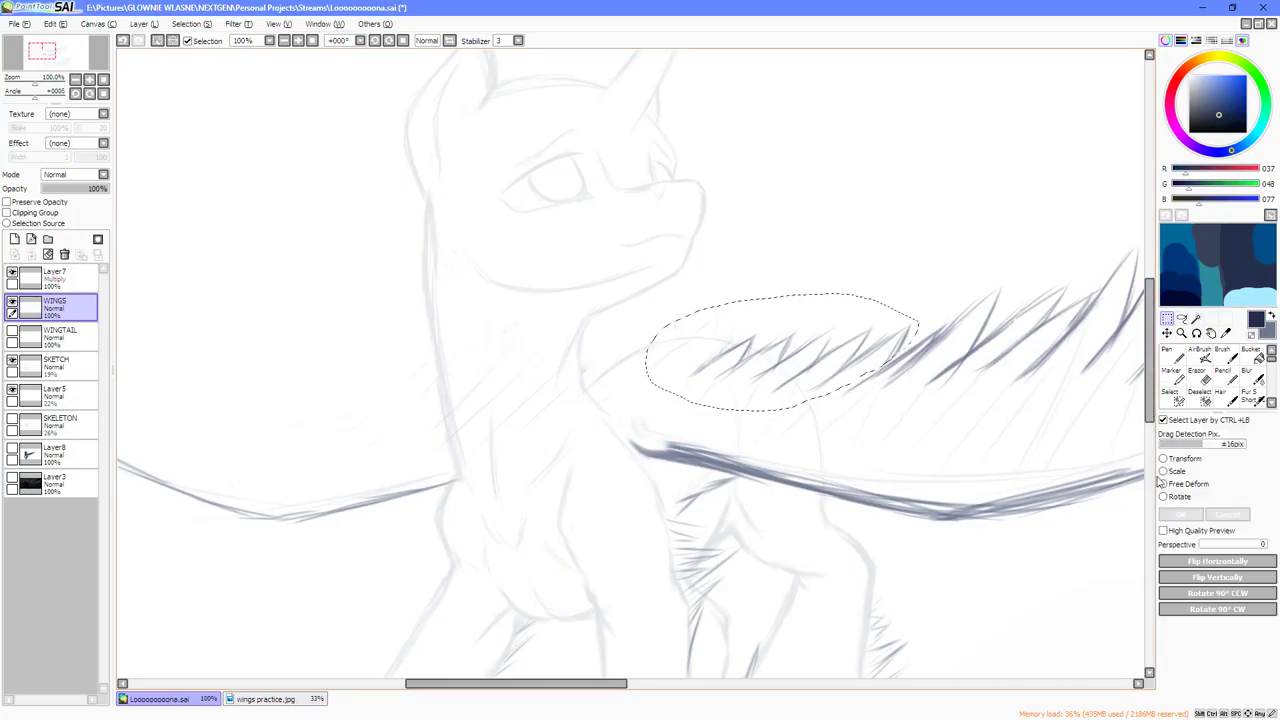
click(1164, 484)
drag(656, 322, 641, 346)
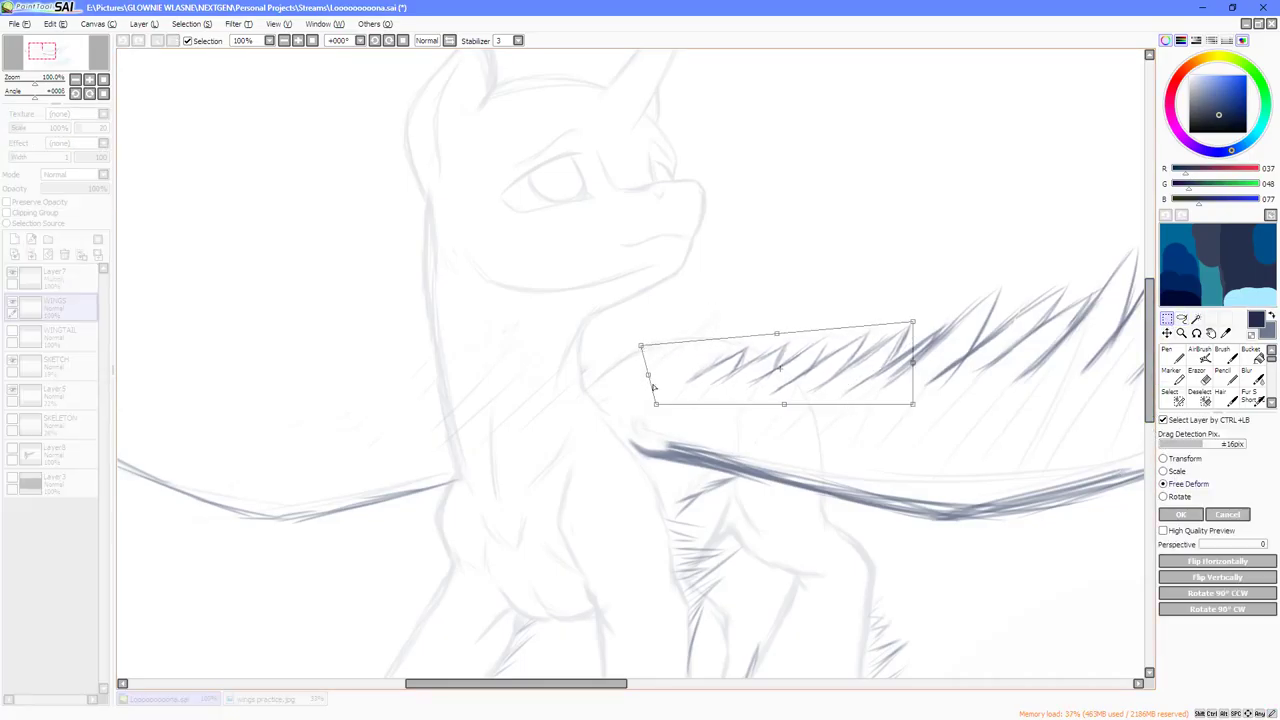
drag(656, 406, 638, 430)
drag(640, 346, 636, 354)
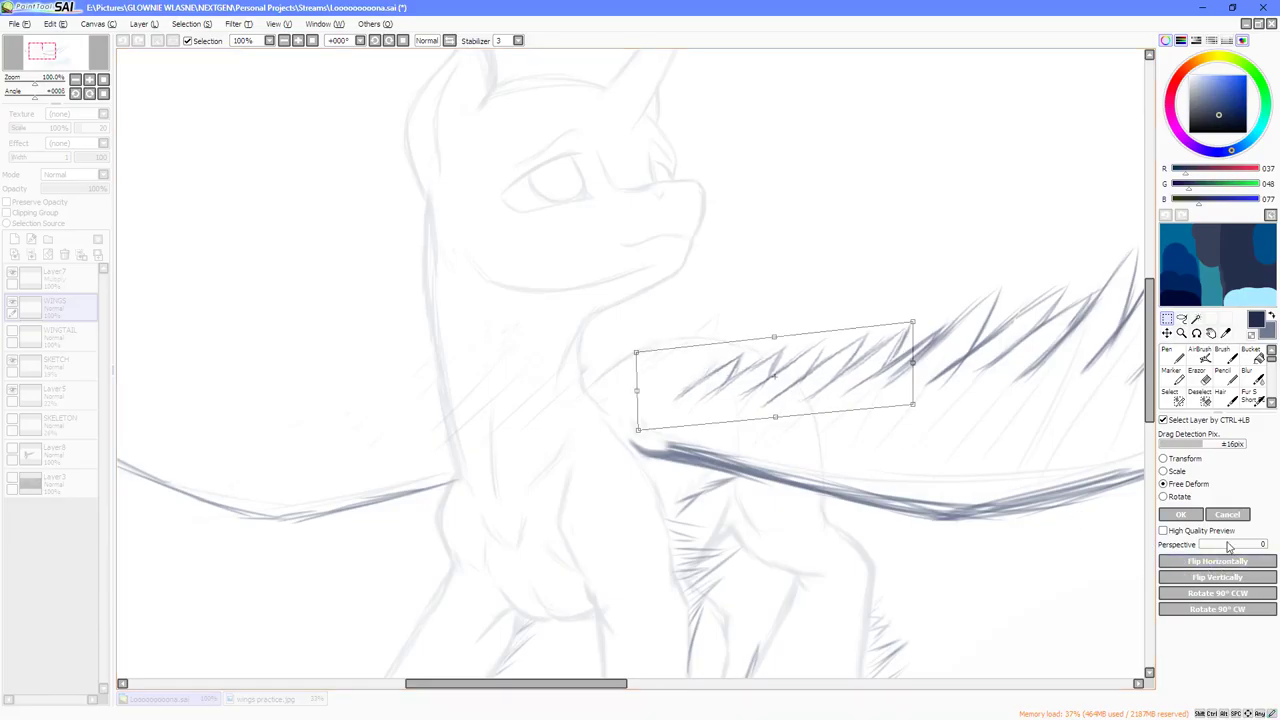
click(1183, 515)
key(ctrl+d)
scroll(700, 415, down, 3)
scroll(717, 405, up, 2)
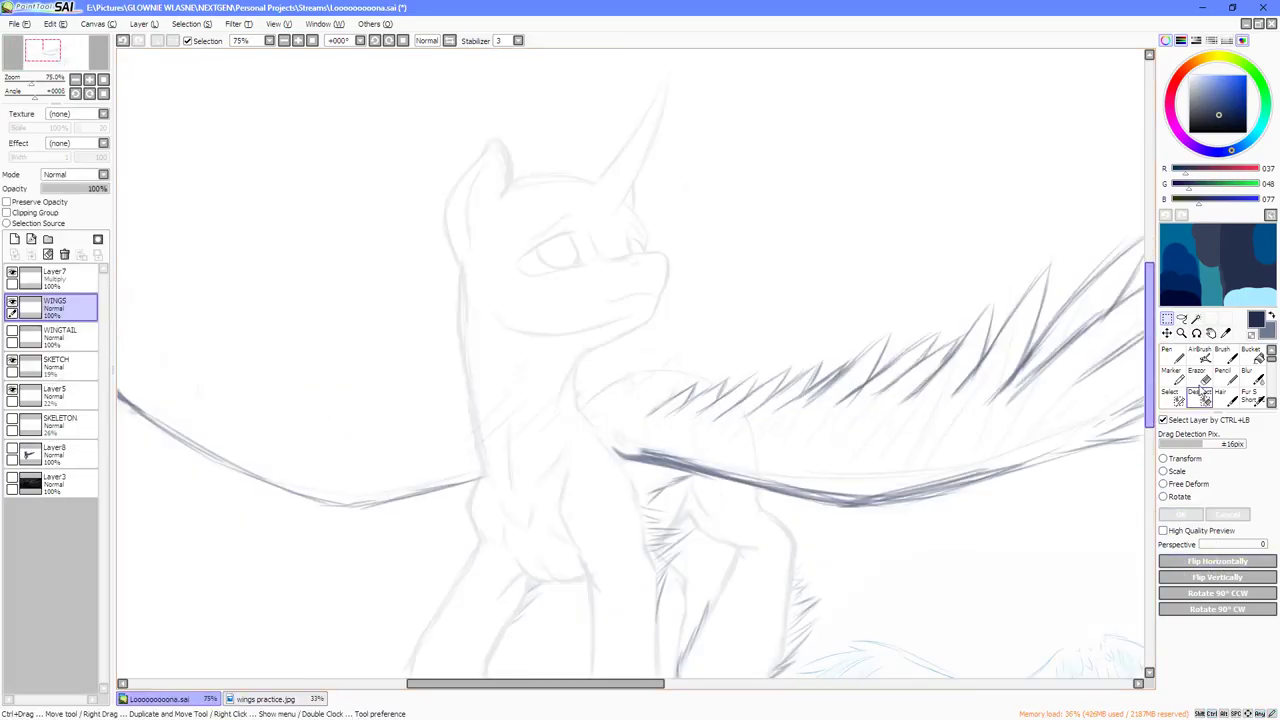
Sketch short pointed feathers with the Pen from the inner end of the wing's upper edge toward the base of the neck.
click(1180, 362)
scroll(638, 414, up, 2)
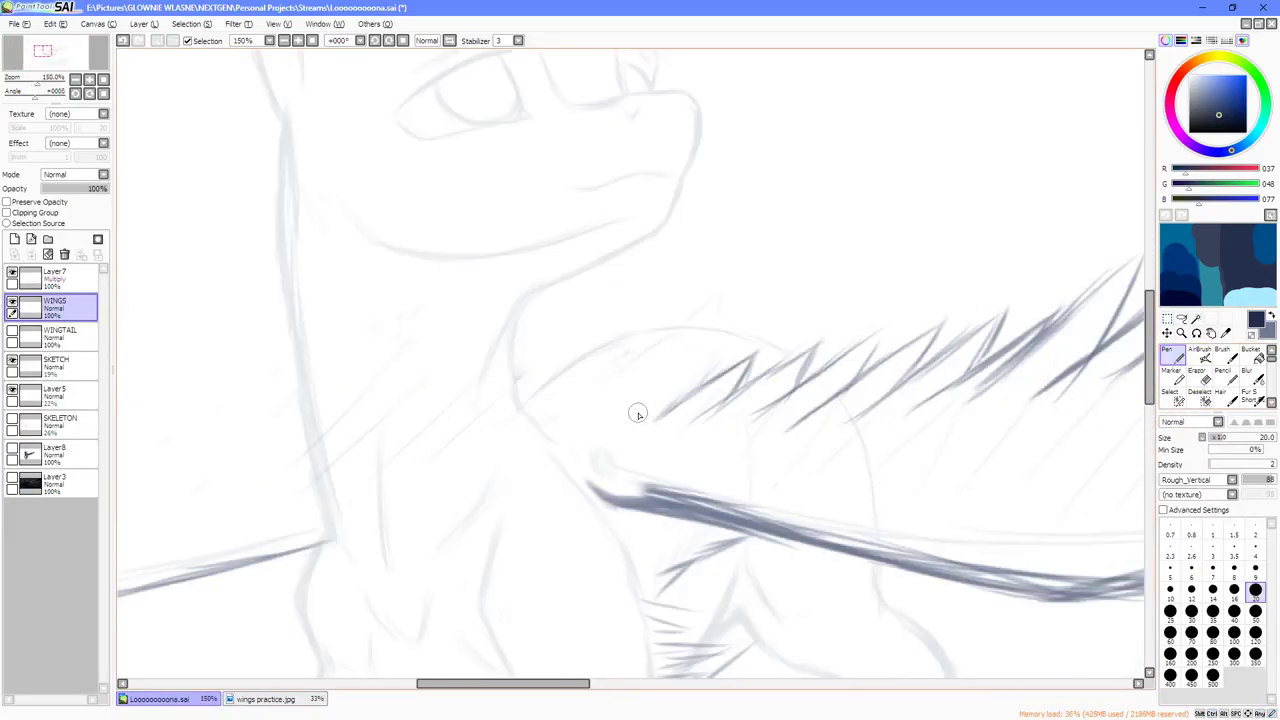
key(Delete)
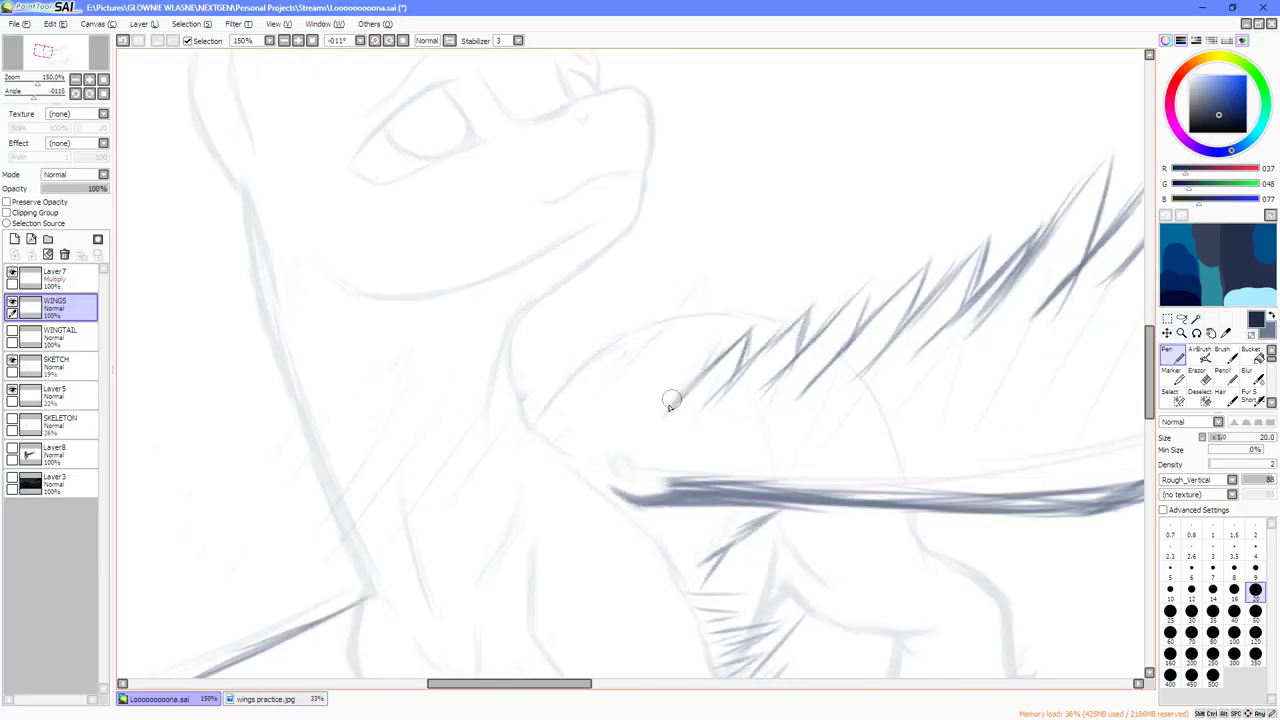
mouse_move(668, 411)
mouse_down()
mouse_move(684, 367)
mouse_move(641, 424)
mouse_move(676, 386)
mouse_up()
scroll(690, 400, down, 1)
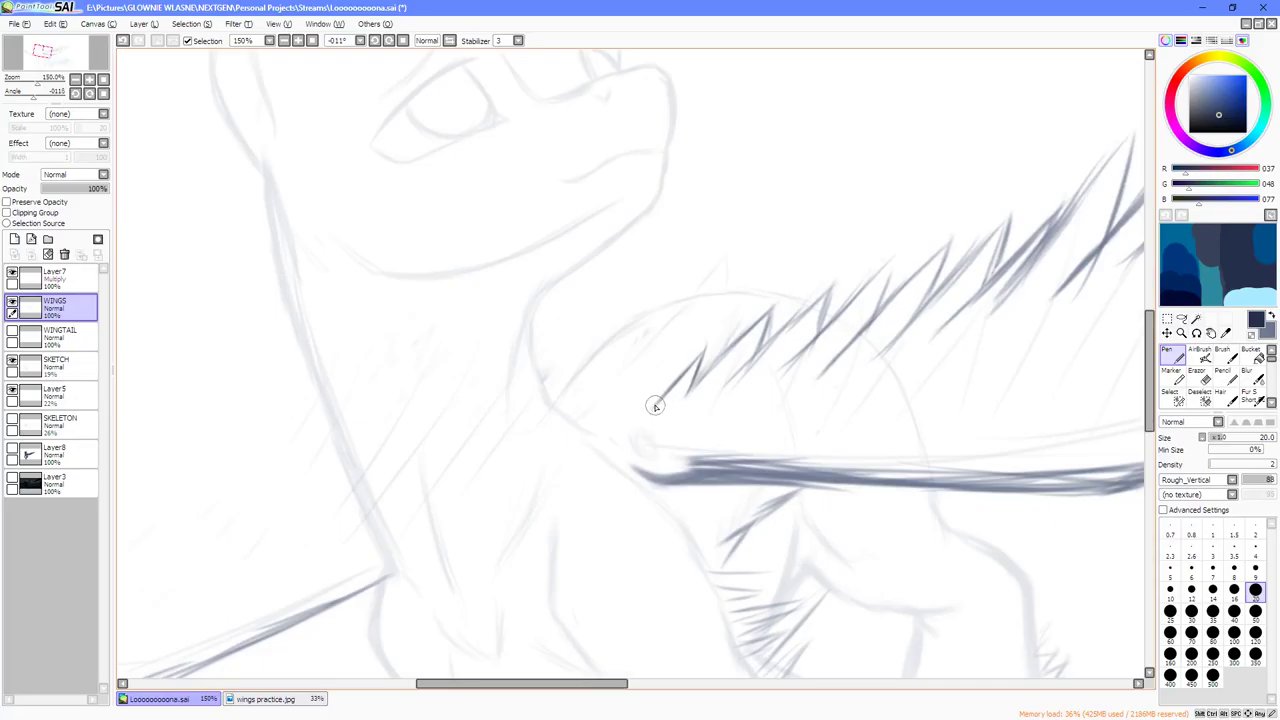
scroll(650, 412, down, 3)
scroll(646, 414, up, 3)
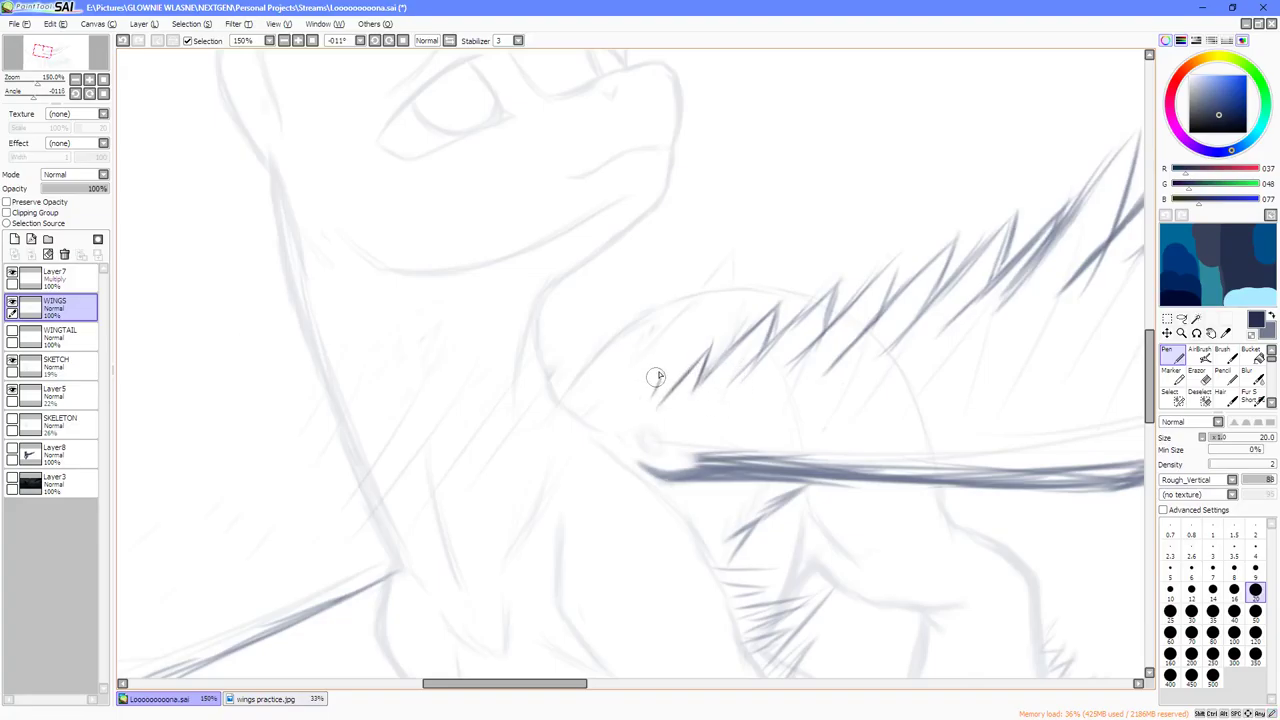
drag(682, 361, 733, 319)
drag(732, 321, 714, 363)
mouse_move(611, 400)
mouse_down()
mouse_move(643, 329)
mouse_move(643, 365)
mouse_up()
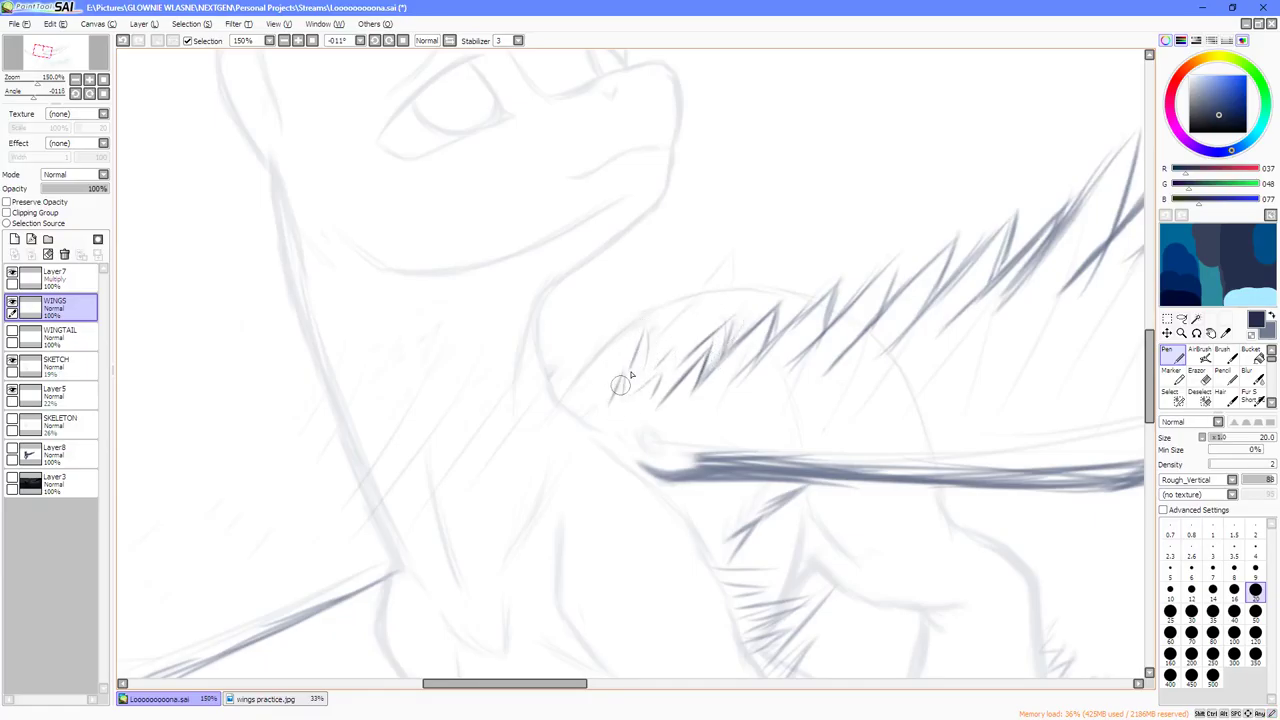
mouse_move(587, 413)
mouse_down()
mouse_move(590, 380)
mouse_move(628, 326)
mouse_up()
drag(610, 384, 630, 344)
Show the WINGTAIL layer, reselect WINGS, and sketch small feathers filling the wing joint down to the thick lower wing line.
click(55, 334)
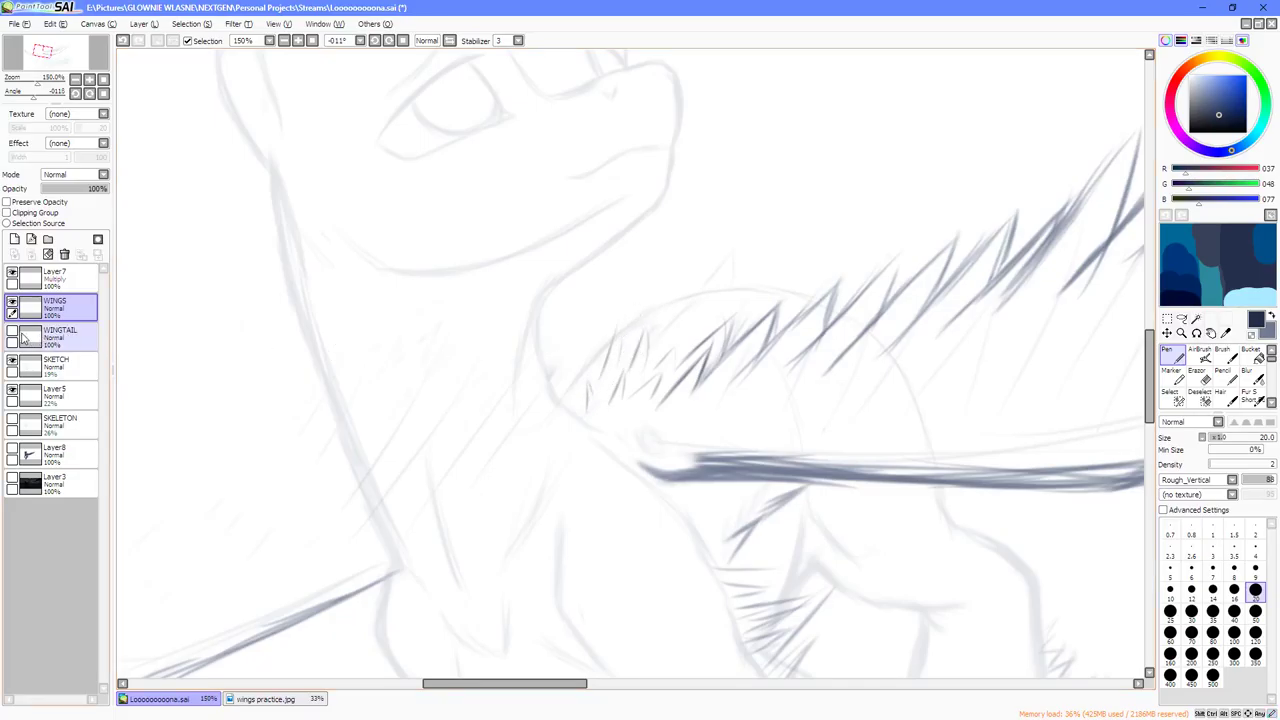
click(12, 334)
click(67, 312)
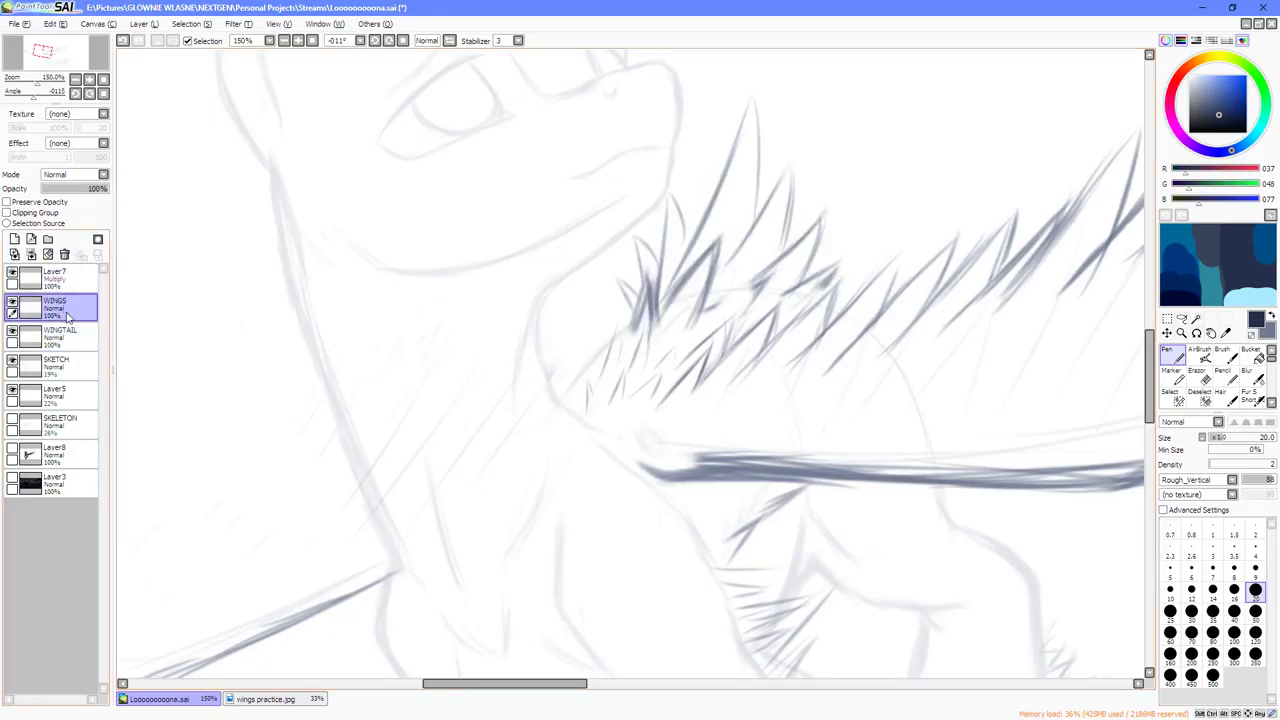
key(Delete)
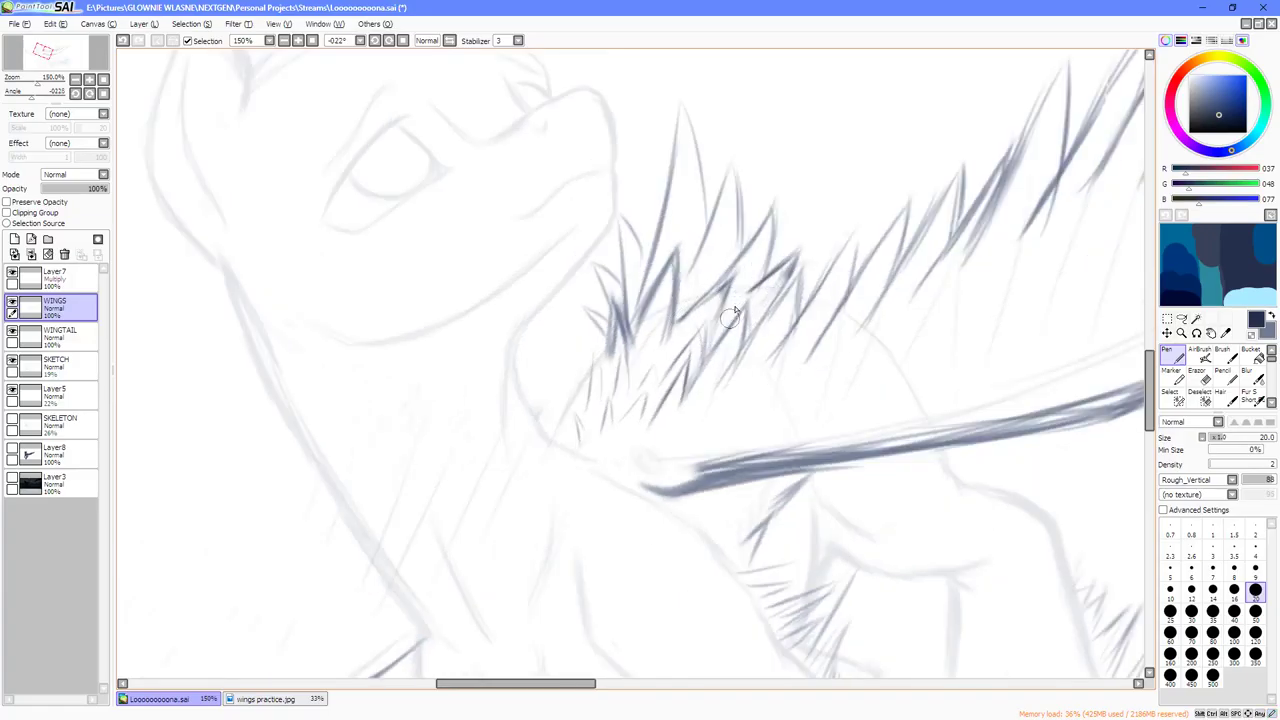
key(End)
key(End)
key(End)
key(End)
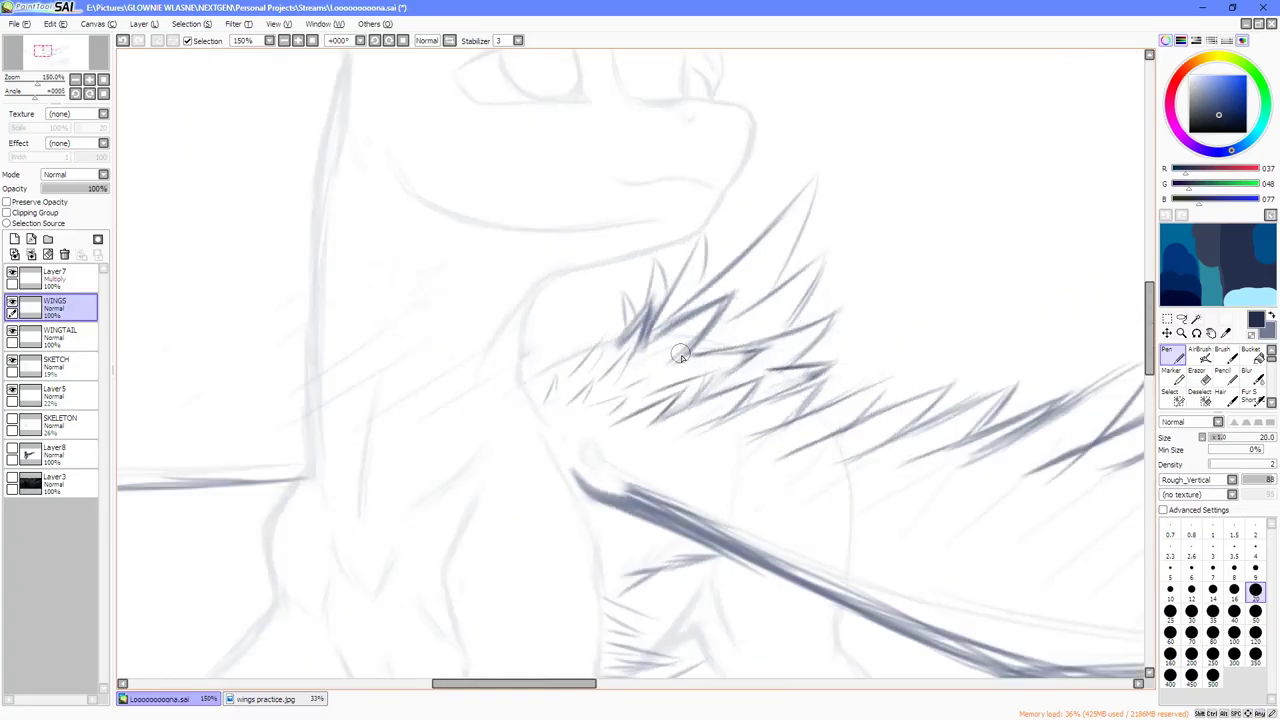
scroll(680, 351, down, 2)
scroll(617, 390, up, 2)
key(Delete)
mouse_move(616, 393)
mouse_down()
mouse_move(649, 341)
mouse_move(636, 365)
mouse_move(678, 333)
mouse_move(664, 369)
mouse_move(738, 340)
mouse_move(651, 387)
mouse_move(667, 369)
mouse_move(653, 391)
mouse_move(611, 393)
mouse_move(640, 380)
mouse_up()
drag(640, 435, 618, 413)
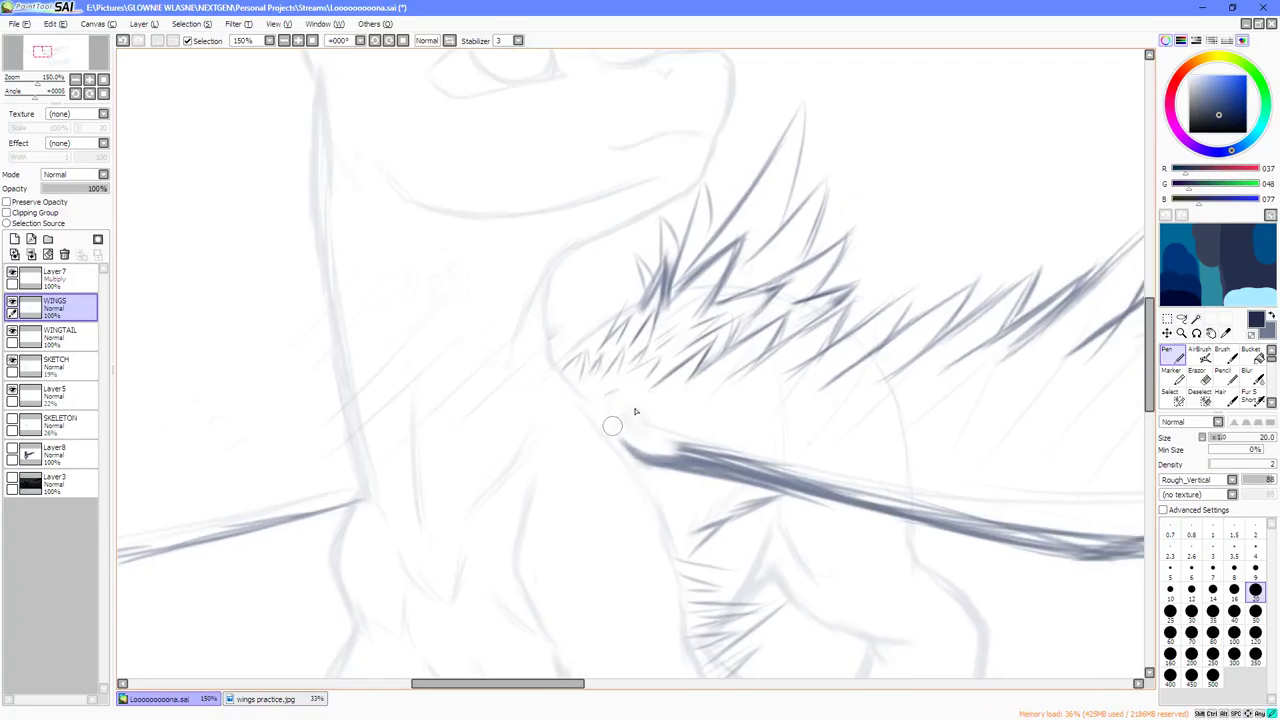
drag(612, 426, 633, 408)
scroll(590, 385, down, 1)
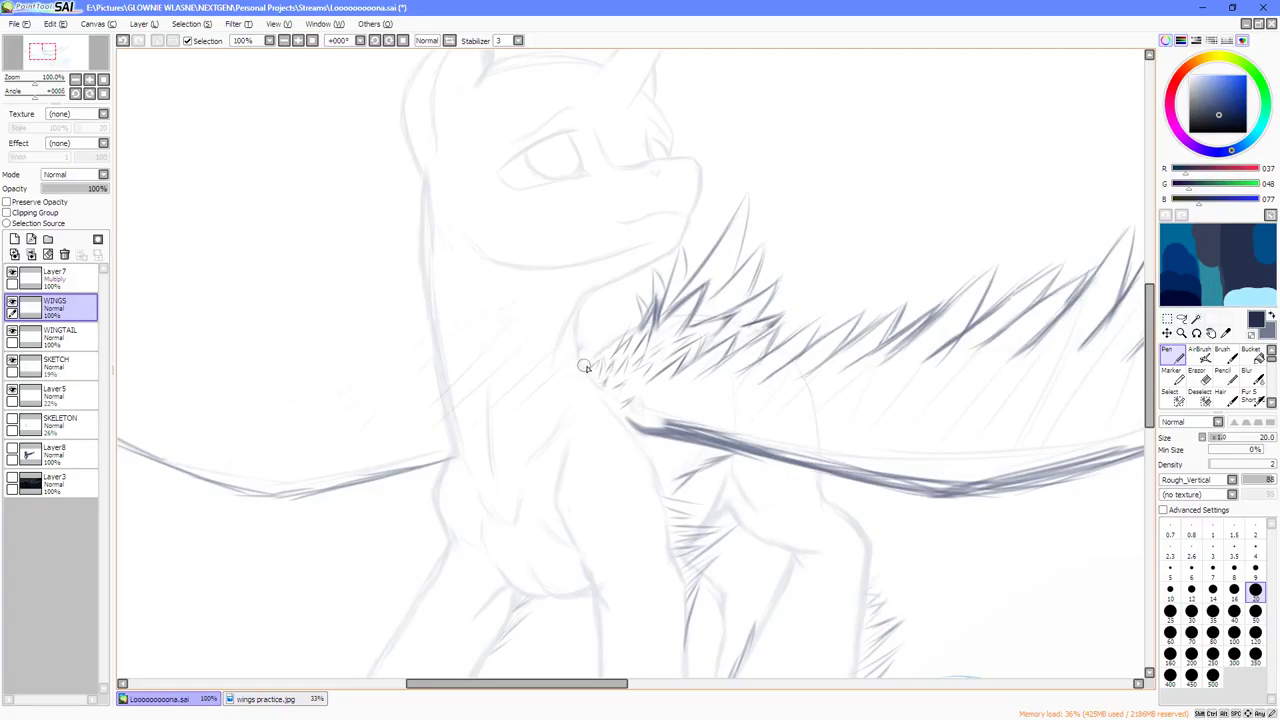
Compare the drawing with WINGS hidden and shown, then raise the SKETCH layer's opacity to 100%.
scroll(607, 355, down, 2)
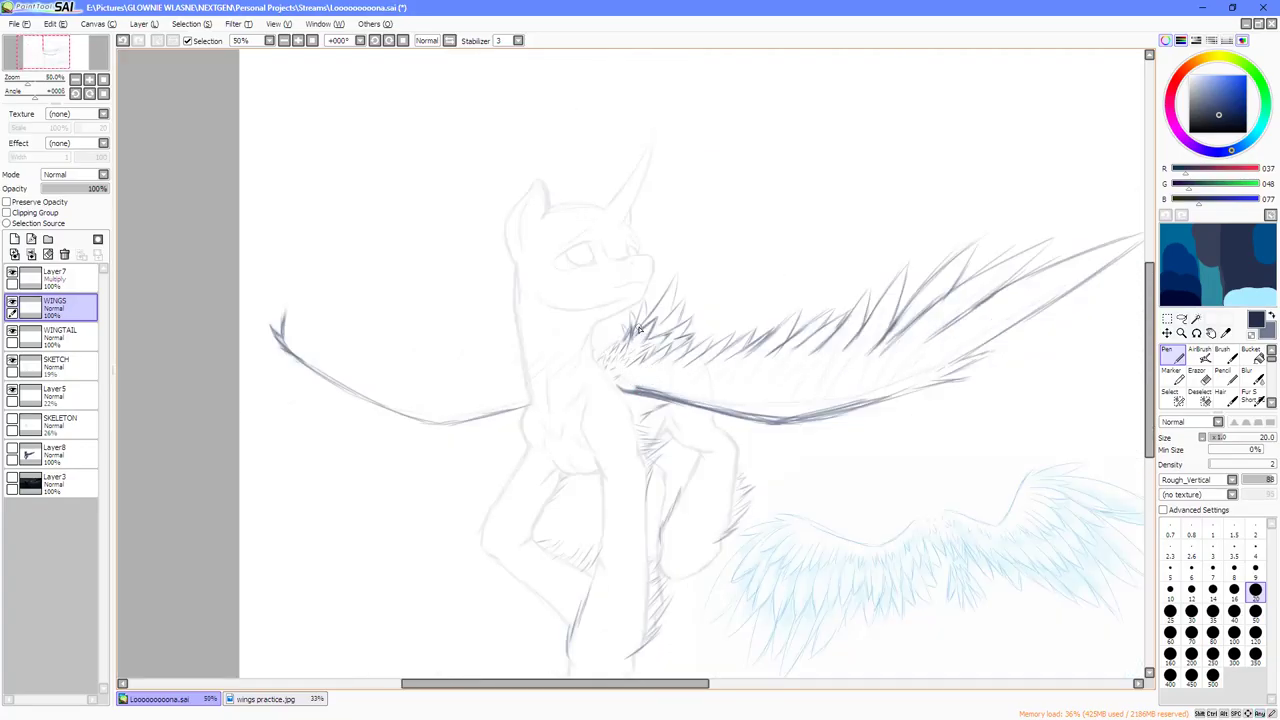
click(12, 304)
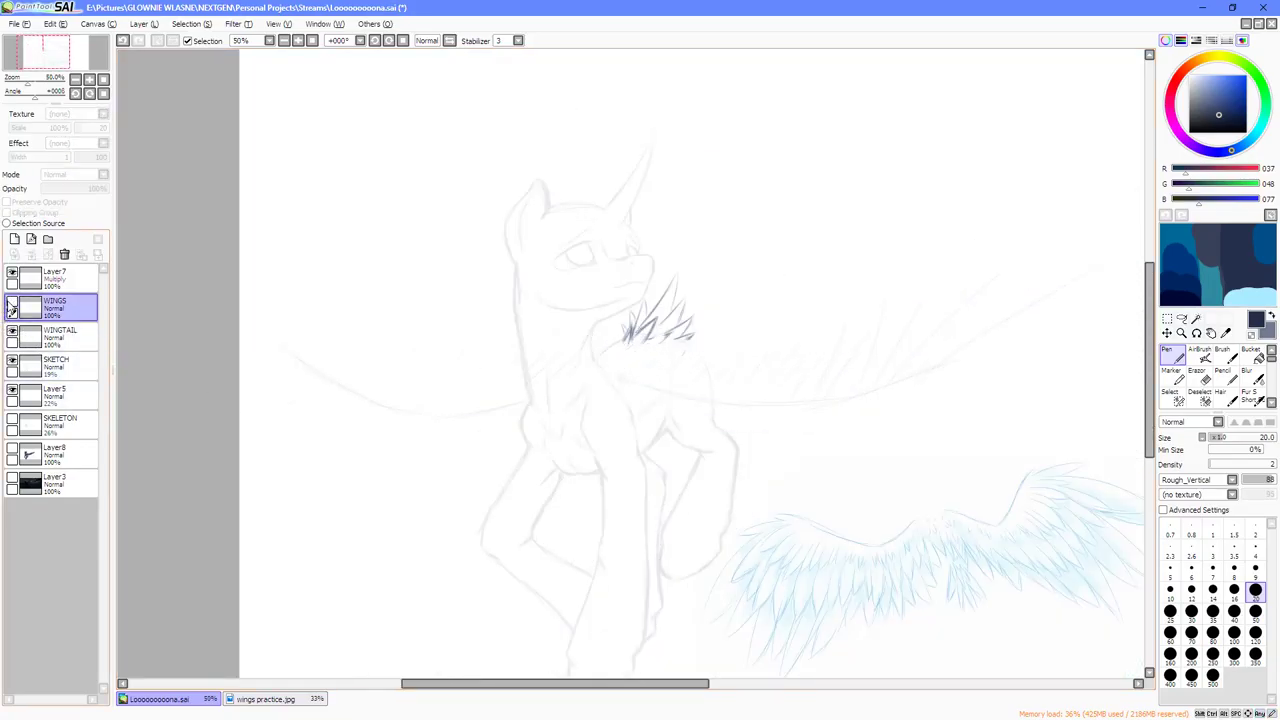
click(12, 306)
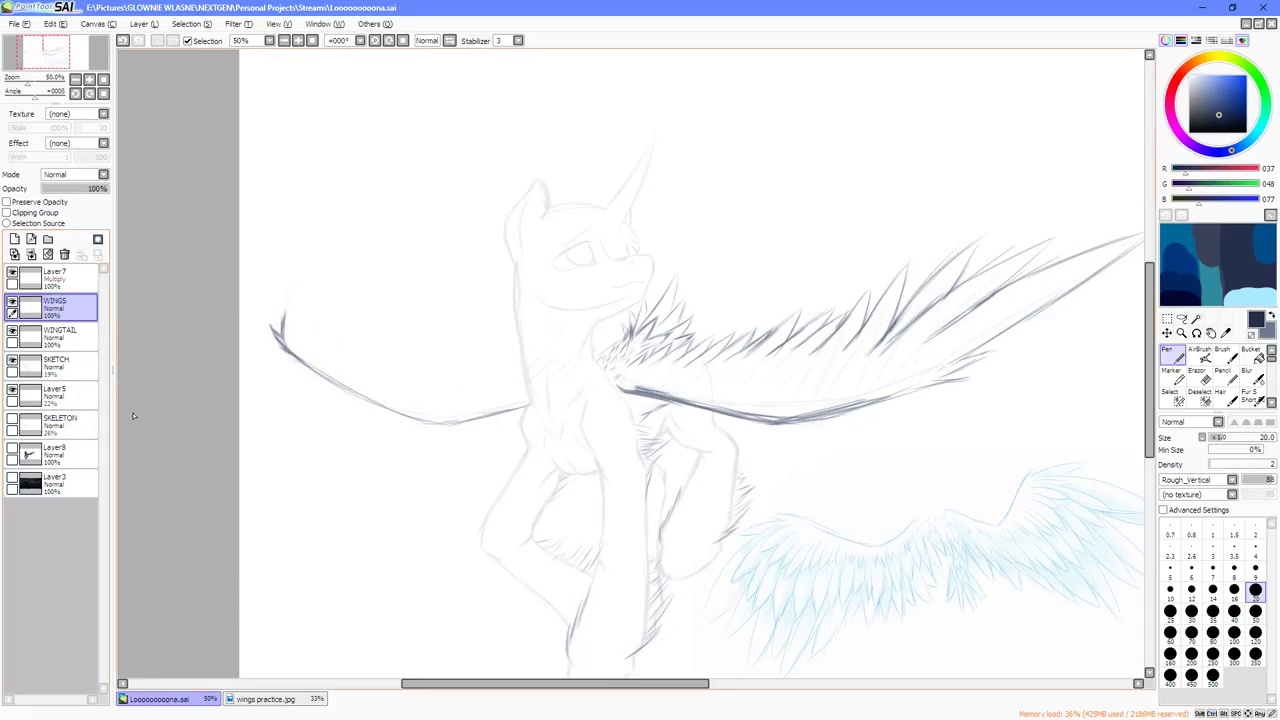
click(55, 366)
drag(62, 190, 183, 196)
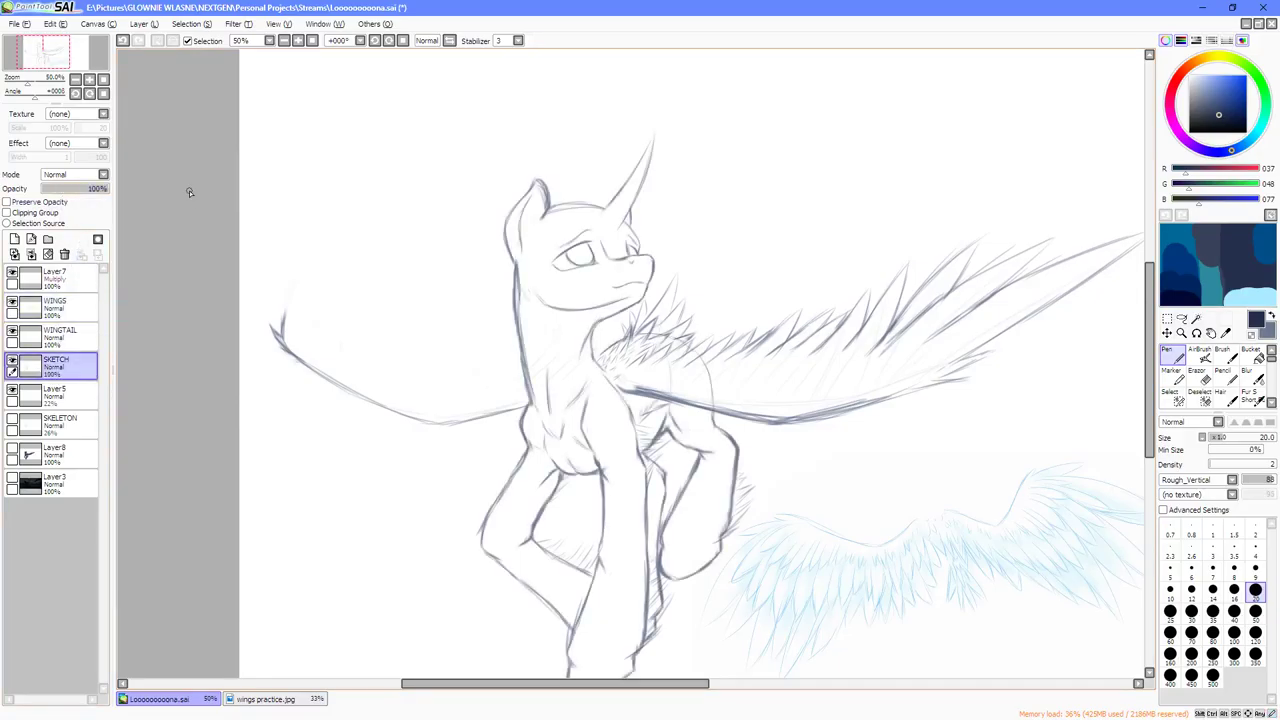
mouse_move(84, 190)
mouse_down()
mouse_move(56, 193)
mouse_move(194, 186)
mouse_up()
scroll(562, 243, down, 2)
scroll(572, 270, up, 1)
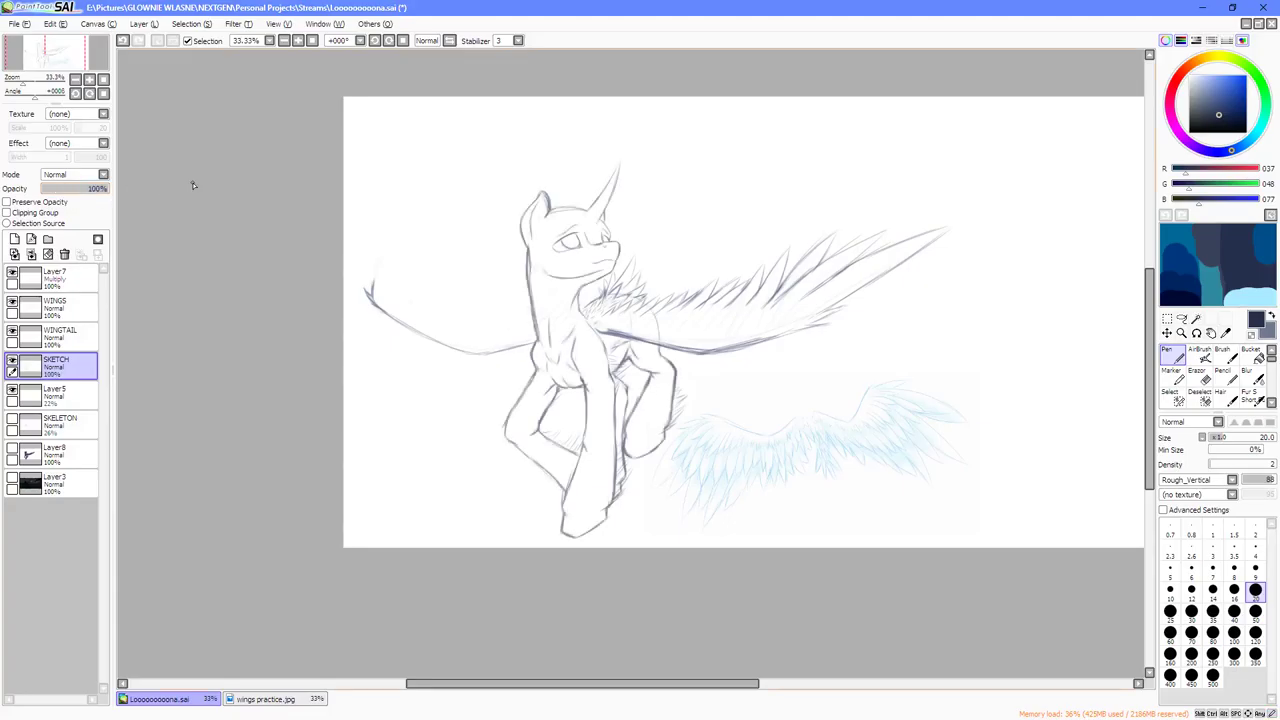
Show Layer8 and Layer3 to preview the sketch over the painted silhouette and night sea, and hide the wing reference on Layer7.
click(12, 452)
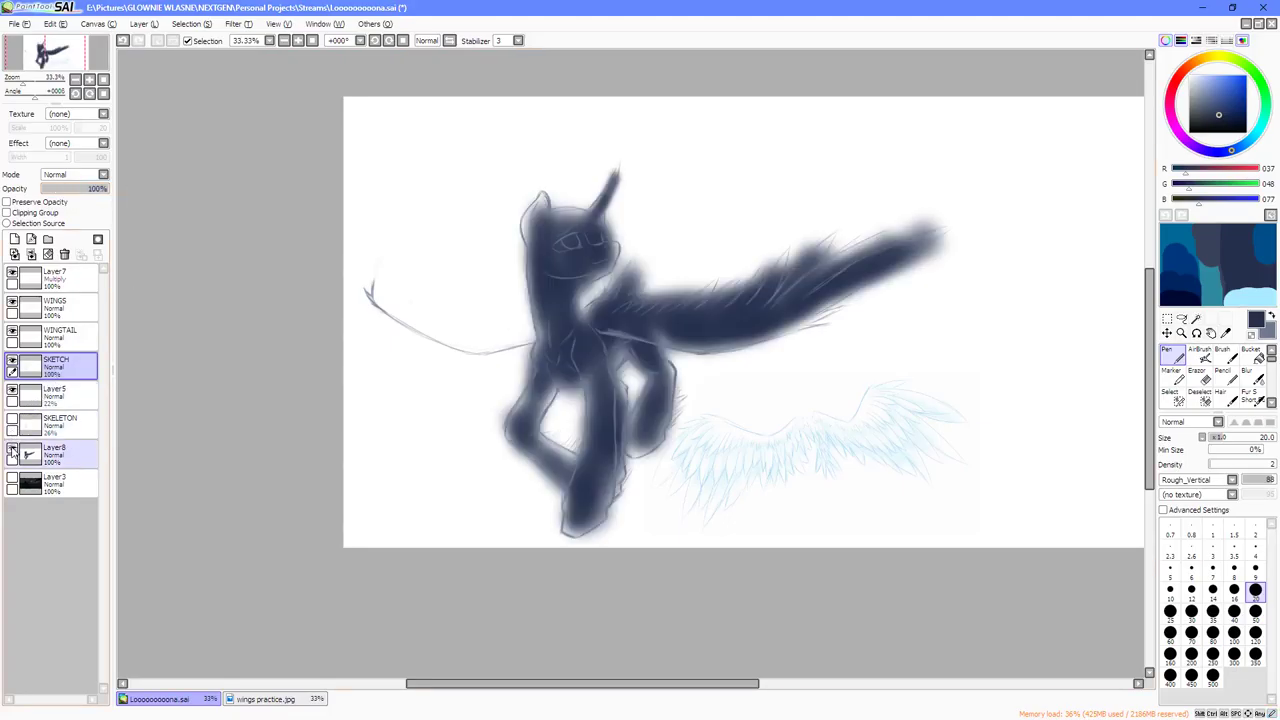
click(12, 481)
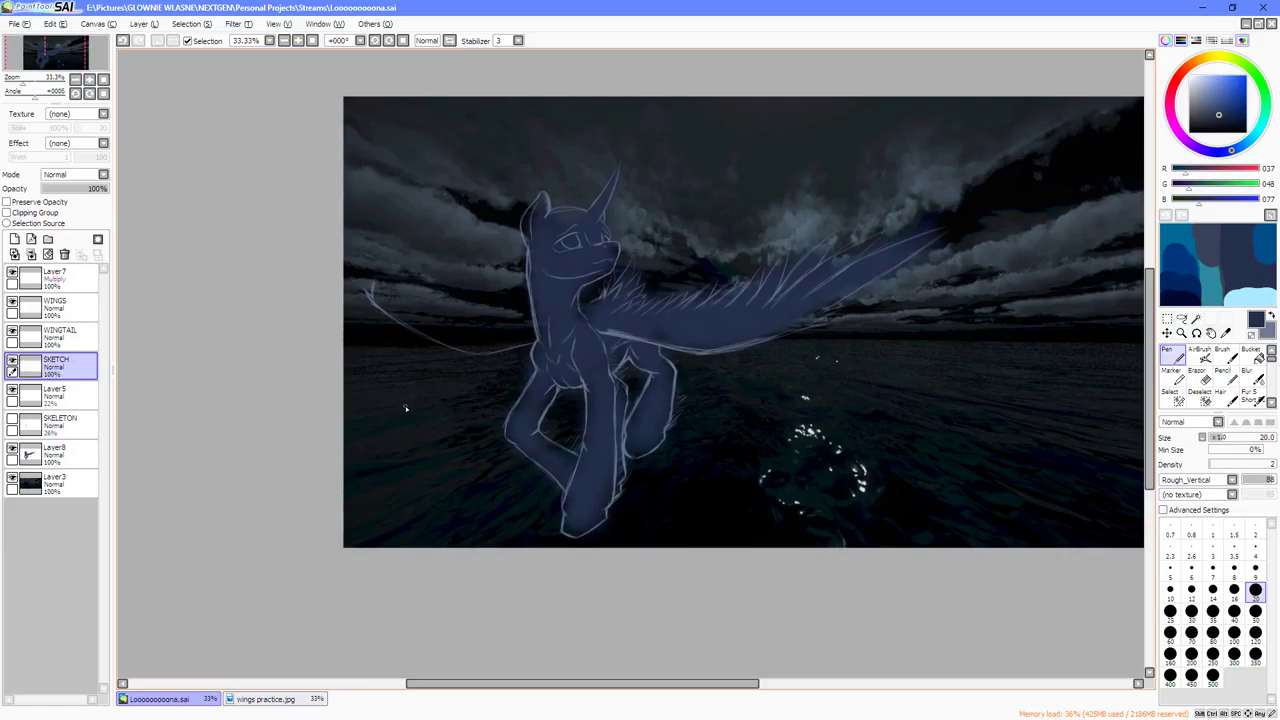
scroll(759, 443, up, 5)
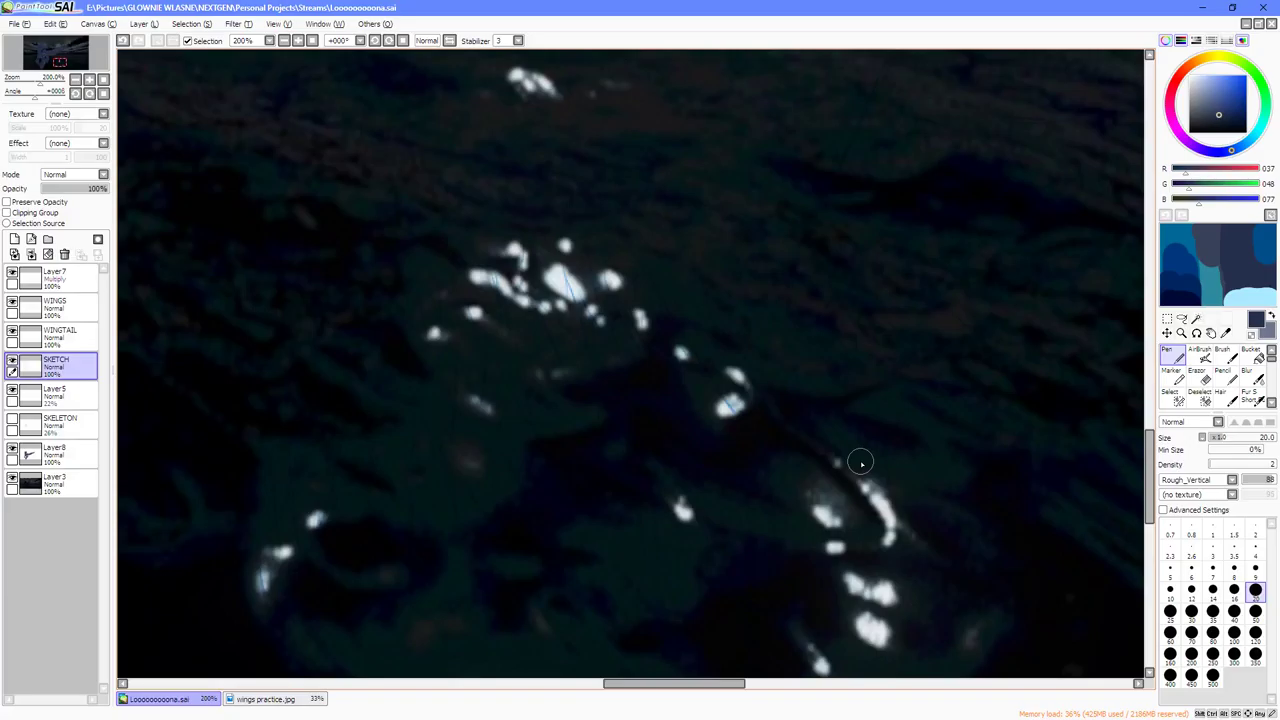
click(12, 273)
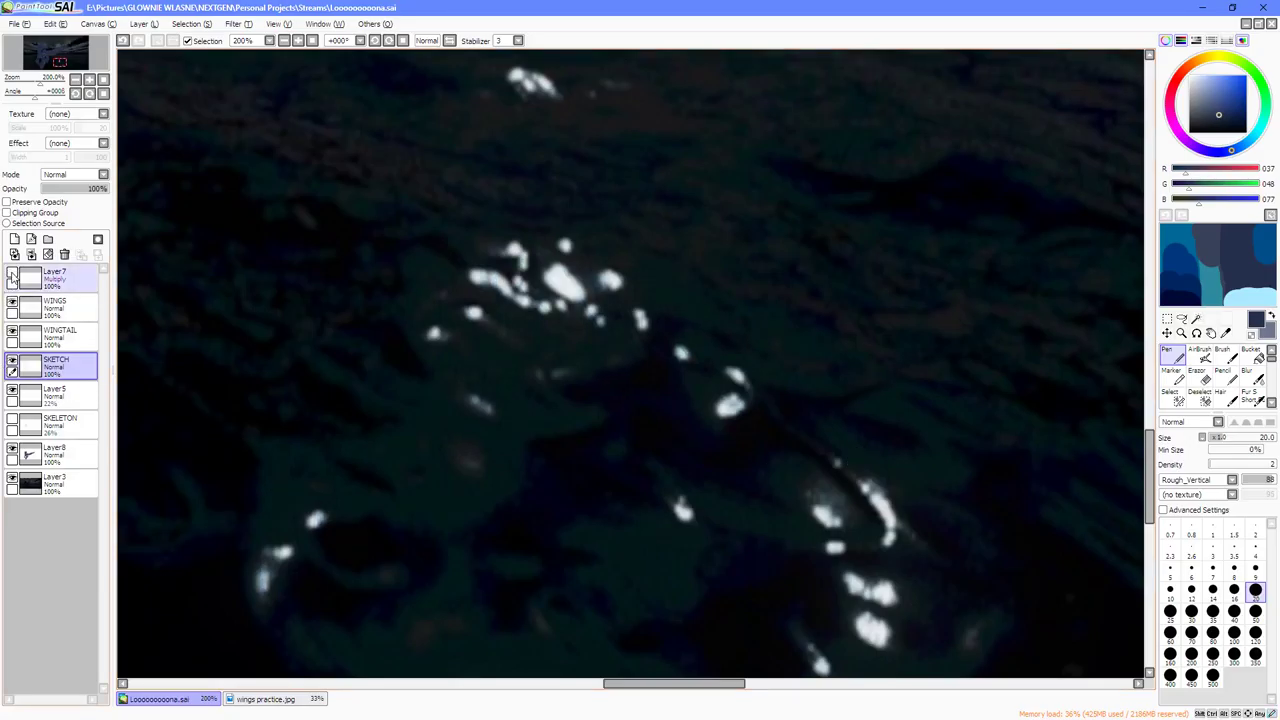
click(12, 273)
scroll(700, 400, down, 4)
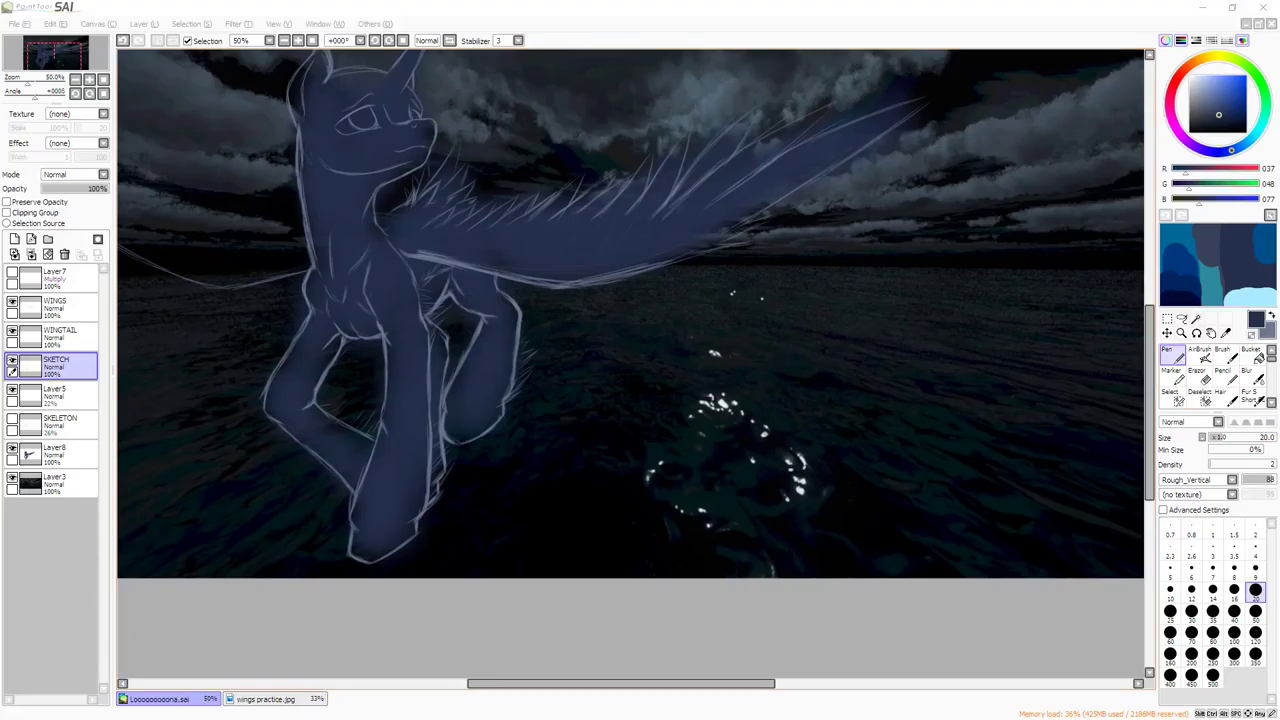
scroll(884, 406, down, 3)
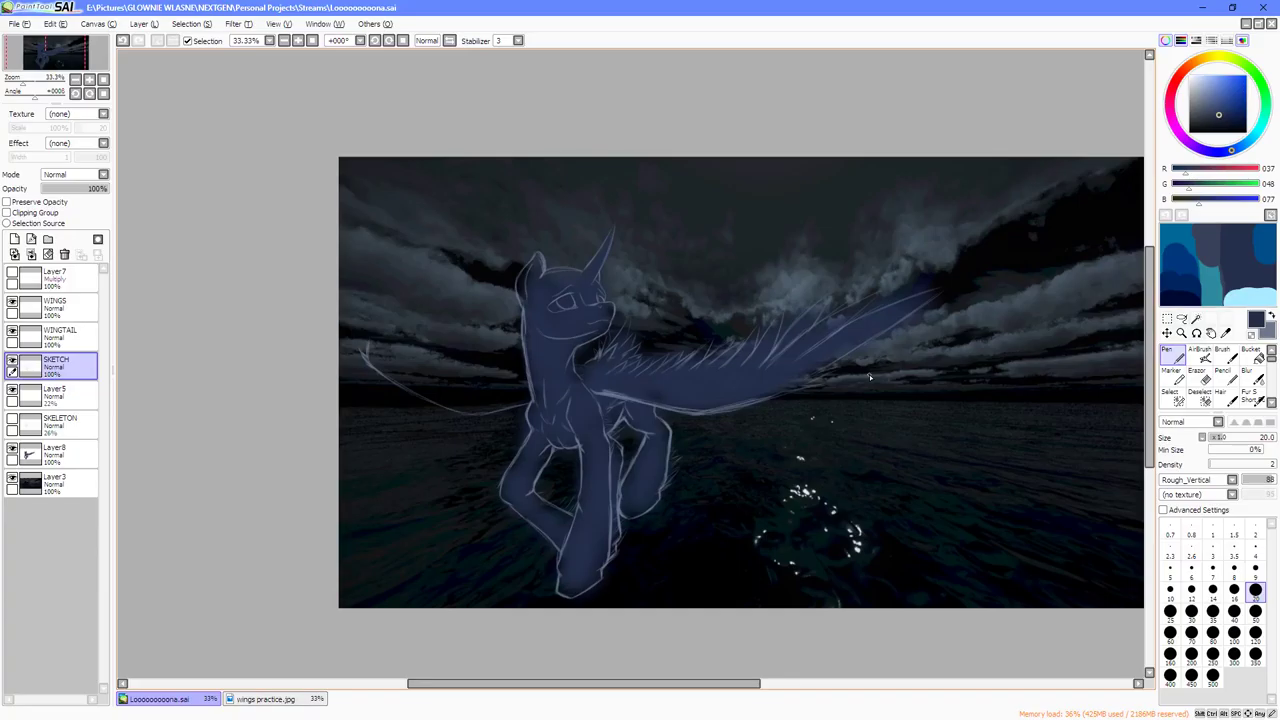
click(694, 403)
key(Home)
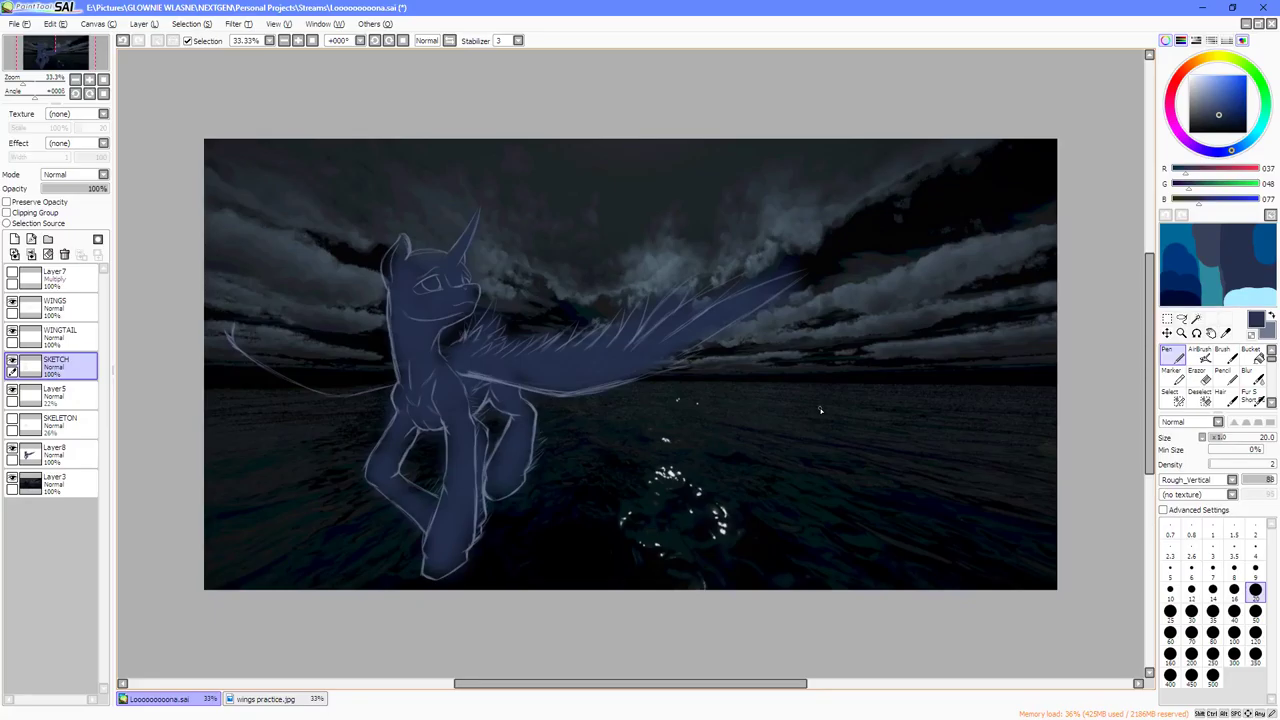
click(1278, 481)
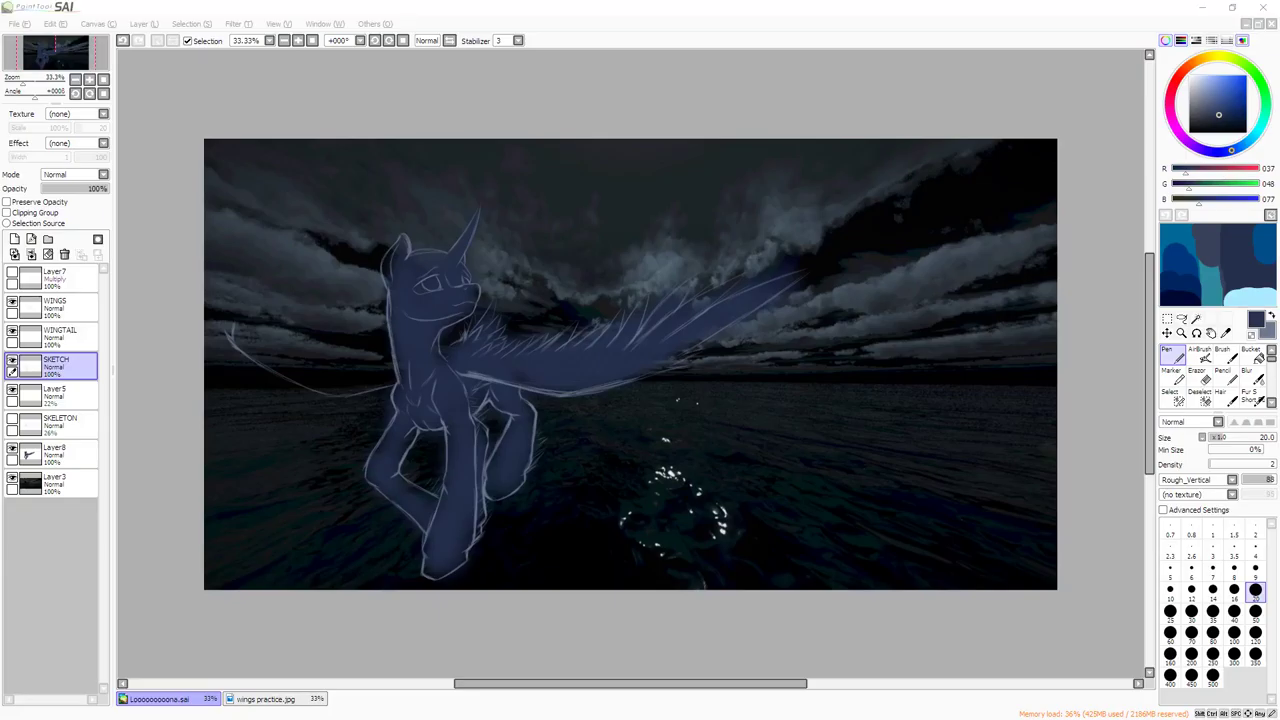
click(1058, 330)
scroll(400, 350, up, 3)
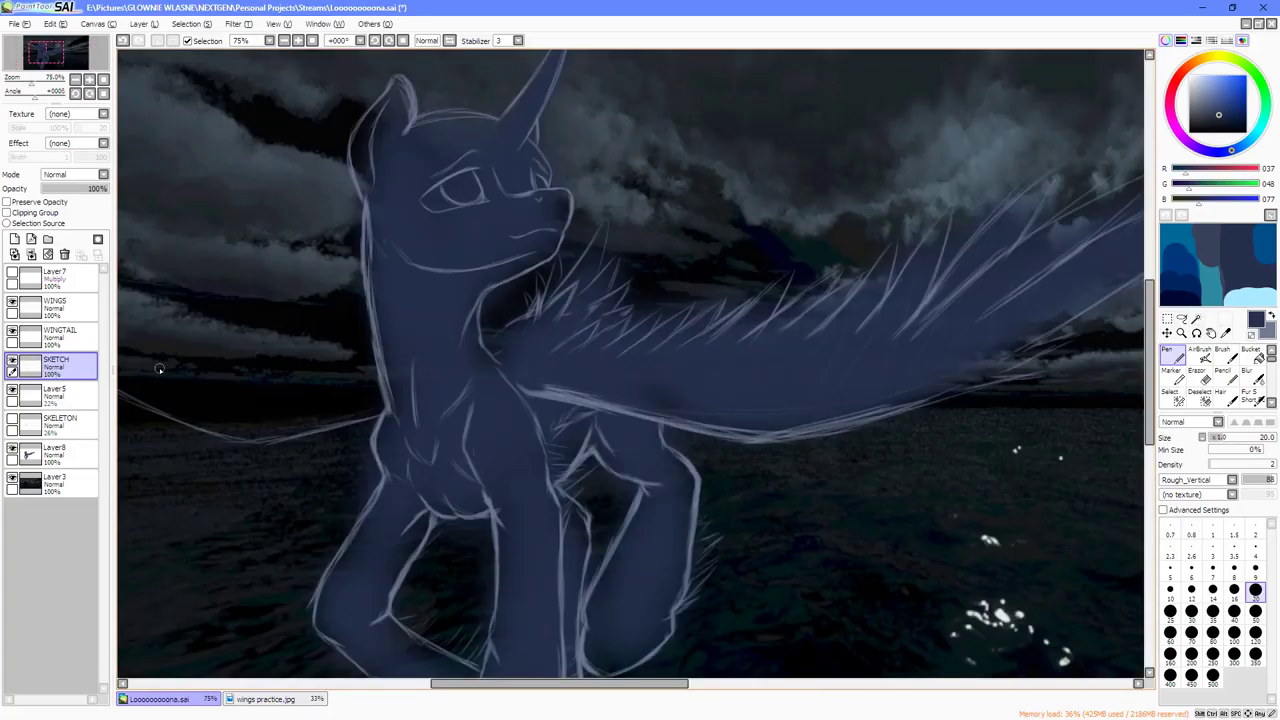
Make WINGS the active layer, check it by toggling its visibility, and hide Layer3 and Layer8.
click(35, 302)
click(12, 306)
click(12, 306)
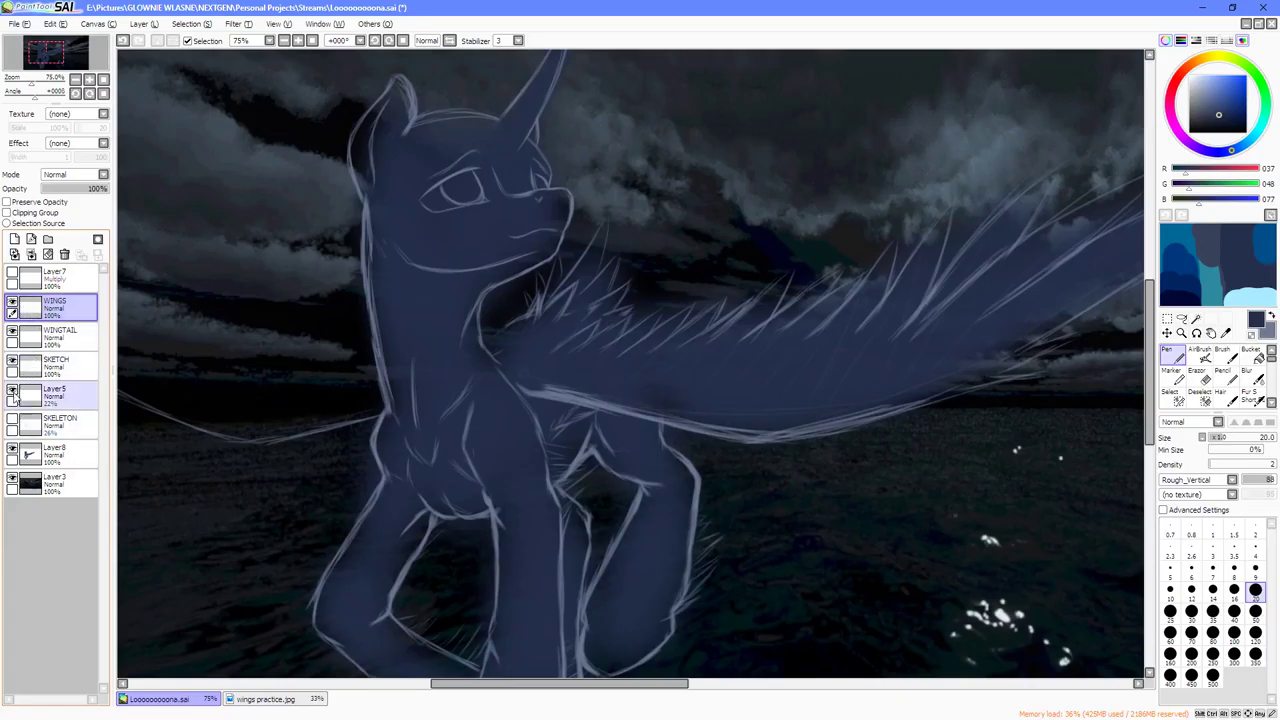
click(12, 452)
click(12, 452)
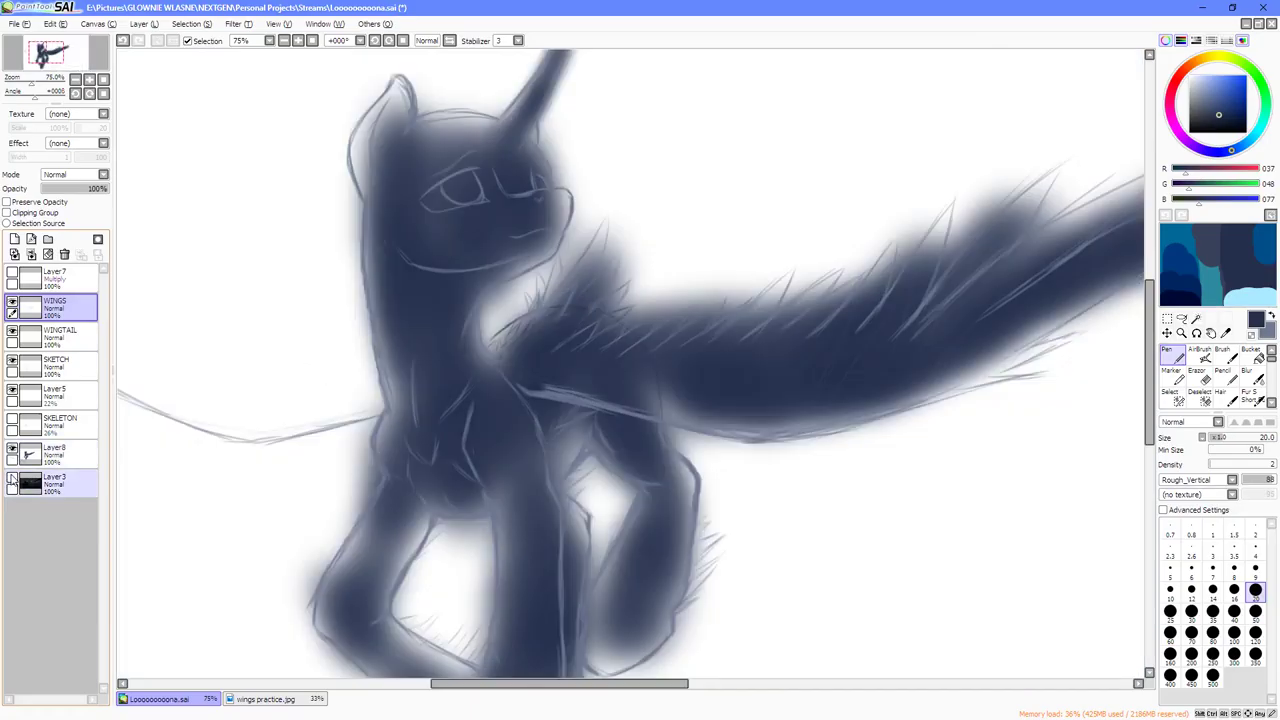
click(12, 481)
click(12, 452)
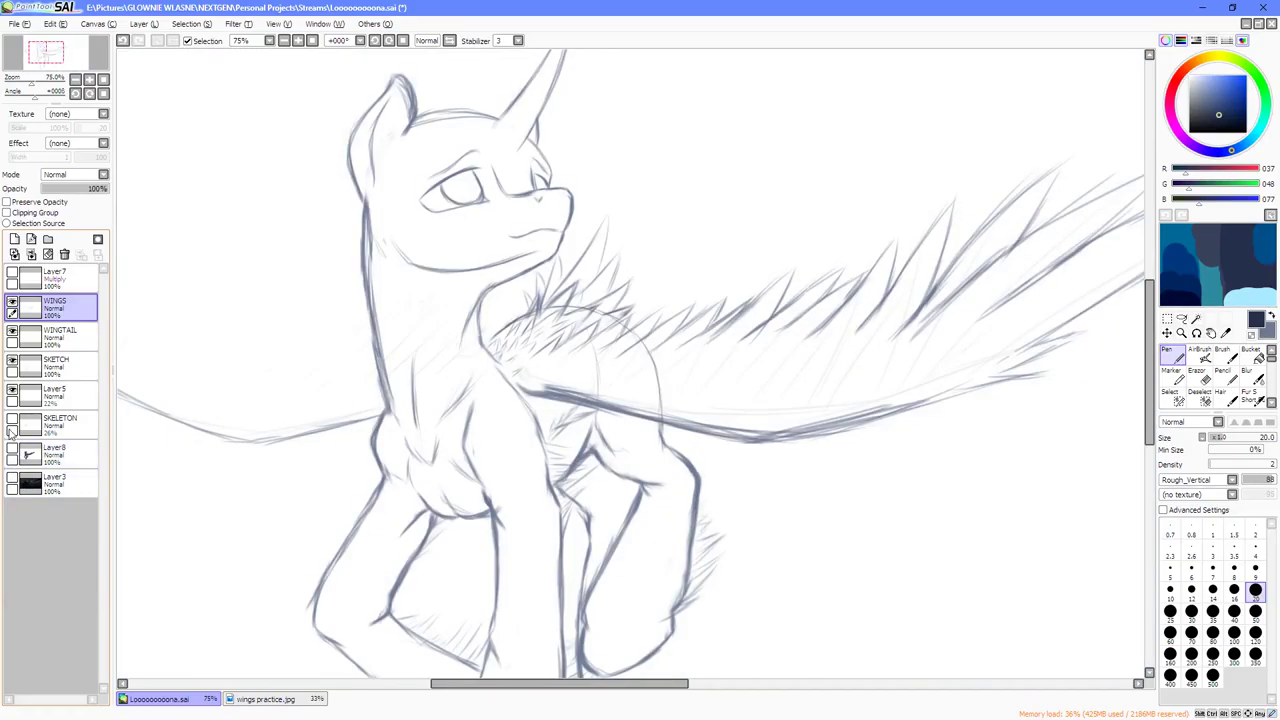
click(12, 305)
click(12, 305)
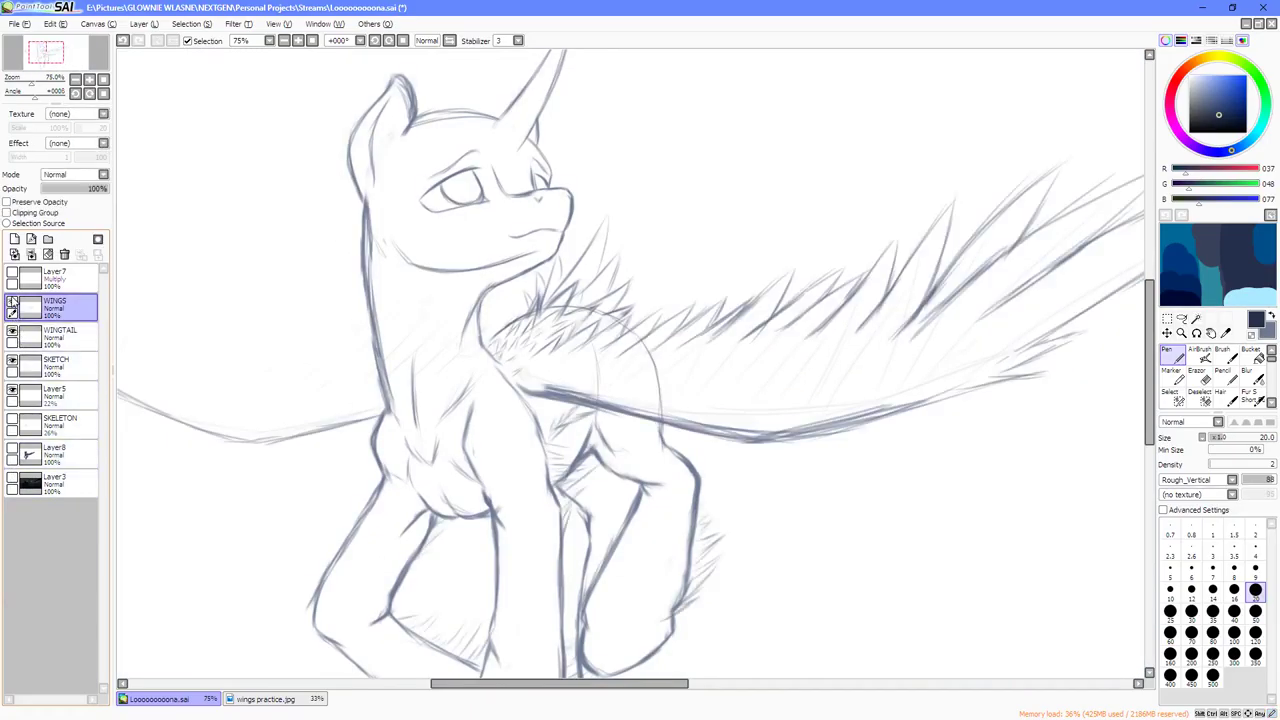
Check the wing feather lines against the night sea by showing Layer3, then hide it again.
click(12, 481)
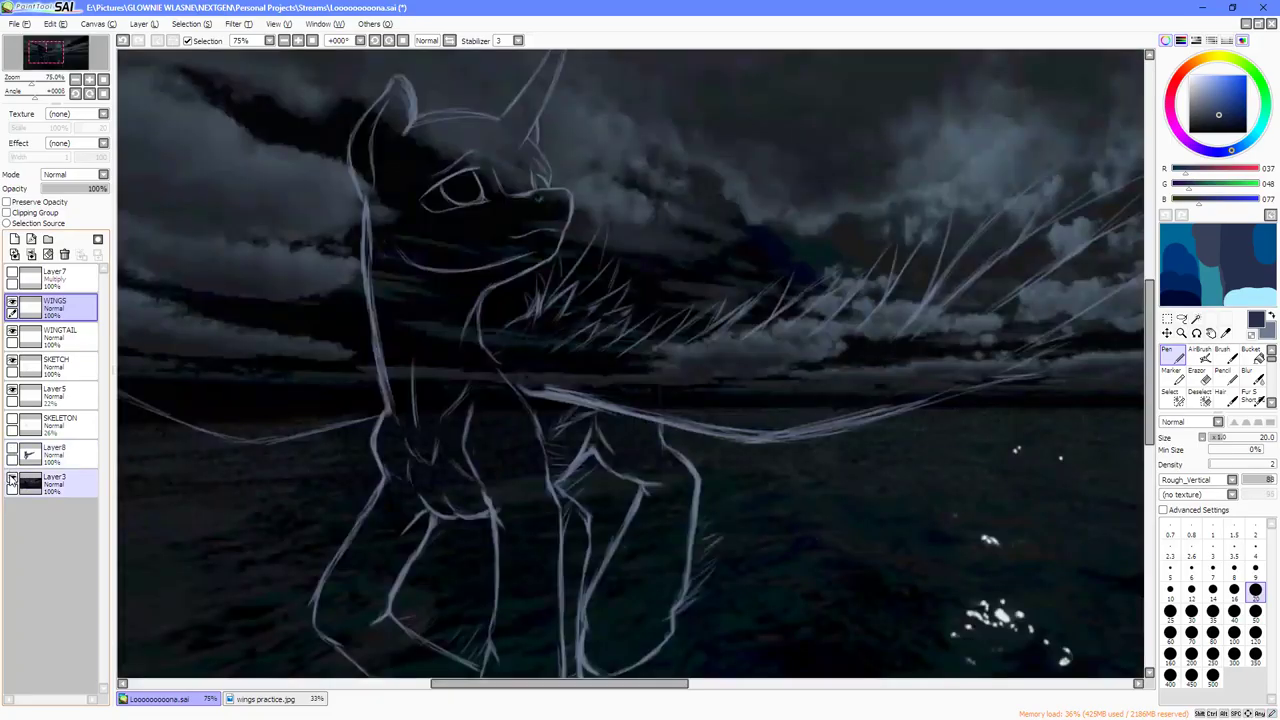
scroll(567, 341, up, 6)
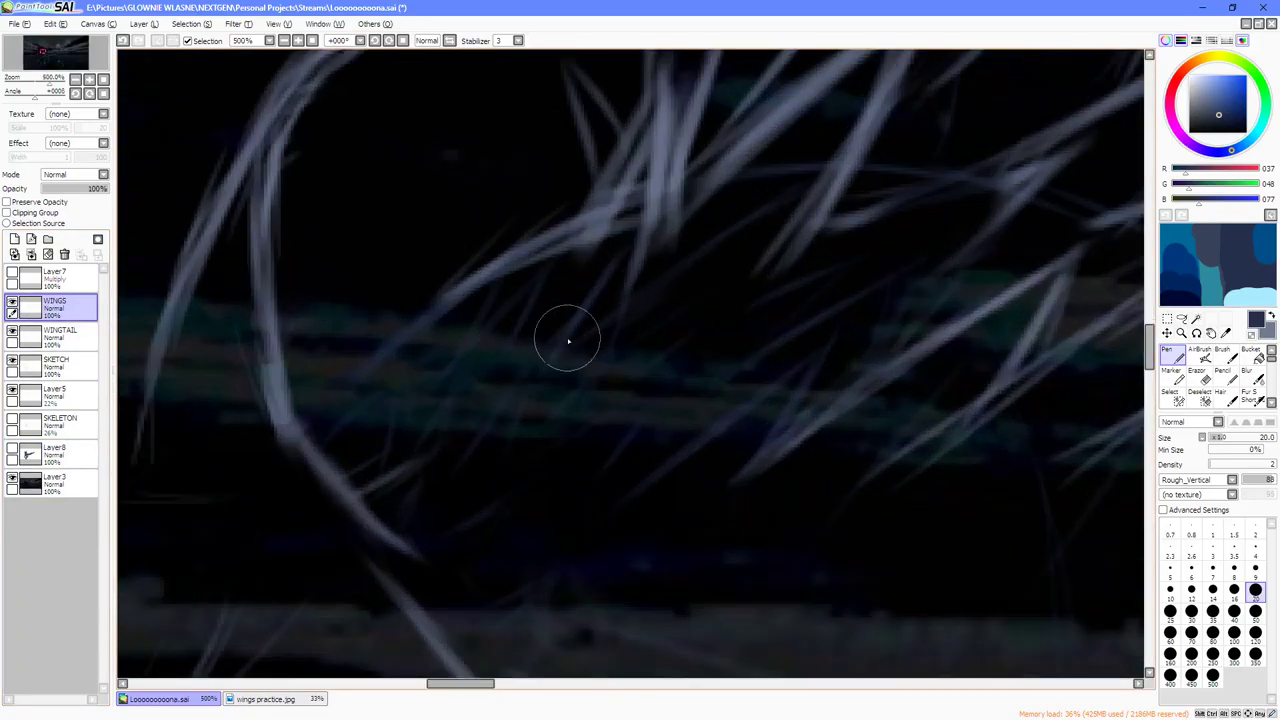
scroll(567, 341, down, 5)
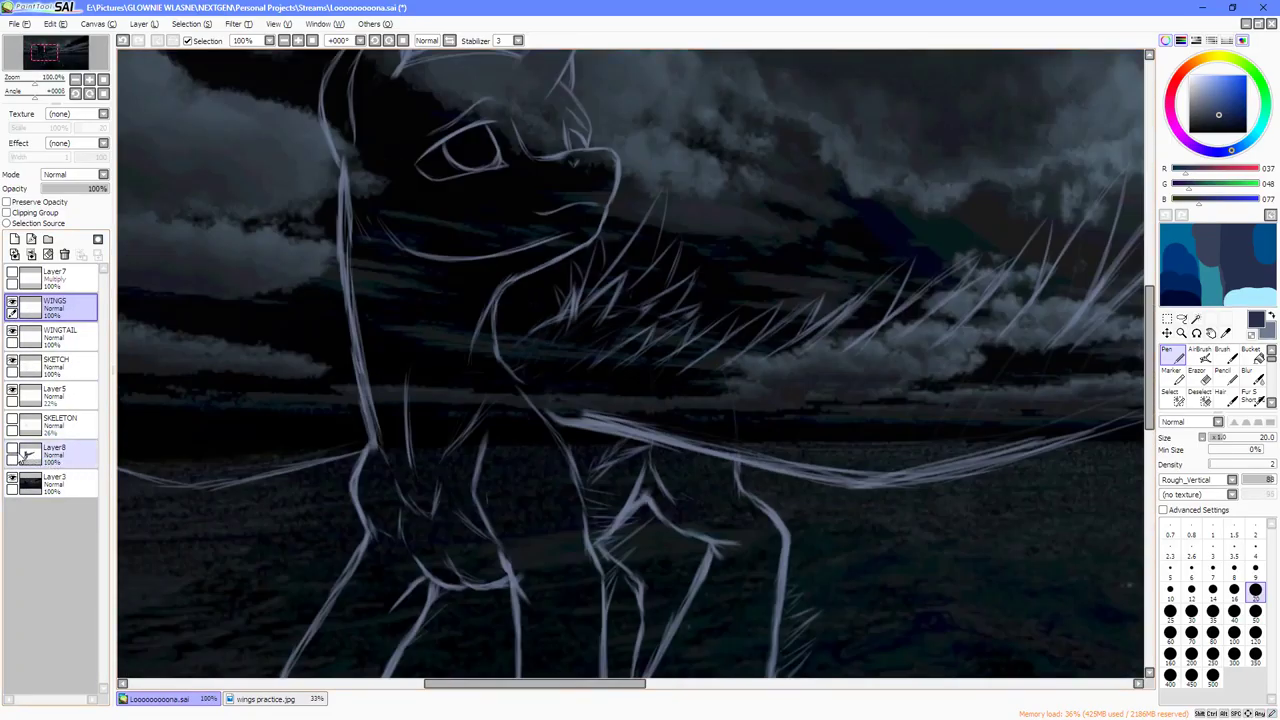
click(12, 481)
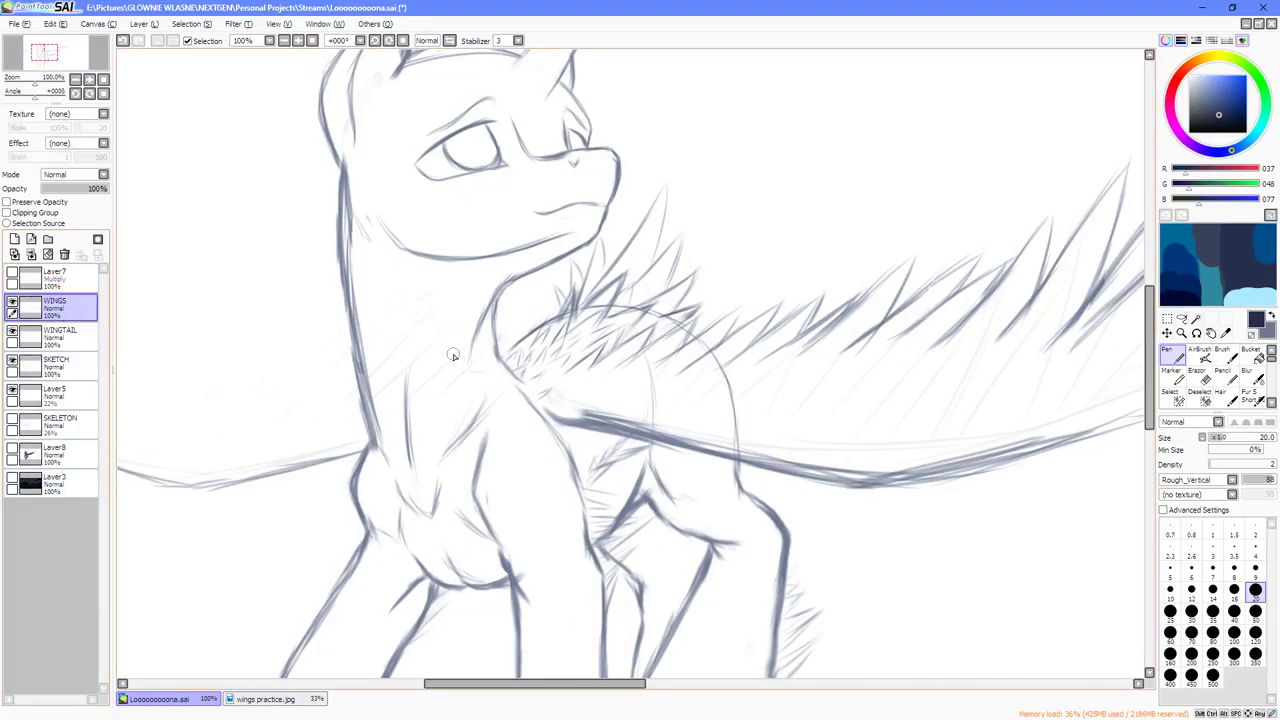
Swap to the lighter blue-gray, undo a test Marker stroke at size 500 on WINGS, and enable Preserve Opacity for that layer.
key(x)
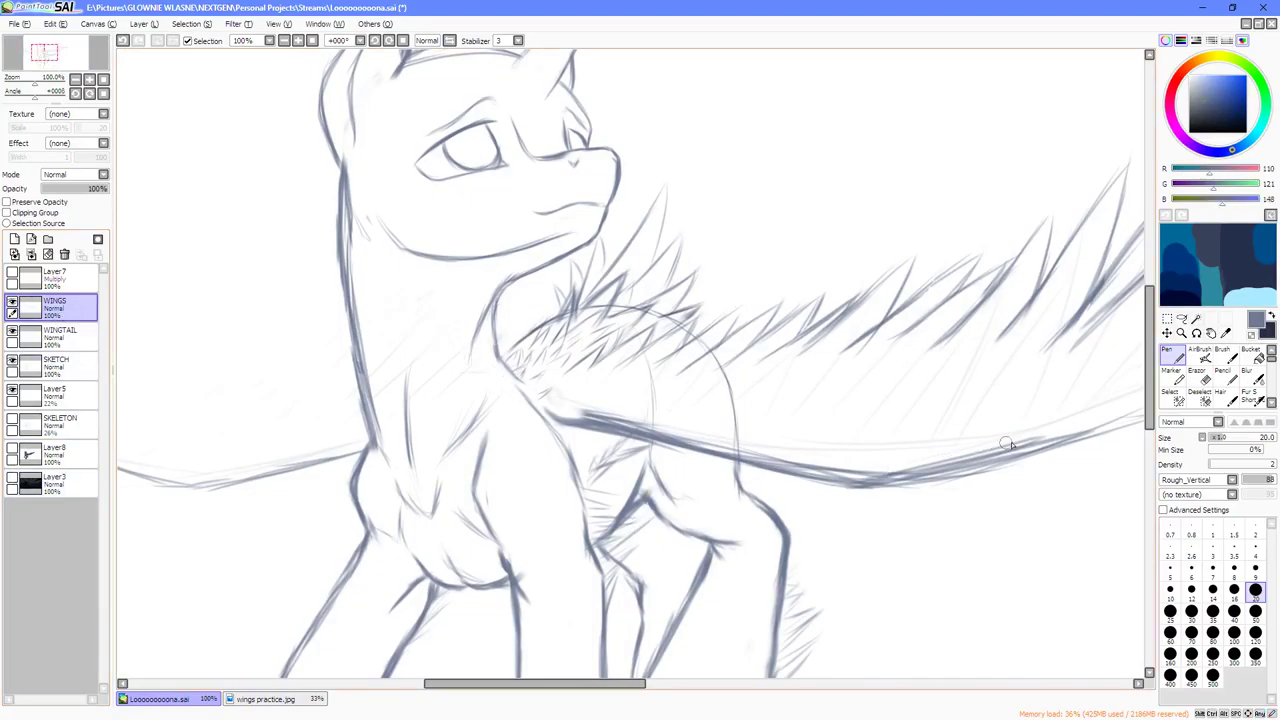
click(1171, 378)
mouse_move(634, 362)
mouse_down()
mouse_move(583, 347)
mouse_move(499, 367)
mouse_up()
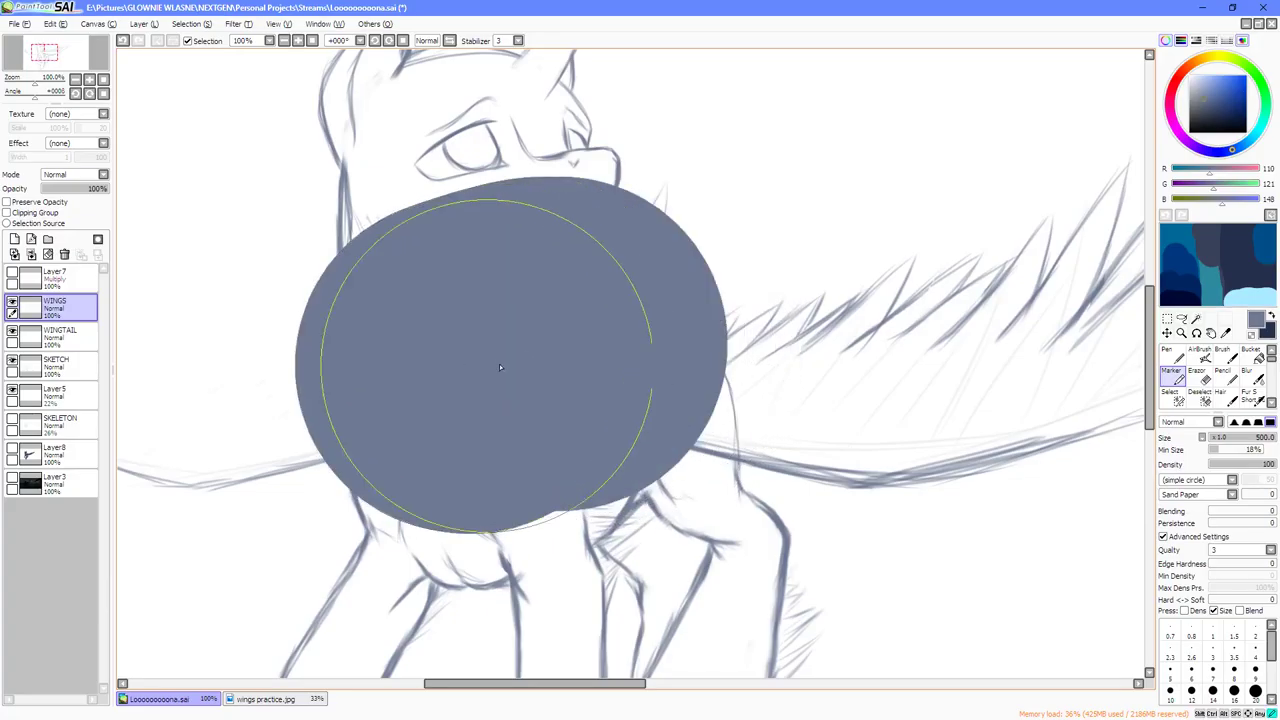
key(ctrl+z)
click(7, 202)
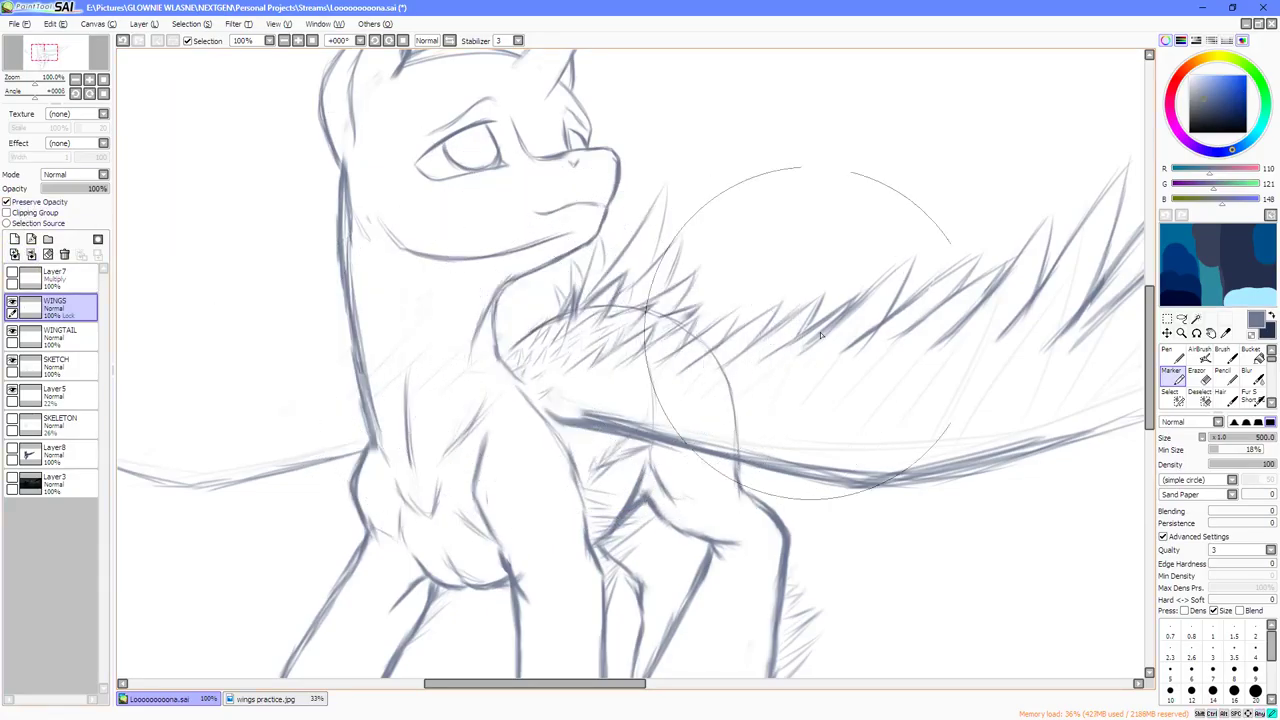
Make SKETCH the active layer, undo a large marker stroke over the body, and enable Preserve Opacity there.
scroll(820, 335, down, 4)
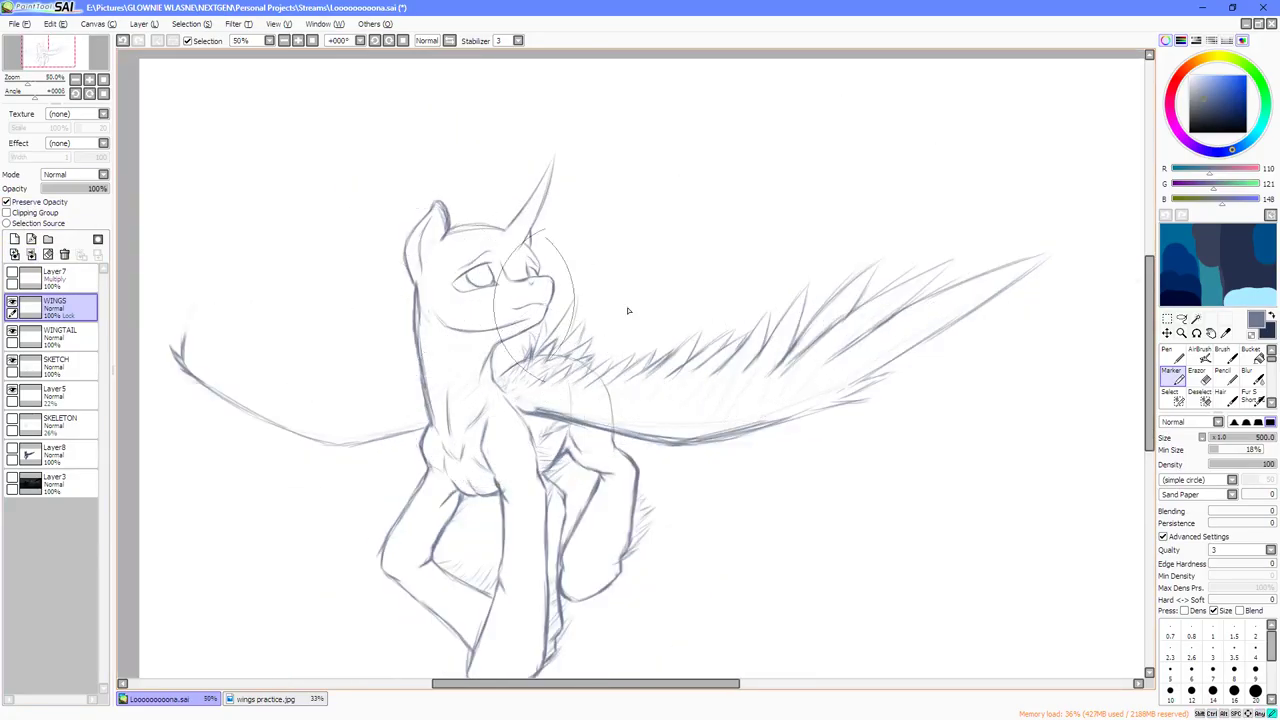
click(55, 362)
mouse_move(740, 438)
mouse_down()
mouse_move(609, 509)
mouse_move(577, 505)
mouse_up()
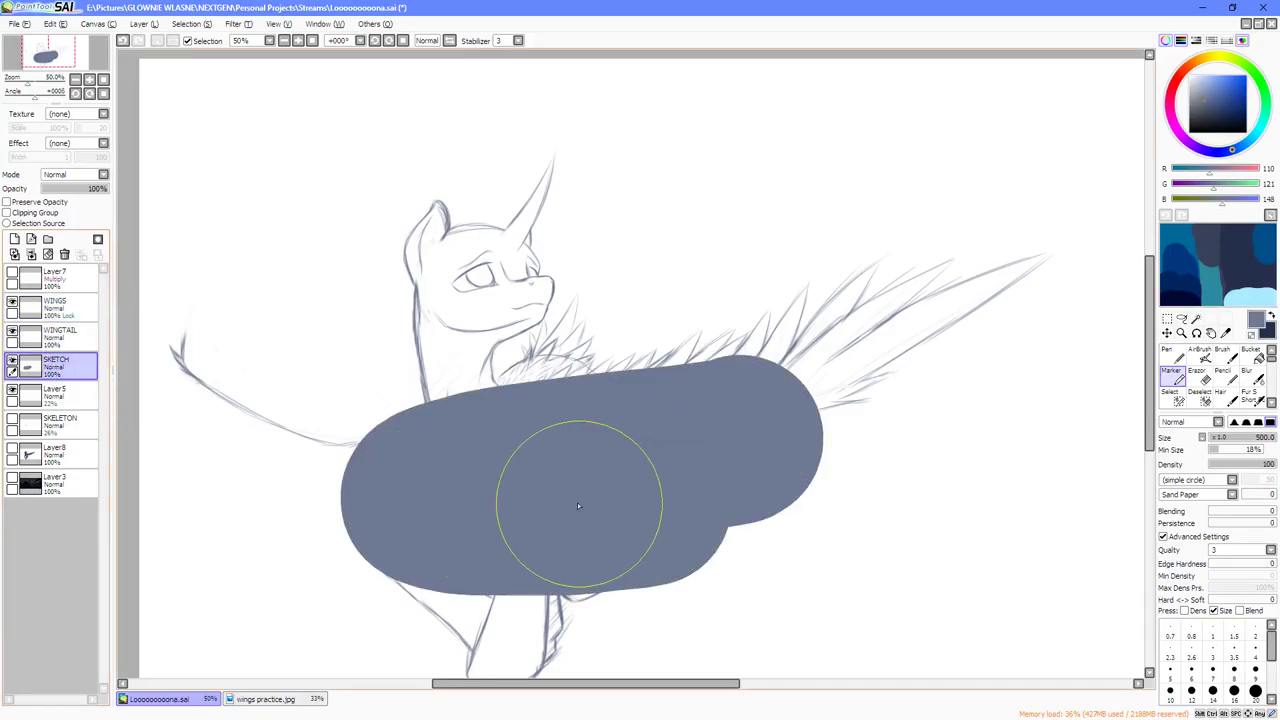
key(ctrl+z)
click(7, 202)
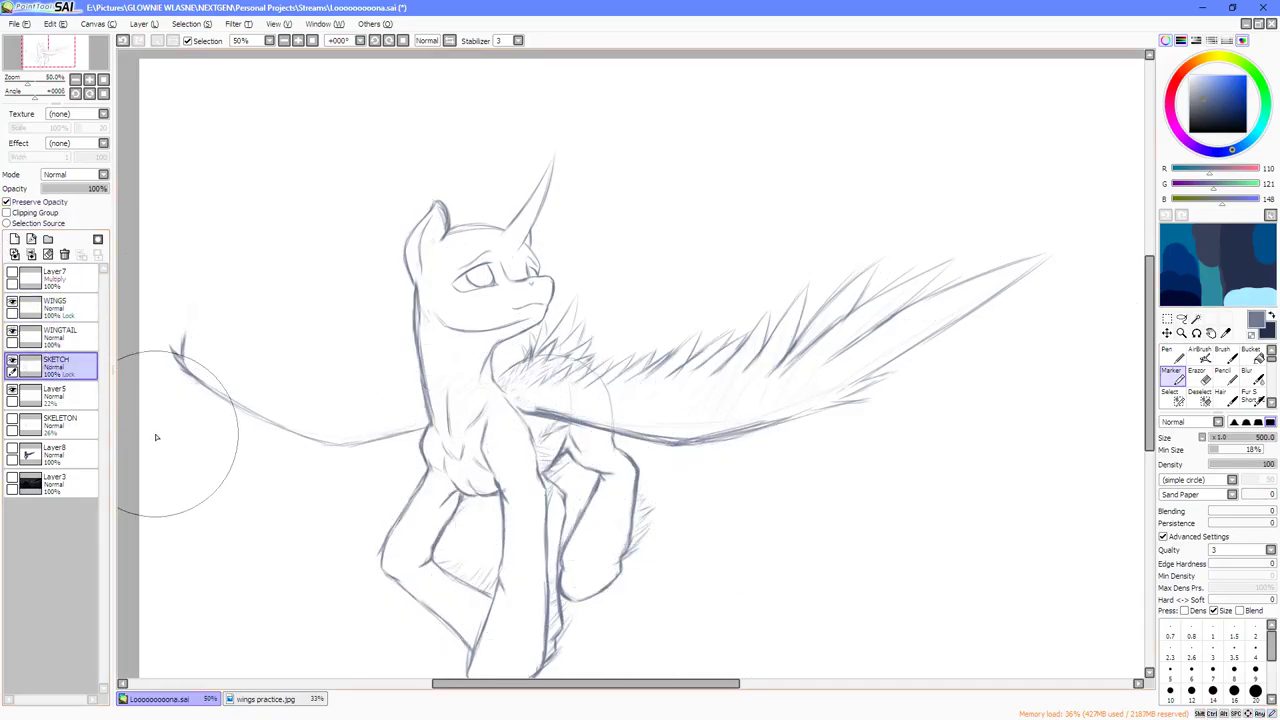
Select the WINGTAIL layer, undo a marker stroke across the wing, and enable its Preserve Opacity.
click(55, 333)
drag(680, 357, 563, 330)
key(ctrl+z)
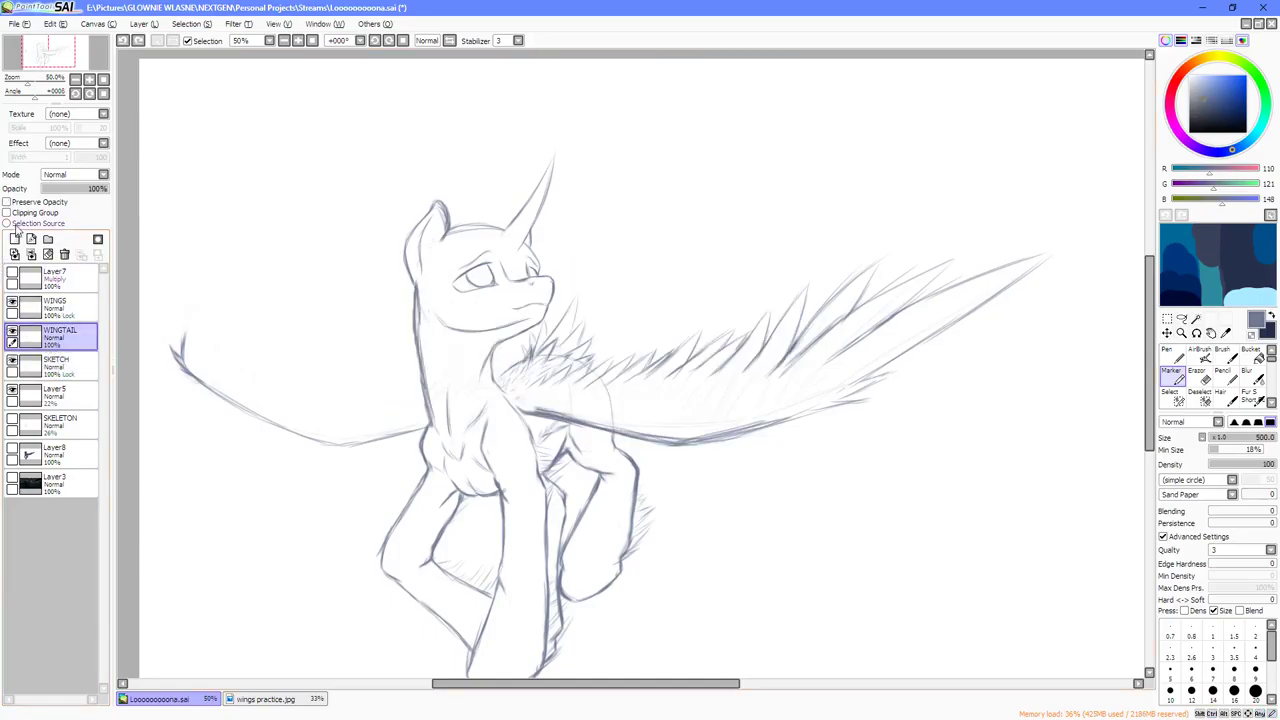
click(7, 202)
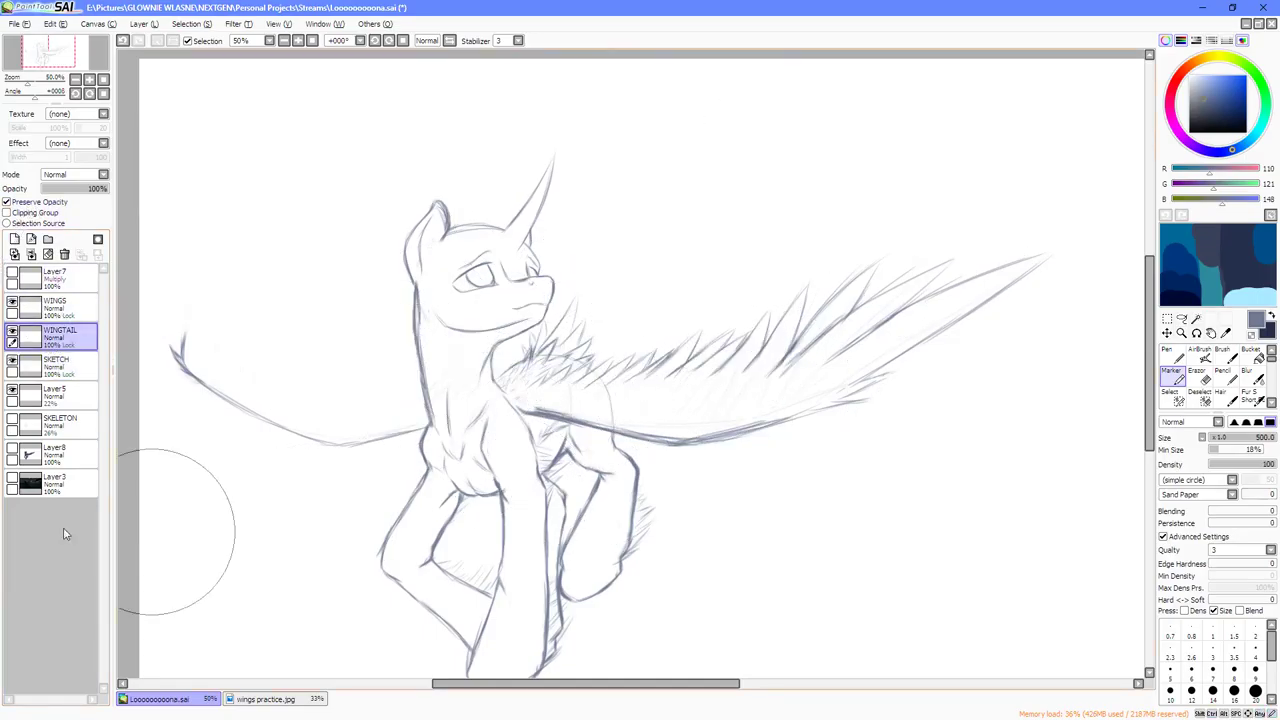
Disable Preserve Opacity on the WINGTAIL, WINGS and SKETCH layers.
click(24, 202)
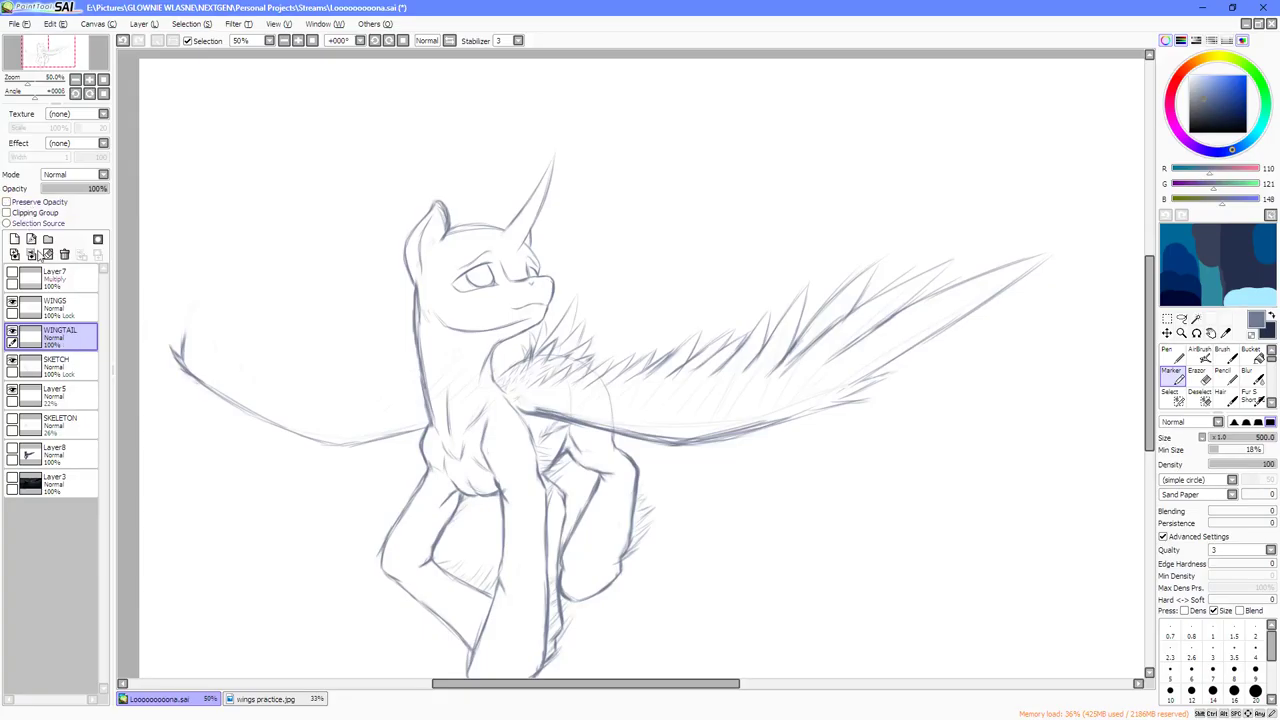
click(50, 366)
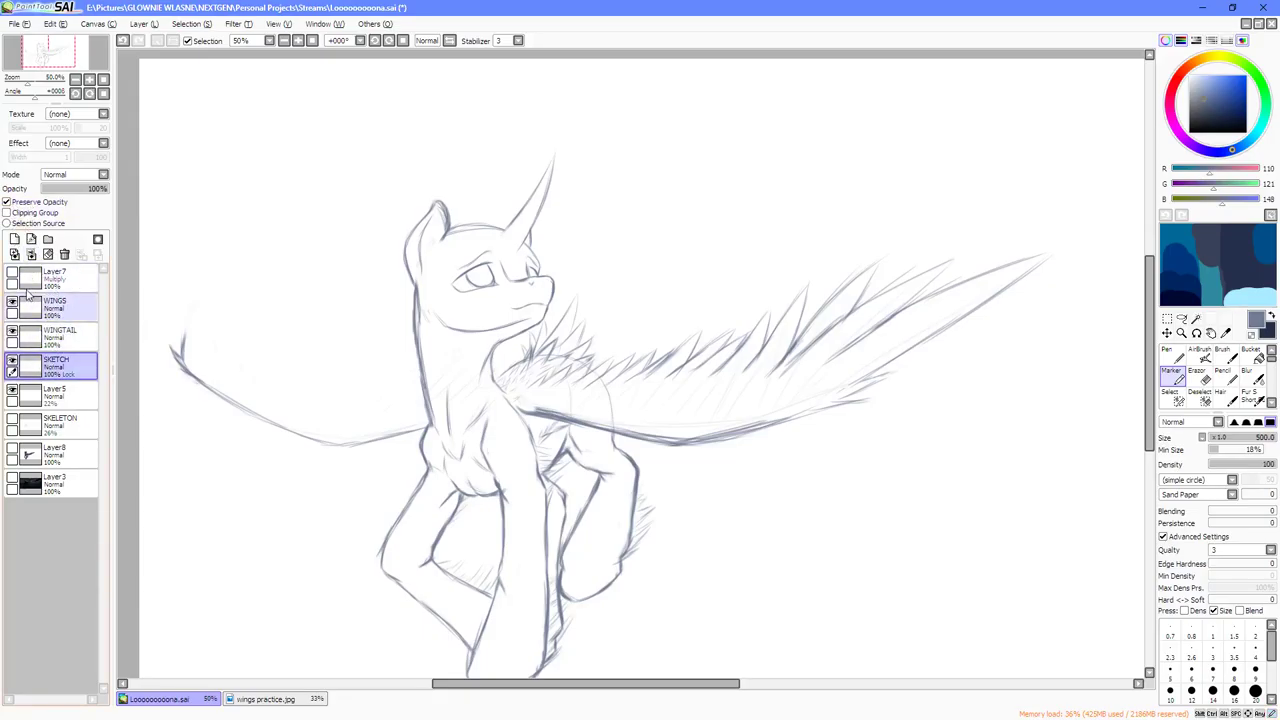
click(10, 202)
Show Layer8 and Layer3 and examine the line art over the silhouette and night sea, close up and as a whole.
click(12, 450)
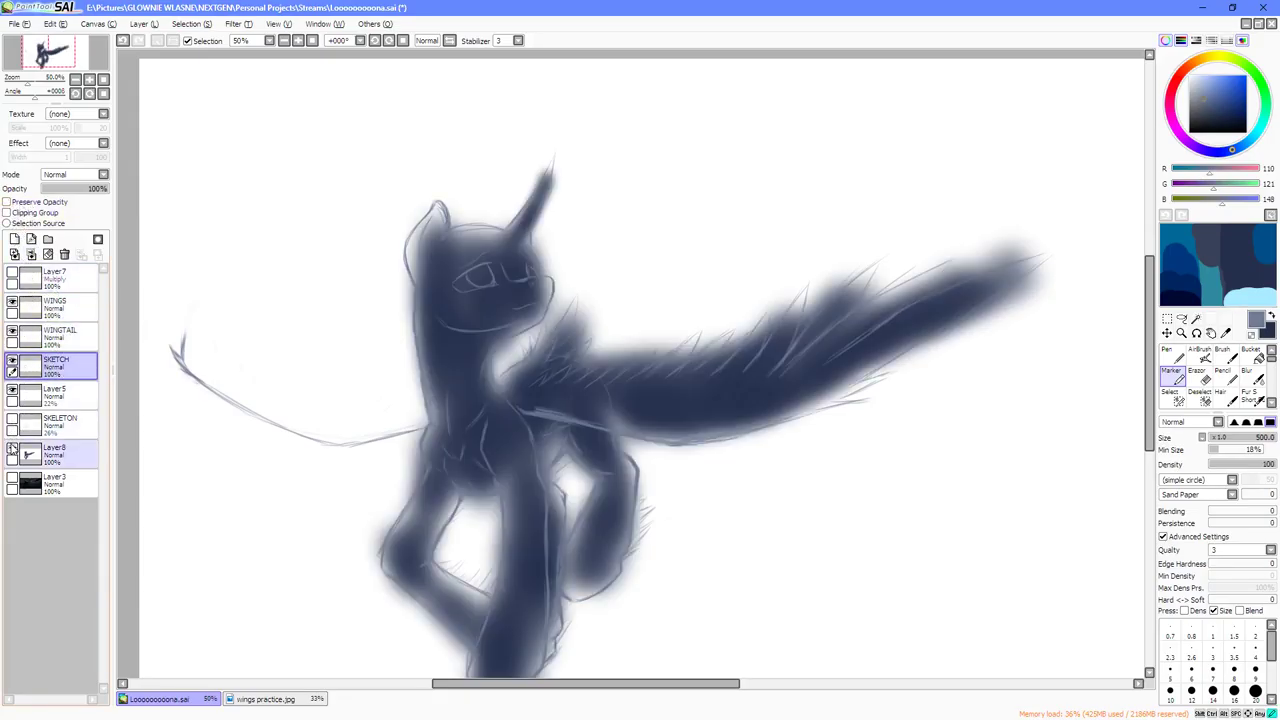
click(12, 482)
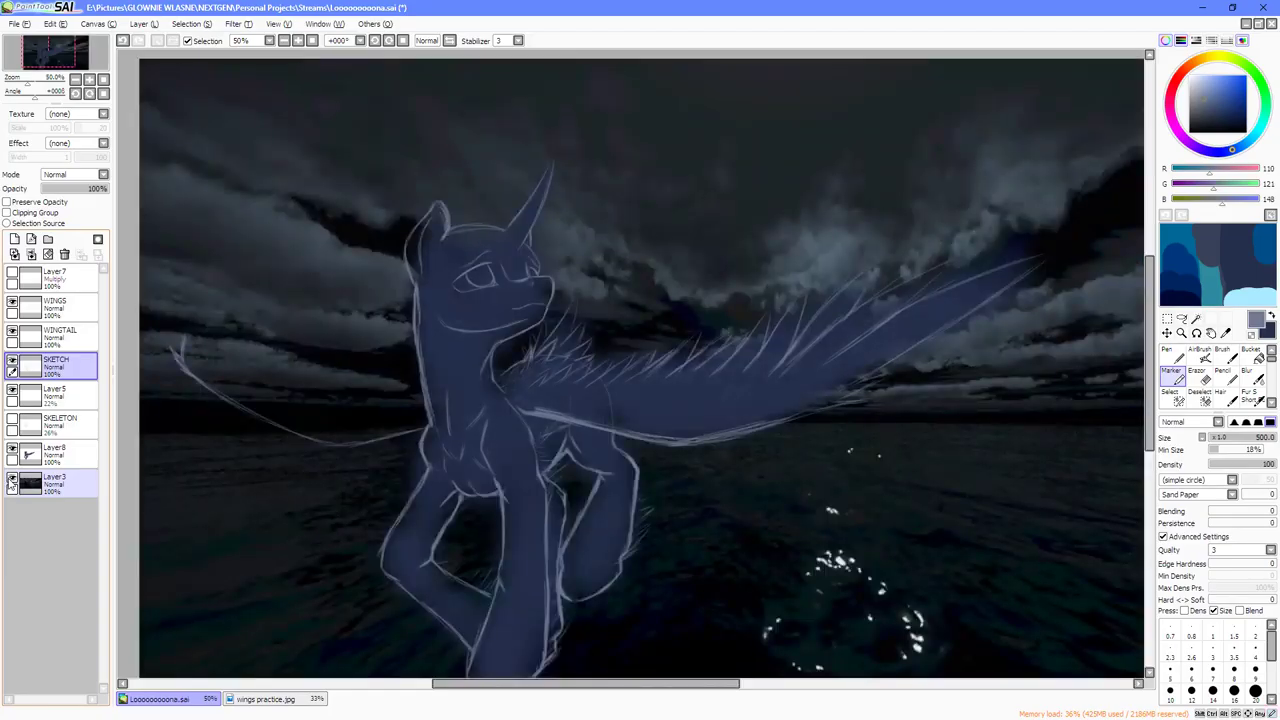
scroll(534, 380, up, 2)
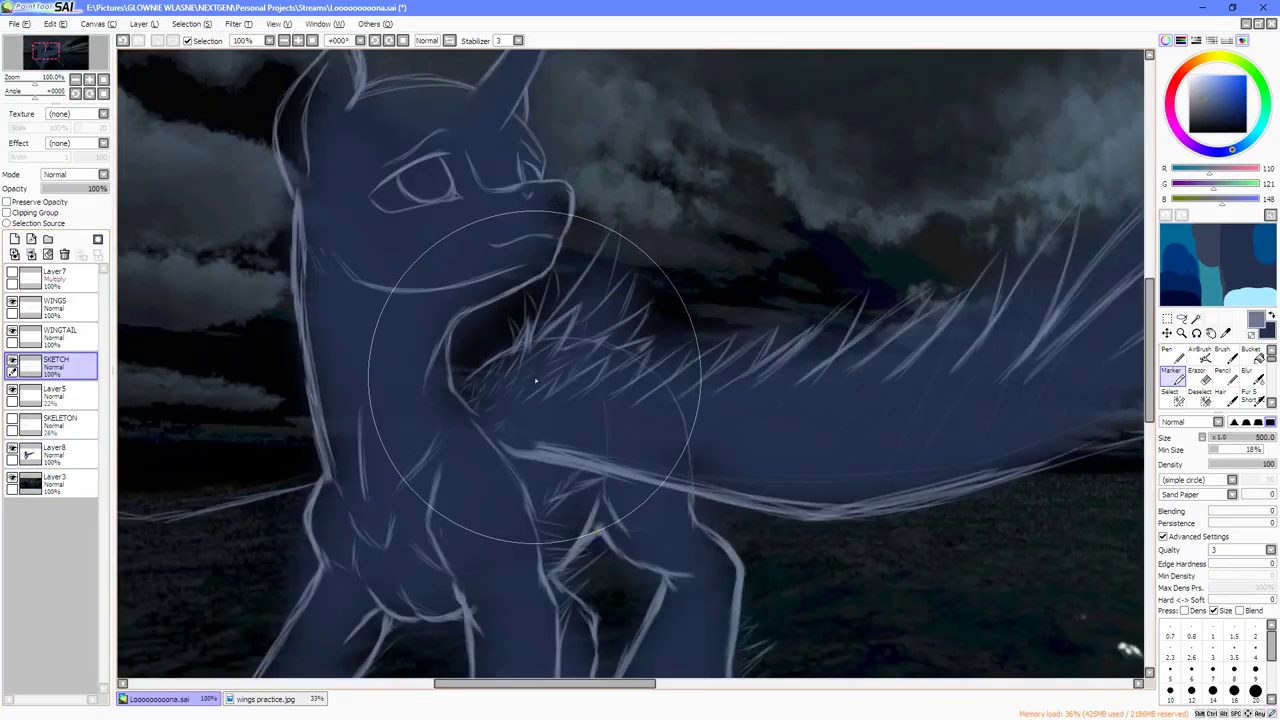
scroll(604, 350, down, 2)
scroll(605, 351, down, 1)
scroll(615, 330, up, 2)
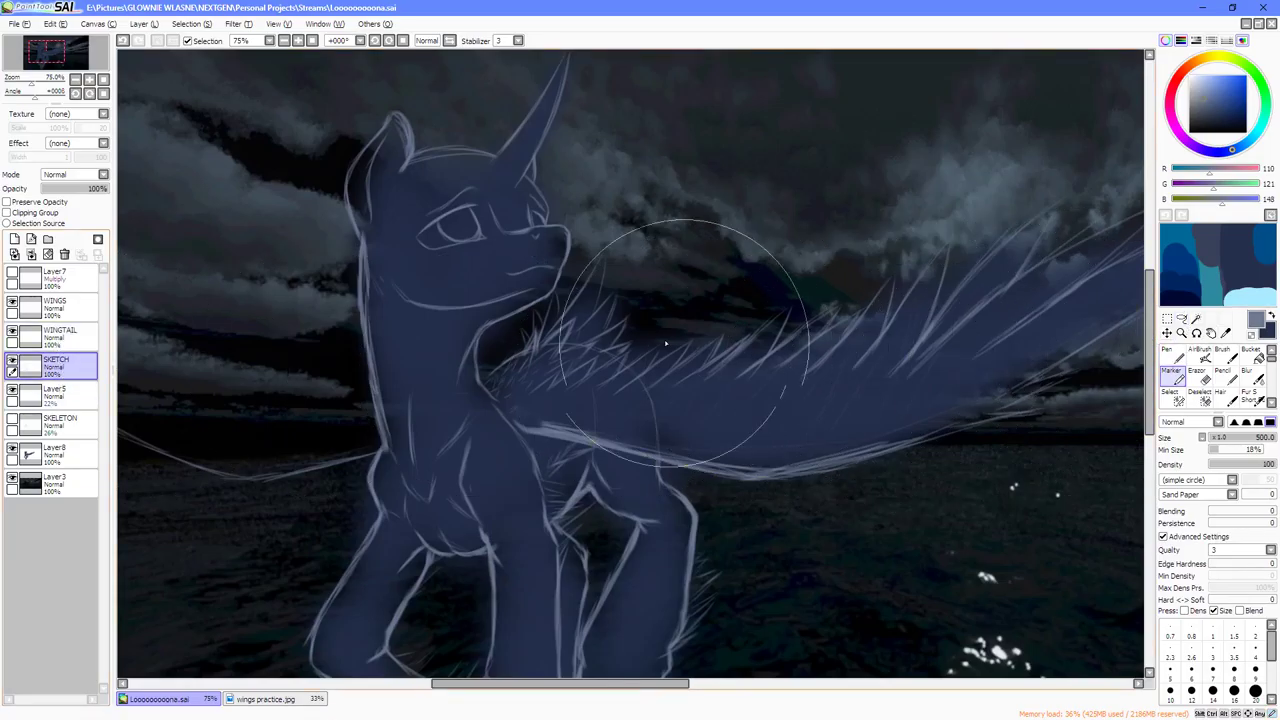
scroll(651, 318, down, 1)
scroll(651, 318, down, 1)
scroll(786, 371, up, 1)
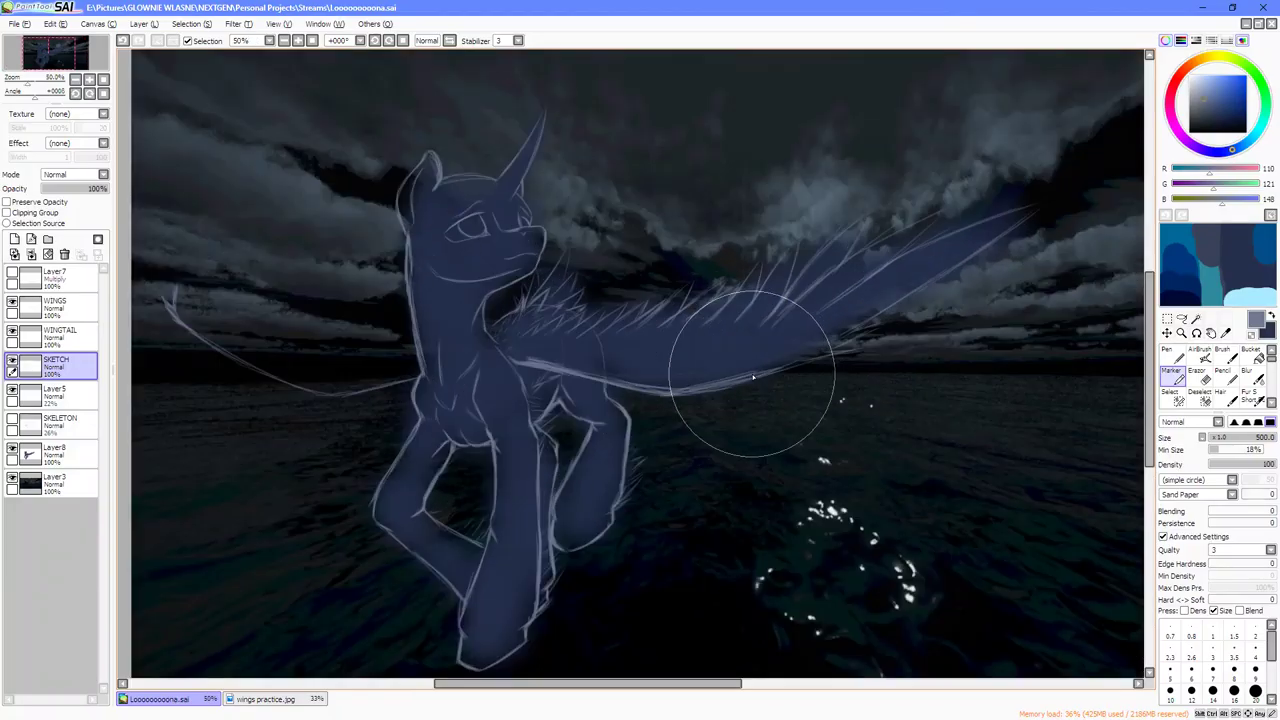
scroll(585, 333, down, 1)
key(Home)
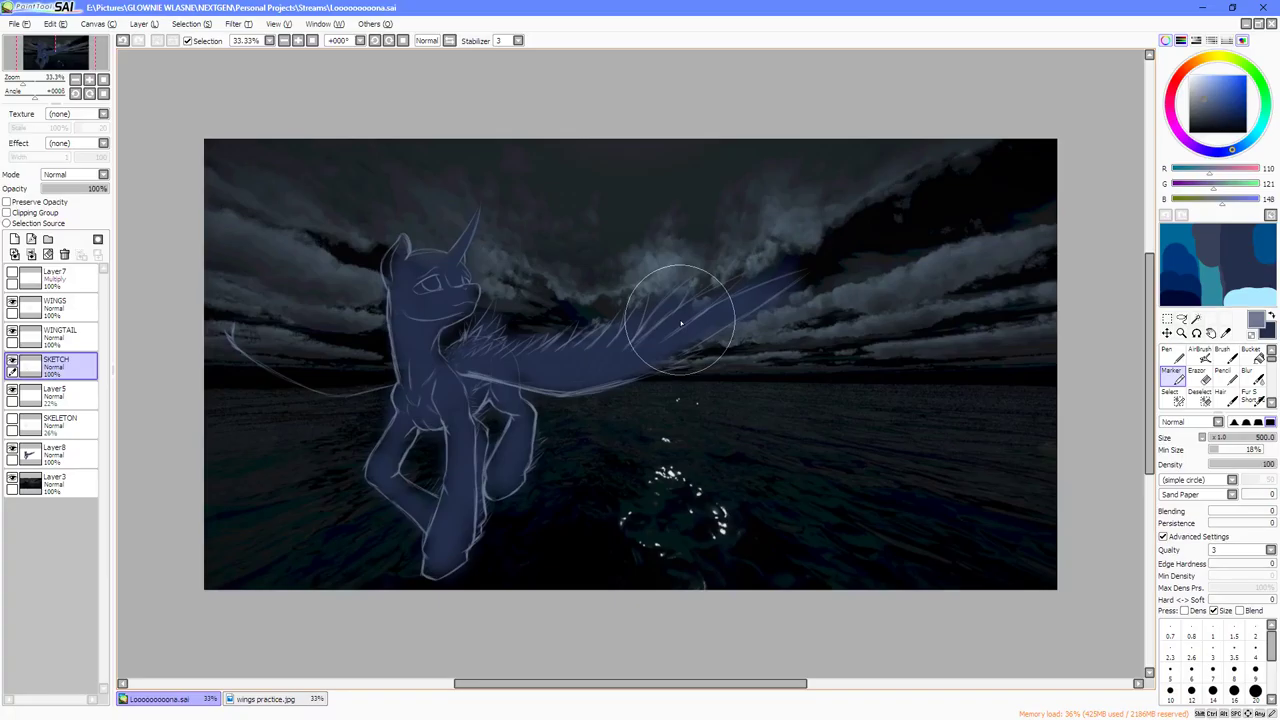
Hide Layer3 and Layer8 and export the plain sketch as a JPEG into the Streams folder under the suggested file name.
click(11, 481)
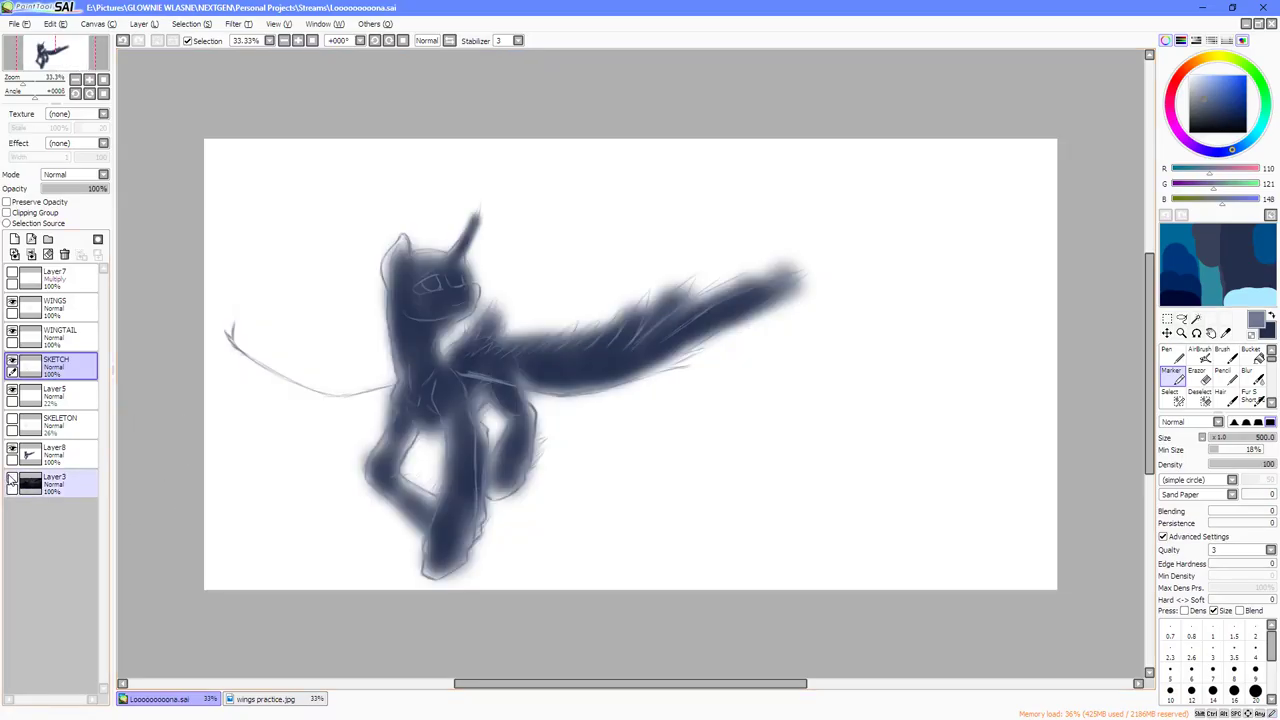
click(12, 452)
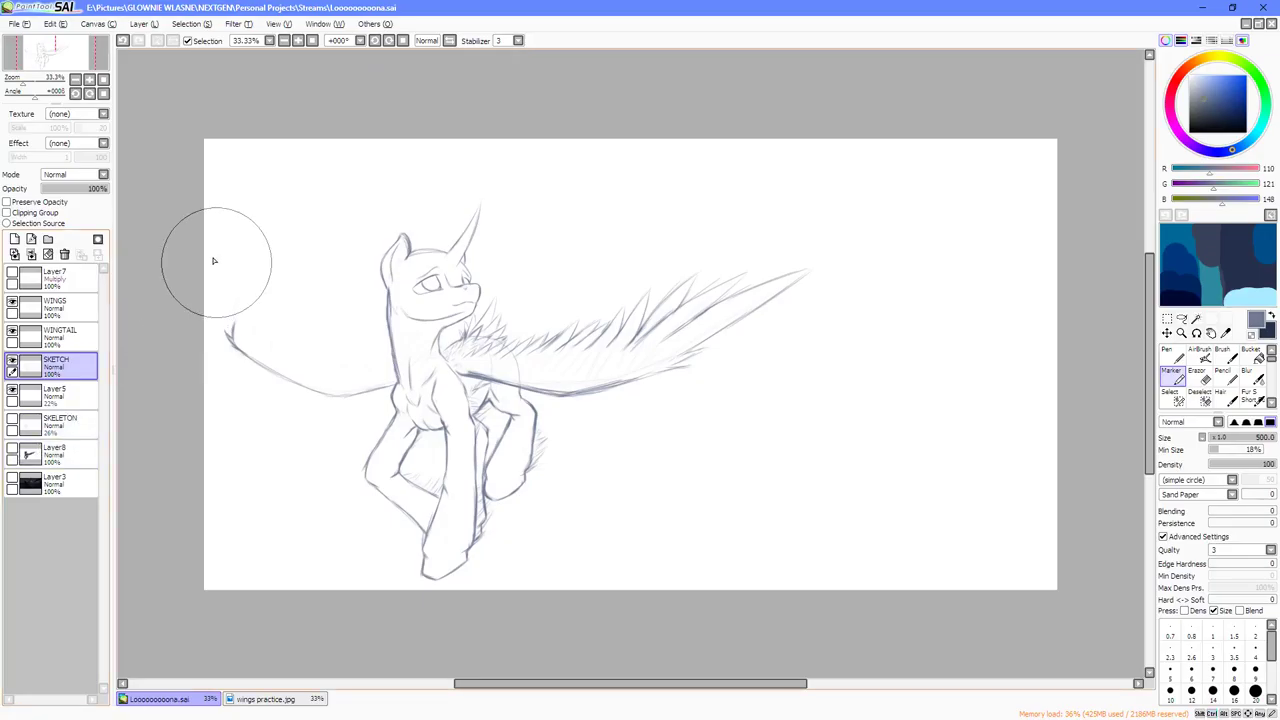
click(20, 23)
mouse_move(43, 143)
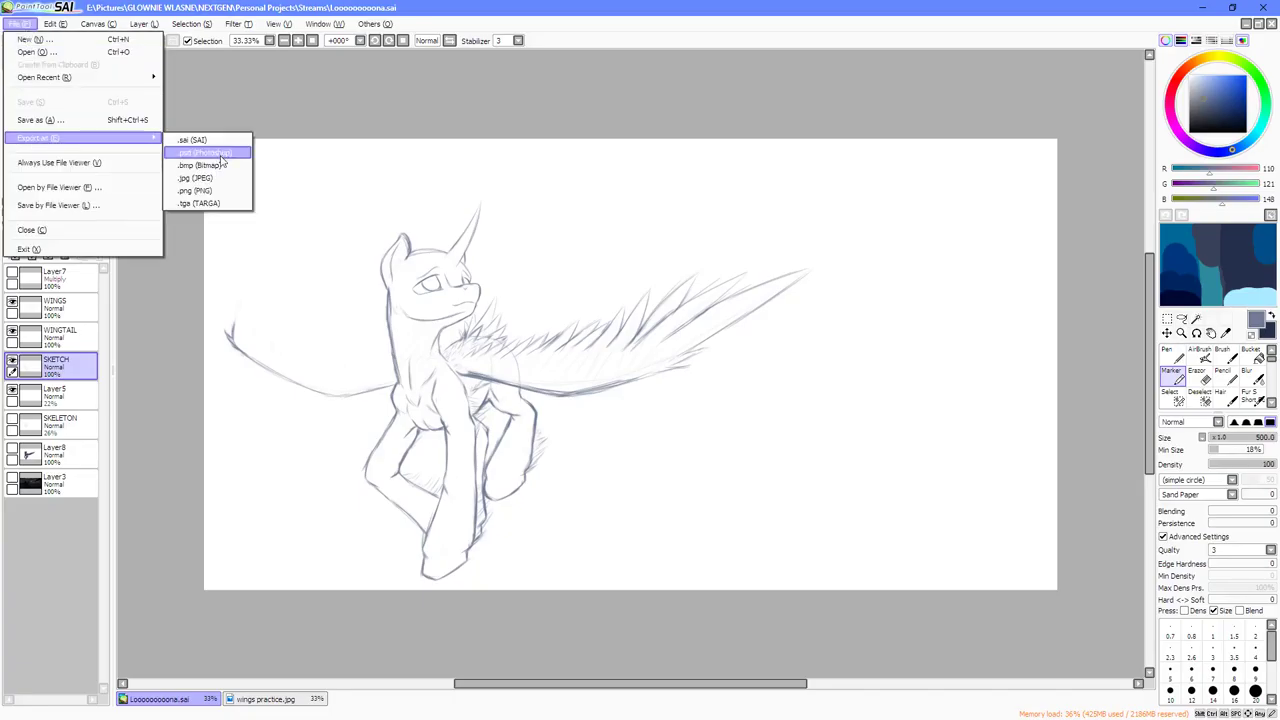
click(208, 180)
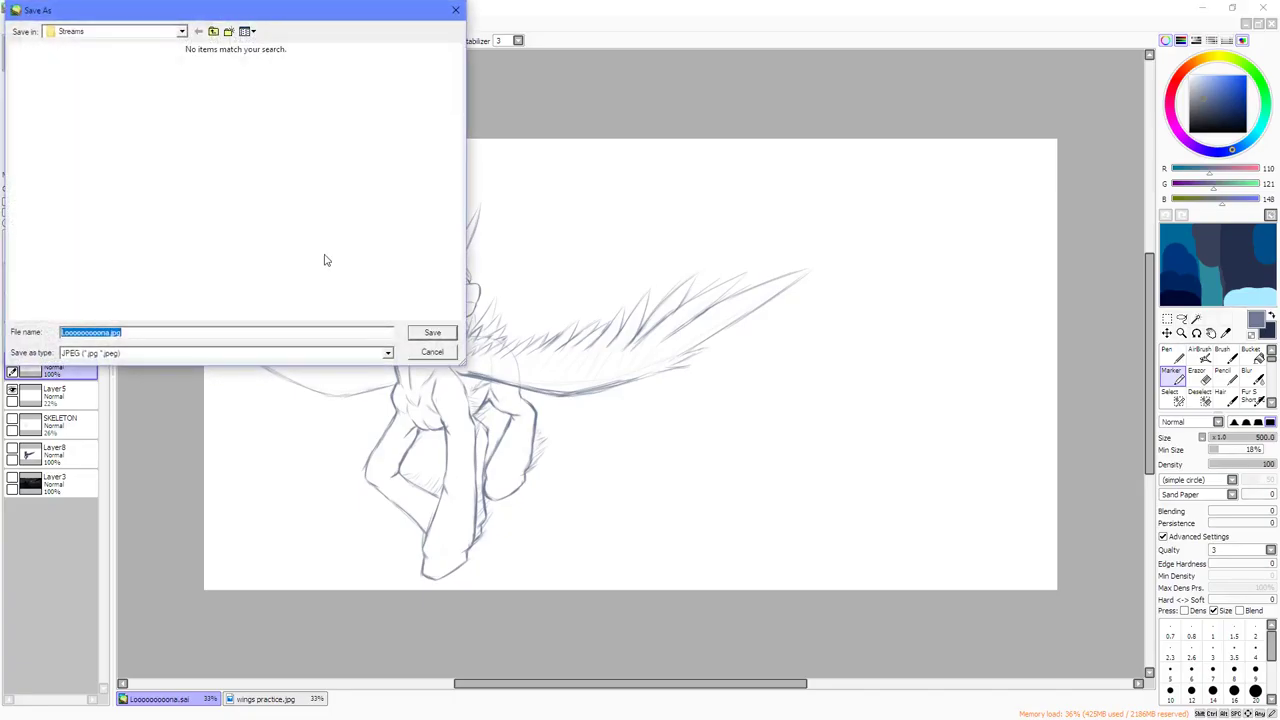
click(416, 335)
click(855, 512)
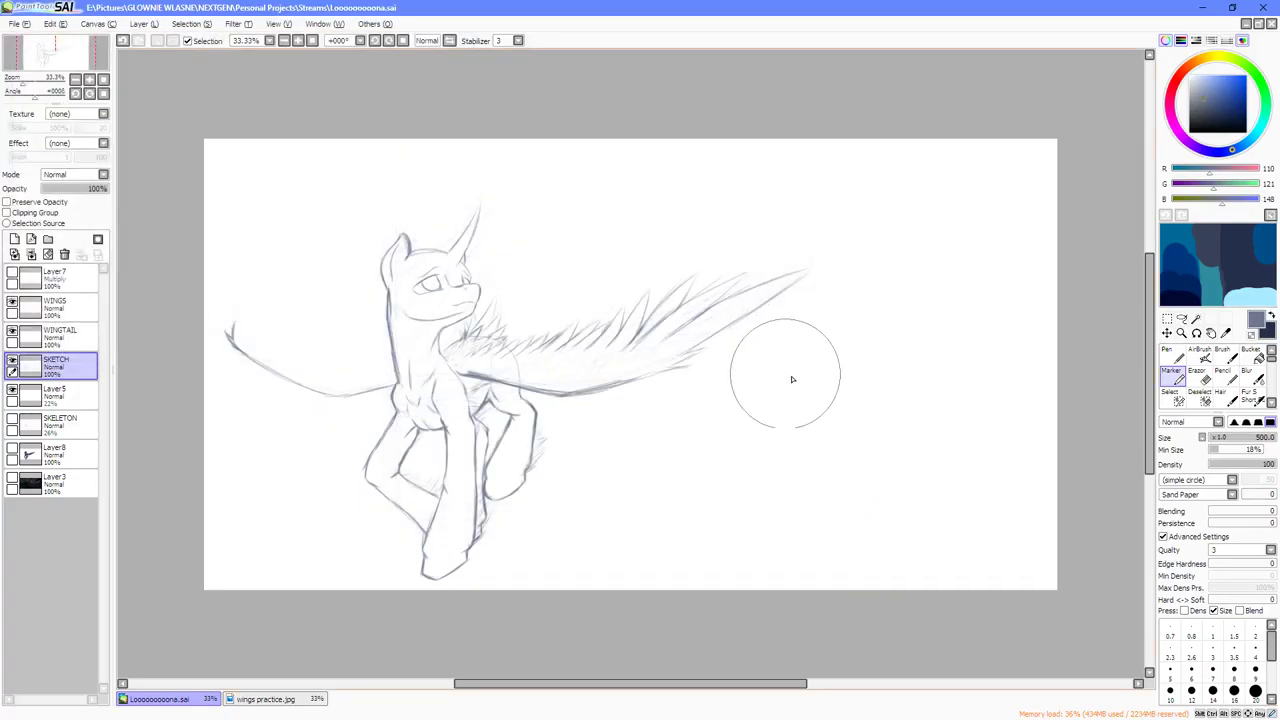
Switch back to the Pen tool at size 20 for further sketching on the SKETCH layer.
click(1172, 353)
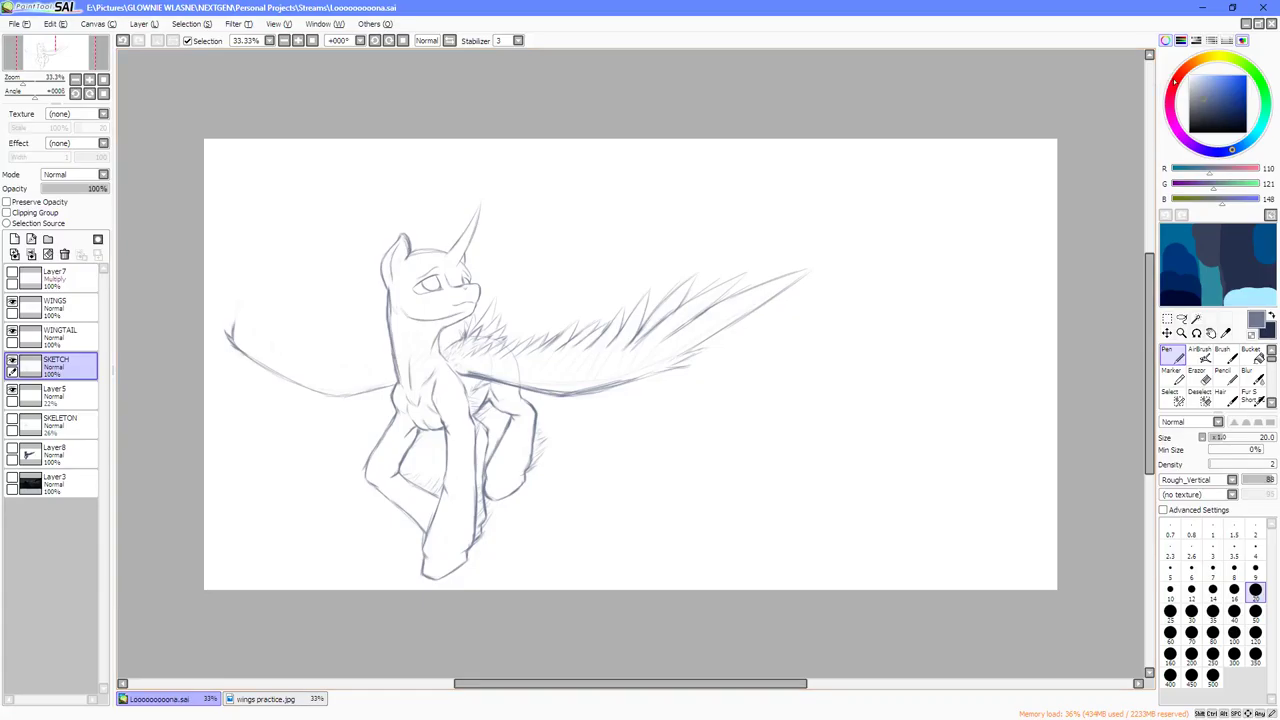